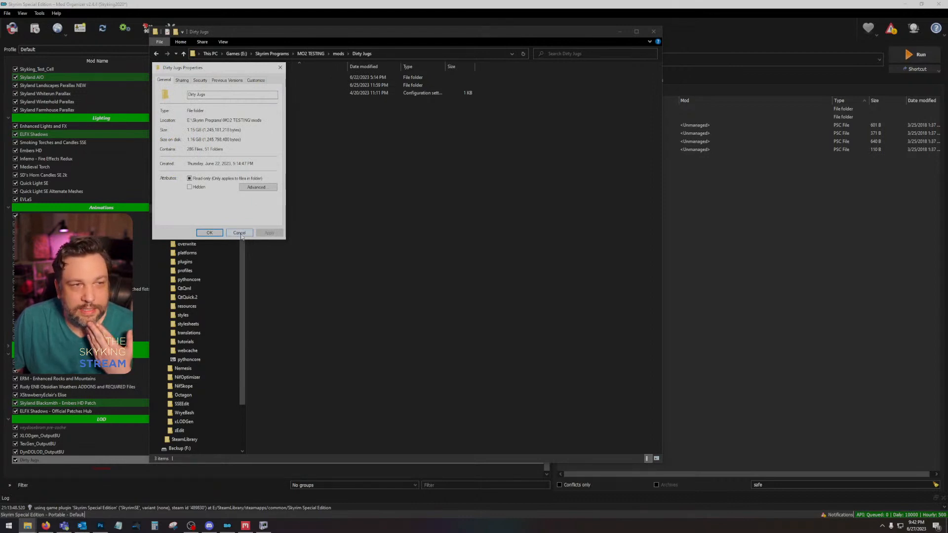
# Step: Close the Dirty Jugs folder properties and check the size of its textures subfolder in the folder properties
pyautogui.click(241, 237)
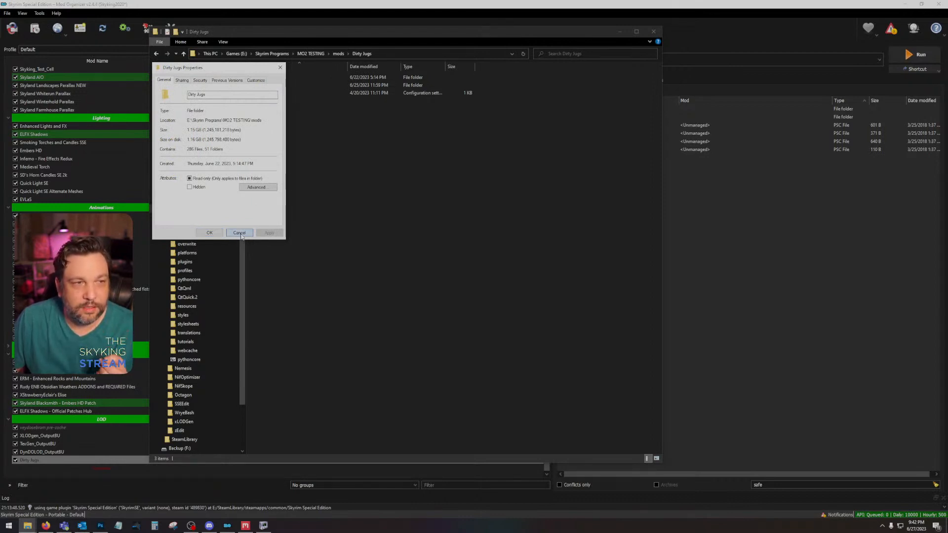
pyautogui.click(240, 234)
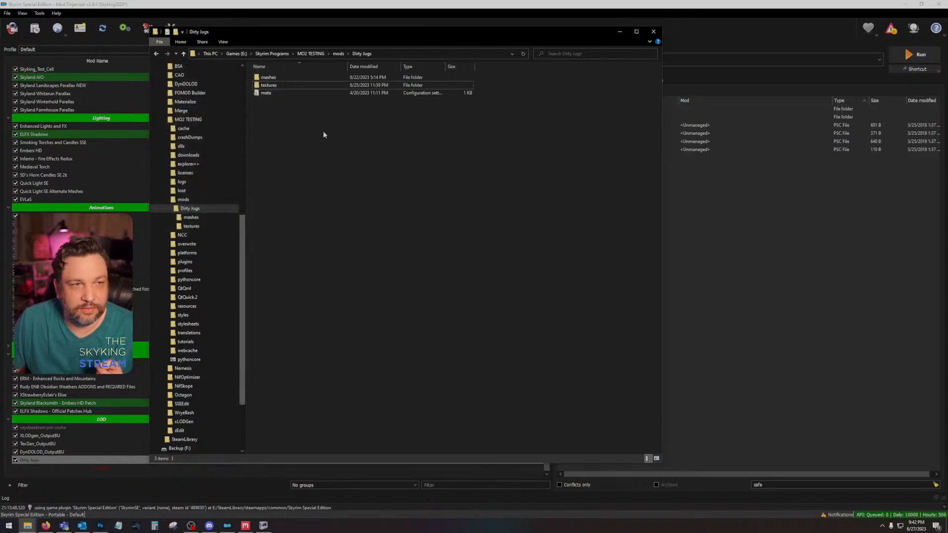
pyautogui.rightClick(290, 87)
pyautogui.click(307, 177)
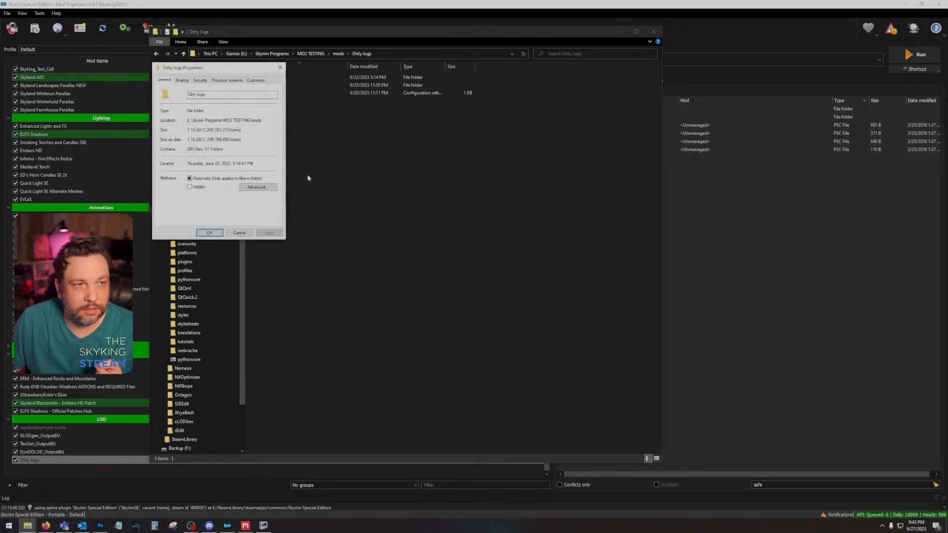
pyautogui.click(239, 233)
pyautogui.rightClick(269, 86)
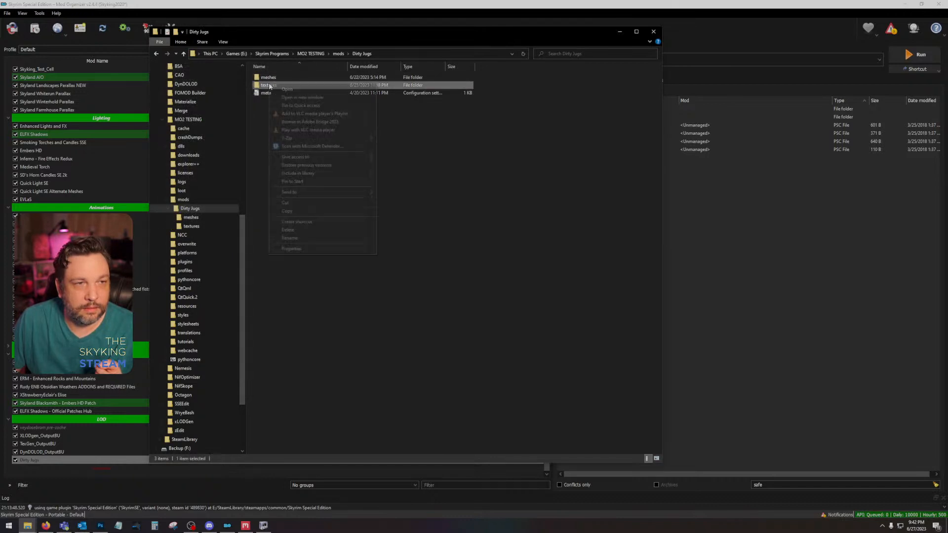
pyautogui.click(296, 248)
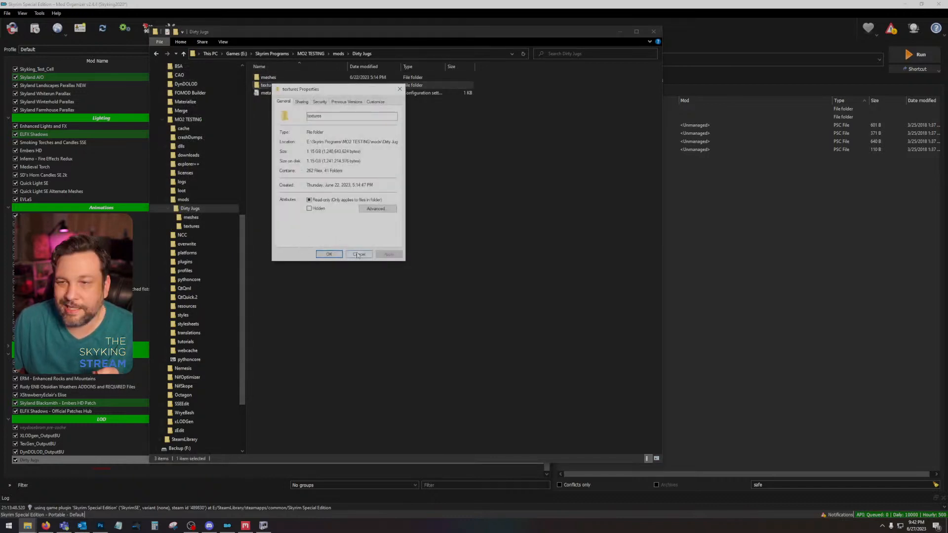
pyautogui.click(357, 253)
# Step: Open the architecture\markarth folder inside textures to review its files, and switch to the Notepad item list
pyautogui.doubleClick(282, 86)
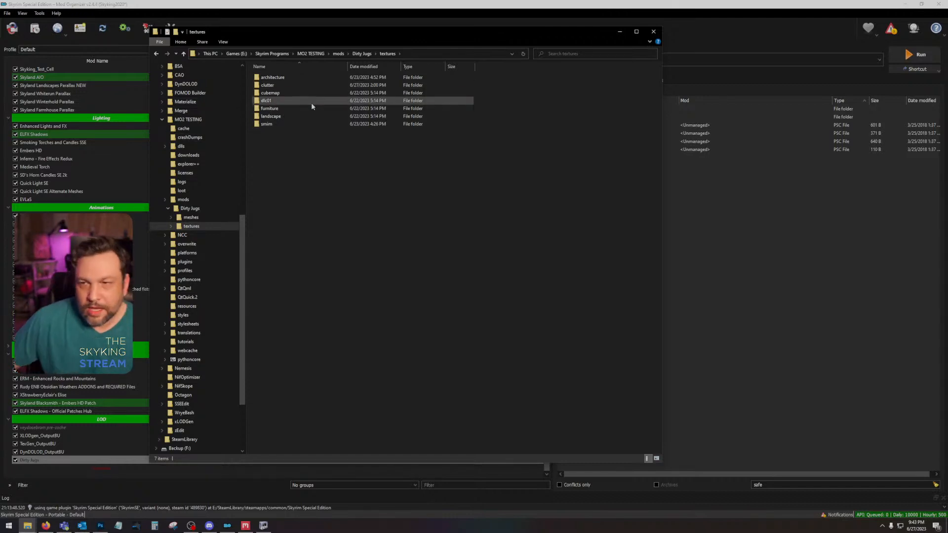
pyautogui.click(118, 526)
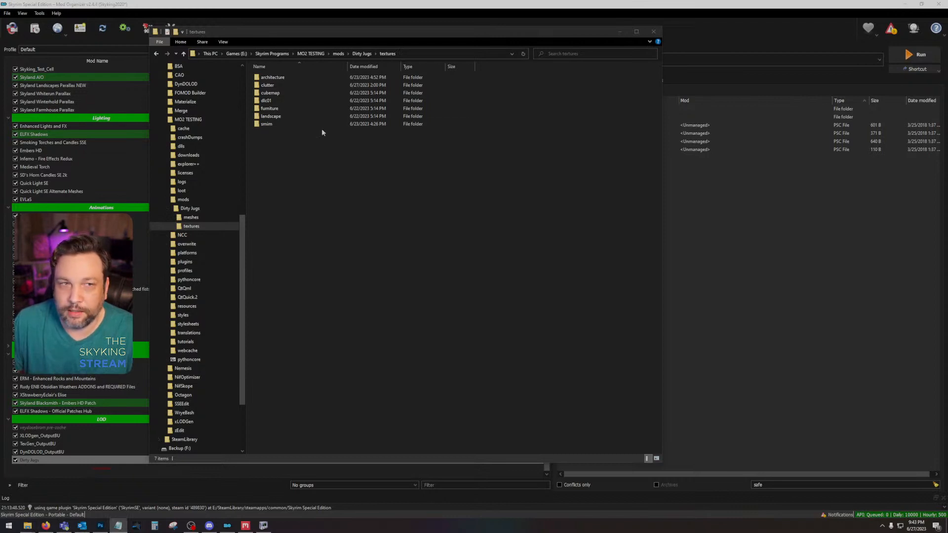
pyautogui.doubleClick(288, 78)
pyautogui.doubleClick(301, 78)
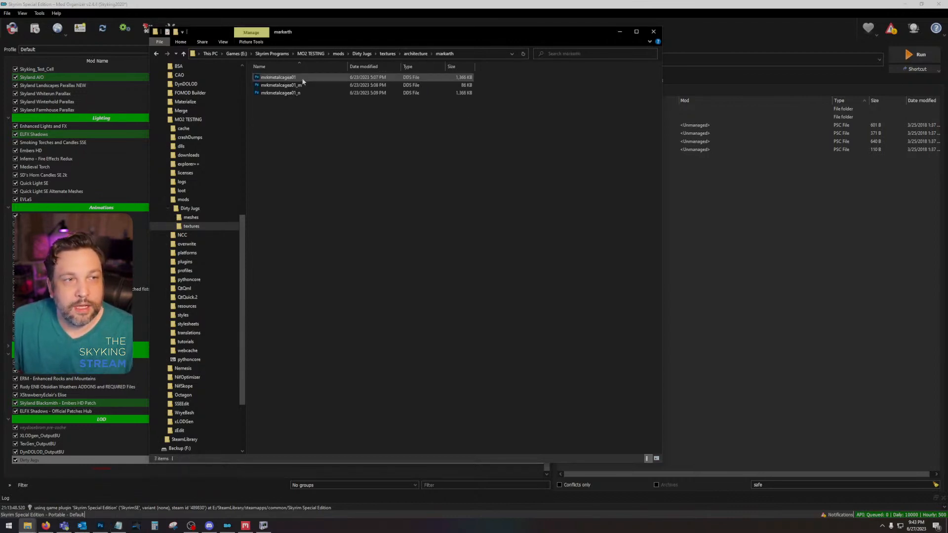
pyautogui.hotkey('alt', 'Tab')
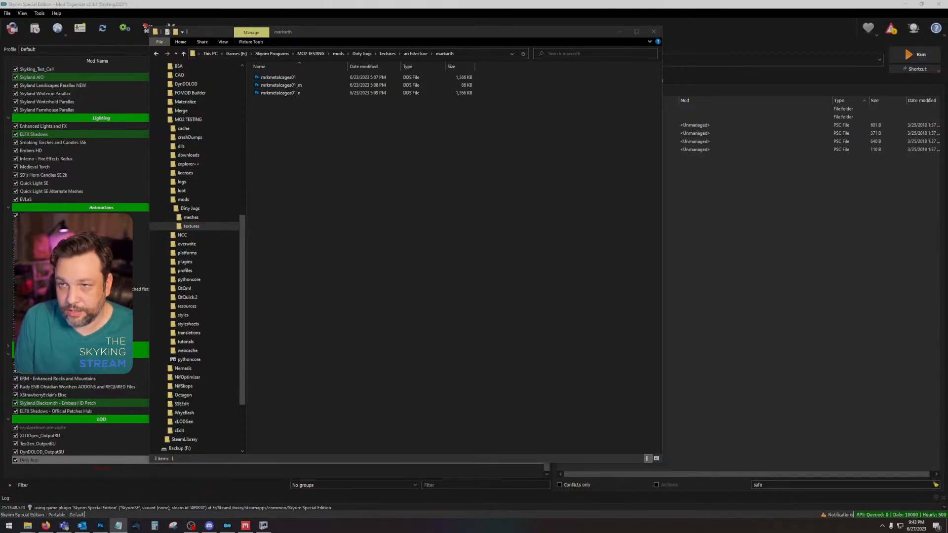
# Step: Review the files in the architecture\solitude folder and return to the textures folder
pyautogui.click(159, 53)
pyautogui.doubleClick(280, 87)
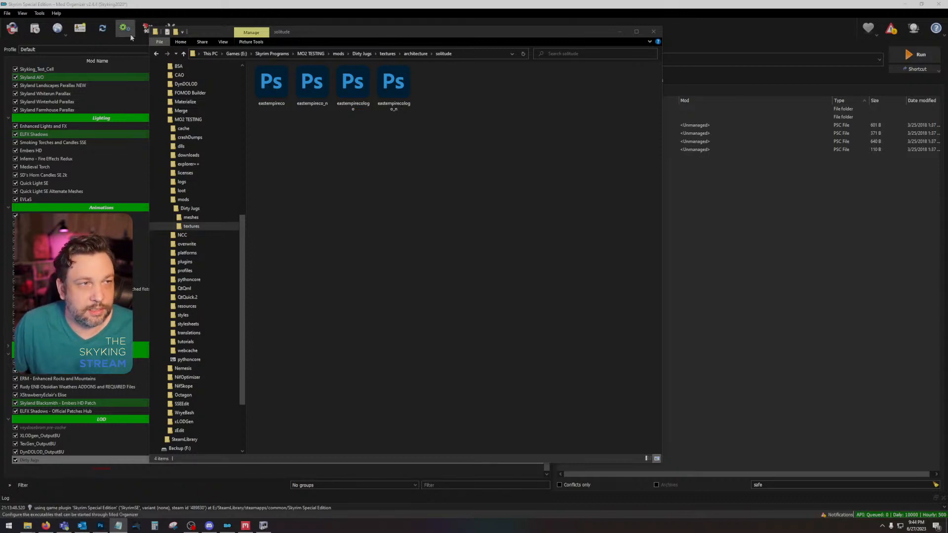
pyautogui.click(156, 54)
pyautogui.click(157, 53)
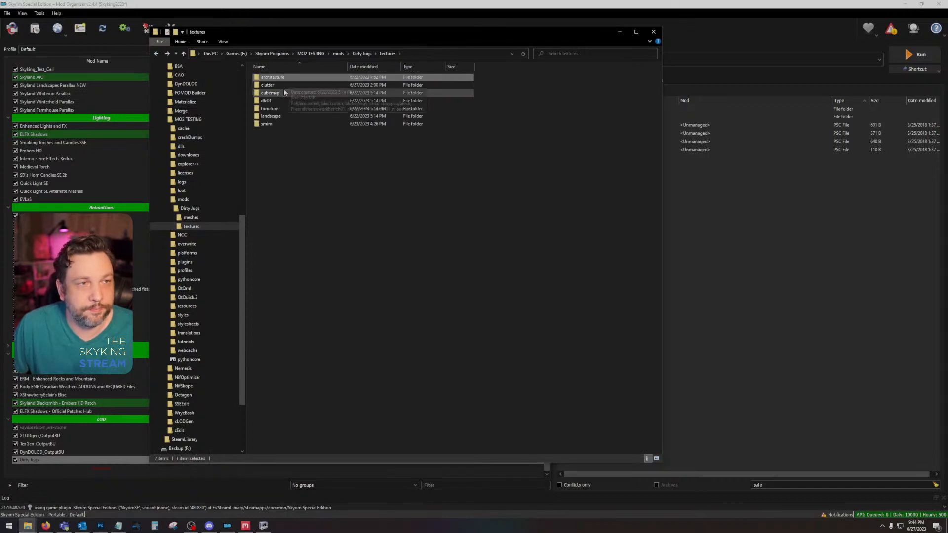
# Step: Open the clutter textures folder, switch to the Notepad item list, and review the common subfolder
pyautogui.doubleClick(283, 87)
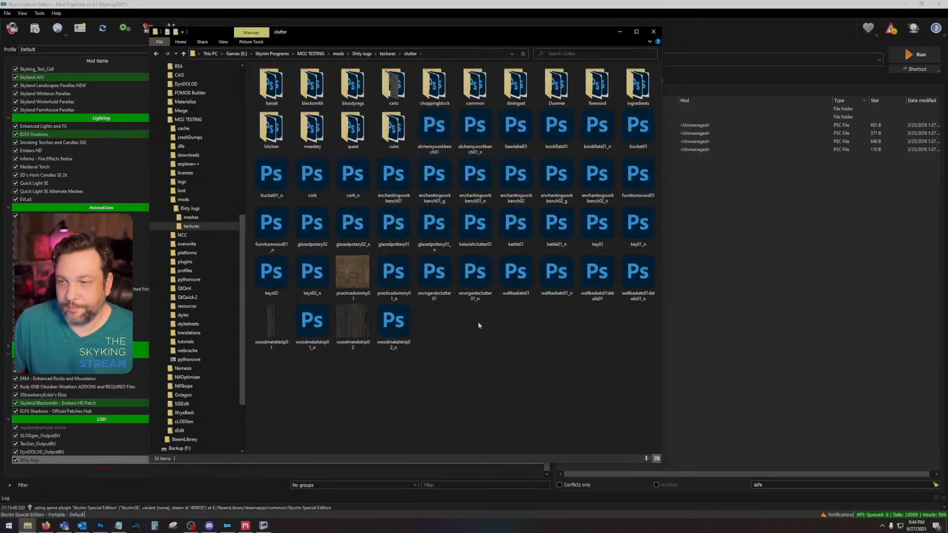
pyautogui.hotkey('alt', 'Tab')
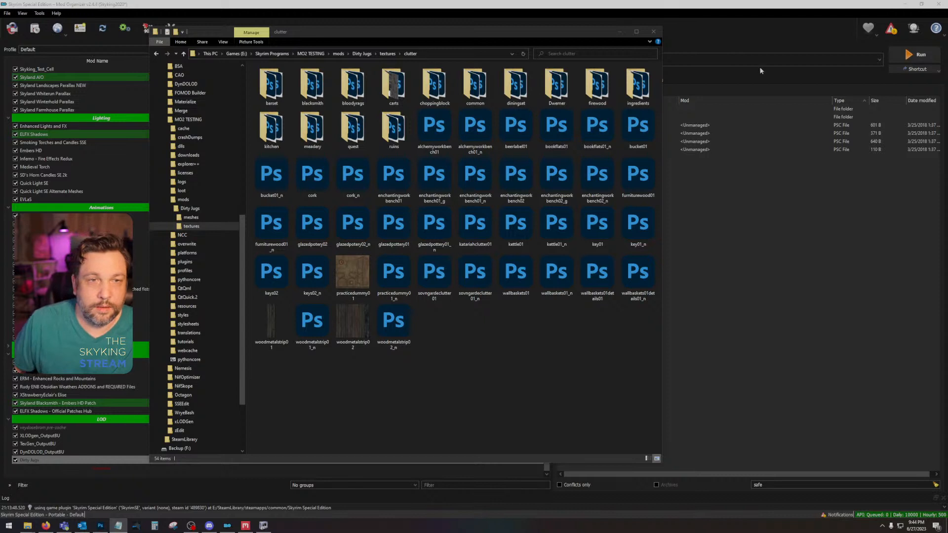
pyautogui.doubleClick(475, 84)
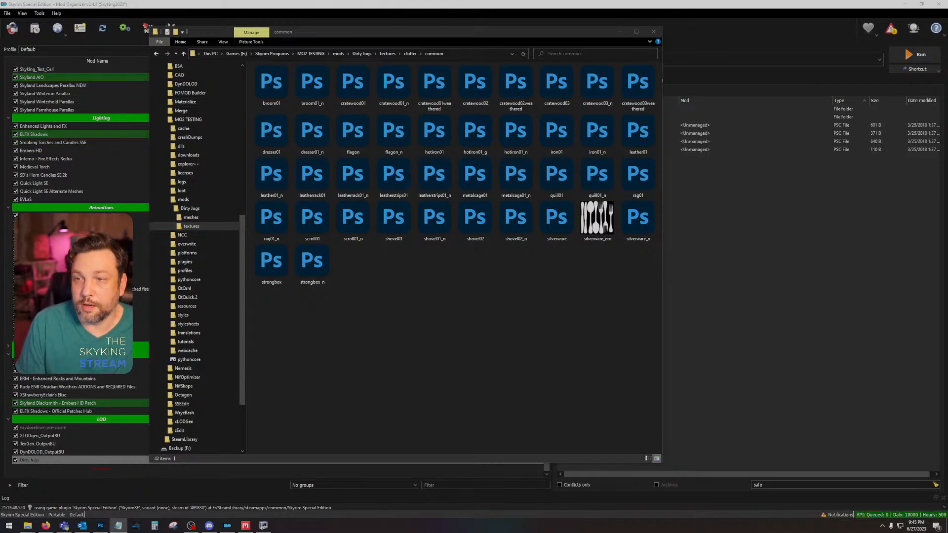
# Step: Review the diningset and Dwemer subfolders of clutter, switching to the Notepad item list after each
pyautogui.click(413, 55)
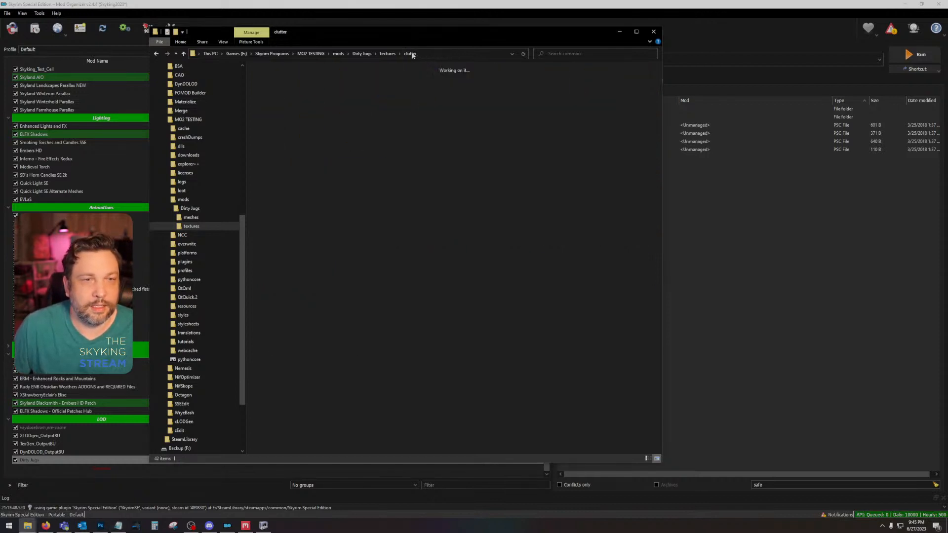
pyautogui.doubleClick(515, 81)
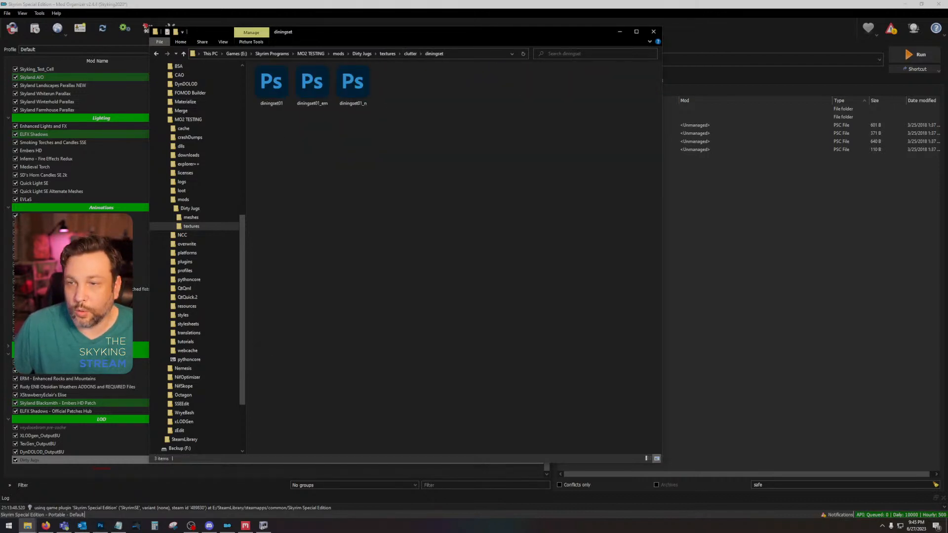
pyautogui.hotkey('alt', 'Tab')
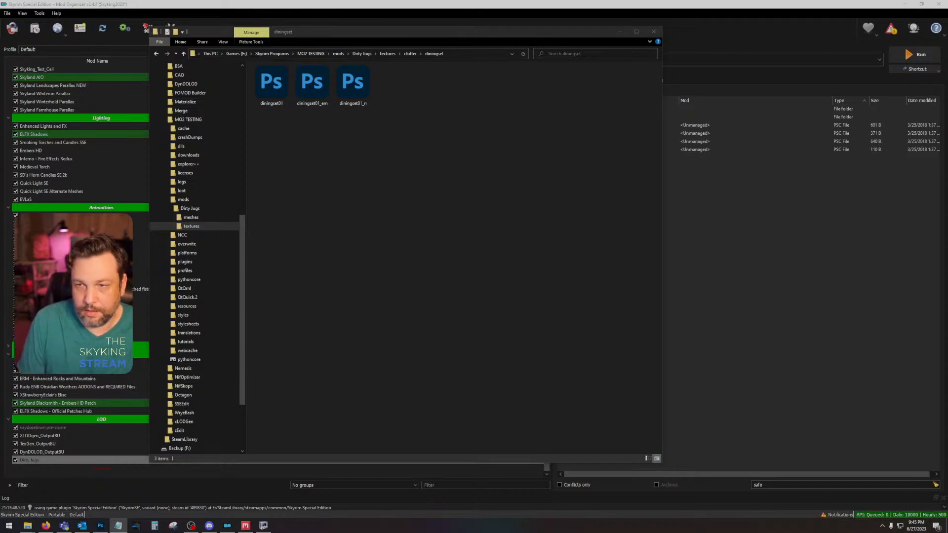
pyautogui.click(410, 53)
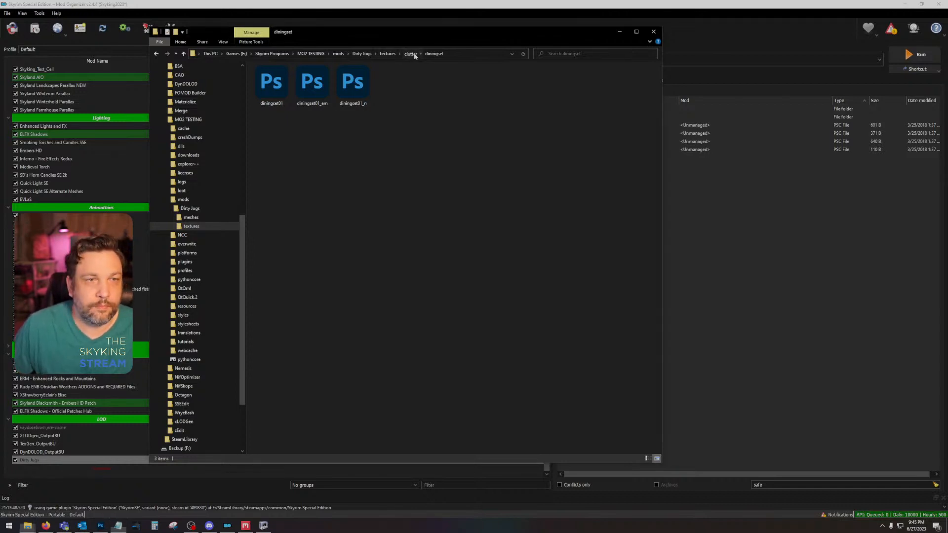
pyautogui.doubleClick(554, 92)
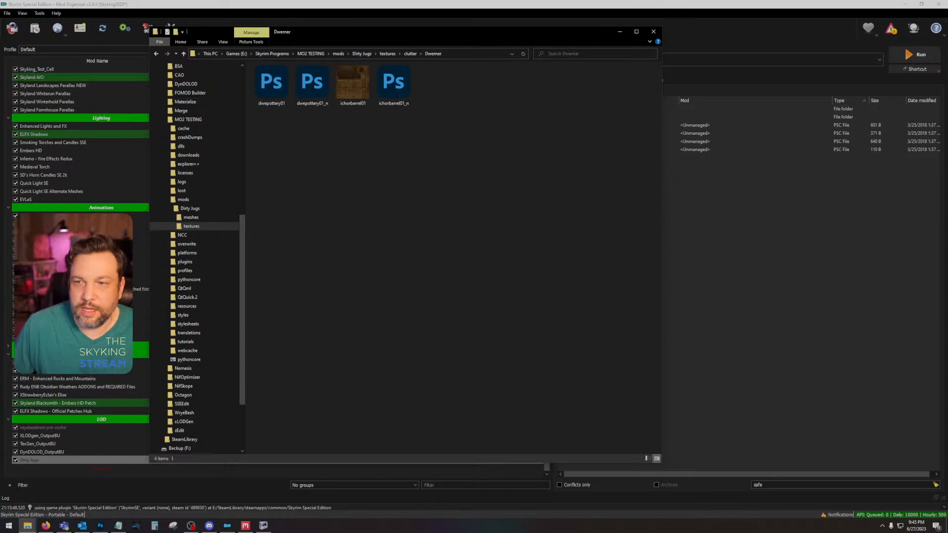
pyautogui.hotkey('alt', 'Tab')
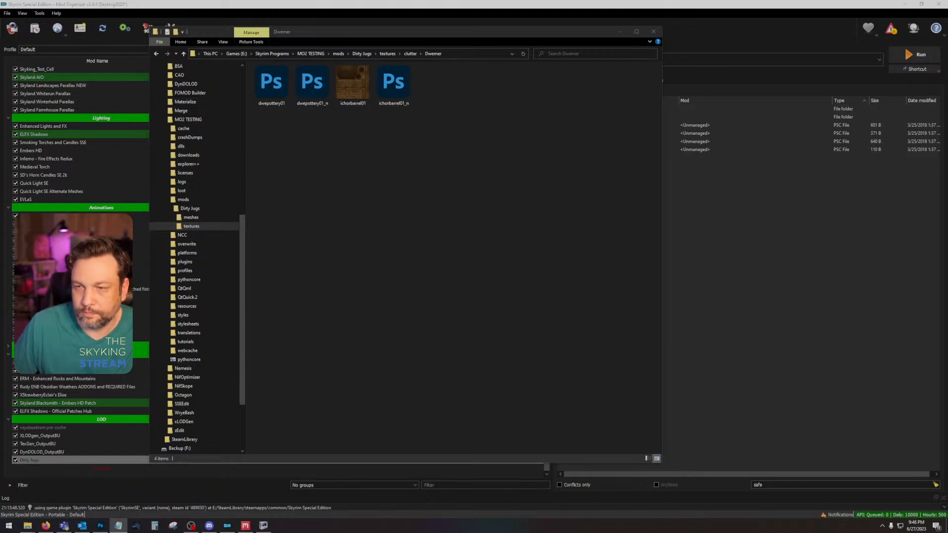
# Step: Review the firewood and ingredients subfolders of clutter, and switch to the Notepad item list
pyautogui.click(410, 54)
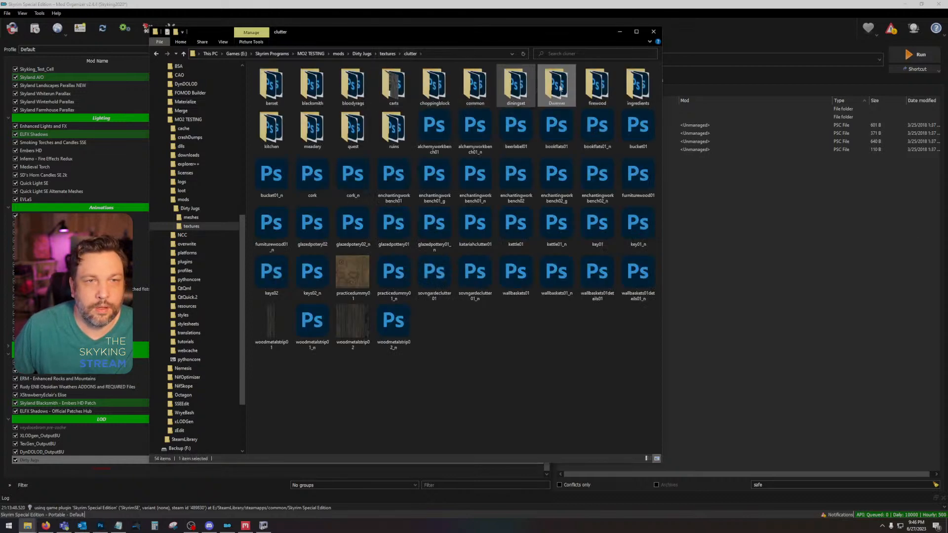
pyautogui.doubleClick(604, 90)
pyautogui.click(410, 53)
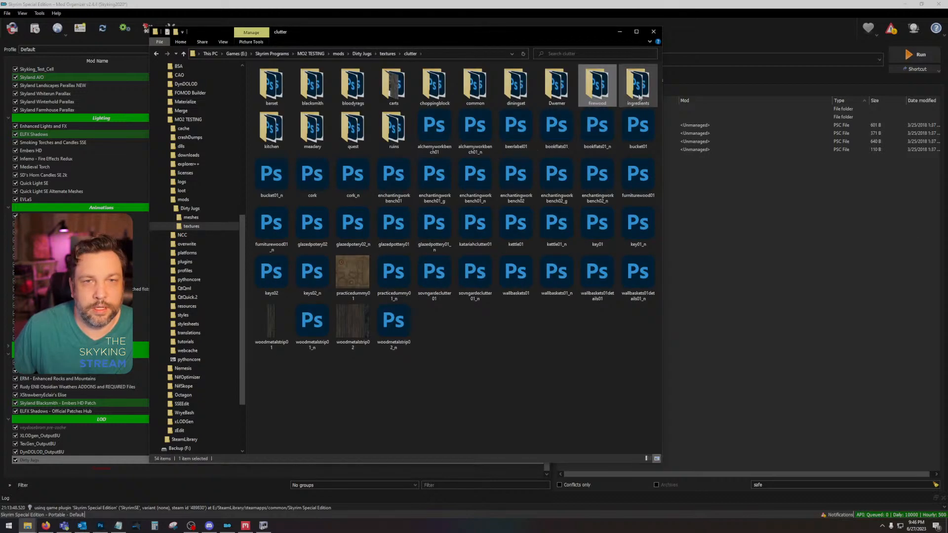
pyautogui.doubleClick(637, 85)
pyautogui.hotkey('alt', 'Tab')
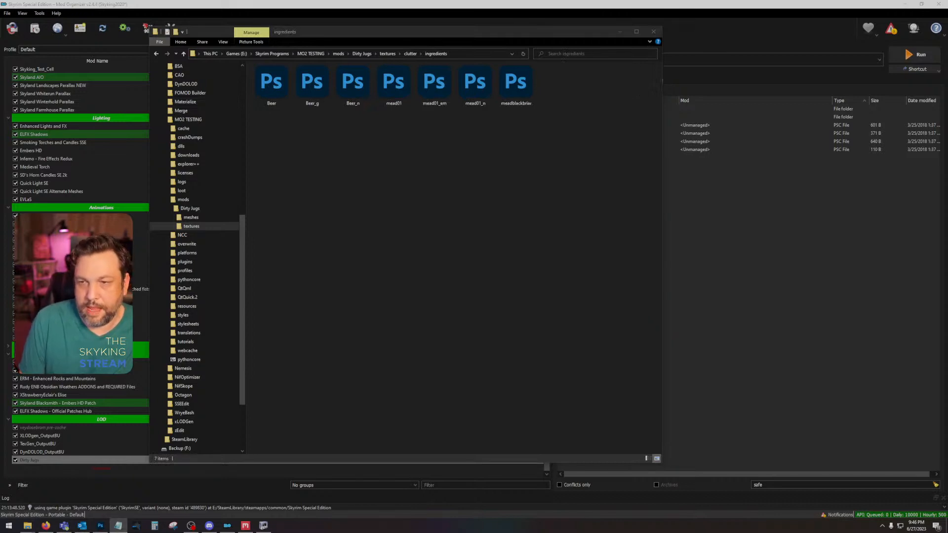
# Step: Review the kitchen and meadery subfolders of clutter, switching to the Notepad item list after each
pyautogui.click(410, 53)
pyautogui.doubleClick(273, 129)
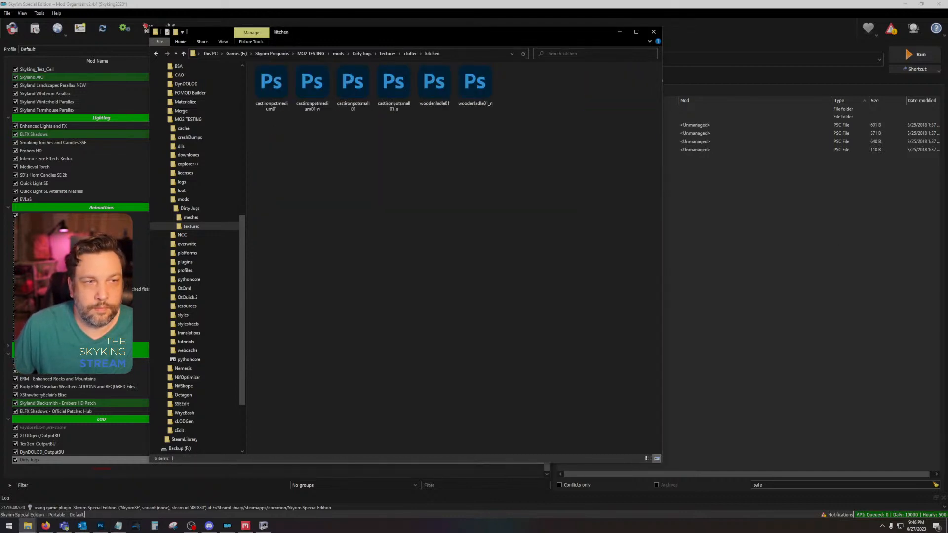
pyautogui.hotkey('alt', 'Tab')
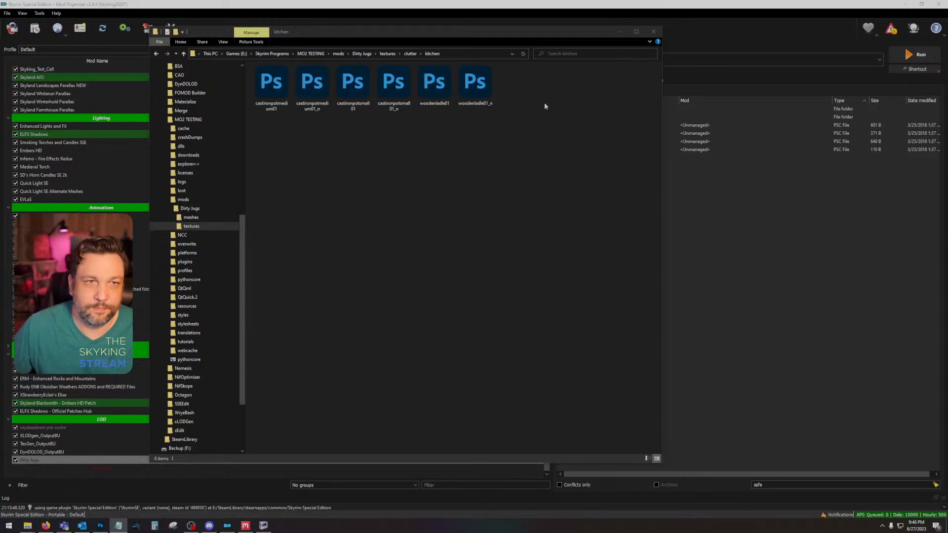
pyautogui.click(410, 53)
pyautogui.doubleClick(313, 125)
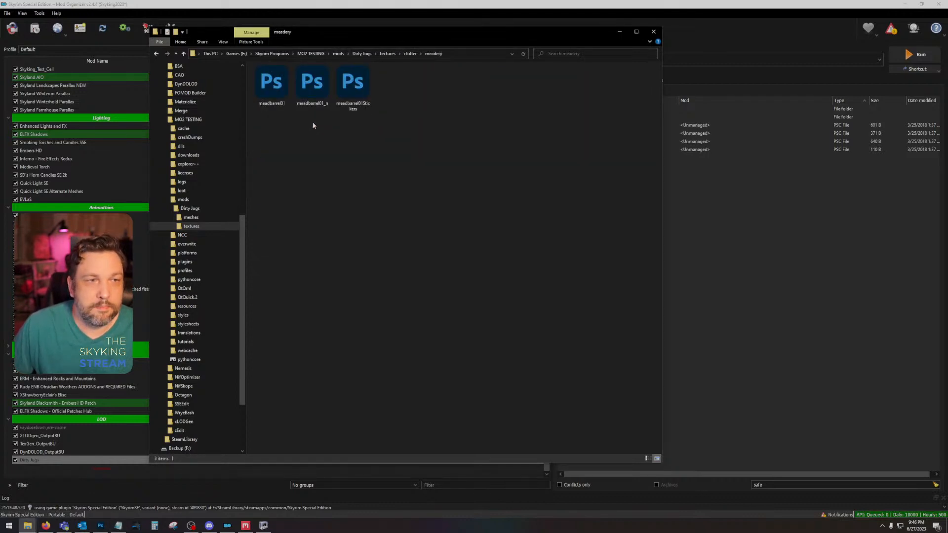
pyautogui.hotkey('alt', 'Tab')
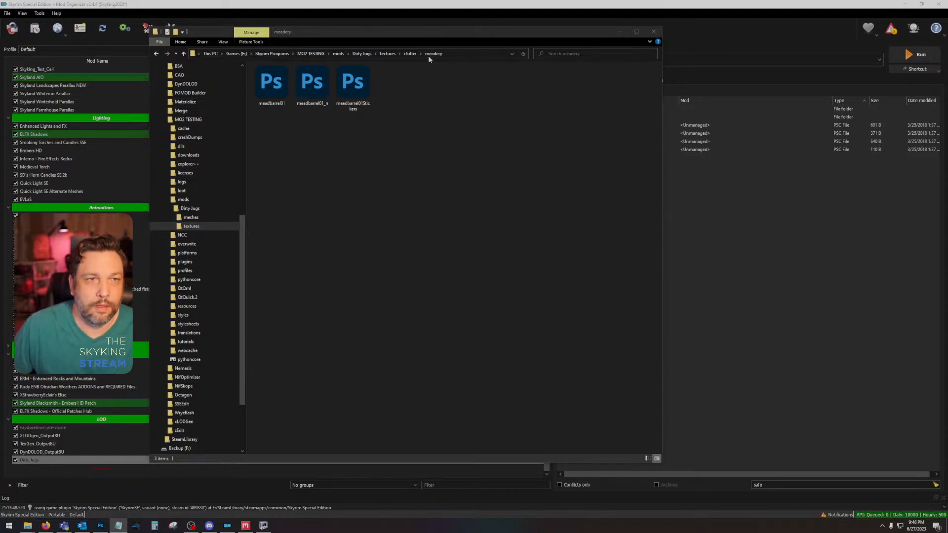
# Step: Review the quest and ruins subfolders of clutter, switching to the Notepad item list after each
pyautogui.click(411, 54)
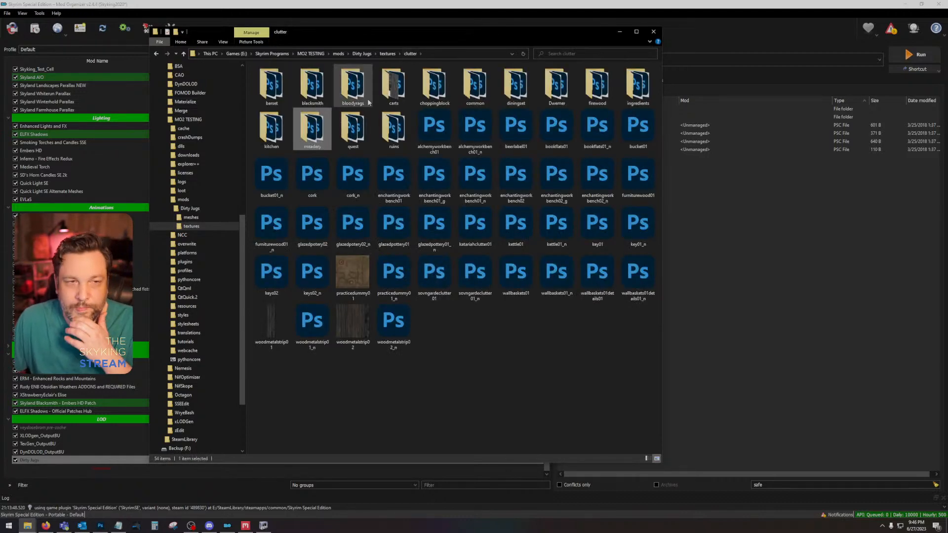
pyautogui.doubleClick(353, 129)
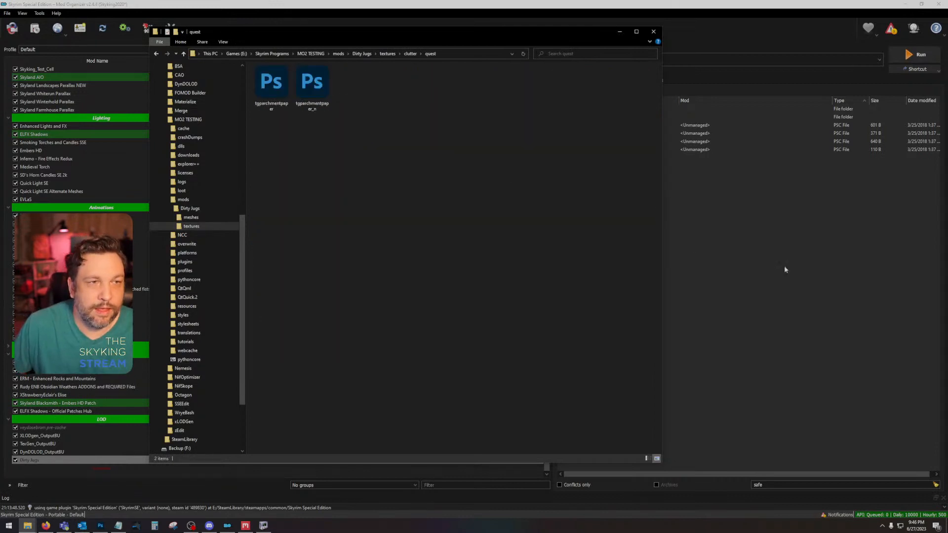
pyautogui.hotkey('alt', 'Tab')
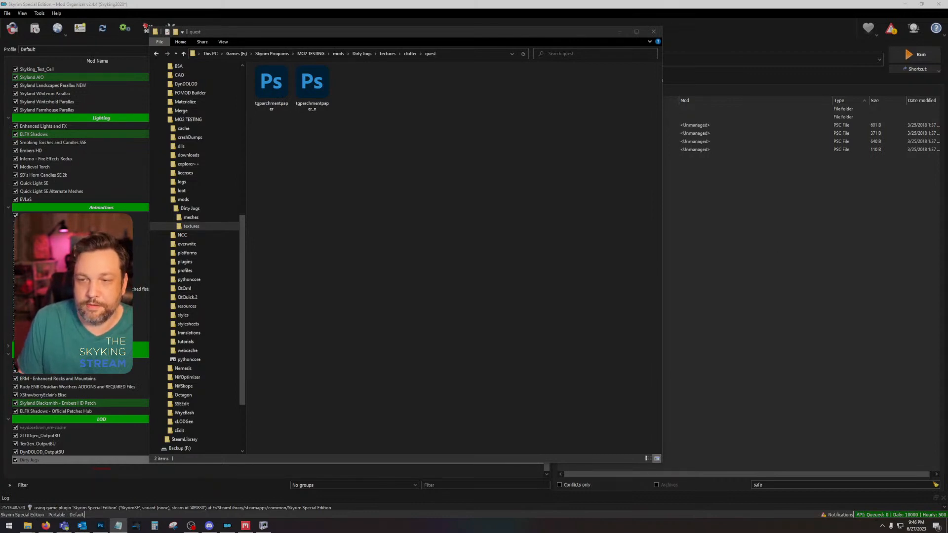
pyautogui.click(410, 54)
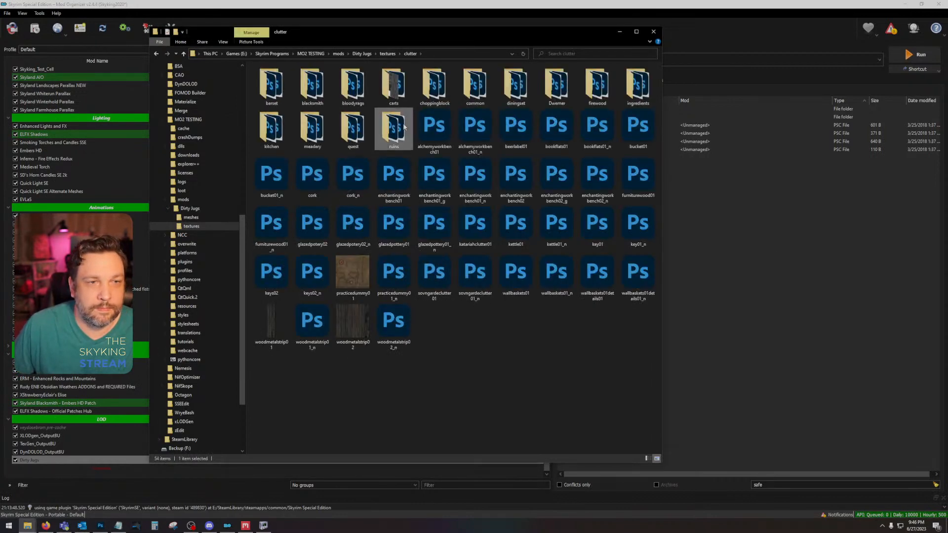
pyautogui.doubleClick(394, 126)
pyautogui.hotkey('alt', 'Tab')
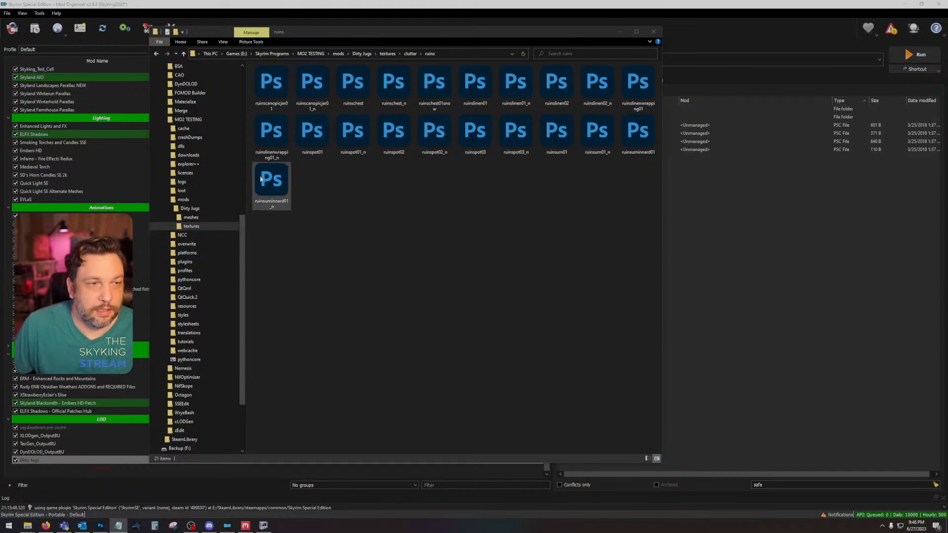
# Step: Return to the clutter folder and move the Notepad window with the item list over the folder window
pyautogui.click(410, 53)
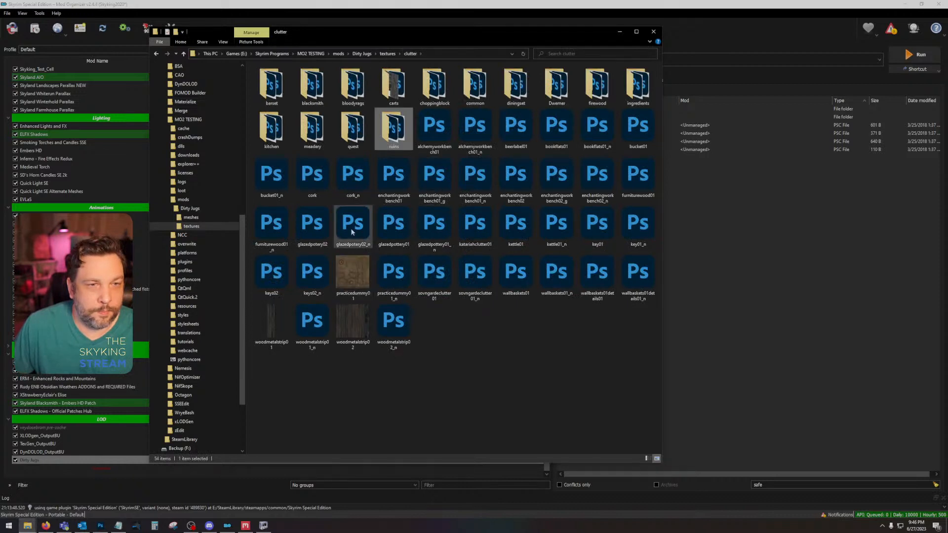
pyautogui.hotkey('alt', 'Tab')
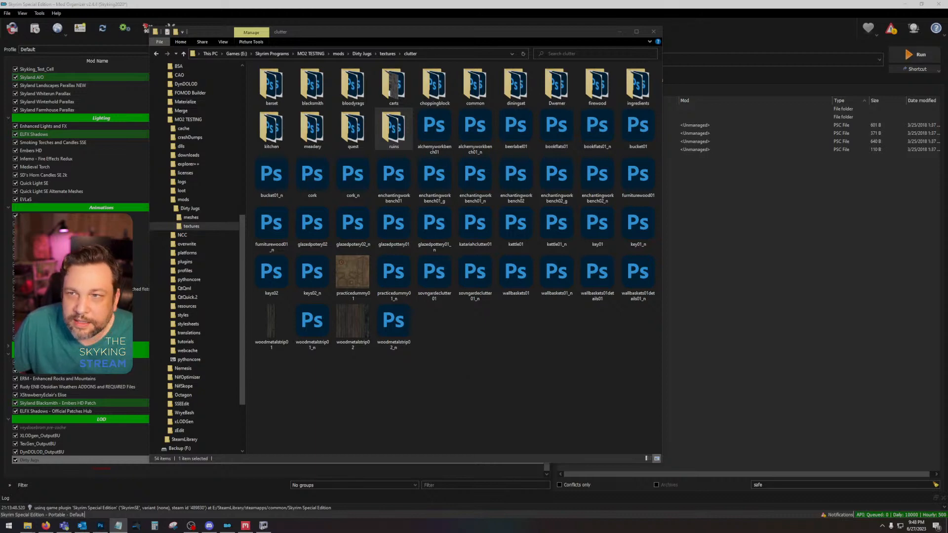
pyautogui.moveTo(947, 77); pyautogui.dragTo(483, 56)
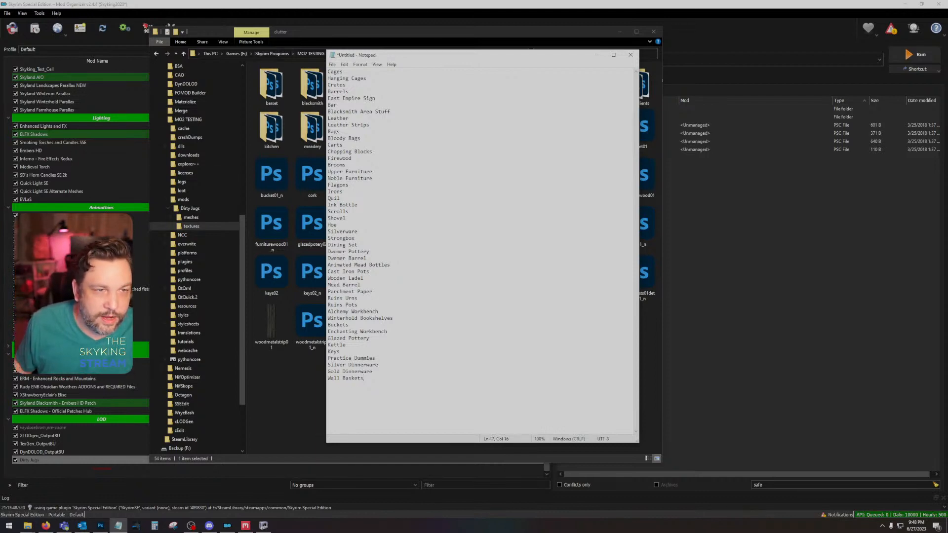
# Step: Insert "Common Furniture" below Noble Furniture in the item list and start a new line after Wall Baskets
pyautogui.press('Return')
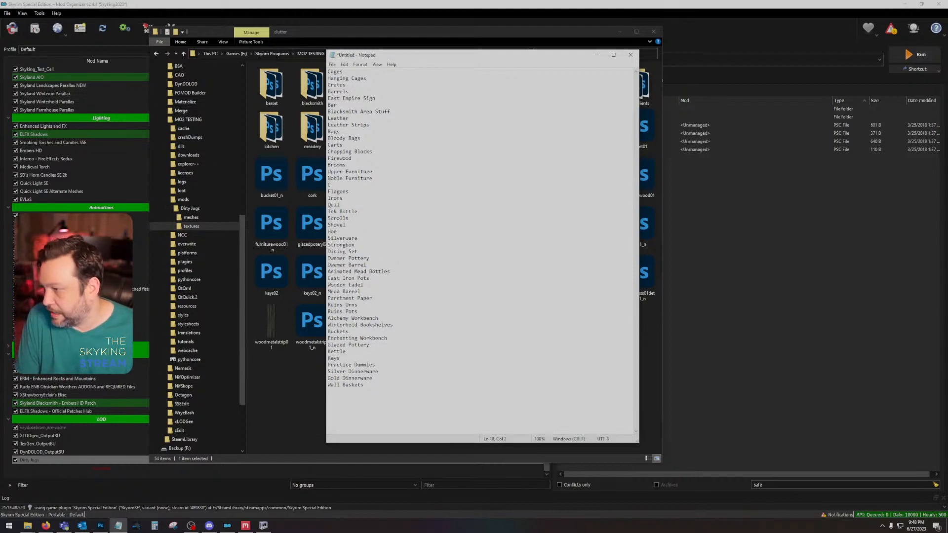
pyautogui.write('Com')
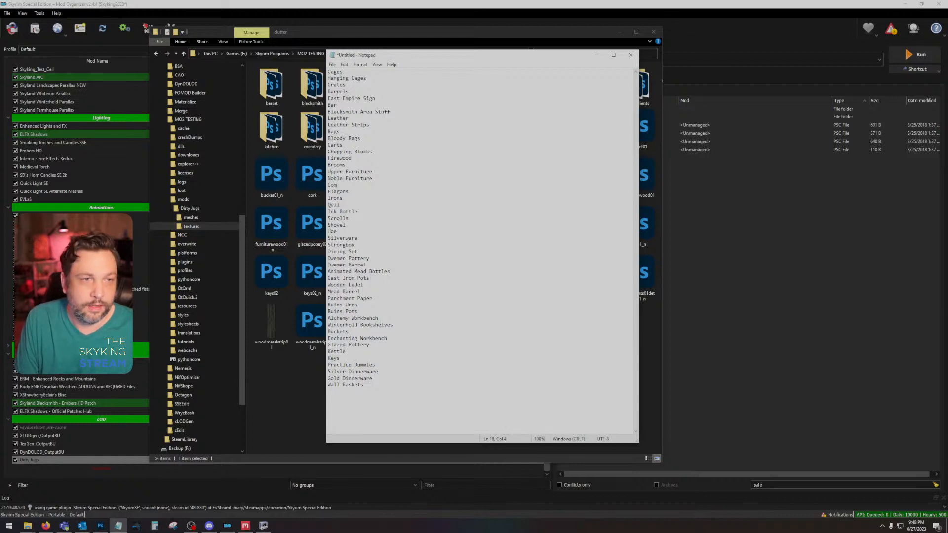
pyautogui.write('mon Furniture')
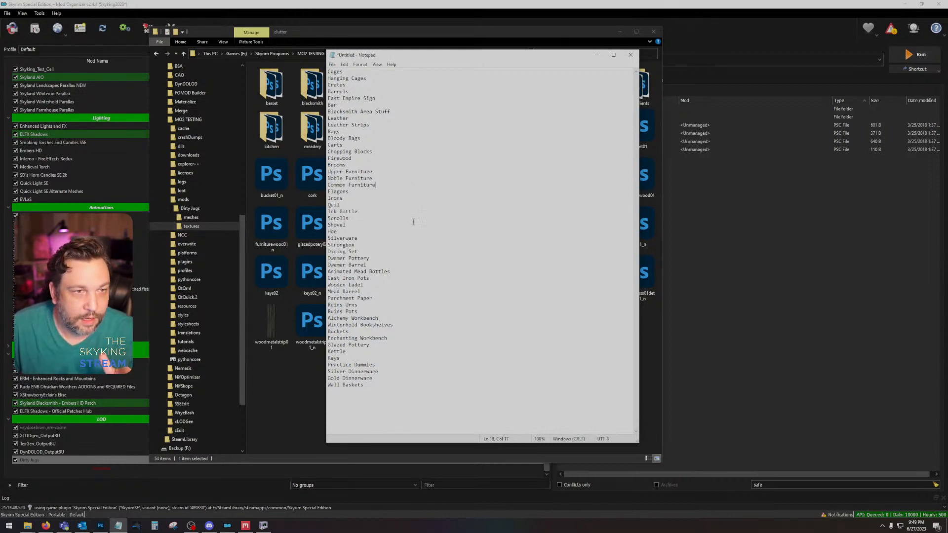
pyautogui.click(380, 392)
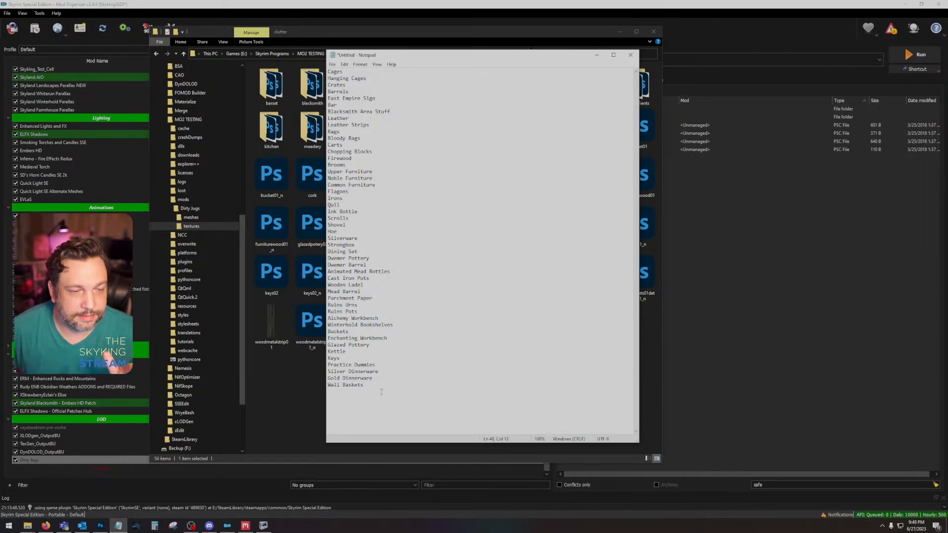
pyautogui.press('Return')
# Step: Move the Notepad window clear of the folder window and open the clutter folder inside the dlc01 textures
pyautogui.moveTo(396, 57); pyautogui.dragTo(778, 42)
pyautogui.click(387, 54)
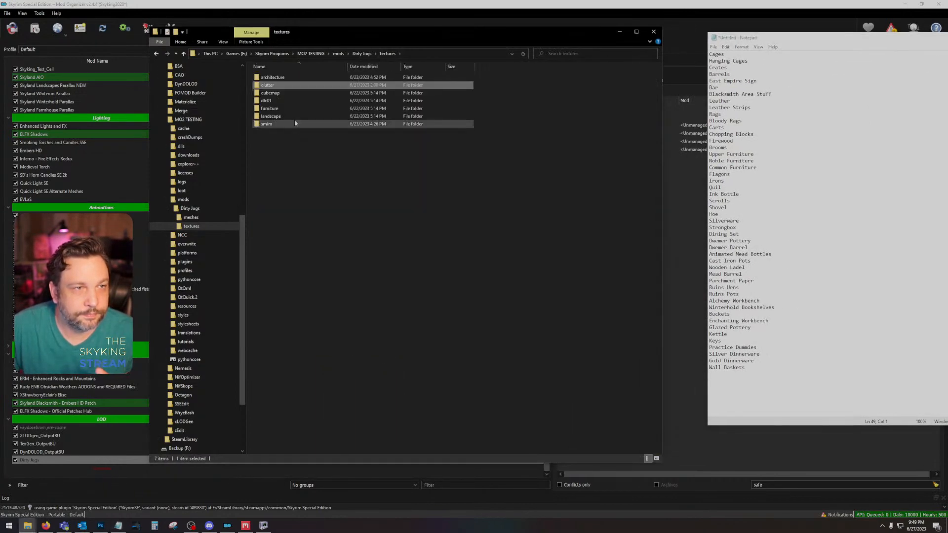
pyautogui.doubleClick(281, 100)
pyautogui.doubleClick(278, 78)
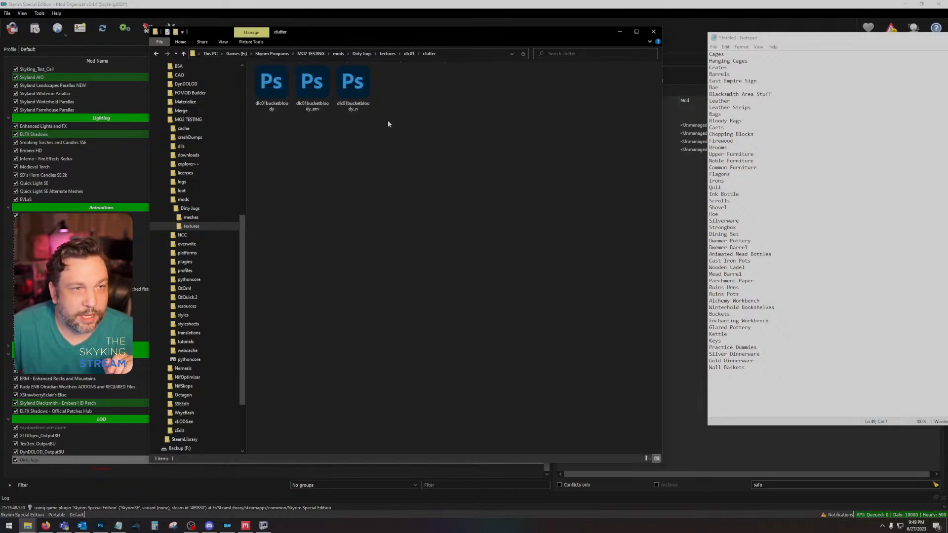
# Step: View the dlc01bucketbloody texture in Photoshop, close it, and return to the folder window
pyautogui.doubleClick(279, 87)
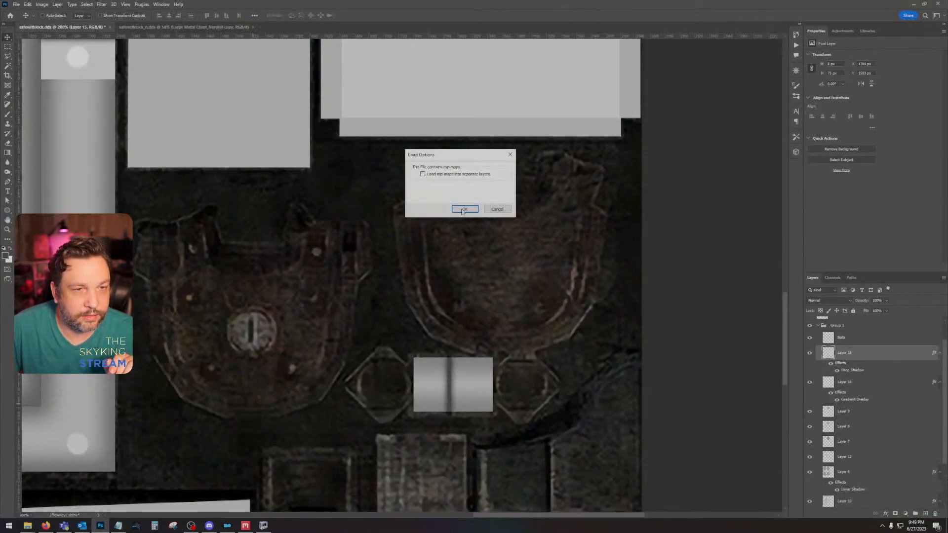
pyautogui.click(461, 207)
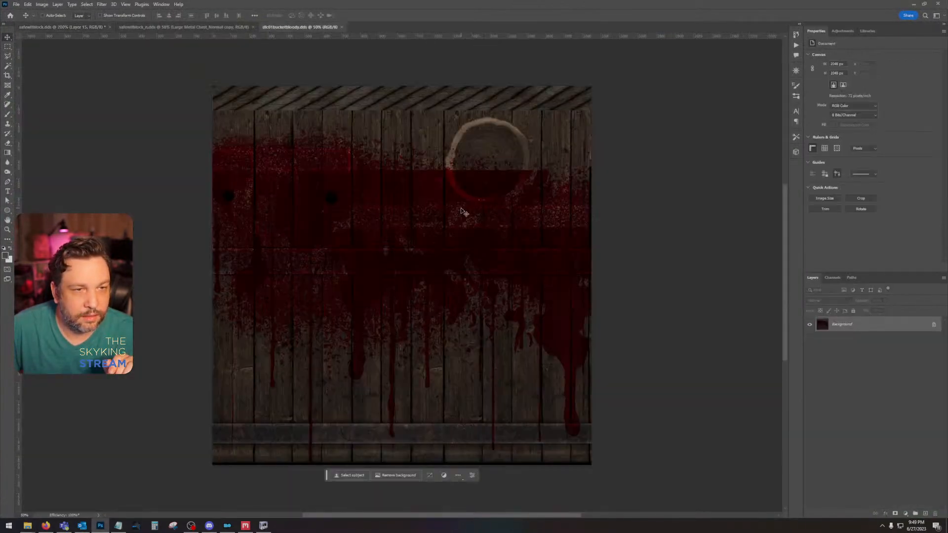
pyautogui.click(344, 28)
pyautogui.click(913, 4)
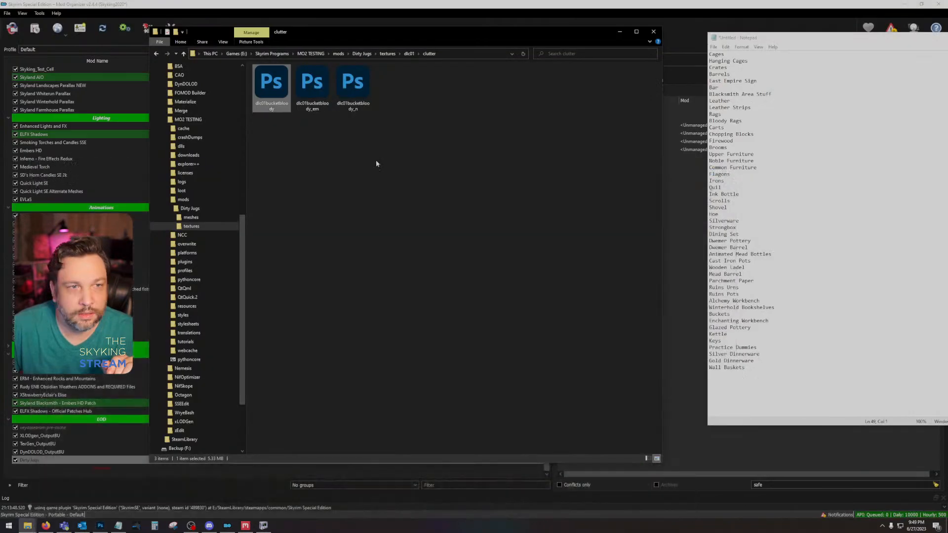
# Step: Open the furniture folder under textures and insert "Barstools" below Bar in the item list
pyautogui.click(156, 54)
pyautogui.click(155, 54)
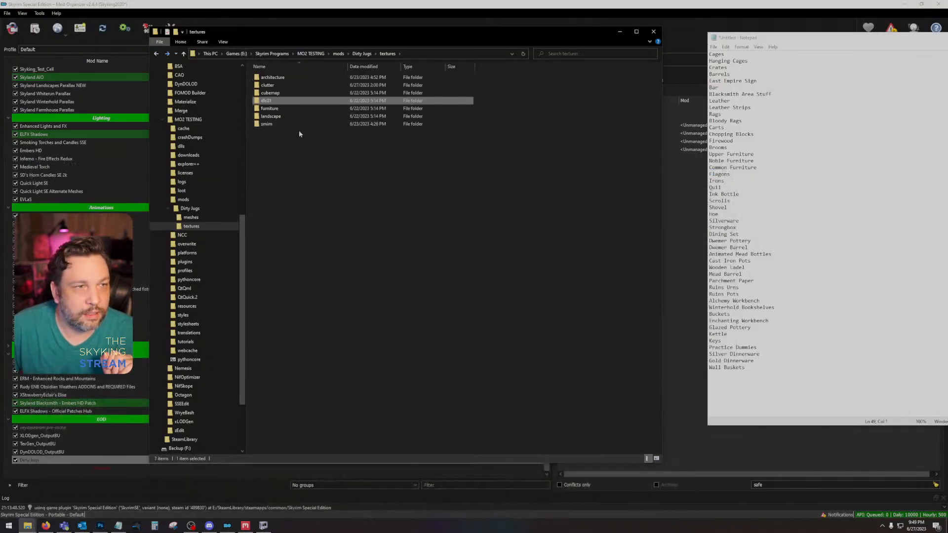
pyautogui.doubleClick(289, 112)
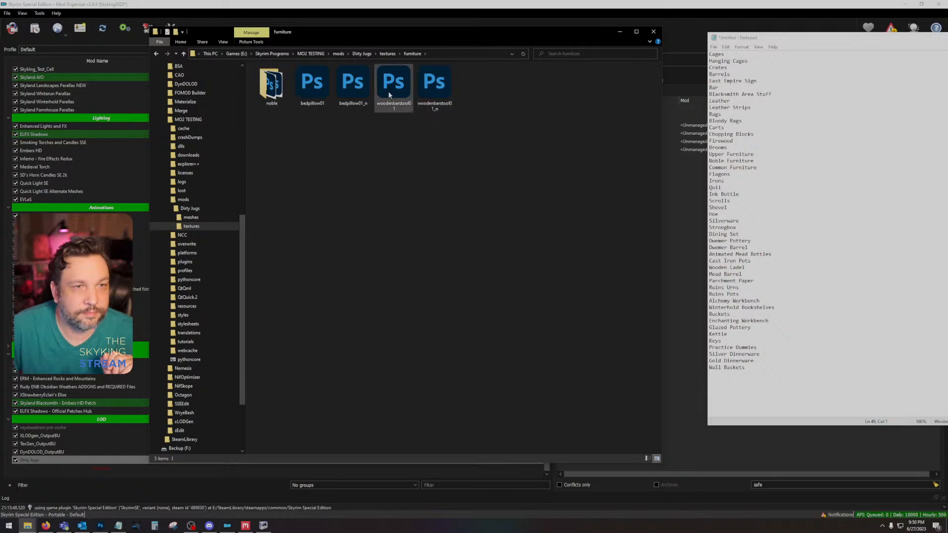
pyautogui.click(727, 87)
pyautogui.press('Return')
pyautogui.write('Barstoo')
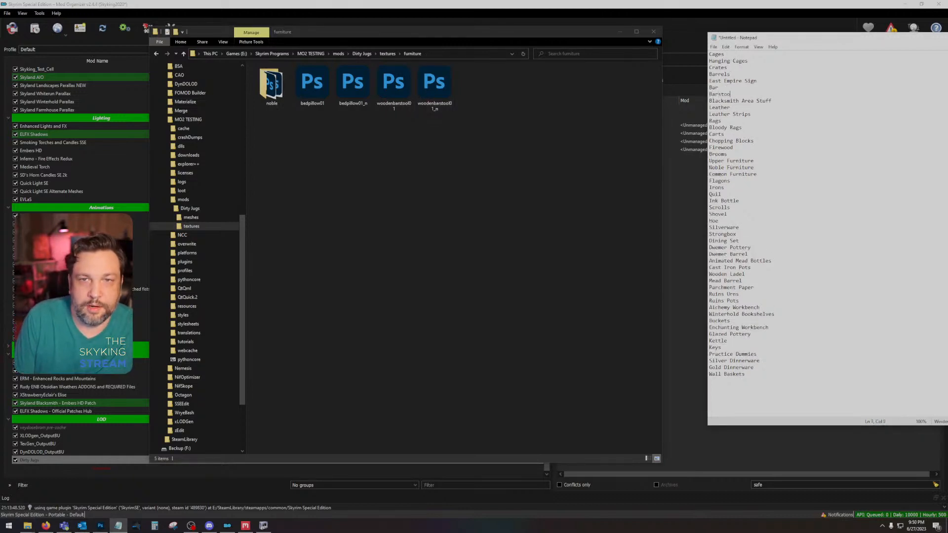
pyautogui.write('ls')
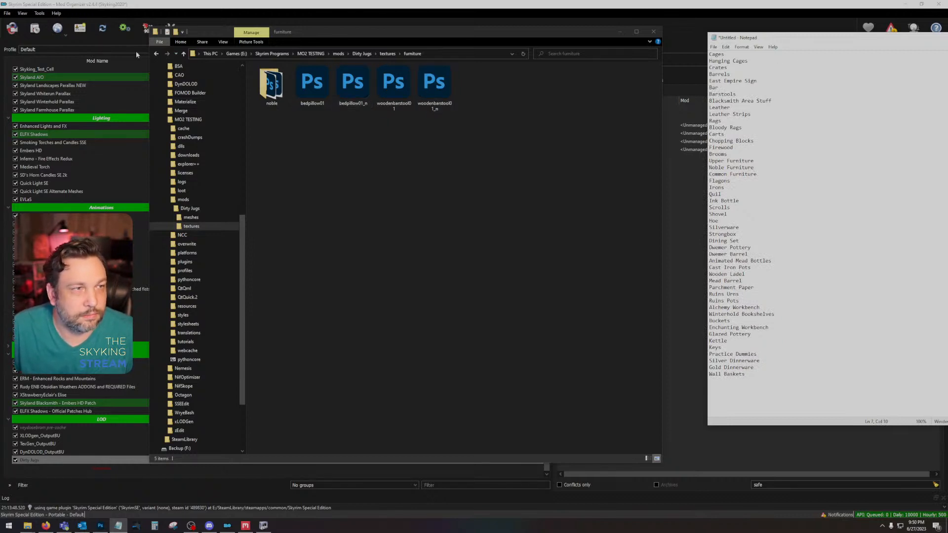
# Step: Check the contents of the landscape folder and return to the textures folder
pyautogui.click(156, 53)
pyautogui.doubleClick(292, 115)
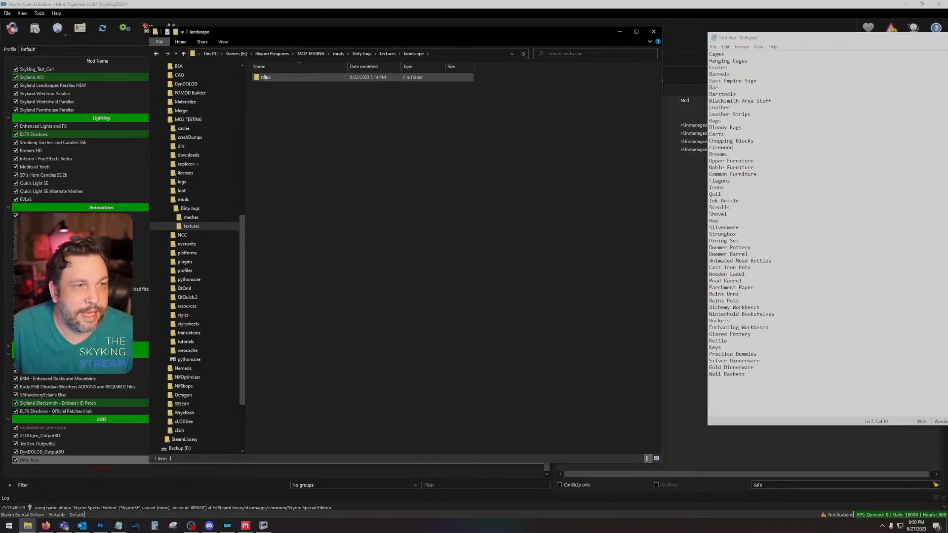
pyautogui.click(156, 53)
# Step: Open the farmhouse folder under smim's architecture and append "Jail Walls and Doors" to the item list
pyautogui.doubleClick(295, 127)
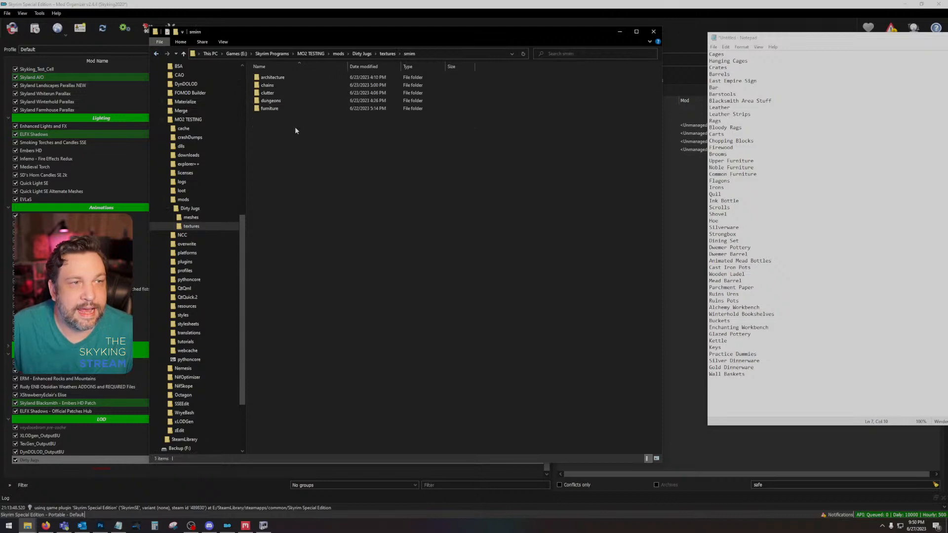
pyautogui.doubleClick(295, 78)
pyautogui.doubleClick(295, 78)
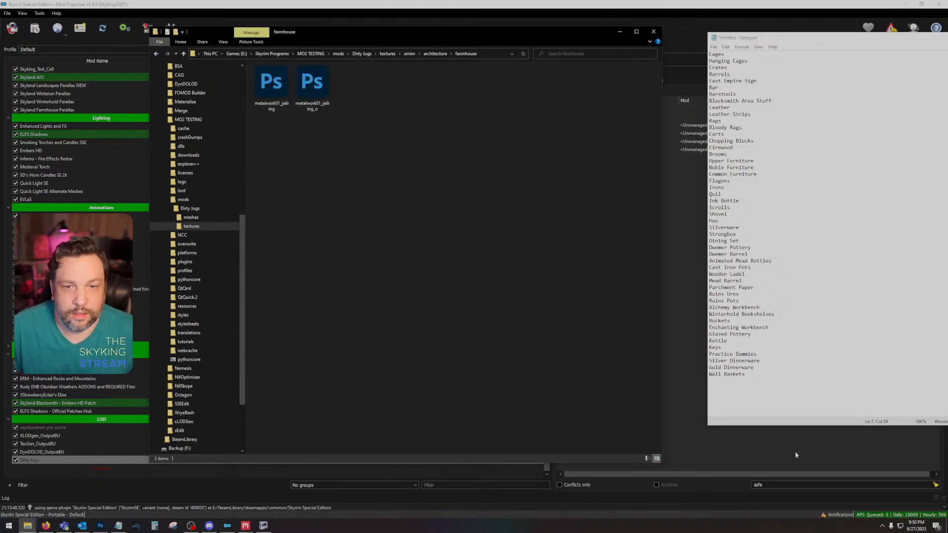
pyautogui.click(758, 374)
pyautogui.press('Return')
pyautogui.write('Jail ')
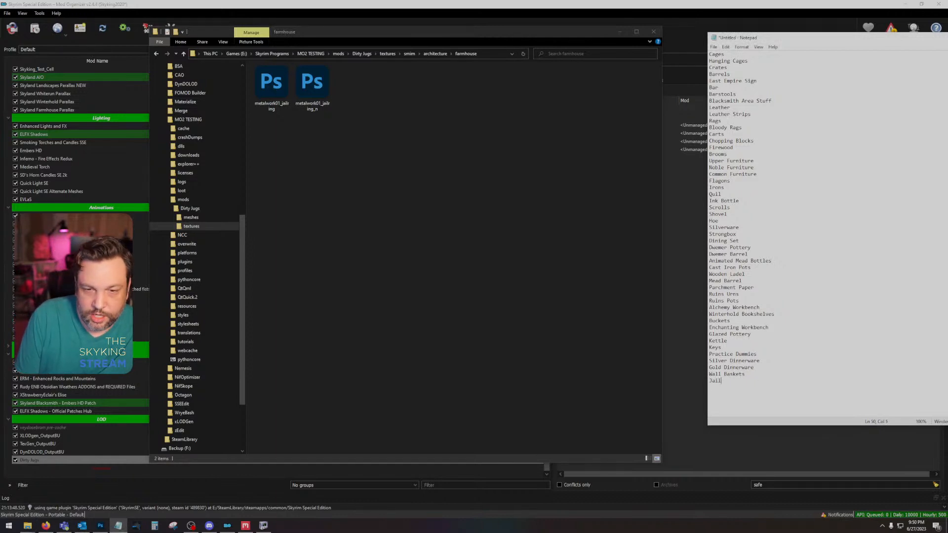
pyautogui.write('W')
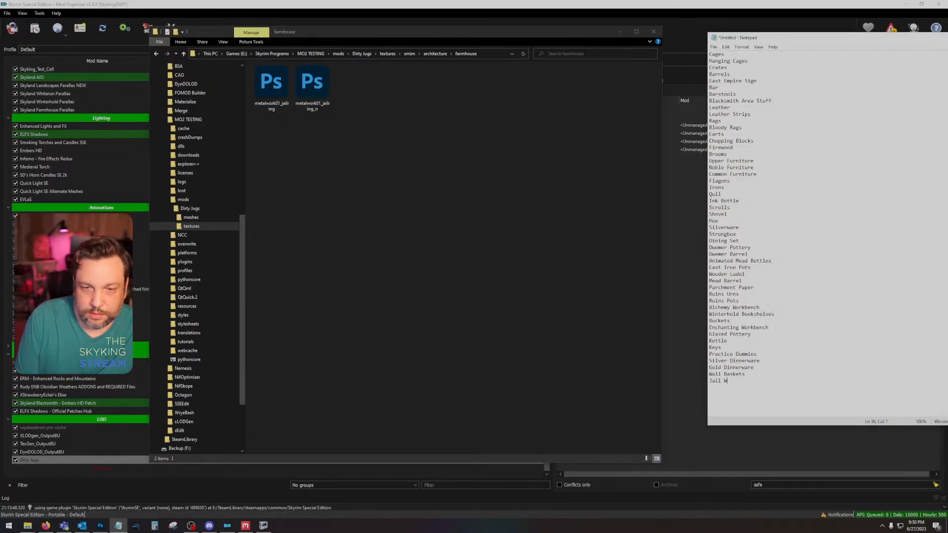
pyautogui.write('alls and Doors')
pyautogui.press('Return')
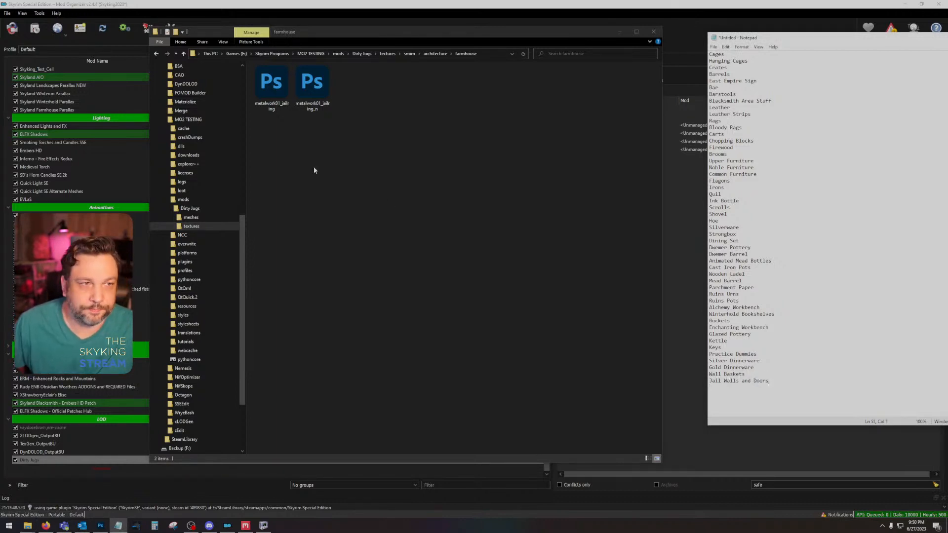
# Step: Open smim's chains folder and append "Chains" to the end of the item list
pyautogui.click(157, 54)
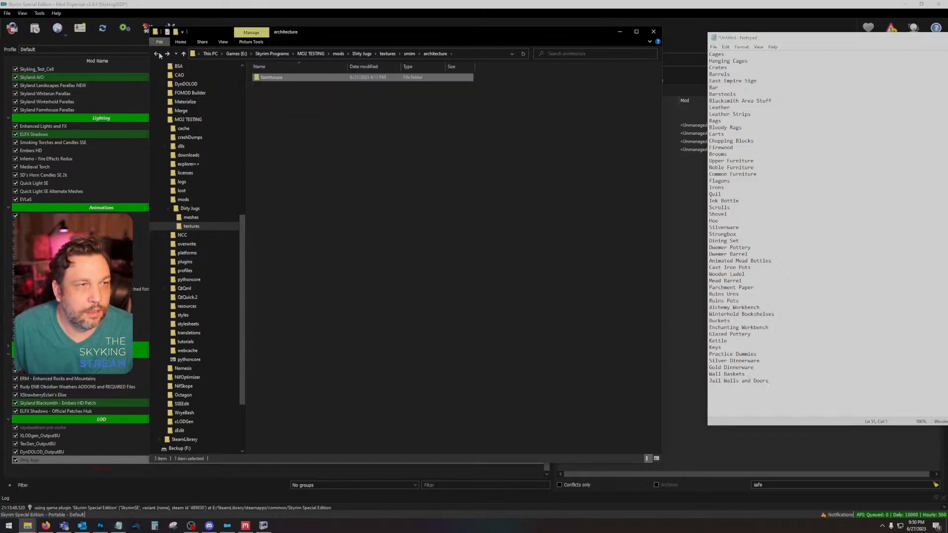
pyautogui.click(157, 54)
pyautogui.doubleClick(267, 85)
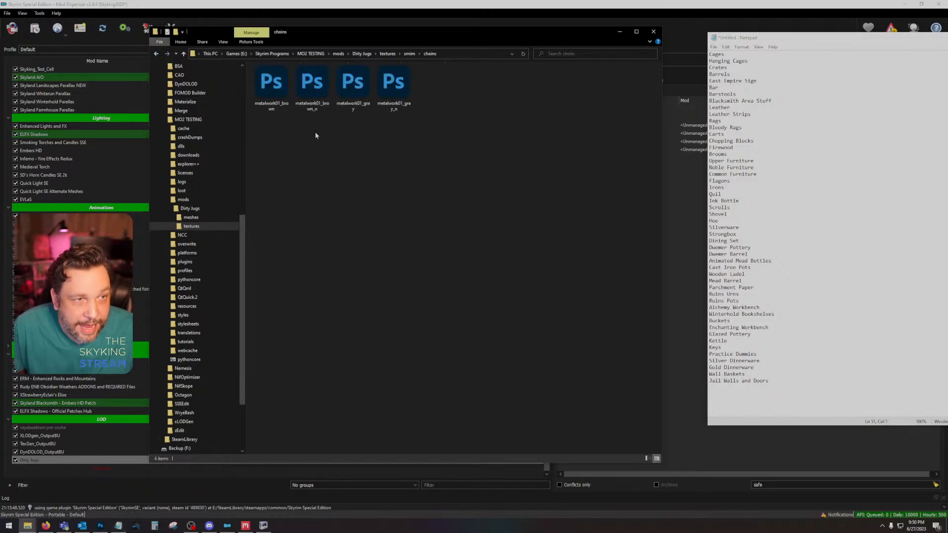
pyautogui.click(797, 387)
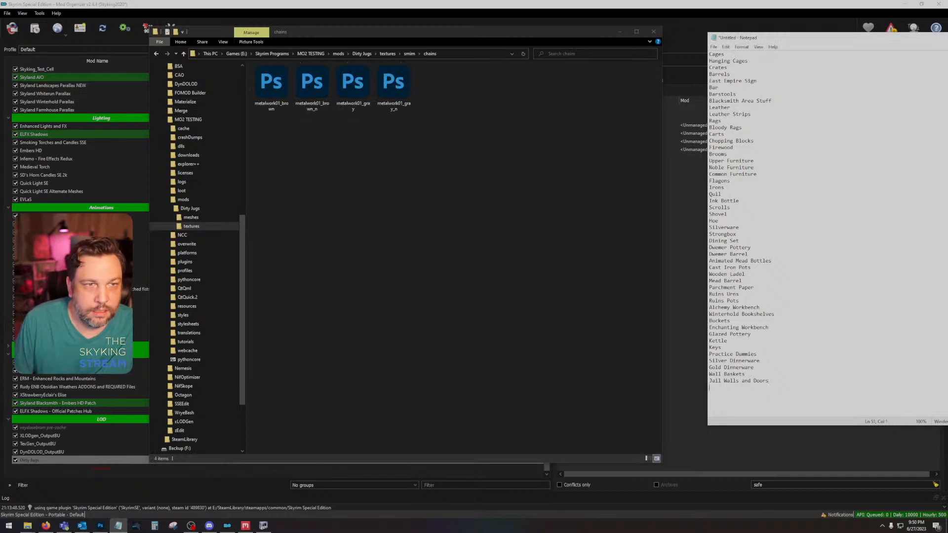
pyautogui.write('Chains')
pyautogui.press('Return')
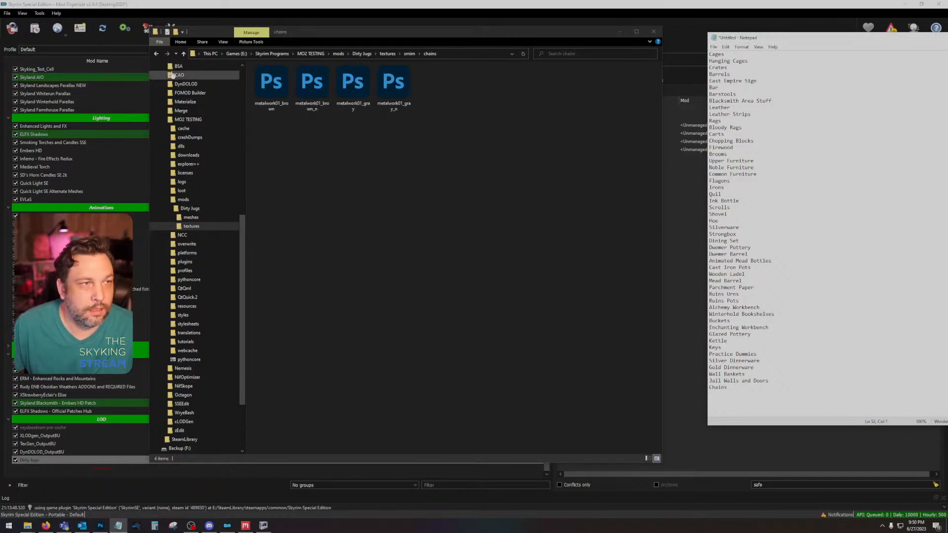
# Step: Check the signage subfolder in smim's clutter folder and return to clutter
pyautogui.click(157, 54)
pyautogui.doubleClick(267, 93)
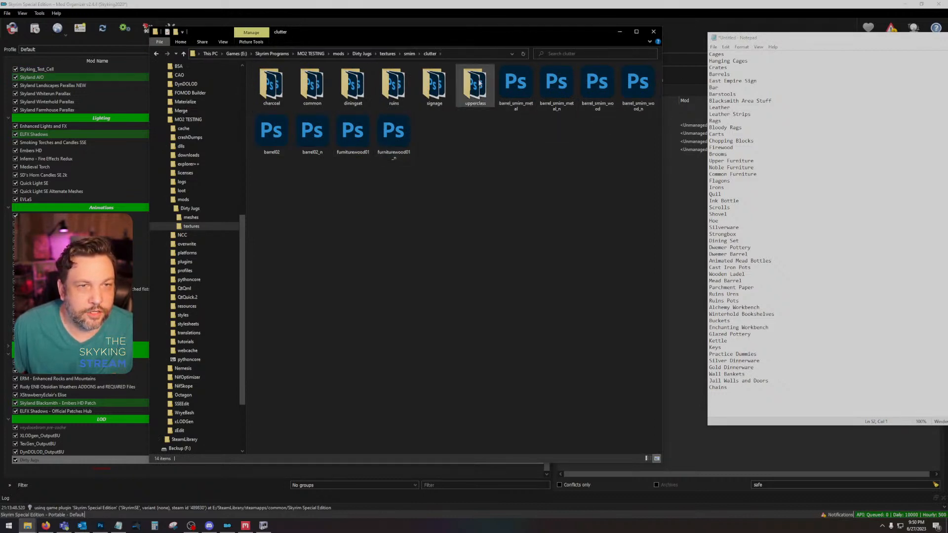
pyautogui.doubleClick(435, 84)
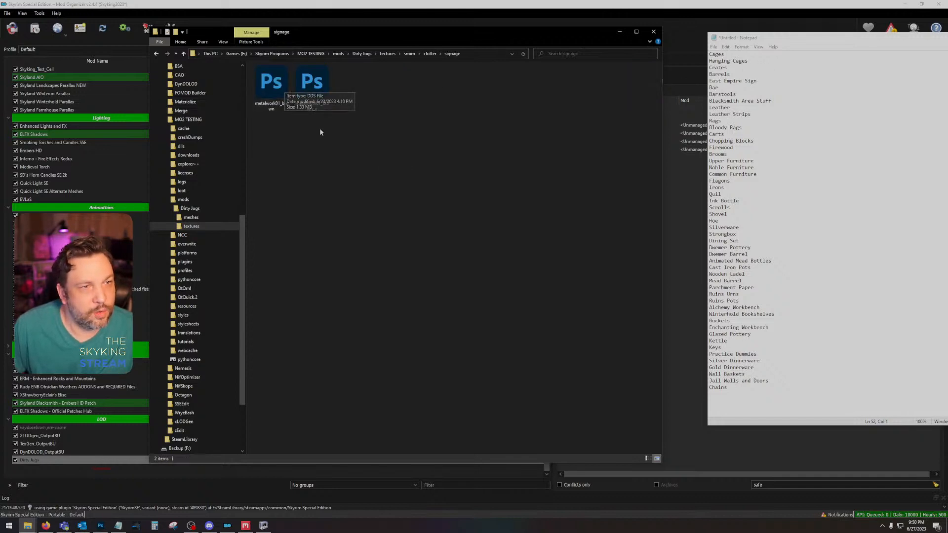
pyautogui.click(279, 92)
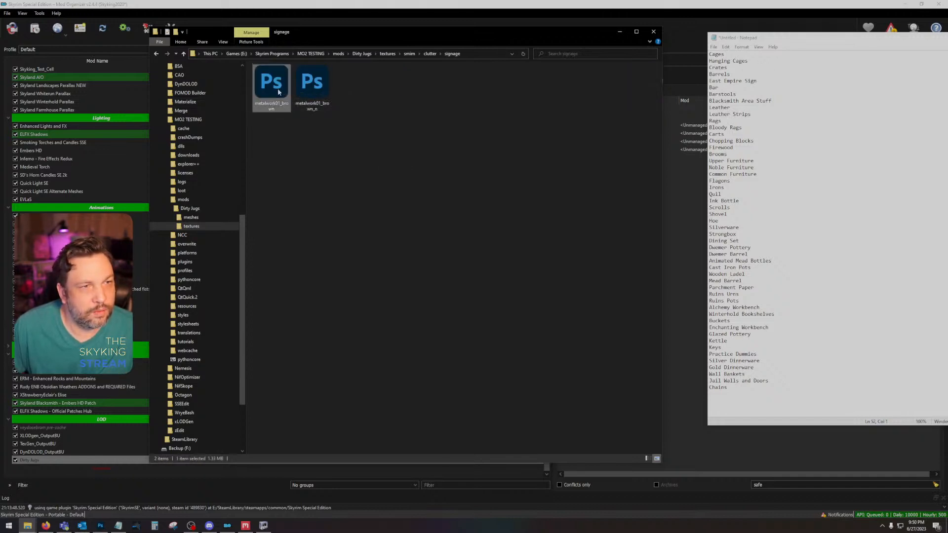
pyautogui.click(156, 54)
# Step: Open the ruins subfolder of smim's clutter and insert "Treasure Chests" below Barrels in the item list
pyautogui.doubleClick(393, 87)
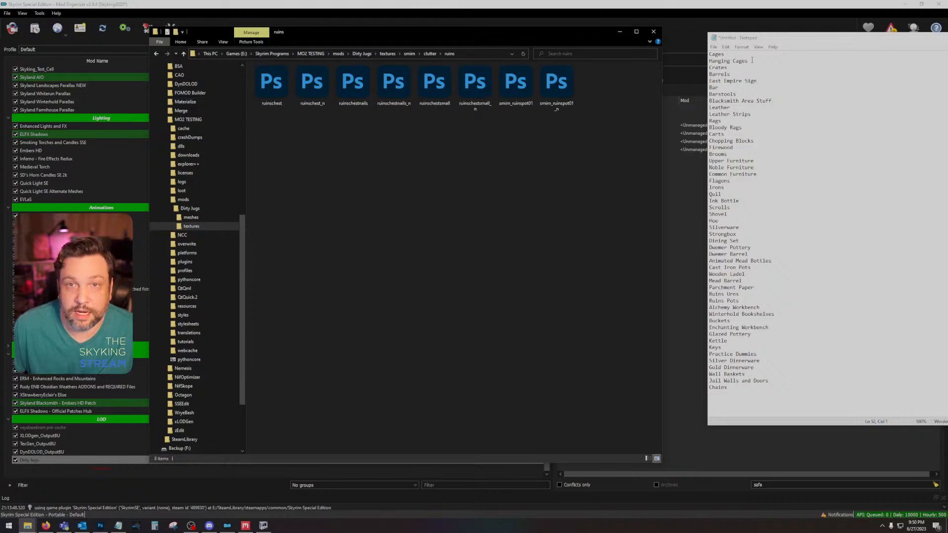
pyautogui.click(739, 74)
pyautogui.press('Return')
pyautogui.write('Che')
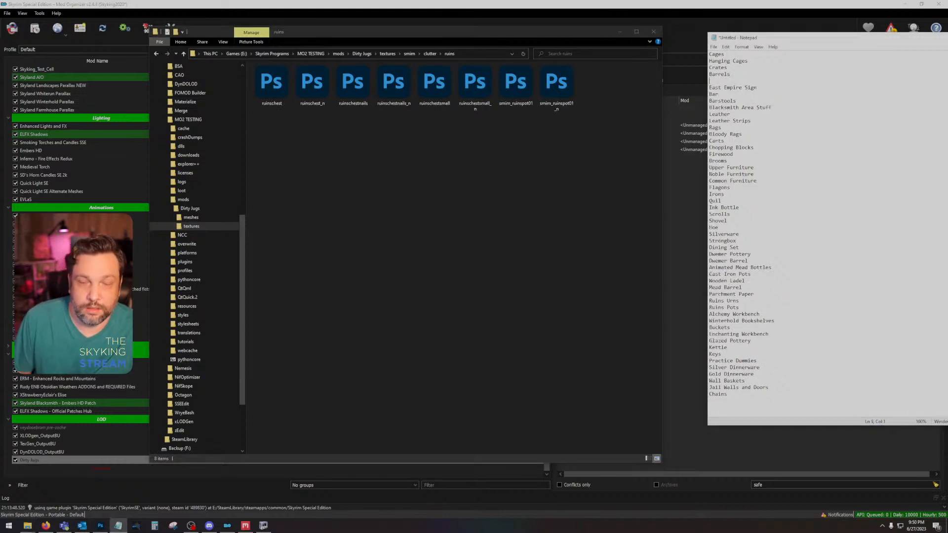
pyautogui.write('sts')
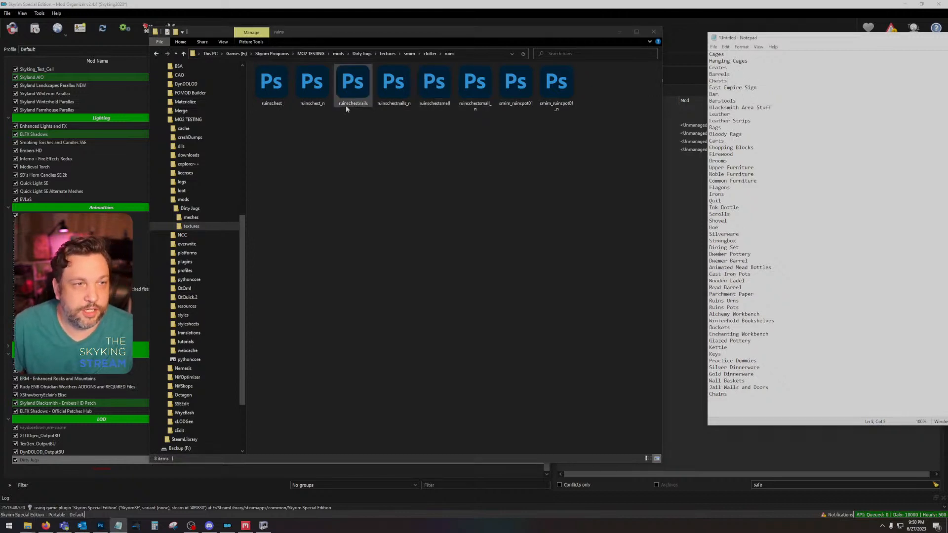
pyautogui.click(711, 80)
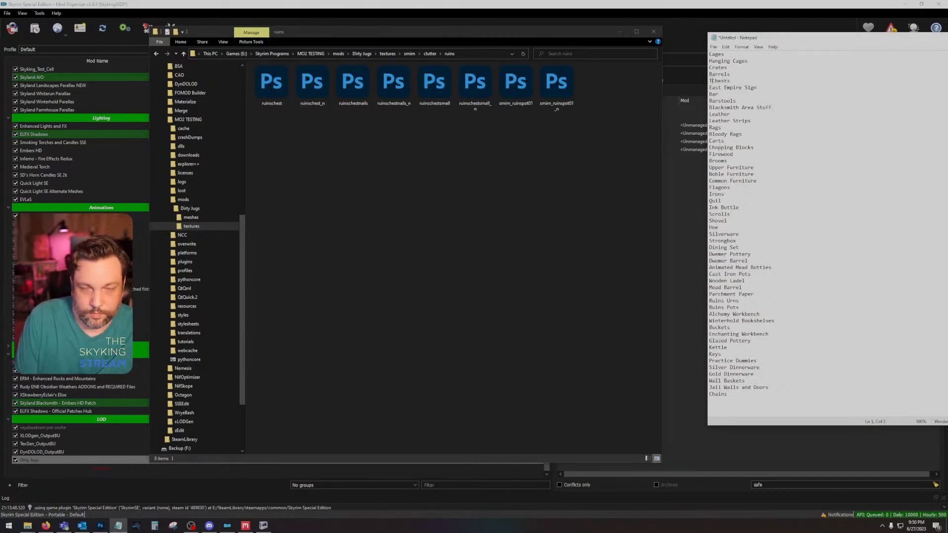
pyautogui.write('Treasure')
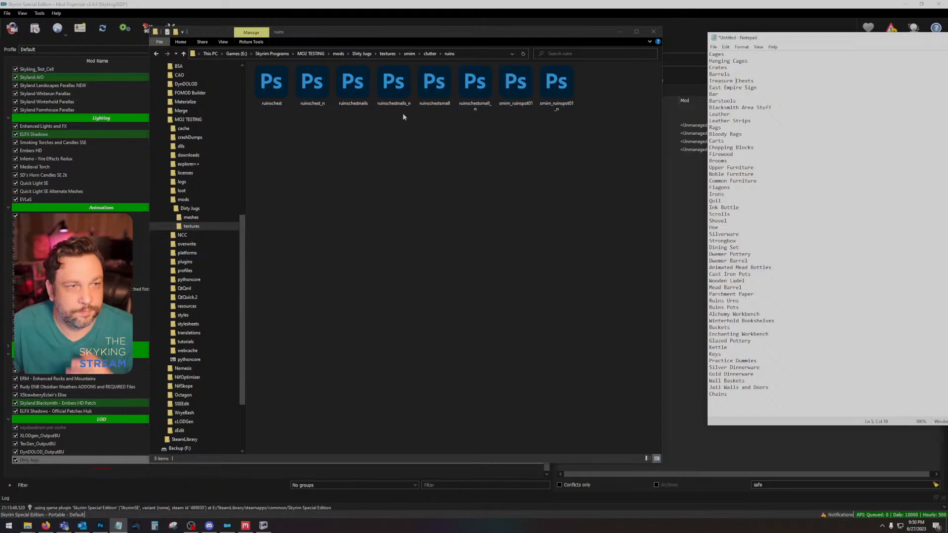
# Step: Review the diningset subfolder of smim's clutter, insert "Tankards" below Flagons in the list, and return to clutter
pyautogui.click(163, 54)
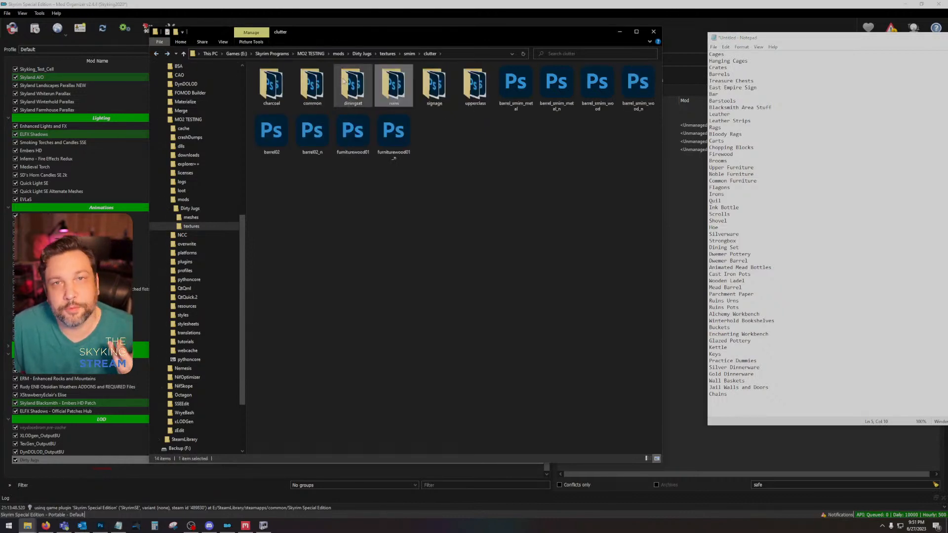
pyautogui.doubleClick(347, 83)
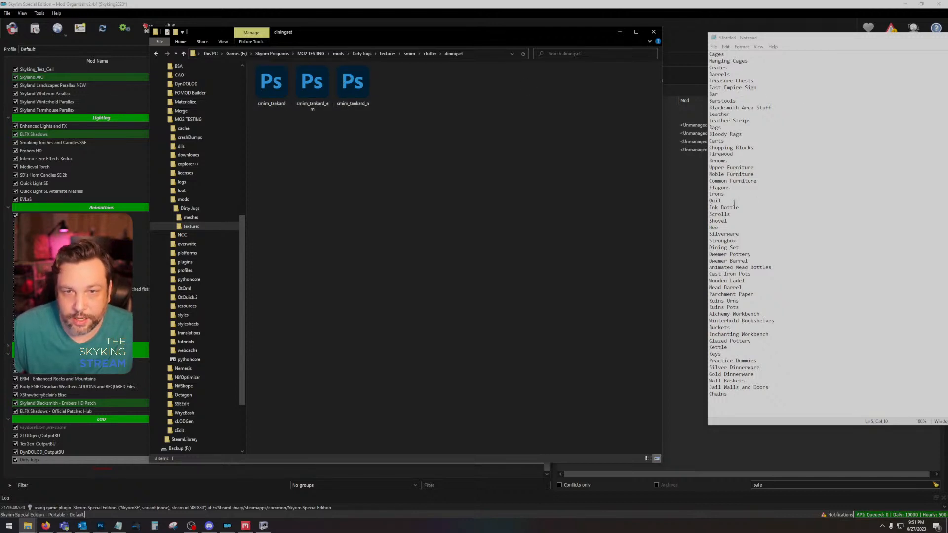
pyautogui.click(746, 188)
pyautogui.press('Return')
pyautogui.write('Tankards')
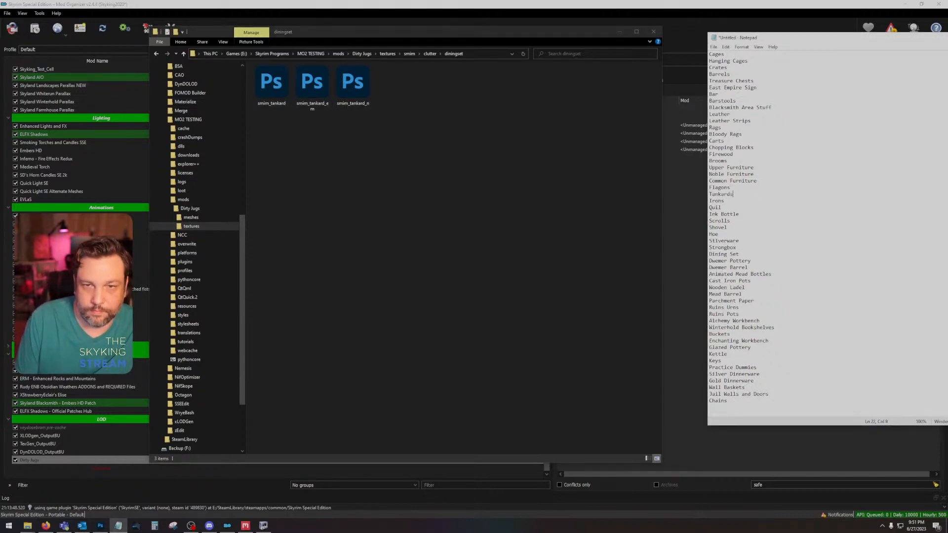
pyautogui.click(431, 55)
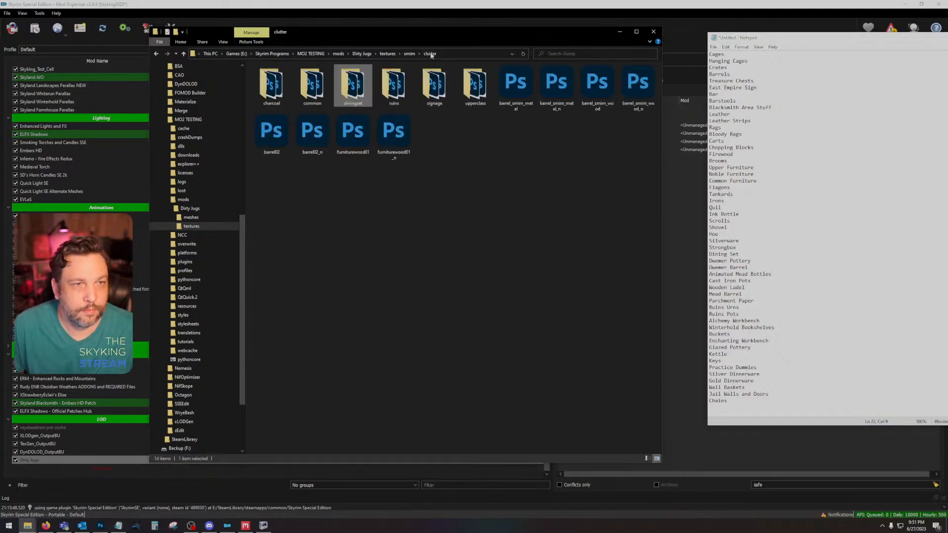
# Step: Check the common and charcoal subfolders of smim's clutter for objects missing from the list
pyautogui.doubleClick(351, 83)
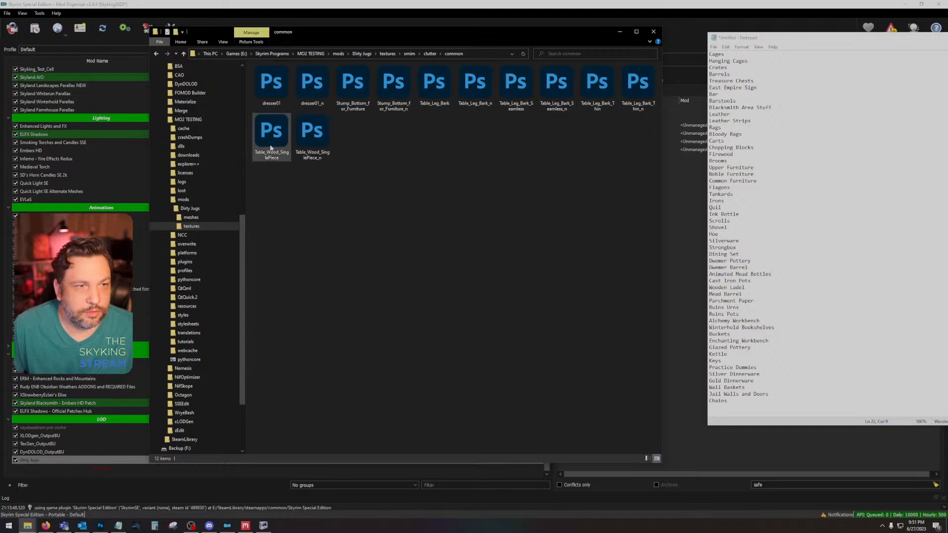
pyautogui.click(157, 54)
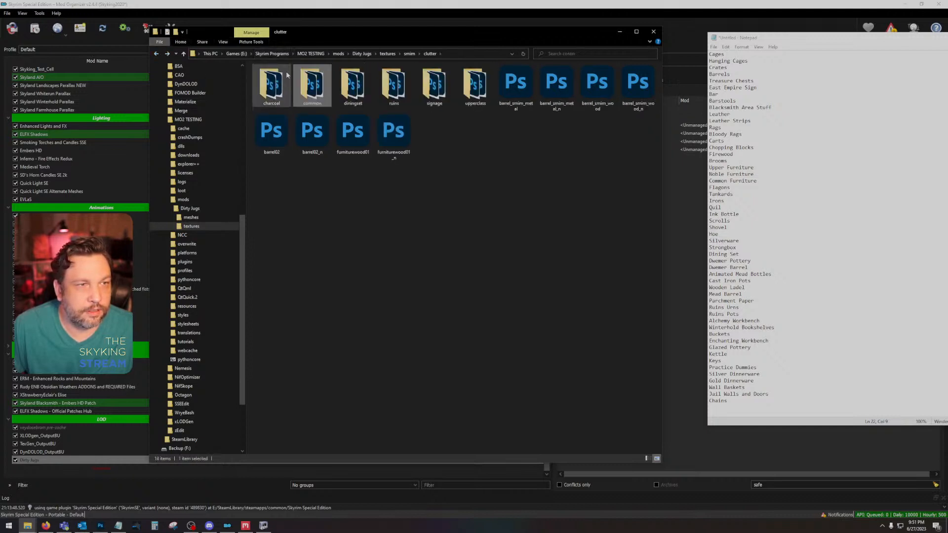
pyautogui.doubleClick(277, 79)
pyautogui.click(156, 53)
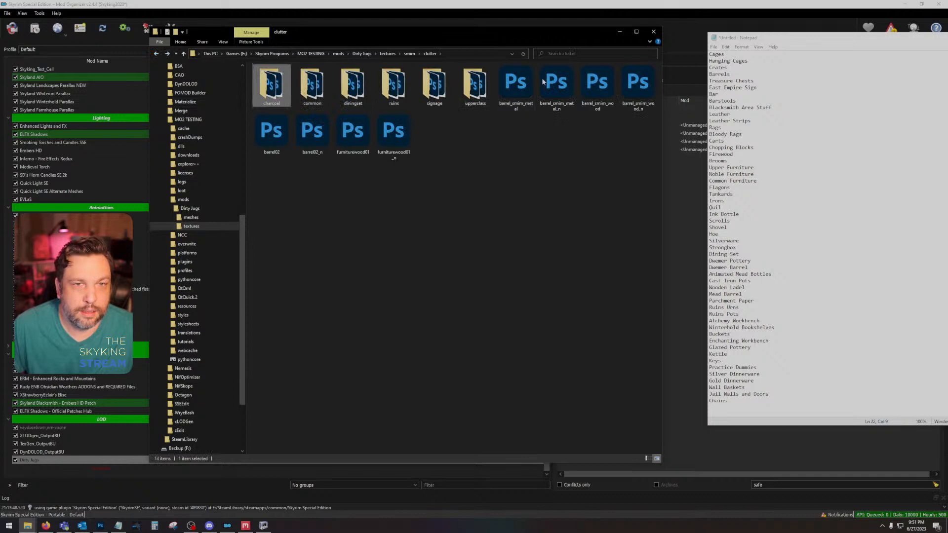
pyautogui.click(156, 54)
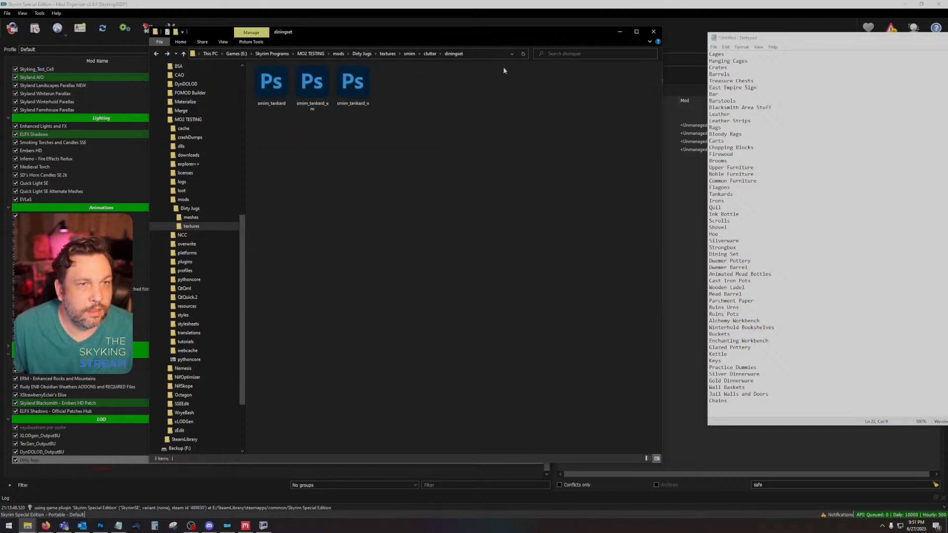
# Step: Review smim's dungeons folder with its imperial subfolder and the furniture folder, and return to smim
pyautogui.click(409, 54)
pyautogui.doubleClick(276, 100)
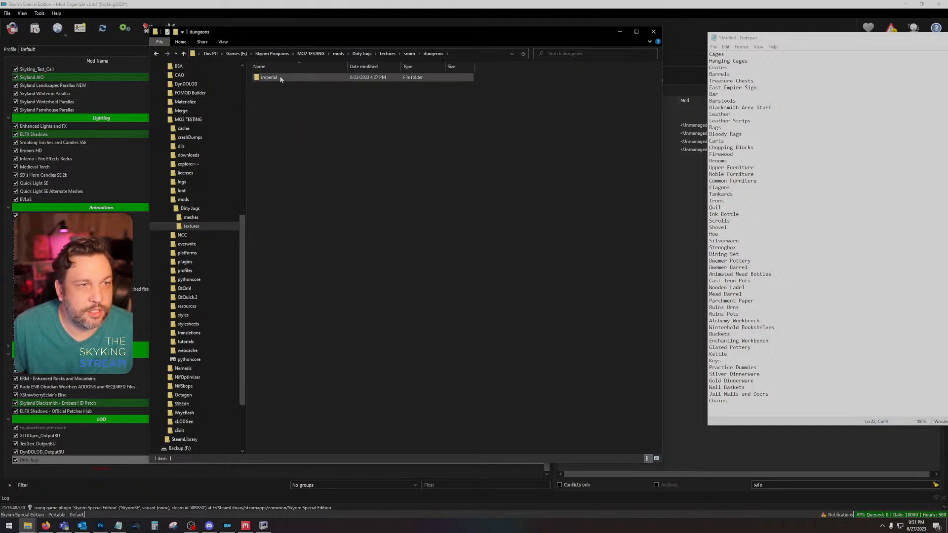
pyautogui.doubleClick(287, 77)
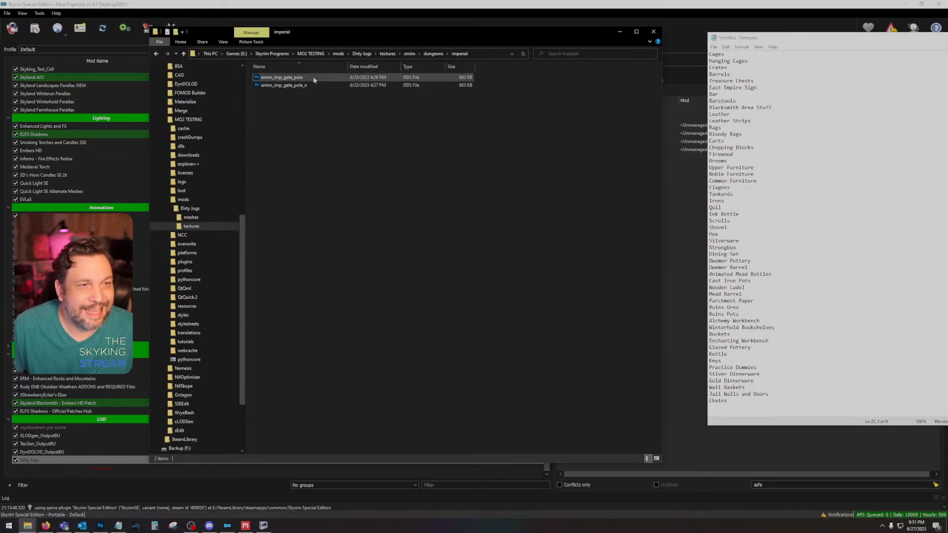
pyautogui.click(155, 55)
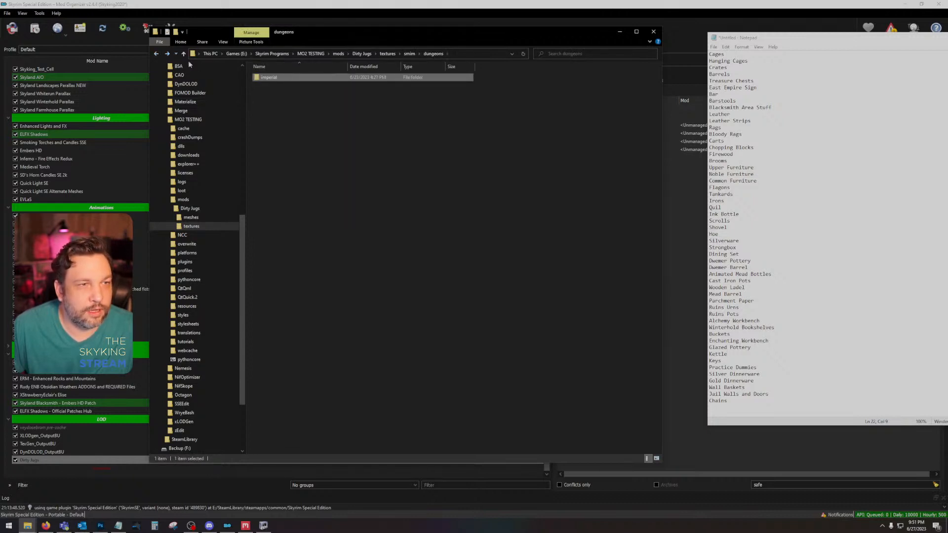
pyautogui.click(155, 54)
pyautogui.doubleClick(276, 109)
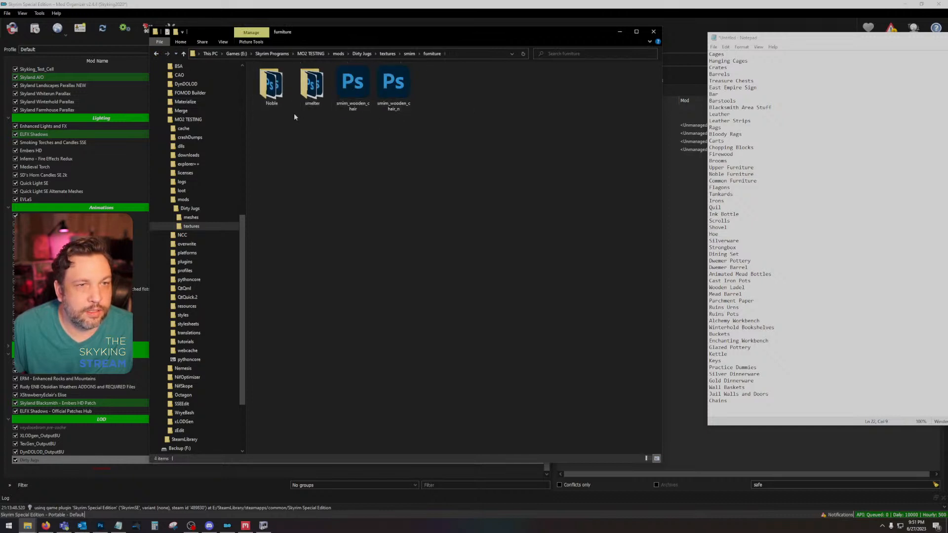
pyautogui.click(156, 54)
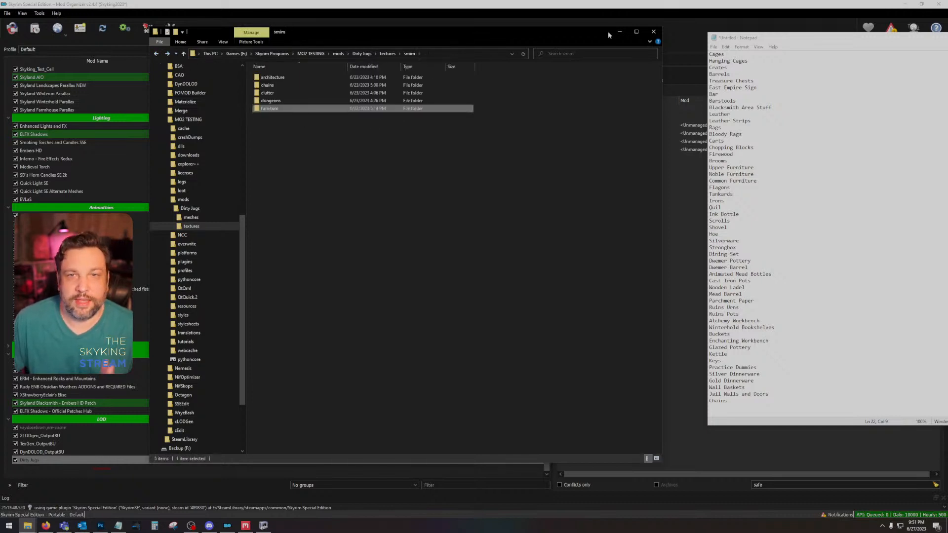
# Step: Close the texture folder window and save the item list as "Dirty Jugs Done List" in the desktop's Dirty Jugs folder
pyautogui.click(653, 32)
pyautogui.click(713, 47)
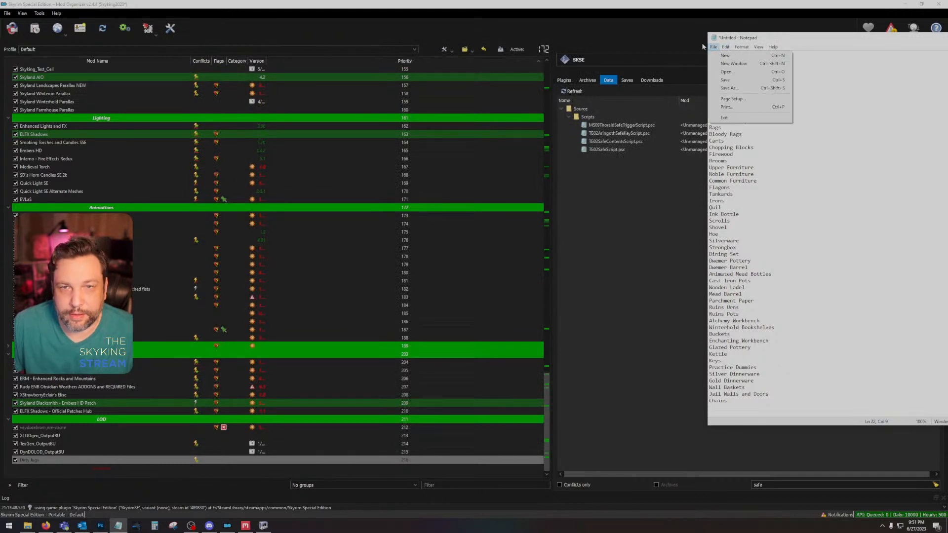
pyautogui.click(729, 88)
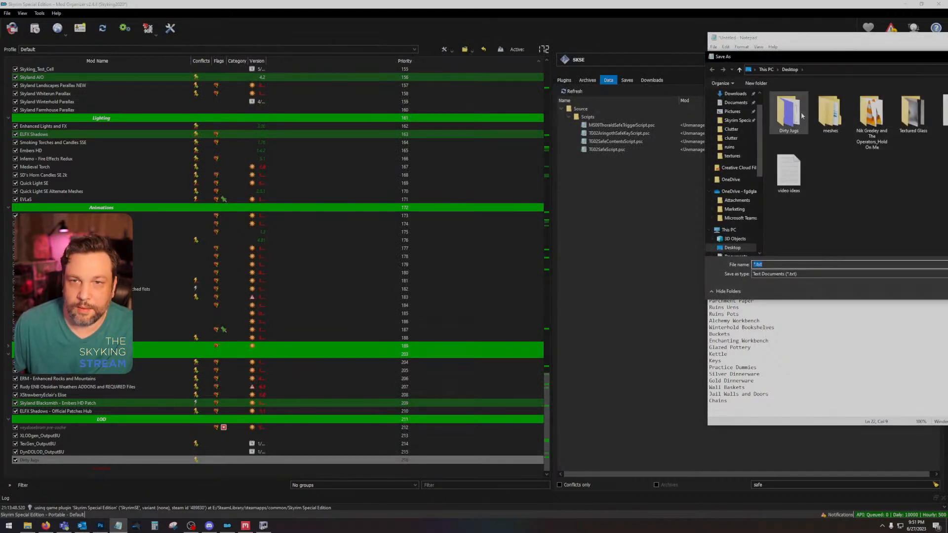
pyautogui.write('Dirty J')
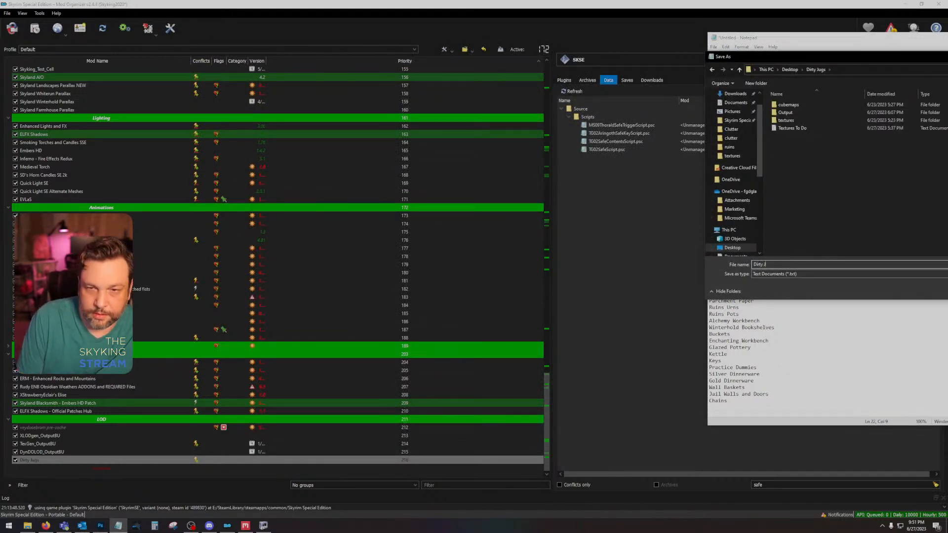
pyautogui.write('ugs Done List')
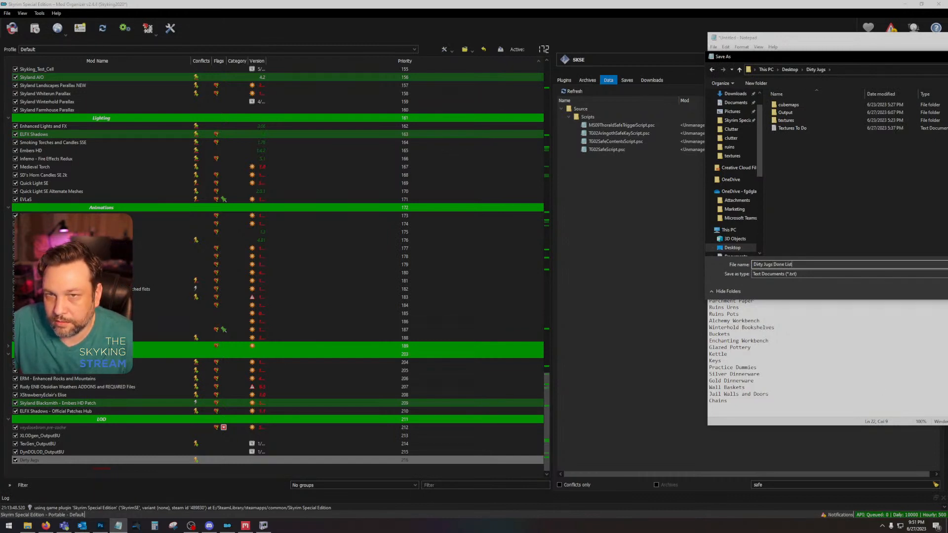
pyautogui.press('Return')
# Step: Bring the saved Dirty Jugs Done List fully into view and close it
pyautogui.moveTo(820, 44); pyautogui.dragTo(616, 65)
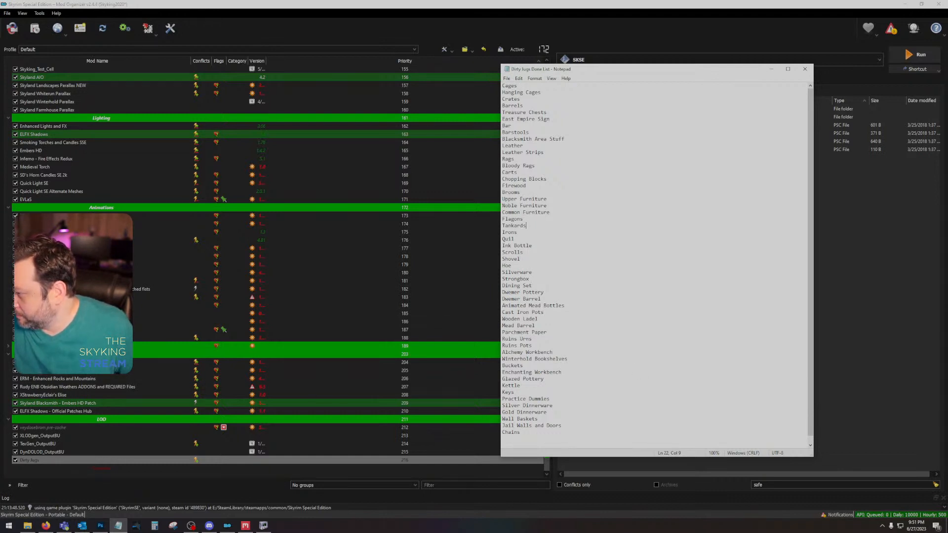
pyautogui.hotkey('alt', 'Tab')
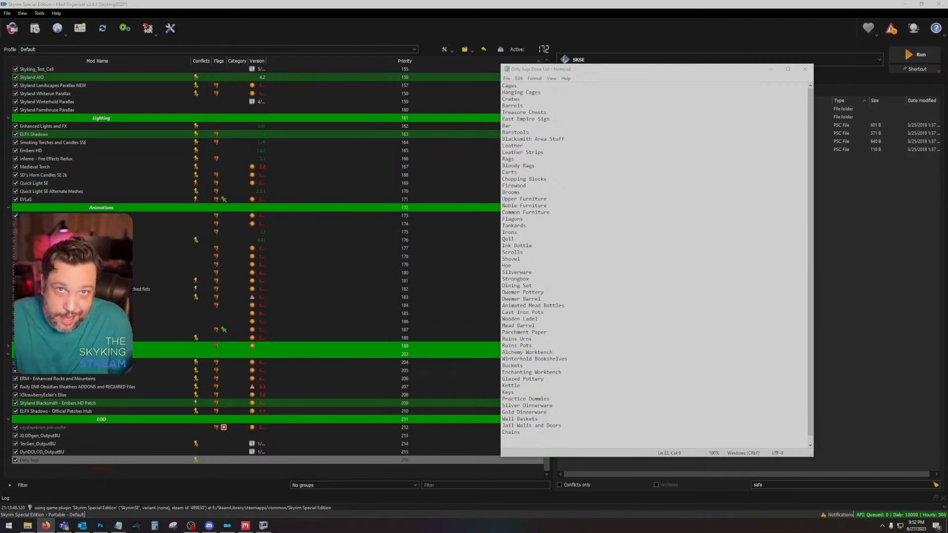
pyautogui.click(804, 69)
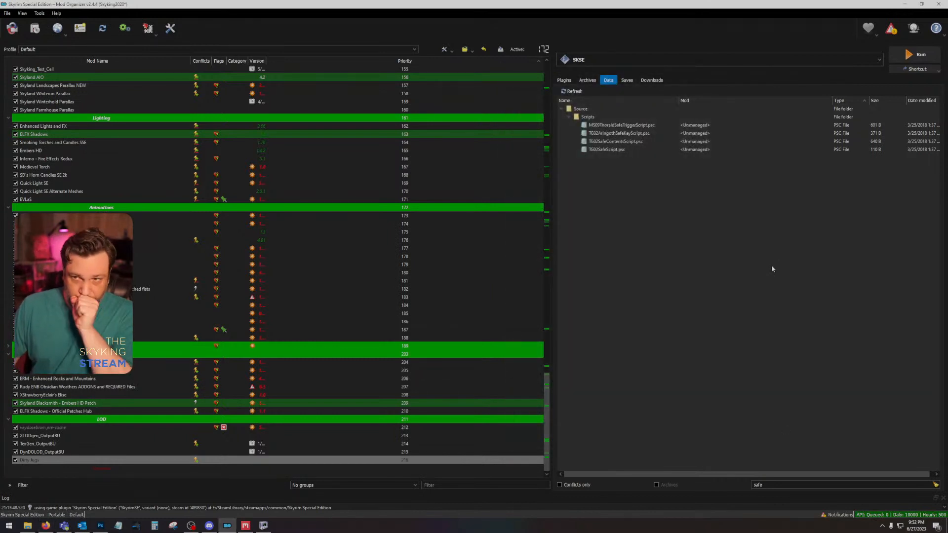
# Step: Launch Skyrim through SKSE and load the test cell with the console command "coc aaaskykingtestcell"
pyautogui.click(908, 53)
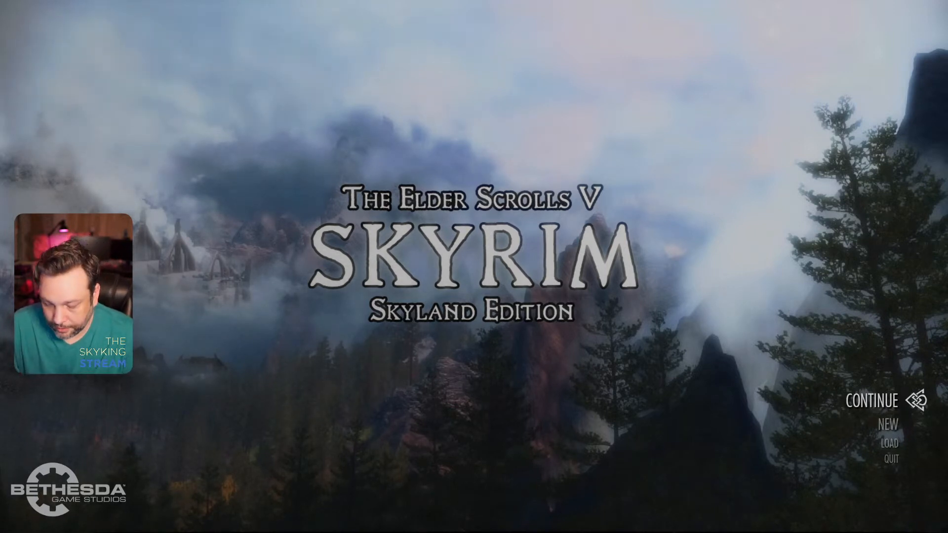
pyautogui.press('`')
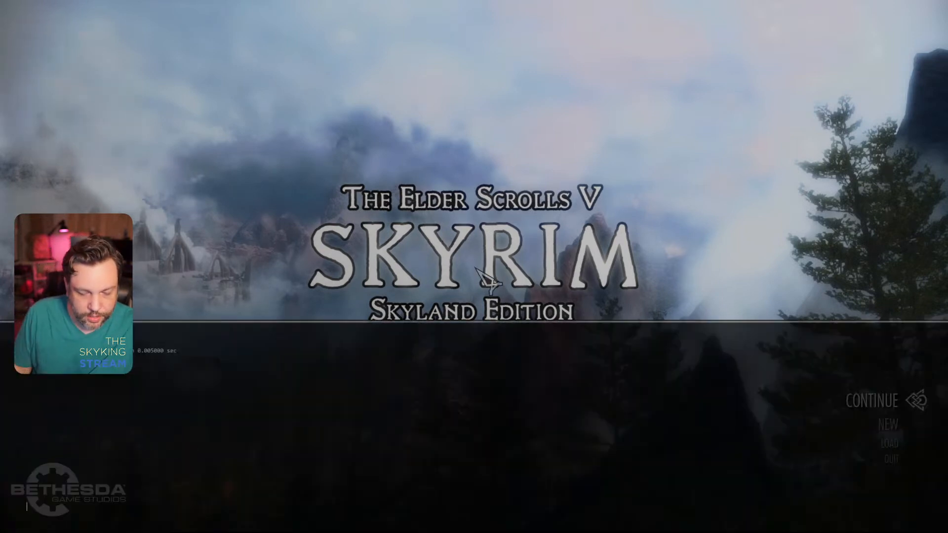
pyautogui.write('coc aaa')
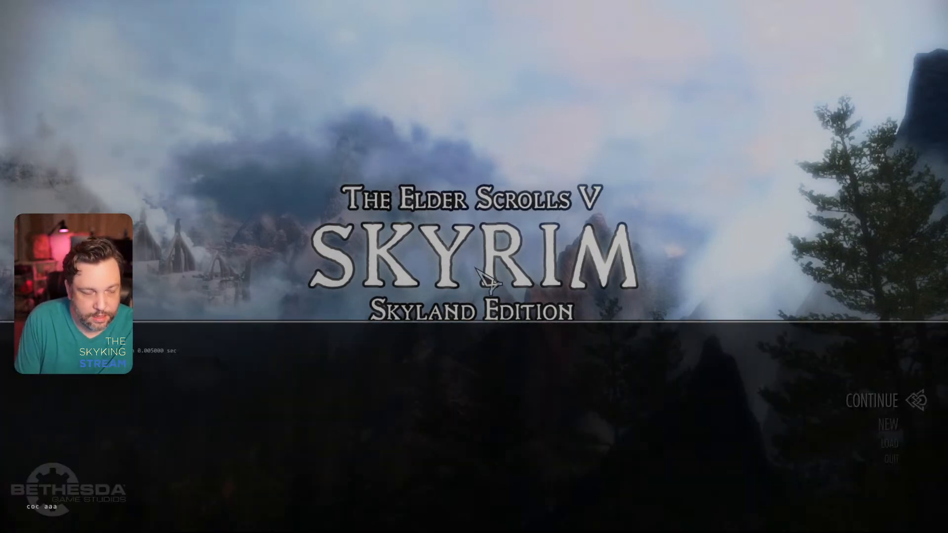
pyautogui.write('skykingtestcell')
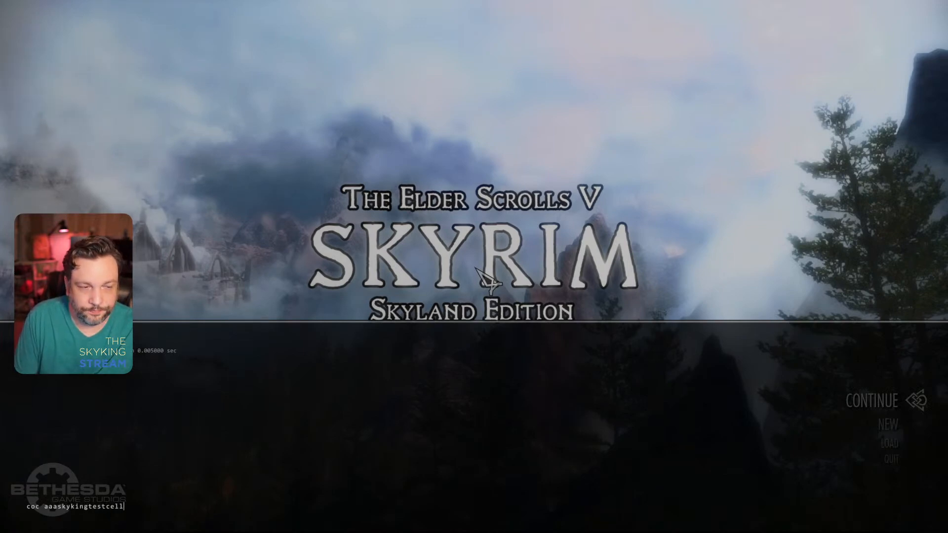
pyautogui.press('Return')
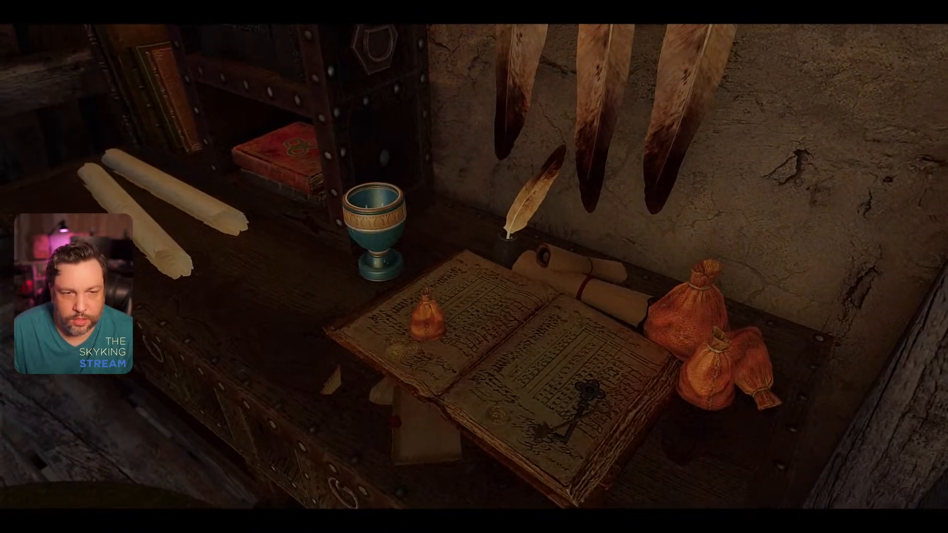
# Step: Switch to File Explorer, check the Textures To Do note in the desktop's Dirty Jugs folder, and return to Skyrim
pyautogui.hotkey('alt', 'Tab')
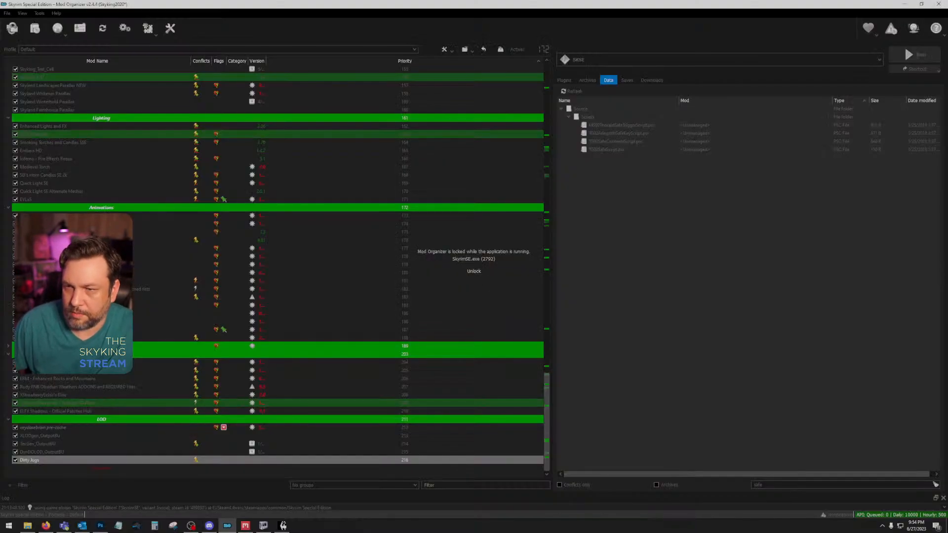
pyautogui.hotkey('alt', 'Tab')
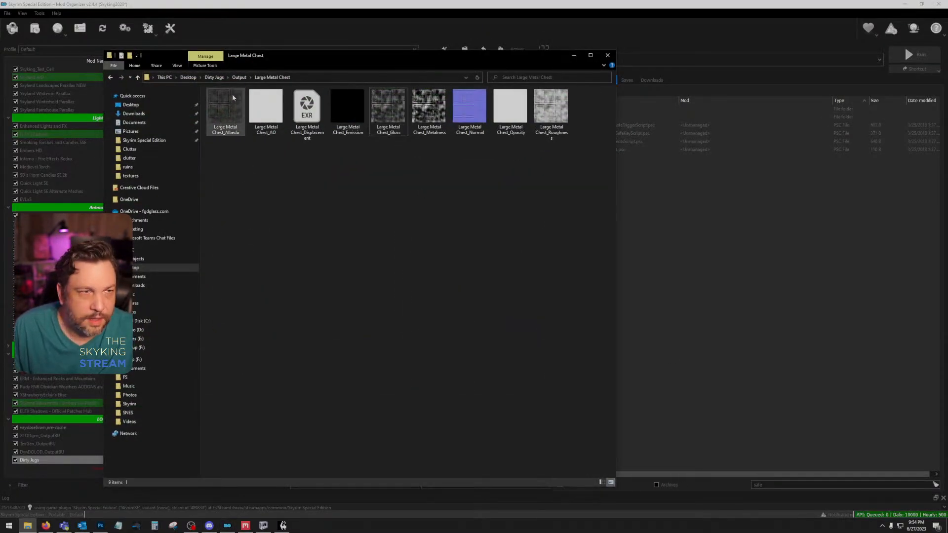
pyautogui.click(212, 79)
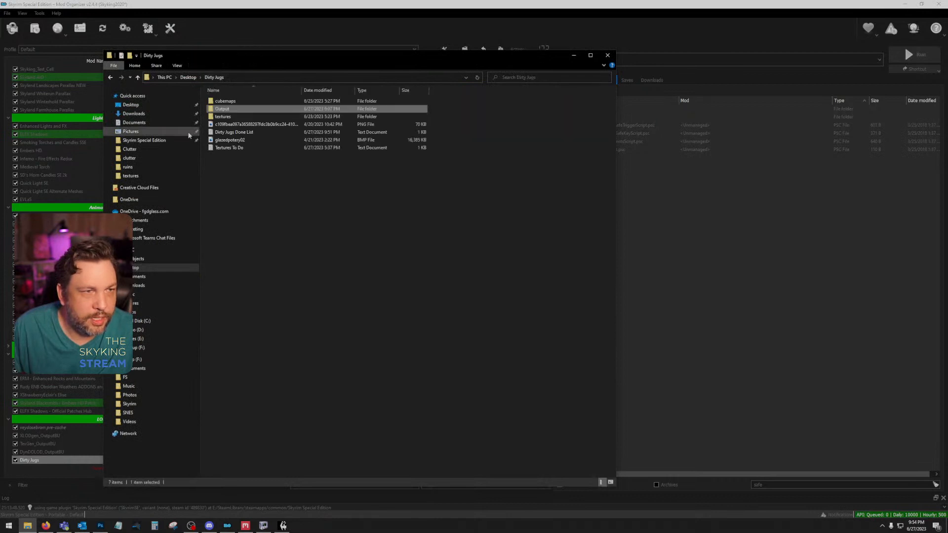
pyautogui.click(241, 148)
pyautogui.doubleClick(241, 148)
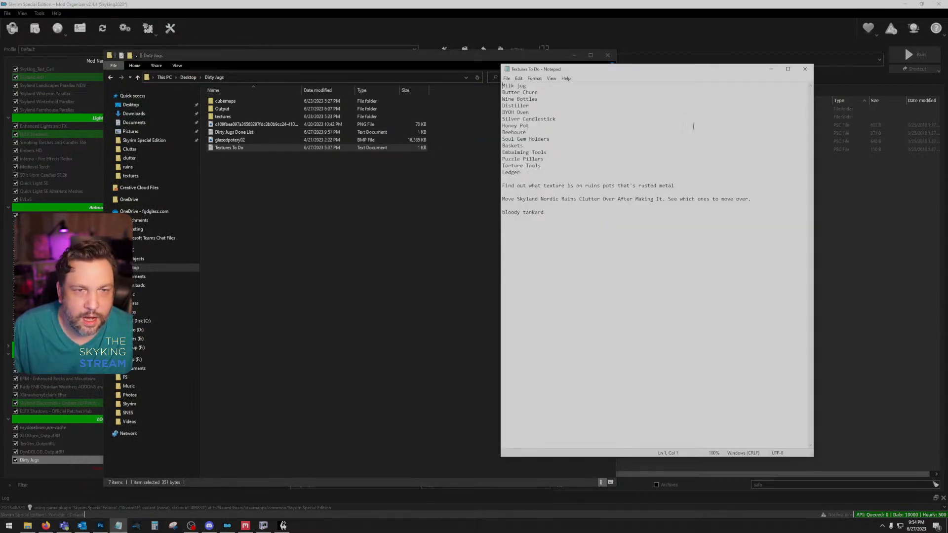
pyautogui.click(804, 69)
pyautogui.click(607, 55)
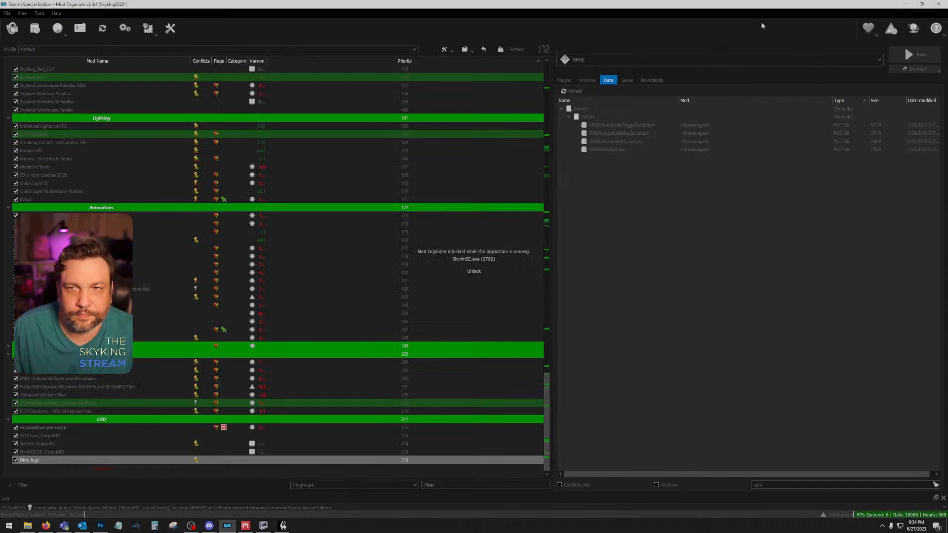
pyautogui.click(910, 6)
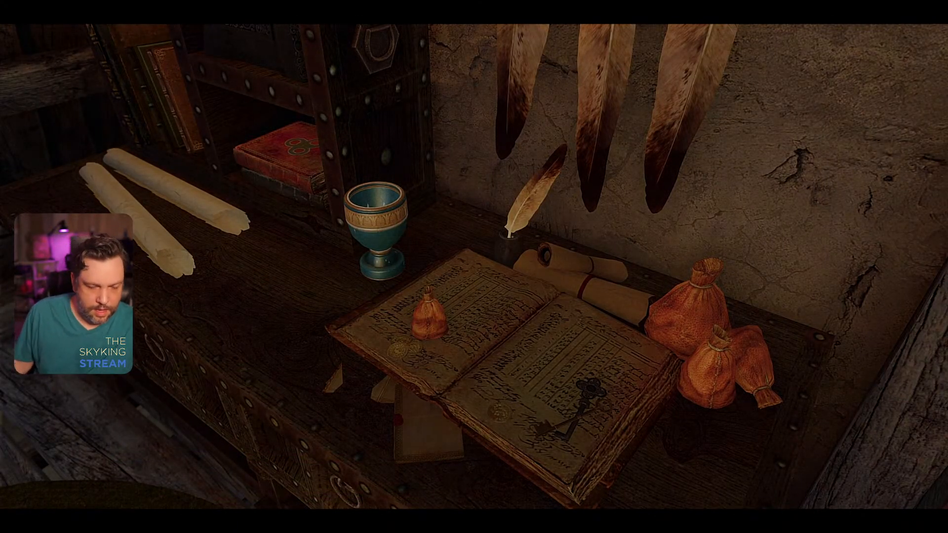
# Step: Move the player to the Leaffall interior with the console command "coc aaaleaffallinterior"
pyautogui.press('`')
pyautogui.write('coc aaaskykin')
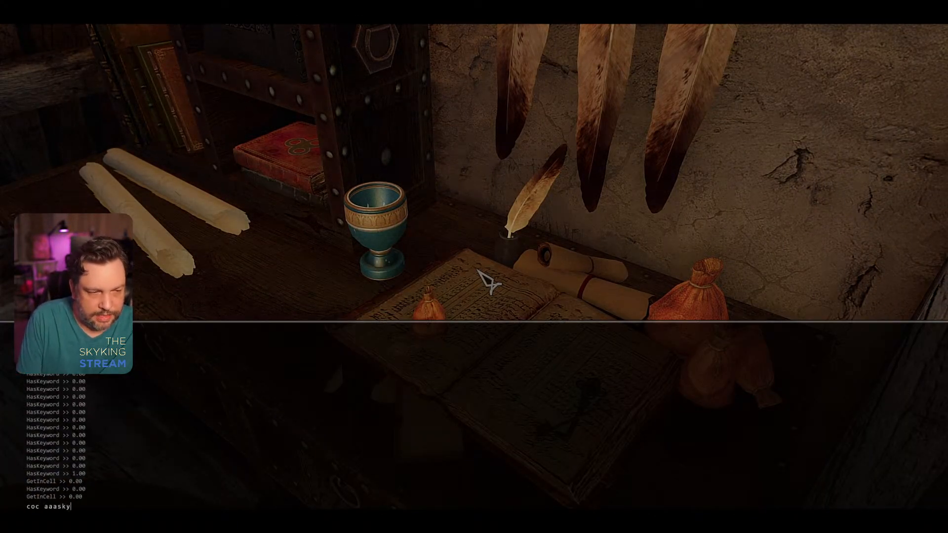
pyautogui.press('BackSpace')
pyautogui.press('BackSpace')
pyautogui.press('BackSpace')
pyautogui.press('BackSpace')
pyautogui.press('BackSpace')
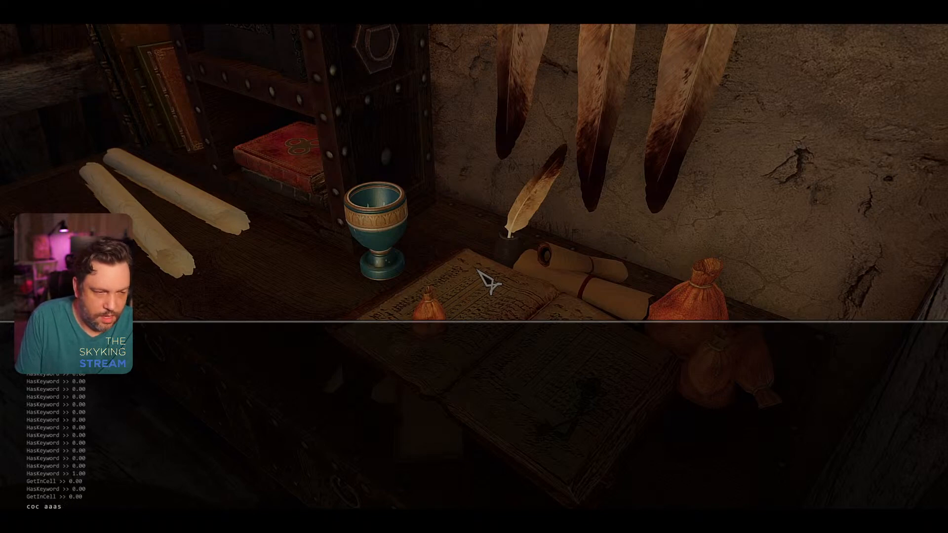
pyautogui.press('BackSpace')
pyautogui.write('leaffallinter')
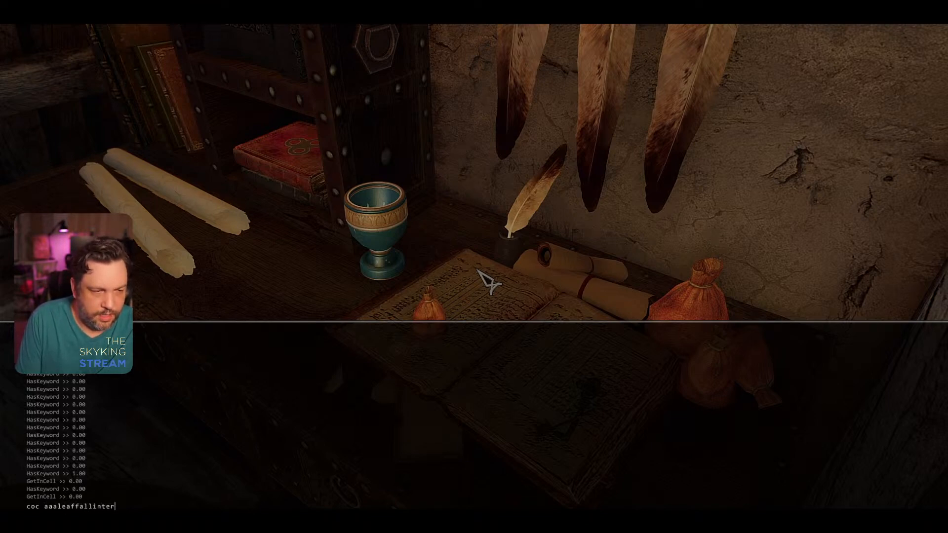
pyautogui.write('ior')
pyautogui.press('Return')
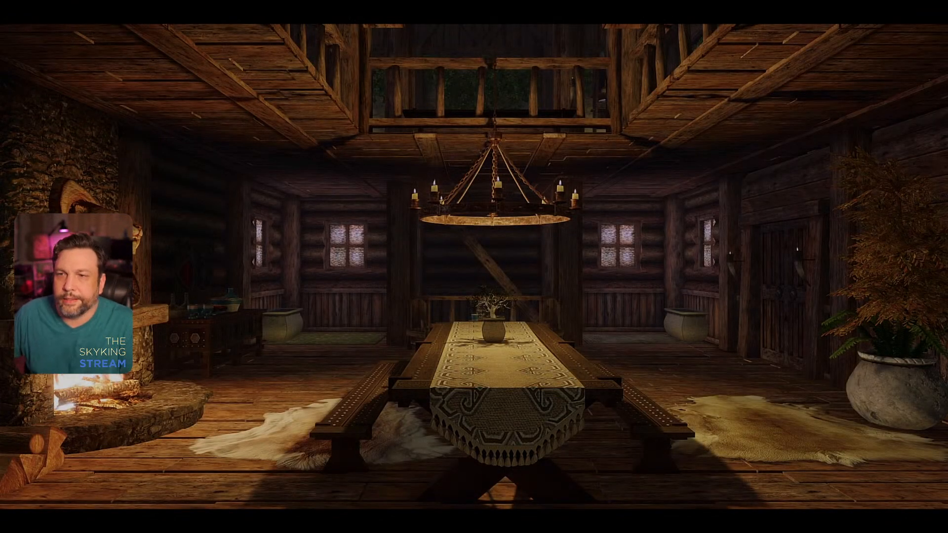
pyautogui.press('d')
pyautogui.press('w')
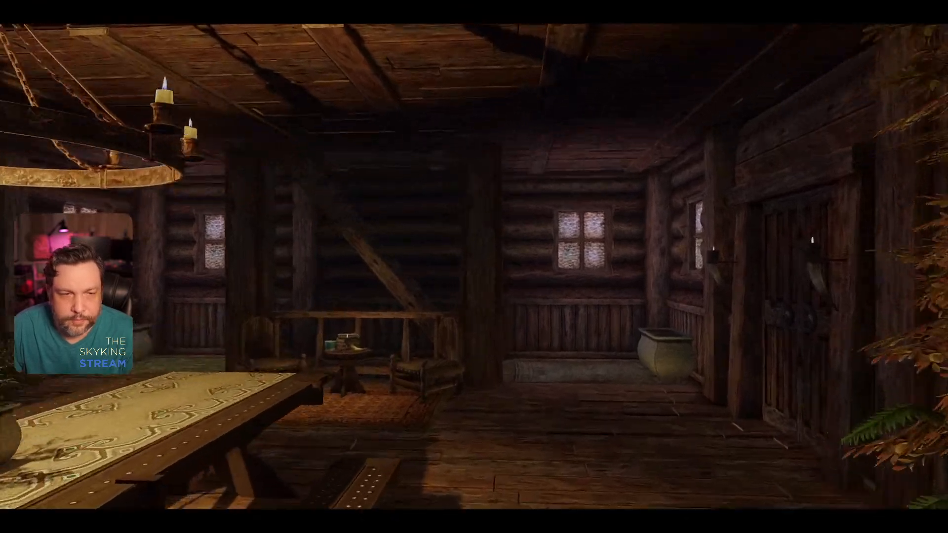
pyautogui.press('w')
pyautogui.press('d')
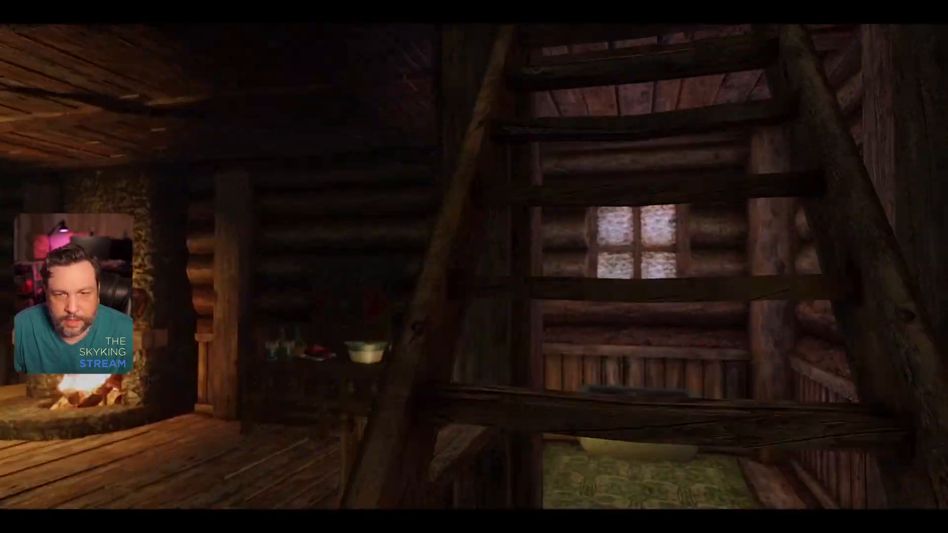
pyautogui.press('w')
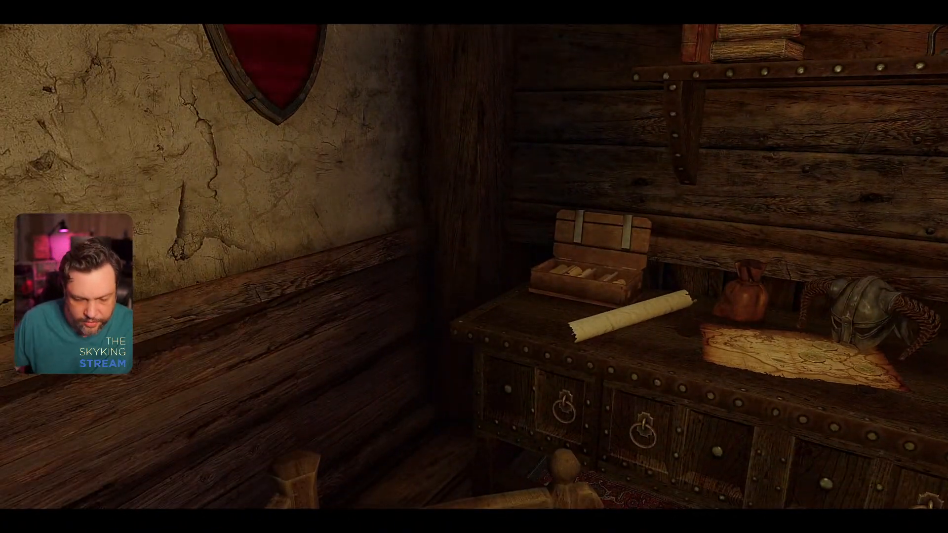
pyautogui.press('`')
pyautogui.press('`')
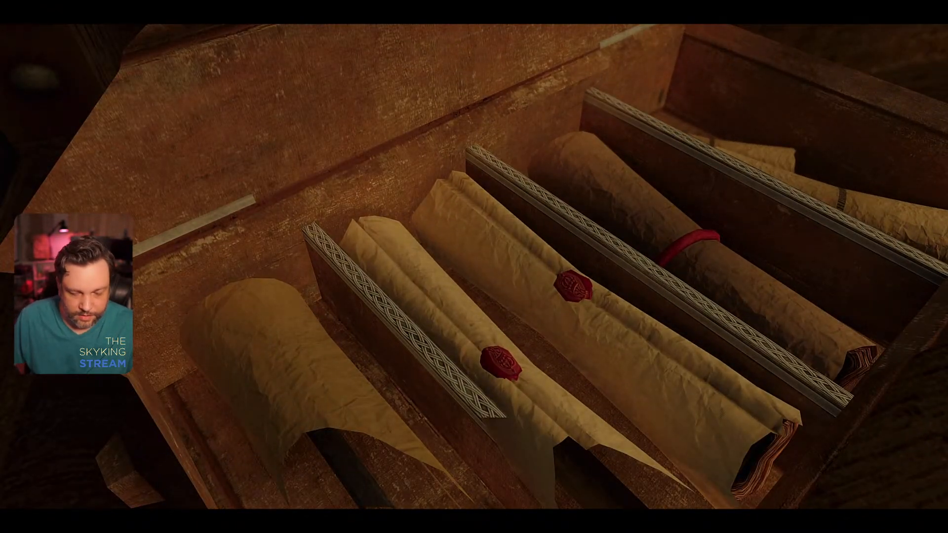
# Step: Narrow the view onto the scrolls in the open box with the console commands "fov 60" and "fov 50"
pyautogui.press('`')
pyautogui.write('fov 60')
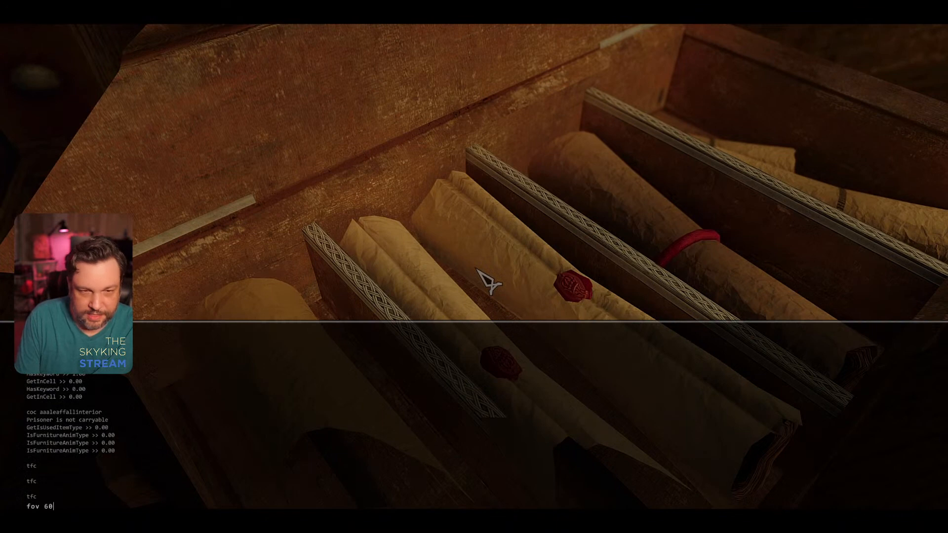
pyautogui.press('Return')
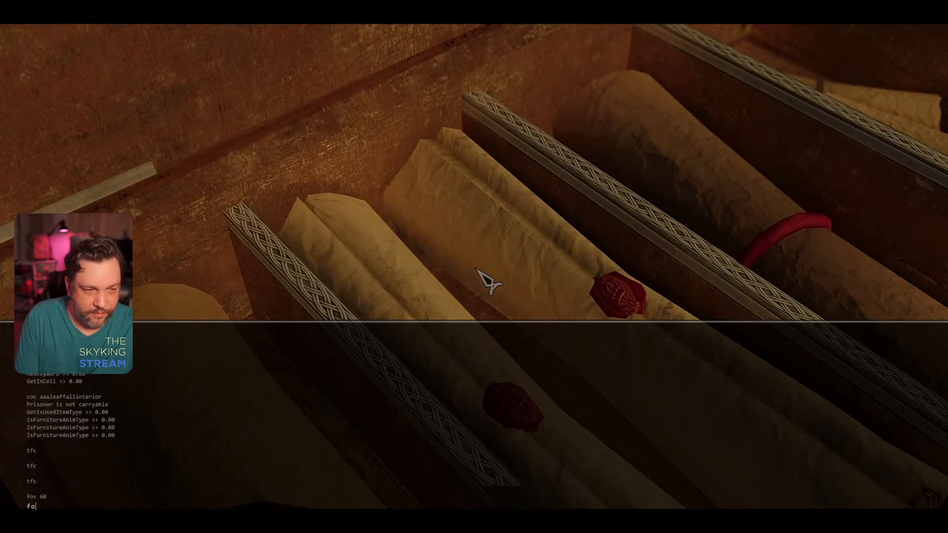
pyautogui.write('fov 50')
pyautogui.press('Return')
pyautogui.press('`')
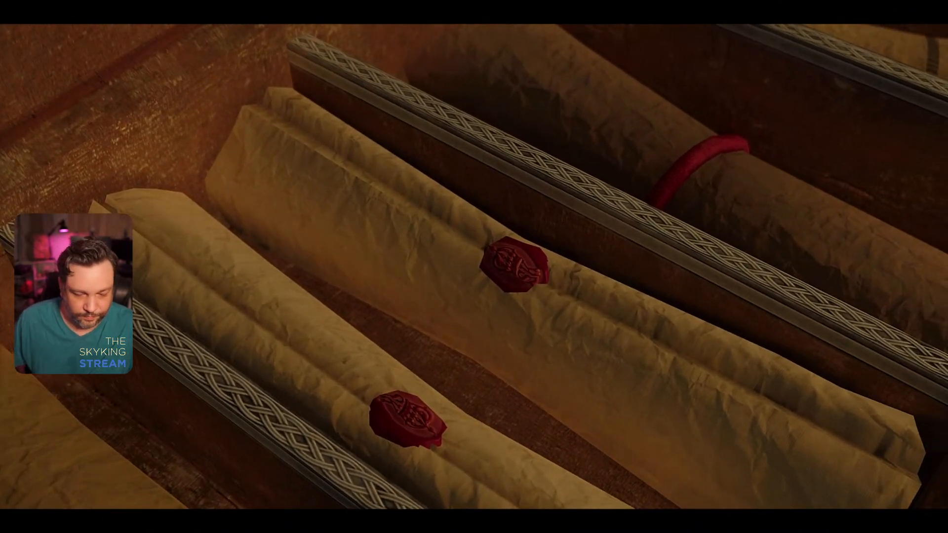
# Step: Magnify the scroll box further with the console command "fov 30" and examine the scroll textures up close
pyautogui.press('`')
pyautogui.write('fov 3')
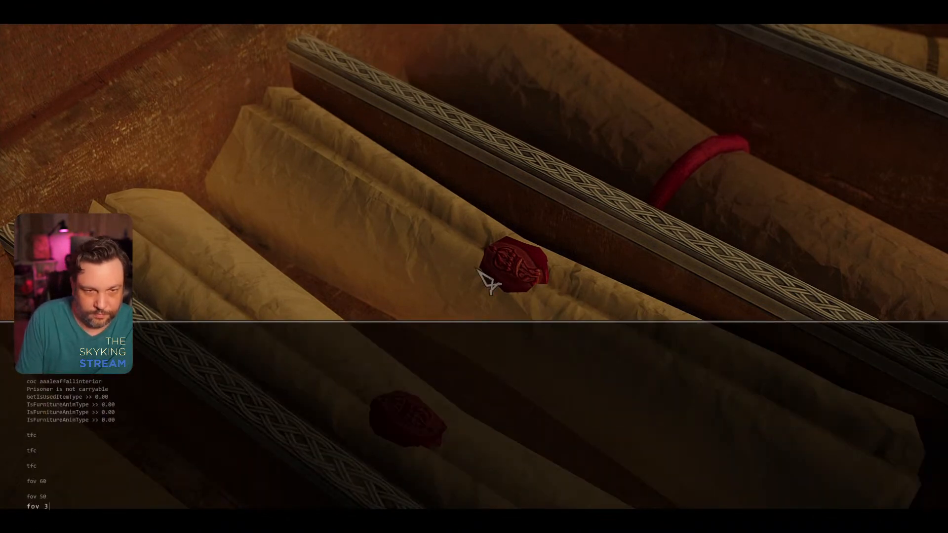
pyautogui.write('0')
pyautogui.press('Return')
pyautogui.press('`')
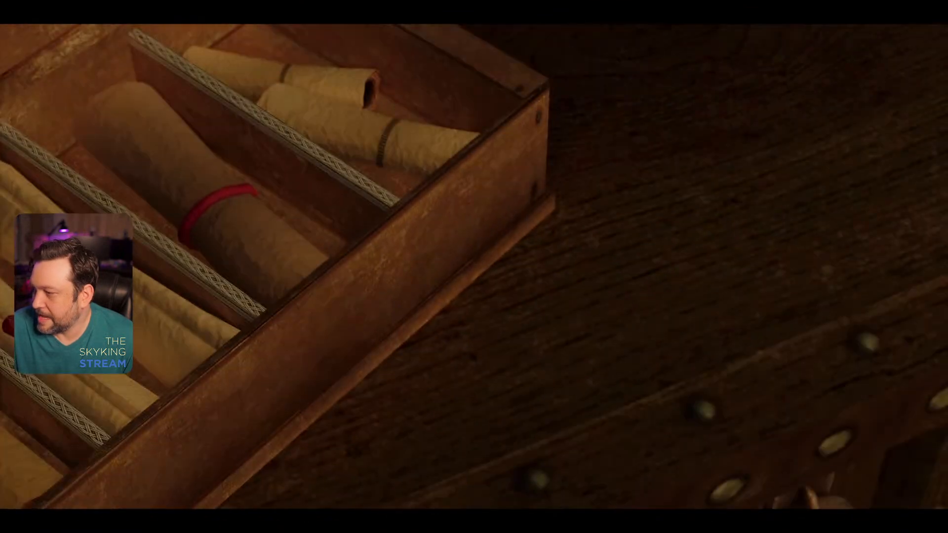
# Step: Widen the view of the desk and scroll box with the console command "fov 90"
pyautogui.press('`')
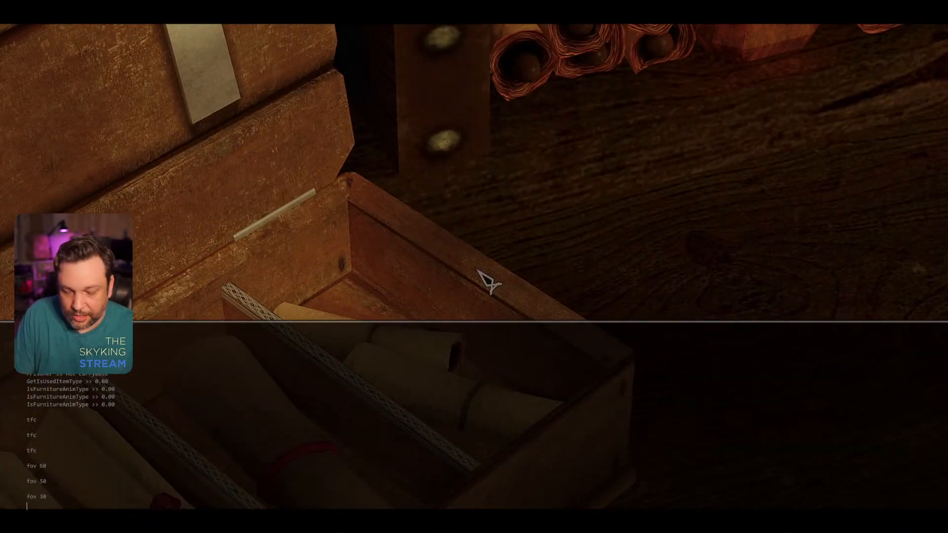
pyautogui.write('fov 90')
pyautogui.press('Return')
pyautogui.press('`')
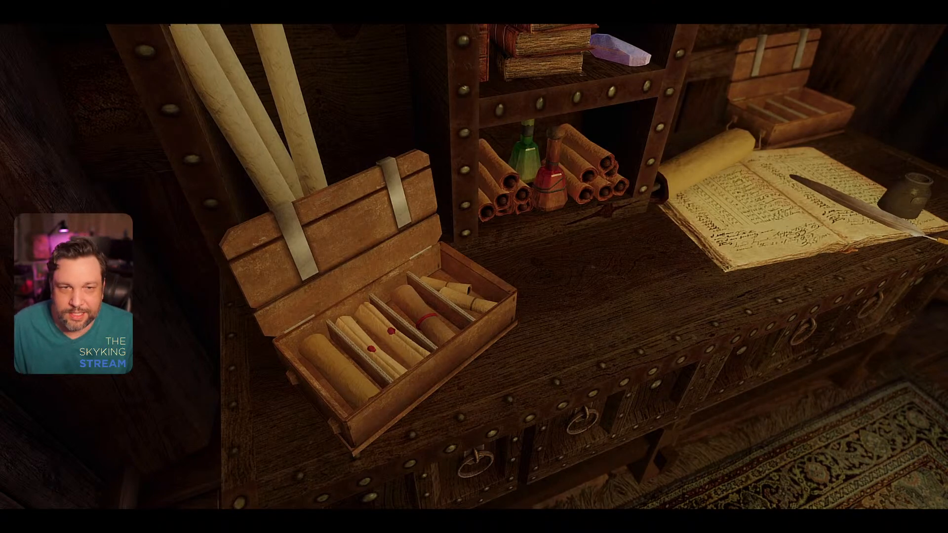
# Step: Quit Skyrim with the console command "qqq"
pyautogui.press('`')
pyautogui.press('`')
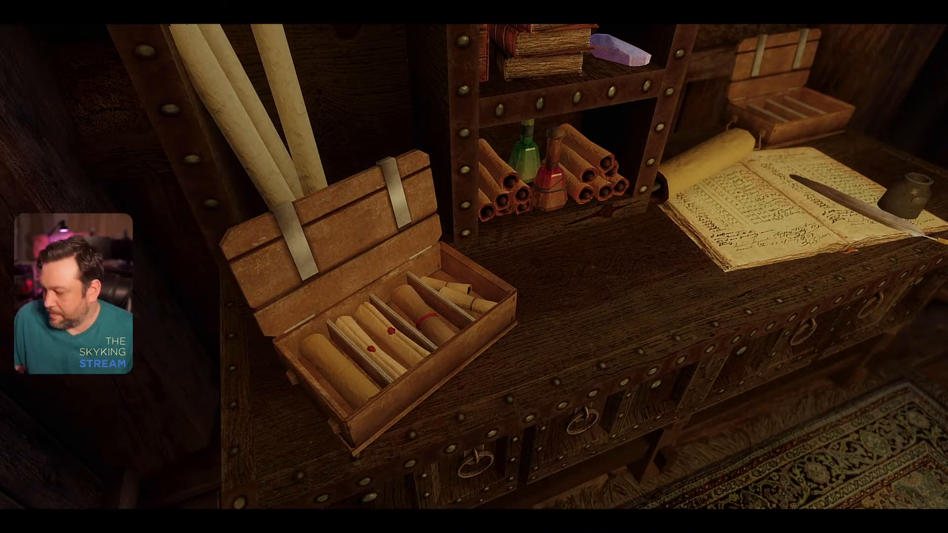
pyautogui.press('Escape')
pyautogui.press('Escape')
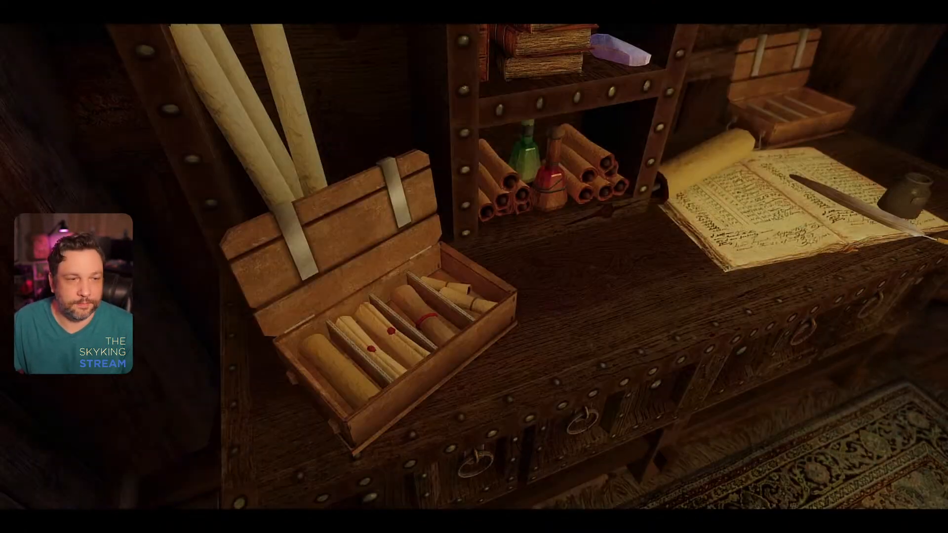
pyautogui.press('`')
pyautogui.write('qqq')
pyautogui.press('Return')
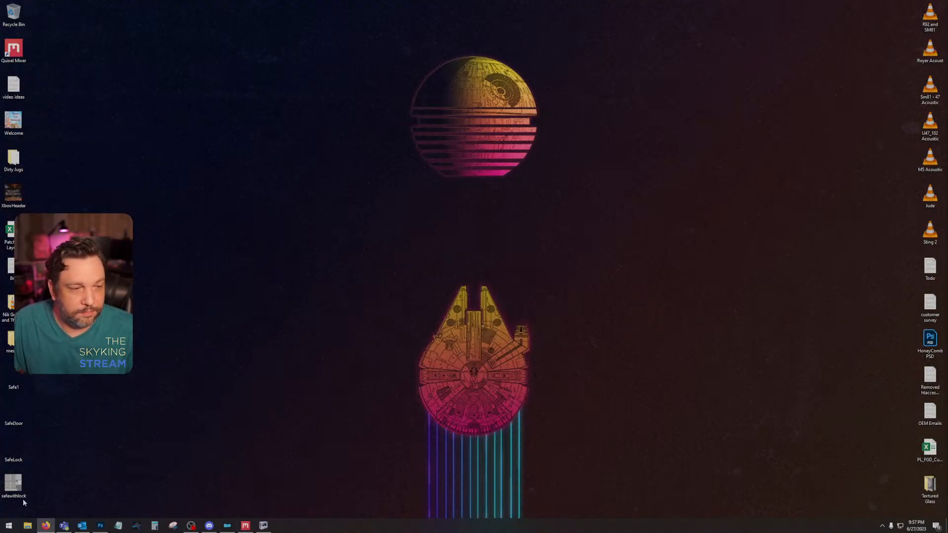
# Step: Switch to Mod Organizer, open the Dirty Jugs mod's folder in File Explorer, and go to its textures\clutter folder
pyautogui.click(227, 525)
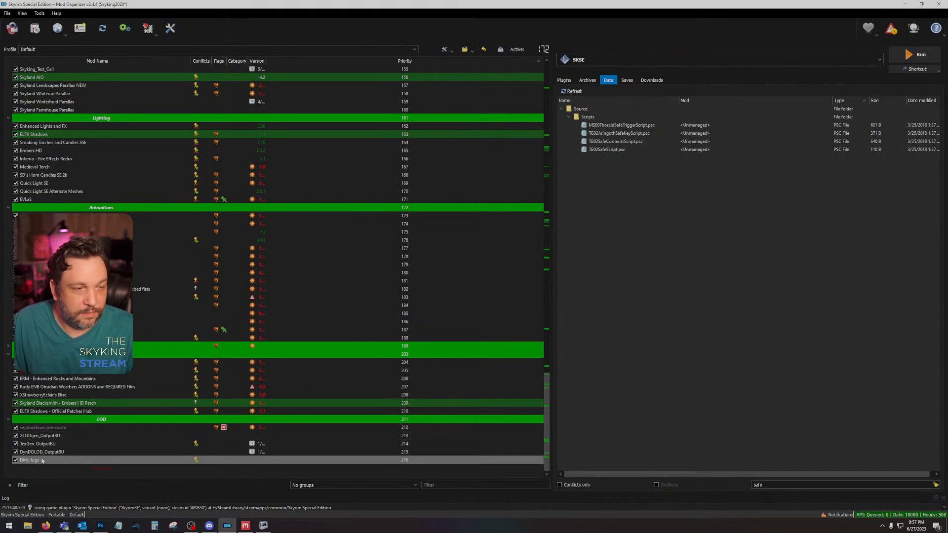
pyautogui.rightClick(40, 460)
pyautogui.click(64, 443)
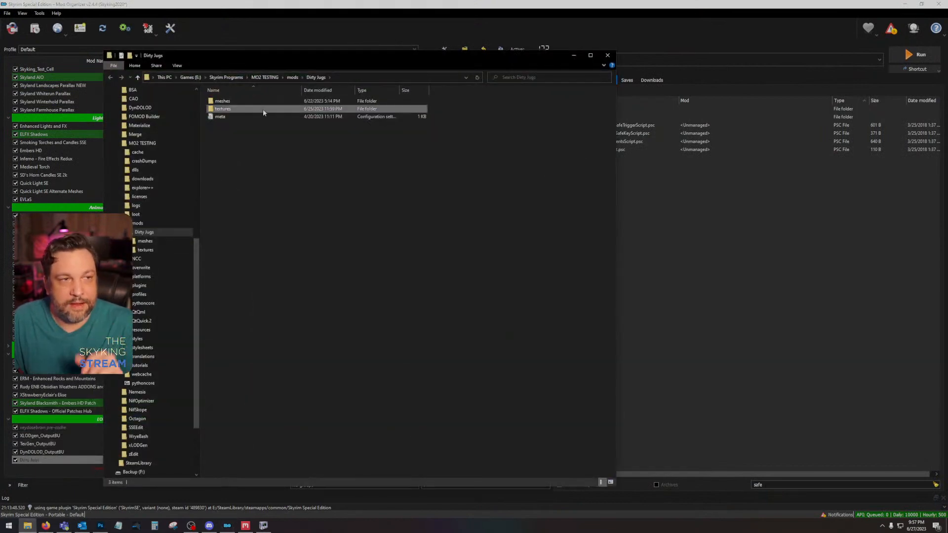
pyautogui.doubleClick(263, 108)
pyautogui.doubleClick(247, 107)
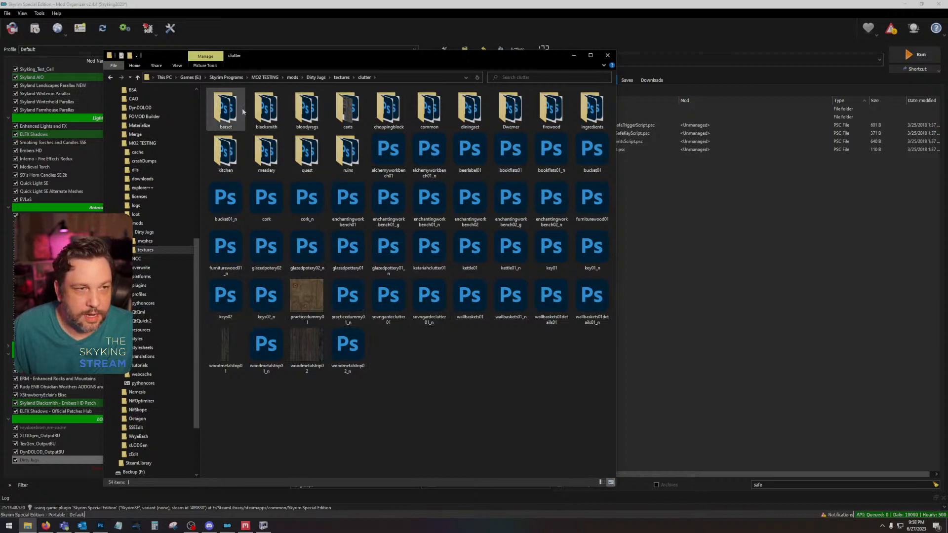
# Step: Open the scroll01 texture from the clutter\common folder in Photoshop without loading its mip maps into separate layers
pyautogui.click(349, 114)
pyautogui.press('Right')
pyautogui.press('Right')
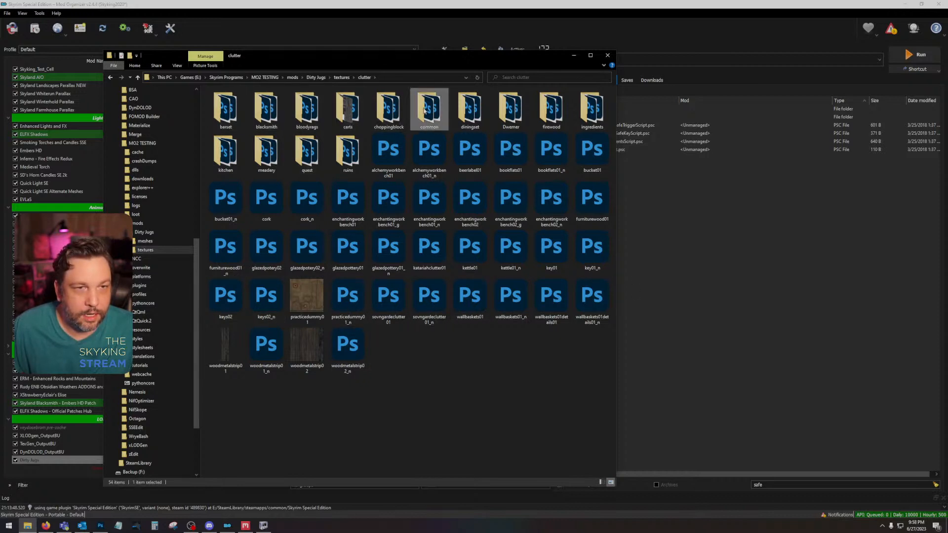
pyautogui.press('Return')
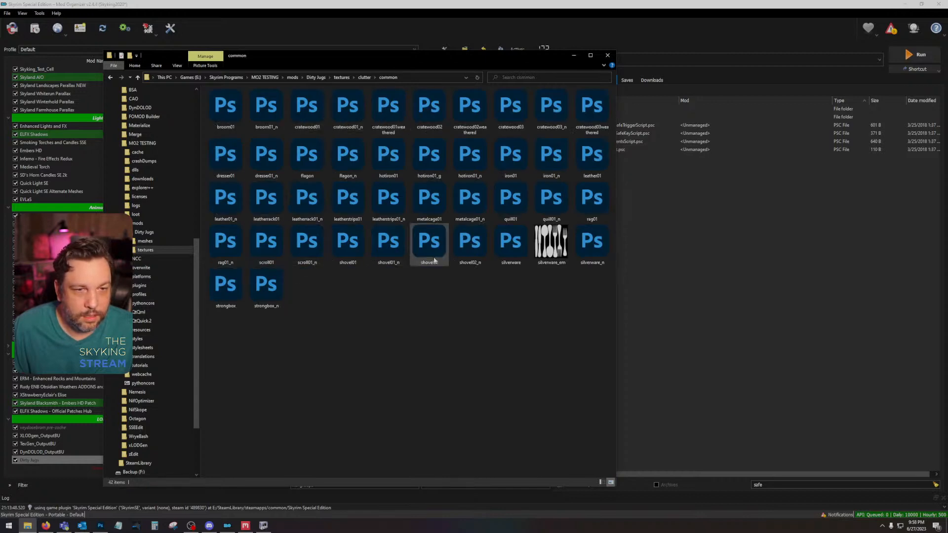
pyautogui.click(267, 243)
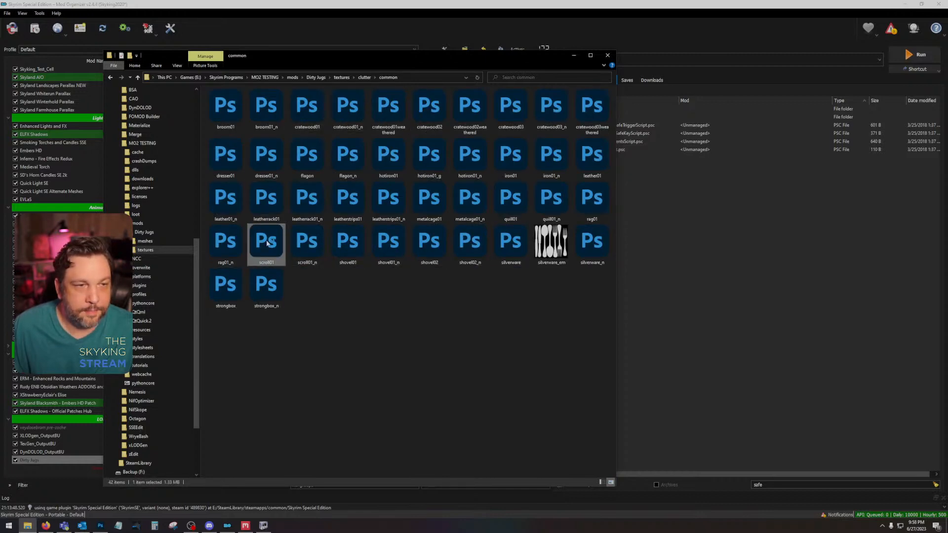
pyautogui.doubleClick(266, 242)
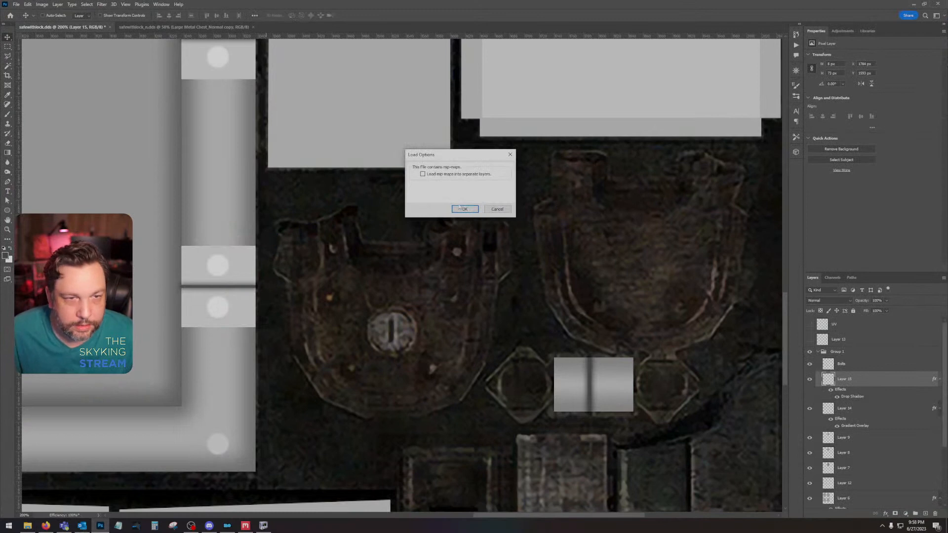
pyautogui.click(463, 209)
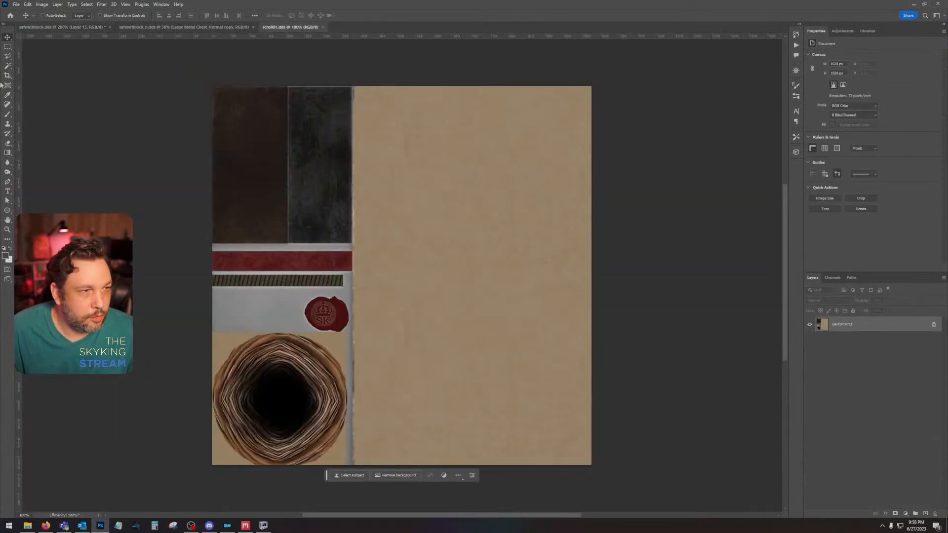
# Step: Select the square area around the rolled scroll end with the Rectangular Marquee tool and check its edges up close
pyautogui.press('m')
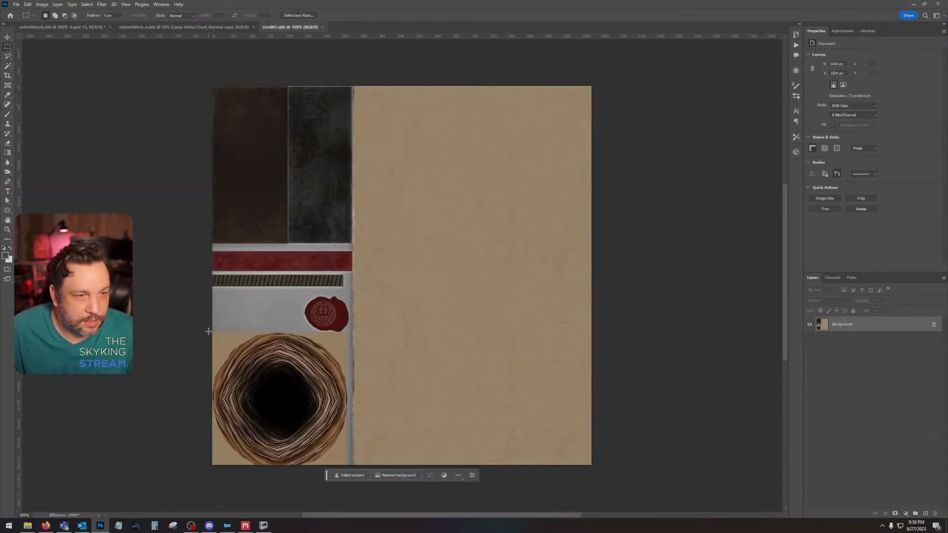
pyautogui.moveTo(208, 333); pyautogui.dragTo(347, 466)
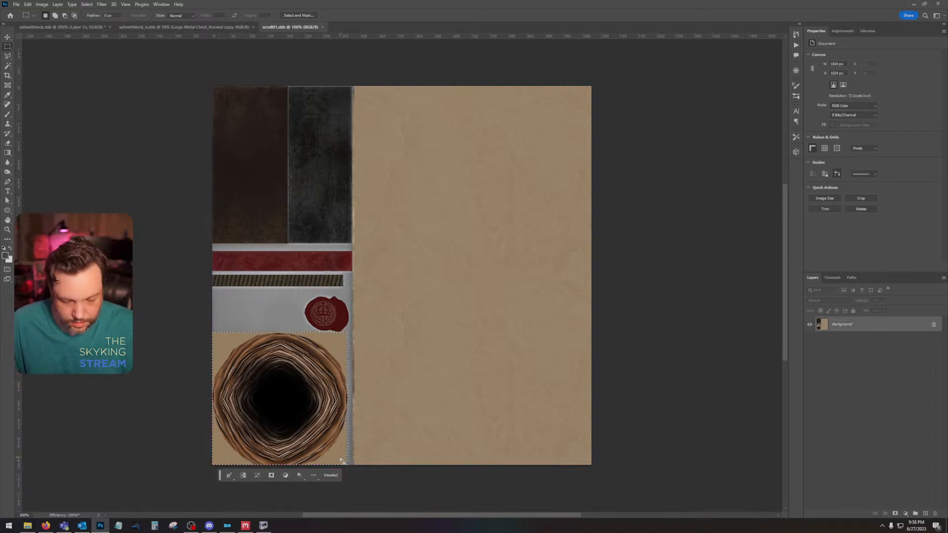
pyautogui.hotkey('ctrl', '+')
pyautogui.hotkey('ctrl', '+')
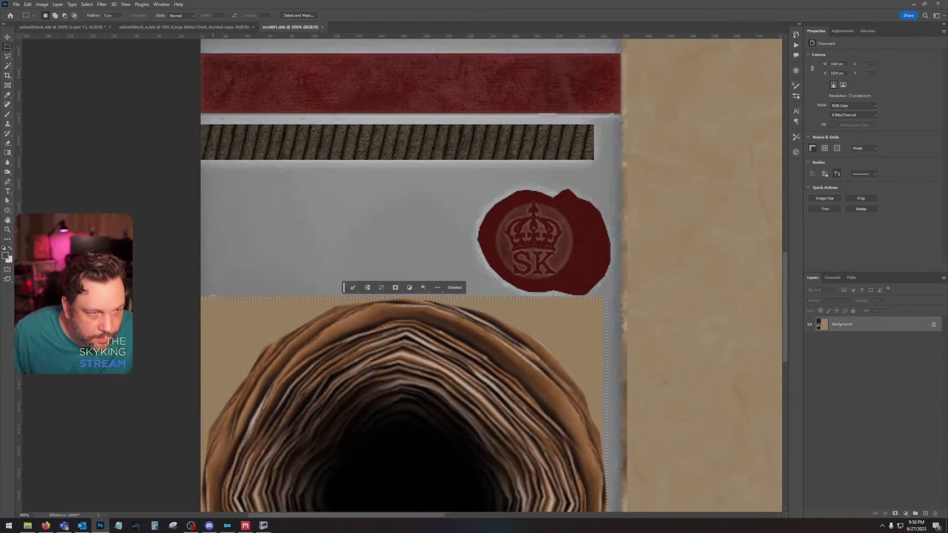
pyautogui.moveTo(199, 303); pyautogui.dragTo(607, 466)
pyautogui.moveTo(497, 250); pyautogui.dragTo(568, 449)
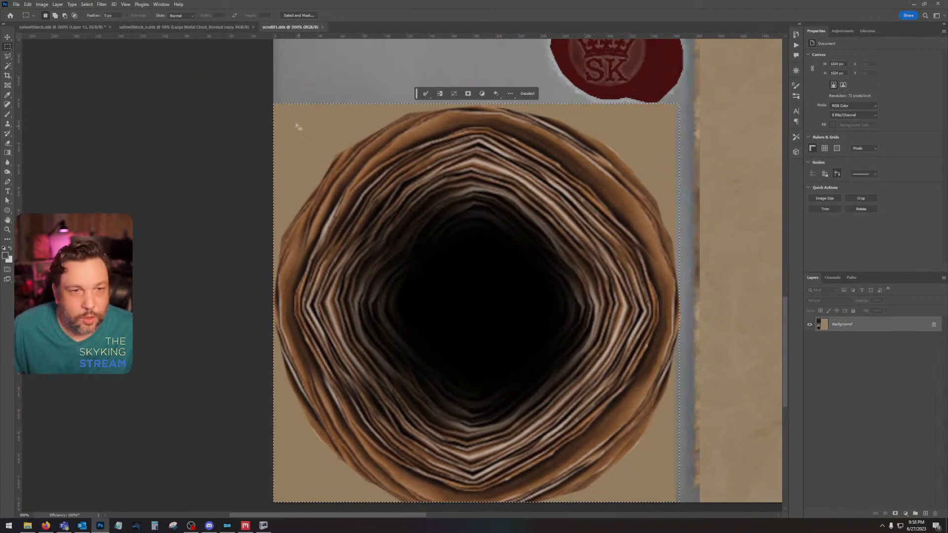
# Step: Desaturate the selected scroll end with a Hue/Saturation adjustment at Saturation -43, and clear the selection
pyautogui.click(42, 4)
pyautogui.moveTo(74, 23)
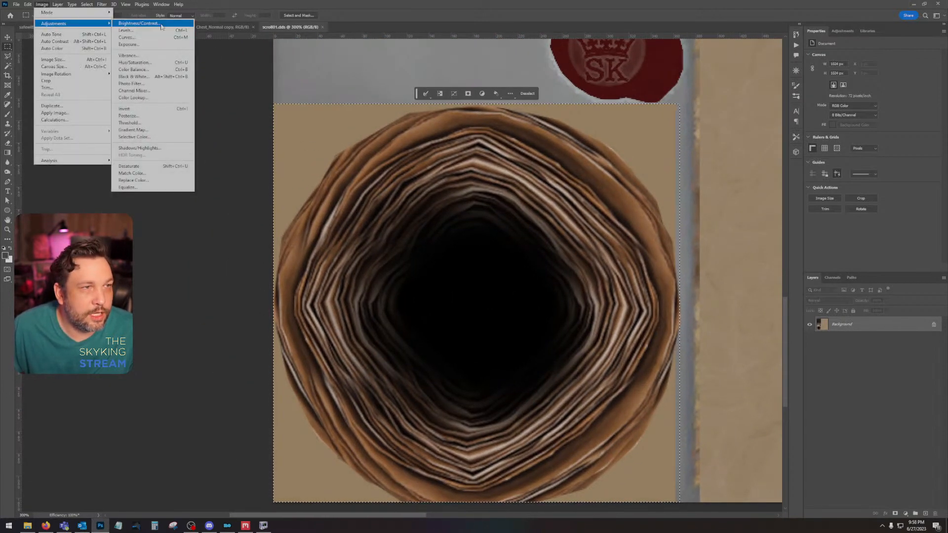
pyautogui.click(157, 62)
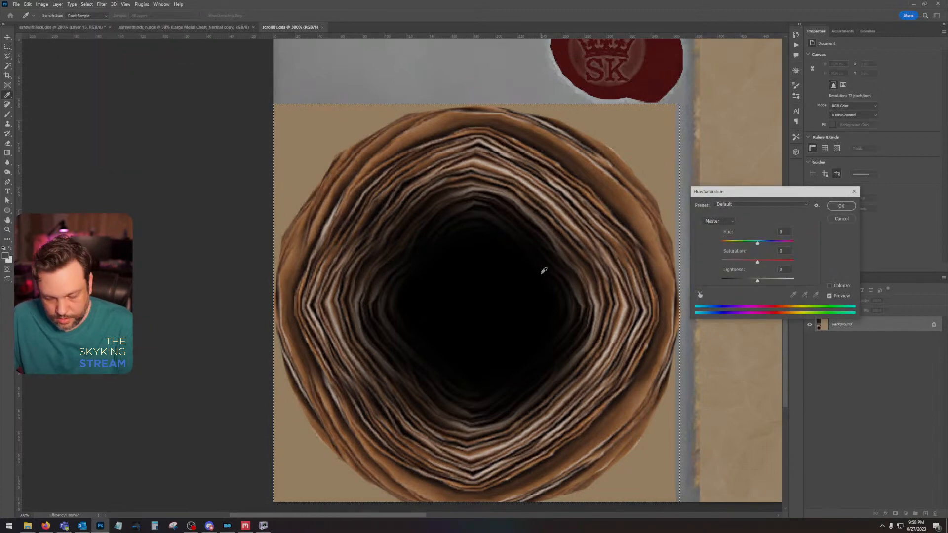
pyautogui.hotkey('ctrl', '-')
pyautogui.hotkey('ctrl', '-')
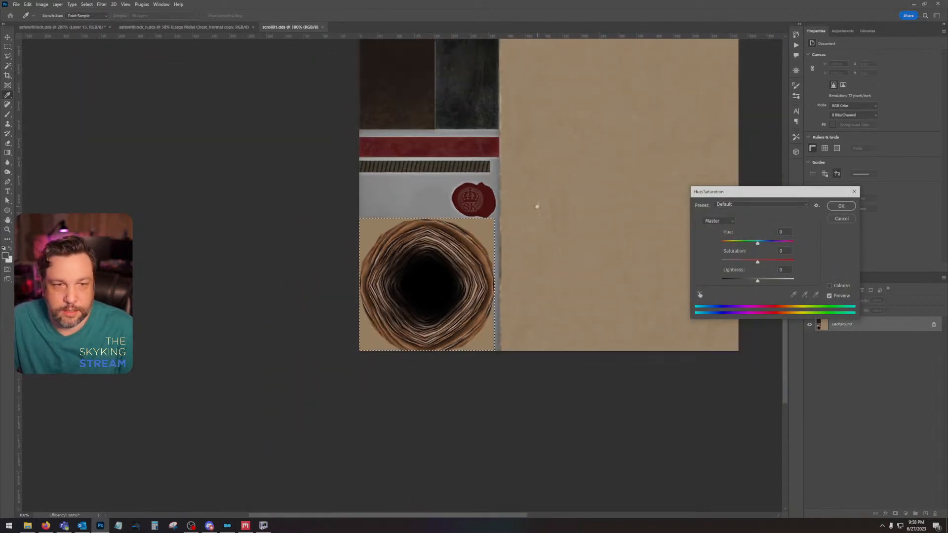
pyautogui.moveTo(537, 207); pyautogui.dragTo(506, 337)
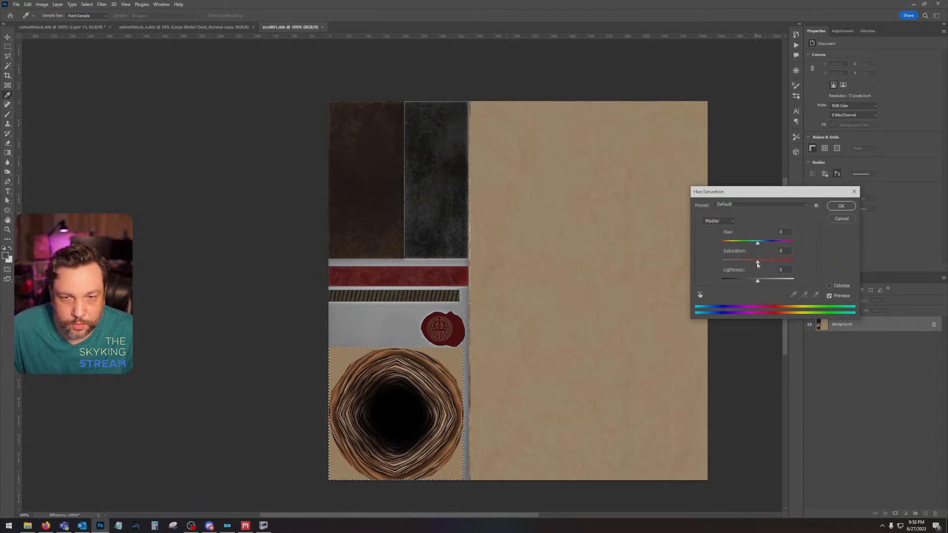
pyautogui.moveTo(757, 261); pyautogui.dragTo(741, 267)
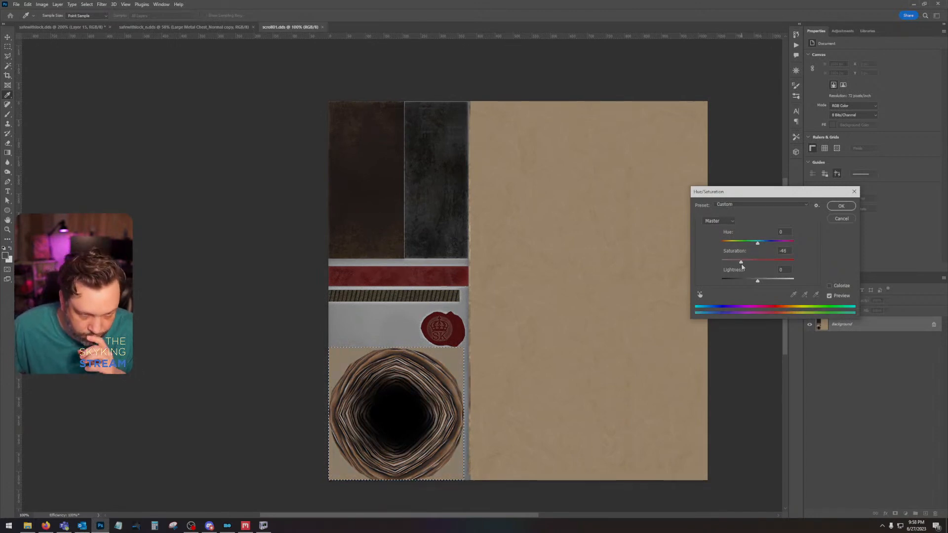
pyautogui.click(841, 206)
pyautogui.hotkey('ctrl', 'd')
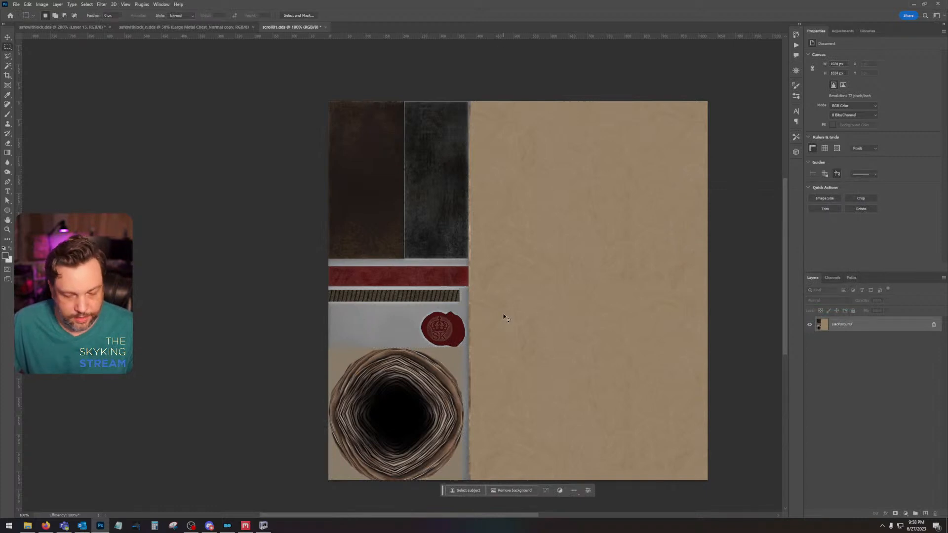
# Step: Save scroll01.dds as a Color texture with auto-generated mip maps and close the file
pyautogui.hotkey('ctrl', 's')
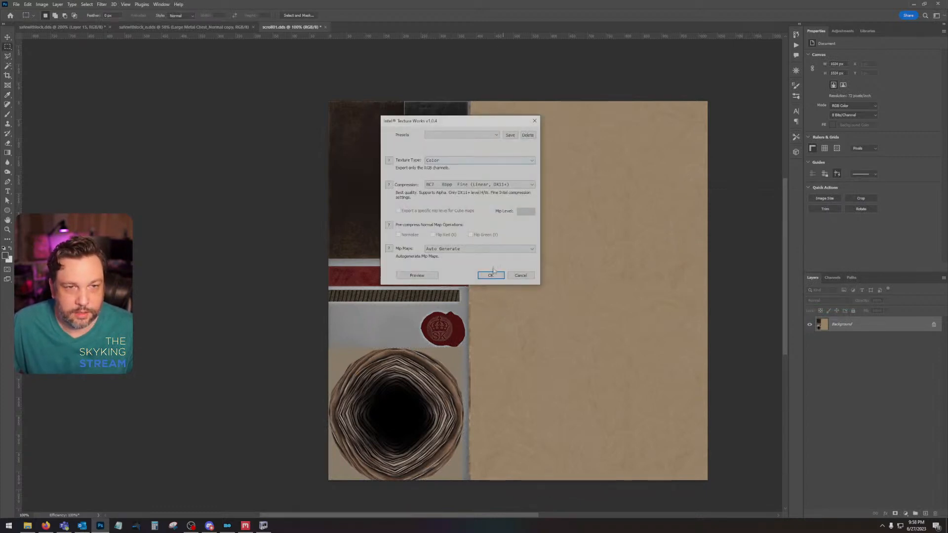
pyautogui.click(490, 274)
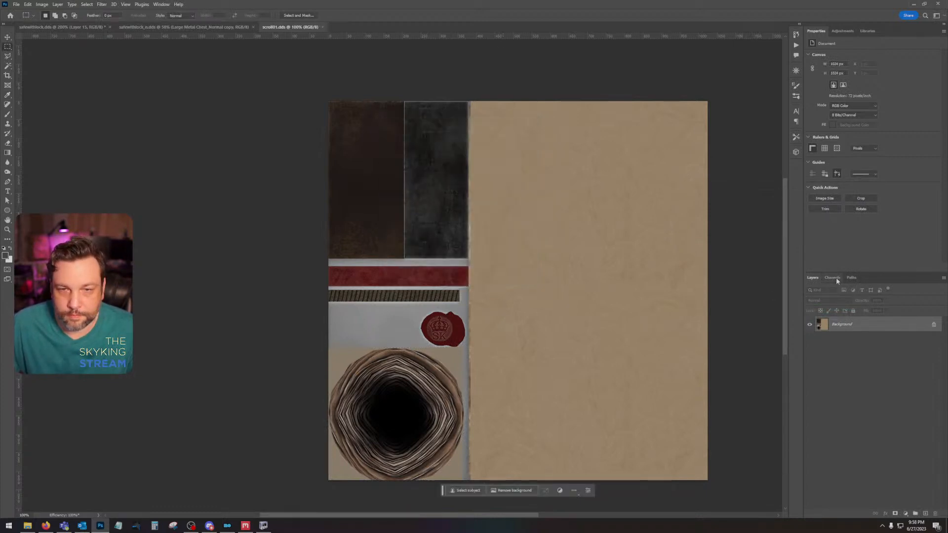
pyautogui.click(832, 277)
pyautogui.click(812, 277)
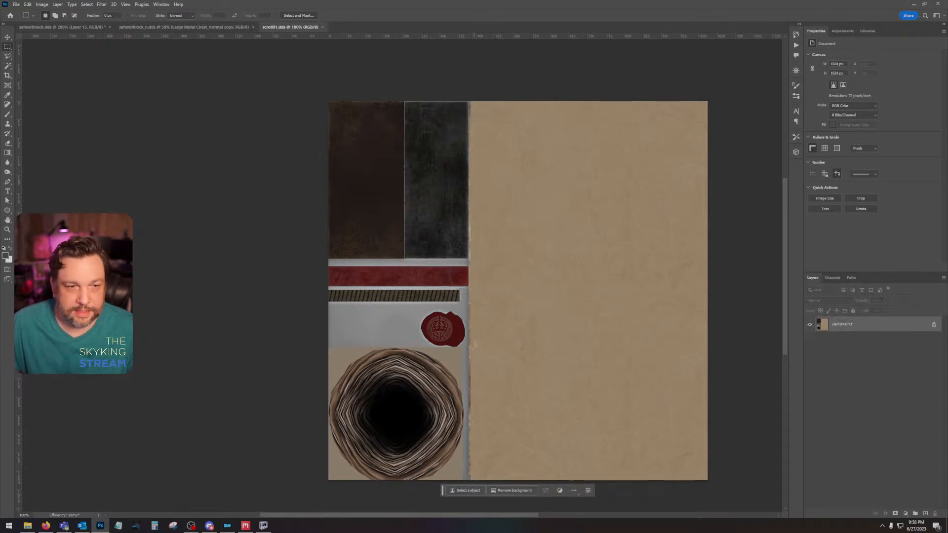
pyautogui.click(322, 27)
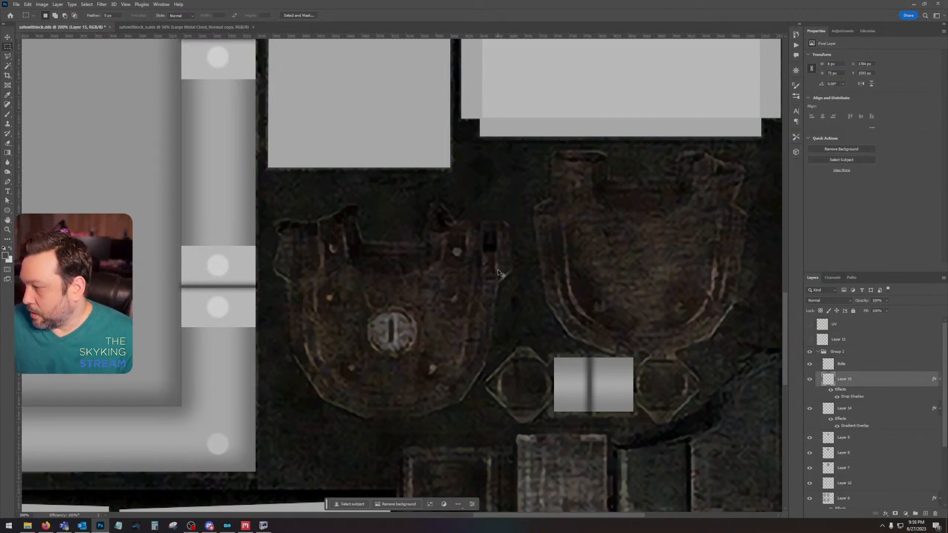
# Step: Hide Group 1 in the safewithlock.dds document and bring the whole original safe texture into view
pyautogui.hotkey('ctrl', '-')
pyautogui.hotkey('ctrl', '-')
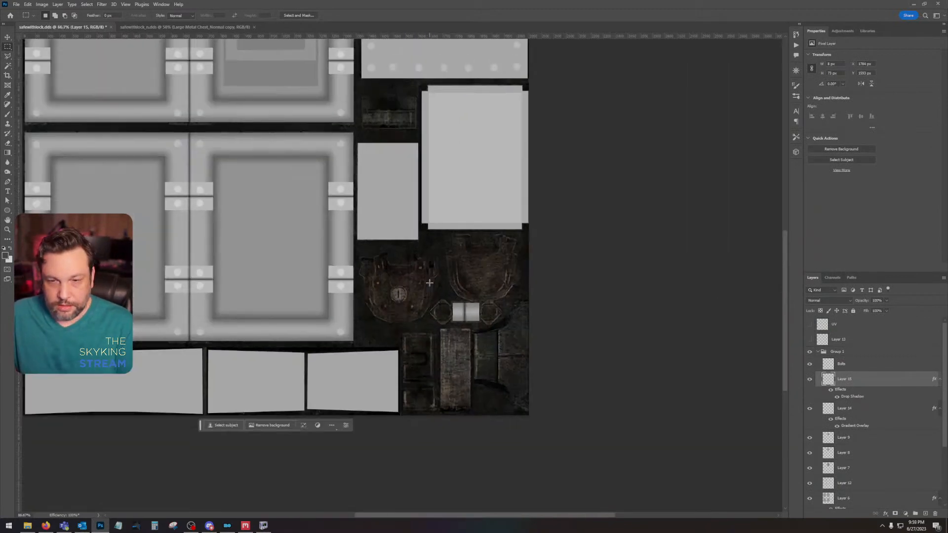
pyautogui.click(809, 351)
pyautogui.moveTo(632, 250); pyautogui.dragTo(626, 335)
pyautogui.hotkey('ctrl', '-')
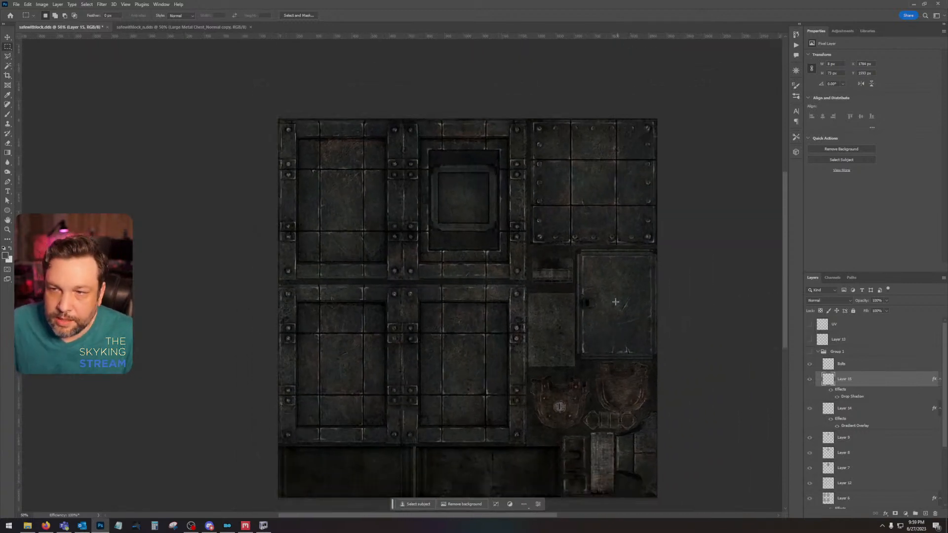
pyautogui.moveTo(548, 328); pyautogui.dragTo(546, 301)
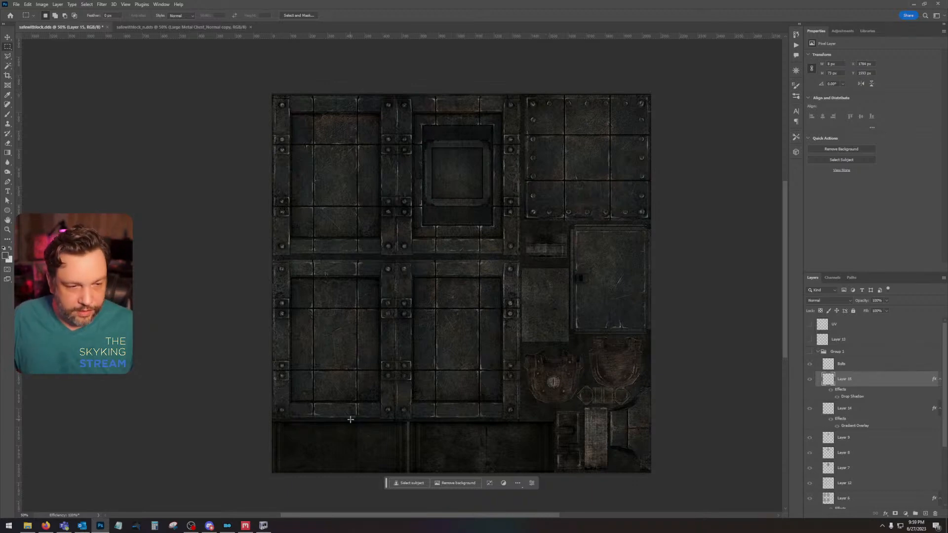
# Step: Save safewithlock.dds with Group 1 hidden and switch to NifSkope to see the safe model
pyautogui.hotkey('ctrl', 's')
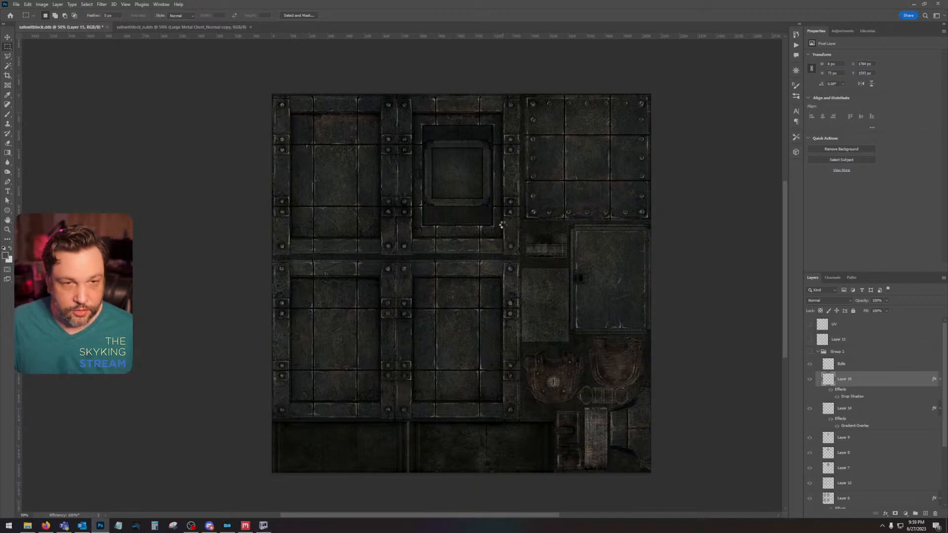
pyautogui.click(491, 275)
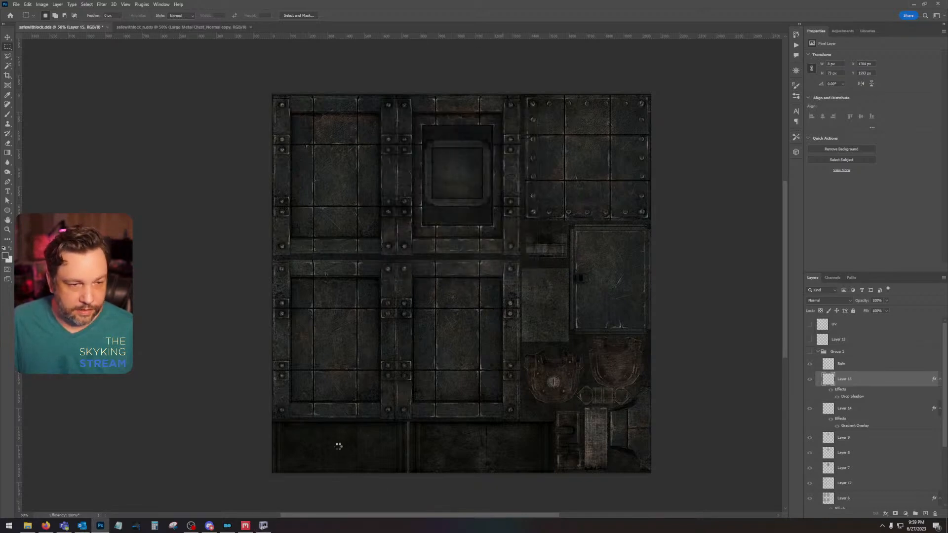
pyautogui.click(264, 526)
# Step: Orbit around the safe model and examine the original texture on its sides, back and front
pyautogui.moveTo(466, 350); pyautogui.dragTo(629, 349)
pyautogui.moveTo(693, 344); pyautogui.dragTo(448, 343)
pyautogui.scroll(-5, 545, 342)
pyautogui.moveTo(583, 340)
pyautogui.mouseDown()
pyautogui.moveTo(558, 340)
pyautogui.moveTo(600, 344)
pyautogui.mouseUp()
pyautogui.scroll(5, 620, 345)
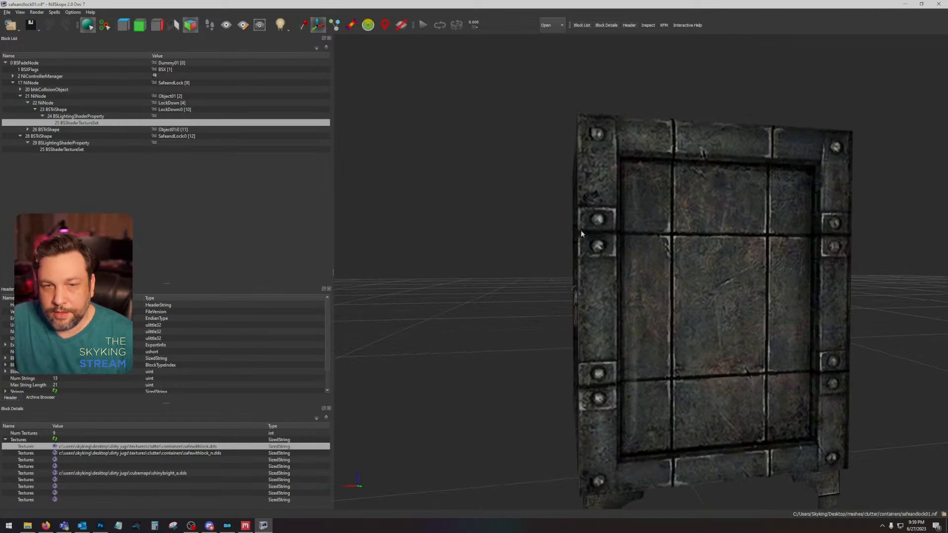
pyautogui.moveTo(792, 385); pyautogui.dragTo(694, 231)
pyautogui.moveTo(679, 352); pyautogui.dragTo(706, 171)
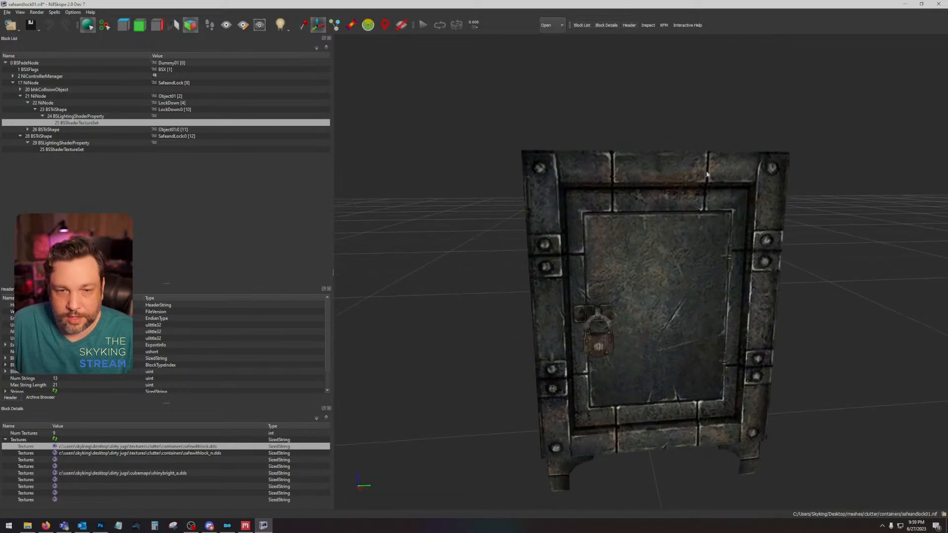
# Step: Examine the padlock and the surrounding door surface of the safe up close
pyautogui.moveTo(635, 324); pyautogui.dragTo(546, 364)
pyautogui.scroll(10, 643, 315)
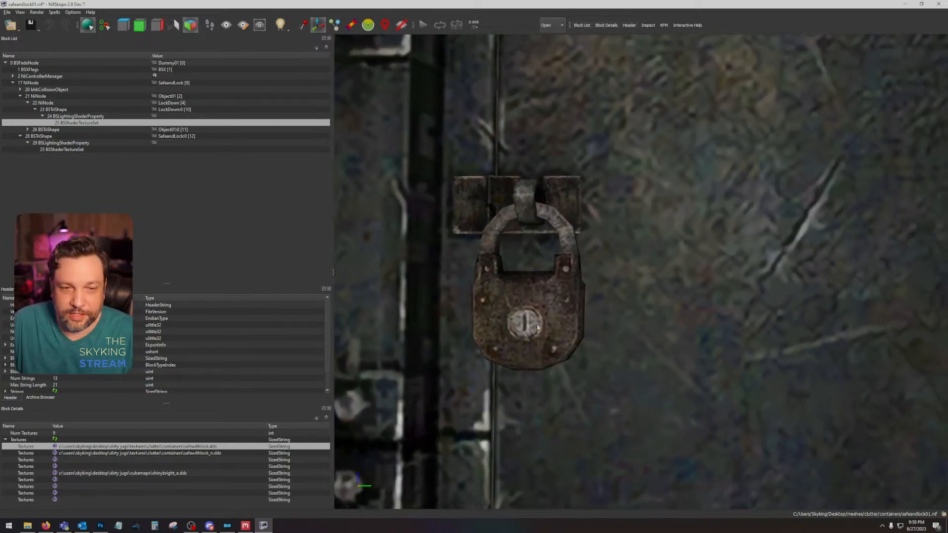
pyautogui.scroll(-10, 581, 309)
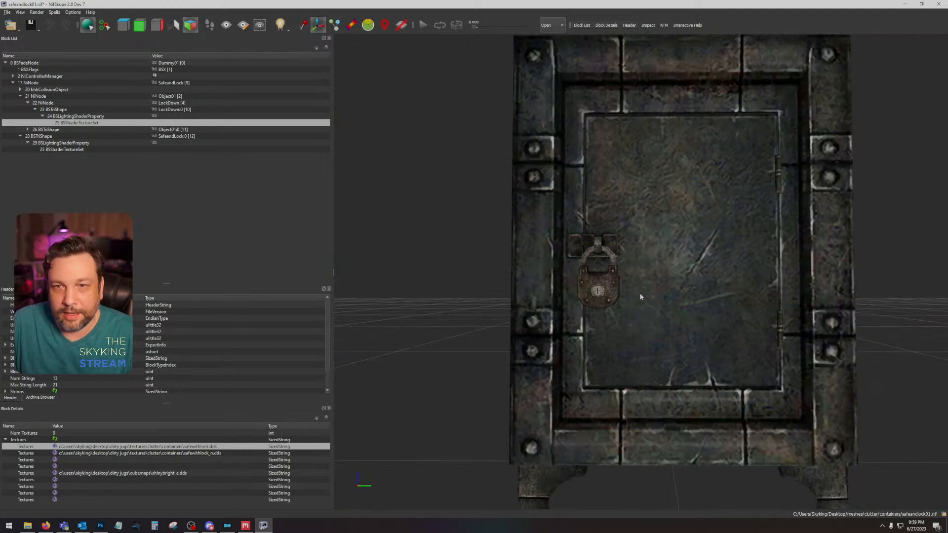
pyautogui.scroll(3, 590, 340)
pyautogui.scroll(-2, 590, 339)
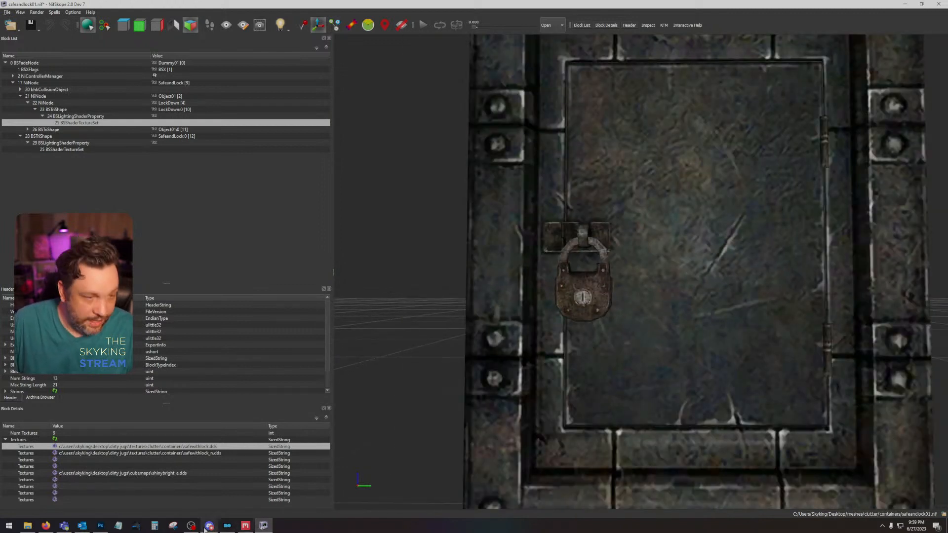
# Step: Switch to Photoshop, show the UV layer over the safe texture, and examine how the UV islands map to its parts
pyautogui.click(100, 526)
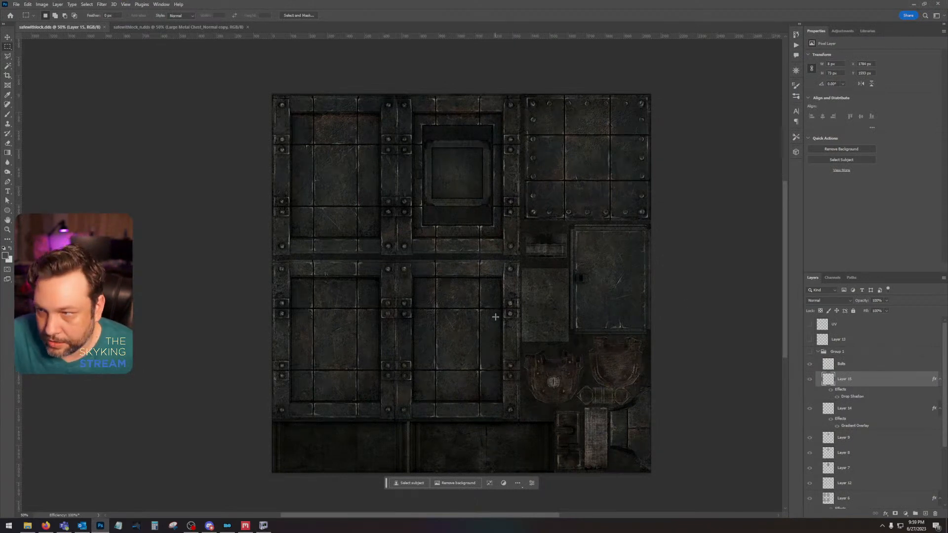
pyautogui.press('z')
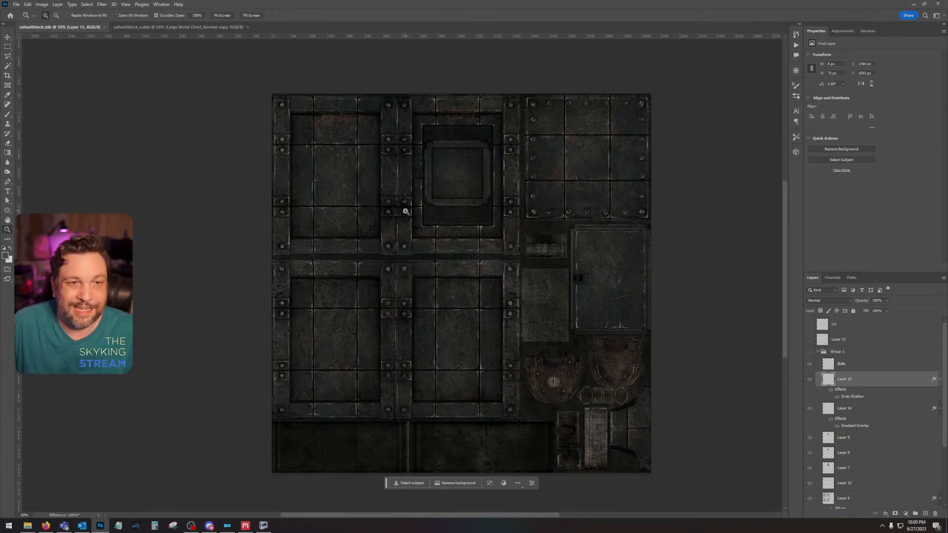
pyautogui.click(405, 211)
pyautogui.moveTo(454, 218); pyautogui.dragTo(460, 221)
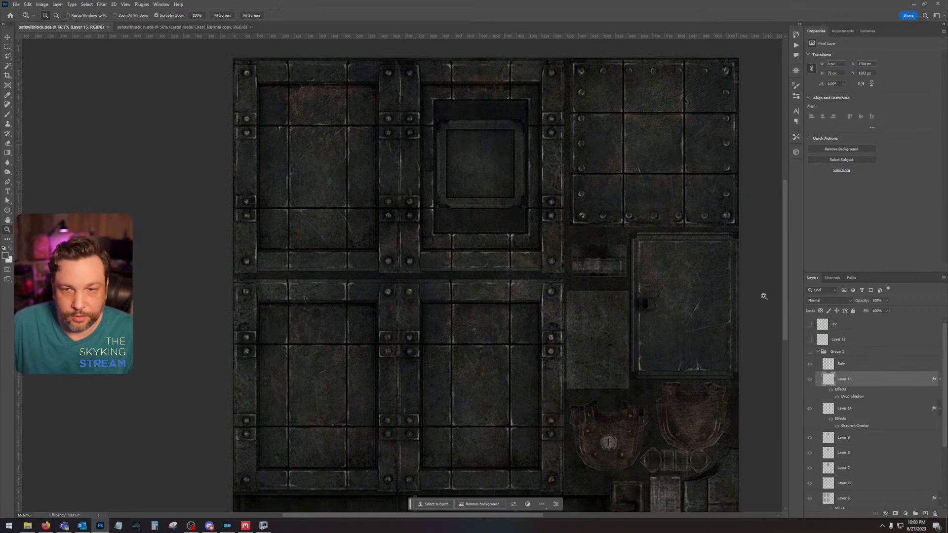
pyautogui.click(808, 325)
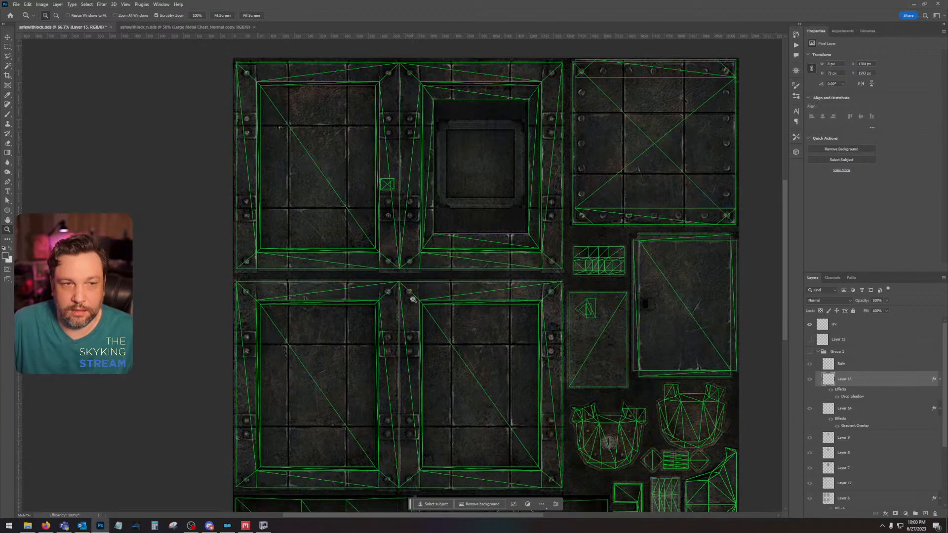
pyautogui.moveTo(452, 344); pyautogui.dragTo(476, 104)
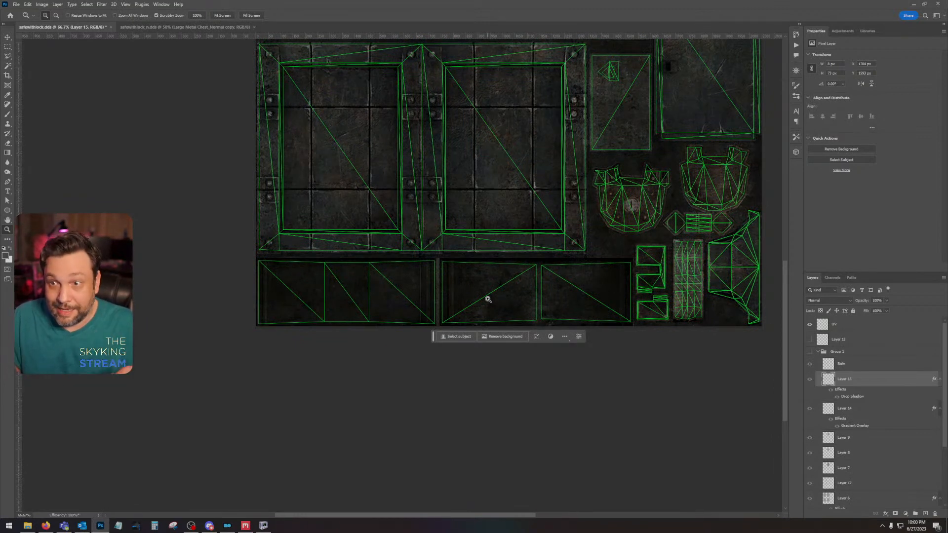
pyautogui.moveTo(594, 264); pyautogui.dragTo(466, 500)
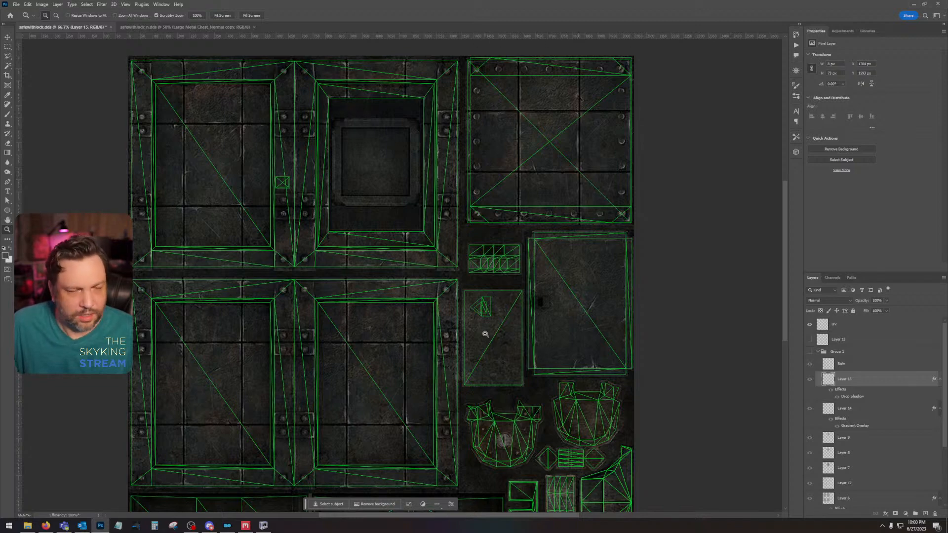
pyautogui.moveTo(487, 333); pyautogui.dragTo(482, 239)
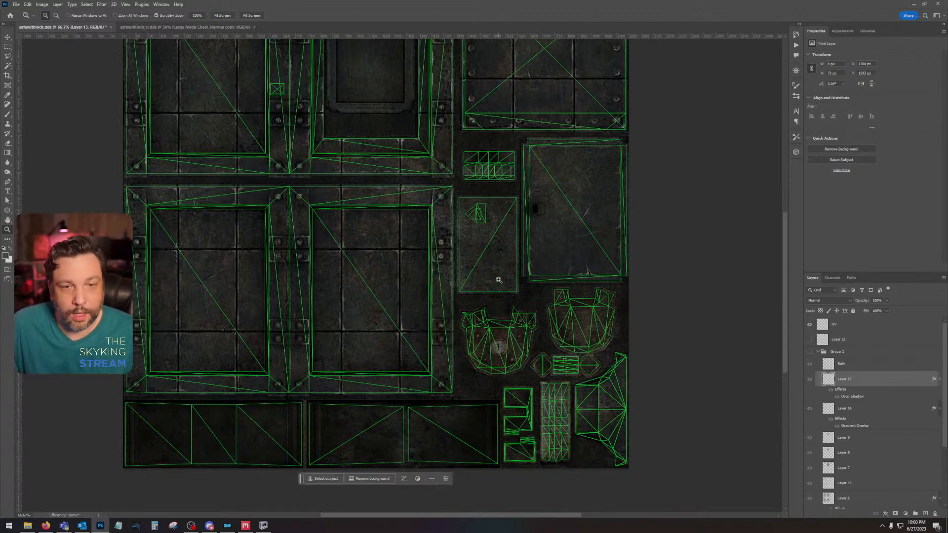
pyautogui.moveTo(562, 291); pyautogui.dragTo(571, 271)
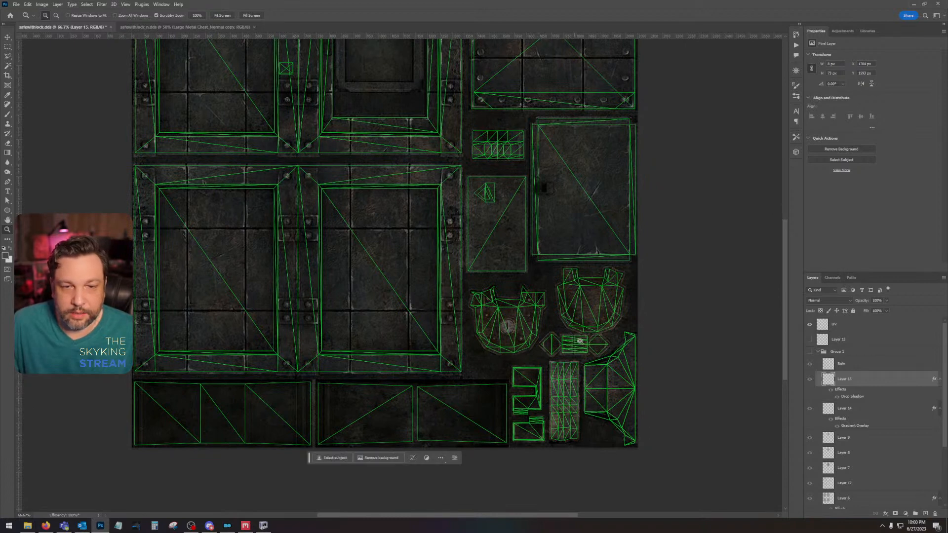
pyautogui.moveTo(474, 245); pyautogui.dragTo(593, 395)
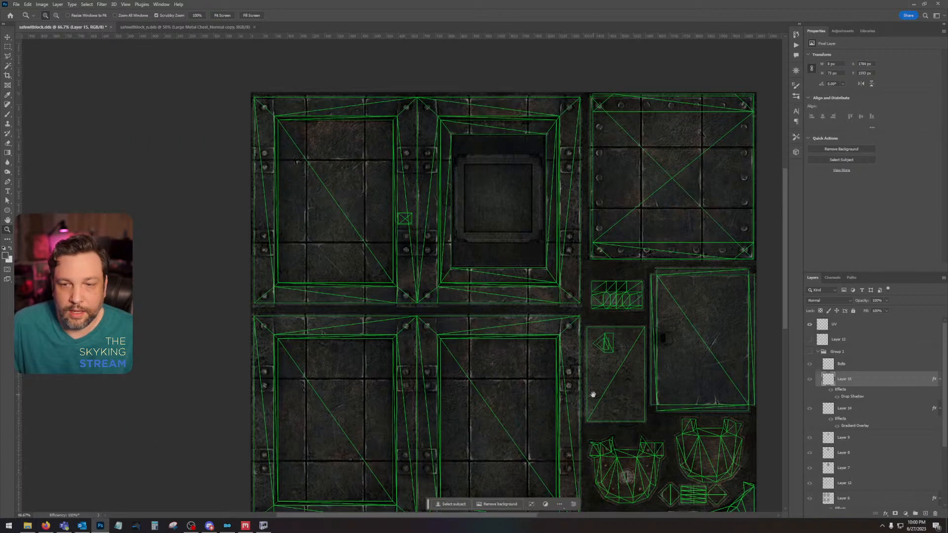
# Step: Show Group 1 again and hide its layers from Layer 5 to Layer 14 as well as Balls
pyautogui.scroll(-4, 840, 445)
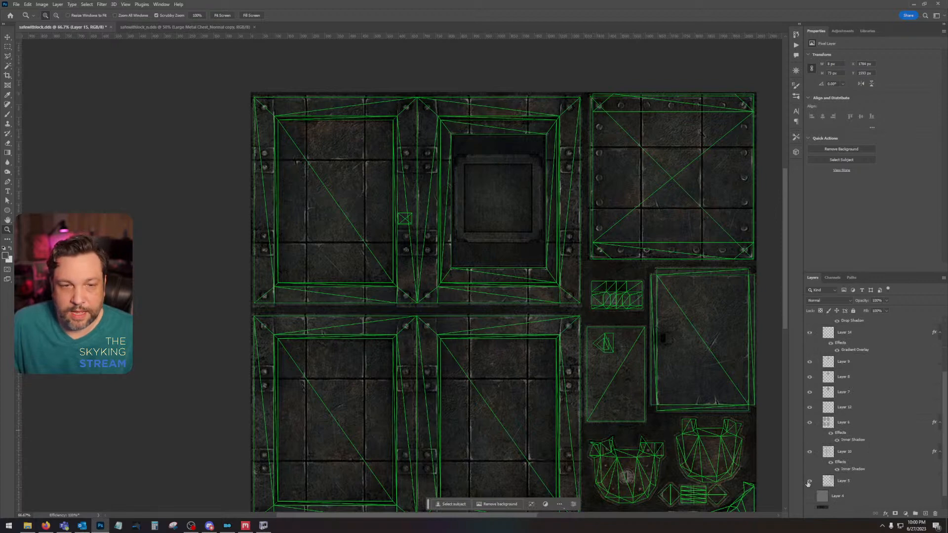
pyautogui.click(809, 482)
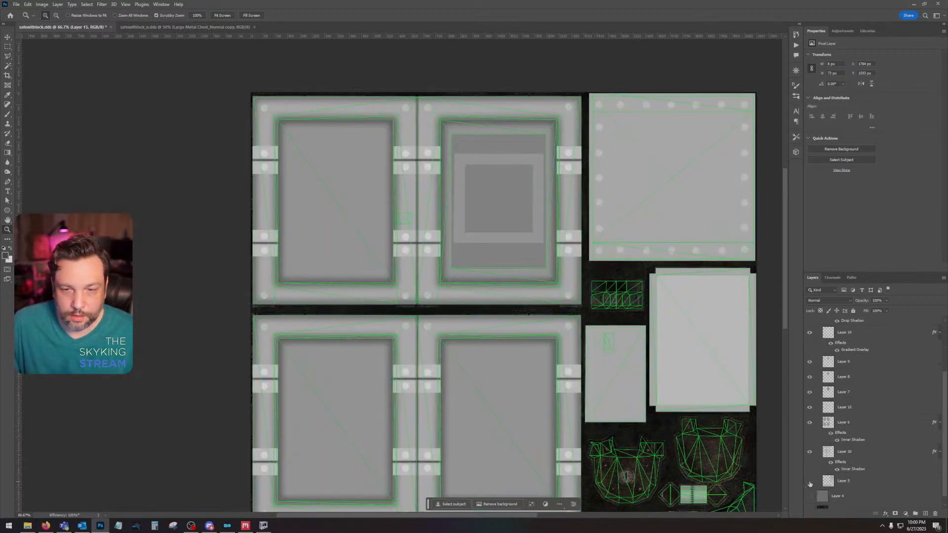
pyautogui.click(809, 481)
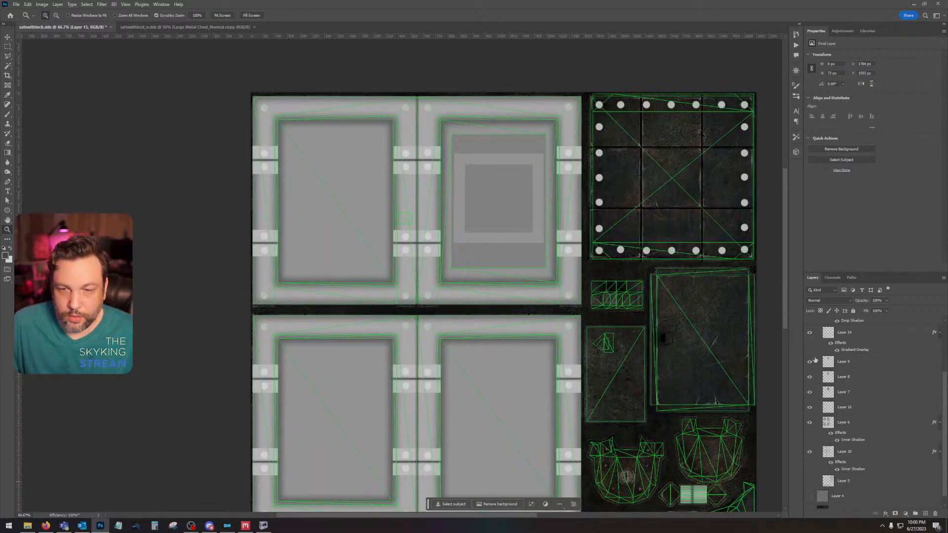
pyautogui.moveTo(807, 451); pyautogui.dragTo(808, 335)
pyautogui.scroll(3, 810, 343)
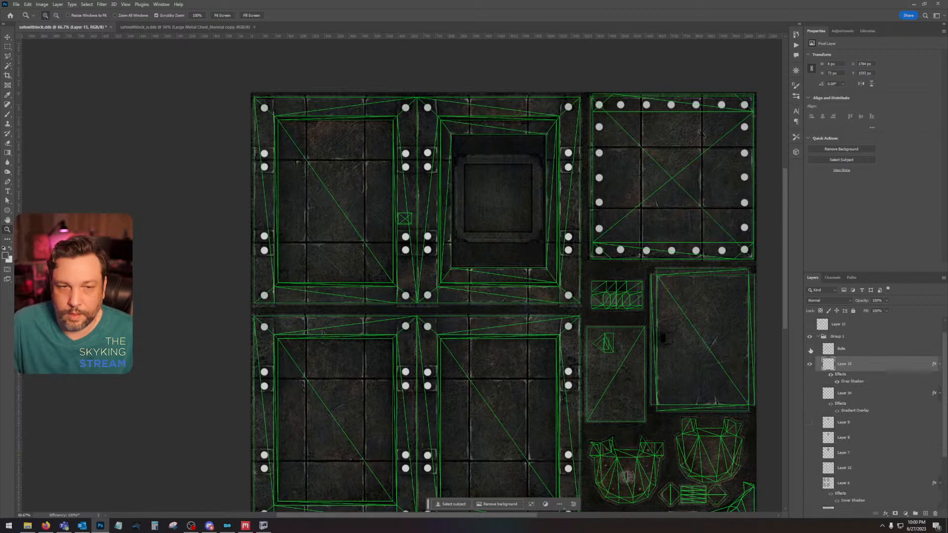
pyautogui.click(810, 349)
# Step: Toggle Layer 5 on and off to compare its flat grey panels with the original texture
pyautogui.scroll(-3, 811, 353)
pyautogui.click(809, 471)
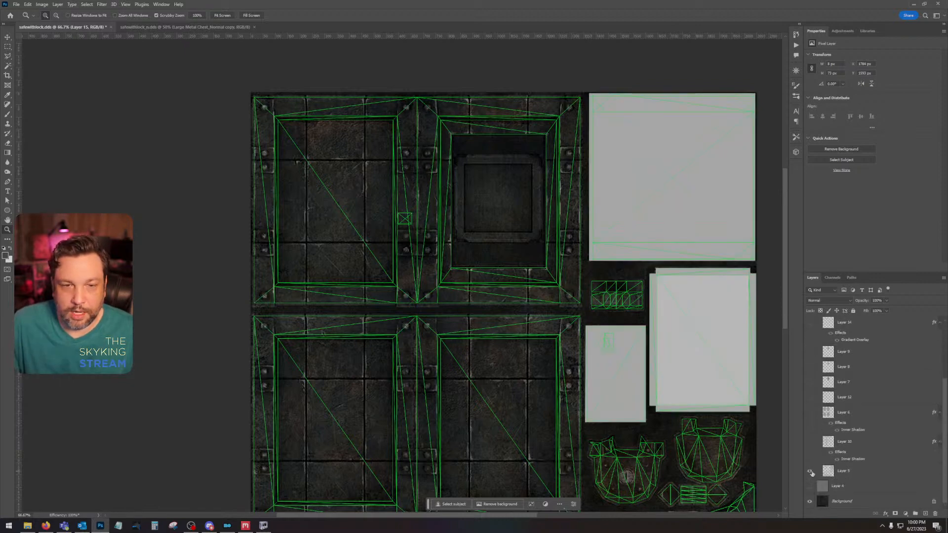
pyautogui.click(810, 471)
pyautogui.click(809, 472)
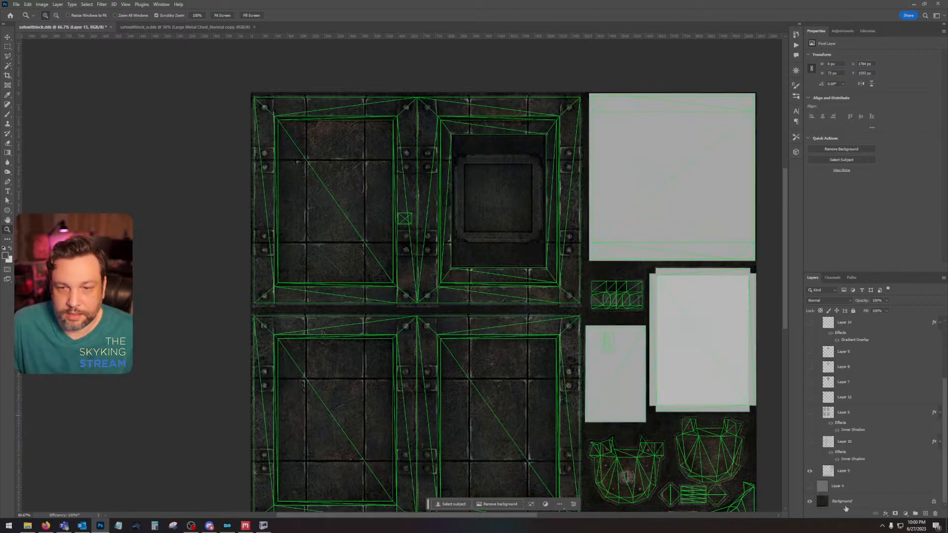
pyautogui.click(809, 471)
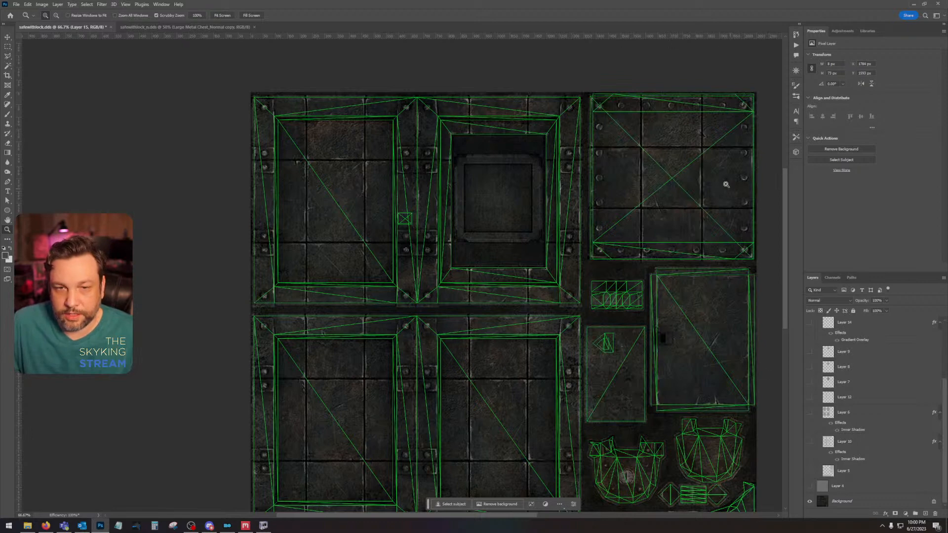
# Step: Check Layer 4's grey fill, hide it again, and show Layer 5 and Layer 10 over the original texture
pyautogui.click(809, 486)
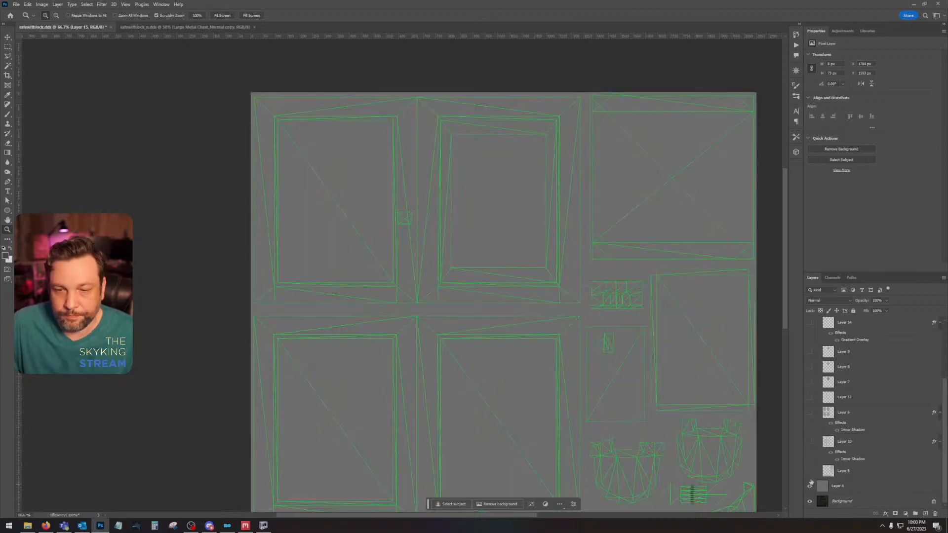
pyautogui.click(809, 486)
pyautogui.click(810, 471)
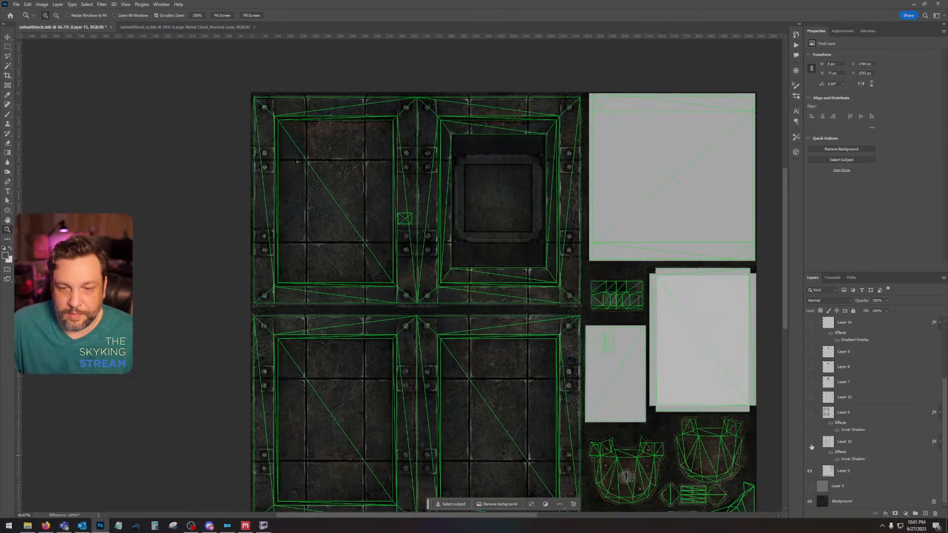
pyautogui.click(809, 443)
pyautogui.click(809, 443)
pyautogui.click(809, 443)
pyautogui.moveTo(581, 218); pyautogui.dragTo(633, 198)
# Step: Switch to NifSkope and examine the frame and recessed panels on the safe's front, sides and back
pyautogui.click(263, 525)
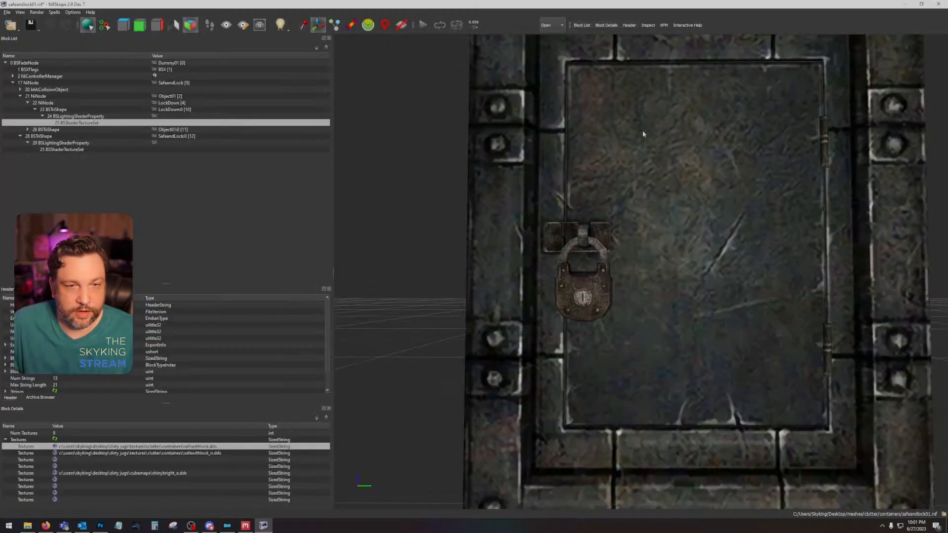
pyautogui.scroll(-5, 549, 193)
pyautogui.scroll(3, 637, 223)
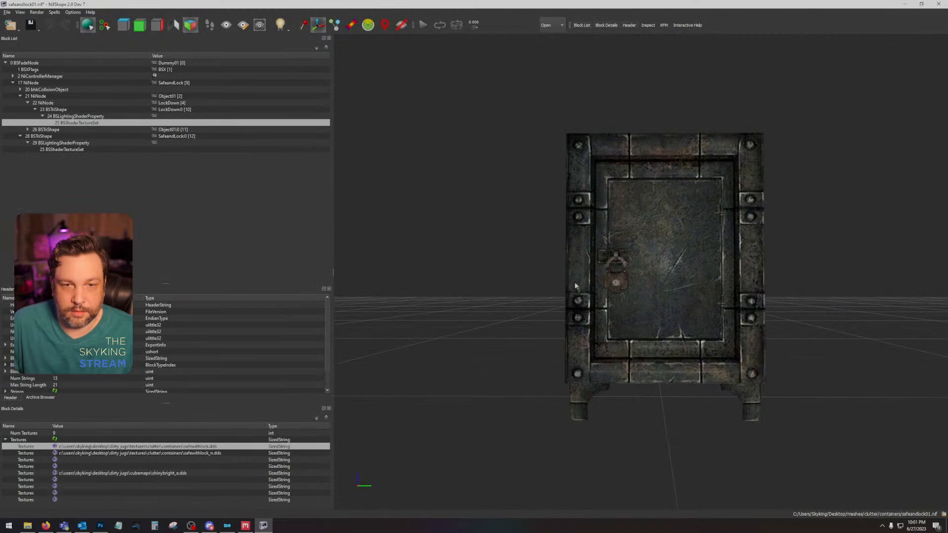
pyautogui.moveTo(634, 150); pyautogui.dragTo(564, 155)
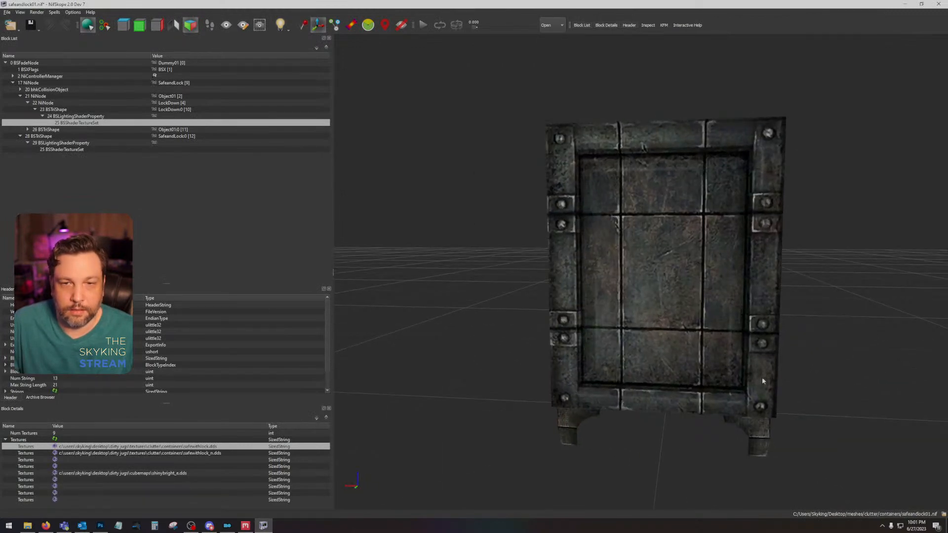
pyautogui.moveTo(762, 377); pyautogui.dragTo(699, 286)
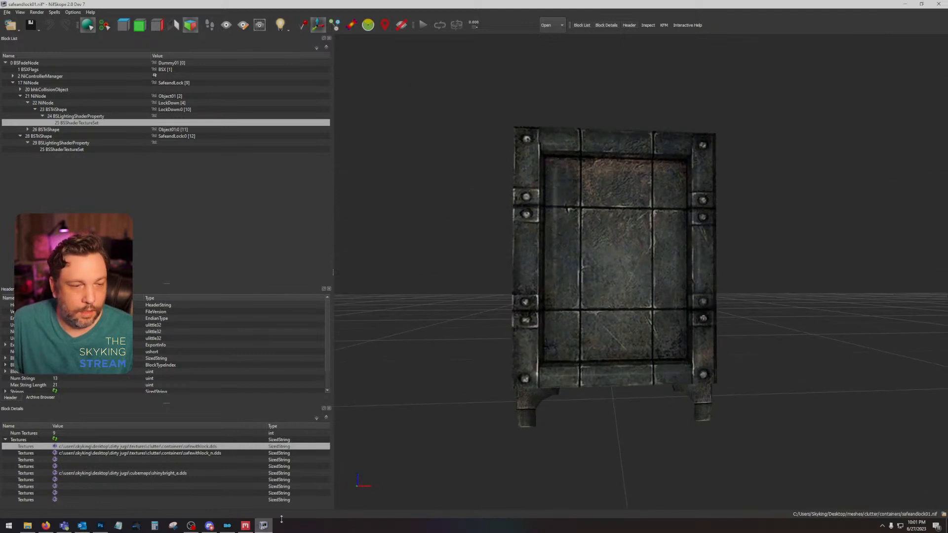
pyautogui.moveTo(496, 357); pyautogui.dragTo(514, 345)
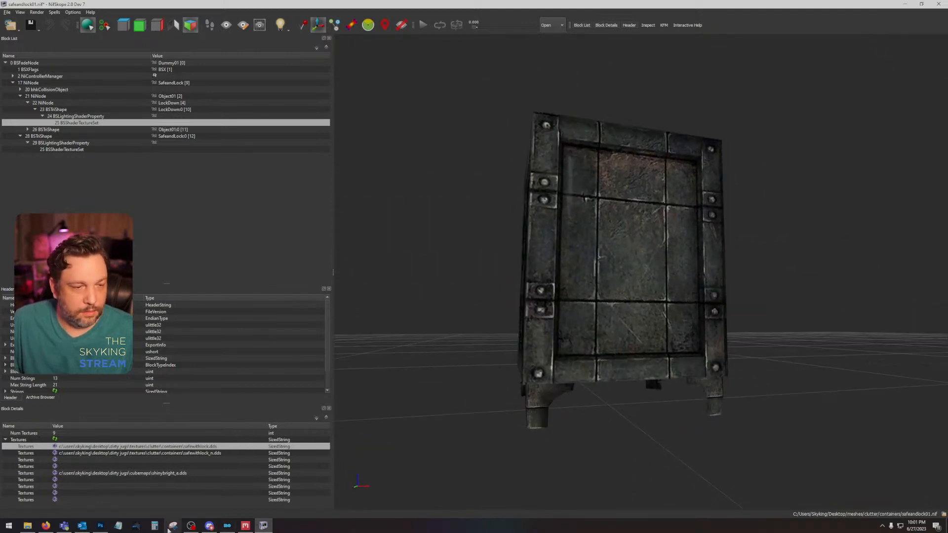
# Step: Switch to Photoshop, show Layer 6 and Layer 12, and hide Layer 10 in Group 1
pyautogui.click(100, 525)
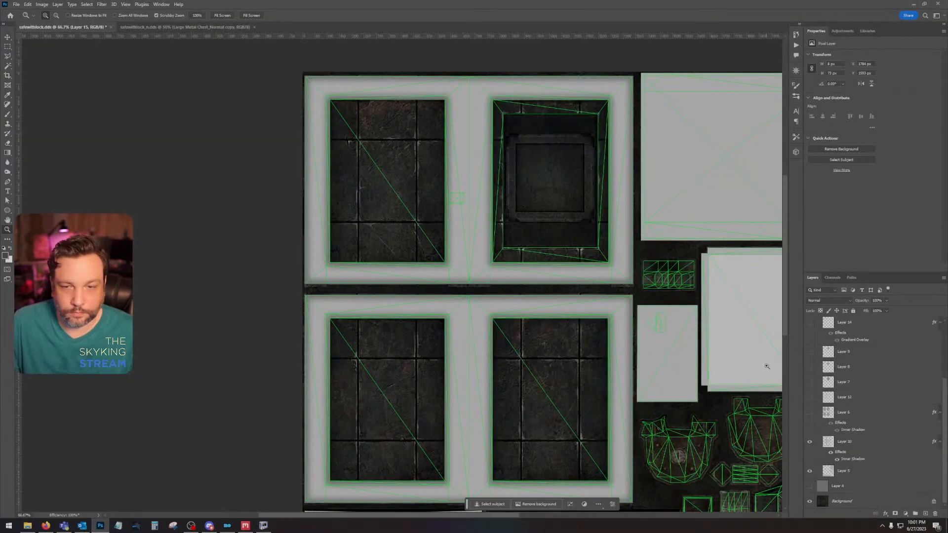
pyautogui.click(809, 414)
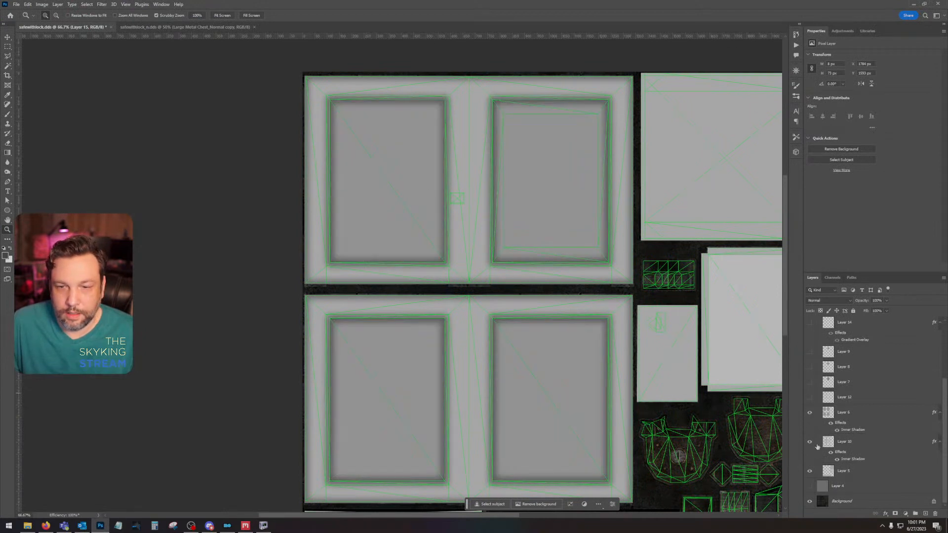
pyautogui.click(810, 414)
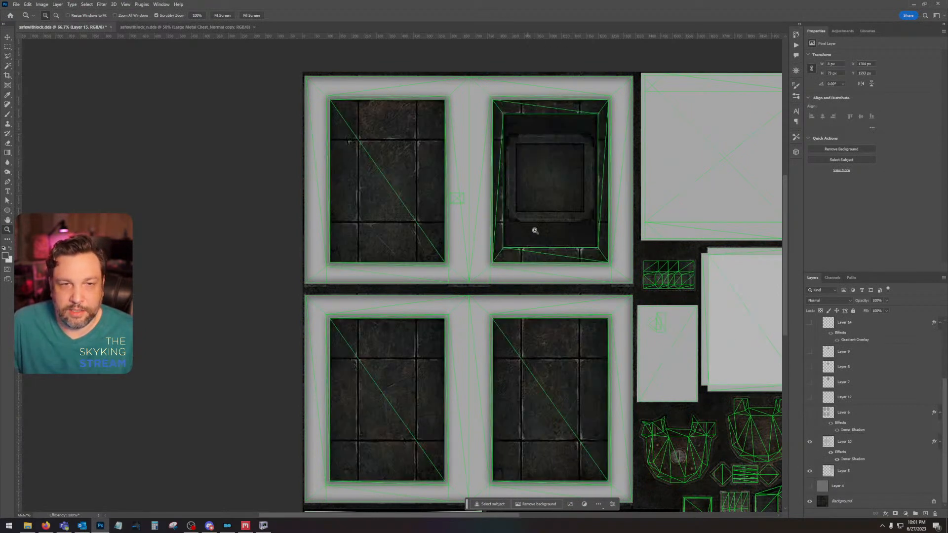
pyautogui.click(810, 414)
pyautogui.click(809, 398)
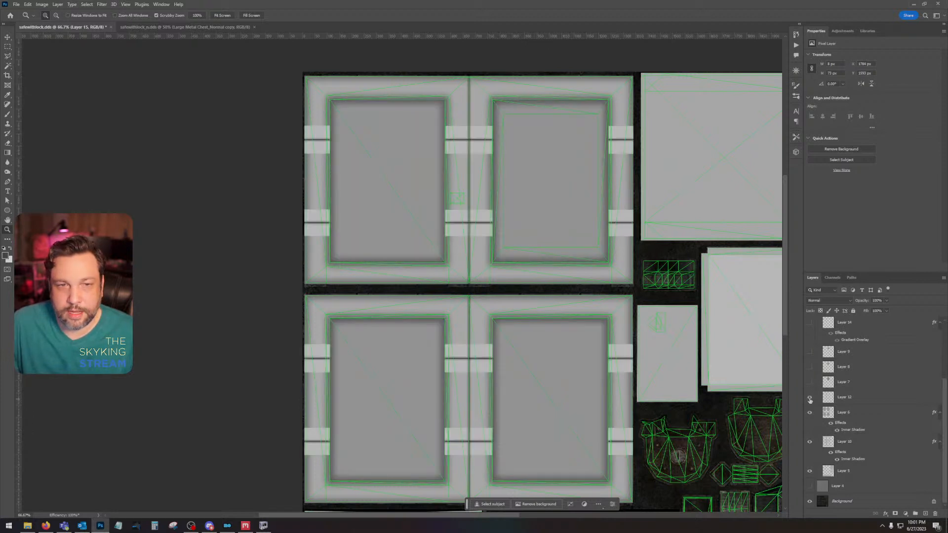
pyautogui.click(809, 442)
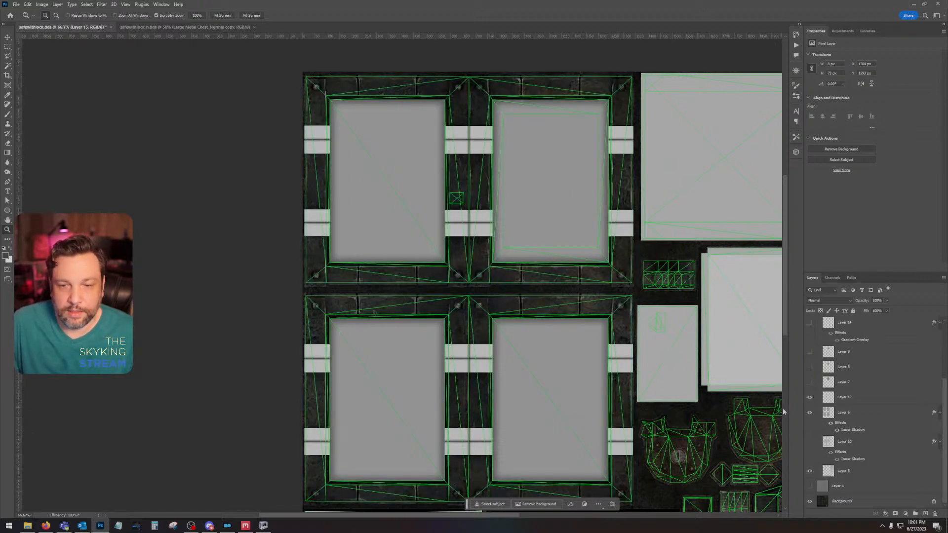
# Step: Hide Layer 12 to compare the frame, then show Layers 10, 12, 7, 8 and 9 over the original texture
pyautogui.click(809, 398)
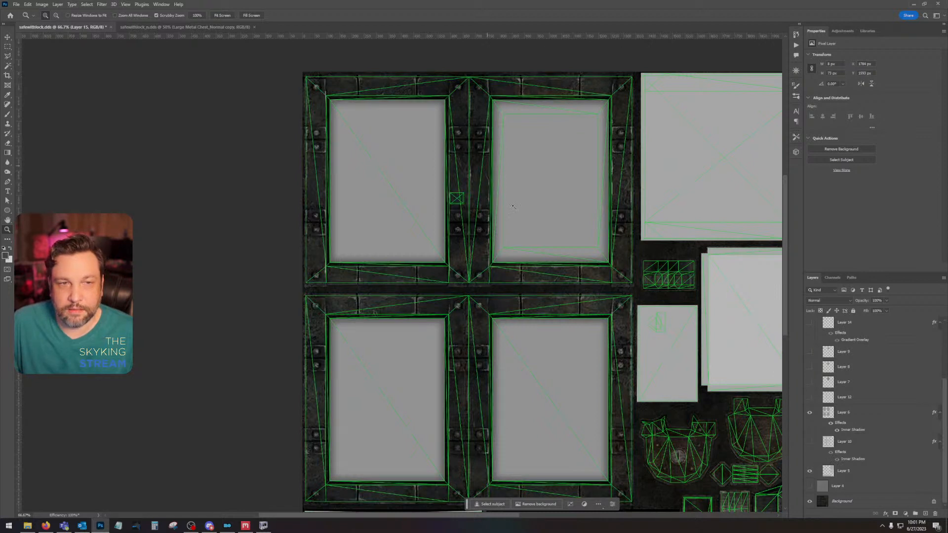
pyautogui.click(810, 442)
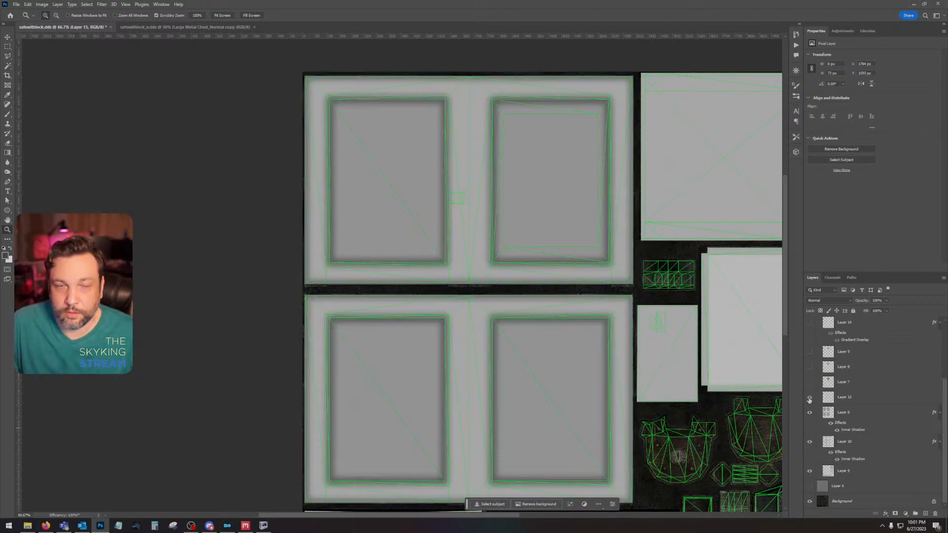
pyautogui.click(809, 397)
pyautogui.click(810, 382)
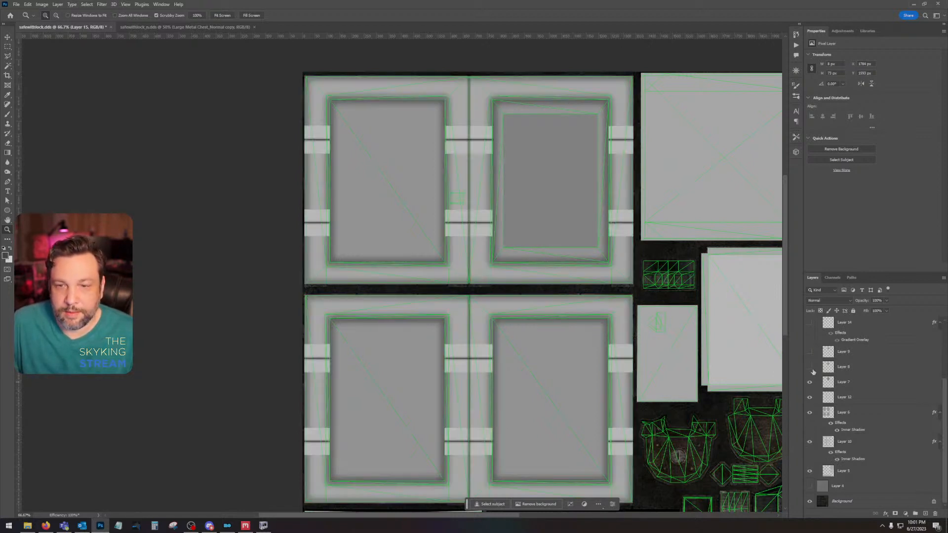
pyautogui.click(809, 367)
pyautogui.click(809, 351)
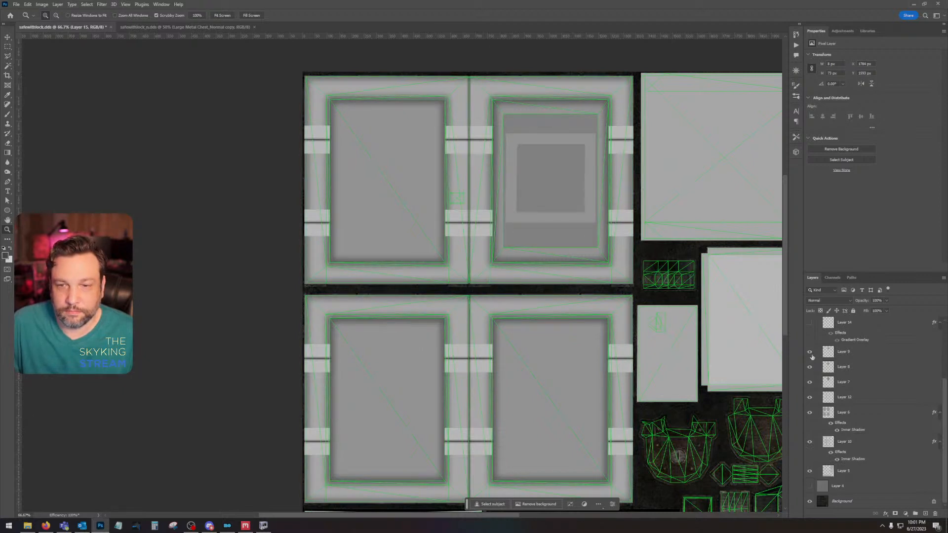
# Step: Show Layer 14 and the Bolts layer in the group over the texture
pyautogui.scroll(1, 812, 357)
pyautogui.click(809, 338)
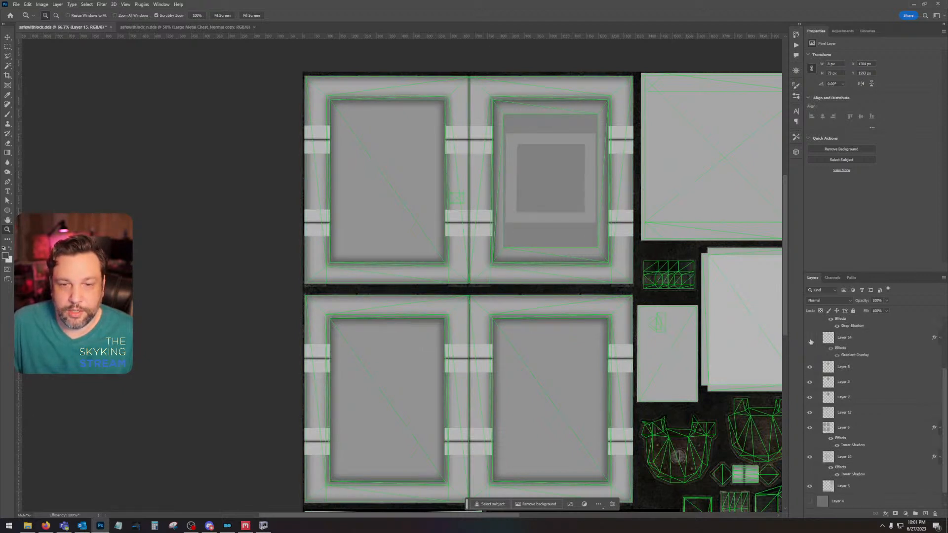
pyautogui.click(809, 339)
pyautogui.moveTo(749, 427); pyautogui.dragTo(679, 366)
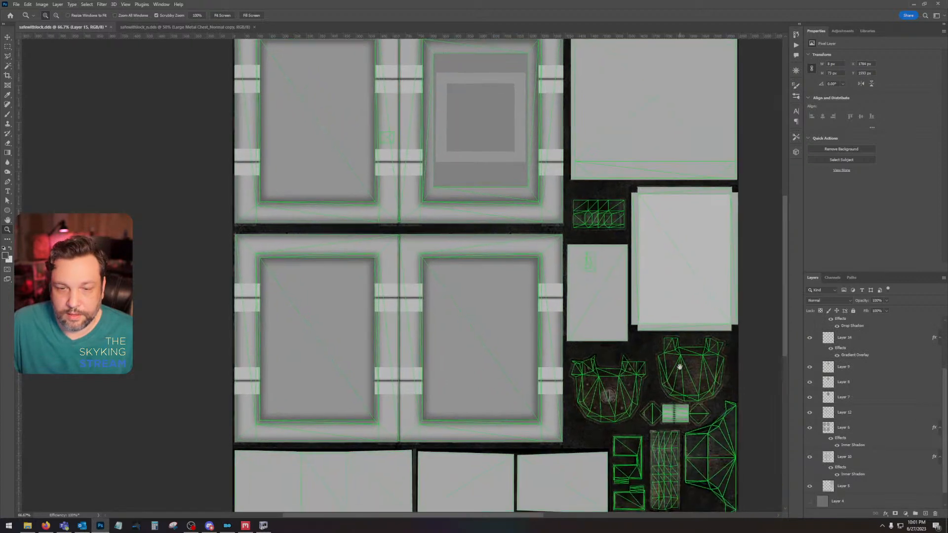
pyautogui.scroll(3, 874, 367)
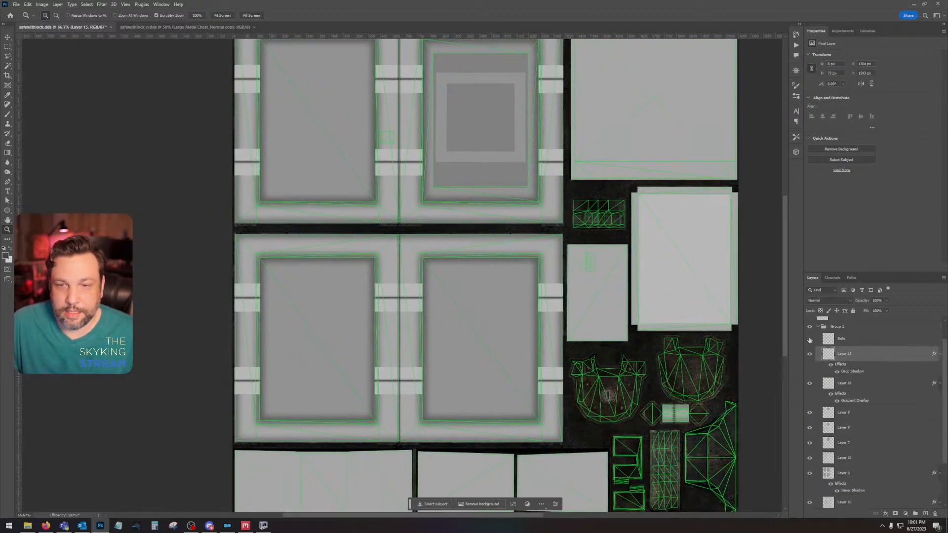
pyautogui.click(809, 339)
# Step: Rename Layer 15 as Hinge
pyautogui.moveTo(606, 233)
pyautogui.mouseDown()
pyautogui.moveTo(634, 299)
pyautogui.moveTo(613, 321)
pyautogui.moveTo(613, 210)
pyautogui.moveTo(618, 241)
pyautogui.mouseUp()
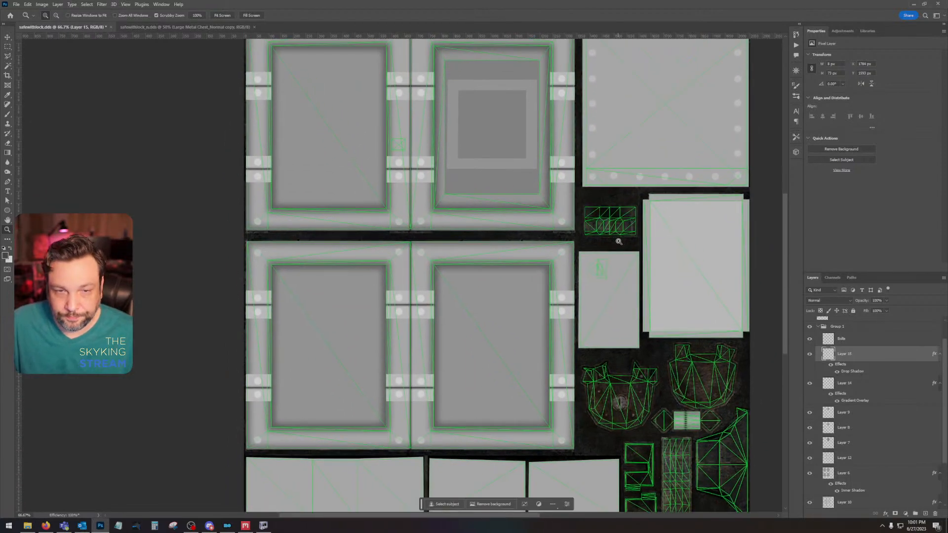
pyautogui.moveTo(689, 449); pyautogui.dragTo(666, 395)
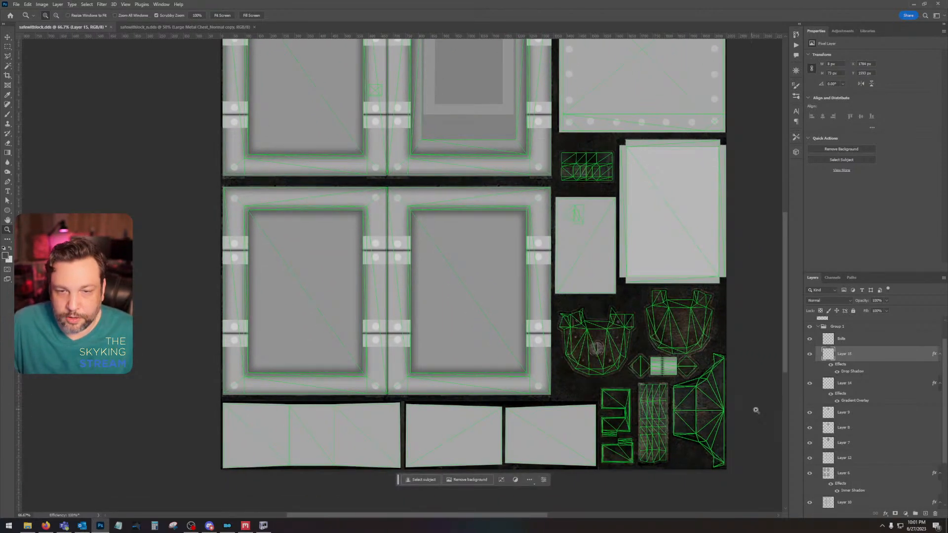
pyautogui.moveTo(774, 398); pyautogui.dragTo(748, 382)
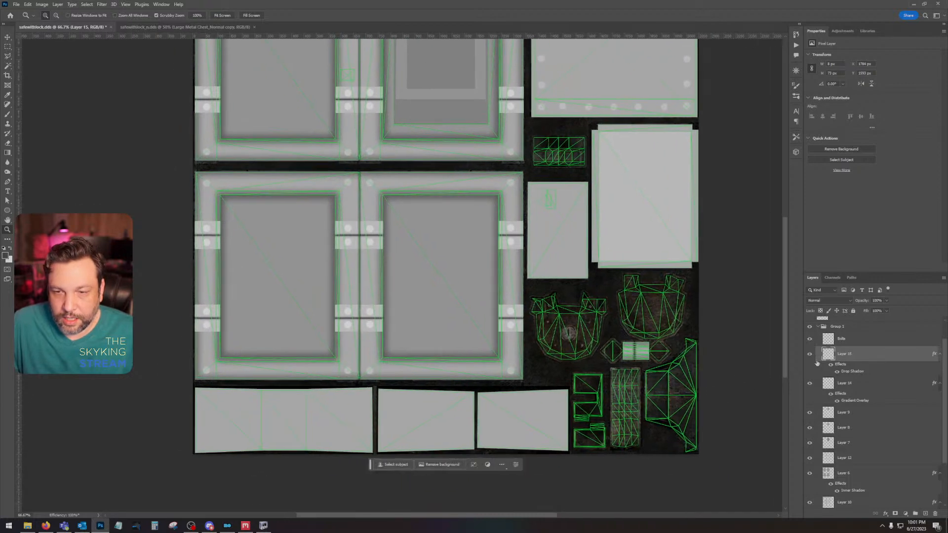
pyautogui.doubleClick(844, 354)
pyautogui.write('Hingl')
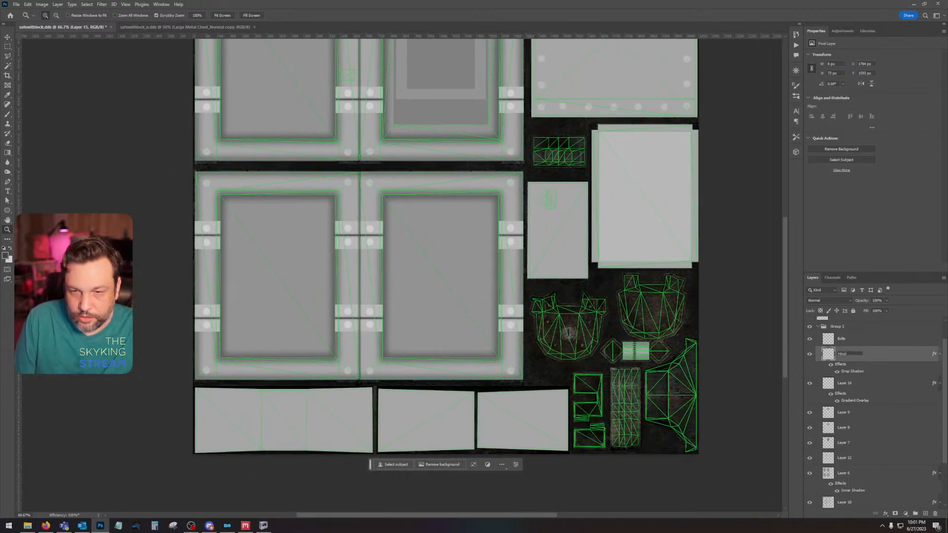
pyautogui.write('e')
pyautogui.press('Return')
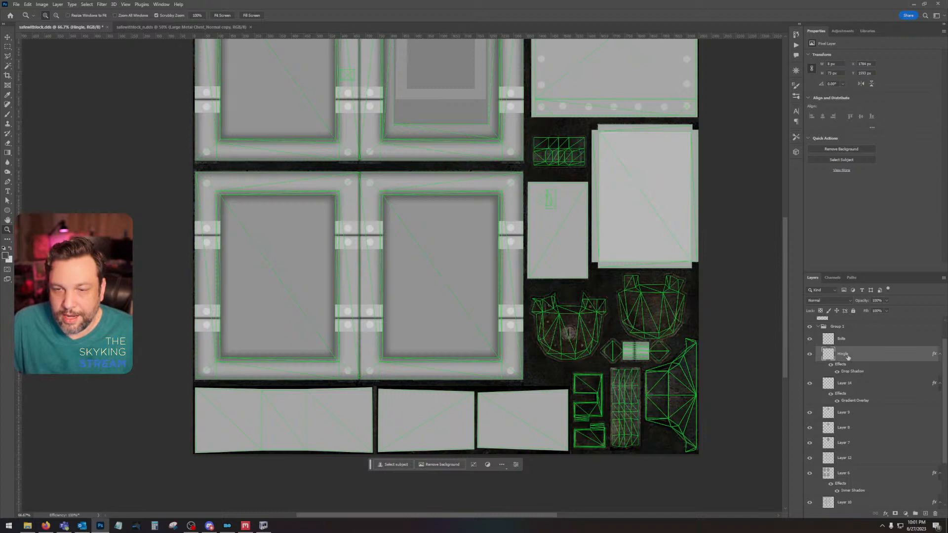
pyautogui.doubleClick(844, 354)
pyautogui.write('H')
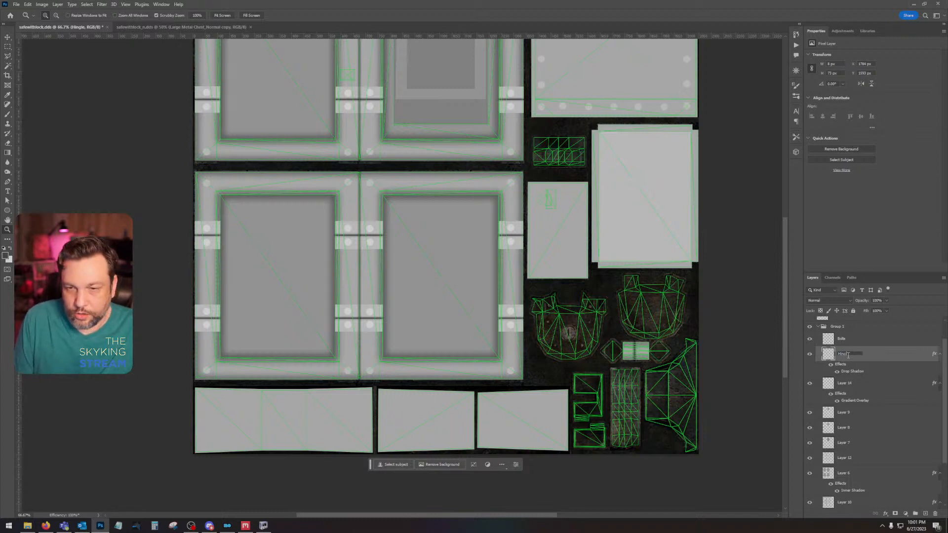
pyautogui.write('inge')
pyautogui.press('Return')
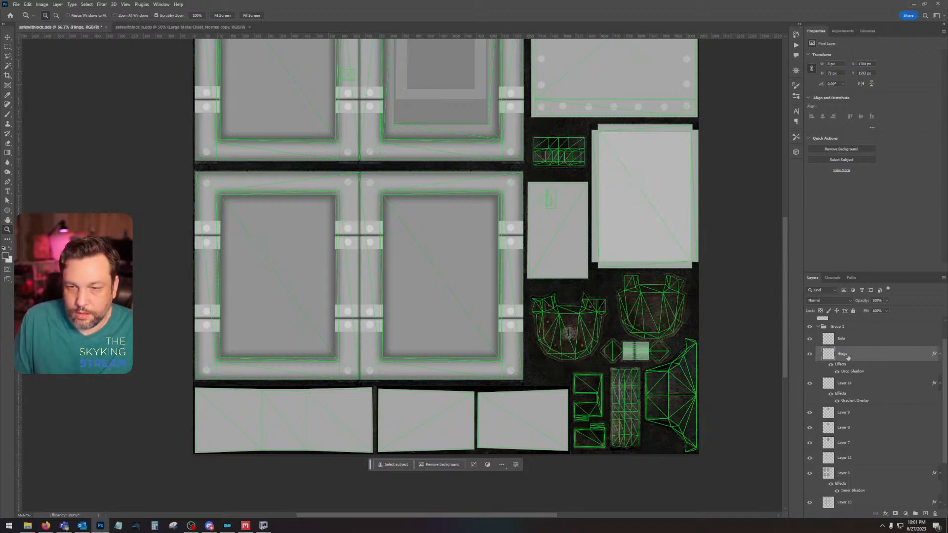
# Step: Combine the Hinge layer and Layer 14 into one smart object and rasterize it, checking the layers' visibility
pyautogui.click(812, 385)
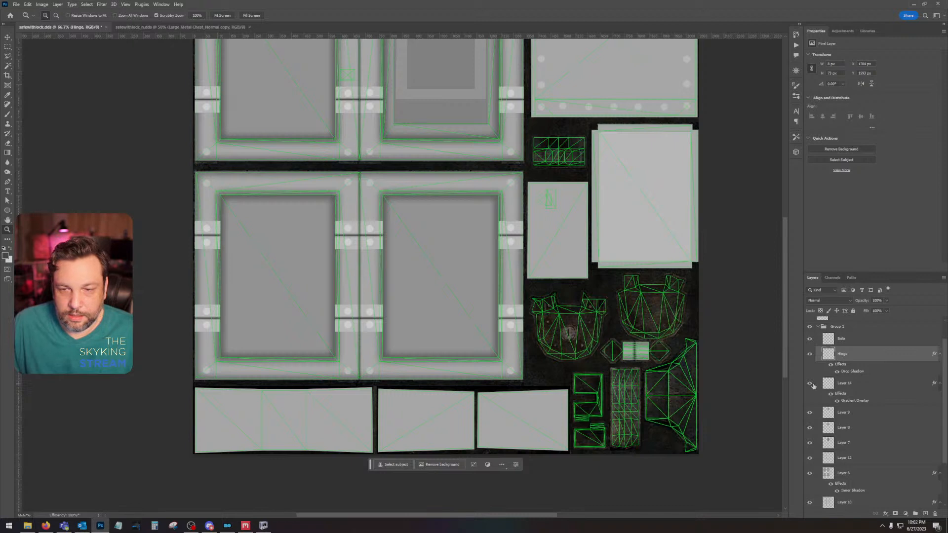
pyautogui.click(810, 355)
pyautogui.click(810, 355)
pyautogui.rightClick(875, 383)
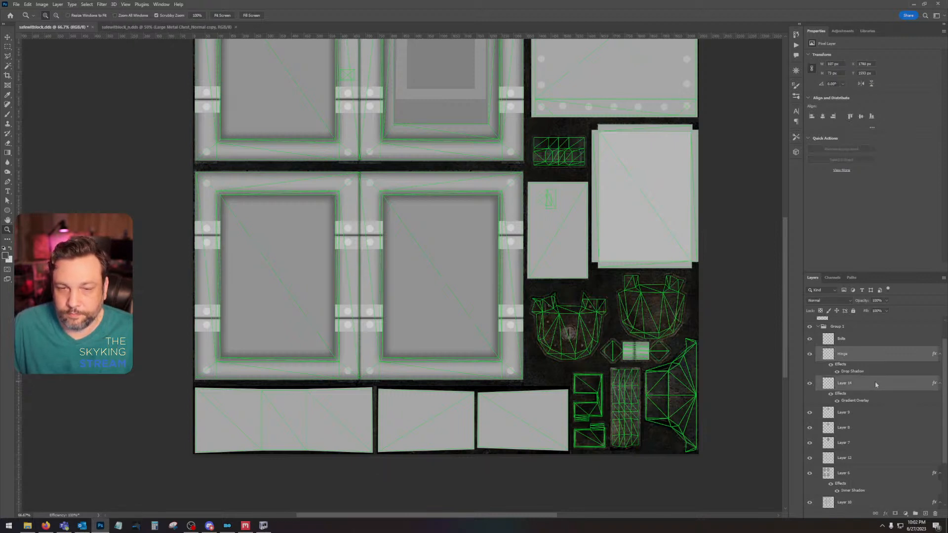
pyautogui.click(903, 196)
pyautogui.rightClick(857, 359)
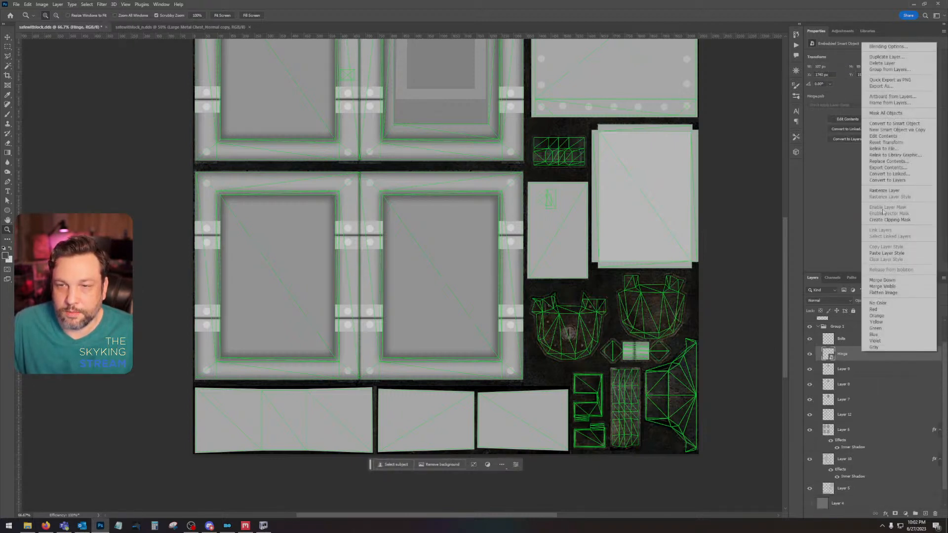
pyautogui.click(885, 192)
pyautogui.click(811, 356)
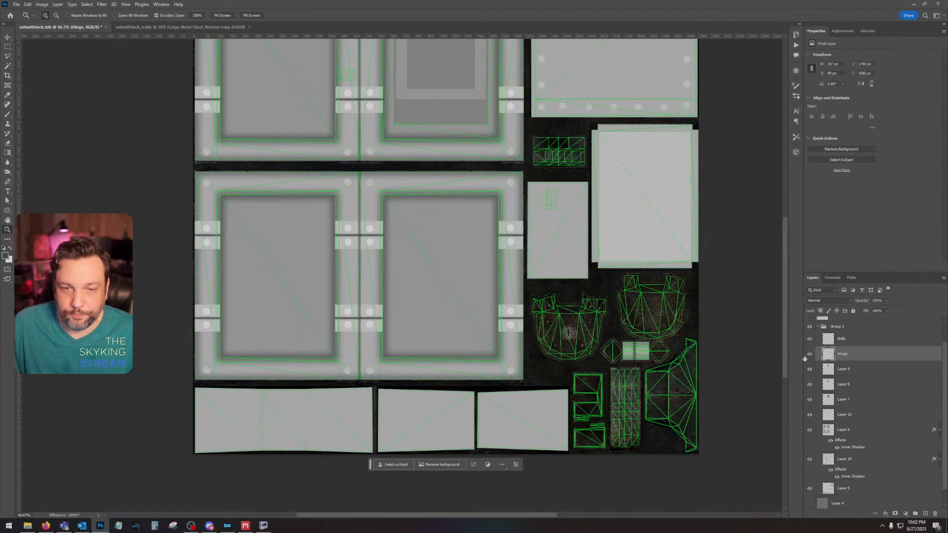
# Step: Outline the diamond-shaped UV piece on the side of the hinge nearest the lock plate with the Polygonal Lasso
pyautogui.moveTo(654, 366); pyautogui.dragTo(625, 360)
pyautogui.hotkey('ctrl', '+')
pyautogui.hotkey('ctrl', '+')
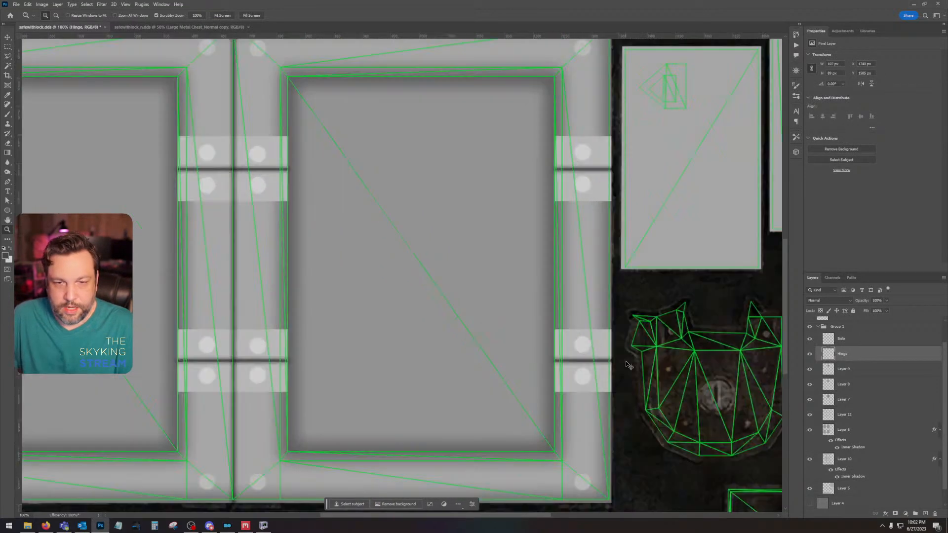
pyautogui.moveTo(728, 358); pyautogui.dragTo(241, 200)
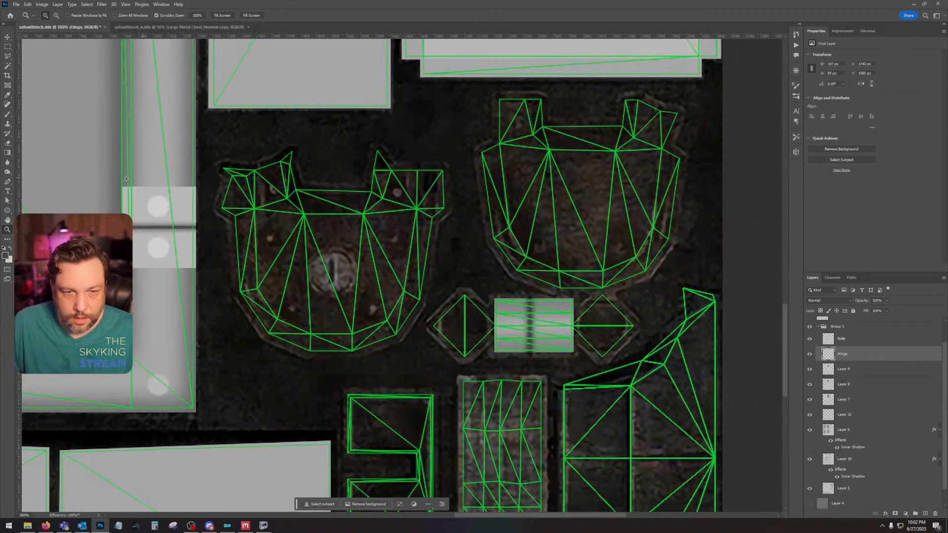
pyautogui.press('l')
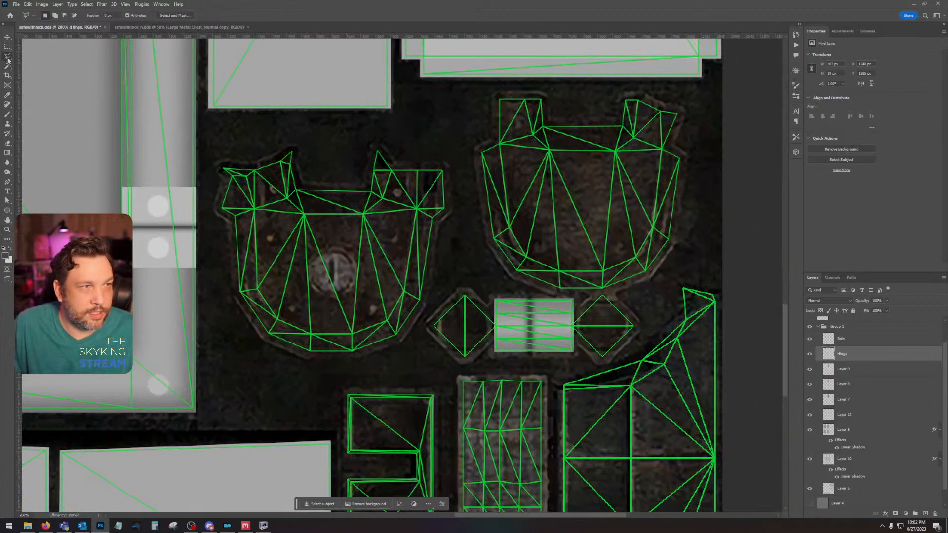
pyautogui.click(435, 328)
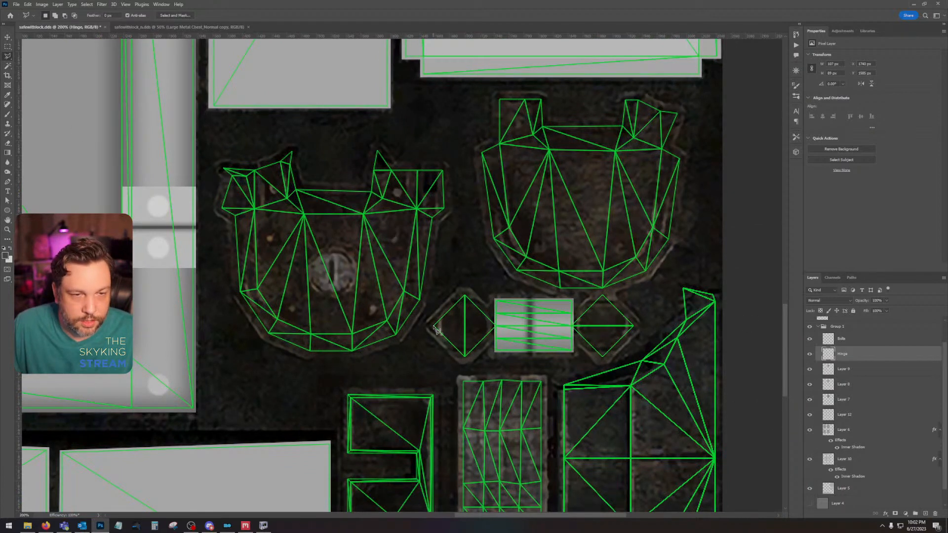
pyautogui.click(465, 295)
pyautogui.click(434, 326)
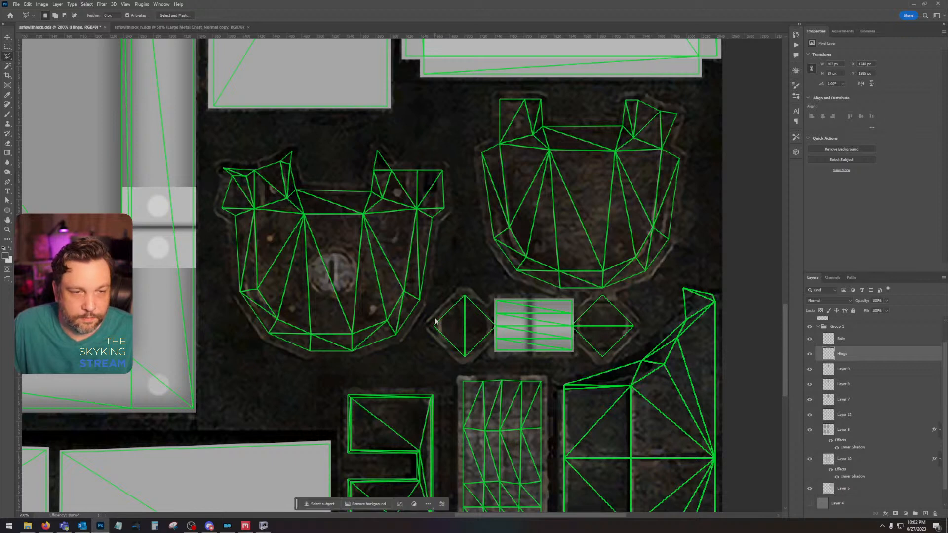
pyautogui.click(433, 327)
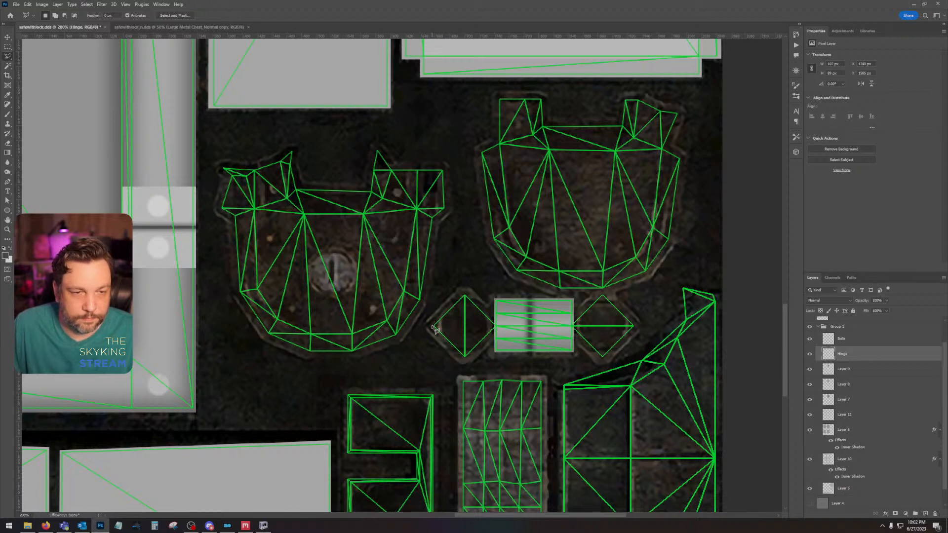
pyautogui.click(465, 295)
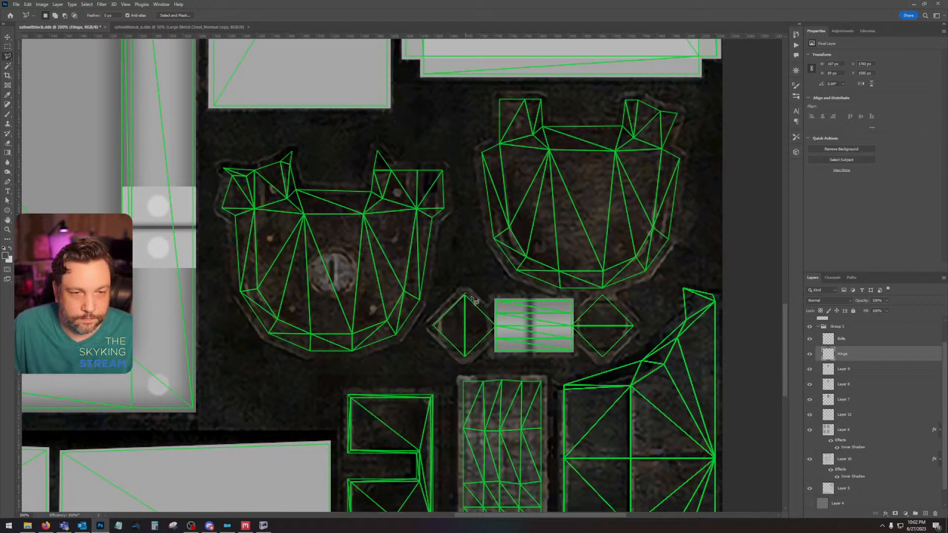
pyautogui.click(496, 327)
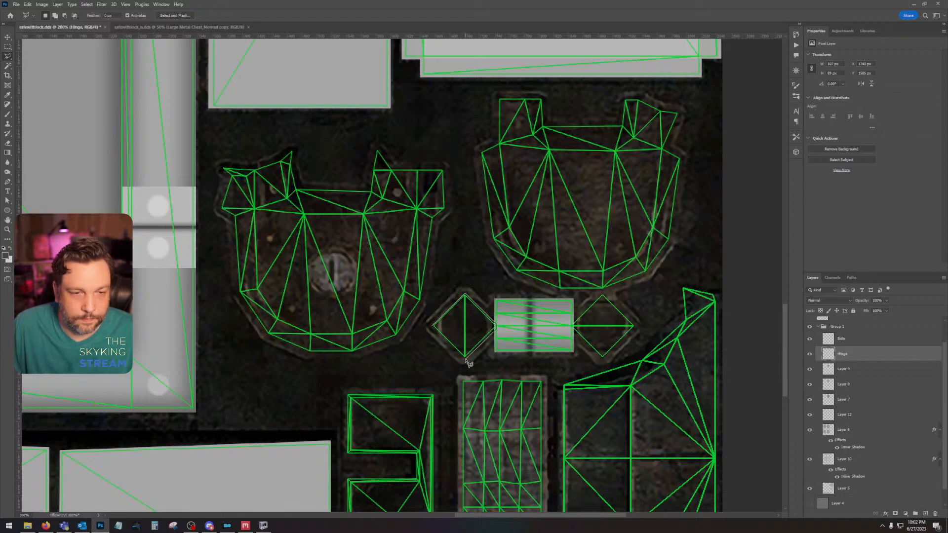
pyautogui.click(465, 357)
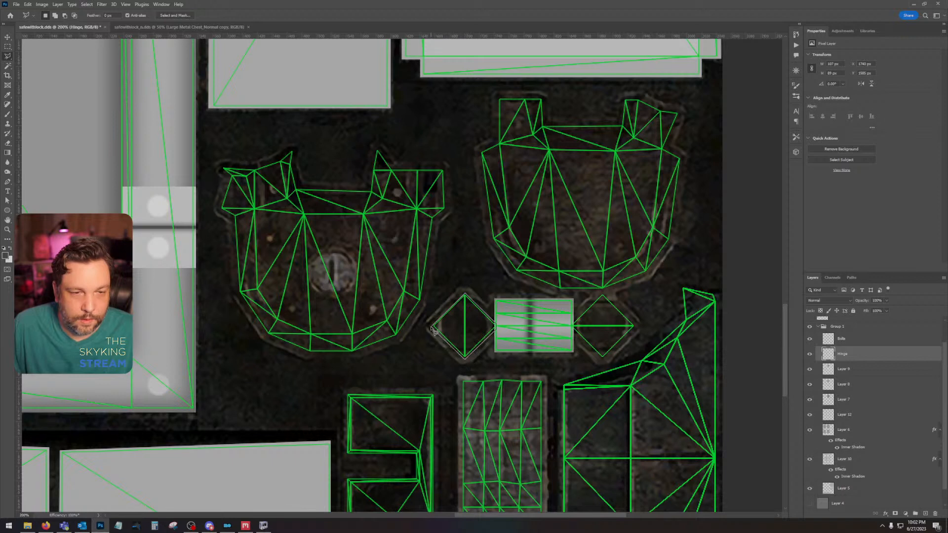
pyautogui.click(434, 327)
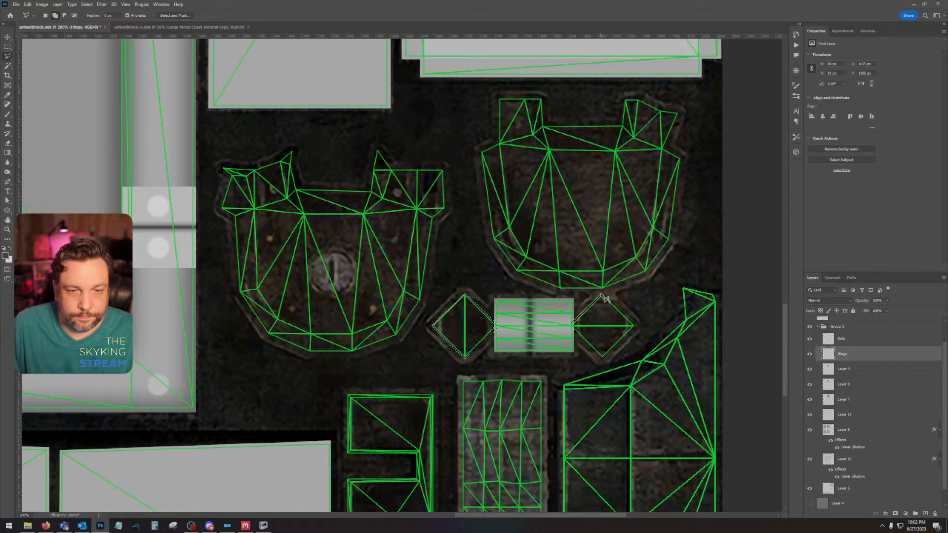
# Step: Add the diamond-shaped UV piece on the other side of the hinge to the selection
pyautogui.click(602, 295)
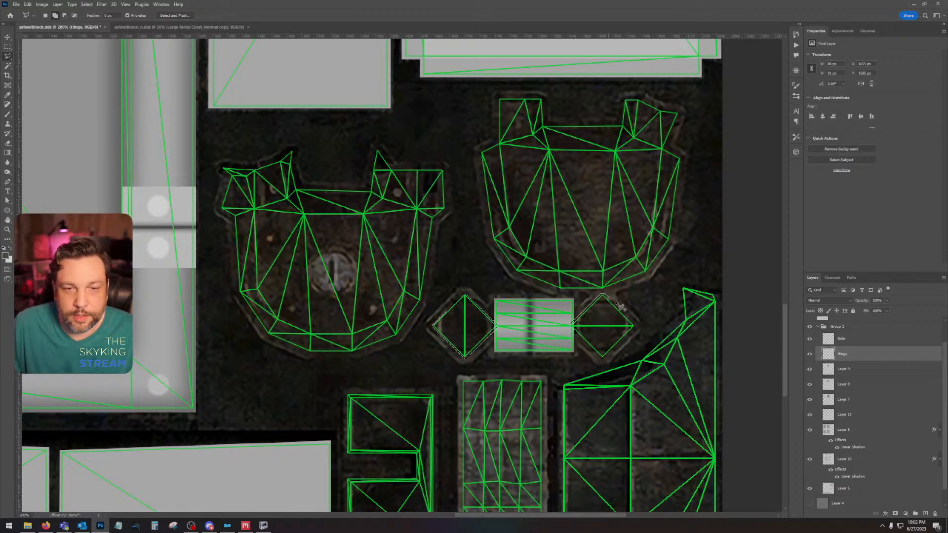
pyautogui.click(634, 324)
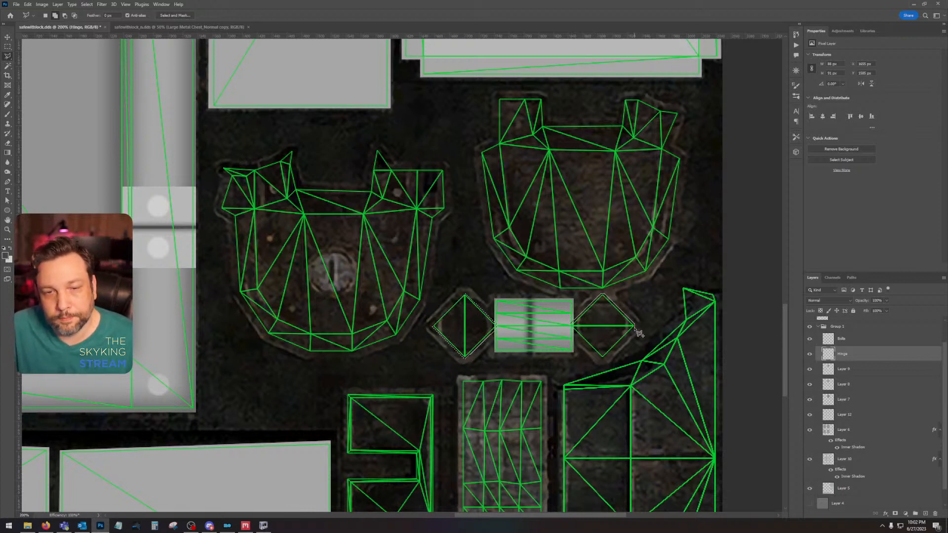
pyautogui.click(602, 357)
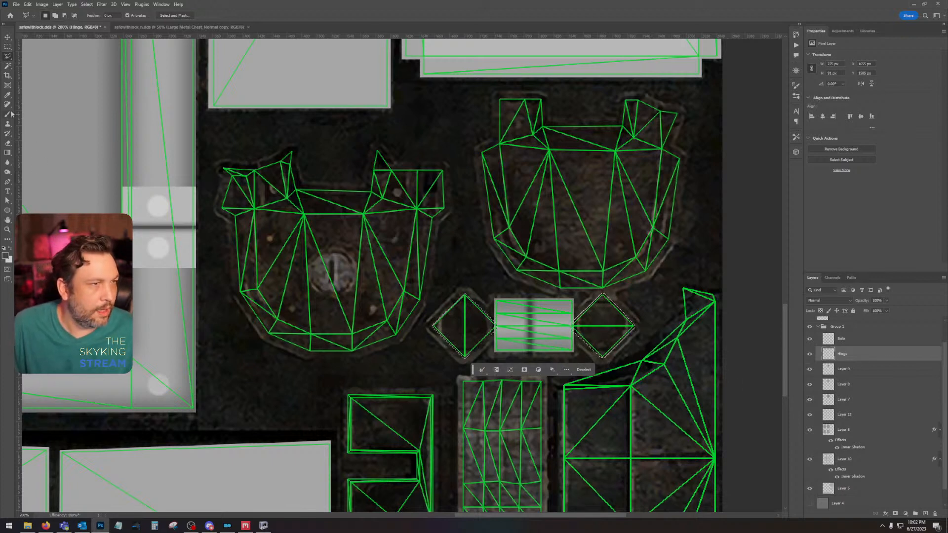
# Step: Fill both selected diamonds on the Hinge layer with grey sampled from the hinge, deselect, and show Layer 4
pyautogui.click(7, 95)
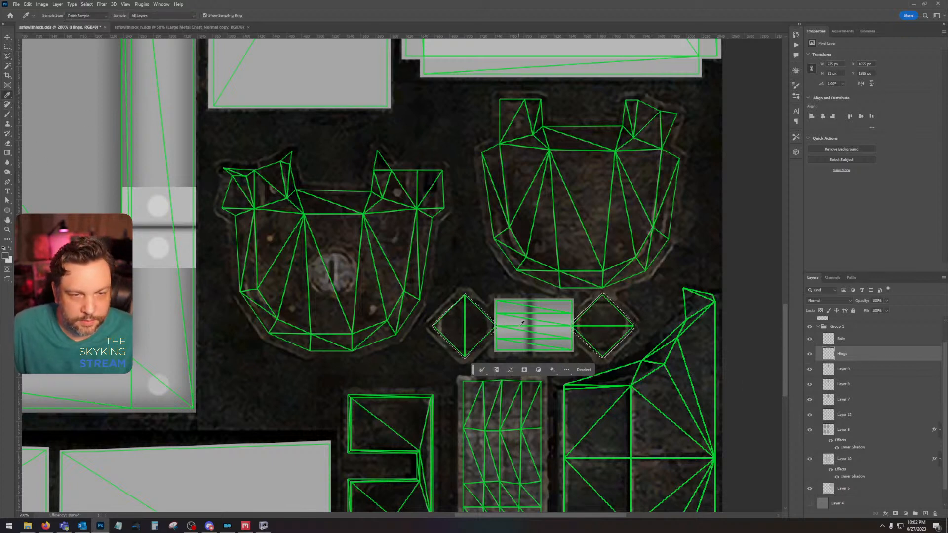
pyautogui.click(504, 302)
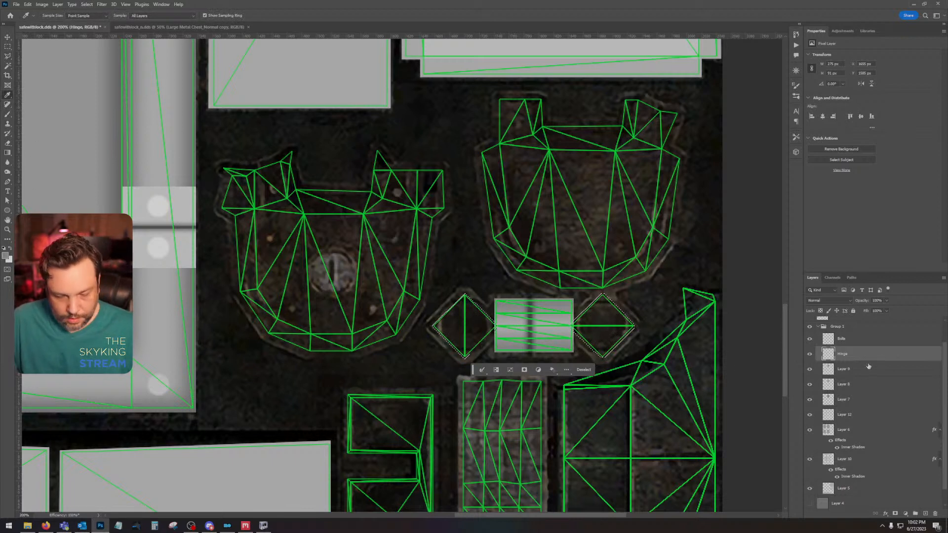
pyautogui.hotkey('shift', 'BackSpace')
pyautogui.press('Return')
pyautogui.hotkey('ctrl', 'd')
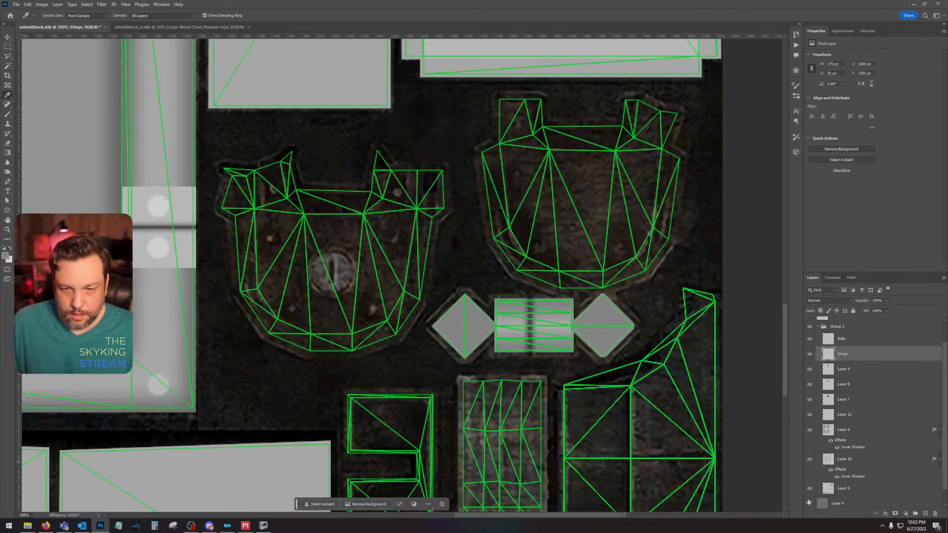
pyautogui.click(810, 504)
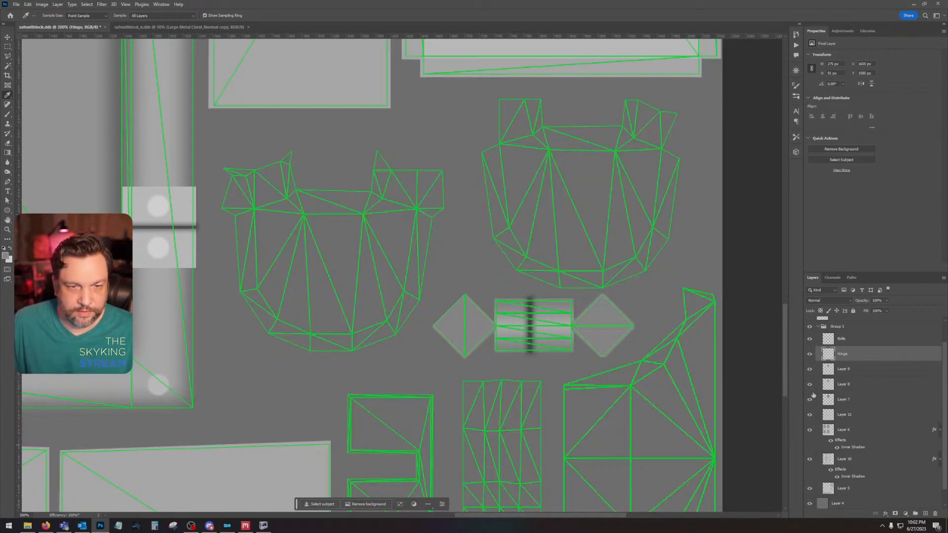
# Step: Check the diamonds with the UV overlay hidden, and undo back to the unfilled diamond selections on the Hinge layer
pyautogui.scroll(1, 811, 327)
pyautogui.click(809, 324)
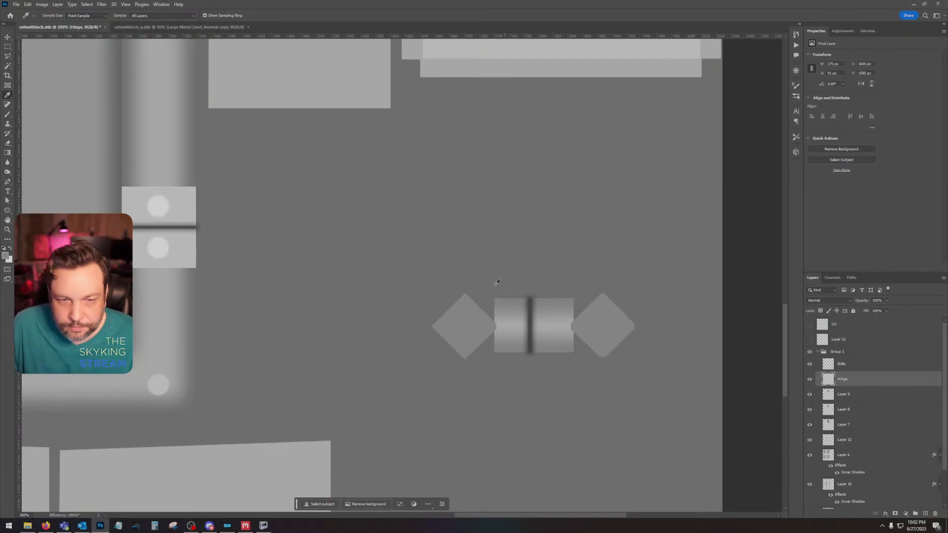
pyautogui.hotkey('ctrl', 'z')
pyautogui.hotkey('ctrl', 'z')
pyautogui.hotkey('ctrl', 'z')
pyautogui.hotkey('ctrl', 'z')
pyautogui.hotkey('ctrl', 'z')
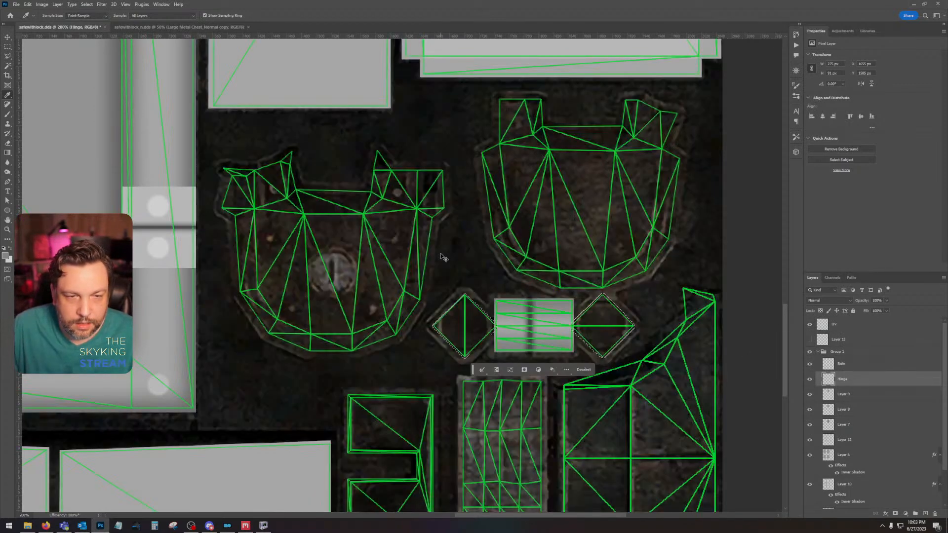
# Step: Restore the selection of both diamonds, fill them with grey on a new layer above Layer 9, and deselect
pyautogui.click(27, 4)
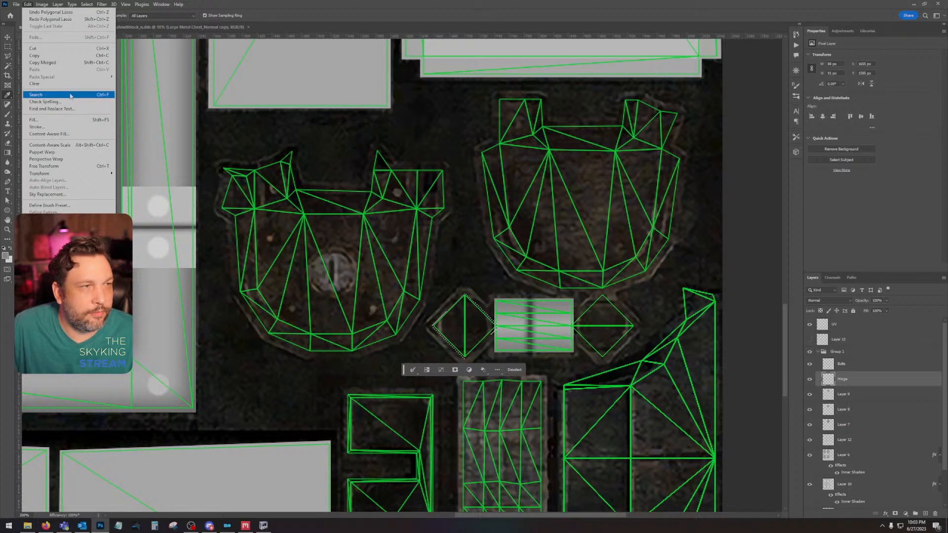
pyautogui.click(66, 21)
pyautogui.click(862, 398)
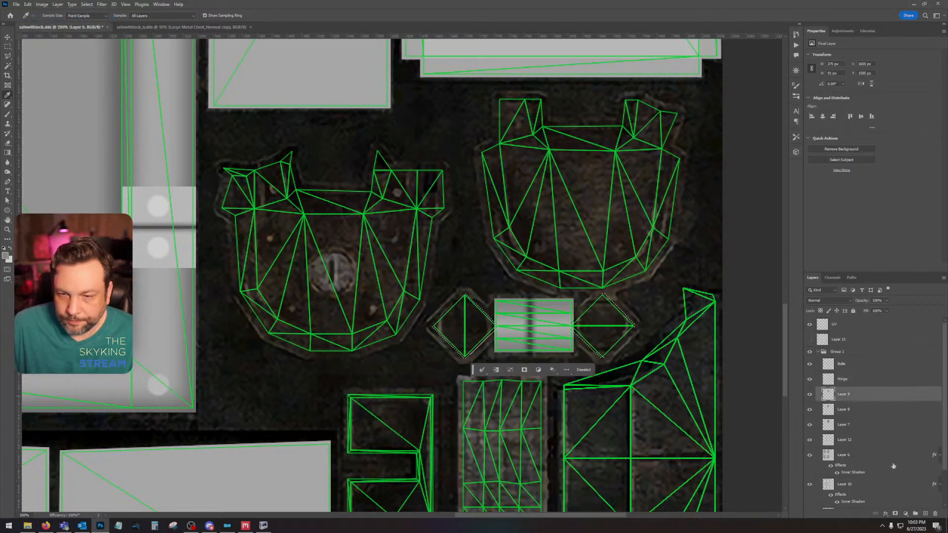
pyautogui.click(925, 514)
pyautogui.hotkey('alt', 'BackSpace')
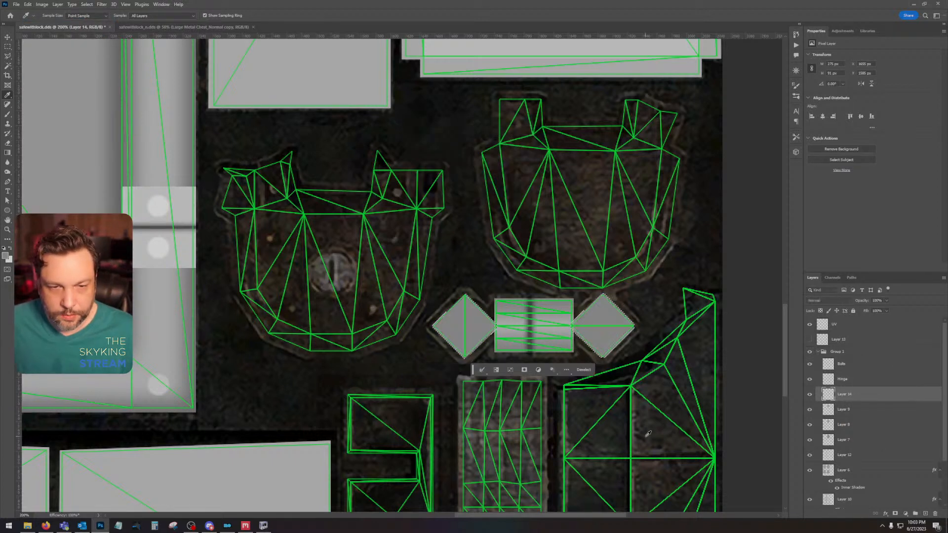
pyautogui.hotkey('ctrl', 'd')
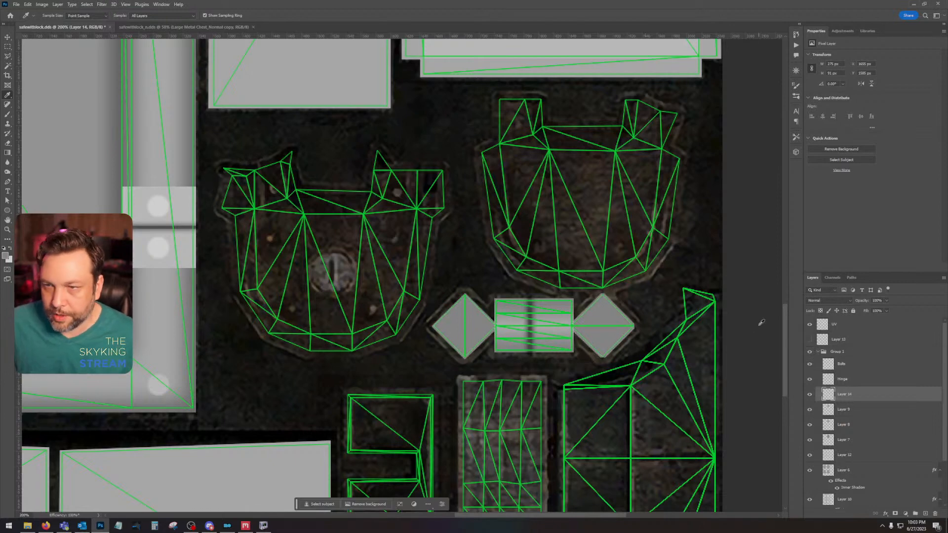
# Step: Examine the filled diamonds and the still unpainted parts of the texture with the UV overlay hidden
pyautogui.click(809, 325)
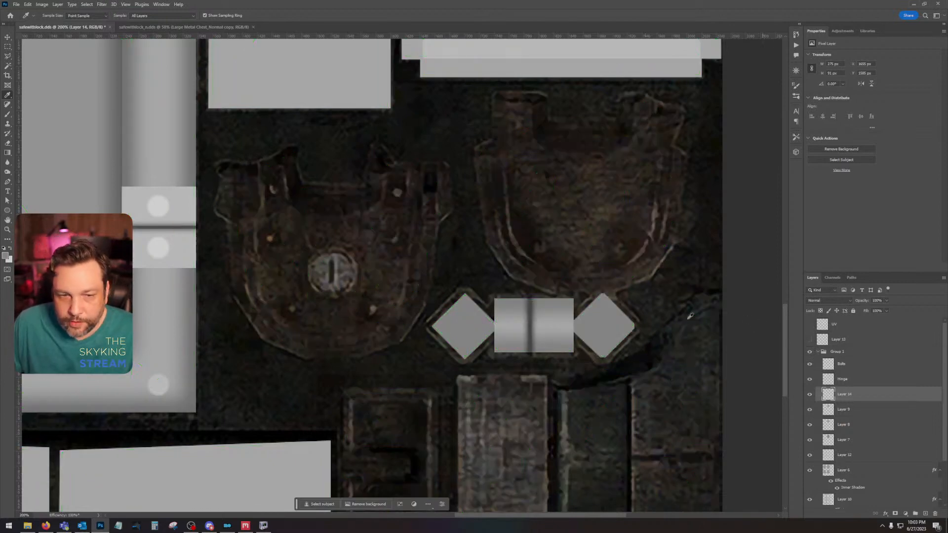
pyautogui.scroll(-5, 456, 301)
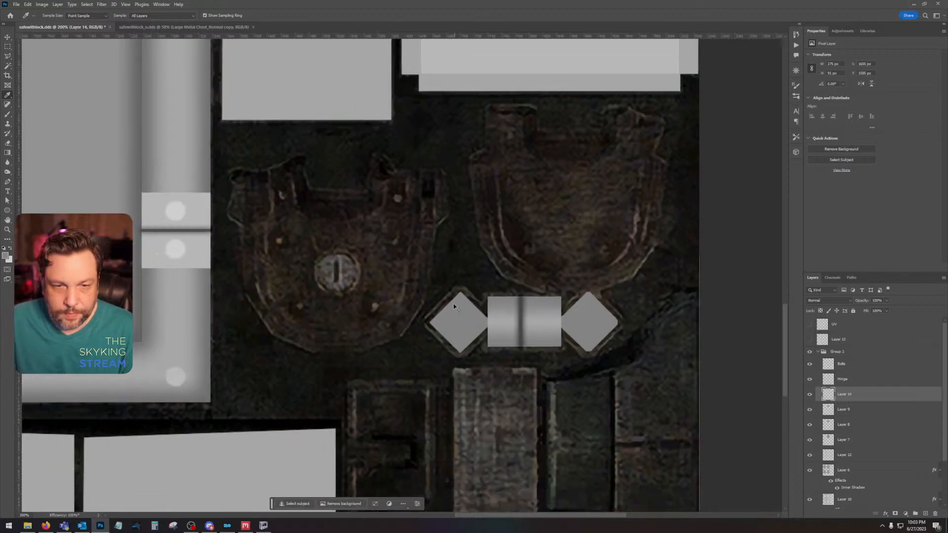
pyautogui.moveTo(456, 301); pyautogui.dragTo(642, 343)
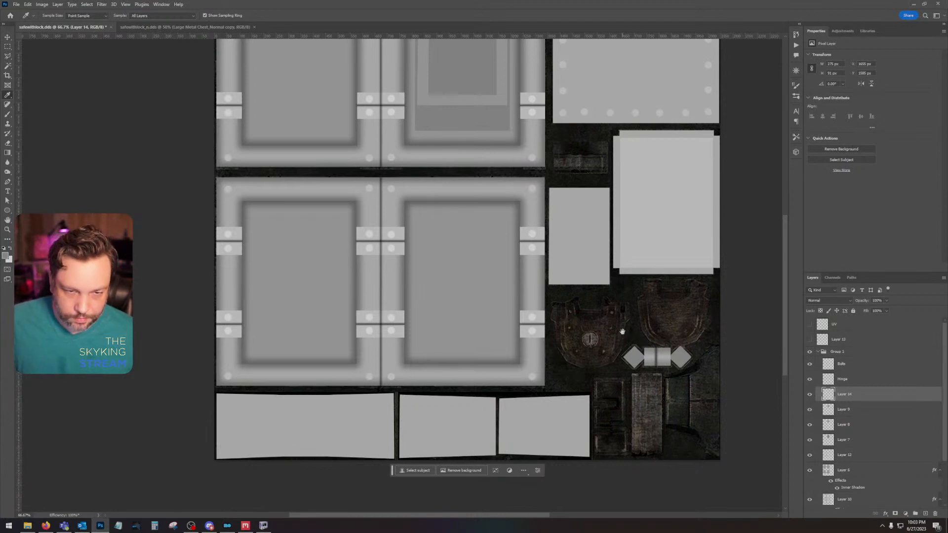
pyautogui.scroll(3, 619, 329)
pyautogui.scroll(2, 609, 325)
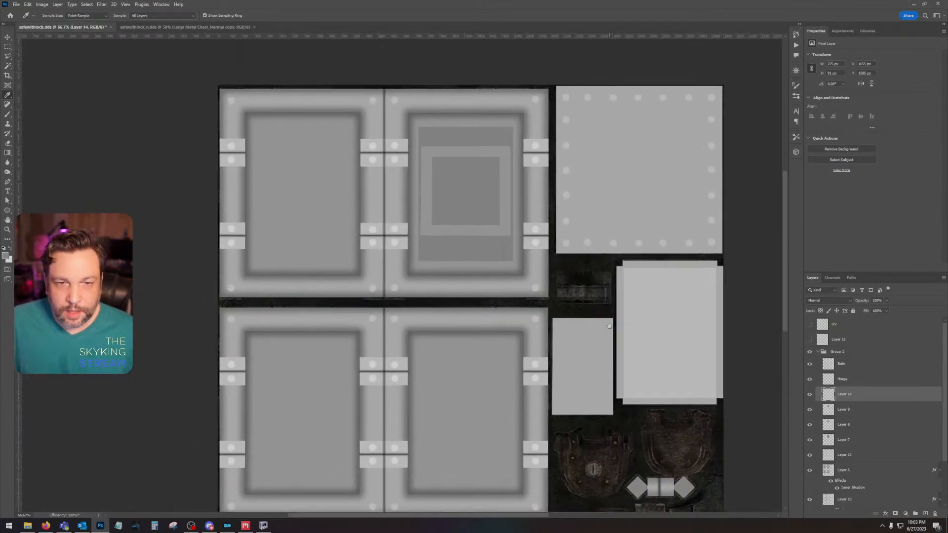
pyautogui.scroll(5, 620, 329)
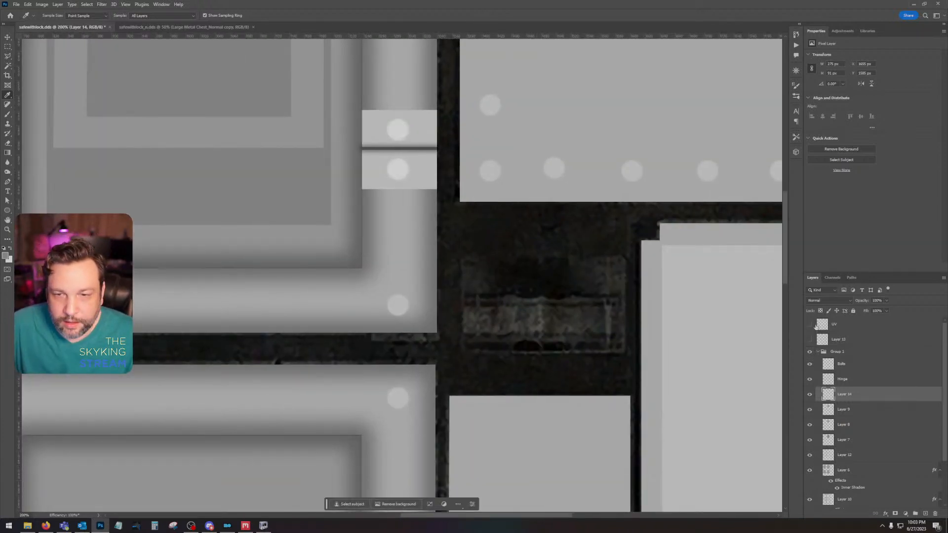
# Step: Show the UV overlay and select the top and bottom strips of the small rectangular piece below the bolted panel with the Polygonal Lasso
pyautogui.click(810, 325)
pyautogui.moveTo(625, 326); pyautogui.dragTo(563, 339)
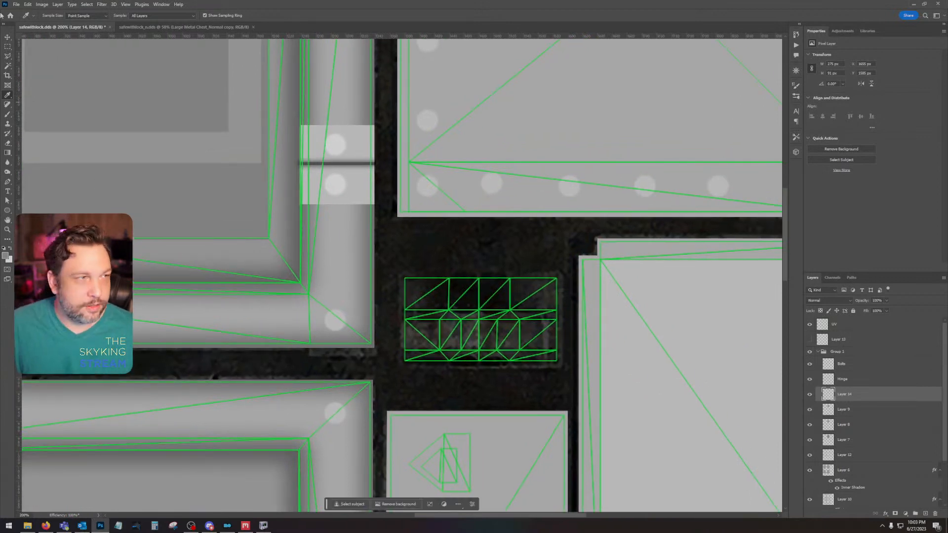
pyautogui.click(7, 56)
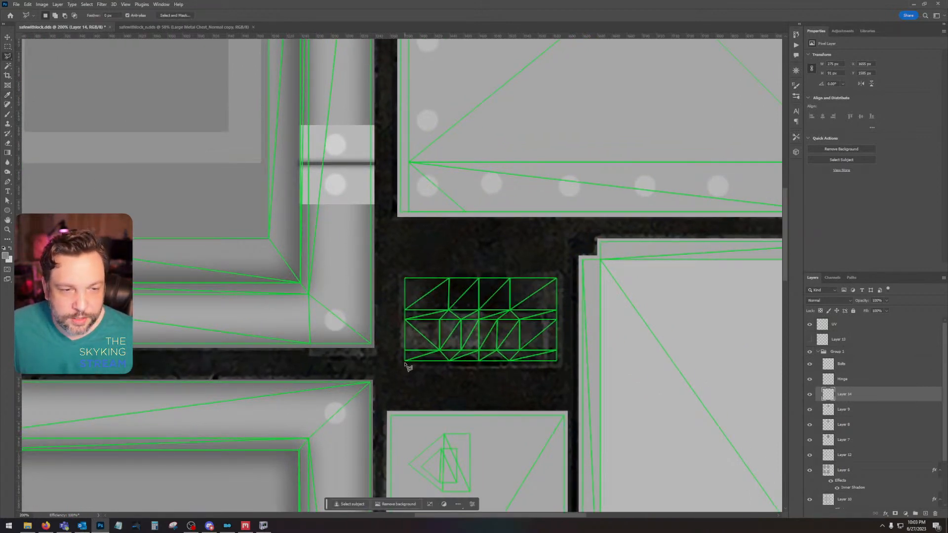
pyautogui.moveTo(404, 365)
pyautogui.mouseDown()
pyautogui.moveTo(563, 367)
pyautogui.moveTo(555, 349)
pyautogui.moveTo(403, 354)
pyautogui.mouseUp()
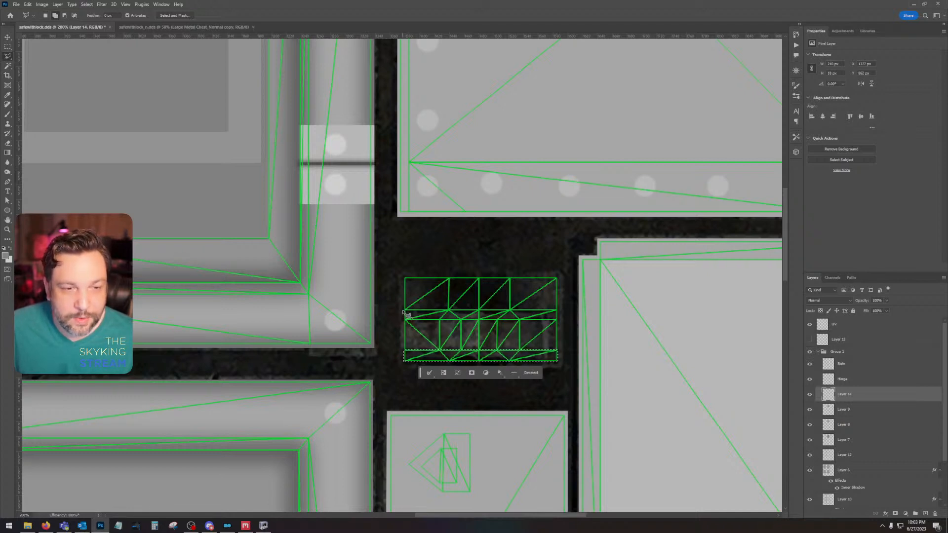
pyautogui.moveTo(405, 315)
pyautogui.mouseDown()
pyautogui.moveTo(555, 311)
pyautogui.moveTo(562, 279)
pyautogui.moveTo(411, 283)
pyautogui.mouseUp()
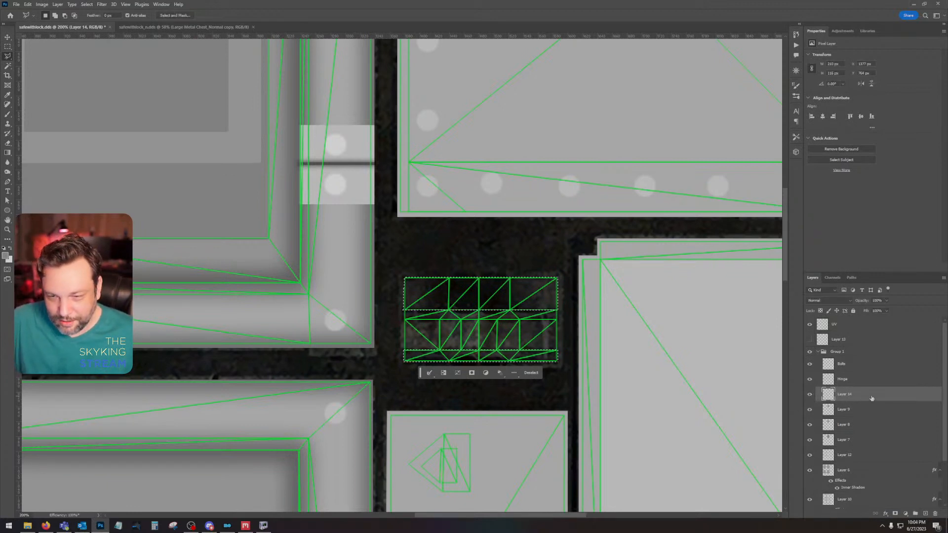
# Step: Combine Layer 14 and the Hinge layer into one smart object and rasterize it
pyautogui.hotkey('ctrl', '-')
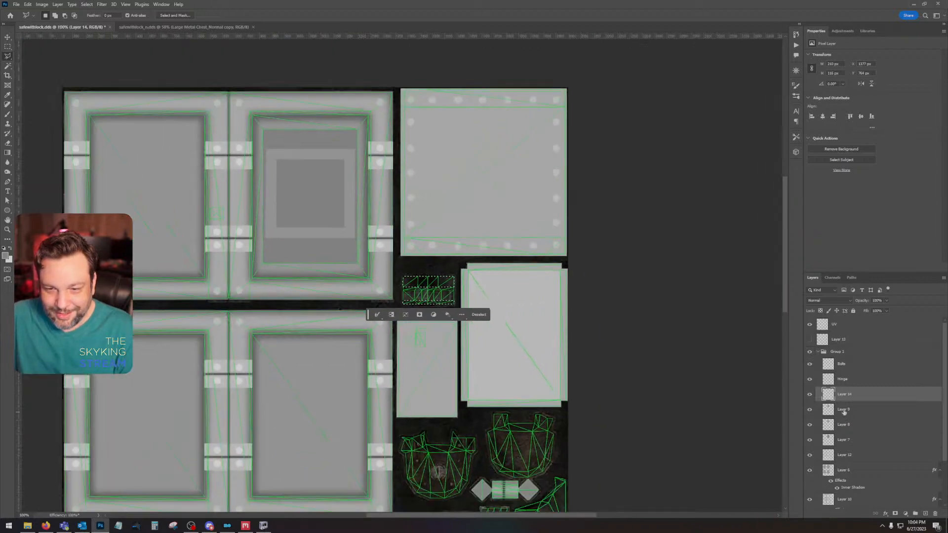
pyautogui.hotkey('ctrl', '-')
pyautogui.rightClick(861, 380)
pyautogui.click(862, 379)
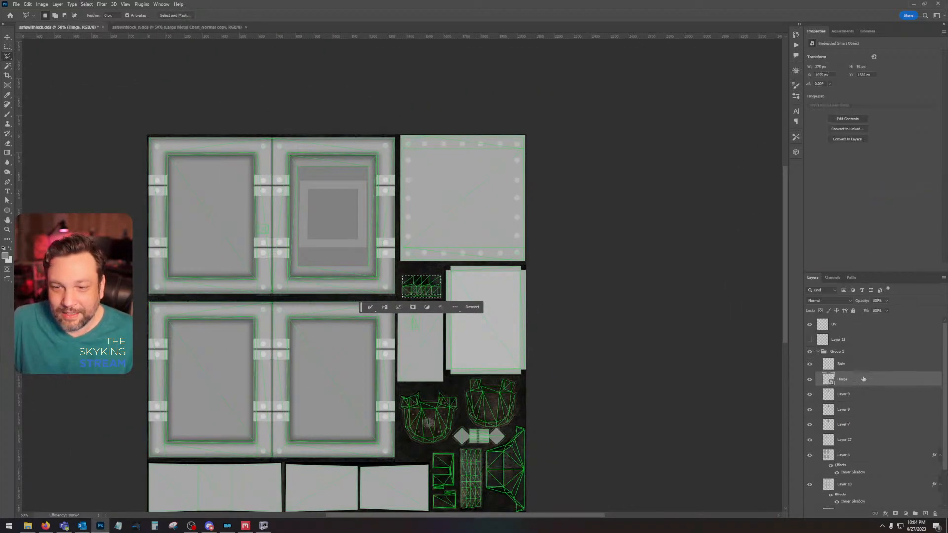
pyautogui.rightClick(862, 378)
pyautogui.click(883, 223)
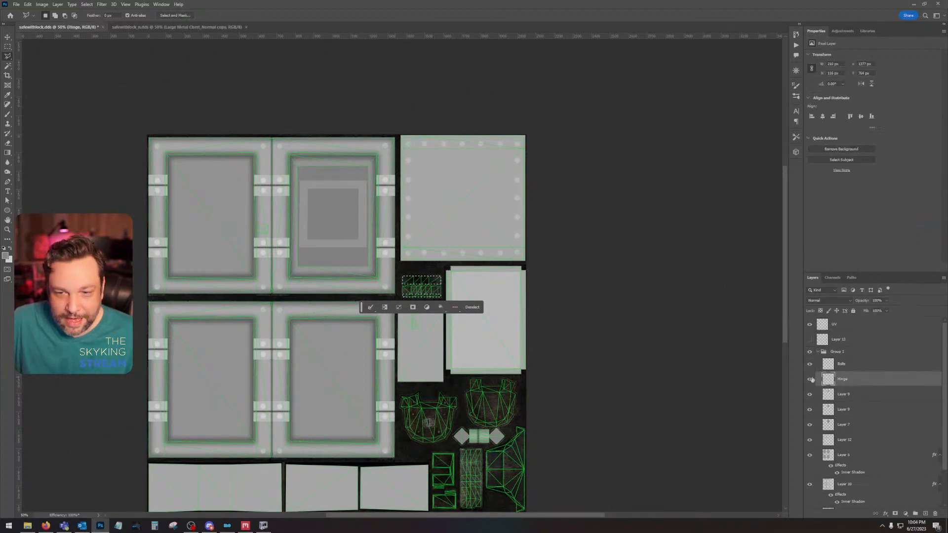
# Step: Fill the selected top and bottom strips with grey on a new layer above Hinge, and deselect
pyautogui.hotkey('ctrl', '+')
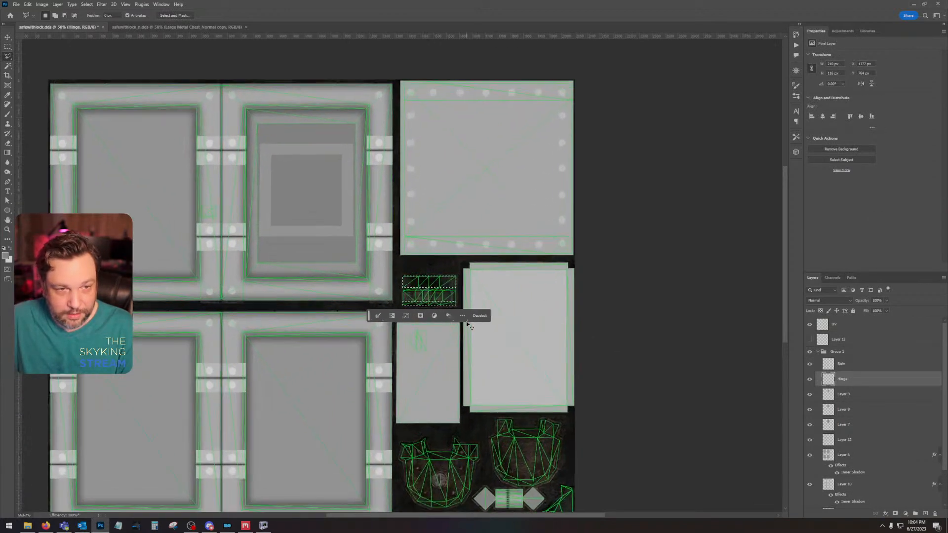
pyautogui.hotkey('ctrl', '+')
pyautogui.hotkey('ctrl', '+')
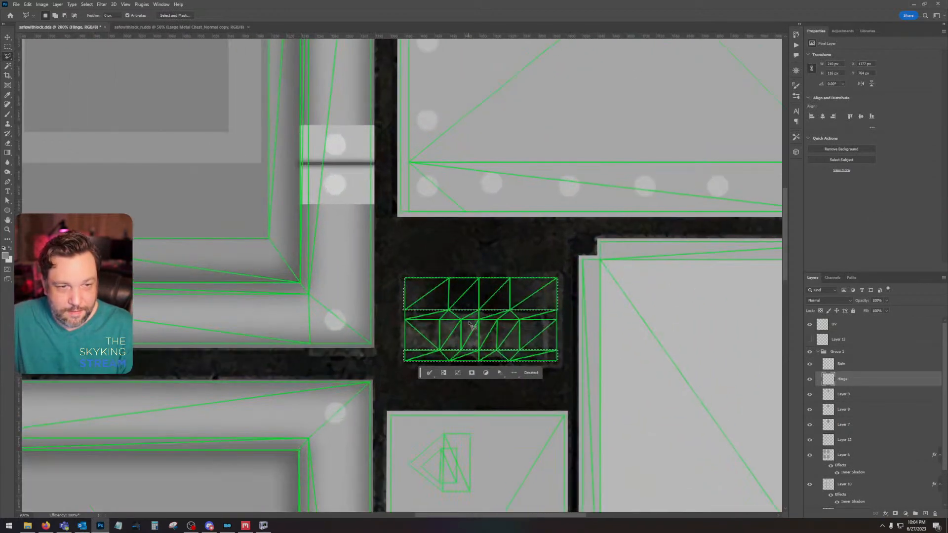
pyautogui.click(926, 514)
pyautogui.hotkey('alt', 'BackSpace')
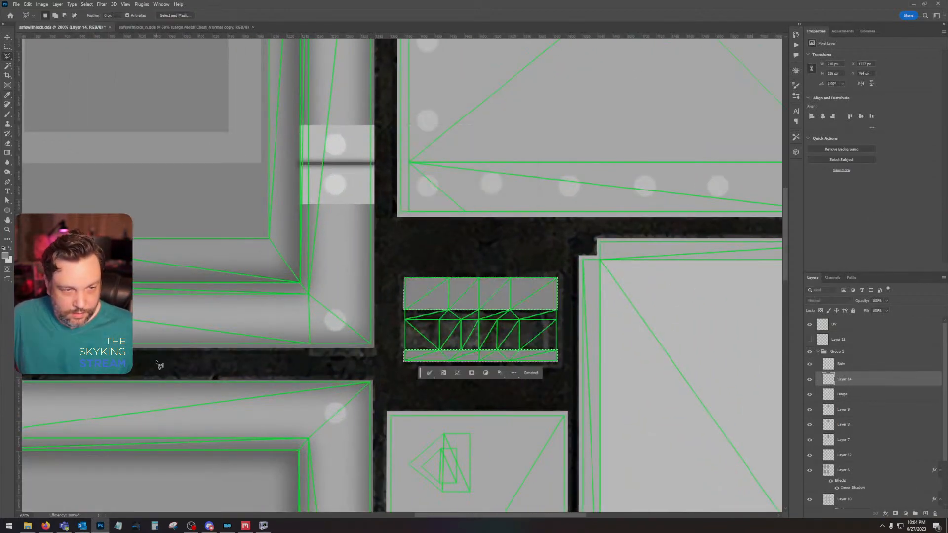
pyautogui.hotkey('ctrl', 'd')
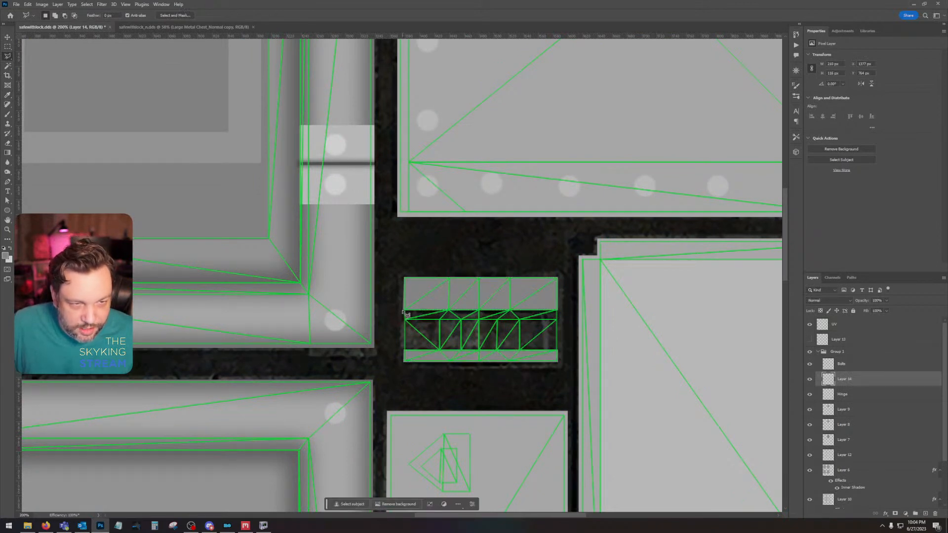
# Step: Outline the unfilled middle band of the small rectangular piece with the Polygonal Lasso
pyautogui.click(403, 312)
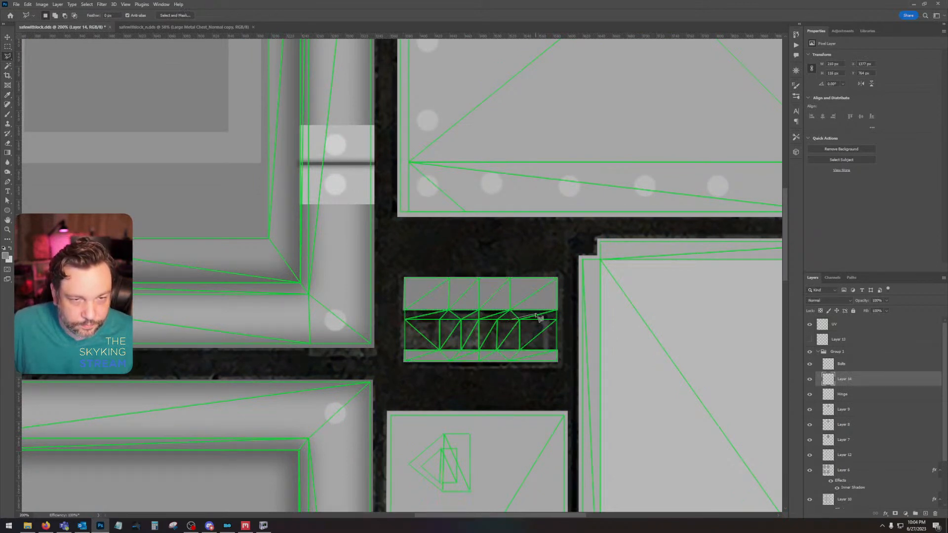
pyautogui.doubleClick(563, 314)
pyautogui.click(471, 194)
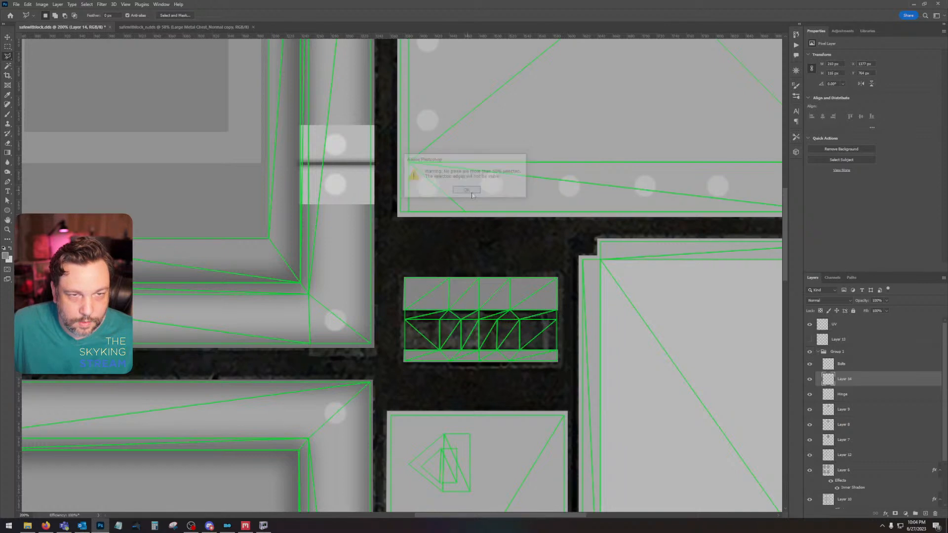
pyautogui.click(562, 314)
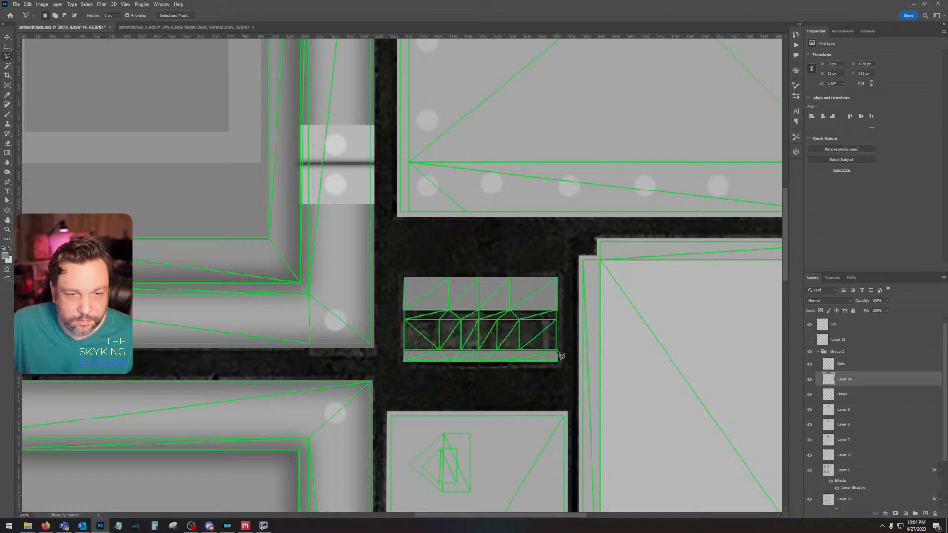
pyautogui.doubleClick(558, 352)
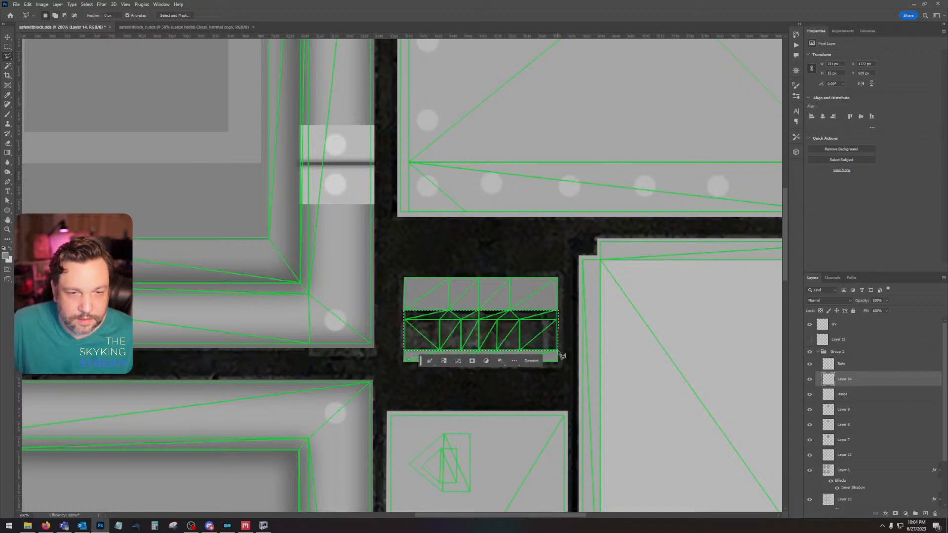
# Step: Fill the middle band with lighter grey b2b2b2 on a new layer above Layer 14, and deselect
pyautogui.click(924, 514)
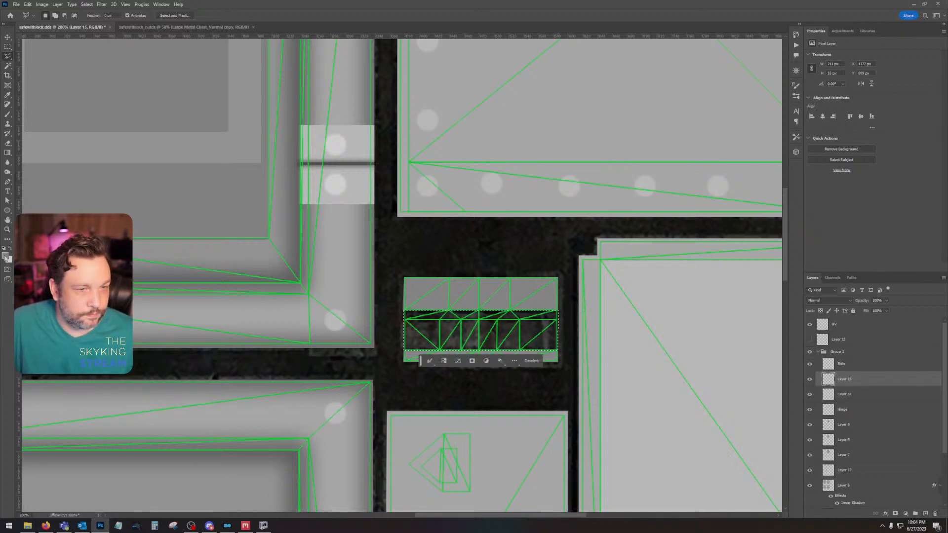
pyautogui.click(5, 255)
pyautogui.click(550, 345)
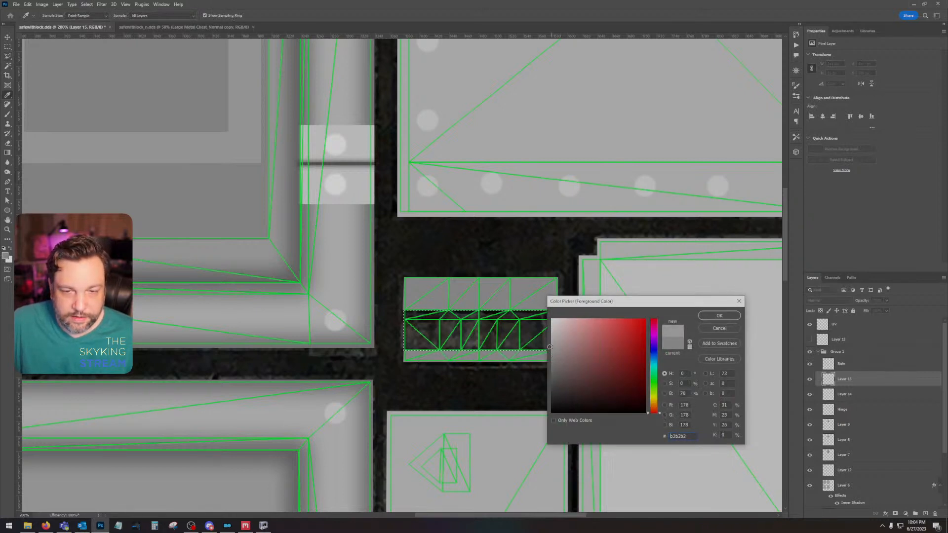
pyautogui.click(732, 316)
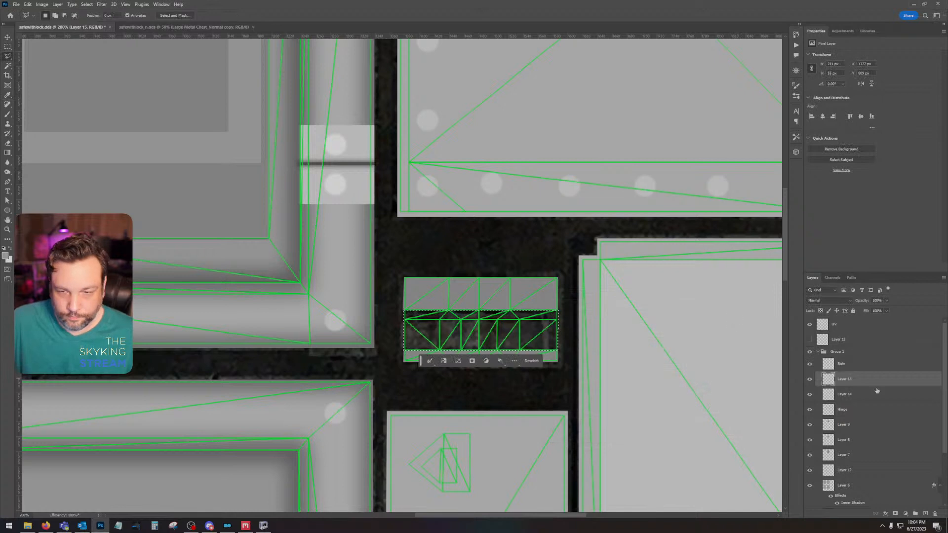
pyautogui.hotkey('shift', 'BackSpace')
pyautogui.press('Return')
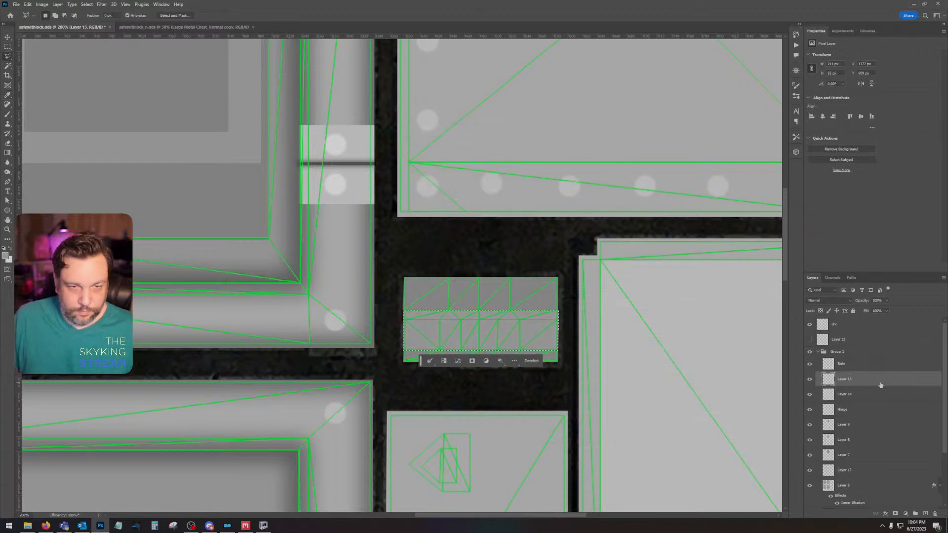
pyautogui.hotkey('ctrl', 'd')
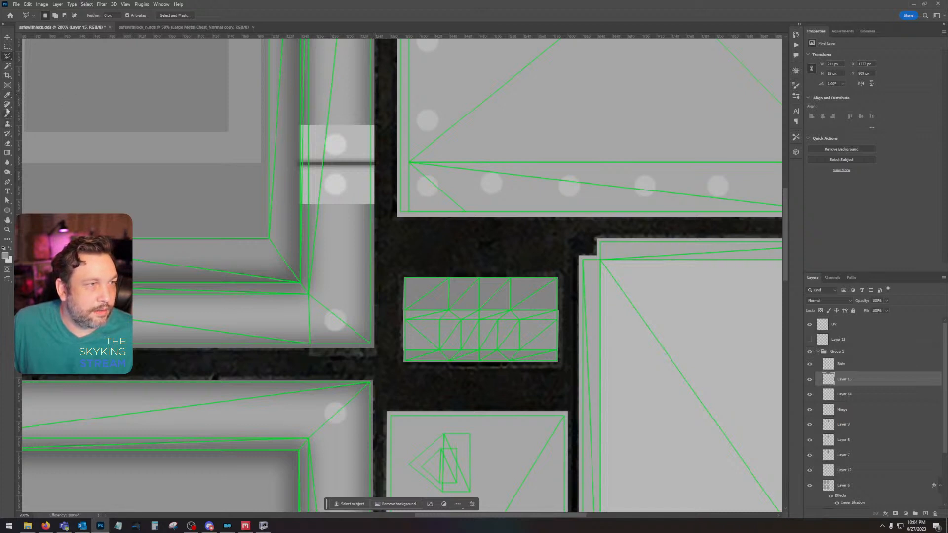
# Step: Hide the UV overlay and set the Brush to a size of 37 px with 0% hardness
pyautogui.click(7, 94)
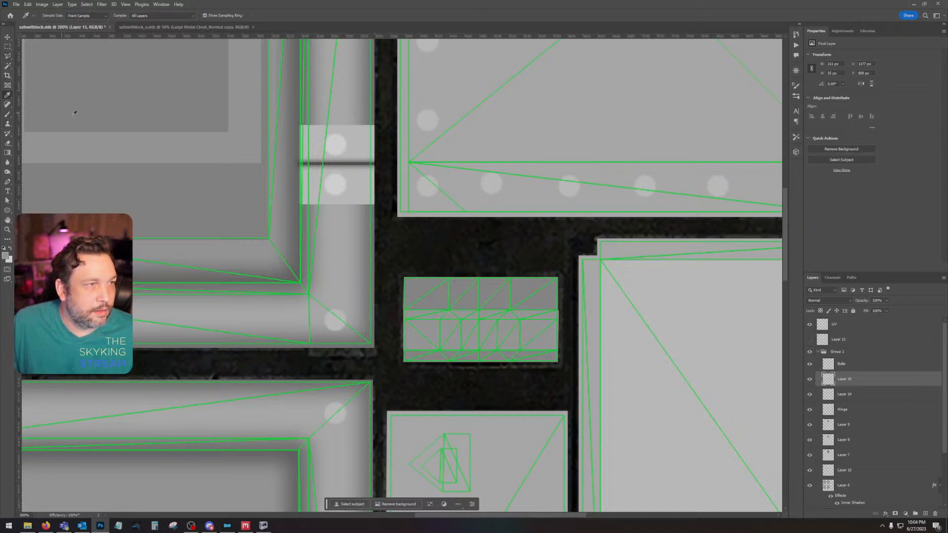
pyautogui.click(810, 325)
pyautogui.press('b')
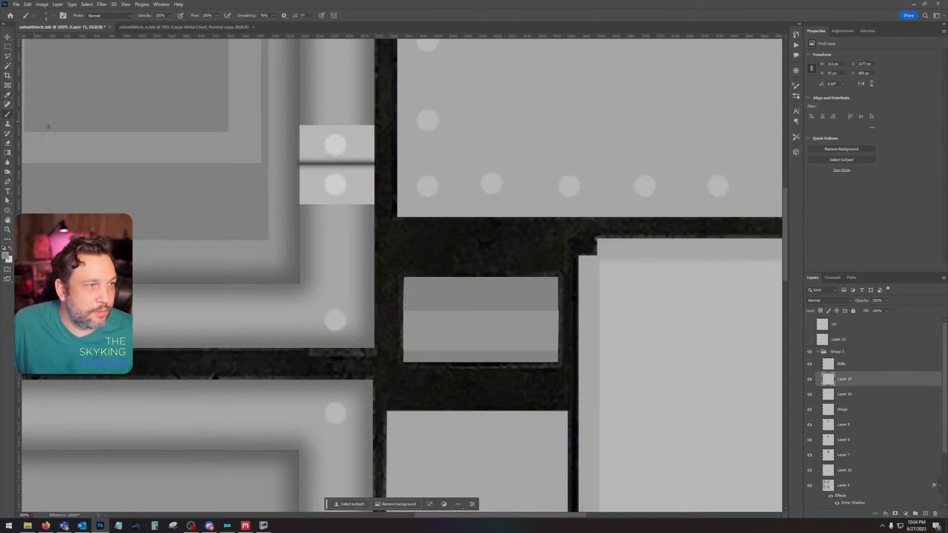
pyautogui.click(48, 16)
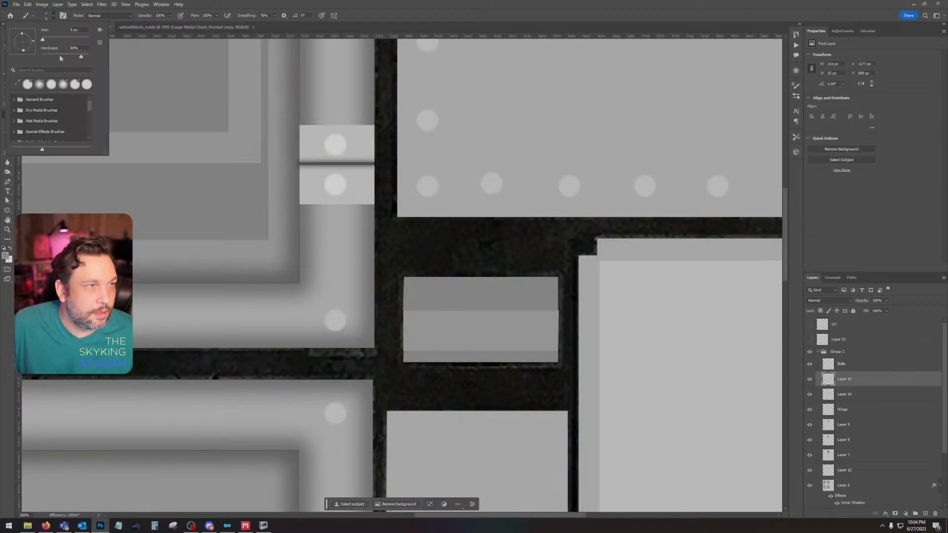
pyautogui.moveTo(50, 41); pyautogui.dragTo(49, 40)
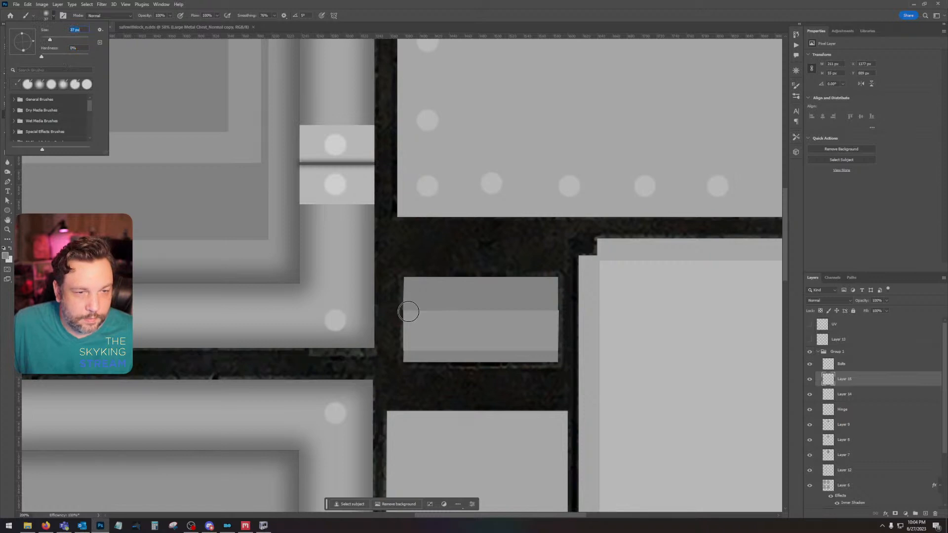
# Step: Paint a soft grey brush stroke across the small rectangular piece along the upper edge of its middle band on Layer 15
pyautogui.moveTo(408, 311); pyautogui.dragTo(582, 317)
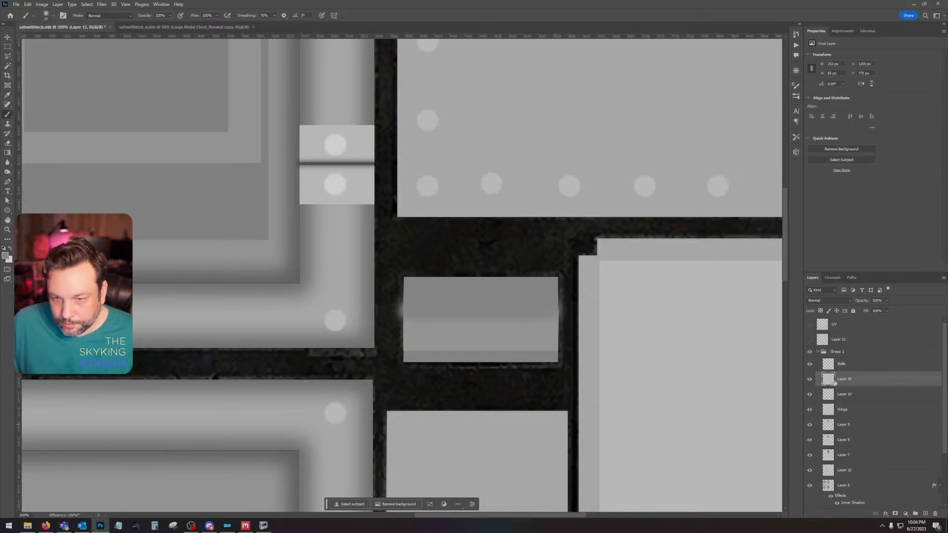
pyautogui.keyDown('ctrl'); pyautogui.click(832, 398); pyautogui.keyUp('ctrl')
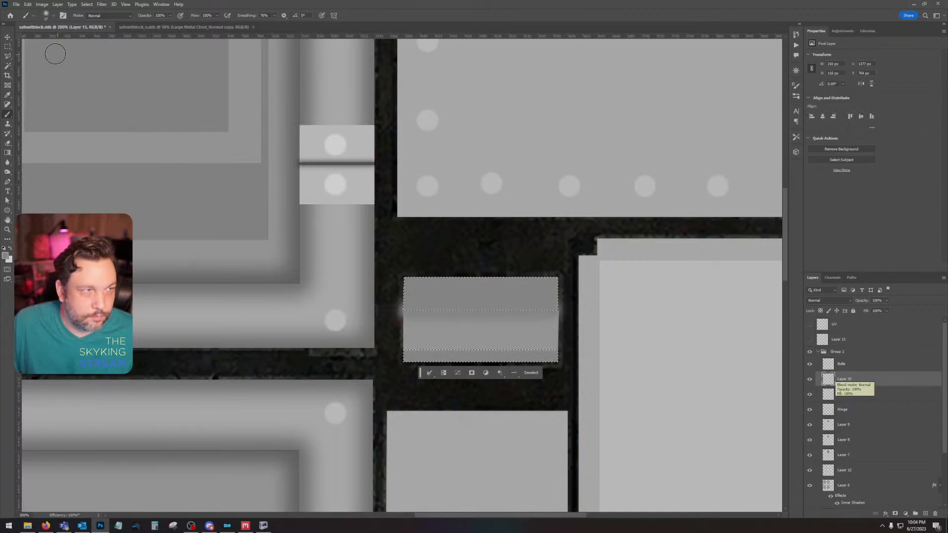
pyautogui.hotkey('ctrl', 'd')
# Step: Delete the brush overspill beyond both short sides of the small rectangular piece using rectangular marquee selections, and deselect
pyautogui.click(8, 46)
pyautogui.moveTo(389, 271); pyautogui.dragTo(403, 368)
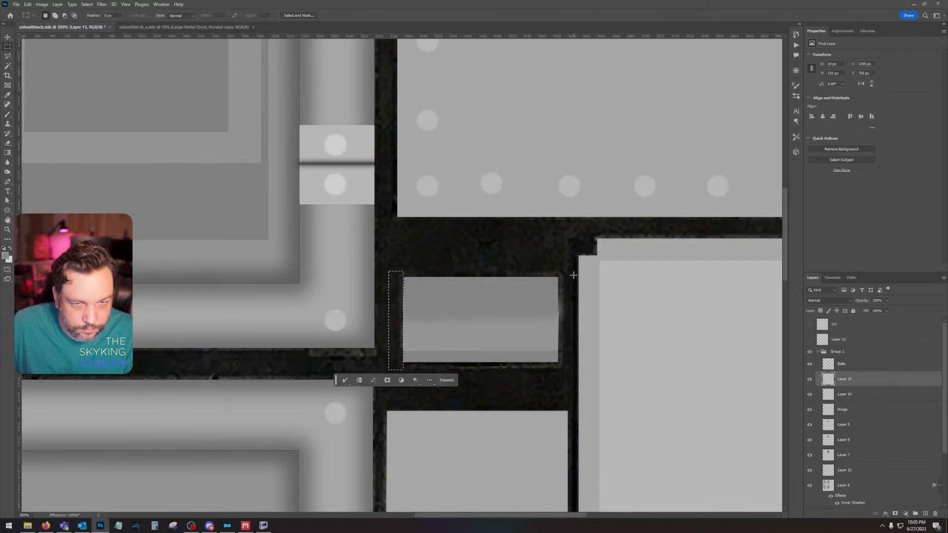
pyautogui.moveTo(573, 273); pyautogui.dragTo(559, 380)
pyautogui.press('Delete')
pyautogui.hotkey('ctrl', 'd')
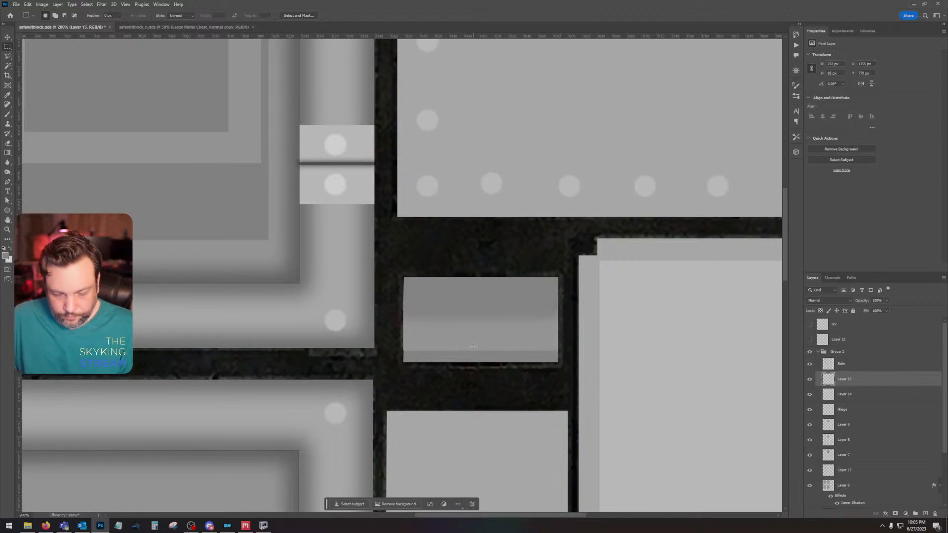
# Step: Show the UV overlay over the whole texture again
pyautogui.hotkey('ctrl', '-')
pyautogui.hotkey('ctrl', '-')
pyautogui.hotkey('ctrl', '-')
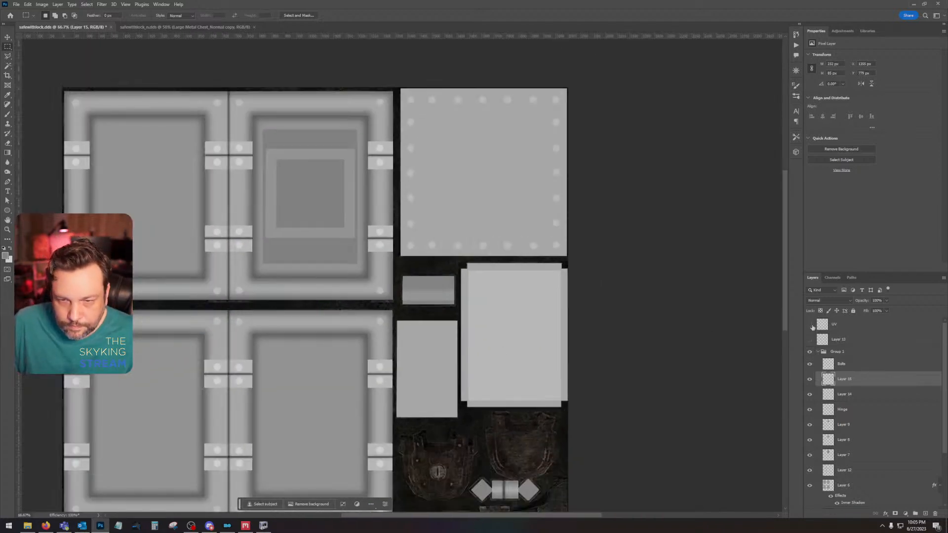
pyautogui.click(809, 324)
# Step: Temporarily hide Layer 15 to examine the UV mesh across the small rectangular piece's middle band, and restore the layer
pyautogui.click(809, 379)
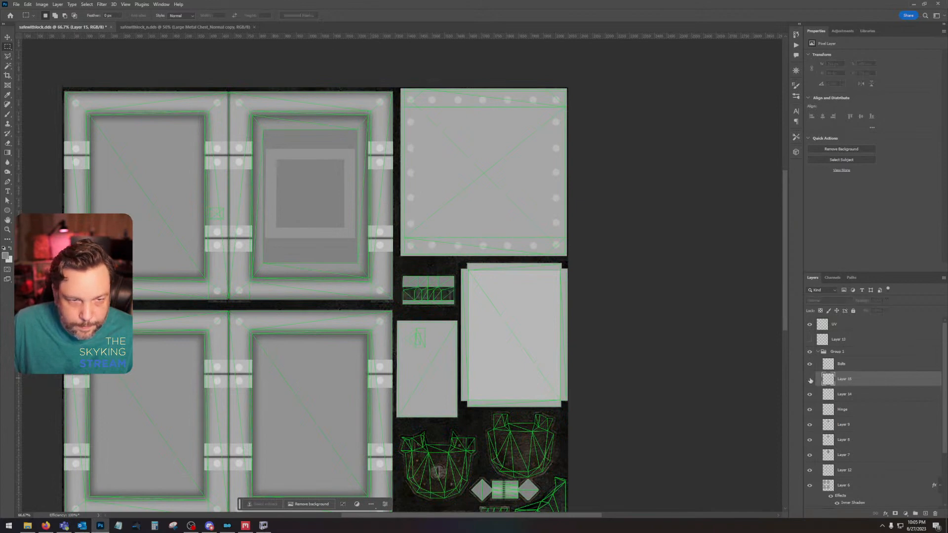
pyautogui.hotkey('ctrl', '+')
pyautogui.hotkey('ctrl', '+')
pyautogui.hotkey('ctrl', '+')
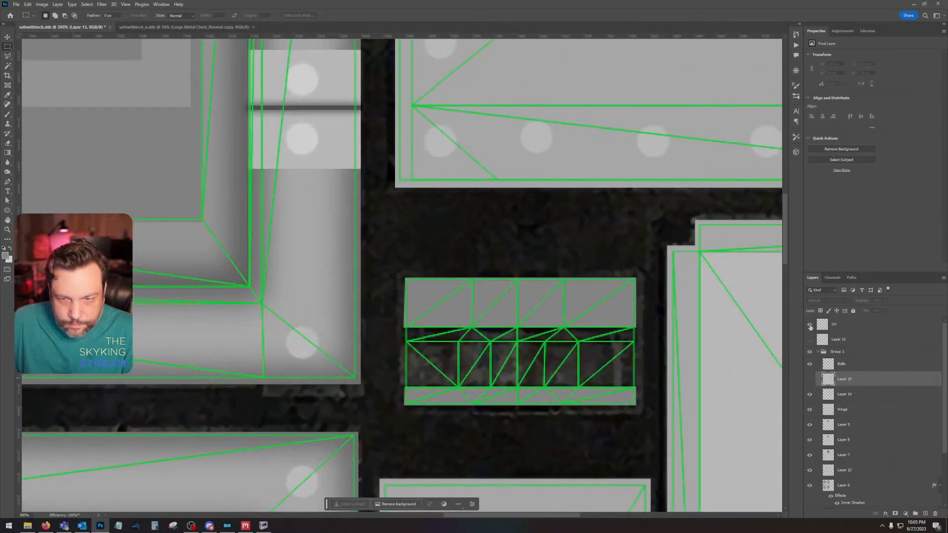
pyautogui.click(810, 325)
pyautogui.click(809, 325)
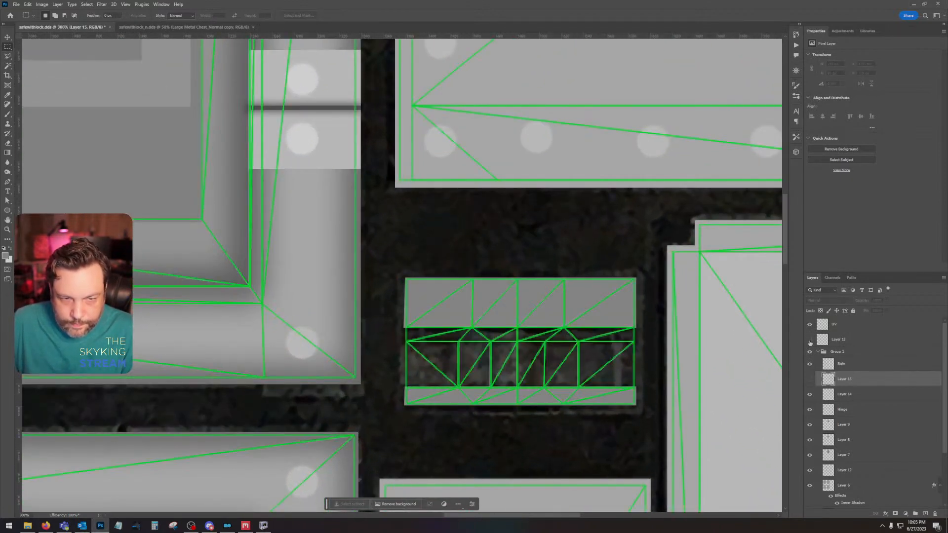
pyautogui.click(809, 379)
pyautogui.hotkey('ctrl', '-')
pyautogui.hotkey('ctrl', '-')
pyautogui.hotkey('ctrl', '-')
pyautogui.hotkey('ctrl', '-')
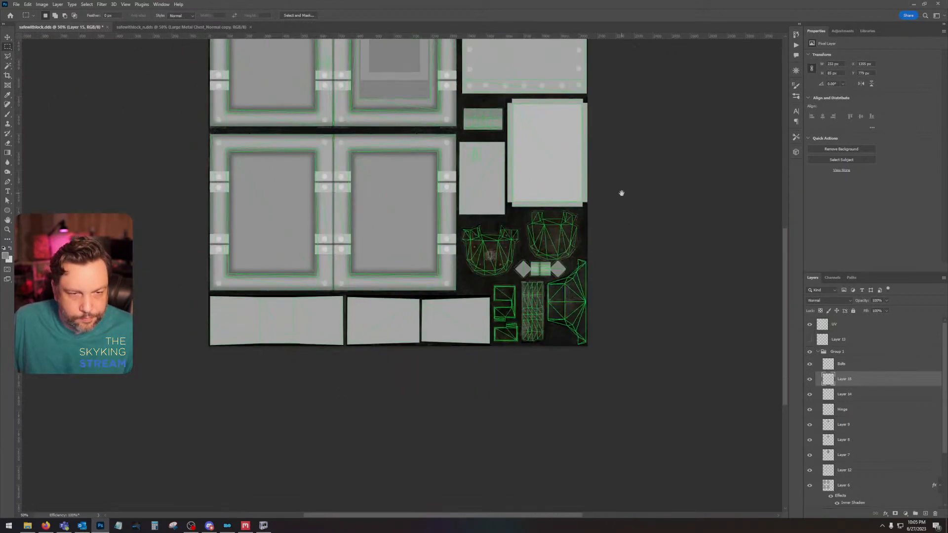
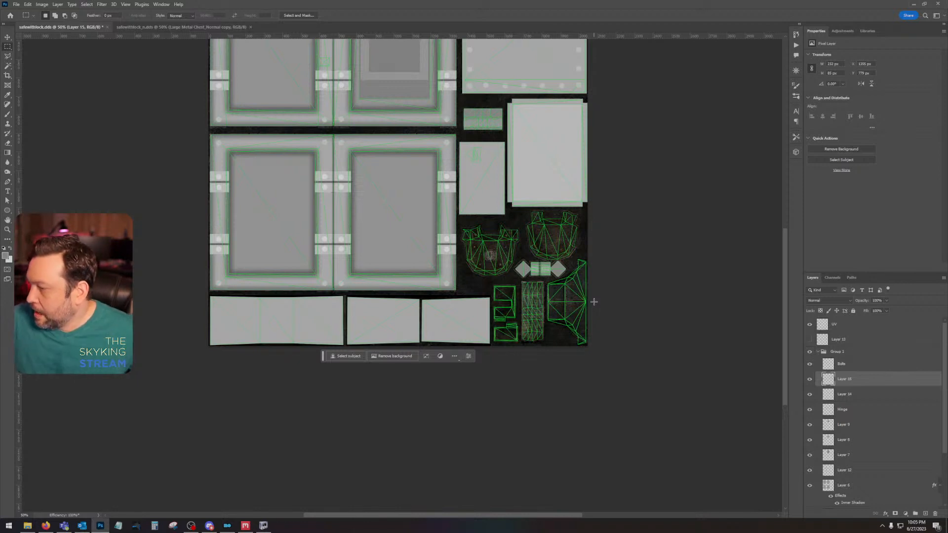
# Step: Switch to NifSkope and examine the safe's door, padlock and hasp up close
pyautogui.click(263, 525)
pyautogui.moveTo(545, 127); pyautogui.dragTo(480, 239)
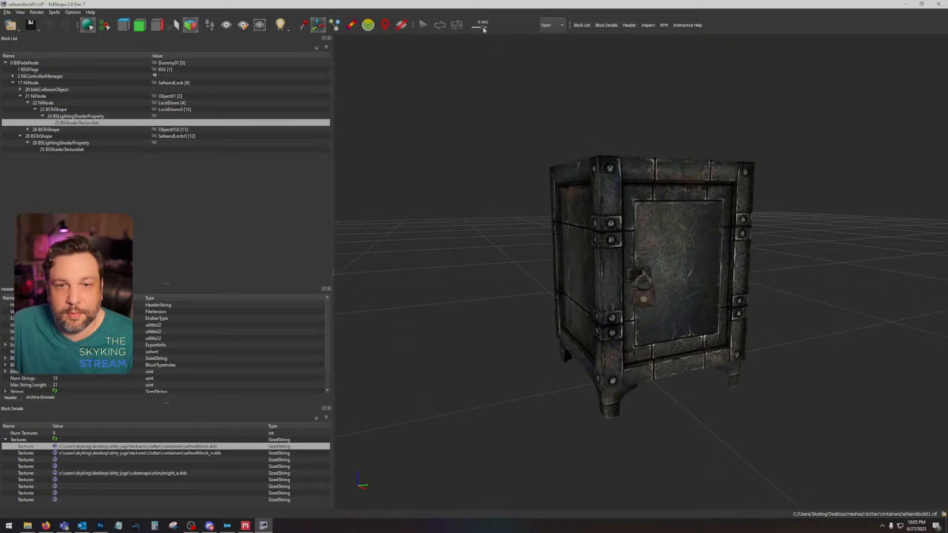
pyautogui.scroll(5, 698, 345)
pyautogui.scroll(3, 698, 343)
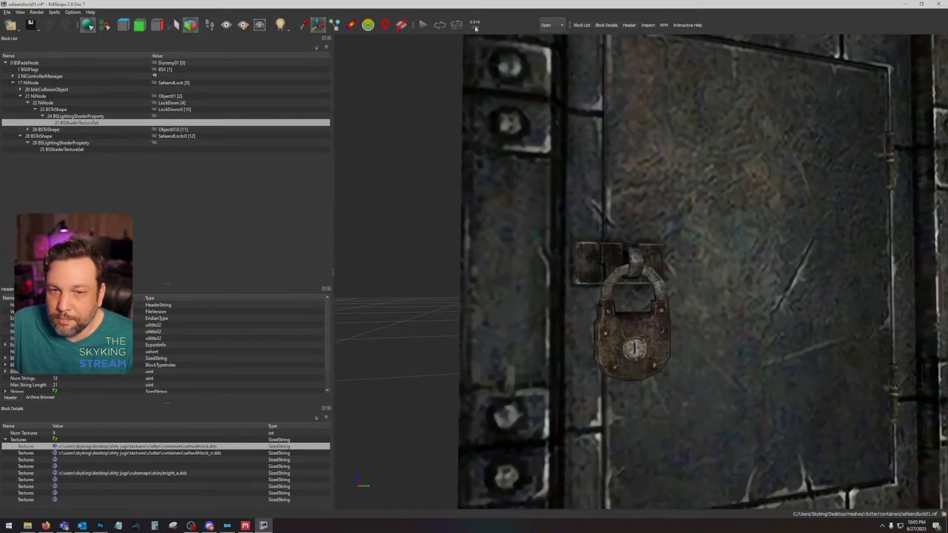
pyautogui.moveTo(475, 28); pyautogui.dragTo(482, 27)
pyautogui.moveTo(610, 242); pyautogui.dragTo(527, 79)
# Step: Advance the safe's animation to swing the door open, and examine the interior and the opened door from outside
pyautogui.moveTo(480, 27); pyautogui.dragTo(551, 34)
pyautogui.moveTo(571, 82); pyautogui.dragTo(744, 179)
pyautogui.scroll(5, 704, 209)
pyautogui.scroll(6, 703, 205)
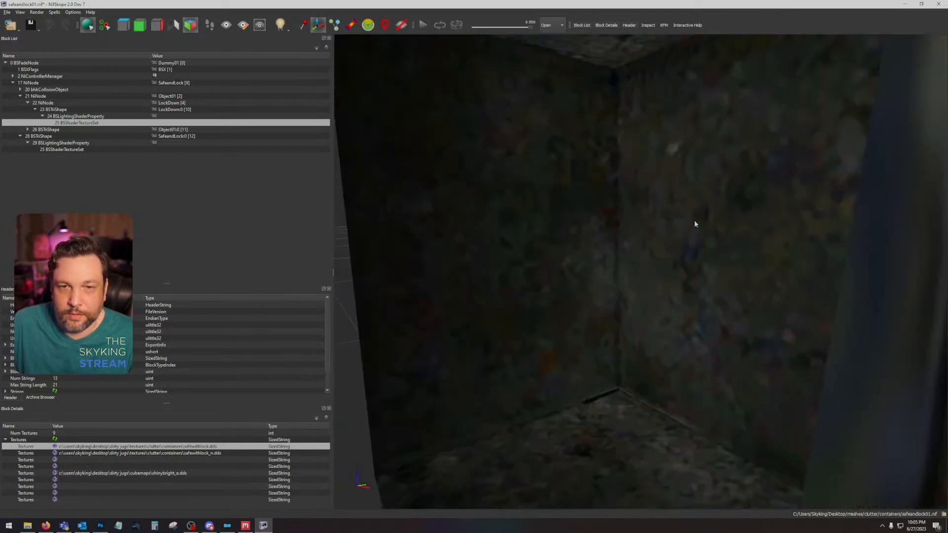
pyautogui.moveTo(645, 254)
pyautogui.mouseDown()
pyautogui.moveTo(642, 236)
pyautogui.moveTo(622, 238)
pyautogui.moveTo(638, 268)
pyautogui.mouseUp()
pyautogui.moveTo(628, 267); pyautogui.dragTo(541, 353)
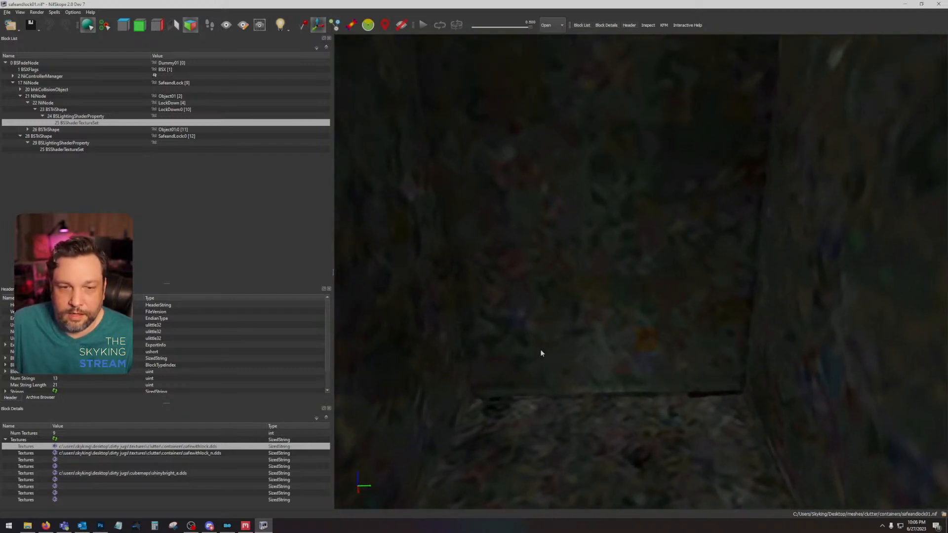
pyautogui.moveTo(606, 393); pyautogui.dragTo(646, 310)
pyautogui.scroll(-10, 662, 290)
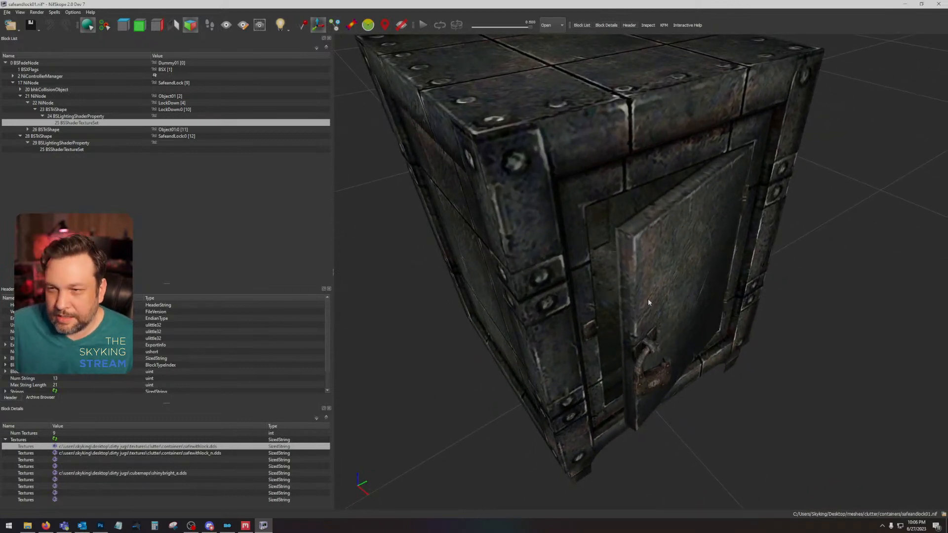
pyautogui.moveTo(642, 297); pyautogui.dragTo(652, 383)
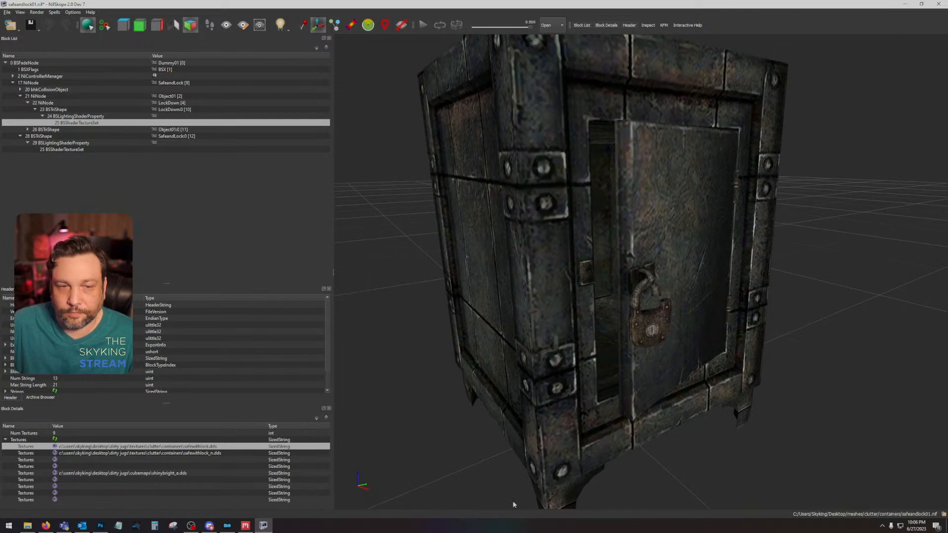
# Step: Switch back to Photoshop and combine Layer 15 and Layer 14 into one smart object, rasterizing it into a plain layer
pyautogui.click(100, 525)
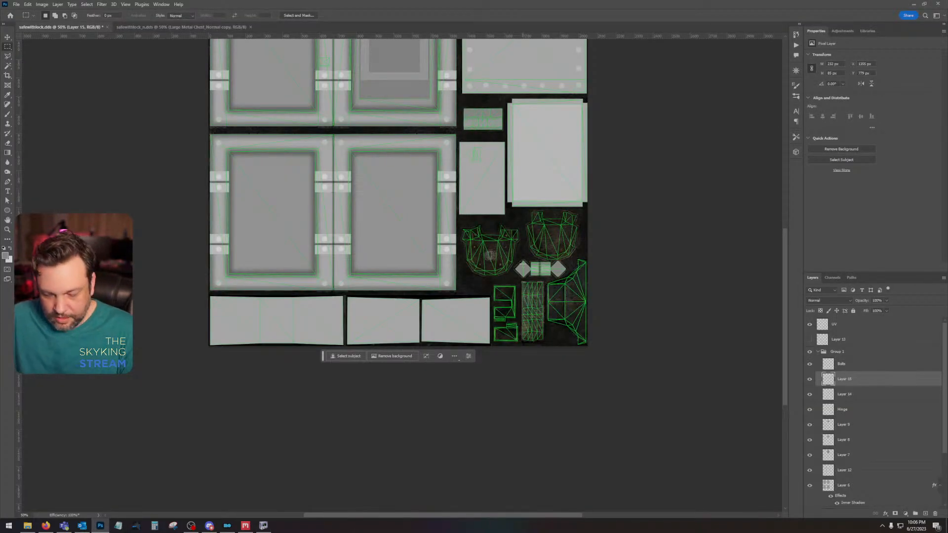
pyautogui.hotkey('ctrl', '+')
pyautogui.hotkey('ctrl', '+')
pyautogui.moveTo(619, 282); pyautogui.dragTo(474, 277)
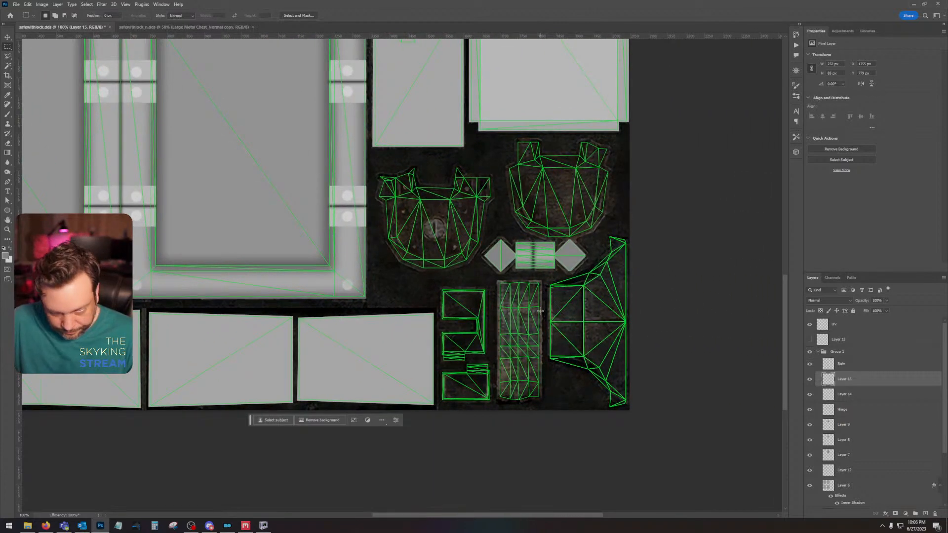
pyautogui.hotkey('ctrl', '+')
pyautogui.moveTo(584, 299); pyautogui.dragTo(443, 261)
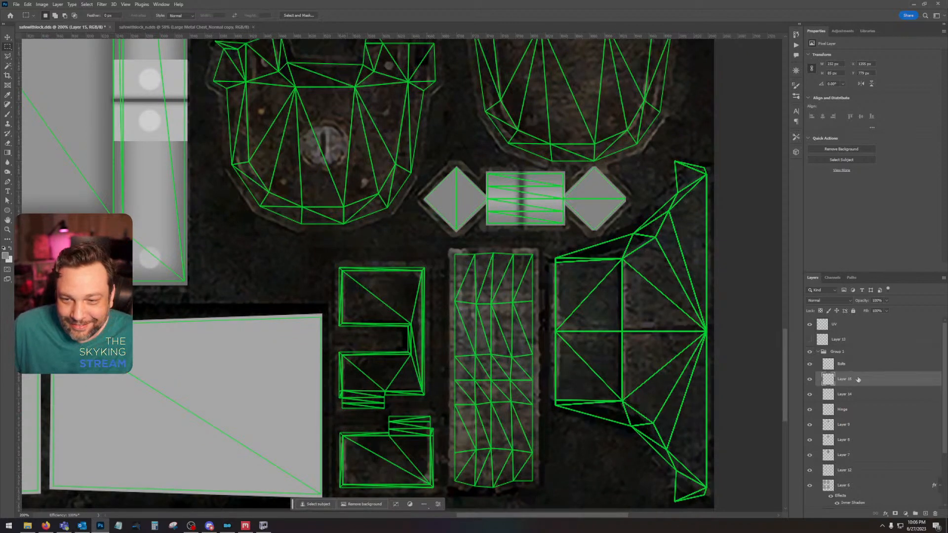
pyautogui.keyDown('shift'); pyautogui.click(867, 395); pyautogui.keyUp('shift')
pyautogui.rightClick(867, 398)
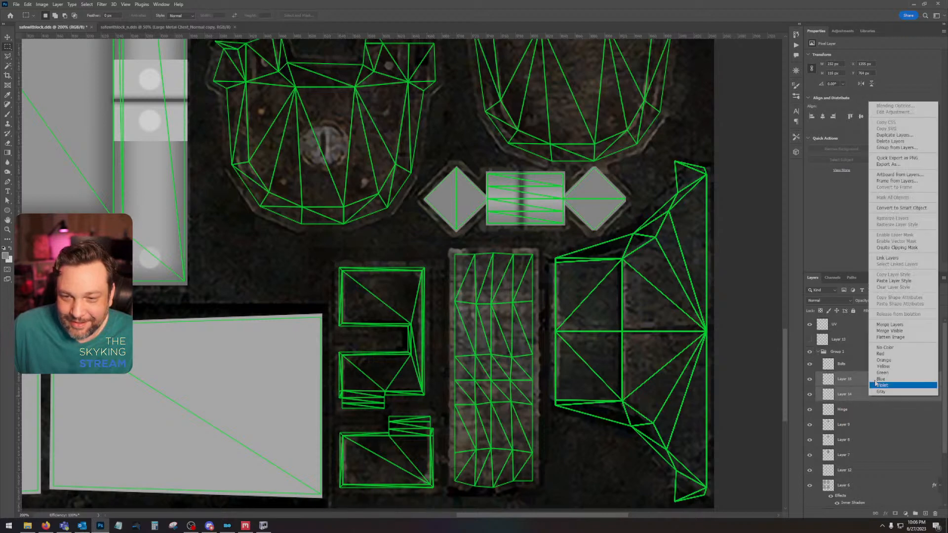
pyautogui.click(903, 208)
pyautogui.rightClick(864, 376)
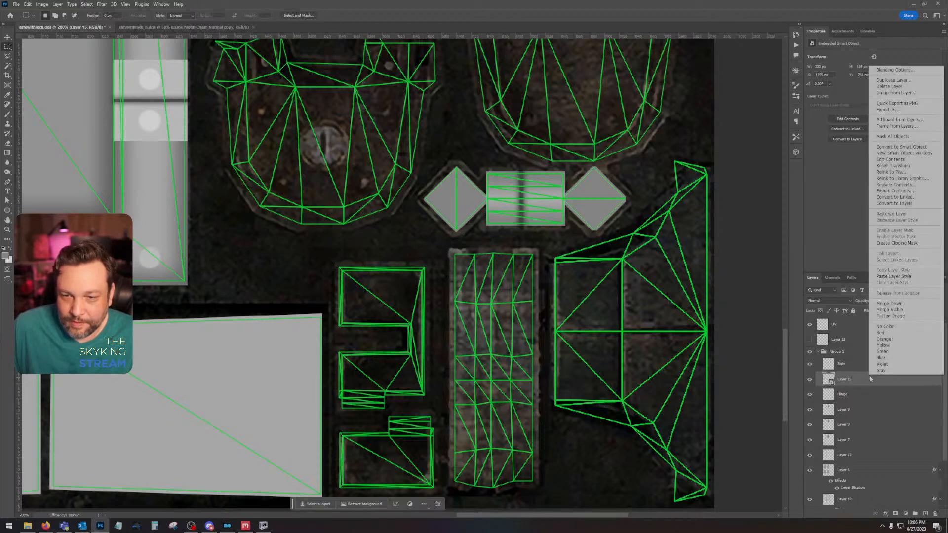
pyautogui.click(882, 216)
# Step: Create a new layer, outline the notched plate beside the tall strip with the Polygonal Lasso, fill it with grey, and deselect
pyautogui.click(925, 514)
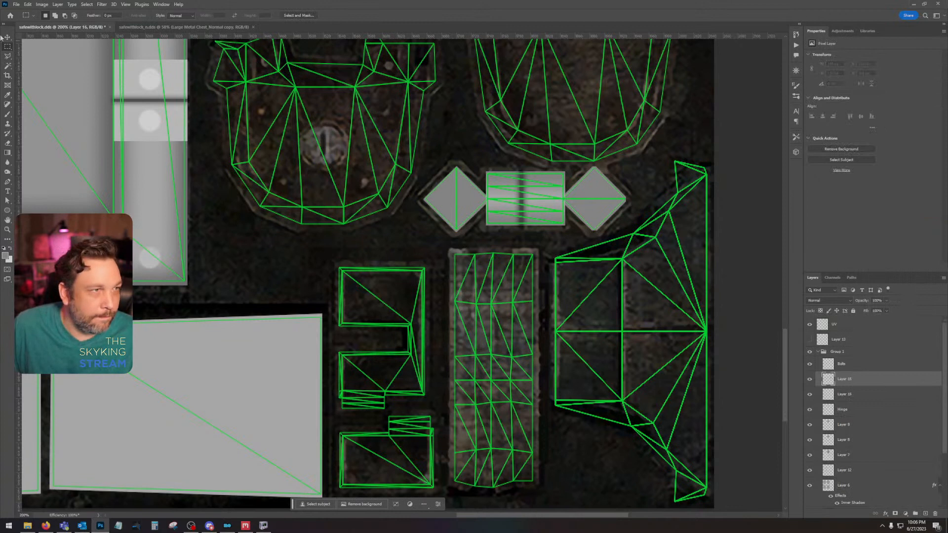
pyautogui.click(7, 57)
pyautogui.moveTo(337, 267)
pyautogui.mouseDown()
pyautogui.moveTo(431, 275)
pyautogui.moveTo(430, 403)
pyautogui.moveTo(341, 411)
pyautogui.moveTo(344, 356)
pyautogui.moveTo(394, 353)
pyautogui.mouseUp()
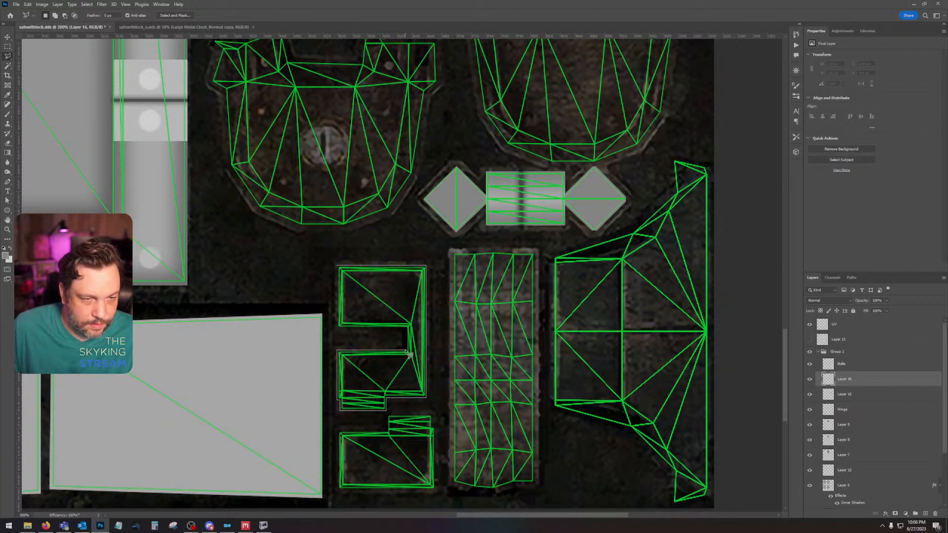
pyautogui.moveTo(405, 330)
pyautogui.mouseDown()
pyautogui.moveTo(336, 329)
pyautogui.moveTo(337, 267)
pyautogui.mouseUp()
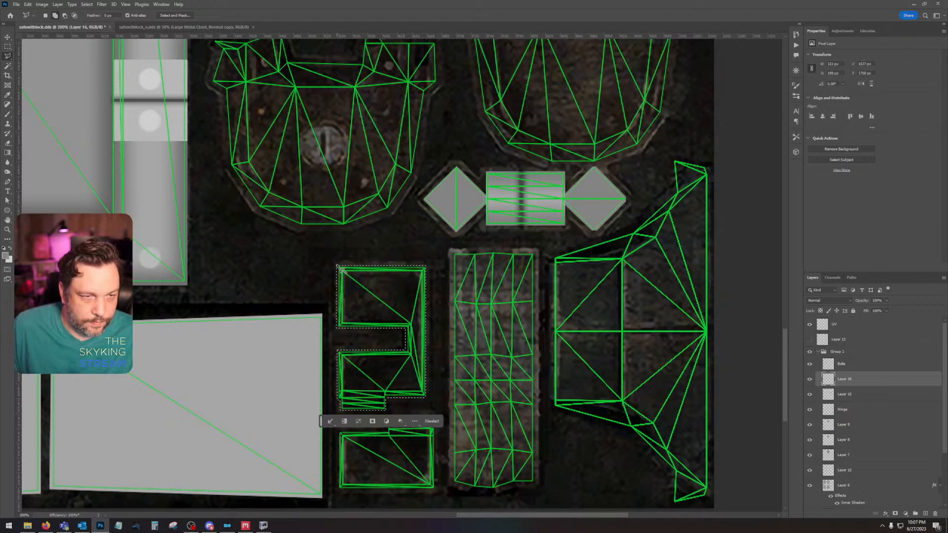
pyautogui.hotkey('alt', 'BackSpace')
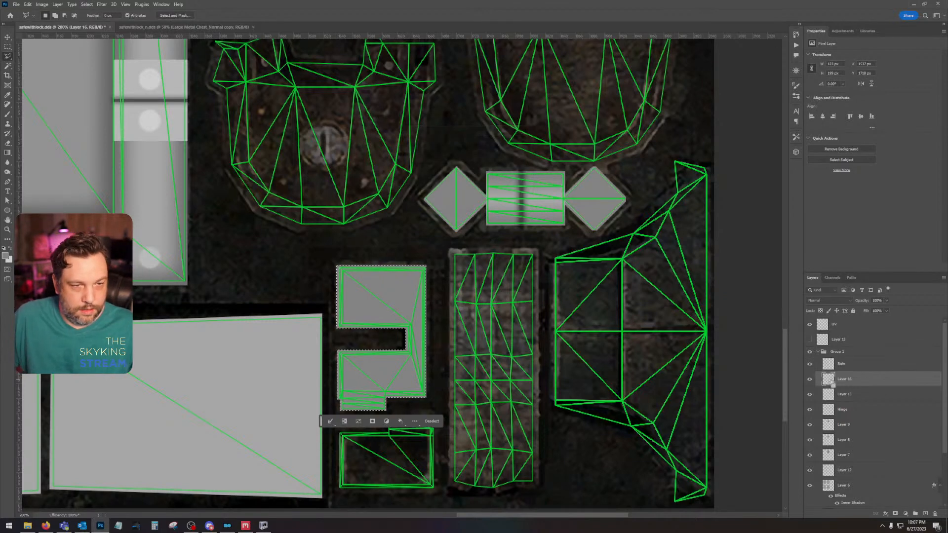
pyautogui.hotkey('ctrl', 'd')
# Step: Temporarily show the grey base layer above the Background to compare the notched plate's grey against it
pyautogui.scroll(-3, 815, 487)
pyautogui.click(810, 487)
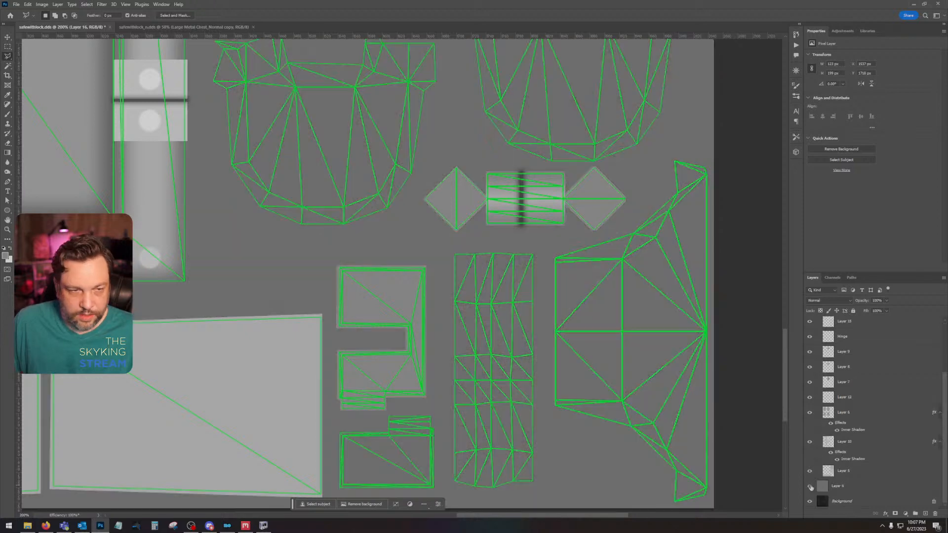
pyautogui.click(809, 486)
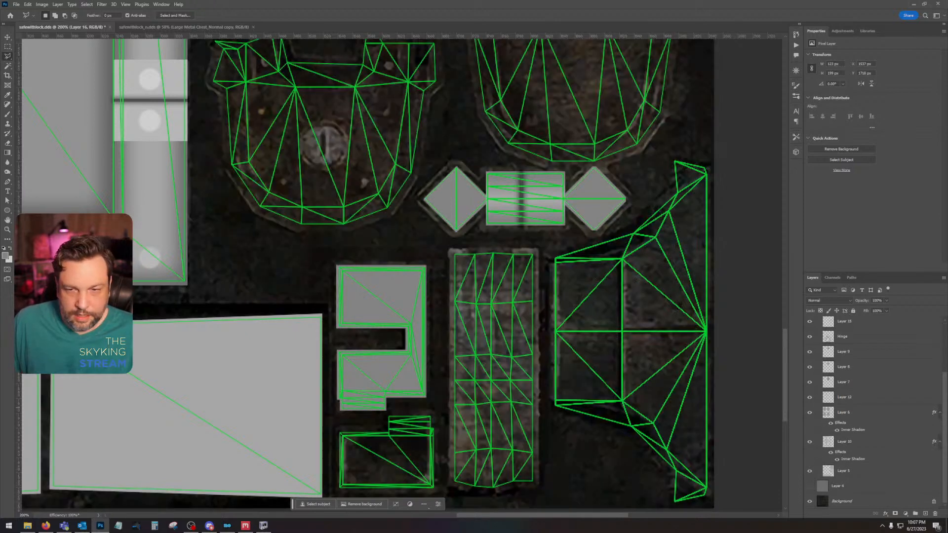
# Step: Hide the UV overlay and brush a soft red test mark on each arm of the notched plate
pyautogui.scroll(3, 828, 337)
pyautogui.click(809, 324)
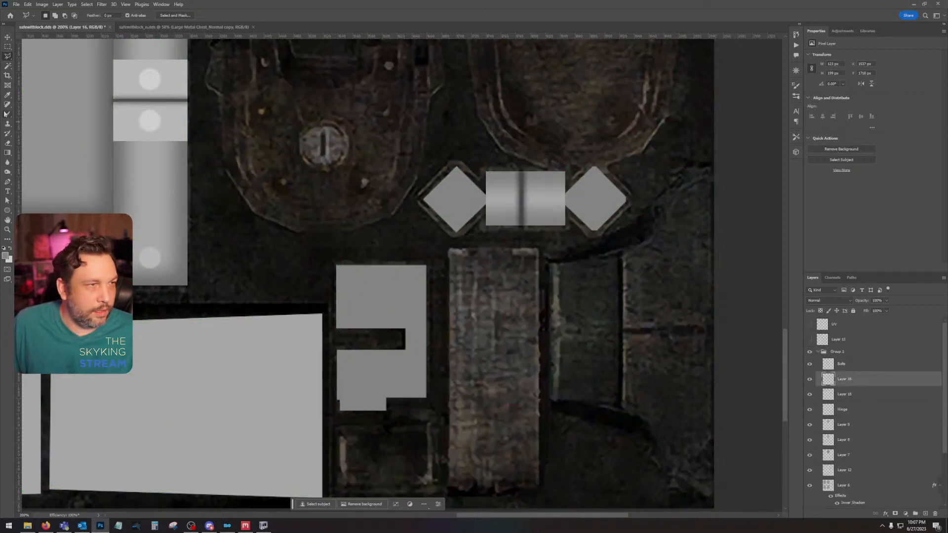
pyautogui.click(6, 114)
pyautogui.click(5, 255)
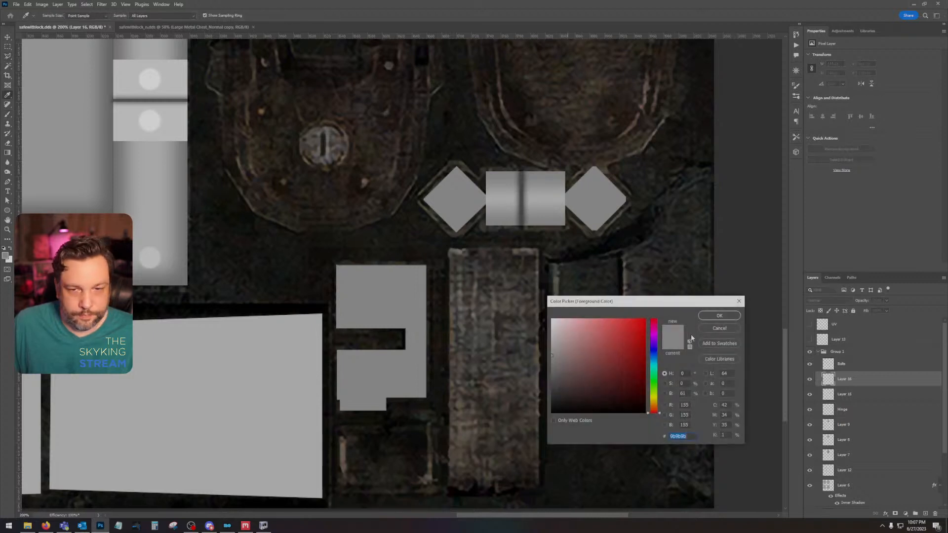
pyautogui.click(715, 328)
pyautogui.click(6, 256)
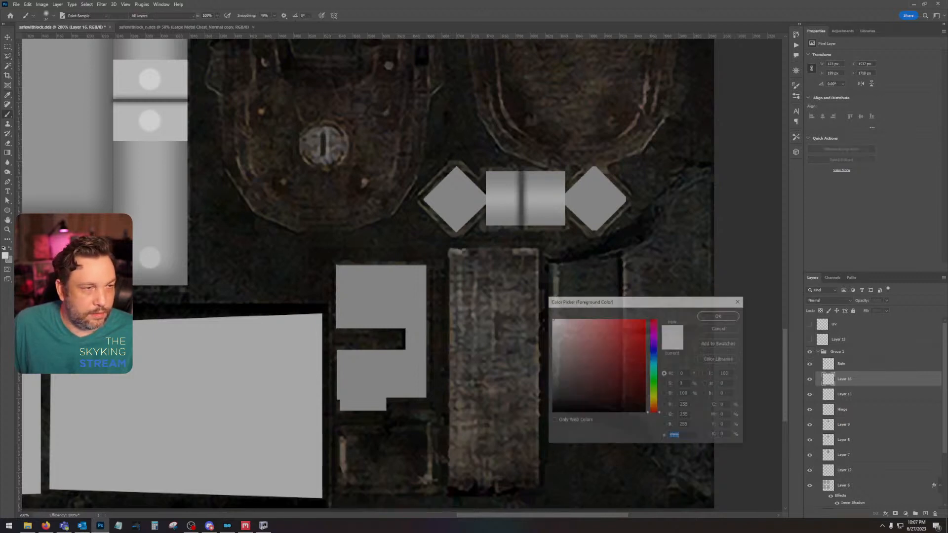
pyautogui.click(642, 335)
pyautogui.click(719, 316)
pyautogui.moveTo(357, 294); pyautogui.dragTo(391, 295)
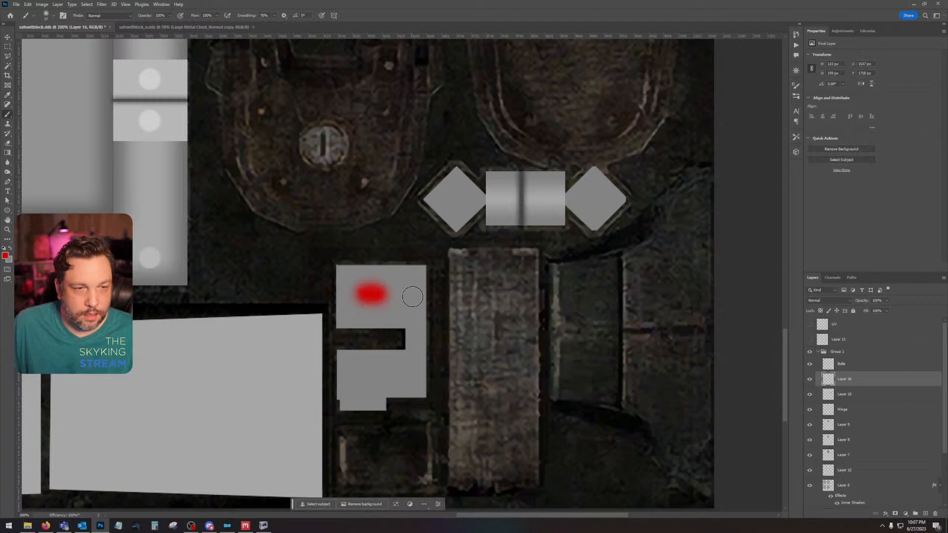
pyautogui.moveTo(356, 375); pyautogui.dragTo(409, 375)
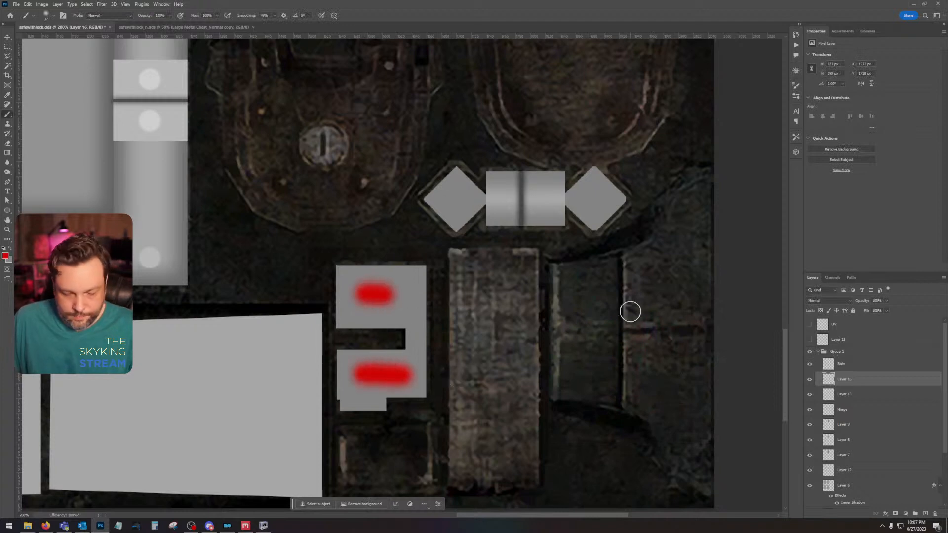
# Step: Save the texture and switch to NifSkope to locate the red-marked plate on the safe model
pyautogui.hotkey('ctrl', '-')
pyautogui.hotkey('ctrl', '-')
pyautogui.hotkey('ctrl', '-')
pyautogui.hotkey('ctrl', '-')
pyautogui.moveTo(387, 229); pyautogui.dragTo(502, 405)
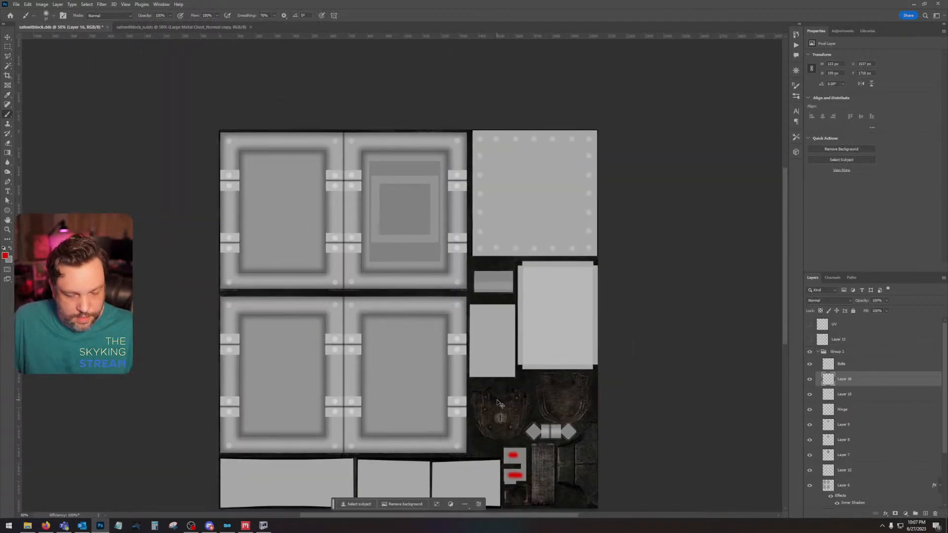
pyautogui.hotkey('ctrl', 's')
pyautogui.click(491, 275)
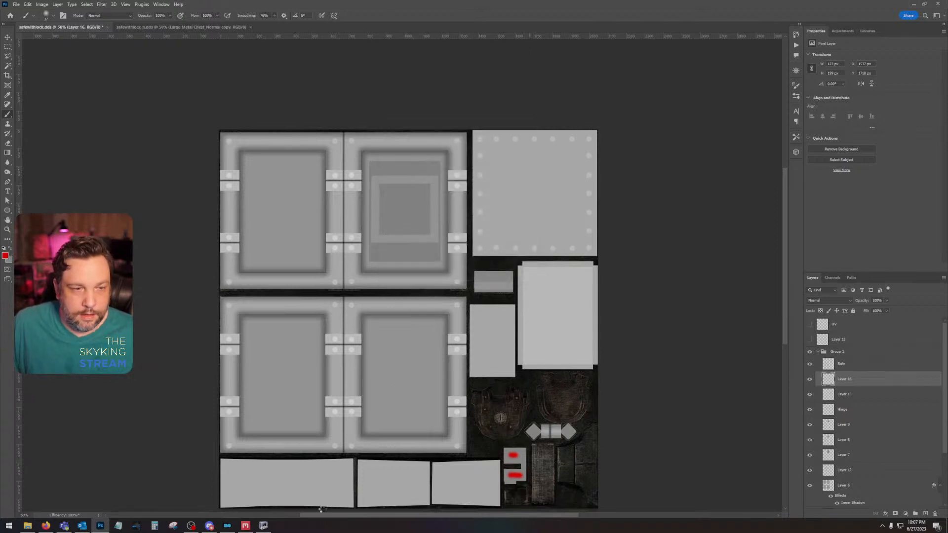
pyautogui.click(263, 525)
pyautogui.moveTo(446, 420); pyautogui.dragTo(420, 421)
pyautogui.moveTo(535, 275); pyautogui.dragTo(545, 320)
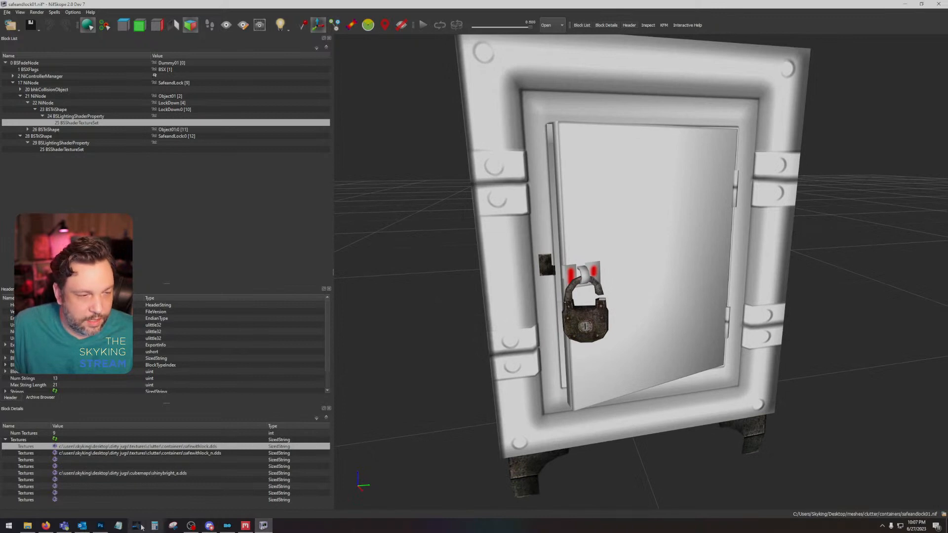
# Step: Return to Photoshop, check Layer 16 by toggling its visibility, and undo the red test marks on the notched plate
pyautogui.click(100, 526)
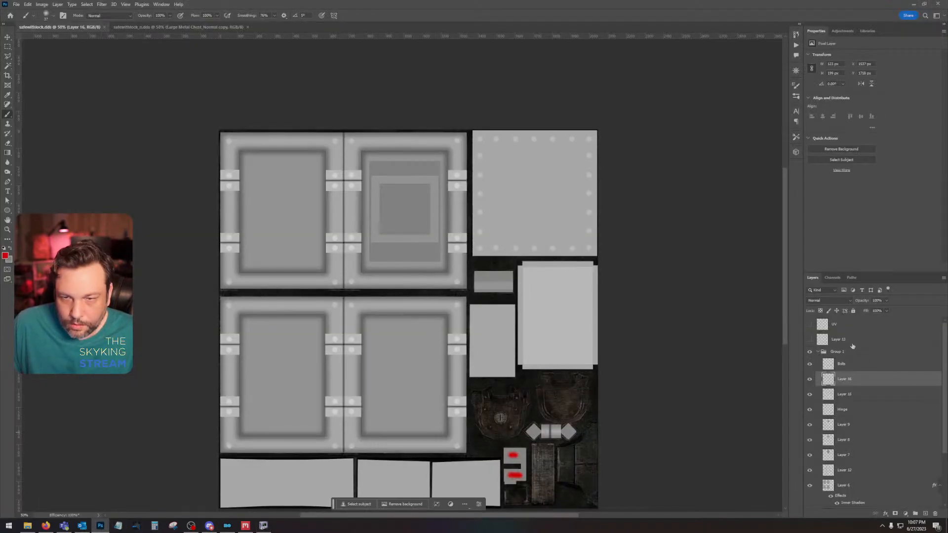
pyautogui.click(810, 381)
pyautogui.click(809, 381)
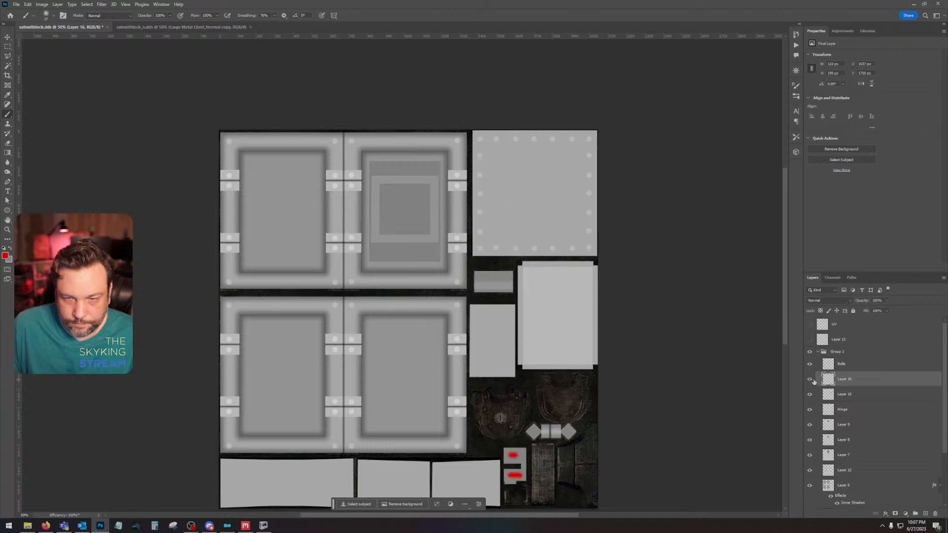
pyautogui.click(810, 381)
pyautogui.click(810, 381)
pyautogui.hotkey('ctrl', 'z')
# Step: Show the UV overlay and fill the tall gridded strip with grey on Layer 16 using a Polygonal Lasso selection, then deselect
pyautogui.moveTo(653, 440); pyautogui.dragTo(609, 271)
pyautogui.hotkey('ctrl', '+')
pyautogui.hotkey('ctrl', '+')
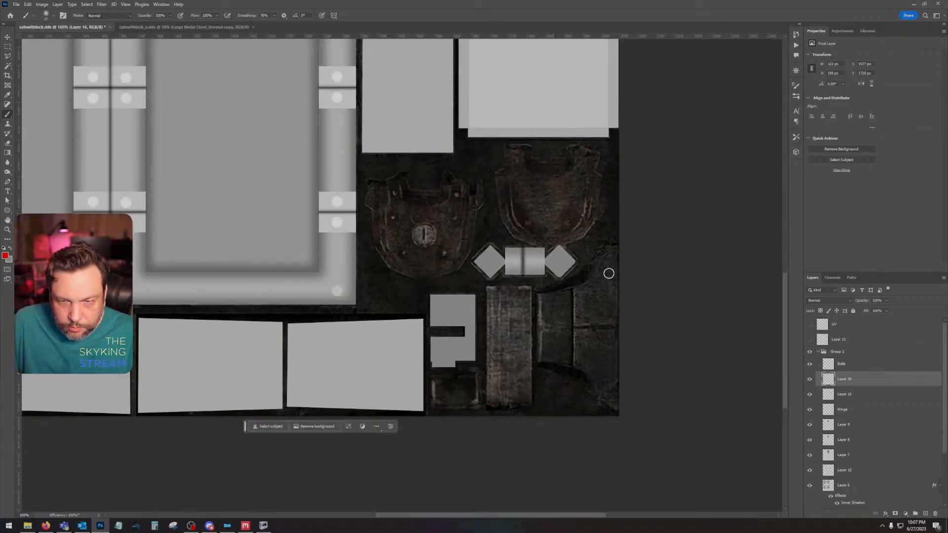
pyautogui.click(810, 324)
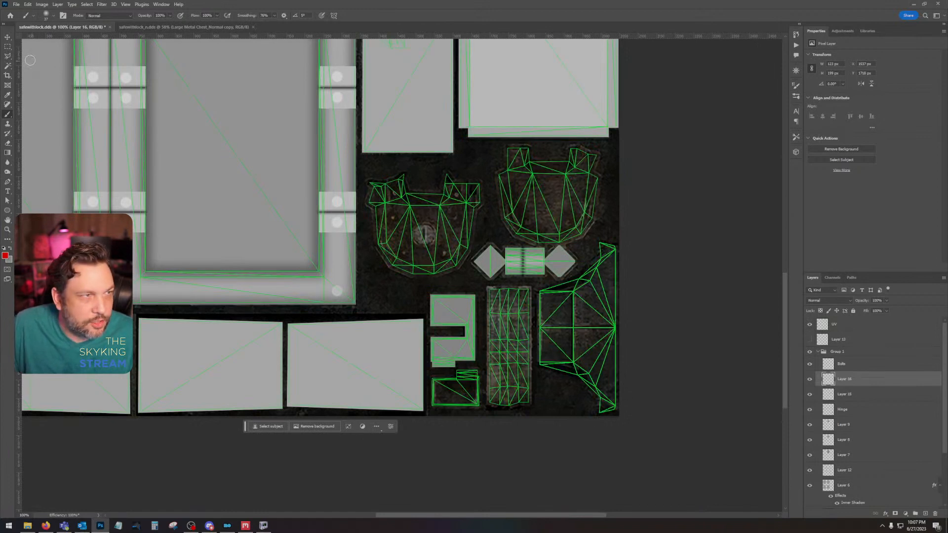
pyautogui.press('l')
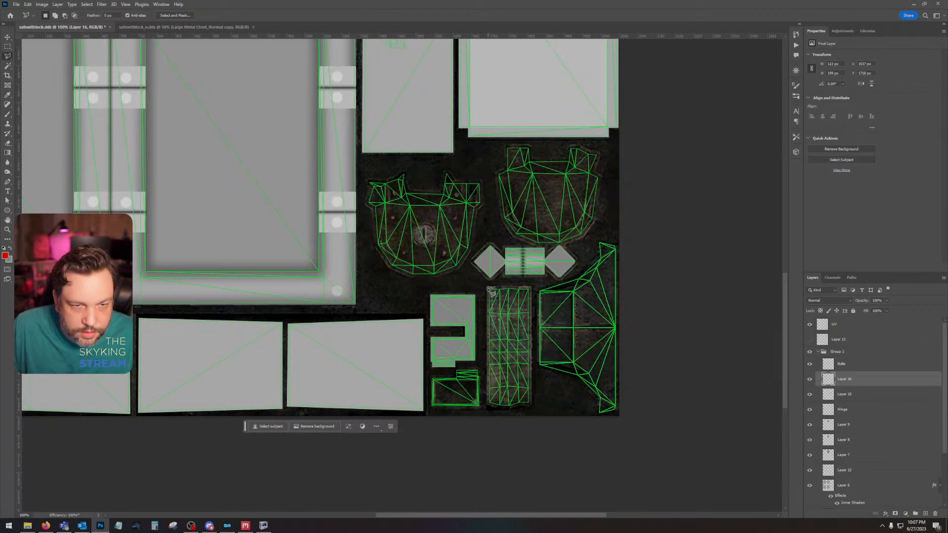
pyautogui.moveTo(490, 291)
pyautogui.mouseDown()
pyautogui.moveTo(530, 289)
pyautogui.moveTo(534, 405)
pyautogui.mouseUp()
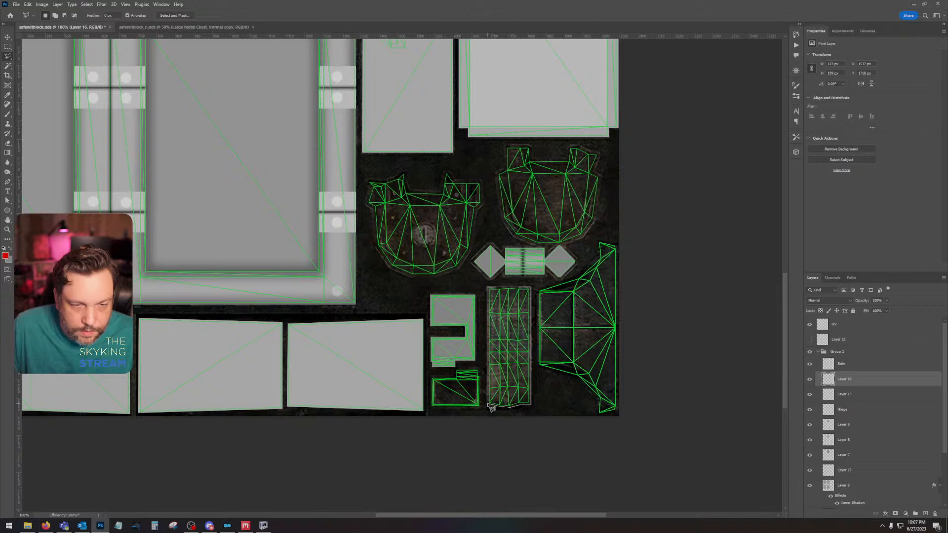
pyautogui.moveTo(490, 407)
pyautogui.mouseDown()
pyautogui.moveTo(476, 343)
pyautogui.moveTo(491, 289)
pyautogui.mouseUp()
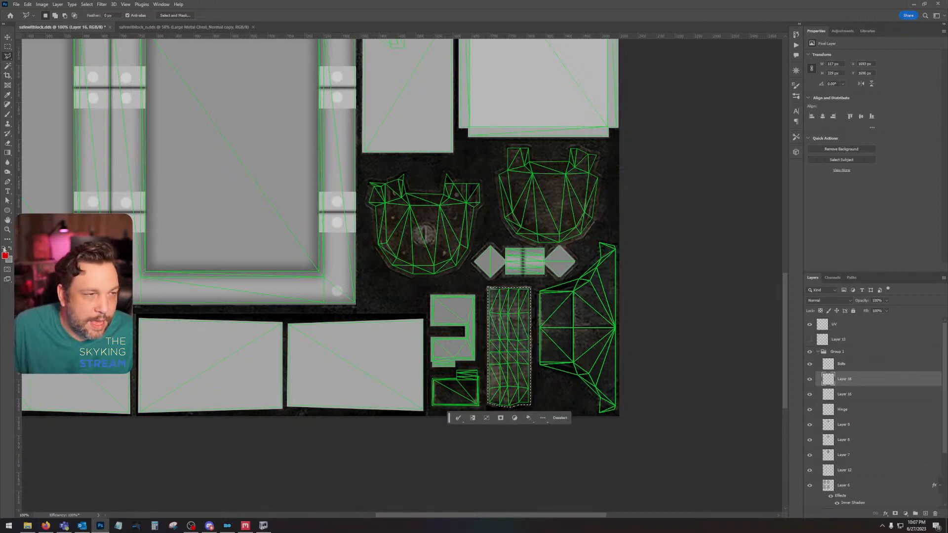
pyautogui.press('x')
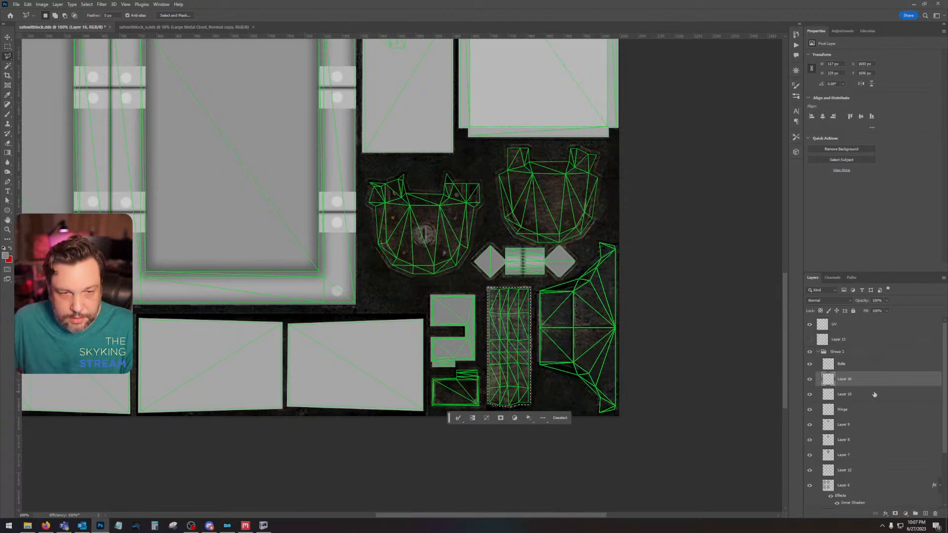
pyautogui.hotkey('alt', 'BackSpace')
pyautogui.hotkey('ctrl', 'd')
# Step: Fill the small tabbed plate below the notched plate with grey on Layer 16 using a Polygonal Lasso selection, then deselect
pyautogui.moveTo(502, 377); pyautogui.dragTo(565, 373)
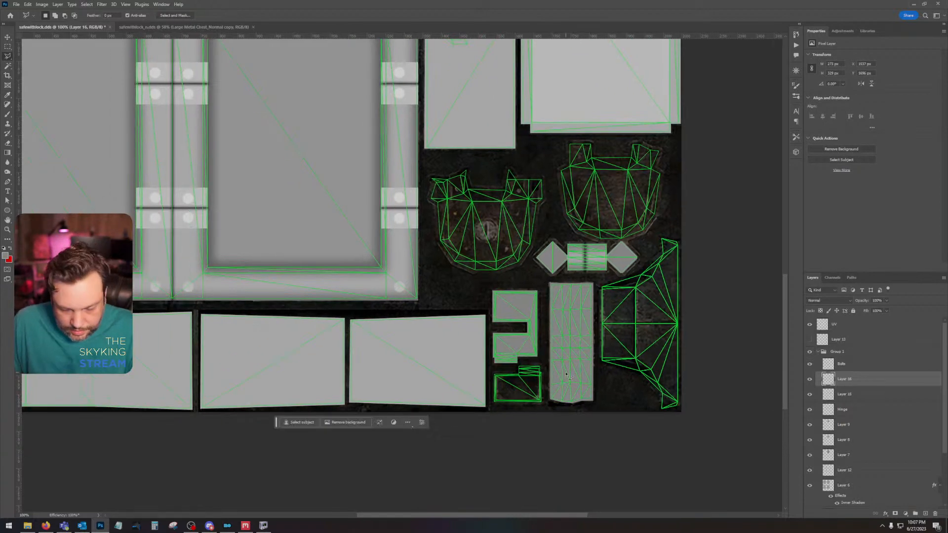
pyautogui.hotkey('ctrl', '+')
pyautogui.hotkey('ctrl', '+')
pyautogui.moveTo(634, 390); pyautogui.dragTo(382, 157)
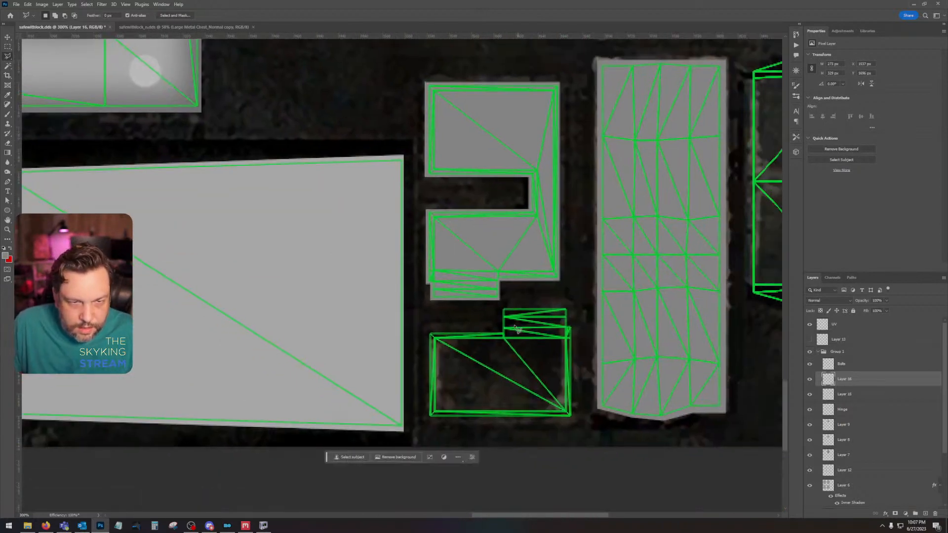
pyautogui.click(502, 307)
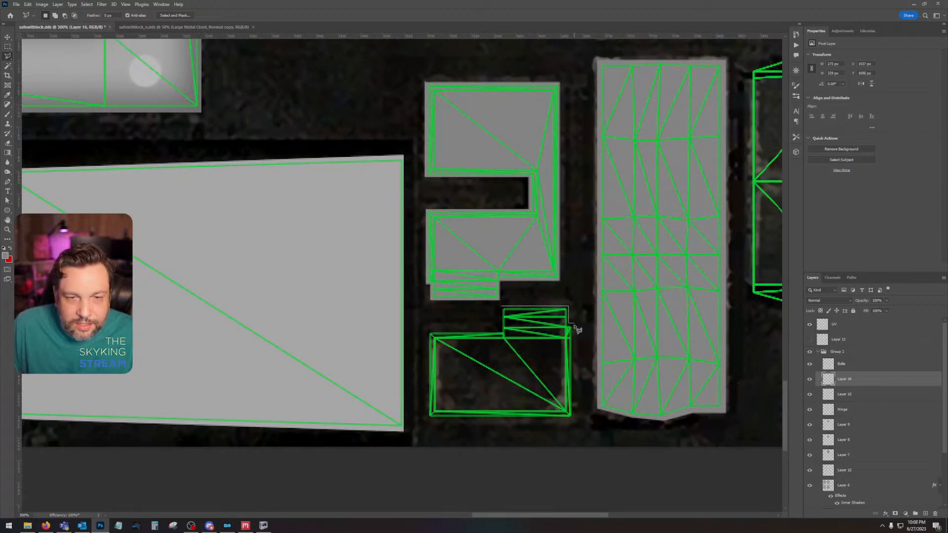
pyautogui.click(574, 324)
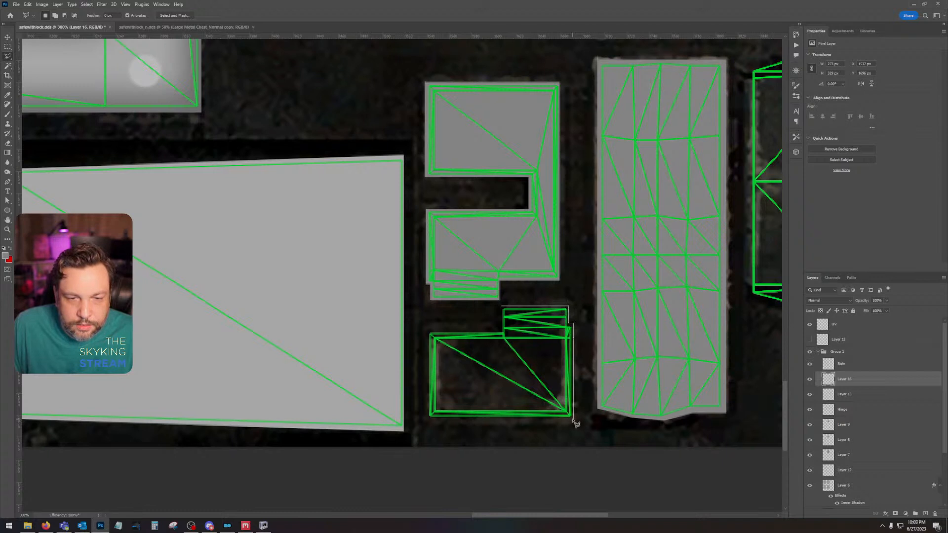
pyautogui.click(573, 419)
pyautogui.click(426, 419)
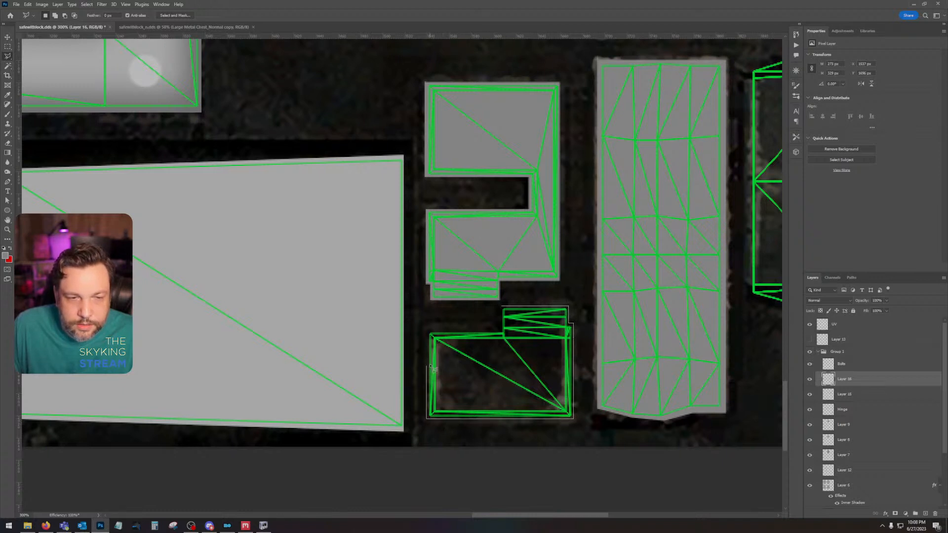
pyautogui.click(428, 333)
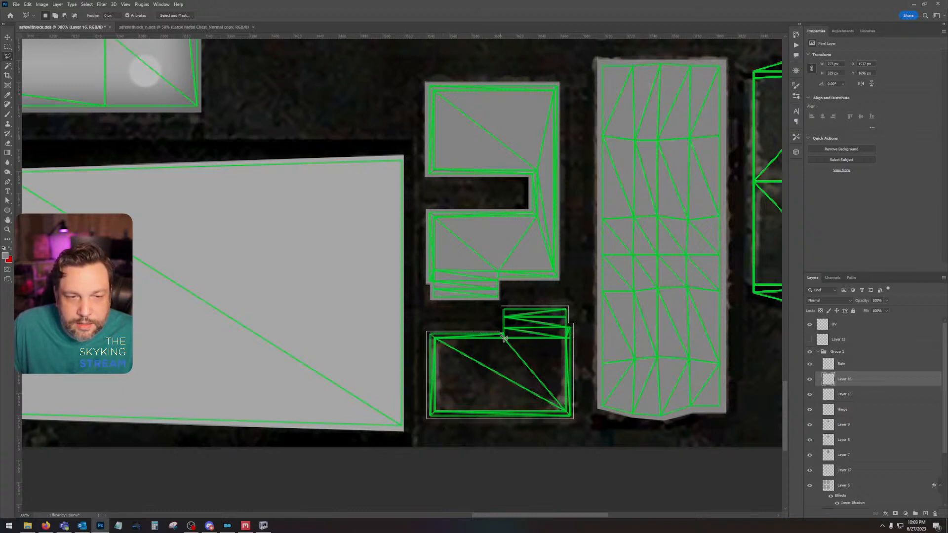
pyautogui.click(506, 312)
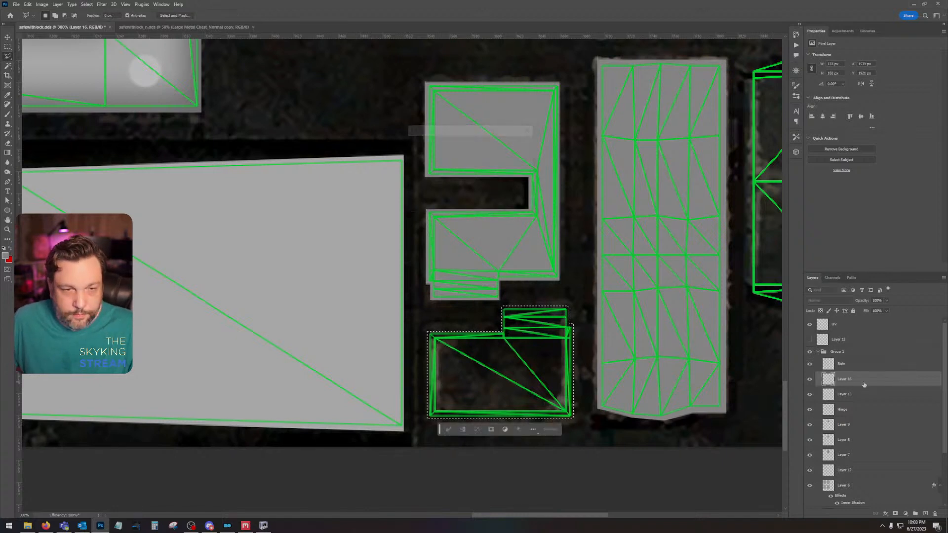
pyautogui.hotkey('alt', 'BackSpace')
pyautogui.hotkey('ctrl', 'd')
# Step: Show the grey base Layer 4 and hide the UV overlay to compare the shades of the Layer 16 plates
pyautogui.scroll(-3, 812, 476)
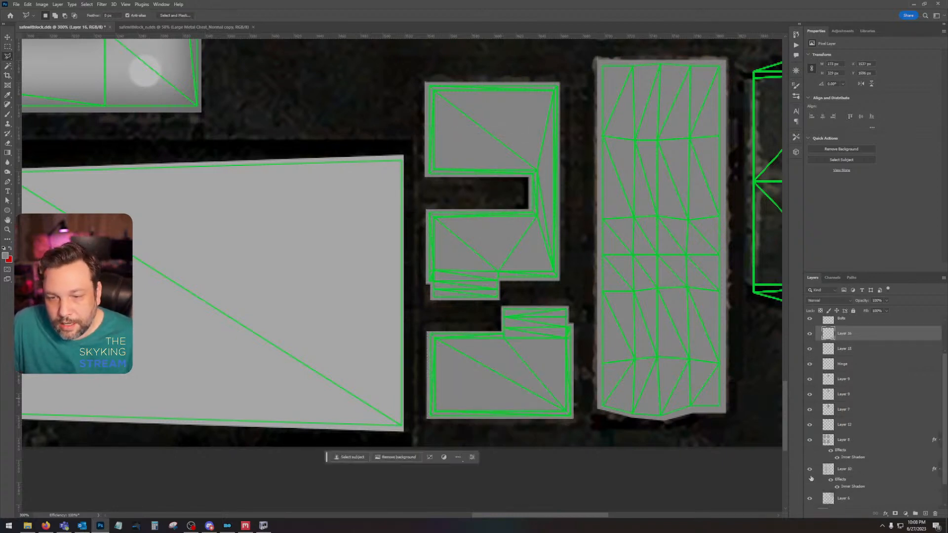
pyautogui.scroll(-2, 814, 488)
pyautogui.click(808, 487)
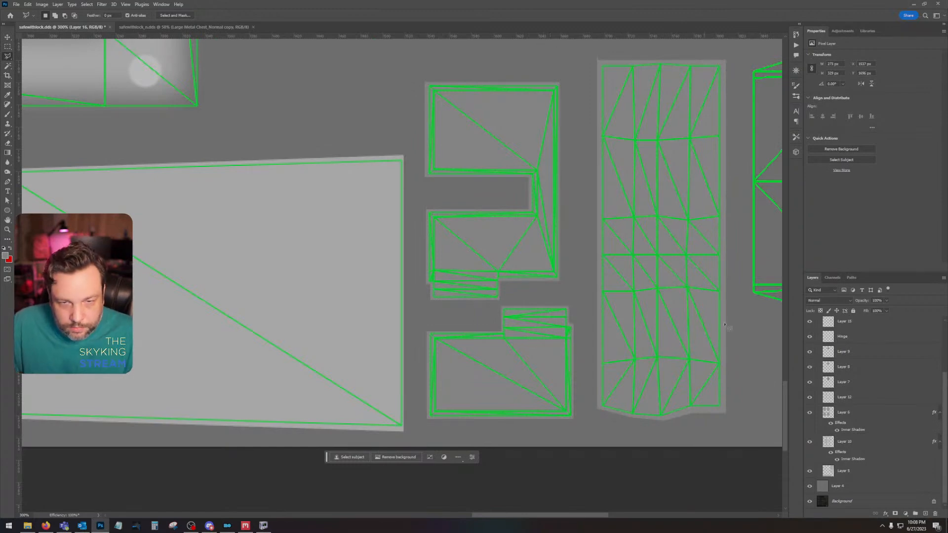
pyautogui.scroll(5, 811, 346)
pyautogui.click(809, 325)
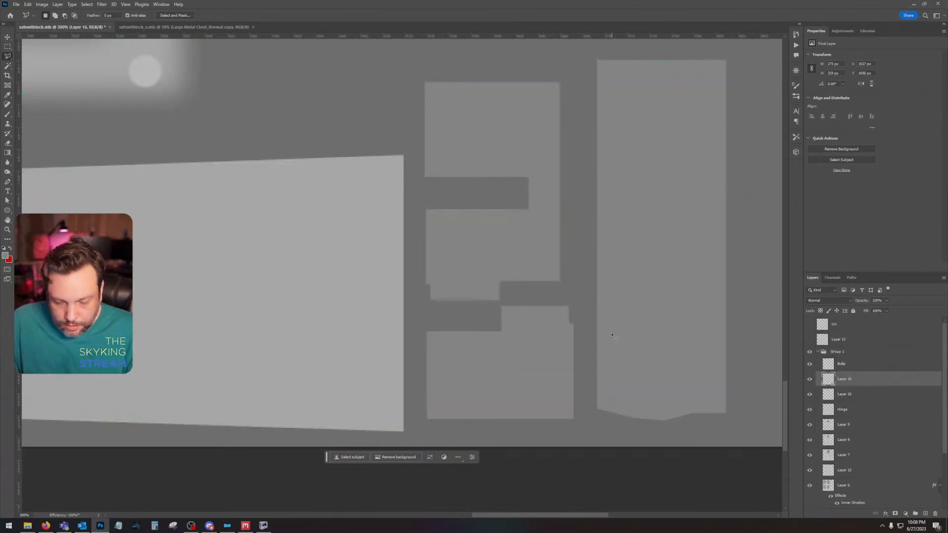
pyautogui.scroll(-2, 611, 333)
pyautogui.scroll(3, 562, 281)
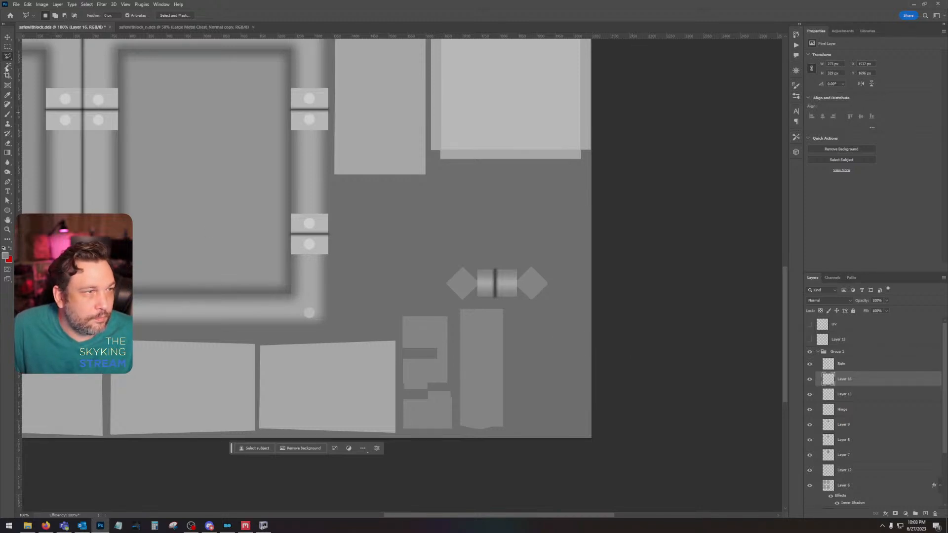
# Step: Sample the lighter grey of the lower panel, refill the Layer 16 shapes with it, deselect, and hide Layer 4
pyautogui.press('i')
pyautogui.click(144, 375)
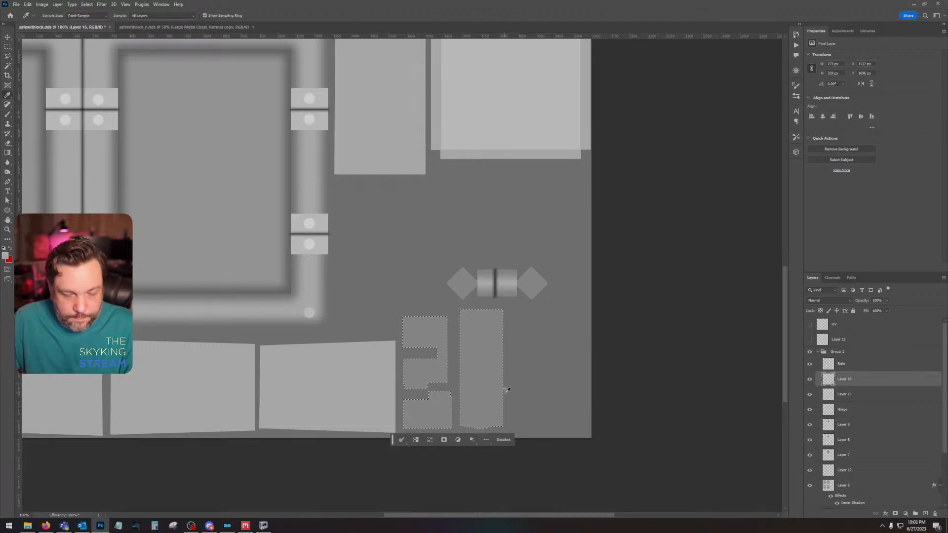
pyautogui.scroll(3, 508, 394)
pyautogui.moveTo(512, 394); pyautogui.dragTo(514, 503)
pyautogui.moveTo(474, 300); pyautogui.dragTo(504, 74)
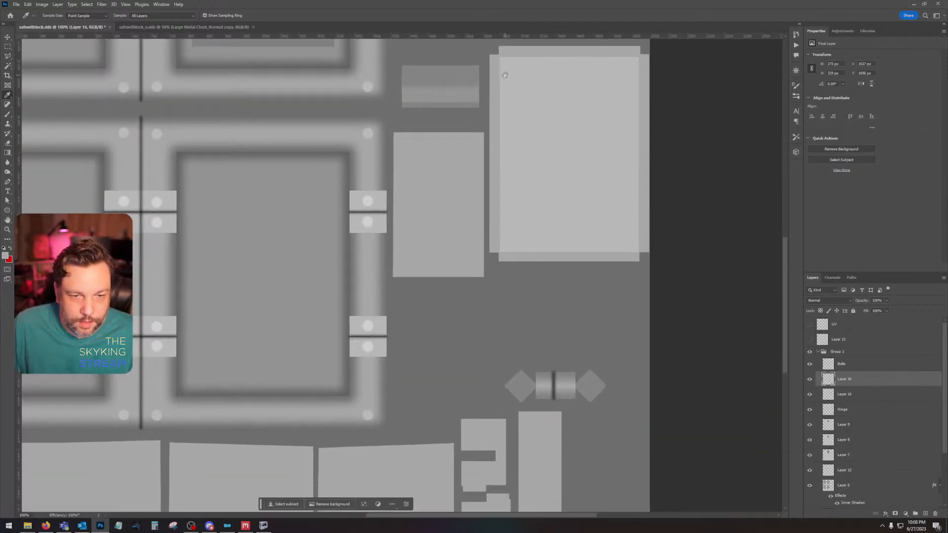
pyautogui.scroll(-5, 809, 487)
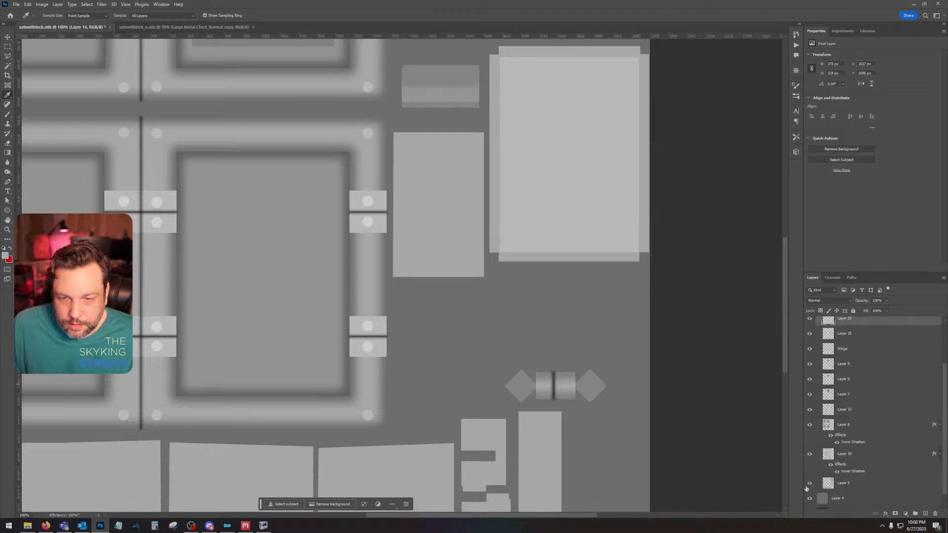
pyautogui.click(809, 486)
pyautogui.moveTo(586, 381); pyautogui.dragTo(555, 277)
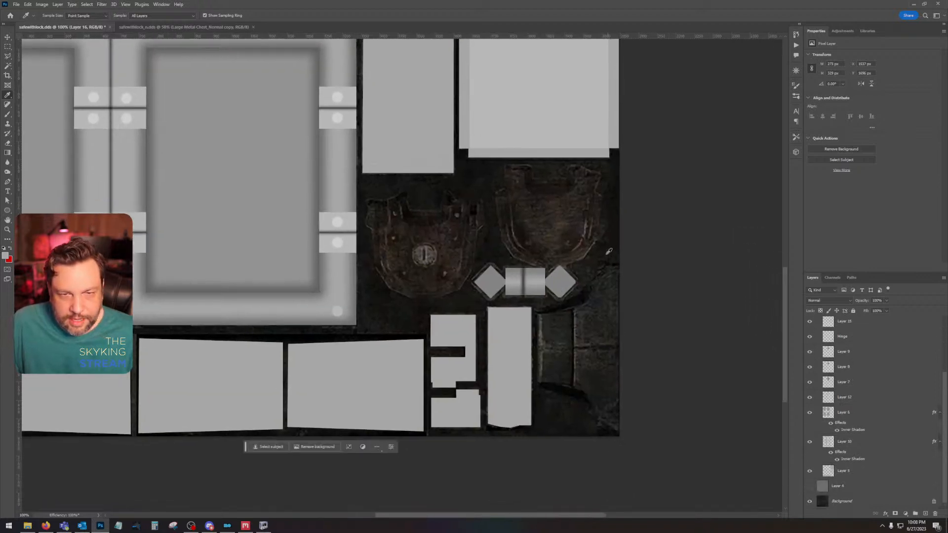
pyautogui.click(7, 114)
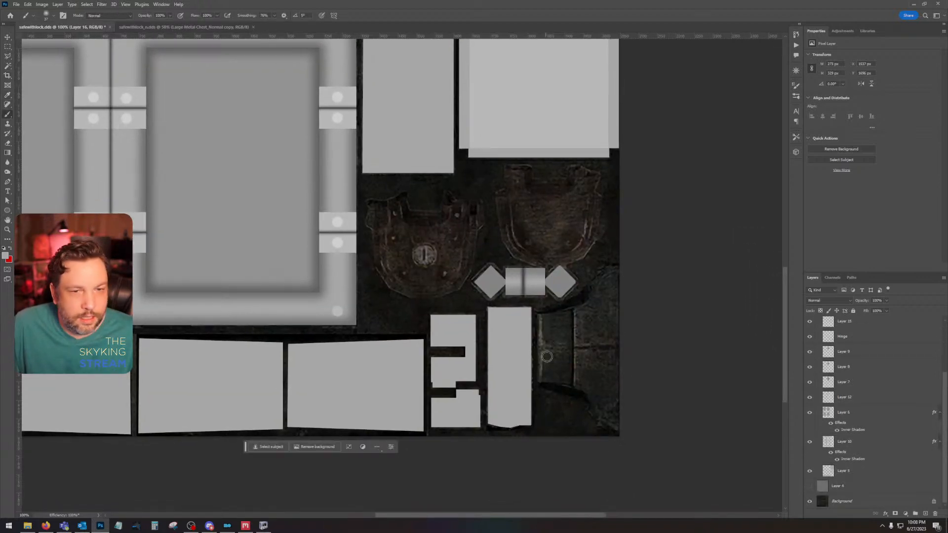
pyautogui.moveTo(599, 317); pyautogui.dragTo(593, 365)
pyautogui.moveTo(543, 348); pyautogui.dragTo(583, 364)
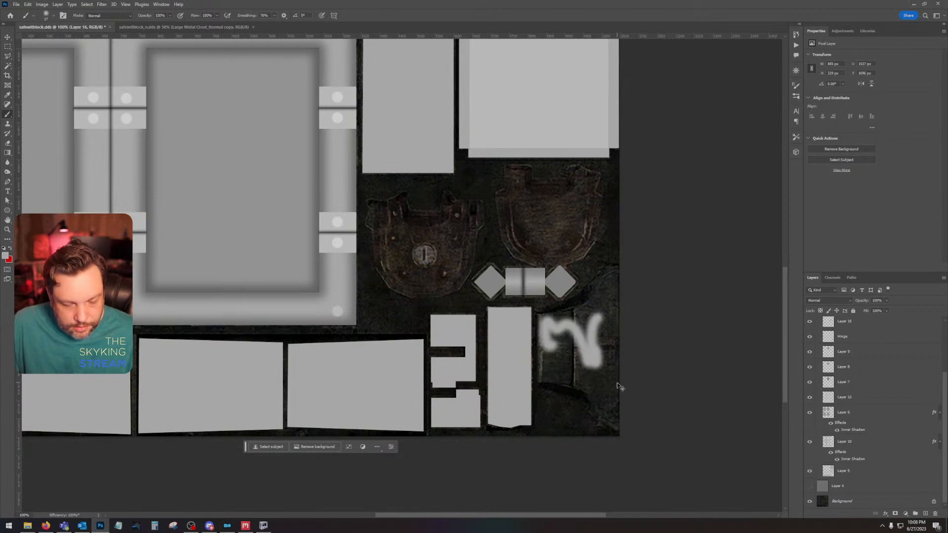
pyautogui.hotkey('ctrl', 'z')
pyautogui.scroll(3, 878, 398)
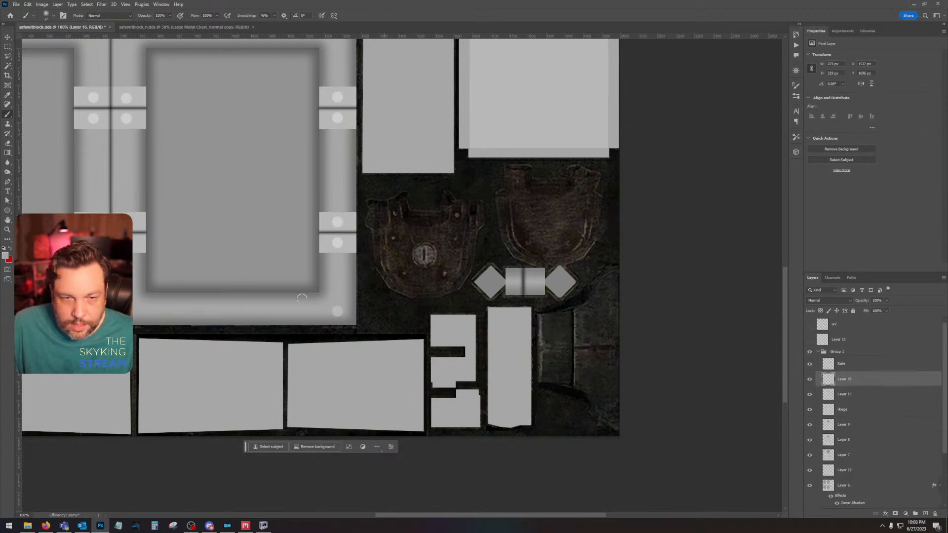
# Step: Switch to NifSkope and examine the safe's lock, door and legs from the front and the side
pyautogui.moveTo(545, 335); pyautogui.dragTo(471, 332)
pyautogui.click(8, 229)
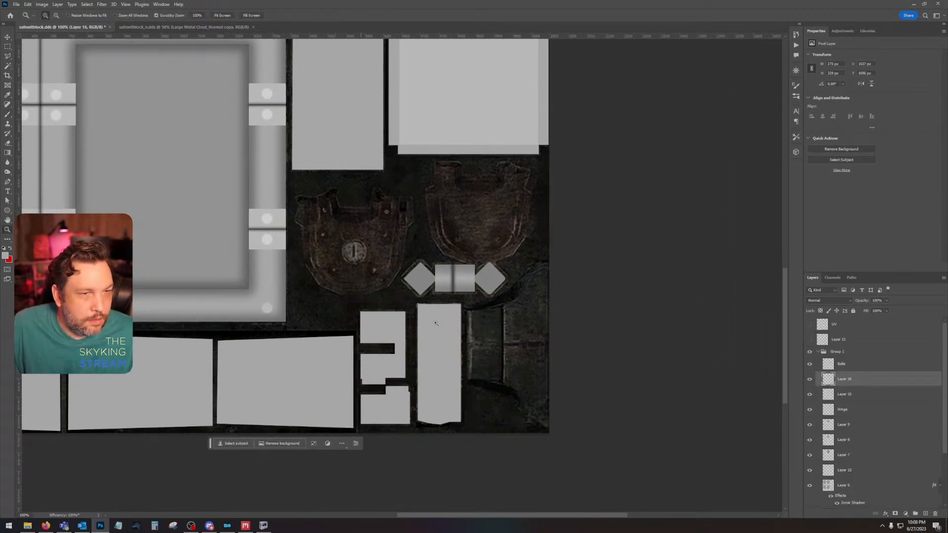
pyautogui.click(546, 341)
pyautogui.moveTo(502, 301); pyautogui.dragTo(489, 256)
pyautogui.click(263, 525)
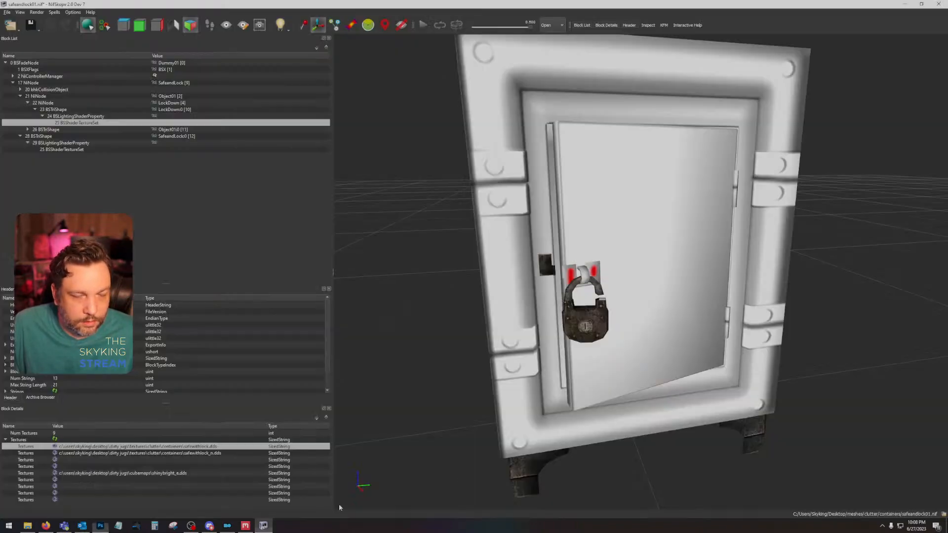
pyautogui.moveTo(593, 426)
pyautogui.mouseDown()
pyautogui.moveTo(579, 419)
pyautogui.moveTo(588, 410)
pyautogui.moveTo(595, 419)
pyautogui.moveTo(582, 419)
pyautogui.mouseUp()
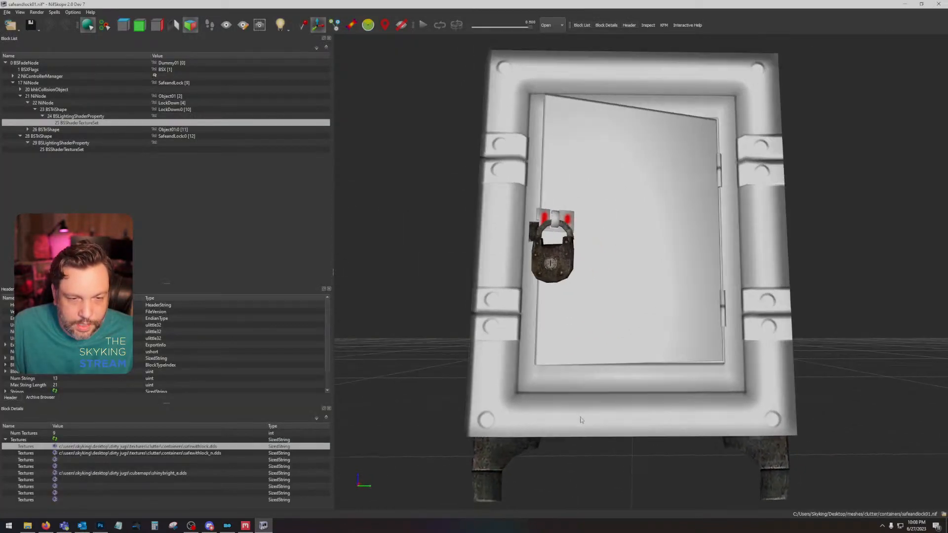
pyautogui.moveTo(447, 478); pyautogui.dragTo(638, 460)
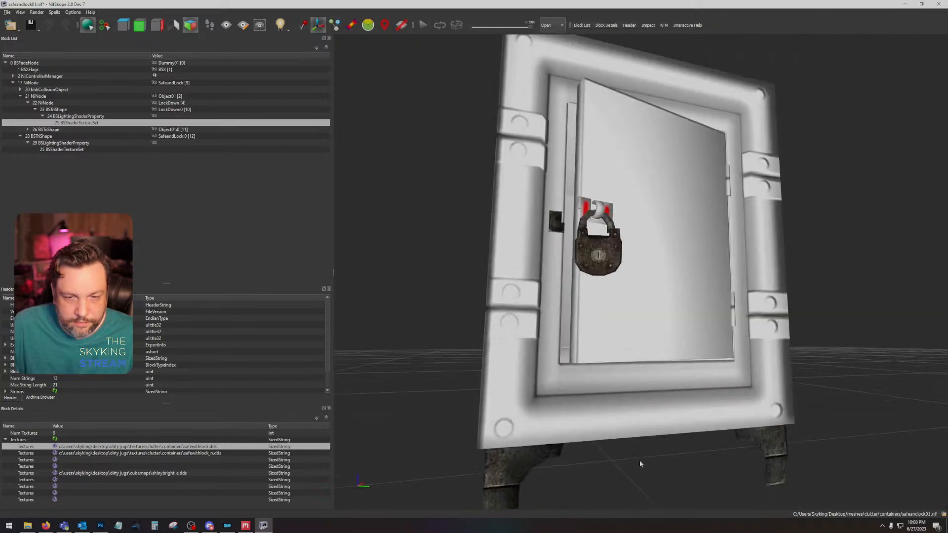
# Step: Return to Photoshop, show the UV overlay, lasso the flared bracket beside the tall strip, fill it with light grey on Layer 16, and deselect
pyautogui.click(100, 525)
pyautogui.click(9, 56)
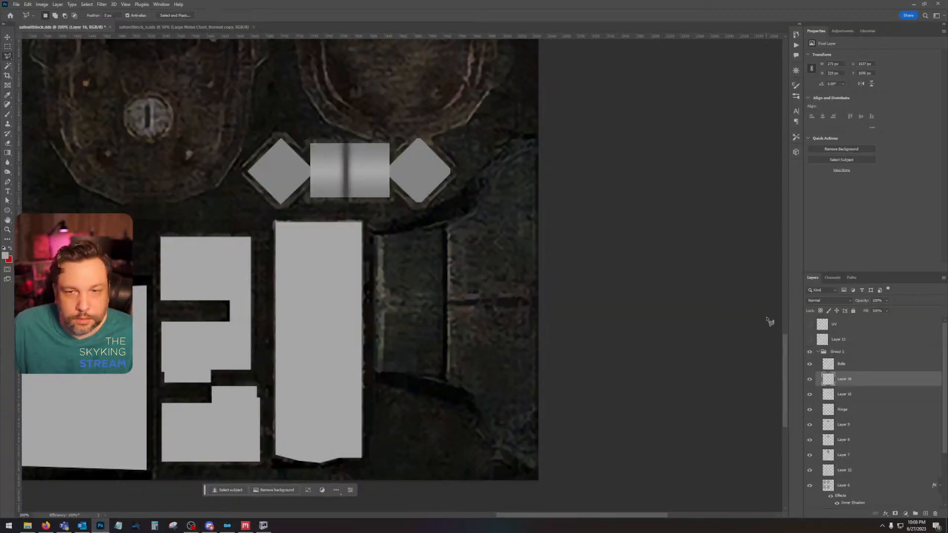
pyautogui.click(810, 324)
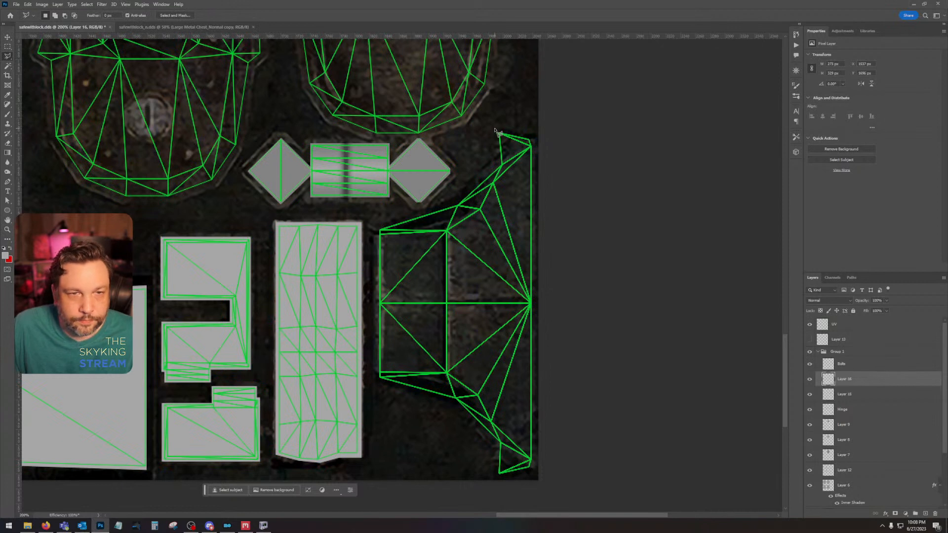
pyautogui.moveTo(496, 133)
pyautogui.mouseDown()
pyautogui.moveTo(499, 166)
pyautogui.moveTo(449, 207)
pyautogui.moveTo(461, 204)
pyautogui.moveTo(376, 229)
pyautogui.moveTo(374, 276)
pyautogui.moveTo(377, 379)
pyautogui.moveTo(459, 403)
pyautogui.moveTo(478, 439)
pyautogui.moveTo(498, 444)
pyautogui.moveTo(489, 475)
pyautogui.moveTo(498, 477)
pyautogui.moveTo(533, 475)
pyautogui.moveTo(541, 155)
pyautogui.mouseUp()
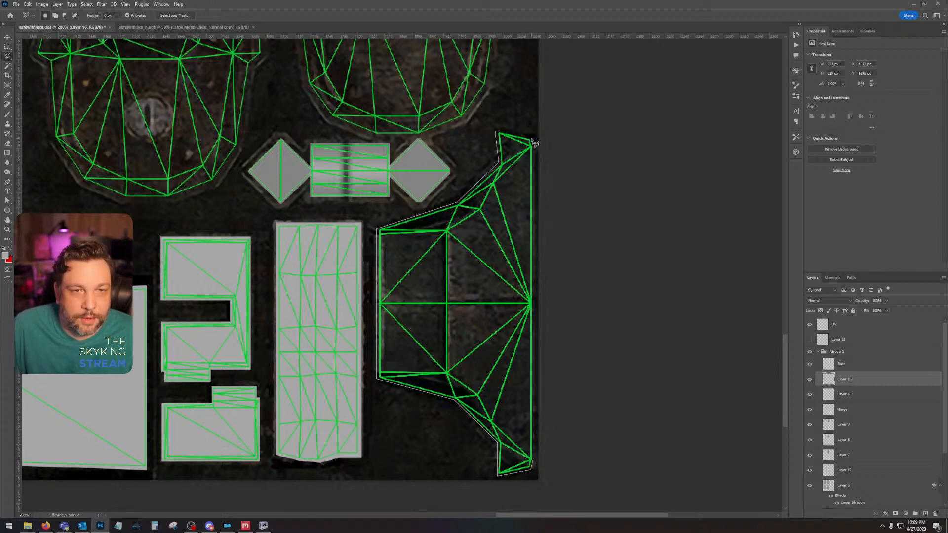
pyautogui.moveTo(533, 143); pyautogui.dragTo(532, 141)
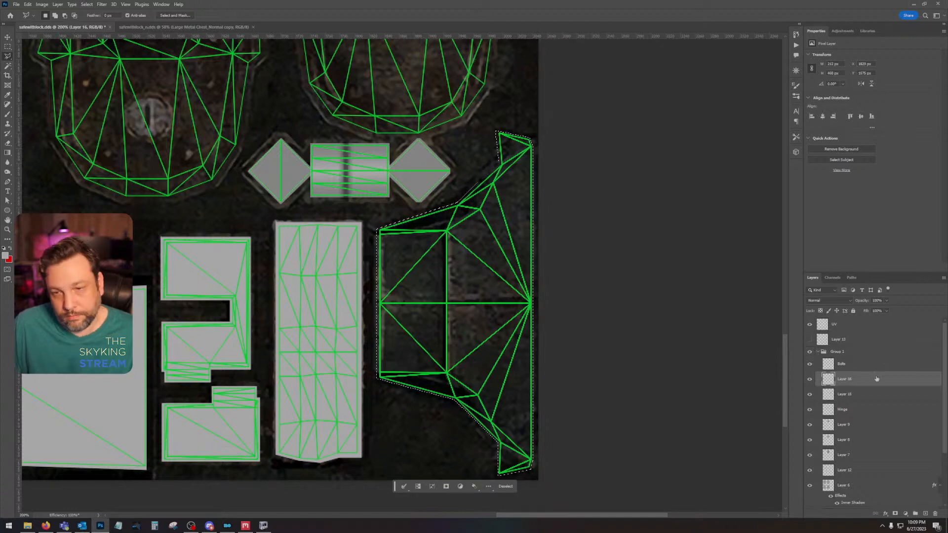
pyautogui.click(809, 379)
pyautogui.click(809, 379)
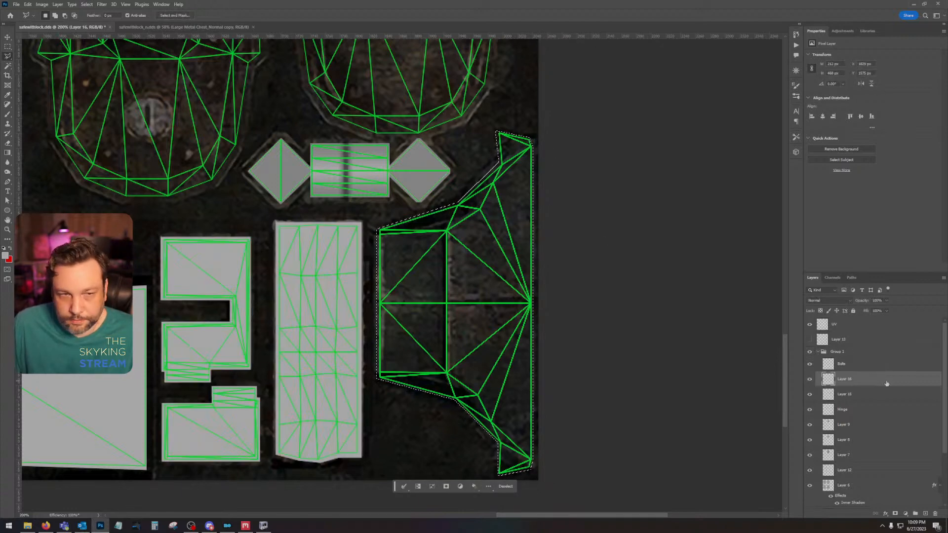
pyautogui.press('i')
pyautogui.hotkey('shift', 'BackSpace')
pyautogui.hotkey('ctrl', 'd')
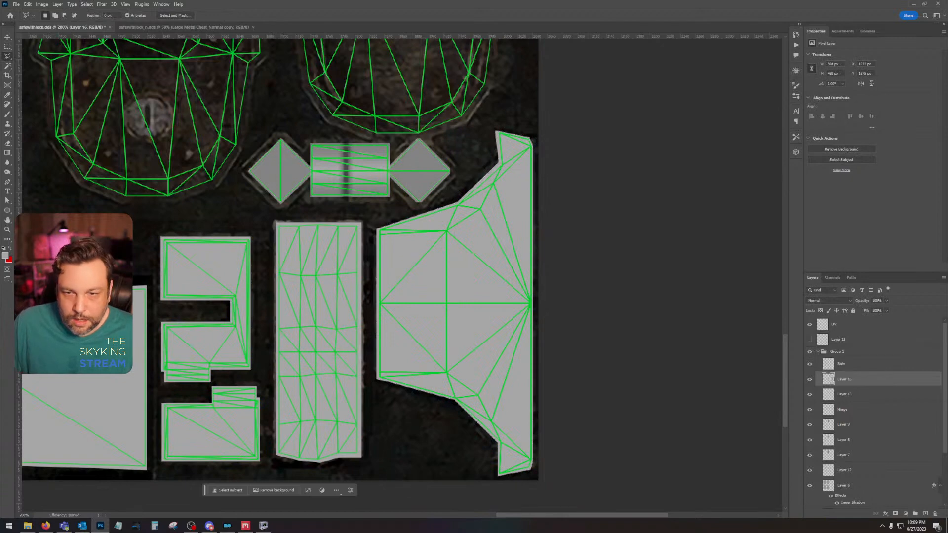
# Step: Hide Layer 16, add a new layer above it, and set the foreground colour to RGB 75, 75, 75
pyautogui.click(809, 378)
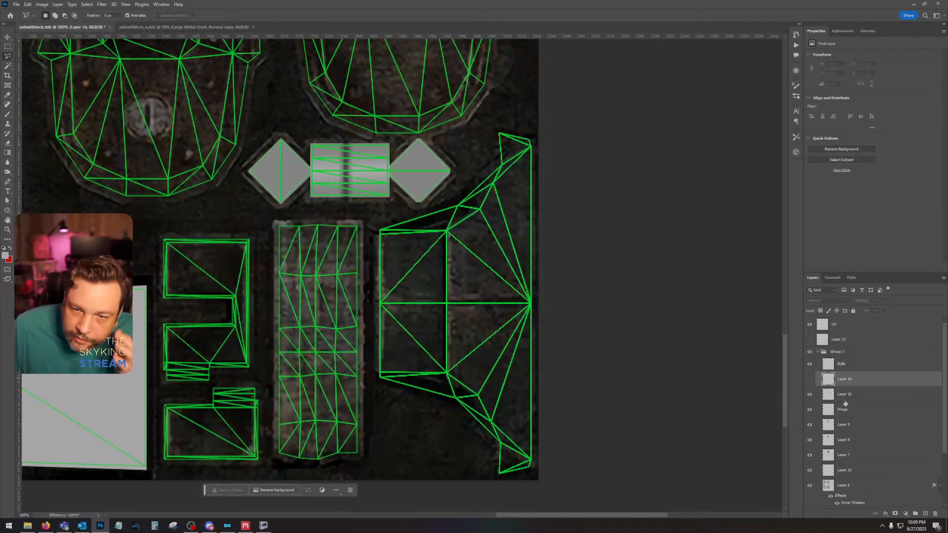
pyautogui.click(926, 514)
pyautogui.click(10, 248)
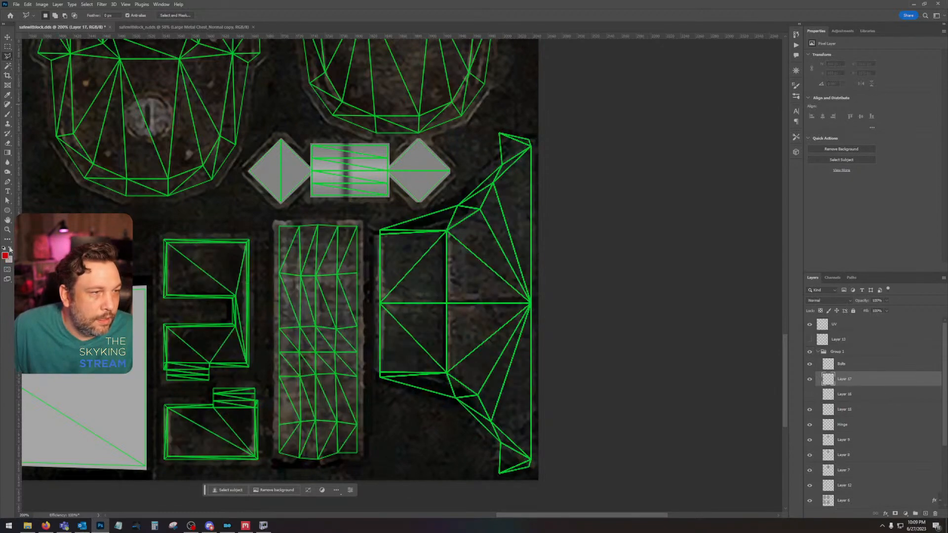
pyautogui.click(5, 254)
pyautogui.doubleClick(684, 405)
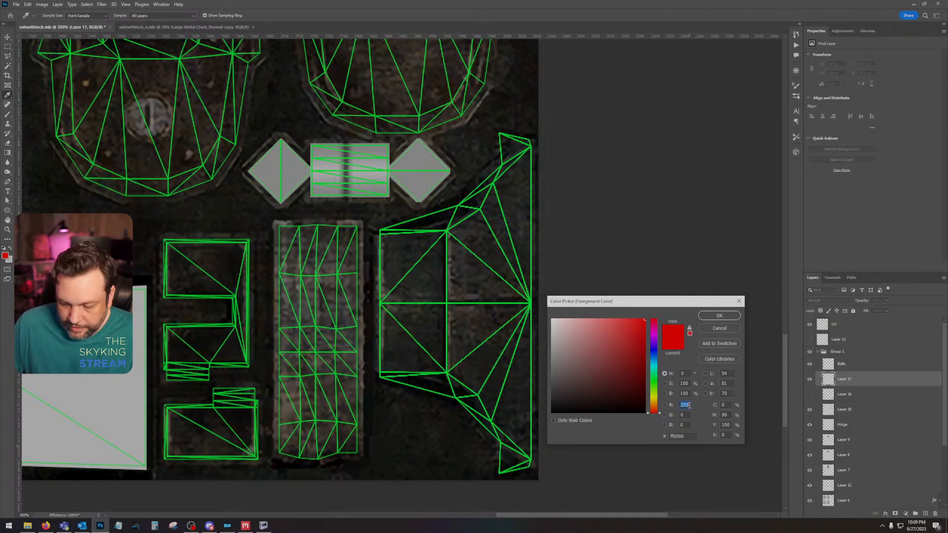
pyautogui.write('75')
pyautogui.press('Tab')
pyautogui.write('75')
pyautogui.press('Tab')
pyautogui.write('75')
pyautogui.press('Return')
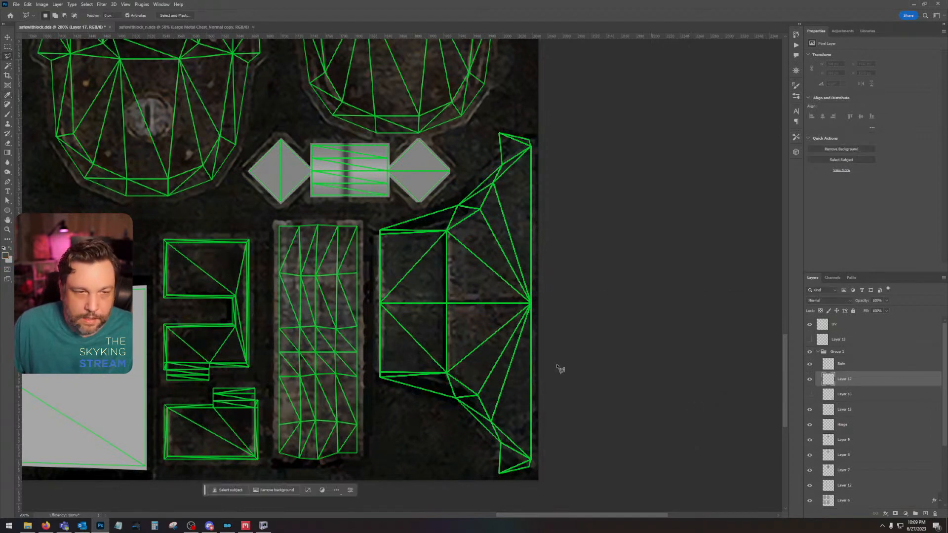
# Step: Set up a small hard-edged brush, hide the UV overlay, and place a vertical guide along the flared bracket's fold
pyautogui.click(7, 114)
pyautogui.click(45, 15)
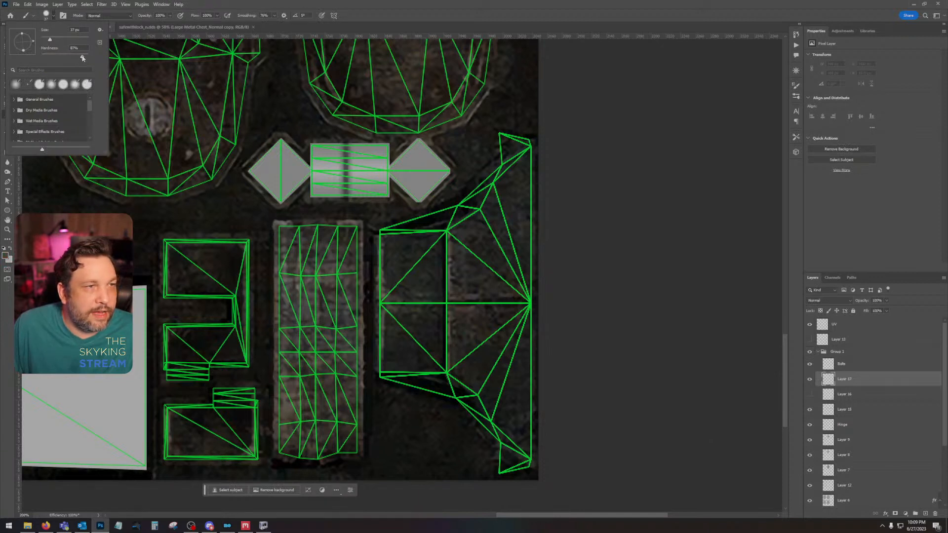
pyautogui.moveTo(49, 38); pyautogui.dragTo(43, 38)
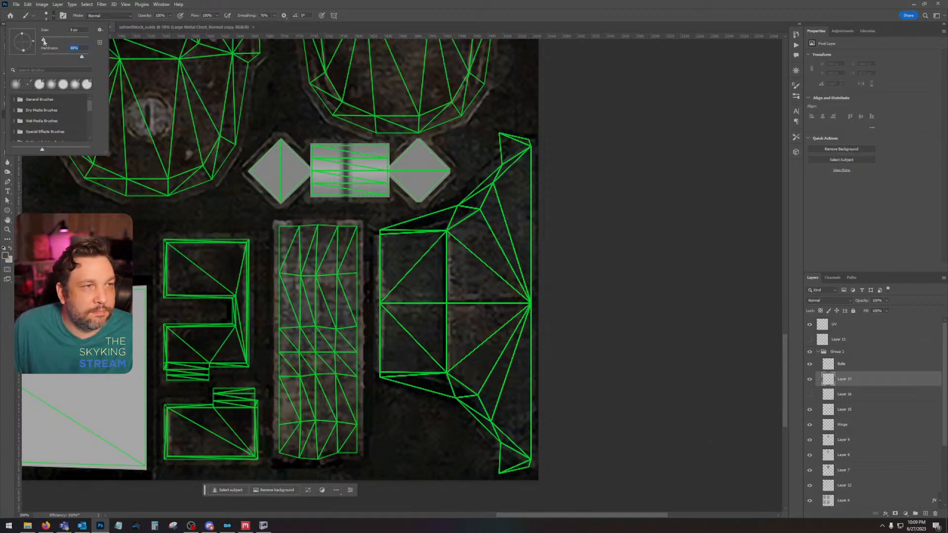
pyautogui.click(43, 40)
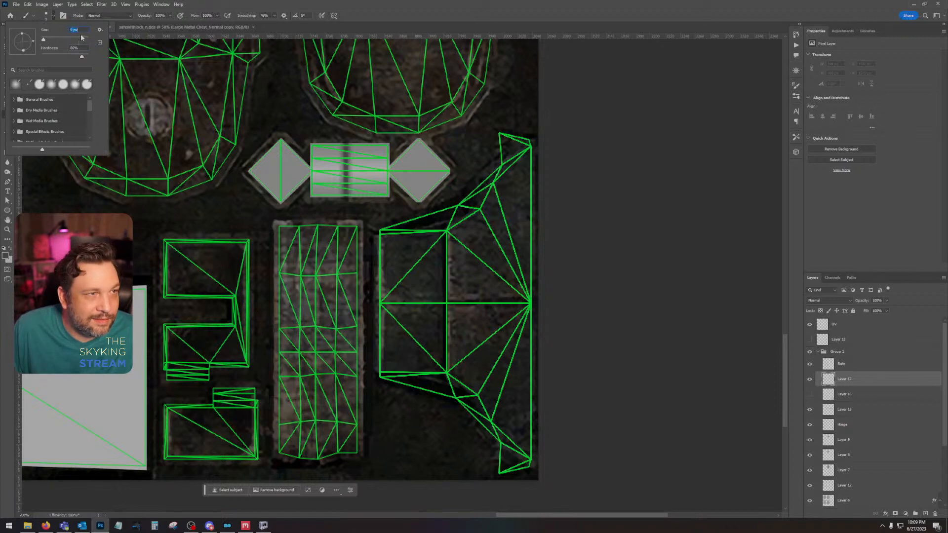
pyautogui.click(82, 27)
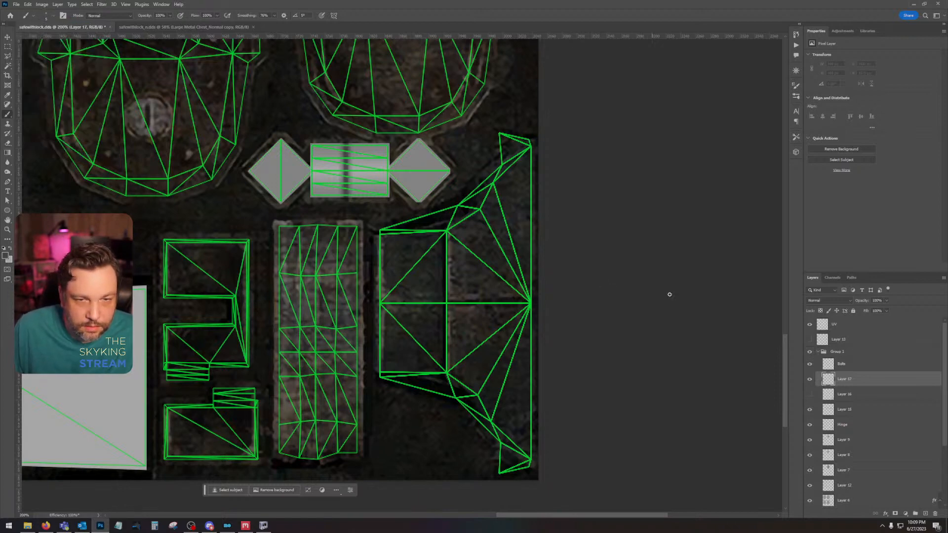
pyautogui.click(809, 324)
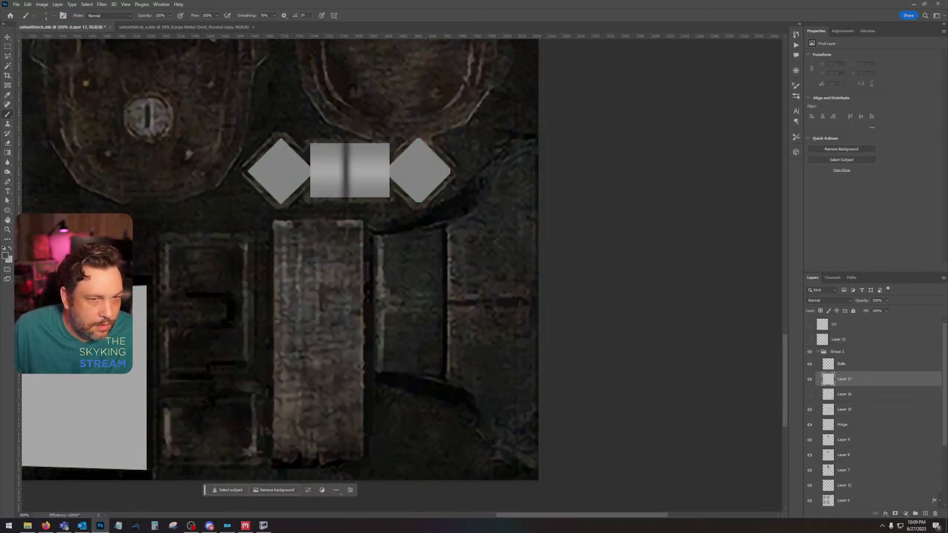
pyautogui.moveTo(19, 296); pyautogui.dragTo(445, 305)
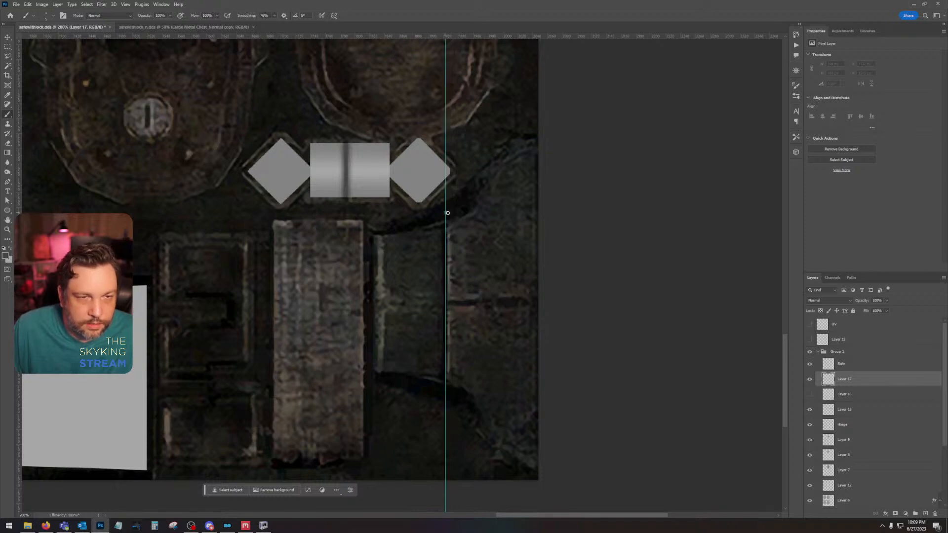
# Step: Try a straight dark grey brush line along the guide on Layer 17, remove the guide, and show Layer 16
pyautogui.click(447, 212)
pyautogui.keyDown('shift'); pyautogui.click(445, 394); pyautogui.keyUp('shift')
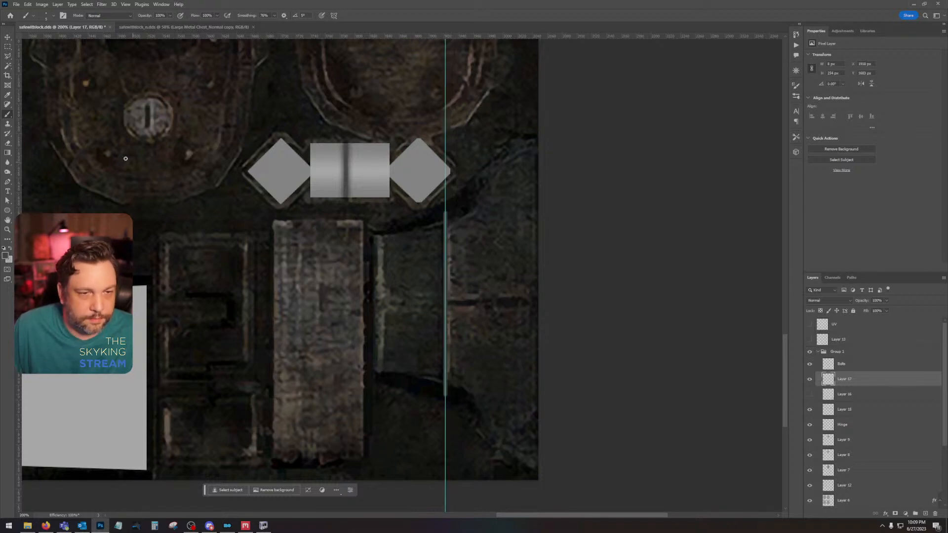
pyautogui.click(8, 38)
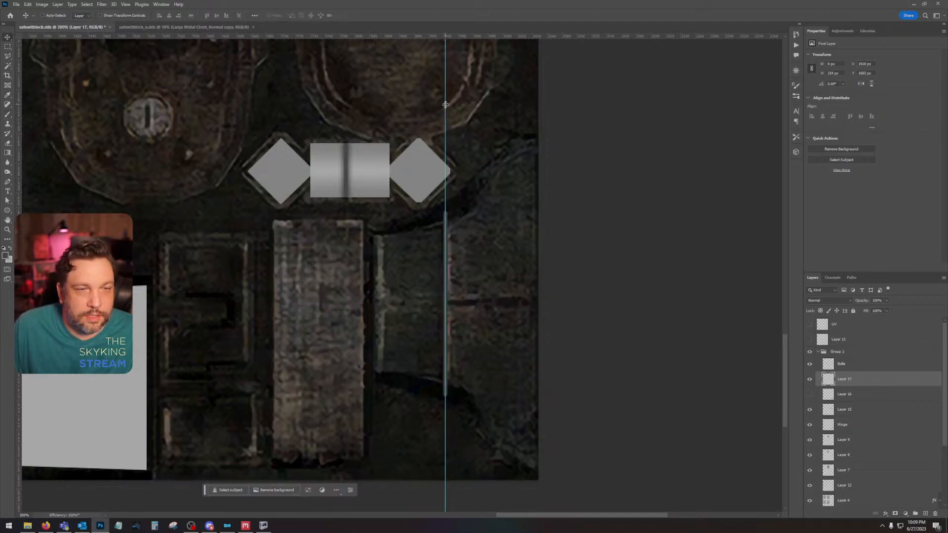
pyautogui.moveTo(446, 104); pyautogui.dragTo(19, 148)
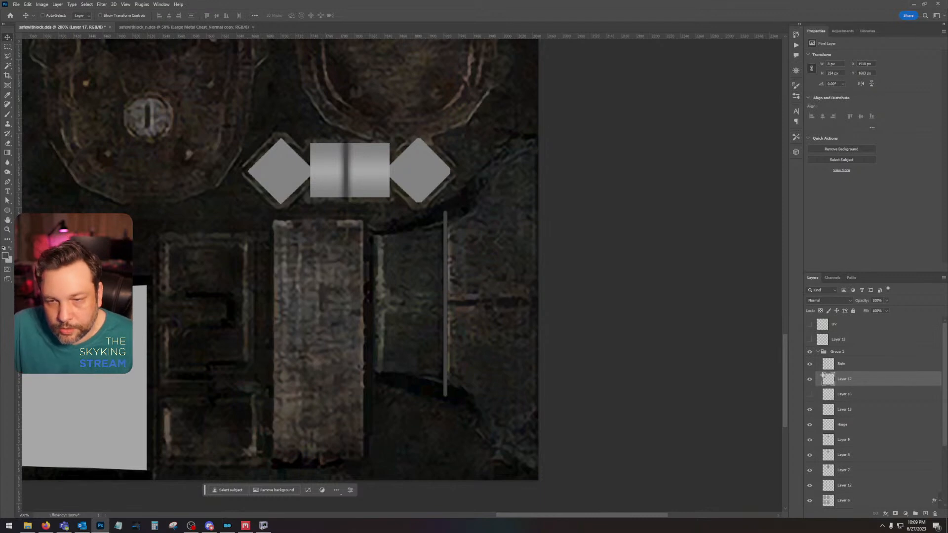
pyautogui.click(809, 393)
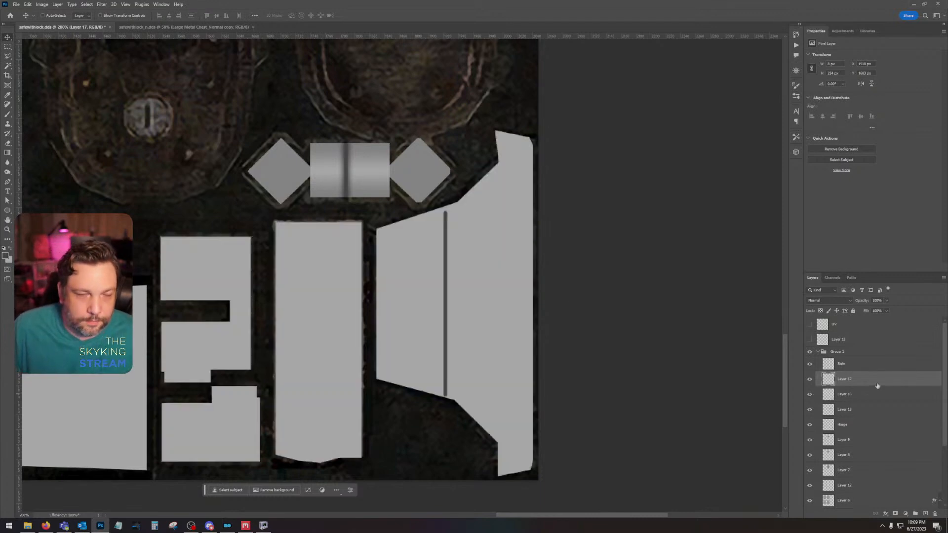
# Step: Show the UV overlay and paint a straight line about 6 px wide along the guide, extending past both bracket edges
pyautogui.click(809, 324)
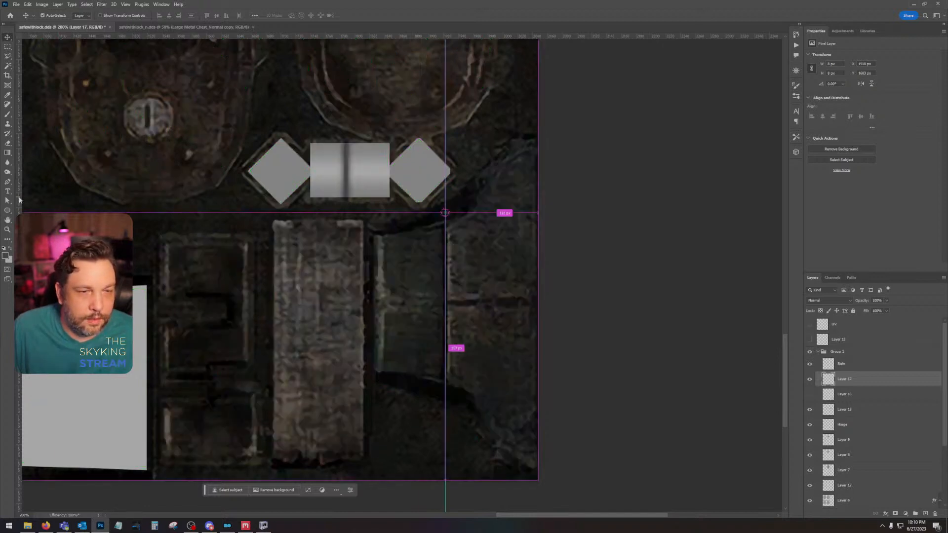
pyautogui.click(810, 324)
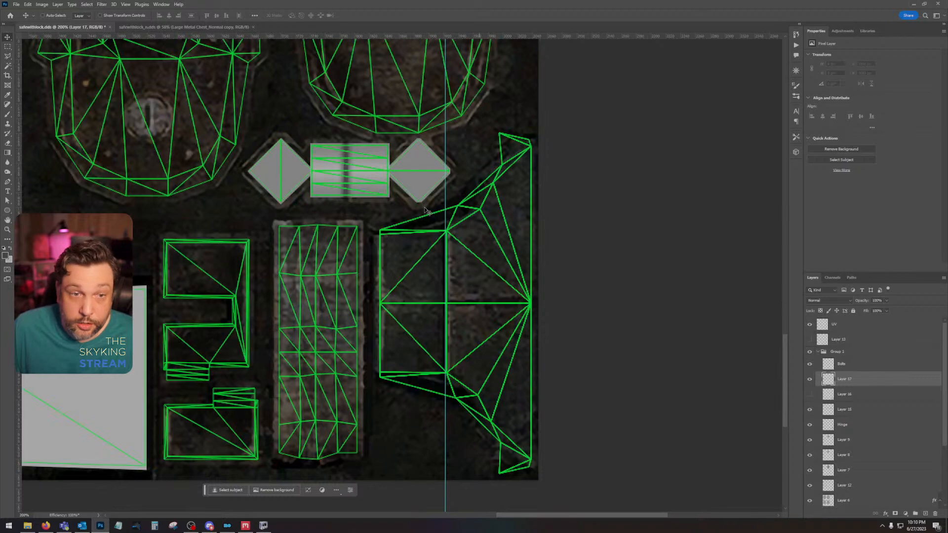
pyautogui.click(8, 115)
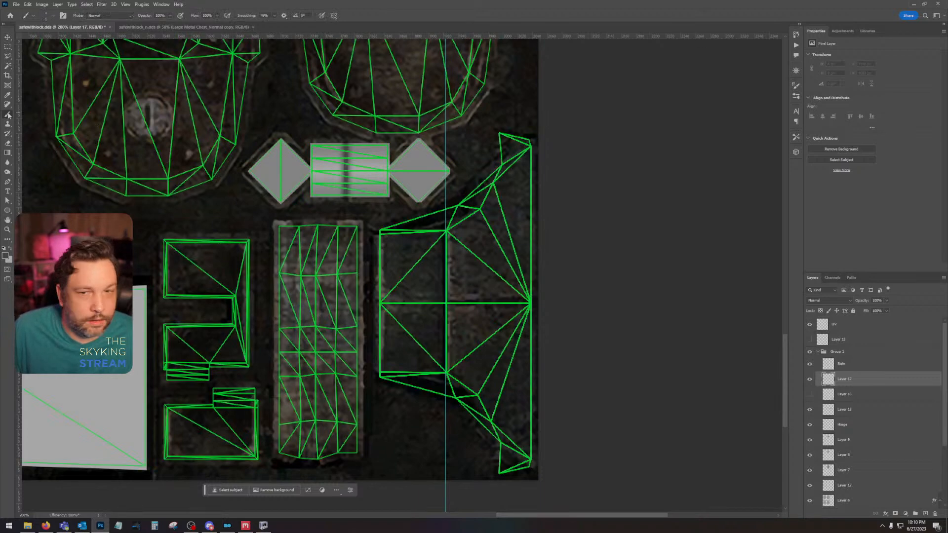
pyautogui.click(445, 200)
pyautogui.keyDown('shift'); pyautogui.click(445, 405); pyautogui.keyUp('shift')
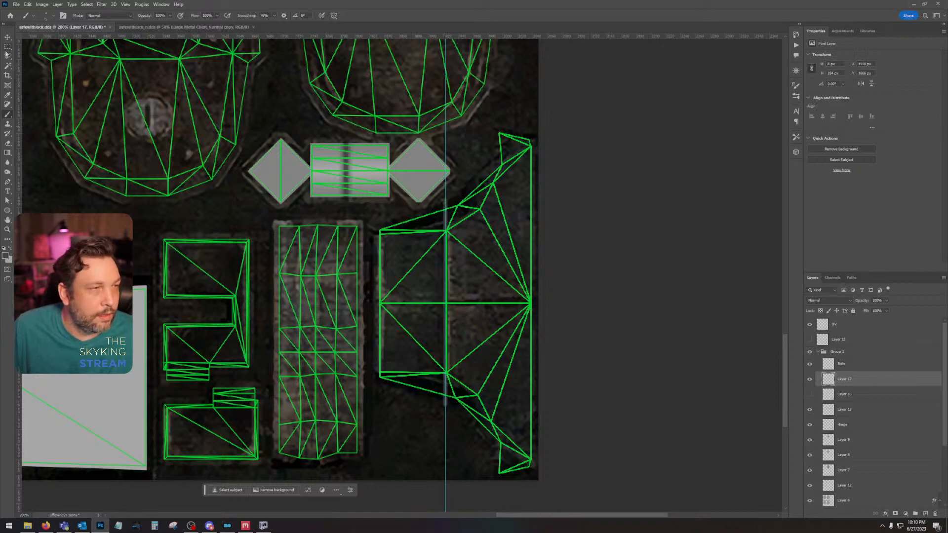
# Step: Show Layer 16, use its inverted outline to delete the line's excess on Layer 17, deselect, and hide the UV overlay
pyautogui.click(810, 394)
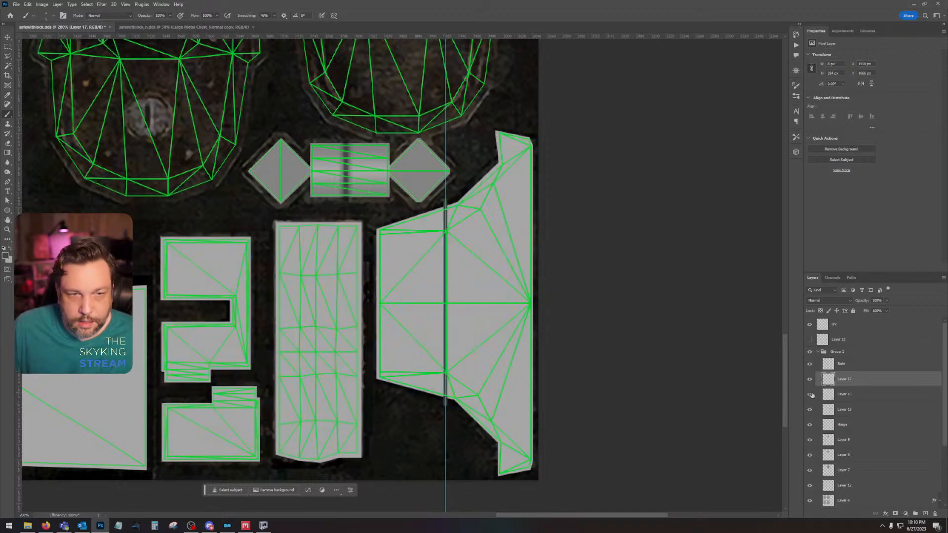
pyautogui.click(870, 399)
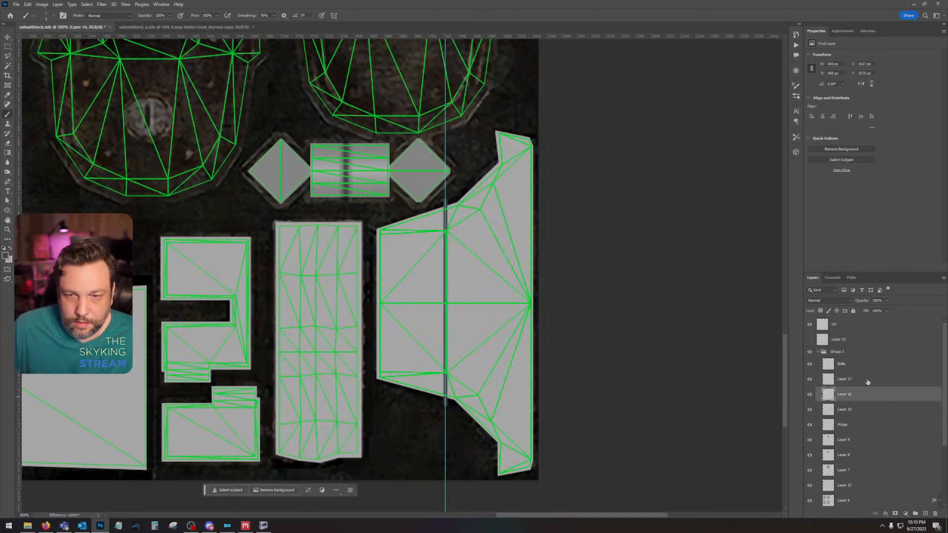
pyautogui.keyDown('ctrl'); pyautogui.click(828, 394); pyautogui.keyUp('ctrl')
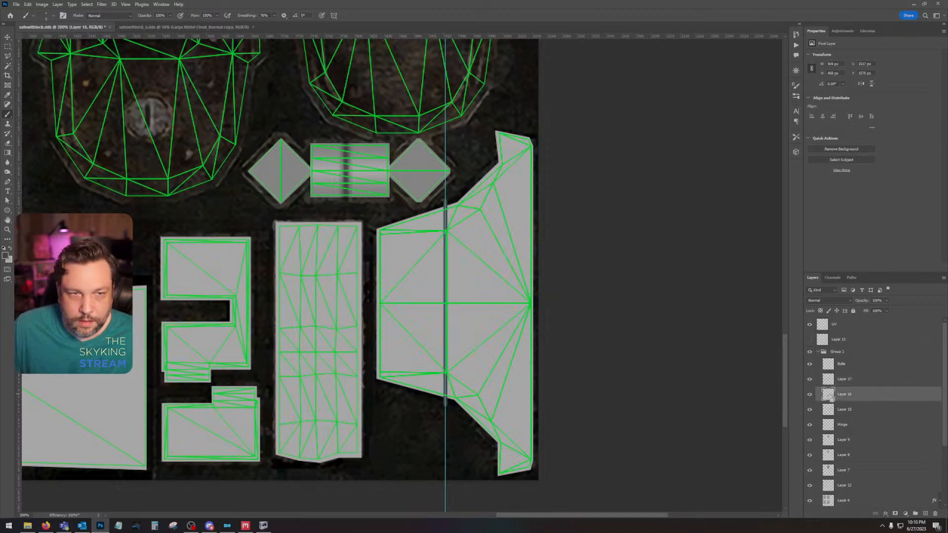
pyautogui.click(87, 4)
pyautogui.click(93, 33)
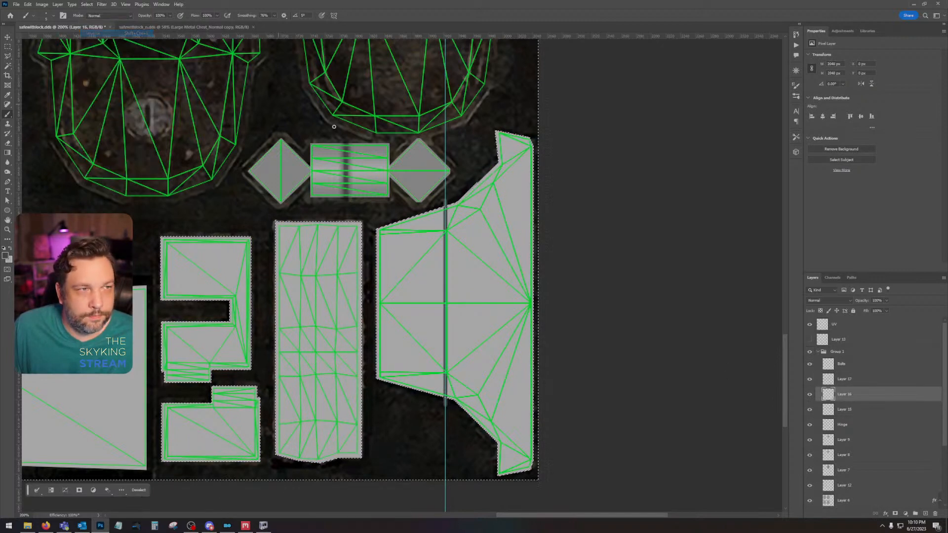
pyautogui.click(849, 378)
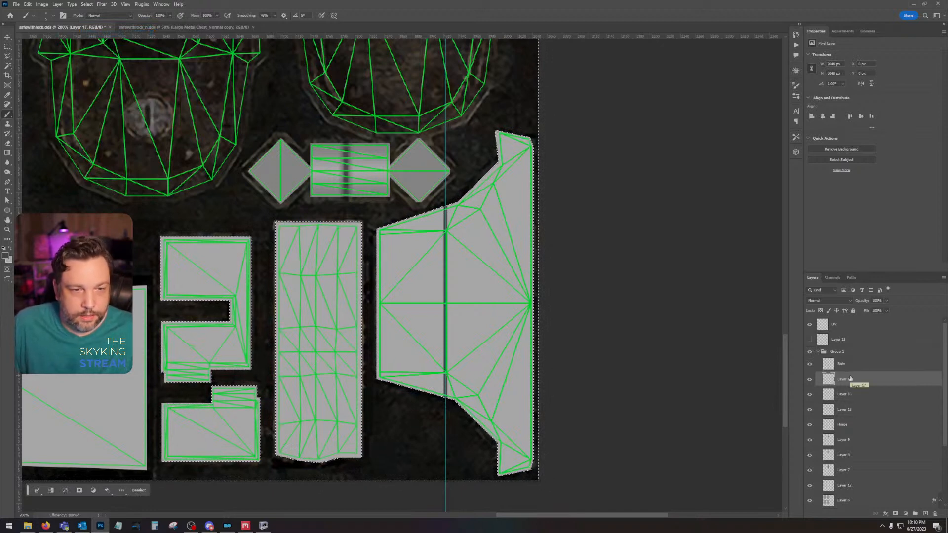
pyautogui.hotkey('ctrl', 'd')
pyautogui.click(810, 324)
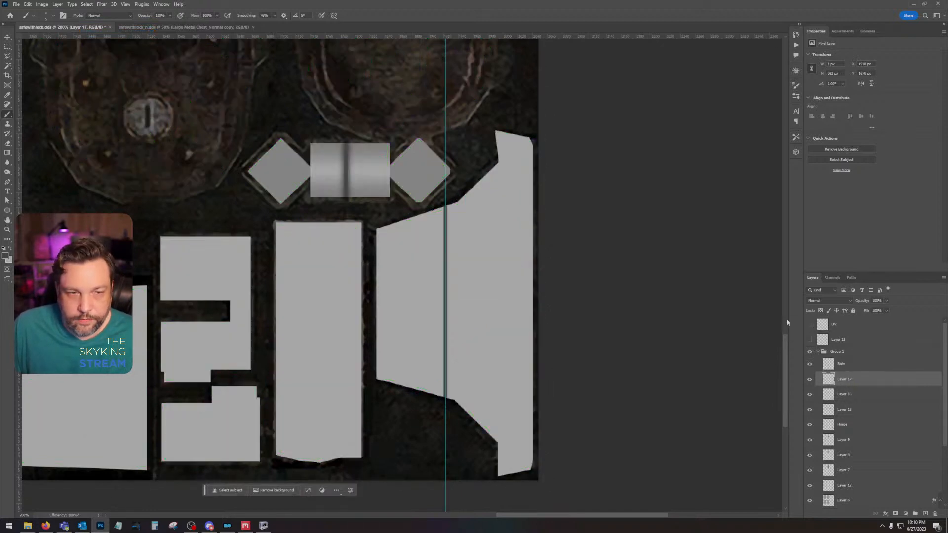
# Step: Combine Layers 15, 16 and 17 by converting them to one smart object, and rasterize the result
pyautogui.moveTo(552, 267); pyautogui.dragTo(742, 462)
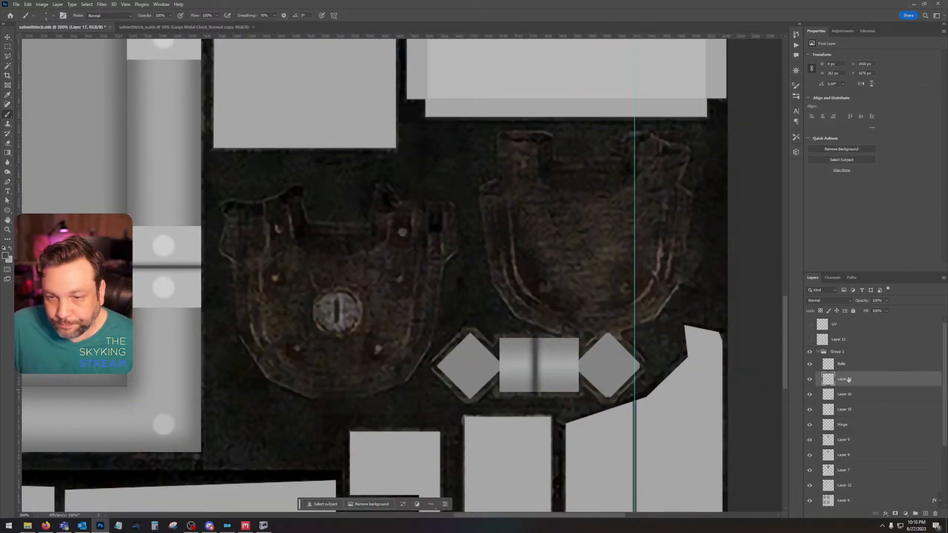
pyautogui.rightClick(862, 416)
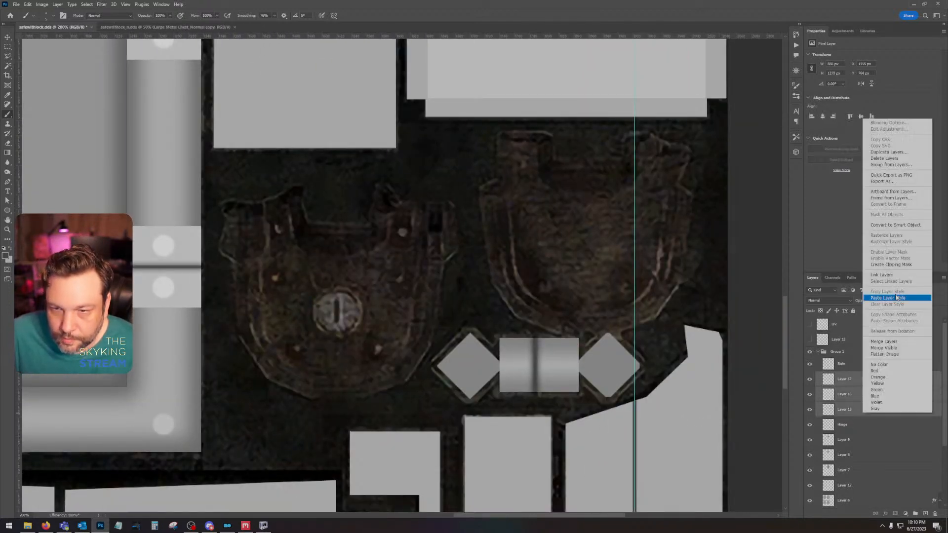
pyautogui.click(894, 224)
pyautogui.rightClick(872, 381)
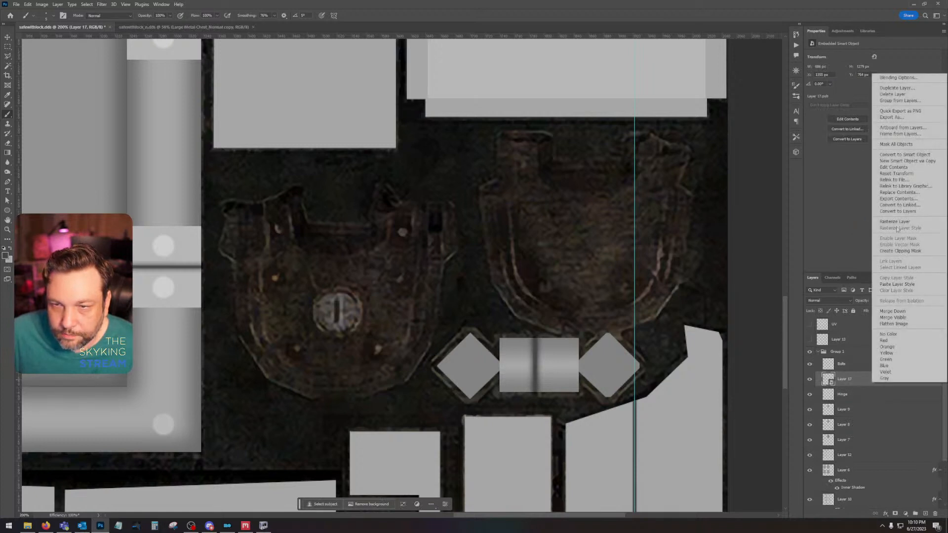
pyautogui.click(894, 222)
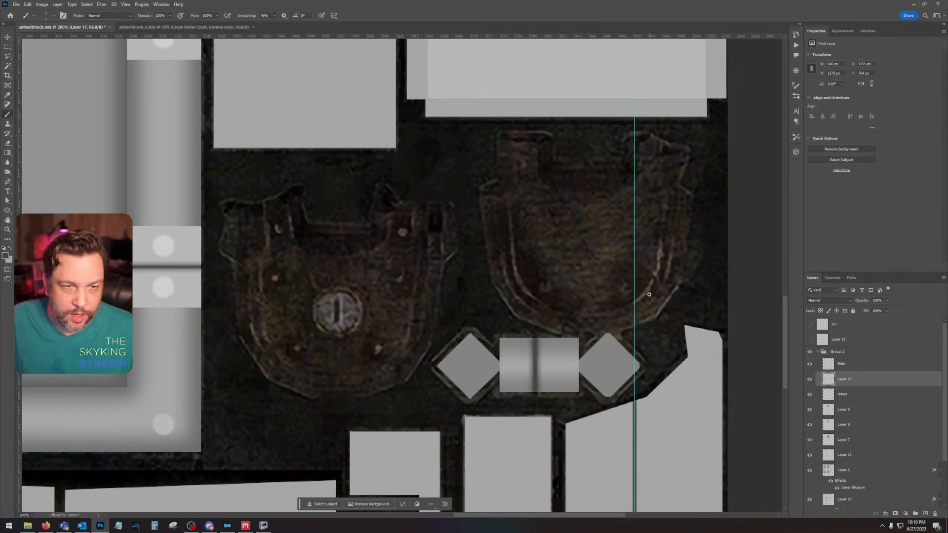
# Step: Show the UV overlay and trace the outer curved edge of the plain lock plate with the Polygonal Lasso, between its two upper corners
pyautogui.click(809, 324)
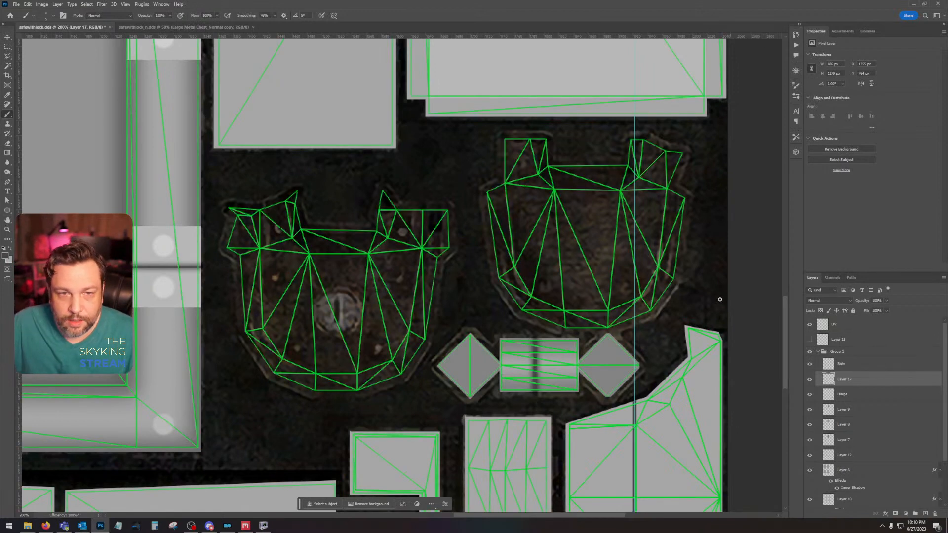
pyautogui.scroll(1, 659, 239)
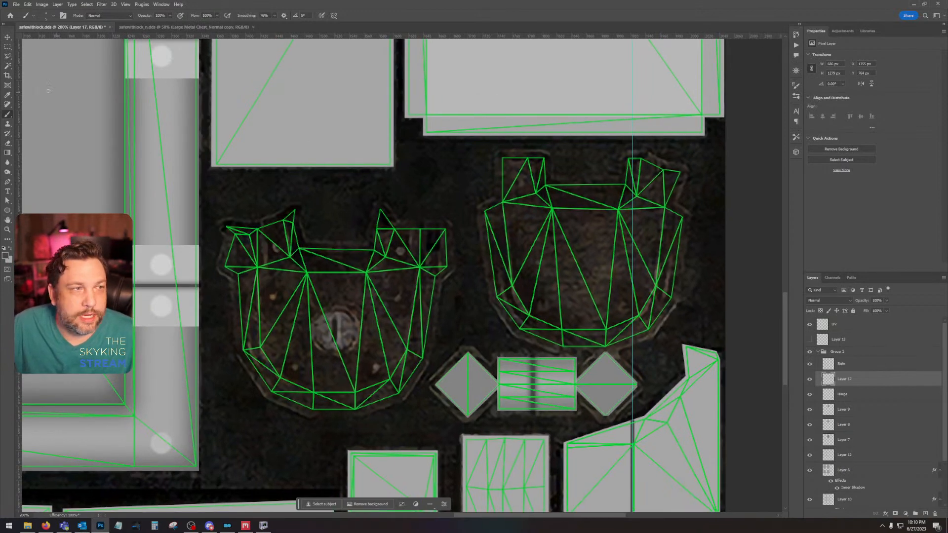
pyautogui.click(9, 58)
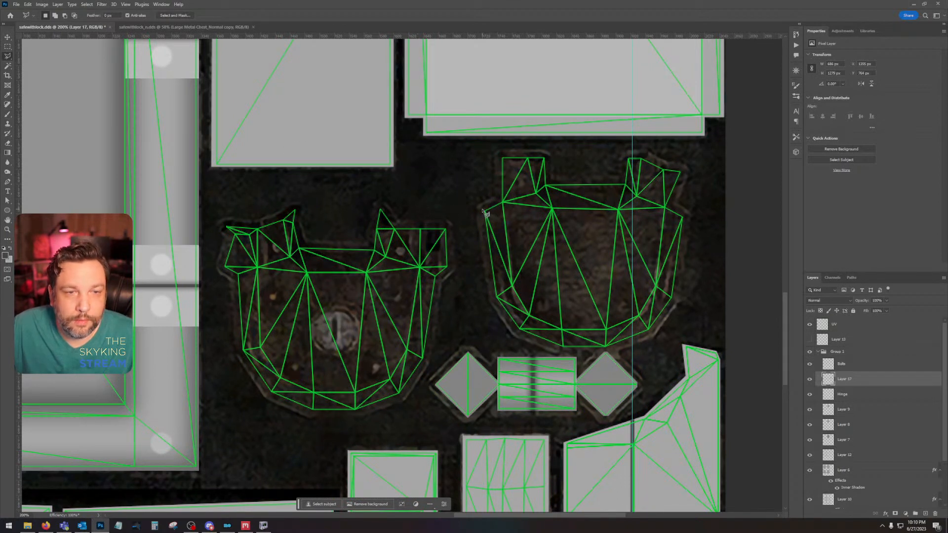
pyautogui.click(483, 210)
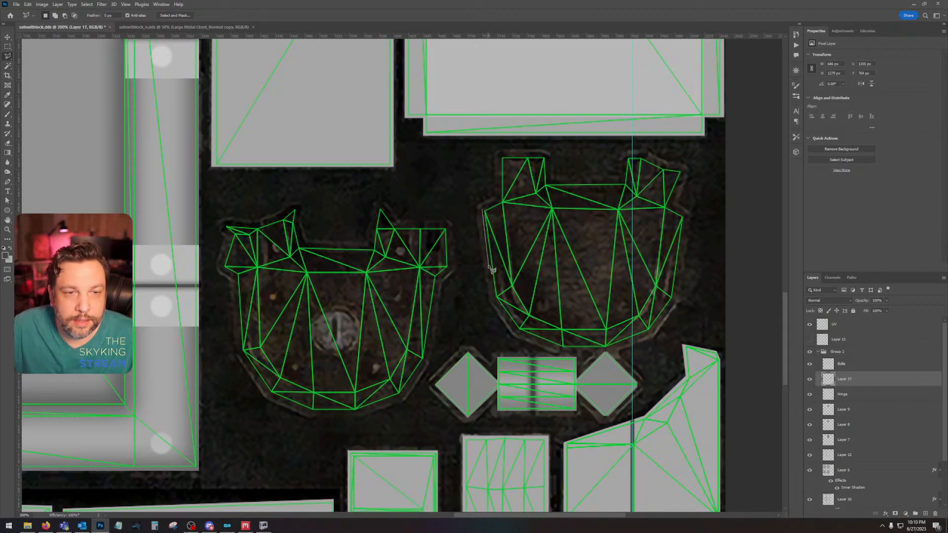
pyautogui.click(495, 298)
pyautogui.click(518, 330)
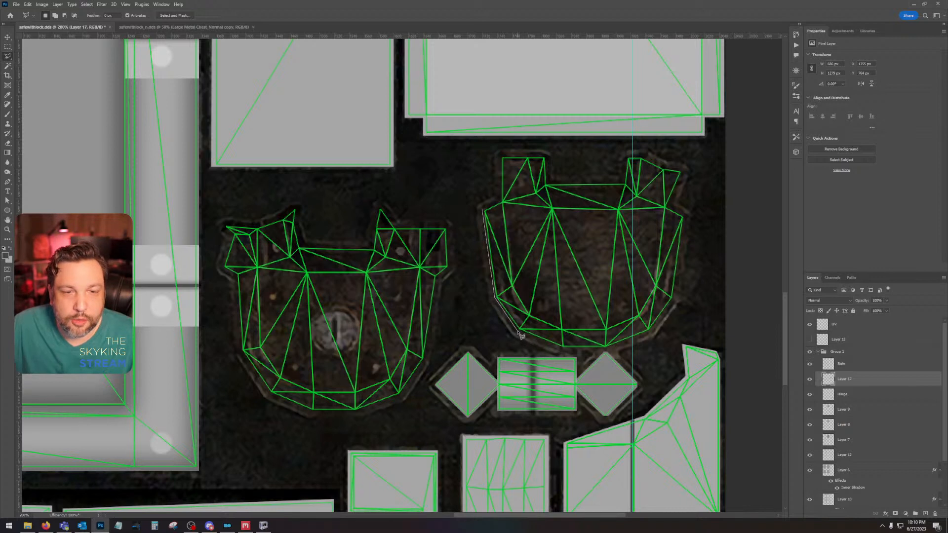
pyautogui.click(563, 349)
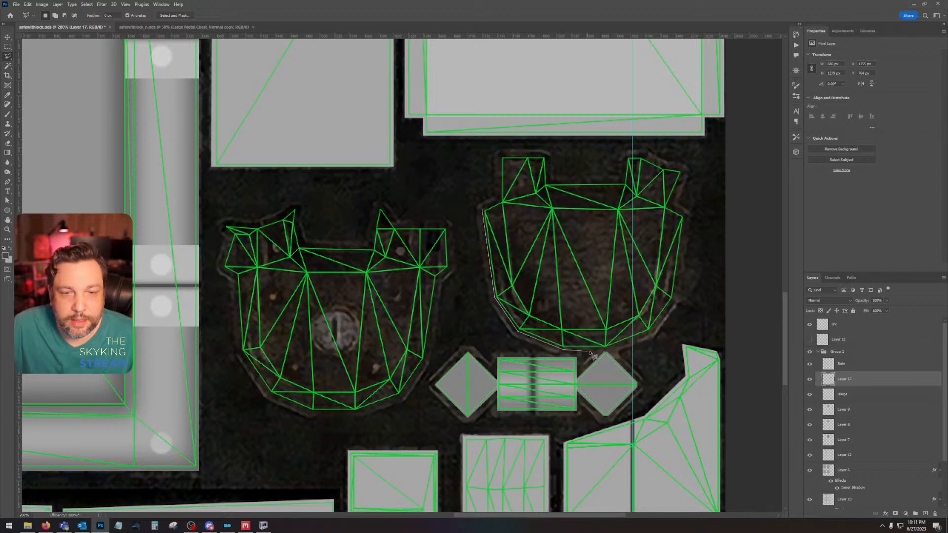
pyautogui.click(606, 350)
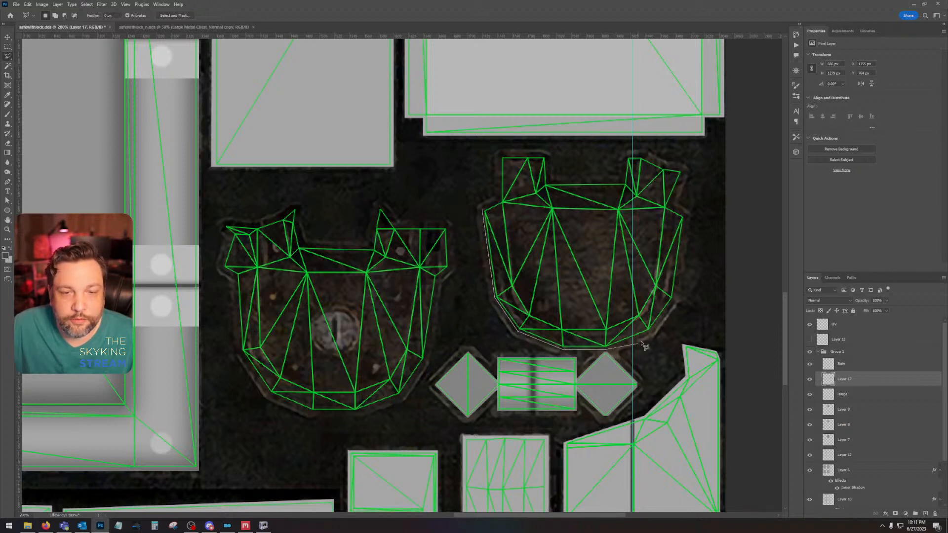
pyautogui.click(652, 333)
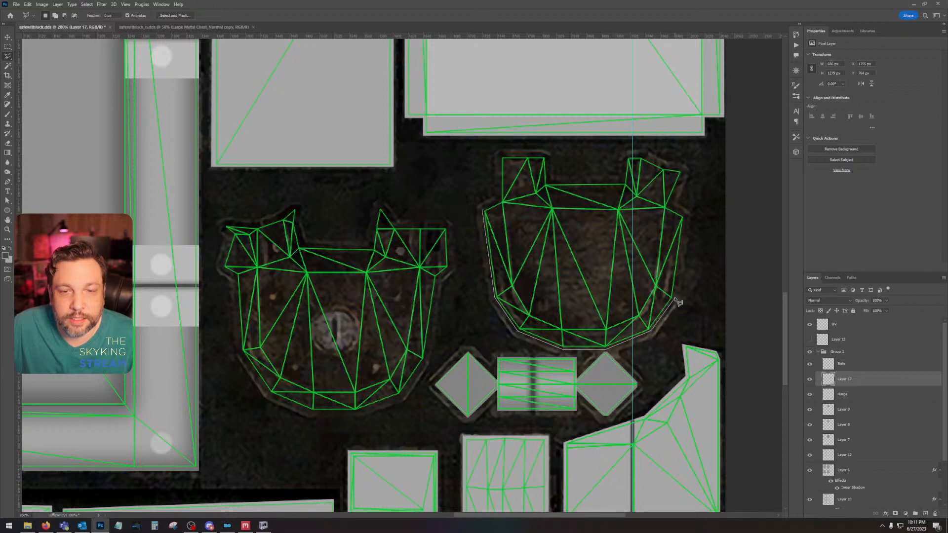
pyautogui.click(675, 300)
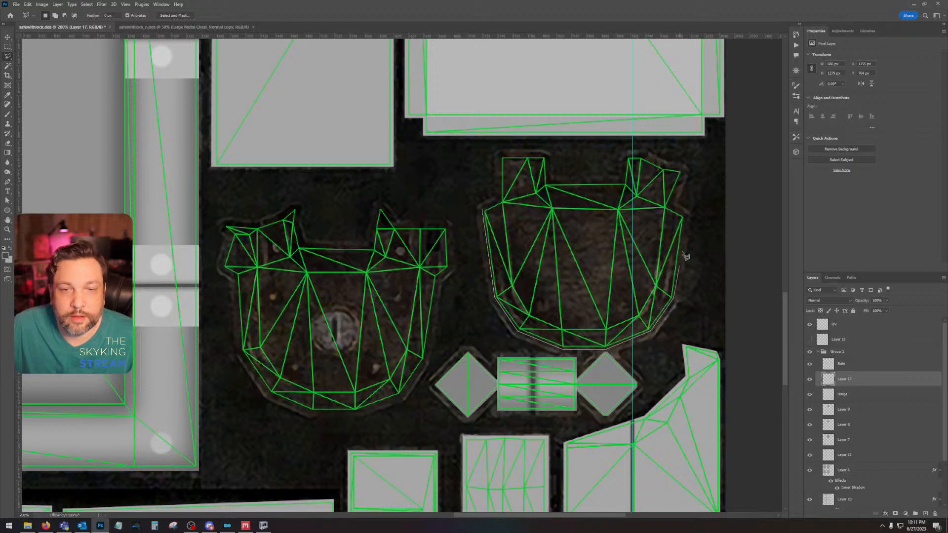
pyautogui.click(685, 216)
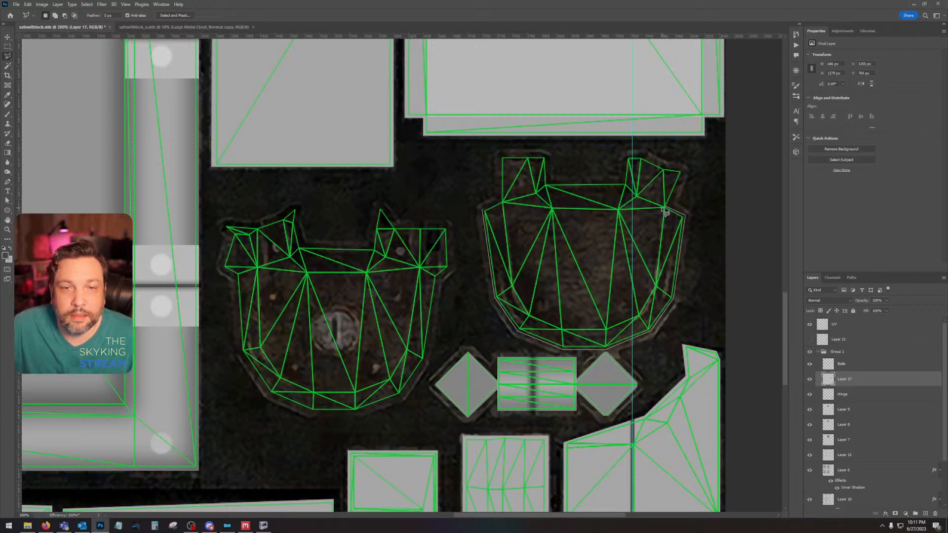
# Step: Trace back along the inner edge of the plain plate's rim and close the U-shaped selection at its starting point
pyautogui.click(665, 209)
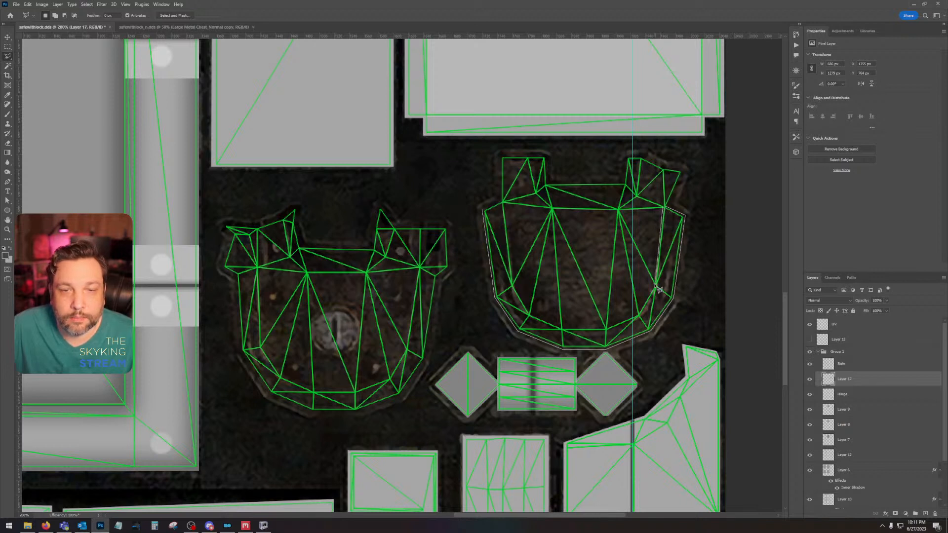
pyautogui.click(657, 288)
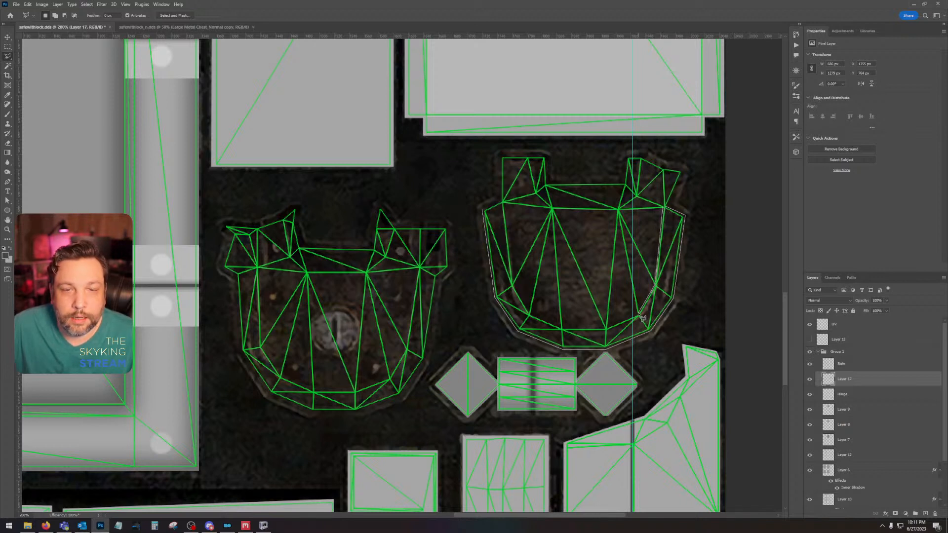
pyautogui.click(640, 314)
pyautogui.click(608, 329)
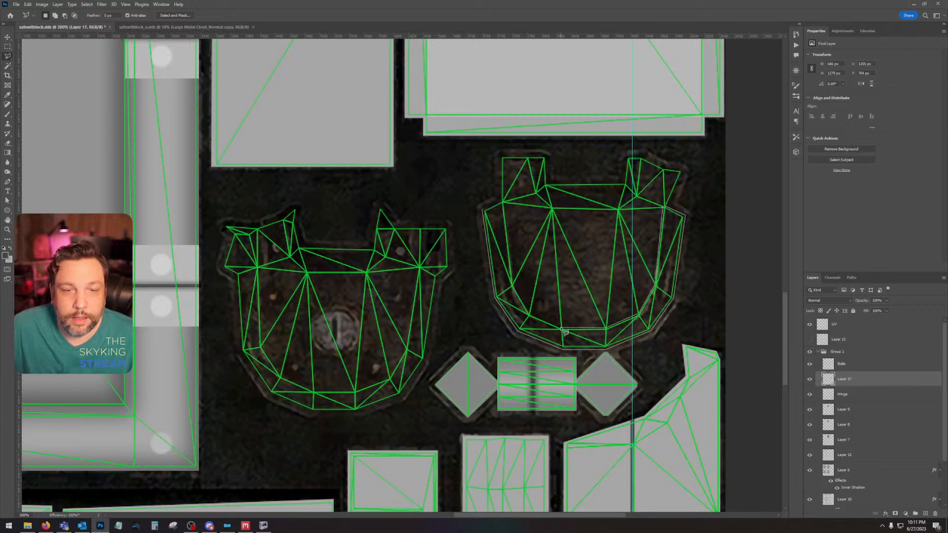
pyautogui.click(565, 331)
pyautogui.click(532, 317)
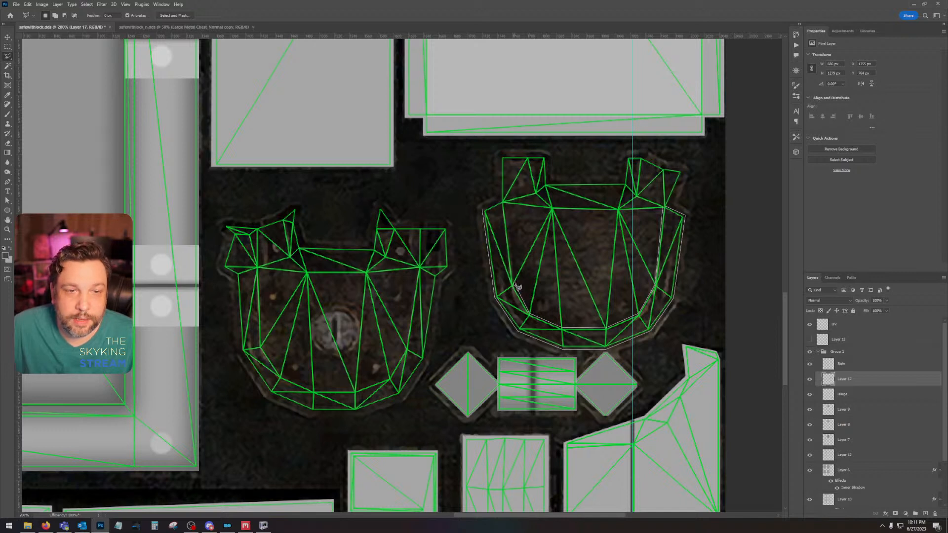
pyautogui.click(513, 285)
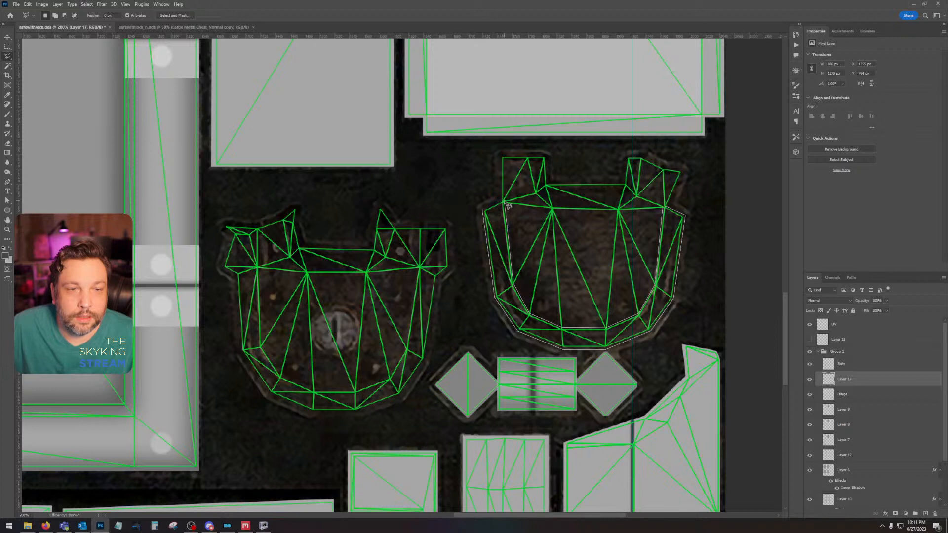
pyautogui.click(484, 210)
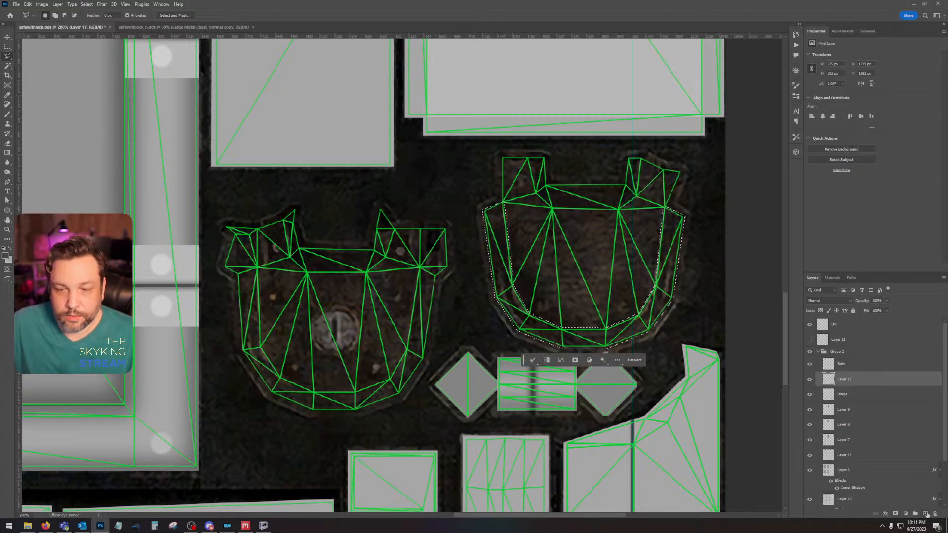
# Step: Add a new layer above Layer 17 and set the foreground colour to light grey c8c8c8
pyautogui.click(925, 514)
pyautogui.click(6, 255)
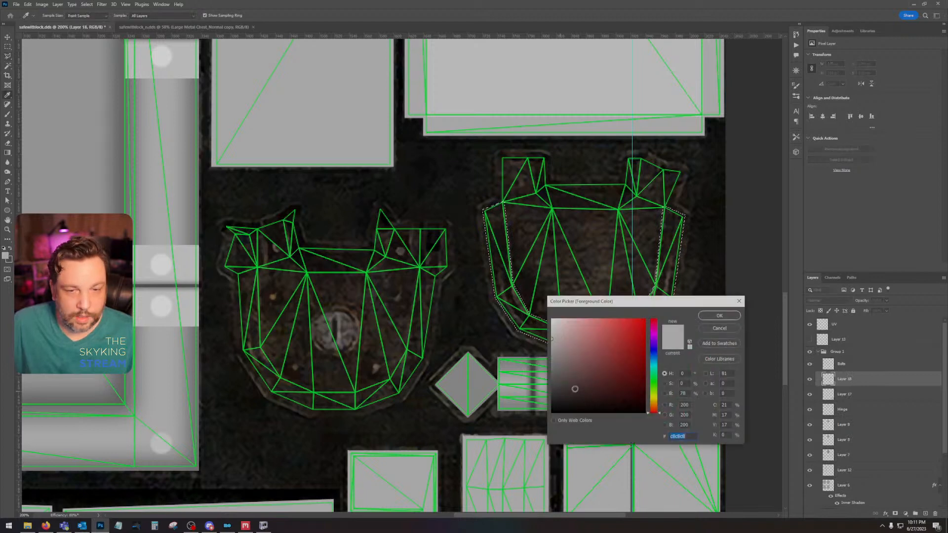
pyautogui.click(725, 316)
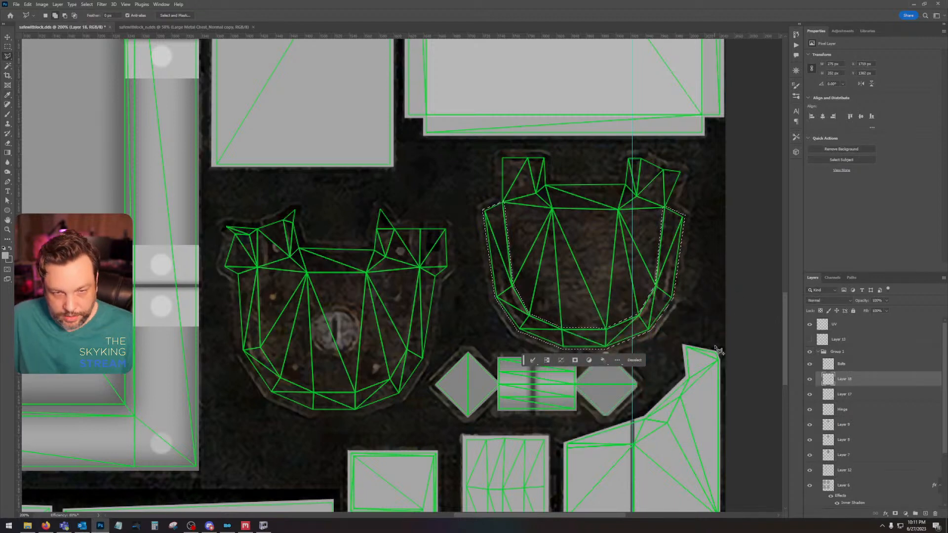
# Step: Try filling the rim selection with light grey, both as traced and with smoothed corners, and undo back to the original selection
pyautogui.hotkey('shift', 'BackSpace')
pyautogui.press('Return')
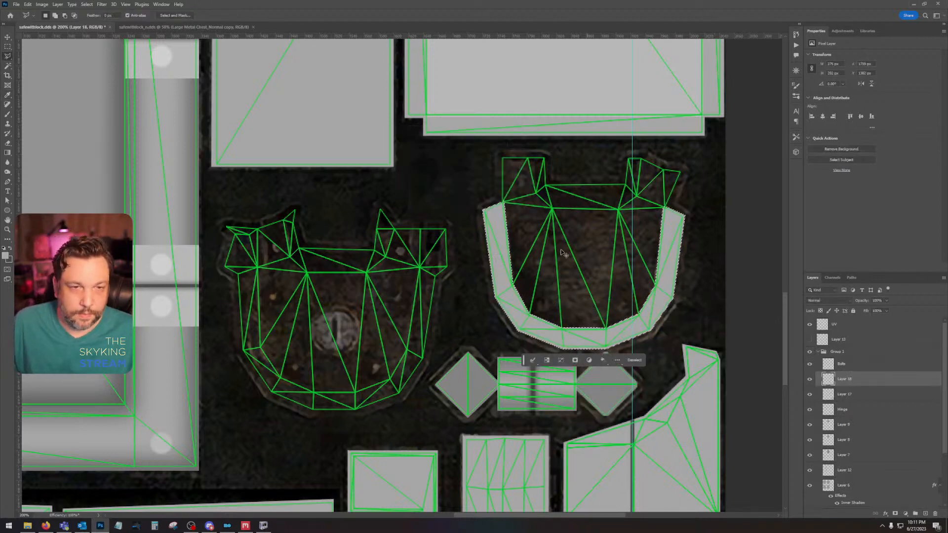
pyautogui.click(87, 4)
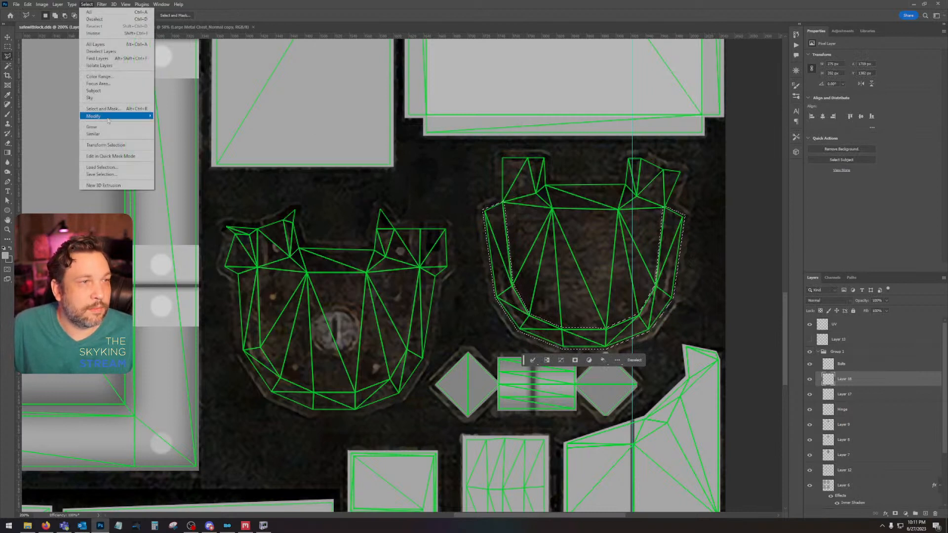
pyautogui.moveTo(118, 110)
pyautogui.click(174, 124)
pyautogui.press('Return')
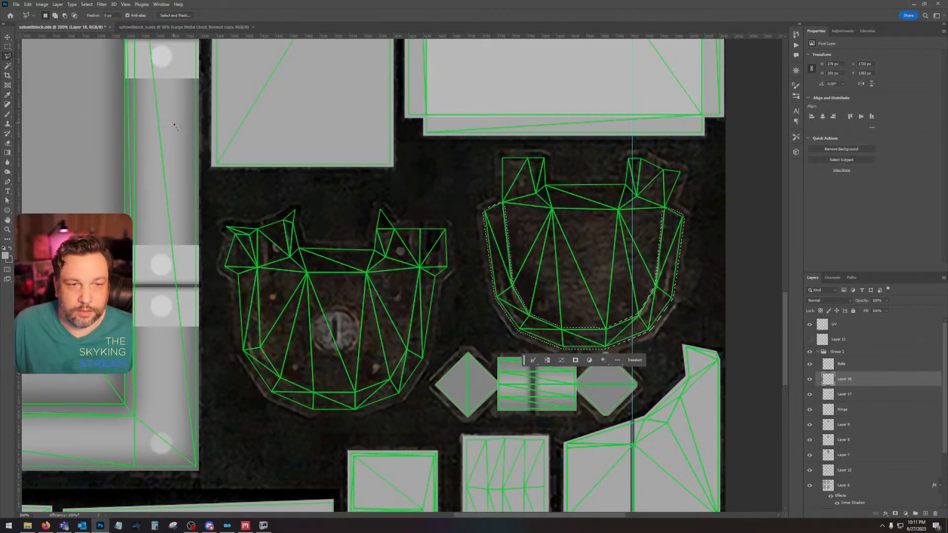
pyautogui.hotkey('shift', 'BackSpace')
pyautogui.press('Return')
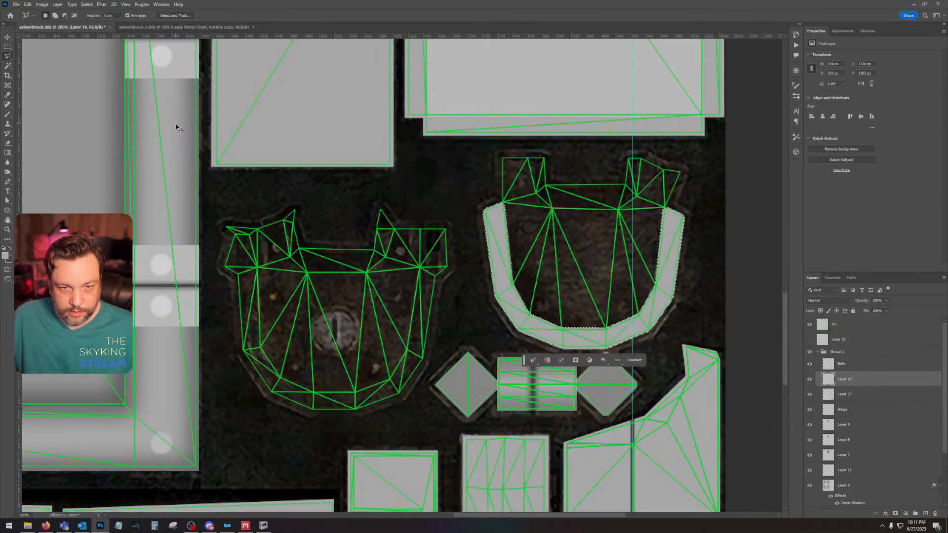
pyautogui.hotkey('ctrl', 'd')
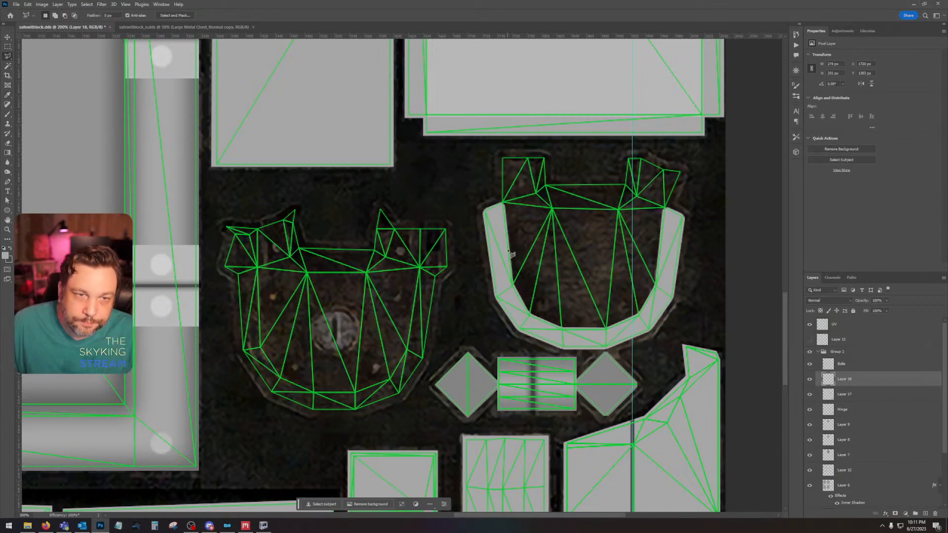
pyautogui.hotkey('ctrl', 'z')
pyautogui.hotkey('ctrl', 'z')
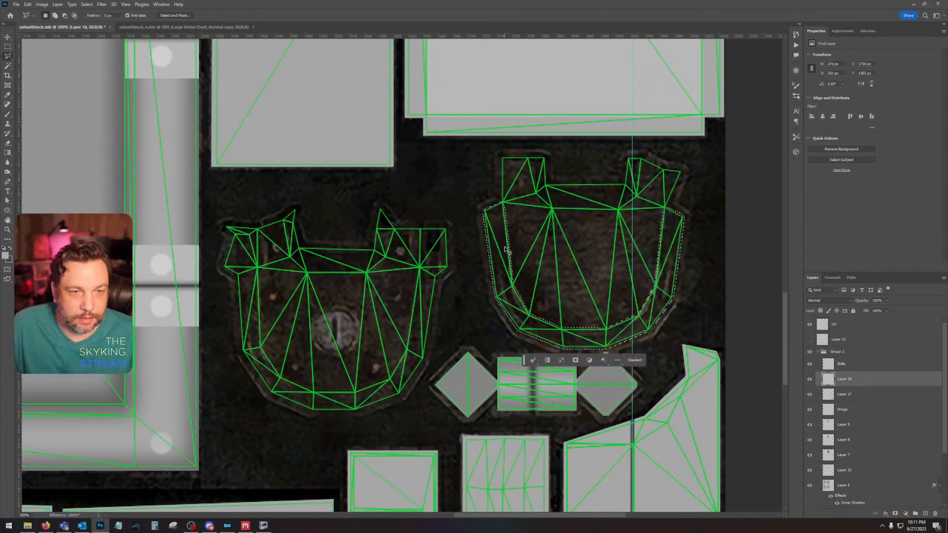
# Step: Add a Polygonal Lasso trace along the outer curved edge of the keyhole lock plate, between its two upper corners
pyautogui.click(224, 225)
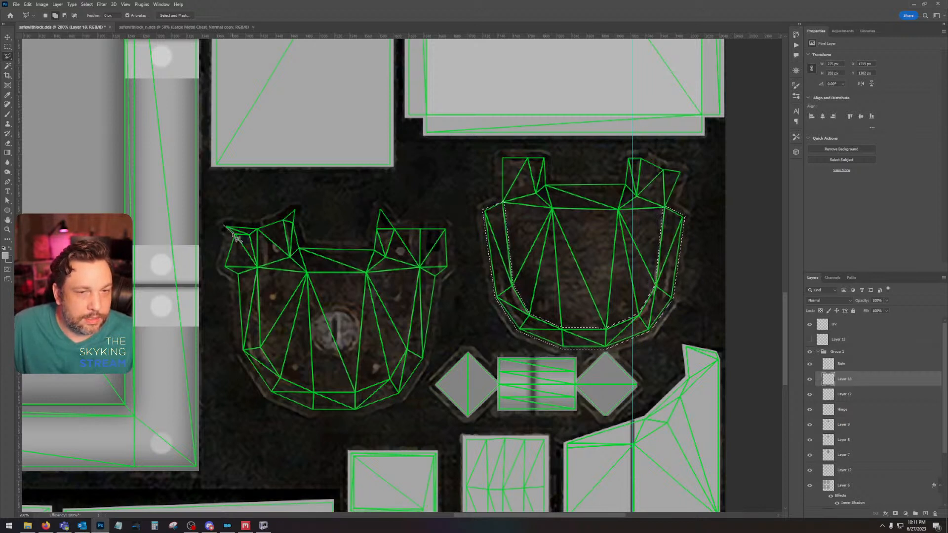
pyautogui.click(233, 231)
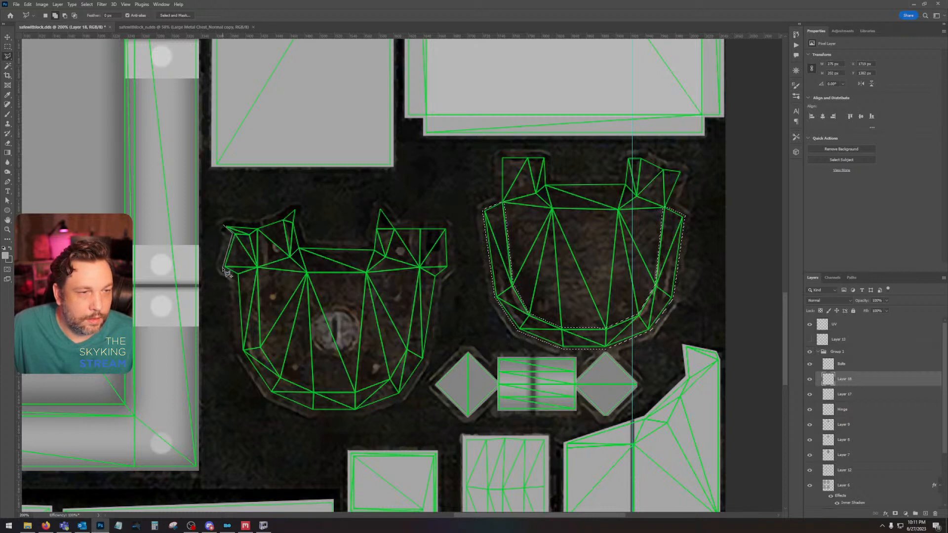
pyautogui.click(225, 268)
pyautogui.click(237, 275)
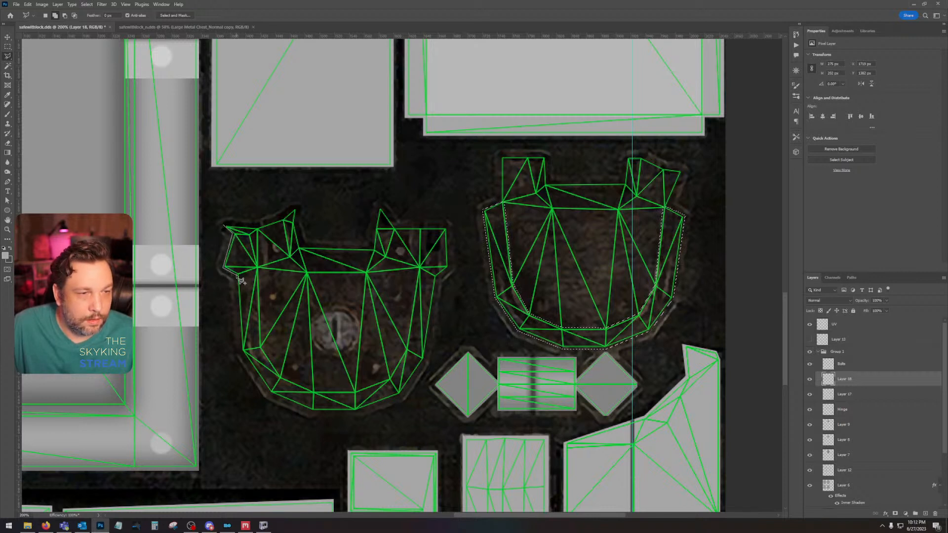
pyautogui.click(241, 351)
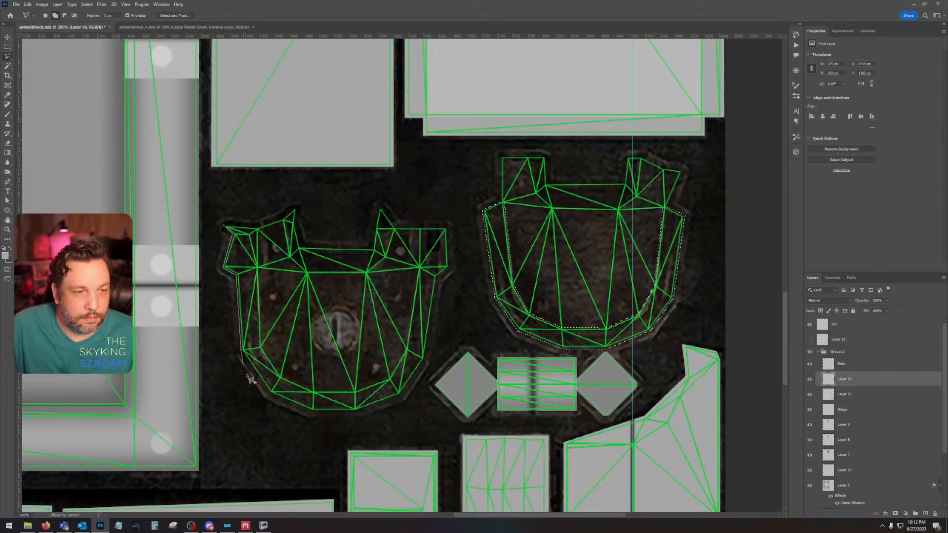
pyautogui.click(271, 394)
pyautogui.click(313, 410)
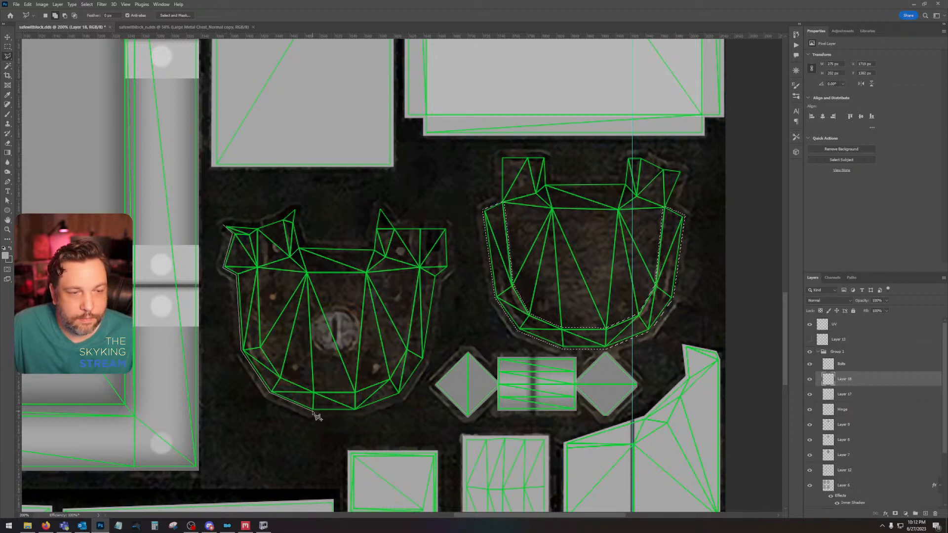
pyautogui.click(355, 411)
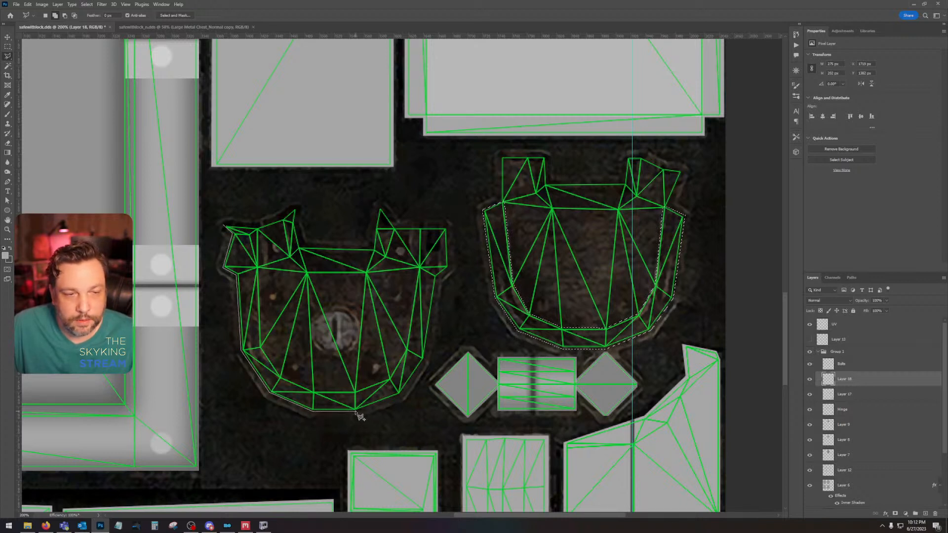
pyautogui.click(401, 395)
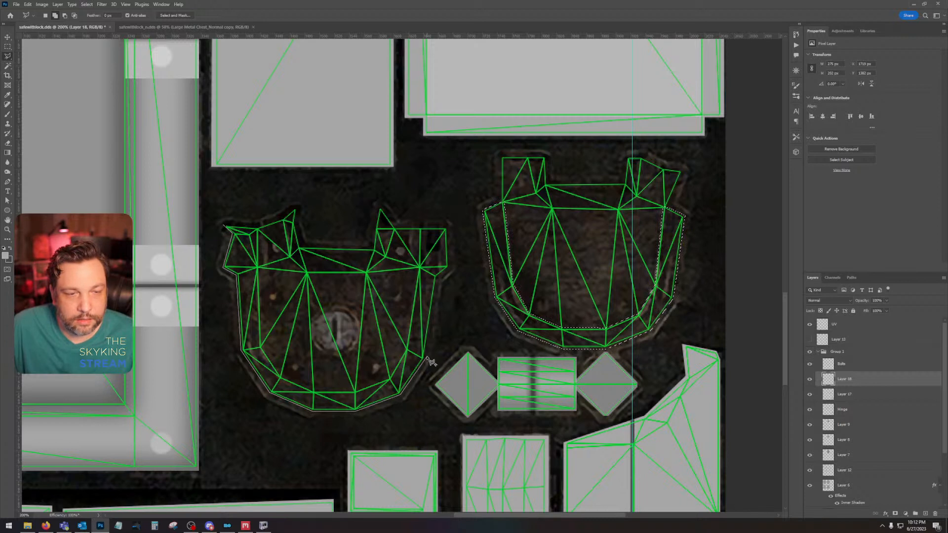
pyautogui.click(426, 355)
pyautogui.click(436, 276)
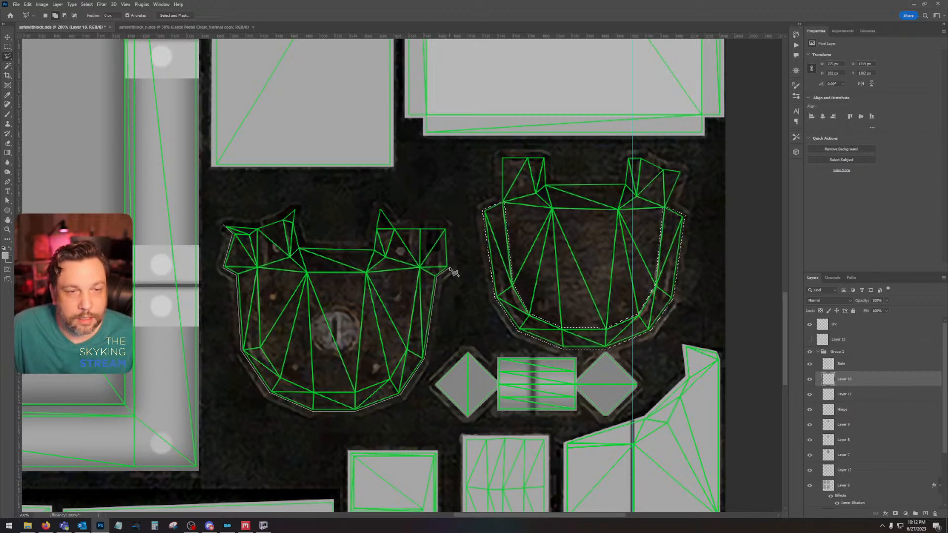
pyautogui.click(448, 267)
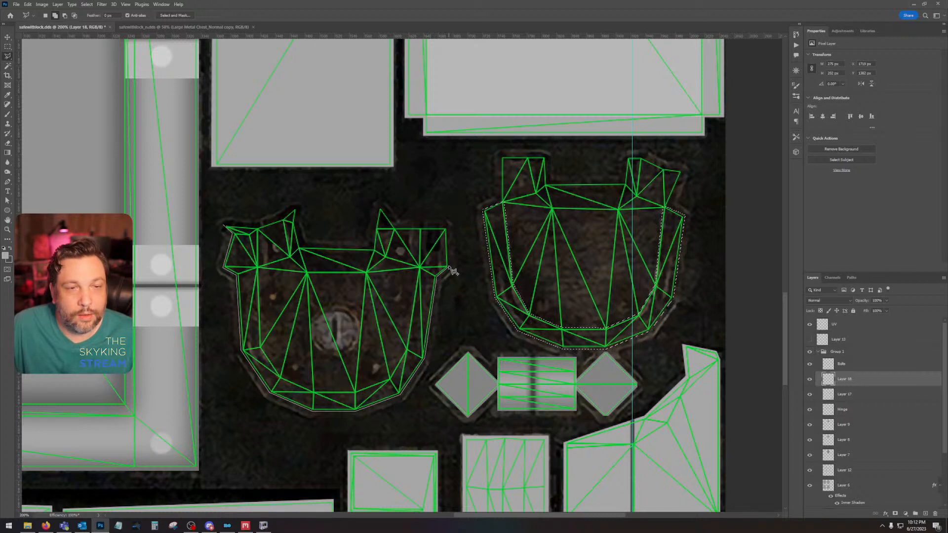
pyautogui.click(448, 227)
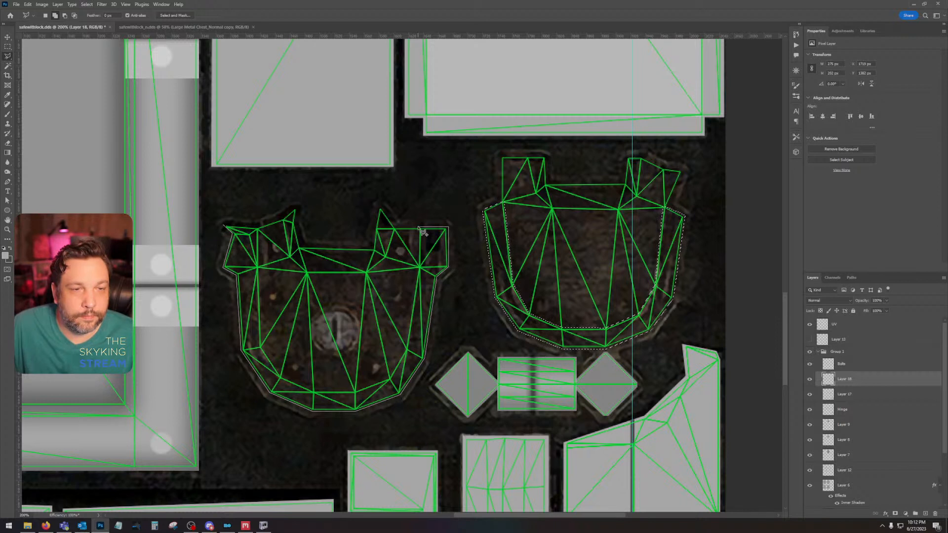
# Step: Trace back along the inner edge of the keyhole plate's rim and close the U-shaped selection at its starting point
pyautogui.click(418, 228)
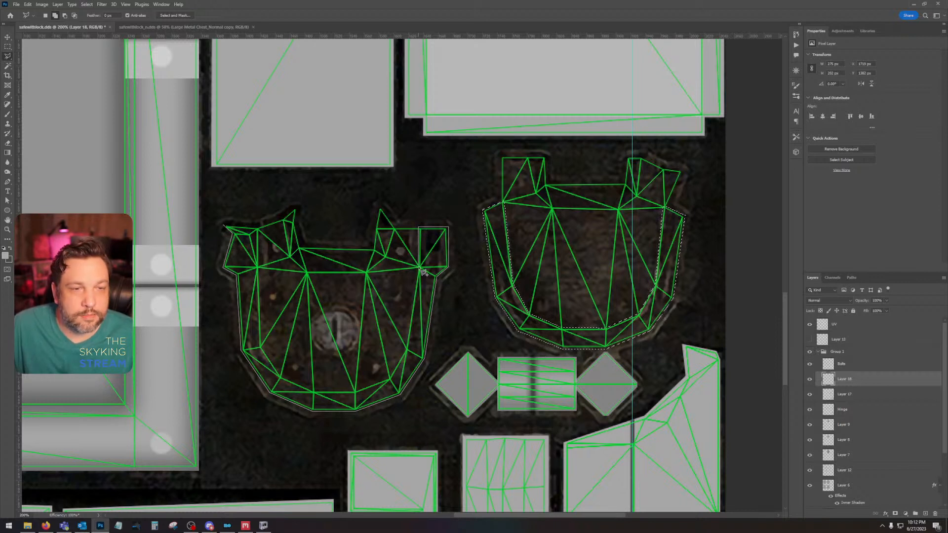
pyautogui.click(419, 268)
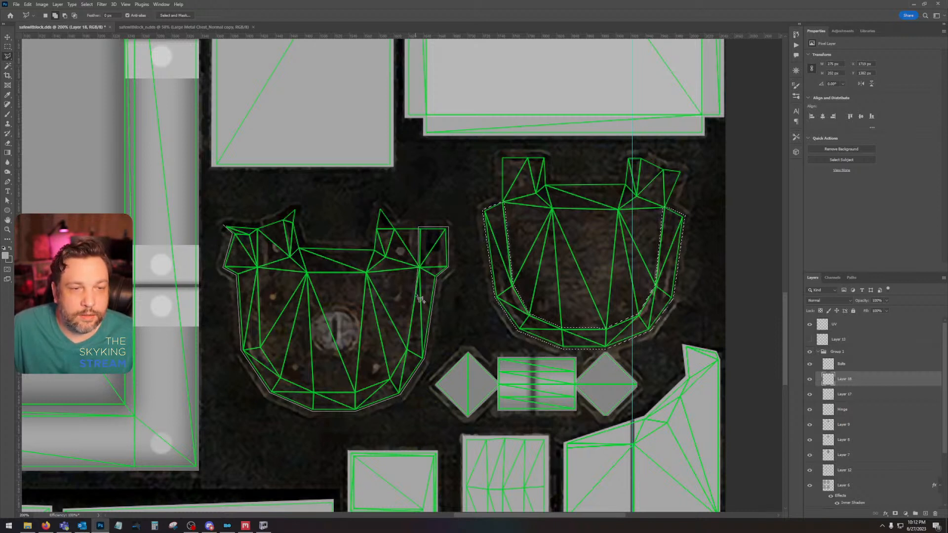
pyautogui.click(406, 350)
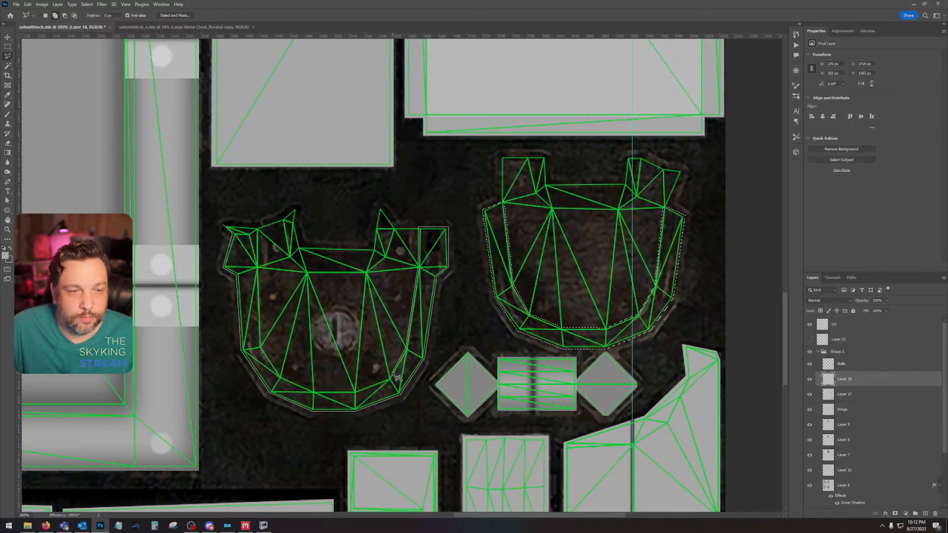
pyautogui.click(390, 378)
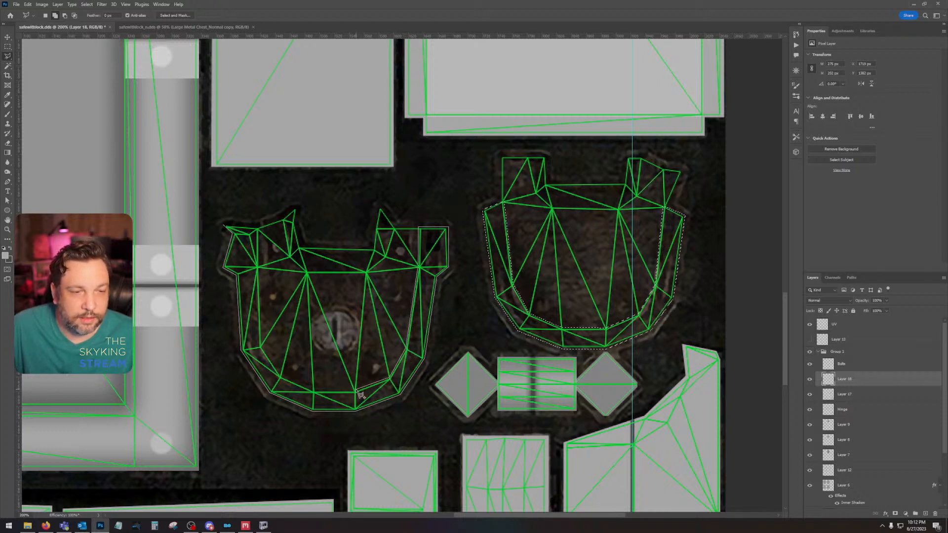
pyautogui.click(356, 390)
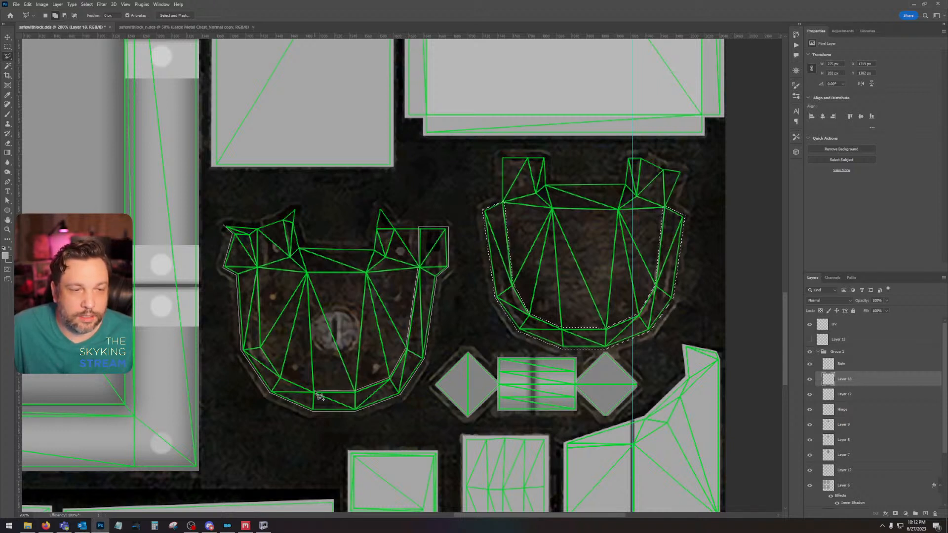
pyautogui.click(314, 392)
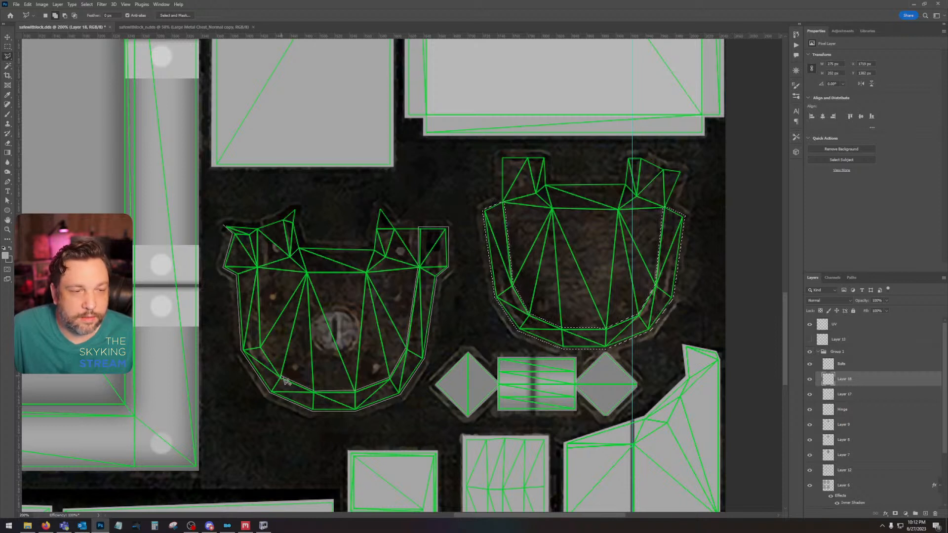
pyautogui.click(281, 377)
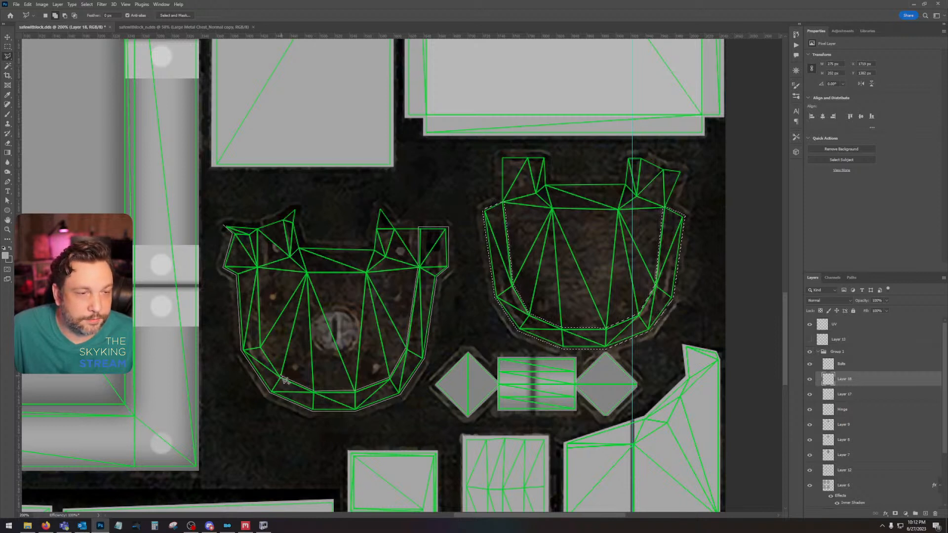
pyautogui.click(262, 348)
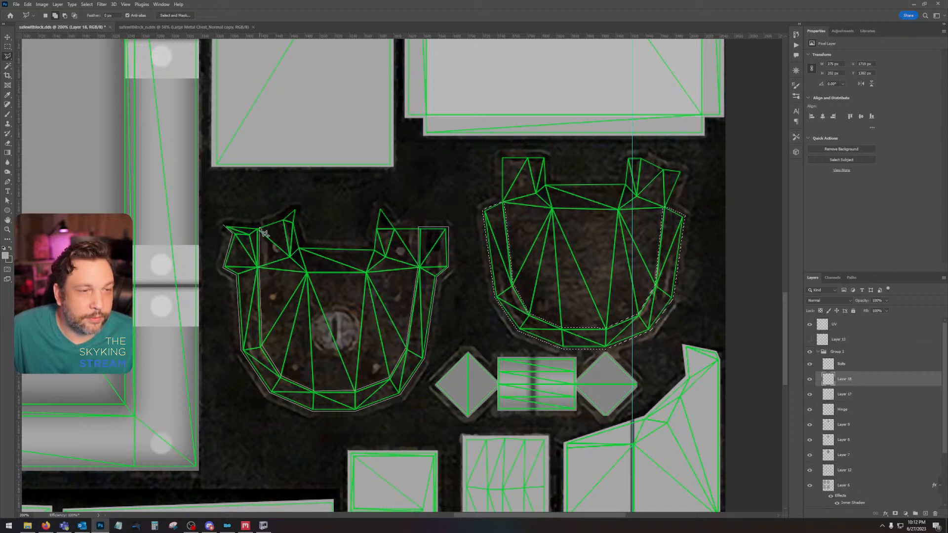
pyautogui.click(225, 227)
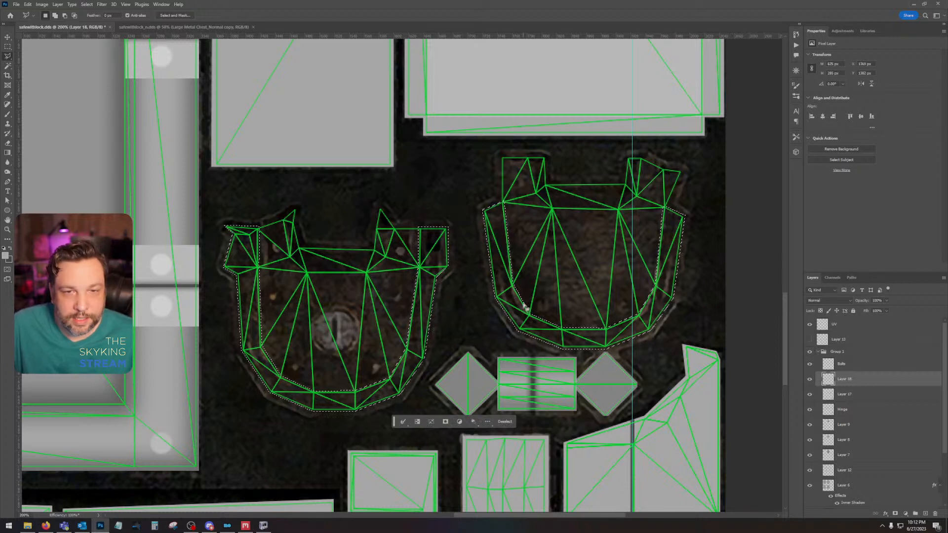
# Step: Smooth the corners of both rim selections, fill them with the light grey foreground colour on Layer 18 and deselect
pyautogui.click(87, 3)
pyautogui.moveTo(110, 116)
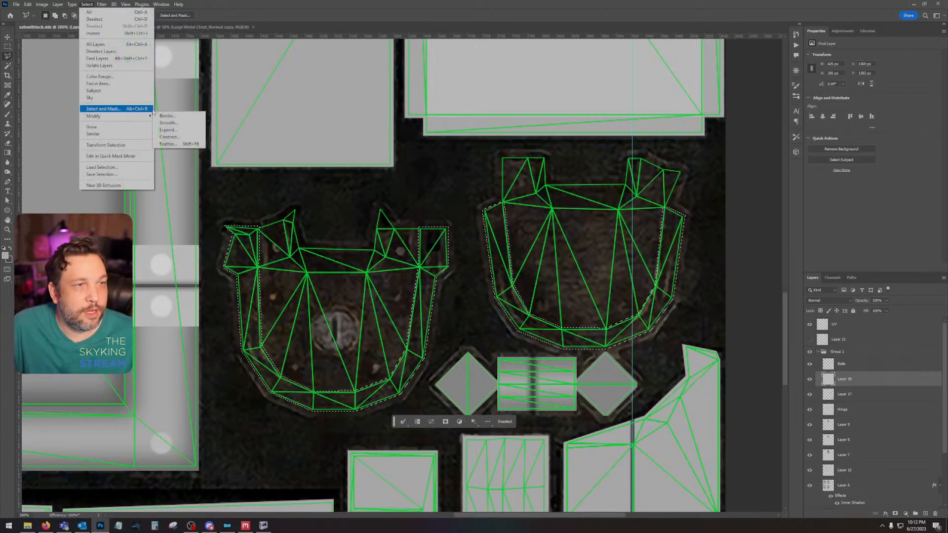
pyautogui.click(181, 123)
pyautogui.press('Return')
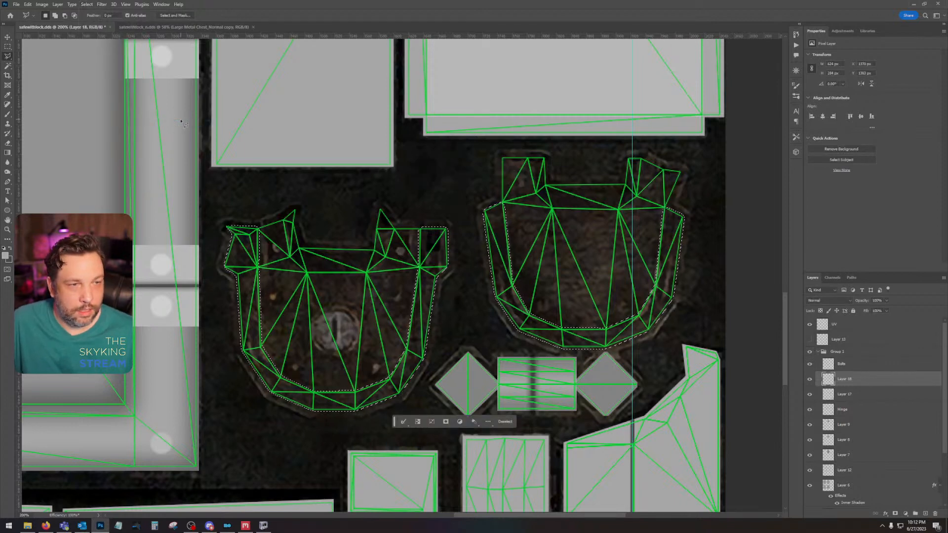
pyautogui.hotkey('alt', 'BackSpace')
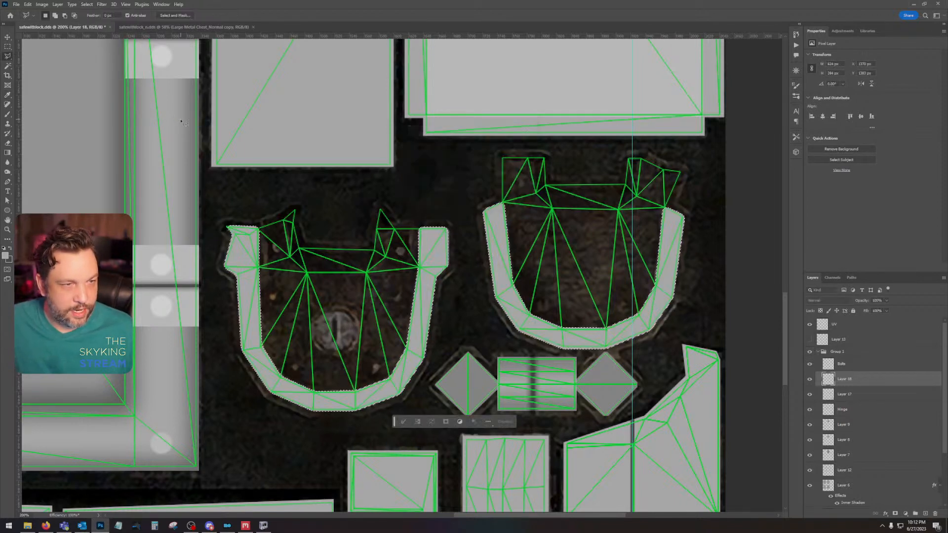
pyautogui.hotkey('ctrl', 'd')
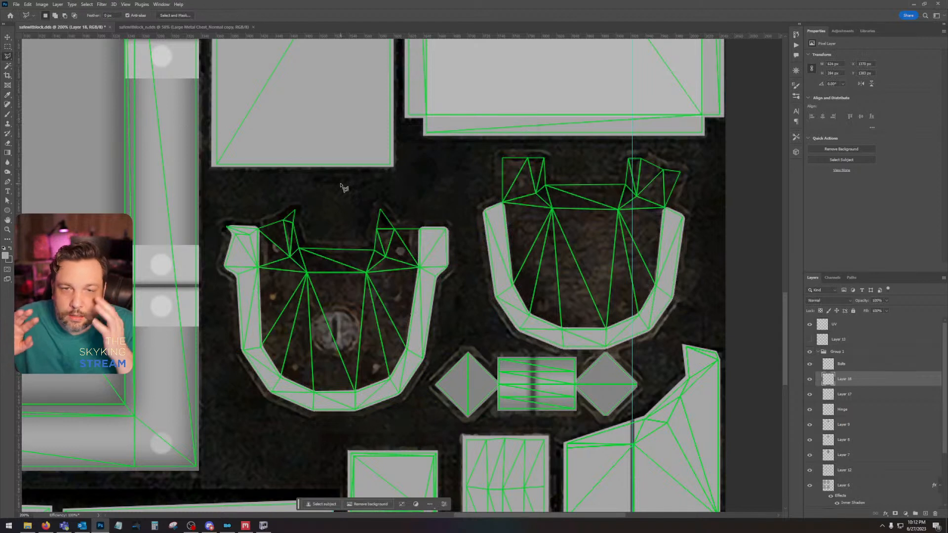
# Step: Select the small pointed tip at the keyhole plate's upper-left corner, fill it with the same light grey and deselect
pyautogui.click(232, 233)
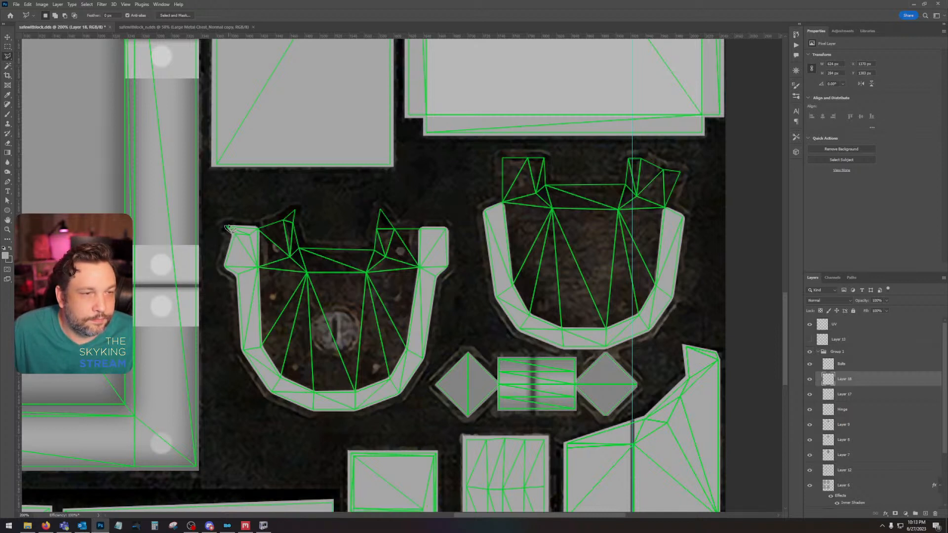
pyautogui.doubleClick(241, 236)
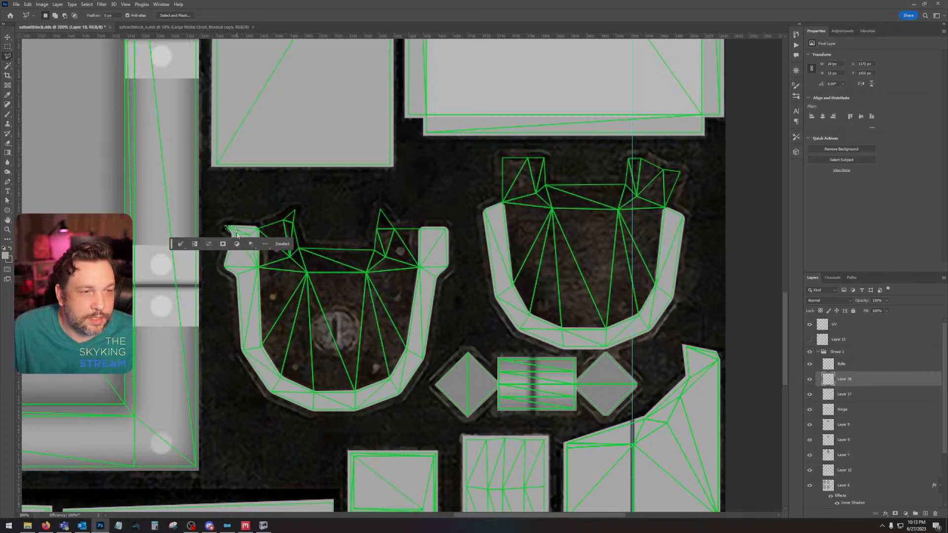
pyautogui.hotkey('ctrl', 'd')
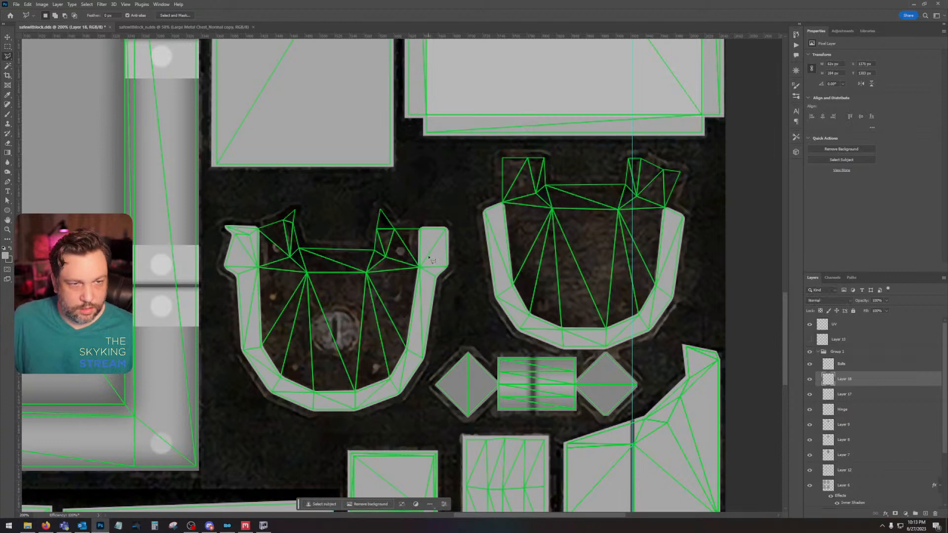
# Step: Compare the grey rims of both lock plates with and without the UV overlay
pyautogui.click(810, 326)
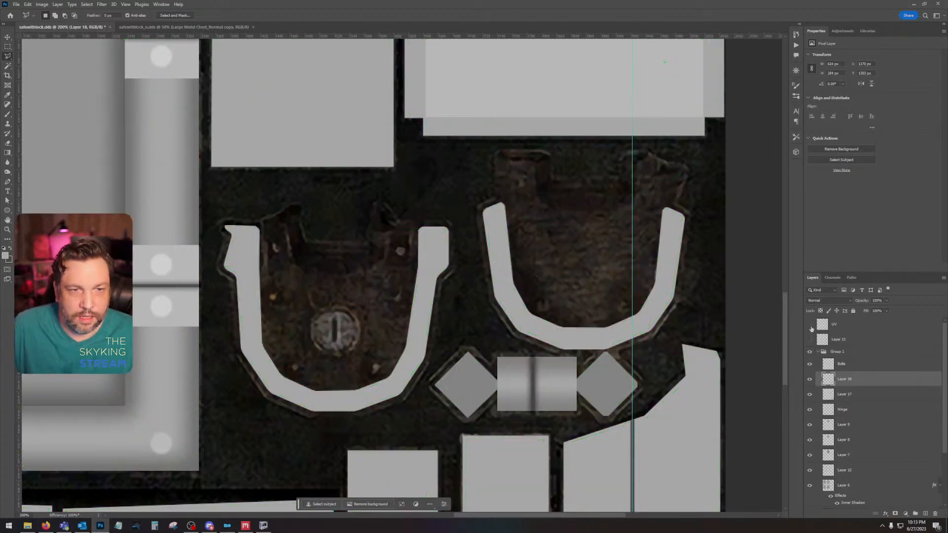
pyautogui.click(810, 326)
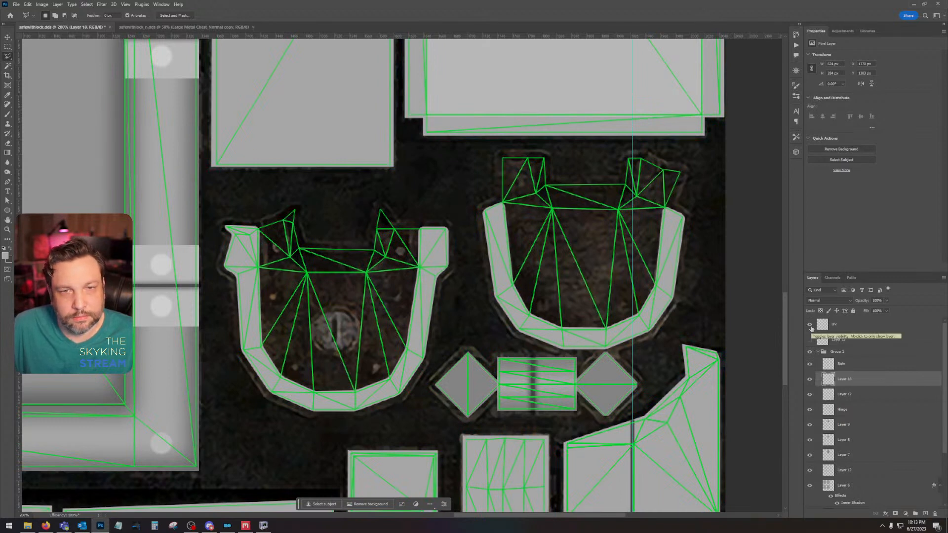
pyautogui.click(810, 325)
pyautogui.click(810, 326)
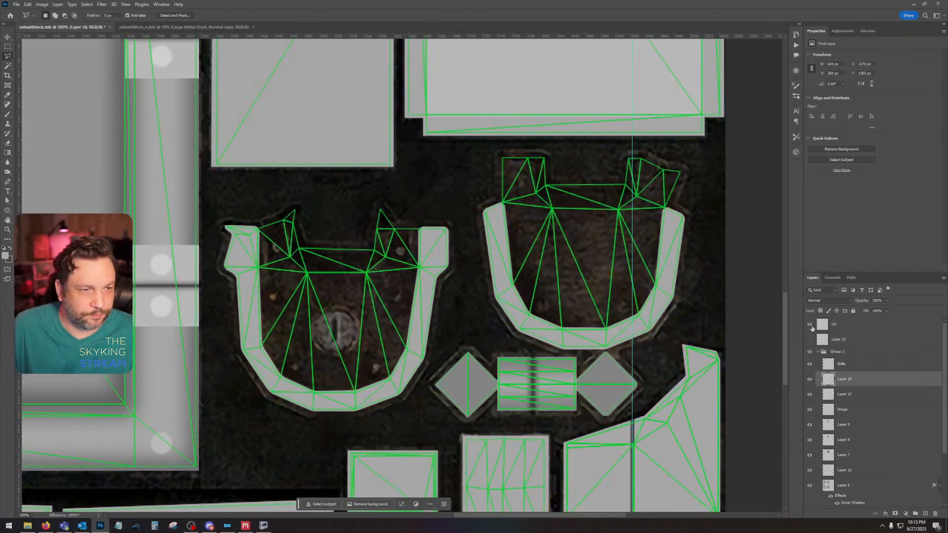
pyautogui.click(810, 325)
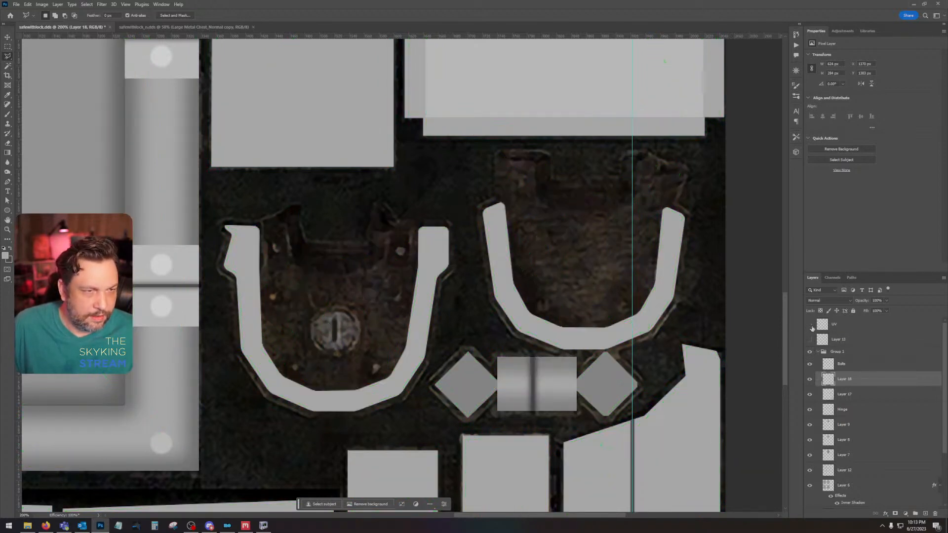
pyautogui.click(810, 326)
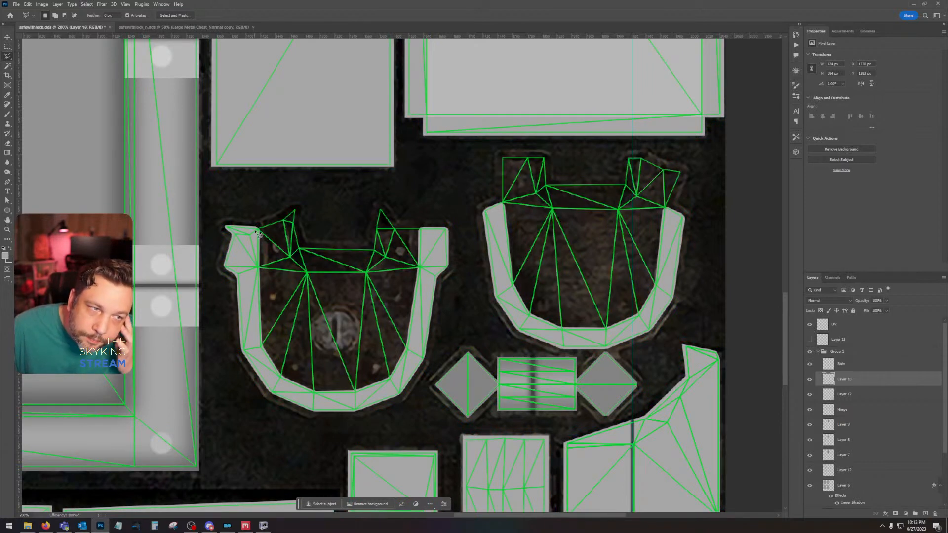
# Step: Add a new layer above Layer 17 and outline polygonal selections around both lock plates' inner areas, including their upper tabs
pyautogui.click(862, 395)
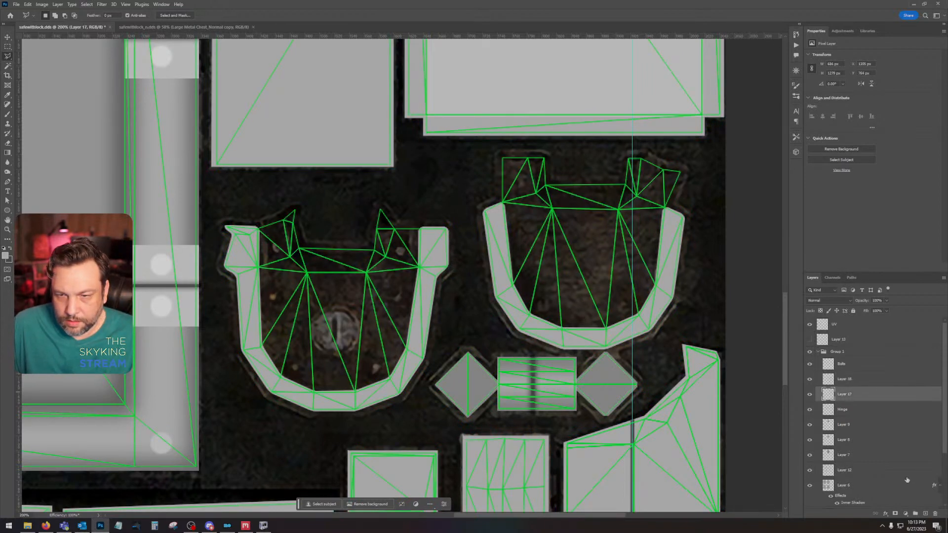
pyautogui.click(925, 514)
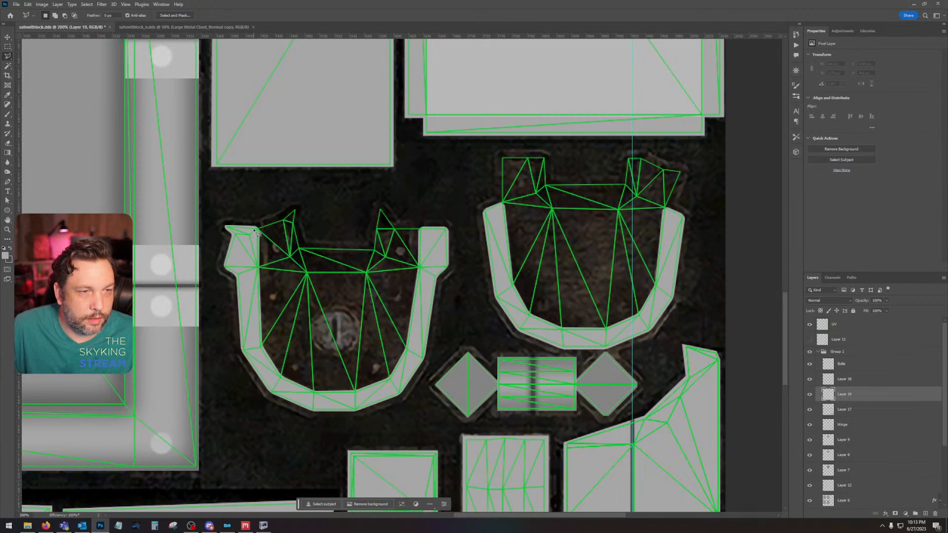
pyautogui.click(254, 228)
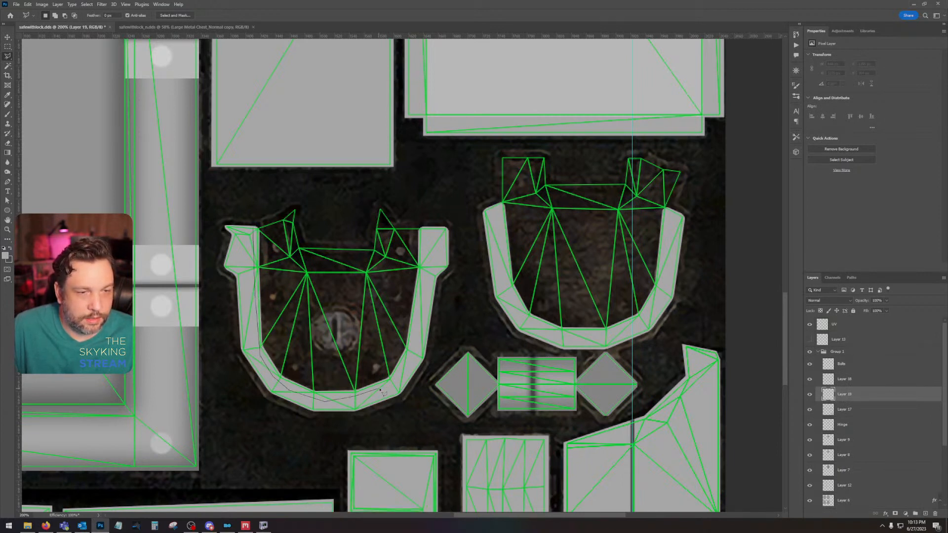
pyautogui.moveTo(380, 390)
pyautogui.mouseDown()
pyautogui.moveTo(410, 375)
pyautogui.moveTo(431, 258)
pyautogui.moveTo(425, 232)
pyautogui.mouseUp()
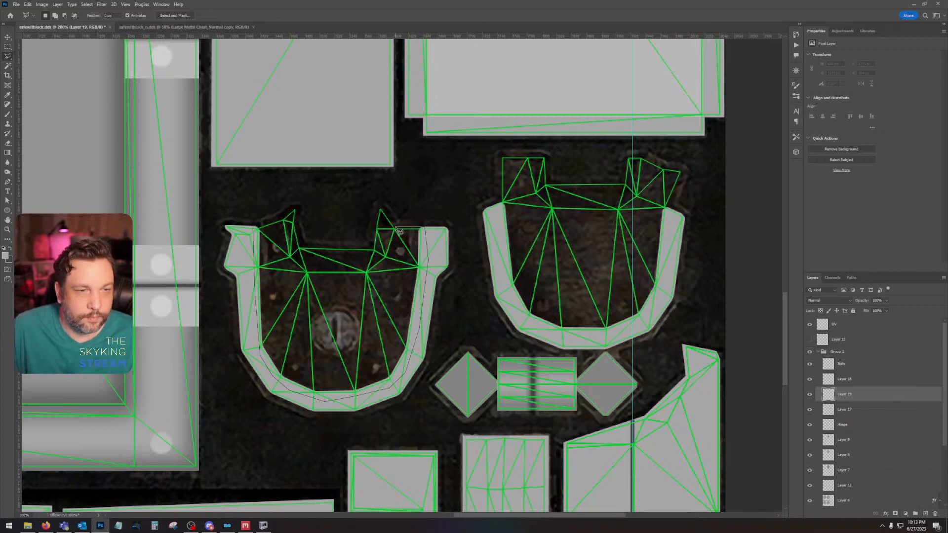
pyautogui.moveTo(398, 231)
pyautogui.mouseDown()
pyautogui.moveTo(383, 204)
pyautogui.moveTo(372, 247)
pyautogui.moveTo(301, 248)
pyautogui.moveTo(297, 208)
pyautogui.moveTo(263, 231)
pyautogui.mouseUp()
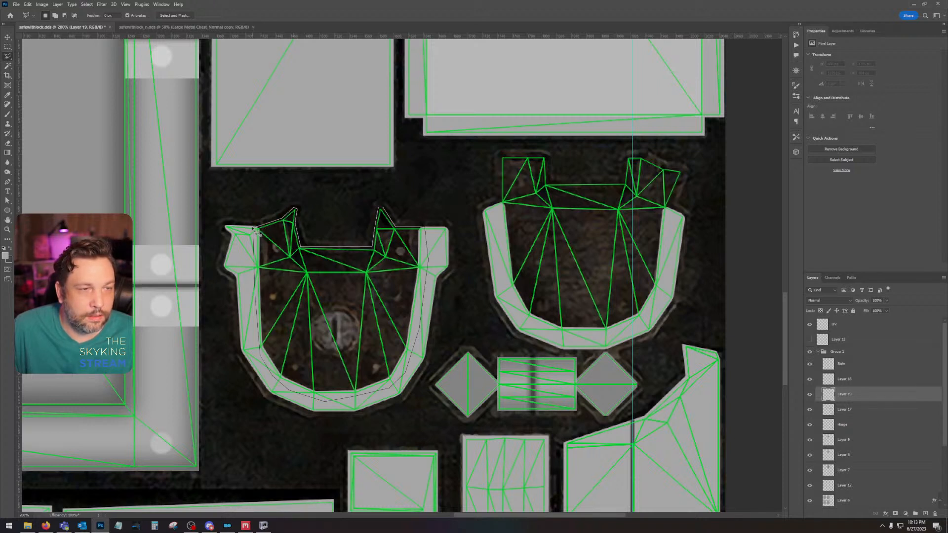
pyautogui.moveTo(255, 230); pyautogui.dragTo(254, 228)
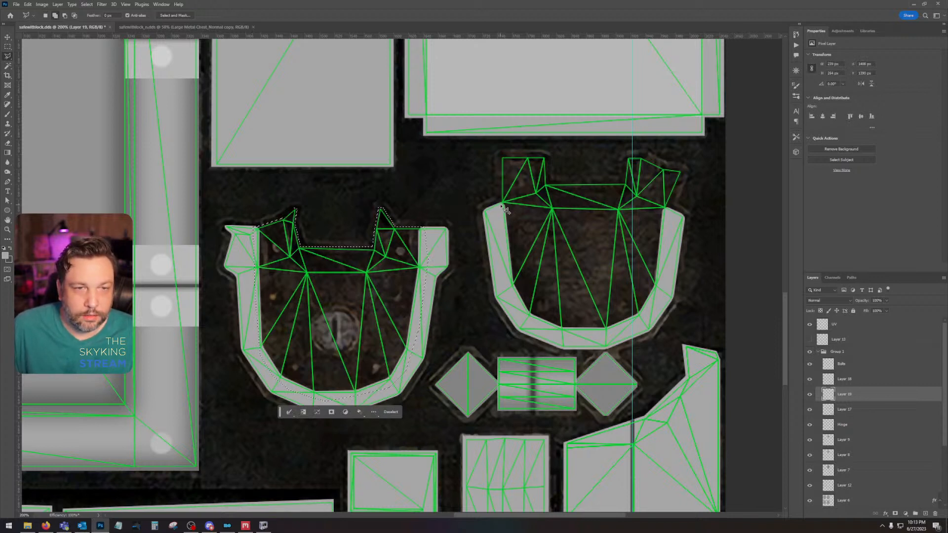
pyautogui.moveTo(502, 205)
pyautogui.mouseDown()
pyautogui.moveTo(502, 275)
pyautogui.moveTo(535, 325)
pyautogui.moveTo(609, 334)
pyautogui.moveTo(656, 310)
pyautogui.moveTo(681, 169)
pyautogui.moveTo(626, 157)
pyautogui.moveTo(625, 184)
pyautogui.moveTo(548, 185)
pyautogui.moveTo(563, 184)
pyautogui.moveTo(549, 183)
pyautogui.moveTo(545, 157)
pyautogui.moveTo(513, 158)
pyautogui.moveTo(504, 160)
pyautogui.moveTo(504, 210)
pyautogui.mouseUp()
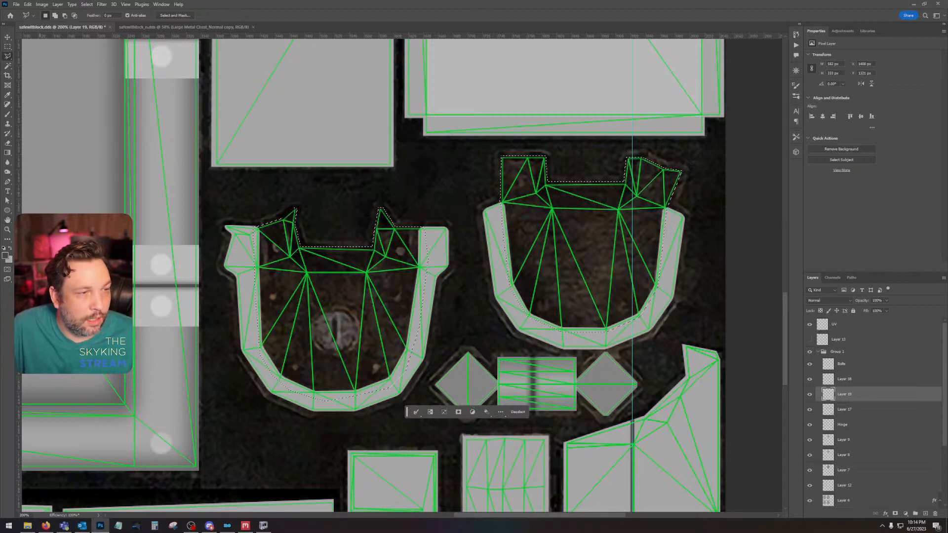
# Step: Fill both lock plate interiors on Layer 19 with a grey darker than the rims and deselect
pyautogui.click(4, 257)
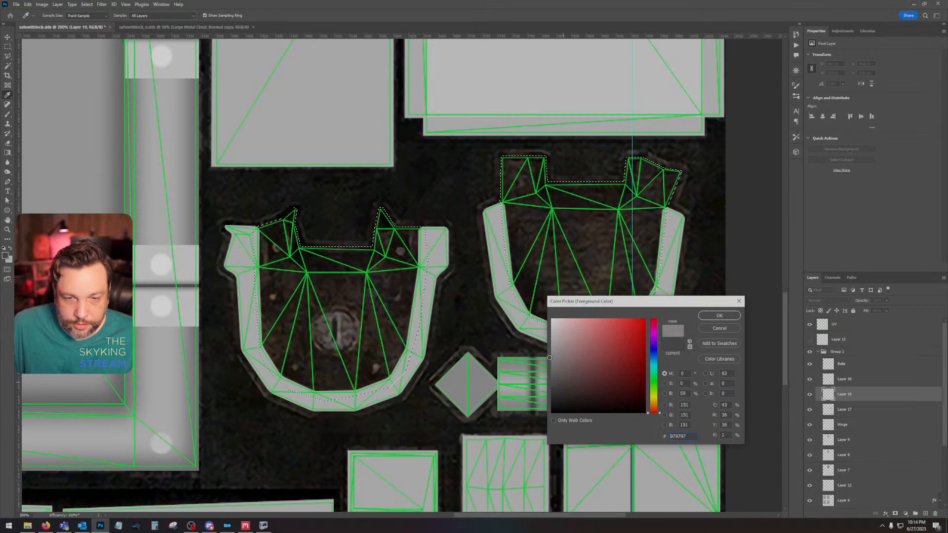
pyautogui.click(719, 316)
pyautogui.press('l')
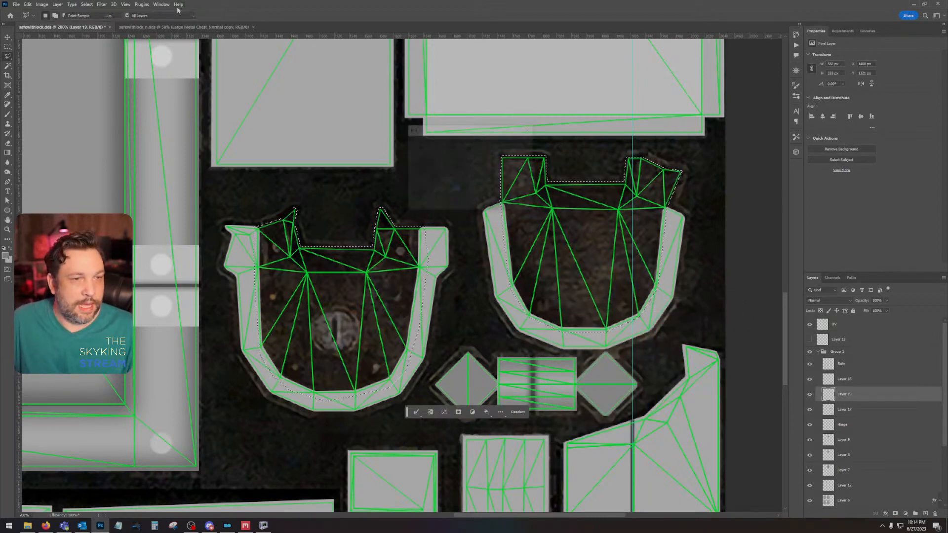
pyautogui.hotkey('alt', 'BackSpace')
pyautogui.hotkey('ctrl', 'd')
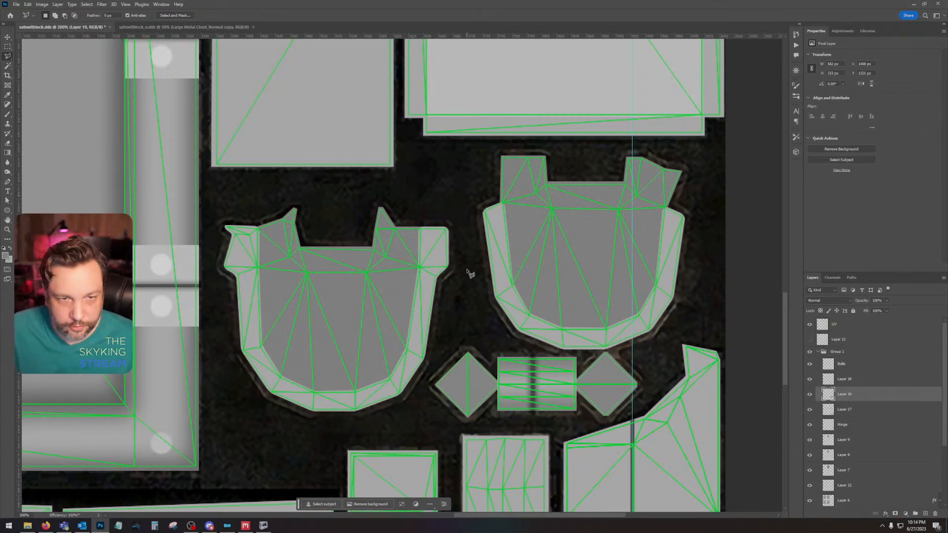
# Step: Hide Layer 19 and the UV overlay, and add a new empty layer above Layer 18
pyautogui.click(809, 395)
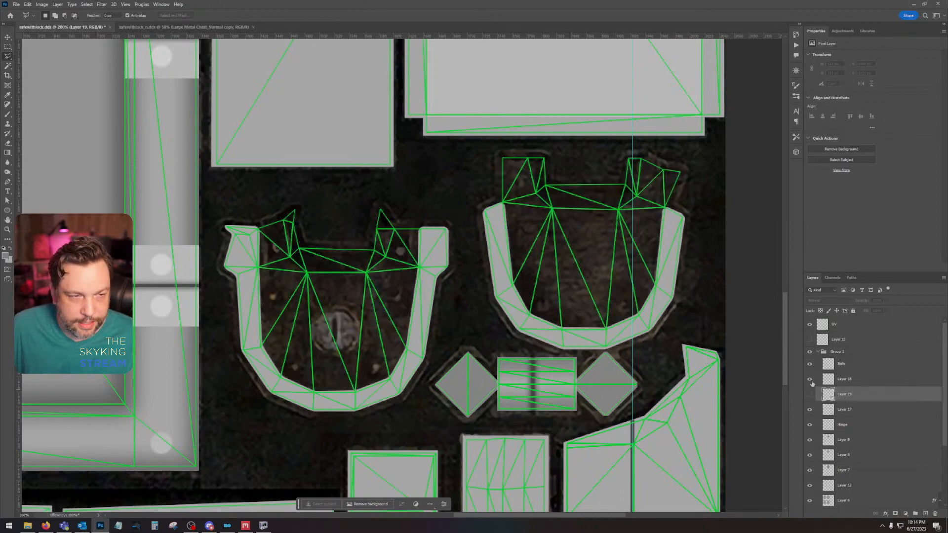
pyautogui.click(809, 326)
pyautogui.click(863, 381)
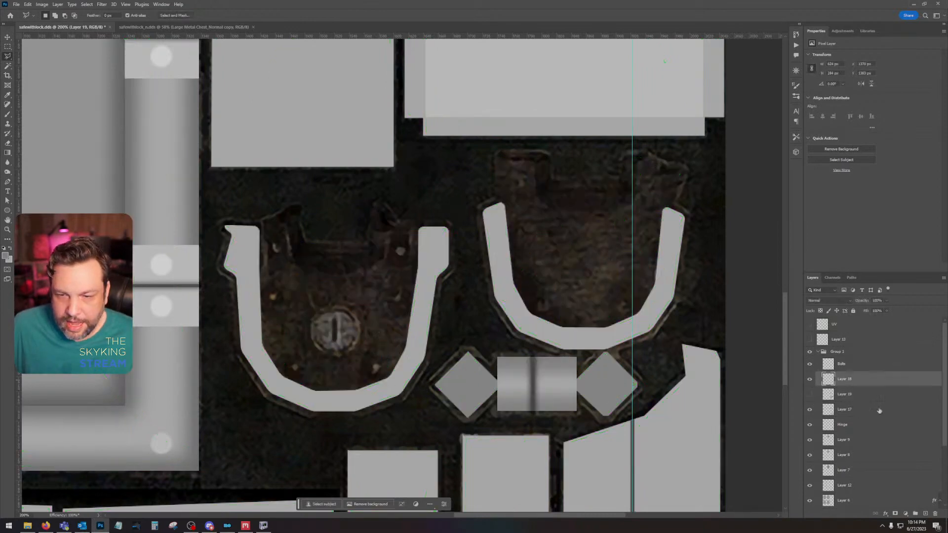
pyautogui.click(926, 514)
# Step: Set up a small Brush sized for the plate's rivets, with light grey dbdbdb as the foreground colour
pyautogui.click(8, 114)
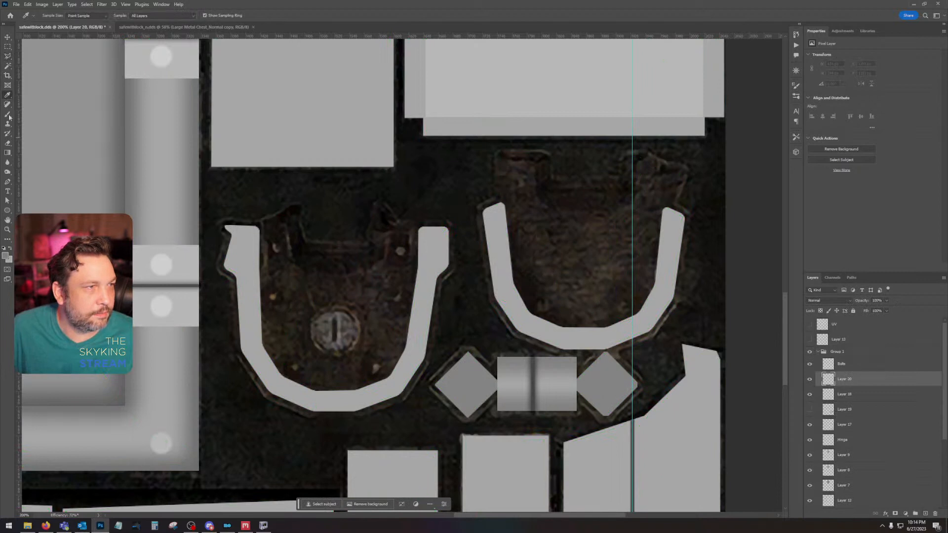
pyautogui.click(46, 16)
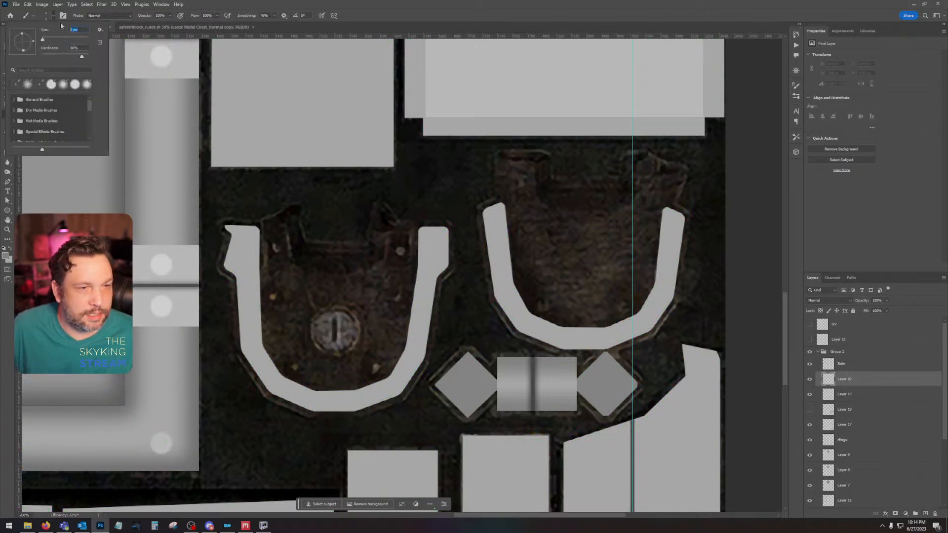
pyautogui.click(61, 24)
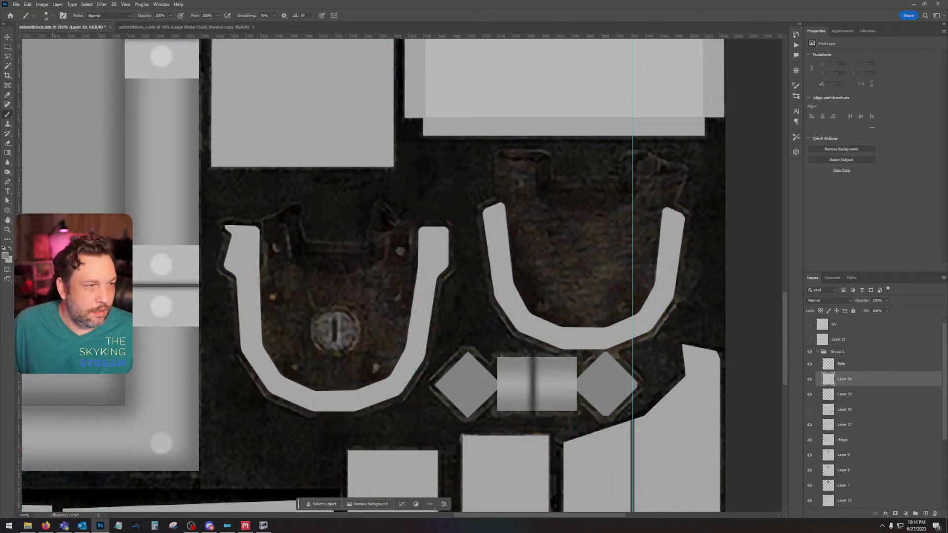
pyautogui.click(6, 256)
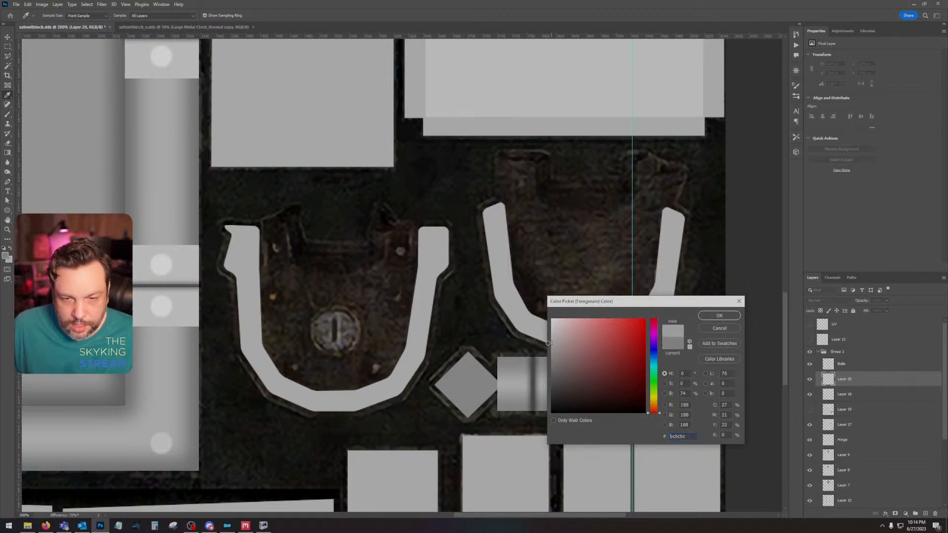
pyautogui.moveTo(548, 343); pyautogui.dragTo(548, 339)
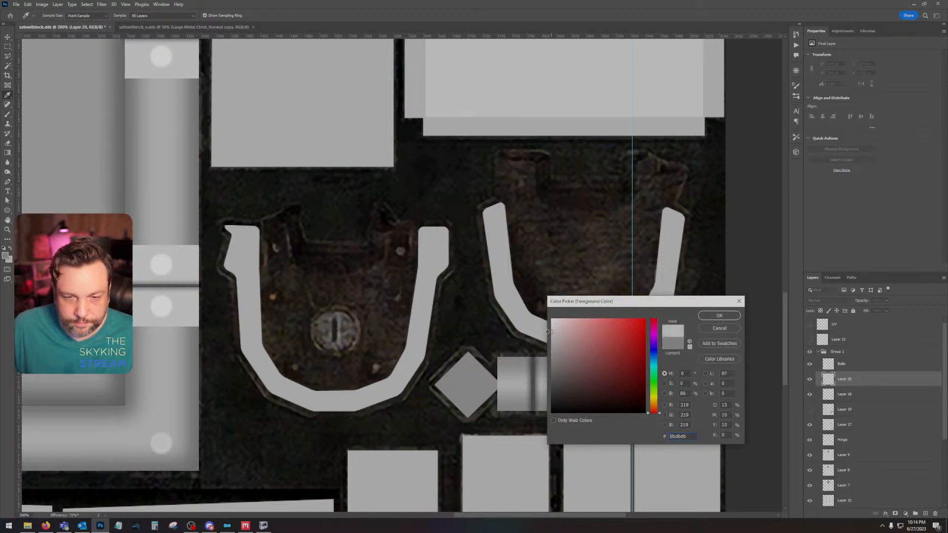
pyautogui.click(738, 319)
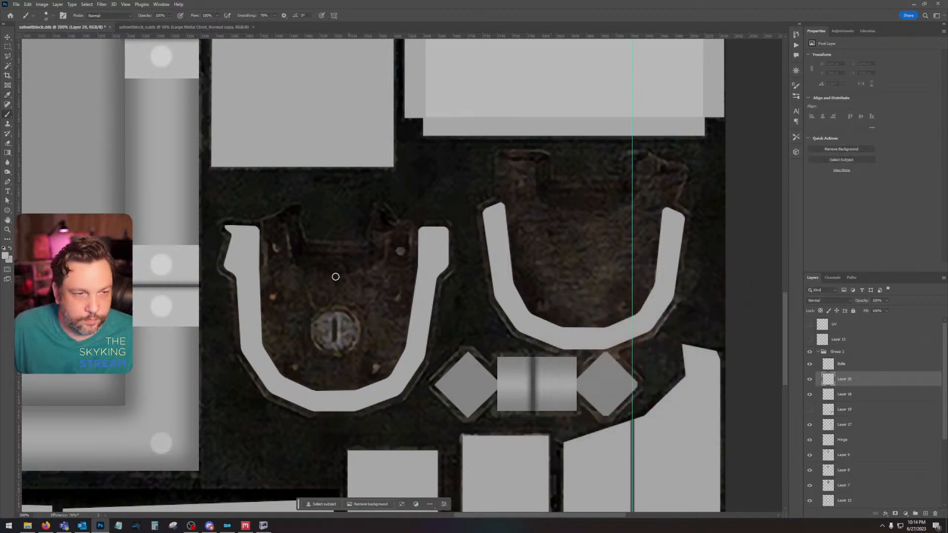
# Step: Paint a light grey dot over each of the six rivets on the keyhole plate, on Layer 20
pyautogui.click(275, 248)
pyautogui.click(271, 296)
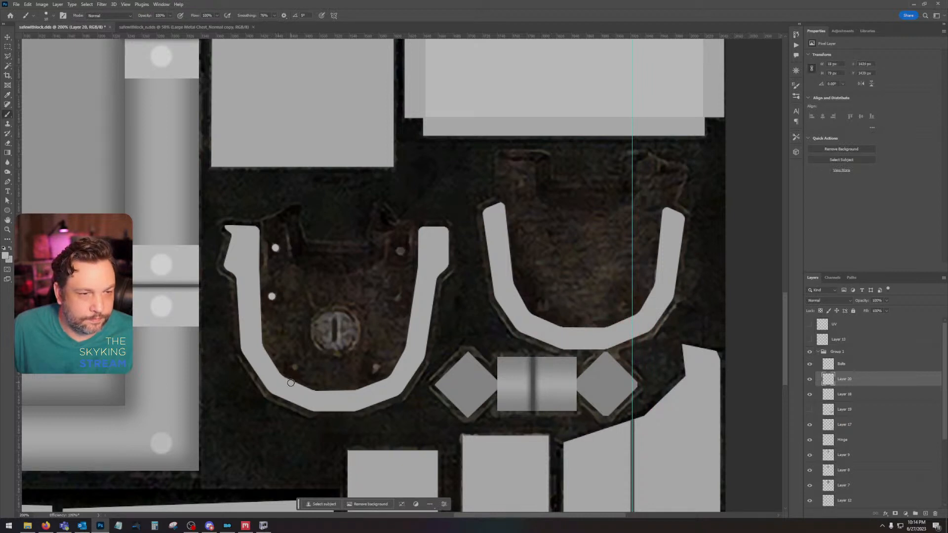
pyautogui.click(296, 368)
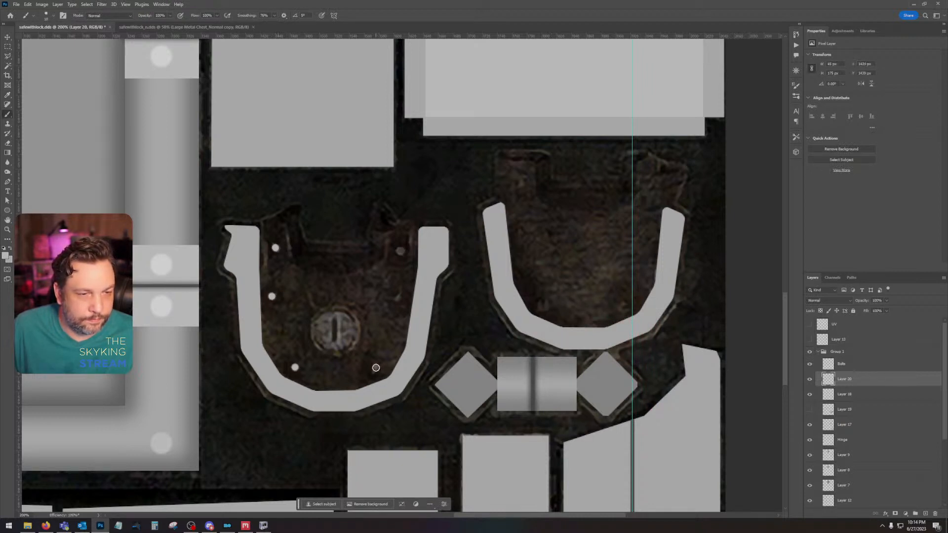
pyautogui.click(376, 368)
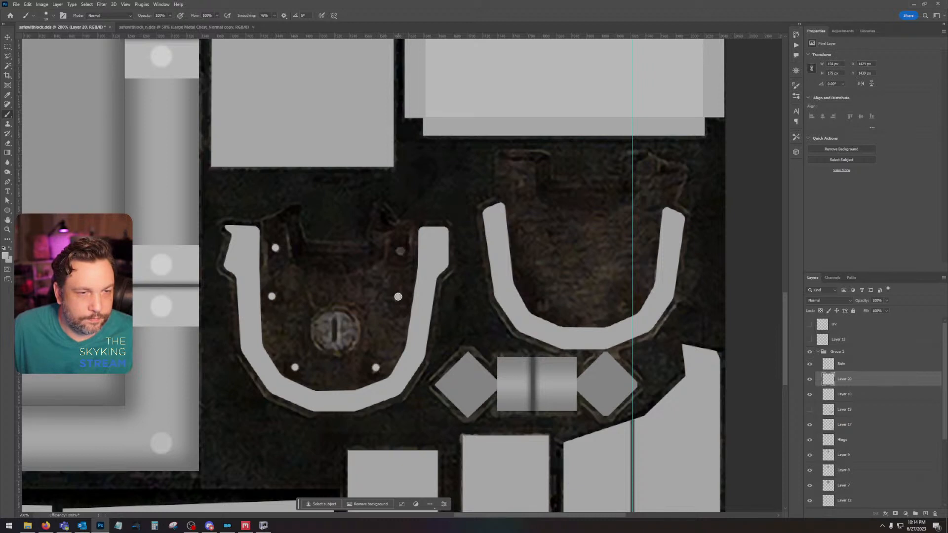
pyautogui.click(400, 251)
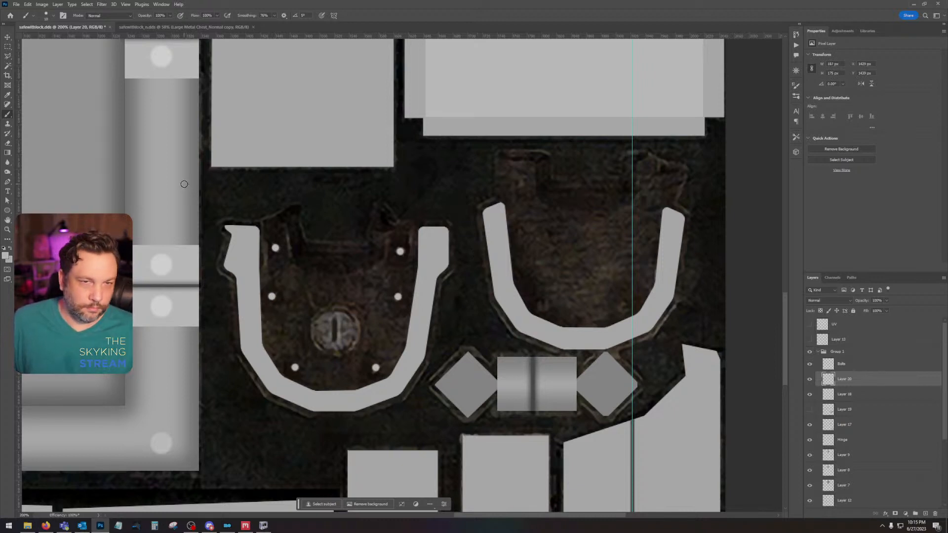
# Step: Show Layer 19 again and apply an Inner Shadow effect to its lock plate interiors
pyautogui.click(8, 37)
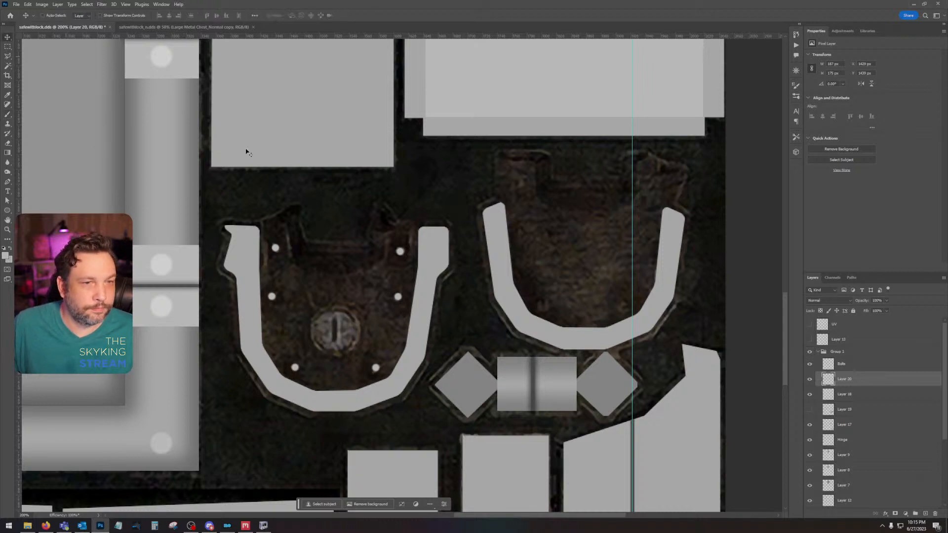
pyautogui.click(809, 409)
pyautogui.click(876, 410)
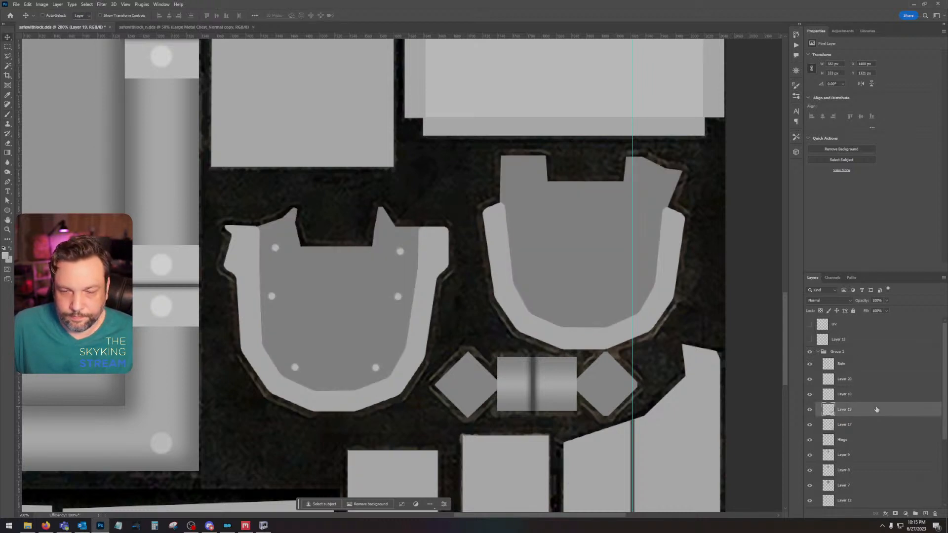
pyautogui.doubleClick(877, 410)
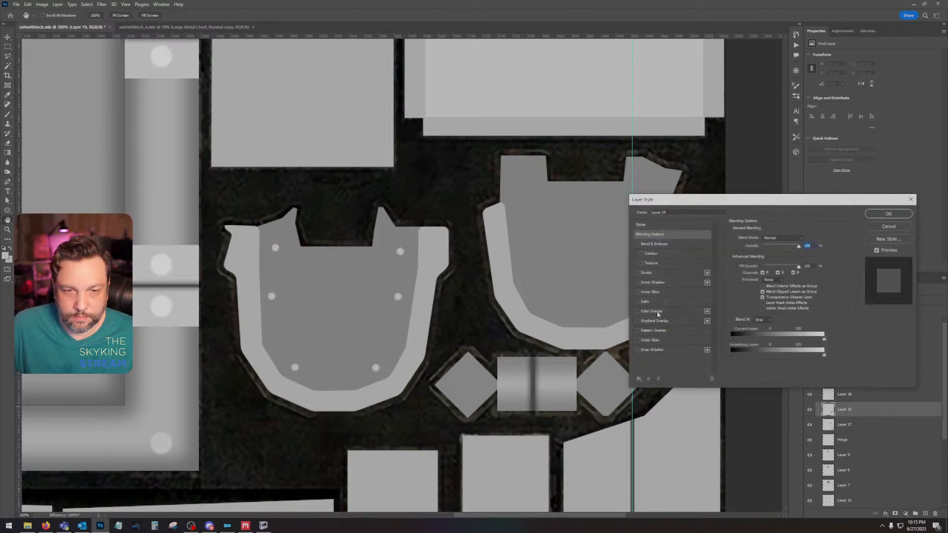
pyautogui.click(652, 282)
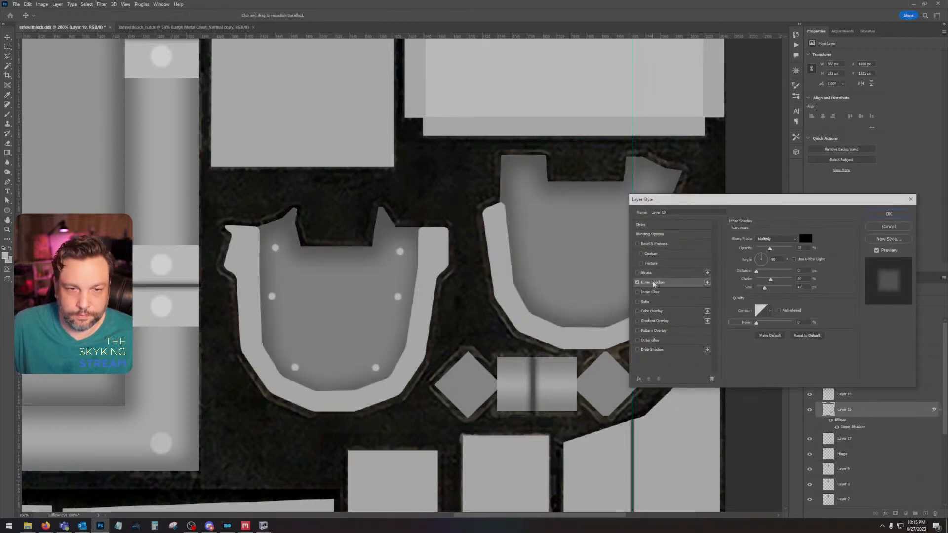
pyautogui.click(886, 215)
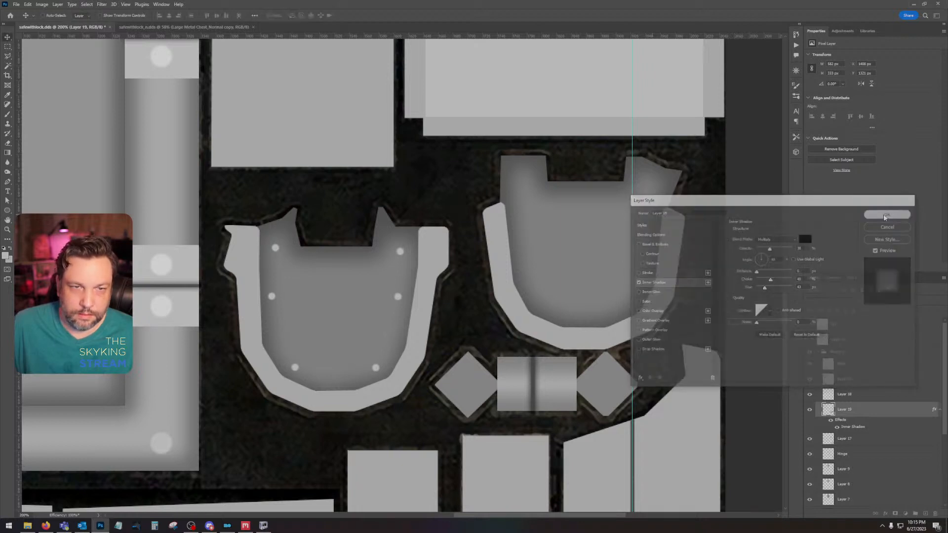
# Step: Hide Layer 19 and make a circular selection around the round keyhole disc on the lock plate
pyautogui.click(808, 409)
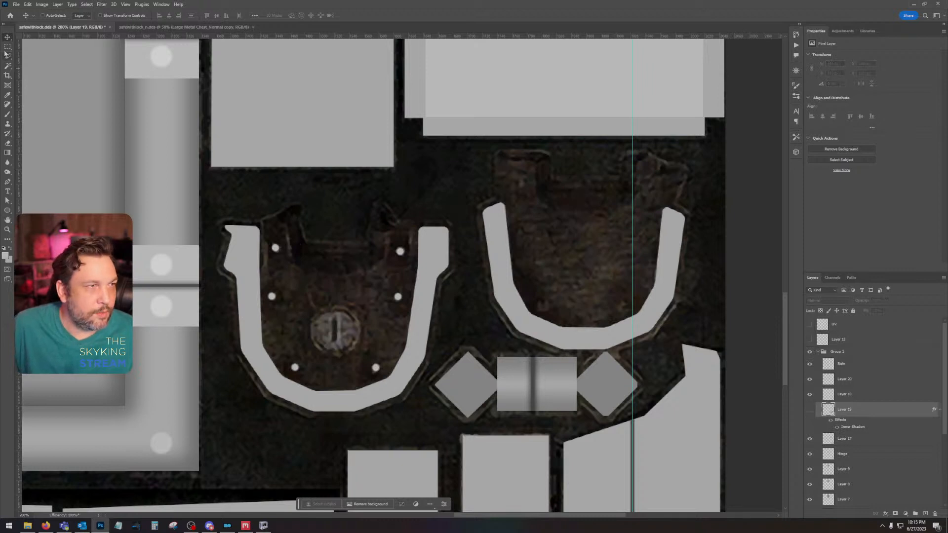
pyautogui.click(7, 47)
pyautogui.rightClick(7, 47)
pyautogui.click(39, 57)
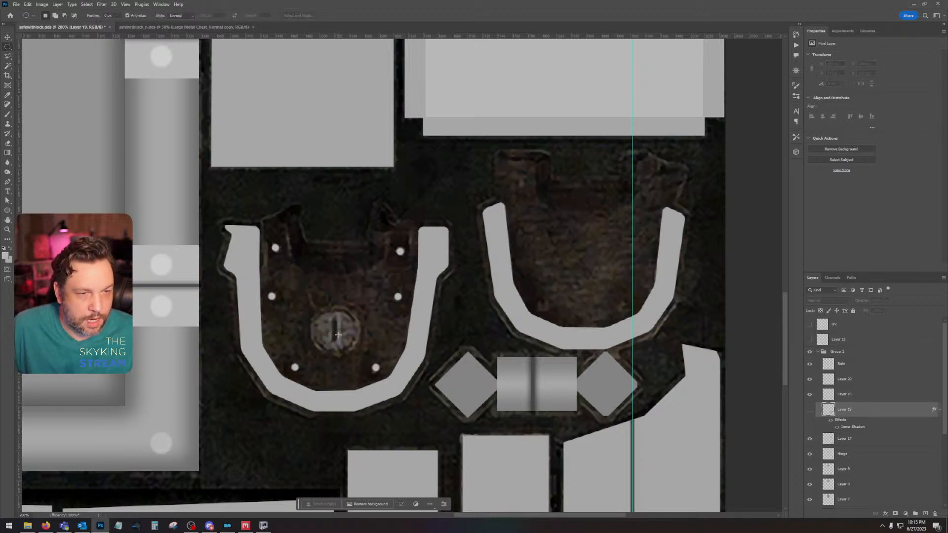
pyautogui.moveTo(333, 332)
pyautogui.mouseDown()
pyautogui.moveTo(360, 306)
pyautogui.moveTo(336, 333)
pyautogui.mouseUp()
pyautogui.press('Return')
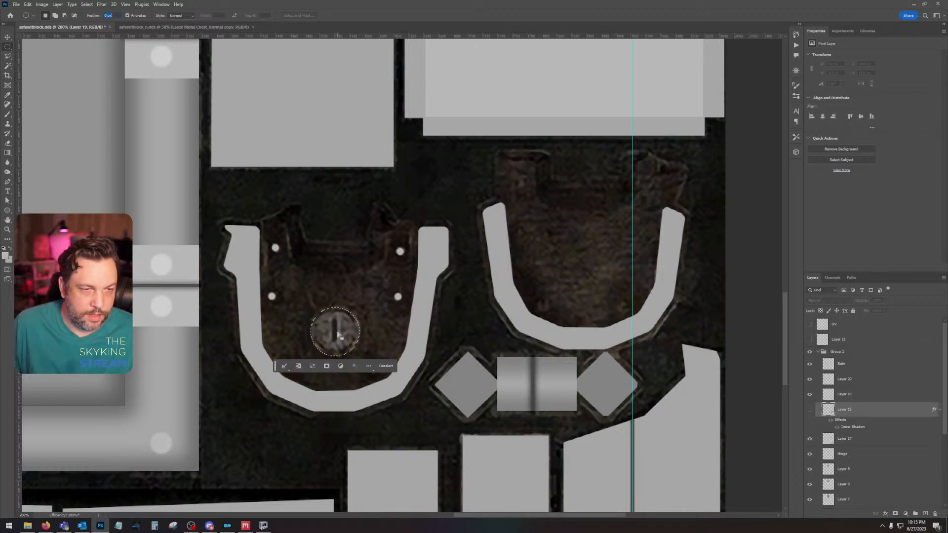
# Step: Show Layer 19, add a new layer above it, fill the circular keyhole disc selection with light grey c7c7c7 and deselect
pyautogui.click(809, 410)
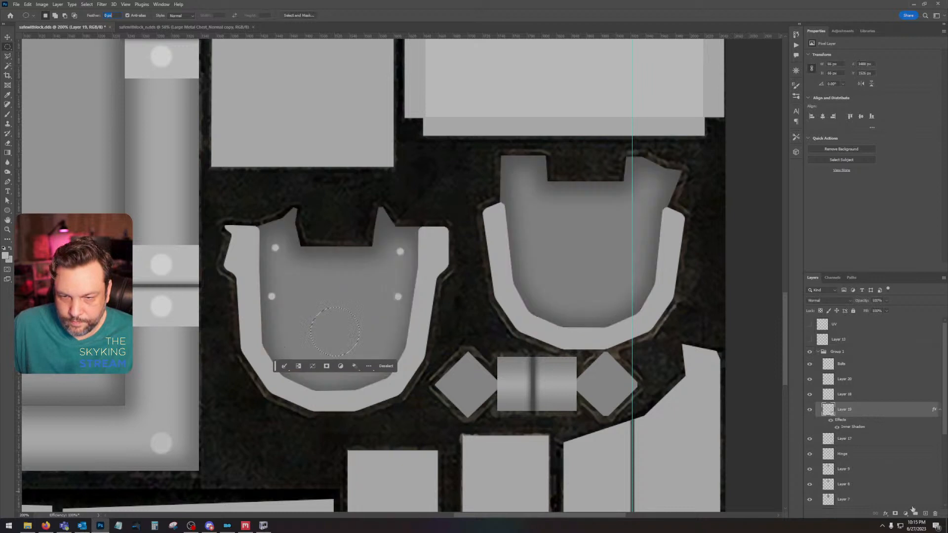
pyautogui.click(926, 514)
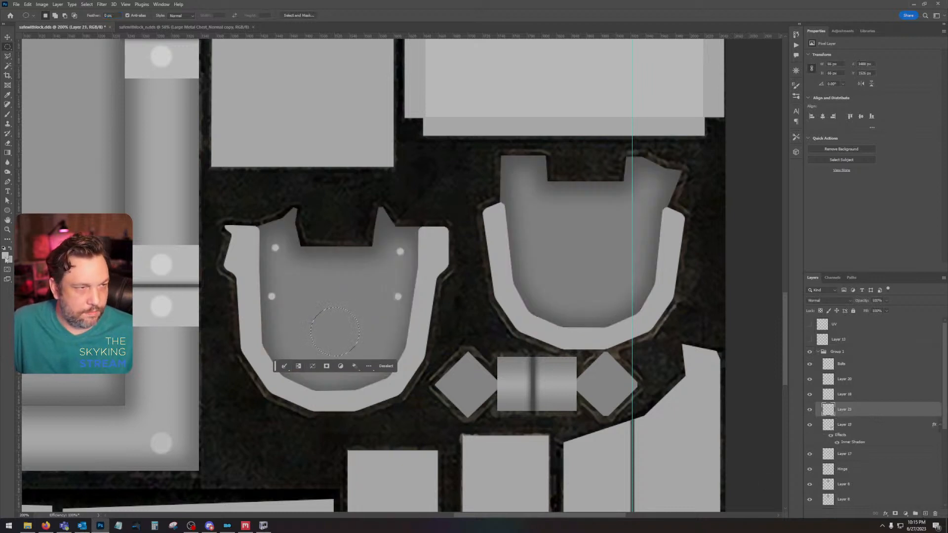
pyautogui.click(6, 257)
pyautogui.moveTo(552, 330); pyautogui.dragTo(551, 340)
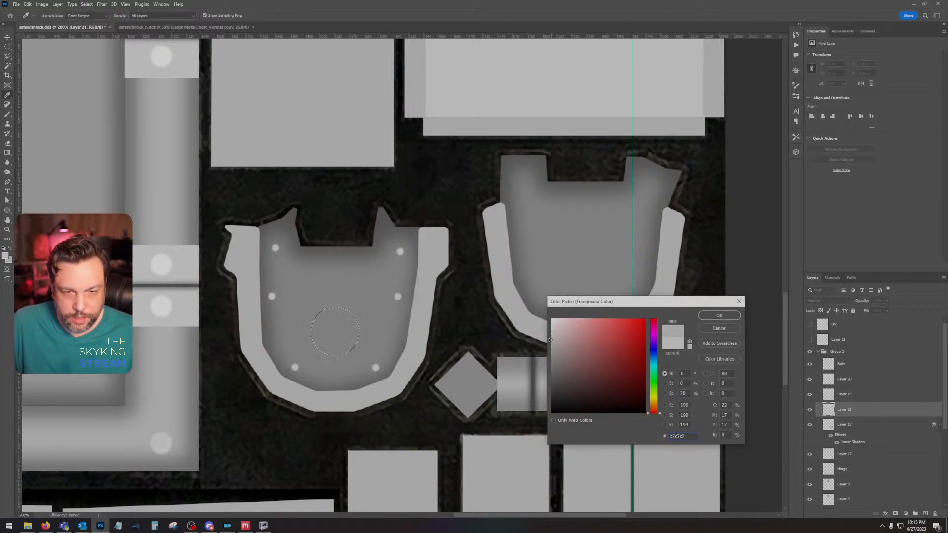
pyautogui.click(725, 319)
pyautogui.hotkey('shift', 'F5')
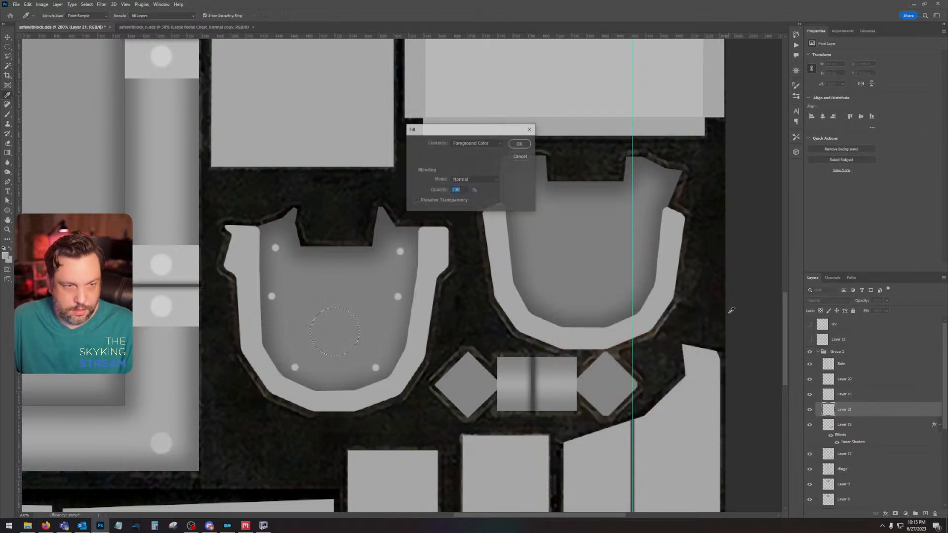
pyautogui.press('Return')
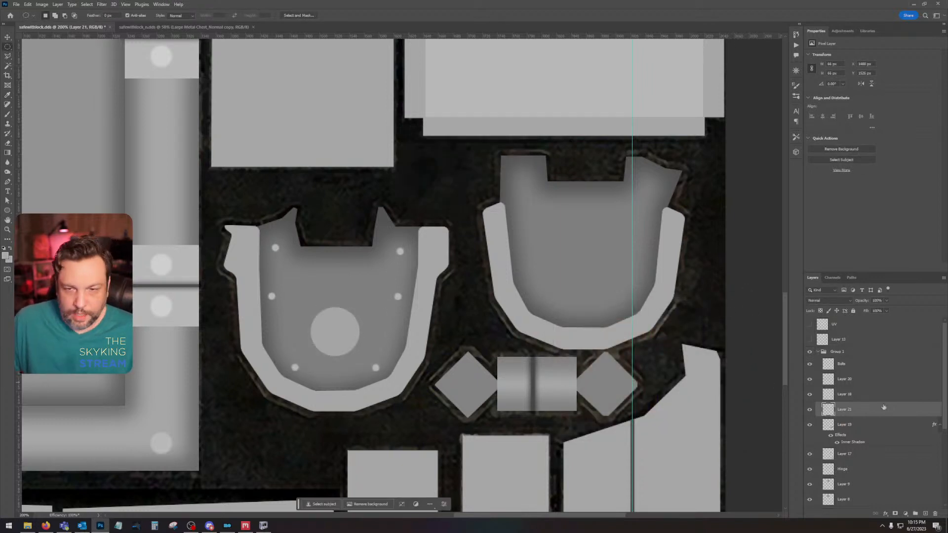
# Step: Add a new layer above Layer 21, load the round keyhole disc's outline as a selection and contract it by 5 pixels
pyautogui.click(925, 514)
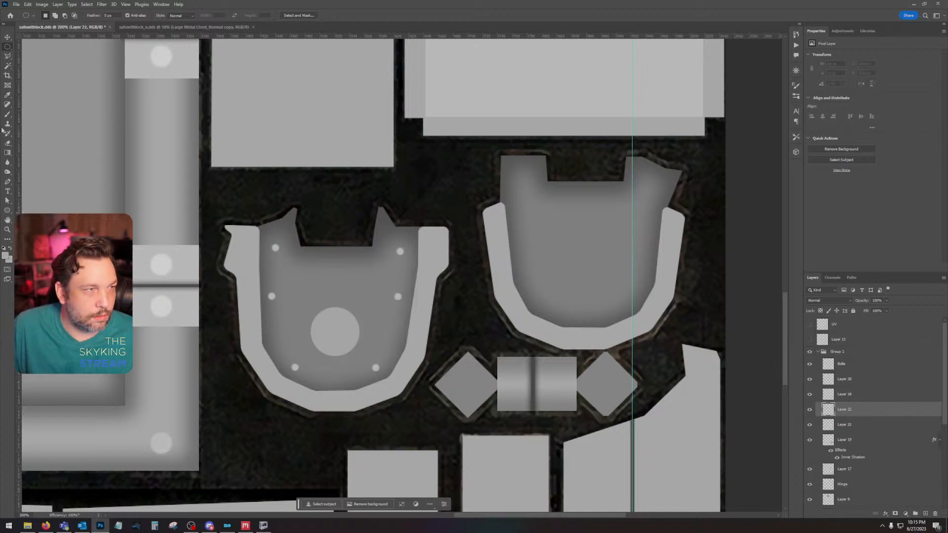
pyautogui.keyDown('ctrl'); pyautogui.click(829, 428); pyautogui.keyUp('ctrl')
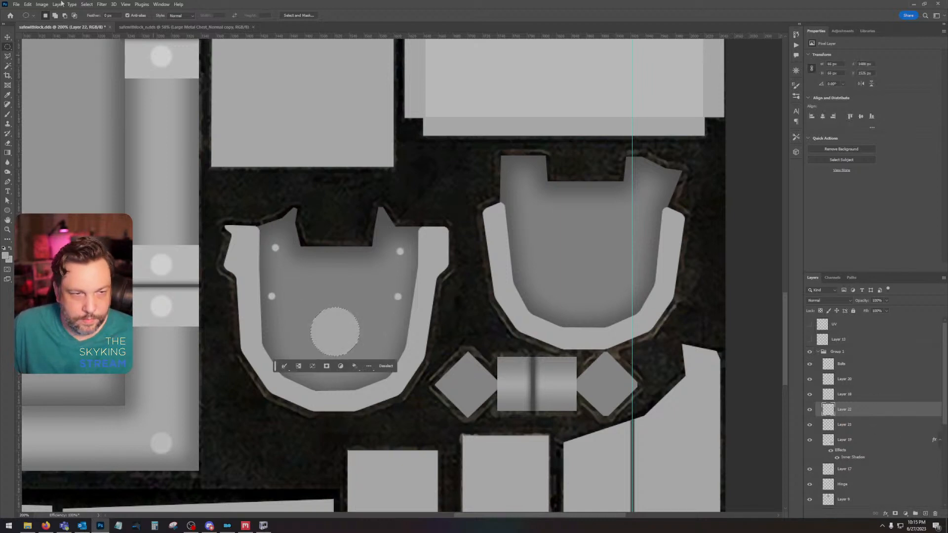
pyautogui.click(92, 8)
pyautogui.moveTo(113, 117)
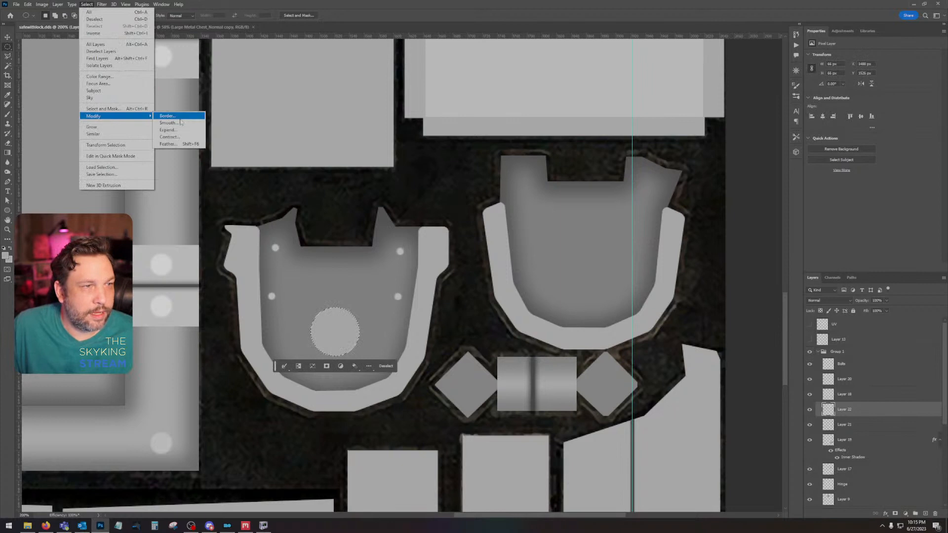
pyautogui.click(170, 137)
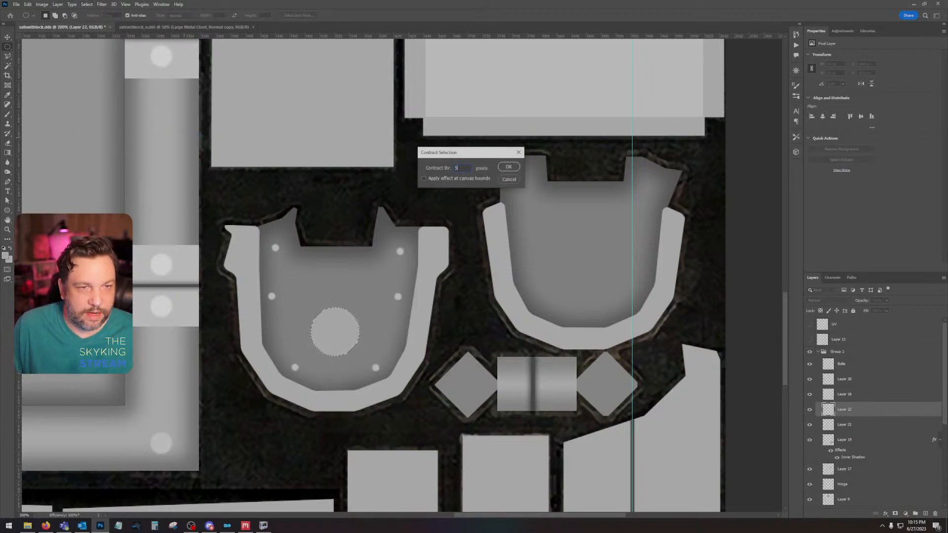
pyautogui.press('Return')
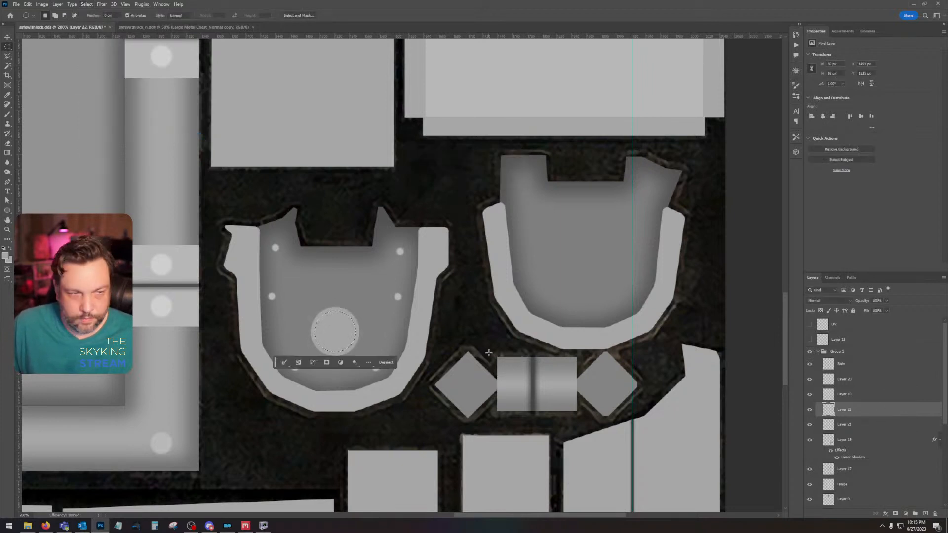
# Step: Fill the contracted disc selection on Layer 22, deselect, and set the layer's fill opacity to 0%
pyautogui.hotkey('ctrl', 'd')
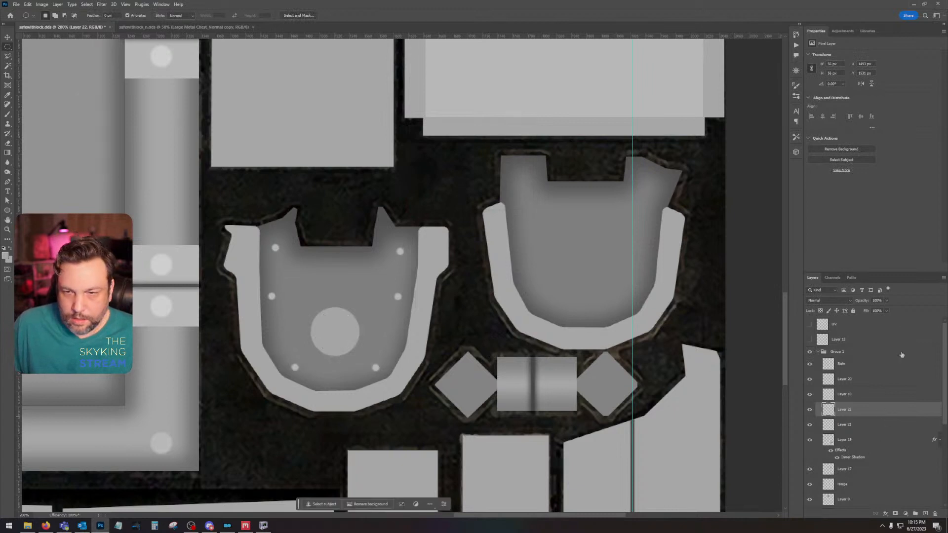
pyautogui.hotkey('shift', '0')
pyautogui.hotkey('shift', '0')
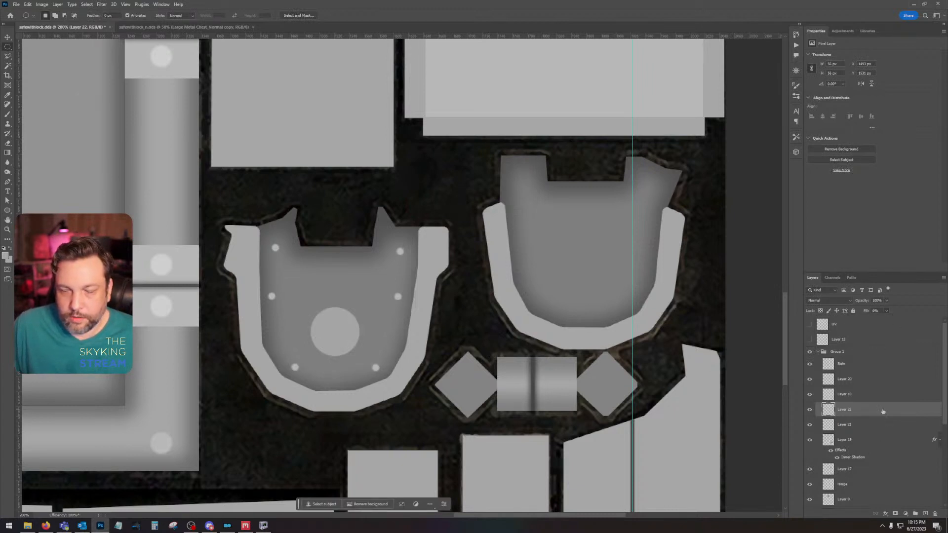
# Step: Add a Stroke effect in dark grey 4b4b4b to Layer 22 to outline the inner ring of the keyhole disc
pyautogui.doubleClick(882, 411)
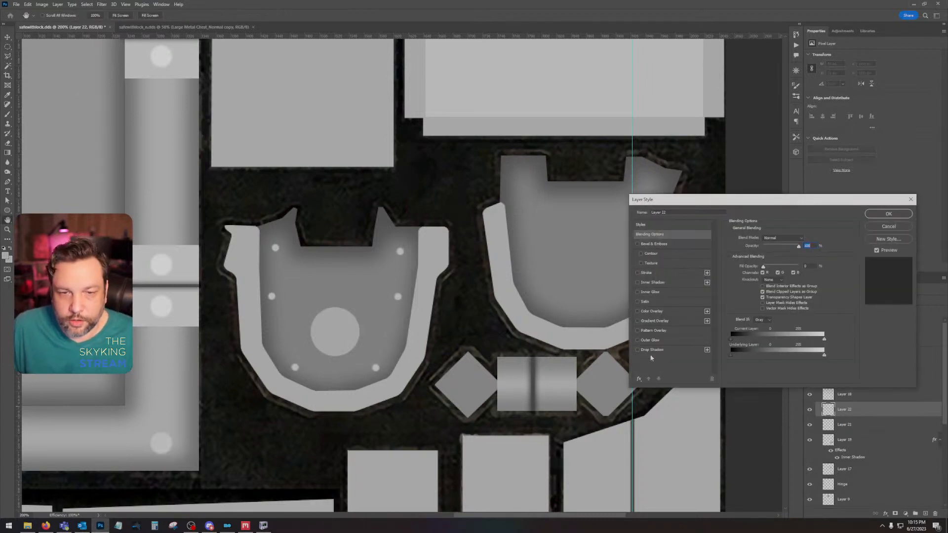
pyautogui.click(648, 273)
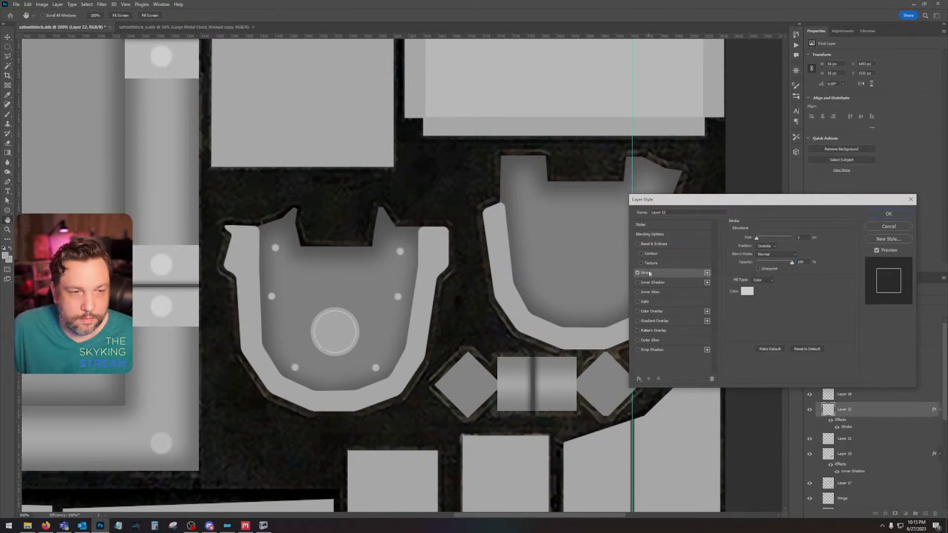
pyautogui.click(749, 292)
pyautogui.moveTo(597, 385); pyautogui.dragTo(545, 380)
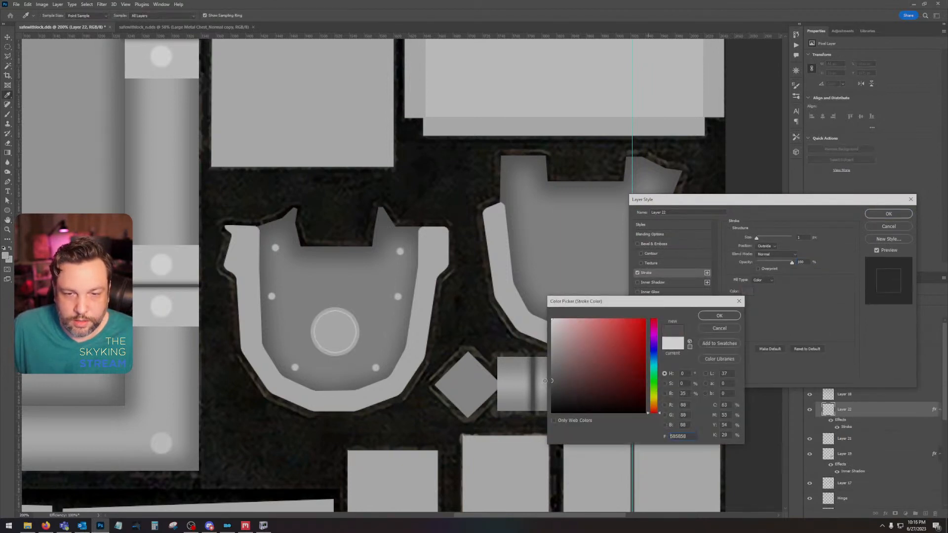
pyautogui.click(733, 316)
pyautogui.click(897, 216)
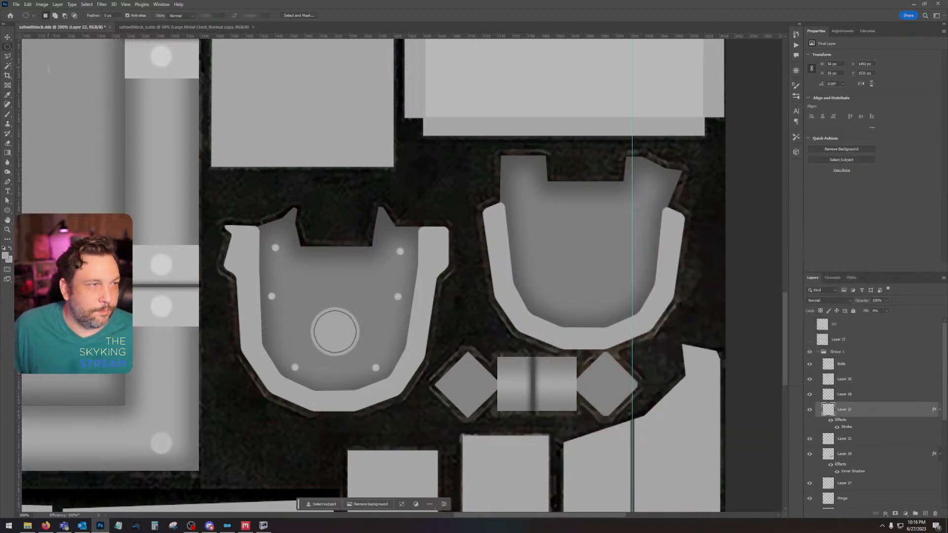
# Step: Make a narrow vertical rectangular selection about 6 by 43 px on the keyhole disc and nudge it to the disc's centre
pyautogui.rightClick(11, 47)
pyautogui.click(34, 48)
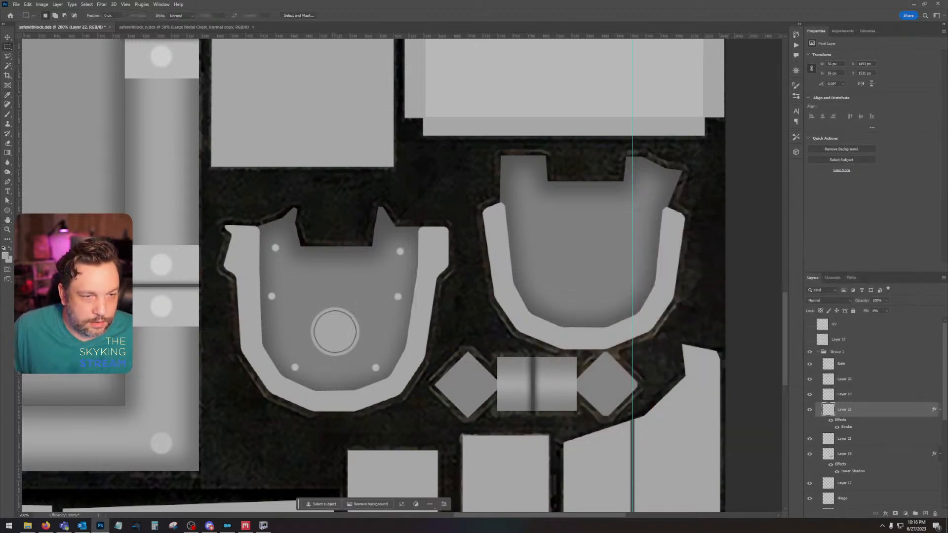
pyautogui.moveTo(333, 339); pyautogui.dragTo(334, 347)
pyautogui.click(7, 39)
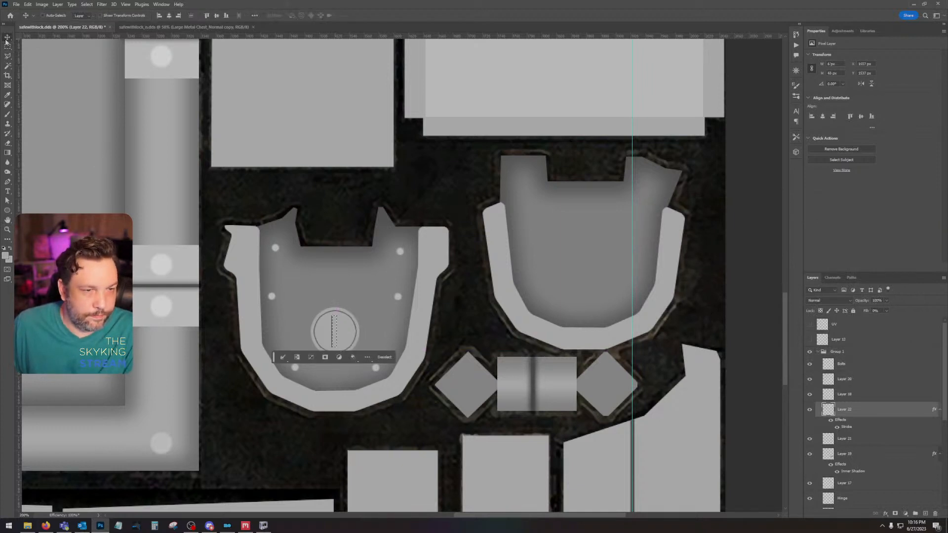
pyautogui.hotkey('ctrl', 'd')
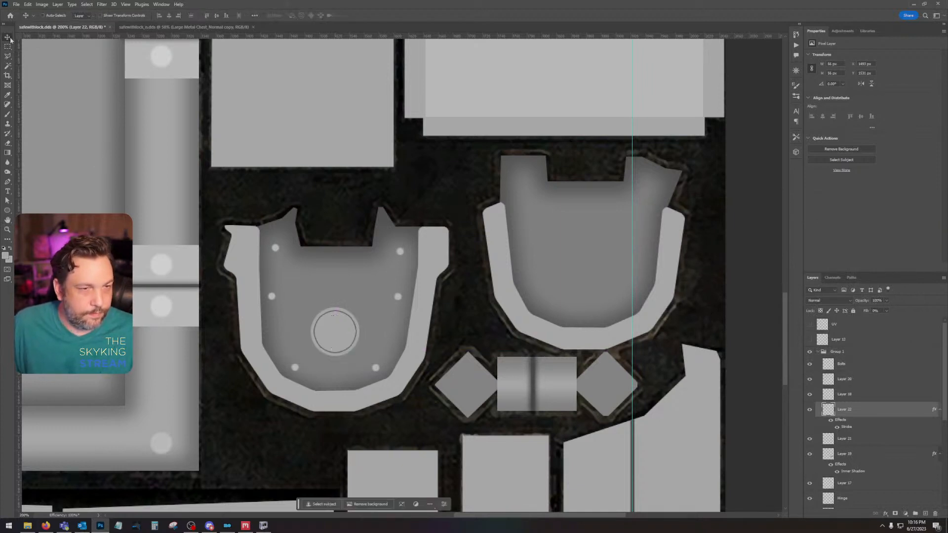
pyautogui.click(28, 4)
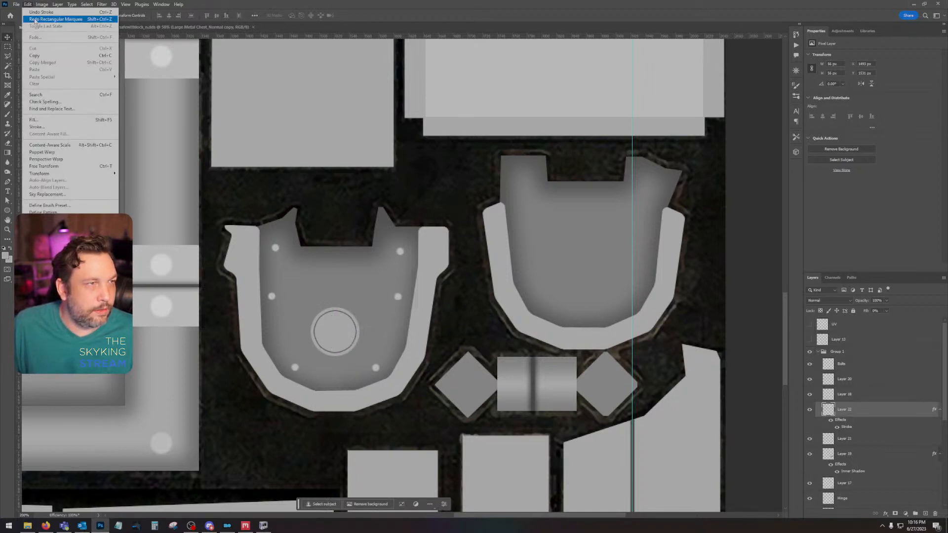
pyautogui.click(45, 13)
pyautogui.click(11, 47)
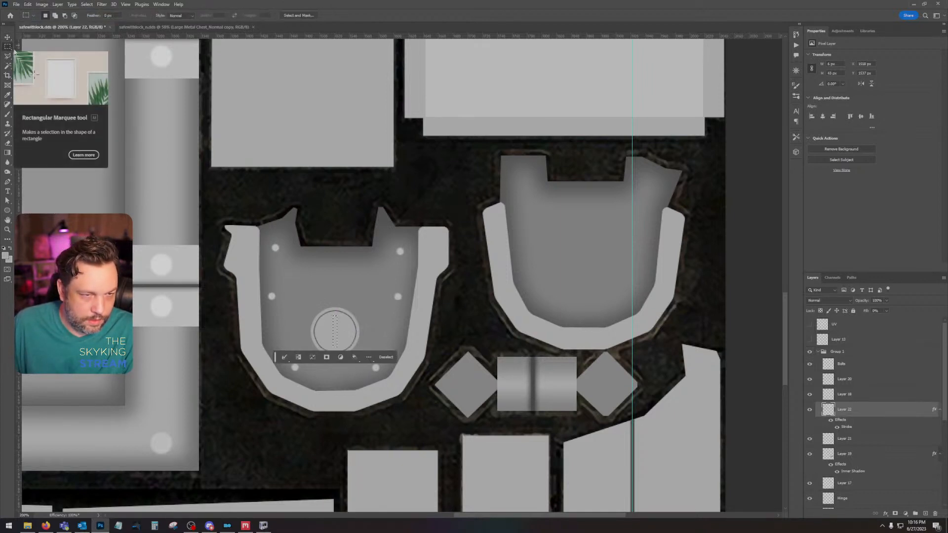
pyautogui.press('Down')
pyautogui.press('Down')
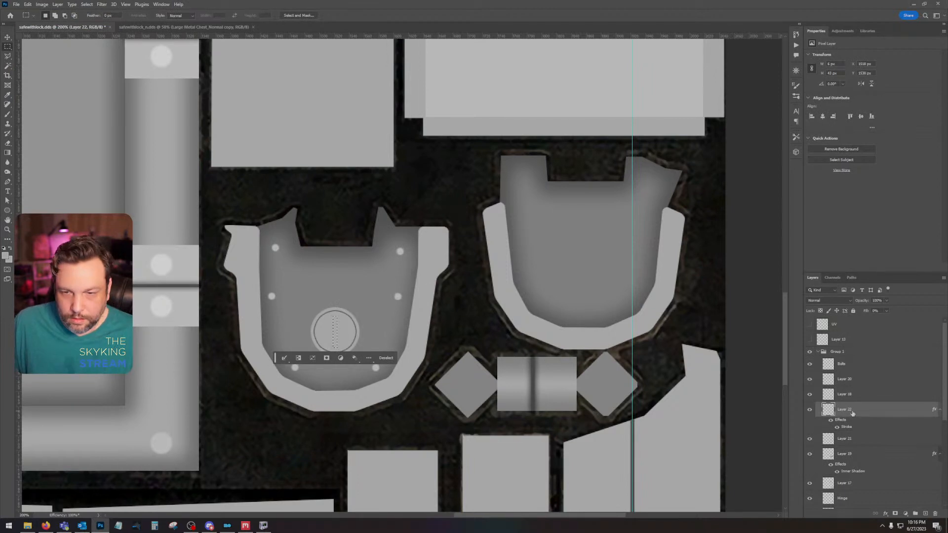
# Step: Add a new layer above Layer 22, fill the narrow keyhole slot selection with dark grey 505050 and deselect
pyautogui.click(864, 399)
pyautogui.click(809, 395)
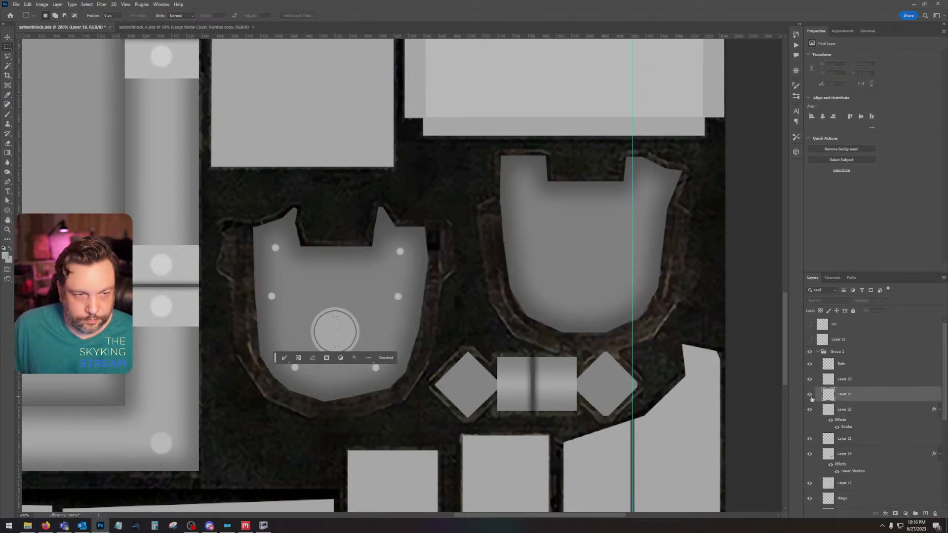
pyautogui.click(809, 394)
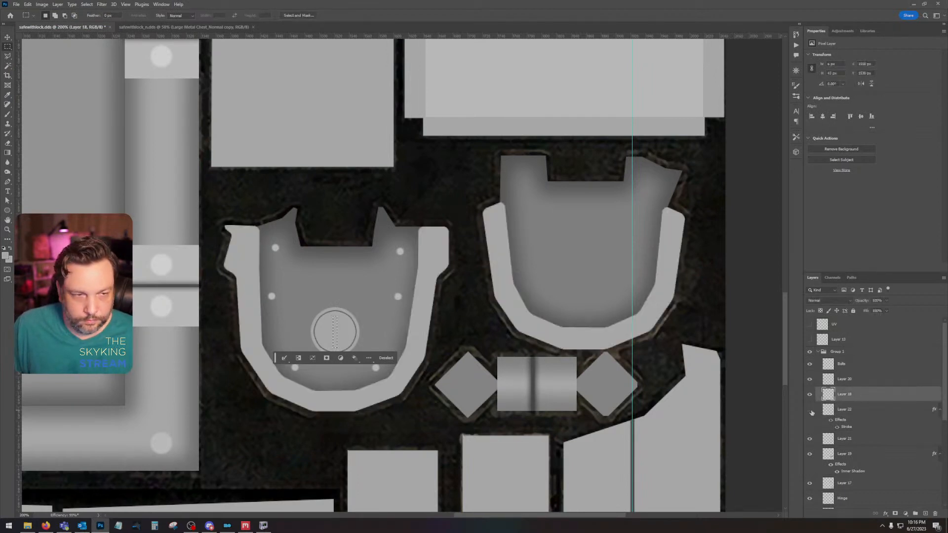
pyautogui.click(878, 411)
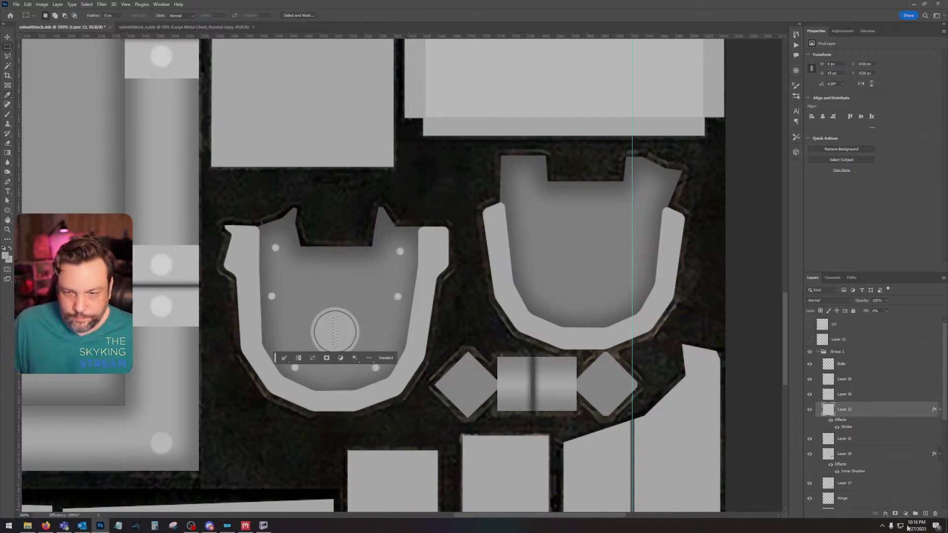
pyautogui.click(926, 515)
pyautogui.click(6, 255)
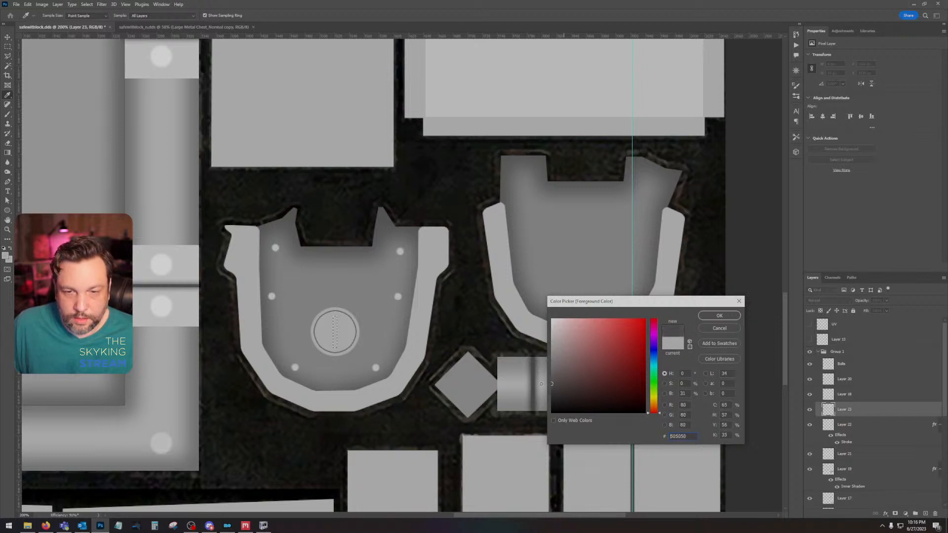
pyautogui.click(721, 315)
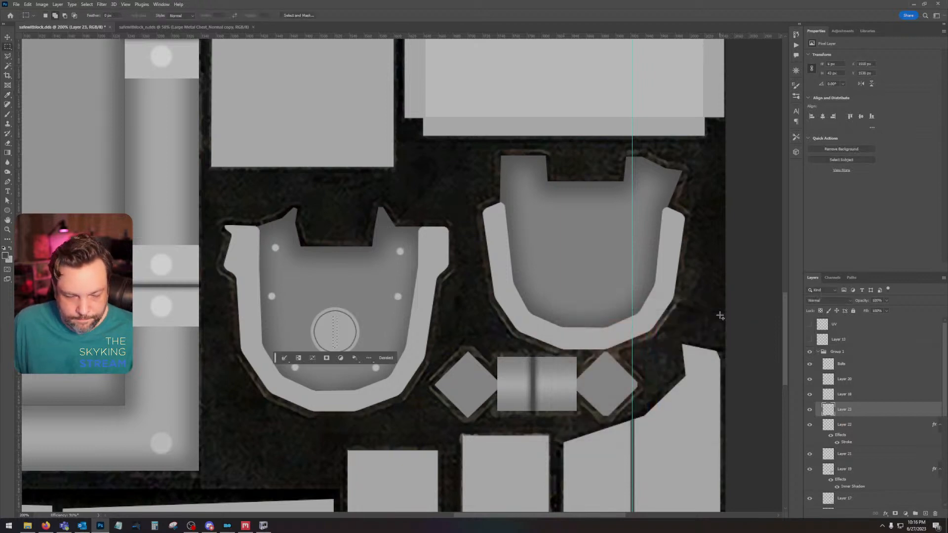
pyautogui.hotkey('alt', 'BackSpace')
pyautogui.press('m')
pyautogui.hotkey('ctrl', 'd')
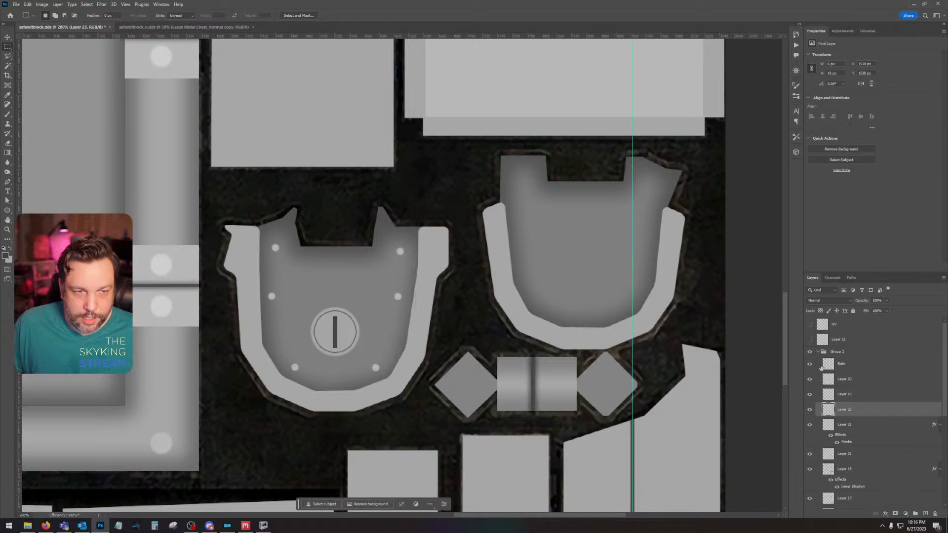
# Step: Apply a Drop Shadow effect to the keyhole slot on Layer 23
pyautogui.doubleClick(875, 413)
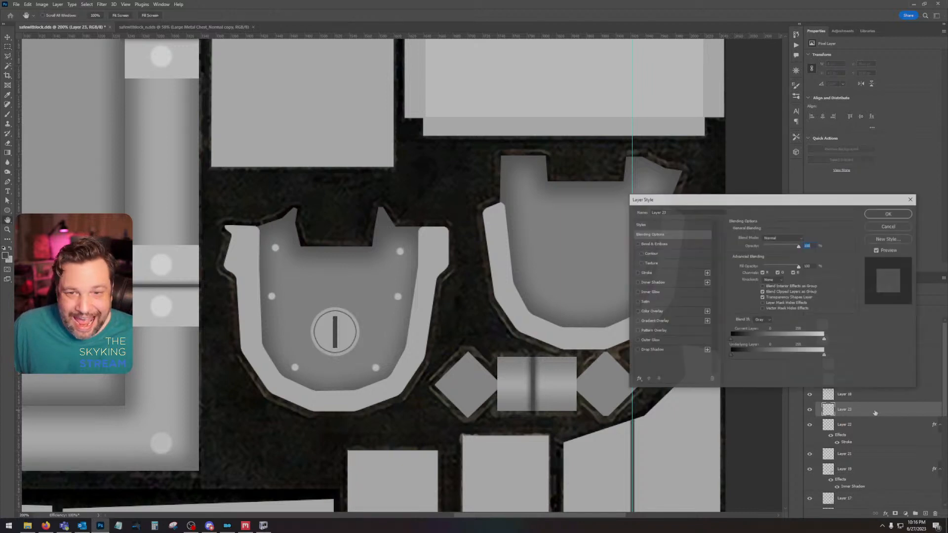
pyautogui.click(648, 350)
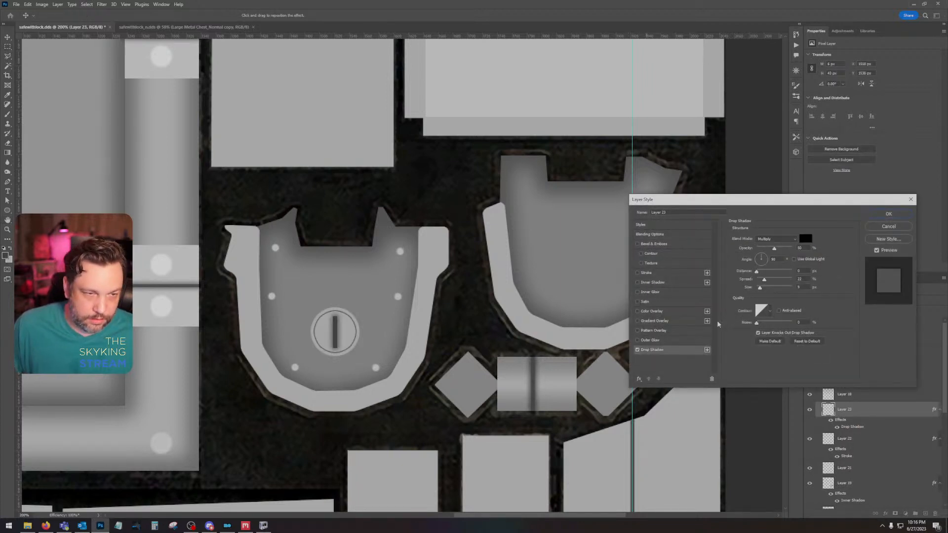
pyautogui.press('Return')
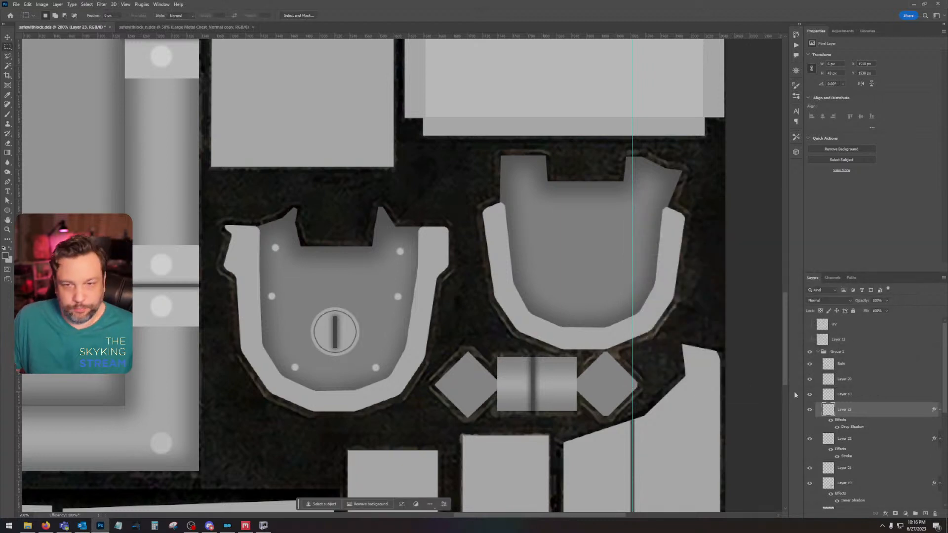
# Step: Select all lock plate layers from Layer 20 down to Layer 19 and convert them into one smart object
pyautogui.click(862, 381)
pyautogui.scroll(-2, 872, 400)
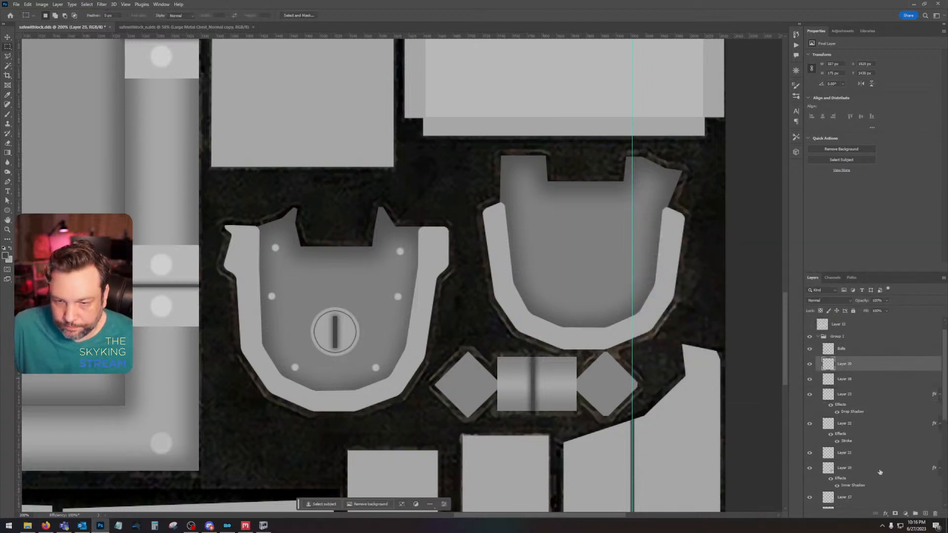
pyautogui.keyDown('shift'); pyautogui.click(814, 438); pyautogui.keyUp('shift')
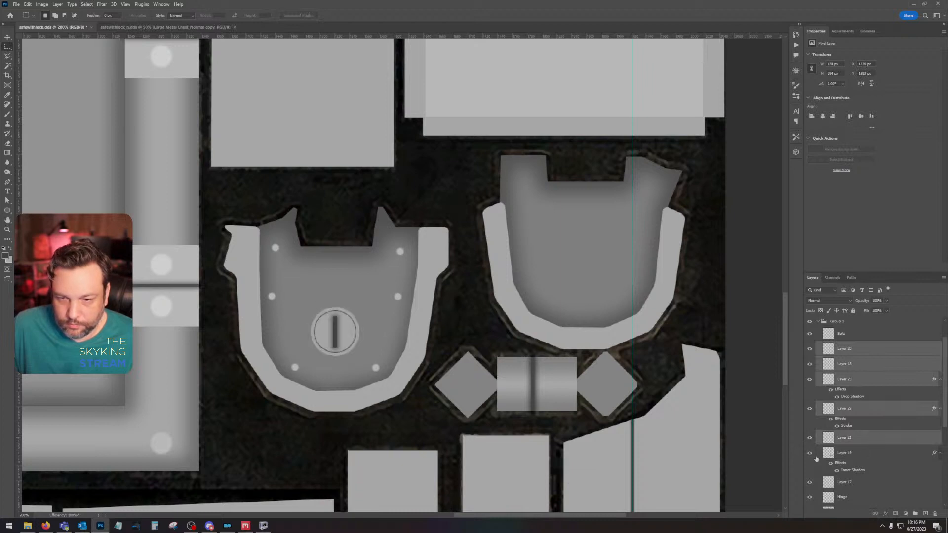
pyautogui.click(809, 453)
pyautogui.click(809, 453)
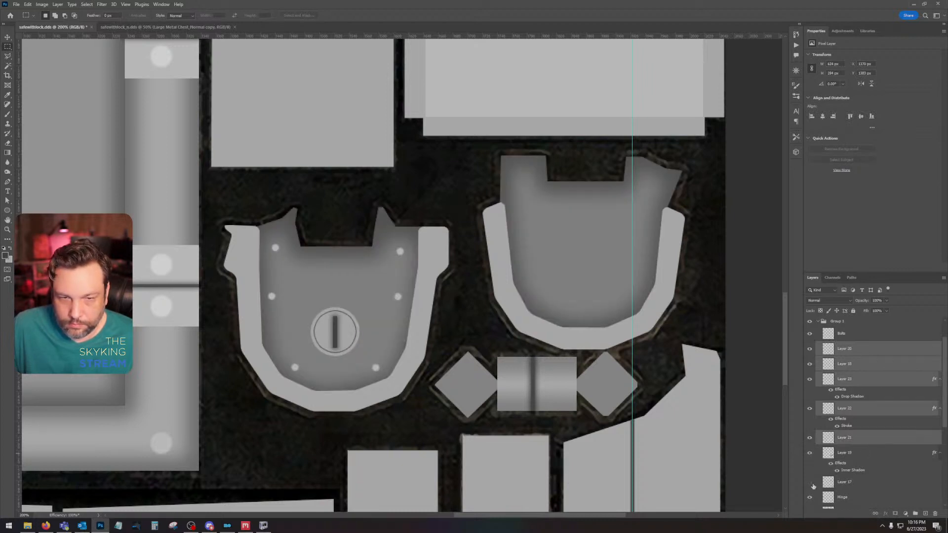
pyautogui.click(810, 483)
pyautogui.click(810, 483)
pyautogui.rightClick(877, 458)
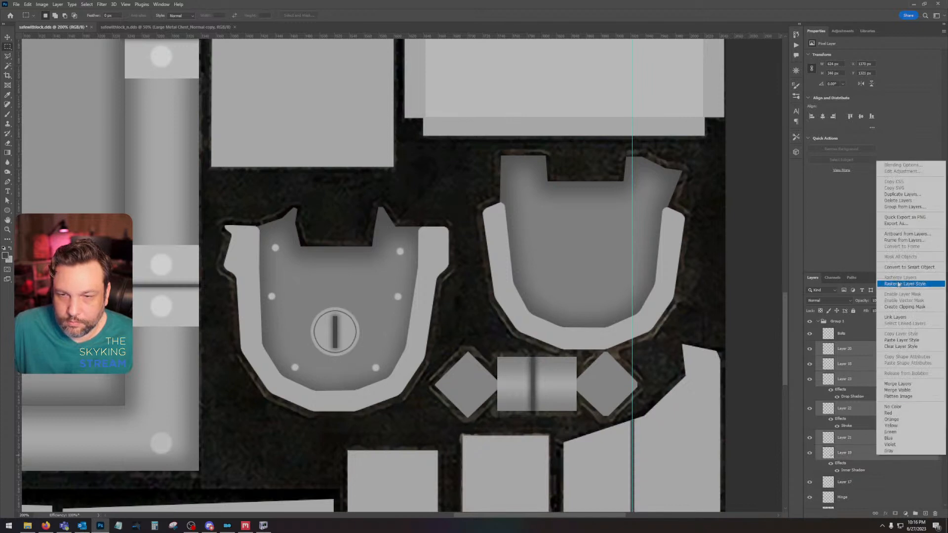
pyautogui.click(898, 270)
# Step: Rasterize the combined lock plate smart object and rename the layer as Lock
pyautogui.click(809, 348)
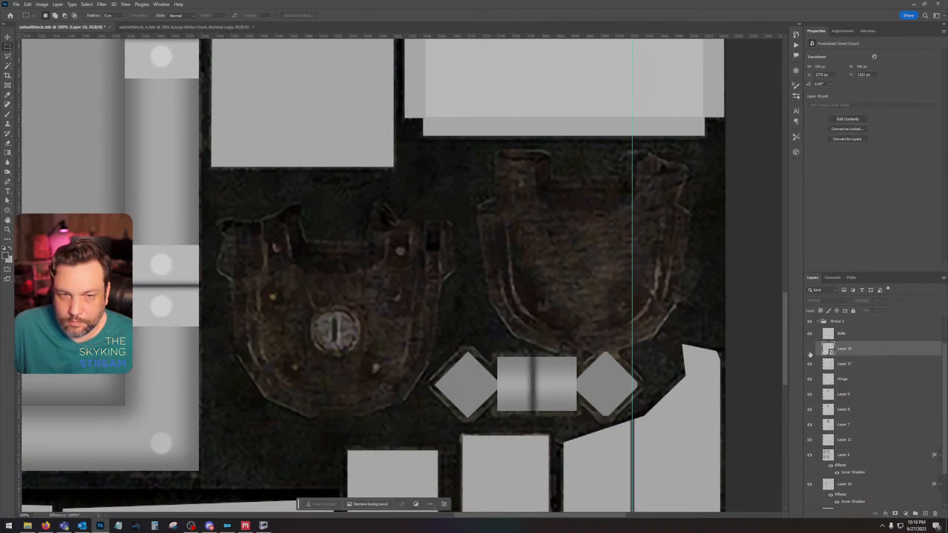
pyautogui.click(809, 348)
pyautogui.rightClick(865, 352)
pyautogui.click(894, 185)
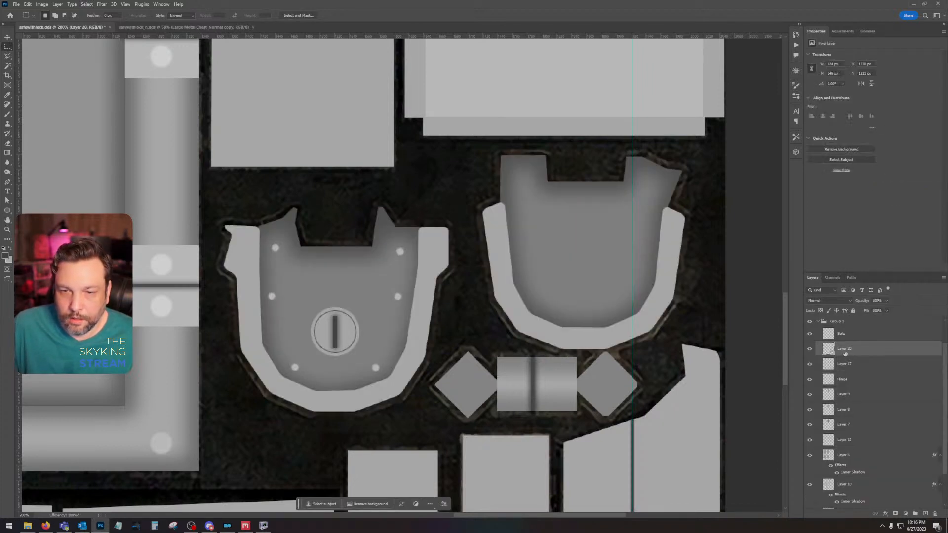
pyautogui.doubleClick(843, 349)
pyautogui.write('L')
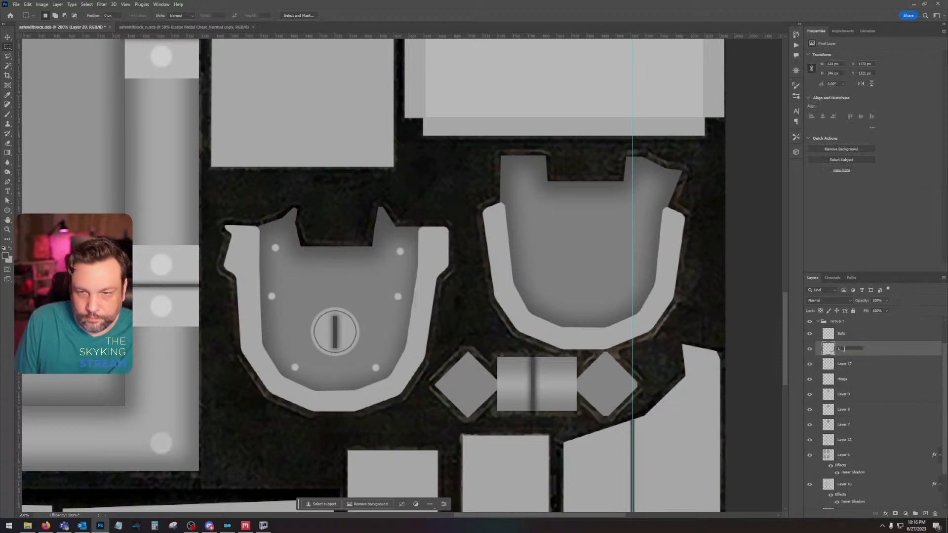
pyautogui.write('ock')
pyautogui.press('Return')
pyautogui.hotkey('ctrl', '-')
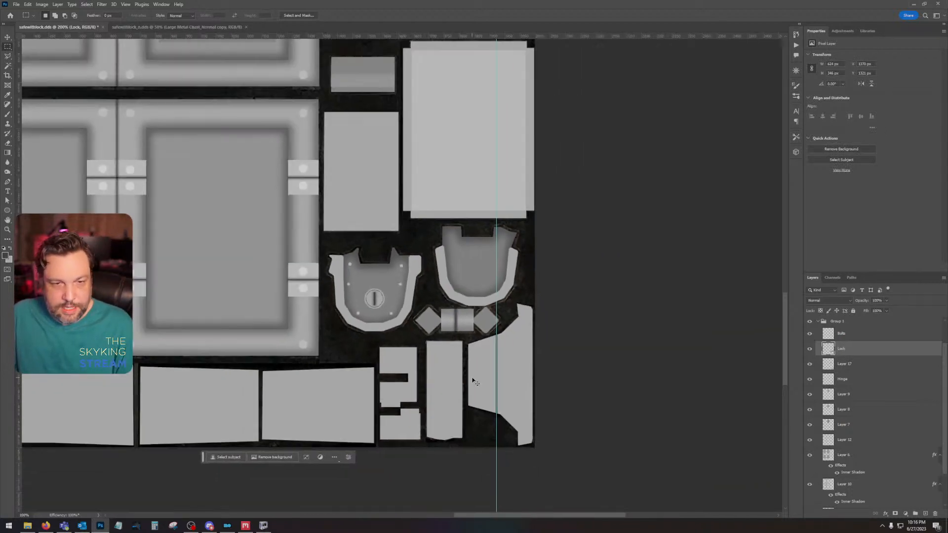
pyautogui.hotkey('ctrl', '-')
pyautogui.hotkey('ctrl', '-')
pyautogui.moveTo(473, 379); pyautogui.dragTo(619, 449)
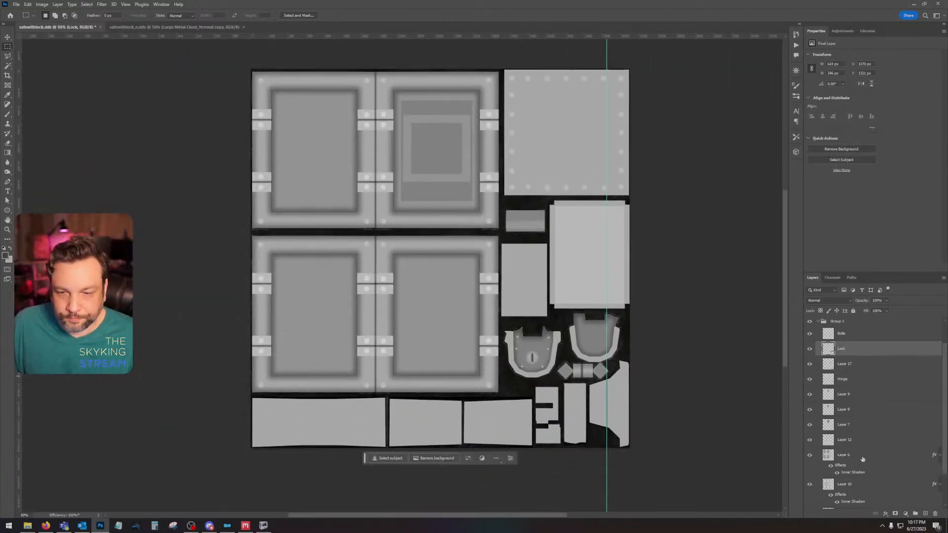
# Step: Show grey Layer 4 behind the height layers and save a PNG copy to the Desktop, replacing the existing safewithlock image
pyautogui.scroll(-3, 862, 459)
pyautogui.click(809, 486)
pyautogui.click(28, 4)
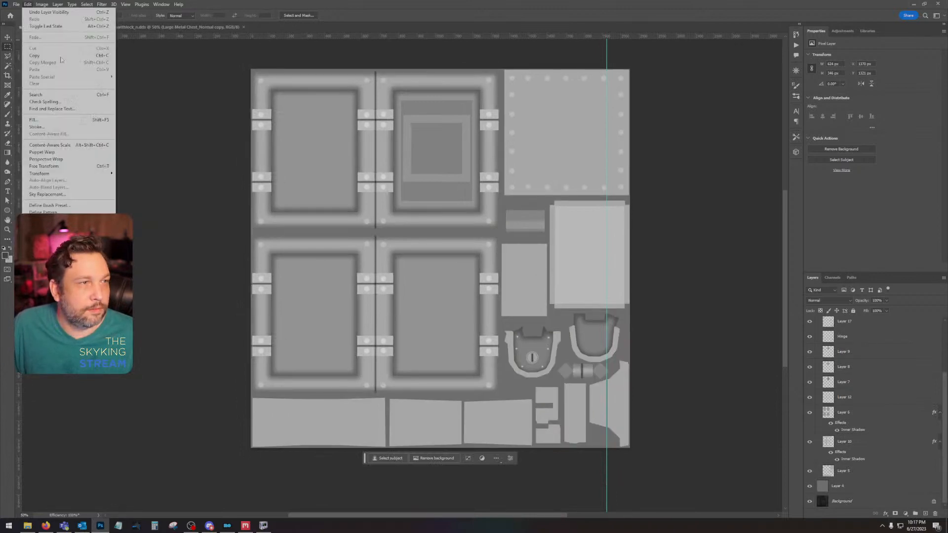
pyautogui.click(39, 102)
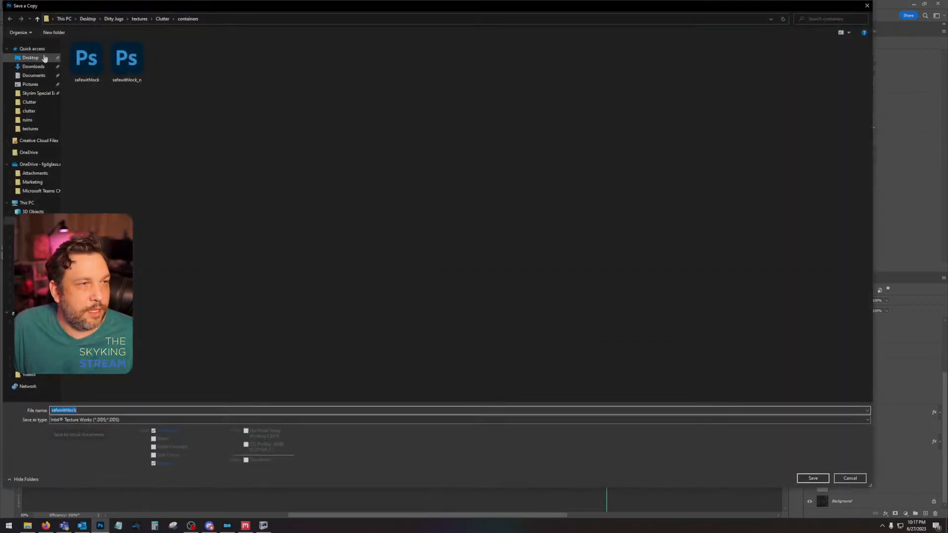
pyautogui.click(140, 419)
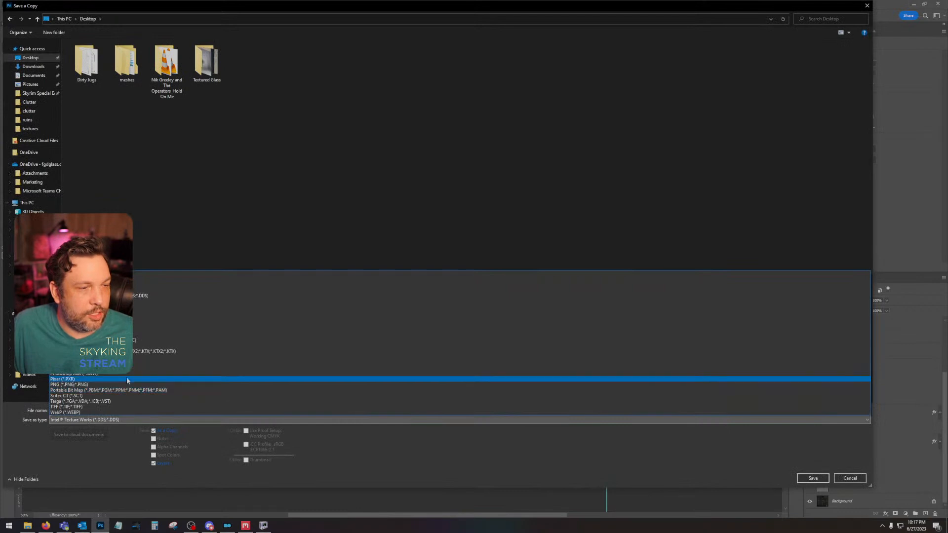
pyautogui.click(129, 379)
pyautogui.doubleClick(366, 60)
pyautogui.click(494, 267)
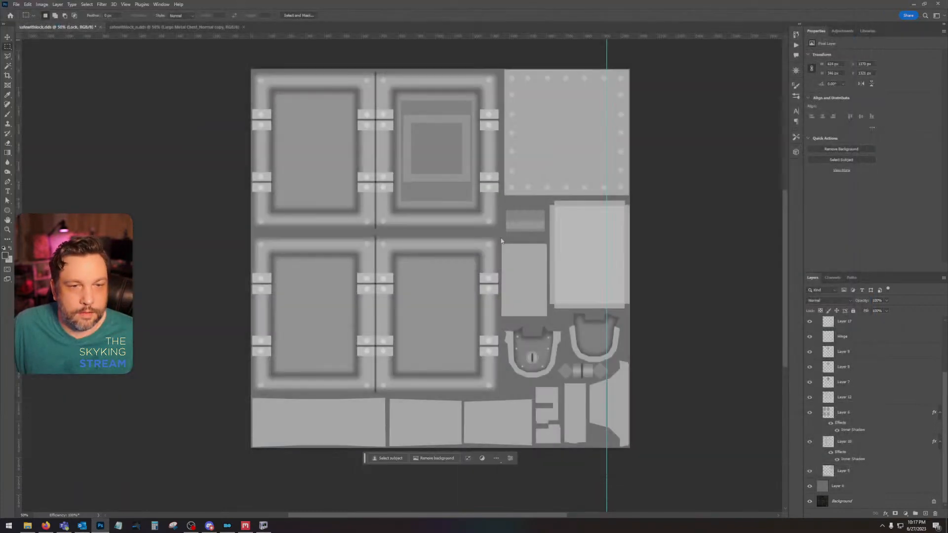
pyautogui.click(516, 160)
# Step: Switch to Quixel Mixer and load the safewithlock image from the Desktop as the displacement map of the Paint 1 layer
pyautogui.click(247, 526)
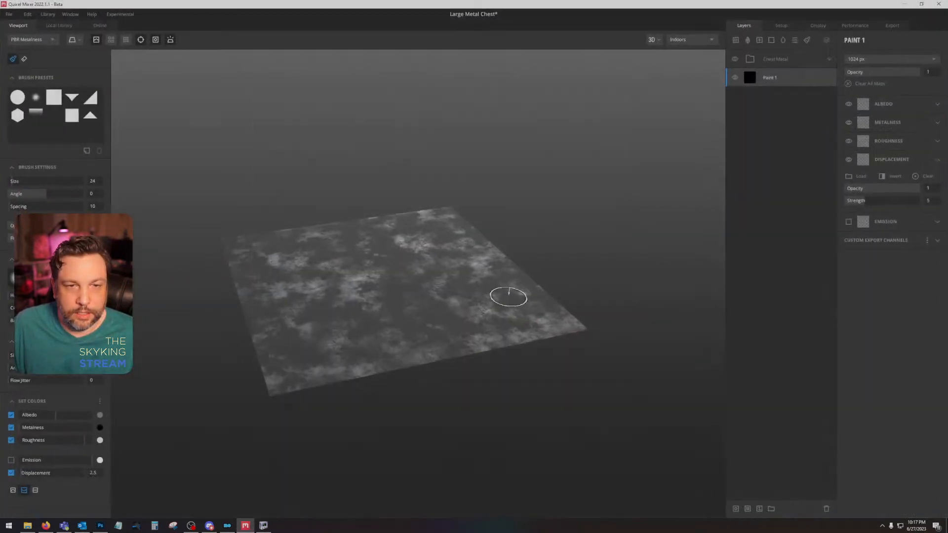
pyautogui.moveTo(538, 279); pyautogui.dragTo(562, 302)
pyautogui.scroll(5, 465, 387)
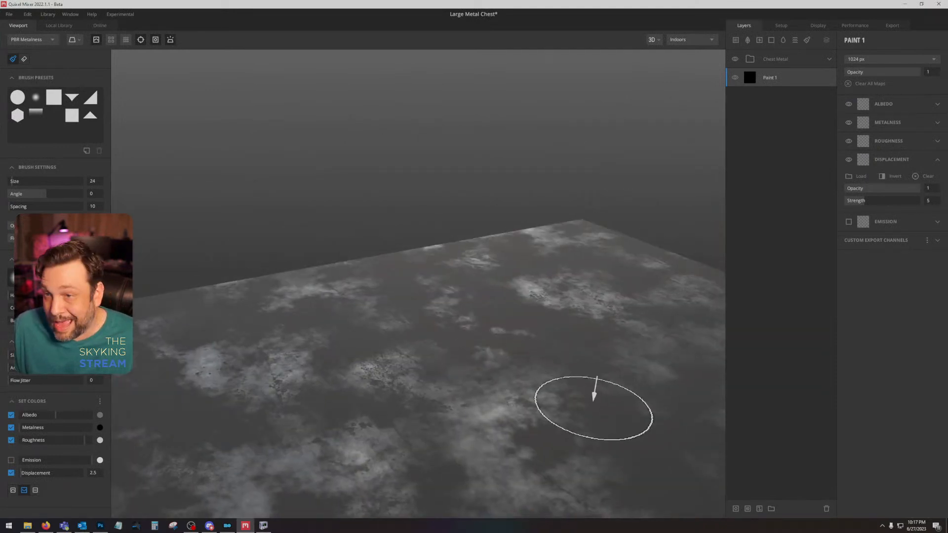
pyautogui.moveTo(593, 407); pyautogui.dragTo(539, 241)
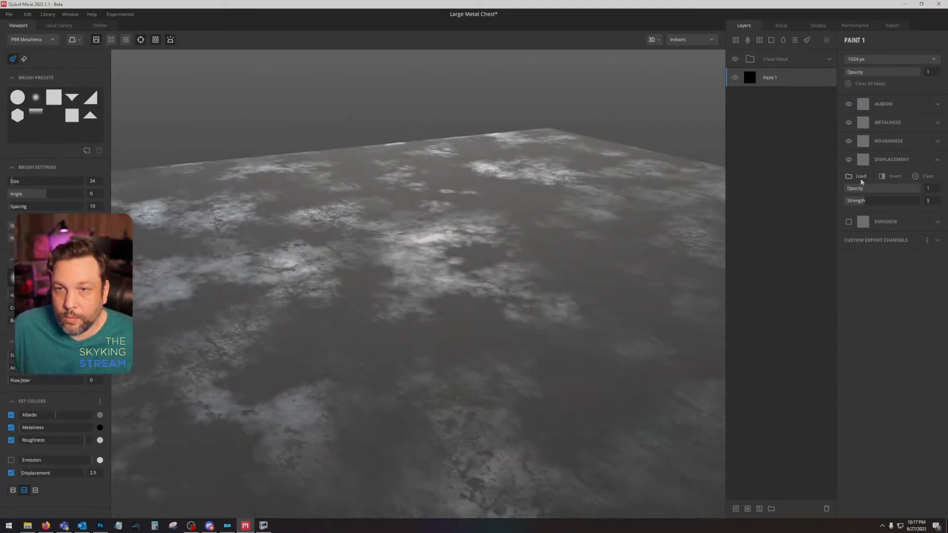
pyautogui.click(860, 179)
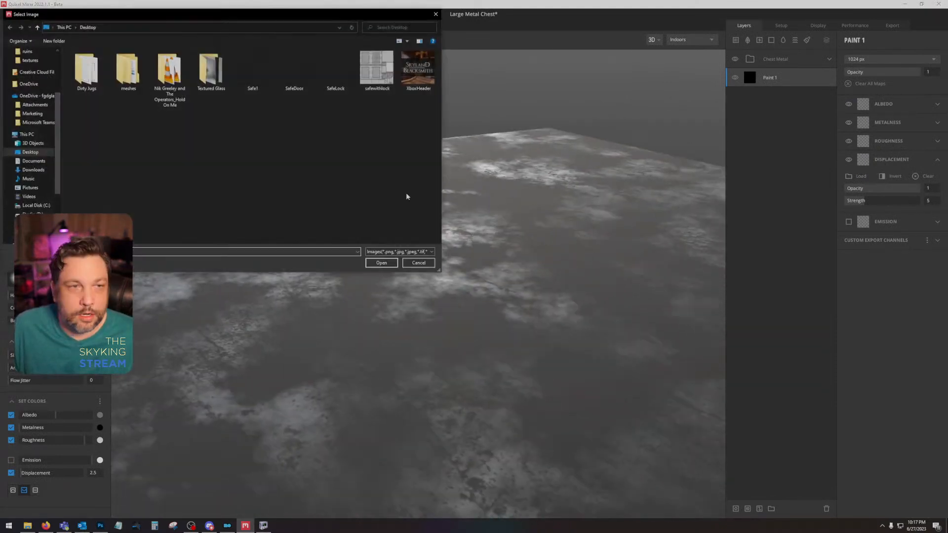
pyautogui.doubleClick(383, 67)
# Step: Examine the safe's panels, hinges and lock plates from above in the Albedo display
pyautogui.scroll(-5, 491, 231)
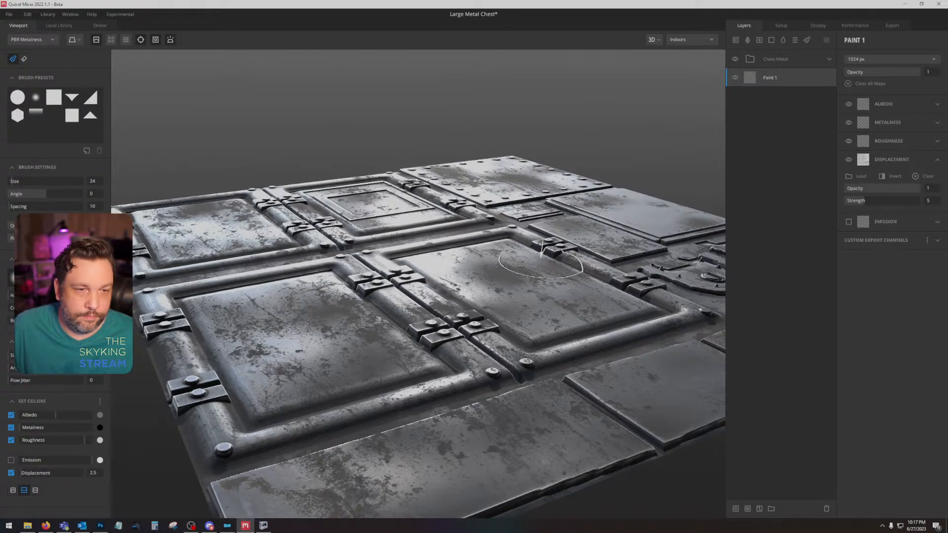
pyautogui.moveTo(581, 258)
pyautogui.mouseDown()
pyautogui.moveTo(495, 383)
pyautogui.moveTo(497, 357)
pyautogui.moveTo(245, 295)
pyautogui.moveTo(408, 364)
pyautogui.moveTo(509, 423)
pyautogui.moveTo(512, 340)
pyautogui.moveTo(479, 329)
pyautogui.moveTo(691, 397)
pyautogui.moveTo(584, 366)
pyautogui.moveTo(662, 303)
pyautogui.moveTo(592, 360)
pyautogui.moveTo(580, 383)
pyautogui.moveTo(584, 359)
pyautogui.moveTo(442, 347)
pyautogui.moveTo(645, 300)
pyautogui.mouseUp()
pyautogui.scroll(-3, 583, 365)
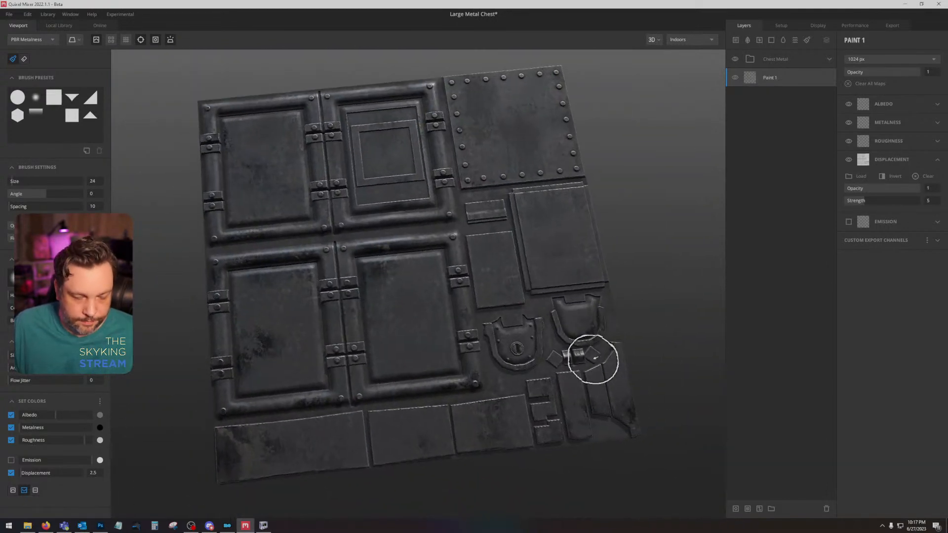
pyautogui.press('c')
pyautogui.scroll(5, 507, 350)
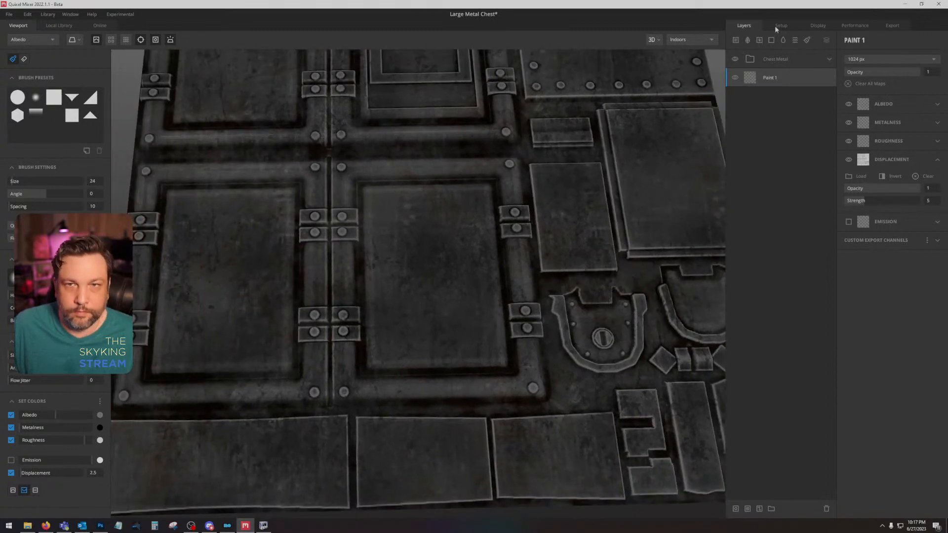
# Step: In the Chest Metal group, set the Edges levels of the Galvanization mask to 0.222 and 0.746
pyautogui.click(829, 59)
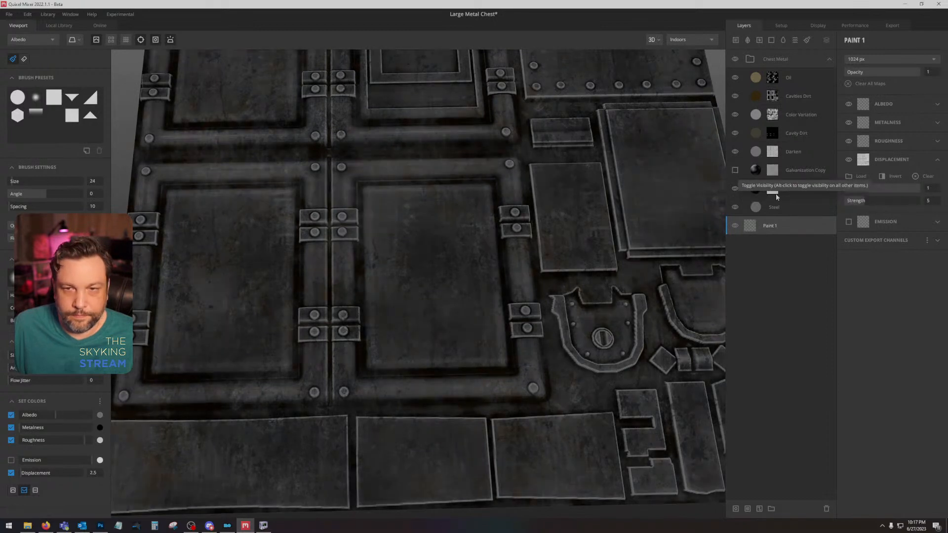
pyautogui.click(772, 188)
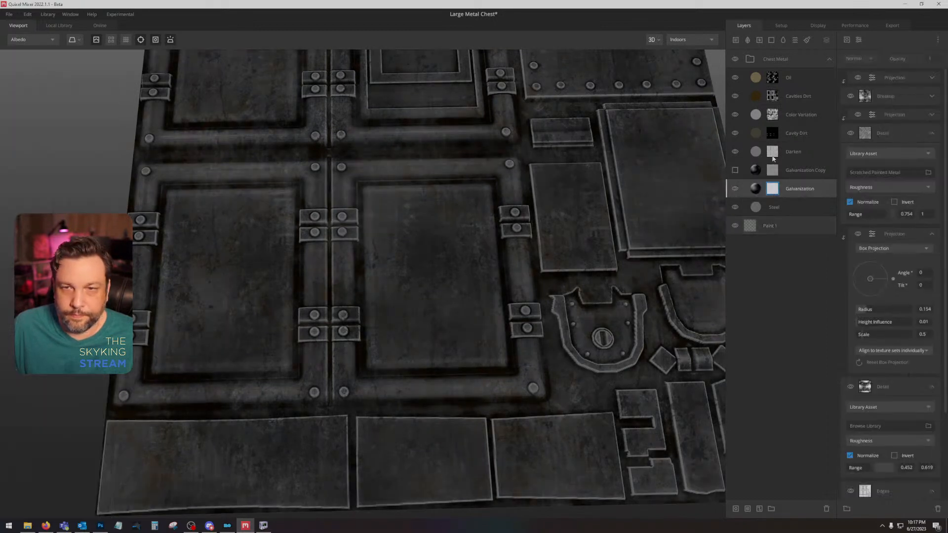
pyautogui.scroll(-3, 891, 344)
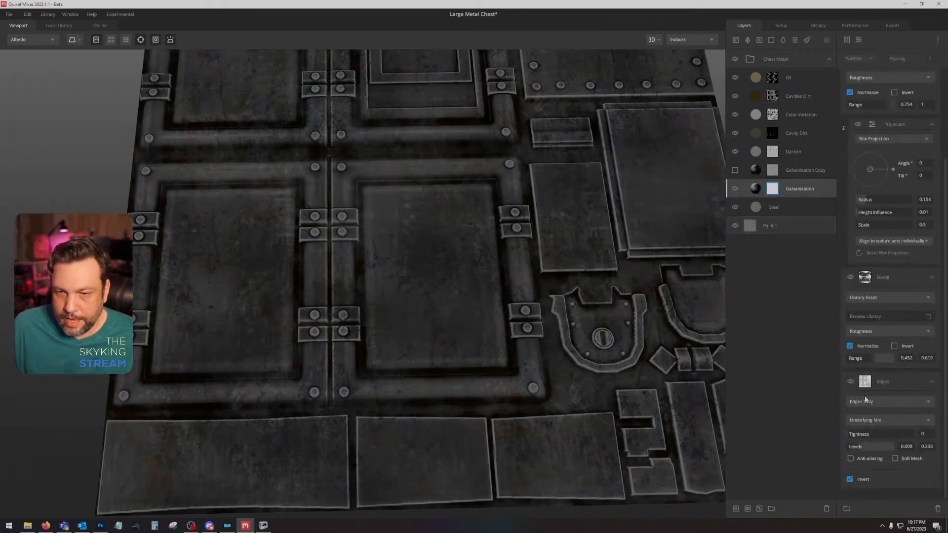
pyautogui.moveTo(863, 451); pyautogui.dragTo(881, 449)
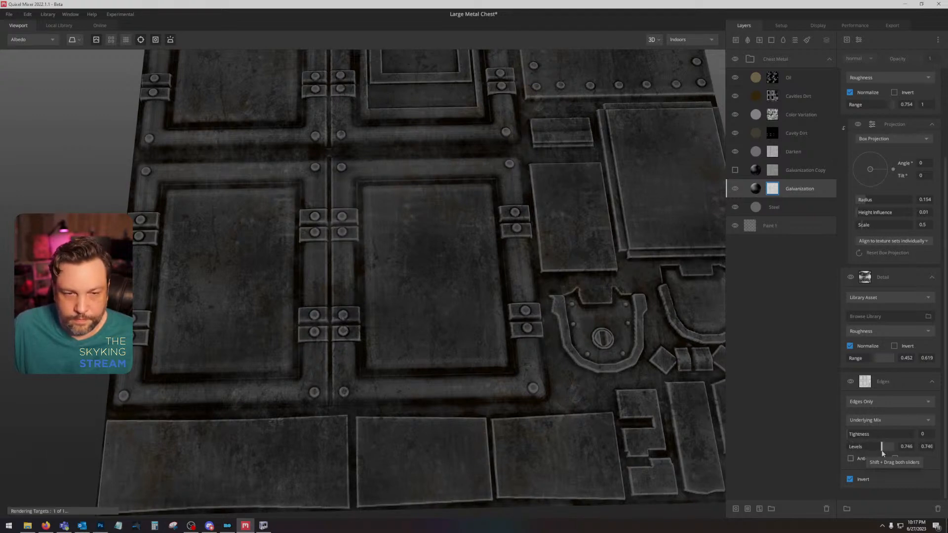
pyautogui.moveTo(882, 453); pyautogui.dragTo(857, 454)
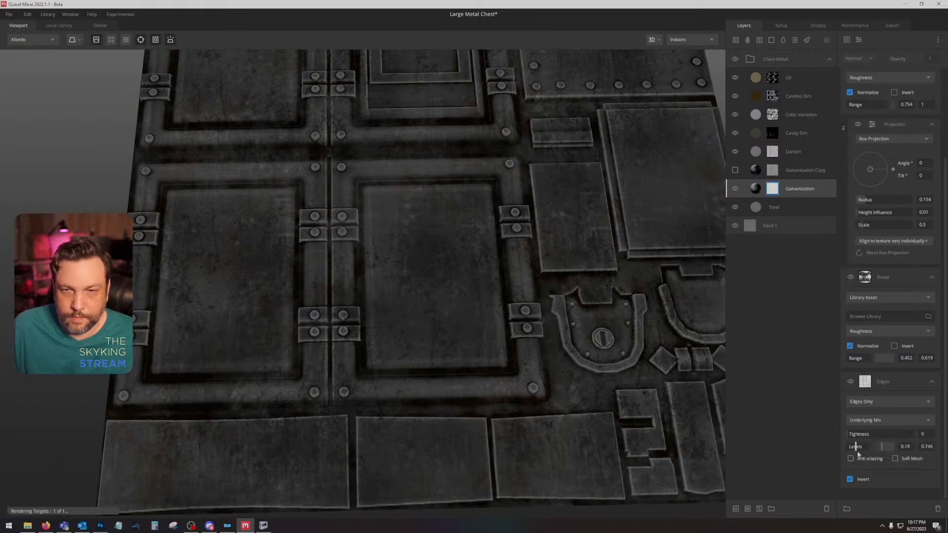
# Step: Set the Area of Effect levels of the Darken layer's mask to 0.46 and 0.667
pyautogui.click(781, 173)
pyautogui.click(773, 153)
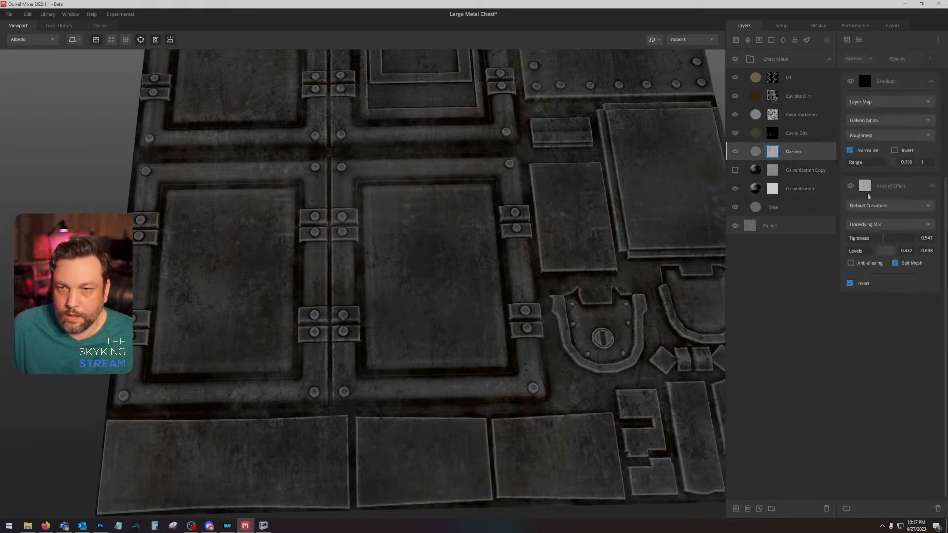
pyautogui.moveTo(871, 257)
pyautogui.mouseDown()
pyautogui.moveTo(853, 255)
pyautogui.moveTo(882, 256)
pyautogui.mouseUp()
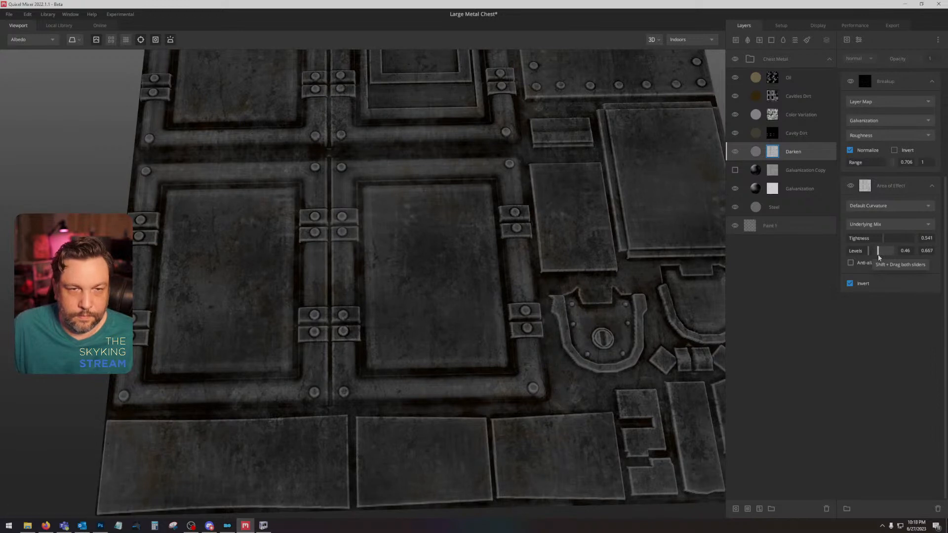
# Step: Export the Large Metal Chest texture maps to disk at 2048 px in the Dirty Jugs Output location
pyautogui.scroll(-5, 676, 296)
pyautogui.moveTo(592, 260); pyautogui.dragTo(557, 263)
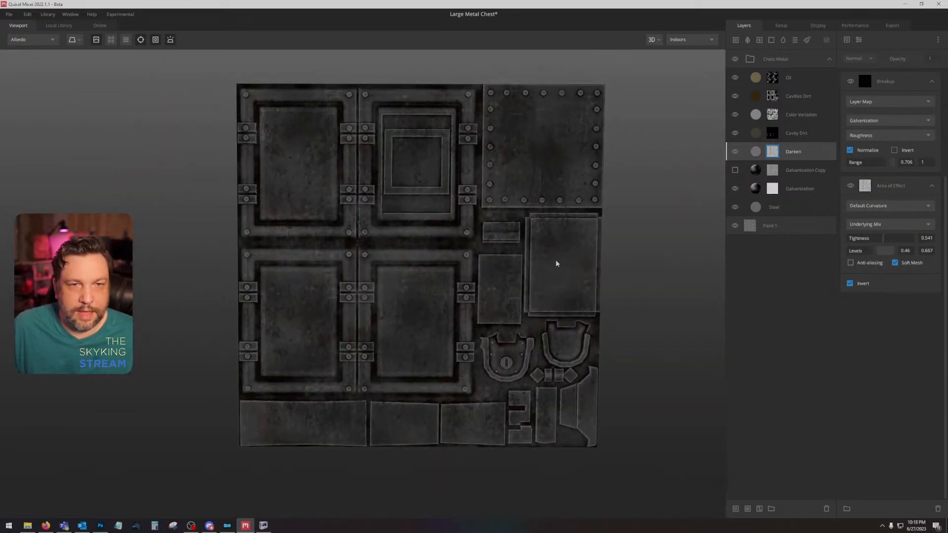
pyautogui.click(905, 26)
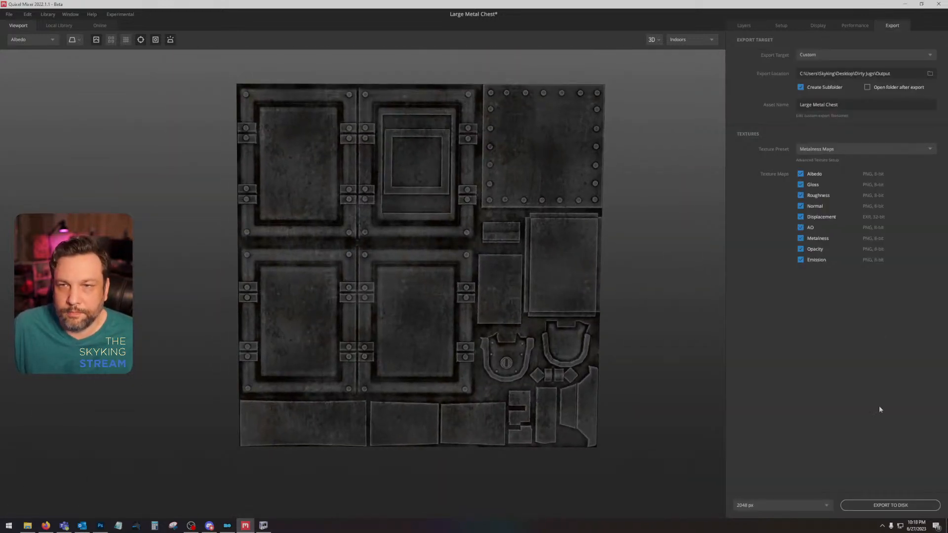
pyautogui.click(883, 505)
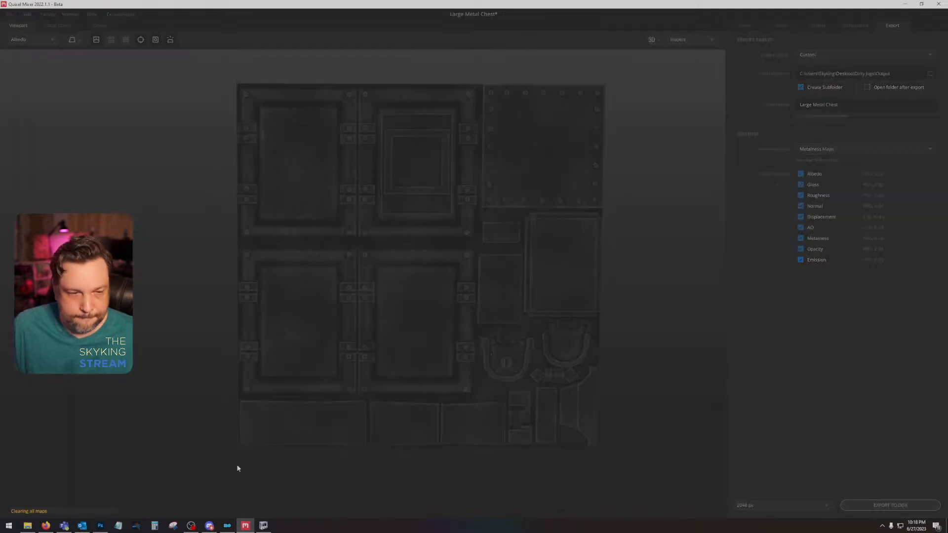
# Step: Switch to Photoshop and open the Large Metal Chest export folder from Desktop, Dirty Jugs, Output in a new File Explorer window
pyautogui.click(103, 526)
pyautogui.click(29, 526)
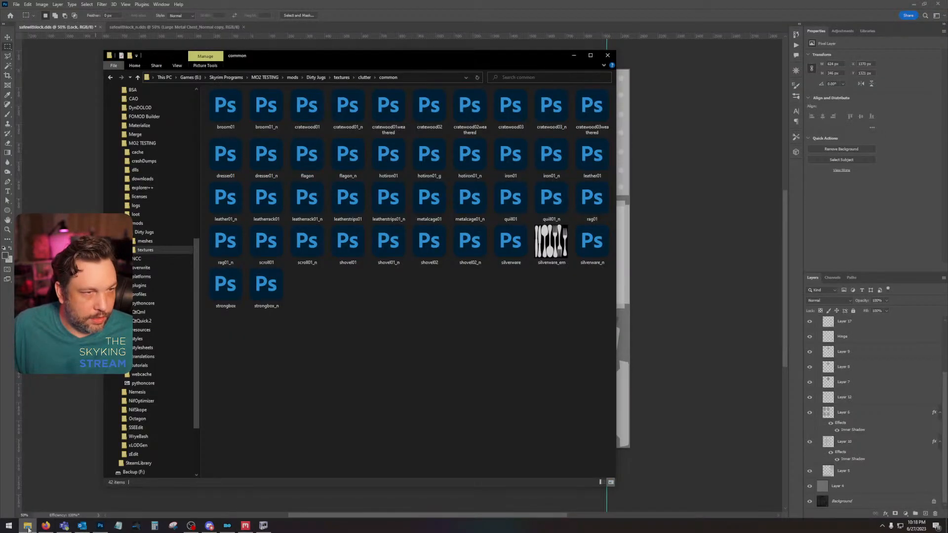
pyautogui.click(28, 526)
pyautogui.rightClick(28, 526)
pyautogui.click(48, 422)
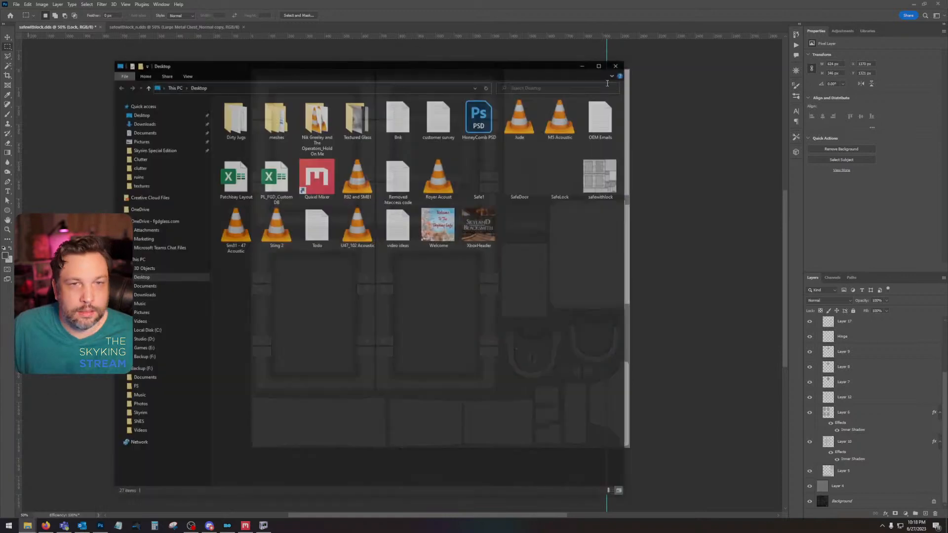
pyautogui.doubleClick(244, 121)
pyautogui.doubleClick(242, 117)
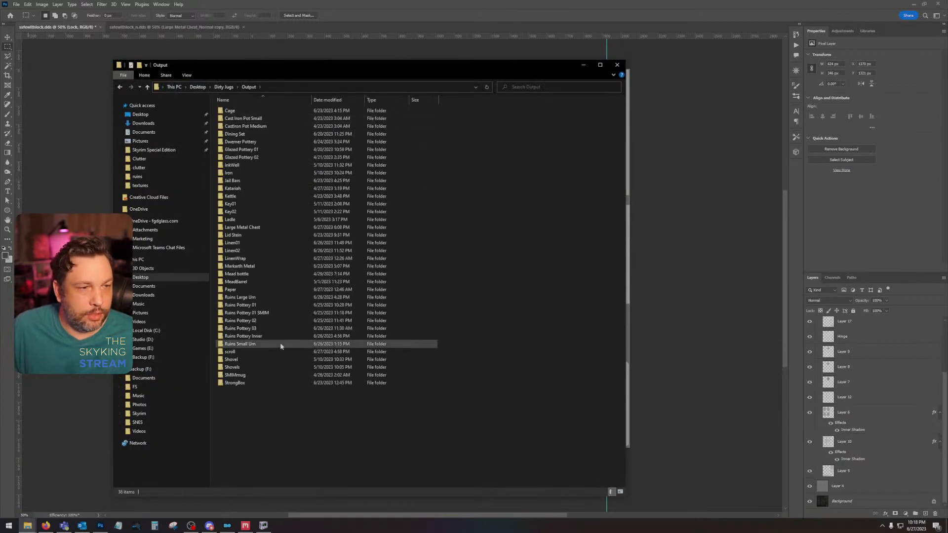
pyautogui.doubleClick(259, 227)
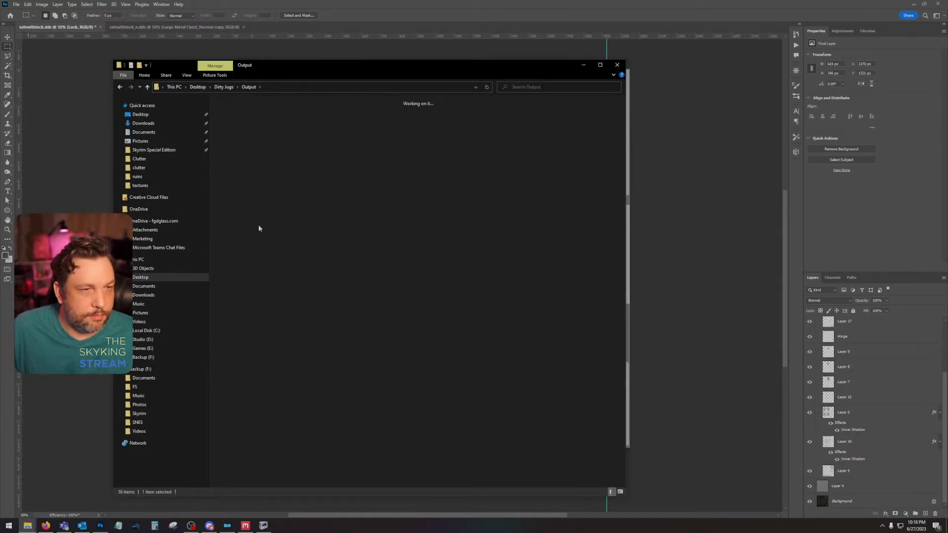
pyautogui.moveTo(303, 64); pyautogui.dragTo(311, 0)
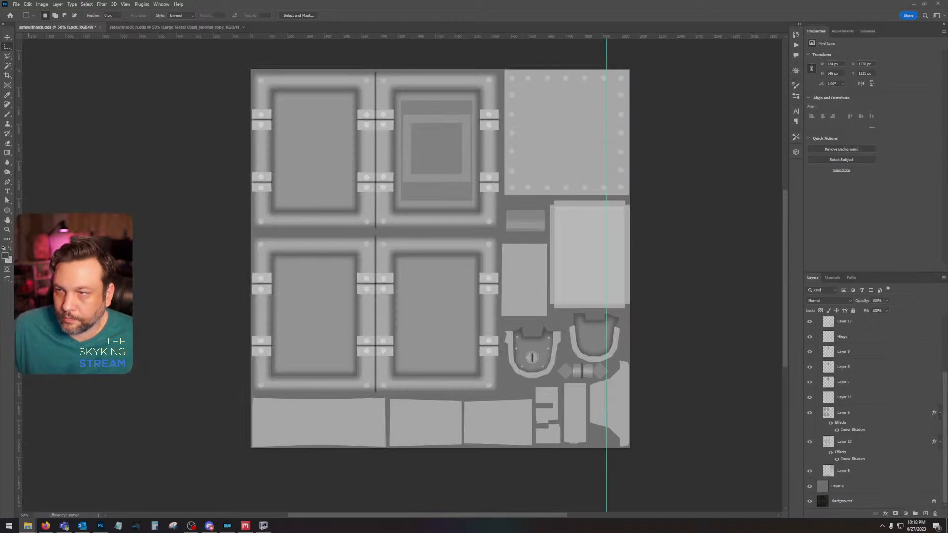
# Step: Place the exported Large Metal Chest_Albedo image above the hidden Layer 13 in the safewithlock document and rasterize it
pyautogui.scroll(3, 846, 381)
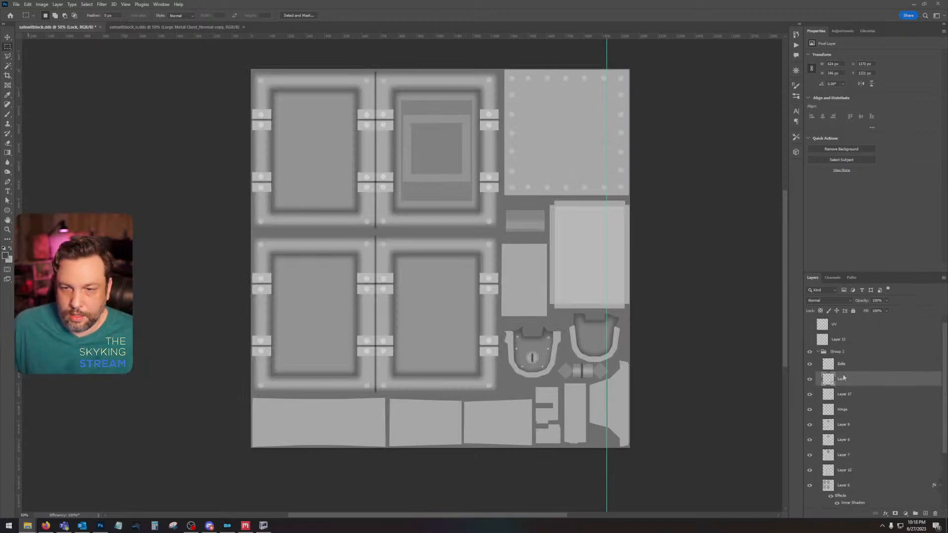
pyautogui.click(806, 341)
pyautogui.click(847, 343)
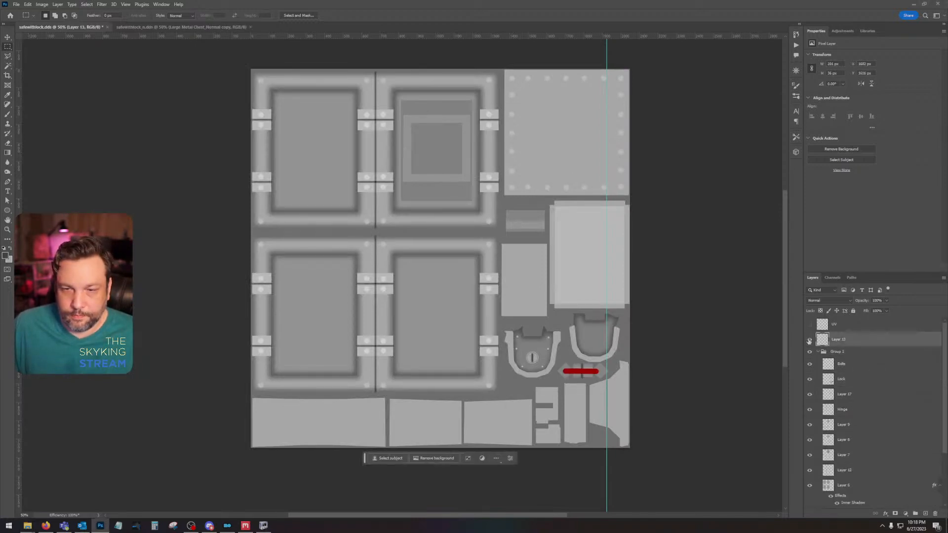
pyautogui.click(811, 340)
pyautogui.moveTo(947, 171)
pyautogui.mouseDown()
pyautogui.moveTo(859, 194)
pyautogui.moveTo(531, 223)
pyautogui.mouseUp()
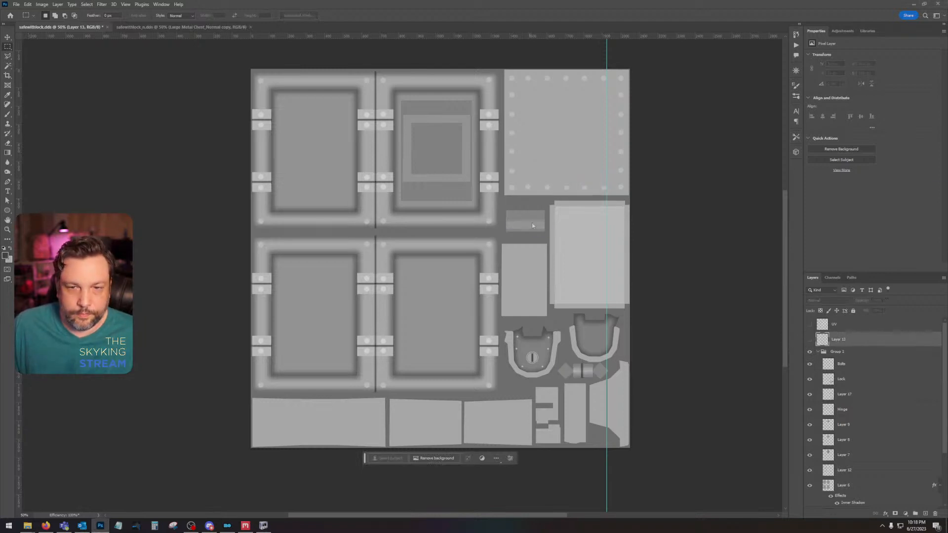
pyautogui.press('Return')
pyautogui.rightClick(866, 340)
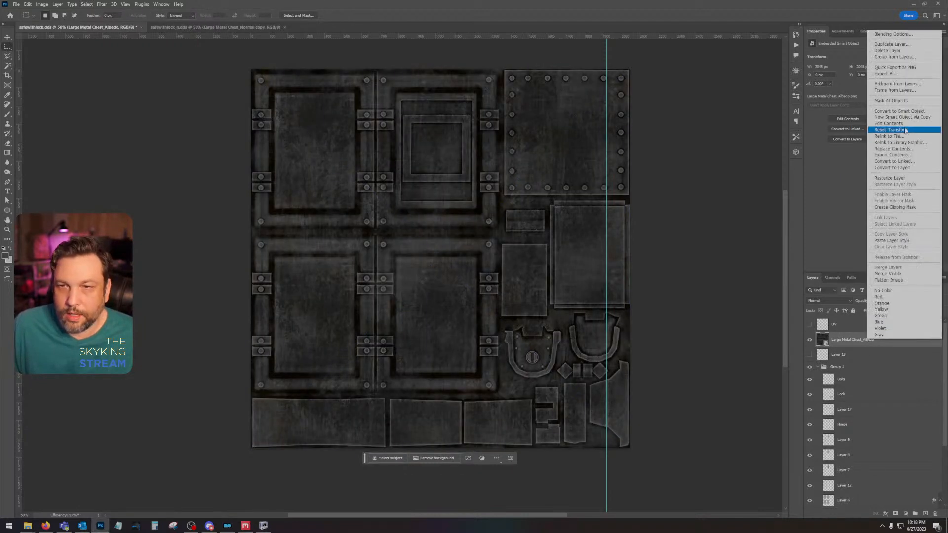
pyautogui.click(893, 177)
# Step: Darken the albedo layer with brightness -69 and contrast -1, and save the document as a Color DDS texture with auto-generated mip maps
pyautogui.click(42, 4)
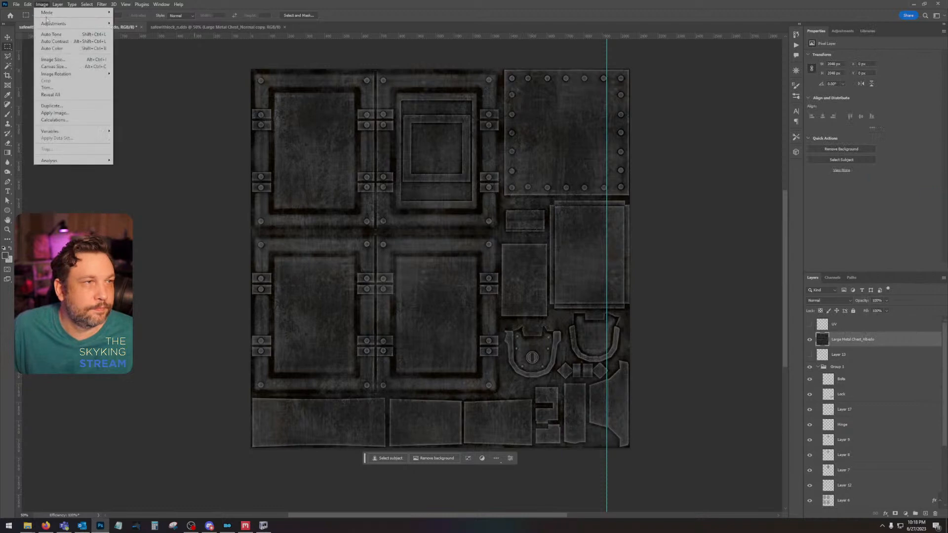
pyautogui.moveTo(74, 24)
pyautogui.click(139, 24)
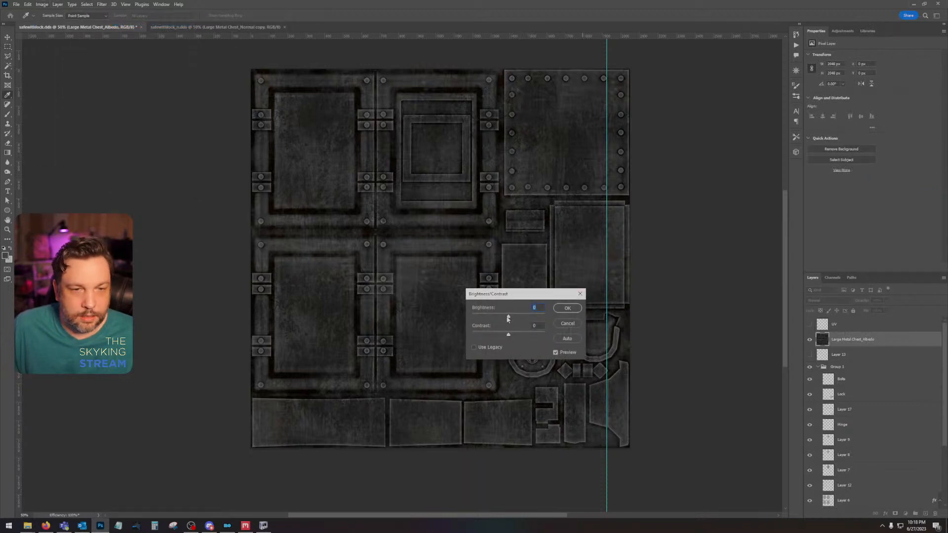
pyautogui.moveTo(507, 319); pyautogui.dragTo(491, 319)
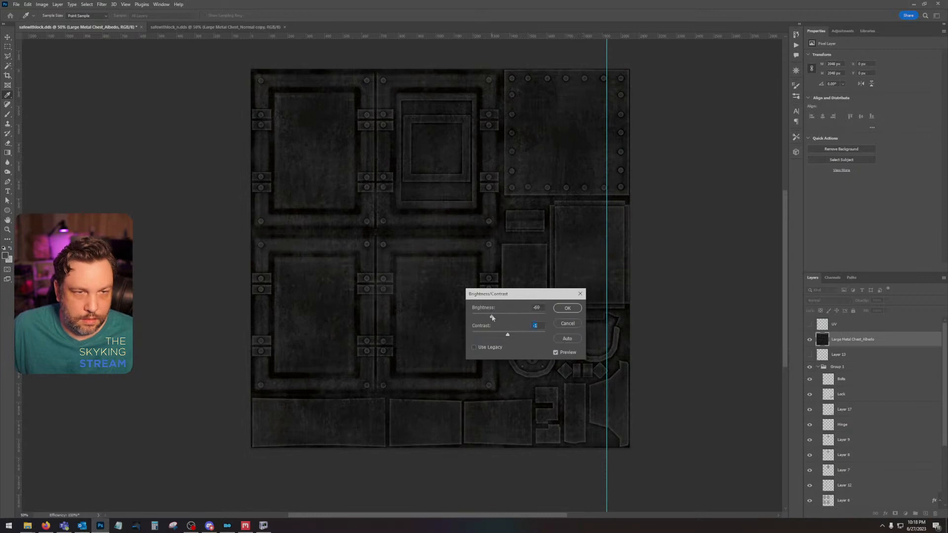
pyautogui.press('Return')
pyautogui.press('m')
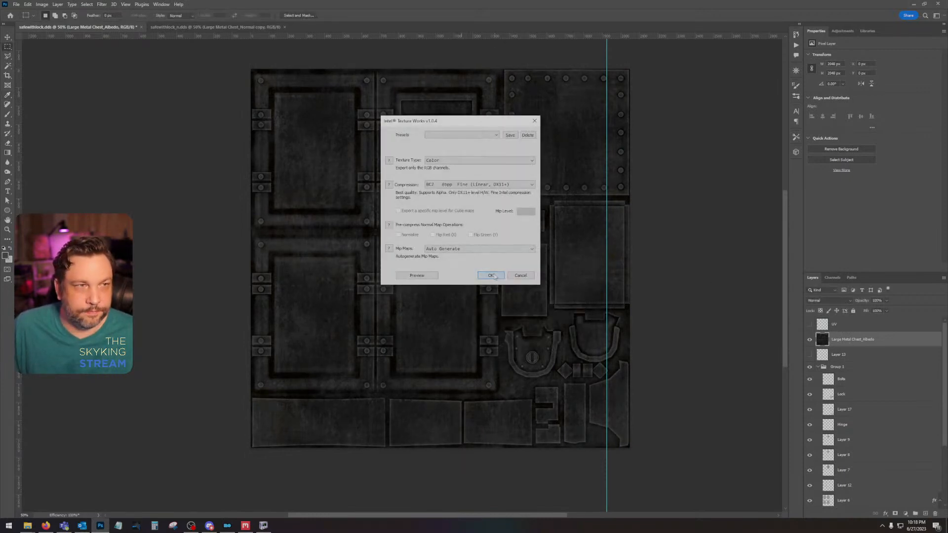
pyautogui.click(491, 275)
# Step: Place the exported Large Metal Chest_Normal image above the normal copy layer in the safewithlock_n document
pyautogui.click(194, 27)
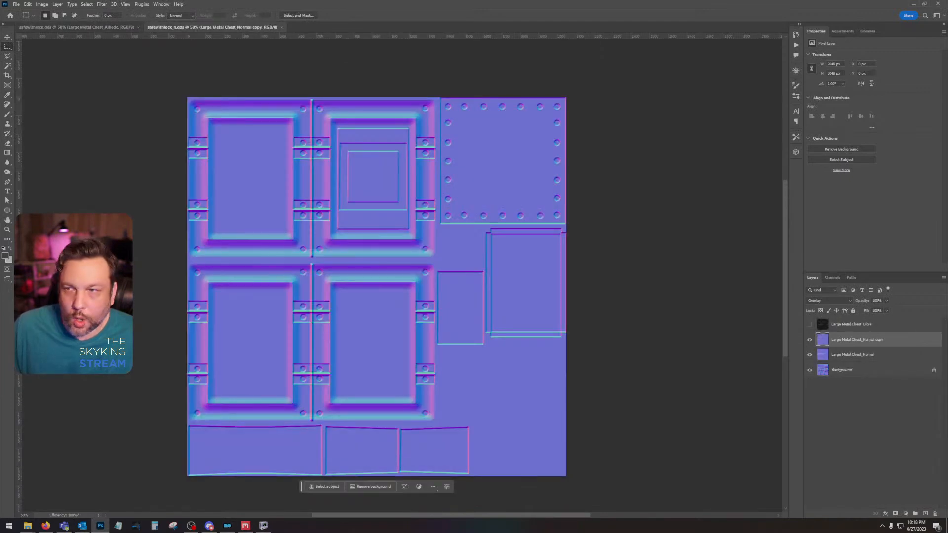
pyautogui.moveTo(522, 270); pyautogui.dragTo(522, 272)
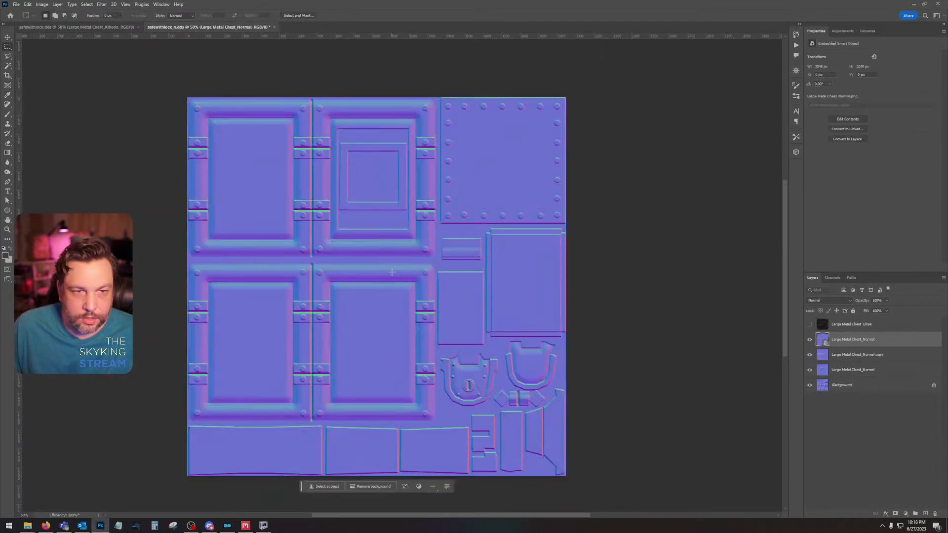
# Step: Delete the two older Large Metal Chest_Normal layers below the newly placed normal map and rasterize the new one
pyautogui.click(872, 357)
pyautogui.keyDown('shift'); pyautogui.click(885, 373); pyautogui.keyUp('shift')
pyautogui.moveTo(887, 374); pyautogui.dragTo(934, 513)
pyautogui.rightClick(868, 340)
pyautogui.click(906, 177)
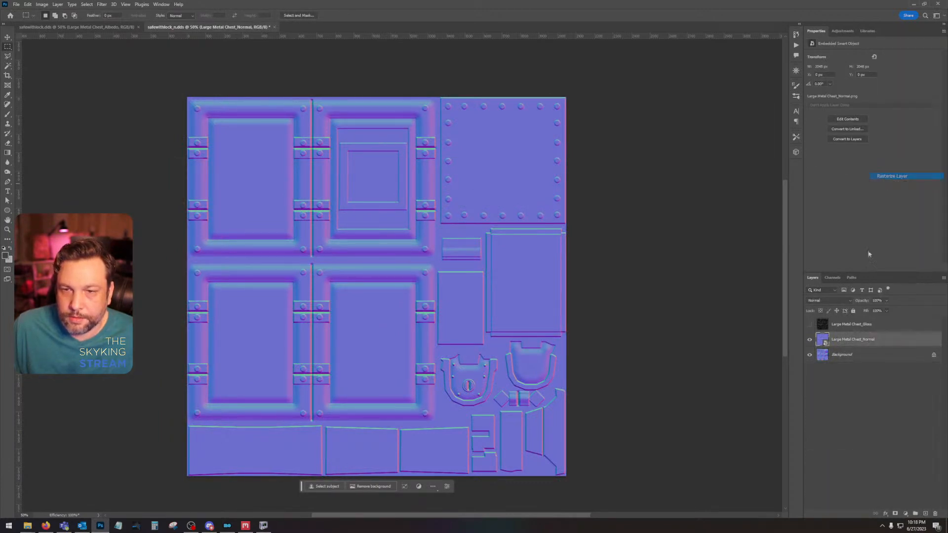
# Step: Invert the green channel of the Large Metal Chest_Normal layer and return to the full RGB composite
pyautogui.click(831, 278)
pyautogui.click(857, 318)
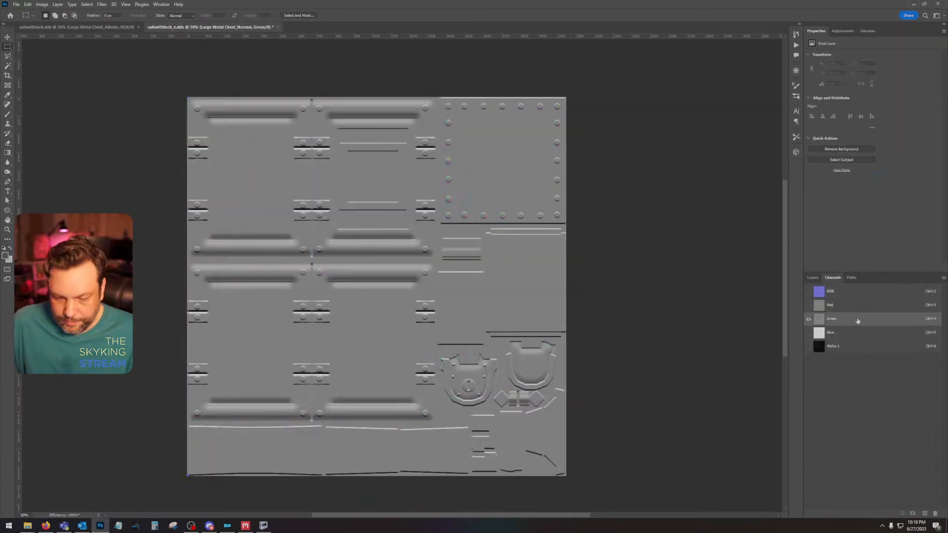
pyautogui.click(847, 289)
pyautogui.click(812, 277)
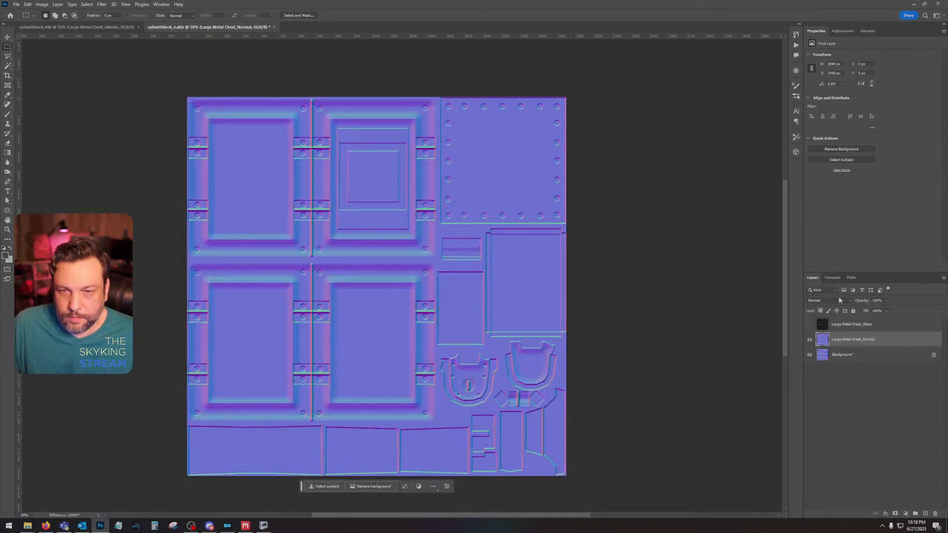
# Step: Duplicate the Large Metal Chest_Normal layer and set the copy's blend mode to Overlay
pyautogui.moveTo(870, 342); pyautogui.dragTo(925, 513)
pyautogui.click(829, 300)
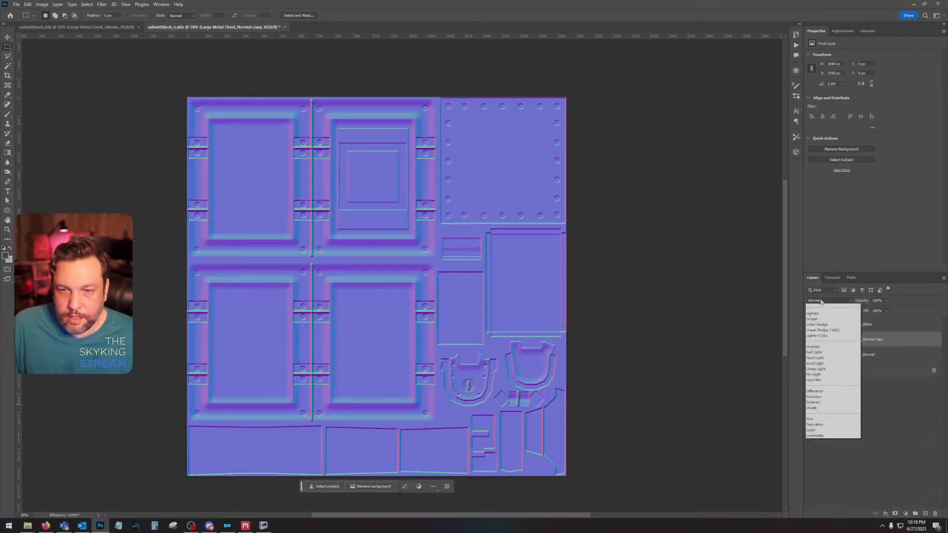
pyautogui.click(829, 390)
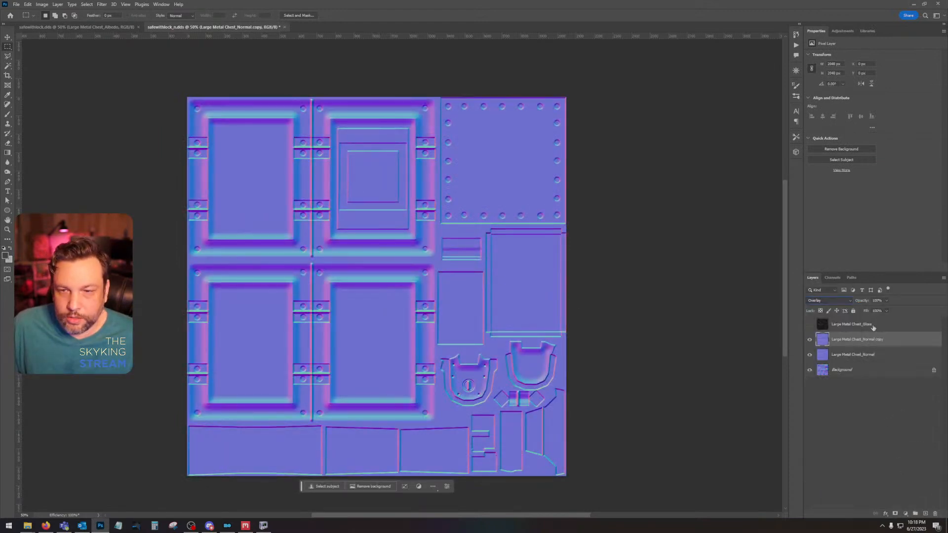
# Step: Combine the two normal layers into one smart object and rasterize it
pyautogui.keyDown('shift'); pyautogui.click(866, 354); pyautogui.keyUp('shift')
pyautogui.rightClick(865, 355)
pyautogui.click(886, 163)
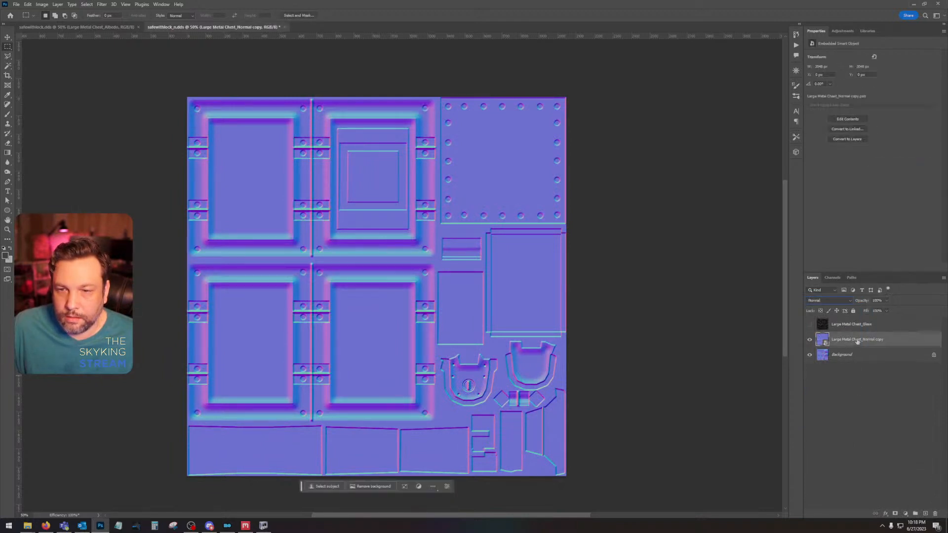
pyautogui.rightClick(857, 341)
pyautogui.click(883, 179)
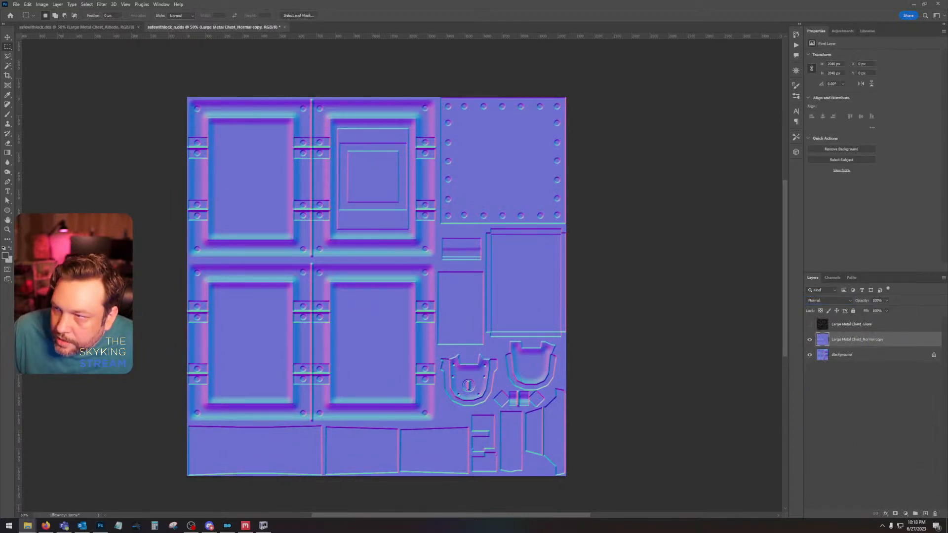
# Step: Place the exported Large Metal Chest_Gloss image above the normal copy layer and rasterize it
pyautogui.moveTo(947, 341); pyautogui.dragTo(463, 338)
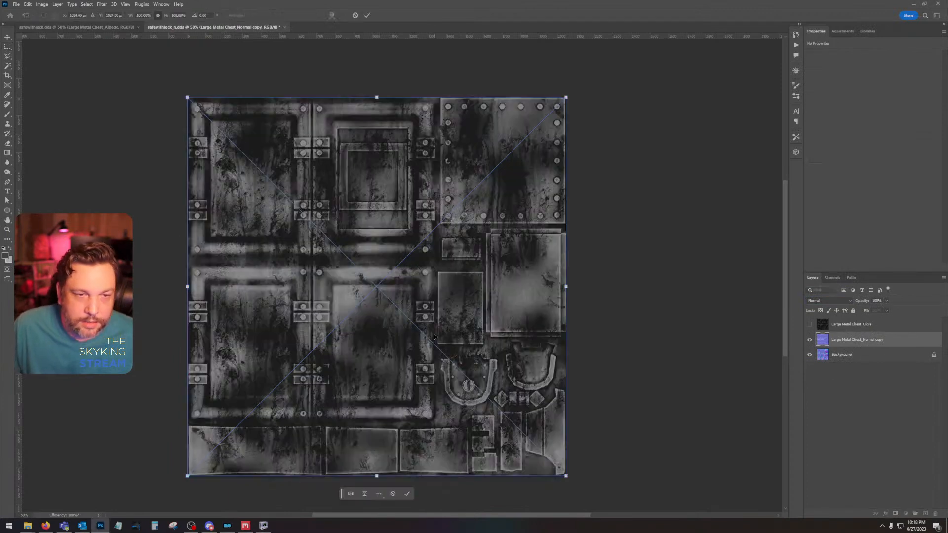
pyautogui.press('Return')
pyautogui.rightClick(892, 342)
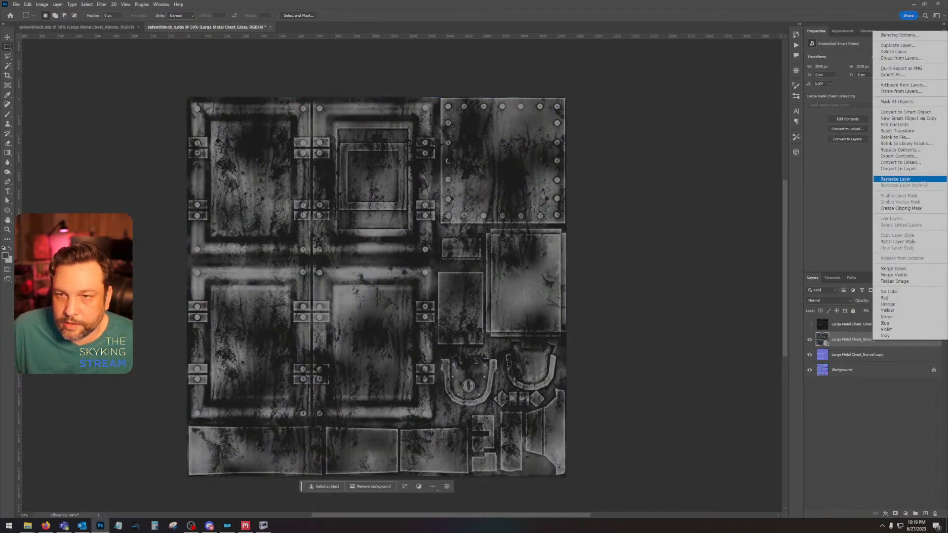
pyautogui.click(888, 181)
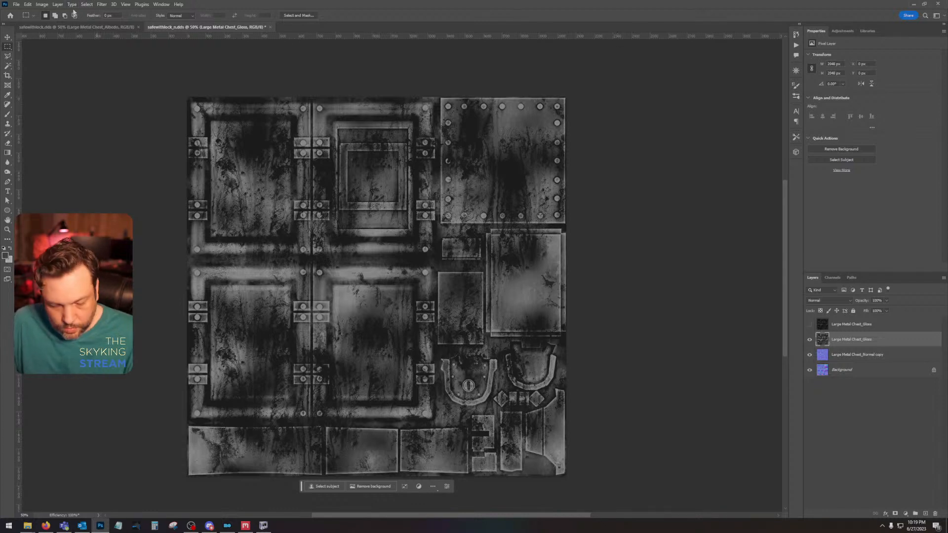
# Step: Darken the new gloss layer with brightness -150 and contrast 13
pyautogui.click(42, 4)
pyautogui.moveTo(54, 25)
pyautogui.click(138, 25)
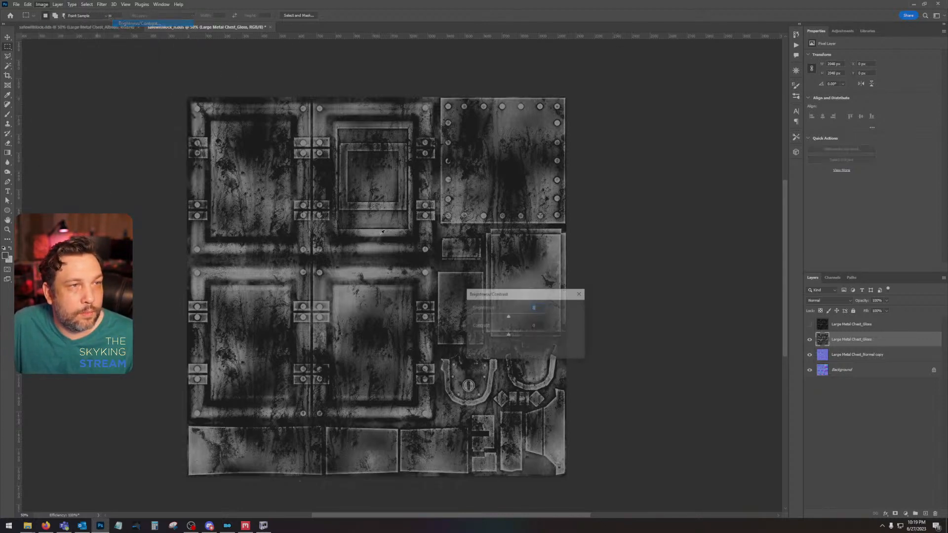
pyautogui.moveTo(510, 319); pyautogui.dragTo(493, 341)
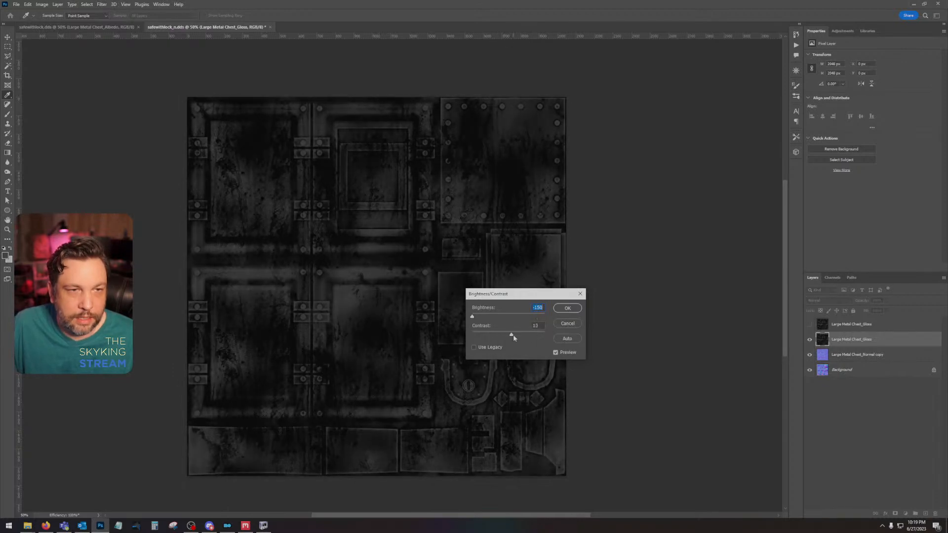
pyautogui.click(566, 311)
# Step: Copy the darkened gloss image into the Alpha 1 channel, hide the gloss layer, and return to the RGB composite with nothing selected
pyautogui.hotkey('ctrl', 'a')
pyautogui.click(809, 339)
pyautogui.click(832, 278)
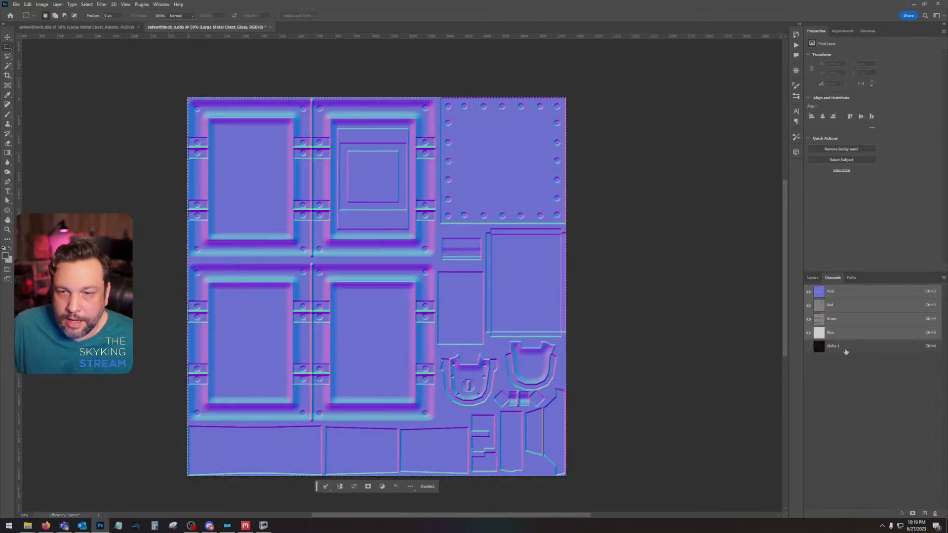
pyautogui.click(839, 347)
pyautogui.click(839, 304)
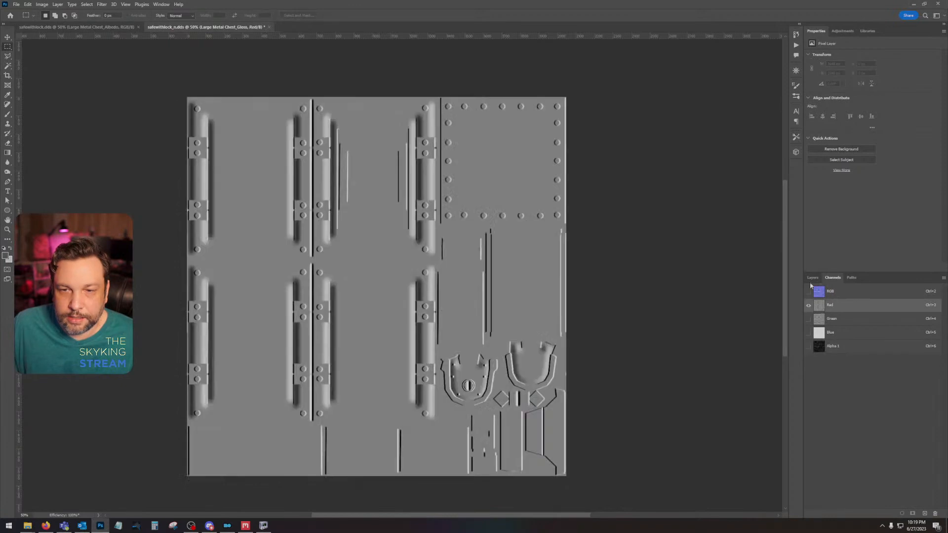
pyautogui.click(810, 279)
pyautogui.click(832, 278)
pyautogui.click(839, 324)
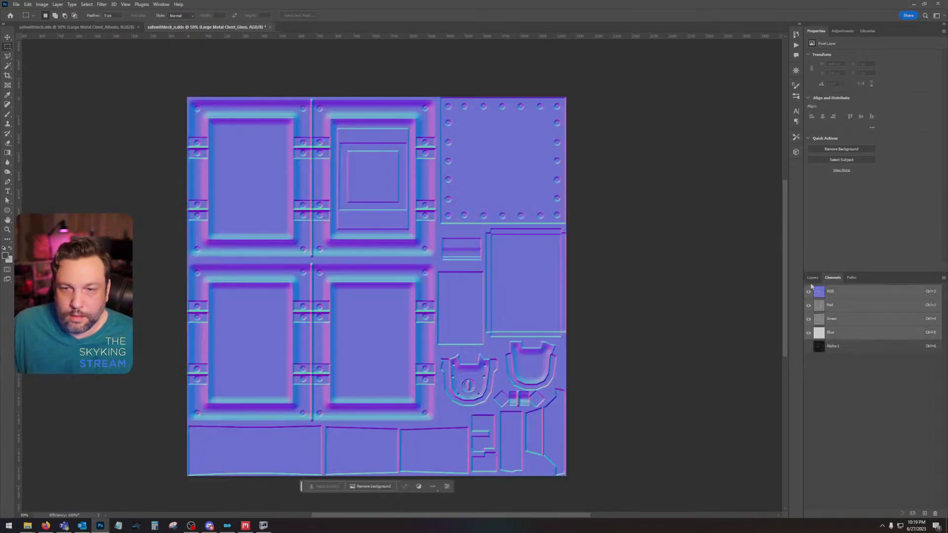
pyautogui.click(812, 278)
# Step: Save the normal map as a Color + Alpha DDS texture with BC7 8bpp Fine (Linear, DX11+) compression and auto-generated mip maps
pyautogui.hotkey('ctrl', 's')
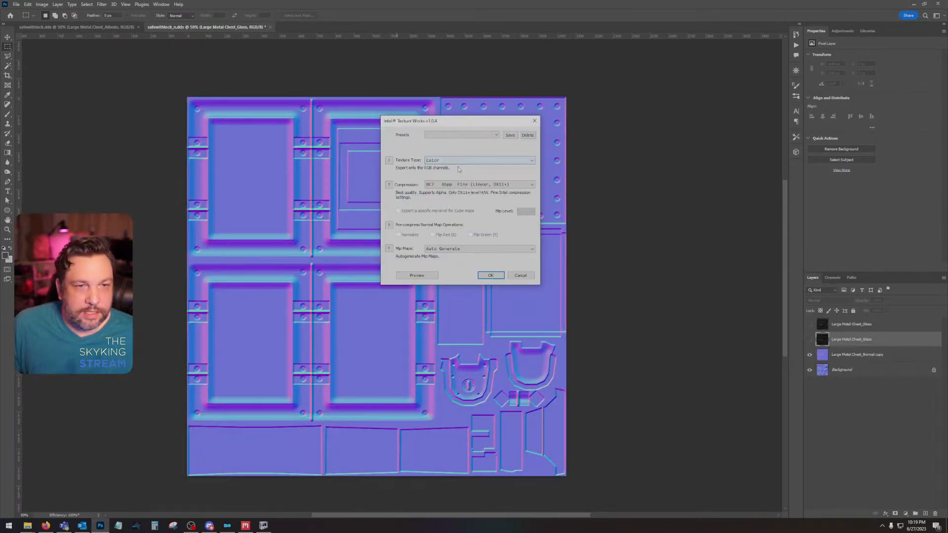
pyautogui.click(459, 161)
pyautogui.click(459, 173)
pyautogui.click(459, 185)
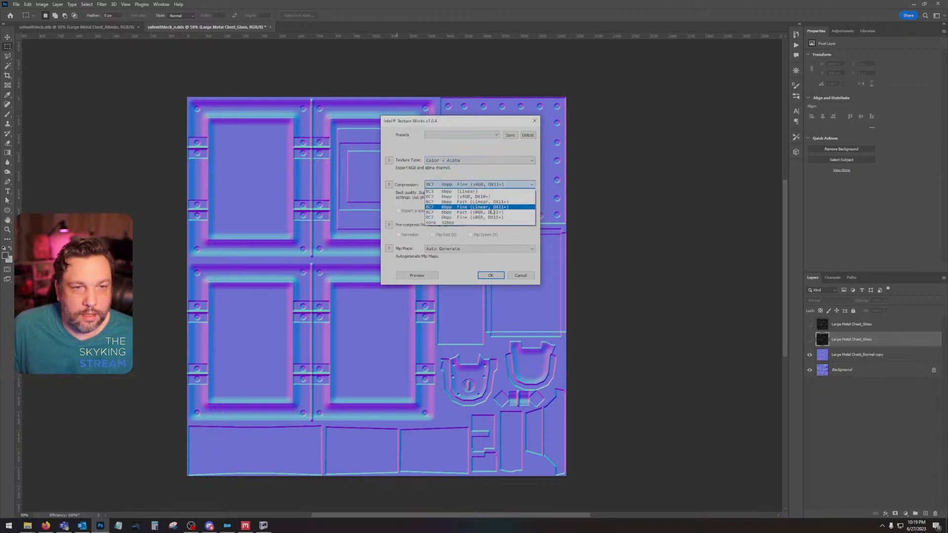
pyautogui.click(464, 207)
pyautogui.click(484, 275)
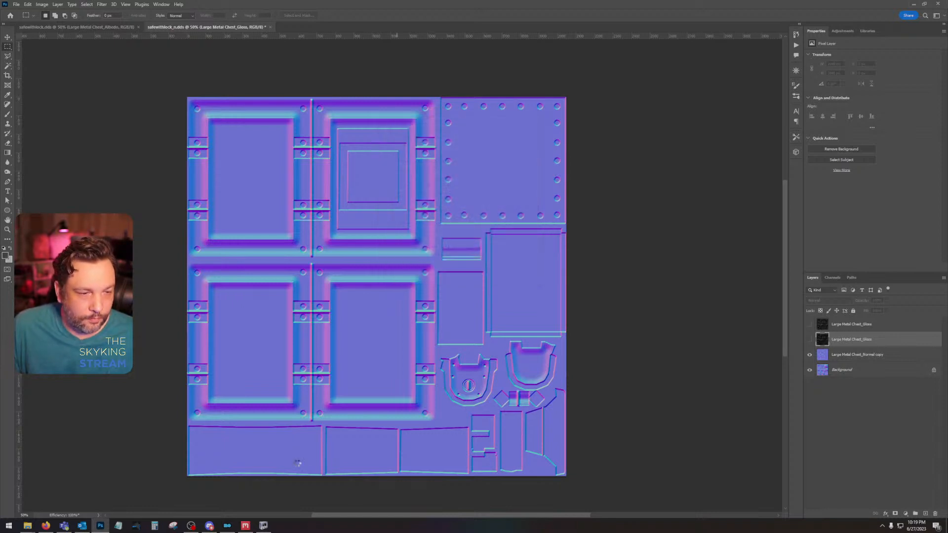
# Step: Switch to NifSkope and examine the updated safe textures on the model from several angles and distances
pyautogui.click(263, 525)
pyautogui.moveTo(481, 388)
pyautogui.mouseDown()
pyautogui.moveTo(455, 398)
pyautogui.moveTo(529, 403)
pyautogui.moveTo(525, 392)
pyautogui.moveTo(468, 392)
pyautogui.mouseUp()
pyautogui.moveTo(530, 31); pyautogui.dragTo(474, 28)
pyautogui.scroll(5, 562, 318)
pyautogui.moveTo(578, 303)
pyautogui.mouseDown()
pyautogui.moveTo(437, 305)
pyautogui.moveTo(551, 298)
pyautogui.moveTo(580, 306)
pyautogui.mouseUp()
pyautogui.scroll(-5, 547, 310)
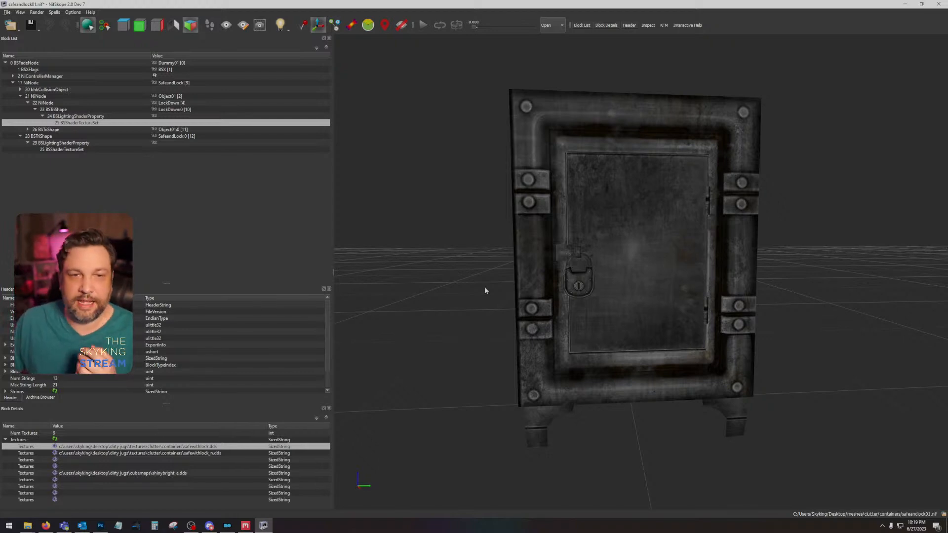
pyautogui.moveTo(484, 287); pyautogui.dragTo(661, 302)
# Step: Minimize the Mod Organizer, NifSkope and Photoshop windows to reach the desktop
pyautogui.click(226, 524)
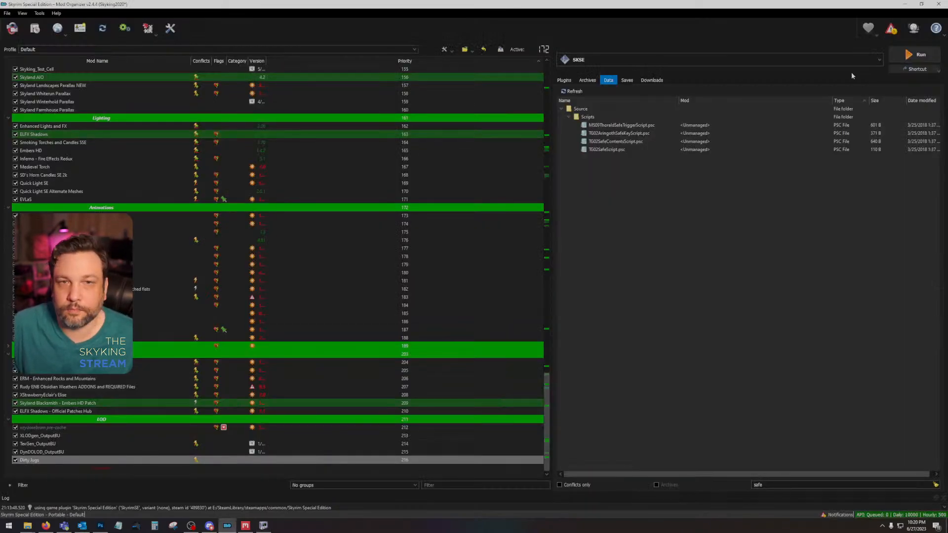
pyautogui.click(905, 4)
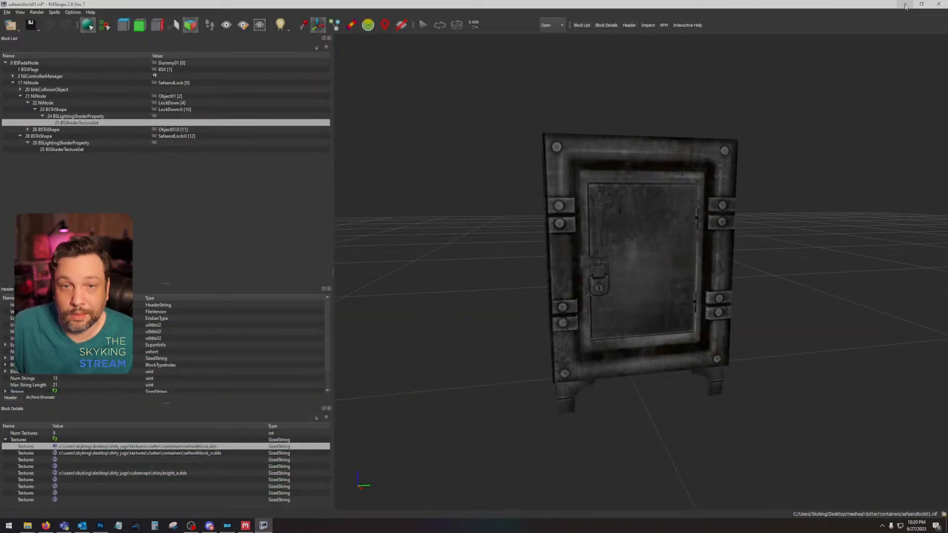
pyautogui.click(905, 5)
pyautogui.doubleClick(904, 6)
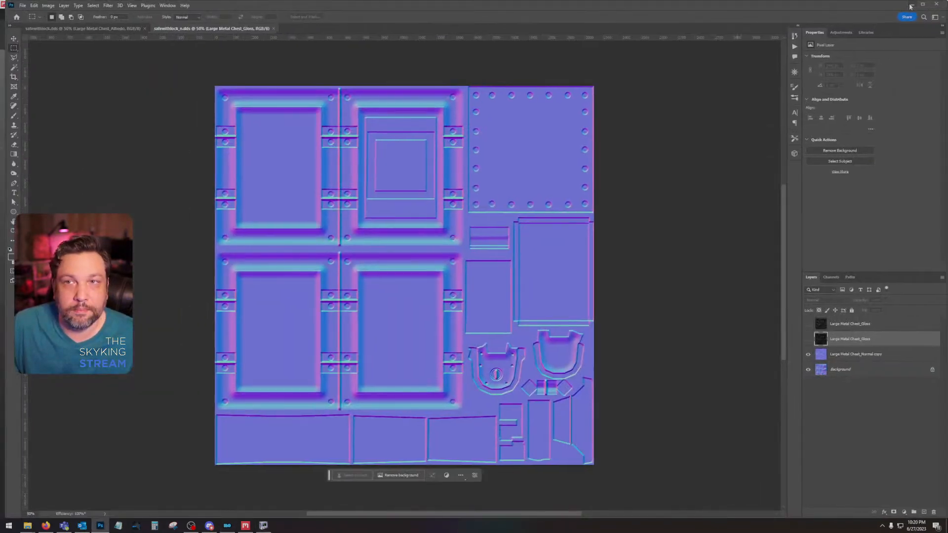
pyautogui.click(912, 5)
pyautogui.click(905, 5)
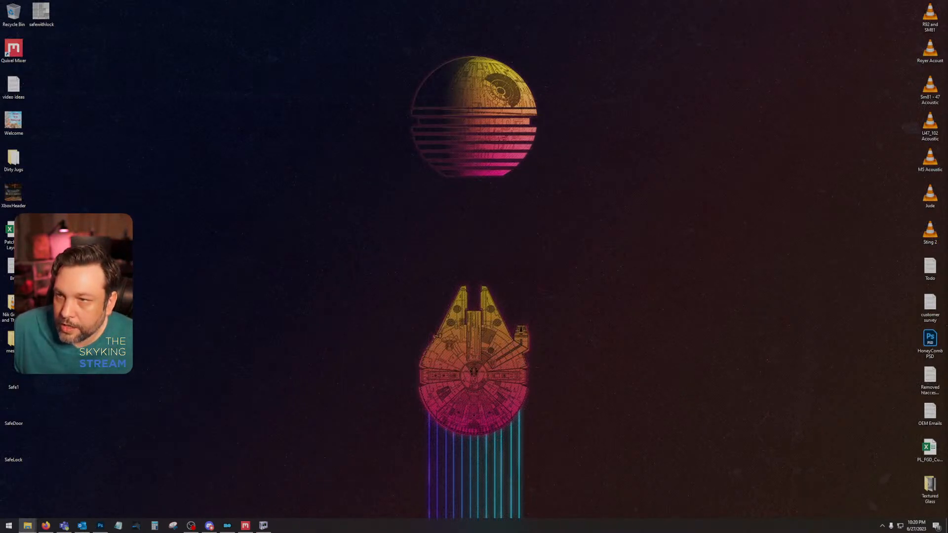
# Step: Check the saved safe textures in the Desktop Dirty Jugs textures\Clutter\containers folder and close that window
pyautogui.moveTo(947, 78); pyautogui.dragTo(405, 78)
pyautogui.doubleClick(431, 123)
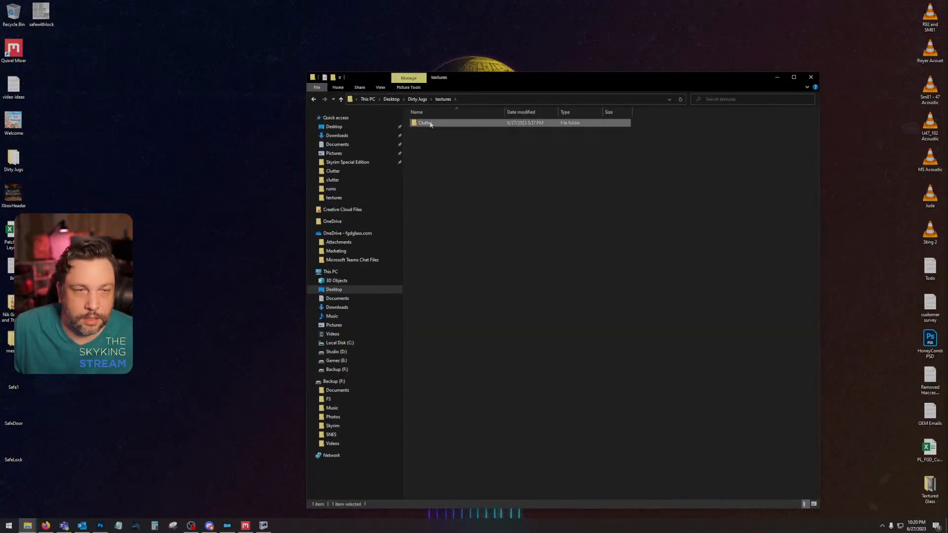
pyautogui.doubleClick(469, 130)
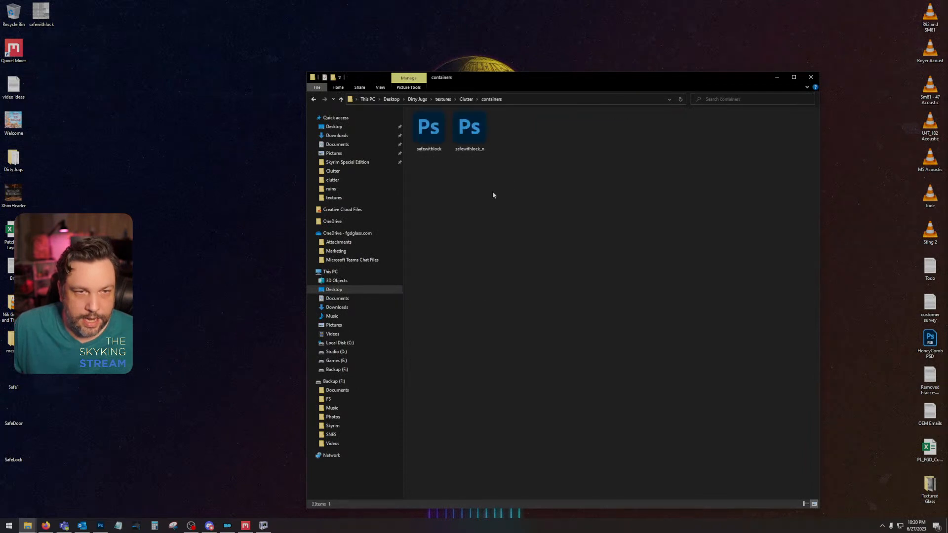
pyautogui.moveTo(520, 180); pyautogui.dragTo(420, 134)
pyautogui.click(810, 77)
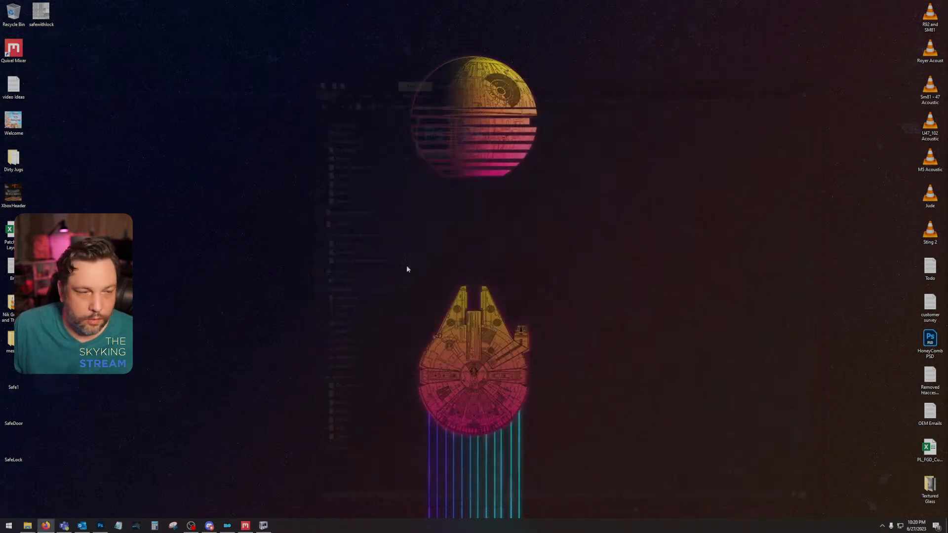
# Step: Open the textures\clutter folder of the Dirty Jugs mod under MO2 TESTING and move its window clear of the desktop folders
pyautogui.click(28, 525)
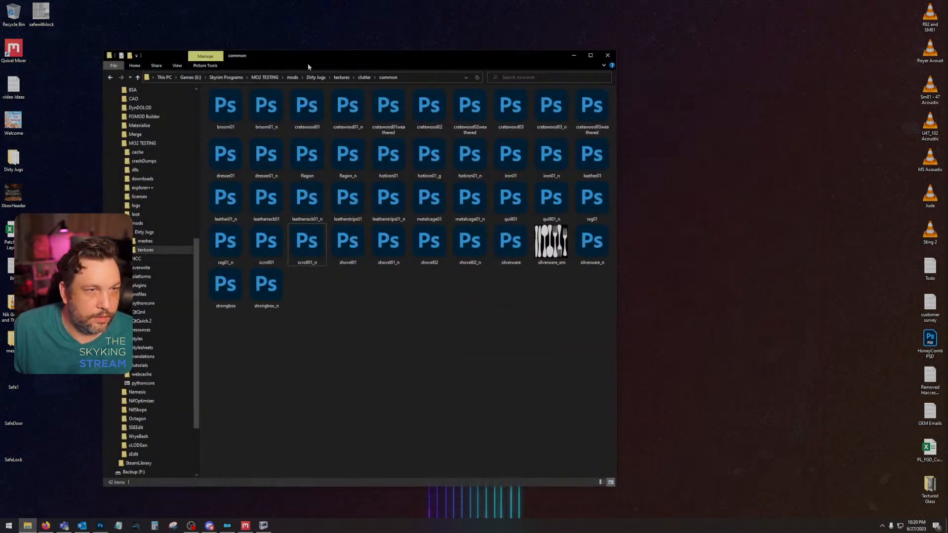
pyautogui.click(341, 77)
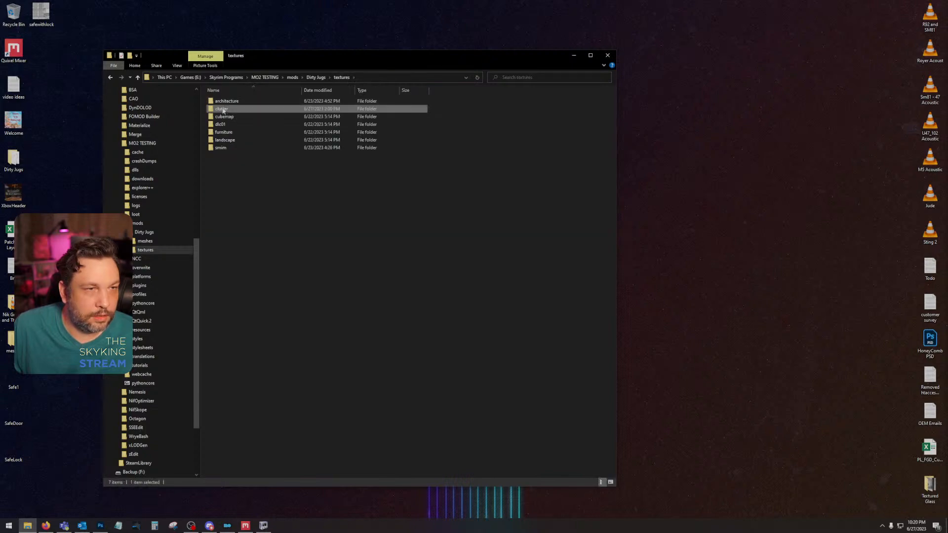
pyautogui.doubleClick(223, 110)
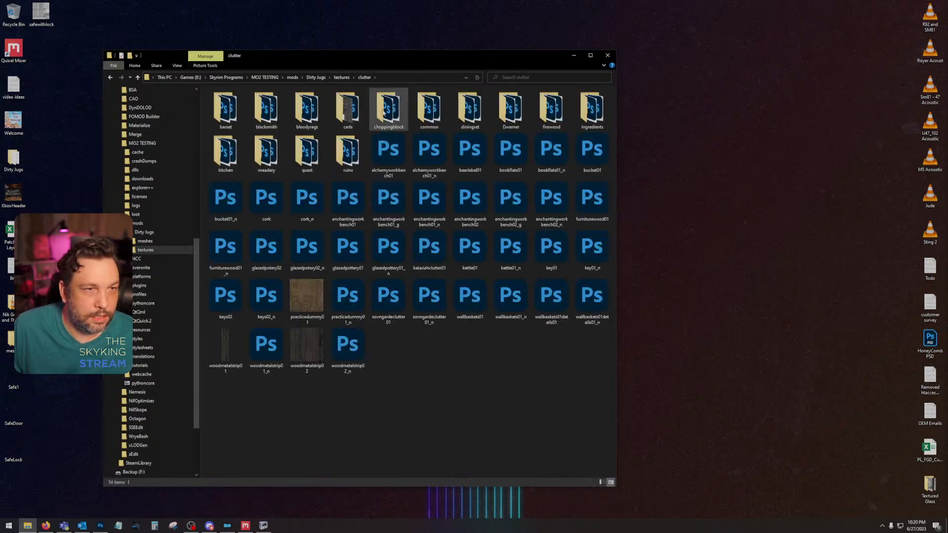
pyautogui.moveTo(298, 55); pyautogui.dragTo(566, 47)
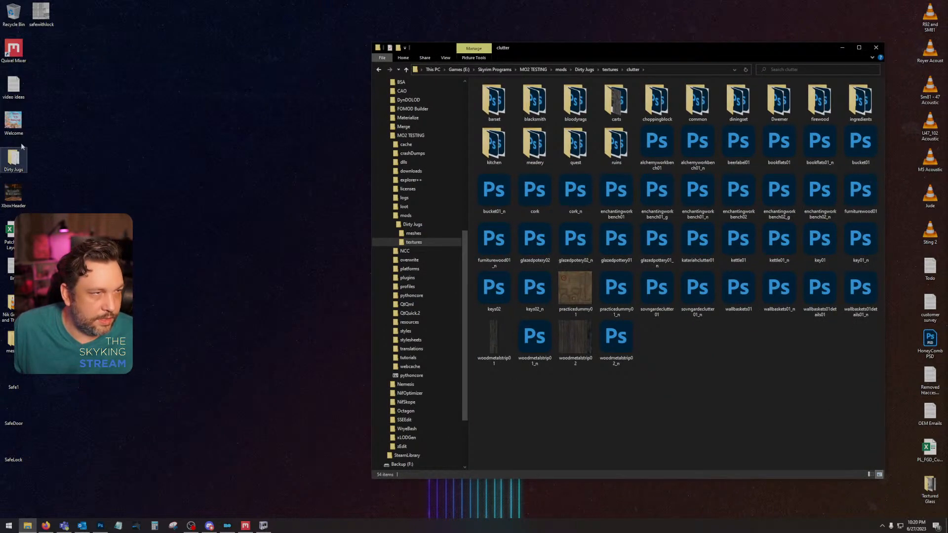
# Step: Copy the containers folder from the Desktop Dirty Jugs textures\Clutter folder into the MO2 TESTING mod's clutter folder
pyautogui.doubleClick(16, 158)
pyautogui.doubleClick(535, 120)
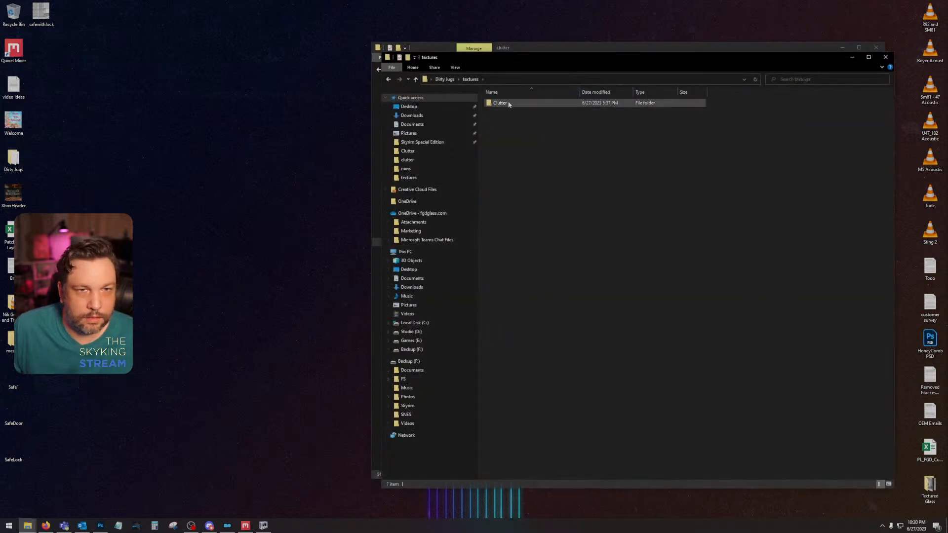
pyautogui.doubleClick(509, 104)
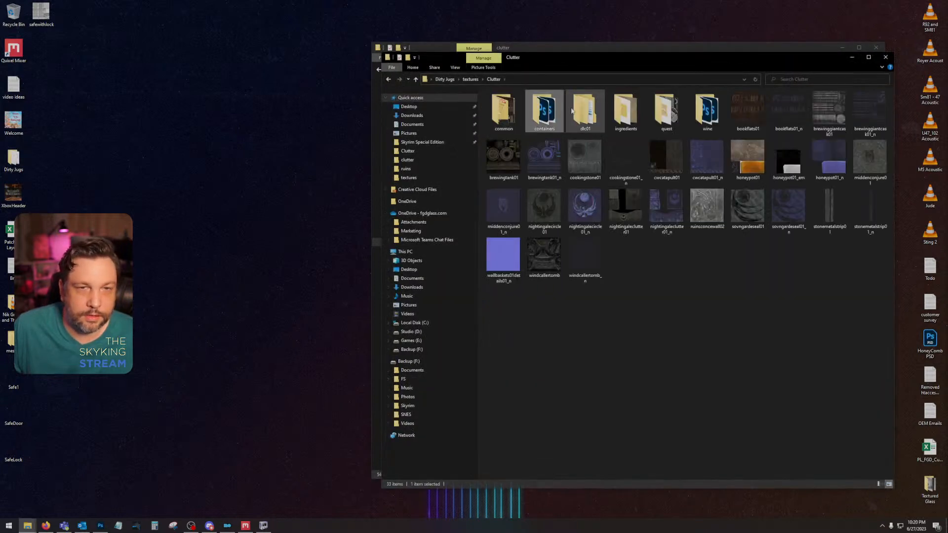
pyautogui.moveTo(615, 61); pyautogui.dragTo(445, 102)
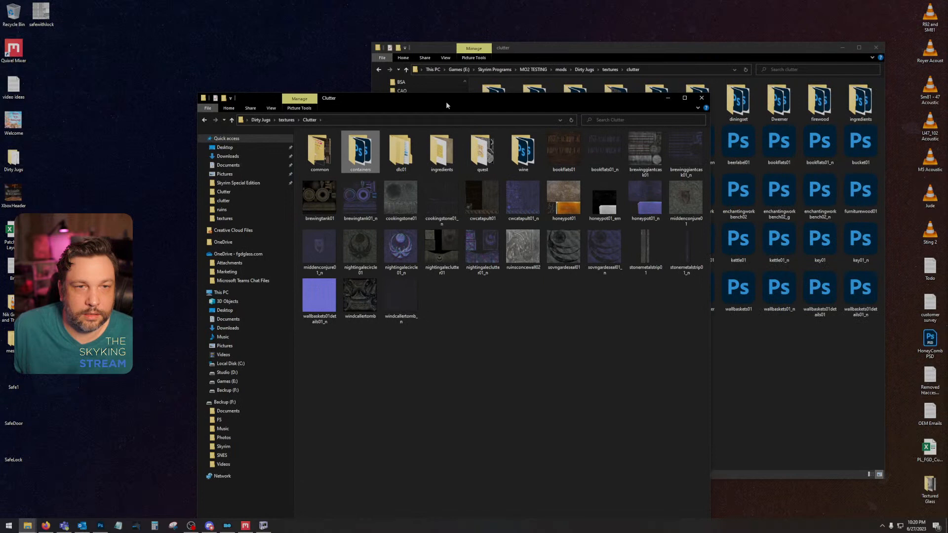
pyautogui.click(701, 99)
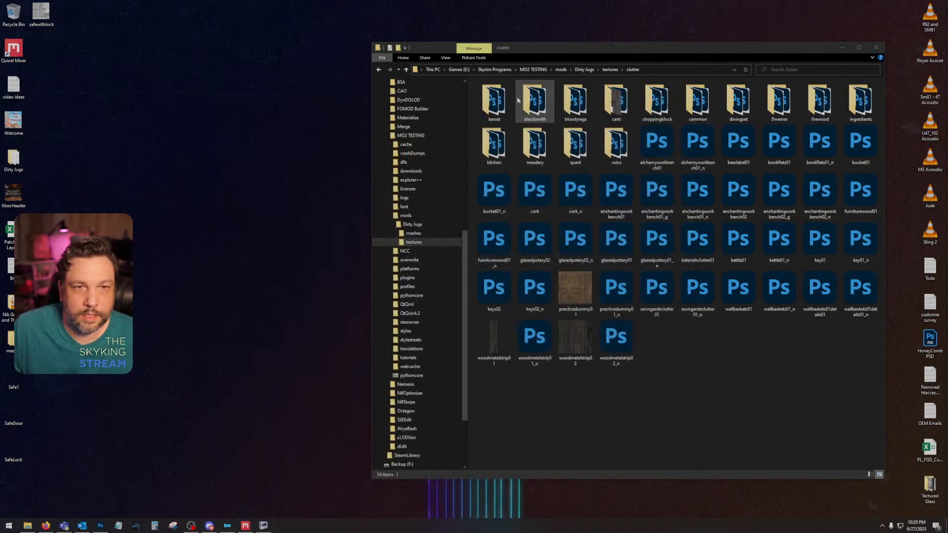
pyautogui.click(738, 359)
pyautogui.hotkey('ctrl', 'v')
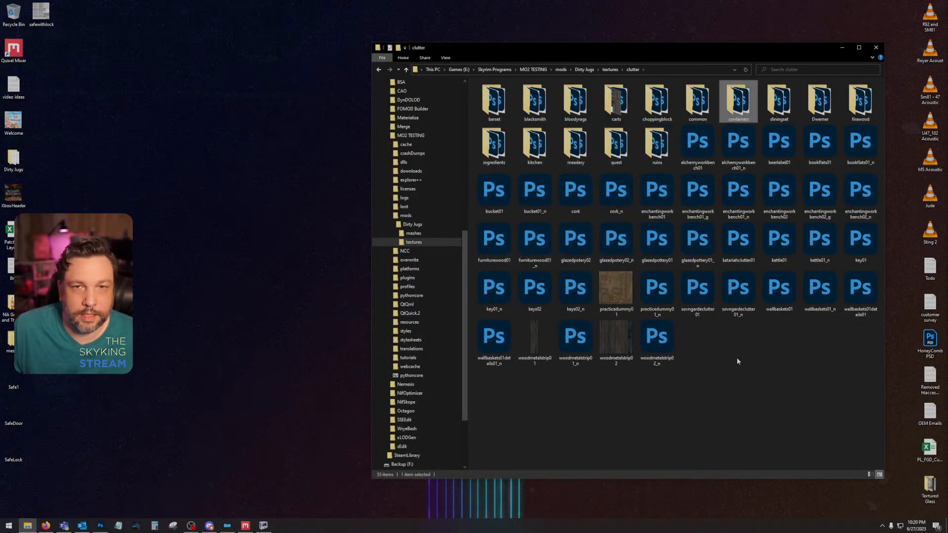
# Step: Launch Skyrim from Mod Organizer and continue from the last saved game
pyautogui.click(227, 525)
pyautogui.click(920, 56)
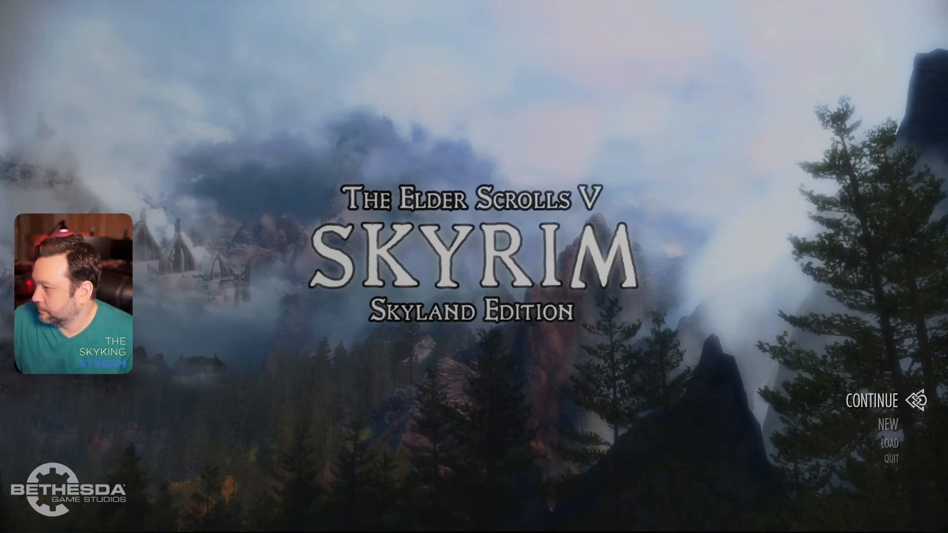
pyautogui.press('Return')
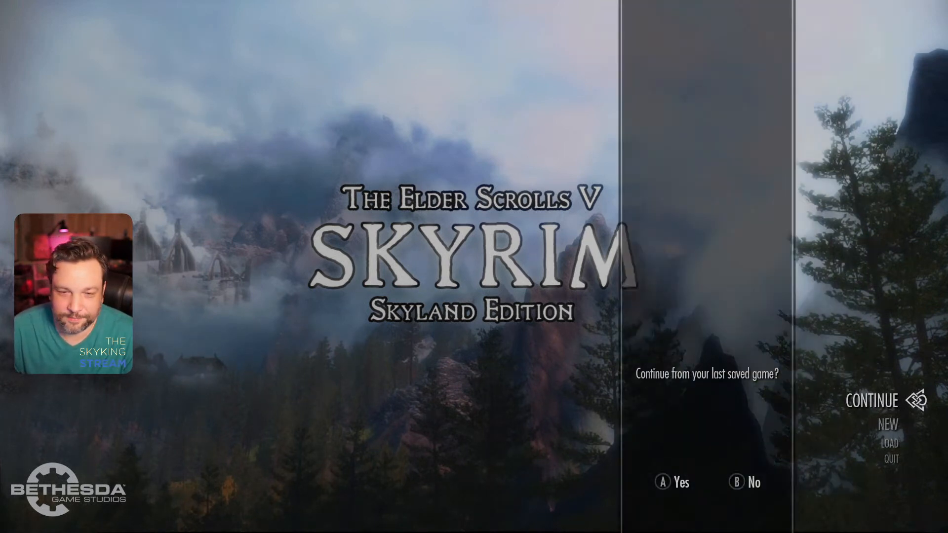
pyautogui.press('Return')
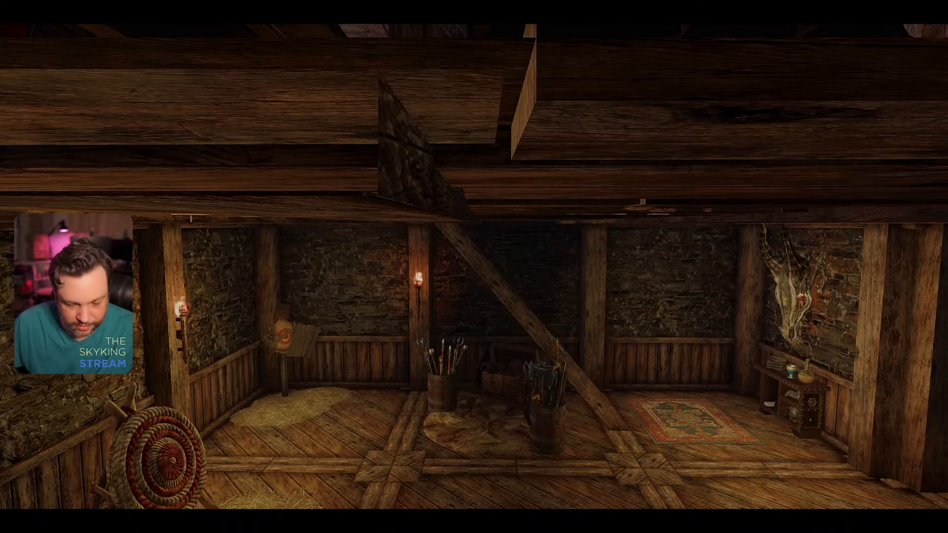
# Step: Toggle the free camera with the tfc console command and travel to the test cell with coc aaaskykingtestcel
pyautogui.press('`')
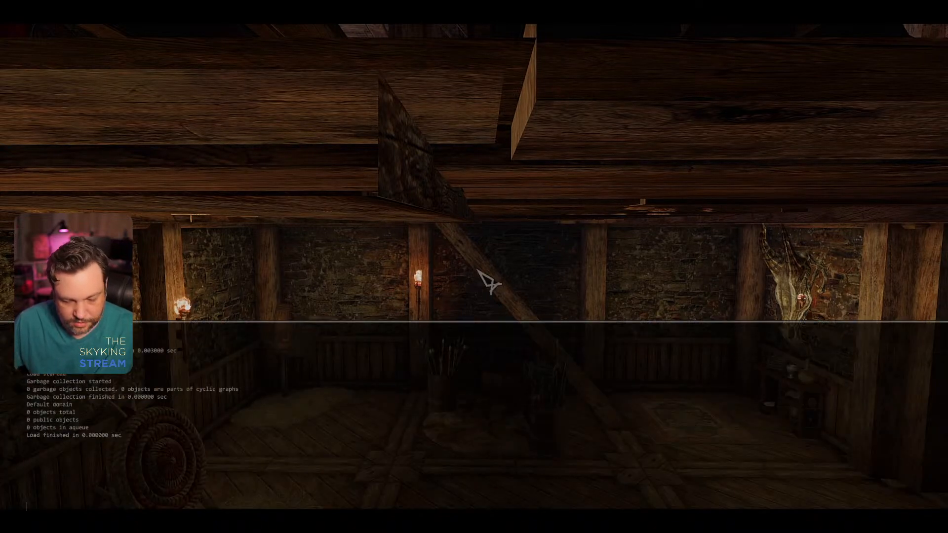
pyautogui.write('tfc')
pyautogui.press('Return')
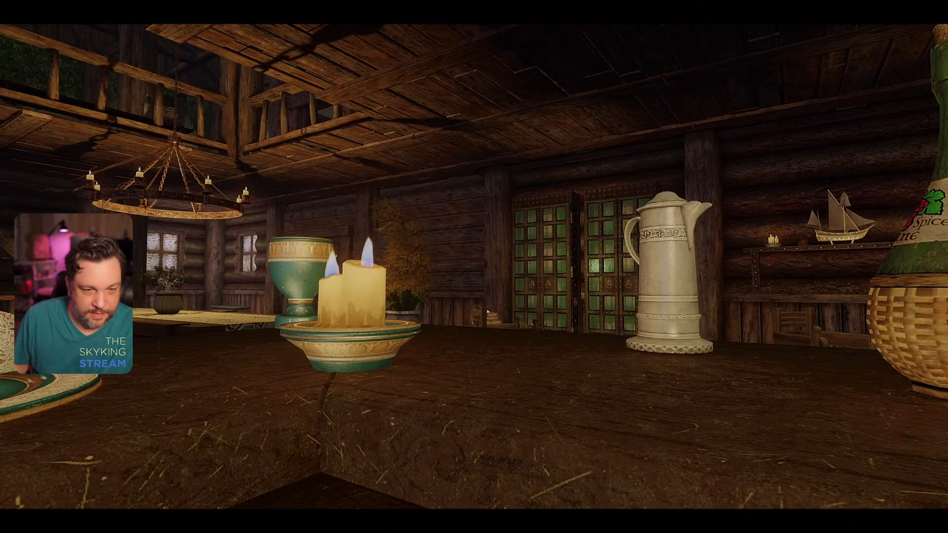
pyautogui.press('`')
pyautogui.write('coc aas')
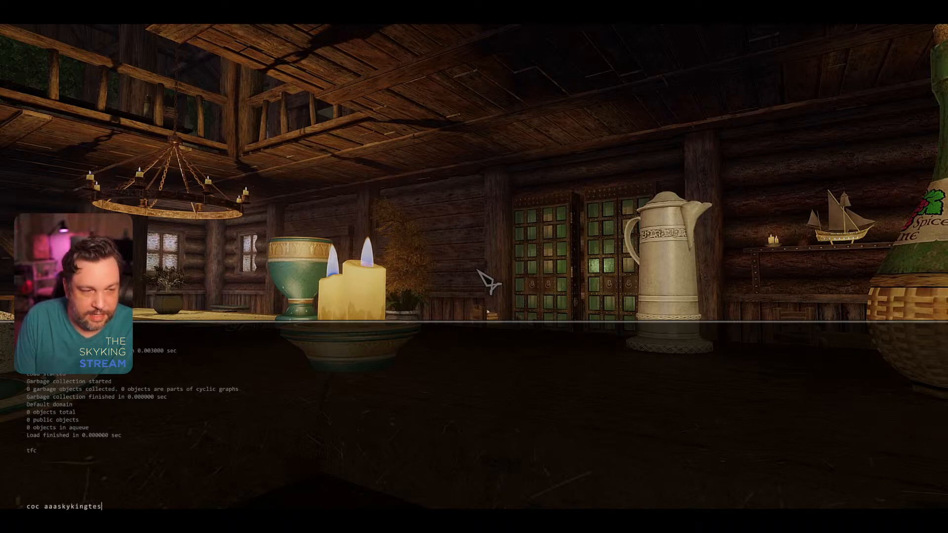
pyautogui.write('kykingtestcel')
pyautogui.press('Return')
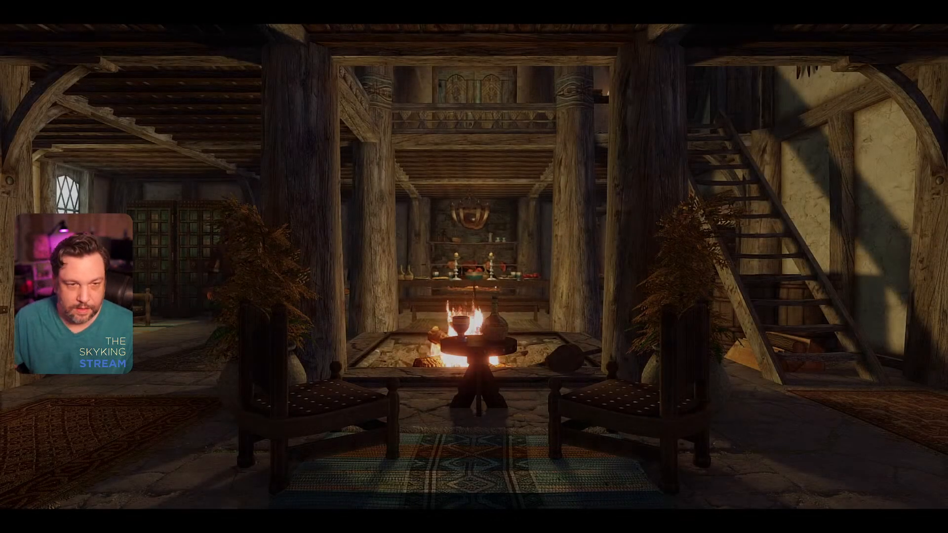
# Step: Fly the camera through the test cell to the table by the window and examine the silver goblet up close
pyautogui.press('w')
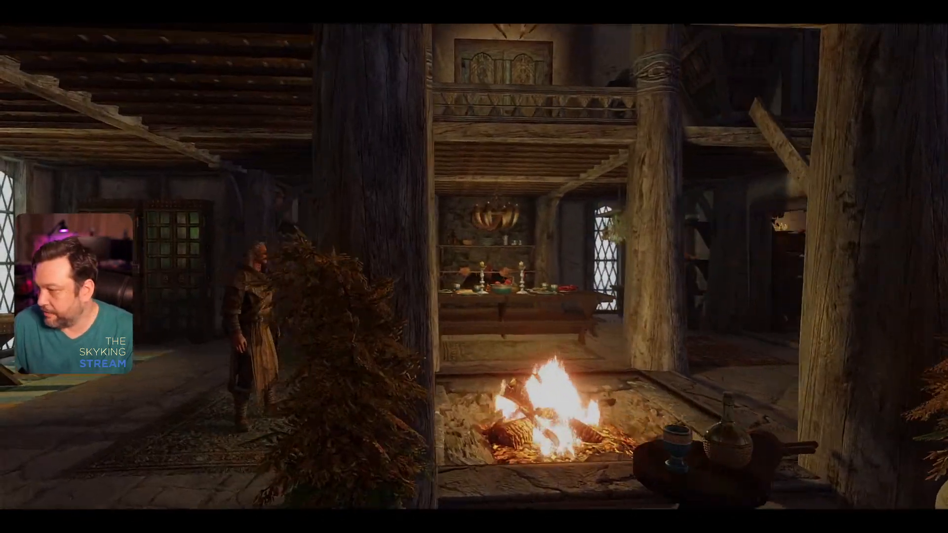
pyautogui.press('w')
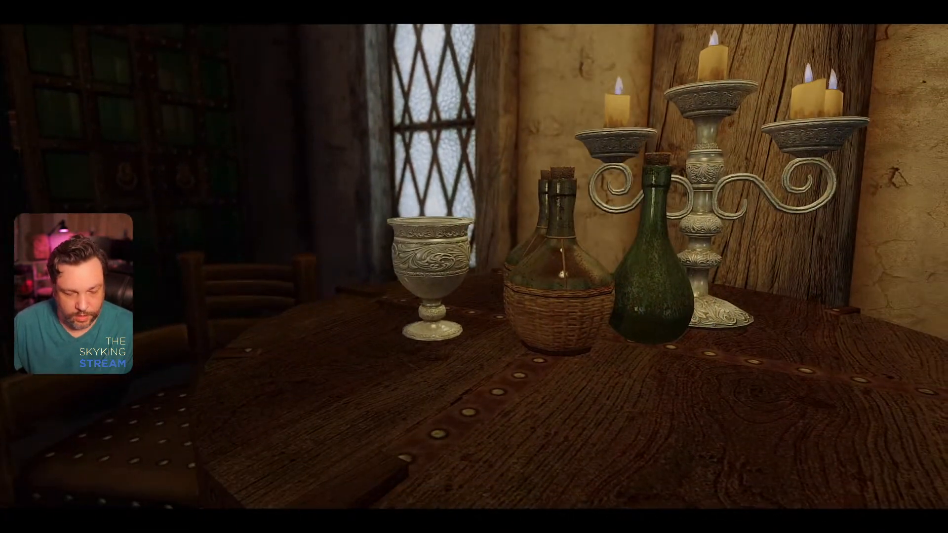
pyautogui.press('`')
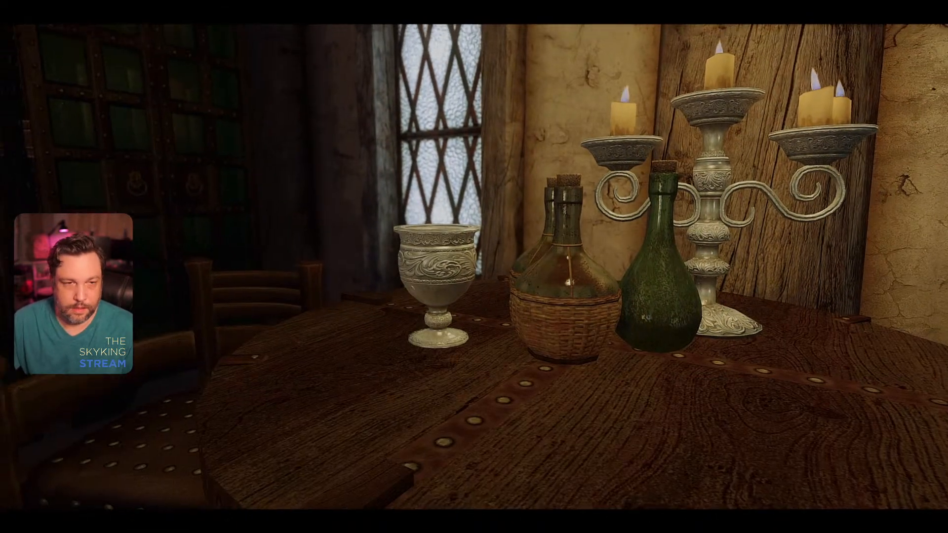
pyautogui.press('w')
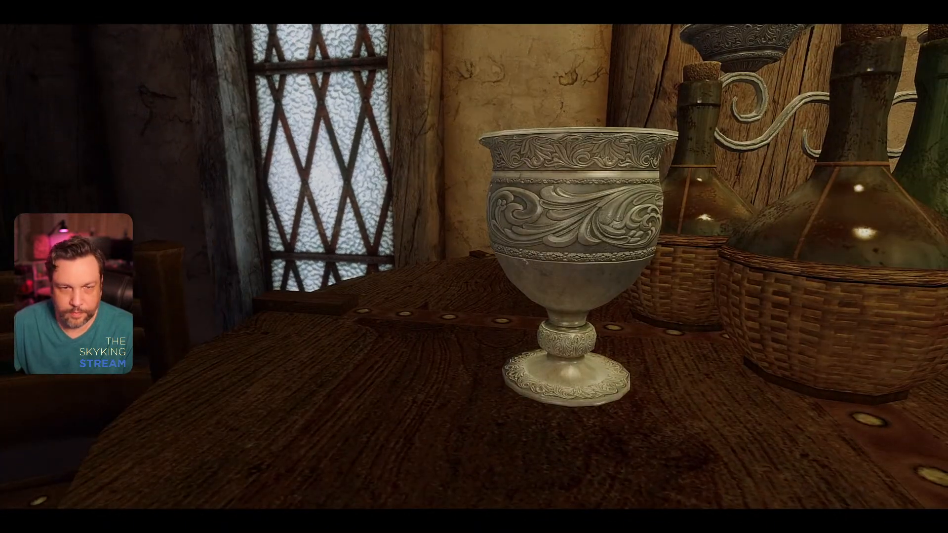
pyautogui.press('w')
pyautogui.press('s')
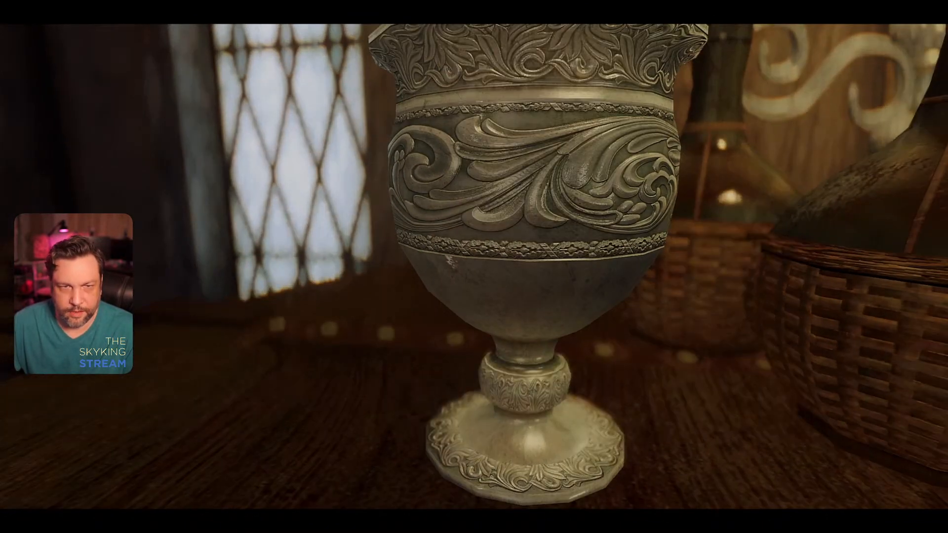
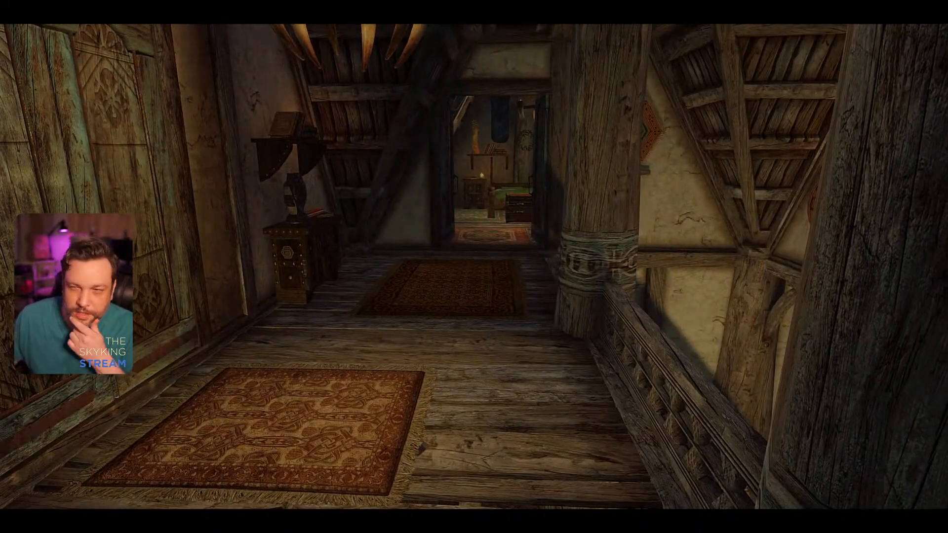
# Step: Travel to another interior cell with the coc console command
pyautogui.press('`')
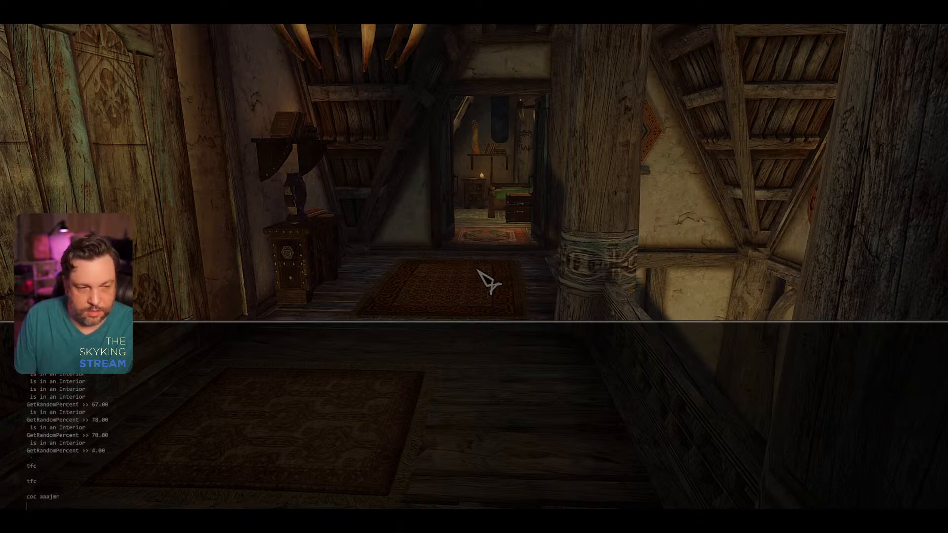
pyautogui.write('coc aj')
pyautogui.press('Return')
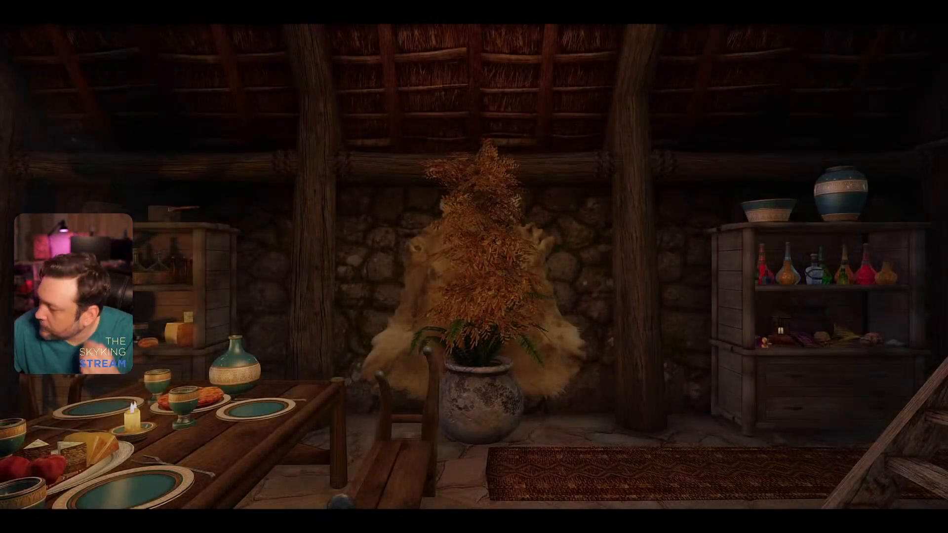
# Step: Walk through the stone-walled house and look over its dining area, study corner and bedroom
pyautogui.press('w')
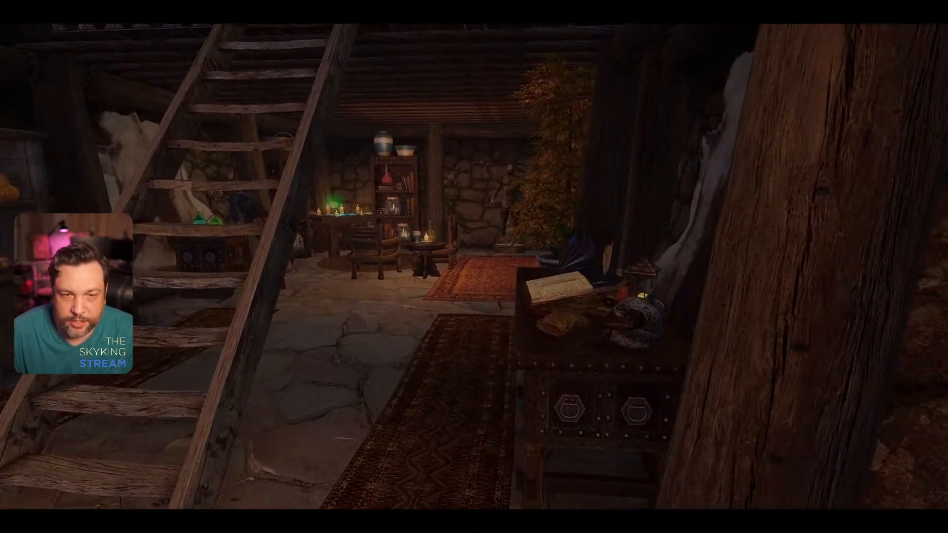
pyautogui.press('w')
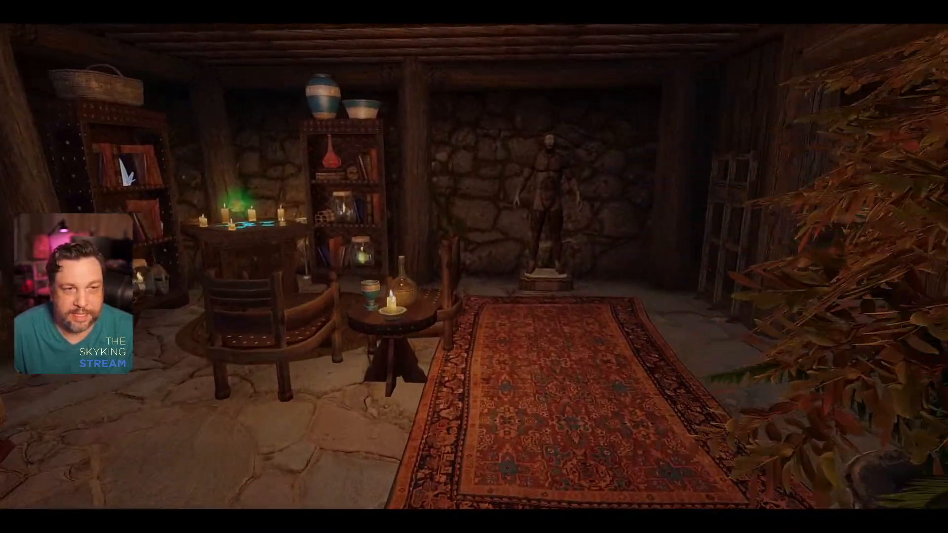
pyautogui.press('w')
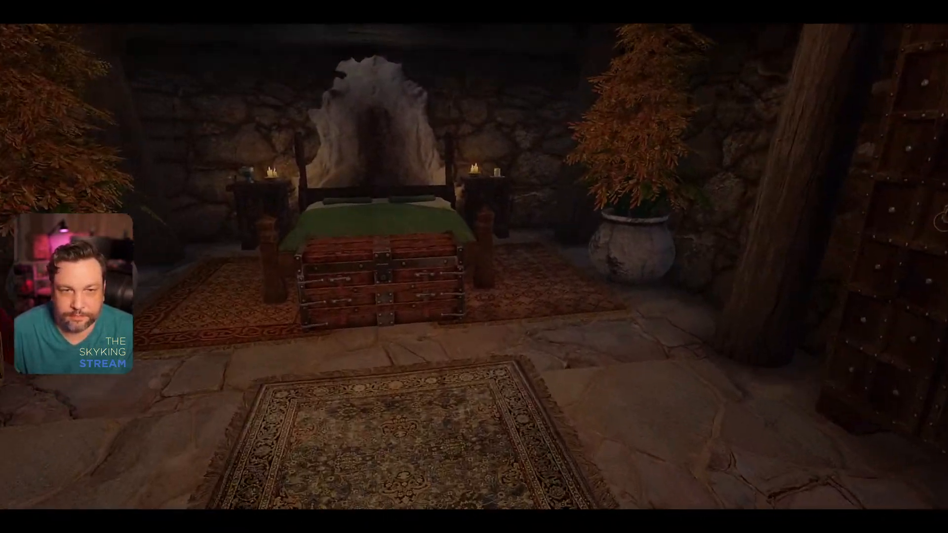
pyautogui.press('w')
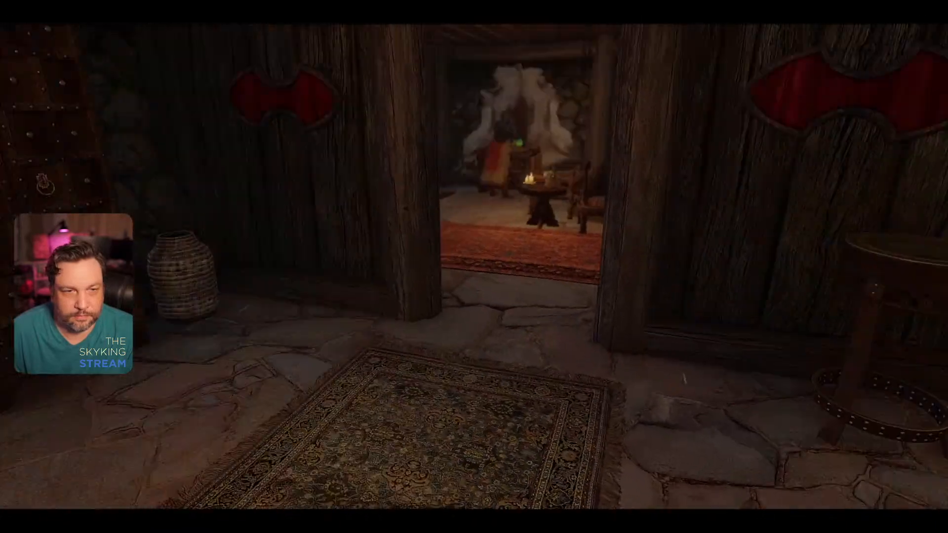
pyautogui.press('w')
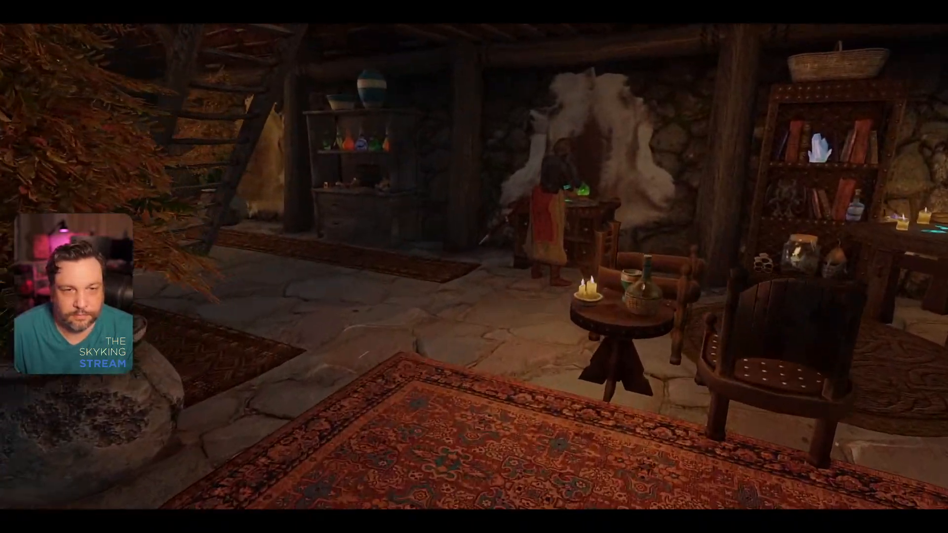
# Step: Examine the enchanting table and the scrolls, glass jars and books on the neighbouring bookshelves up close
pyautogui.press('w')
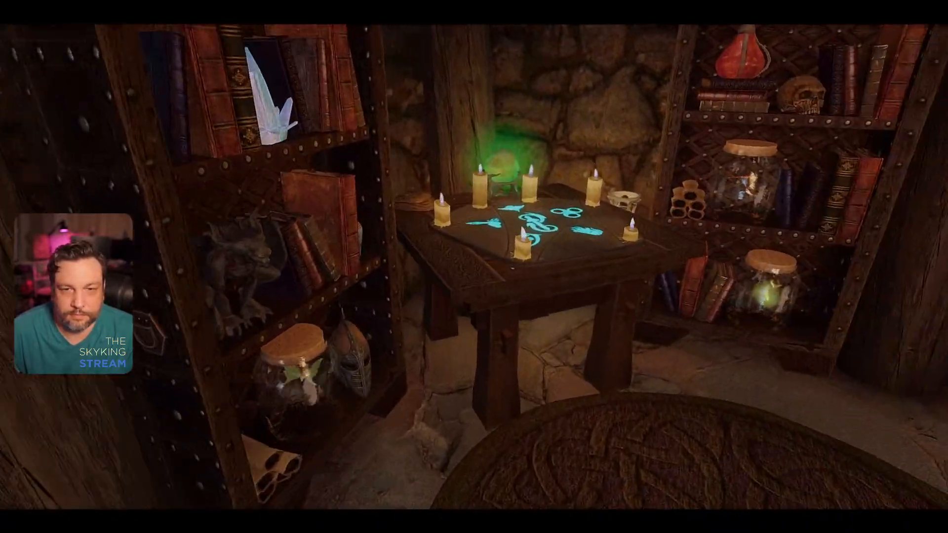
pyautogui.press('w')
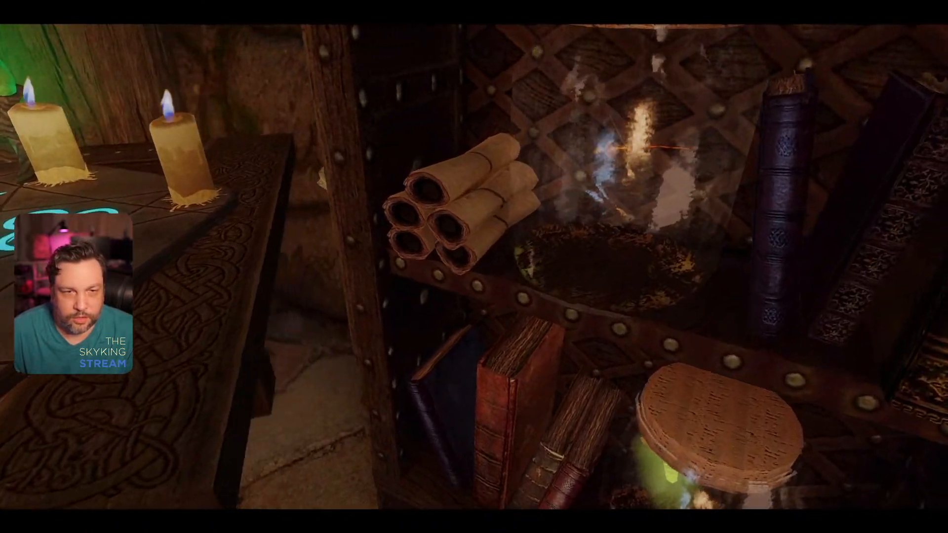
pyautogui.press('s')
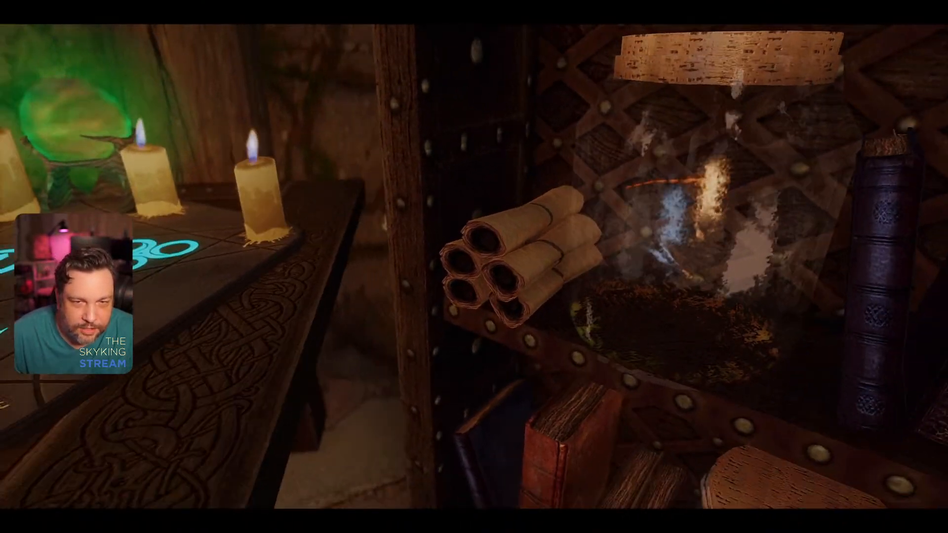
pyautogui.press('w')
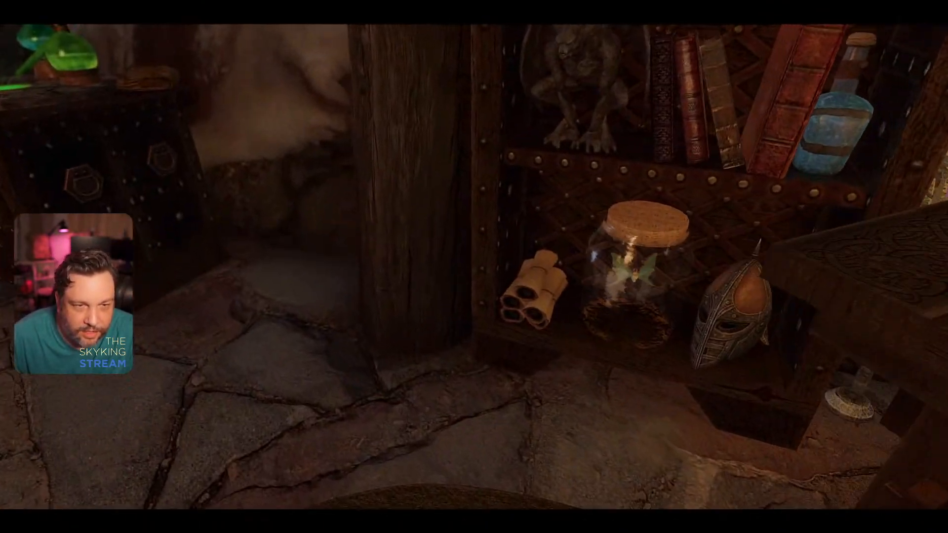
pyautogui.press('w')
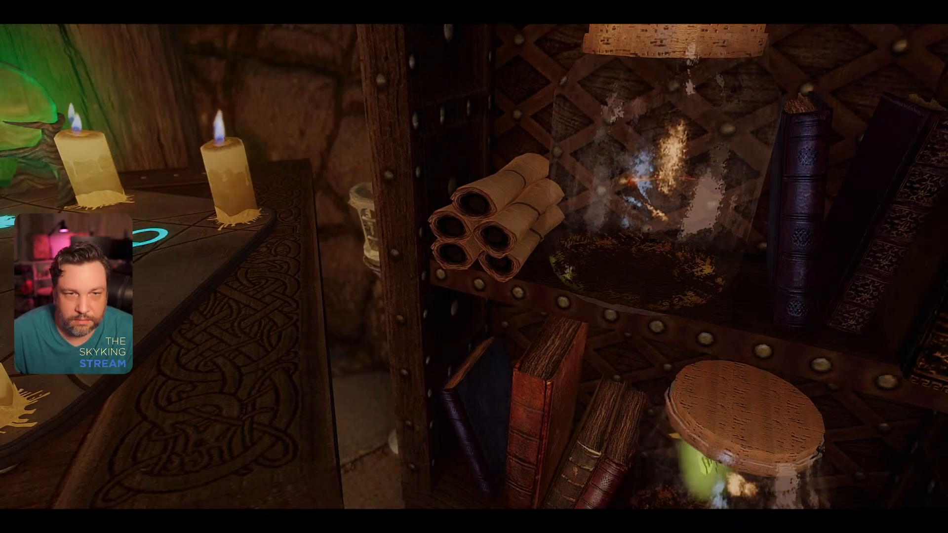
pyautogui.press('ctrl')
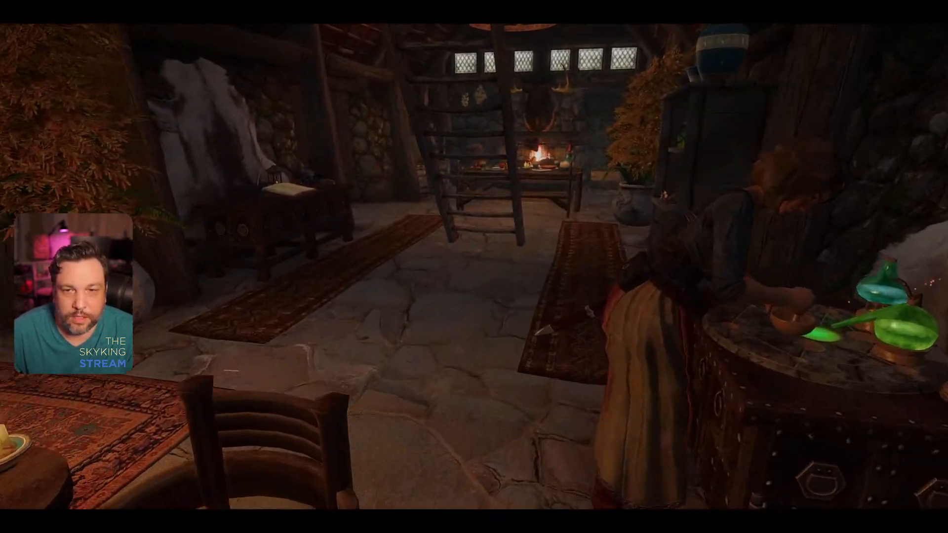
# Step: Examine the open ledger on the desk, the set dining table and the cooking hearth with its shelves
pyautogui.press('w')
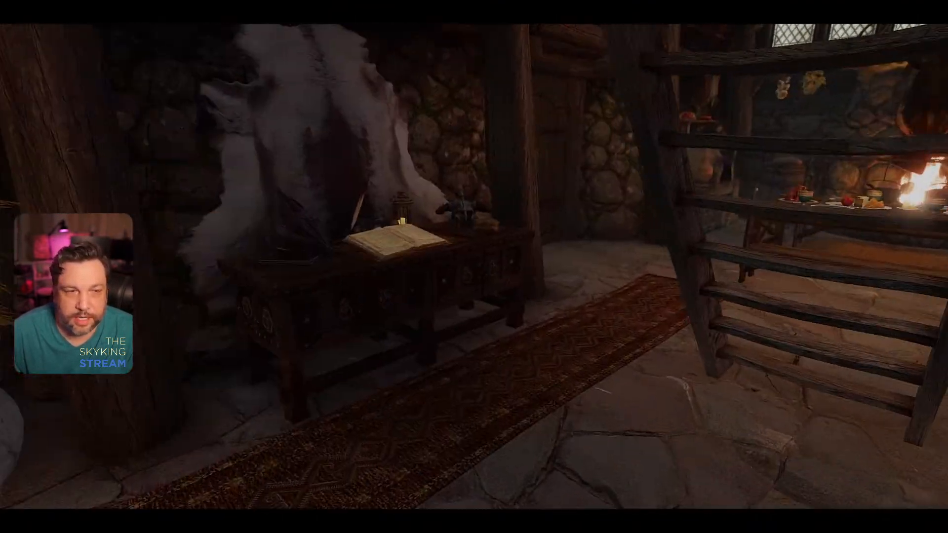
pyautogui.press('w')
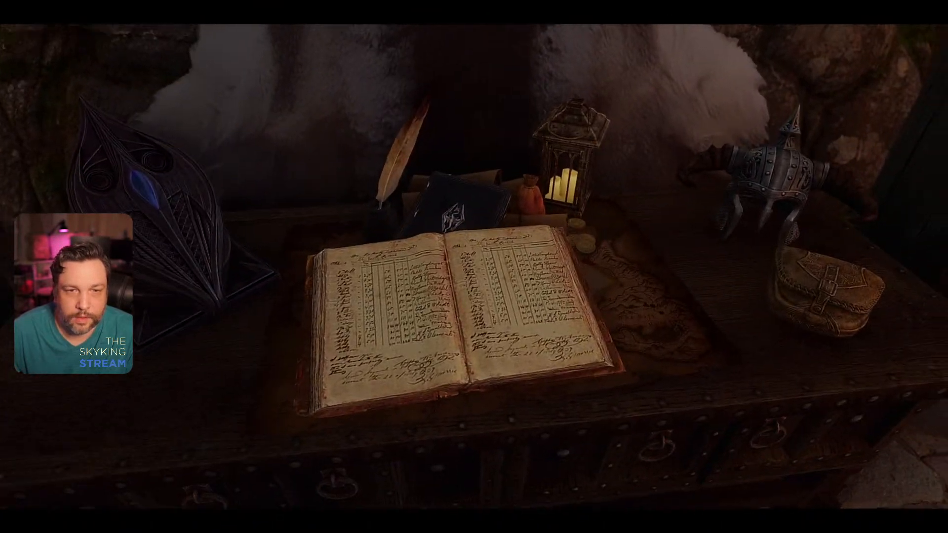
pyautogui.press('w')
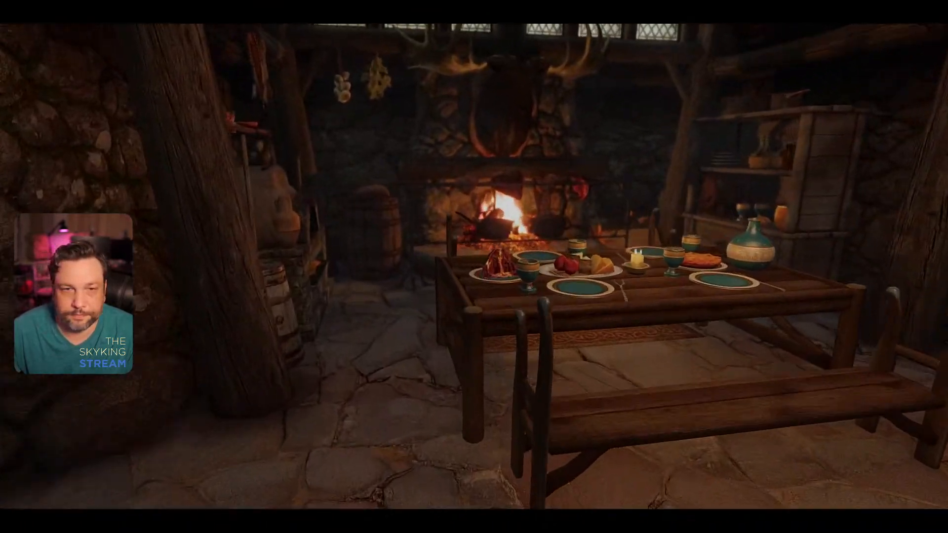
pyautogui.press('w')
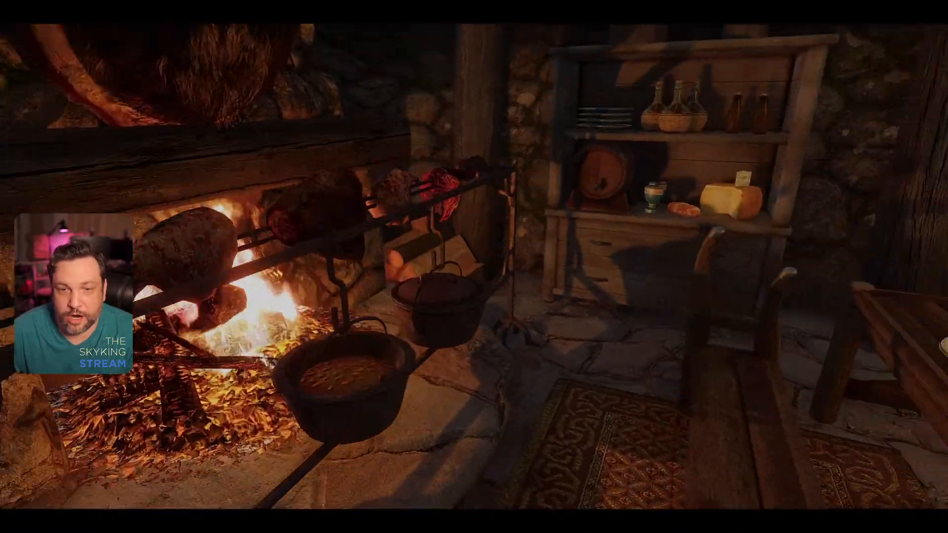
# Step: Climb to the attic to inspect its beds and chests, and return downstairs to view the main bedroom
pyautogui.press('w')
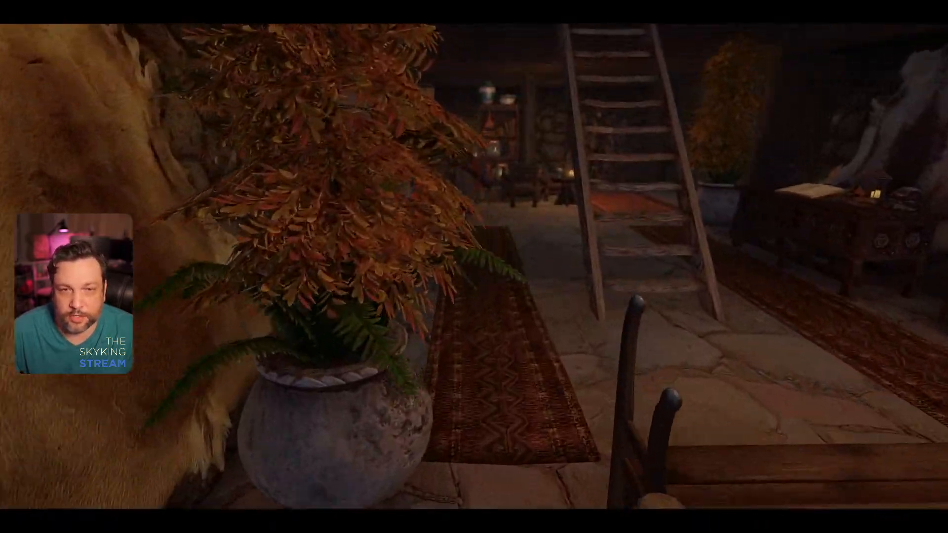
pyautogui.press('w')
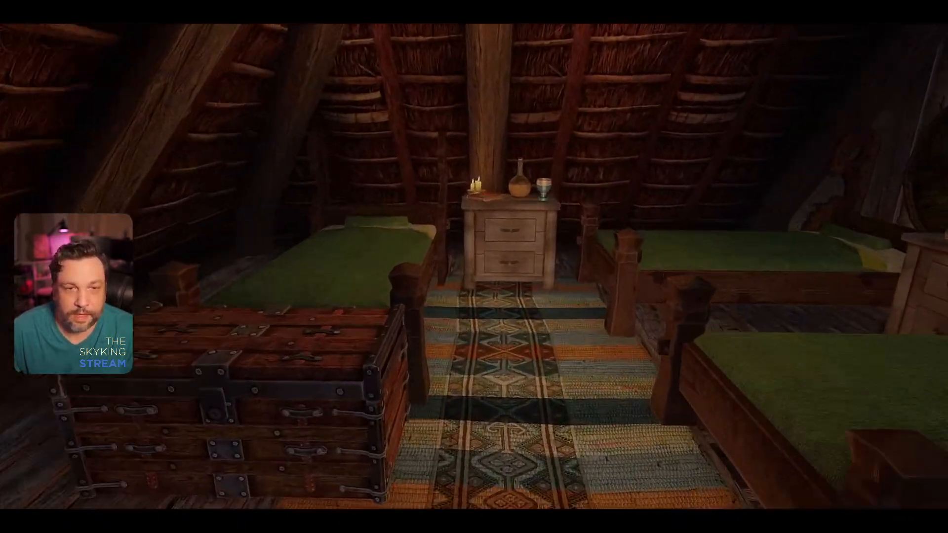
pyautogui.press('w')
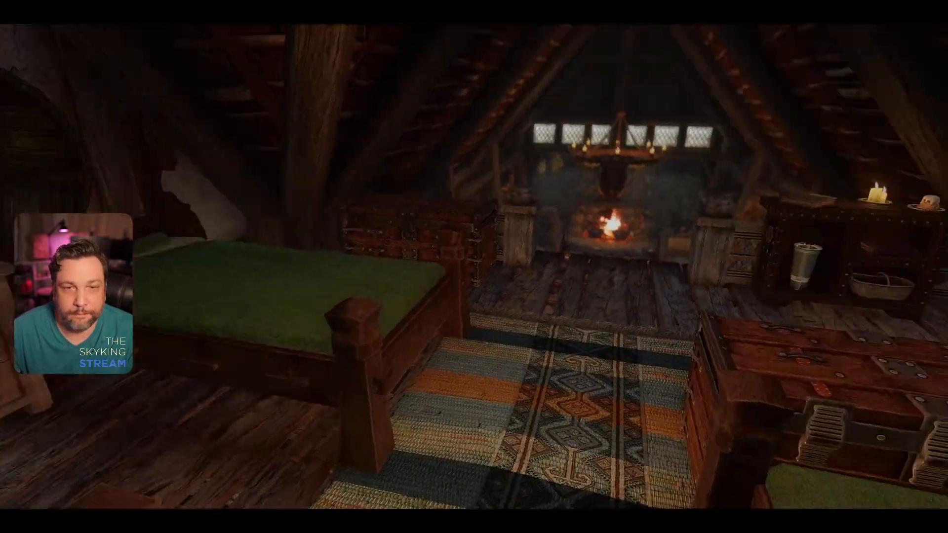
pyautogui.press('w')
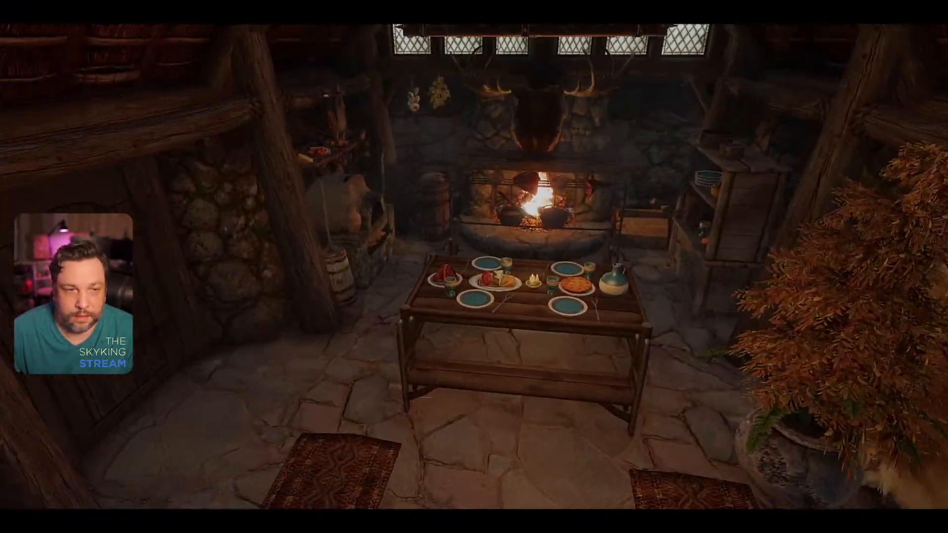
pyautogui.press('w')
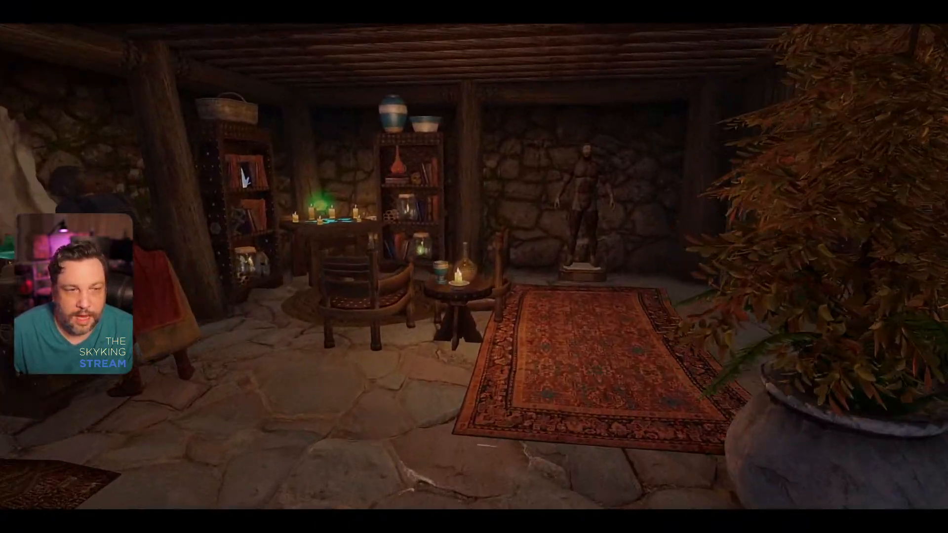
pyautogui.press('w')
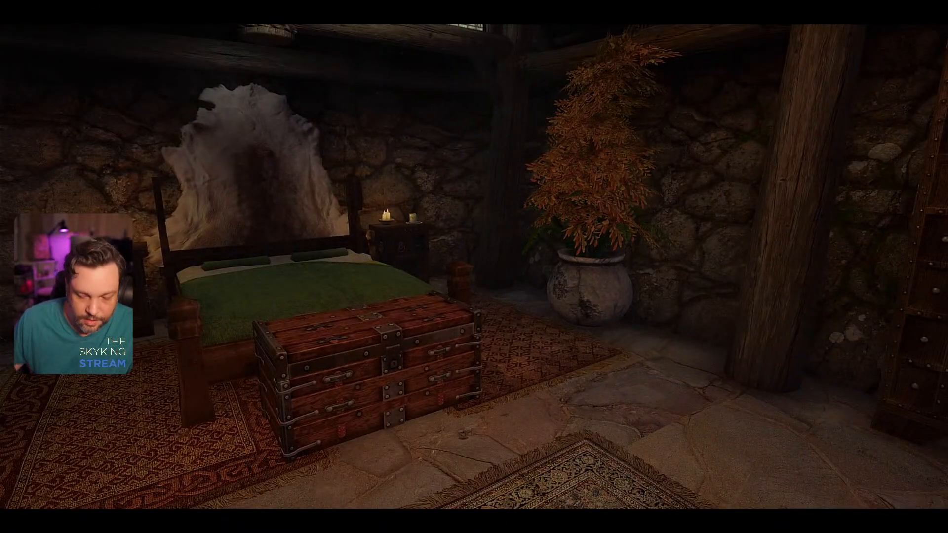
# Step: Travel to the outdoor village with the coc console command and answer the Survival Mode prompt
pyautogui.press('`')
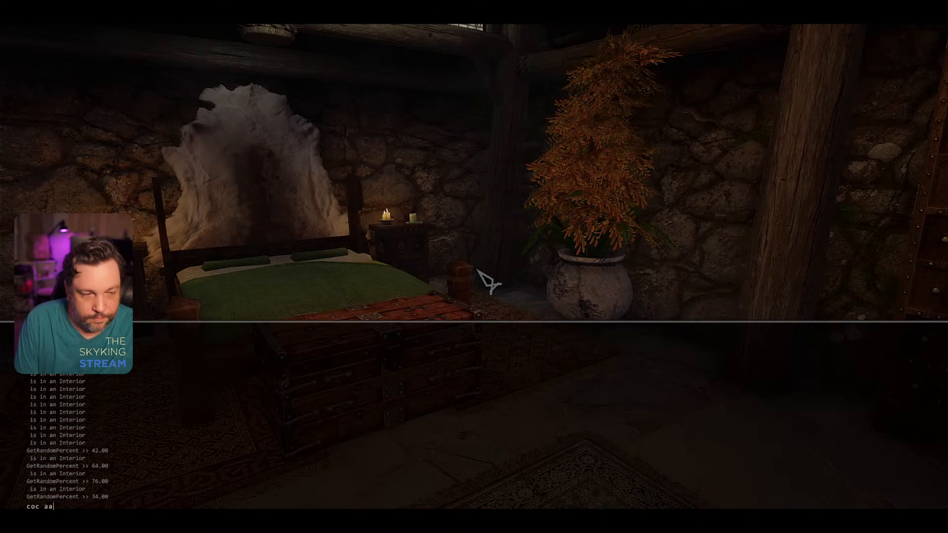
pyautogui.press('Return')
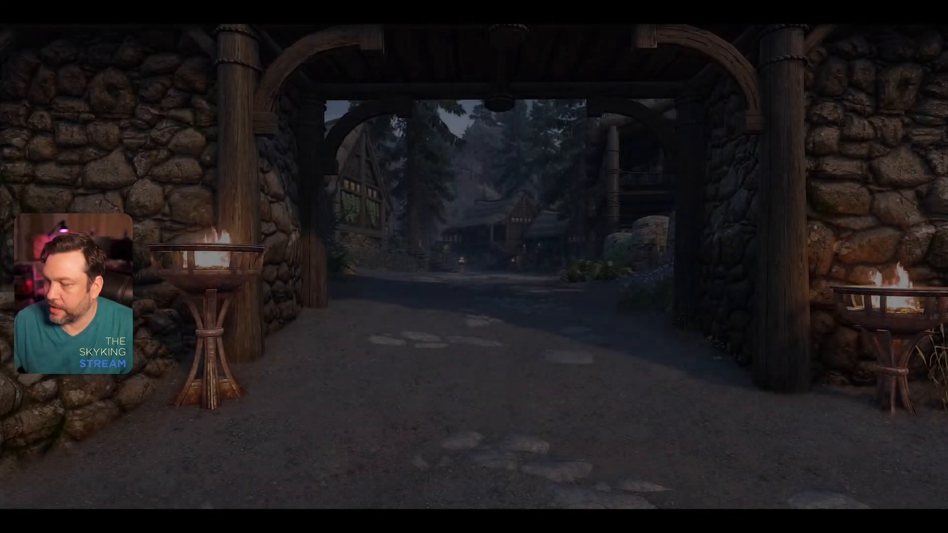
pyautogui.press('w')
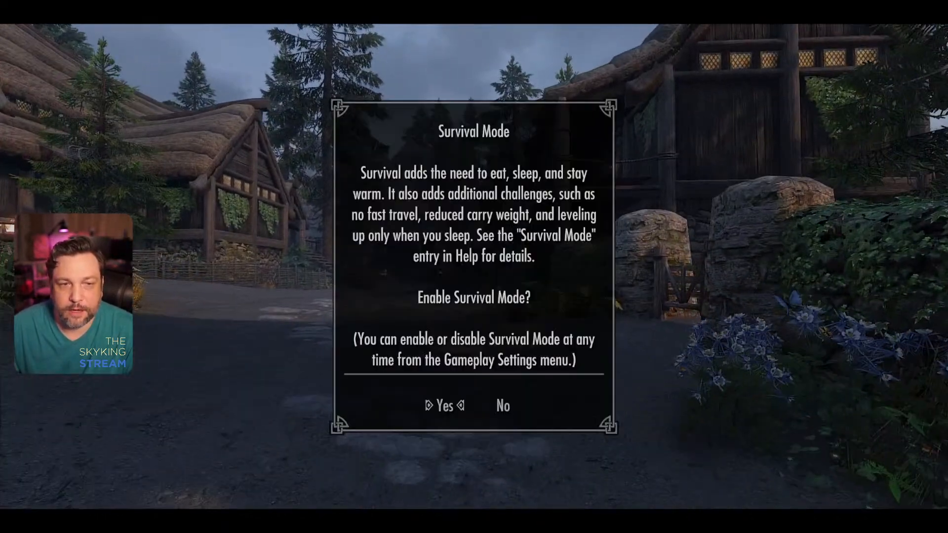
pyautogui.press('Return')
pyautogui.press('w')
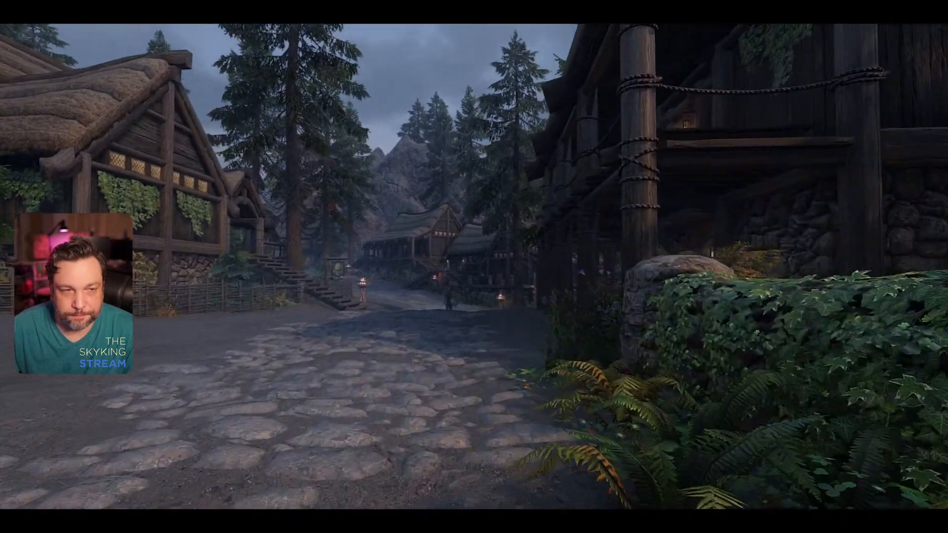
# Step: Go to the village house, unlock its wooden door with the unlock console command, and enter the room with the safe
pyautogui.press('w')
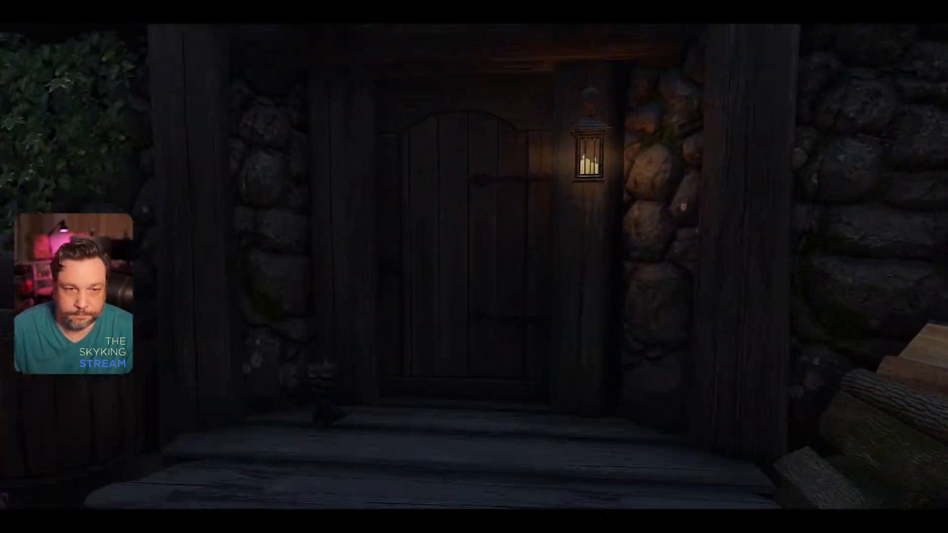
pyautogui.press('w')
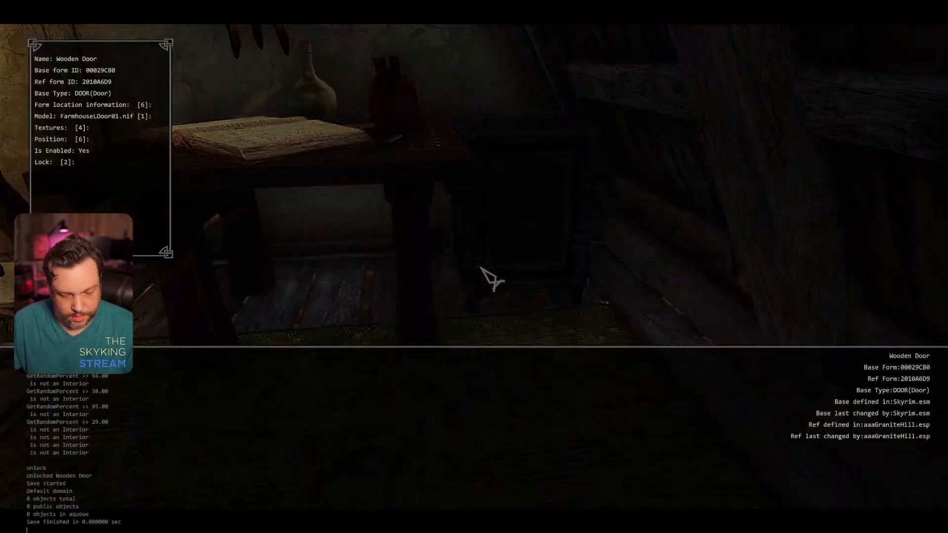
pyautogui.press('`')
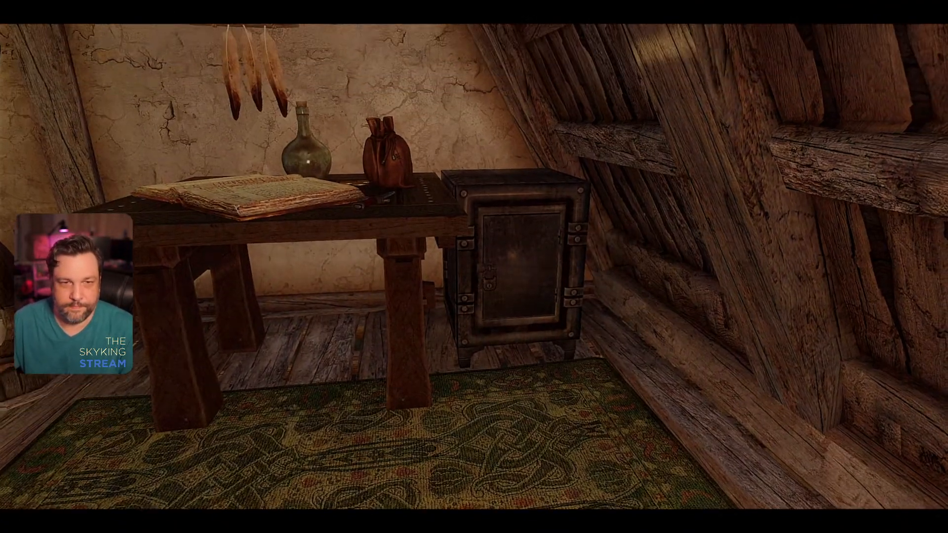
# Step: Move up to the metal safe beside the desk and examine its door, padlock and frame textures from several angles
pyautogui.press('w')
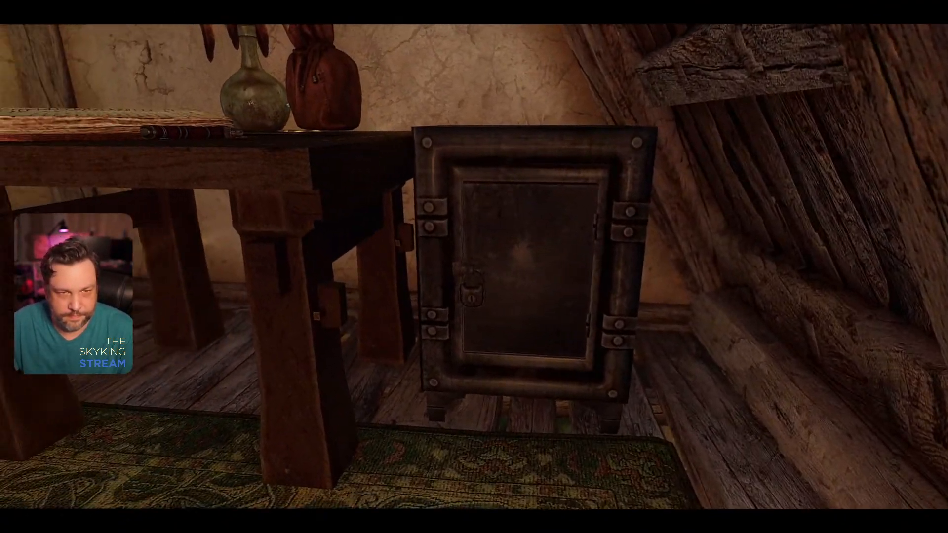
pyautogui.press('w')
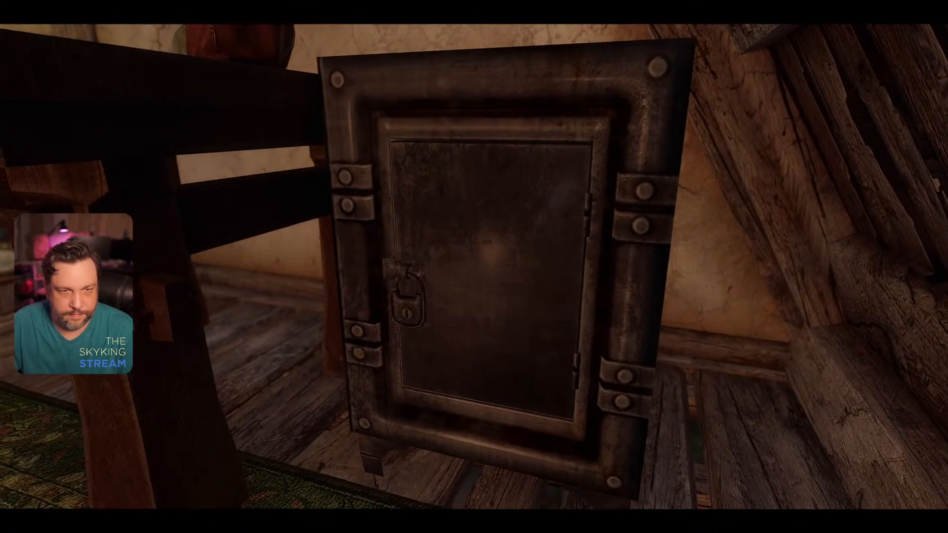
pyautogui.press('a')
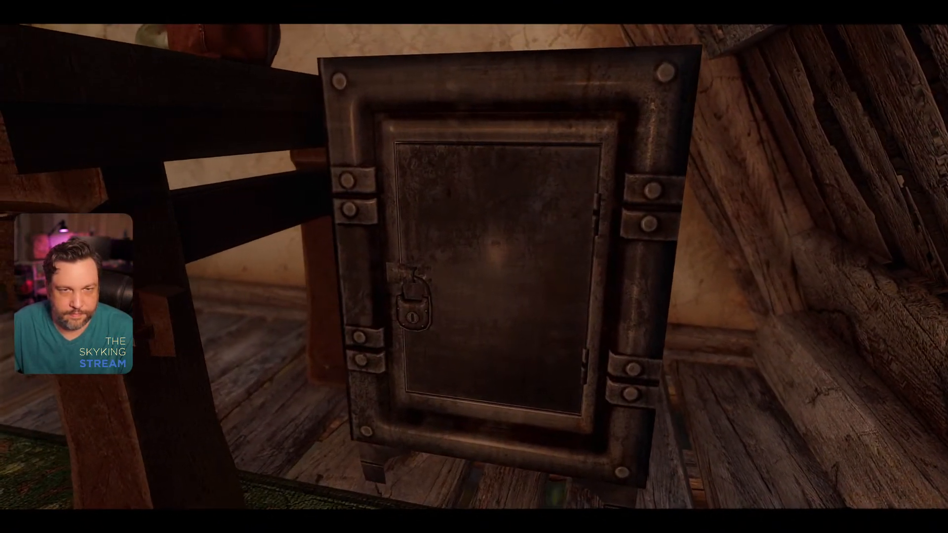
pyautogui.press('a')
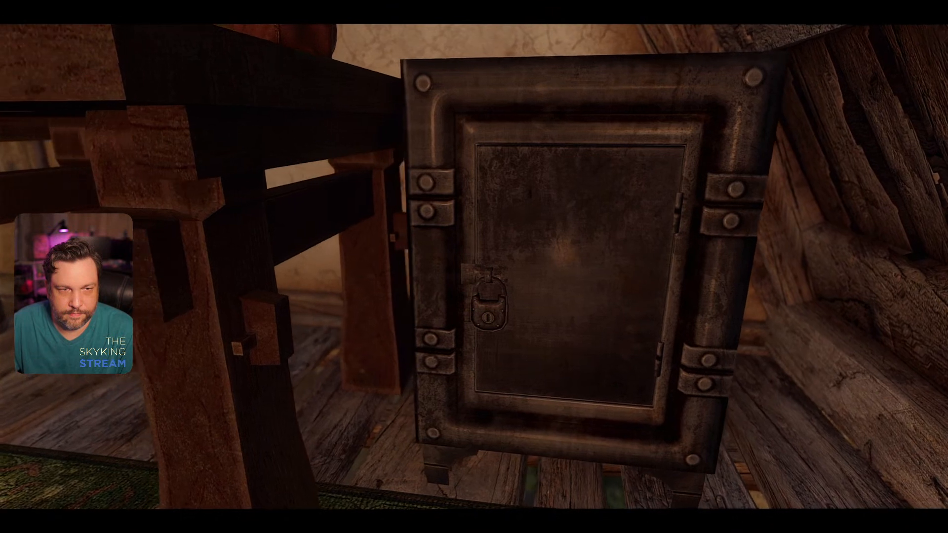
pyautogui.press('a')
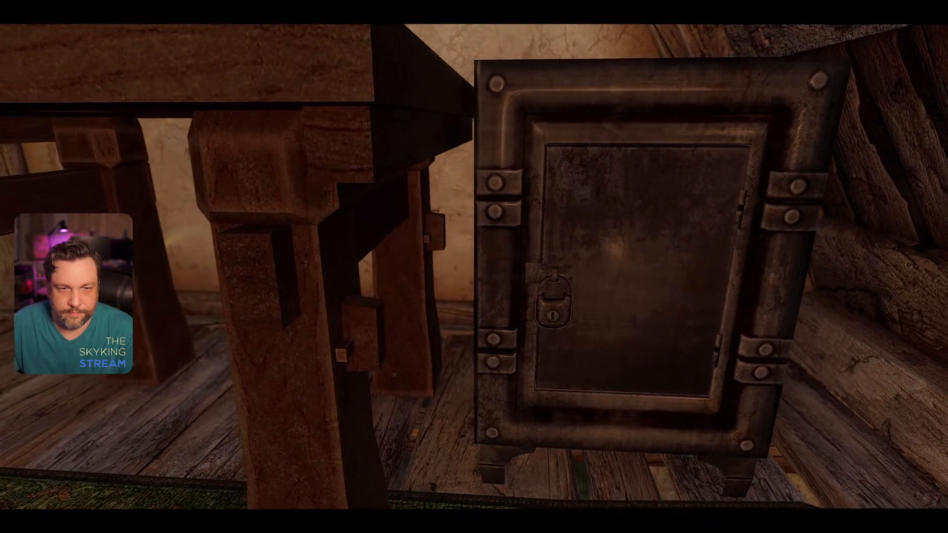
# Step: Inspect the metal safe's front, hinged side and riveted top from close up and from above
pyautogui.press('d')
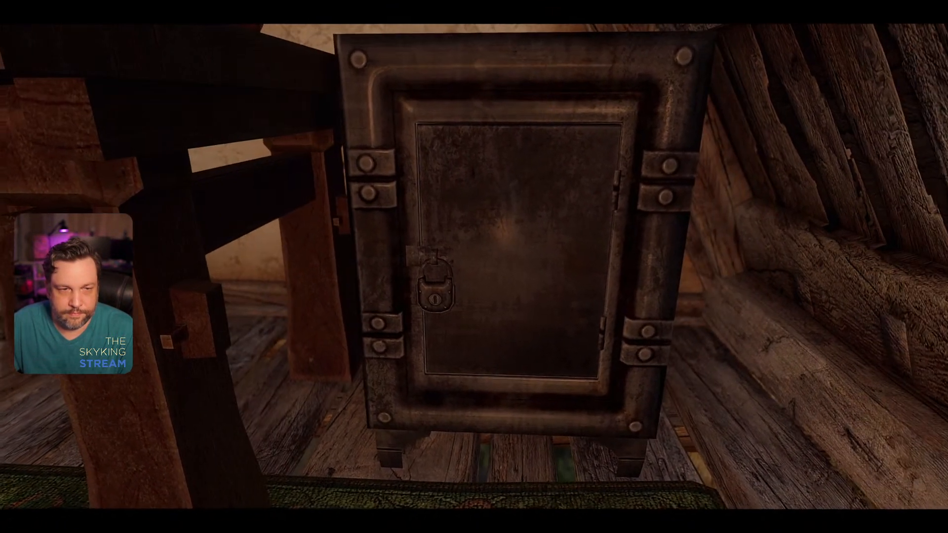
pyautogui.press('d')
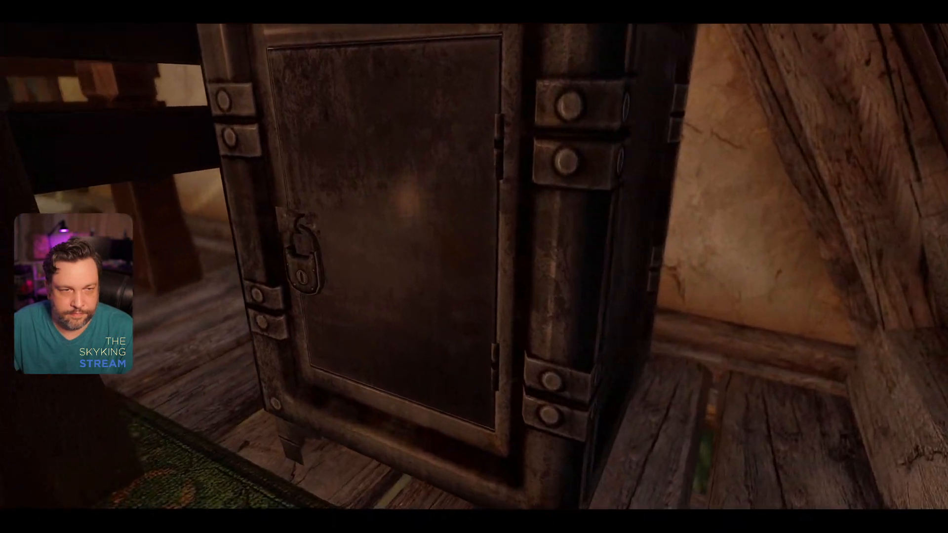
pyautogui.press('a')
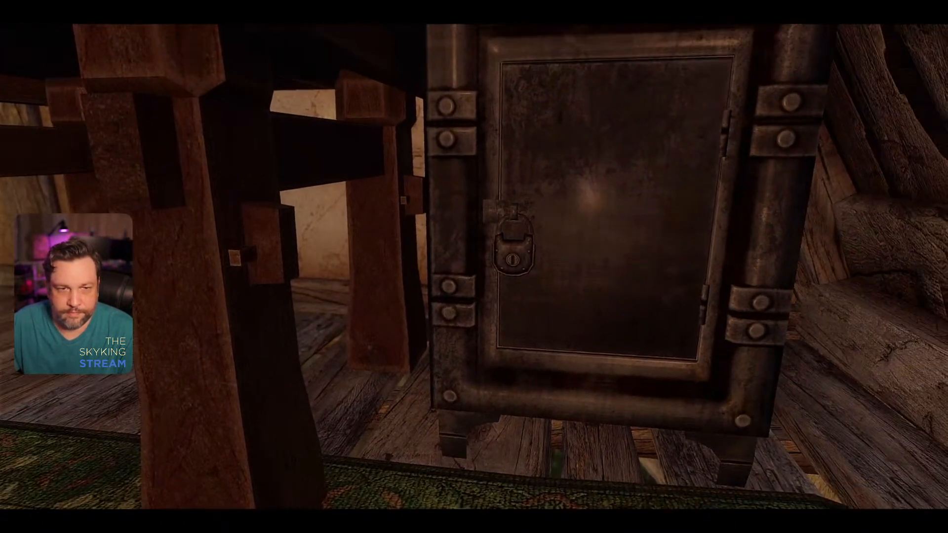
pyautogui.press('d')
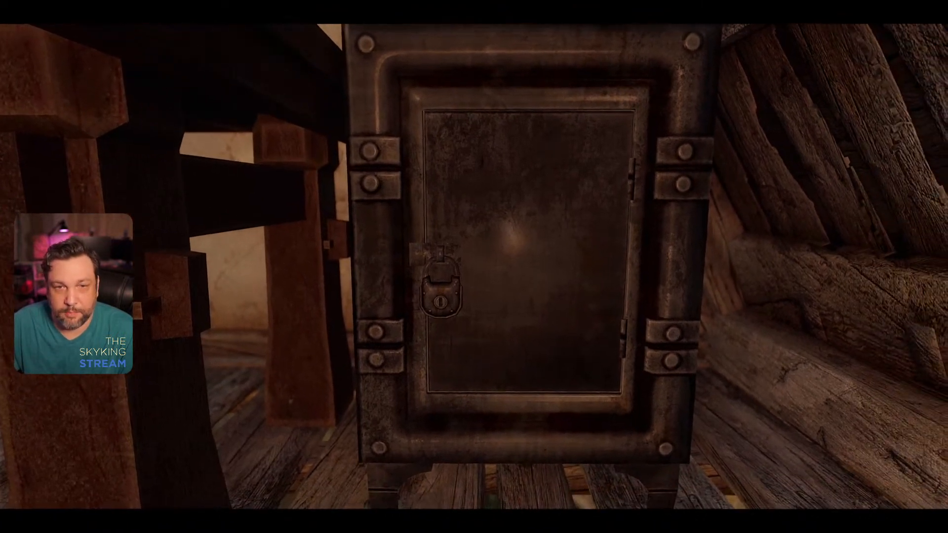
pyautogui.press('w')
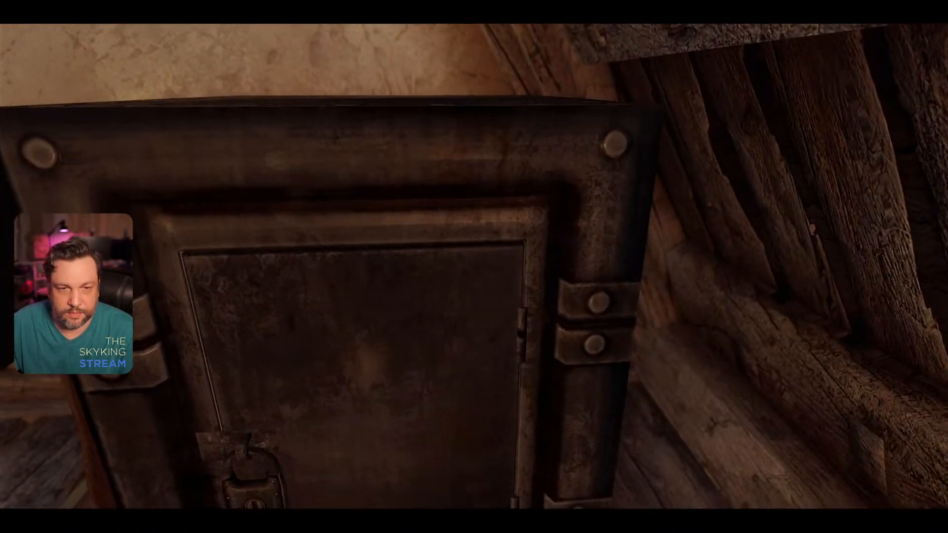
pyautogui.press('s')
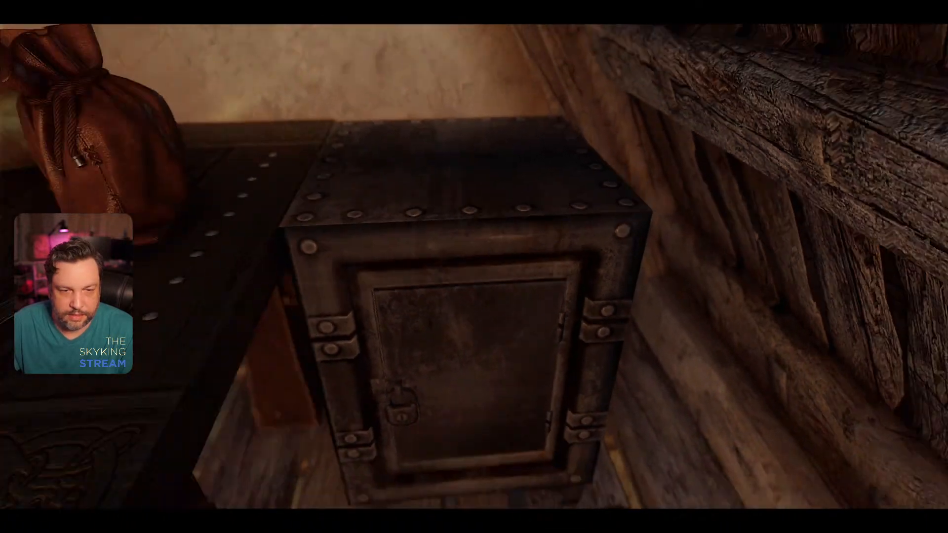
pyautogui.press('w')
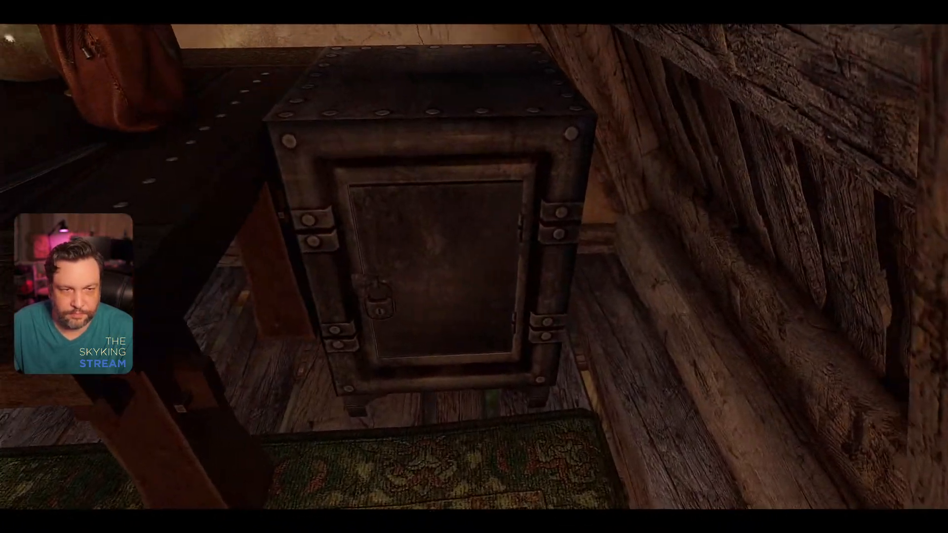
# Step: Crouch in front of the safe and examine its door, padlock and feet at a low angle
pyautogui.press('ctrl')
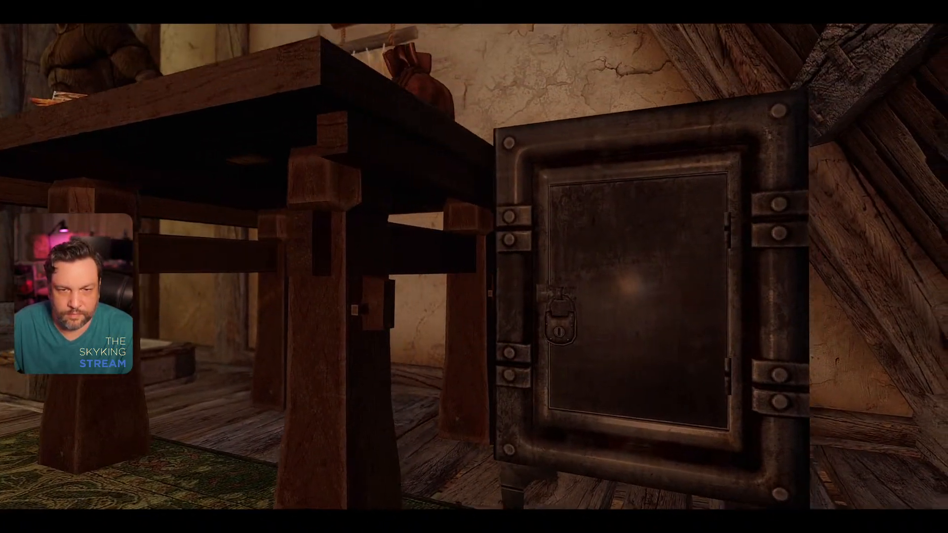
pyautogui.press('w')
pyautogui.press('s')
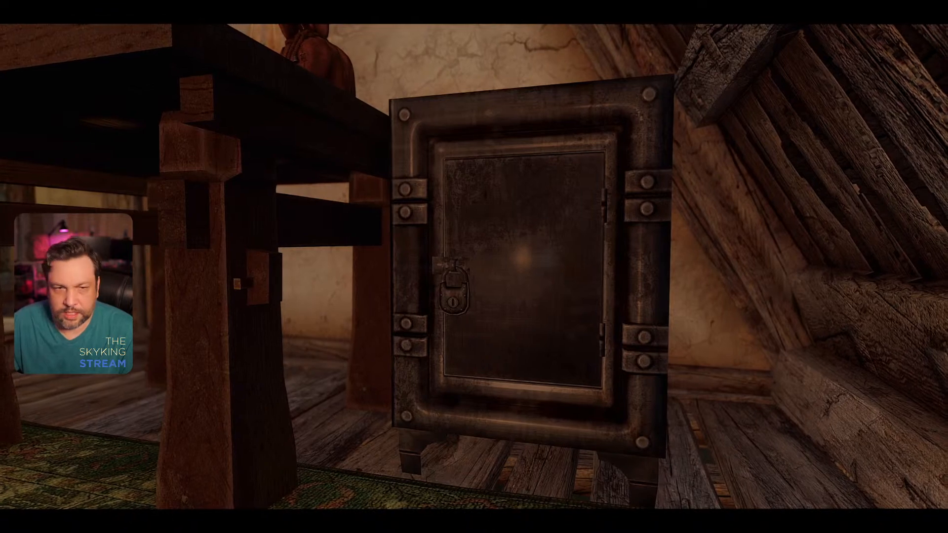
pyautogui.press('a')
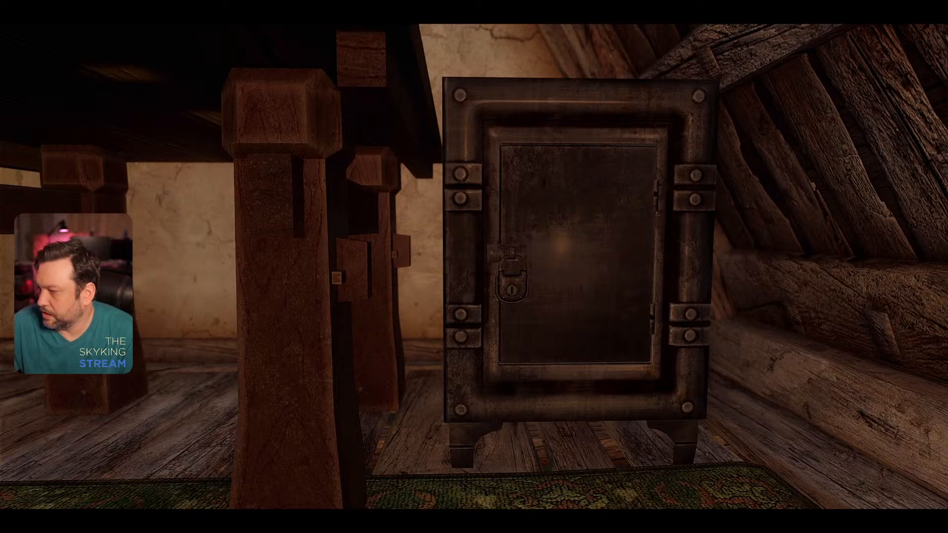
pyautogui.press('a')
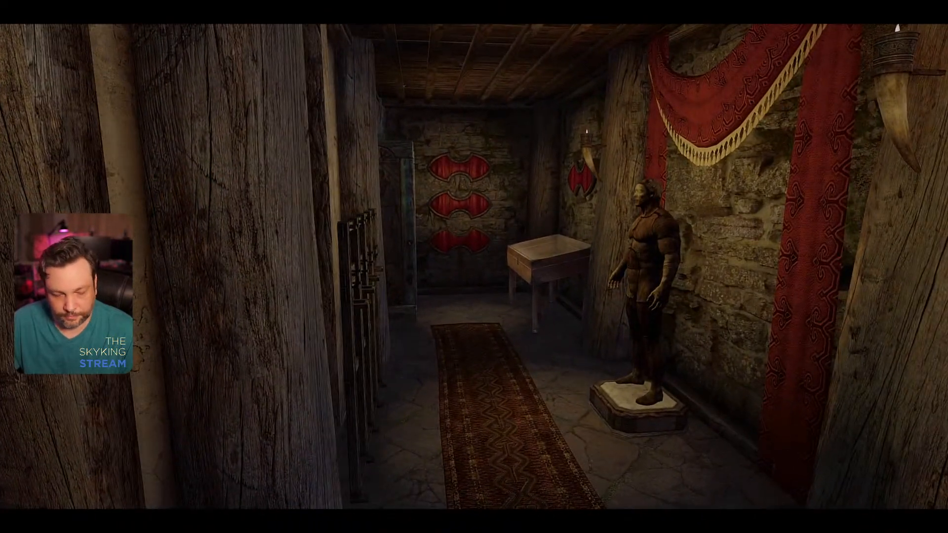
# Step: Quit the game through the console and return to Mod Organizer
pyautogui.press('`')
pyautogui.write('t')
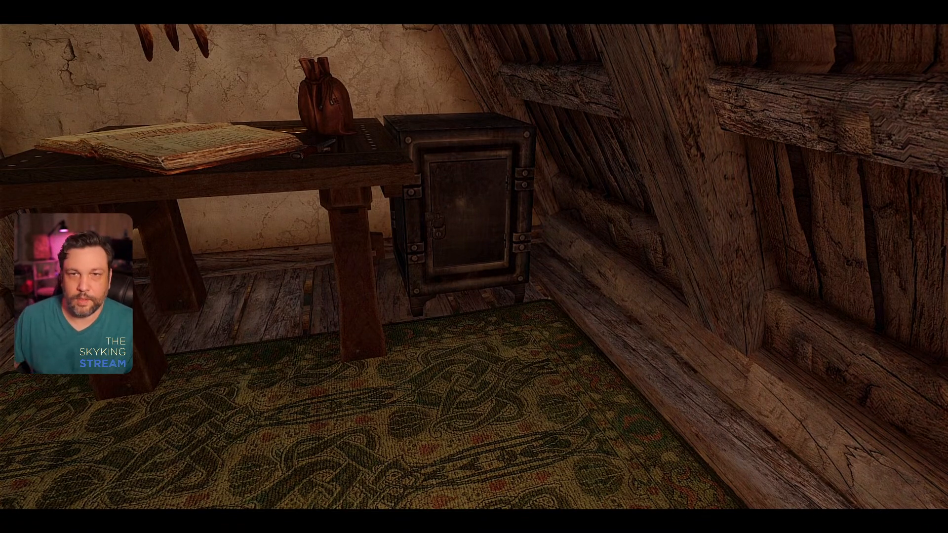
pyautogui.press('Escape')
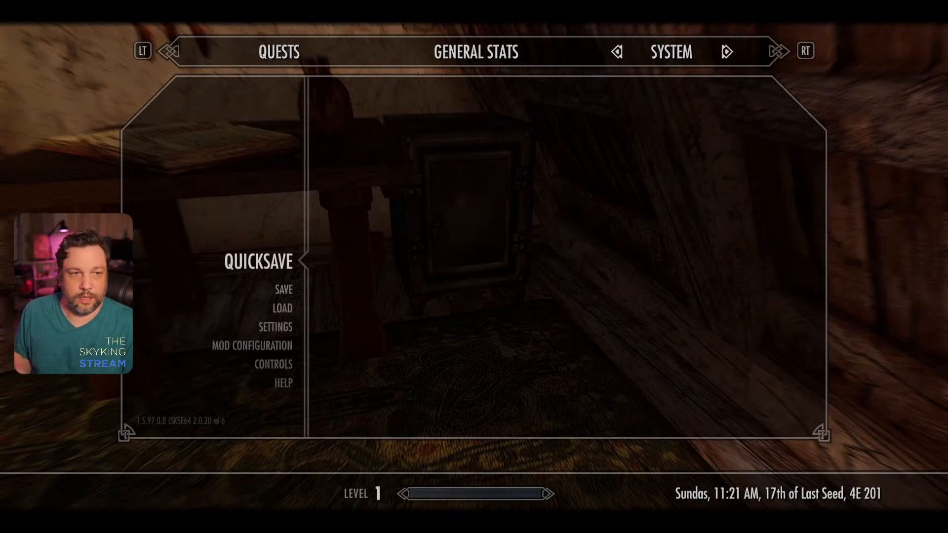
pyautogui.press('Escape')
pyautogui.press('`')
pyautogui.press('Return')
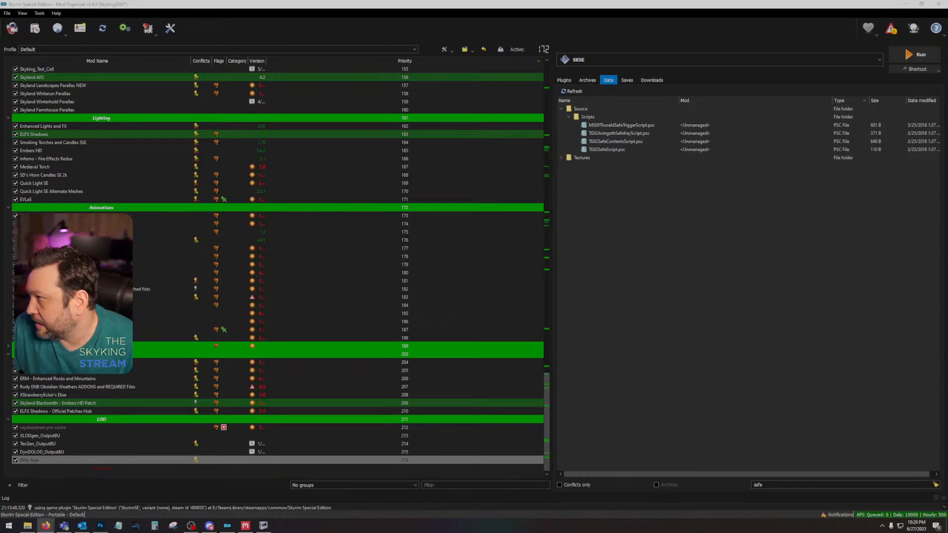
# Step: Switch to the browser with Nexus Mods, open the backpack and lantern mod's page in a new tab and enlarge its first image
pyautogui.moveTo(947, 99); pyautogui.dragTo(666, 67)
pyautogui.doubleClick(664, 68)
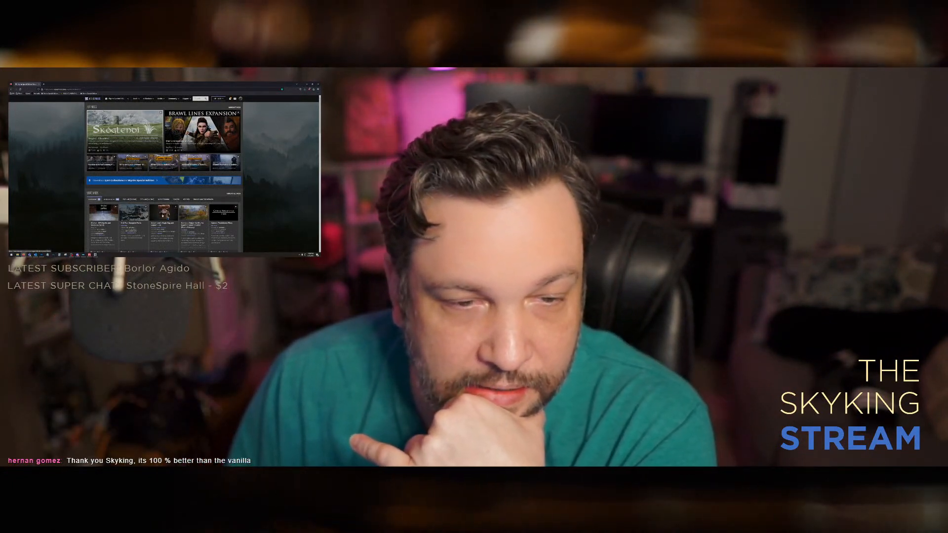
pyautogui.click(54, 84)
pyautogui.click(99, 156)
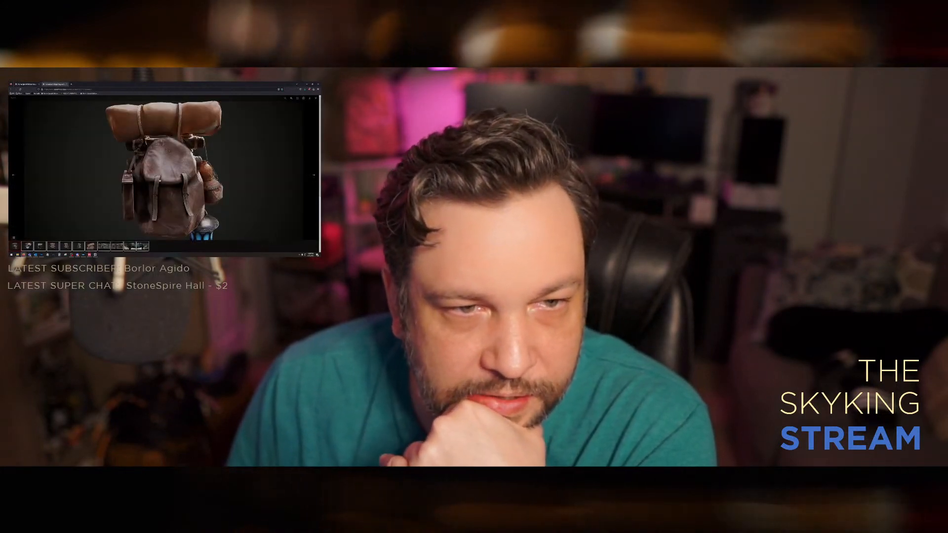
# Step: Browse the backpack and lantern mod's image gallery, including the in-game shots, and close the gallery and the mod's tab
pyautogui.click(314, 176)
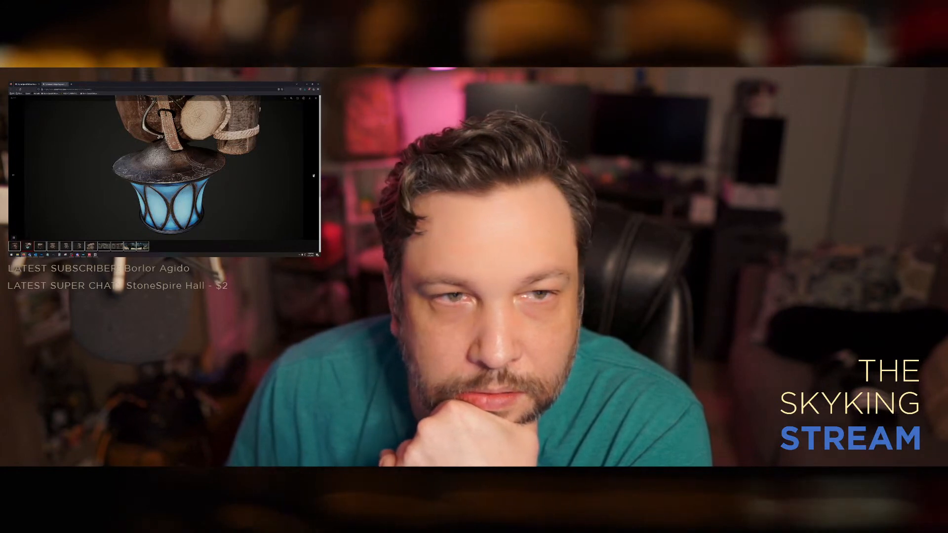
pyautogui.click(313, 175)
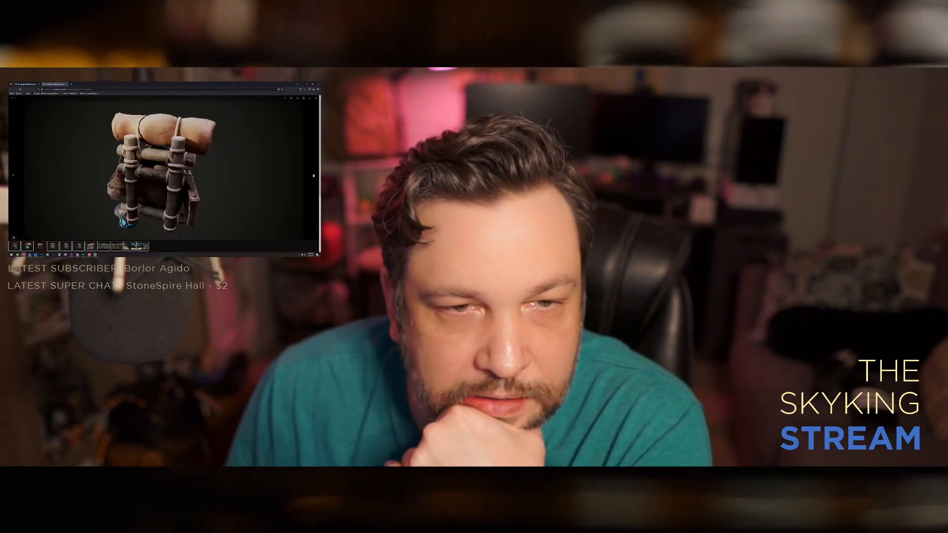
pyautogui.click(314, 175)
pyautogui.click(313, 175)
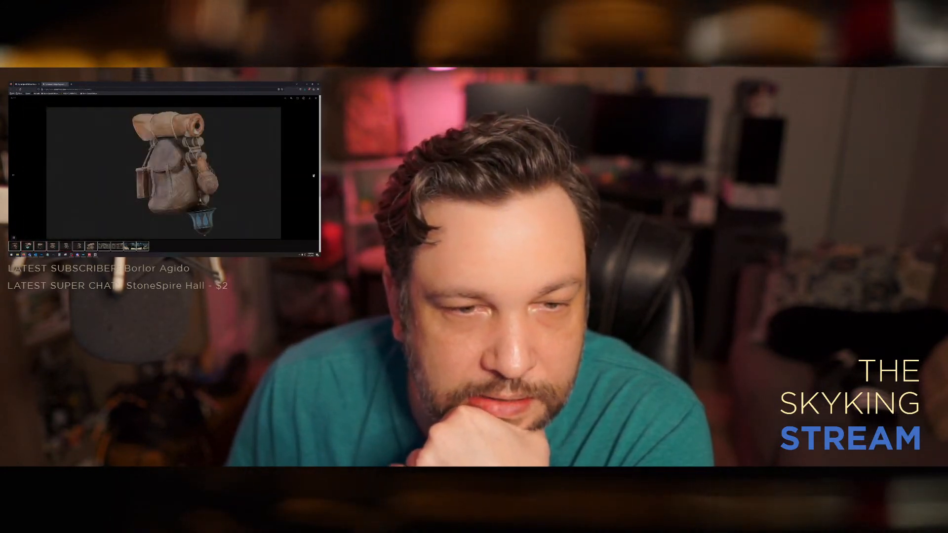
pyautogui.click(314, 175)
pyautogui.click(314, 175)
pyautogui.click(314, 176)
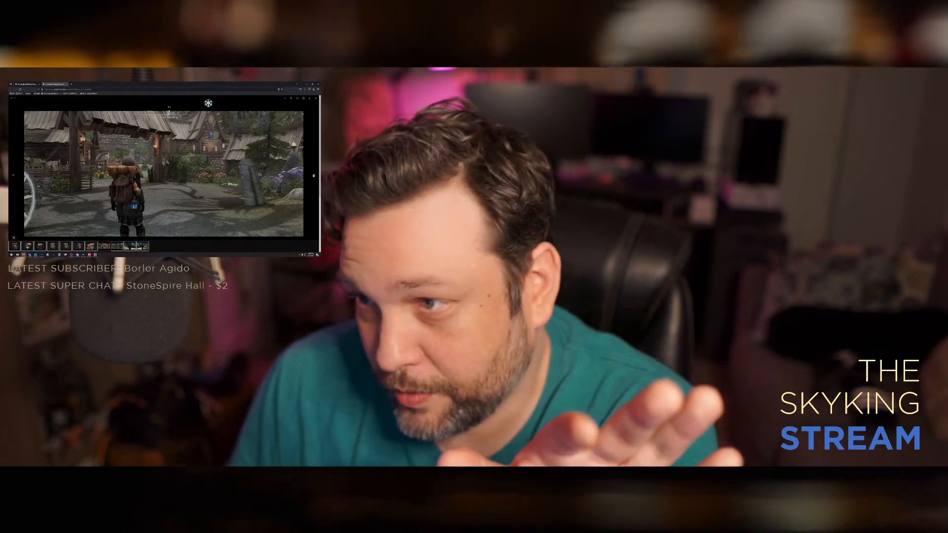
pyautogui.click(313, 175)
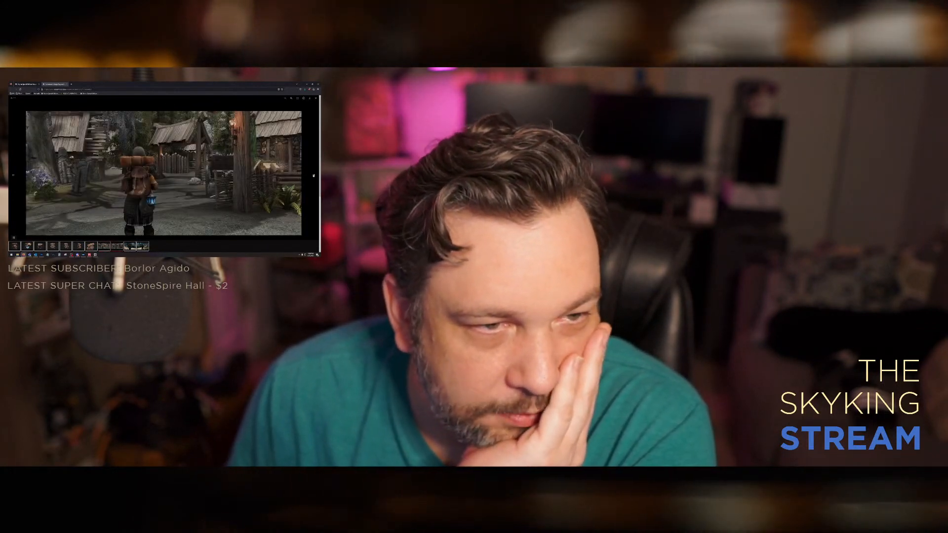
pyautogui.click(313, 175)
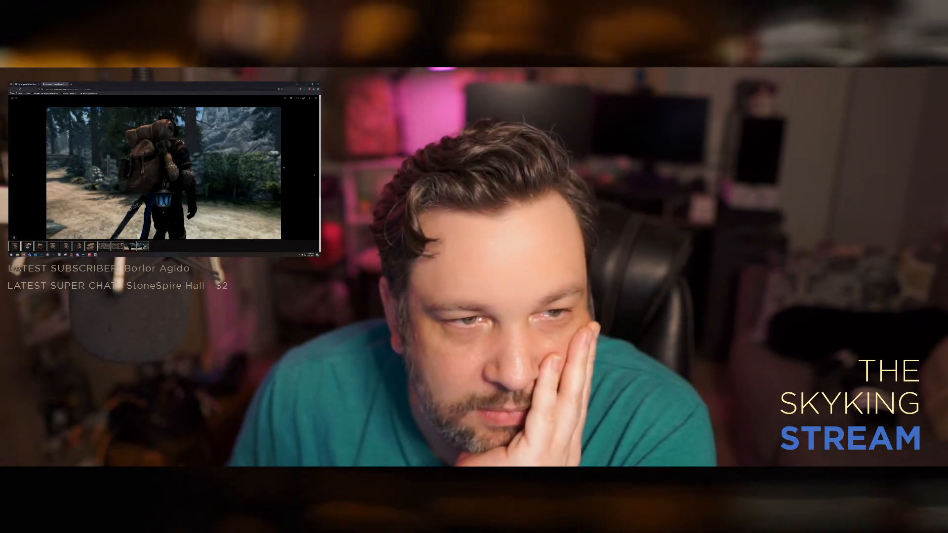
pyautogui.click(314, 176)
pyautogui.click(313, 176)
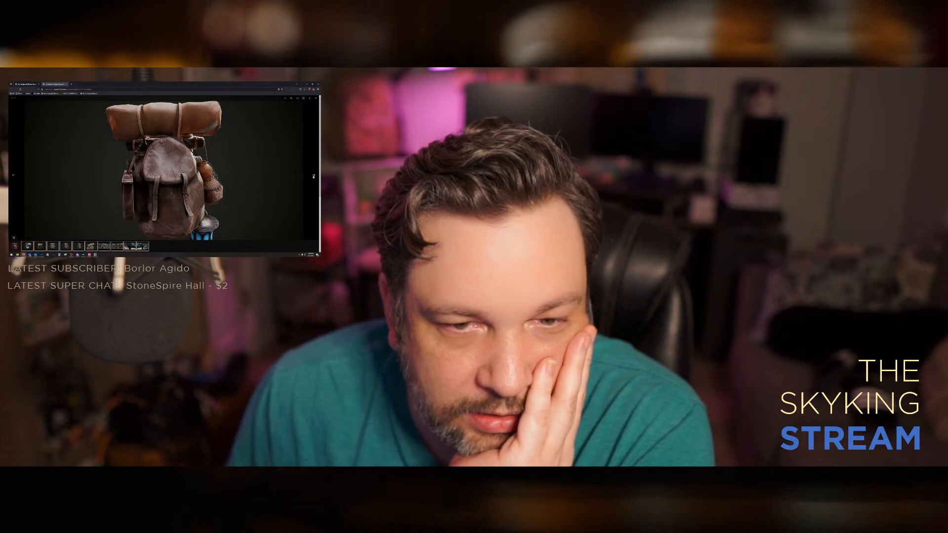
pyautogui.click(316, 98)
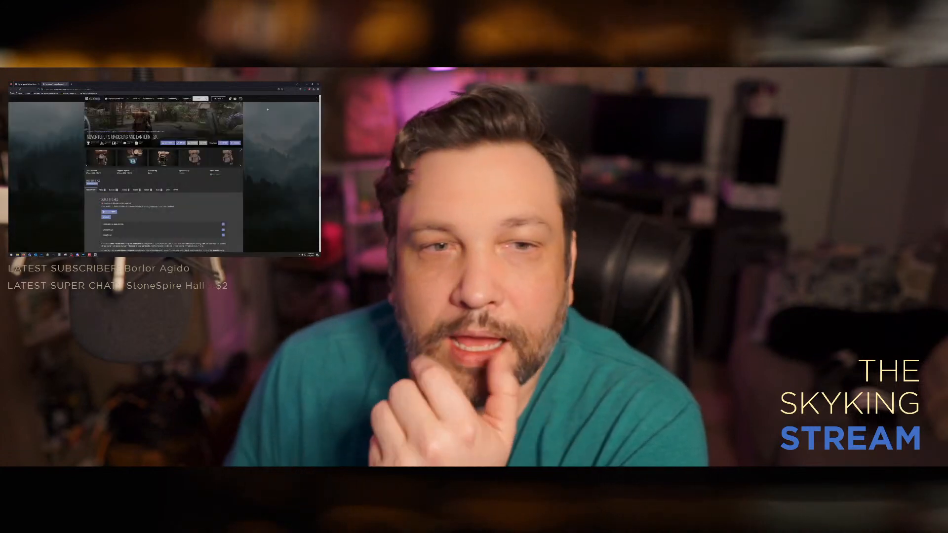
pyautogui.click(26, 84)
pyautogui.click(67, 85)
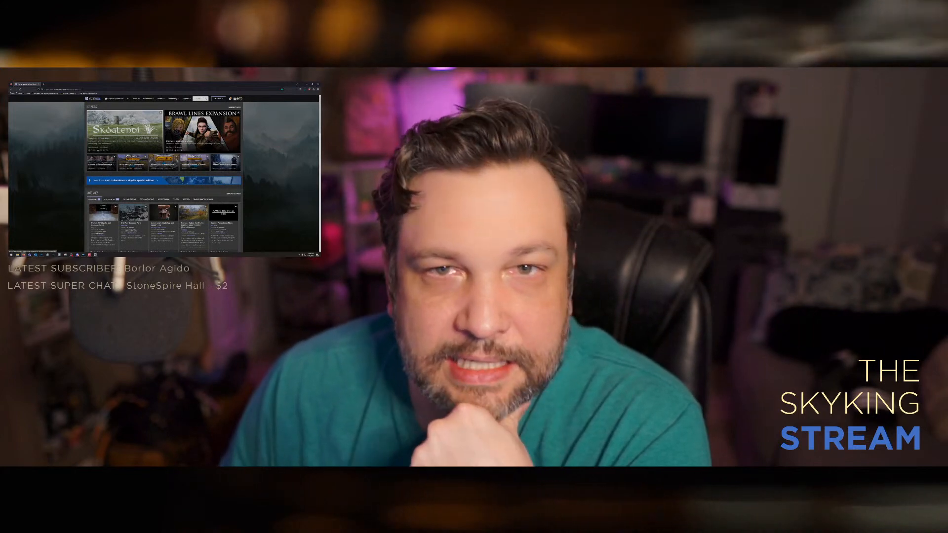
# Step: Open a notification from the Nexus Mods list in a new tab and look through the mod's comments
pyautogui.click(230, 99)
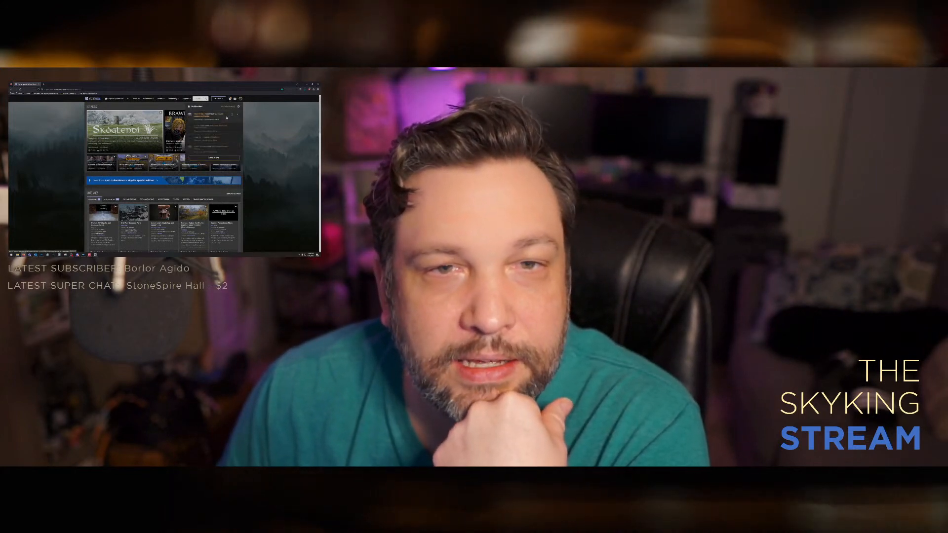
pyautogui.middleClick(228, 117)
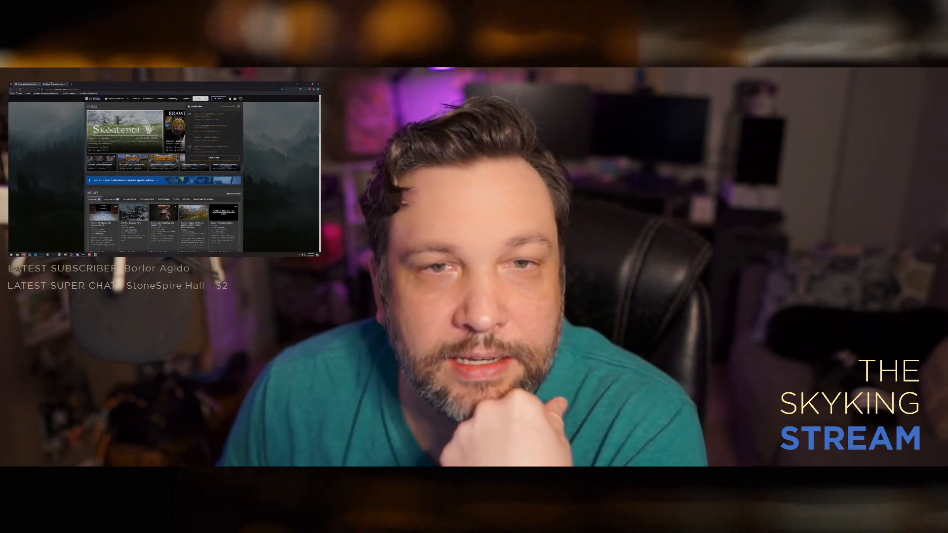
pyautogui.click(52, 84)
pyautogui.scroll(-10, 79, 170)
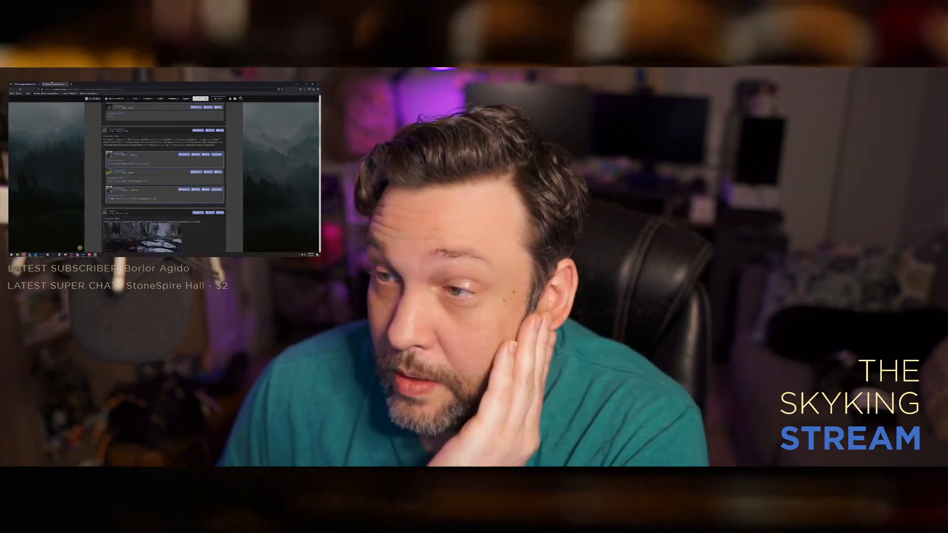
pyautogui.scroll(5, 80, 171)
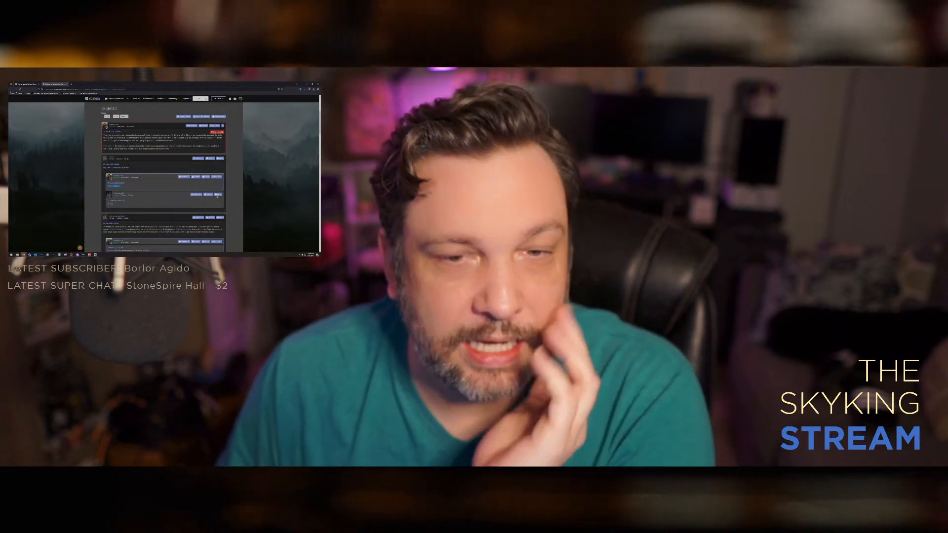
# Step: Post a reply to the first comment below the pinned post, giving thanks and mentioning community shaders
pyautogui.click(219, 158)
pyautogui.write('Thank you very much')
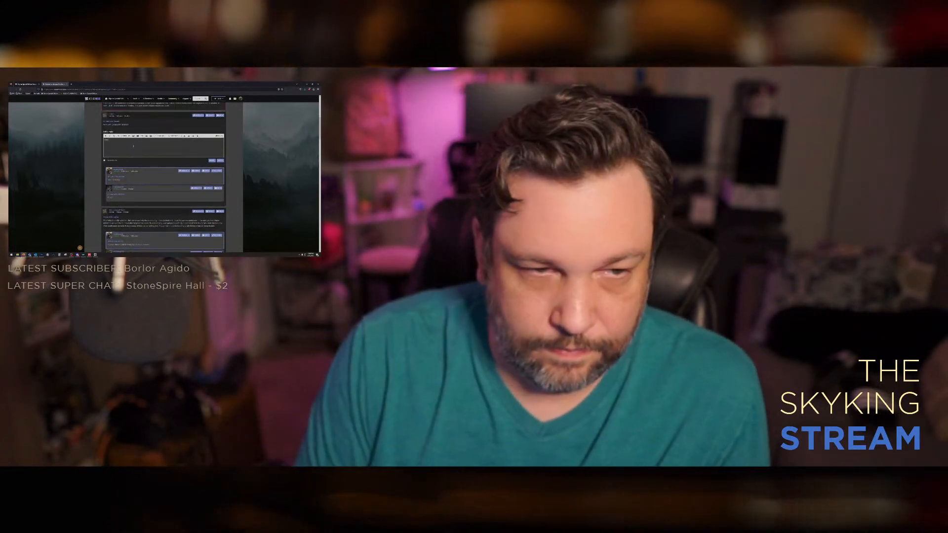
pyautogui.write(" as I don't know that")
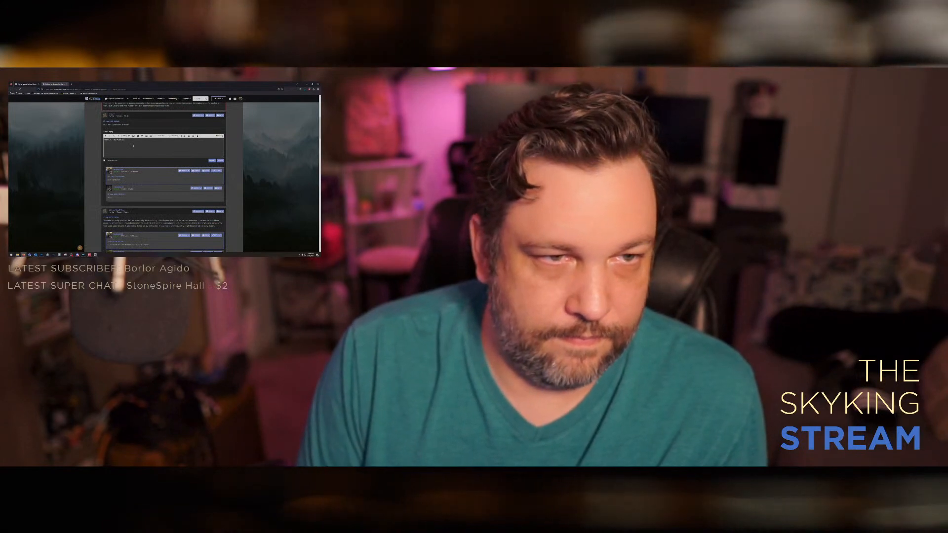
pyautogui.write(' community')
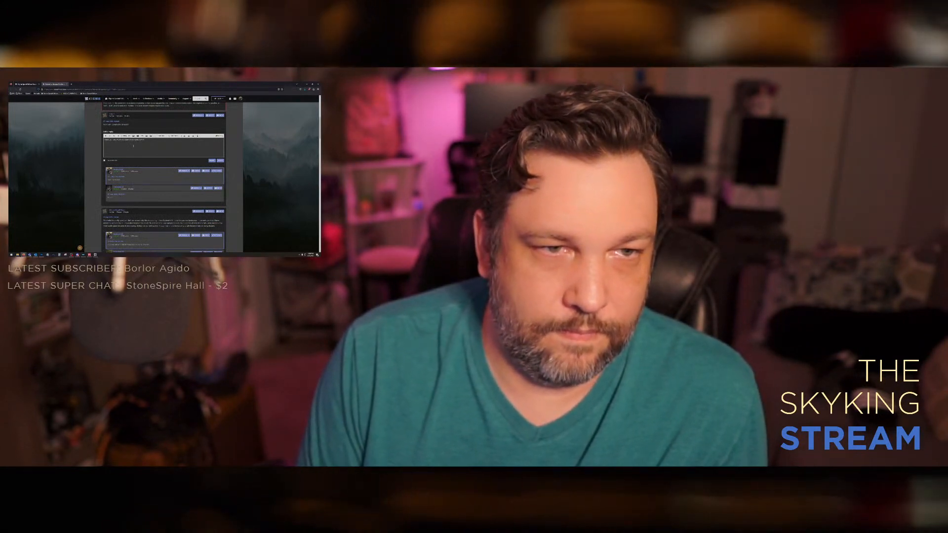
pyautogui.write(' shaders. ')
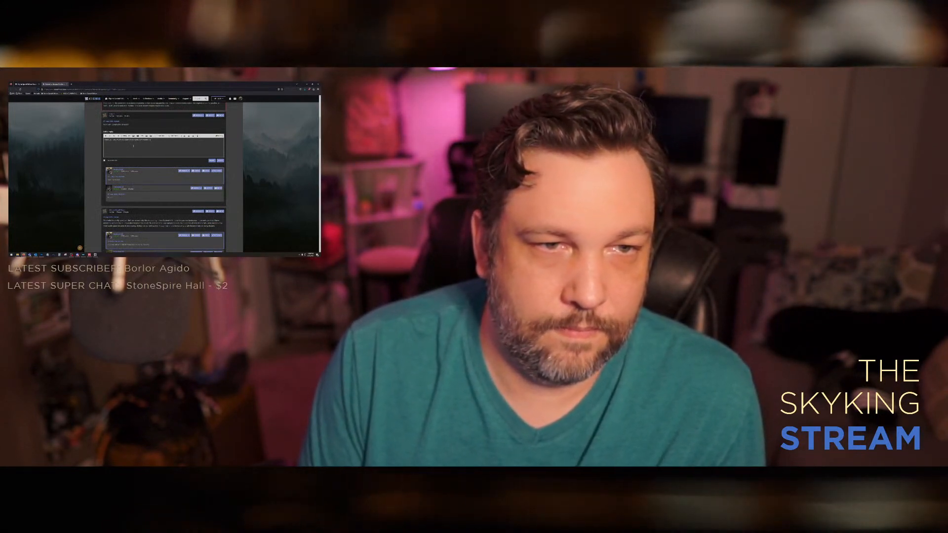
pyautogui.write('are.')
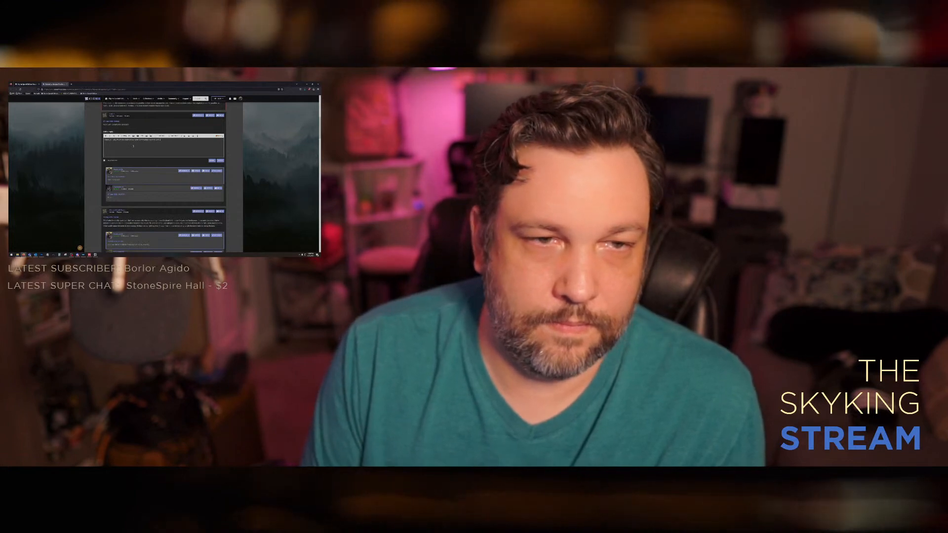
pyautogui.click(211, 161)
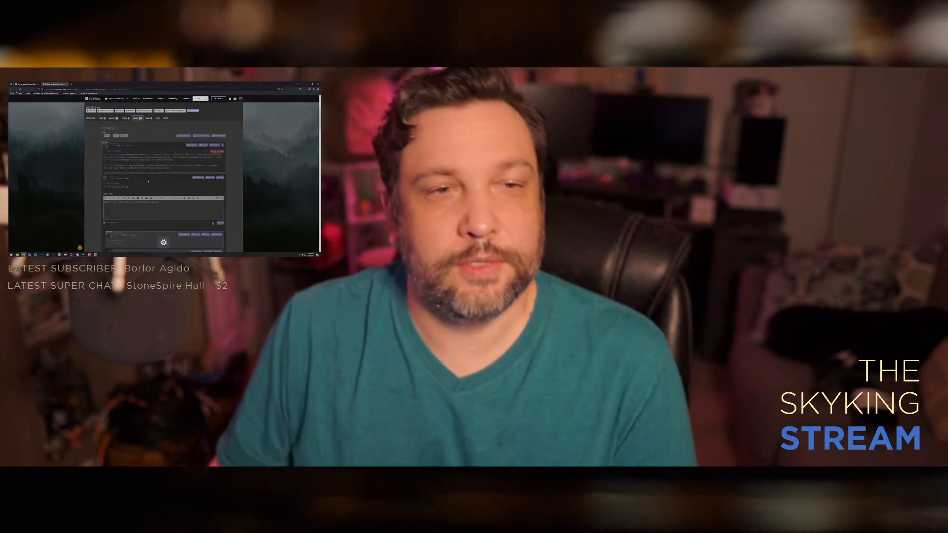
# Step: Open the description of Skyland Landscapes Parallax and highlight the load-order instruction in its How to Use section
pyautogui.click(91, 119)
pyautogui.scroll(-8, 164, 178)
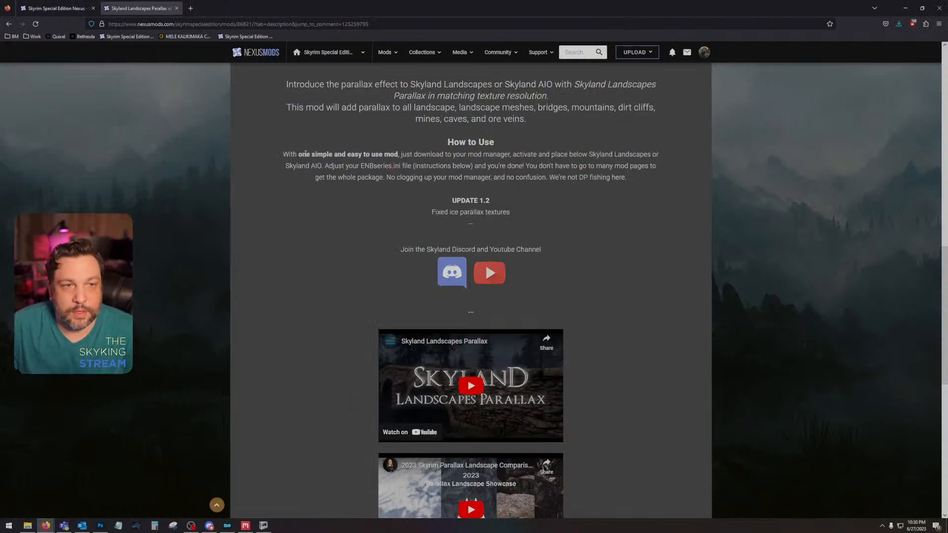
pyautogui.moveTo(402, 154); pyautogui.dragTo(611, 154)
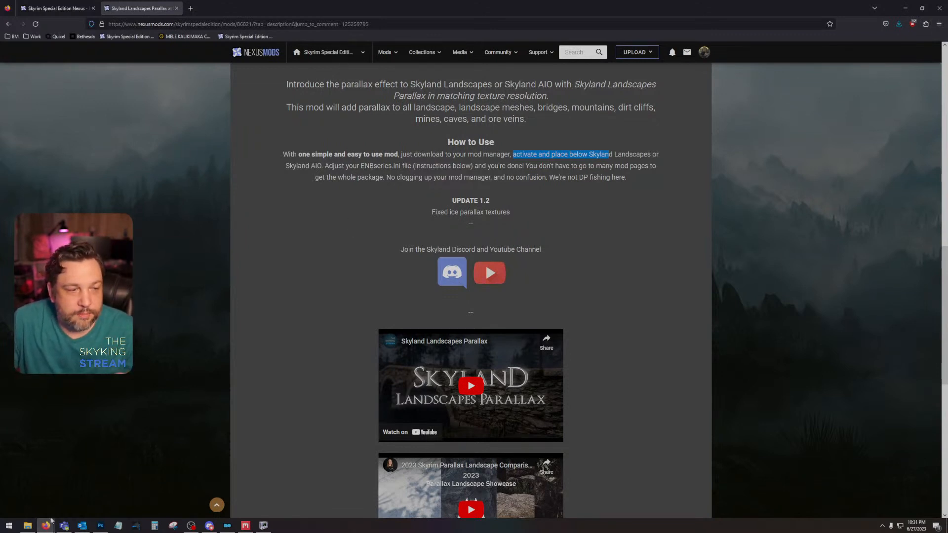
# Step: Open the enbseries file from the Skyrim Special Edition game folder, close the folder window and place the file beside the mod page
pyautogui.click(27, 525)
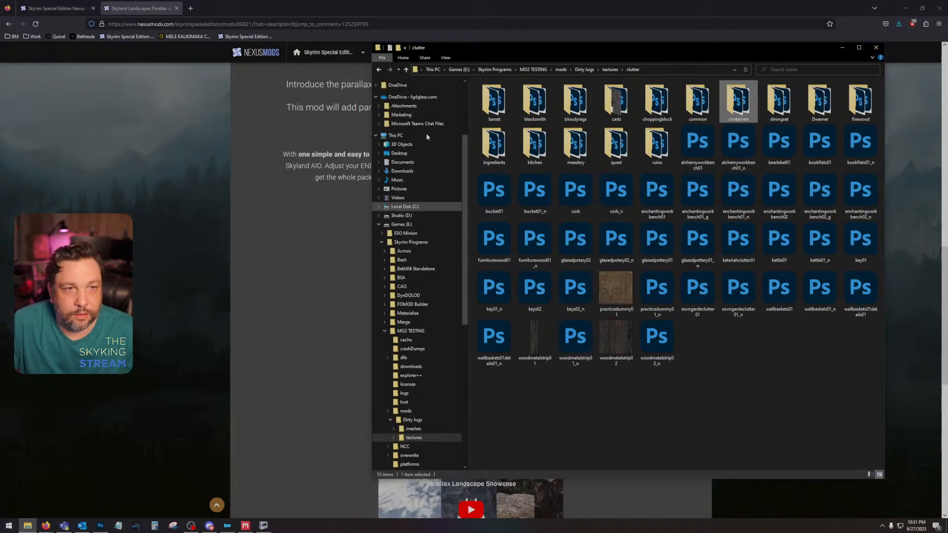
pyautogui.scroll(5, 425, 133)
pyautogui.click(423, 133)
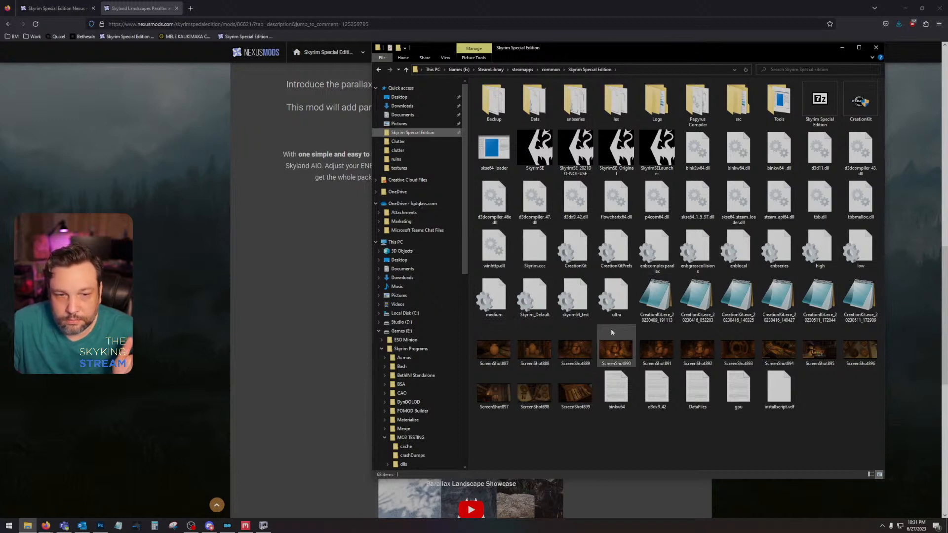
pyautogui.click(751, 197)
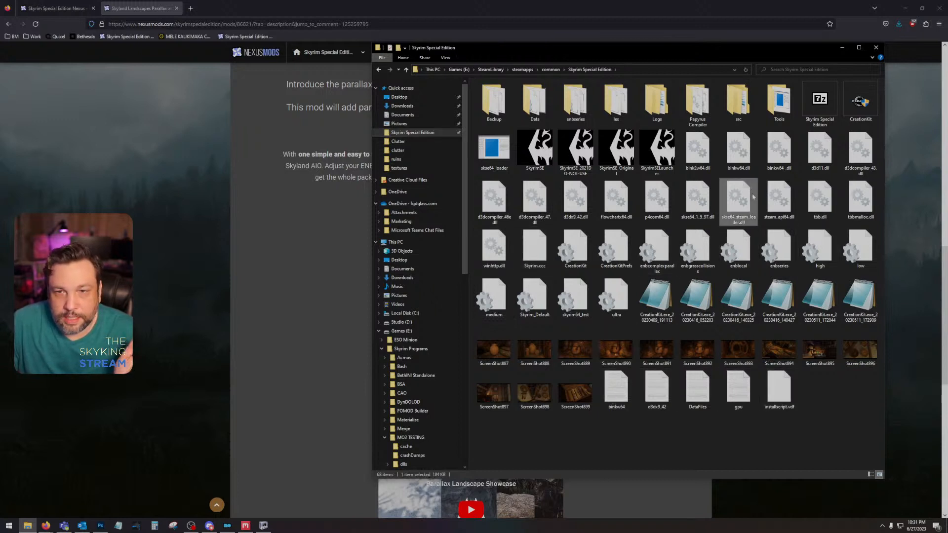
pyautogui.doubleClick(781, 251)
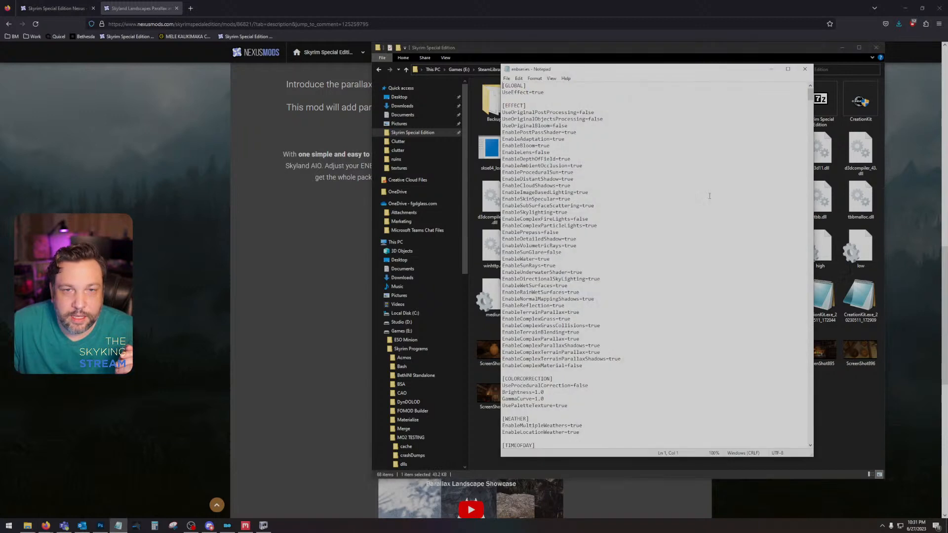
pyautogui.scroll(-1, 620, 249)
pyautogui.scroll(1, 636, 230)
pyautogui.click(876, 47)
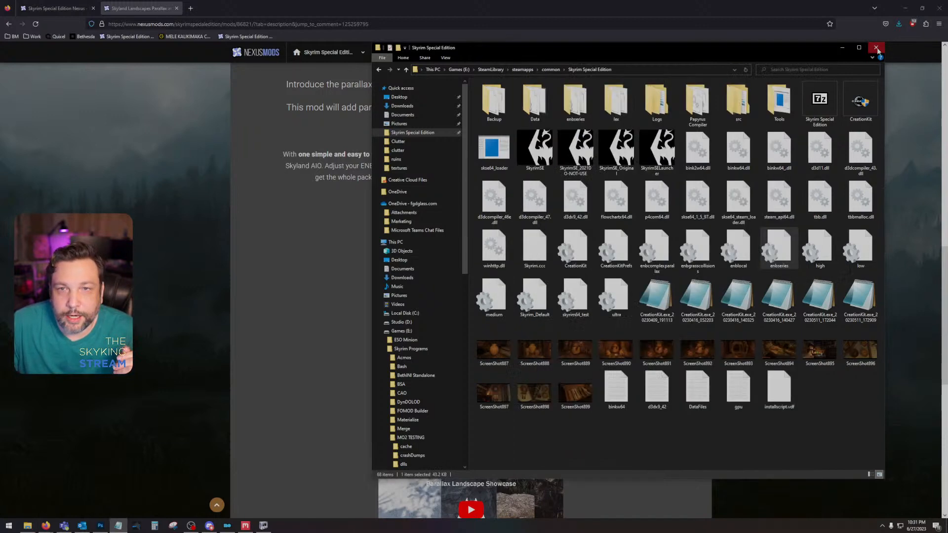
pyautogui.moveTo(622, 69); pyautogui.dragTo(689, 64)
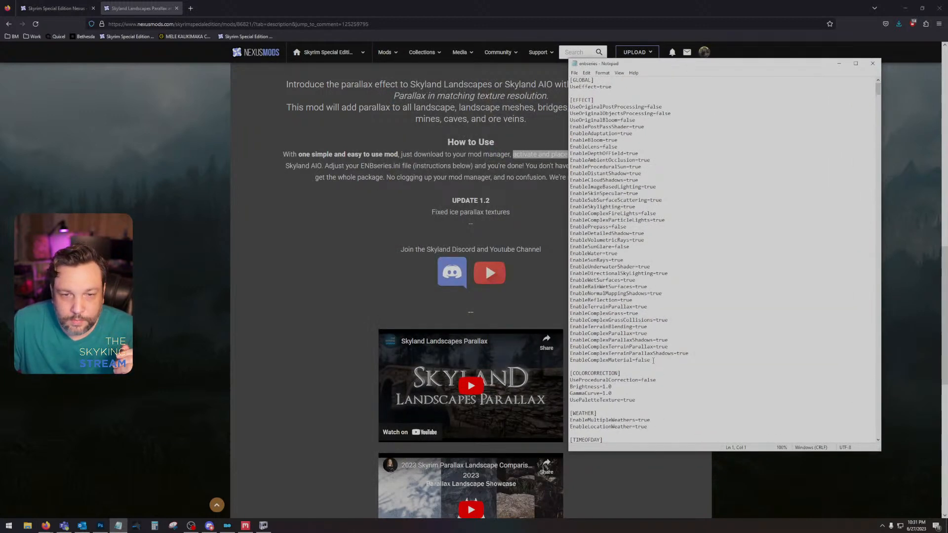
# Step: Compare the parallax lines with the page's ENB settings, set EnableTerrainParallax to false in enbseries, save the file and close it
pyautogui.moveTo(653, 360); pyautogui.dragTo(569, 306)
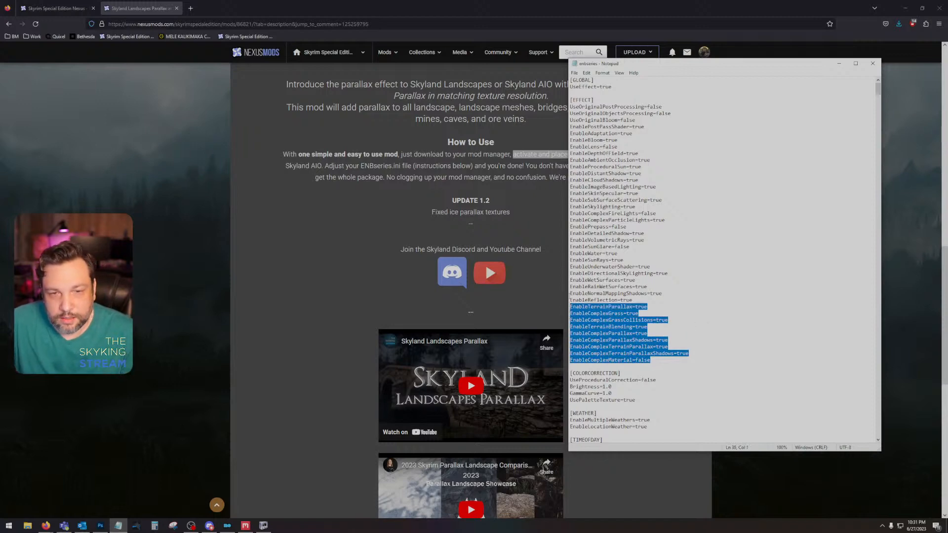
pyautogui.scroll(-6, 468, 244)
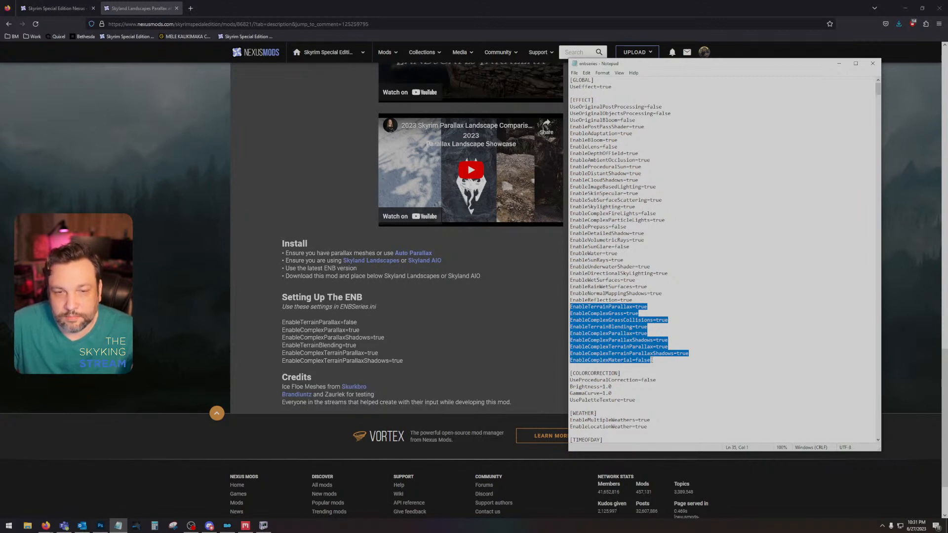
pyautogui.moveTo(651, 360); pyautogui.dragTo(585, 361)
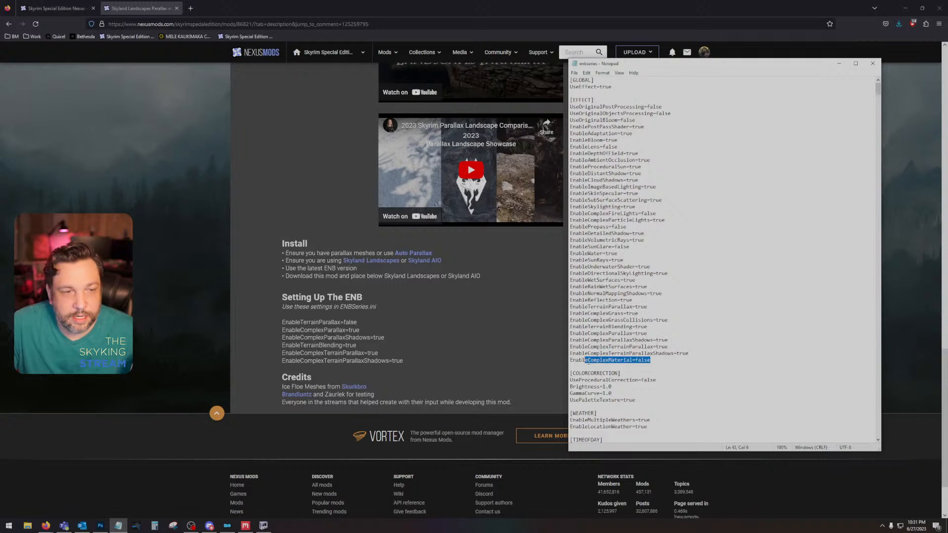
pyautogui.click(588, 361)
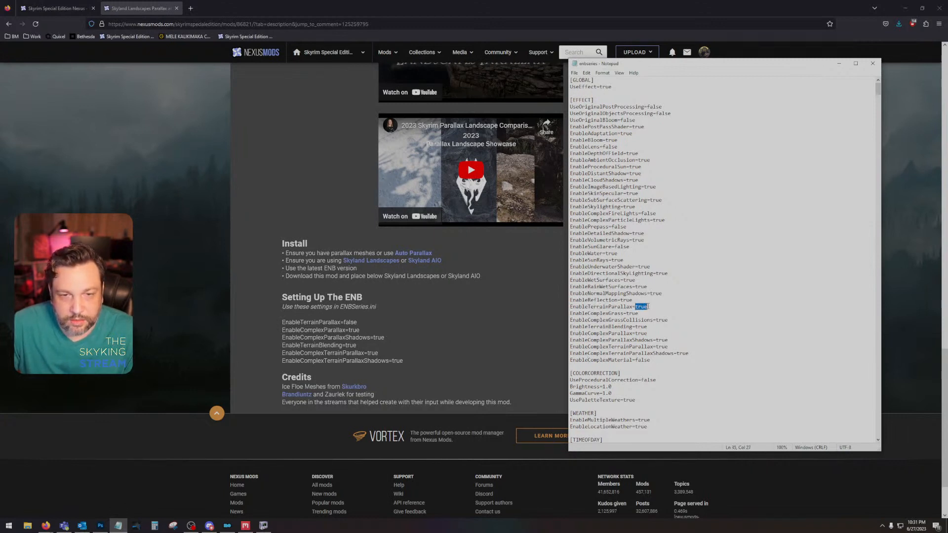
pyautogui.write('false')
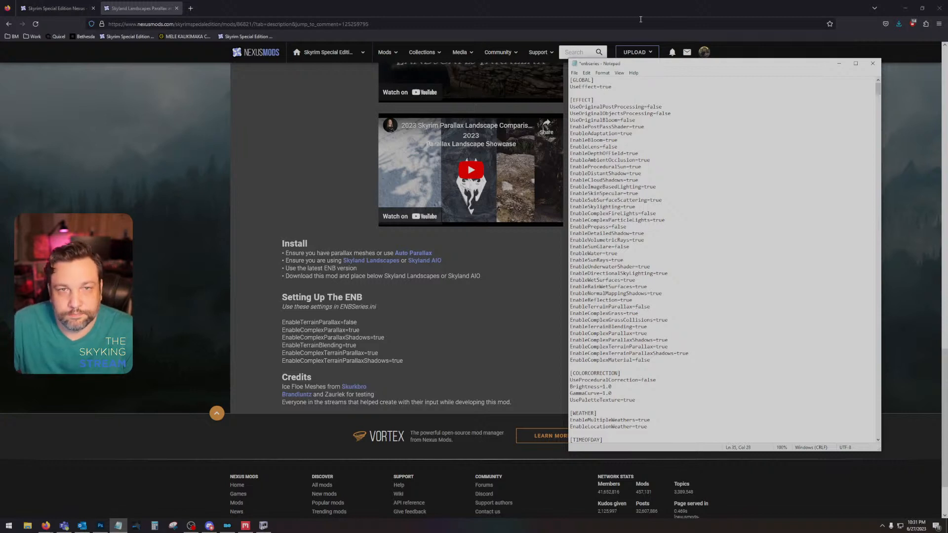
pyautogui.click(574, 73)
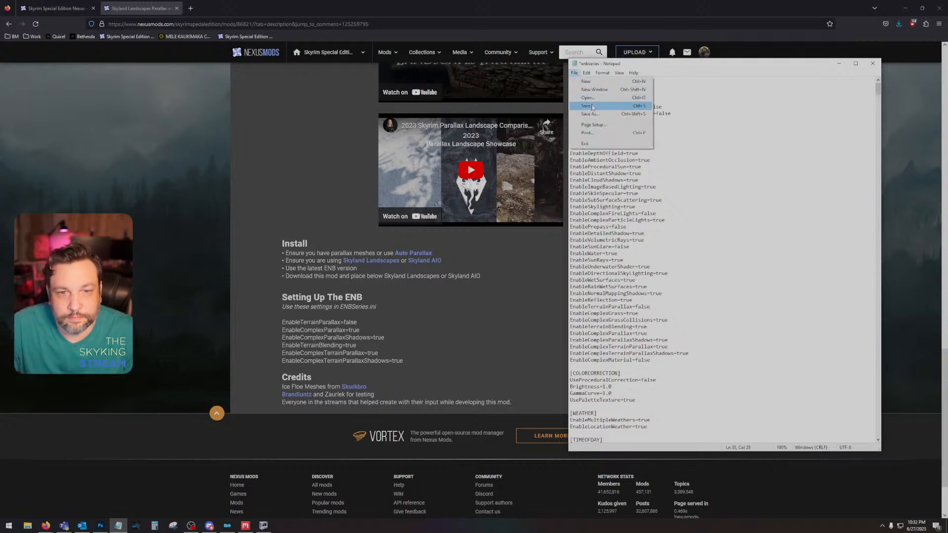
pyautogui.click(592, 101)
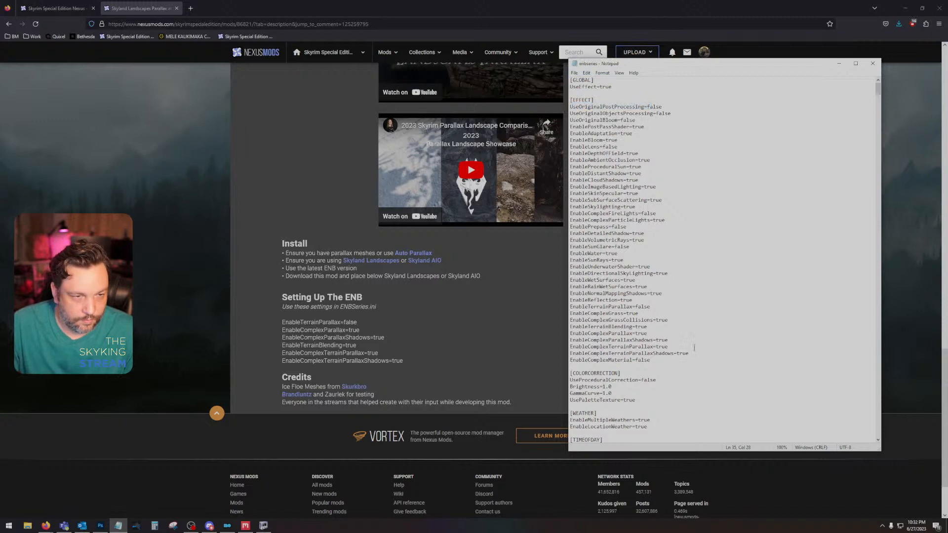
pyautogui.click(873, 67)
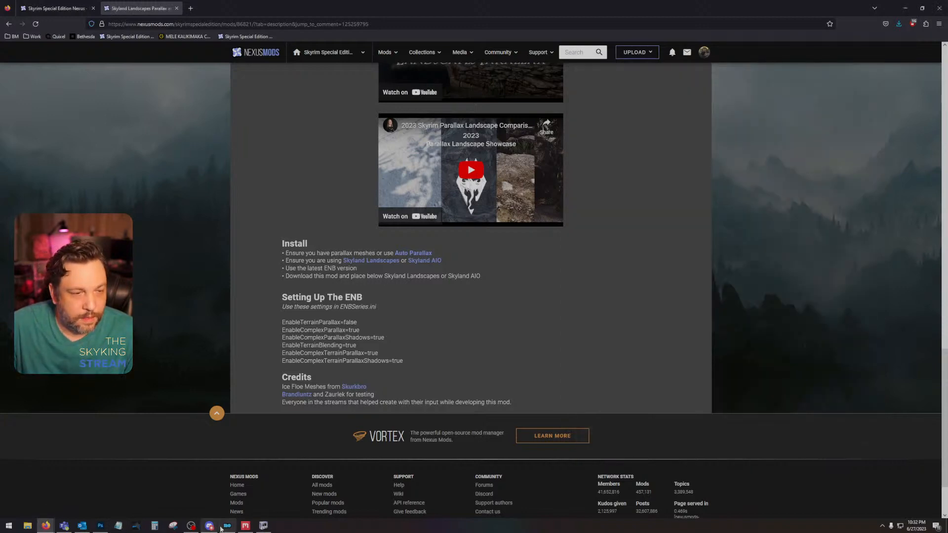
# Step: Switch to Mod Organizer, look through the mod list and select the mod with priority 30 under Core Mods
pyautogui.click(226, 526)
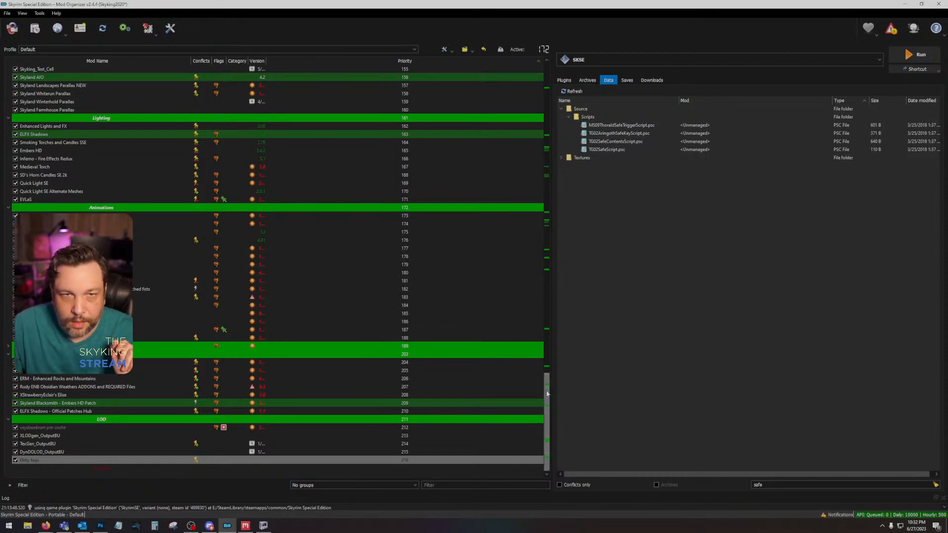
pyautogui.moveTo(545, 395); pyautogui.dragTo(545, 84)
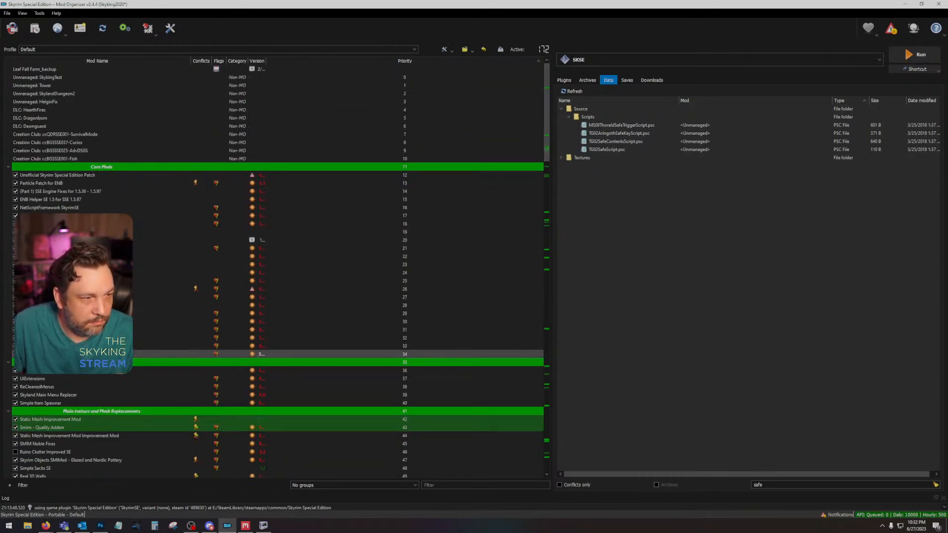
pyautogui.click(74, 322)
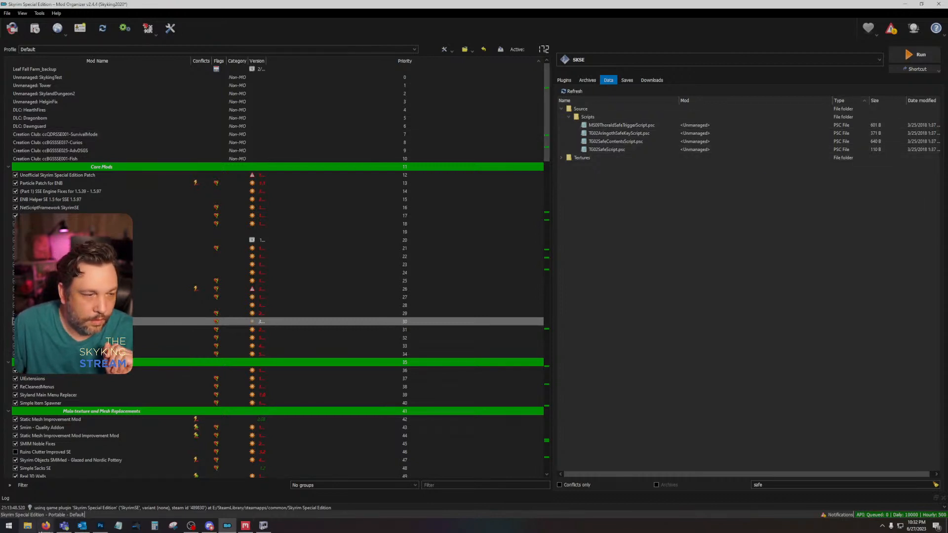
# Step: Return to the browser and highlight the Install section's placement line and the ENBSeries.ini settings on the Skyland Landscapes Parallax page
pyautogui.click(45, 525)
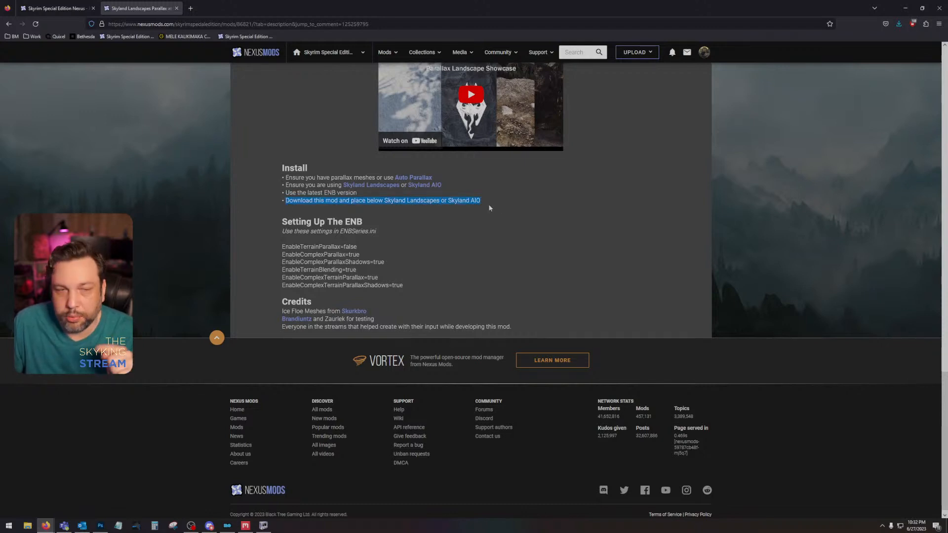
pyautogui.moveTo(281, 245); pyautogui.dragTo(493, 298)
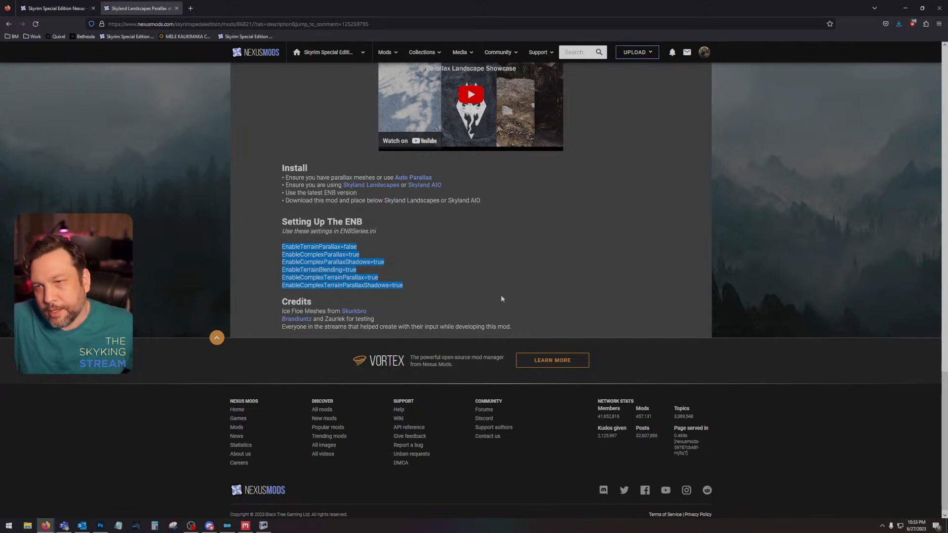
# Step: Search Nexus Mods for "nat enb", open Natural View Tamriel (NVT) ENB and Natural Realistic ENB in new tabs, and show the former
pyautogui.click(578, 56)
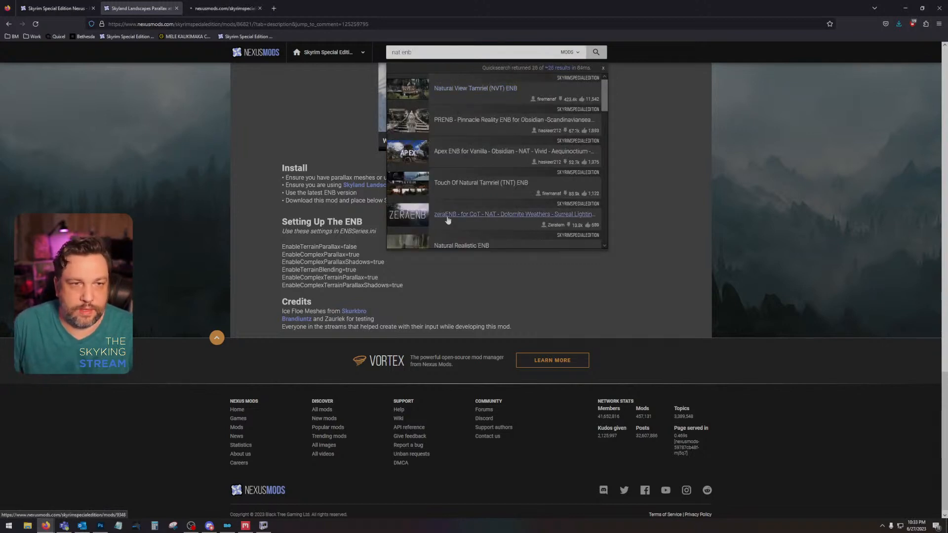
pyautogui.middleClick(455, 246)
pyautogui.click(254, 5)
# Step: Read the Natural View Tamriel ENB description down to the installation steps and highlight the pre-step through step 12
pyautogui.scroll(-15, 417, 336)
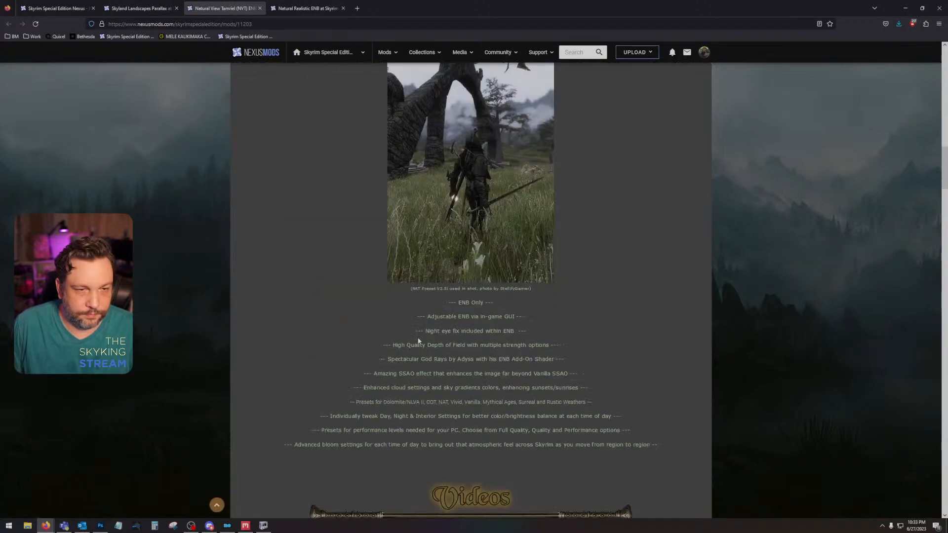
pyautogui.scroll(-12, 417, 338)
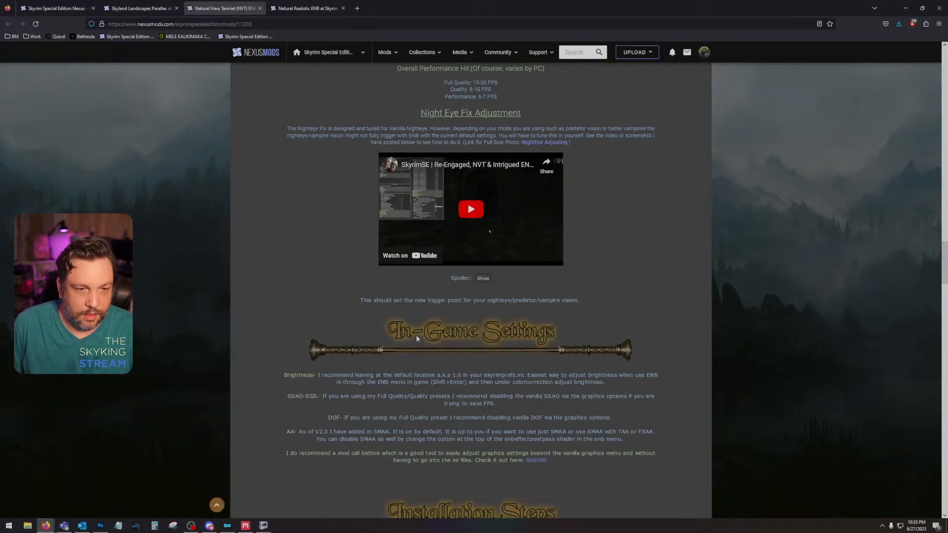
pyautogui.scroll(-12, 416, 339)
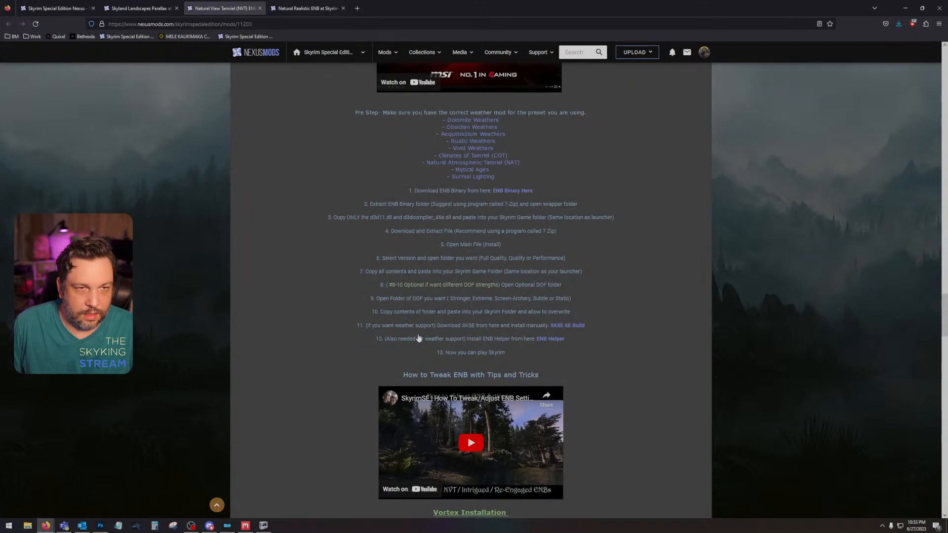
pyautogui.moveTo(340, 114); pyautogui.dragTo(612, 341)
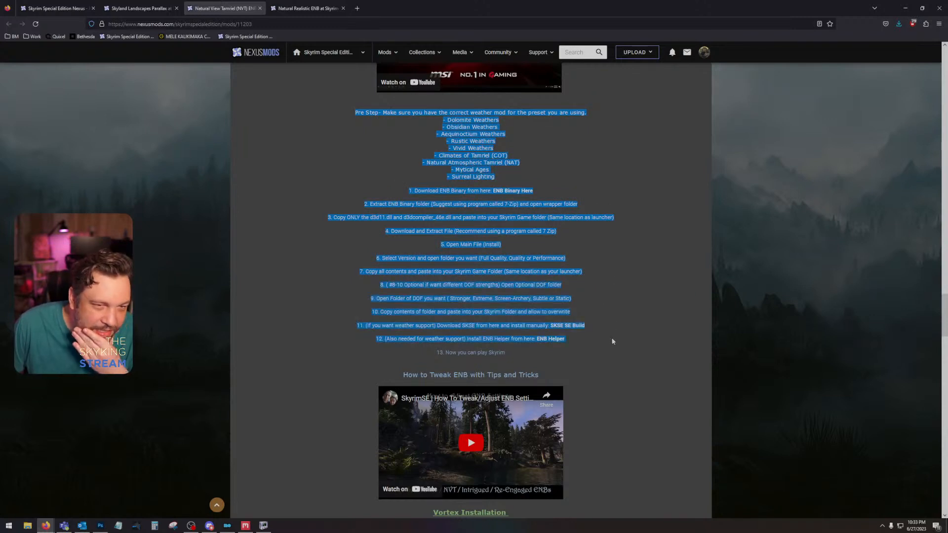
pyautogui.click(612, 366)
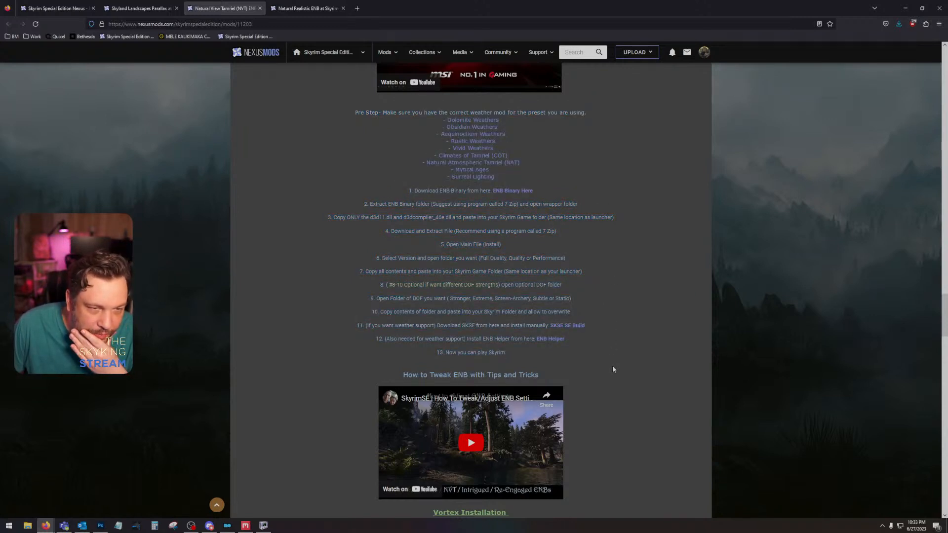
# Step: Examine the uninstallation steps, mod list, in-game settings, features and introduction of Natural View Tamriel ENB
pyautogui.scroll(-10, 611, 365)
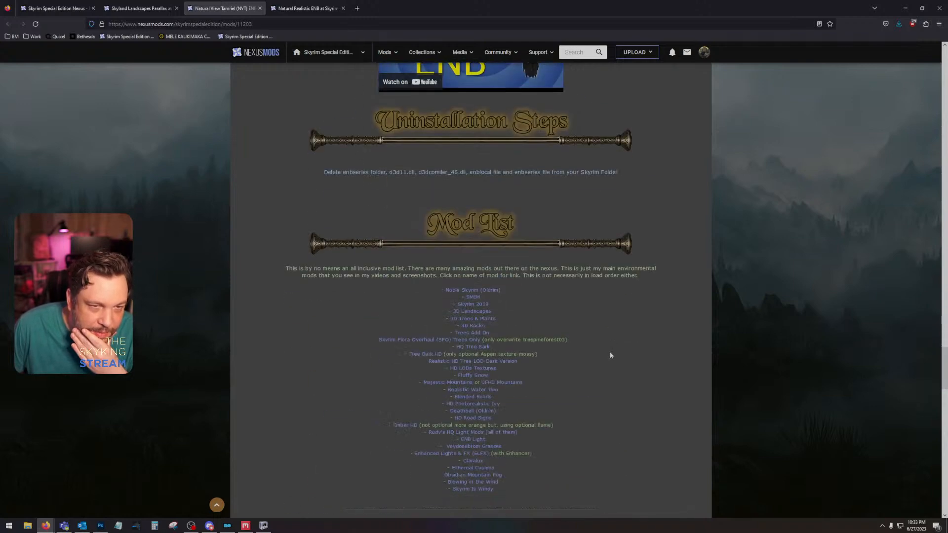
pyautogui.scroll(-2, 609, 349)
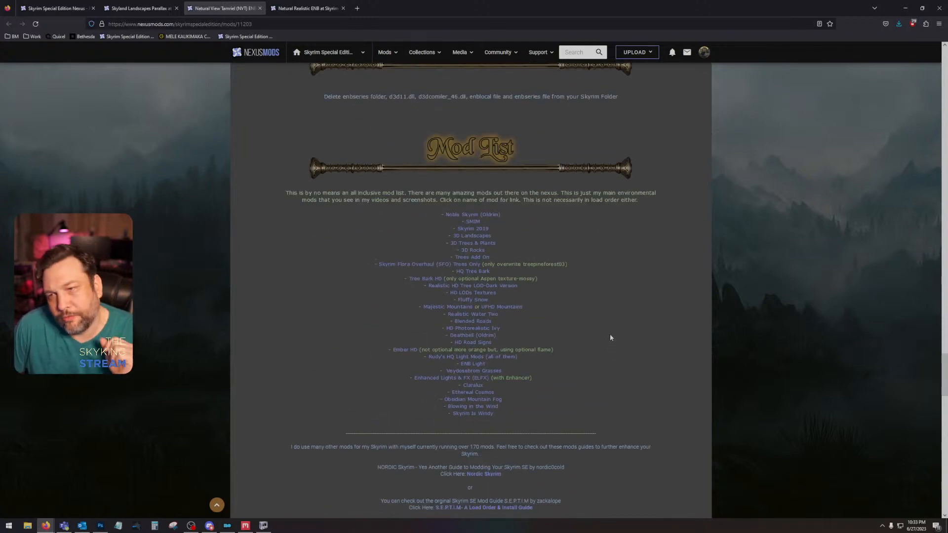
pyautogui.scroll(15, 611, 338)
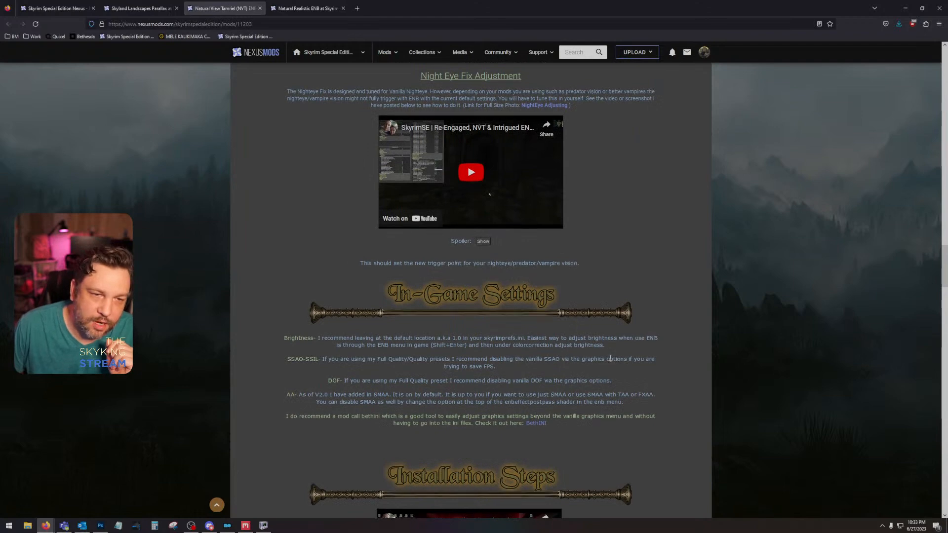
pyautogui.scroll(20, 610, 359)
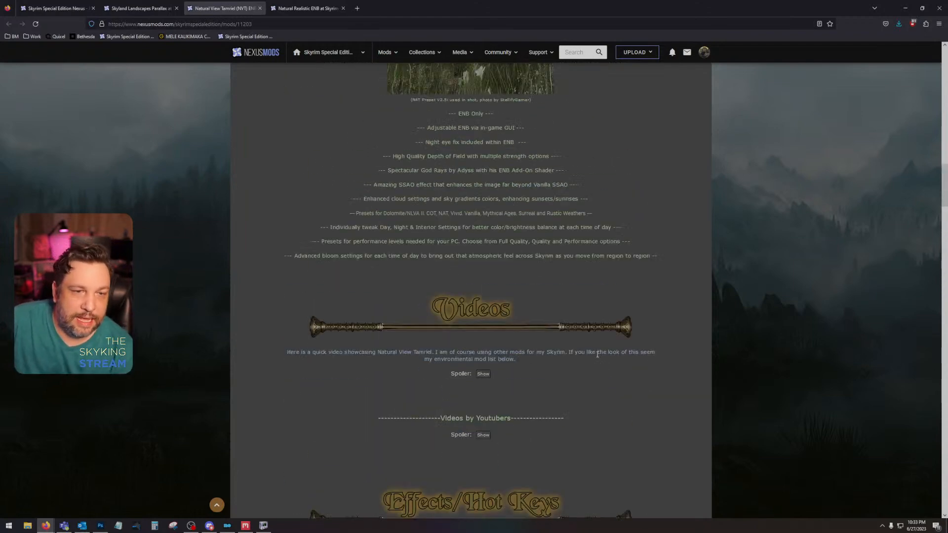
pyautogui.scroll(6, 597, 354)
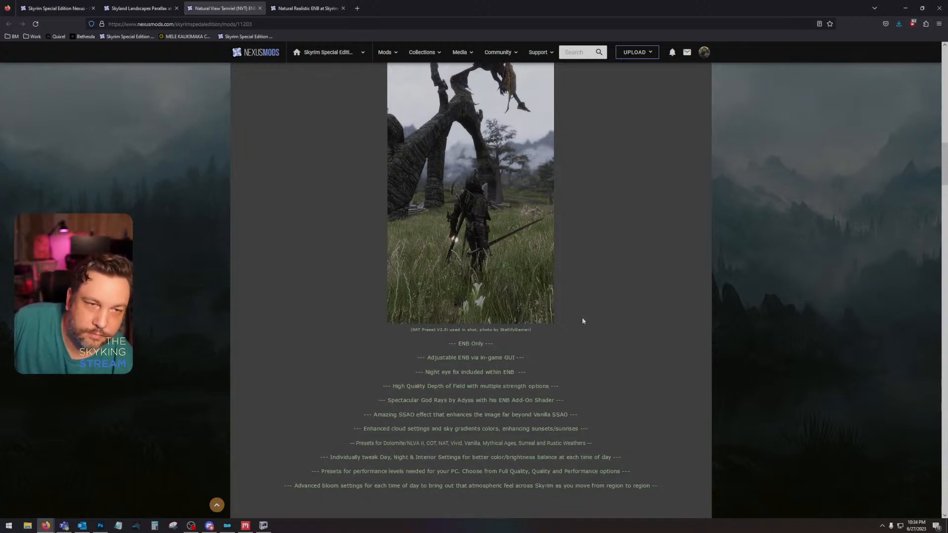
pyautogui.scroll(18, 583, 322)
pyautogui.scroll(-5, 598, 326)
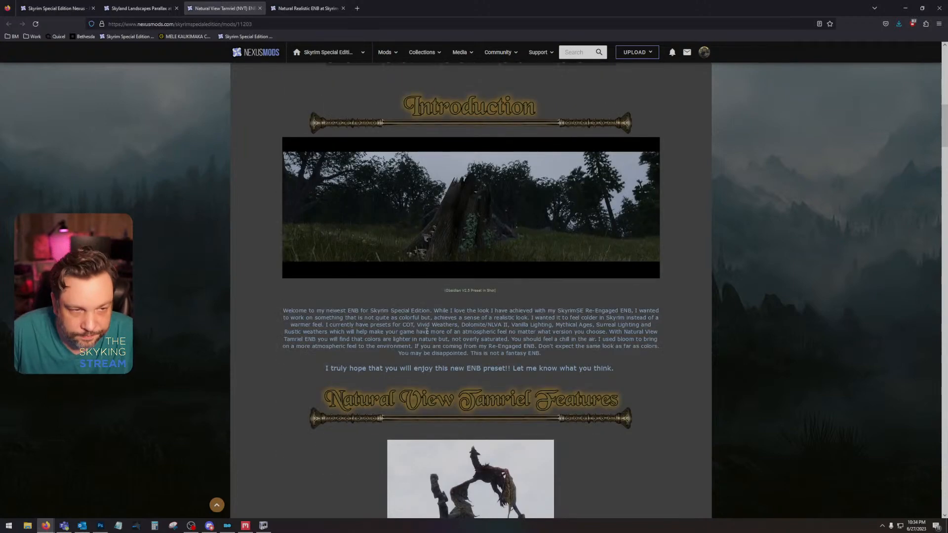
pyautogui.scroll(12, 390, 327)
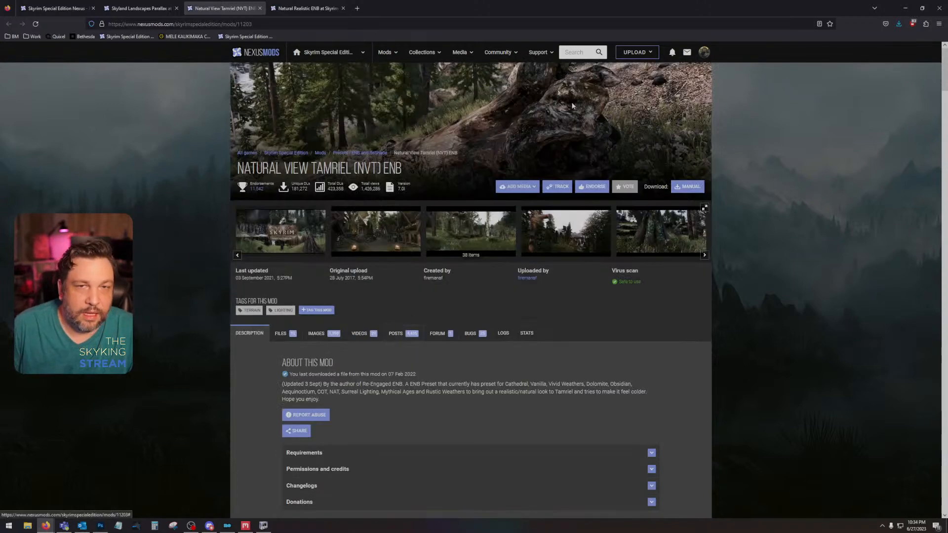
# Step: Close Natural View Tamriel ENB, skim the Natural Realistic ENB description down to its credits, and close the remaining mod pages and the browser
pyautogui.click(260, 8)
pyautogui.scroll(-15, 455, 383)
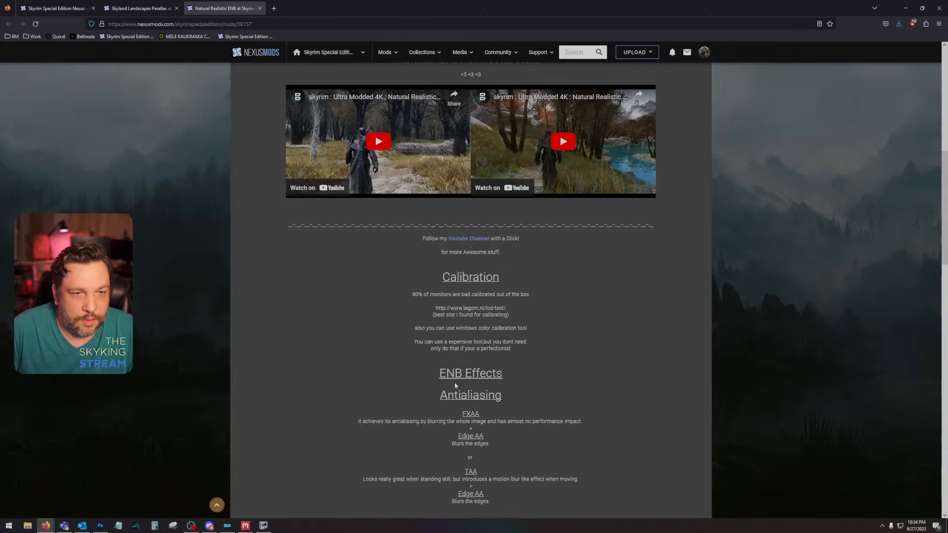
pyautogui.scroll(-20, 454, 380)
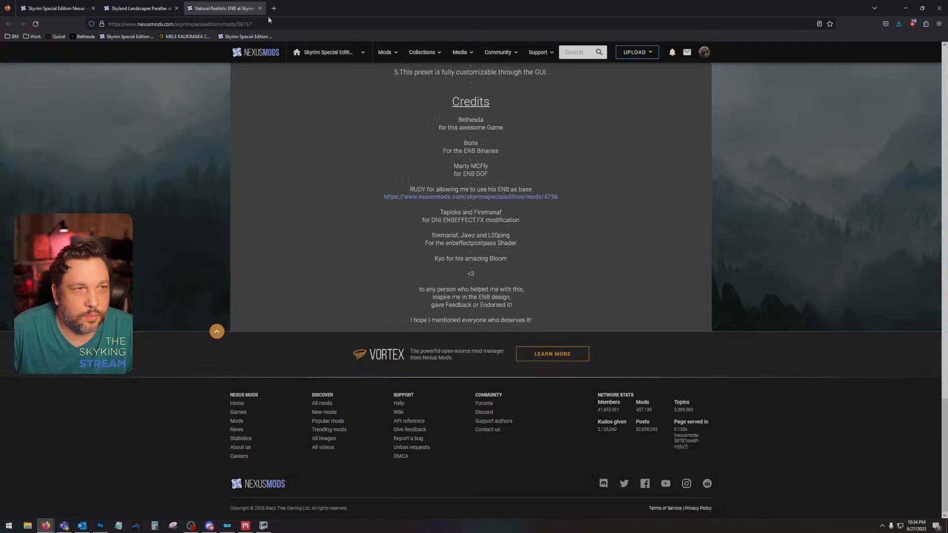
pyautogui.click(259, 8)
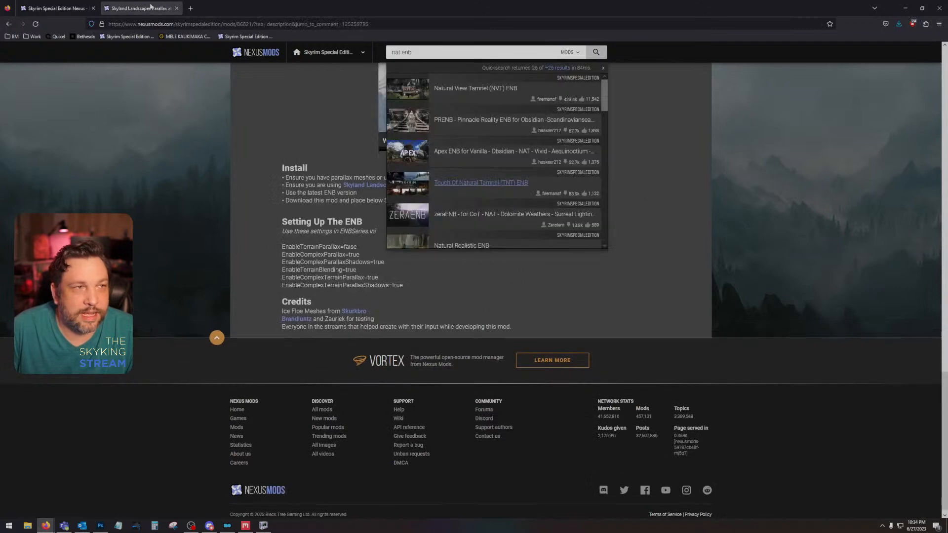
pyautogui.click(177, 9)
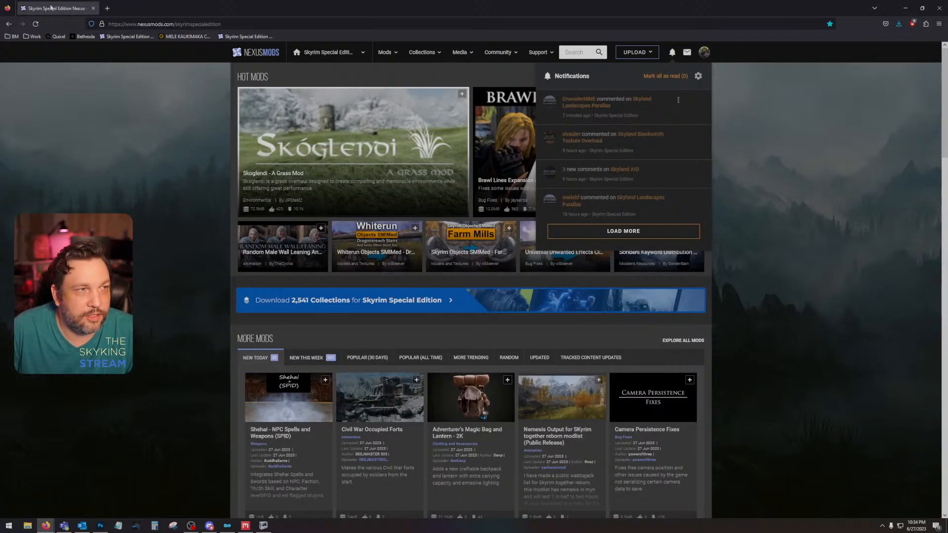
pyautogui.click(937, 10)
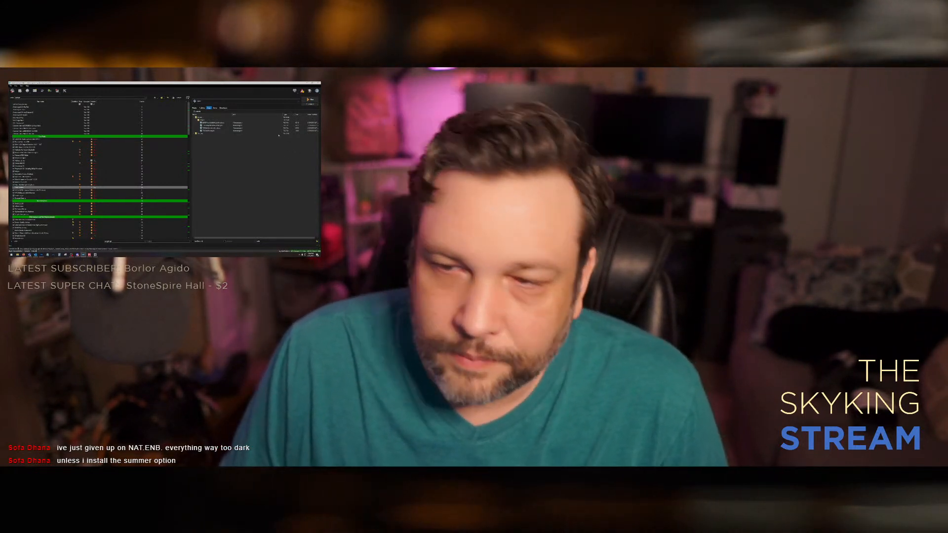
# Step: Switch to Photoshop and darken the safe normal map's alpha channel with a Curves adjustment that lowers the bright end
pyautogui.click(307, 83)
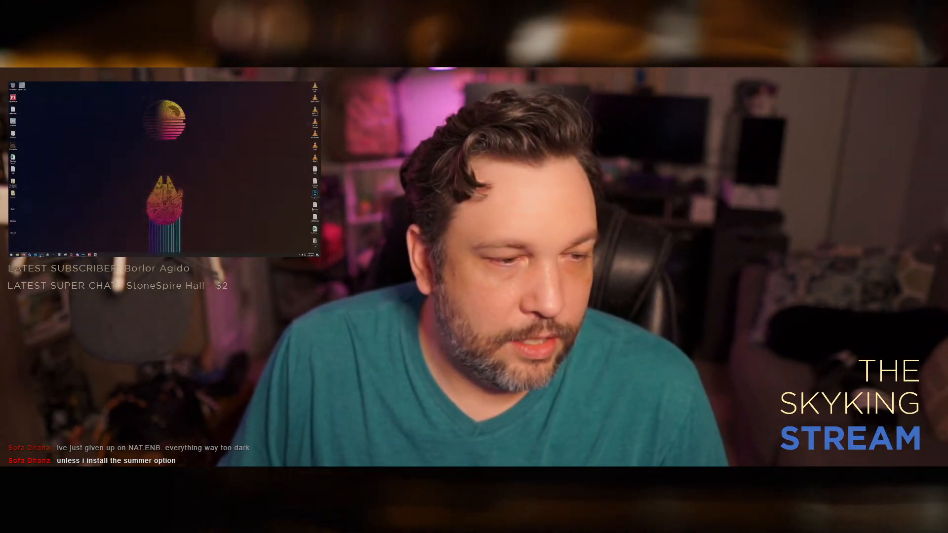
pyautogui.click(42, 255)
pyautogui.click(282, 172)
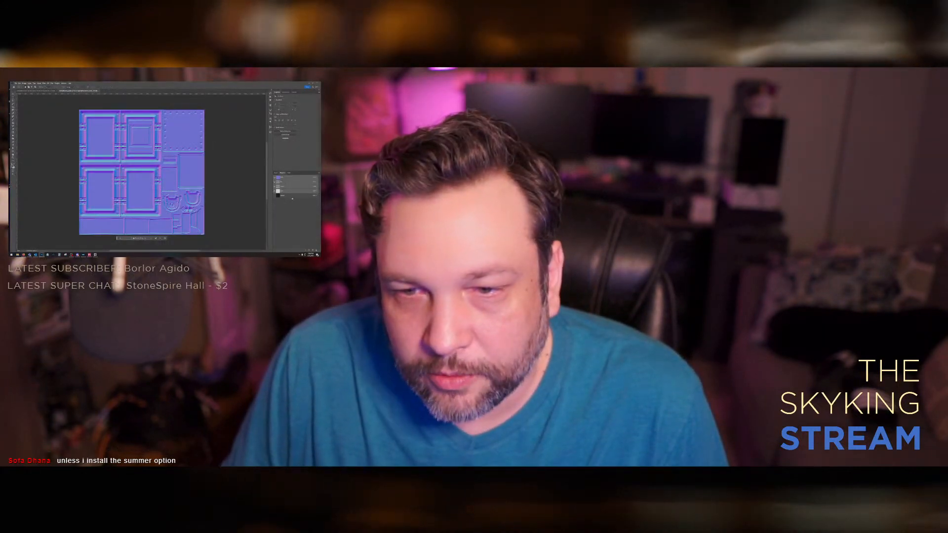
pyautogui.click(282, 196)
pyautogui.hotkey('ctrl', 'a')
pyautogui.hotkey('ctrl', 'm')
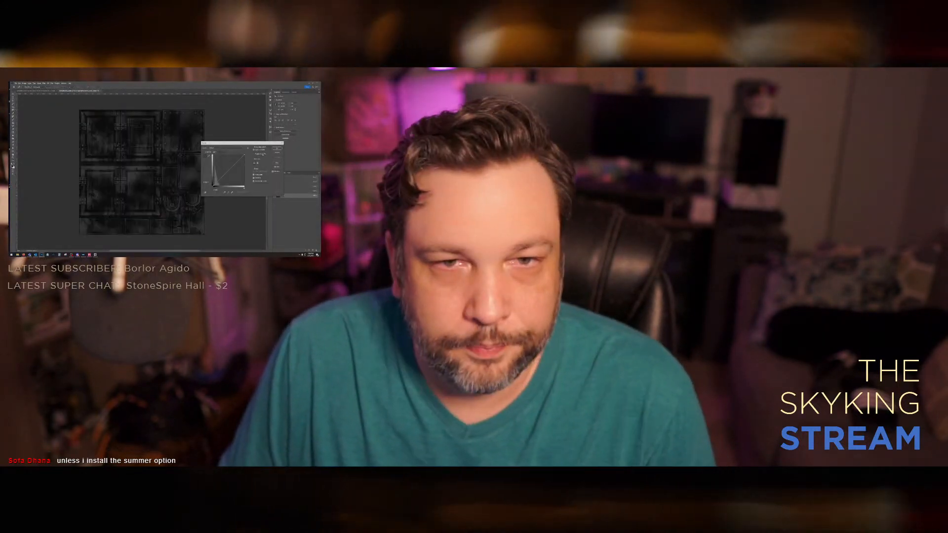
pyautogui.moveTo(244, 155); pyautogui.dragTo(247, 168)
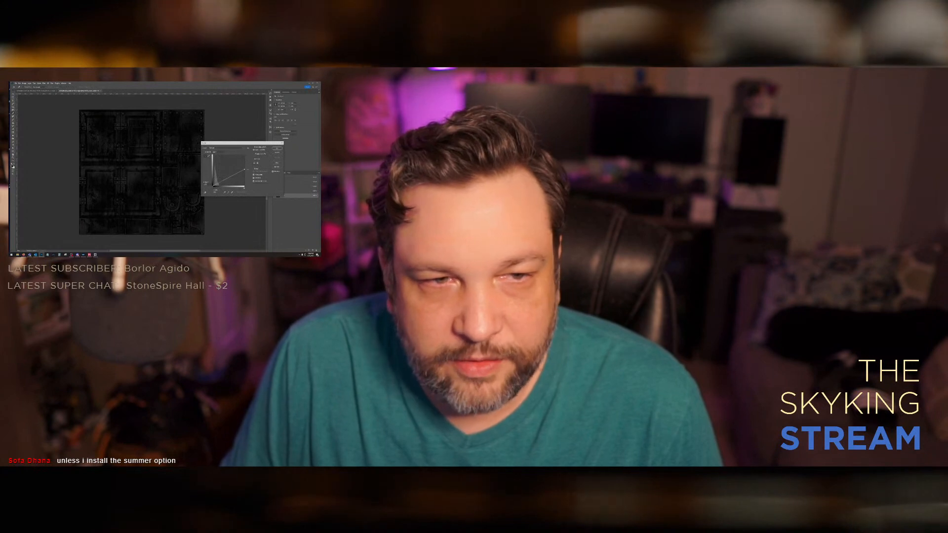
pyautogui.click(277, 148)
# Step: Return to the RGB composite and the layer stack, and save the normal map texture with the current export options
pyautogui.click(284, 177)
pyautogui.click(276, 173)
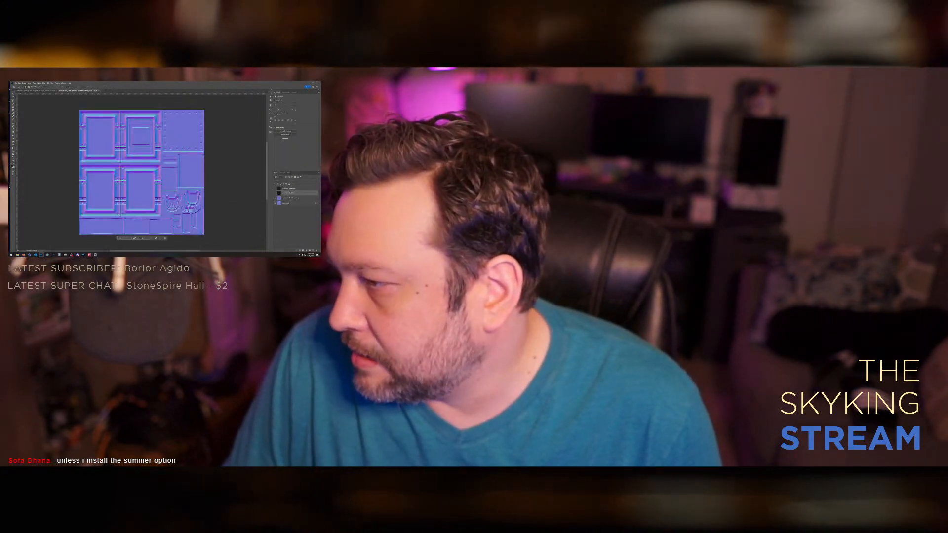
pyautogui.hotkey('ctrl', 's')
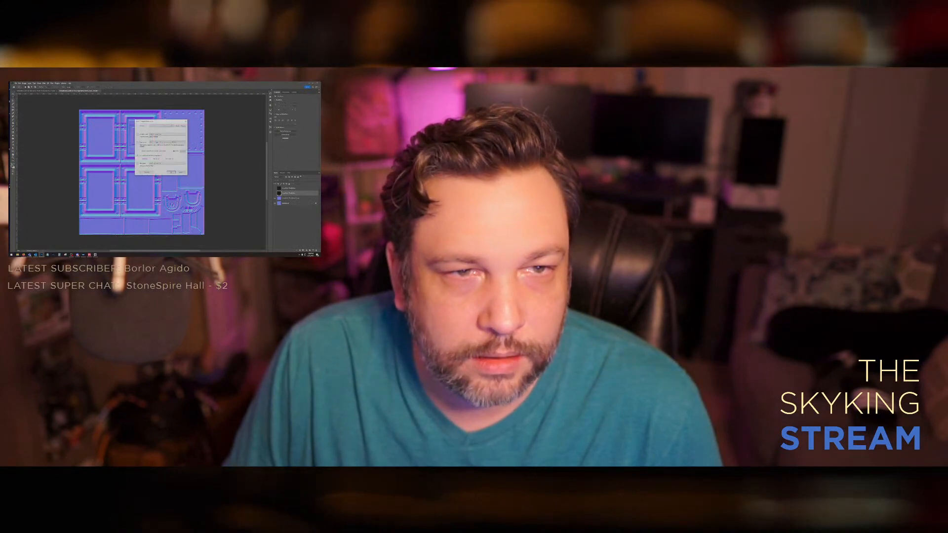
pyautogui.press('Return')
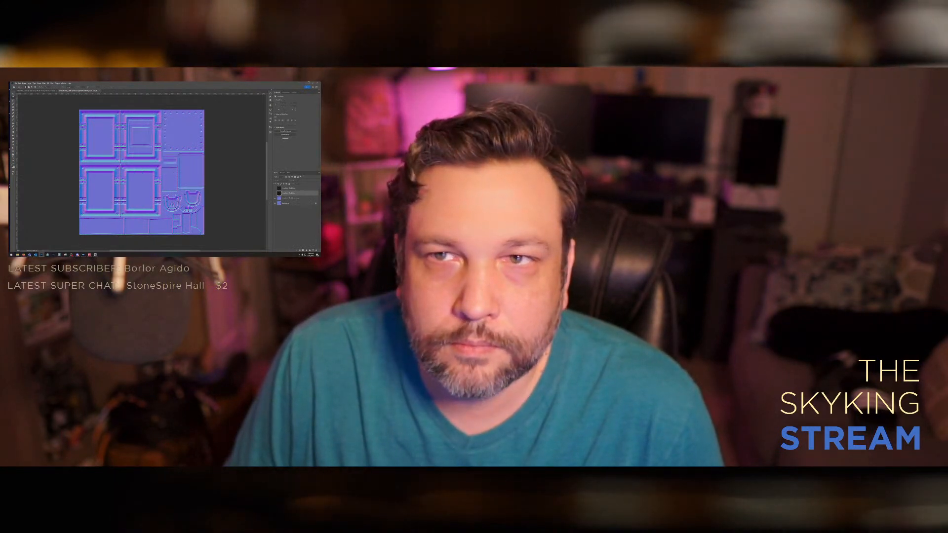
# Step: Leave Photoshop and open the desktop working folder down to the subfolder holding the texture files
pyautogui.click(309, 83)
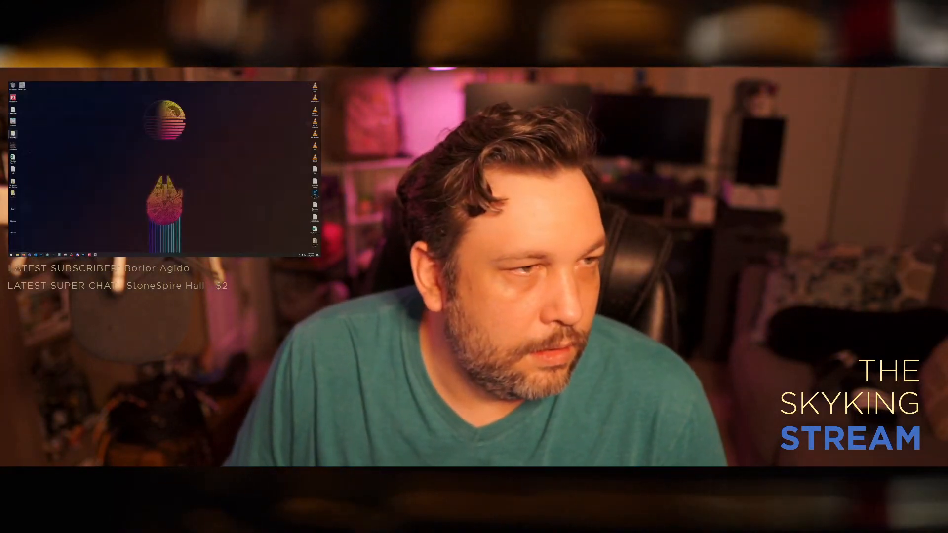
pyautogui.doubleClick(13, 134)
pyautogui.doubleClick(119, 130)
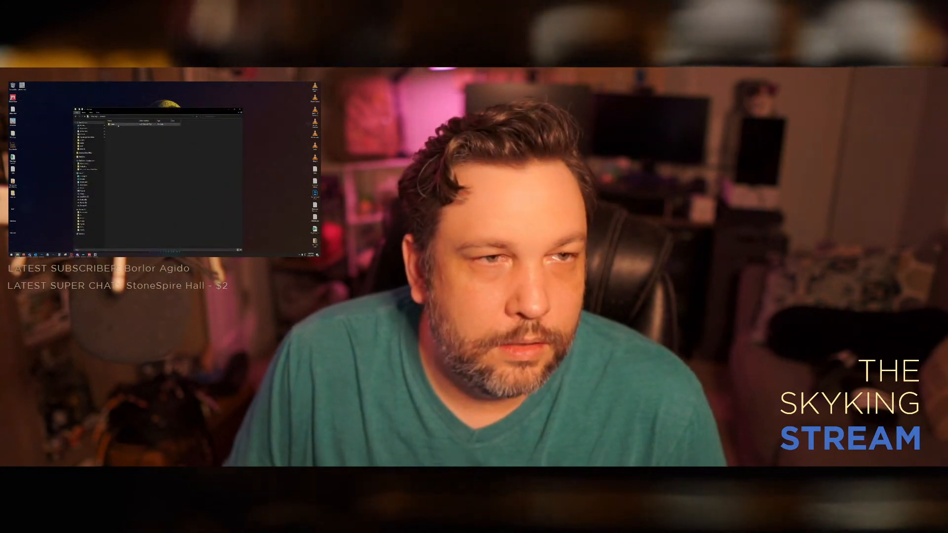
pyautogui.doubleClick(119, 125)
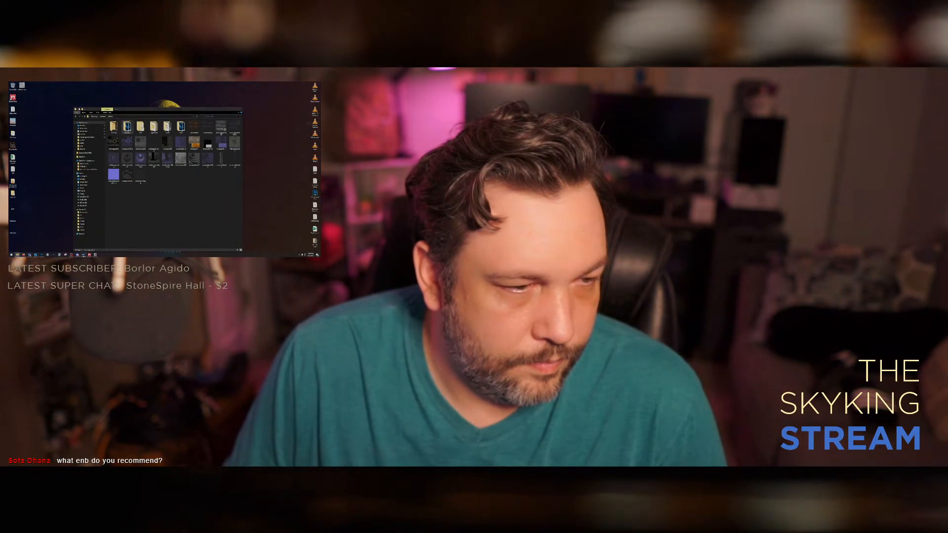
# Step: Find the target mod near the end of Mod Organizer's mod list and open its textures folder in File Explorer
pyautogui.click(84, 255)
pyautogui.scroll(-12, 34, 235)
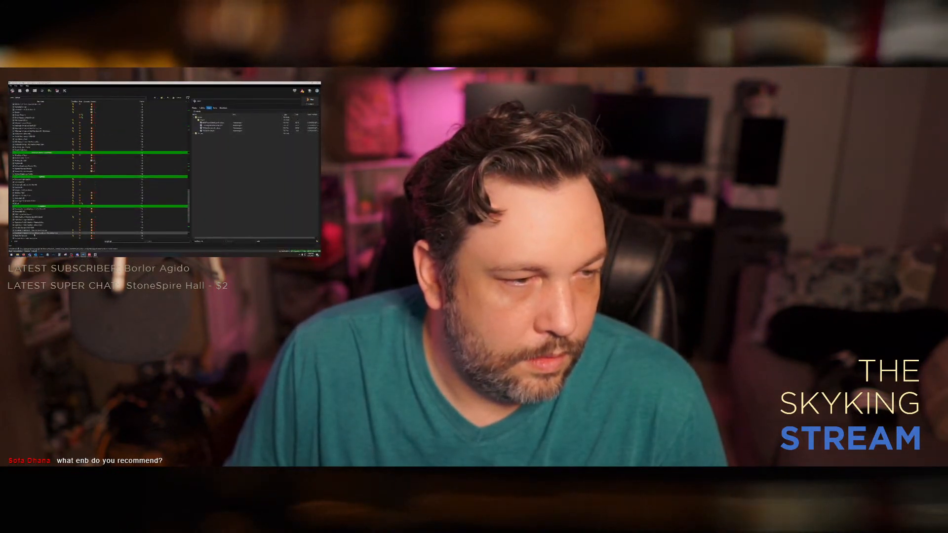
pyautogui.scroll(-7, 34, 235)
pyautogui.rightClick(34, 234)
pyautogui.click(41, 230)
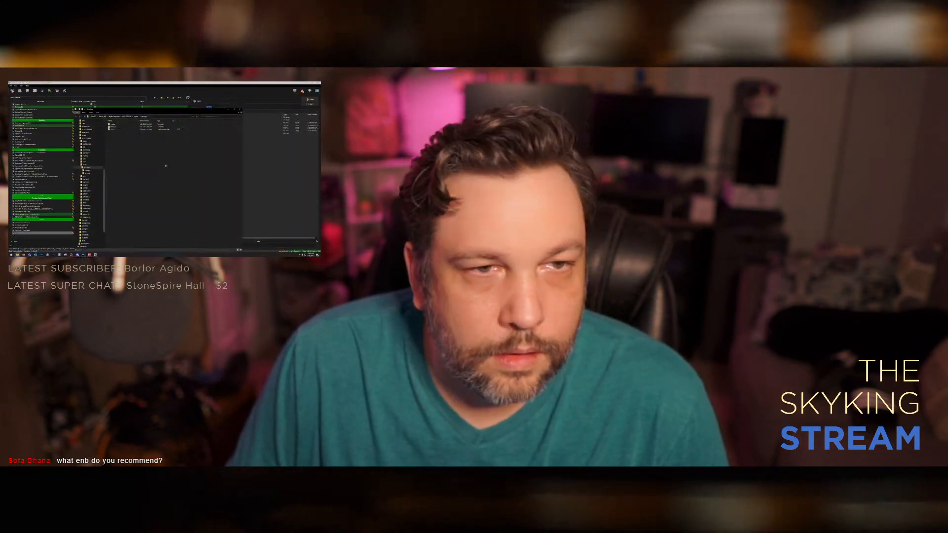
pyautogui.doubleClick(114, 127)
pyautogui.doubleClick(115, 127)
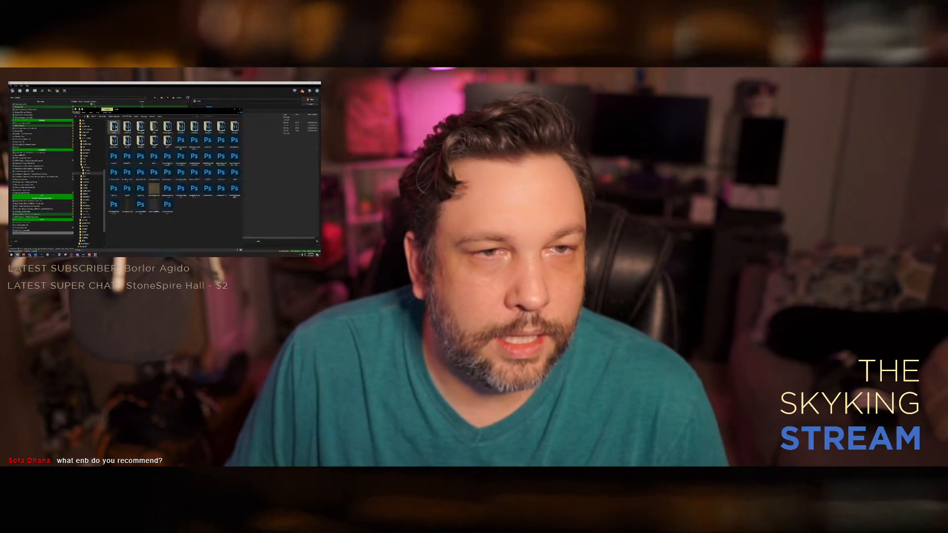
# Step: Paste the updated textures into the mod's folder, replace the existing files, and put away the folder and Mod Organizer
pyautogui.rightClick(139, 135)
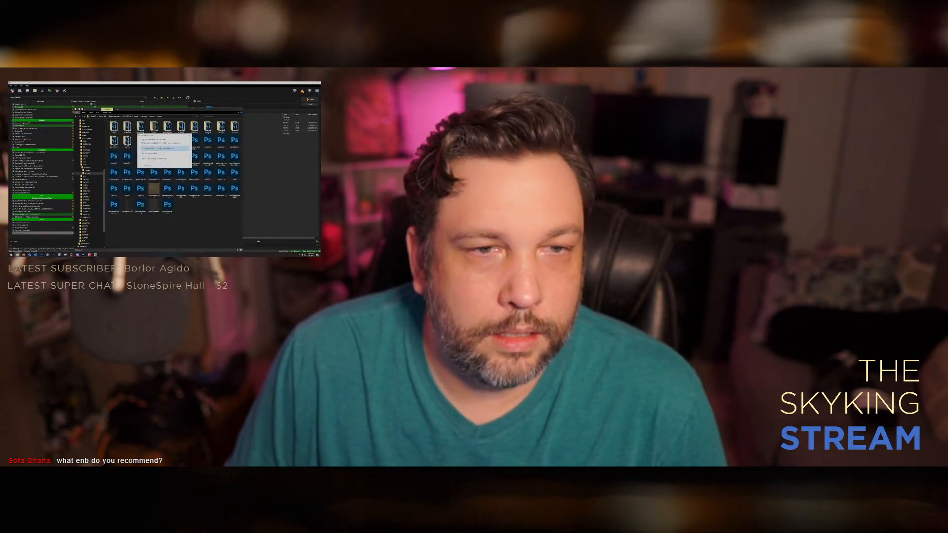
pyautogui.click(165, 148)
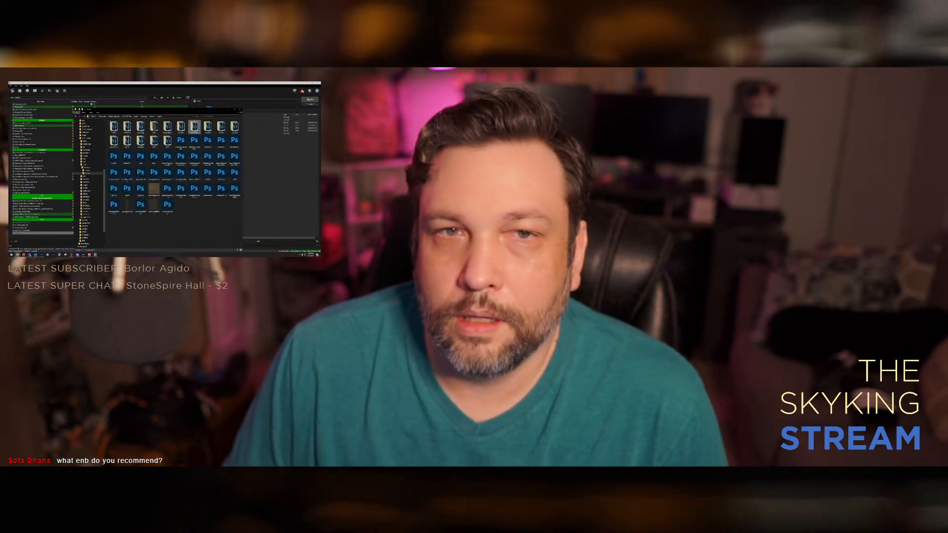
pyautogui.click(240, 109)
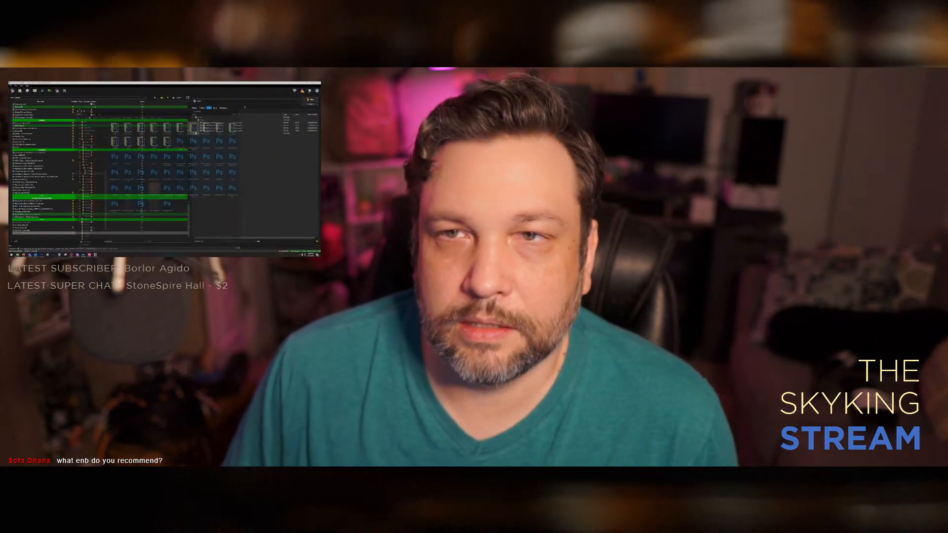
pyautogui.click(307, 83)
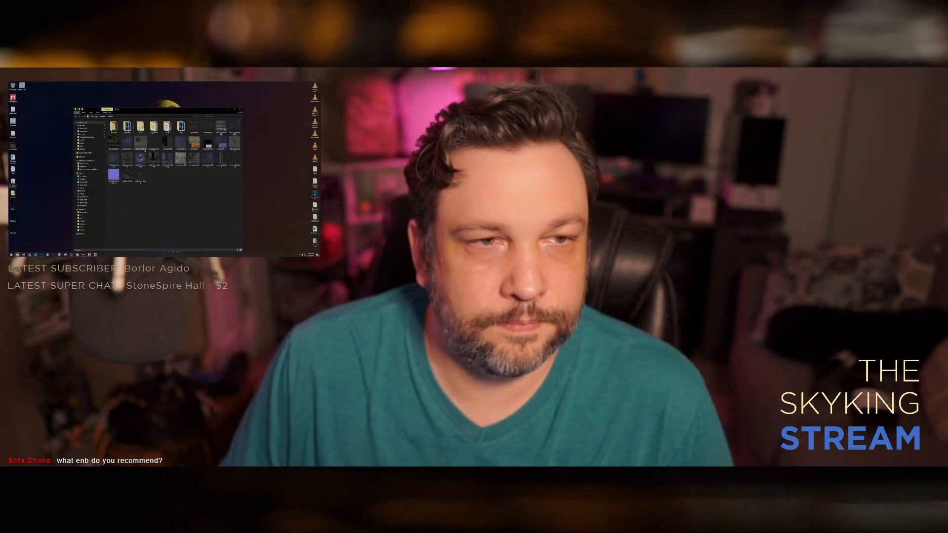
# Step: Compare the safe's two open Photoshop documents, collapsing the layer group and toggling the dark overlay layer in the diffuse document
pyautogui.click(41, 254)
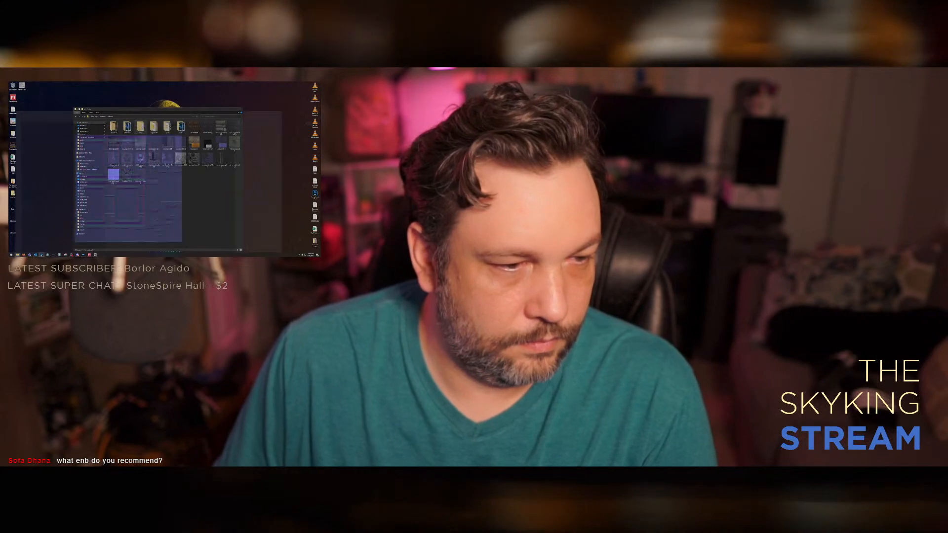
pyautogui.click(45, 91)
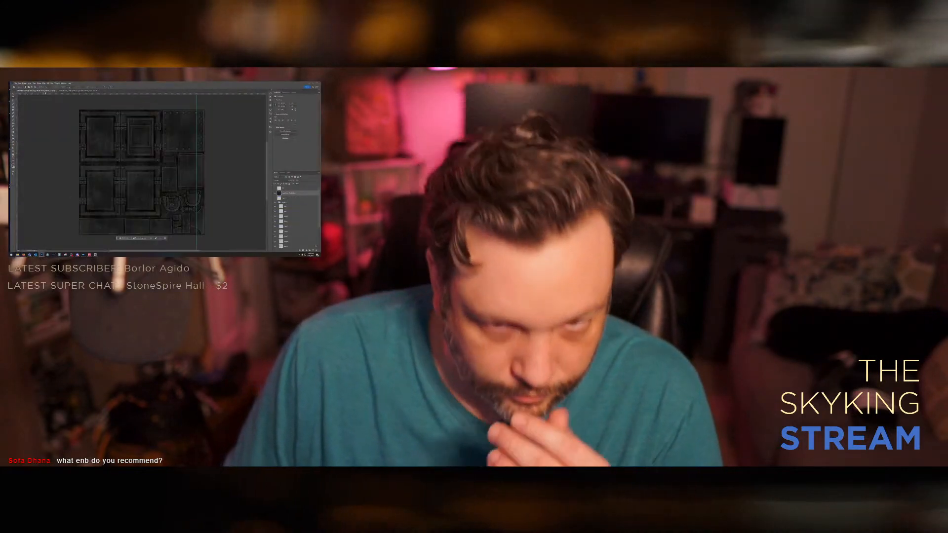
pyautogui.click(277, 202)
pyautogui.click(275, 193)
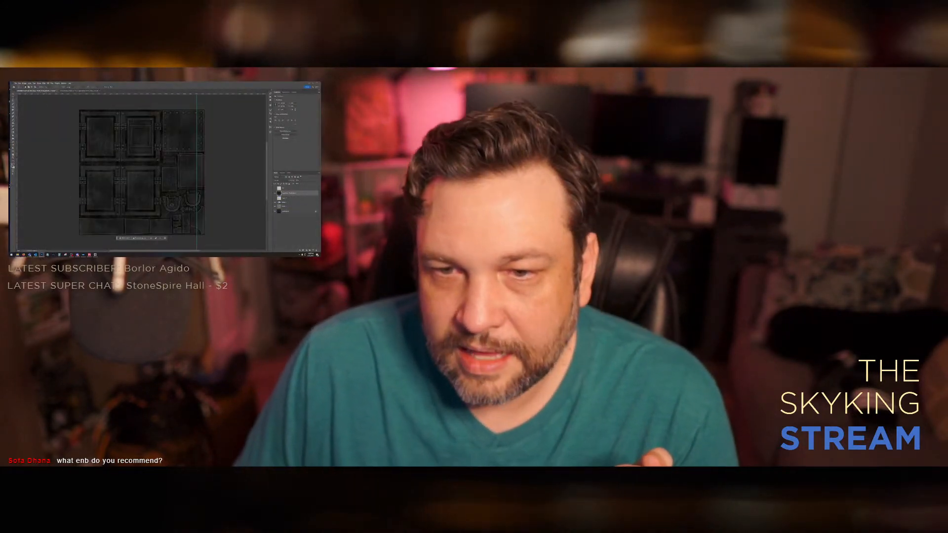
pyautogui.click(275, 194)
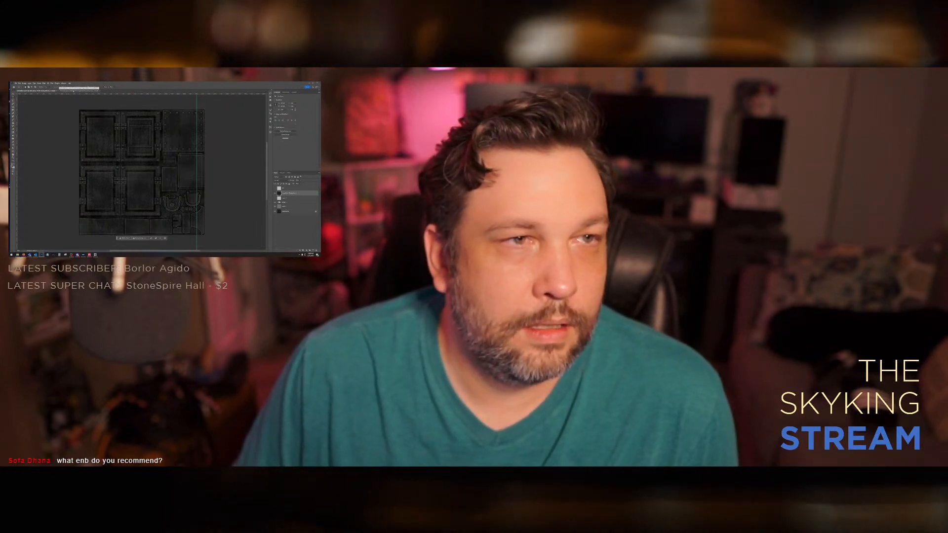
pyautogui.click(73, 91)
pyautogui.click(44, 91)
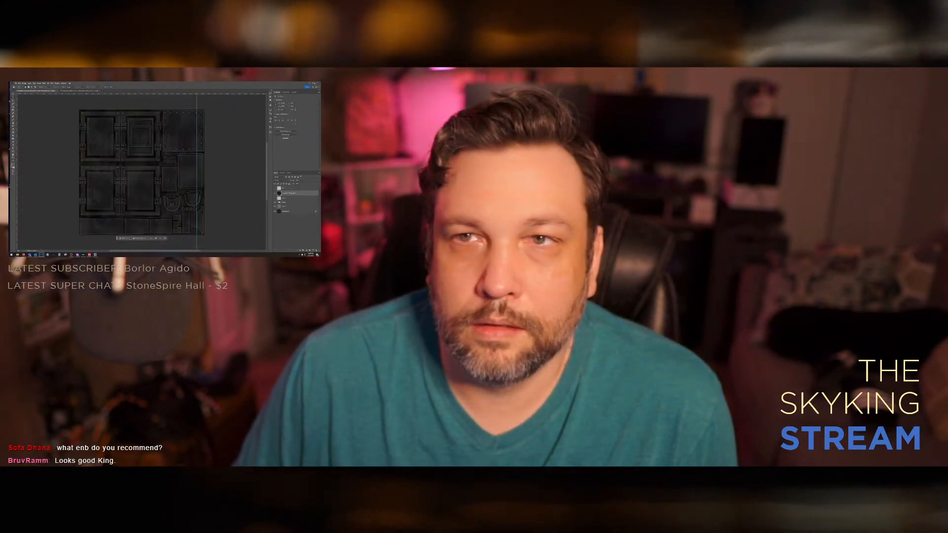
pyautogui.click(309, 84)
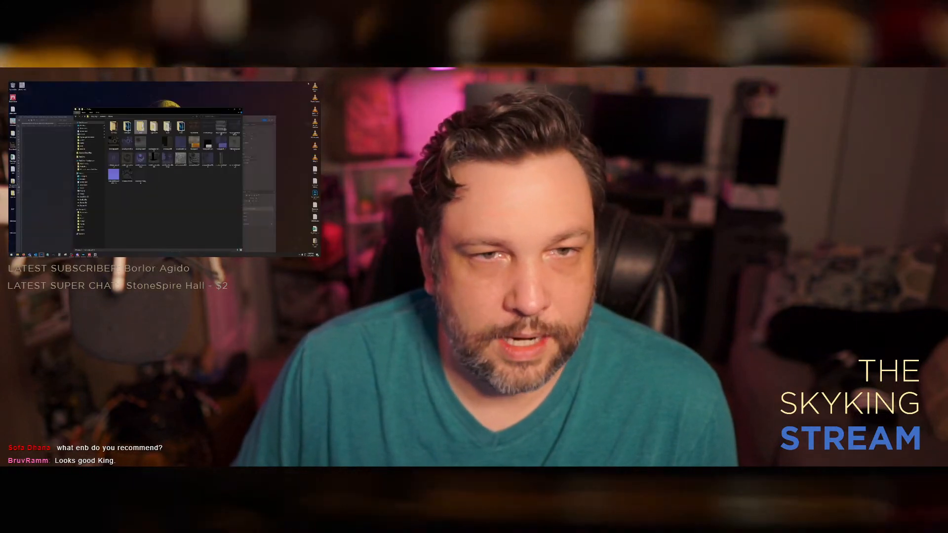
# Step: Navigate to the working folder with the exported texture maps and move the loose texture file from the desktop into it
pyautogui.click(195, 192)
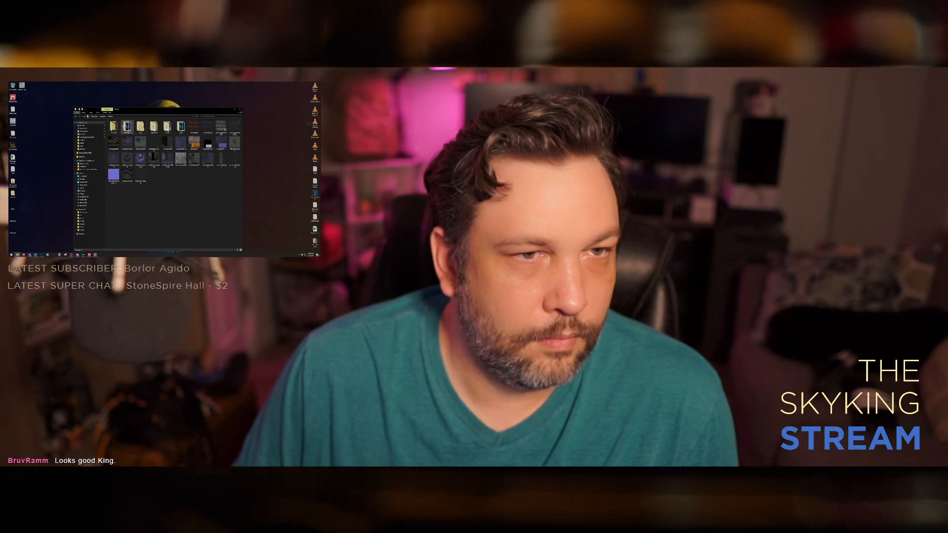
pyautogui.doubleClick(114, 127)
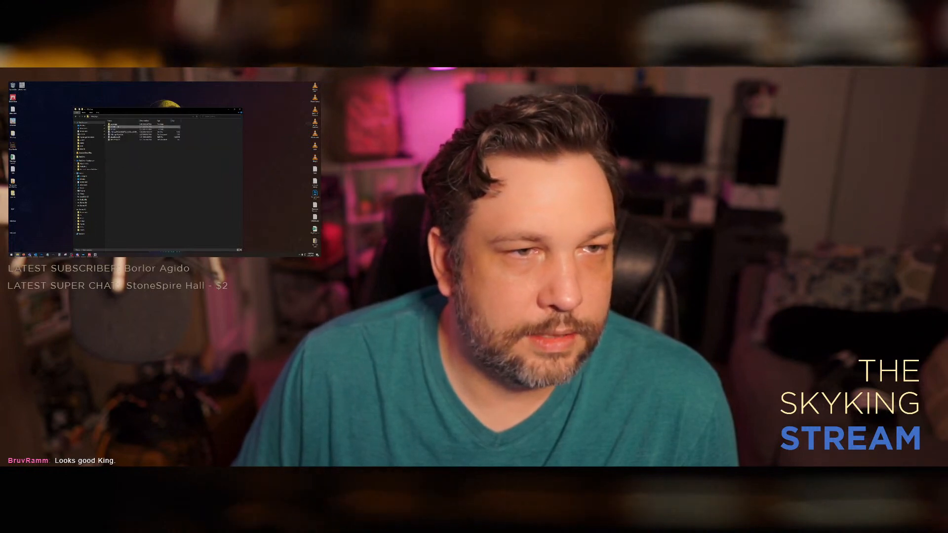
pyautogui.doubleClick(118, 127)
pyautogui.doubleClick(124, 163)
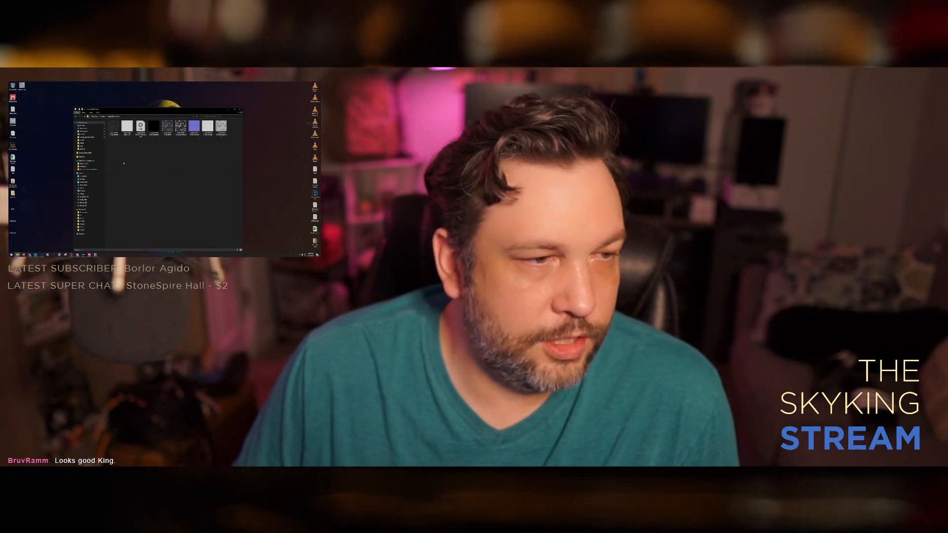
pyautogui.moveTo(22, 85); pyautogui.dragTo(137, 182)
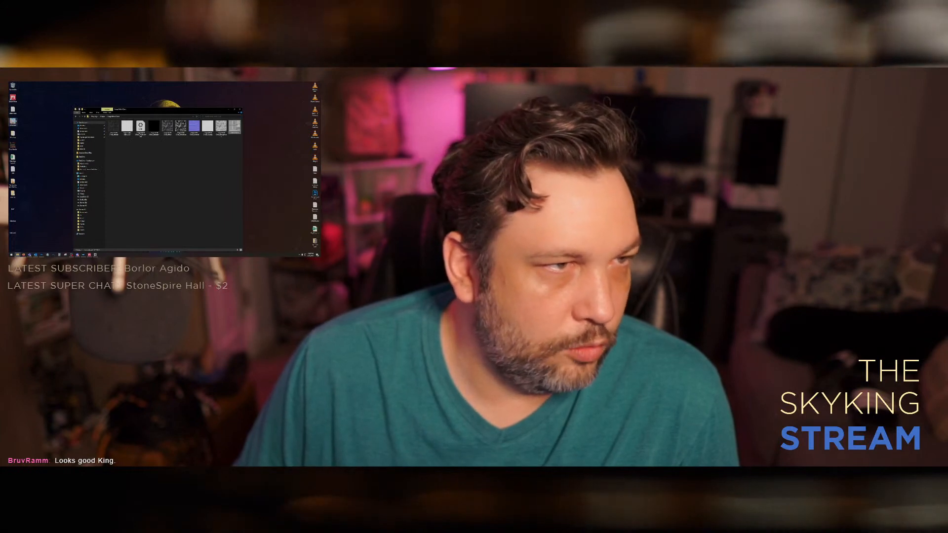
# Step: Delete the three leftover files from the desktop and empty the Recycle Bin
pyautogui.moveTo(19, 237); pyautogui.dragTo(11, 208)
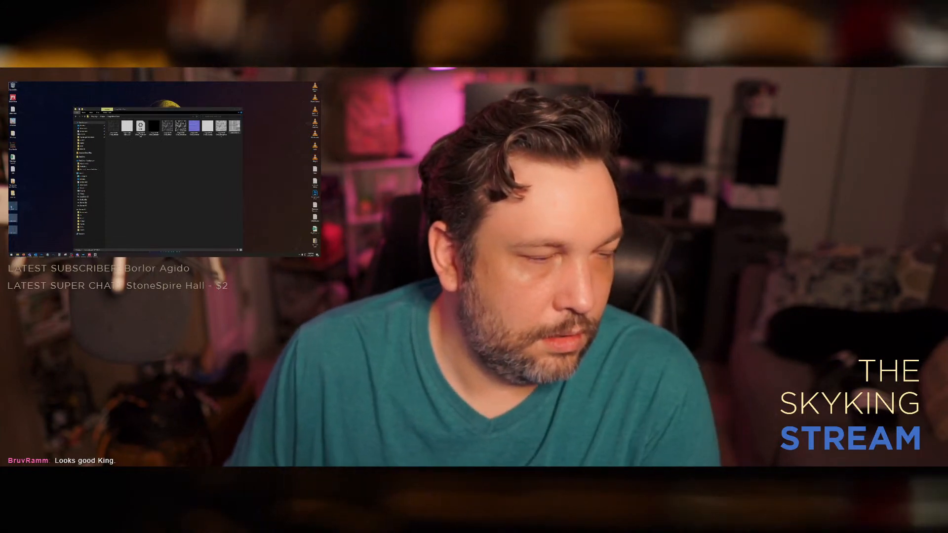
pyautogui.press('Delete')
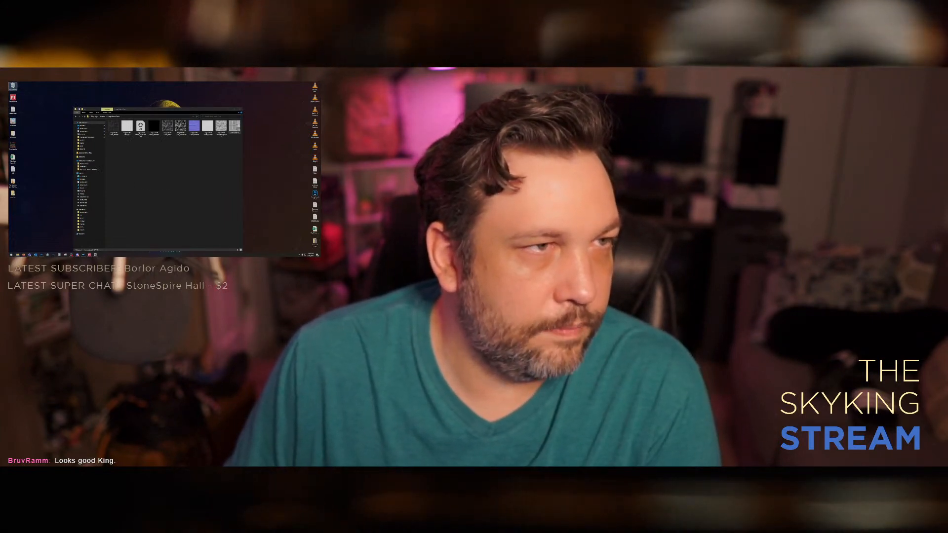
pyautogui.rightClick(14, 86)
pyautogui.click(22, 92)
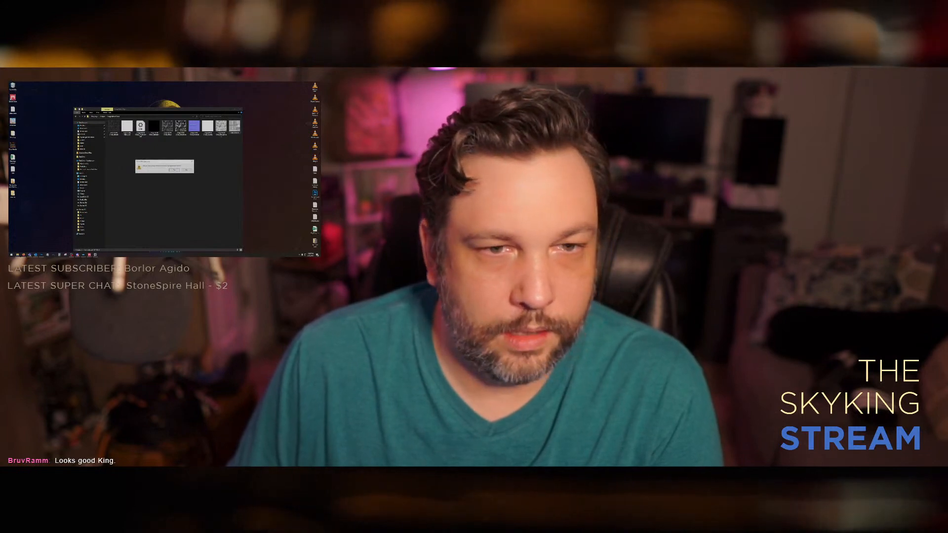
pyautogui.click(174, 170)
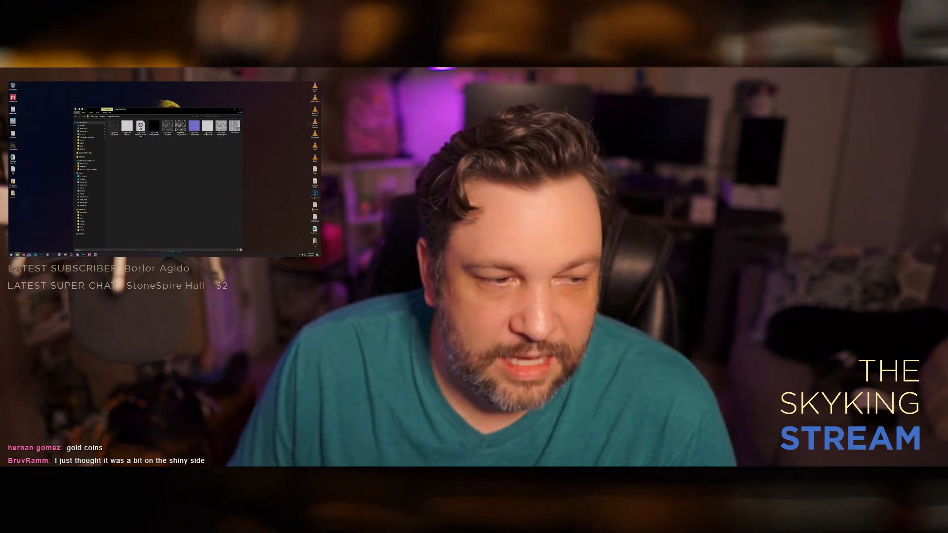
# Step: Close the texture maps folder and both open Photoshop documents without saving, and put Photoshop away
pyautogui.moveTo(29, 255)
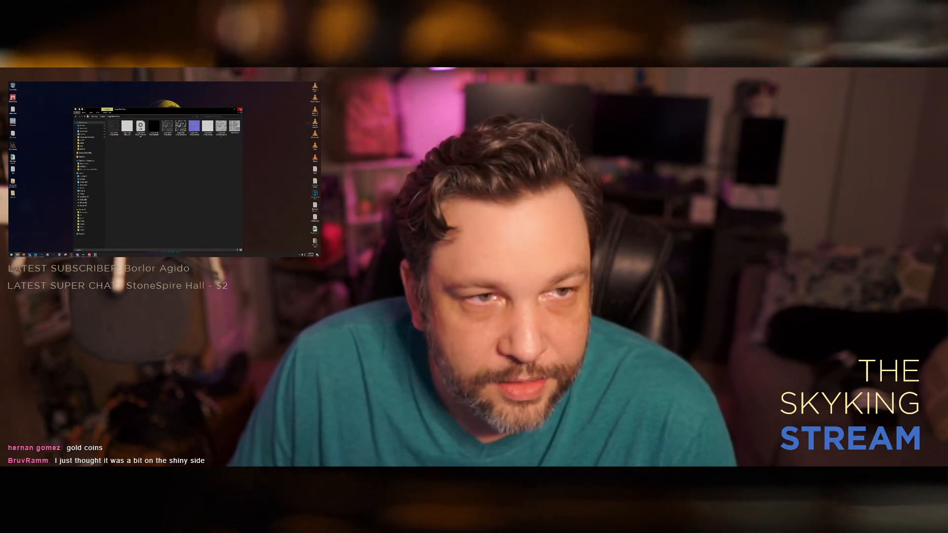
pyautogui.click(240, 110)
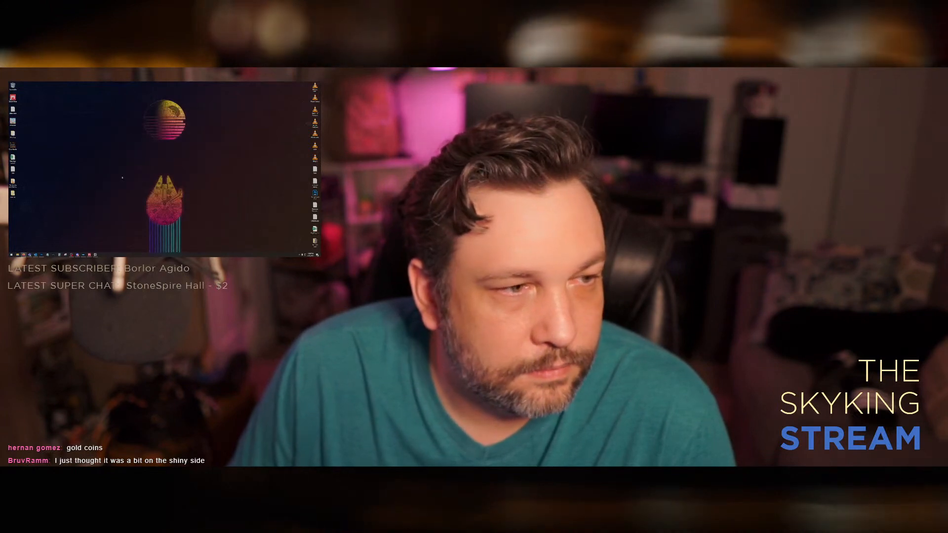
pyautogui.click(43, 255)
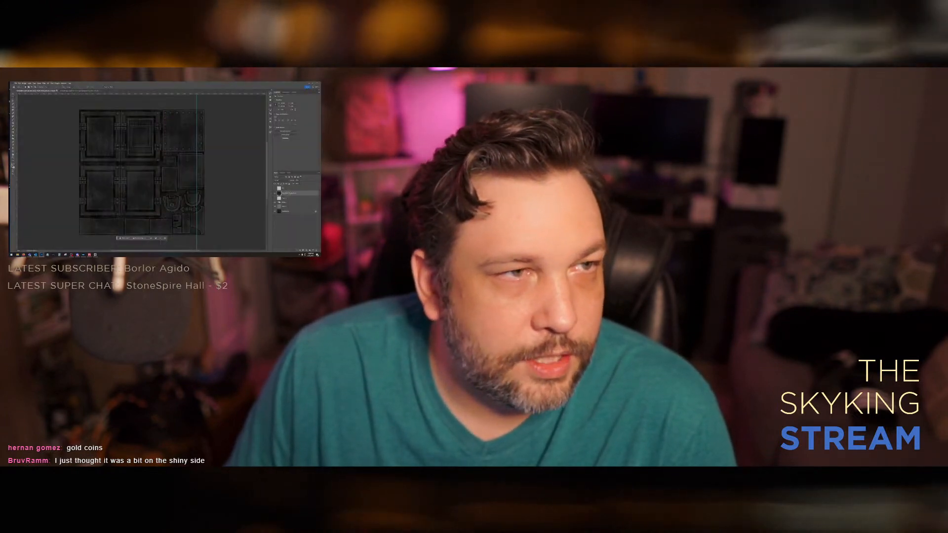
pyautogui.hotkey('ctrl', 'w')
pyautogui.press('n')
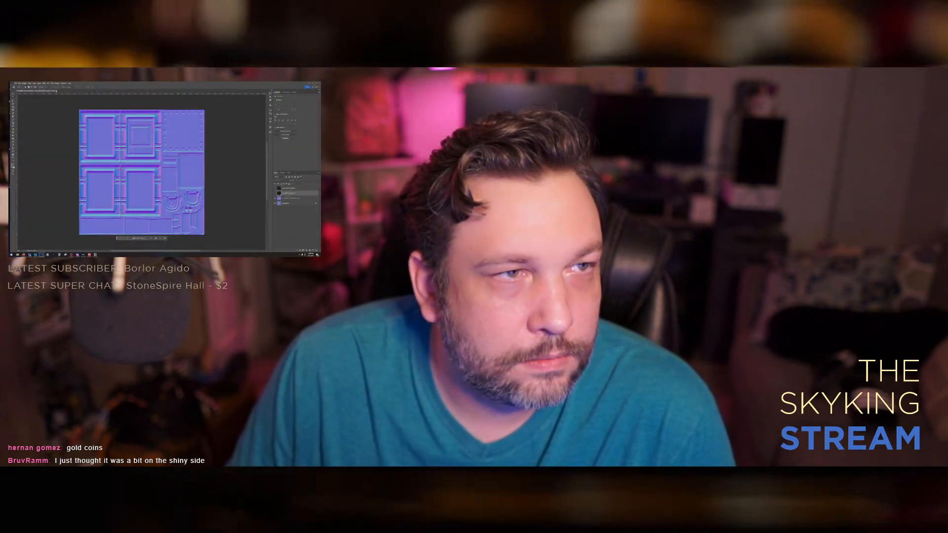
pyautogui.hotkey('ctrl', 'w')
pyautogui.click(308, 83)
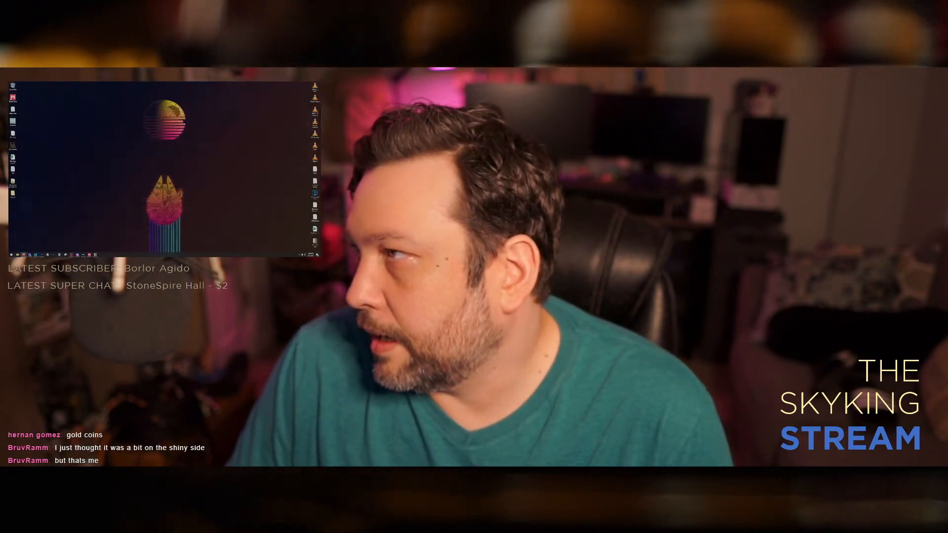
# Step: Find the Pi-Cho ENB preset based on Silent Horizons on Nexus Mods and open its mod page in a new browser tab
pyautogui.hotkey('ctrl', 'n')
pyautogui.click(28, 116)
pyautogui.doubleClick(35, 108)
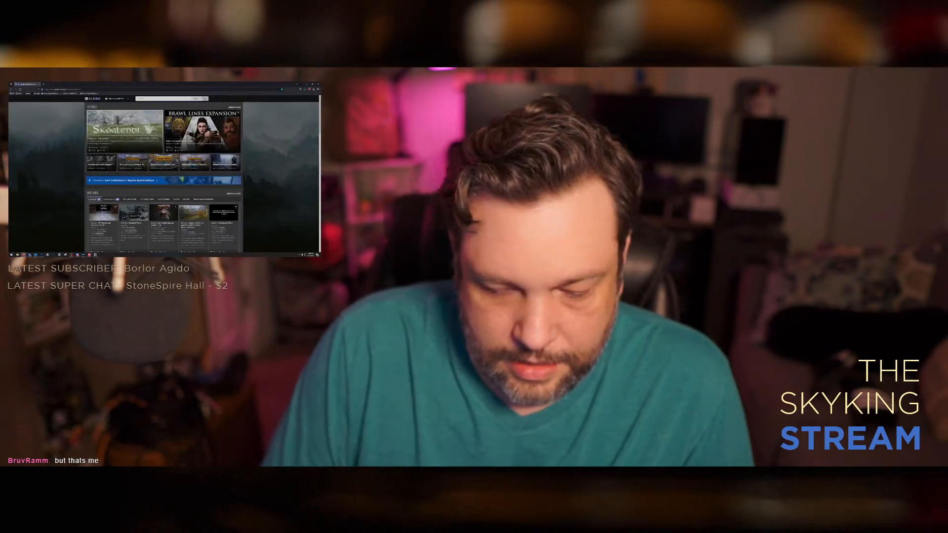
pyautogui.write('jkal')
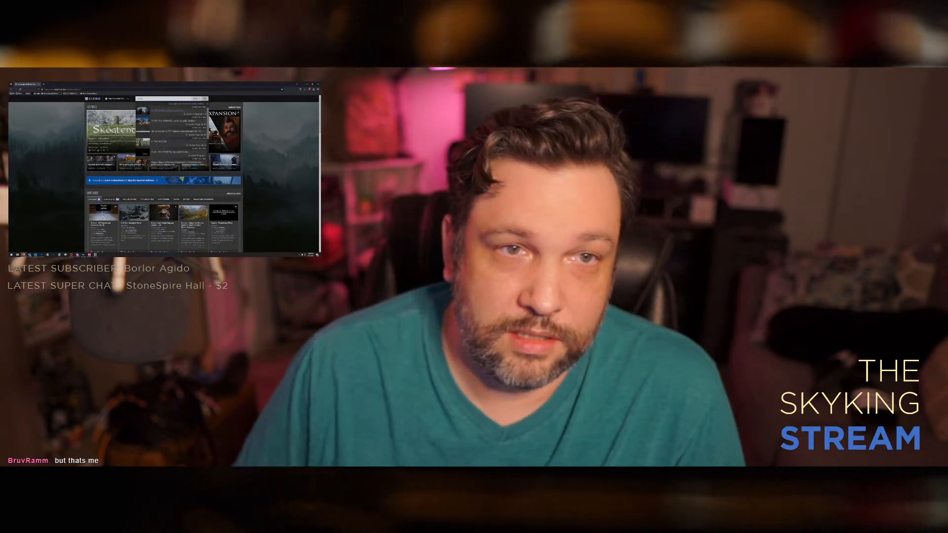
pyautogui.middleClick(172, 121)
pyautogui.click(57, 84)
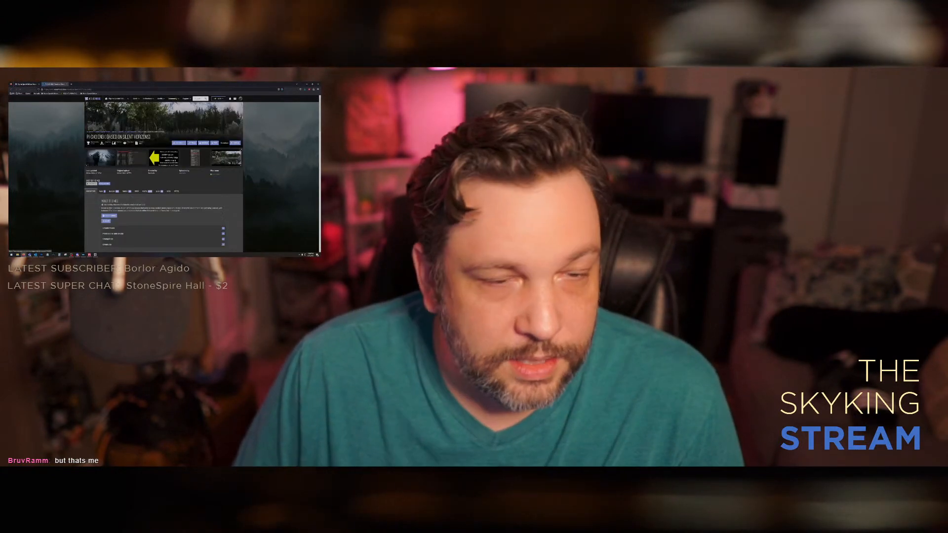
# Step: Download the chosen preset from the mod's file list and dismiss the download dialog
pyautogui.scroll(-3, 80, 248)
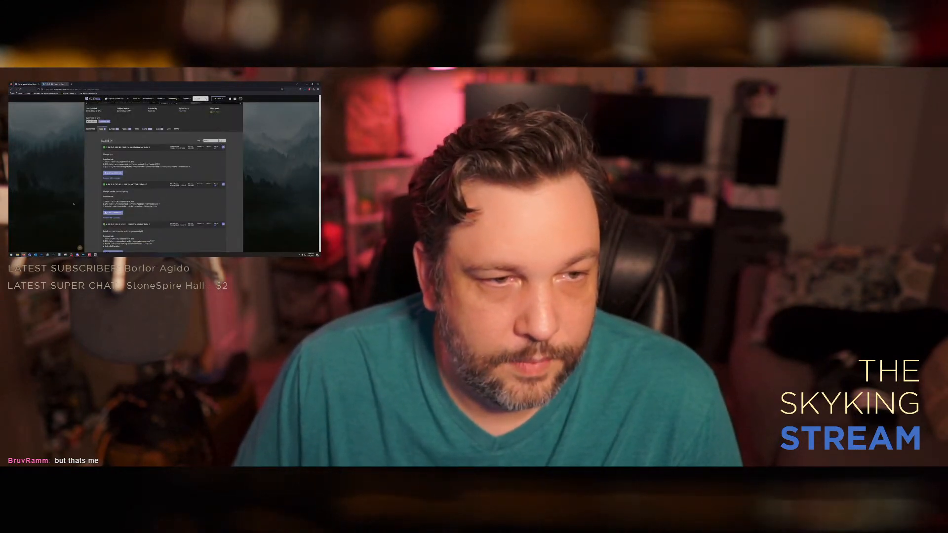
pyautogui.scroll(-5, 131, 186)
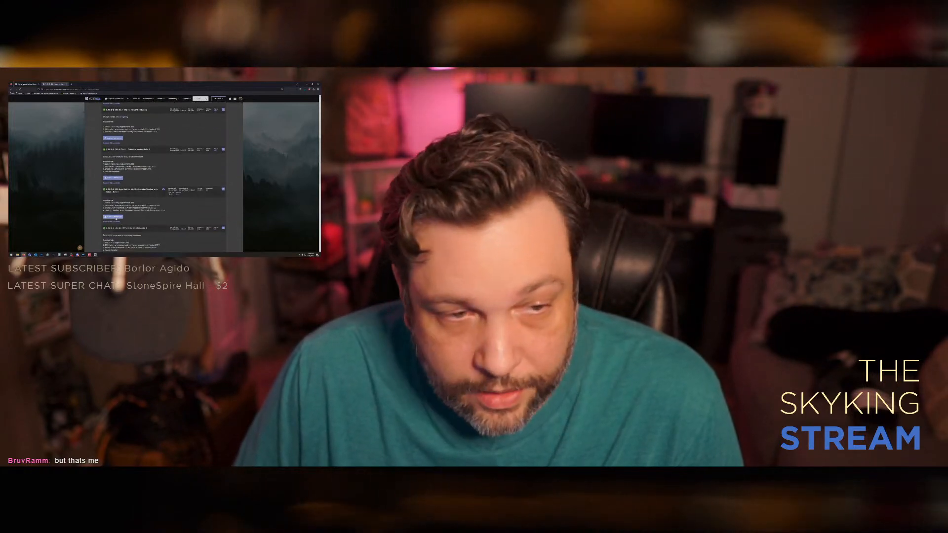
pyautogui.click(113, 217)
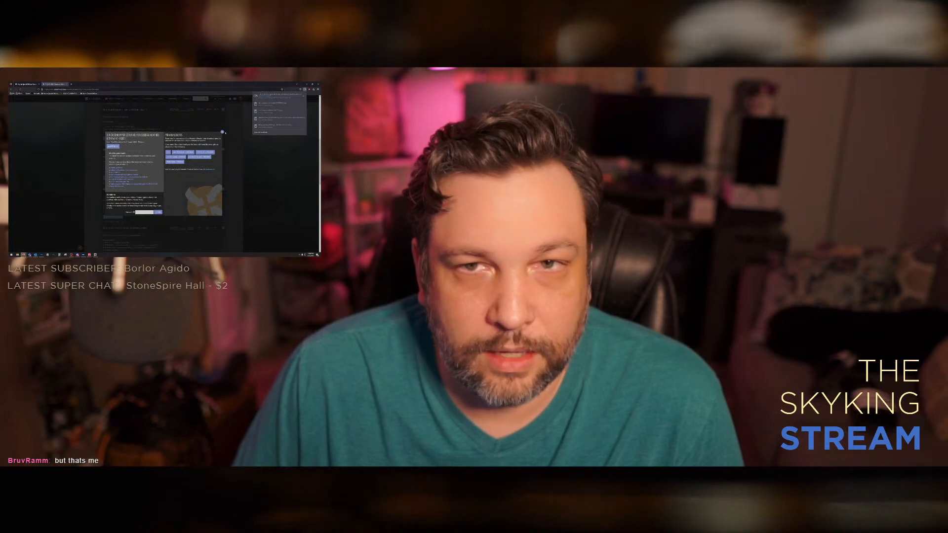
pyautogui.click(222, 132)
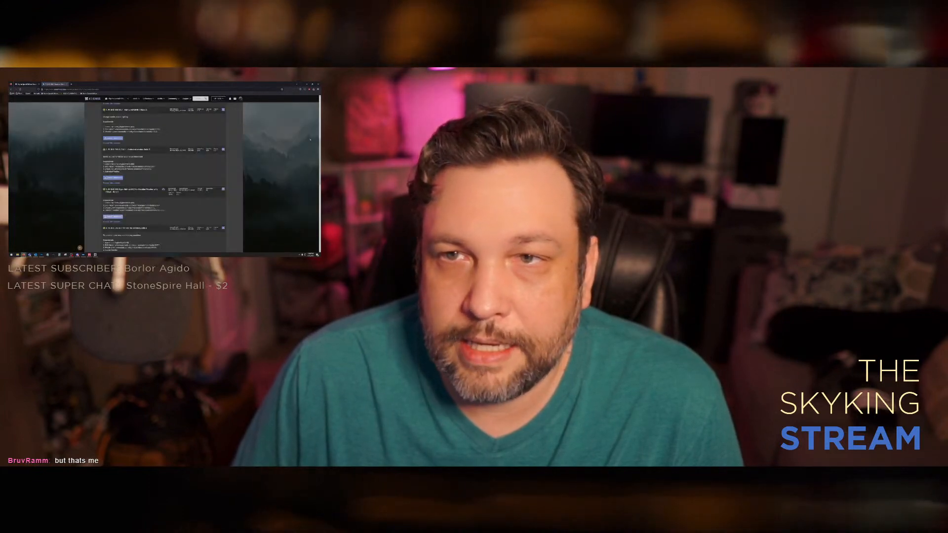
# Step: Bring the game's root folder in File Explorer onto this screen and delete the existing ENB folder
pyautogui.press('super+e')
pyautogui.moveTo(203, 112); pyautogui.dragTo(320, 112)
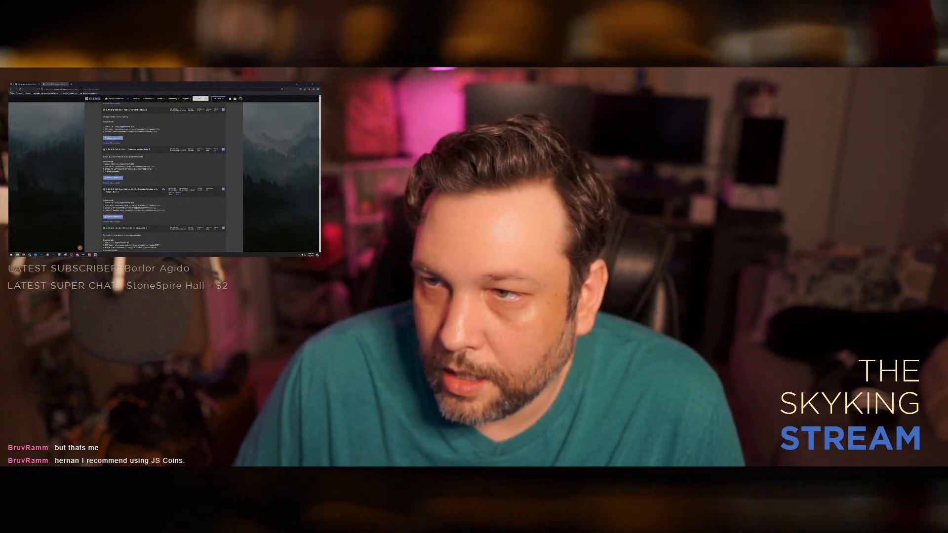
pyautogui.moveTo(320, 117); pyautogui.dragTo(128, 106)
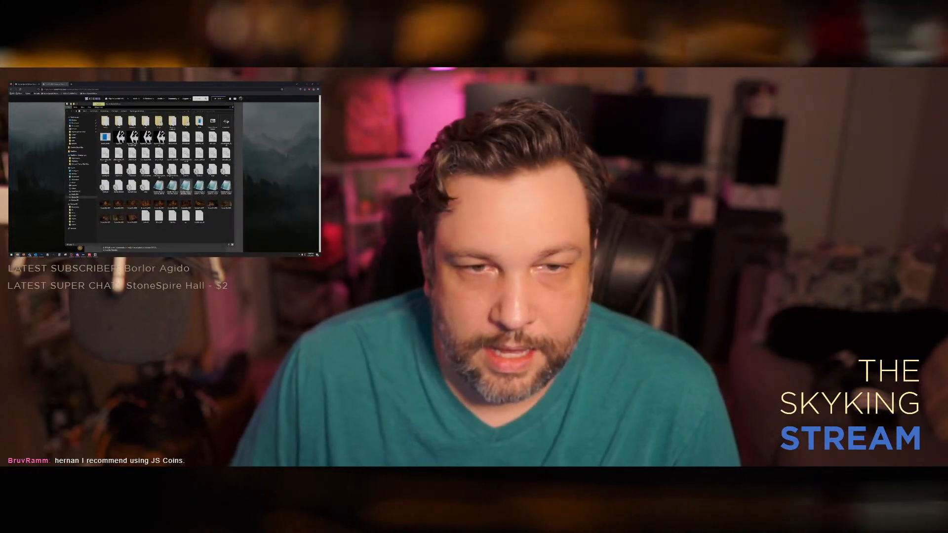
pyautogui.click(132, 121)
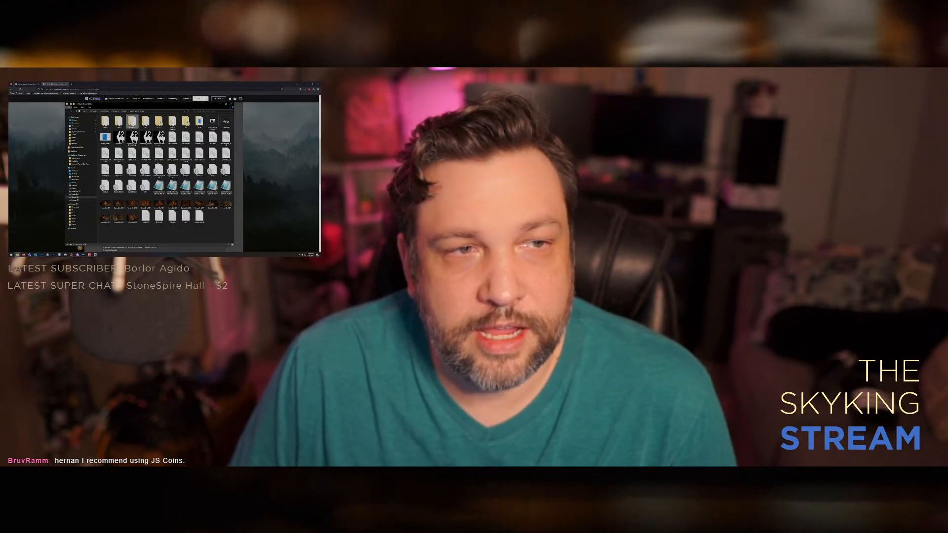
pyautogui.press('Delete')
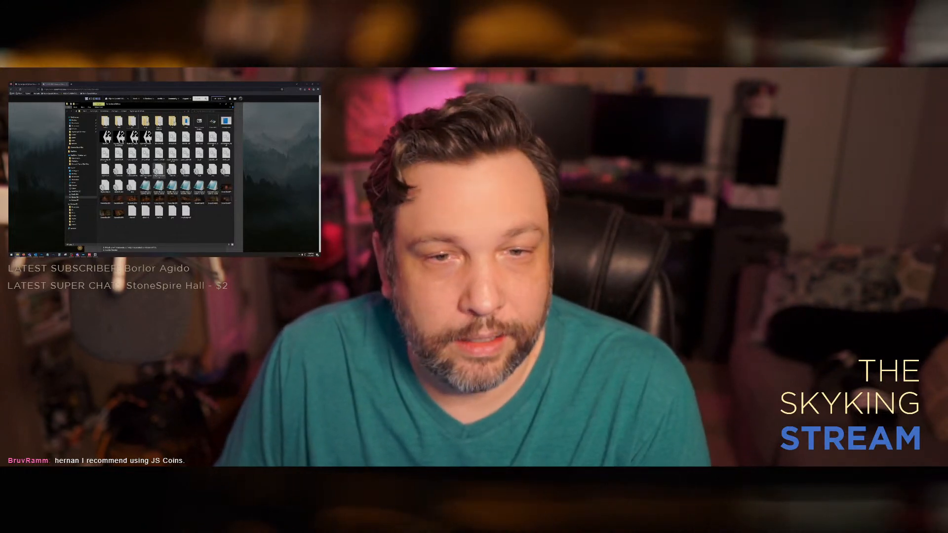
# Step: Delete the block of image files and the remaining old ENB files from the game folder
pyautogui.click(119, 213)
pyautogui.keyDown('shift'); pyautogui.click(145, 187); pyautogui.keyUp('shift')
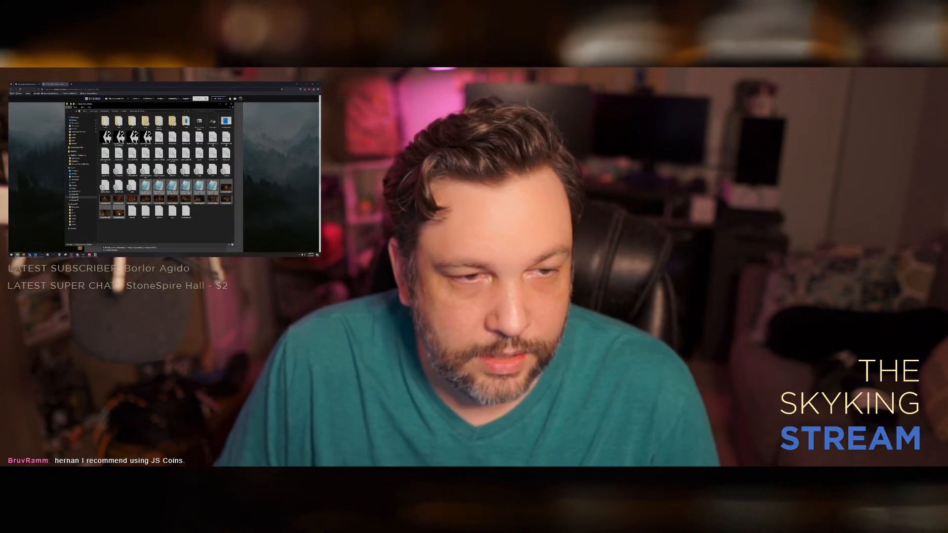
pyautogui.press('Delete')
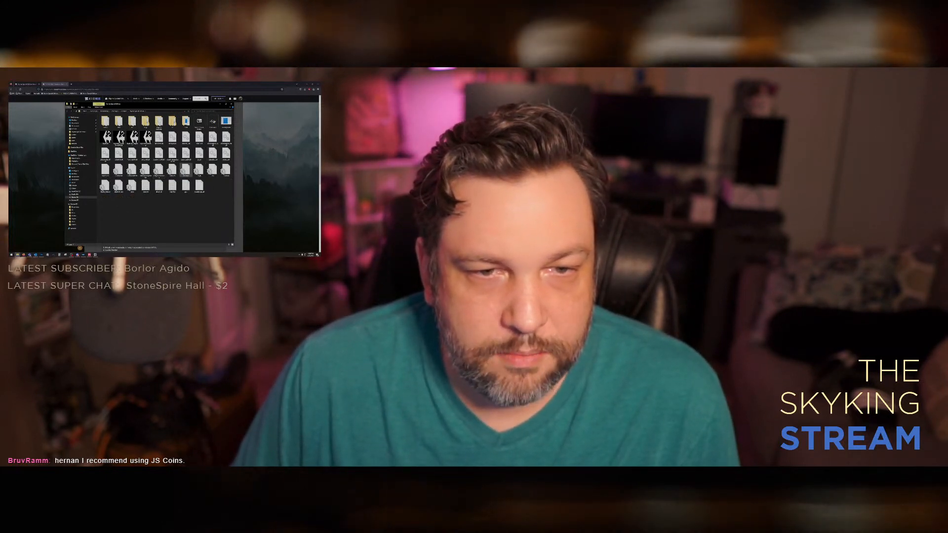
pyautogui.press('Delete')
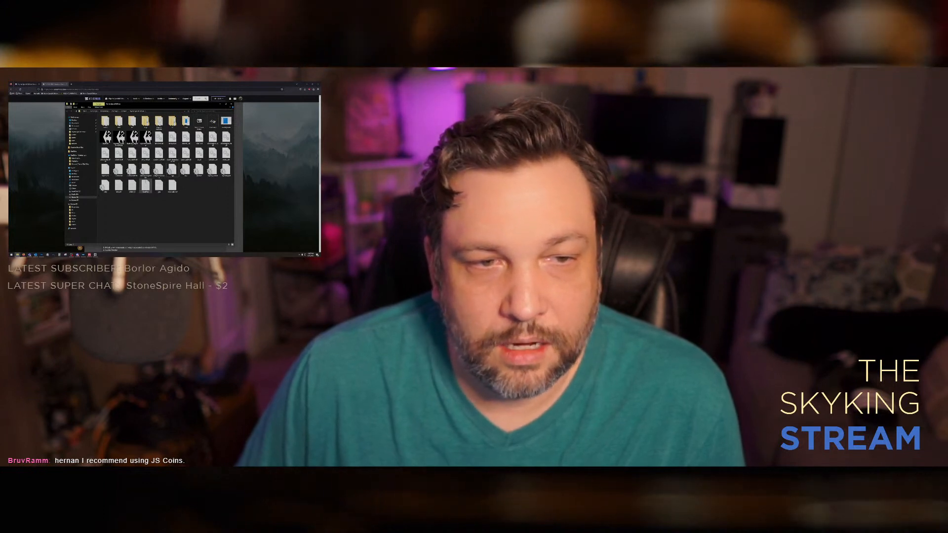
# Step: Examine the text file contents in the game folder and close the text editor
pyautogui.doubleClick(145, 170)
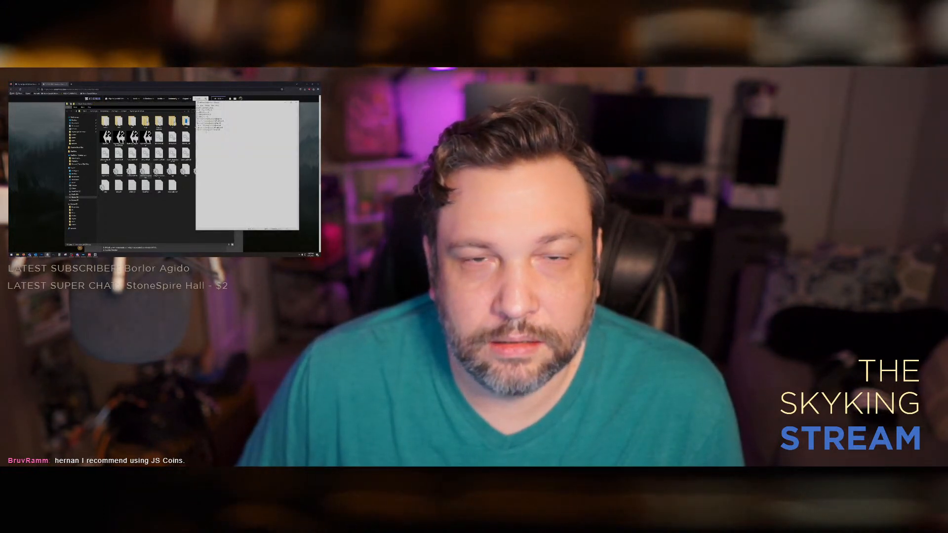
pyautogui.hotkey('ctrl', 'a')
pyautogui.click(242, 148)
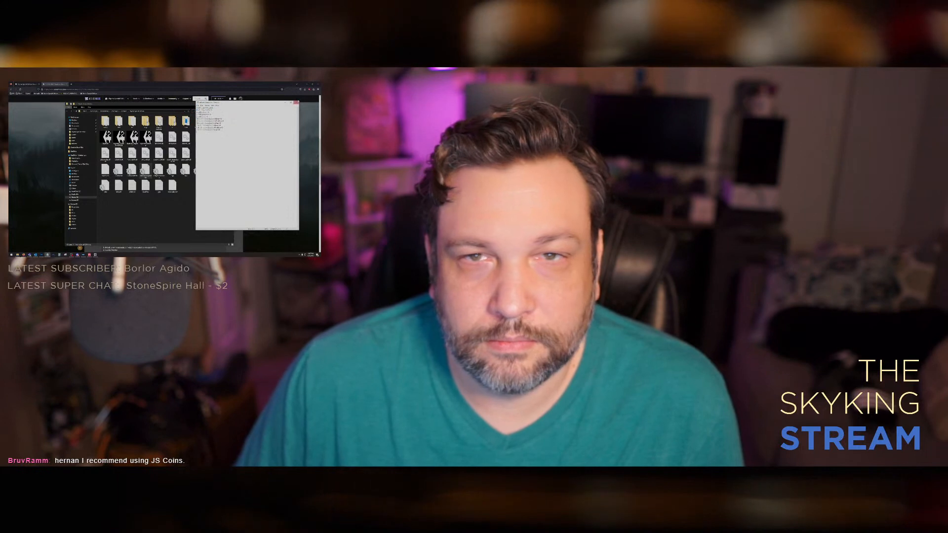
pyautogui.click(296, 102)
pyautogui.click(119, 171)
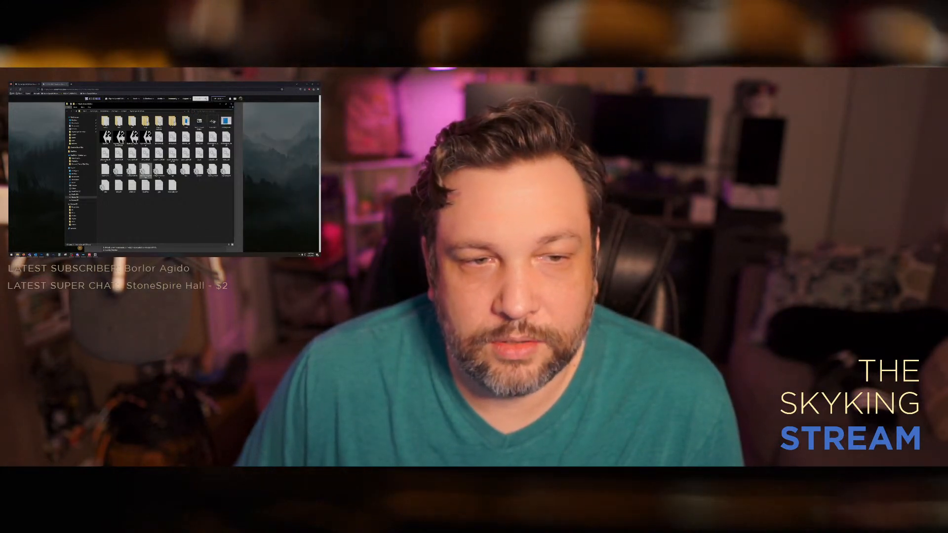
pyautogui.doubleClick(146, 171)
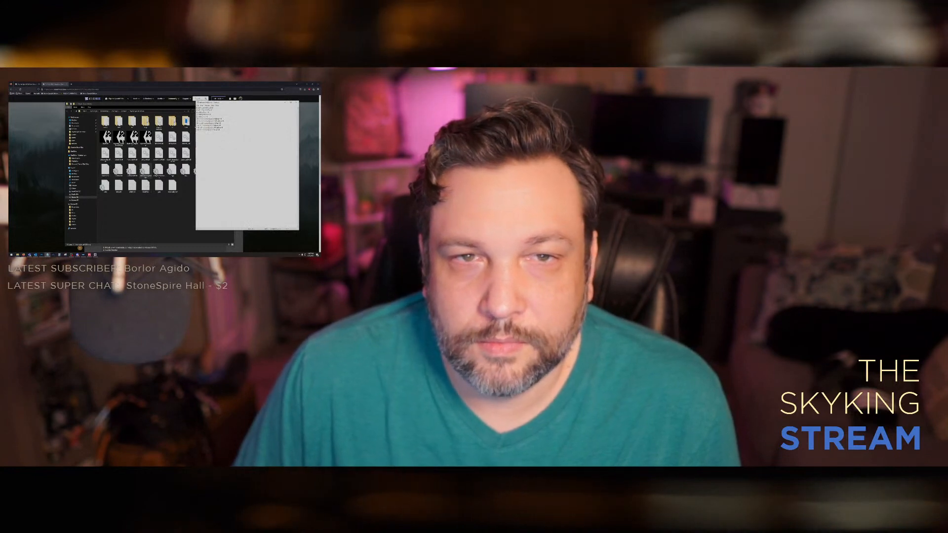
pyautogui.click(296, 102)
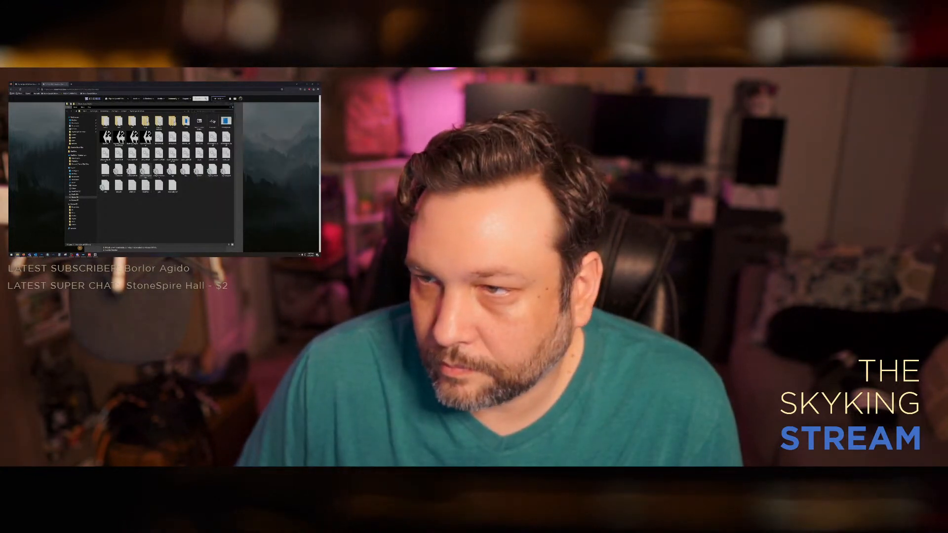
# Step: Open the downloaded preset archive beside the game folder and extract the preset files from its folder into the game folder
pyautogui.moveTo(320, 111); pyautogui.dragTo(222, 111)
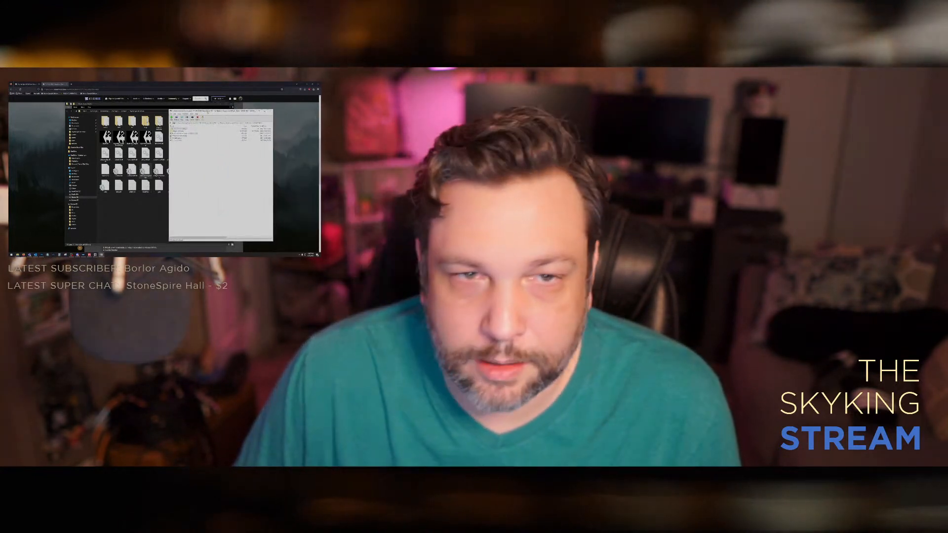
pyautogui.doubleClick(180, 131)
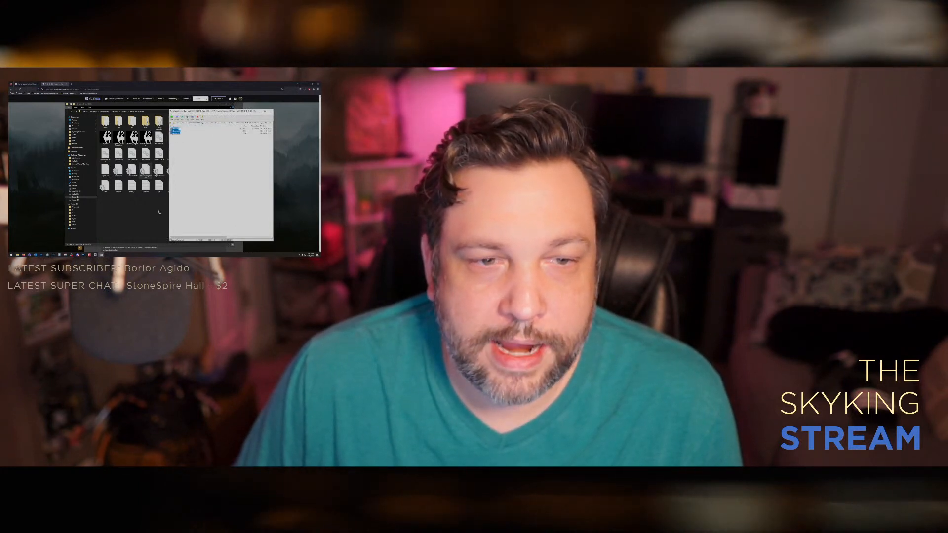
pyautogui.moveTo(159, 212); pyautogui.dragTo(159, 212)
pyautogui.click(252, 188)
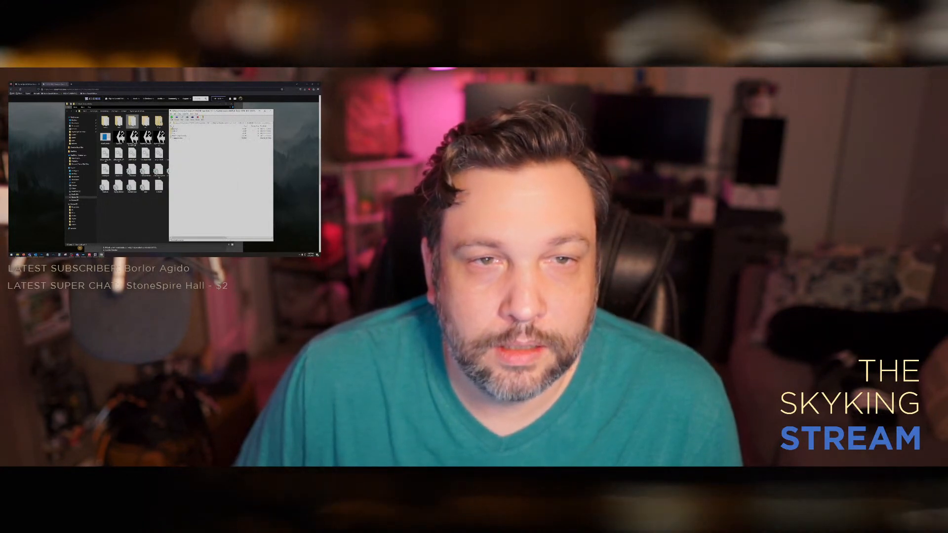
# Step: Extract the item from the archive's other folder into the game folder, and close the archive, game folder and browser
pyautogui.doubleClick(177, 131)
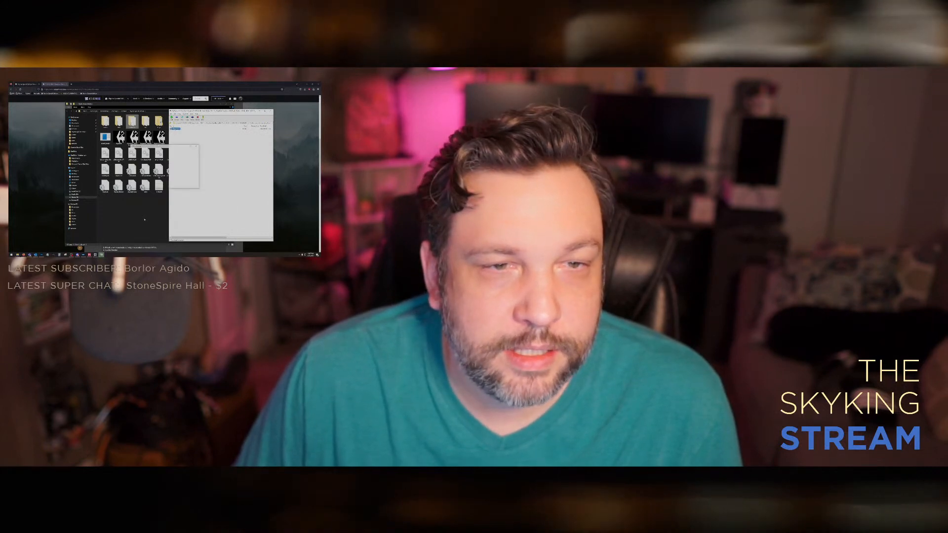
pyautogui.click(261, 142)
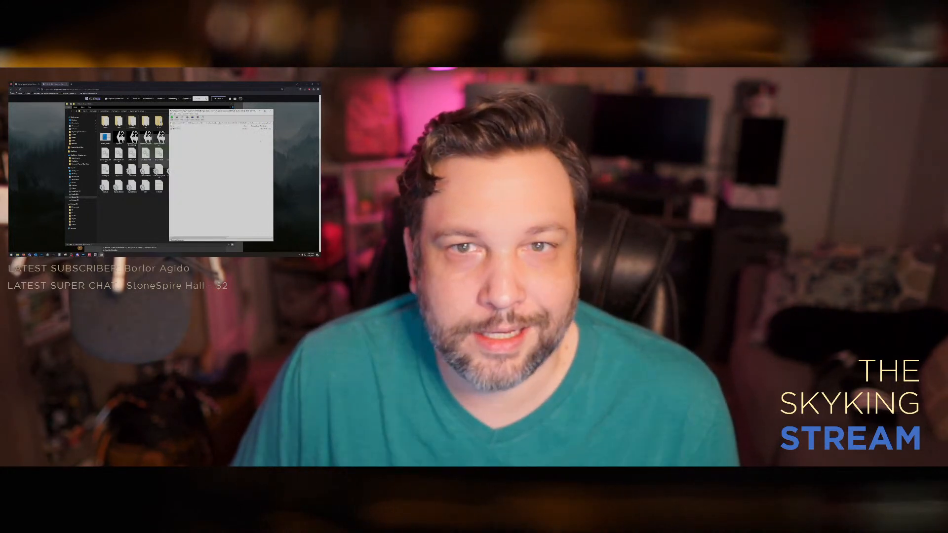
pyautogui.click(270, 111)
pyautogui.click(231, 104)
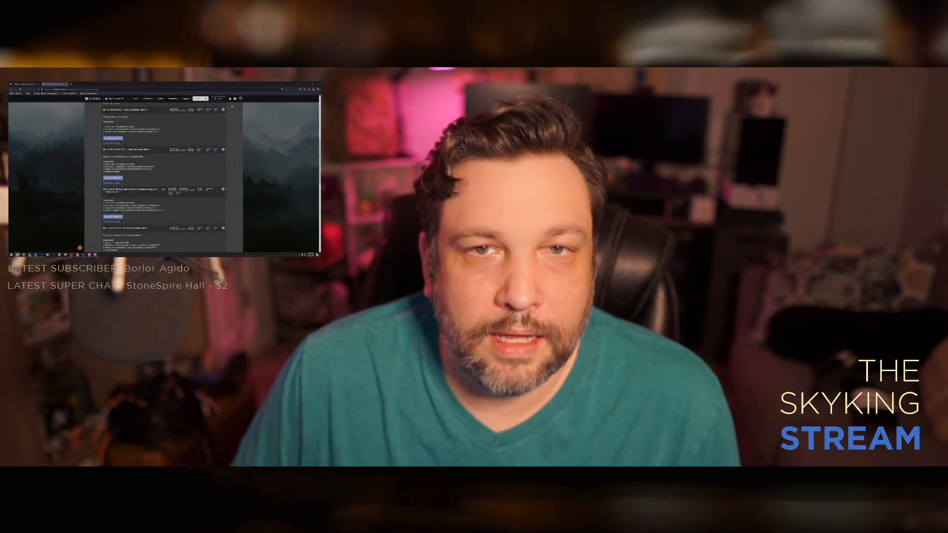
pyautogui.click(318, 84)
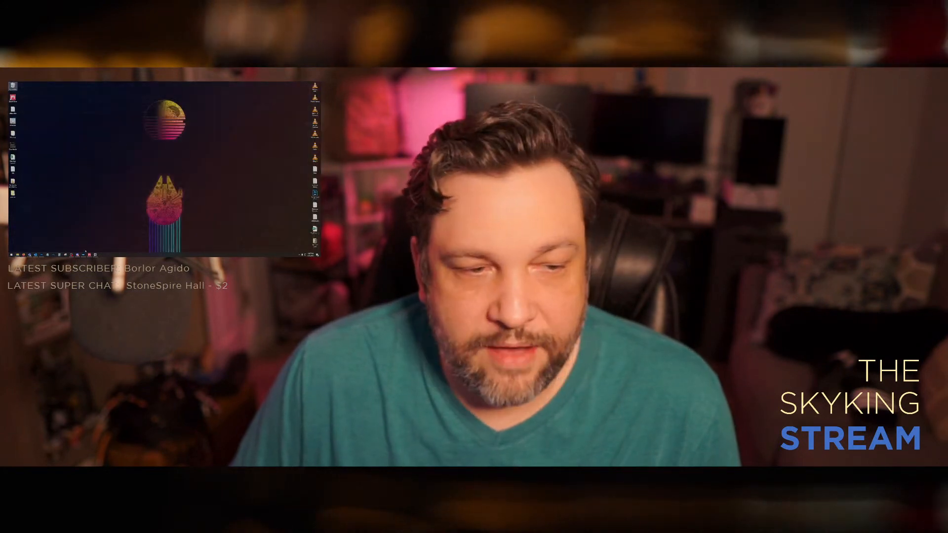
# Step: Launch Skyrim, open the continue prompt, console and ENB editor on the title screen, and hide the ENB weather window
pyautogui.click(85, 255)
pyautogui.click(311, 101)
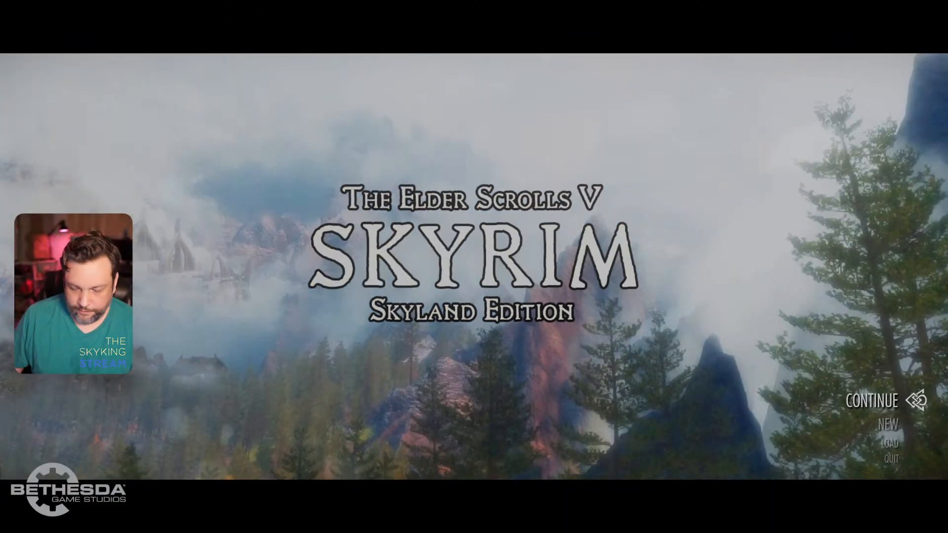
pyautogui.hotkey('shift', 'Return')
pyautogui.press('`')
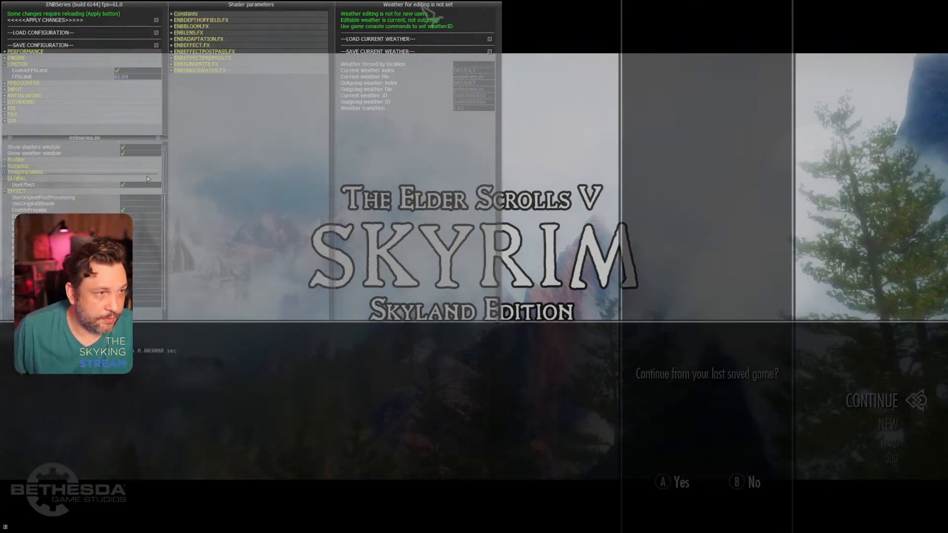
pyautogui.click(145, 154)
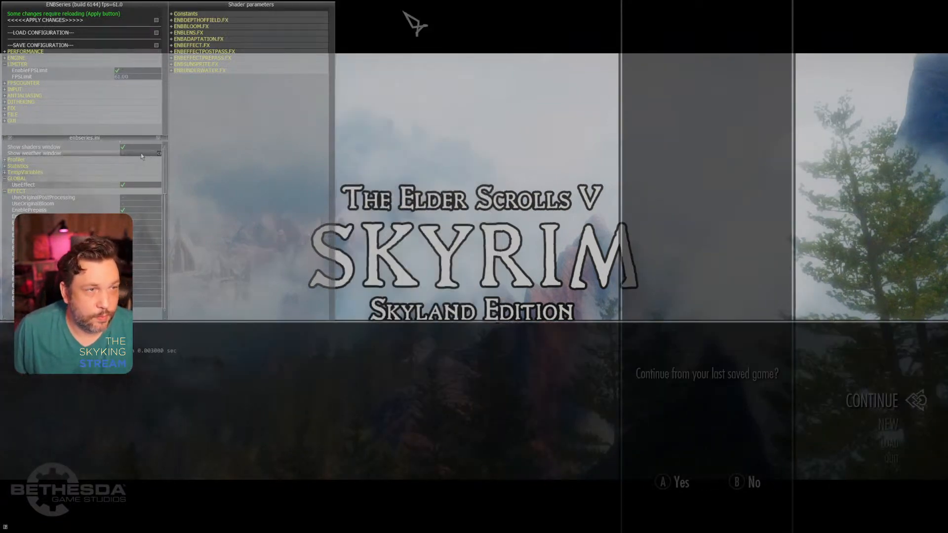
# Step: Set the letterbox height to 0.030 in the ENBEFFECTPOSTPASS.FX shader parameters, save the ENB configuration and close the editor
pyautogui.click(260, 46)
pyautogui.moveTo(332, 59); pyautogui.dragTo(351, 45)
pyautogui.click(209, 45)
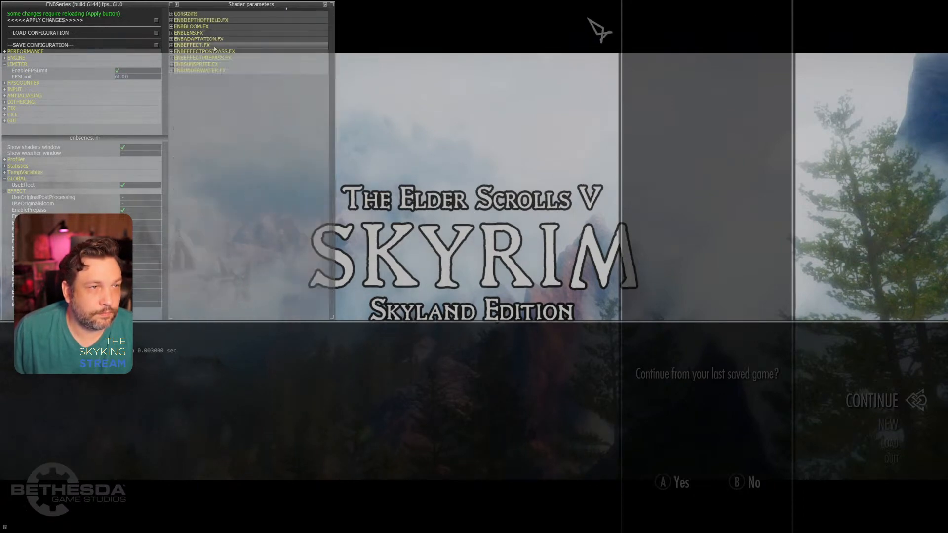
pyautogui.click(240, 52)
pyautogui.moveTo(335, 39); pyautogui.dragTo(325, 119)
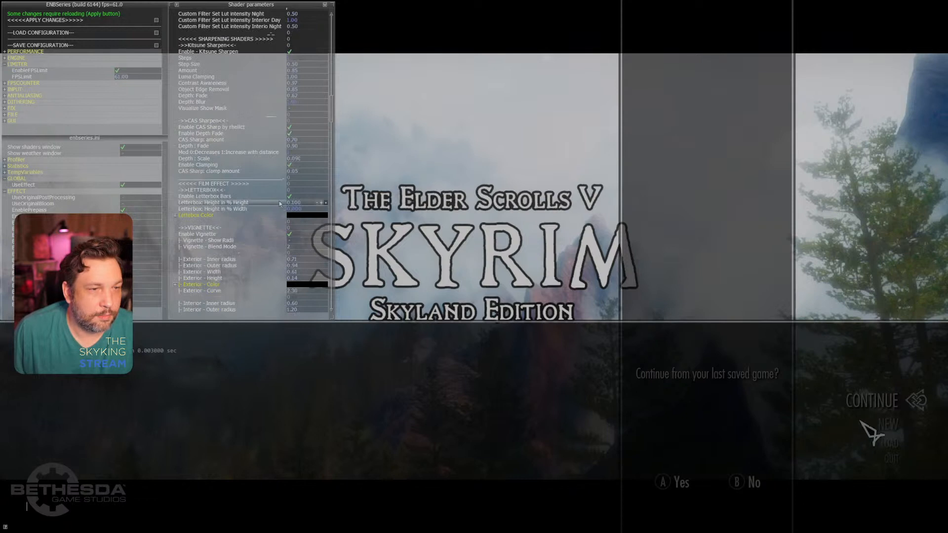
pyautogui.moveTo(324, 209); pyautogui.dragTo(318, 199)
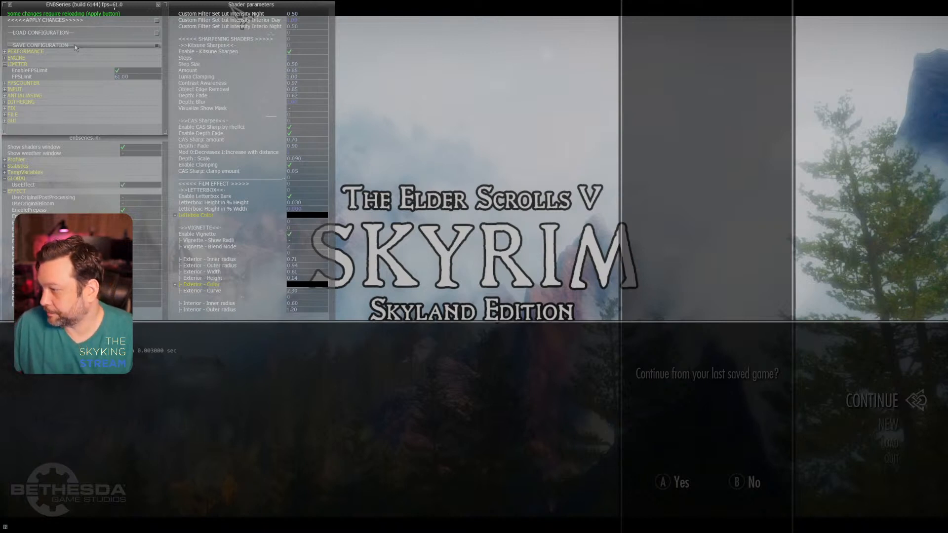
pyautogui.hotkey('shift', 'Return')
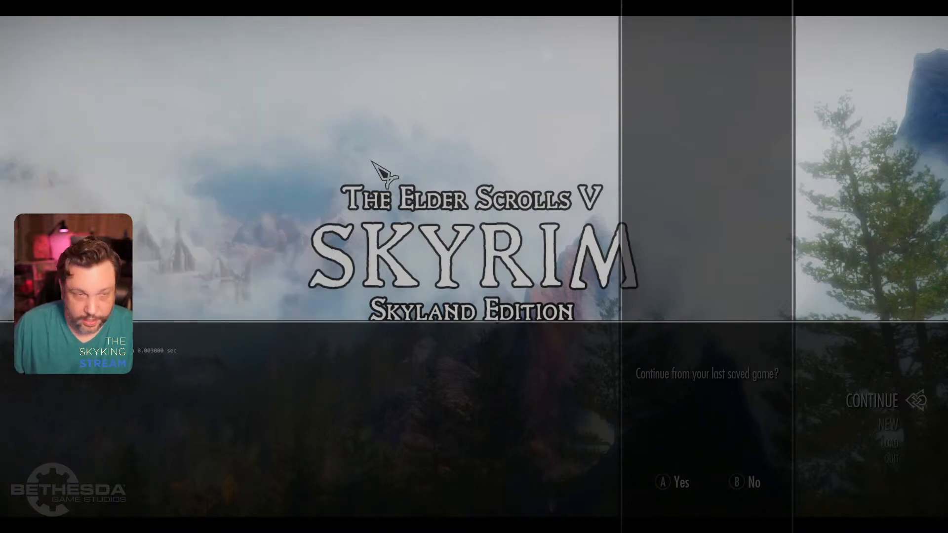
# Step: Close the console, continue from the last saved game and examine the safe beside the desk
pyautogui.press('`')
pyautogui.press('Return')
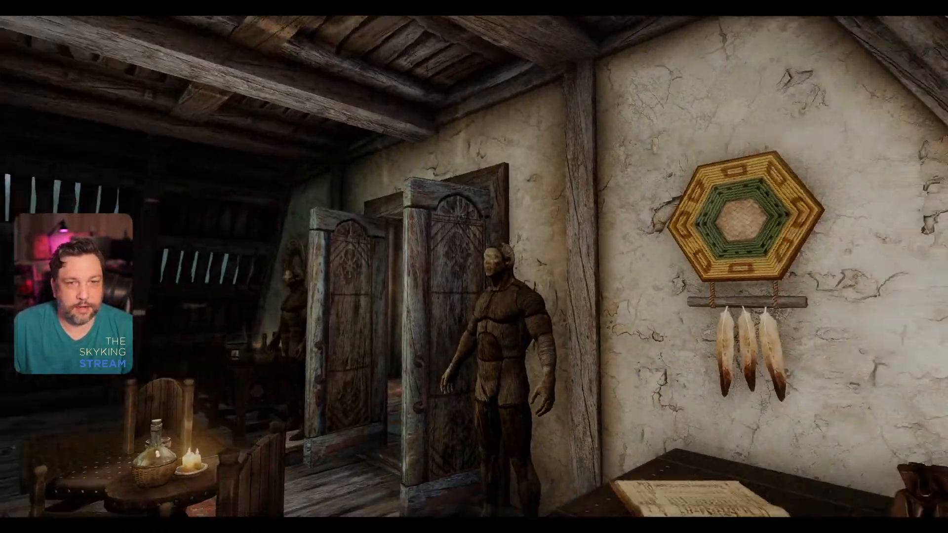
pyautogui.press('w')
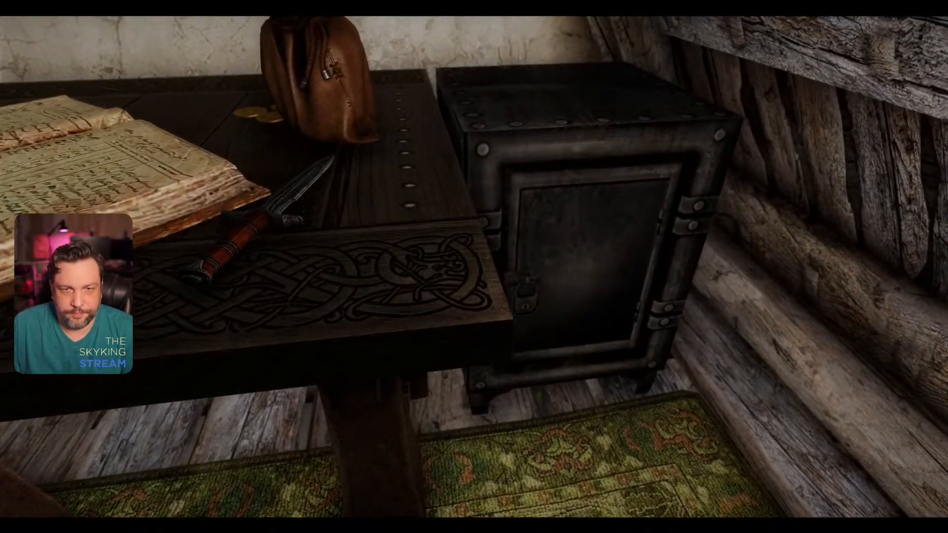
pyautogui.press('s')
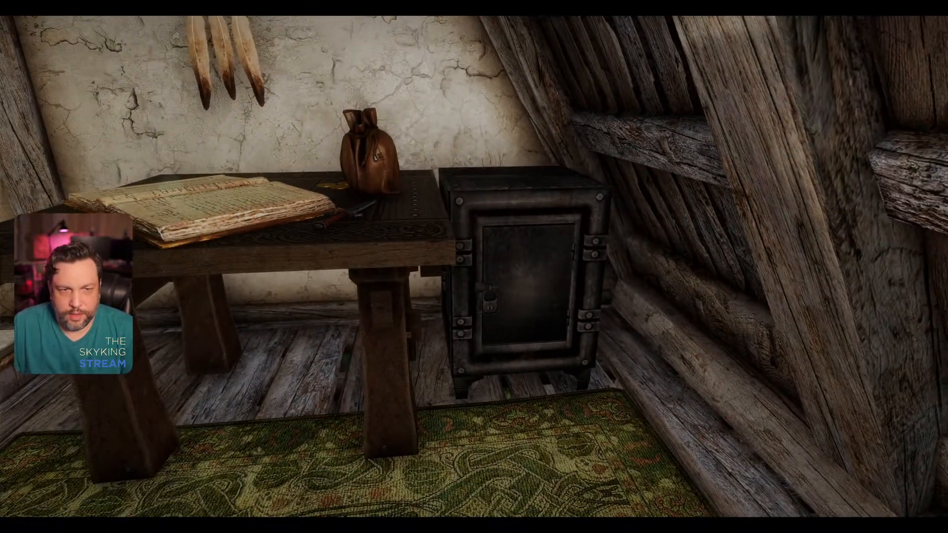
pyautogui.press('w')
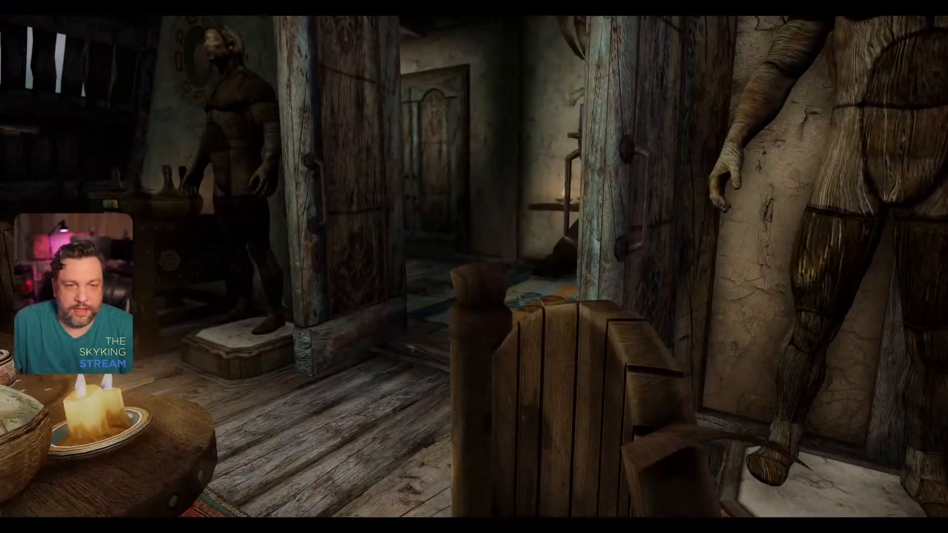
# Step: Examine the new preset's look around the upstairs room and up close on the arcane enchanter's glowing symbols
pyautogui.hotkey('shift', 'Return')
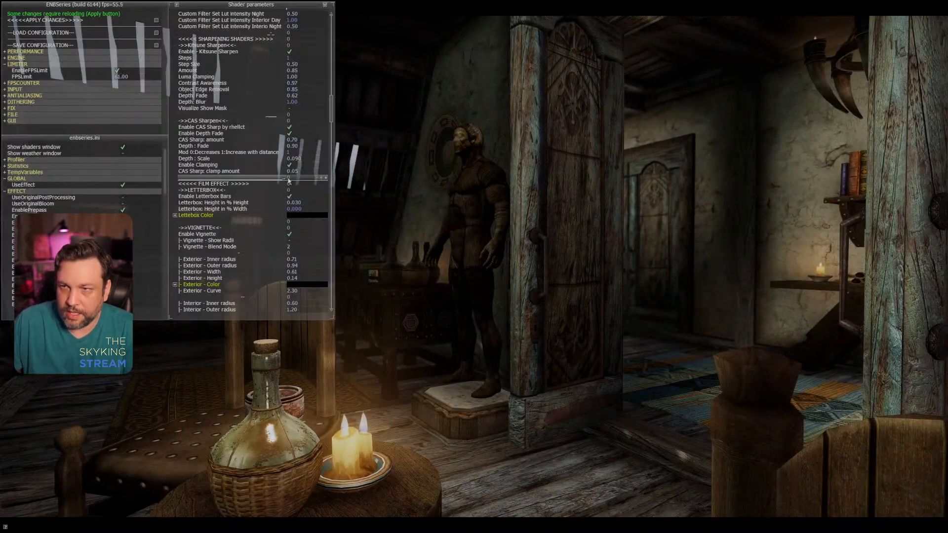
pyautogui.hotkey('shift', 'Return')
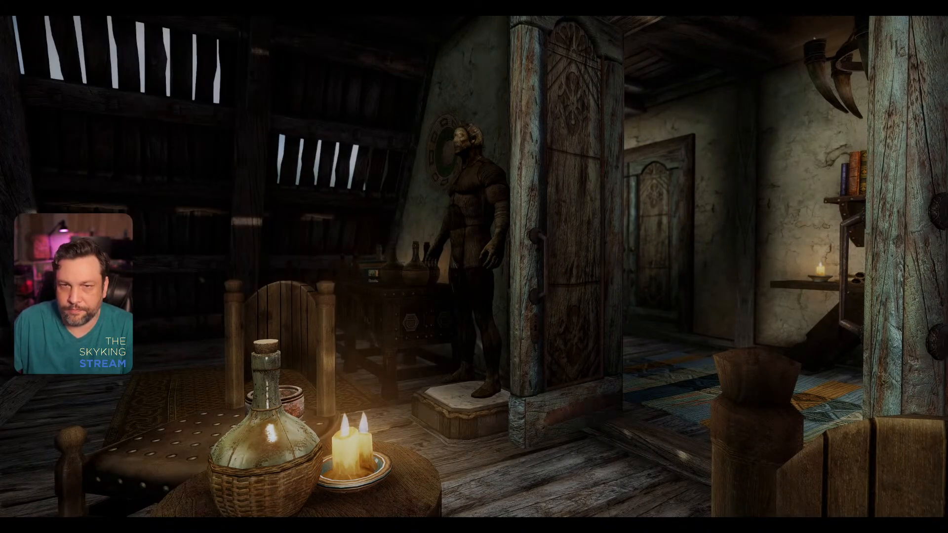
pyautogui.press('w')
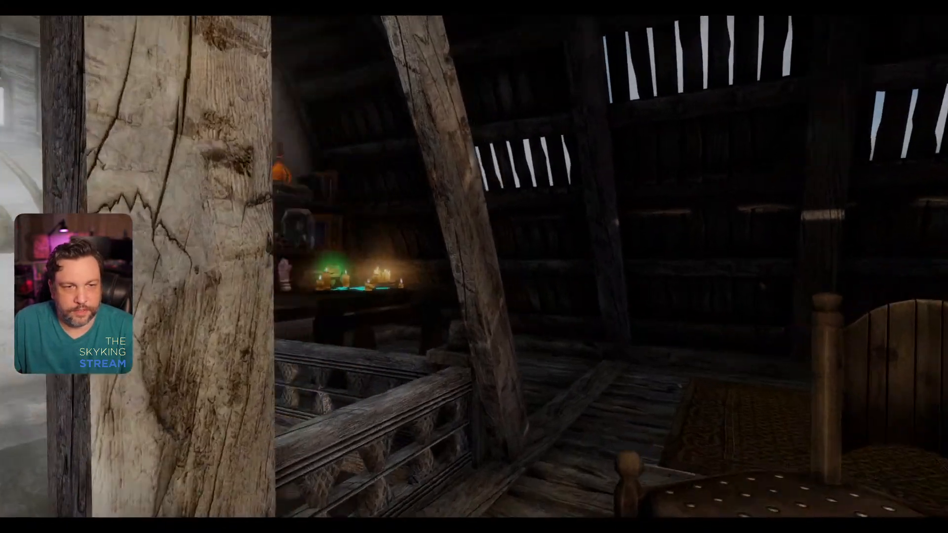
pyautogui.press('w')
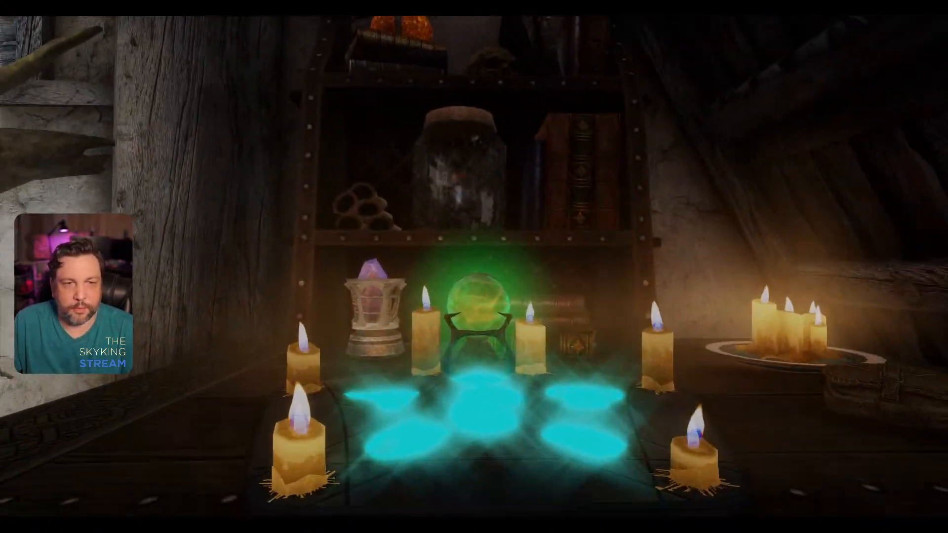
pyautogui.press('s')
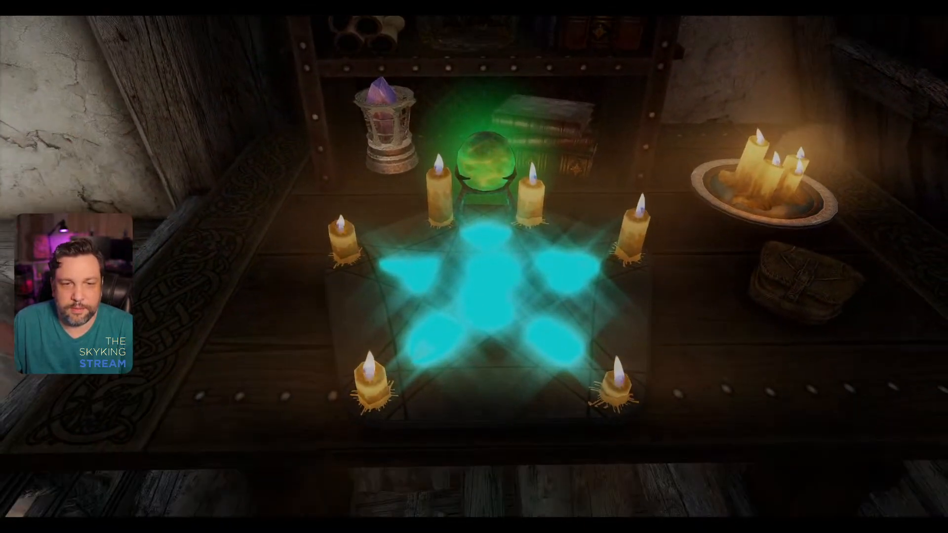
pyautogui.press('w')
pyautogui.press('w')
pyautogui.press('s')
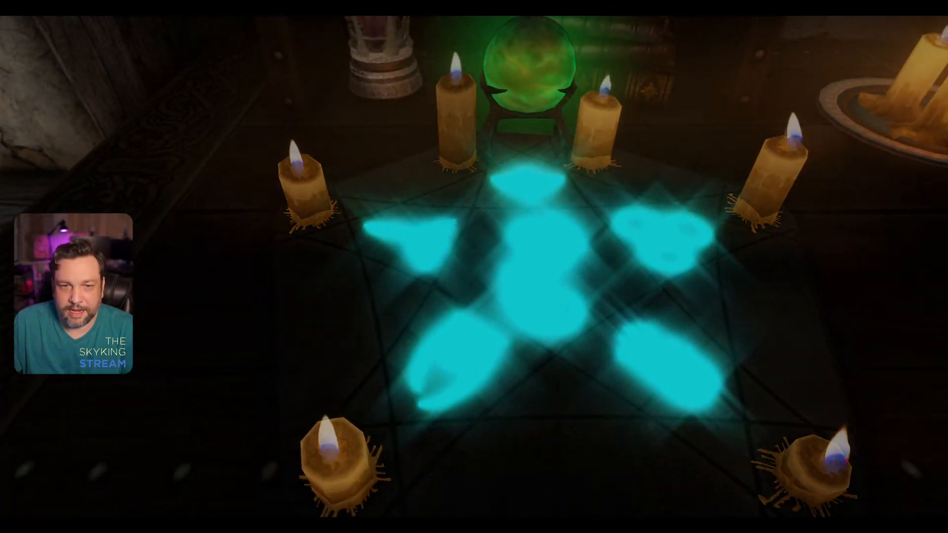
# Step: Disable EnableBloom and EnableLens in the ENB effect settings, save the configuration and close the console and editor
pyautogui.press('`')
pyautogui.hotkey('shift', 'Return')
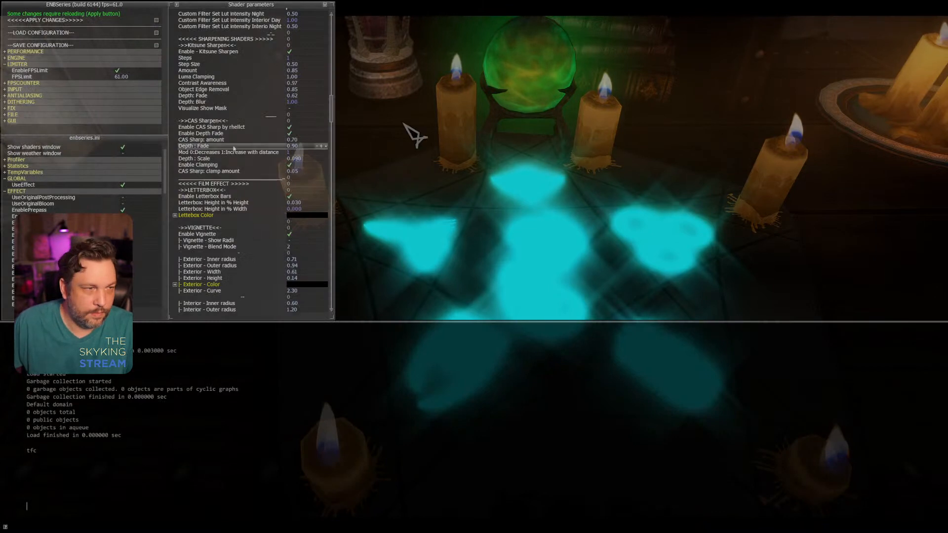
pyautogui.click(397, 327)
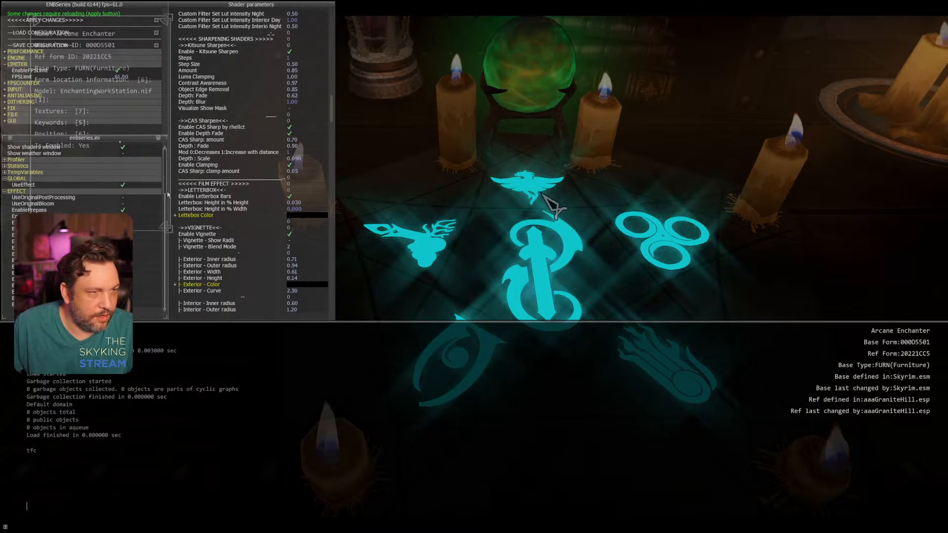
pyautogui.moveTo(166, 193); pyautogui.dragTo(166, 203)
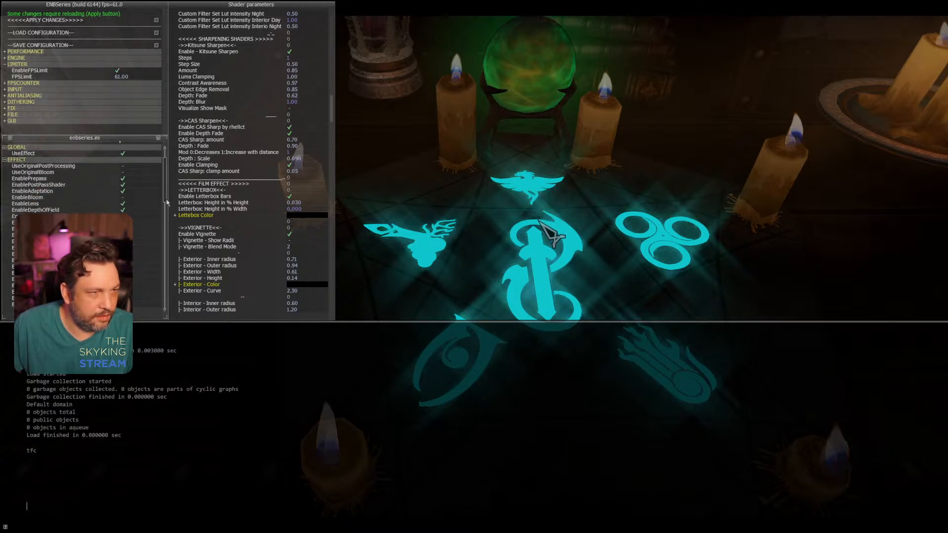
pyautogui.click(128, 206)
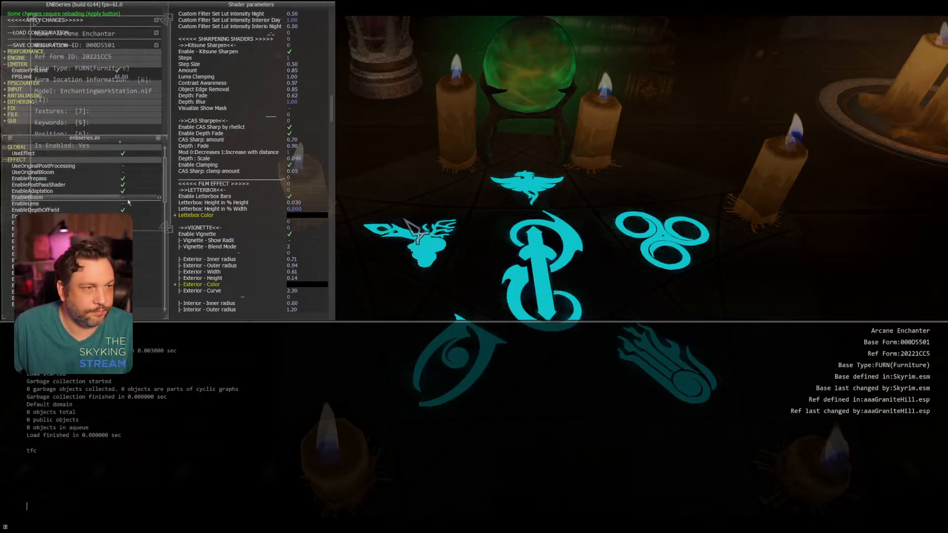
pyautogui.press('`')
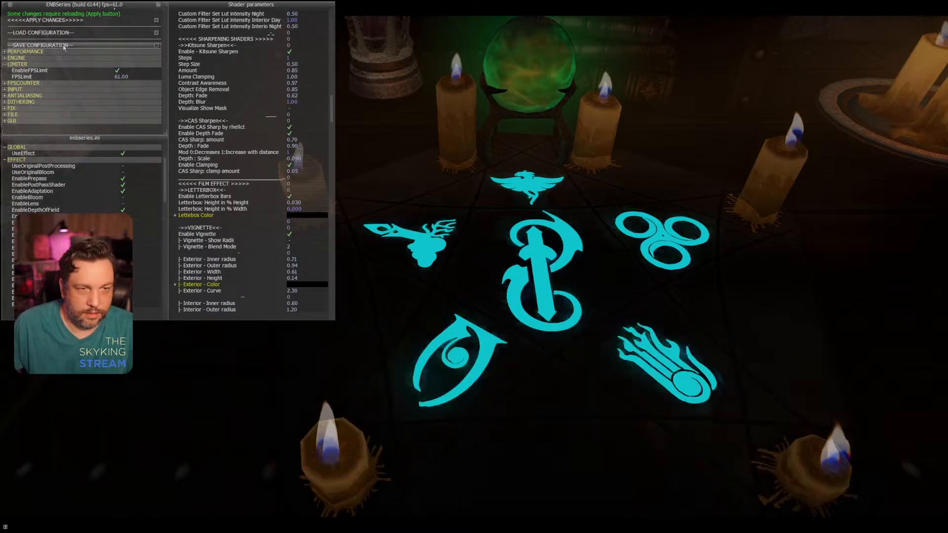
pyautogui.hotkey('shift', 'Return')
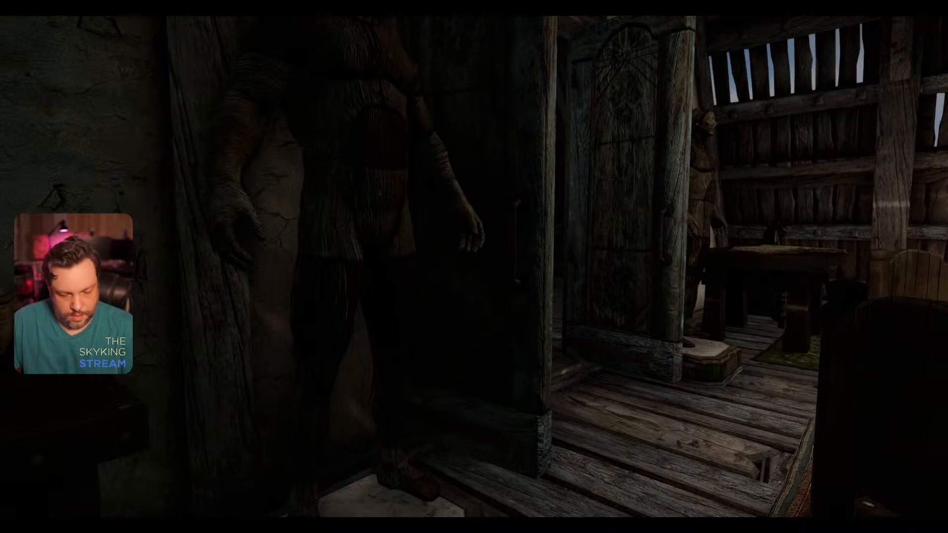
# Step: Use the tfc console command to inspect the lockbox on the wall shelf in free camera and return to the normal camera
pyautogui.press('`')
pyautogui.write('t')
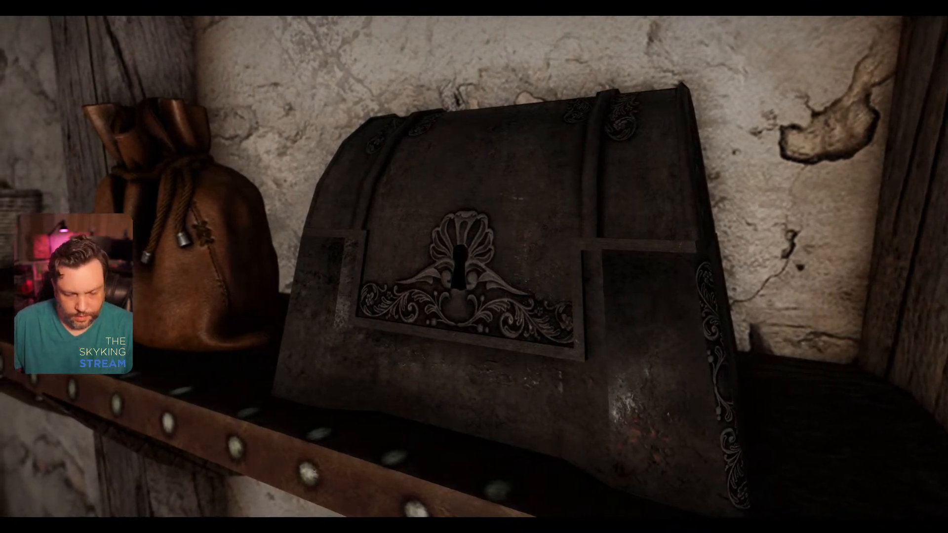
pyautogui.press('`')
pyautogui.write('tfc')
pyautogui.press('Return')
pyautogui.press('`')
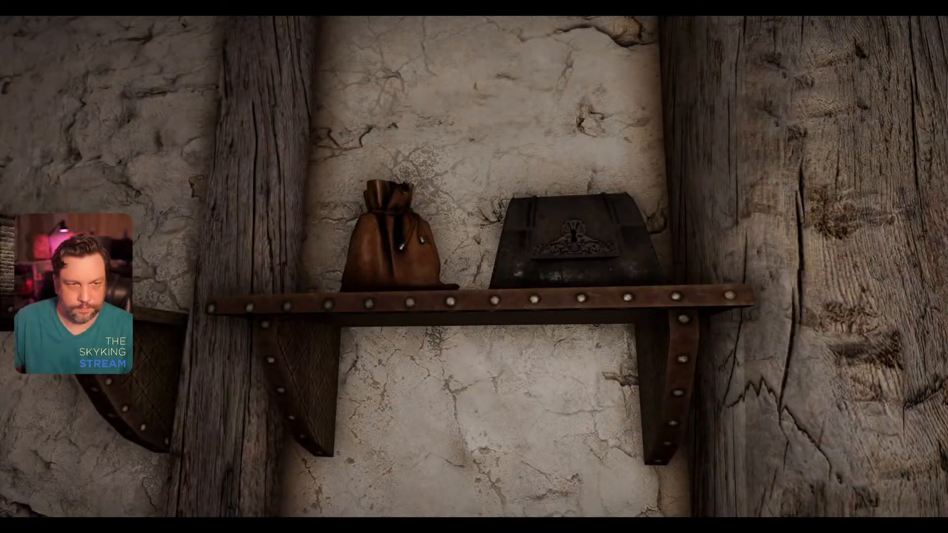
# Step: Walk through the house to the lower hall and exit to the village outside
pyautogui.press('w')
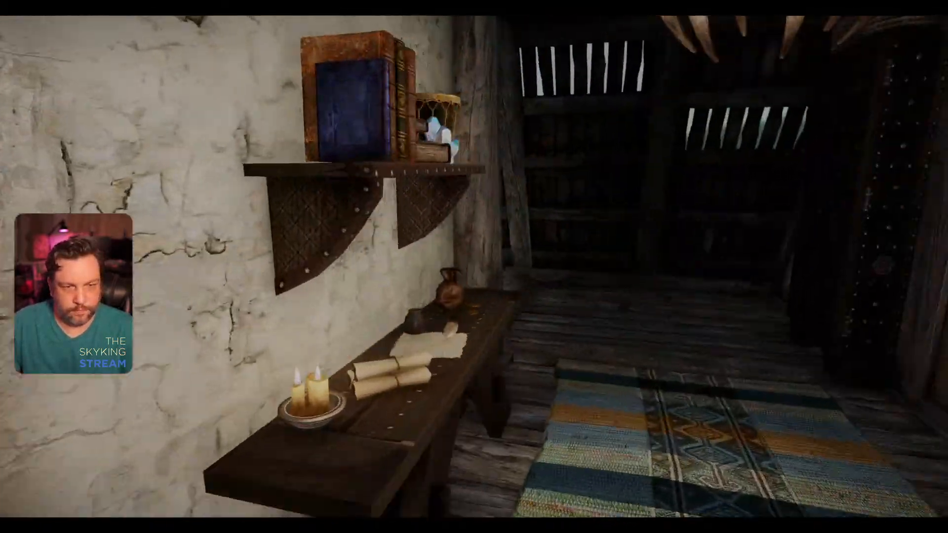
pyautogui.press('w')
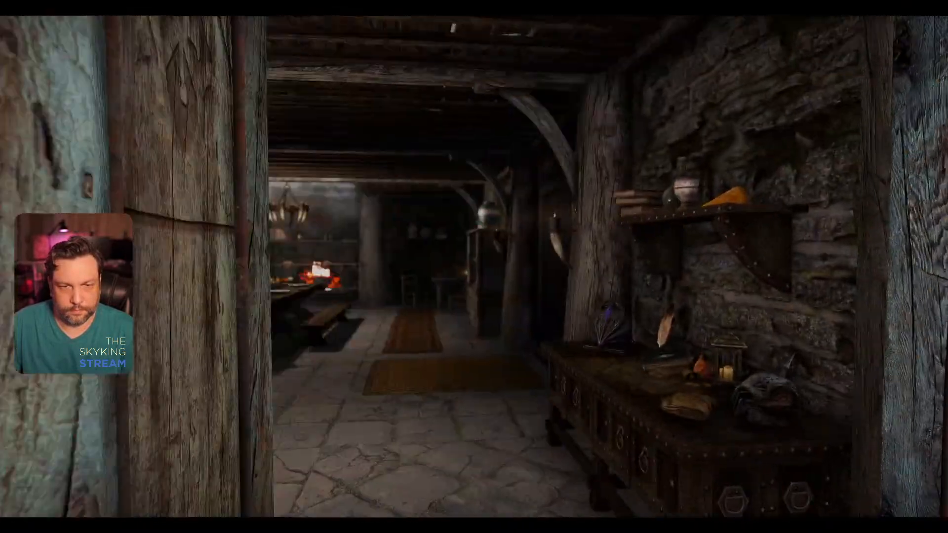
pyautogui.press('w')
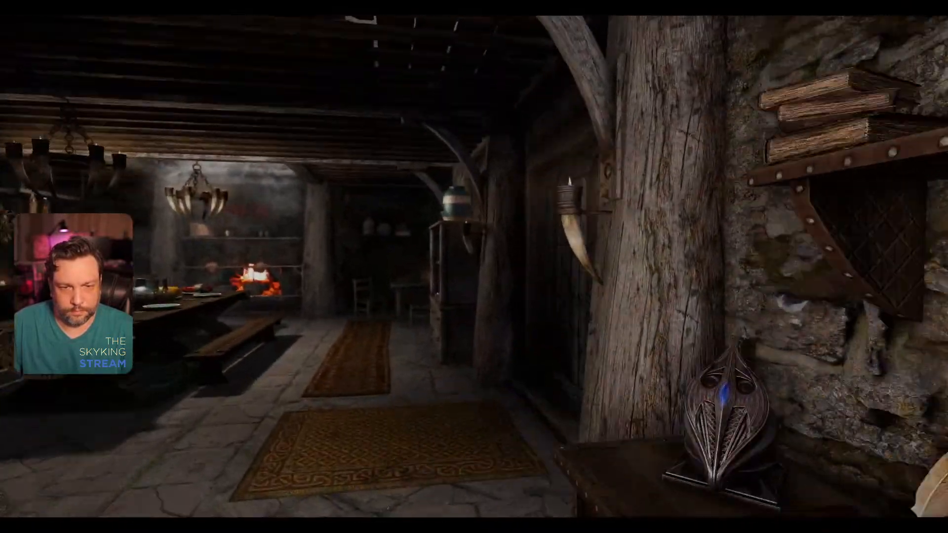
pyautogui.press('e')
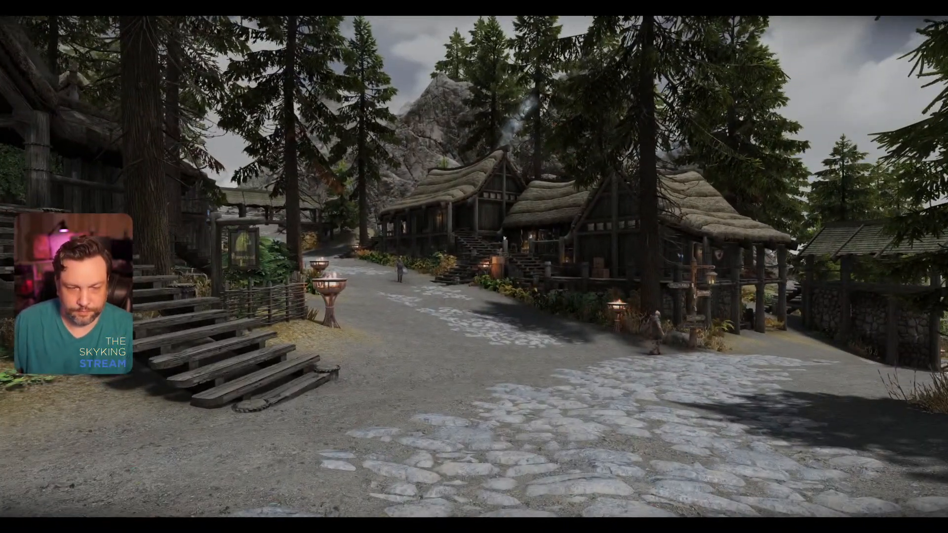
# Step: Open the console and ENB editor outdoors and bring up the lookup table filter sets in the shader parameters
pyautogui.press('`')
pyautogui.hotkey('shift', 'Return')
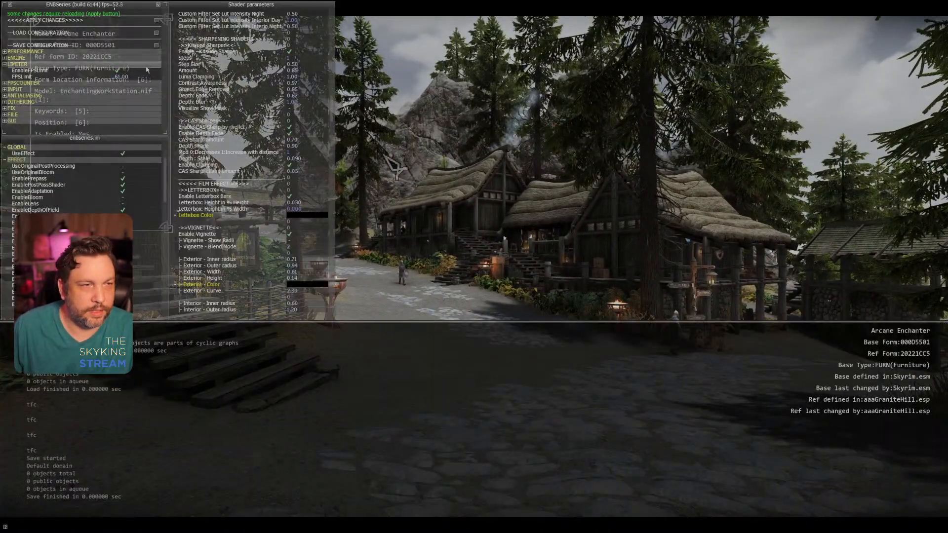
pyautogui.scroll(10, 251, 162)
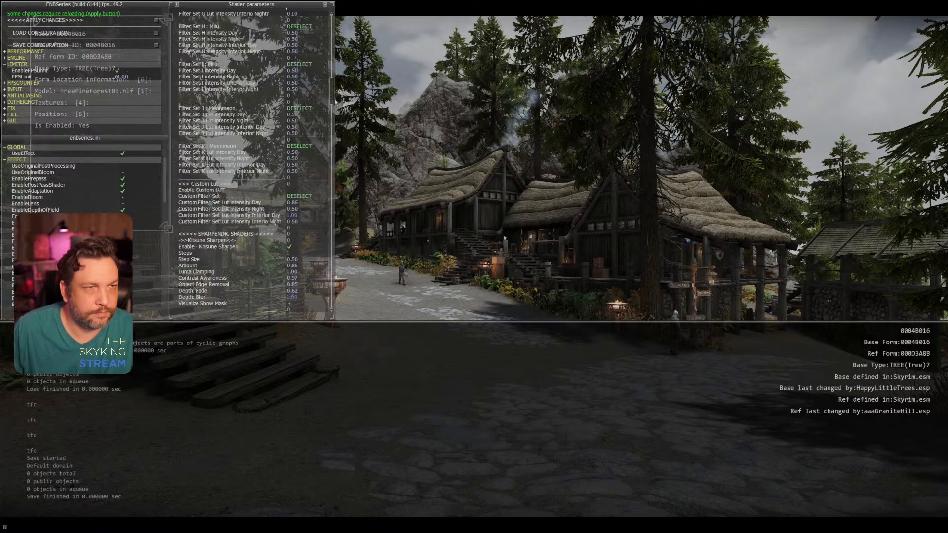
pyautogui.scroll(10, 318, 124)
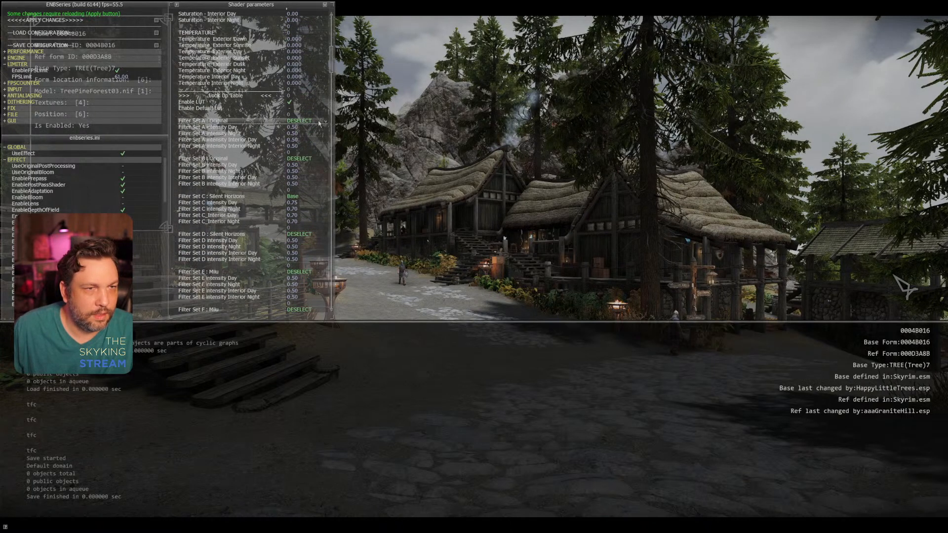
# Step: Try the Anaconda filter for Filter Set A: Original and set it back to DESELECT
pyautogui.click(325, 121)
pyautogui.click(325, 134)
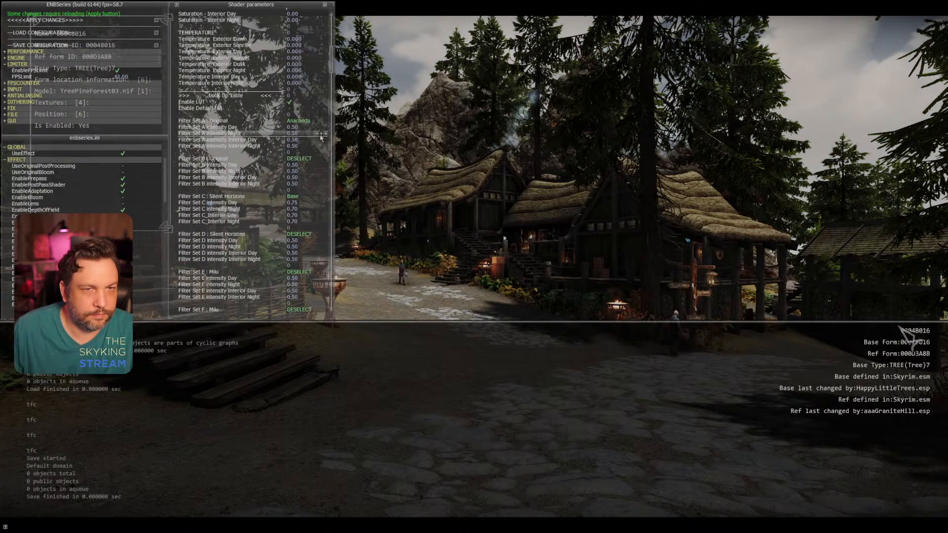
pyautogui.click(325, 122)
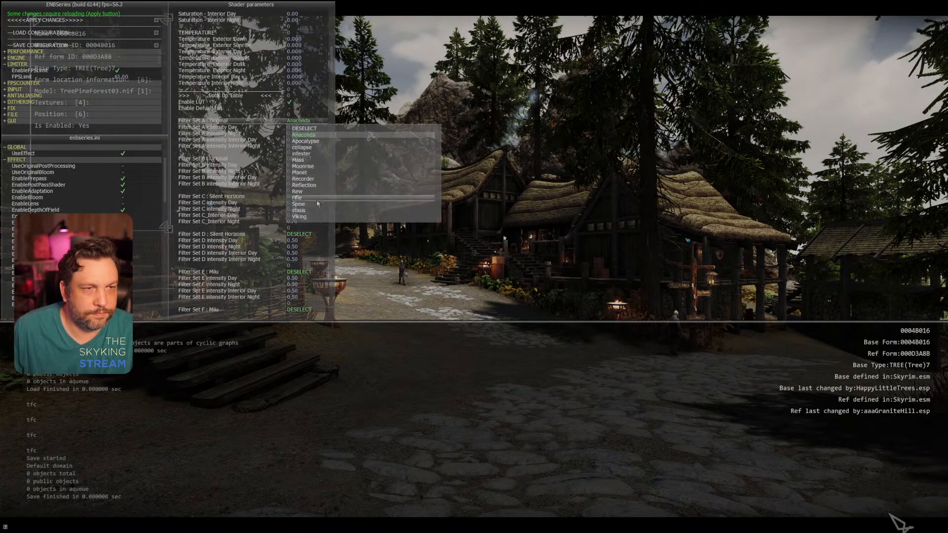
pyautogui.click(315, 128)
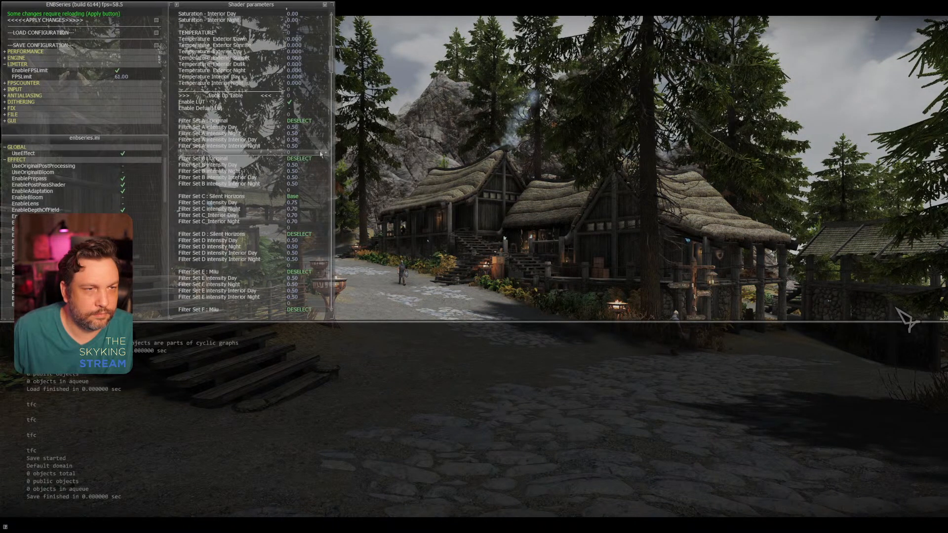
# Step: Check the Filter Set B: Original options without choosing one and set Filter Set C: Silent Horizons to Autumn
pyautogui.click(327, 159)
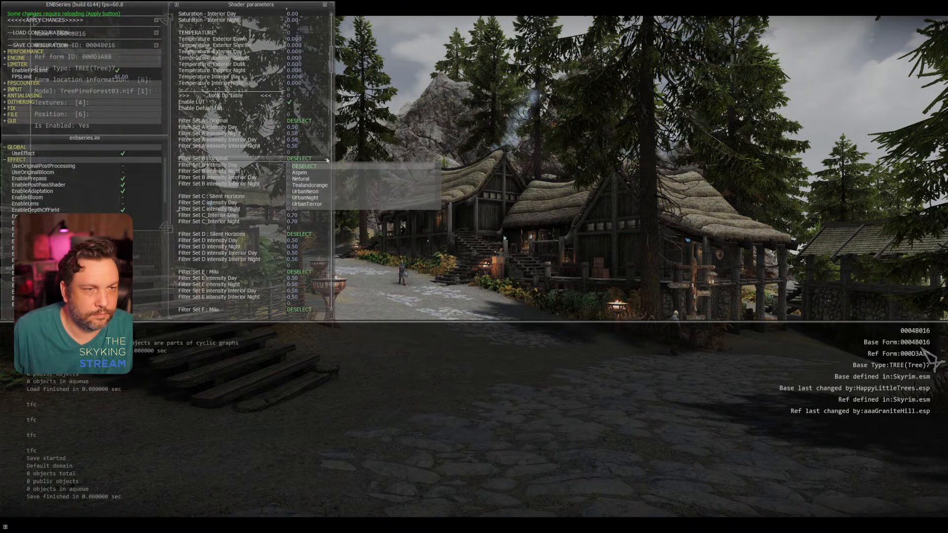
pyautogui.click(326, 159)
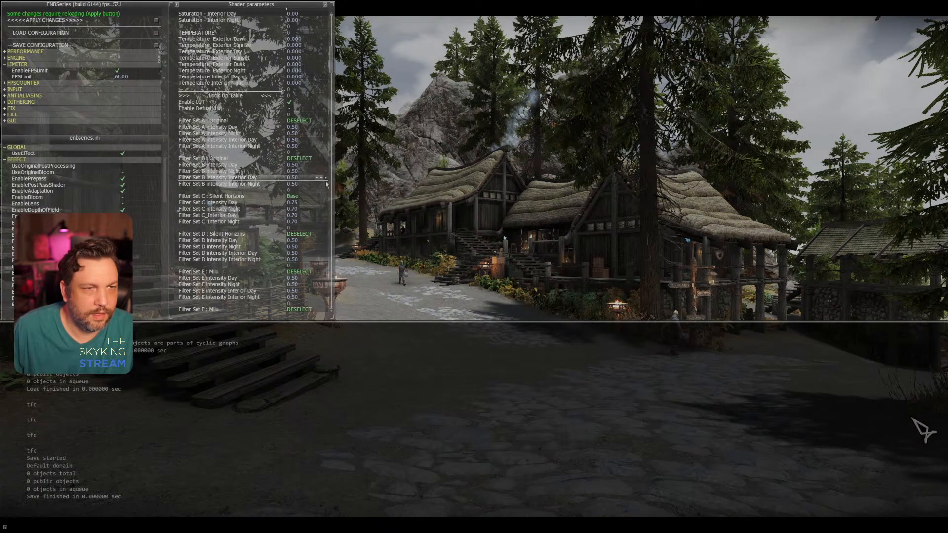
pyautogui.click(326, 196)
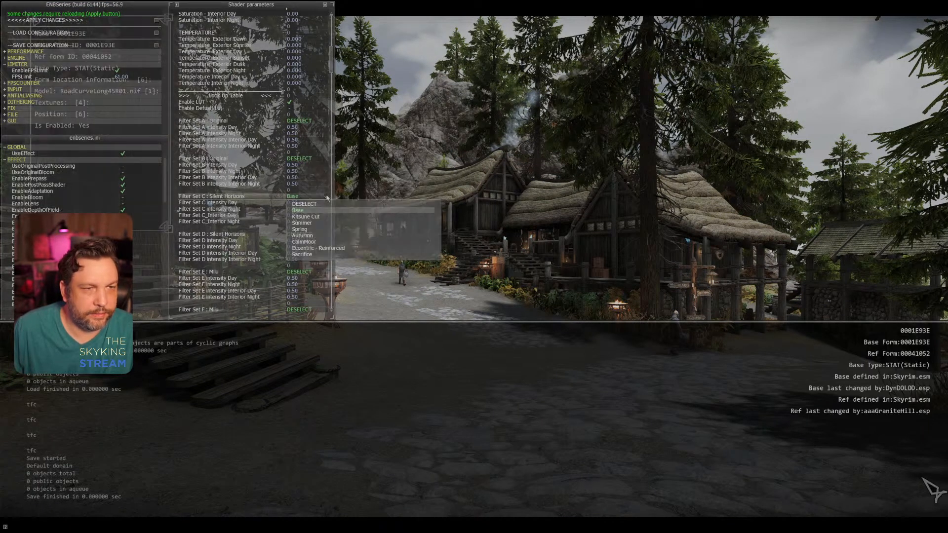
pyautogui.click(323, 236)
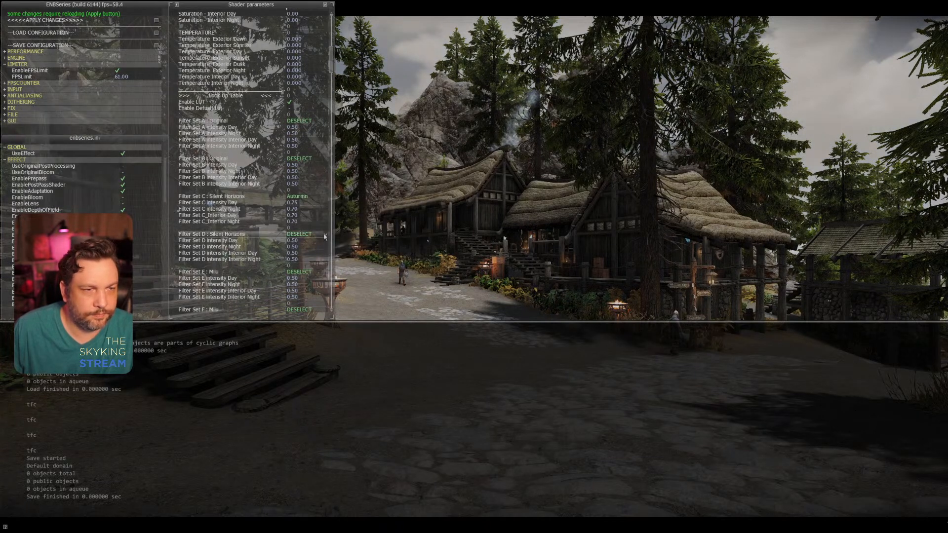
# Step: Try the Lofi Fade and Stroll filters for Filter Set D: Silent Horizons and set it back to DESELECT
pyautogui.click(325, 236)
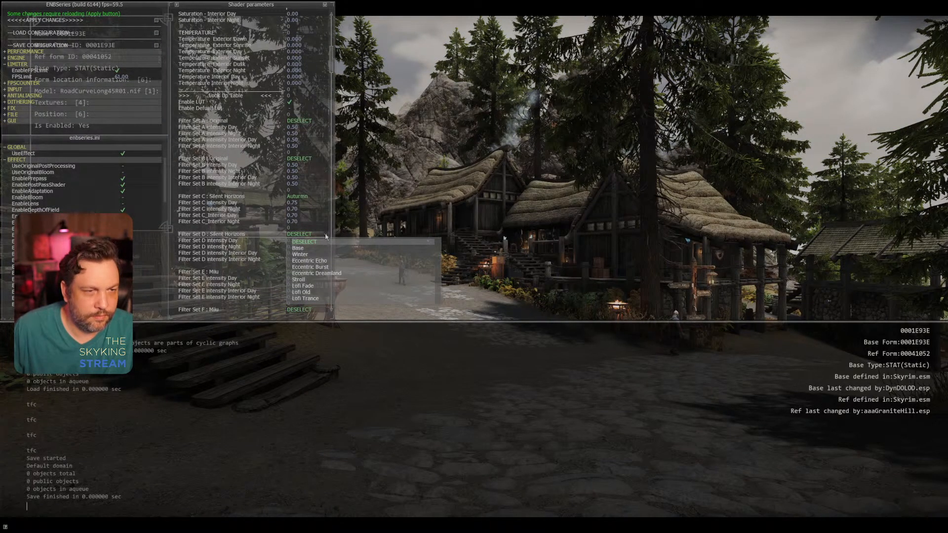
pyautogui.click(314, 285)
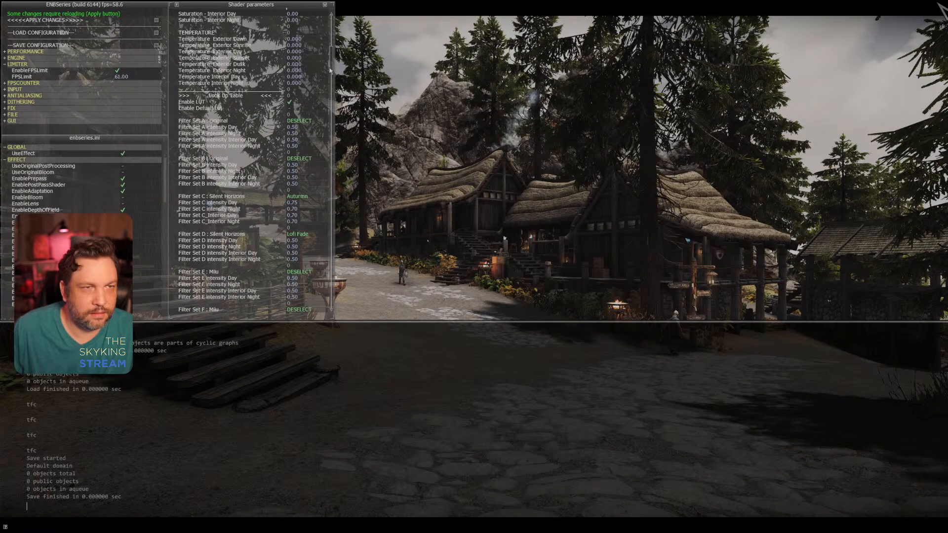
pyautogui.click(325, 235)
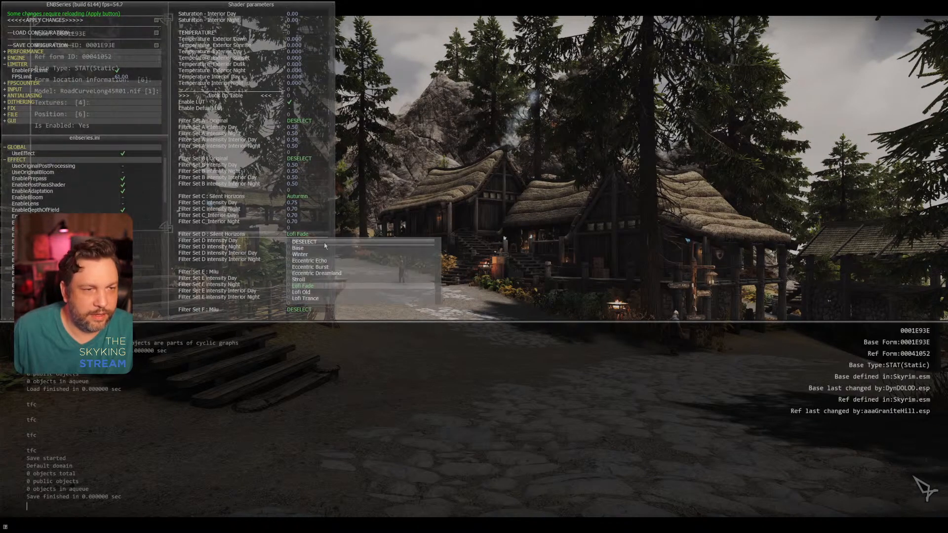
pyautogui.click(326, 279)
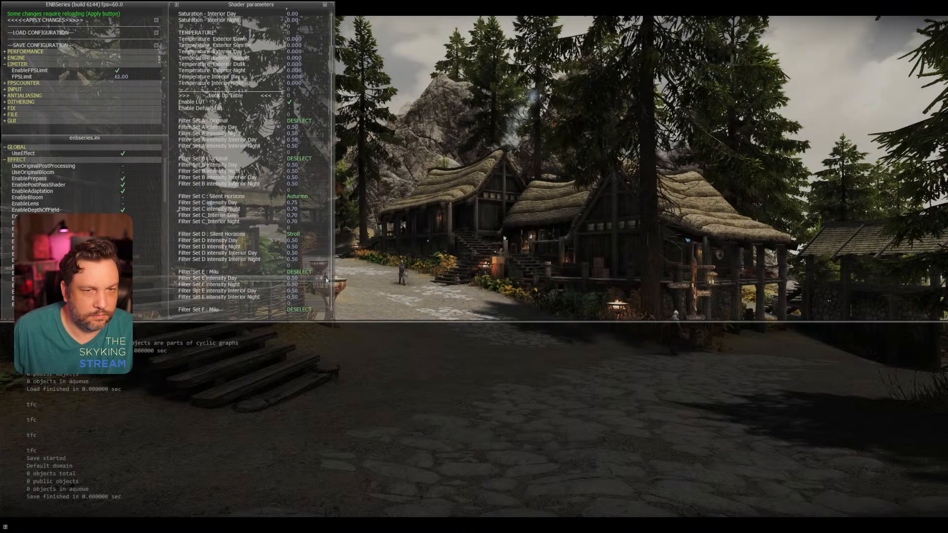
pyautogui.click(325, 235)
pyautogui.click(327, 241)
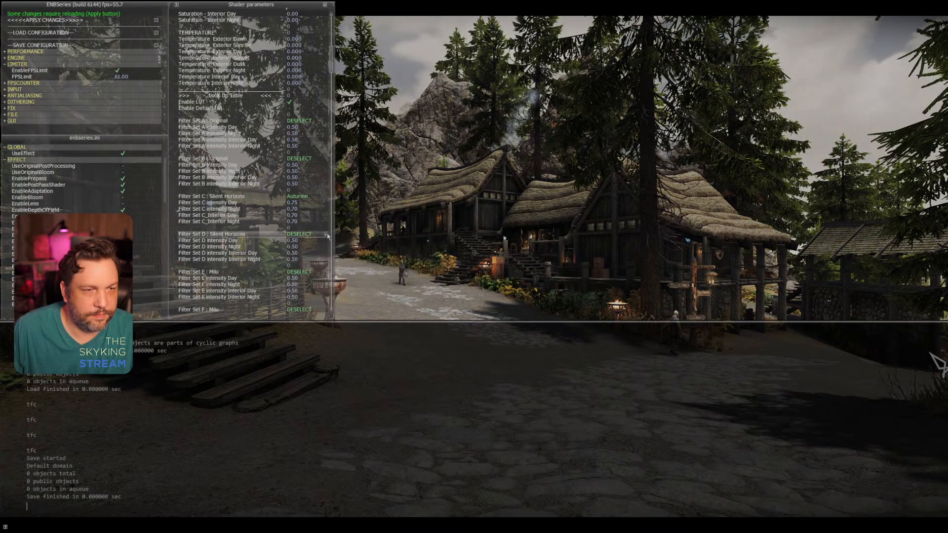
# Step: Try the Old World filter for Filter Set E: Milu and set it back to DESELECT
pyautogui.click(325, 272)
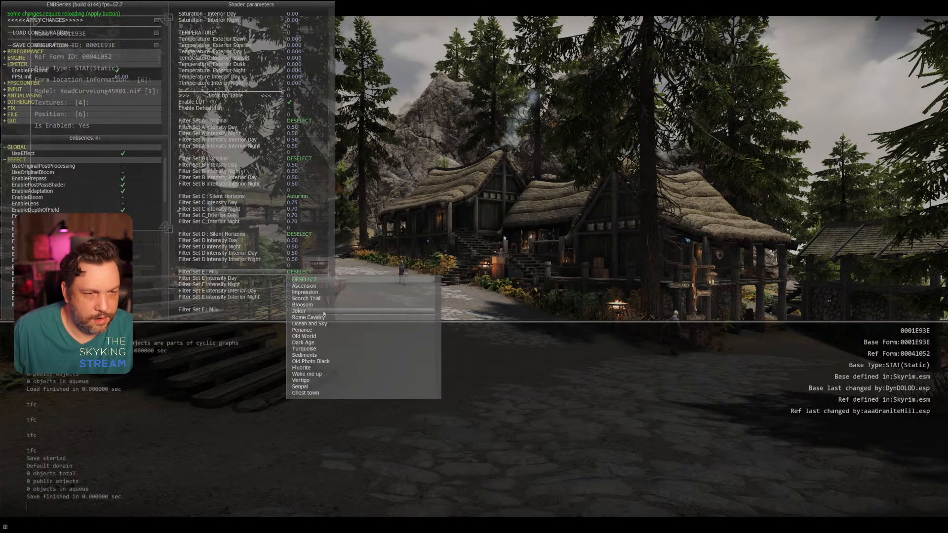
pyautogui.click(325, 336)
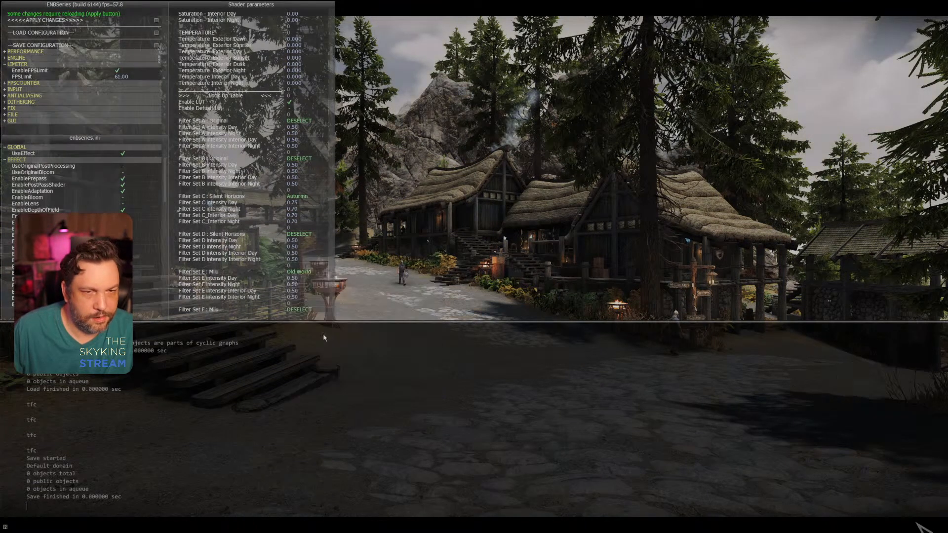
pyautogui.click(330, 274)
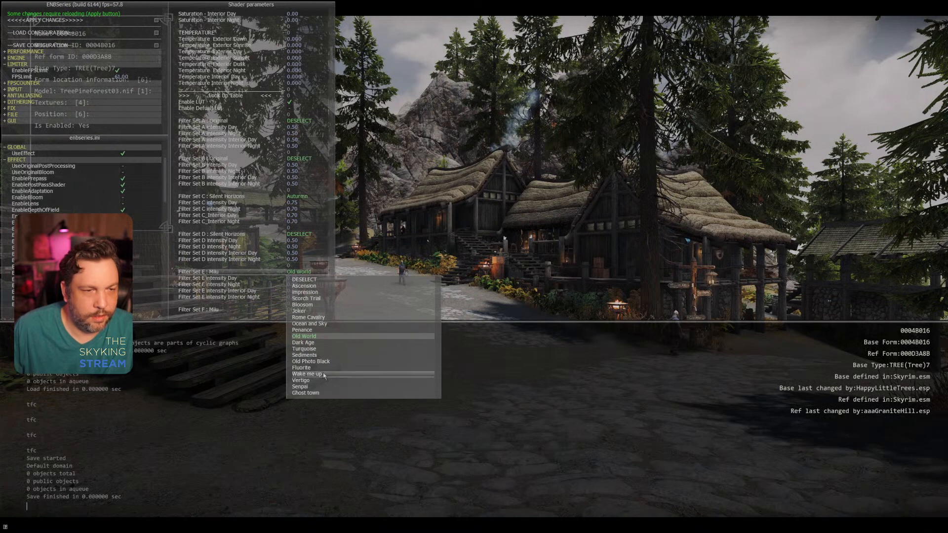
pyautogui.click(324, 280)
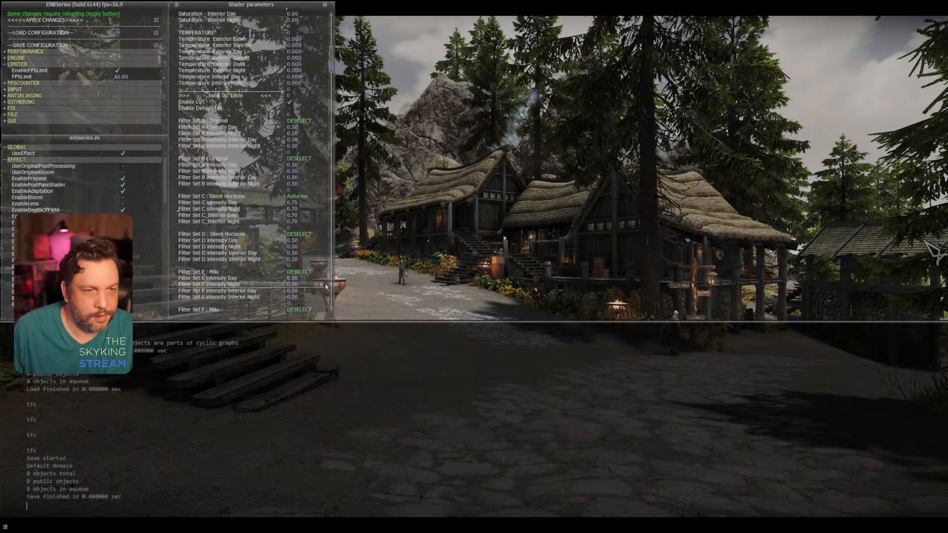
# Step: Set Filter Set F: Milu to Sunflower
pyautogui.click(326, 309)
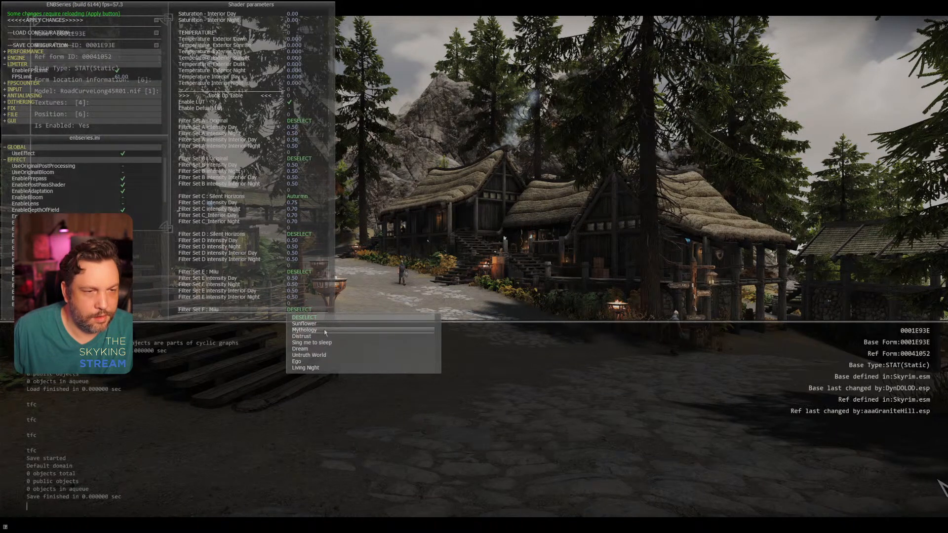
pyautogui.click(322, 323)
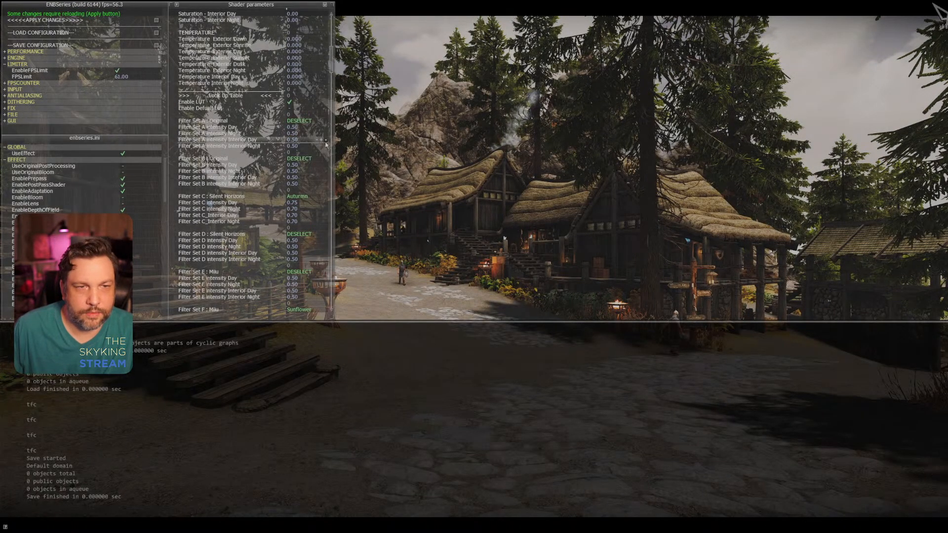
pyautogui.moveTo(331, 59); pyautogui.dragTo(332, 62)
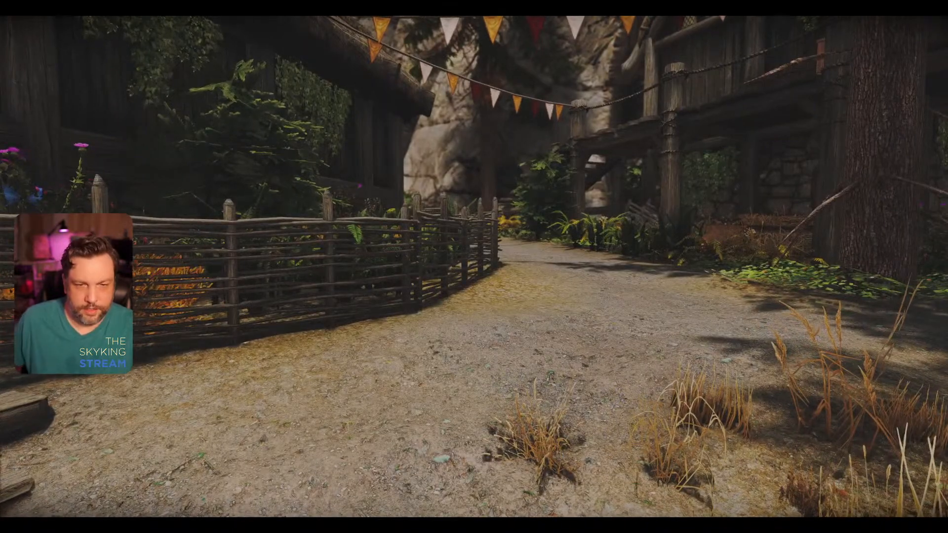
# Step: Open the character editor with the showracemenu console command, set Sex to 1 and finish editing
pyautogui.press('`')
pyautogui.write('showrace')
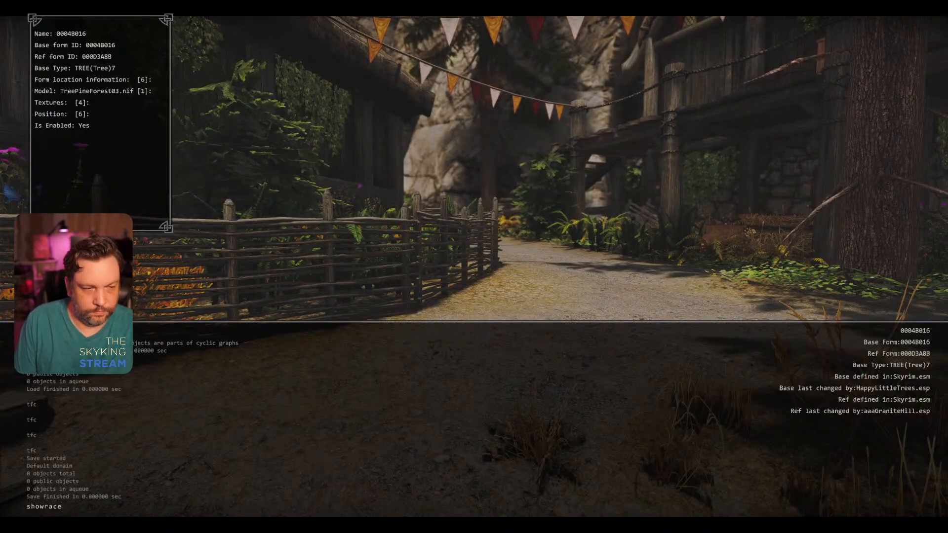
pyautogui.write('menu')
pyautogui.press('Return')
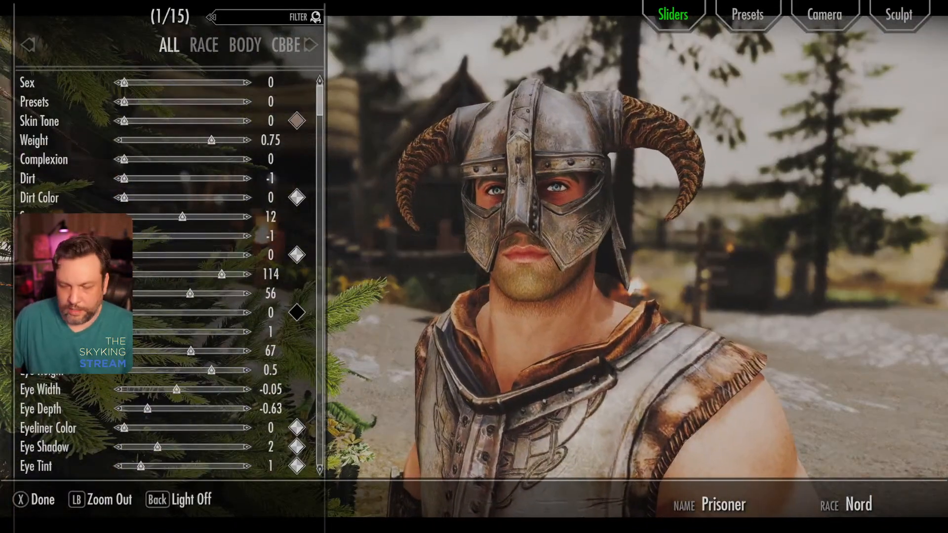
pyautogui.press('Down')
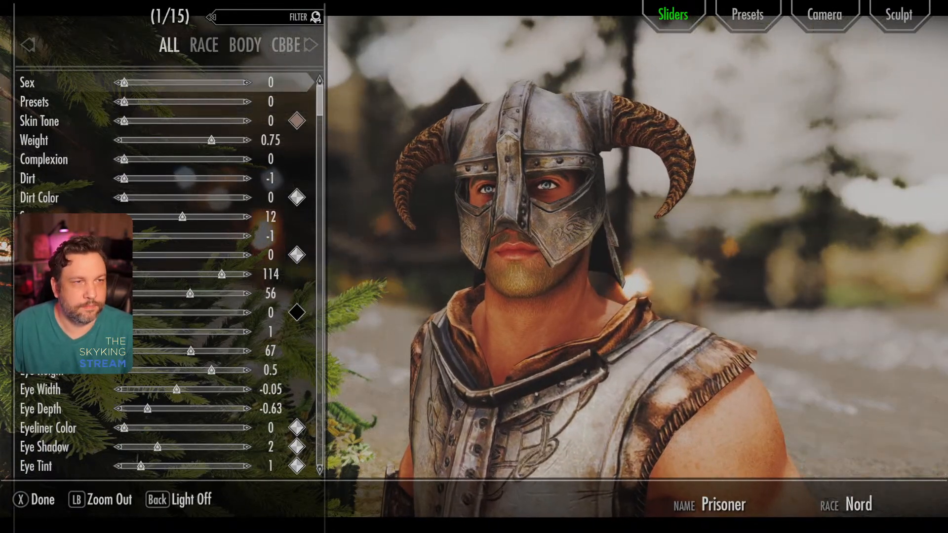
pyautogui.press('Right')
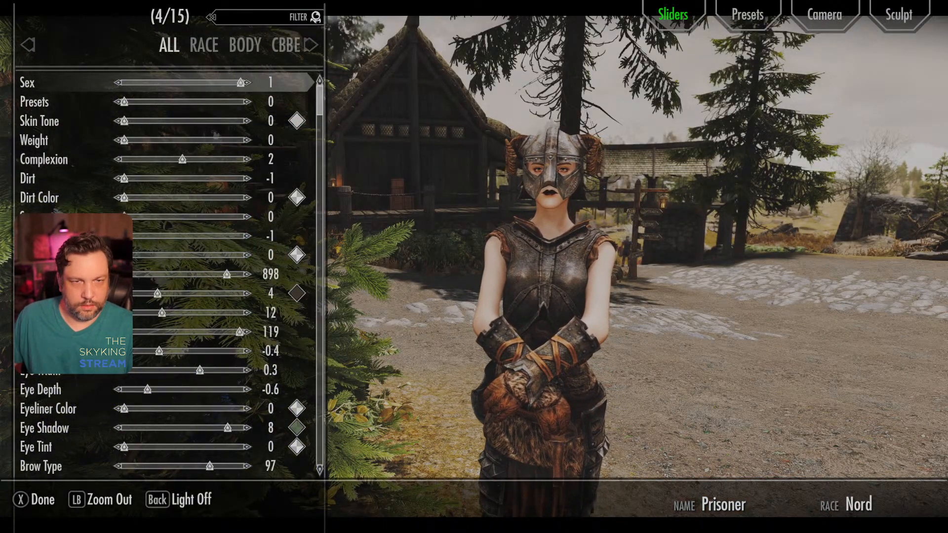
pyautogui.press('Return')
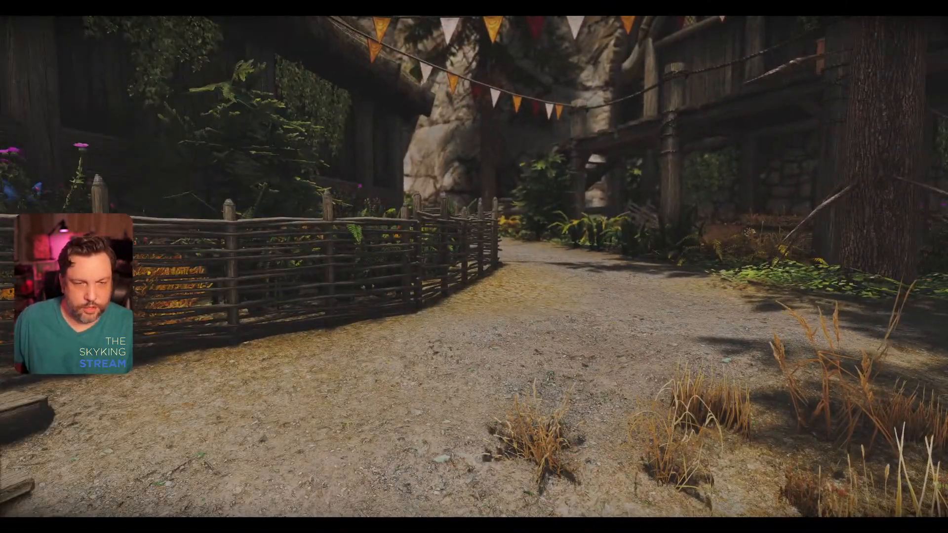
# Step: Turn off the Controller option in the gameplay settings and return to the game
pyautogui.press('`')
pyautogui.press('`')
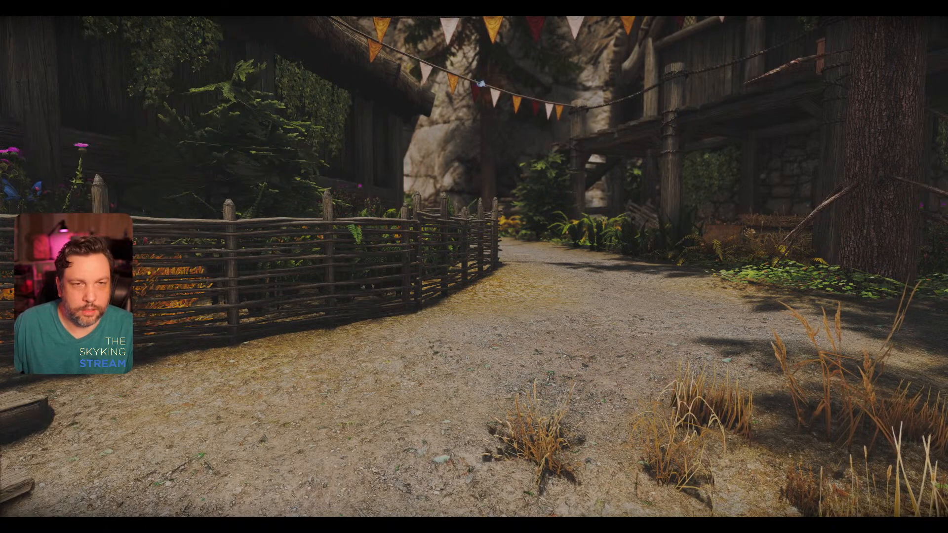
pyautogui.press('Escape')
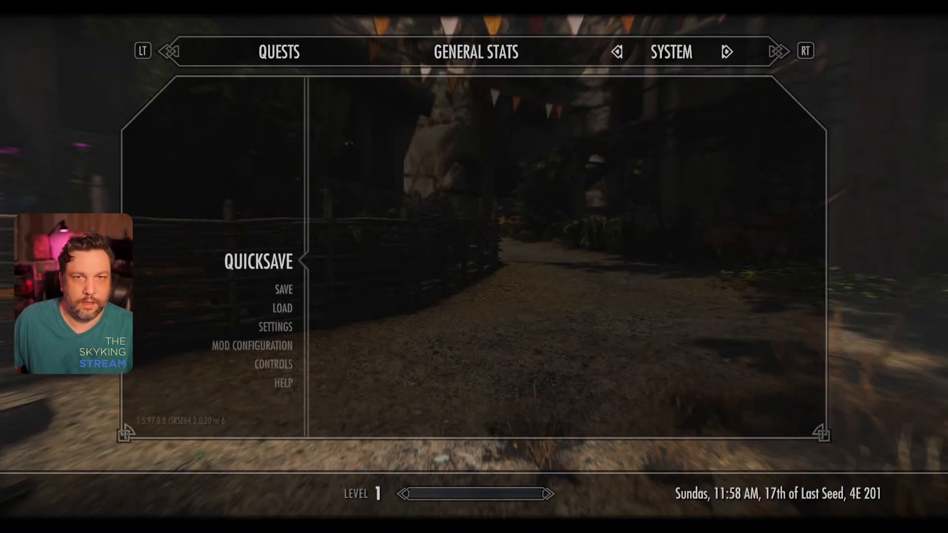
pyautogui.press('Down')
pyautogui.press('Down')
pyautogui.press('Down')
pyautogui.press('Return')
pyautogui.press('Down')
pyautogui.press('Return')
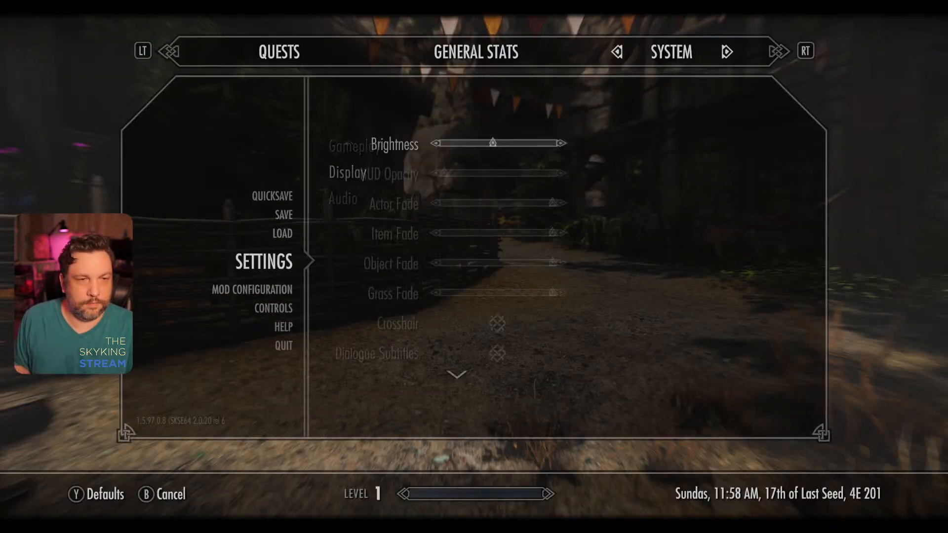
pyautogui.press('Up')
pyautogui.press('Return')
pyautogui.press('Down')
pyautogui.press('Down')
pyautogui.press('Down')
pyautogui.press('Up')
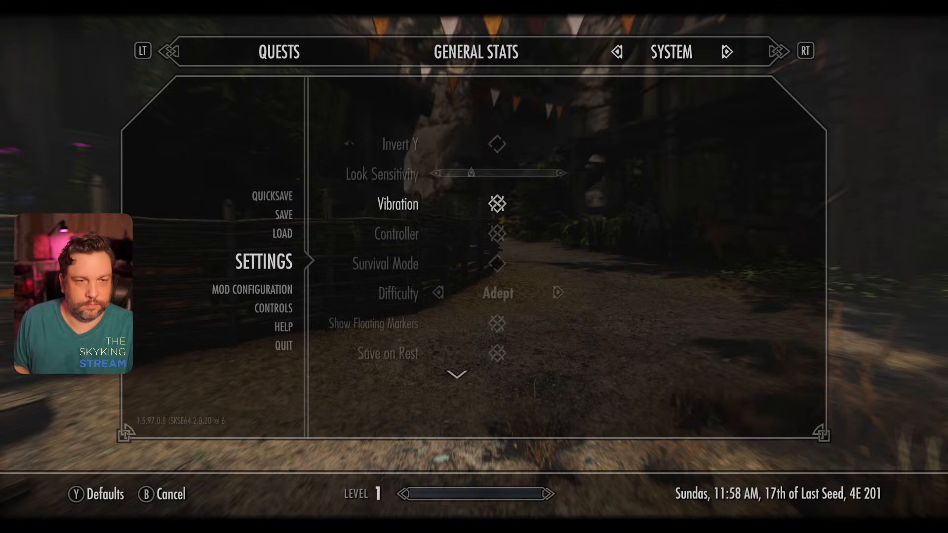
pyautogui.press('Down')
pyautogui.press('Return')
pyautogui.press('Escape')
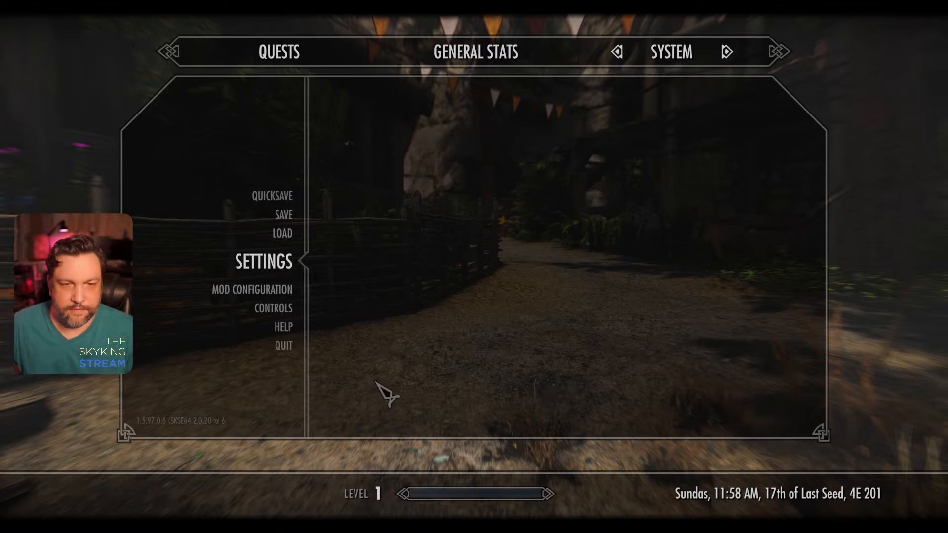
pyautogui.press('Escape')
# Step: Reopen the character editor with the showracemenu console command, load the preset Nord Start S.jslot and finish editing
pyautogui.press('`')
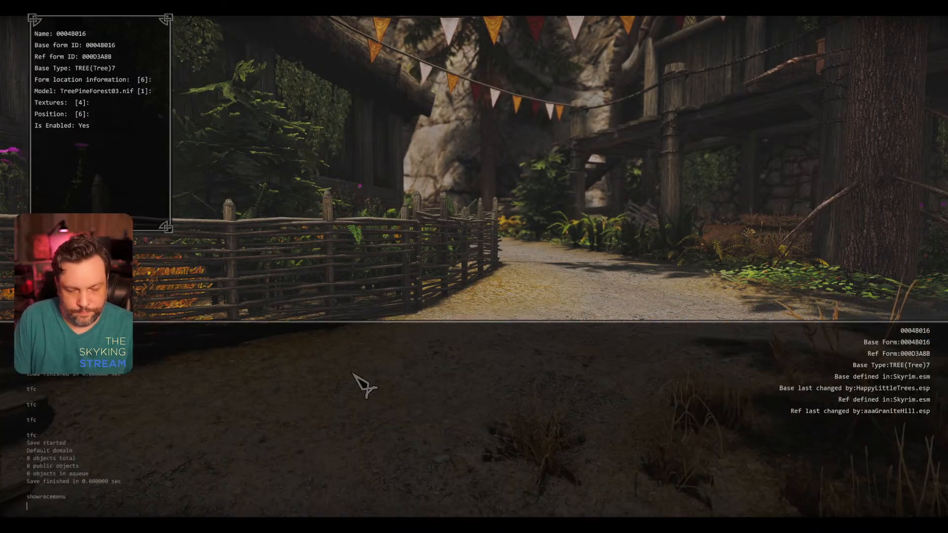
pyautogui.write('showracemen')
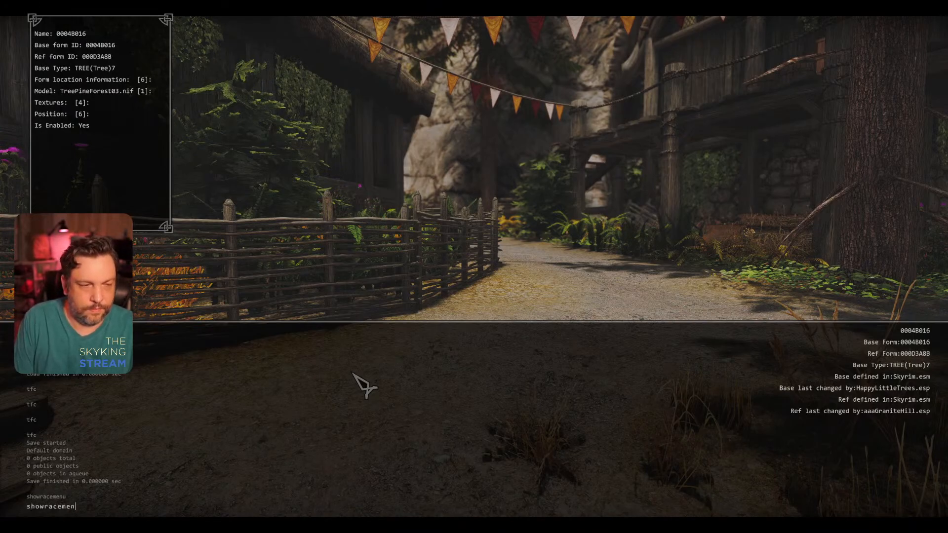
pyautogui.write('u')
pyautogui.press('Return')
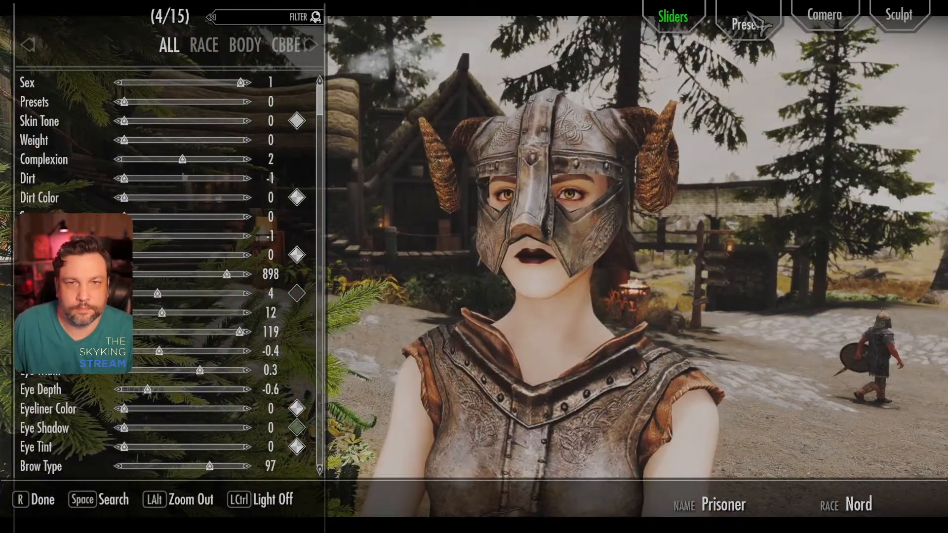
pyautogui.click(755, 22)
pyautogui.click(168, 499)
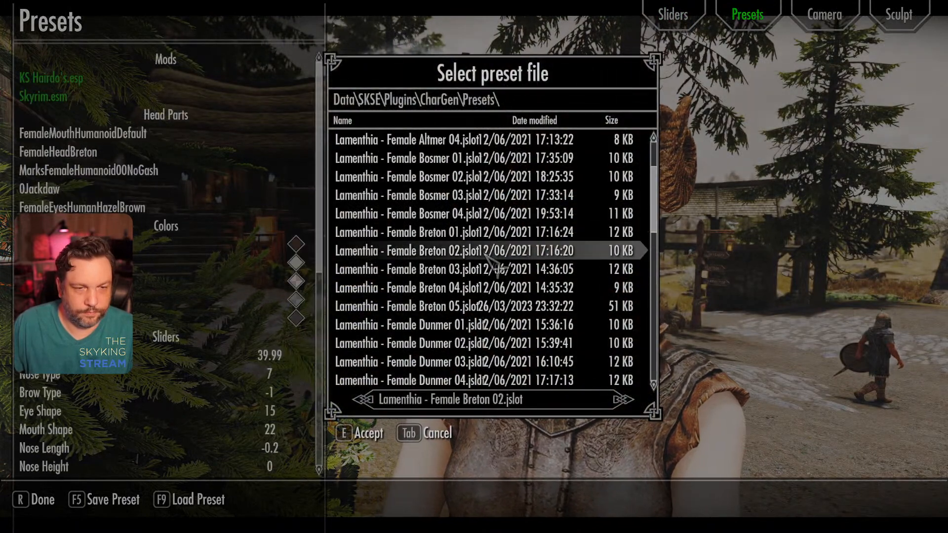
pyautogui.scroll(-10, 486, 257)
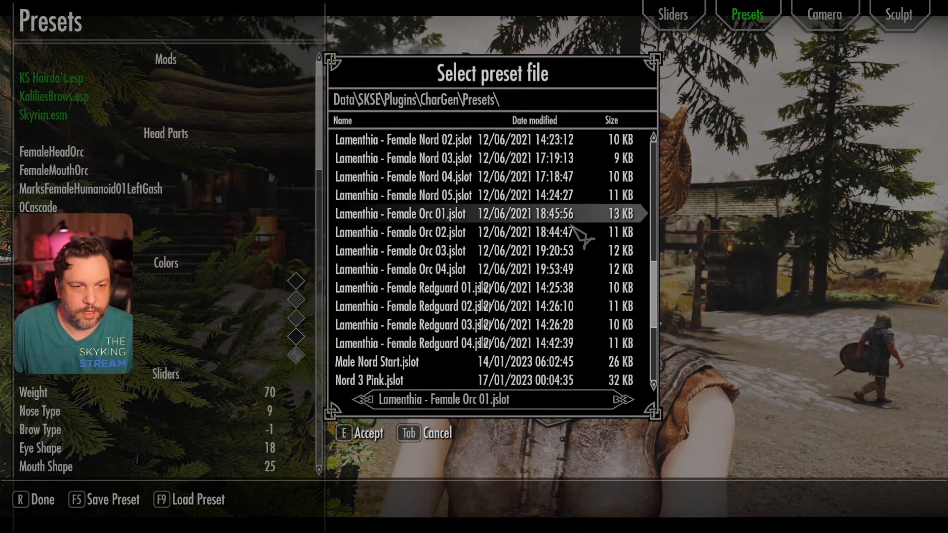
pyautogui.scroll(-11, 573, 232)
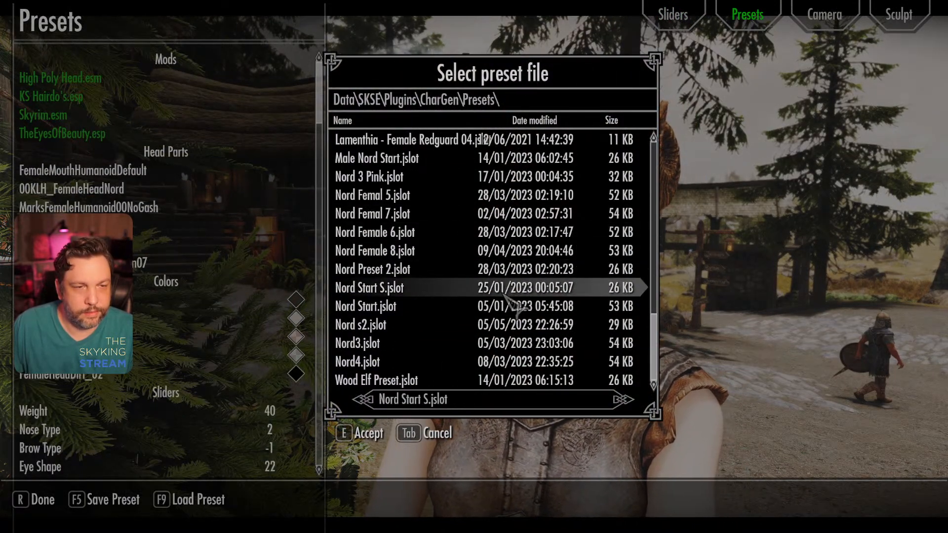
pyautogui.click(503, 295)
pyautogui.press('r')
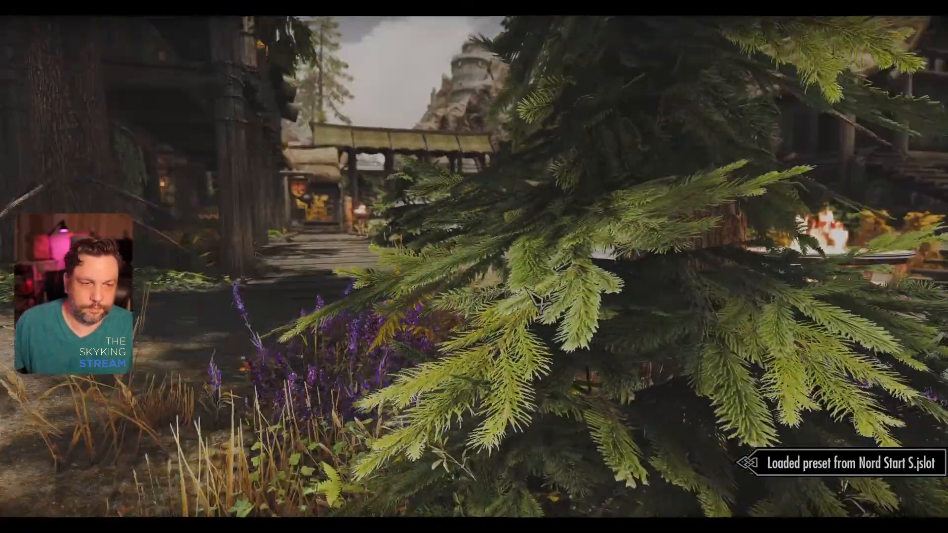
# Step: Check the inventory briefly, walk up the wooden steps to the building's door and enter the hall
pyautogui.press('i')
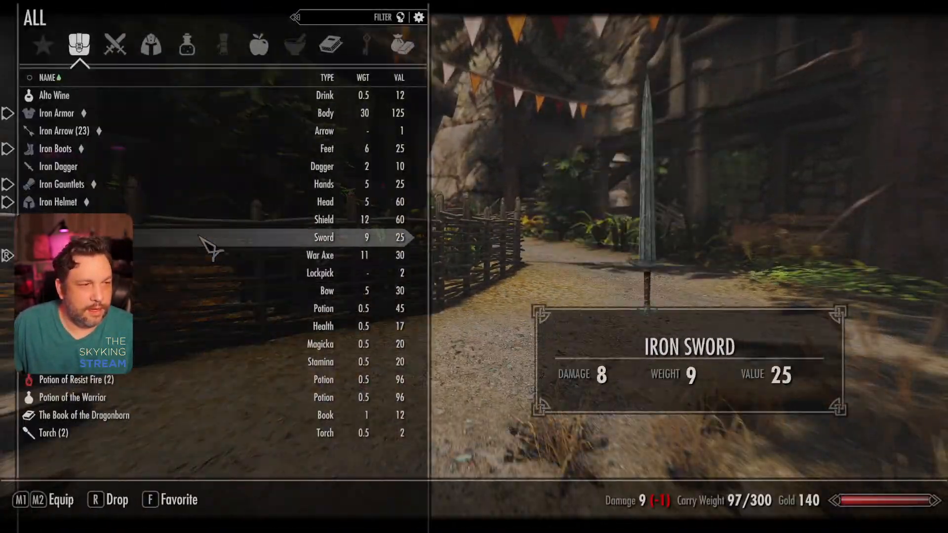
pyautogui.press('Tab')
pyautogui.press('w')
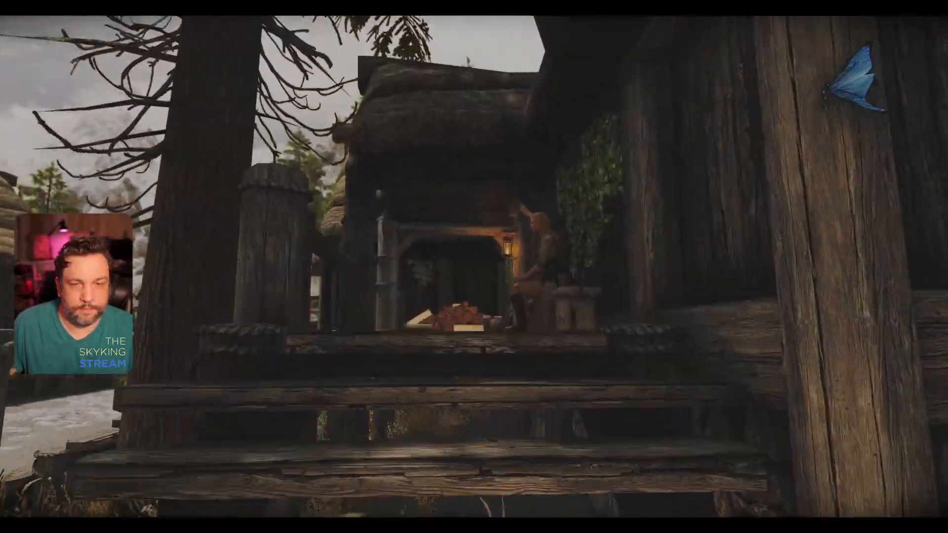
pyautogui.press('w')
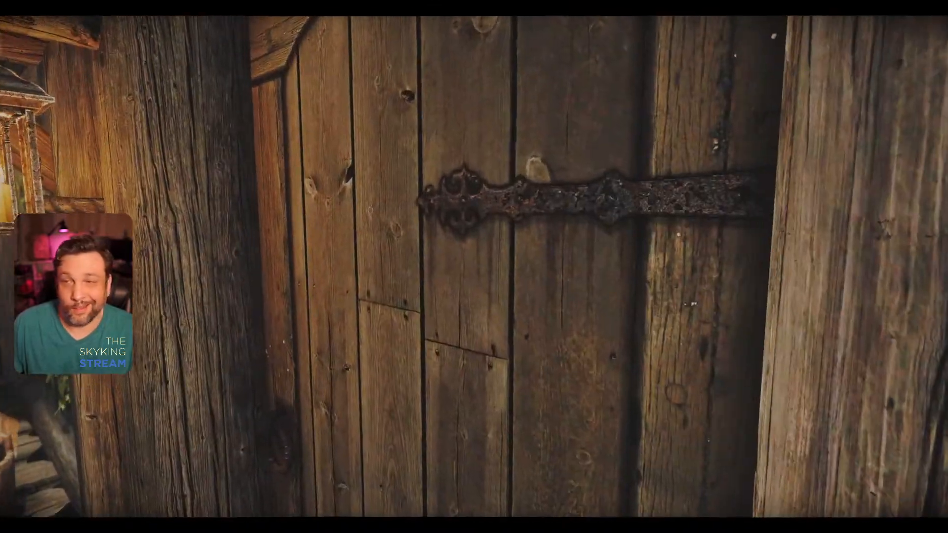
pyautogui.press('e')
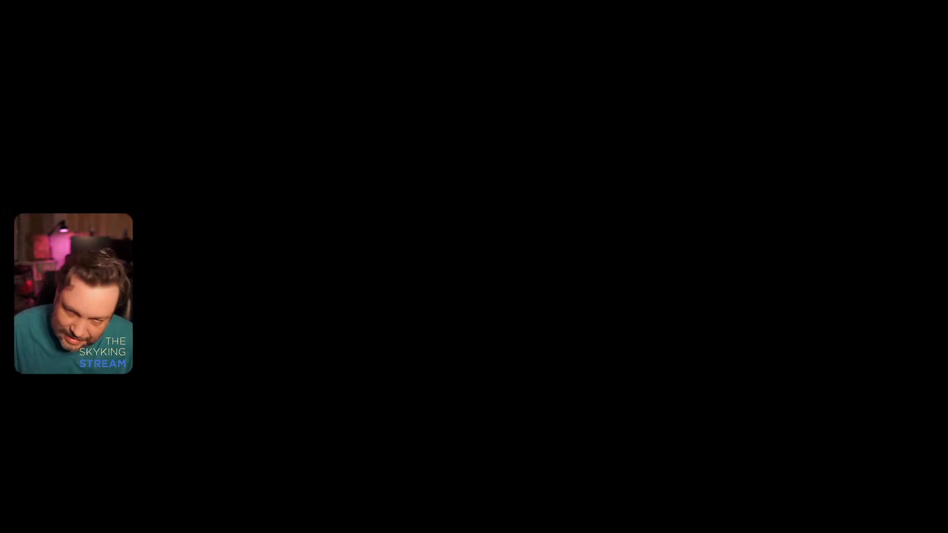
pyautogui.press('w')
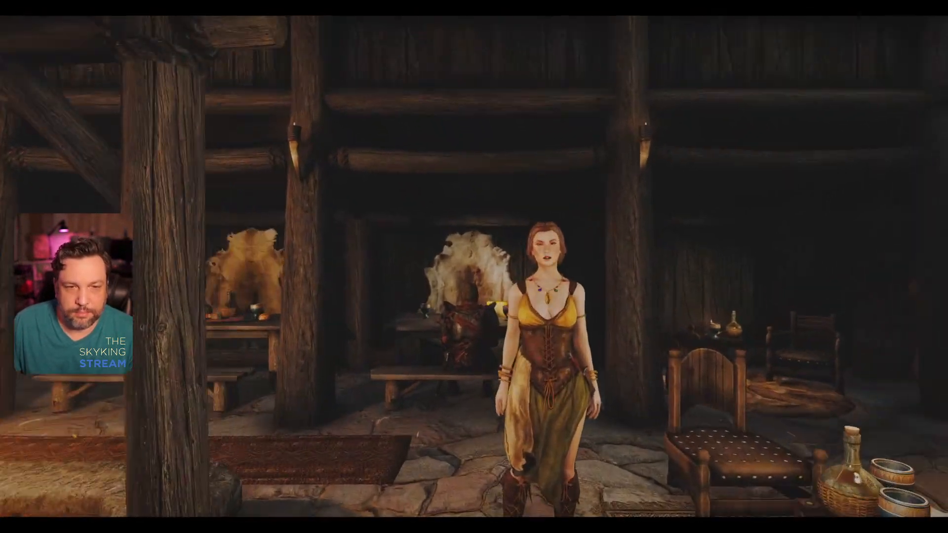
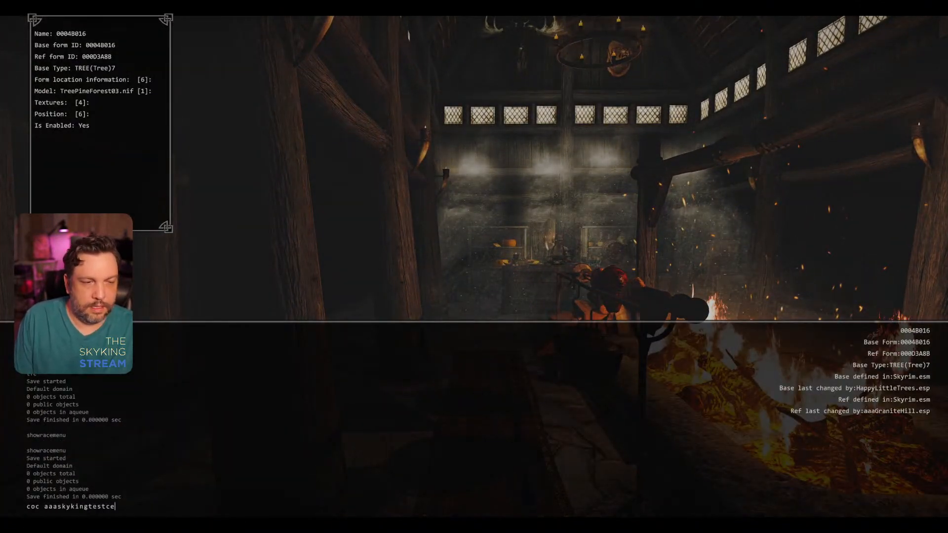
# Step: Teleport to the Skyking test cell with the coc console command and walk through the furnished interior to inspect its lighting
pyautogui.press('Return')
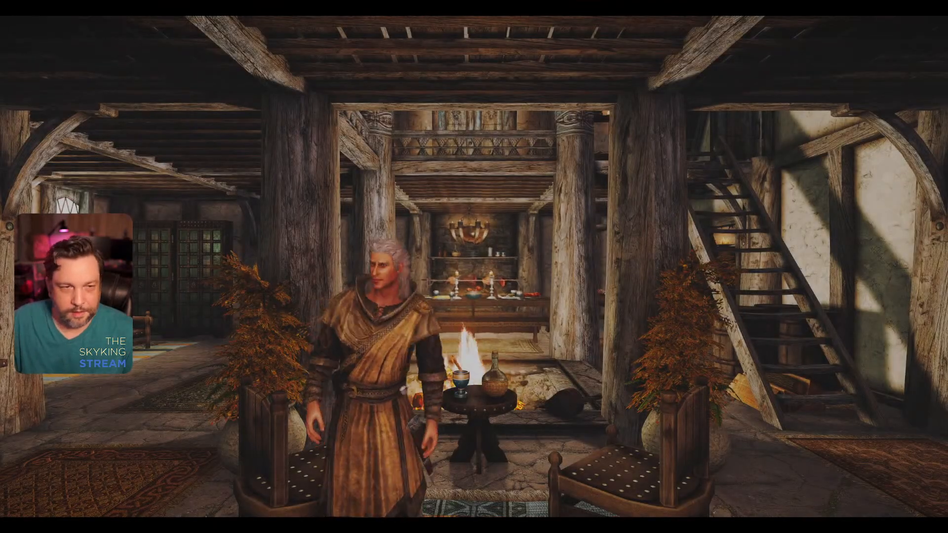
pyautogui.press('w')
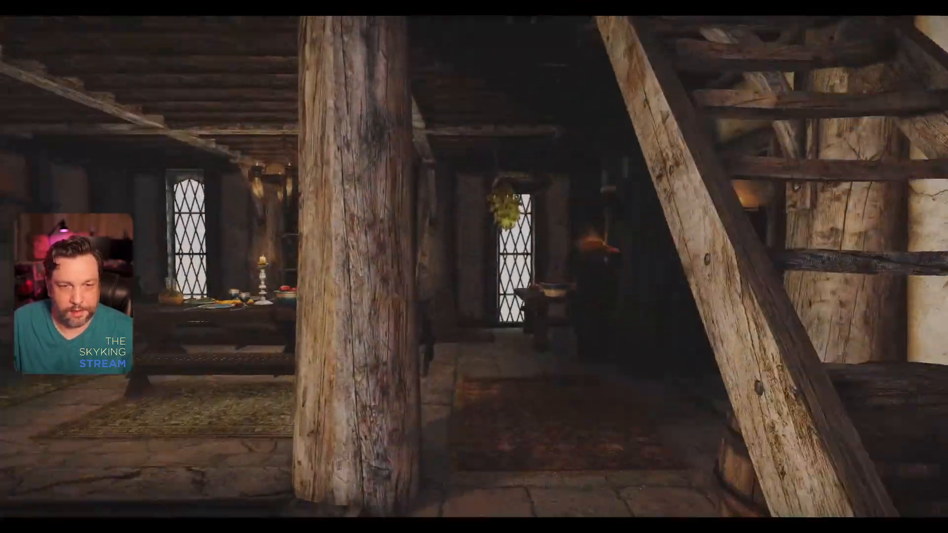
pyautogui.press('w')
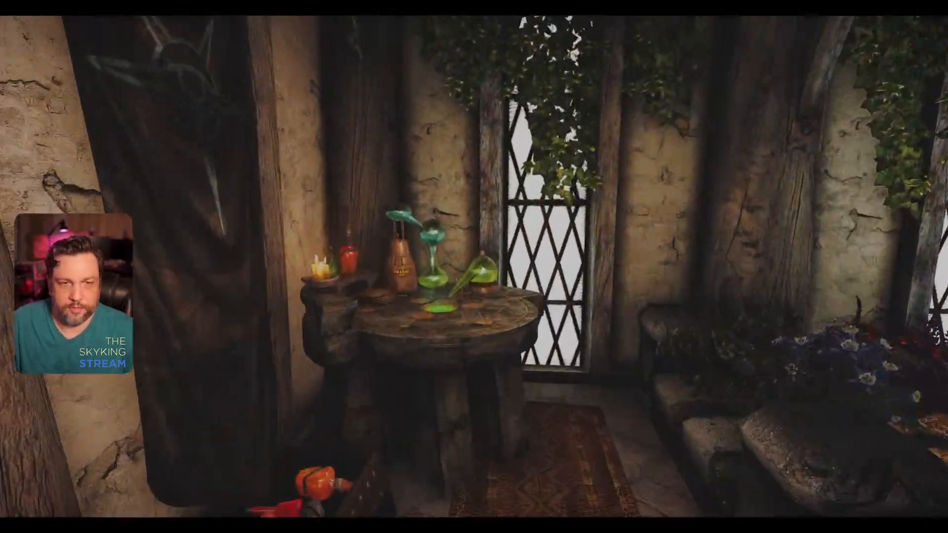
pyautogui.press('w')
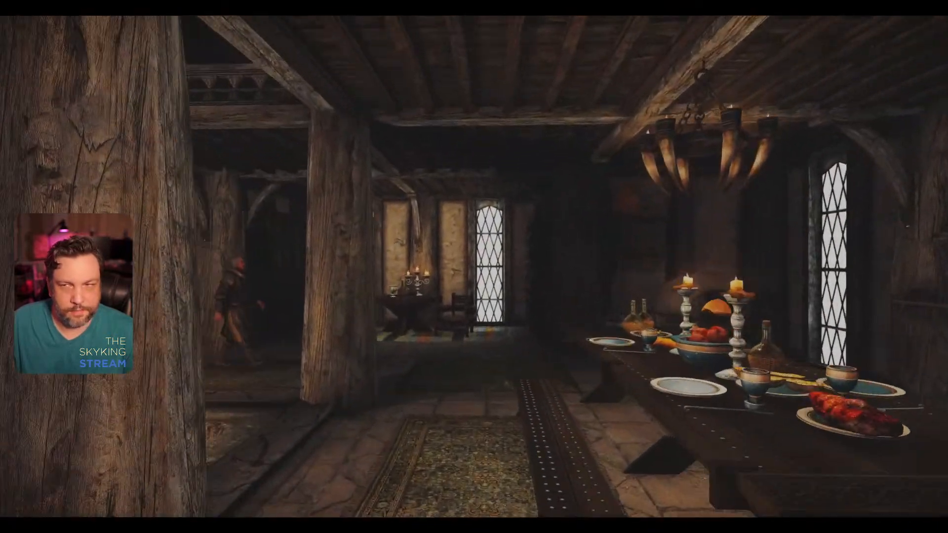
pyautogui.press('w')
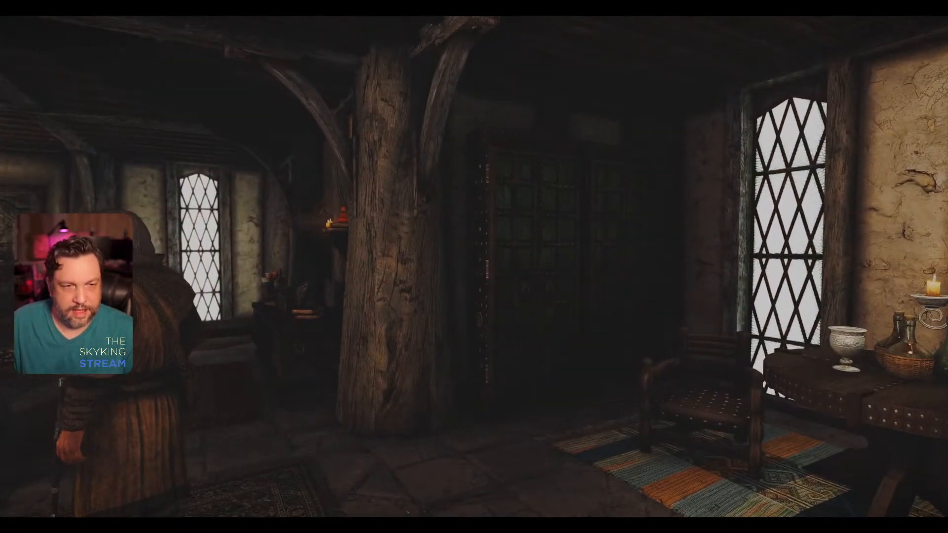
# Step: Quicksave the game and quit to the desktop with the qqq console command
pyautogui.press('j')
pyautogui.click(693, 59)
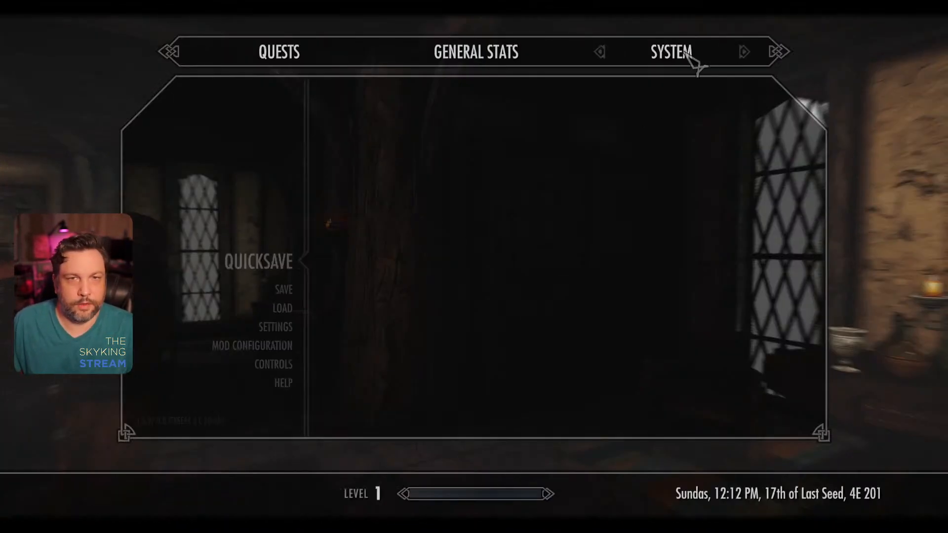
pyautogui.click(271, 262)
pyautogui.press('`')
pyautogui.write('qqq')
pyautogui.press('Return')
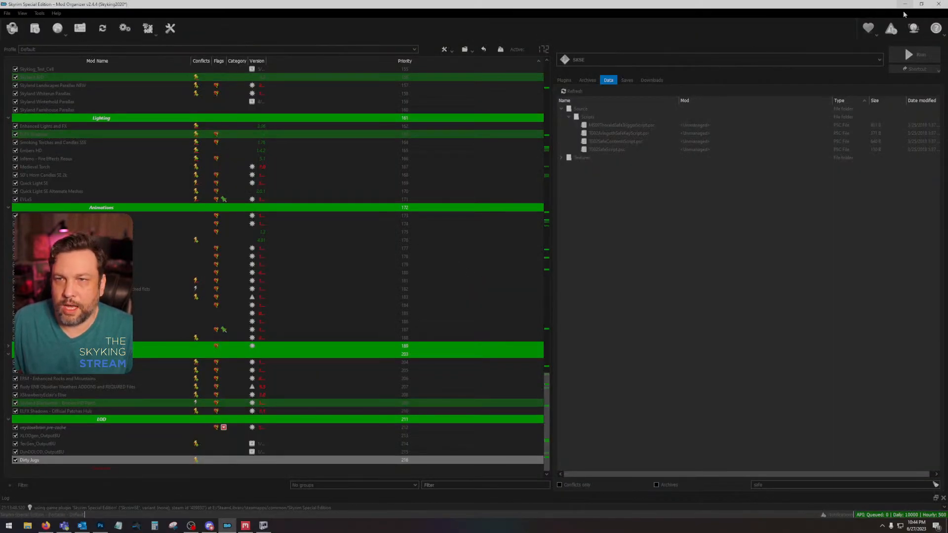
# Step: Switch to Quixel Mixer, save the current mix as Large Metal Chest and begin creating a new mix
pyautogui.click(906, 8)
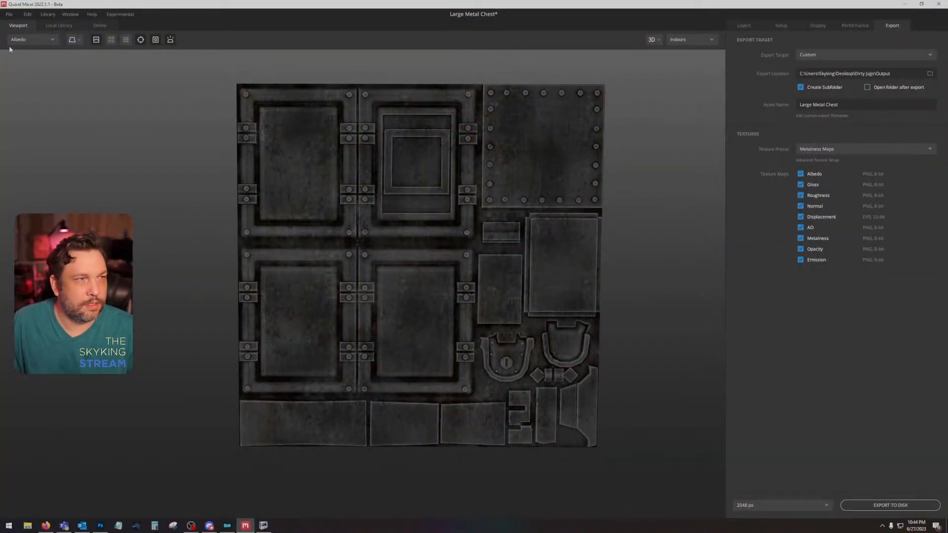
pyautogui.click(8, 15)
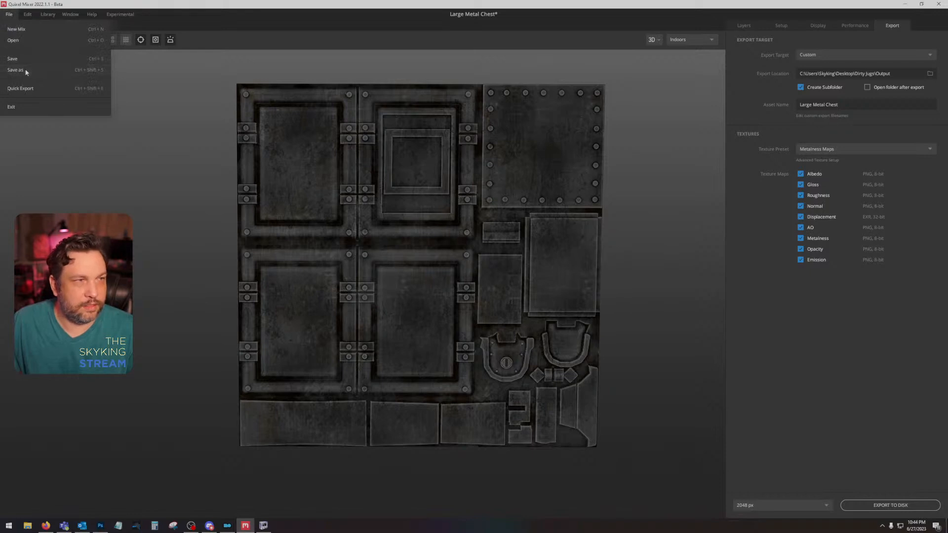
pyautogui.click(30, 70)
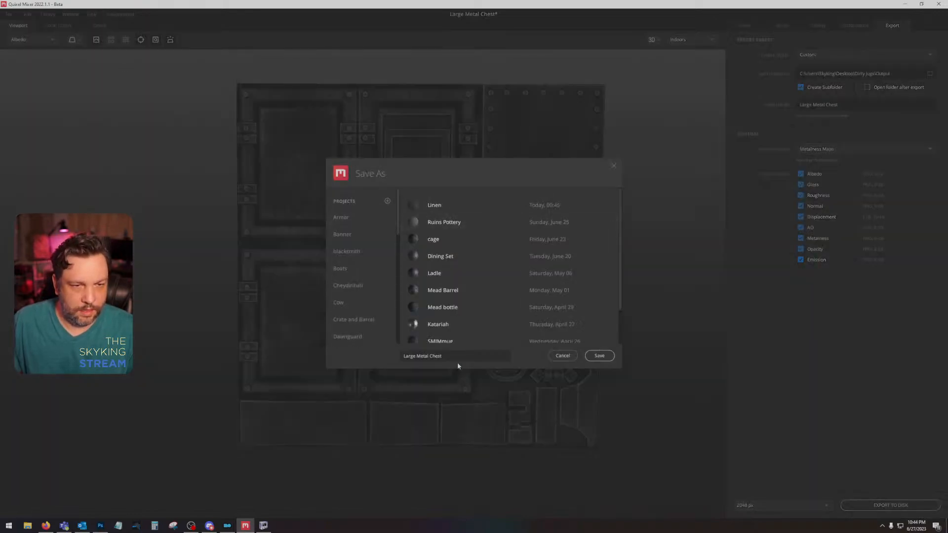
pyautogui.click(598, 356)
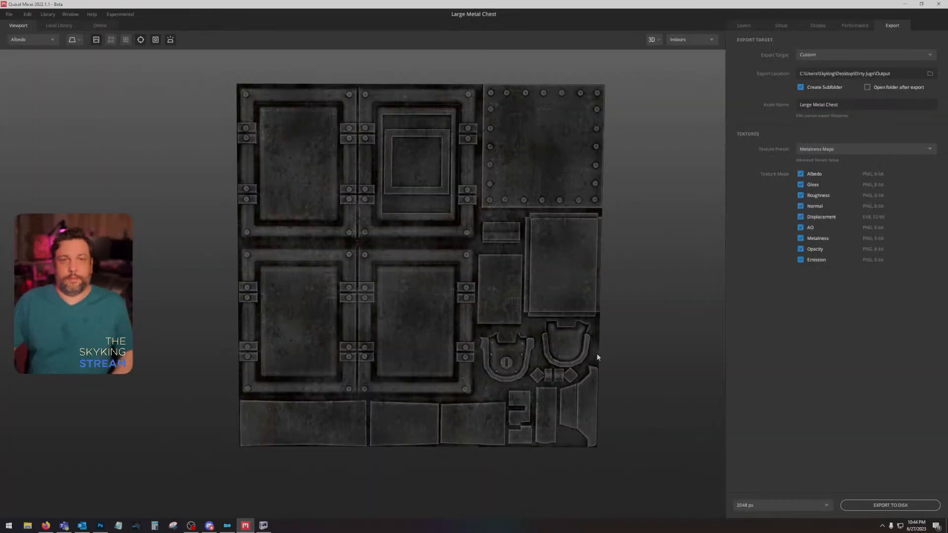
pyautogui.click(9, 14)
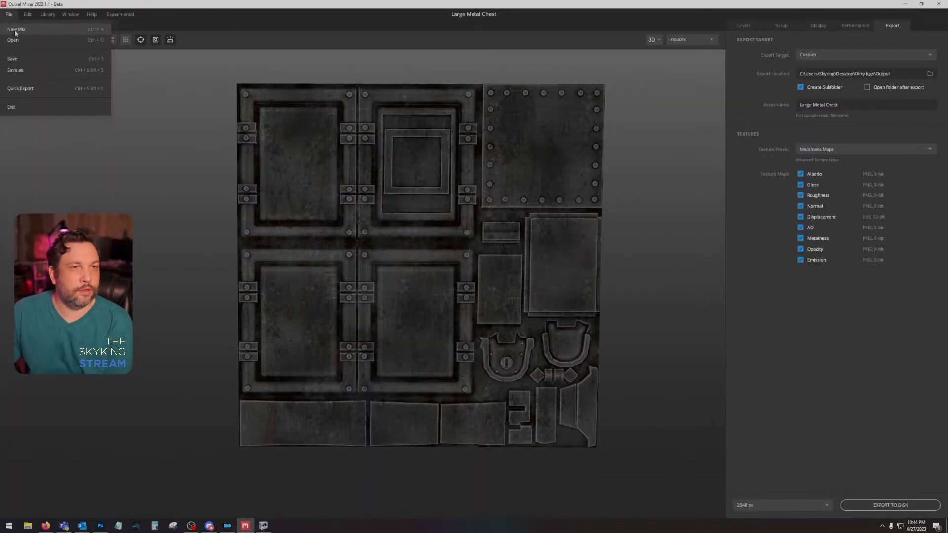
pyautogui.click(15, 30)
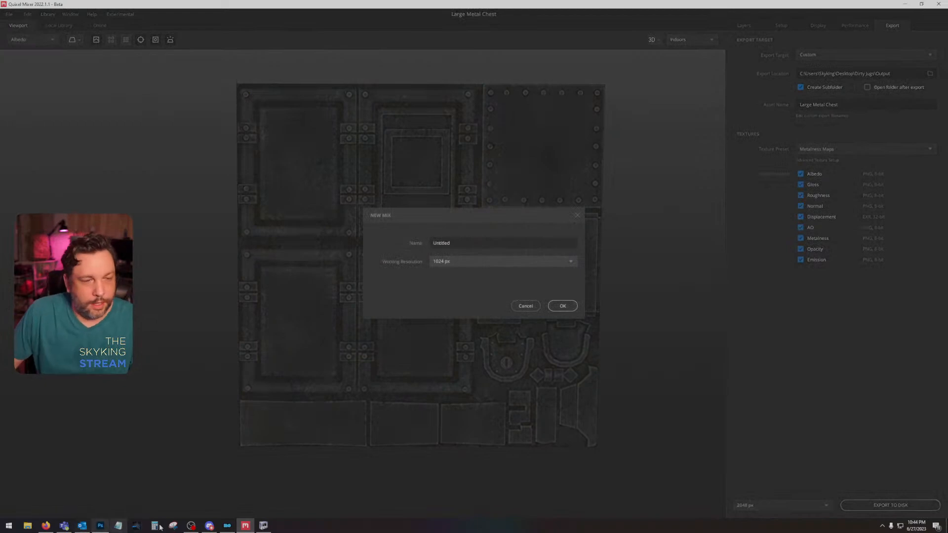
# Step: Open the Clutter textures folder inside the desktop's Dirty Jugs folder in File Explorer
pyautogui.click(28, 526)
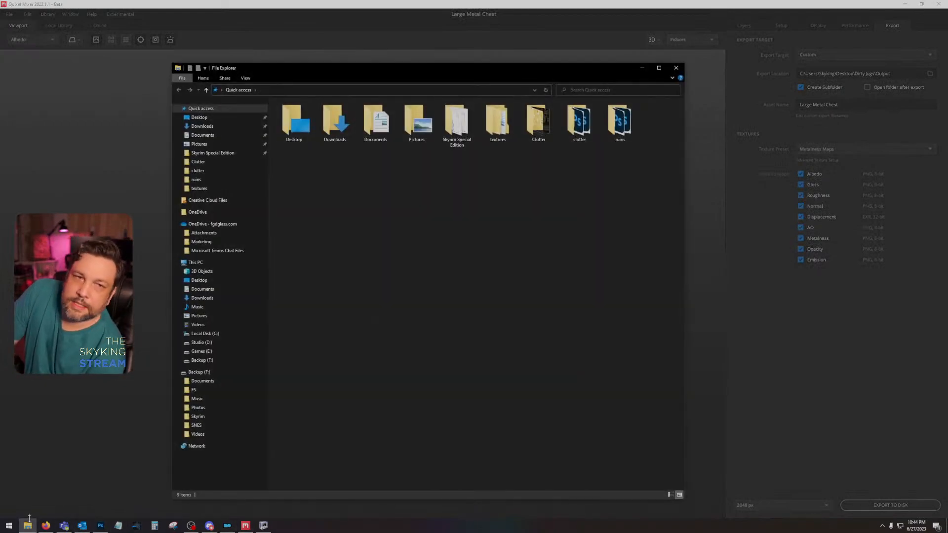
pyautogui.doubleClick(295, 116)
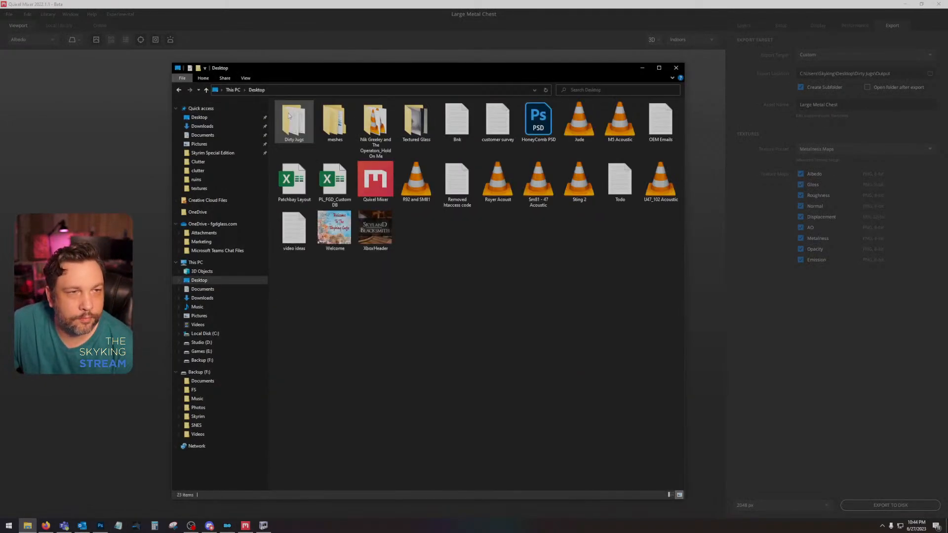
pyautogui.doubleClick(301, 115)
pyautogui.doubleClick(312, 126)
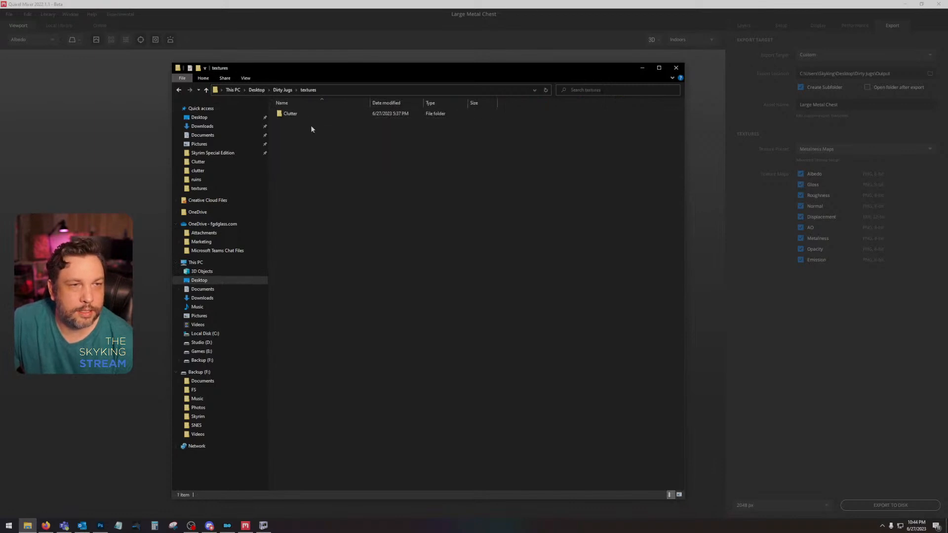
pyautogui.click(306, 115)
pyautogui.doubleClick(306, 115)
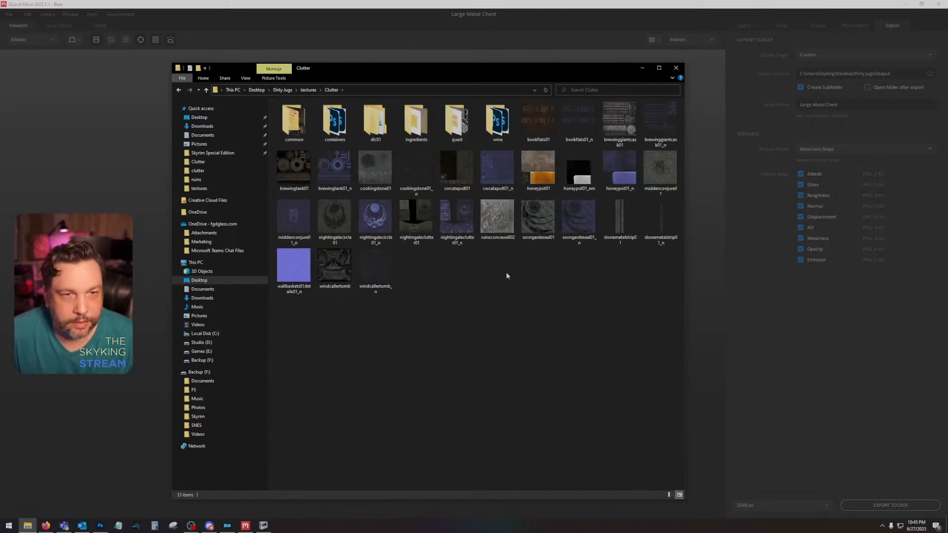
# Step: Check the common and containers subfolders of Clutter and delete the containers folder, retrying the deletion as needed
pyautogui.doubleClick(295, 118)
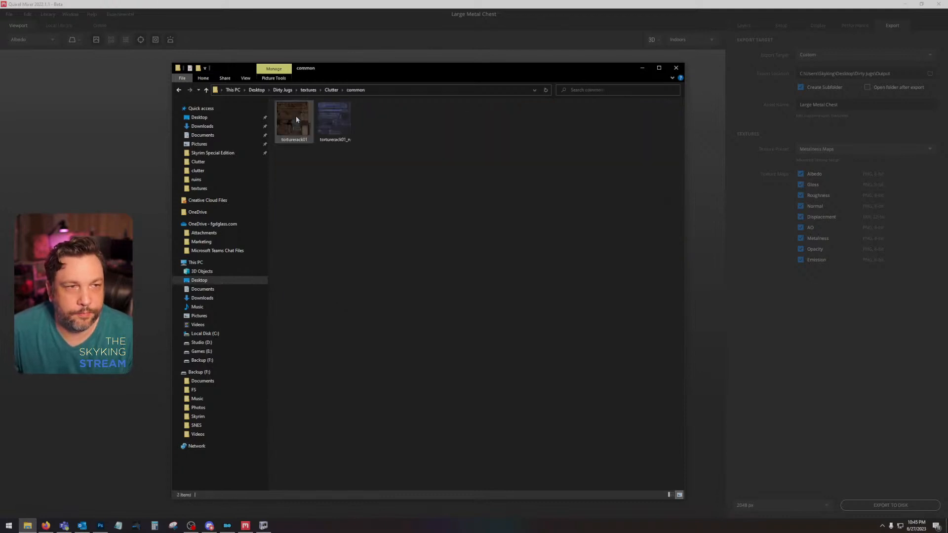
pyautogui.click(178, 90)
pyautogui.doubleClick(335, 118)
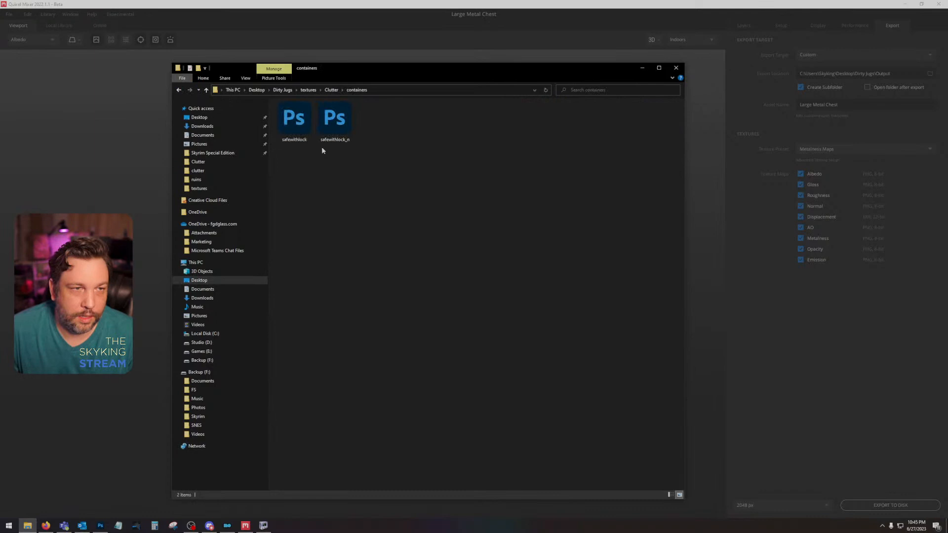
pyautogui.click(179, 90)
pyautogui.press('Delete')
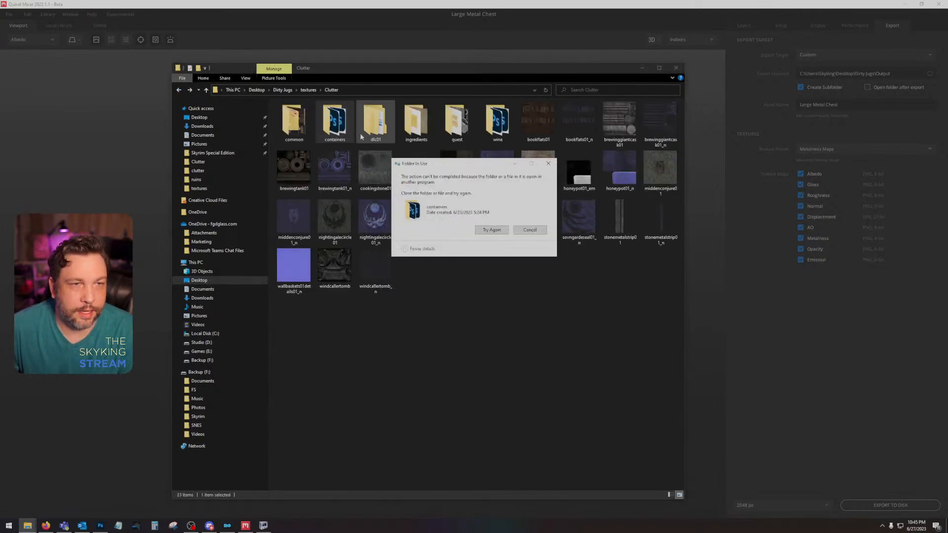
pyautogui.click(494, 229)
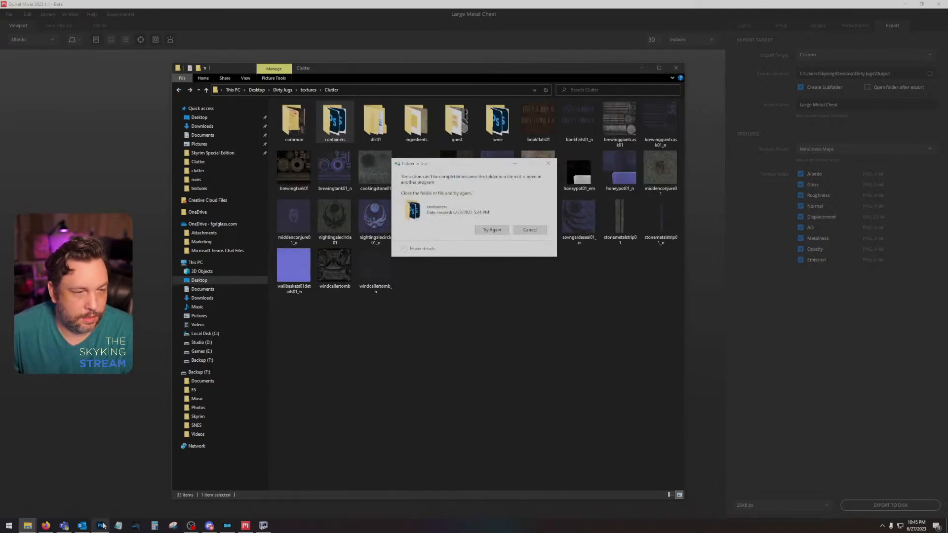
pyautogui.click(493, 230)
pyautogui.click(496, 230)
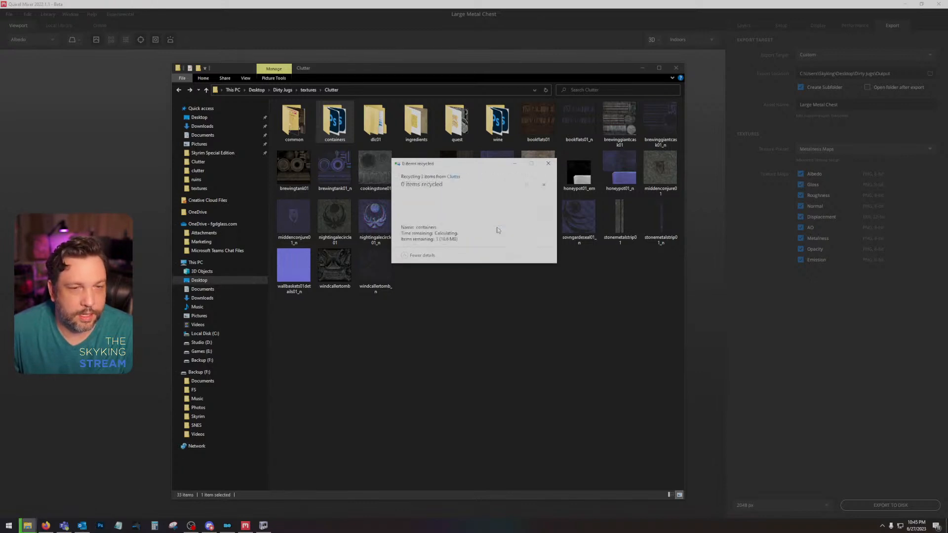
pyautogui.click(497, 230)
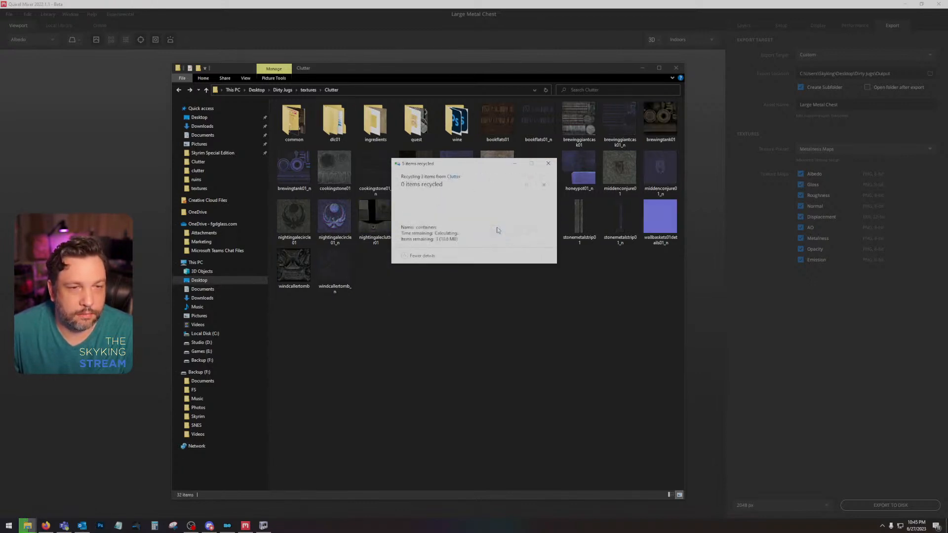
# Step: Look through the dlc01, quest and wine subfolders for remaining textures and pick out brewinggiantcask01 in the Clutter folder
pyautogui.doubleClick(334, 121)
pyautogui.doubleClick(314, 115)
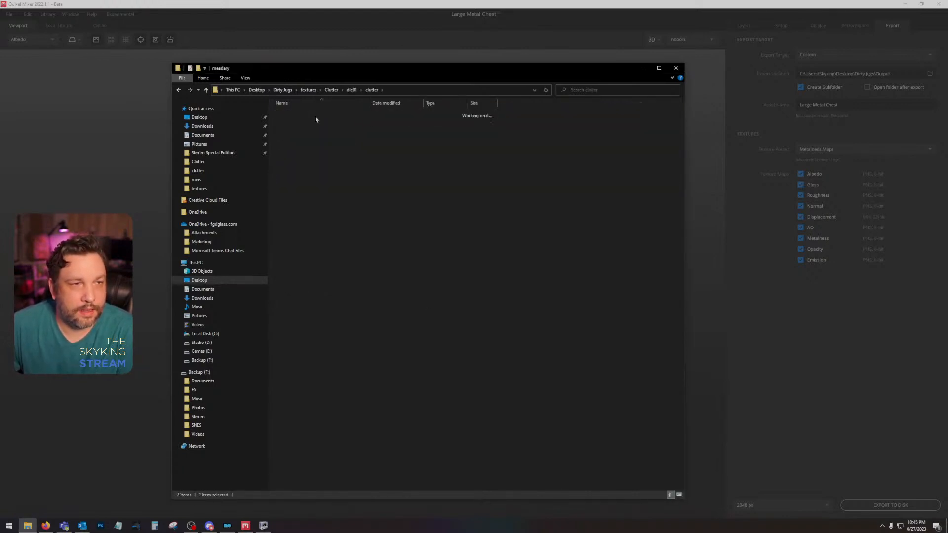
pyautogui.click(179, 91)
pyautogui.click(179, 91)
pyautogui.click(179, 91)
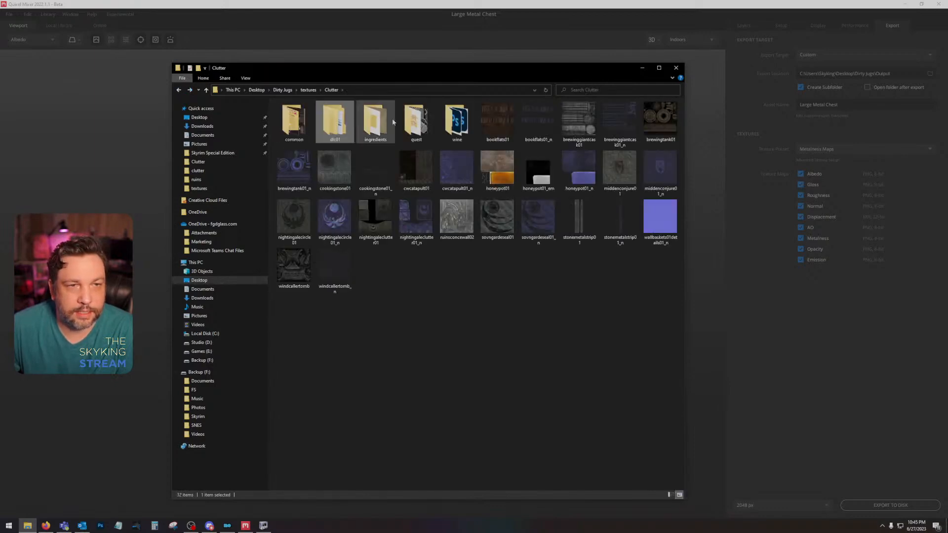
pyautogui.doubleClick(416, 121)
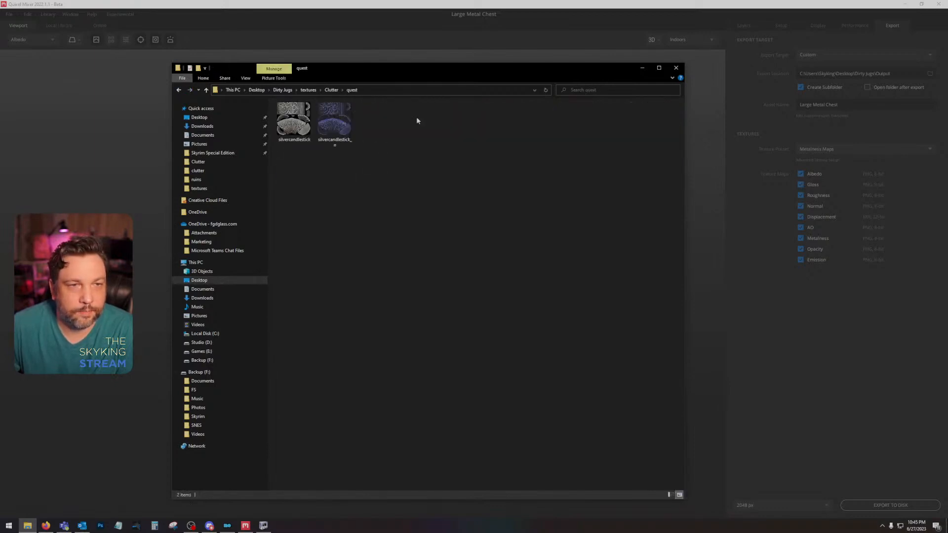
pyautogui.click(179, 90)
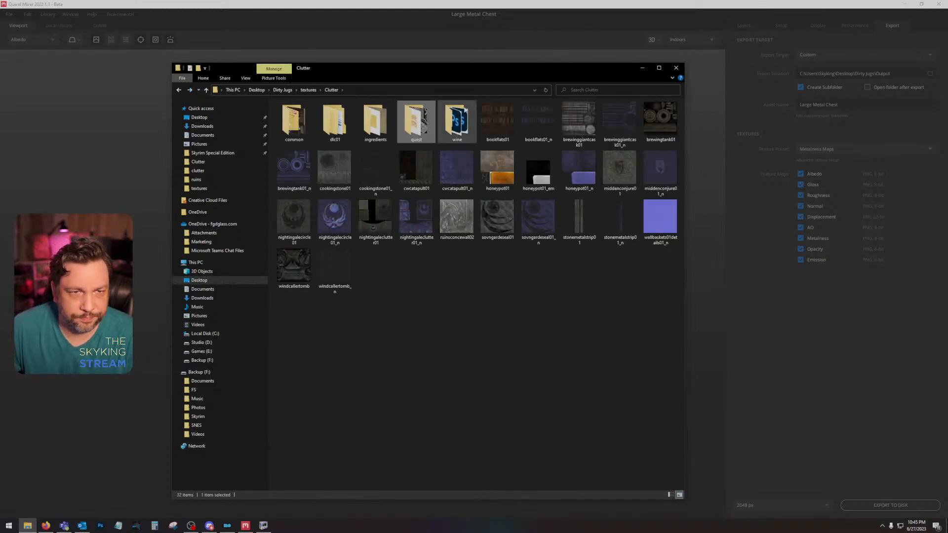
pyautogui.doubleClick(457, 121)
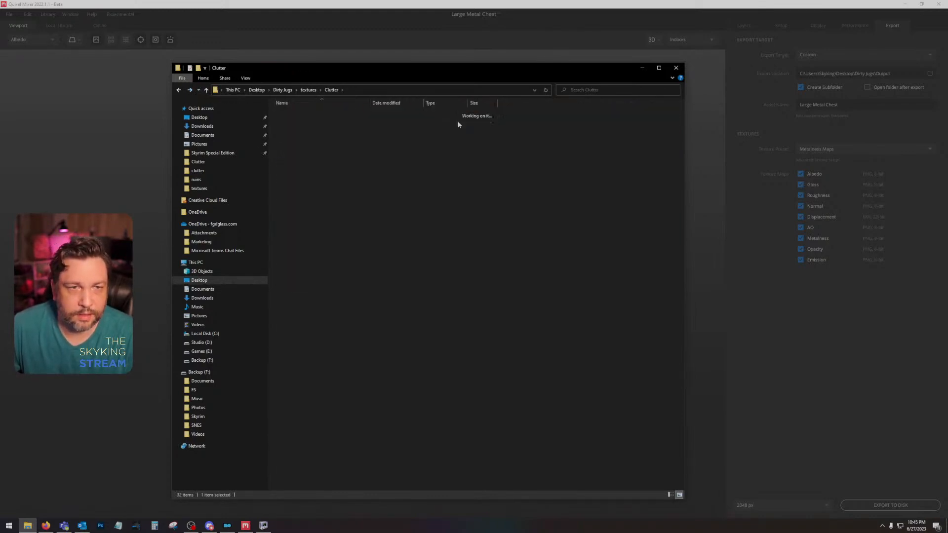
pyautogui.click(178, 91)
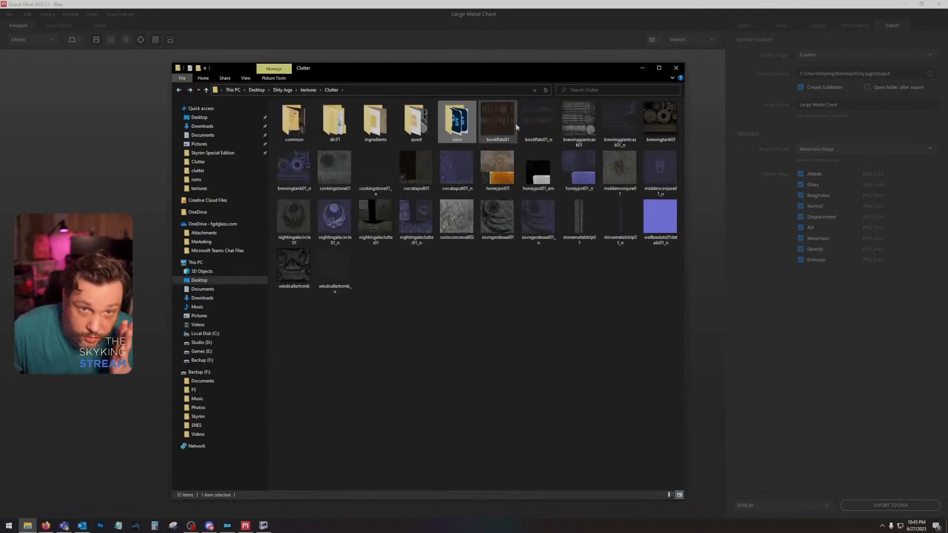
pyautogui.click(579, 123)
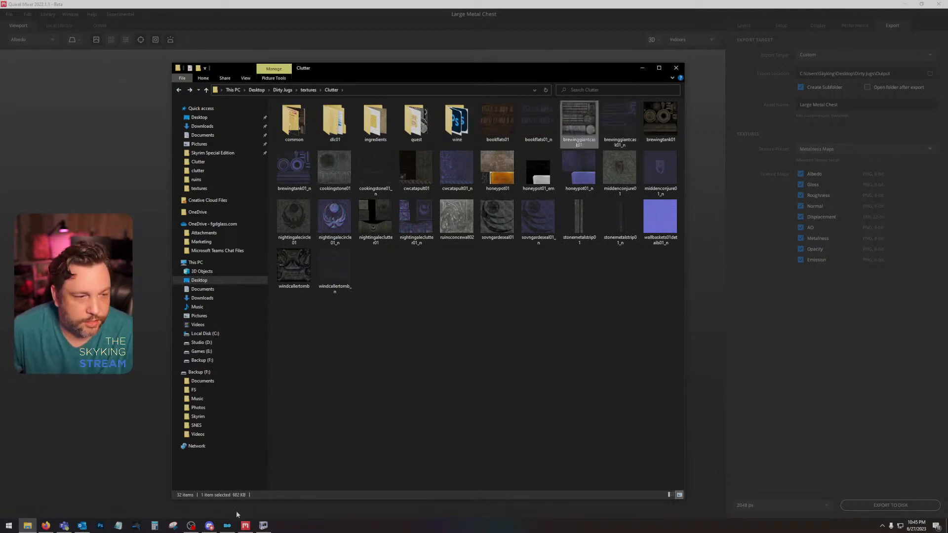
# Step: Switch to Mod Organizer, filter the game data by "cask" and select brewerycasklargeclosed01.nif under the Clutter meshes
pyautogui.click(228, 524)
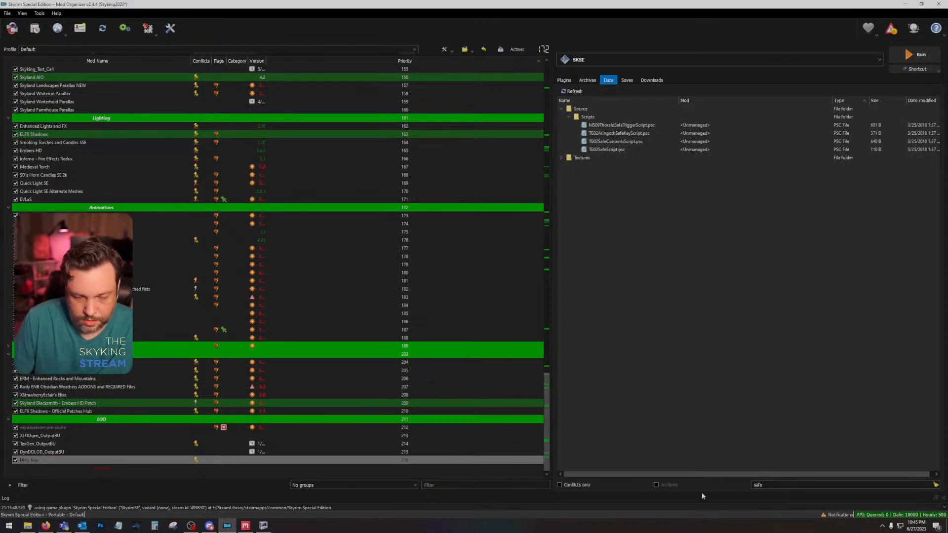
pyautogui.hotkey('ctrl', 'a')
pyautogui.write('ca')
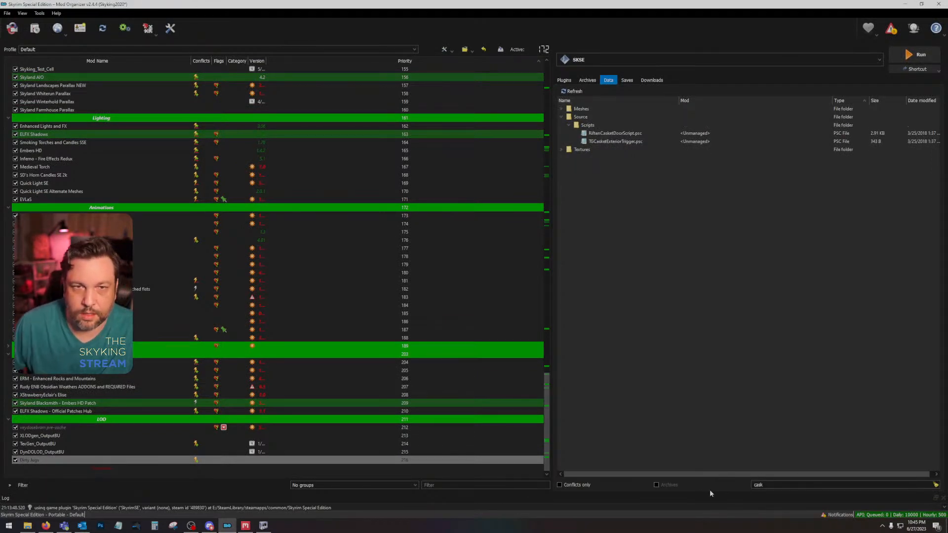
pyautogui.click(561, 109)
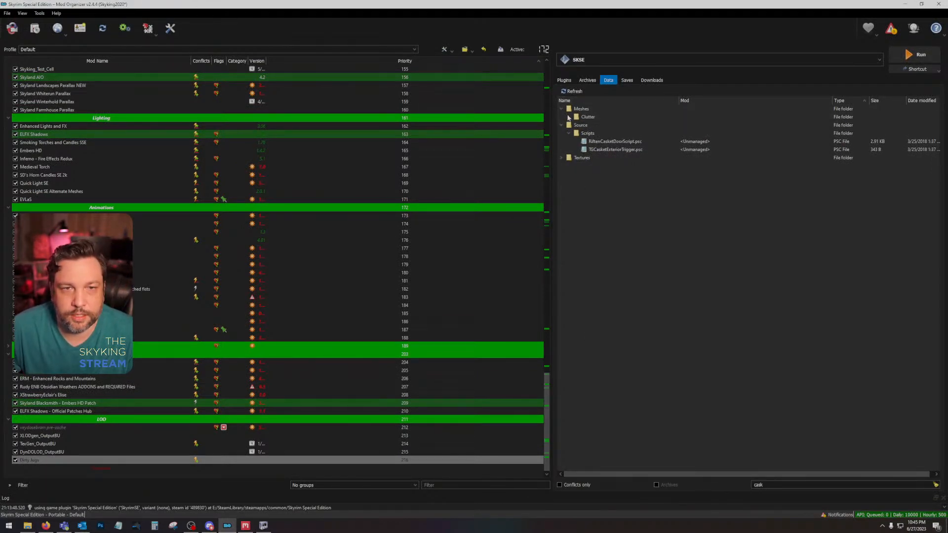
pyautogui.click(569, 117)
pyautogui.click(636, 128)
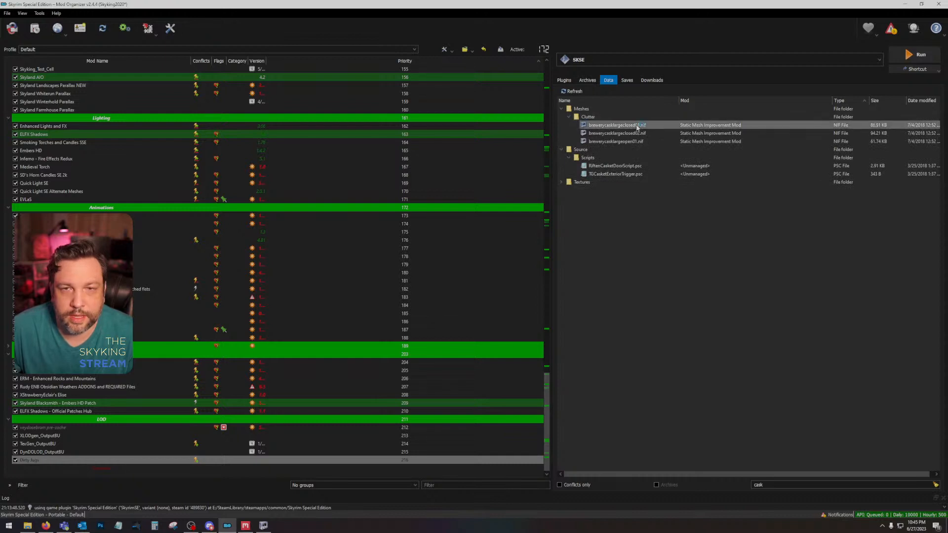
pyautogui.moveTo(645, 126)
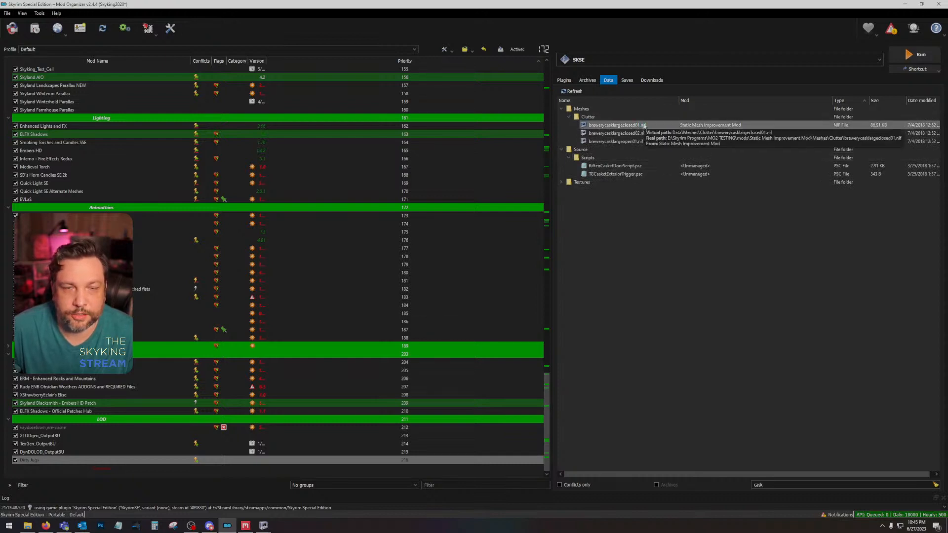
# Step: Switch to NifSkope and close the safeandlock01.nif window without saving its changes
pyautogui.moveTo(263, 525)
pyautogui.moveTo(259, 472)
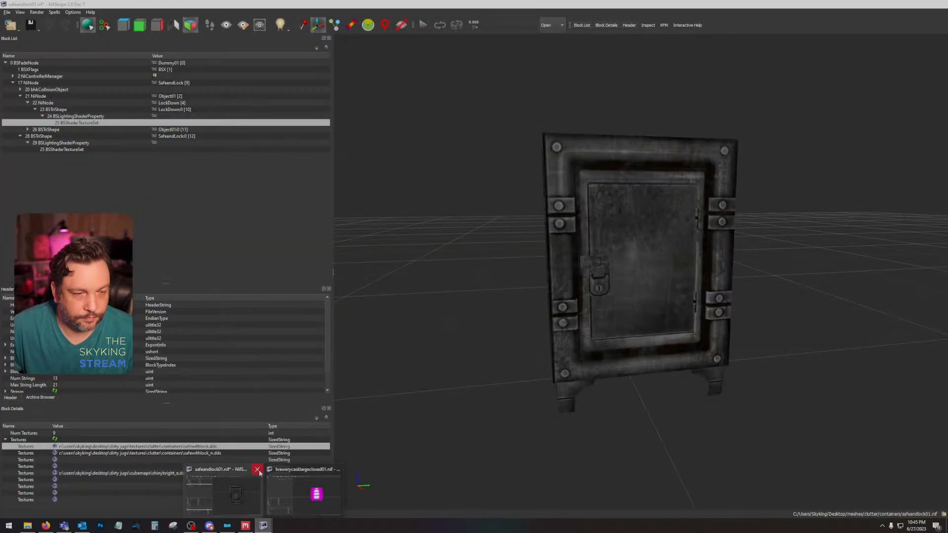
pyautogui.click(256, 470)
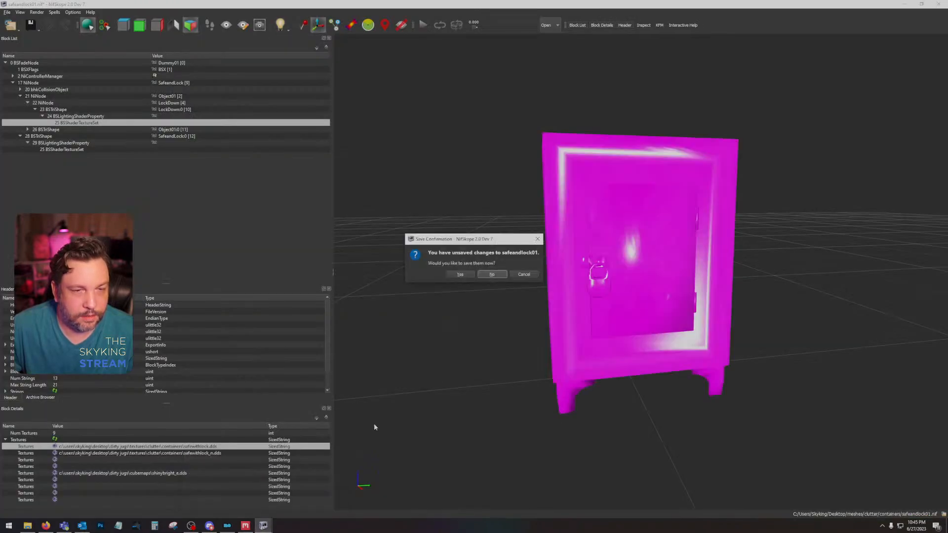
pyautogui.click(492, 276)
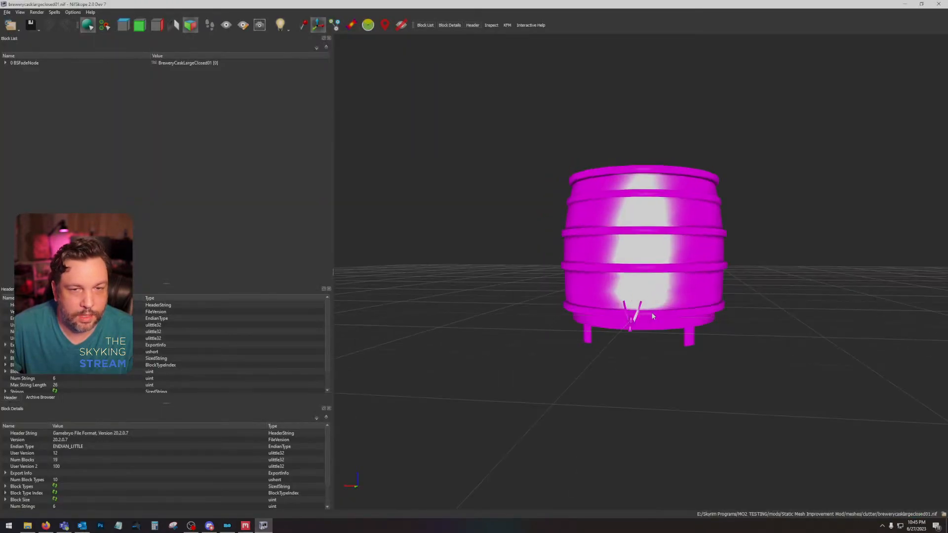
# Step: Examine the texture paths in the cask body's BSShaderTextureSet in brewerycasklargeclosed01.nif, then close the mesh
pyautogui.click(642, 302)
pyautogui.click(13, 97)
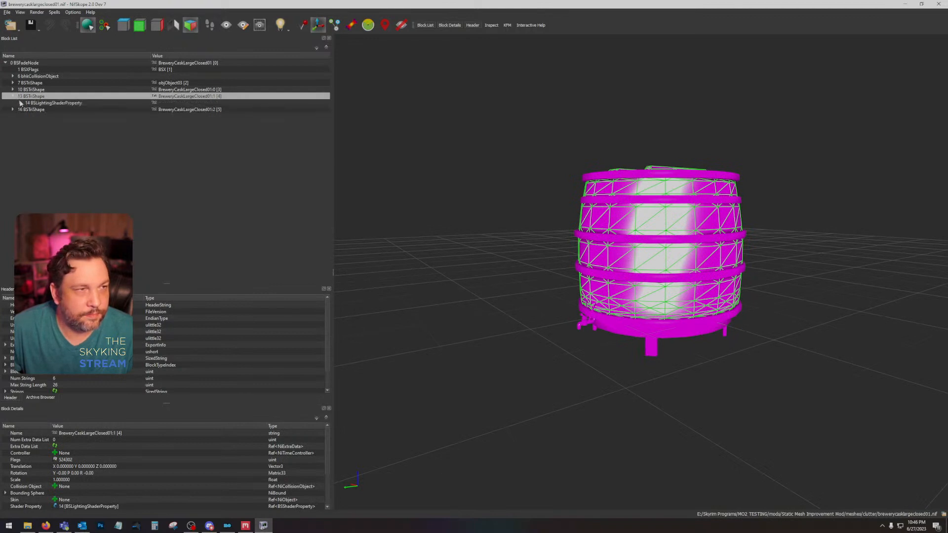
pyautogui.click(20, 103)
pyautogui.click(55, 109)
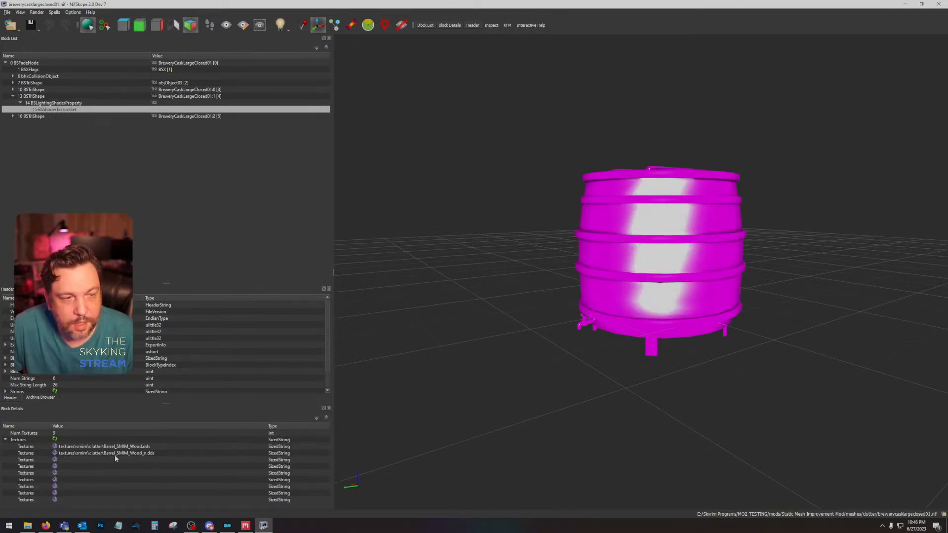
pyautogui.click(938, 4)
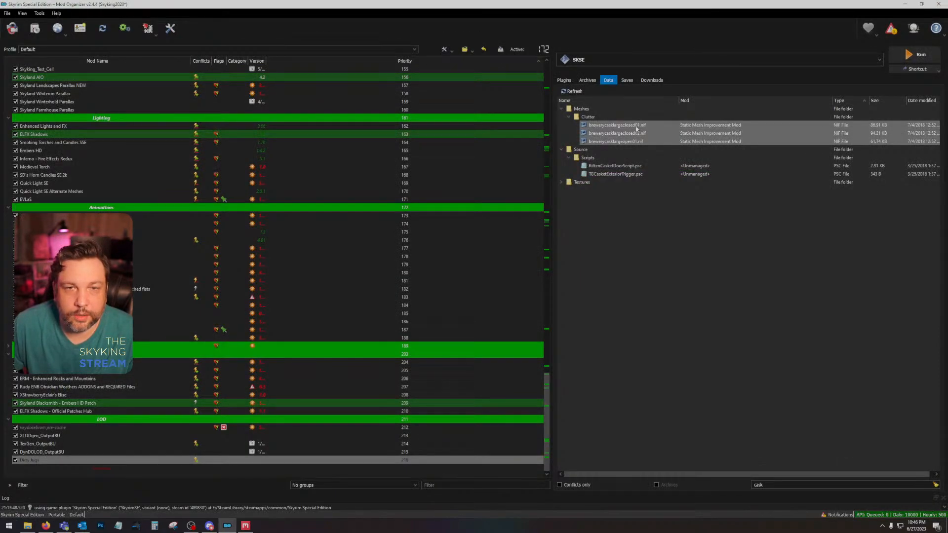
# Step: Reveal brewerycasklargeclosed01.nif in its Static Mesh Improvement Mod folder, check the clutter meshes there and close the folder window
pyautogui.click(640, 126)
pyautogui.rightClick(640, 126)
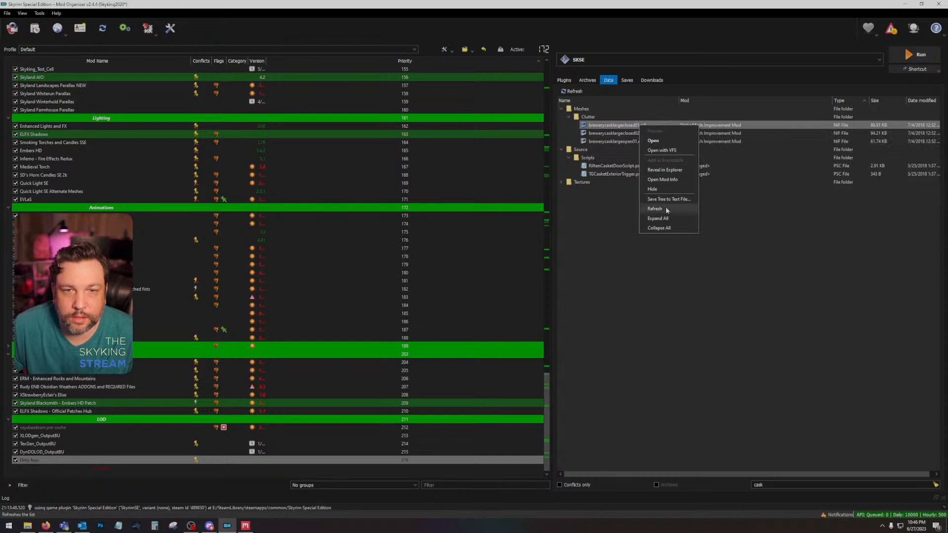
pyautogui.click(679, 170)
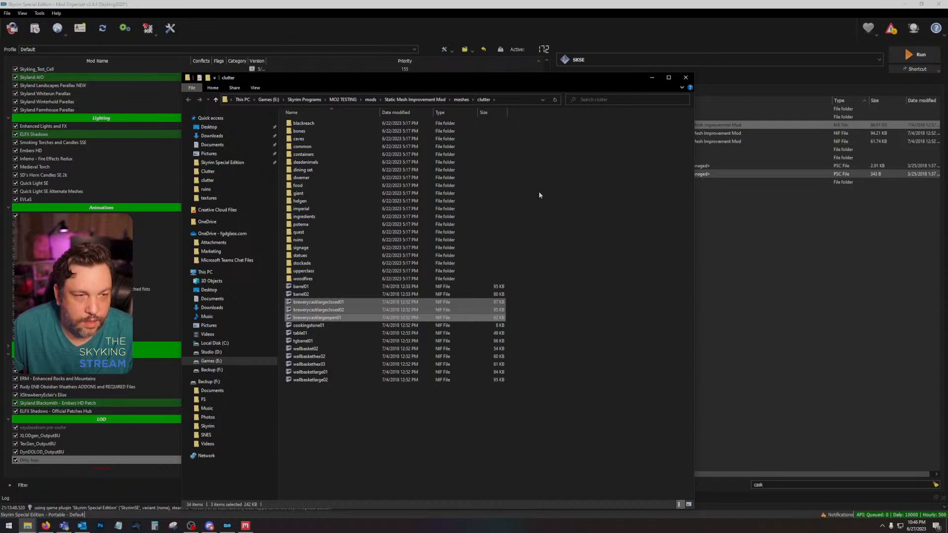
pyautogui.click(539, 227)
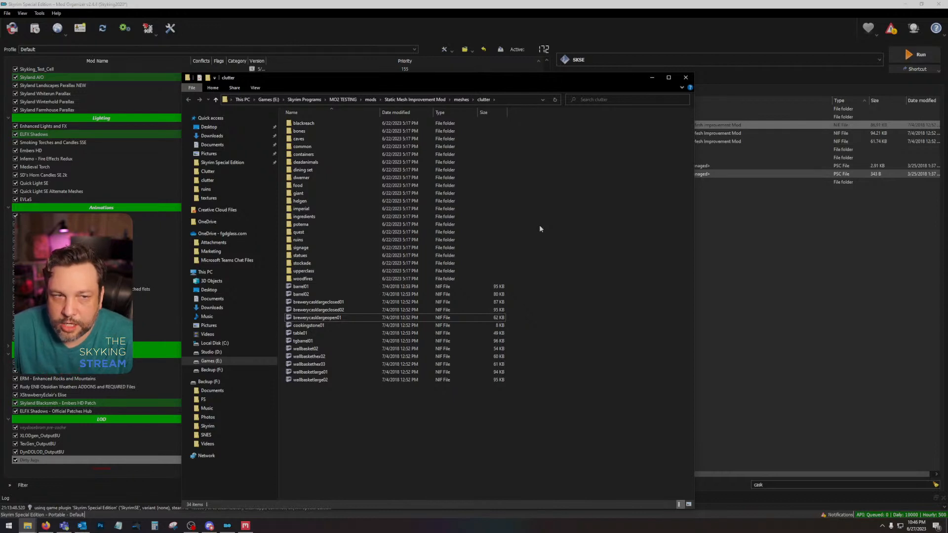
pyautogui.click(685, 78)
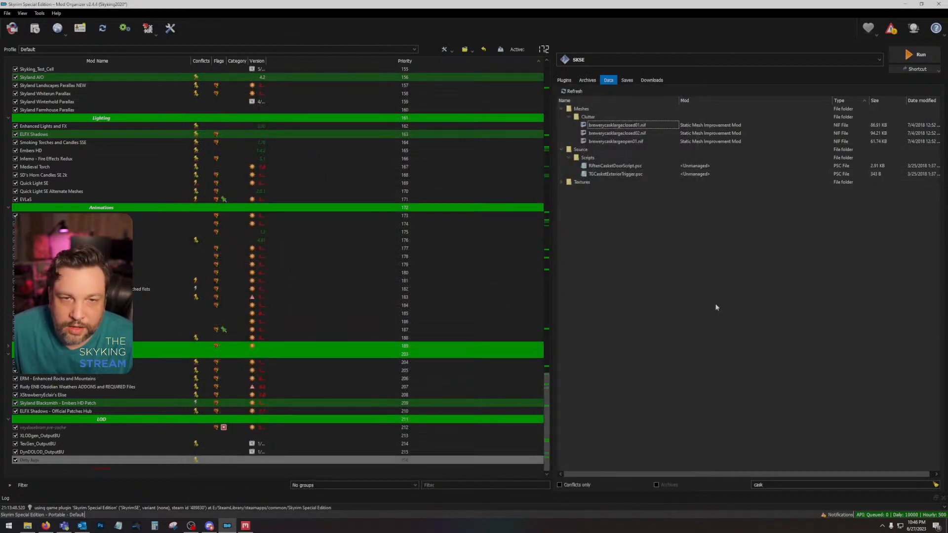
# Step: Open brewinggiantcask01 and brewingtank01 from the Dirty Jugs Clutter folder in Photoshop without separate mip-map layers, and bring up the tank texture
pyautogui.click(30, 525)
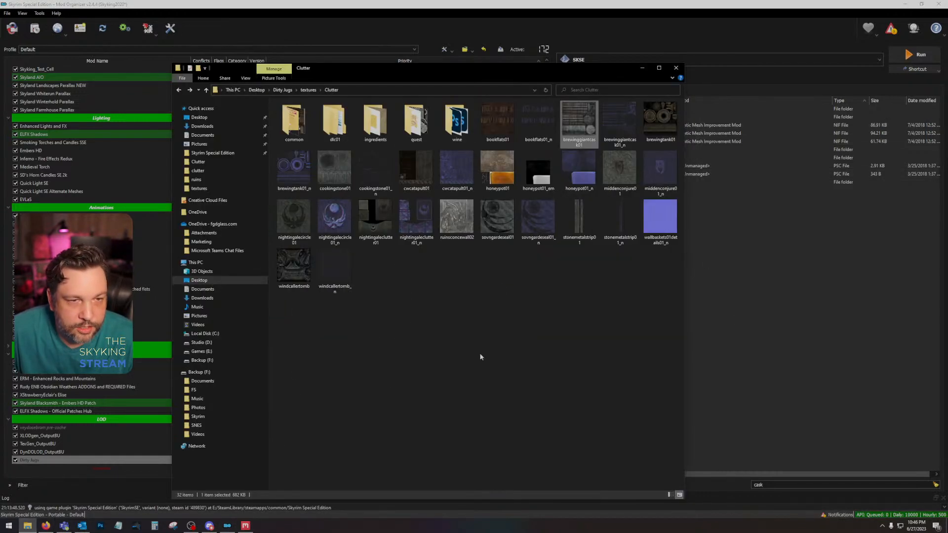
pyautogui.click(617, 118)
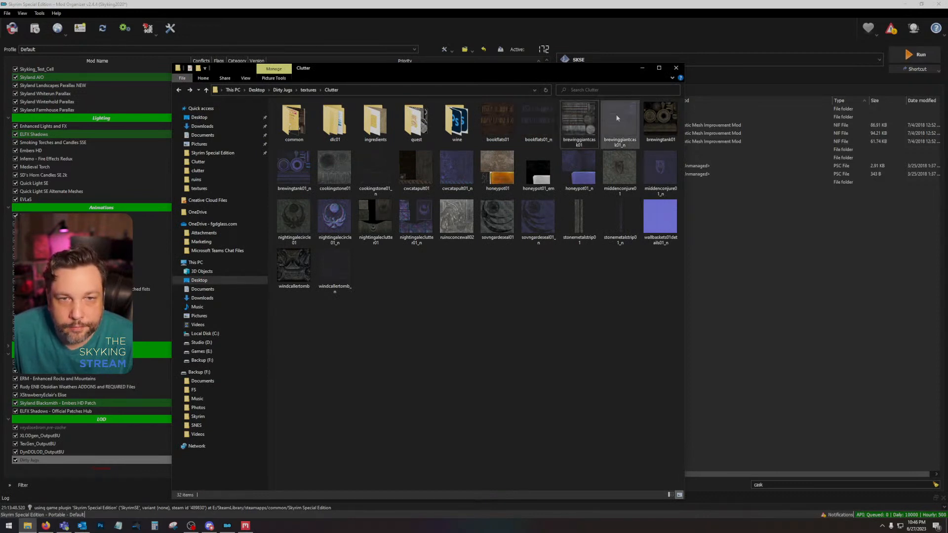
pyautogui.keyDown('ctrl'); pyautogui.click(584, 123); pyautogui.keyUp('ctrl')
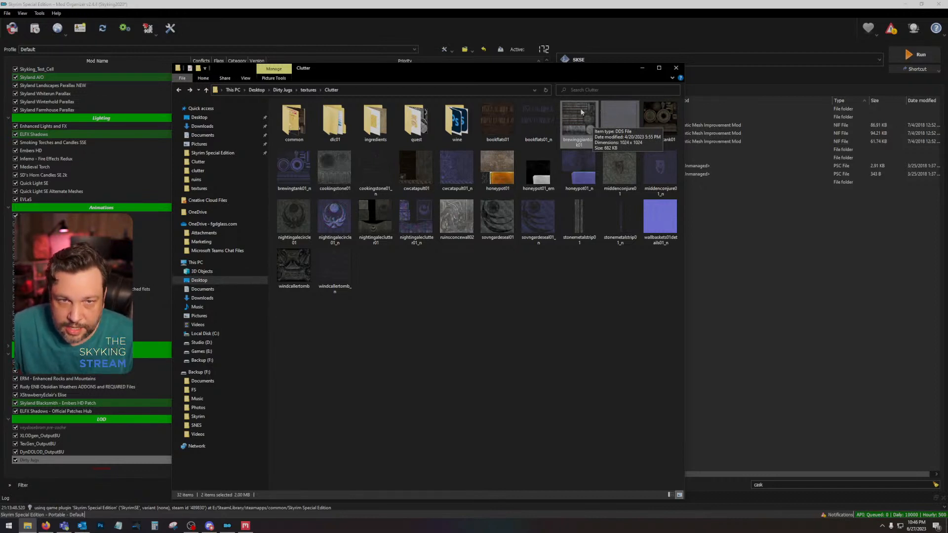
pyautogui.click(581, 112)
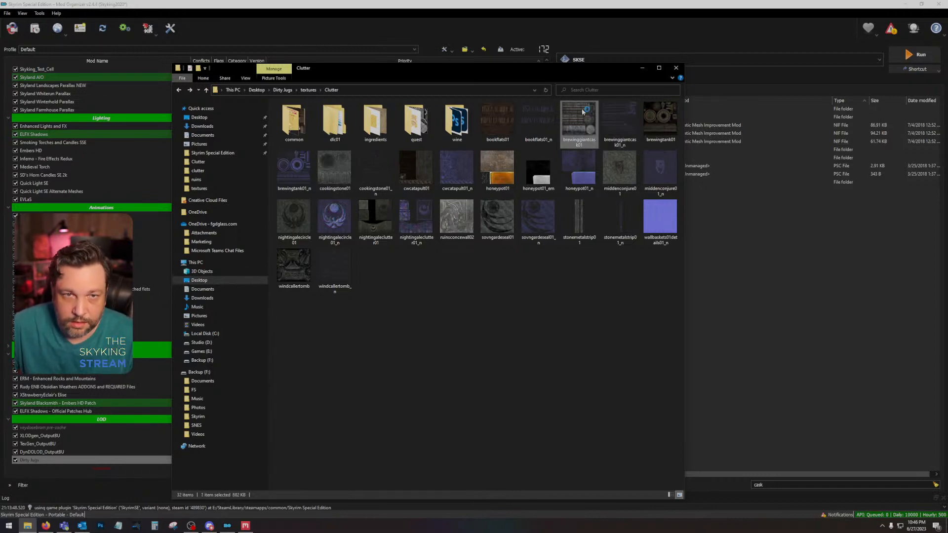
pyautogui.click(664, 123)
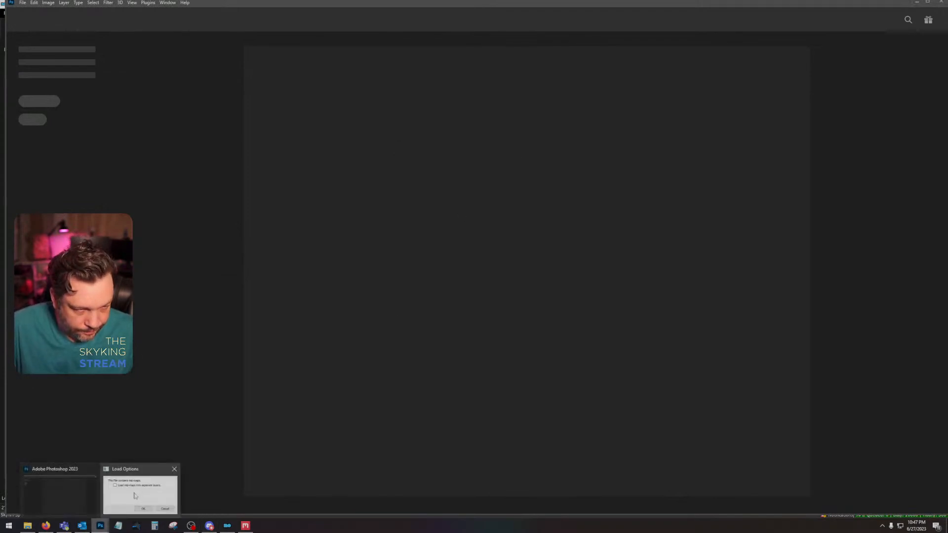
pyautogui.click(915, 3)
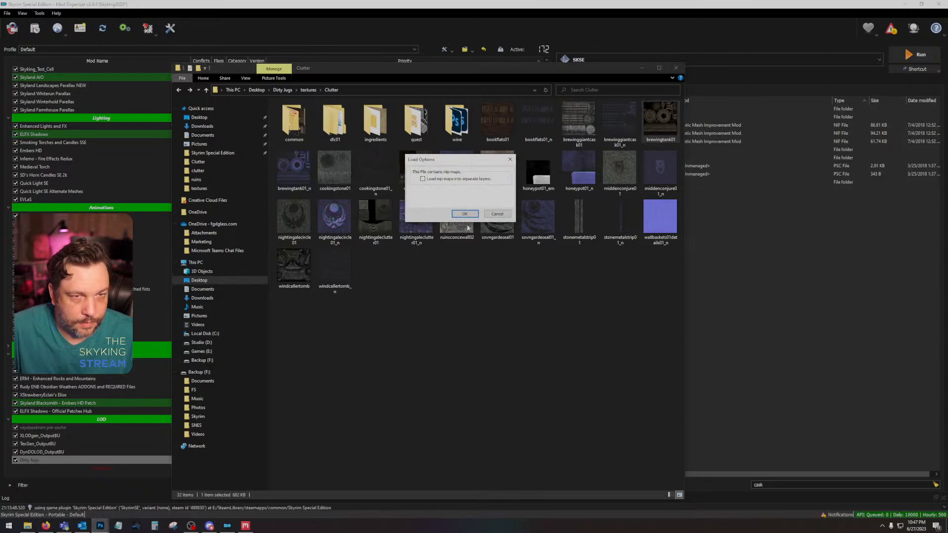
pyautogui.click(464, 213)
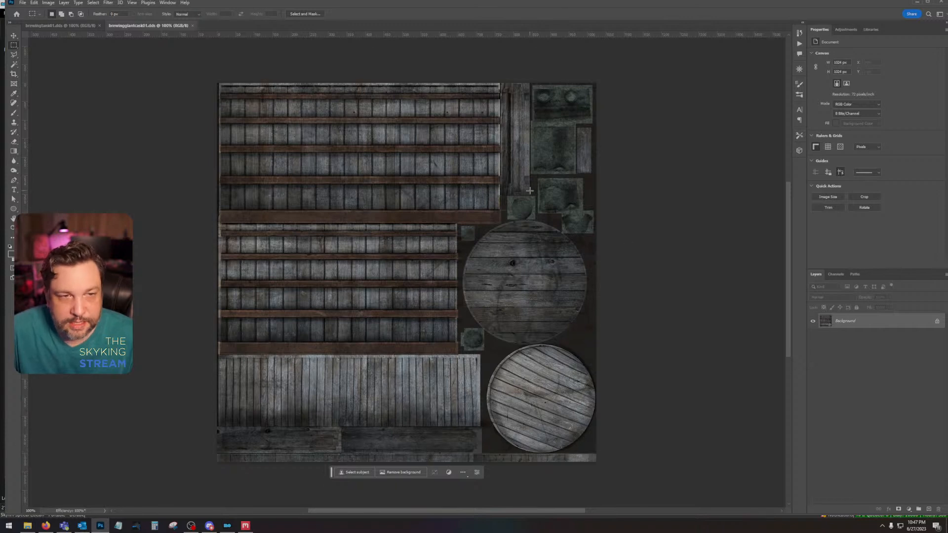
pyautogui.click(86, 26)
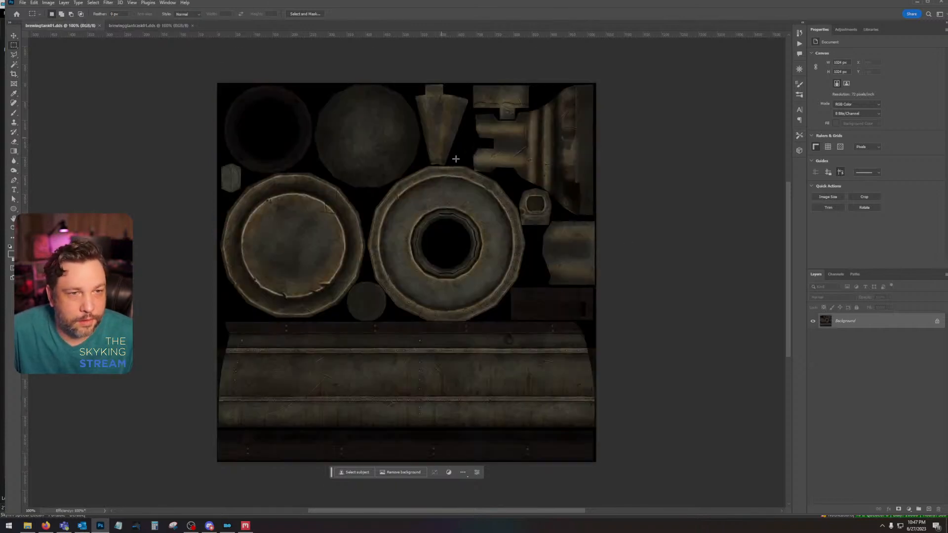
pyautogui.click(14, 36)
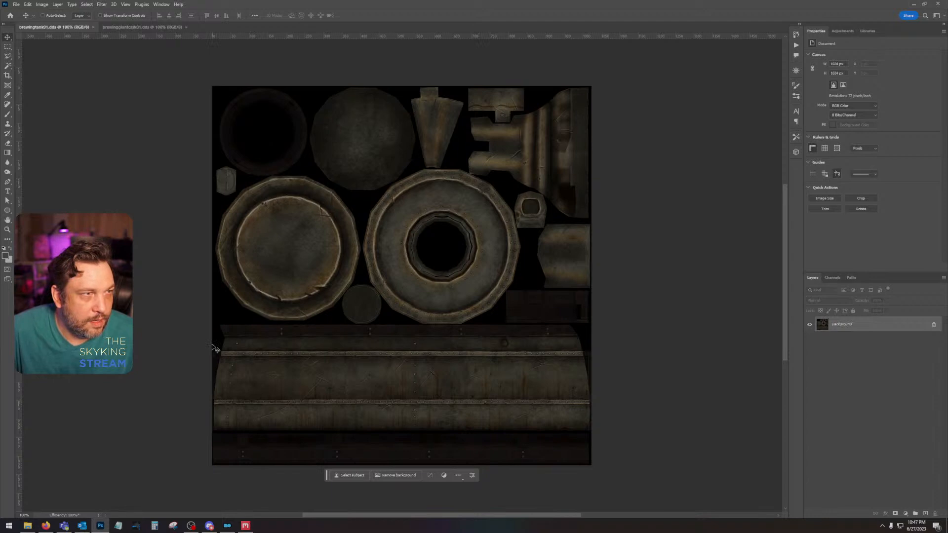
# Step: Switch to Mod Organizer, filter the game data by "tank" and look through the AnimObjects, clothes, Clutter and dlc01 meshes for a brewing tank
pyautogui.click(227, 525)
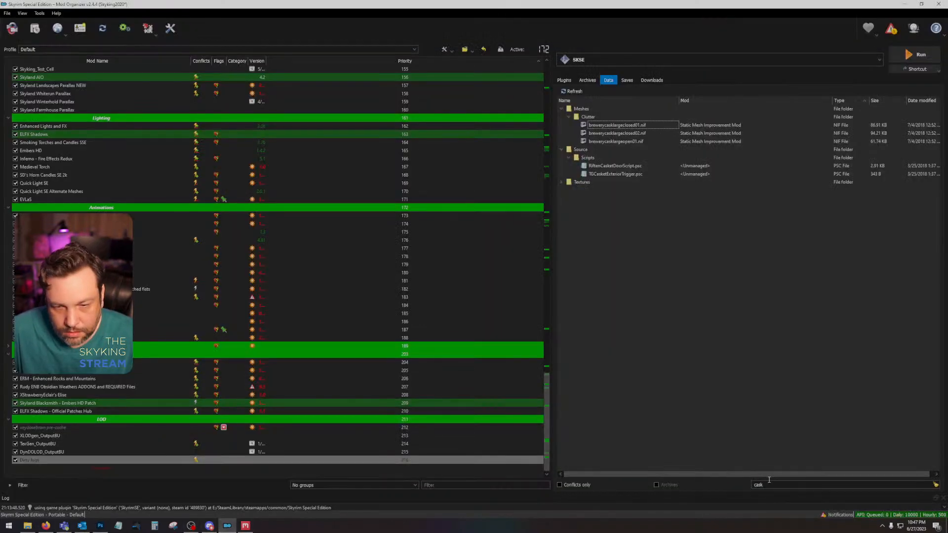
pyautogui.moveTo(769, 484); pyautogui.dragTo(704, 484)
pyautogui.write('tank')
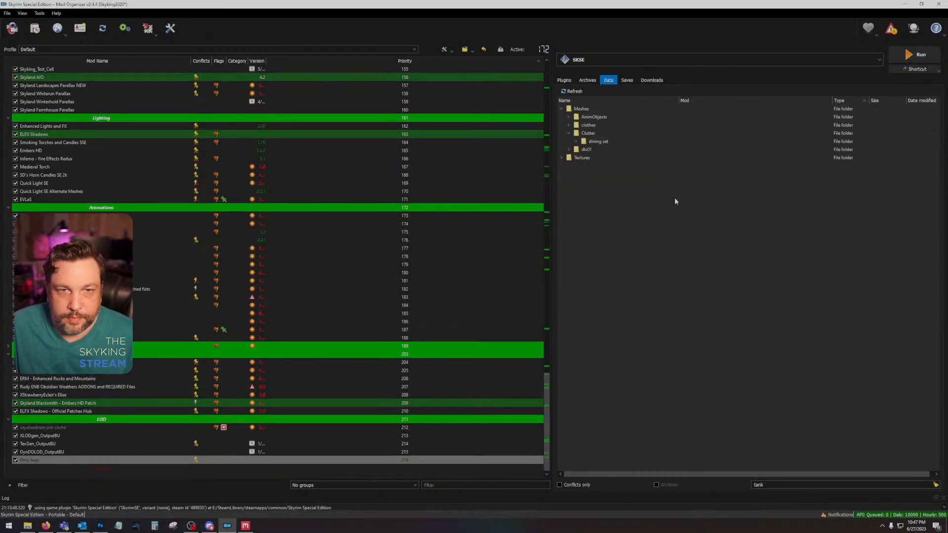
pyautogui.click(568, 118)
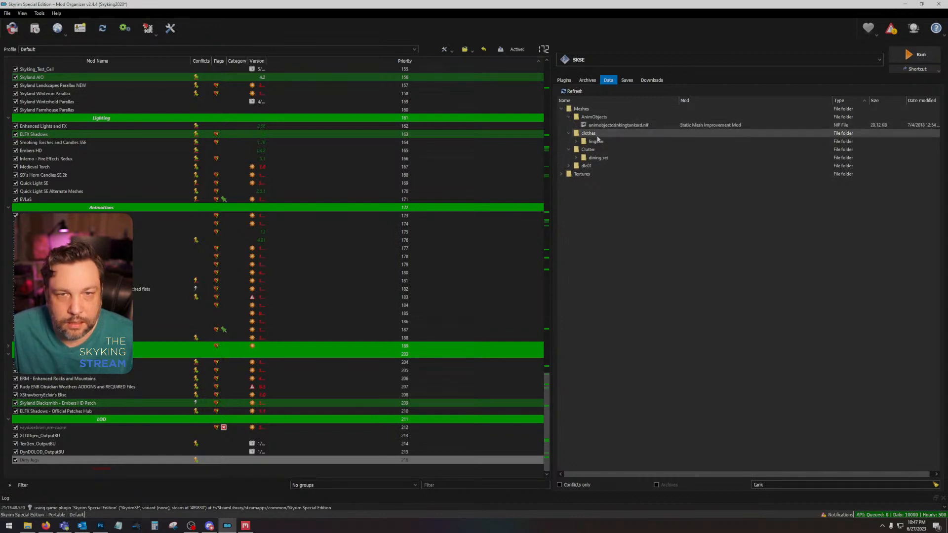
pyautogui.click(569, 134)
pyautogui.click(577, 141)
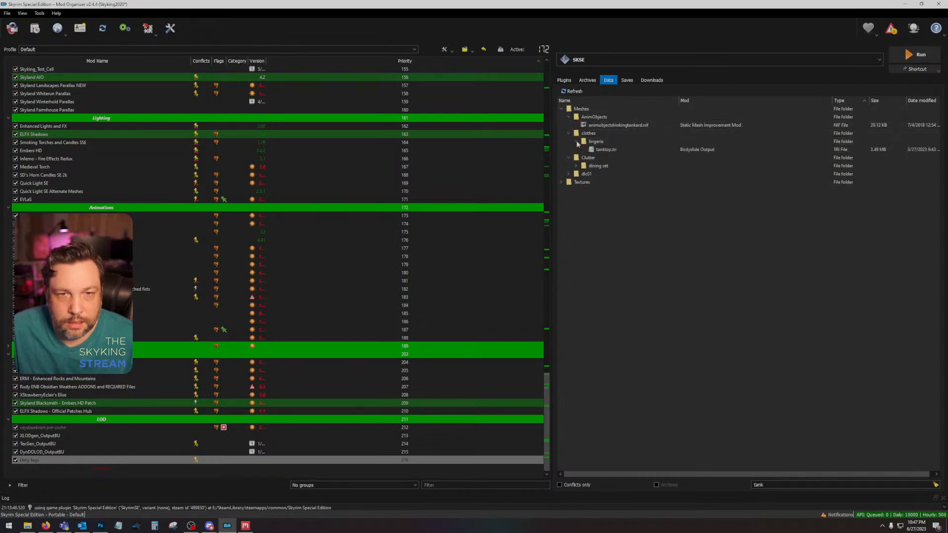
pyautogui.click(575, 167)
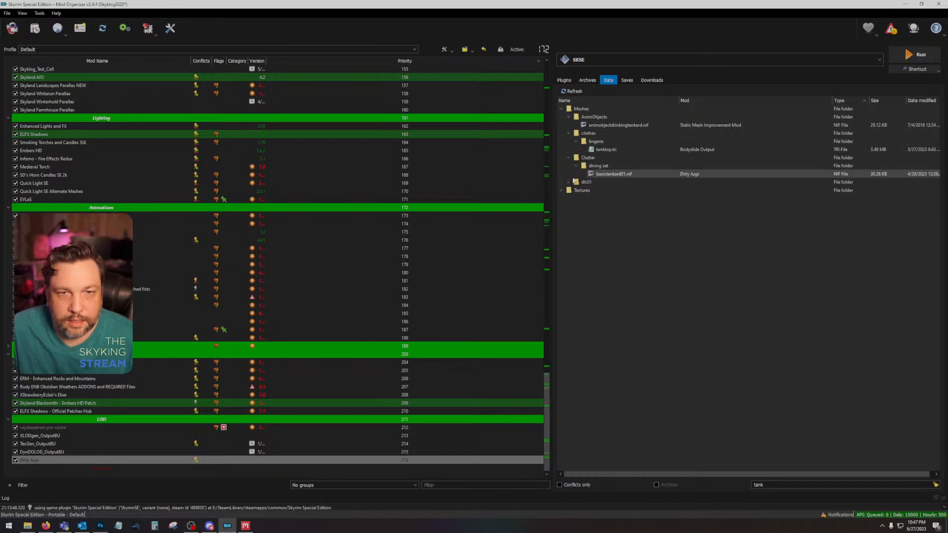
pyautogui.click(569, 182)
pyautogui.click(576, 190)
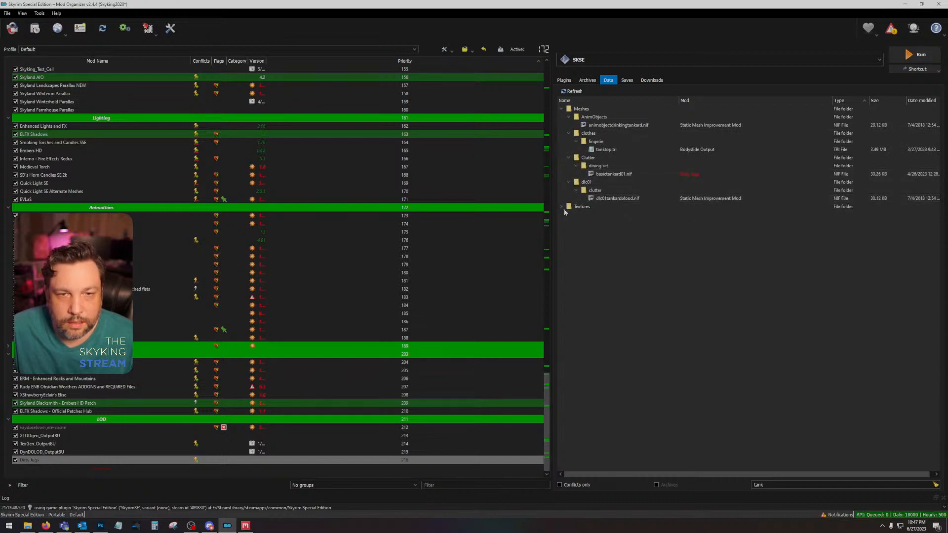
# Step: Look through the SMIM Clutter and dlc01 textures for the brewing tank, clear the data filter and go back to Photoshop
pyautogui.click(565, 207)
pyautogui.click(562, 207)
pyautogui.click(569, 216)
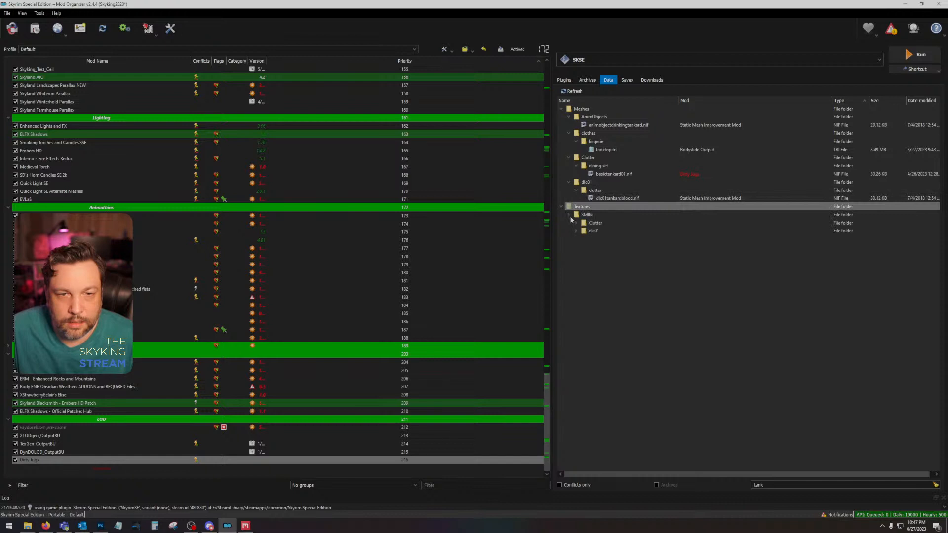
pyautogui.click(576, 224)
pyautogui.click(583, 231)
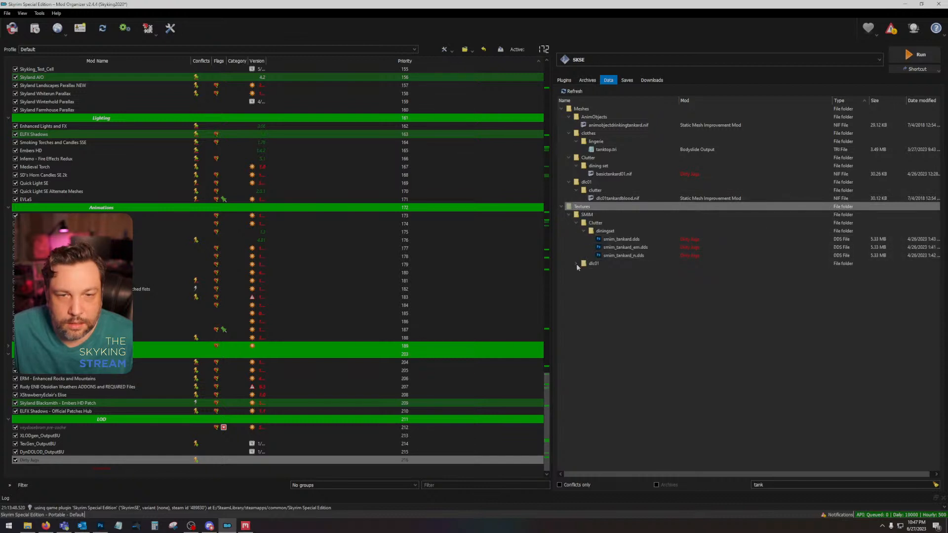
pyautogui.click(576, 264)
pyautogui.click(583, 271)
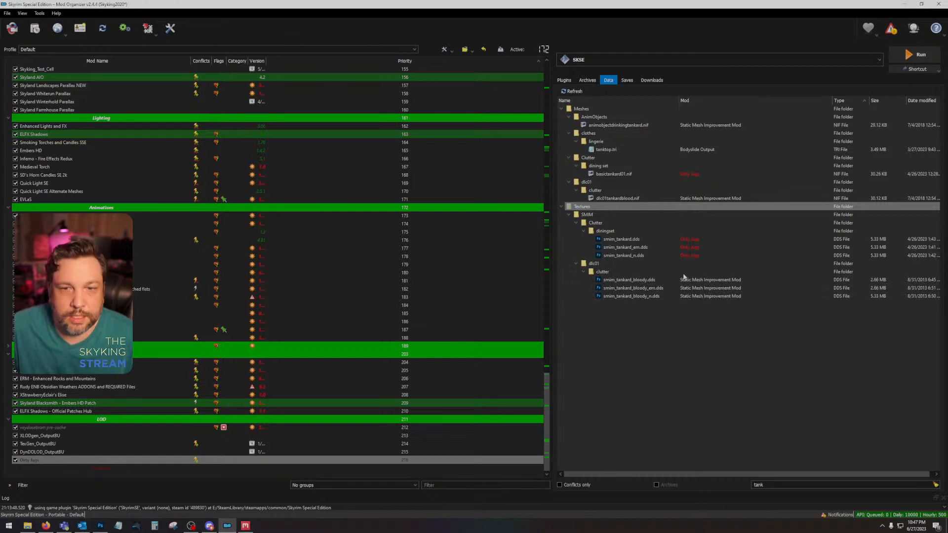
pyautogui.click(935, 485)
pyautogui.click(905, 5)
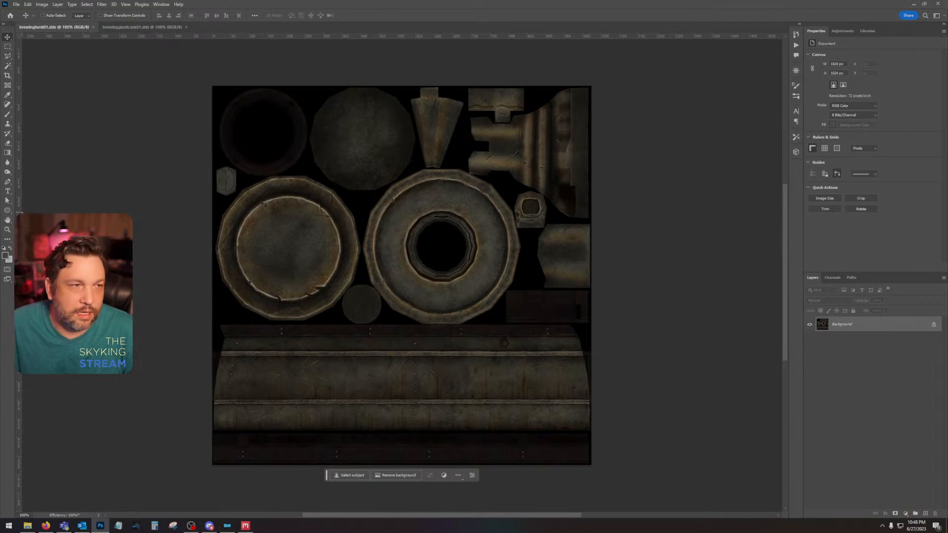
# Step: Enlarge the brewingtank01 texture to 200% and inspect its round lids, riveted ring and metal fittings
pyautogui.click(8, 230)
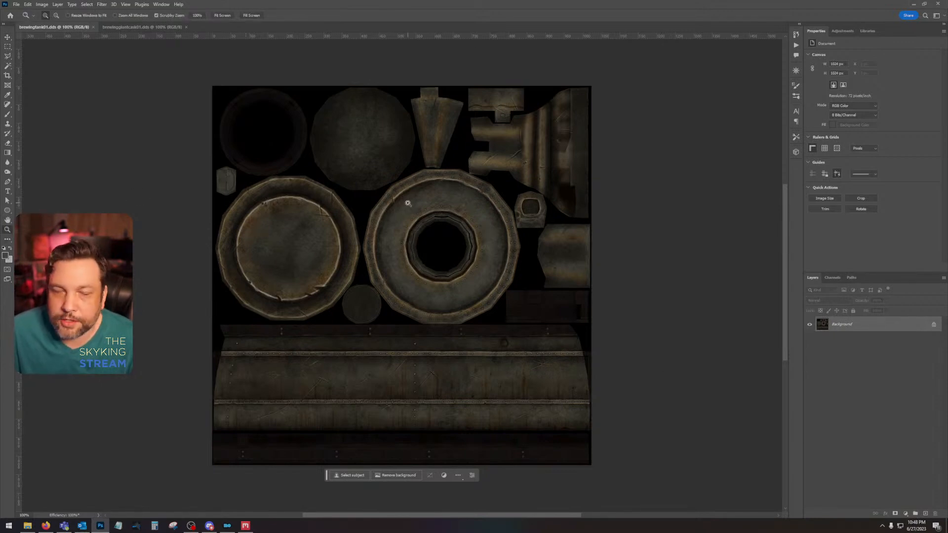
pyautogui.click(407, 203)
pyautogui.moveTo(464, 193); pyautogui.dragTo(572, 245)
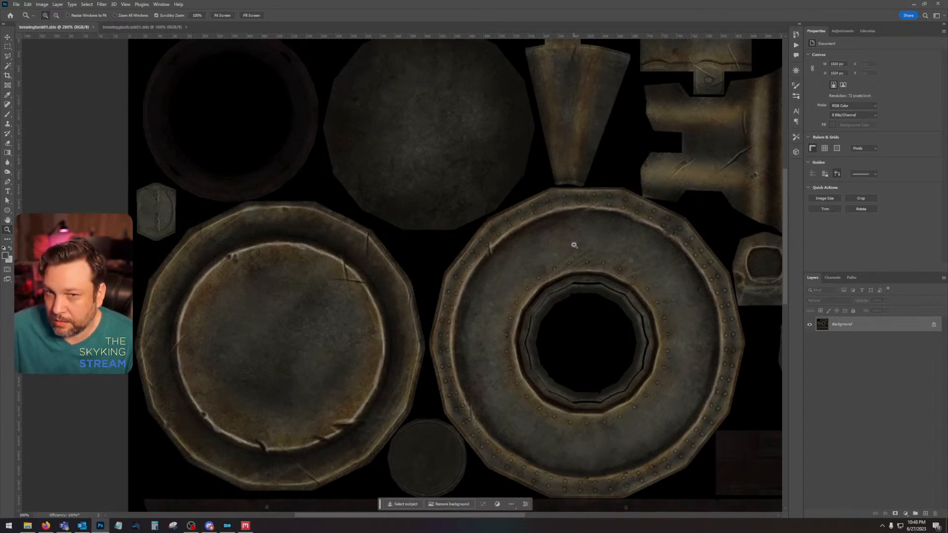
pyautogui.moveTo(574, 246); pyautogui.dragTo(686, 304)
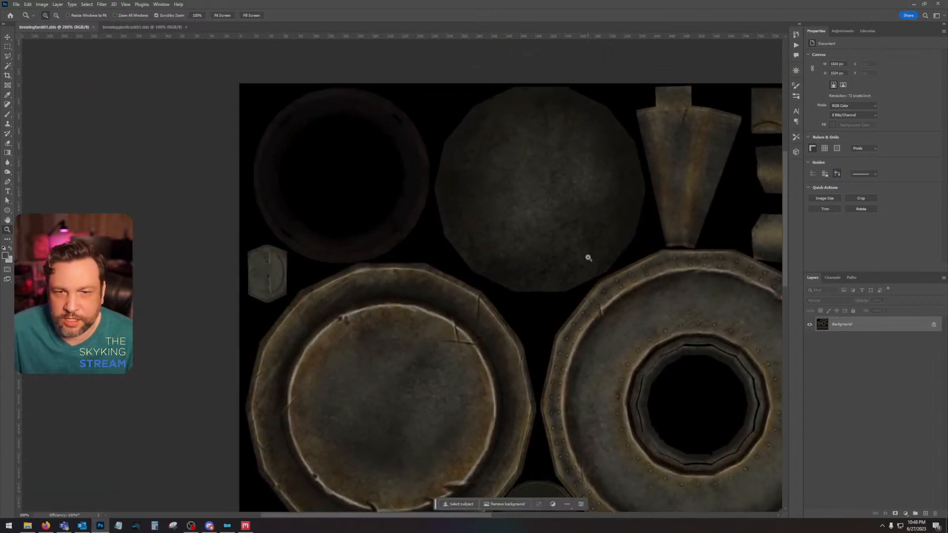
pyautogui.moveTo(588, 257); pyautogui.dragTo(252, 252)
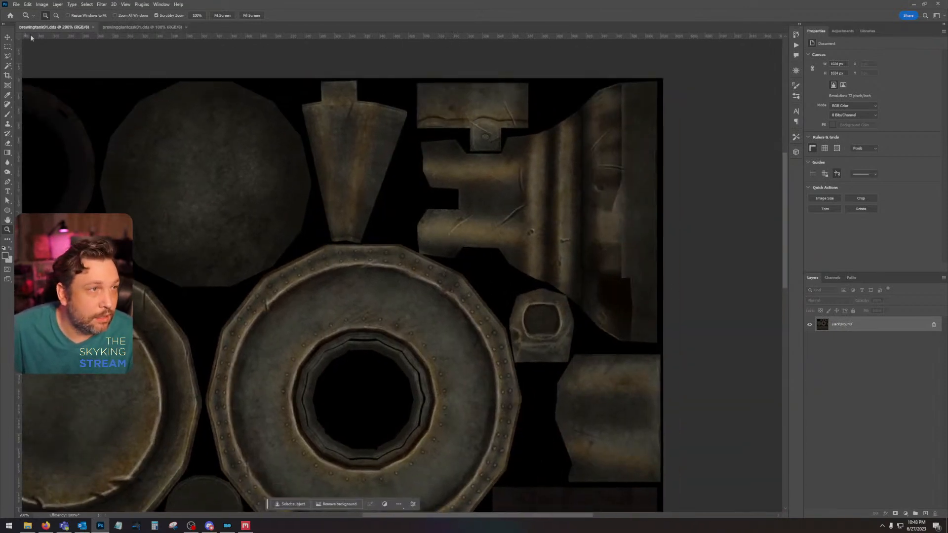
# Step: Close the brewinggiantcask01 document and return to the Clutter textures folder in File Explorer
pyautogui.click(186, 27)
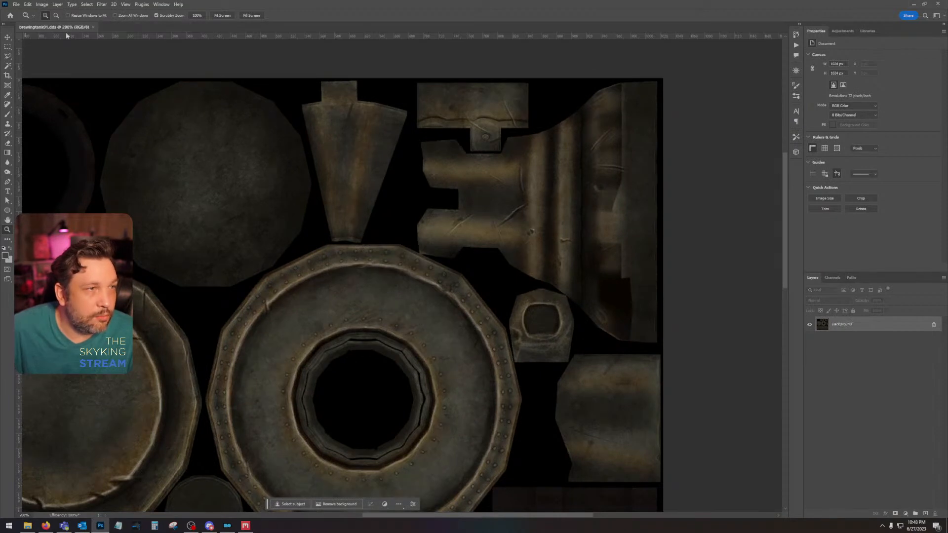
pyautogui.click(27, 525)
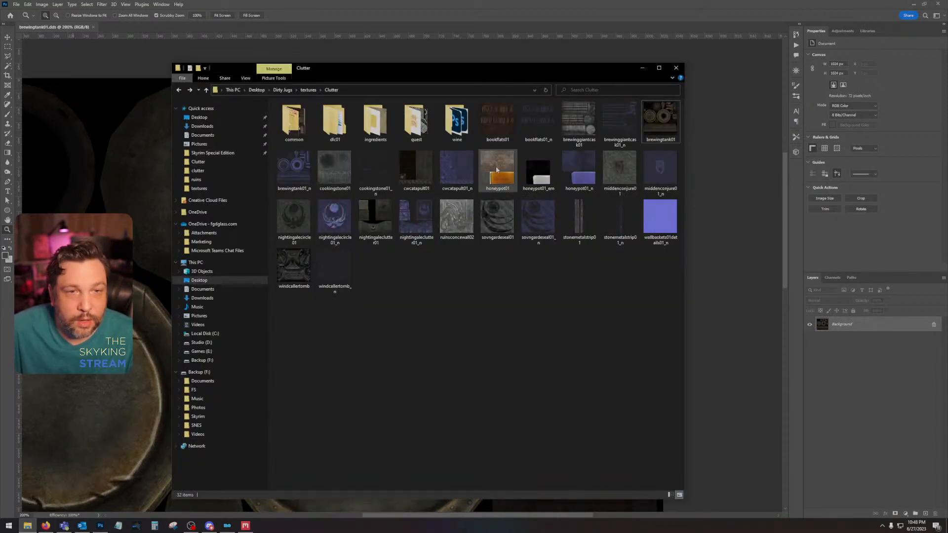
# Step: Open the nightingalecircle01 texture from the Clutter folder in Photoshop without loading its mip maps into separate layers
pyautogui.click(429, 179)
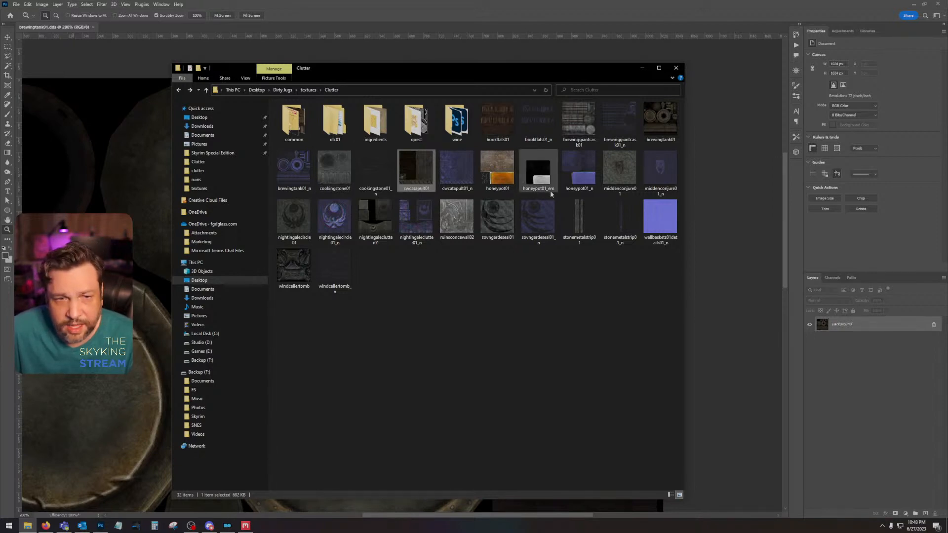
pyautogui.click(547, 265)
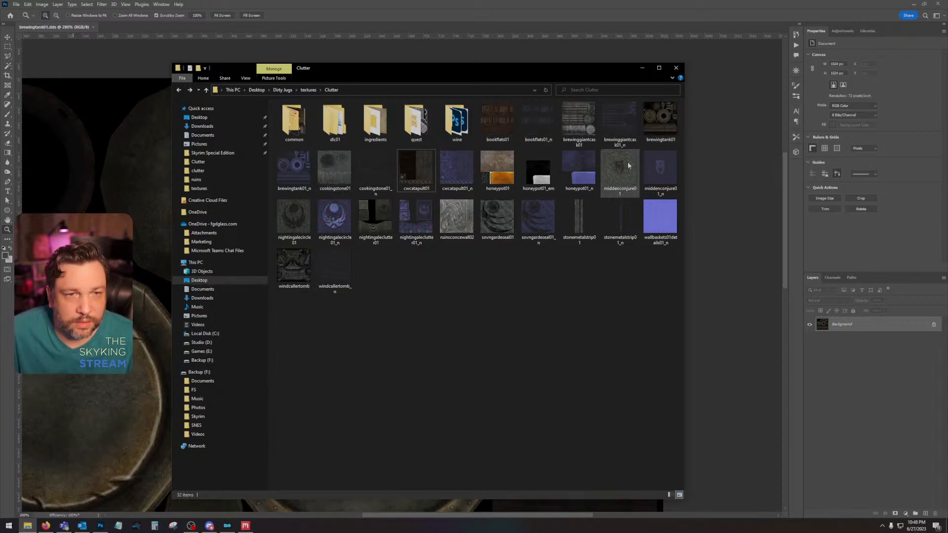
pyautogui.click(294, 232)
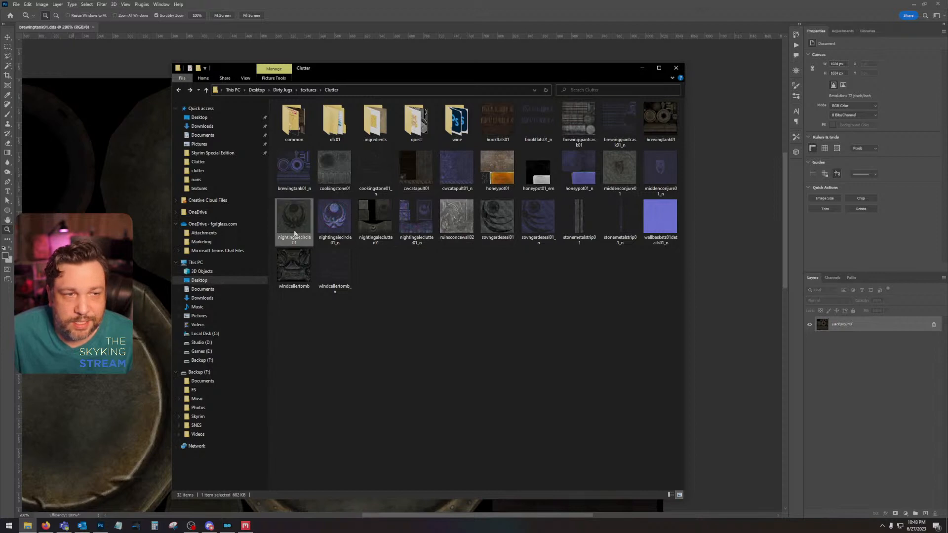
pyautogui.doubleClick(295, 232)
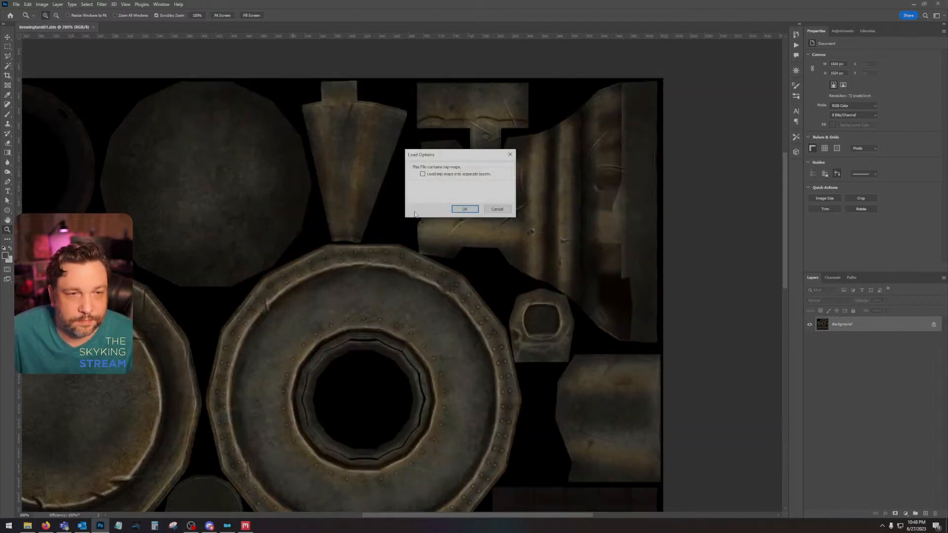
pyautogui.click(456, 210)
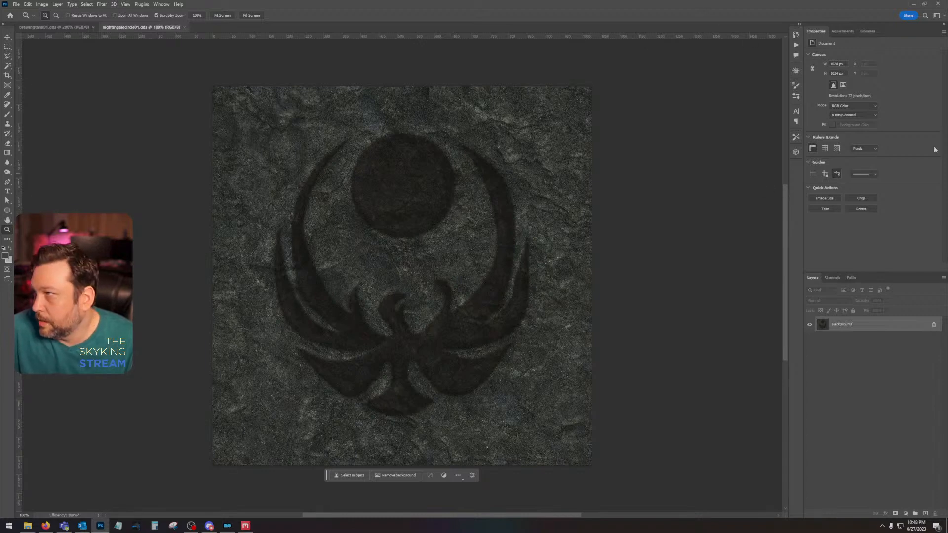
# Step: Open the Nightingale emblem PNG from the Desktop as a separate document
pyautogui.hotkey('alt', 'Tab')
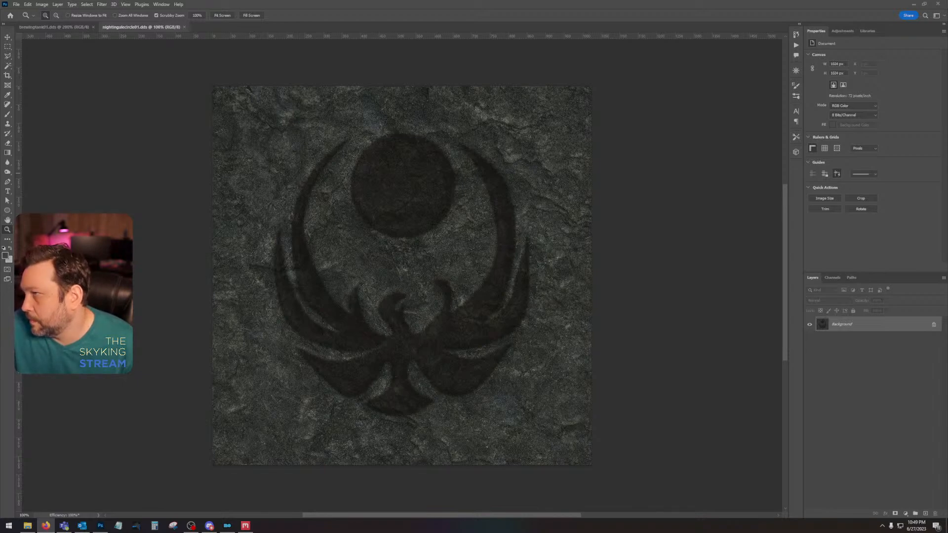
pyautogui.click(16, 4)
pyautogui.click(25, 21)
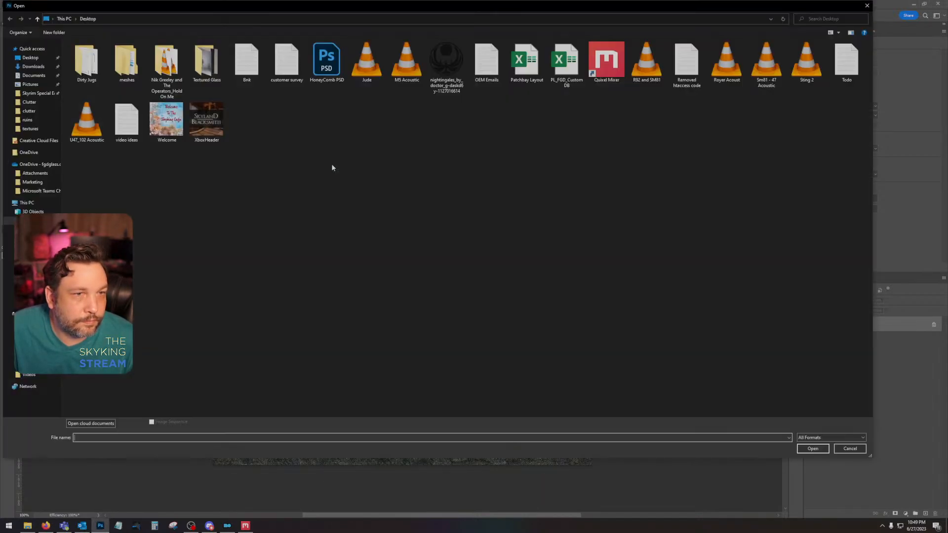
pyautogui.doubleClick(443, 53)
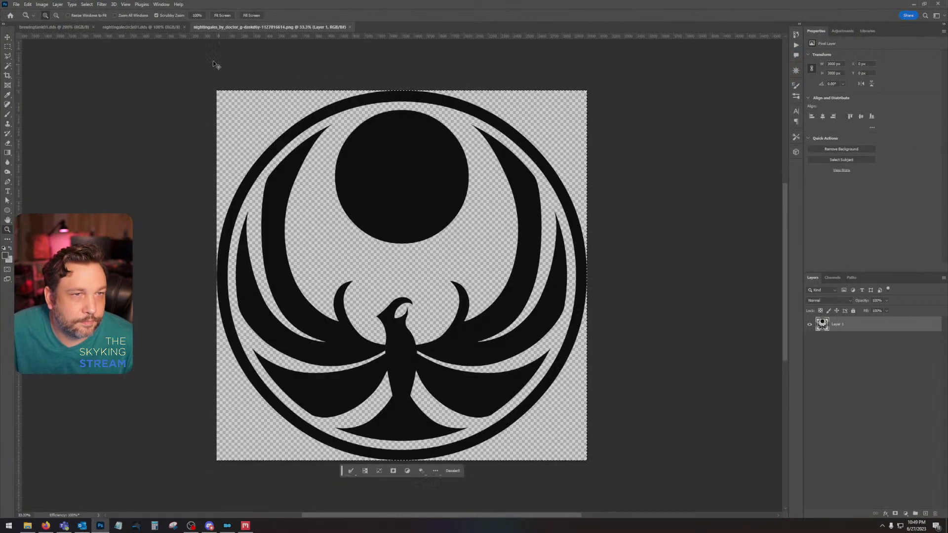
# Step: Go back to the nightingalecircle01 texture and resize its image to 2048 × 2048 px
pyautogui.click(148, 27)
pyautogui.click(42, 4)
pyautogui.click(55, 60)
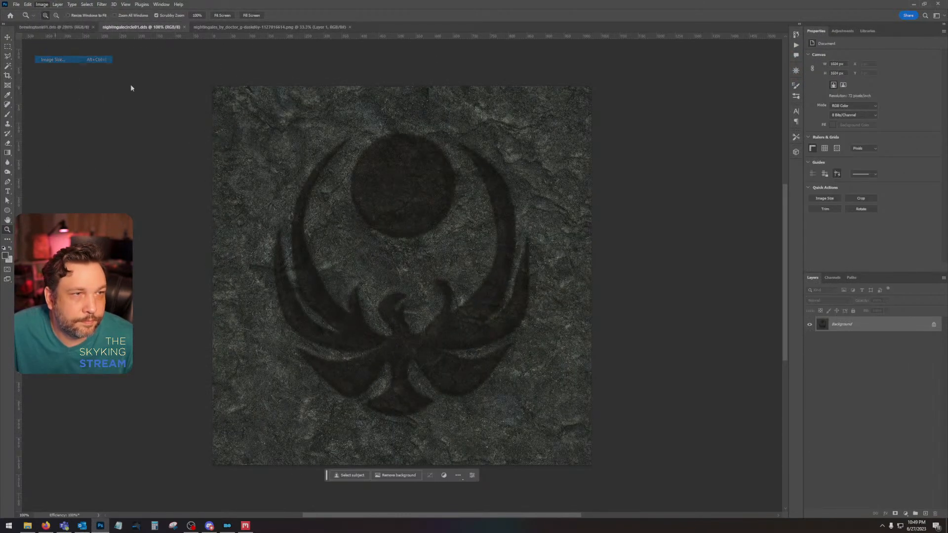
pyautogui.write('2048')
pyautogui.press('Return')
pyautogui.press('z')
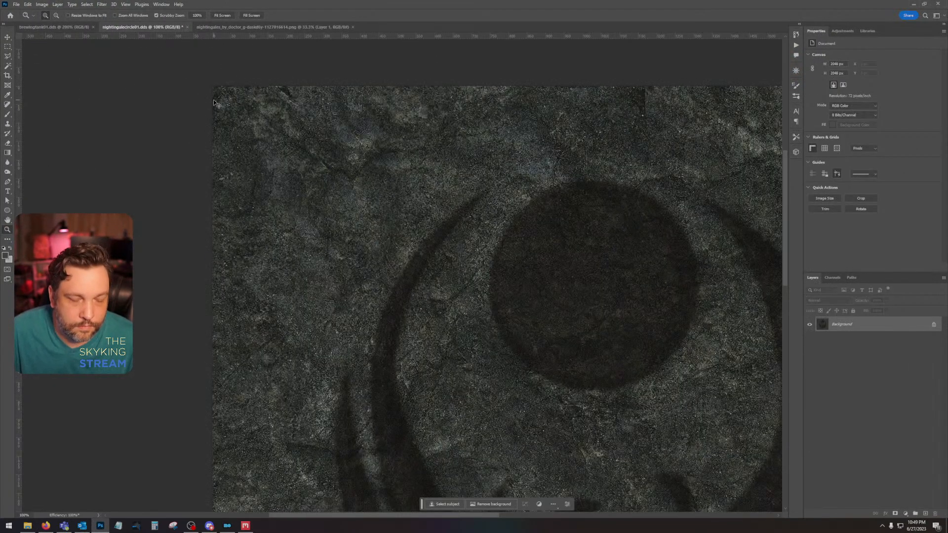
# Step: Paste the Nightingale emblem onto the enlarged stone texture as a new layer
pyautogui.hotkey('ctrl', 'v')
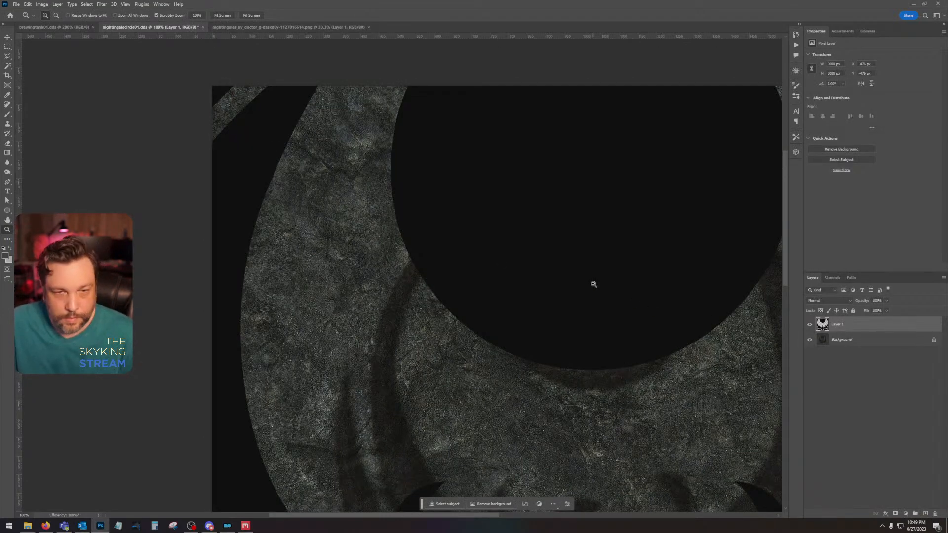
pyautogui.hotkey('ctrl', '-')
pyautogui.hotkey('ctrl', '-')
pyautogui.hotkey('ctrl', '-')
pyautogui.hotkey('ctrl', '-')
# Step: Scale the pasted emblem to about 56% and place it horizontally centred over the original stone symbol
pyautogui.click(27, 4)
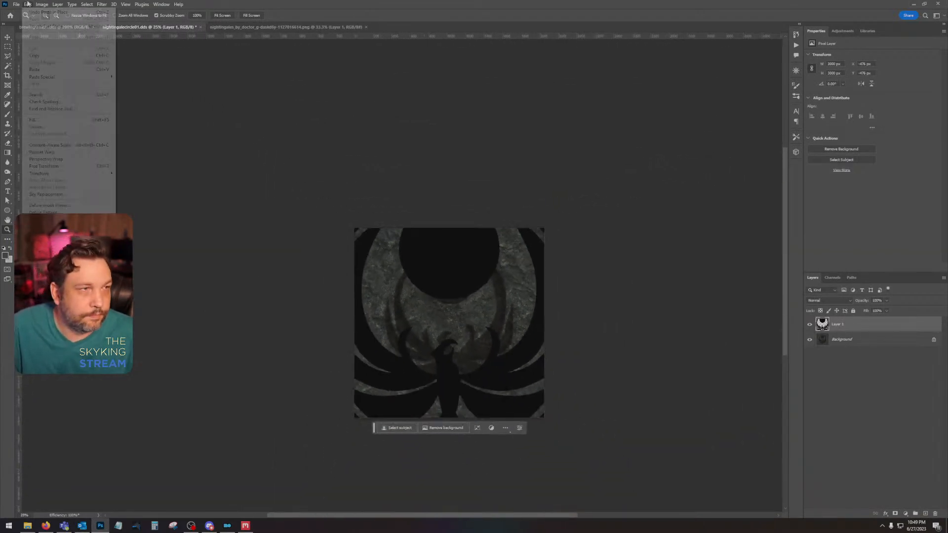
pyautogui.moveTo(59, 173)
pyautogui.click(158, 186)
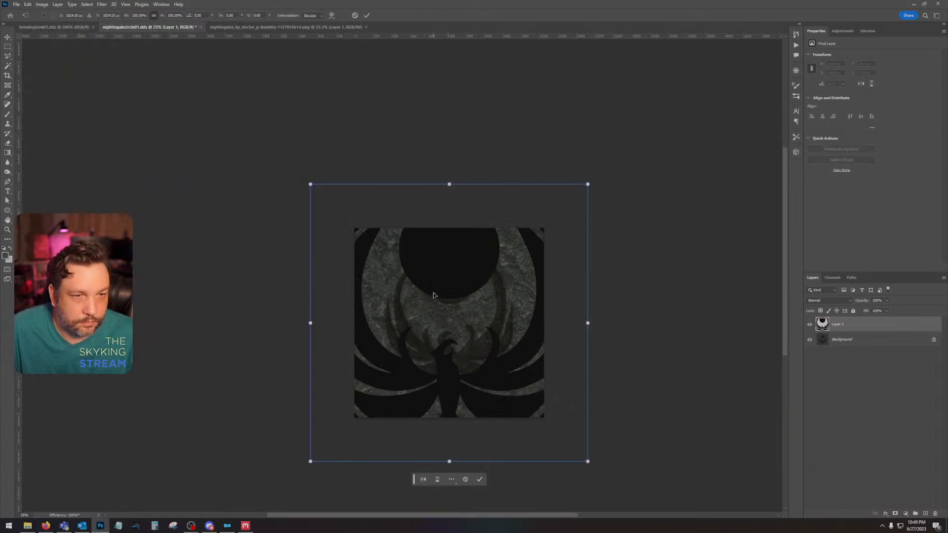
pyautogui.moveTo(310, 184); pyautogui.dragTo(383, 251)
pyautogui.moveTo(441, 315); pyautogui.dragTo(545, 417)
pyautogui.moveTo(543, 227); pyautogui.dragTo(535, 252)
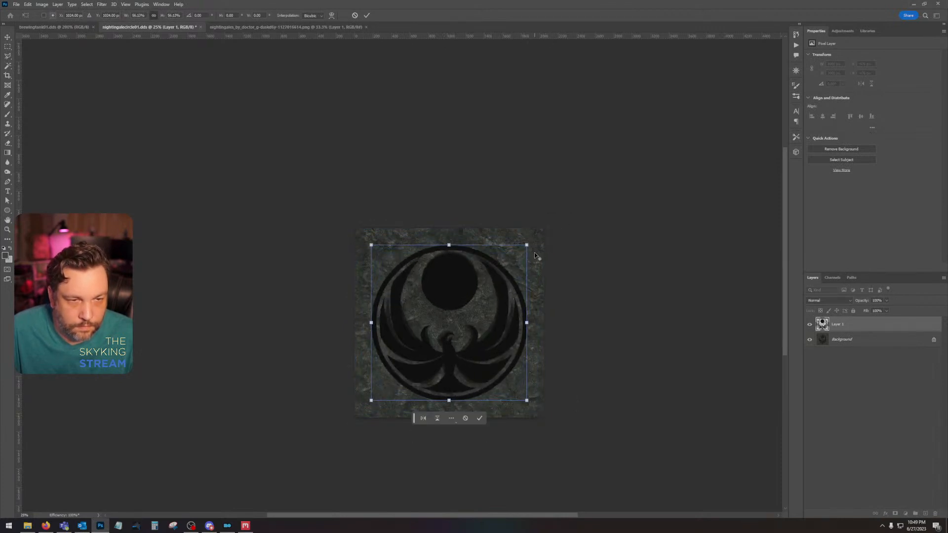
pyautogui.moveTo(461, 282); pyautogui.dragTo(462, 278)
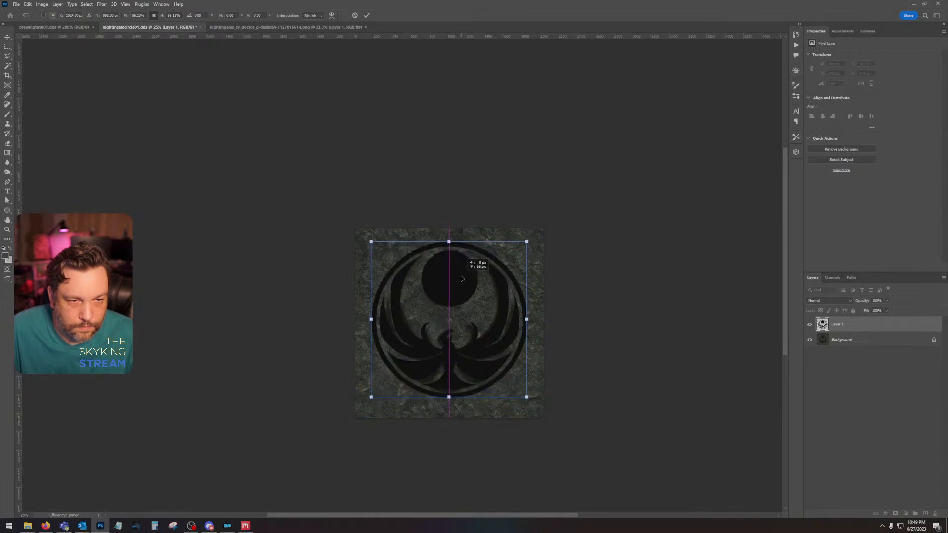
pyautogui.moveTo(461, 279); pyautogui.dragTo(462, 278)
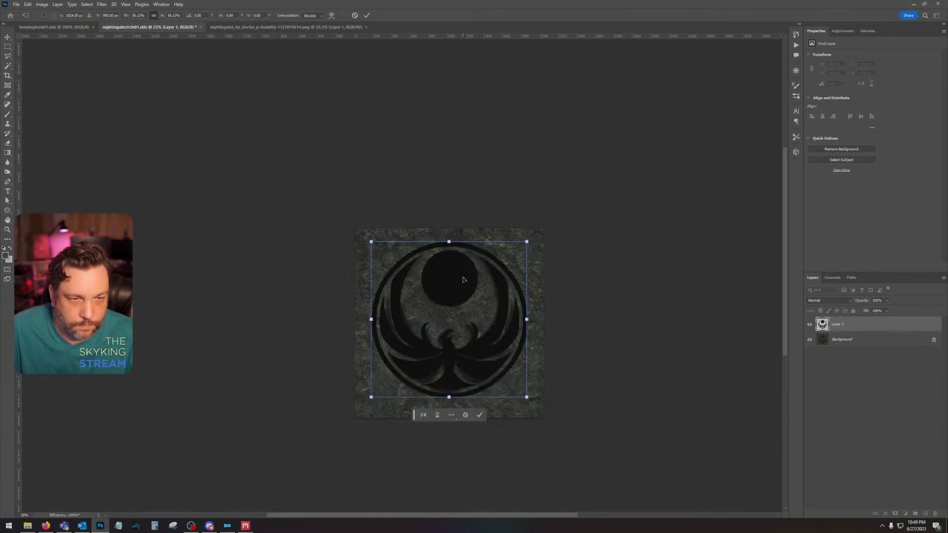
pyautogui.press('Return')
# Step: Select the emblem's outer ring with the Magic Wand, delete it and clear the selection
pyautogui.press('z')
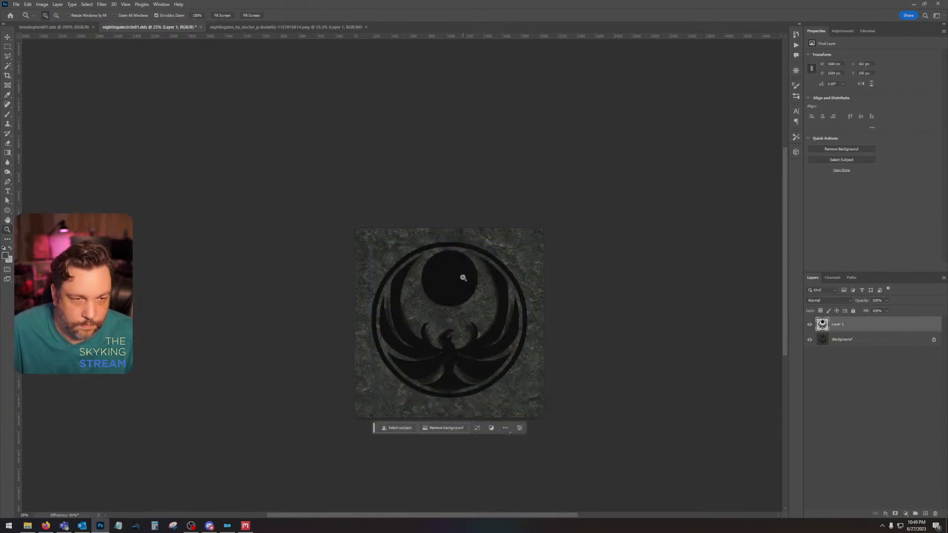
pyautogui.click(6, 66)
pyautogui.click(444, 244)
pyautogui.press('Delete')
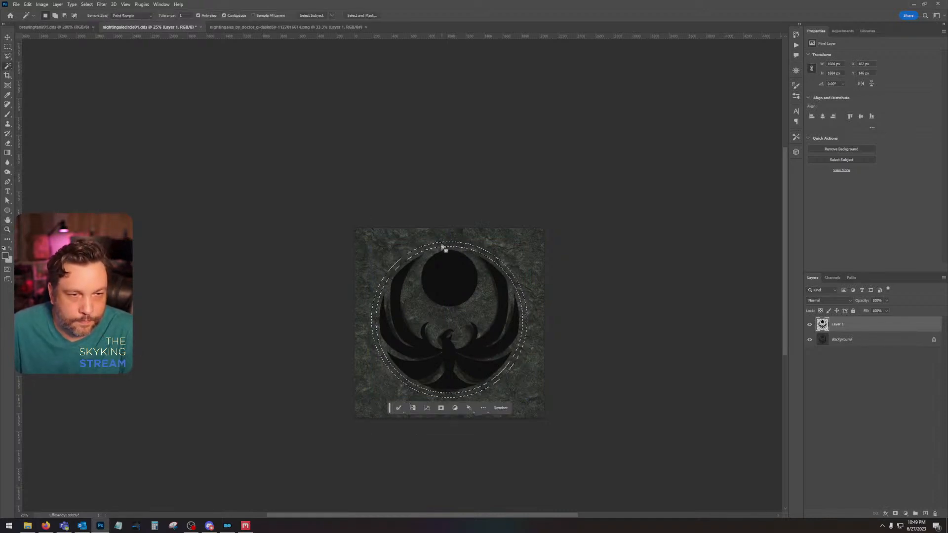
pyautogui.hotkey('ctrl', 'd')
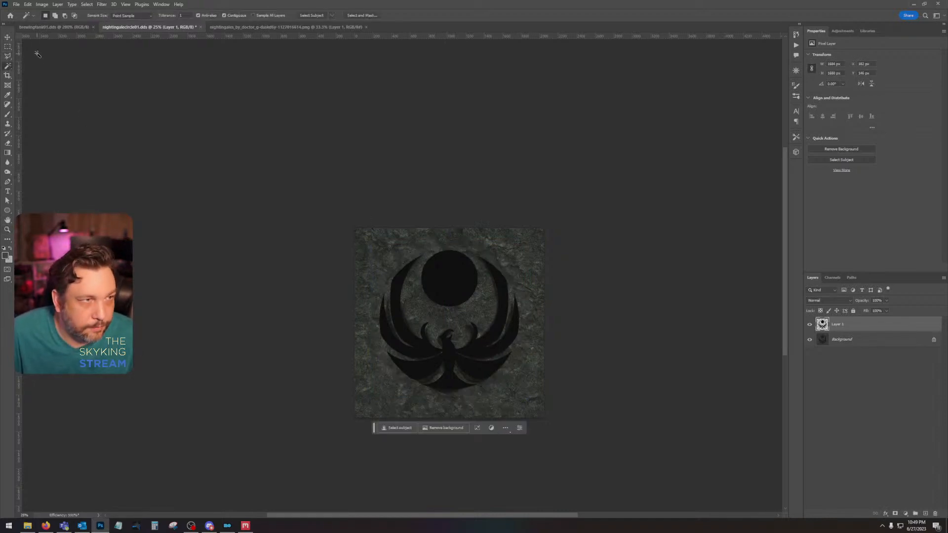
# Step: Try to match the emblem to the stone symbol by nudging it down and scaling it to about 94% width and 102% height
pyautogui.click(7, 37)
pyautogui.moveTo(447, 289); pyautogui.dragTo(451, 293)
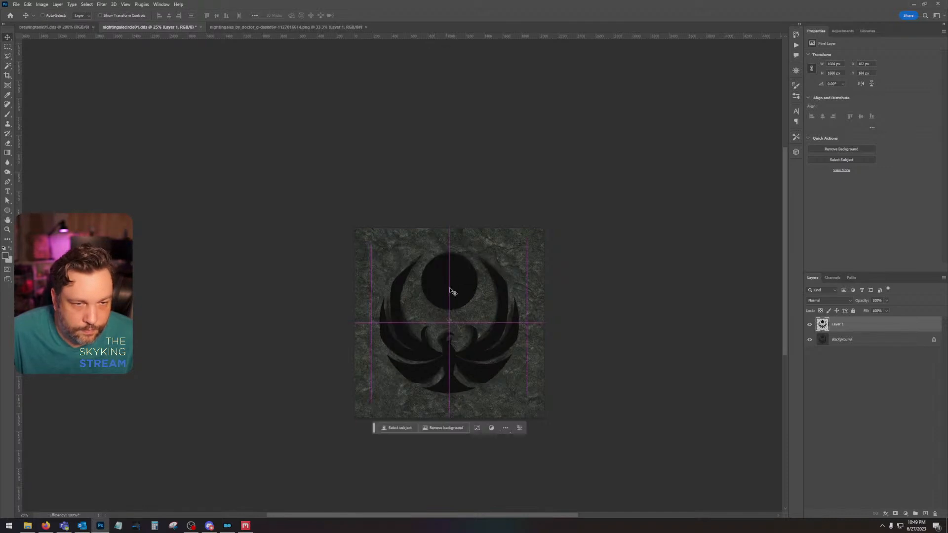
pyautogui.click(28, 5)
pyautogui.moveTo(99, 173)
pyautogui.click(140, 184)
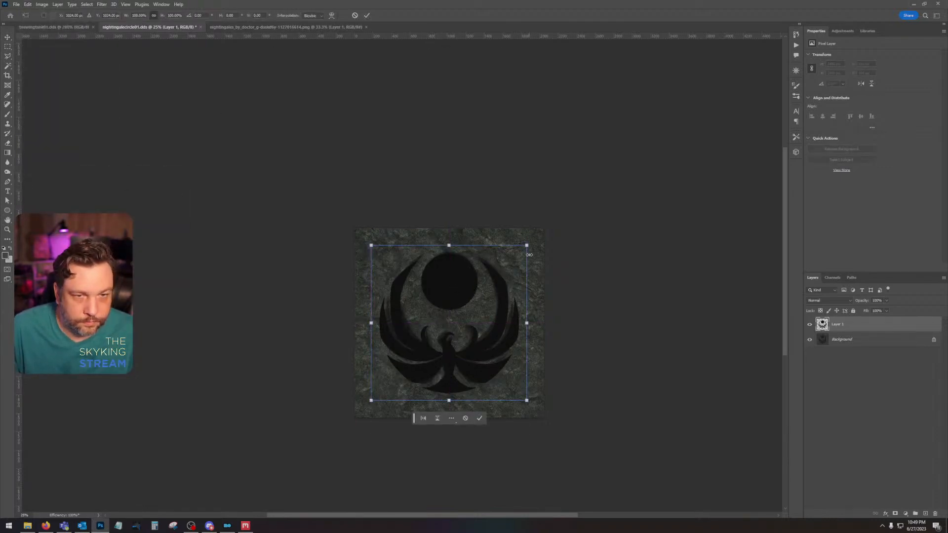
pyautogui.moveTo(527, 245); pyautogui.dragTo(529, 244)
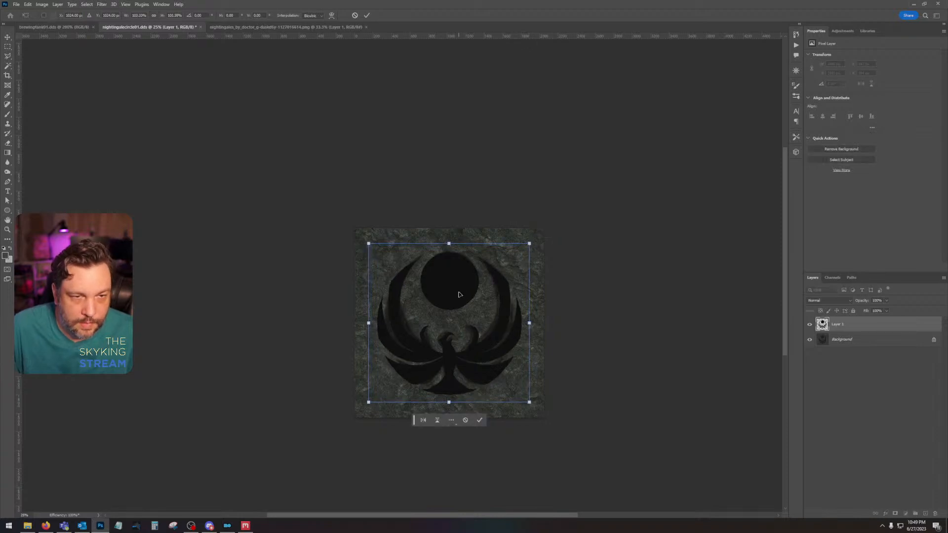
pyautogui.moveTo(450, 242); pyautogui.dragTo(449, 242)
pyautogui.moveTo(368, 322); pyautogui.dragTo(375, 322)
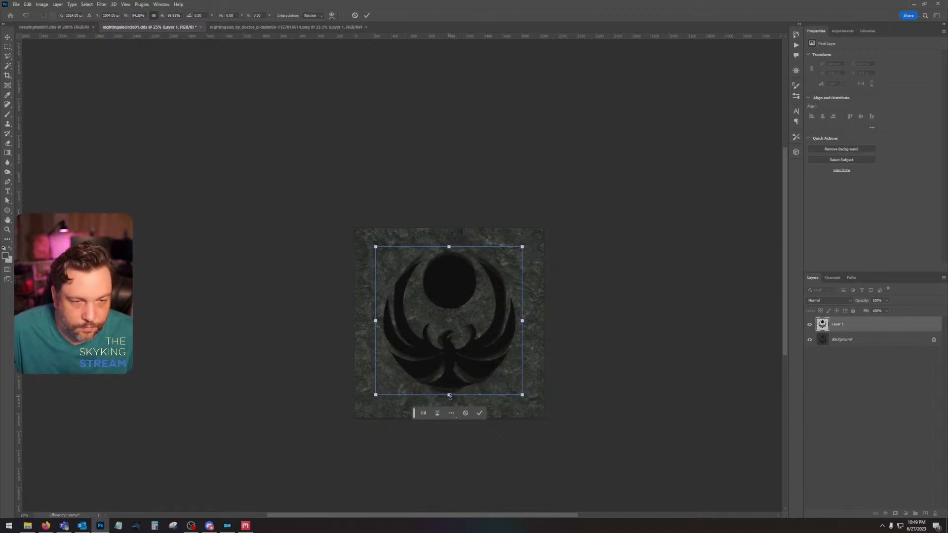
pyautogui.moveTo(449, 395); pyautogui.dragTo(449, 399)
pyautogui.moveTo(449, 246); pyautogui.dragTo(449, 242)
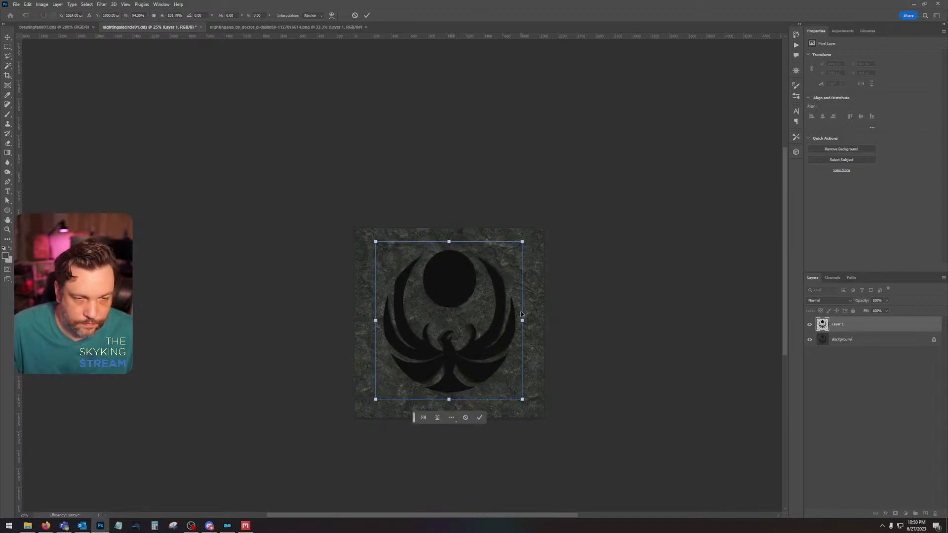
pyautogui.press('Return')
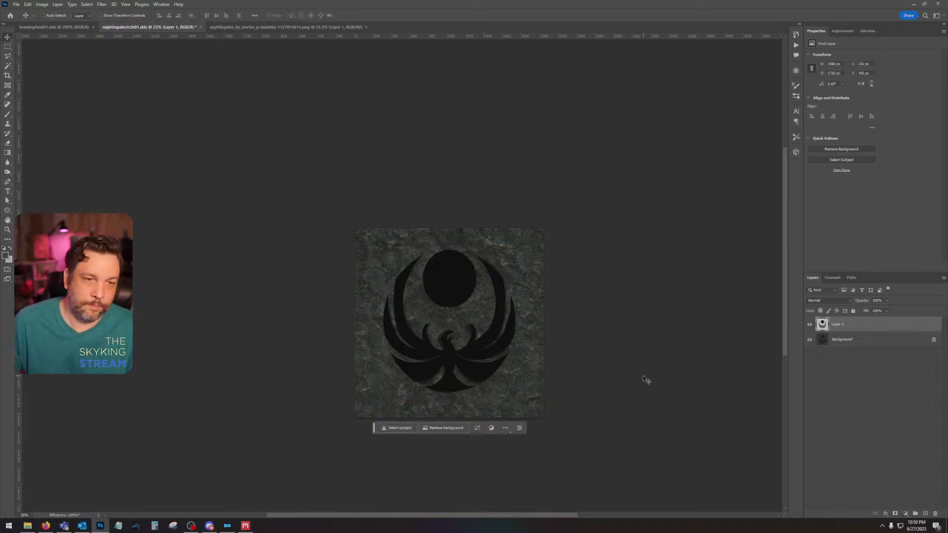
# Step: Undo the emblem's reshaping and move the emblem slightly down over the stone symbol
pyautogui.hotkey('ctrl', 'z')
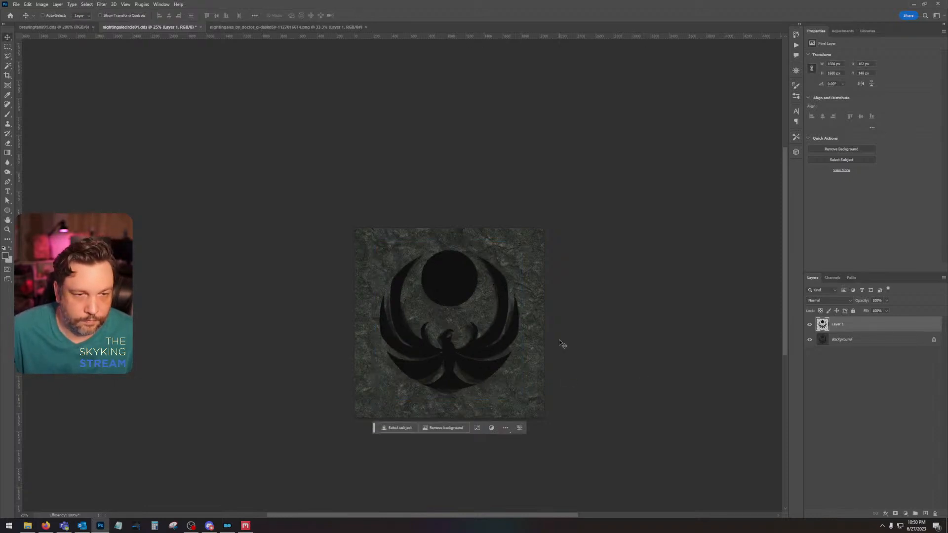
pyautogui.moveTo(451, 282); pyautogui.dragTo(447, 287)
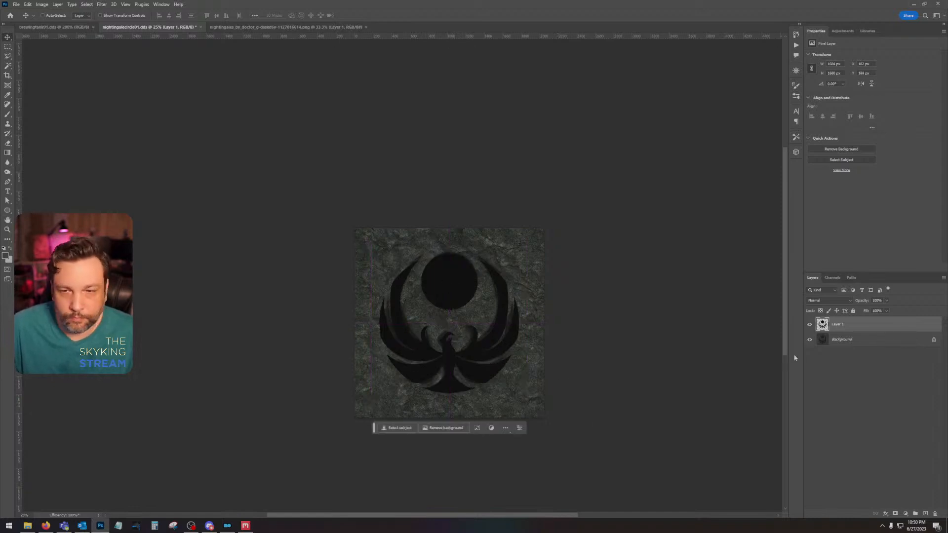
# Step: Add a new layer between the emblem and the Background and fill it with mid-grey, using 125 for the RGB values
pyautogui.click(878, 340)
pyautogui.click(925, 514)
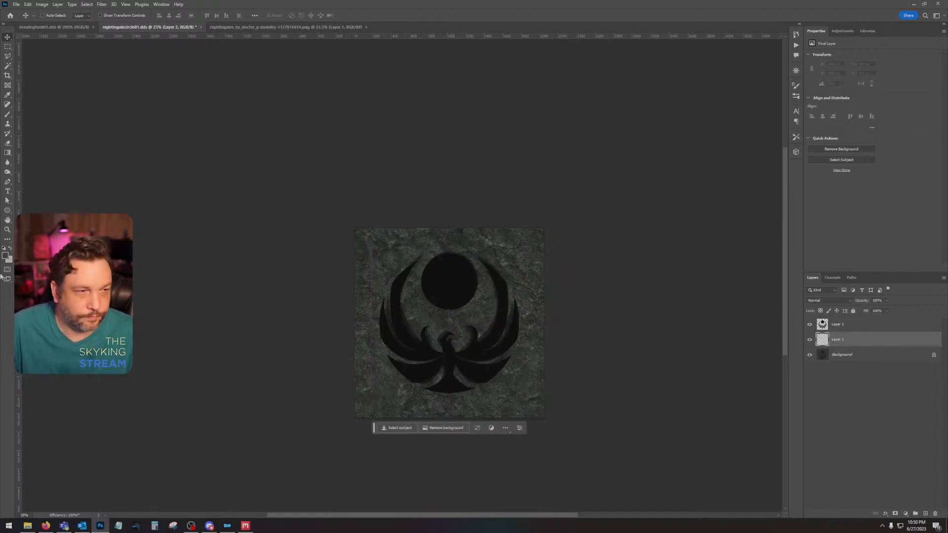
pyautogui.click(5, 256)
pyautogui.doubleClick(682, 405)
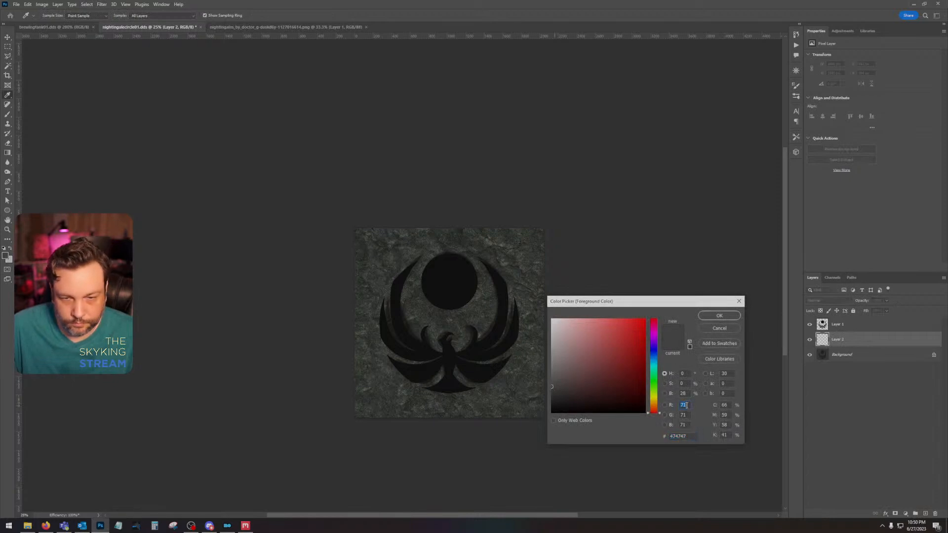
pyautogui.write('125')
pyautogui.press('Tab')
pyautogui.write('125')
pyautogui.press('Return')
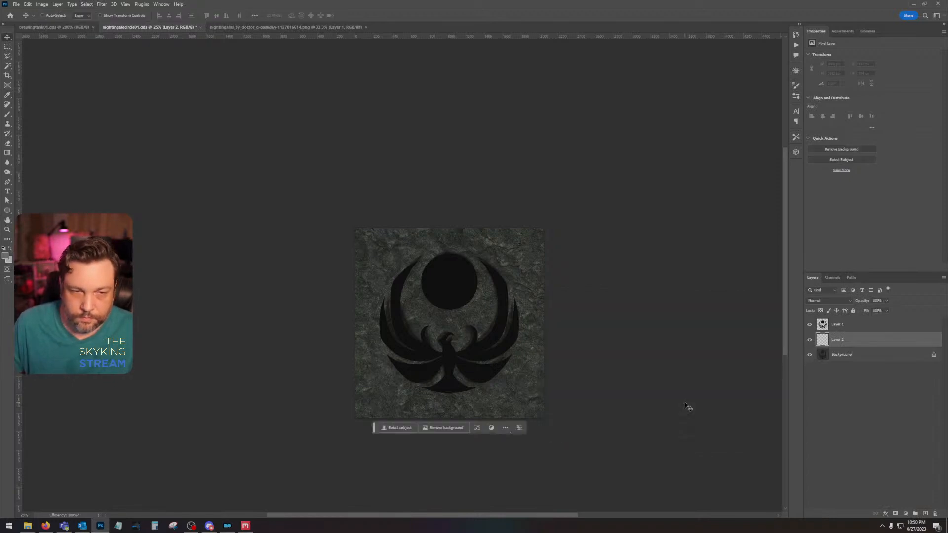
pyautogui.hotkey('alt', 'BackSpace')
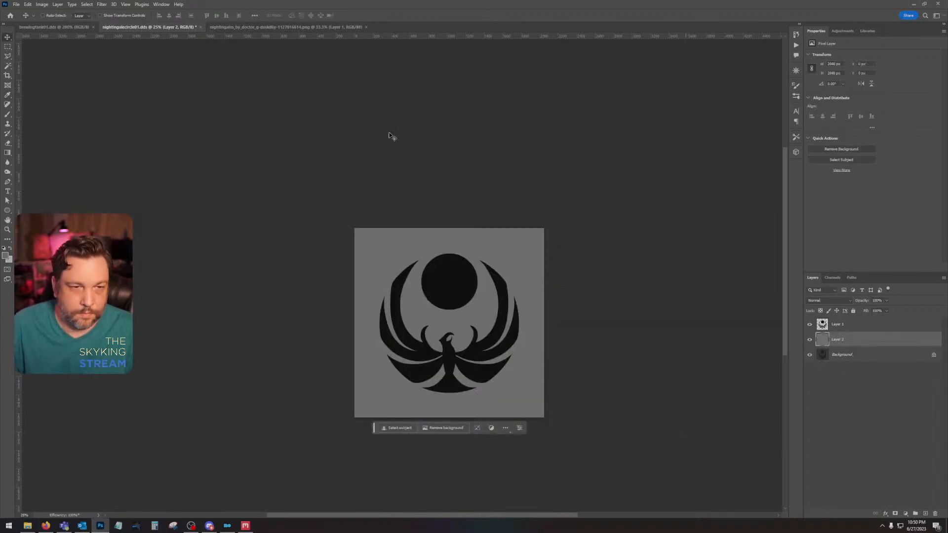
# Step: Save a PNG copy of the emblem document as nightingalecircle01 on the Desktop with the offered PNG options
pyautogui.click(16, 5)
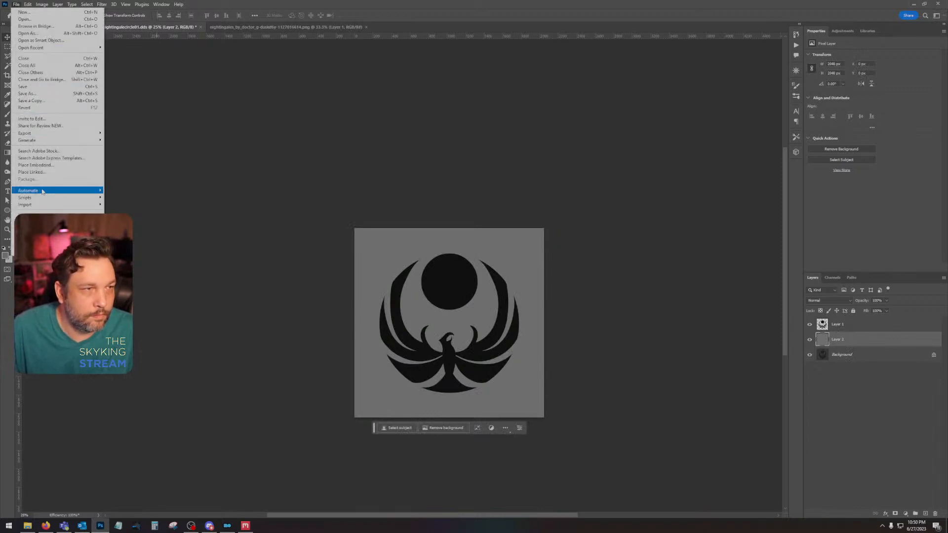
pyautogui.click(31, 100)
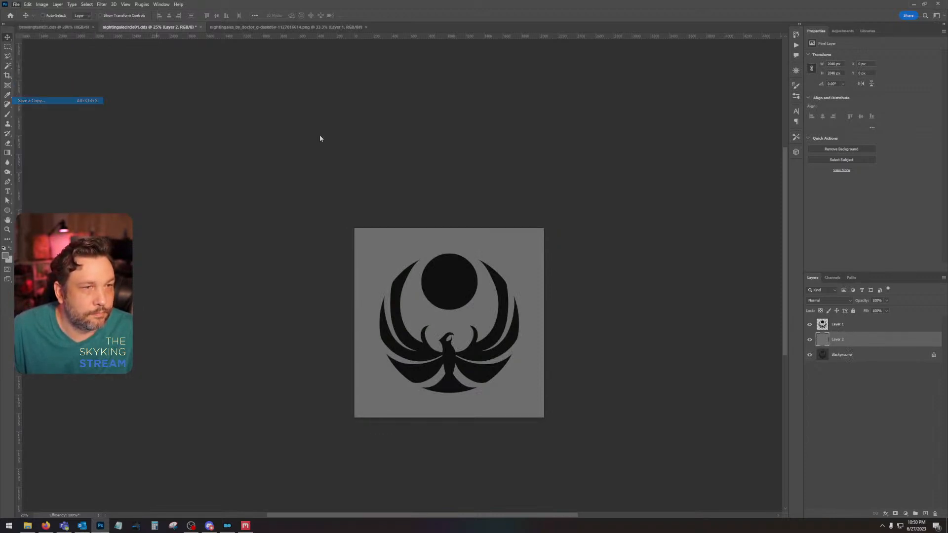
pyautogui.click(28, 57)
pyautogui.click(119, 419)
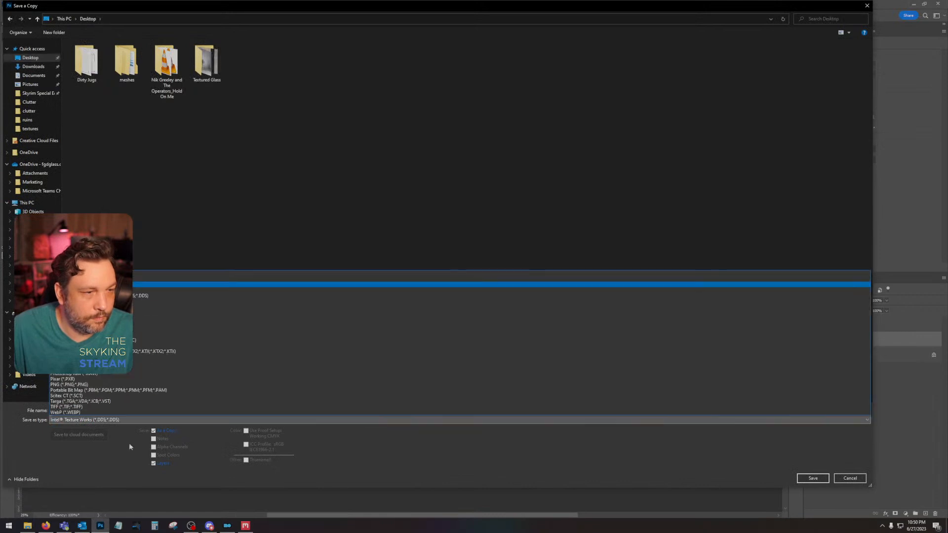
pyautogui.click(118, 385)
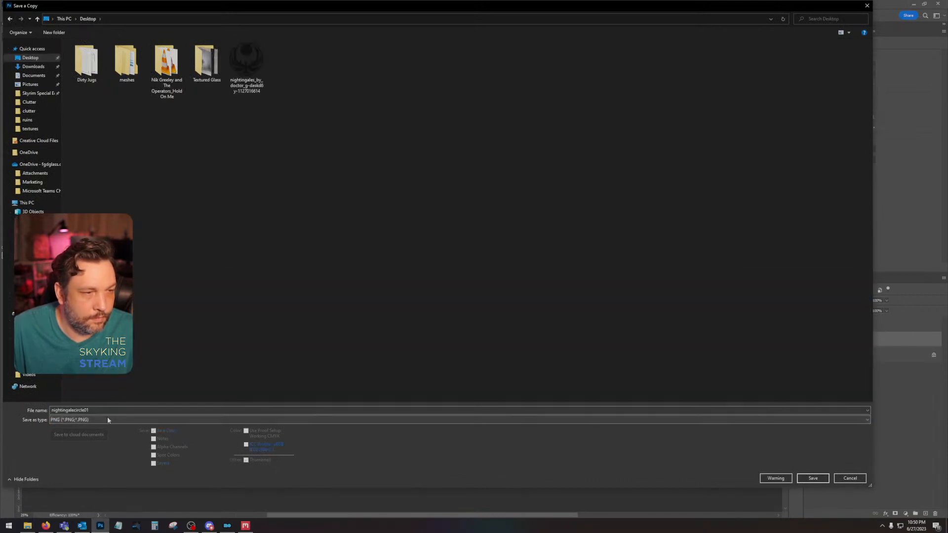
pyautogui.click(813, 477)
pyautogui.click(516, 162)
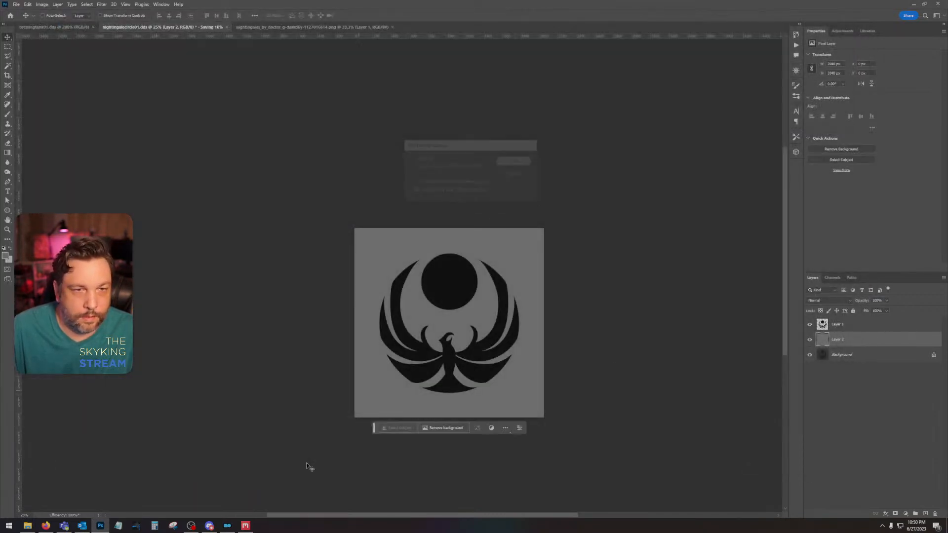
# Step: Switch to Quixel Mixer and create a new mix named NG Symbol at 1024 px working resolution
pyautogui.click(248, 526)
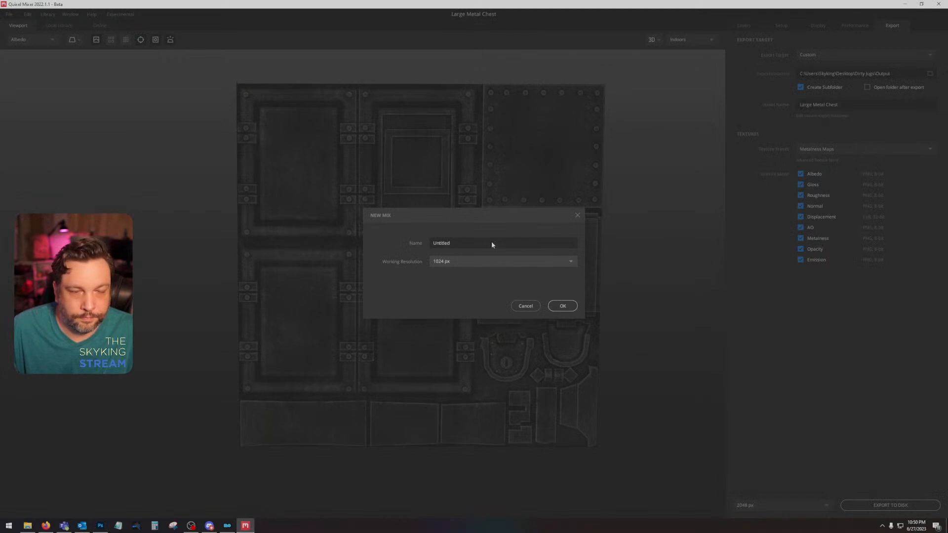
pyautogui.write('NG Symbol')
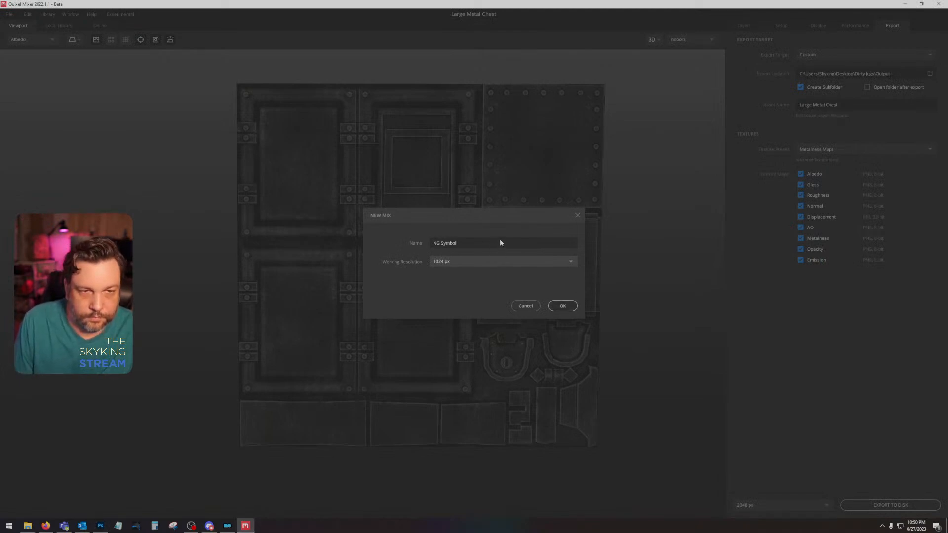
pyautogui.press('Return')
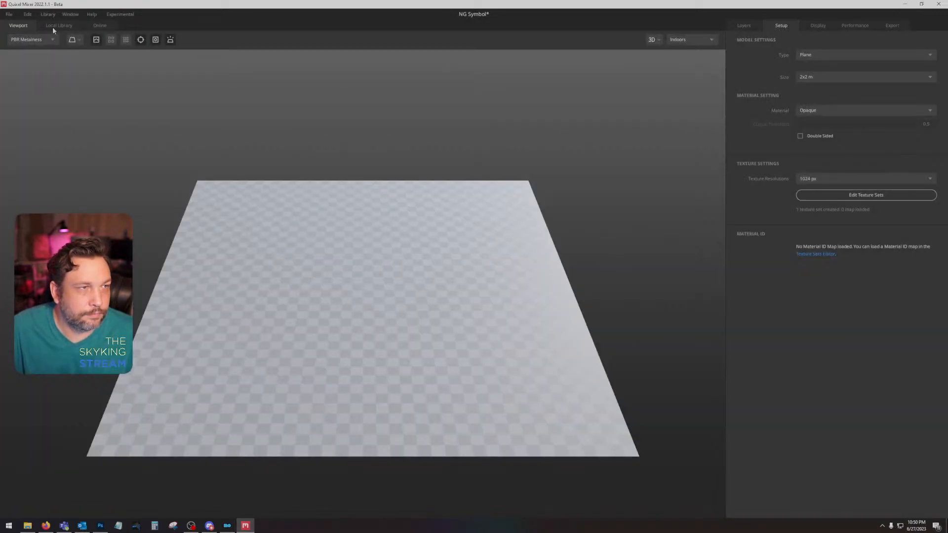
pyautogui.moveTo(423, 250)
pyautogui.mouseDown()
pyautogui.moveTo(482, 277)
pyautogui.moveTo(416, 256)
pyautogui.moveTo(430, 254)
pyautogui.mouseUp()
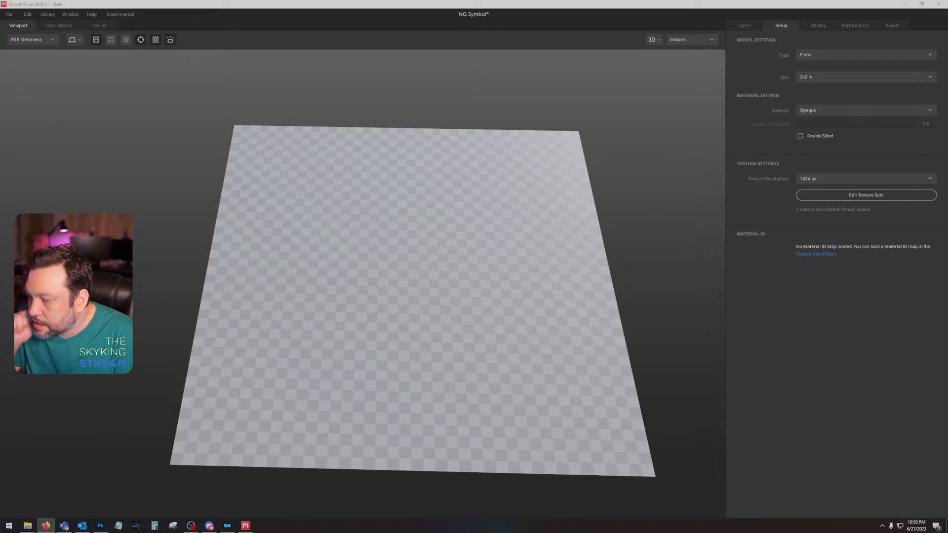
pyautogui.moveTo(413, 349)
pyautogui.mouseDown()
pyautogui.moveTo(418, 342)
pyautogui.moveTo(400, 342)
pyautogui.moveTo(420, 341)
pyautogui.mouseUp()
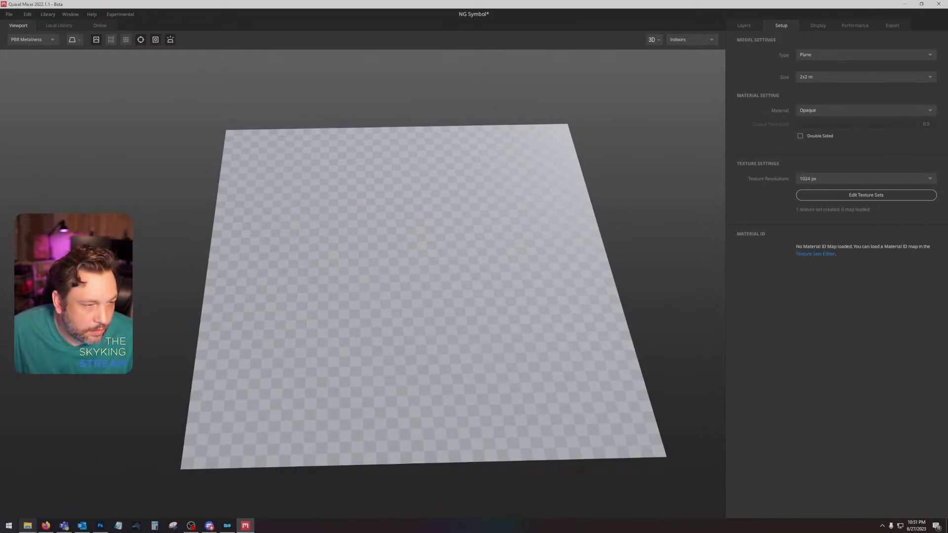
# Step: Switch to Mod Organizer and open the Skyland AIO mod's folder in File Explorer
pyautogui.click(227, 525)
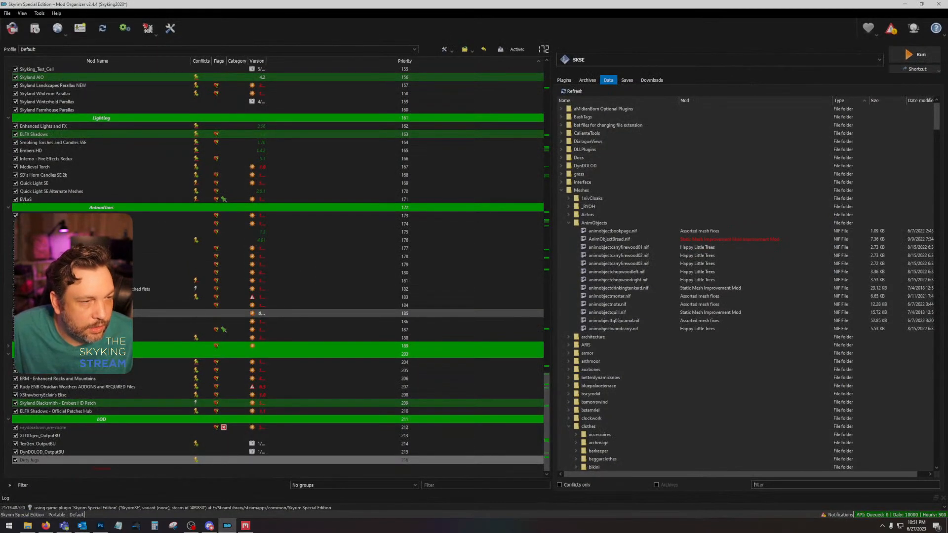
pyautogui.scroll(6, 72, 134)
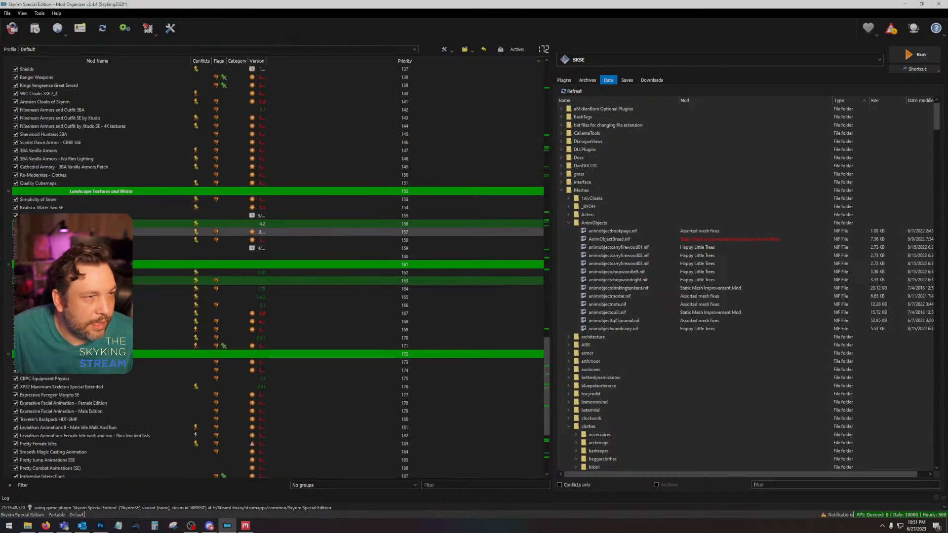
pyautogui.rightClick(52, 223)
pyautogui.click(79, 334)
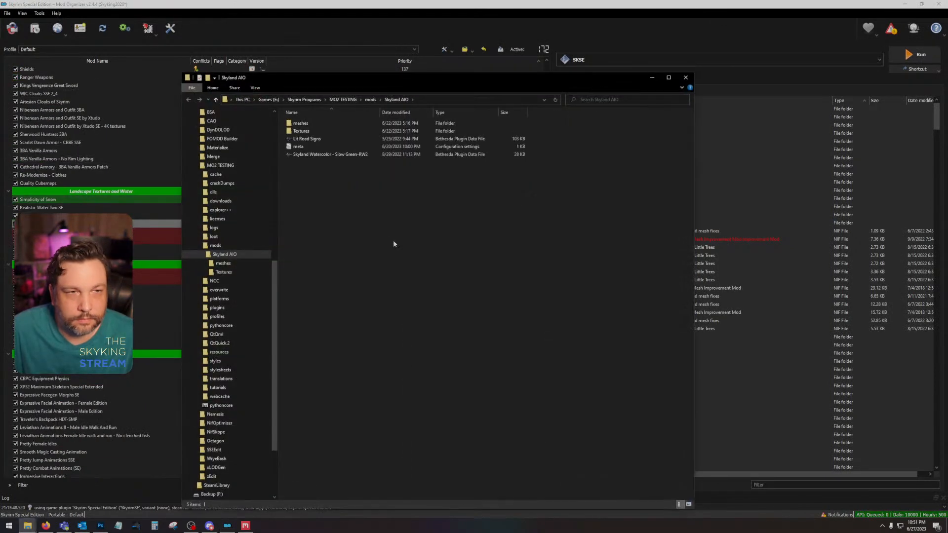
# Step: Open riftenstonedetail01 from the mod's Textures\architecture\riften folder in Photoshop without loading alpha or mip-maps separately, and close the folder window
pyautogui.doubleClick(315, 130)
pyautogui.doubleClick(316, 131)
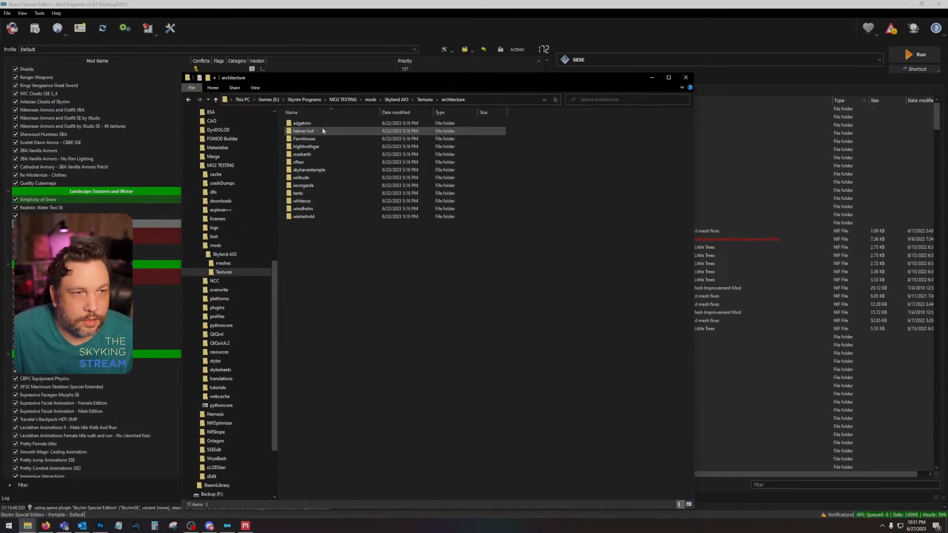
pyautogui.doubleClick(310, 162)
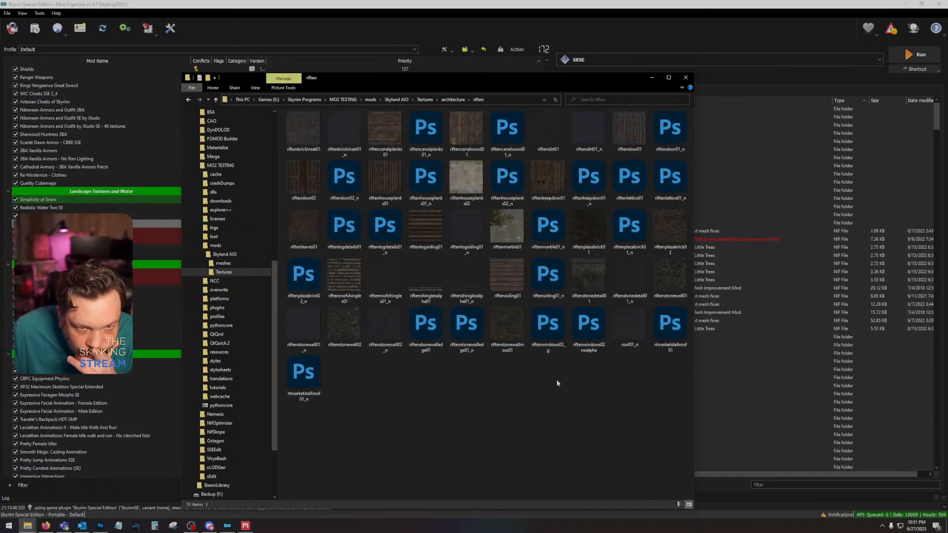
pyautogui.doubleClick(596, 283)
pyautogui.click(686, 77)
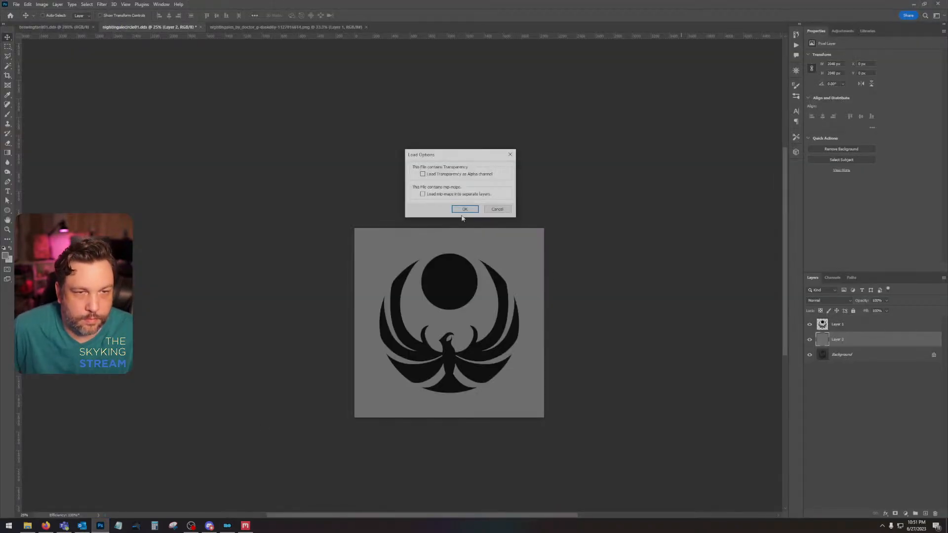
pyautogui.click(465, 210)
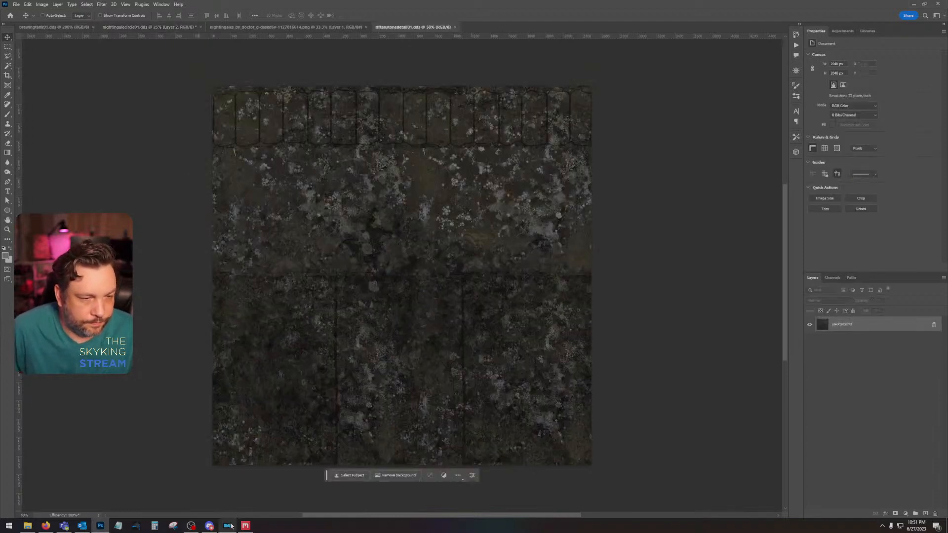
# Step: Return to Quixel Mixer, filter the local library to rock surfaces and add Lichen Covered Rock to the mix
pyautogui.click(246, 527)
pyautogui.click(58, 26)
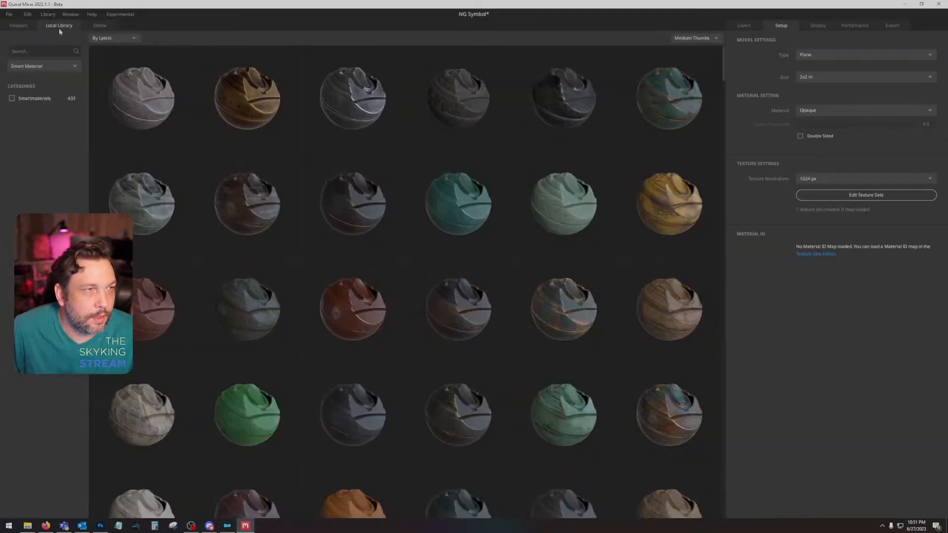
pyautogui.click(32, 62)
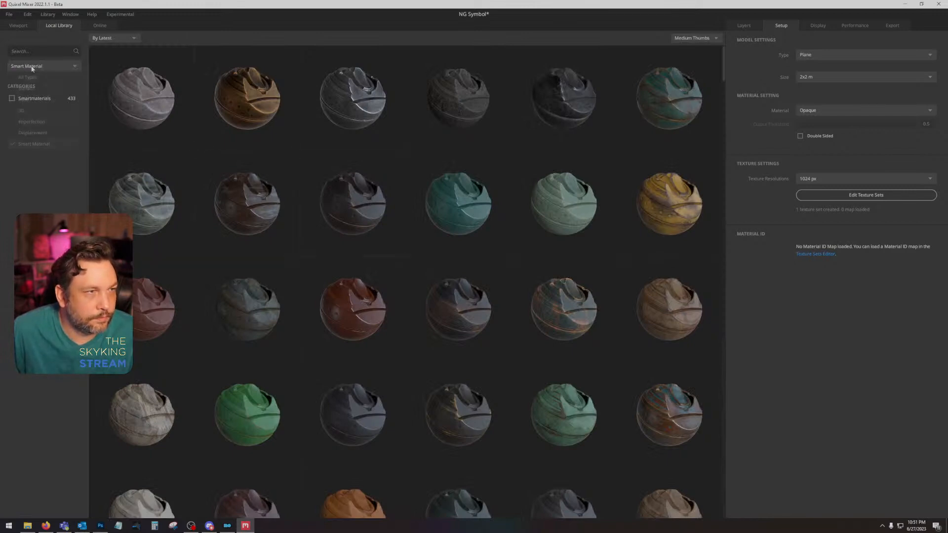
pyautogui.click(37, 76)
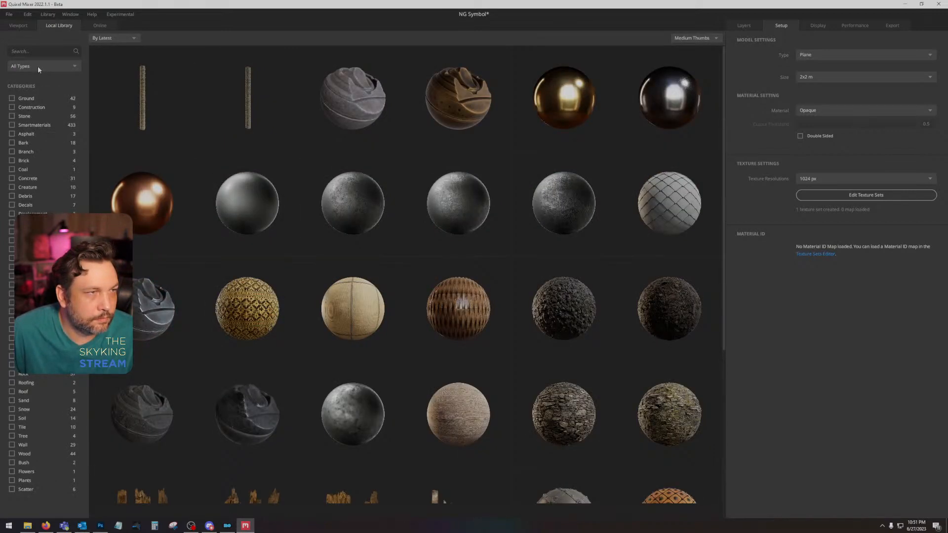
pyautogui.click(37, 66)
pyautogui.click(22, 93)
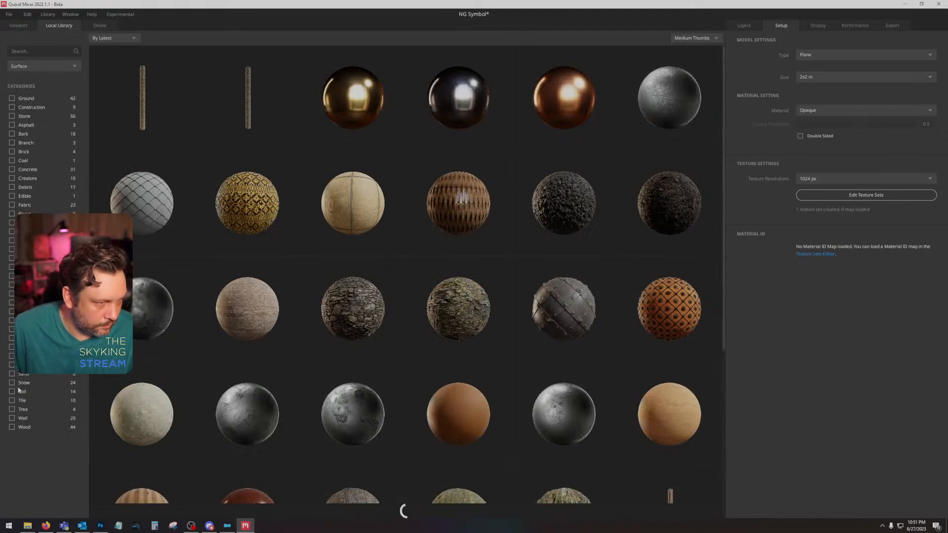
pyautogui.click(11, 348)
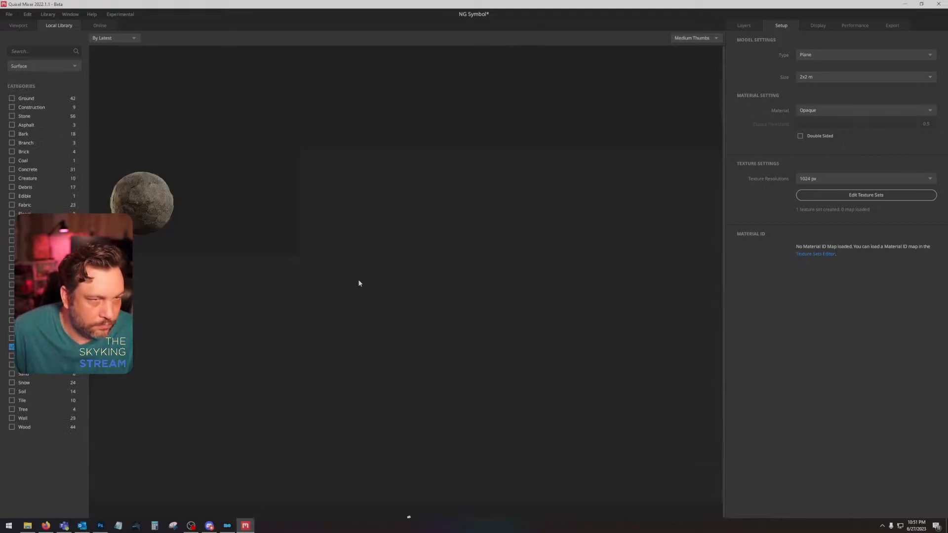
pyautogui.click(155, 214)
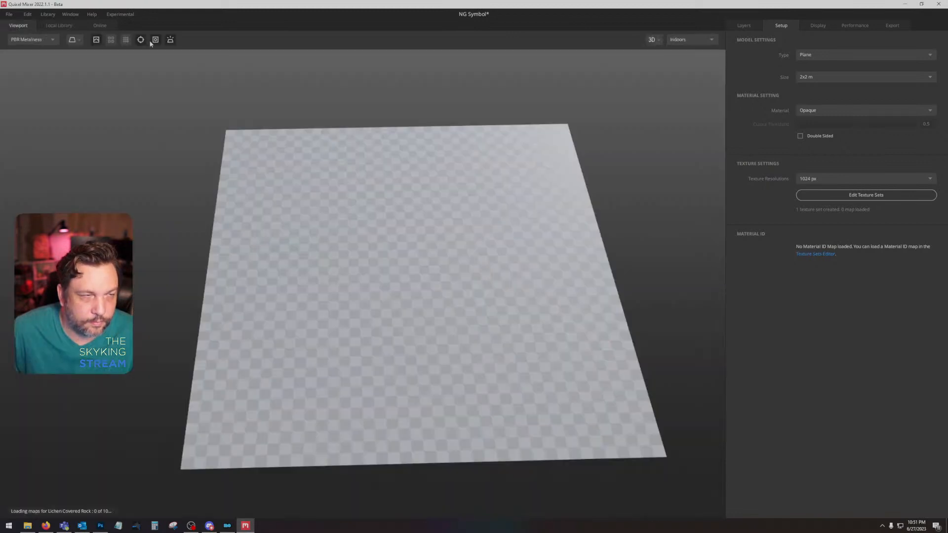
# Step: Browse the rock surfaces in the local library and add Cracked Lichen Rock to the mix
pyautogui.click(49, 23)
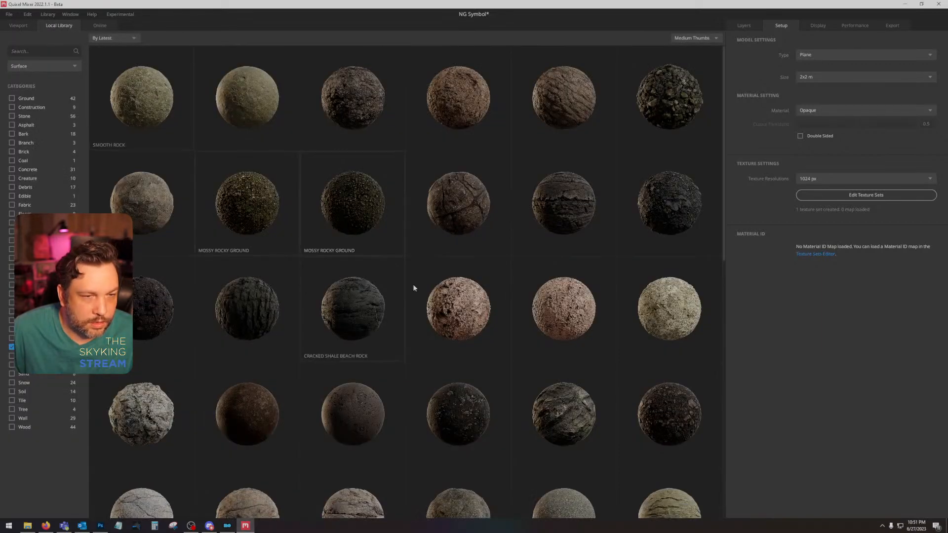
pyautogui.scroll(6, 422, 309)
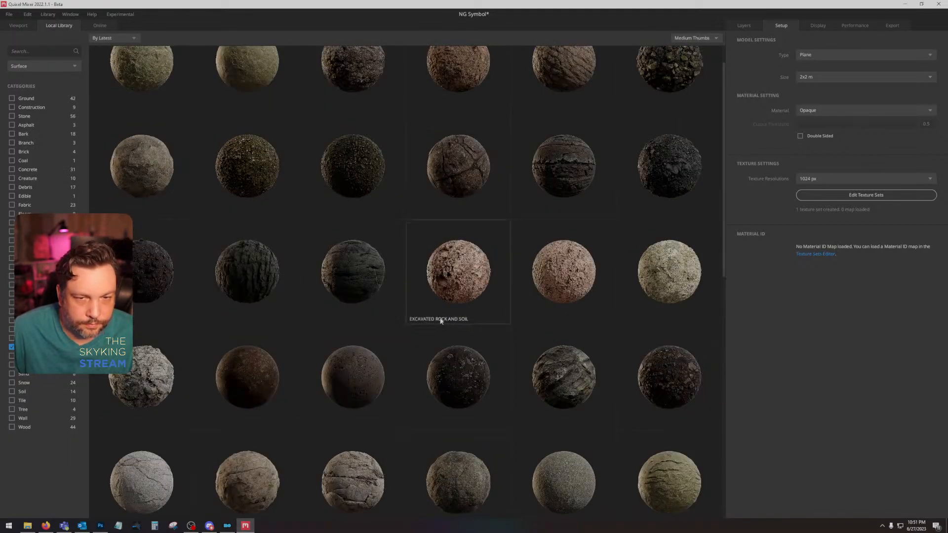
pyautogui.scroll(-5, 441, 320)
pyautogui.scroll(-3, 440, 319)
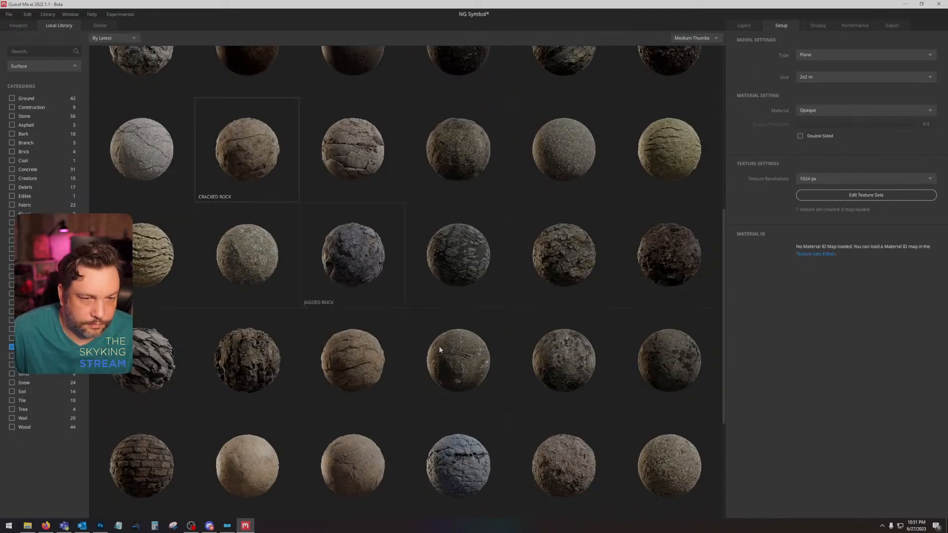
pyautogui.click(454, 363)
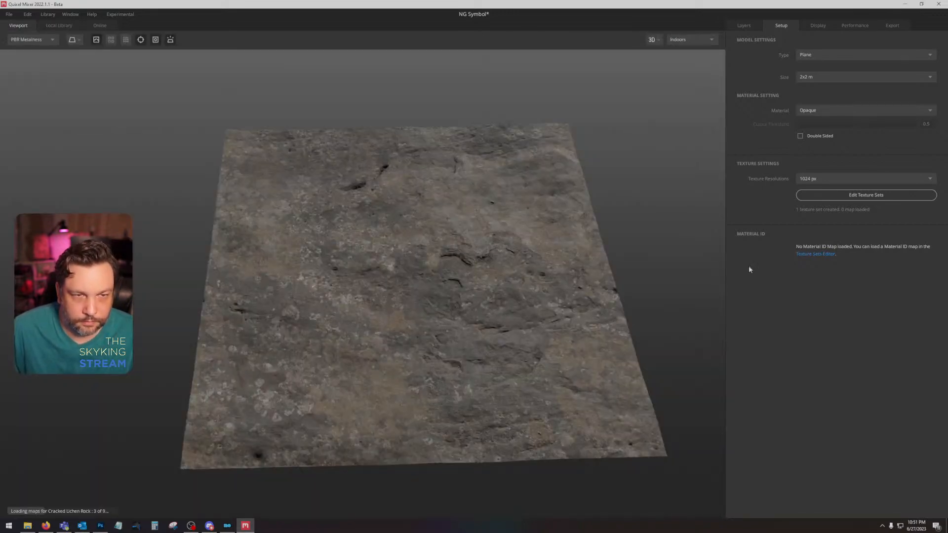
# Step: Raise the Cracked Lichen Rock layer's blend height to about 8.159
pyautogui.click(748, 30)
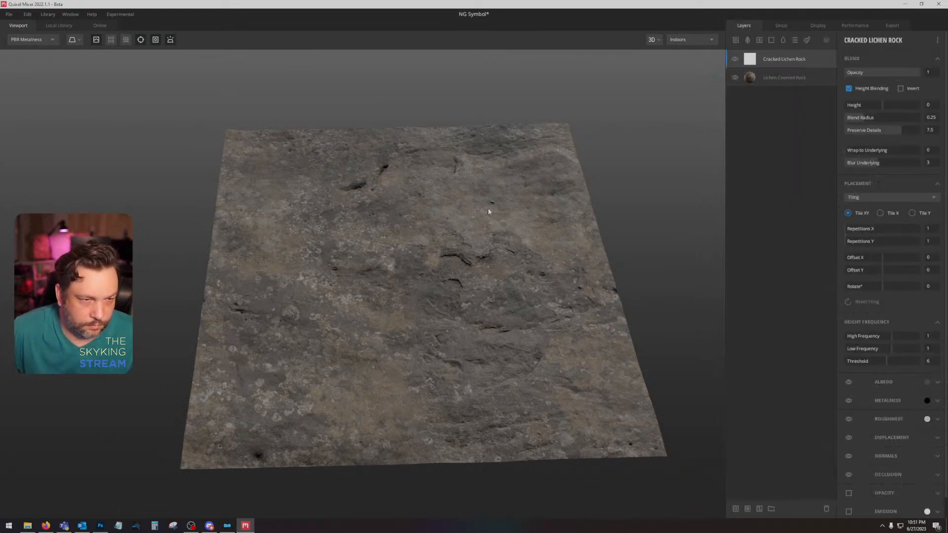
pyautogui.moveTo(490, 215); pyautogui.dragTo(503, 262)
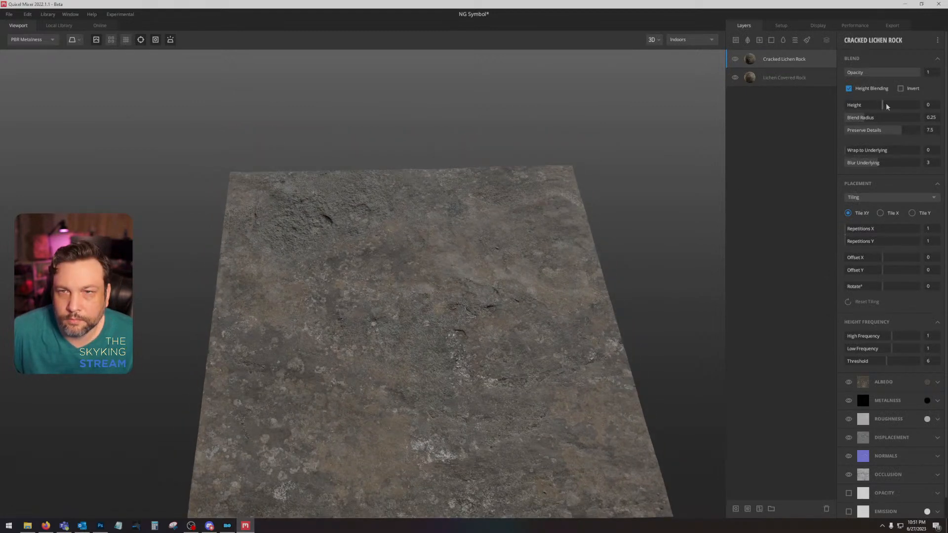
pyautogui.moveTo(886, 106); pyautogui.dragTo(897, 106)
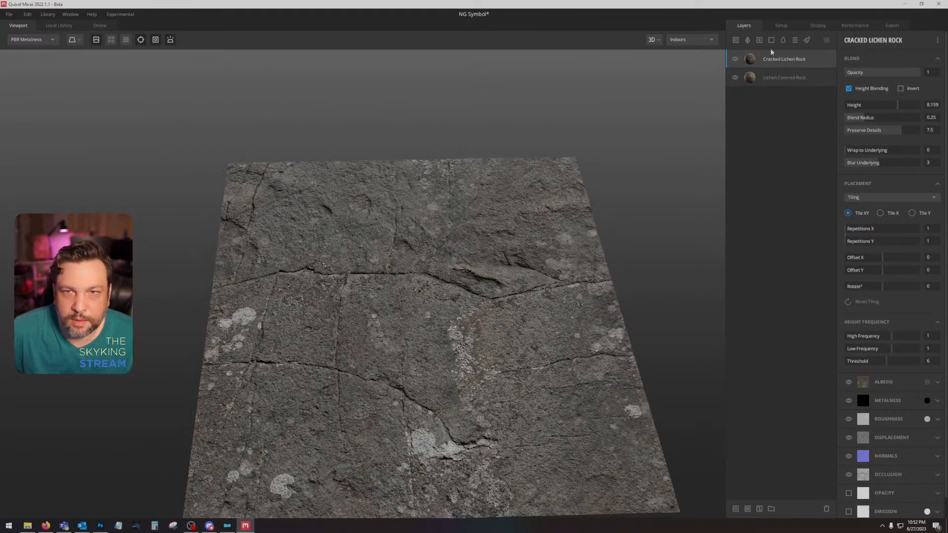
# Step: Move the Cracked Lichen Rock layer beneath Lichen Covered Rock and turn off its height blending
pyautogui.moveTo(773, 57); pyautogui.dragTo(781, 108)
pyautogui.click(852, 89)
# Step: Turn off height blending on the Lichen Covered Rock layer and set its Wrap to Underlying to 1
pyautogui.click(797, 63)
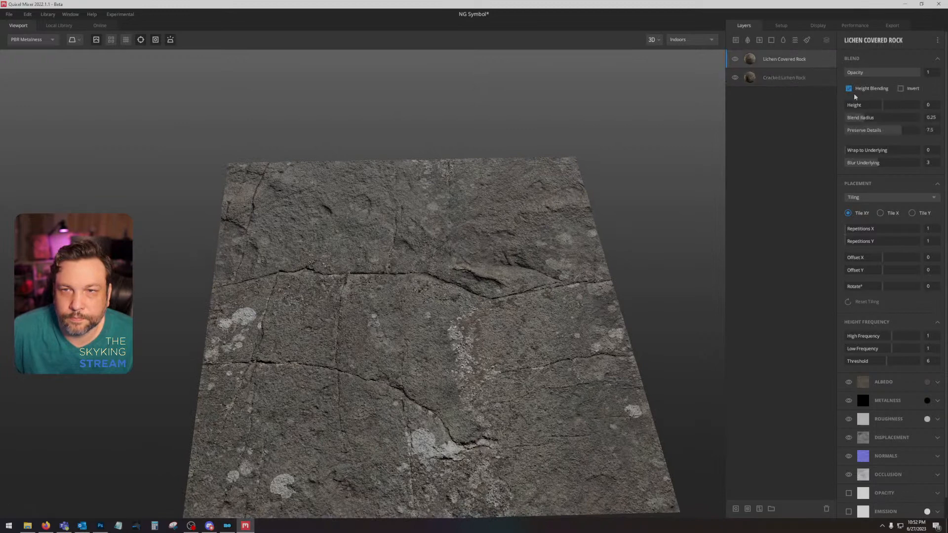
pyautogui.click(849, 89)
pyautogui.click(852, 151)
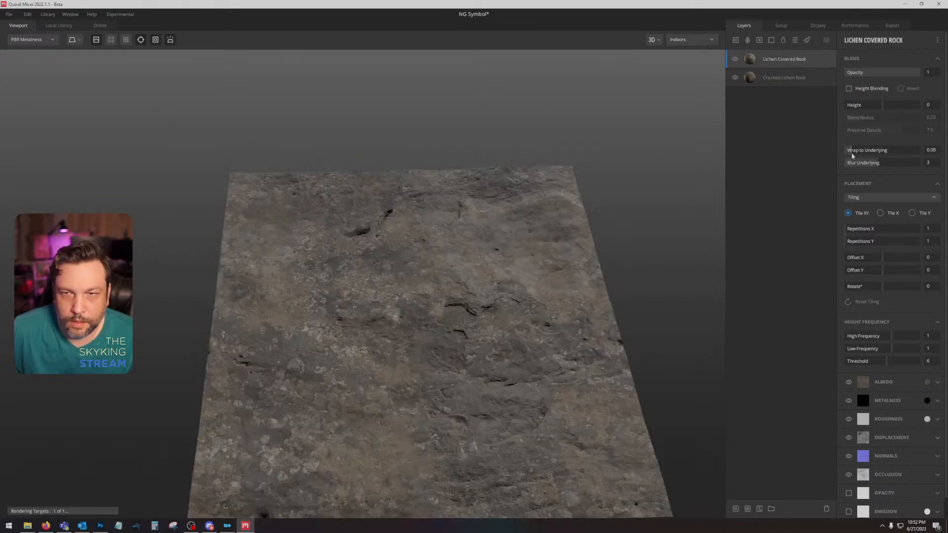
pyautogui.moveTo(852, 156); pyautogui.dragTo(919, 151)
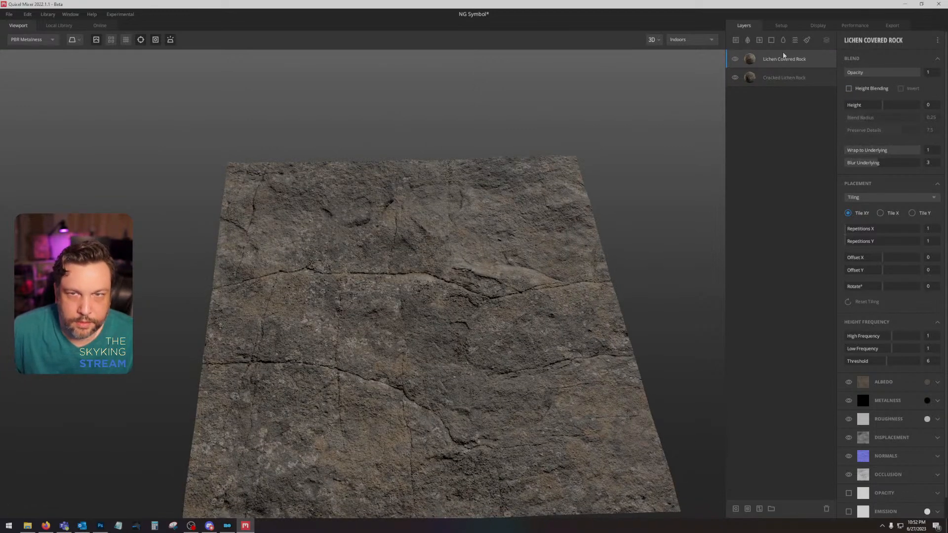
# Step: Set the Cracked Lichen Rock layer's High Frequency to 0
pyautogui.click(777, 79)
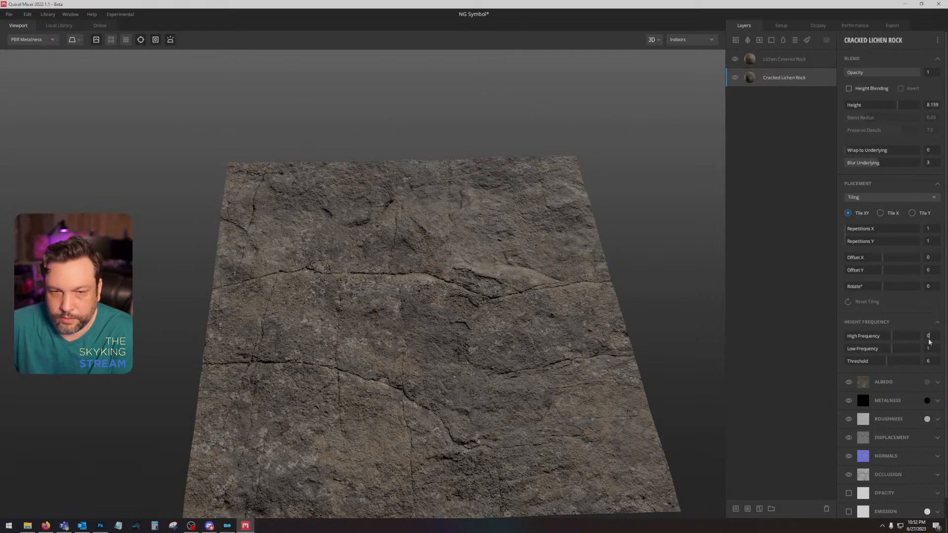
pyautogui.press('Return')
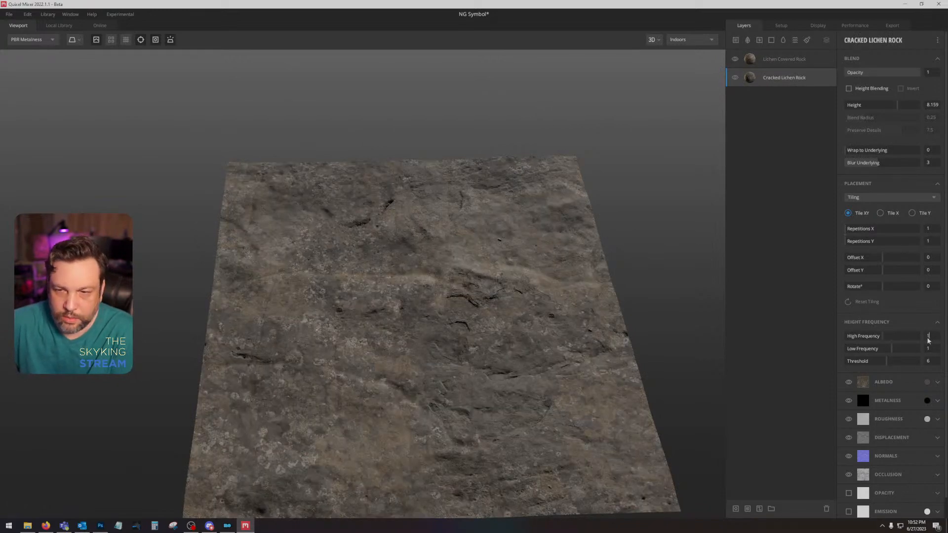
# Step: Try different Blur Underlying values on the Lichen Covered Rock layer, including 0
pyautogui.click(787, 60)
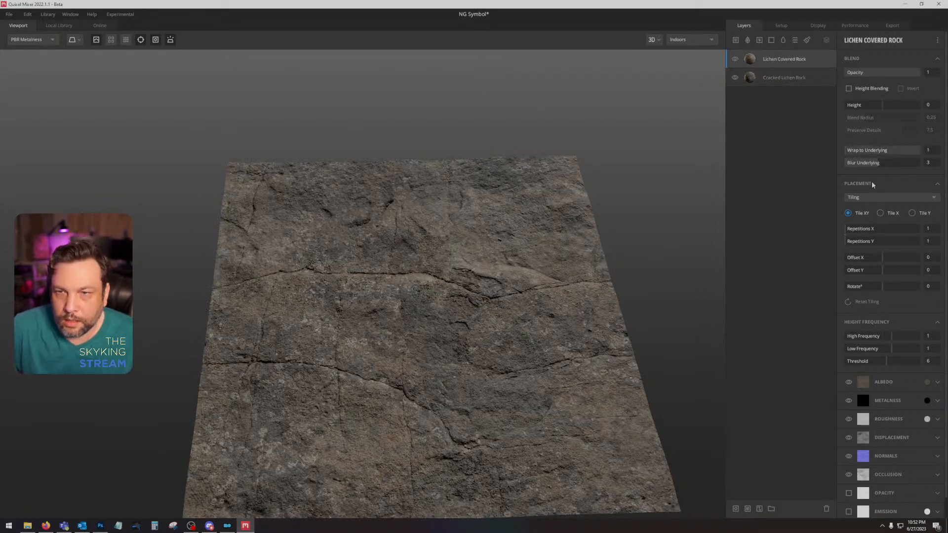
pyautogui.moveTo(876, 164)
pyautogui.mouseDown()
pyautogui.moveTo(839, 164)
pyautogui.moveTo(933, 168)
pyautogui.moveTo(880, 166)
pyautogui.moveTo(892, 170)
pyautogui.mouseUp()
pyautogui.moveTo(536, 257); pyautogui.dragTo(530, 295)
pyautogui.moveTo(895, 164); pyautogui.dragTo(827, 169)
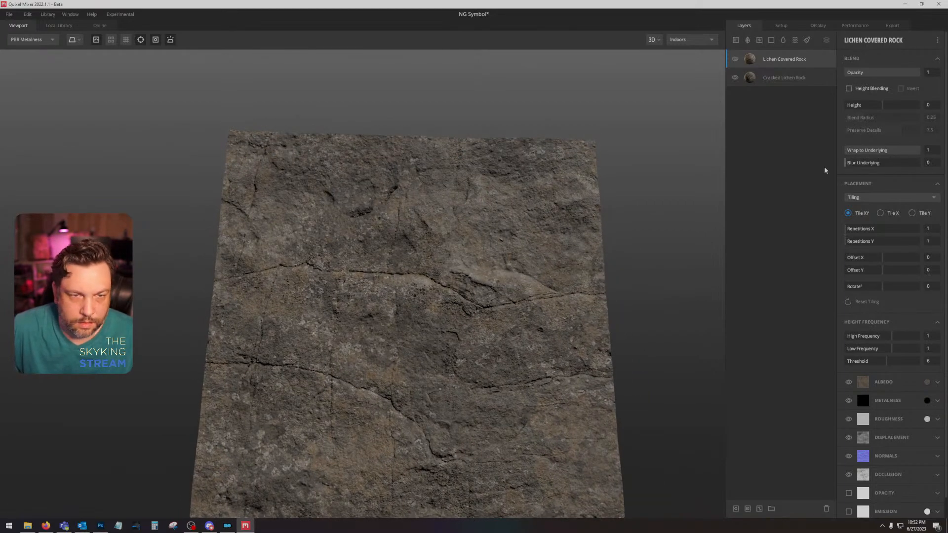
pyautogui.moveTo(450, 312); pyautogui.dragTo(488, 226)
pyautogui.moveTo(495, 271); pyautogui.dragTo(511, 251)
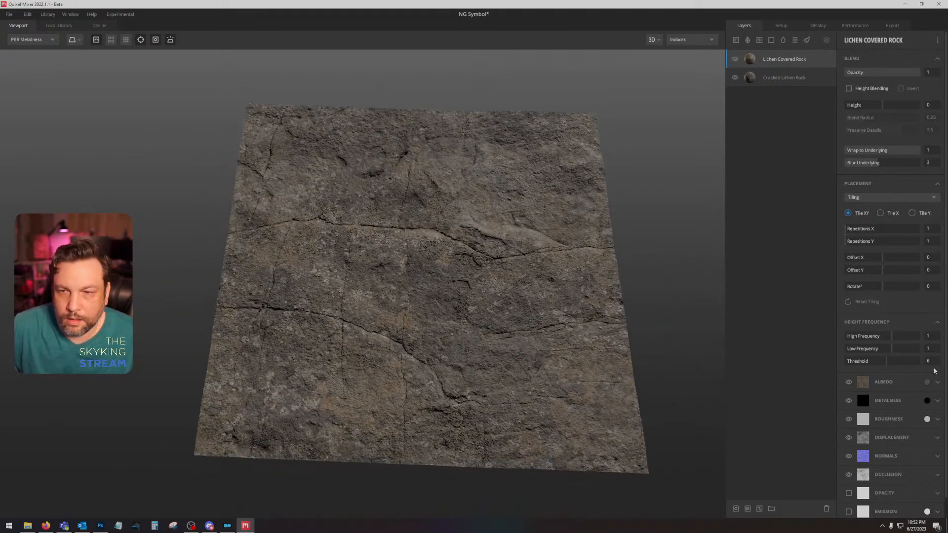
# Step: Switch to Photoshop, sample the stone texture's dark colour using an 11 by 11 Average, and show its hex value for copying
pyautogui.click(100, 526)
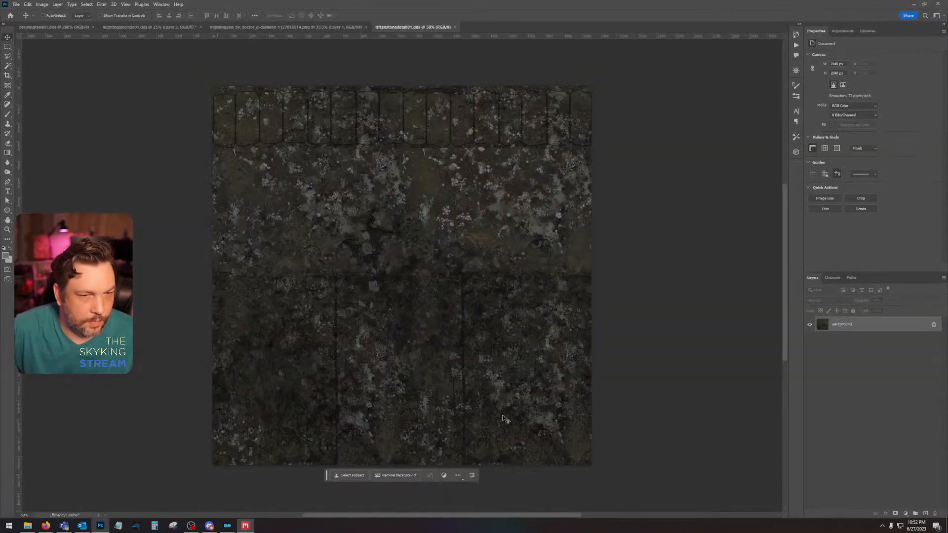
pyautogui.click(8, 94)
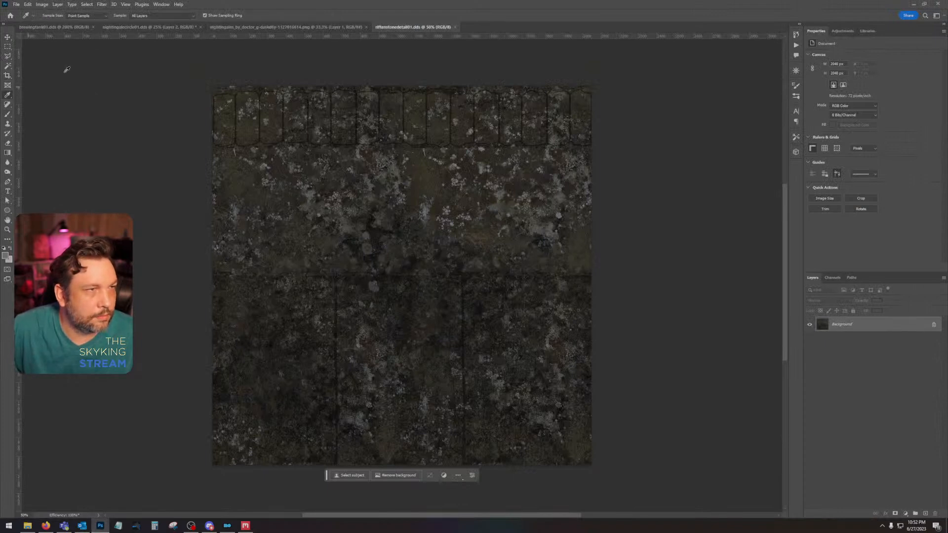
pyautogui.click(87, 15)
pyautogui.click(90, 39)
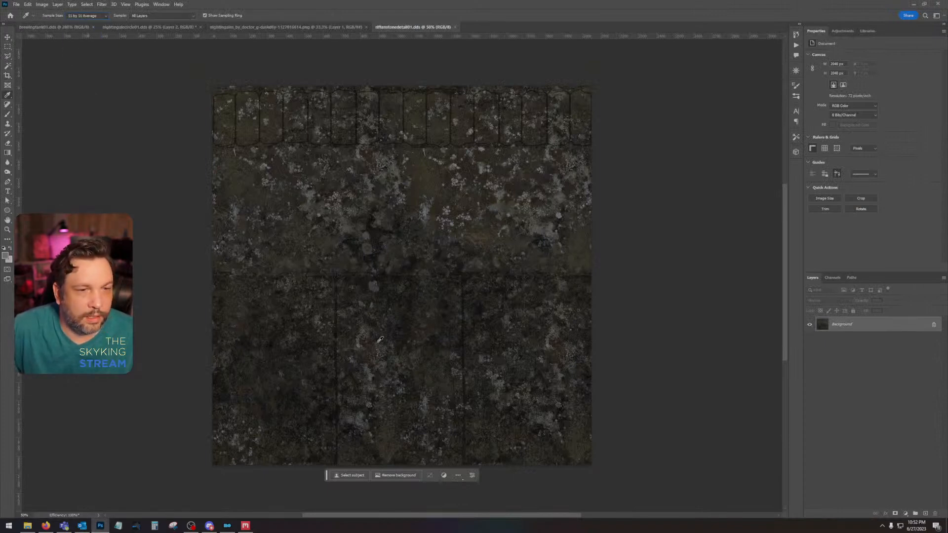
pyautogui.moveTo(406, 312); pyautogui.dragTo(435, 308)
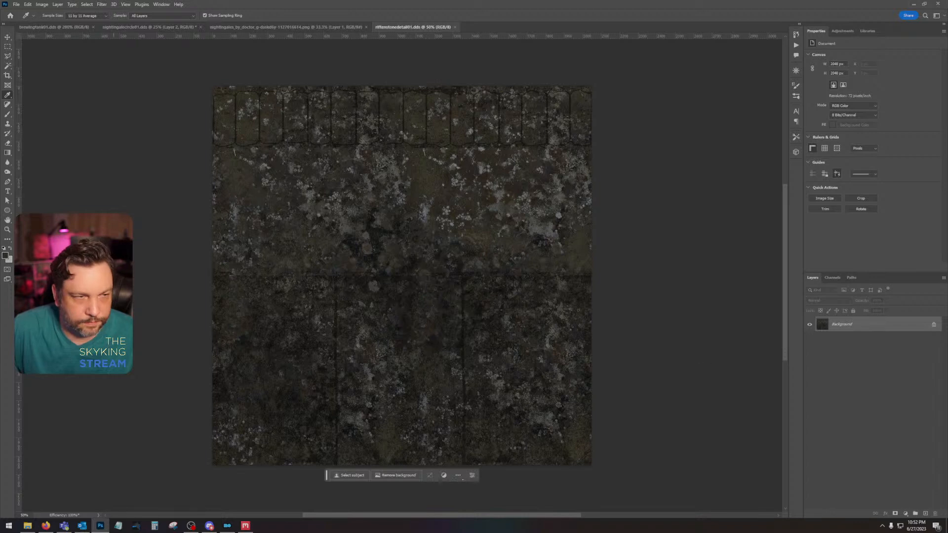
pyautogui.click(5, 256)
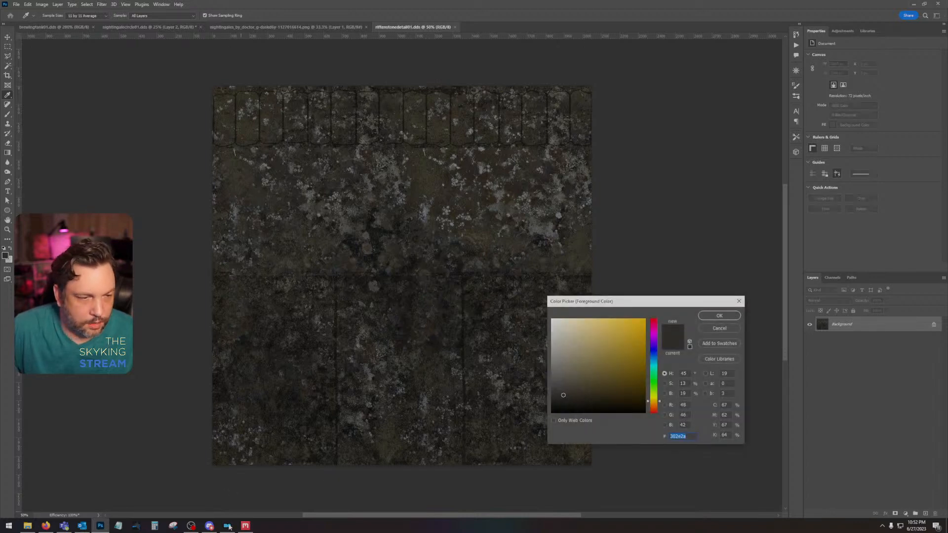
# Step: Switch back to Quixel Mixer, set the Lichen Covered Rock layer's albedo colour to 302E2A, and check it in Albedo view
pyautogui.click(244, 526)
pyautogui.click(926, 382)
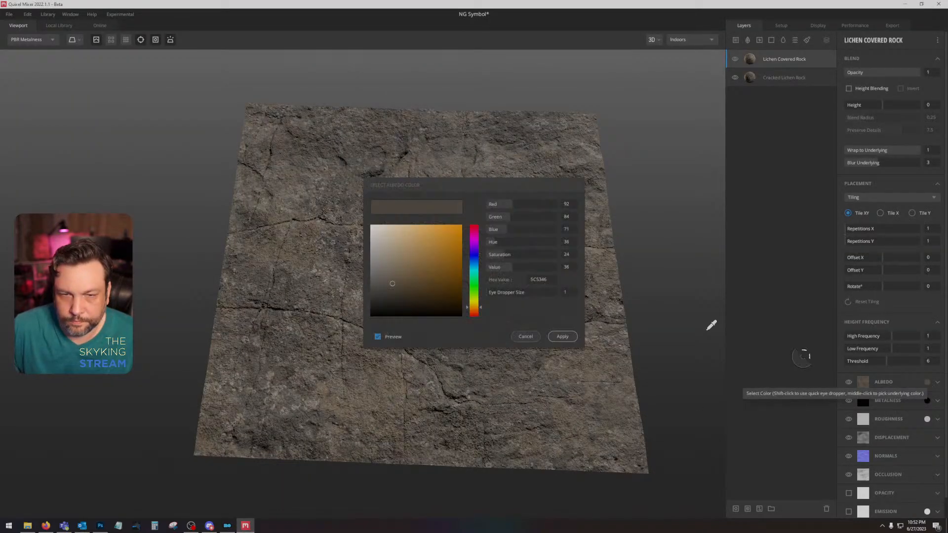
pyautogui.click(539, 278)
pyautogui.write('302E2A')
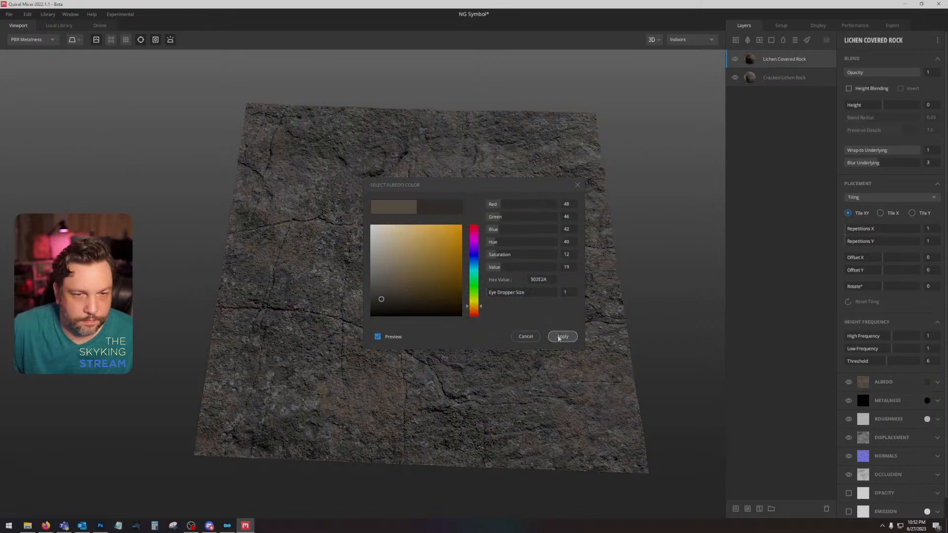
pyautogui.click(562, 336)
pyautogui.press('2')
pyautogui.moveTo(496, 341); pyautogui.dragTo(490, 327)
# Step: Add the Icelandic Smooth Cracked Rock surface beneath Lichen Covered Rock and turn off its height blending
pyautogui.click(59, 25)
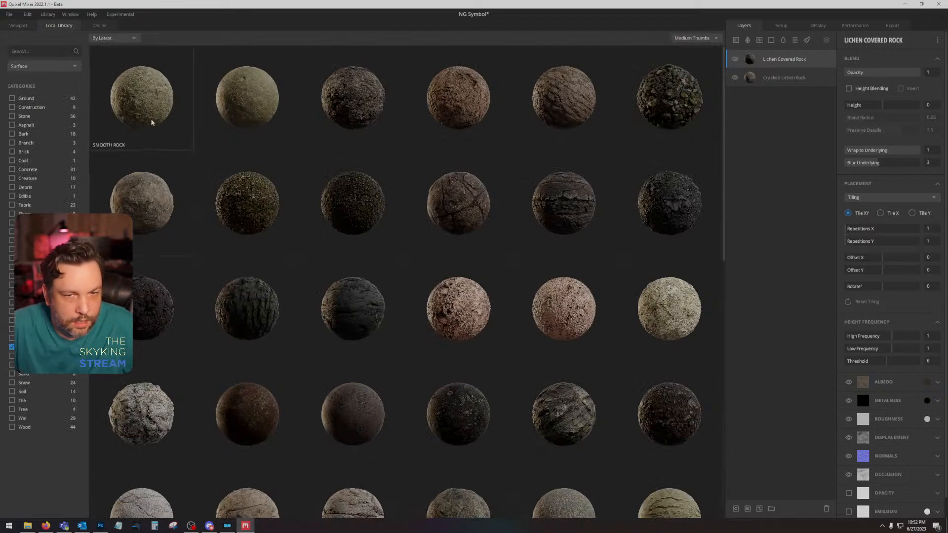
pyautogui.scroll(-5, 254, 278)
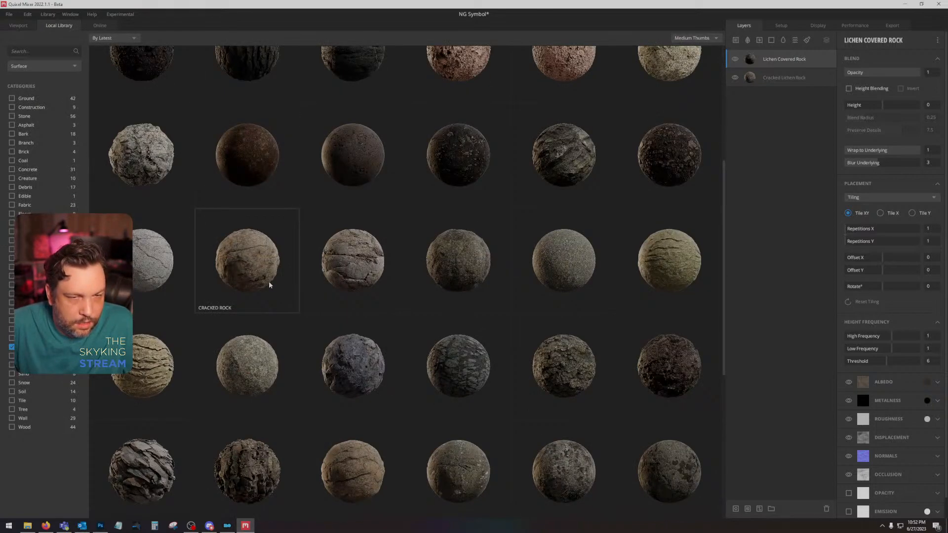
pyautogui.scroll(-4, 270, 284)
pyautogui.click(152, 82)
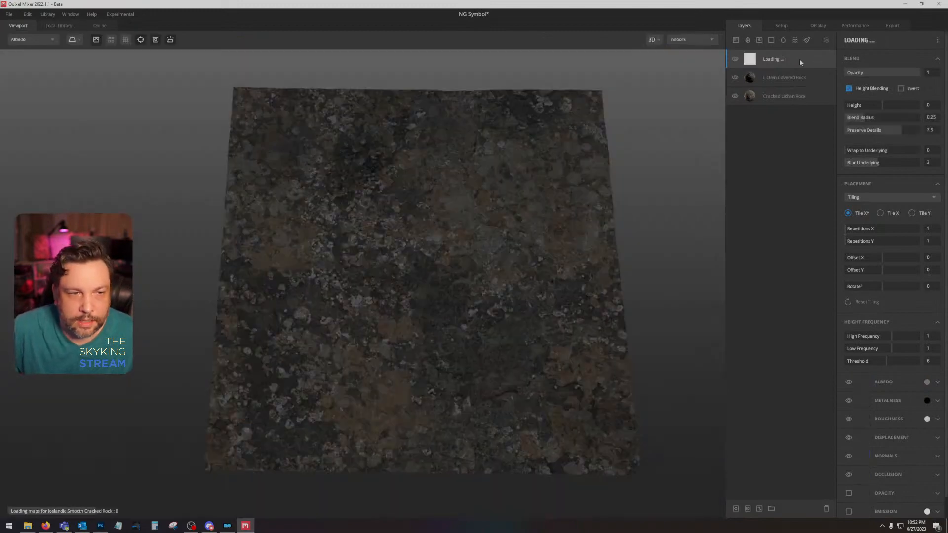
pyautogui.moveTo(807, 63); pyautogui.dragTo(790, 77)
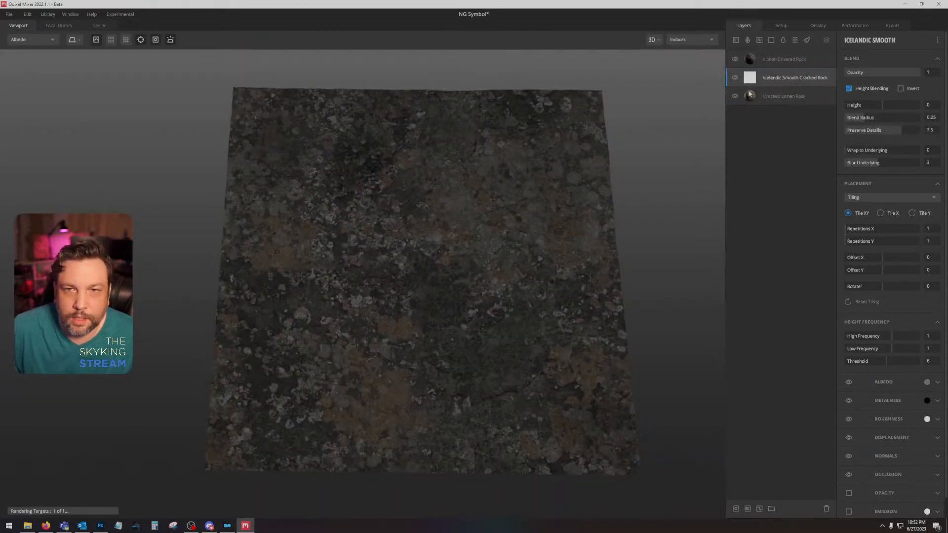
pyautogui.click(848, 88)
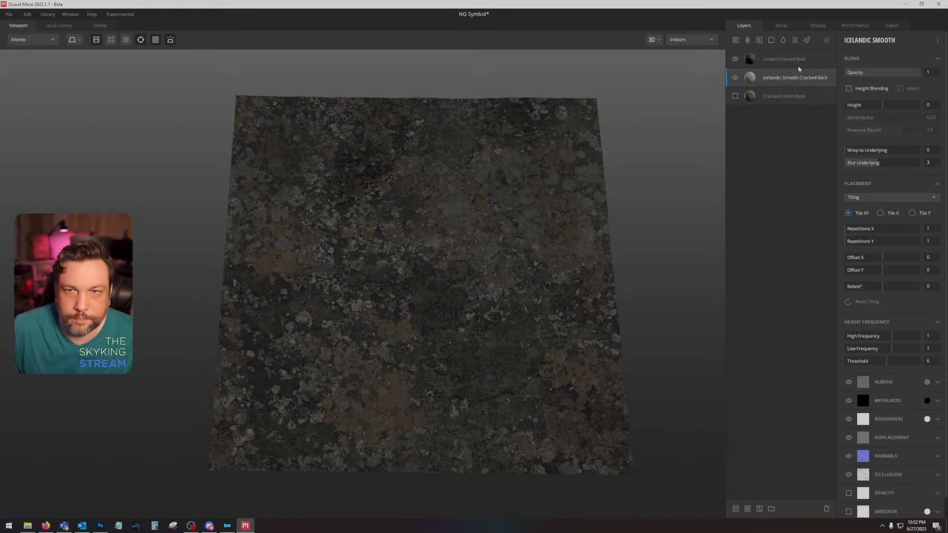
# Step: Inspect the blended rock surface, ending in the PBR Metalness view
pyautogui.click(768, 98)
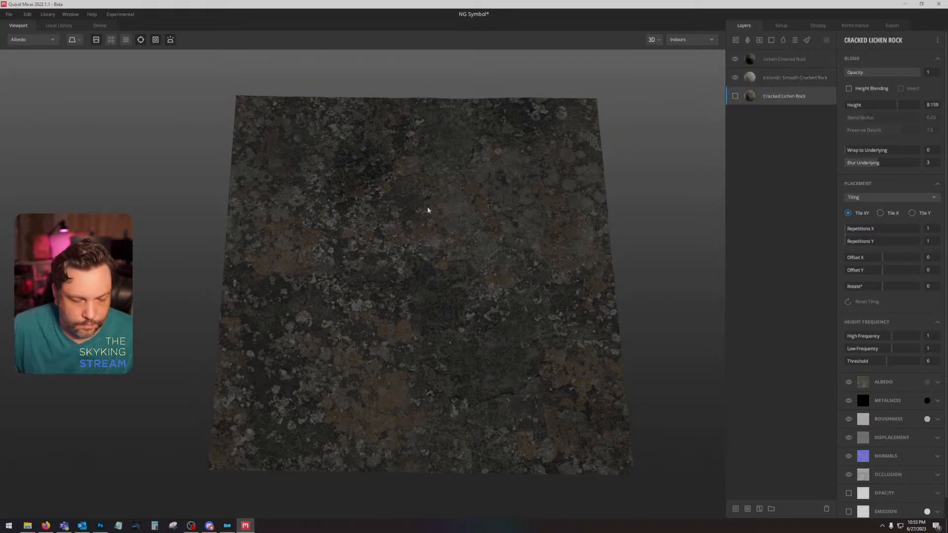
pyautogui.press('m')
pyautogui.moveTo(427, 210); pyautogui.dragTo(402, 216)
pyautogui.press('a')
pyautogui.press('m')
# Step: Filter the surface library by another category, add Mossy Ground, and move it above all other layers
pyautogui.click(52, 27)
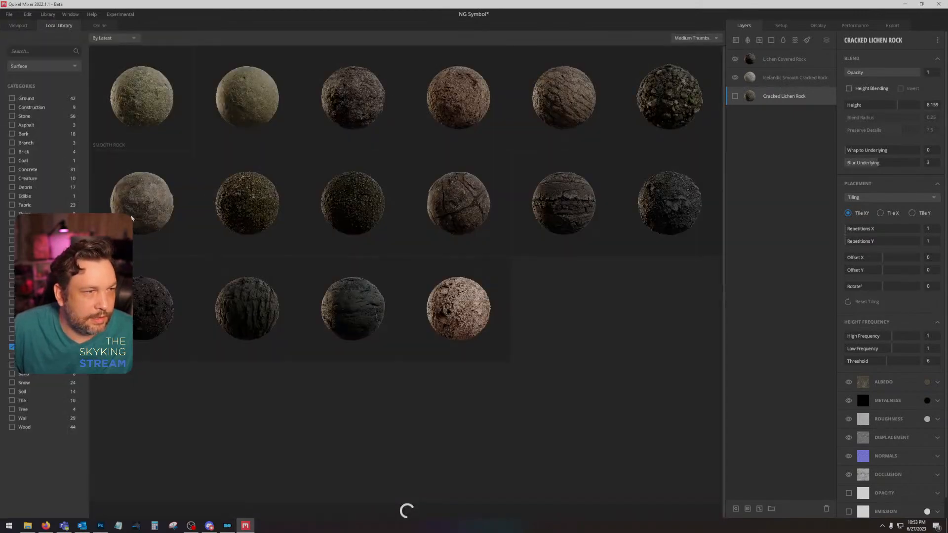
pyautogui.click(12, 348)
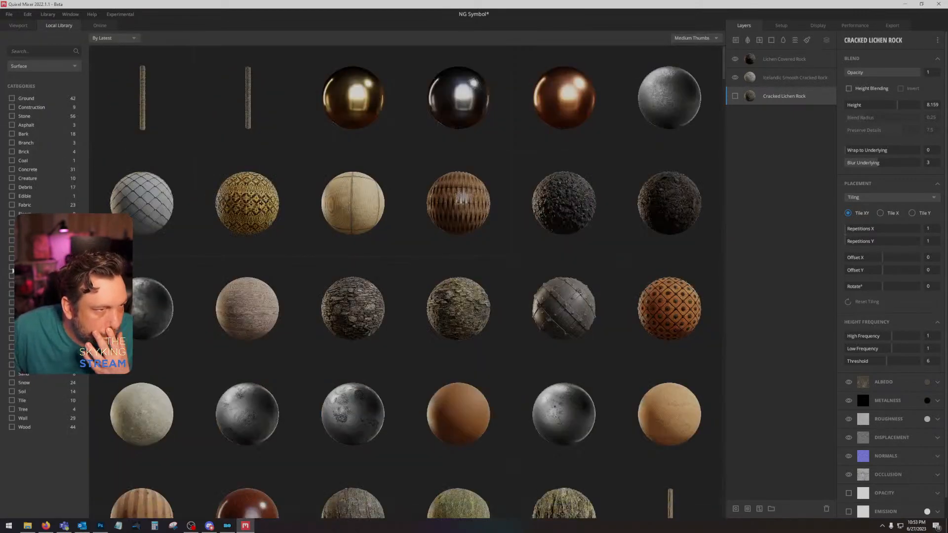
pyautogui.click(11, 302)
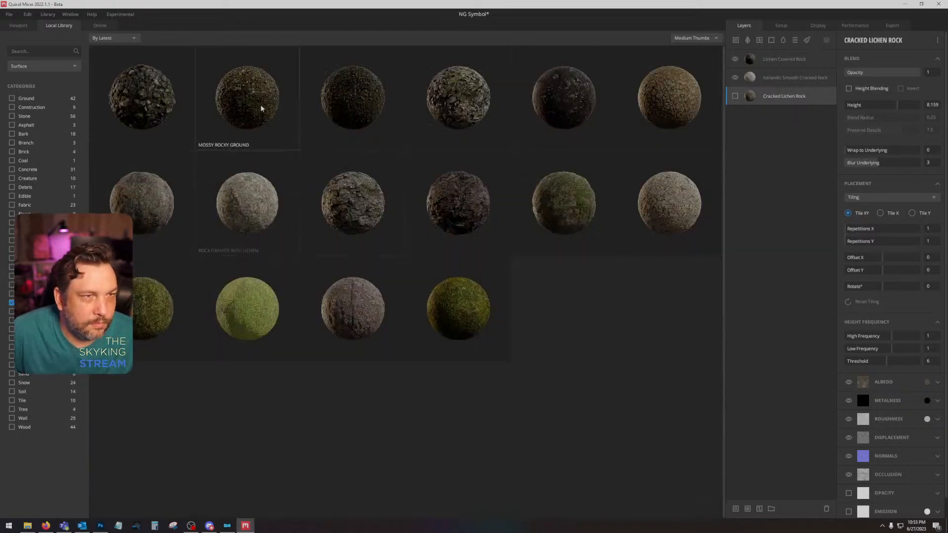
pyautogui.doubleClick(562, 204)
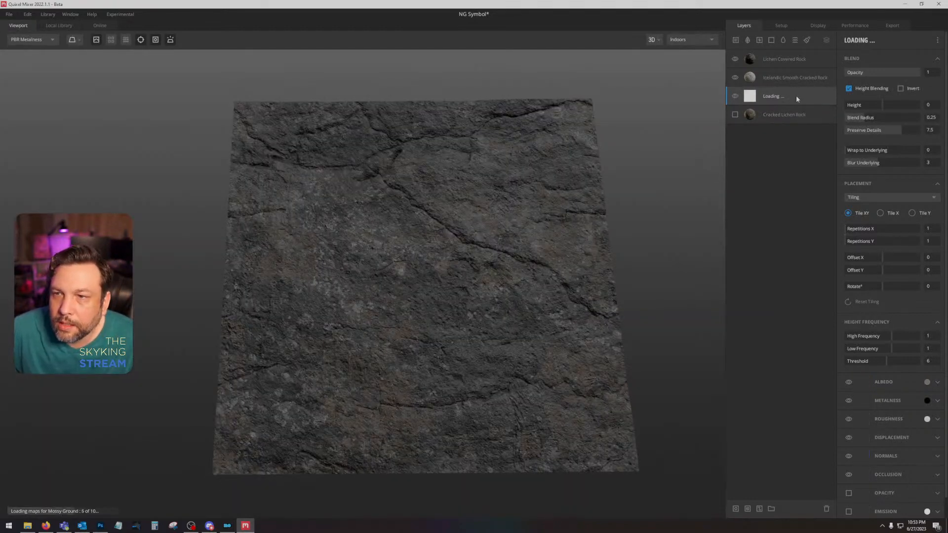
pyautogui.moveTo(796, 96); pyautogui.dragTo(792, 64)
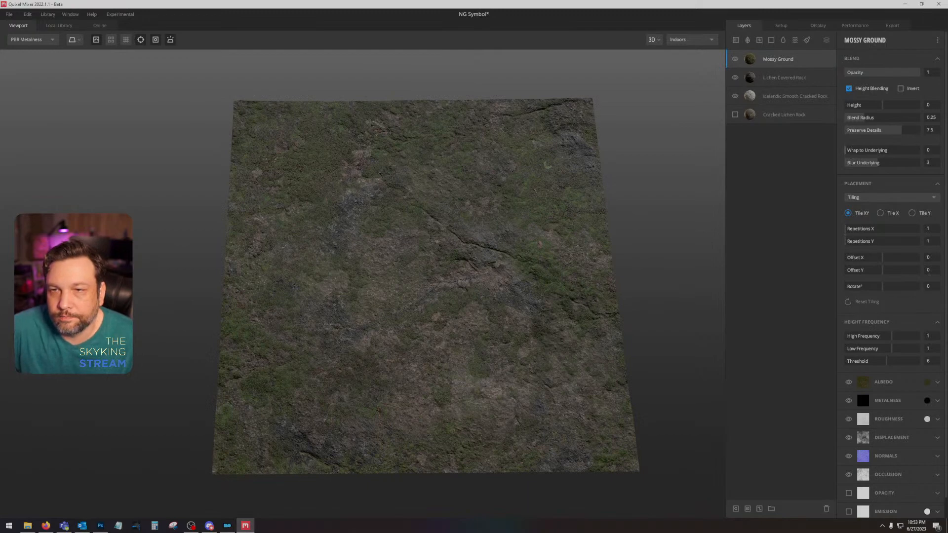
# Step: Set the Mossy Ground layer's Wrap to Underlying to 0.75 and its blend height to about -1.493
pyautogui.press('Return')
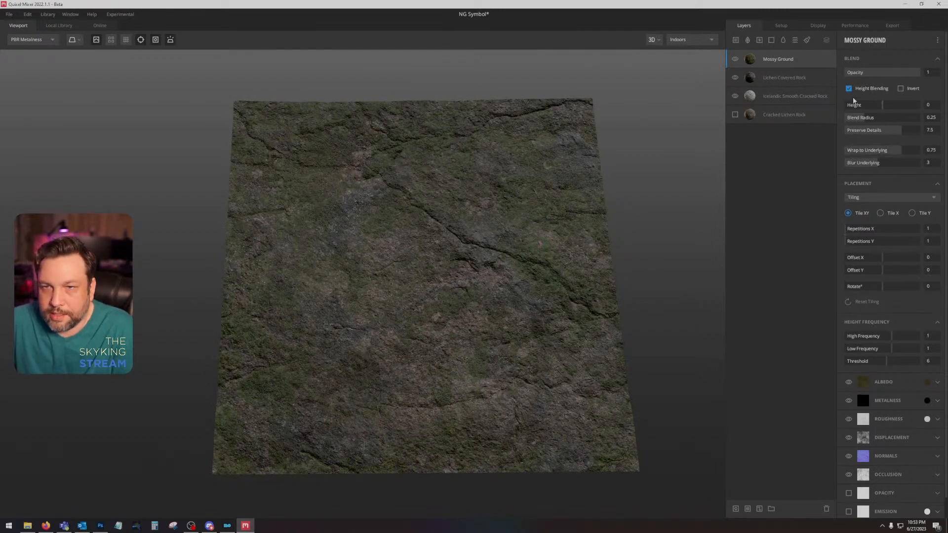
pyautogui.click(879, 106)
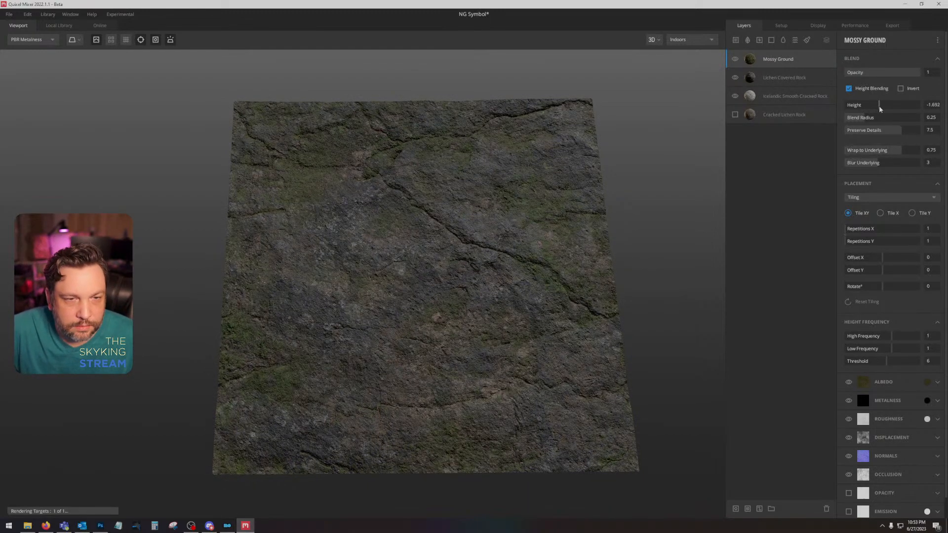
pyautogui.moveTo(879, 106); pyautogui.dragTo(880, 108)
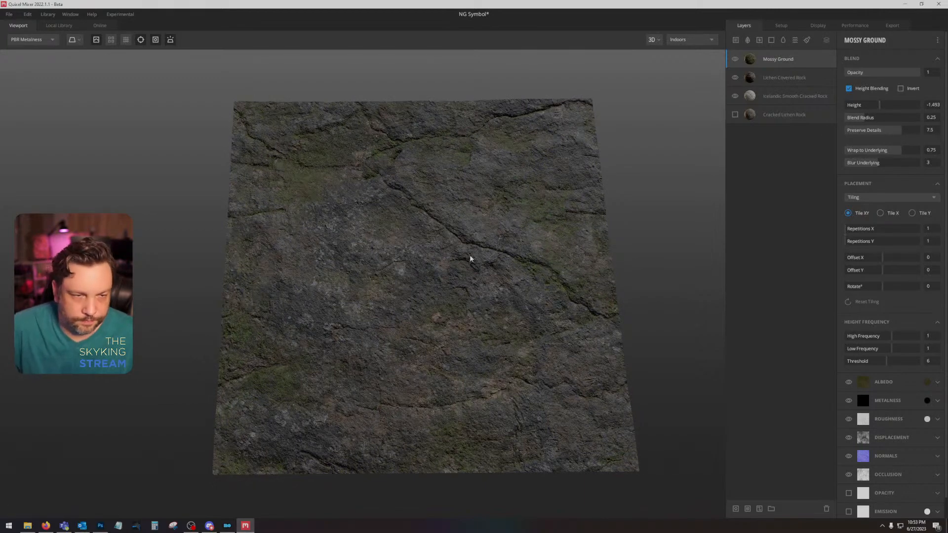
# Step: Set the Icelandic Smooth Cracked Rock layer's Low Frequency to 2
pyautogui.moveTo(470, 258)
pyautogui.mouseDown()
pyautogui.moveTo(595, 176)
pyautogui.moveTo(567, 247)
pyautogui.moveTo(464, 243)
pyautogui.moveTo(468, 254)
pyautogui.mouseUp()
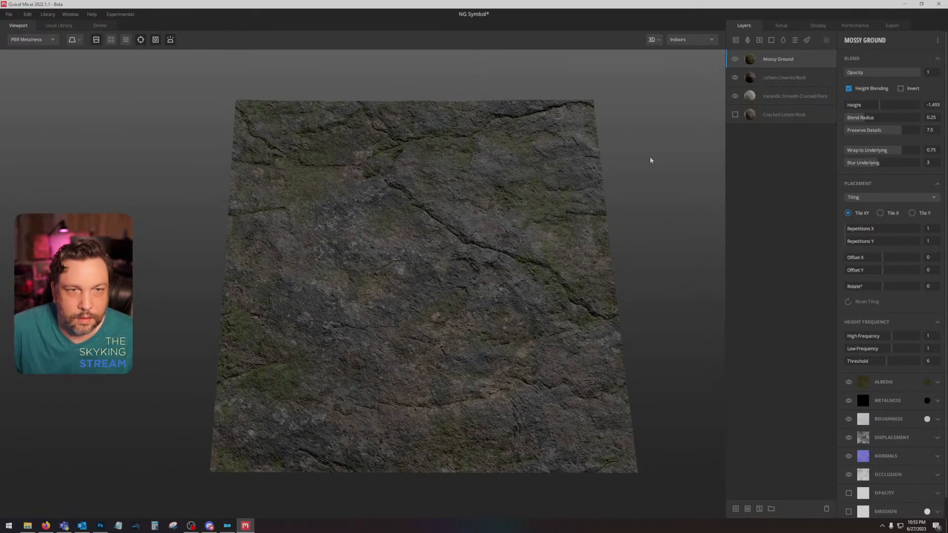
pyautogui.click(790, 100)
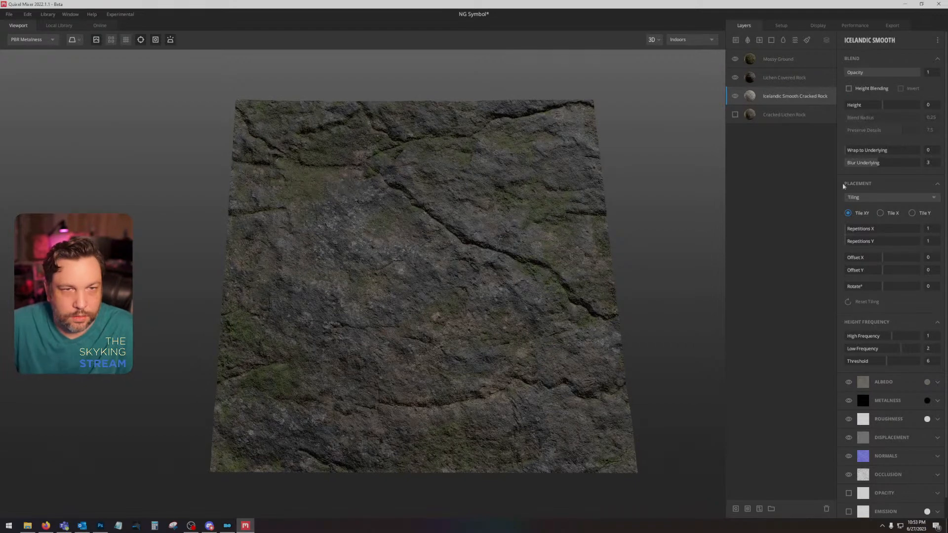
# Step: Add a mask stack to the Mossy Ground layer and look through the available mask components and modifiers
pyautogui.rightClick(795, 58)
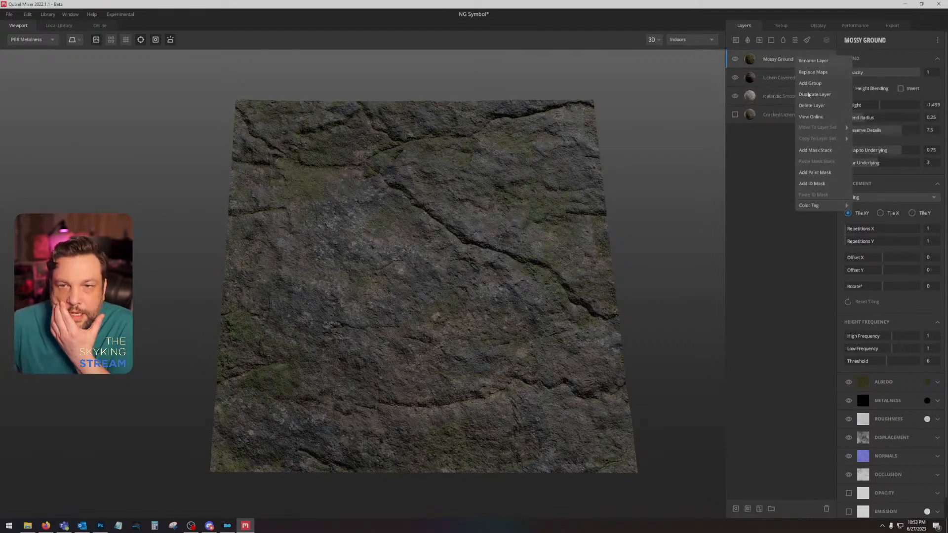
pyautogui.click(830, 150)
pyautogui.click(848, 42)
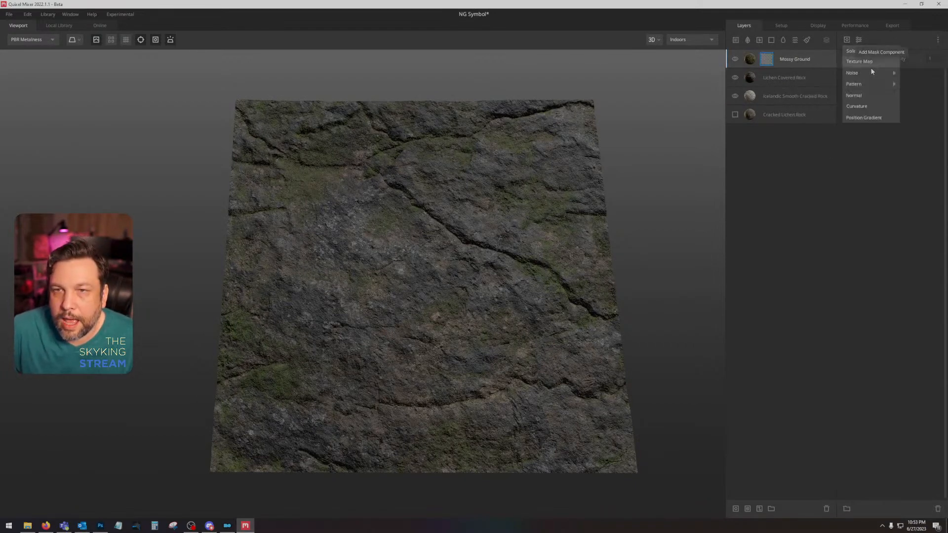
pyautogui.click(858, 42)
pyautogui.click(858, 42)
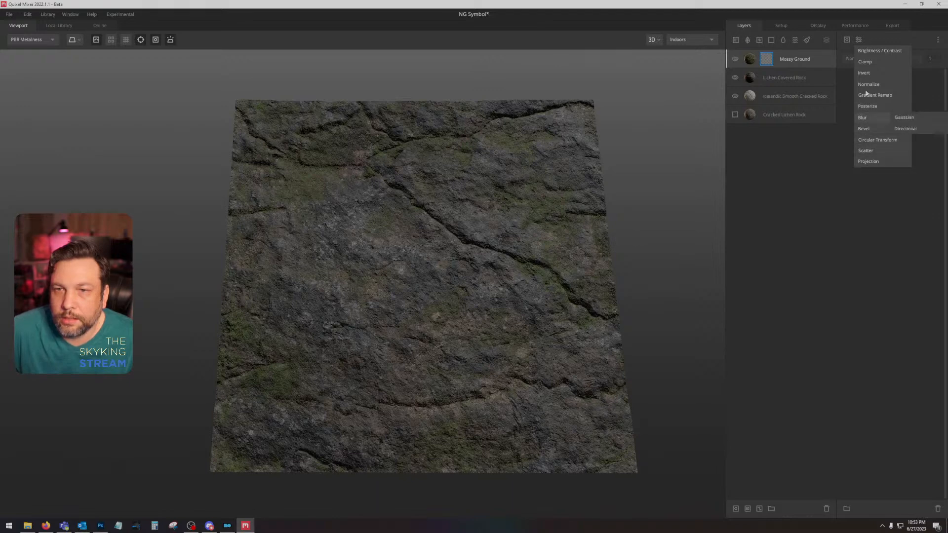
pyautogui.click(847, 39)
# Step: Try a Position Gradient component in the Mossy Ground mask, check its source options, and delete it
pyautogui.click(846, 39)
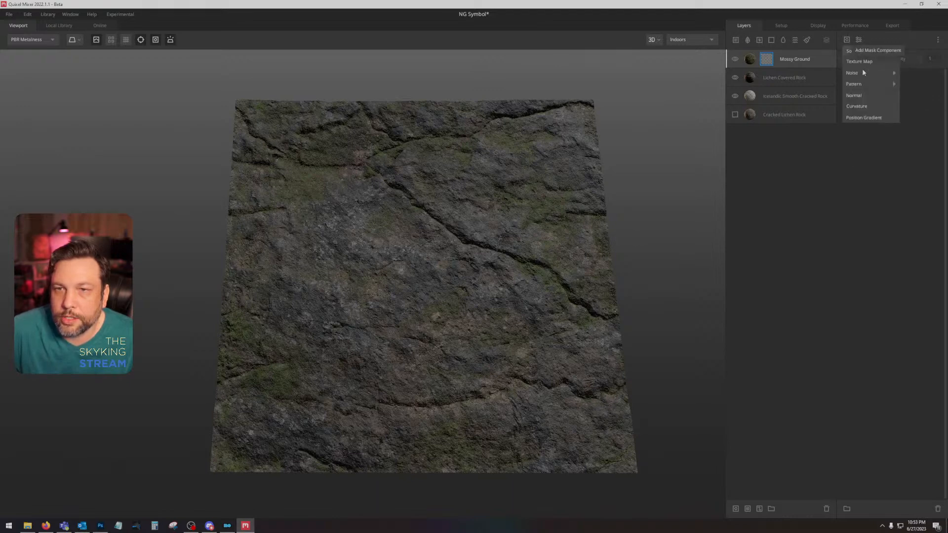
pyautogui.click(870, 118)
pyautogui.click(884, 155)
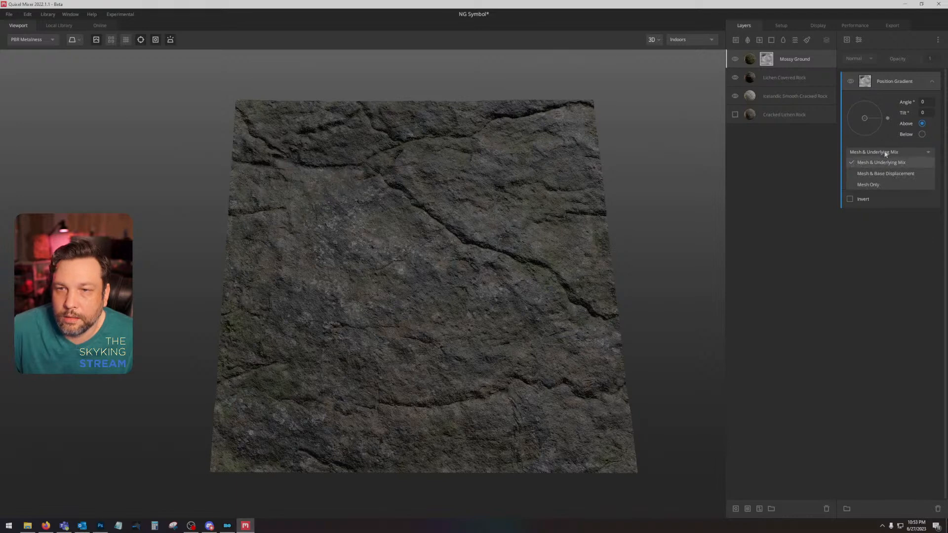
pyautogui.click(884, 154)
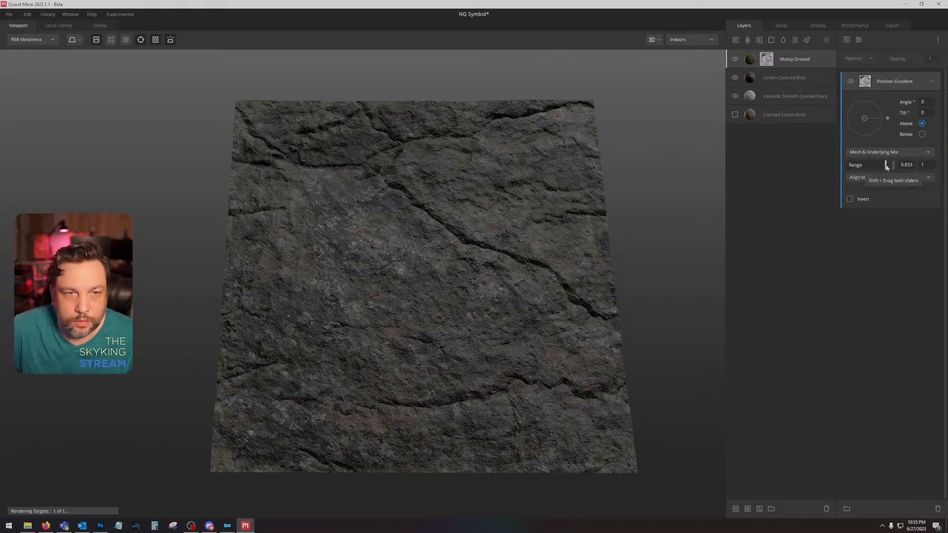
pyautogui.press('Delete')
# Step: Add a Curvature component to the Mossy Ground mask and set it to Cavities Only, based on the Underlying Mix
pyautogui.click(847, 41)
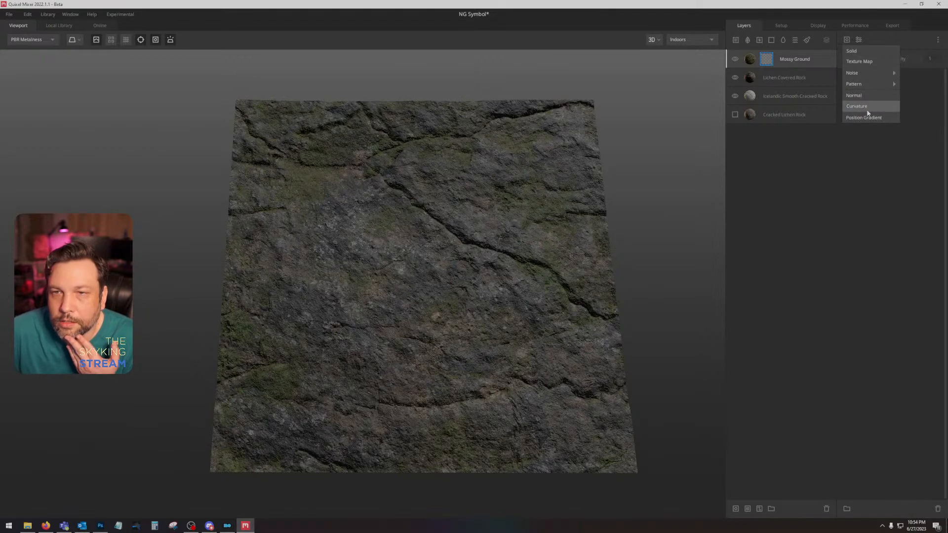
pyautogui.click(859, 106)
pyautogui.click(878, 123)
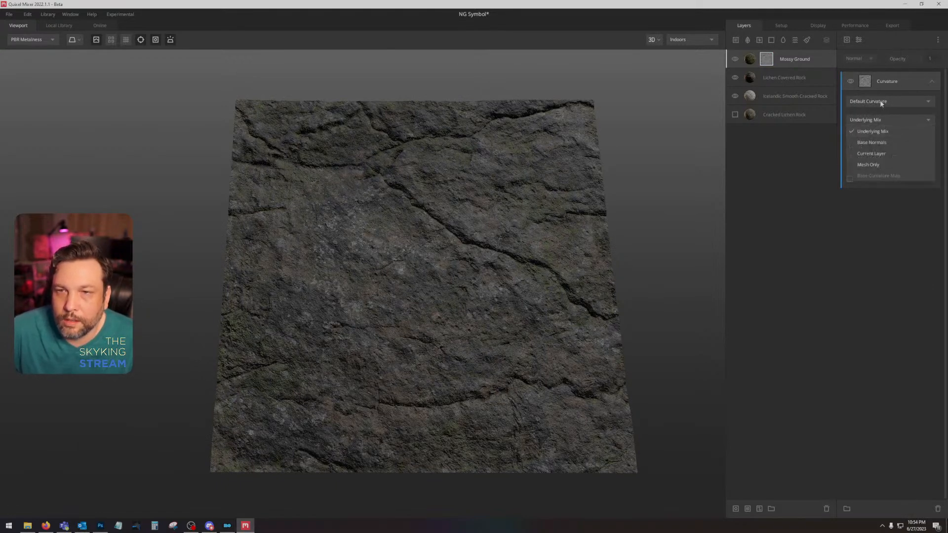
pyautogui.click(881, 100)
pyautogui.click(882, 123)
pyautogui.click(868, 104)
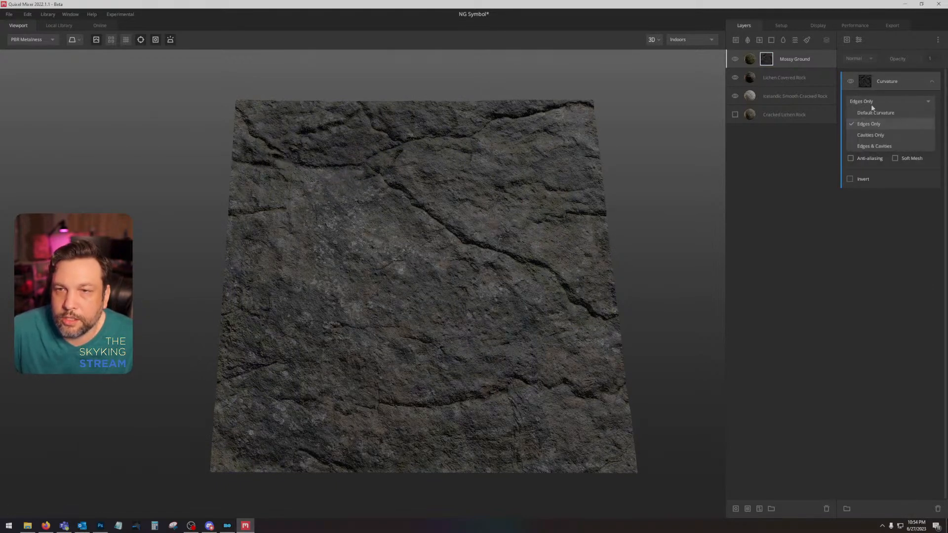
pyautogui.click(877, 134)
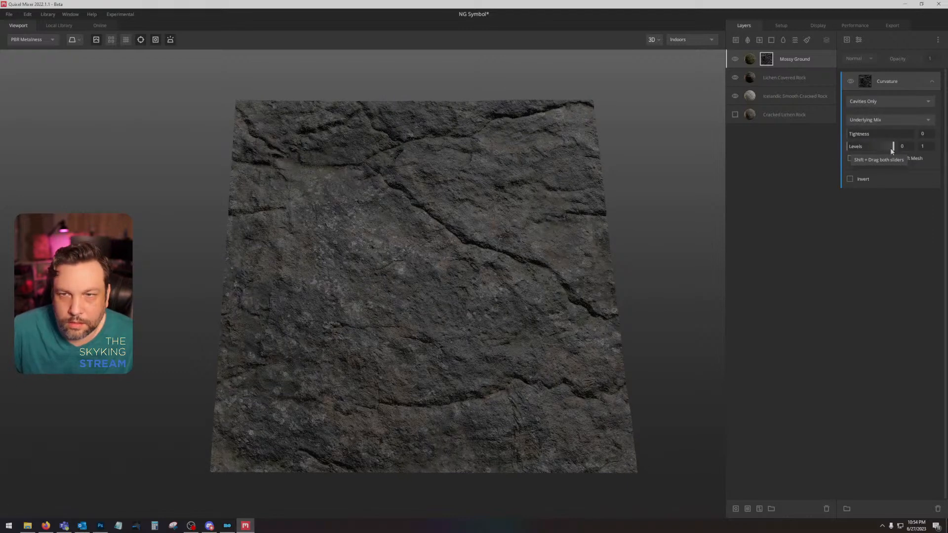
# Step: Lower the Curvature component's upper level to about 0.365 and compare the material in the albedo and PBR views
pyautogui.moveTo(890, 147); pyautogui.dragTo(846, 149)
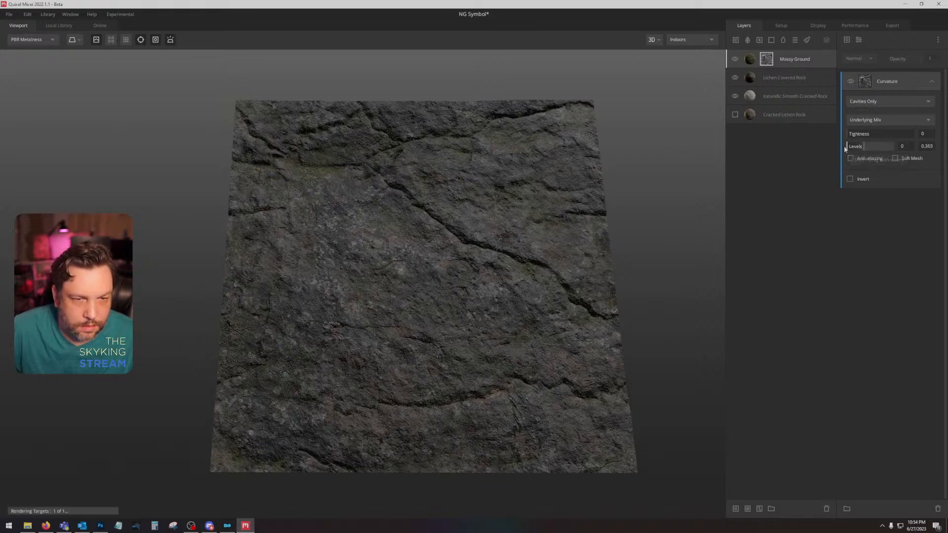
pyautogui.press('c')
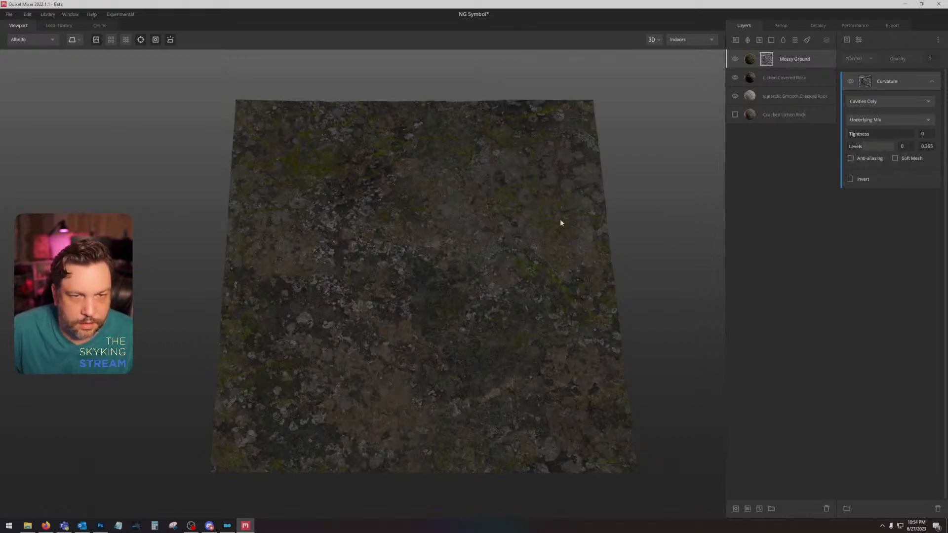
pyautogui.press('c')
pyautogui.moveTo(526, 240); pyautogui.dragTo(527, 269)
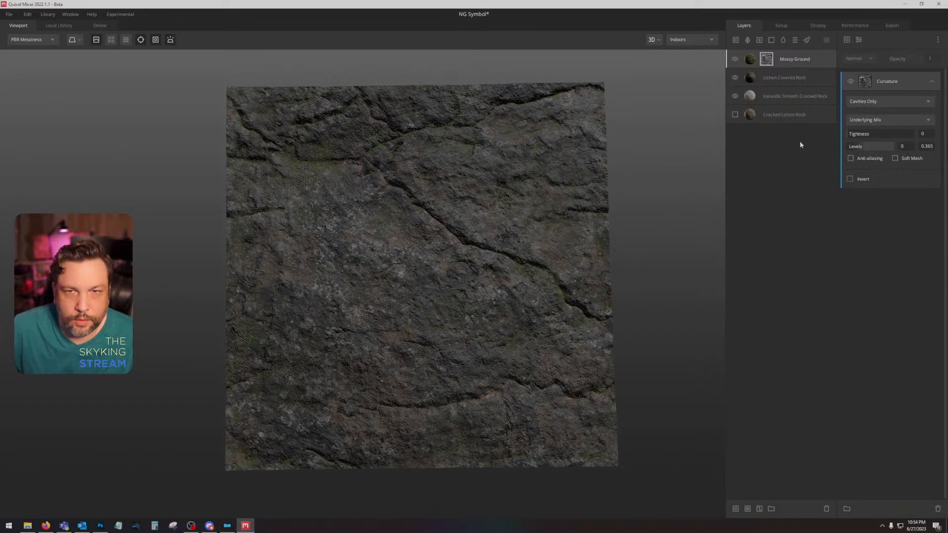
# Step: Set the Mossy Ground layer's blend height to about 2.687 and its mask's upper Curvature level to about 0.262
pyautogui.click(813, 61)
pyautogui.moveTo(878, 106); pyautogui.dragTo(887, 105)
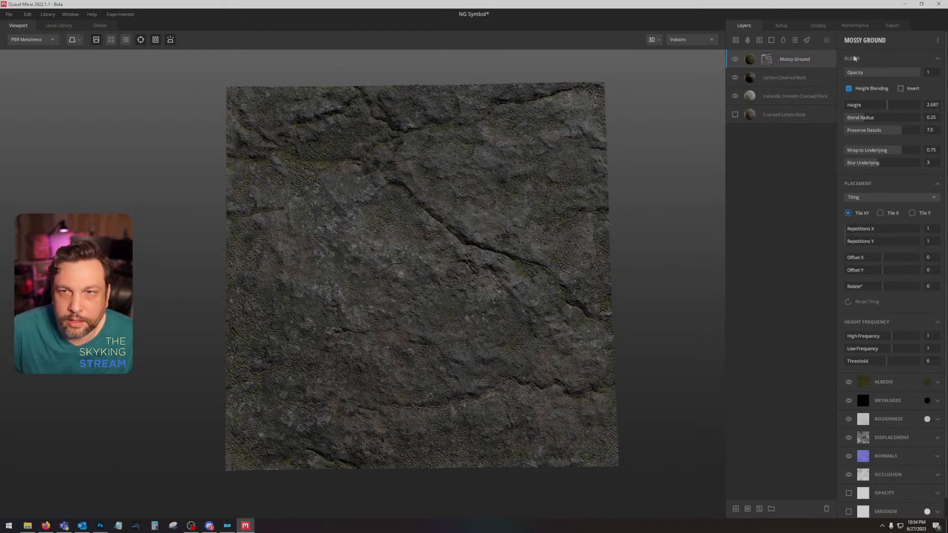
pyautogui.click(767, 59)
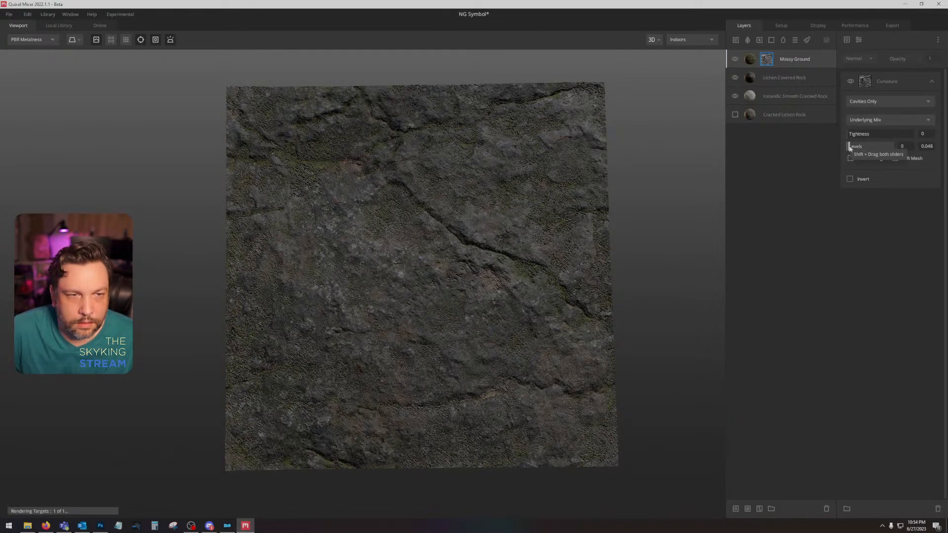
pyautogui.moveTo(849, 147); pyautogui.dragTo(860, 147)
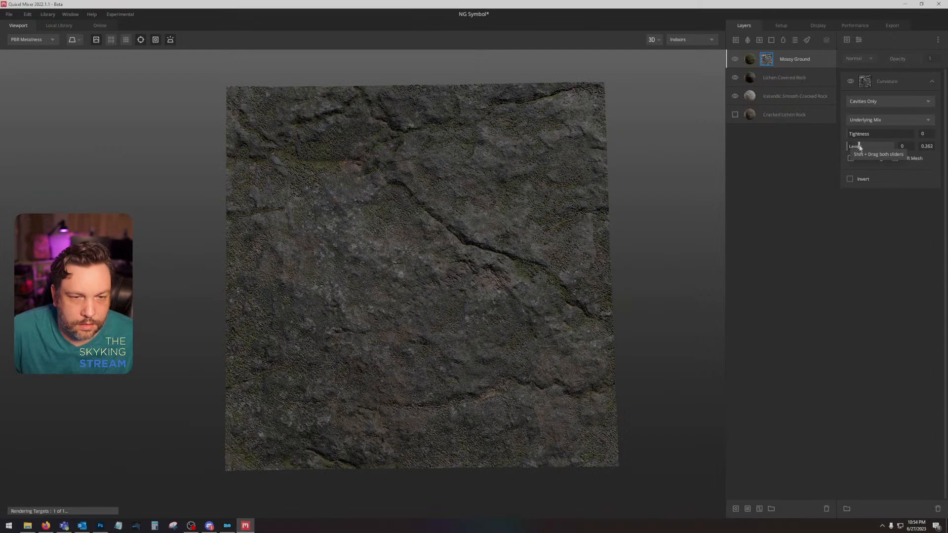
# Step: Add a Gaussian Blur modifier to the Mossy Ground mask with a strength of 0.1
pyautogui.click(846, 40)
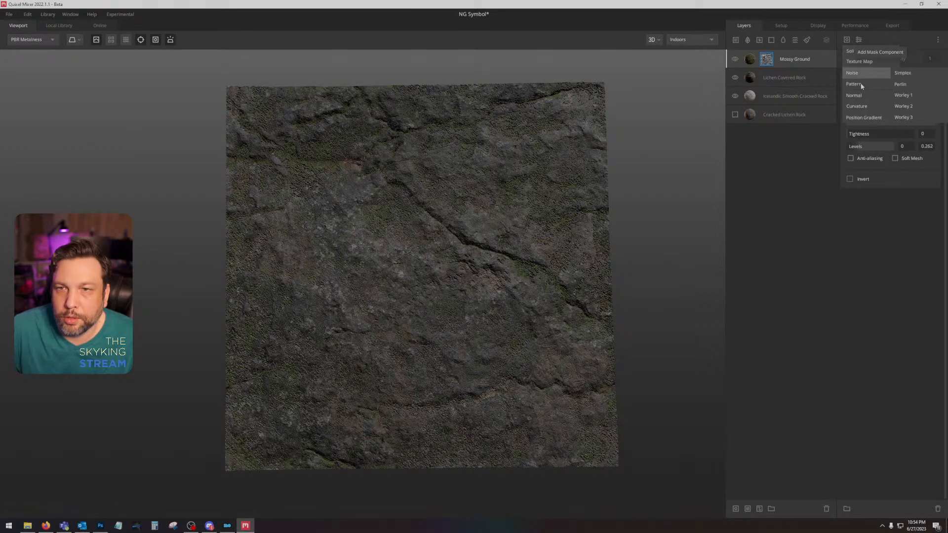
pyautogui.click(857, 44)
pyautogui.click(858, 43)
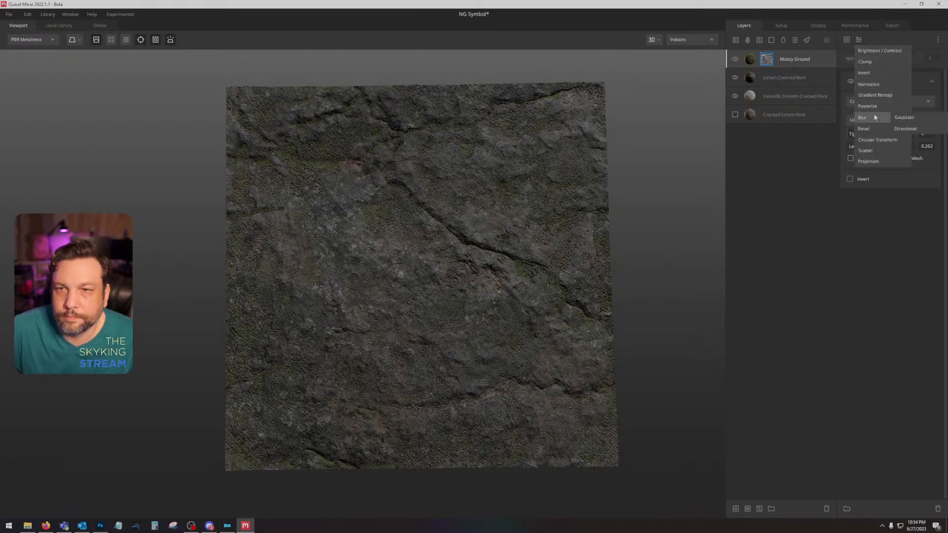
pyautogui.click(895, 114)
pyautogui.moveTo(855, 110); pyautogui.dragTo(851, 110)
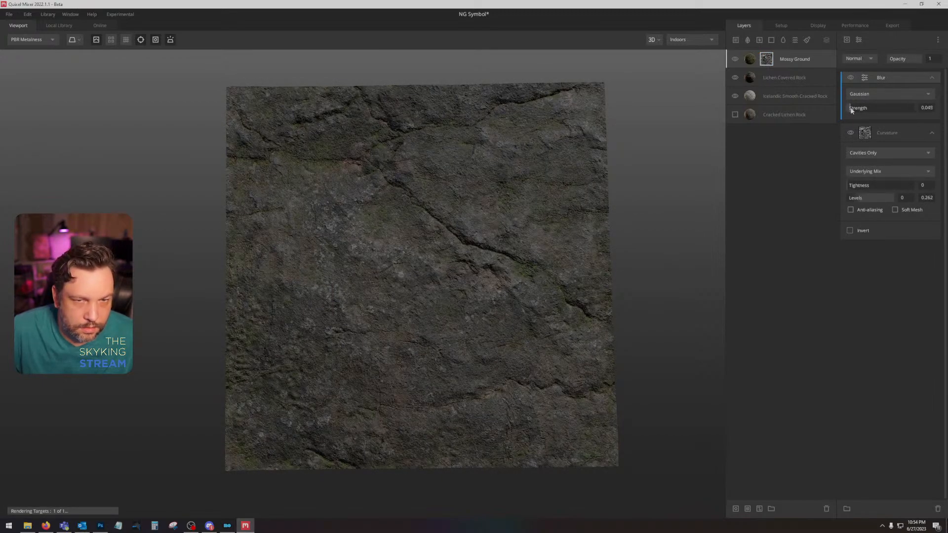
pyautogui.moveTo(851, 111); pyautogui.dragTo(853, 111)
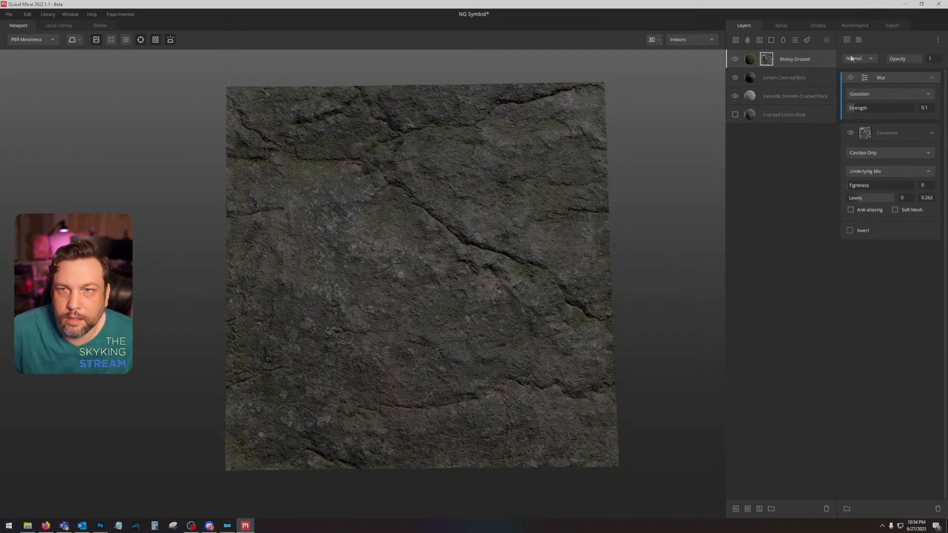
# Step: Add a Perlin Noise component to the mask with seed -55, amplitude 1.442, frequency 1.878, octaves 3, lacunarity 2.185 and persistence 0.459, and check the albedo
pyautogui.click(847, 39)
pyautogui.moveTo(862, 79)
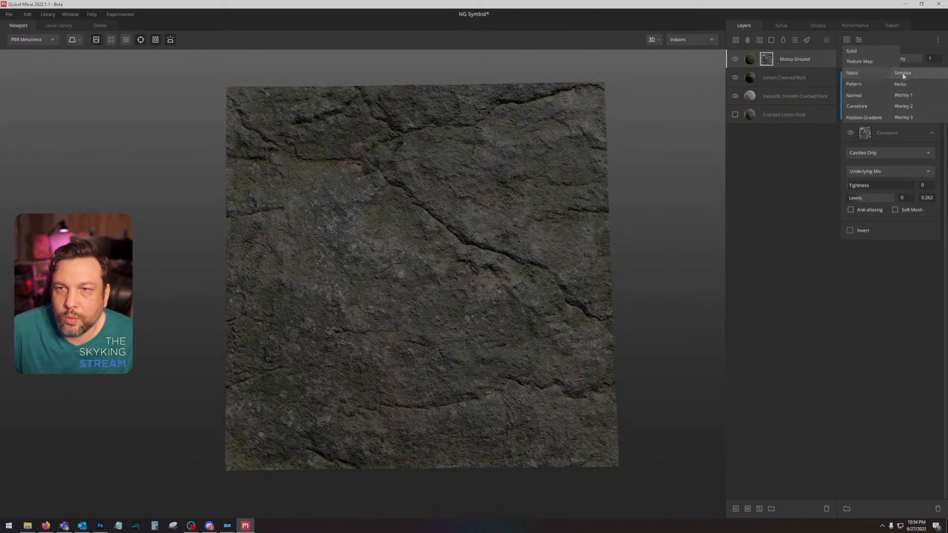
pyautogui.click(904, 72)
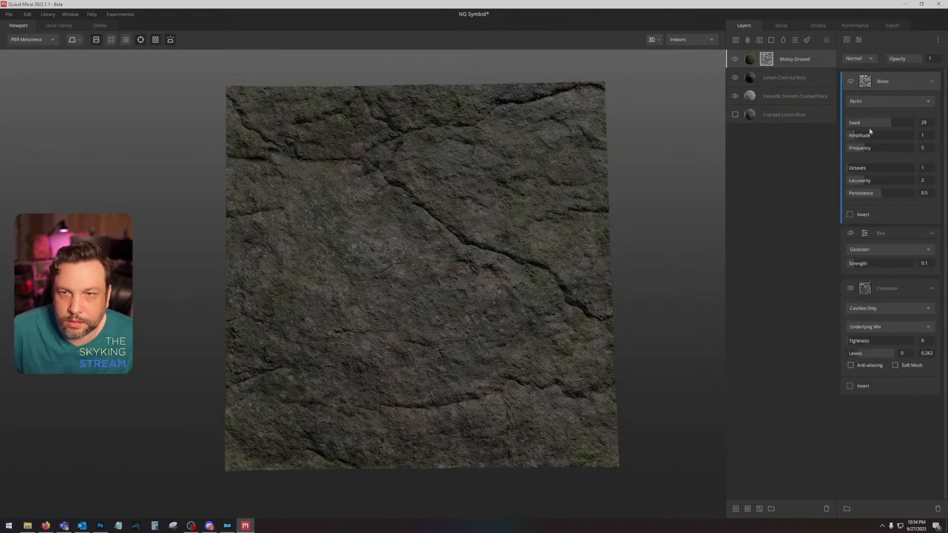
pyautogui.moveTo(888, 123); pyautogui.dragTo(853, 150)
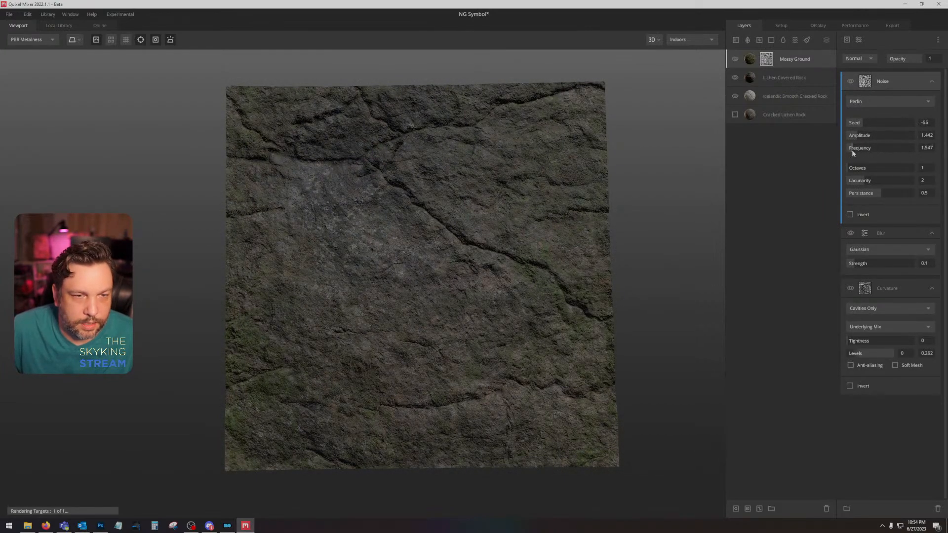
pyautogui.click(852, 149)
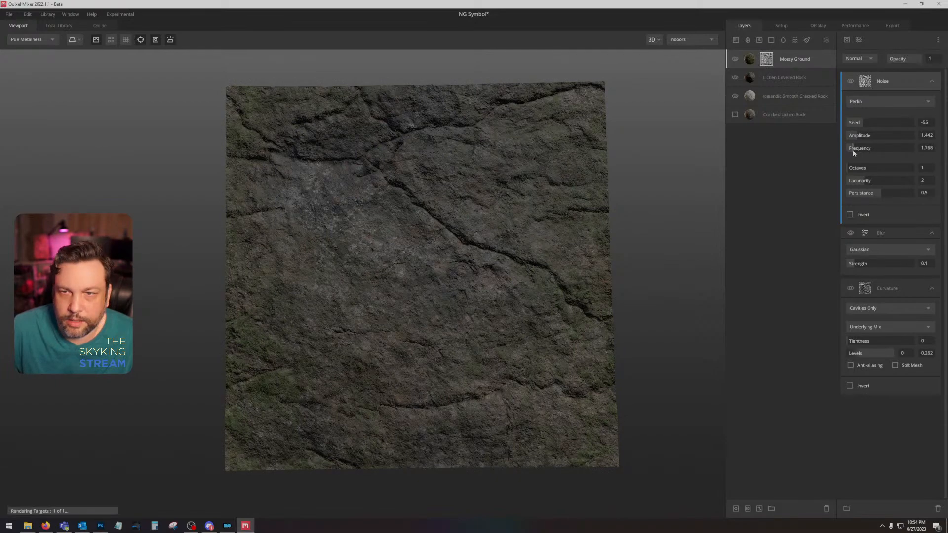
pyautogui.moveTo(851, 168); pyautogui.dragTo(861, 196)
pyautogui.moveTo(587, 212); pyautogui.dragTo(412, 265)
pyautogui.scroll(3, 418, 285)
pyautogui.press('c')
pyautogui.scroll(-3, 480, 266)
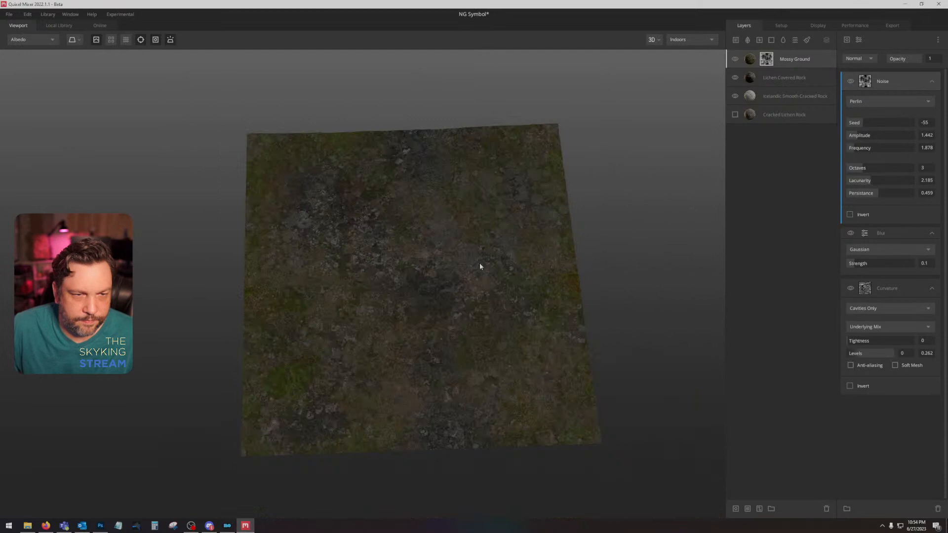
# Step: Try the Mossy Ground layer with Height Blending turned off and inspect the albedo up close
pyautogui.click(781, 66)
pyautogui.click(849, 88)
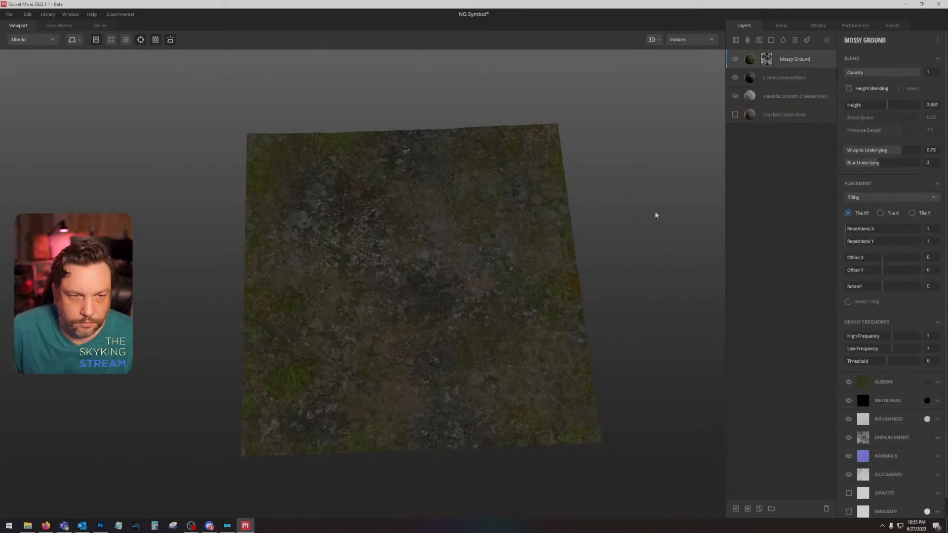
pyautogui.scroll(3, 443, 265)
# Step: Hide the Noise and Blur entries in the Mossy Ground mask and set the Curvature component's levels to 0 and about 0.357
pyautogui.click(767, 60)
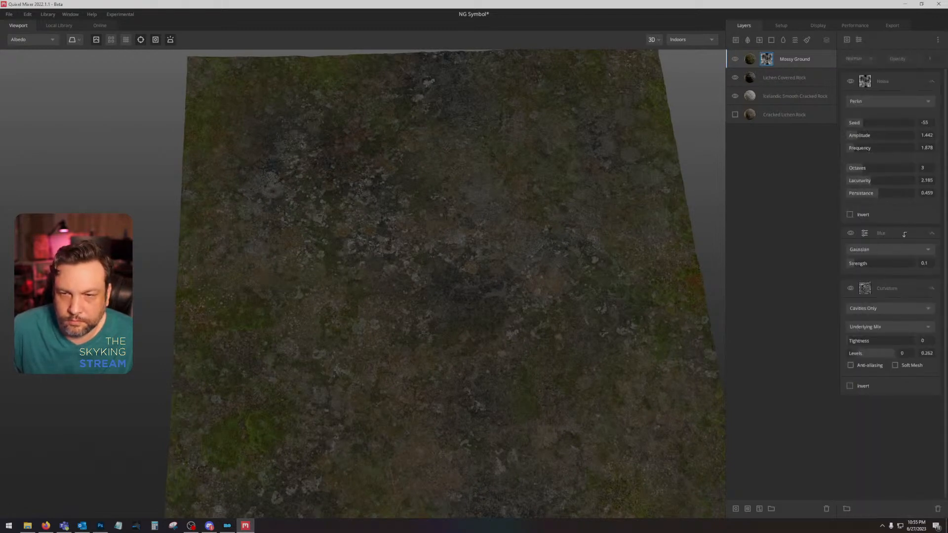
pyautogui.moveTo(896, 233); pyautogui.dragTo(896, 288)
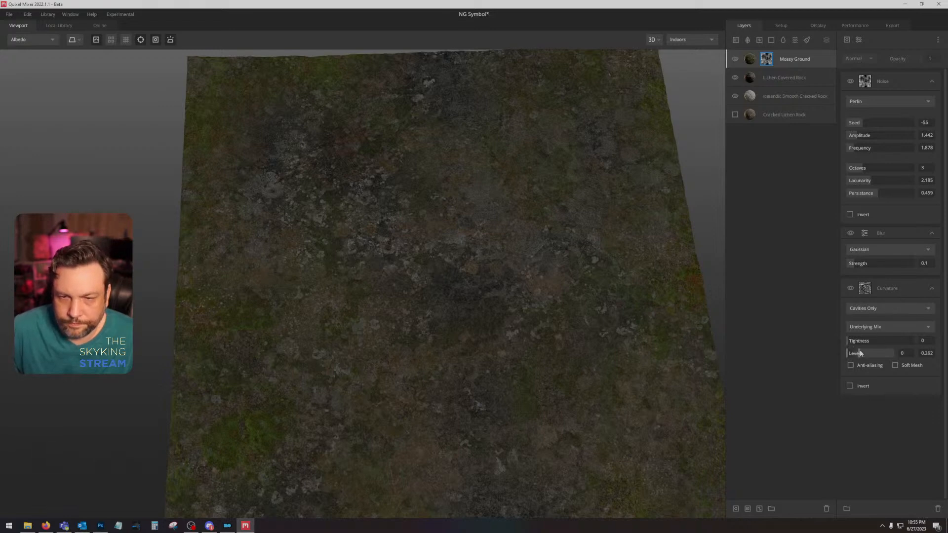
pyautogui.moveTo(859, 354)
pyautogui.mouseDown()
pyautogui.moveTo(899, 356)
pyautogui.moveTo(849, 353)
pyautogui.moveTo(871, 358)
pyautogui.mouseUp()
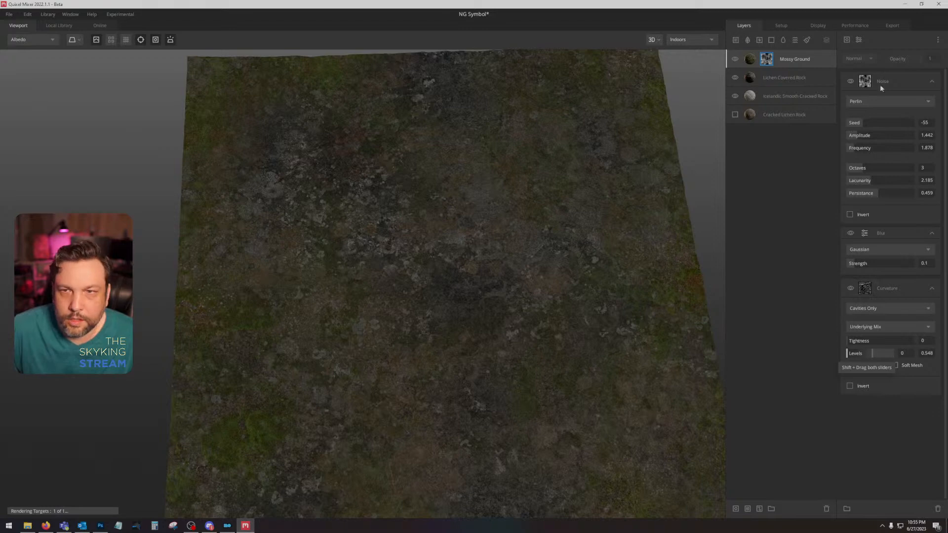
pyautogui.click(850, 81)
pyautogui.click(850, 233)
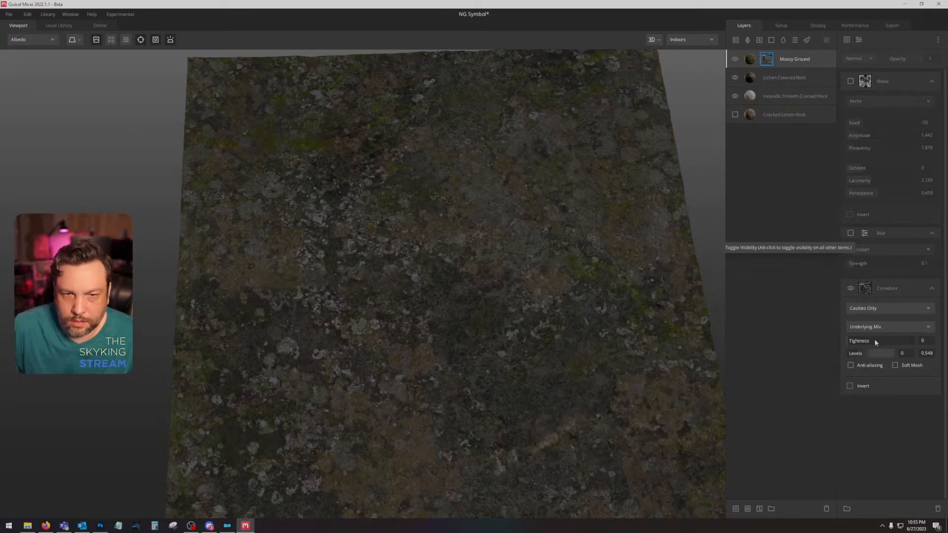
pyautogui.moveTo(872, 354)
pyautogui.mouseDown()
pyautogui.moveTo(859, 354)
pyautogui.moveTo(884, 355)
pyautogui.moveTo(870, 355)
pyautogui.mouseUp()
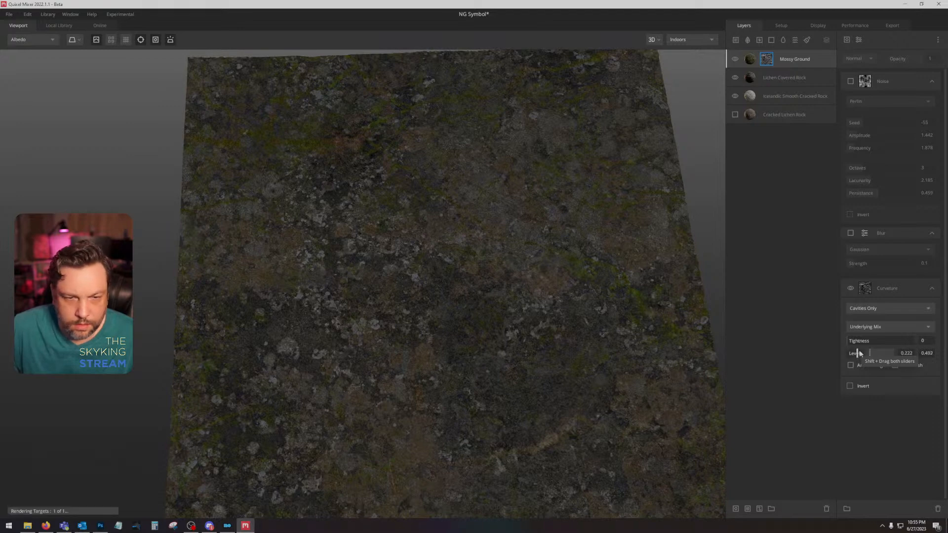
pyautogui.moveTo(867, 353); pyautogui.dragTo(863, 355)
pyautogui.press('1')
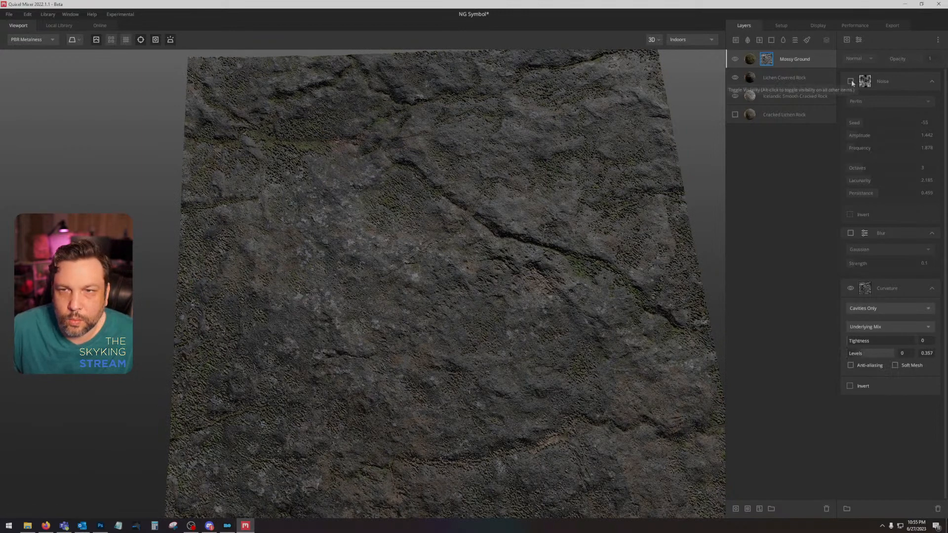
# Step: Show the Blur modifier again, set the Curvature levels to about 0.087 and 0.405, and attach the Blur to the Curvature component
pyautogui.click(849, 233)
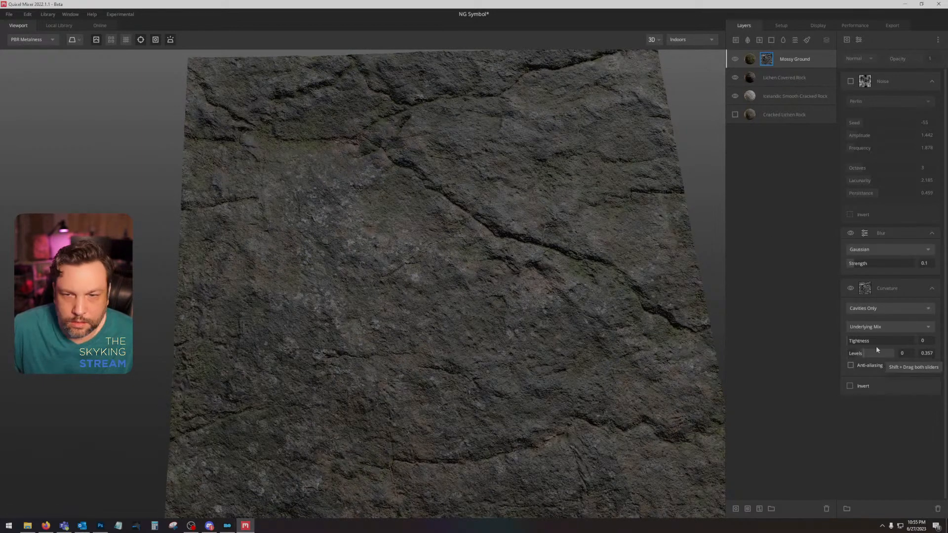
pyautogui.moveTo(864, 355)
pyautogui.mouseDown()
pyautogui.moveTo(849, 355)
pyautogui.moveTo(861, 360)
pyautogui.mouseUp()
pyautogui.press('c')
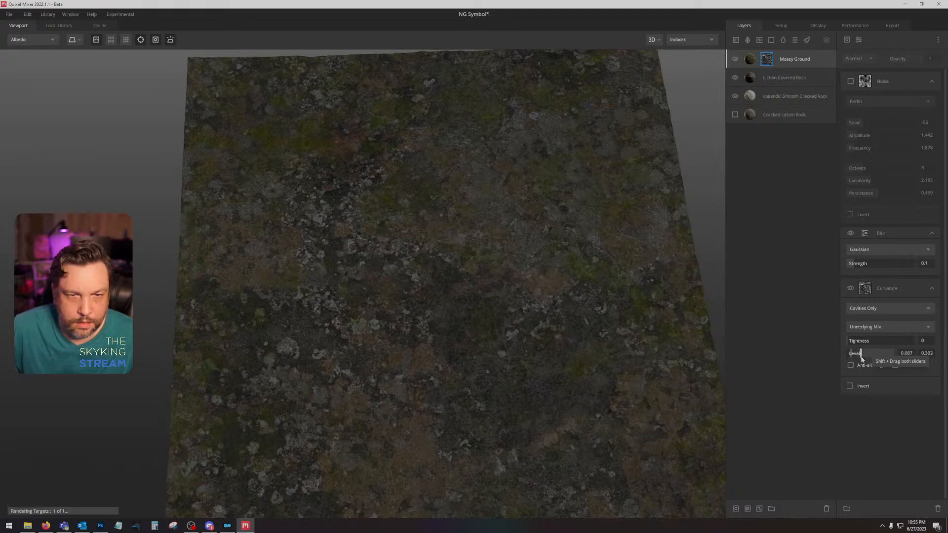
pyautogui.moveTo(898, 234); pyautogui.dragTo(900, 238)
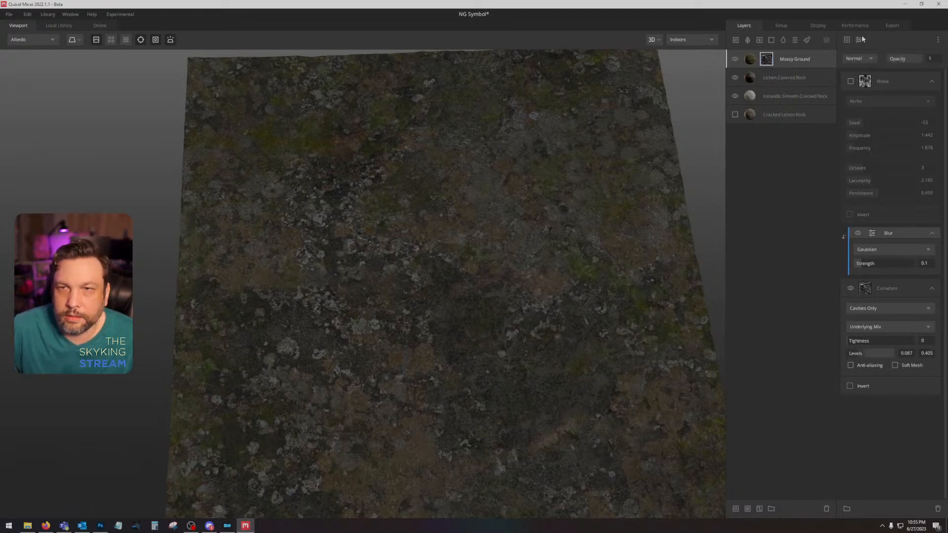
# Step: Add a Clamp modifier above the Blur and adjust its range to about 0.292 and 0.925, checking the albedo and PBR views
pyautogui.click(846, 39)
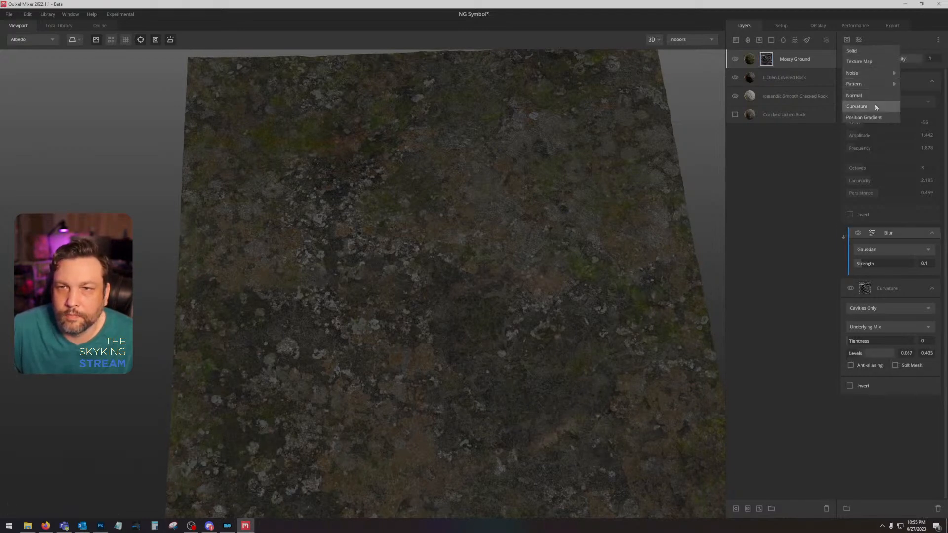
pyautogui.click(860, 44)
pyautogui.click(859, 41)
pyautogui.click(862, 62)
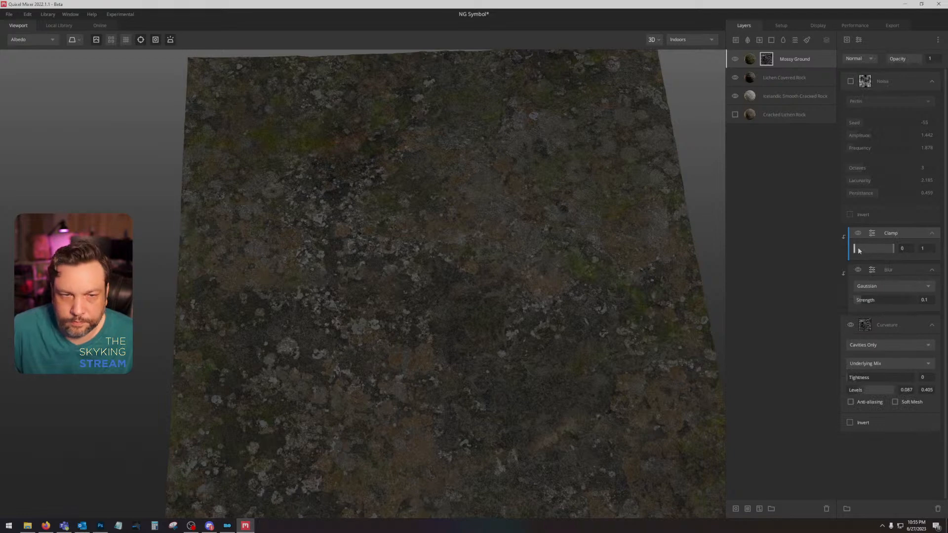
pyautogui.moveTo(857, 247)
pyautogui.mouseDown()
pyautogui.moveTo(883, 251)
pyautogui.moveTo(848, 250)
pyautogui.moveTo(869, 254)
pyautogui.mouseUp()
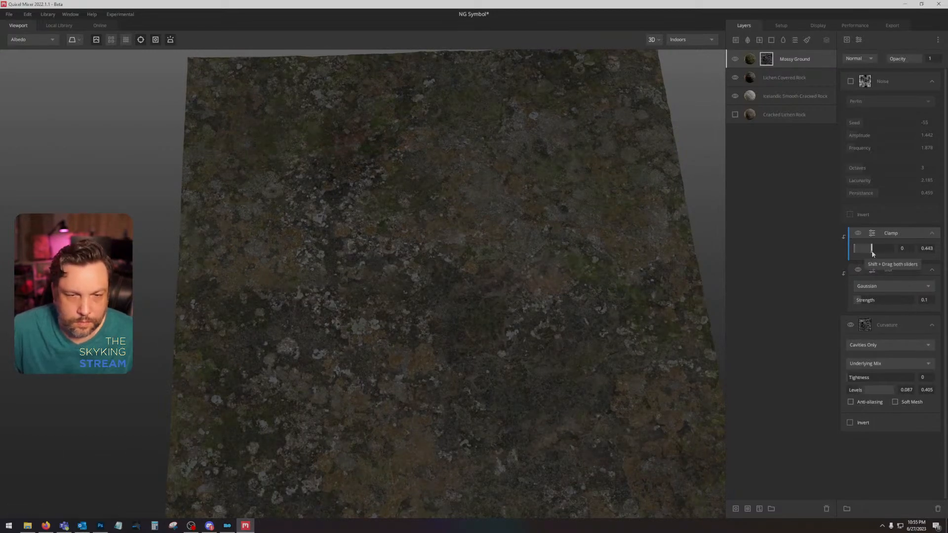
pyautogui.press('1')
pyautogui.moveTo(871, 250)
pyautogui.mouseDown()
pyautogui.moveTo(891, 253)
pyautogui.moveTo(860, 246)
pyautogui.moveTo(867, 254)
pyautogui.mouseUp()
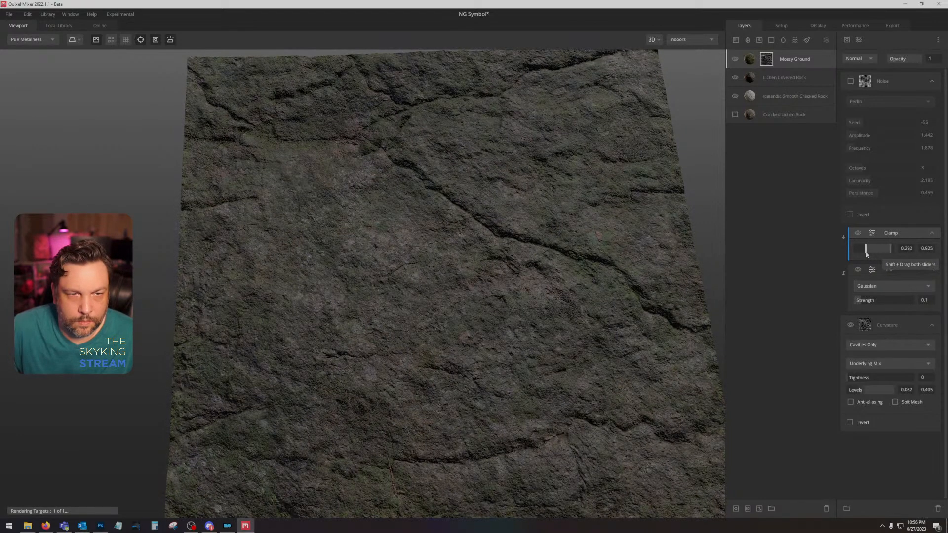
# Step: Lower the Mossy Ground layer's blend height to about 1.091
pyautogui.click(816, 55)
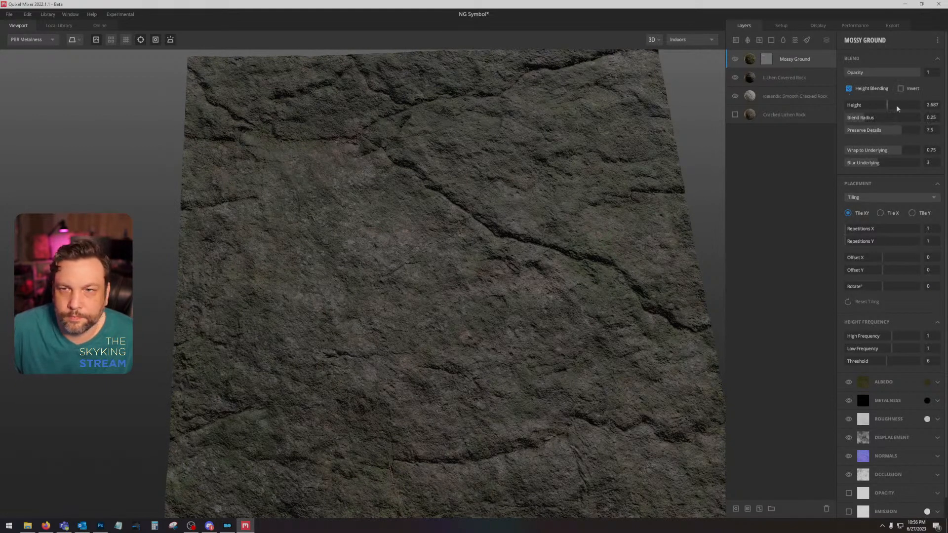
pyautogui.moveTo(896, 106)
pyautogui.mouseDown()
pyautogui.moveTo(864, 106)
pyautogui.moveTo(886, 107)
pyautogui.mouseUp()
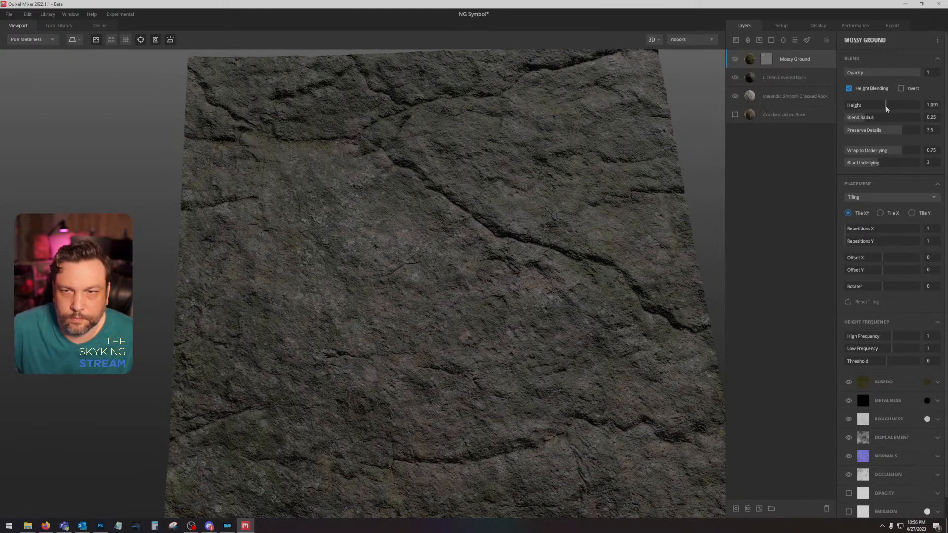
# Step: Disable the Mossy Ground layer's mask and lower the layer's blend height to about -1.095
pyautogui.moveTo(900, 149)
pyautogui.mouseDown()
pyautogui.moveTo(921, 148)
pyautogui.moveTo(896, 150)
pyautogui.mouseUp()
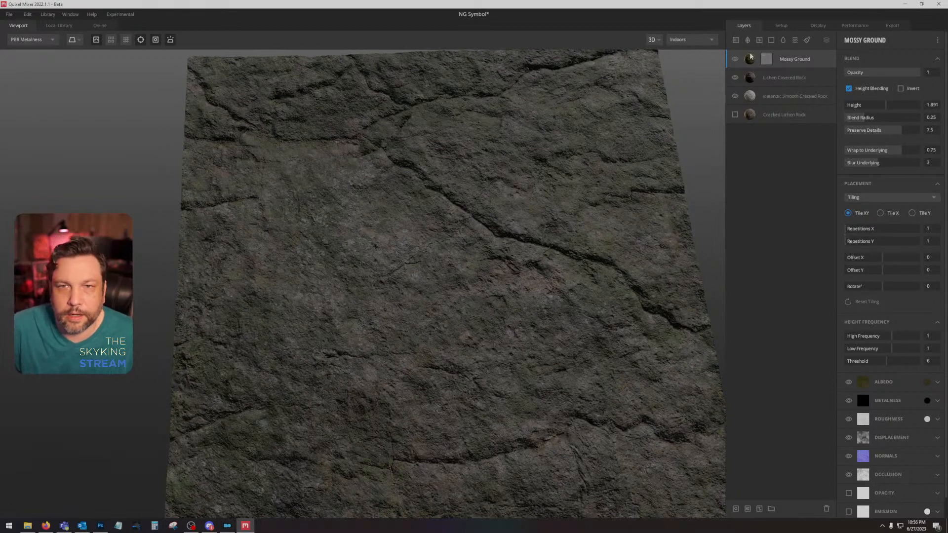
pyautogui.rightClick(766, 59)
pyautogui.click(790, 99)
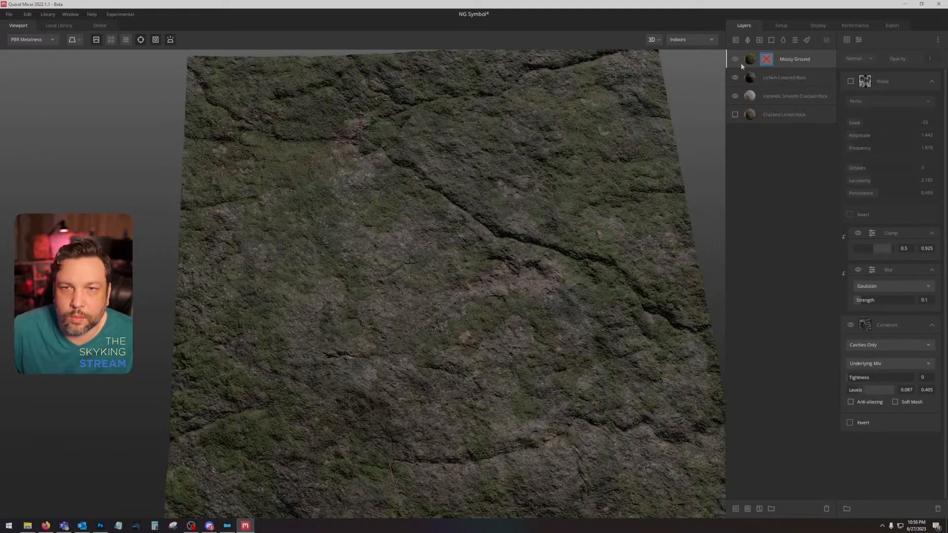
pyautogui.click(822, 64)
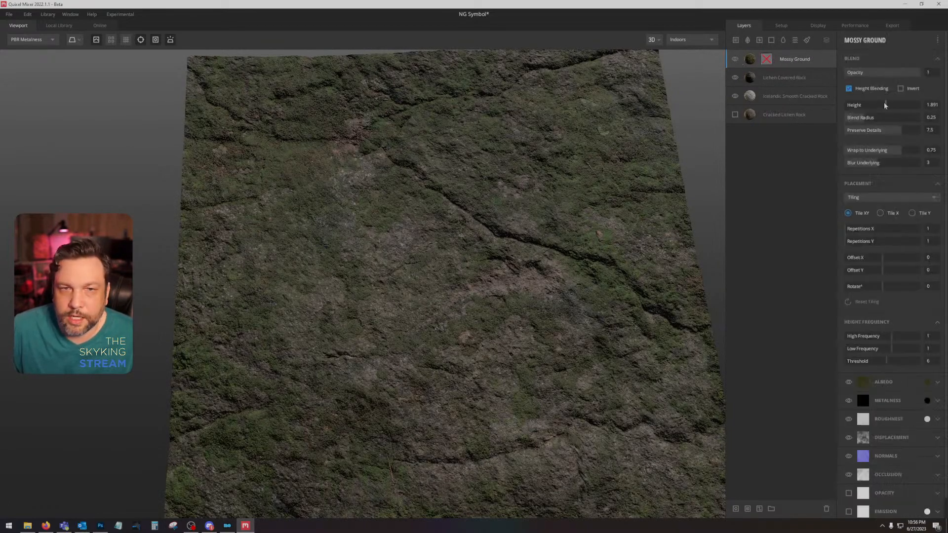
pyautogui.moveTo(884, 105); pyautogui.dragTo(880, 107)
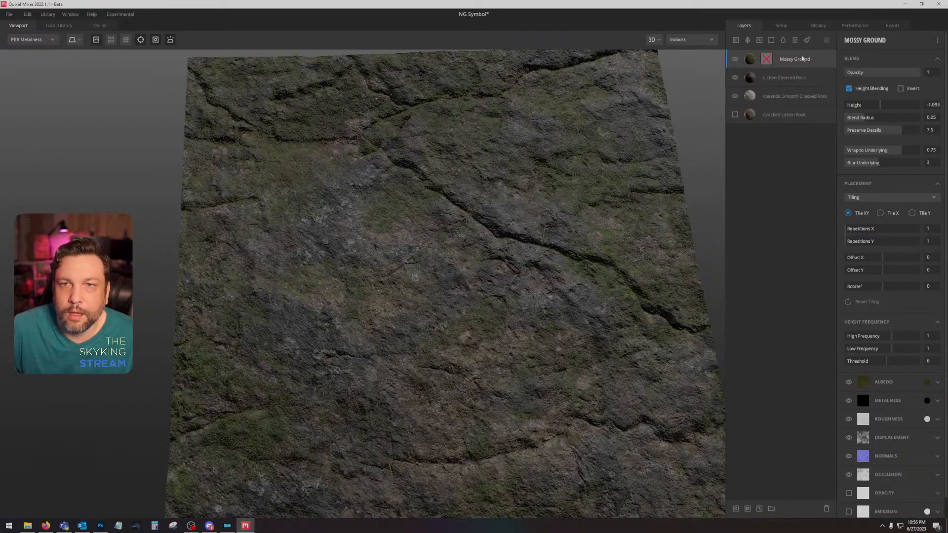
# Step: Add a paint layer at the bottom of the stack and load the nightingalecircle01 image into its displacement channel
pyautogui.click(826, 40)
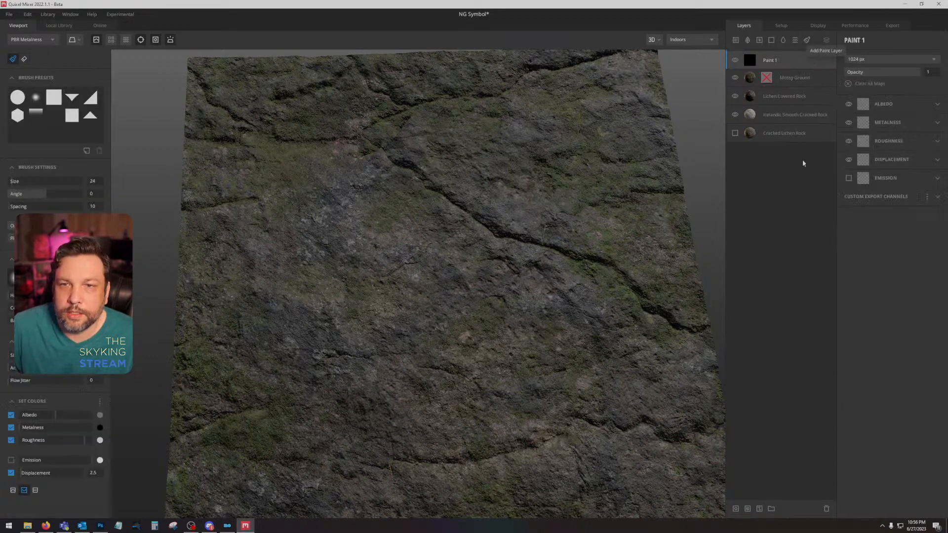
pyautogui.click(891, 159)
pyautogui.click(857, 176)
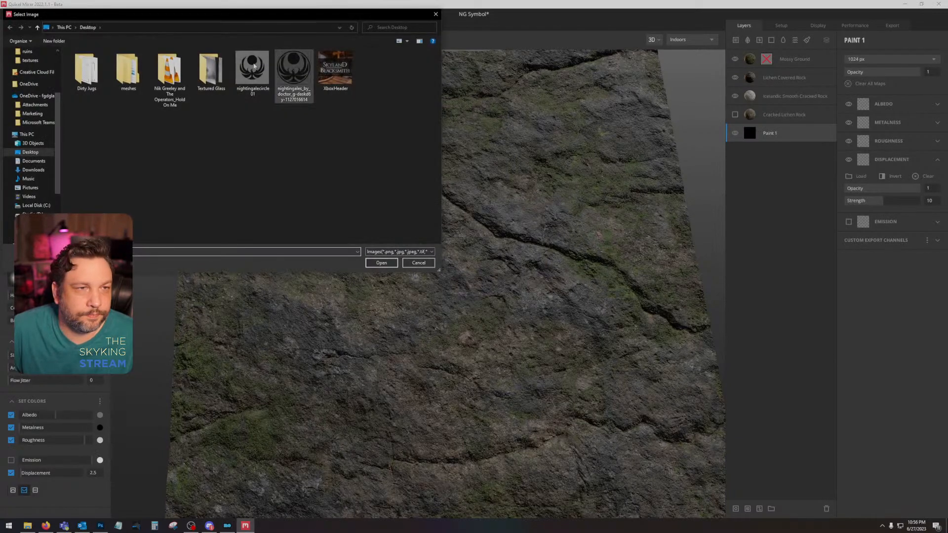
pyautogui.doubleClick(252, 69)
pyautogui.moveTo(500, 188); pyautogui.dragTo(626, 132)
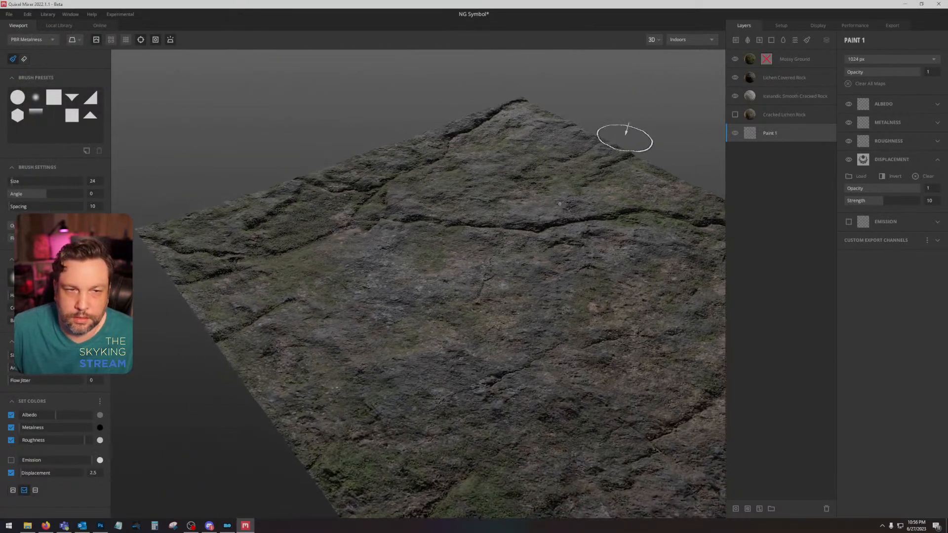
# Step: Set Icelandic Smooth Cracked Rock's wrap to underlying to 1 and blur underlying to 6, and Paint 1's displacement strength to 5
pyautogui.click(795, 97)
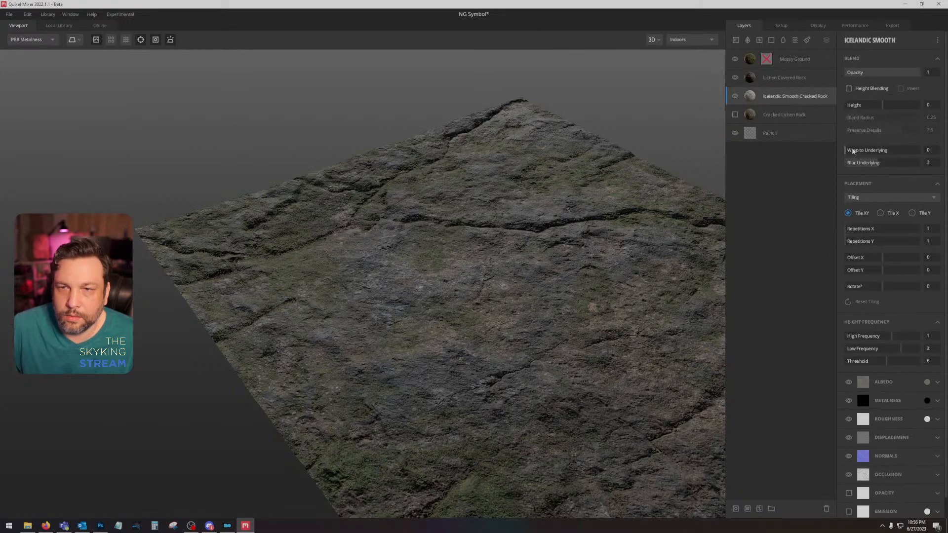
pyautogui.moveTo(852, 151); pyautogui.dragTo(905, 169)
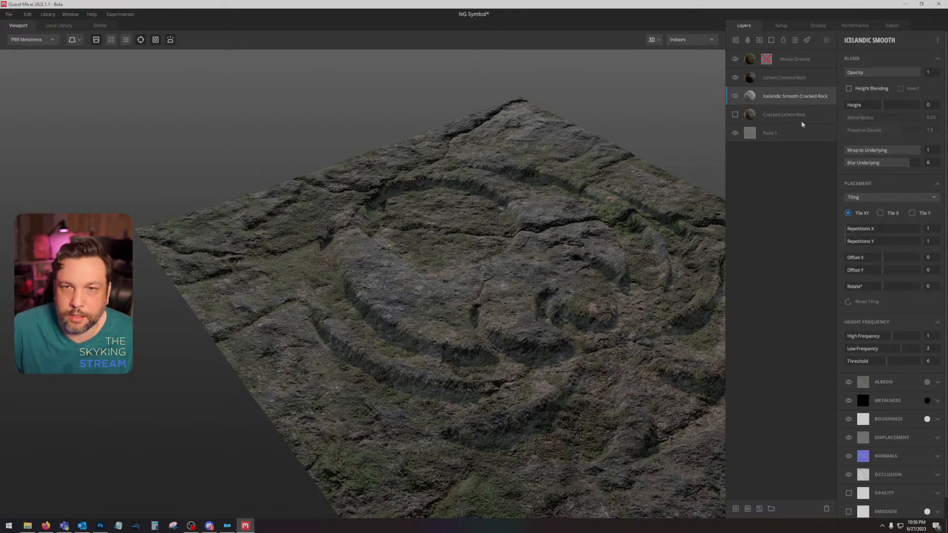
pyautogui.click(798, 133)
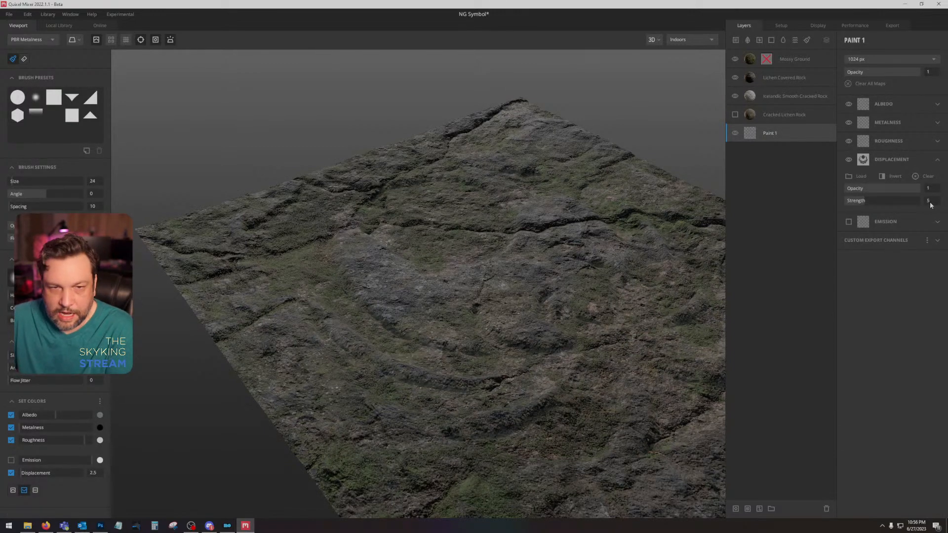
pyautogui.moveTo(590, 235); pyautogui.dragTo(531, 303)
# Step: Reduce the Icelandic Smooth Cracked Rock layer's blur underlying to 5
pyautogui.click(822, 116)
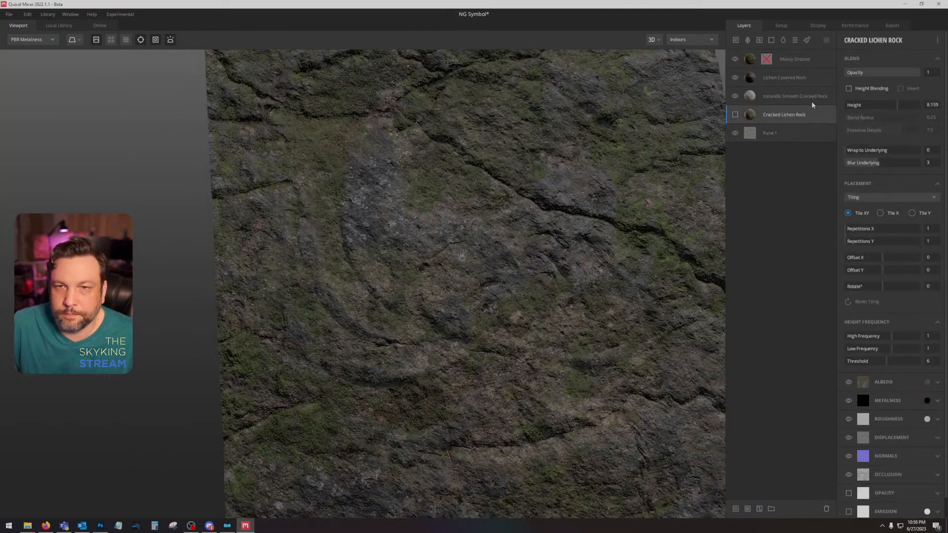
pyautogui.click(812, 101)
pyautogui.moveTo(905, 161)
pyautogui.mouseDown()
pyautogui.moveTo(851, 160)
pyautogui.moveTo(896, 161)
pyautogui.mouseUp()
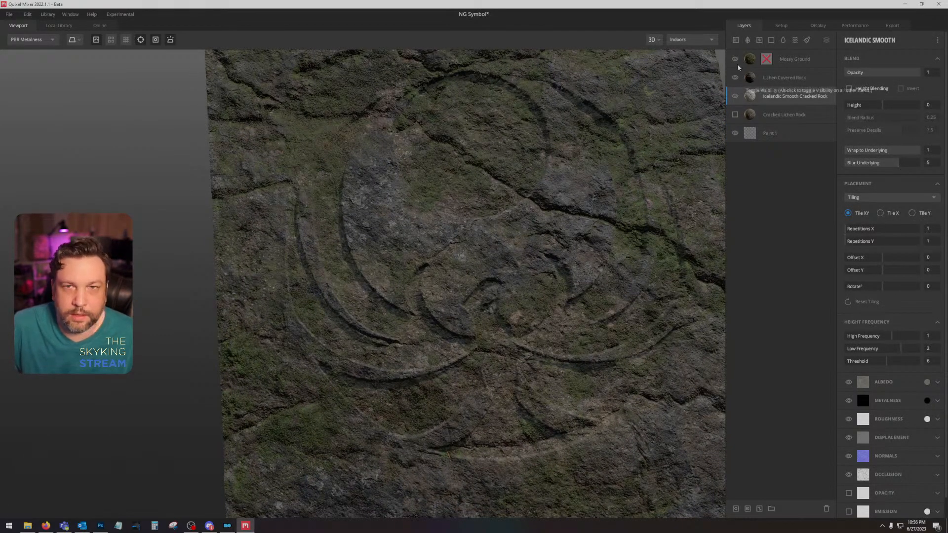
# Step: Hide the Mossy Ground layer and check the carved rock in the albedo and PBR metalness views
pyautogui.click(734, 59)
pyautogui.moveTo(636, 148); pyautogui.dragTo(578, 232)
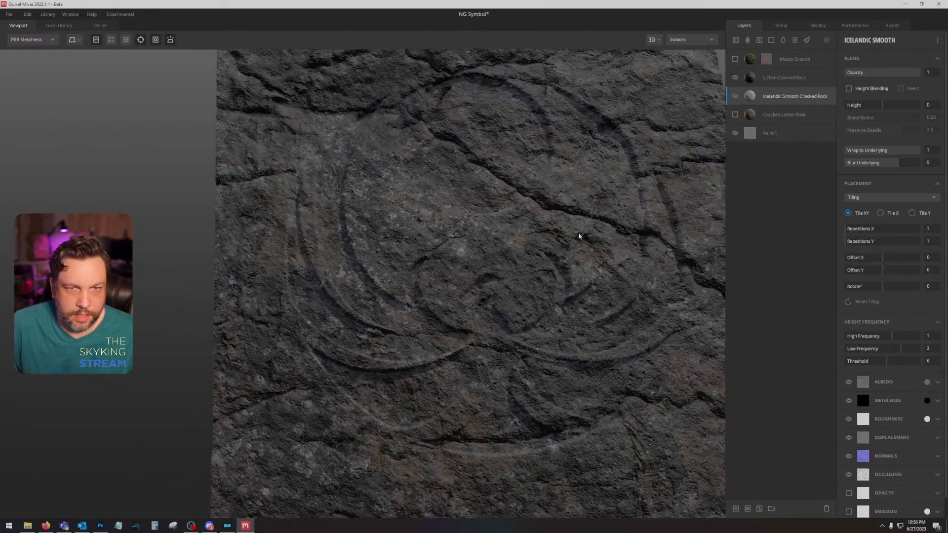
pyautogui.press('c')
pyautogui.press('m')
pyautogui.moveTo(560, 270); pyautogui.dragTo(555, 272)
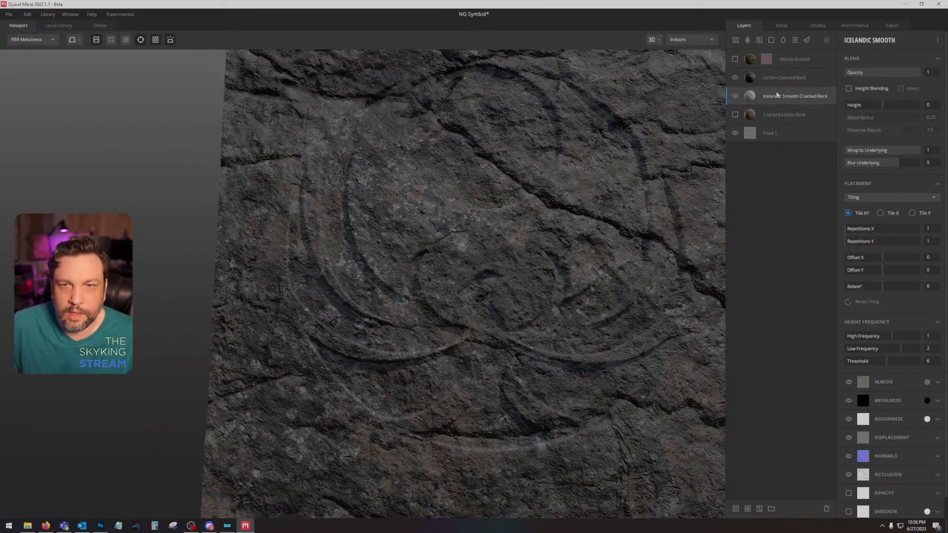
# Step: Duplicate the Lichen Covered Rock layer and hide the copy
pyautogui.click(795, 82)
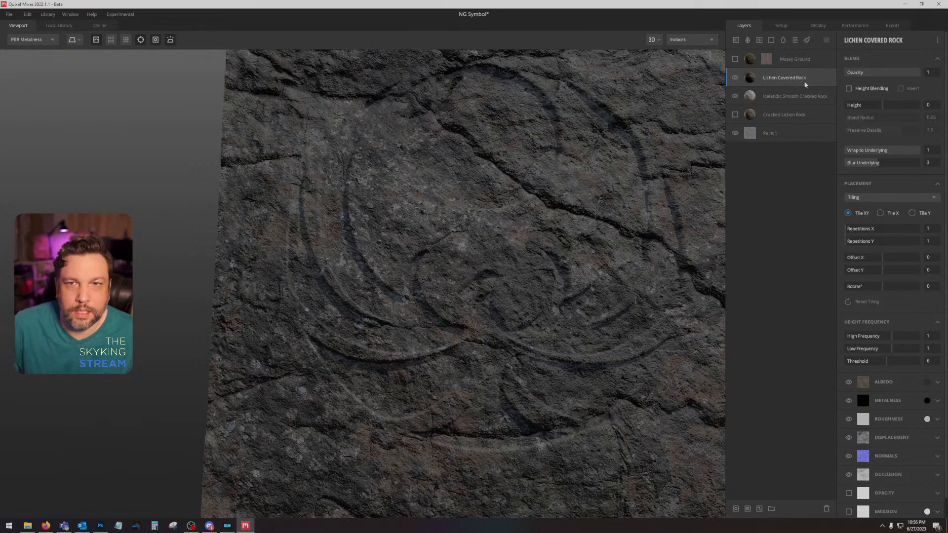
pyautogui.rightClick(810, 78)
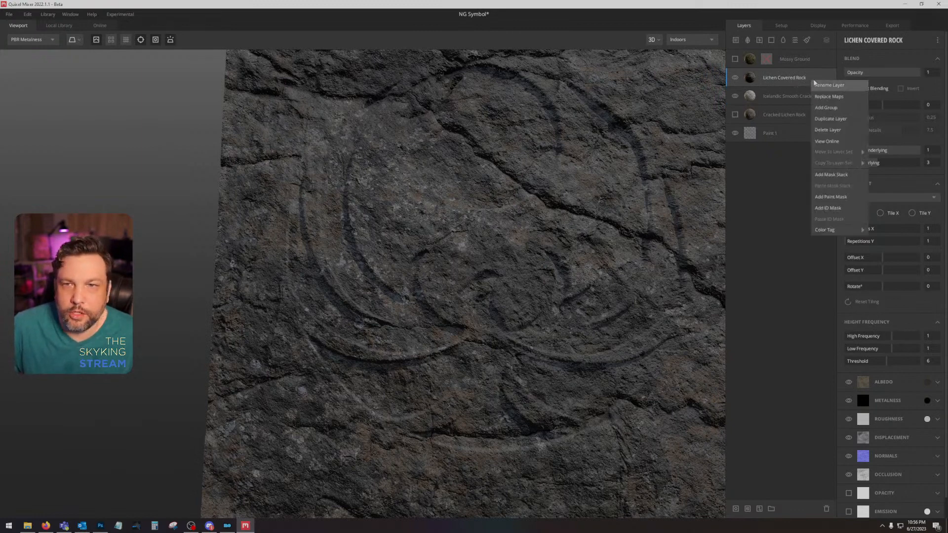
pyautogui.click(833, 119)
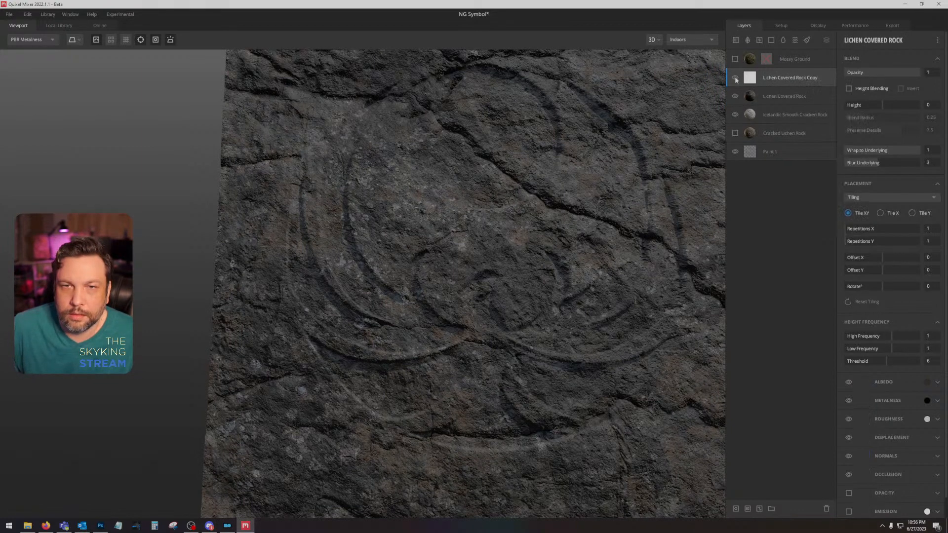
# Step: Enable height blending on the original Lichen Covered Rock layer and set its height to about 0.498
pyautogui.moveTo(882, 105); pyautogui.dragTo(875, 106)
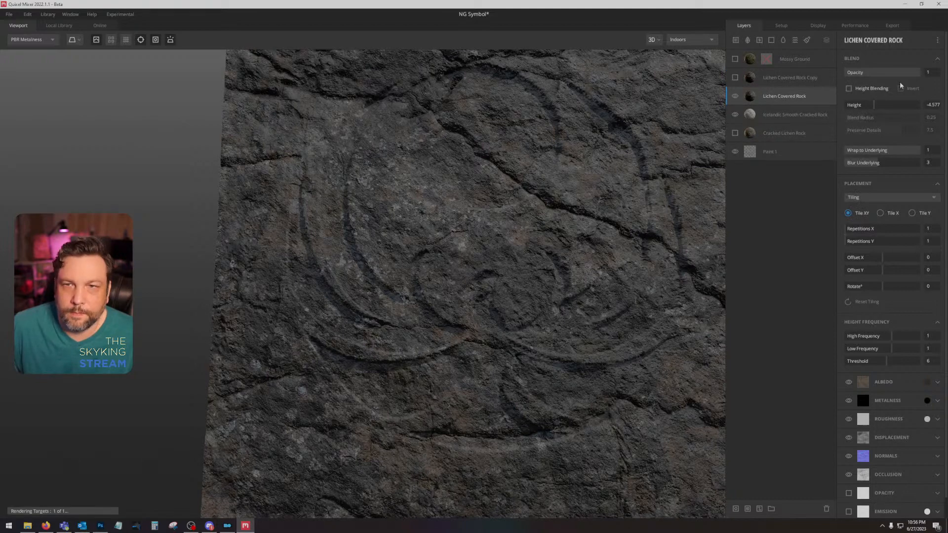
pyautogui.click(856, 89)
pyautogui.moveTo(875, 101)
pyautogui.mouseDown()
pyautogui.moveTo(865, 103)
pyautogui.moveTo(883, 106)
pyautogui.mouseUp()
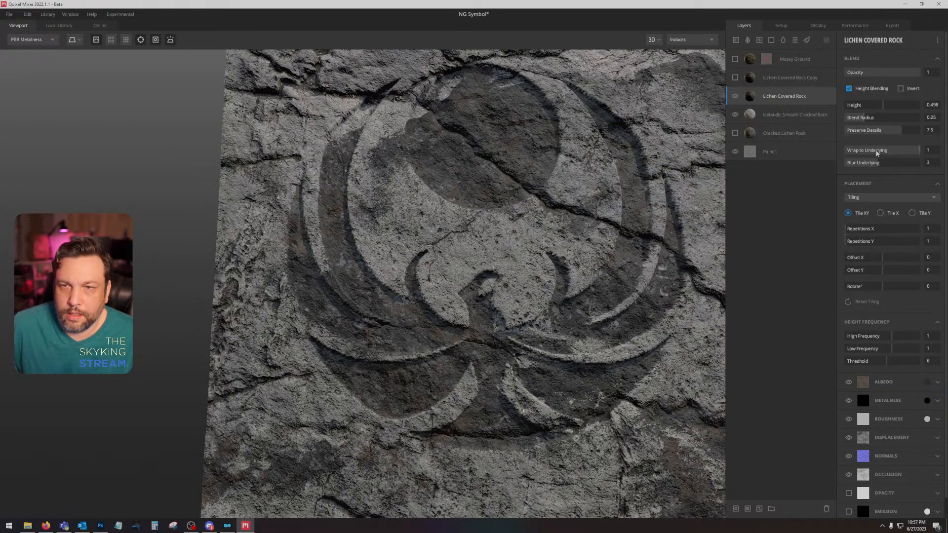
pyautogui.moveTo(876, 164); pyautogui.dragTo(879, 163)
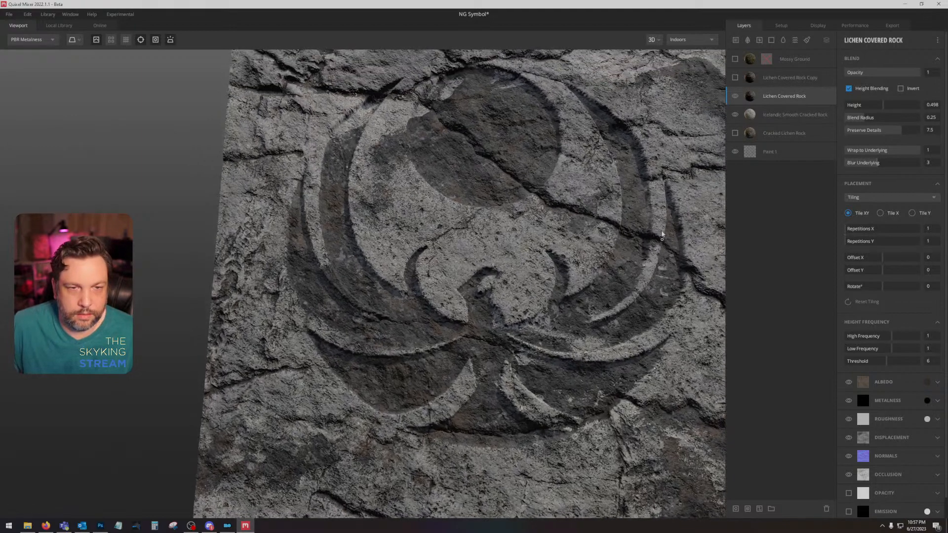
pyautogui.moveTo(661, 232); pyautogui.dragTo(666, 225)
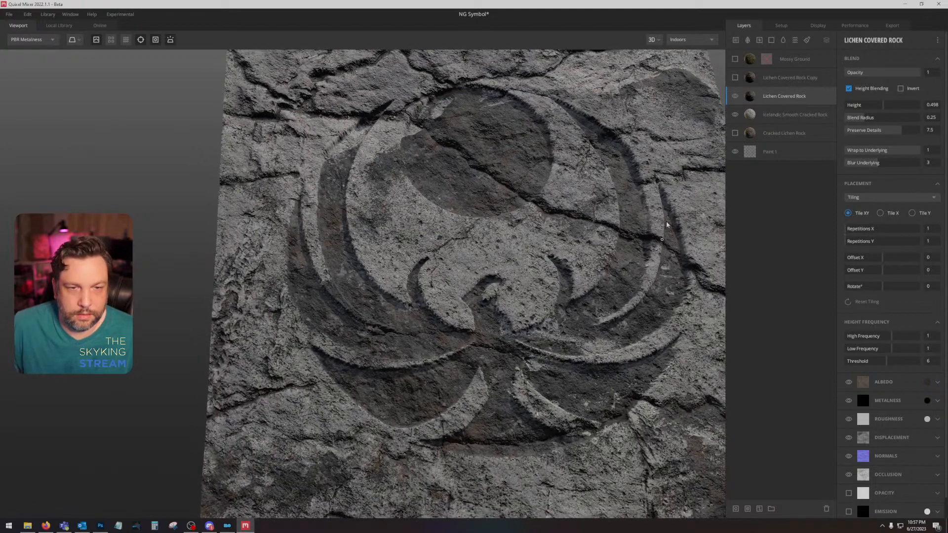
# Step: Show the Lichen Covered Rock Copy layer and lighten its albedo color to hex 504C45
pyautogui.click(734, 77)
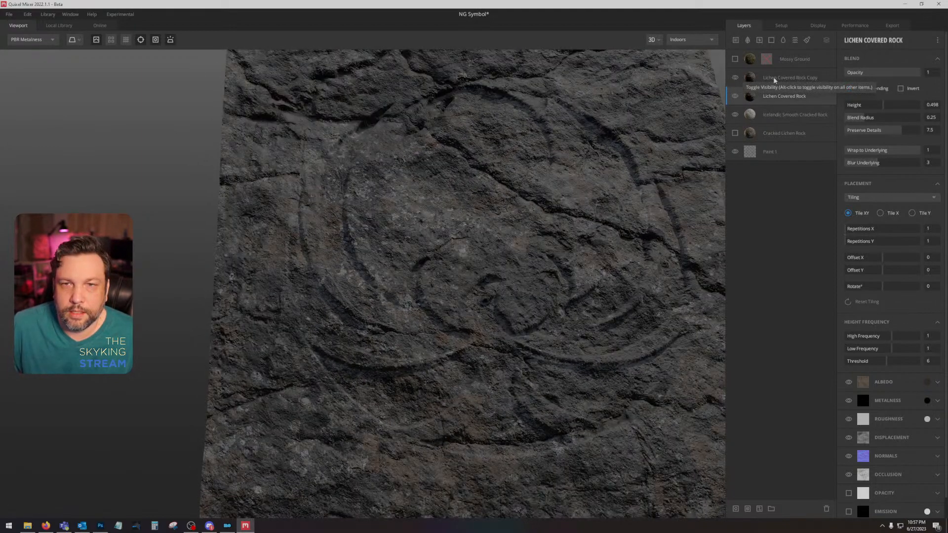
pyautogui.click(773, 76)
pyautogui.click(926, 381)
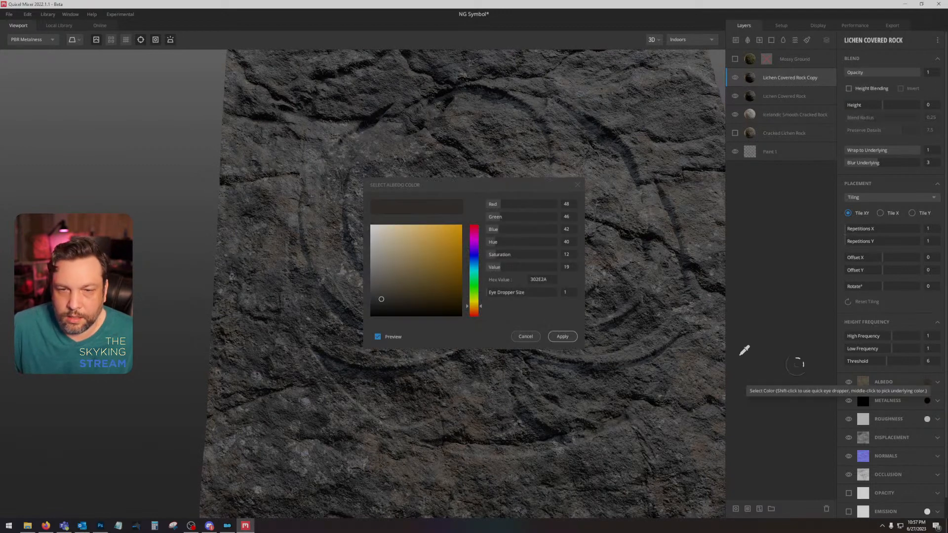
pyautogui.click(382, 291)
pyautogui.click(382, 288)
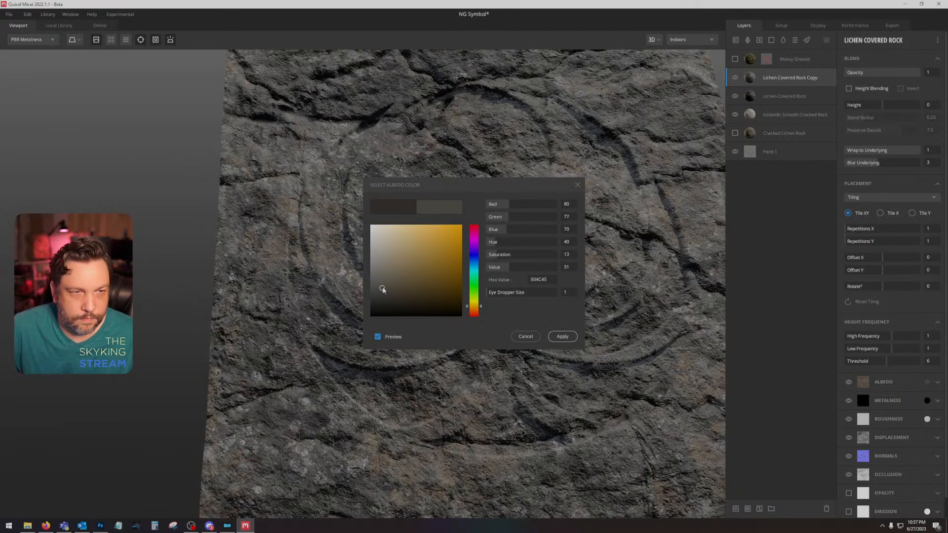
pyautogui.click(562, 336)
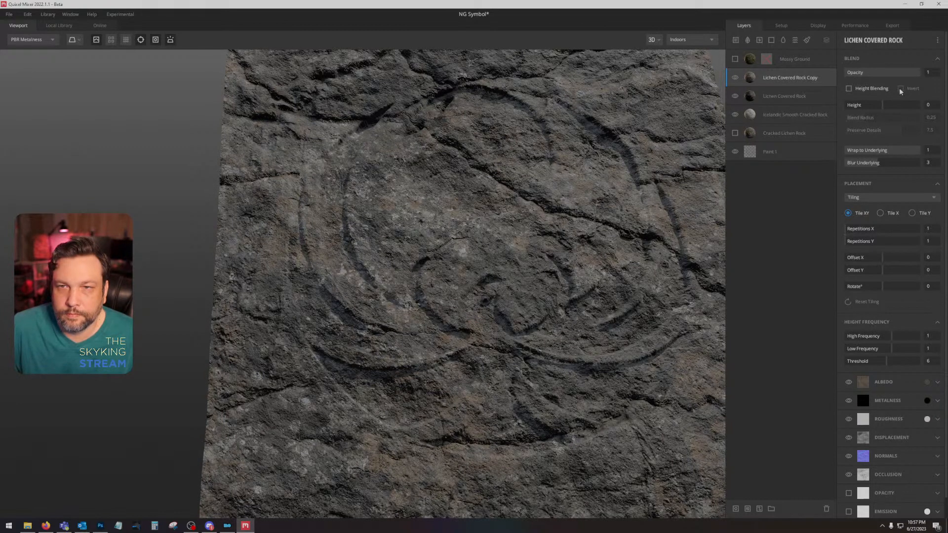
# Step: Enable inverted height blending on Lichen Covered Rock Copy and set its height to about -4.876
pyautogui.click(849, 88)
pyautogui.click(900, 88)
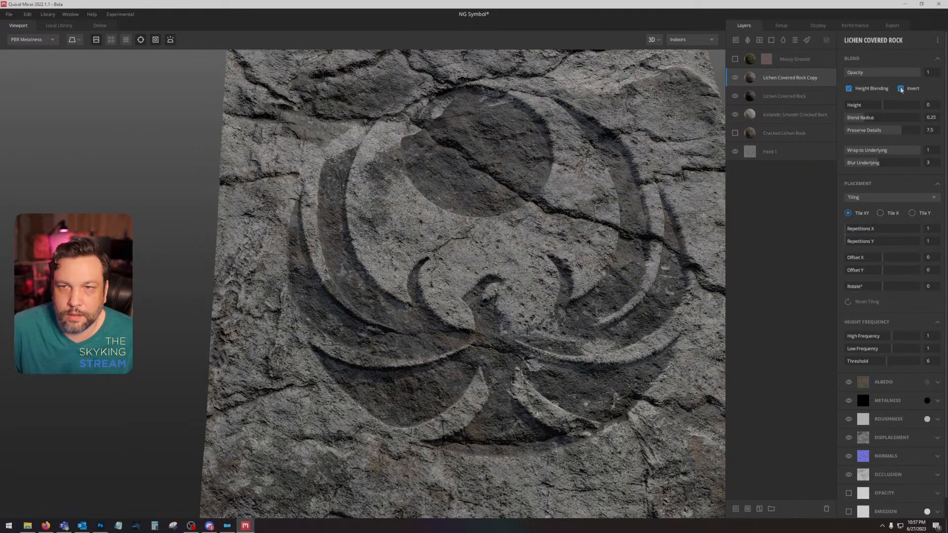
pyautogui.moveTo(884, 105)
pyautogui.mouseDown()
pyautogui.moveTo(895, 103)
pyautogui.moveTo(873, 108)
pyautogui.mouseUp()
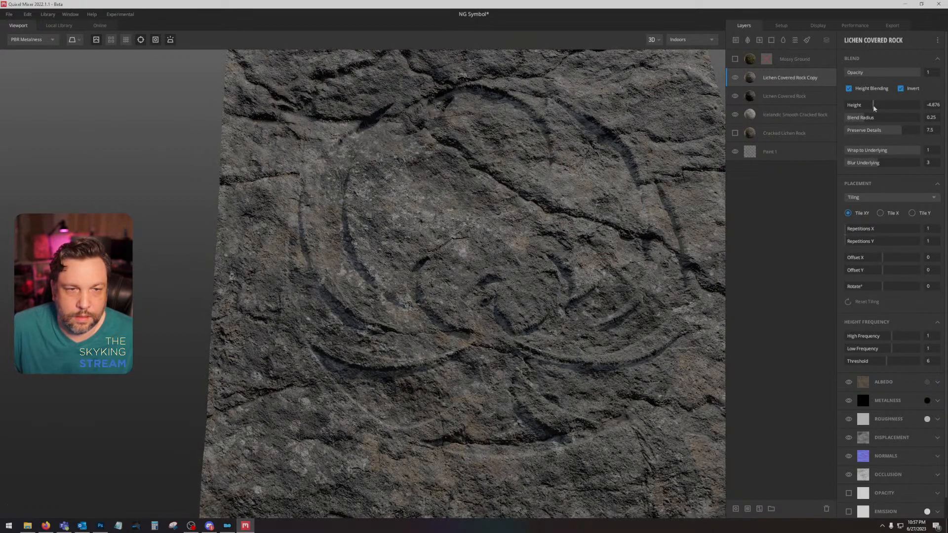
# Step: Set the original Lichen Covered Rock layer's blend height to about 0.896 and switch the viewport to albedo
pyautogui.click(812, 96)
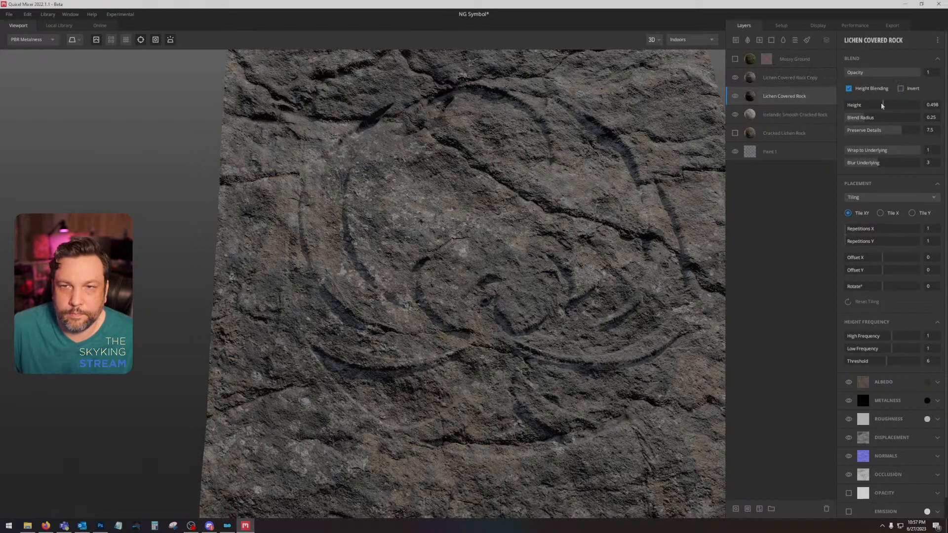
pyautogui.moveTo(890, 102)
pyautogui.mouseDown()
pyautogui.moveTo(865, 103)
pyautogui.moveTo(883, 101)
pyautogui.mouseUp()
pyautogui.press('c')
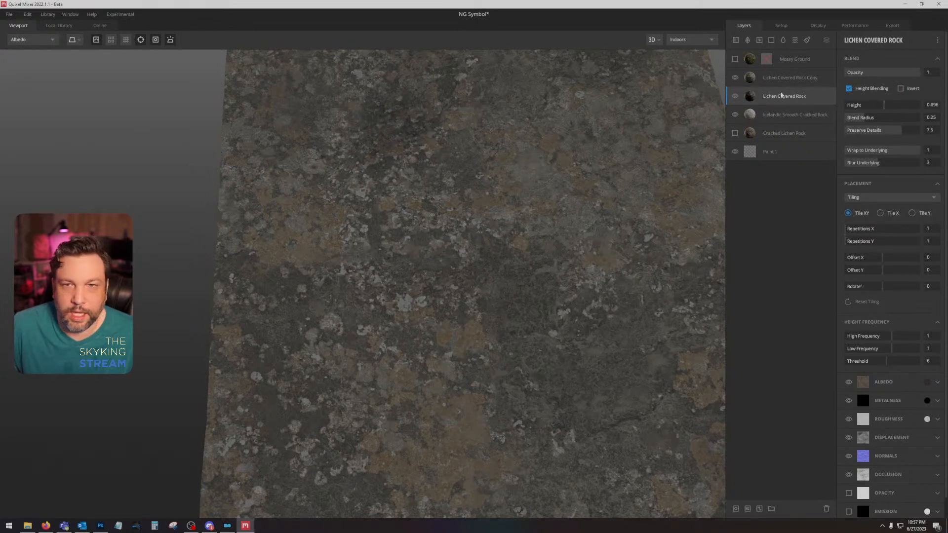
# Step: Color the original Lichen Covered Rock's albedo orange (FFAA00) and, with the copy hidden, set its blend height to about 1.095
pyautogui.click(926, 381)
pyautogui.moveTo(456, 294); pyautogui.dragTo(511, 190)
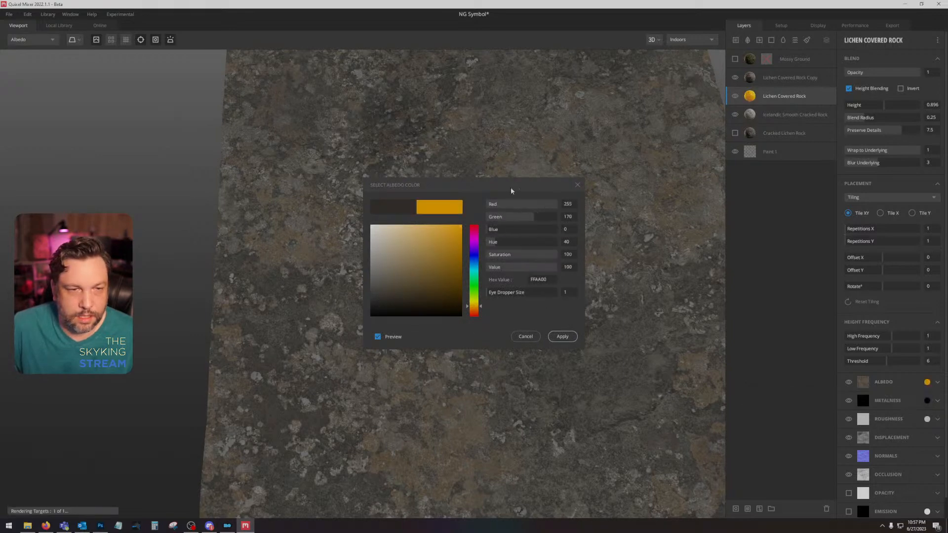
pyautogui.click(562, 336)
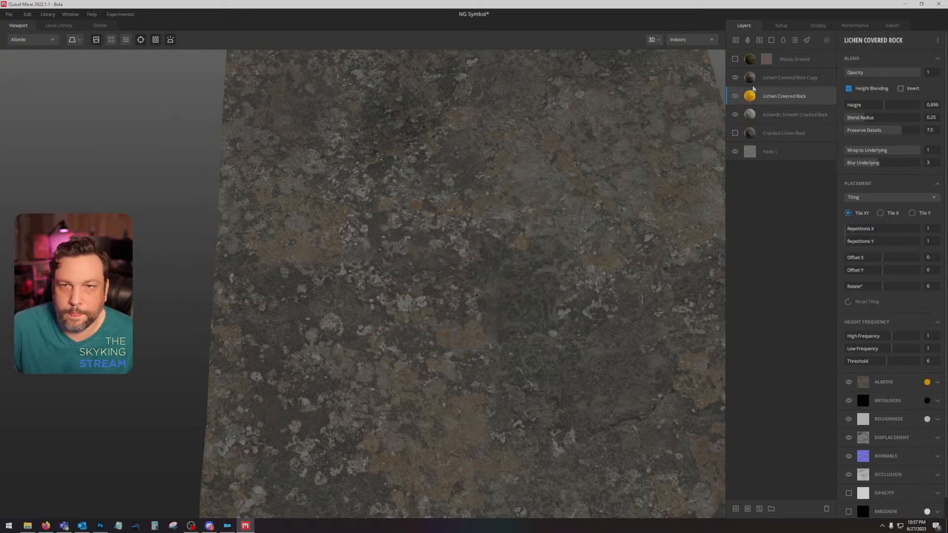
pyautogui.click(734, 77)
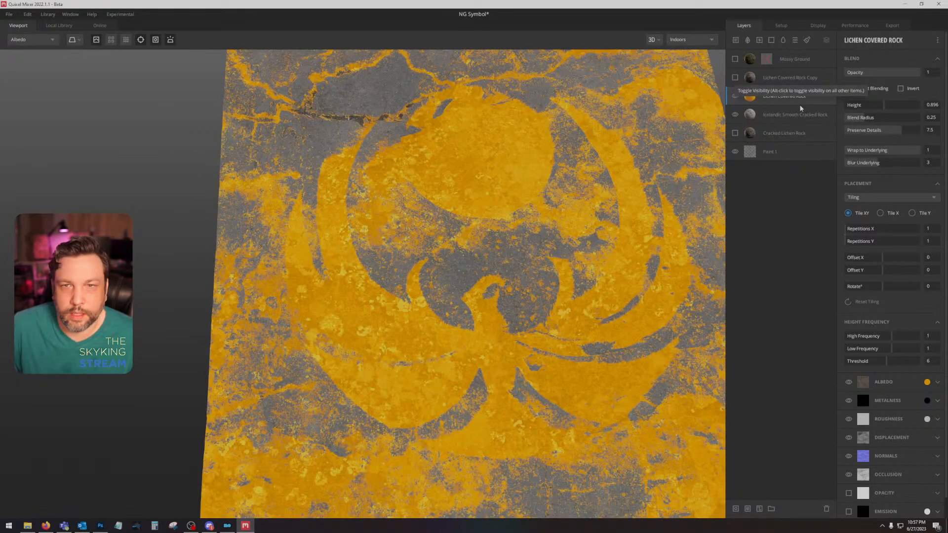
pyautogui.moveTo(884, 105)
pyautogui.mouseDown()
pyautogui.moveTo(867, 111)
pyautogui.moveTo(884, 106)
pyautogui.mouseUp()
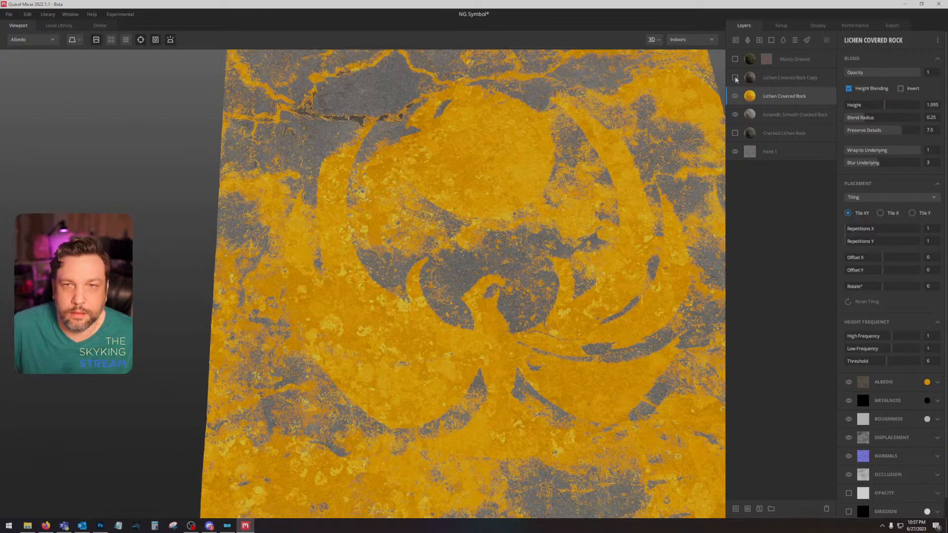
# Step: Show the Lichen Covered Rock Copy layer again and set its blend height to about -1.692
pyautogui.click(735, 78)
pyautogui.click(793, 77)
pyautogui.moveTo(869, 105); pyautogui.dragTo(879, 105)
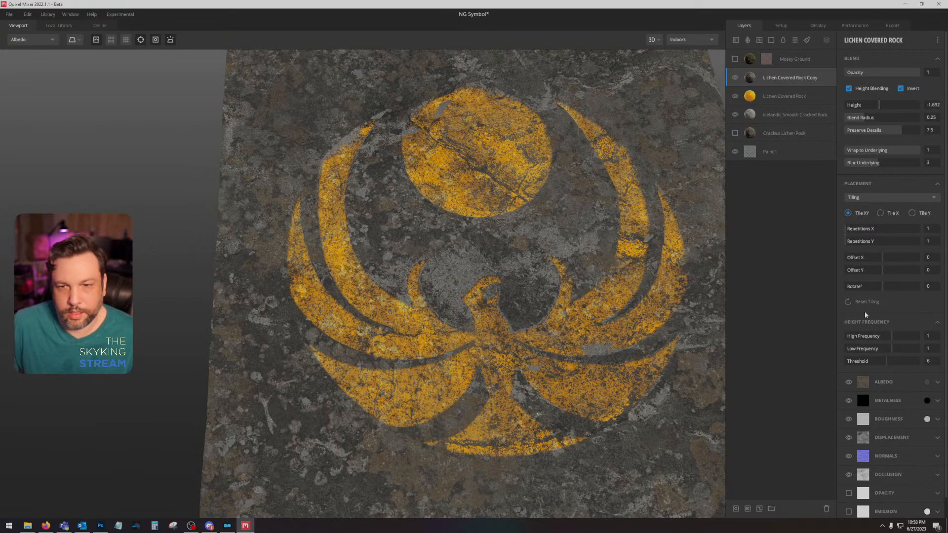
# Step: Set Paint 1's displacement strength to 10 and hide both Lichen Covered Rock layers
pyautogui.click(789, 152)
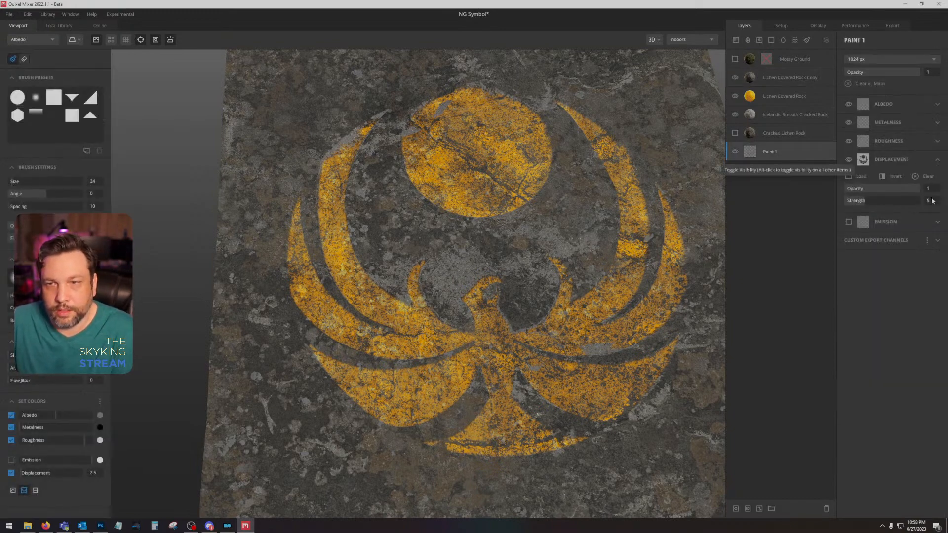
pyautogui.click(735, 96)
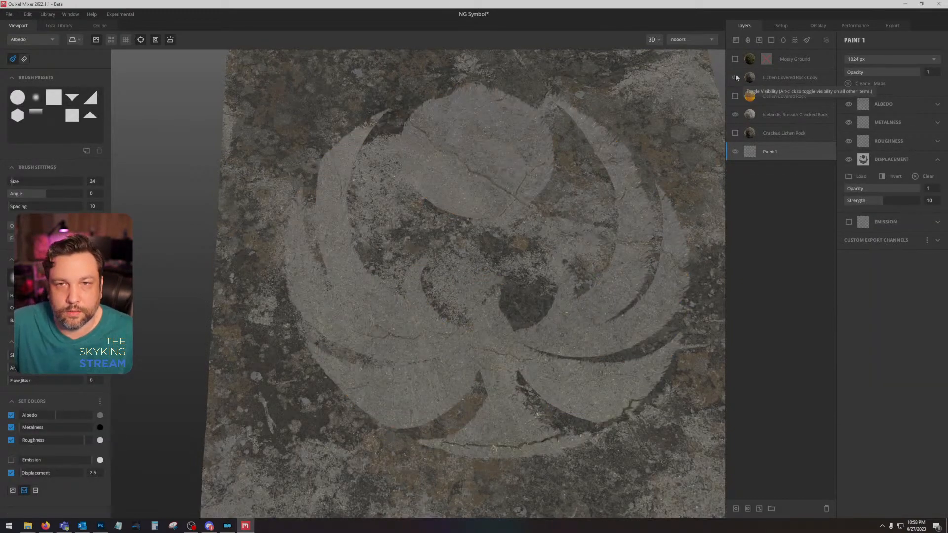
pyautogui.click(735, 77)
# Step: Enable height blending on Icelandic Smooth Cracked Rock with height about 4.876 and underlying blur 4, viewing it in PBR Metalness
pyautogui.click(772, 115)
pyautogui.click(851, 89)
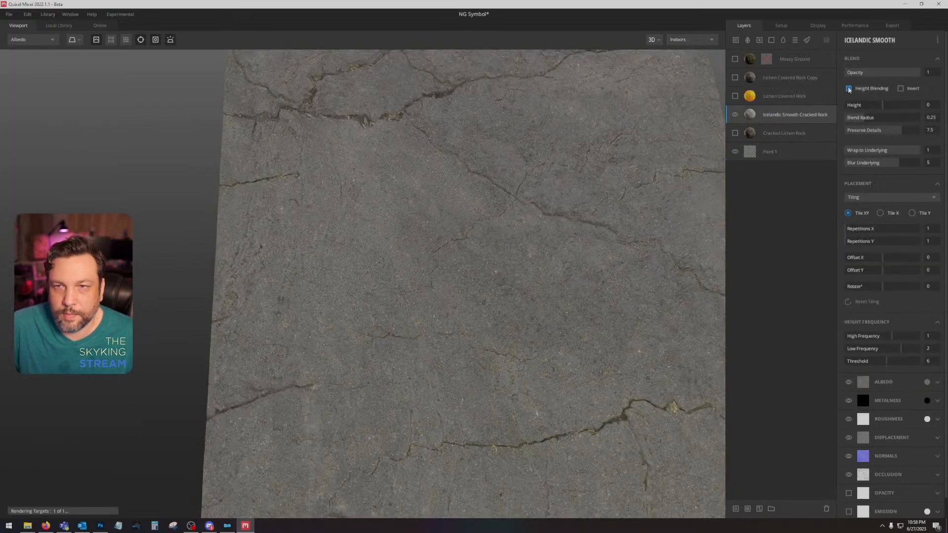
pyautogui.moveTo(884, 104); pyautogui.dragTo(890, 103)
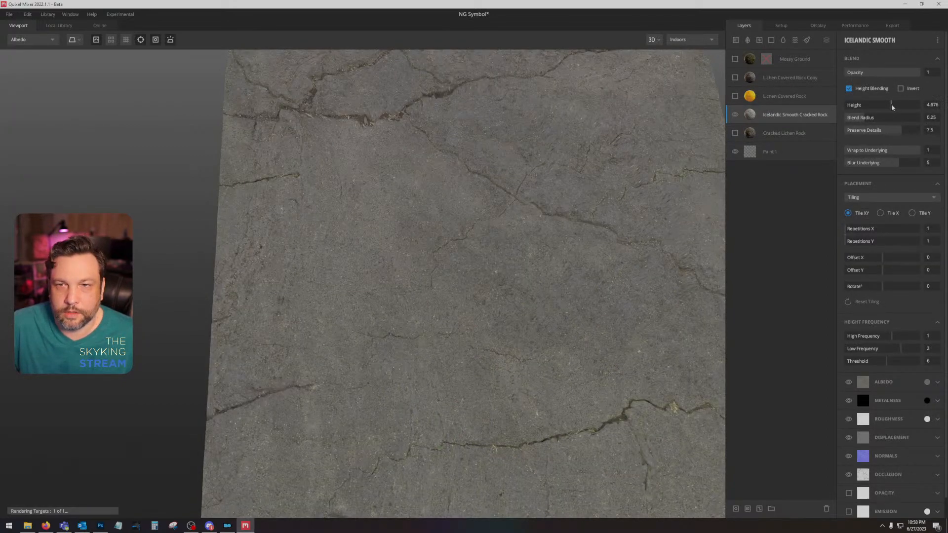
pyautogui.moveTo(897, 167); pyautogui.dragTo(875, 163)
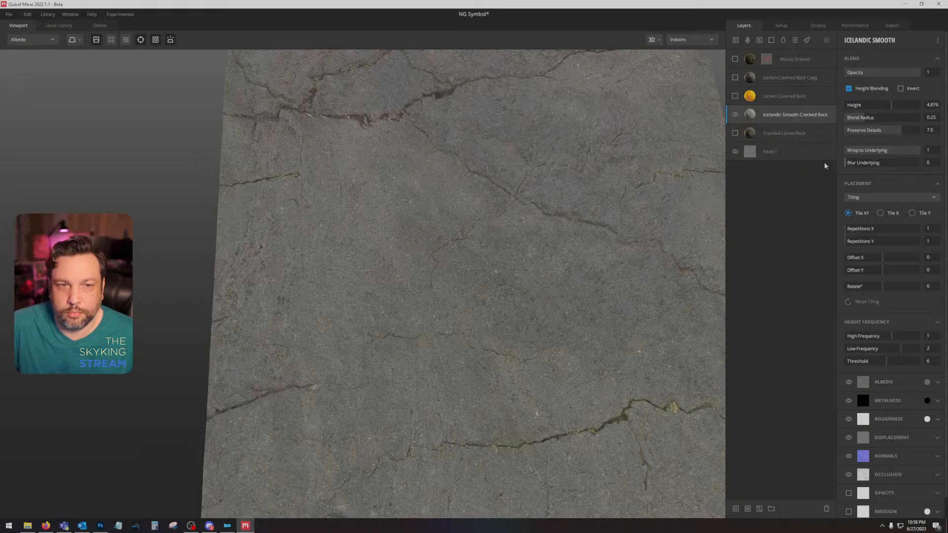
pyautogui.press('m')
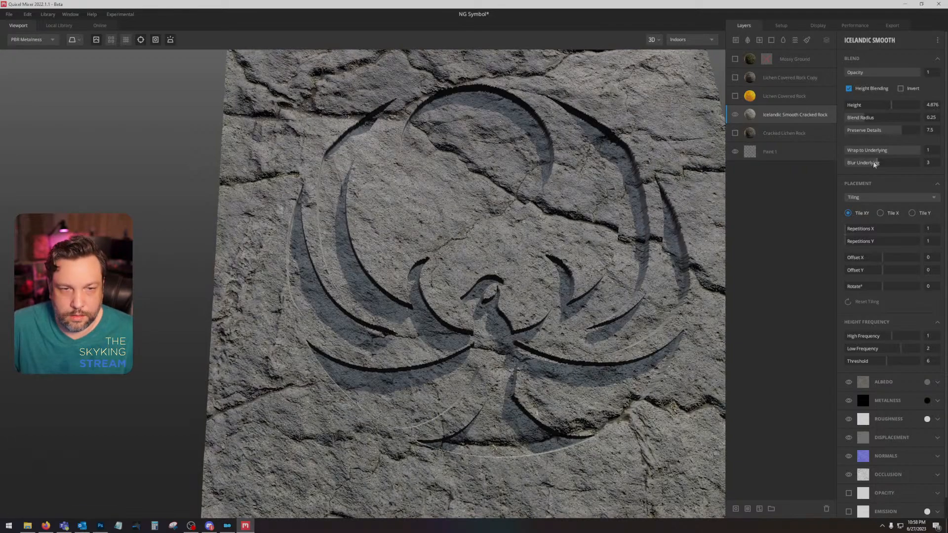
pyautogui.moveTo(882, 163); pyautogui.dragTo(889, 163)
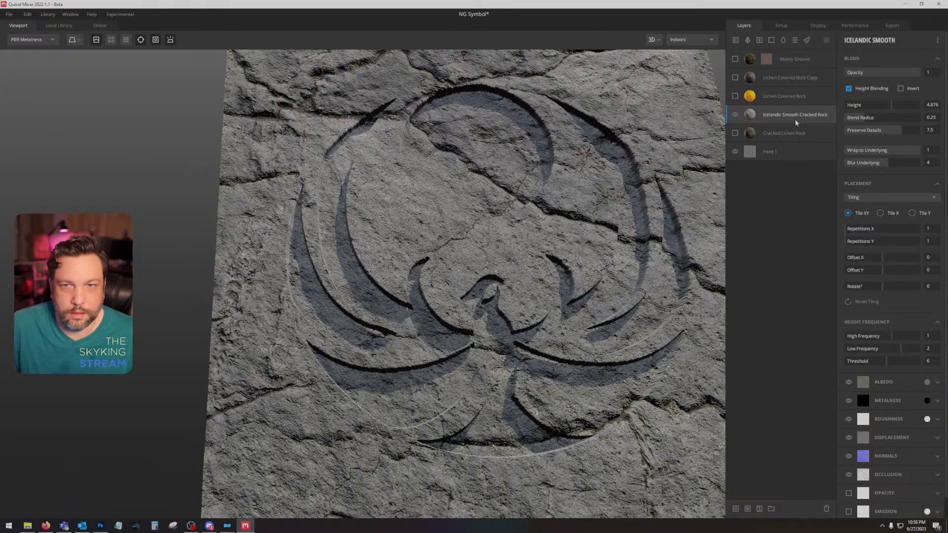
# Step: Show the orange Lichen Covered Rock layer and set its blend height to 0.1
pyautogui.click(734, 97)
pyautogui.click(782, 97)
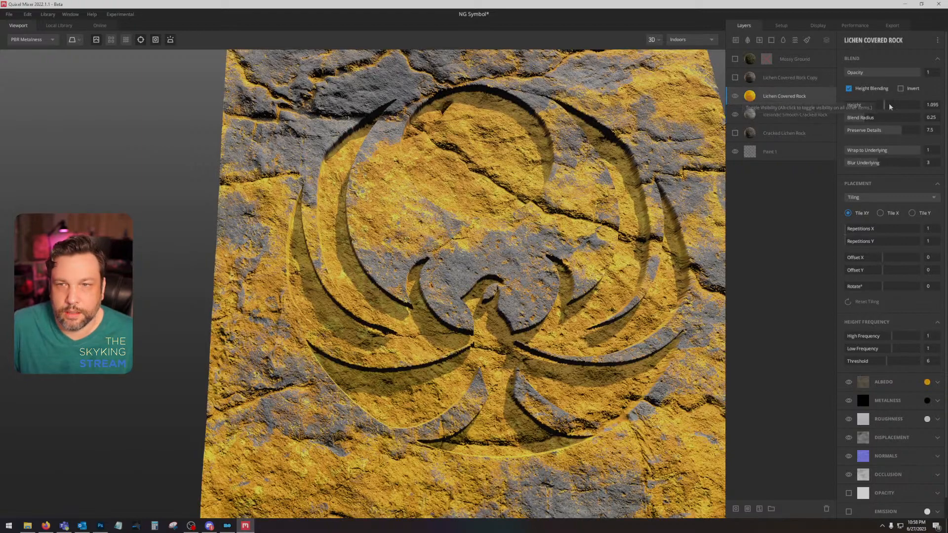
pyautogui.click(871, 105)
pyautogui.moveTo(871, 106); pyautogui.dragTo(881, 105)
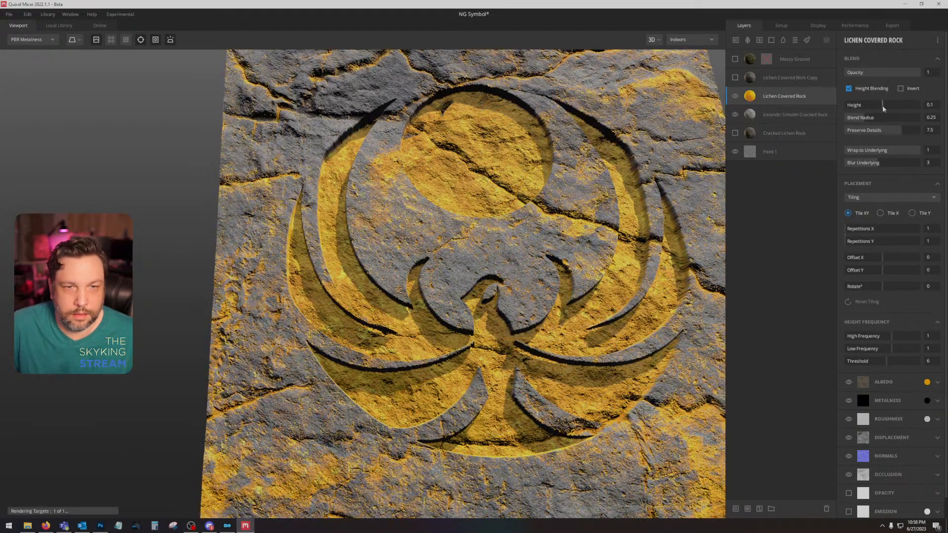
# Step: Add a mask stack with a Curvature component to the orange Lichen Covered Rock layer
pyautogui.rightClick(806, 101)
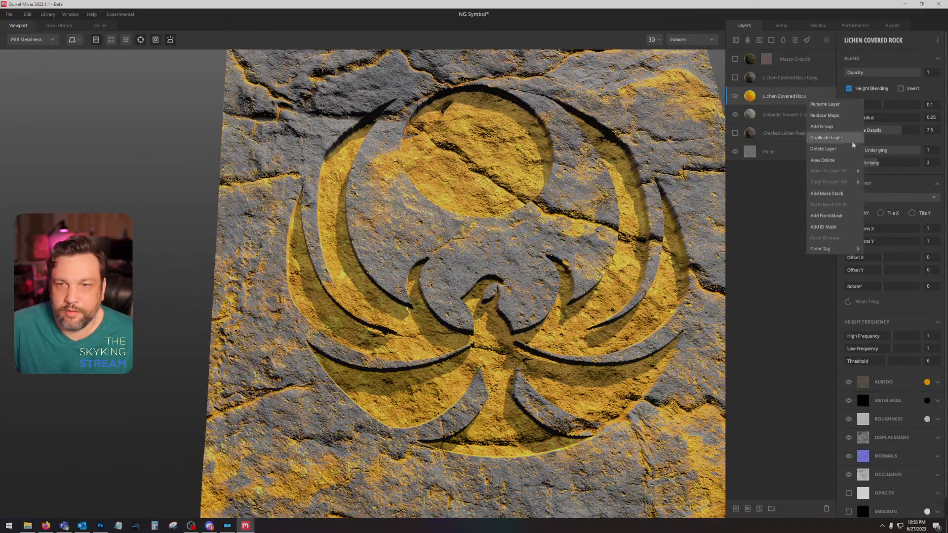
pyautogui.click(834, 194)
pyautogui.click(846, 40)
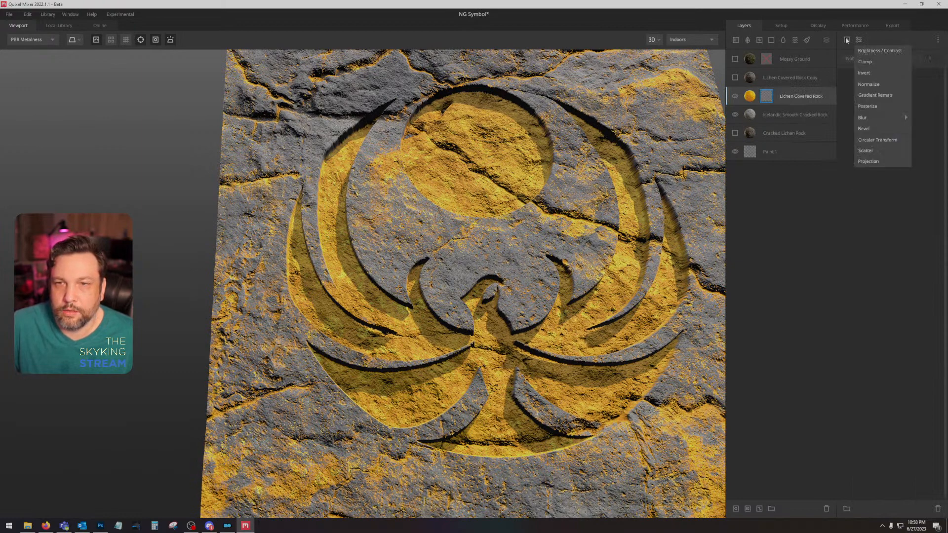
pyautogui.click(845, 40)
pyautogui.click(846, 40)
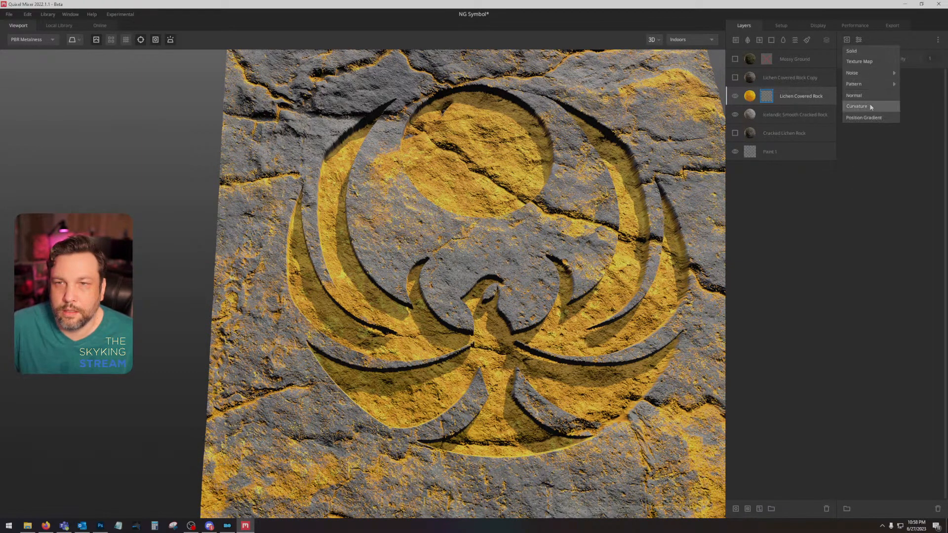
pyautogui.click(870, 106)
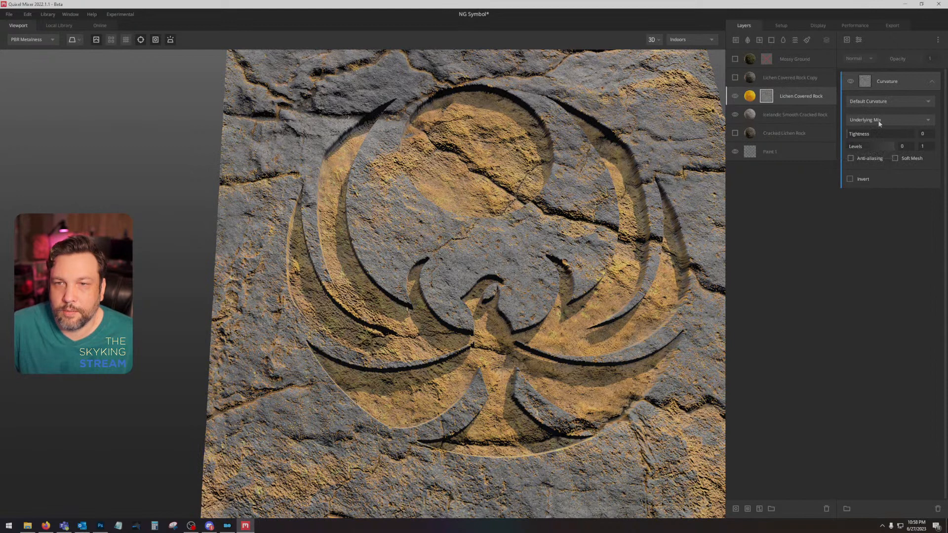
# Step: Limit the curvature mask to Cavities Only and adjust its levels to spread the orange further
pyautogui.click(879, 120)
pyautogui.click(881, 106)
pyautogui.click(880, 105)
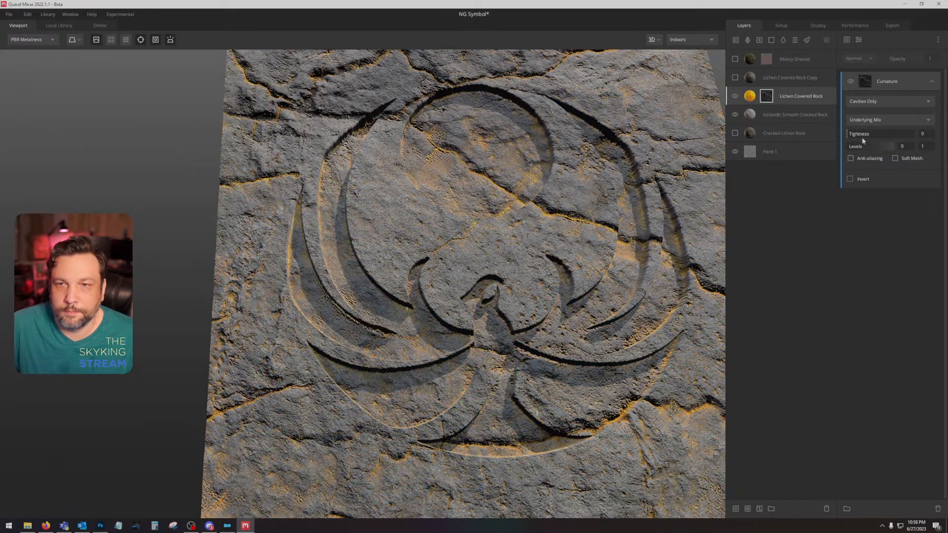
pyautogui.moveTo(873, 134); pyautogui.dragTo(859, 150)
# Step: Set Lichen Covered Rock's height to about 3.284 and underlying blur to 0, and turn off its height blending
pyautogui.click(823, 95)
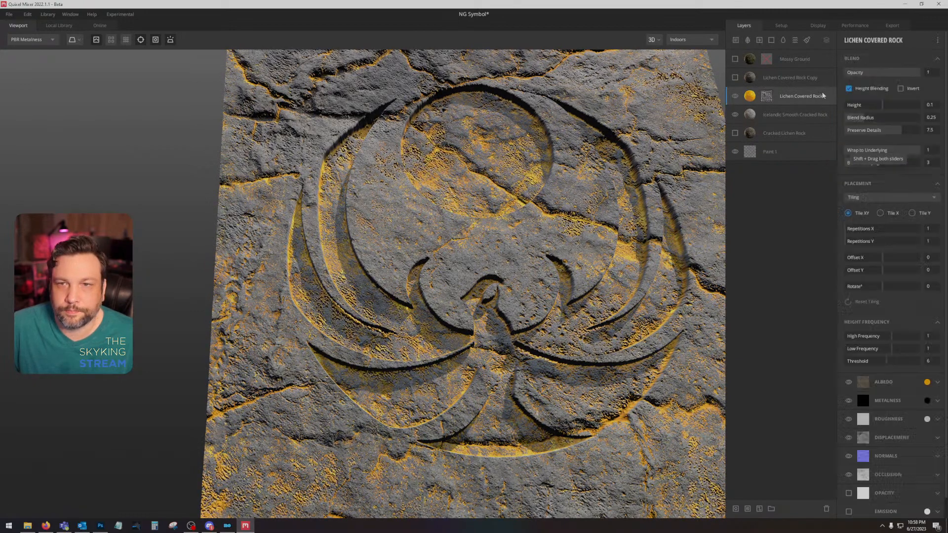
pyautogui.moveTo(881, 105); pyautogui.dragTo(888, 105)
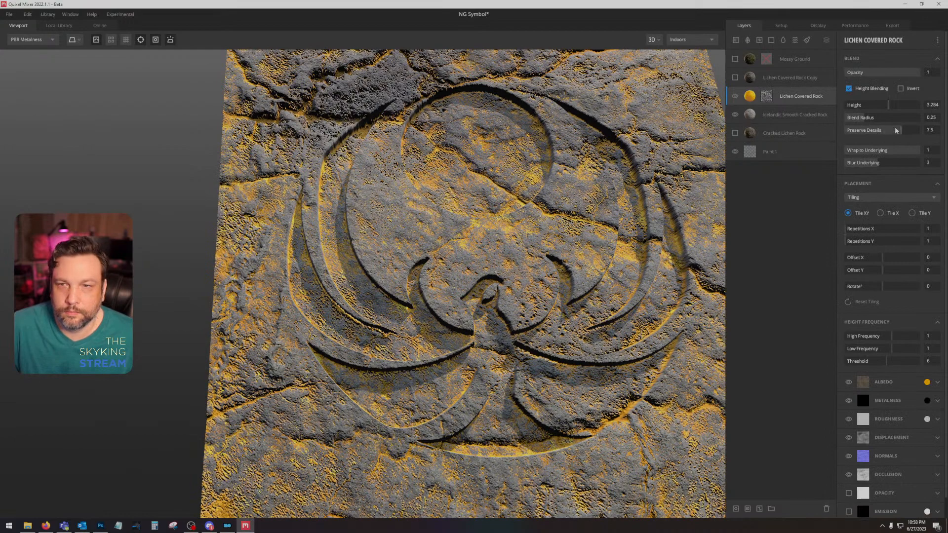
pyautogui.moveTo(888, 151); pyautogui.dragTo(806, 161)
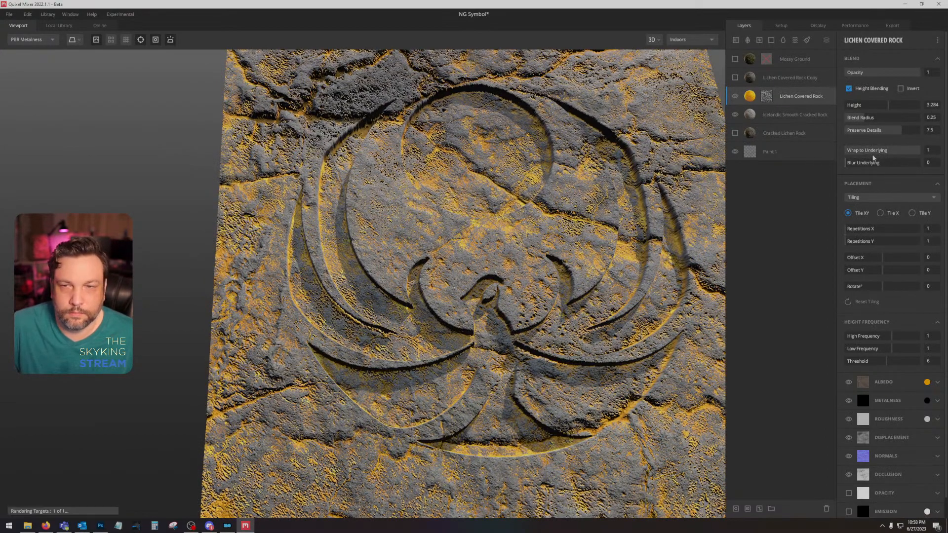
pyautogui.click(849, 89)
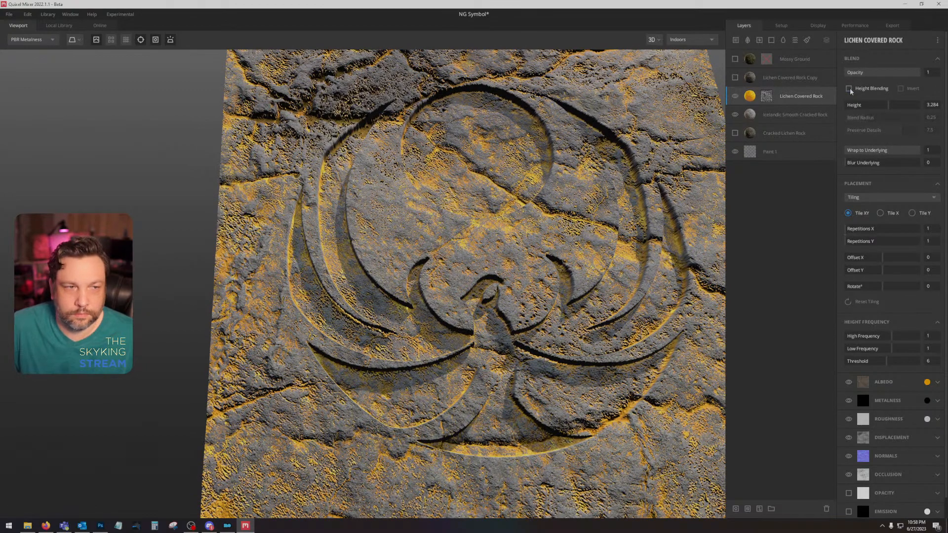
pyautogui.scroll(4, 539, 258)
pyautogui.scroll(-5, 662, 270)
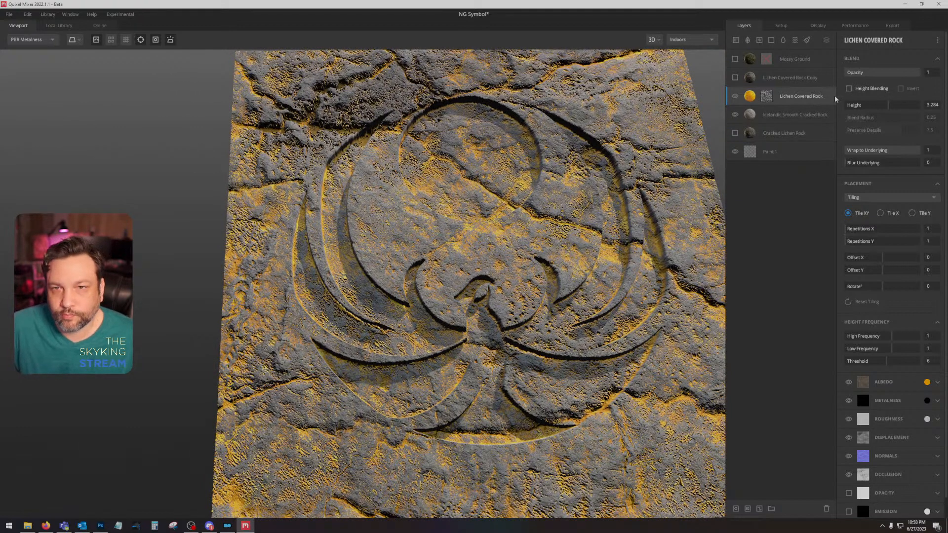
# Step: Switch Lichen Covered Rock's curvature mask to Default Curvature and set its levels to about 0.349 and 0.54
pyautogui.click(766, 96)
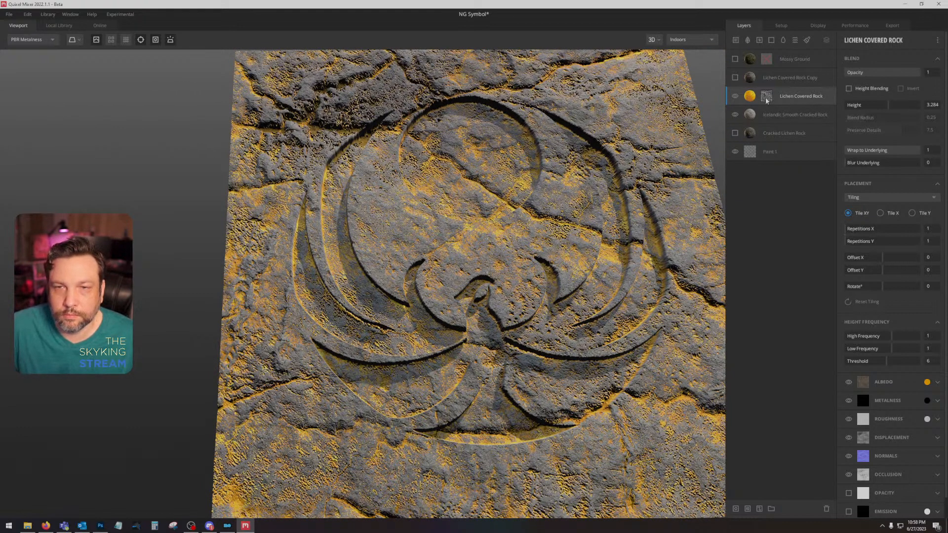
pyautogui.click(871, 101)
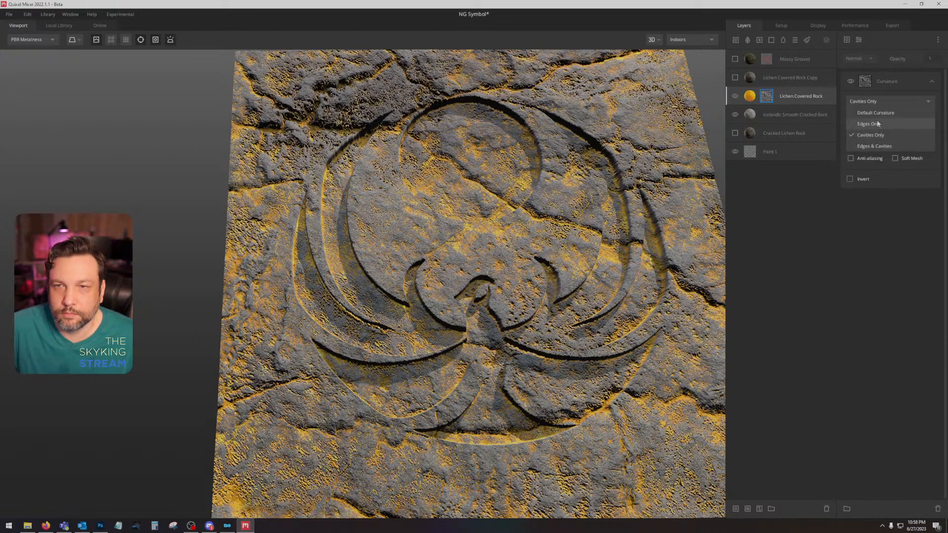
pyautogui.click(876, 115)
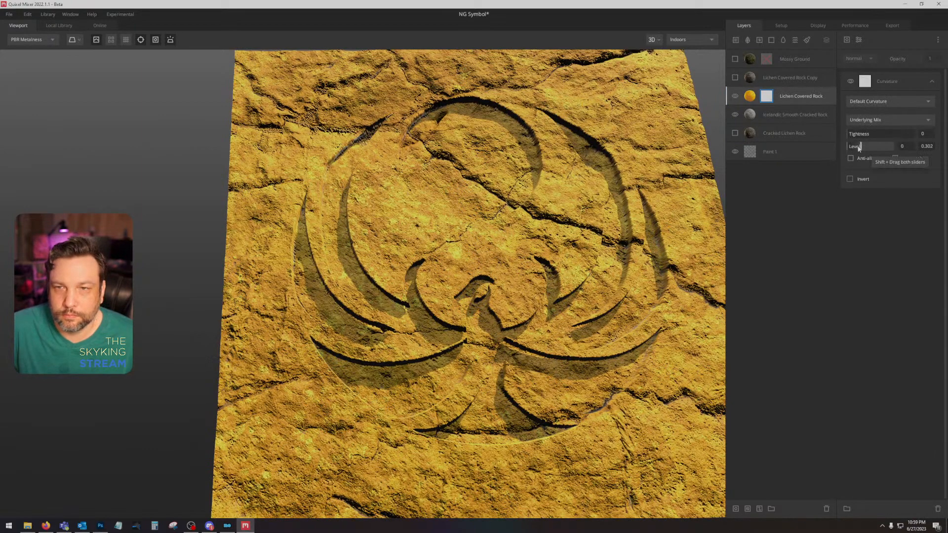
pyautogui.moveTo(860, 146)
pyautogui.mouseDown()
pyautogui.moveTo(887, 146)
pyautogui.moveTo(857, 144)
pyautogui.moveTo(884, 143)
pyautogui.moveTo(862, 151)
pyautogui.moveTo(873, 147)
pyautogui.mouseUp()
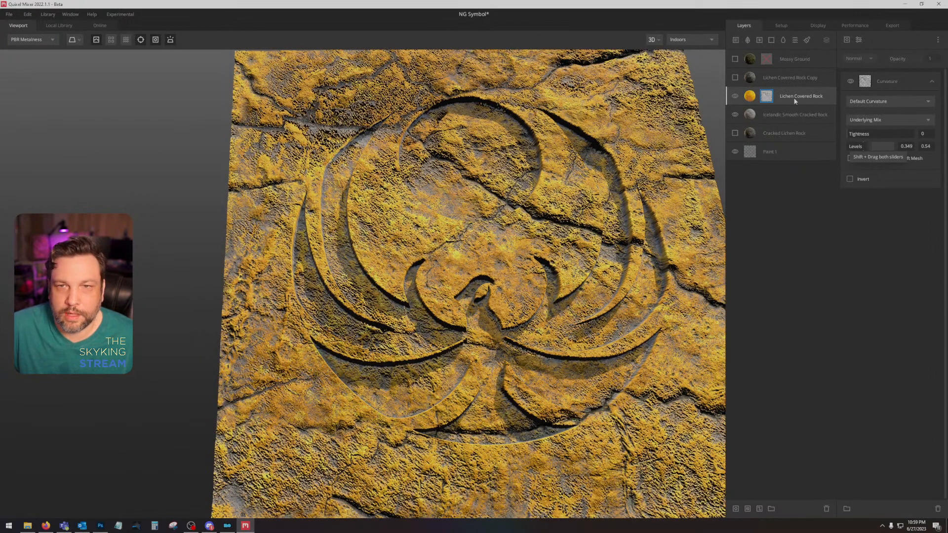
# Step: Remove the curvature mask from the orange Lichen Covered Rock layer and delete the layer itself
pyautogui.rightClick(768, 101)
pyautogui.click(790, 147)
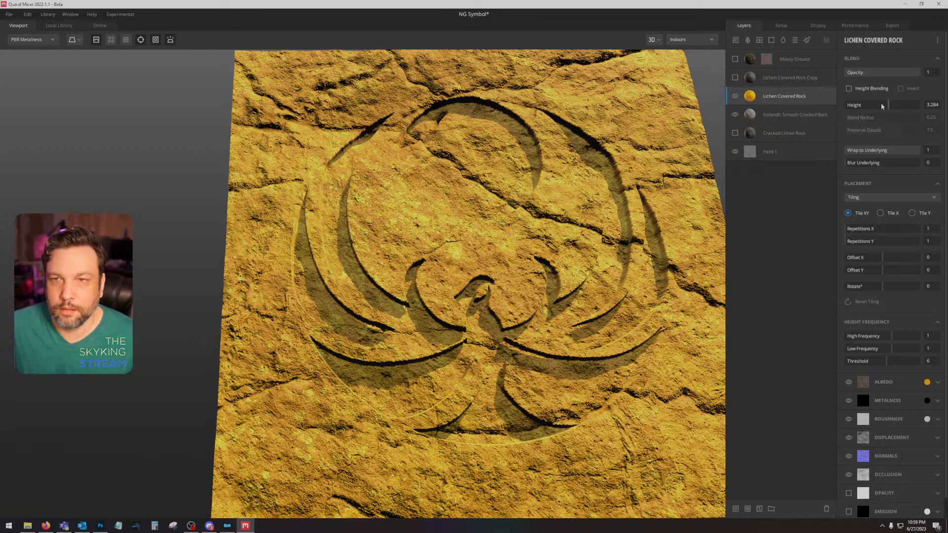
pyautogui.moveTo(887, 103); pyautogui.dragTo(870, 103)
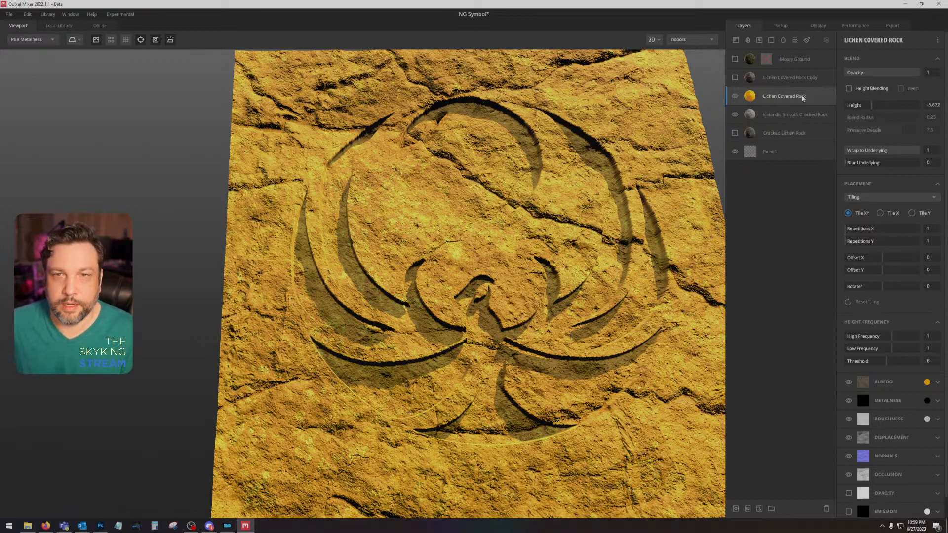
pyautogui.press('Delete')
# Step: With Icelandic Smooth Cracked Rock hidden, show Lichen Covered Rock Copy and turn off its height blending
pyautogui.click(734, 78)
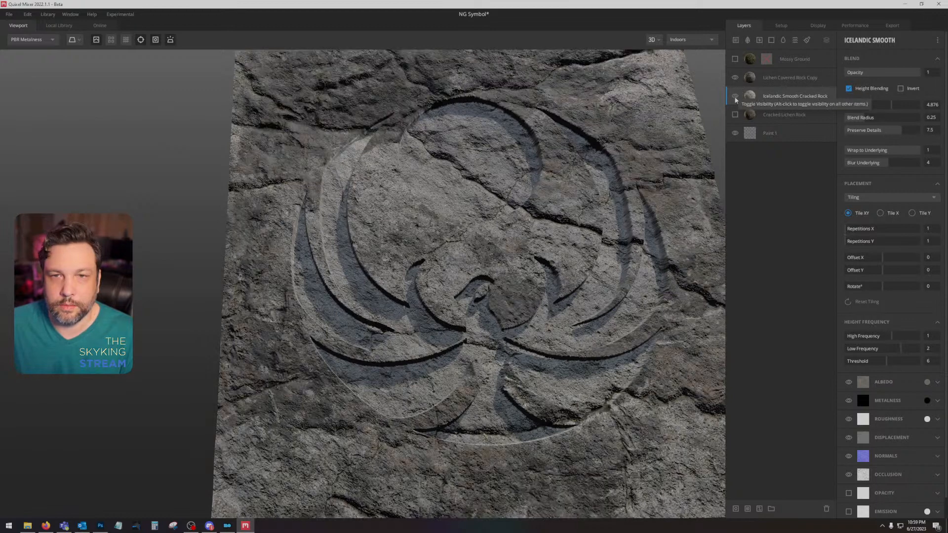
pyautogui.click(734, 96)
pyautogui.click(793, 79)
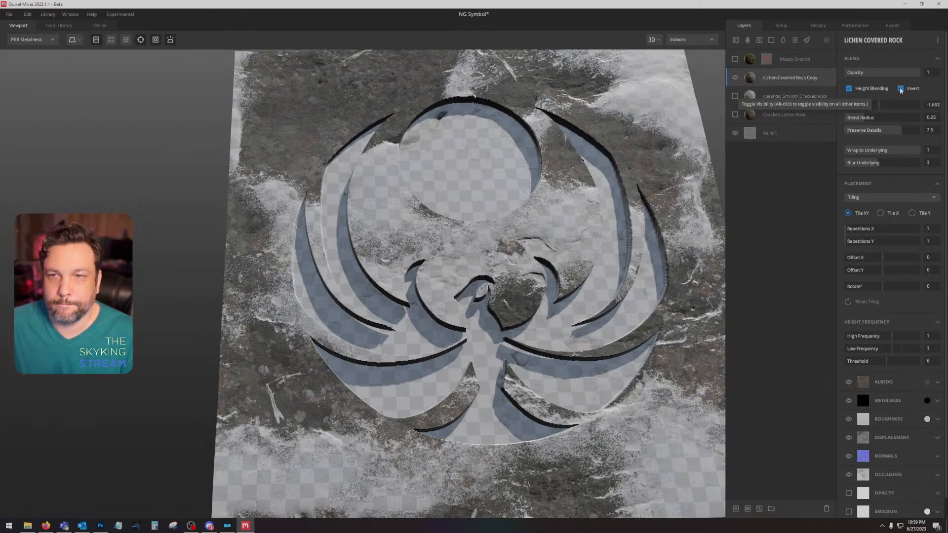
pyautogui.click(849, 88)
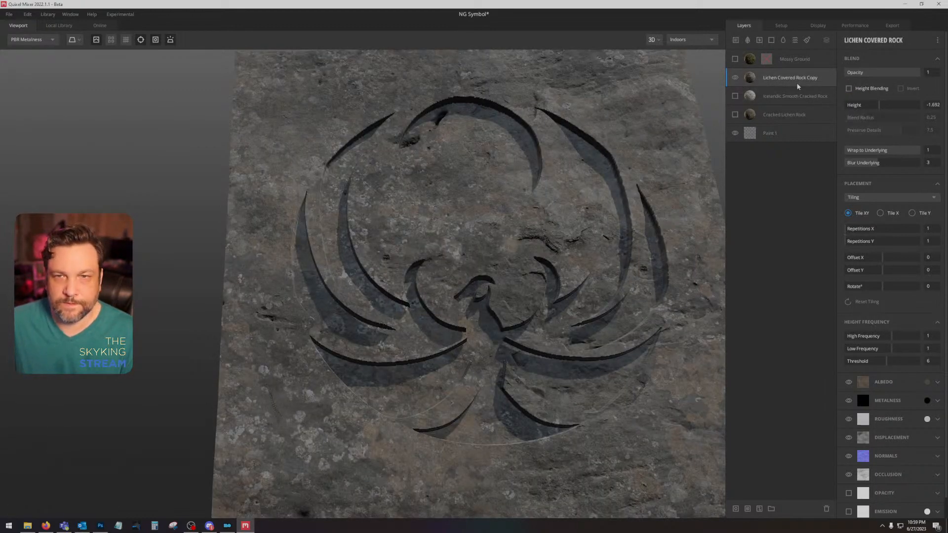
# Step: Darken Lichen Covered Rock Copy's albedo color and set its underlying blur to 0
pyautogui.click(926, 381)
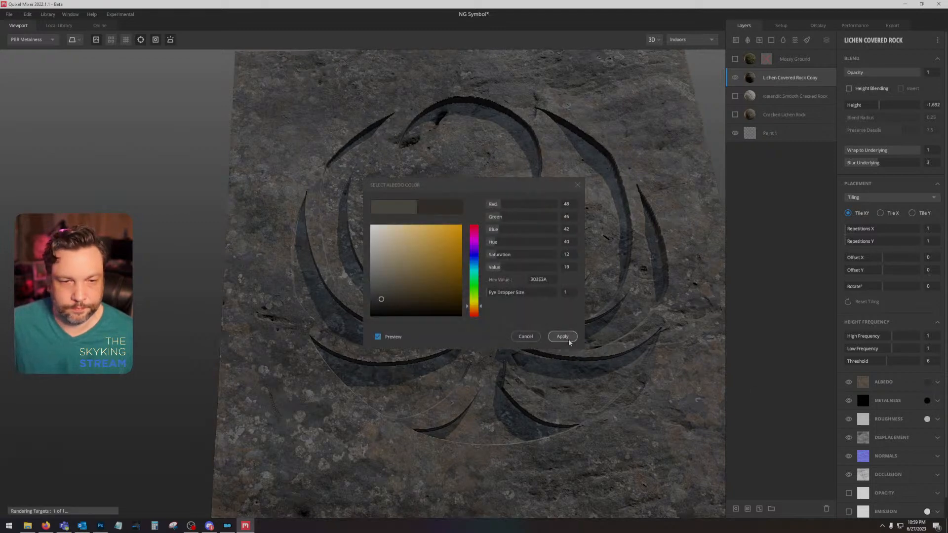
pyautogui.click(567, 339)
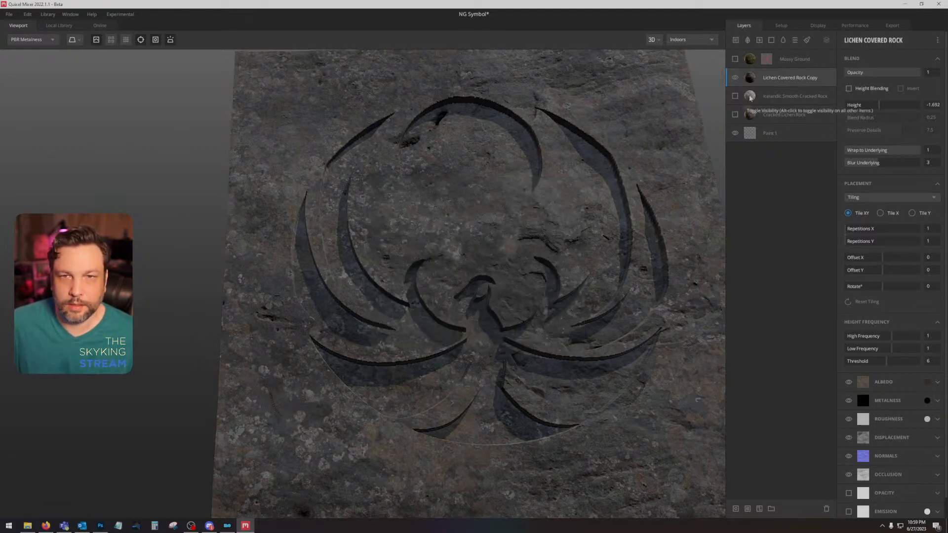
pyautogui.moveTo(878, 165); pyautogui.dragTo(843, 167)
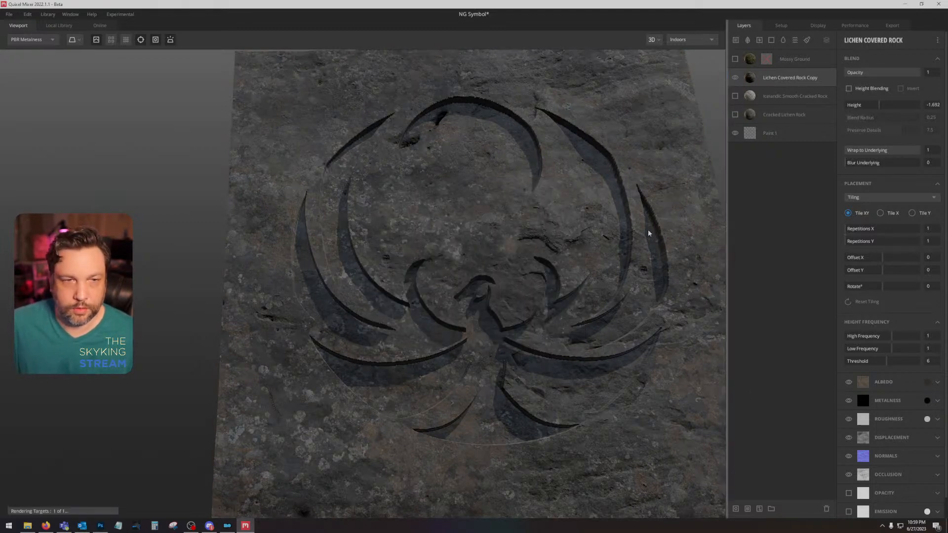
# Step: Show Icelandic Smooth Cracked Rock again and set its underlying blur to 5
pyautogui.moveTo(649, 232); pyautogui.dragTo(614, 183)
pyautogui.click(734, 95)
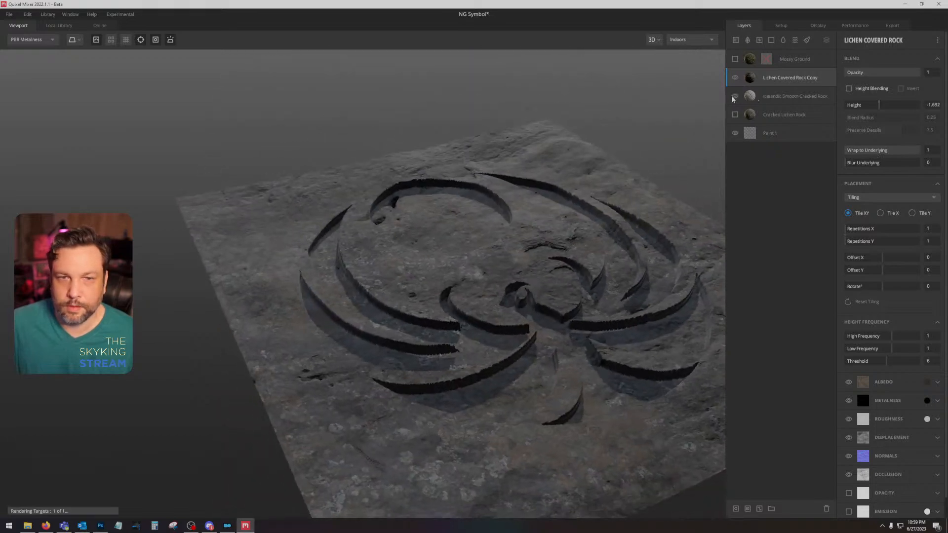
pyautogui.moveTo(516, 213); pyautogui.dragTo(478, 301)
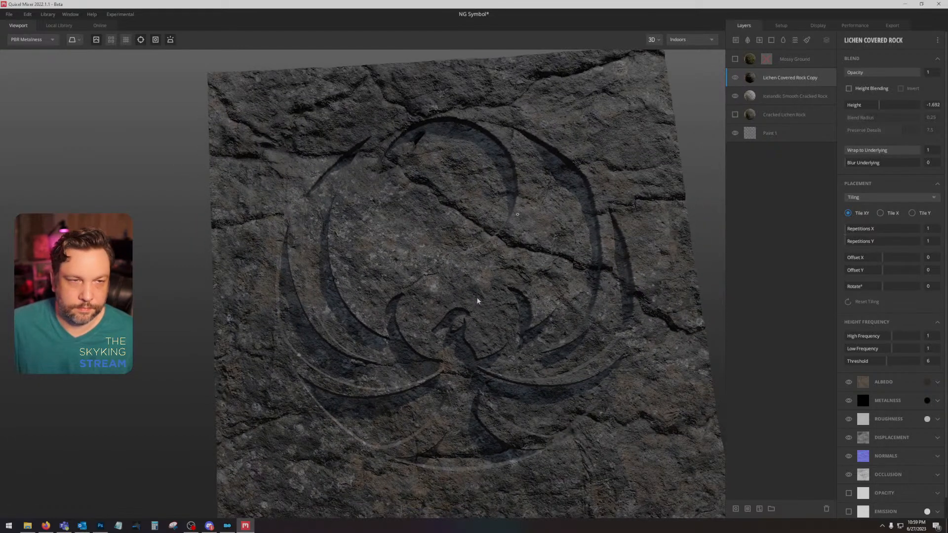
pyautogui.click(806, 101)
pyautogui.click(897, 167)
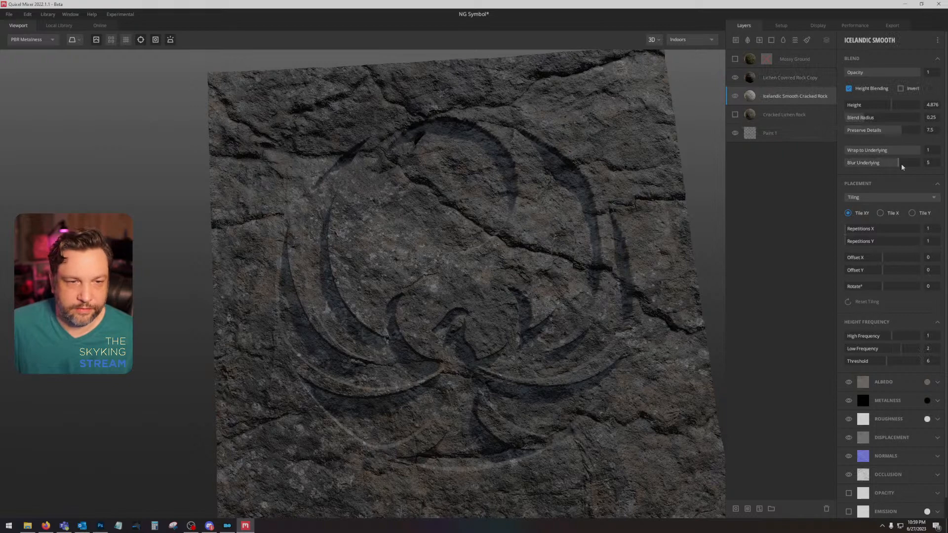
pyautogui.moveTo(567, 270); pyautogui.dragTo(543, 232)
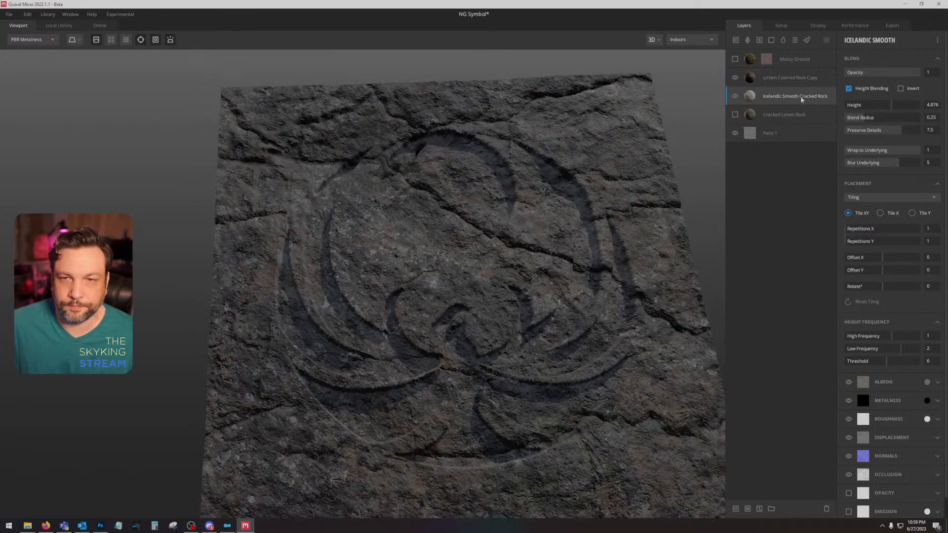
# Step: Duplicate the Lichen Covered Rock Copy layer and lighten the duplicate's albedo color
pyautogui.click(809, 82)
pyautogui.rightClick(813, 81)
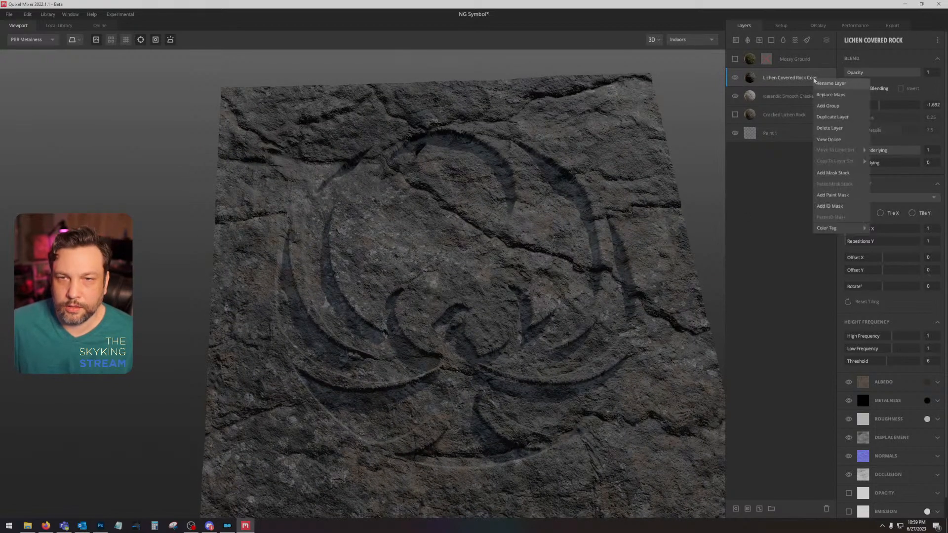
pyautogui.click(836, 121)
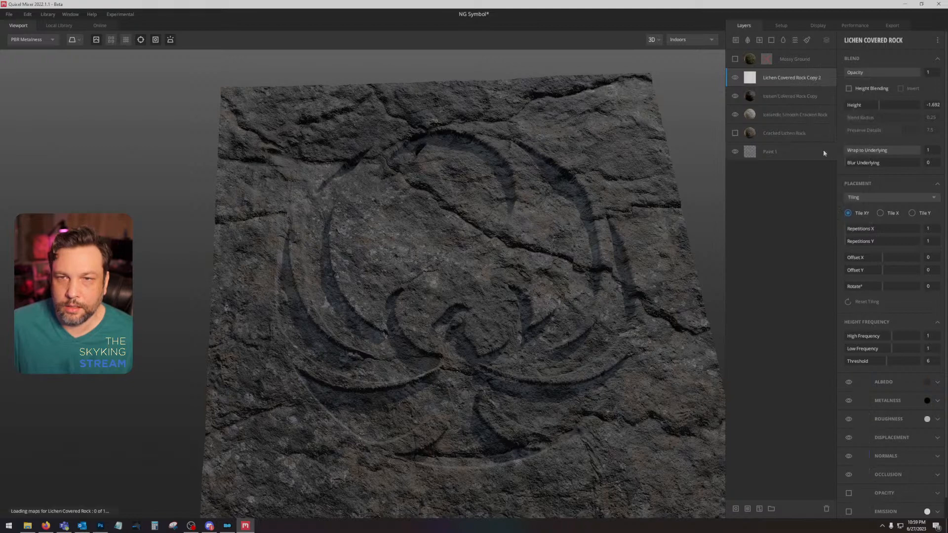
pyautogui.click(926, 382)
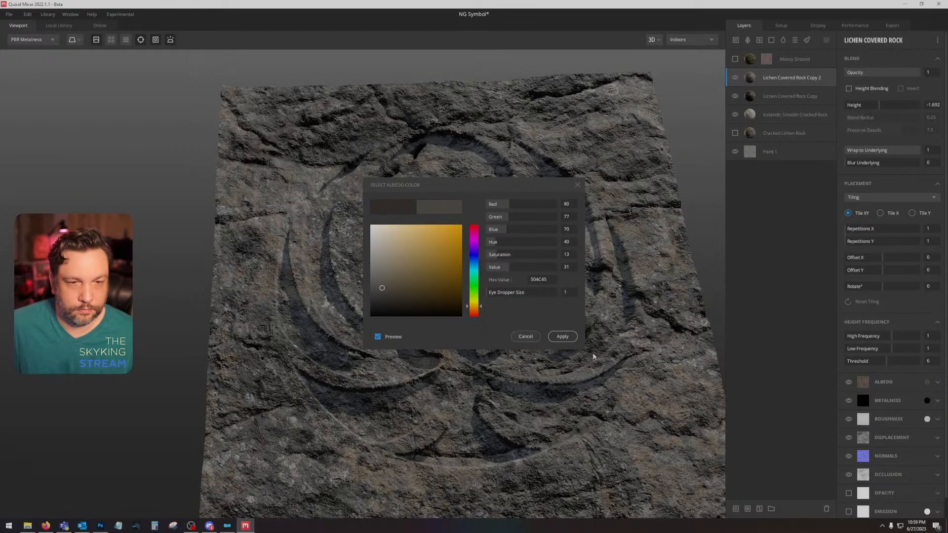
pyautogui.click(562, 336)
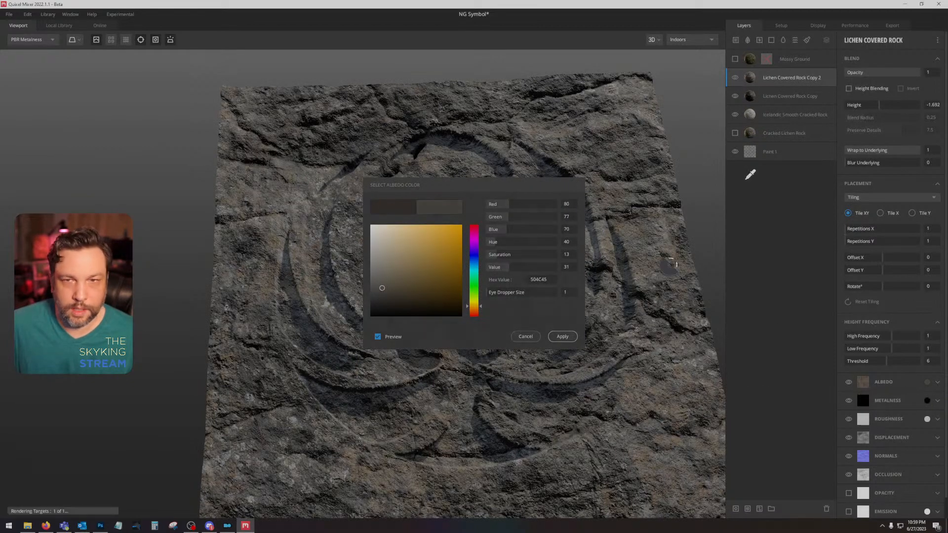
# Step: Try an Edges Only curvature mask based on the underlying mix on Lichen Covered Rock Copy 2, and delete that layer
pyautogui.rightClick(824, 77)
pyautogui.click(844, 168)
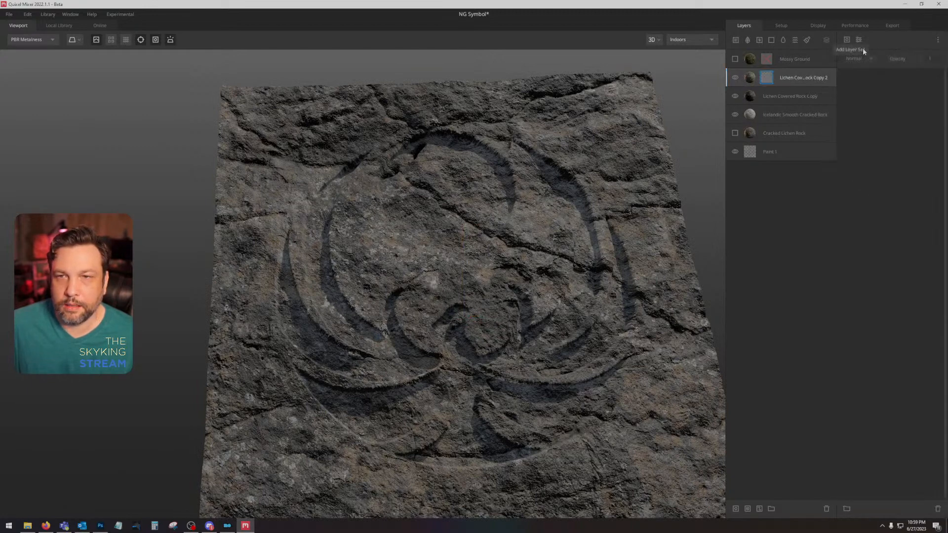
pyautogui.click(858, 41)
pyautogui.click(872, 107)
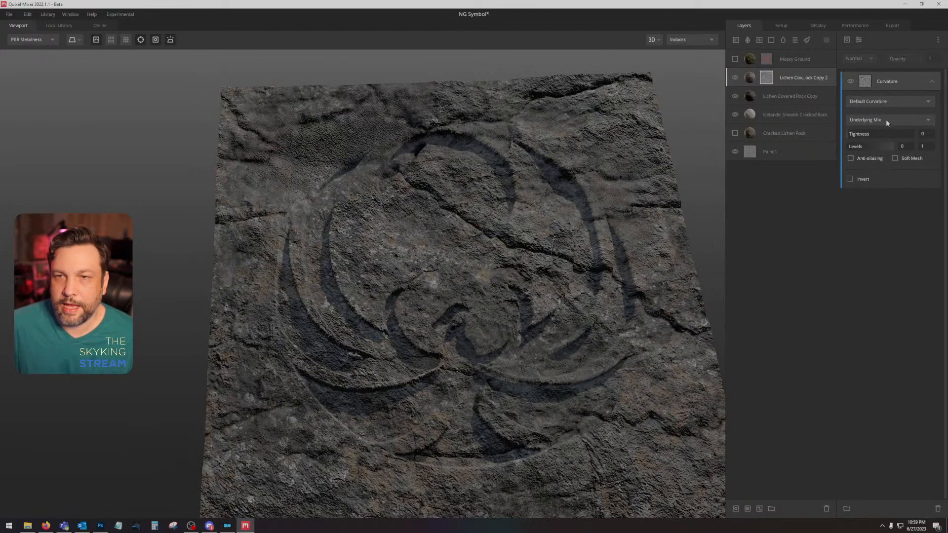
pyautogui.click(885, 119)
pyautogui.click(883, 102)
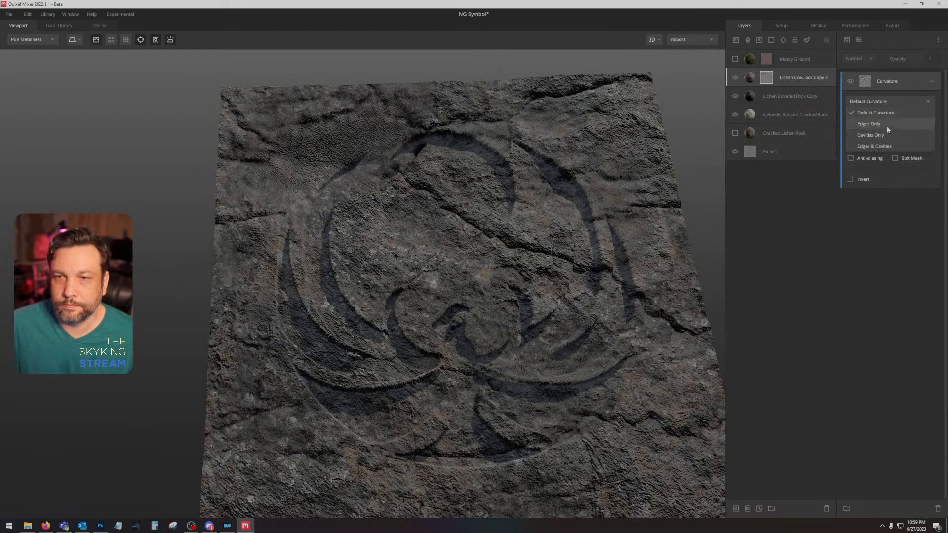
pyautogui.click(887, 126)
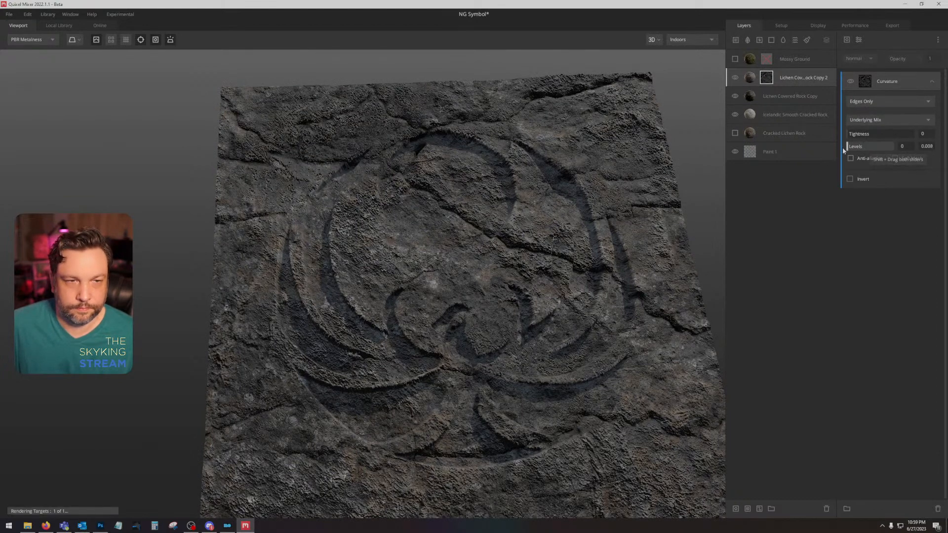
pyautogui.press('Delete')
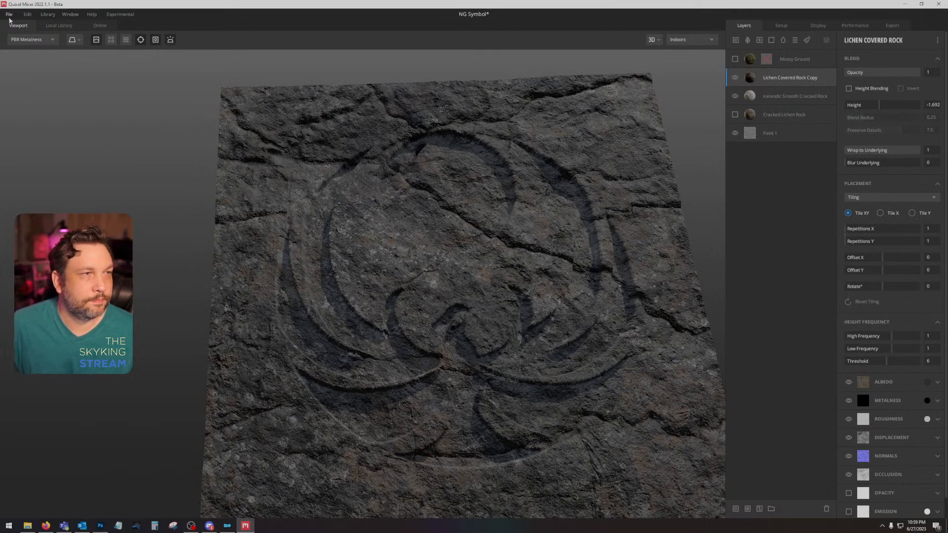
# Step: Browse the saved mixes in the Sample Mixes, Rift Ground and Mines projects for one to open
pyautogui.click(9, 16)
pyautogui.click(25, 40)
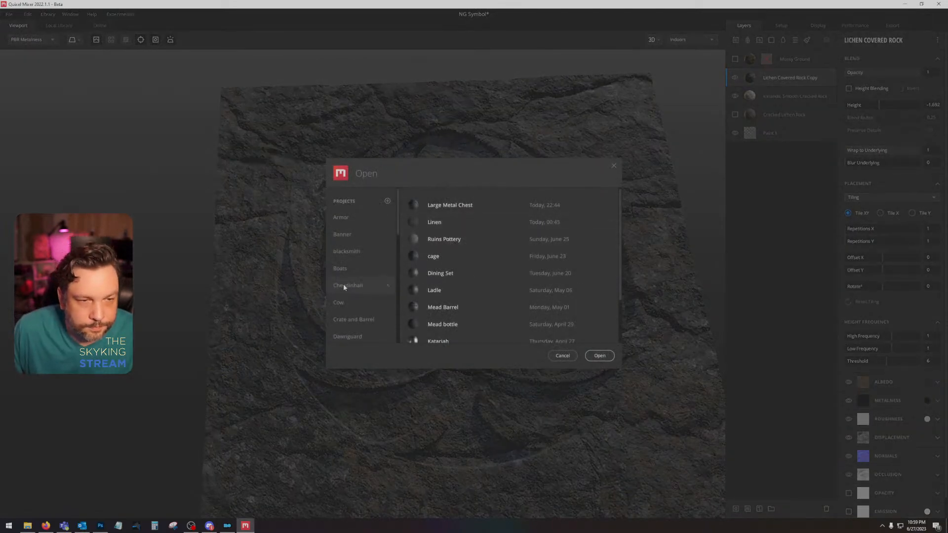
pyautogui.scroll(-5, 344, 287)
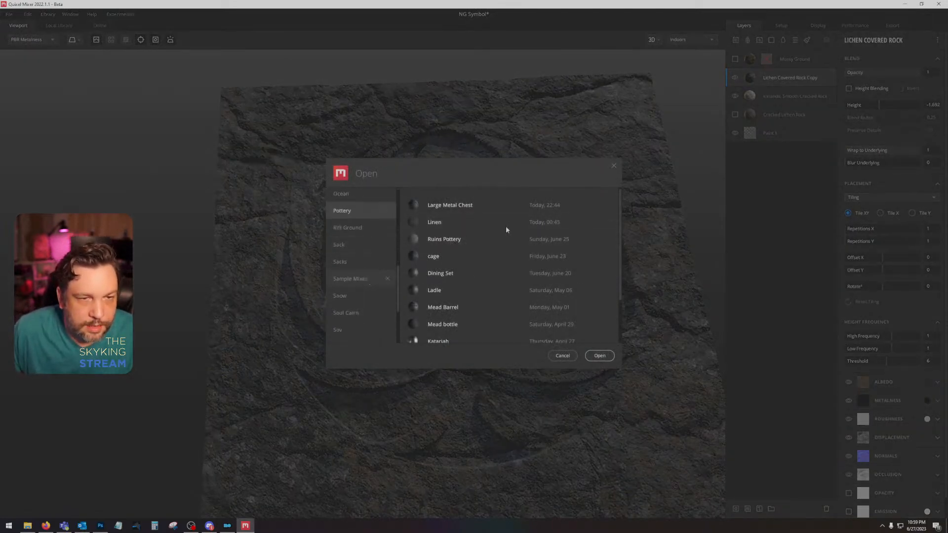
pyautogui.scroll(-3, 503, 248)
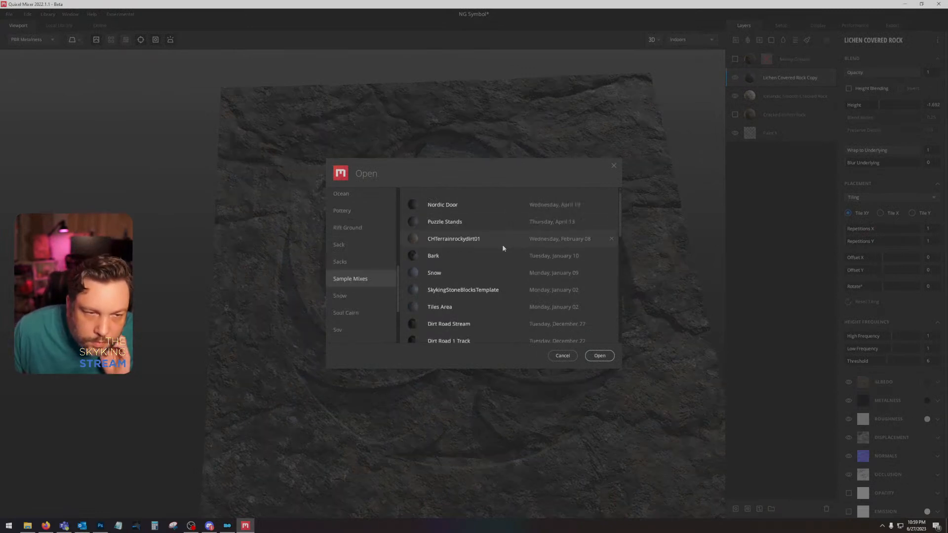
pyautogui.scroll(-3, 503, 248)
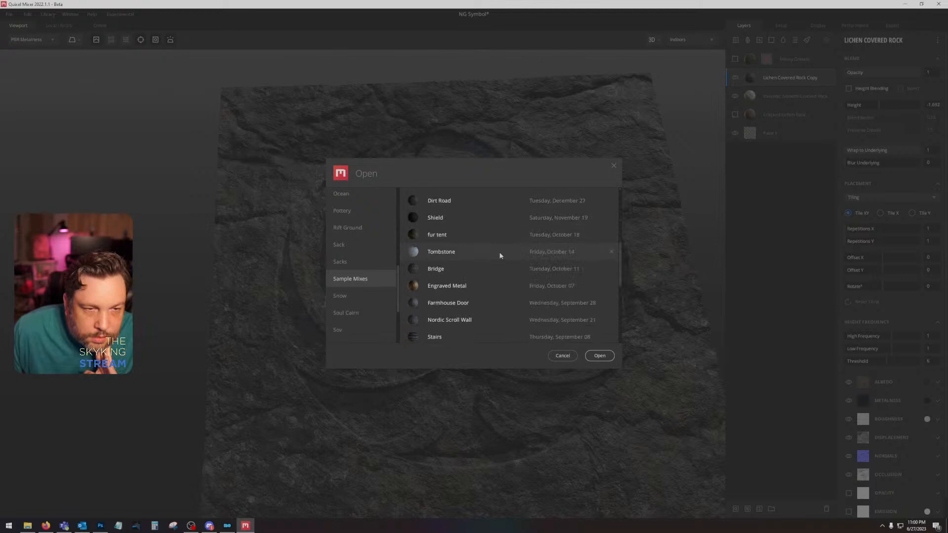
pyautogui.scroll(-3, 499, 253)
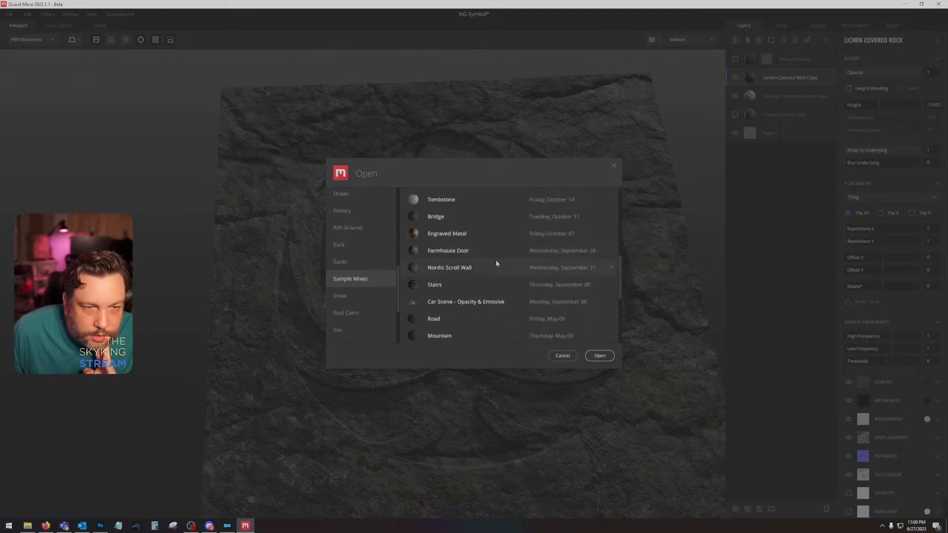
pyautogui.scroll(-6, 497, 284)
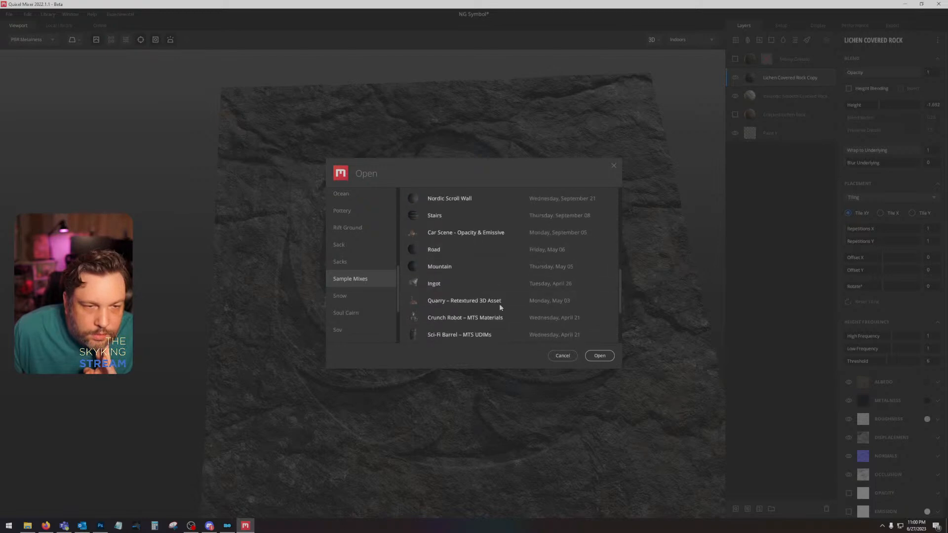
pyautogui.scroll(3, 369, 273)
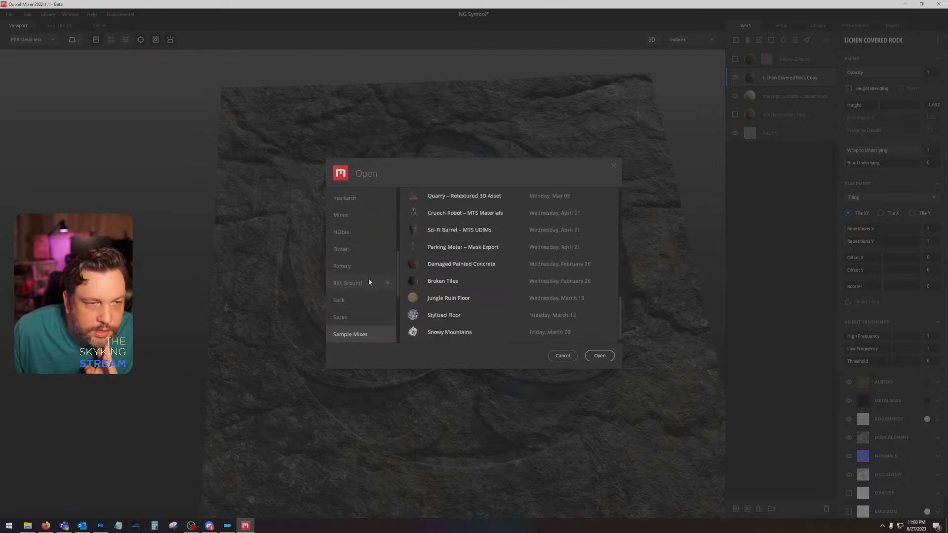
pyautogui.click(369, 279)
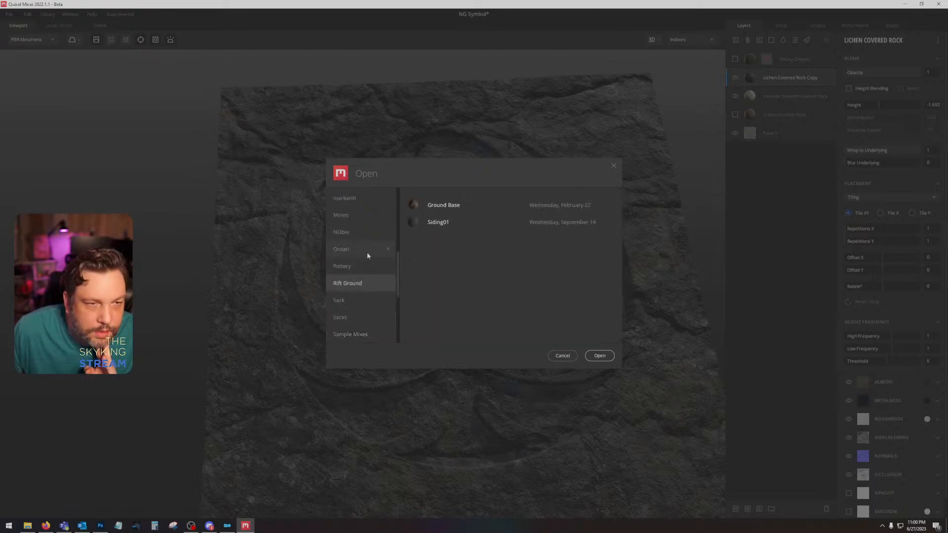
pyautogui.scroll(2, 368, 255)
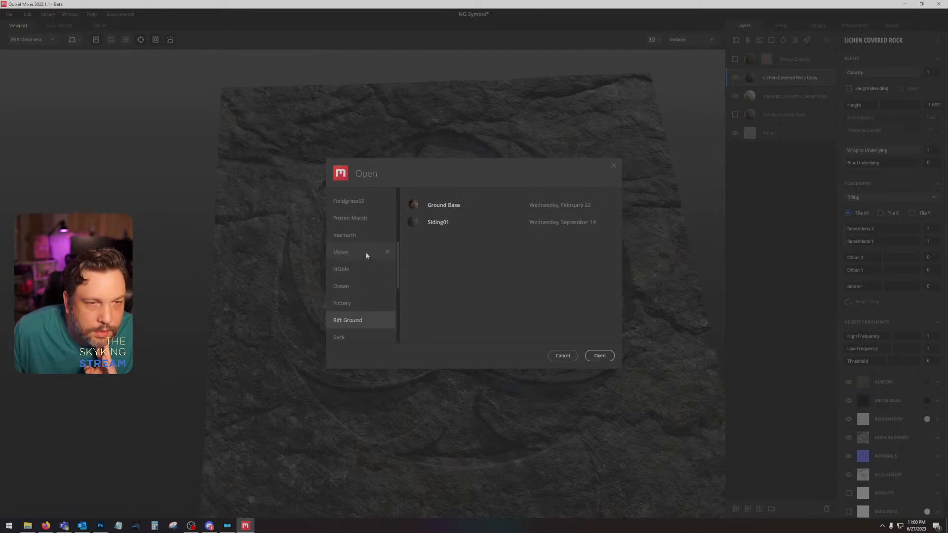
pyautogui.click(366, 254)
pyautogui.scroll(4, 364, 250)
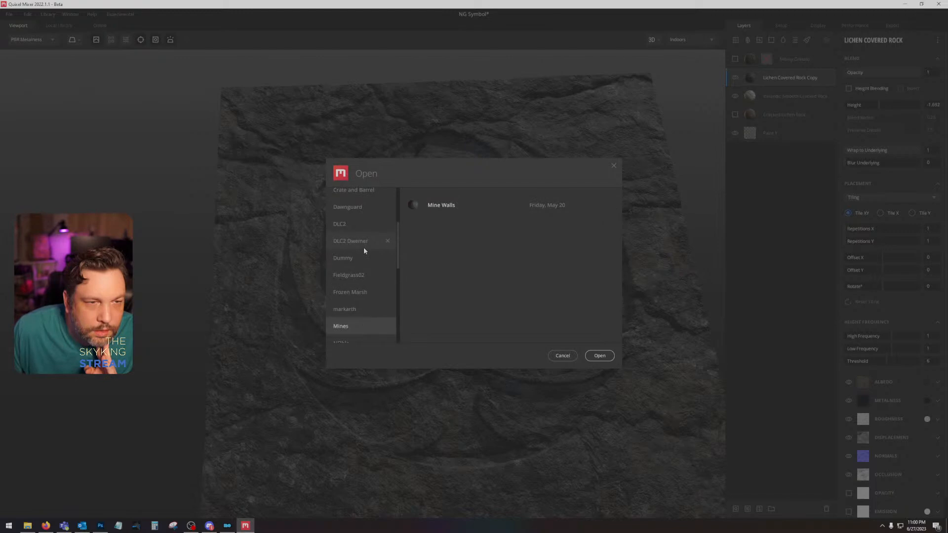
pyautogui.scroll(1, 365, 239)
# Step: Open the Stone Wall mix from the Dawnguard project
pyautogui.click(368, 225)
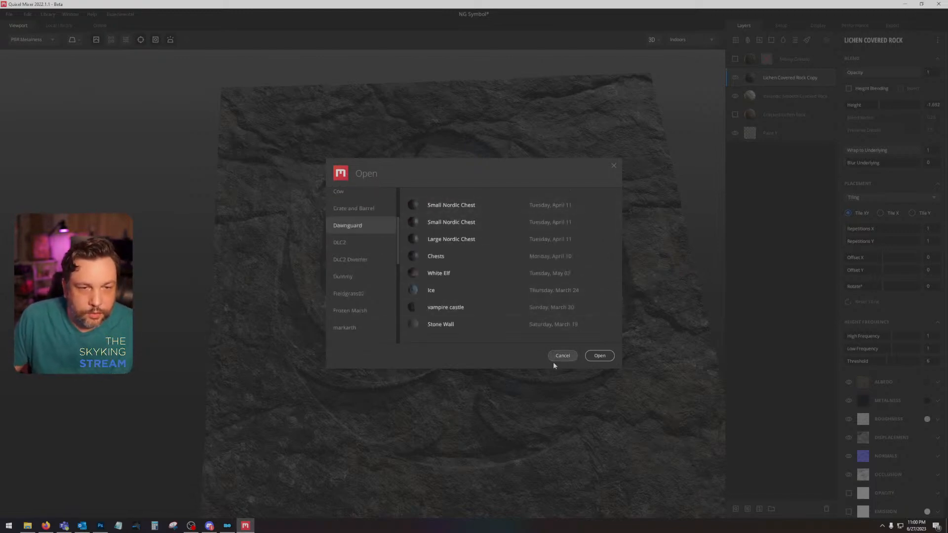
pyautogui.click(454, 323)
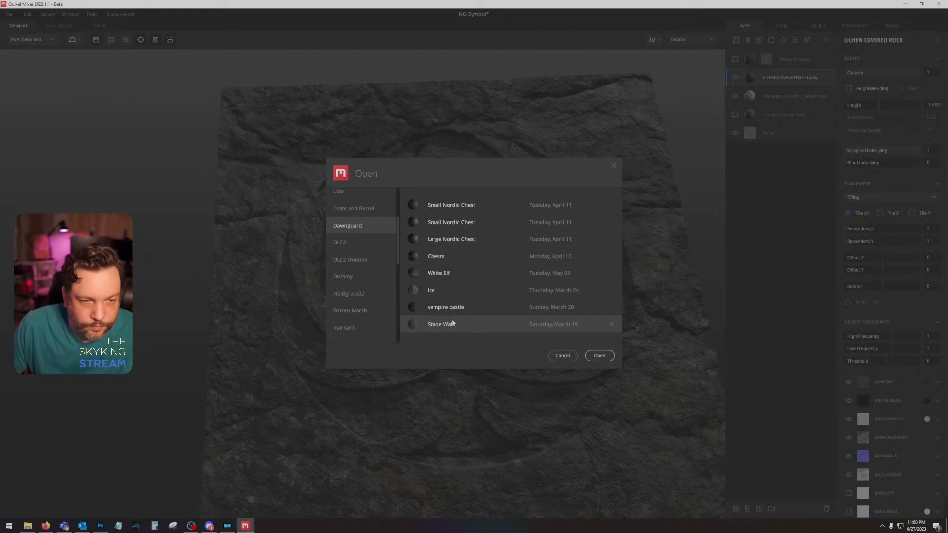
pyautogui.doubleClick(488, 324)
pyautogui.click(535, 306)
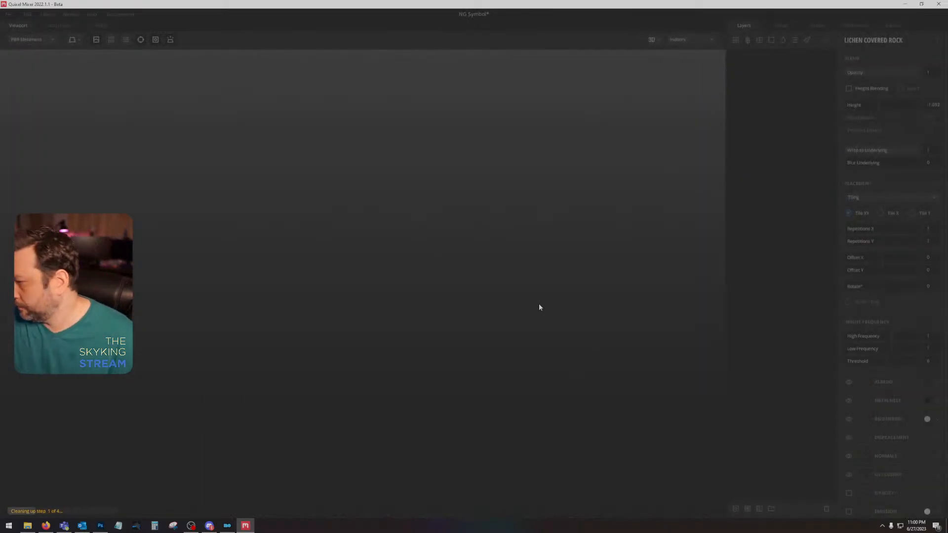
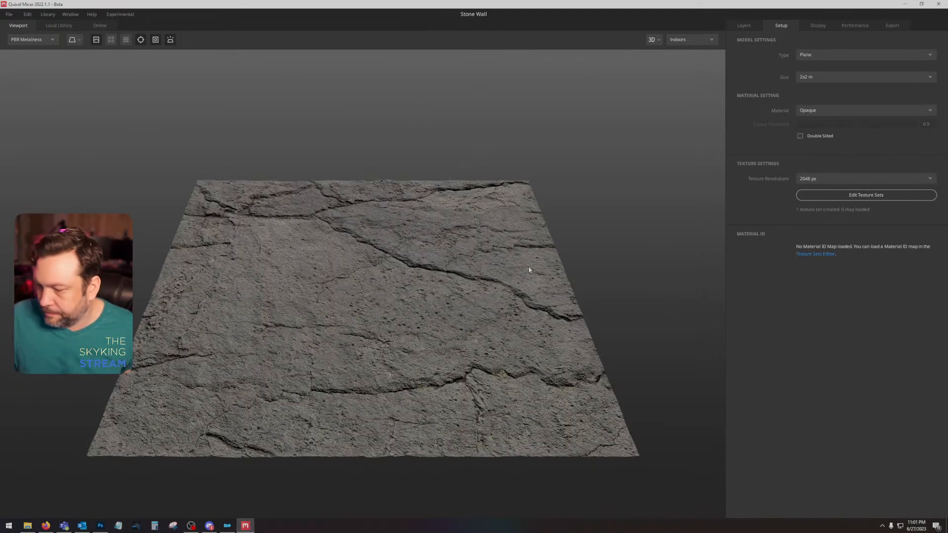
# Step: Hide the Icelandic Smooth Cracked Rock layer of the Stone Wall mix and collapse the Ceiling group
pyautogui.moveTo(414, 294); pyautogui.dragTo(456, 341)
pyautogui.click(750, 29)
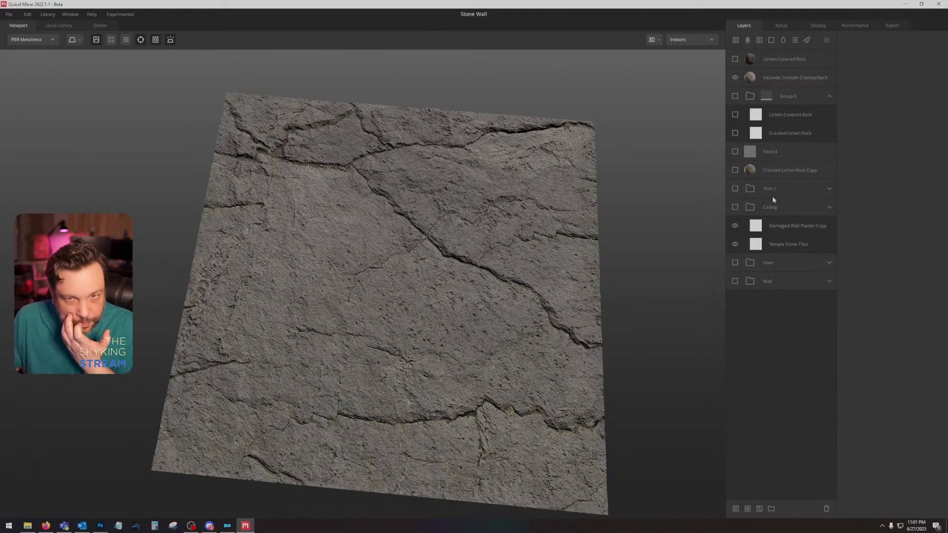
pyautogui.click(779, 80)
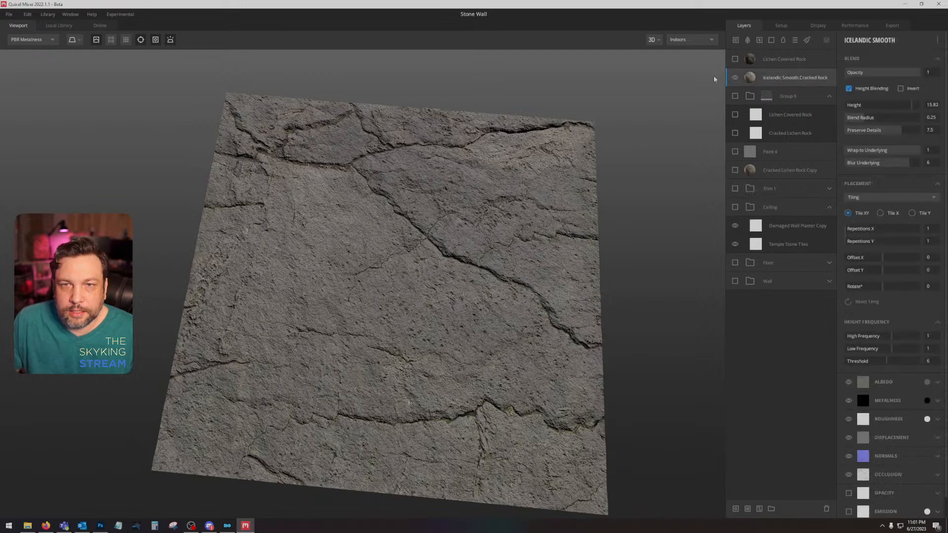
pyautogui.click(735, 77)
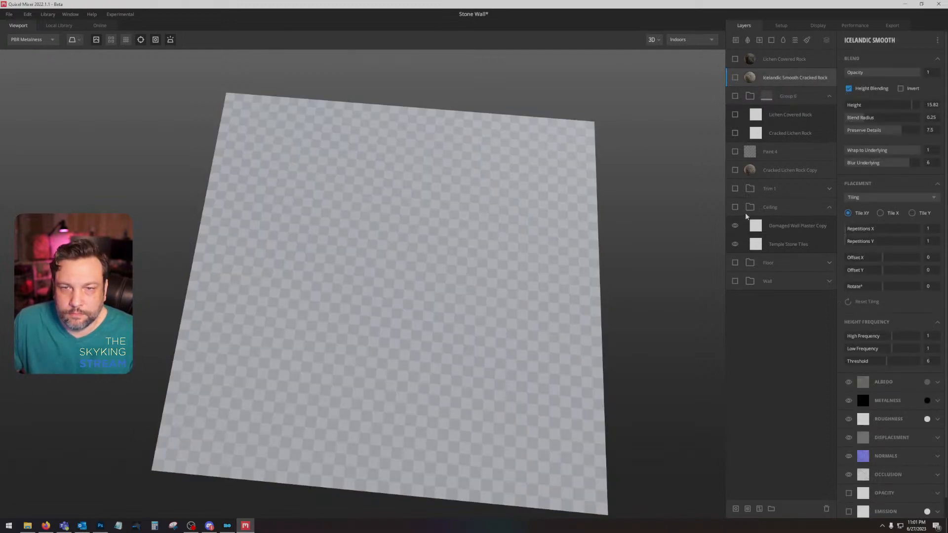
pyautogui.click(829, 209)
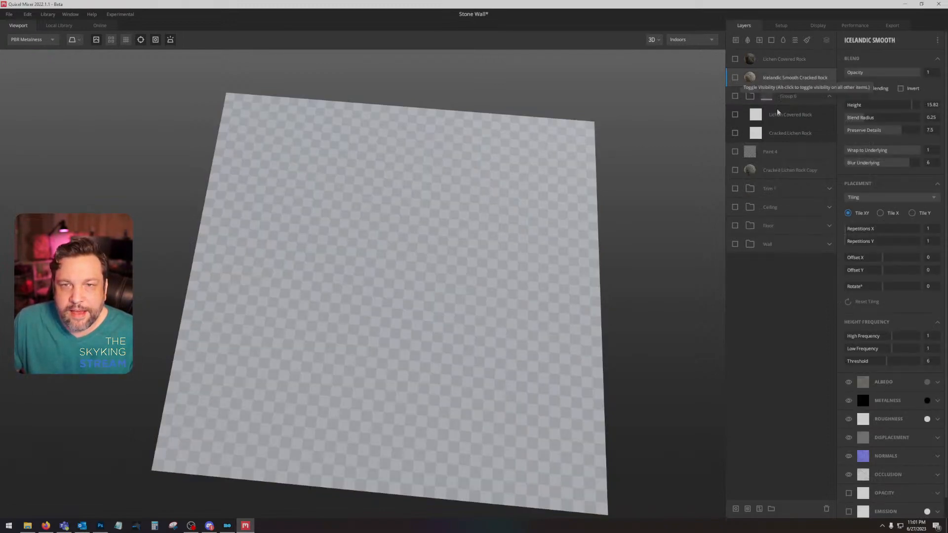
# Step: Preview the Wall, Floor, Ceiling and Trim groups and the individual rock layers by toggling their visibility one after another
pyautogui.click(735, 243)
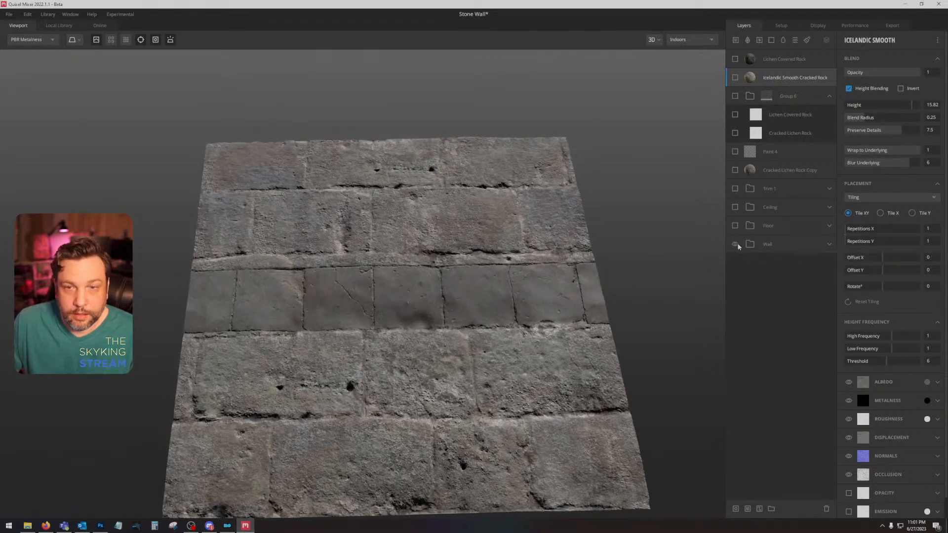
pyautogui.click(735, 244)
pyautogui.click(734, 226)
pyautogui.click(734, 225)
pyautogui.click(735, 207)
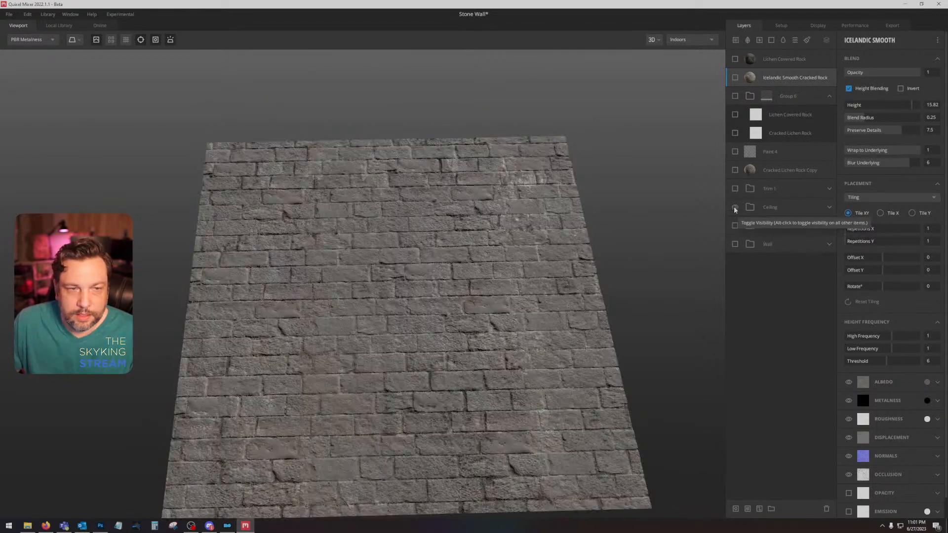
pyautogui.click(734, 207)
pyautogui.click(735, 189)
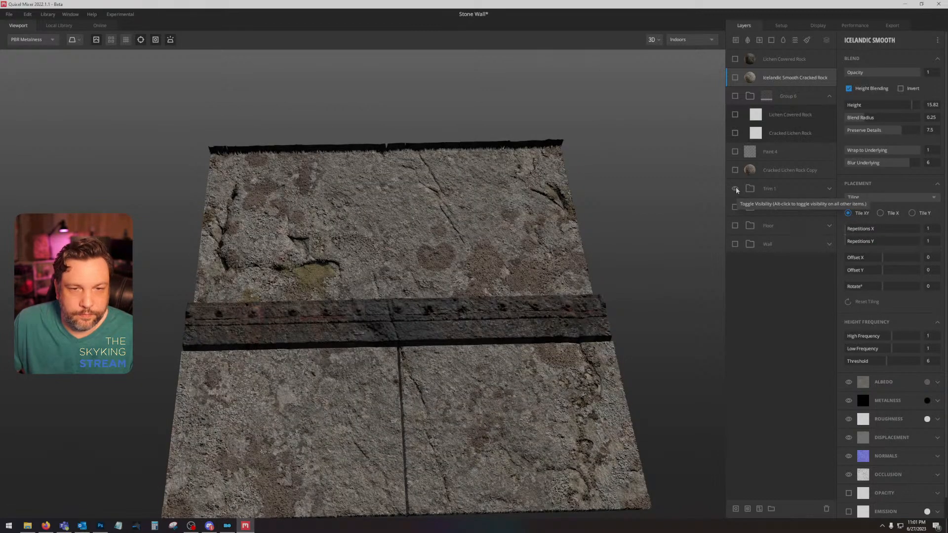
pyautogui.click(734, 189)
pyautogui.click(734, 170)
pyautogui.click(734, 170)
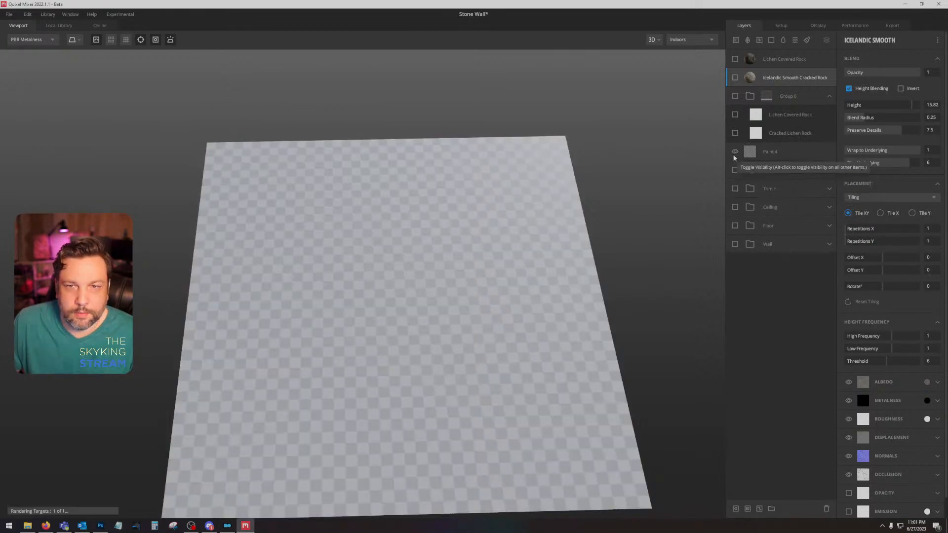
pyautogui.click(734, 153)
pyautogui.click(734, 153)
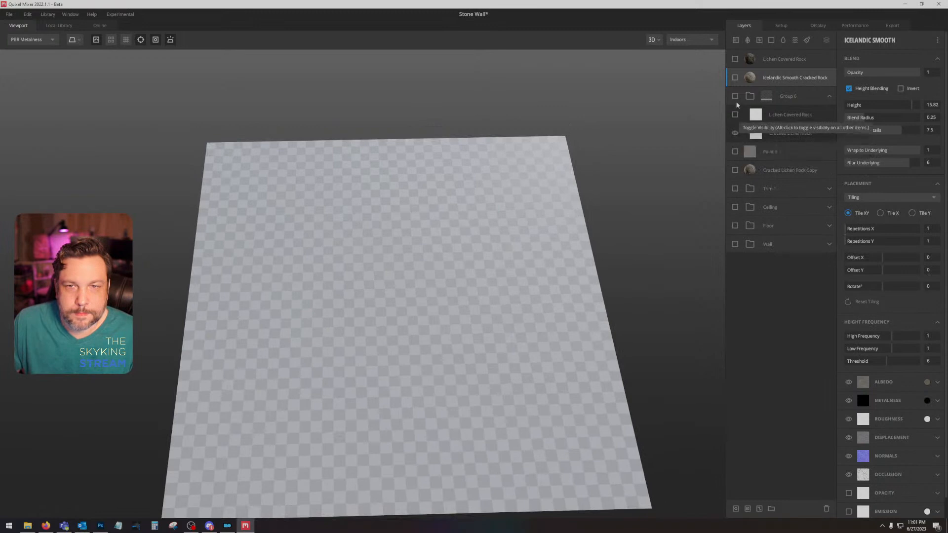
pyautogui.click(735, 78)
pyautogui.click(734, 77)
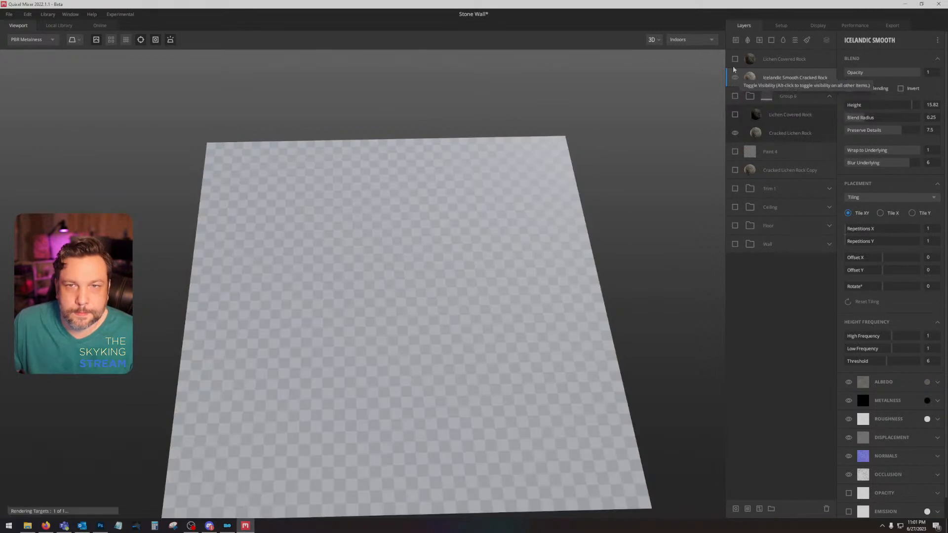
pyautogui.click(734, 59)
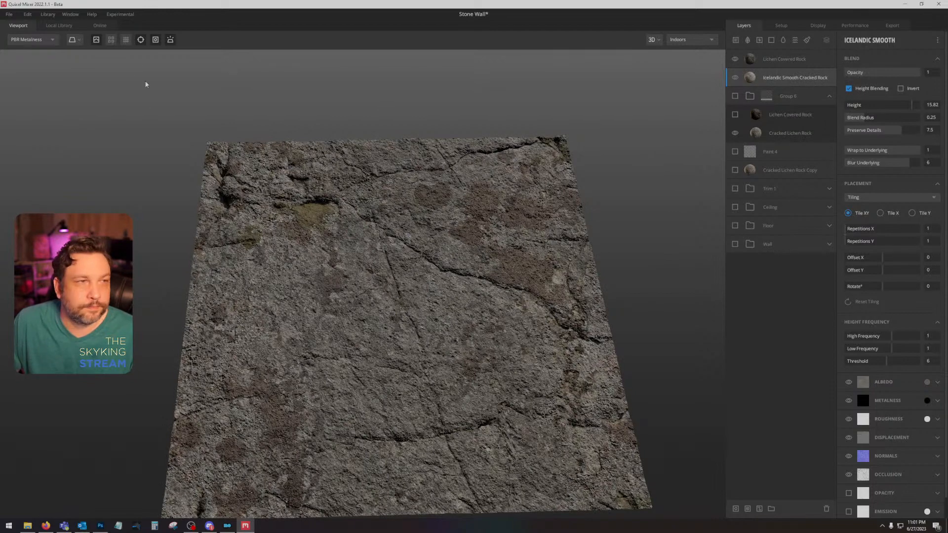
pyautogui.click(9, 14)
pyautogui.click(16, 41)
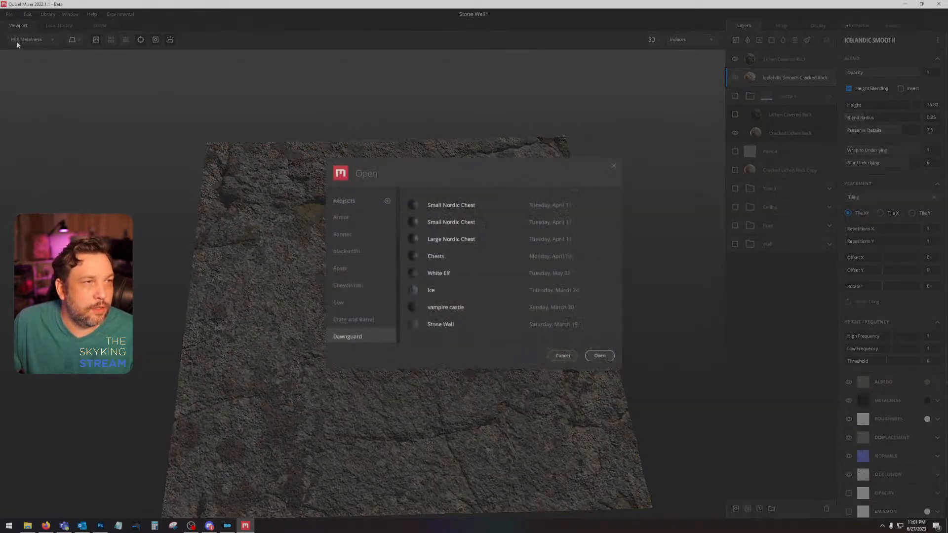
pyautogui.click(563, 357)
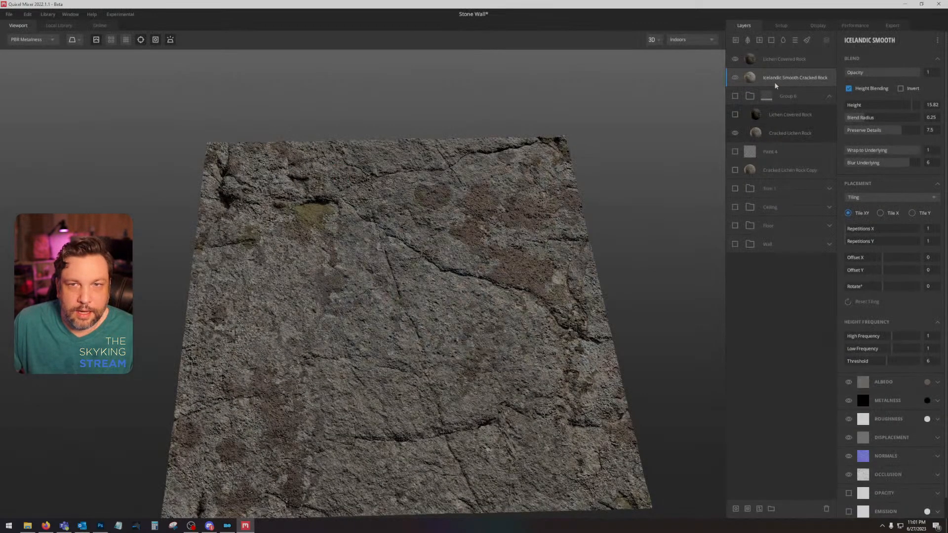
# Step: Create a new mix named NG Logo, discarding the Stone Wall changes, and set its texture resolution to 2048 px
pyautogui.click(9, 14)
pyautogui.click(17, 30)
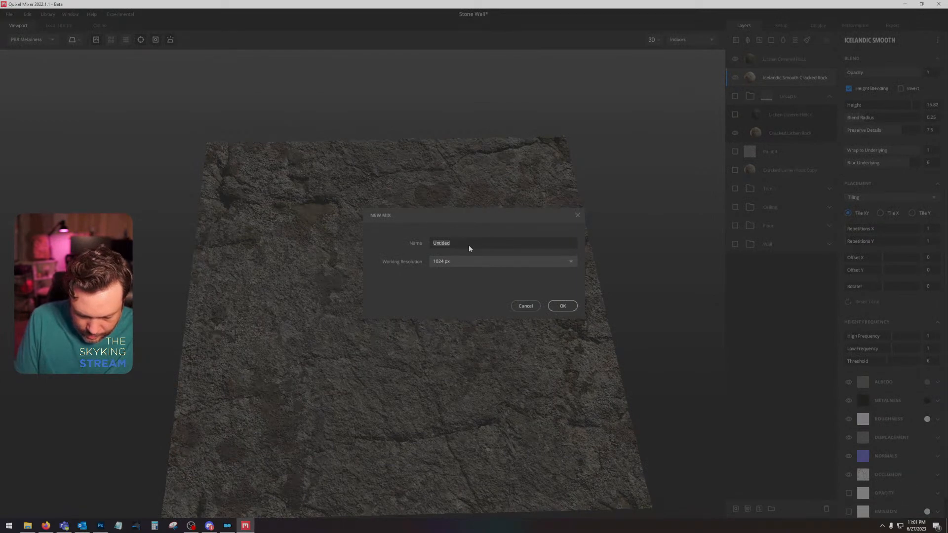
pyautogui.write('NG Cave')
pyautogui.press('Return')
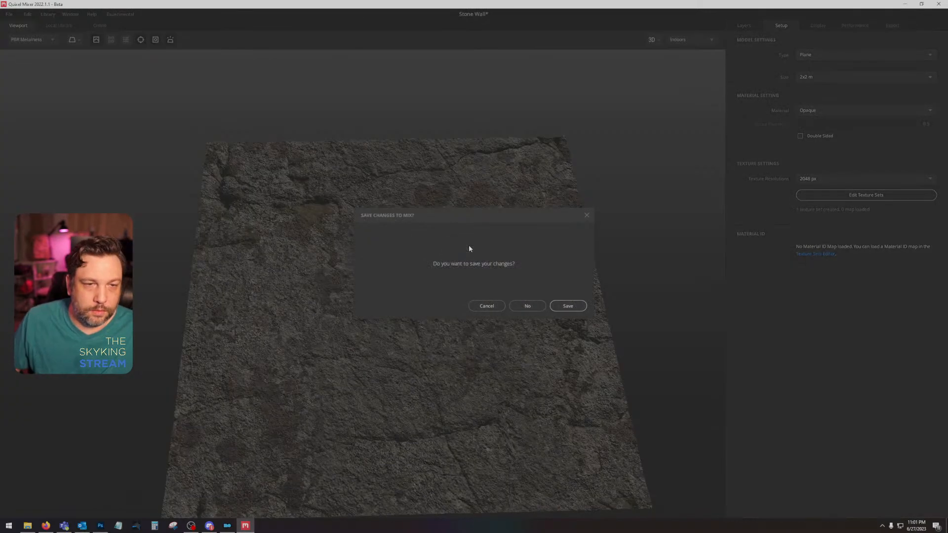
pyautogui.click(541, 309)
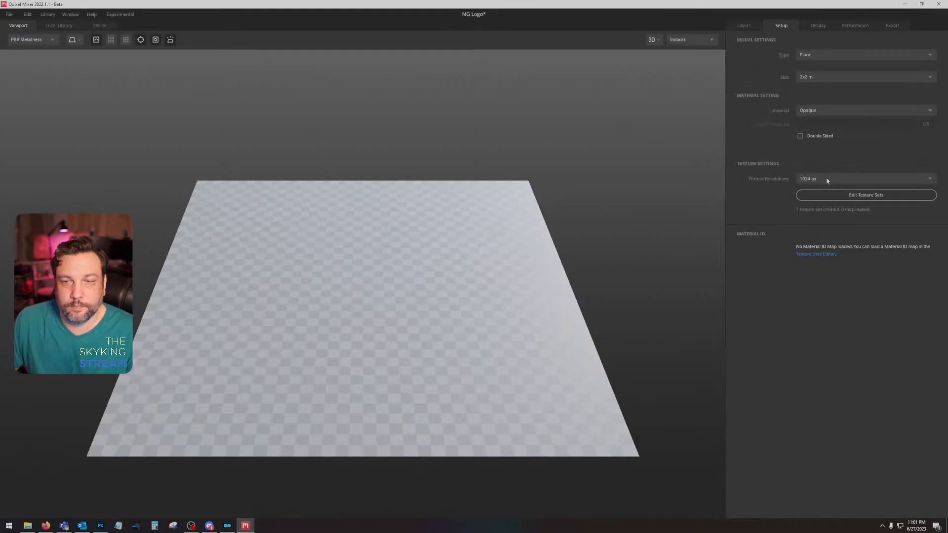
pyautogui.click(825, 177)
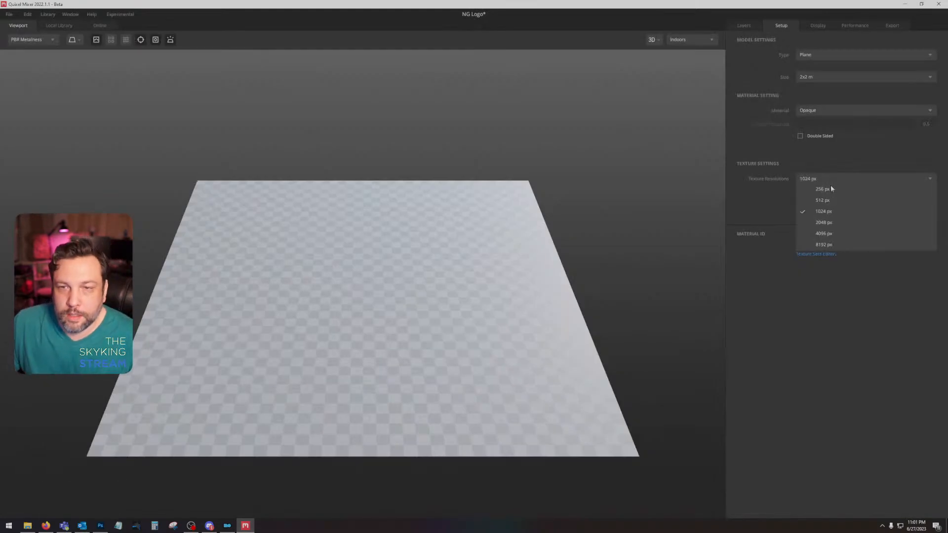
pyautogui.click(823, 222)
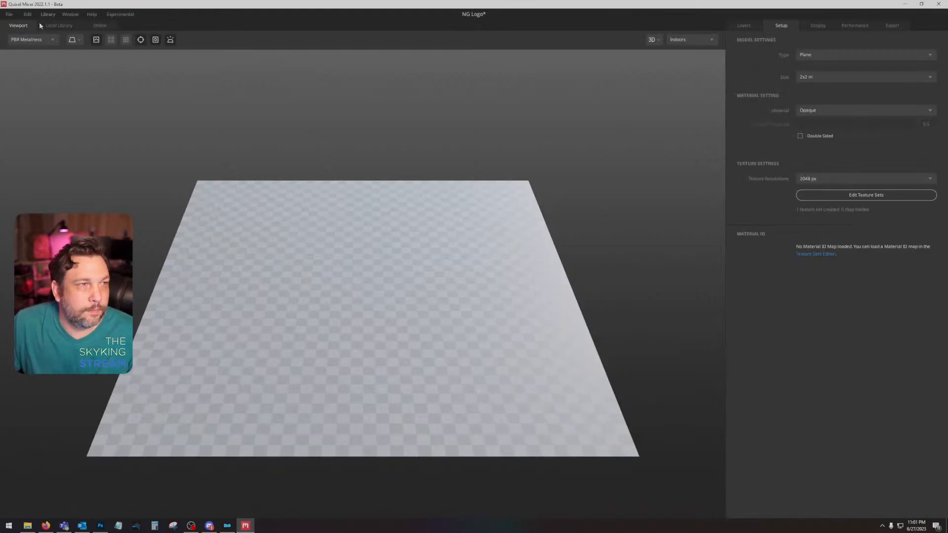
# Step: Find the Stone Floor Tiles smart material in the local library and add it to the plane
pyautogui.click(74, 27)
pyautogui.click(51, 64)
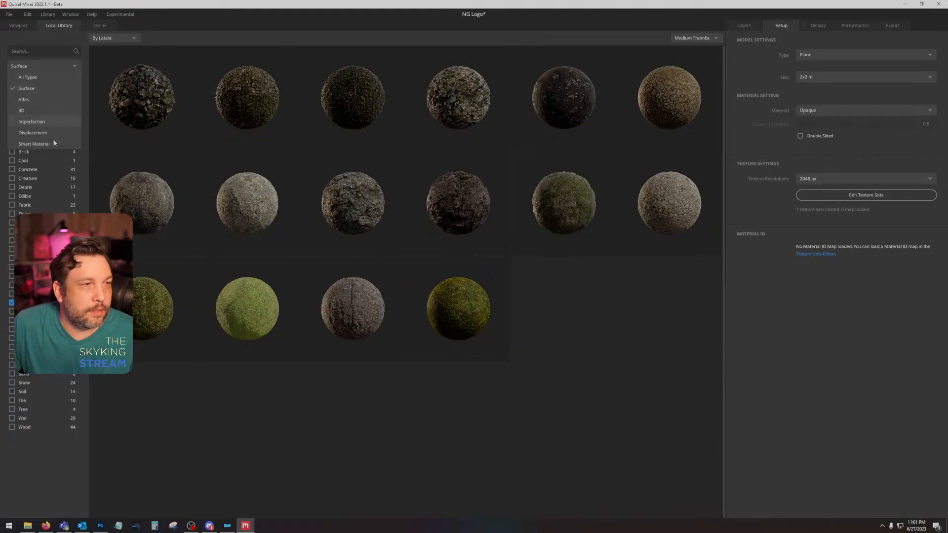
pyautogui.click(44, 144)
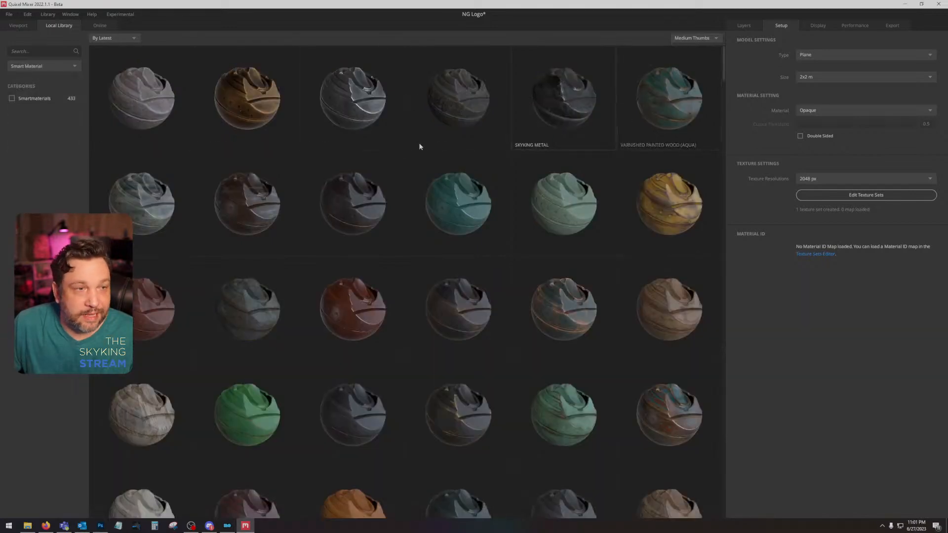
pyautogui.scroll(-3, 168, 208)
pyautogui.scroll(-5, 414, 269)
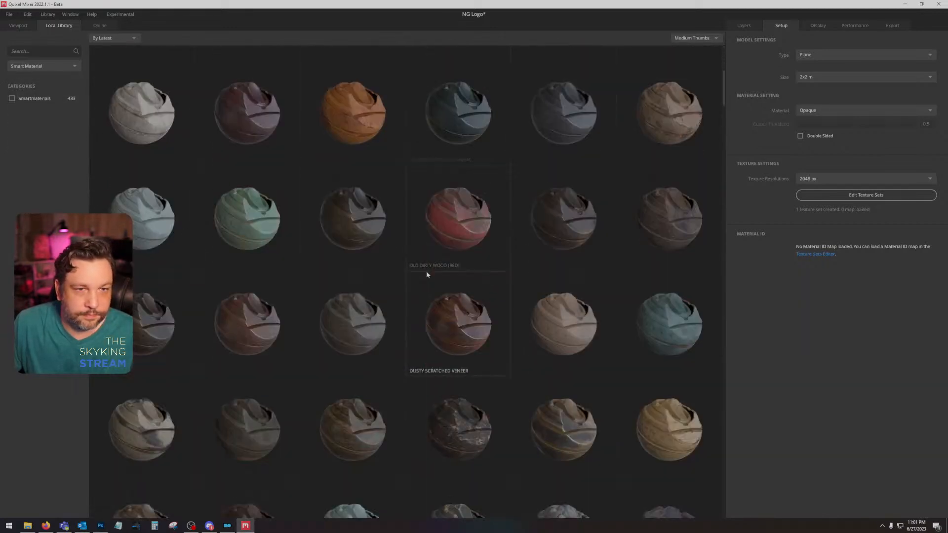
pyautogui.scroll(-3, 425, 271)
pyautogui.click(24, 52)
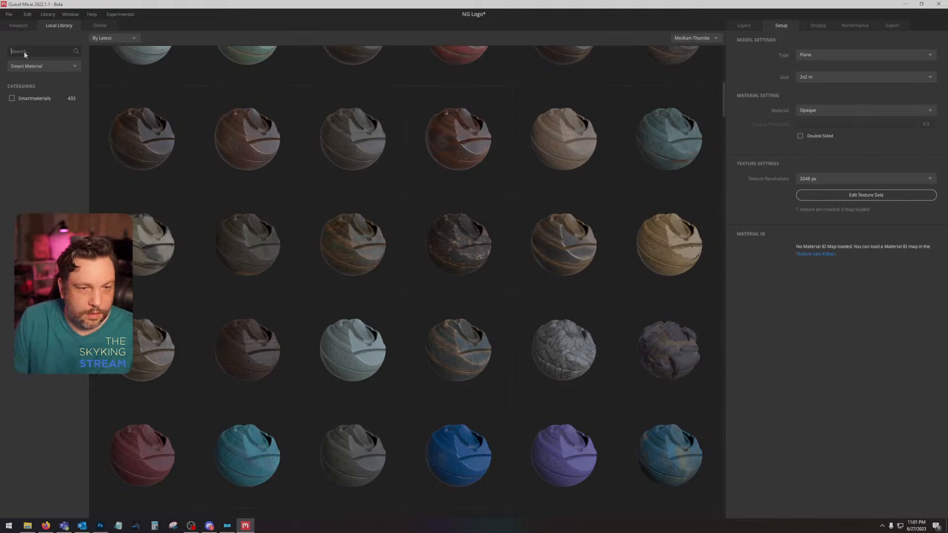
pyautogui.write('c')
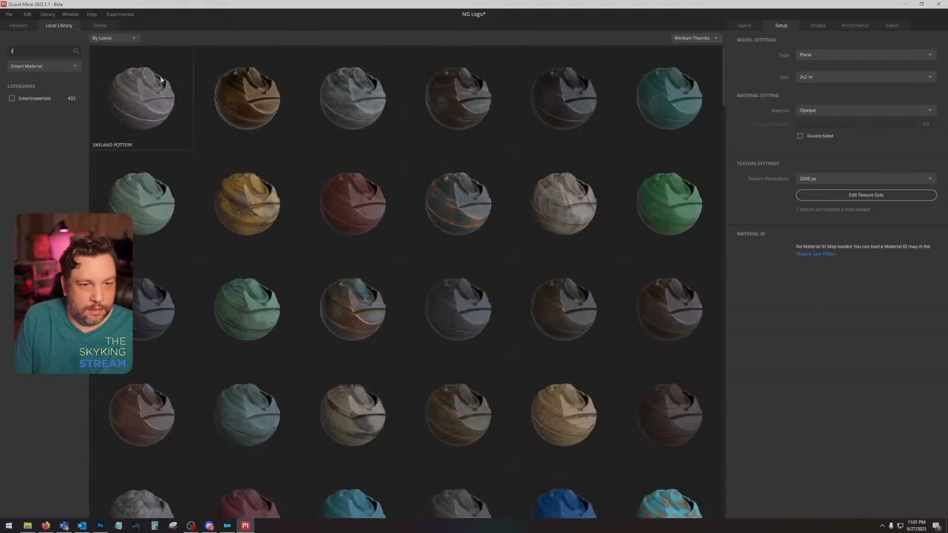
pyautogui.write('loor')
pyautogui.click(152, 82)
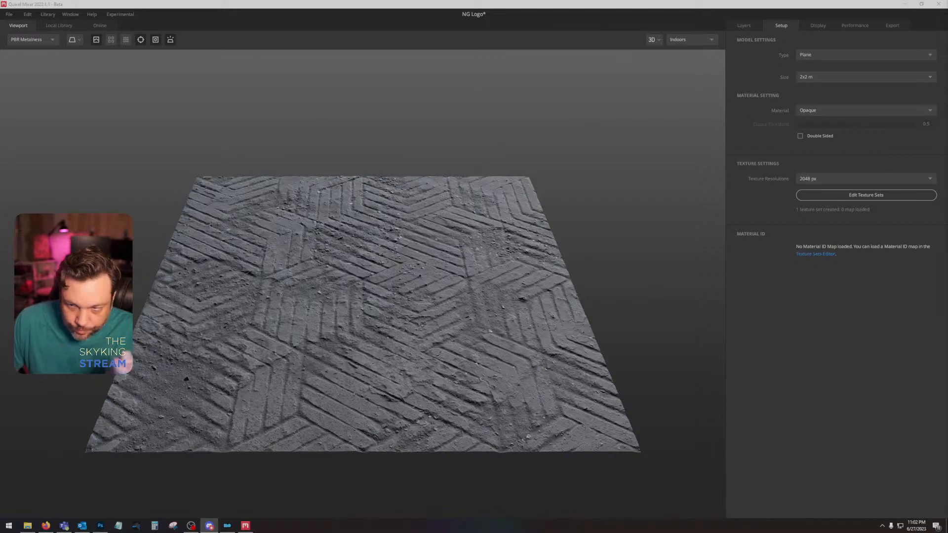
# Step: Examine the Stone Floor Tiles surface and its Tiles and Flat Base layers, temporarily hiding Tiles to see its contribution
pyautogui.moveTo(466, 308); pyautogui.dragTo(450, 257)
pyautogui.scroll(5, 459, 340)
pyautogui.scroll(-5, 459, 329)
pyautogui.scroll(5, 458, 307)
pyautogui.scroll(-3, 462, 324)
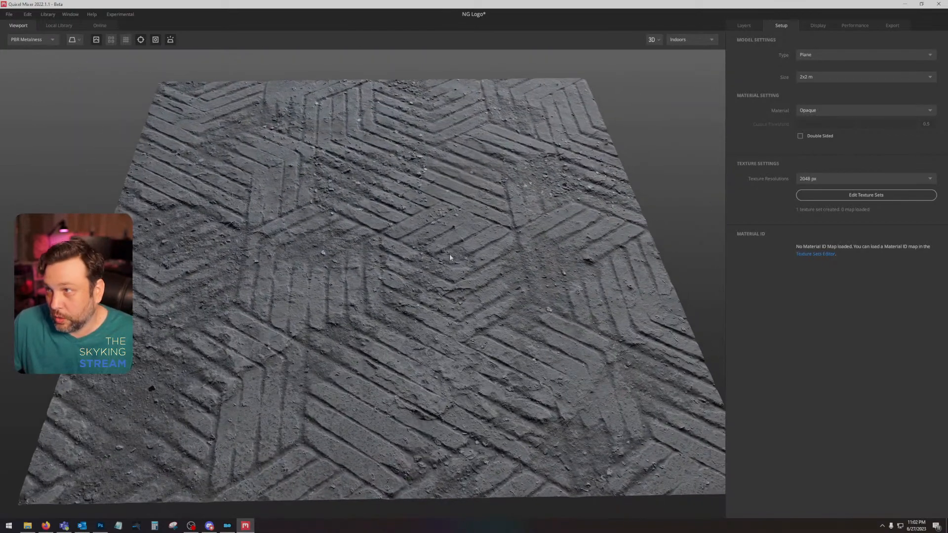
pyautogui.click(732, 25)
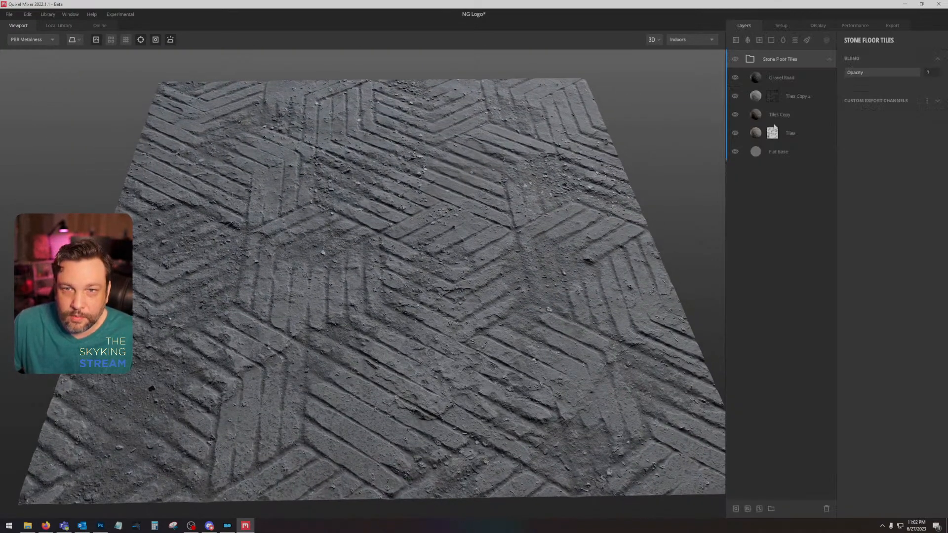
pyautogui.click(807, 134)
pyautogui.click(787, 153)
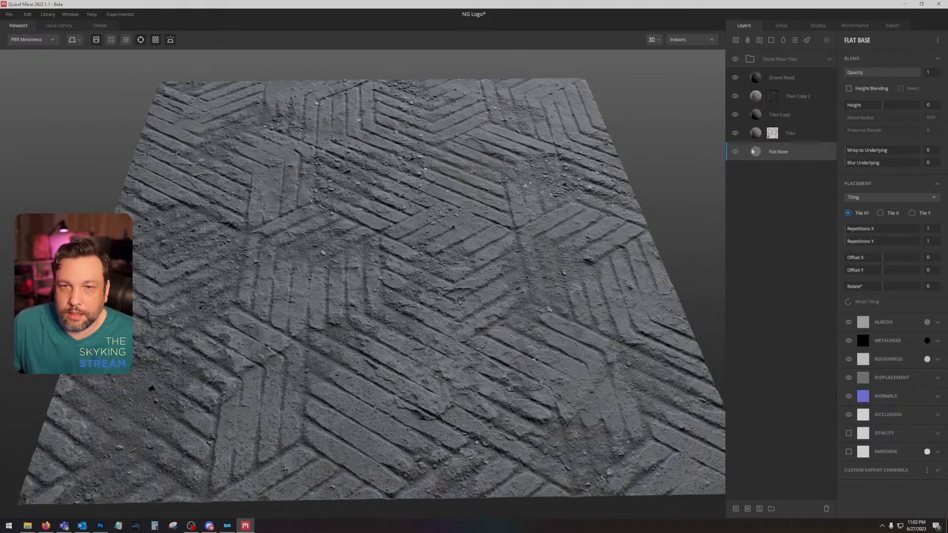
pyautogui.click(795, 137)
pyautogui.click(799, 154)
pyautogui.click(794, 140)
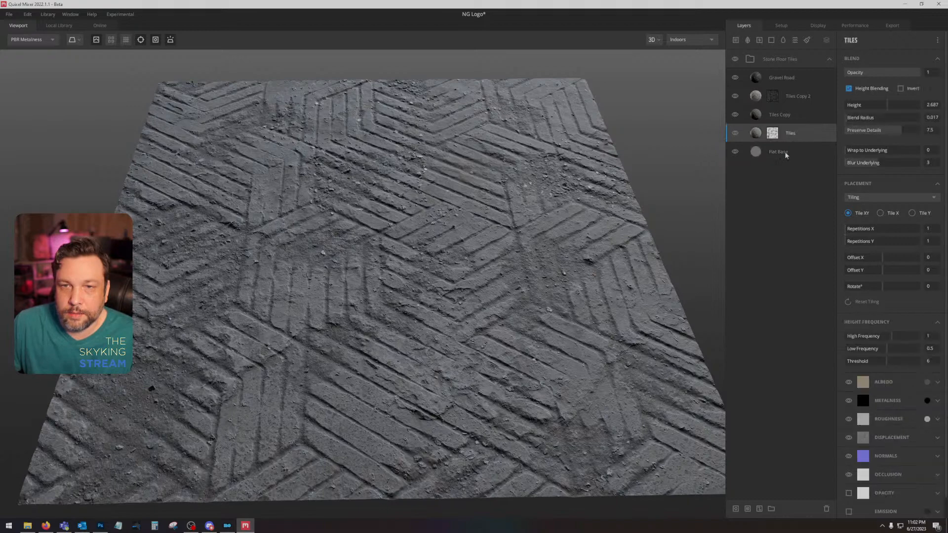
pyautogui.click(770, 153)
pyautogui.click(735, 134)
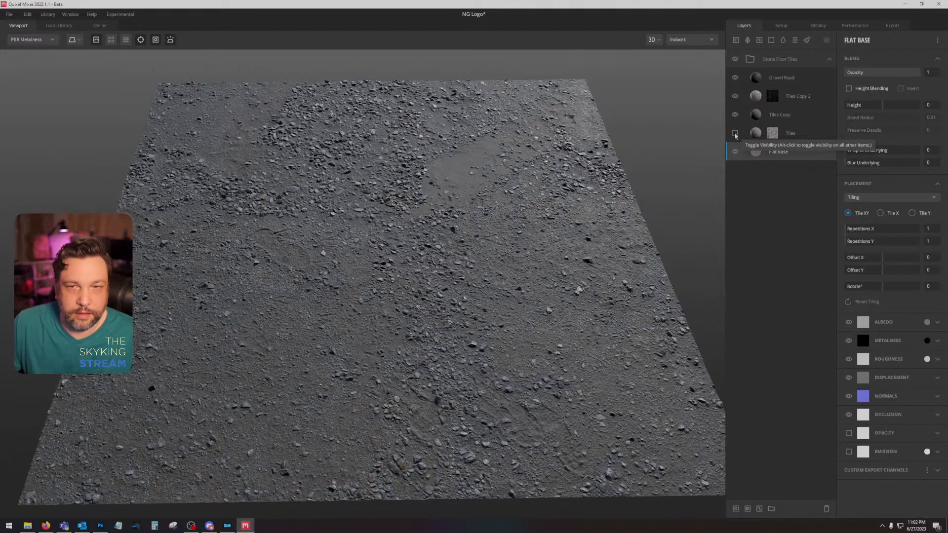
pyautogui.click(735, 134)
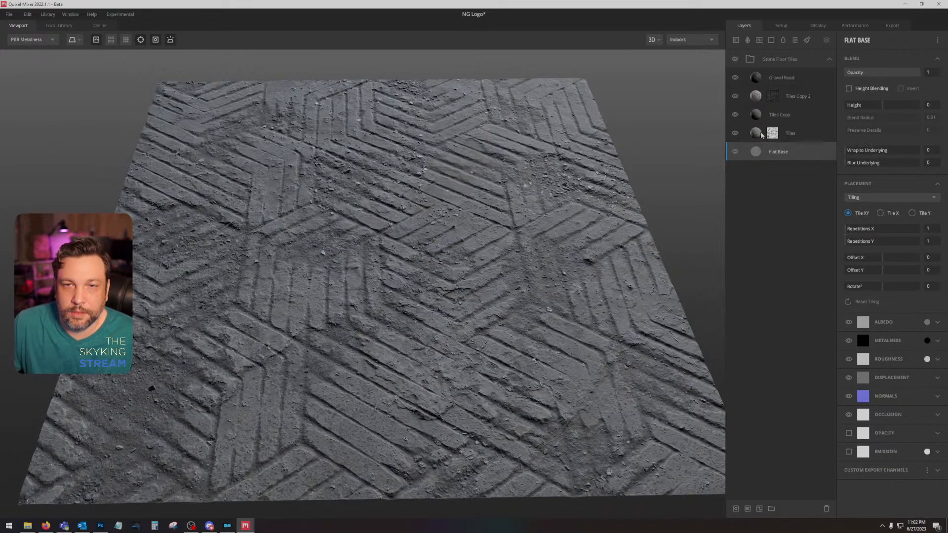
# Step: Disable the mask on the Tiles layer and add a paint layer directly above Flat Base
pyautogui.rightClick(772, 134)
pyautogui.click(795, 171)
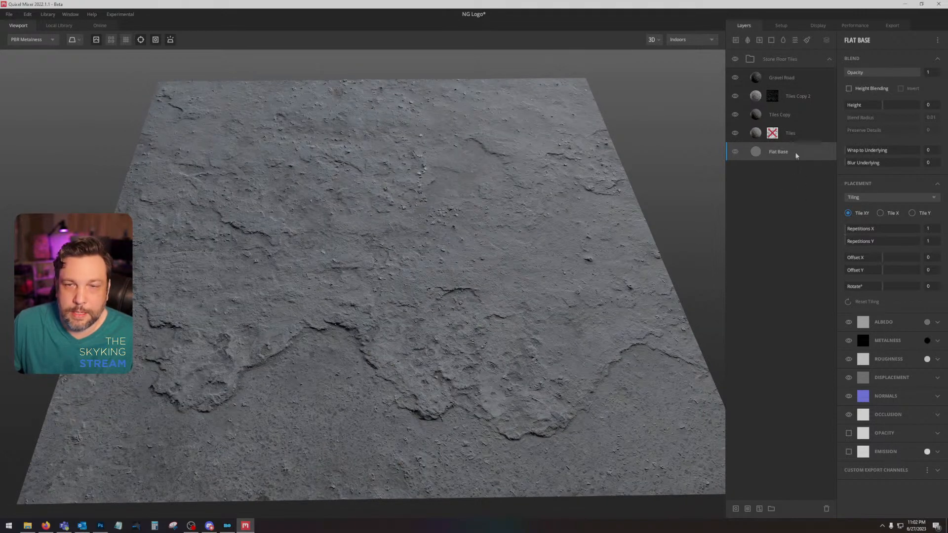
pyautogui.click(807, 41)
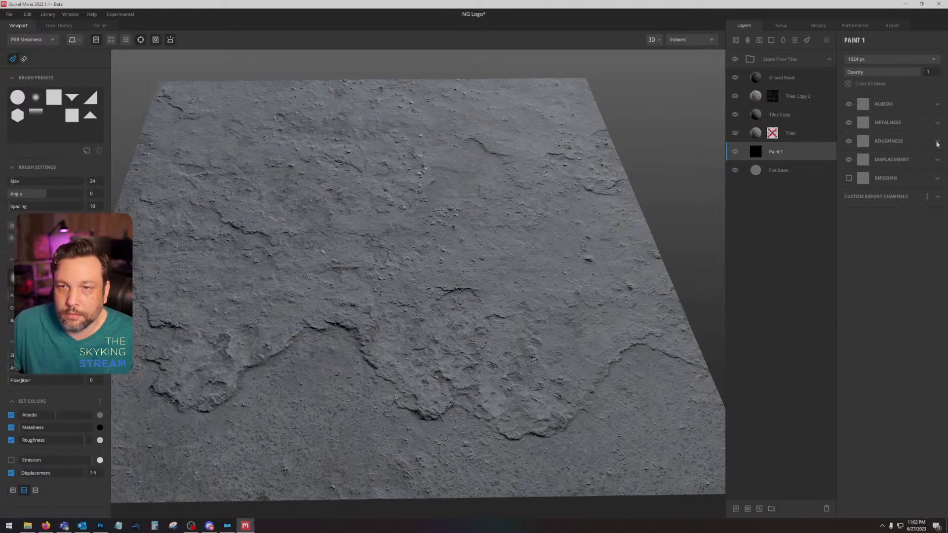
# Step: Load the nightingalecircle01 image from the Desktop as the paint layer's displacement map
pyautogui.click(937, 160)
pyautogui.click(858, 176)
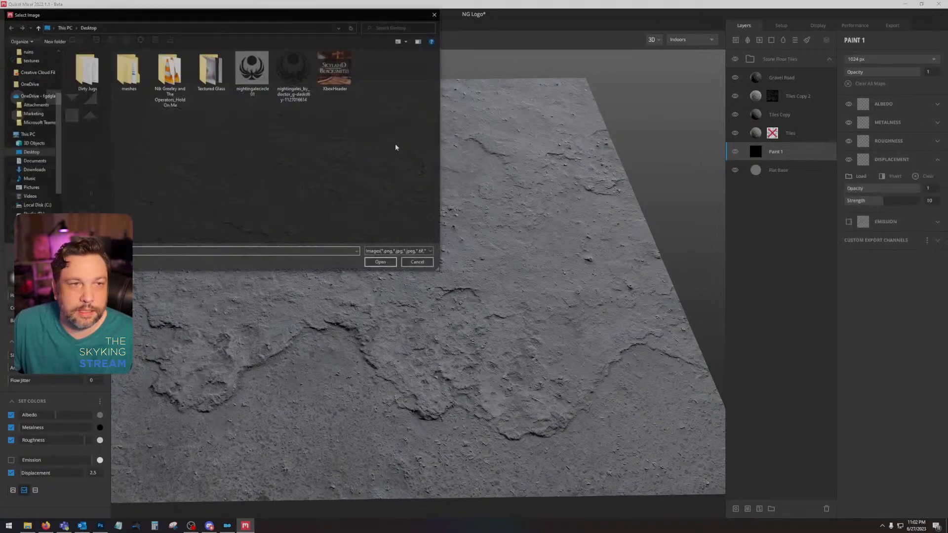
pyautogui.doubleClick(252, 69)
# Step: Set the Tiles layer's Wrap to Underlying to 1 so it follows the emblem displacement beneath
pyautogui.moveTo(593, 235); pyautogui.dragTo(613, 208)
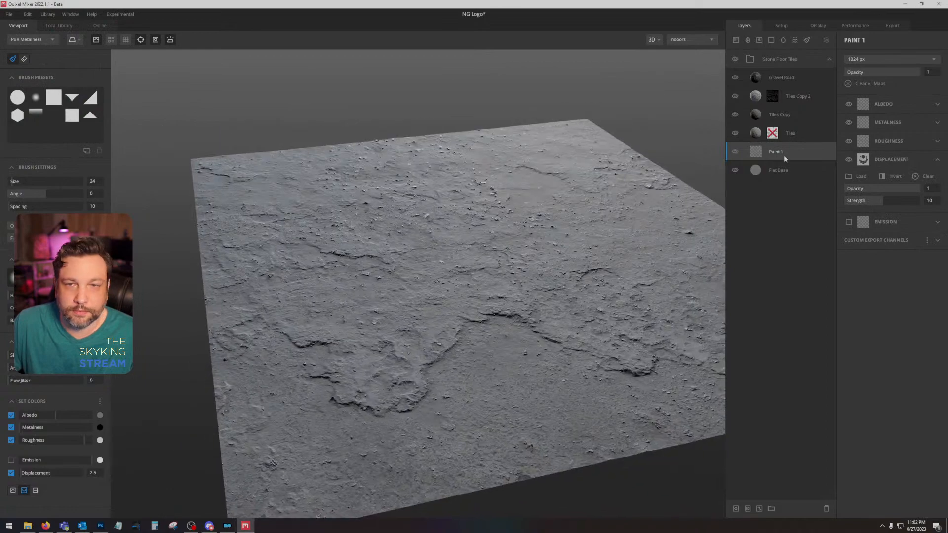
pyautogui.click(813, 136)
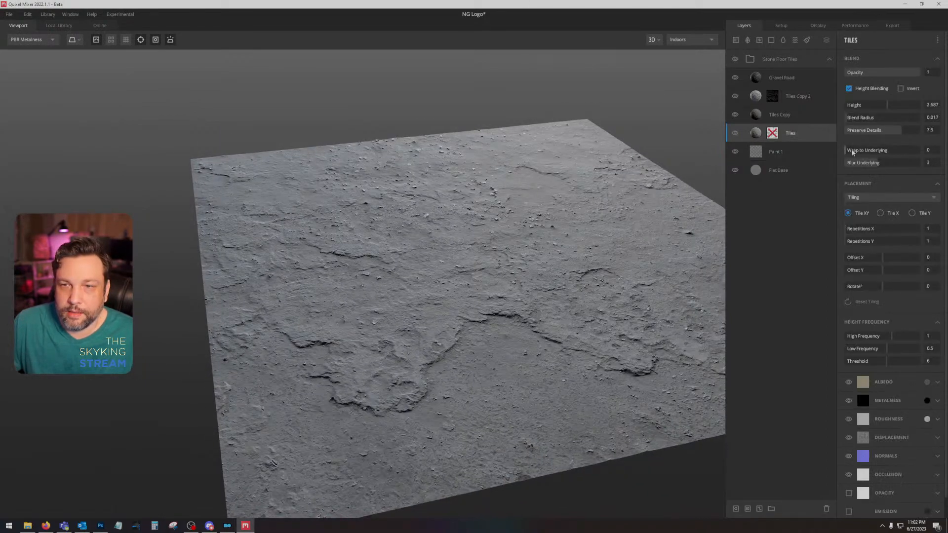
pyautogui.moveTo(853, 152); pyautogui.dragTo(918, 152)
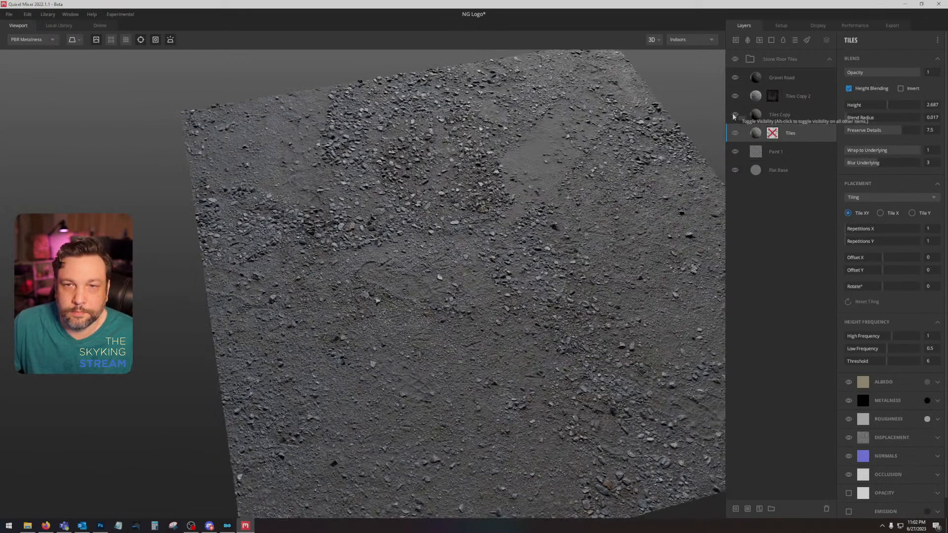
# Step: Hide the Tiles Copy, Tiles Copy 2 and Gravel Road layers to expose the emblem in the Tiles surface
pyautogui.click(734, 115)
pyautogui.click(734, 96)
pyautogui.click(734, 77)
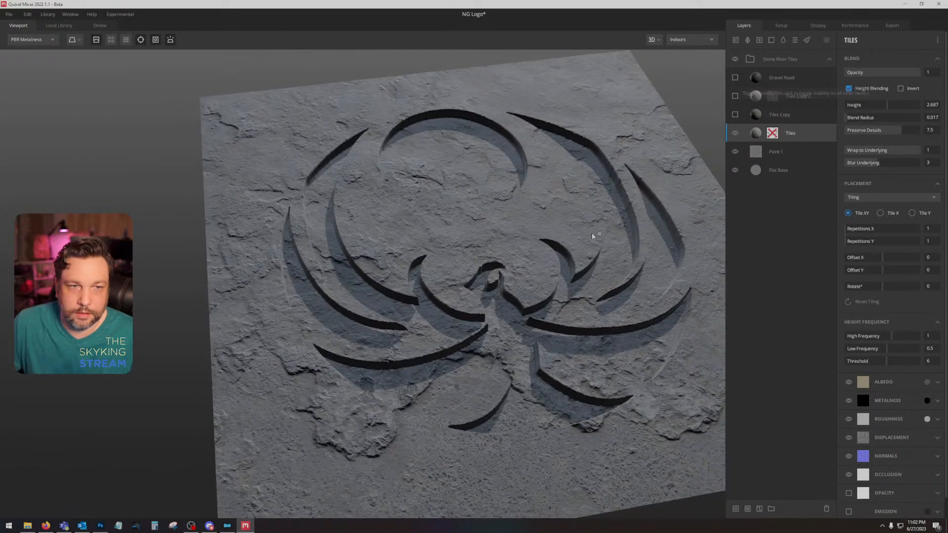
pyautogui.moveTo(606, 260); pyautogui.dragTo(557, 269)
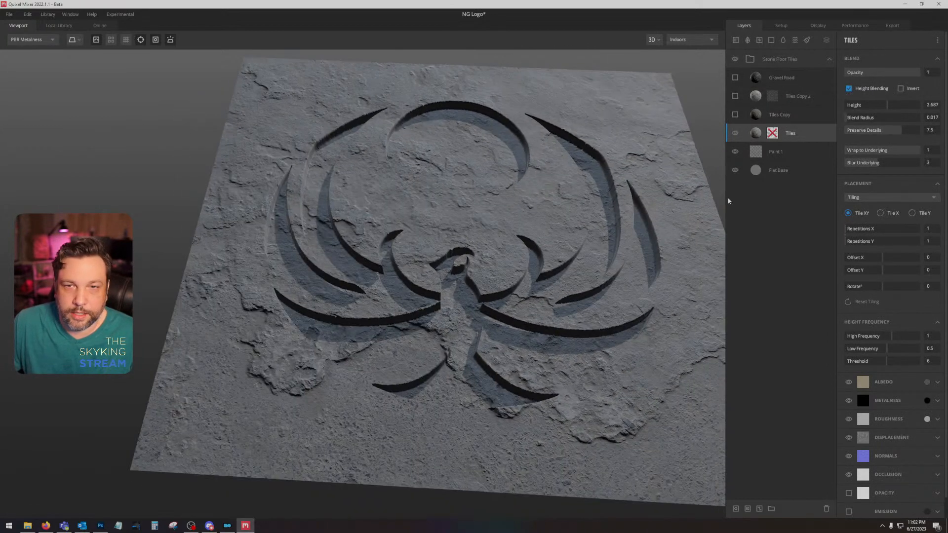
# Step: Replace the Tiles layer's maps with a cracked grey rock surface from the local library, clearing the previous search term
pyautogui.rightClick(816, 134)
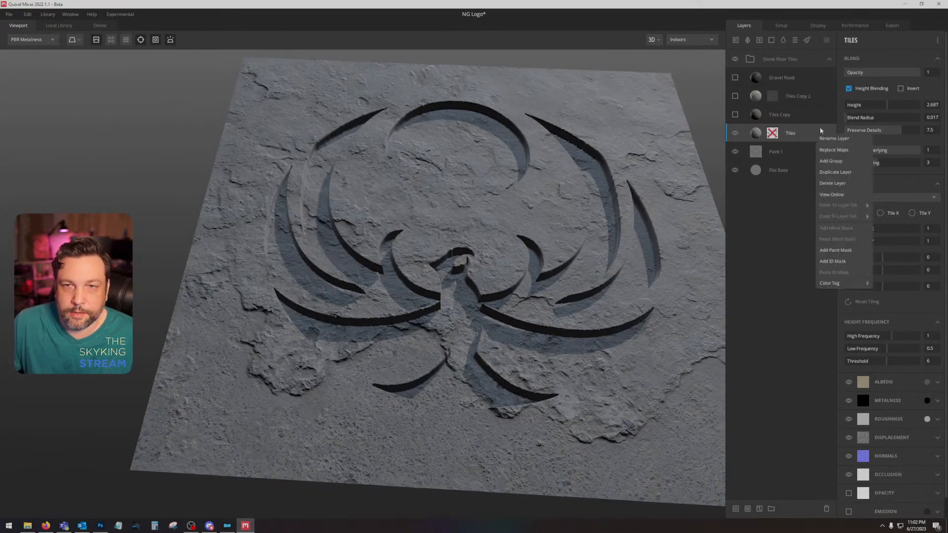
pyautogui.click(848, 150)
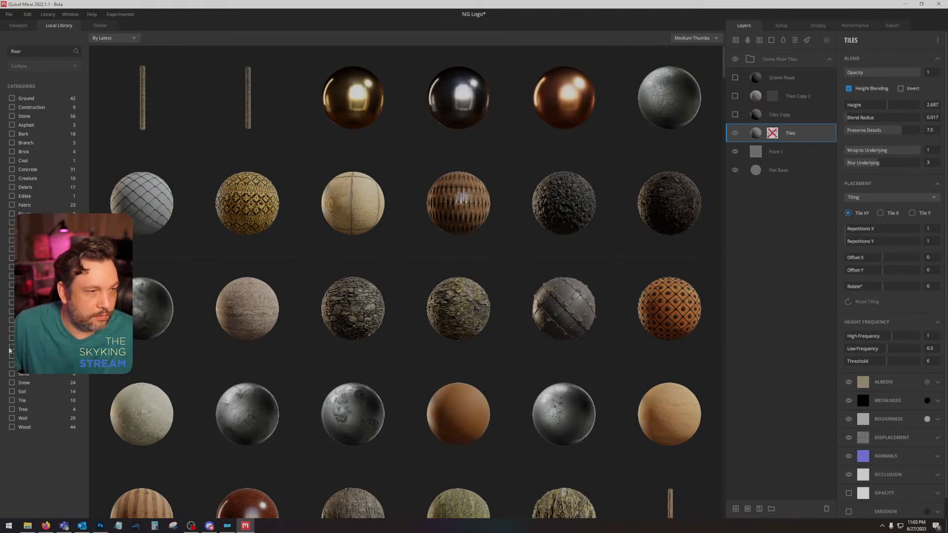
pyautogui.doubleClick(28, 53)
pyautogui.press('BackSpace')
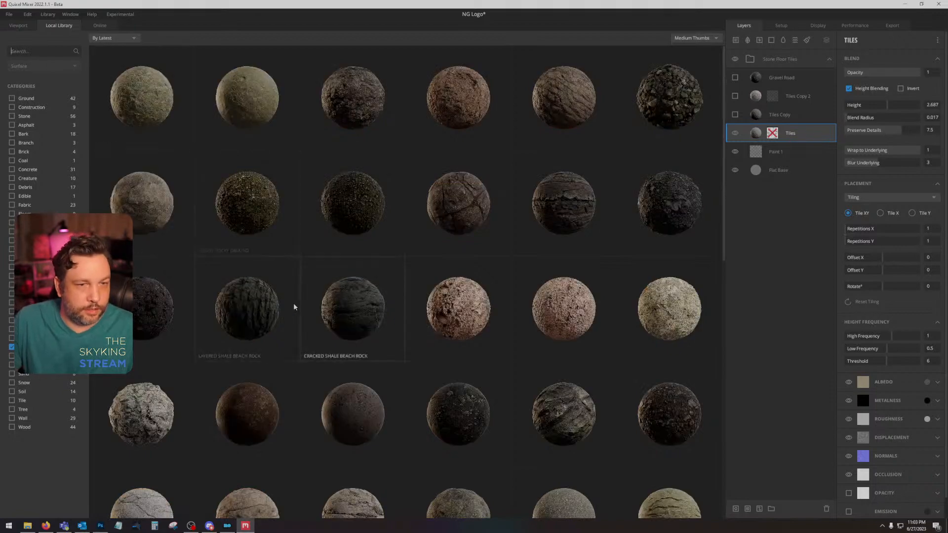
pyautogui.scroll(-4, 345, 302)
pyautogui.click(145, 333)
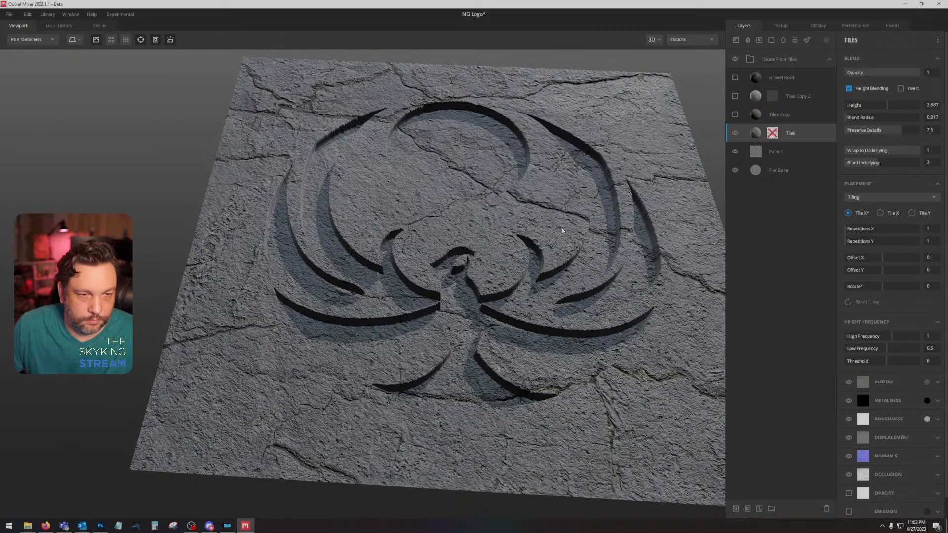
pyautogui.moveTo(559, 229)
pyautogui.mouseDown()
pyautogui.moveTo(543, 301)
pyautogui.moveTo(548, 240)
pyautogui.mouseUp()
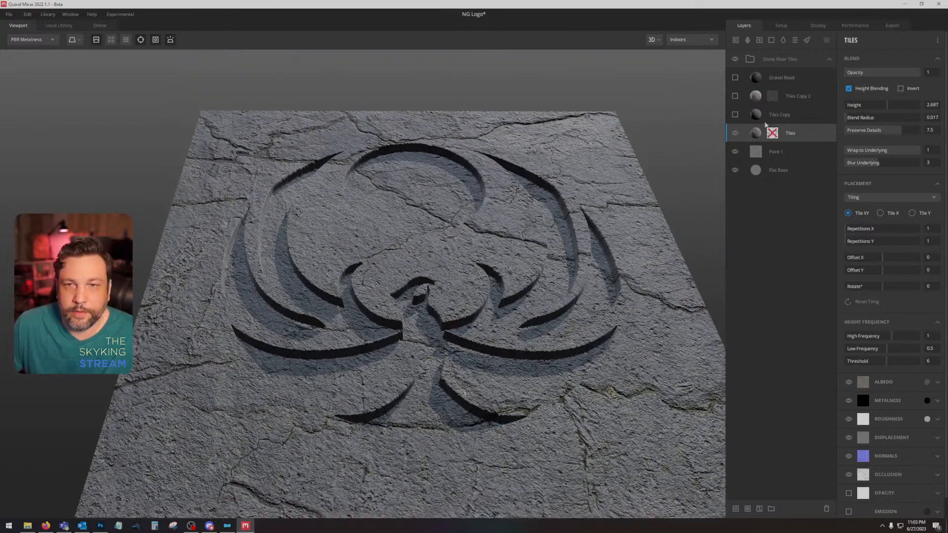
# Step: Show the Tiles Copy and Tiles Copy 2 layers again, and preview Gravel Road briefly but leave it hidden
pyautogui.click(734, 114)
pyautogui.click(735, 114)
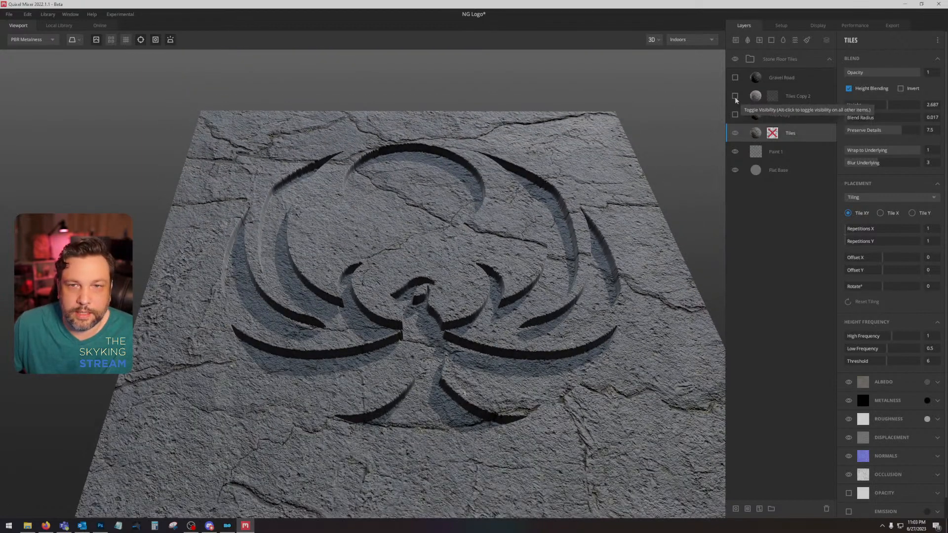
pyautogui.click(734, 96)
pyautogui.click(735, 115)
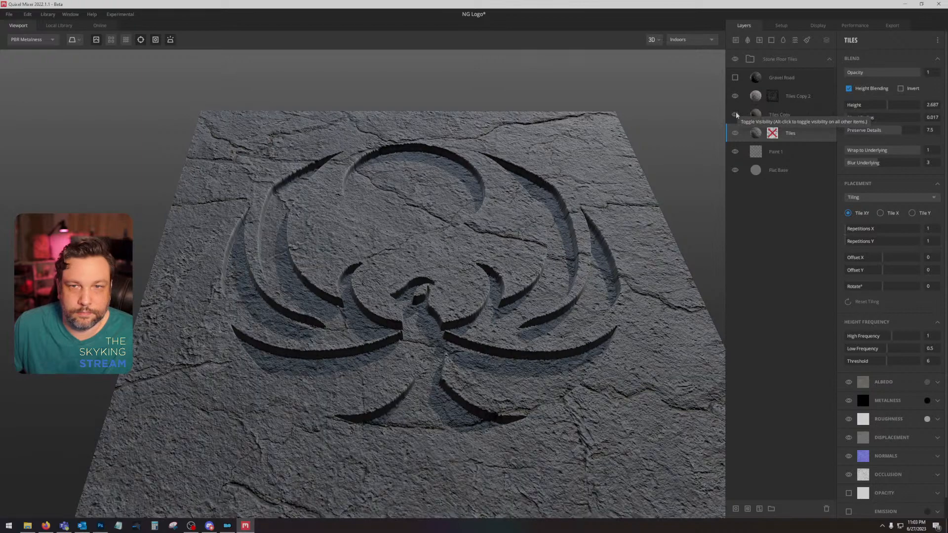
pyautogui.click(735, 78)
pyautogui.click(736, 78)
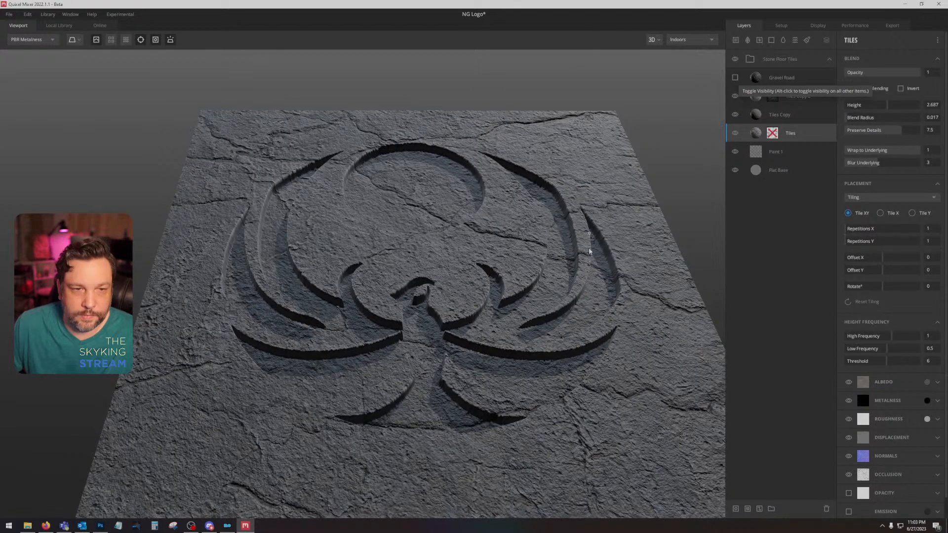
# Step: Examine the emblem in the Albedo view, toggling Tiles Copy 2 and Tiles Copy to compare what each contributes
pyautogui.moveTo(588, 248); pyautogui.dragTo(552, 293)
pyautogui.press('c')
pyautogui.scroll(3, 553, 317)
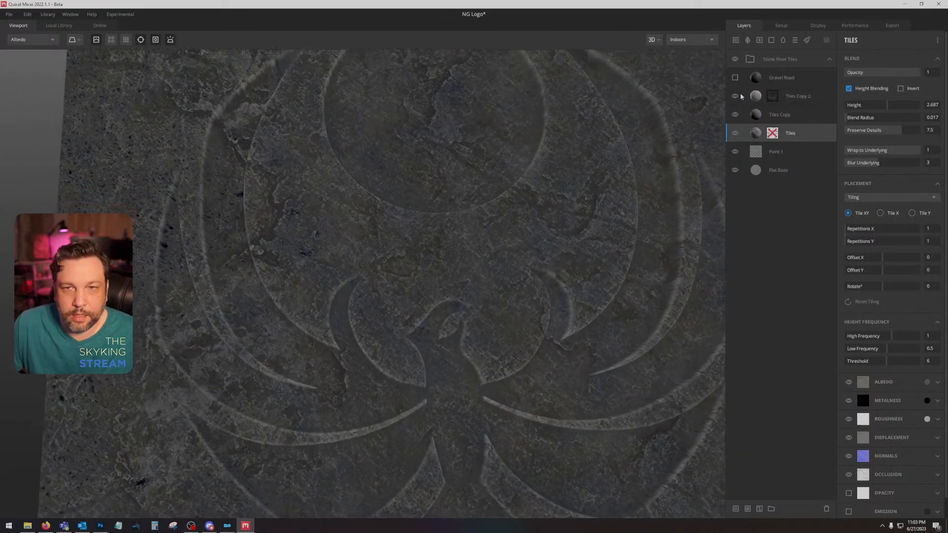
pyautogui.click(735, 96)
pyautogui.click(735, 96)
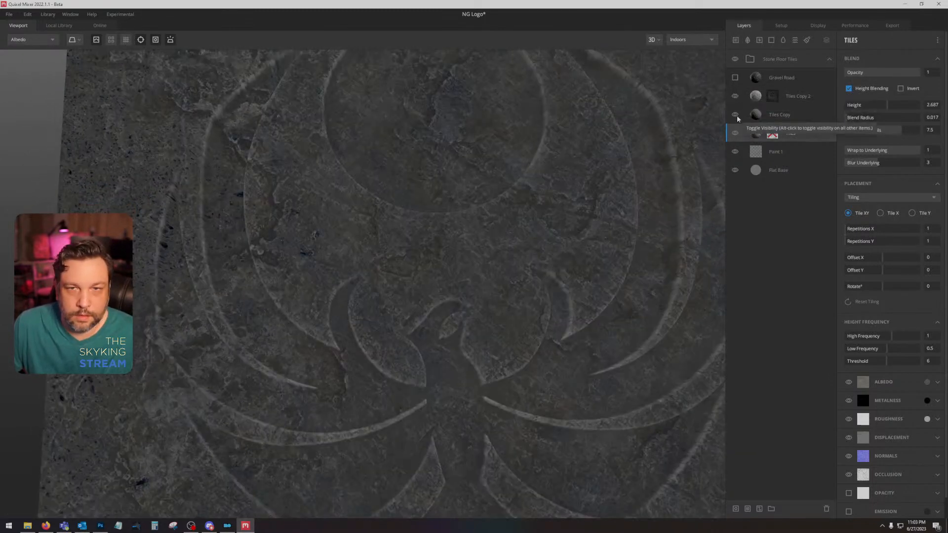
pyautogui.click(735, 115)
pyautogui.click(735, 115)
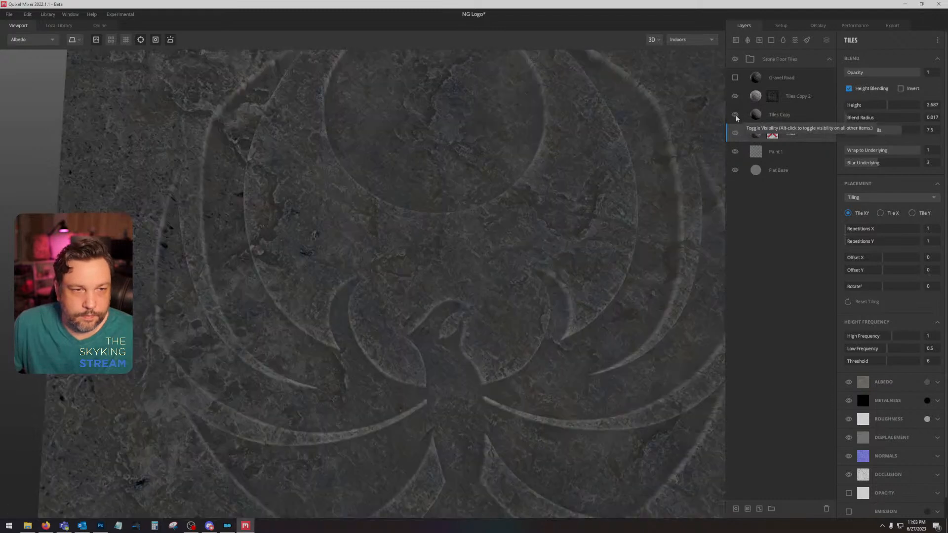
# Step: Set Paint 1's displacement strength to 5 and adjust the Tiles Copy layer's blend height to -1.692
pyautogui.click(787, 116)
pyautogui.moveTo(884, 103); pyautogui.dragTo(875, 110)
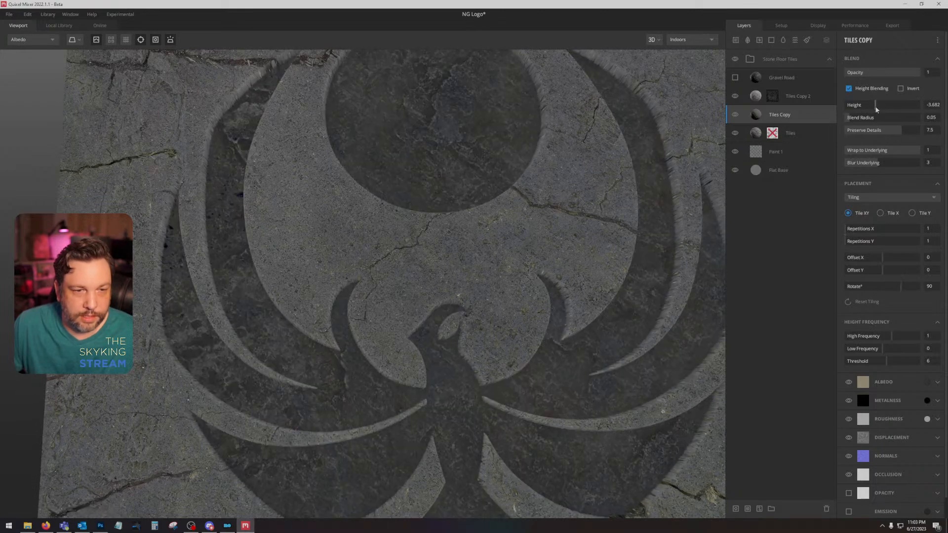
pyautogui.click(799, 153)
pyautogui.write('5')
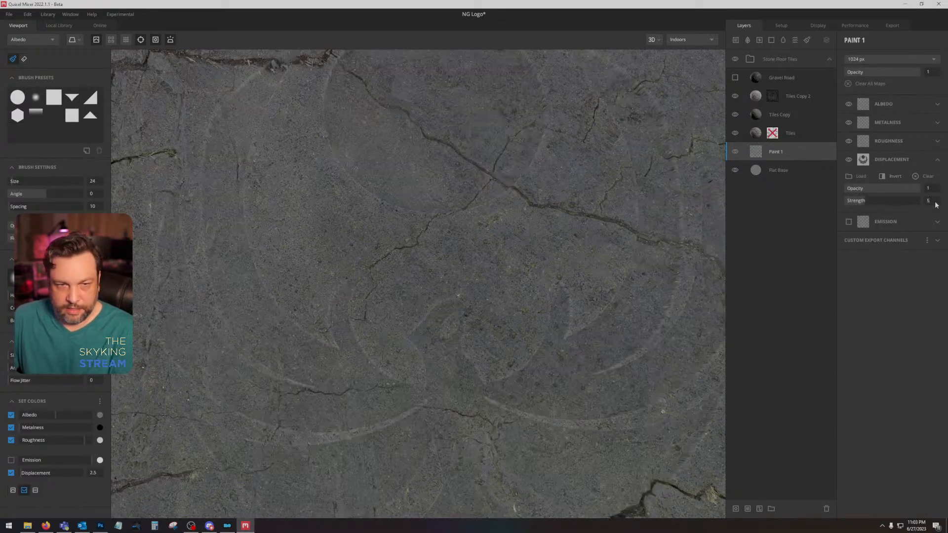
pyautogui.click(796, 115)
pyautogui.moveTo(872, 101); pyautogui.dragTo(879, 106)
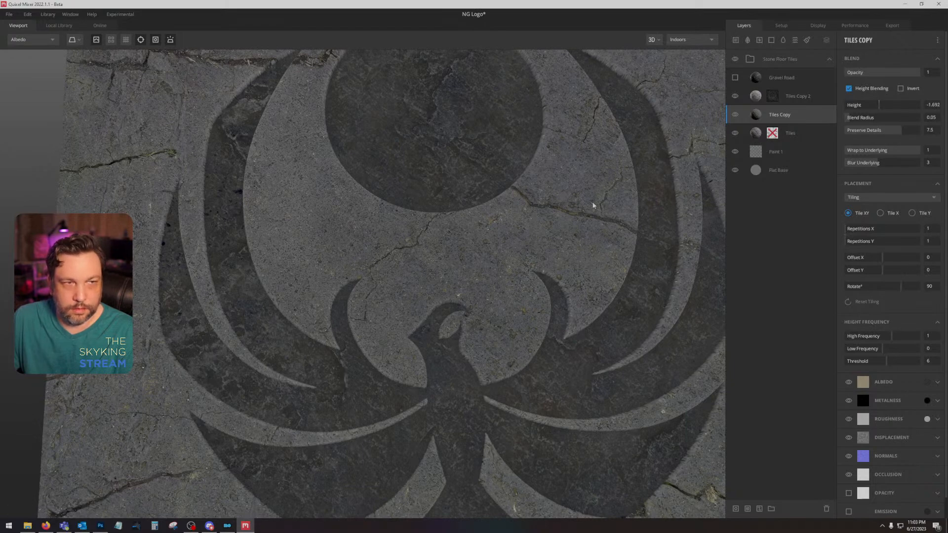
# Step: Set the Tiles layer's Blur Underlying to 5 and return the viewport to the PBR Metalness view
pyautogui.click(809, 133)
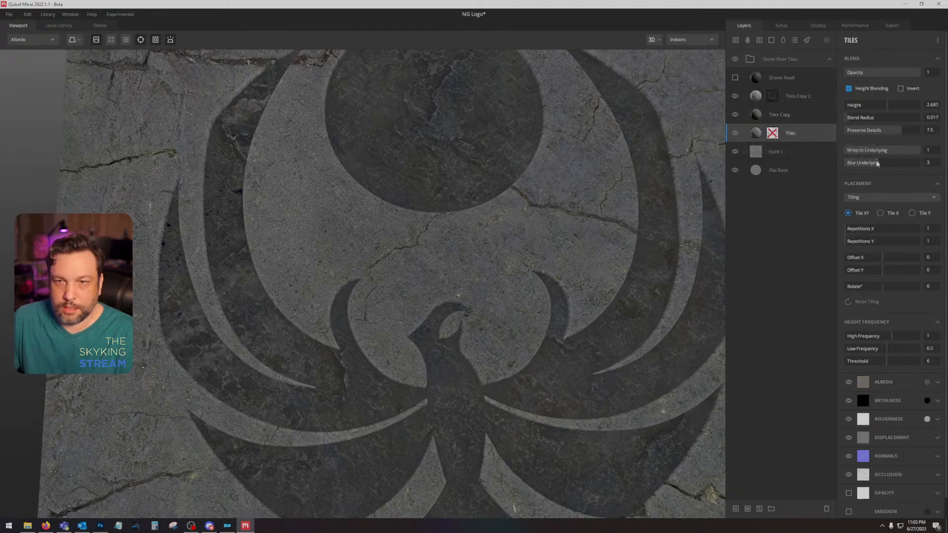
pyautogui.moveTo(877, 160); pyautogui.dragTo(898, 159)
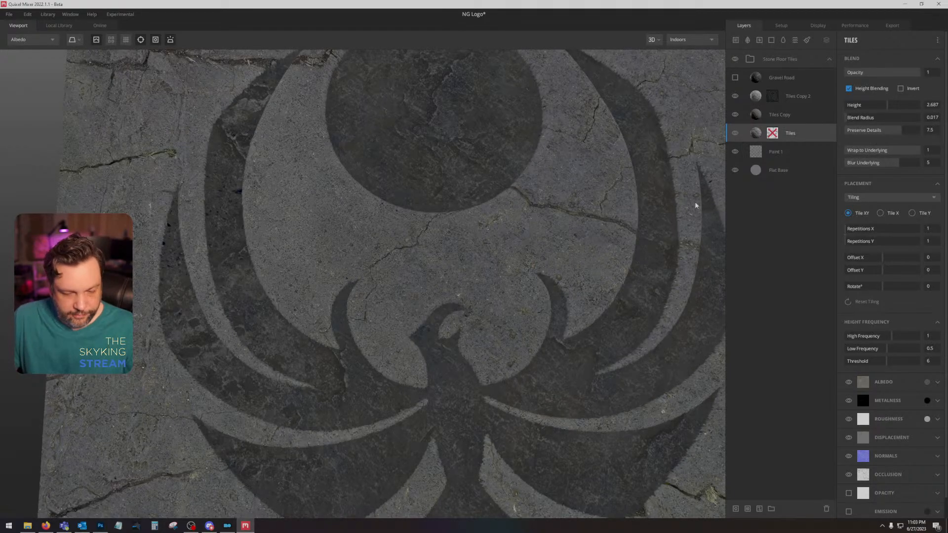
pyautogui.press('1')
pyautogui.moveTo(517, 339); pyautogui.dragTo(524, 303)
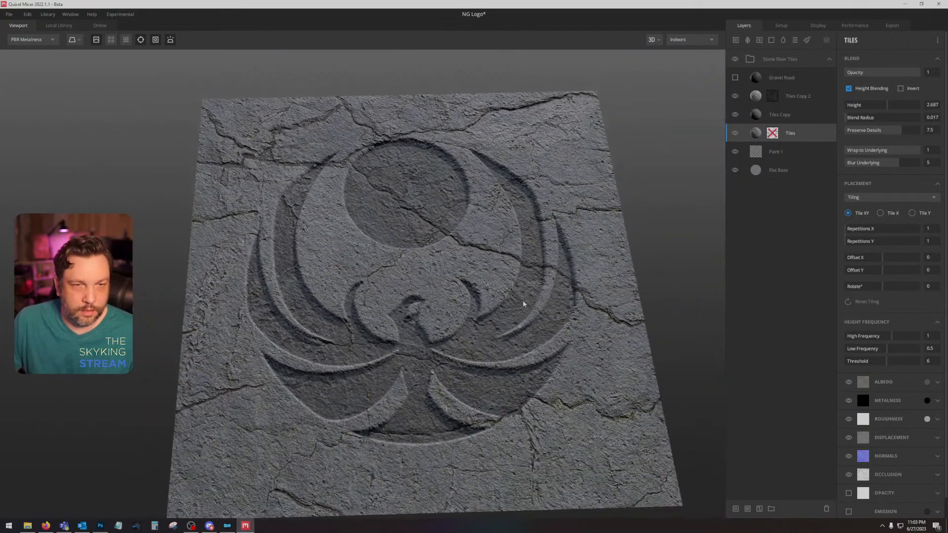
pyautogui.moveTo(551, 350); pyautogui.dragTo(588, 325)
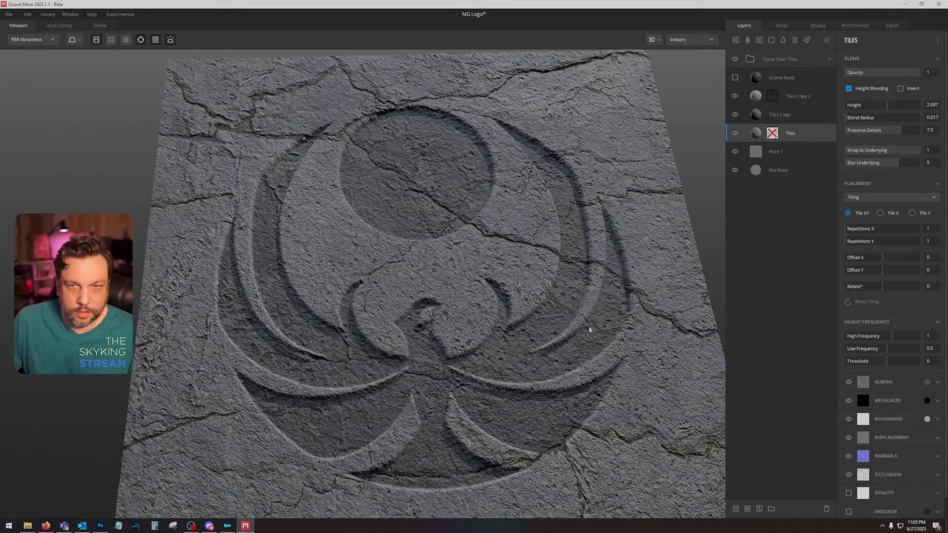
# Step: Compare the shaded surface with and without Tiles Copy and Tiles Copy 2, leaving both layers visible
pyautogui.click(735, 114)
pyautogui.click(737, 114)
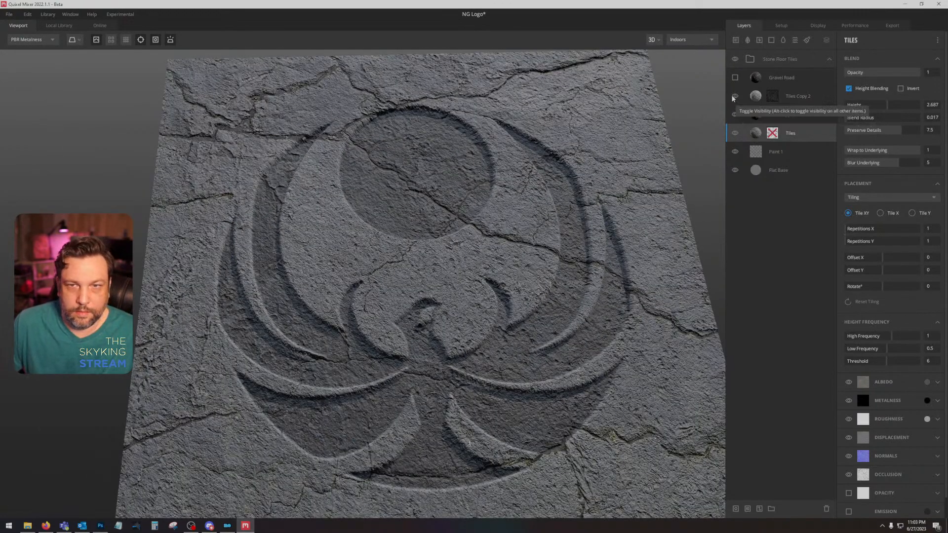
pyautogui.click(735, 96)
pyautogui.click(736, 96)
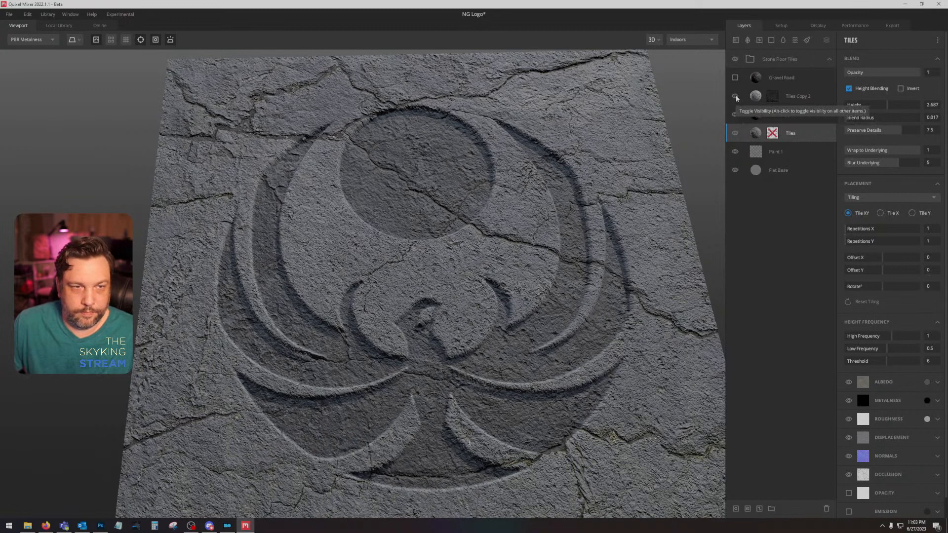
# Step: Browse the rock surfaces in the local library and add Lichen Covered Rock as a layer directly above Tiles Copy
pyautogui.click(814, 121)
pyautogui.click(54, 26)
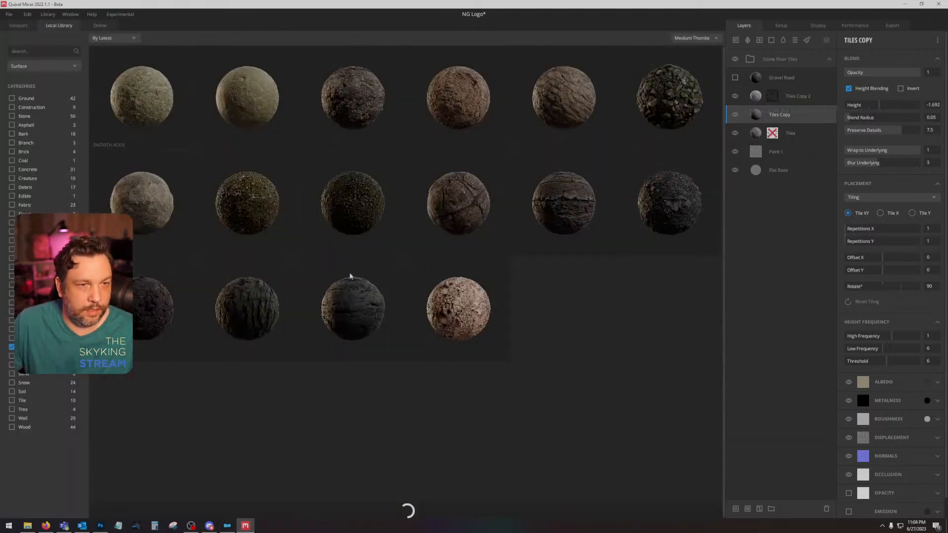
pyautogui.scroll(-3, 395, 301)
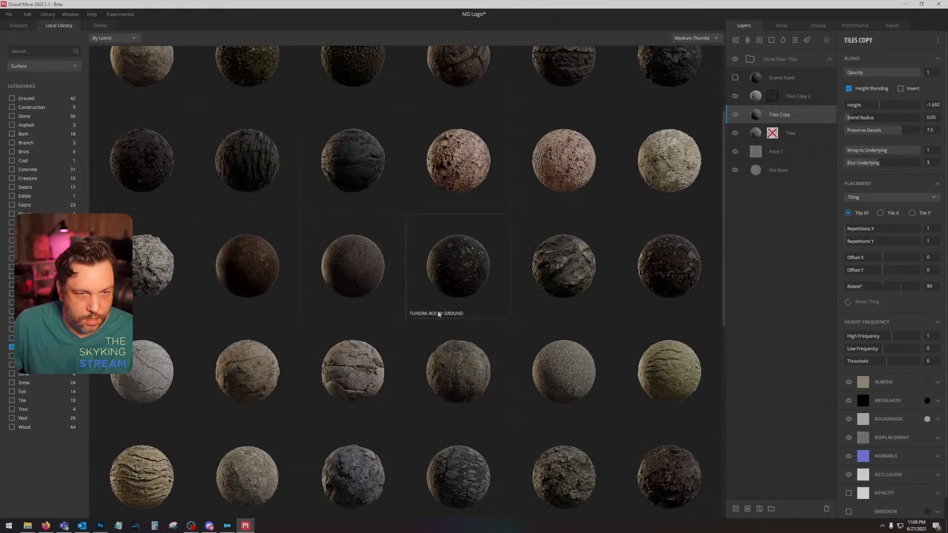
pyautogui.scroll(-2, 437, 314)
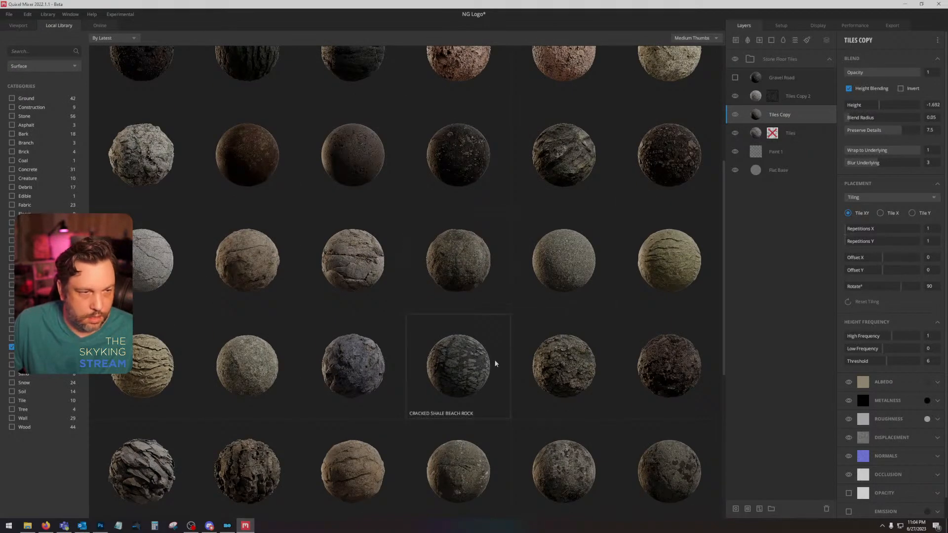
pyautogui.scroll(-3, 493, 363)
pyautogui.scroll(-2, 561, 390)
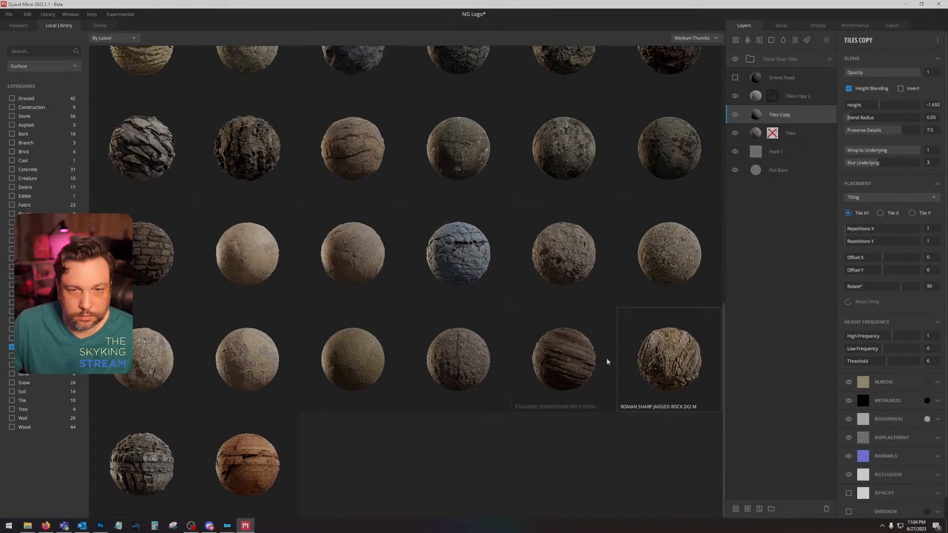
pyautogui.scroll(8, 456, 444)
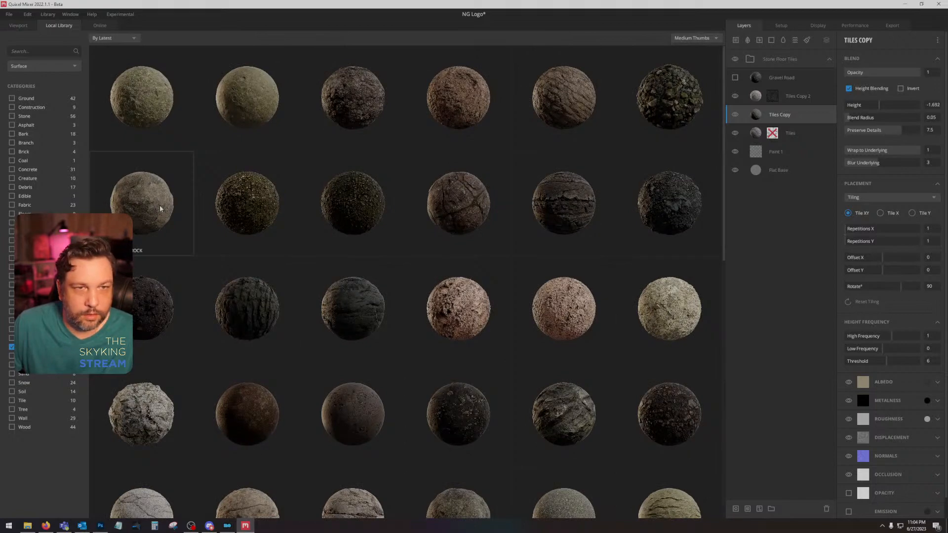
pyautogui.scroll(-3, 159, 206)
pyautogui.scroll(-3, 278, 328)
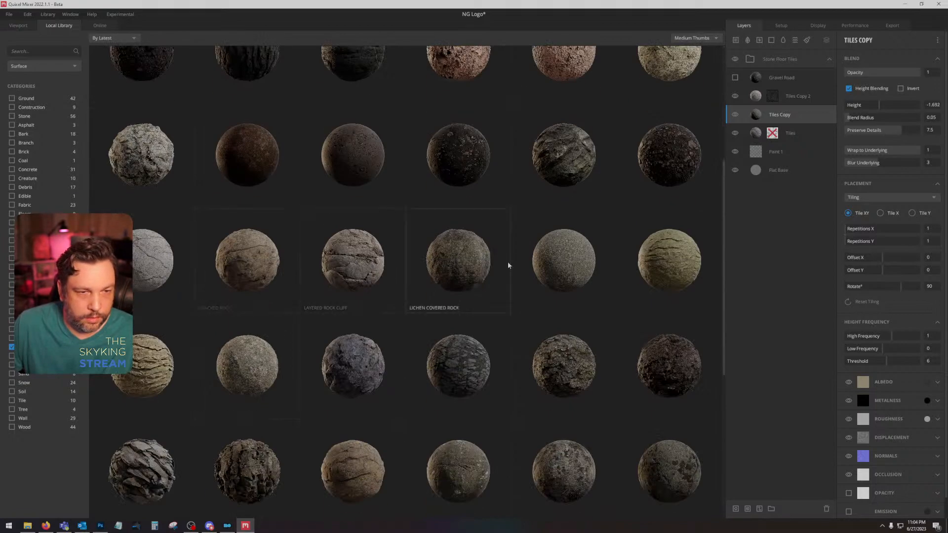
pyautogui.click(475, 268)
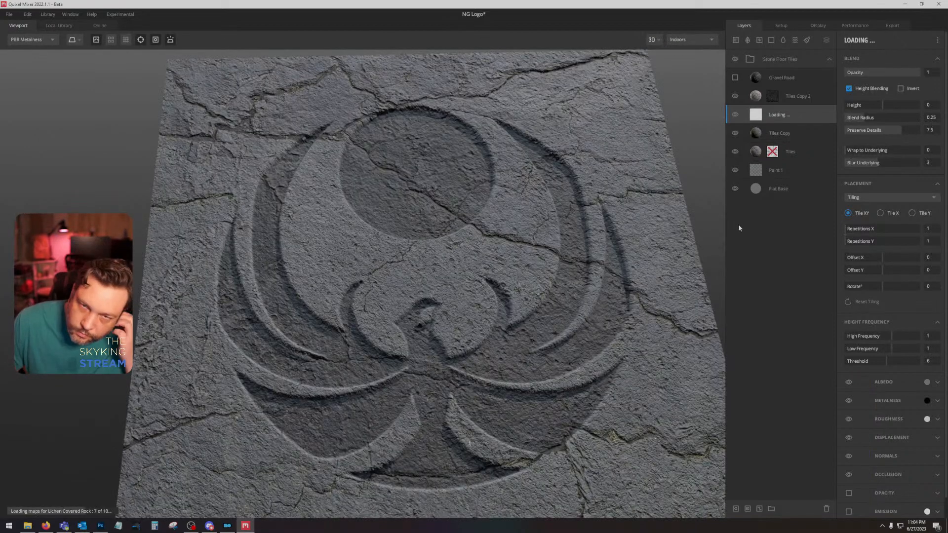
# Step: Set Lichen Covered Rock's Wrap to Underlying to 1 and Blur Underlying to 0, and disable its Height Blending
pyautogui.moveTo(867, 151); pyautogui.dragTo(845, 164)
pyautogui.click(848, 89)
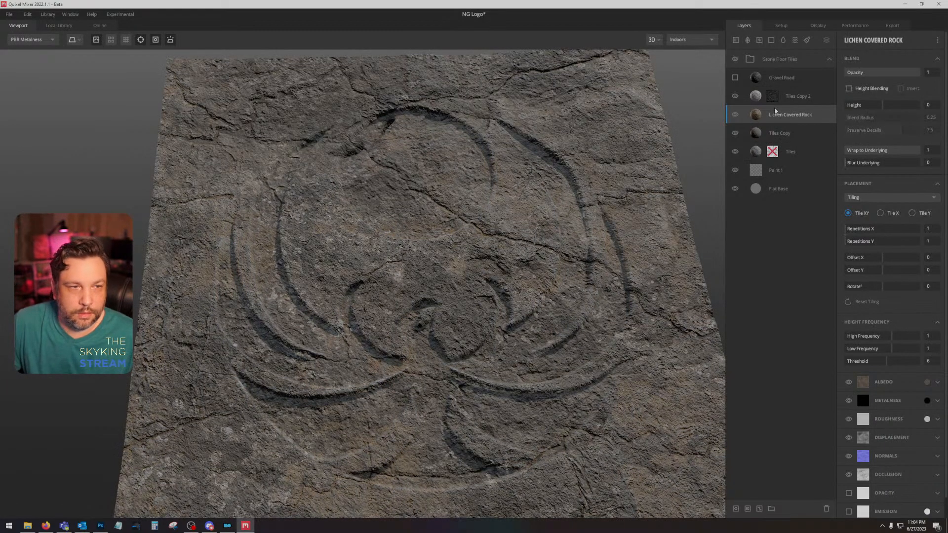
# Step: Darken the Lichen Covered Rock layer's albedo color by pasting the copied hex value and apply it
pyautogui.click(926, 382)
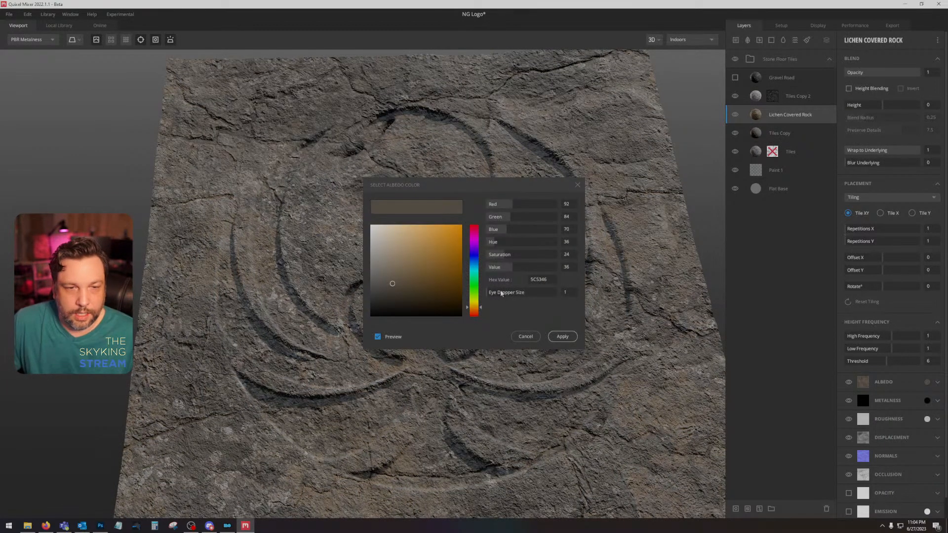
pyautogui.click(539, 279)
pyautogui.write('302E2A')
pyautogui.click(562, 336)
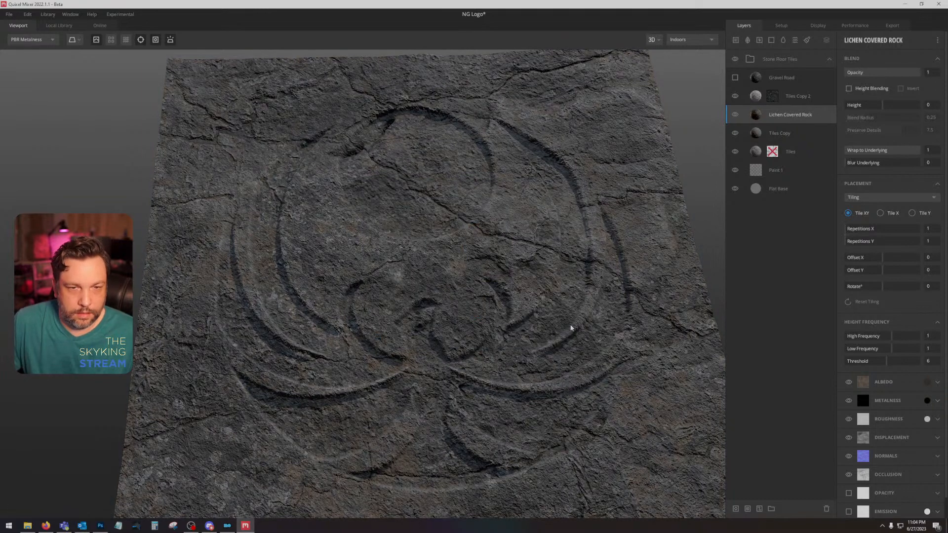
# Step: View the surface in albedo mode and turn off Height Blending for the Tiles Copy 2 layer
pyautogui.press('2')
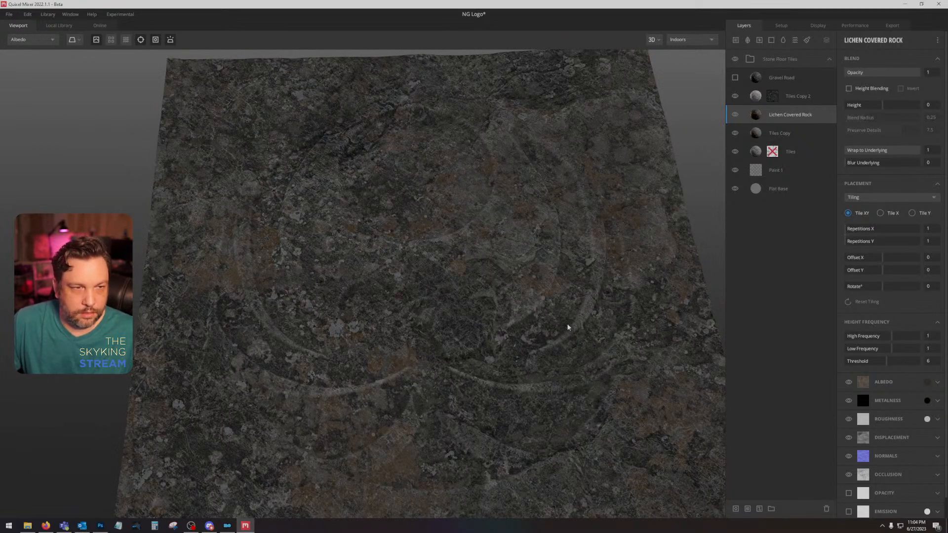
pyautogui.moveTo(581, 308); pyautogui.dragTo(589, 326)
pyautogui.click(784, 97)
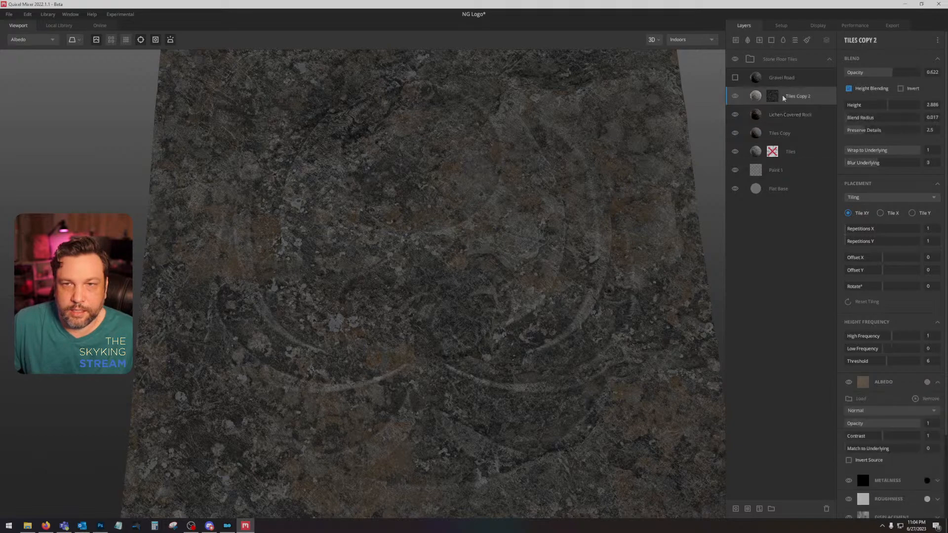
pyautogui.click(849, 89)
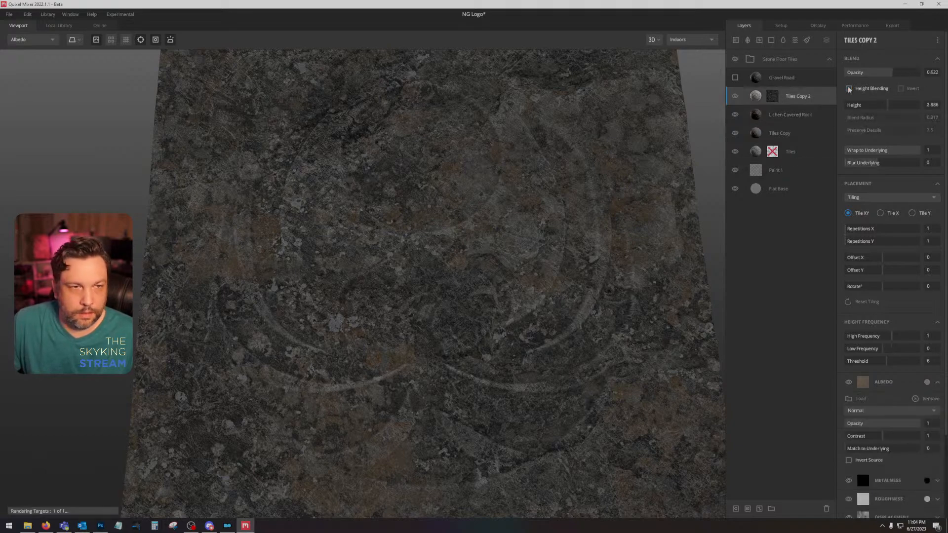
# Step: Set the lower level of Tiles Copy 2's curvature mask to 0 and compare the shaded and albedo views
pyautogui.click(772, 96)
pyautogui.moveTo(848, 147)
pyautogui.mouseDown()
pyautogui.moveTo(870, 149)
pyautogui.moveTo(837, 149)
pyautogui.moveTo(887, 145)
pyautogui.moveTo(847, 148)
pyautogui.moveTo(881, 134)
pyautogui.moveTo(845, 135)
pyautogui.mouseUp()
pyautogui.press('1')
pyautogui.press('2')
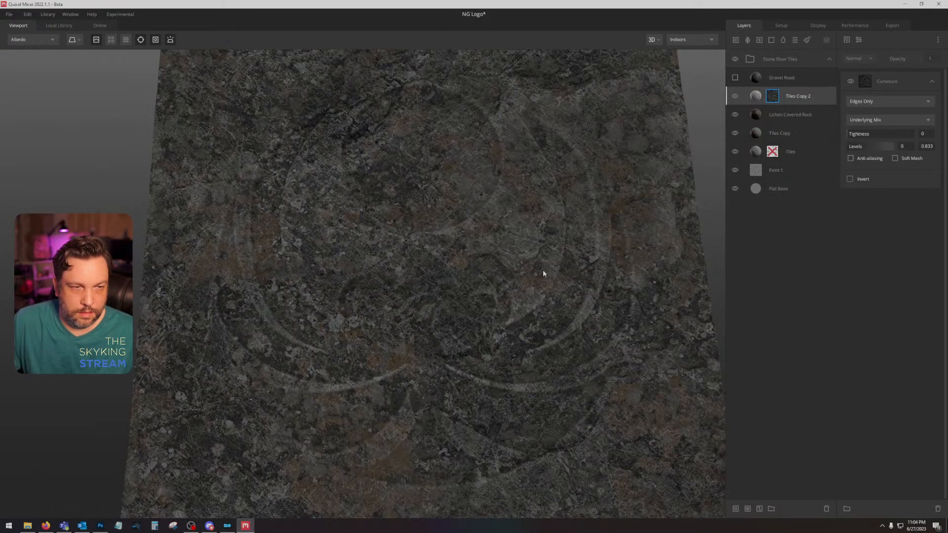
# Step: Try Tiles Copy above Lichen Covered Rock with and without its albedo, then return it below with its albedo disabled
pyautogui.moveTo(812, 121)
pyautogui.mouseDown()
pyautogui.moveTo(811, 140)
pyautogui.moveTo(812, 112)
pyautogui.moveTo(807, 132)
pyautogui.mouseUp()
pyautogui.click(804, 111)
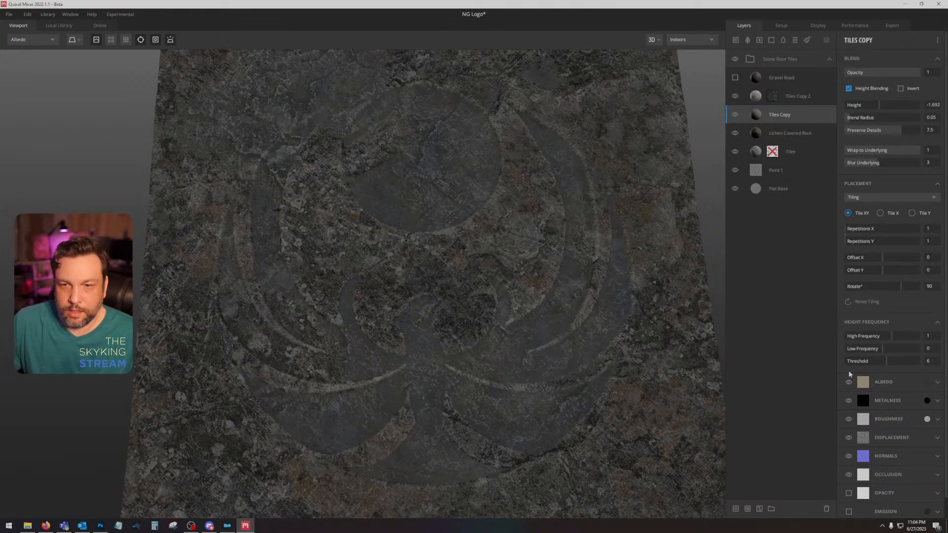
pyautogui.click(848, 383)
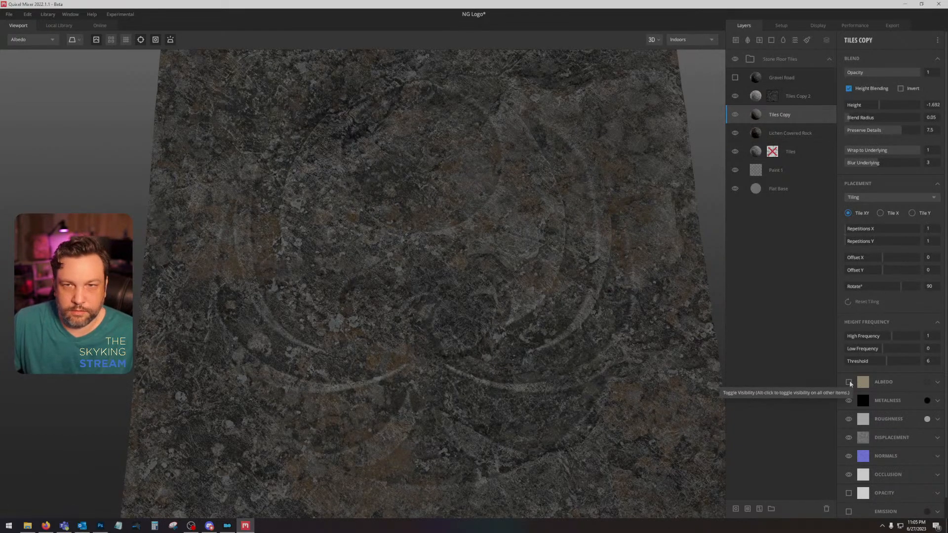
pyautogui.click(849, 384)
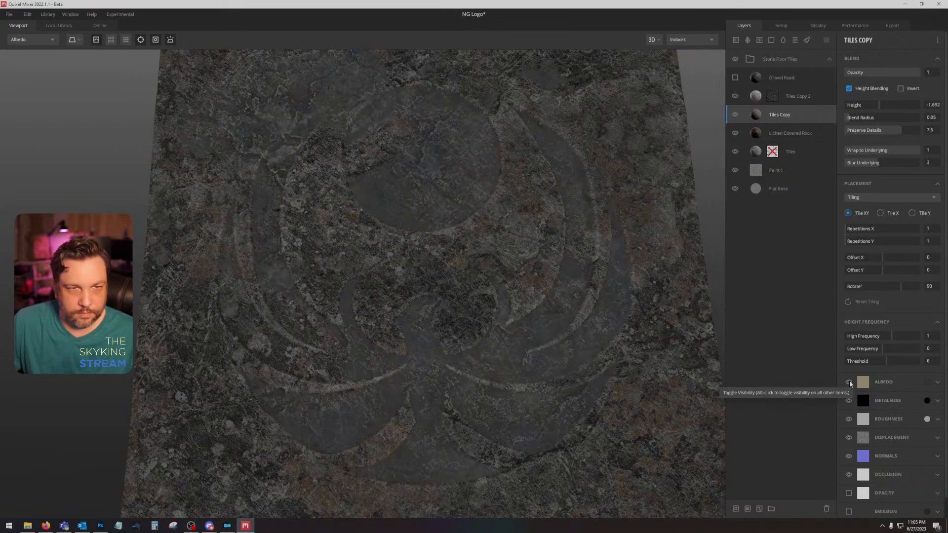
pyautogui.click(849, 383)
pyautogui.moveTo(803, 116); pyautogui.dragTo(801, 136)
# Step: Replace the Tiles Copy layer's maps with the grey-brown weathered rock surface from the local library
pyautogui.rightClick(802, 134)
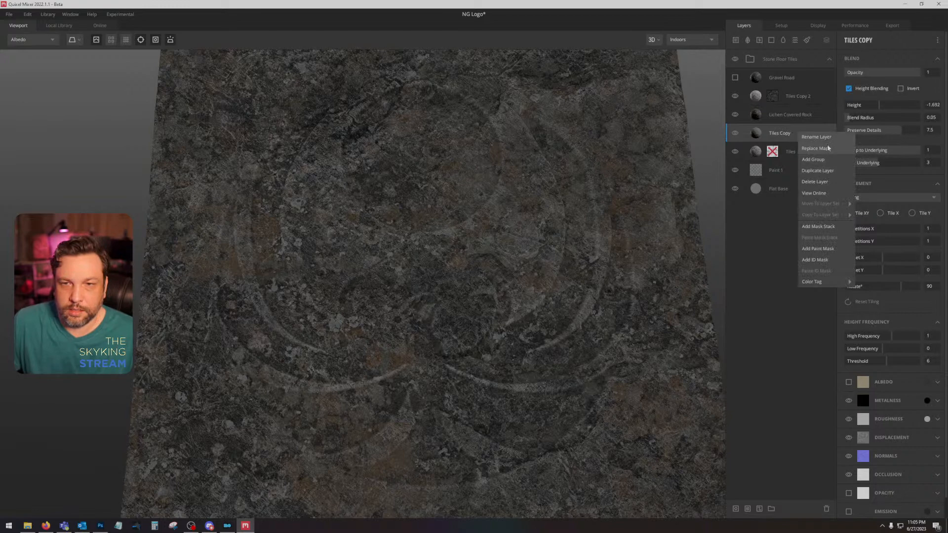
pyautogui.click(815, 149)
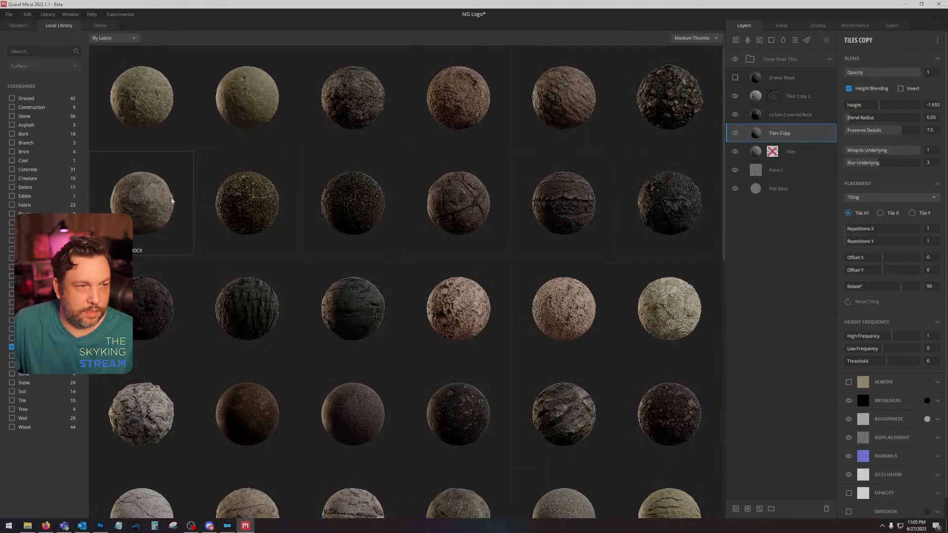
pyautogui.click(190, 197)
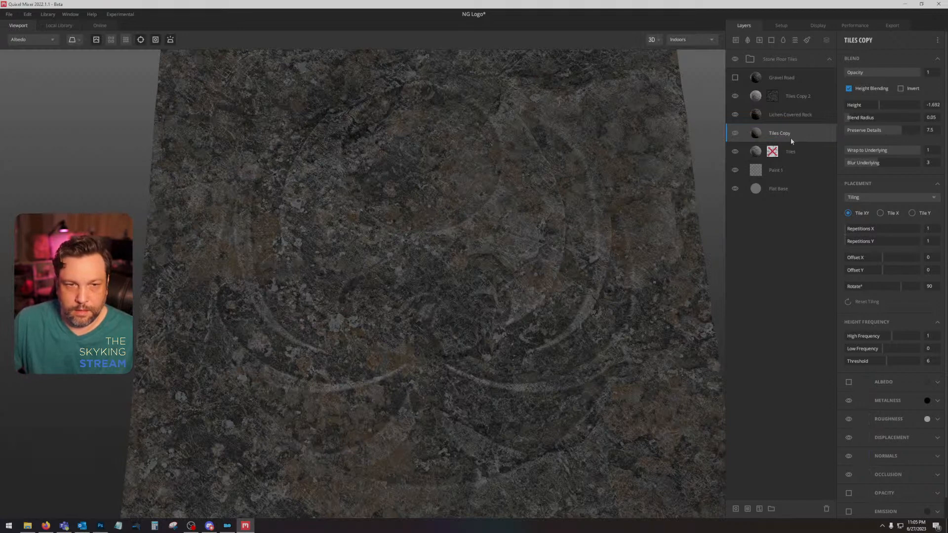
# Step: Hide the Lichen Covered Rock layer and re-enable the albedo channel of Tiles Copy
pyautogui.click(735, 115)
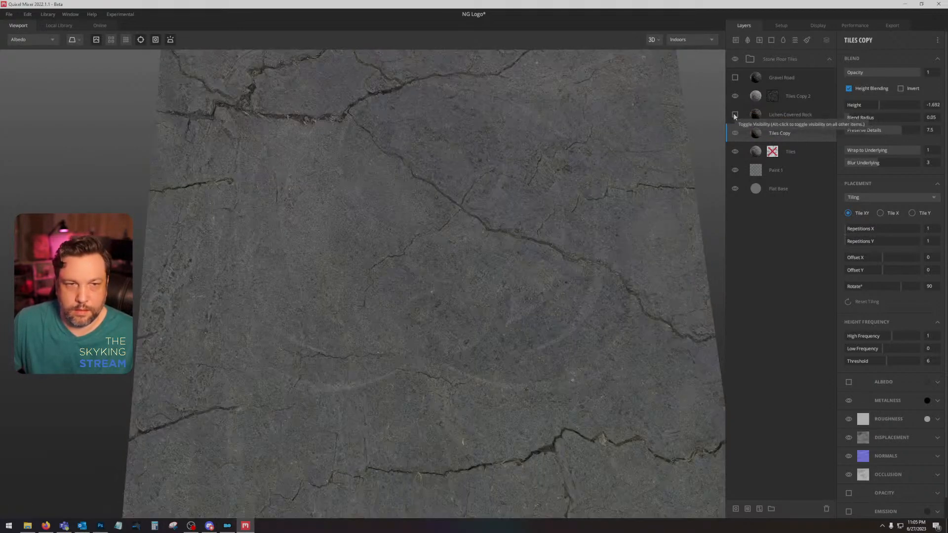
pyautogui.rightClick(793, 133)
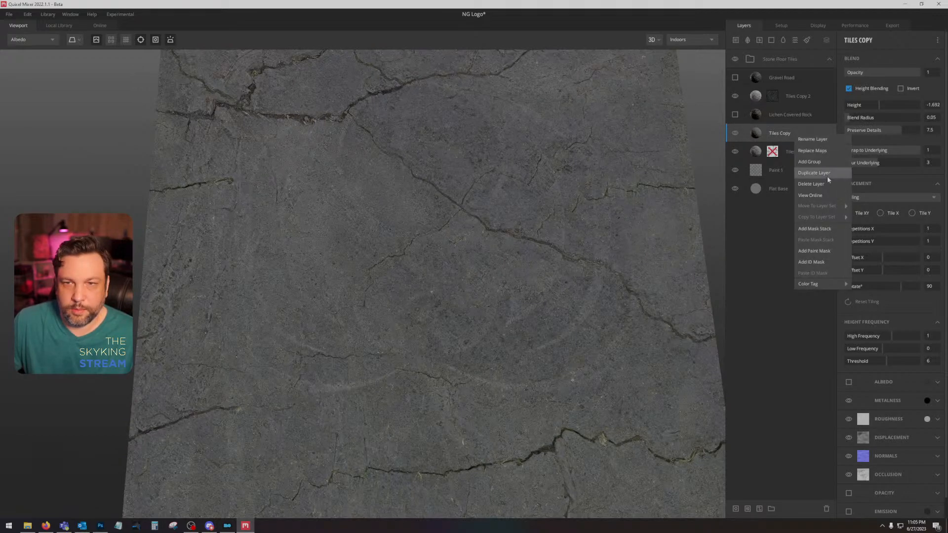
pyautogui.click(823, 151)
pyautogui.press('Escape')
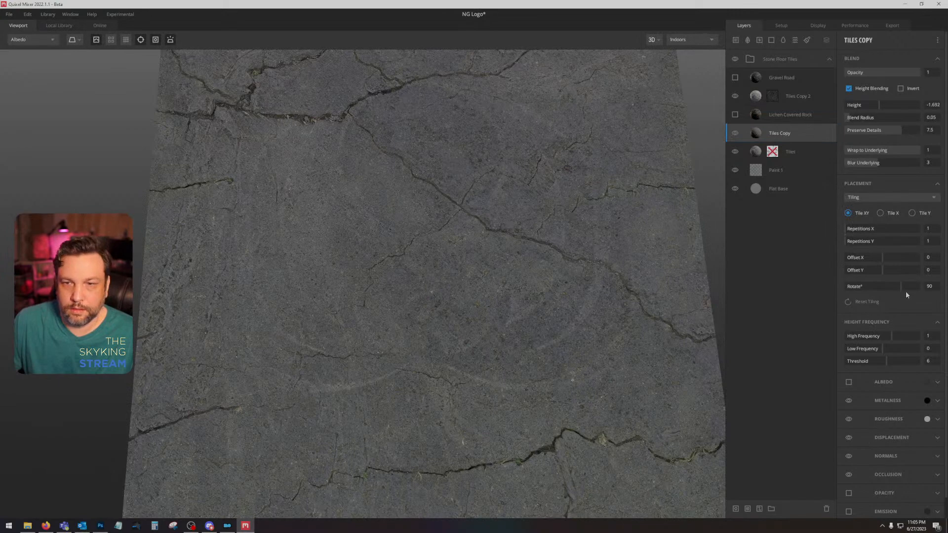
pyautogui.click(848, 381)
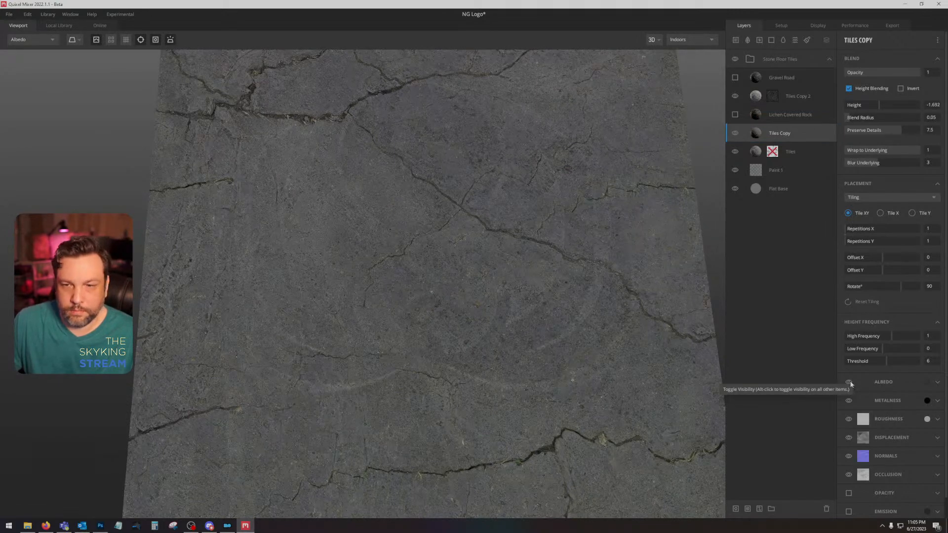
# Step: Hide Tiles Copy 2 and reapply the same grey-brown rock surface as Tiles Copy's replacement maps
pyautogui.click(792, 115)
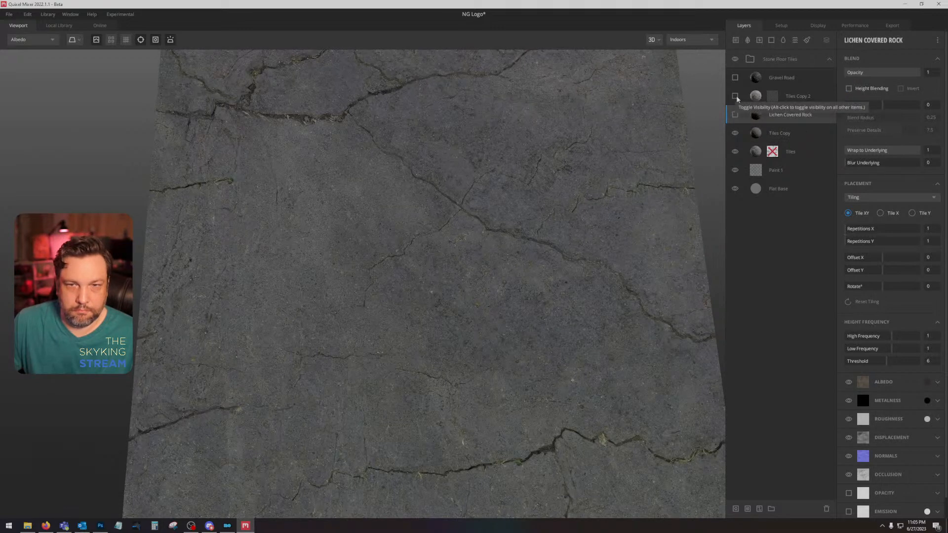
pyautogui.click(796, 134)
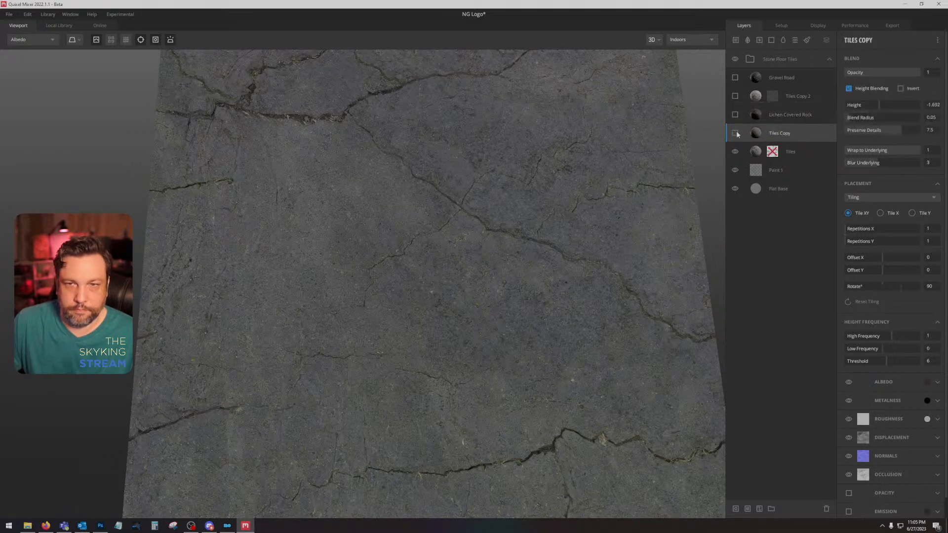
pyautogui.rightClick(810, 135)
pyautogui.click(833, 149)
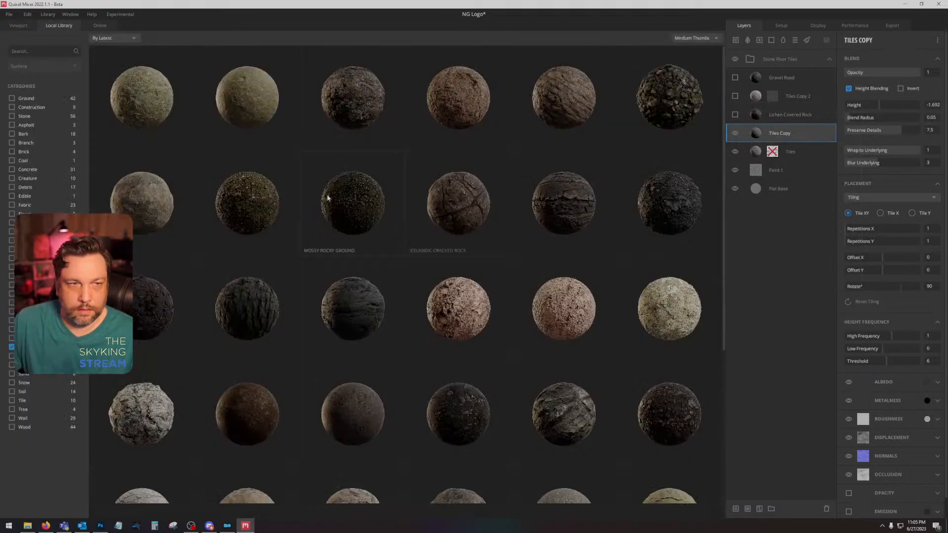
pyautogui.click(144, 218)
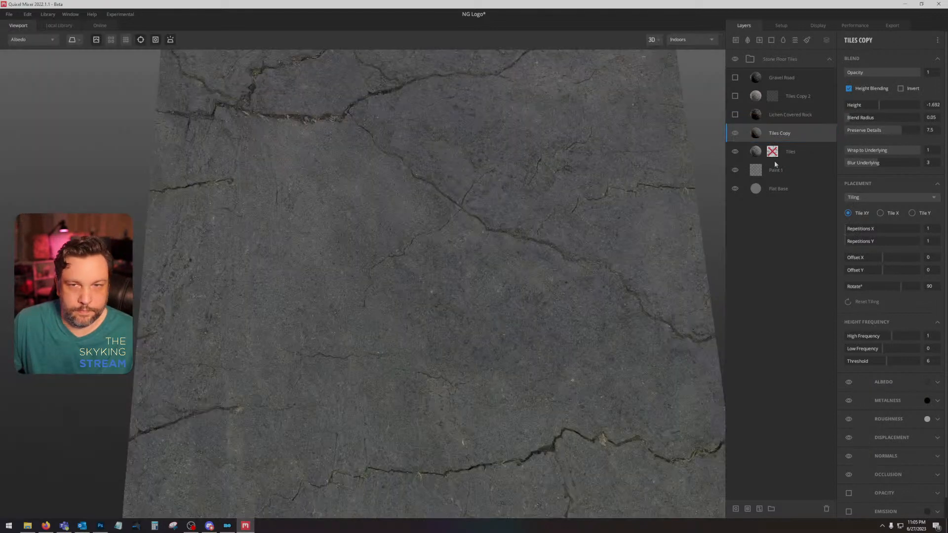
# Step: Hide the Tiles Copy layer and make Lichen Covered Rock and Tiles Copy 2 visible
pyautogui.click(803, 150)
pyautogui.click(803, 134)
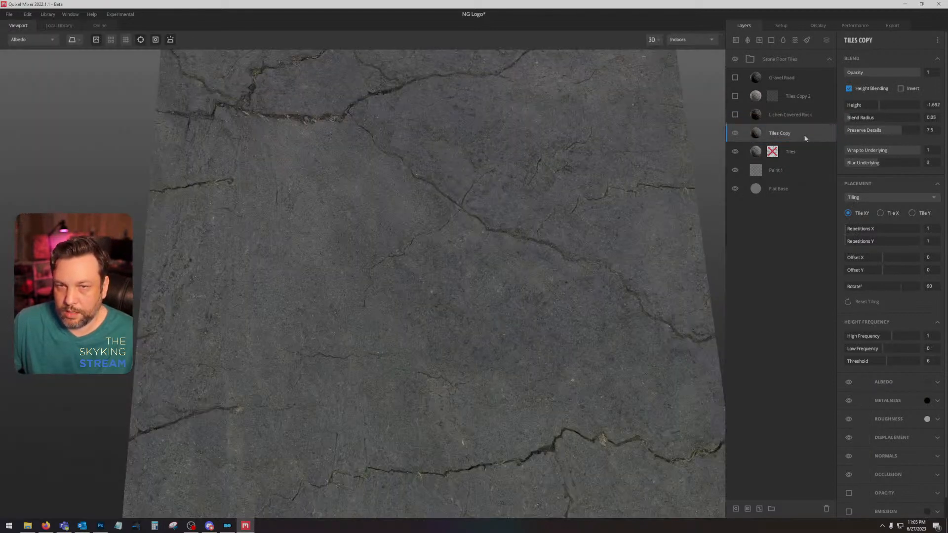
pyautogui.click(735, 133)
pyautogui.click(735, 115)
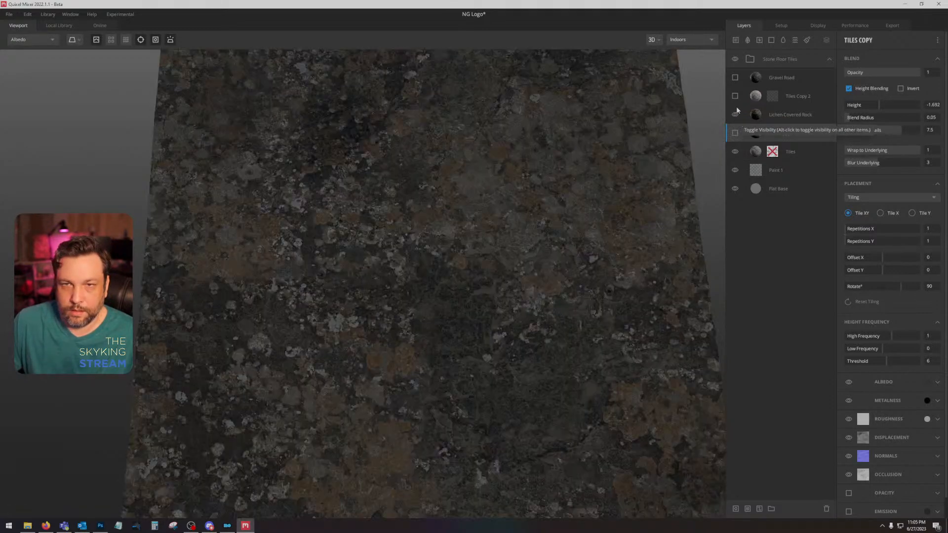
pyautogui.click(734, 96)
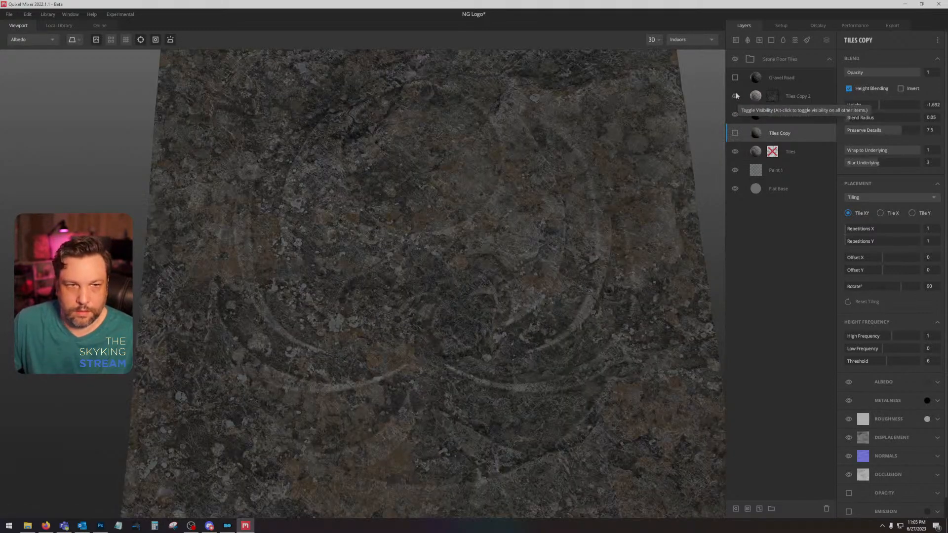
# Step: Replace the Tiles Copy 2 layer's maps with the same grey-brown weathered rock surface
pyautogui.rightClick(753, 97)
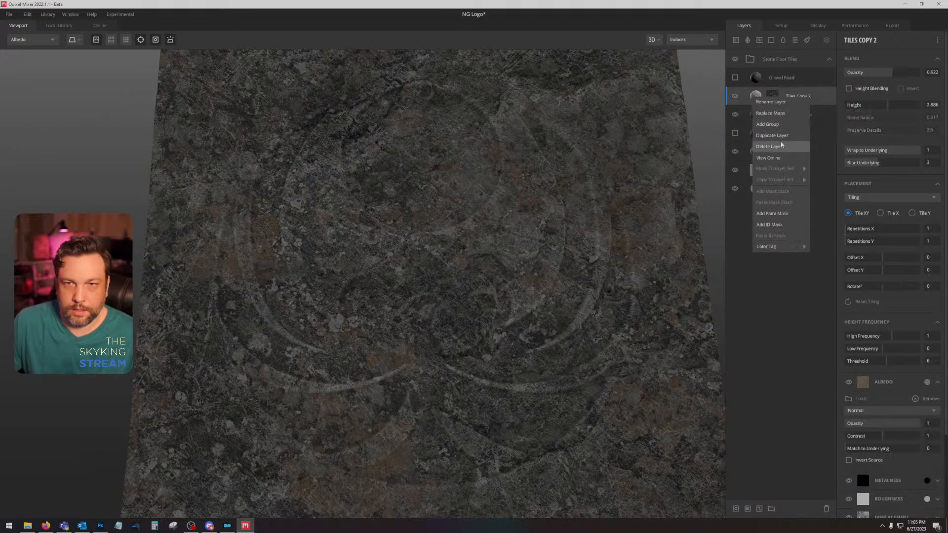
pyautogui.click(770, 113)
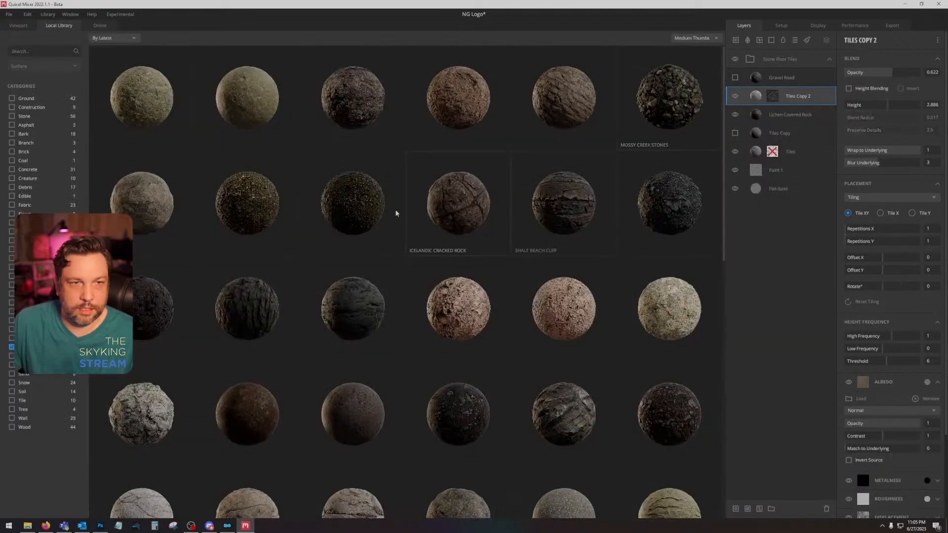
pyautogui.click(130, 190)
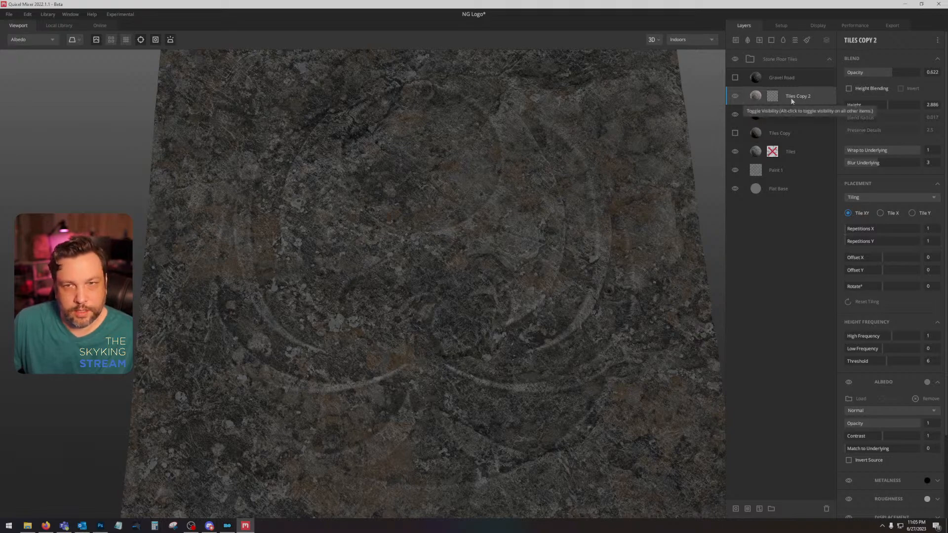
# Step: Set the curvature mask levels of Tiles Copy 2 to 0.095 and 0.929 and view the result shaded
pyautogui.click(773, 98)
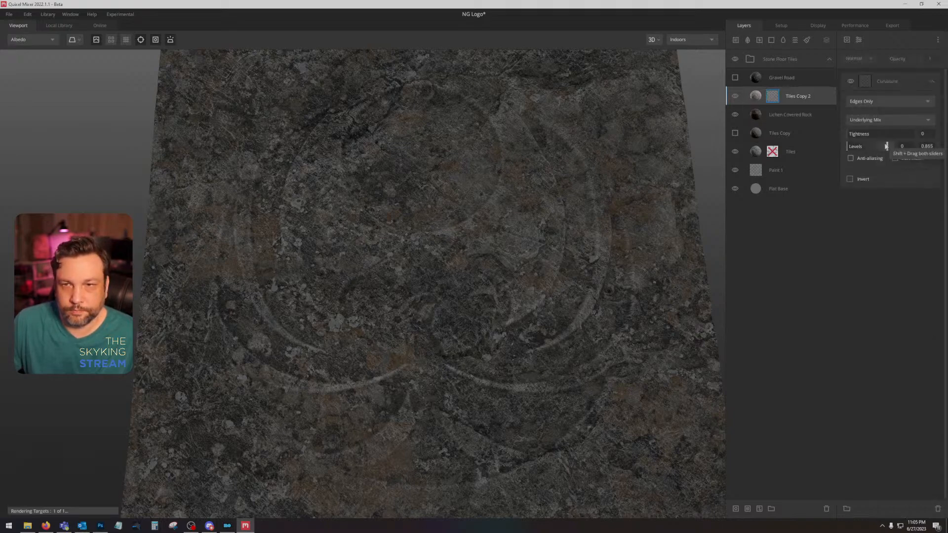
pyautogui.moveTo(886, 147); pyautogui.dragTo(889, 146)
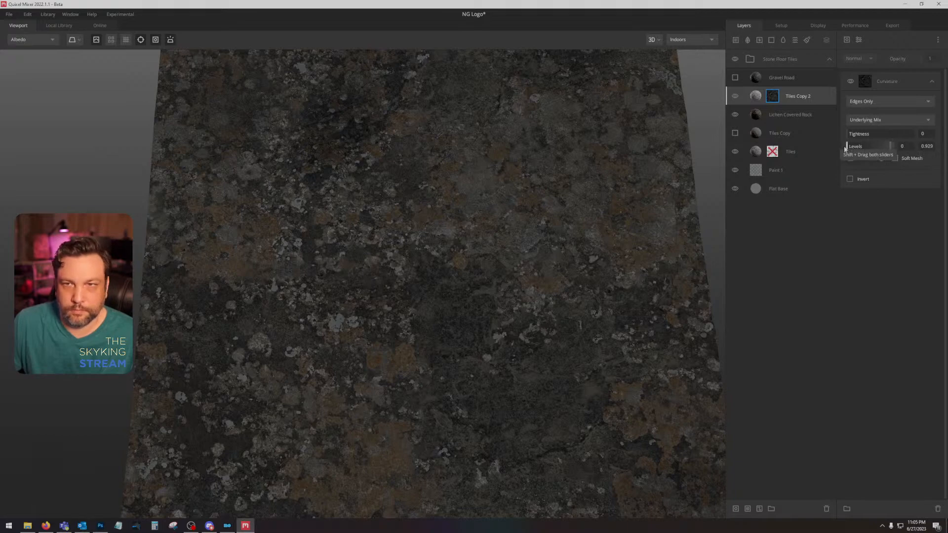
pyautogui.moveTo(845, 148); pyautogui.dragTo(850, 147)
pyautogui.press('1')
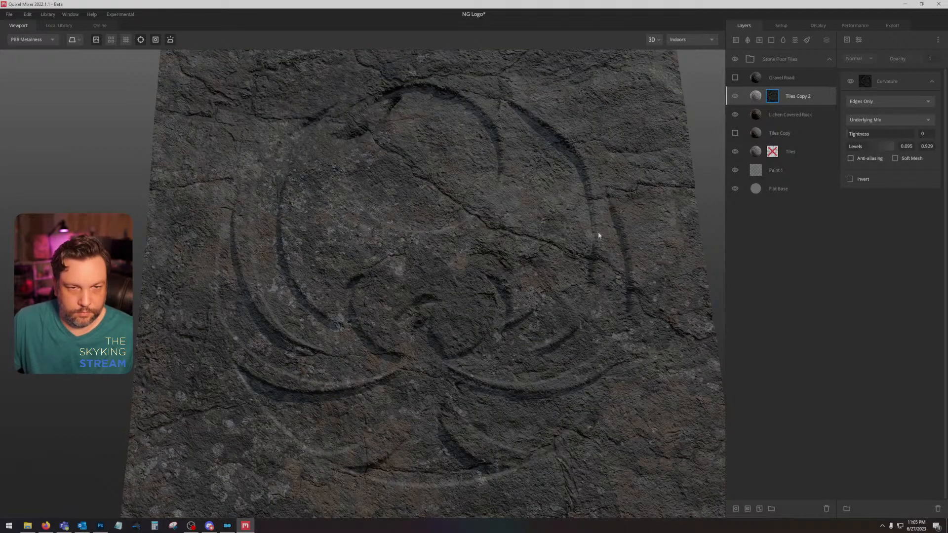
pyautogui.moveTo(597, 236)
pyautogui.mouseDown()
pyautogui.moveTo(603, 289)
pyautogui.moveTo(602, 226)
pyautogui.mouseUp()
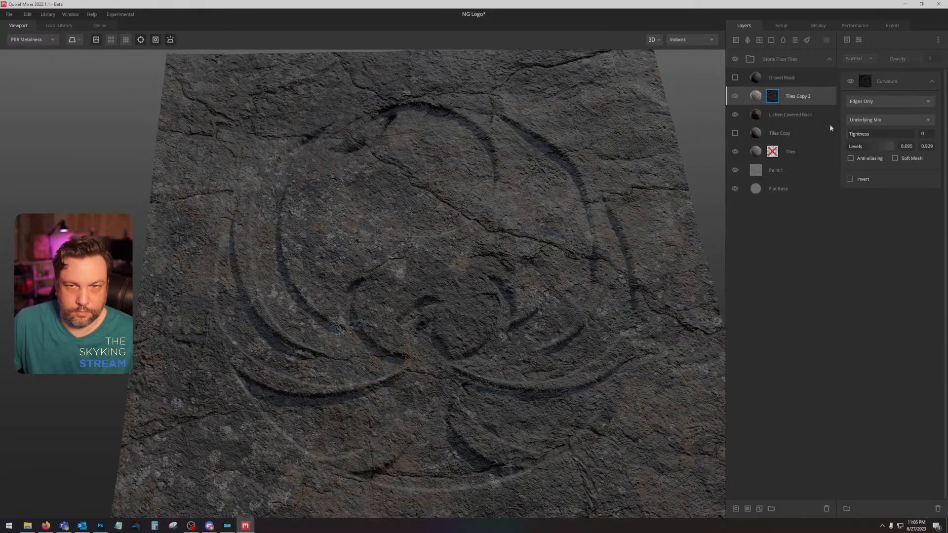
# Step: Examine the Tiles Copy 2 settings and the carved emblem close up and from afar in shaded and albedo views
pyautogui.click(823, 100)
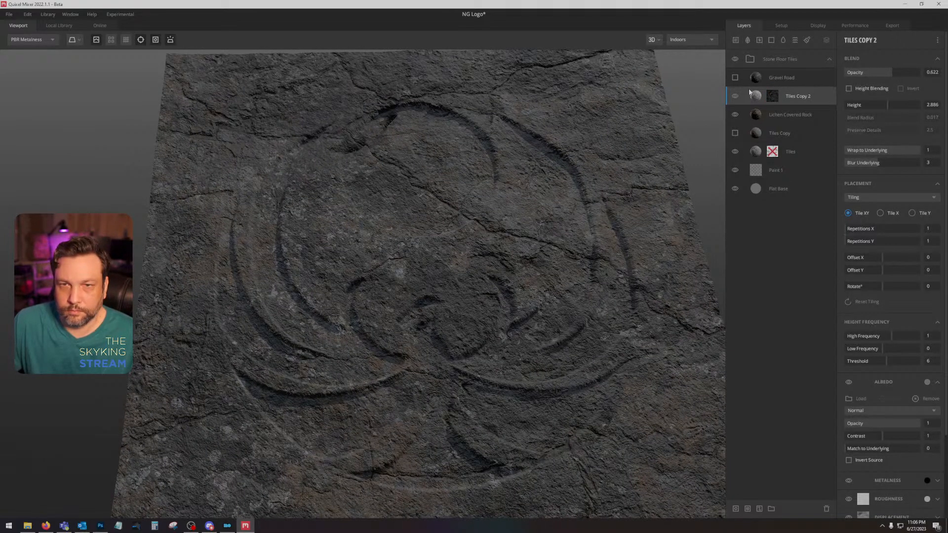
pyautogui.scroll(-2, 910, 433)
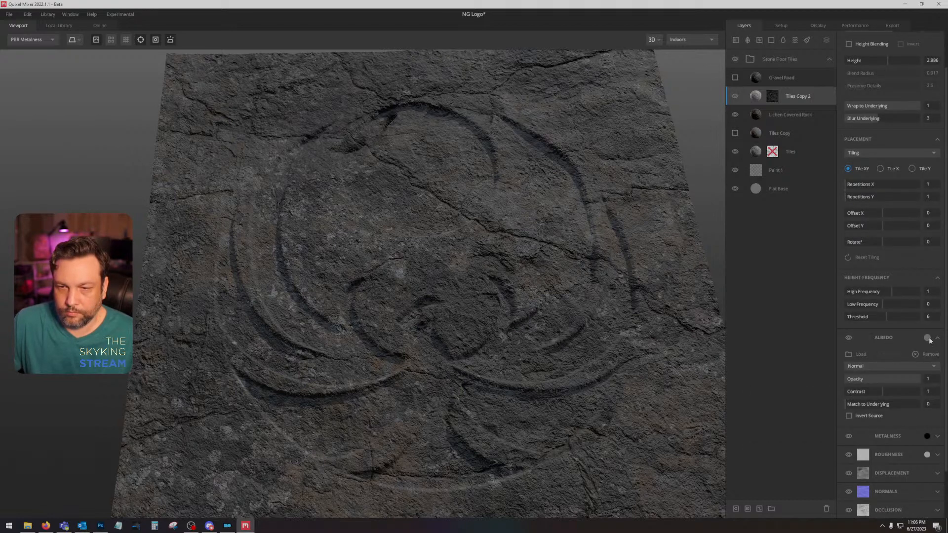
pyautogui.scroll(5, 497, 338)
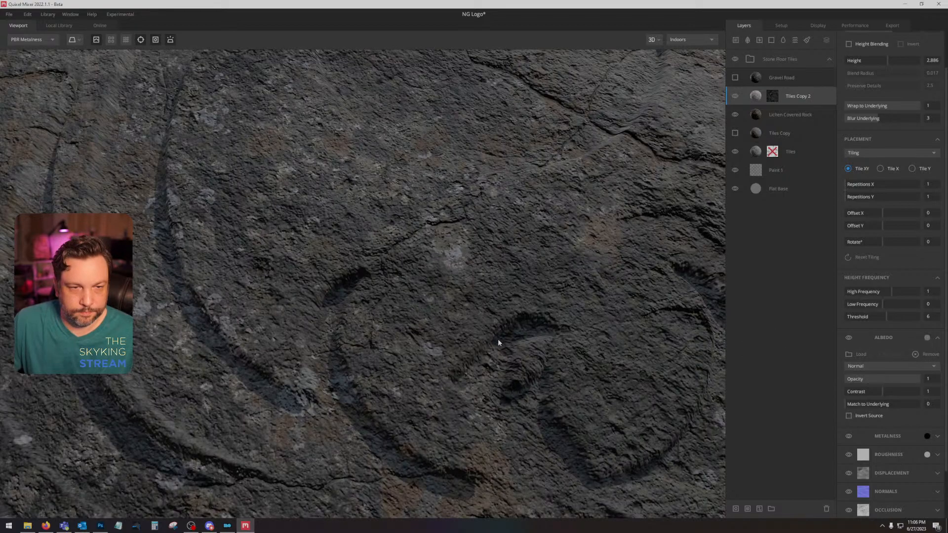
pyautogui.moveTo(493, 337); pyautogui.dragTo(493, 365)
pyautogui.scroll(-3, 492, 363)
pyautogui.press('c')
pyautogui.scroll(-5, 495, 355)
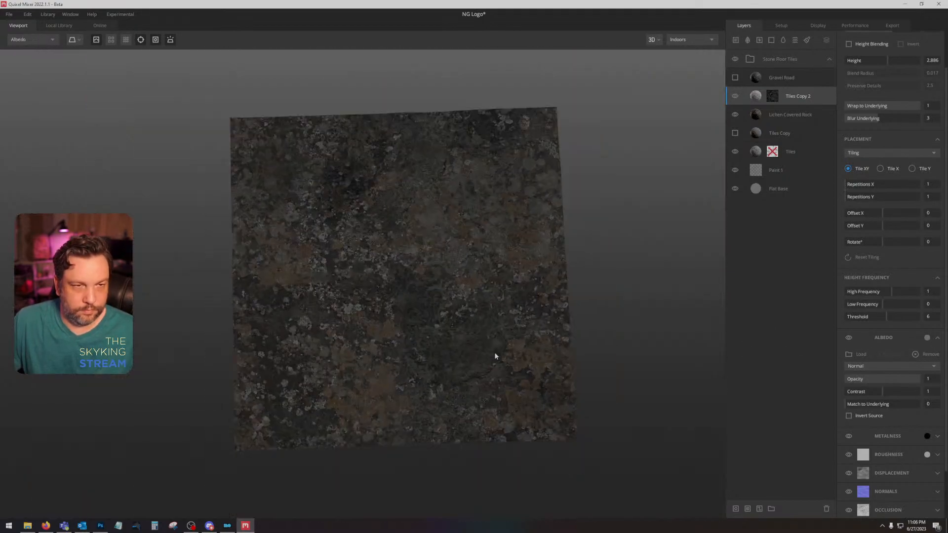
pyautogui.scroll(5, 495, 355)
pyautogui.press('c')
pyautogui.scroll(-2, 528, 319)
pyautogui.moveTo(528, 318); pyautogui.dragTo(498, 289)
pyautogui.scroll(3, 501, 321)
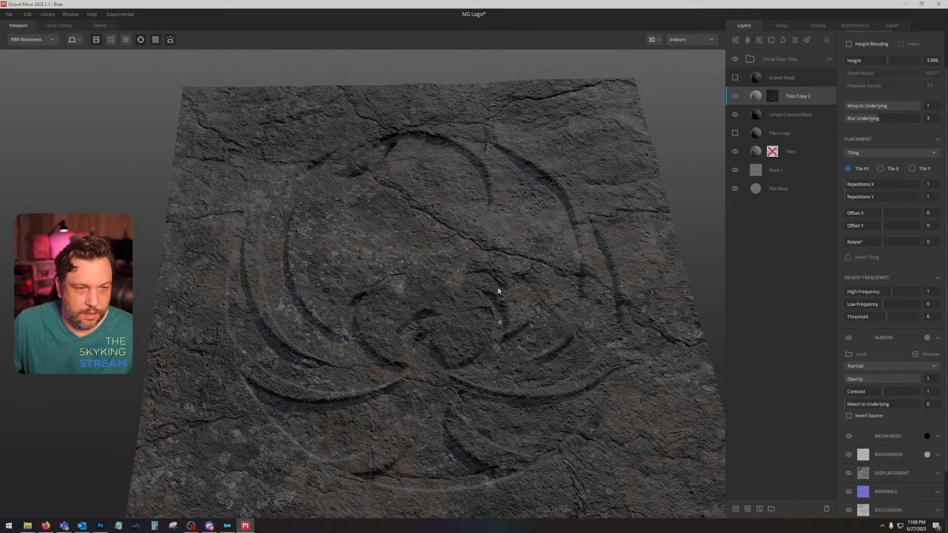
# Step: Show Tiles Copy instead of Lichen Covered Rock and turn off Height Blending for Tiles Copy
pyautogui.click(810, 114)
pyautogui.click(735, 115)
pyautogui.click(735, 134)
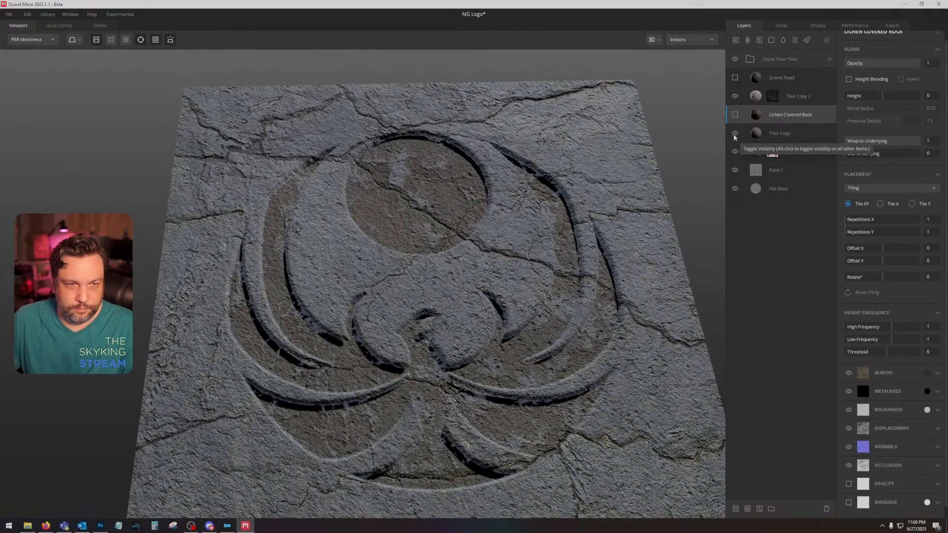
pyautogui.click(796, 134)
pyautogui.click(849, 79)
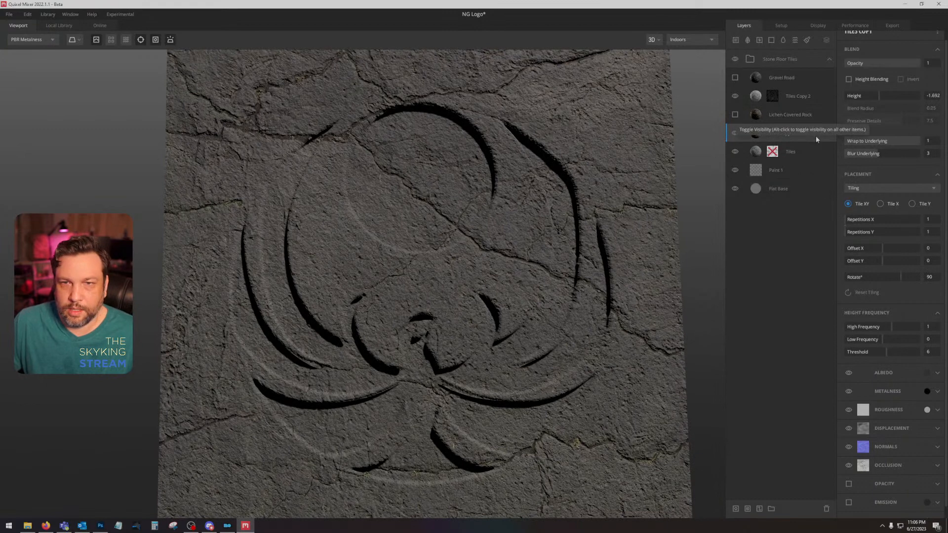
# Step: Turn on Height Blending for Tiles Copy, set its Height to -0.1 and view the albedo
pyautogui.click(848, 78)
pyautogui.click(881, 96)
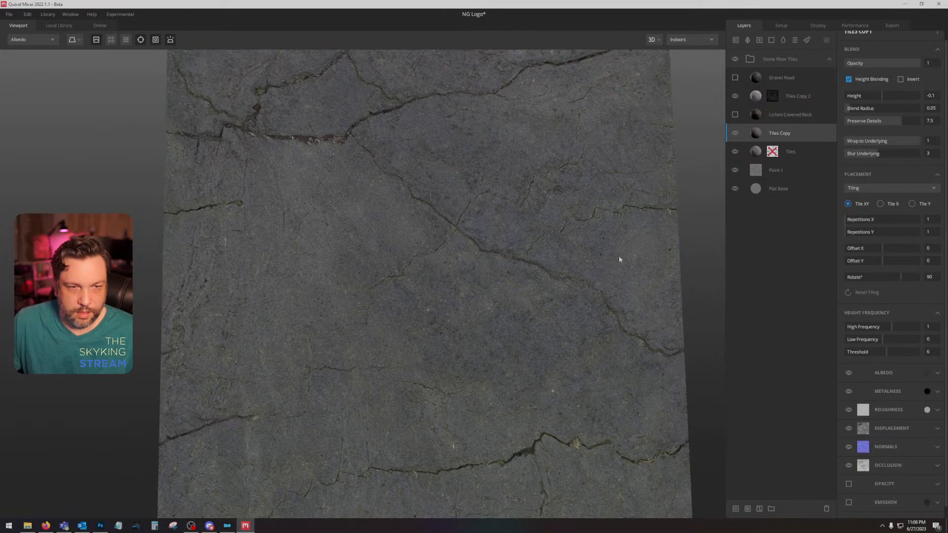
pyautogui.press('c')
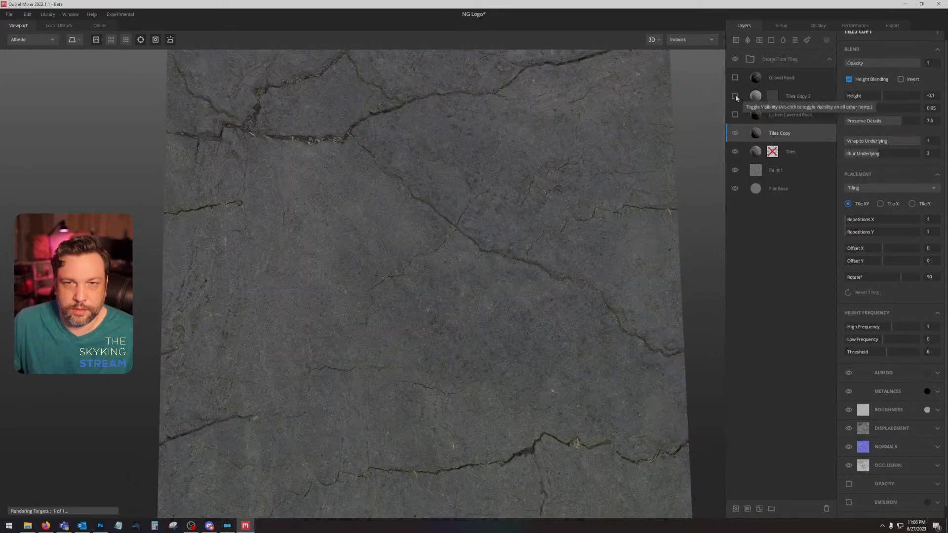
# Step: Set the curvature mask levels of Tiles Copy 2 to 0.135 and 0.286 and view the result shaded
pyautogui.click(772, 96)
pyautogui.moveTo(890, 146); pyautogui.dragTo(834, 149)
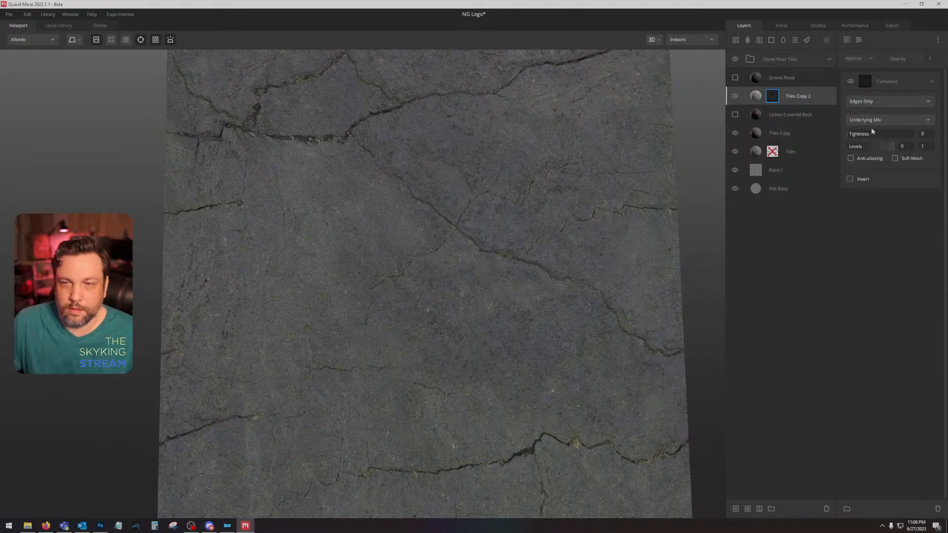
pyautogui.moveTo(888, 146); pyautogui.dragTo(853, 147)
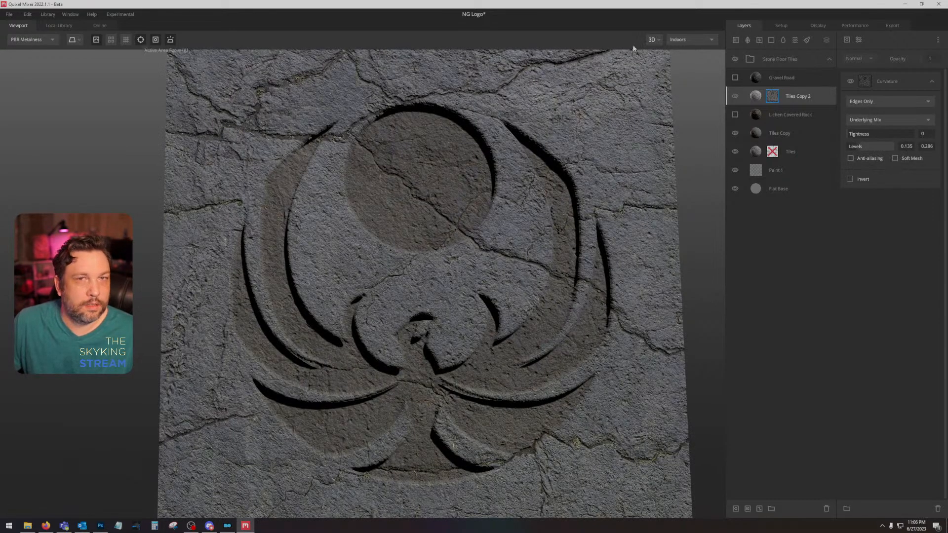
# Step: Delete the Stone Floor Tiles group and replace it with a fresh copy, searching the library's smart materials for "flo"
pyautogui.click(820, 57)
pyautogui.press('Delete')
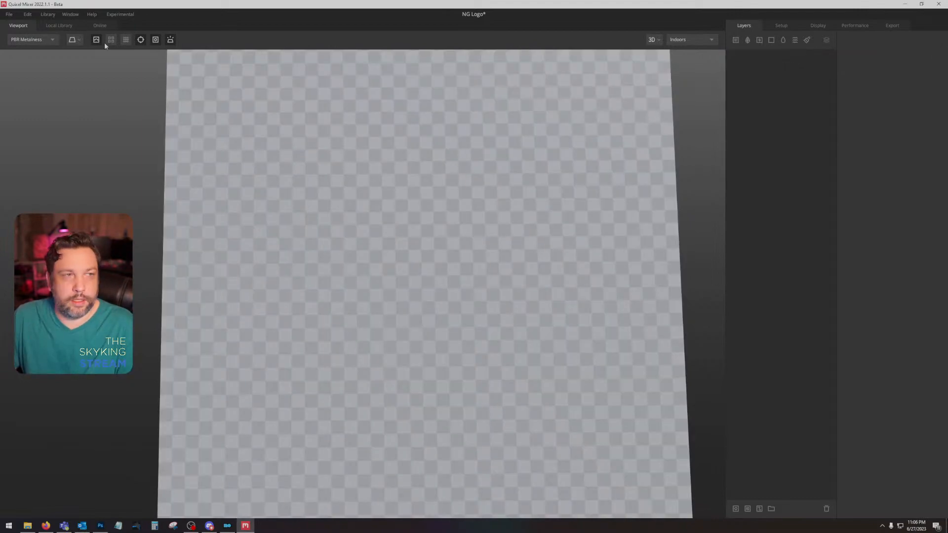
pyautogui.click(58, 27)
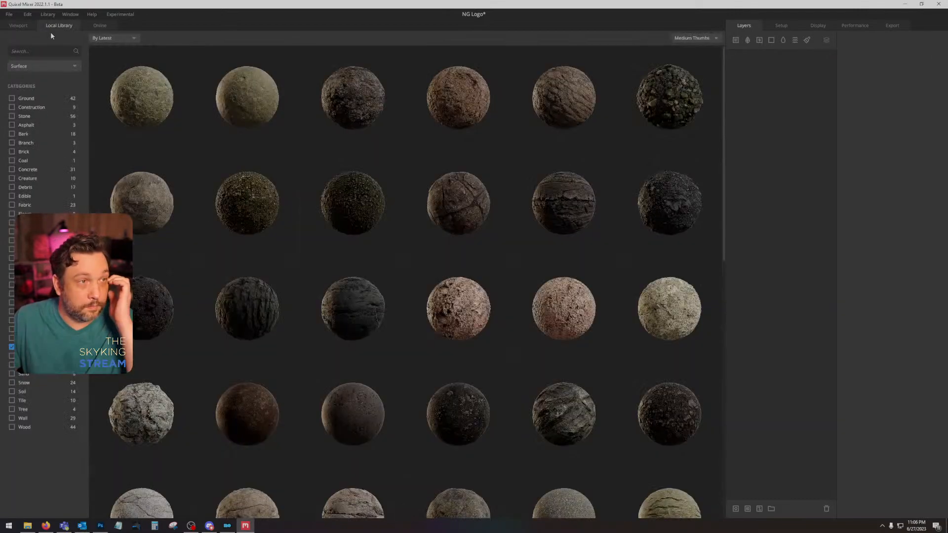
pyautogui.click(40, 67)
pyautogui.click(50, 144)
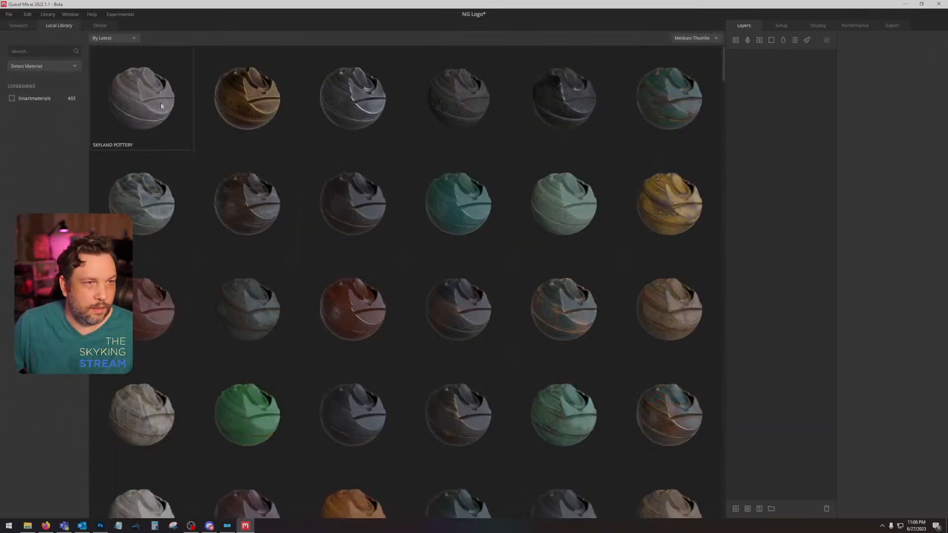
pyautogui.click(51, 50)
pyautogui.write('f')
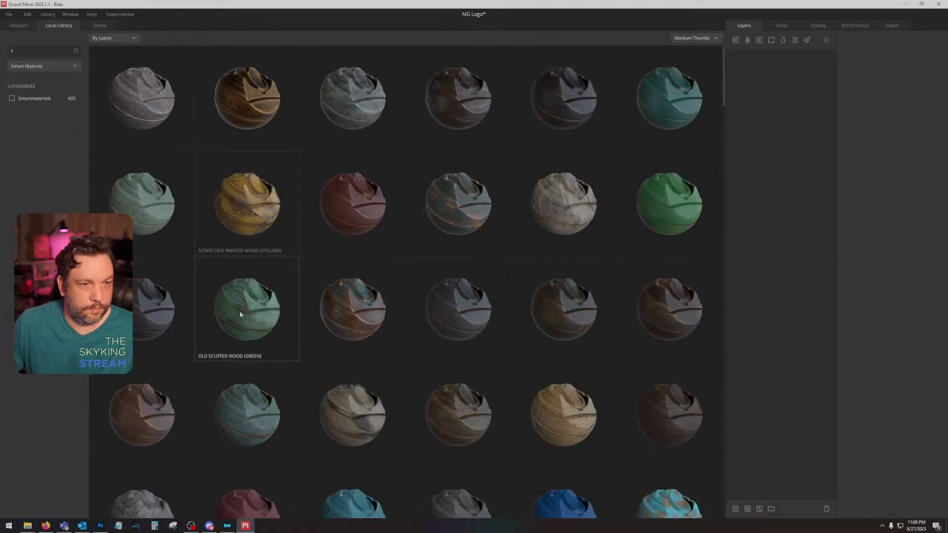
pyautogui.write('l,o')
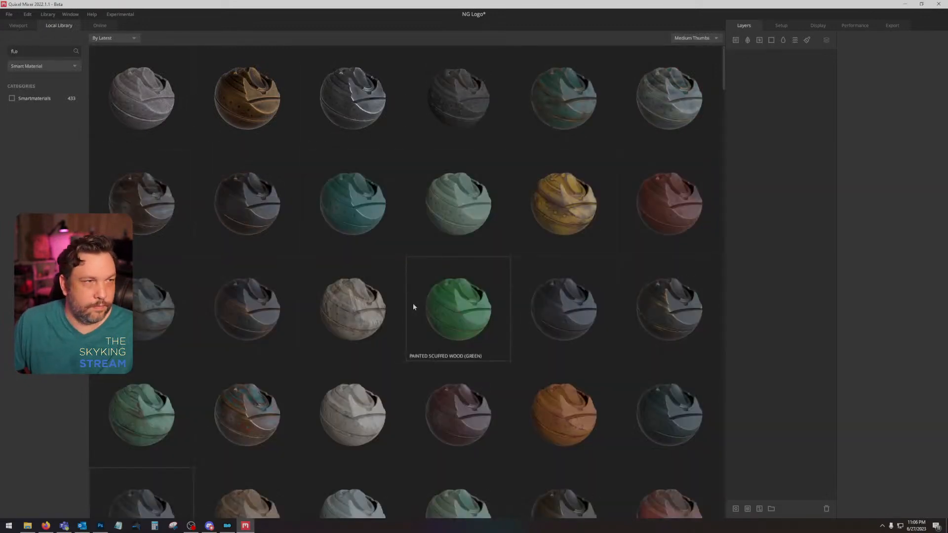
pyautogui.press('BackSpace')
pyautogui.press('BackSpace')
pyautogui.write('o')
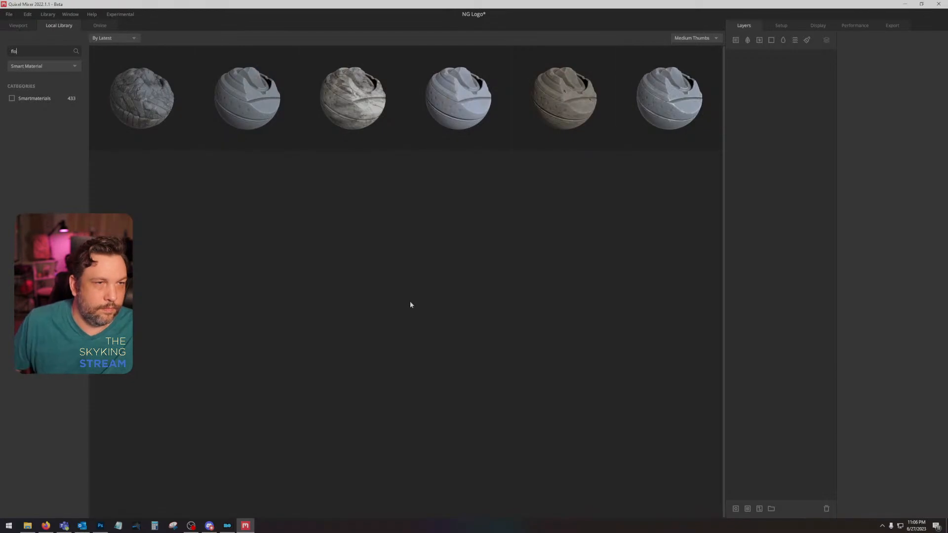
pyautogui.click(168, 97)
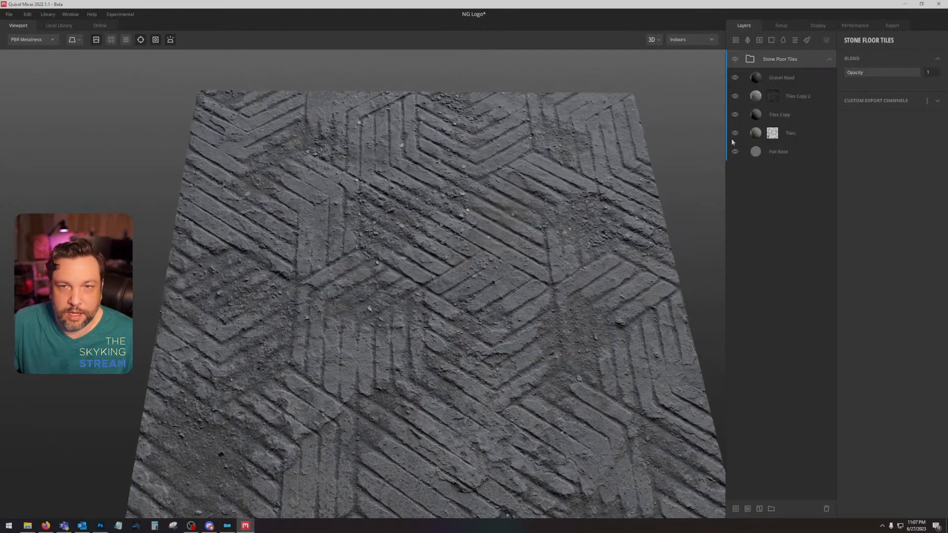
# Step: Add a paint layer above Flat Base and load the emblem image into its displacement map
pyautogui.click(776, 157)
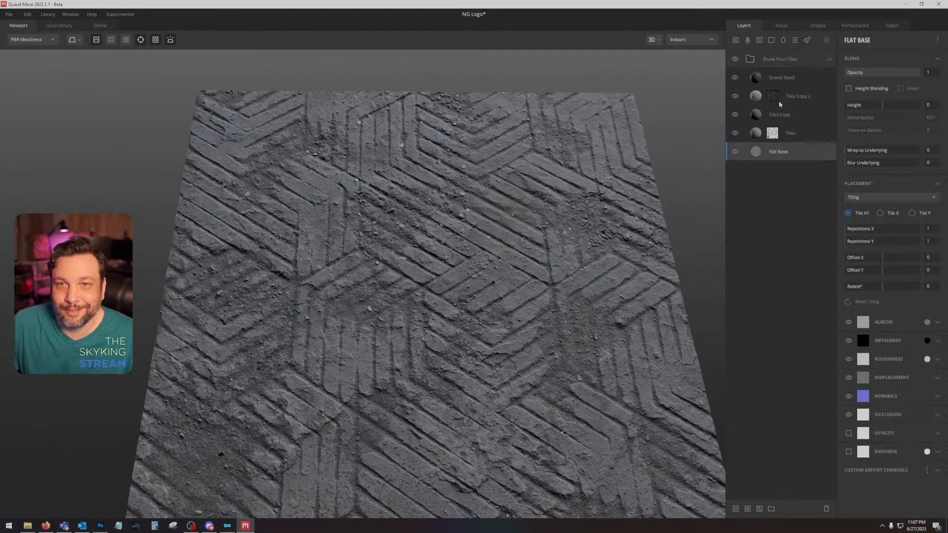
pyautogui.click(807, 39)
pyautogui.click(936, 160)
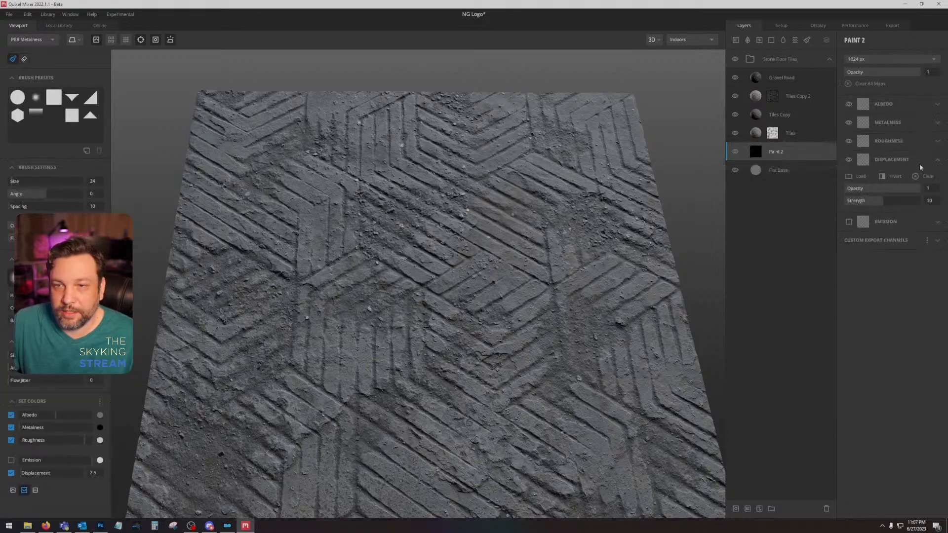
pyautogui.click(853, 177)
pyautogui.doubleClick(254, 72)
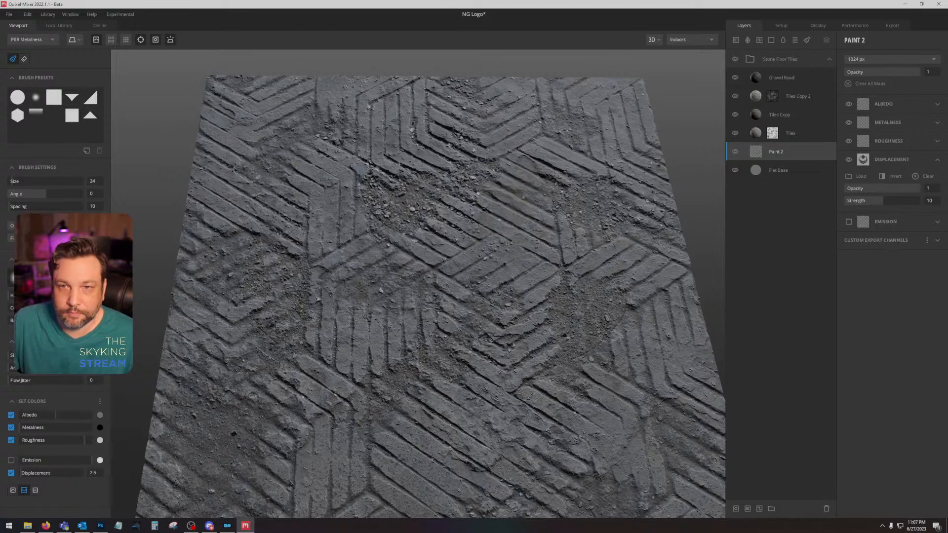
# Step: Disable the Tiles layer's mask and set its Wrap to Underlying to 1
pyautogui.rightClick(772, 132)
pyautogui.click(808, 171)
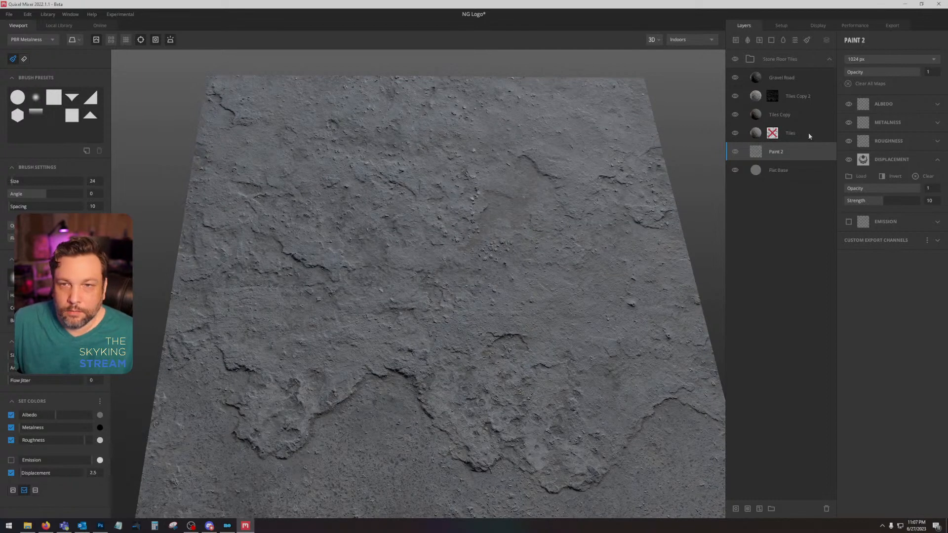
pyautogui.click(808, 133)
pyautogui.moveTo(847, 152); pyautogui.dragTo(919, 151)
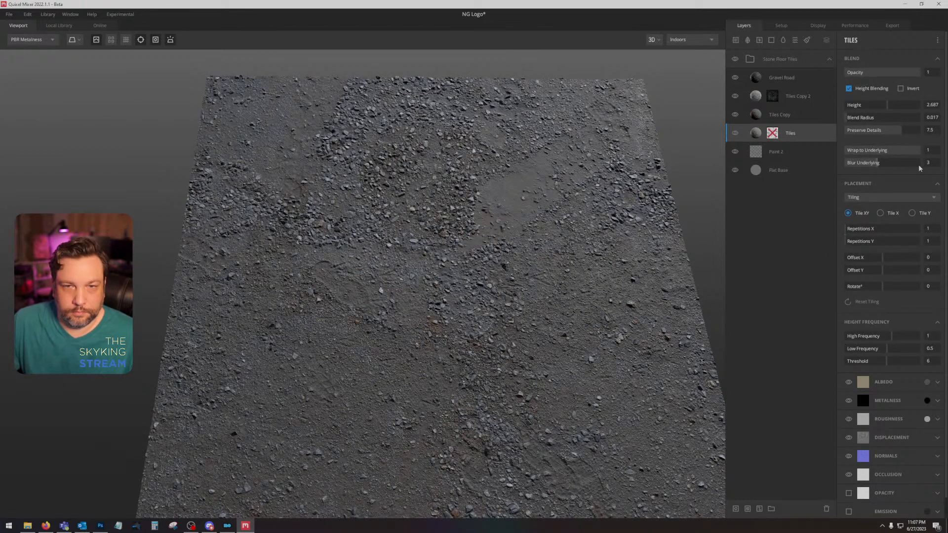
# Step: Hide Gravel Road and set the Blur Underlying of the Tiles layer to 5
pyautogui.click(733, 78)
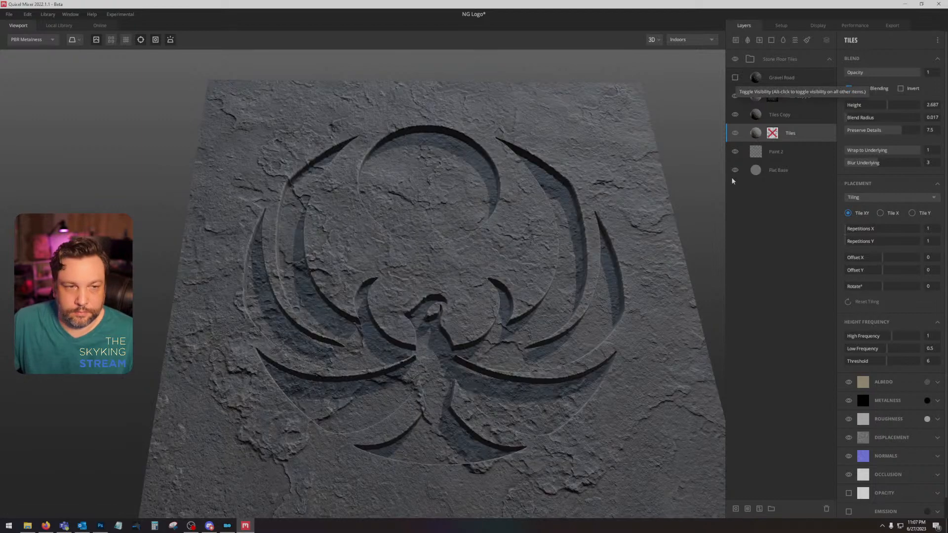
pyautogui.click(800, 151)
pyautogui.click(805, 133)
pyautogui.moveTo(877, 163); pyautogui.dragTo(900, 166)
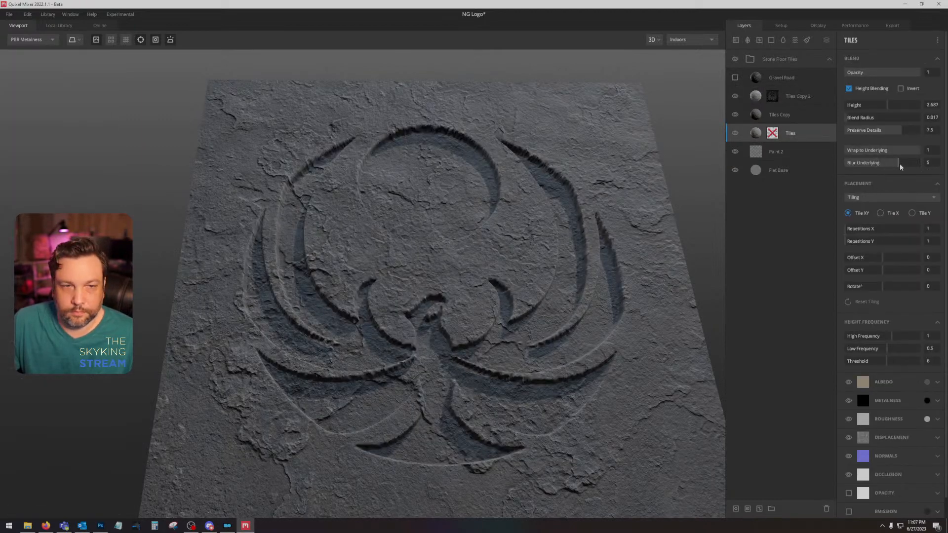
pyautogui.moveTo(509, 261); pyautogui.dragTo(529, 271)
# Step: Compare the surface with and without Tiles Copy, and set that layer's Height to -3.88
pyautogui.click(736, 115)
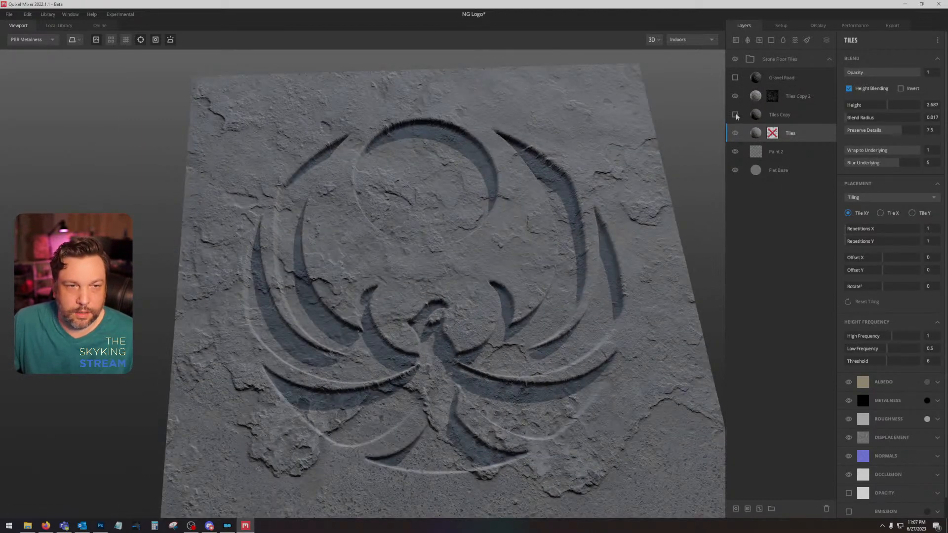
pyautogui.click(735, 115)
pyautogui.click(815, 118)
pyautogui.moveTo(887, 106)
pyautogui.mouseDown()
pyautogui.moveTo(868, 108)
pyautogui.moveTo(875, 107)
pyautogui.mouseUp()
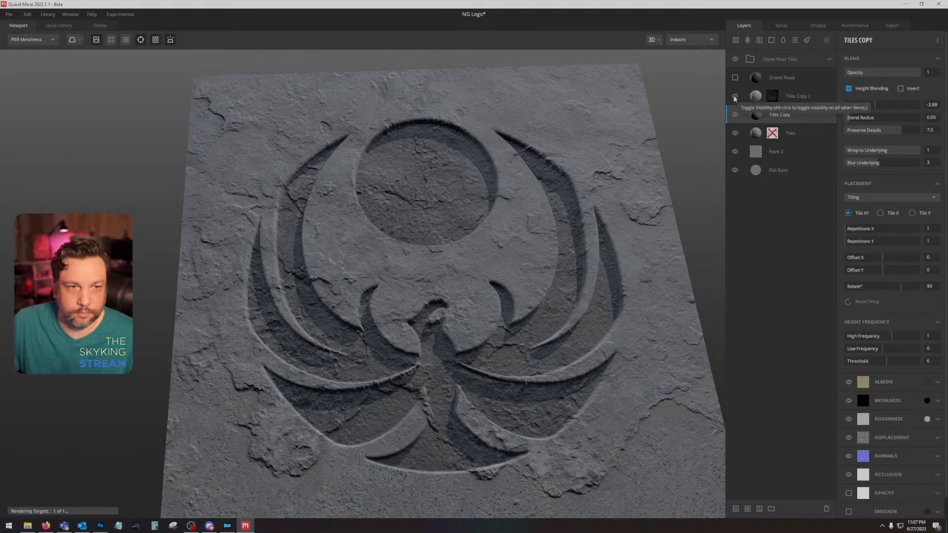
# Step: Replace the Tiles layer's surface with a lichen-spotted grey rock from the local library
pyautogui.click(809, 135)
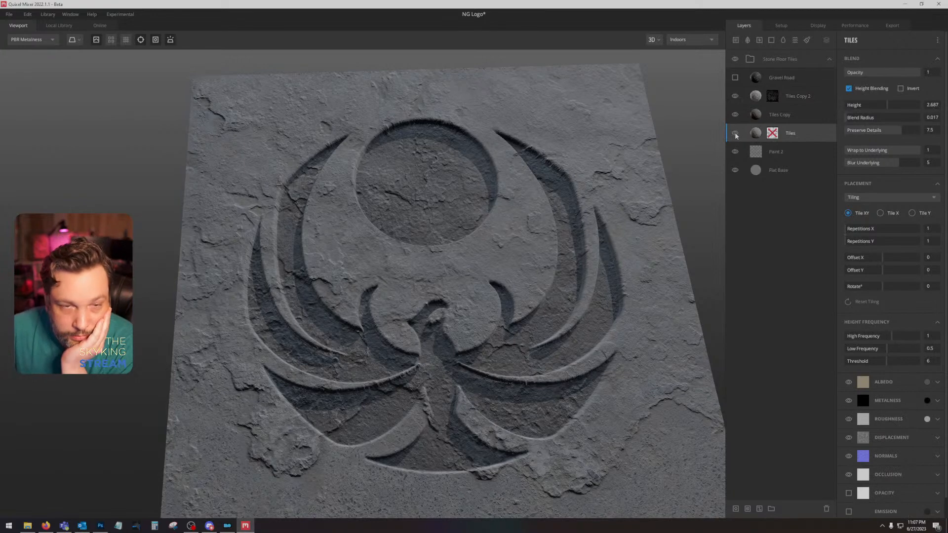
pyautogui.rightClick(813, 135)
pyautogui.click(841, 155)
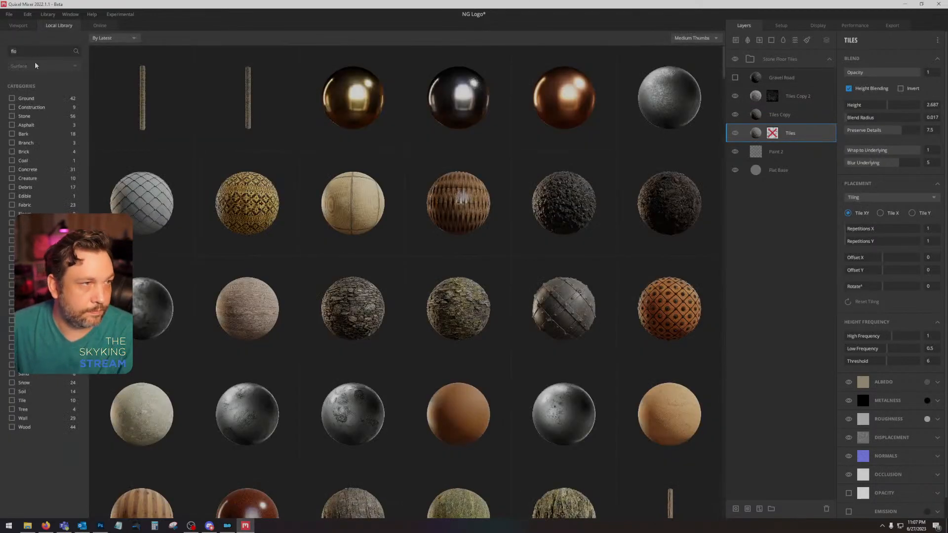
pyautogui.press('BackSpace')
pyautogui.press('BackSpace')
pyautogui.press('BackSpace')
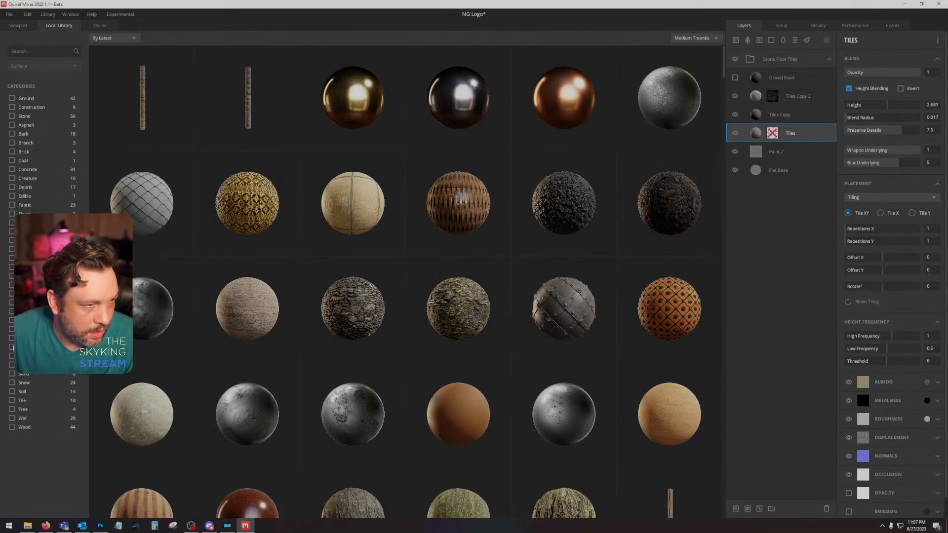
pyautogui.click(11, 347)
pyautogui.click(166, 227)
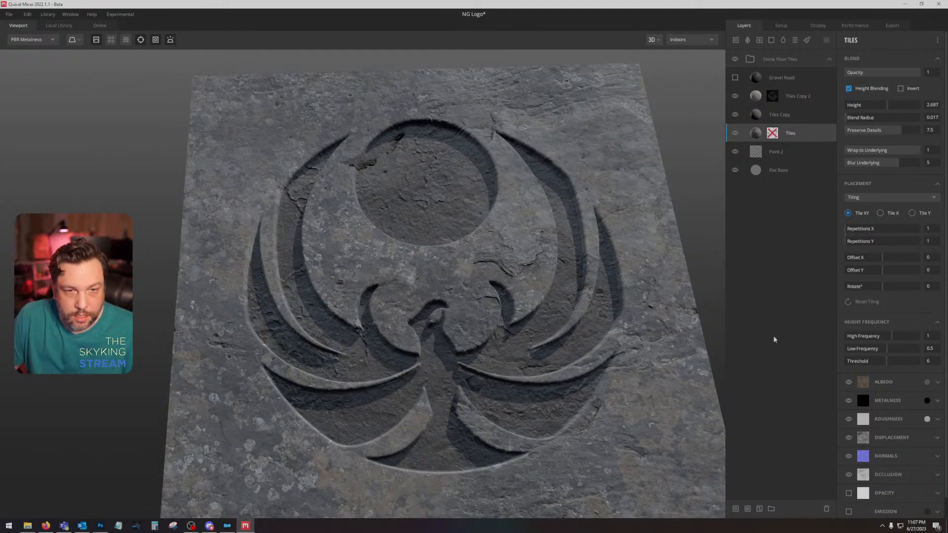
# Step: Set the albedo colour of the Tiles layer to hex 302E2A
pyautogui.click(926, 382)
pyautogui.click(544, 278)
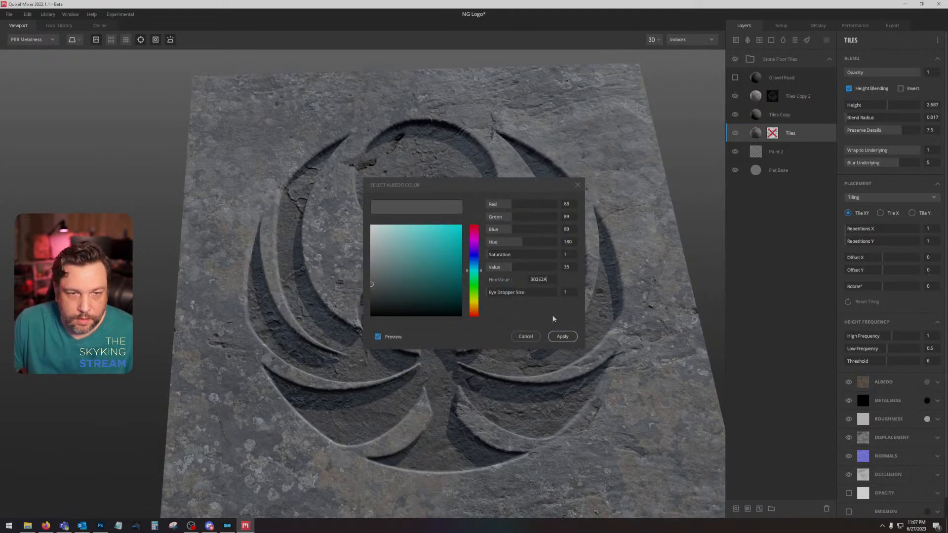
pyautogui.write('302E2A')
pyautogui.click(562, 337)
pyautogui.moveTo(556, 334); pyautogui.dragTo(577, 303)
# Step: Set the albedo colour of Tiles Copy to a very dark warm grey with hue 40, saturation 12 and value 13
pyautogui.click(812, 115)
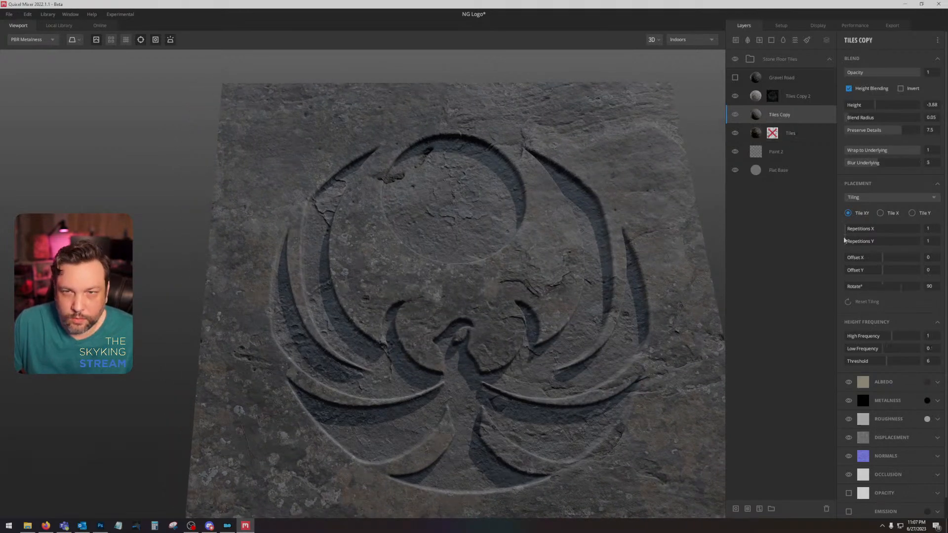
pyautogui.click(929, 381)
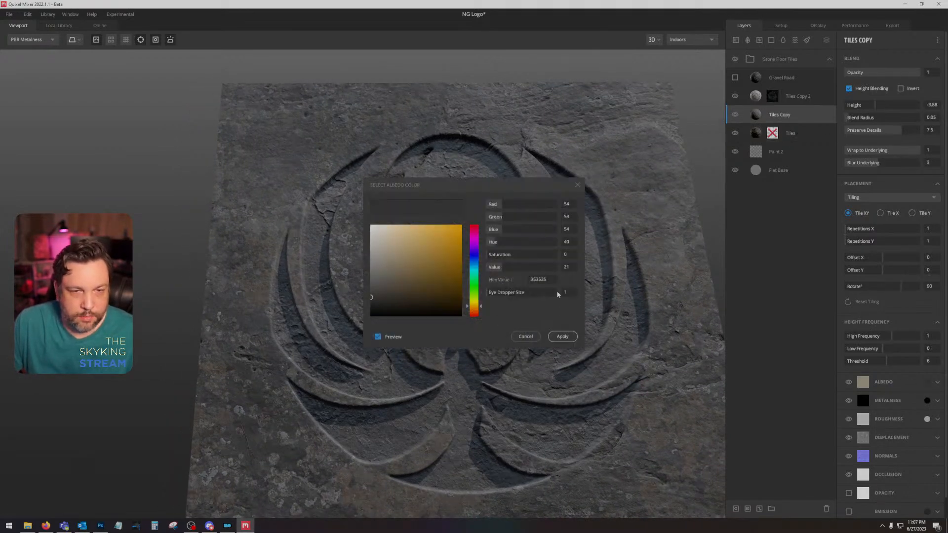
pyautogui.click(381, 306)
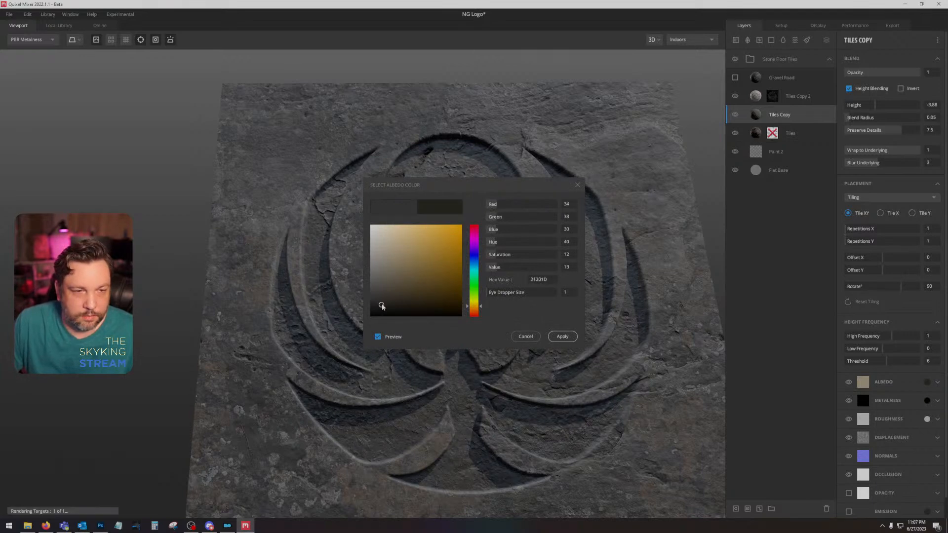
pyautogui.click(563, 336)
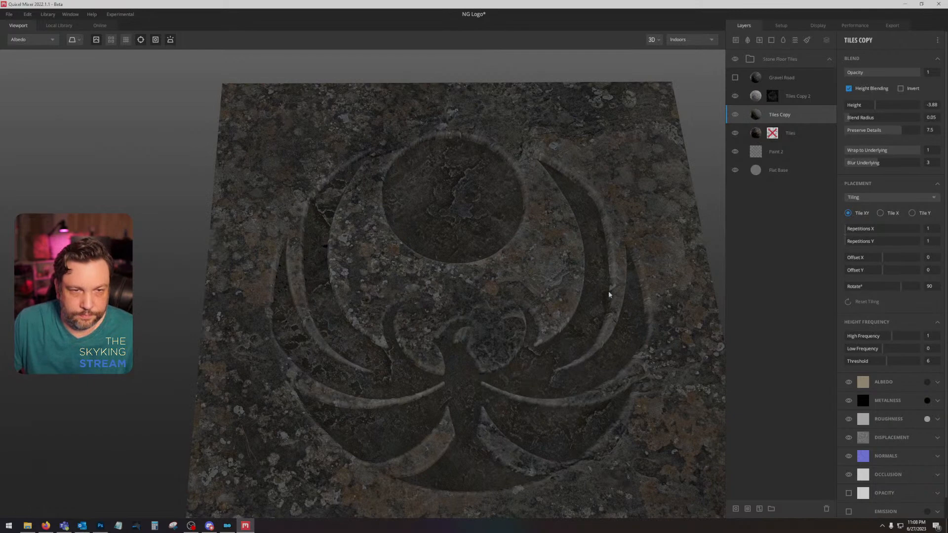
# Step: Set the curvature mask of Tiles Copy 2 to tightness 0.149 and levels 0 and 0.579, and view the result shaded
pyautogui.click(773, 97)
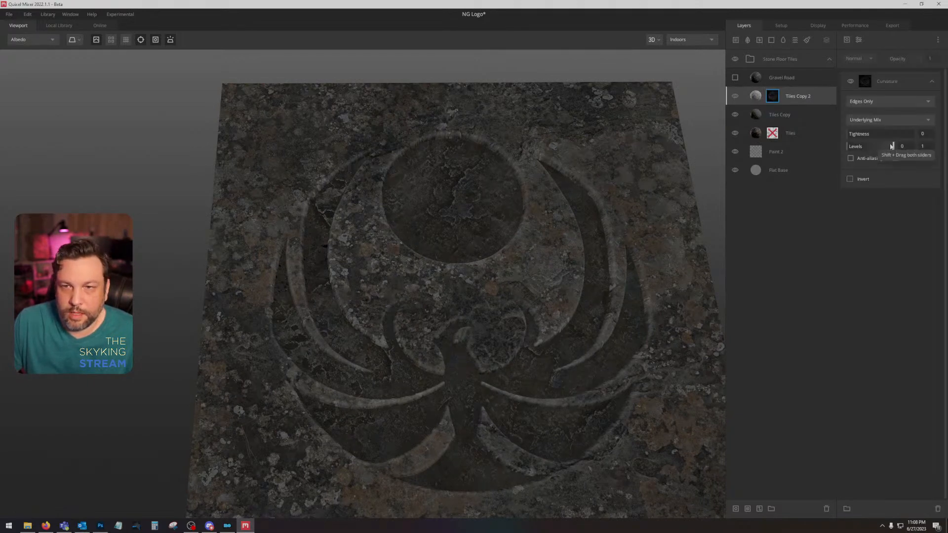
pyautogui.moveTo(892, 146); pyautogui.dragTo(857, 134)
pyautogui.press('1')
pyautogui.moveTo(459, 276)
pyautogui.mouseDown()
pyautogui.moveTo(456, 312)
pyautogui.moveTo(486, 275)
pyautogui.moveTo(471, 271)
pyautogui.mouseUp()
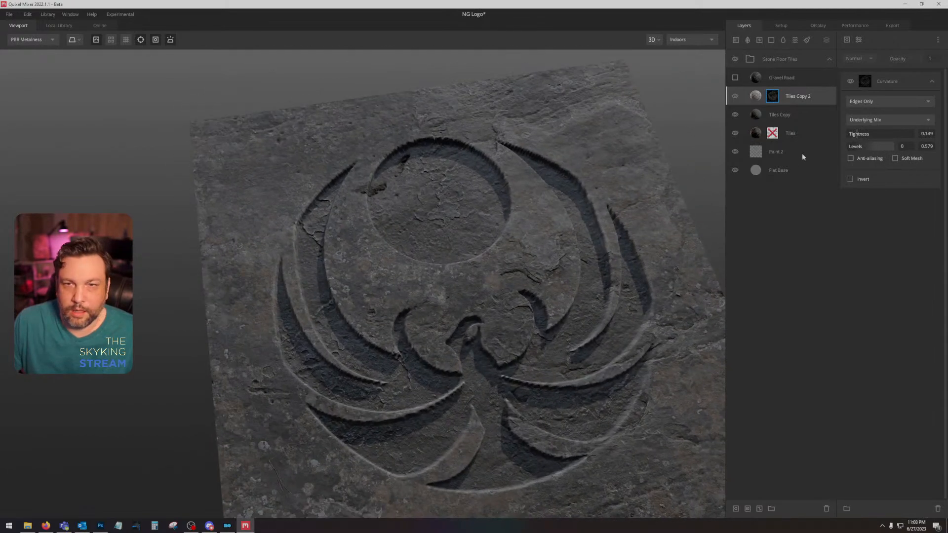
# Step: Set the displacement strength of Paint 2 to 5 and the Height of Tiles Copy to -1.692
pyautogui.click(802, 155)
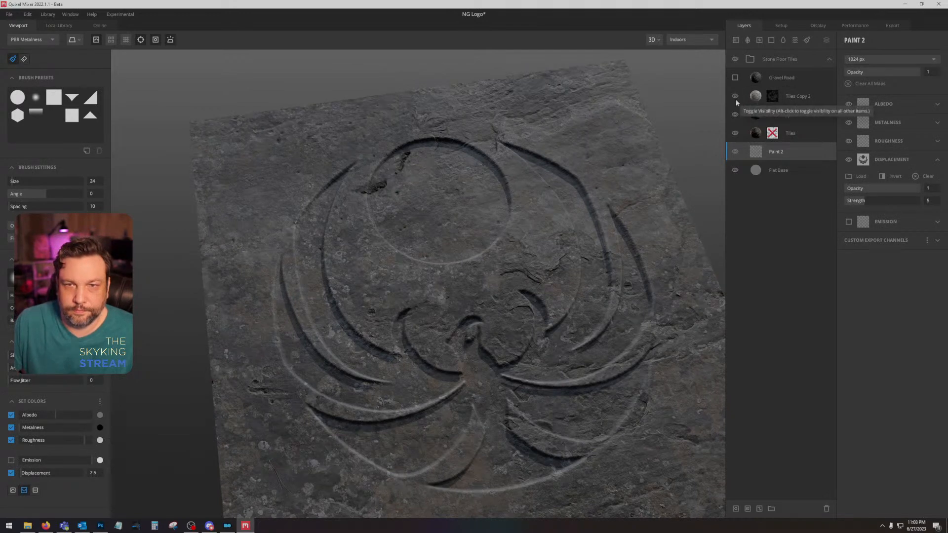
pyautogui.click(794, 115)
pyautogui.moveTo(875, 106); pyautogui.dragTo(880, 108)
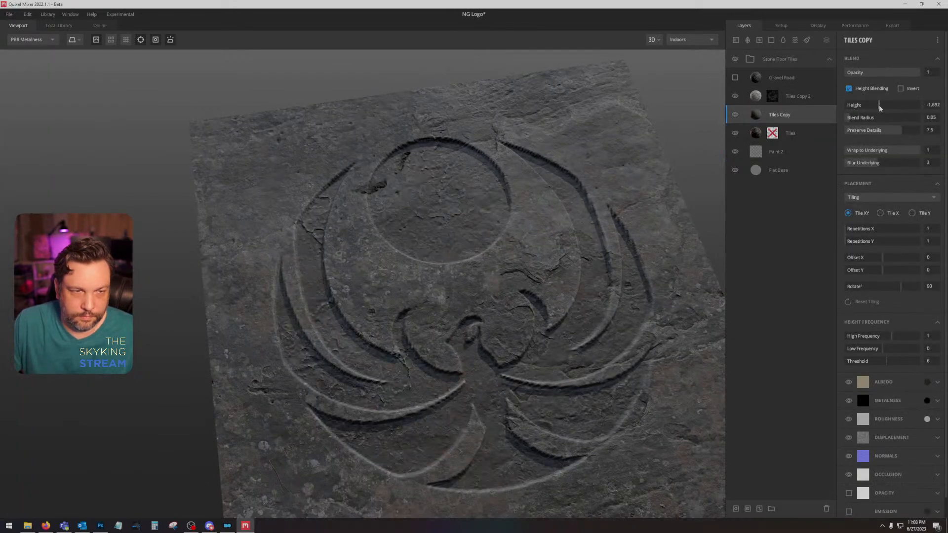
pyautogui.moveTo(582, 346); pyautogui.dragTo(563, 277)
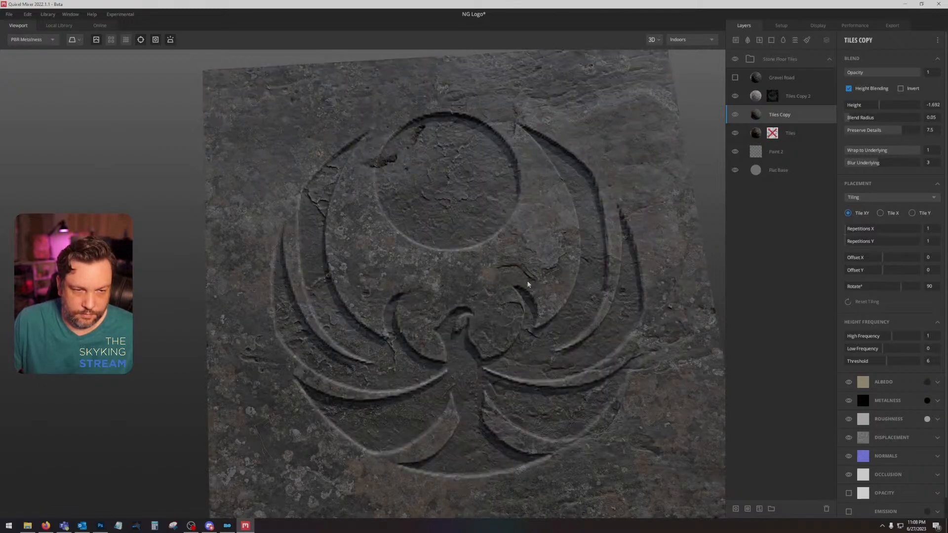
pyautogui.moveTo(531, 271); pyautogui.dragTo(689, 135)
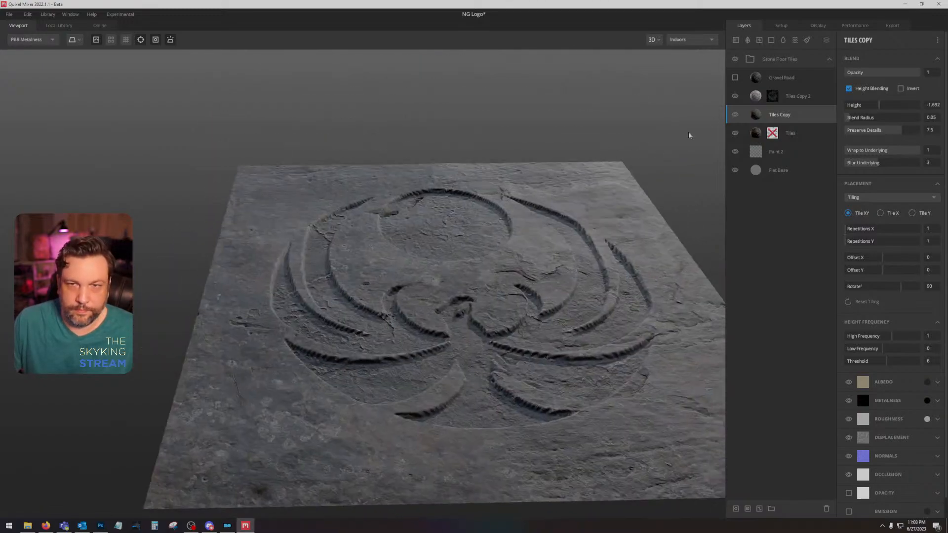
# Step: Show the Gravel Road layer and lower its Height to -4.08 so the gravel only sits in the recesses
pyautogui.click(777, 26)
pyautogui.click(750, 26)
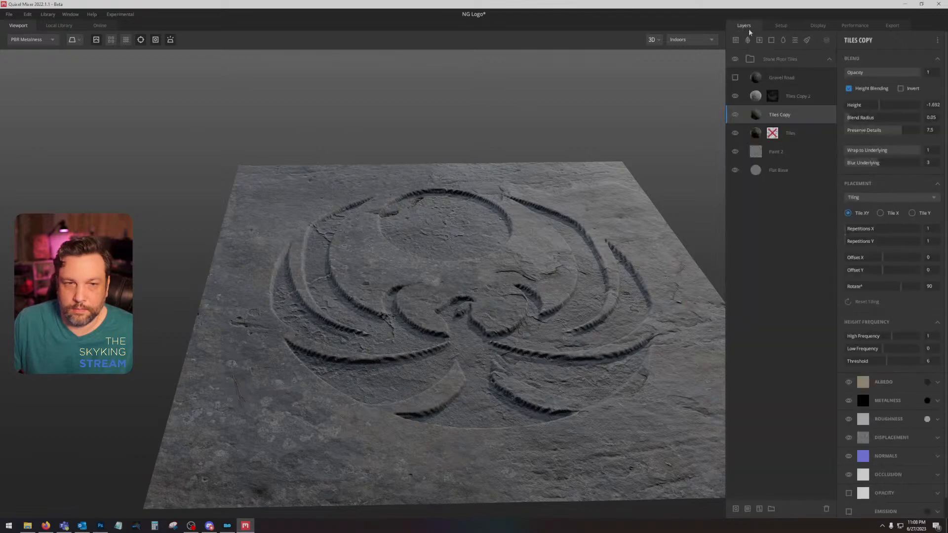
pyautogui.moveTo(555, 262); pyautogui.dragTo(563, 290)
pyautogui.click(809, 79)
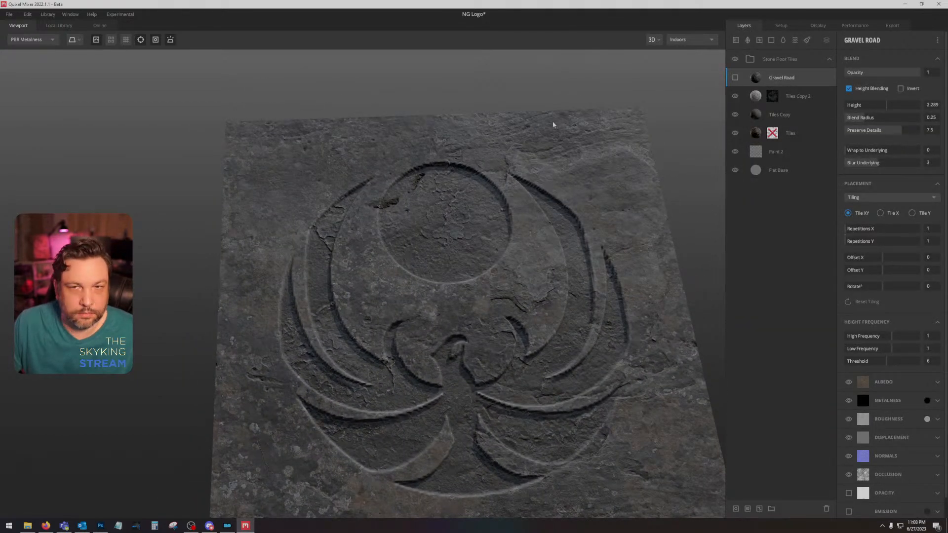
pyautogui.click(735, 78)
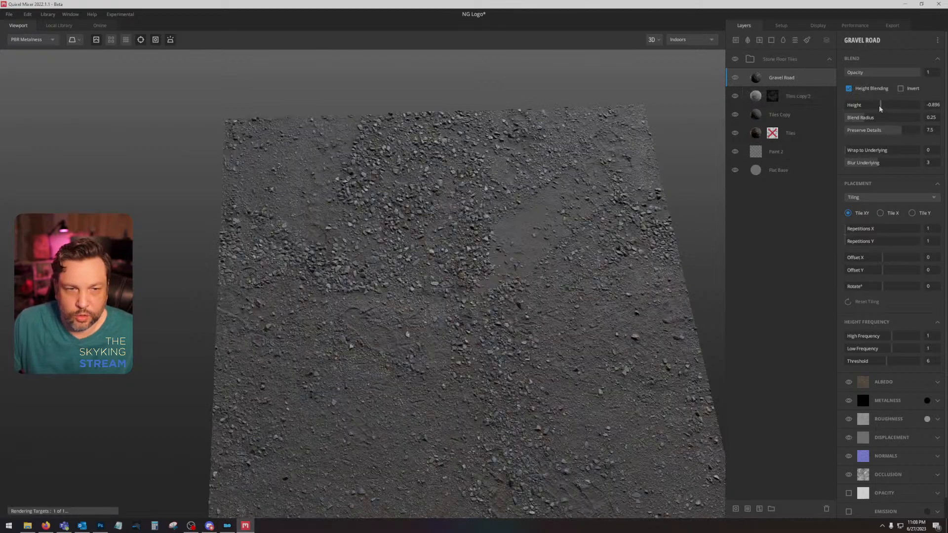
pyautogui.moveTo(887, 105); pyautogui.dragTo(876, 110)
pyautogui.rightClick(814, 85)
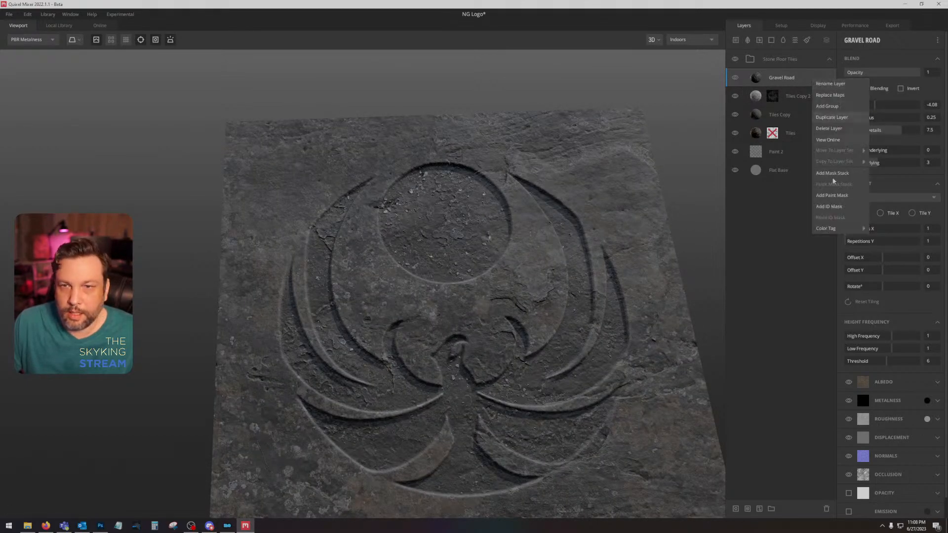
pyautogui.click(838, 196)
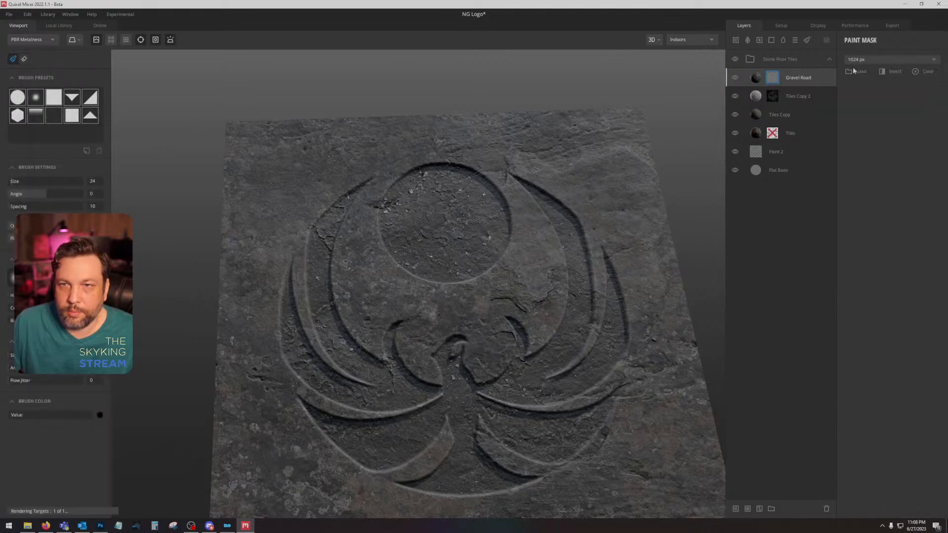
pyautogui.click(790, 78)
# Step: Add a mask stack with Perlin noise to Gravel Road, using seed -56, amplitude 1.492 and frequency 2.099
pyautogui.rightClick(773, 78)
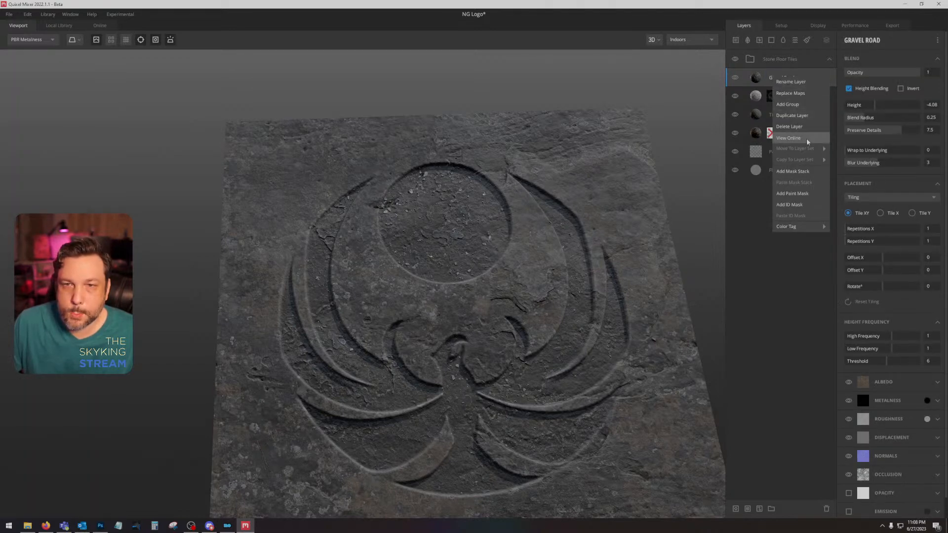
pyautogui.click(813, 172)
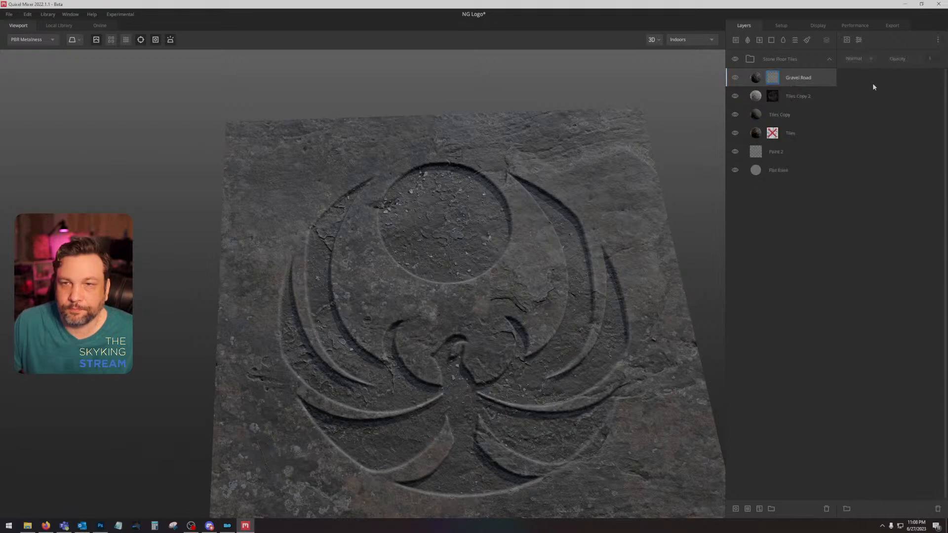
pyautogui.click(845, 39)
pyautogui.moveTo(869, 72)
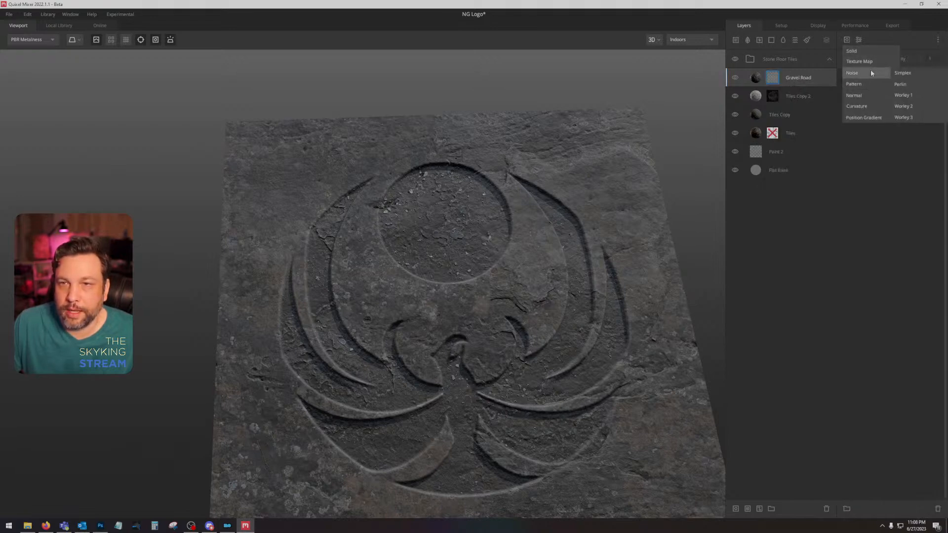
pyautogui.click(900, 84)
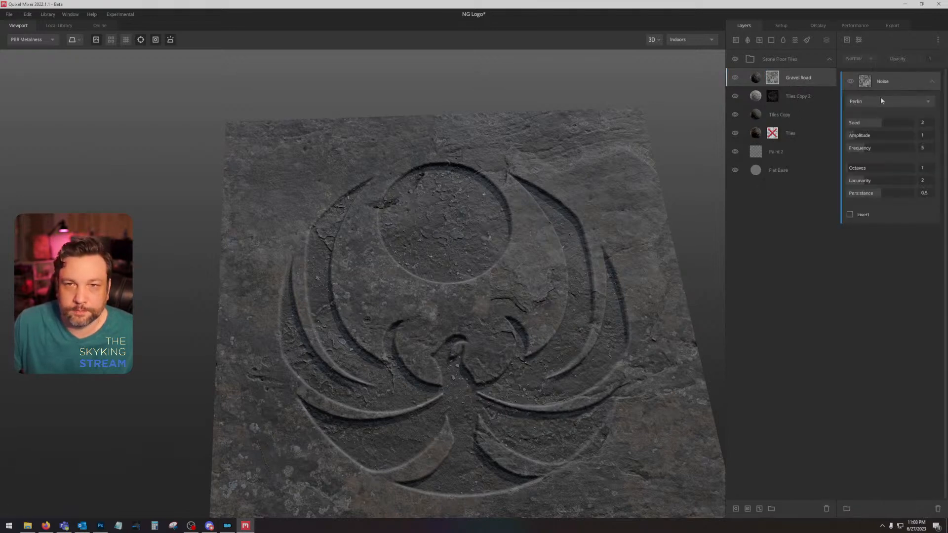
pyautogui.moveTo(877, 125); pyautogui.dragTo(855, 150)
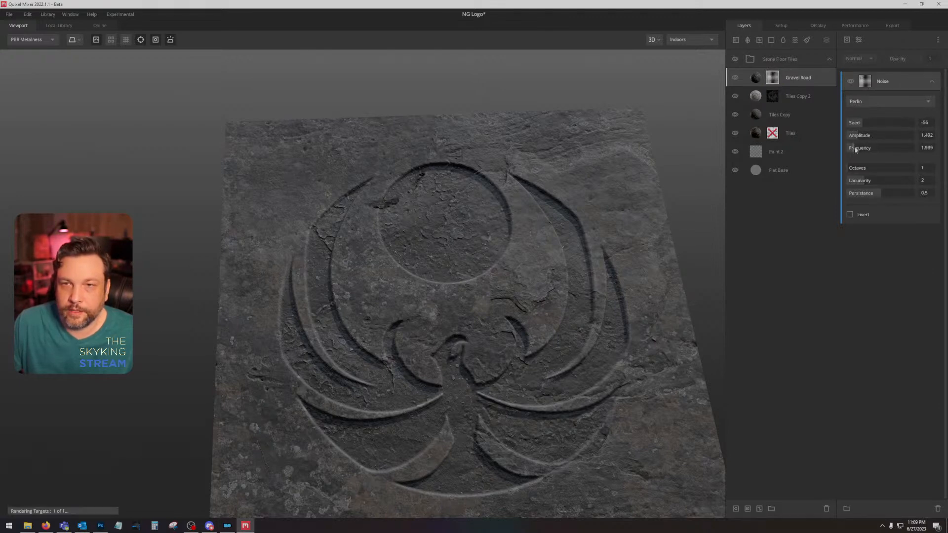
# Step: Set Gravel Road's Wrap to Underlying to 1, Blur Underlying to 5 and Height to about -3
pyautogui.click(823, 78)
pyautogui.moveTo(879, 106); pyautogui.dragTo(880, 107)
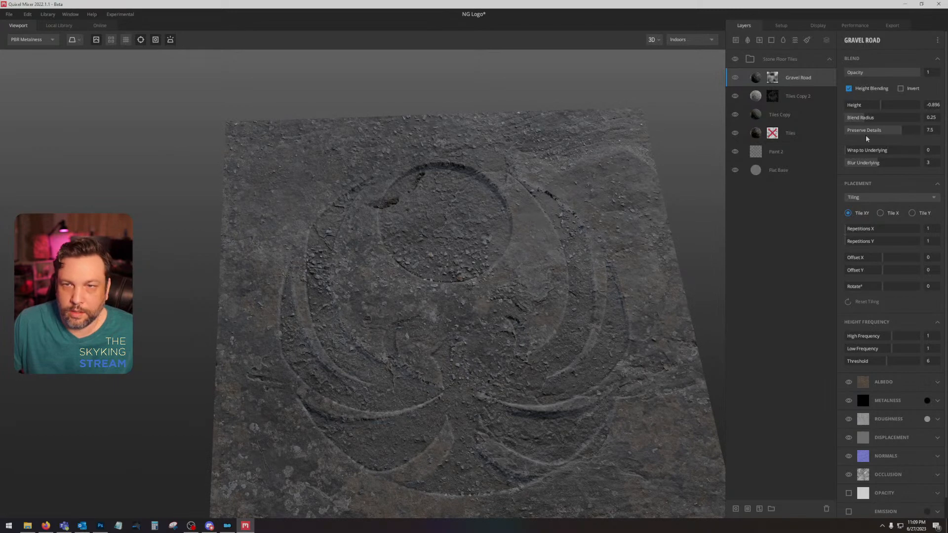
pyautogui.moveTo(865, 150); pyautogui.dragTo(896, 164)
pyautogui.moveTo(880, 105); pyautogui.dragTo(877, 107)
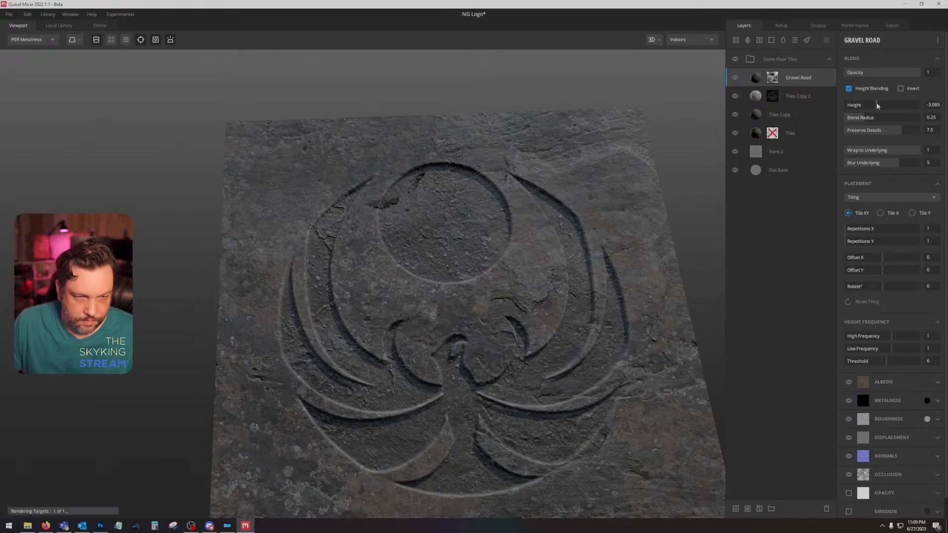
# Step: Add a Curvature component limited to cavities above the noise in Gravel Road's mask stack, with levels 0.111 and 0.302
pyautogui.click(772, 78)
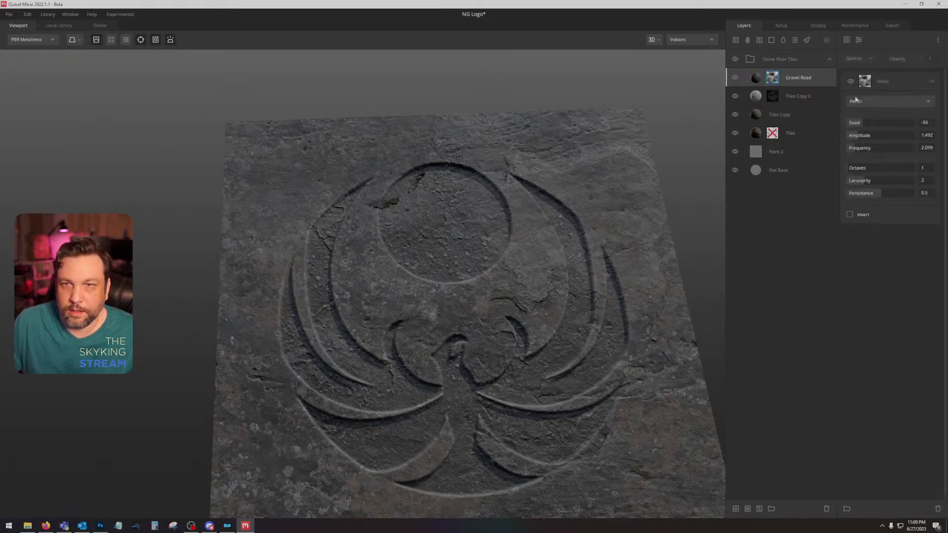
pyautogui.click(847, 39)
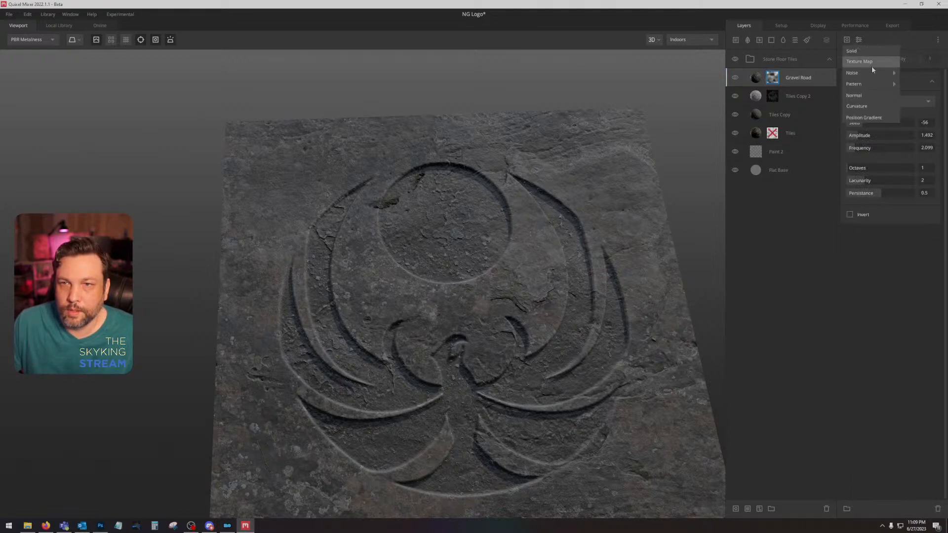
pyautogui.click(868, 102)
pyautogui.click(884, 120)
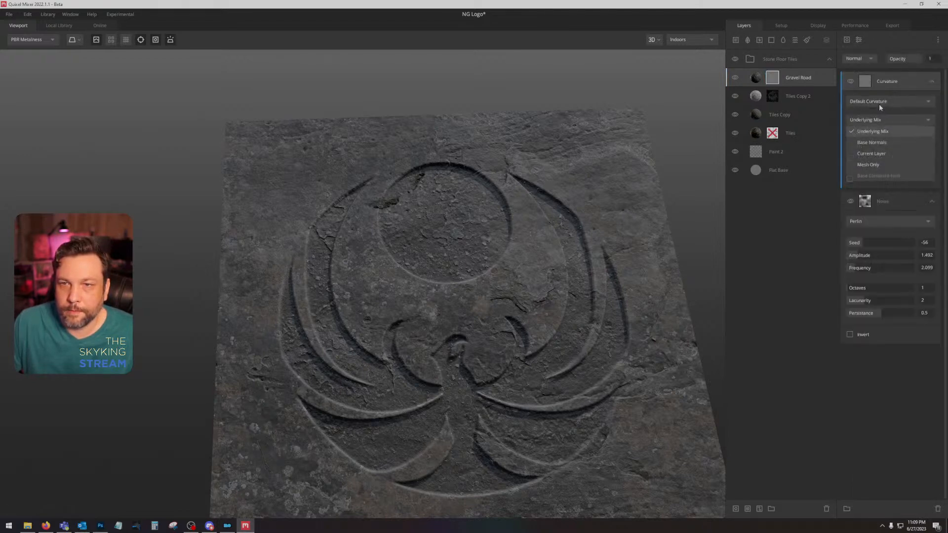
pyautogui.click(878, 98)
pyautogui.click(877, 101)
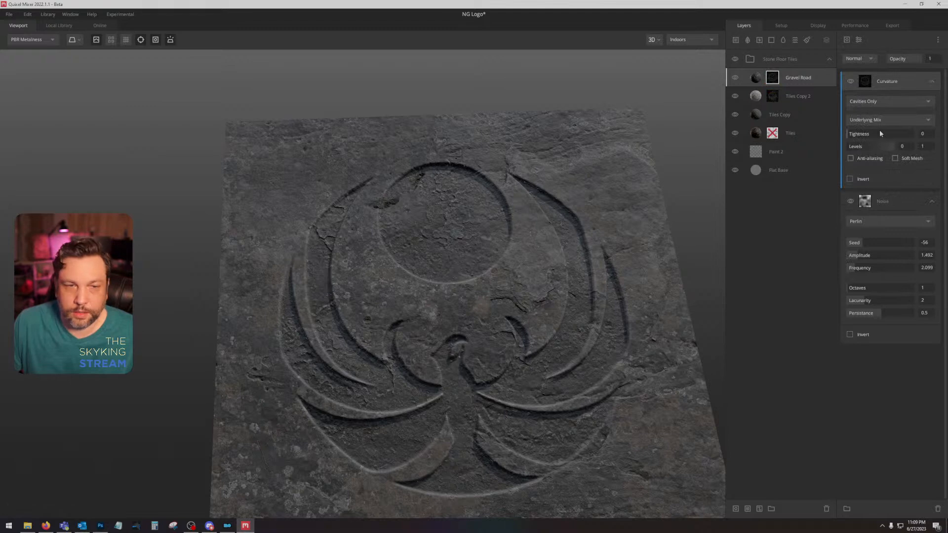
pyautogui.moveTo(865, 148)
pyautogui.mouseDown()
pyautogui.moveTo(873, 146)
pyautogui.moveTo(847, 146)
pyautogui.moveTo(860, 147)
pyautogui.mouseUp()
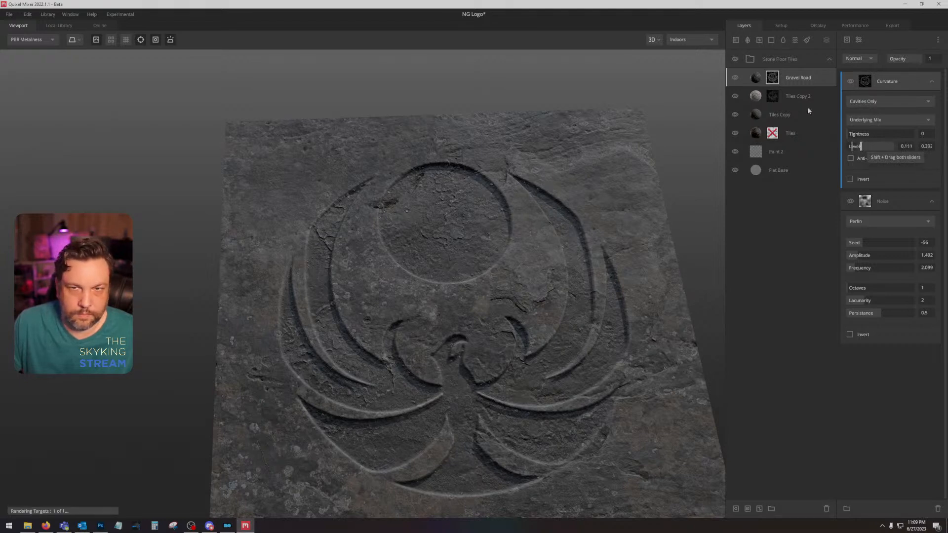
# Step: Set Gravel Road's Height to -2.09 and inspect the gravel in the carved grooves up close
pyautogui.click(820, 78)
pyautogui.moveTo(876, 106); pyautogui.dragTo(872, 109)
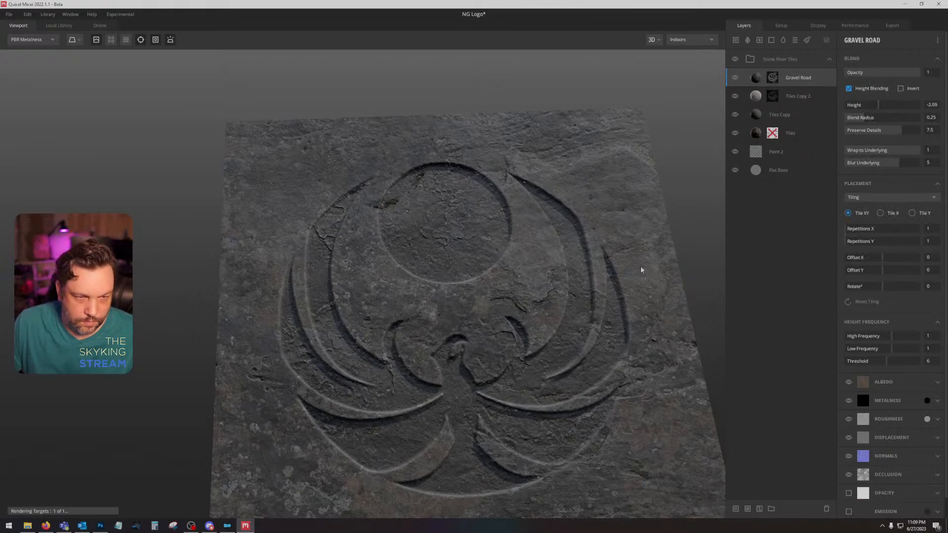
pyautogui.scroll(5, 529, 339)
pyautogui.scroll(-5, 525, 324)
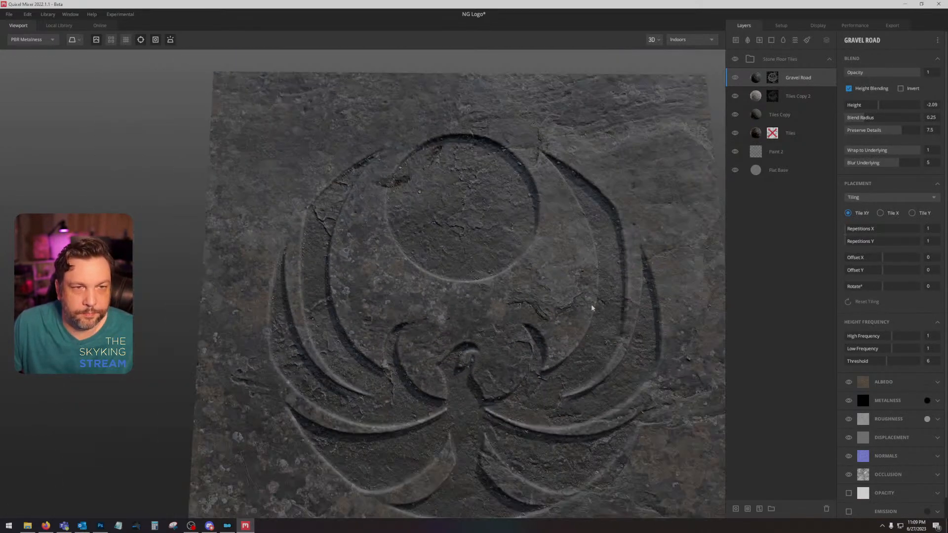
pyautogui.moveTo(592, 308); pyautogui.dragTo(593, 187)
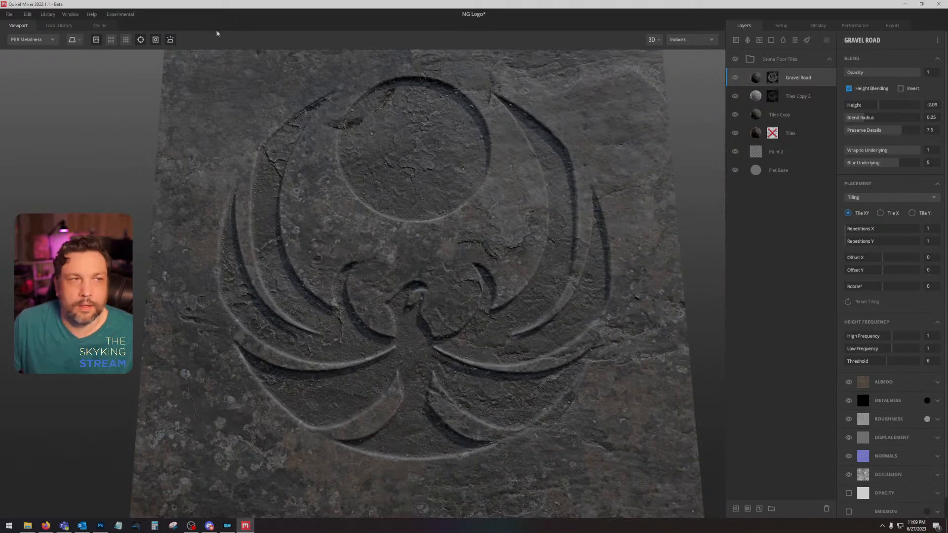
# Step: Change the category filter in the local library and add the Mossy Ground surface as a layer above Gravel Road
pyautogui.click(59, 27)
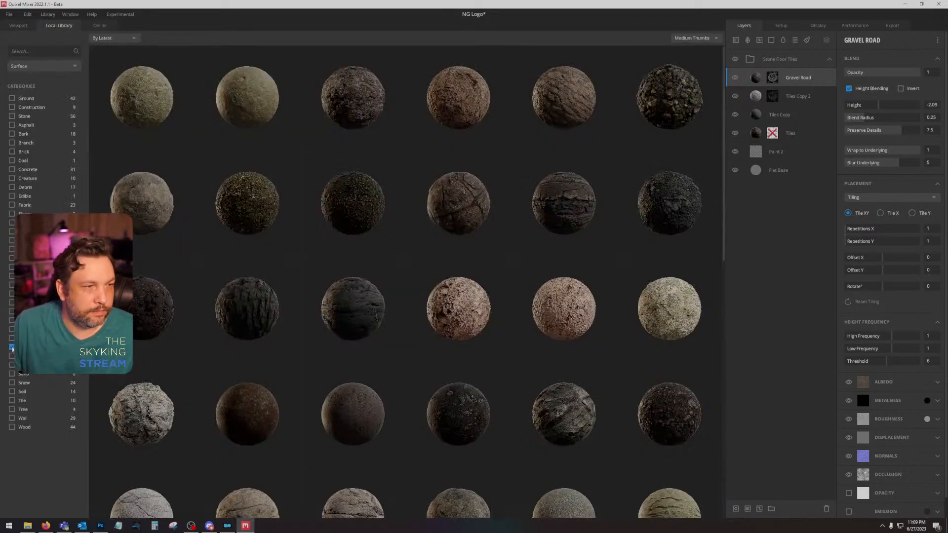
pyautogui.click(12, 347)
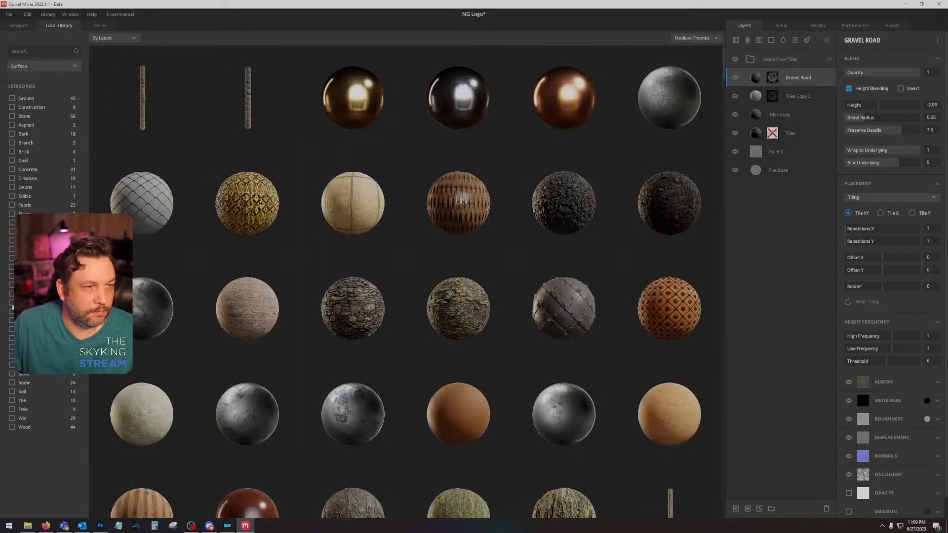
pyautogui.click(12, 303)
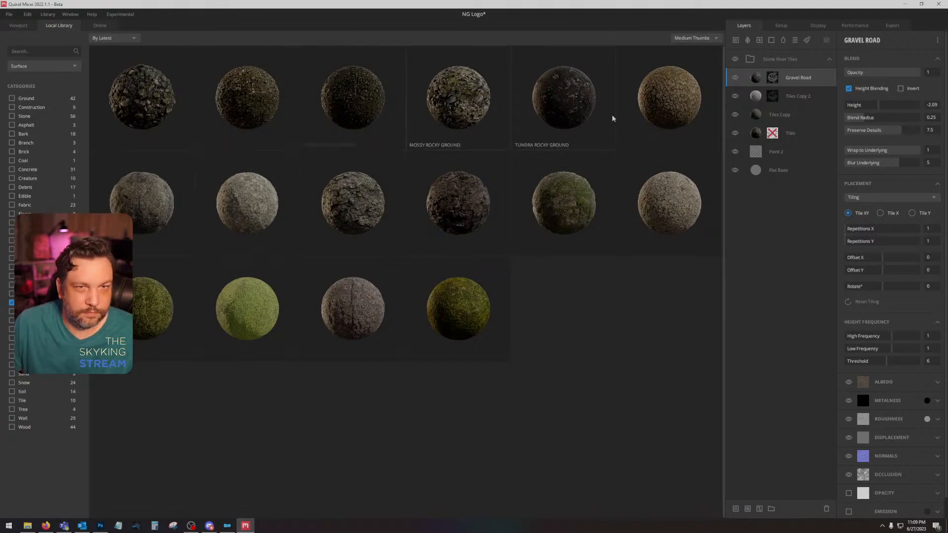
pyautogui.moveTo(820, 96); pyautogui.dragTo(819, 85)
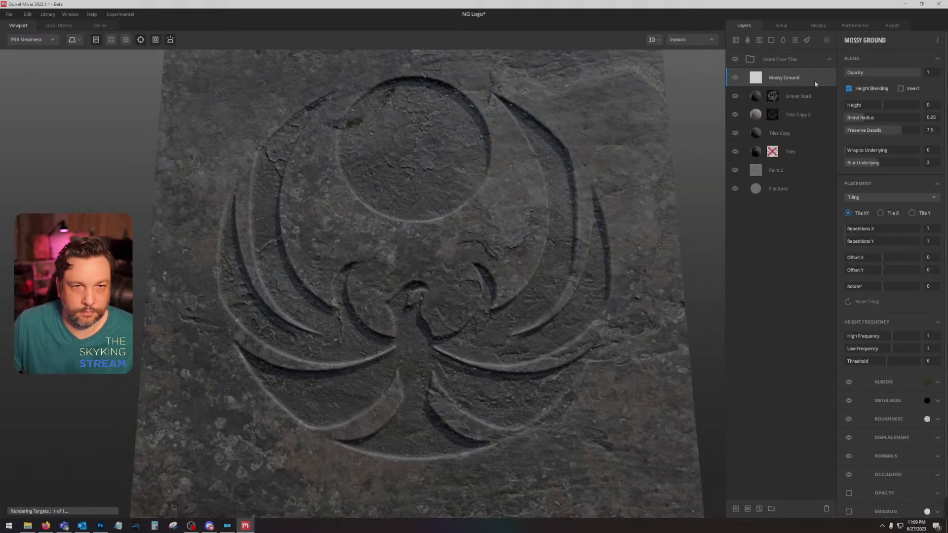
# Step: Copy the mask stack of Tiles Copy 2 and paste it onto the Mossy Ground layer
pyautogui.rightClick(781, 112)
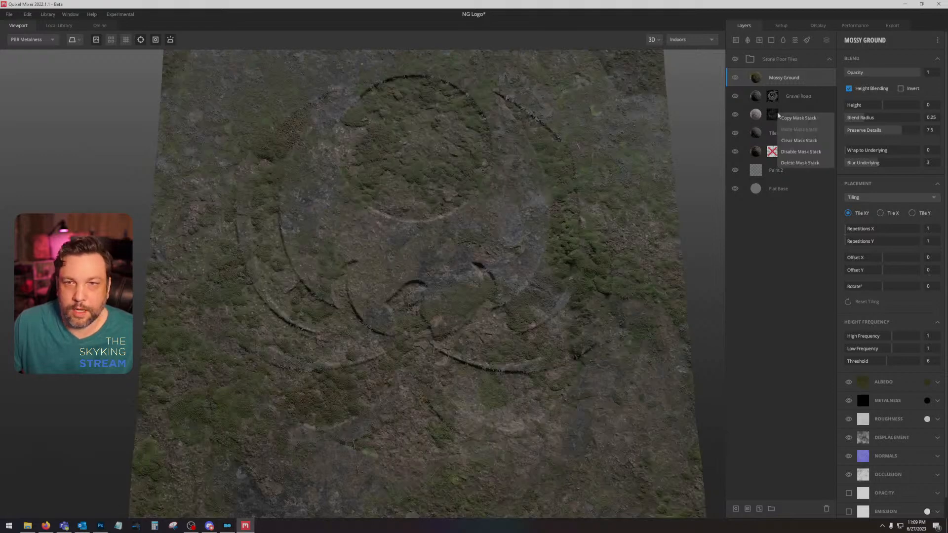
pyautogui.click(810, 119)
pyautogui.rightClick(810, 78)
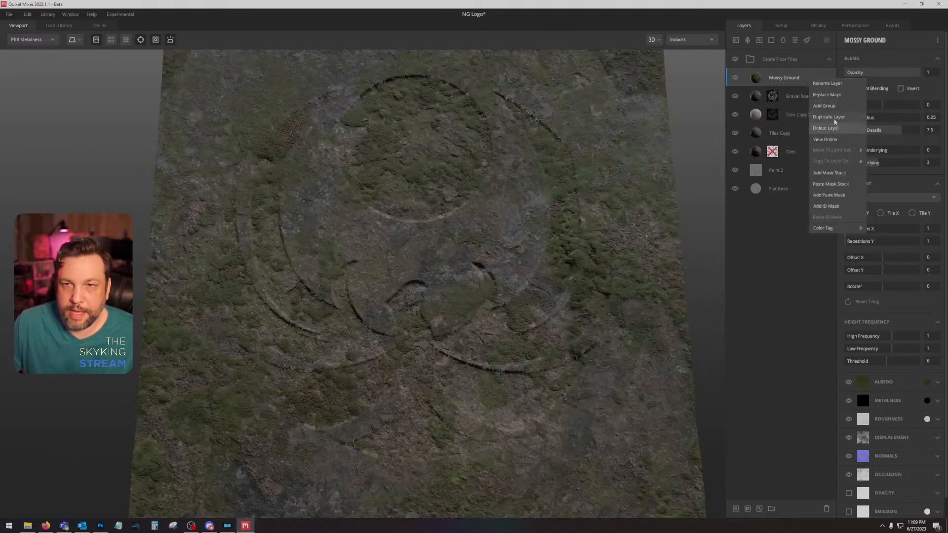
pyautogui.click(842, 186)
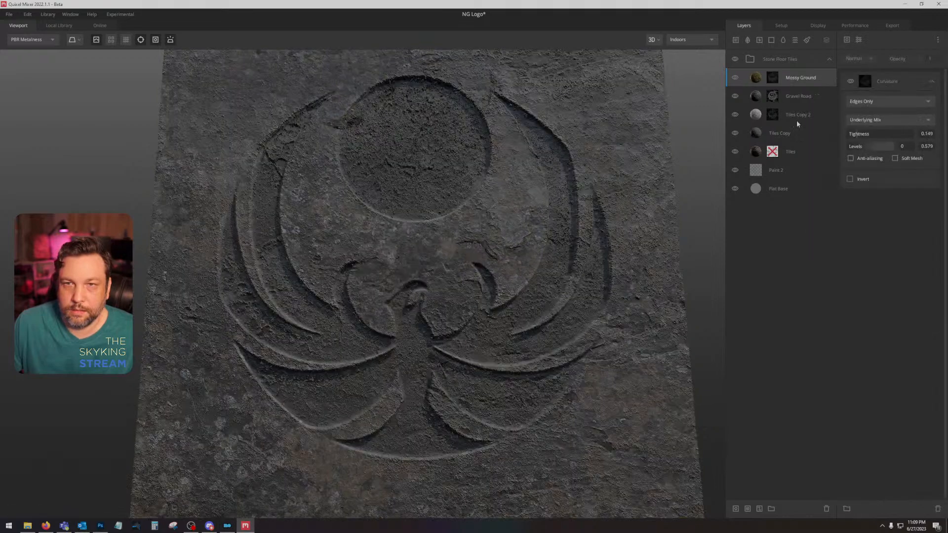
# Step: Invert Mossy Ground's curvature mask and set its tightness to 0 and its levels to 0 and 1
pyautogui.click(850, 179)
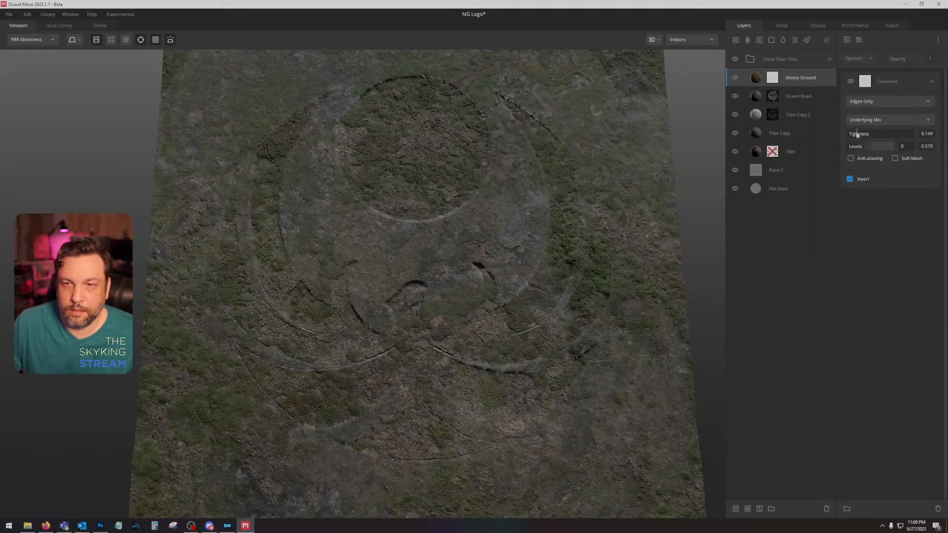
pyautogui.click(816, 98)
pyautogui.click(822, 81)
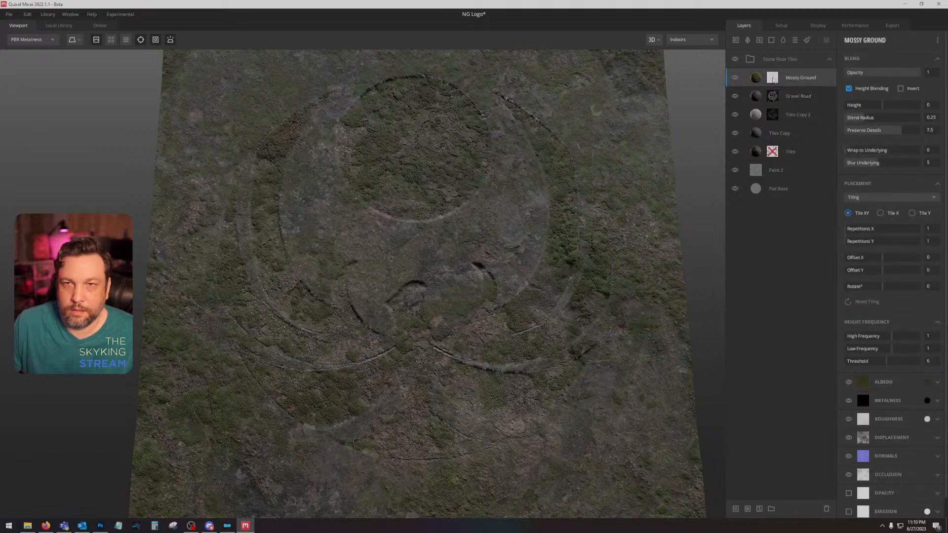
pyautogui.click(772, 78)
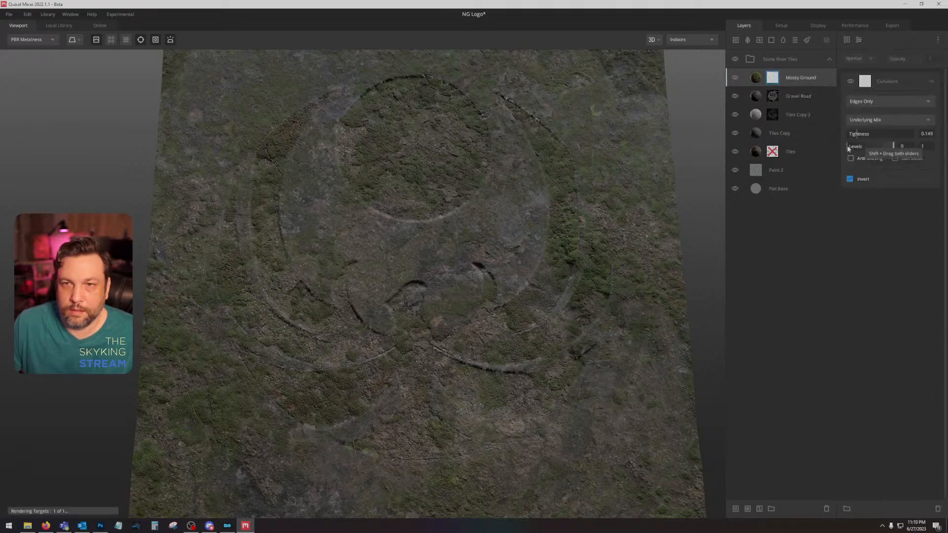
pyautogui.moveTo(889, 150); pyautogui.dragTo(911, 150)
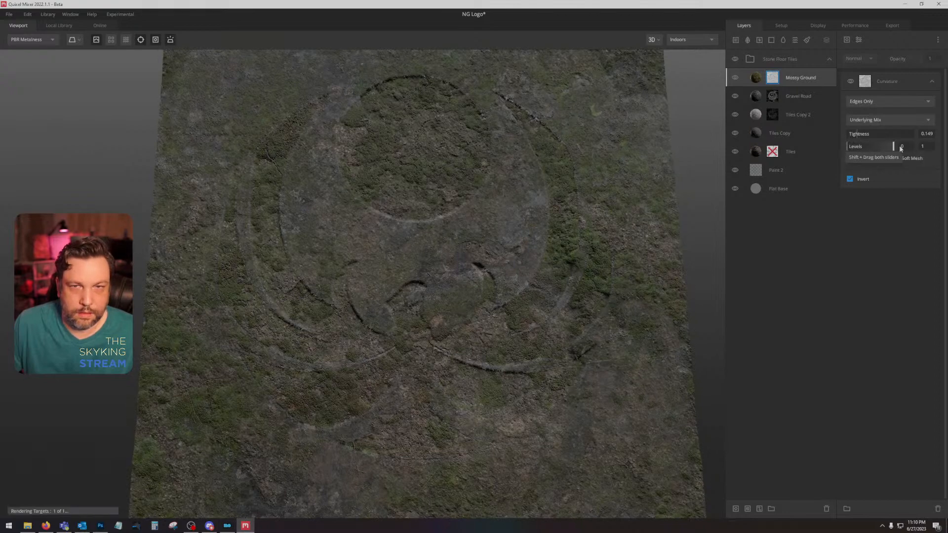
pyautogui.moveTo(863, 132); pyautogui.dragTo(828, 130)
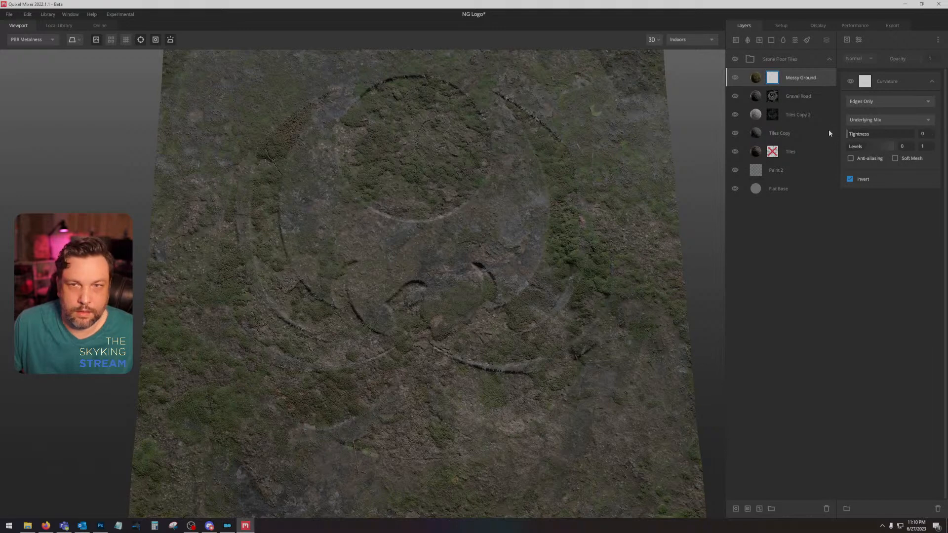
# Step: Lower the Height of Mossy Ground until only faint moss patches sit in the carved recesses, and check the whole slab
pyautogui.click(809, 77)
pyautogui.moveTo(881, 105); pyautogui.dragTo(875, 109)
pyautogui.moveTo(528, 232); pyautogui.dragTo(490, 247)
pyautogui.press('c')
pyautogui.press('c')
# Step: Export NG Logo to disk at 2048 px with all texture maps enabled, including Gloss, Opacity and Emission
pyautogui.click(891, 26)
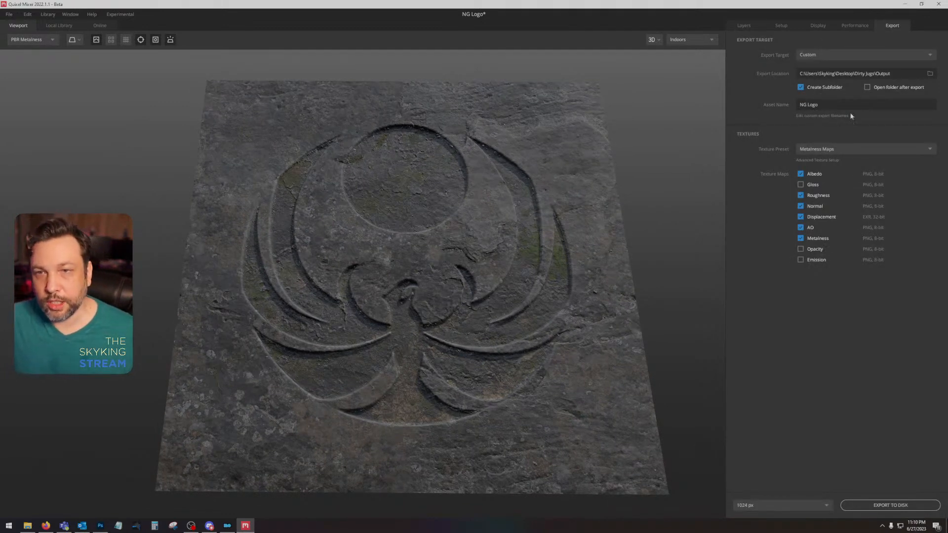
pyautogui.click(822, 506)
pyautogui.click(792, 473)
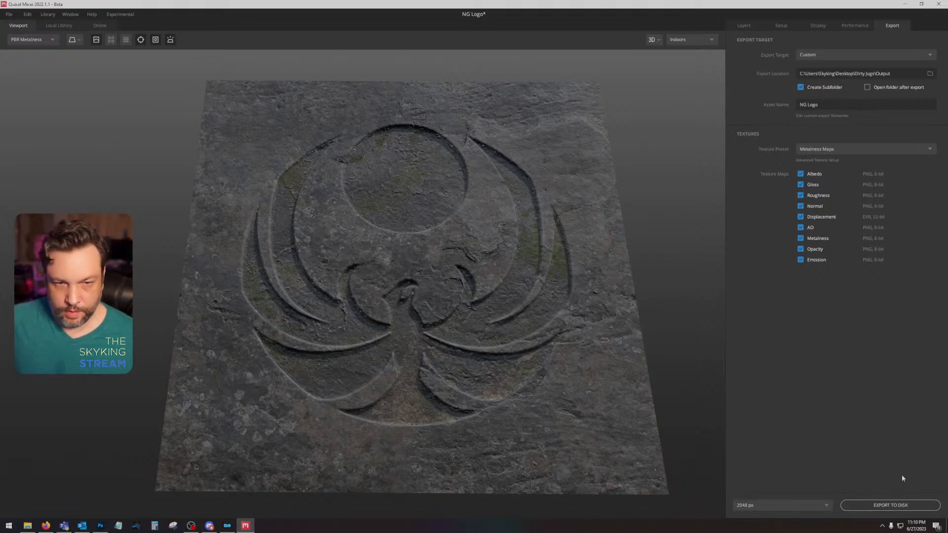
pyautogui.click(893, 505)
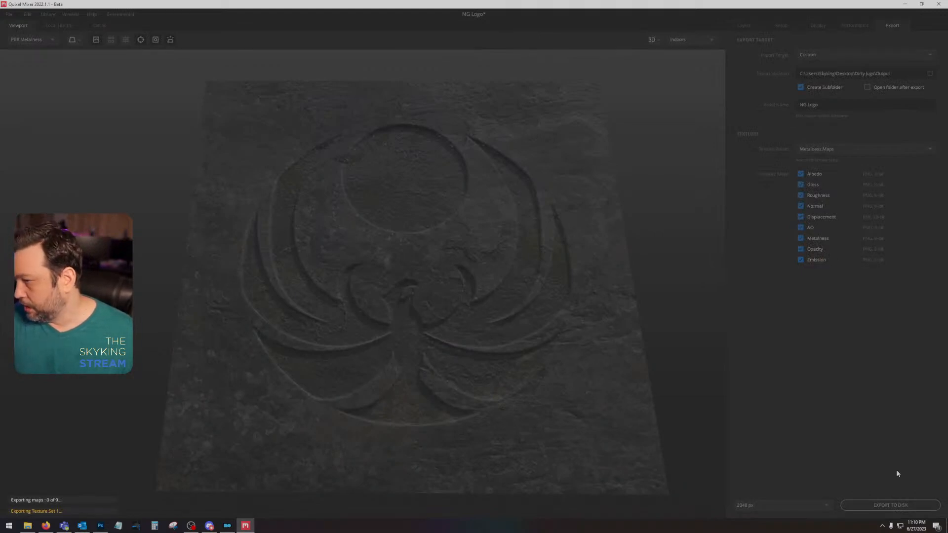
# Step: Switch to Photoshop and bring up the nightingalecircle01.dds document with the emblem layers
pyautogui.click(101, 525)
pyautogui.click(720, 329)
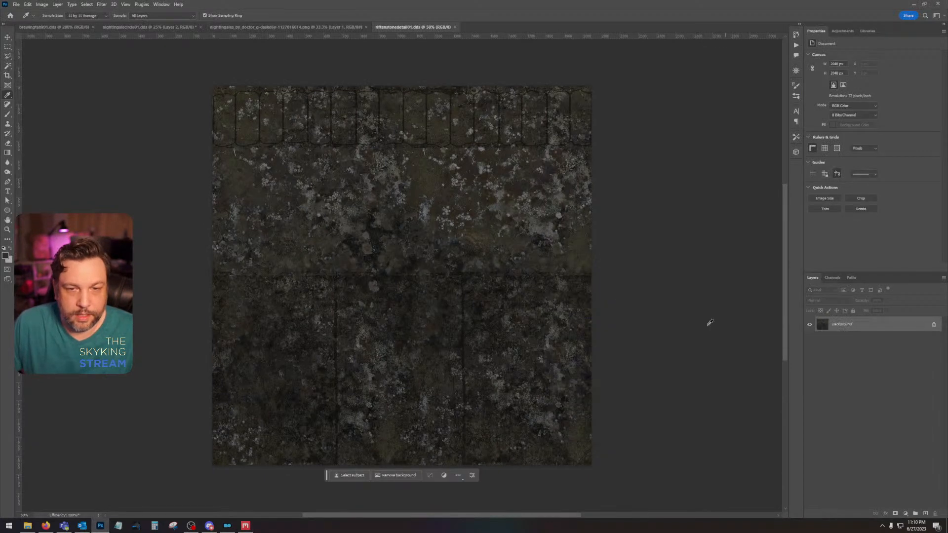
pyautogui.click(325, 27)
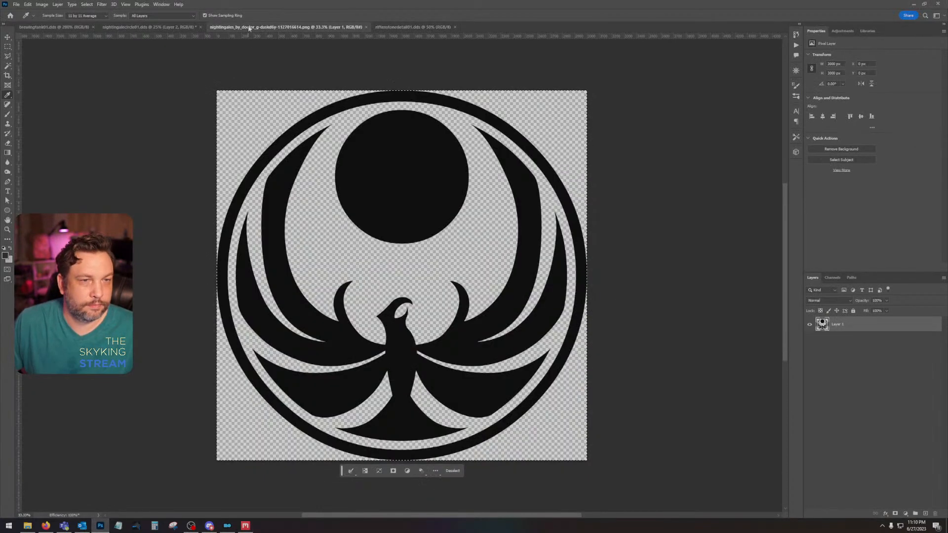
pyautogui.click(151, 27)
pyautogui.moveTo(577, 309); pyautogui.dragTo(590, 258)
pyautogui.hotkey('ctrl', '+')
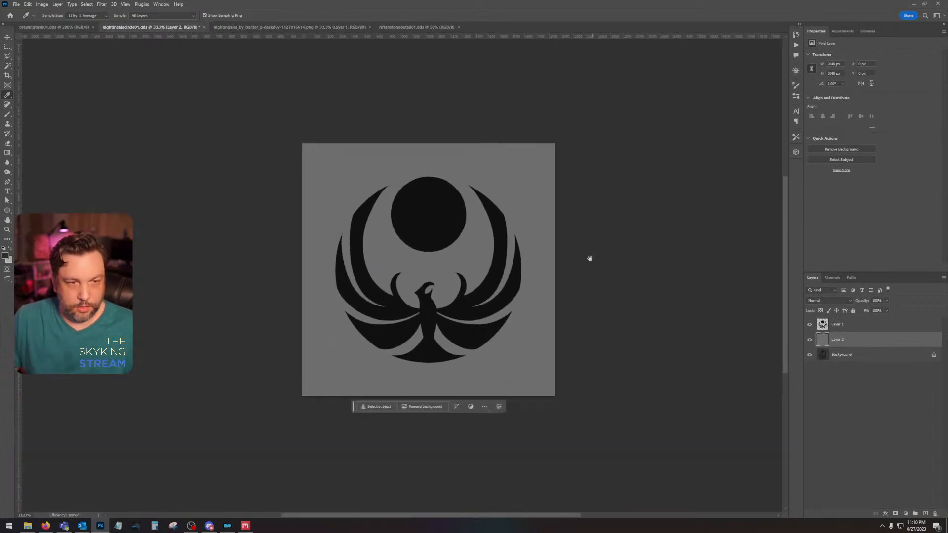
# Step: Open the NG Logo folder inside Dirty Jugs > Output in File Explorer and move its window clear of Photoshop
pyautogui.click(28, 526)
pyautogui.click(416, 312)
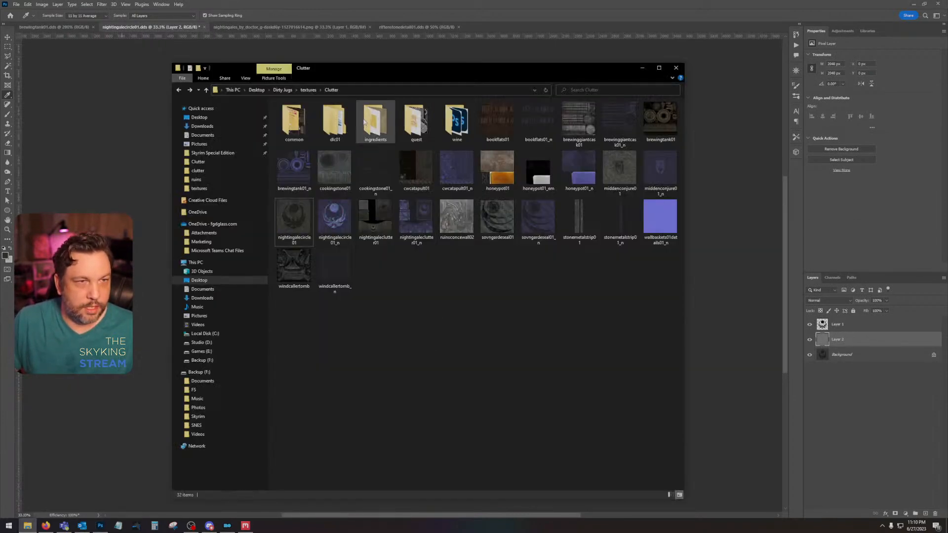
pyautogui.click(282, 90)
pyautogui.doubleClick(296, 130)
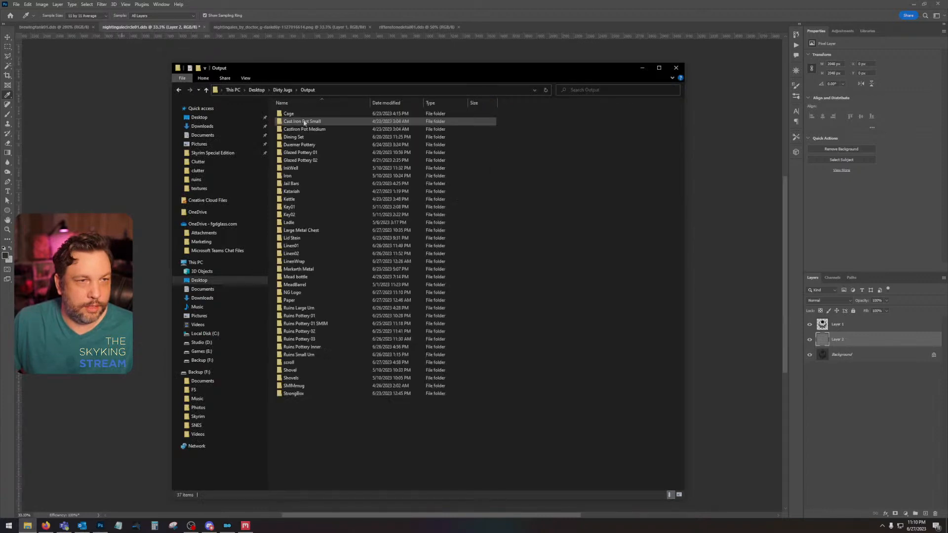
pyautogui.doubleClick(311, 293)
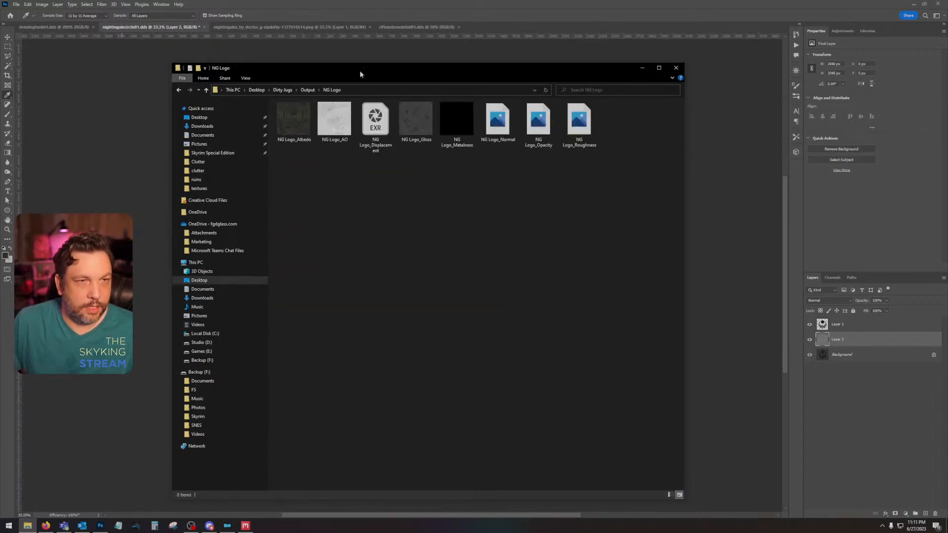
pyautogui.moveTo(360, 70); pyautogui.dragTo(947, 86)
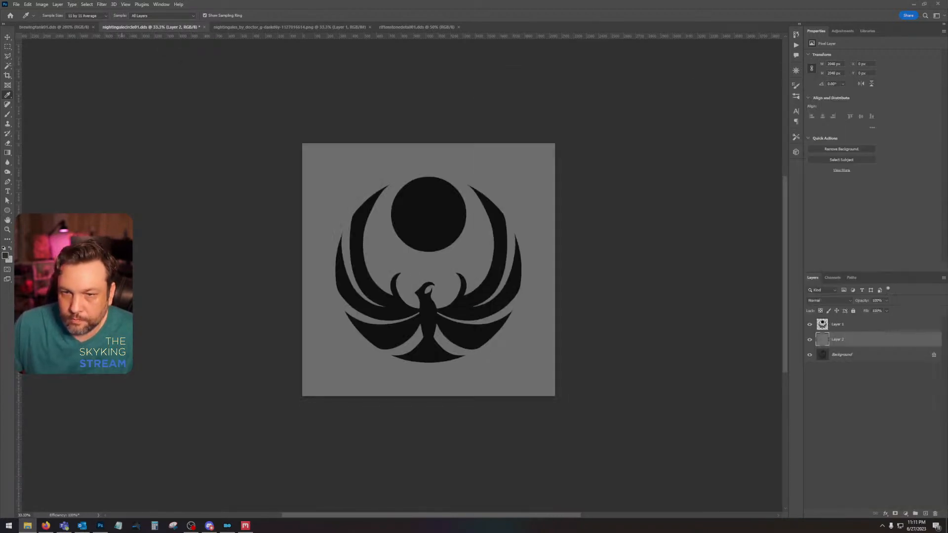
# Step: Place the NG Logo_Albedo and NG Logo_AO images into nightingalecircle01.dds and move both above Layer 1
pyautogui.moveTo(947, 277); pyautogui.dragTo(421, 277)
pyautogui.press('Return')
pyautogui.press('Return')
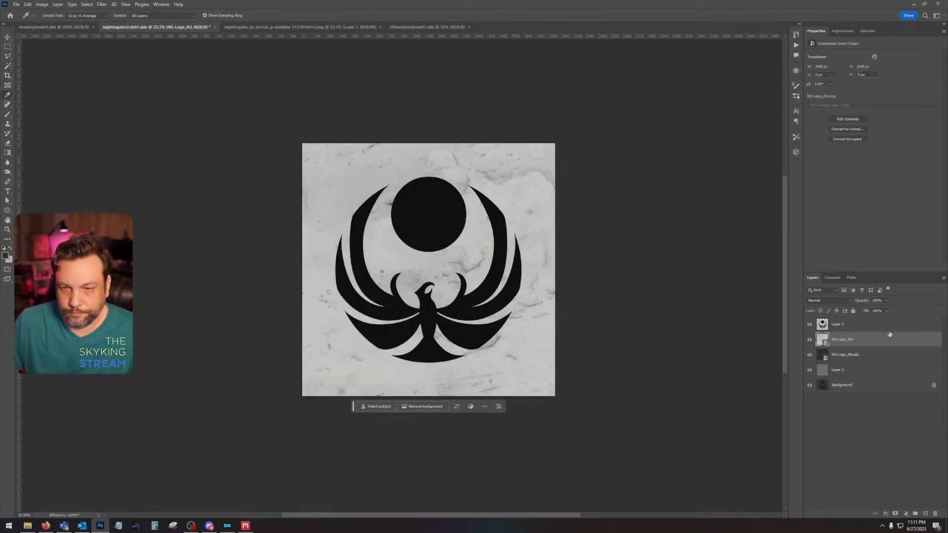
pyautogui.moveTo(889, 334); pyautogui.dragTo(874, 363)
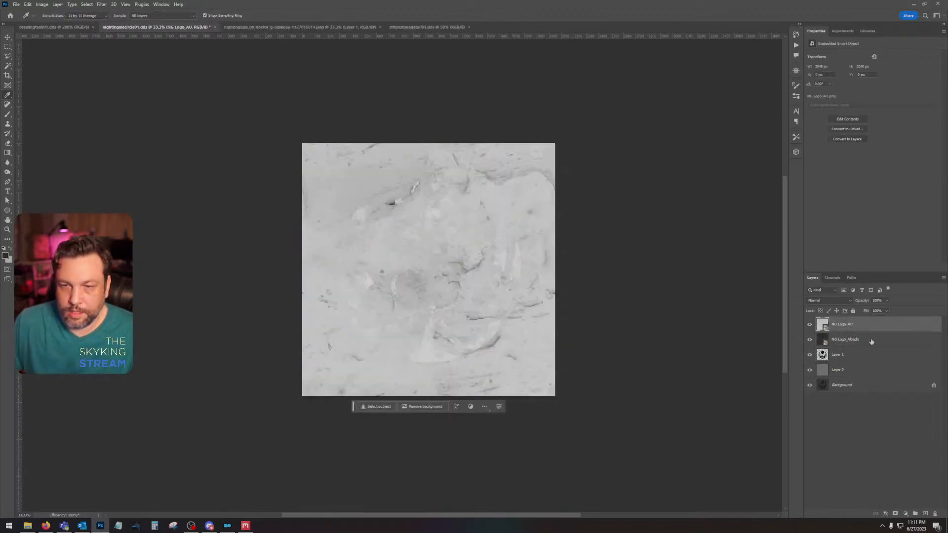
# Step: Rasterize the NG Logo_AO and NG Logo_Albedo layers and set the blend mode of NG Logo_AO to Multiply
pyautogui.rightClick(871, 341)
pyautogui.click(908, 163)
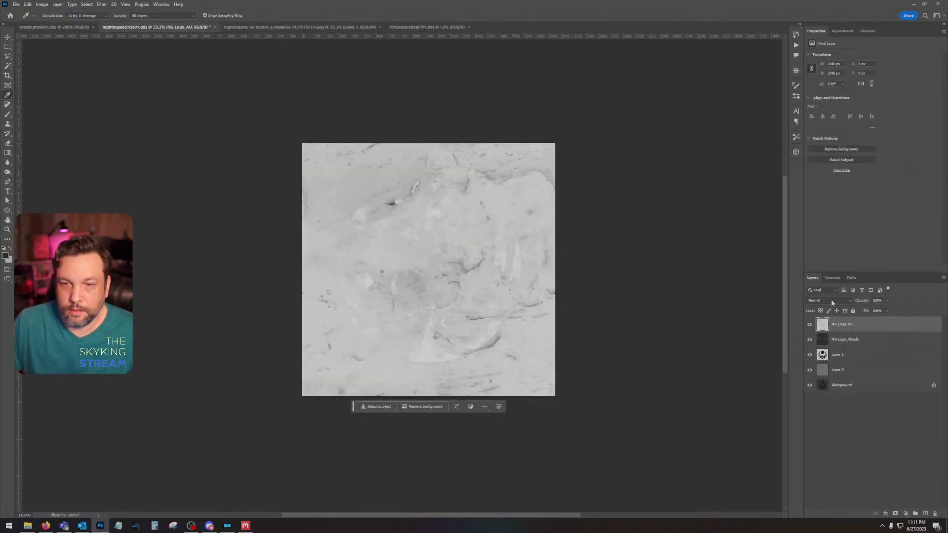
pyautogui.click(831, 299)
pyautogui.click(829, 327)
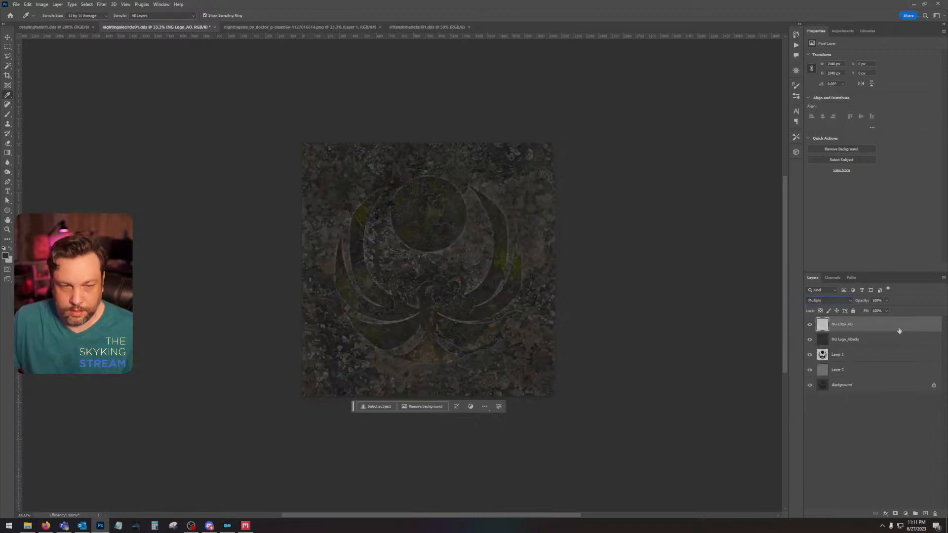
# Step: Apply a Levels adjustment to the NG Logo_AO layer
pyautogui.click(859, 343)
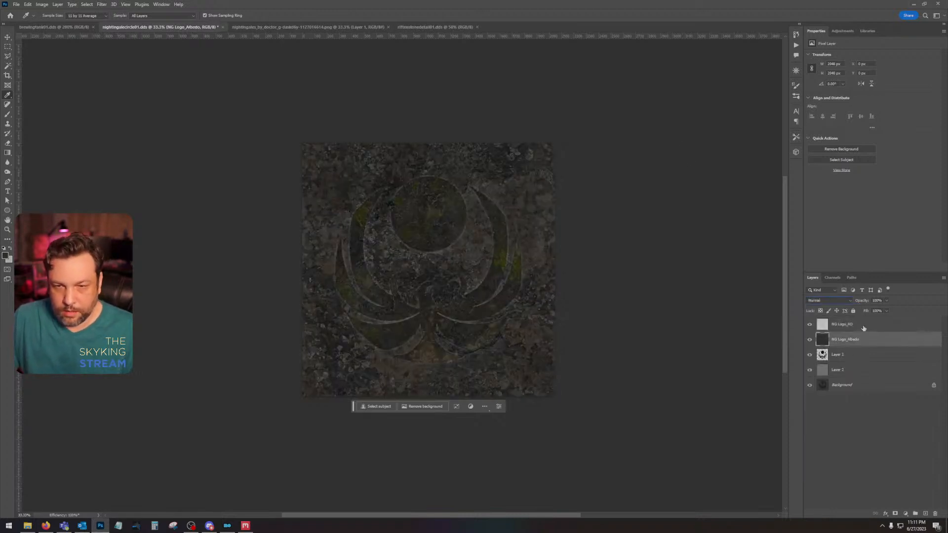
pyautogui.click(863, 328)
pyautogui.hotkey('ctrl', 'l')
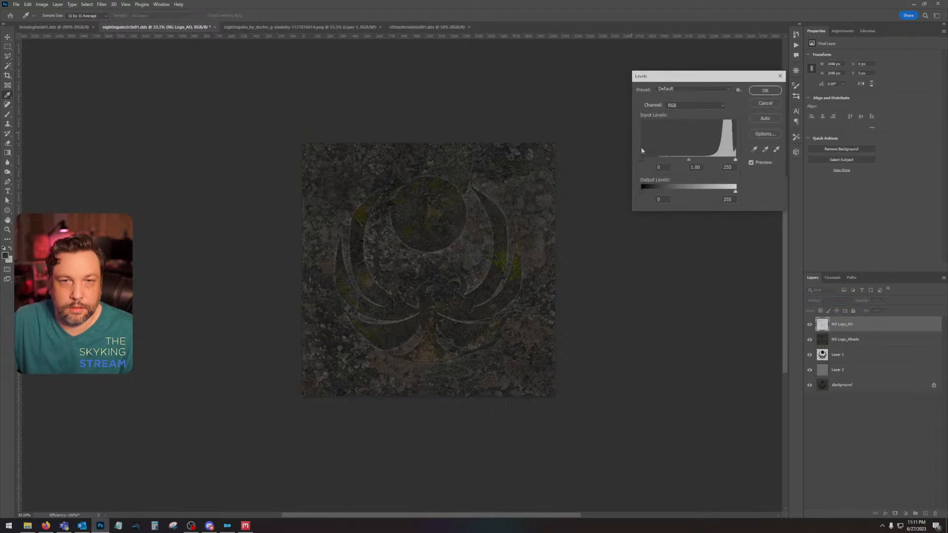
pyautogui.press('Return')
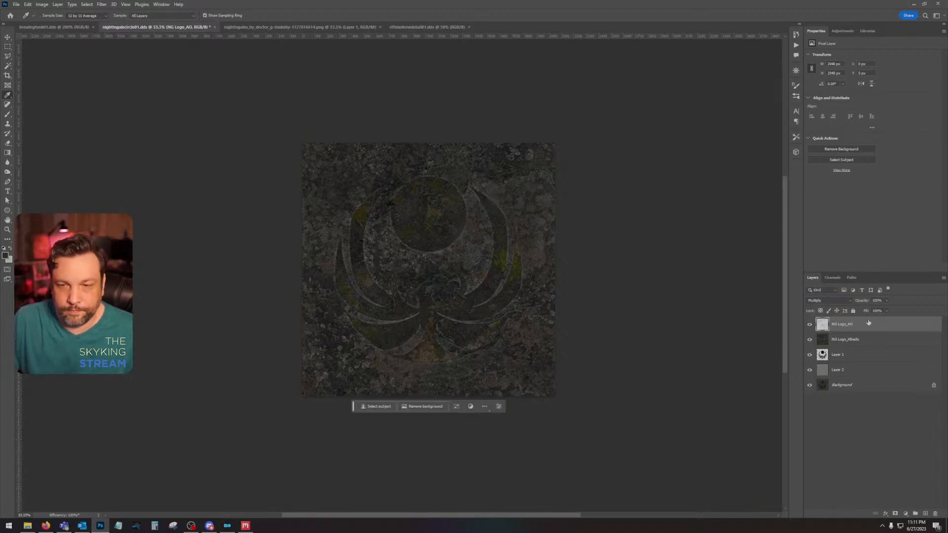
# Step: Combine the NG Logo_AO and NG Logo_Albedo layers into one smart object and rasterize it
pyautogui.rightClick(872, 337)
pyautogui.click(907, 149)
pyautogui.rightClick(868, 324)
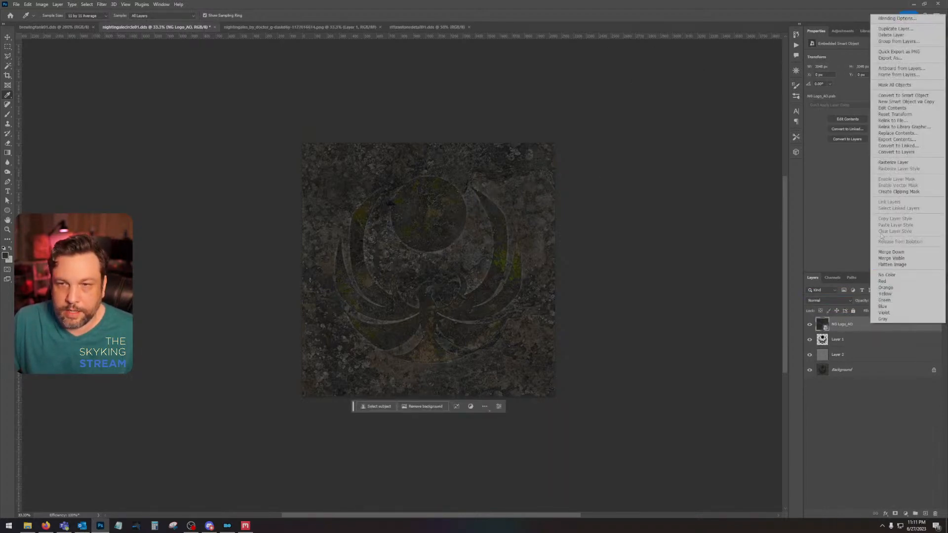
pyautogui.click(898, 163)
# Step: Save nightingalecircle01.dds with texture type Color and BC7 8bpp Fine (Linear, DX11+) compression
pyautogui.hotkey('ctrl', 's')
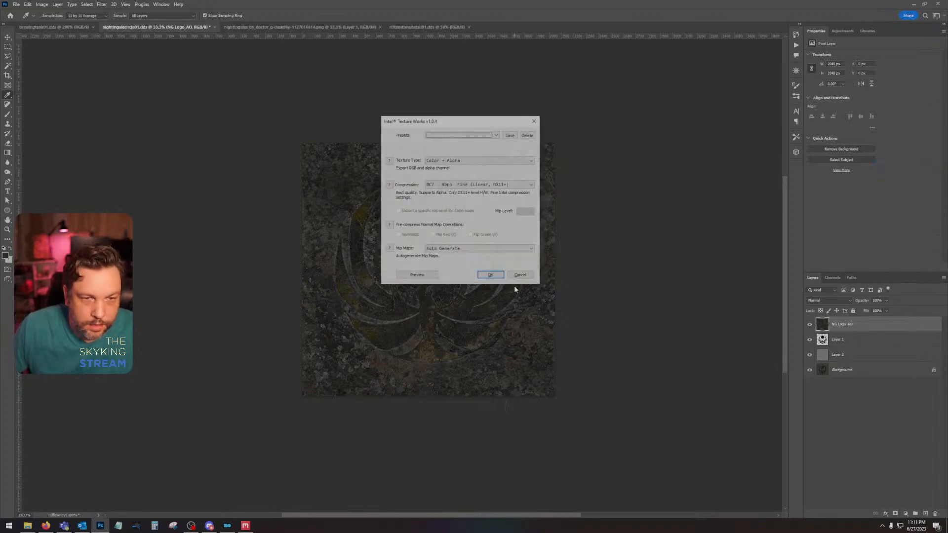
pyautogui.click(480, 161)
pyautogui.click(479, 166)
pyautogui.click(481, 184)
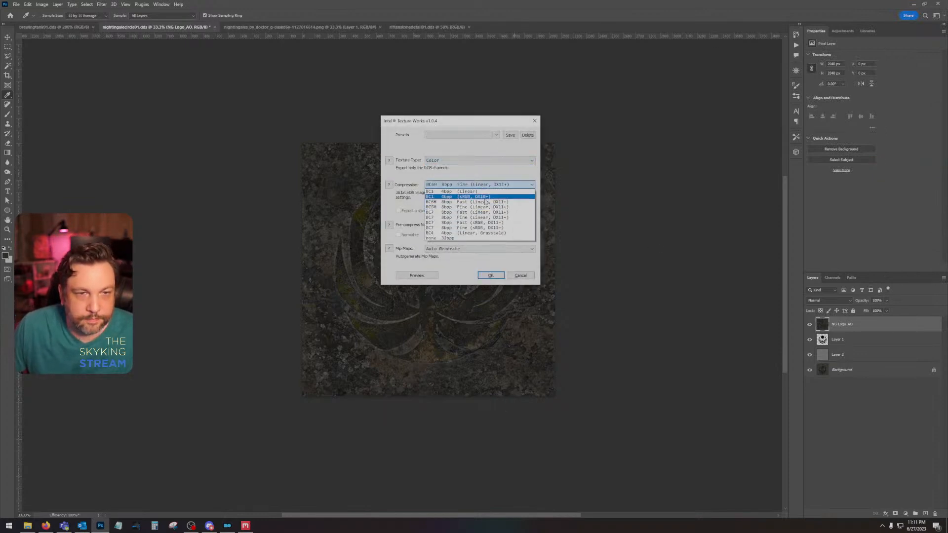
pyautogui.click(485, 218)
pyautogui.click(498, 272)
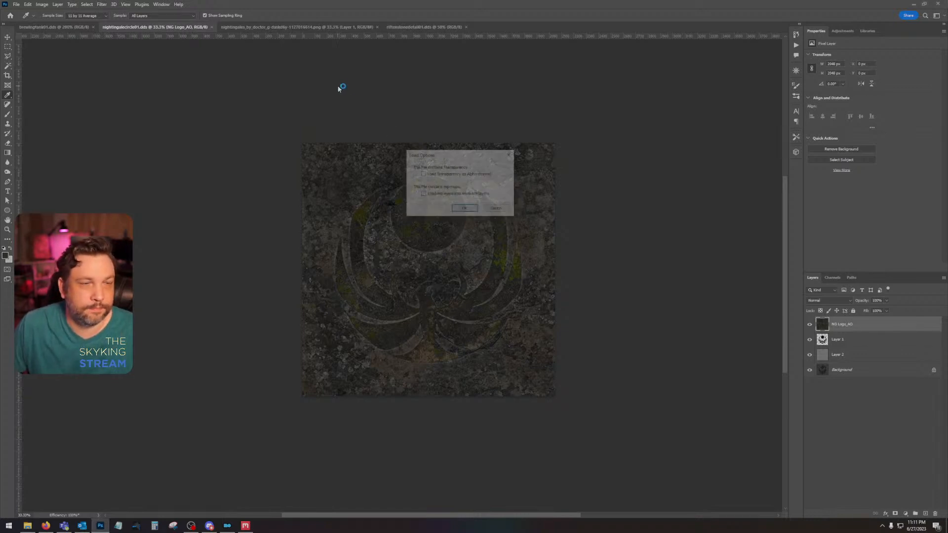
# Step: Open nightingalecircle01_n.dds with the offered load options and place the NG Logo_Normal image over its background
pyautogui.click(463, 209)
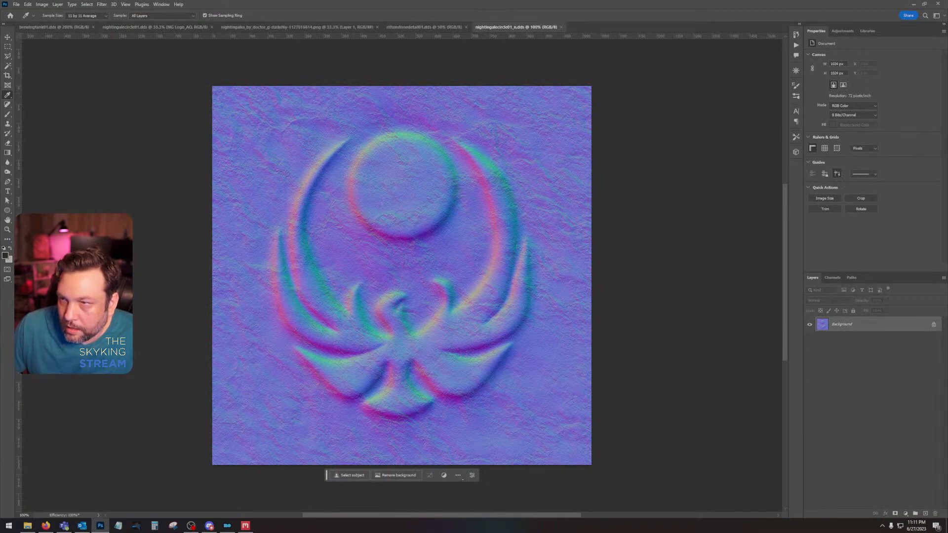
pyautogui.hotkey('alt', 'Tab')
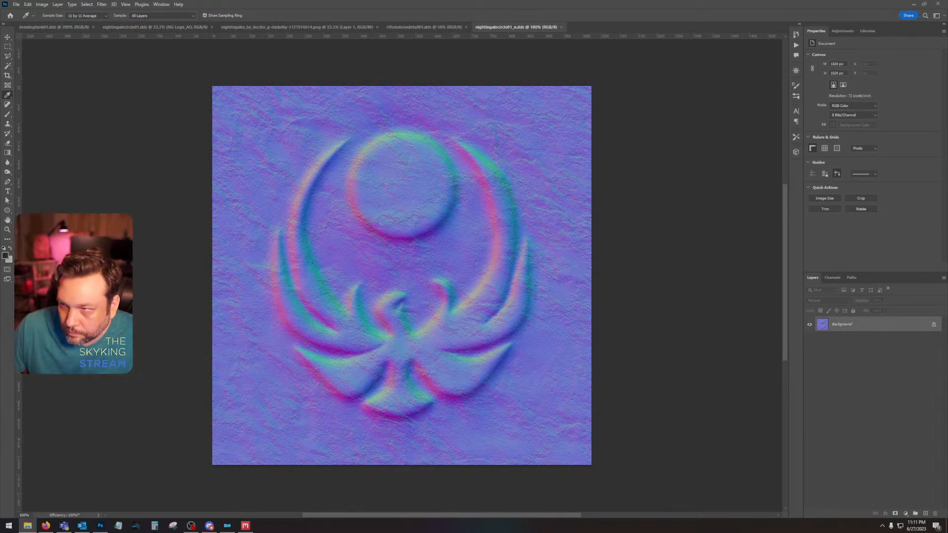
pyautogui.moveTo(0, 263); pyautogui.dragTo(432, 262)
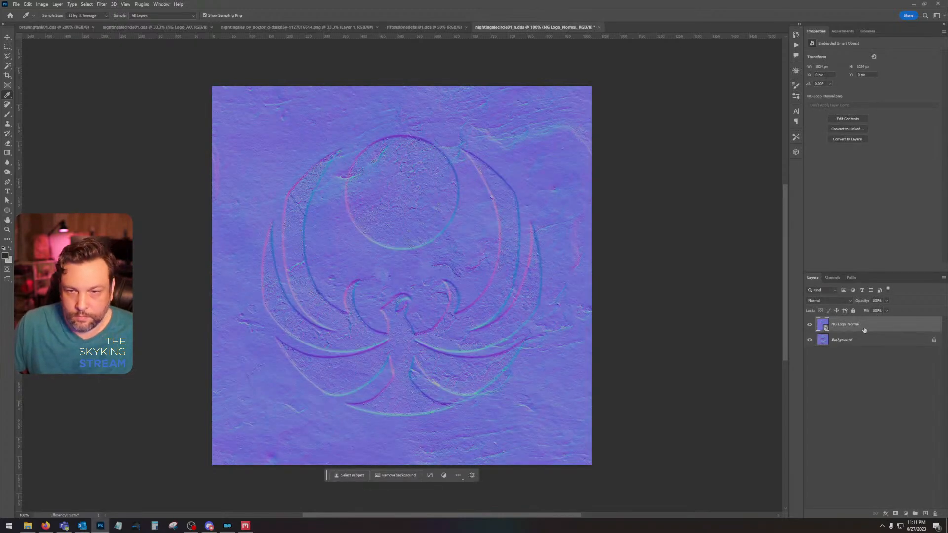
# Step: Rasterize the NG Logo_Normal layer, duplicate it, and set the copy's blend mode to Overlay
pyautogui.rightClick(863, 329)
pyautogui.click(868, 165)
pyautogui.moveTo(880, 325); pyautogui.dragTo(925, 513)
pyautogui.click(829, 300)
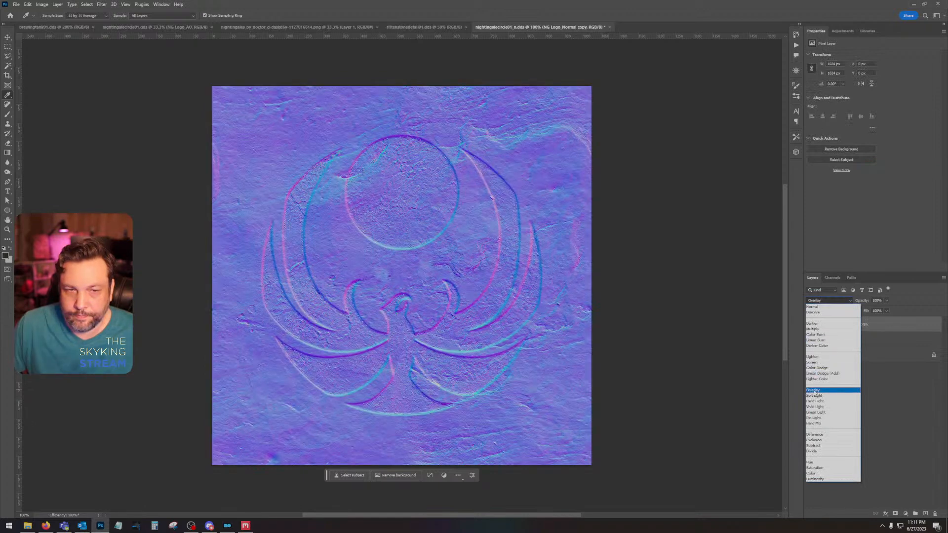
pyautogui.click(812, 390)
# Step: Combine NG Logo_Normal and its overlay copy into one smart object and rasterize it
pyautogui.keyDown('shift'); pyautogui.click(897, 341); pyautogui.keyUp('shift')
pyautogui.rightClick(897, 339)
pyautogui.click(916, 152)
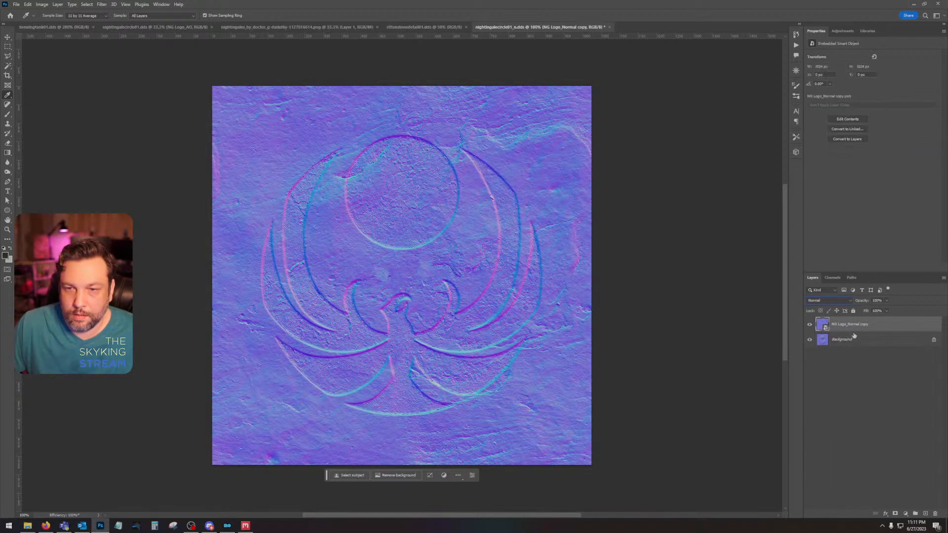
pyautogui.rightClick(862, 330)
pyautogui.click(883, 167)
# Step: Invert the Green channel of the combined normal layer and return to the full RGB view and layer list
pyautogui.click(832, 278)
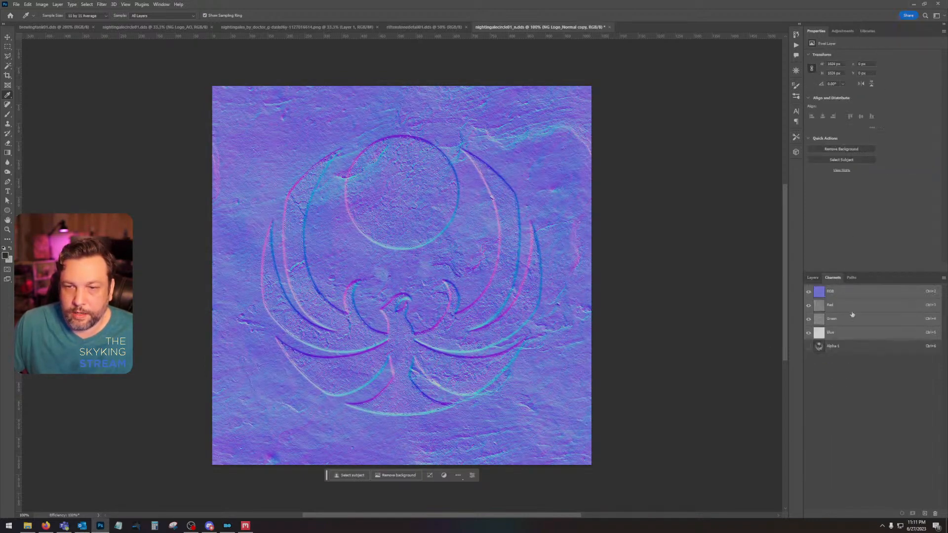
pyautogui.click(851, 319)
pyautogui.hotkey('ctrl', 'i')
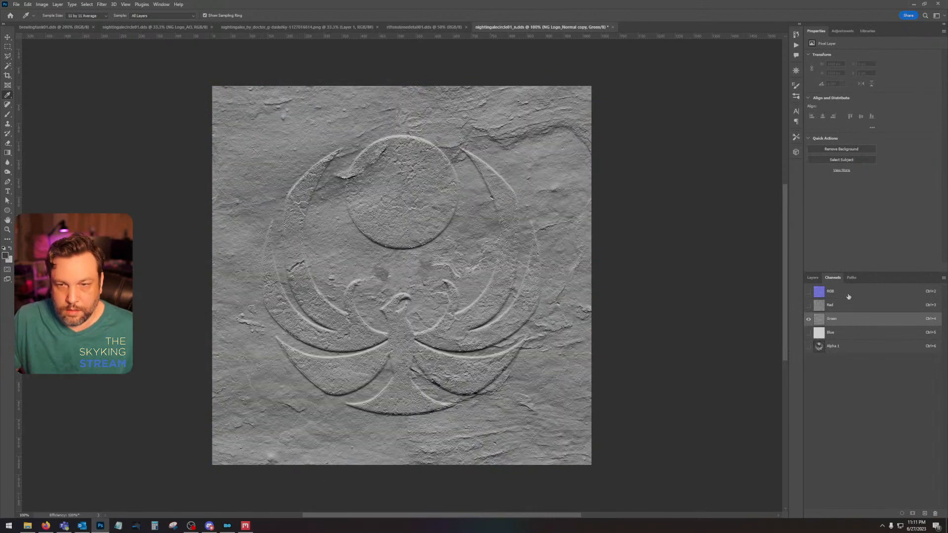
pyautogui.click(848, 294)
pyautogui.click(813, 278)
# Step: Place the NG Logo_Gloss image above the normal layer, rasterize it, and hide it
pyautogui.moveTo(947, 297); pyautogui.dragTo(387, 295)
pyautogui.press('Return')
pyautogui.rightClick(876, 321)
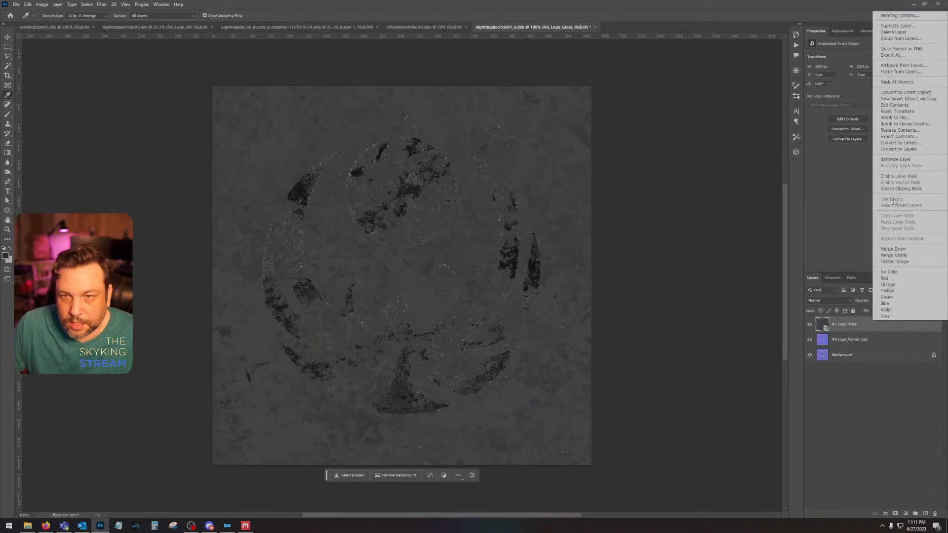
pyautogui.click(888, 160)
pyautogui.click(809, 324)
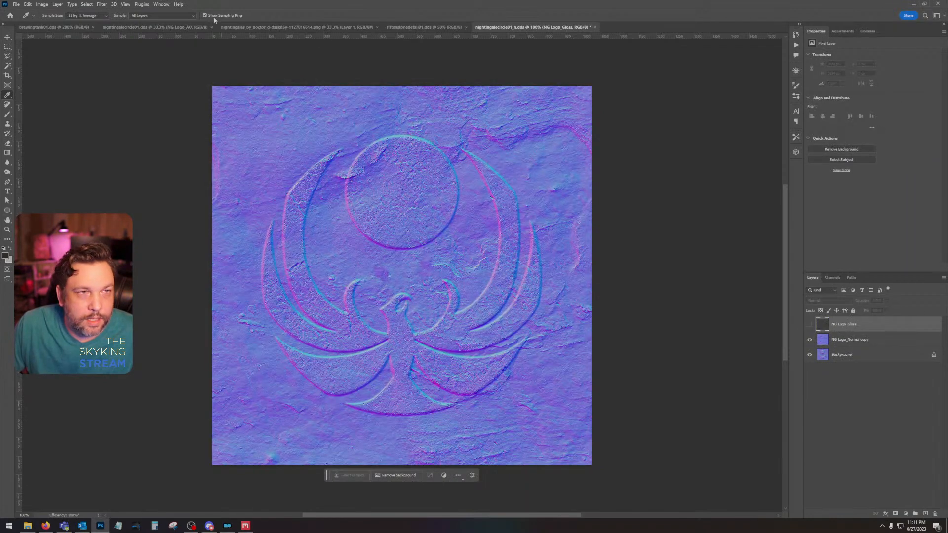
# Step: Close the Nightingale emblem PNG and the riftenstonedetail01.dds document
pyautogui.click(357, 27)
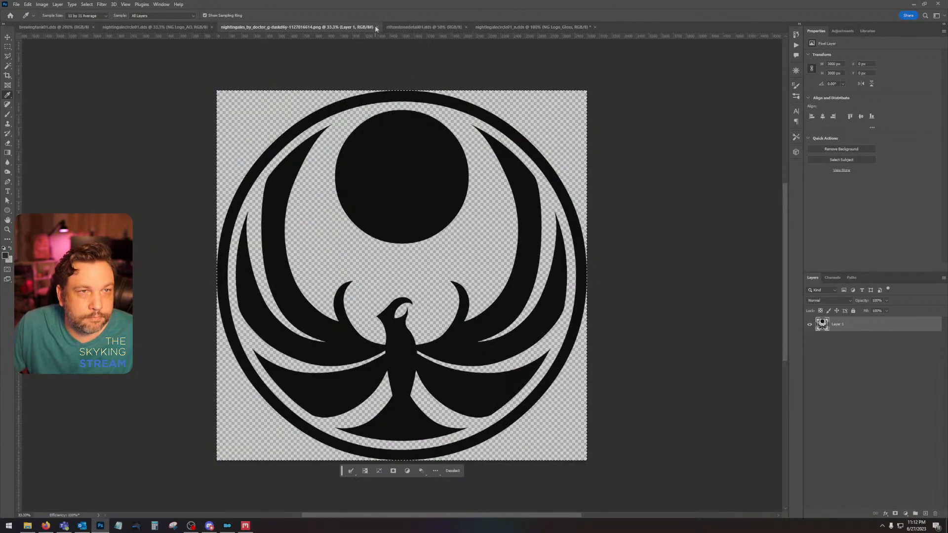
pyautogui.click(377, 28)
pyautogui.click(291, 27)
pyautogui.click(300, 28)
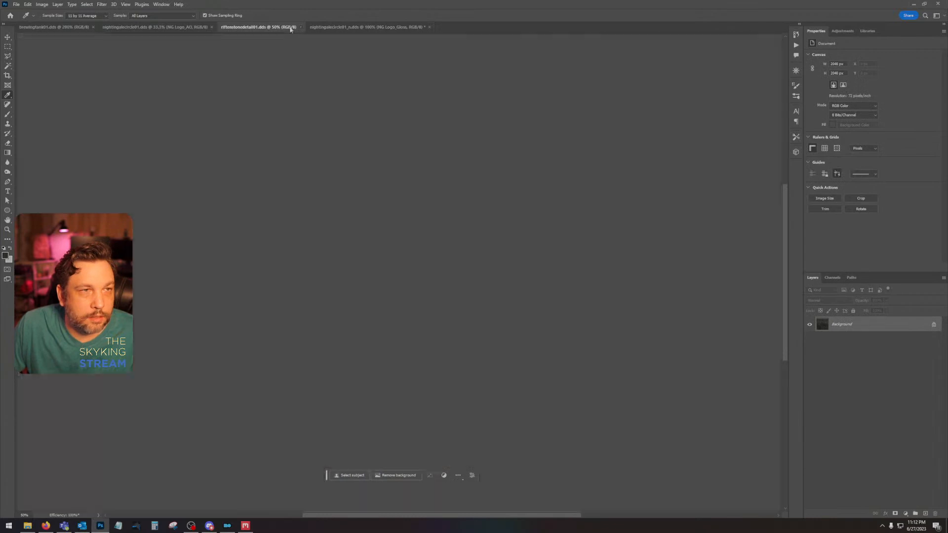
# Step: Try pasting a copy of the combined color texture from nightingalecircle01.dds into the normal map document
pyautogui.click(128, 28)
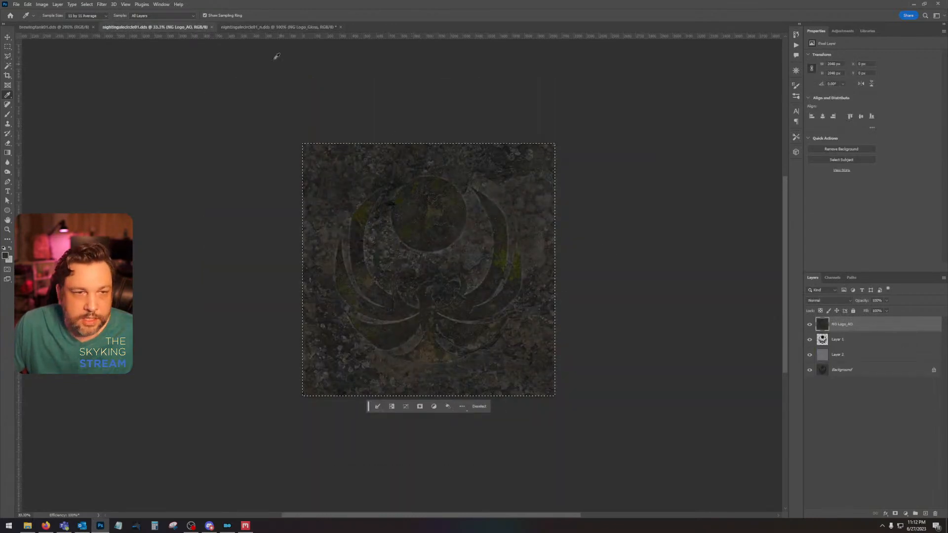
pyautogui.click(277, 28)
pyautogui.hotkey('ctrl', 'v')
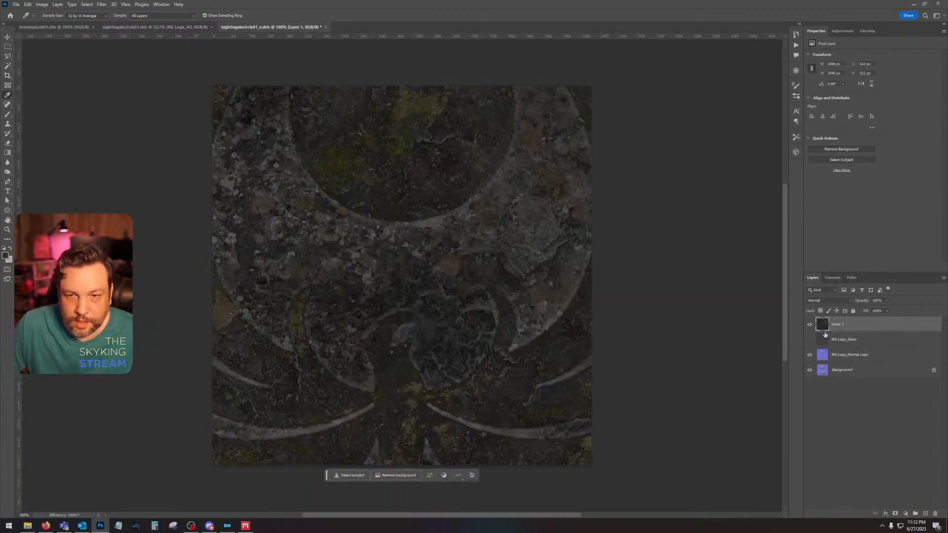
pyautogui.hotkey('ctrl', 'z')
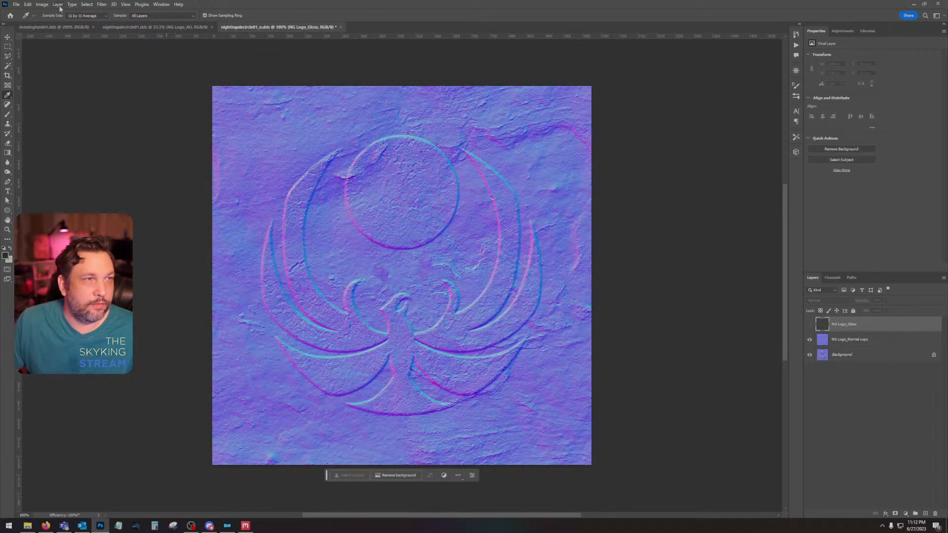
# Step: Resize the nightingalecircle01_n.dds image to 2048 x 2048 pixels with Preserve Details 2.0 resampling
pyautogui.click(42, 4)
pyautogui.click(69, 58)
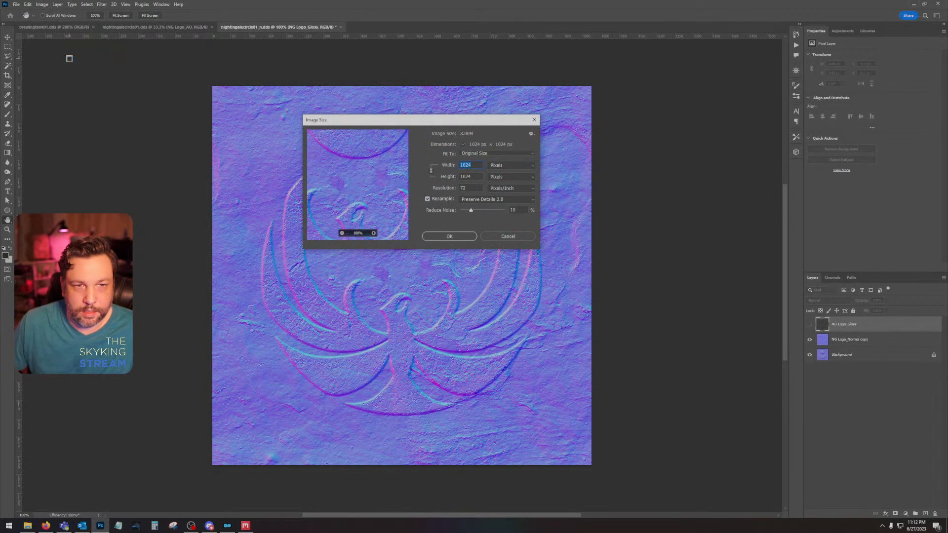
pyautogui.write('2048')
pyautogui.press('Return')
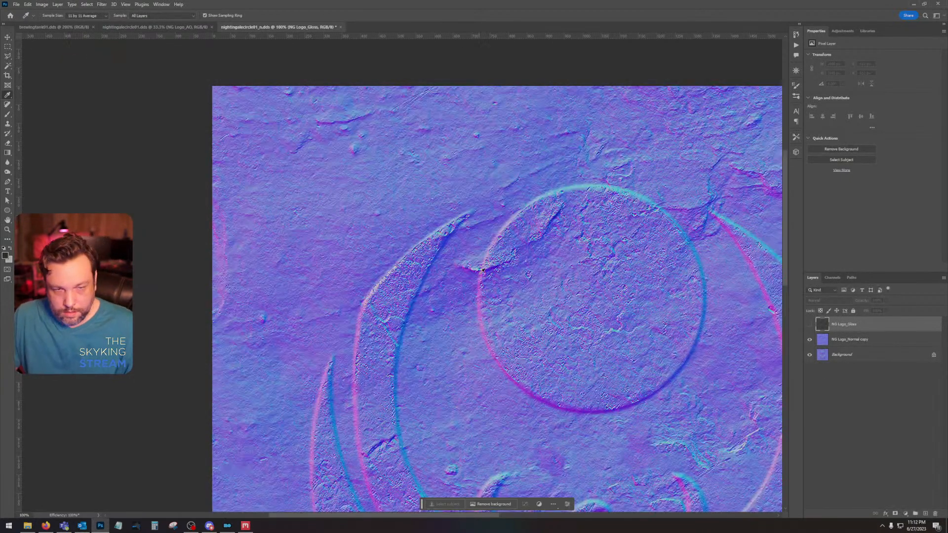
pyautogui.hotkey('ctrl', '-')
pyautogui.hotkey('ctrl', '-')
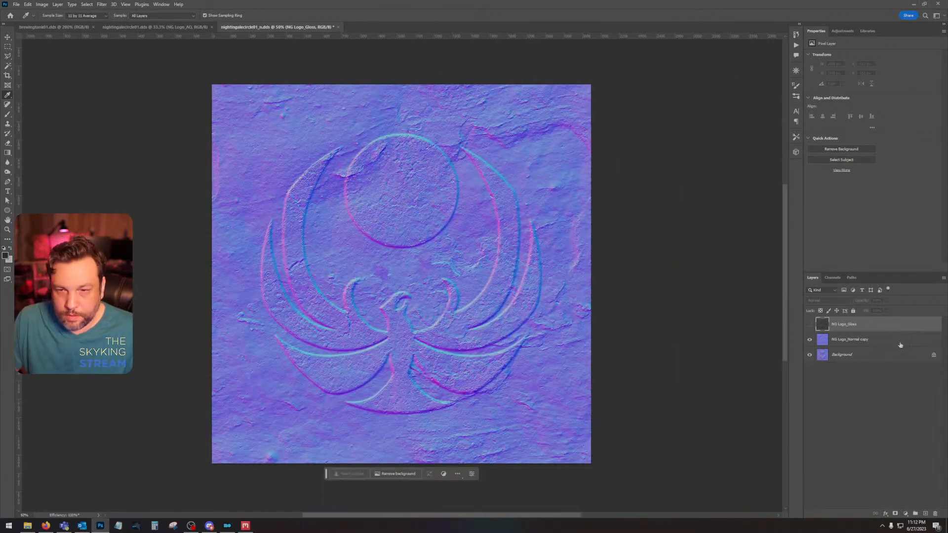
# Step: Replace the existing gloss and normal copy layers with a newly placed NG Logo_Normal image, rasterized above the background
pyautogui.moveTo(883, 344); pyautogui.dragTo(935, 513)
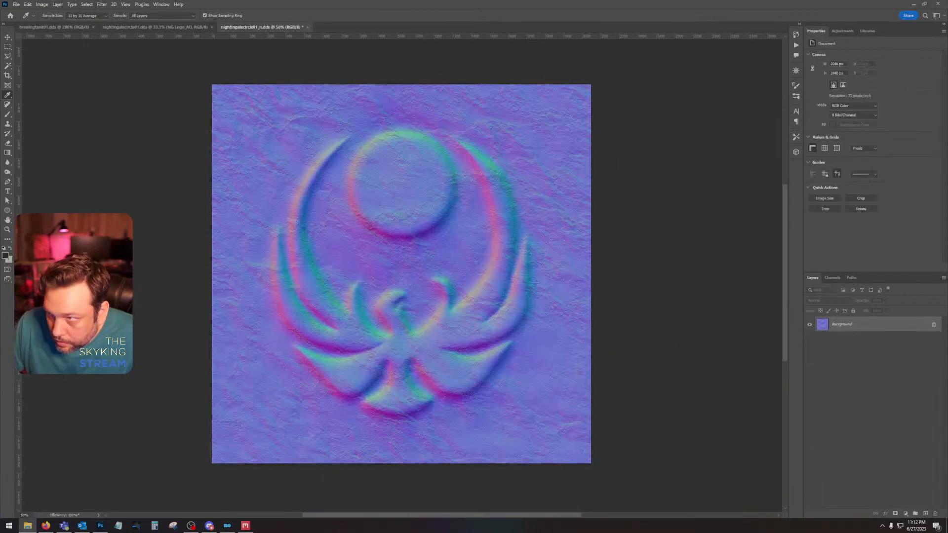
pyautogui.rightClick(888, 327)
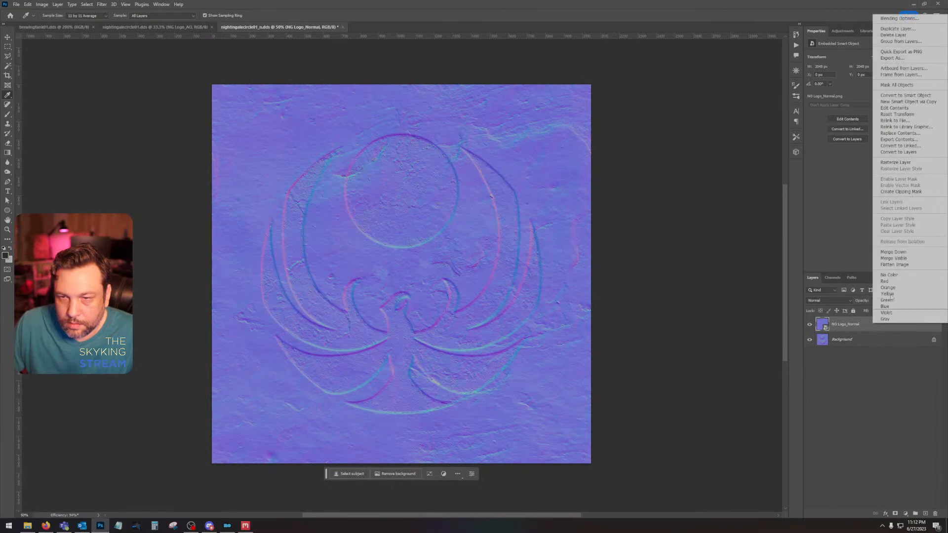
pyautogui.click(893, 163)
# Step: Duplicate the NG Logo_Normal layer, set the copy to Overlay blending, and combine both layers into one smart object
pyautogui.moveTo(883, 324); pyautogui.dragTo(924, 512)
pyautogui.click(829, 300)
pyautogui.click(834, 391)
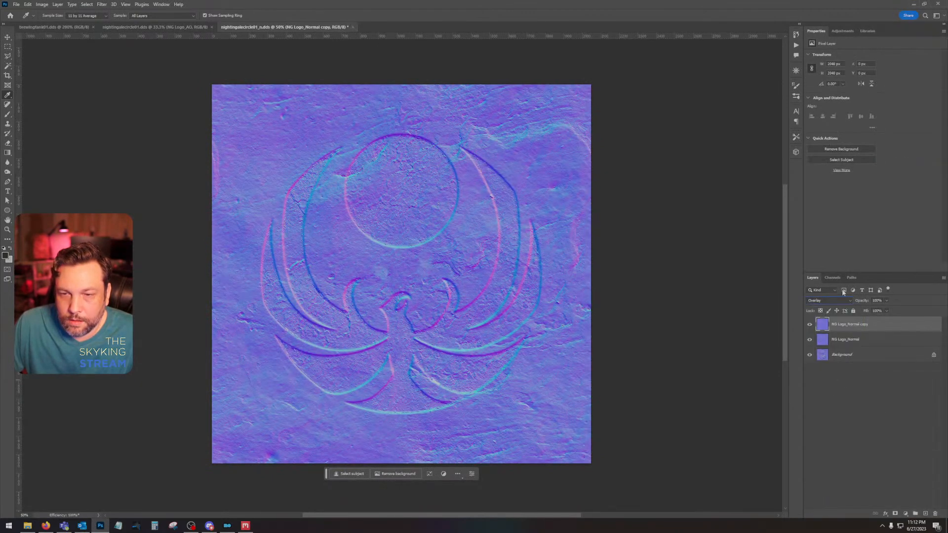
pyautogui.click(810, 325)
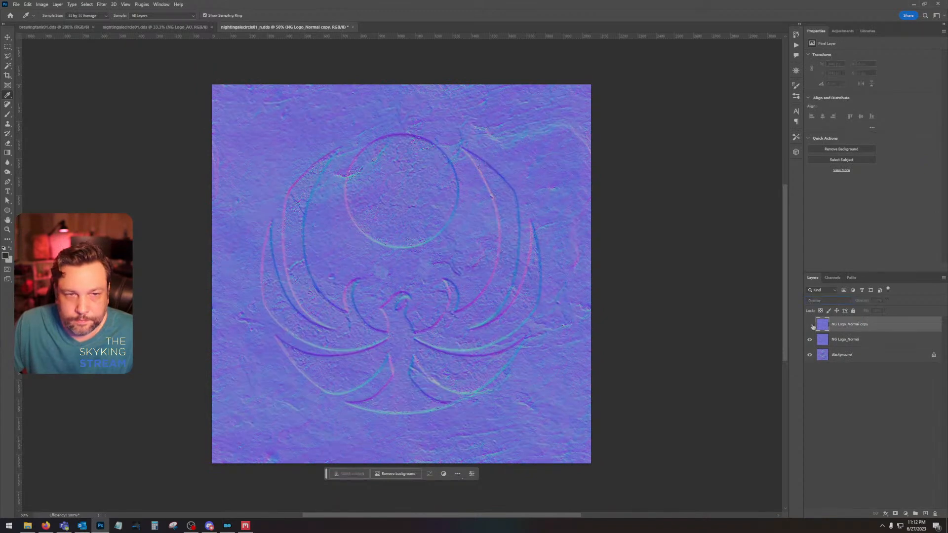
pyautogui.click(810, 325)
pyautogui.keyDown('shift'); pyautogui.click(855, 339); pyautogui.keyUp('shift')
pyautogui.rightClick(855, 337)
pyautogui.click(887, 148)
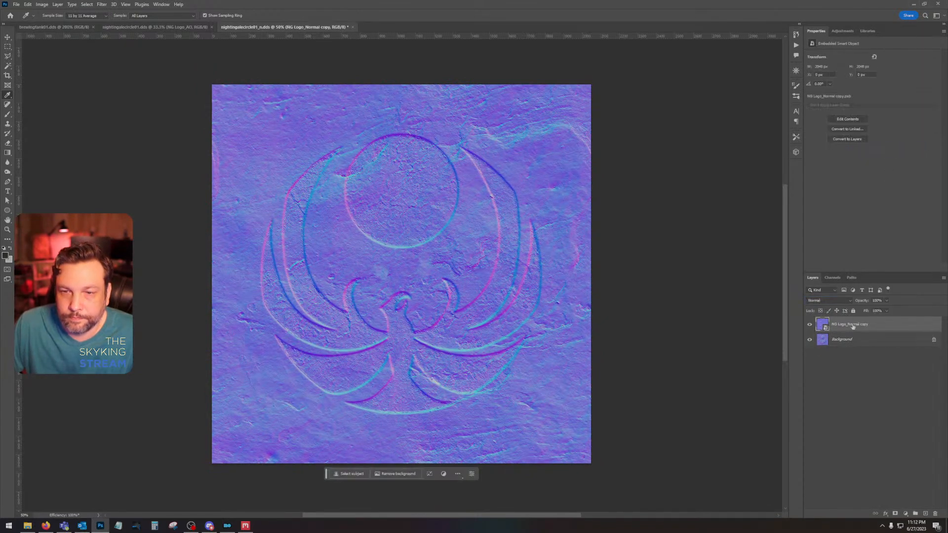
# Step: Rasterize the combined normal layer and invert its green channel
pyautogui.rightClick(853, 325)
pyautogui.click(876, 162)
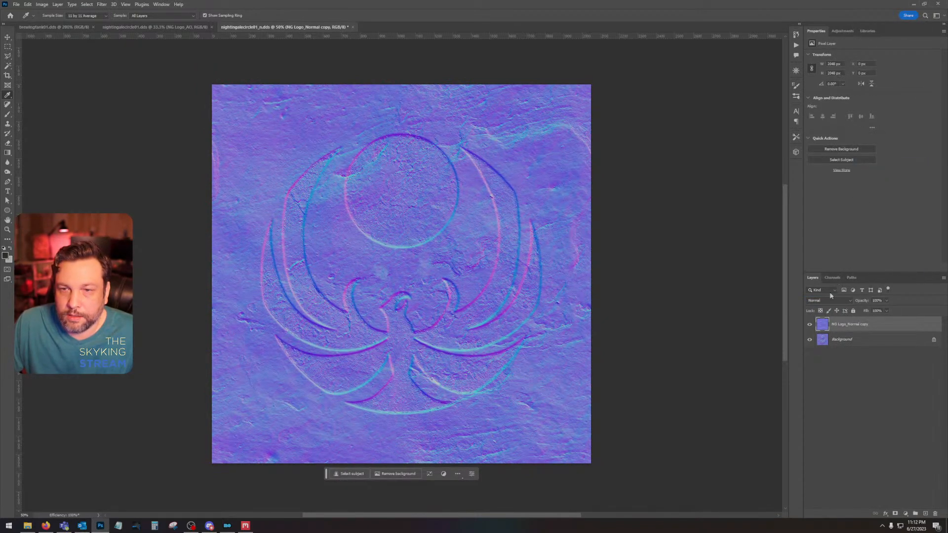
pyautogui.click(832, 277)
pyautogui.click(845, 322)
pyautogui.hotkey('ctrl', 'i')
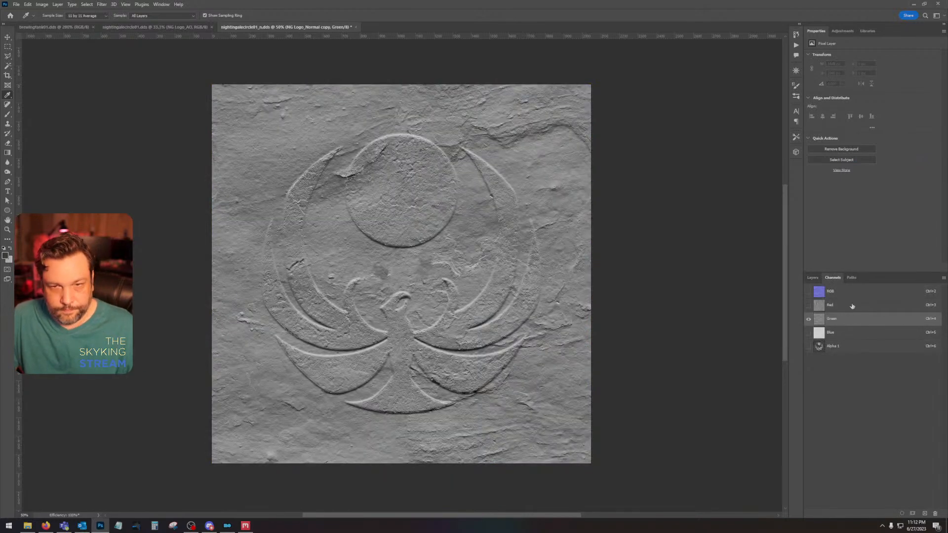
pyautogui.click(840, 295)
pyautogui.click(813, 278)
# Step: Place the NG Logo_Gloss image above the normal layer and rasterize it
pyautogui.hotkey('alt', 'Tab')
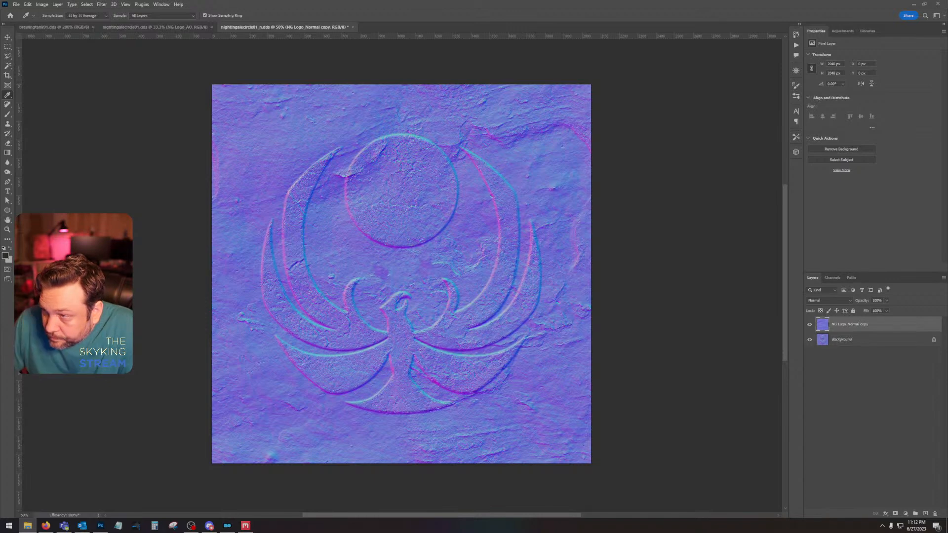
pyautogui.moveTo(947, 277); pyautogui.dragTo(470, 286)
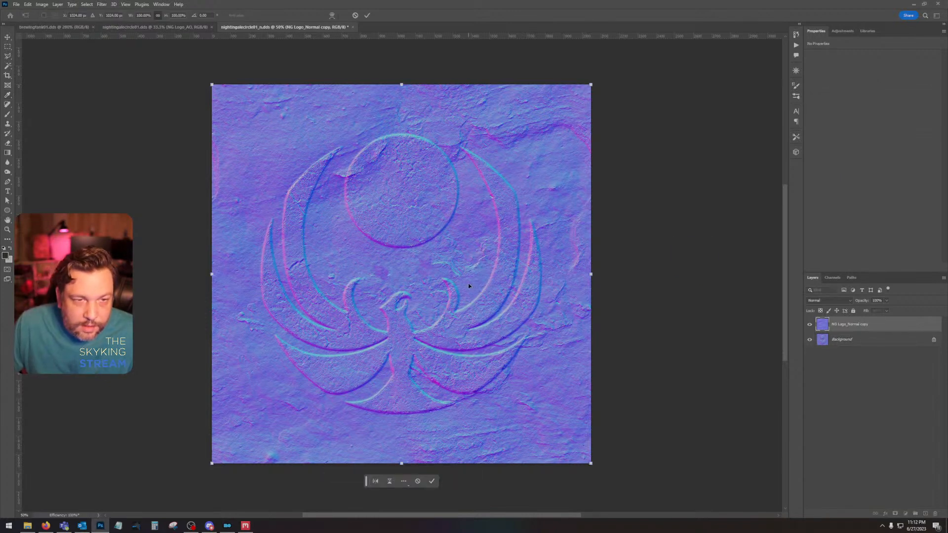
pyautogui.press('Return')
pyautogui.rightClick(862, 324)
pyautogui.click(883, 159)
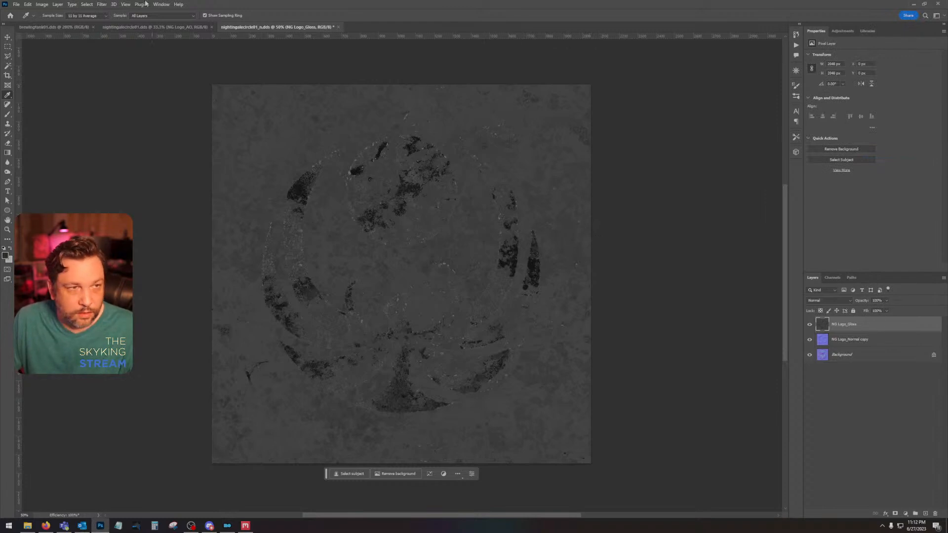
# Step: Darken the NG Logo_Gloss layer with Brightness/Contrast, using brightness -150 and contrast 50
pyautogui.click(43, 5)
pyautogui.moveTo(48, 25)
pyautogui.click(148, 24)
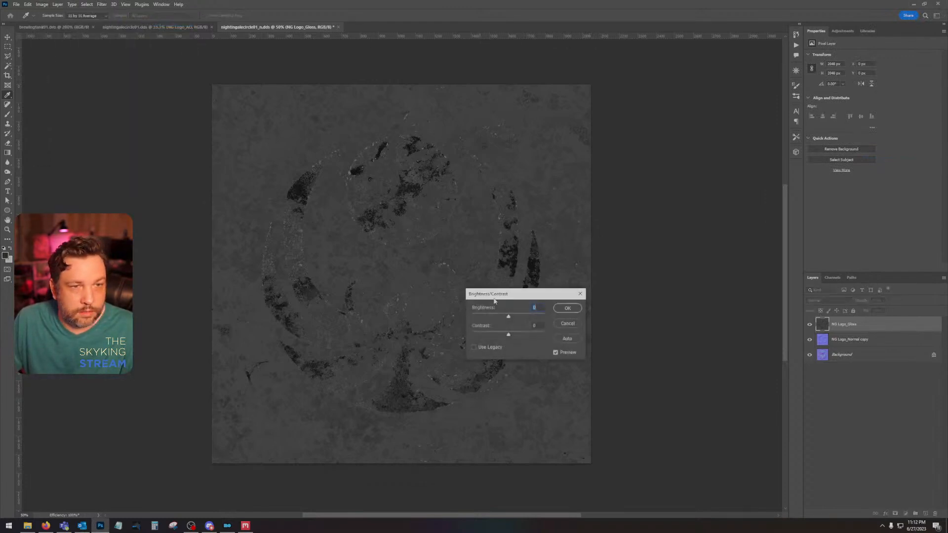
pyautogui.press('Tab')
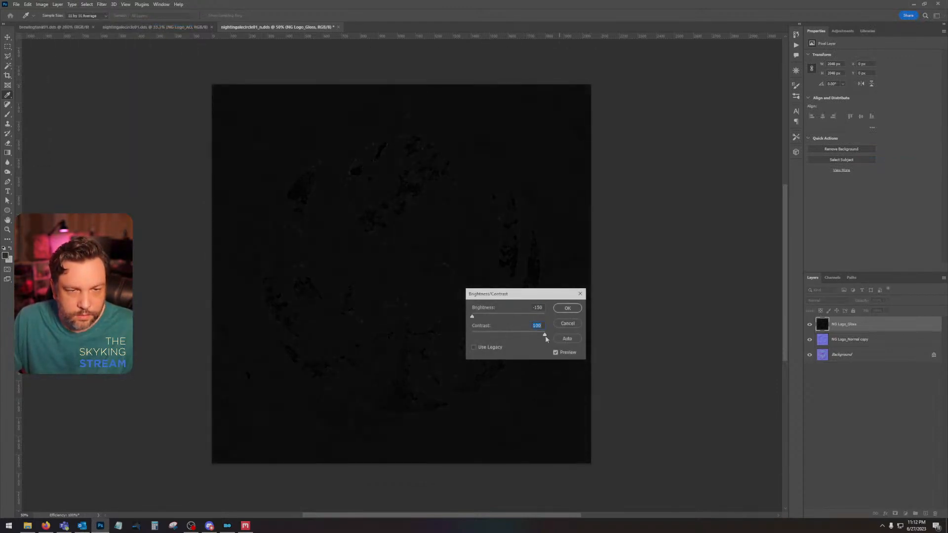
pyautogui.moveTo(535, 333); pyautogui.dragTo(526, 334)
pyautogui.click(571, 306)
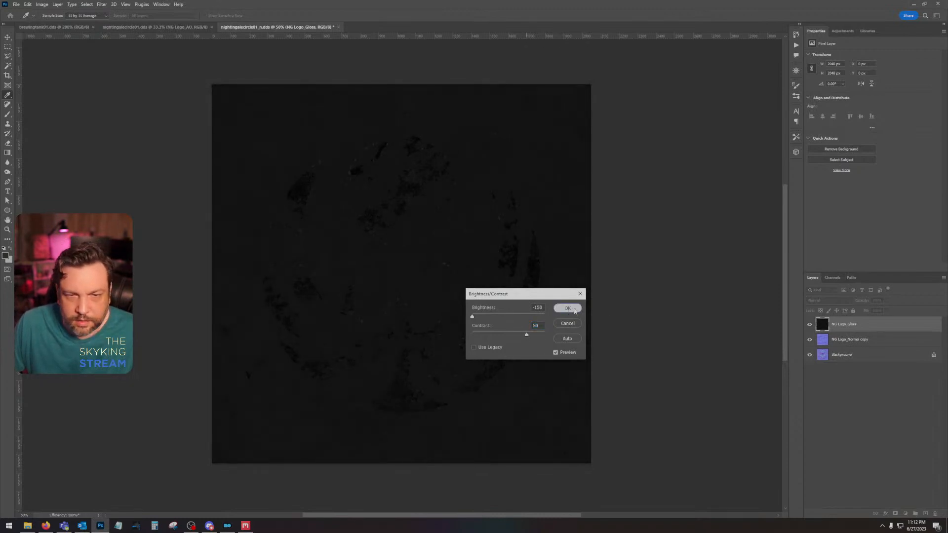
# Step: Copy the darkened gloss image into the Alpha 1 channel and hide the NG Logo_Gloss layer
pyautogui.hotkey('ctrl', 'a')
pyautogui.click(809, 324)
pyautogui.click(833, 279)
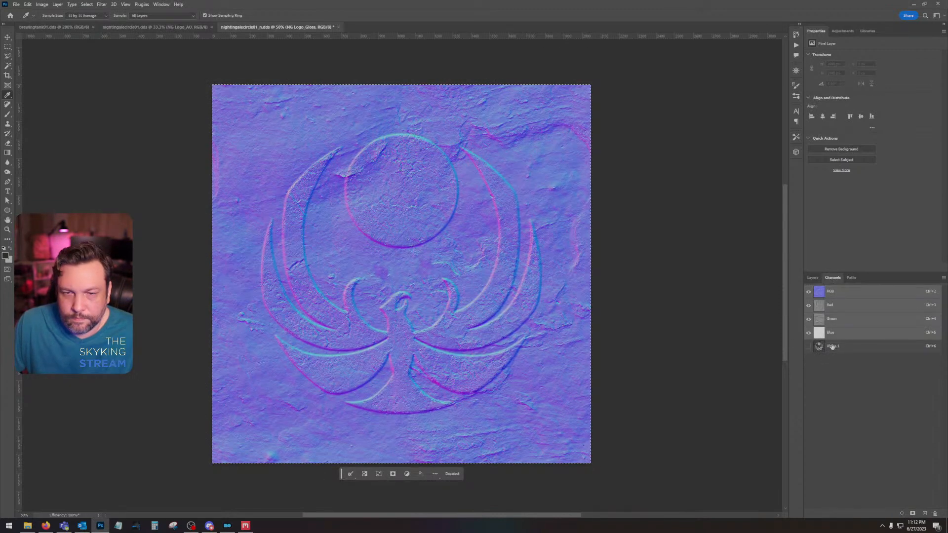
pyautogui.hotkey('ctrl', '6')
pyautogui.click(836, 288)
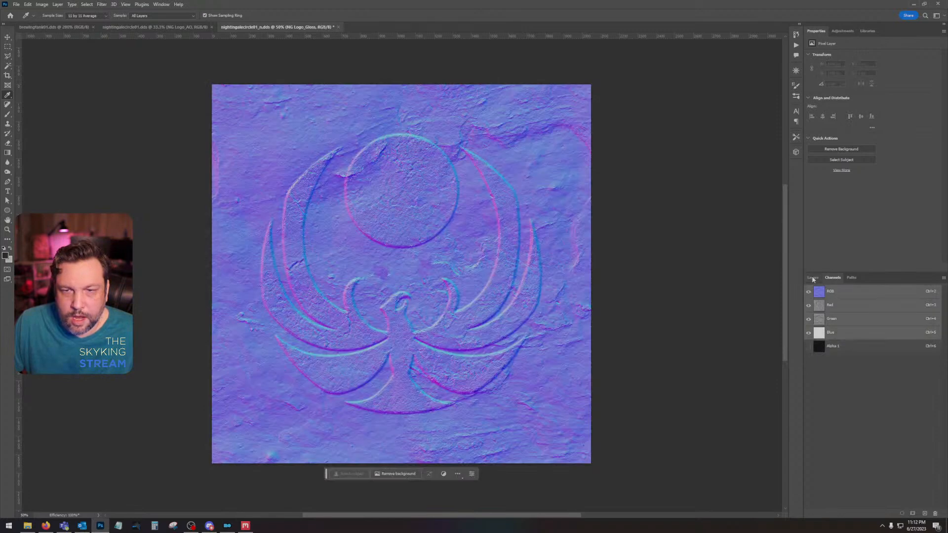
pyautogui.click(812, 277)
# Step: Save the normal map as DDS with Color + Alpha texture type and BC7 8bpp Fine (Linear, DX11+) compression
pyautogui.hotkey('ctrl', 's')
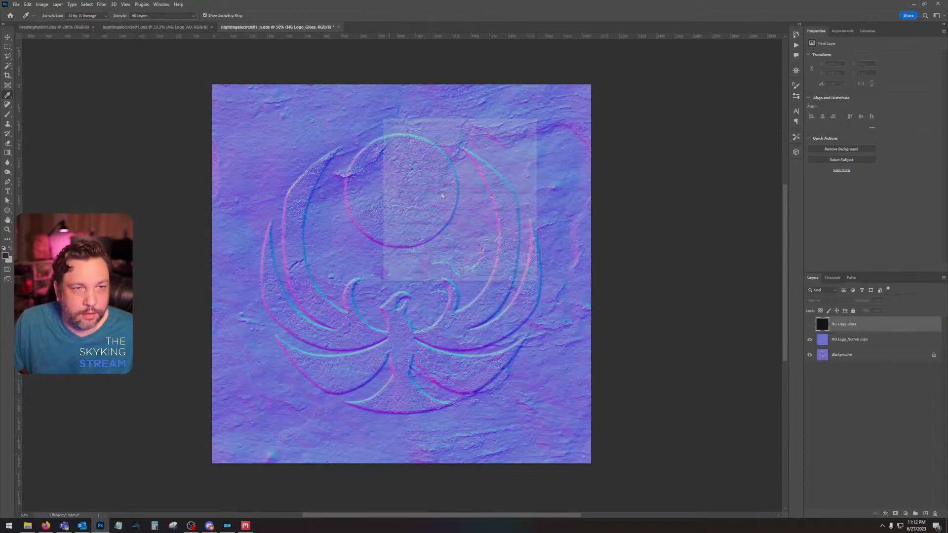
pyautogui.click(464, 160)
pyautogui.click(463, 174)
pyautogui.click(465, 185)
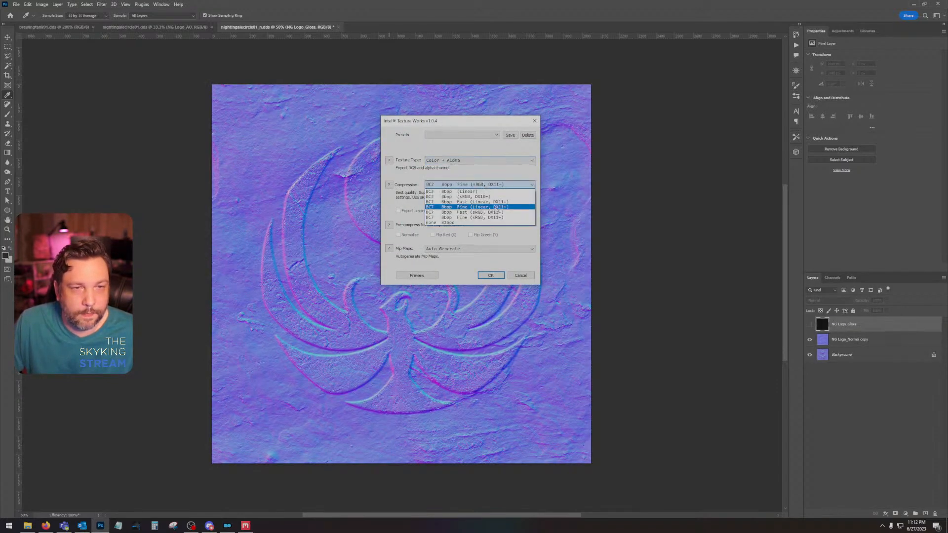
pyautogui.click(466, 206)
pyautogui.click(491, 275)
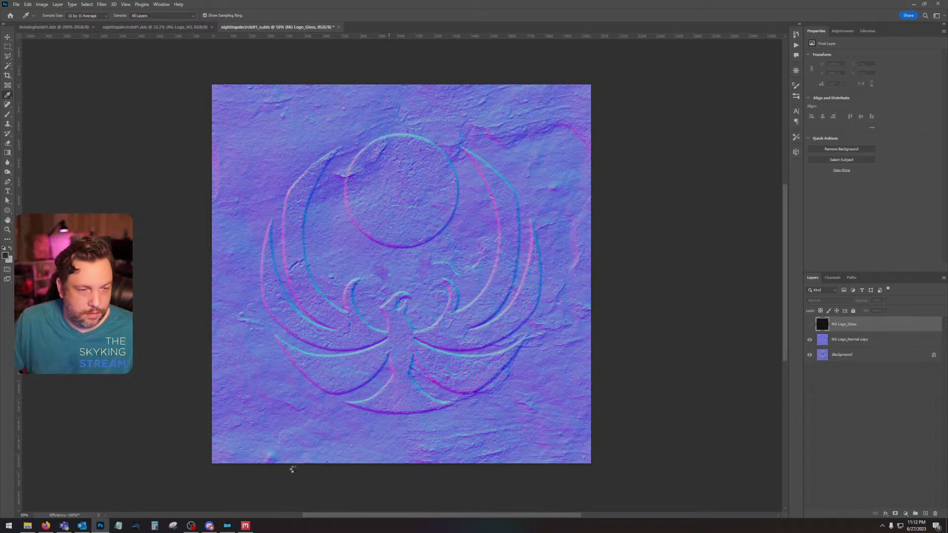
# Step: Copy the nightingalecircle01 and nightingalecircle01_n textures from the desktop Dirty Jugs Clutter folder in File Explorer
pyautogui.hotkey('alt', 'Tab')
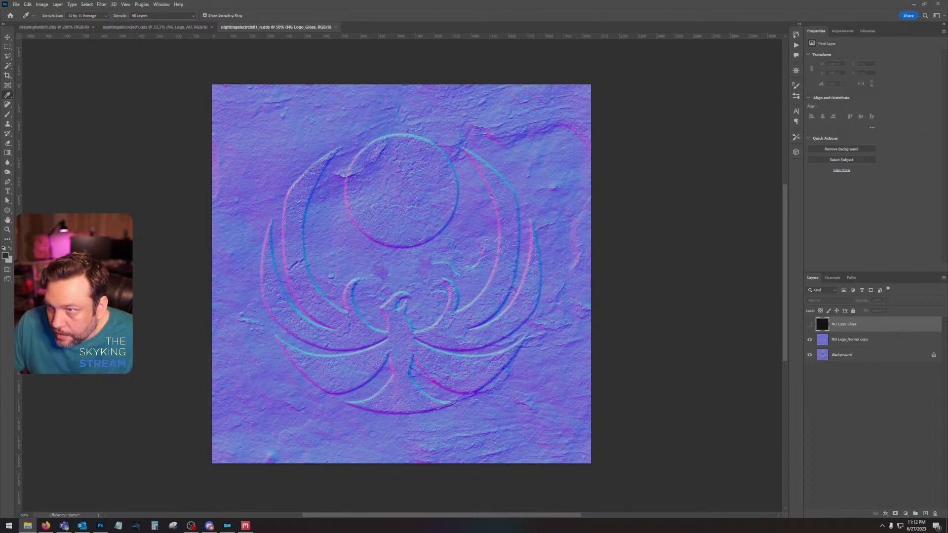
pyautogui.moveTo(947, 69); pyautogui.dragTo(344, 72)
pyautogui.click(300, 220)
pyautogui.keyDown('ctrl'); pyautogui.click(331, 217); pyautogui.keyUp('ctrl')
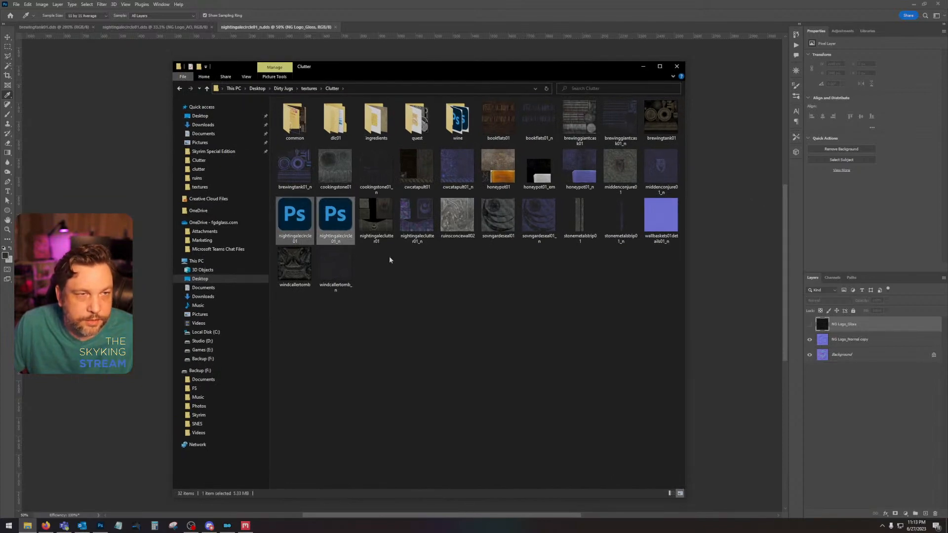
# Step: Switch to Mod Organizer, open the Dirty Jugs mod's textures\clutter folder, and paste both nightingalecircle01 textures there
pyautogui.click(227, 526)
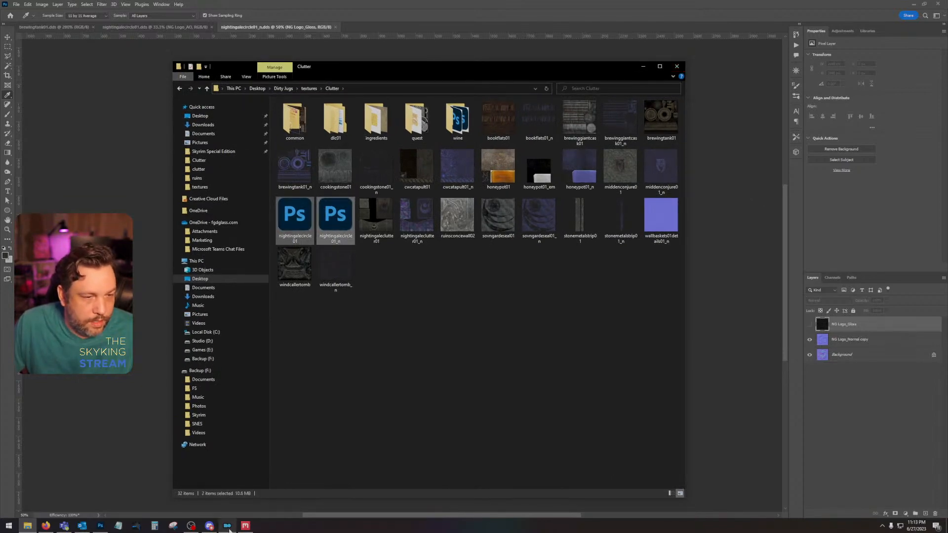
pyautogui.scroll(-3, 148, 395)
pyautogui.rightClick(70, 463)
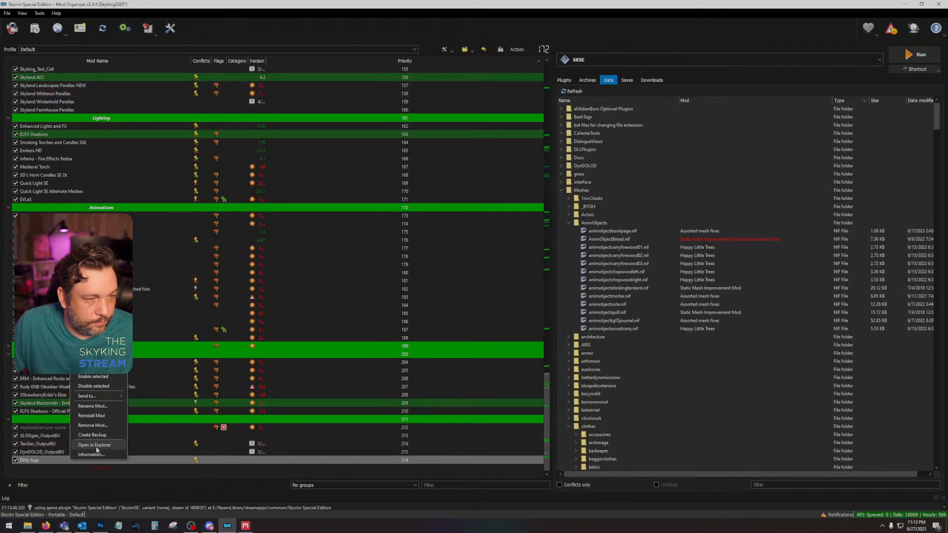
pyautogui.click(98, 450)
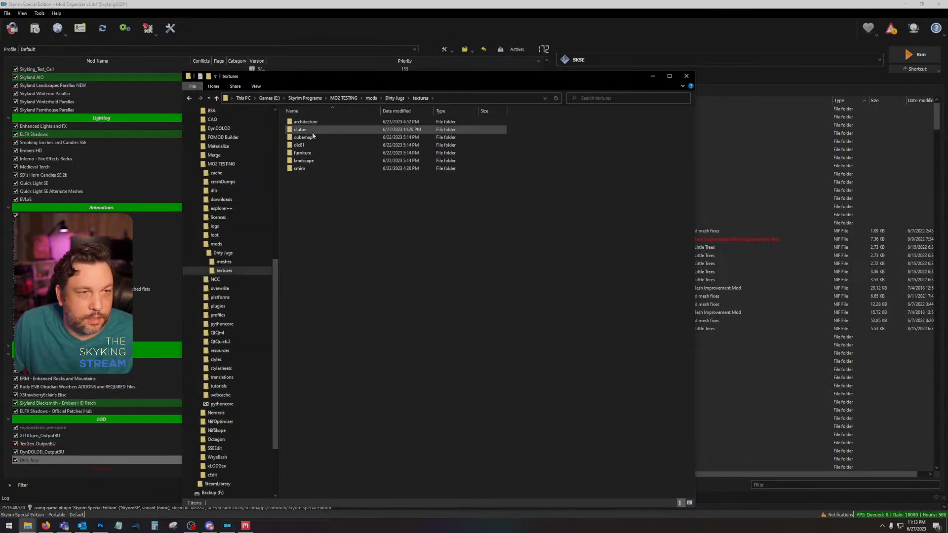
pyautogui.doubleClick(312, 131)
pyautogui.hotkey('ctrl', 'v')
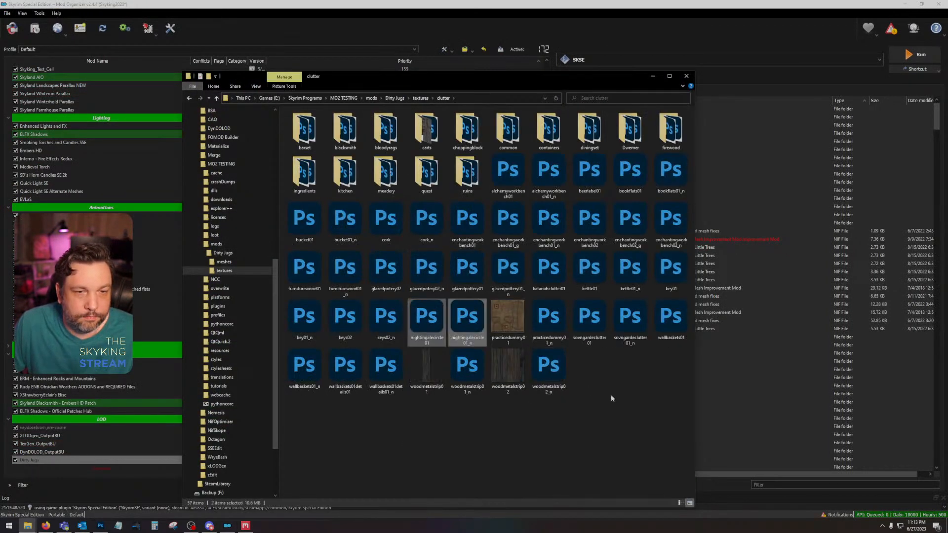
# Step: Return to Mod Organizer and launch the game through SKSE
pyautogui.click(532, 428)
pyautogui.click(918, 54)
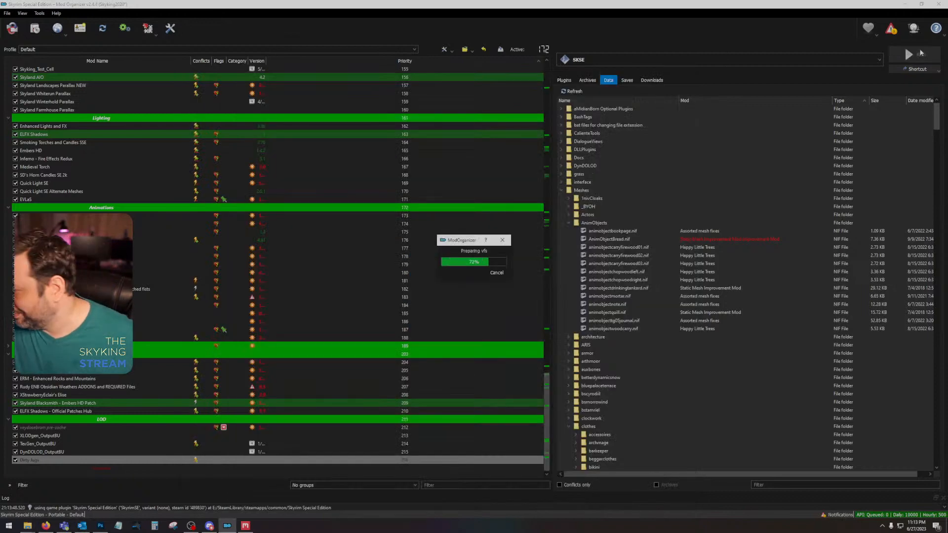
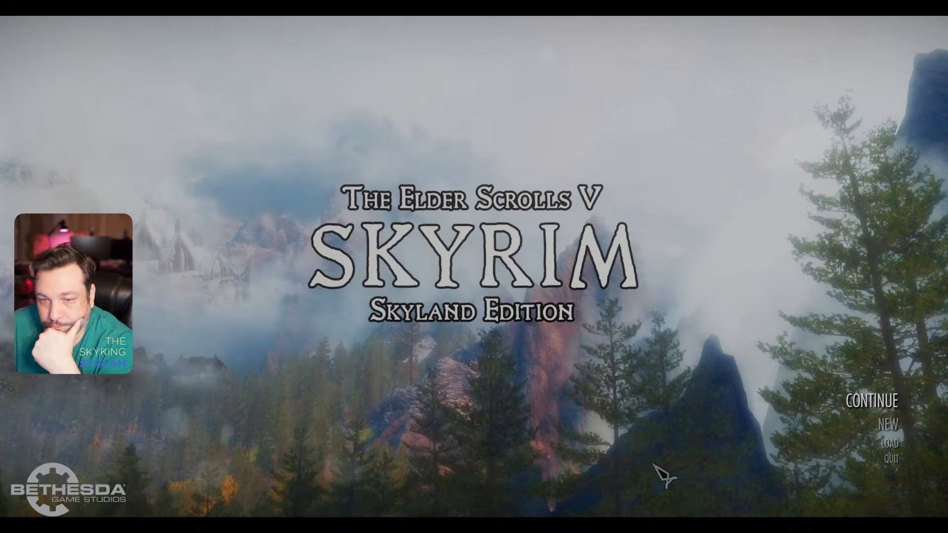
# Step: Continue the most recent saved game and try a console help search for nightingale hall
pyautogui.click(870, 401)
pyautogui.click(661, 488)
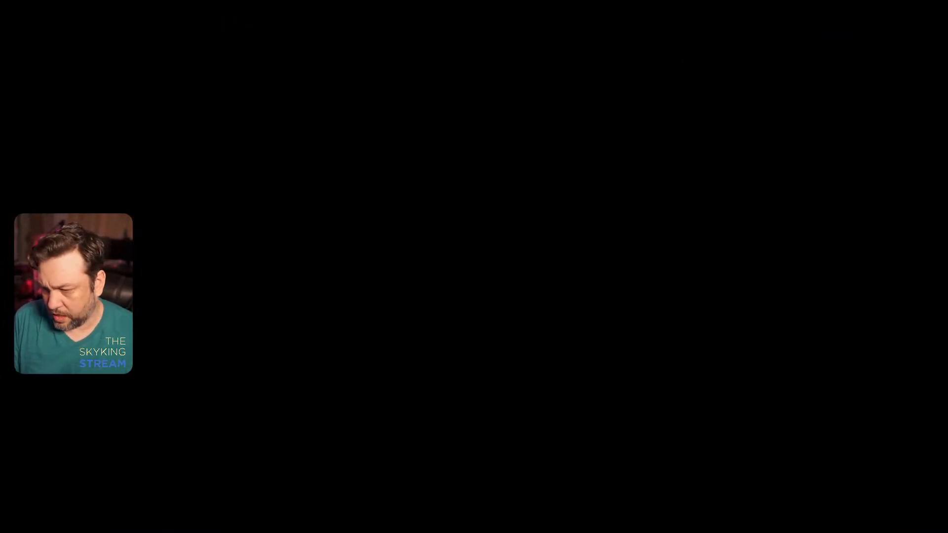
pyautogui.press('`')
pyautogui.write('help ')
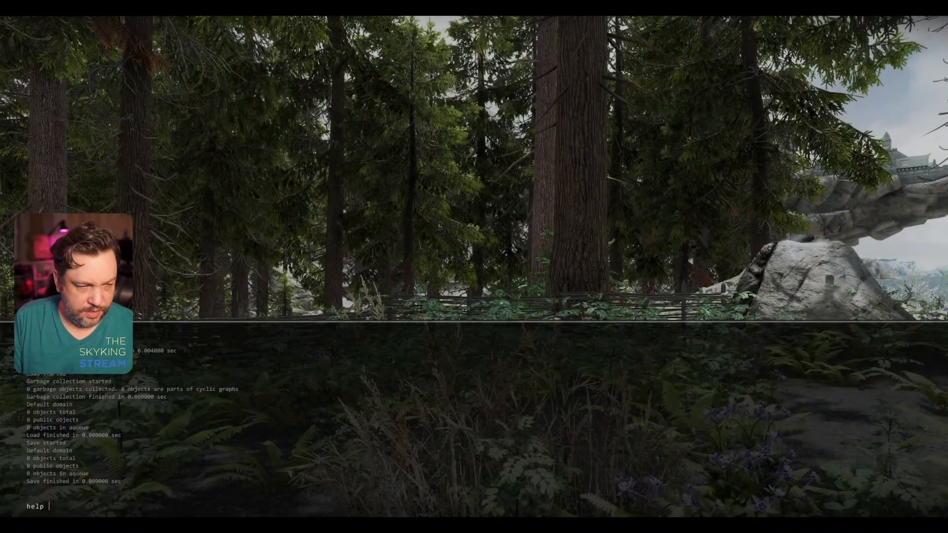
pyautogui.write('nighting')
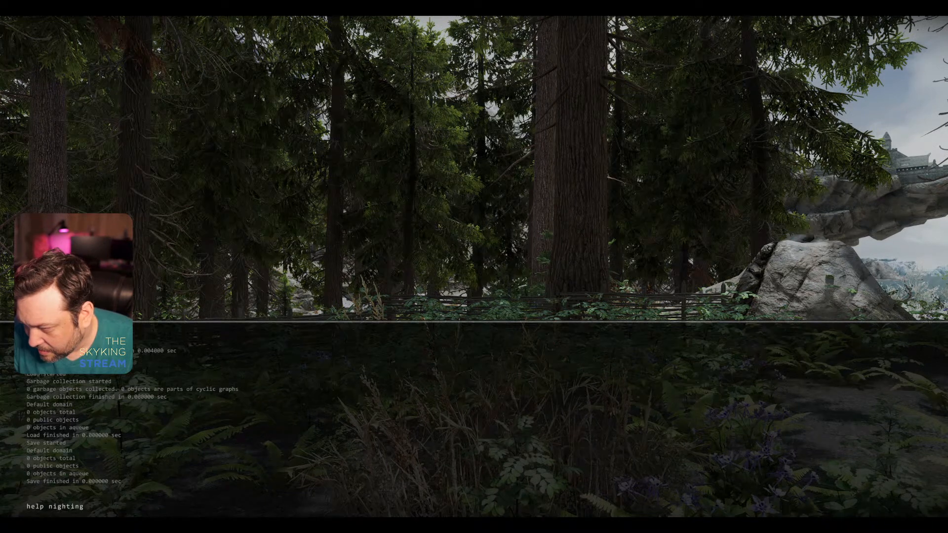
pyautogui.write('ale hall')
pyautogui.press('Return')
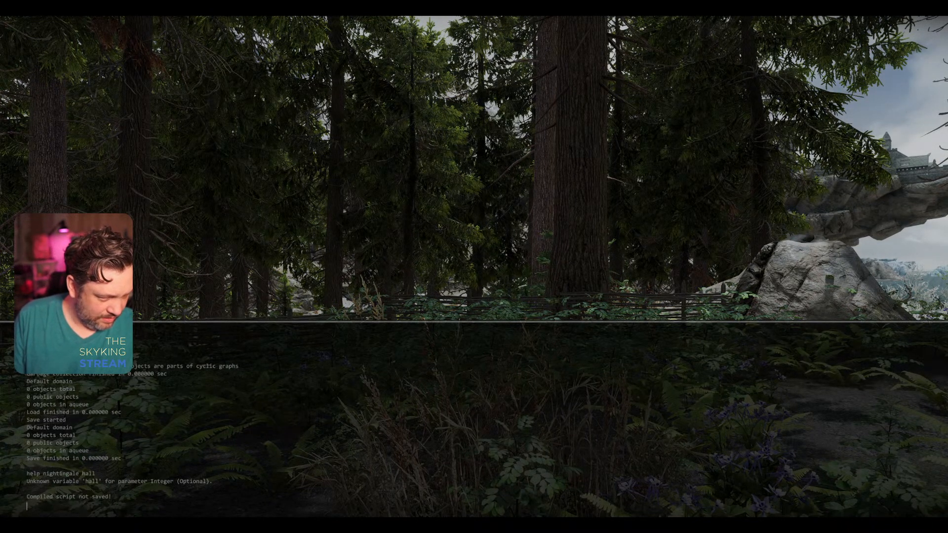
# Step: Search the console help for nightingale and look through the listed entries for a matching location
pyautogui.write('help nigh')
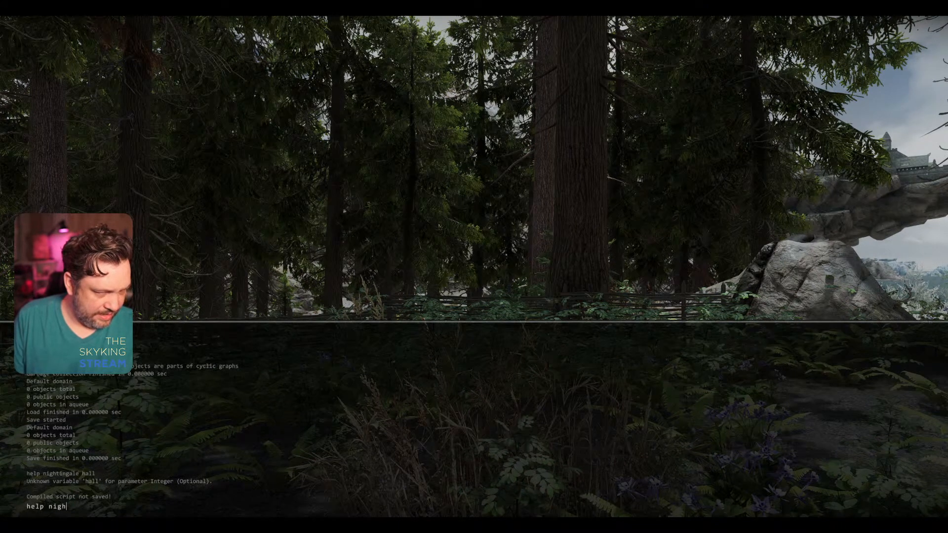
pyautogui.write('tingale')
pyautogui.press('Return')
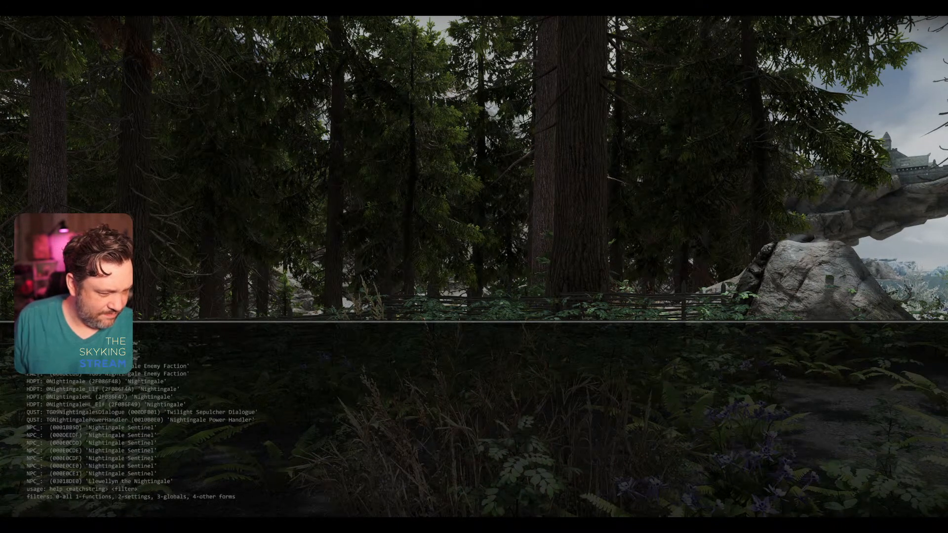
pyautogui.scroll(10, 98, 419)
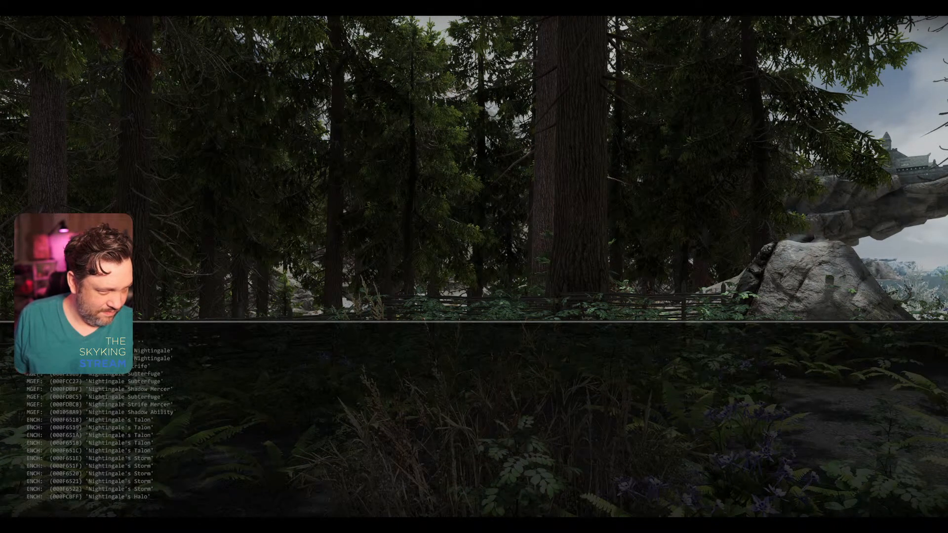
pyautogui.scroll(5, 98, 419)
pyautogui.scroll(-5, 99, 419)
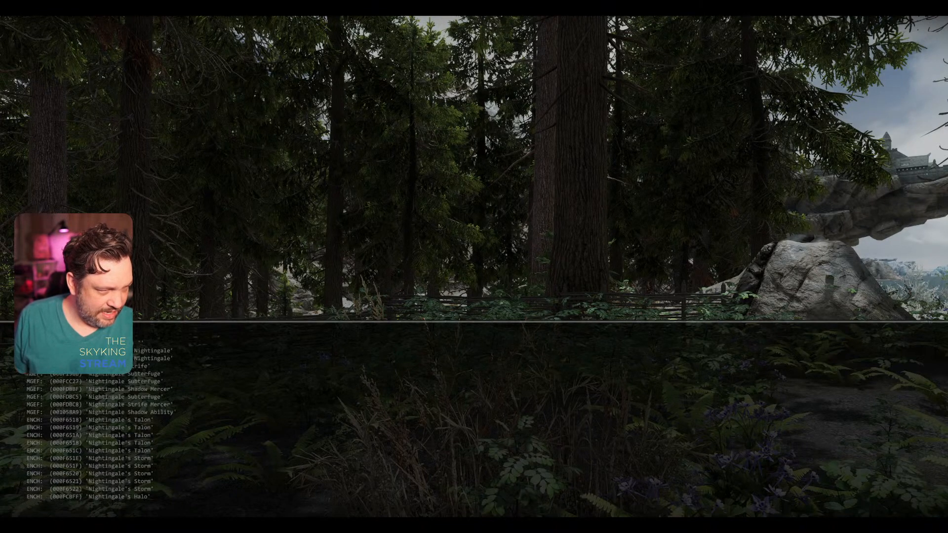
pyautogui.scroll(-5, 99, 419)
pyautogui.scroll(-5, 99, 419)
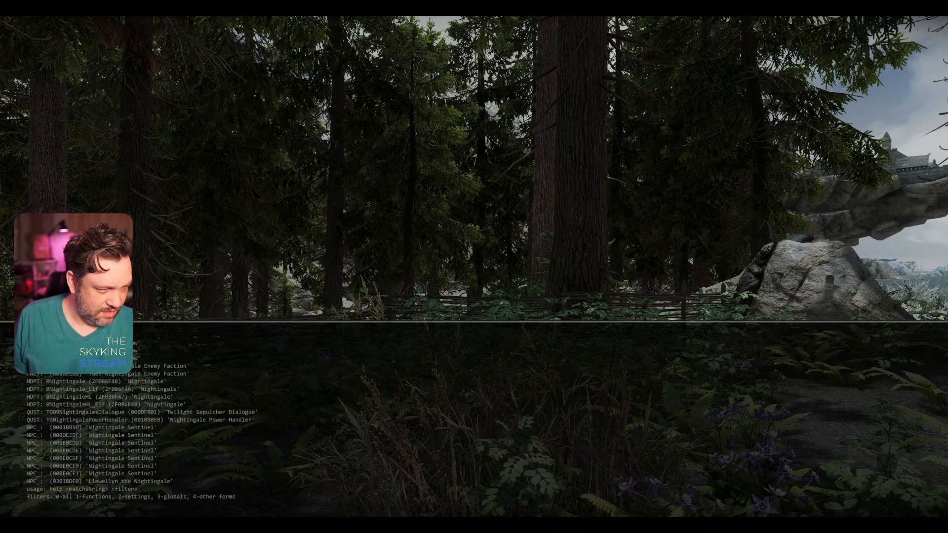
# Step: Teleport the player to nightingalehall01 with the coc console command
pyautogui.hotkey('alt', 'Tab')
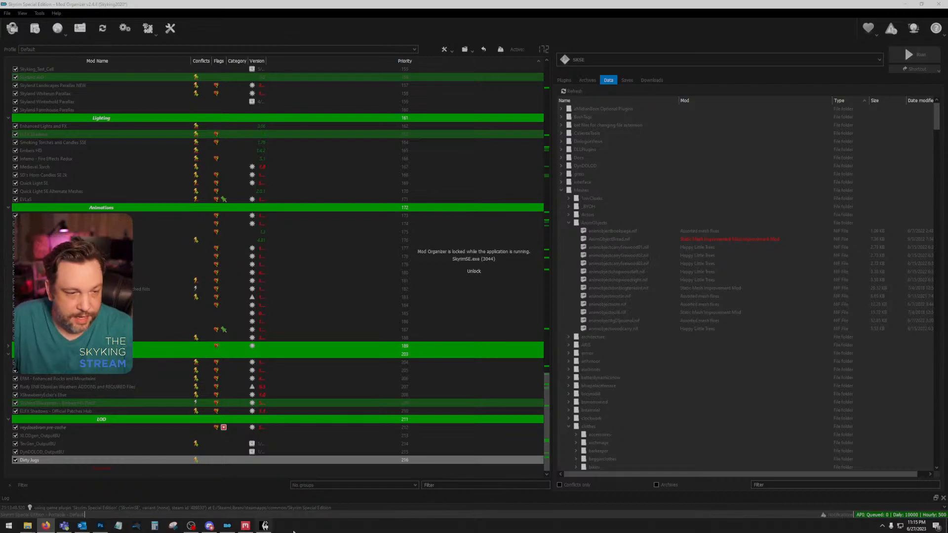
pyautogui.click(264, 526)
pyautogui.write('co')
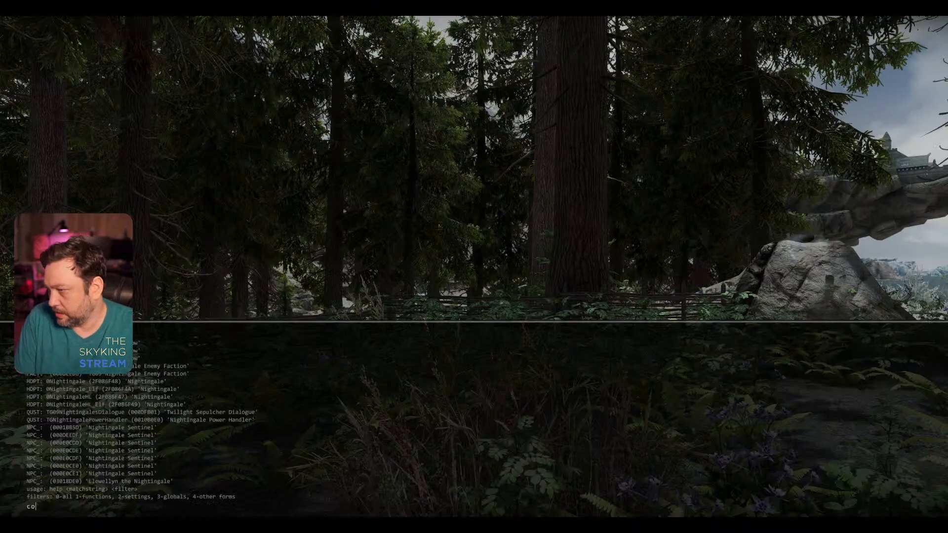
pyautogui.write('c nigh')
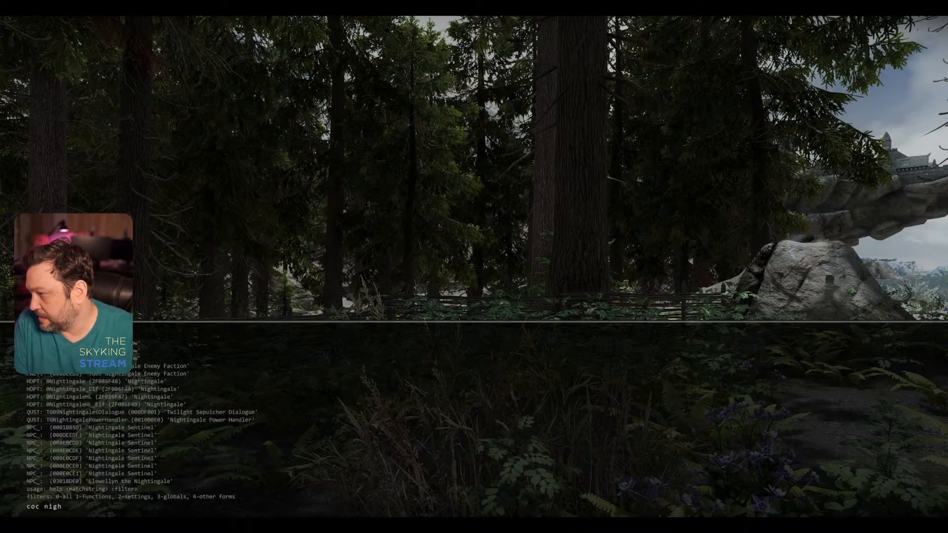
pyautogui.write('tingalehall')
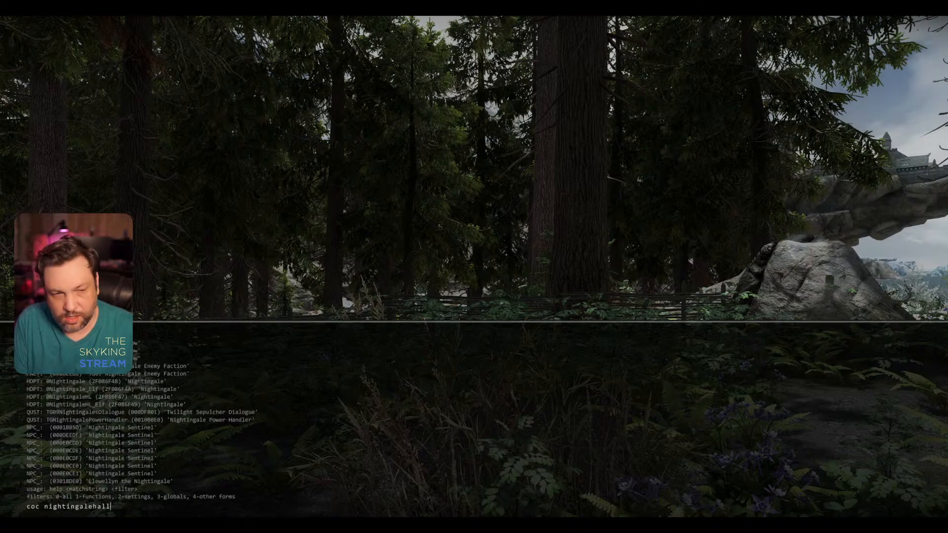
pyautogui.press('Return')
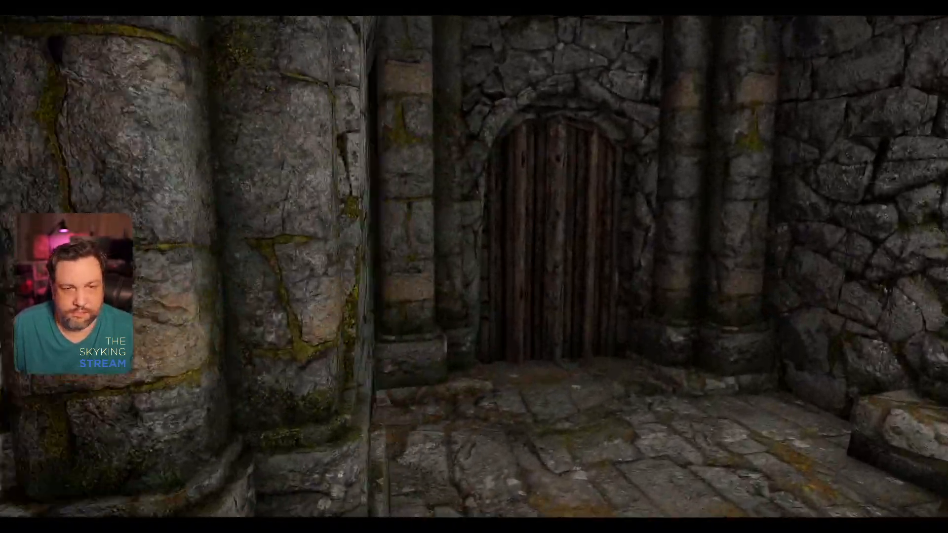
# Step: Open the wooden door, walk through Nightingale Hall to the barred gate, and try the pull chain beside it
pyautogui.press('j')
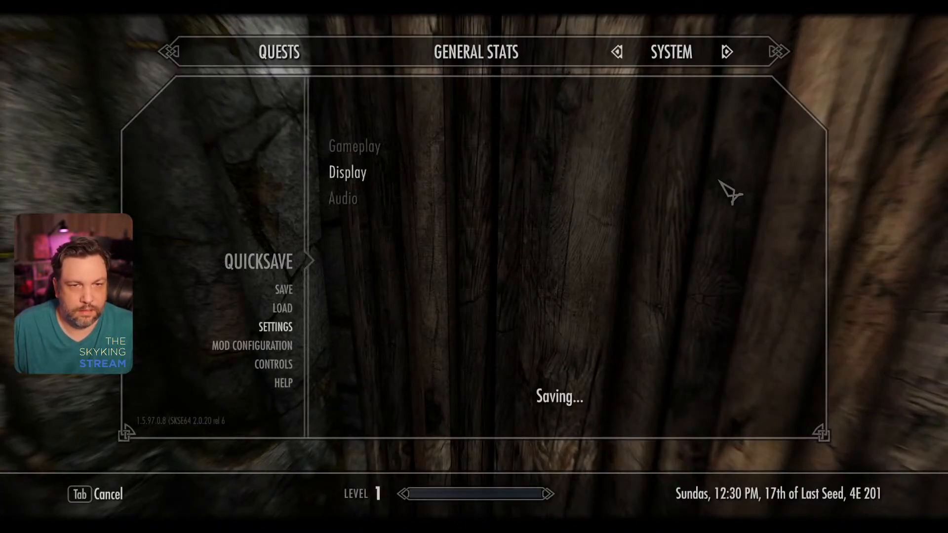
pyautogui.press('Escape')
pyautogui.press('e')
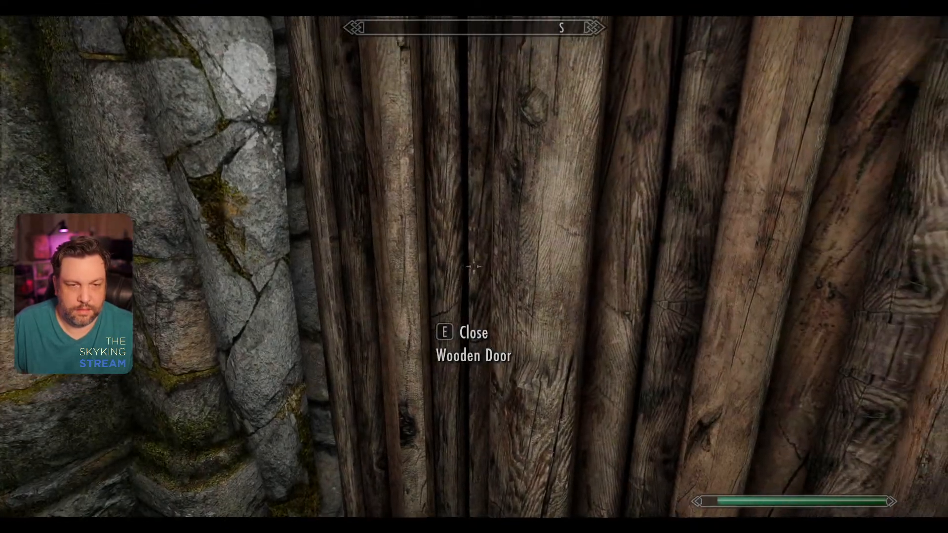
pyautogui.press('w')
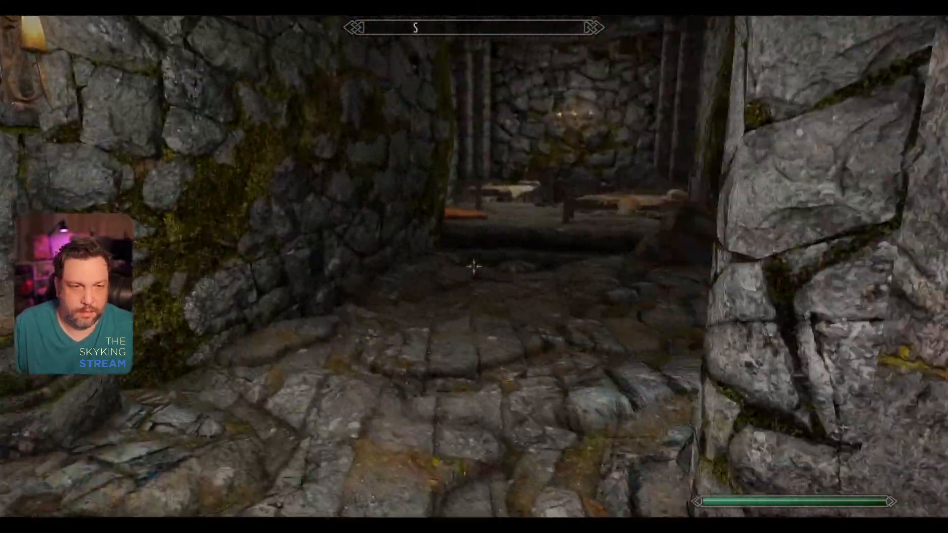
pyautogui.press('w')
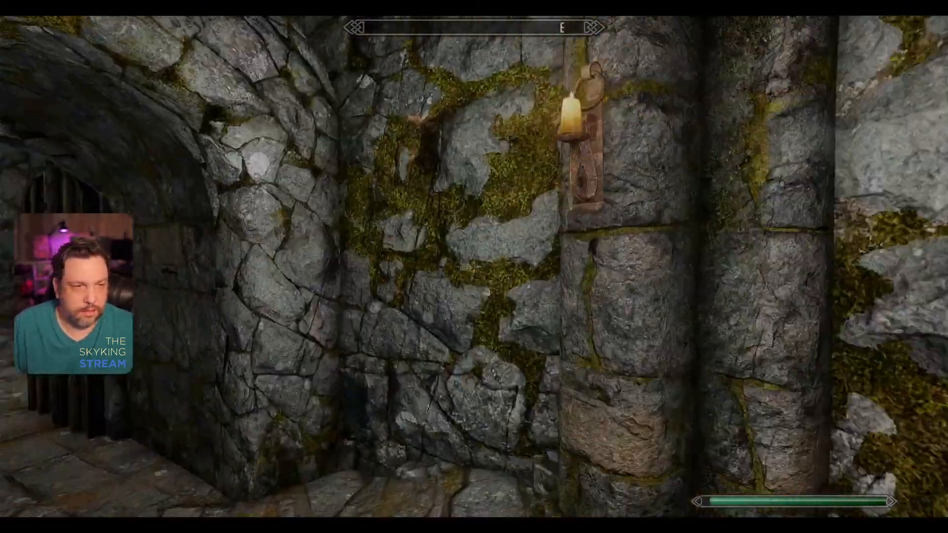
pyautogui.press('w')
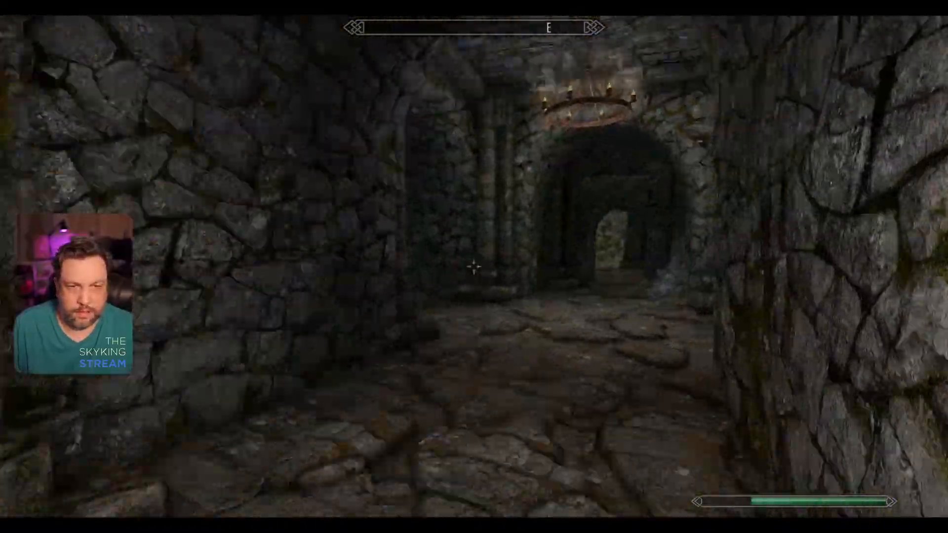
pyautogui.press('w')
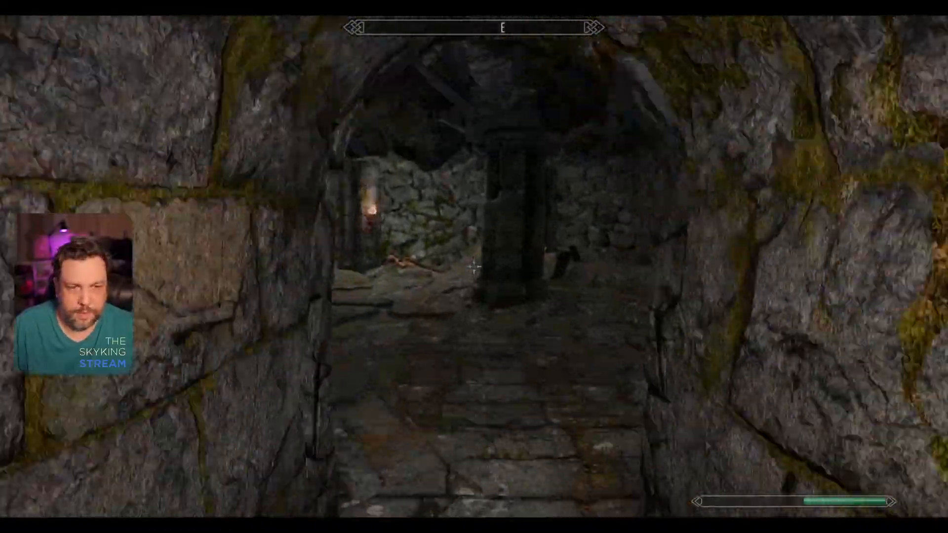
pyautogui.press('w')
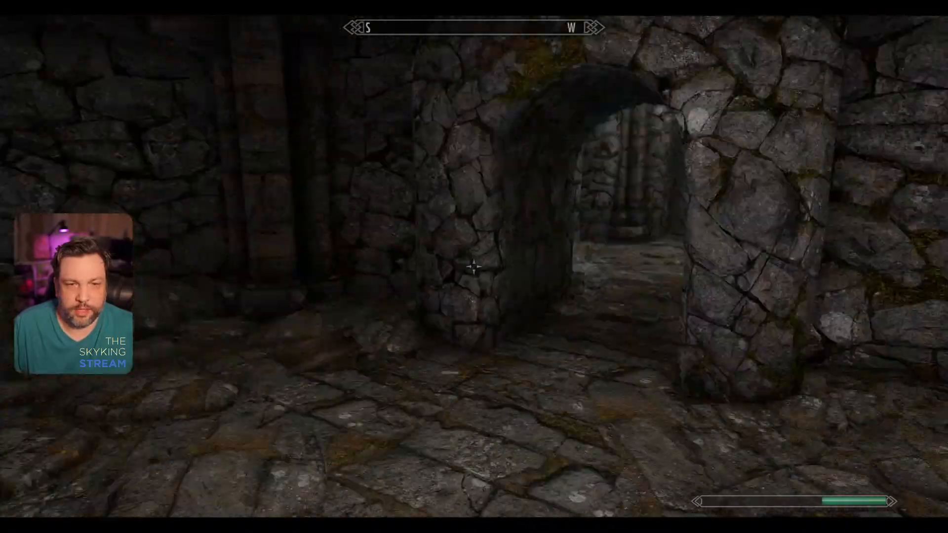
pyautogui.press('w')
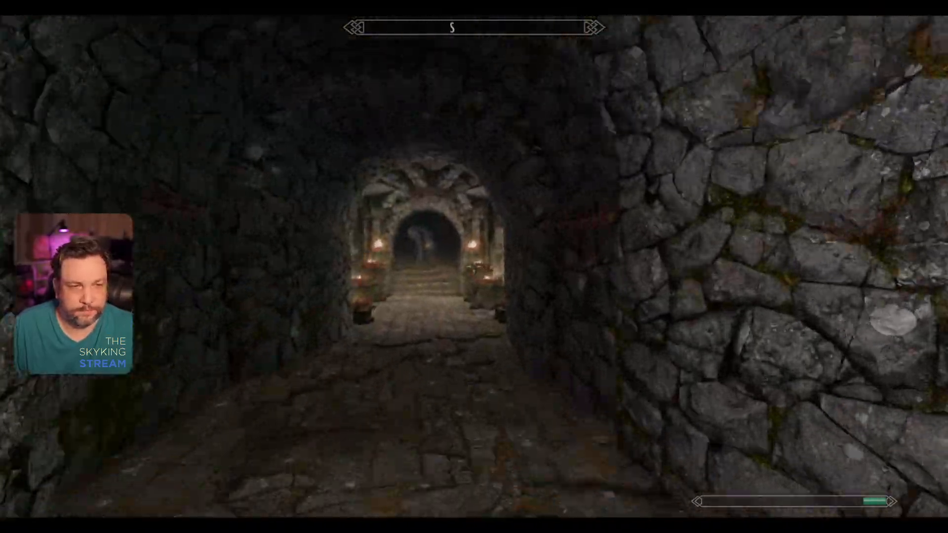
pyautogui.press('w')
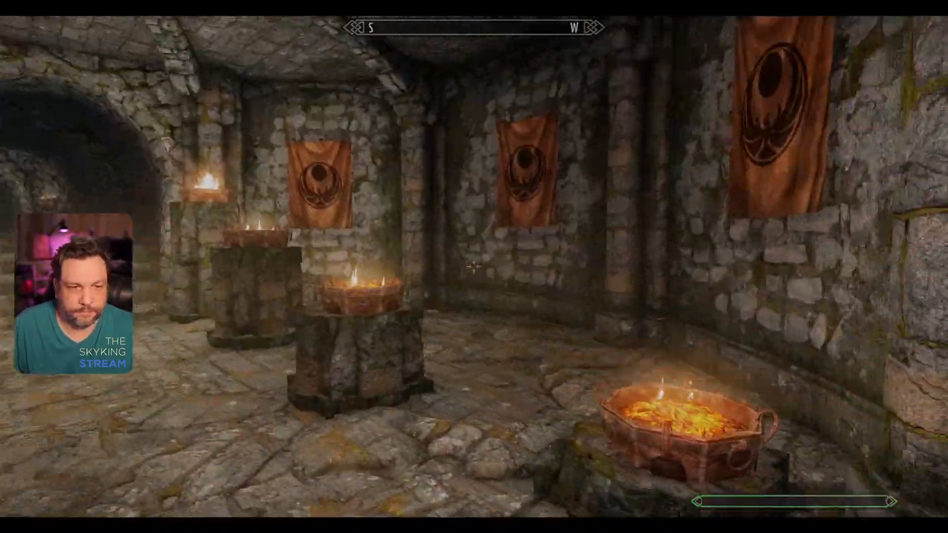
pyautogui.press('w')
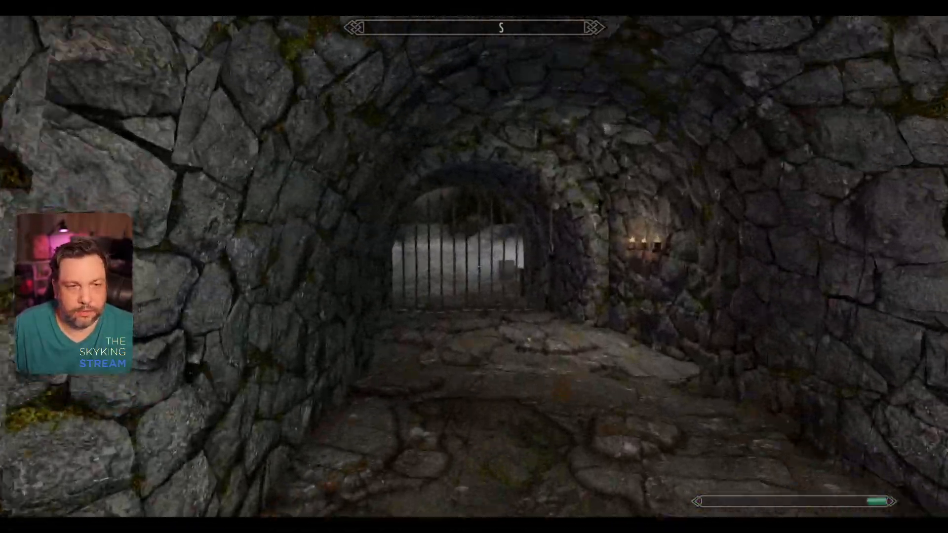
pyautogui.press('w')
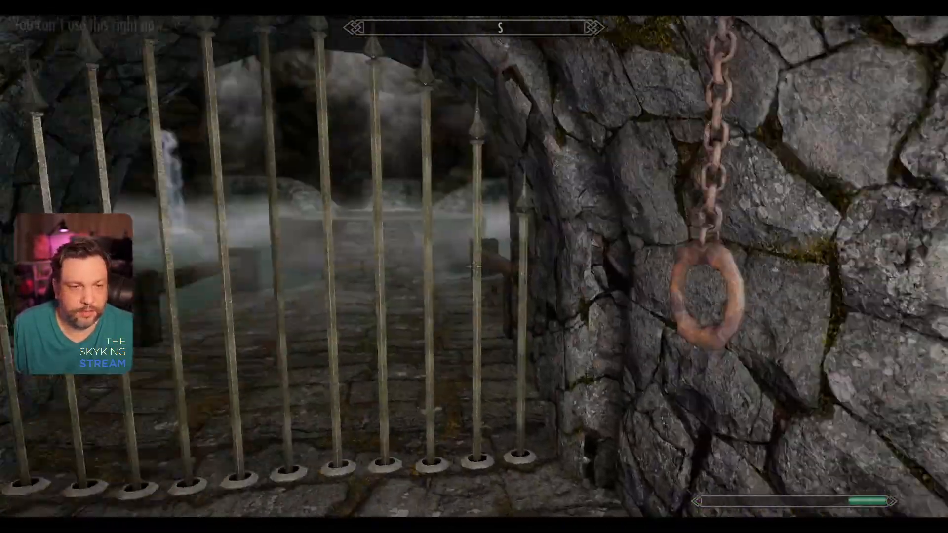
pyautogui.press('e')
# Step: Turn collision off with the tcl console command and pass through the barred gate to the central nightingale circle
pyautogui.press('`')
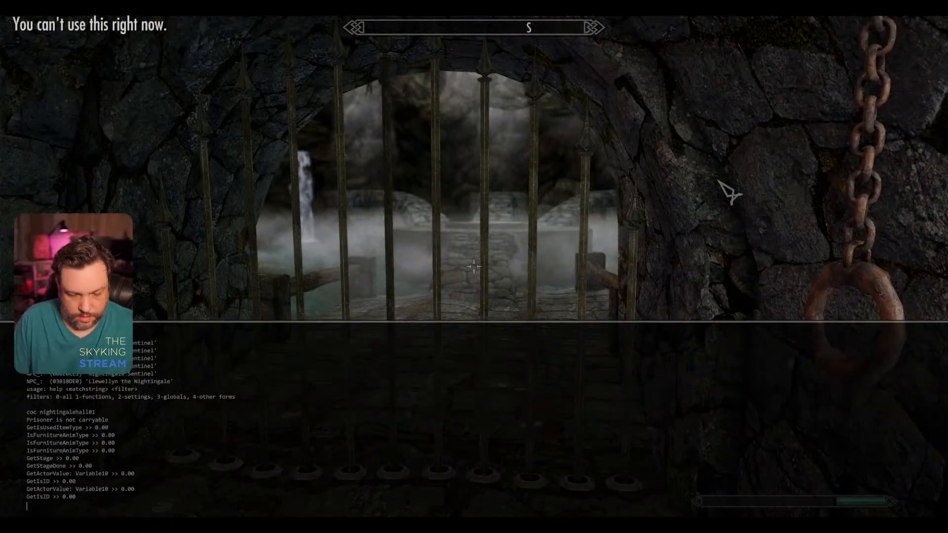
pyautogui.write('tcl')
pyautogui.press('Return')
pyautogui.press('`')
pyautogui.press('w')
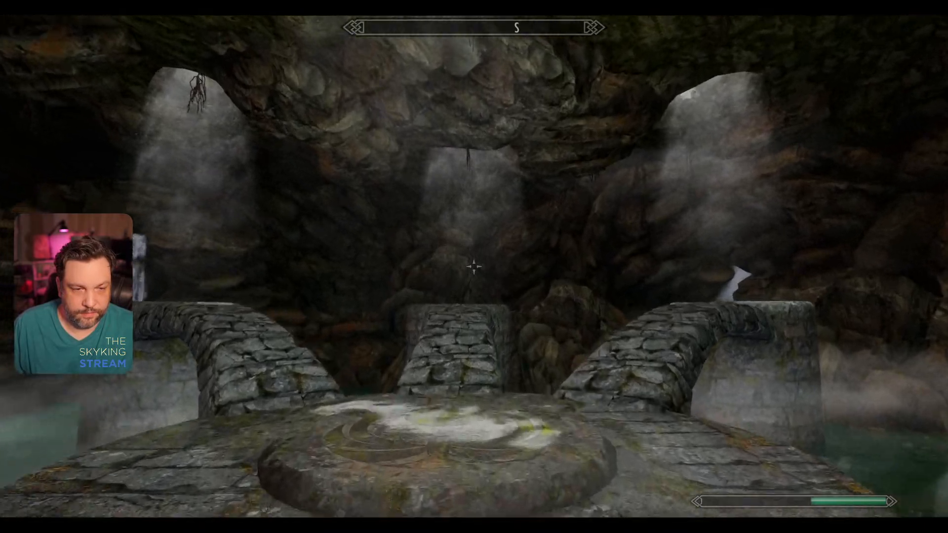
# Step: Turn collision back on with the tcl console command while standing at the central nightingale circle
pyautogui.press('`')
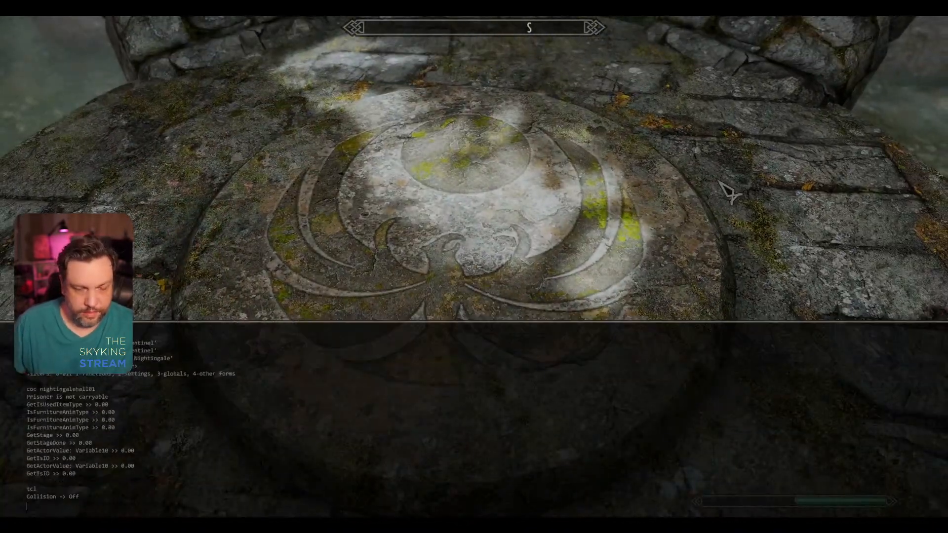
pyautogui.write('tcl')
pyautogui.press('Return')
pyautogui.press('`')
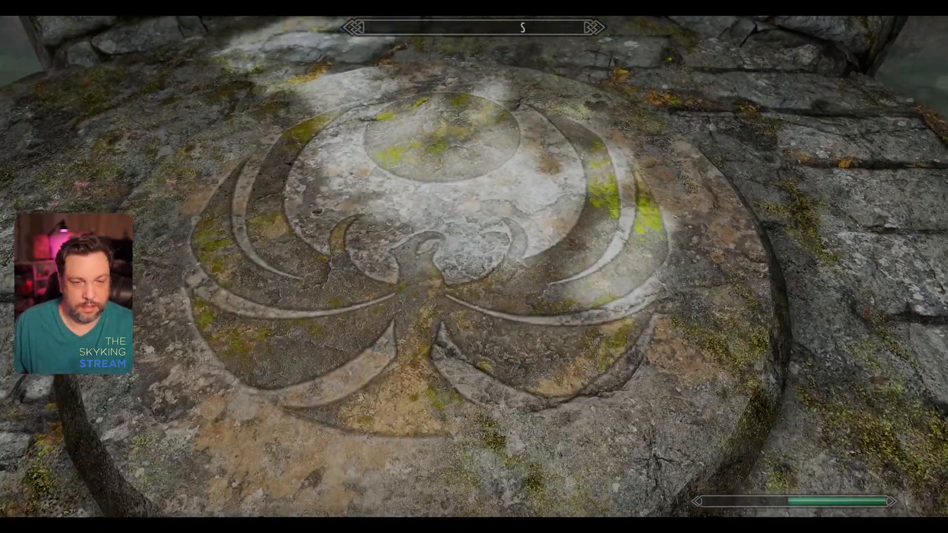
# Step: Leave the central nightingale circle, walk up the stone bridge toward the east, and examine the circle texture on its end platform
pyautogui.press('s')
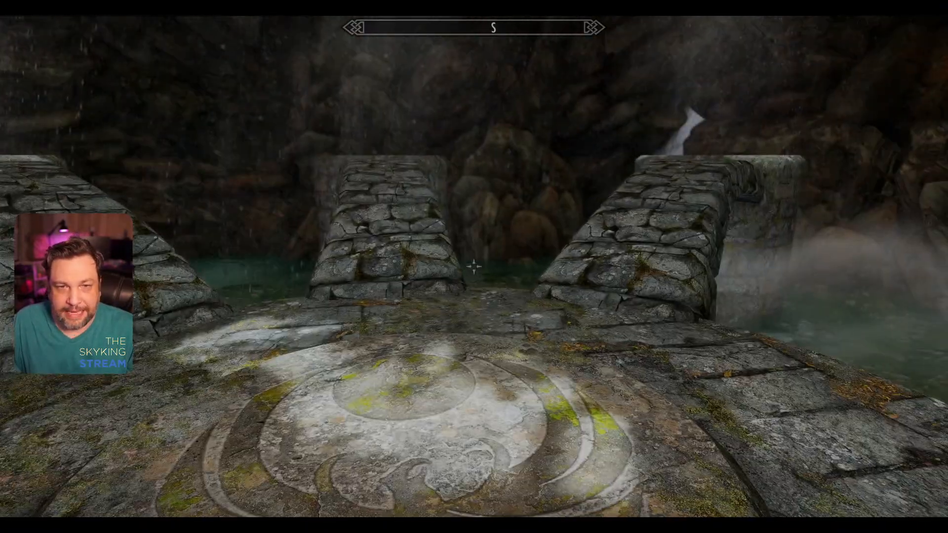
pyautogui.press('w')
pyautogui.press('w')
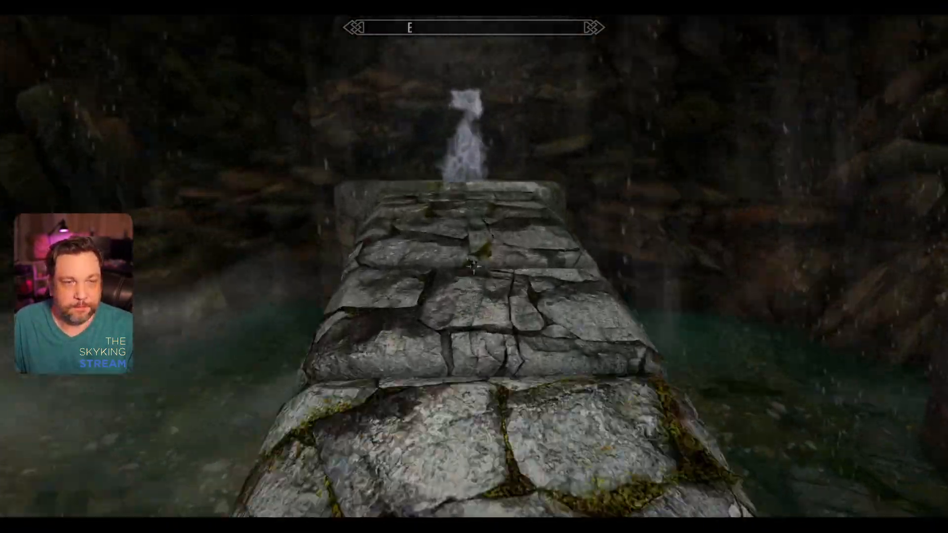
pyautogui.press('w')
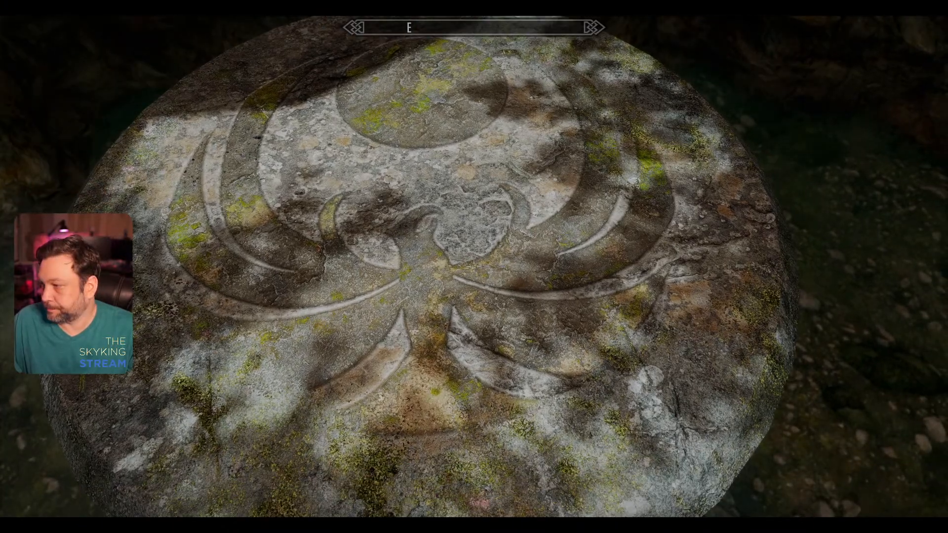
pyautogui.press('w')
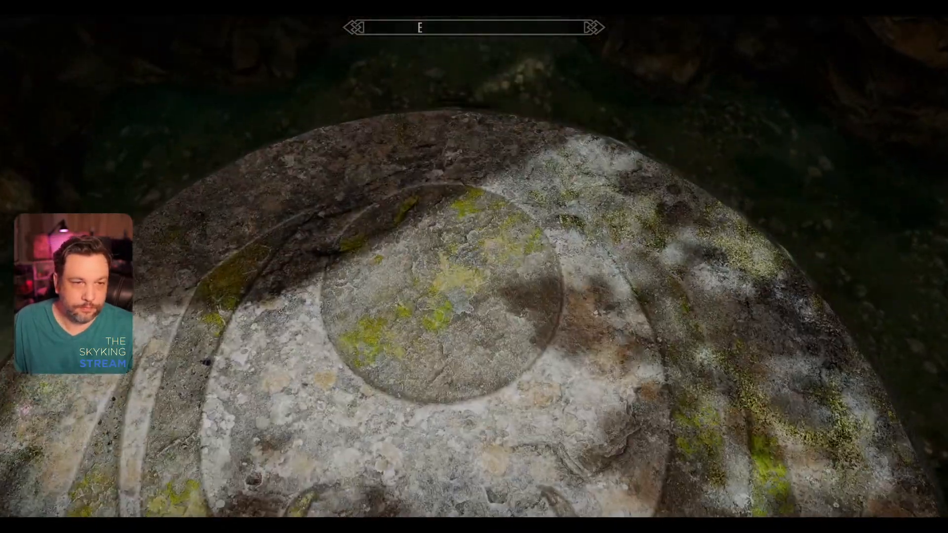
# Step: Cross the remaining southern stone bridges and examine the carved nightingale circle on their end platforms, including close-up detail
pyautogui.press('w')
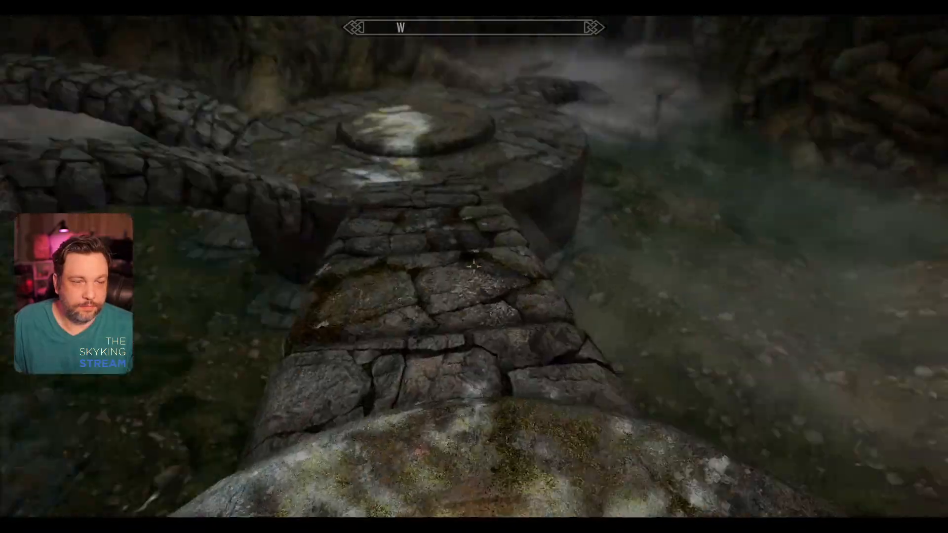
pyautogui.press('w')
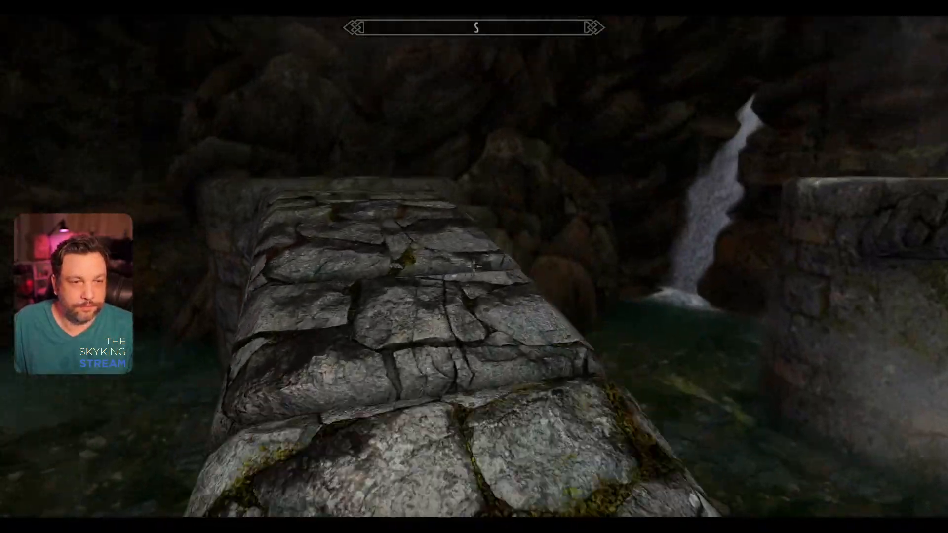
pyautogui.press('w')
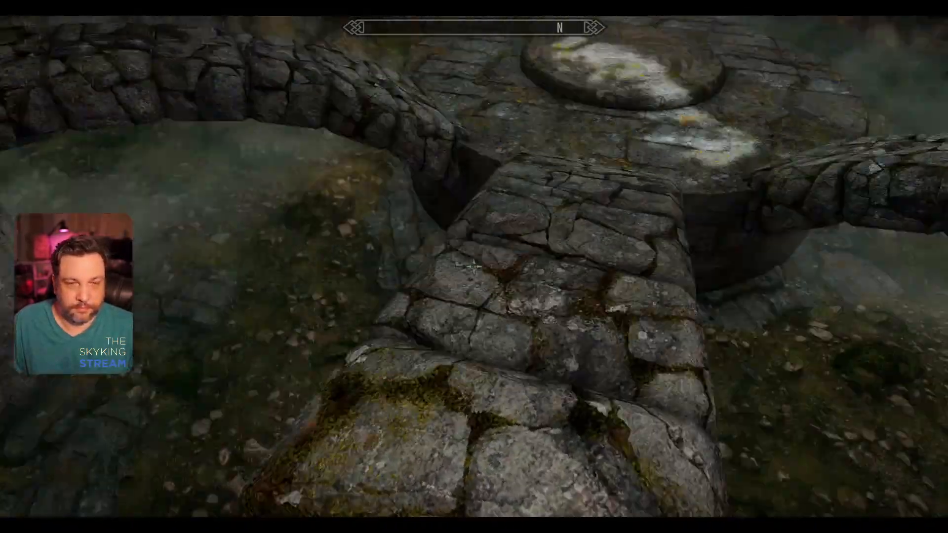
pyautogui.press('w')
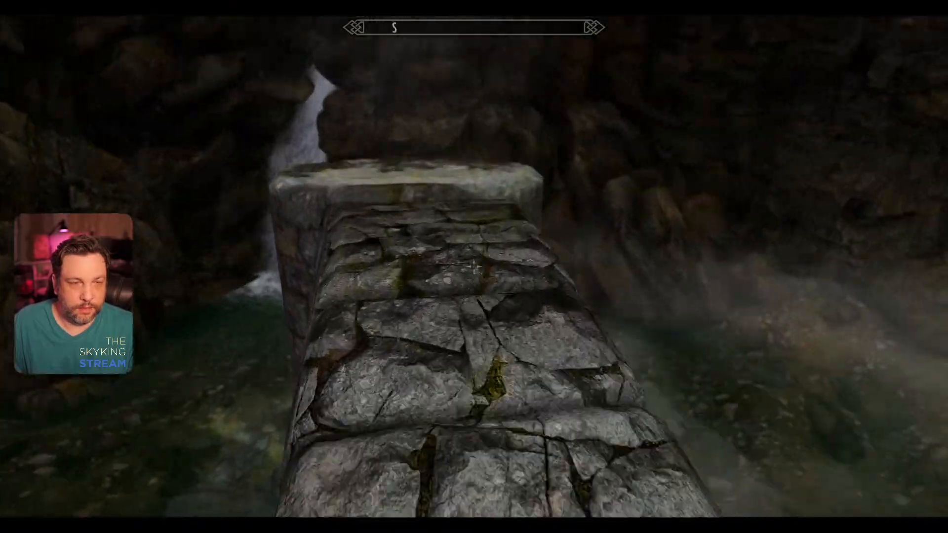
pyautogui.press('w')
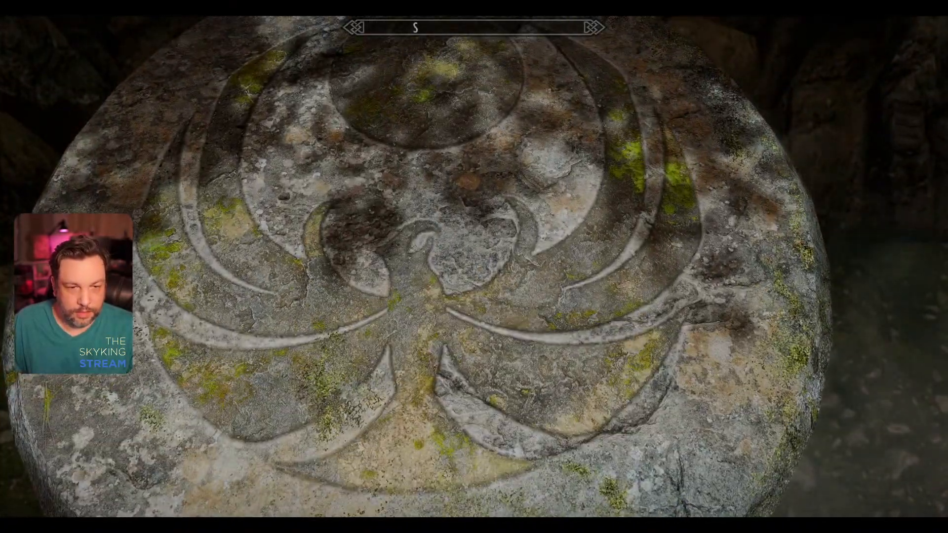
pyautogui.press('w')
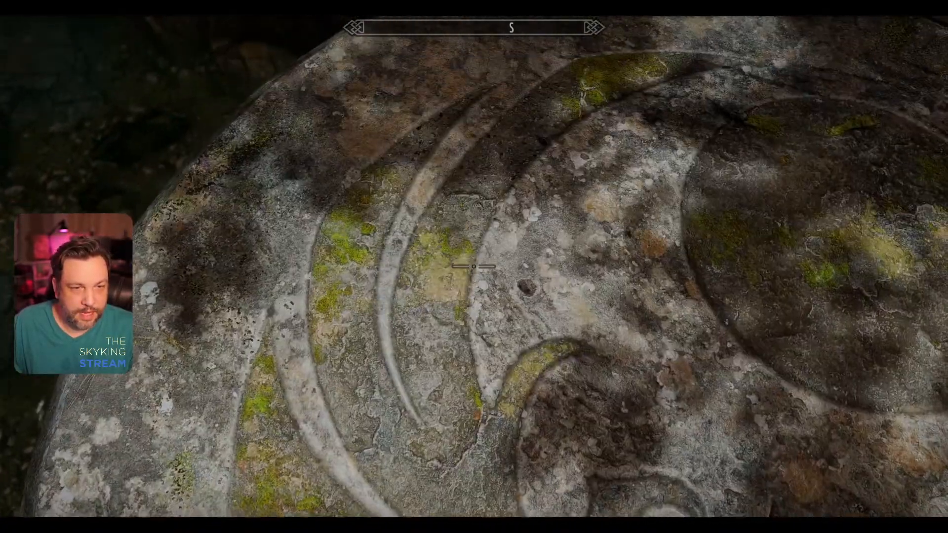
pyautogui.press('w')
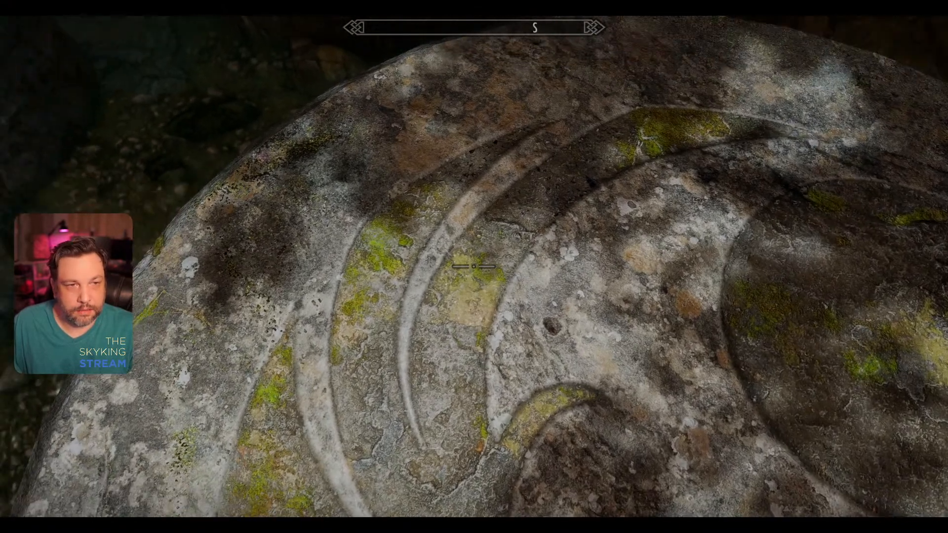
pyautogui.press('ctrl')
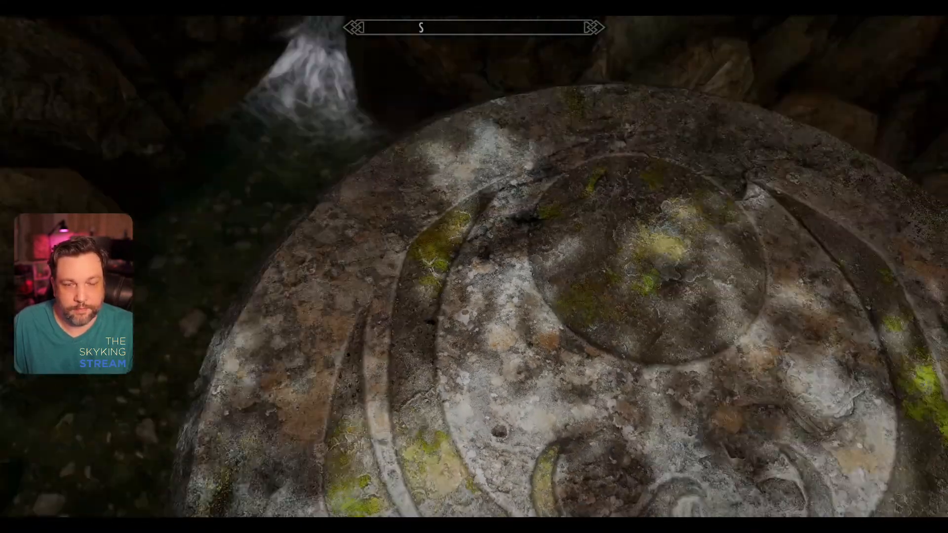
# Step: Walk back over the central nightingale circle to the barred gate in the north
pyautogui.press('w')
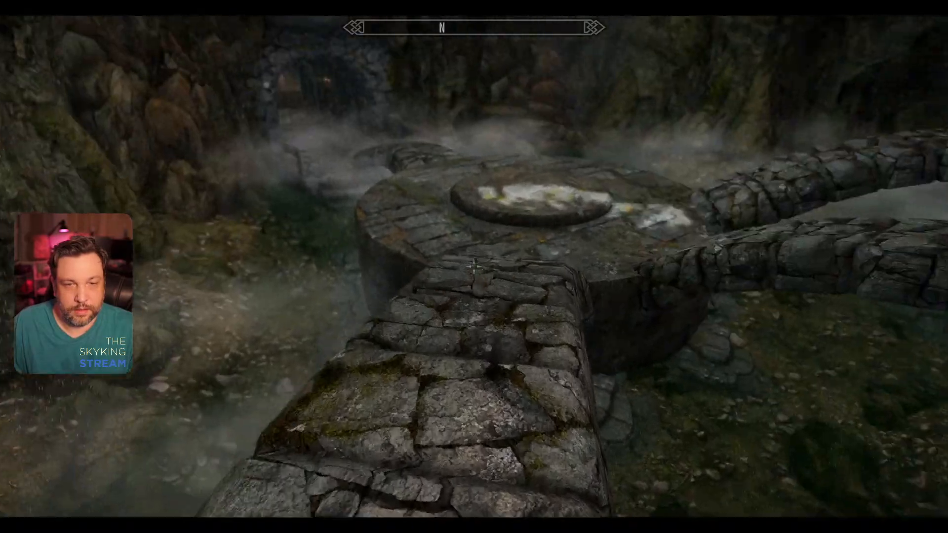
pyautogui.press('w')
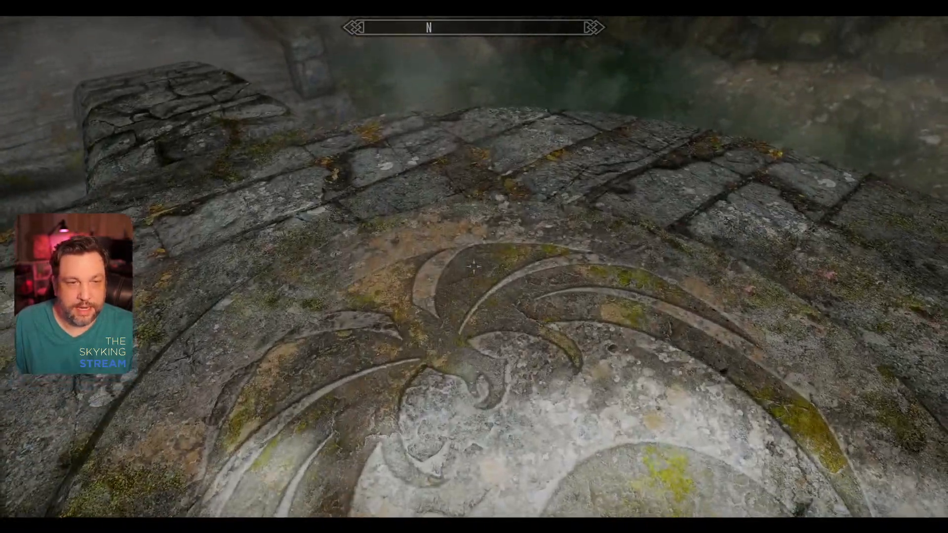
pyautogui.press('alt')
pyautogui.press('w')
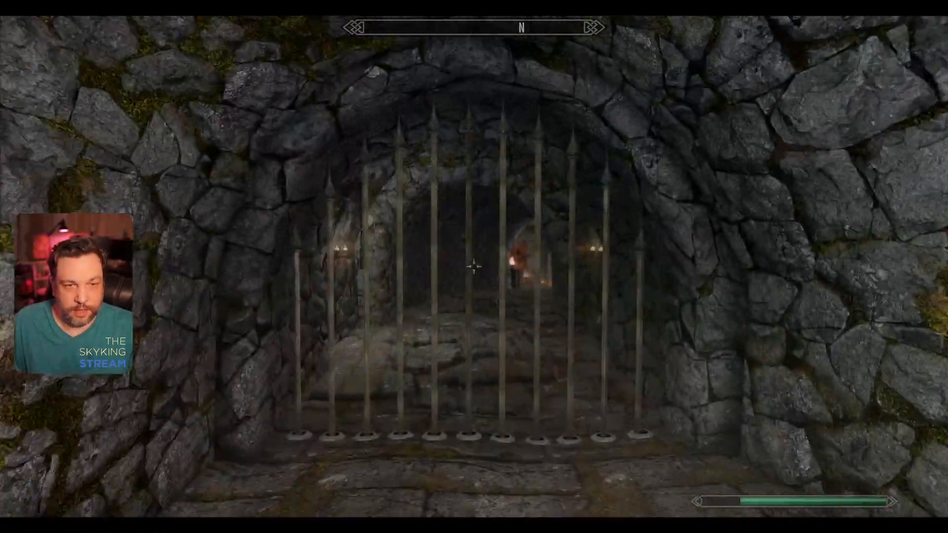
# Step: Turn collision off with the tcl console command, pass through the barred gate, and turn collision back on with tcl
pyautogui.press('`')
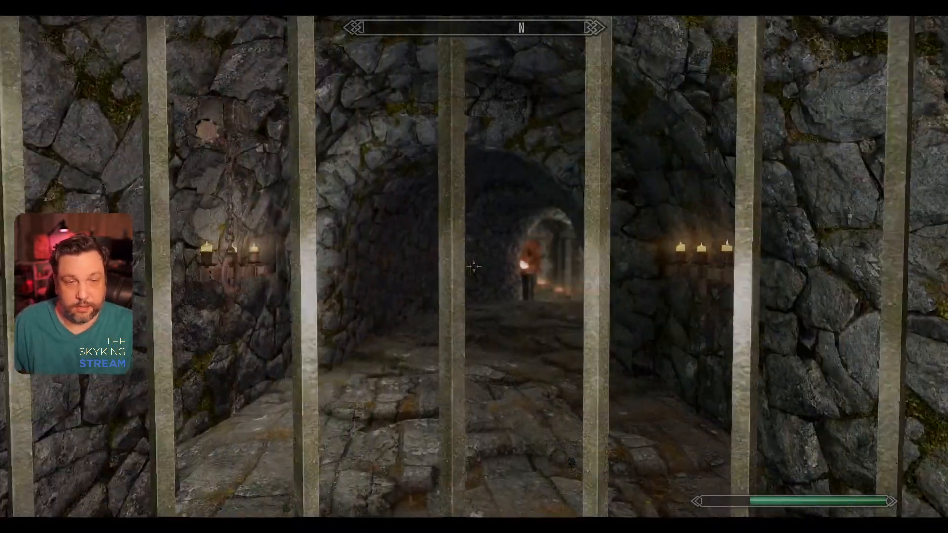
pyautogui.press('w')
pyautogui.press('`')
pyautogui.write('tc')
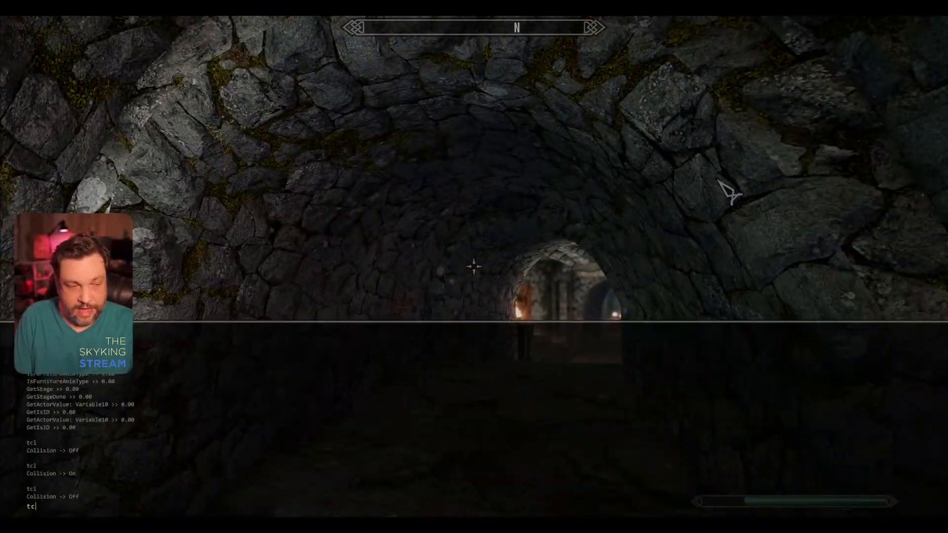
pyautogui.write('l')
pyautogui.press('Return')
pyautogui.press('`')
# Step: Walk north through the bannered room and stone corridor to the chamber with the nightingale-emblem stone blocks
pyautogui.press('w')
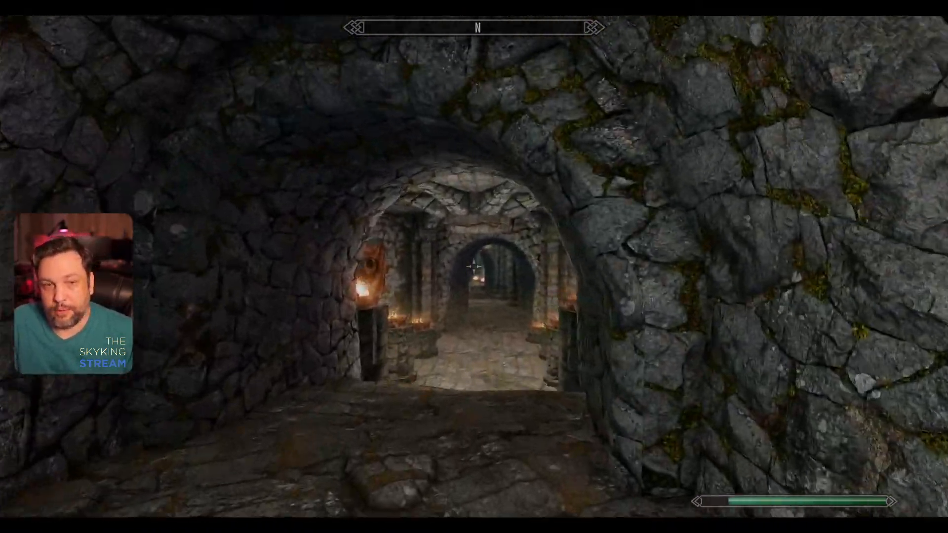
pyautogui.press('w')
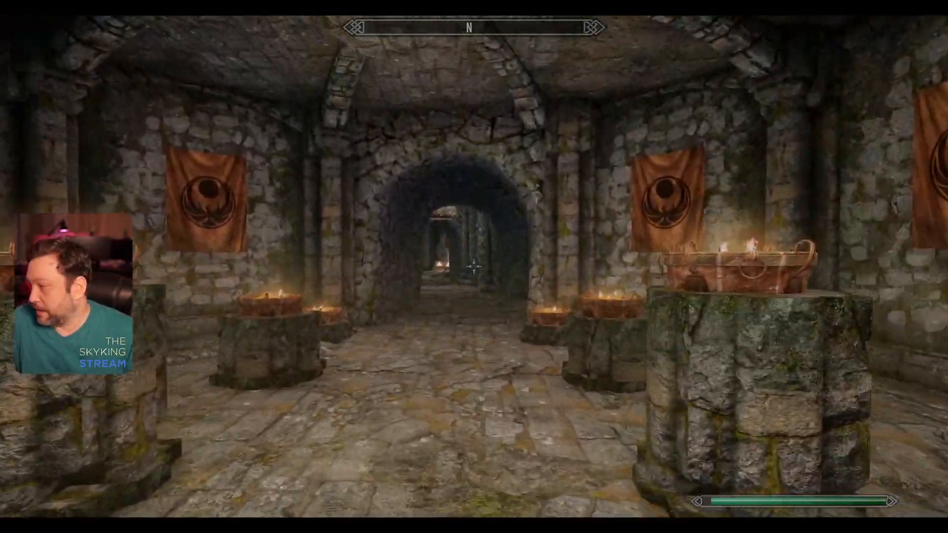
pyautogui.press('w')
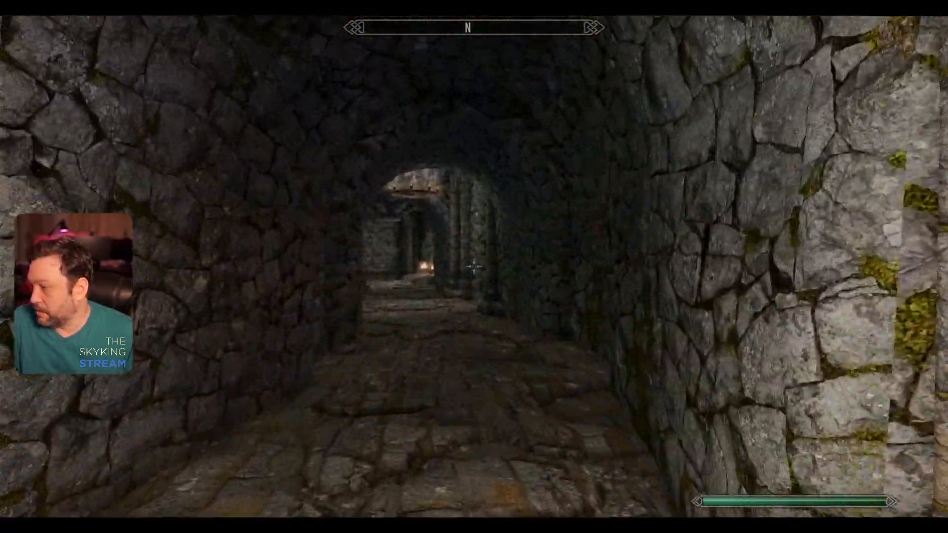
pyautogui.press('w')
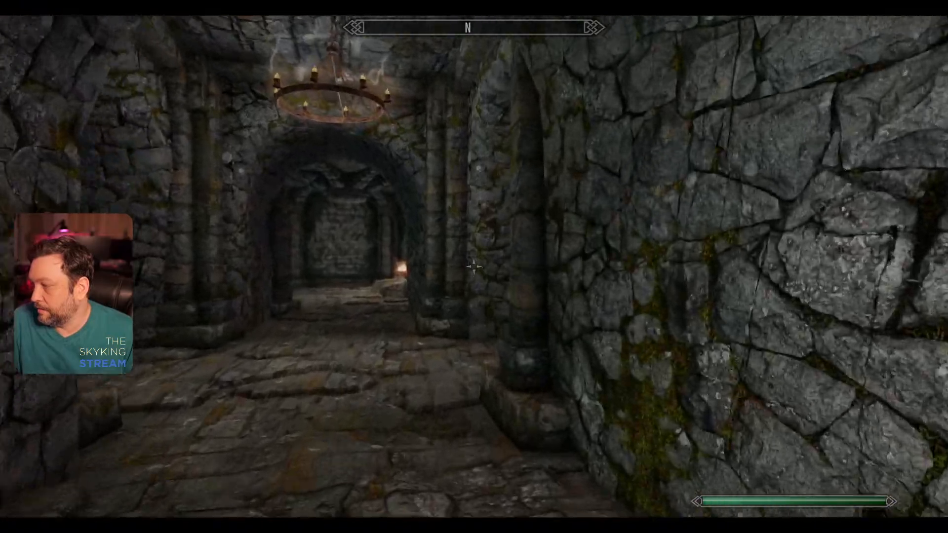
pyautogui.press('w')
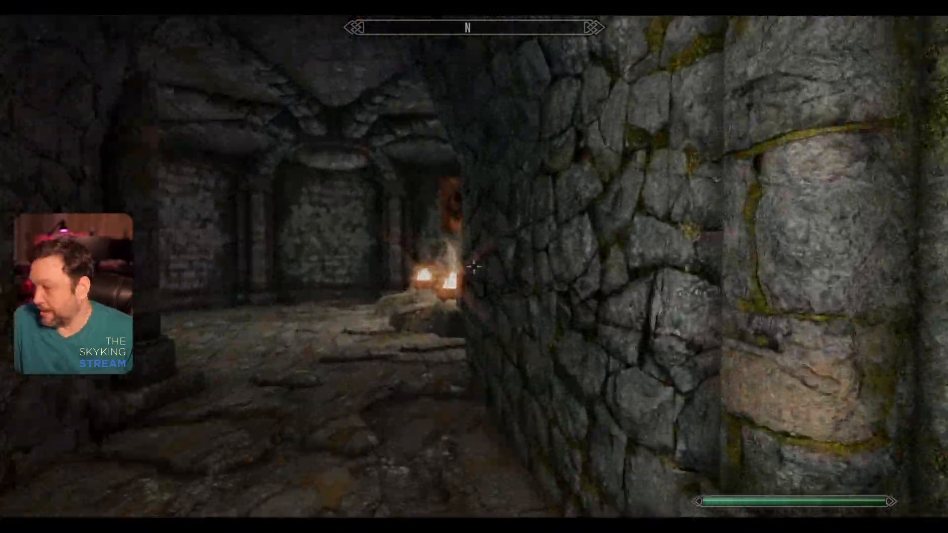
pyautogui.press('w')
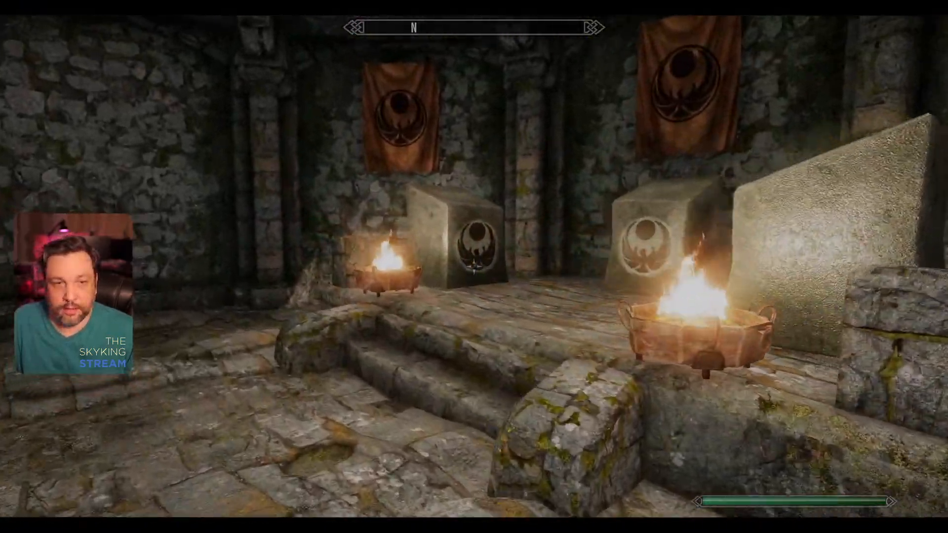
# Step: Approach a stone block bearing the nightingale emblem and select it in the console to identify its model
pyautogui.press('w')
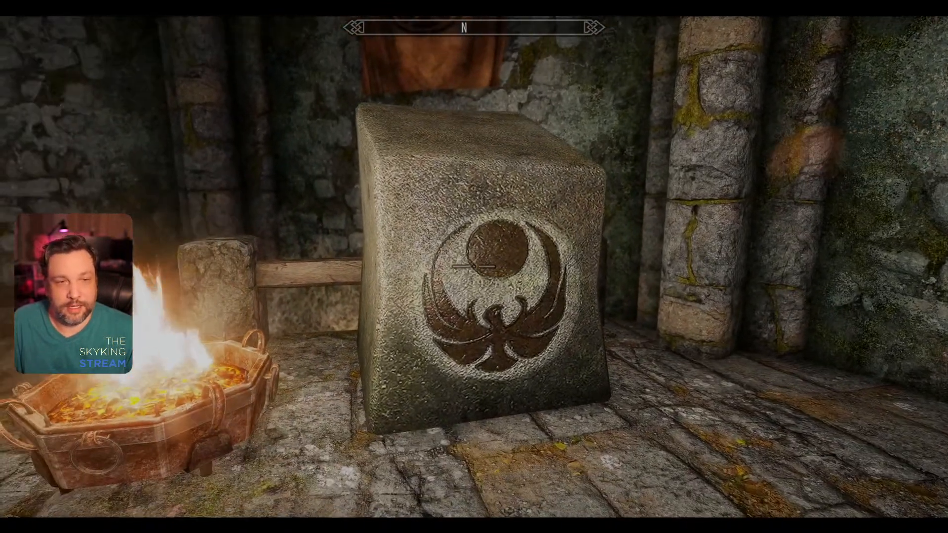
pyautogui.press('`')
pyautogui.click(511, 216)
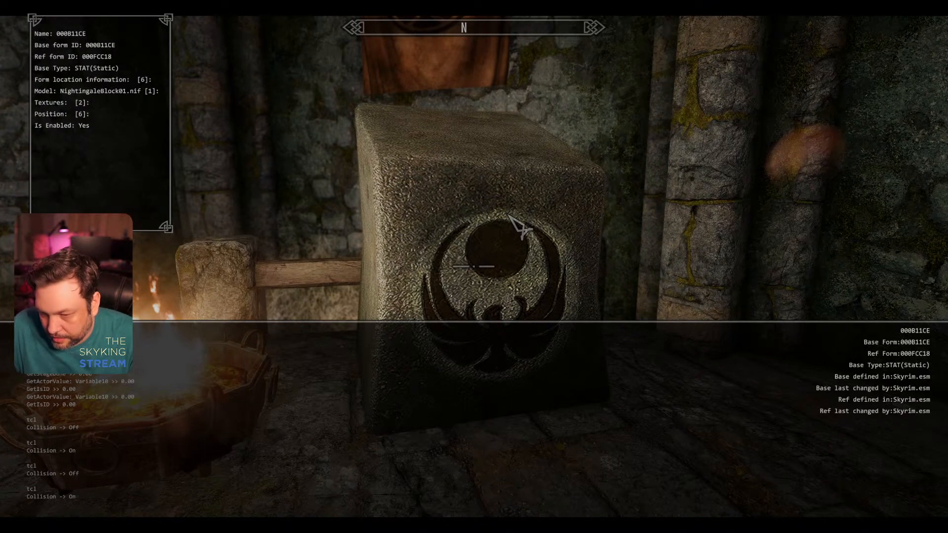
# Step: Switch to the Bethesda archive extractor, search Skyrim - Meshes0 for nightingaleblock, and extract nightingaleblock01.nif to the Desktop
pyautogui.hotkey('alt', 'Tab')
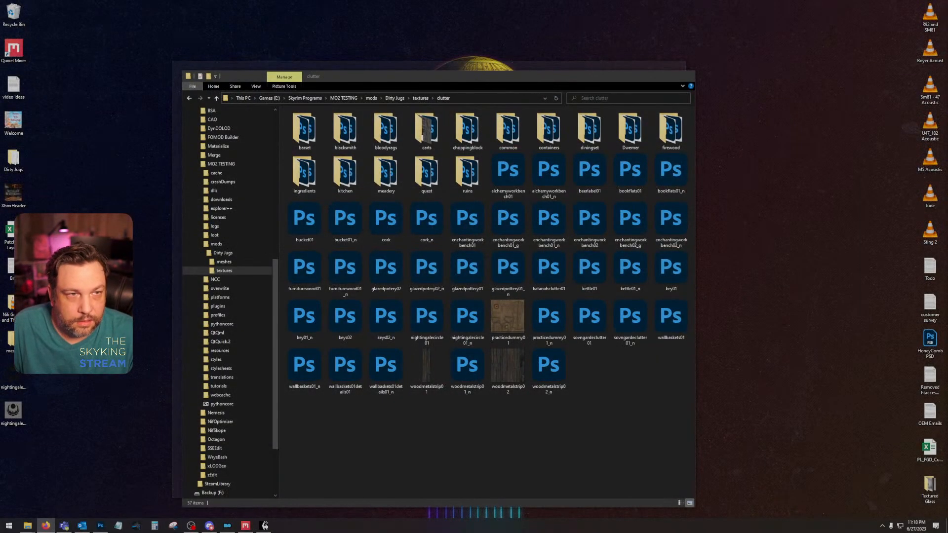
pyautogui.hotkey('alt', 'Tab')
pyautogui.hotkey('alt', 'Tab')
pyautogui.hotkey('alt', 'Tab')
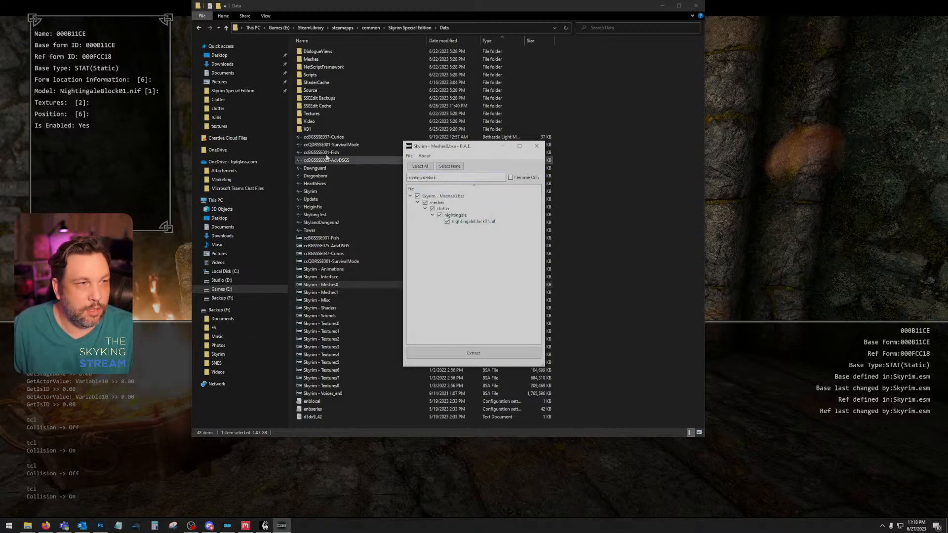
pyautogui.click(481, 353)
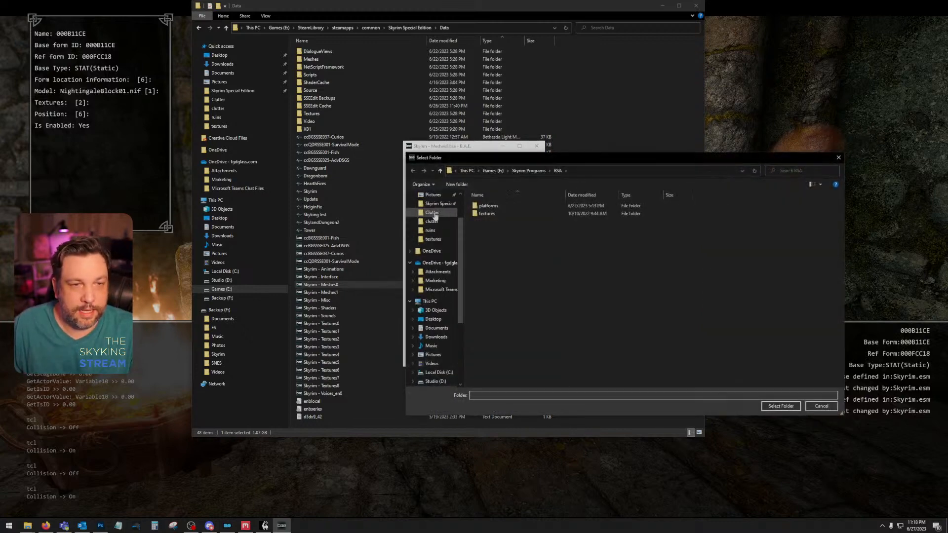
pyautogui.click(821, 406)
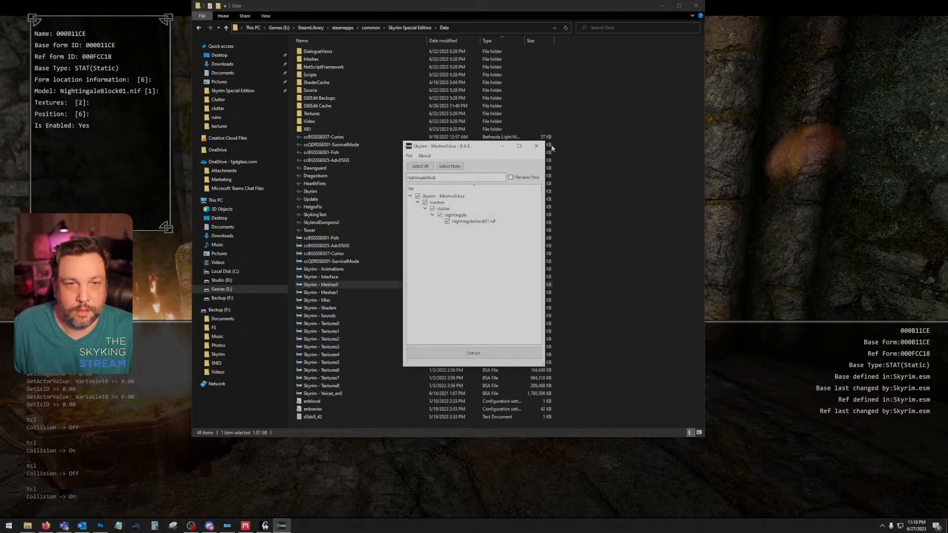
pyautogui.click(536, 146)
# Step: Open the extracted nightingaleblock01 mesh in NifSkope and check the texture paths in its BSShaderTextureSet block
pyautogui.click(262, 57)
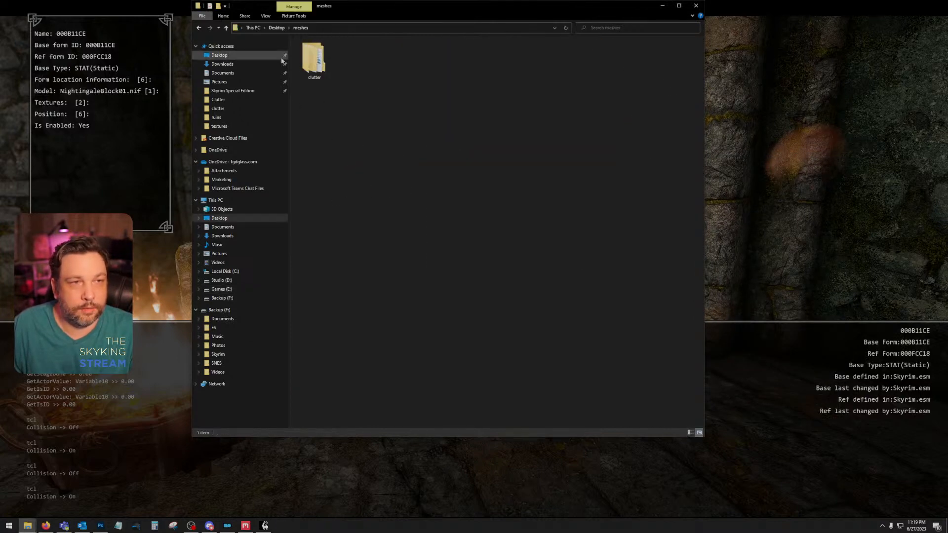
pyautogui.doubleClick(348, 60)
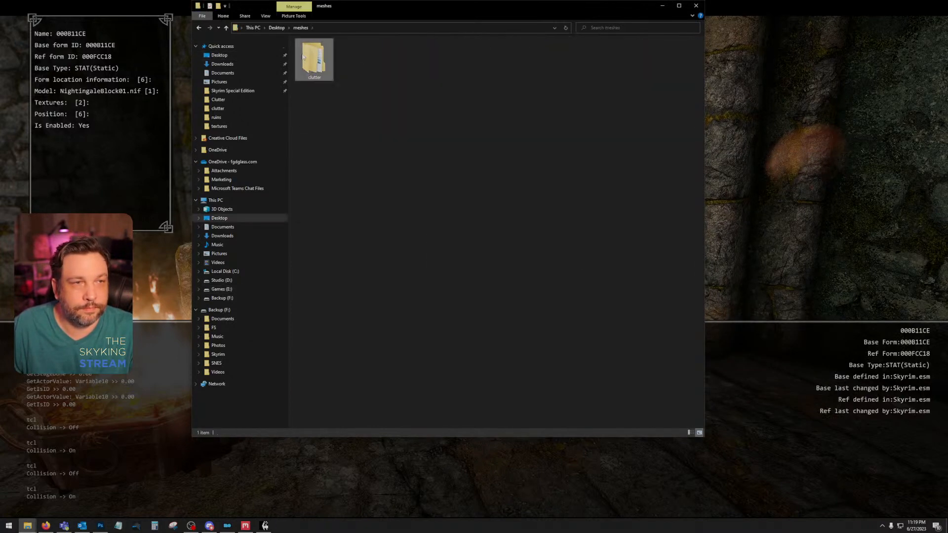
pyautogui.doubleClick(313, 59)
pyautogui.doubleClick(317, 51)
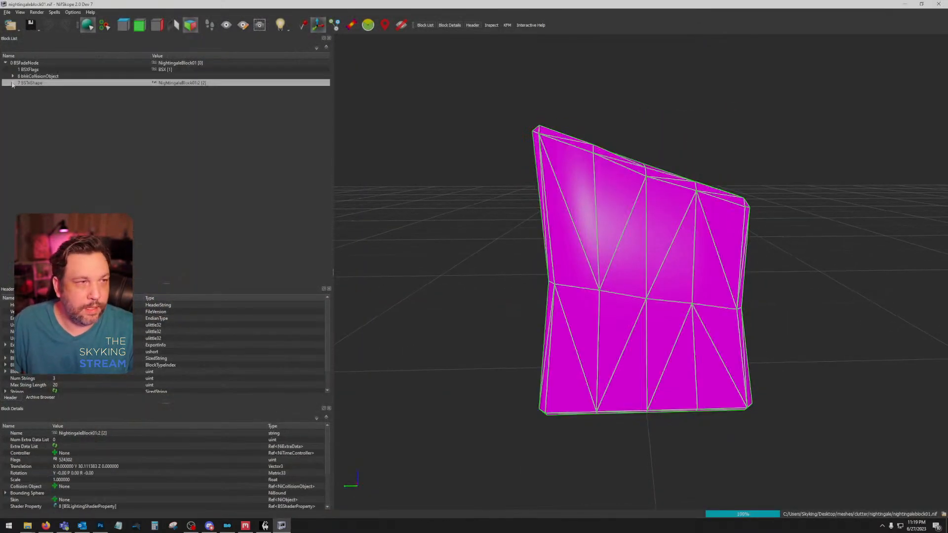
pyautogui.click(34, 96)
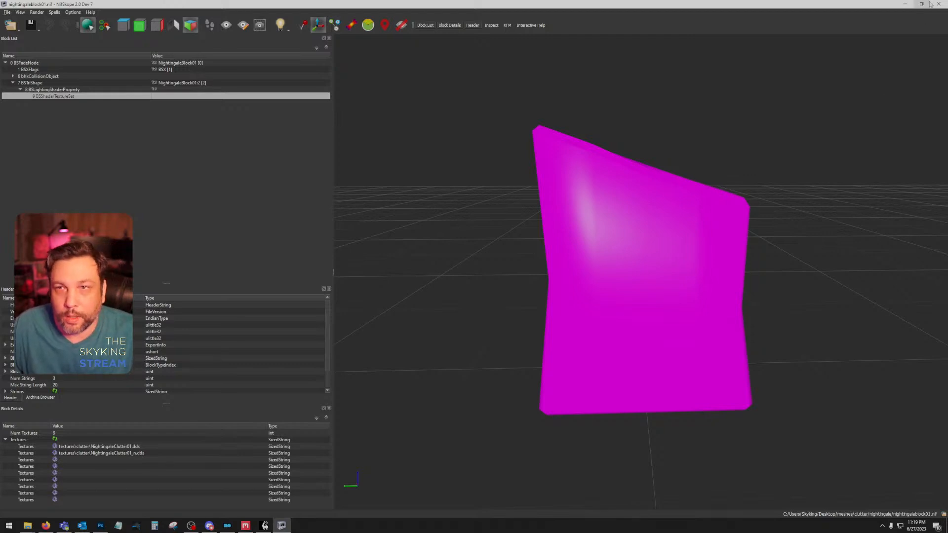
pyautogui.click(943, 5)
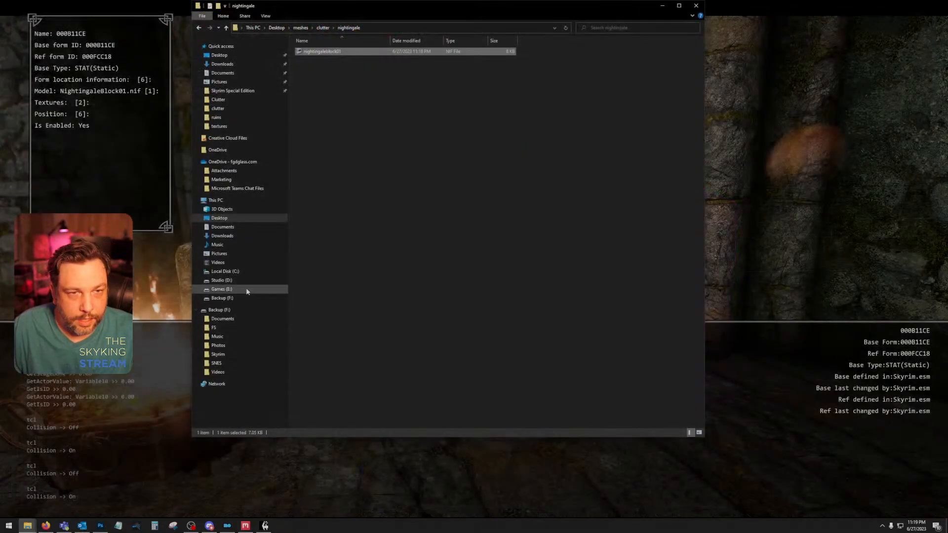
pyautogui.hotkey('alt', 'Tab')
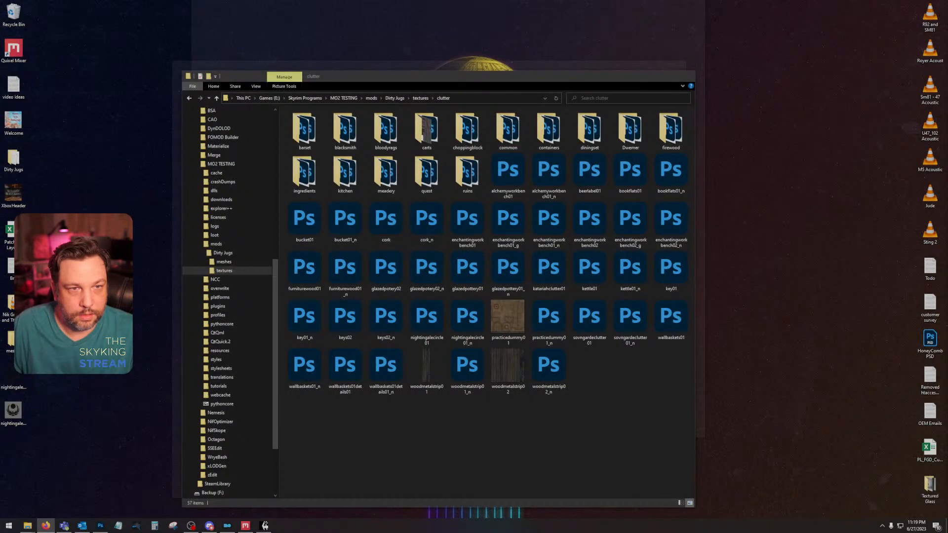
# Step: Open the Skyrim - Textures3 archive from the Skyrim Special Edition Data folder and filter its files for nightingale
pyautogui.hotkey('alt', 'Tab')
pyautogui.click(226, 91)
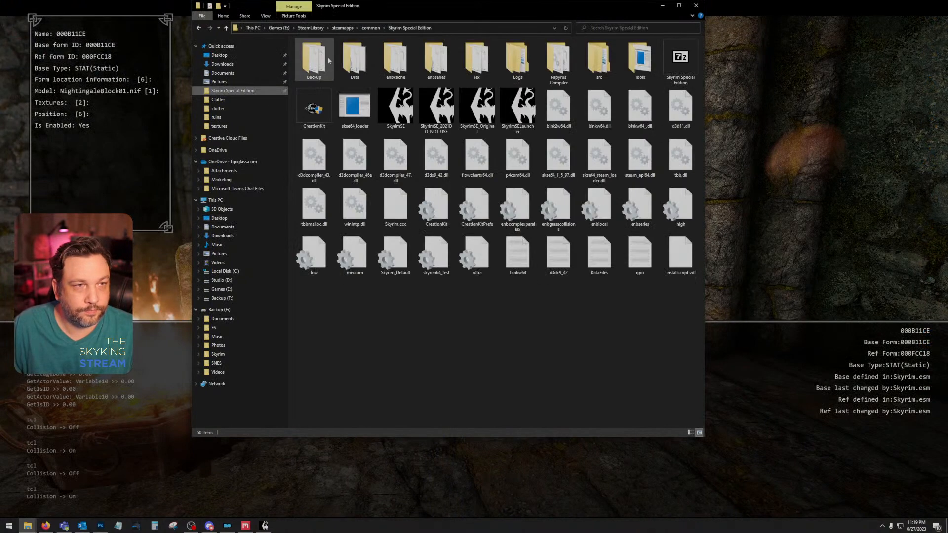
pyautogui.doubleClick(353, 61)
pyautogui.doubleClick(387, 346)
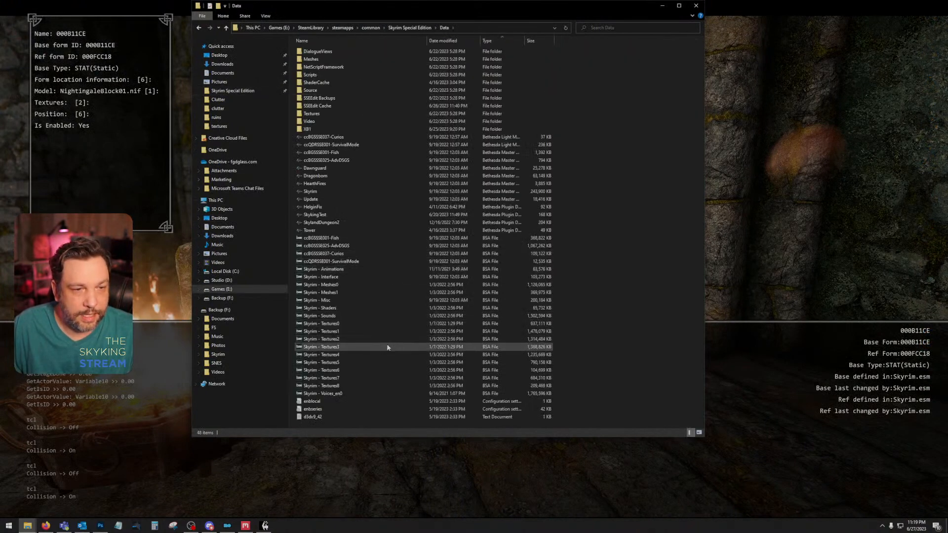
pyautogui.write('nightingale')
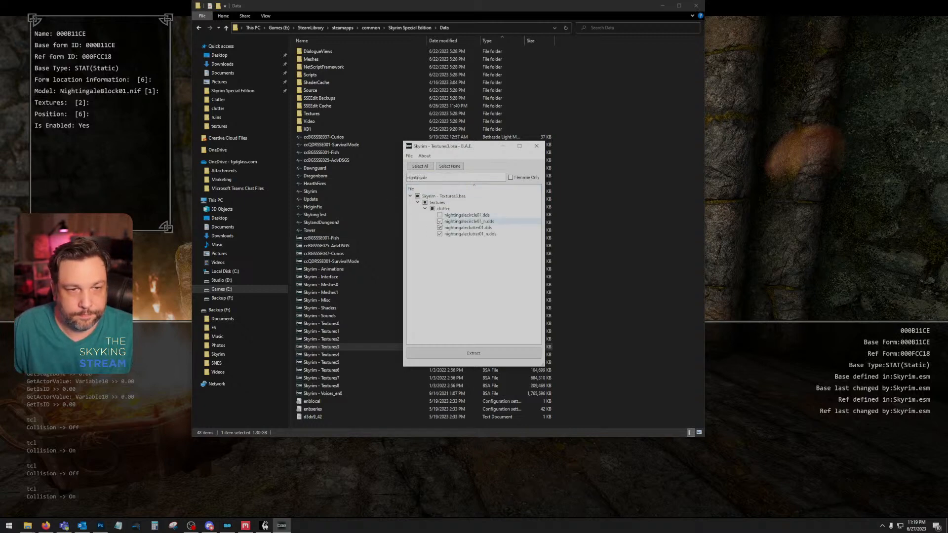
# Step: Extract nightingaleclutter01.dds and nightingaleclutter01_n.dds to the Desktop, and close the archive and the Data folder
pyautogui.click(484, 354)
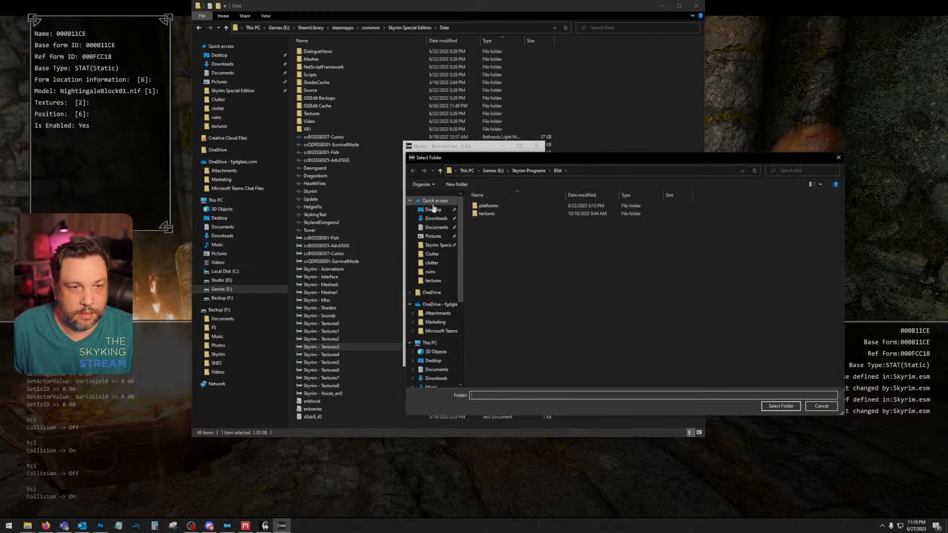
pyautogui.click(432, 209)
pyautogui.click(780, 406)
pyautogui.click(536, 145)
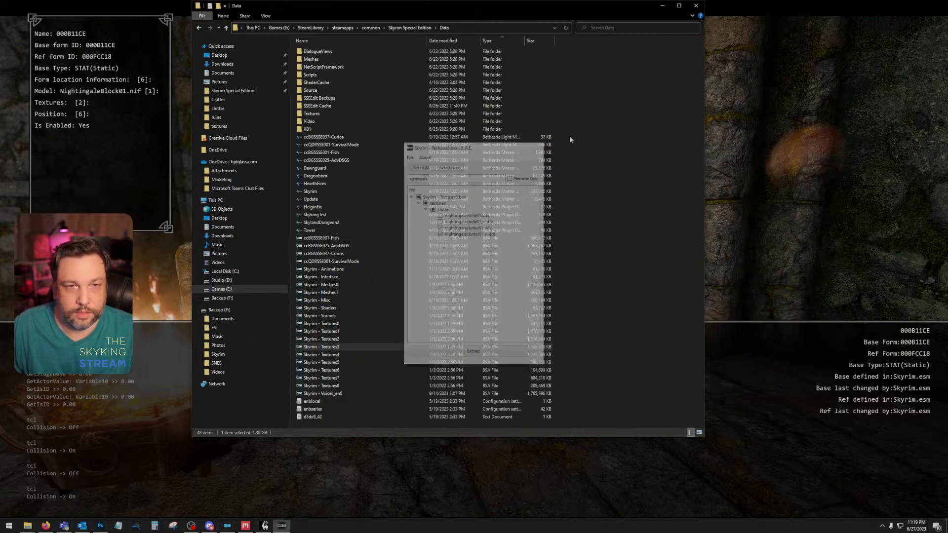
pyautogui.click(696, 6)
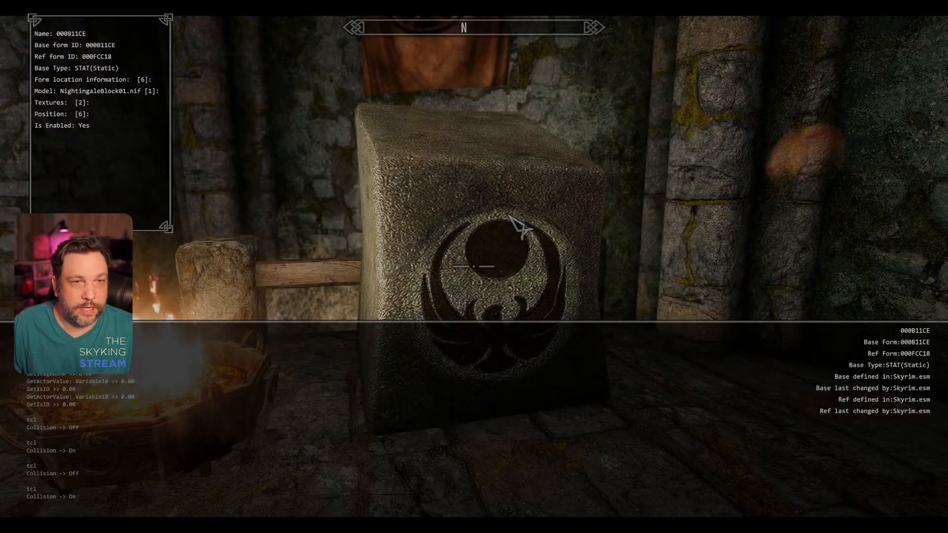
# Step: Return to Skyrim, close the console and examine the nightingale banner hanging above the stone block
pyautogui.press('`')
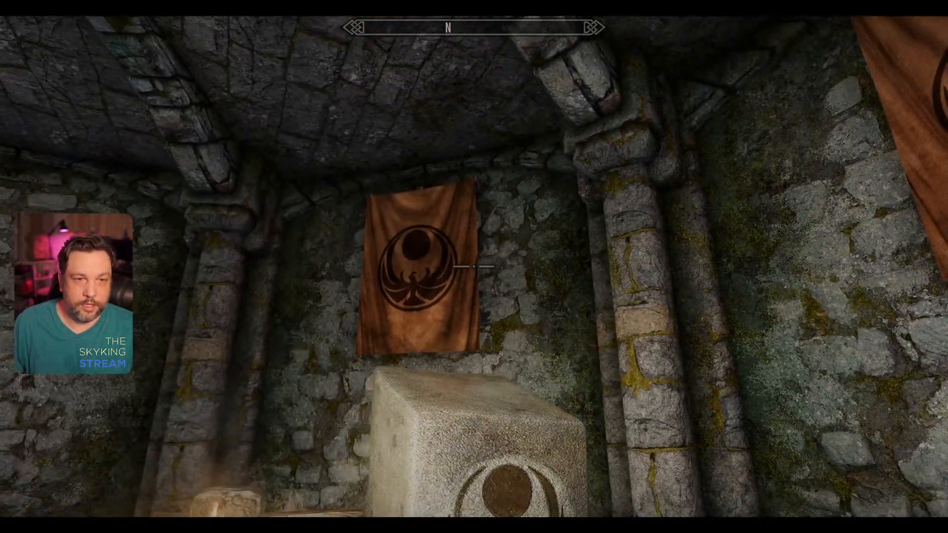
pyautogui.press('ctrl')
pyautogui.press('w')
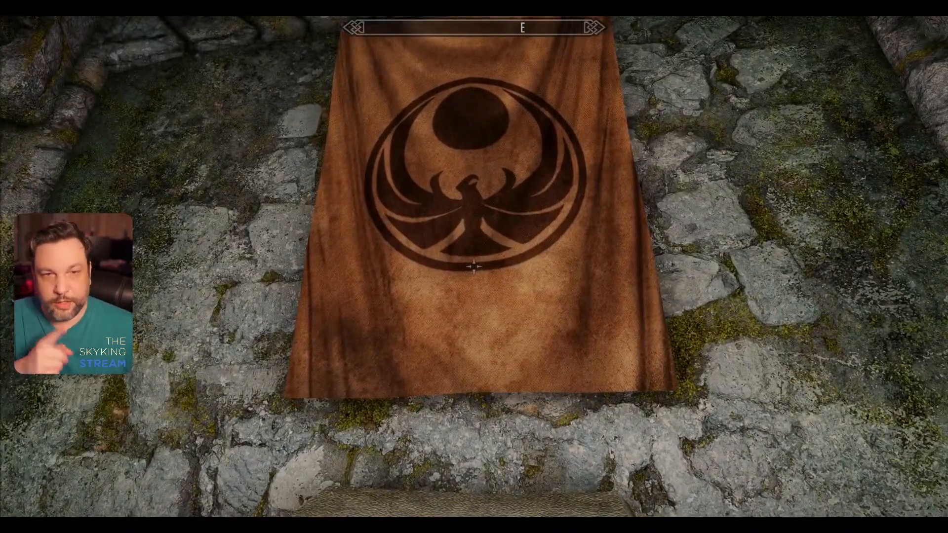
# Step: Save the game and quit Skyrim with the qqq console command
pyautogui.press('j')
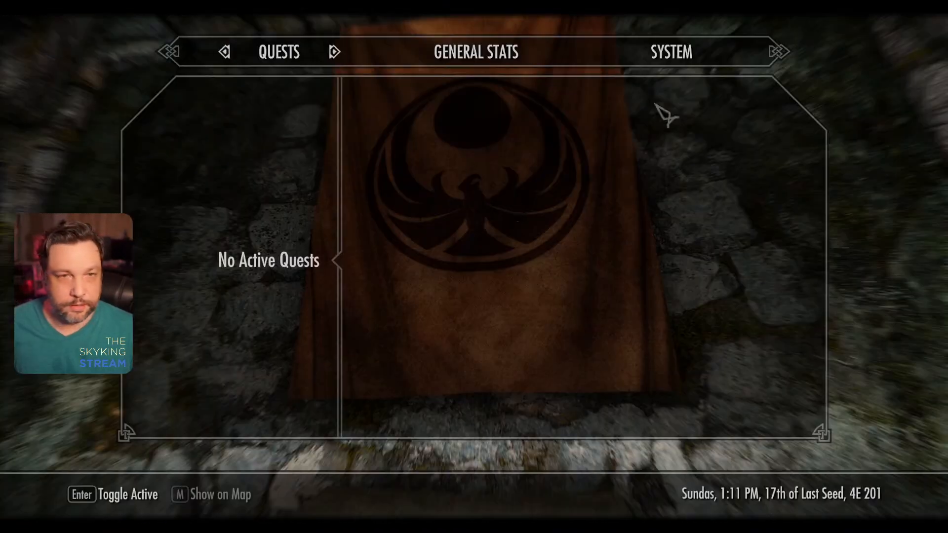
pyautogui.click(674, 59)
pyautogui.click(278, 267)
pyautogui.press('`')
pyautogui.write('qq')
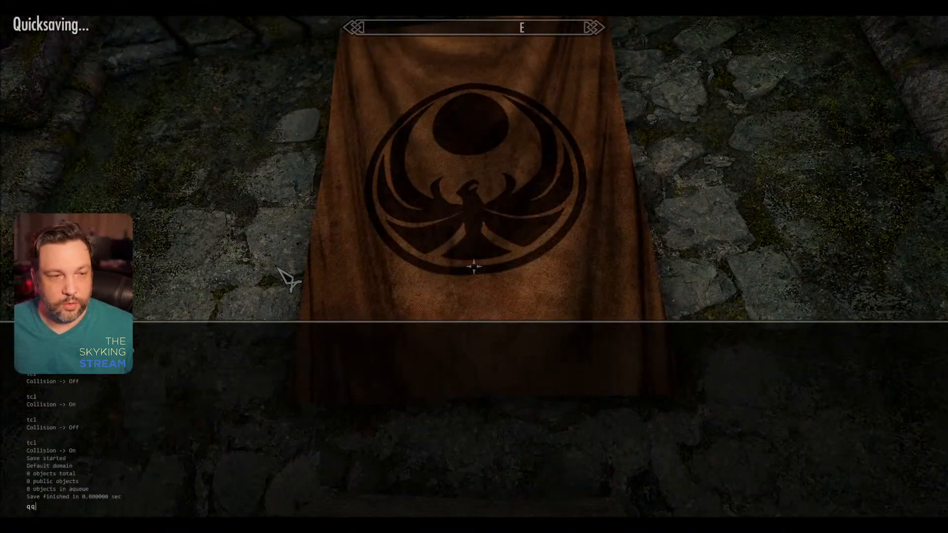
pyautogui.write('q')
pyautogui.press('Return')
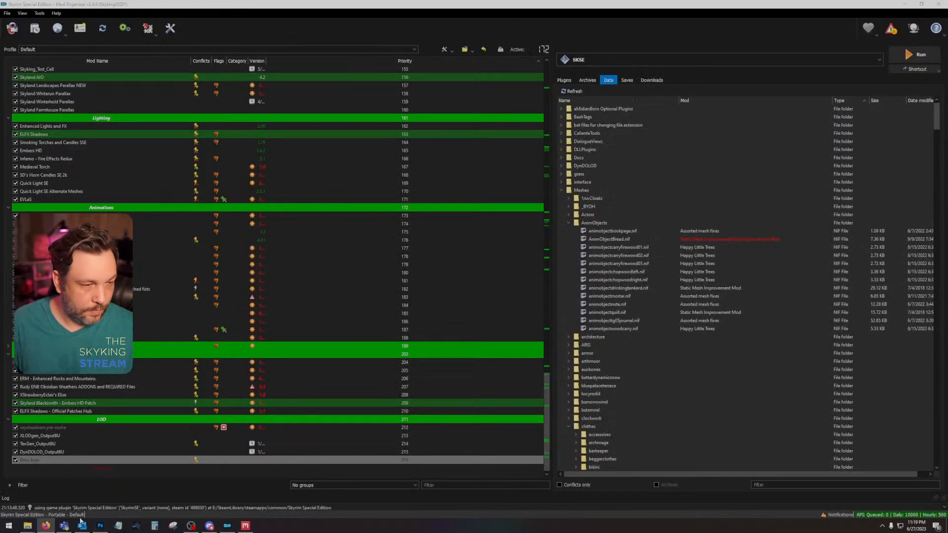
# Step: Switch to Photoshop and close the nightingalecircle01_n and brewing tank textures, keeping nightingalecircle01.dds open
pyautogui.click(100, 525)
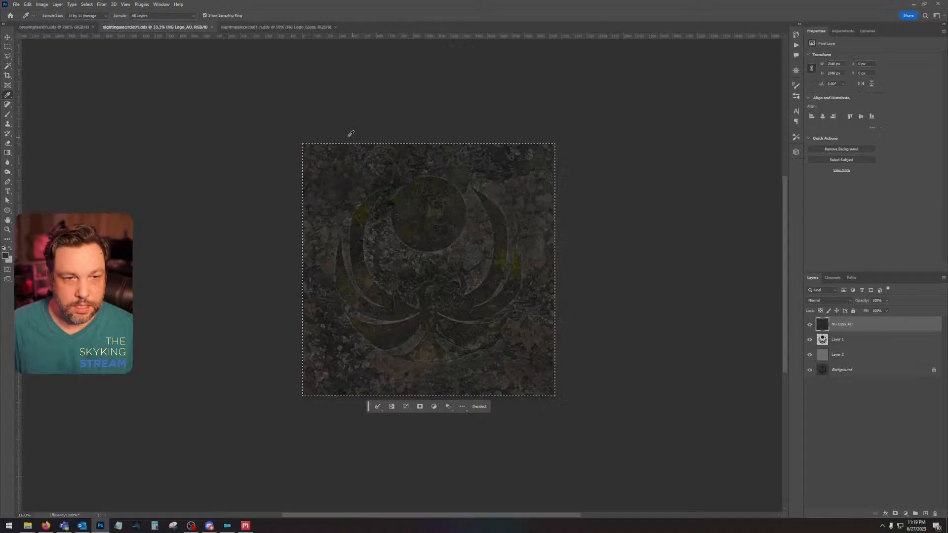
pyautogui.click(337, 27)
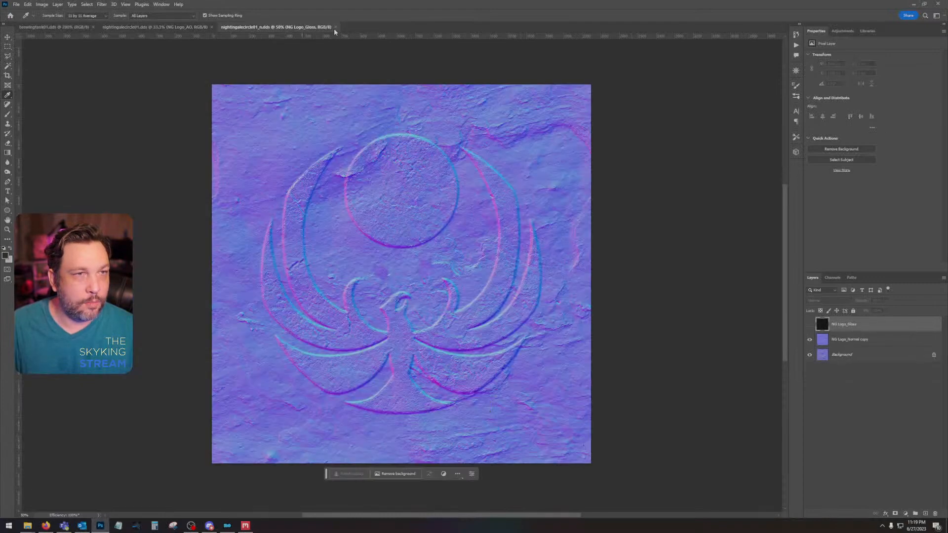
pyautogui.click(335, 27)
pyautogui.click(53, 26)
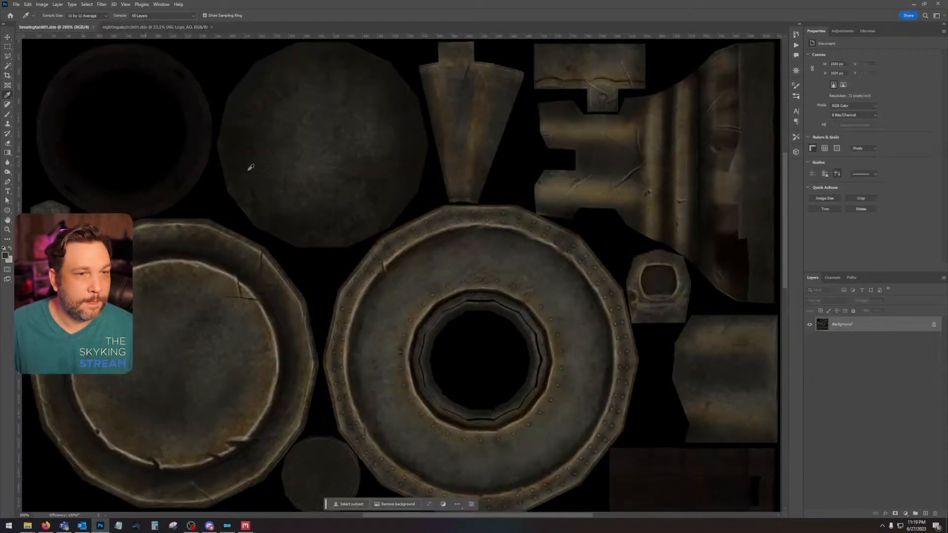
pyautogui.click(93, 27)
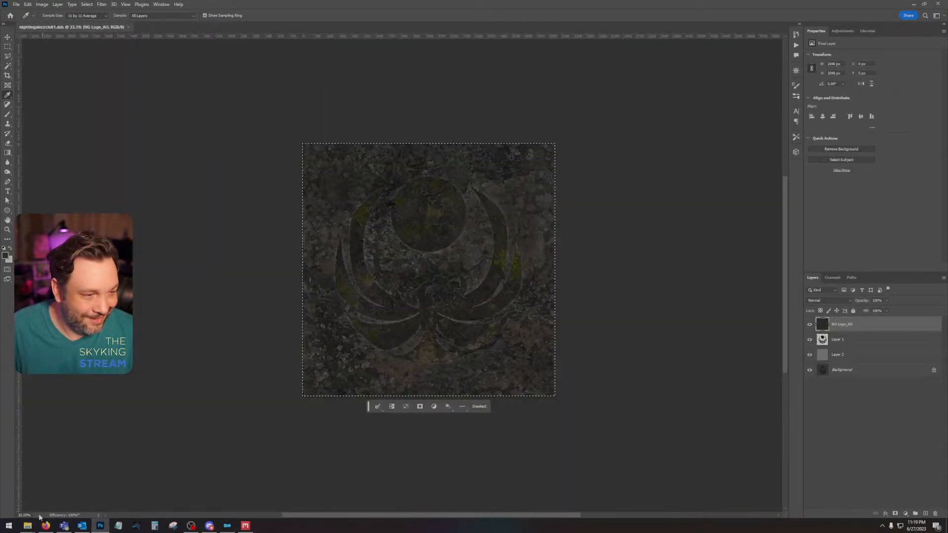
# Step: Open nightingaleclutter01 from the Desktop's textures\clutter folder in Photoshop
pyautogui.rightClick(27, 525)
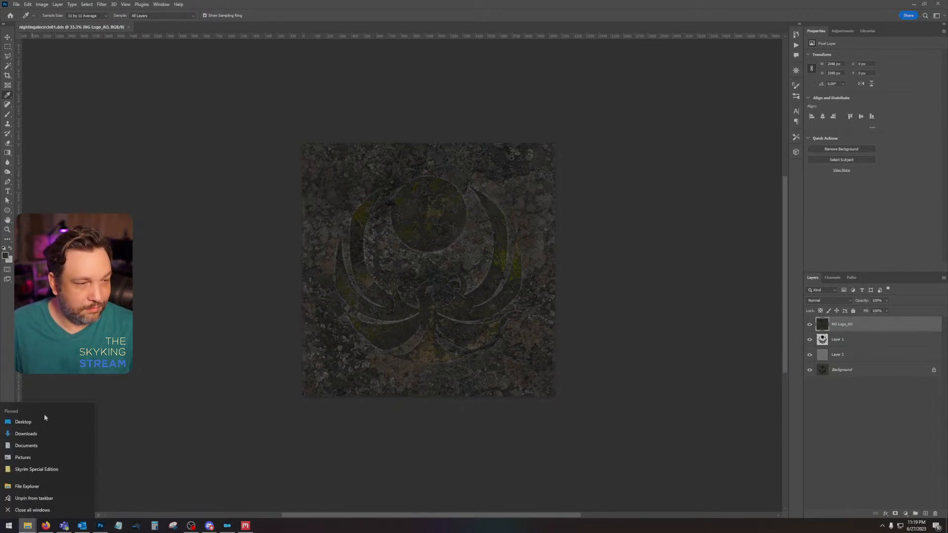
pyautogui.click(39, 423)
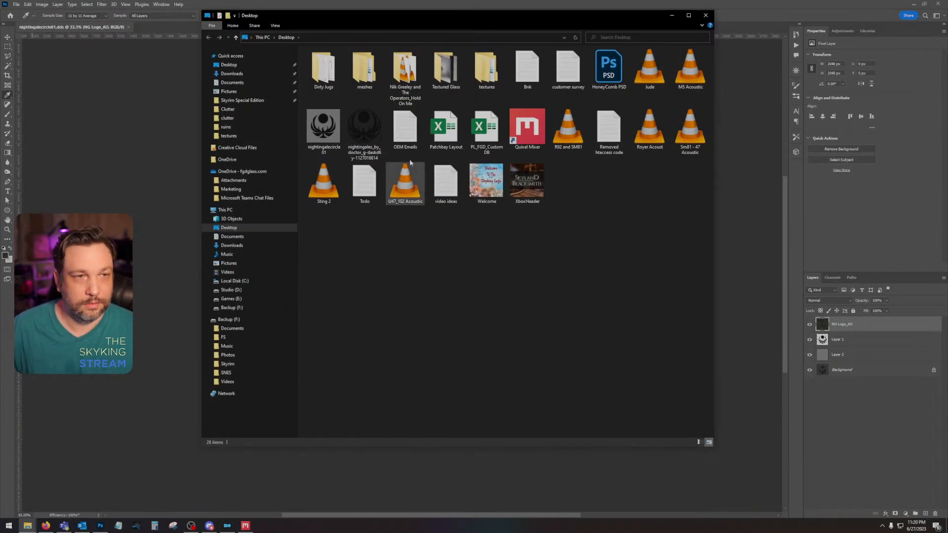
pyautogui.doubleClick(486, 69)
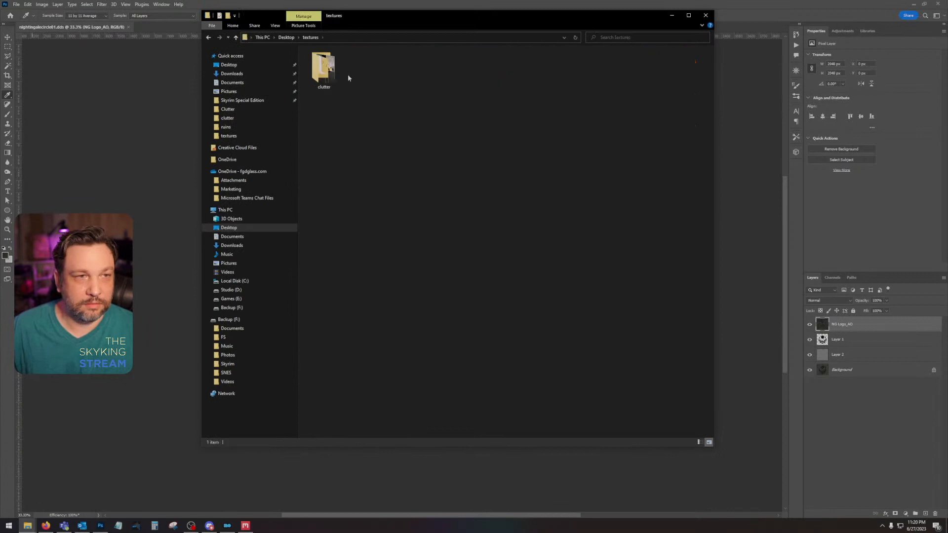
pyautogui.doubleClick(326, 69)
pyautogui.click(324, 74)
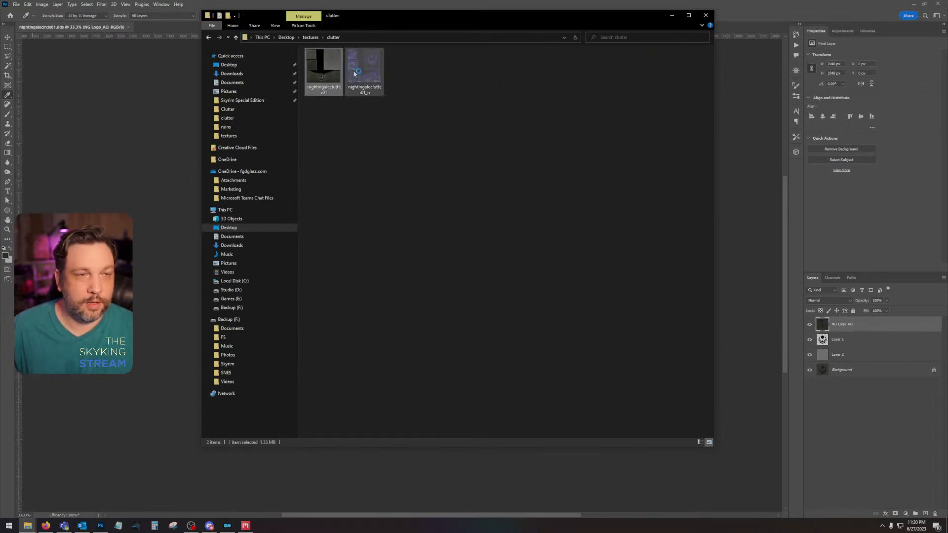
pyautogui.click(401, 7)
pyautogui.click(465, 209)
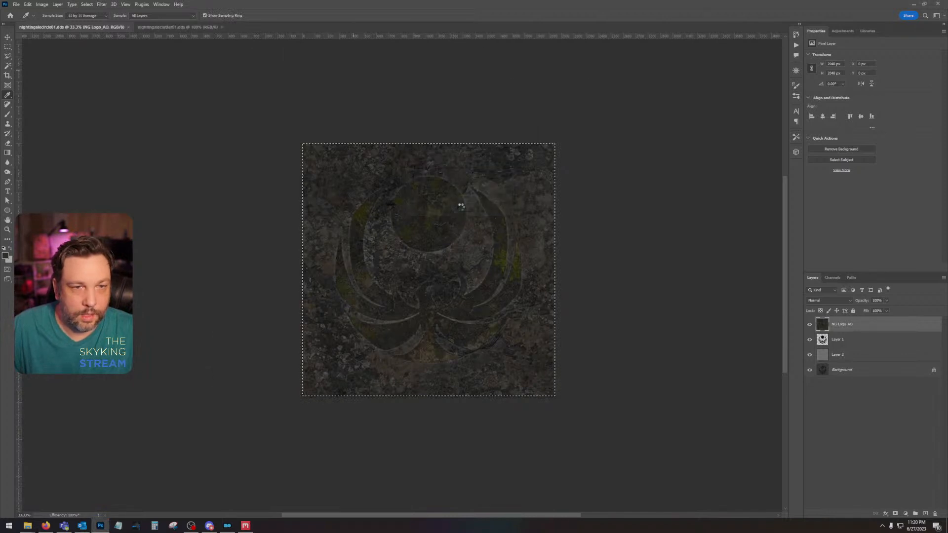
# Step: Try to resize the nightingaleclutter01 image to 20448 × 20448 pixels, and undo the resize
pyautogui.click(42, 4)
pyautogui.click(52, 59)
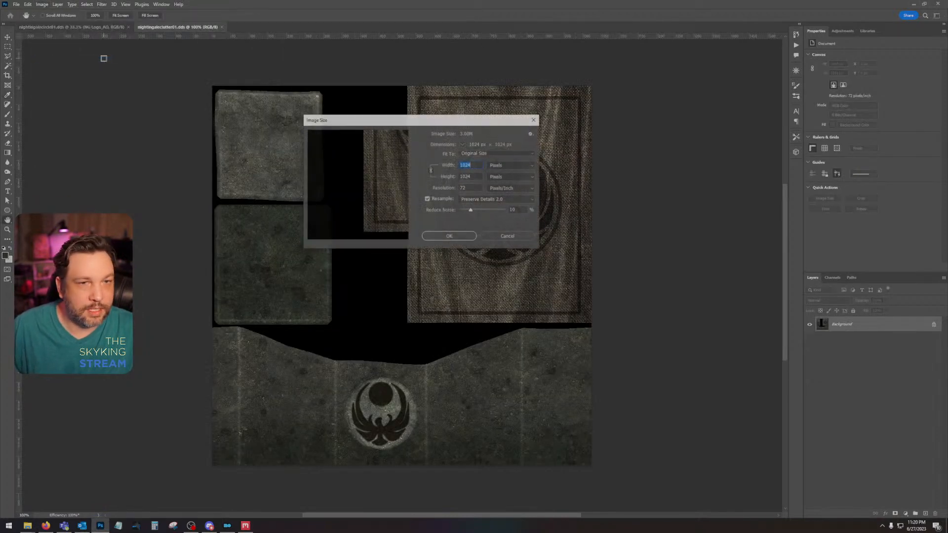
pyautogui.press('Escape')
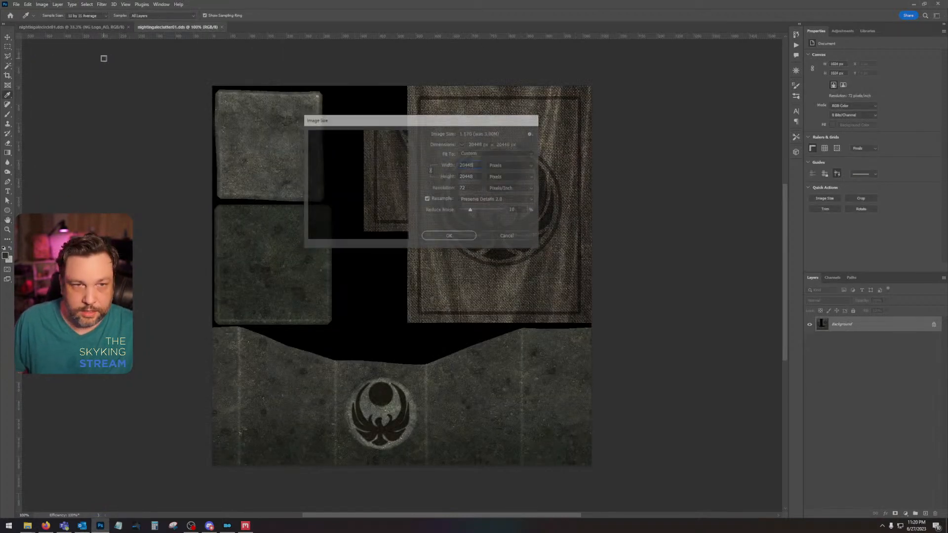
pyautogui.press('i')
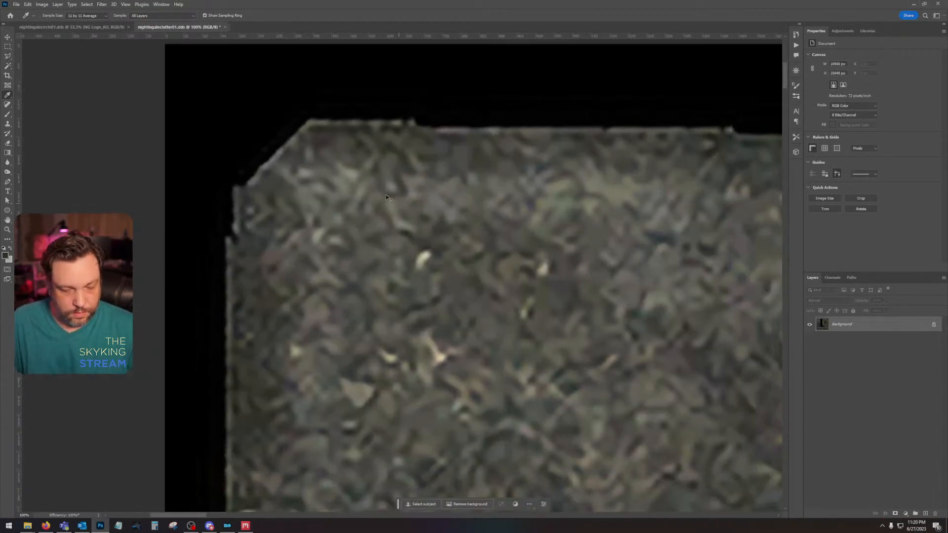
pyautogui.hotkey('ctrl', 'z')
# Step: Resize the nightingaleclutter01 image to 2048 × 2048 pixels
pyautogui.click(42, 4)
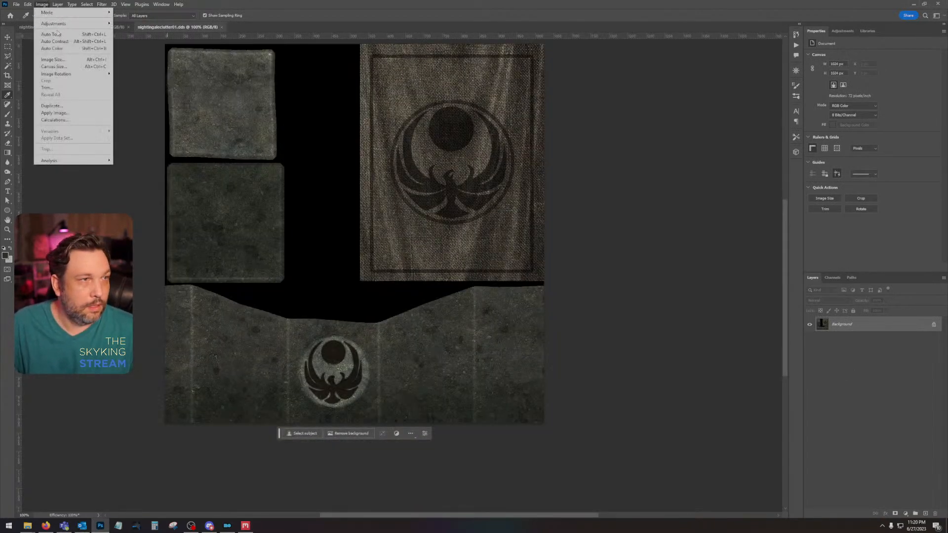
pyautogui.click(73, 60)
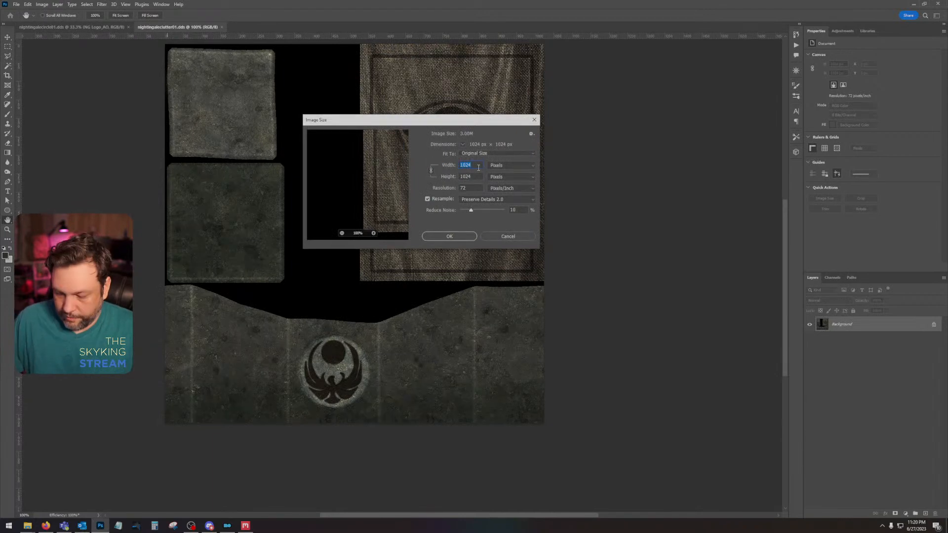
pyautogui.write('2048')
pyautogui.press('Return')
pyautogui.press('i')
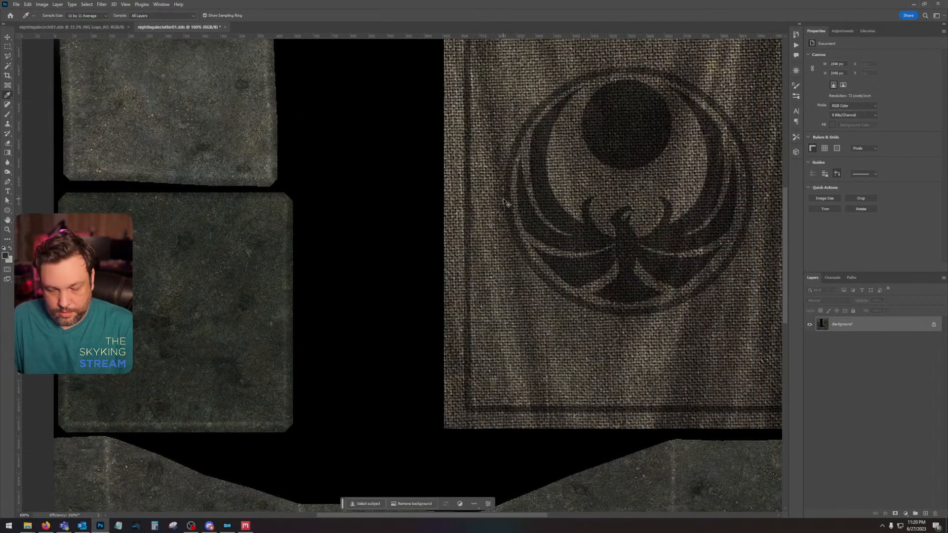
pyautogui.hotkey('ctrl', '-')
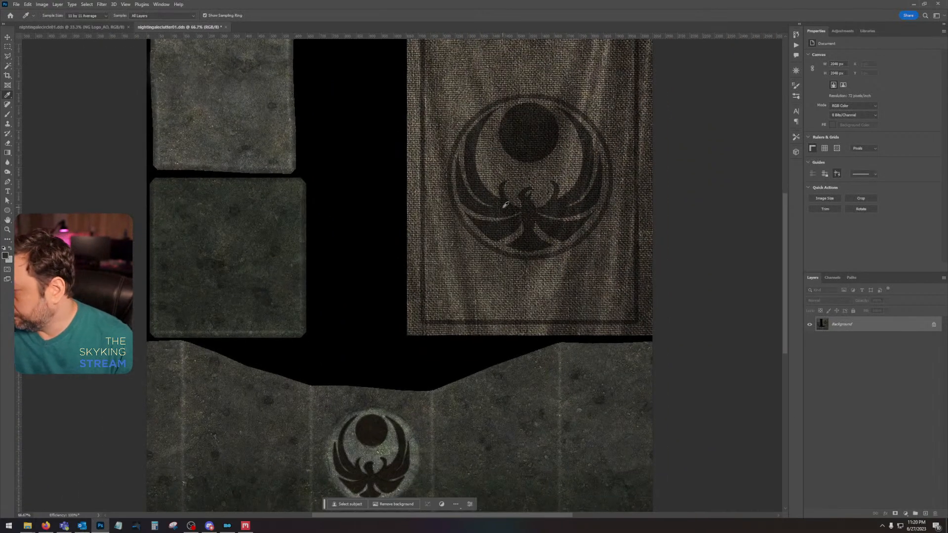
pyautogui.hotkey('ctrl', '-')
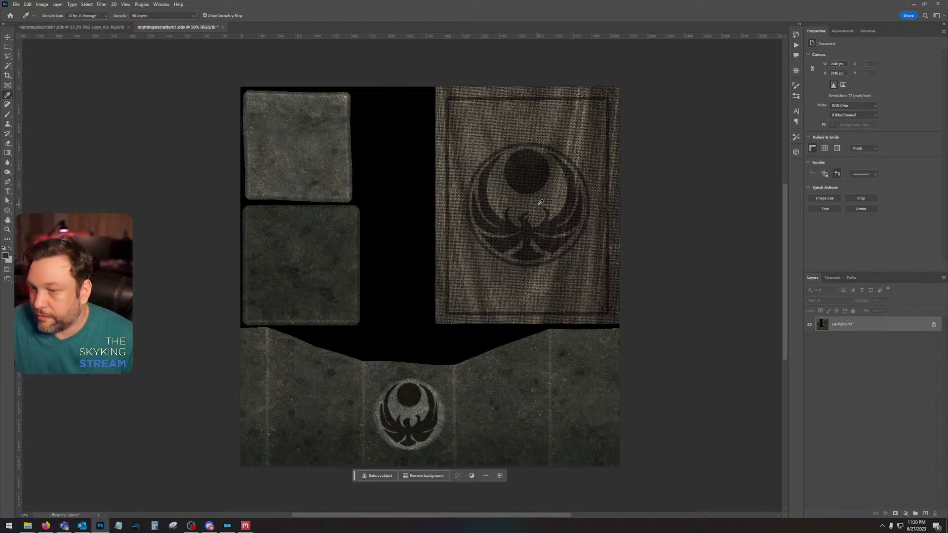
pyautogui.moveTo(558, 237); pyautogui.dragTo(556, 241)
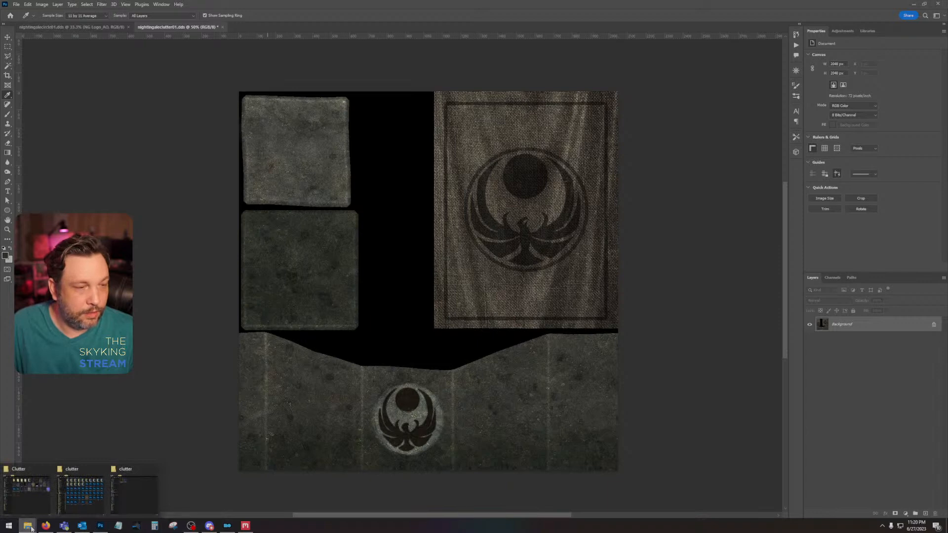
# Step: Open nightingaleblock01 from the Desktop's meshes\clutter\nightingale folder in NifSkope
pyautogui.rightClick(31, 528)
pyautogui.click(34, 423)
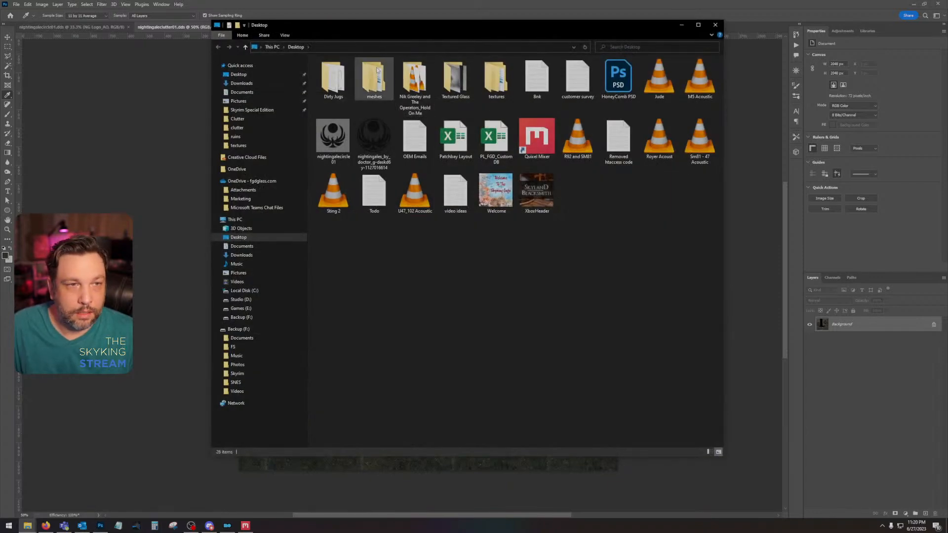
pyautogui.doubleClick(374, 77)
pyautogui.doubleClick(334, 77)
pyautogui.doubleClick(340, 72)
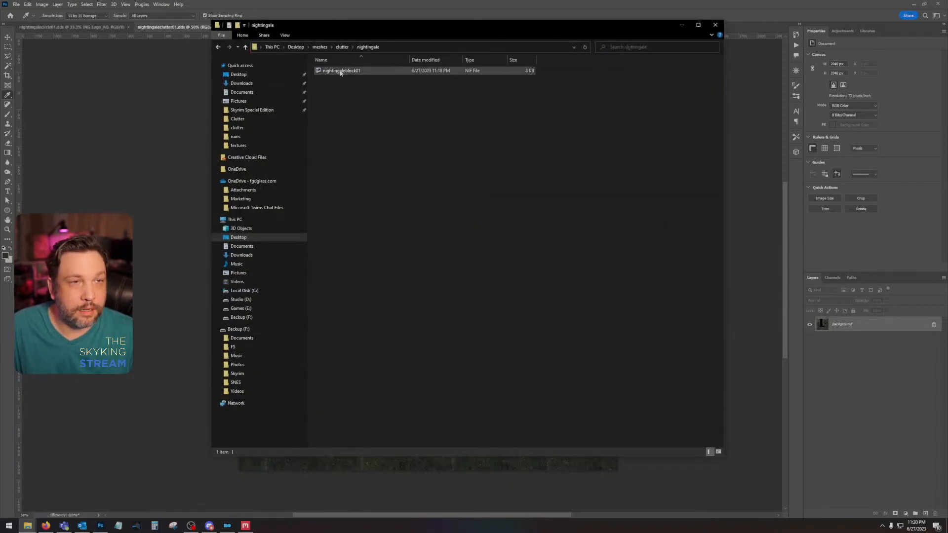
pyautogui.doubleClick(340, 71)
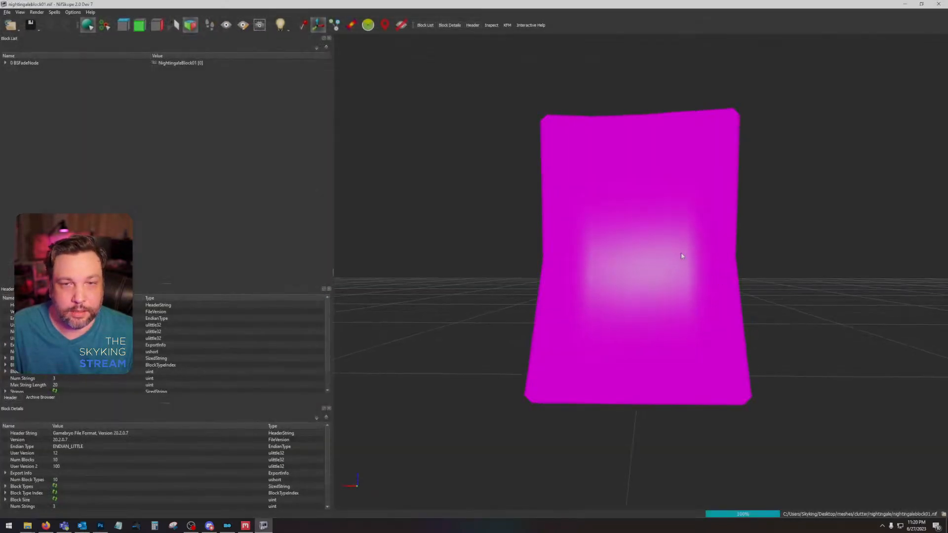
# Step: Export the stone block shape's UV template to the Desktop as NGBlock at size 2048
pyautogui.click(680, 253)
pyautogui.rightClick(739, 327)
pyautogui.rightClick(660, 229)
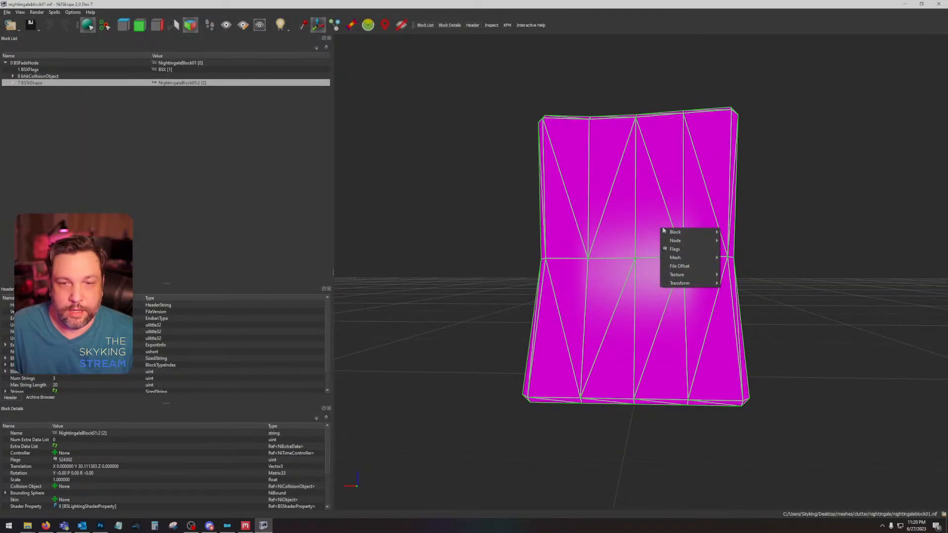
pyautogui.moveTo(710, 274)
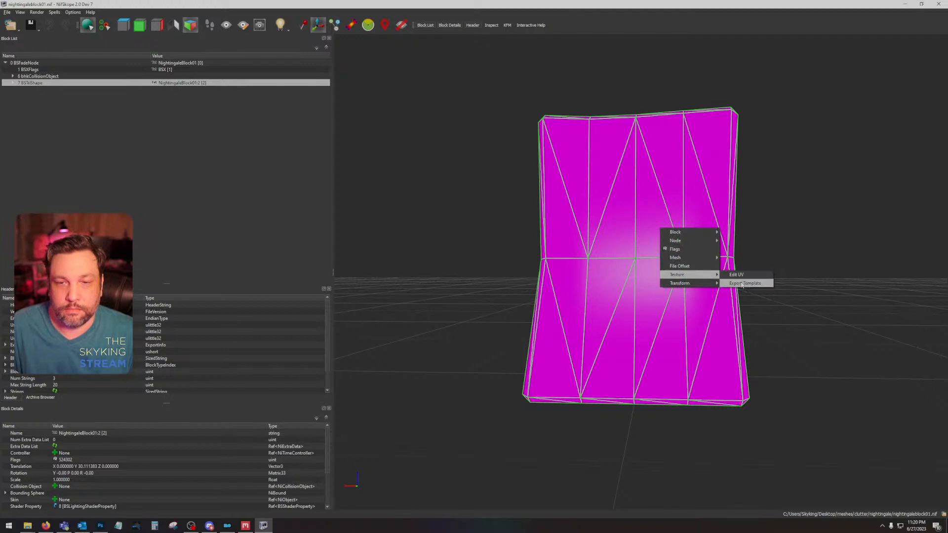
pyautogui.click(743, 284)
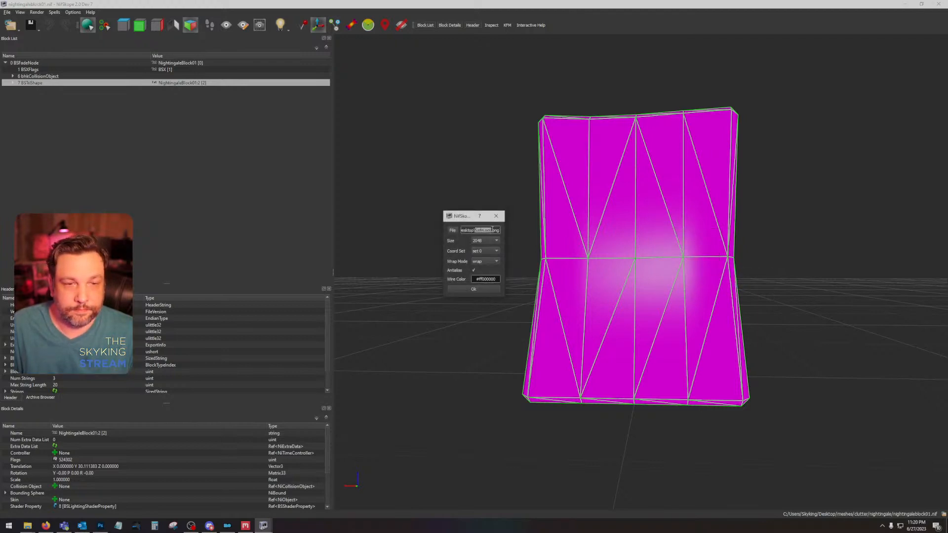
pyautogui.write('NGBlock')
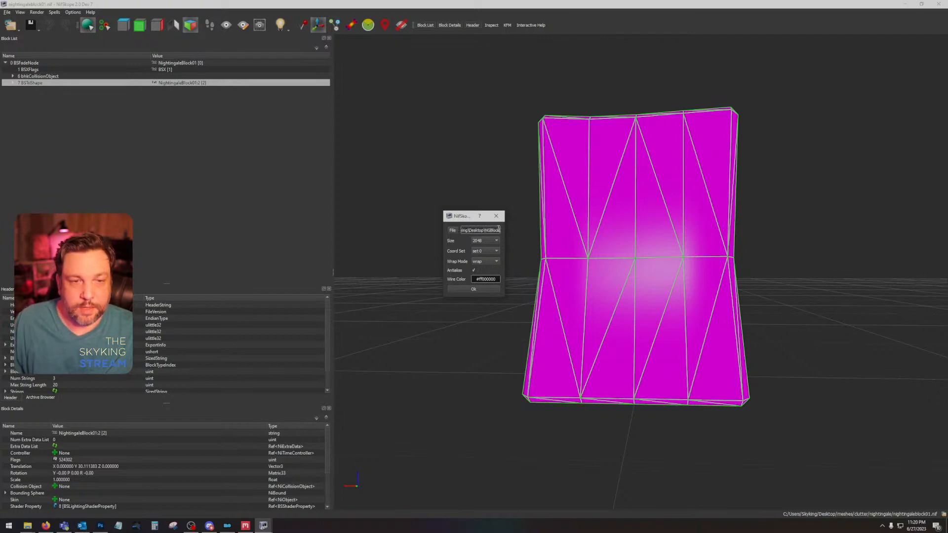
pyautogui.click(495, 290)
# Step: Place the NGBlock template from the Desktop into the nightingaleclutter01 document in Photoshop, scaled to fill the whole canvas
pyautogui.click(905, 3)
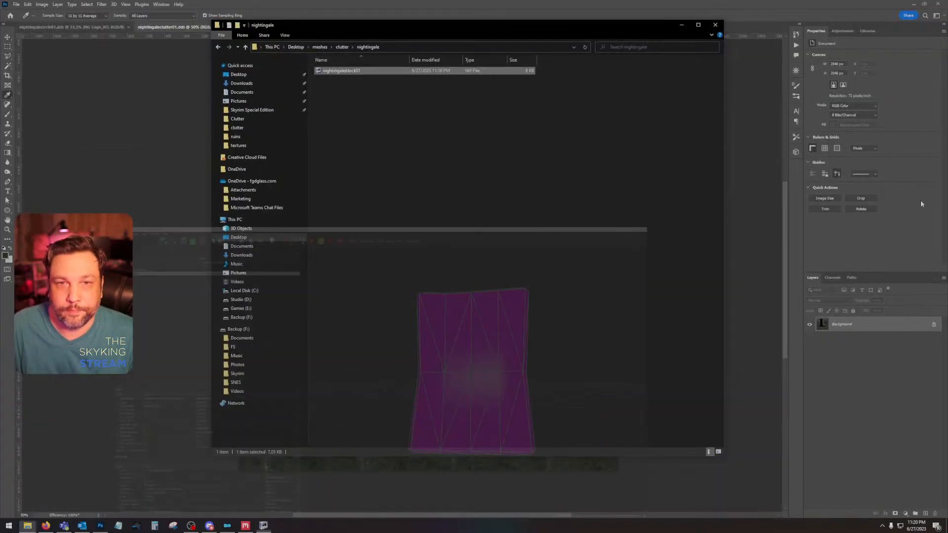
pyautogui.click(265, 76)
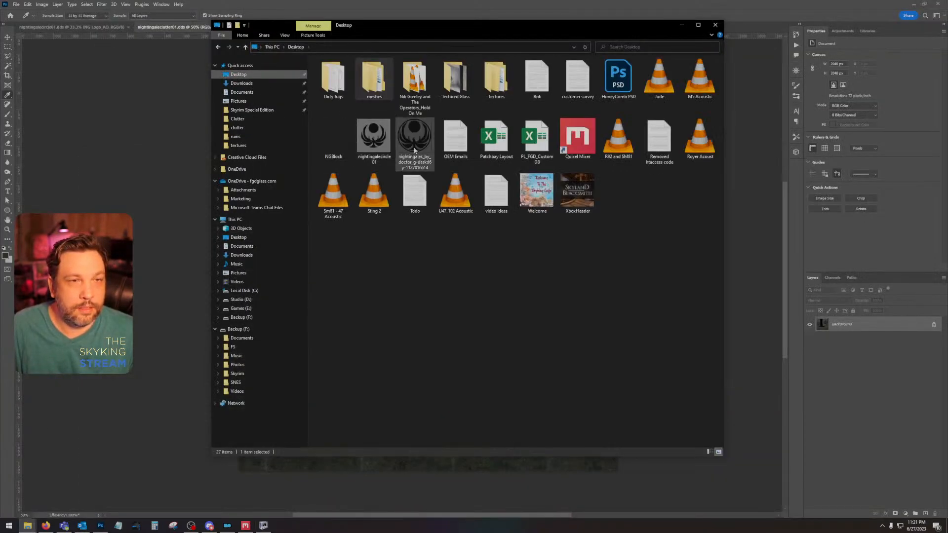
pyautogui.moveTo(335, 136); pyautogui.dragTo(326, 463)
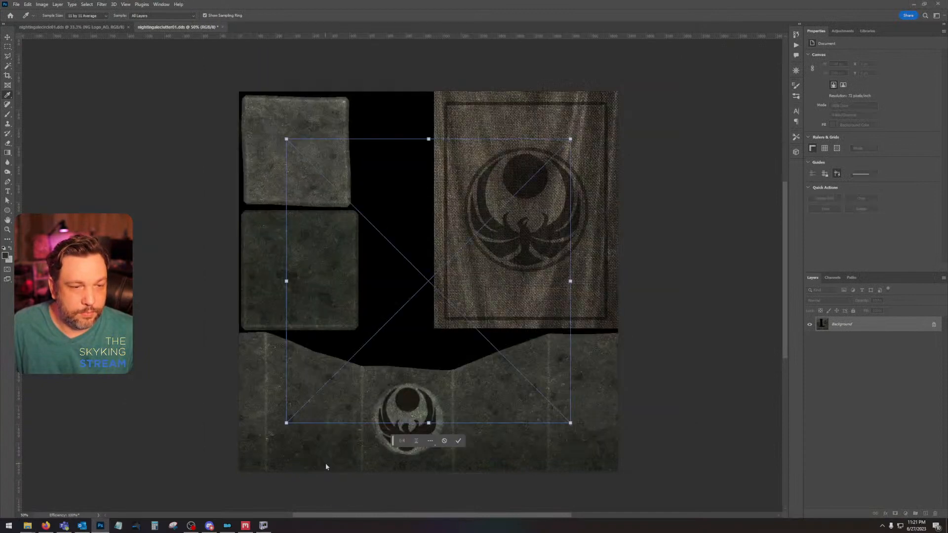
pyautogui.moveTo(434, 229); pyautogui.dragTo(386, 181)
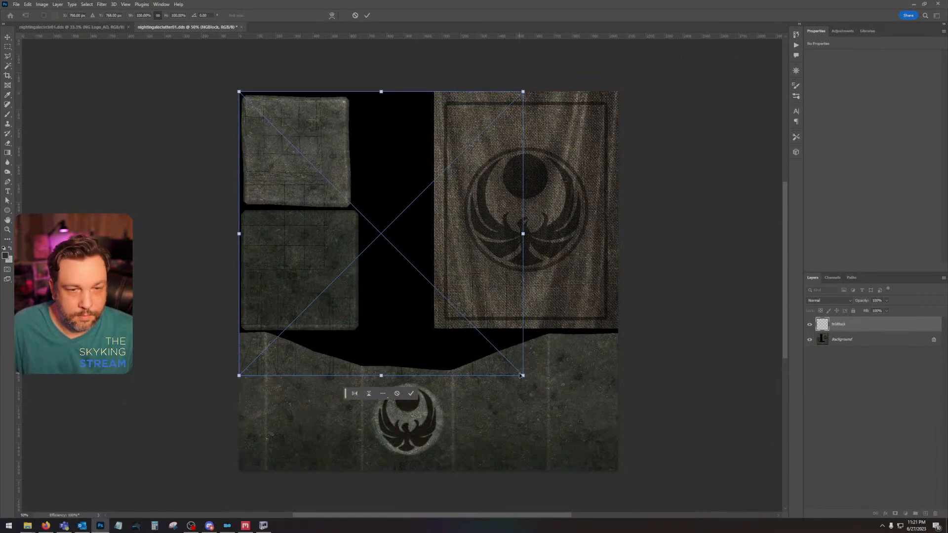
pyautogui.moveTo(523, 376); pyautogui.dragTo(620, 471)
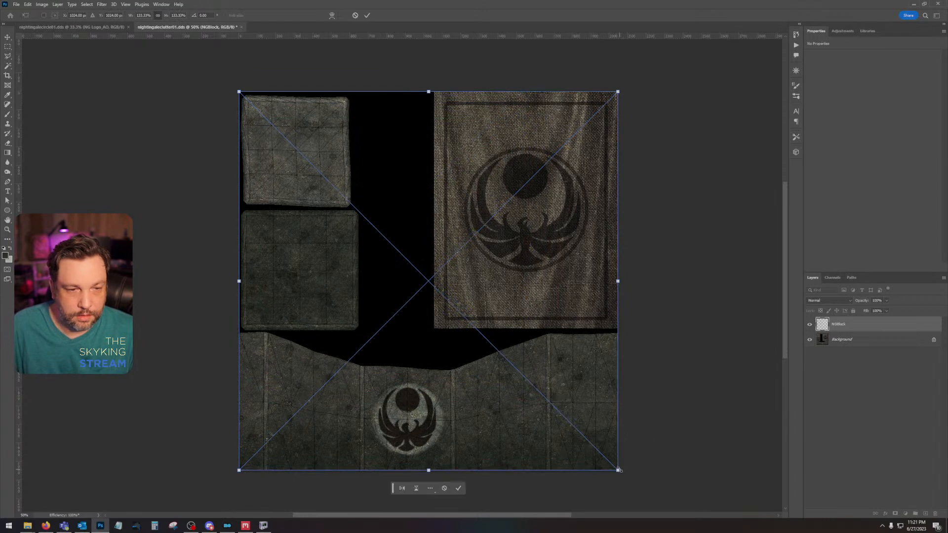
pyautogui.press('Return')
# Step: Rasterize the NGBlock layer and give its wireframe a bright green Color Overlay
pyautogui.rightClick(872, 322)
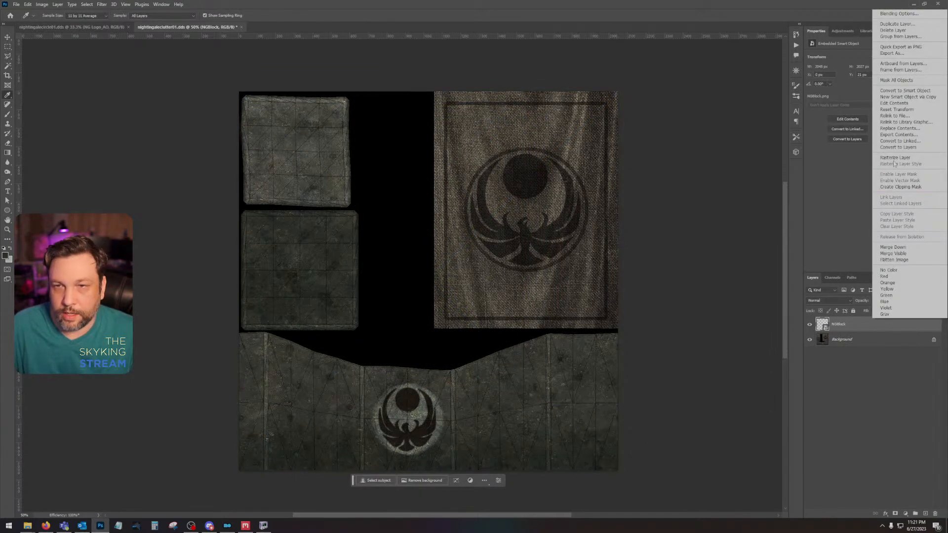
pyautogui.click(894, 157)
pyautogui.doubleClick(874, 322)
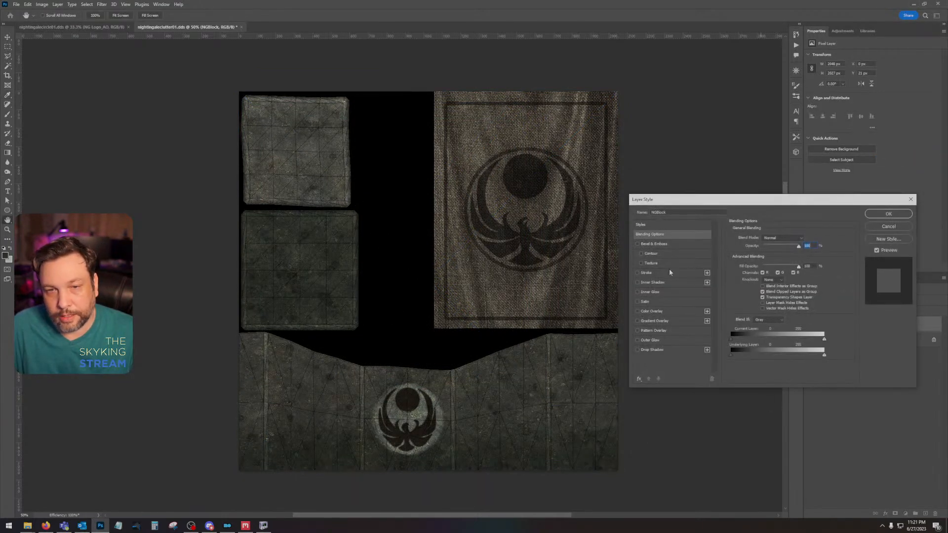
pyautogui.click(659, 312)
pyautogui.click(806, 239)
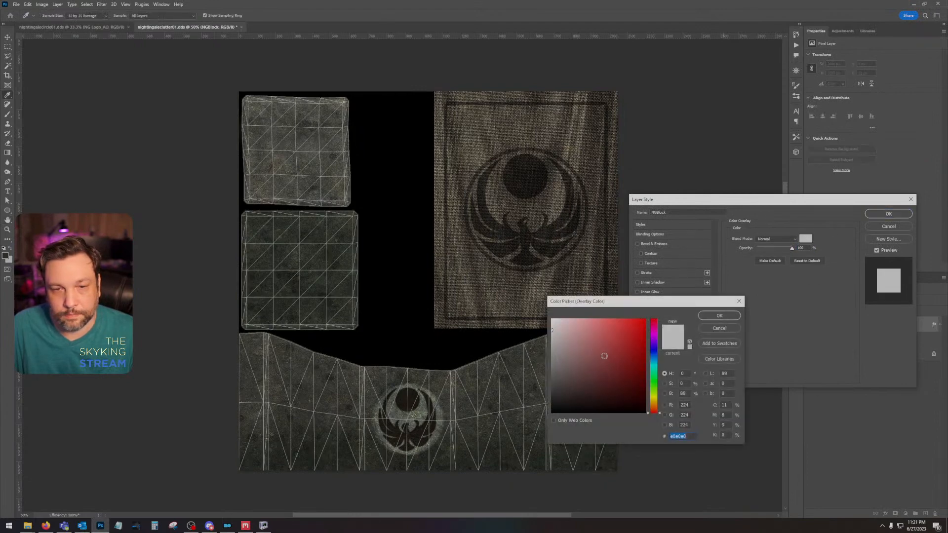
pyautogui.click(655, 382)
pyautogui.click(644, 325)
pyautogui.click(726, 315)
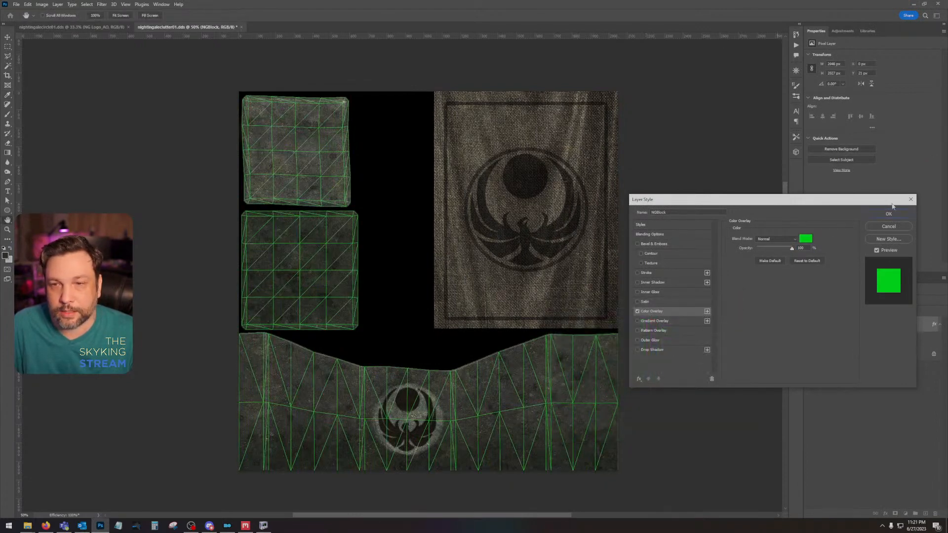
pyautogui.click(888, 214)
# Step: Select the wide stone strip with the Nightingale emblem along its wireframe outline using the Polygonal Lasso
pyautogui.moveTo(472, 232); pyautogui.dragTo(516, 227)
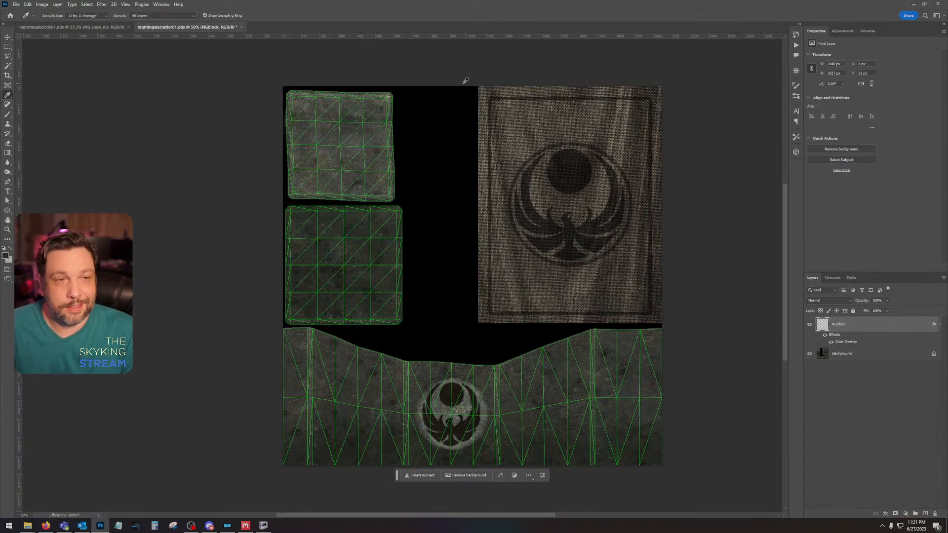
pyautogui.hotkey('ctrl', '+')
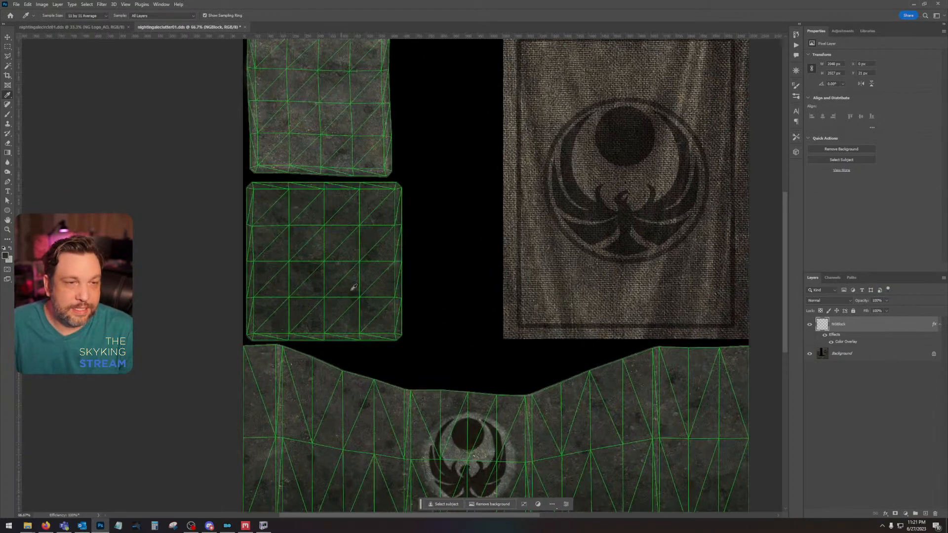
pyautogui.moveTo(498, 306); pyautogui.dragTo(537, 207)
pyautogui.moveTo(588, 255); pyautogui.dragTo(506, 269)
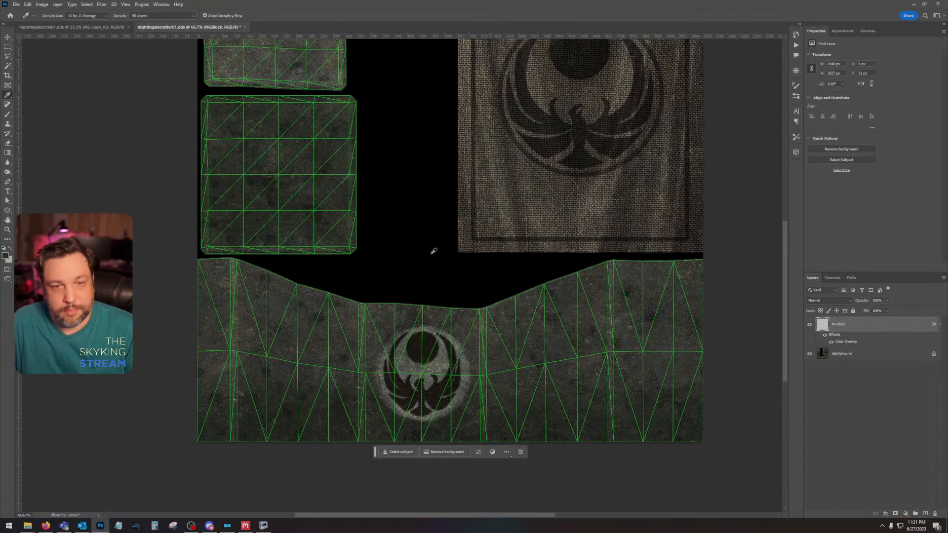
pyautogui.click(8, 57)
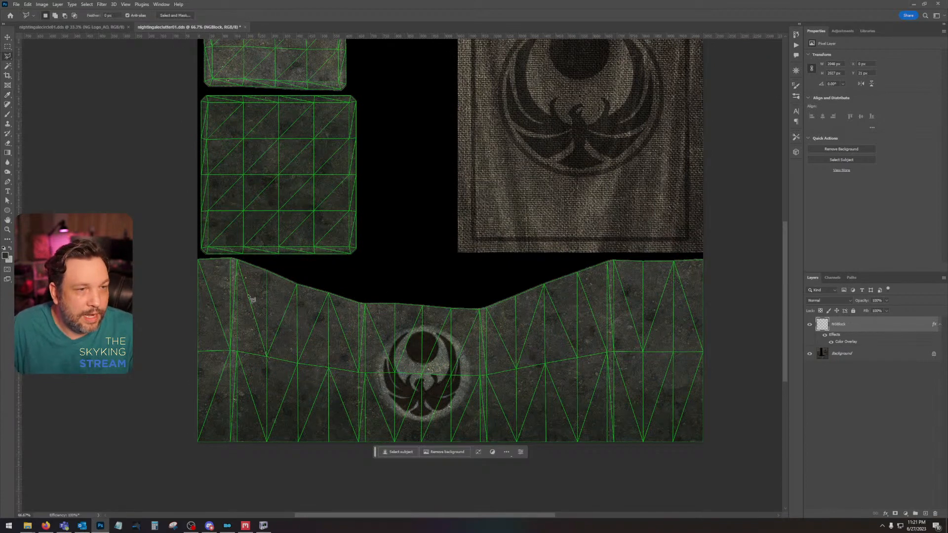
pyautogui.click(193, 259)
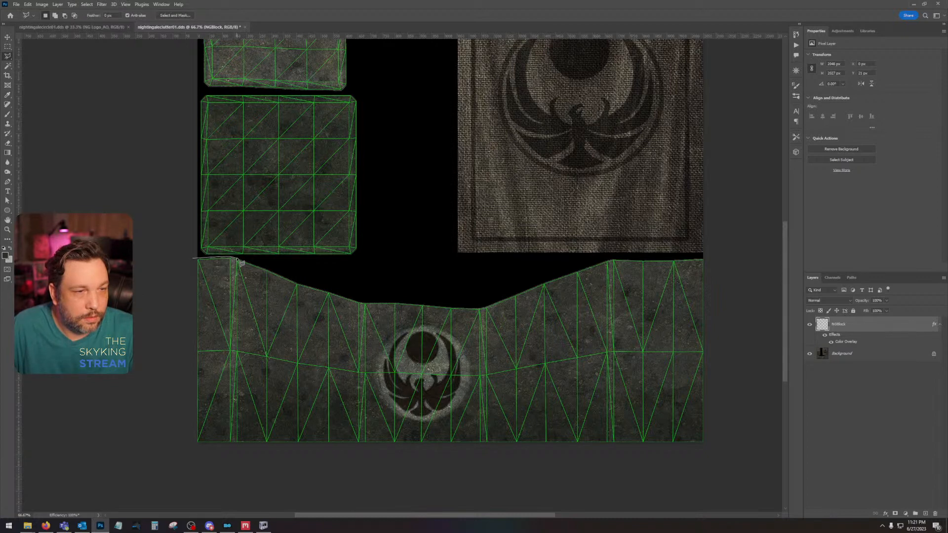
pyautogui.click(298, 281)
pyautogui.click(329, 293)
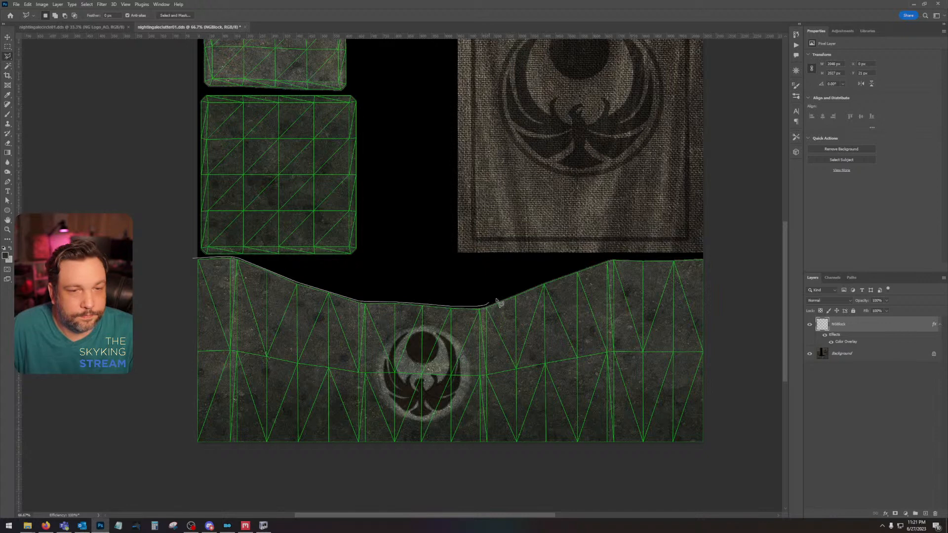
pyautogui.click(614, 258)
pyautogui.click(706, 257)
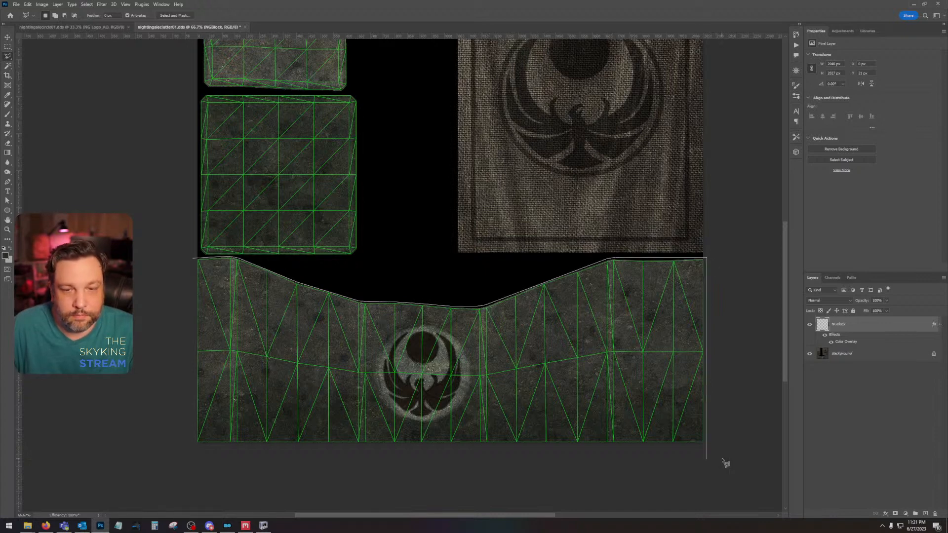
pyautogui.click(706, 446)
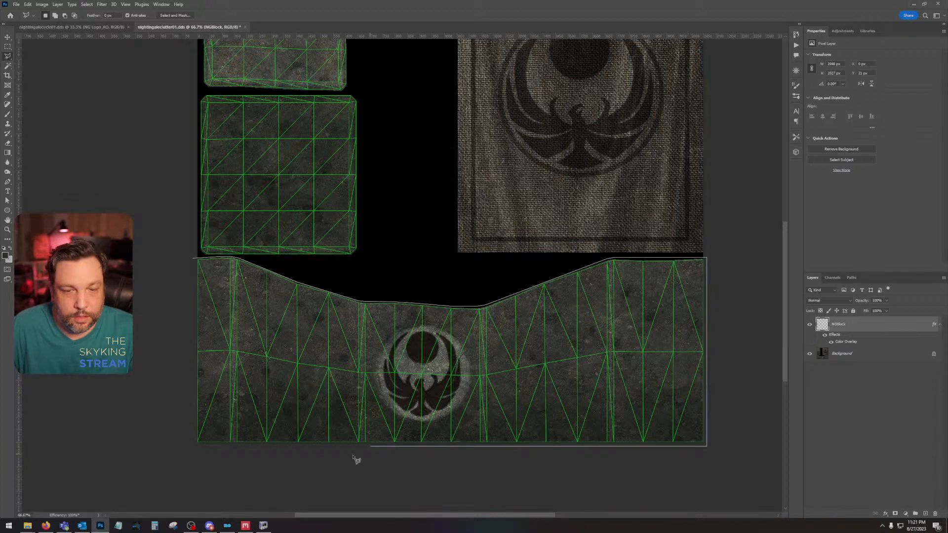
pyautogui.doubleClick(197, 447)
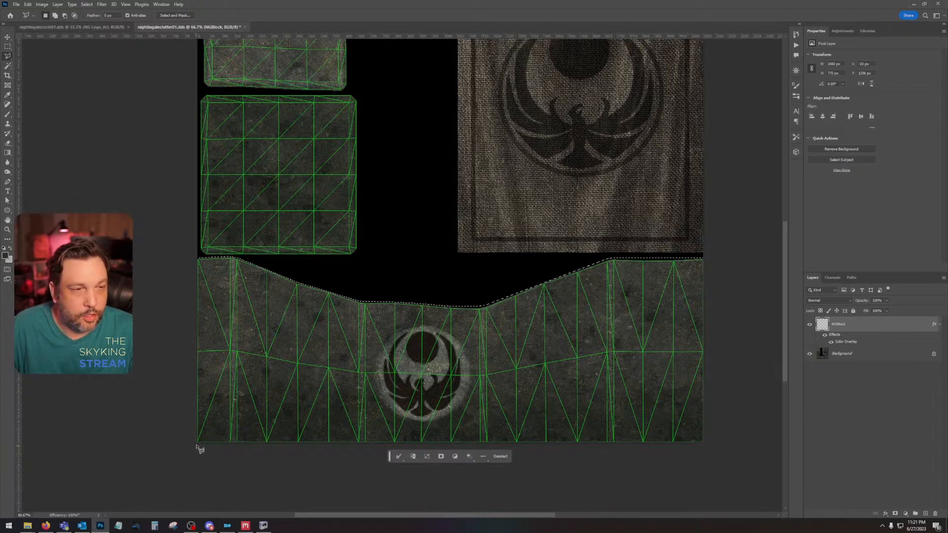
# Step: Add the darker square stone face directly above the strip to the selection, following its chamfered outline
pyautogui.keyDown('shift'); pyautogui.click(200, 102); pyautogui.keyUp('shift')
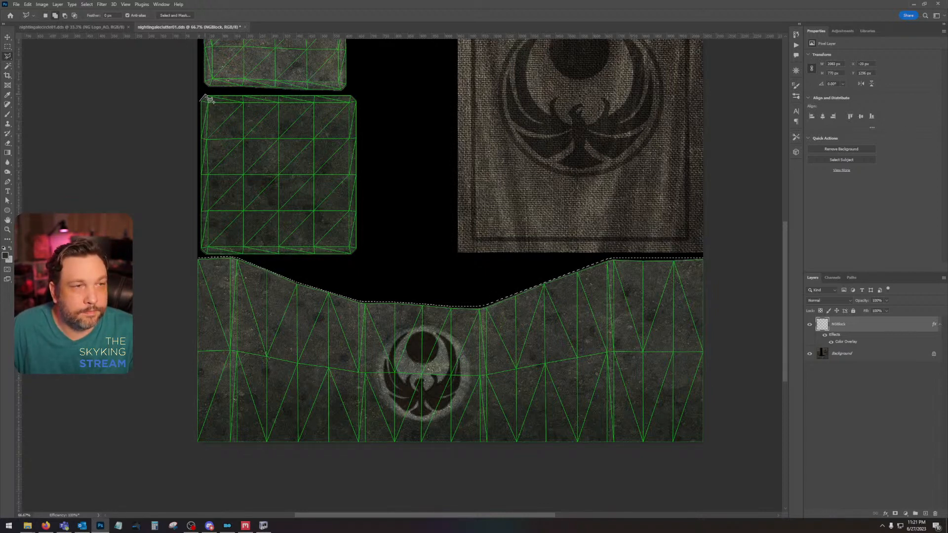
pyautogui.click(353, 96)
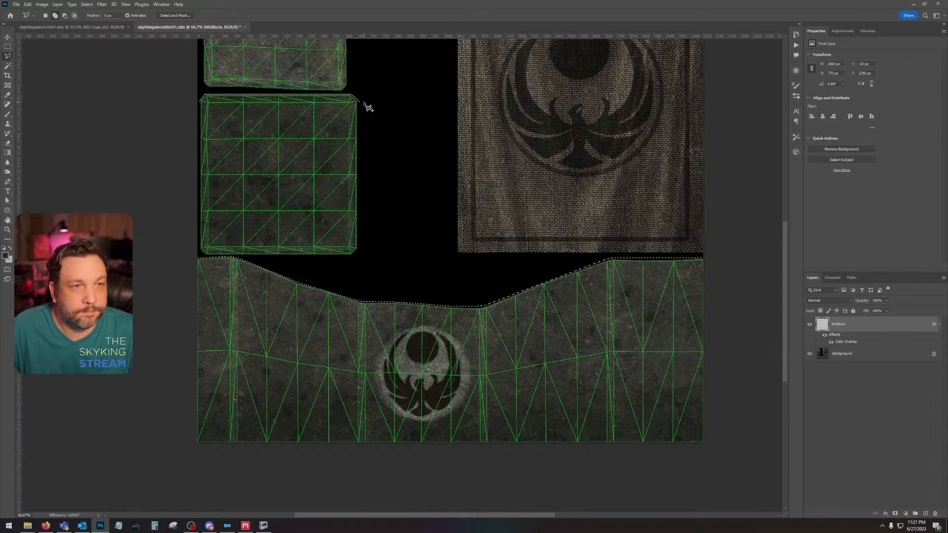
pyautogui.click(359, 102)
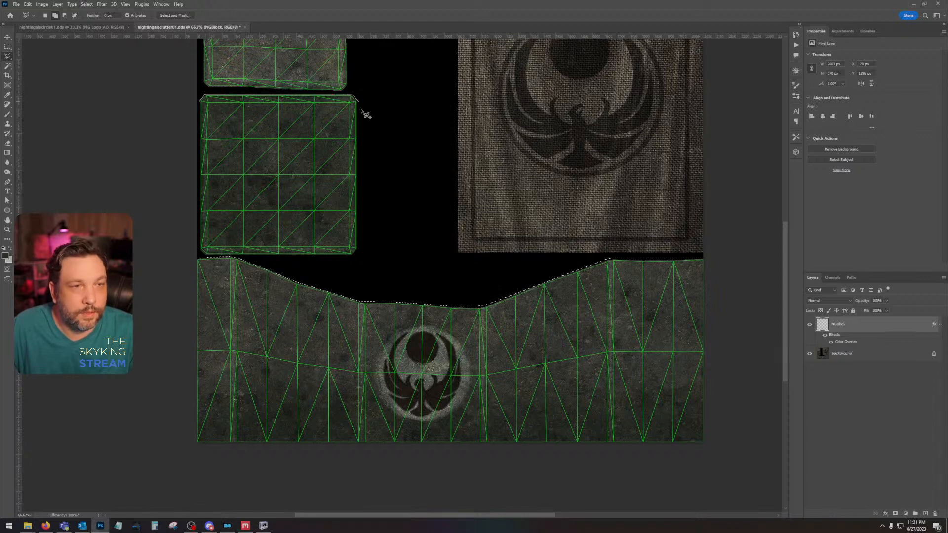
pyautogui.click(359, 247)
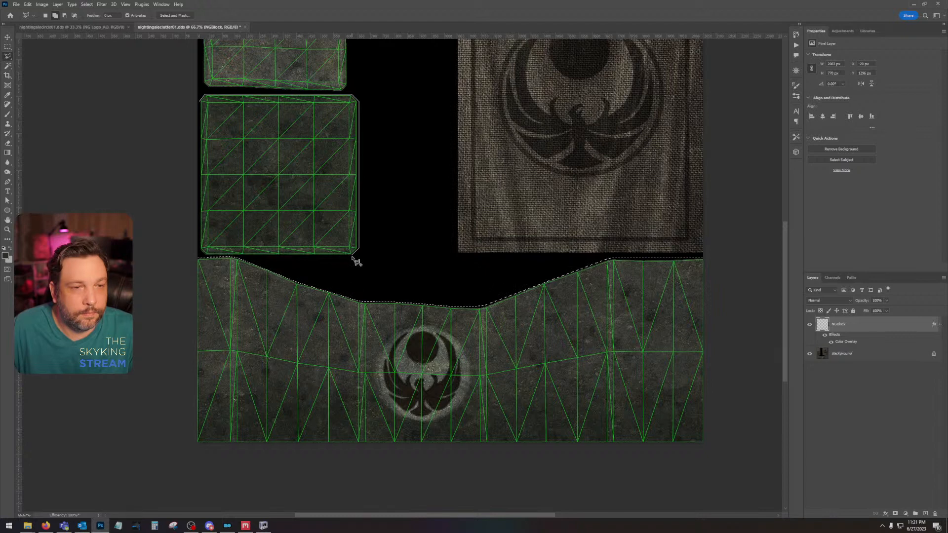
pyautogui.click(352, 255)
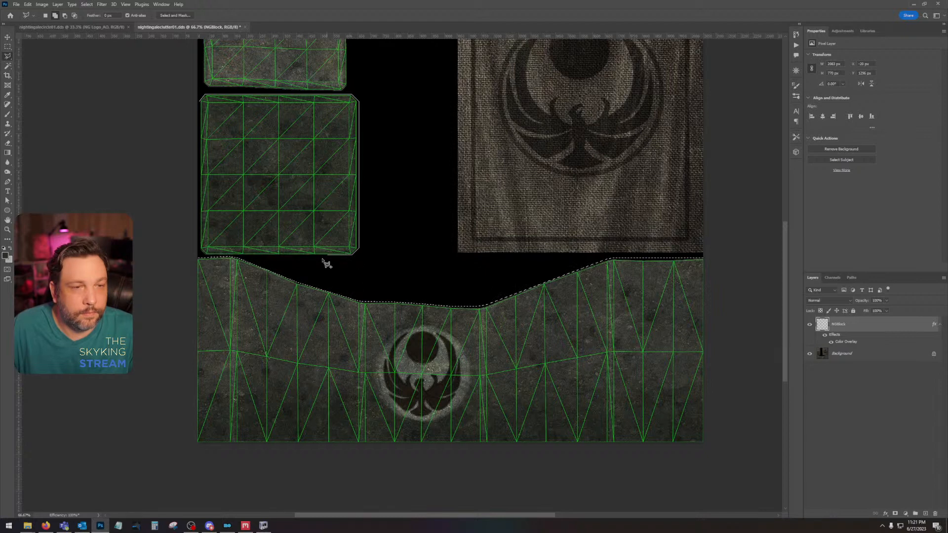
pyautogui.click(200, 250)
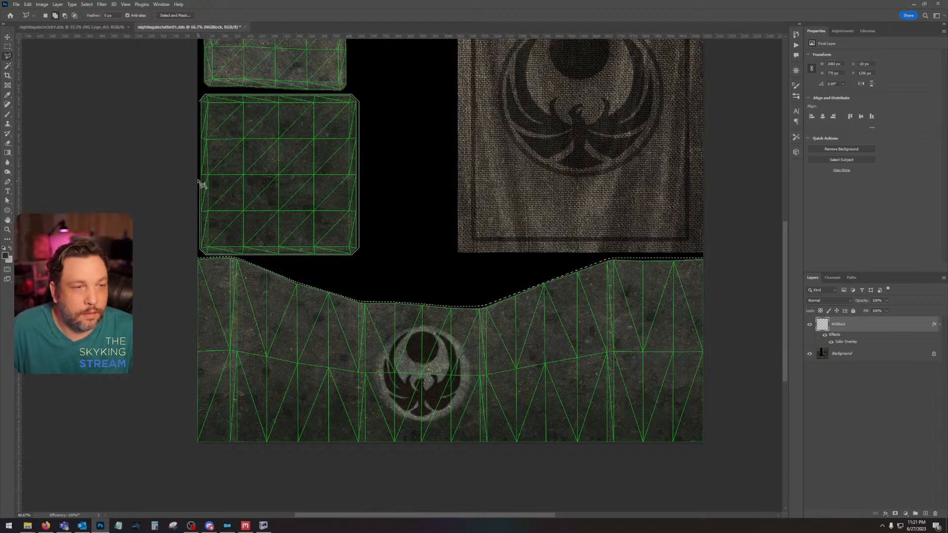
pyautogui.click(204, 106)
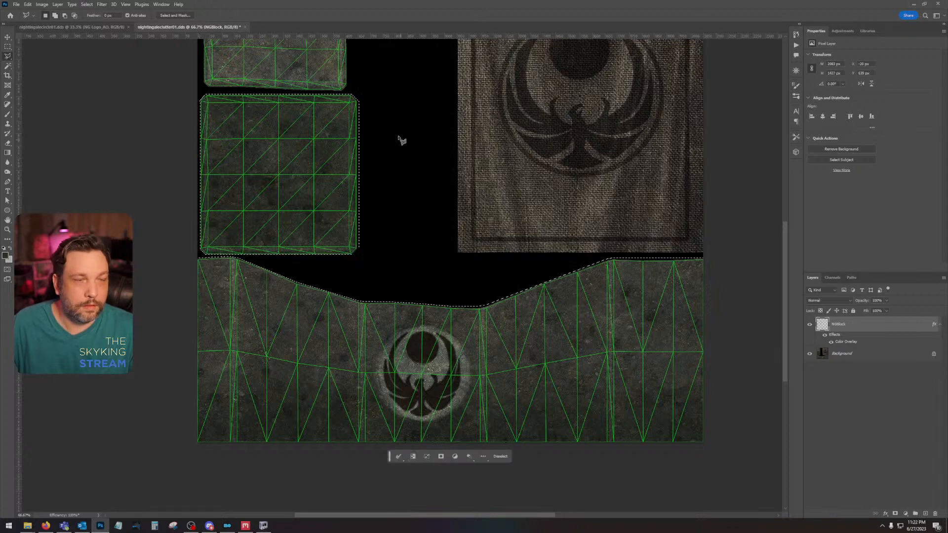
# Step: Add the lighter, uppermost square stone face to the selection along its wireframe outline
pyautogui.moveTo(399, 142); pyautogui.dragTo(565, 363)
pyautogui.click(374, 183)
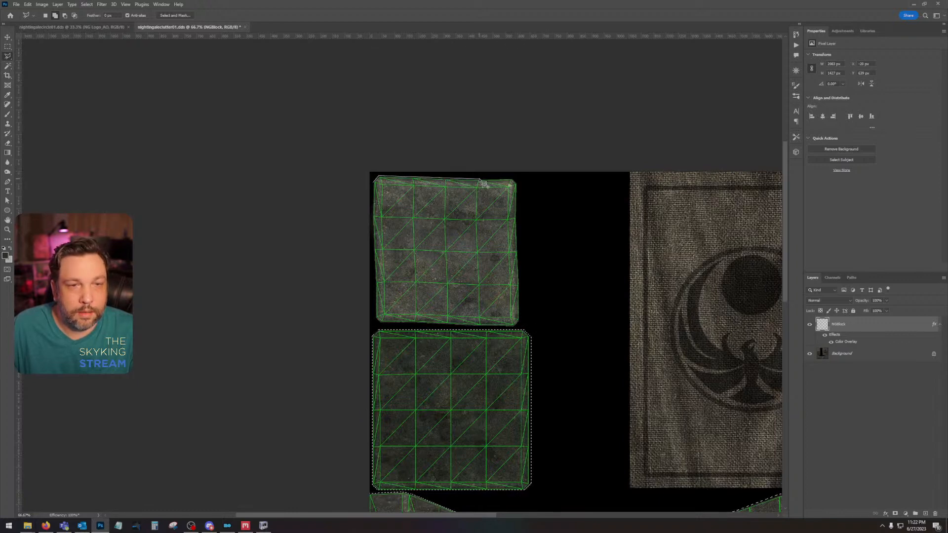
pyautogui.click(518, 182)
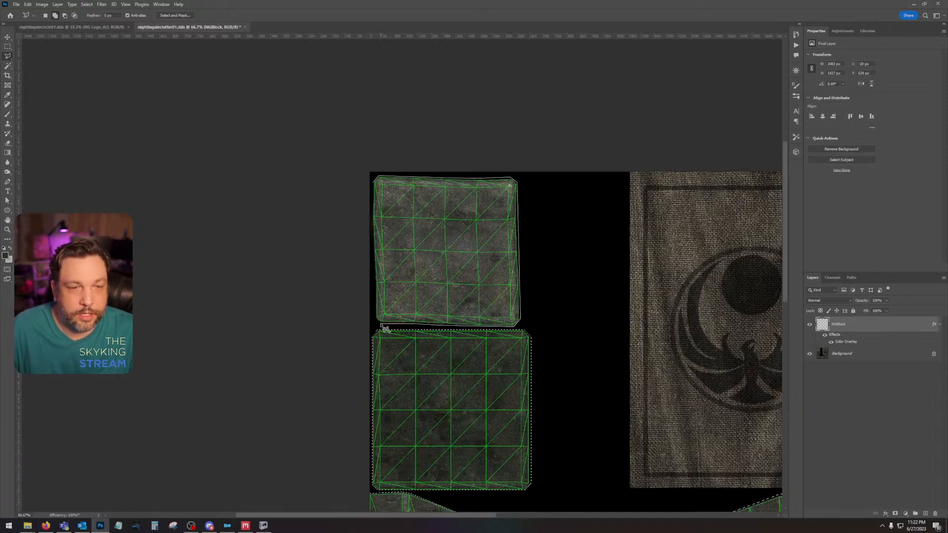
pyautogui.click(374, 181)
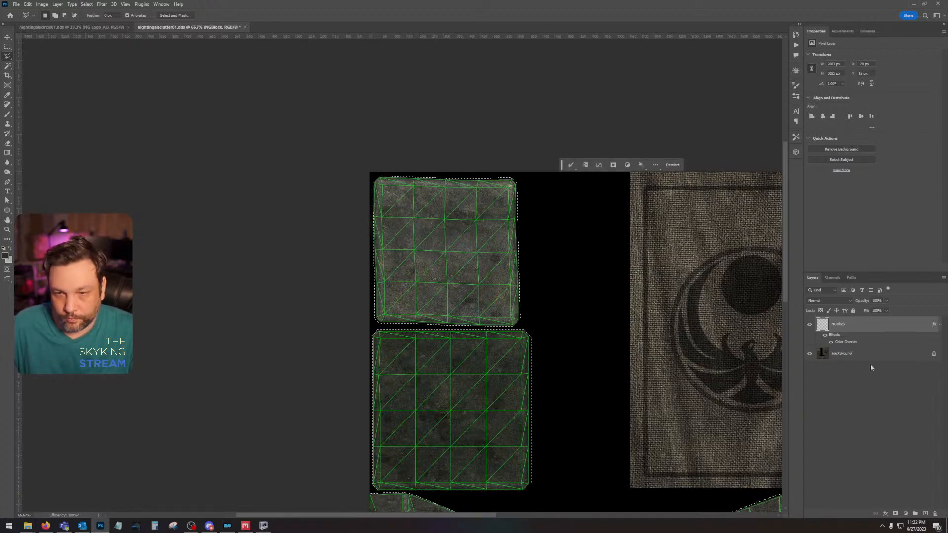
# Step: Fill the selected stone faces with gray RGB 150, 150, 150 on a new layer beneath the NGBlock wireframe, and deselect
pyautogui.keyDown('ctrl'); pyautogui.click(924, 514); pyautogui.keyUp('ctrl')
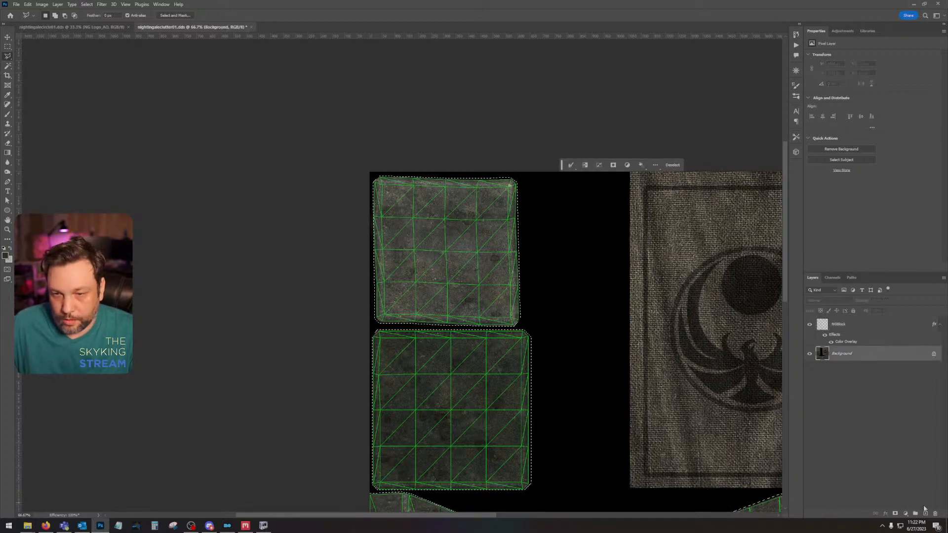
pyautogui.click(5, 255)
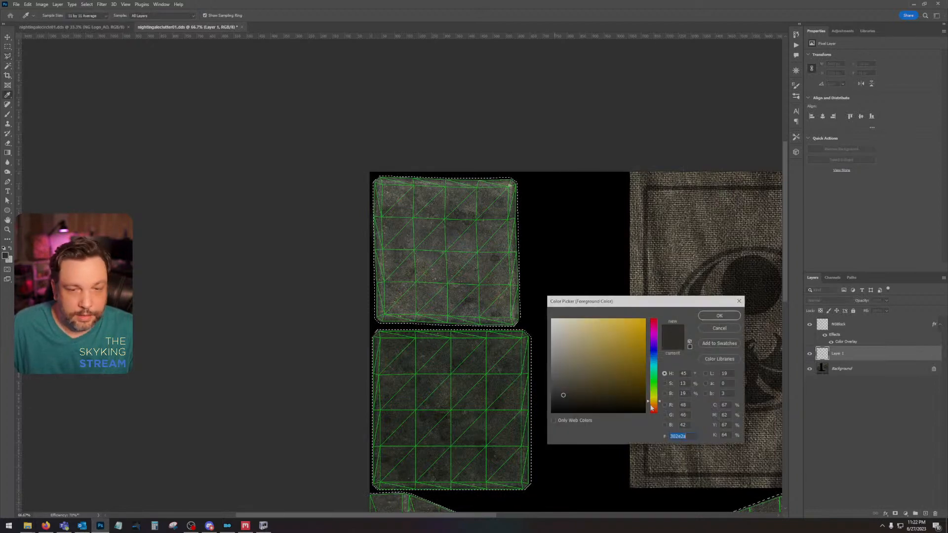
pyautogui.doubleClick(686, 404)
pyautogui.write('125')
pyautogui.press('Tab')
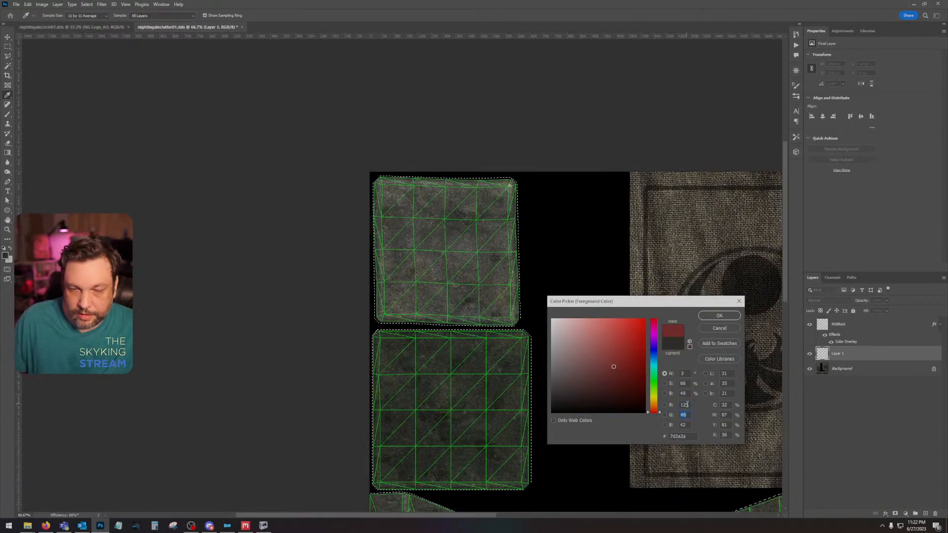
pyautogui.doubleClick(686, 404)
pyautogui.write('150')
pyautogui.press('Tab')
pyautogui.write('150')
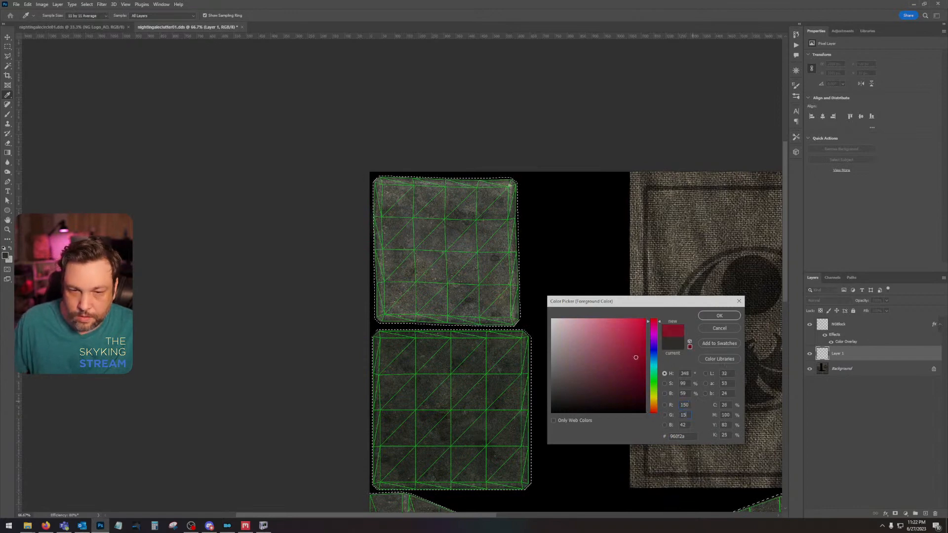
pyautogui.press('Tab')
pyautogui.write('150')
pyautogui.press('Return')
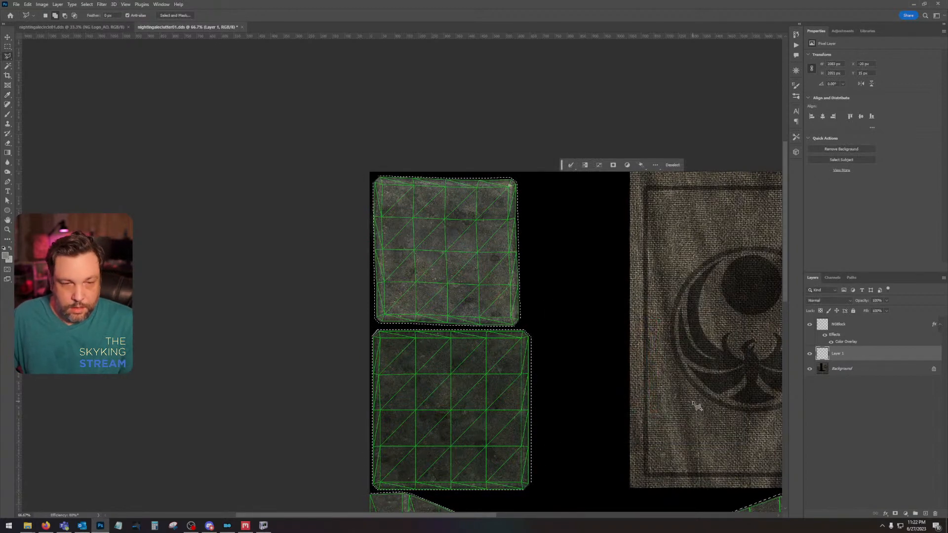
pyautogui.hotkey('alt', 'BackSpace')
pyautogui.hotkey('ctrl', 'd')
# Step: Add a new layer directly above the Background and fill it completely with gray RGB 125, 125, 125
pyautogui.moveTo(552, 319); pyautogui.dragTo(464, 171)
pyautogui.click(841, 368)
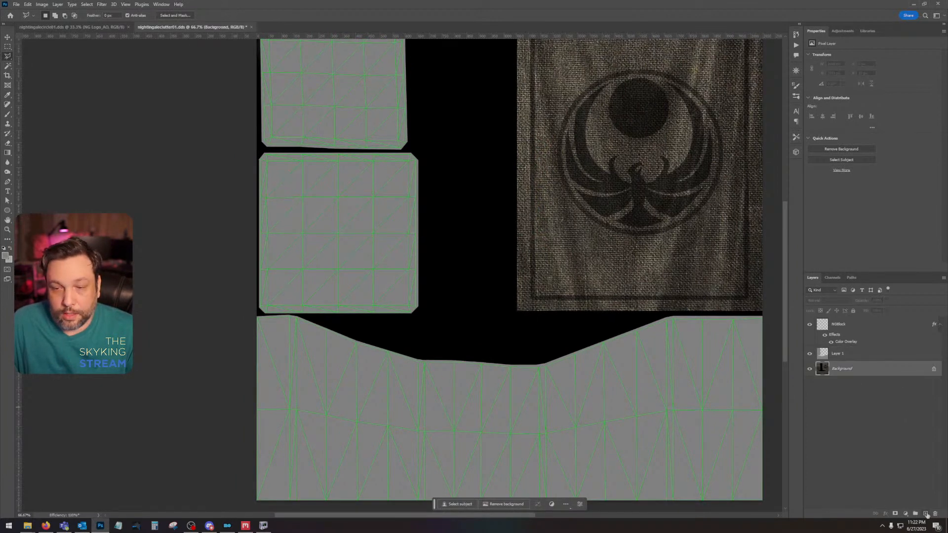
pyautogui.click(926, 515)
pyautogui.click(5, 255)
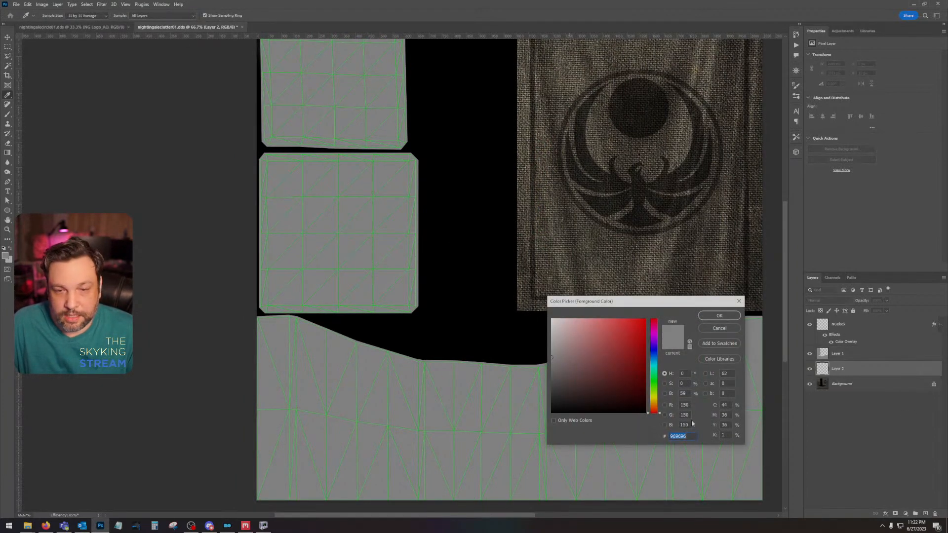
pyautogui.write('125')
pyautogui.press('Tab')
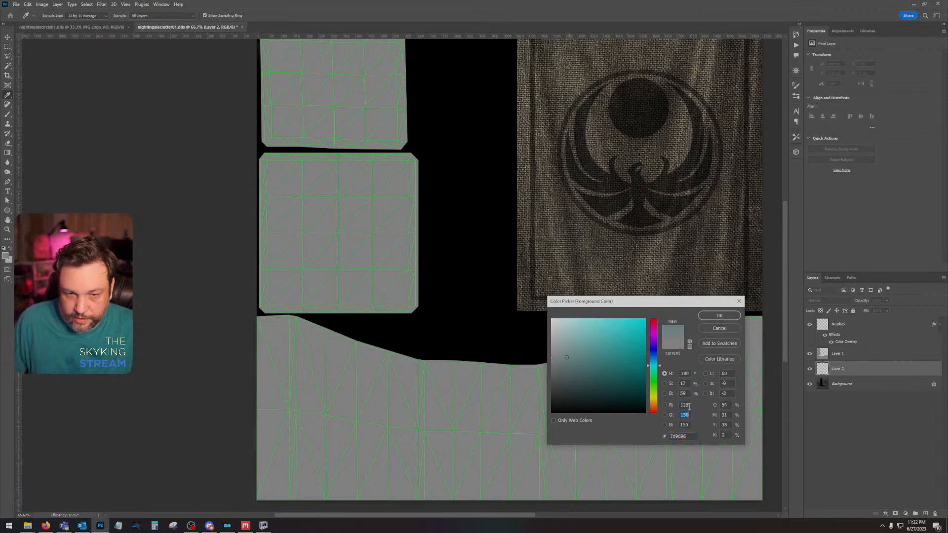
pyautogui.write('125')
pyautogui.press('Tab')
pyautogui.write('125')
pyautogui.press('Return')
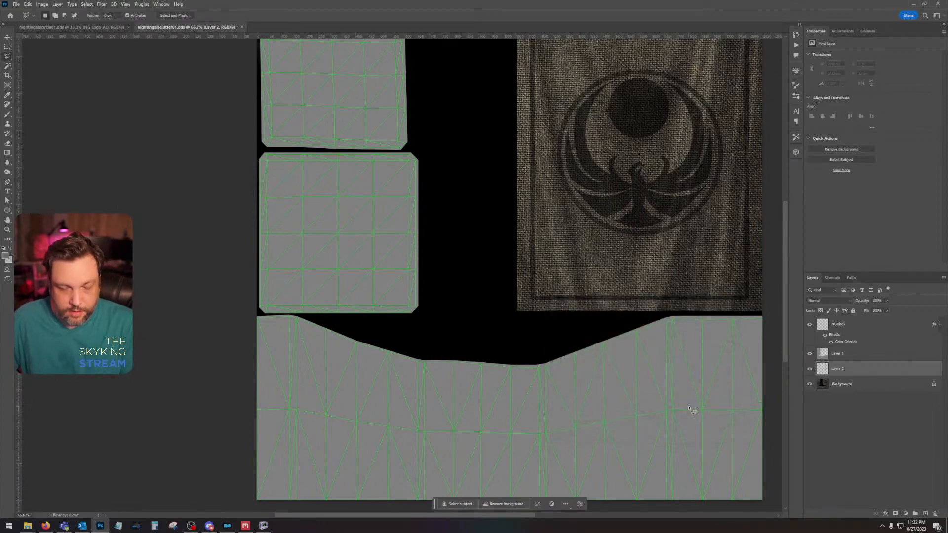
pyautogui.hotkey('alt', 'BackSpace')
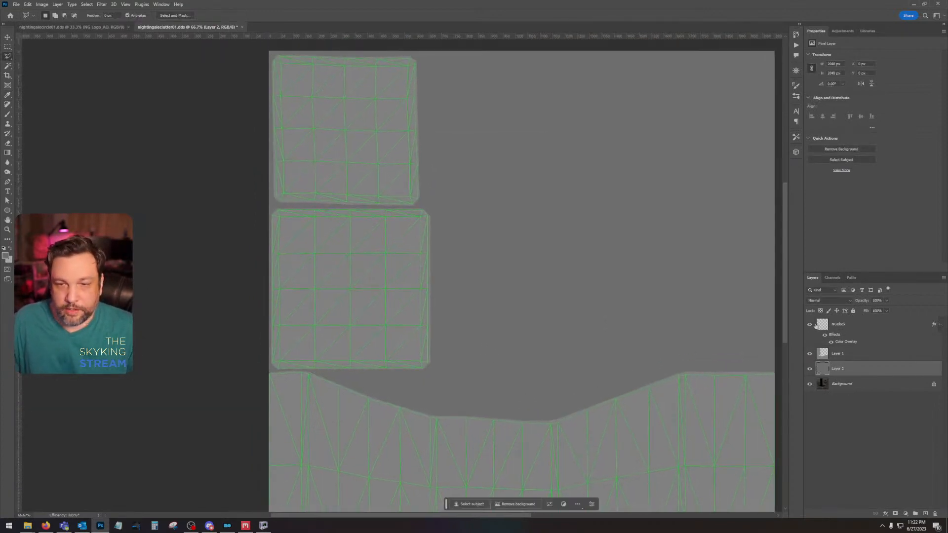
# Step: Hide the NGBlock wireframe layer so only the gray fill layers cover the texture
pyautogui.click(817, 325)
pyautogui.click(810, 325)
pyautogui.moveTo(447, 303); pyautogui.dragTo(418, 261)
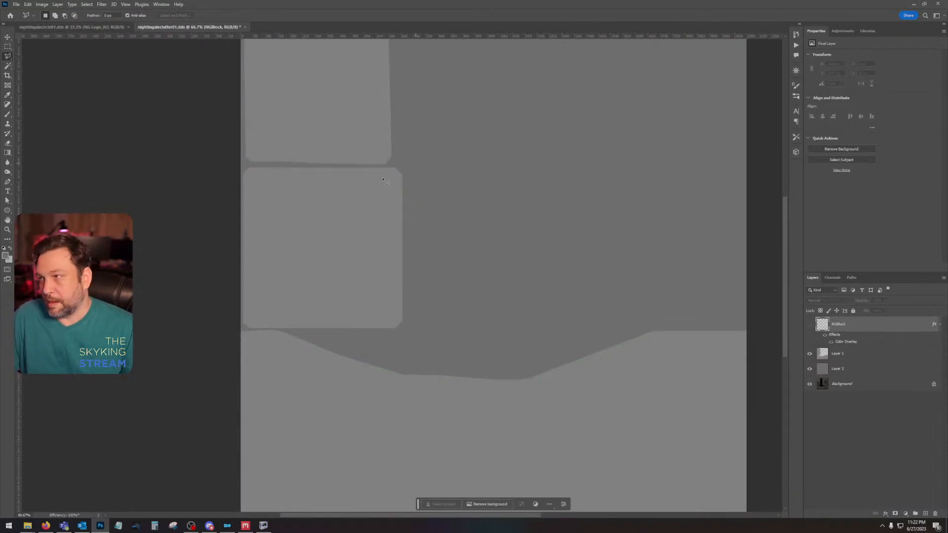
pyautogui.hotkey('ctrl', '-')
pyautogui.moveTo(571, 239); pyautogui.dragTo(546, 269)
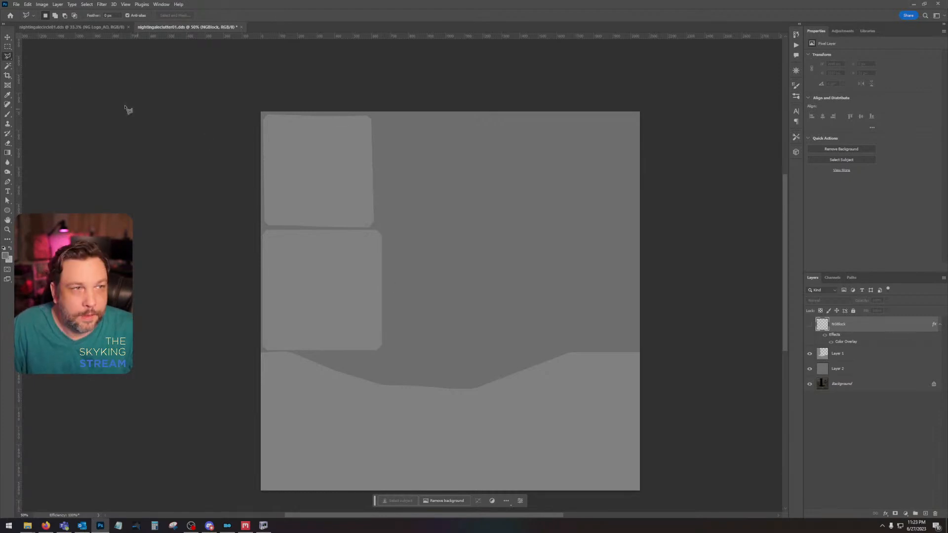
# Step: Copy the black Nightingale emblem layer from the other open texture into nightingaleclutter01 as the uppermost layer
pyautogui.click(60, 27)
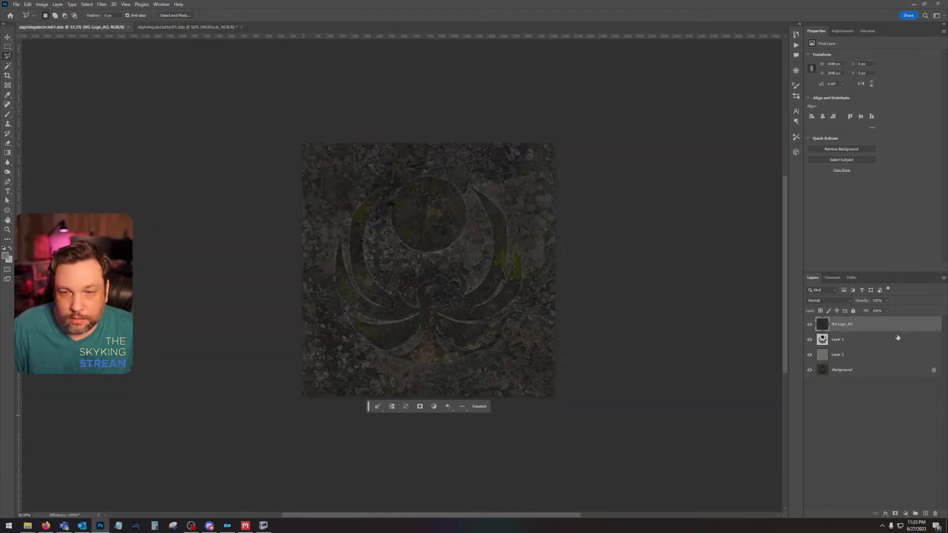
pyautogui.click(894, 338)
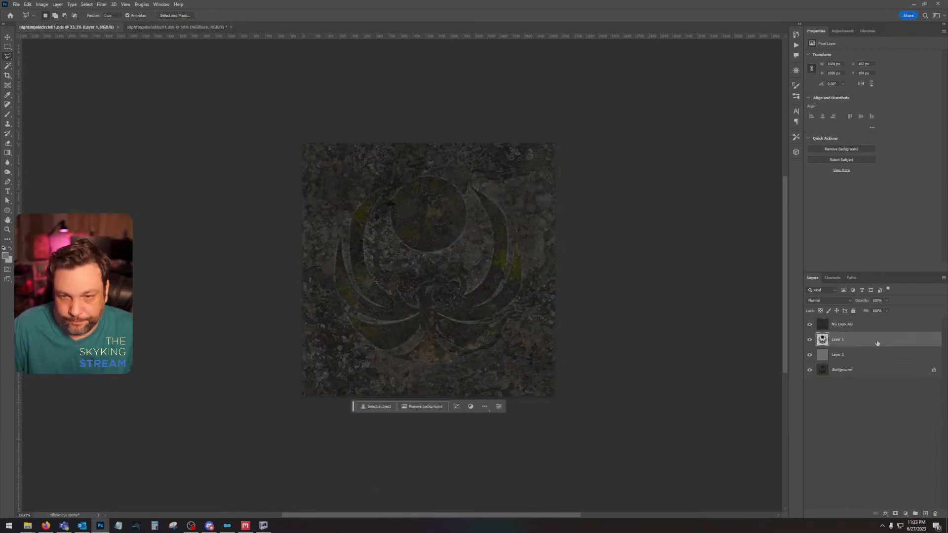
pyautogui.click(159, 29)
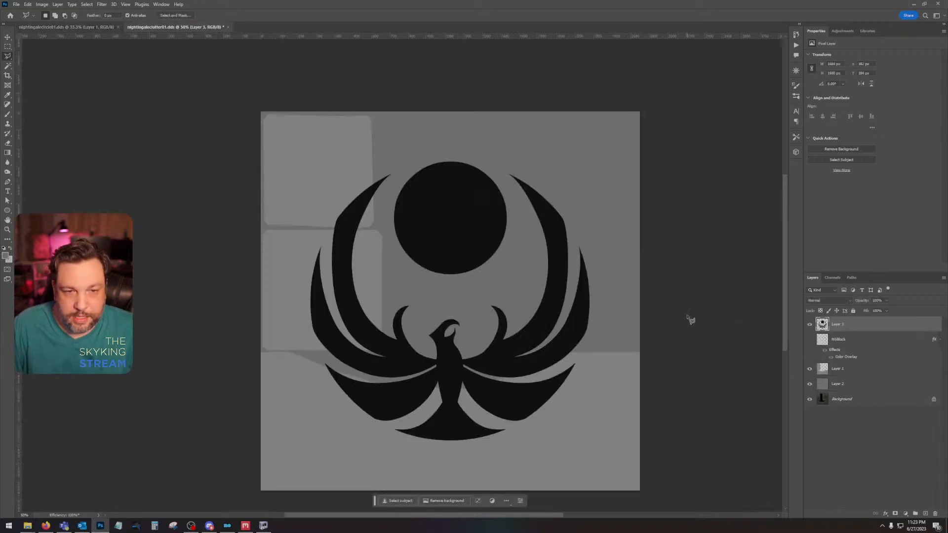
# Step: Hide the gray fill layers Layer 2 and Layer 1 to expose the original stone texture
pyautogui.click(809, 385)
pyautogui.click(816, 370)
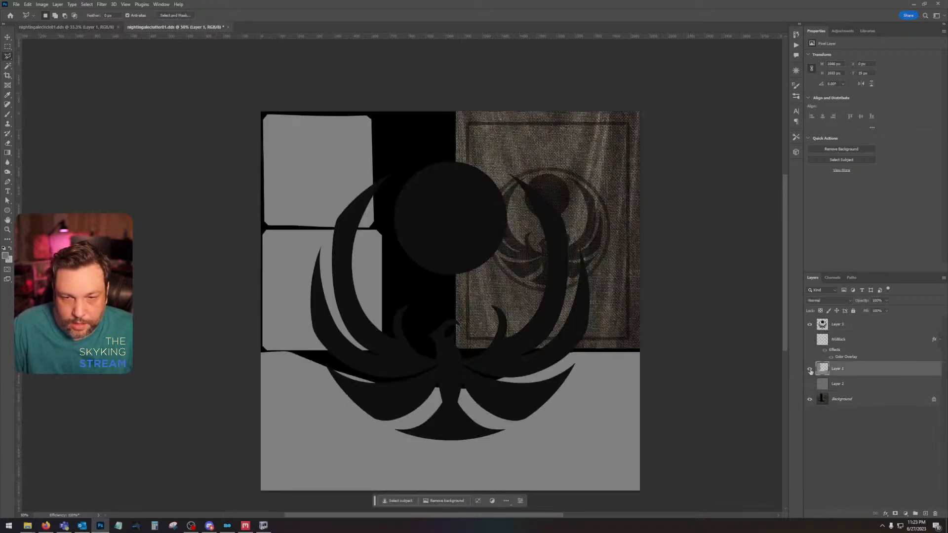
pyautogui.click(810, 370)
# Step: Scale the black emblem on Layer 3 down to match the original emblem on the stone strip and place it over it
pyautogui.click(27, 4)
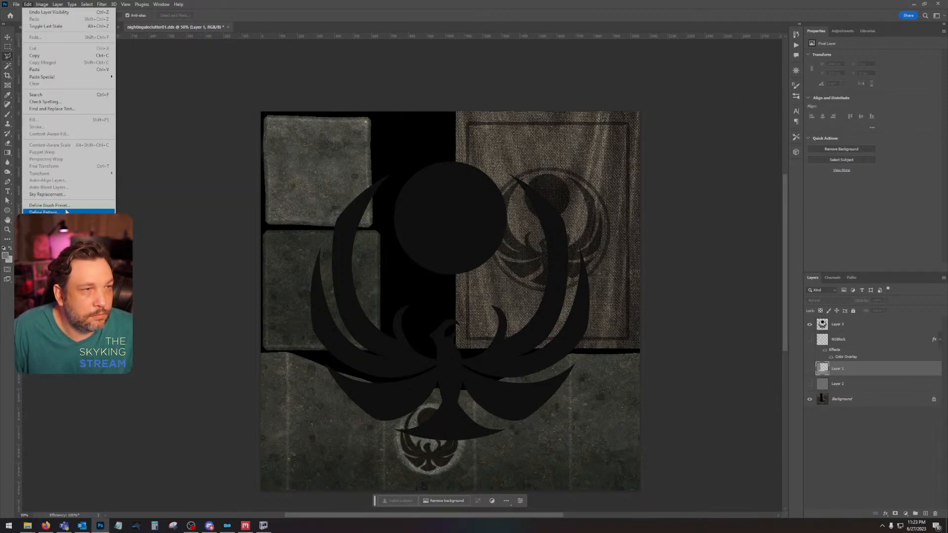
pyautogui.click(867, 325)
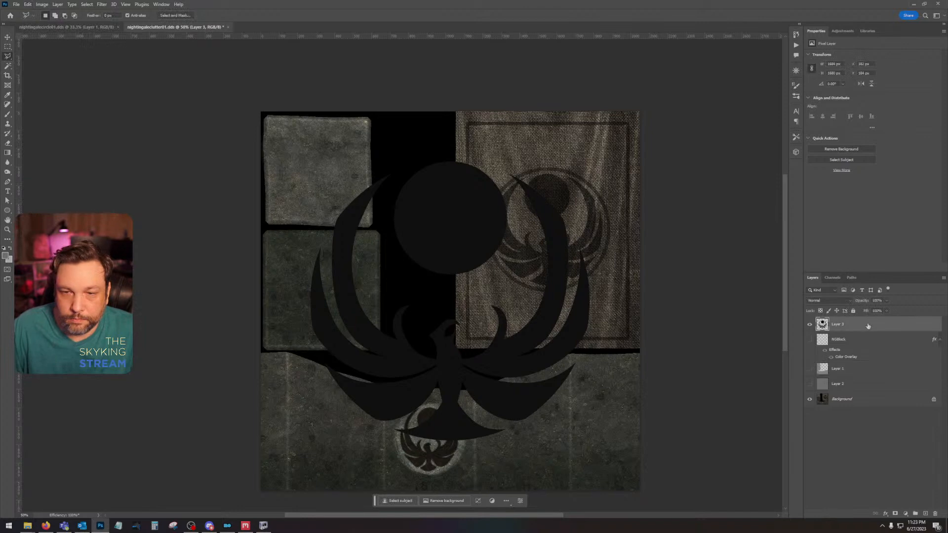
pyautogui.click(29, 7)
pyautogui.moveTo(79, 173)
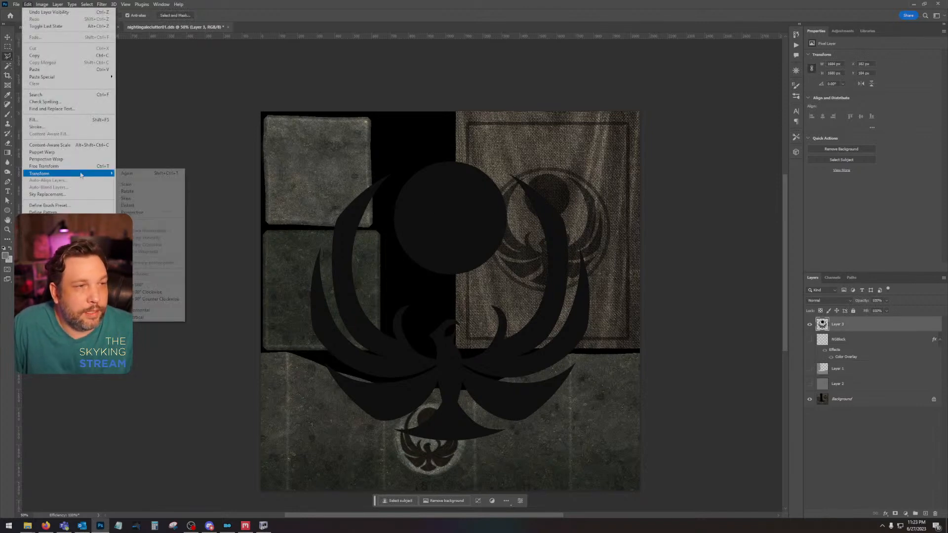
pyautogui.click(137, 186)
pyautogui.moveTo(606, 144); pyautogui.dragTo(351, 400)
pyautogui.moveTo(326, 443); pyautogui.dragTo(434, 447)
pyautogui.moveTo(457, 405)
pyautogui.mouseDown()
pyautogui.moveTo(471, 394)
pyautogui.moveTo(463, 400)
pyautogui.mouseUp()
pyautogui.moveTo(448, 435); pyautogui.dragTo(439, 86)
pyautogui.press('Return')
# Step: Hide Layer 3, add a new layer, and make a circular selection about 397 px wide around the original emblem's light disc
pyautogui.press('l')
pyautogui.hotkey('ctrl', '+')
pyautogui.hotkey('ctrl', '+')
pyautogui.moveTo(500, 188); pyautogui.dragTo(511, 212)
pyautogui.click(809, 324)
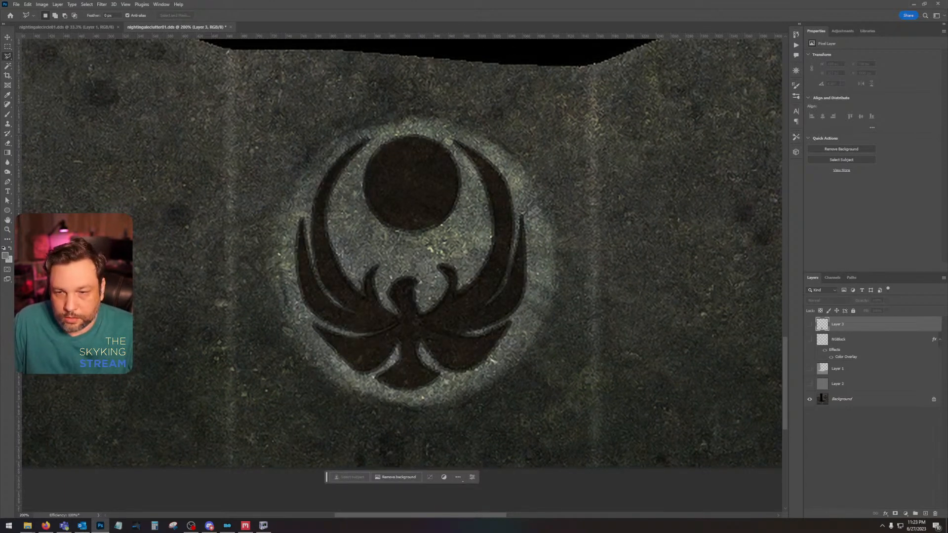
pyautogui.click(925, 513)
pyautogui.moveTo(7, 46); pyautogui.dragTo(37, 54)
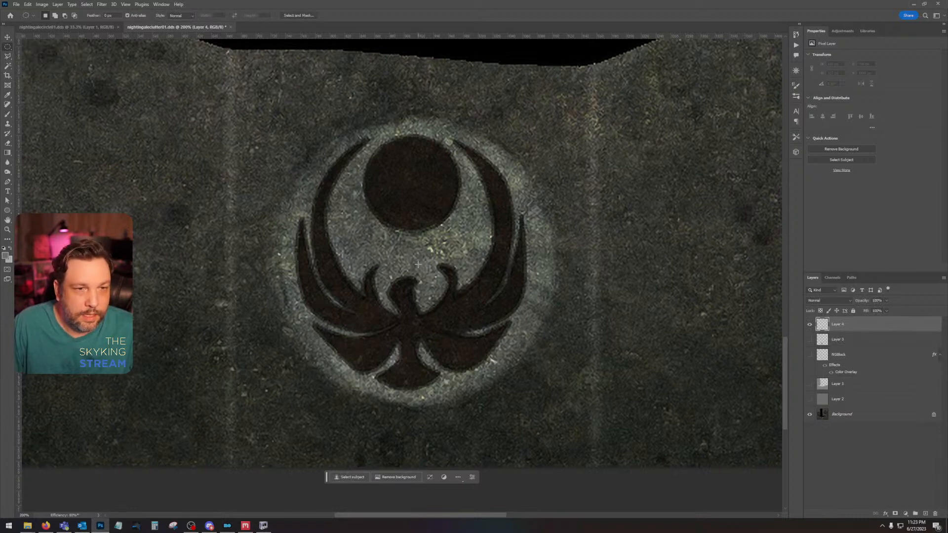
pyautogui.moveTo(414, 265); pyautogui.dragTo(593, 120)
pyautogui.moveTo(476, 245); pyautogui.dragTo(476, 246)
# Step: Show Layer 1 and fill the circular selection with gray RGB 100, 100, 100 on a new layer directly above it, and deselect
pyautogui.click(6, 255)
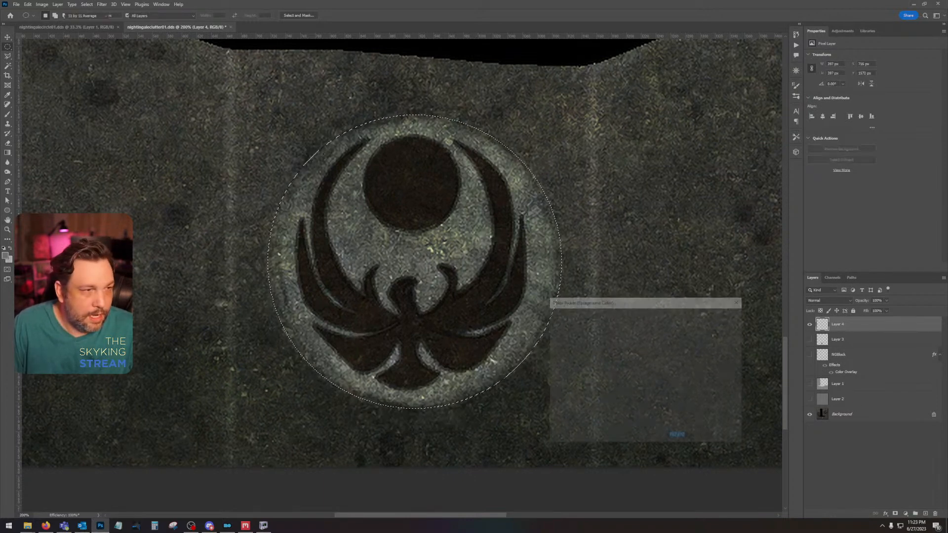
pyautogui.click(684, 404)
pyautogui.write('100')
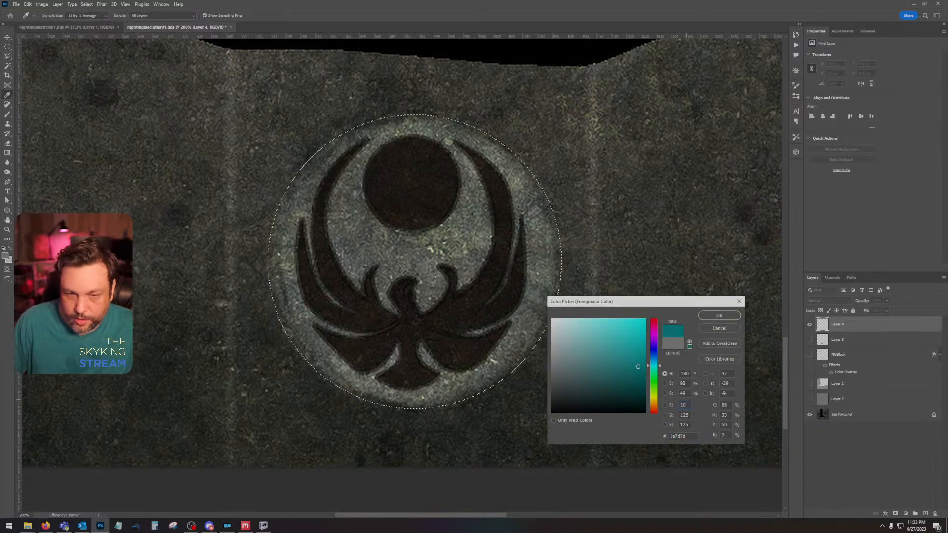
pyautogui.press('Tab')
pyautogui.write('100')
pyautogui.press('Tab')
pyautogui.write('100')
pyautogui.press('Return')
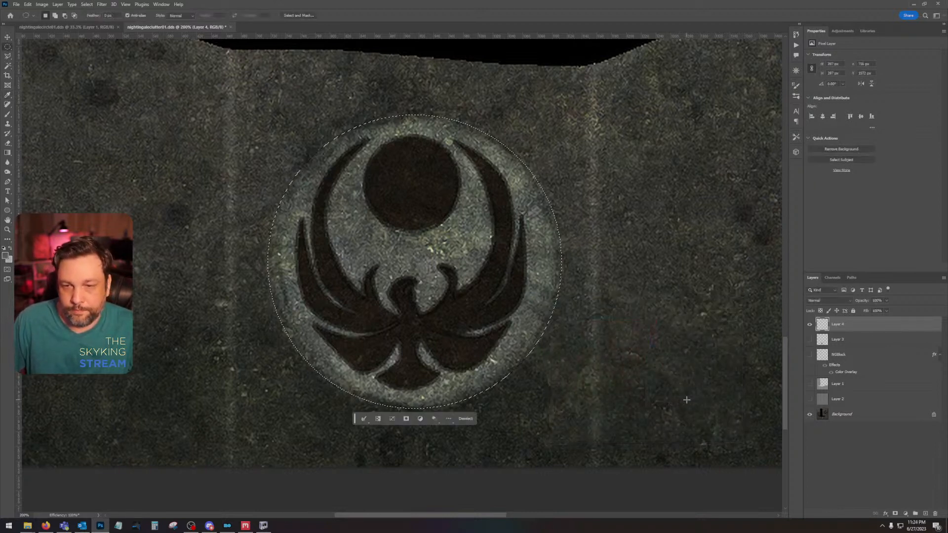
pyautogui.click(809, 383)
pyautogui.click(858, 382)
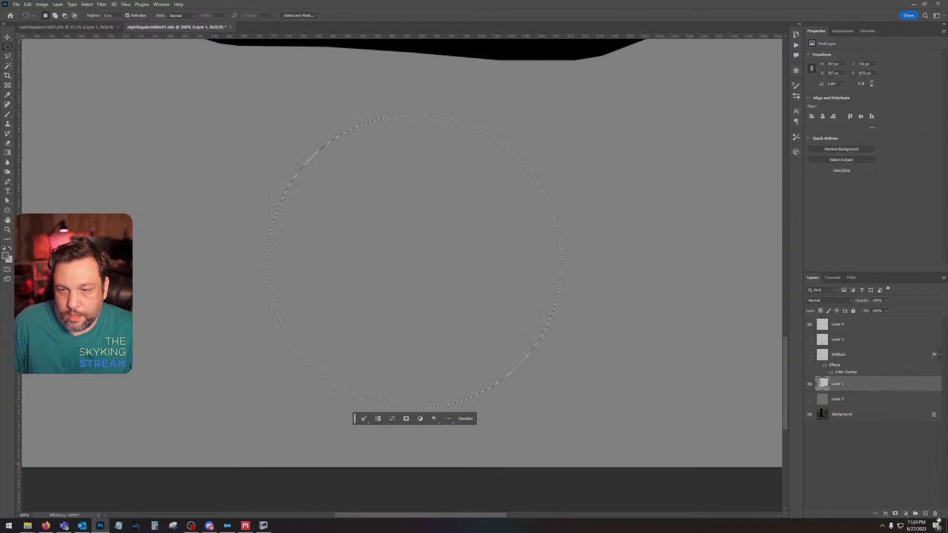
pyautogui.click(925, 513)
pyautogui.hotkey('alt', 'BackSpace')
pyautogui.hotkey('ctrl', 'd')
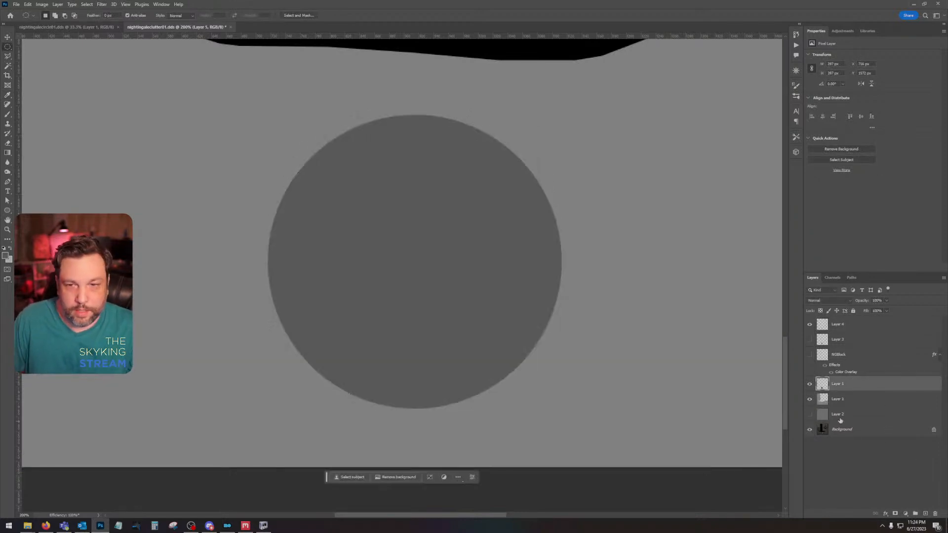
# Step: Show the black emblem on Layer 3 again and centre it on the dark gray circle
pyautogui.click(808, 340)
pyautogui.click(7, 37)
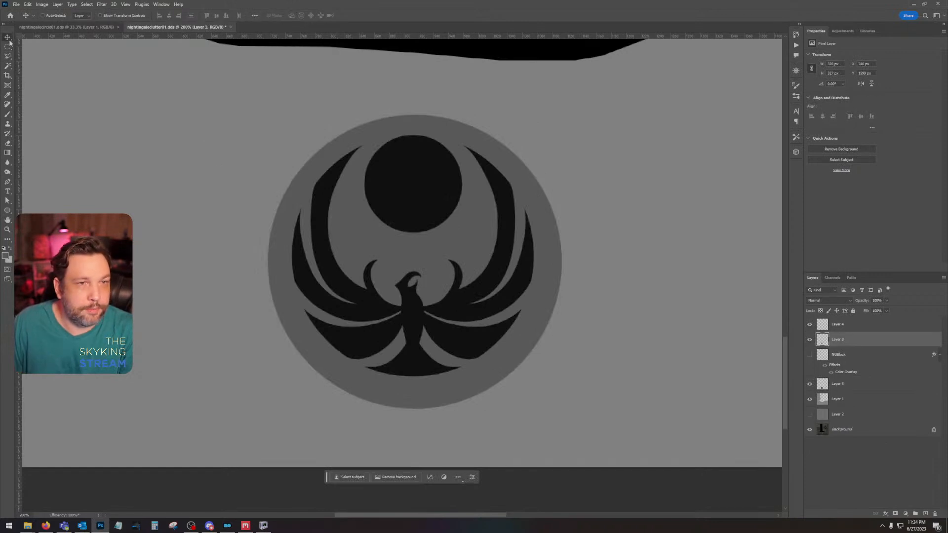
pyautogui.moveTo(406, 195); pyautogui.dragTo(414, 219)
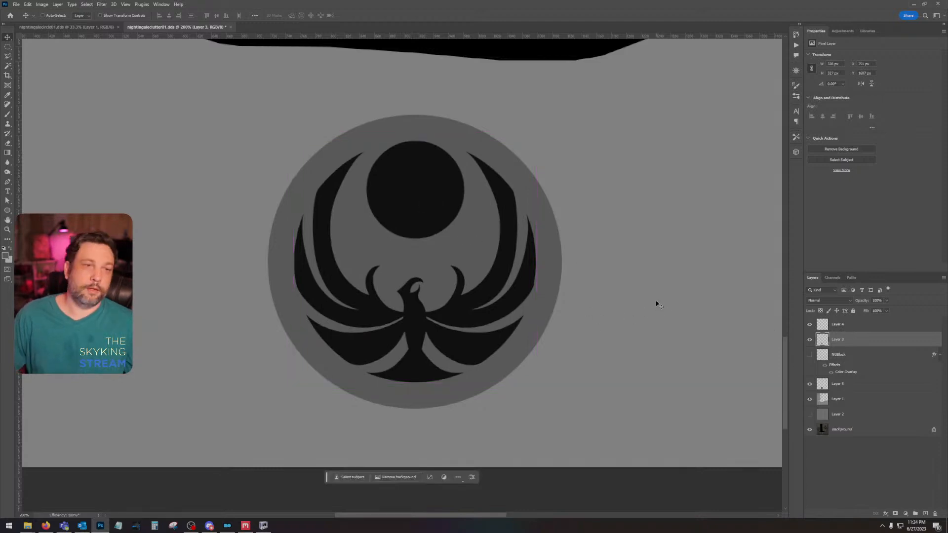
# Step: Give the emblem on Layer 3 a Color Overlay of gray RGB 150, 150, 150
pyautogui.hotkey('ctrl', '-')
pyautogui.hotkey('ctrl', '-')
pyautogui.hotkey('ctrl', '-')
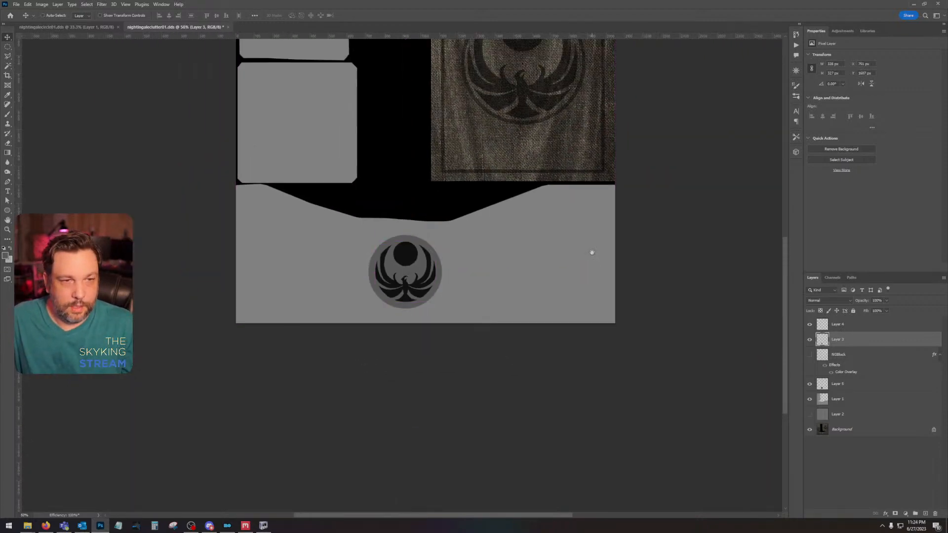
pyautogui.moveTo(591, 253); pyautogui.dragTo(663, 331)
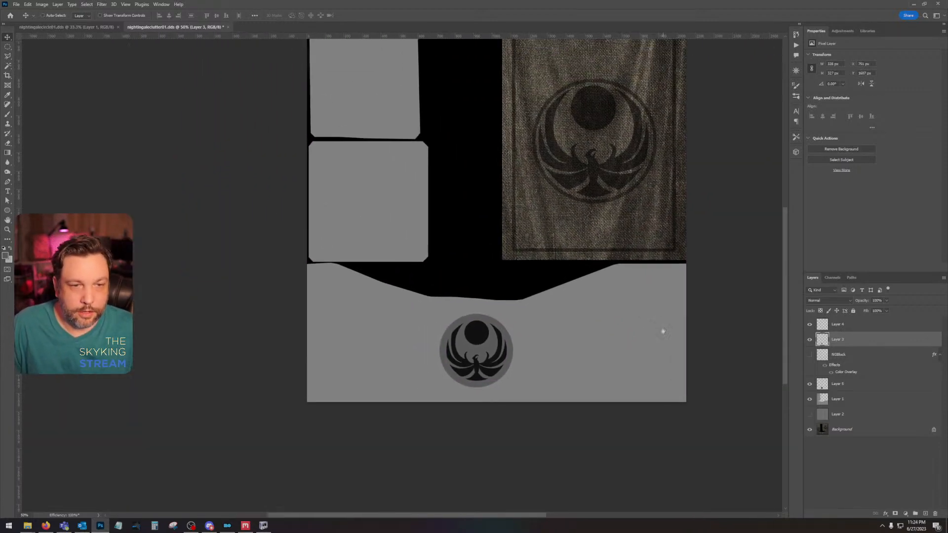
pyautogui.doubleClick(855, 340)
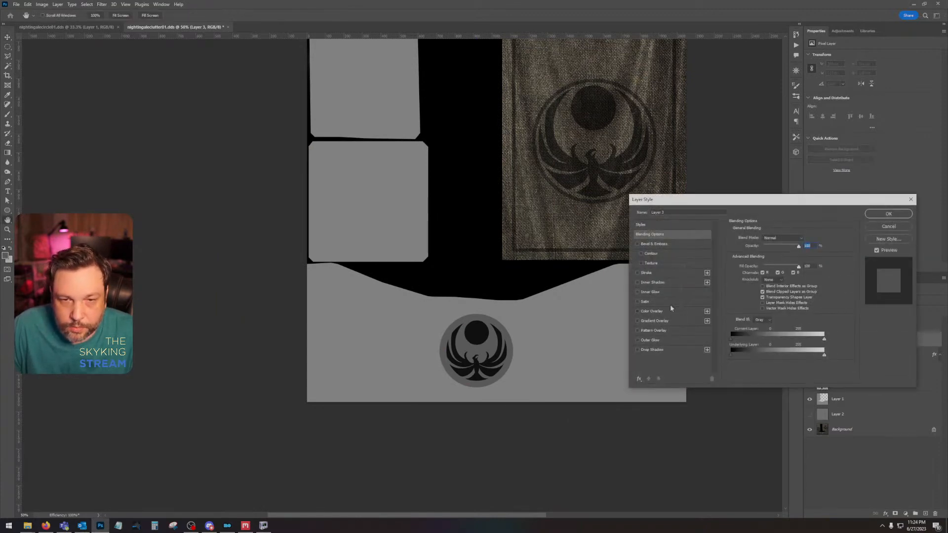
pyautogui.click(669, 311)
pyautogui.click(805, 238)
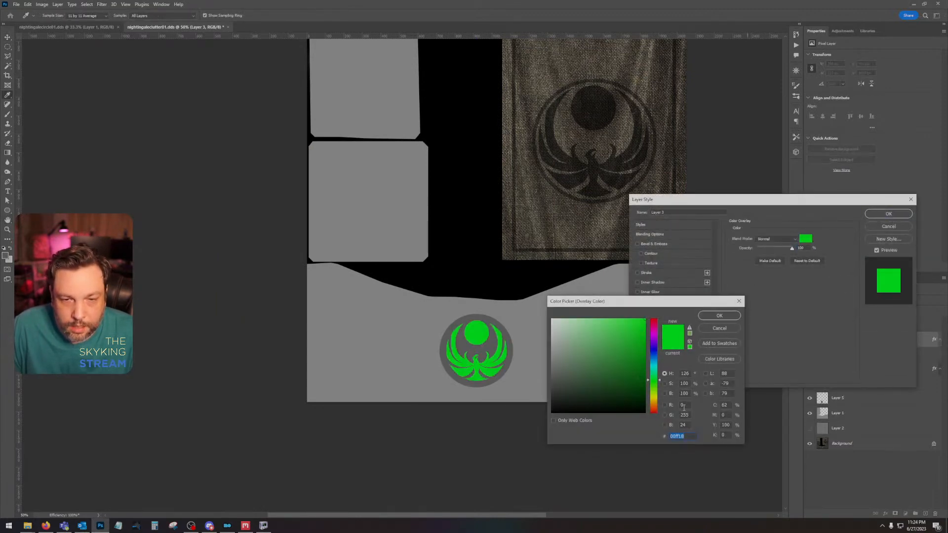
pyautogui.write('160')
pyautogui.press('Tab')
pyautogui.write('160')
pyautogui.press('Tab')
pyautogui.write('160')
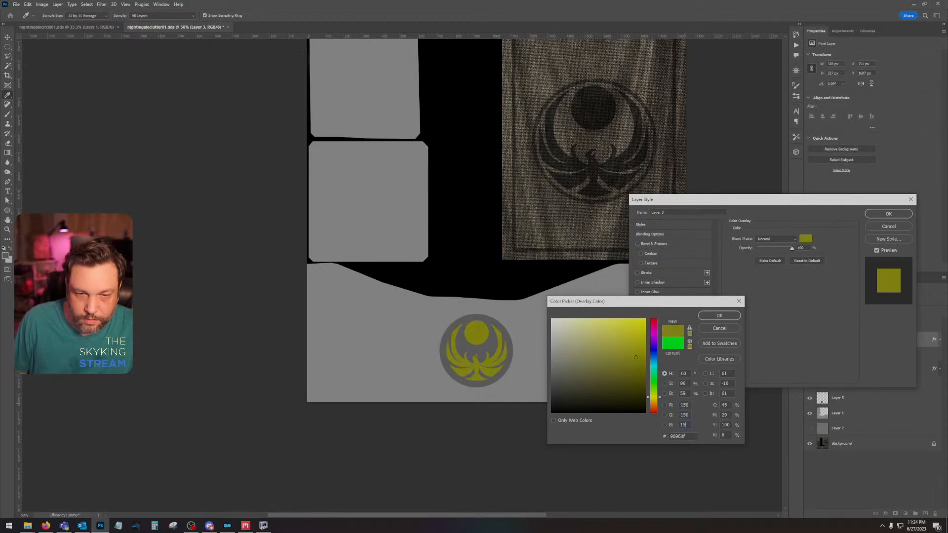
pyautogui.press('Return')
pyautogui.click(897, 215)
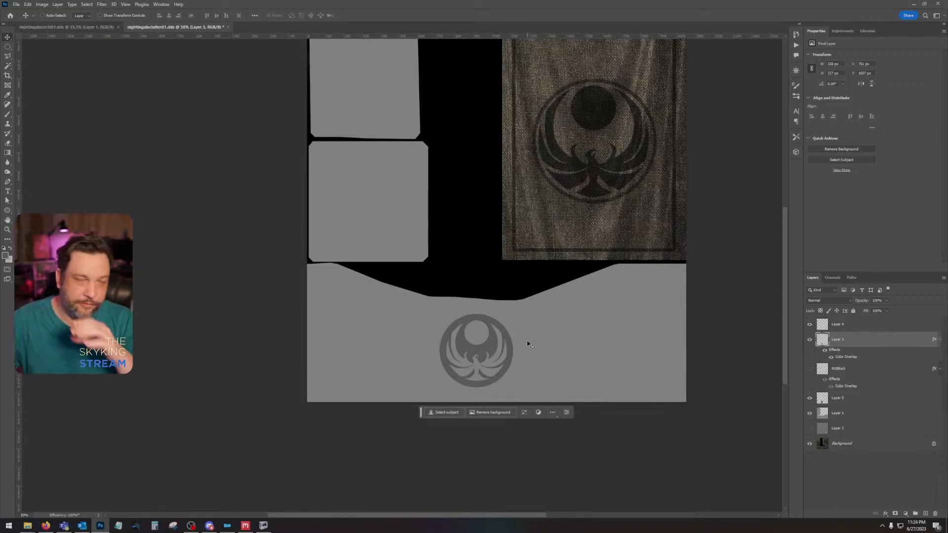
pyautogui.moveTo(495, 198); pyautogui.dragTo(505, 271)
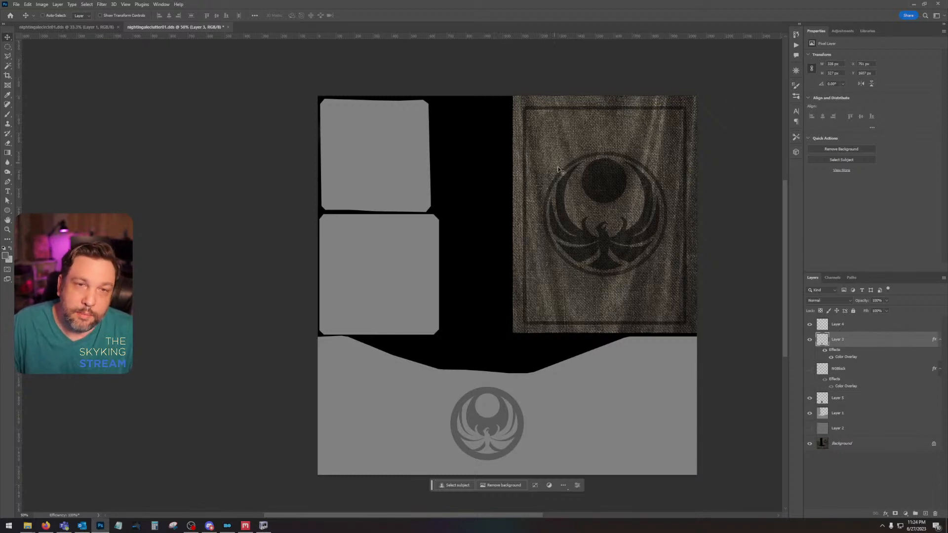
# Step: Open the Nightingale emblem PNG from the desktop and copy its black emblem into nightingaleclutter01 as a new layer
pyautogui.moveTo(586, 189); pyautogui.dragTo(576, 190)
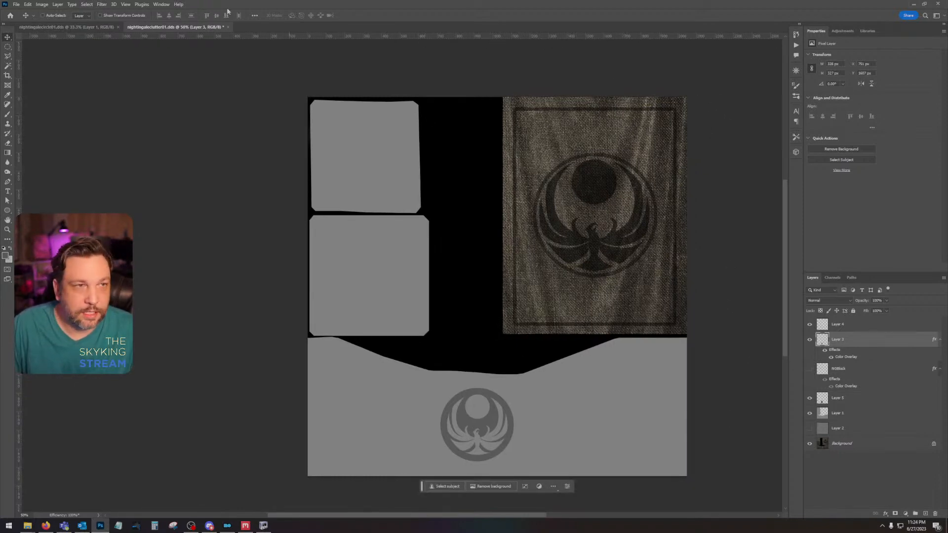
pyautogui.click(16, 4)
pyautogui.click(35, 20)
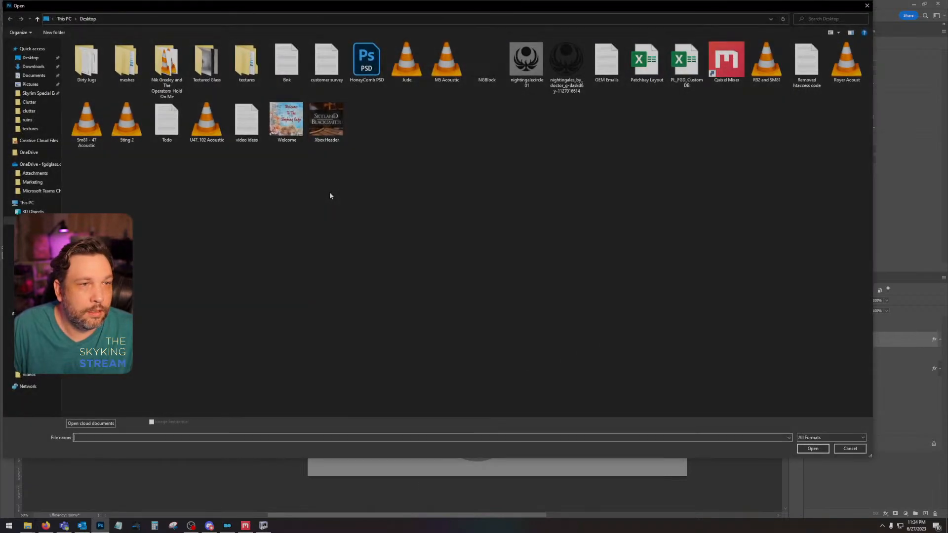
pyautogui.doubleClick(566, 62)
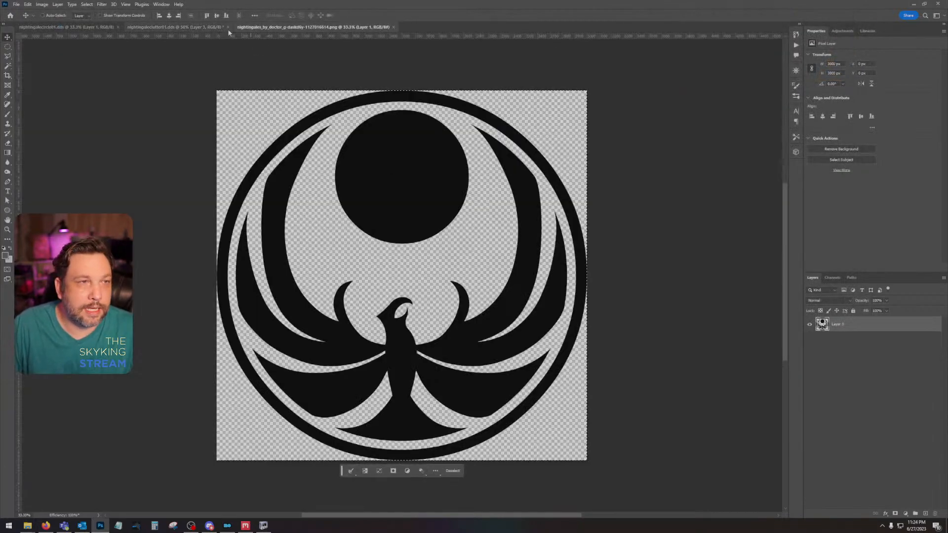
pyautogui.click(222, 27)
pyautogui.hotkey('ctrl', 'shift', 'v')
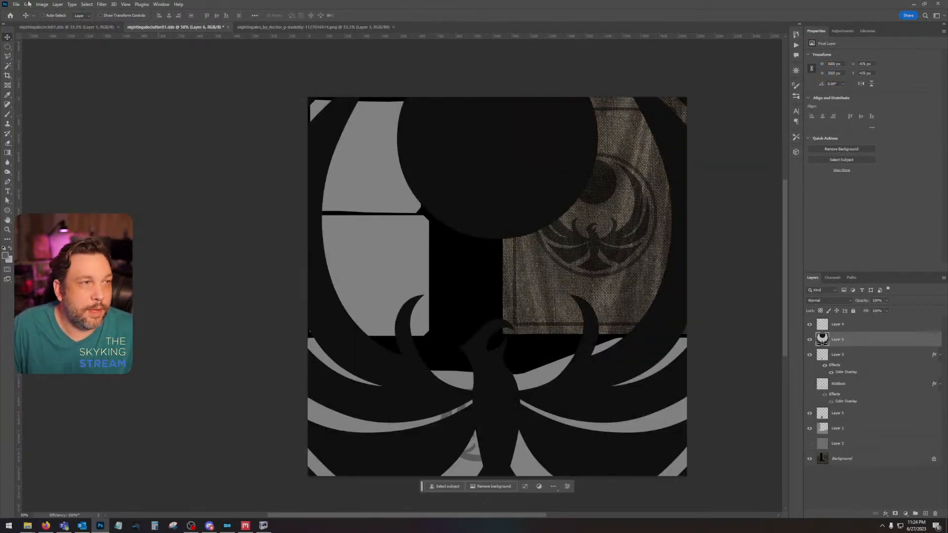
# Step: Scale the pasted black emblem down to about 710 px wide and place it over the banner's original emblem
pyautogui.click(28, 4)
pyautogui.moveTo(69, 173)
pyautogui.click(143, 183)
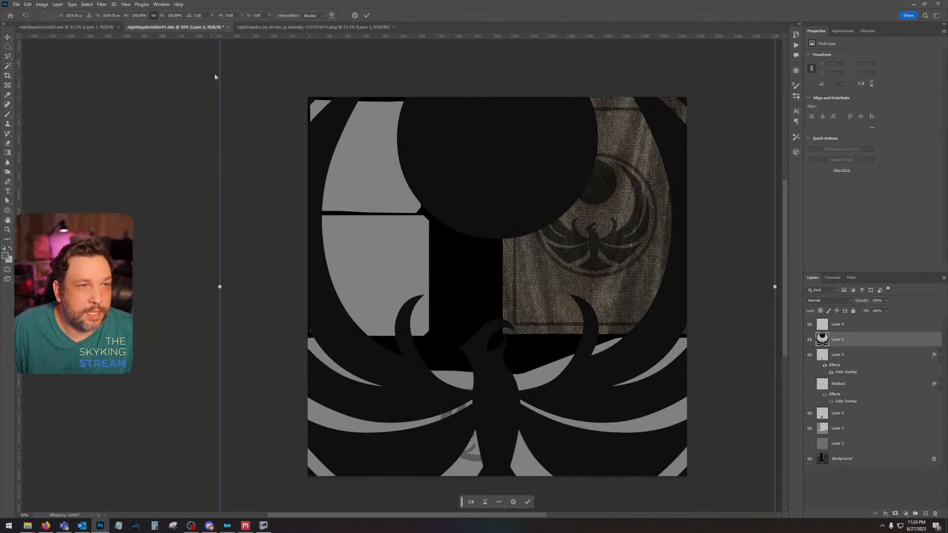
pyautogui.moveTo(525, 381); pyautogui.dragTo(536, 227)
pyautogui.moveTo(230, 410); pyautogui.dragTo(478, 237)
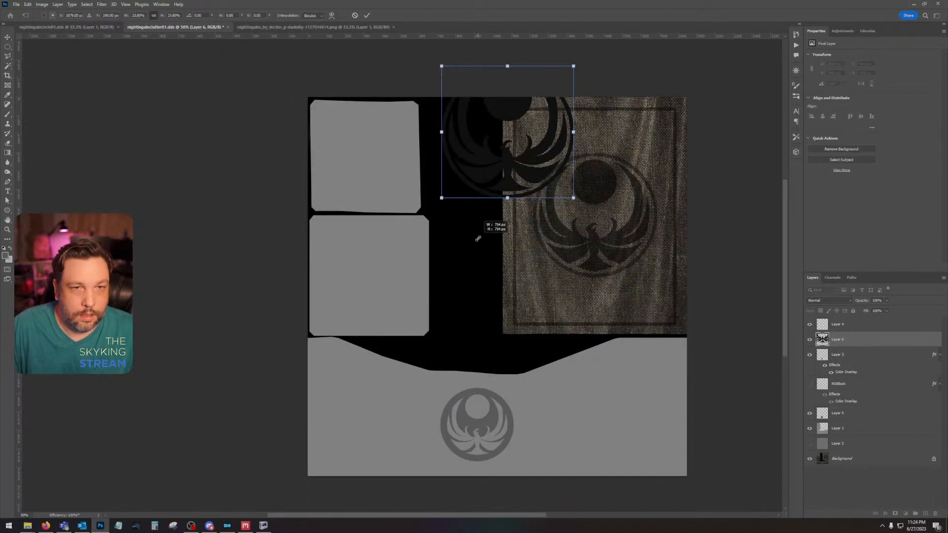
pyautogui.moveTo(524, 191); pyautogui.dragTo(601, 265)
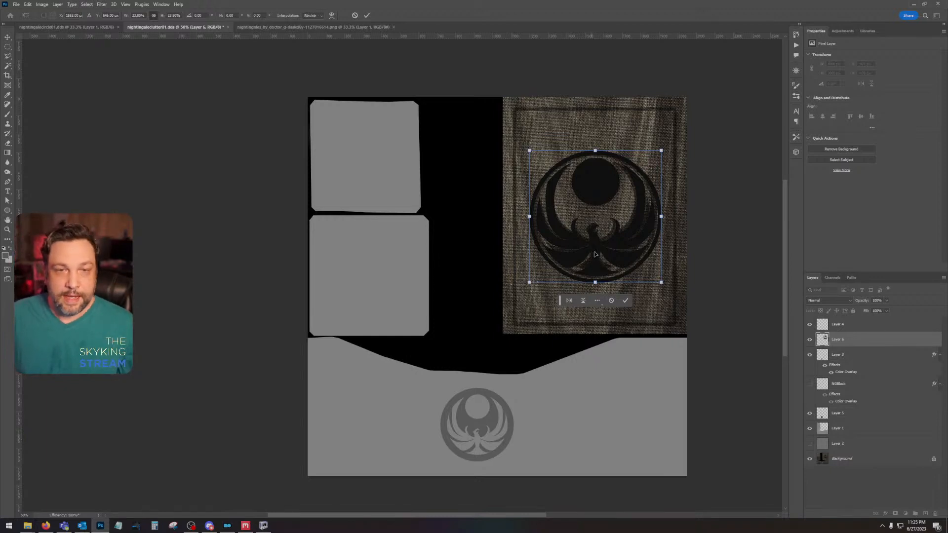
# Step: Fine-tune the black emblem's alignment with the banner's original emblem and reduce it to about 670 px wide
pyautogui.moveTo(602, 234); pyautogui.dragTo(603, 235)
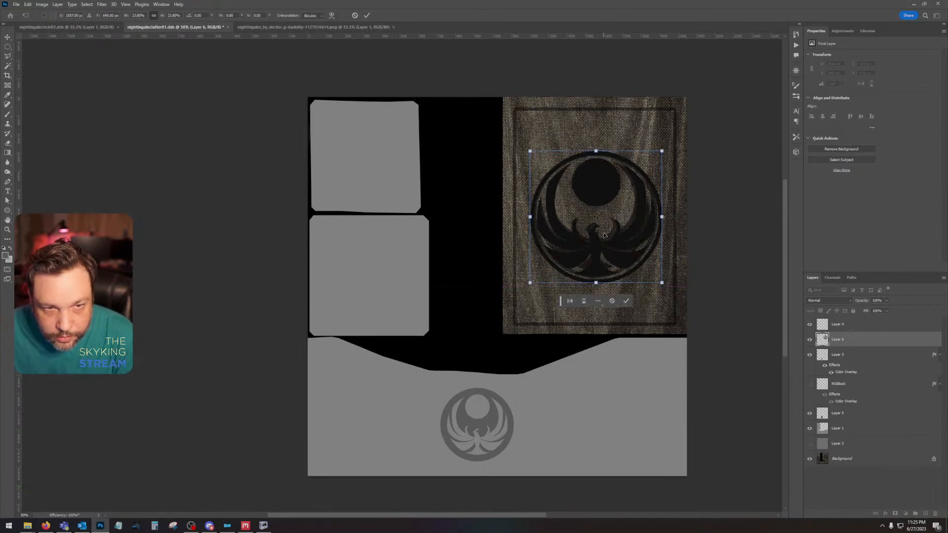
pyautogui.press('Up')
pyautogui.press('Up')
pyautogui.press('Up')
pyautogui.press('Up')
pyautogui.press('Up')
pyautogui.press('Up')
pyautogui.press('Up')
pyautogui.press('Up')
pyautogui.press('Up')
pyautogui.press('Up')
pyautogui.press('Up')
pyautogui.press('Up')
pyautogui.press('Up')
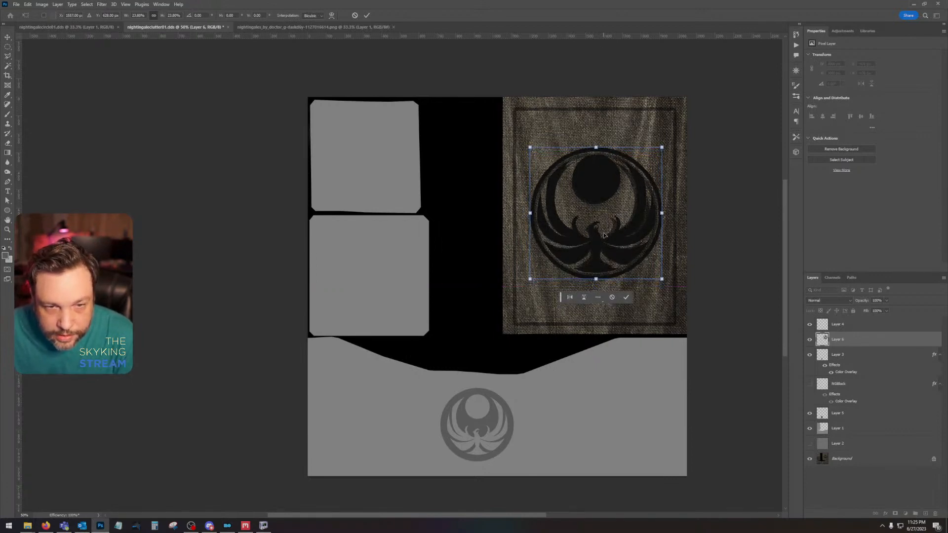
pyautogui.press('Down')
pyautogui.press('Down')
pyautogui.press('Down')
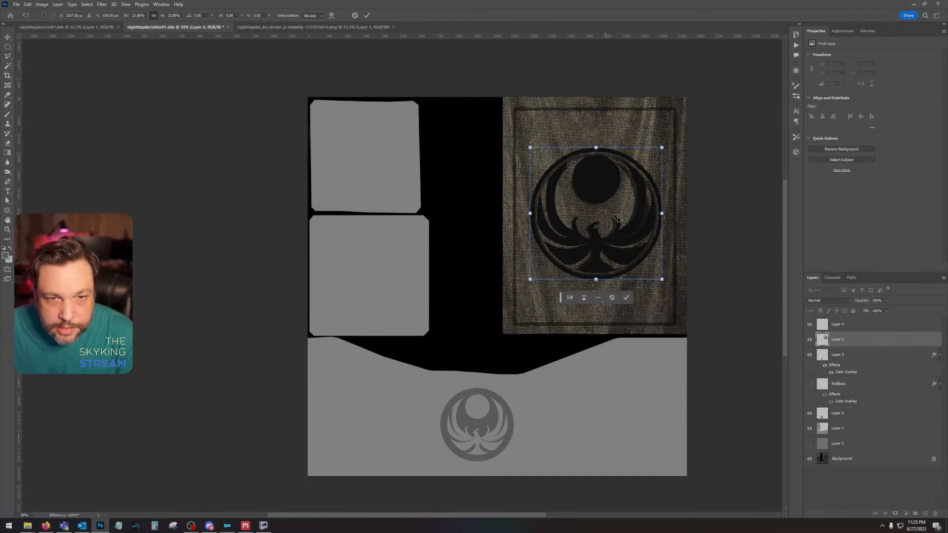
pyautogui.moveTo(662, 145); pyautogui.dragTo(657, 151)
pyautogui.press('Left')
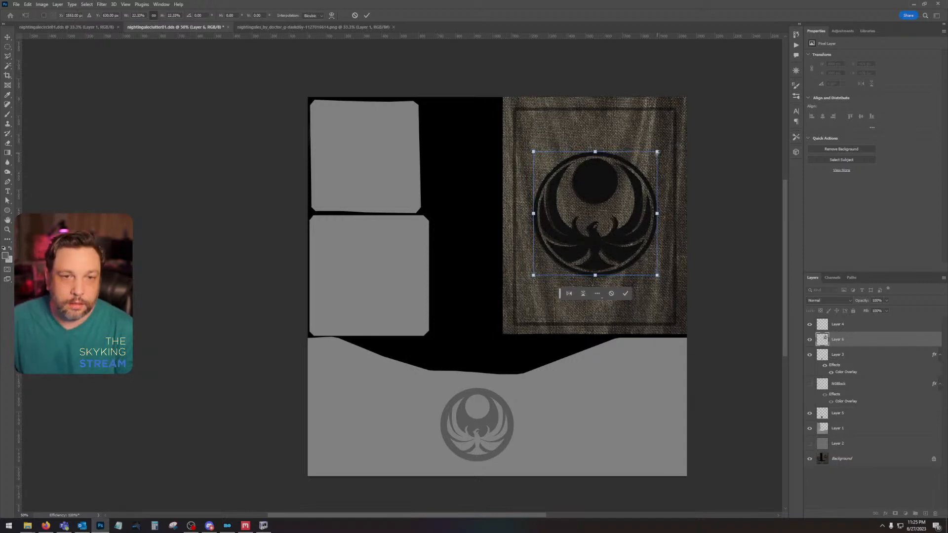
pyautogui.press('Return')
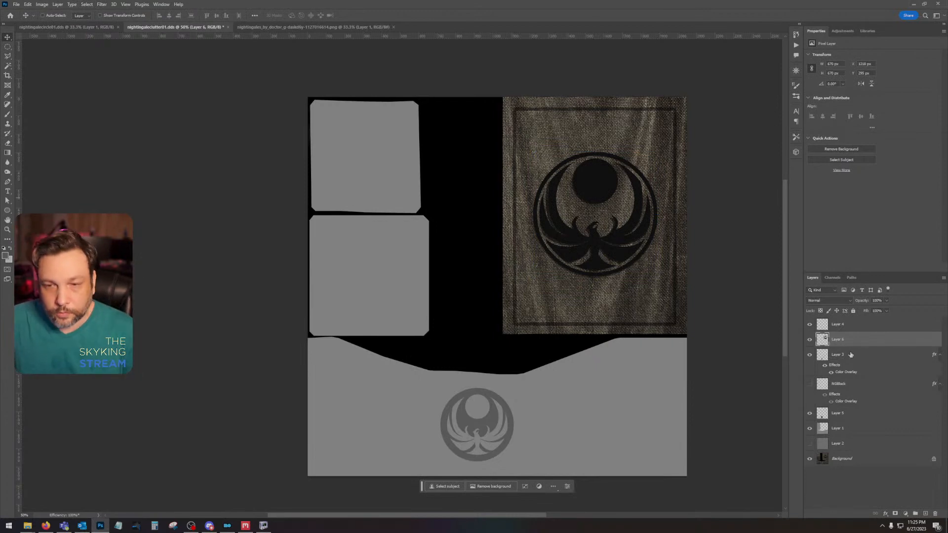
# Step: Hide the new emblem layer and select the banner's thin rectangular border, subtracting its interior, about 890 by 1187 px overall
pyautogui.click(809, 339)
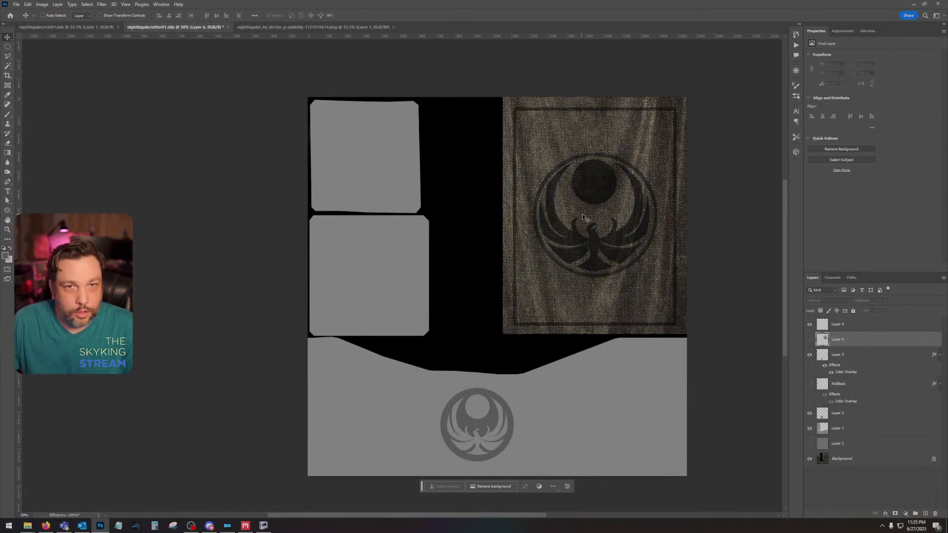
pyautogui.click(8, 48)
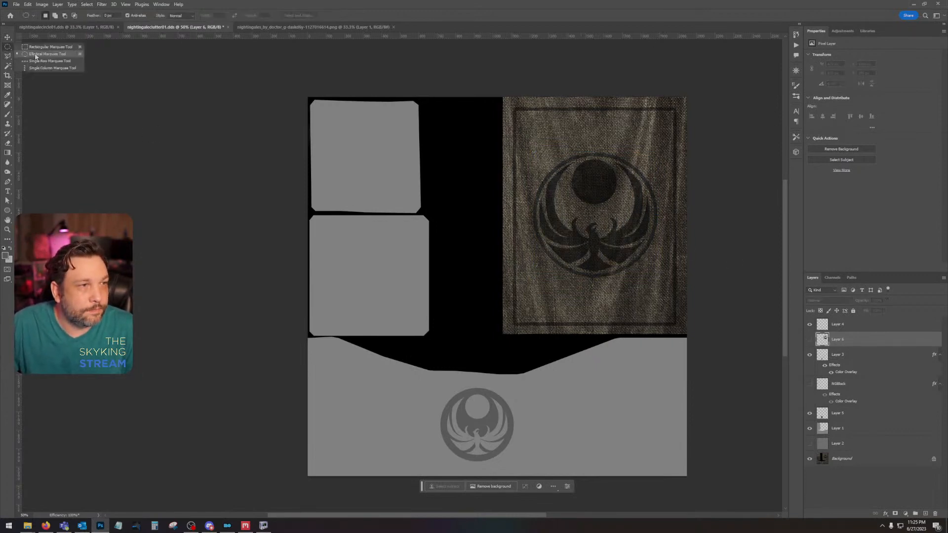
pyautogui.click(36, 48)
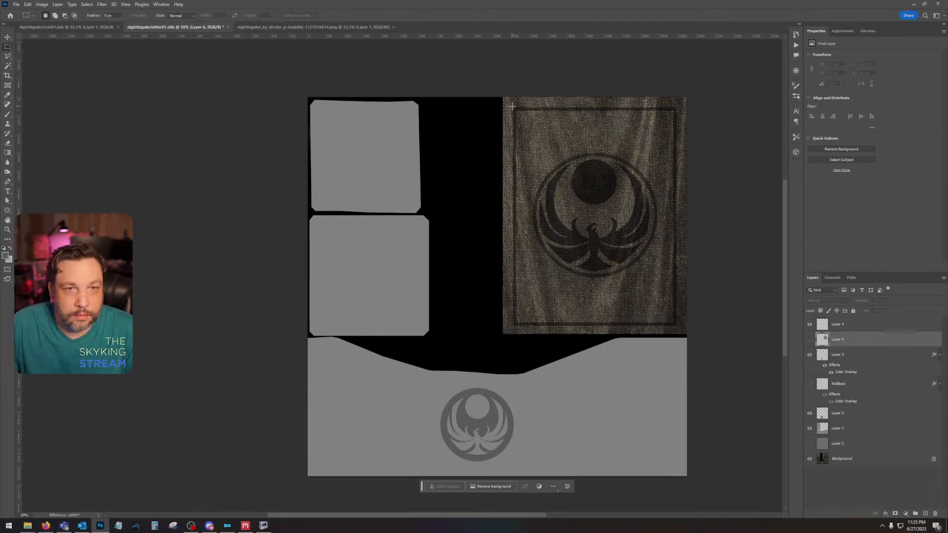
pyautogui.moveTo(511, 106); pyautogui.dragTo(676, 325)
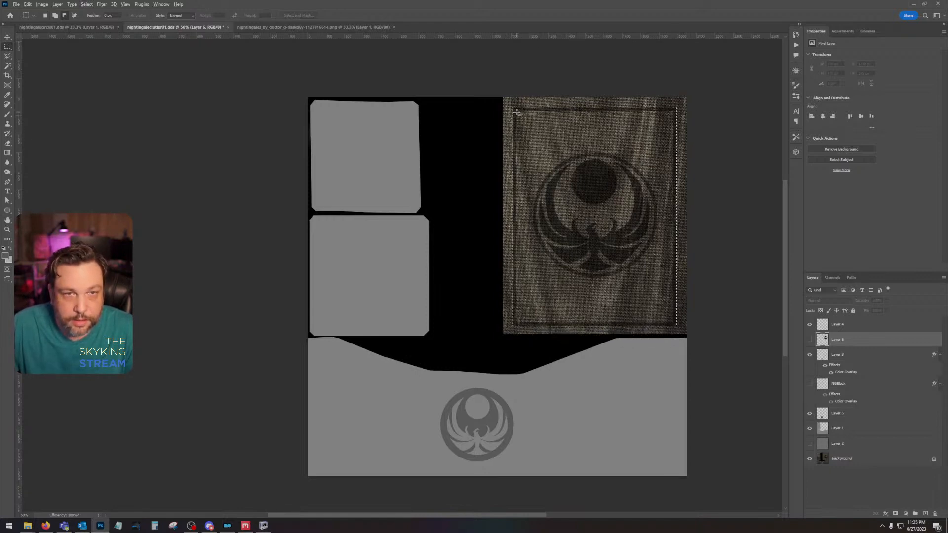
pyautogui.moveTo(516, 113); pyautogui.dragTo(673, 322)
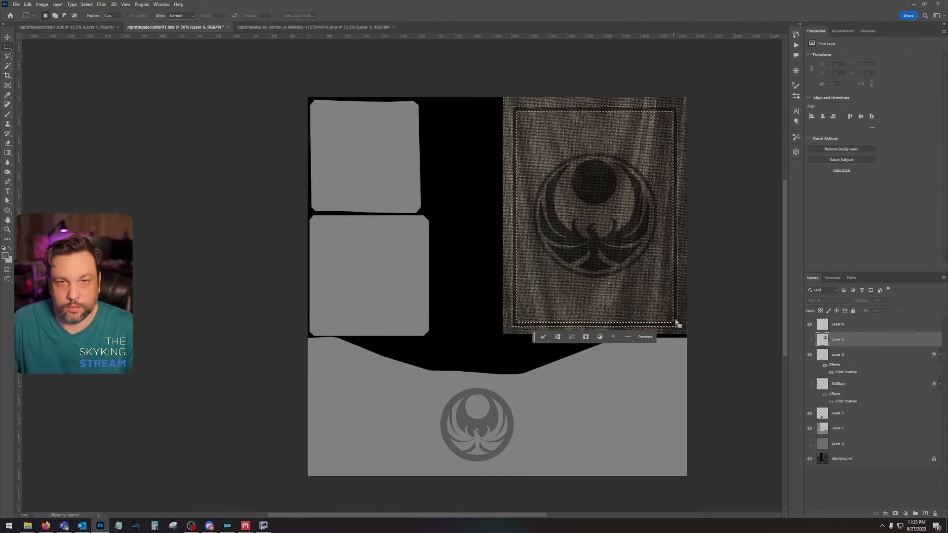
# Step: Fill the border selection with black on a new layer, and deselect
pyautogui.click(925, 513)
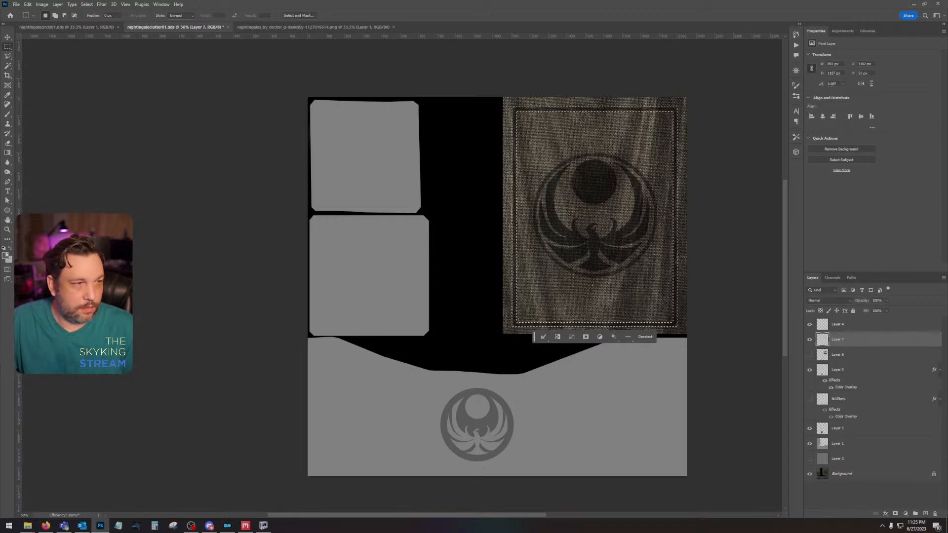
pyautogui.hotkey('shift', 'F5')
pyautogui.press('Return')
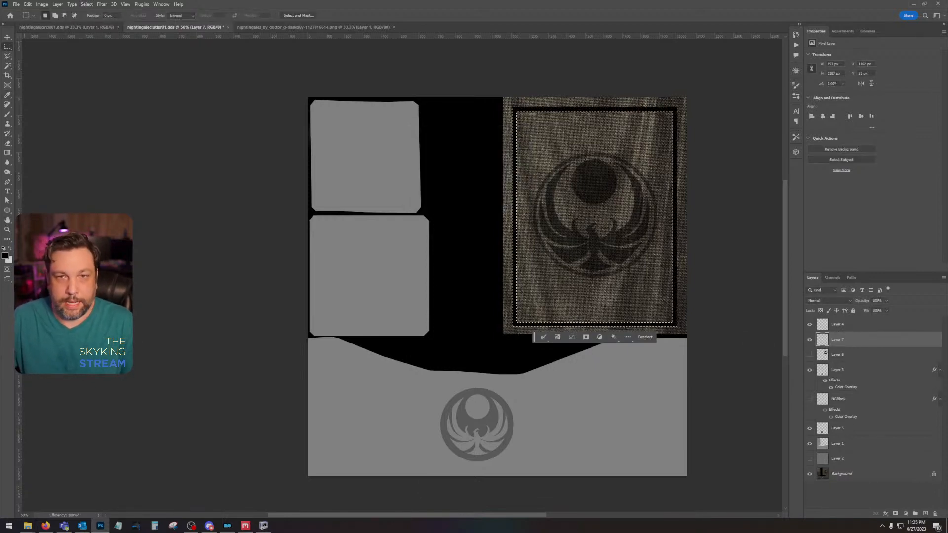
pyautogui.hotkey('ctrl', 'd')
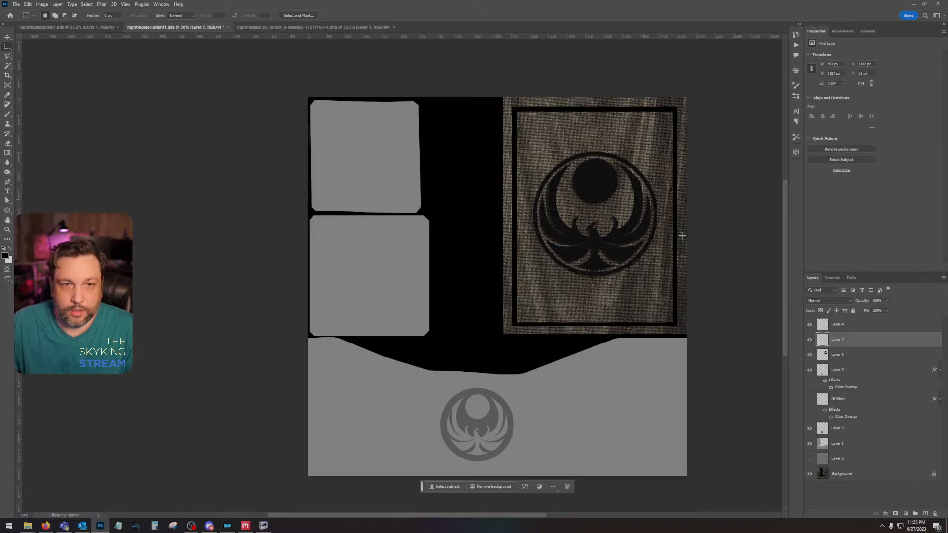
# Step: Combine the banner's black frame and emblem layers into one smart object, rasterize it, and hide the resulting layer
pyautogui.rightClick(856, 361)
pyautogui.click(883, 171)
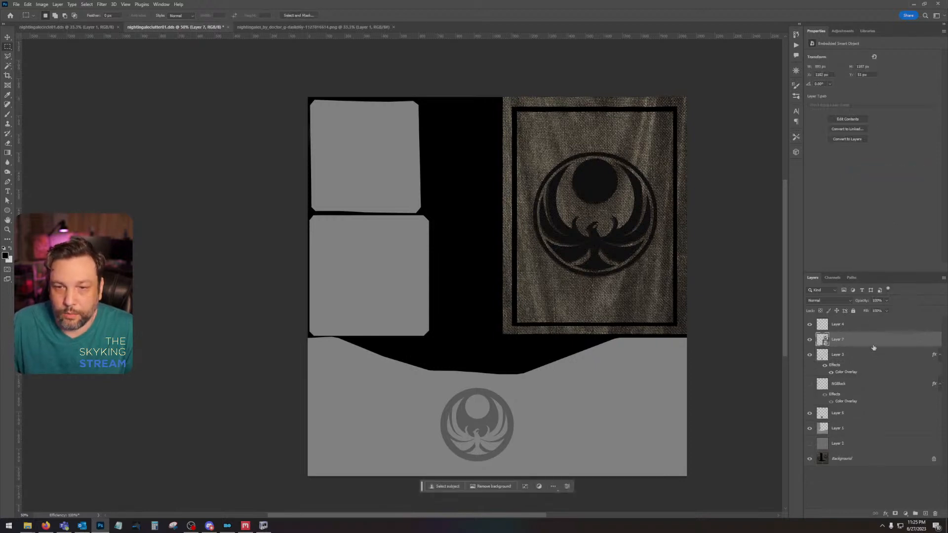
pyautogui.rightClick(870, 346)
pyautogui.click(888, 176)
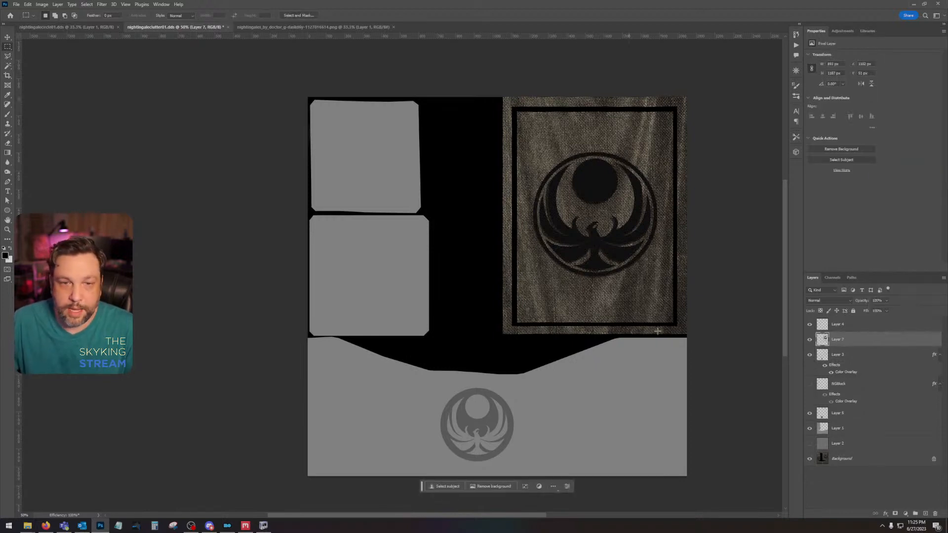
pyautogui.click(809, 340)
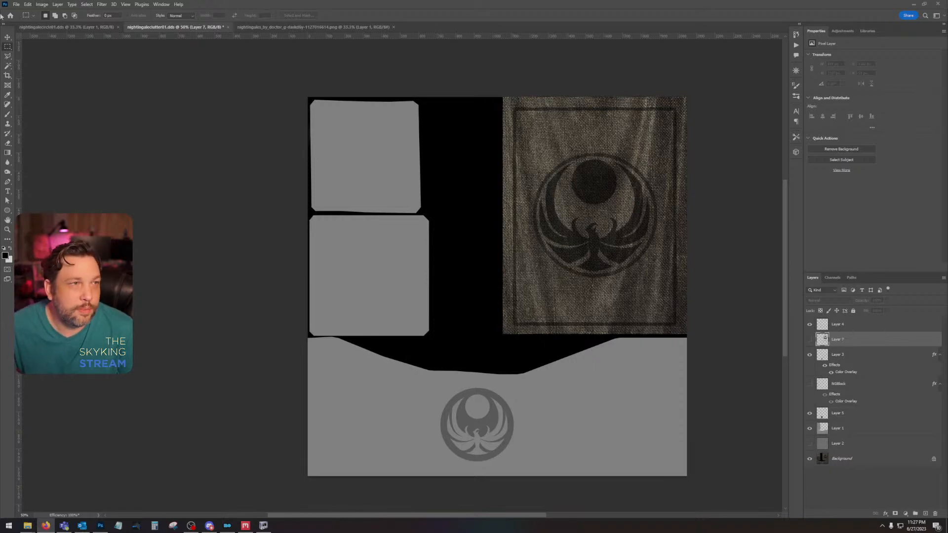
# Step: Open the dark draped-fabric image from the desktop and copy it into nightingaleclutter01 as a new layer
pyautogui.click(16, 5)
pyautogui.click(25, 20)
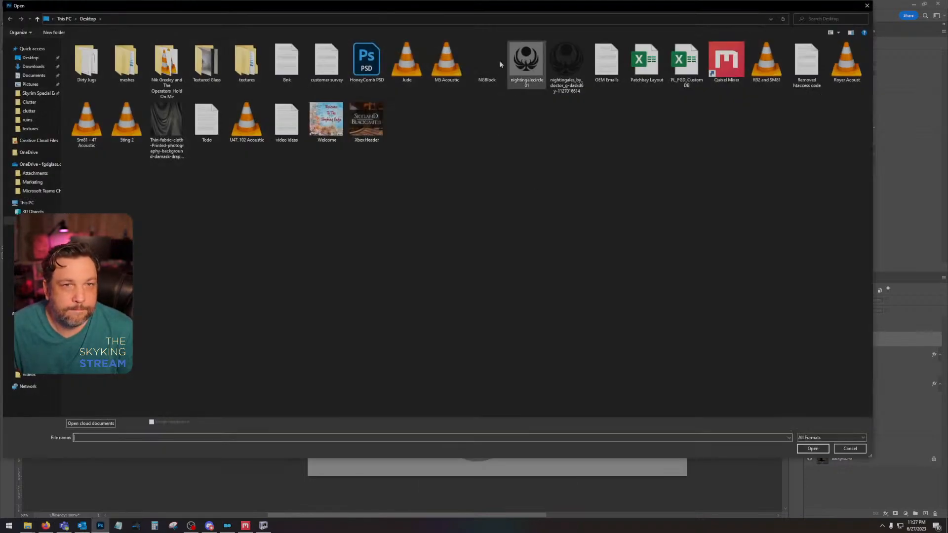
pyautogui.doubleClick(157, 110)
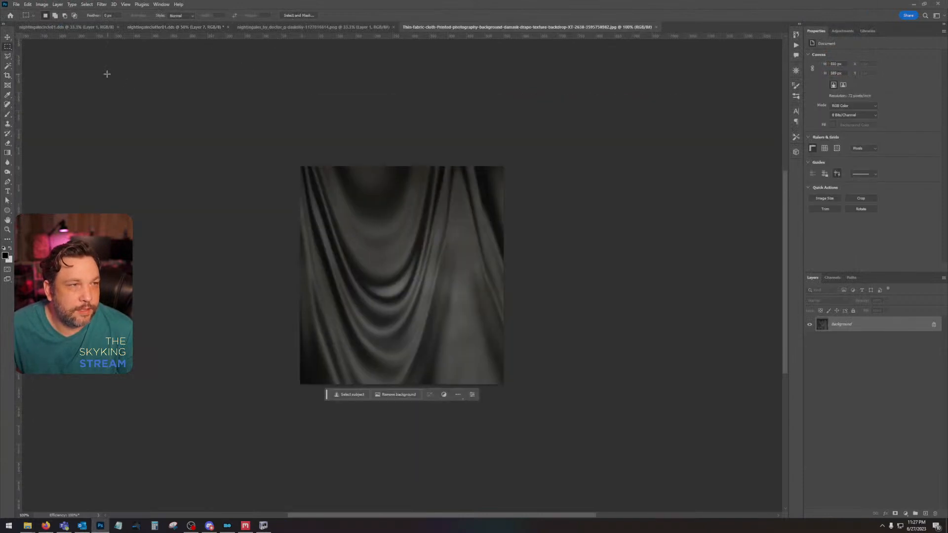
pyautogui.click(242, 27)
pyautogui.click(195, 26)
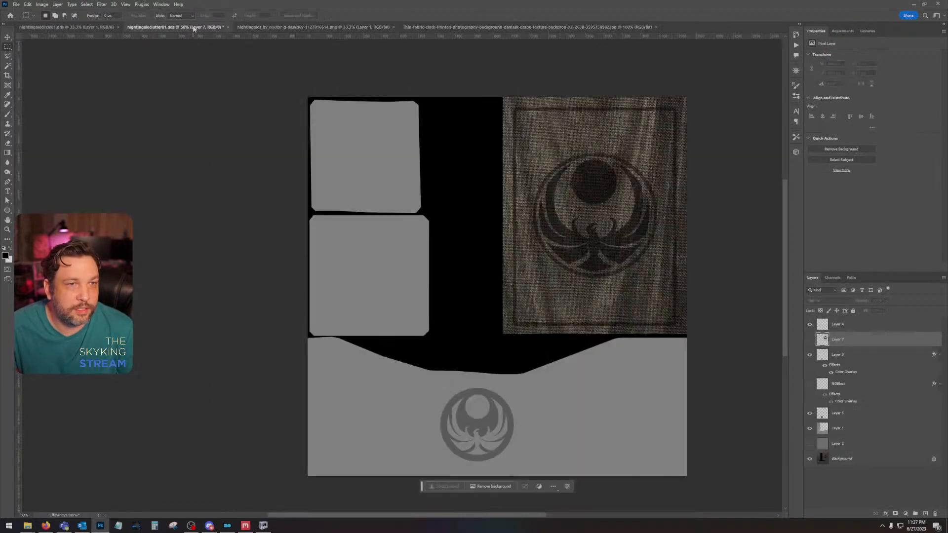
pyautogui.hotkey('ctrl', 'v')
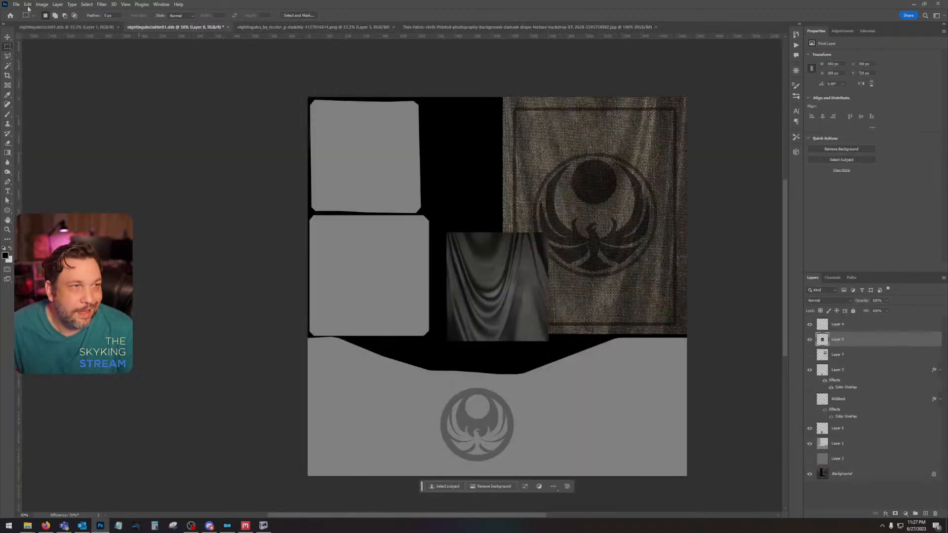
# Step: Scale the fabric image to about 1320 by 1300 px so that its folds cover the whole banner area
pyautogui.click(28, 4)
pyautogui.moveTo(39, 174)
pyautogui.click(131, 185)
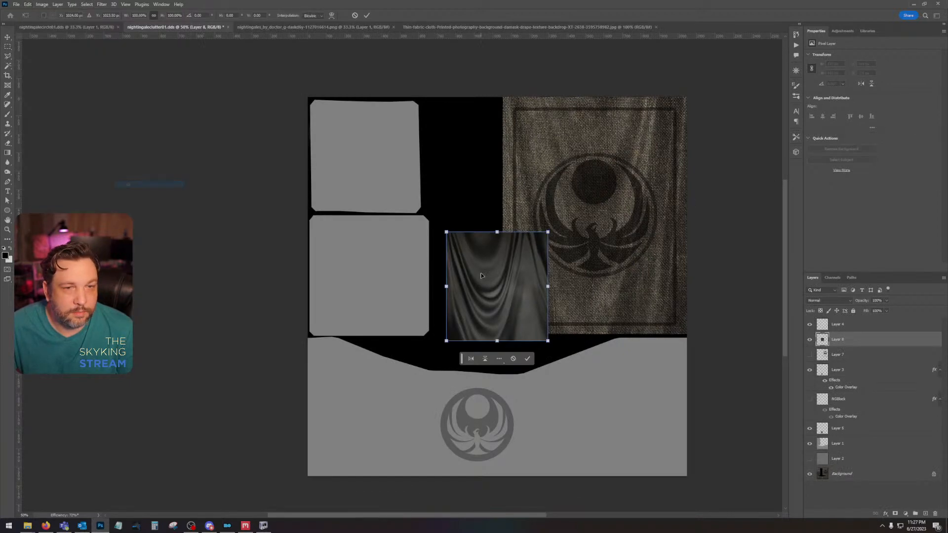
pyautogui.moveTo(486, 266); pyautogui.dragTo(540, 137)
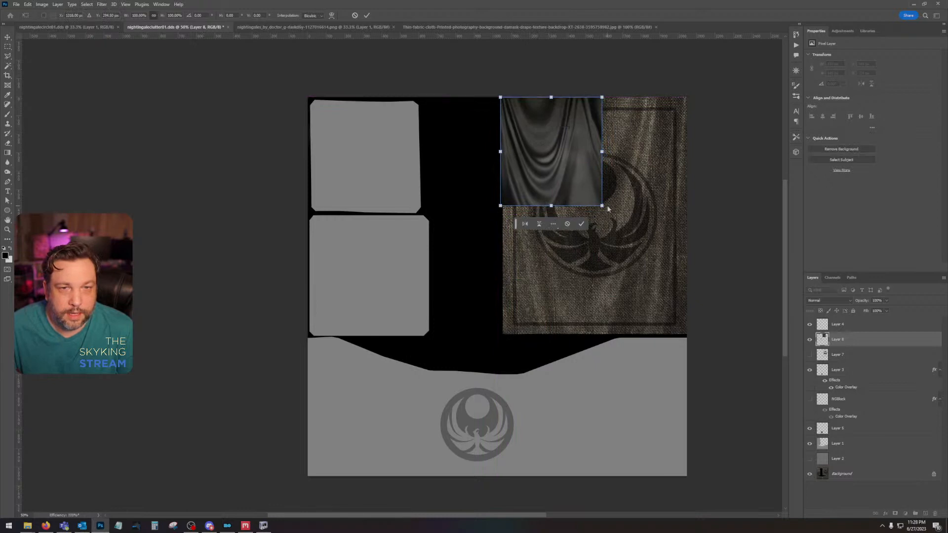
pyautogui.moveTo(602, 206); pyautogui.dragTo(745, 338)
pyautogui.press('Up')
pyautogui.press('Up')
pyautogui.press('Up')
pyautogui.press('Up')
pyautogui.press('Up')
pyautogui.press('Up')
pyautogui.press('Up')
pyautogui.press('Up')
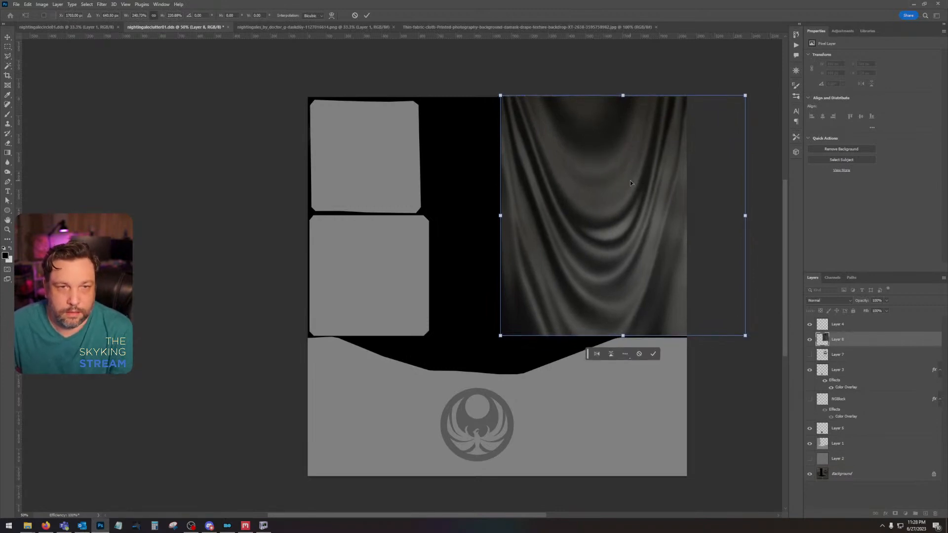
pyautogui.press('Return')
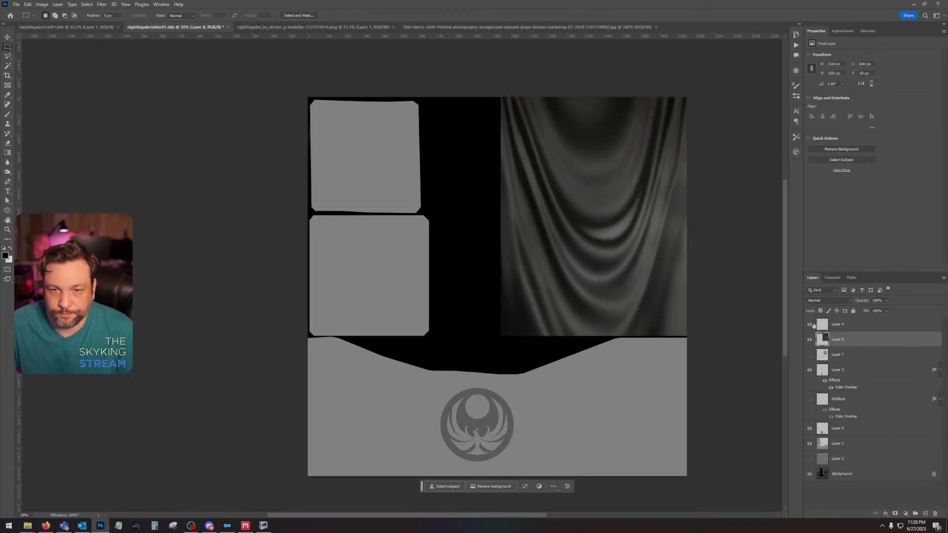
# Step: Hide the draped-fabric layer, select the whole banner rectangle, and add a new layer beneath the fabric
pyautogui.click(809, 340)
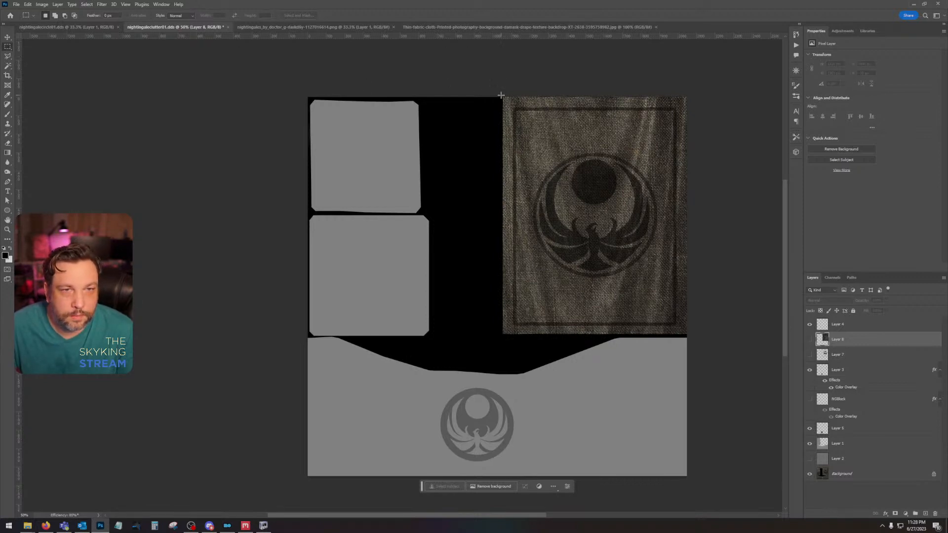
pyautogui.moveTo(502, 95); pyautogui.dragTo(728, 335)
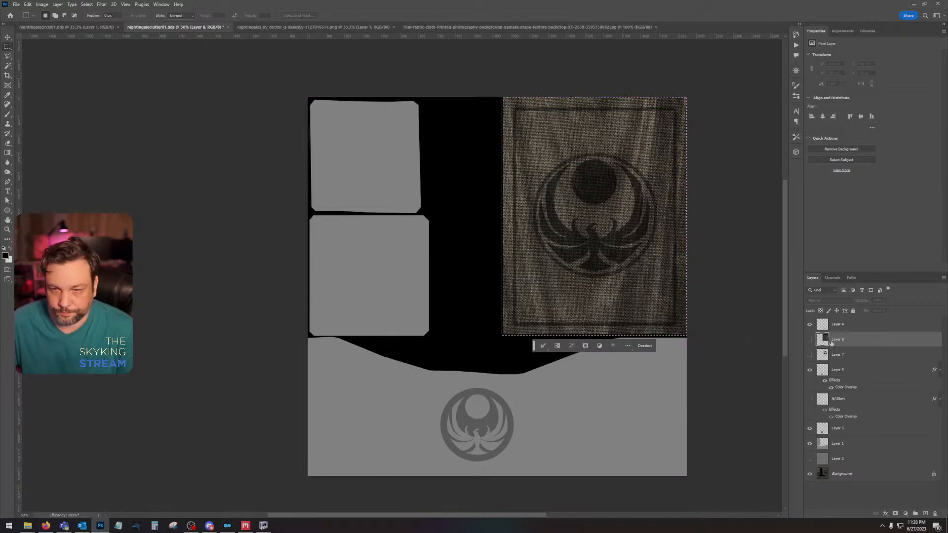
pyautogui.hotkey('ctrl', 'j')
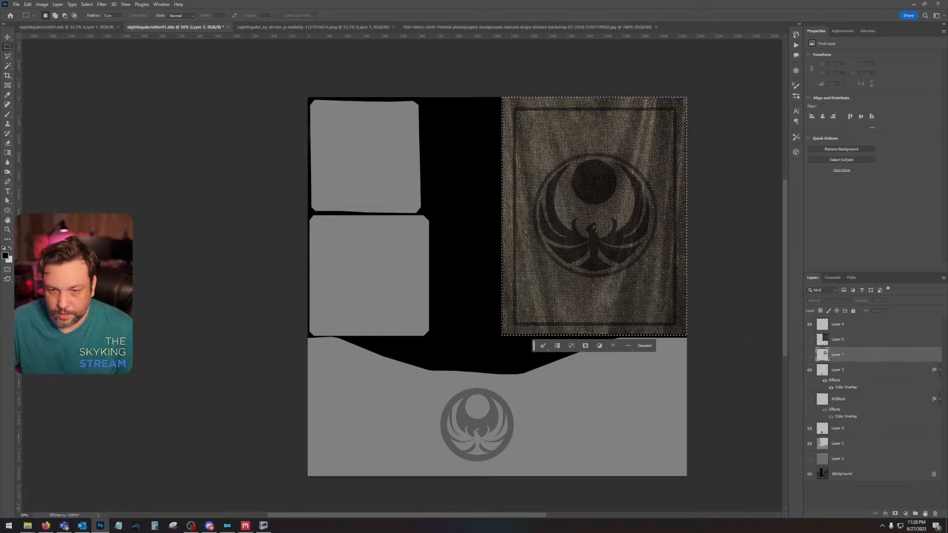
# Step: Fill the banner selection on the new layer with mid-gray RGB 150, 150, 150, and deselect
pyautogui.click(6, 254)
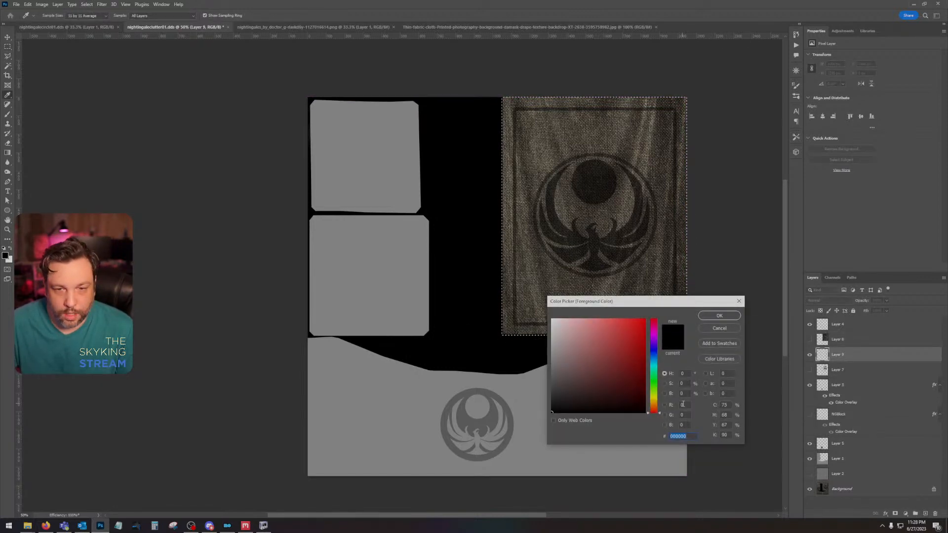
pyautogui.write('150')
pyautogui.press('Tab')
pyautogui.write('150')
pyautogui.press('Tab')
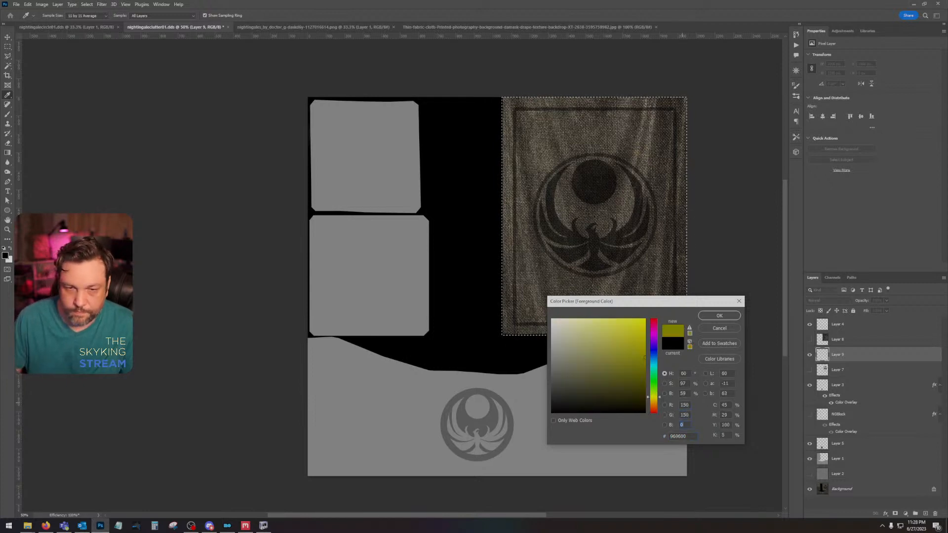
pyautogui.write('510')
pyautogui.press('Return')
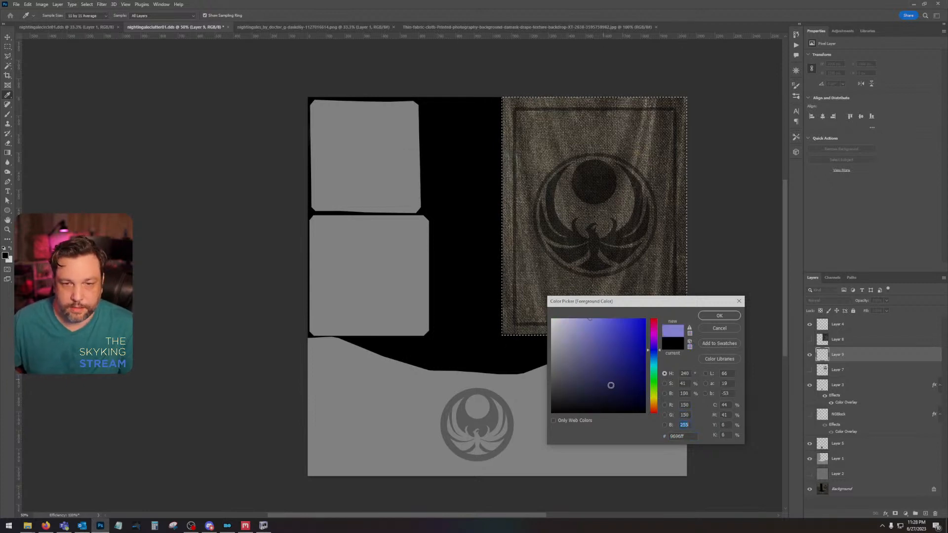
pyautogui.write('150')
pyautogui.press('Return')
pyautogui.hotkey('shift', 'F5')
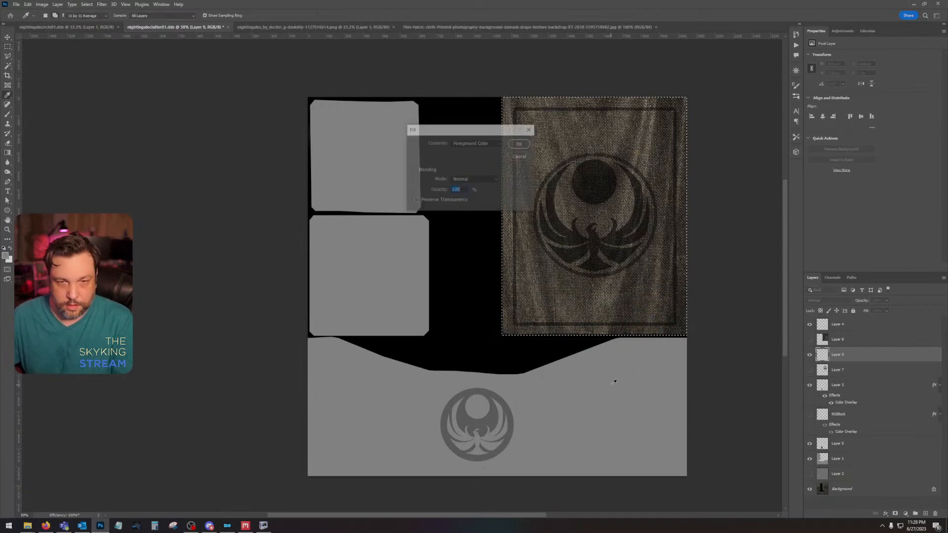
pyautogui.press('Return')
pyautogui.hotkey('ctrl', 'd')
pyautogui.hotkey('ctrl', 's')
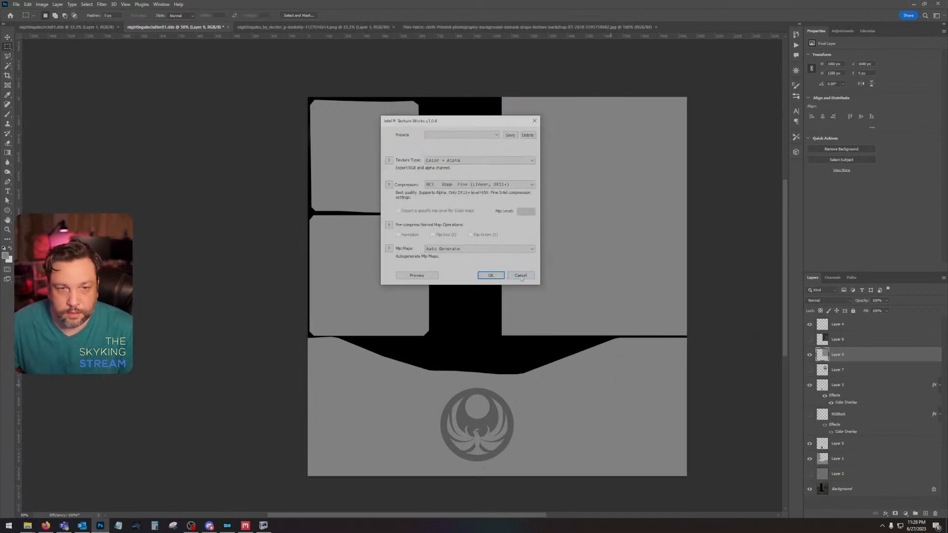
pyautogui.click(521, 275)
# Step: Show the draped-fabric layer again and set its blend mode to Overlay
pyautogui.click(808, 339)
pyautogui.click(837, 339)
pyautogui.click(828, 300)
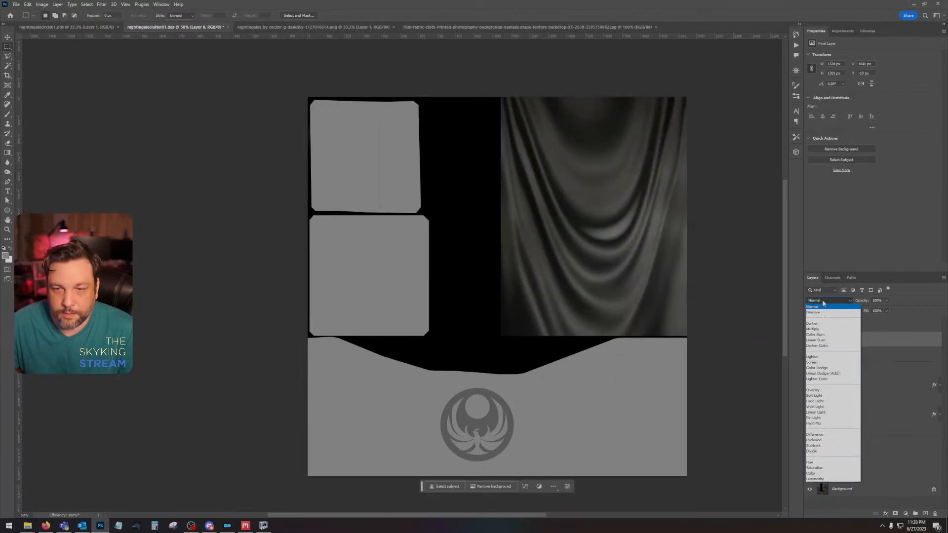
pyautogui.click(828, 390)
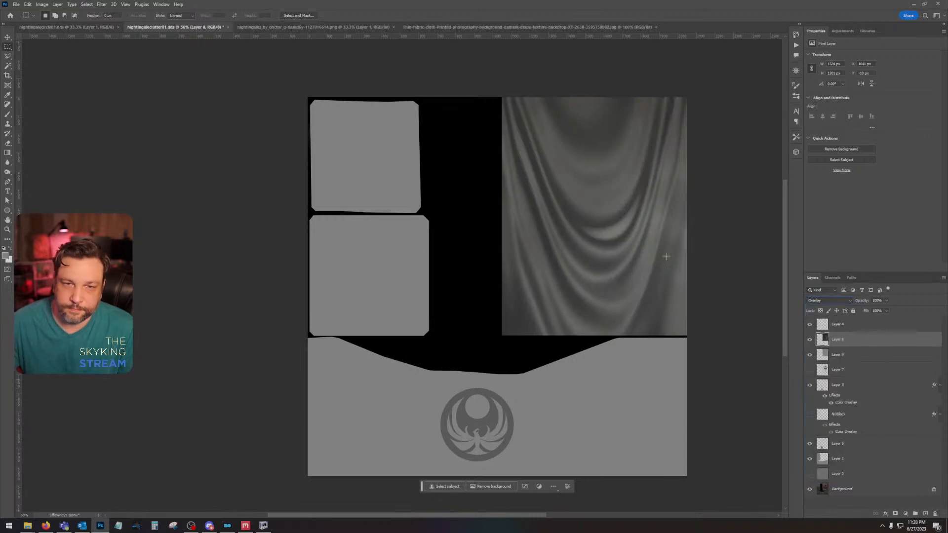
pyautogui.hotkey('alt', 'Tab')
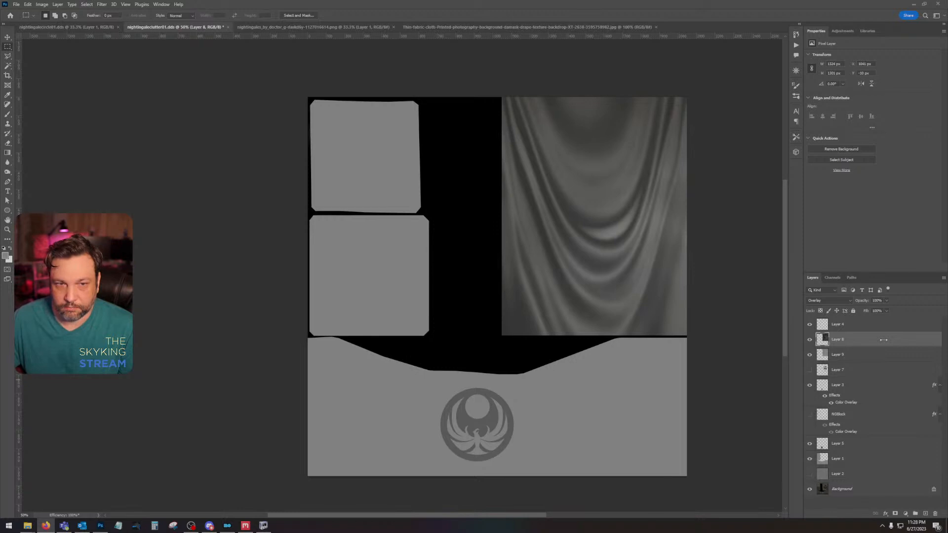
# Step: Save a PNG copy of the height map as nightingaleclutter01 on the Desktop with the smallest file size
pyautogui.click(11, 4)
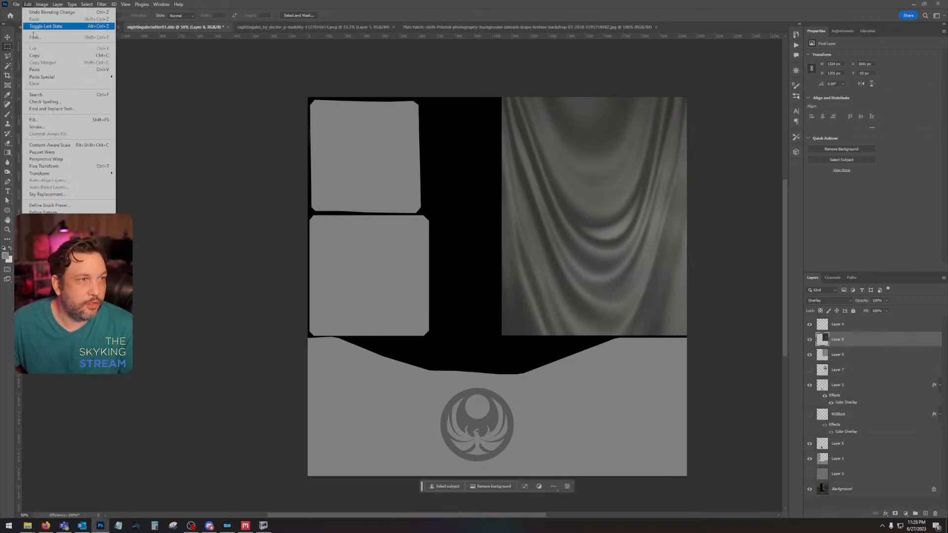
pyautogui.click(30, 100)
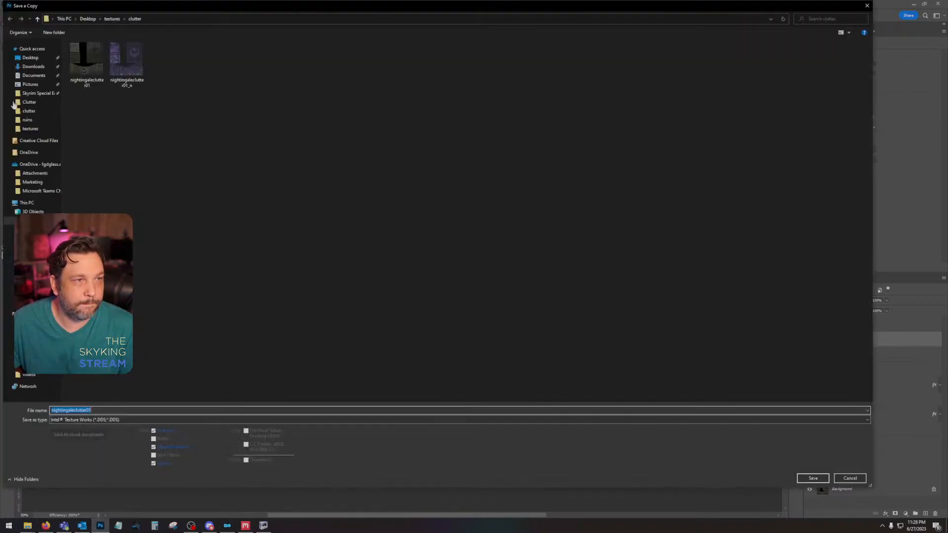
pyautogui.click(28, 58)
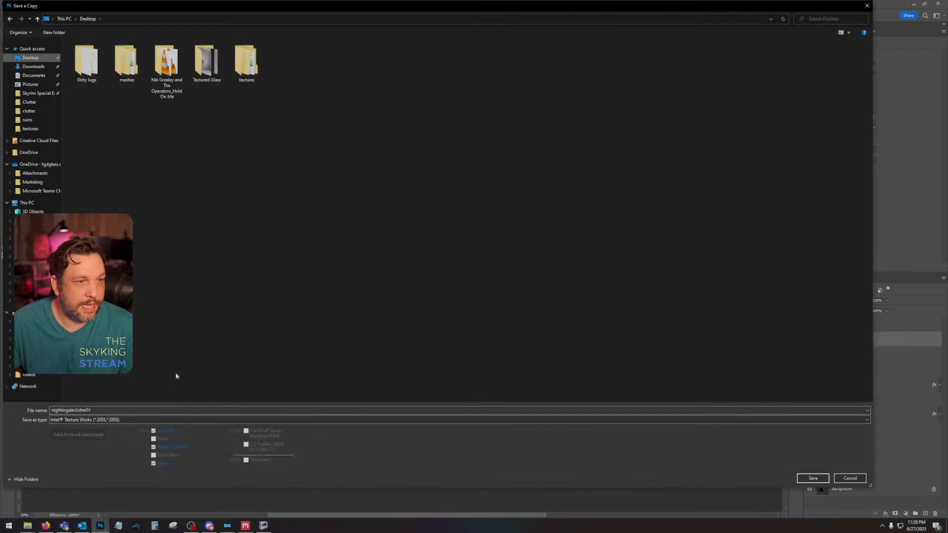
pyautogui.click(156, 420)
pyautogui.click(74, 384)
pyautogui.press('Return')
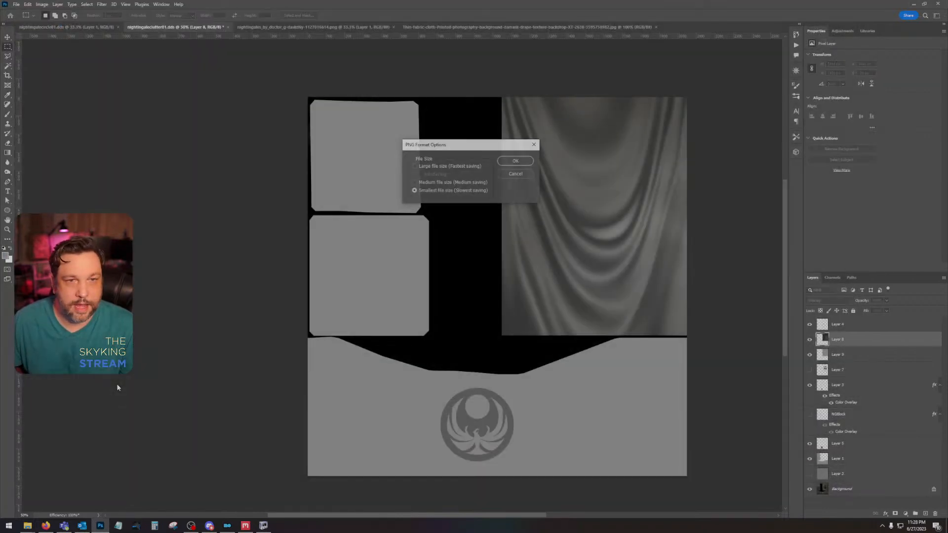
pyautogui.press('Return')
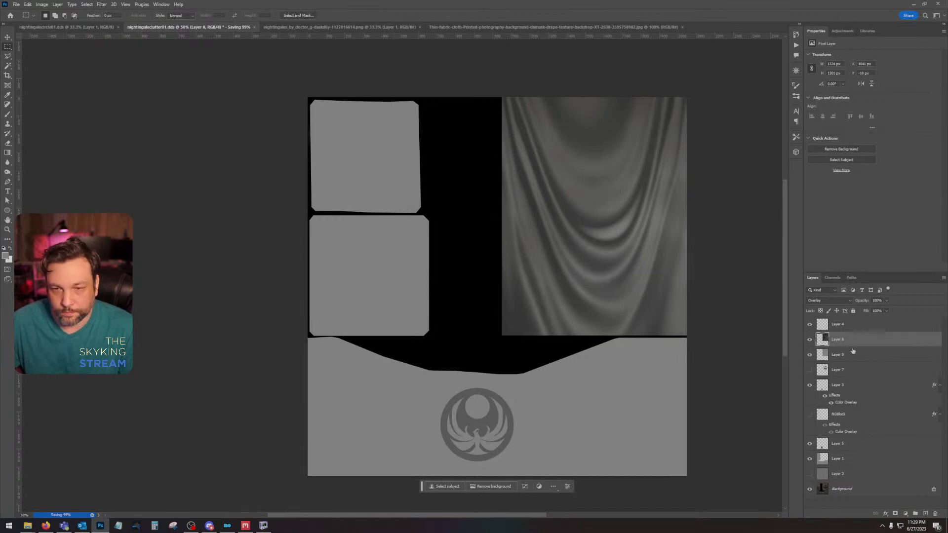
# Step: Outline a polygonal selection around both stone faces and the lower emblem area, leaving out the banner and the black strip beside it
pyautogui.click(7, 55)
pyautogui.click(247, 78)
pyautogui.click(445, 77)
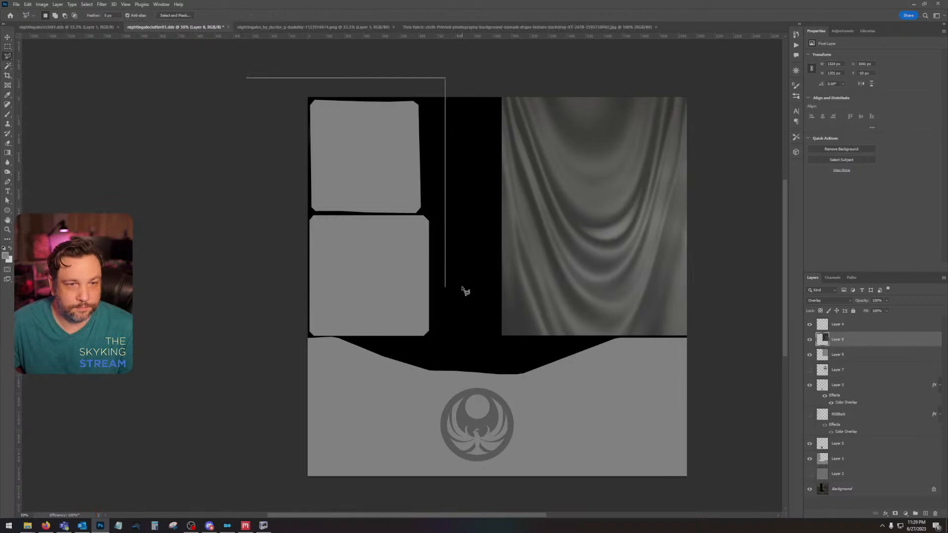
pyautogui.click(461, 340)
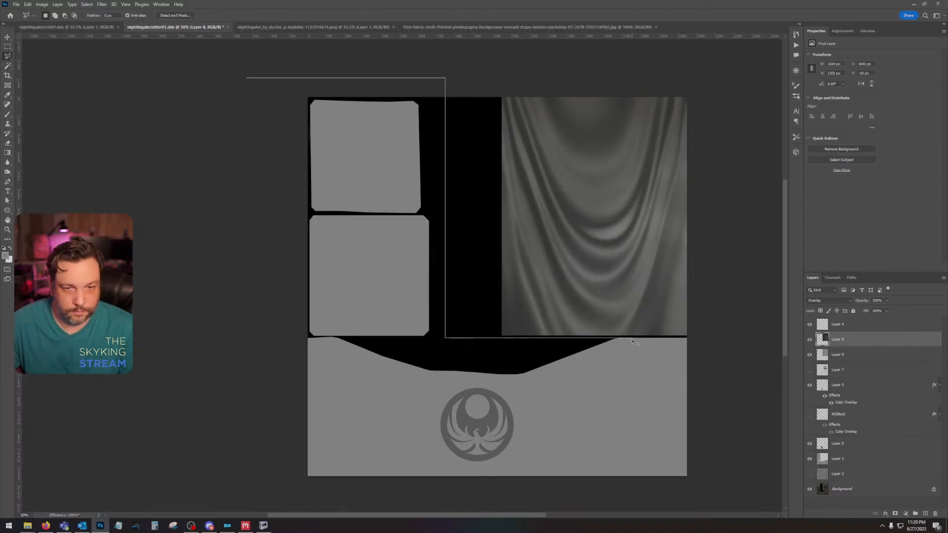
pyautogui.click(691, 337)
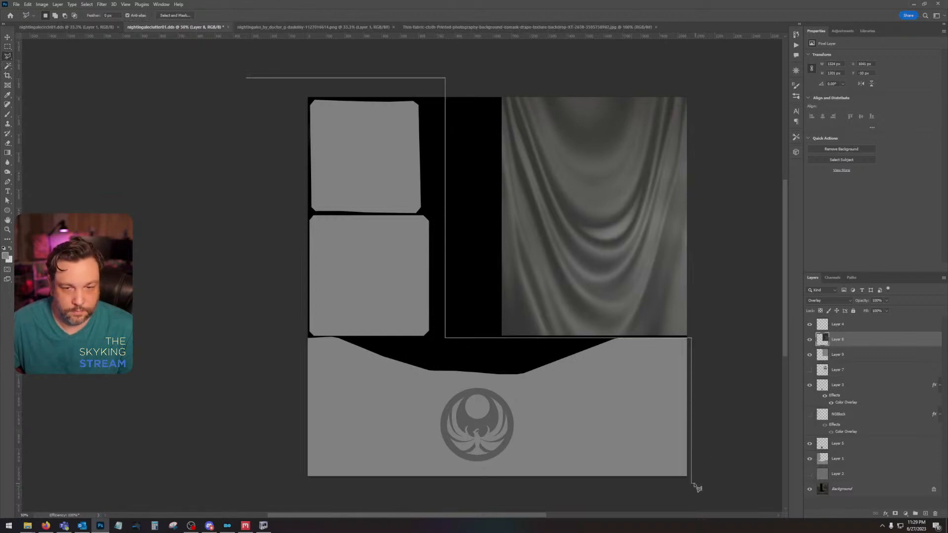
pyautogui.click(691, 482)
pyautogui.click(299, 482)
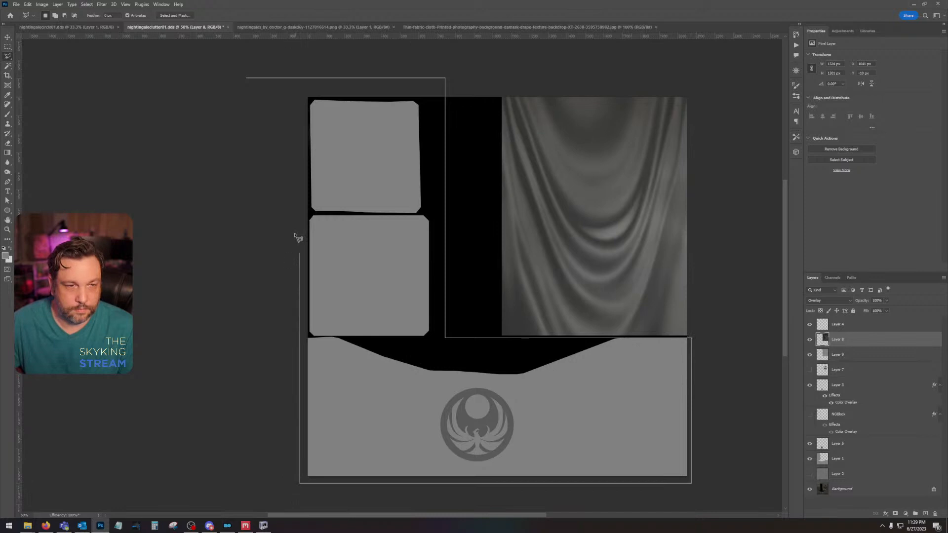
pyautogui.click(248, 79)
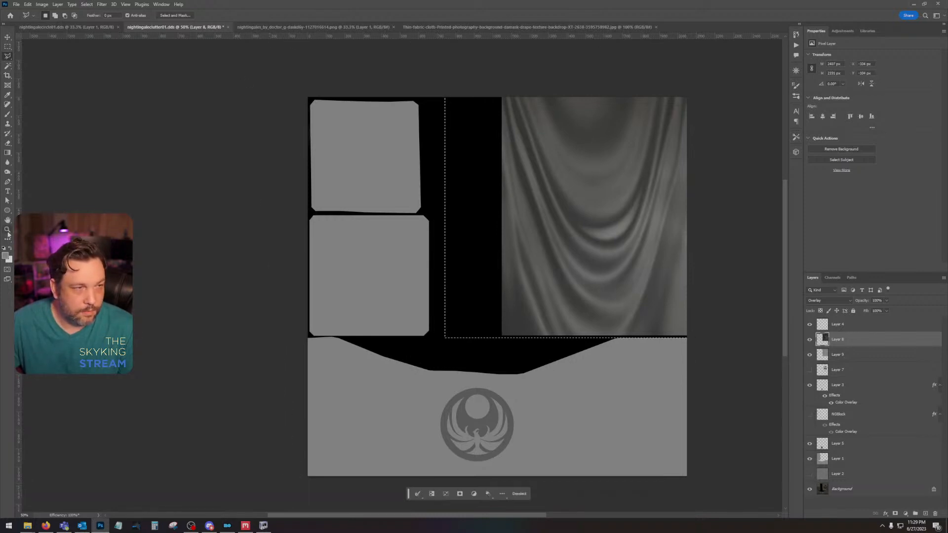
# Step: Extend the selection's edge below the banner up into the narrow black gap with the Rectangular Marquee
pyautogui.click(7, 230)
pyautogui.click(655, 347)
pyautogui.click(655, 347)
pyautogui.click(8, 47)
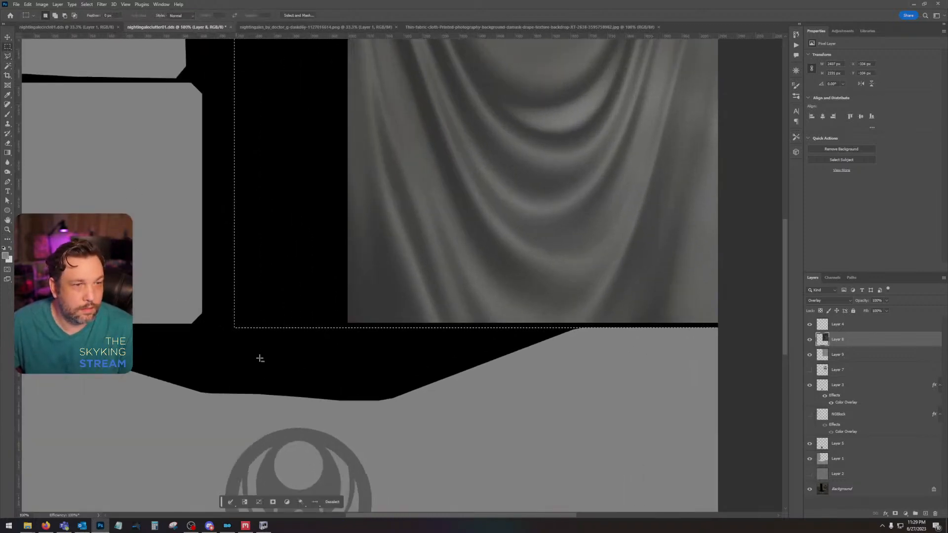
pyautogui.moveTo(202, 430); pyautogui.dragTo(756, 326)
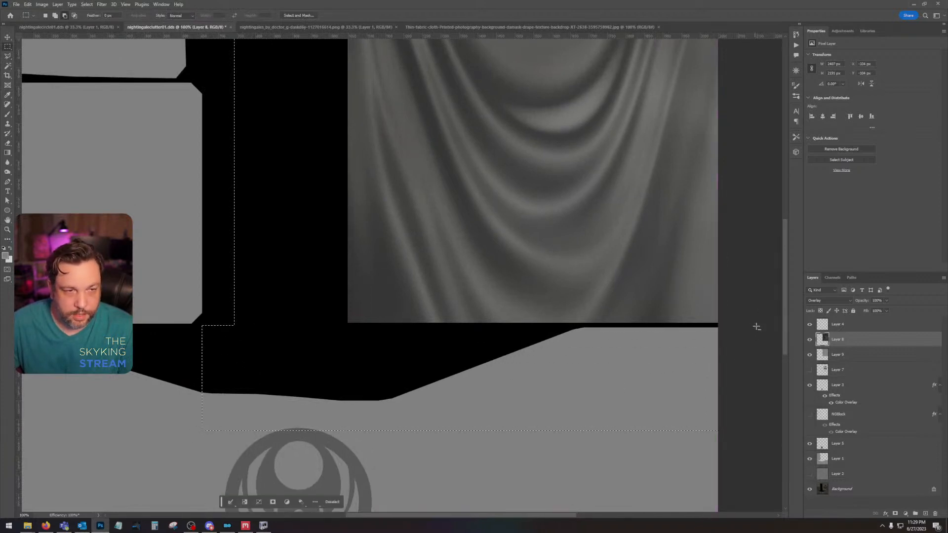
pyautogui.hotkey('ctrl', 'z')
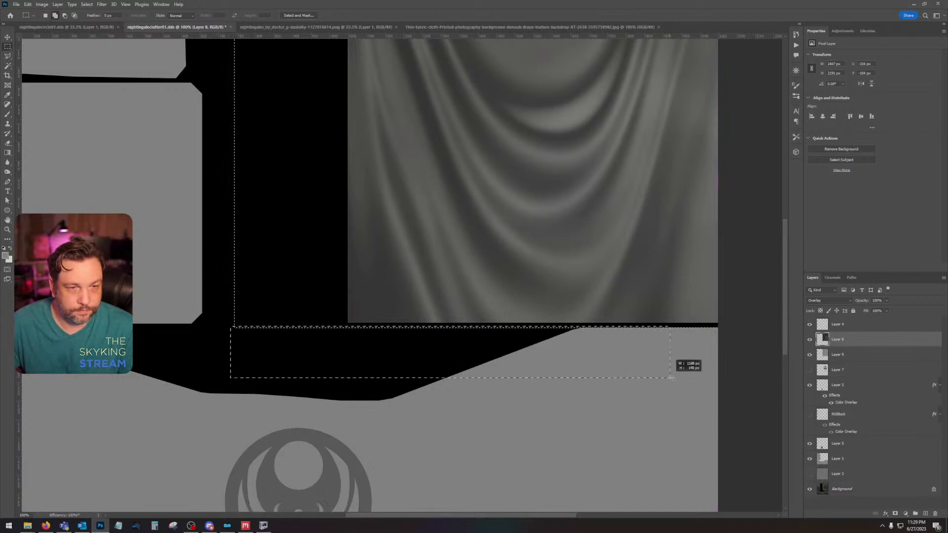
# Step: Fill the stone-area selection with blue 000cff on a new layer, and deselect
pyautogui.click(925, 513)
pyautogui.click(6, 256)
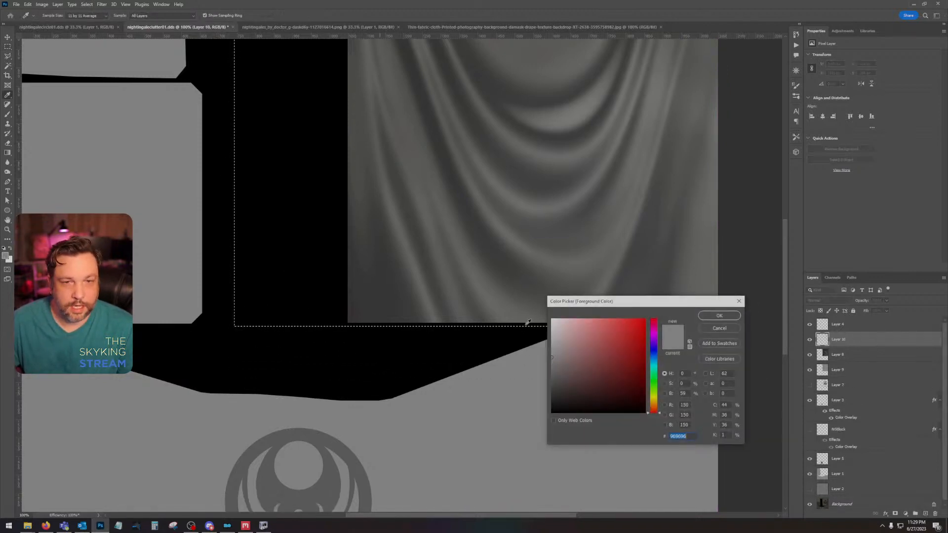
pyautogui.click(652, 350)
pyautogui.click(644, 319)
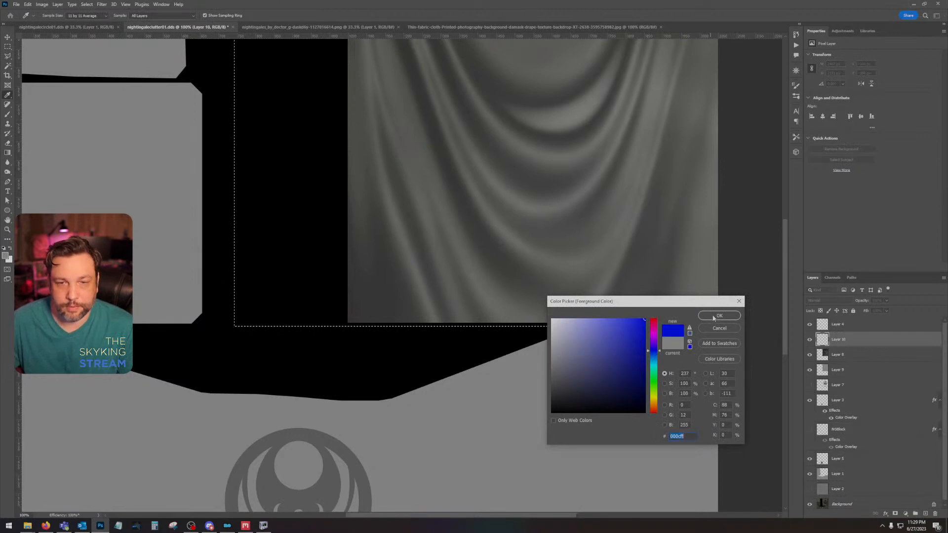
pyautogui.click(715, 315)
pyautogui.hotkey('alt', 'BackSpace')
pyautogui.hotkey('ctrl', 'd')
pyautogui.hotkey('ctrl', 'shift', 's')
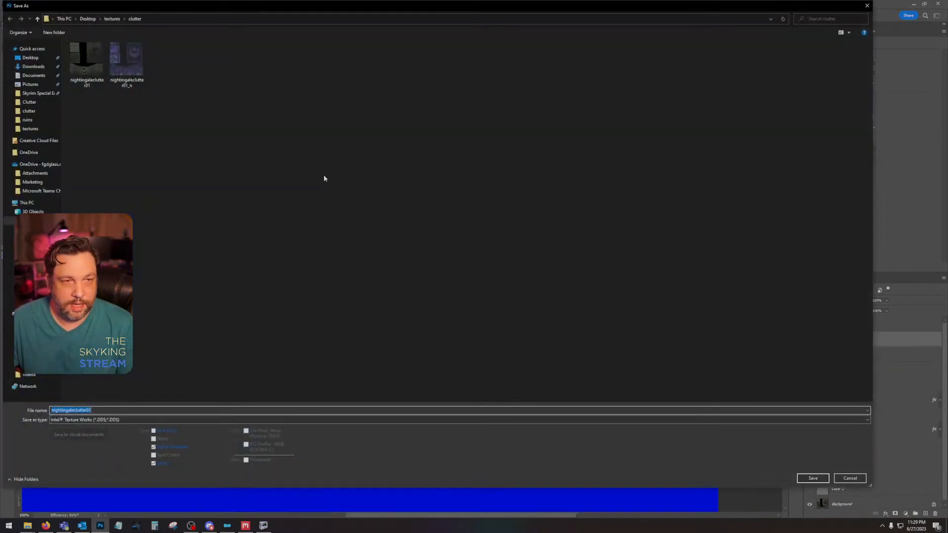
pyautogui.click(847, 477)
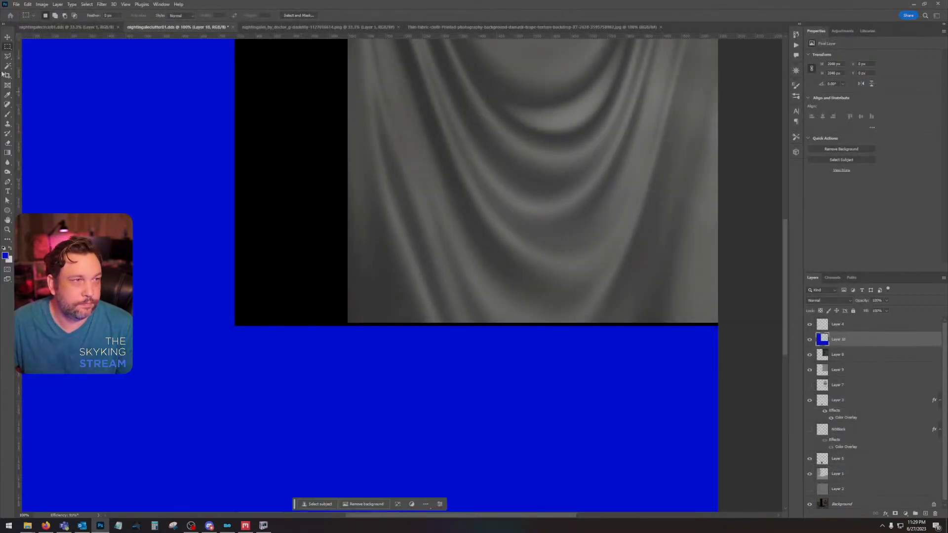
# Step: Select the banner rectangle, fill it with magenta on the blue color layer, and deselect
pyautogui.moveTo(344, 324); pyautogui.dragTo(764, 6)
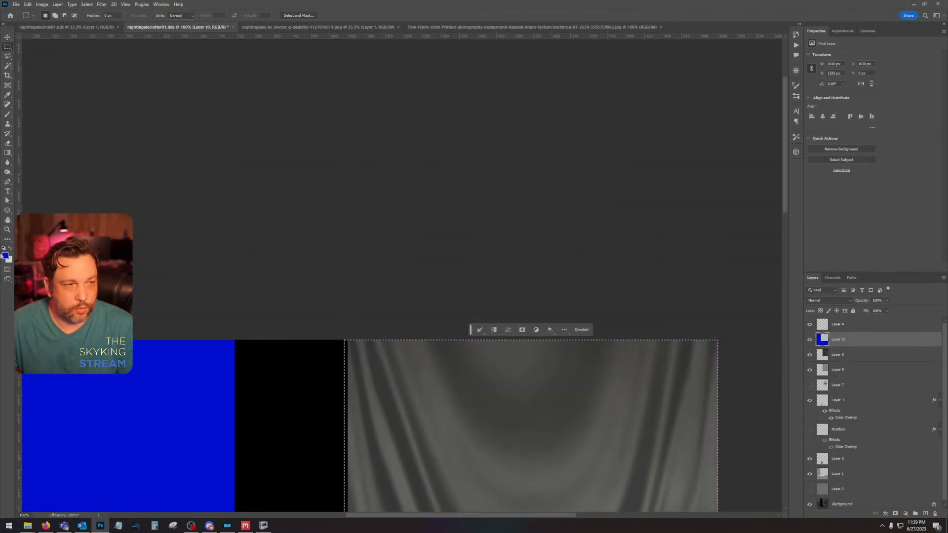
pyautogui.click(5, 256)
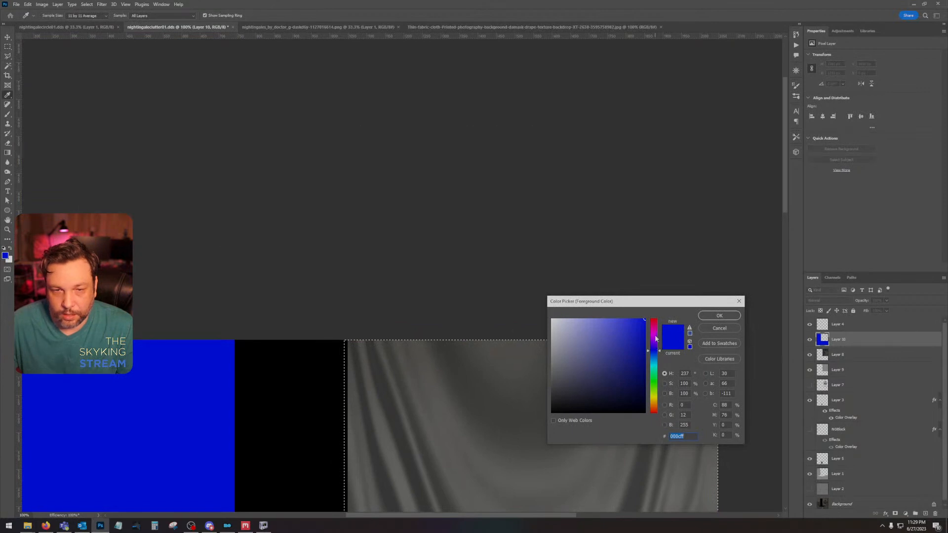
pyautogui.click(655, 338)
pyautogui.click(719, 315)
pyautogui.hotkey('alt', 'BackSpace')
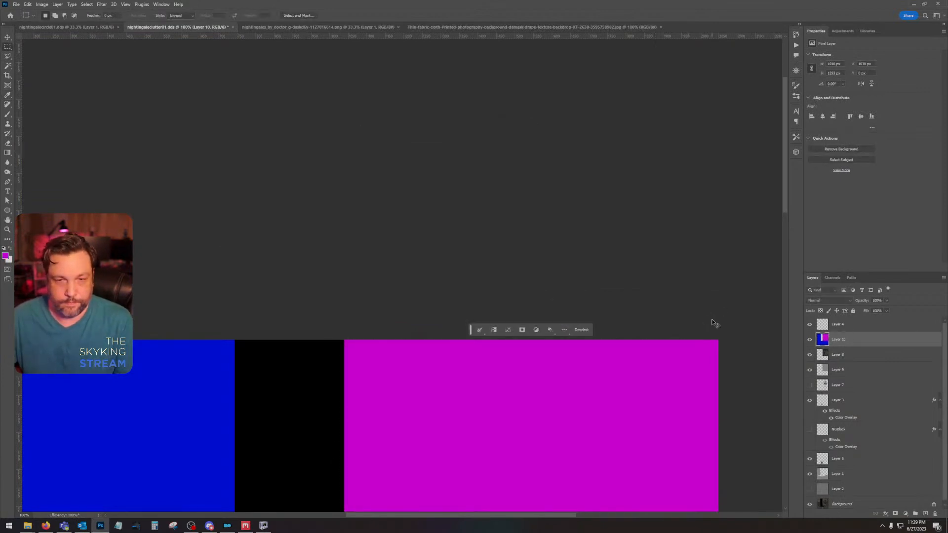
pyautogui.hotkey('ctrl', 'd')
# Step: Save a PNG copy of the blue and magenta color map on the Desktop with the smallest file size, and switch to Quixel Mixer
pyautogui.moveTo(367, 324); pyautogui.dragTo(411, 195)
pyautogui.hotkey('ctrl', '-')
pyautogui.hotkey('ctrl', '-')
pyautogui.hotkey('ctrl', '-')
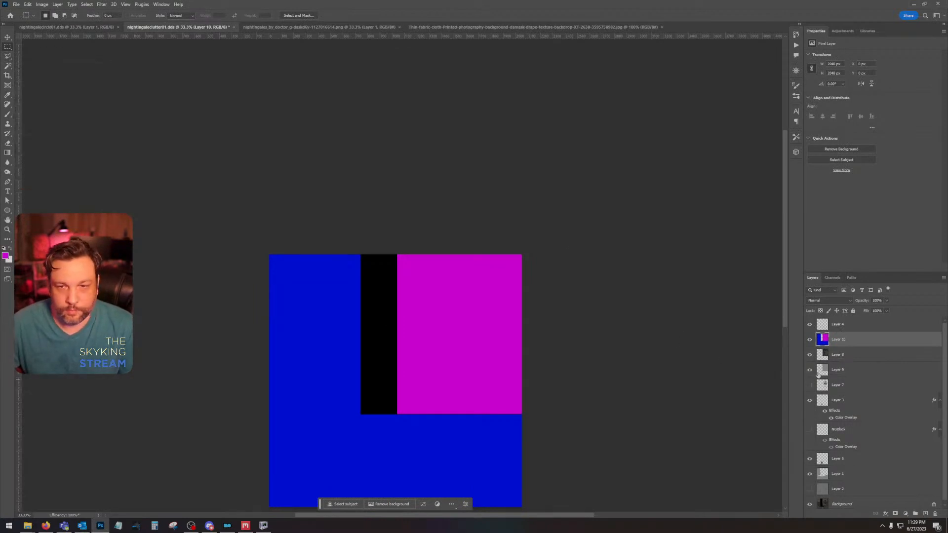
pyautogui.moveTo(469, 278); pyautogui.dragTo(531, 243)
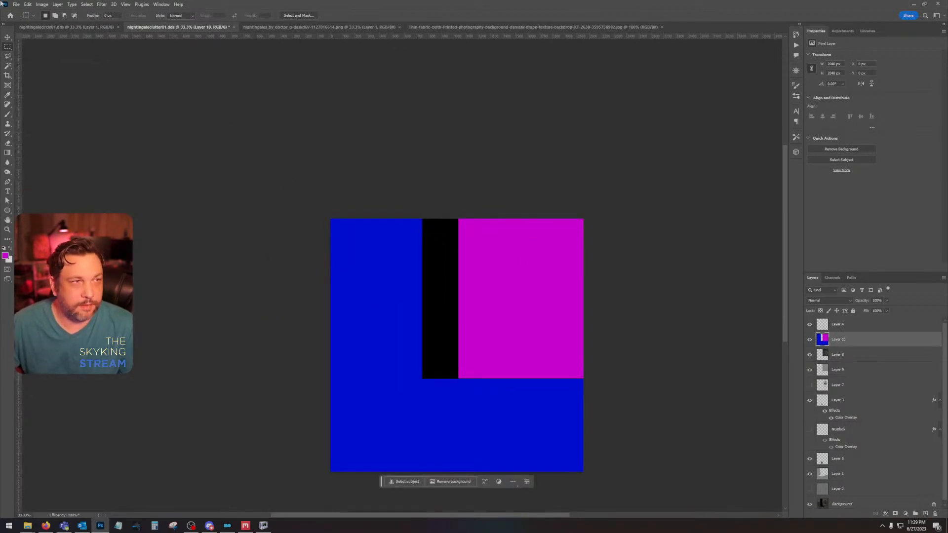
pyautogui.click(16, 4)
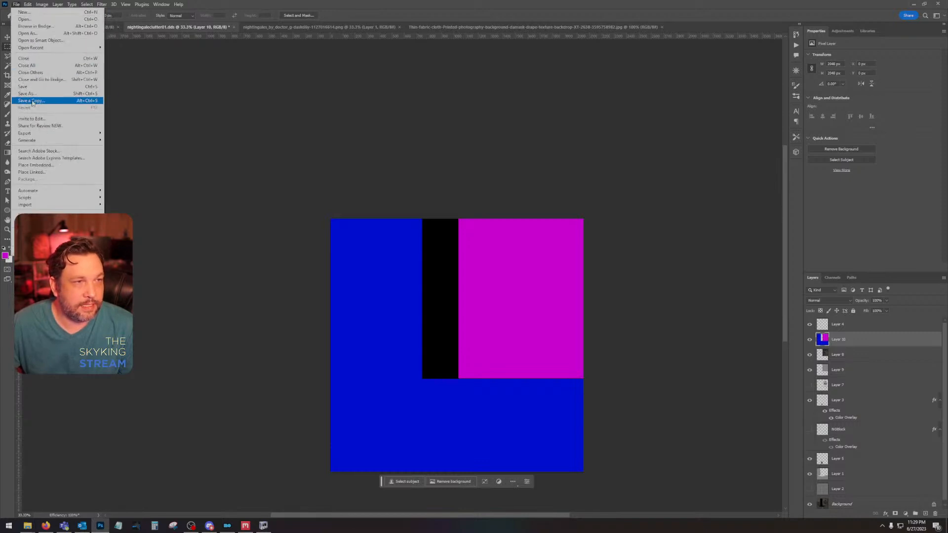
pyautogui.click(66, 101)
pyautogui.click(30, 58)
pyautogui.click(144, 419)
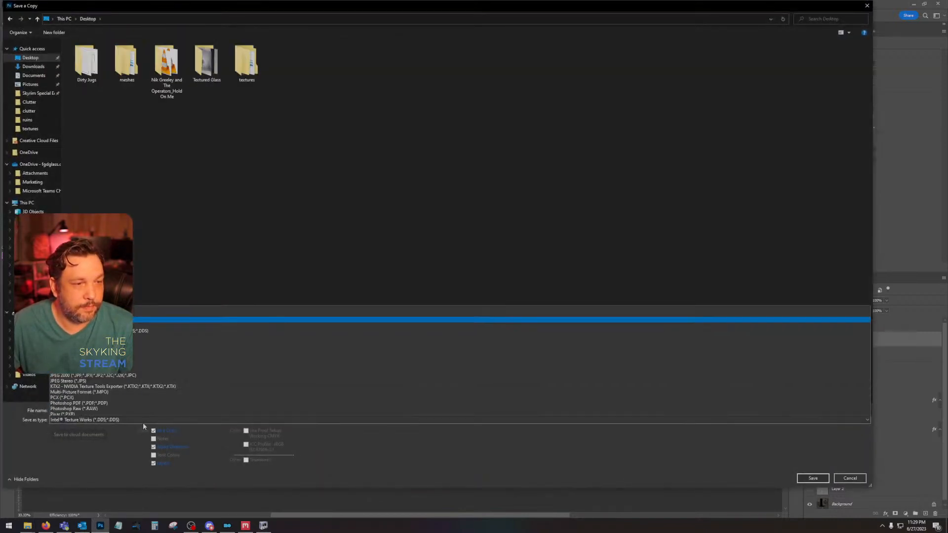
pyautogui.click(126, 383)
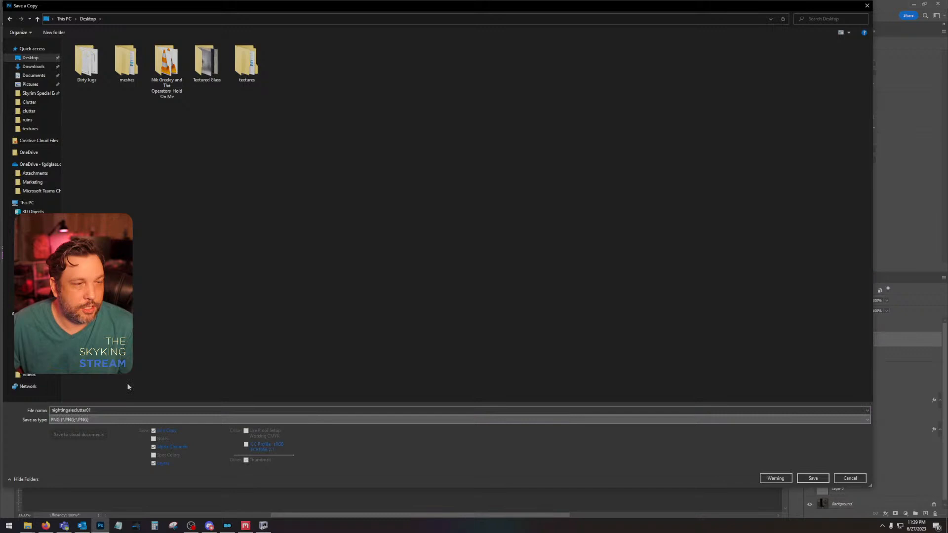
pyautogui.click(125, 411)
pyautogui.press('Return')
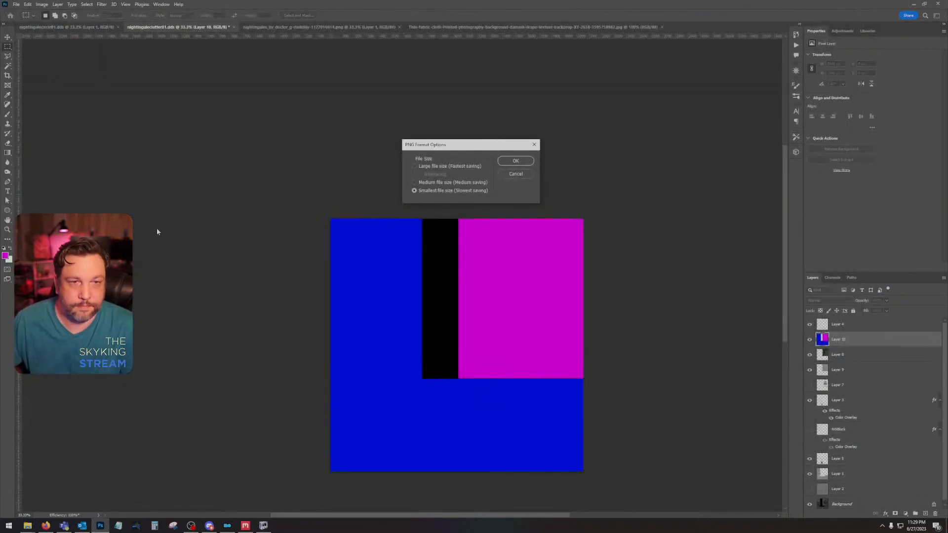
pyautogui.click(513, 161)
pyautogui.click(246, 525)
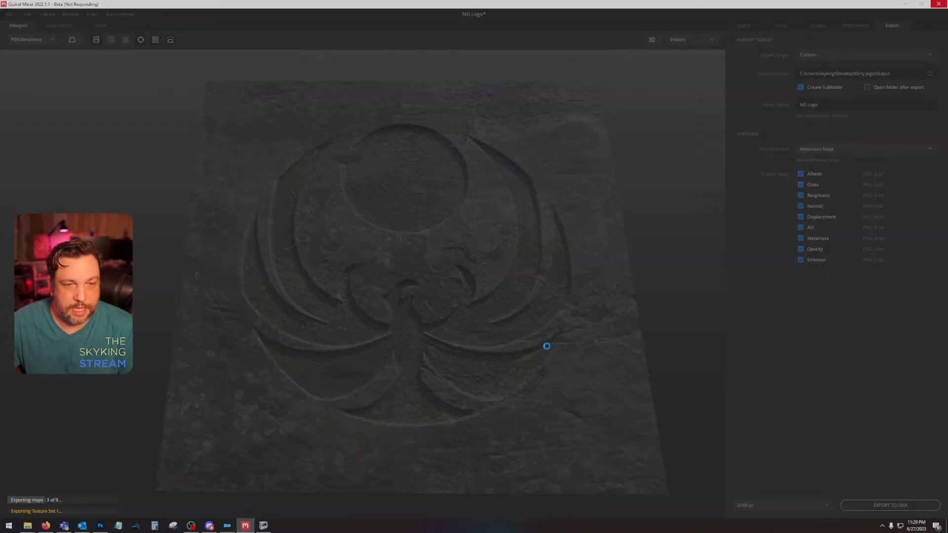
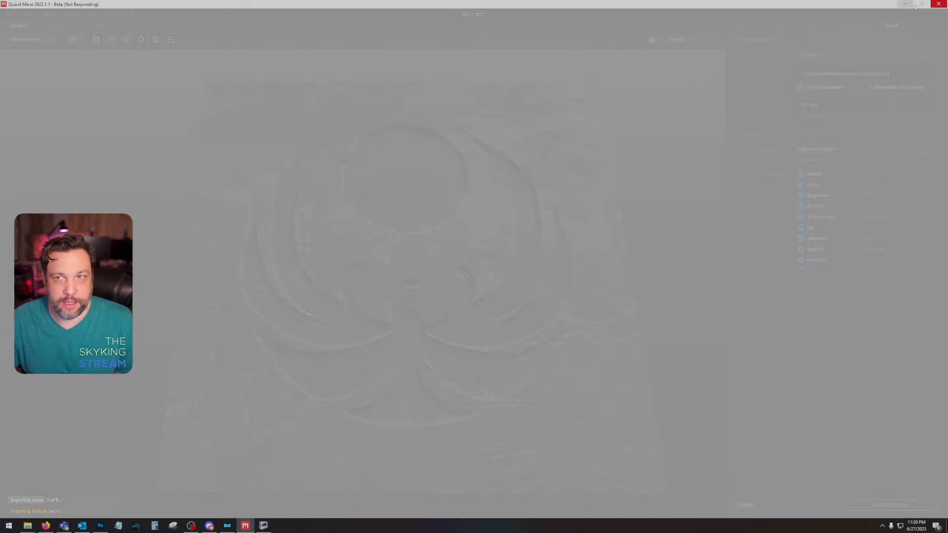
# Step: Close the frozen Quixel Mixer and minimize Photoshop to reveal the desktop
pyautogui.hotkey('alt', 'Tab')
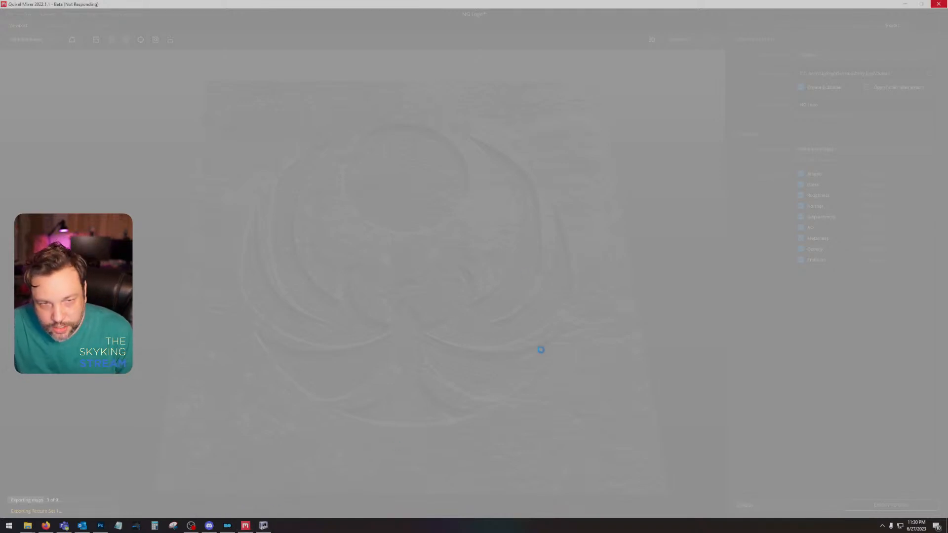
pyautogui.click(490, 271)
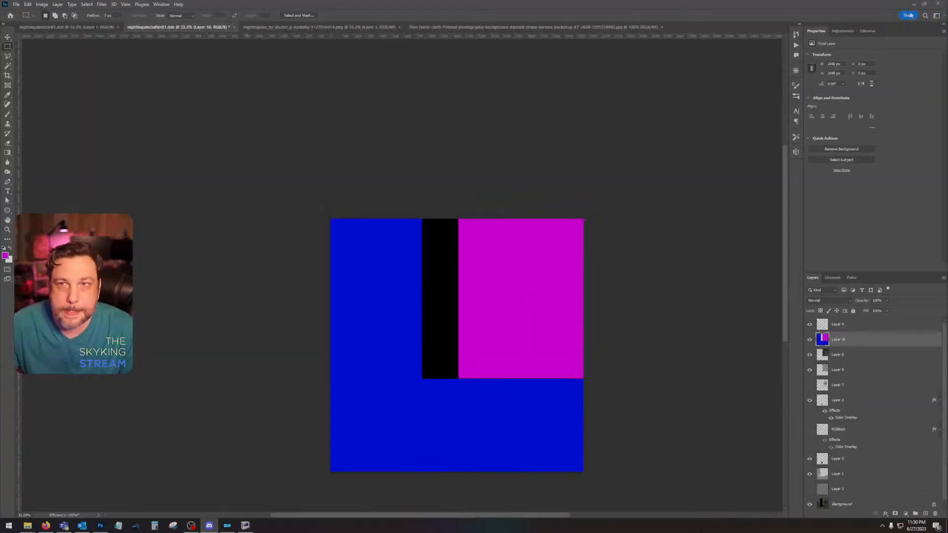
pyautogui.click(913, 4)
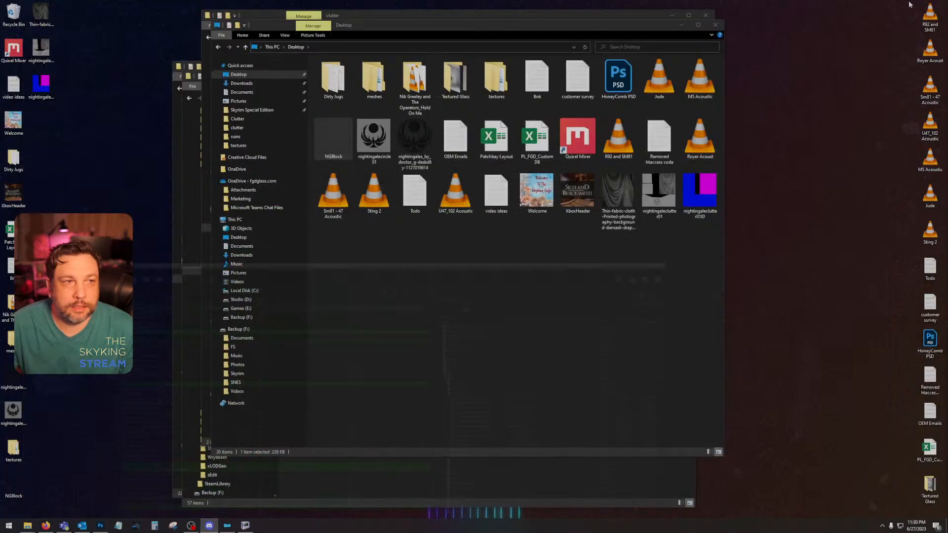
# Step: Empty the desktop's Recycle Bin
pyautogui.rightClick(13, 7)
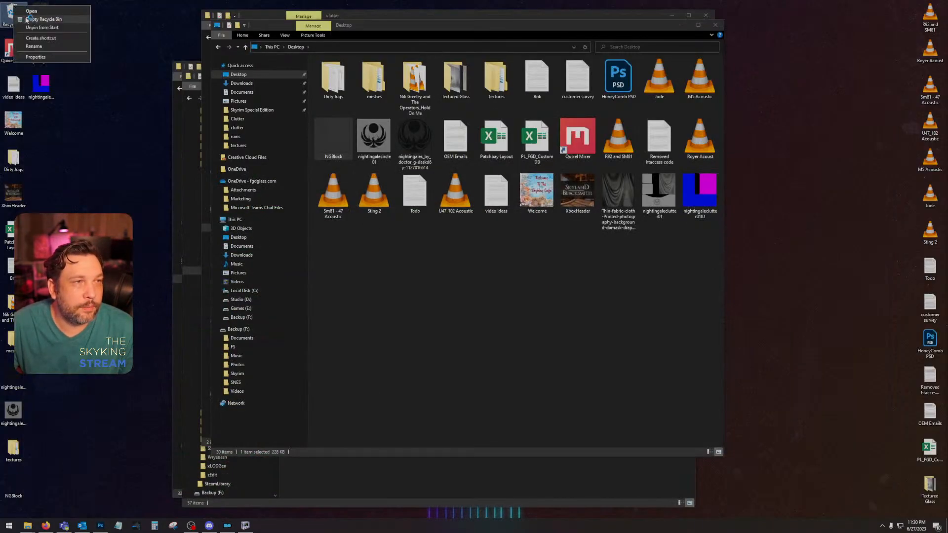
pyautogui.click(27, 20)
pyautogui.click(506, 270)
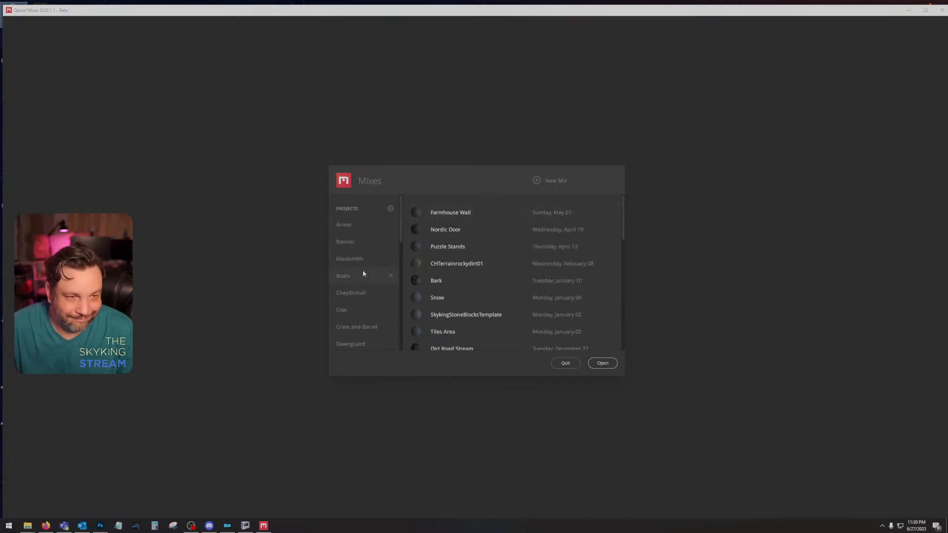
# Step: Create a new mix named NG Block in Quixel Mixer and set its texture resolution to 2048 px
pyautogui.click(538, 180)
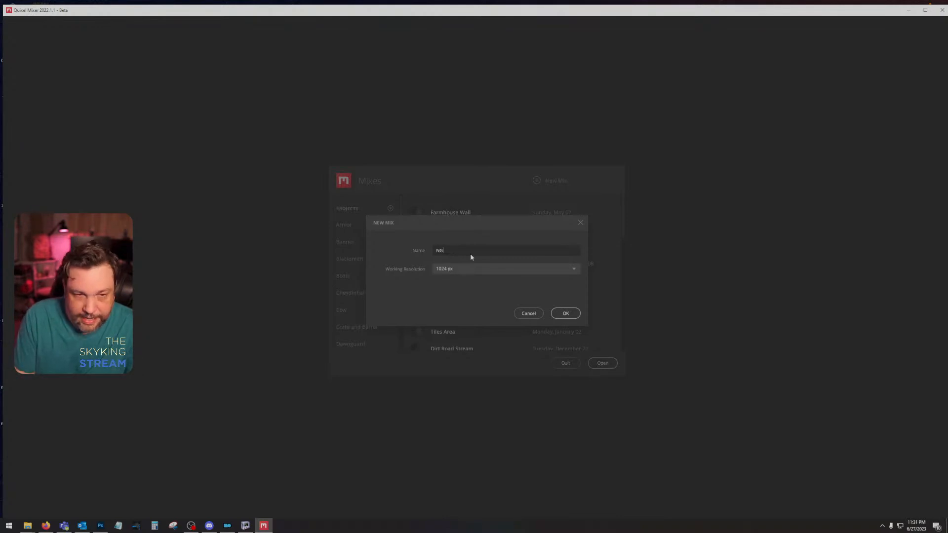
pyautogui.write('k')
pyautogui.press('Return')
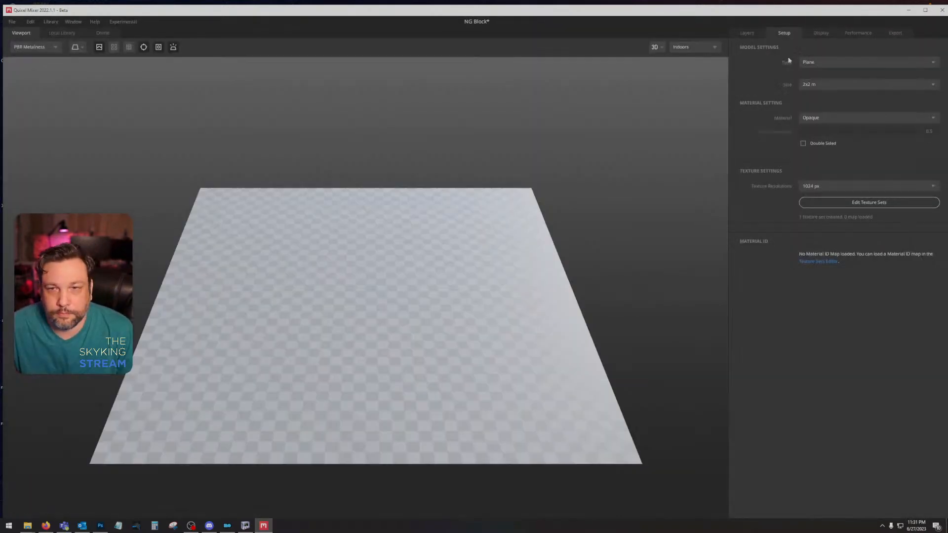
pyautogui.click(833, 183)
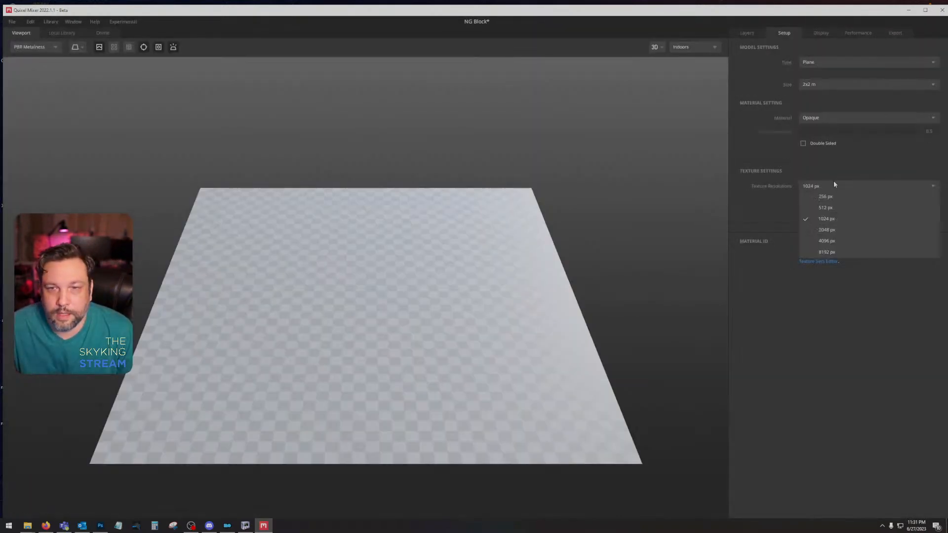
pyautogui.click(829, 220)
# Step: Add the Stone Floor Tiles smart material from the local library to the mix and show its layers
pyautogui.click(61, 33)
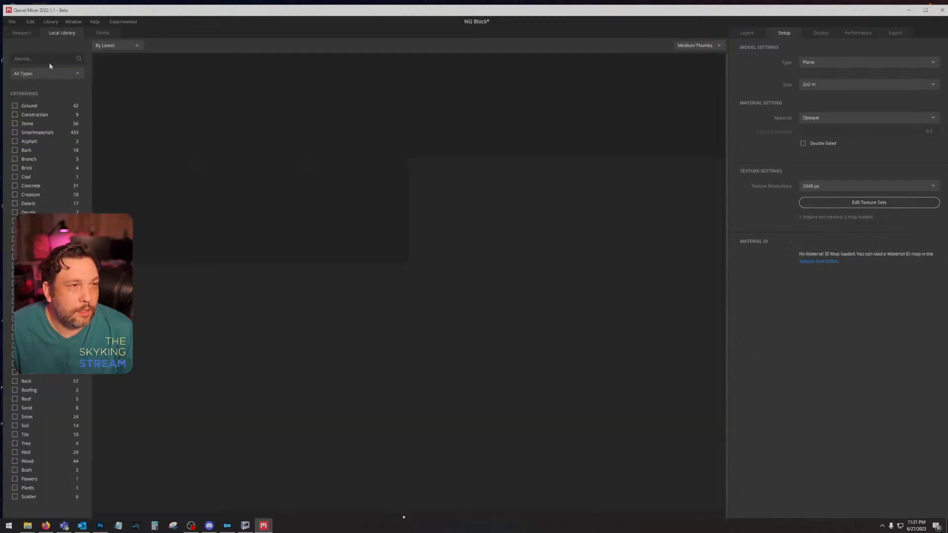
pyautogui.click(45, 75)
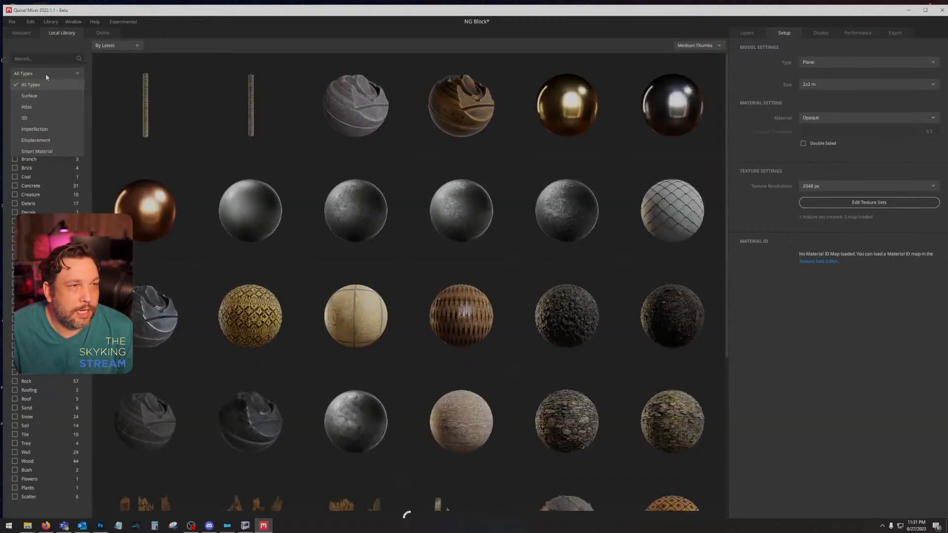
pyautogui.click(44, 151)
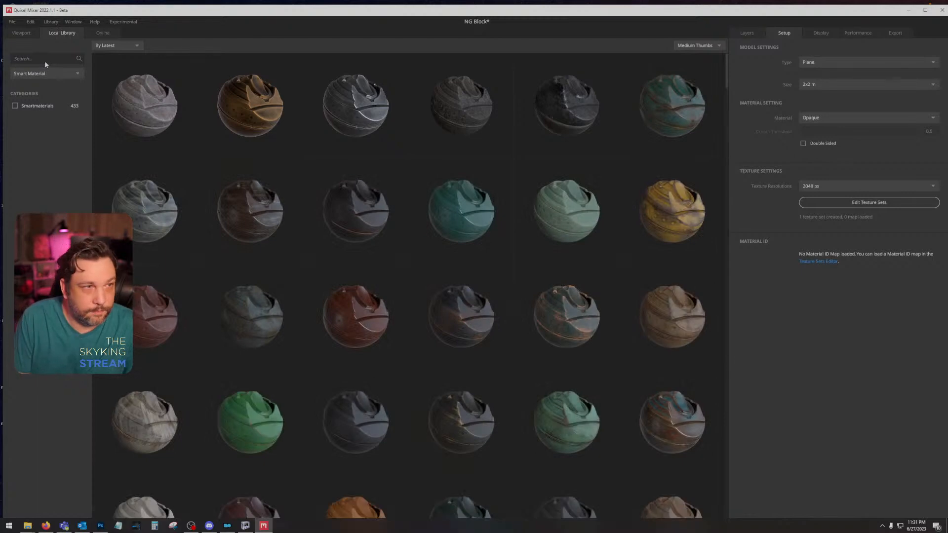
pyautogui.click(159, 118)
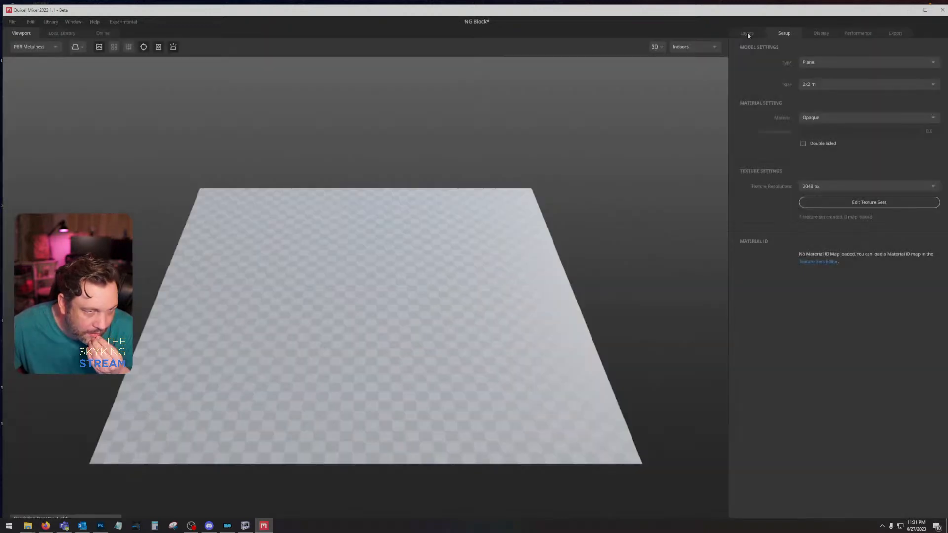
pyautogui.click(747, 33)
# Step: Add a paint layer directly above Flat Base and load the nightingaleclutter01 image as its displacement map
pyautogui.click(784, 159)
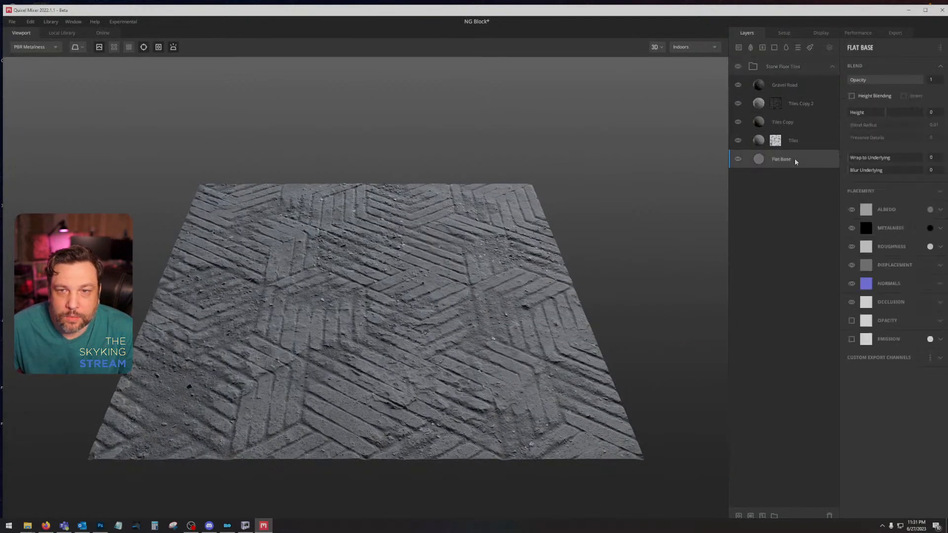
pyautogui.click(829, 47)
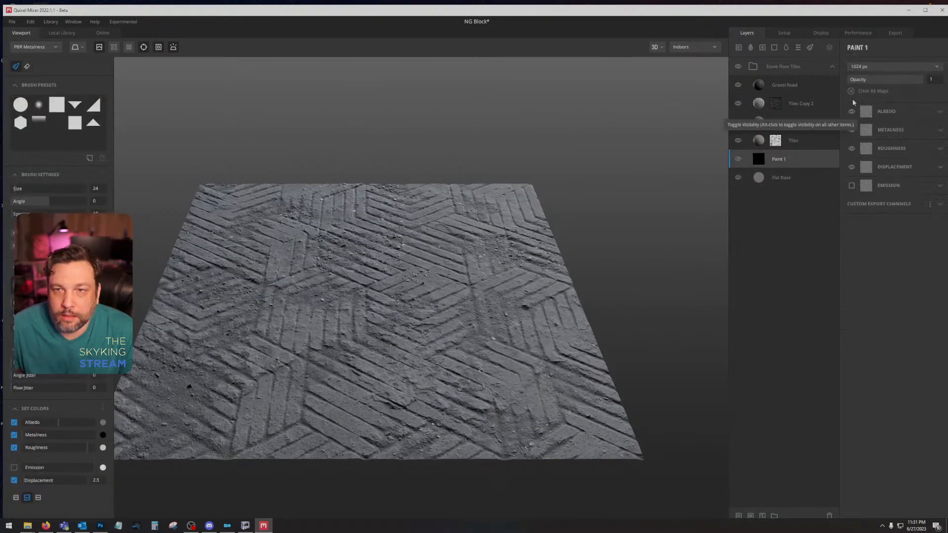
pyautogui.click(925, 165)
pyautogui.click(863, 183)
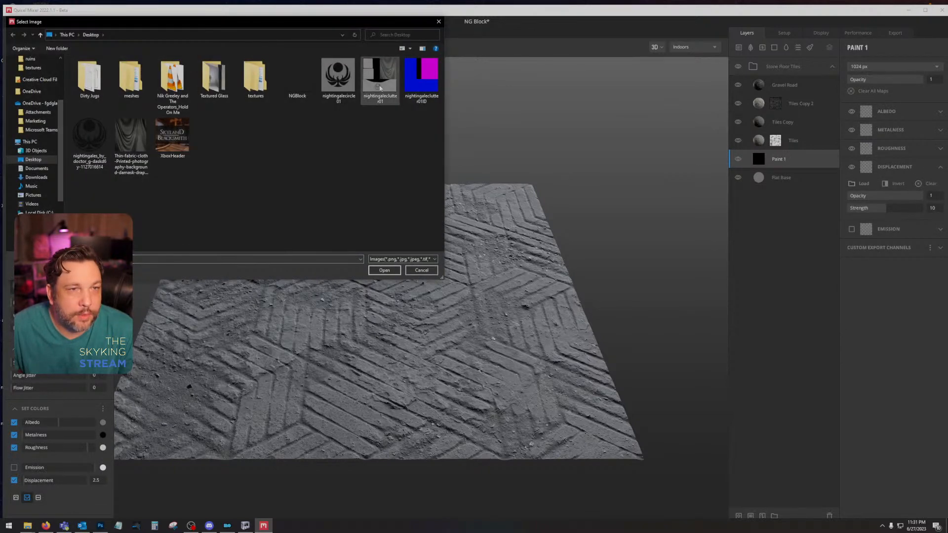
pyautogui.doubleClick(380, 79)
# Step: Hide the Gravel Road layer and disable the mask stack on the Tiles layer
pyautogui.click(738, 85)
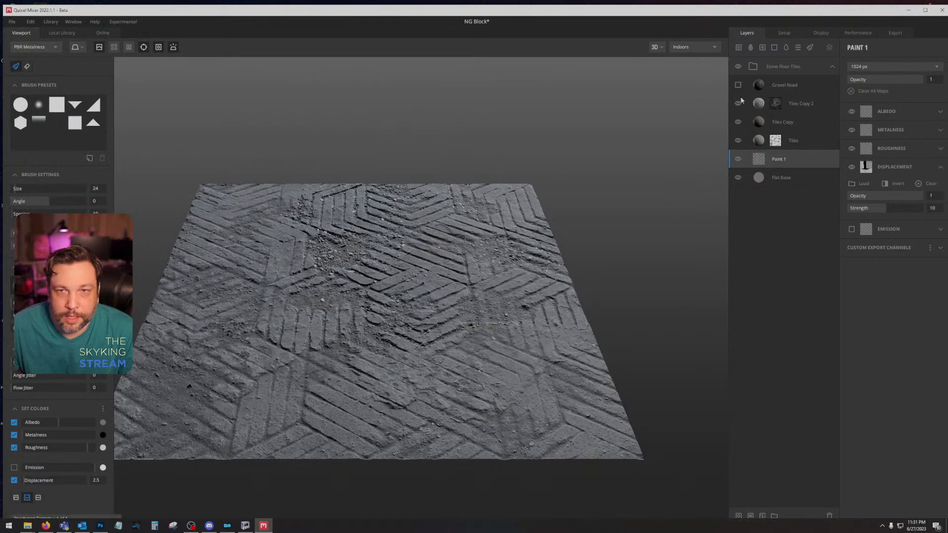
pyautogui.moveTo(443, 203); pyautogui.dragTo(451, 259)
pyautogui.rightClick(773, 143)
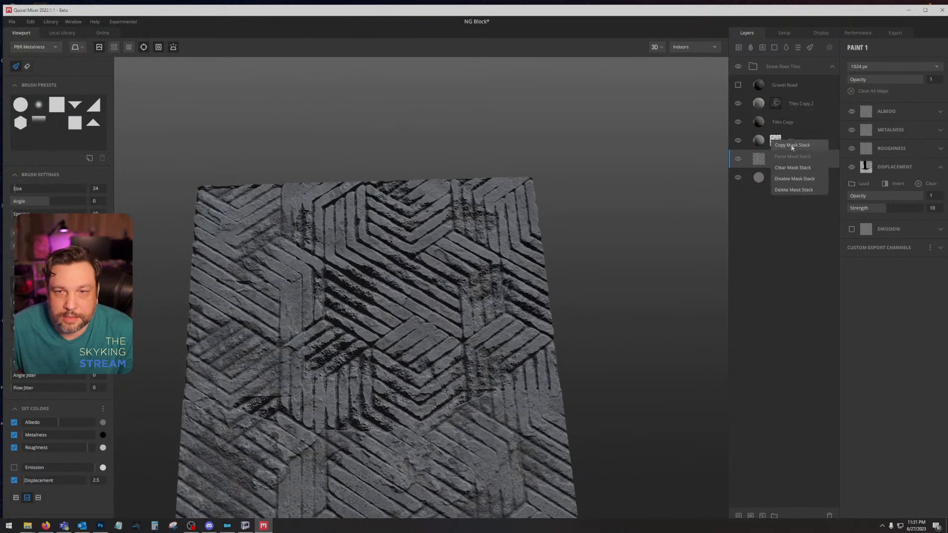
pyautogui.click(803, 192)
pyautogui.moveTo(527, 241)
pyautogui.mouseDown()
pyautogui.moveTo(520, 253)
pyautogui.moveTo(532, 291)
pyautogui.mouseUp()
pyautogui.click(825, 146)
pyautogui.click(859, 159)
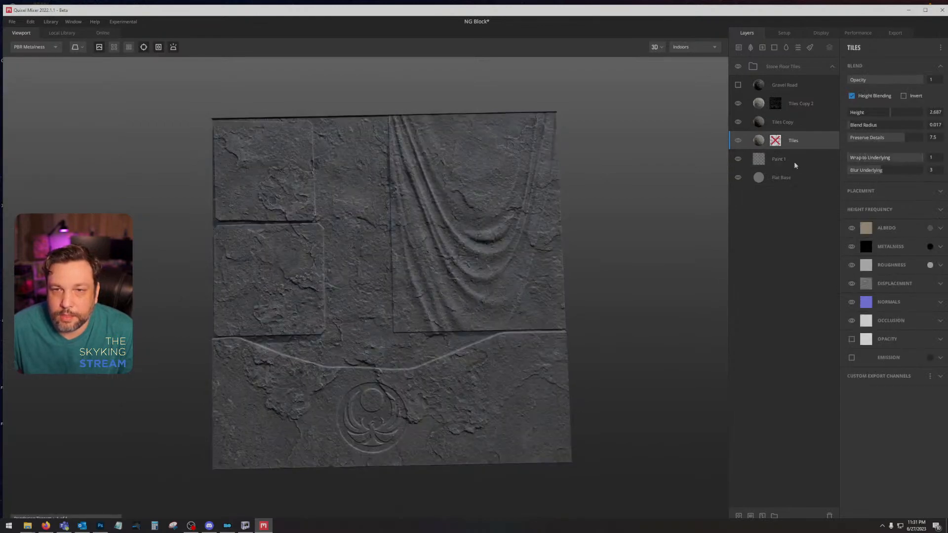
# Step: Set the displacement strength of the Paint 1 layer to 5
pyautogui.click(819, 159)
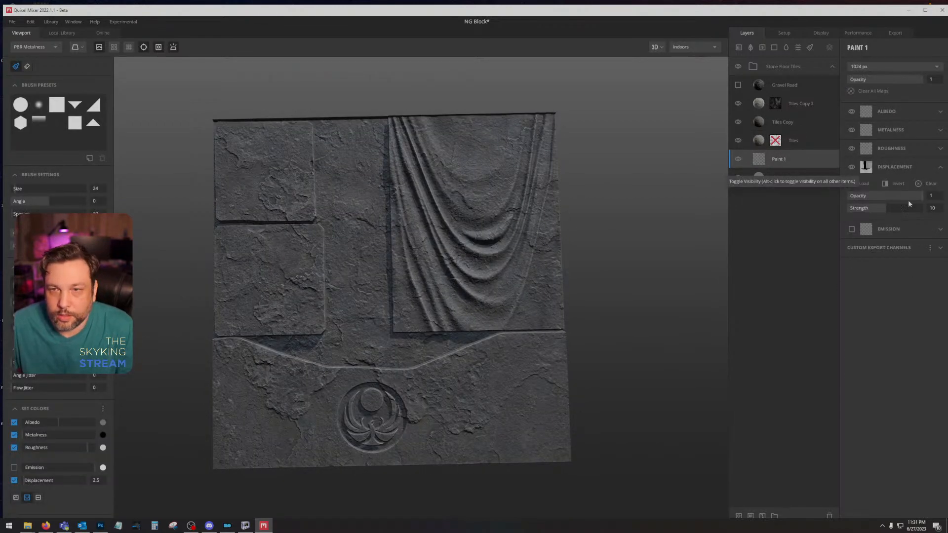
pyautogui.click(933, 208)
pyautogui.write('5')
pyautogui.press('Return')
pyautogui.moveTo(614, 251); pyautogui.dragTo(531, 175)
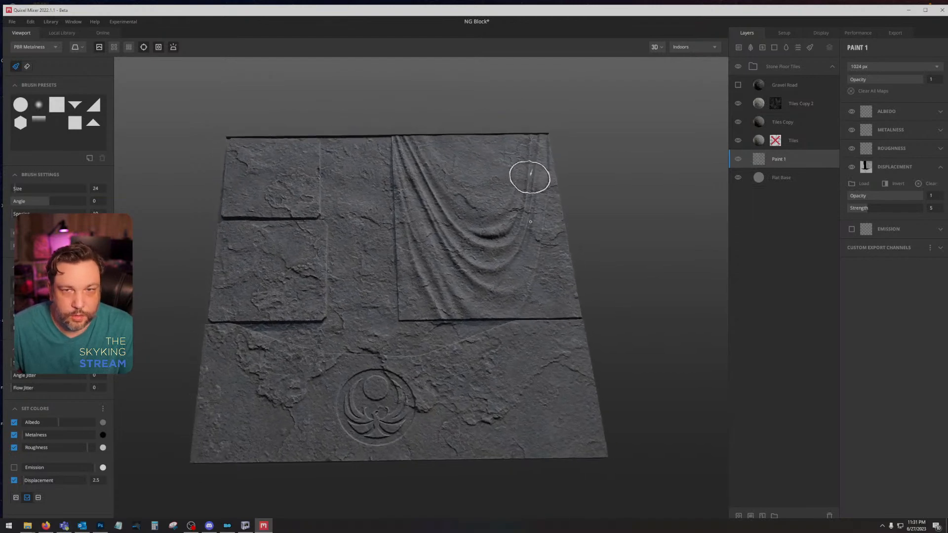
# Step: Import nightingaleclutter01ID.png as the Material ID map of Texture Set 1
pyautogui.rightClick(798, 69)
pyautogui.click(783, 33)
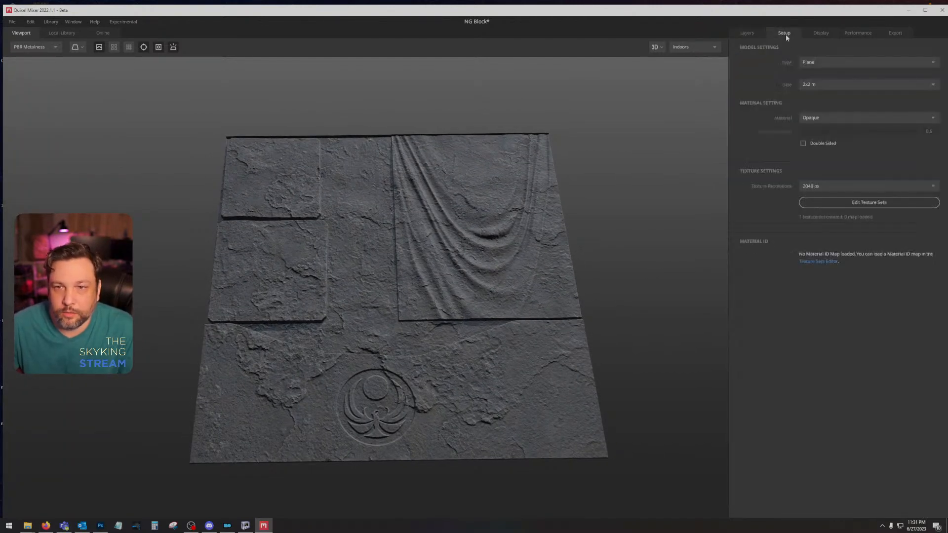
pyautogui.click(855, 201)
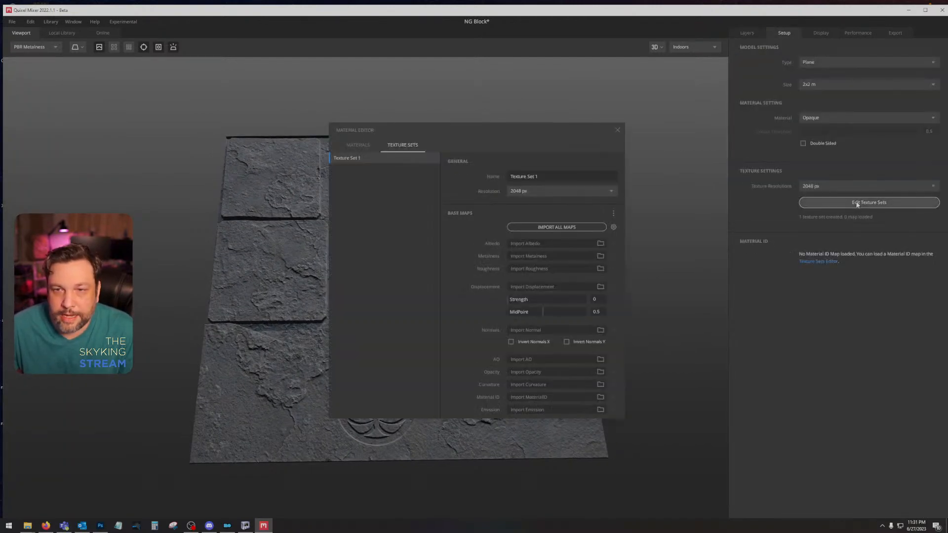
pyautogui.click(600, 398)
pyautogui.doubleClick(425, 70)
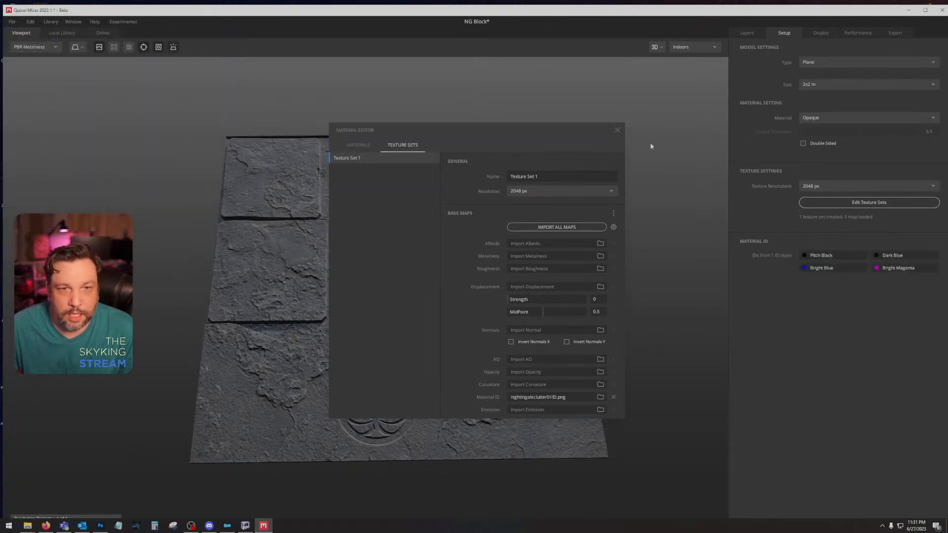
pyautogui.click(619, 127)
# Step: Collapse the Stone Floor Tiles group and add an ID mask to it
pyautogui.click(750, 33)
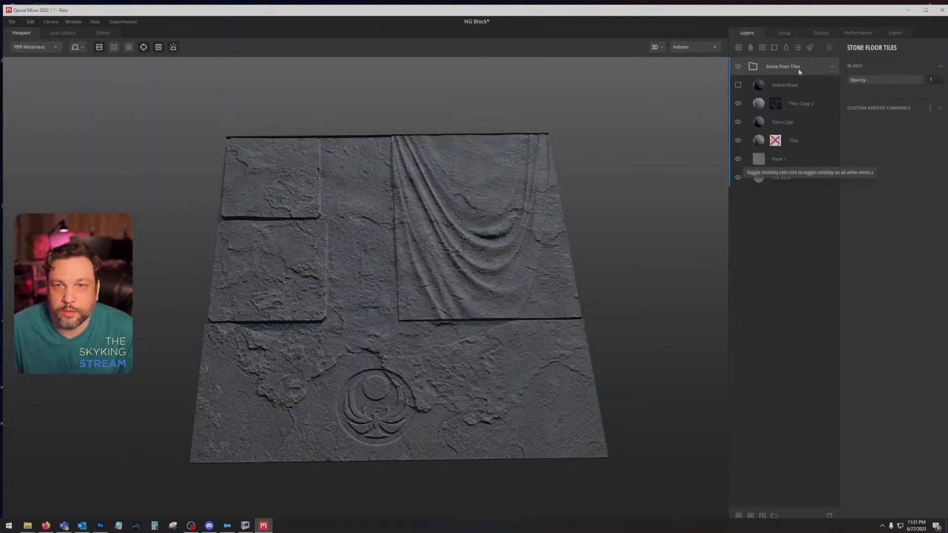
pyautogui.click(833, 66)
pyautogui.rightClick(810, 66)
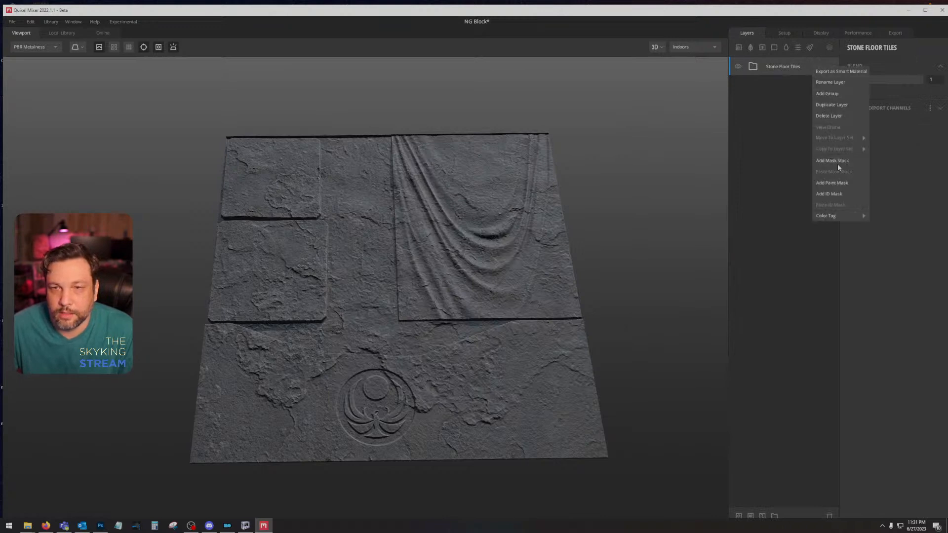
pyautogui.click(831, 193)
# Step: Limit the Stone Floor Tiles group's ID mask to Pitch Black, Dark Blue and Bright Blue, leaving out Bright Magenta
pyautogui.click(851, 103)
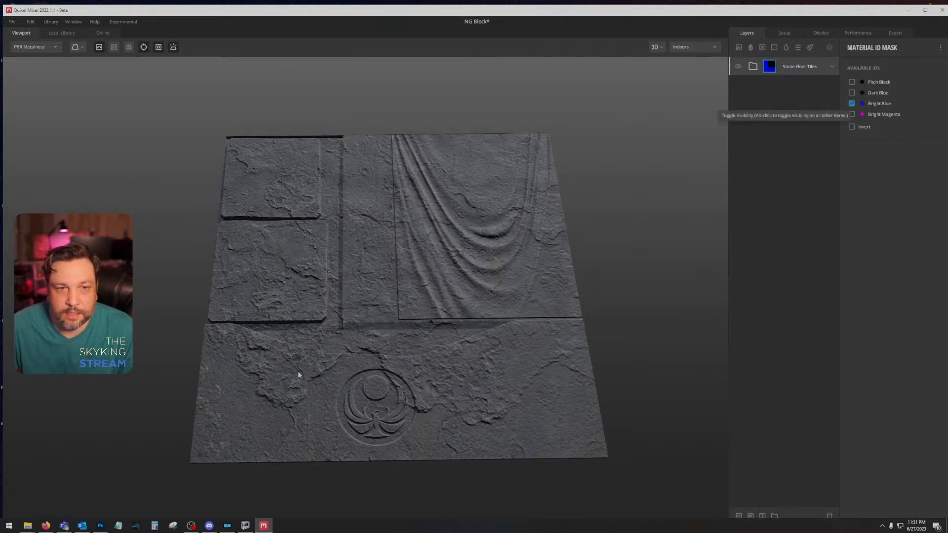
pyautogui.click(851, 103)
pyautogui.click(852, 114)
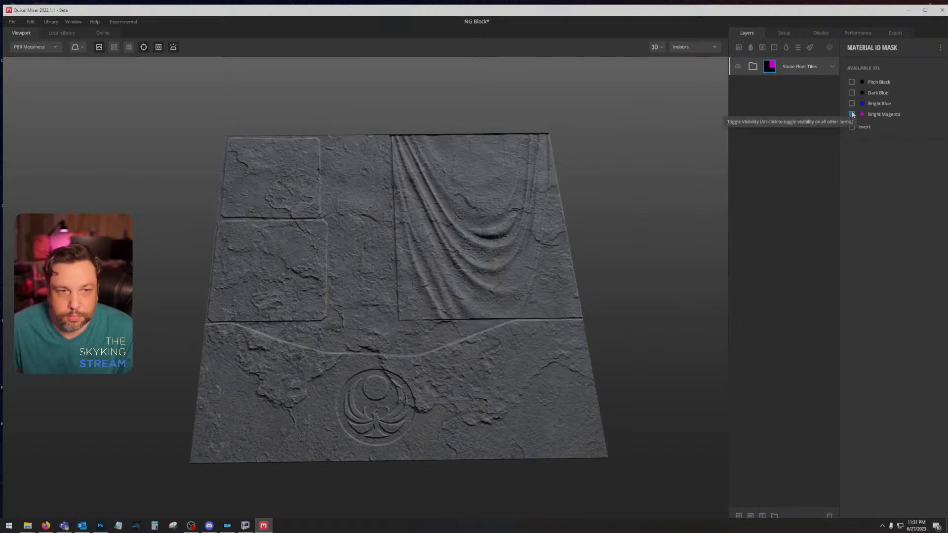
pyautogui.click(851, 93)
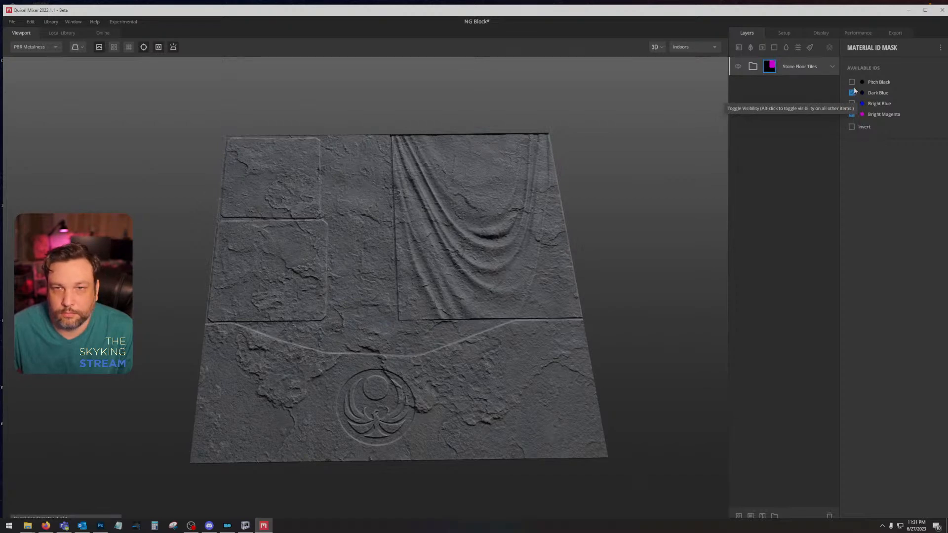
pyautogui.click(851, 82)
pyautogui.click(852, 114)
pyautogui.click(851, 103)
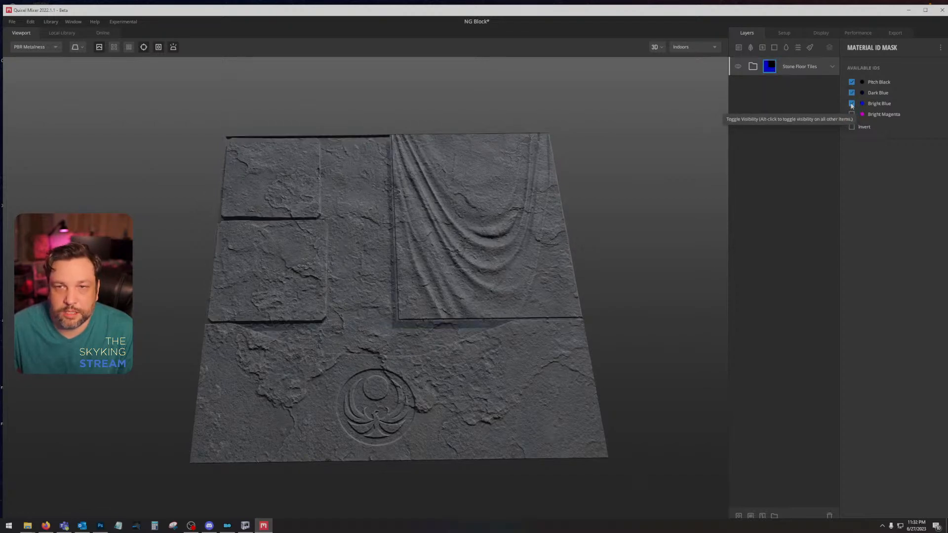
pyautogui.moveTo(677, 172); pyautogui.dragTo(678, 122)
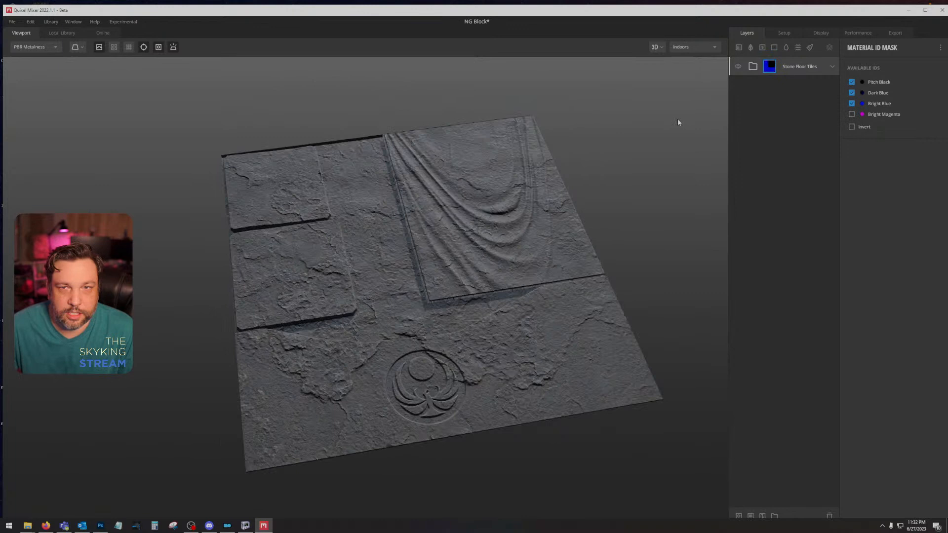
# Step: Expand the Stone Floor Tiles group and toggle the Tiles layer's visibility to check its effect on the block
pyautogui.click(830, 66)
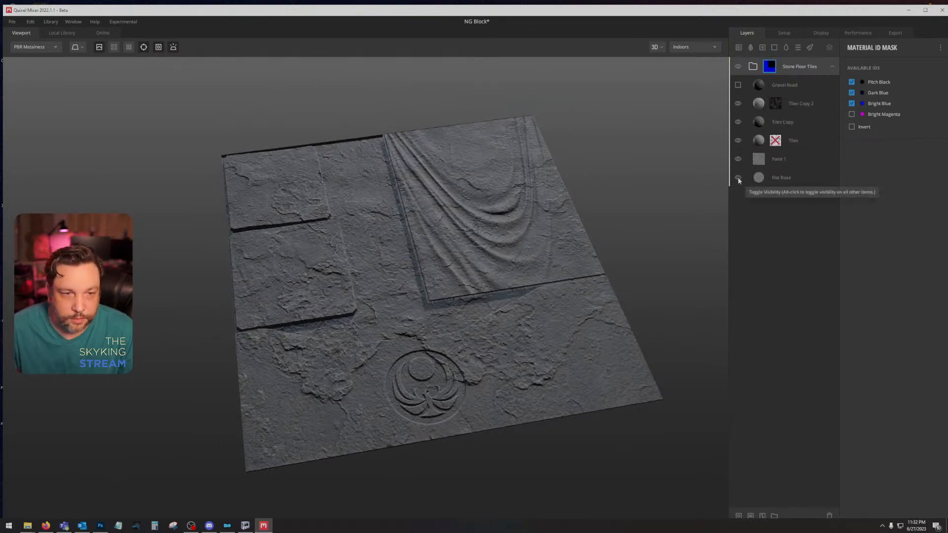
pyautogui.moveTo(567, 277); pyautogui.dragTo(533, 259)
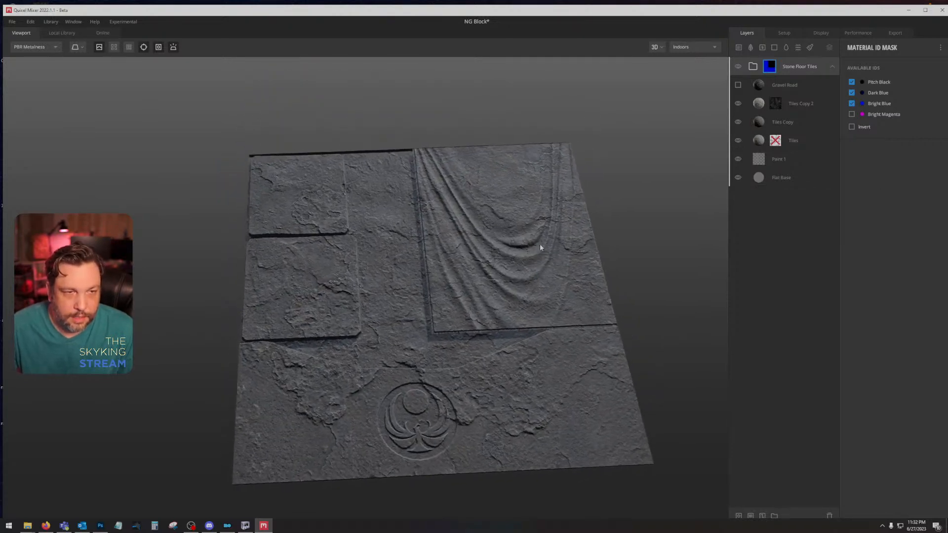
pyautogui.click(817, 141)
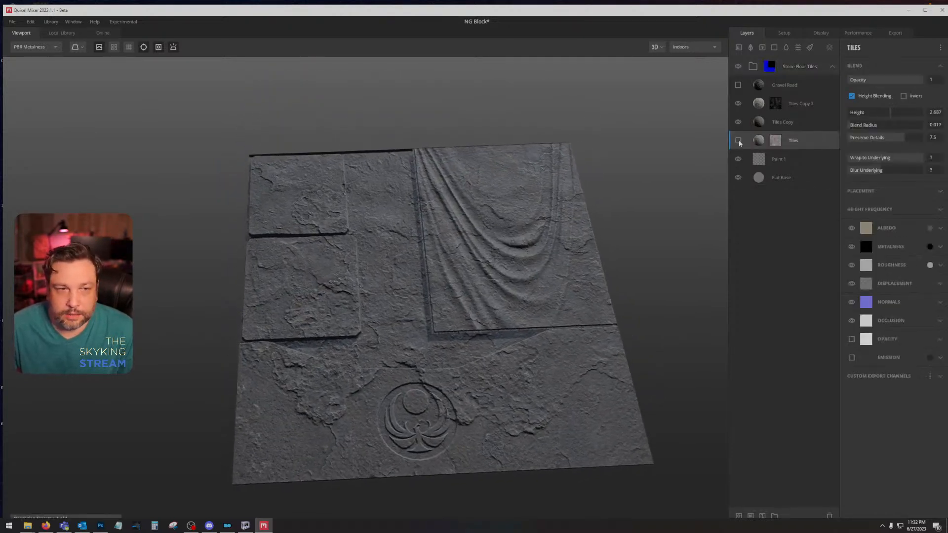
pyautogui.click(739, 141)
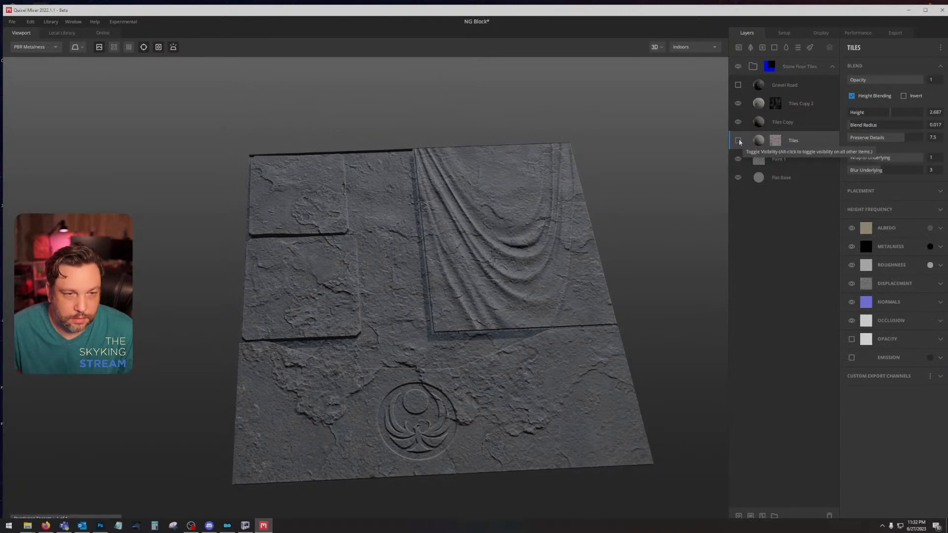
# Step: Replace the Tiles layer's maps with the Smooth Cracked Rock surface from the local library
pyautogui.rightClick(800, 144)
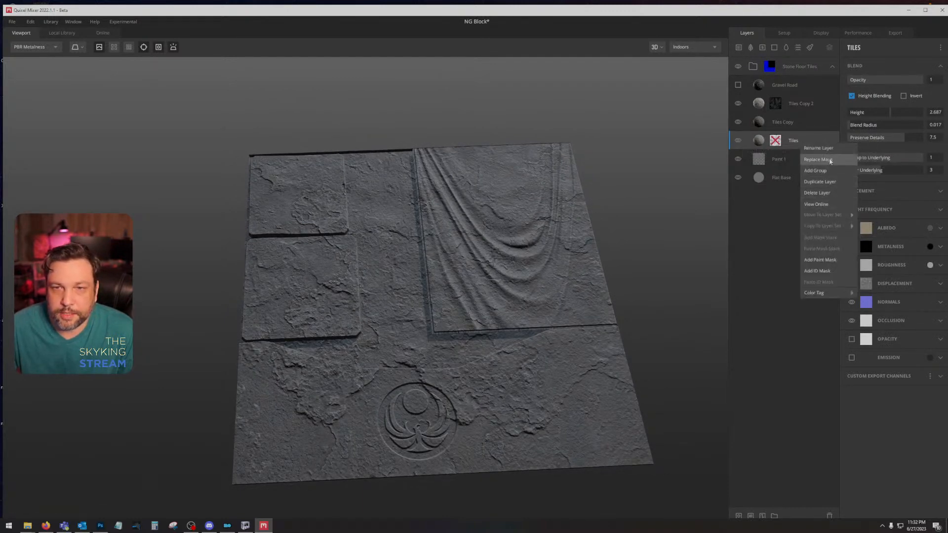
pyautogui.click(817, 159)
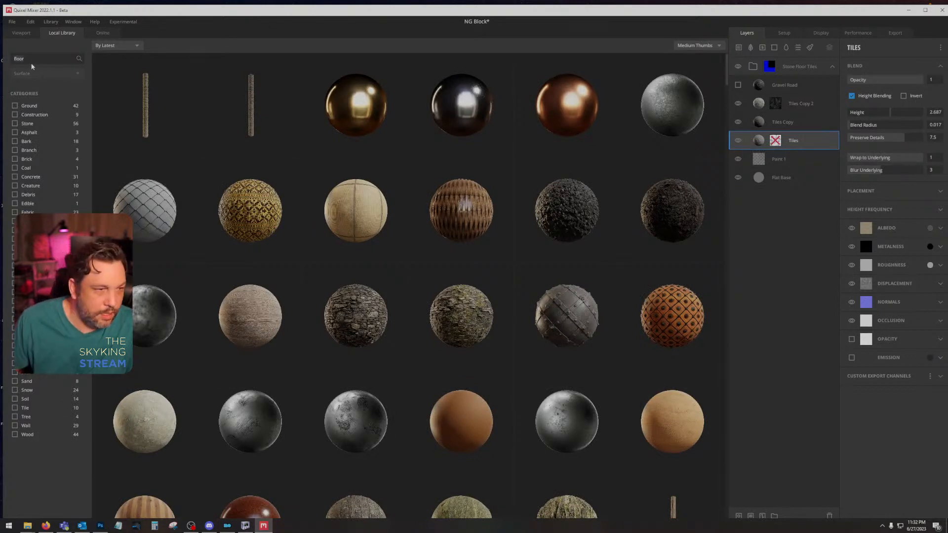
pyautogui.moveTo(32, 64); pyautogui.dragTo(13, 350)
pyautogui.press('BackSpace')
pyautogui.click(14, 354)
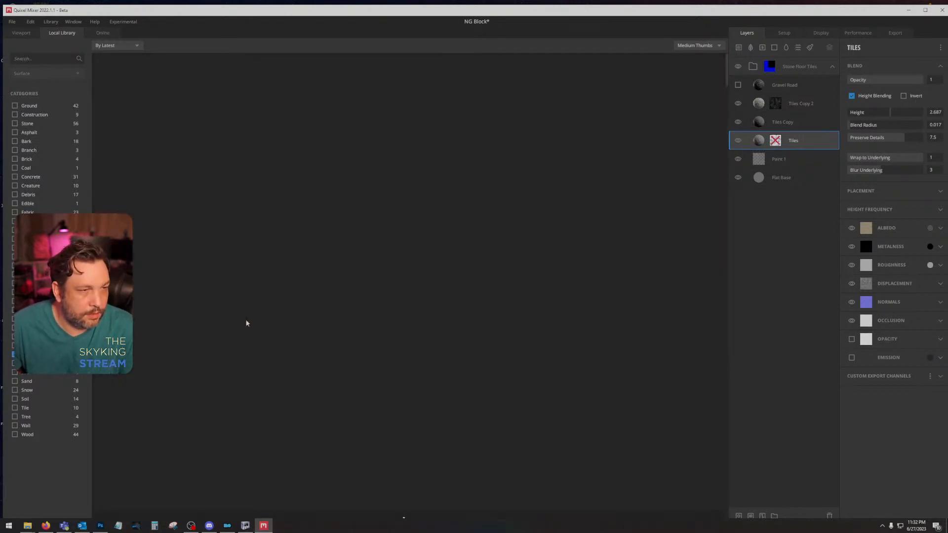
pyautogui.scroll(-5, 160, 381)
pyautogui.click(157, 282)
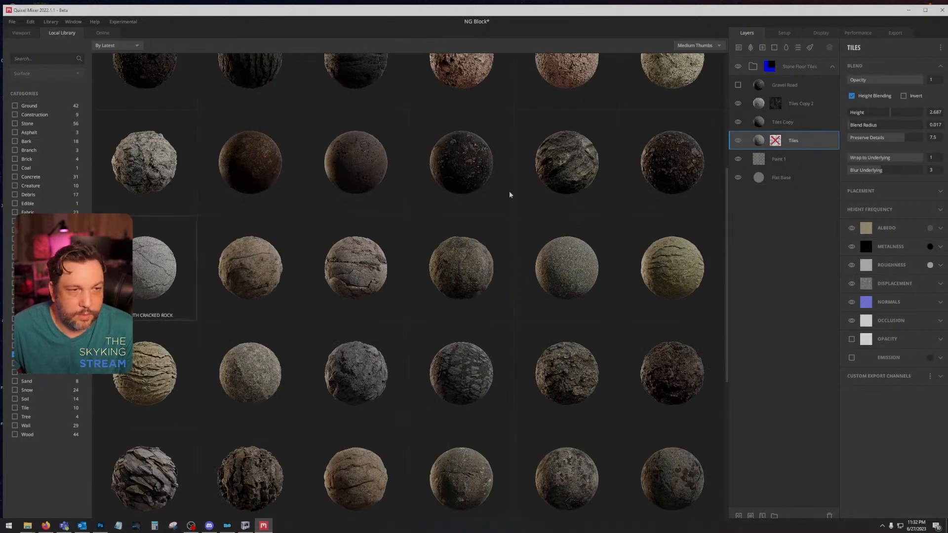
pyautogui.scroll(-2, 532, 274)
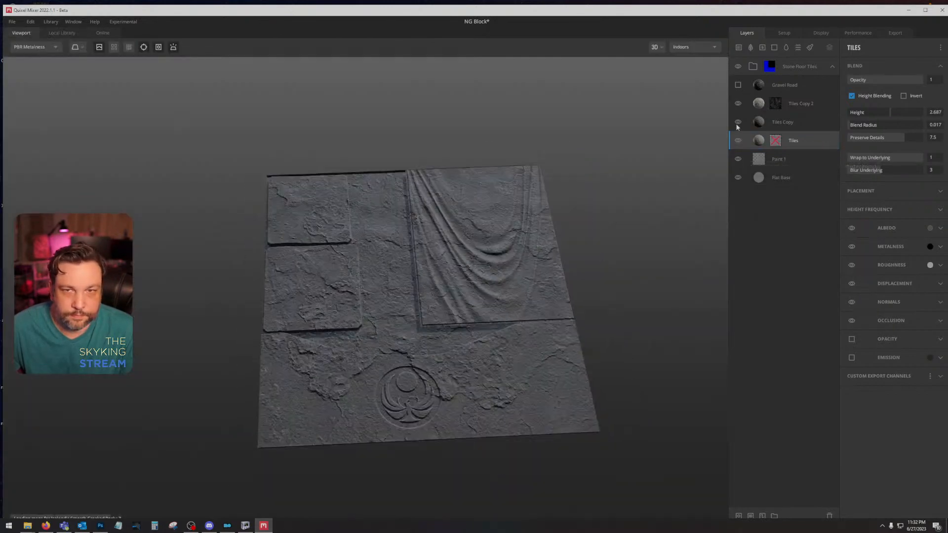
# Step: Hide the Tiles Copy and Tiles Copy 2 layers to examine the cracked rock alone, and show Tiles Copy again
pyautogui.click(738, 122)
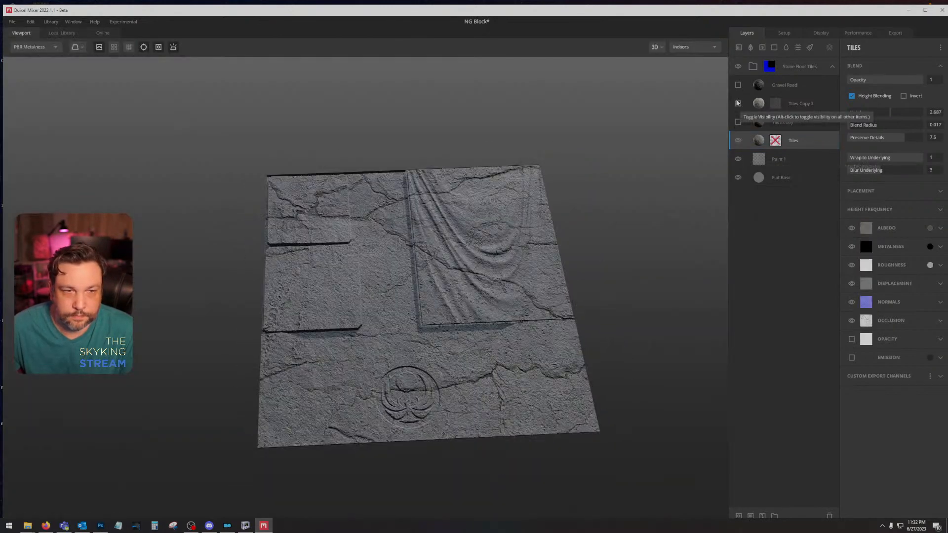
pyautogui.scroll(5, 448, 321)
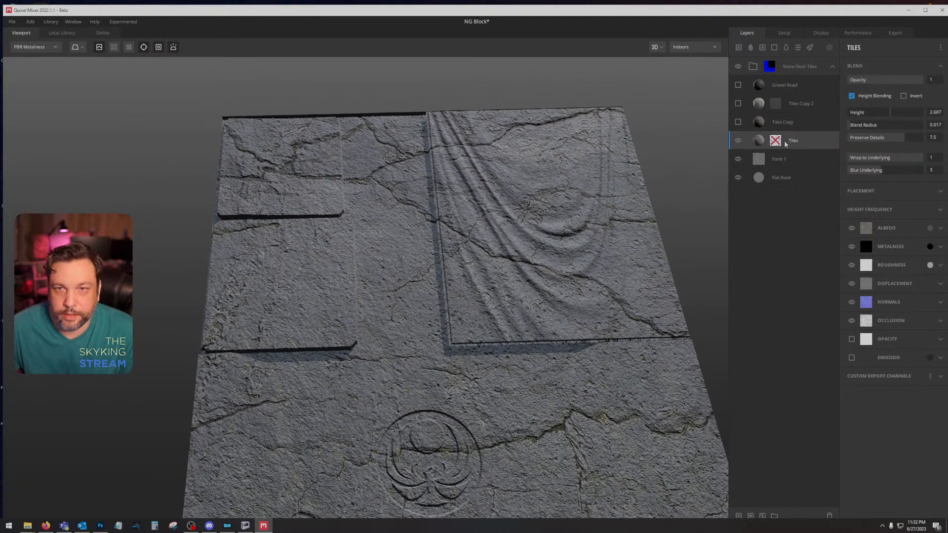
pyautogui.click(756, 162)
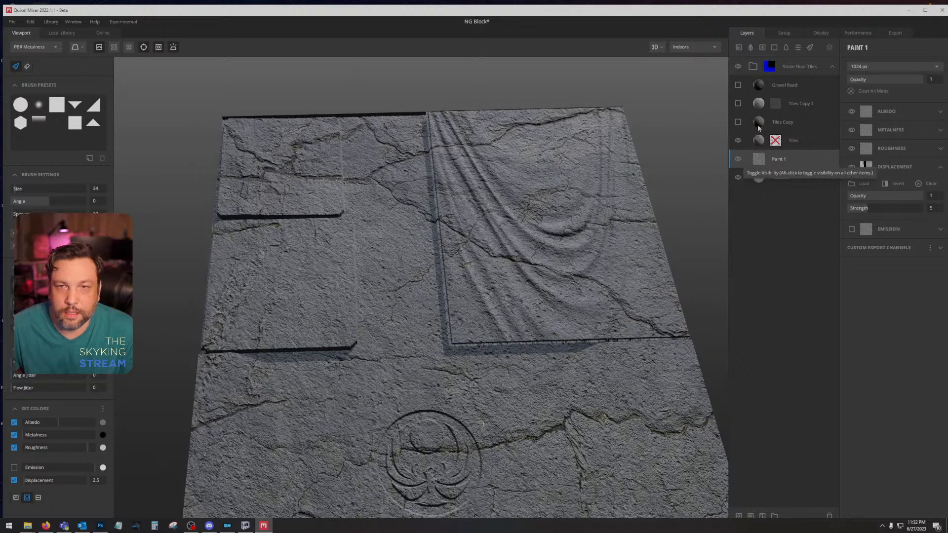
pyautogui.click(737, 121)
pyautogui.moveTo(662, 169); pyautogui.dragTo(605, 249)
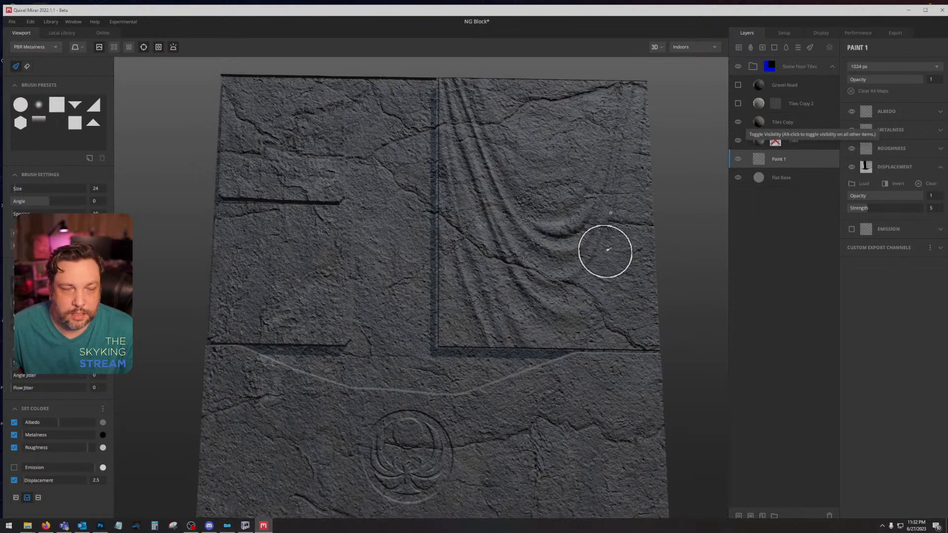
# Step: Lower the Tiles Copy layer's blend height to -0.299 and inspect the blend around the recessed areas and emblem
pyautogui.click(810, 123)
pyautogui.moveTo(893, 114)
pyautogui.mouseDown()
pyautogui.moveTo(873, 114)
pyautogui.moveTo(885, 114)
pyautogui.mouseUp()
pyautogui.moveTo(887, 113); pyautogui.dragTo(873, 114)
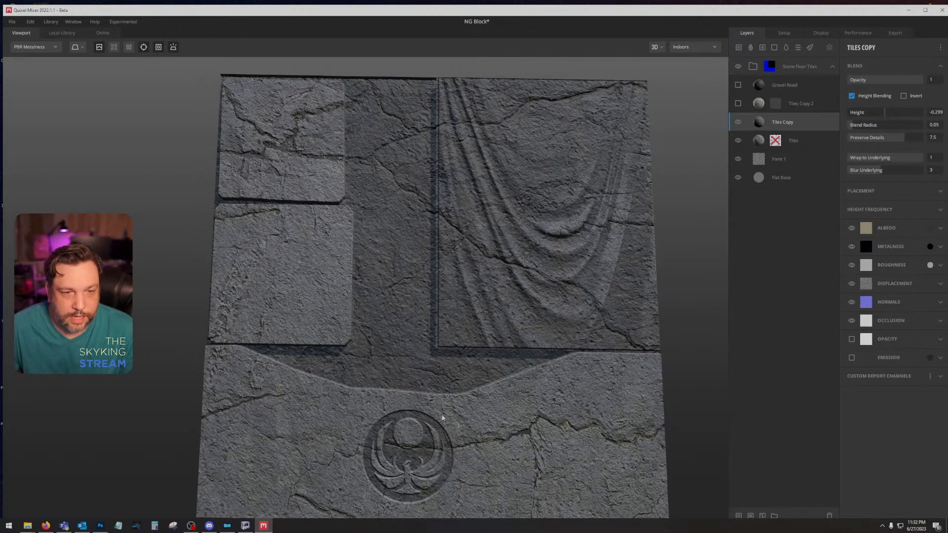
pyautogui.moveTo(477, 435); pyautogui.dragTo(503, 396)
pyautogui.scroll(-2, 404, 455)
pyautogui.scroll(6, 470, 452)
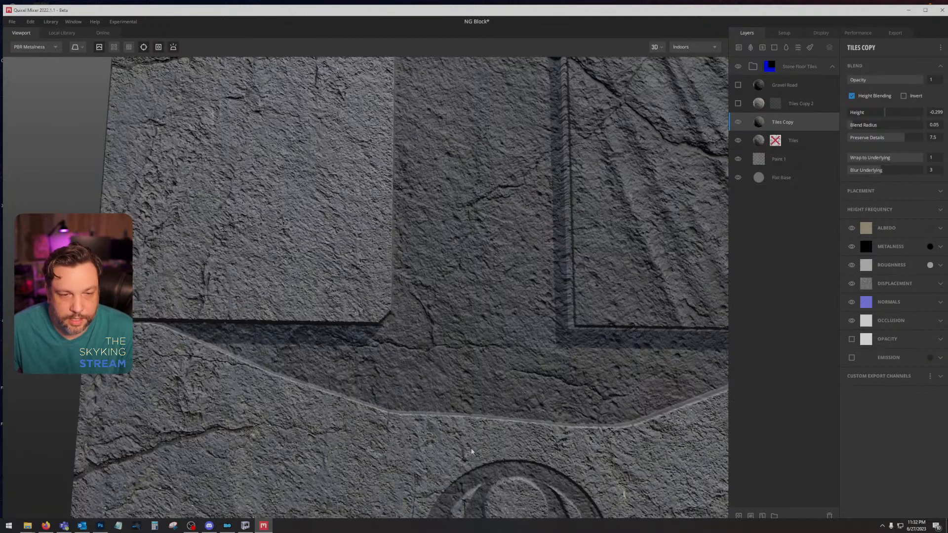
pyautogui.moveTo(533, 486); pyautogui.dragTo(477, 283)
pyautogui.scroll(-5, 477, 283)
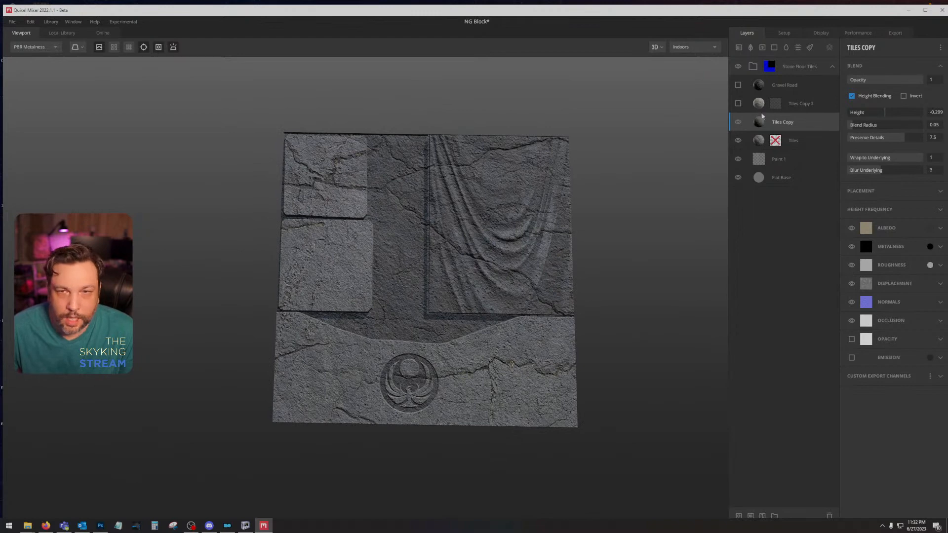
# Step: Show the Tiles Copy 2 layer and examine how the tile layers combine across the block
pyautogui.click(738, 104)
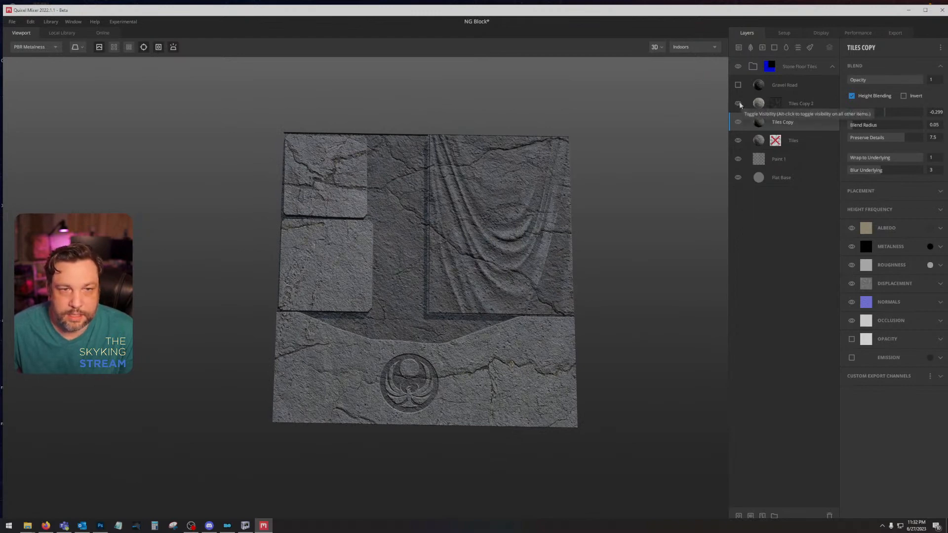
pyautogui.scroll(3, 489, 273)
pyautogui.scroll(-2, 535, 236)
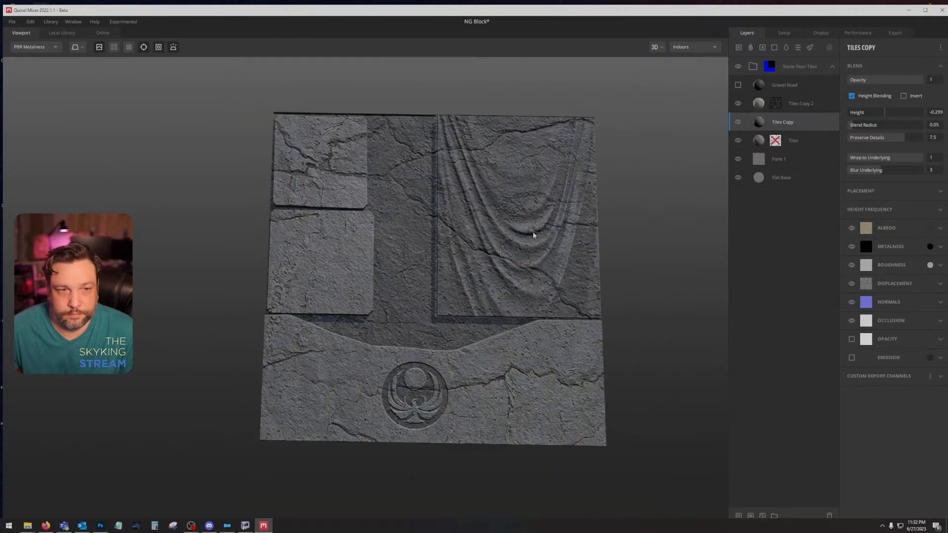
pyautogui.click(809, 140)
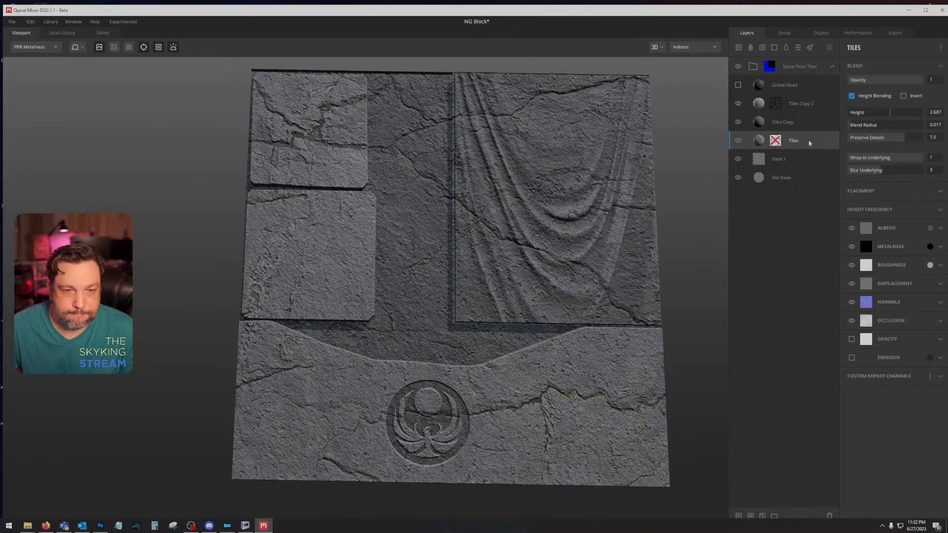
pyautogui.click(808, 122)
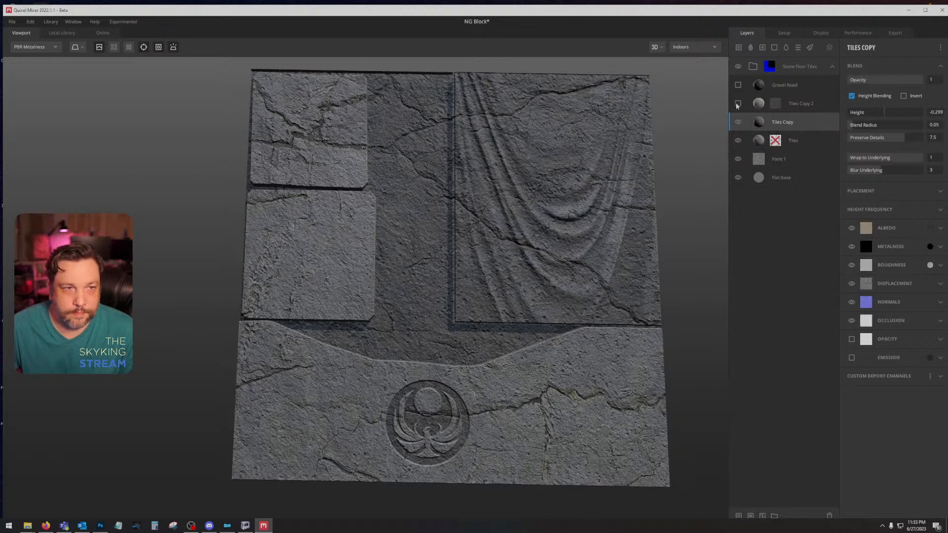
pyautogui.moveTo(433, 198)
pyautogui.mouseDown()
pyautogui.moveTo(439, 171)
pyautogui.moveTo(438, 190)
pyautogui.mouseUp()
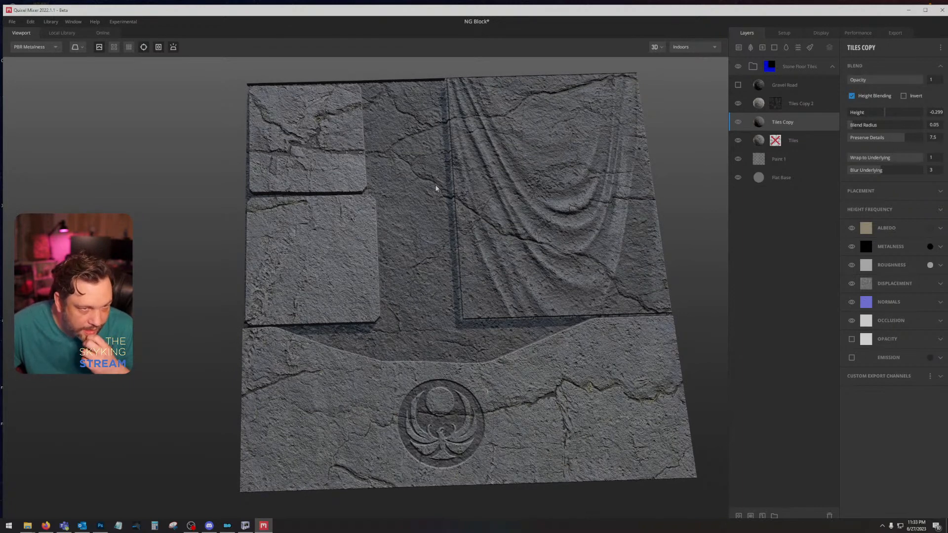
pyautogui.moveTo(436, 186); pyautogui.dragTo(457, 202)
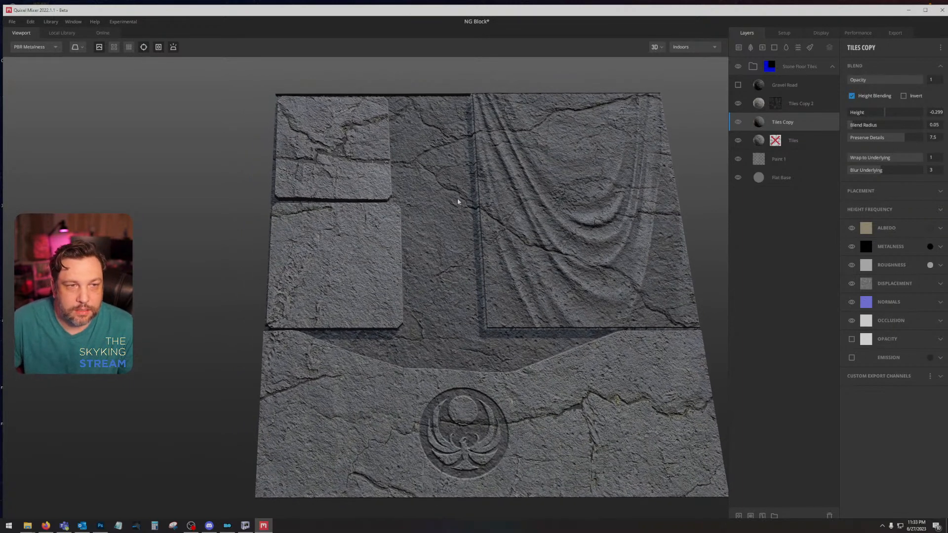
pyautogui.moveTo(440, 260); pyautogui.dragTo(433, 292)
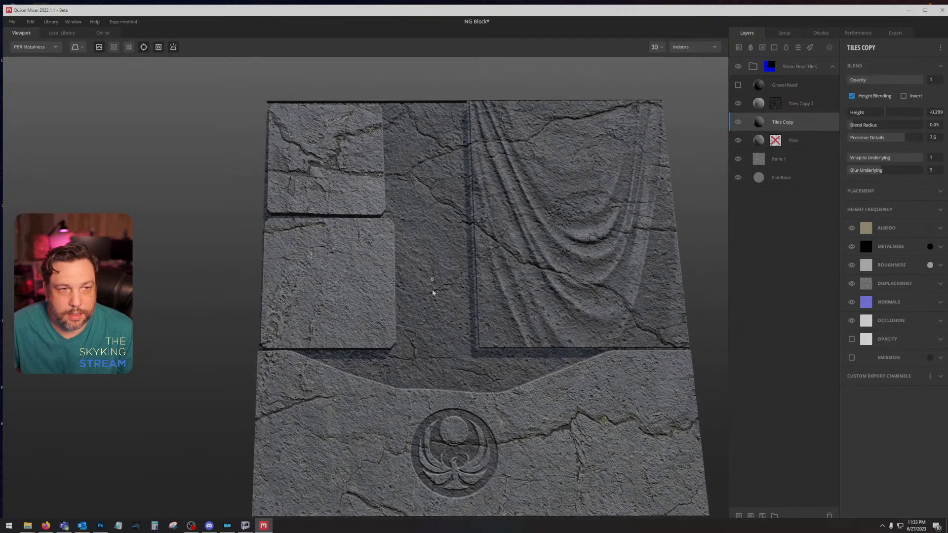
# Step: Add the Mossy Ground surface from the local library above Tiles Copy 2 and set its blend height to -2.189
pyautogui.click(62, 34)
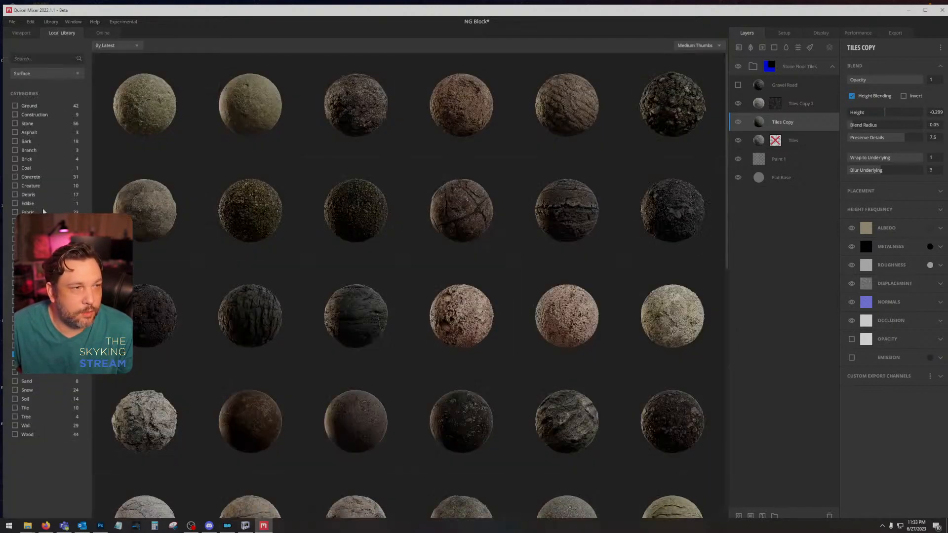
pyautogui.click(15, 355)
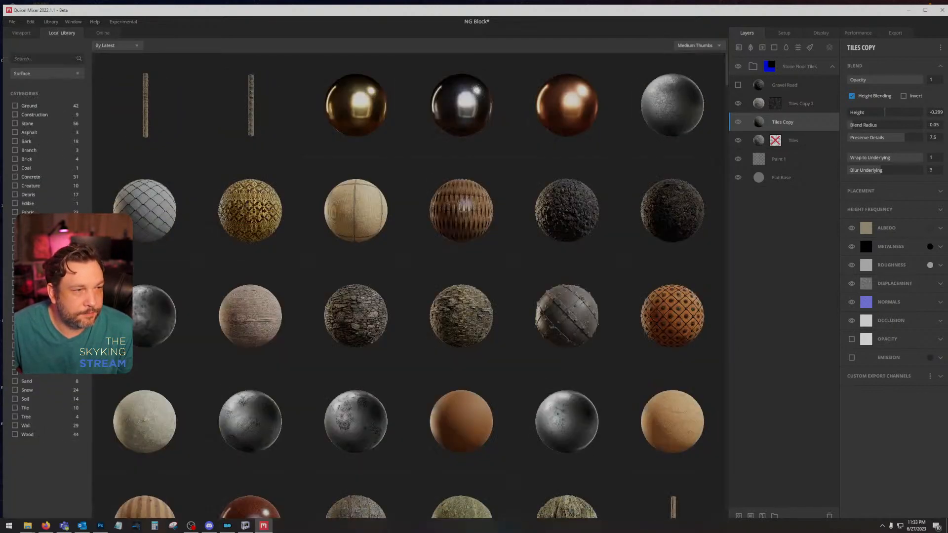
pyautogui.click(14, 319)
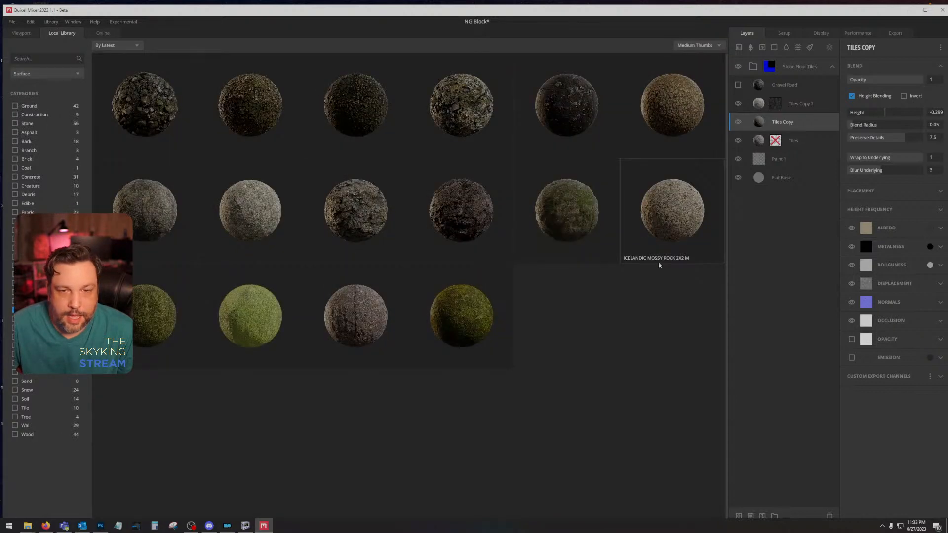
pyautogui.click(590, 220)
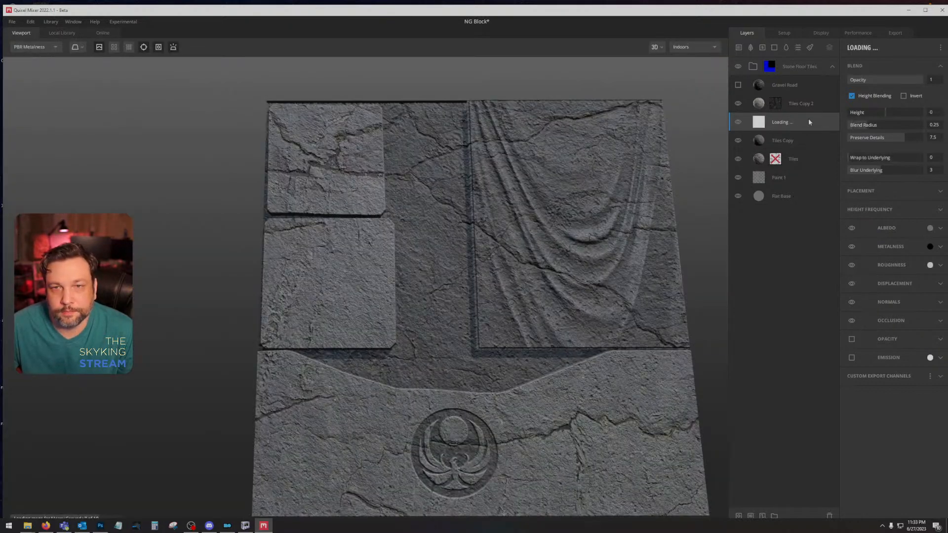
pyautogui.moveTo(807, 118); pyautogui.dragTo(805, 92)
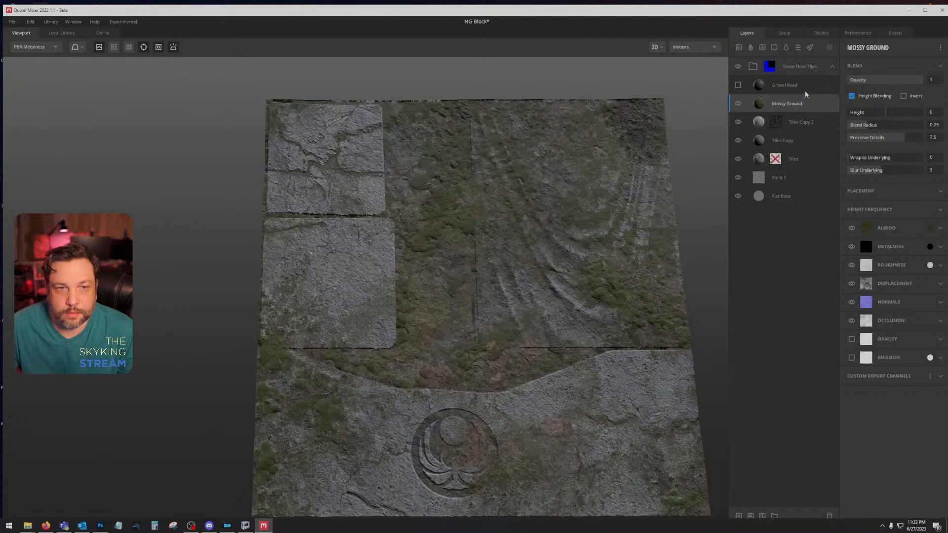
pyautogui.moveTo(886, 117); pyautogui.dragTo(881, 116)
# Step: Copy the mask stack from Tiles Copy 2 onto the Mossy Ground layer and invert its Curvature mask
pyautogui.rightClick(774, 122)
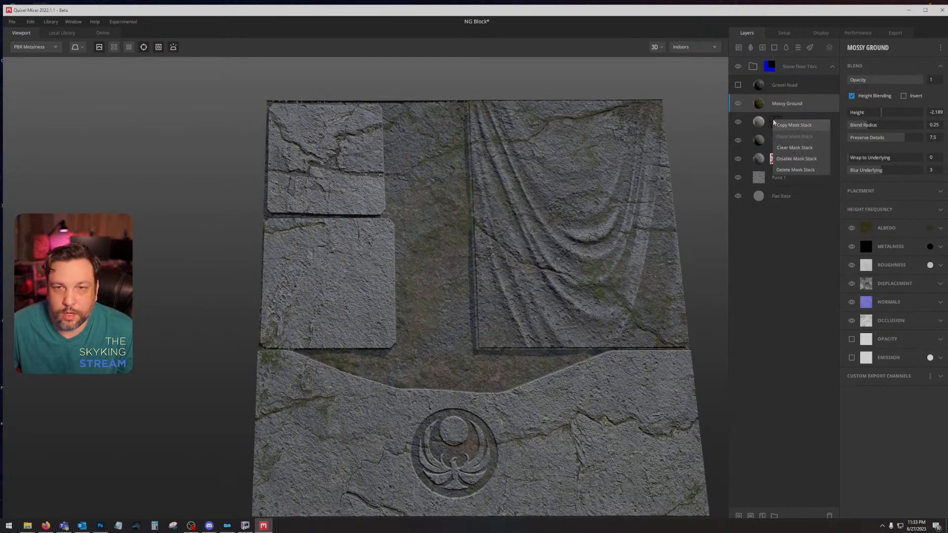
pyautogui.rightClick(812, 106)
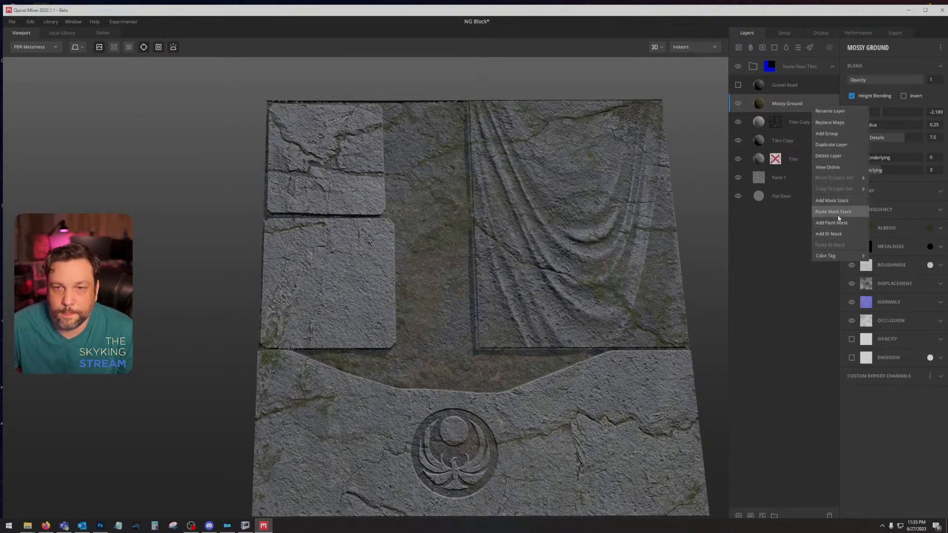
pyautogui.click(832, 211)
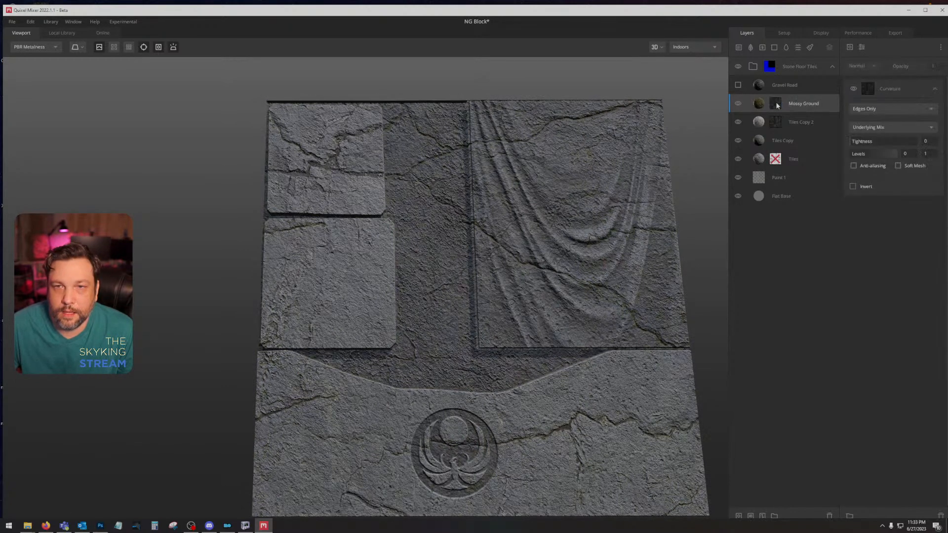
pyautogui.click(852, 187)
pyautogui.moveTo(628, 265); pyautogui.dragTo(619, 283)
# Step: Set the Mossy Ground layer's blend height to -1.99 and check the moss coverage on the block
pyautogui.click(826, 105)
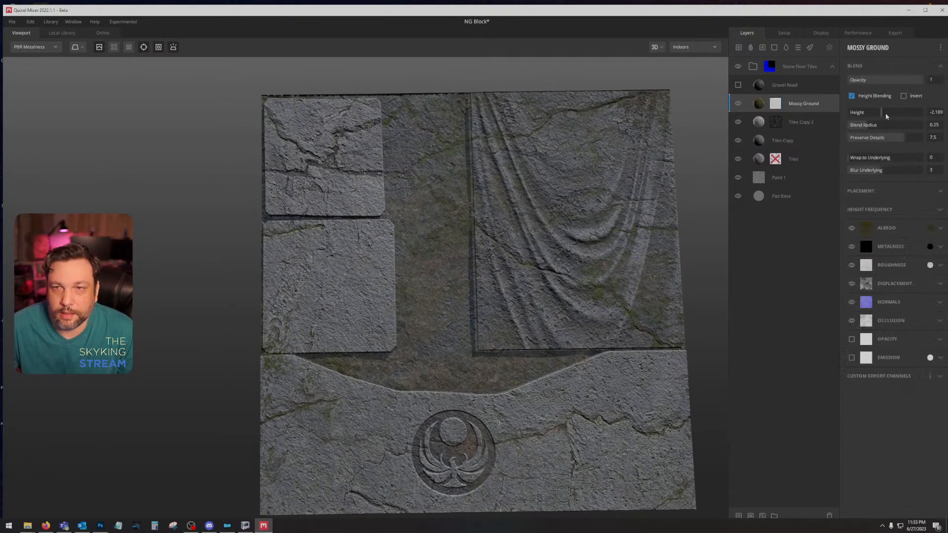
pyautogui.moveTo(882, 114); pyautogui.dragTo(883, 118)
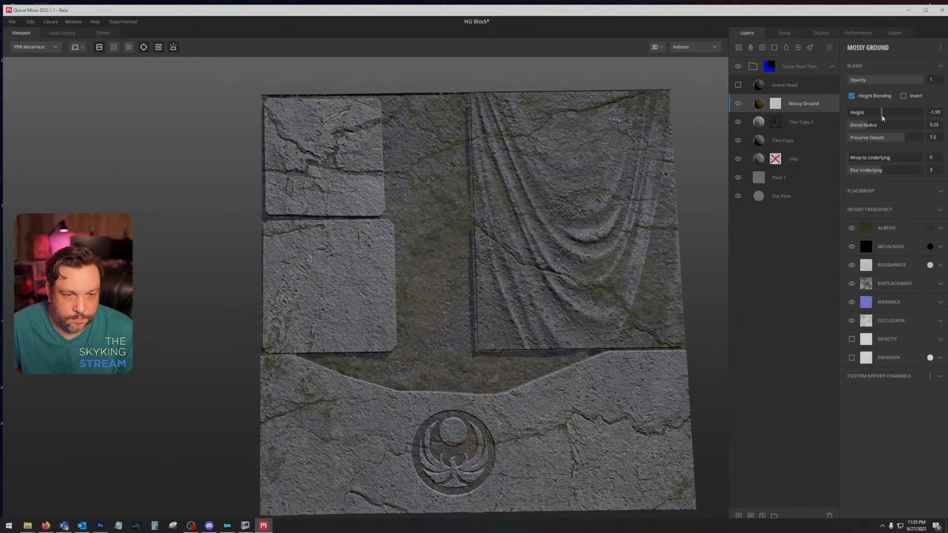
pyautogui.moveTo(606, 213); pyautogui.dragTo(613, 189)
# Step: Darken the Tiles layer's albedo colour to a neutral grey of RGB 63, 63, 63 and show the block in albedo view
pyautogui.click(798, 159)
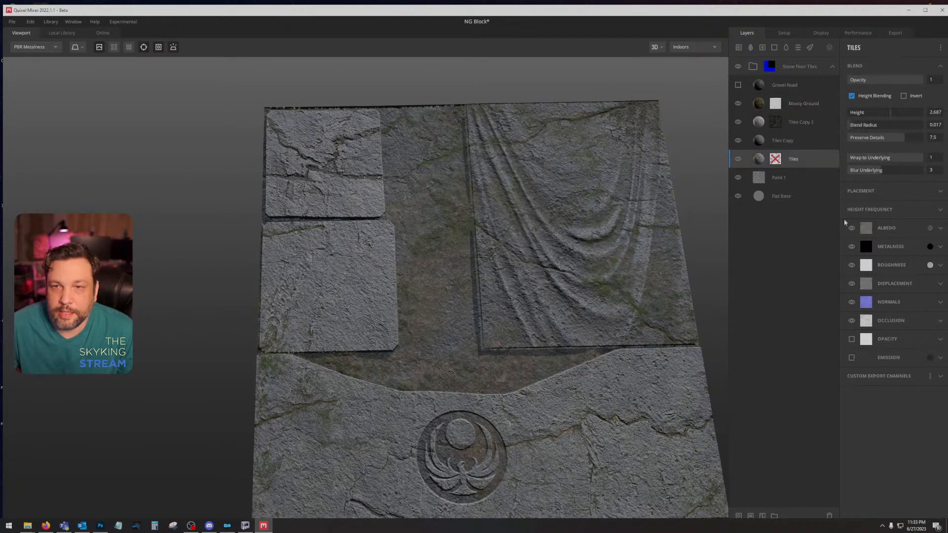
pyautogui.click(929, 227)
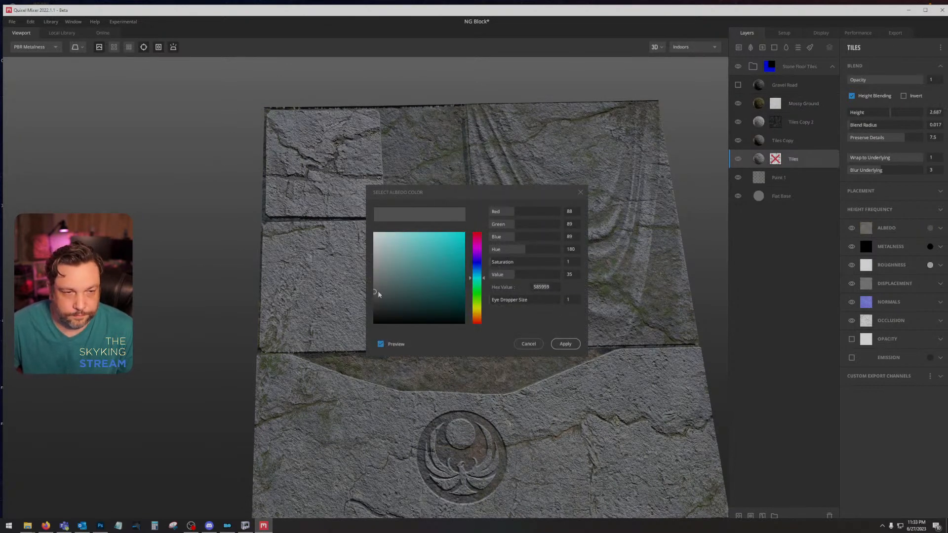
pyautogui.moveTo(378, 292); pyautogui.dragTo(373, 302)
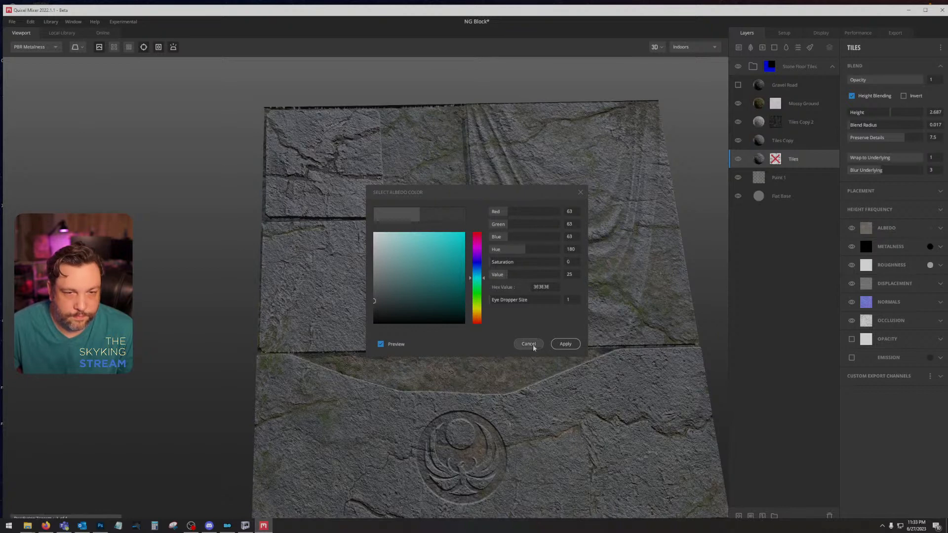
pyautogui.click(565, 344)
pyautogui.moveTo(565, 343); pyautogui.dragTo(484, 367)
pyautogui.press('c')
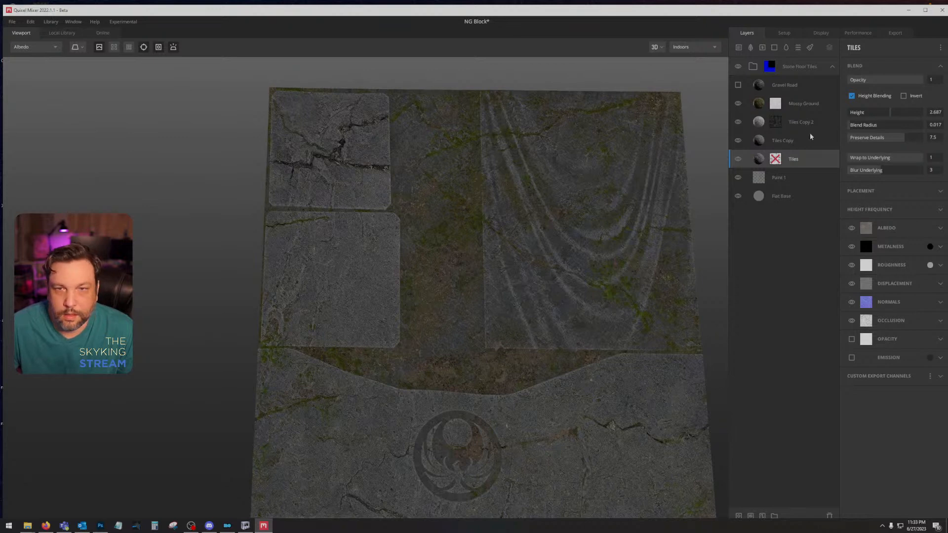
# Step: Lower the upper level of the Tiles Copy 2 Curvature mask to 0.683 and set the Tiles Copy layer's albedo colour to 343535
pyautogui.click(779, 126)
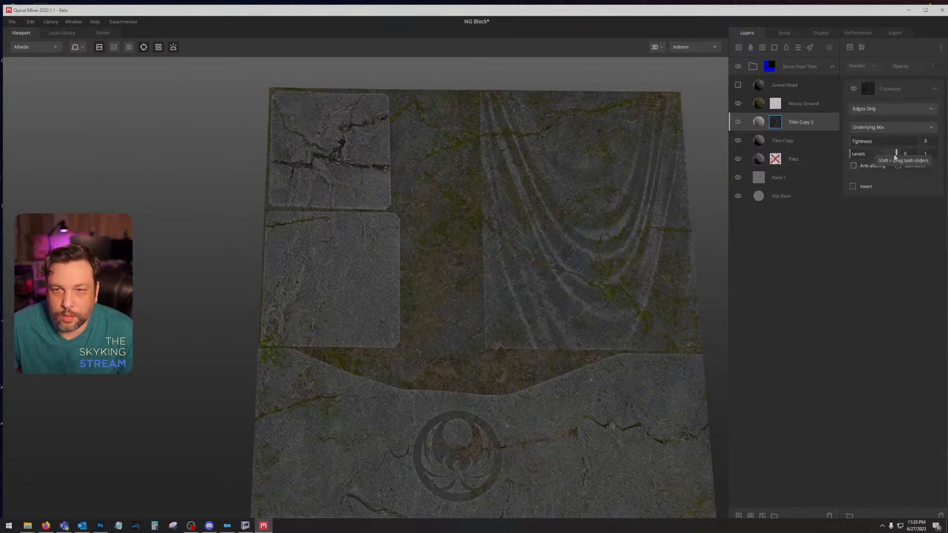
pyautogui.moveTo(882, 154)
pyautogui.mouseDown()
pyautogui.moveTo(871, 155)
pyautogui.moveTo(881, 154)
pyautogui.mouseUp()
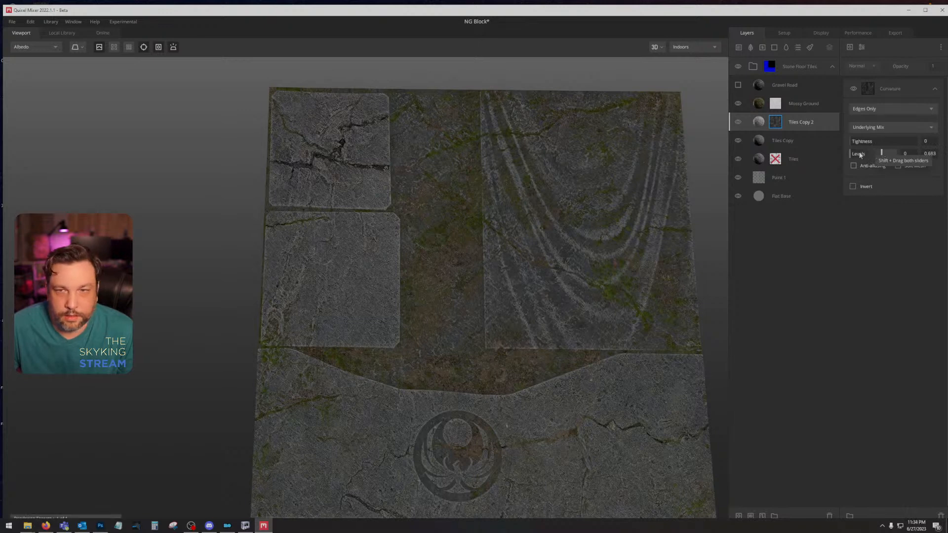
pyautogui.click(810, 141)
pyautogui.click(930, 227)
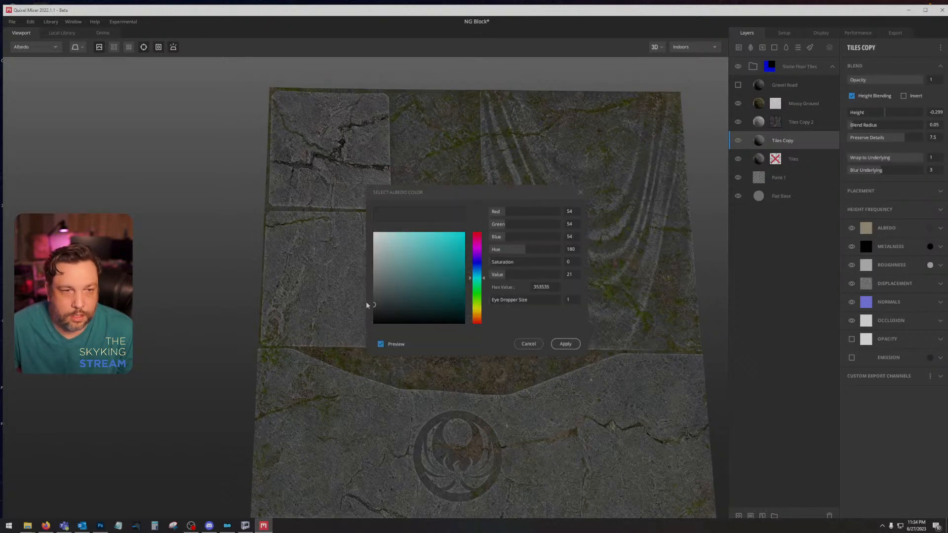
pyautogui.click(375, 306)
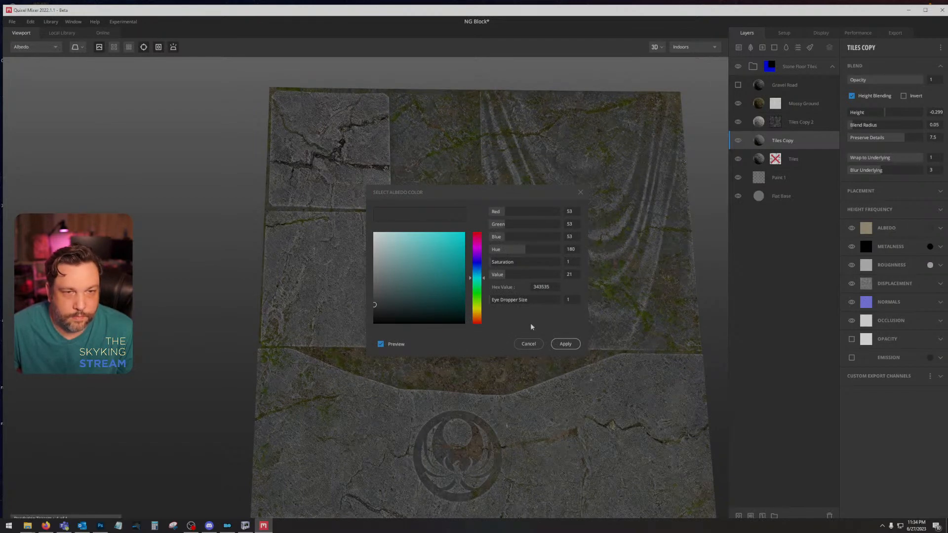
pyautogui.click(573, 344)
pyautogui.moveTo(600, 349); pyautogui.dragTo(639, 157)
# Step: Collapse the Stone Floor Tiles group and save the mix as NG Block in the Pottery project
pyautogui.click(833, 67)
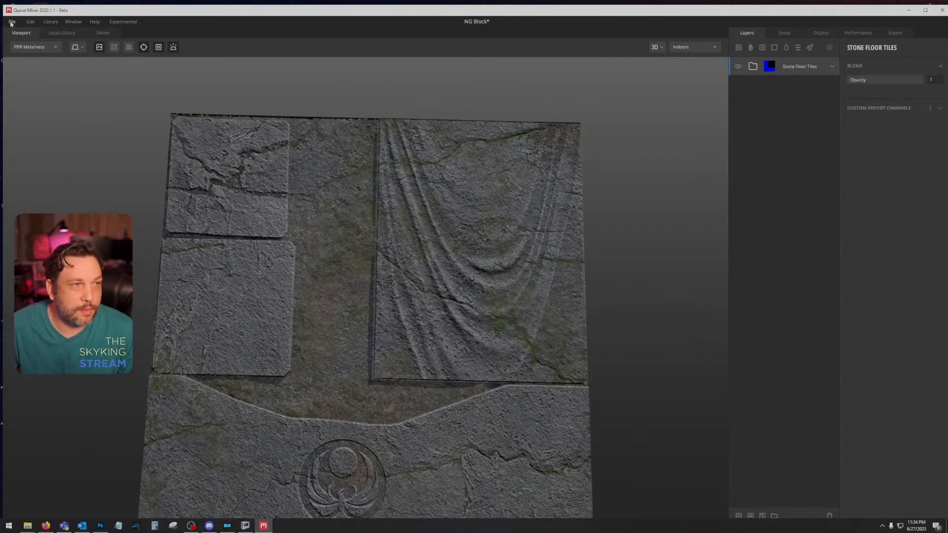
pyautogui.doubleClick(98, 8)
pyautogui.click(10, 15)
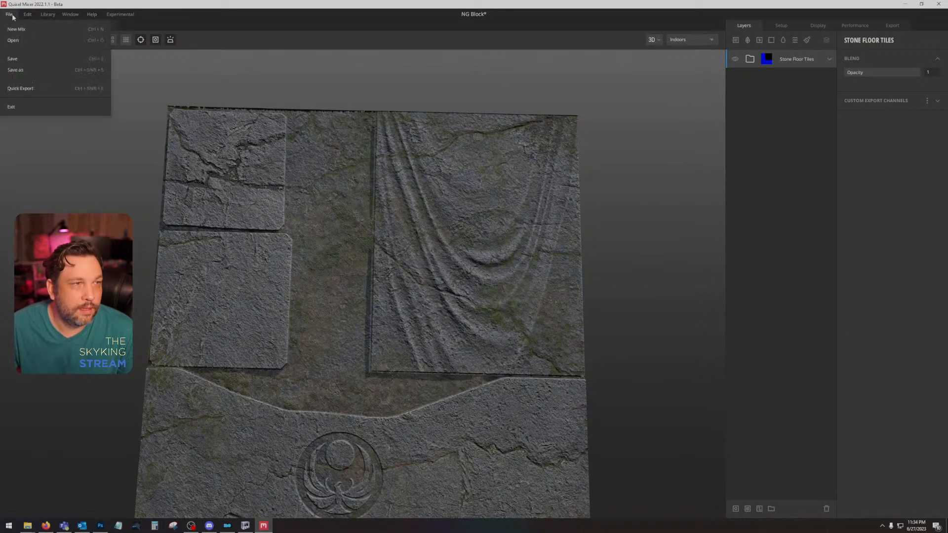
pyautogui.click(22, 67)
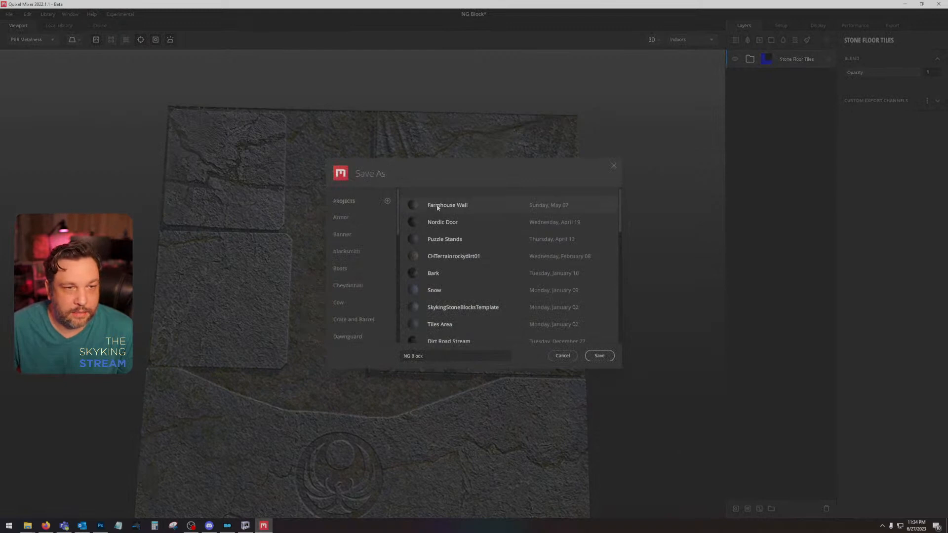
pyautogui.scroll(-3, 365, 272)
pyautogui.scroll(-5, 371, 271)
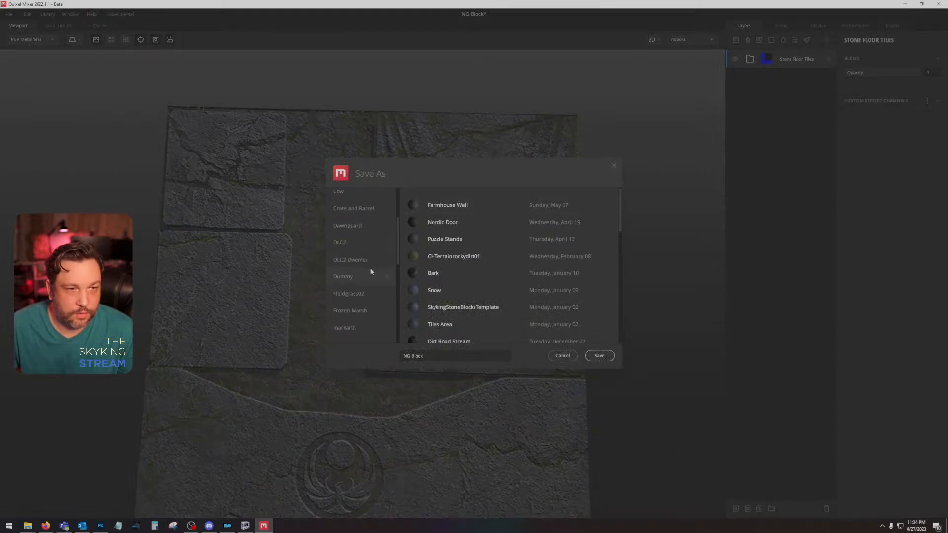
pyautogui.scroll(-3, 371, 271)
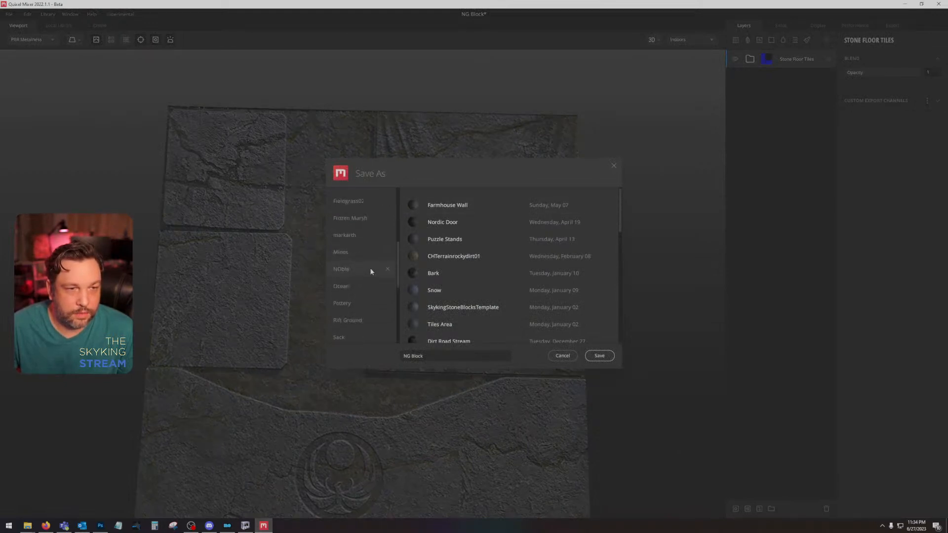
pyautogui.click(361, 266)
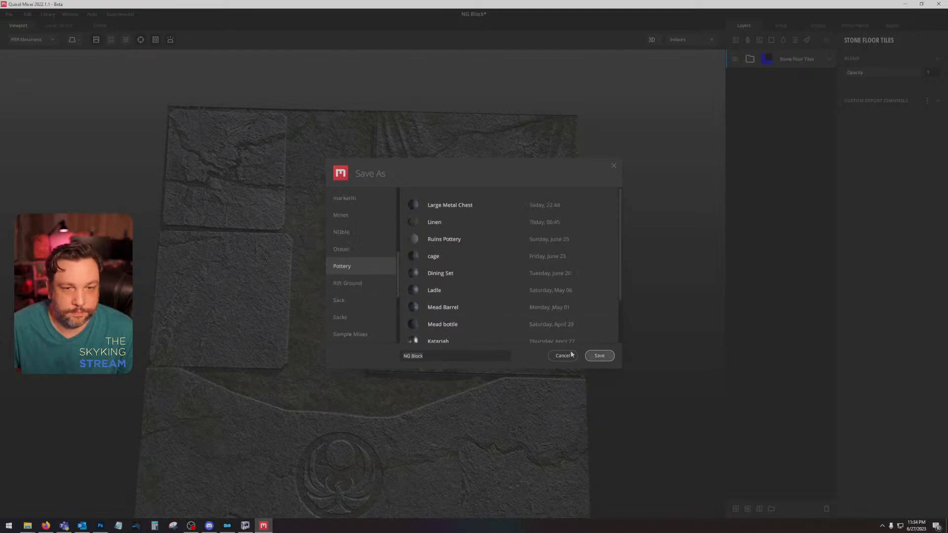
pyautogui.click(599, 356)
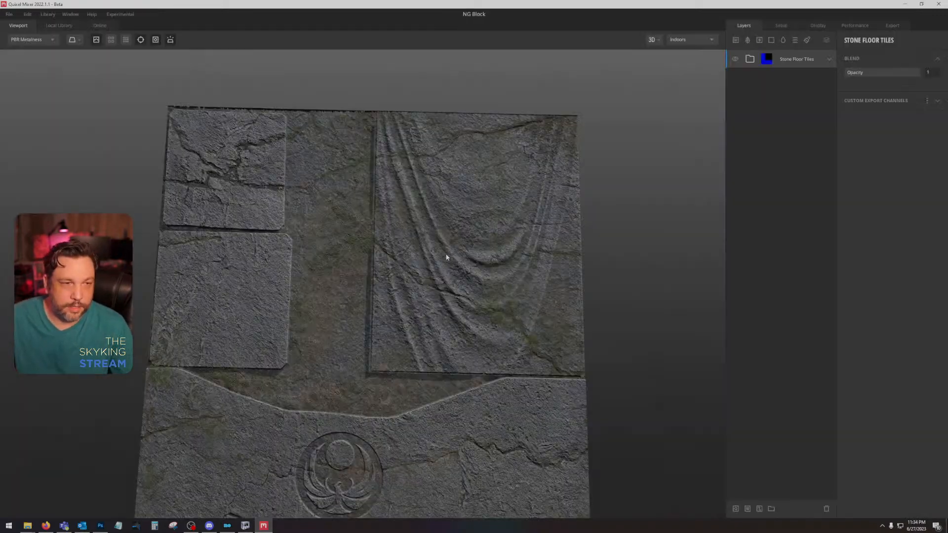
# Step: Open the Banner mix from the Banner project and display its layer stack
pyautogui.click(9, 14)
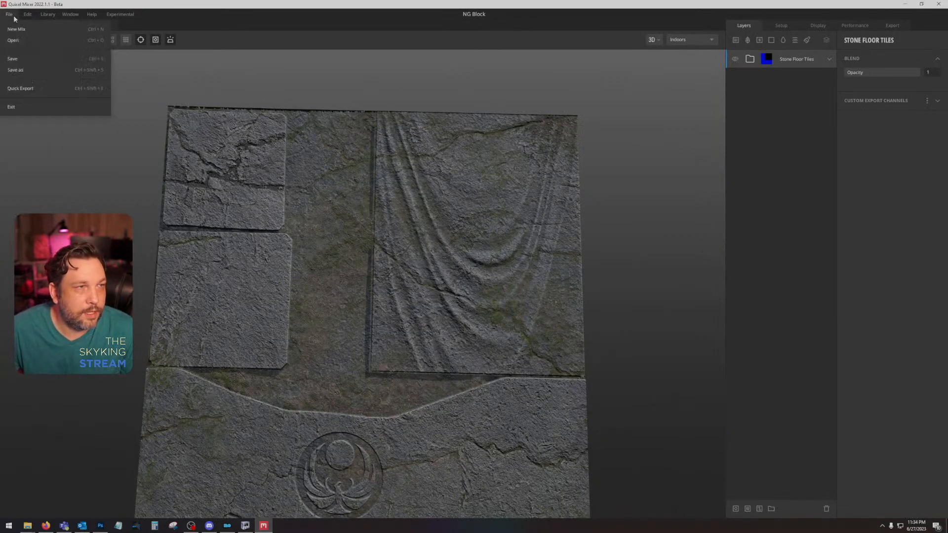
pyautogui.click(13, 40)
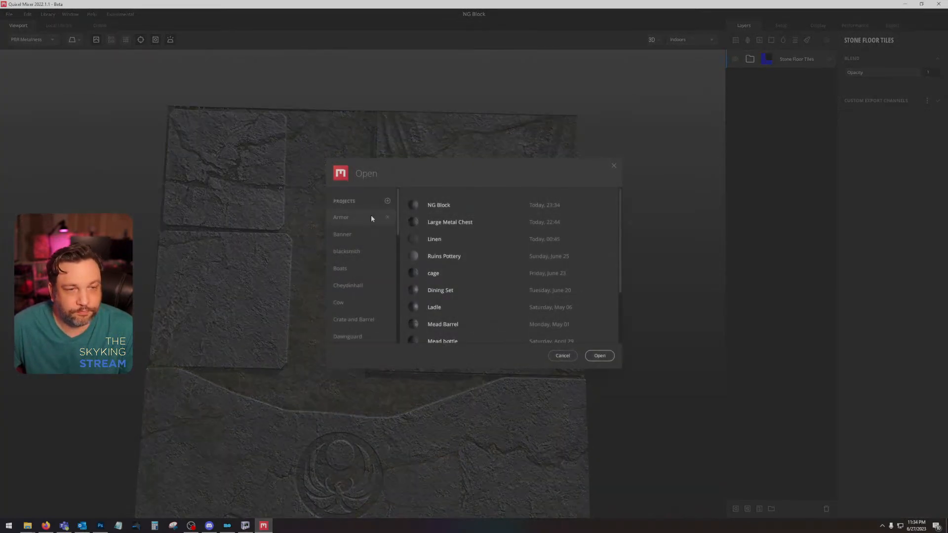
pyautogui.doubleClick(484, 205)
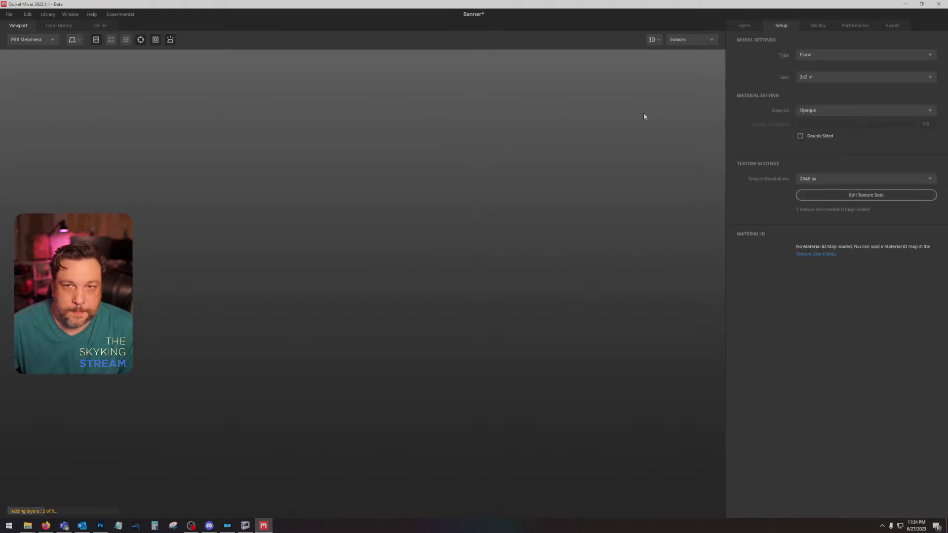
pyautogui.click(744, 25)
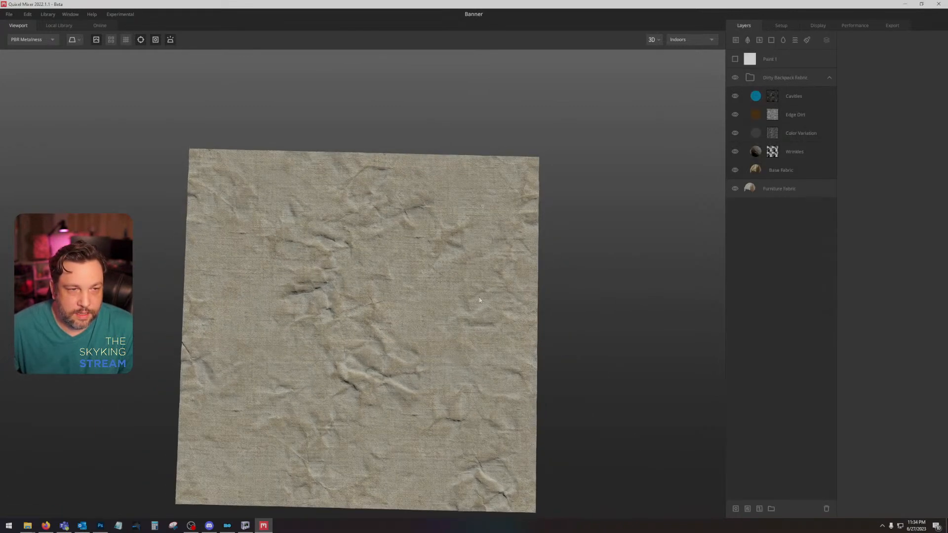
pyautogui.moveTo(478, 297); pyautogui.dragTo(480, 281)
# Step: Hide the Dirty Backpack Fabric group, show only the Furniture Fabric layer and examine its surface and settings
pyautogui.click(779, 78)
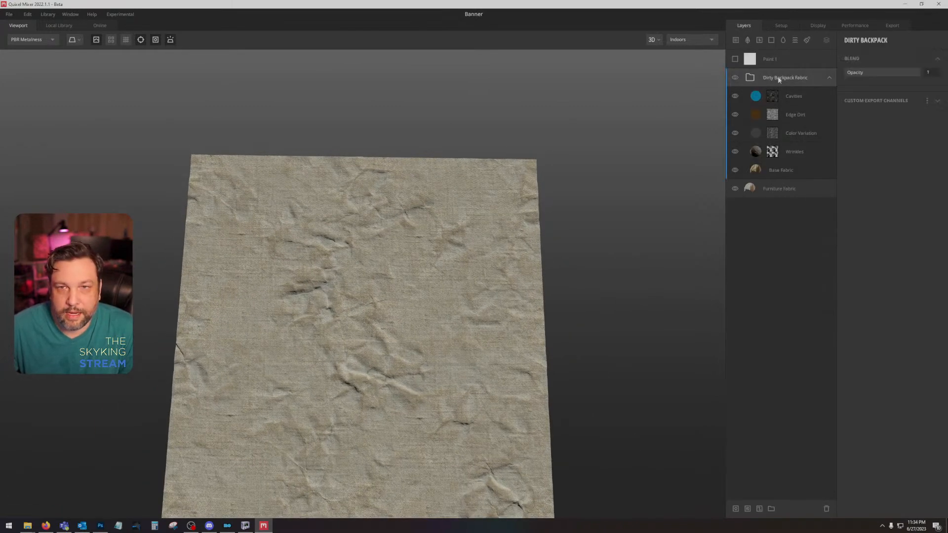
pyautogui.click(828, 79)
pyautogui.click(734, 77)
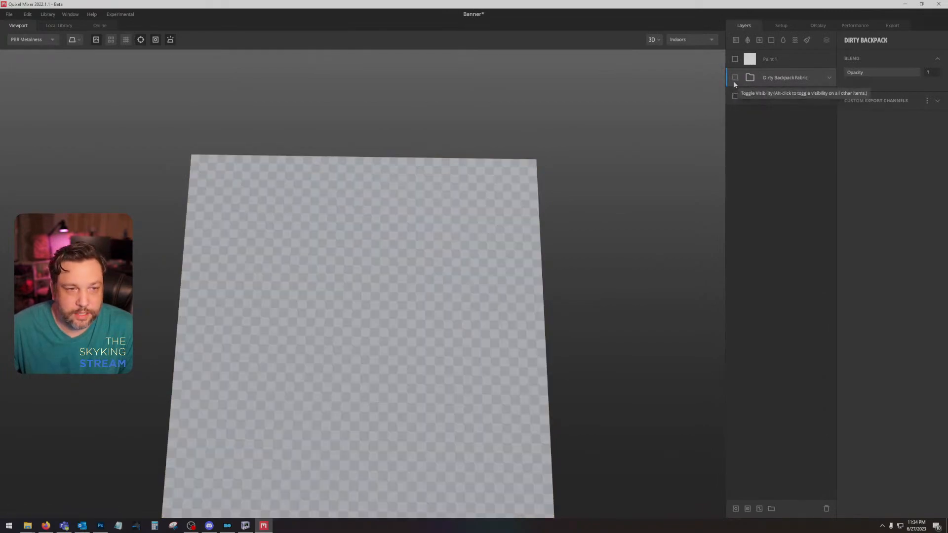
pyautogui.click(734, 97)
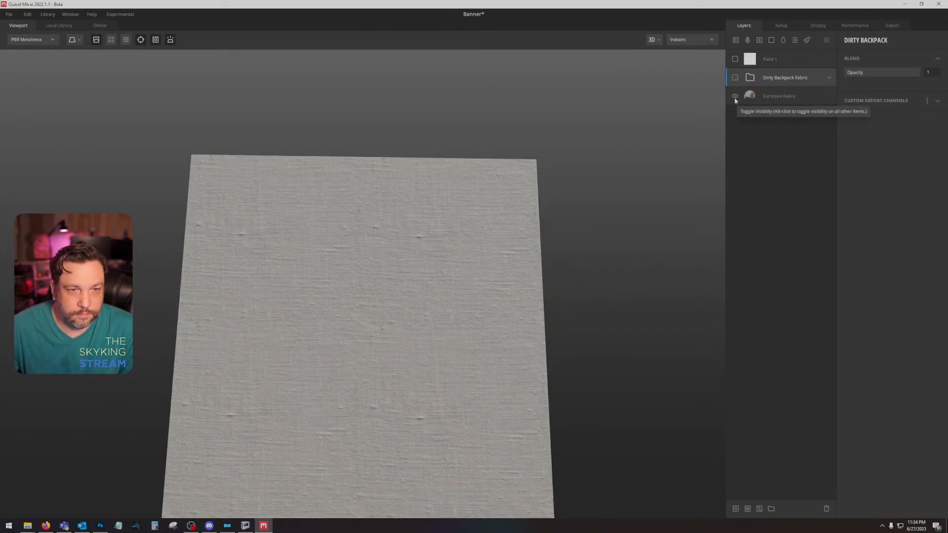
pyautogui.click(789, 97)
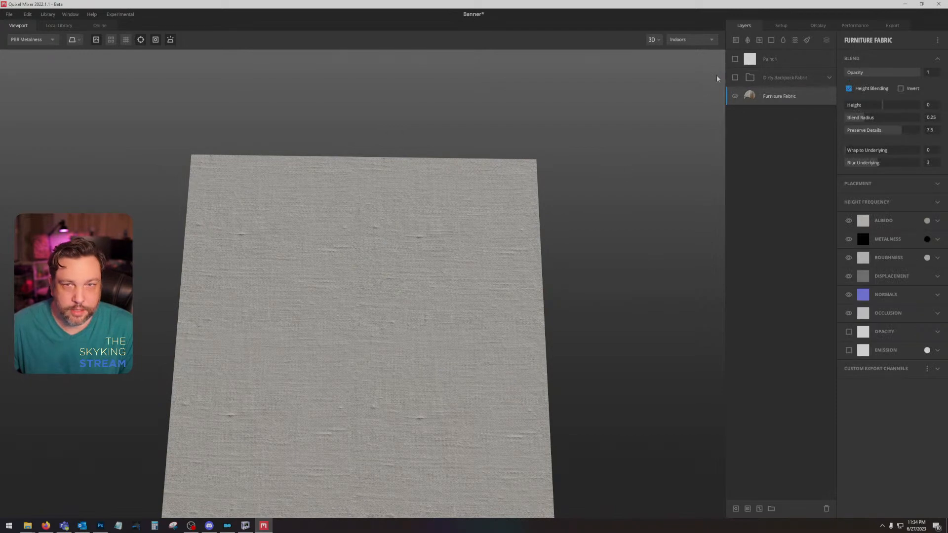
# Step: Reopen the NG Block mix from the Pottery project without saving the Banner changes, and show its layers
pyautogui.click(9, 15)
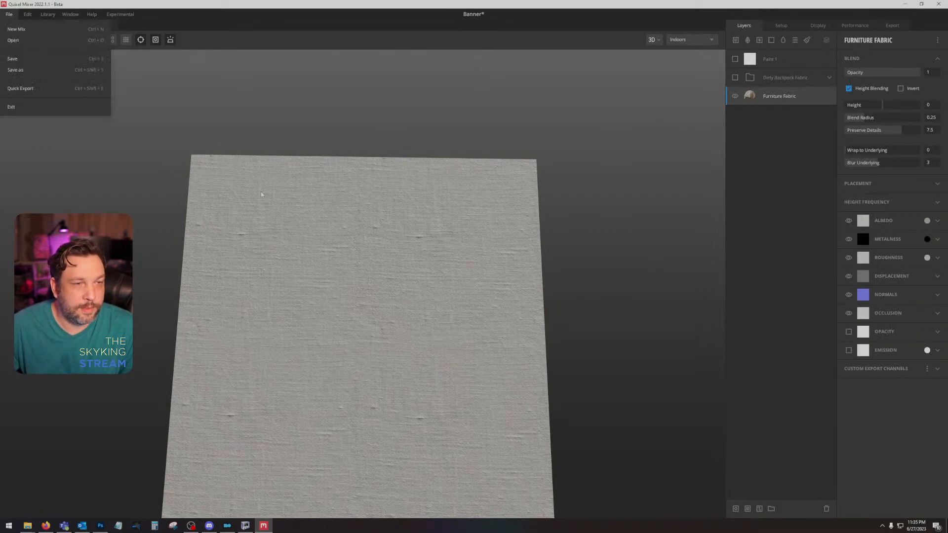
pyautogui.click(14, 41)
pyautogui.scroll(-5, 372, 249)
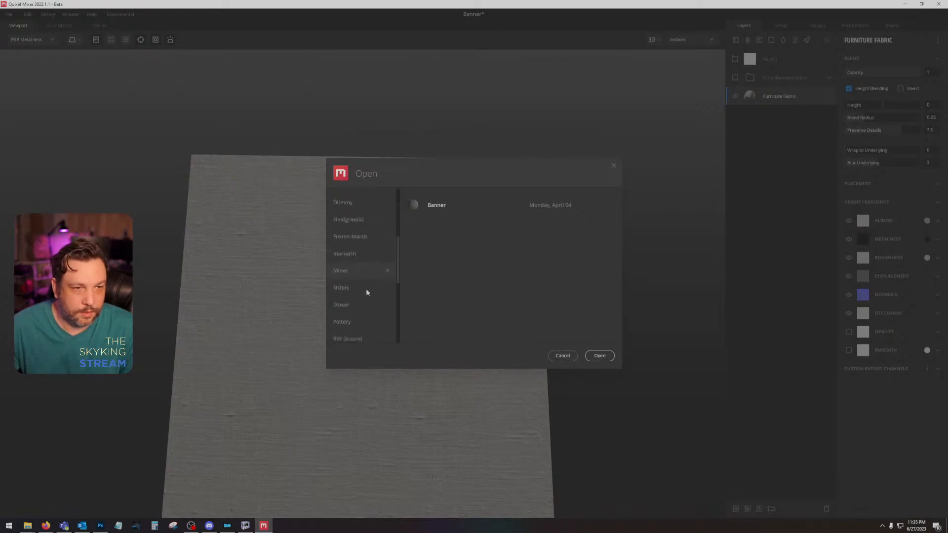
pyautogui.click(358, 318)
pyautogui.doubleClick(460, 207)
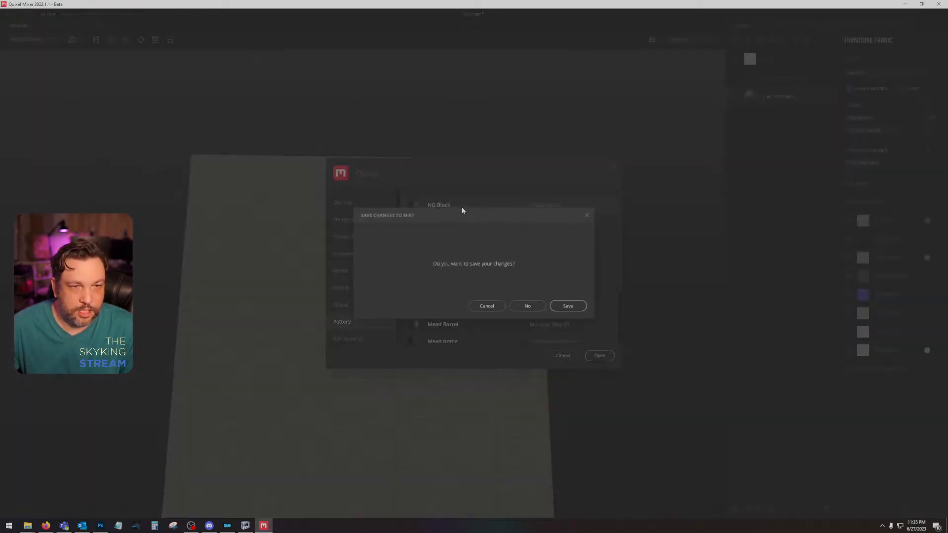
pyautogui.click(527, 307)
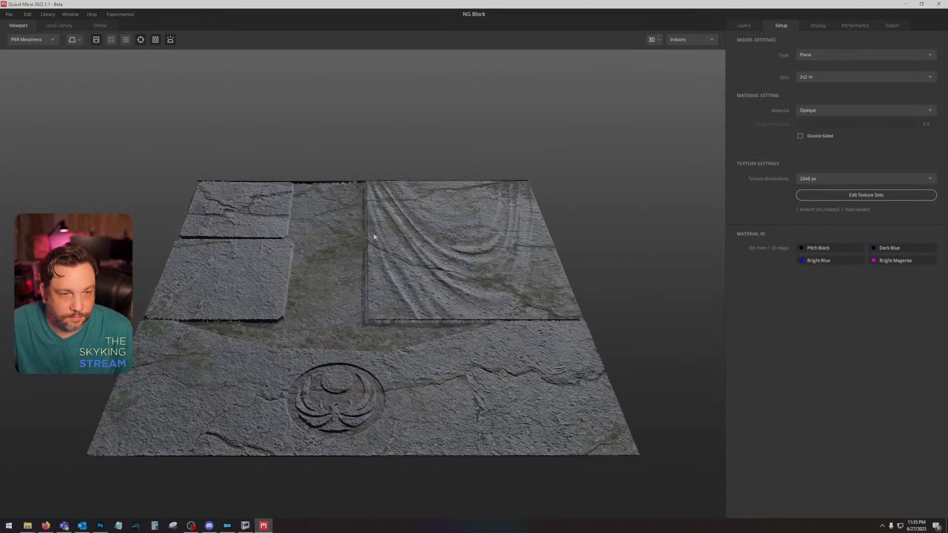
pyautogui.moveTo(374, 237); pyautogui.dragTo(419, 312)
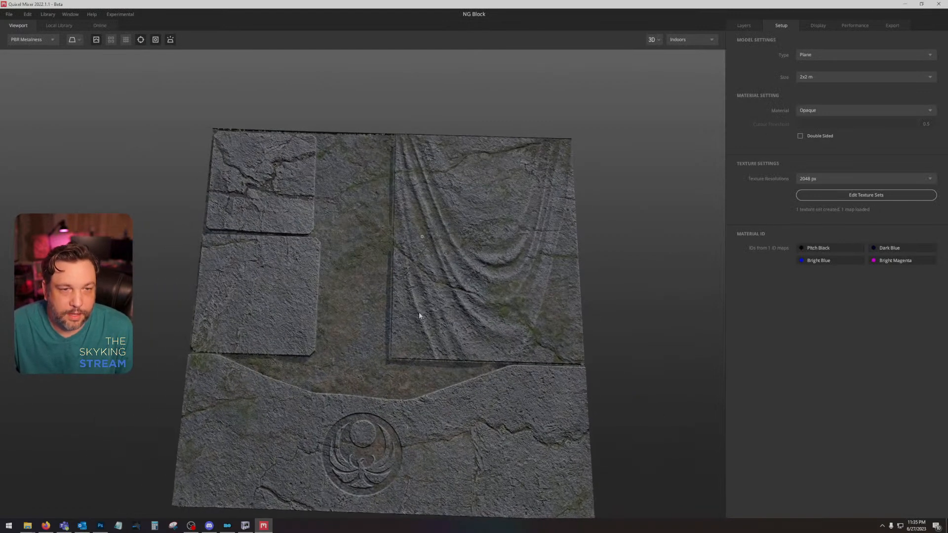
pyautogui.click(746, 25)
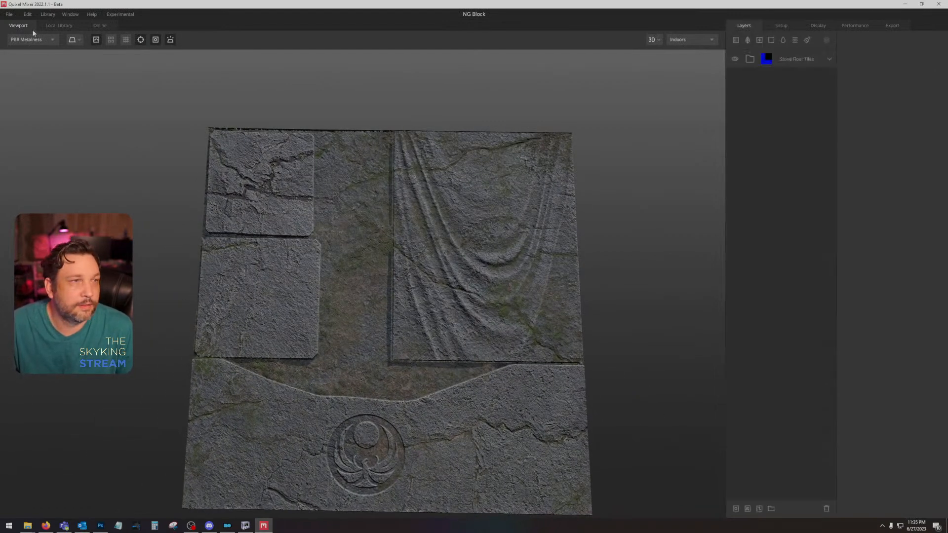
# Step: Search the local library for "furniture" with the category filter cleared and add the white Furniture Fabric surface above Stone Floor Tiles
pyautogui.click(56, 23)
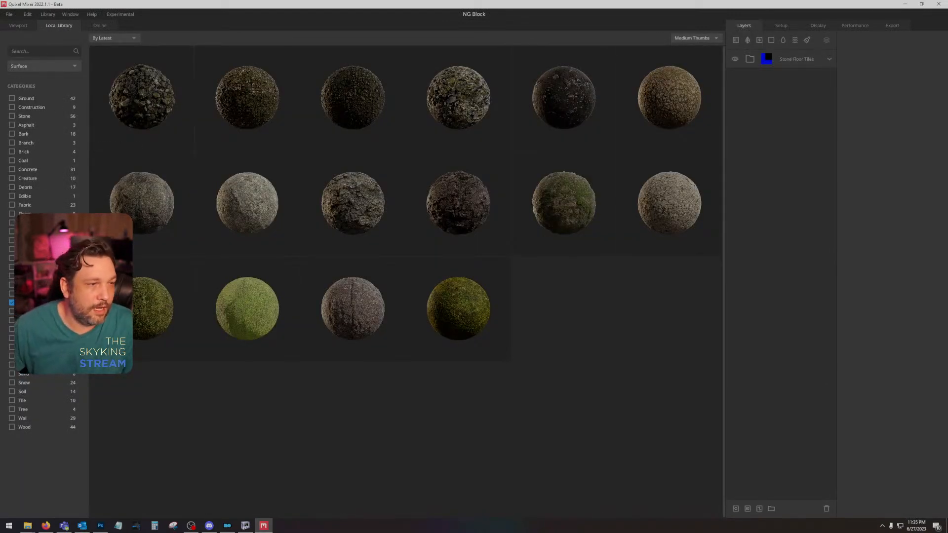
pyautogui.click(11, 302)
pyautogui.write('furniture')
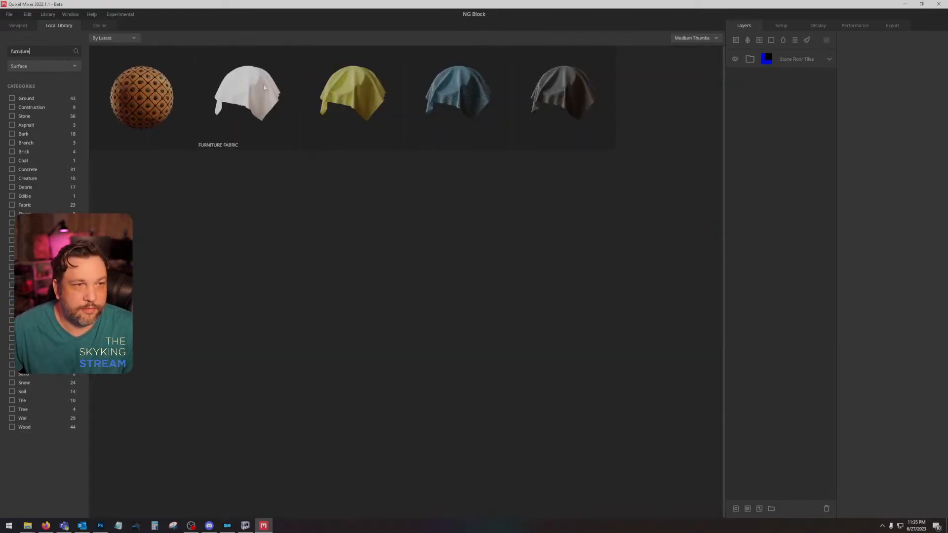
pyautogui.click(265, 87)
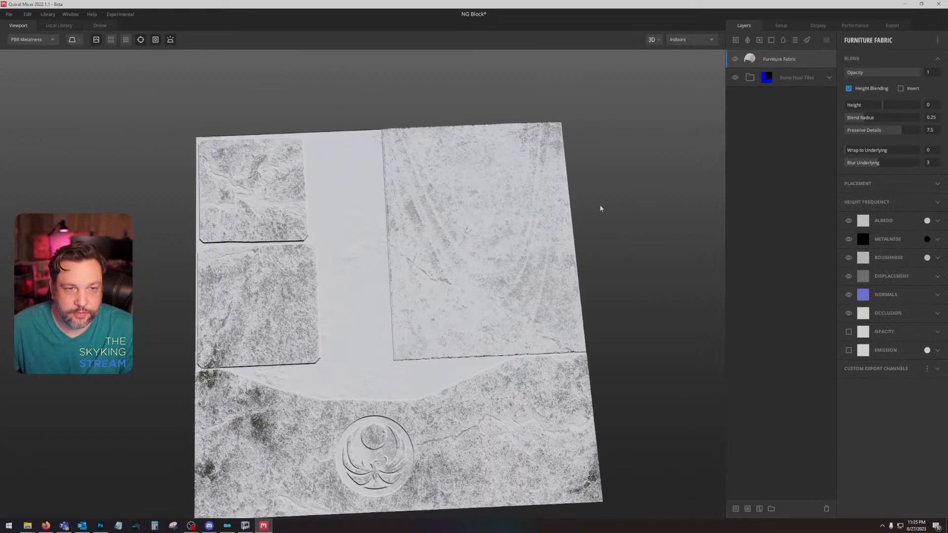
# Step: Set the Furniture Fabric albedo colour to dark crimson 792644 and its blend height to 7.264 so it covers the block
pyautogui.click(927, 220)
pyautogui.click(454, 273)
pyautogui.click(434, 271)
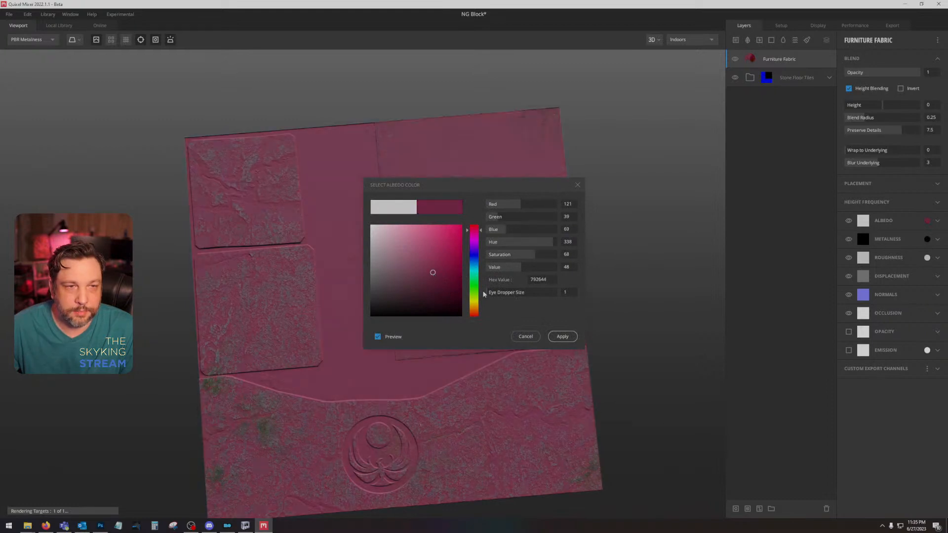
pyautogui.click(561, 336)
pyautogui.moveTo(886, 108); pyautogui.dragTo(895, 105)
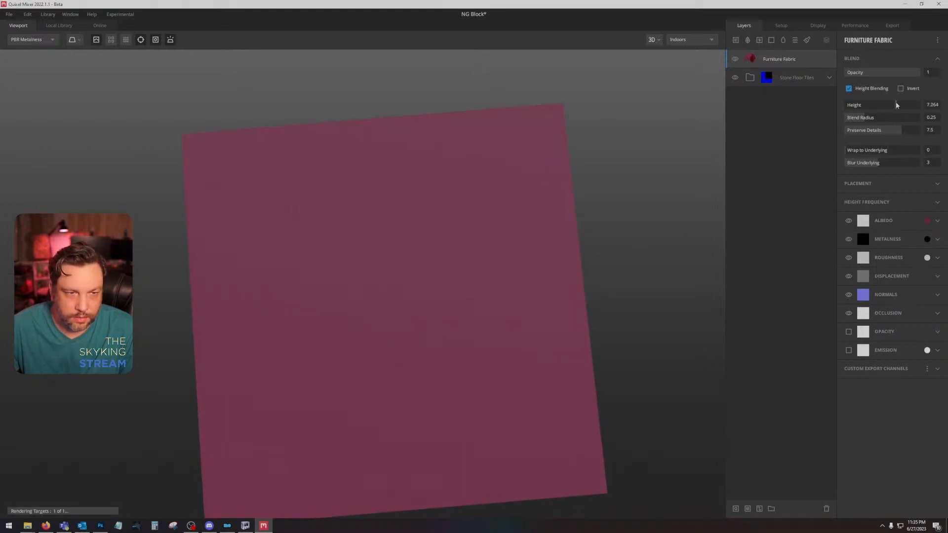
pyautogui.moveTo(497, 261); pyautogui.dragTo(582, 190)
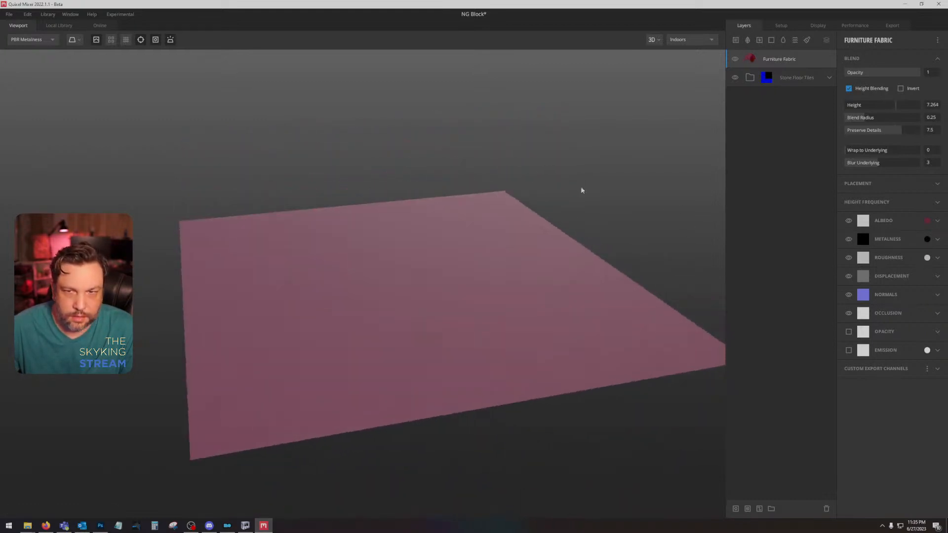
# Step: Set the Furniture Fabric layer's tiling to 1 repetition in X and check the weave up close
pyautogui.click(896, 184)
pyautogui.click(855, 229)
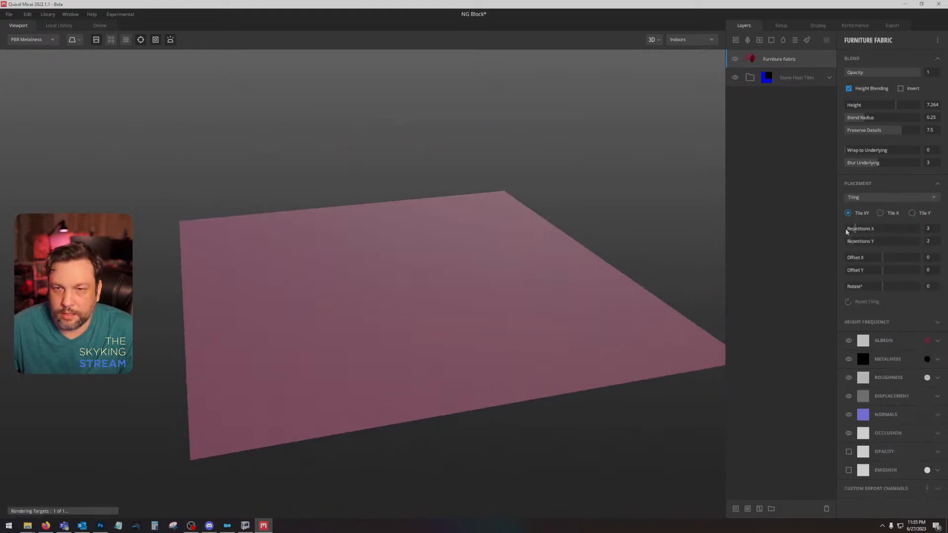
pyautogui.moveTo(582, 285); pyautogui.dragTo(563, 333)
pyautogui.scroll(5, 546, 289)
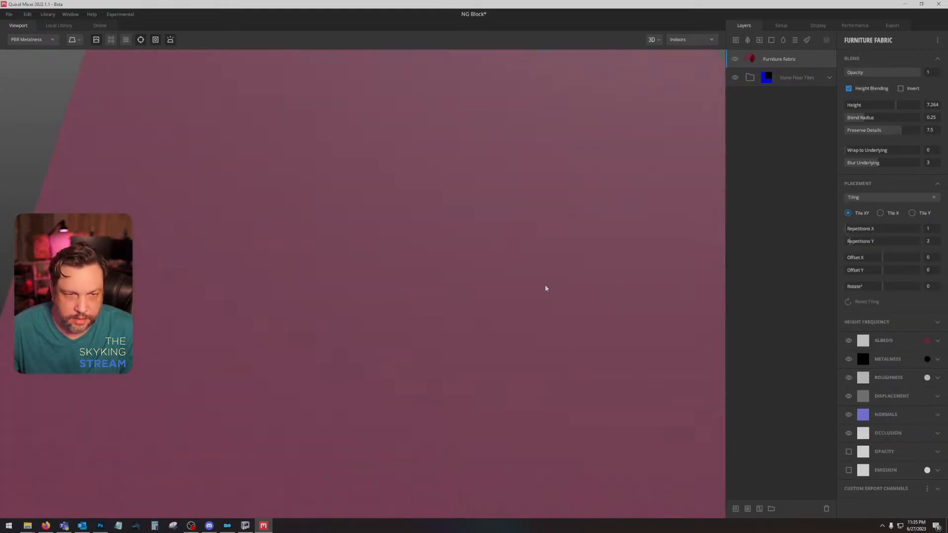
pyautogui.scroll(-4, 546, 288)
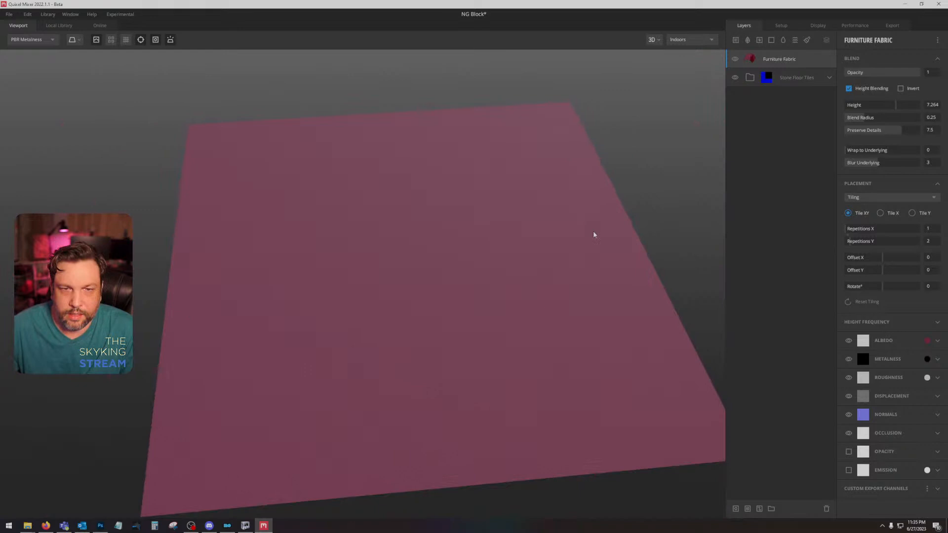
pyautogui.moveTo(593, 234); pyautogui.dragTo(714, 171)
# Step: Add a material ID mask to the Furniture Fabric layer that limits it to the Bright Magenta area
pyautogui.click(821, 57)
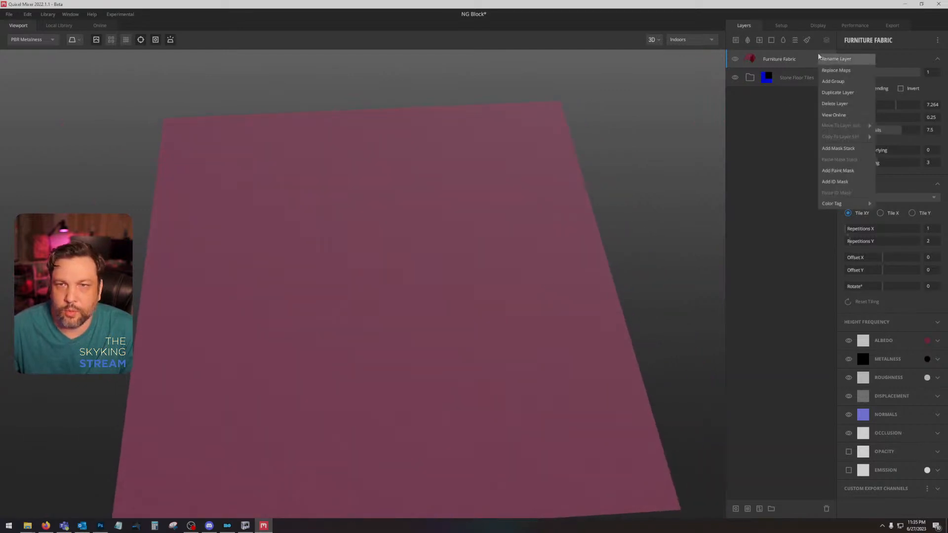
pyautogui.click(842, 174)
pyautogui.click(848, 96)
pyautogui.click(849, 95)
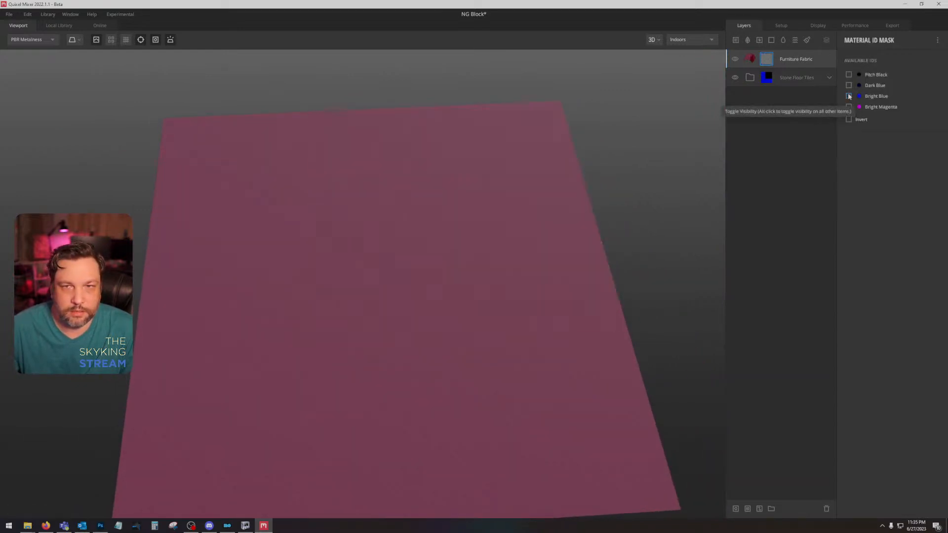
pyautogui.click(848, 107)
pyautogui.moveTo(661, 218); pyautogui.dragTo(664, 185)
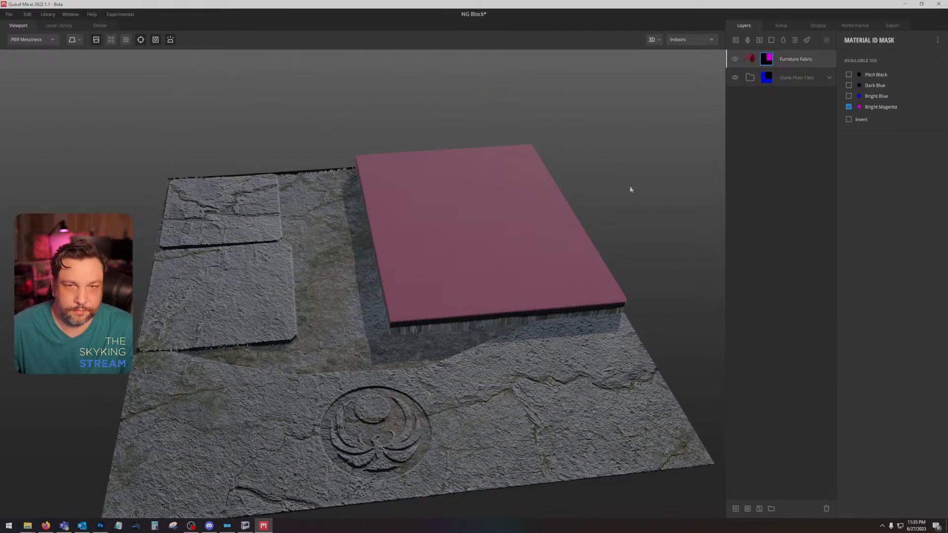
# Step: Set the Furniture Fabric layer's Wrap to Underlying to 1 so it follows the relief beneath
pyautogui.click(824, 60)
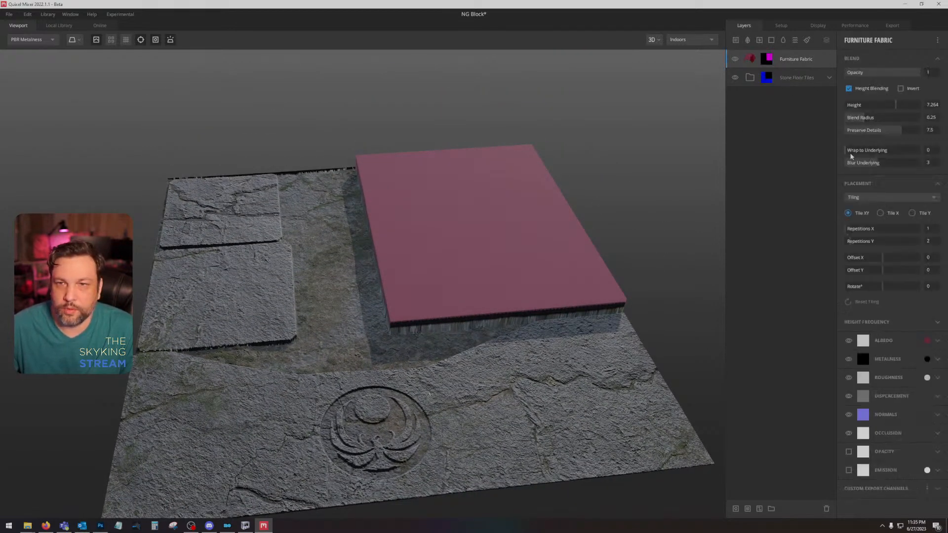
pyautogui.moveTo(850, 153); pyautogui.dragTo(930, 155)
pyautogui.moveTo(533, 202); pyautogui.dragTo(548, 348)
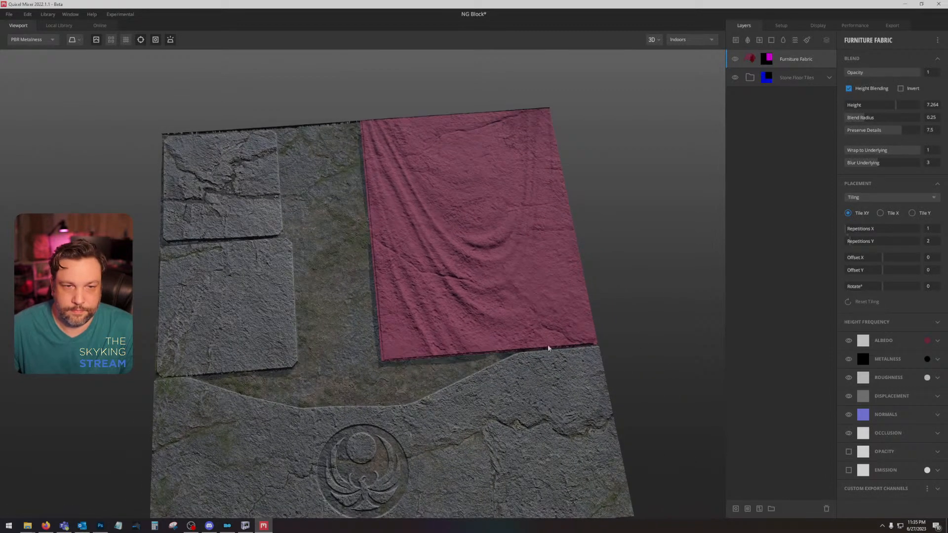
# Step: Expand the Stone Floor Tiles group and delete its hidden Gravel Road layer
pyautogui.click(786, 78)
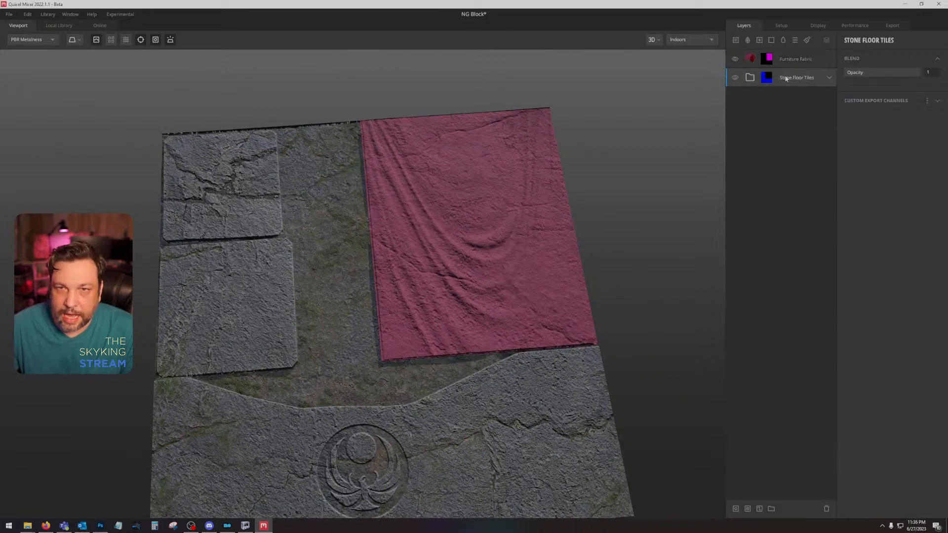
pyautogui.click(827, 77)
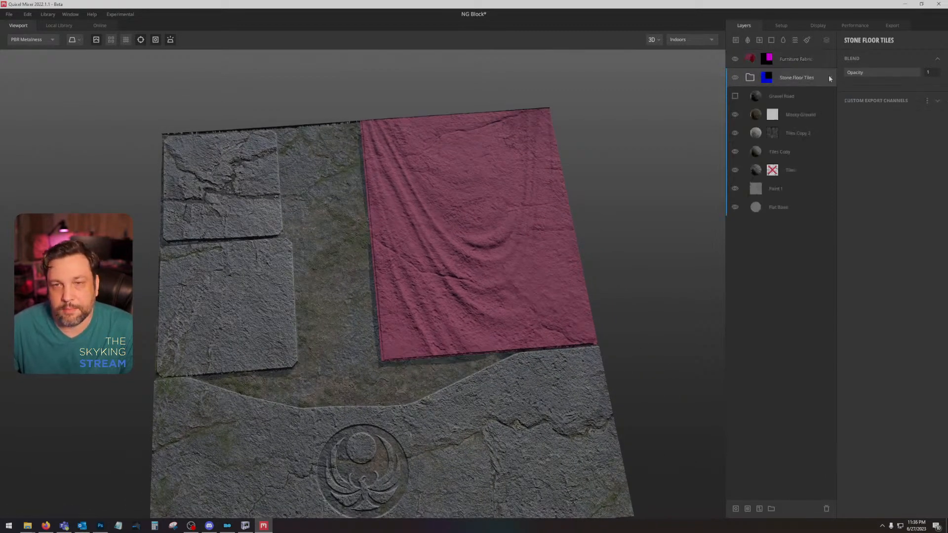
pyautogui.click(795, 101)
pyautogui.press('Delete')
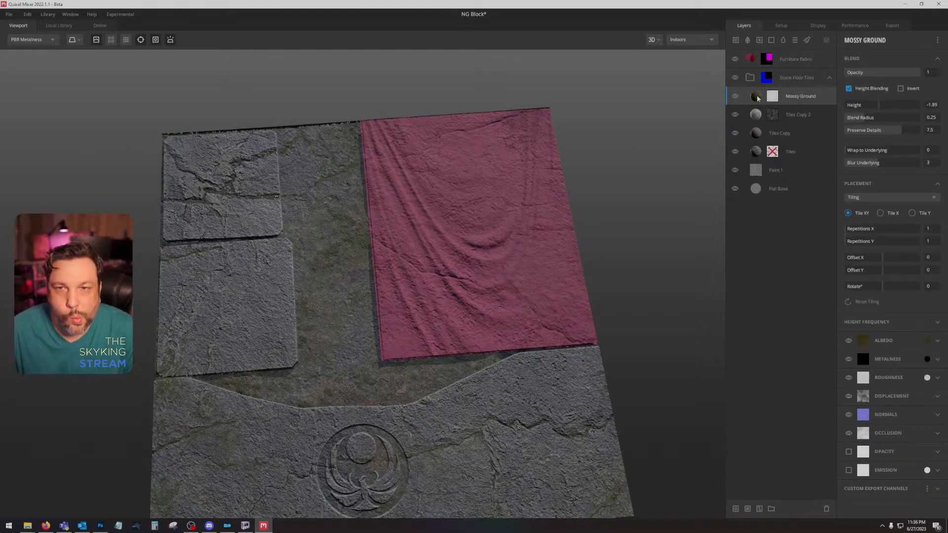
# Step: Limit the Stone Floor Tiles group's ID mask to Bright Blue only, excluding Pitch Black and Dark Blue
pyautogui.click(766, 77)
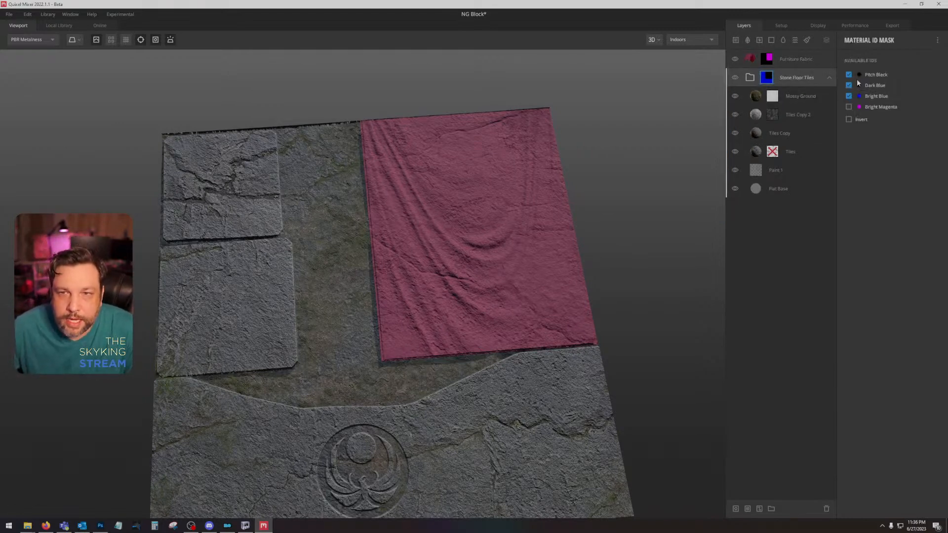
pyautogui.click(848, 86)
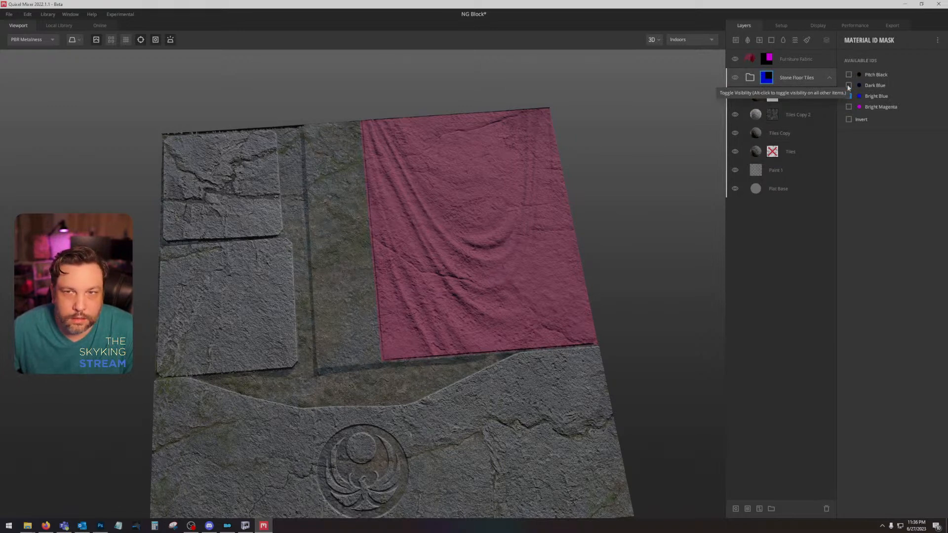
pyautogui.click(848, 96)
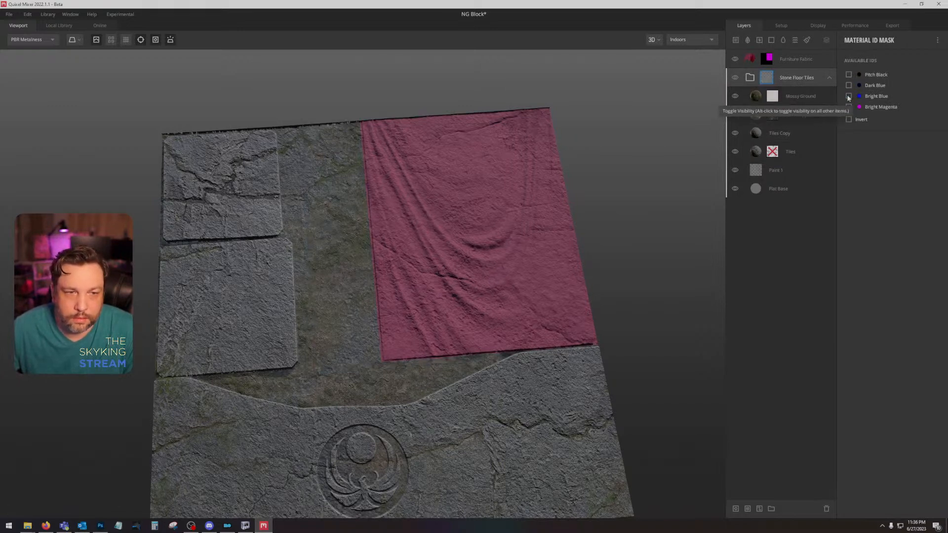
pyautogui.click(848, 96)
pyautogui.click(848, 96)
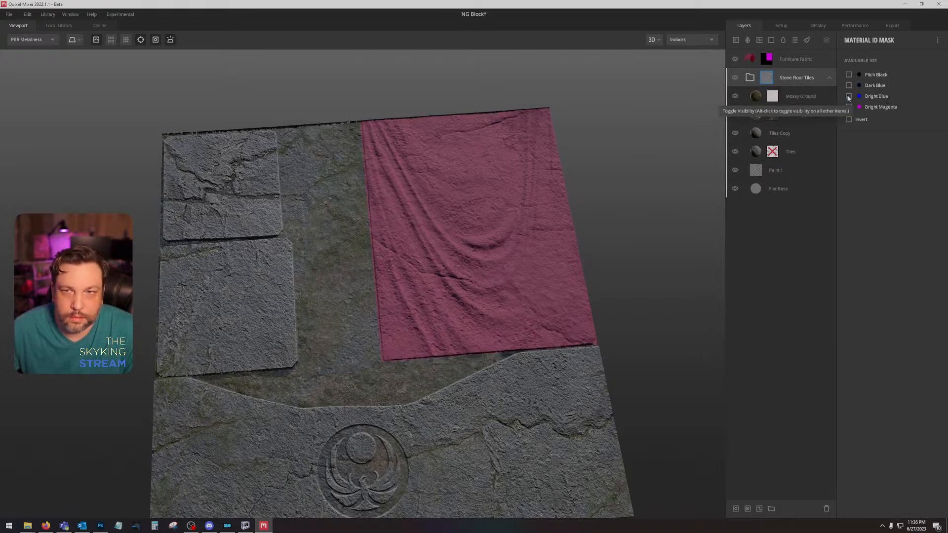
pyautogui.click(848, 96)
pyautogui.click(848, 97)
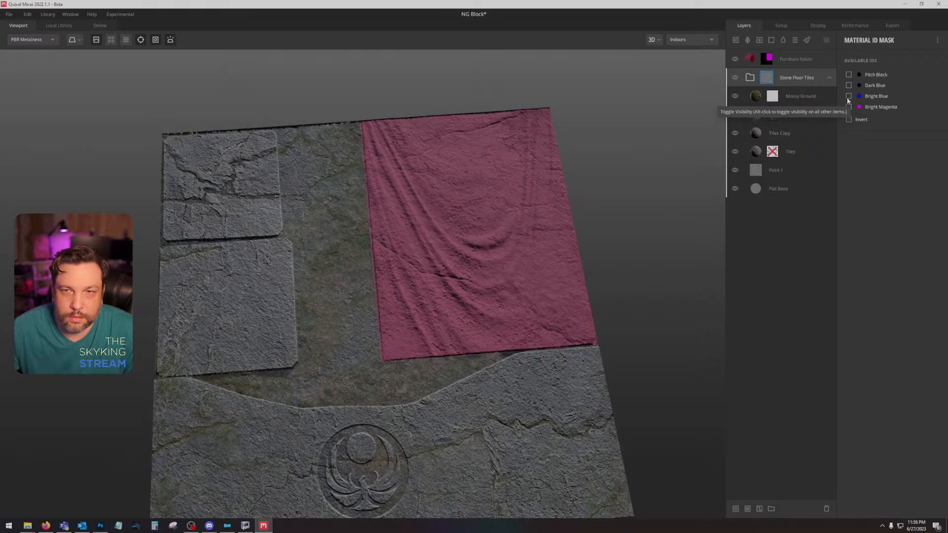
pyautogui.click(848, 96)
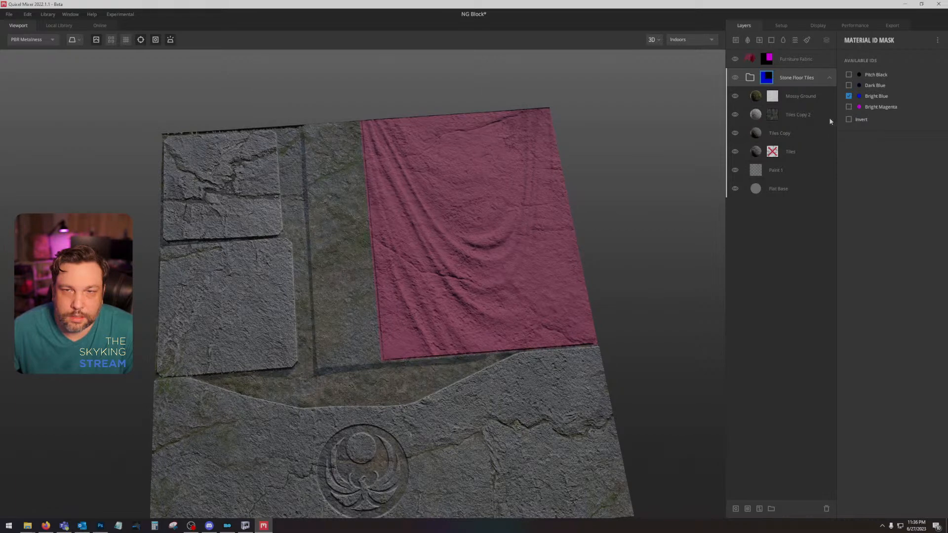
# Step: Switch to Photoshop and add an orange-filled layer directly beneath the blue and magenta ID layer to colour the black strip
pyautogui.click(100, 525)
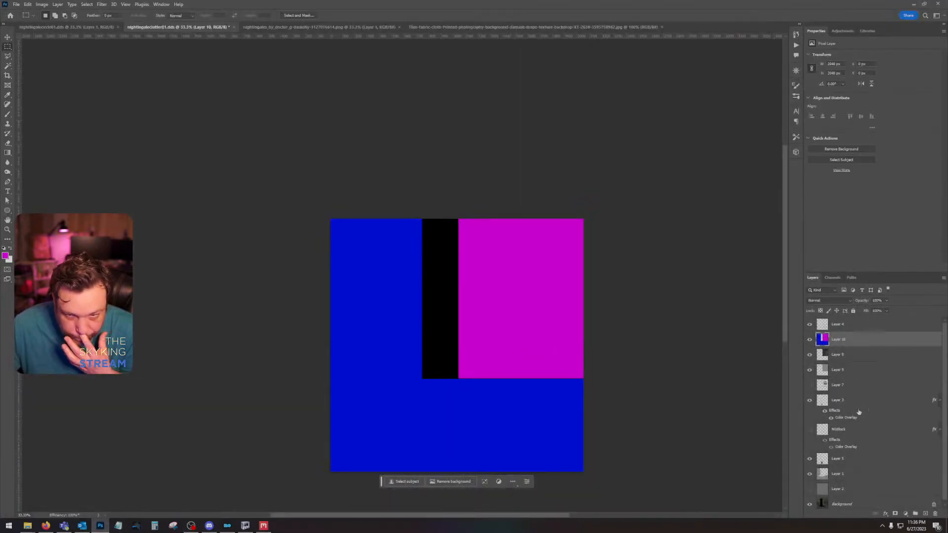
pyautogui.click(858, 355)
pyautogui.click(924, 514)
pyautogui.click(5, 255)
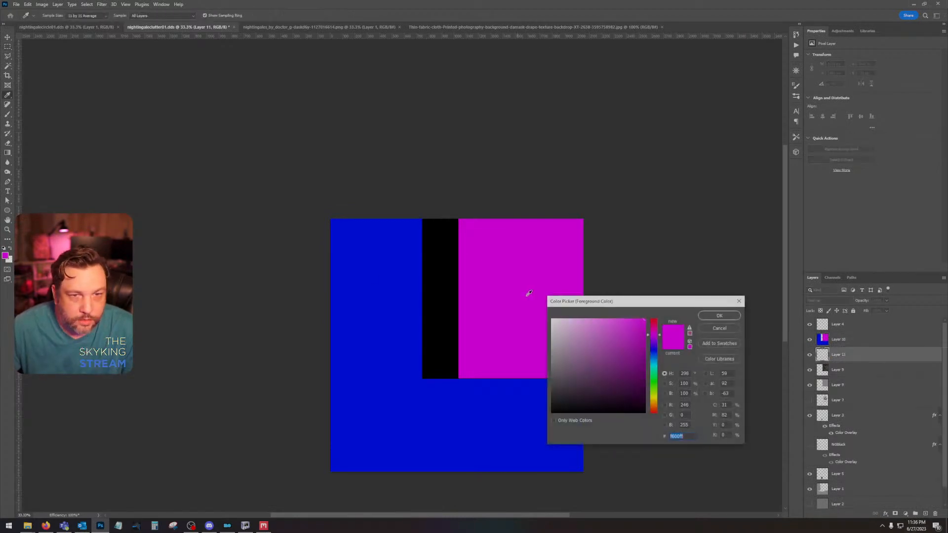
pyautogui.click(653, 405)
pyautogui.click(719, 315)
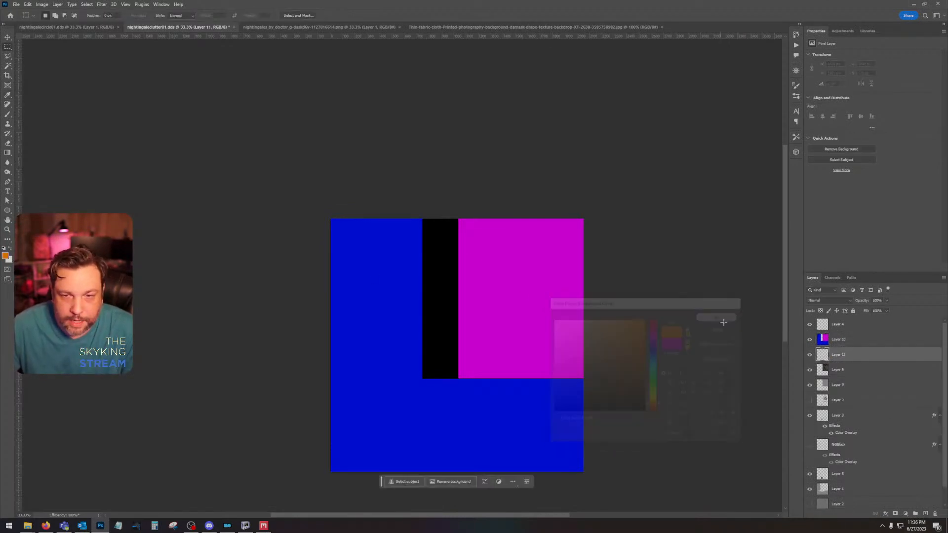
pyautogui.press('m')
pyautogui.hotkey('alt', 'BackSpace')
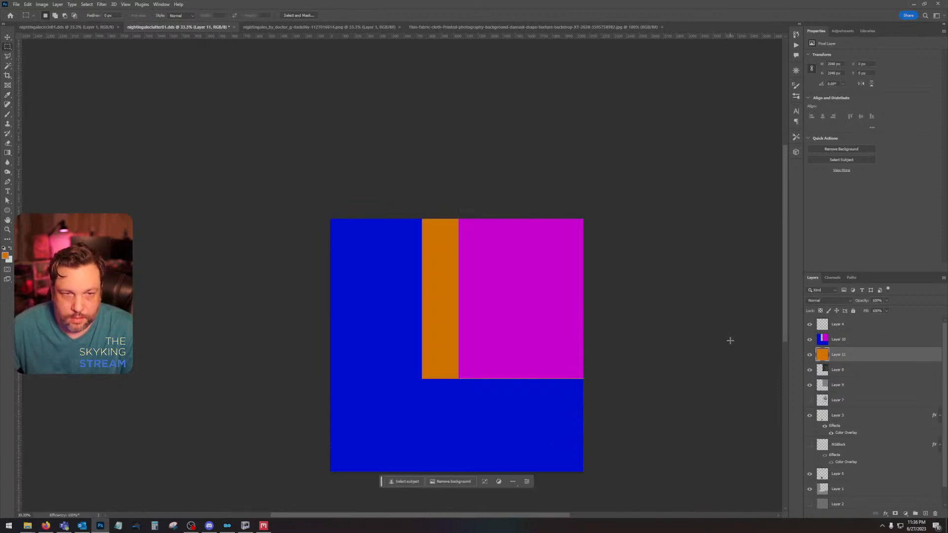
# Step: Save a copy of the ID map as PNG to the Desktop, overwriting nightingaleclutter01ID
pyautogui.click(16, 4)
pyautogui.click(44, 100)
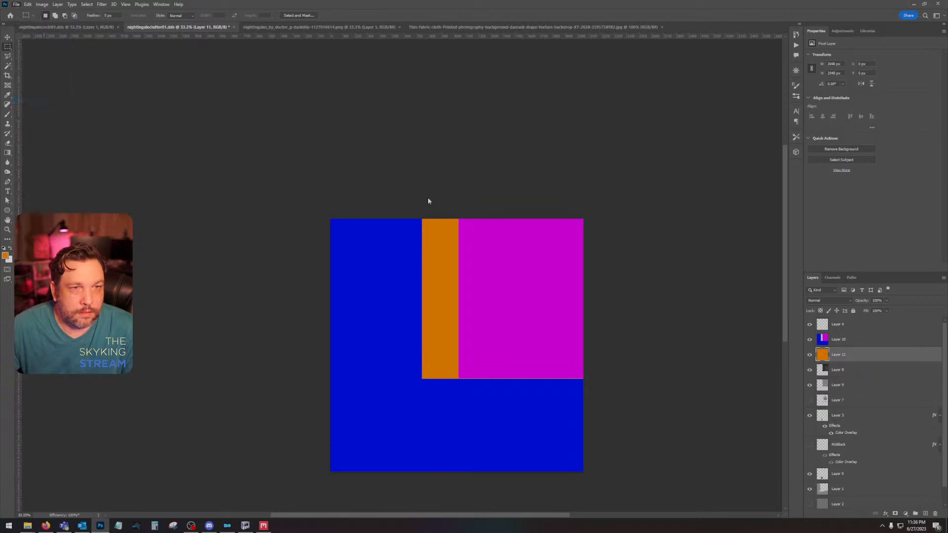
pyautogui.click(31, 57)
pyautogui.click(143, 420)
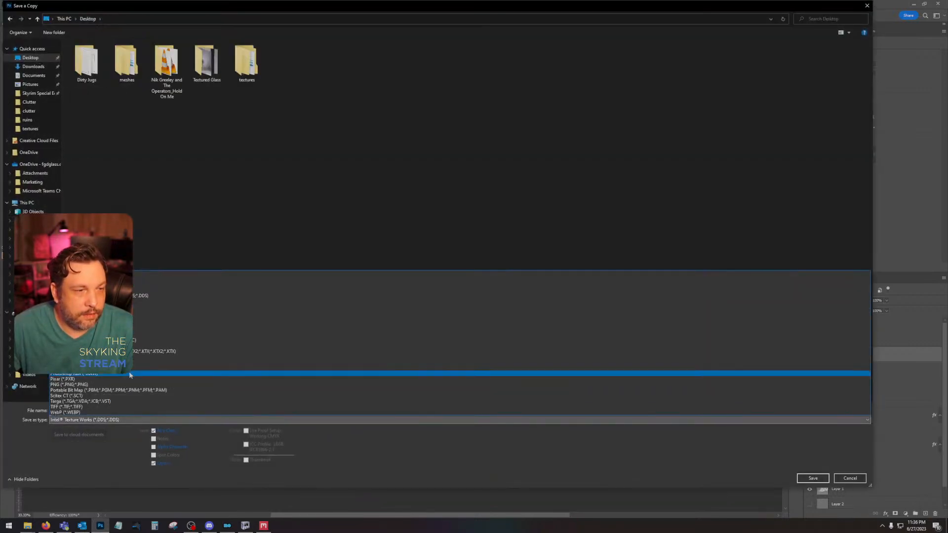
pyautogui.click(129, 384)
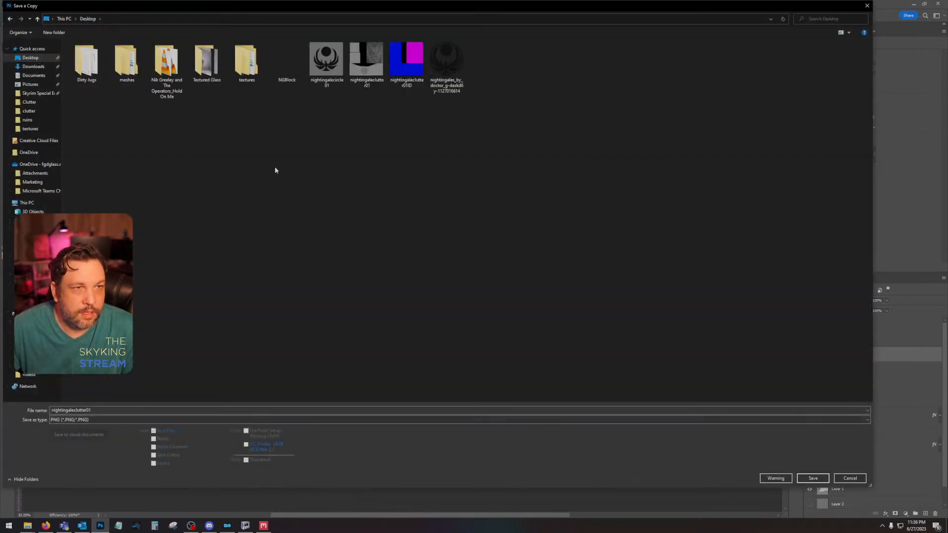
pyautogui.doubleClick(417, 60)
pyautogui.click(493, 262)
pyautogui.click(515, 160)
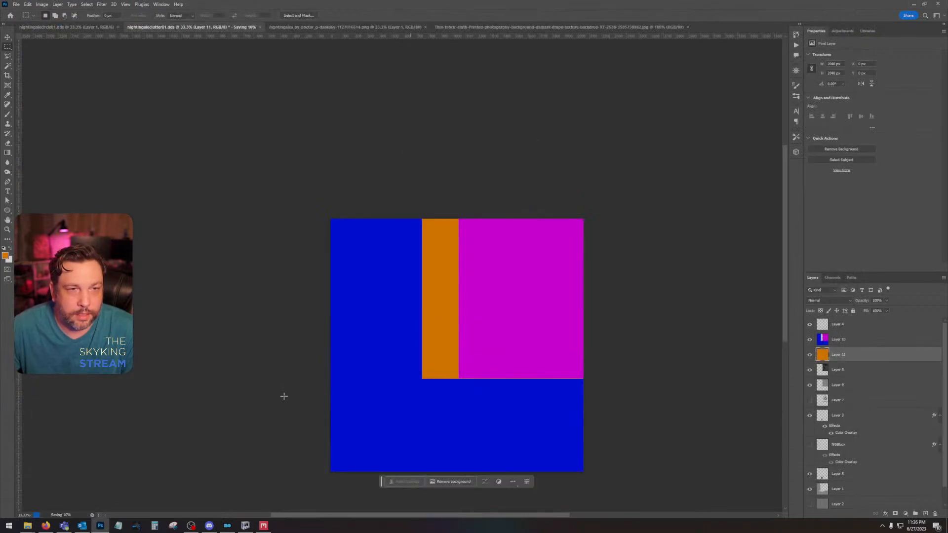
# Step: Return to Quixel Mixer and reload nightingaleclutter01ID as the Material ID map of Texture Set 1
pyautogui.click(263, 525)
pyautogui.click(792, 177)
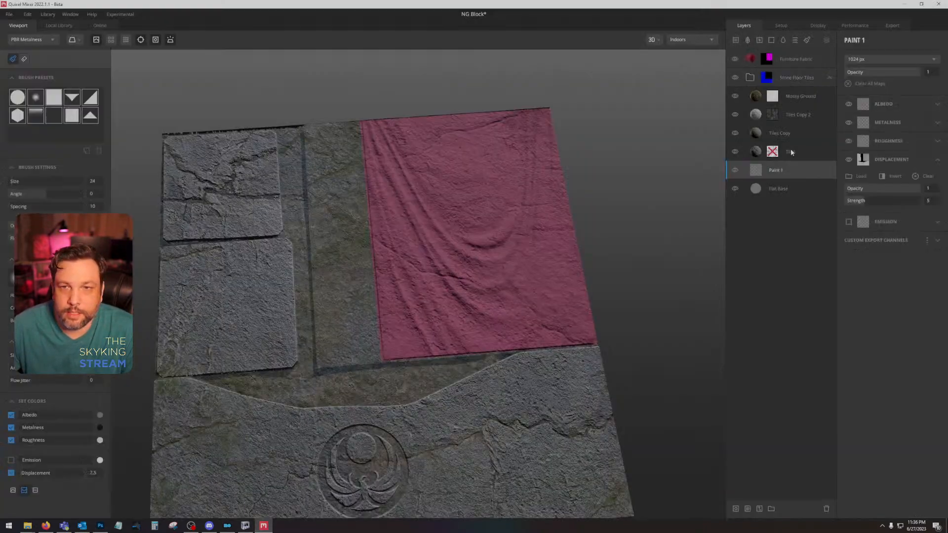
pyautogui.click(781, 25)
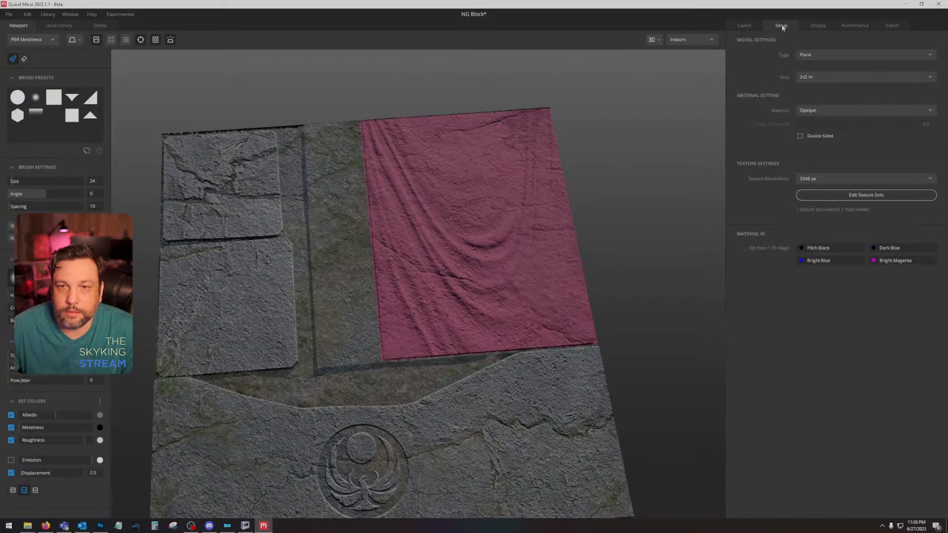
pyautogui.click(865, 196)
pyautogui.click(597, 390)
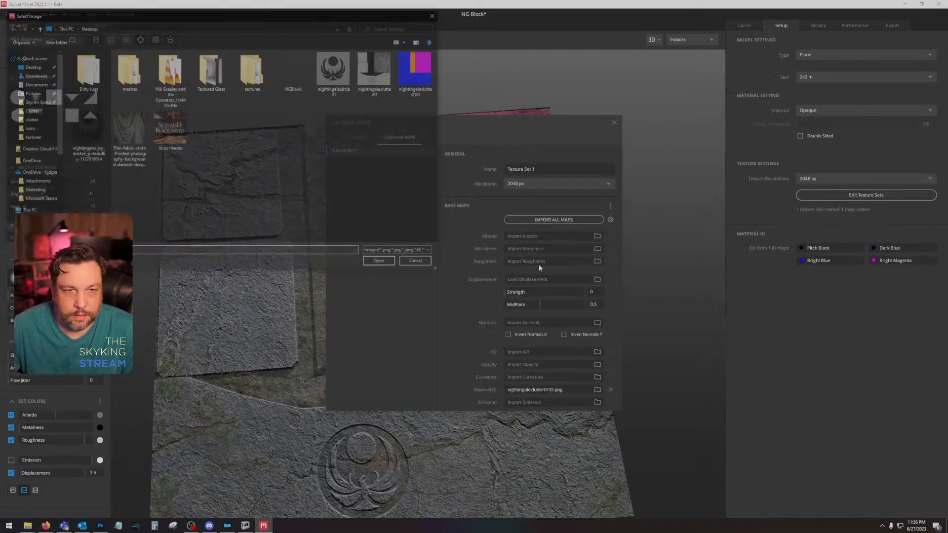
pyautogui.doubleClick(418, 75)
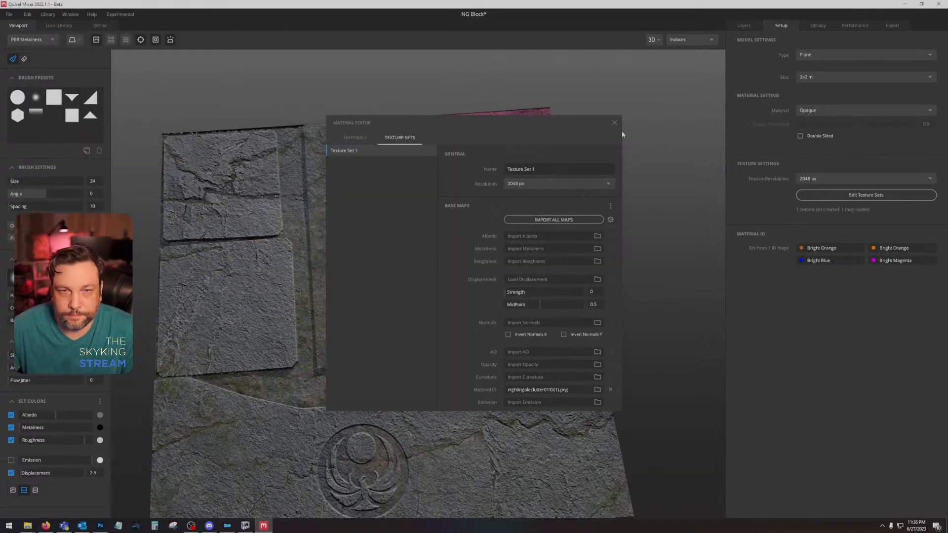
pyautogui.click(663, 155)
pyautogui.click(736, 29)
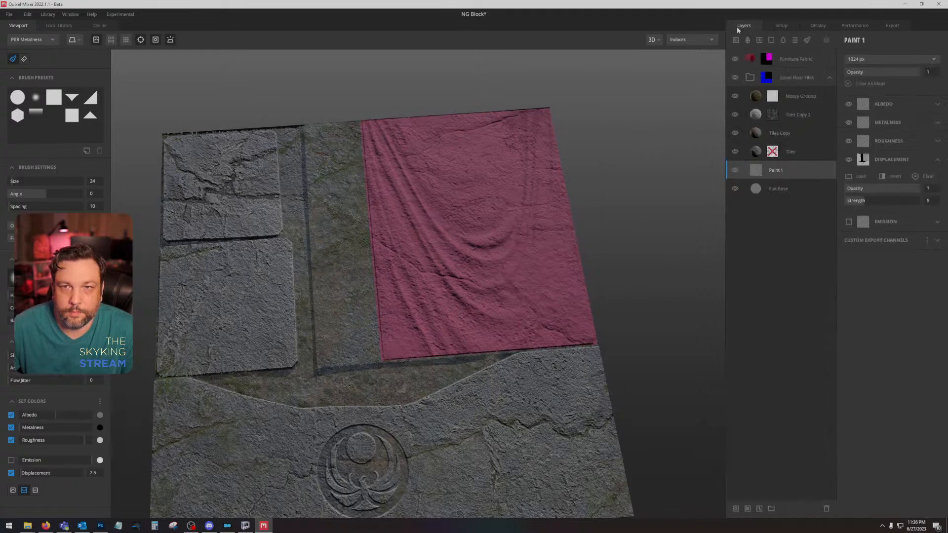
# Step: Try adding both Bright Orange IDs to the Furniture Fabric mask, then restore it to Bright Magenta only
pyautogui.click(766, 79)
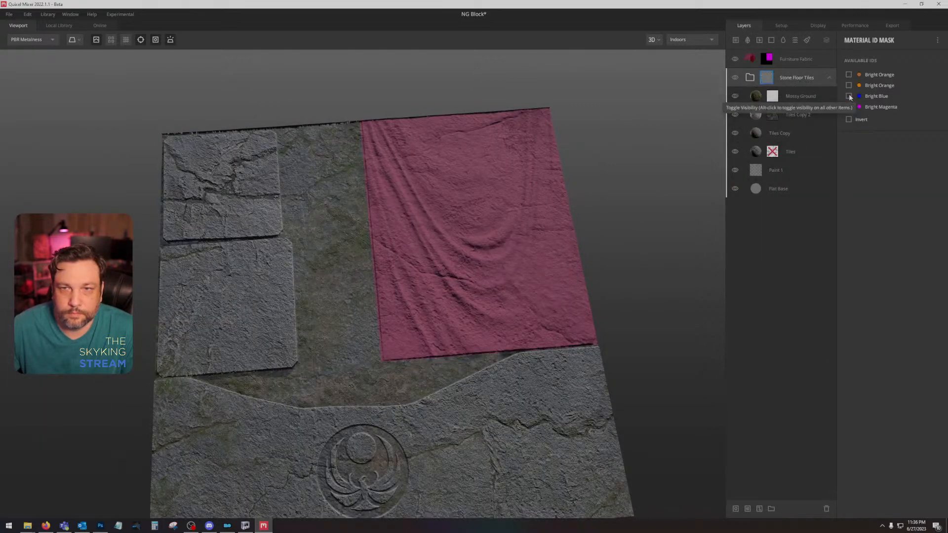
pyautogui.click(780, 60)
pyautogui.click(766, 60)
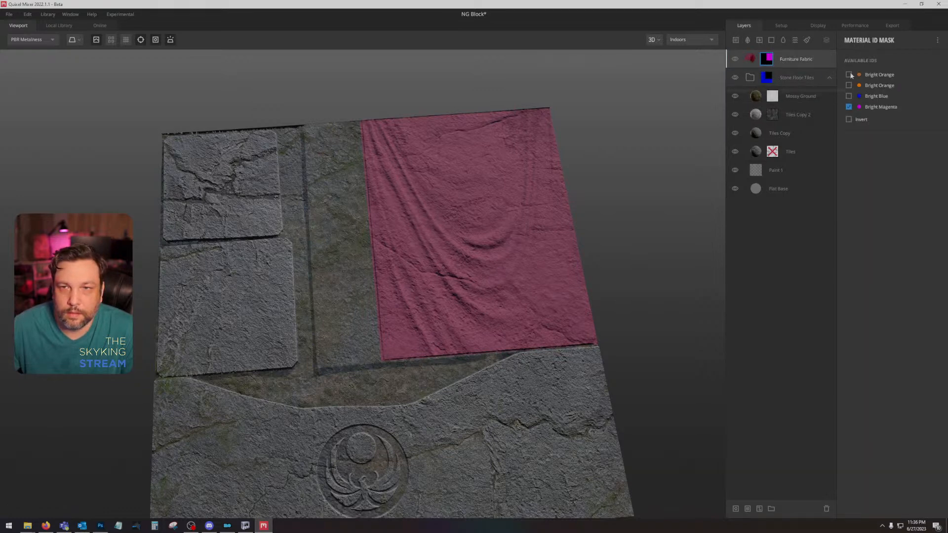
pyautogui.click(848, 86)
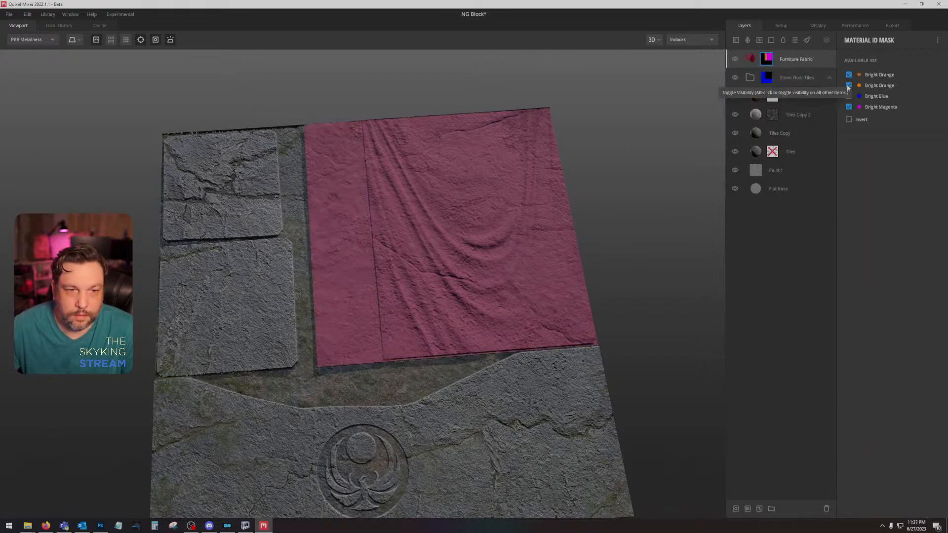
pyautogui.click(848, 85)
pyautogui.click(848, 74)
# Step: Hide the Stone Floor Tiles group and set the Furniture Fabric layer's Blur Underlying to 0, keeping Wrap to Underlying at 1
pyautogui.click(734, 77)
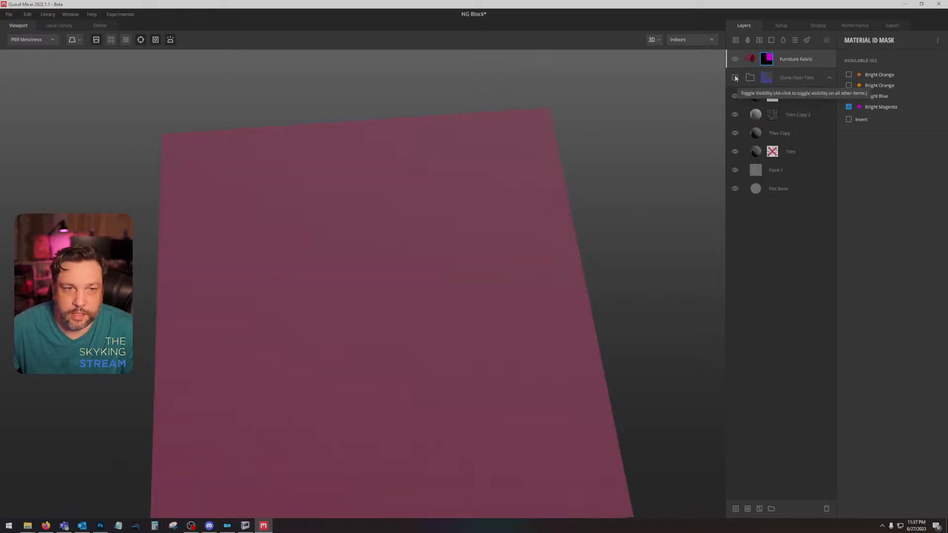
pyautogui.click(812, 60)
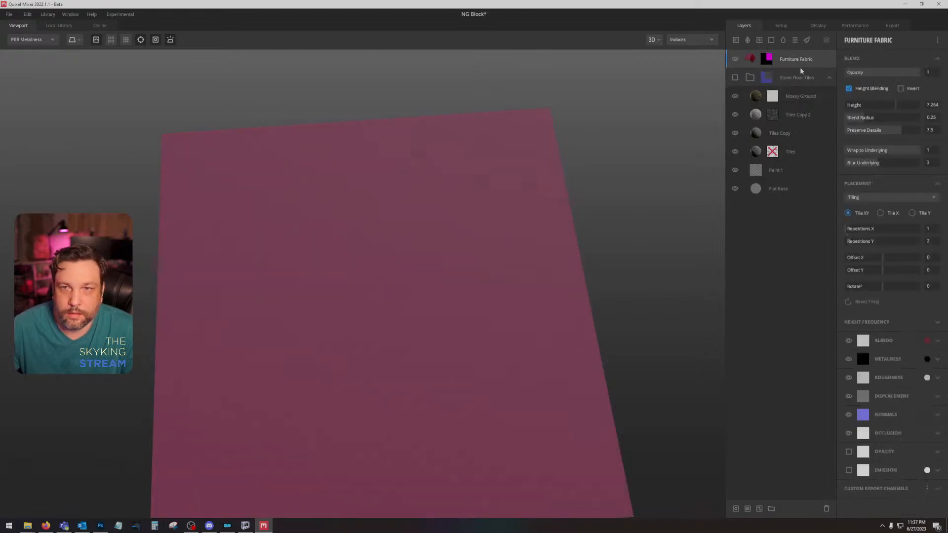
pyautogui.click(769, 60)
pyautogui.click(804, 170)
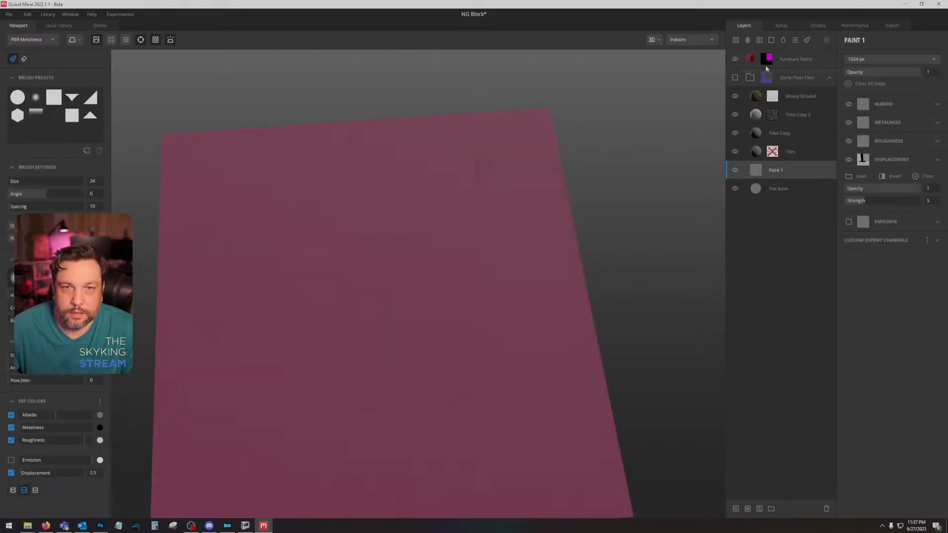
pyautogui.click(807, 60)
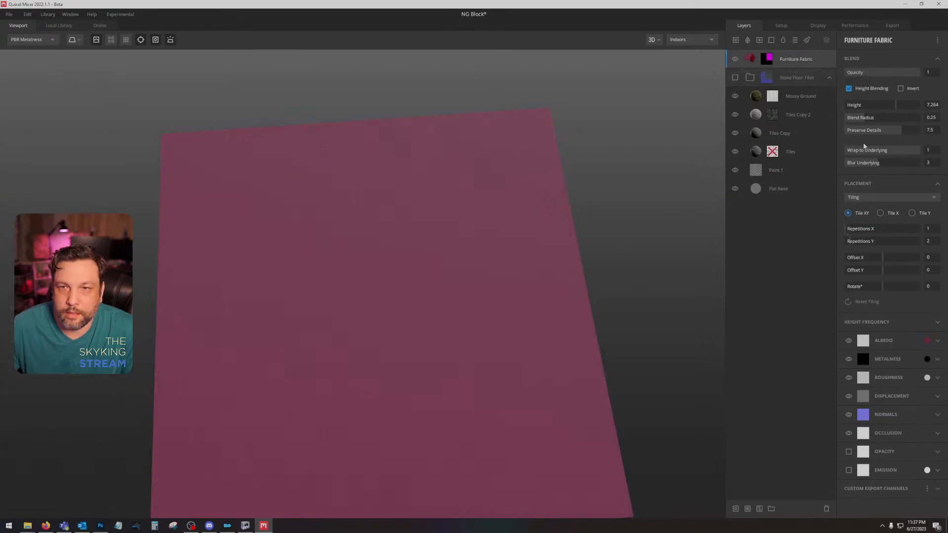
pyautogui.moveTo(897, 151); pyautogui.dragTo(923, 152)
pyautogui.moveTo(848, 164); pyautogui.dragTo(780, 169)
pyautogui.moveTo(534, 298); pyautogui.dragTo(543, 245)
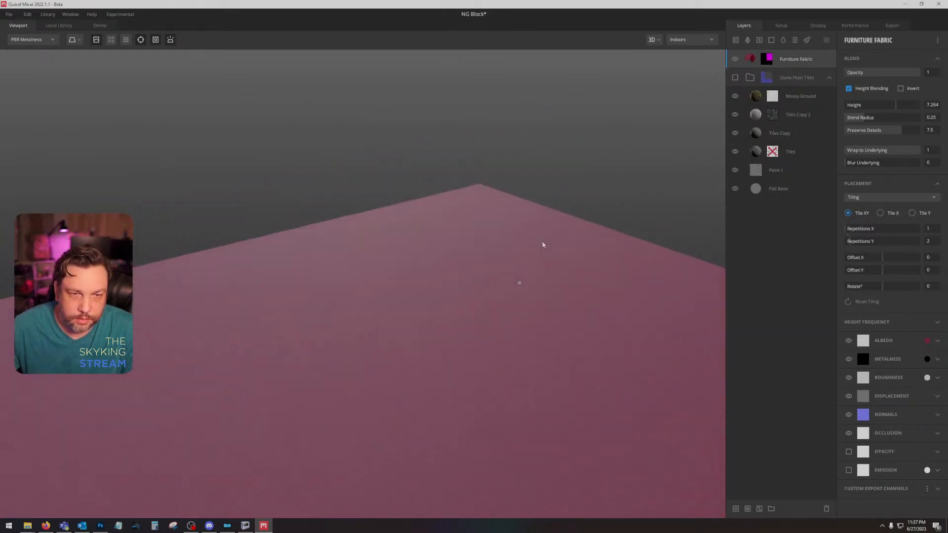
# Step: Move Paint 1 out of the Stone Floor Tiles group to the bottom of the layer stack and show the group again
pyautogui.click(795, 192)
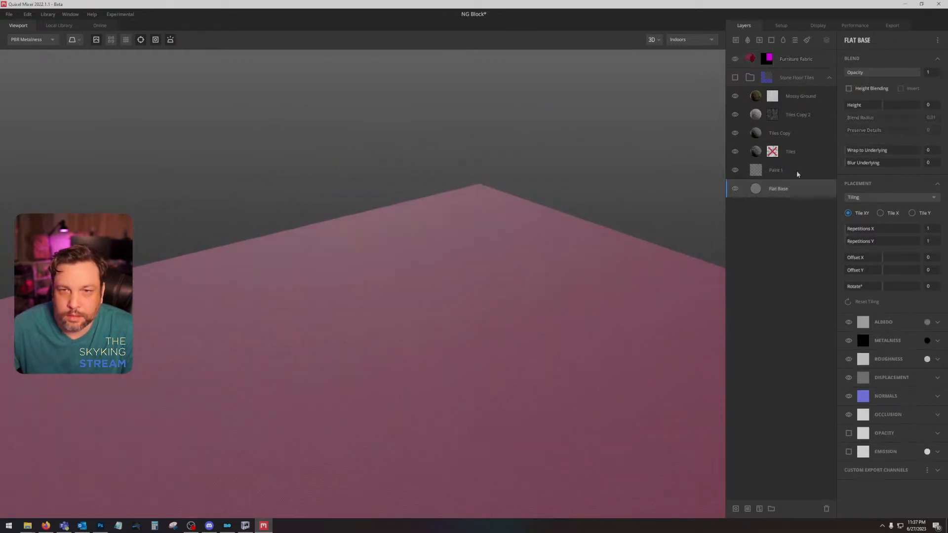
pyautogui.moveTo(792, 169); pyautogui.dragTo(791, 218)
pyautogui.moveTo(575, 264); pyautogui.dragTo(508, 358)
pyautogui.scroll(-2, 596, 336)
pyautogui.scroll(3, 578, 299)
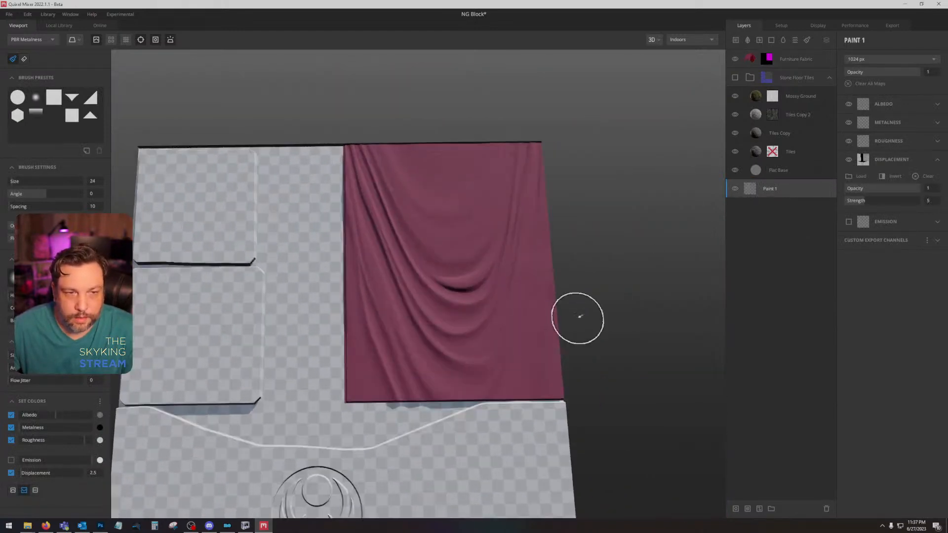
pyautogui.click(735, 78)
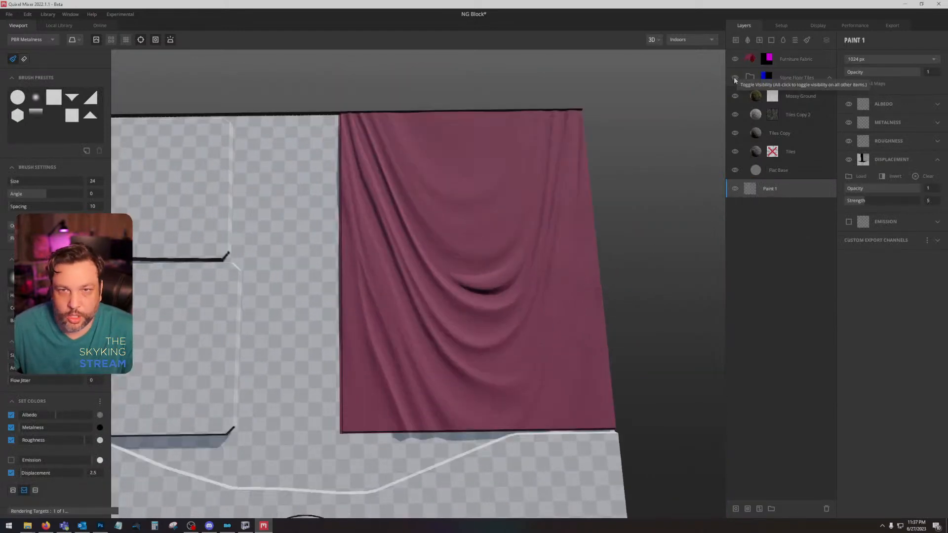
# Step: Add both Bright Orange IDs to the Furniture Fabric mask and collapse the Stone Floor Tiles group
pyautogui.click(773, 60)
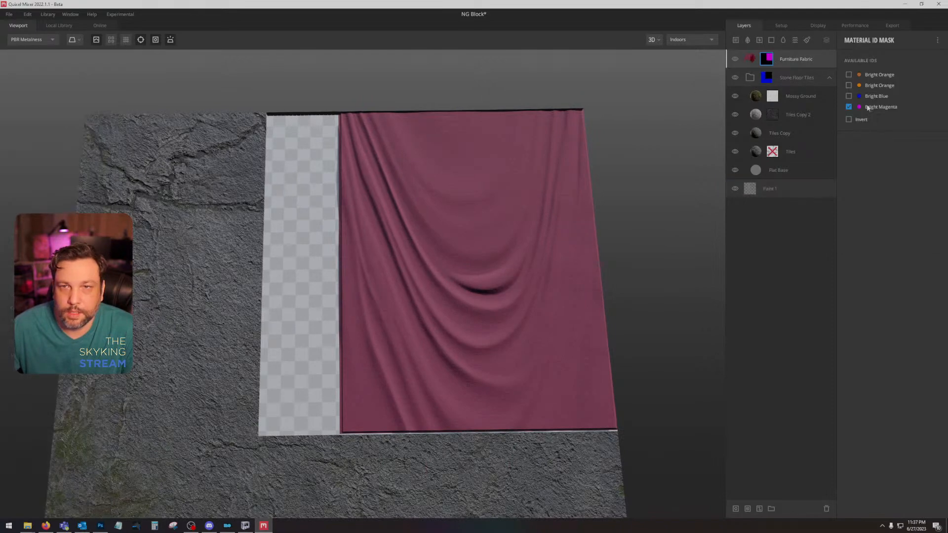
pyautogui.click(849, 74)
pyautogui.click(849, 86)
pyautogui.moveTo(561, 229); pyautogui.dragTo(557, 157)
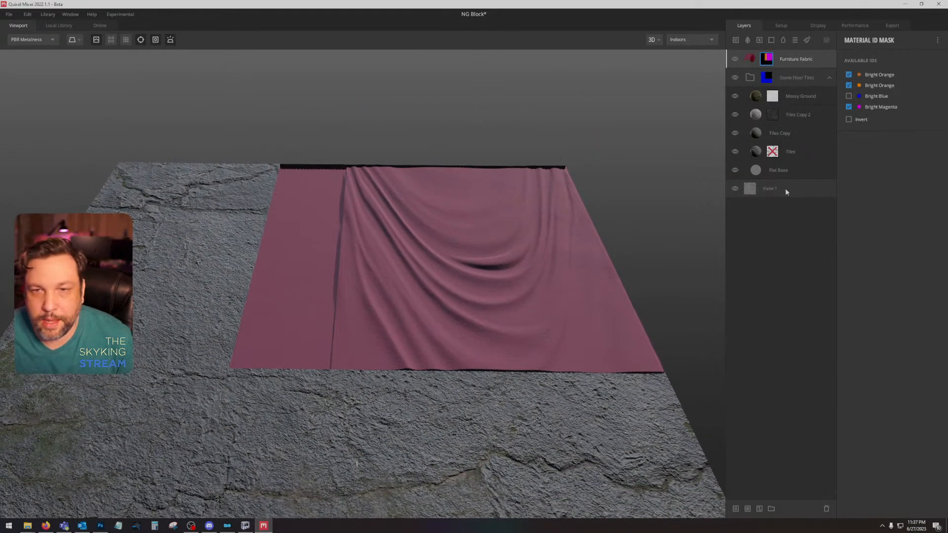
pyautogui.click(829, 78)
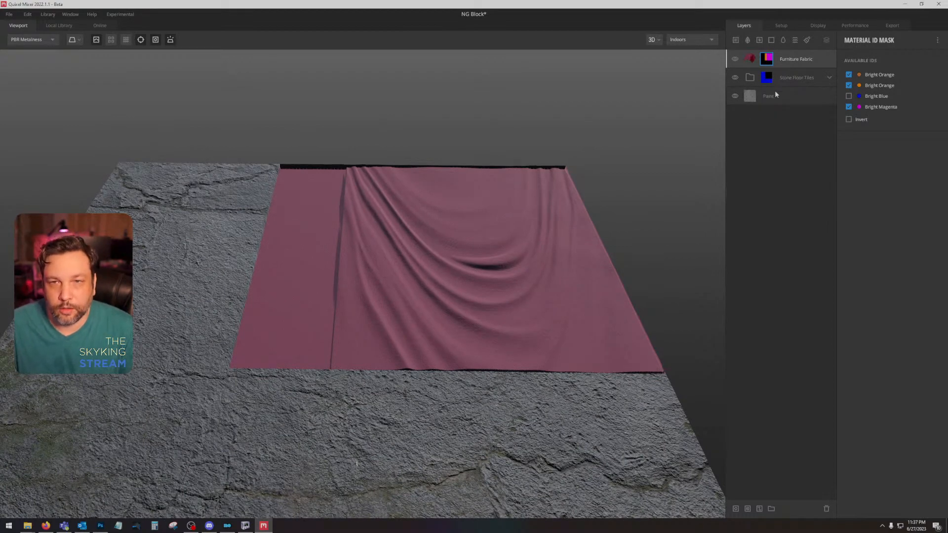
pyautogui.moveTo(415, 307); pyautogui.dragTo(430, 362)
pyautogui.moveTo(493, 327); pyautogui.dragTo(518, 296)
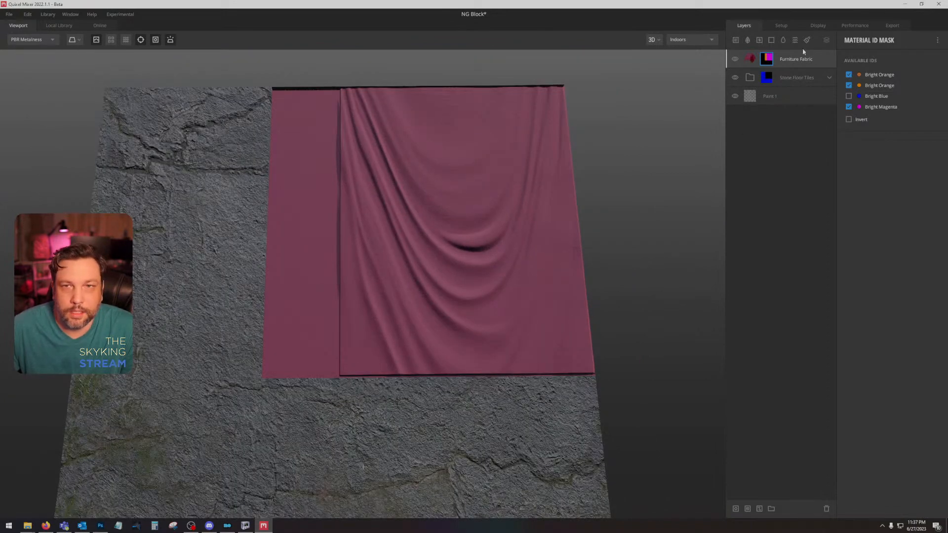
# Step: Set the Furniture Fabric layer's Blur Underlying to 5 and inspect the draped cloth from several angles
pyautogui.click(823, 60)
pyautogui.moveTo(850, 163); pyautogui.dragTo(897, 164)
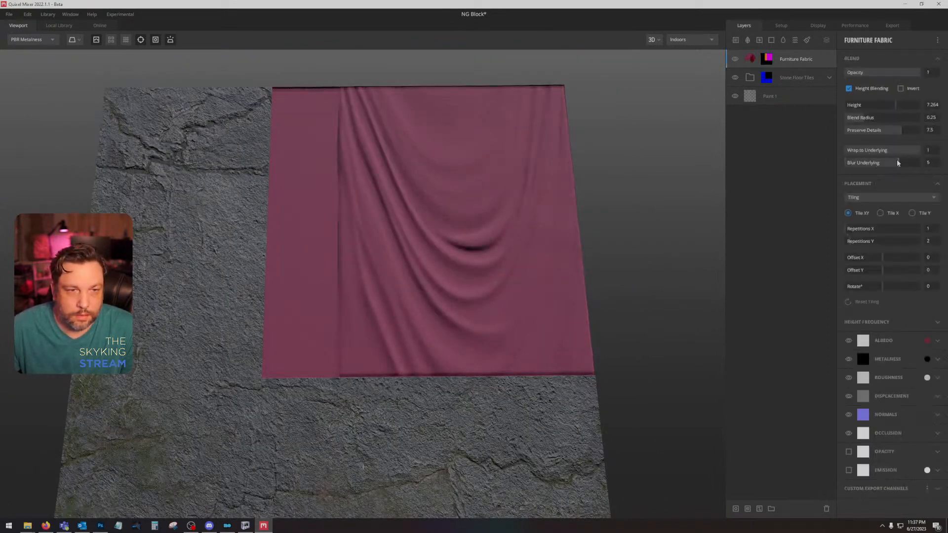
pyautogui.moveTo(544, 244)
pyautogui.mouseDown()
pyautogui.moveTo(630, 155)
pyautogui.moveTo(573, 125)
pyautogui.moveTo(548, 176)
pyautogui.moveTo(542, 240)
pyautogui.mouseUp()
pyautogui.scroll(-3, 509, 271)
pyautogui.moveTo(508, 271); pyautogui.dragTo(510, 142)
pyautogui.scroll(2, 547, 290)
pyautogui.moveTo(580, 296); pyautogui.dragTo(483, 234)
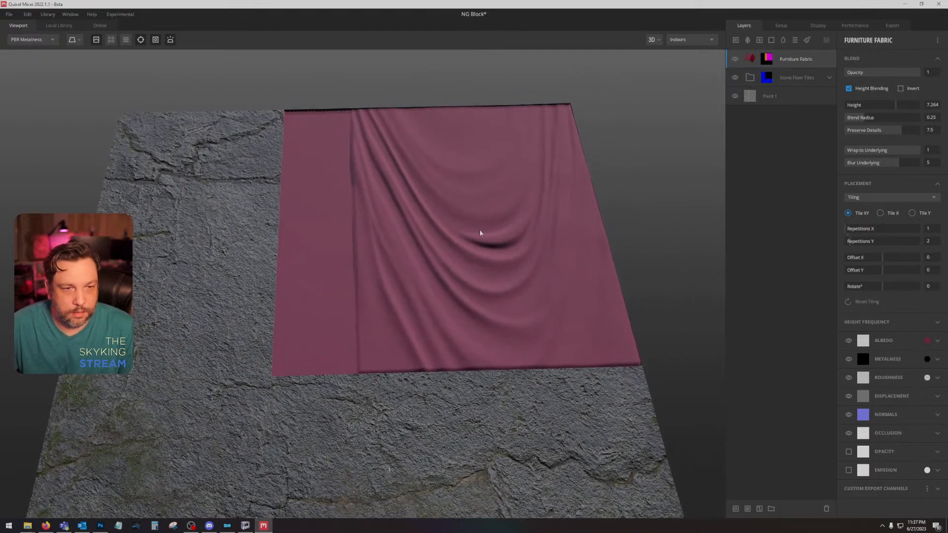
# Step: Switch to Photoshop and hide the colour ID layers and the two drape layers beneath them to expose the original banner
pyautogui.click(102, 525)
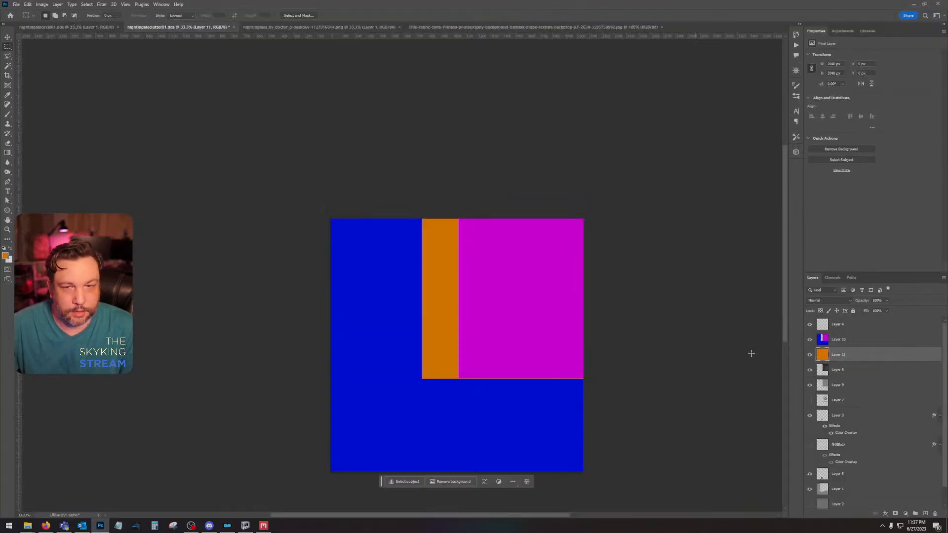
pyautogui.click(809, 354)
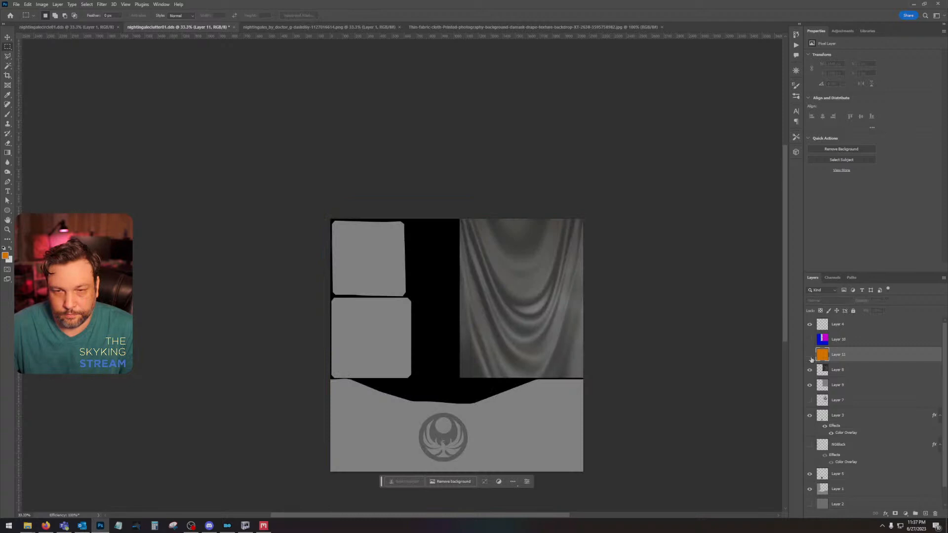
pyautogui.click(877, 377)
pyautogui.click(809, 369)
pyautogui.click(809, 385)
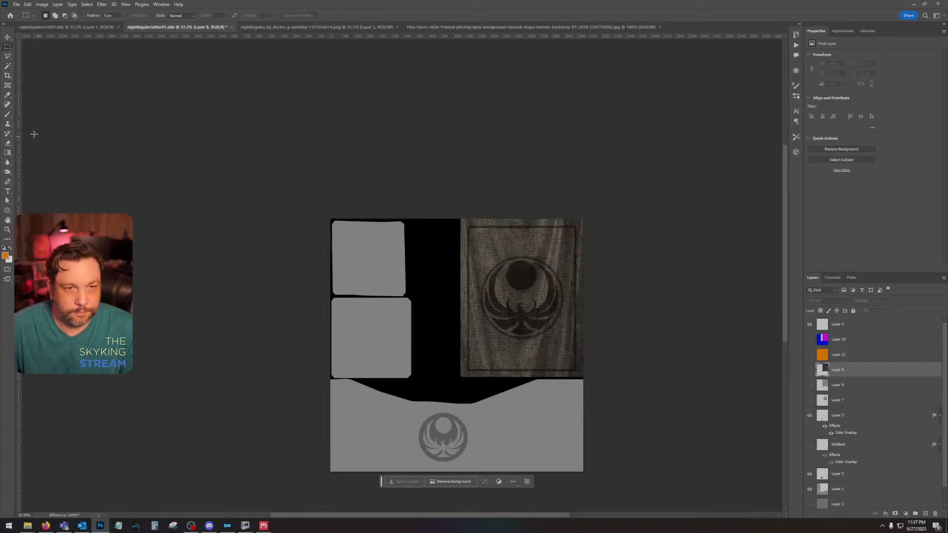
# Step: Sample the banner's fabric colour above the emblem and open the foreground colour to get its hex code 4c453a
pyautogui.click(9, 94)
pyautogui.click(505, 236)
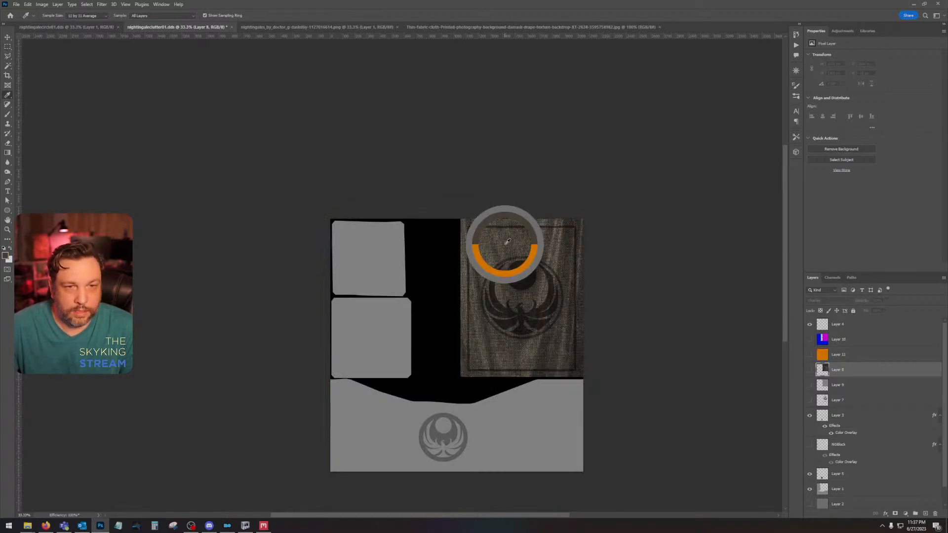
pyautogui.click(5, 255)
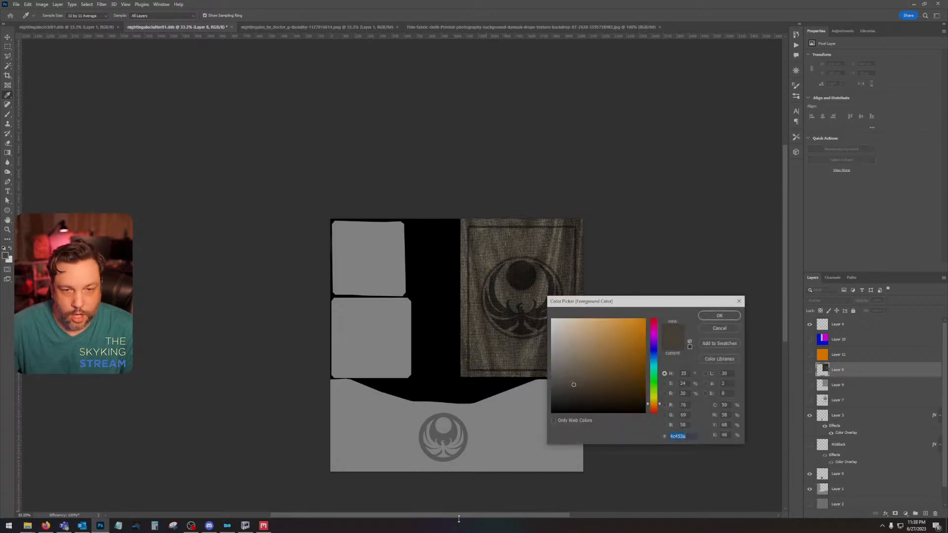
# Step: Return to Quixel Mixer and apply the sampled colour 4c453a as the Furniture Fabric layer's albedo colour
pyautogui.click(263, 525)
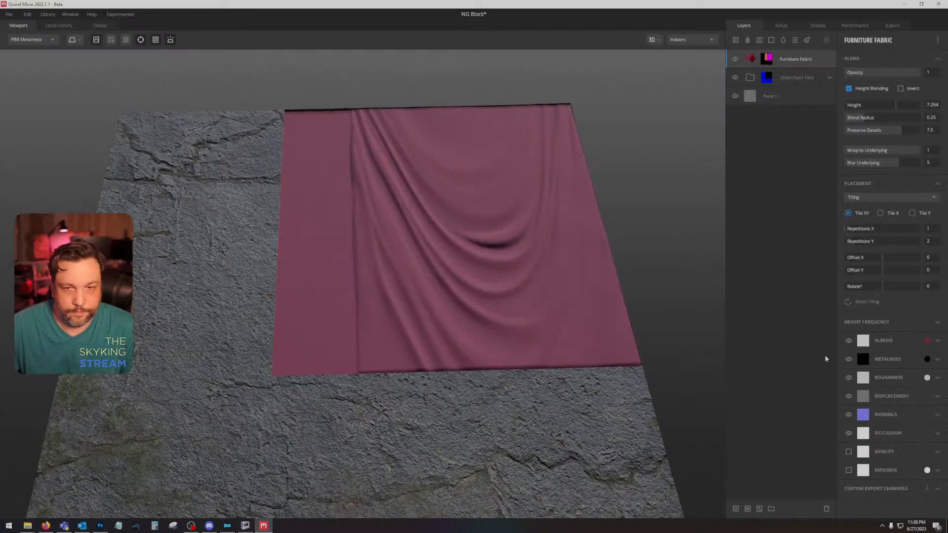
pyautogui.click(927, 341)
pyautogui.click(538, 282)
pyautogui.hotkey('ctrl', 'v')
pyautogui.click(562, 335)
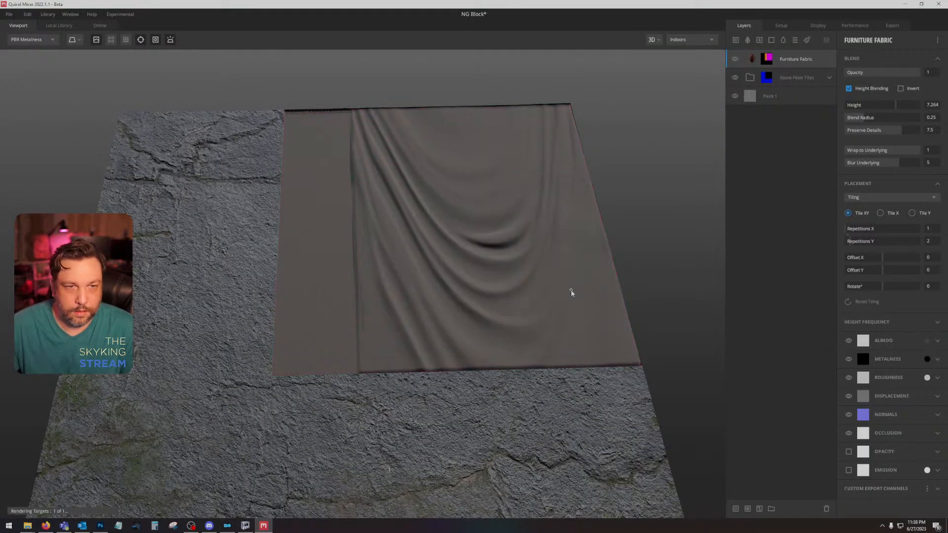
pyautogui.moveTo(571, 292); pyautogui.dragTo(617, 211)
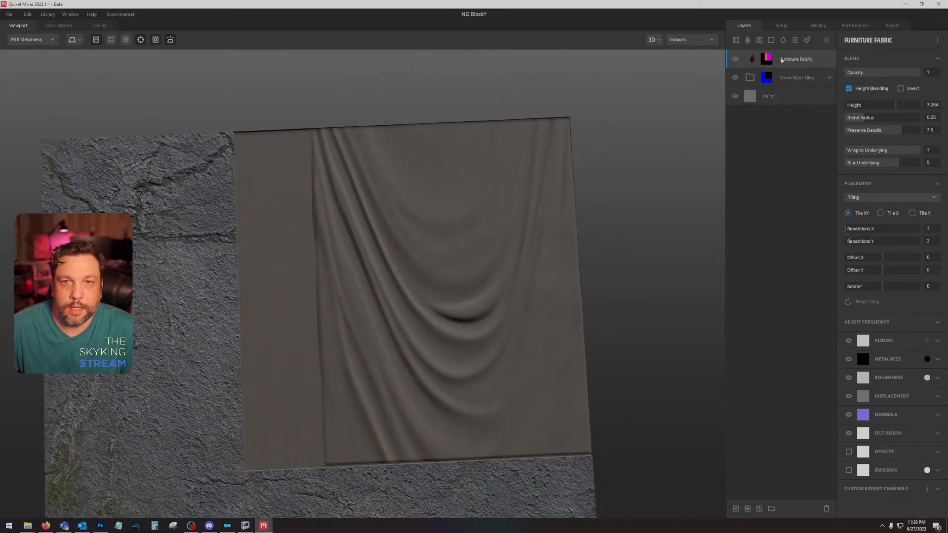
# Step: Search the local library's smart materials for fabric and add Green Dirty Fabric to the mix
pyautogui.click(53, 27)
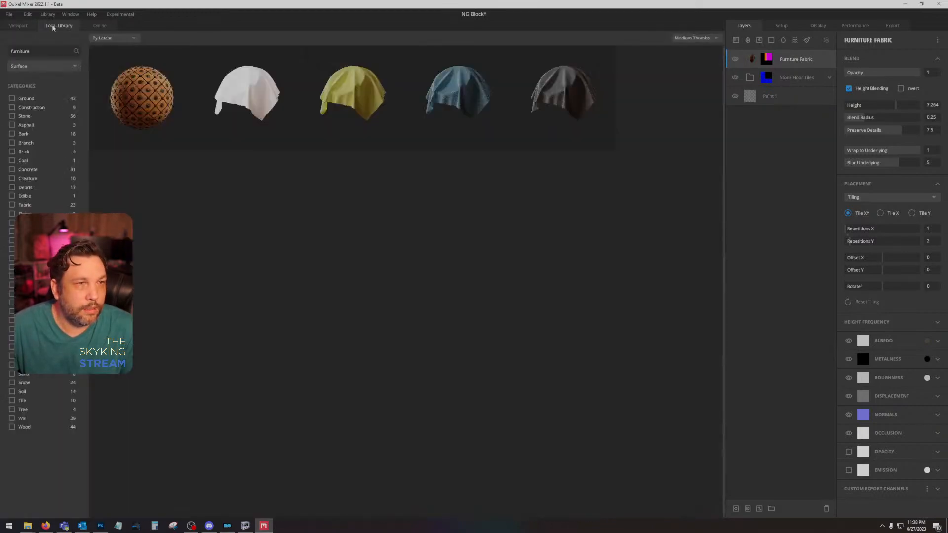
pyautogui.click(41, 66)
pyautogui.click(37, 144)
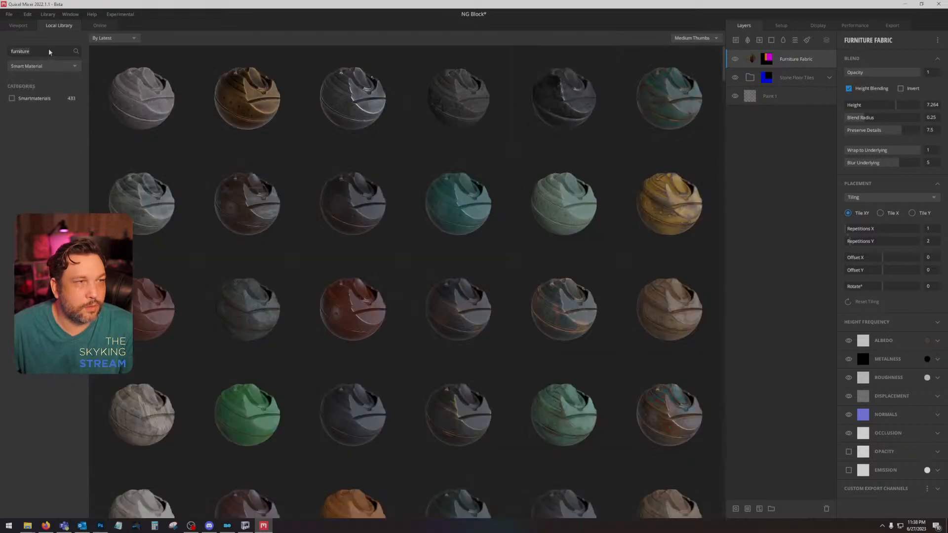
pyautogui.write('fabric')
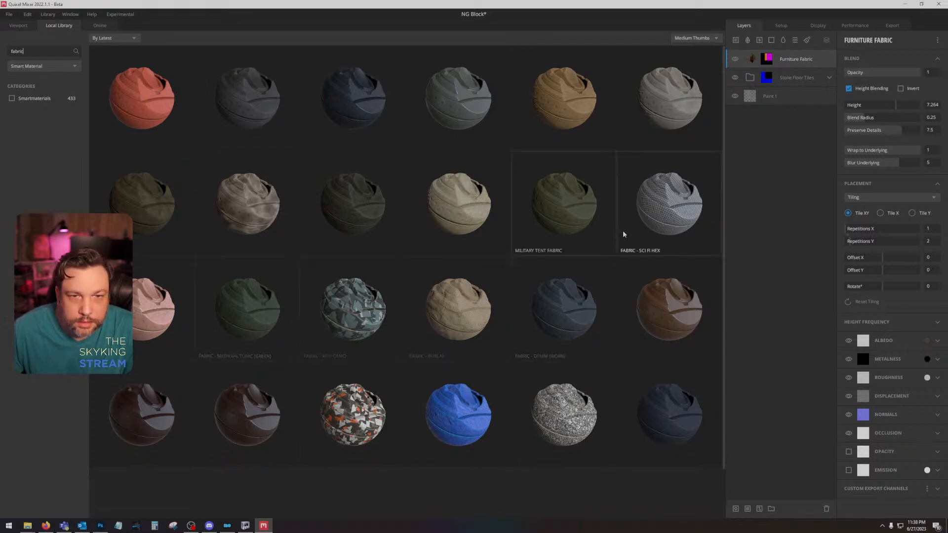
pyautogui.click(343, 202)
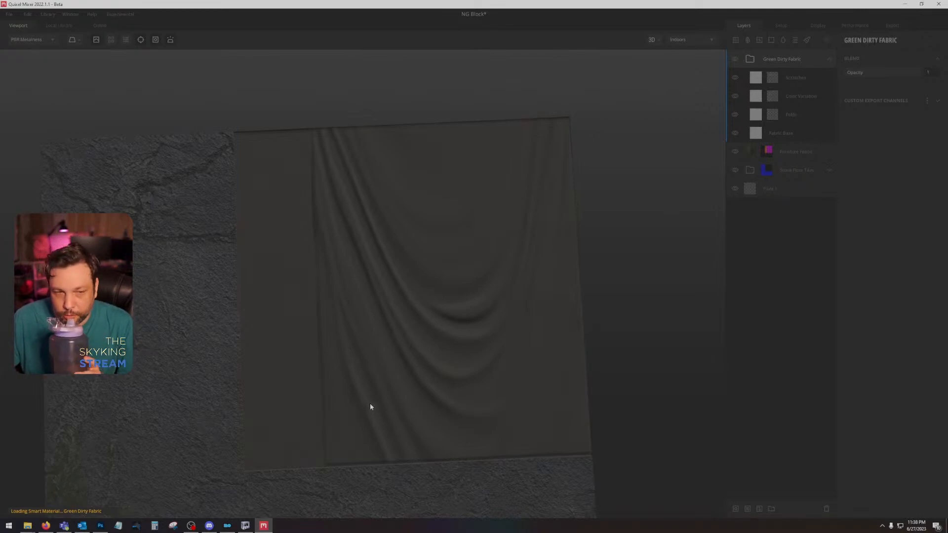
pyautogui.click(83, 526)
pyautogui.click(82, 526)
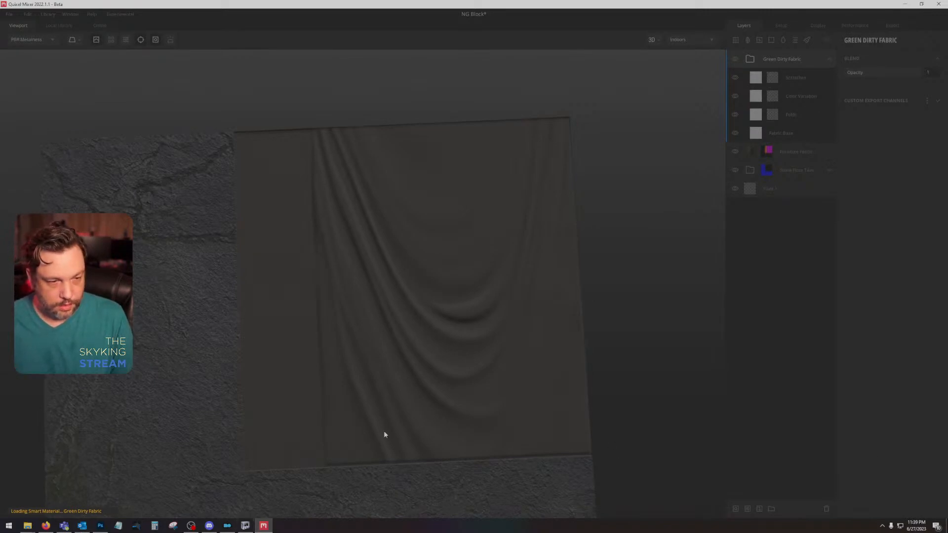
# Step: Close Quixel Mixer, saving the changes to the NG Block mix
pyautogui.rightClick(263, 525)
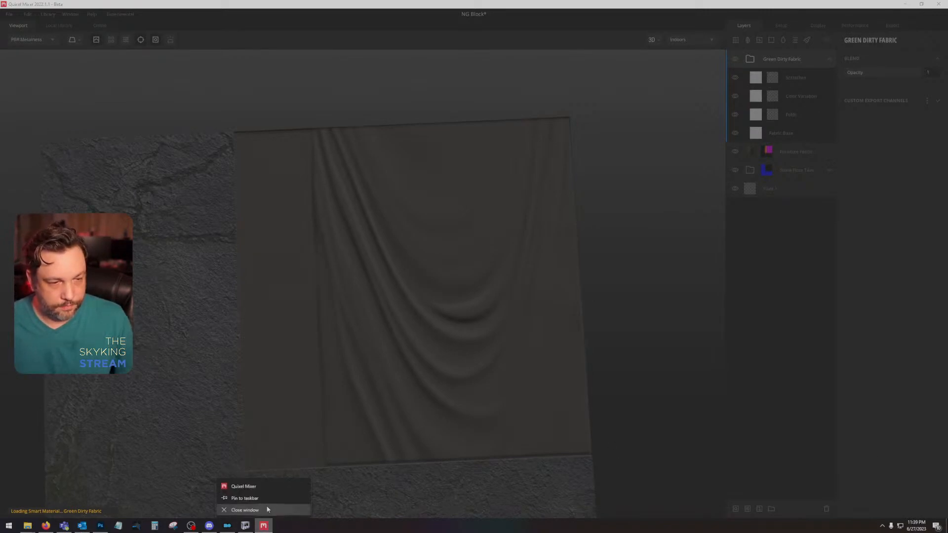
pyautogui.click(244, 510)
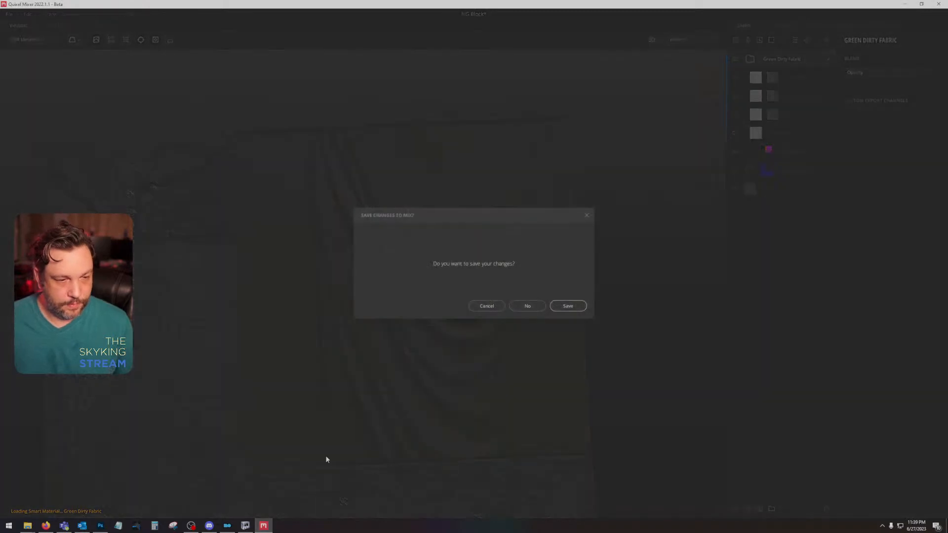
pyautogui.click(563, 305)
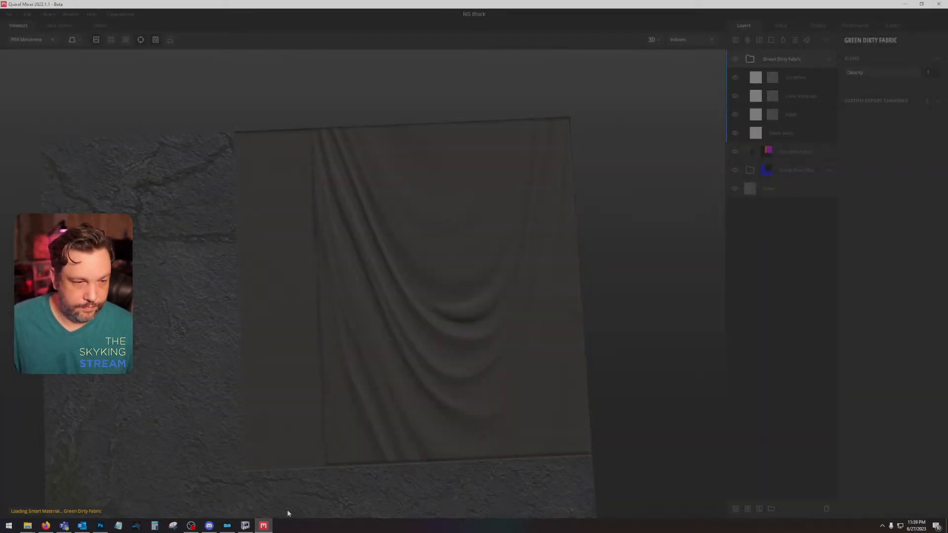
pyautogui.rightClick(266, 526)
pyautogui.click(270, 505)
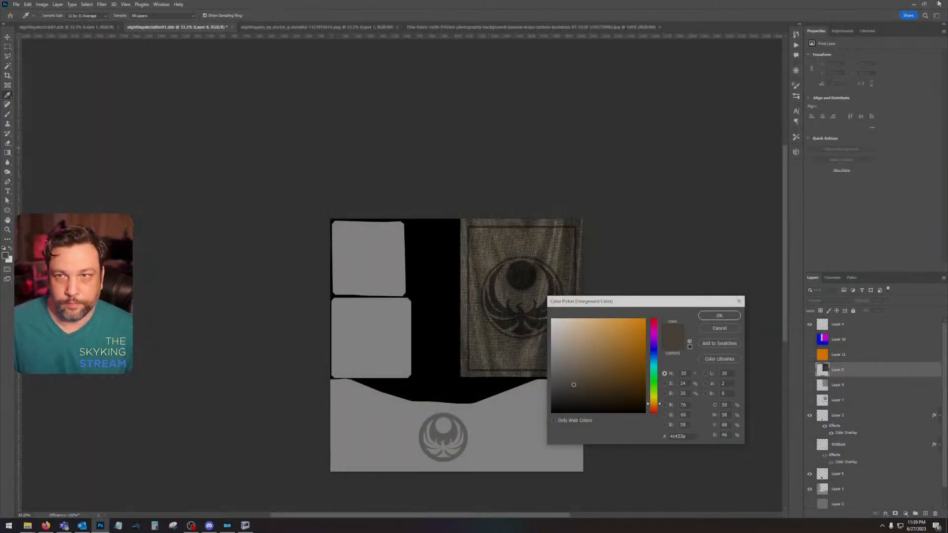
# Step: Cancel Photoshop's colour picker and minimize it, relaunch Quixel Mixer and open the NG Block mix
pyautogui.click(734, 326)
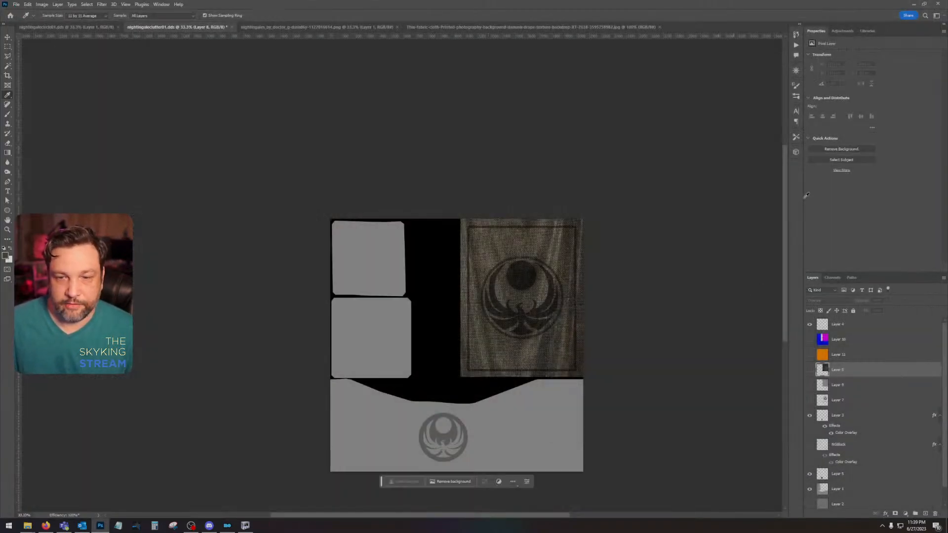
pyautogui.click(912, 4)
pyautogui.doubleClick(14, 48)
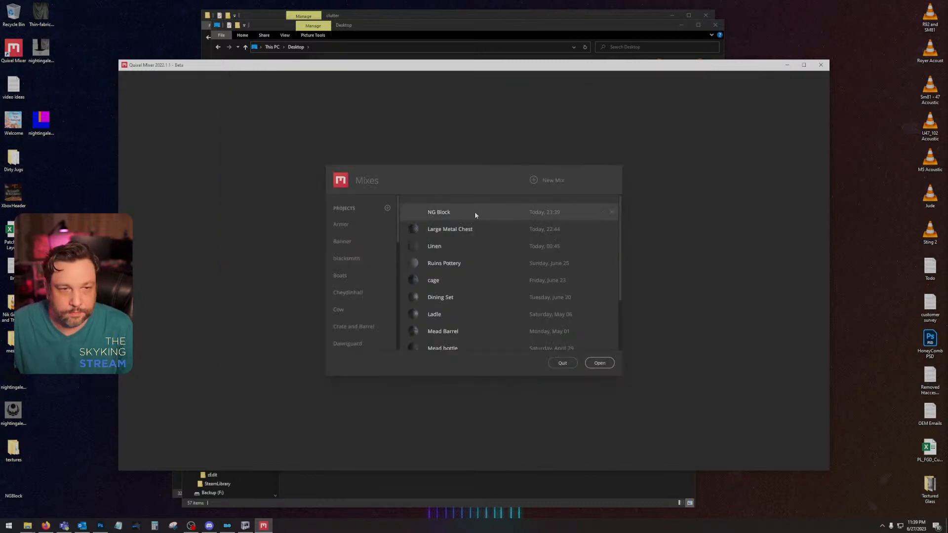
pyautogui.doubleClick(475, 211)
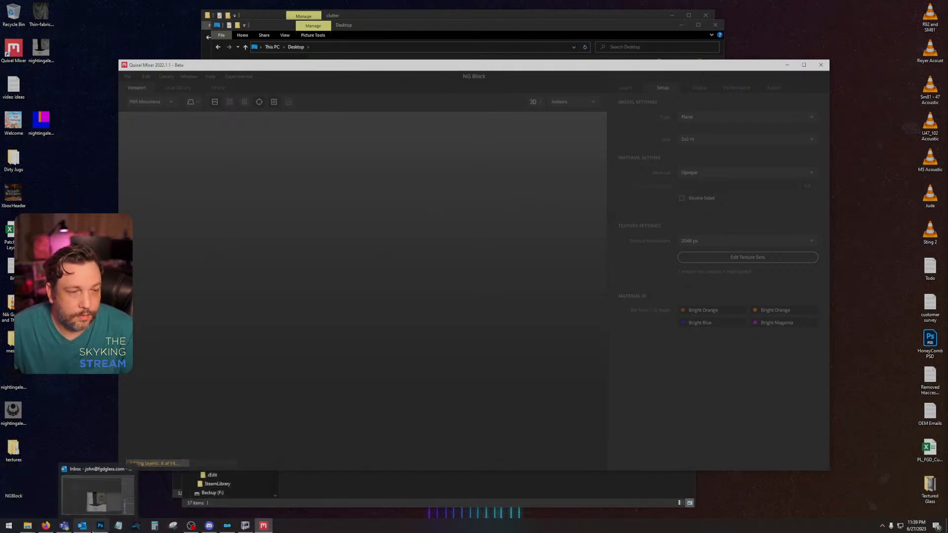
# Step: Switch to Photoshop, hide the grey block-fill layers and the lower emblem's colour overlay layer in nightingaleclutter01.dds, and activate the Move tool
pyautogui.click(100, 525)
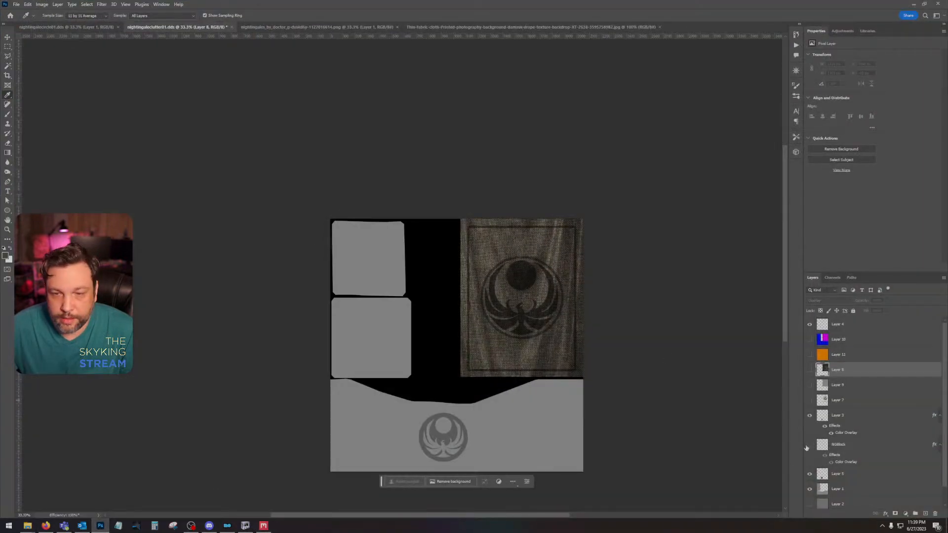
pyautogui.click(809, 489)
pyautogui.click(809, 474)
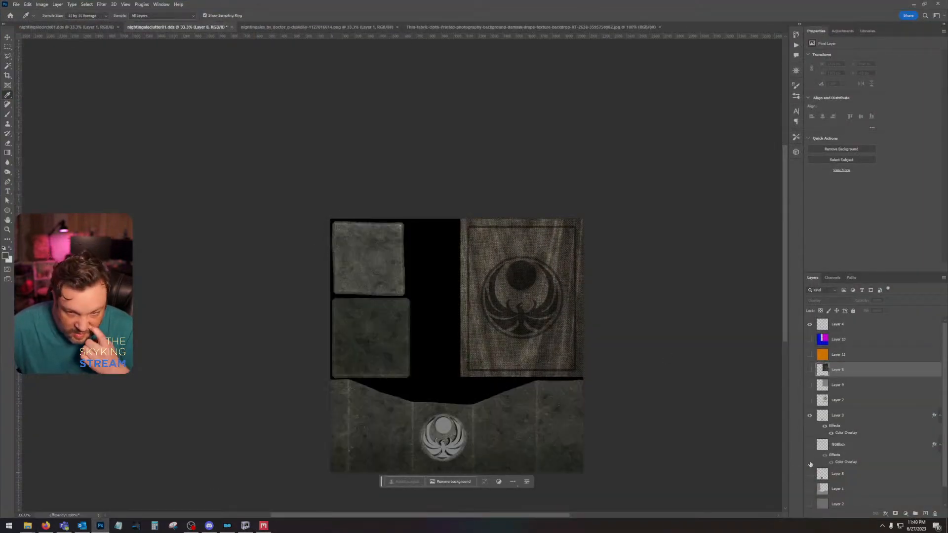
pyautogui.click(809, 416)
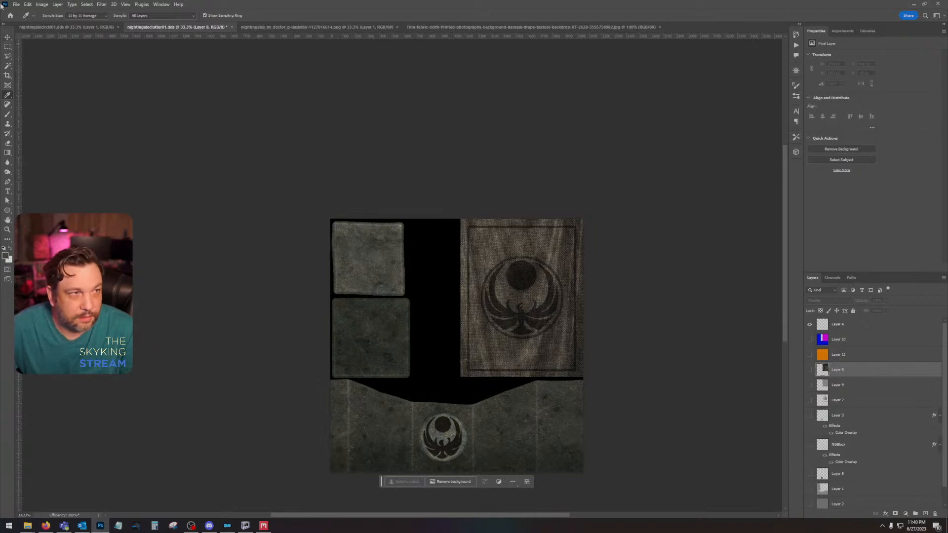
pyautogui.press('v')
# Step: Check the open nightingale emblem and fabric reference documents, and return to the nightingale clutter texture for a closer view
pyautogui.click(372, 26)
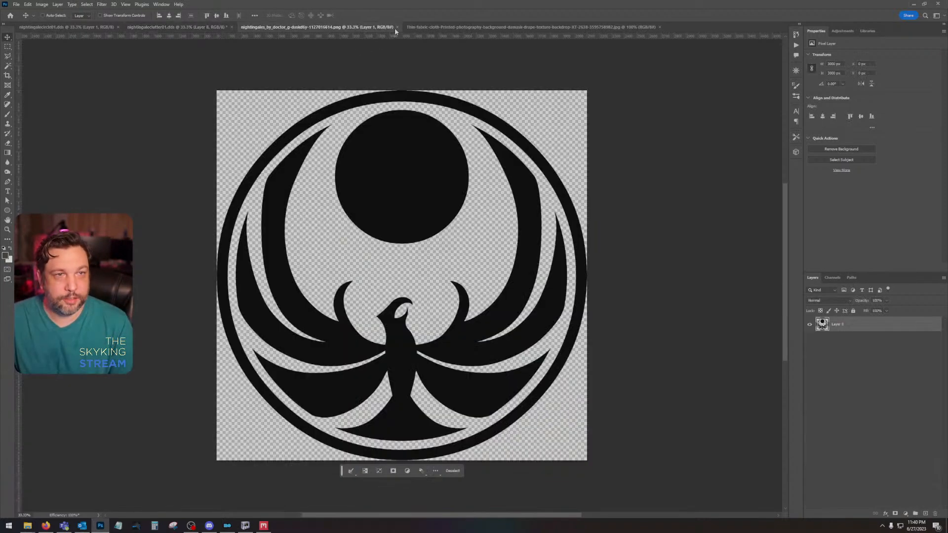
pyautogui.click(415, 27)
pyautogui.click(158, 27)
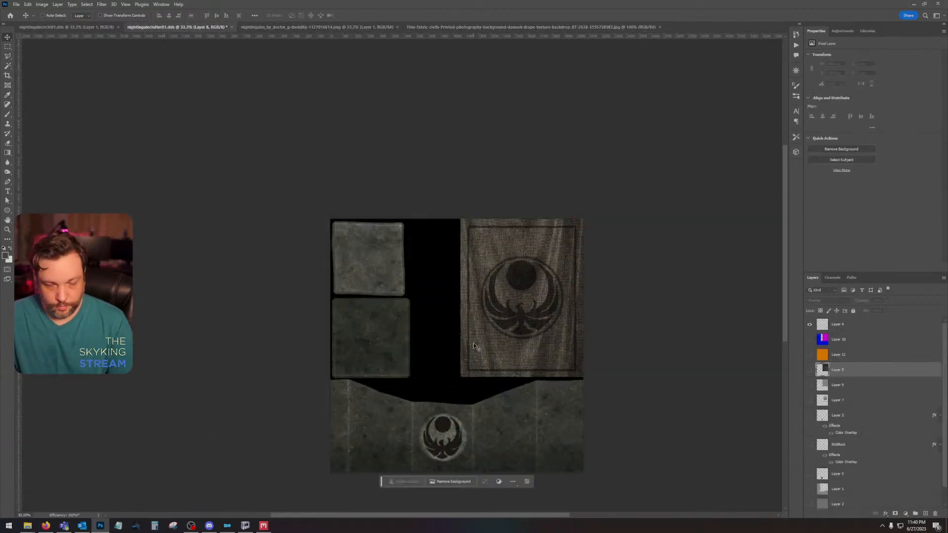
pyautogui.hotkey('ctrl', '+')
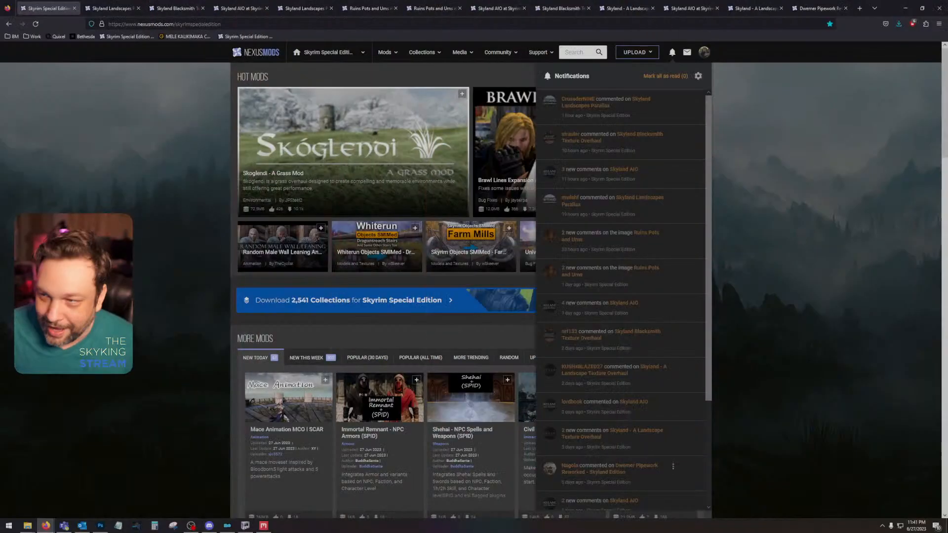
# Step: Dismiss the Nexus Mods notifications in the browser and look through the Skyrim Special Edition page's new mods and media
pyautogui.click(935, 211)
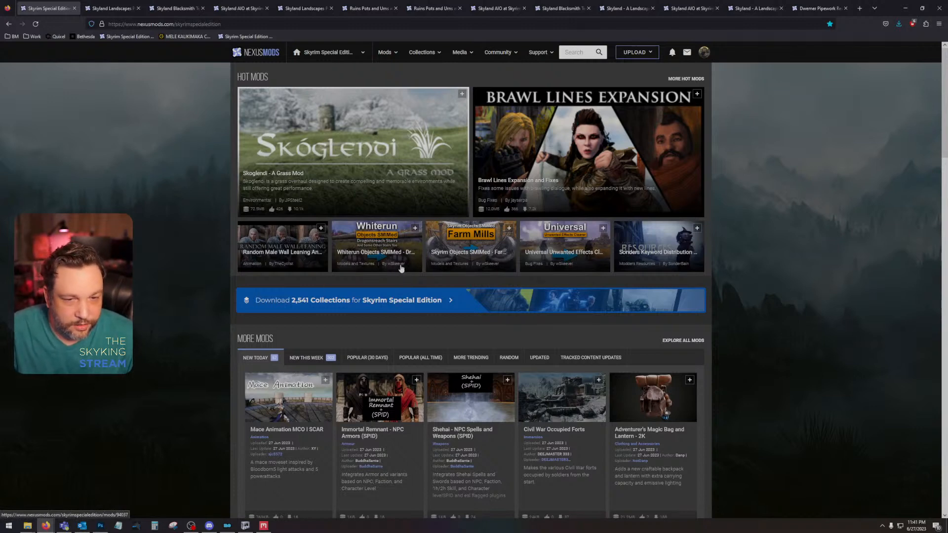
pyautogui.scroll(-4, 445, 258)
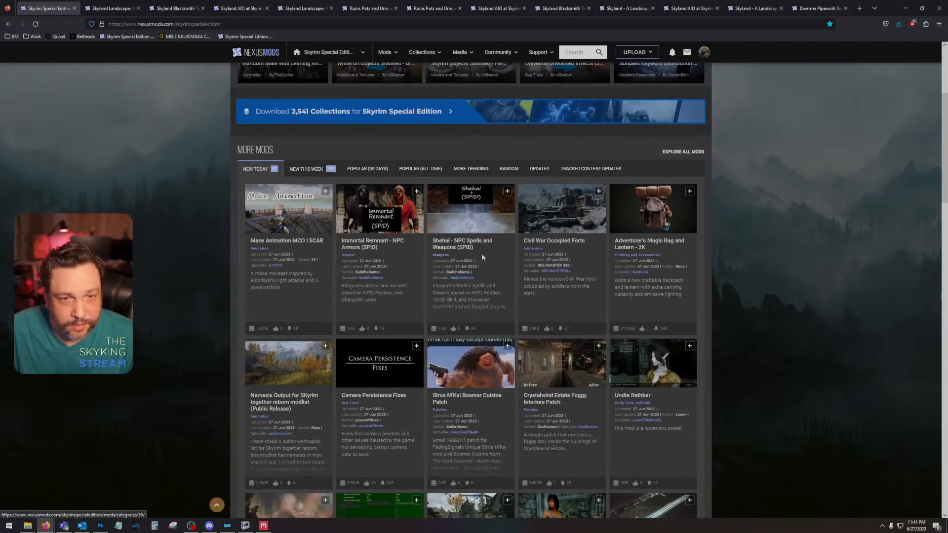
pyautogui.scroll(-2, 582, 267)
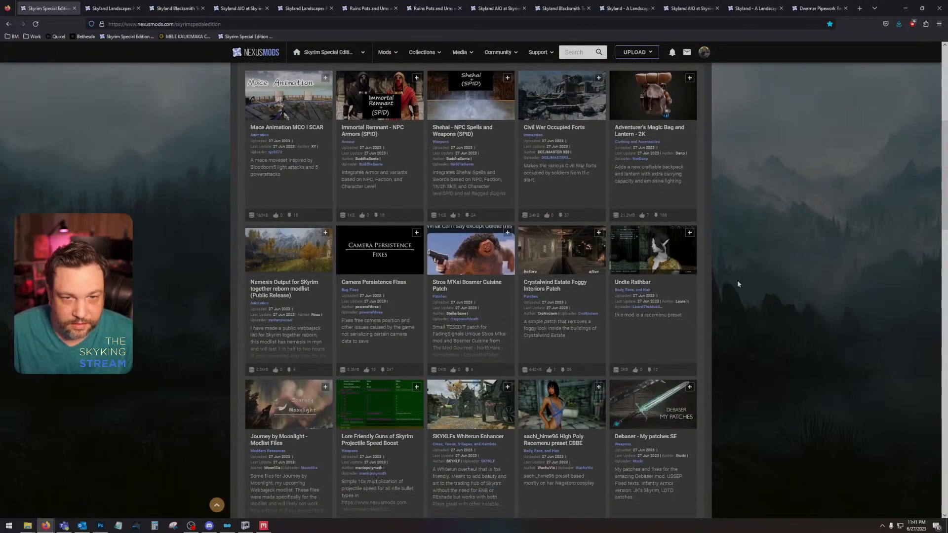
pyautogui.scroll(-3, 737, 283)
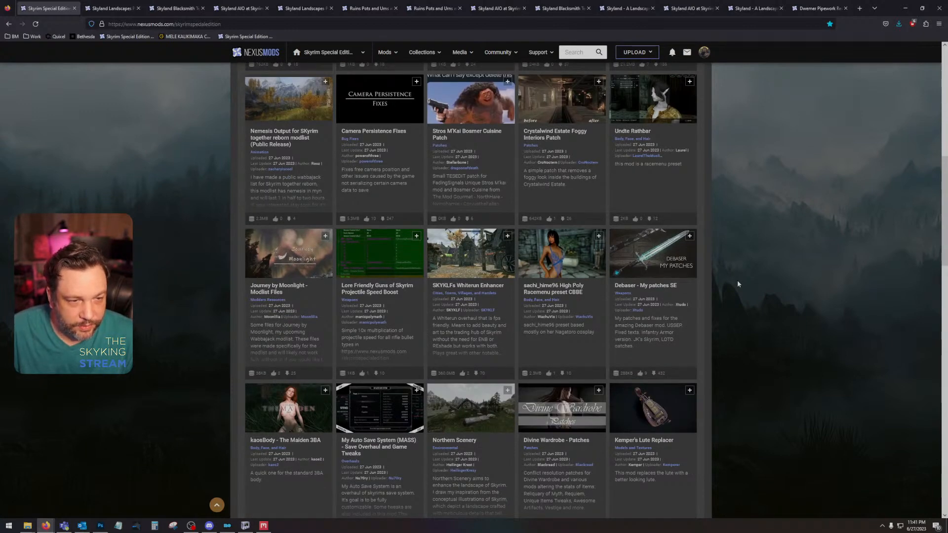
pyautogui.scroll(-4, 738, 284)
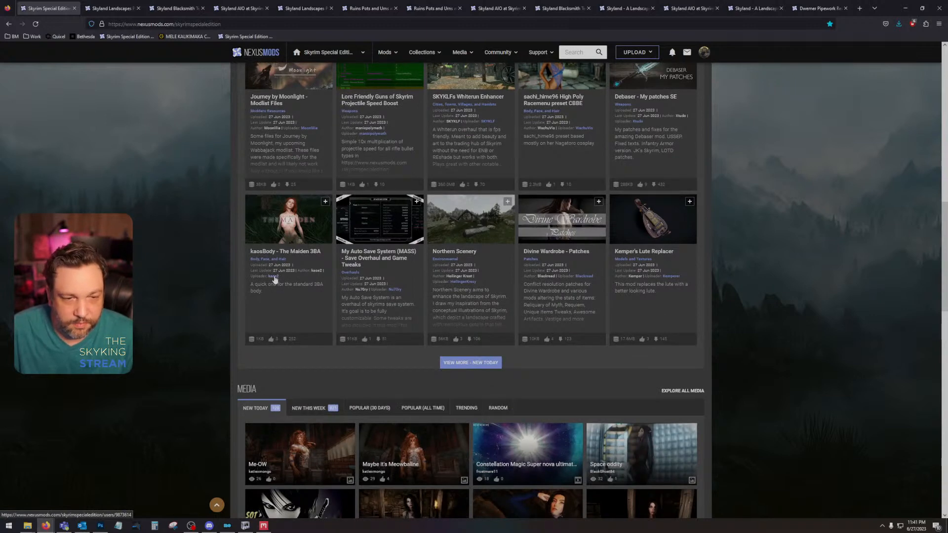
pyautogui.scroll(-3, 274, 279)
pyautogui.scroll(-5, 274, 279)
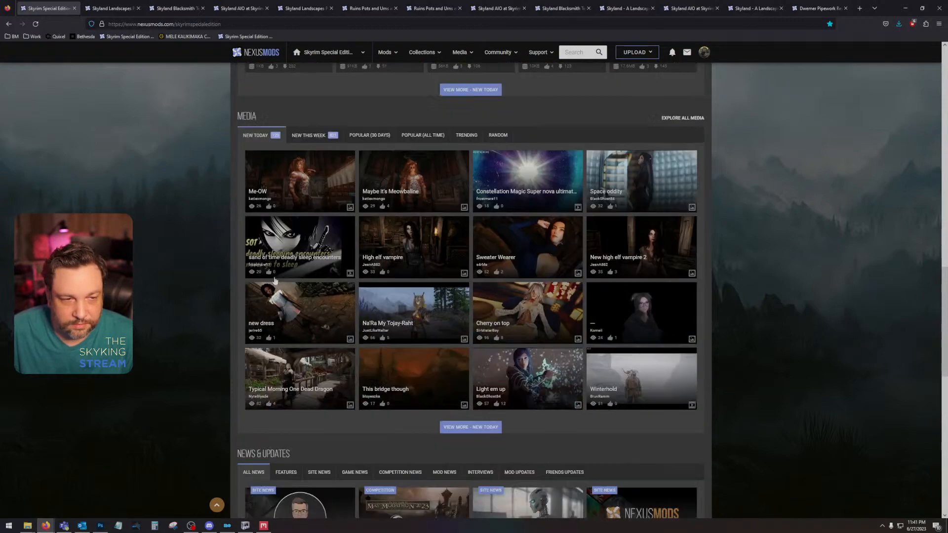
pyautogui.scroll(-10, 275, 280)
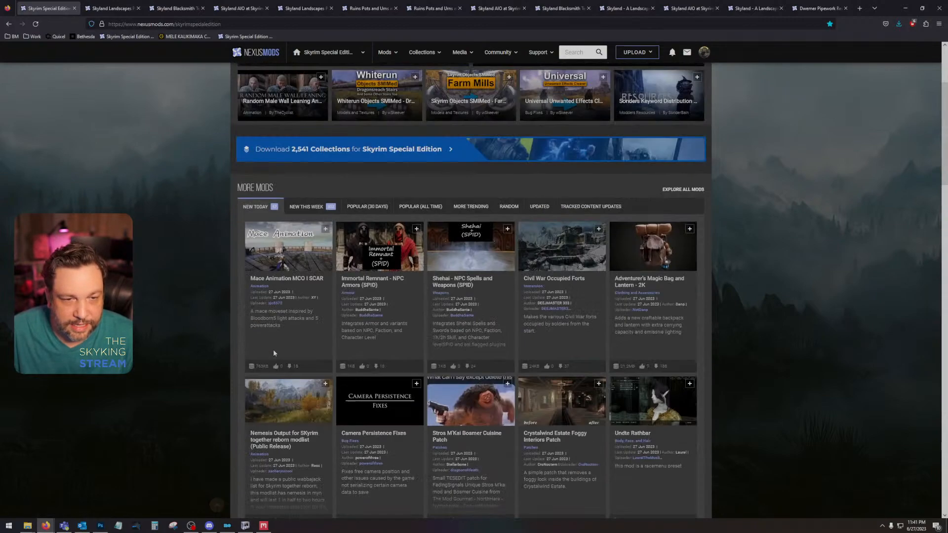
pyautogui.scroll(3, 274, 352)
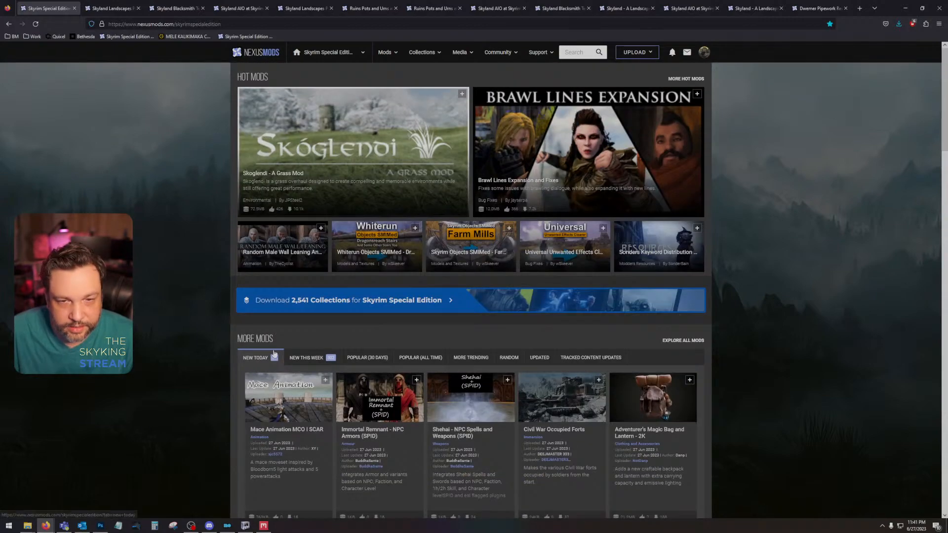
pyautogui.scroll(-12, 278, 353)
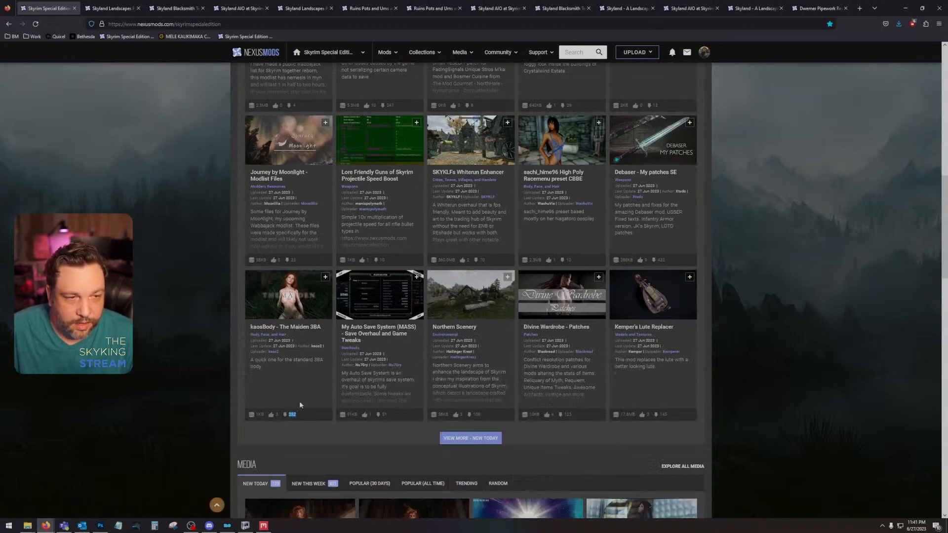
pyautogui.scroll(8, 302, 405)
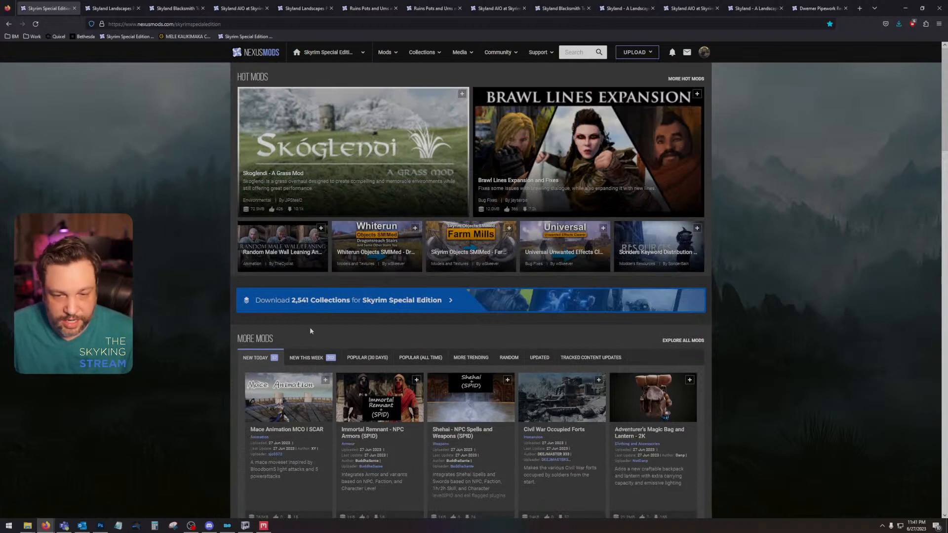
# Step: Open the Skyland Landscapes Parallax posts and read the sticky note and the comment thread about Community Shaders
pyautogui.click(119, 5)
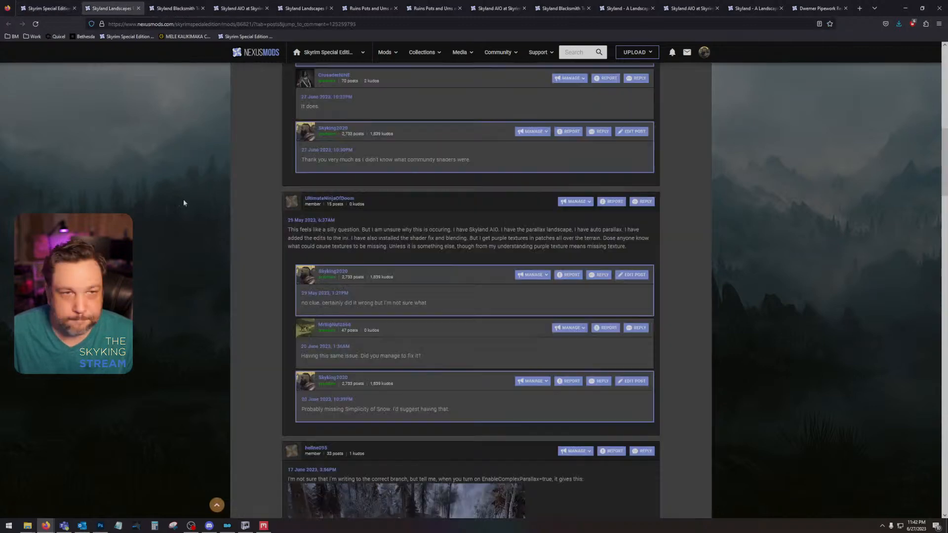
pyautogui.scroll(10, 278, 316)
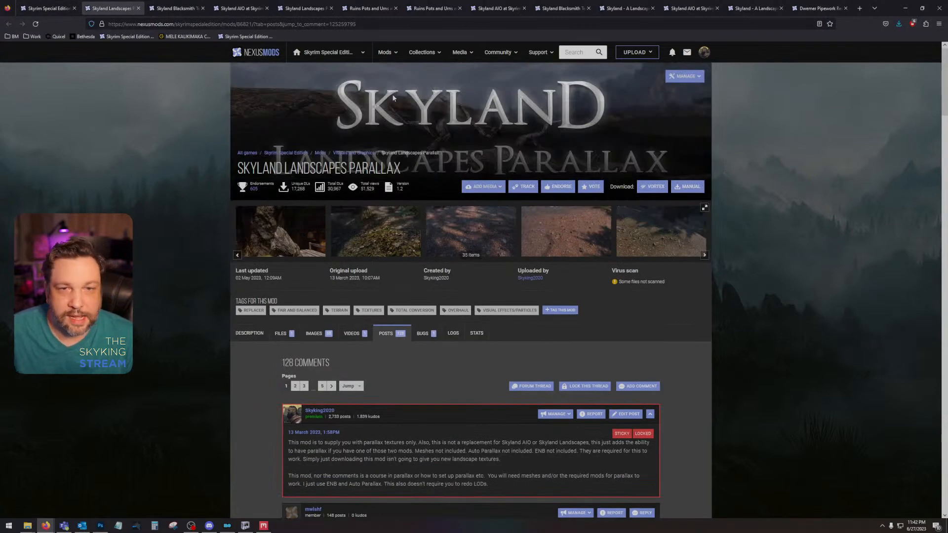
pyautogui.scroll(-5, 393, 97)
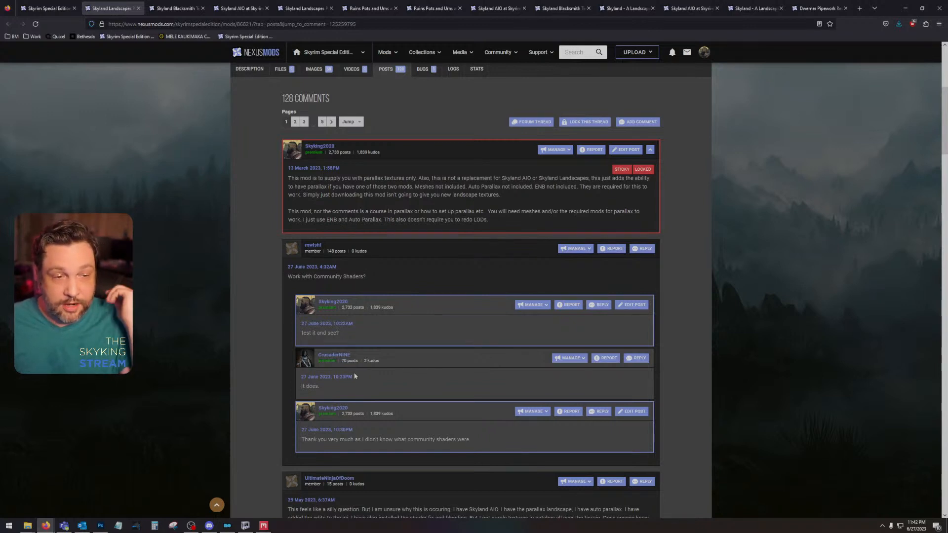
pyautogui.moveTo(304, 442); pyautogui.dragTo(463, 438)
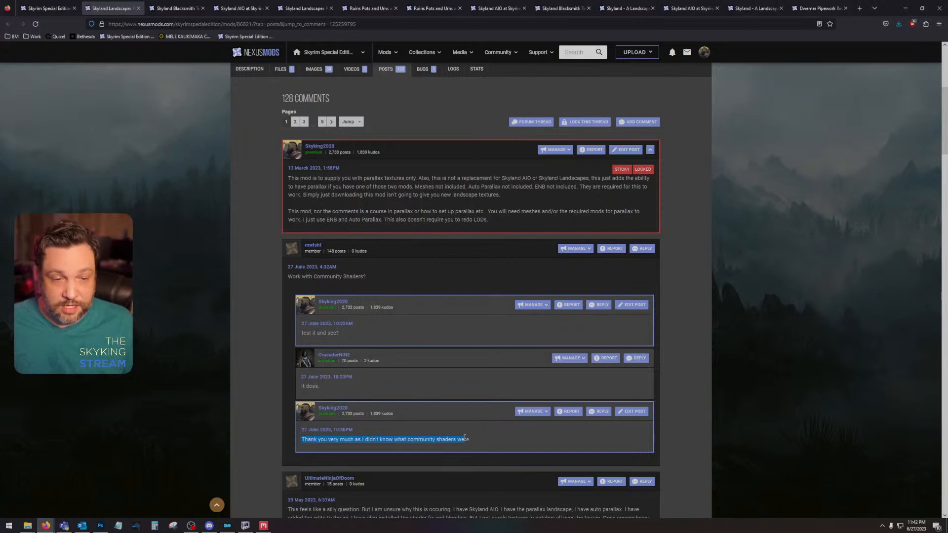
pyautogui.click(466, 437)
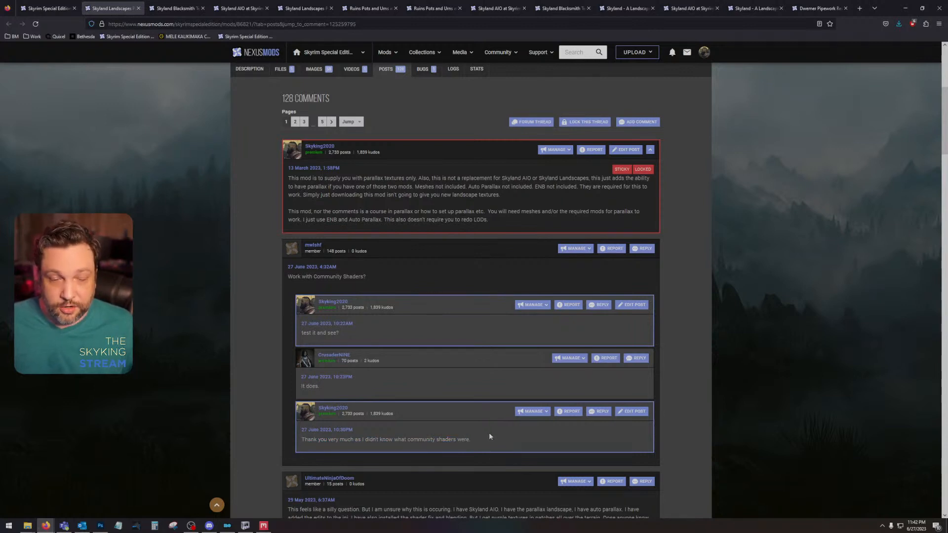
pyautogui.scroll(-5, 490, 437)
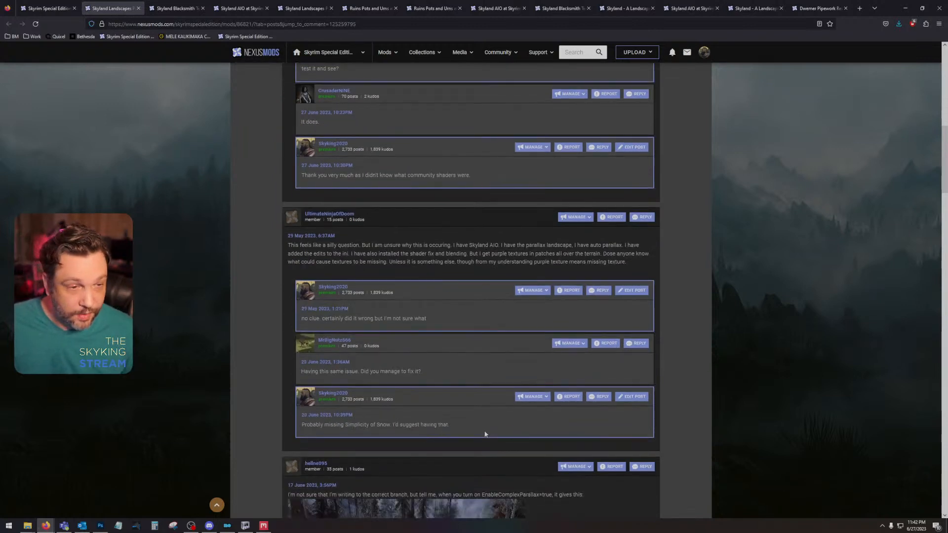
pyautogui.scroll(2, 480, 430)
pyautogui.scroll(3, 479, 431)
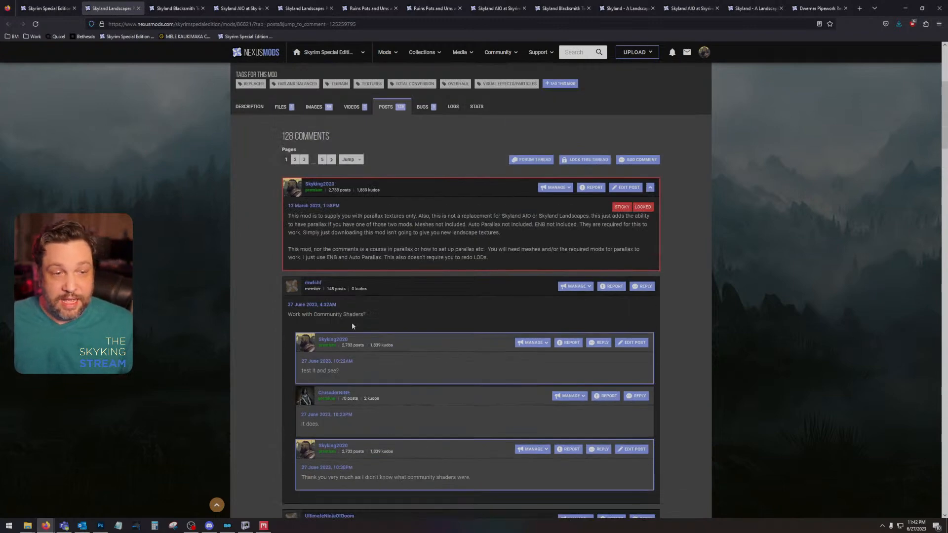
pyautogui.moveTo(367, 314); pyautogui.dragTo(298, 317)
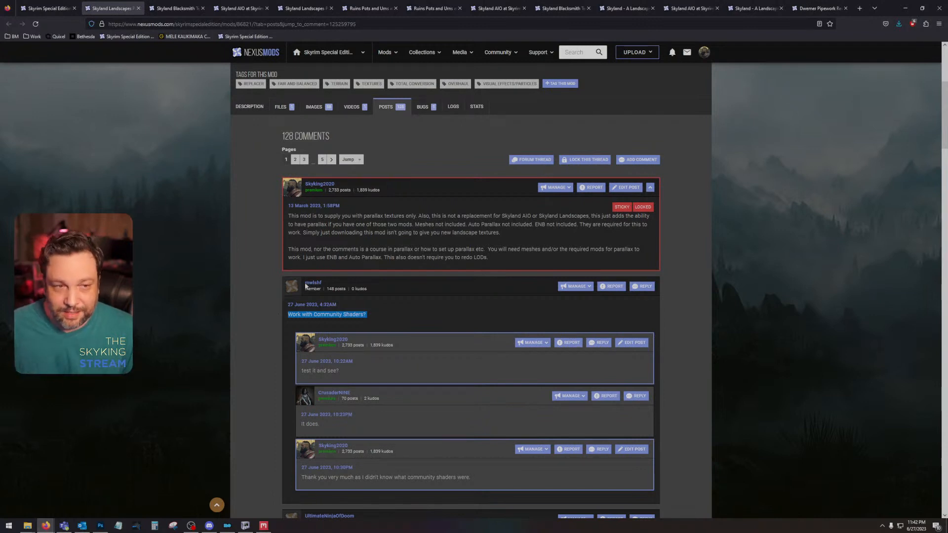
pyautogui.click(423, 313)
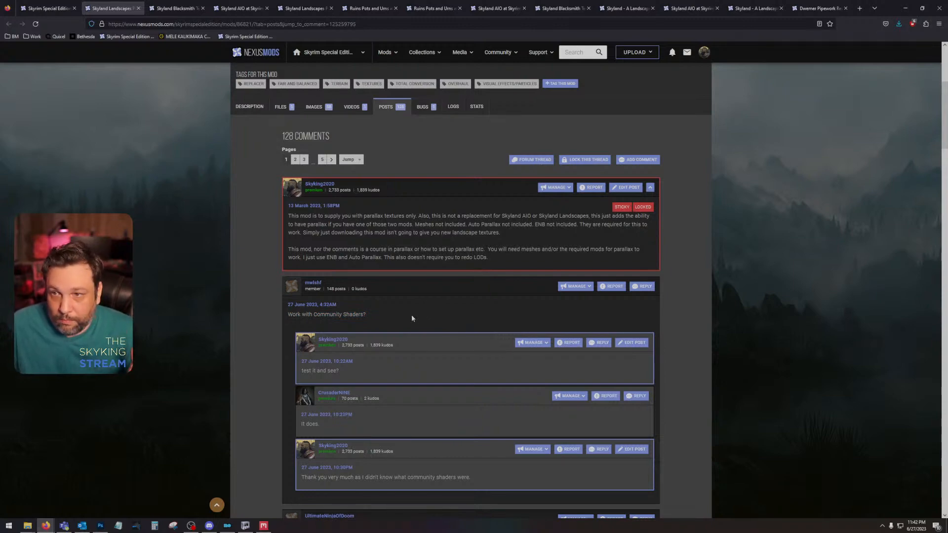
# Step: Read the Skyland Landscapes Parallax thread about purple terrain textures and close that mod's page
pyautogui.scroll(-4, 412, 318)
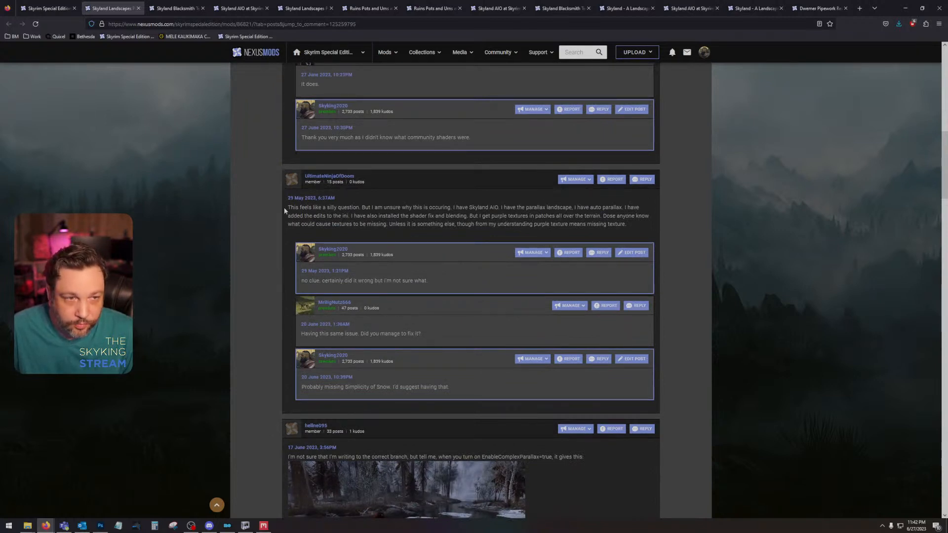
pyautogui.moveTo(287, 207); pyautogui.dragTo(309, 208)
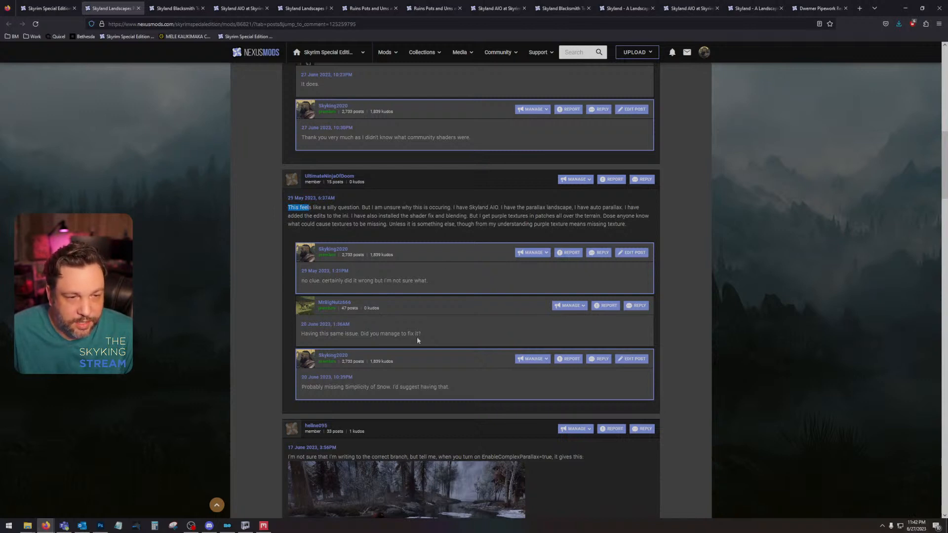
pyautogui.click(338, 224)
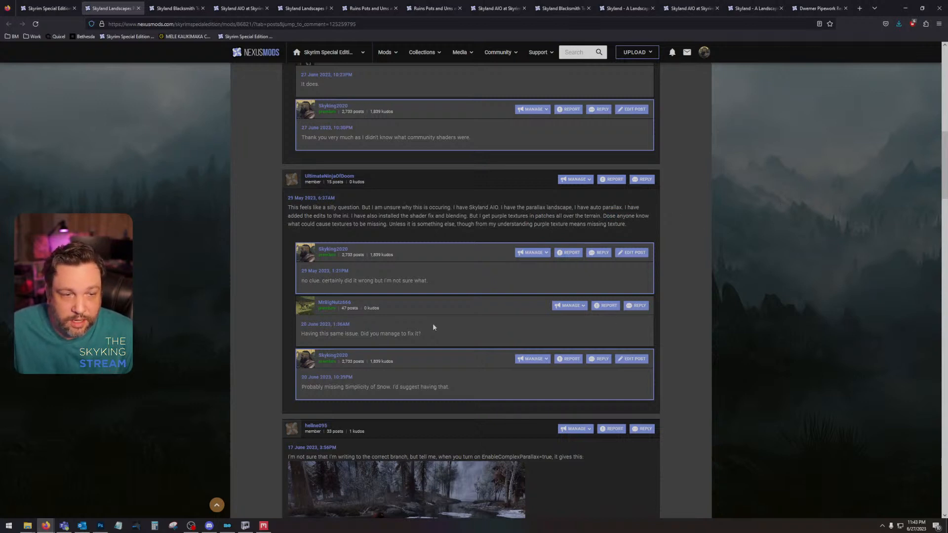
pyautogui.scroll(-2, 432, 323)
pyautogui.scroll(10, 459, 321)
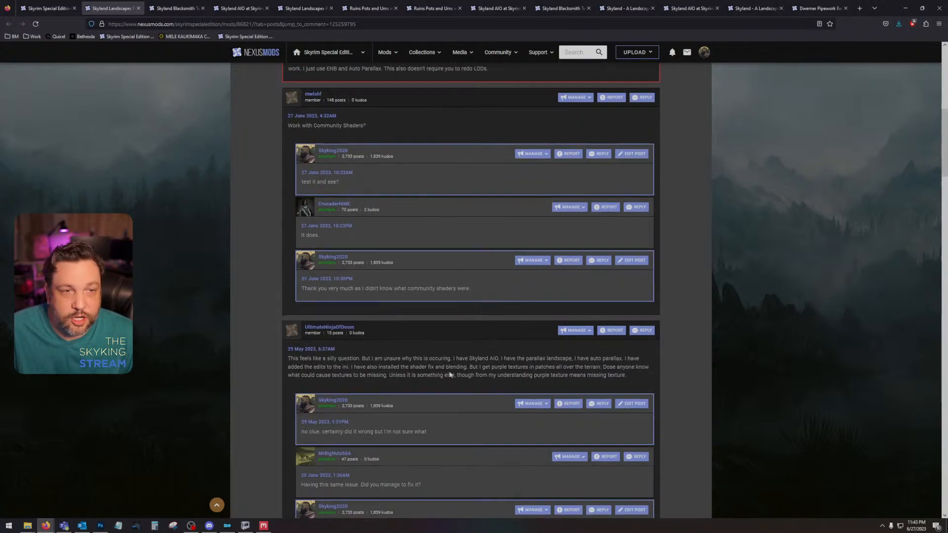
pyautogui.click(139, 8)
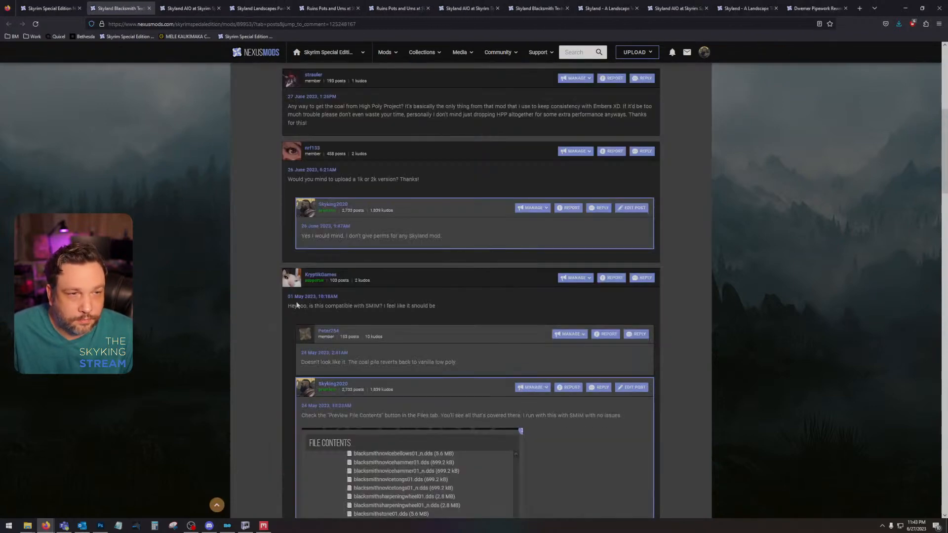
# Step: Read the Skyland Blacksmith Texture Overhaul comments about a 1k or 2k version and check the mod page's header
pyautogui.scroll(4, 271, 333)
pyautogui.scroll(-2, 271, 335)
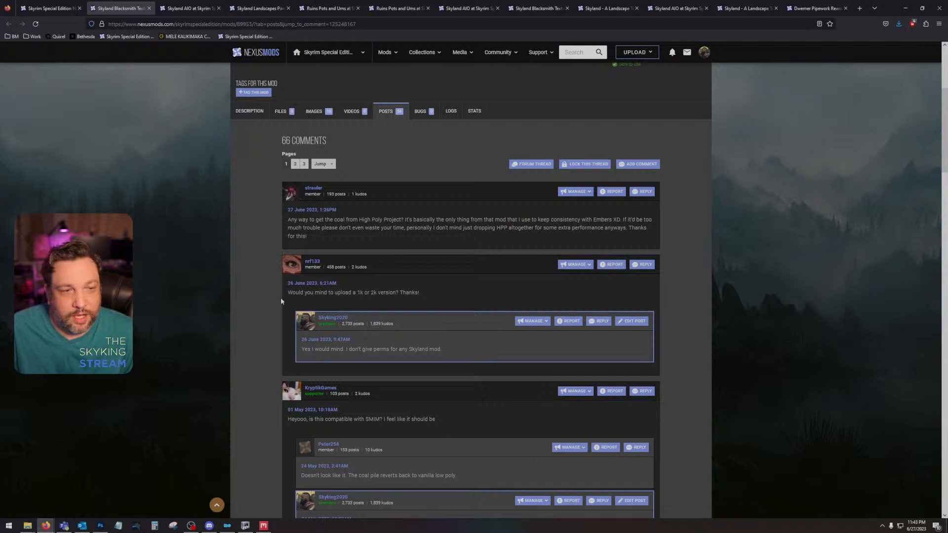
pyautogui.moveTo(289, 295); pyautogui.dragTo(496, 306)
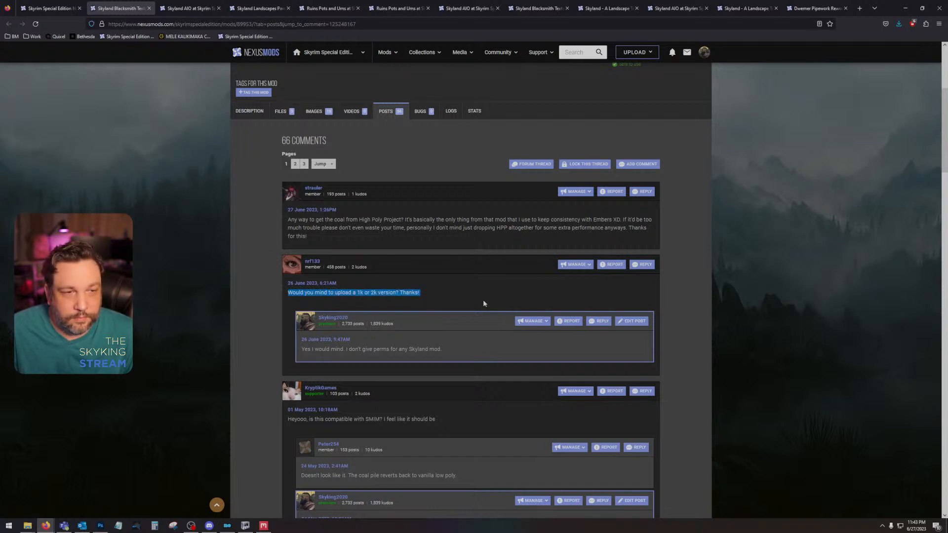
pyautogui.click(394, 290)
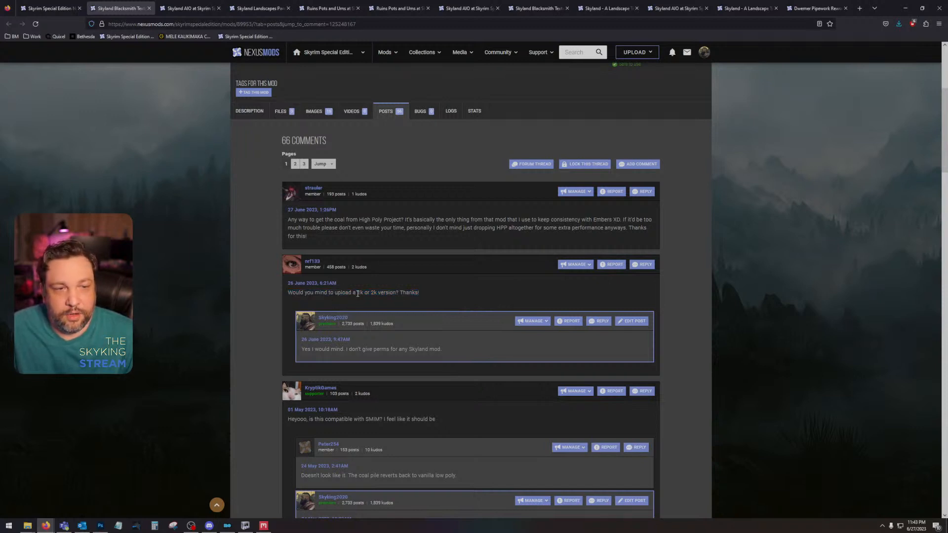
pyautogui.scroll(4, 377, 294)
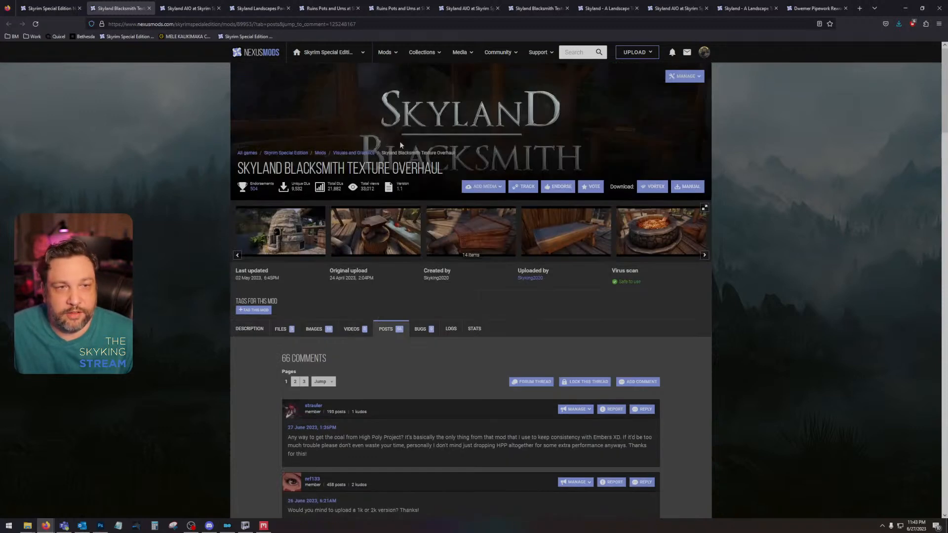
pyautogui.scroll(-5, 450, 279)
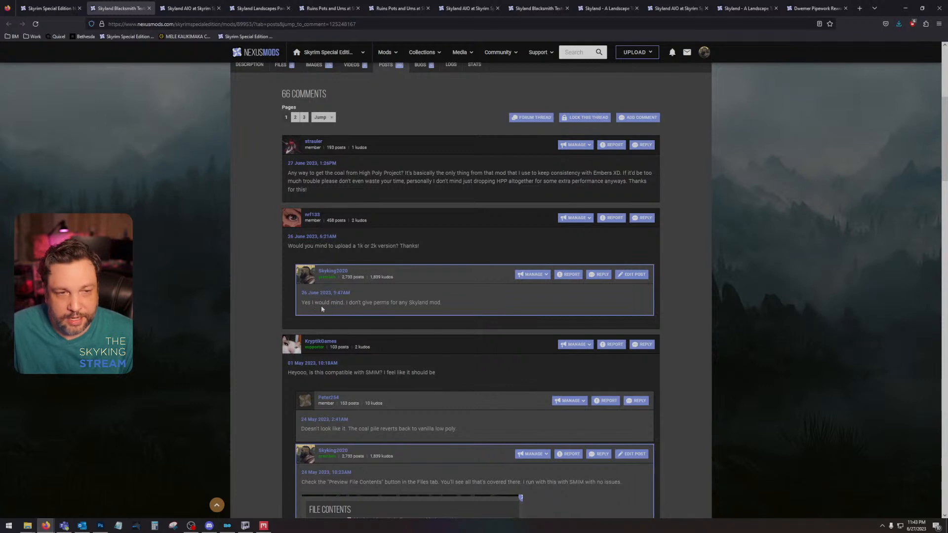
pyautogui.scroll(5, 327, 305)
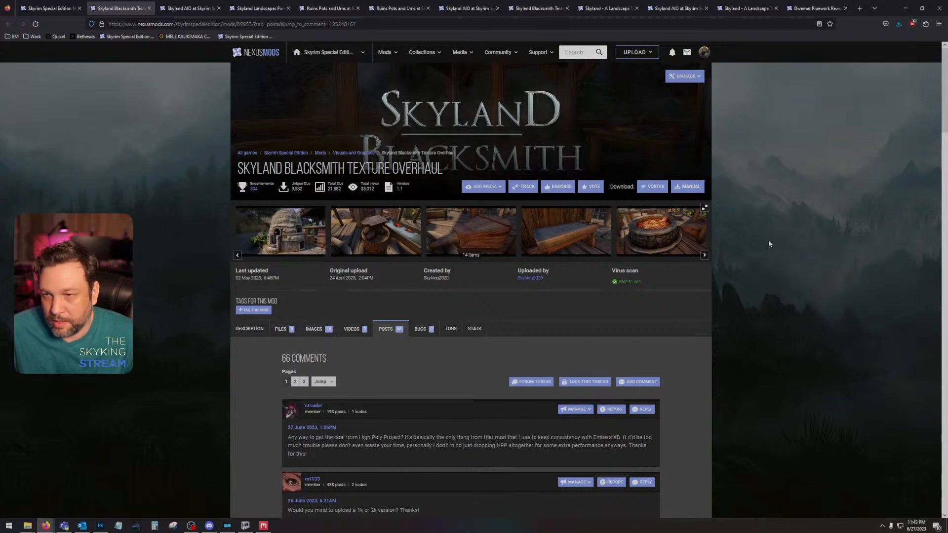
pyautogui.scroll(-4, 712, 271)
pyautogui.scroll(4, 713, 271)
# Step: Check the Skyland Blacksmith mod's files section, and return to its posts at the 1k or 2k version request
pyautogui.click(250, 329)
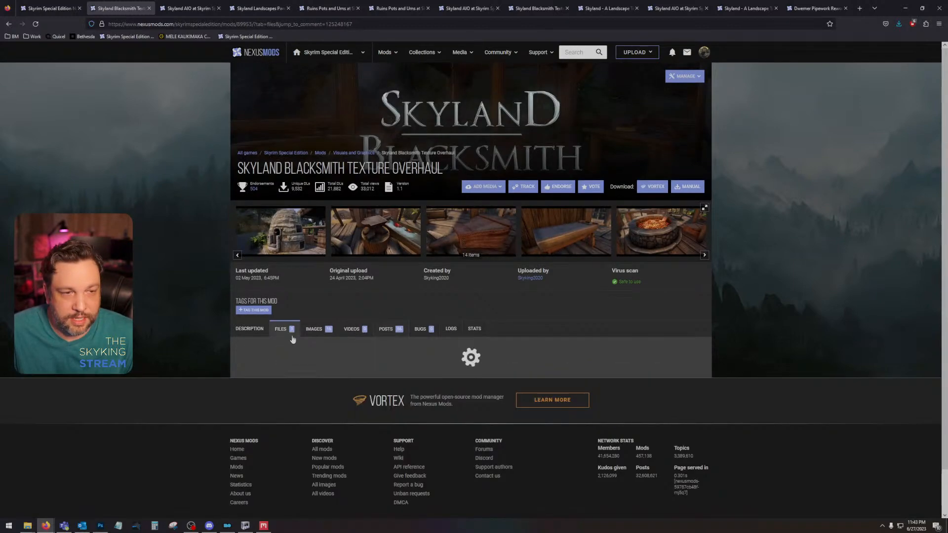
pyautogui.click(282, 329)
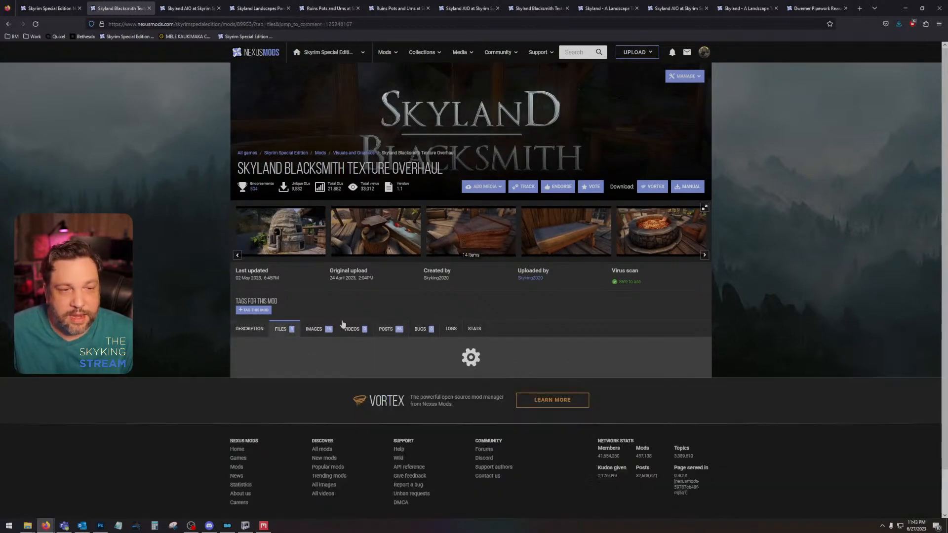
pyautogui.click(389, 332)
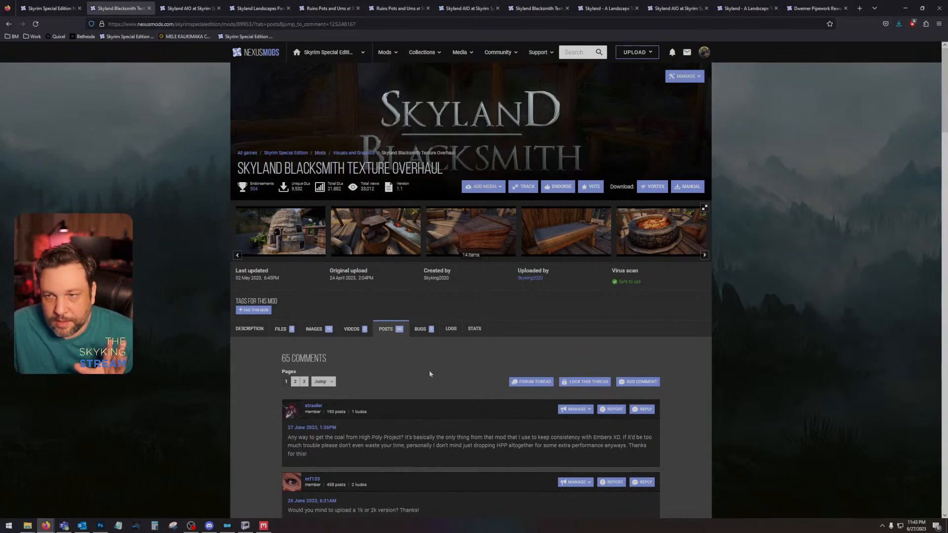
pyautogui.scroll(-3, 437, 369)
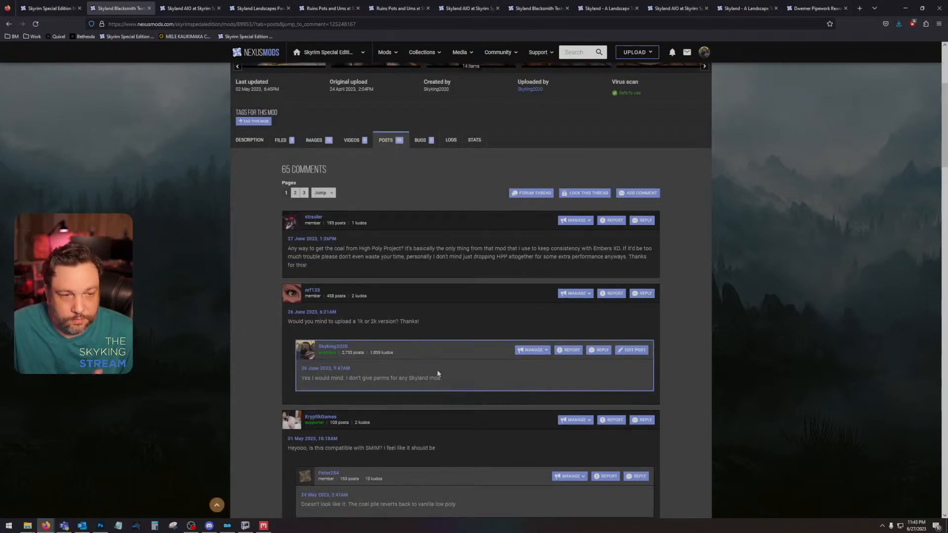
pyautogui.scroll(-3, 437, 371)
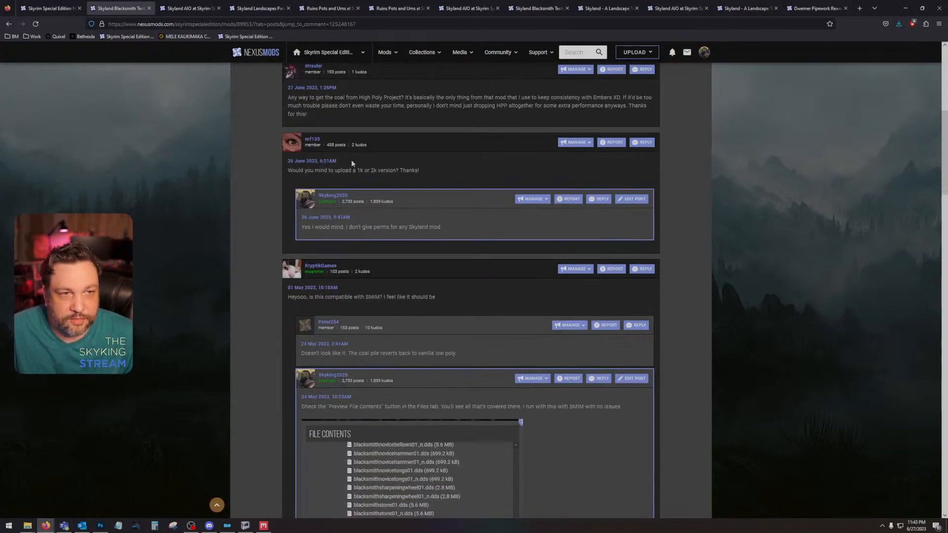
# Step: Open the profile of the commenter requesting a 1k or 2k version, view their uploaded files, and close the profile
pyautogui.middleClick(296, 146)
pyautogui.click(181, 7)
pyautogui.click(280, 155)
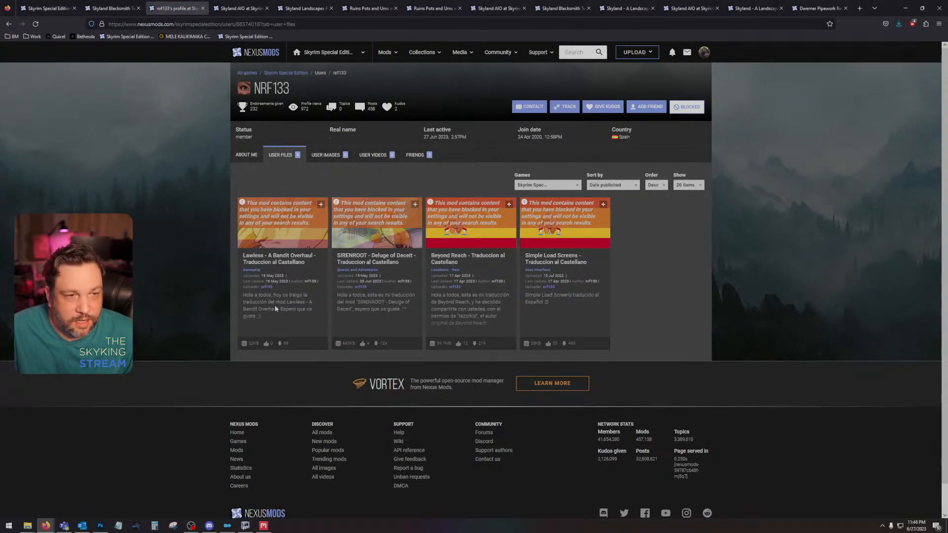
pyautogui.click(203, 8)
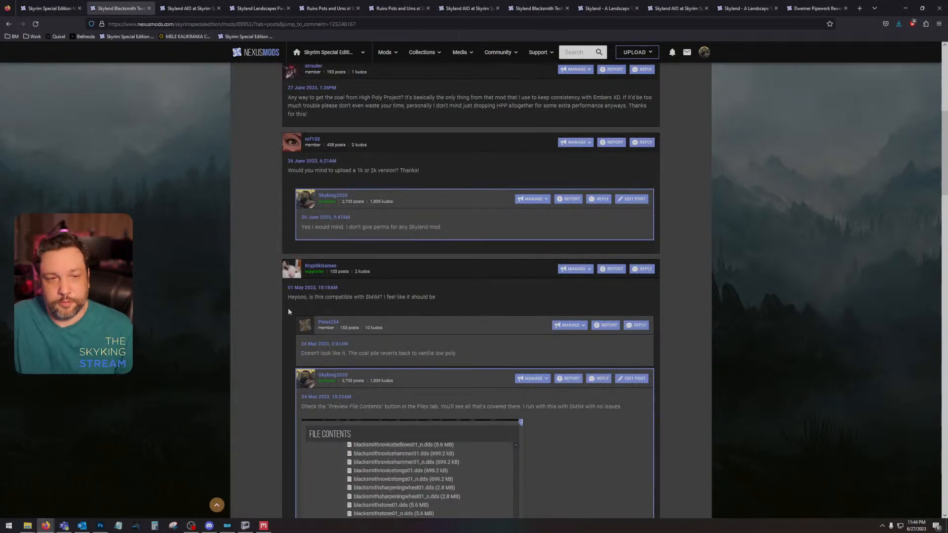
# Step: Read the Skyland Blacksmith thread about SMIM compatibility, examining the charcoal and smelter files in the attached file contents image
pyautogui.scroll(-3, 274, 298)
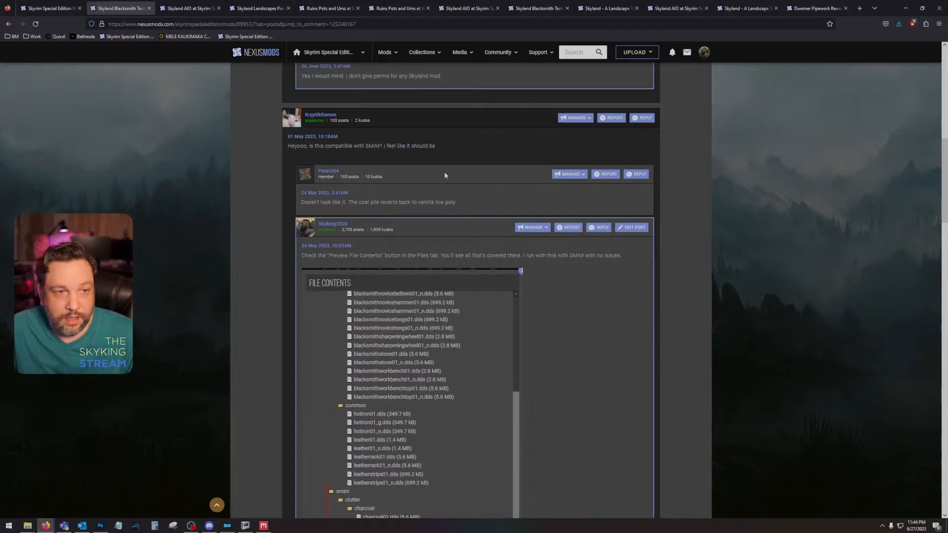
pyautogui.scroll(15, 422, 256)
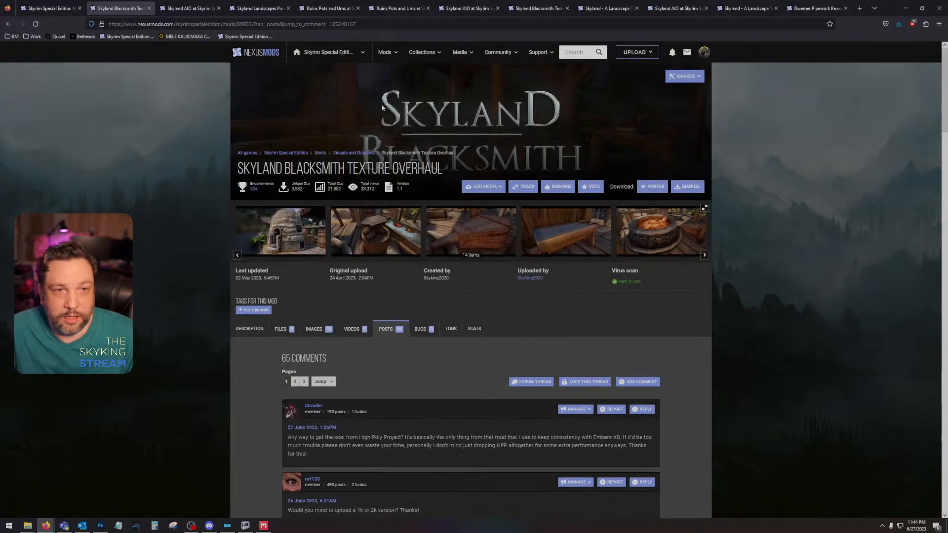
pyautogui.scroll(-15, 373, 272)
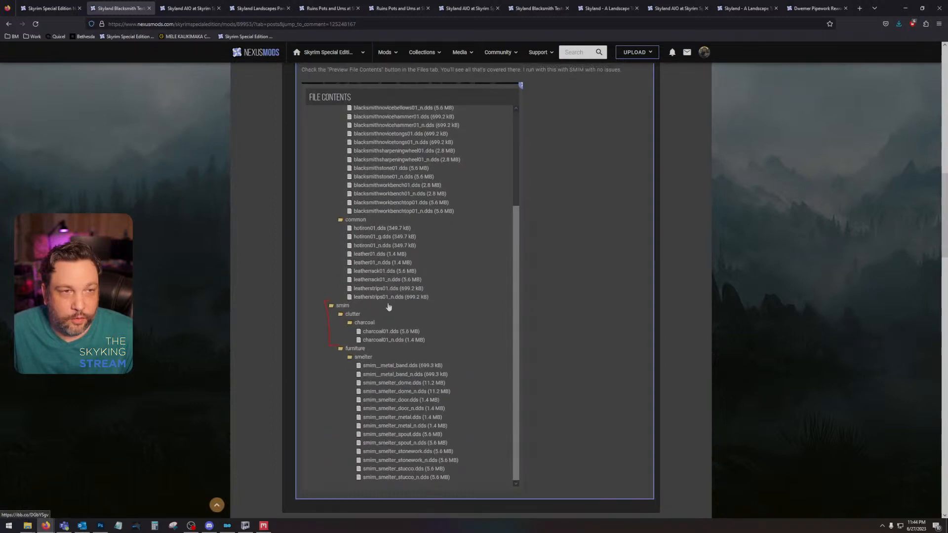
pyautogui.scroll(6, 389, 307)
pyautogui.moveTo(301, 315); pyautogui.dragTo(345, 316)
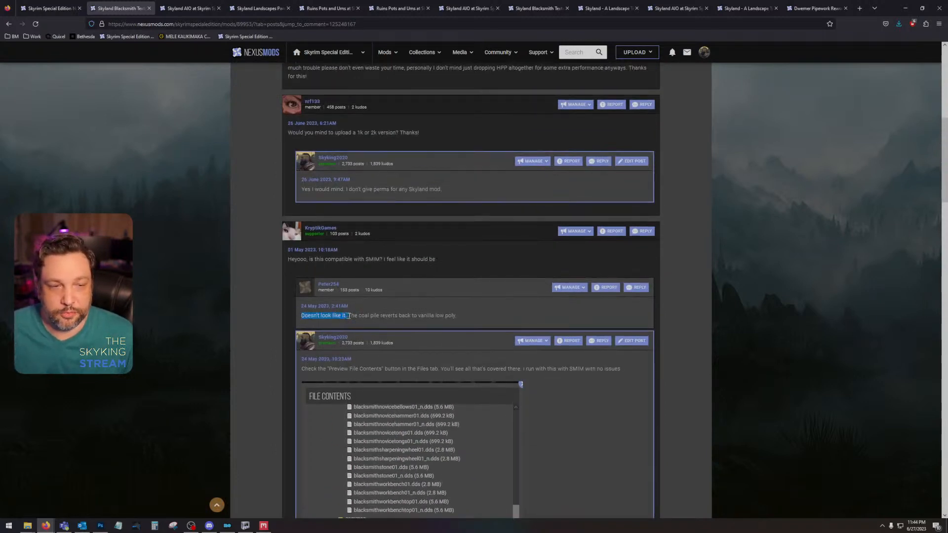
pyautogui.click(352, 316)
pyautogui.scroll(-4, 353, 326)
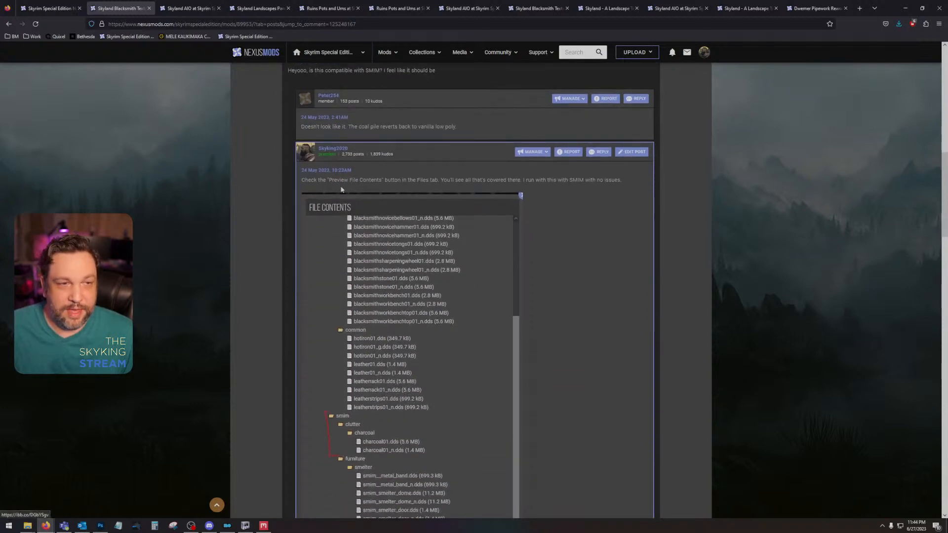
pyautogui.scroll(-1, 345, 247)
pyautogui.scroll(-1, 365, 333)
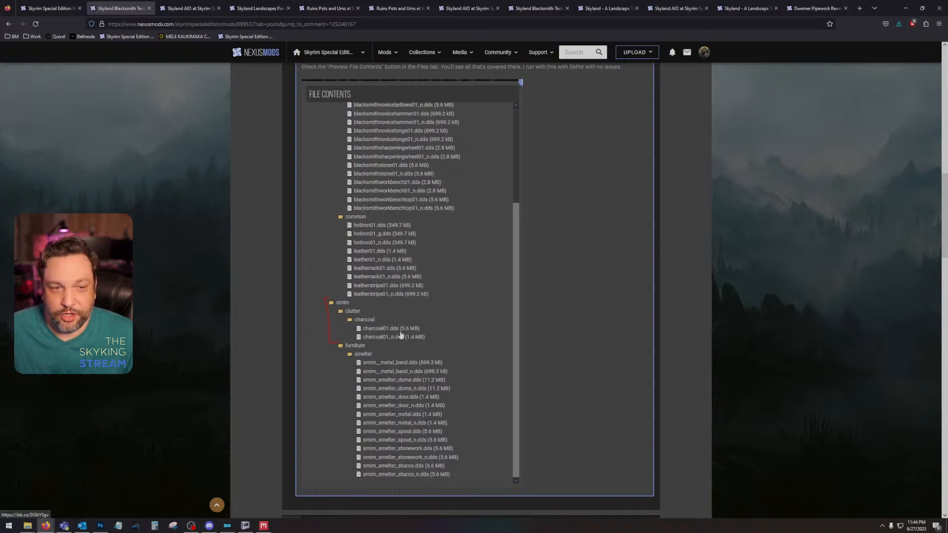
pyautogui.scroll(4, 377, 344)
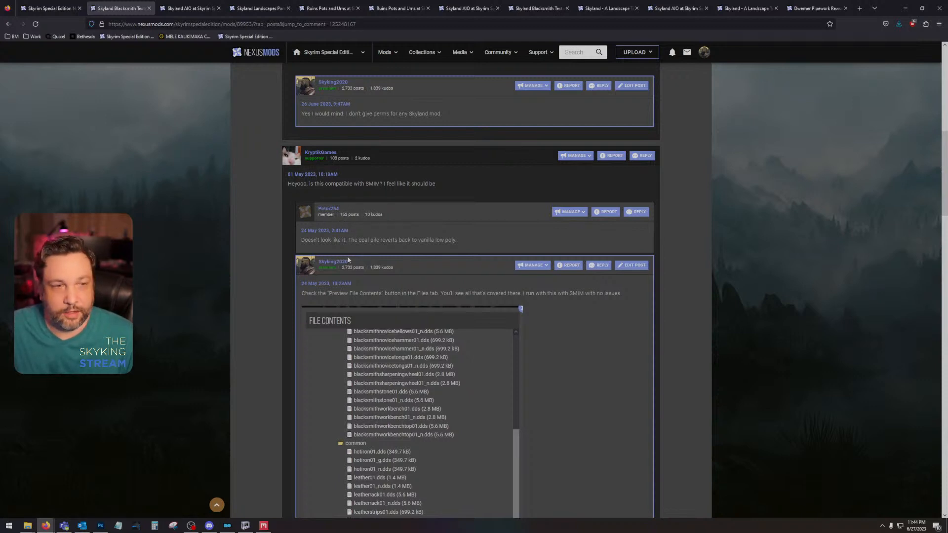
pyautogui.scroll(-10, 348, 198)
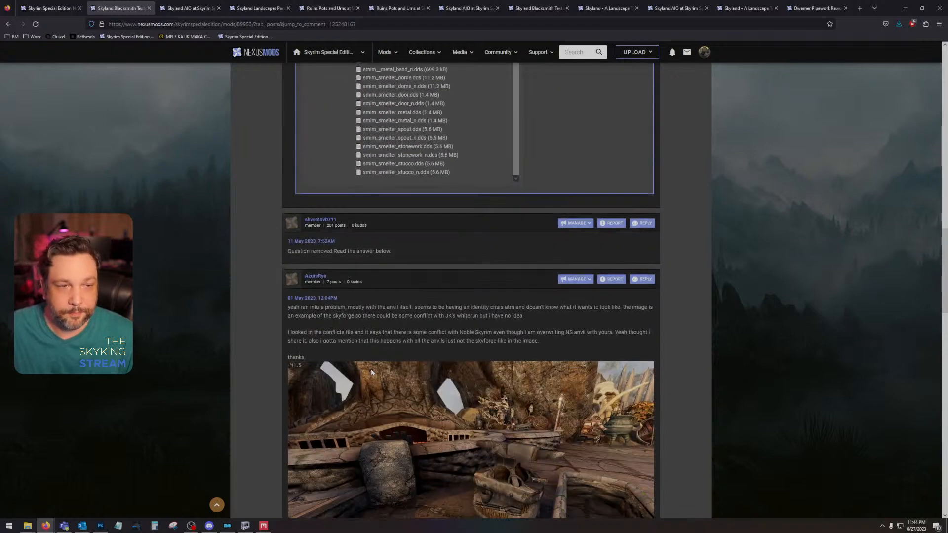
pyautogui.scroll(15, 371, 369)
# Step: Go to the Skyland AIO posts and read the comment about yellow terrain in Whiterun
pyautogui.click(197, 9)
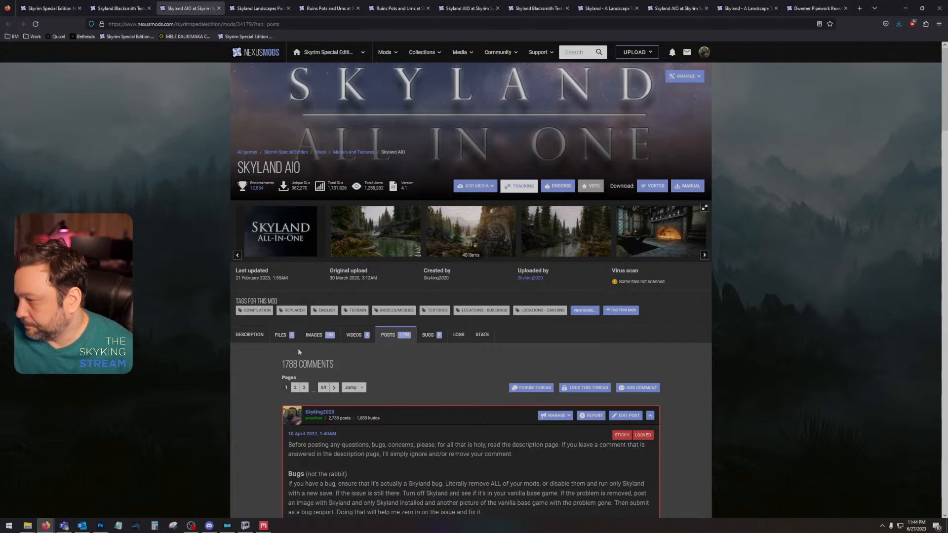
pyautogui.scroll(-20, 299, 351)
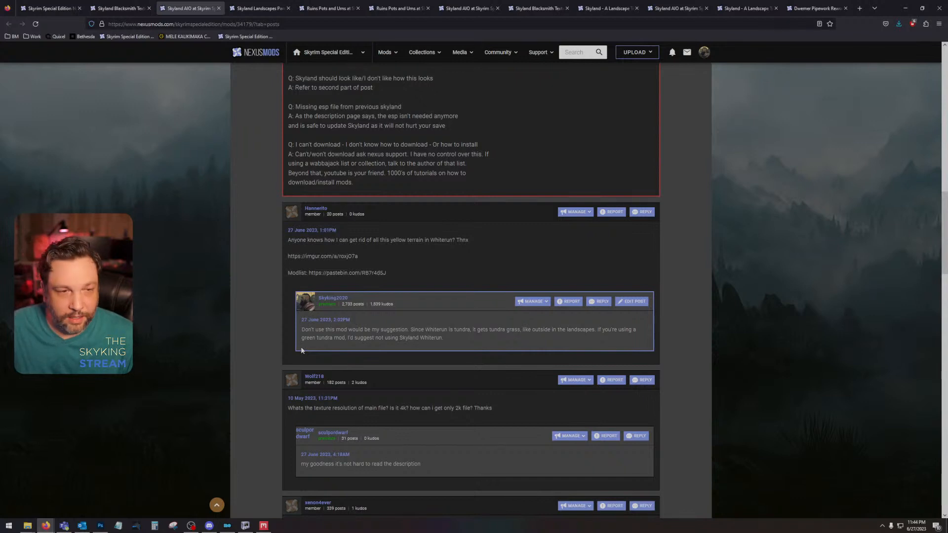
pyautogui.moveTo(285, 242); pyautogui.dragTo(469, 242)
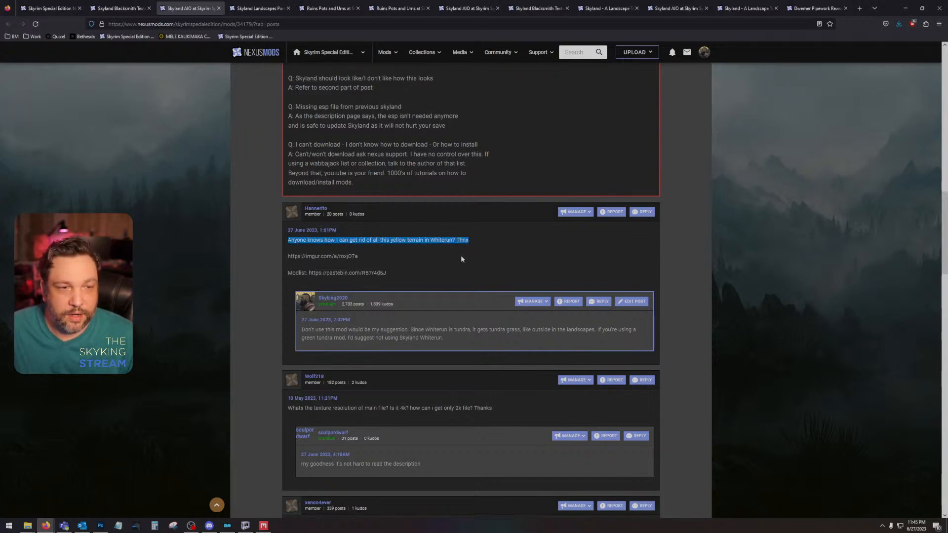
pyautogui.click(460, 256)
# Step: Copy the comment's imgur link, view its Whiterun screenshots in a new tab, and return to the Skyland AIO posts
pyautogui.moveTo(288, 257); pyautogui.dragTo(359, 256)
pyautogui.hotkey('ctrl', 'c')
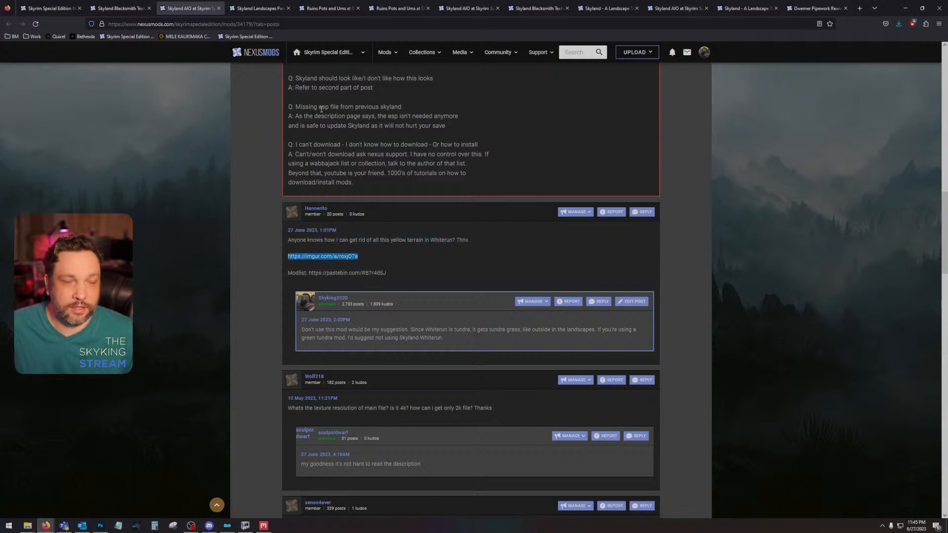
pyautogui.click(859, 8)
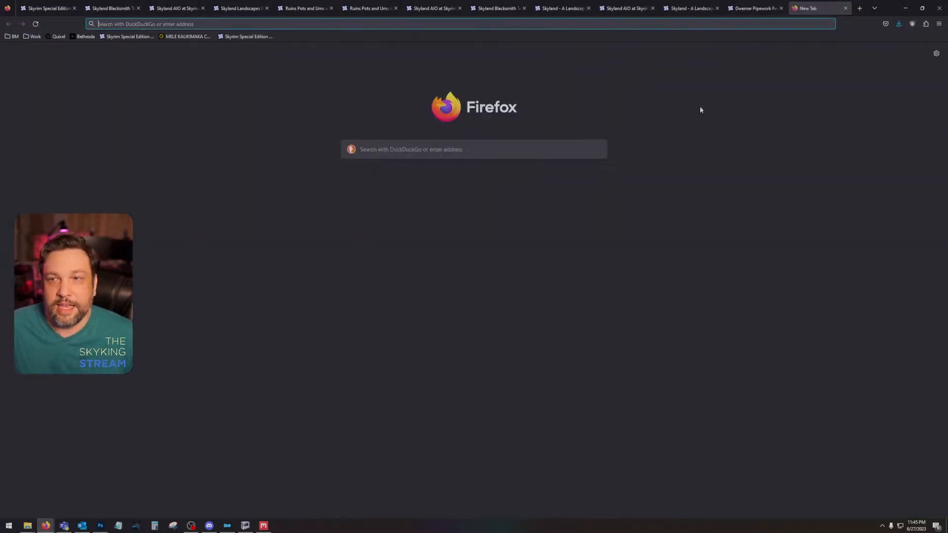
pyautogui.hotkey('ctrl', 'v')
pyautogui.press('Return')
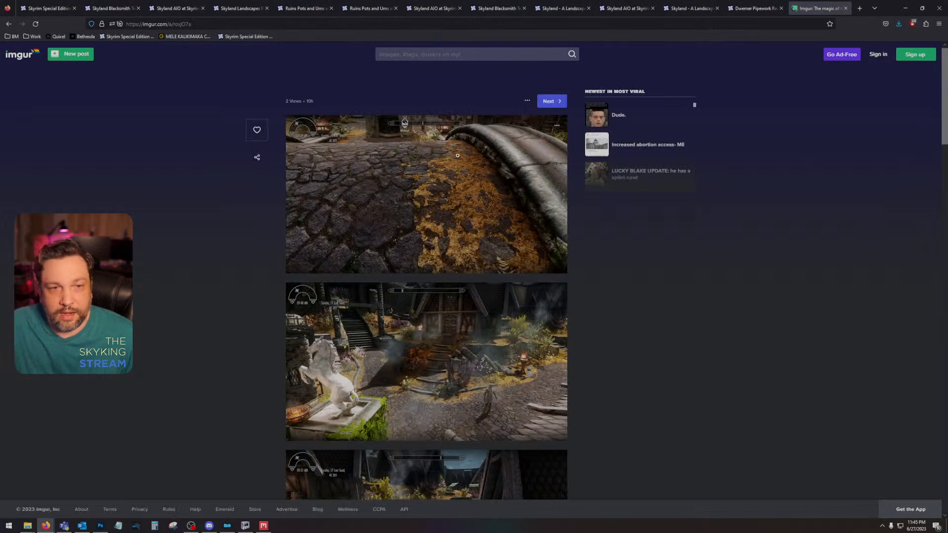
pyautogui.scroll(-3, 481, 385)
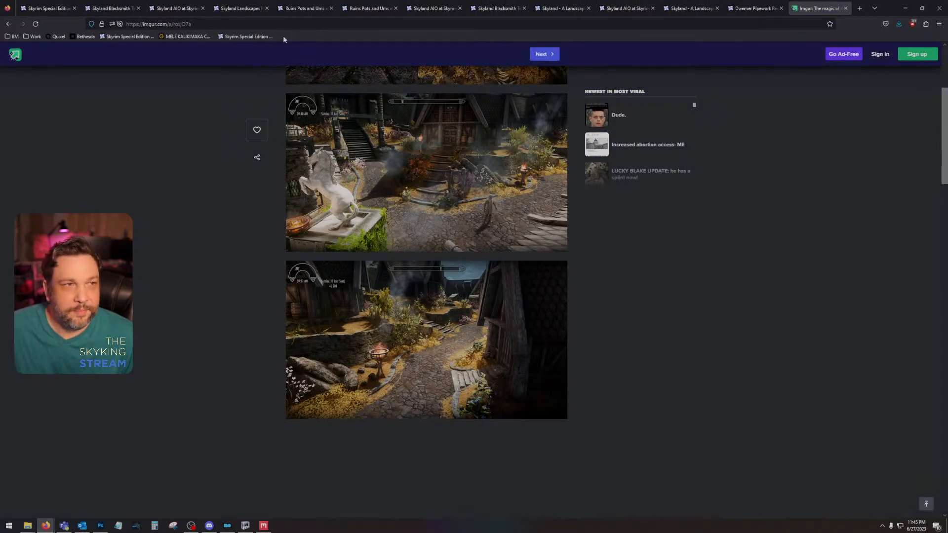
pyautogui.click(177, 8)
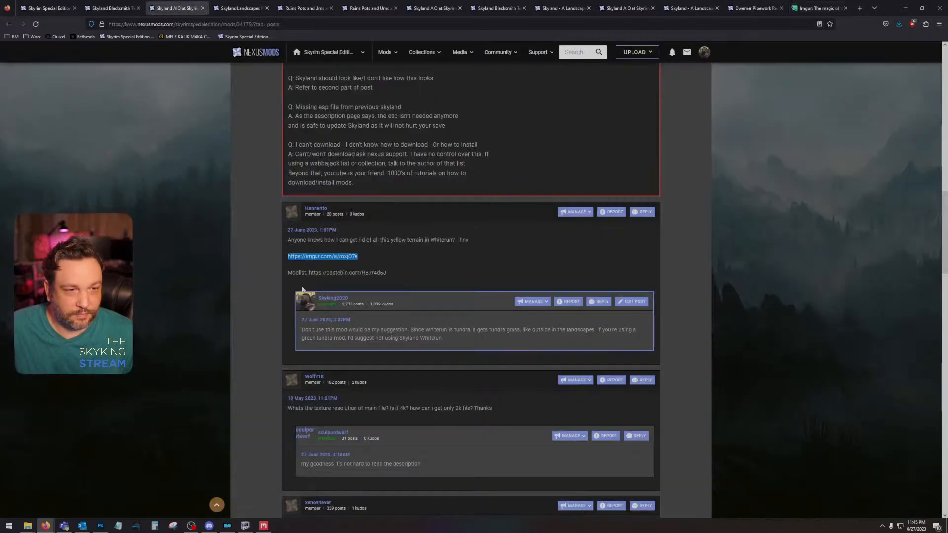
pyautogui.click(290, 330)
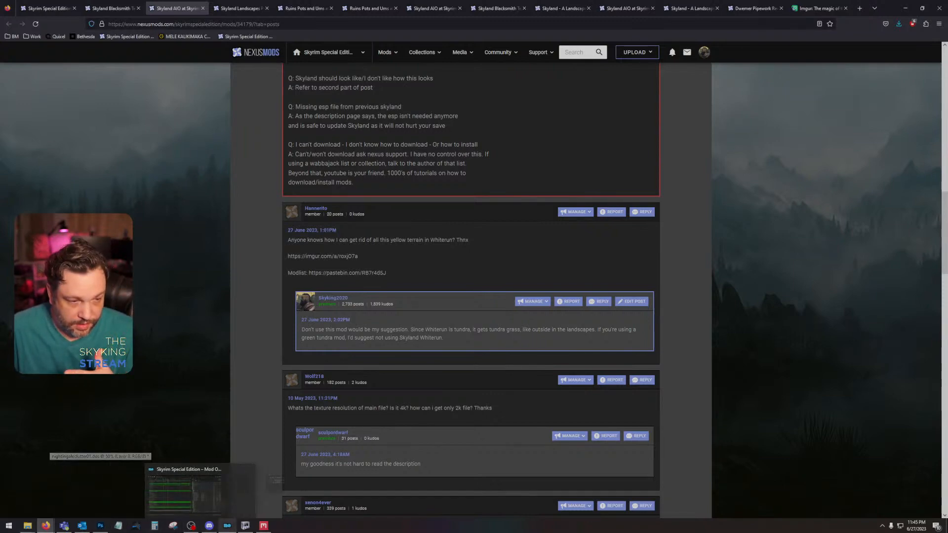
# Step: Switch to Mod Organizer and open the Skyland AIO mod's folder in the file explorer
pyautogui.click(227, 525)
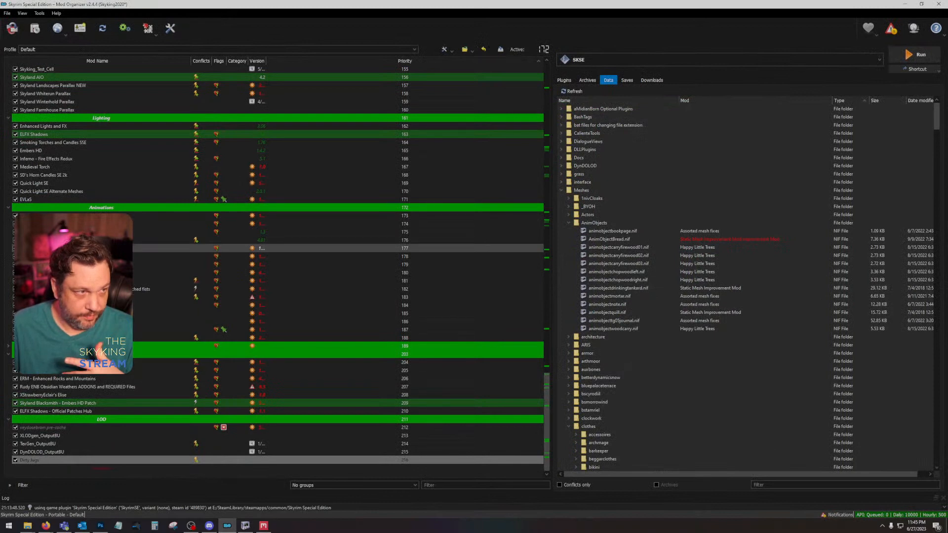
pyautogui.scroll(5, 89, 247)
pyautogui.rightClick(61, 198)
pyautogui.click(90, 318)
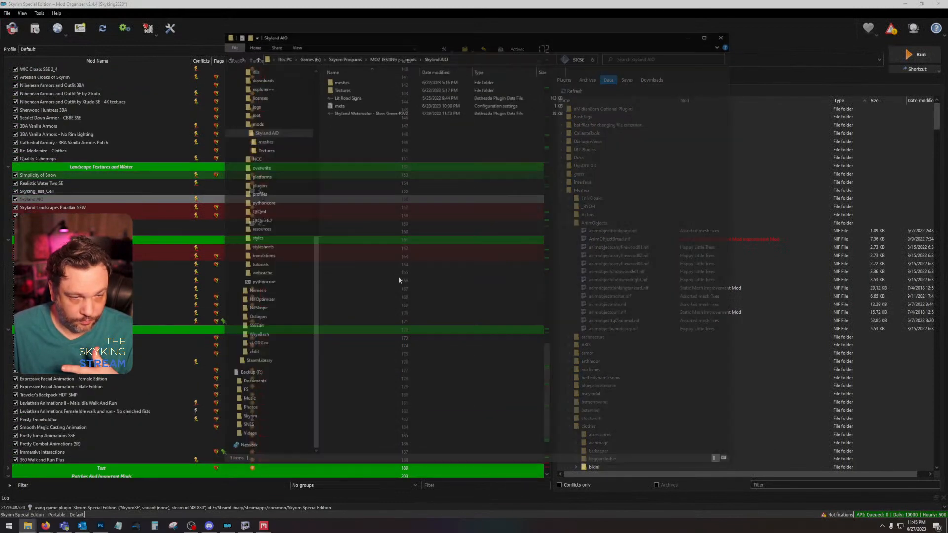
# Step: Browse to the Textures\architecture\whiterun folder of Skyland AIO and look through its texture files
pyautogui.doubleClick(365, 90)
pyautogui.doubleClick(364, 90)
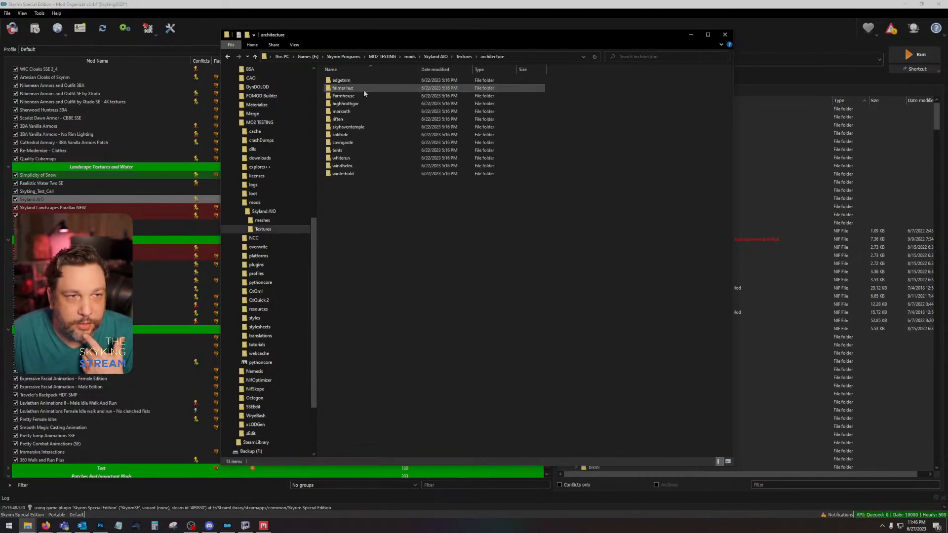
pyautogui.doubleClick(341, 158)
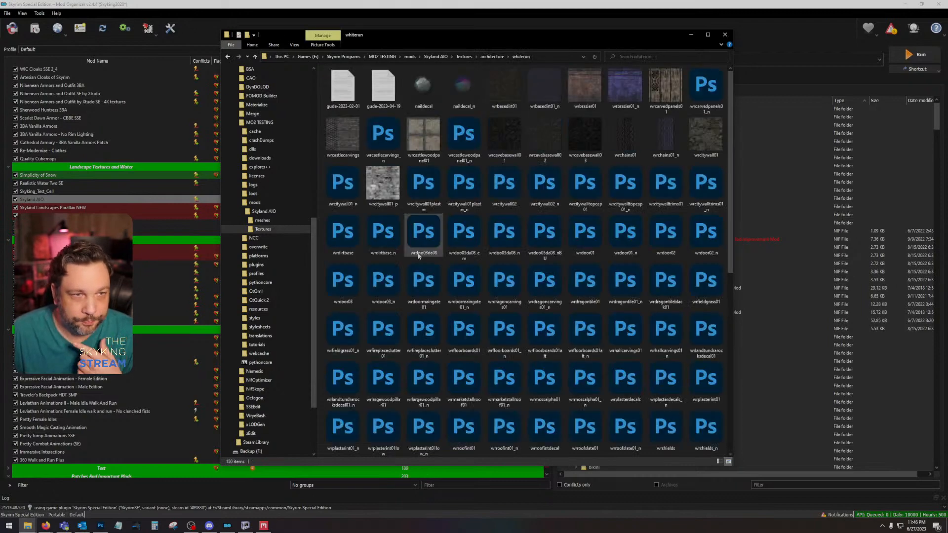
pyautogui.scroll(-5, 543, 257)
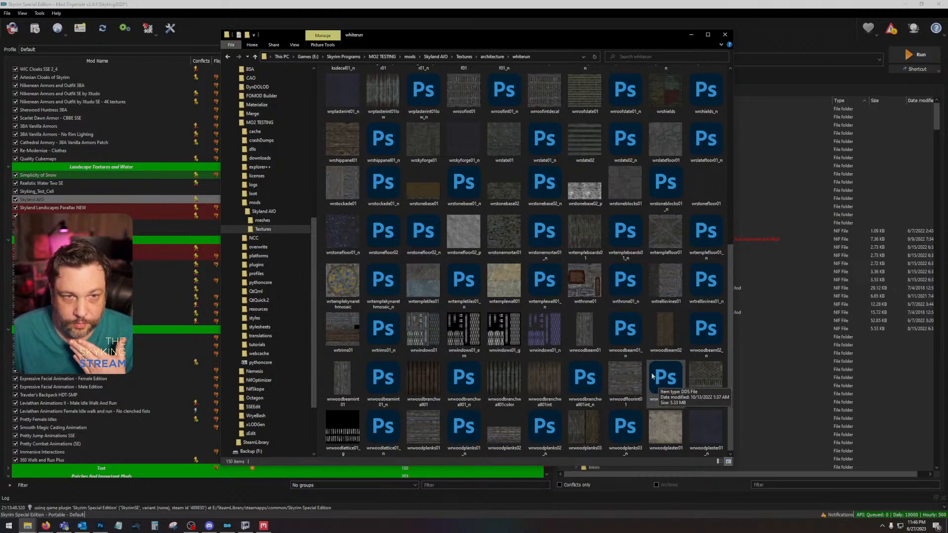
# Step: Open wrstonebase01.dds and wrstonebase02.dds from the whiterun folder in Photoshop and compare the two textures, ending on wrstonebase01
pyautogui.click(422, 194)
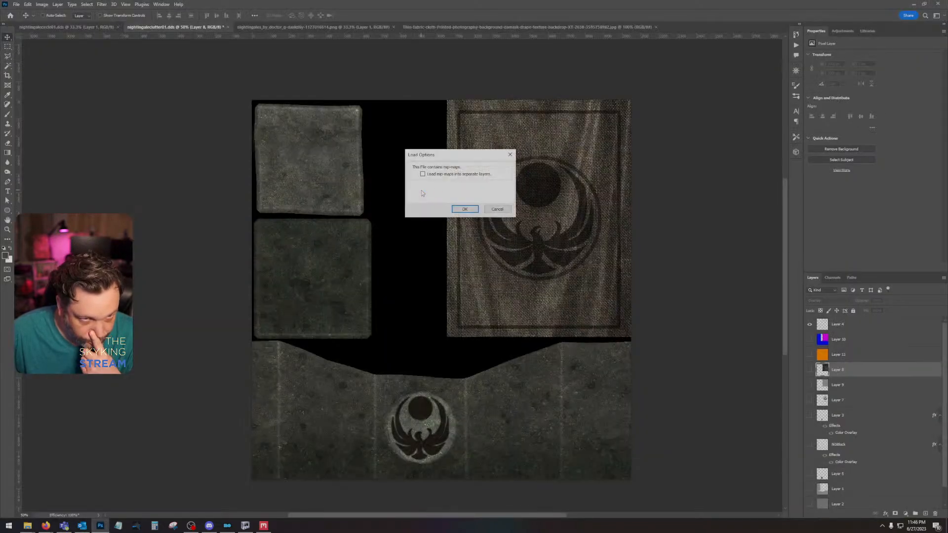
pyautogui.click(464, 208)
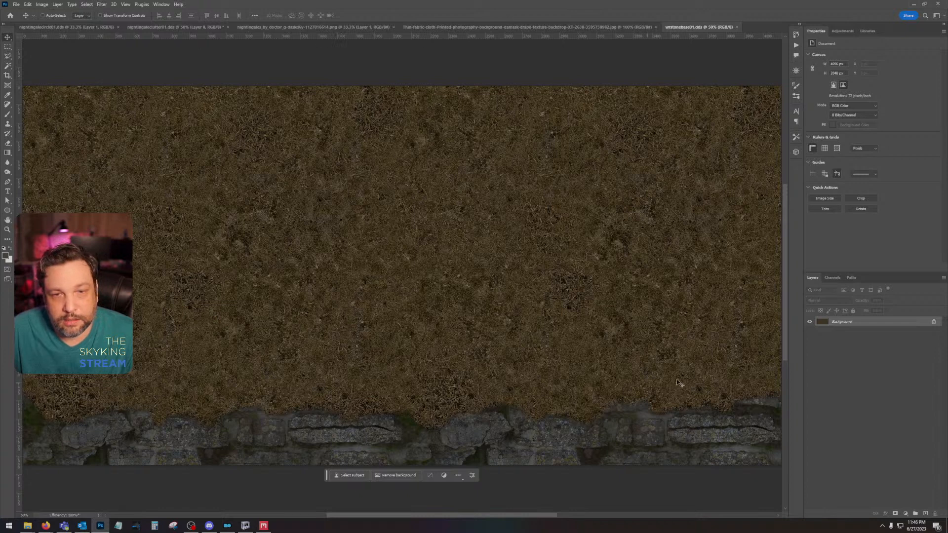
pyautogui.click(36, 529)
pyautogui.click(251, 502)
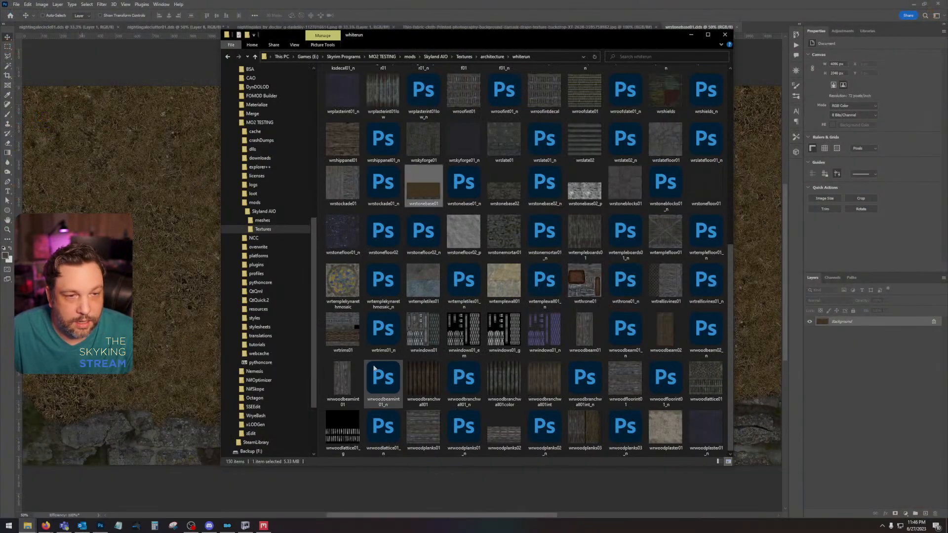
pyautogui.click(497, 188)
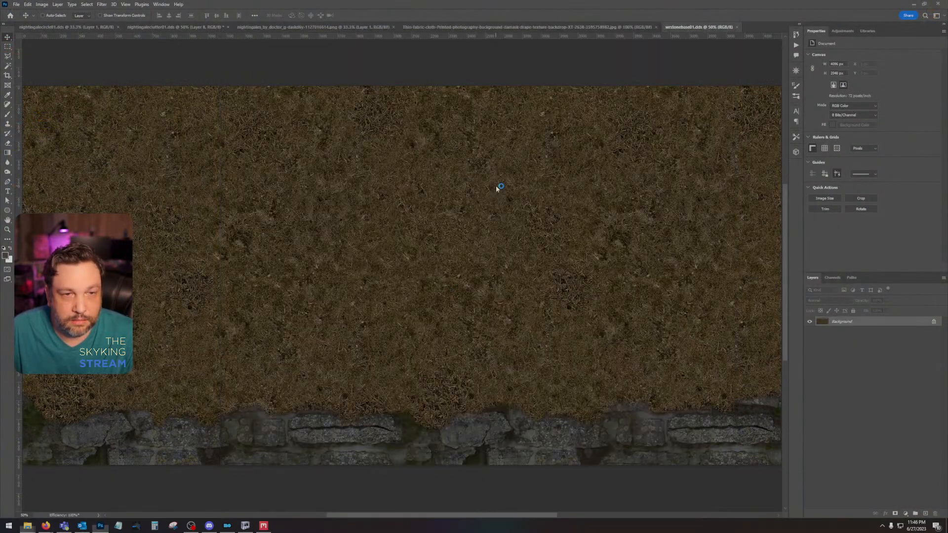
pyautogui.click(457, 212)
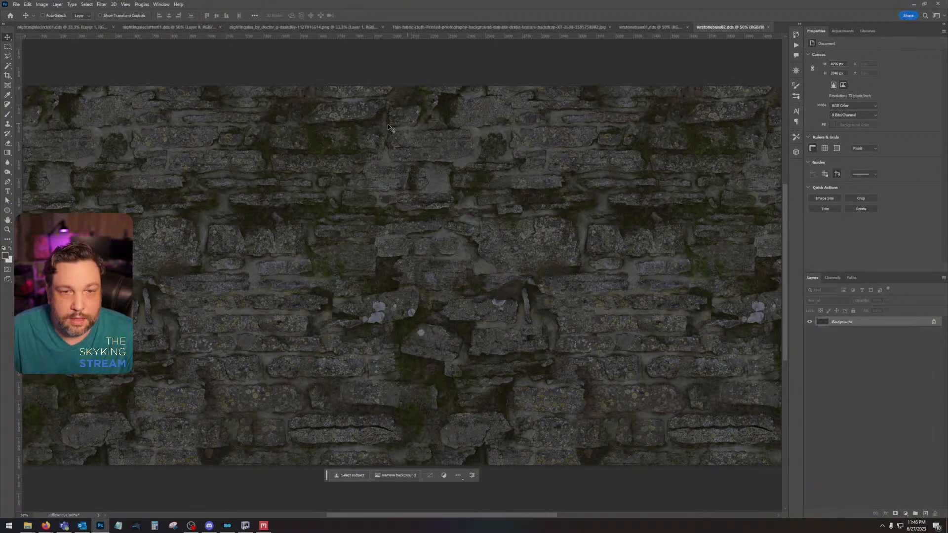
pyautogui.click(661, 27)
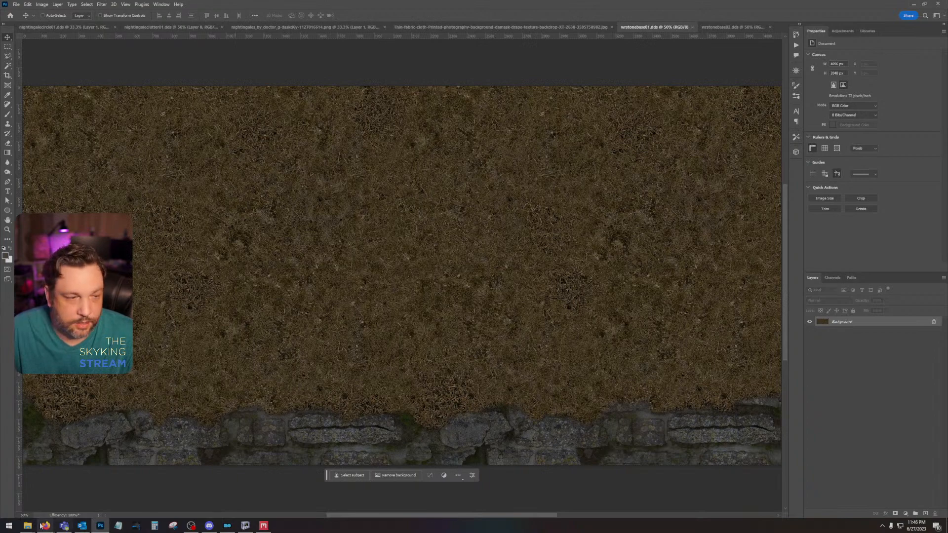
# Step: Find wrfieldgrass01 in the whiterun folder, open it in Photoshop, and view its Alpha 1 channel
pyautogui.moveTo(28, 525)
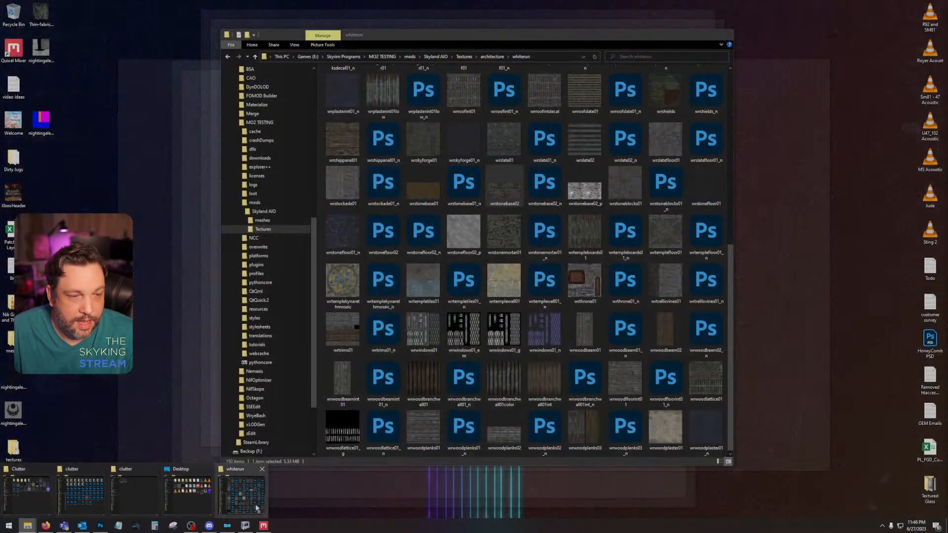
pyautogui.click(256, 505)
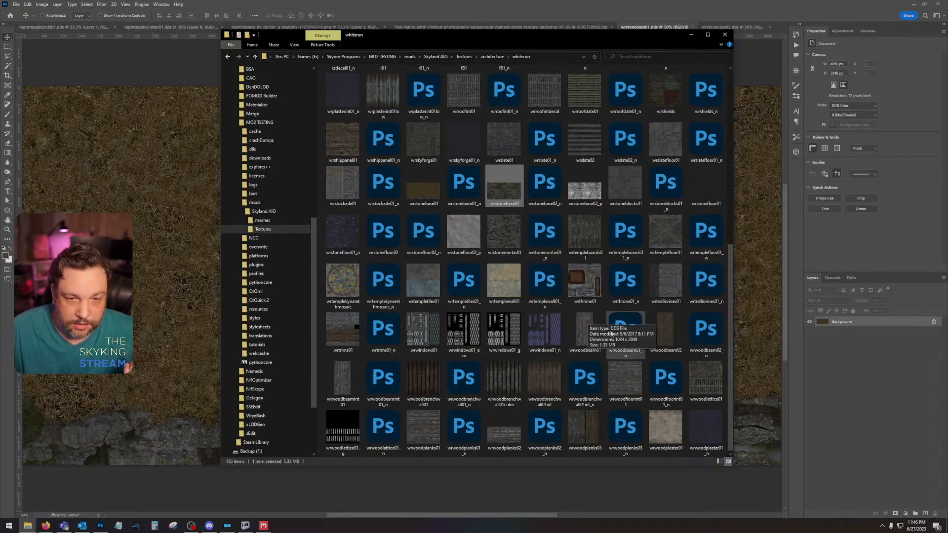
pyautogui.scroll(3, 658, 378)
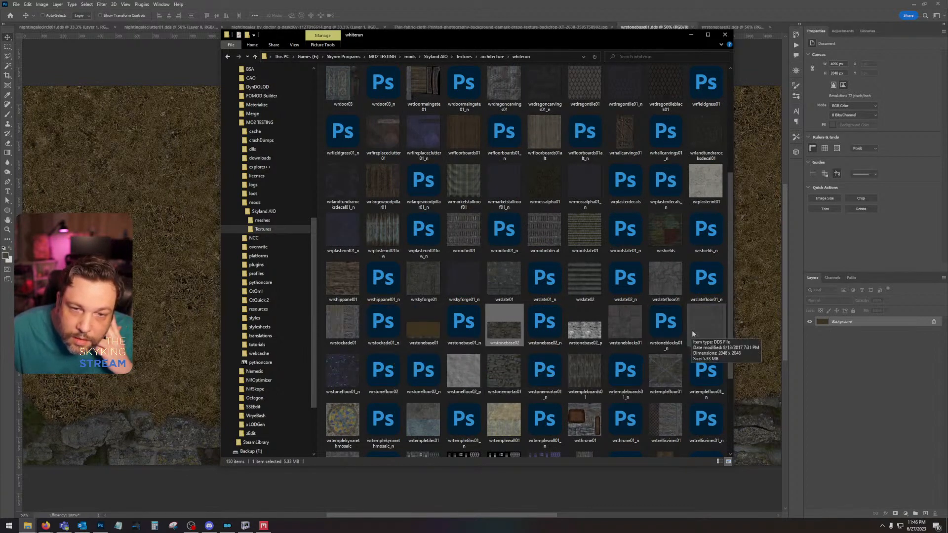
pyautogui.scroll(4, 696, 327)
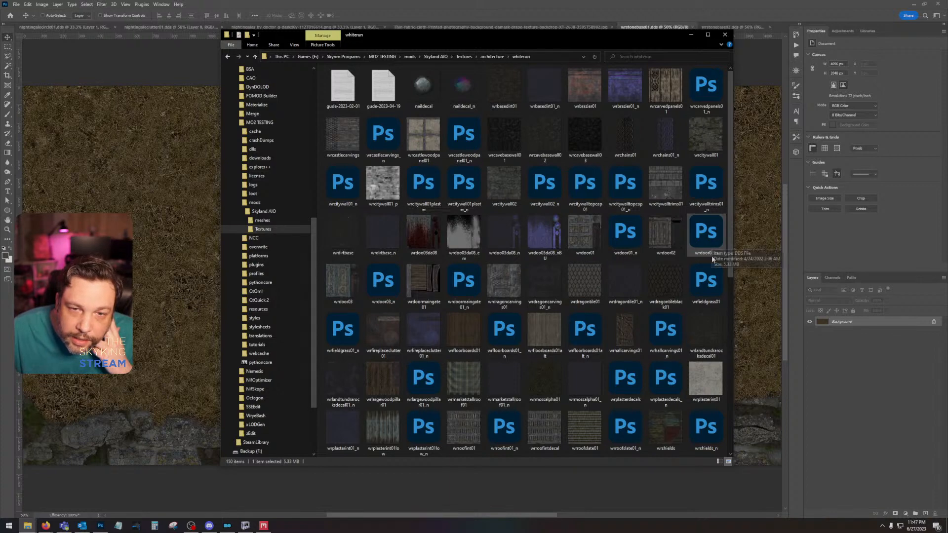
pyautogui.click(710, 278)
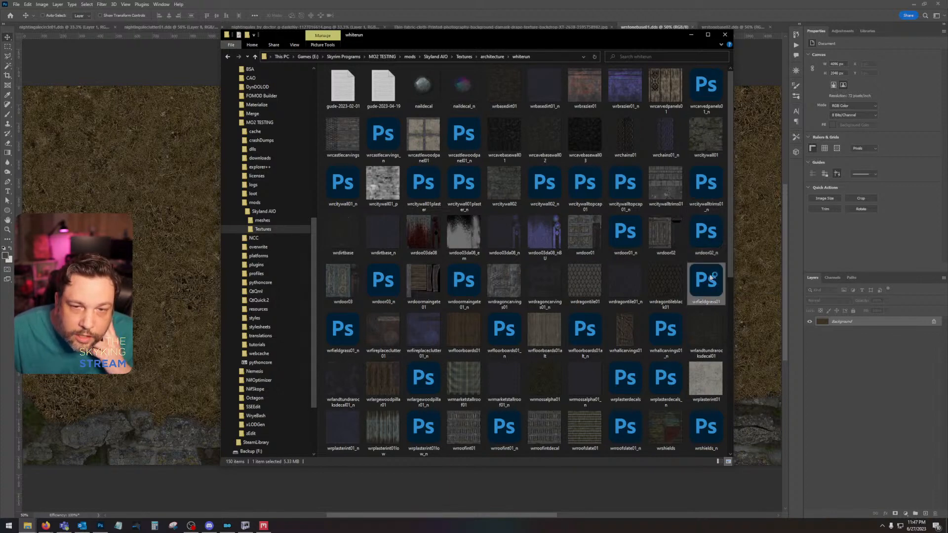
pyautogui.doubleClick(710, 278)
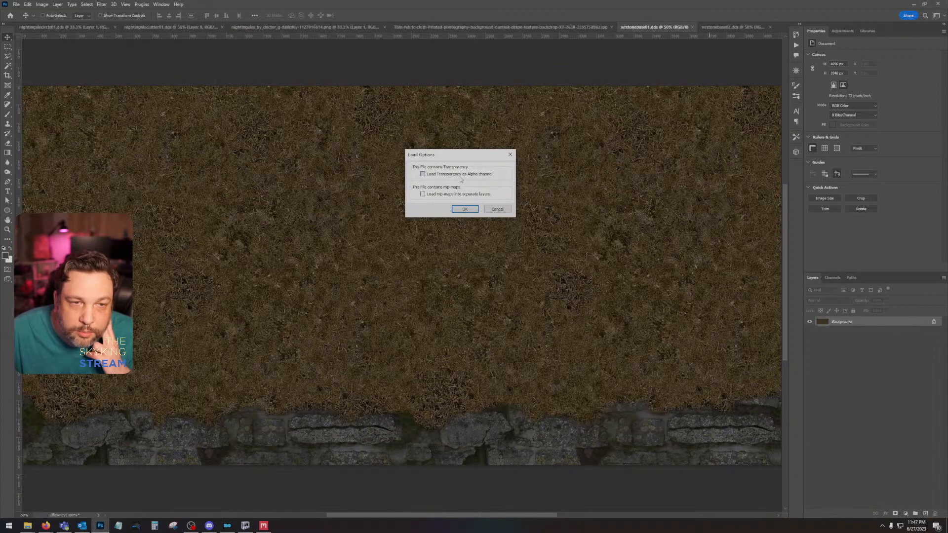
pyautogui.click(465, 208)
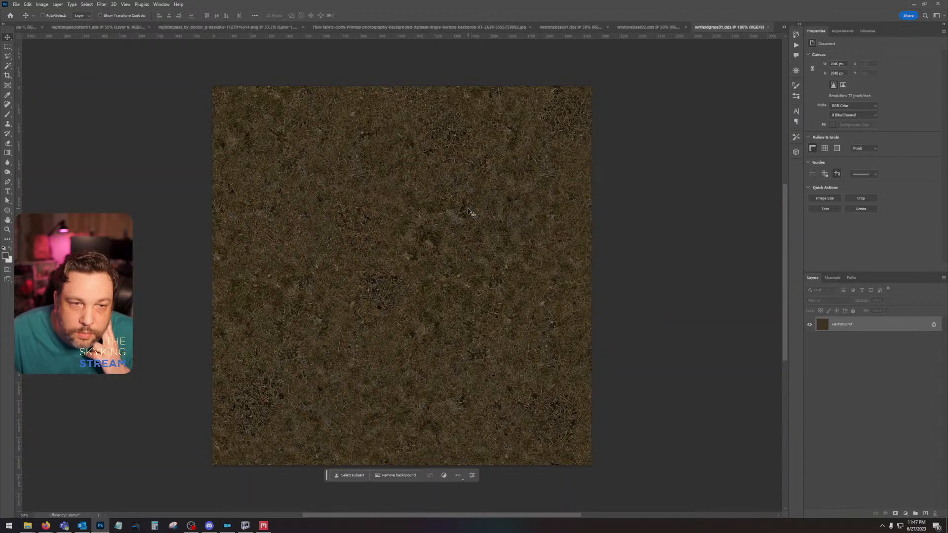
pyautogui.click(833, 280)
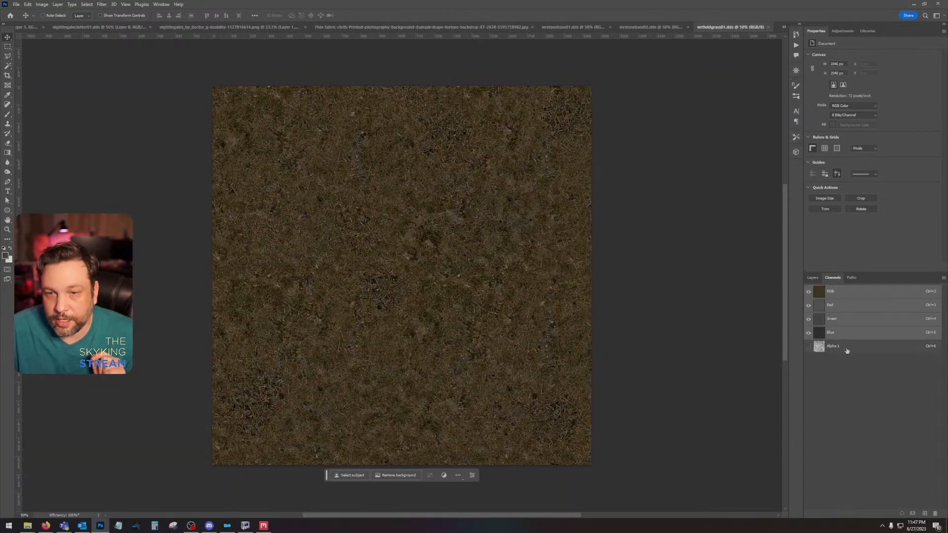
pyautogui.click(846, 349)
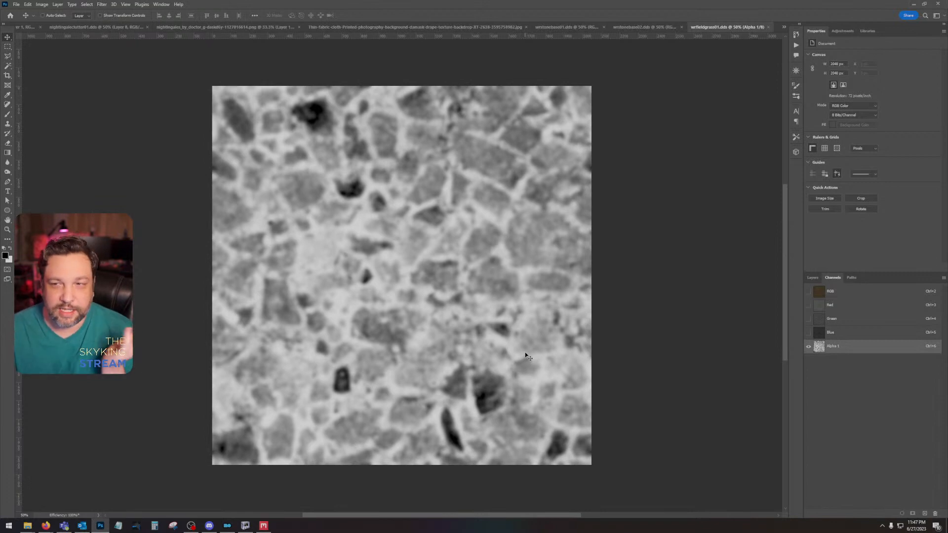
# Step: Close the wrstonebase01, wrstonebase02 and wrfieldgrass01 documents
pyautogui.click(603, 27)
pyautogui.click(639, 27)
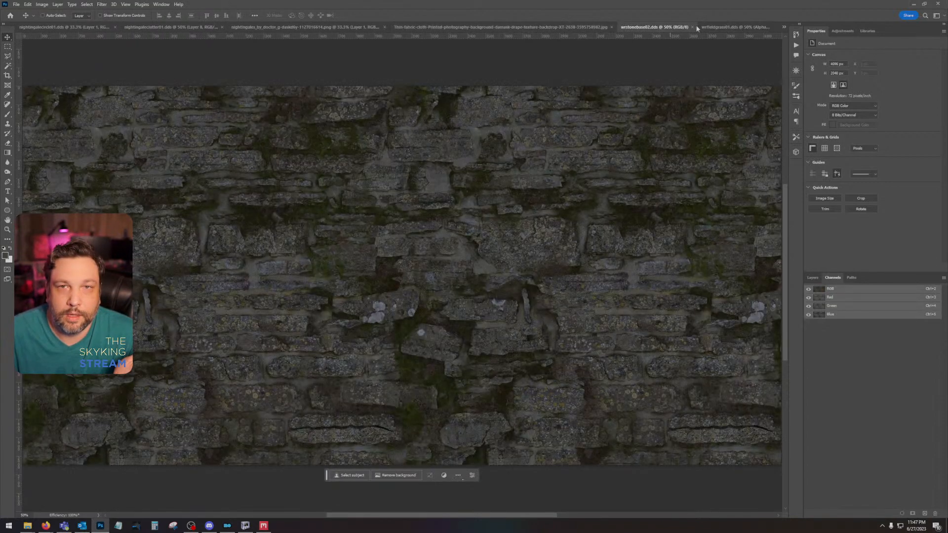
pyautogui.click(691, 27)
pyautogui.click(742, 27)
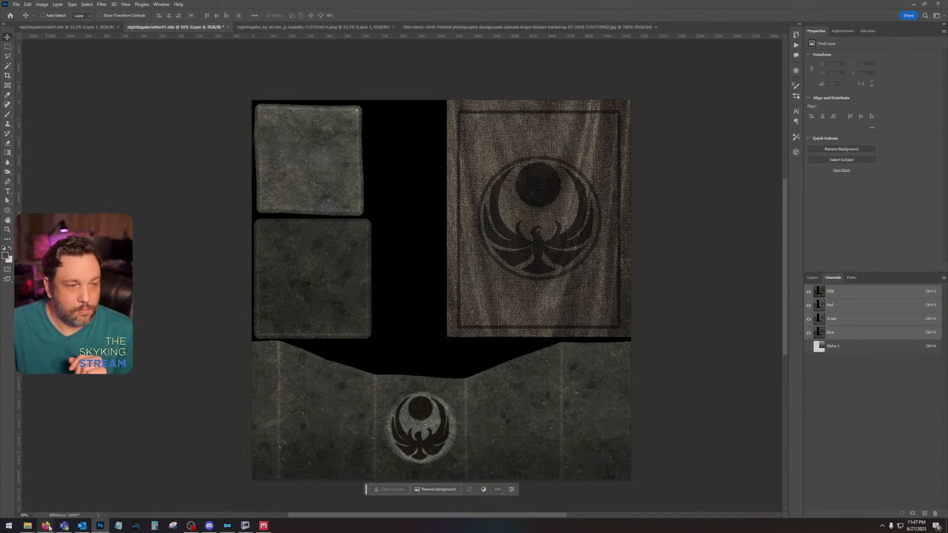
# Step: Switch to the Skyland AIO posts in the browser and read the comment about the main file's texture resolution and its reply
pyautogui.moveTo(49, 527)
pyautogui.click(94, 489)
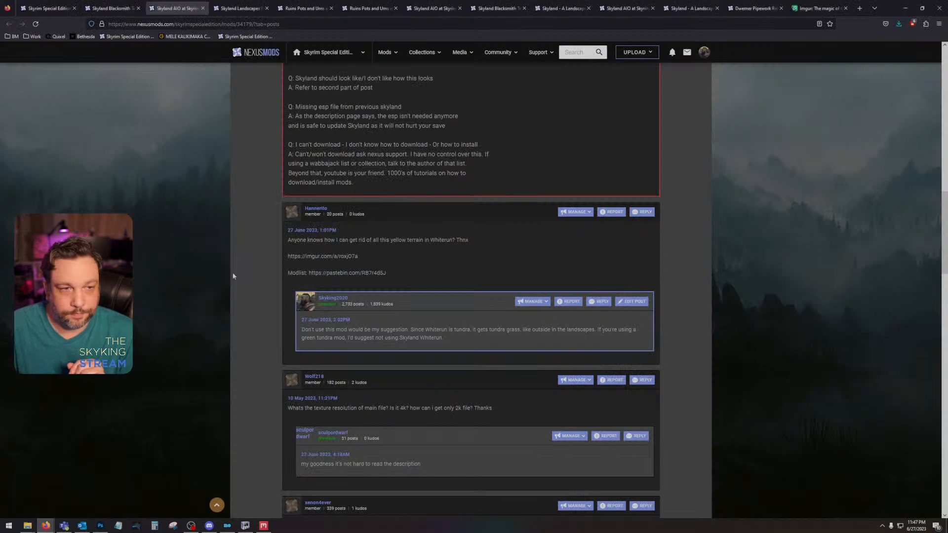
pyautogui.scroll(-4, 416, 288)
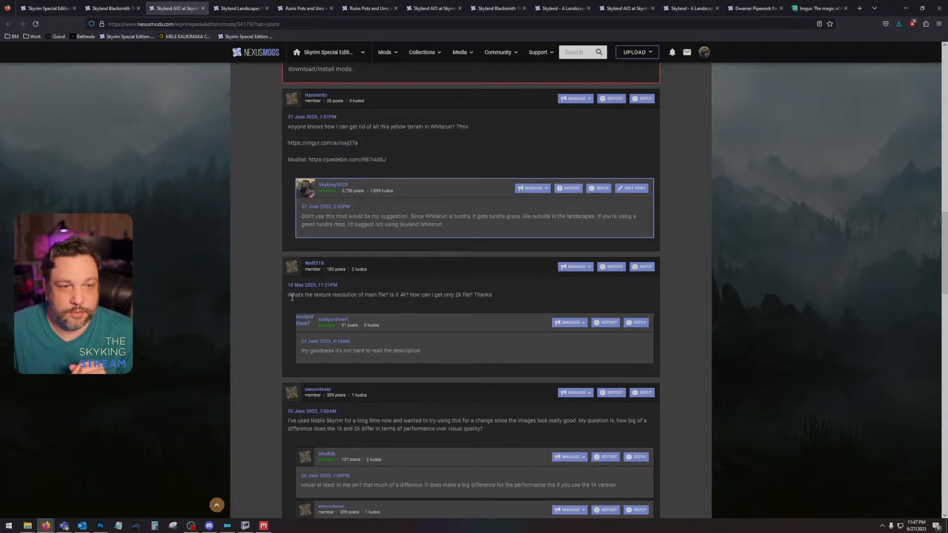
pyautogui.moveTo(291, 297); pyautogui.dragTo(505, 297)
pyautogui.click(396, 303)
pyautogui.click(506, 298)
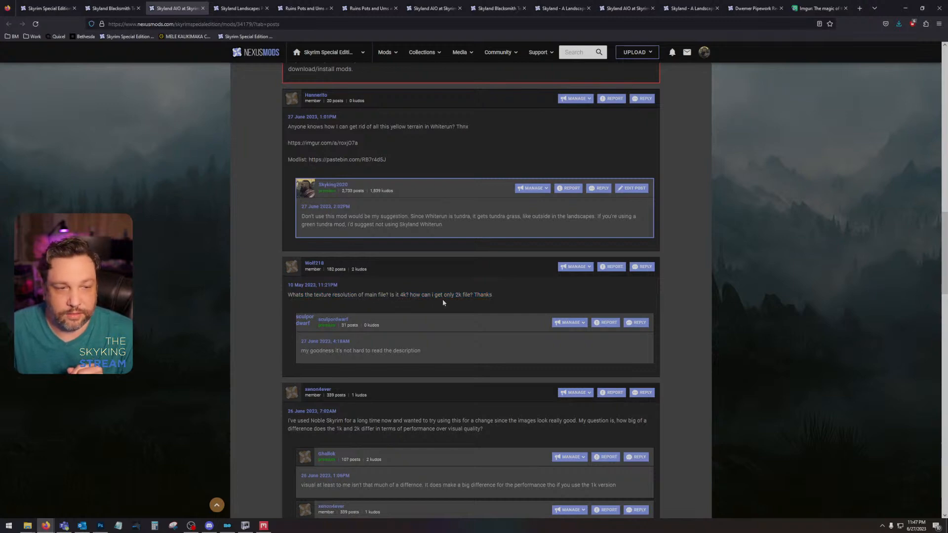
pyautogui.moveTo(302, 352); pyautogui.dragTo(421, 351)
pyautogui.click(392, 348)
# Step: Go to the Skyland AIO description and highlight the text "2k and 1k package depending on your needs"
pyautogui.scroll(5, 389, 341)
pyautogui.scroll(10, 285, 197)
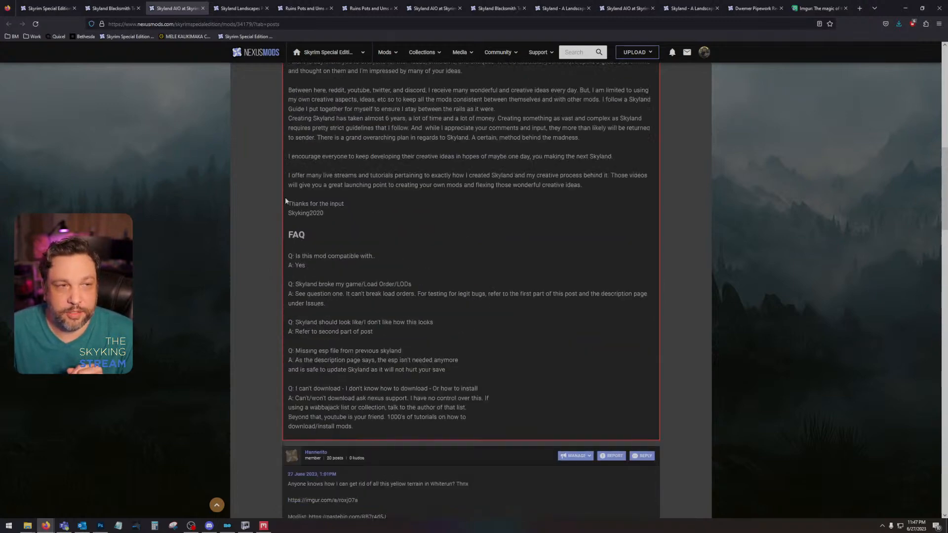
pyautogui.click(250, 181)
pyautogui.scroll(-4, 300, 336)
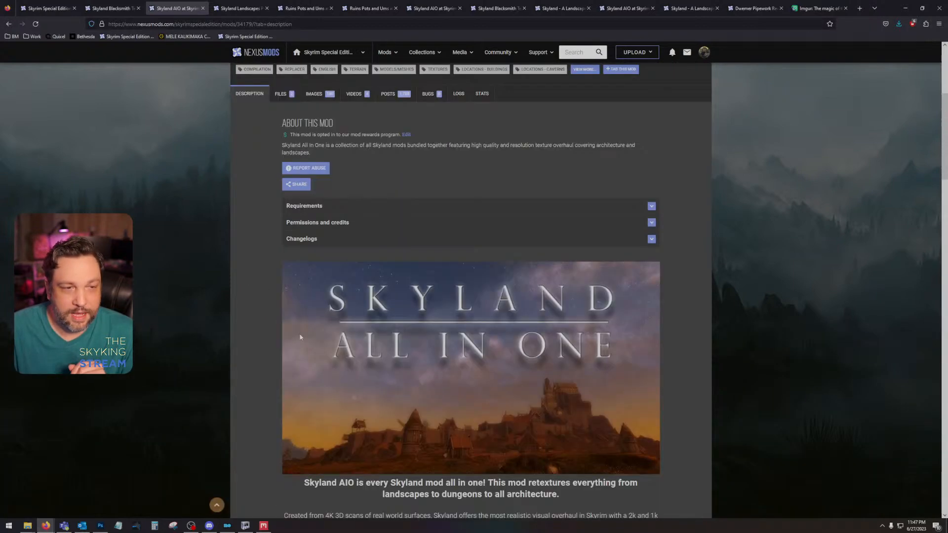
pyautogui.scroll(-5, 300, 337)
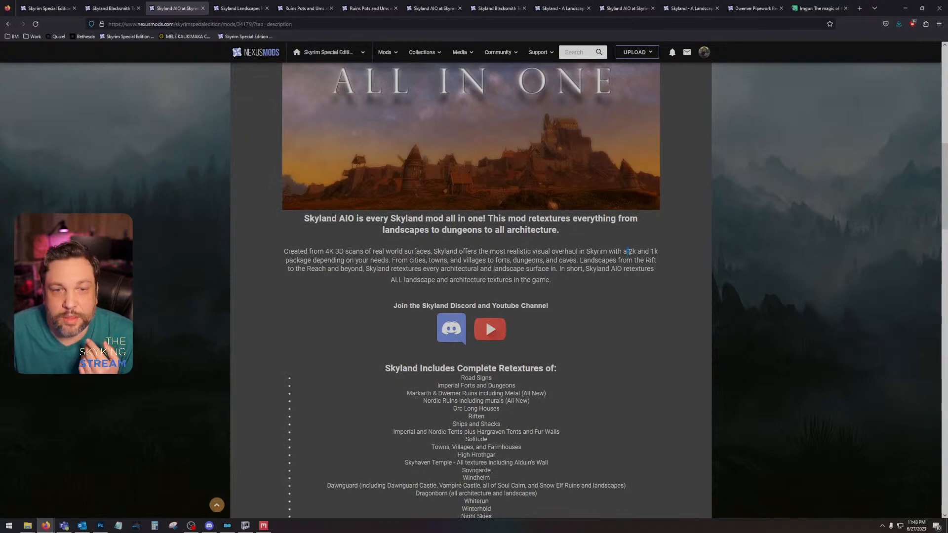
pyautogui.moveTo(629, 251); pyautogui.dragTo(393, 260)
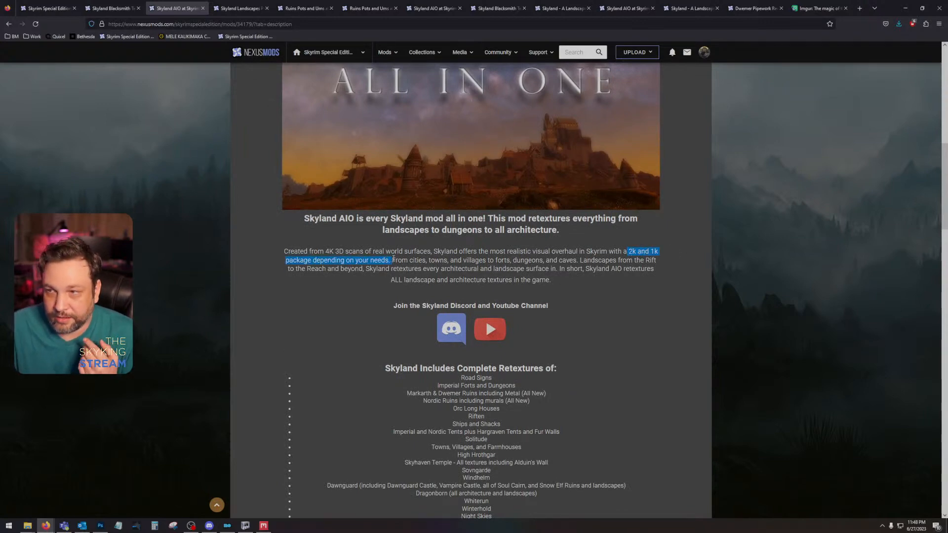
# Step: Return to the Skyland AIO posts and check the author and date of the texture resolution comment
pyautogui.scroll(10, 393, 260)
pyautogui.click(388, 333)
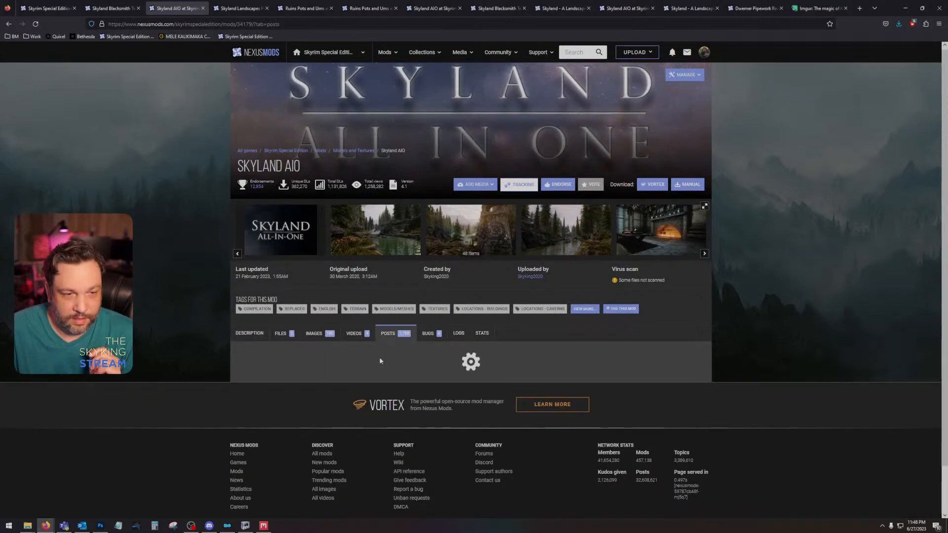
pyautogui.scroll(-15, 380, 361)
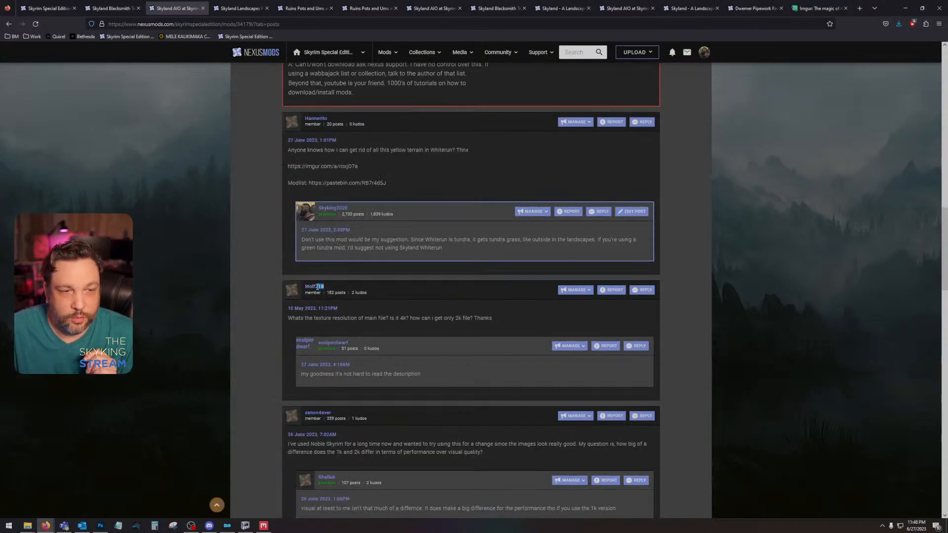
pyautogui.moveTo(316, 286); pyautogui.dragTo(304, 286)
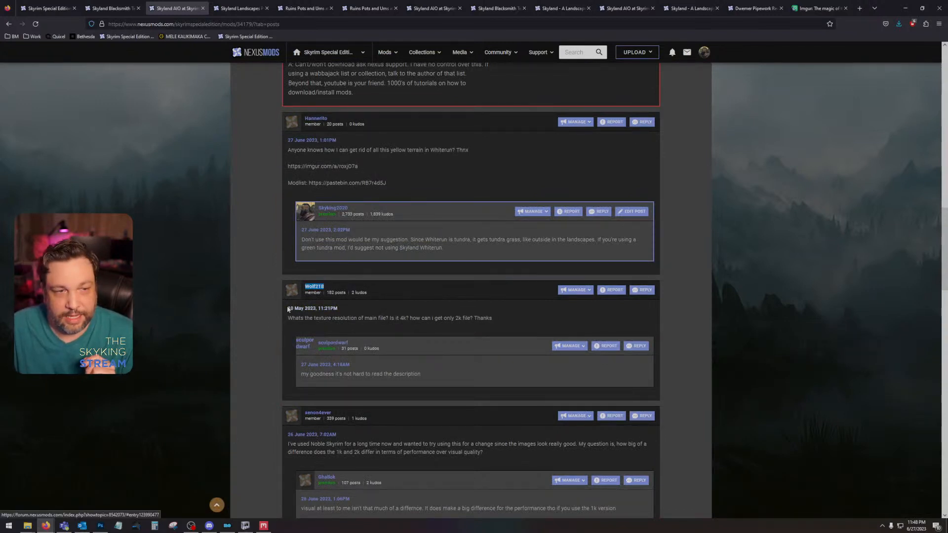
pyautogui.moveTo(288, 308); pyautogui.dragTo(528, 328)
pyautogui.click(494, 326)
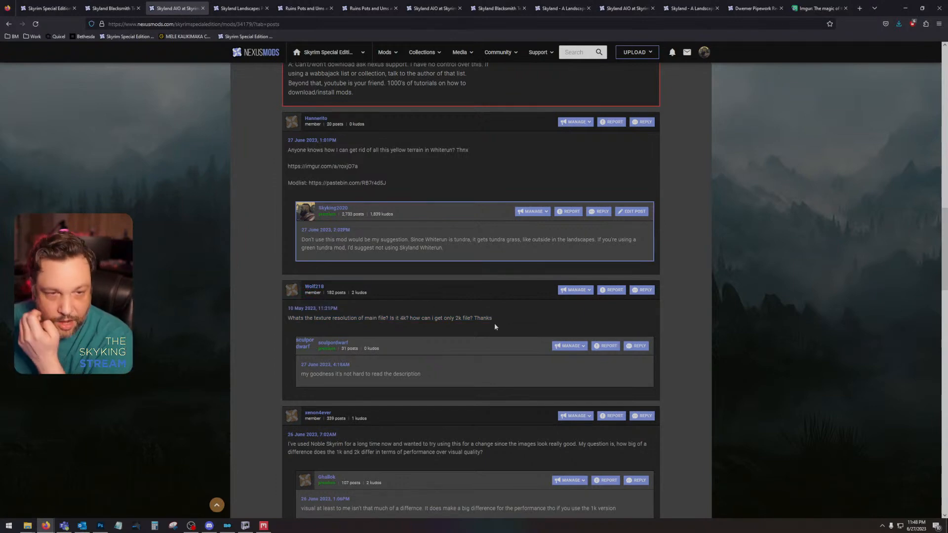
# Step: Open the Skyland AIO file list and examine the Skyland AIO 2K main file and the expanded Skyland 1K entry
pyautogui.scroll(15, 485, 324)
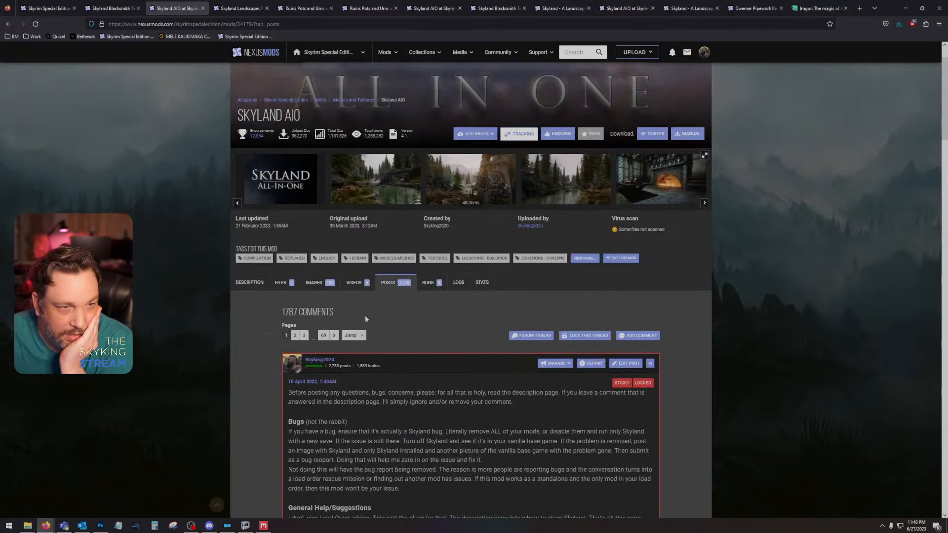
pyautogui.click(284, 284)
pyautogui.scroll(-3, 265, 348)
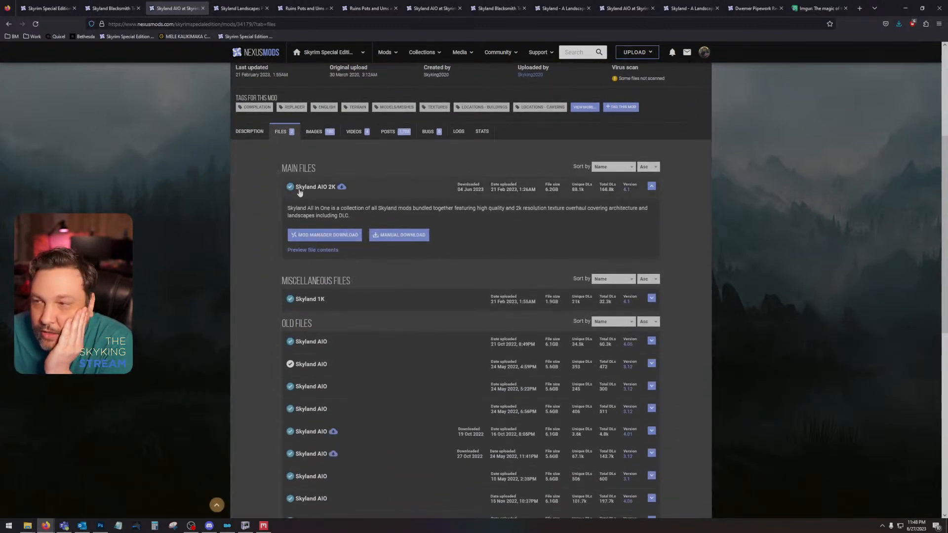
pyautogui.moveTo(300, 192); pyautogui.dragTo(340, 193)
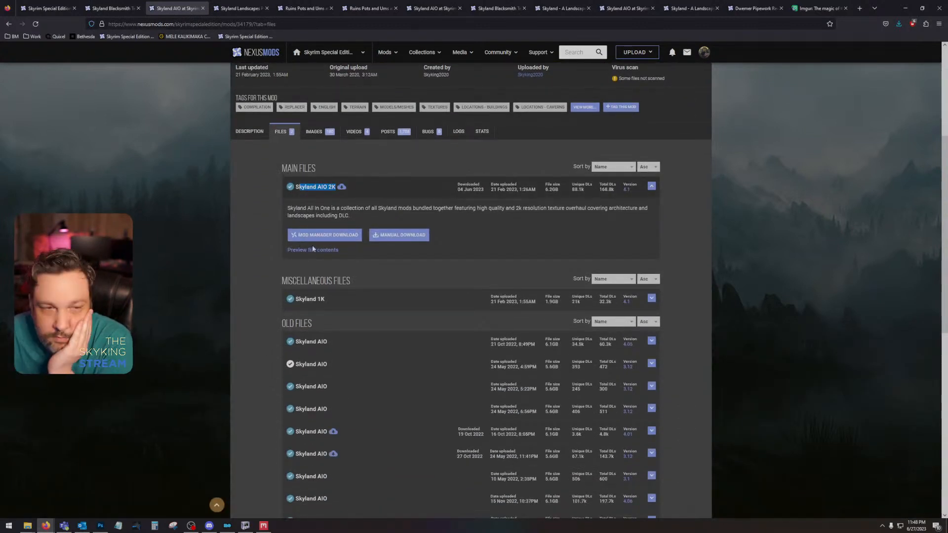
pyautogui.moveTo(334, 302); pyautogui.dragTo(297, 303)
pyautogui.click(297, 303)
pyautogui.moveTo(335, 187); pyautogui.dragTo(298, 190)
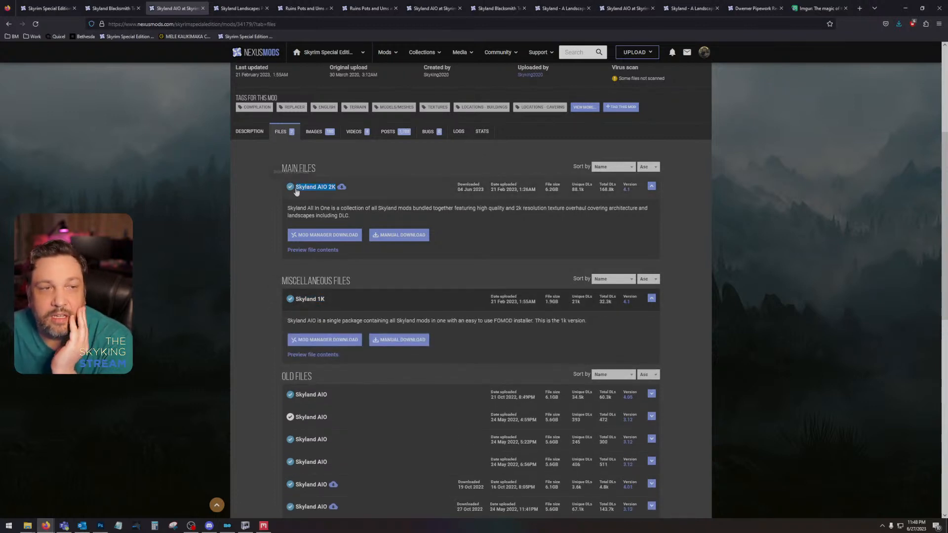
pyautogui.click(313, 150)
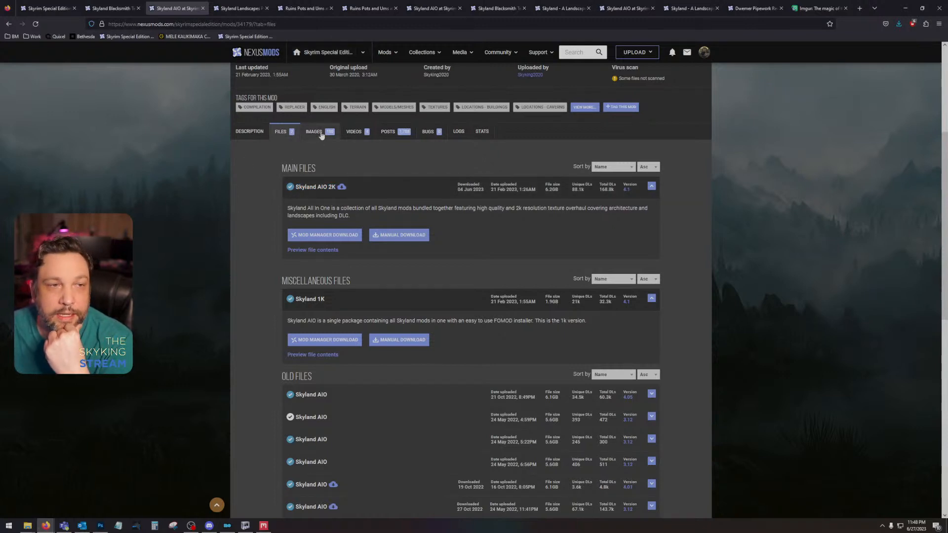
# Step: Go back from the file list to the Skyland AIO posts and find the texture resolution comment again
pyautogui.click(388, 131)
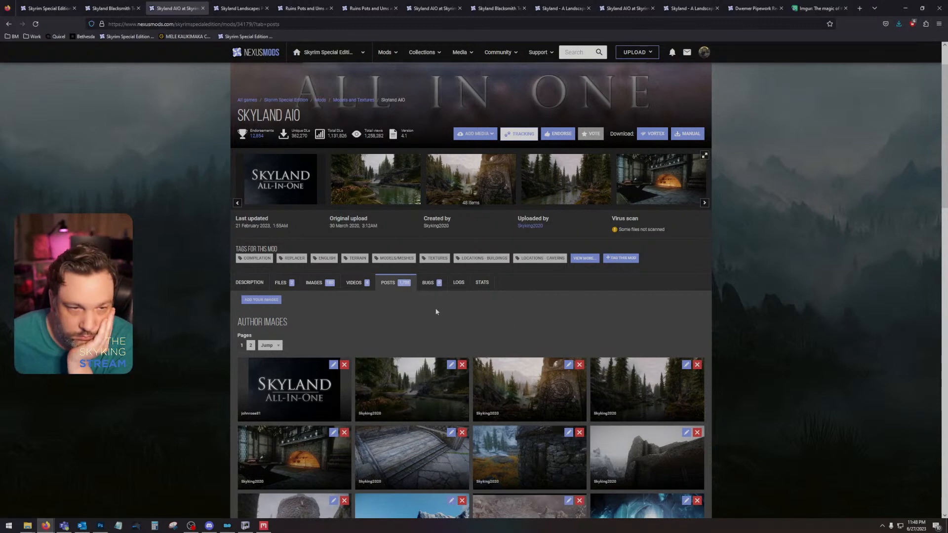
pyautogui.scroll(-10, 371, 381)
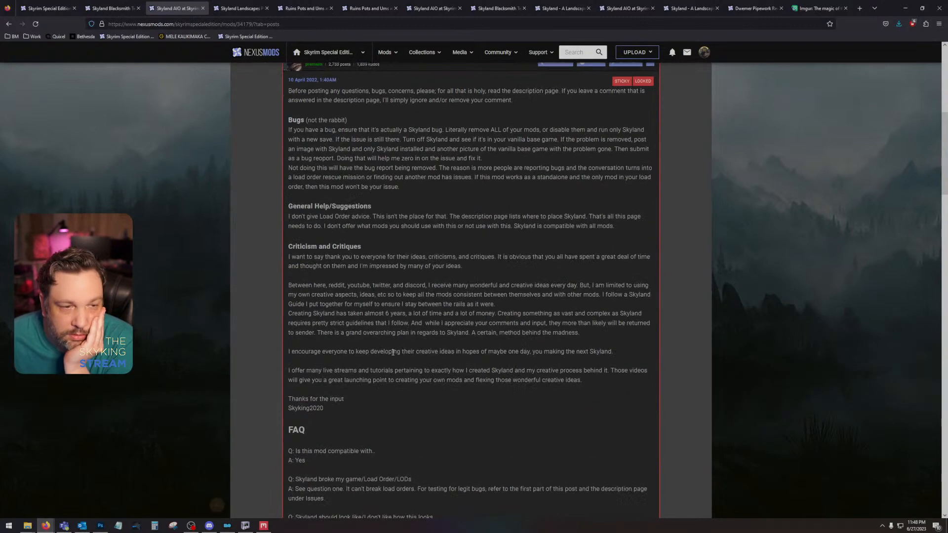
pyautogui.scroll(-5, 394, 358)
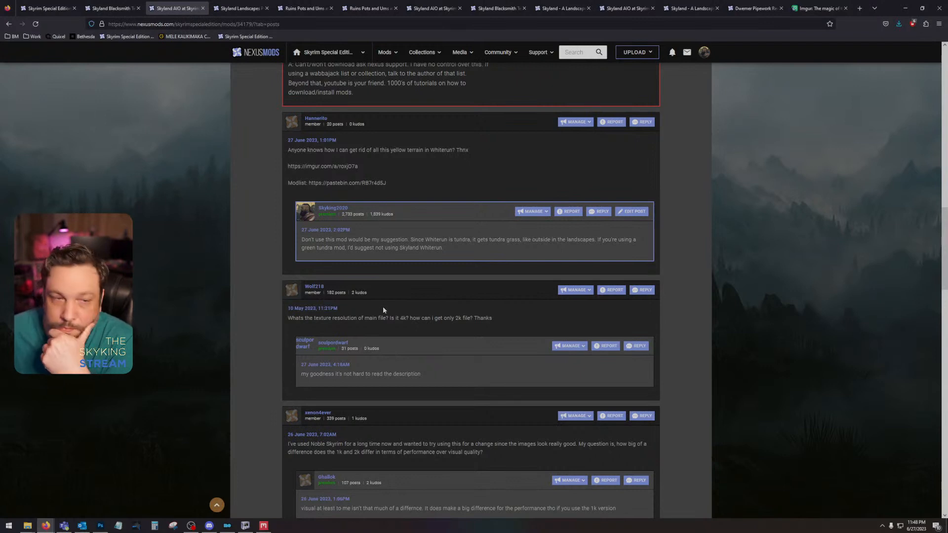
# Step: Switch to Discord, search The Skyking Cafe server for "wolf", and return to the browser
pyautogui.scroll(-5, 383, 309)
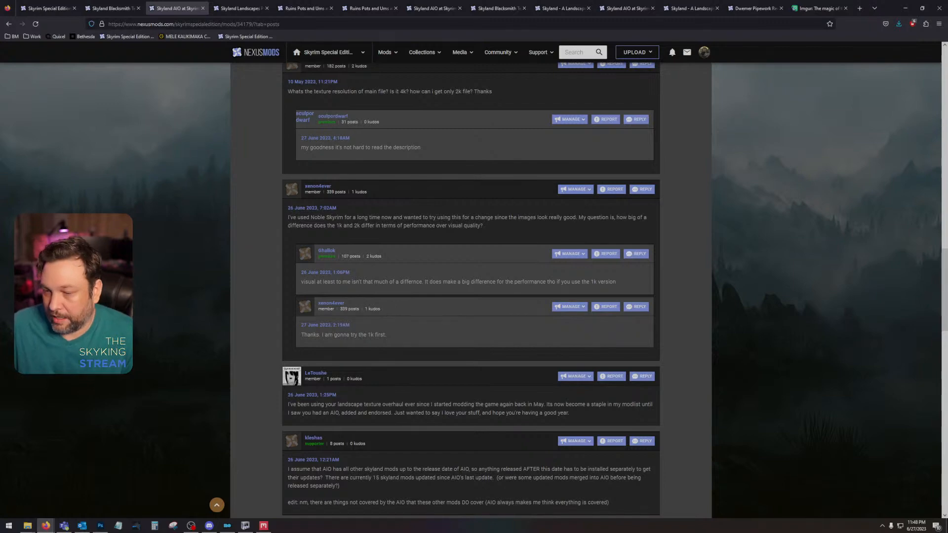
pyautogui.click(209, 525)
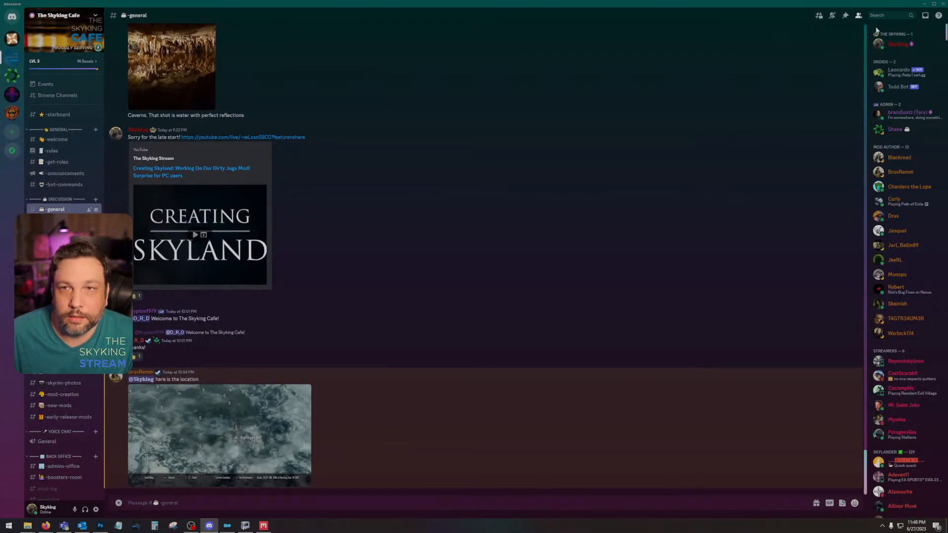
pyautogui.click(869, 15)
pyautogui.write('wolf')
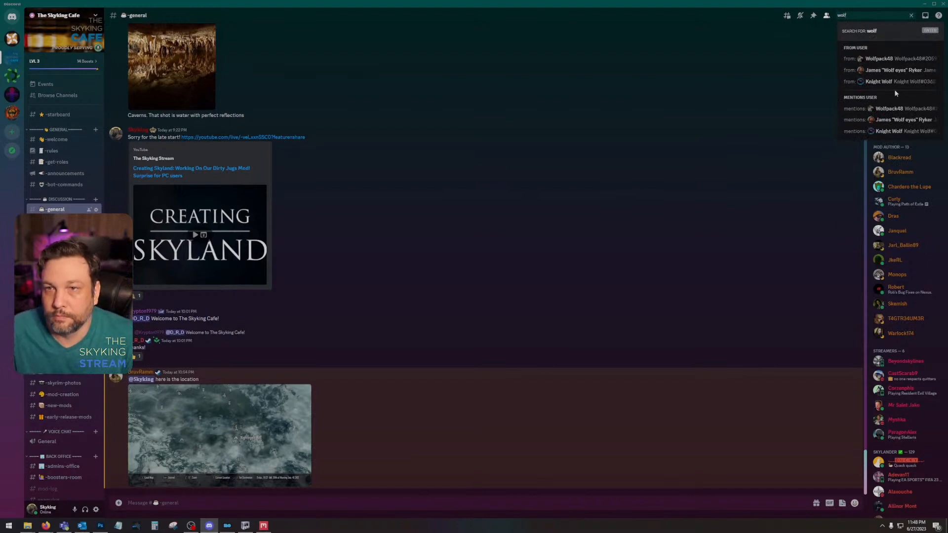
pyautogui.moveTo(878, 5); pyautogui.dragTo(947, 5)
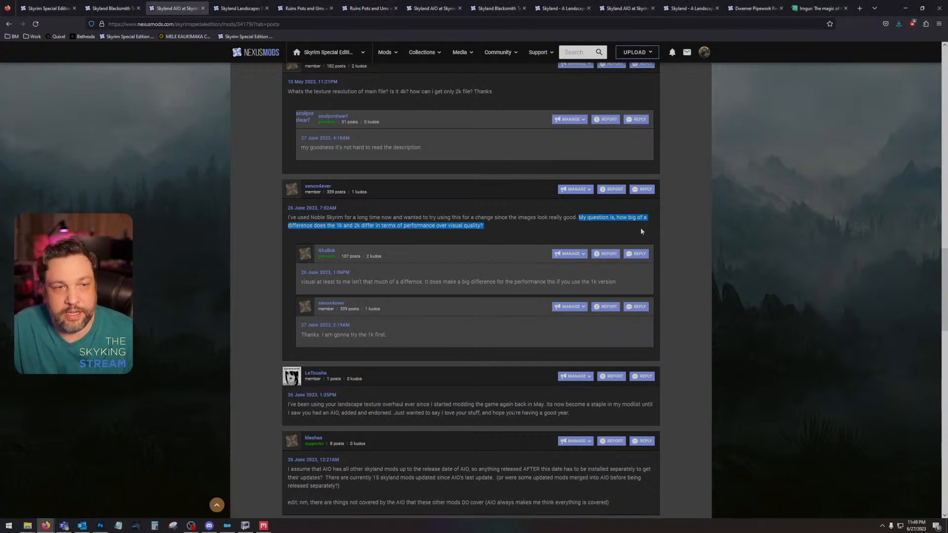
# Step: Finish reading the 1K versus 2K performance discussion, then close the Skyland AIO and Skyland Blacksmith pages
pyautogui.click(392, 234)
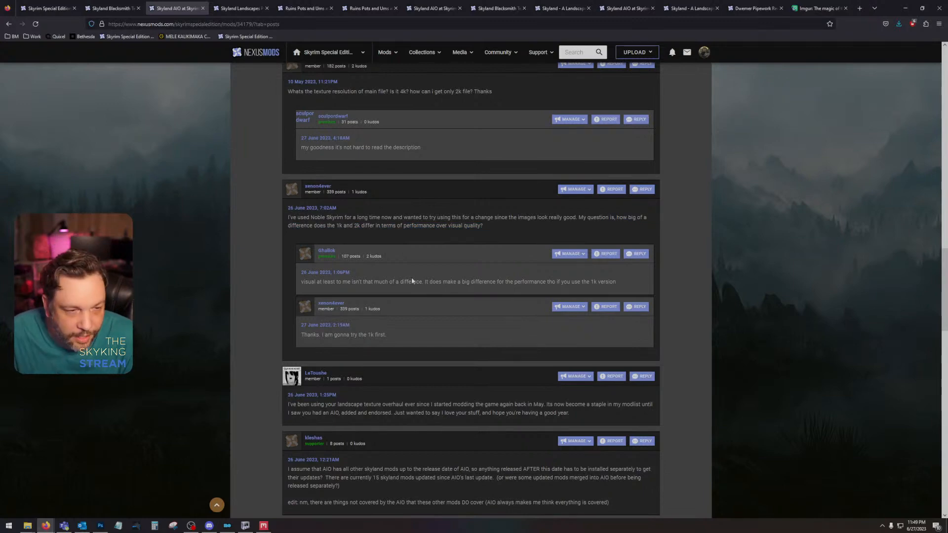
pyautogui.scroll(15, 411, 291)
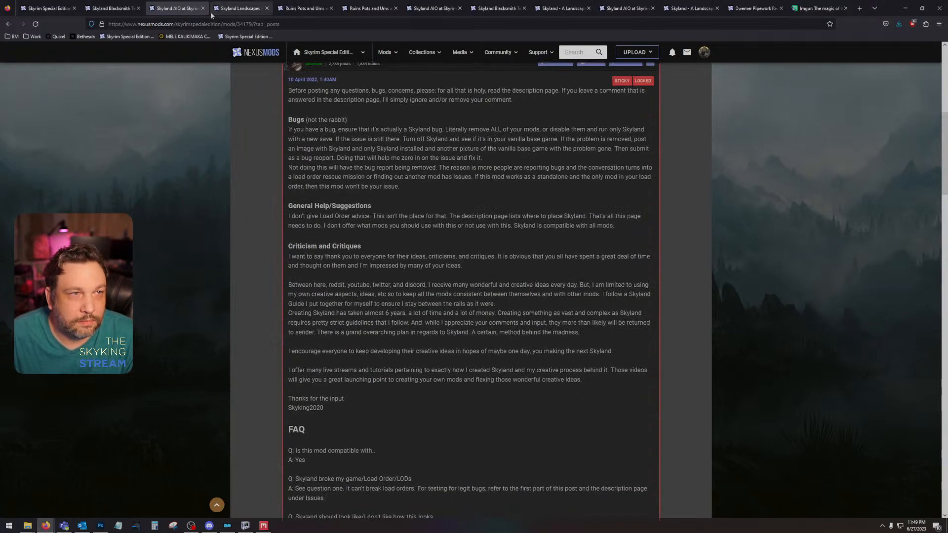
pyautogui.click(203, 8)
pyautogui.click(138, 8)
# Step: Review the Community Shaders and purple texture comments on Skyland Landscapes Parallax, then close that page
pyautogui.scroll(6, 381, 296)
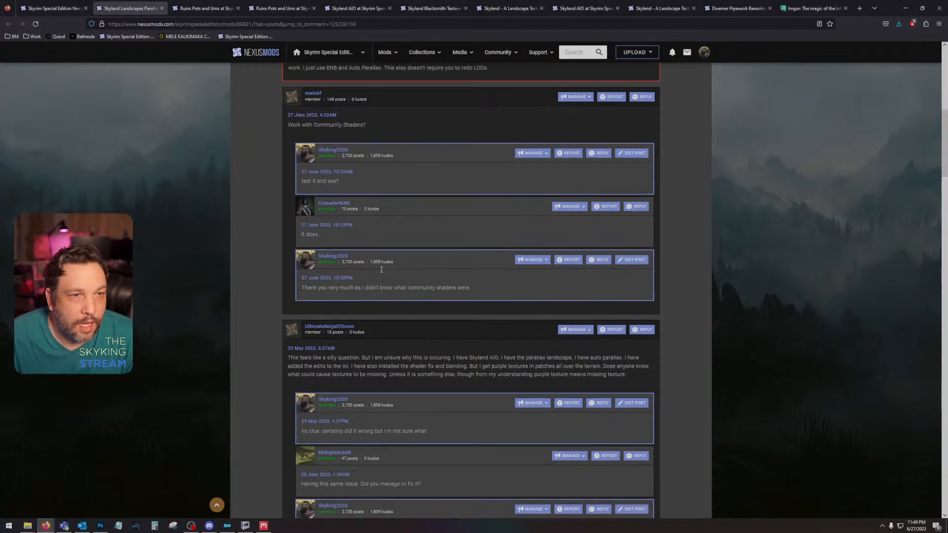
pyautogui.scroll(-8, 390, 291)
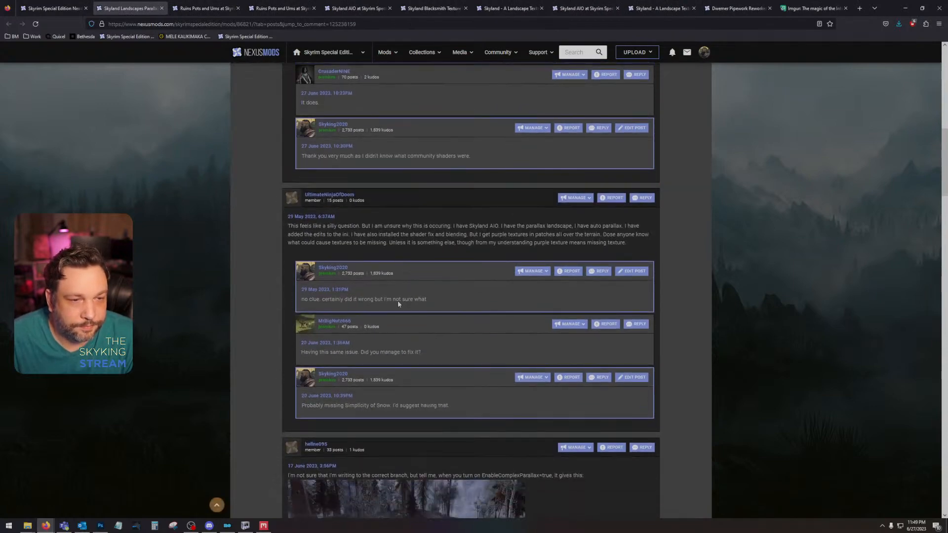
pyautogui.click(162, 8)
# Step: View the Ruins Pots and Urns image enlarged, then close the enlarged view
pyautogui.scroll(-5, 386, 282)
pyautogui.scroll(5, 426, 341)
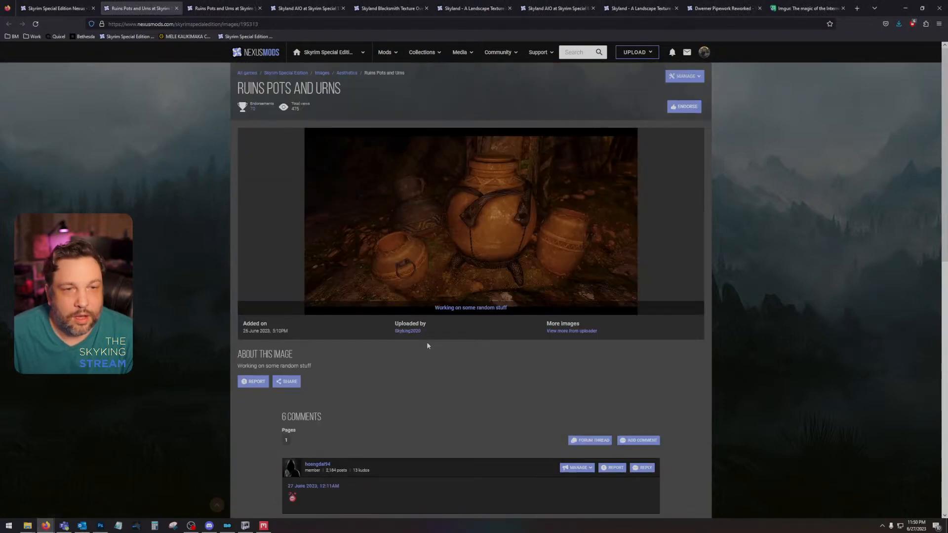
pyautogui.click(517, 211)
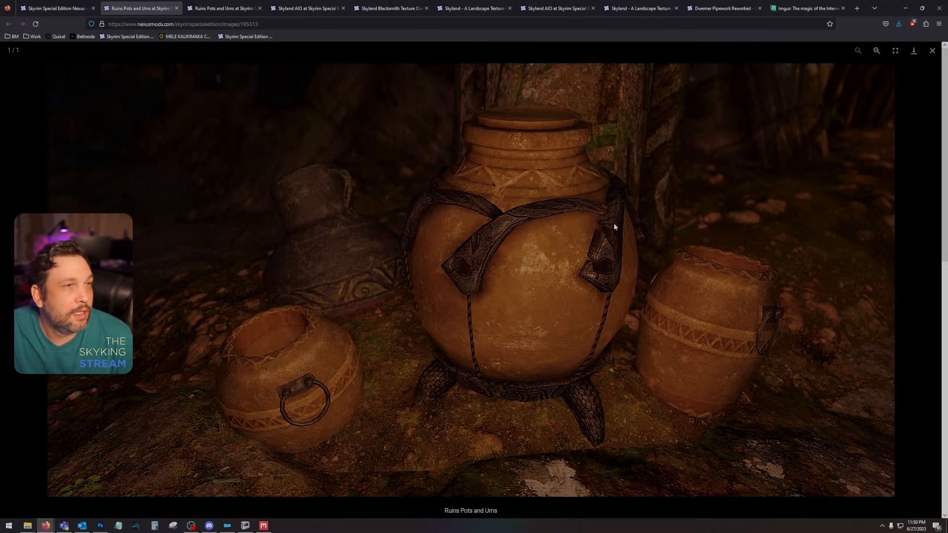
pyautogui.click(932, 50)
# Step: Read the comments under the Ruins Pots and Urns image, highlighting "VERY swag, honestly" and the full parallax Skyland AIO comment
pyautogui.scroll(-3, 392, 404)
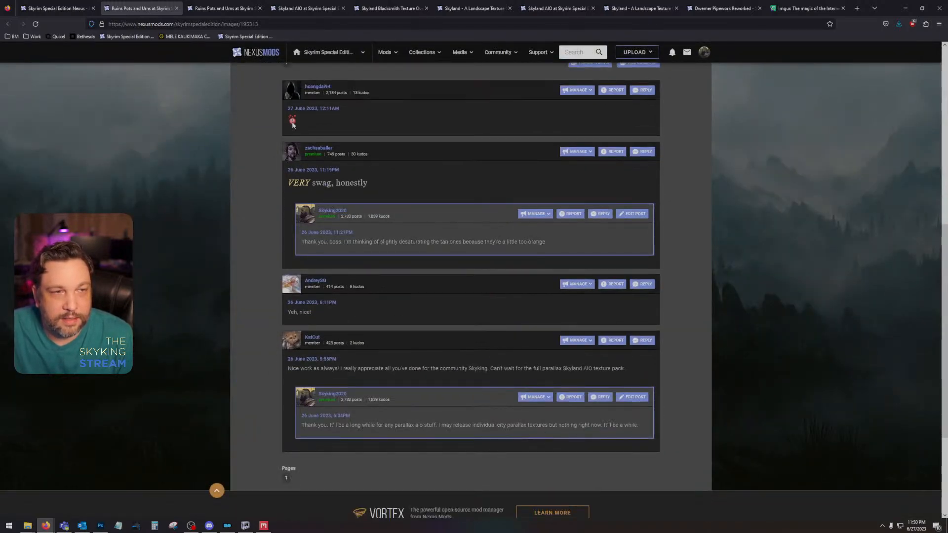
pyautogui.moveTo(290, 183); pyautogui.dragTo(363, 185)
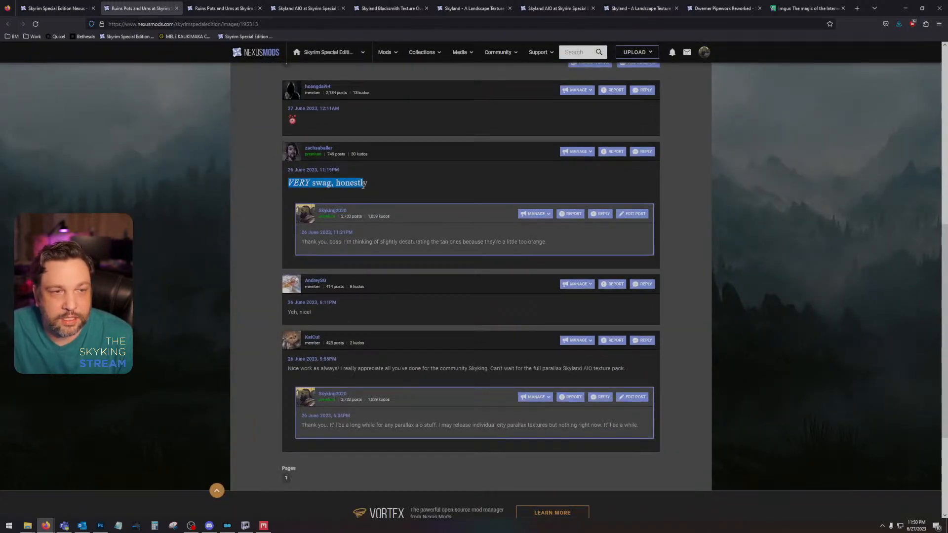
pyautogui.scroll(-1, 352, 288)
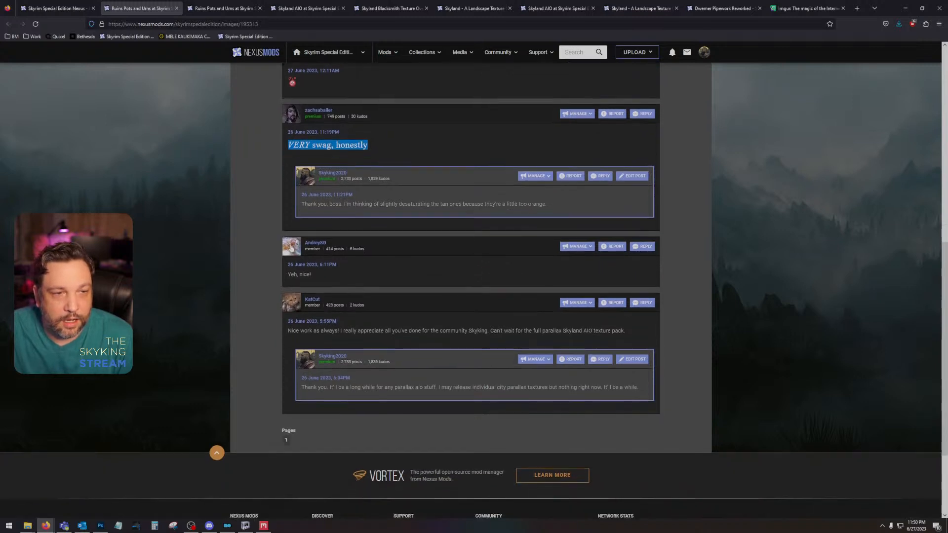
pyautogui.moveTo(290, 275); pyautogui.dragTo(313, 274)
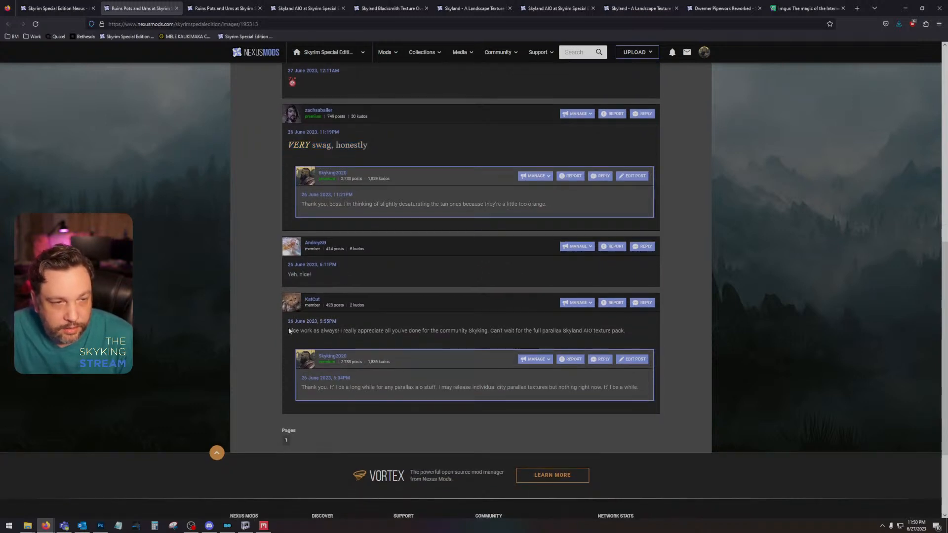
pyautogui.moveTo(341, 332); pyautogui.dragTo(576, 339)
pyautogui.click(631, 330)
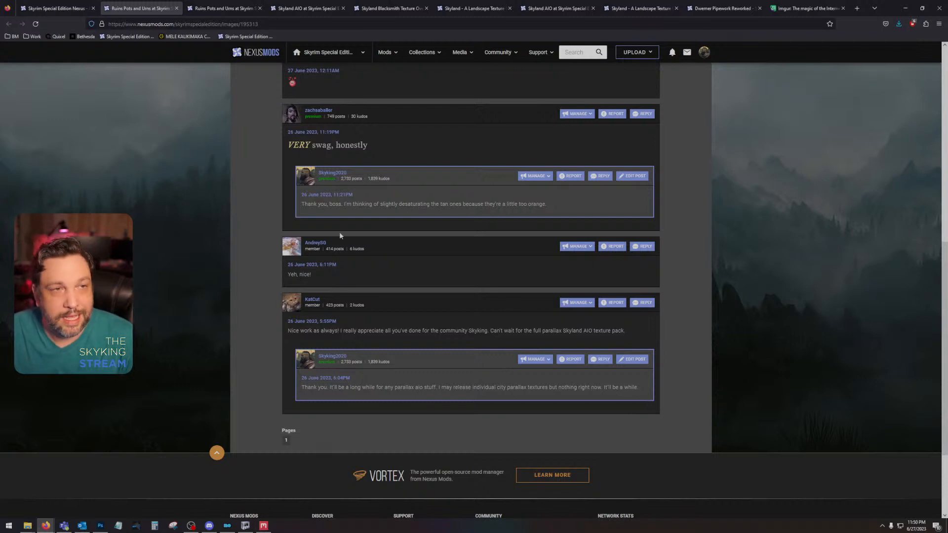
# Step: Close both Ruins Pots and Urns pages and the next Skyland AIO posts page
pyautogui.click(176, 8)
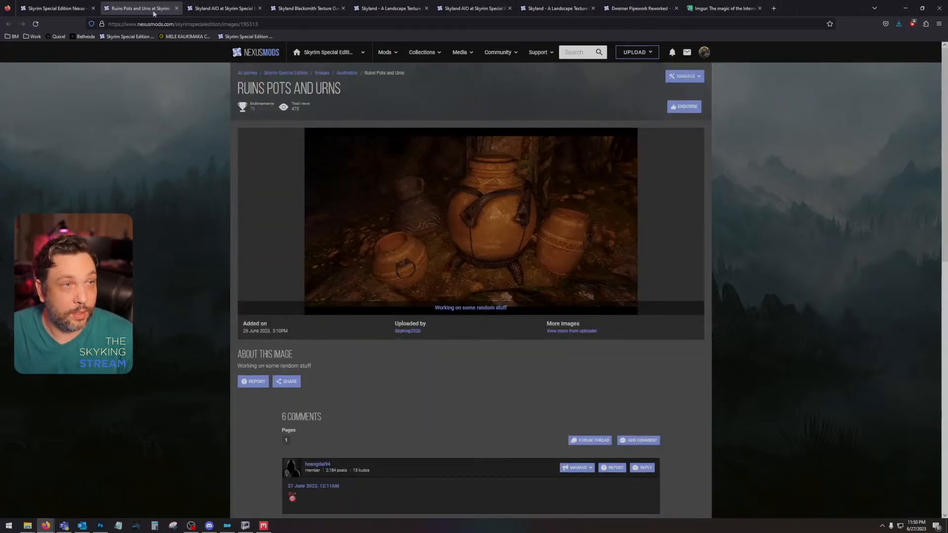
pyautogui.click(176, 9)
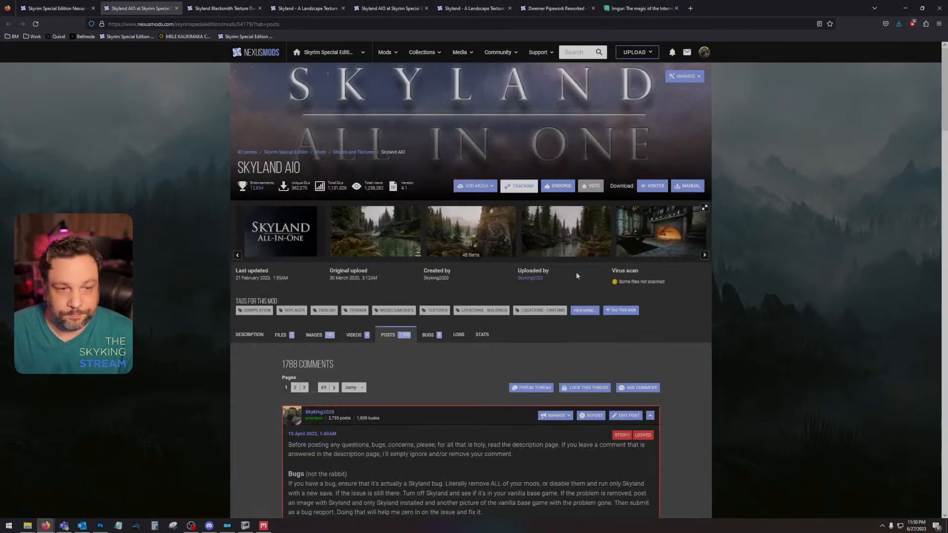
pyautogui.scroll(-15, 526, 383)
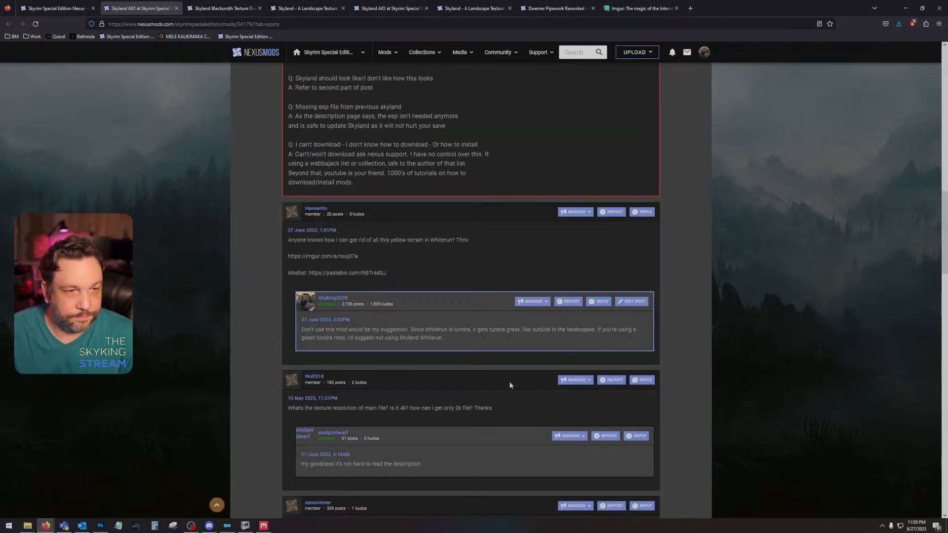
pyautogui.hotkey('ctrl', 'w')
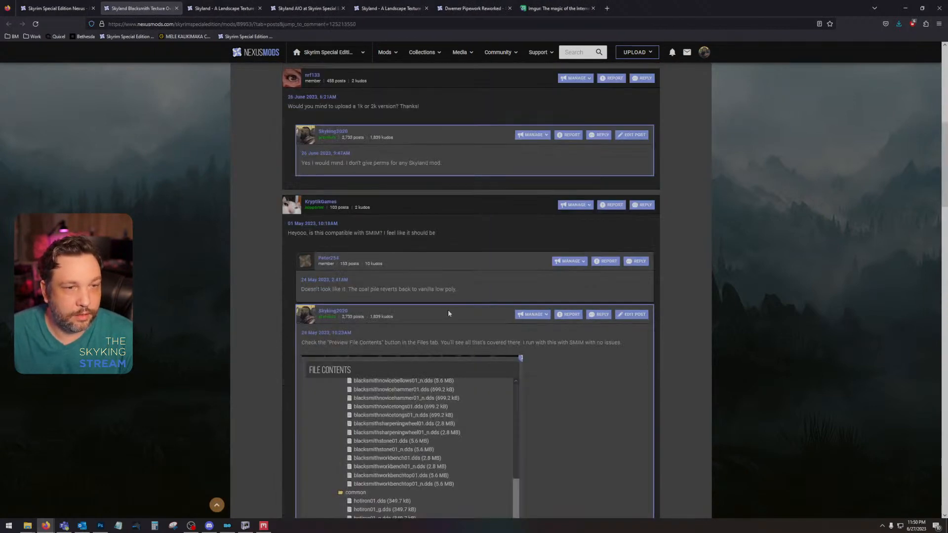
# Step: Review the latest comments on Skyland Blacksmith Texture Overhaul, including the High Poly Project coal question, then close the page
pyautogui.scroll(5, 448, 326)
pyautogui.scroll(3, 410, 309)
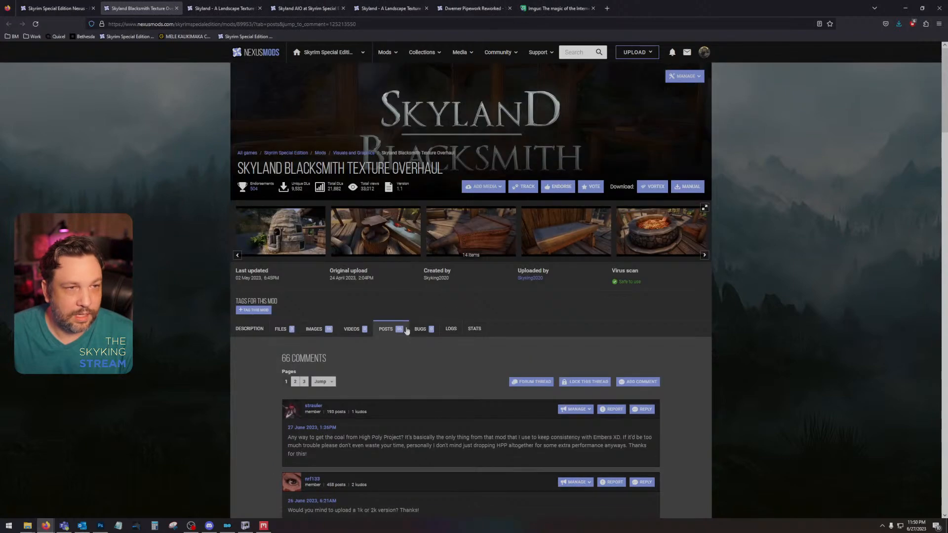
pyautogui.scroll(-5, 547, 321)
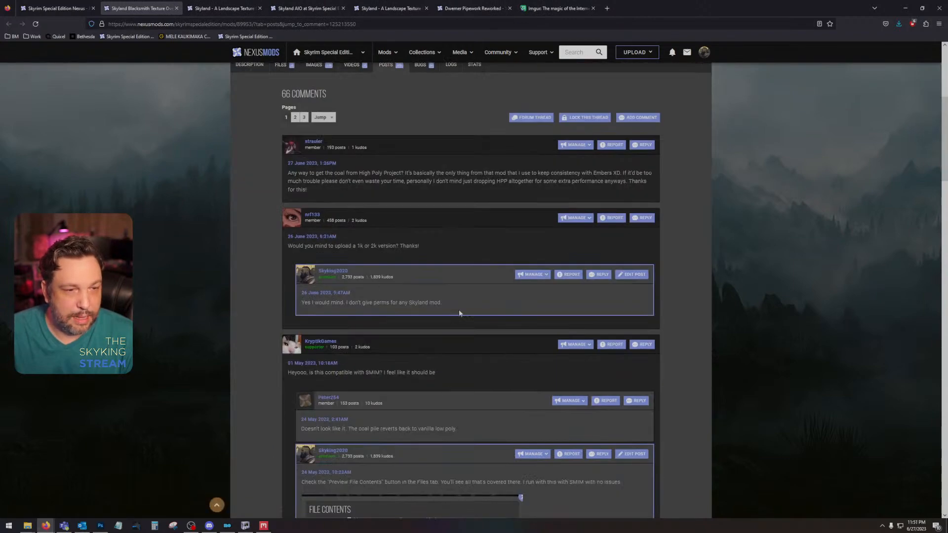
pyautogui.scroll(-10, 459, 313)
pyautogui.click(177, 9)
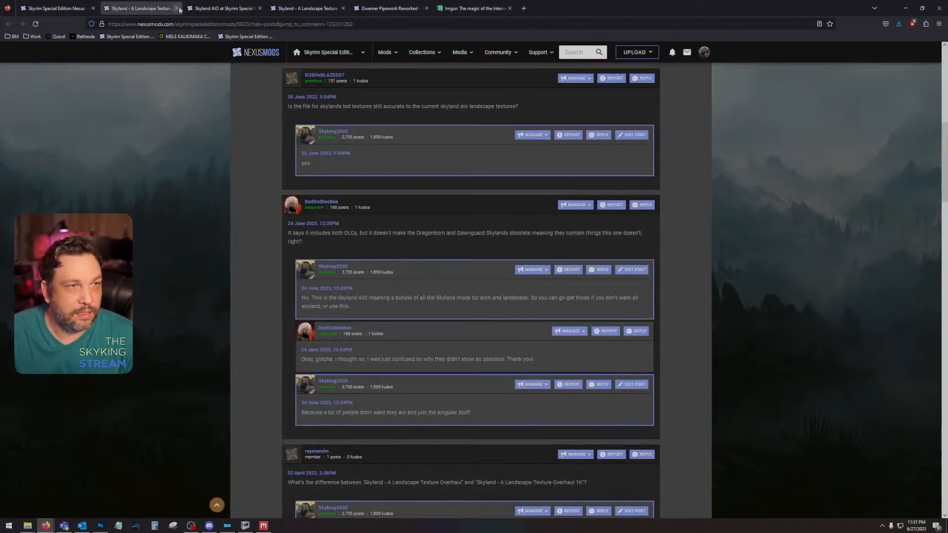
# Step: Close both Skyland landscape texture overhaul pages and the remaining Skyland AIO page
pyautogui.click(177, 9)
pyautogui.click(177, 9)
pyautogui.click(177, 8)
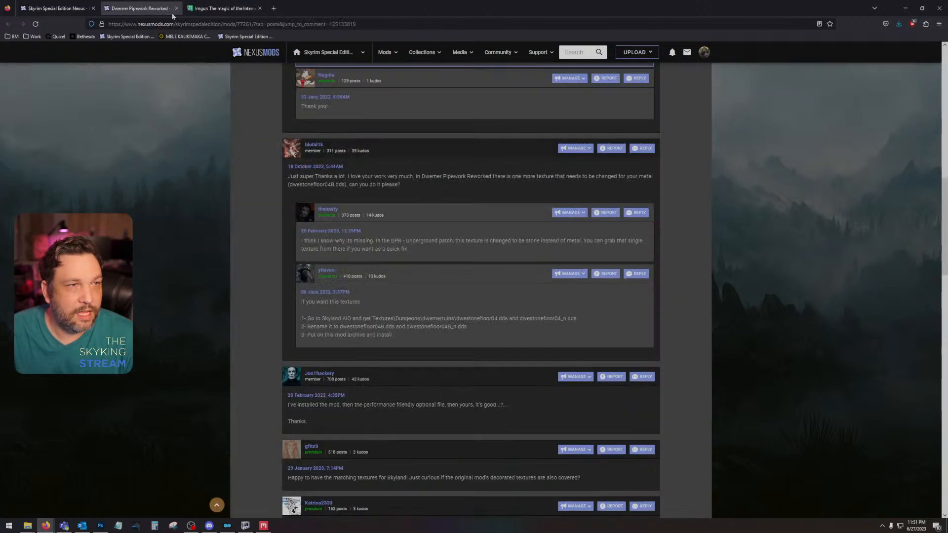
# Step: Read the comments on Dwemer Pipework Reworked - Skyland Edition about an update for version 5
pyautogui.scroll(-2, 447, 241)
pyautogui.scroll(5, 432, 292)
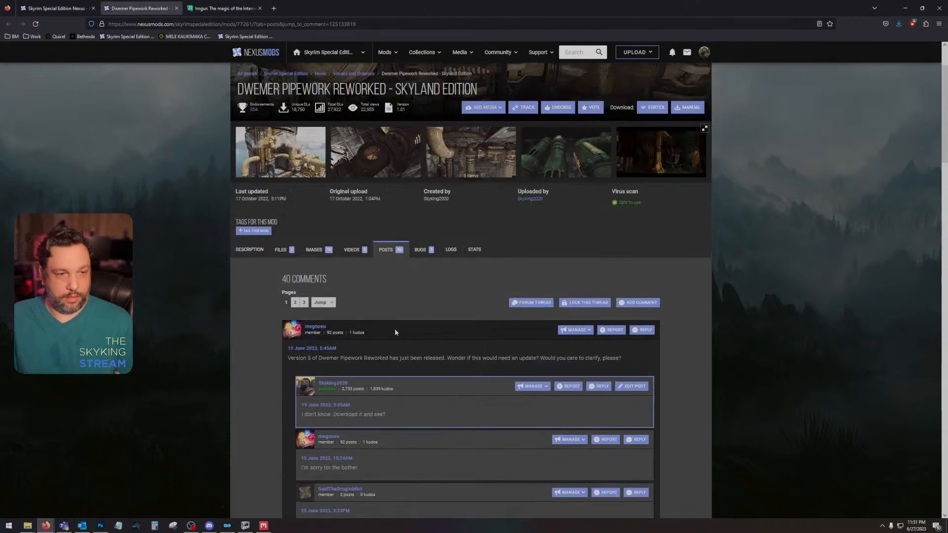
pyautogui.scroll(-3, 392, 363)
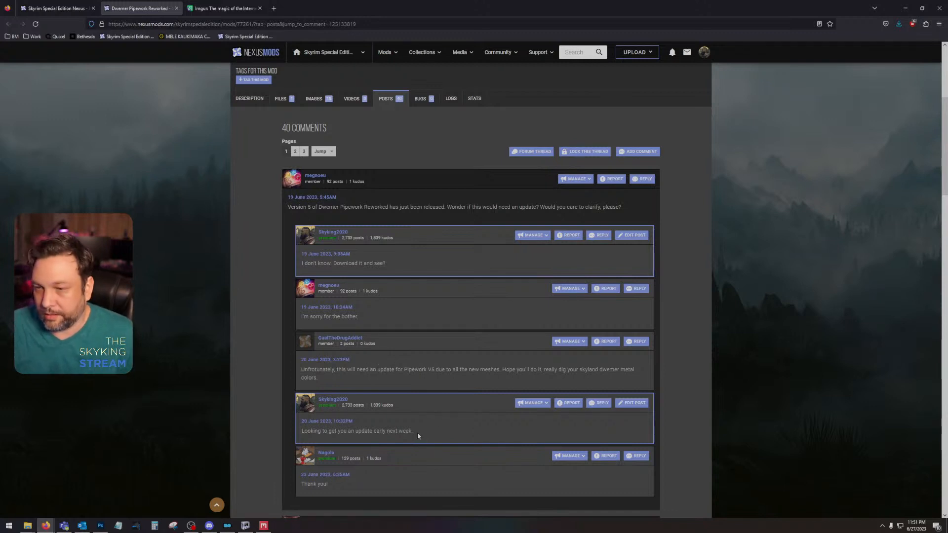
pyautogui.scroll(-4, 417, 436)
pyautogui.scroll(8, 417, 439)
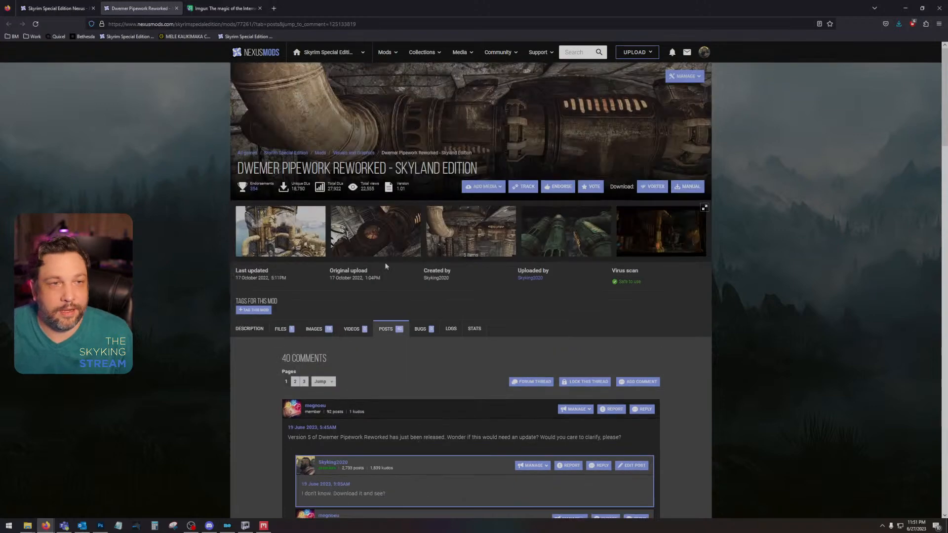
# Step: Close the Dwemer Pipework Reworked page and the browser, returning to the nightingale clutter texture in Photoshop
pyautogui.click(177, 8)
pyautogui.click(177, 8)
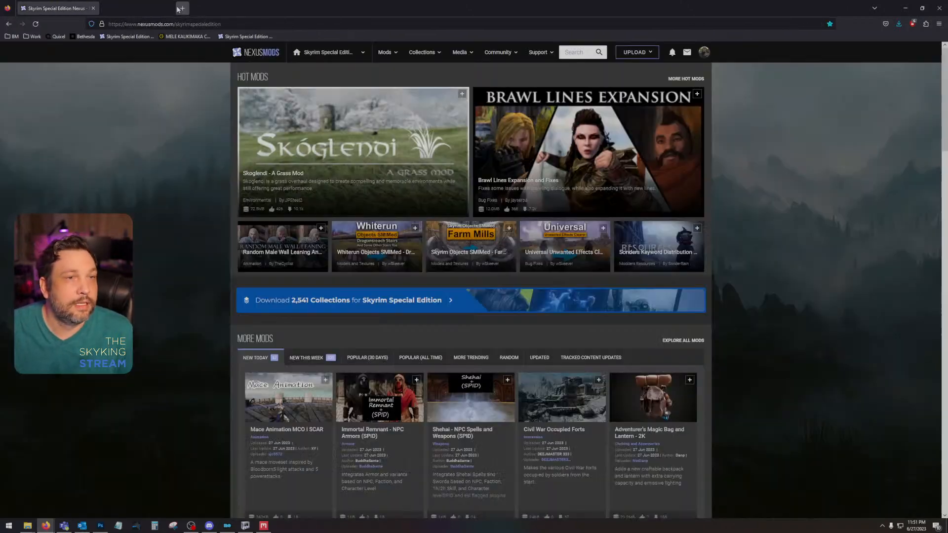
pyautogui.click(938, 8)
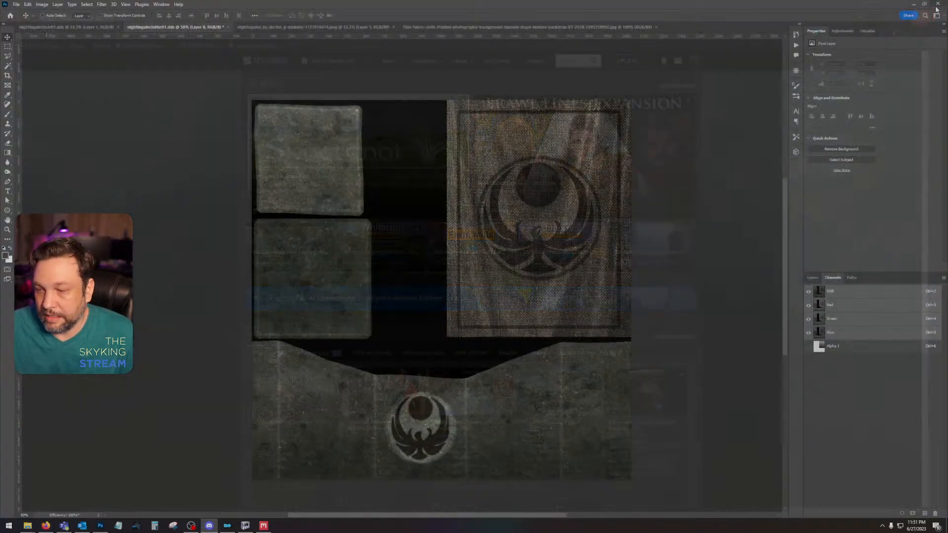
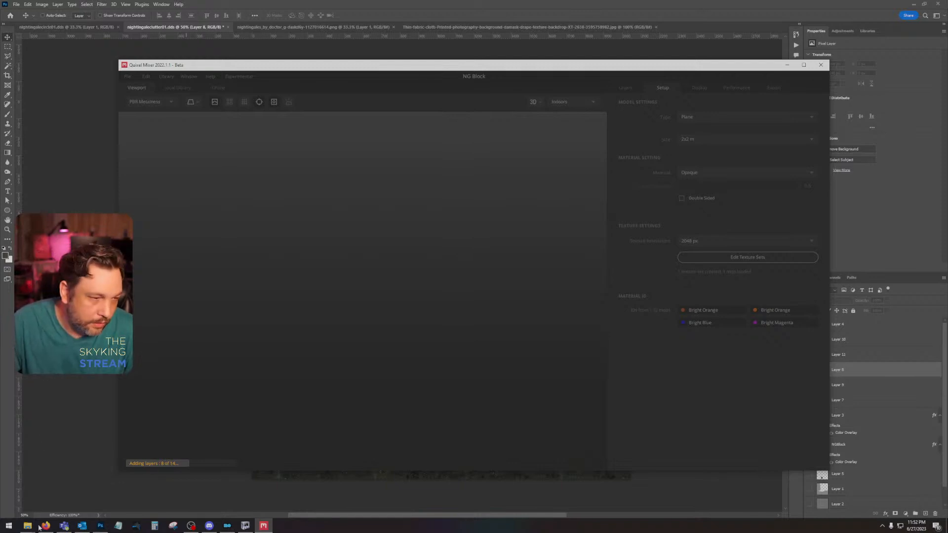
# Step: Find Skyland AIO in the Mod Organizer list and bring up its whiterun architecture textures folder in File Explorer
pyautogui.click(227, 525)
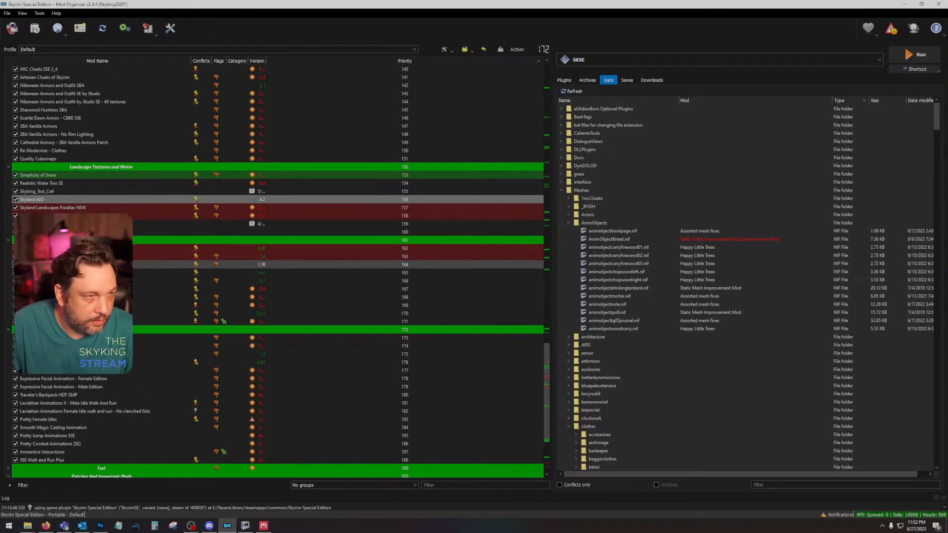
pyautogui.rightClick(53, 202)
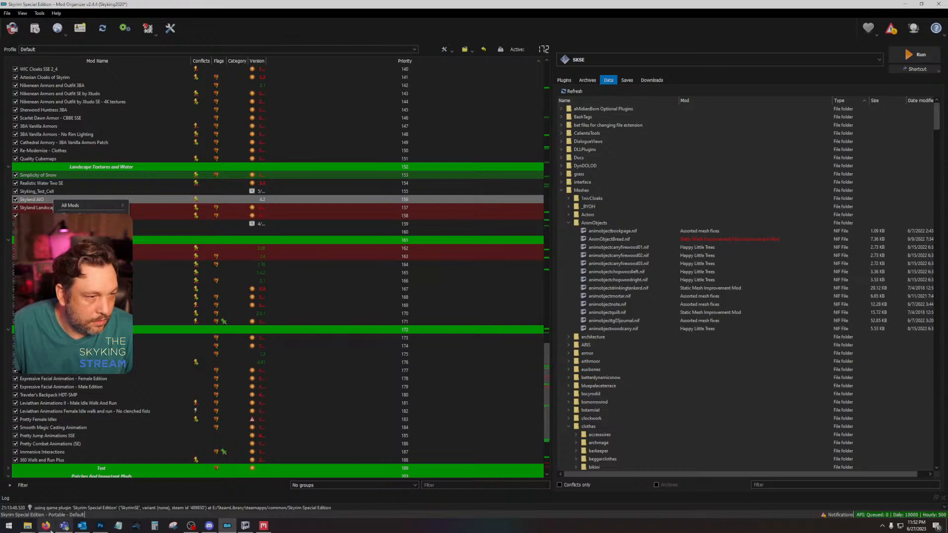
pyautogui.click(28, 525)
pyautogui.click(222, 498)
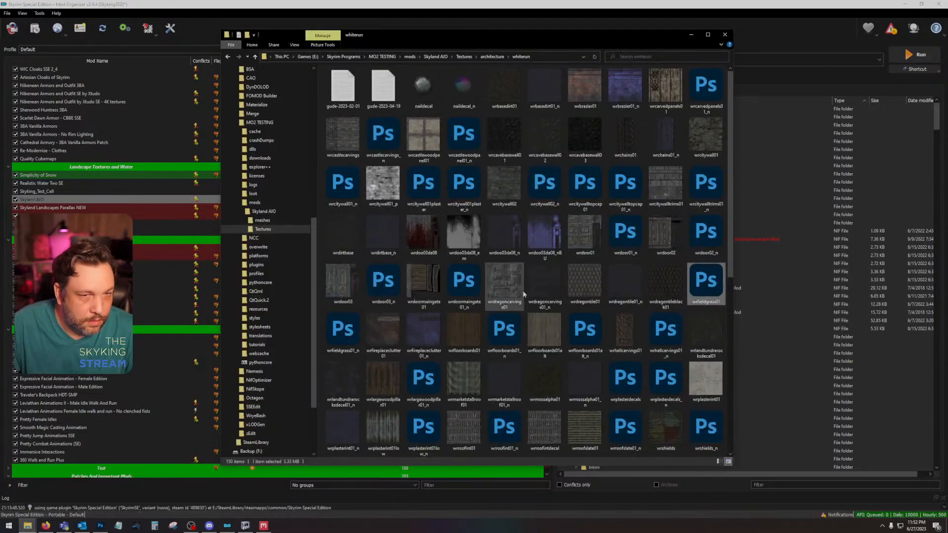
# Step: Locate the wrstonebase01 texture in the whiterun folder and open it in Photoshop
pyautogui.scroll(-5, 523, 296)
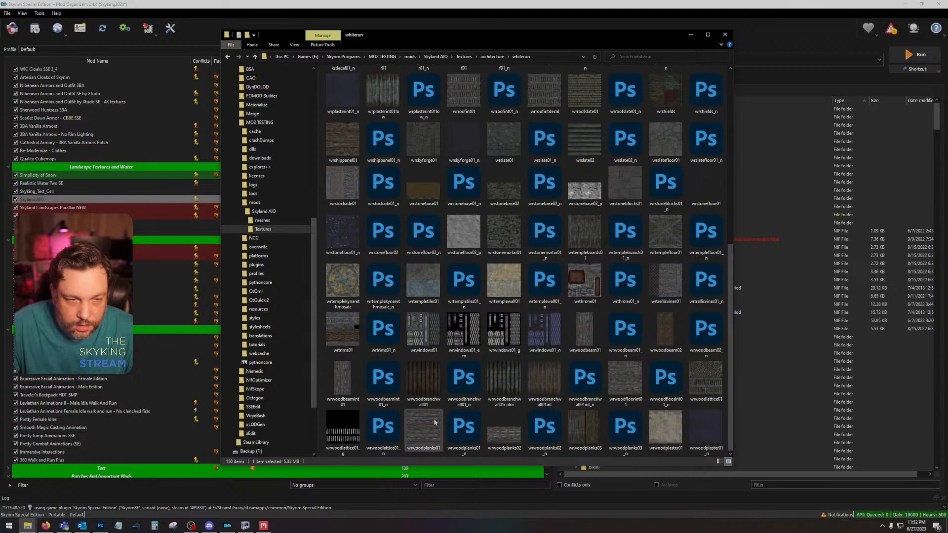
pyautogui.moveTo(420, 287)
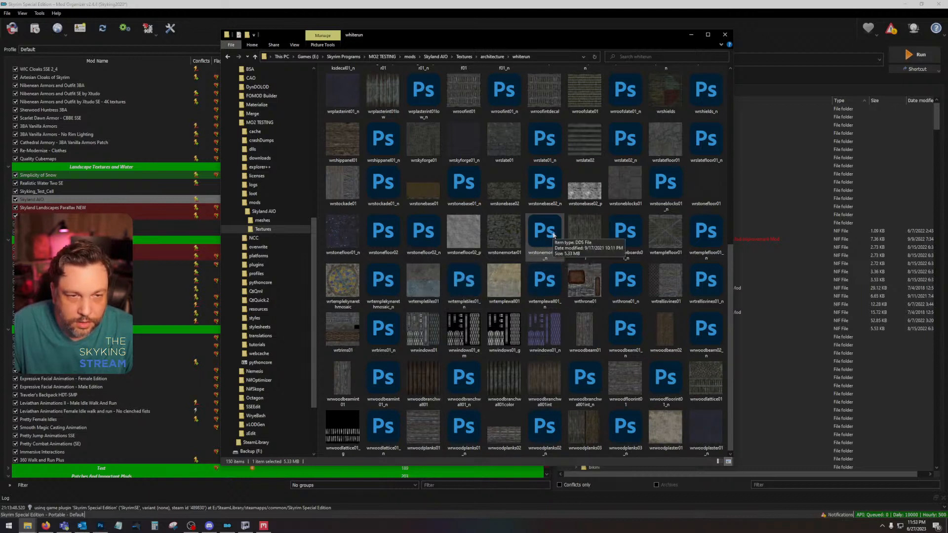
pyautogui.moveTo(484, 241)
pyautogui.moveTo(374, 245)
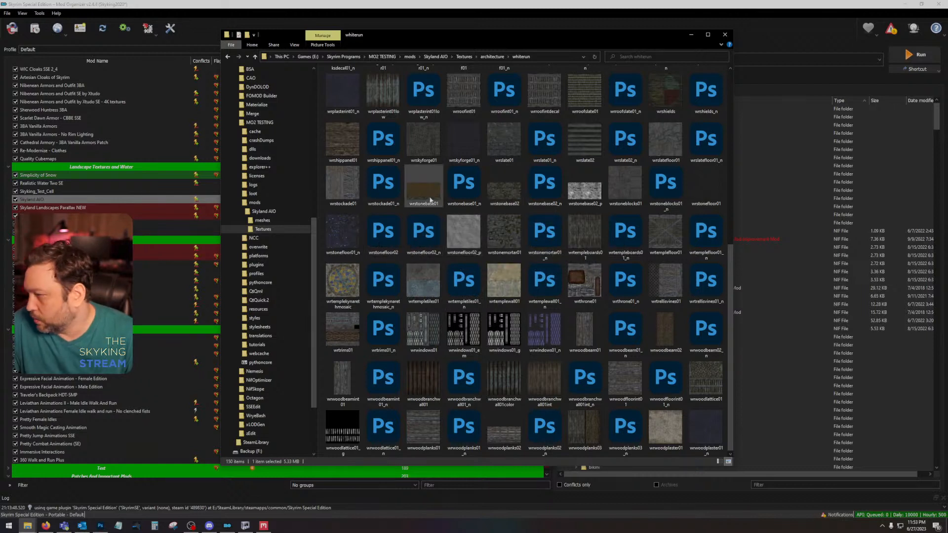
pyautogui.moveTo(429, 200)
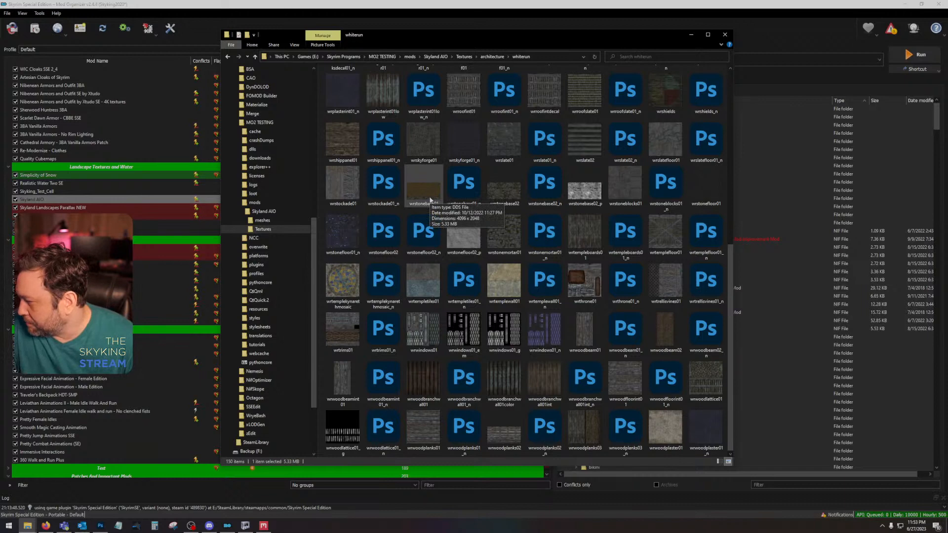
pyautogui.doubleClick(430, 200)
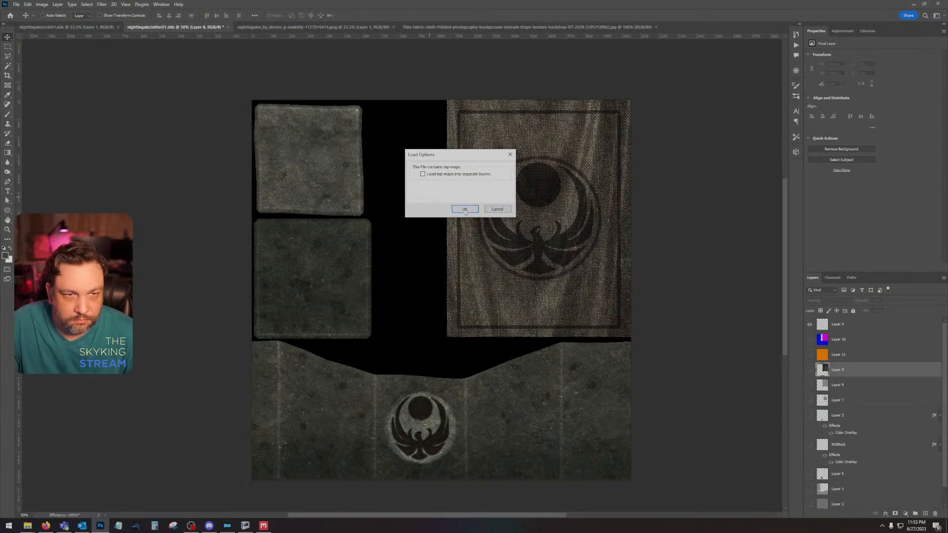
pyautogui.click(464, 209)
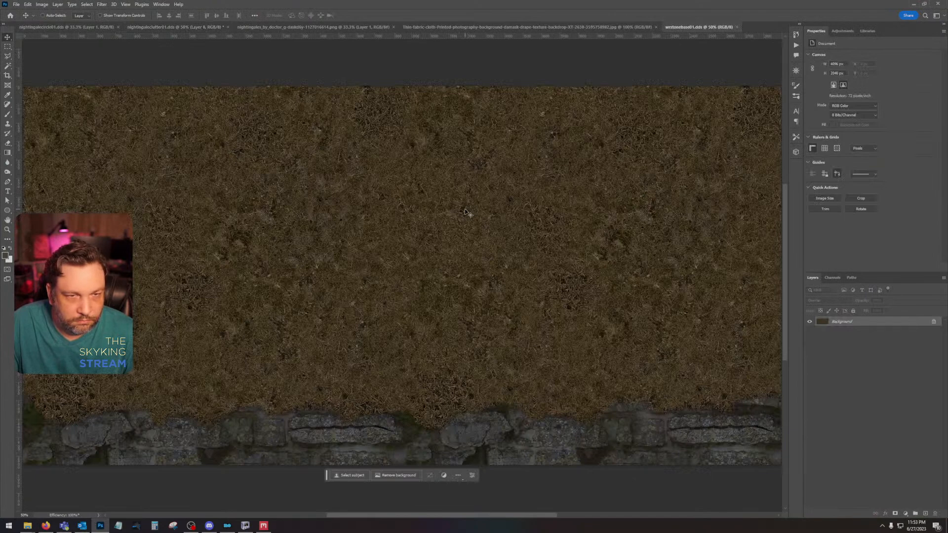
# Step: Inspect the grass and stone areas of wrstonebase01.dds and close the texture
pyautogui.moveTo(452, 516)
pyautogui.mouseDown()
pyautogui.moveTo(503, 516)
pyautogui.moveTo(408, 516)
pyautogui.moveTo(469, 508)
pyautogui.moveTo(411, 510)
pyautogui.moveTo(437, 509)
pyautogui.mouseUp()
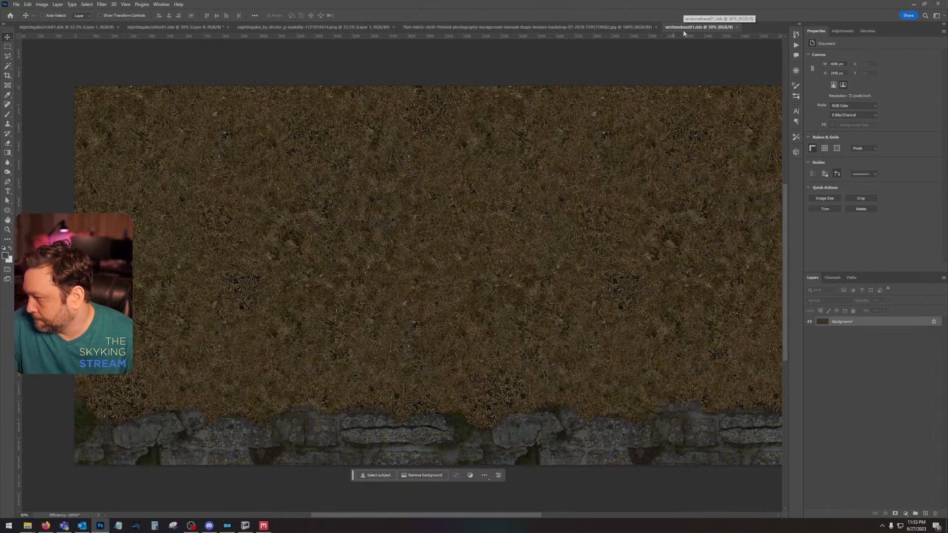
pyautogui.moveTo(374, 518); pyautogui.dragTo(353, 516)
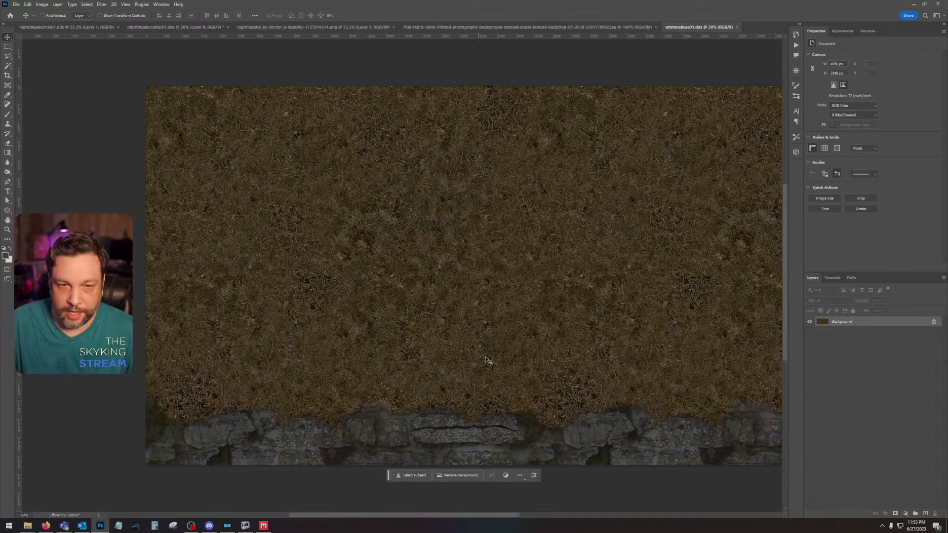
pyautogui.click(736, 27)
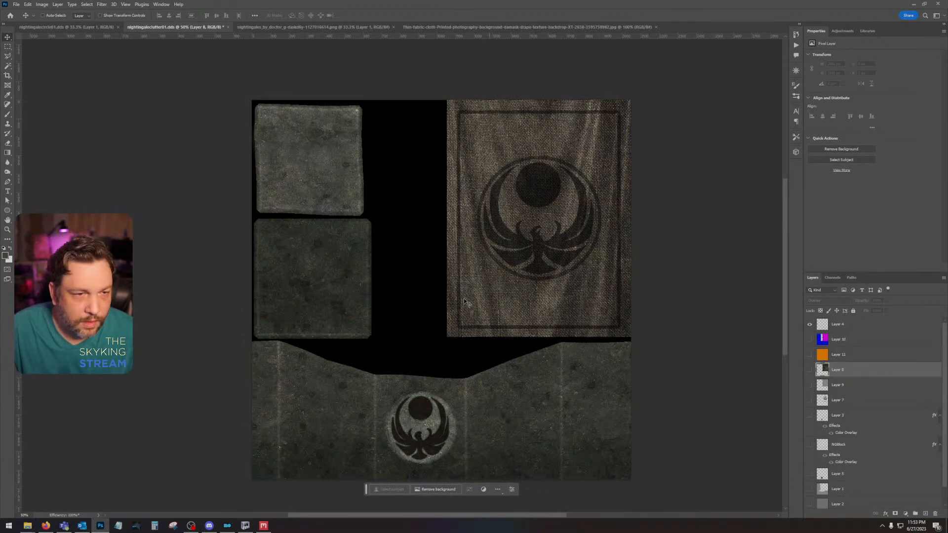
# Step: End the stalled Quixel Mixer process through Task Manager and close Task Manager
pyautogui.click(264, 526)
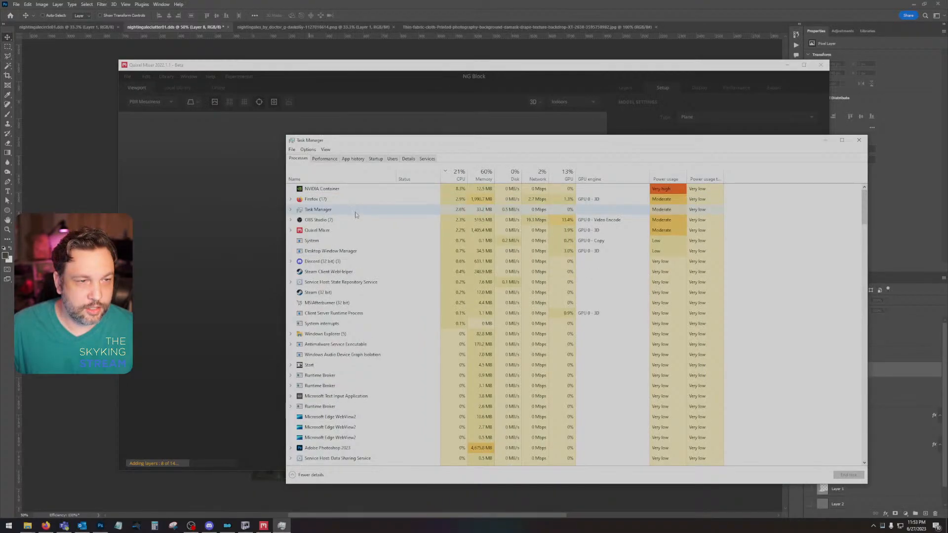
pyautogui.rightClick(344, 231)
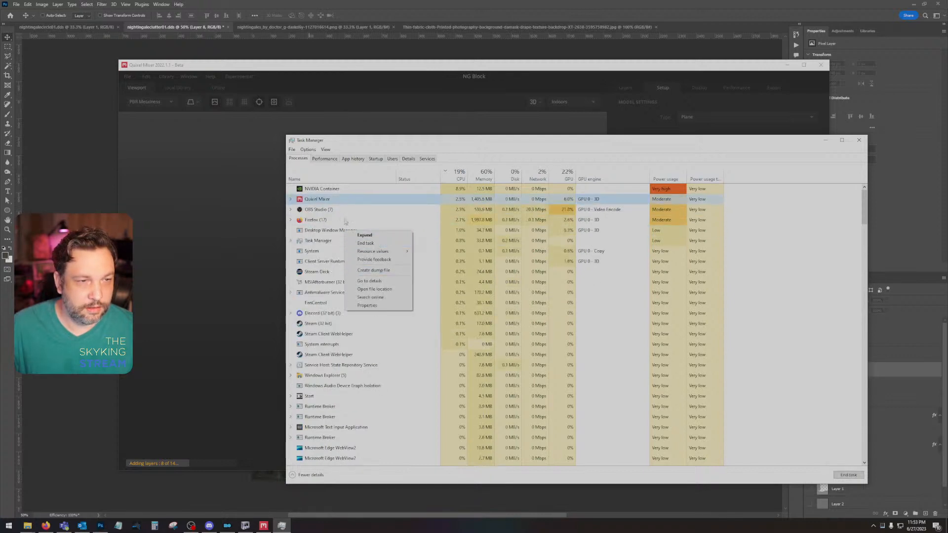
pyautogui.click(380, 242)
pyautogui.click(859, 140)
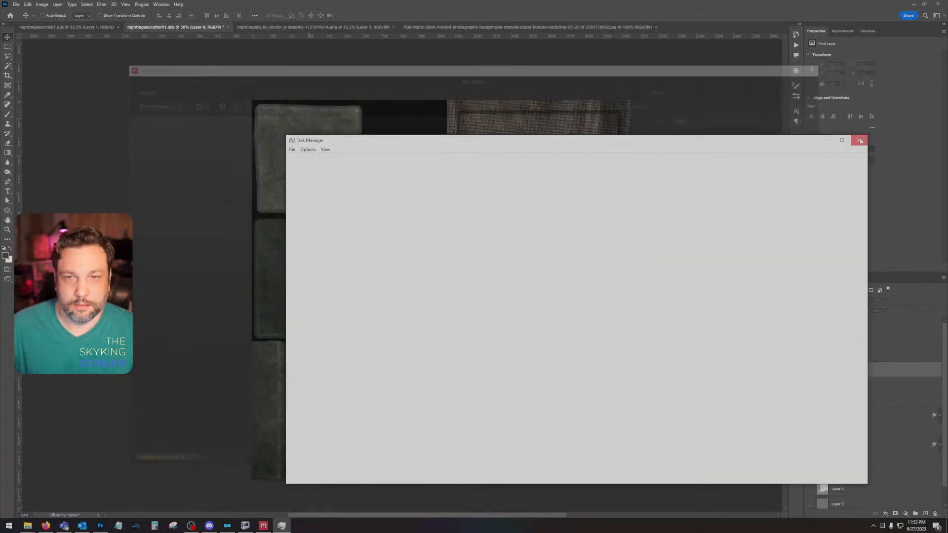
# Step: Try to reopen the NG Block mix in a relaunched Quixel Mixer, and end its process in Task Manager
pyautogui.click(913, 4)
pyautogui.click(904, 4)
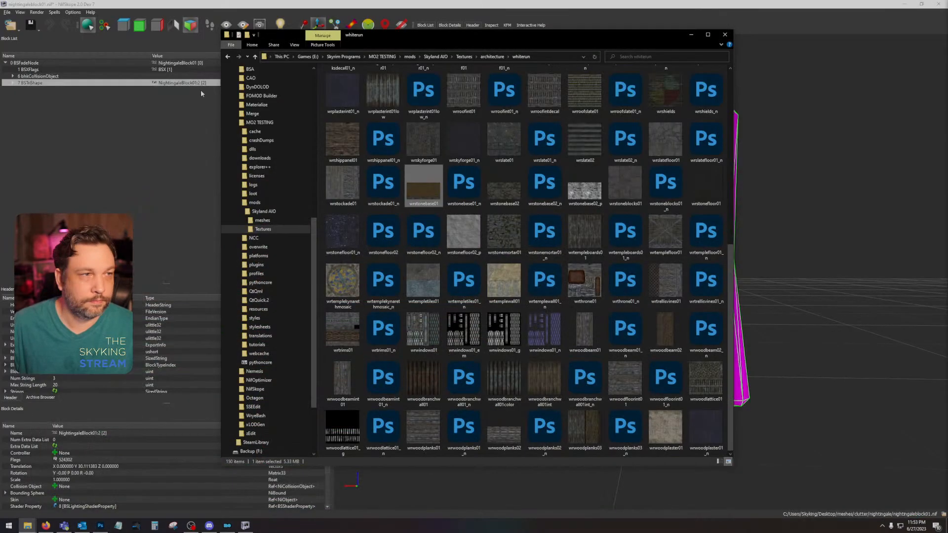
pyautogui.click(905, 5)
pyautogui.doubleClick(14, 49)
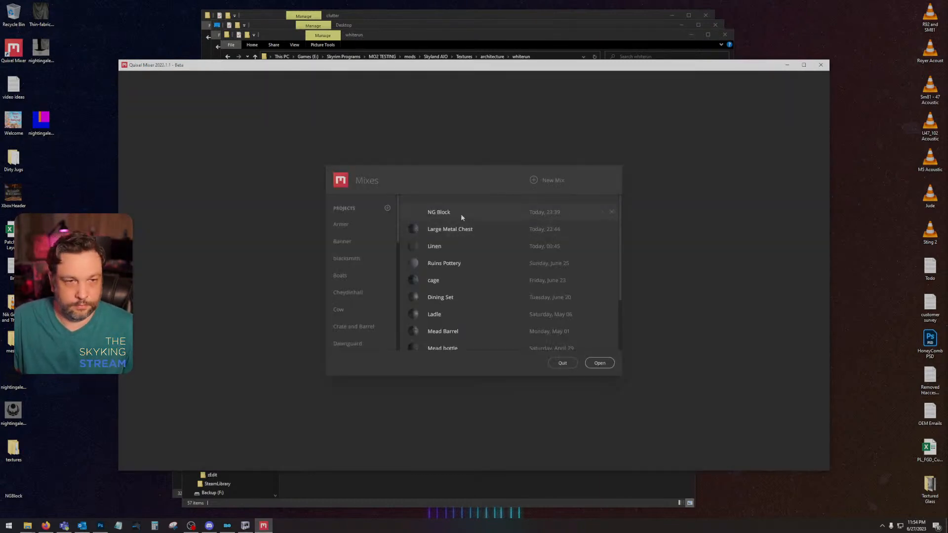
pyautogui.click(462, 212)
pyautogui.click(599, 363)
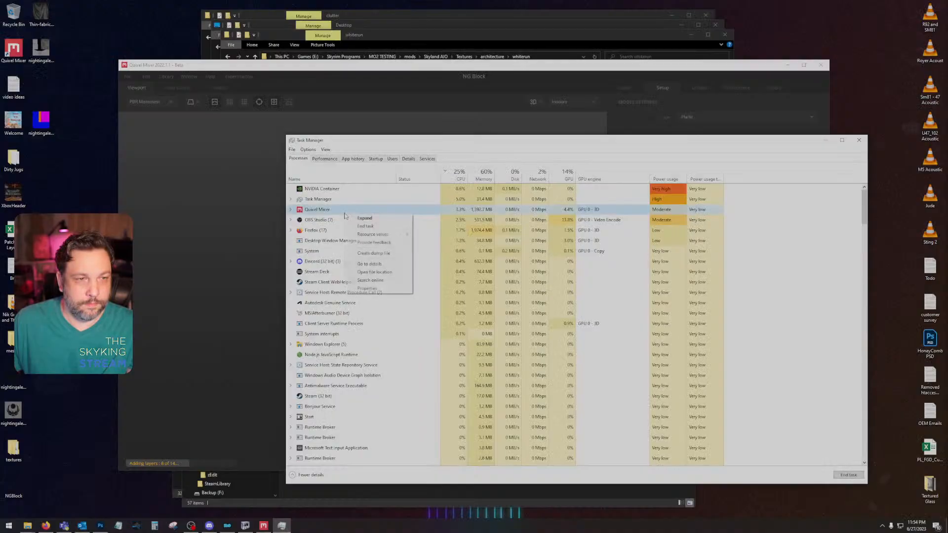
pyautogui.click(360, 224)
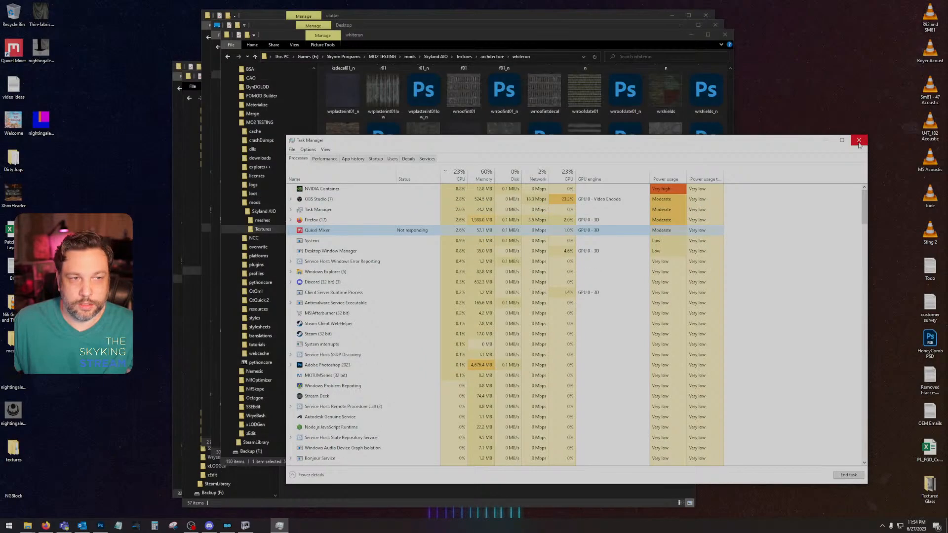
pyautogui.click(859, 141)
# Step: Close the whiterun folder window and minimize the remaining File Explorer windows to clear the desktop
pyautogui.click(725, 35)
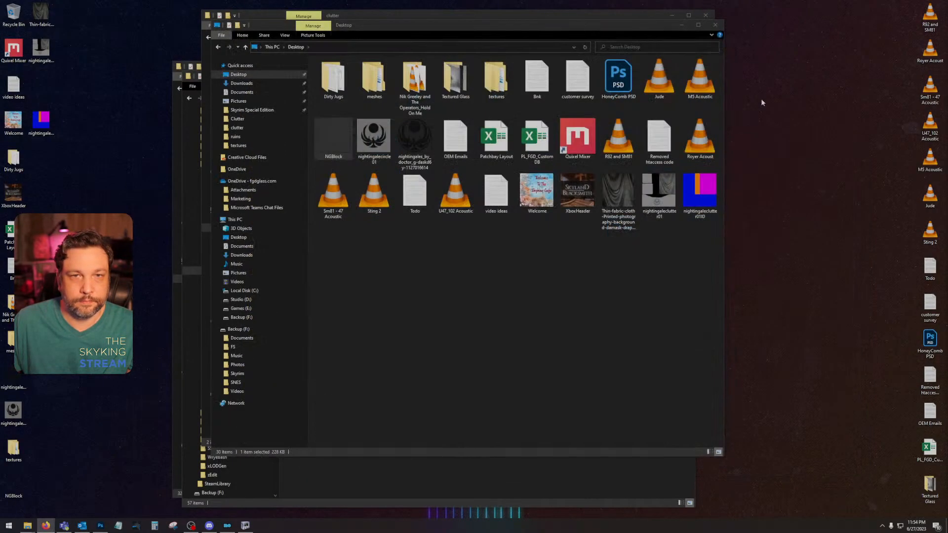
pyautogui.click(681, 25)
pyautogui.click(672, 16)
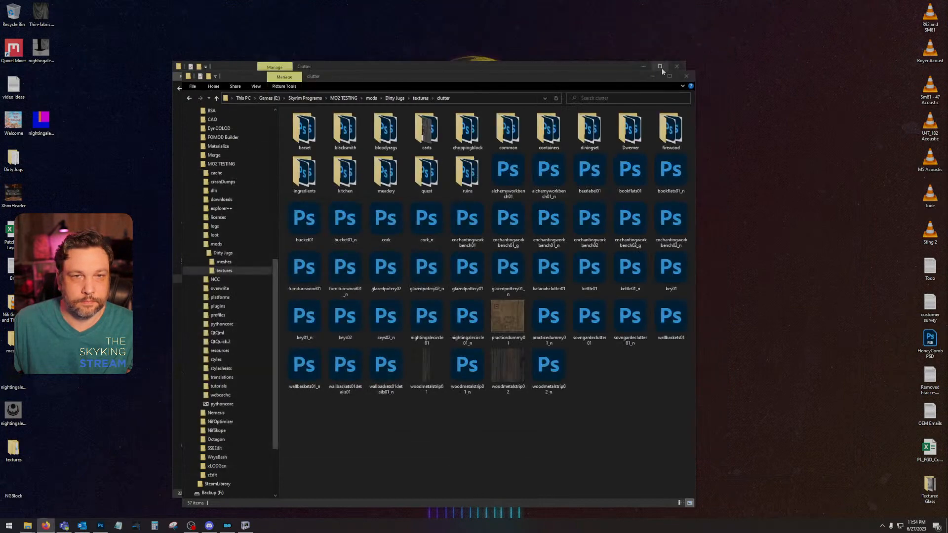
pyautogui.click(661, 64)
pyautogui.click(661, 65)
# Step: Relaunch Quixel Mixer and replace the NG Block mix by deleting it and creating a new 1024 px mix named NG Block
pyautogui.doubleClick(13, 48)
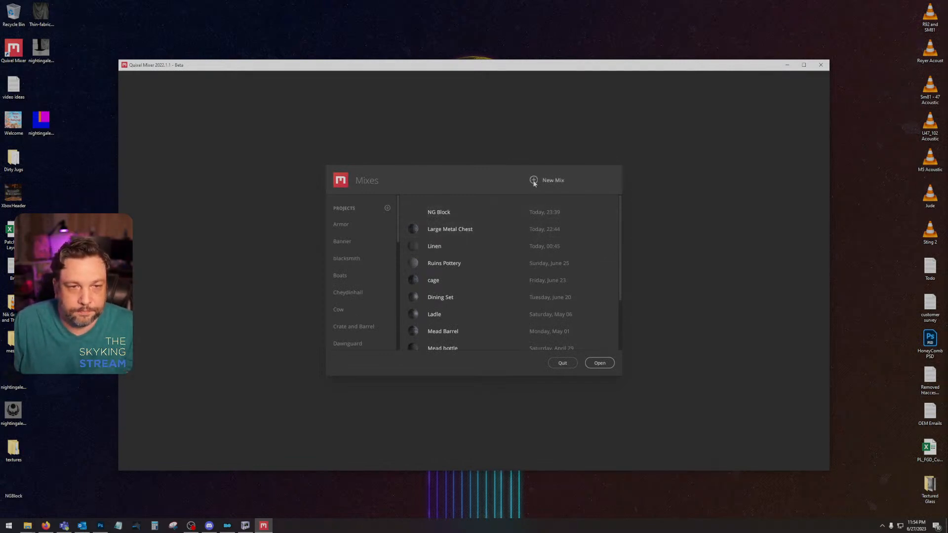
pyautogui.click(610, 212)
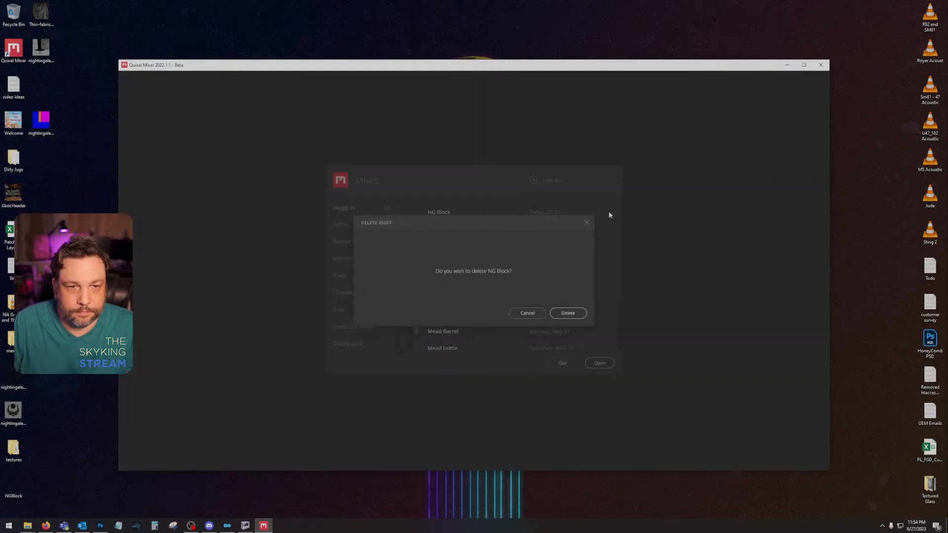
pyautogui.click(562, 313)
pyautogui.click(534, 181)
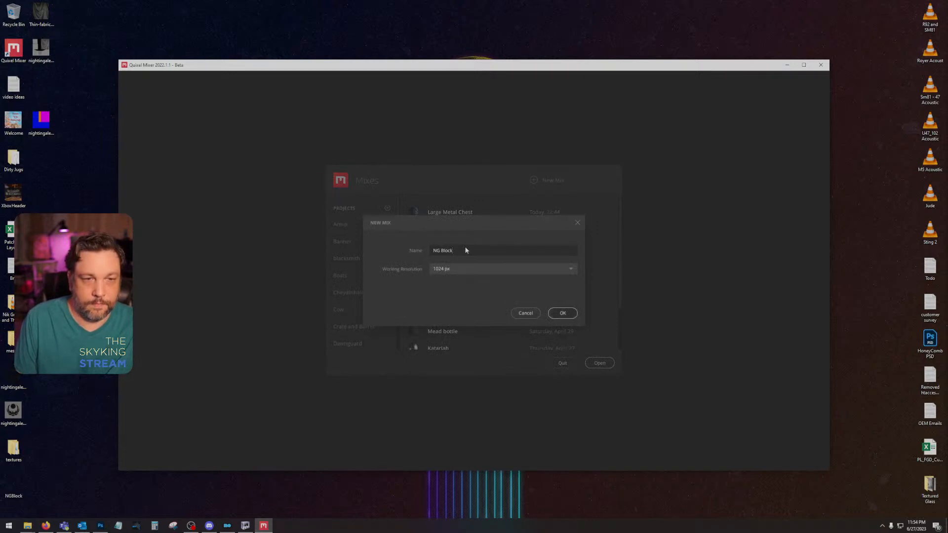
pyautogui.press('Return')
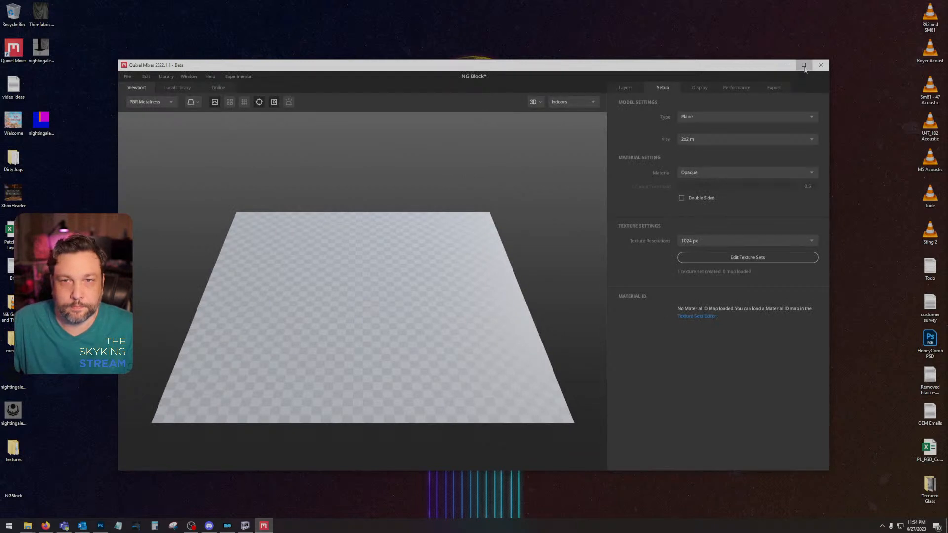
# Step: Filter the local library to Smart Material, search for "floor", and add the Stone Floor Tiles material to the mix
pyautogui.click(803, 65)
pyautogui.click(59, 26)
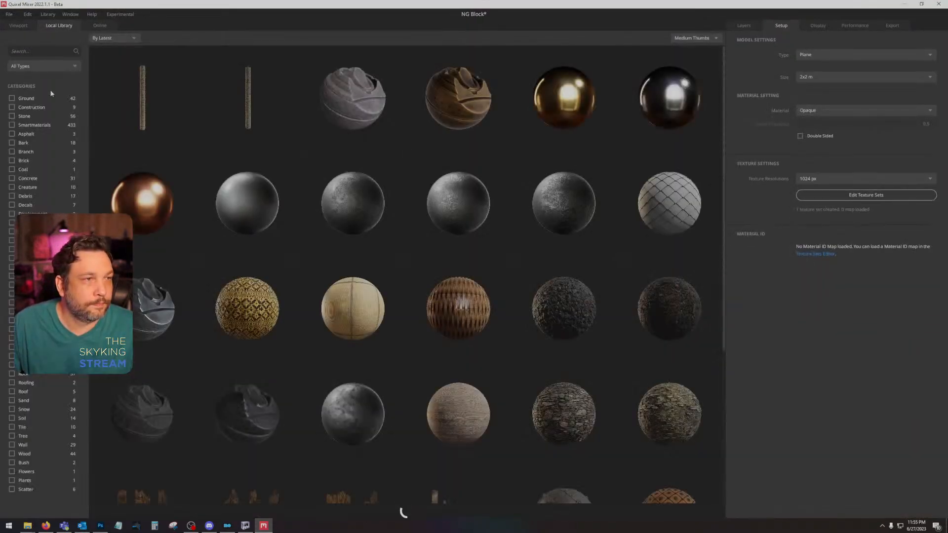
pyautogui.click(75, 64)
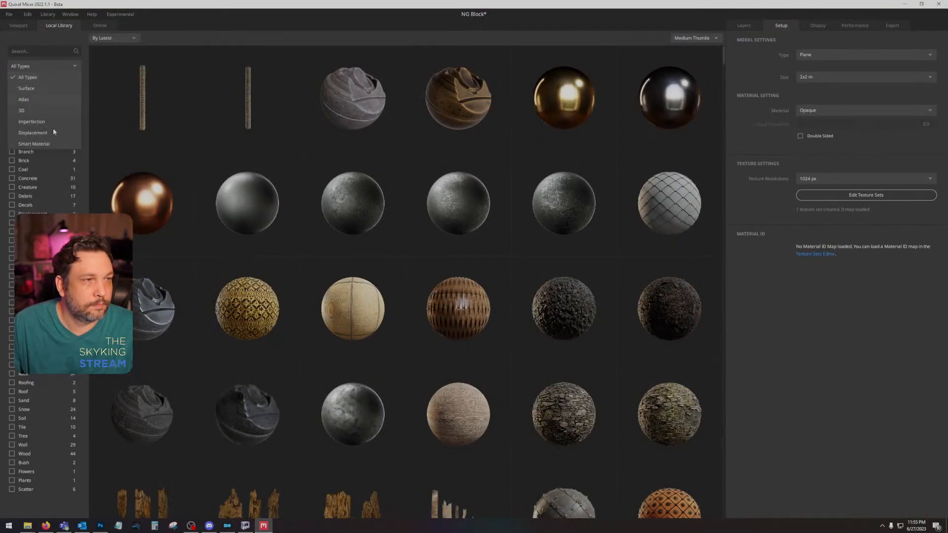
pyautogui.click(50, 132)
pyautogui.click(37, 50)
pyautogui.write('floor')
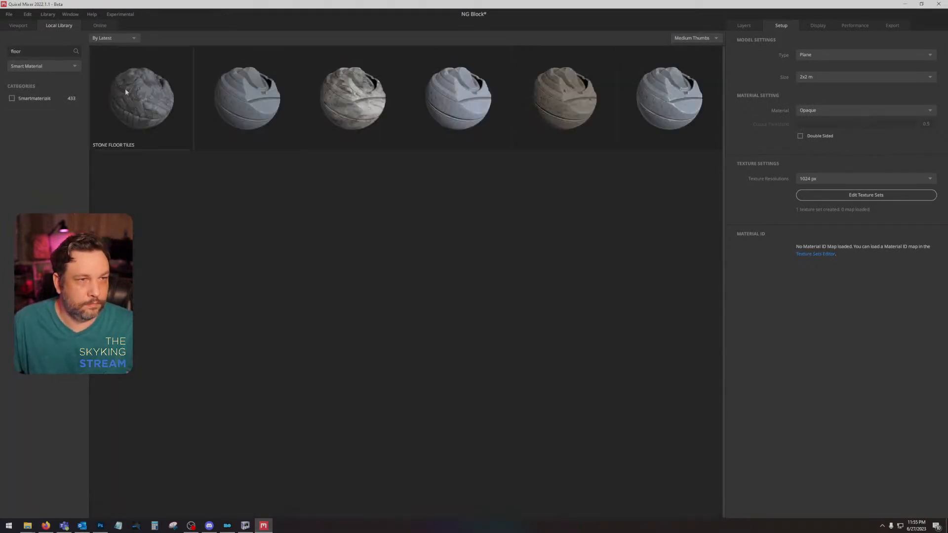
pyautogui.doubleClick(125, 87)
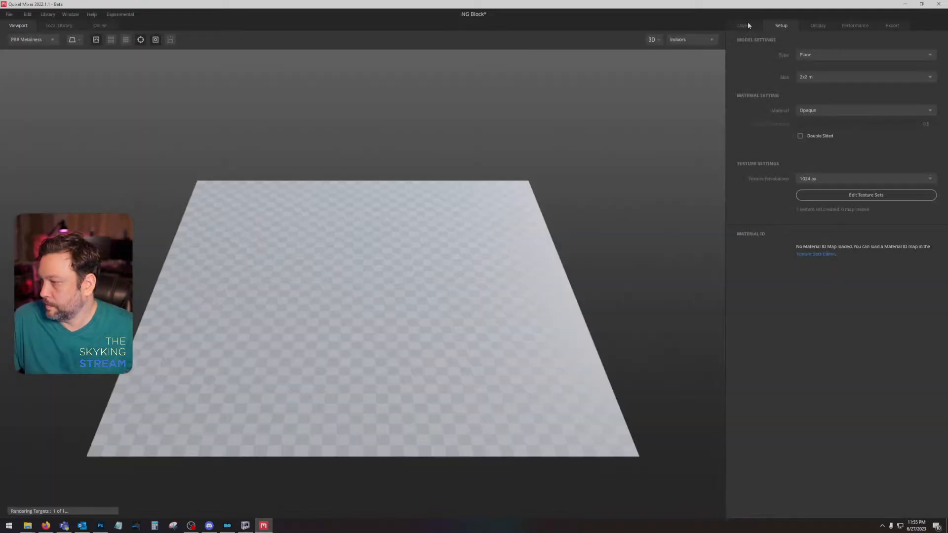
# Step: Move the Flat Base layer out of and below the Stone Floor Tiles group, and collapse the group
pyautogui.click(744, 26)
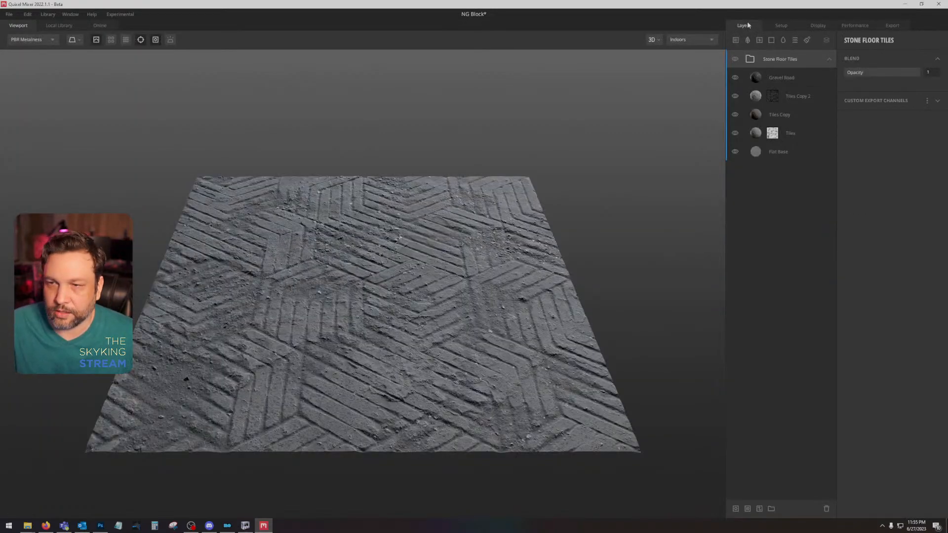
pyautogui.click(797, 155)
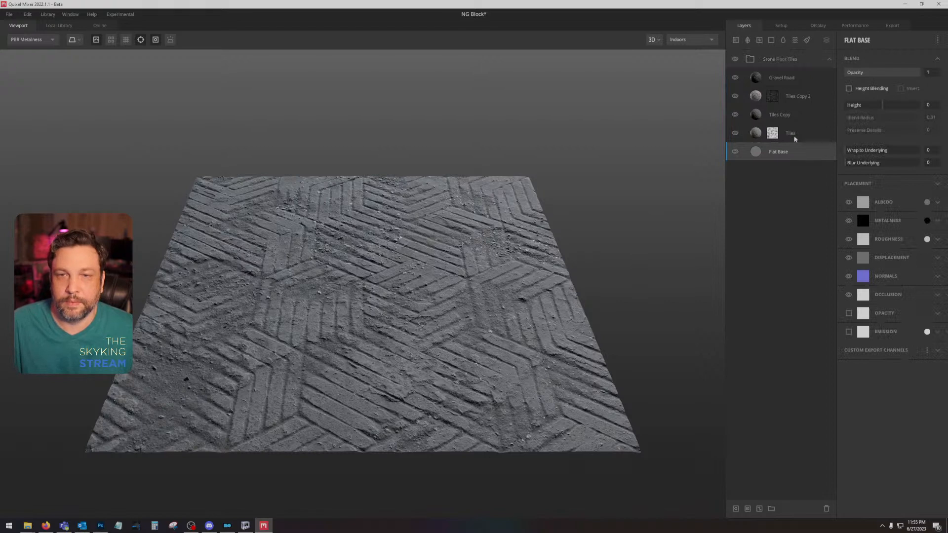
pyautogui.moveTo(793, 157)
pyautogui.mouseDown()
pyautogui.moveTo(790, 81)
pyautogui.moveTo(800, 170)
pyautogui.mouseUp()
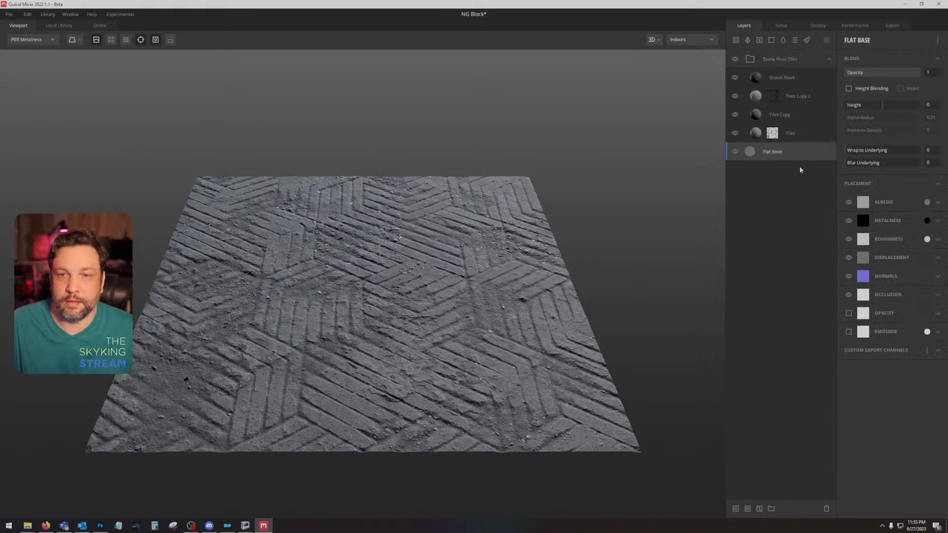
pyautogui.click(828, 60)
# Step: Add a paint layer above Flat Base and load the nightingaleclutter01 image as its displacement map
pyautogui.click(807, 40)
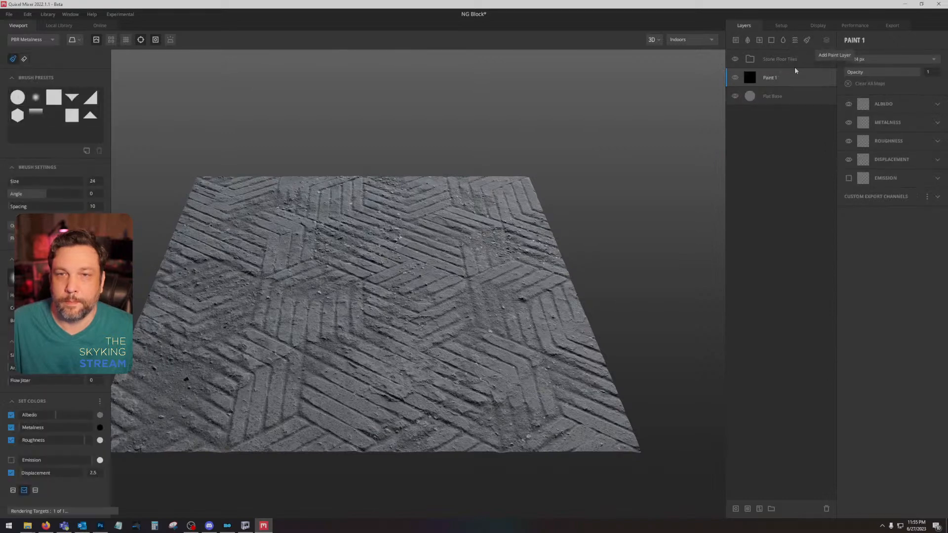
pyautogui.click(860, 176)
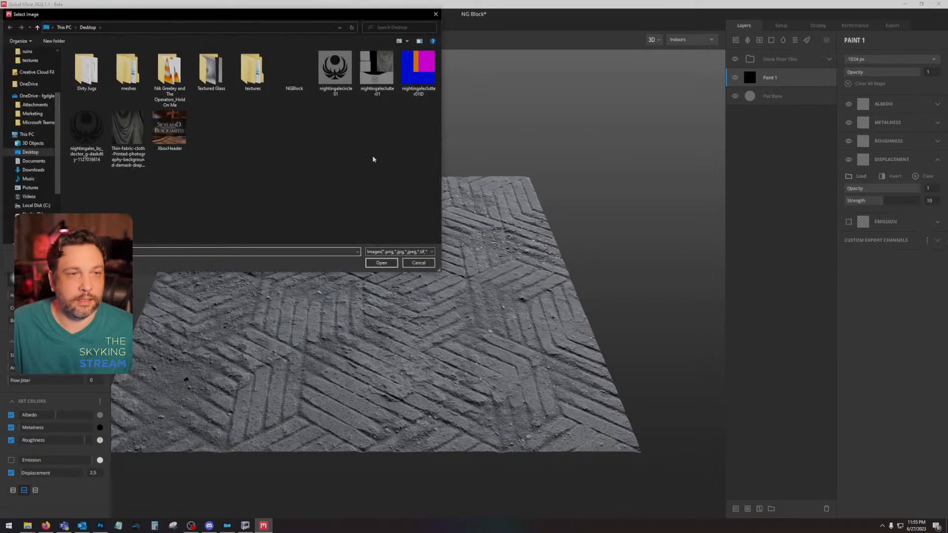
pyautogui.doubleClick(376, 69)
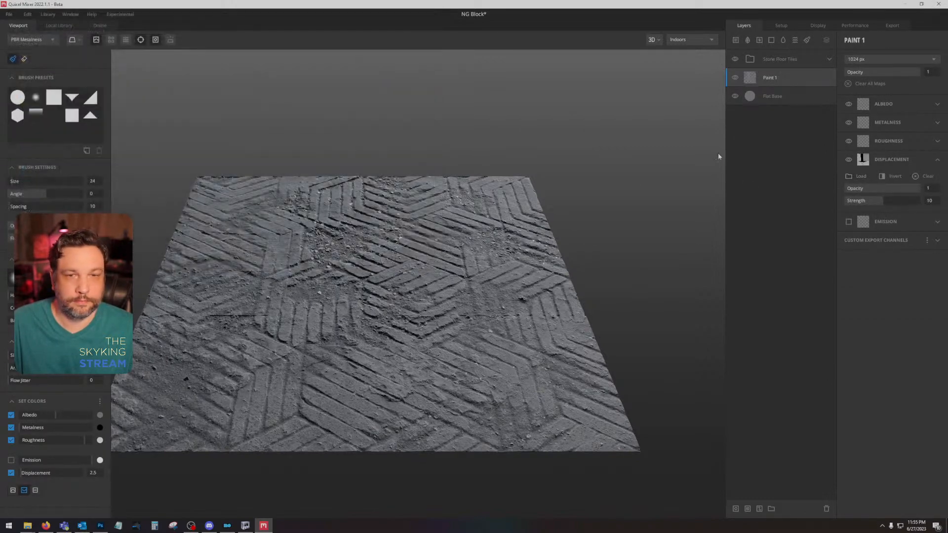
# Step: Expand the Stone Floor Tiles group and disable the mask on its Tiles layer
pyautogui.click(829, 60)
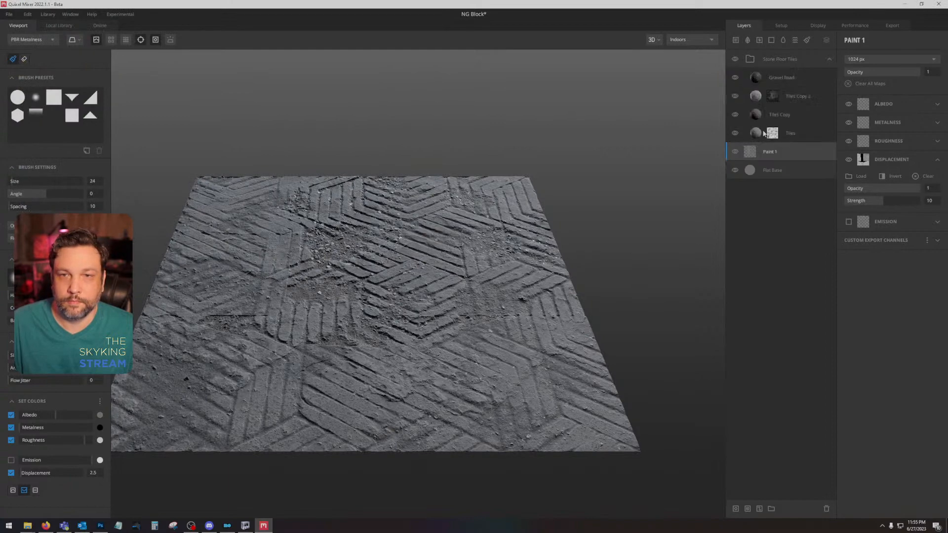
pyautogui.rightClick(771, 133)
pyautogui.click(801, 176)
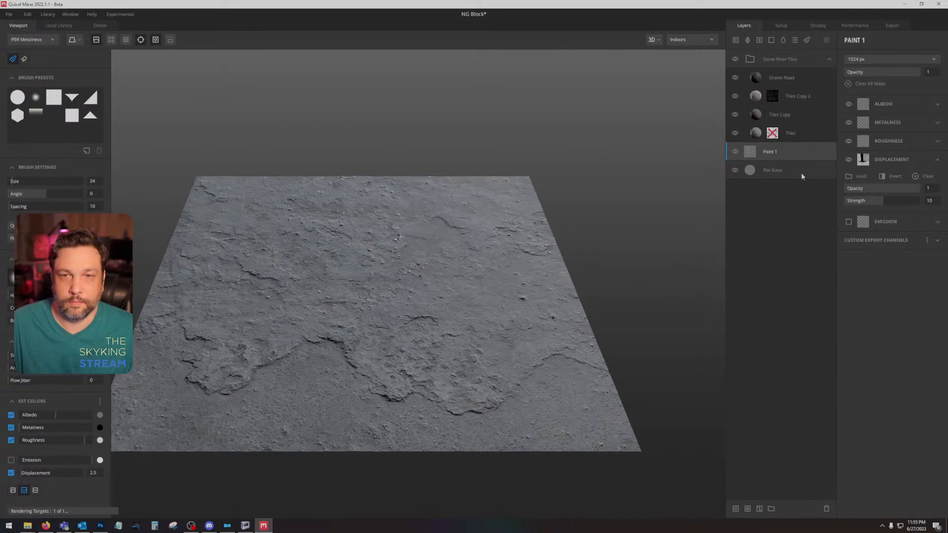
pyautogui.keyDown('alt'); pyautogui.moveTo(416, 252); pyautogui.dragTo(425, 314); pyautogui.keyUp('alt')
# Step: Set the Tiles layer's Wrap to Underlying to 1 and Blur Underlying to 4
pyautogui.click(813, 131)
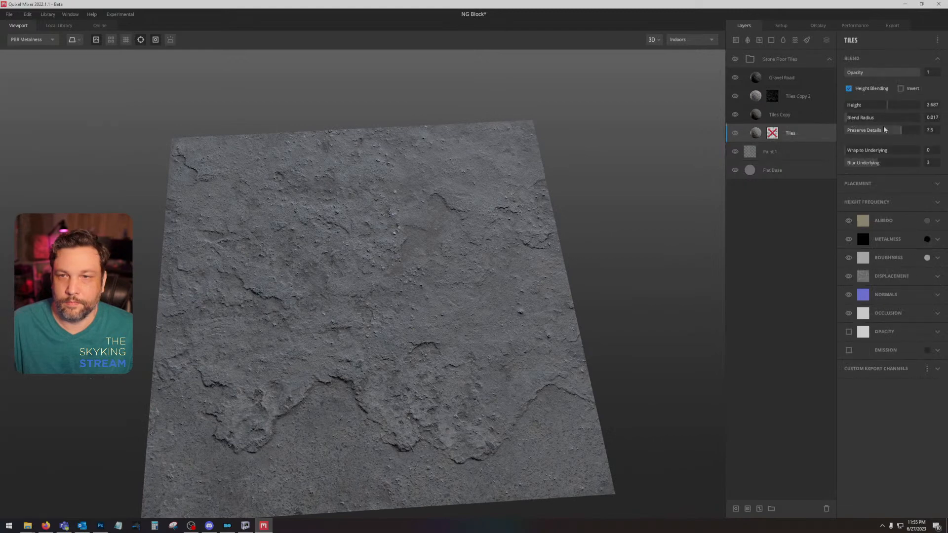
pyautogui.click(859, 150)
pyautogui.click(884, 162)
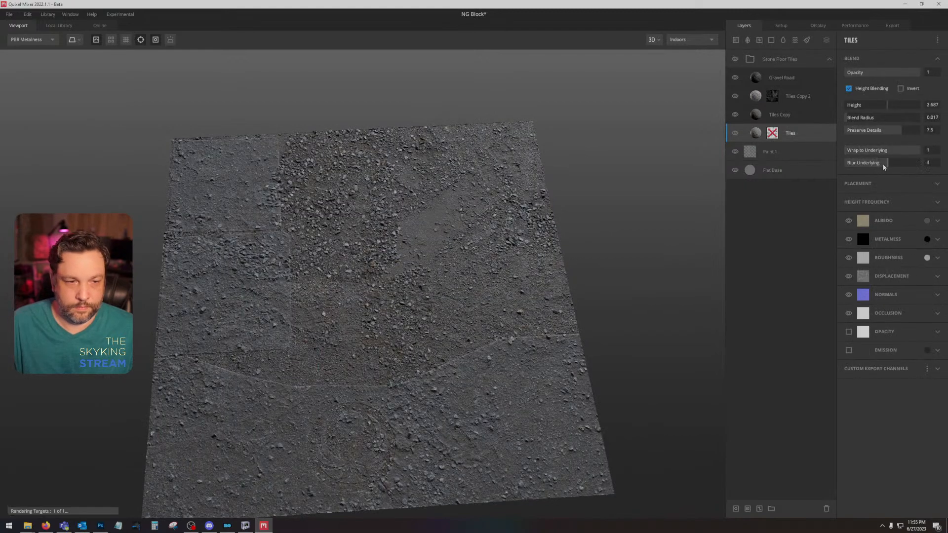
# Step: Delete the Gravel Road layer from the Stone Floor Tiles group
pyautogui.click(792, 81)
pyautogui.press('Delete')
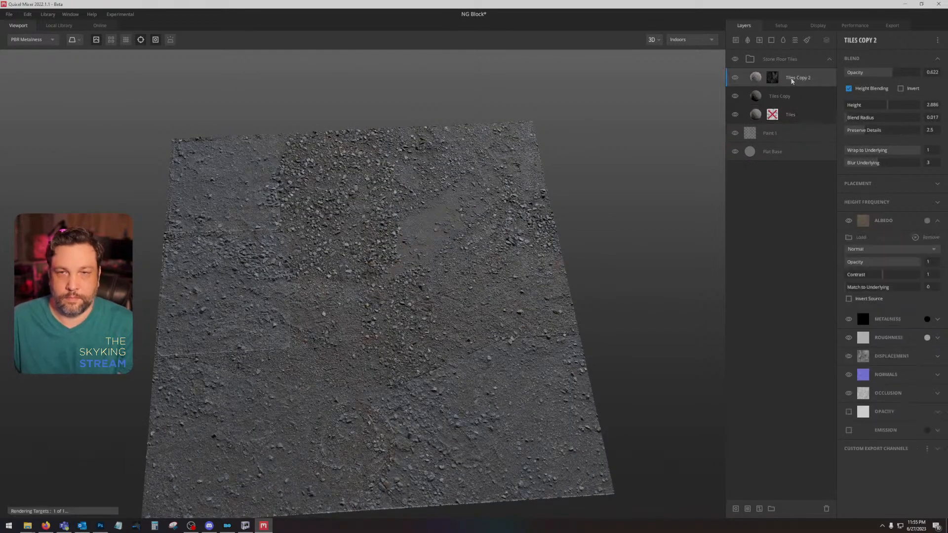
pyautogui.moveTo(394, 323)
pyautogui.mouseDown()
pyautogui.moveTo(429, 281)
pyautogui.moveTo(393, 299)
pyautogui.mouseUp()
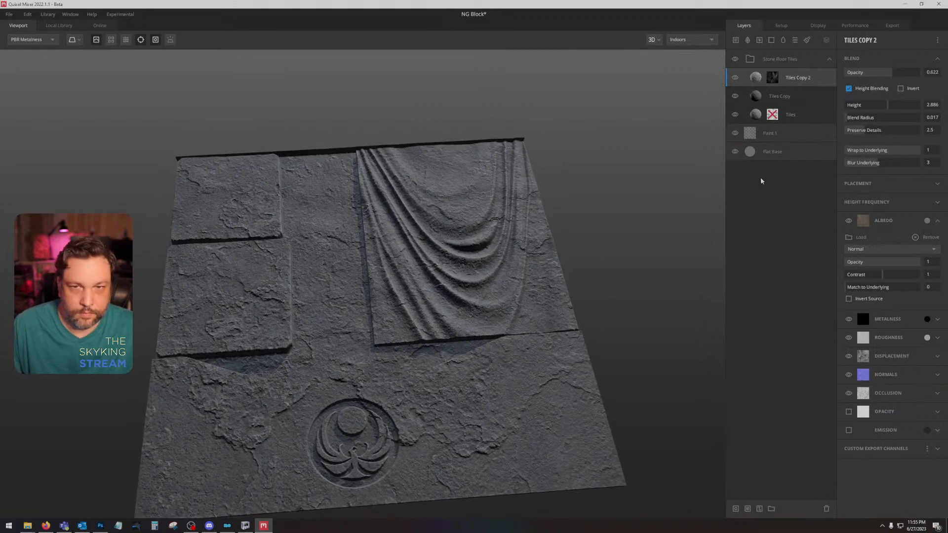
# Step: Set the displacement strength of the Paint 1 layer to 5
pyautogui.click(798, 134)
pyautogui.click(931, 201)
pyautogui.write('5')
pyautogui.press('Return')
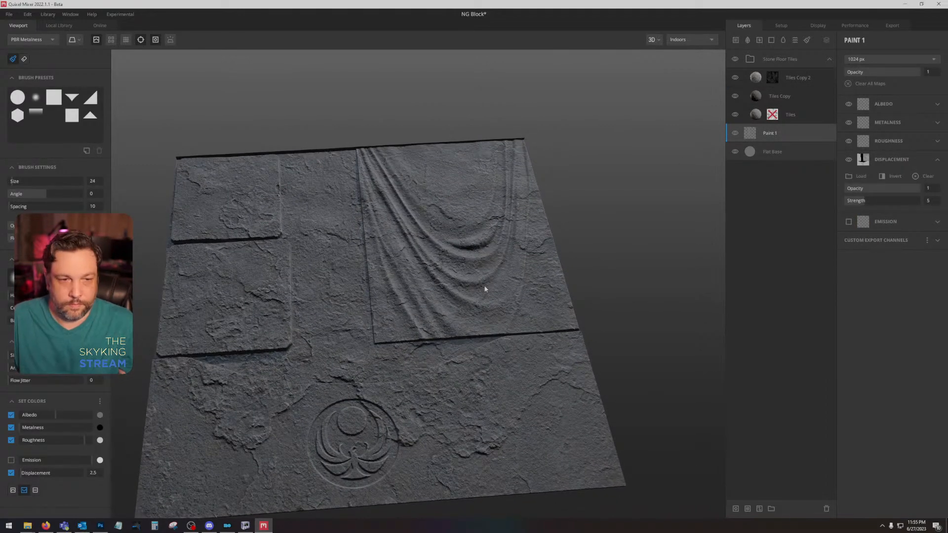
pyautogui.moveTo(484, 288); pyautogui.dragTo(571, 288)
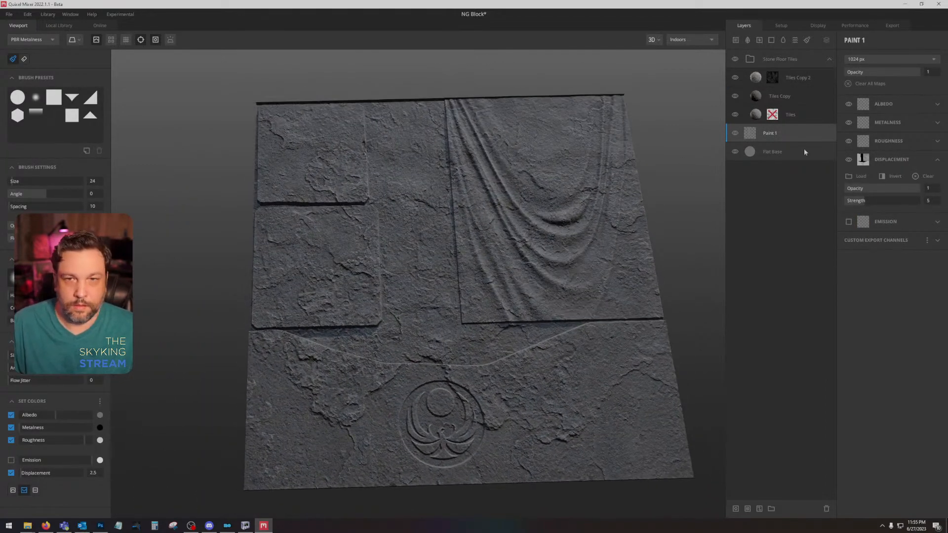
# Step: Set the Tiles layer's Blur Underlying to 5
pyautogui.click(792, 115)
pyautogui.moveTo(891, 165); pyautogui.dragTo(897, 164)
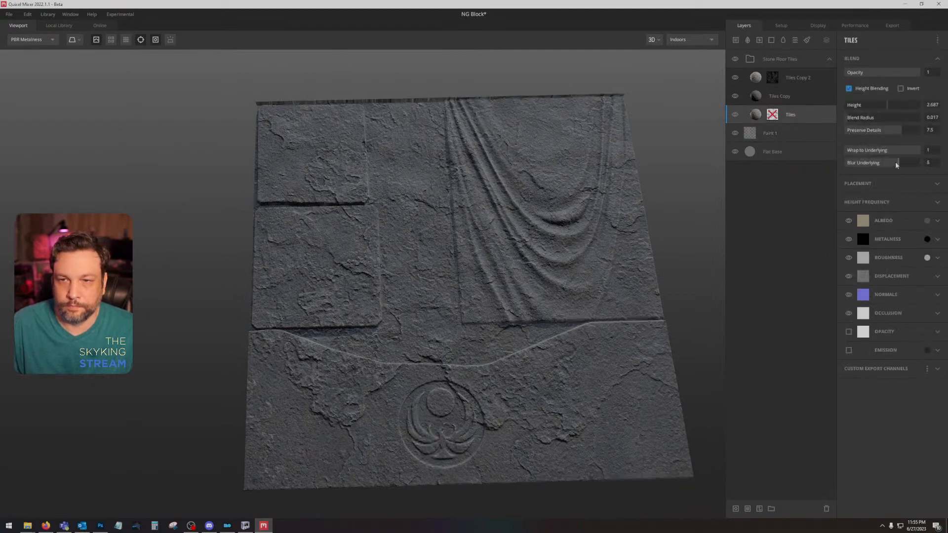
# Step: Load nightingaleclutter01ID.png as the texture set's material ID map and set the texture resolution to 2048 px
pyautogui.click(815, 63)
pyautogui.rightClick(812, 60)
pyautogui.click(777, 28)
pyautogui.click(780, 29)
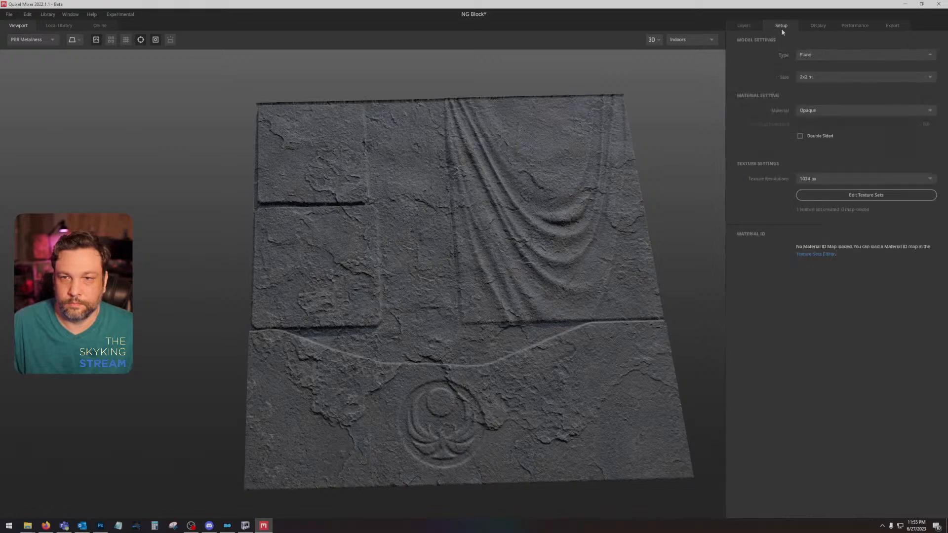
pyautogui.click(853, 195)
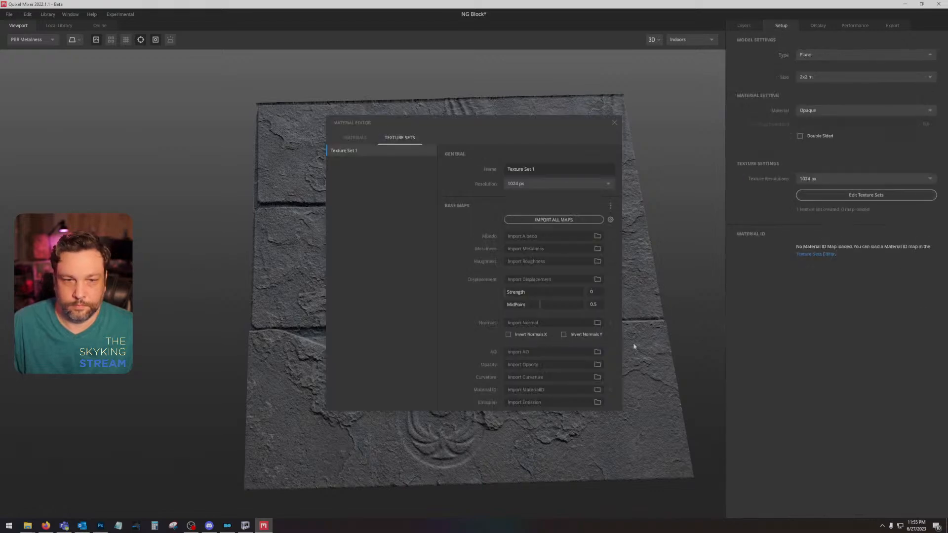
pyautogui.click(597, 390)
pyautogui.doubleClick(418, 69)
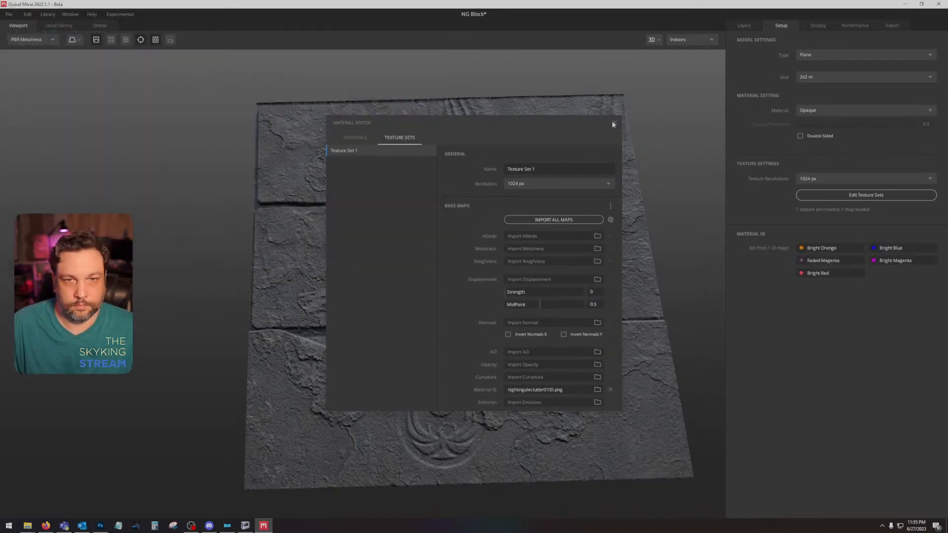
pyautogui.click(614, 123)
pyautogui.click(836, 179)
pyautogui.click(849, 214)
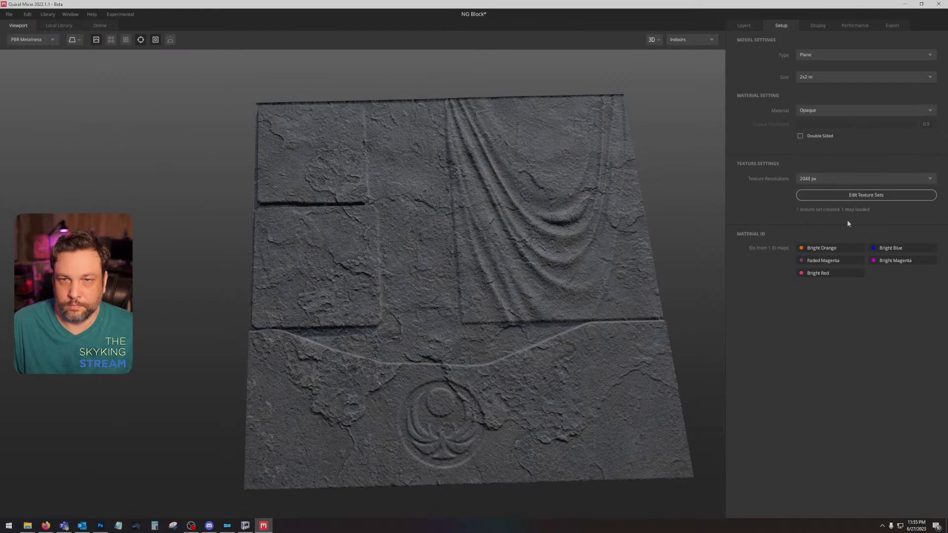
# Step: Add a material ID mask to the Stone Floor Tiles group and limit it to the Bright Blue ID
pyautogui.click(744, 27)
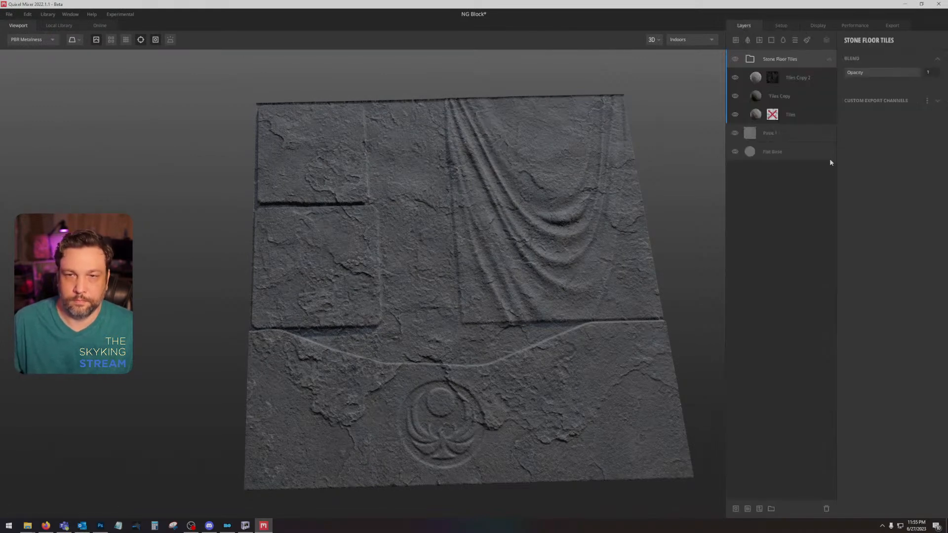
pyautogui.rightClick(805, 64)
pyautogui.click(847, 184)
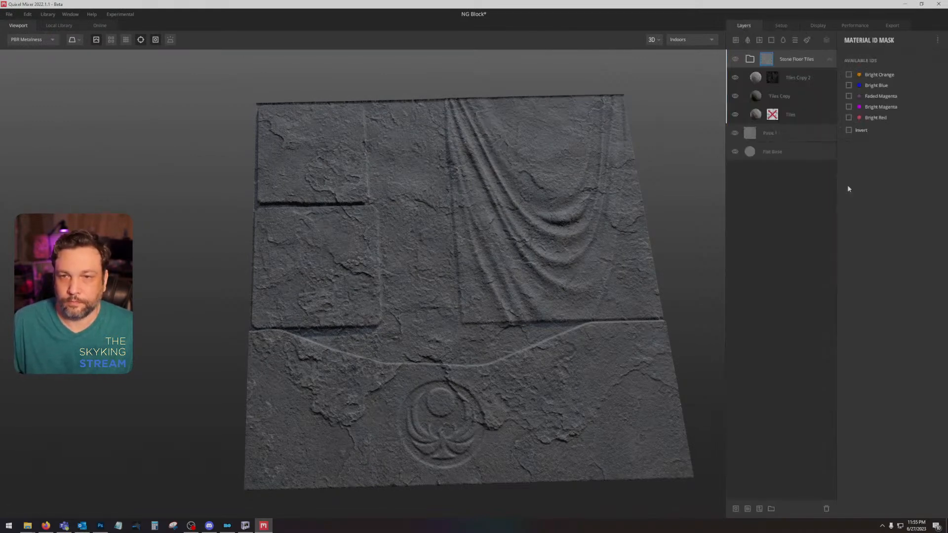
pyautogui.click(848, 84)
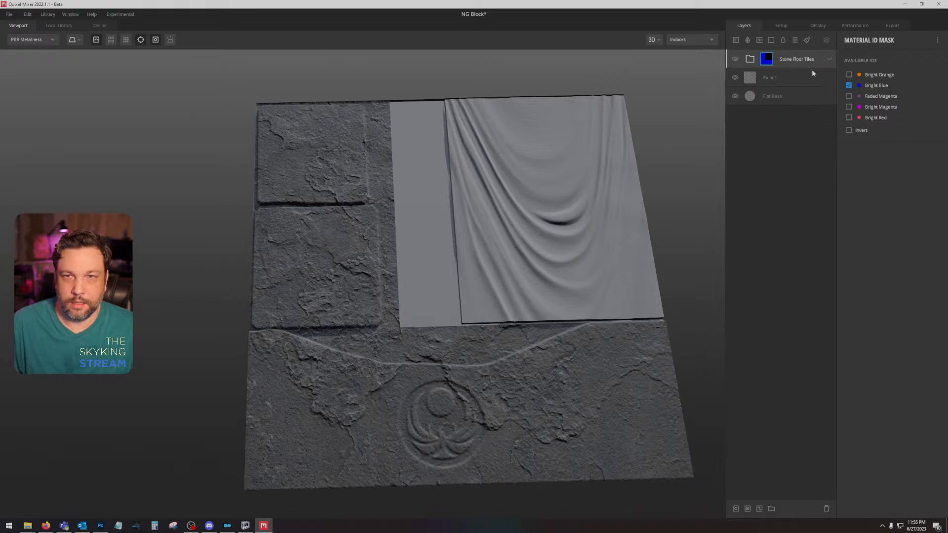
# Step: Set Blur Underlying to 4 on the Tiles layer and the blend Height to -0.1 on the Tiles Copy layer
pyautogui.click(828, 58)
pyautogui.click(806, 113)
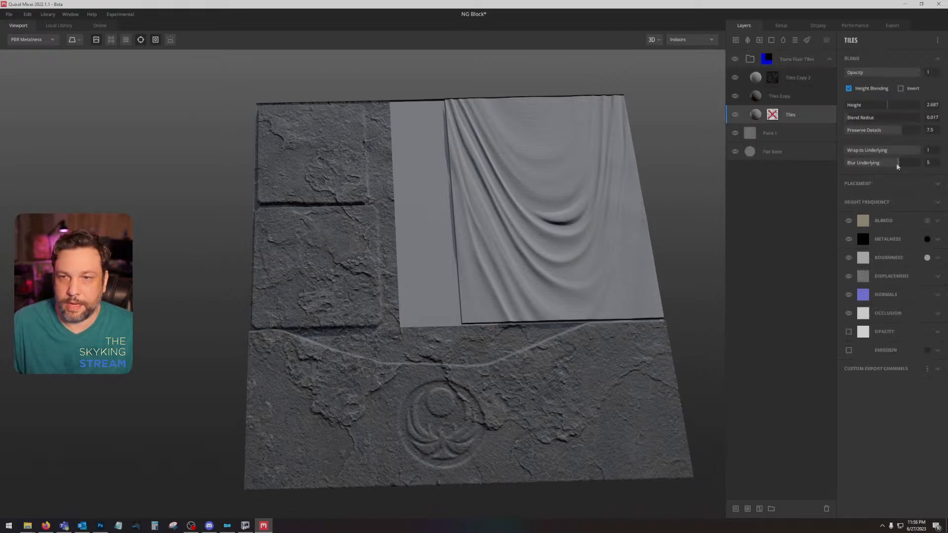
pyautogui.moveTo(897, 166); pyautogui.dragTo(887, 167)
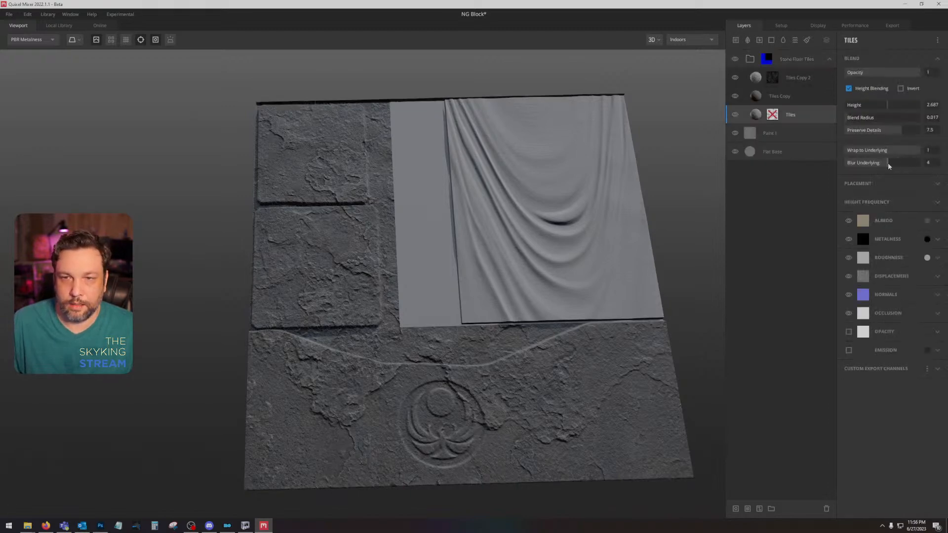
pyautogui.click(803, 100)
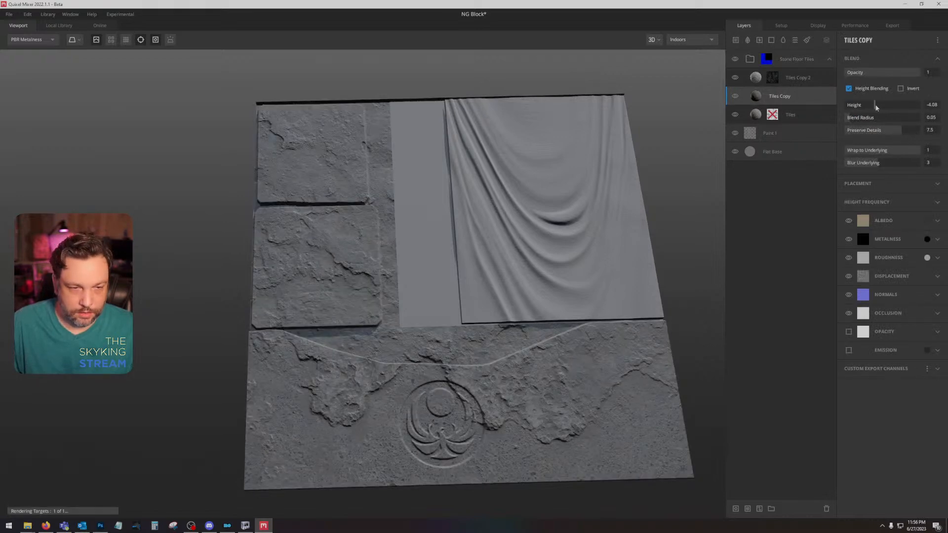
pyautogui.moveTo(878, 107); pyautogui.dragTo(883, 107)
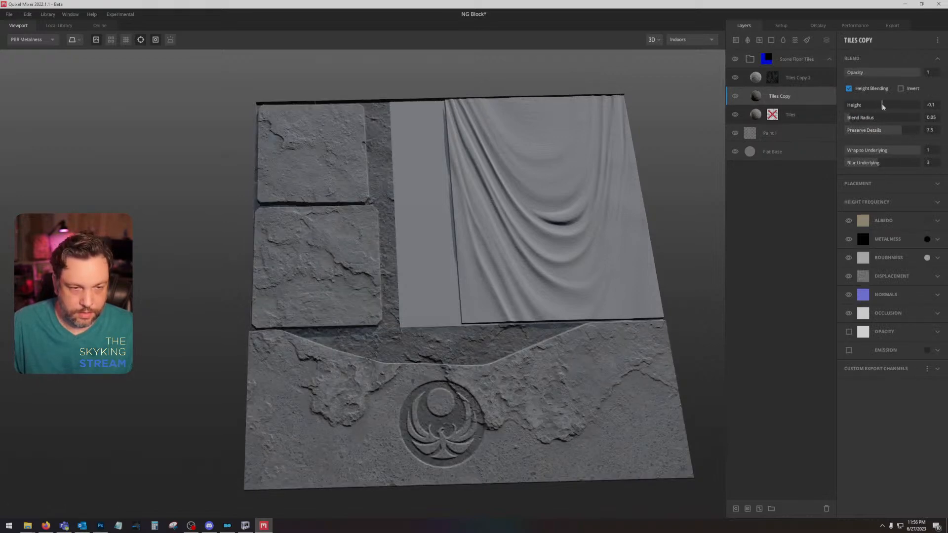
# Step: Switch the viewport to the Albedo channel and set the Tiles Copy 2 layer's blend Height to about 1.294
pyautogui.press('c')
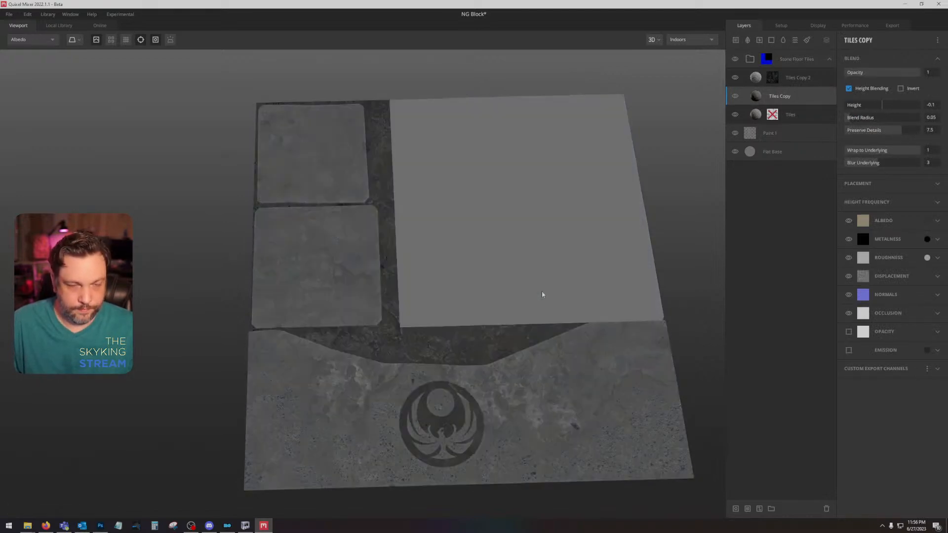
pyautogui.moveTo(509, 330); pyautogui.dragTo(505, 340)
pyautogui.click(820, 79)
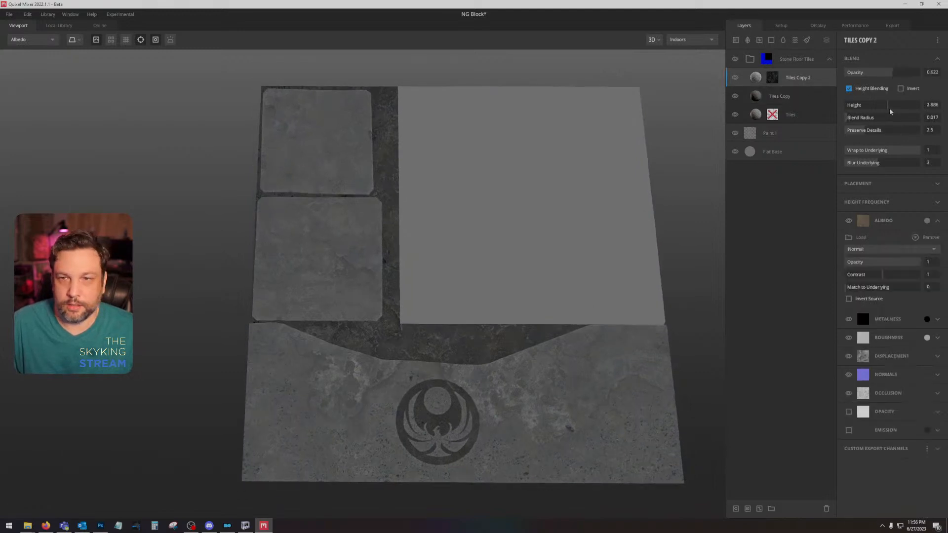
pyautogui.moveTo(890, 112)
pyautogui.mouseDown()
pyautogui.moveTo(881, 109)
pyautogui.moveTo(889, 109)
pyautogui.mouseUp()
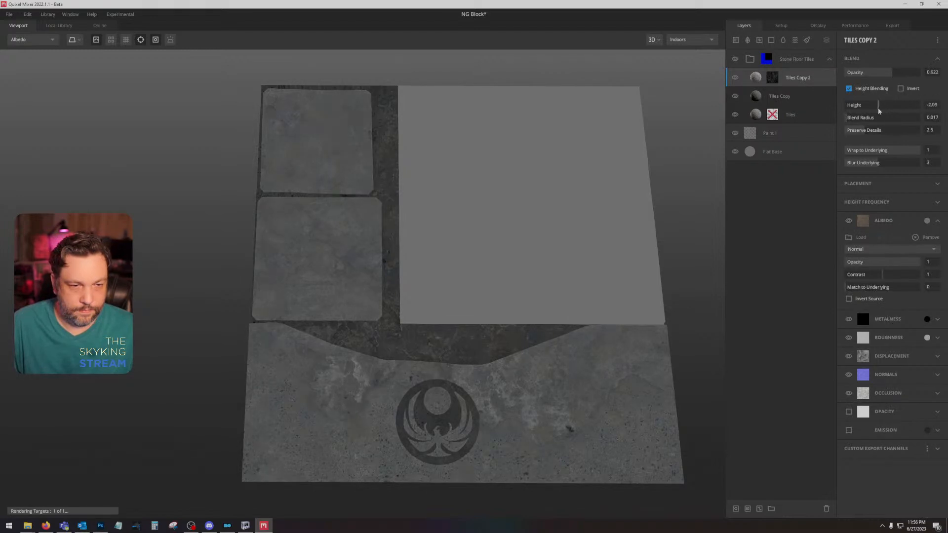
pyautogui.moveTo(885, 111); pyautogui.dragTo(885, 111)
# Step: Replace the Tiles layer's maps with a cracked rock surface from the local library
pyautogui.rightClick(802, 117)
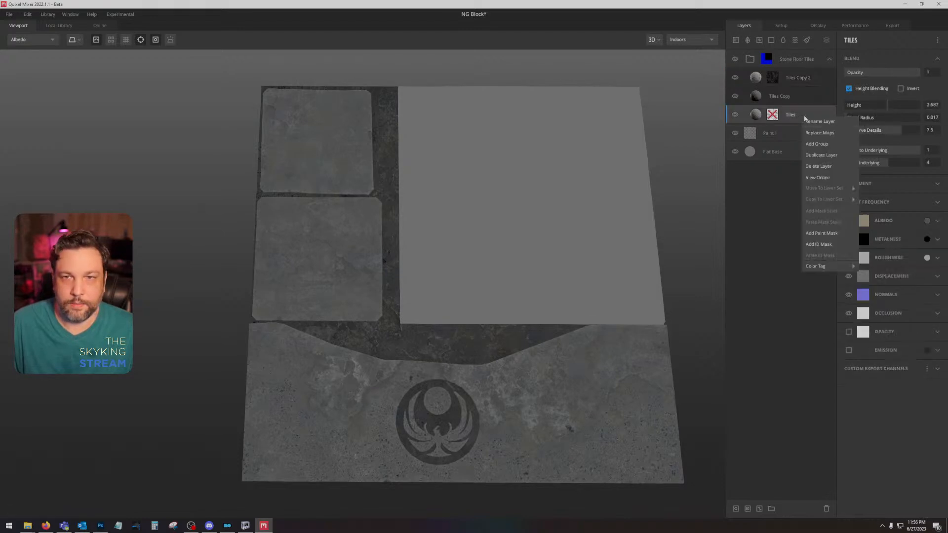
pyautogui.click(832, 136)
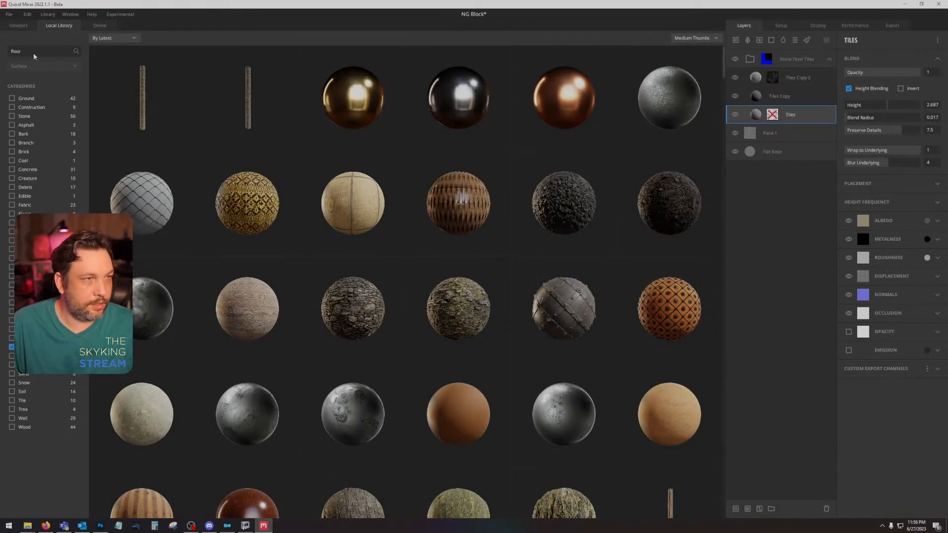
pyautogui.click(12, 346)
pyautogui.scroll(-4, 143, 301)
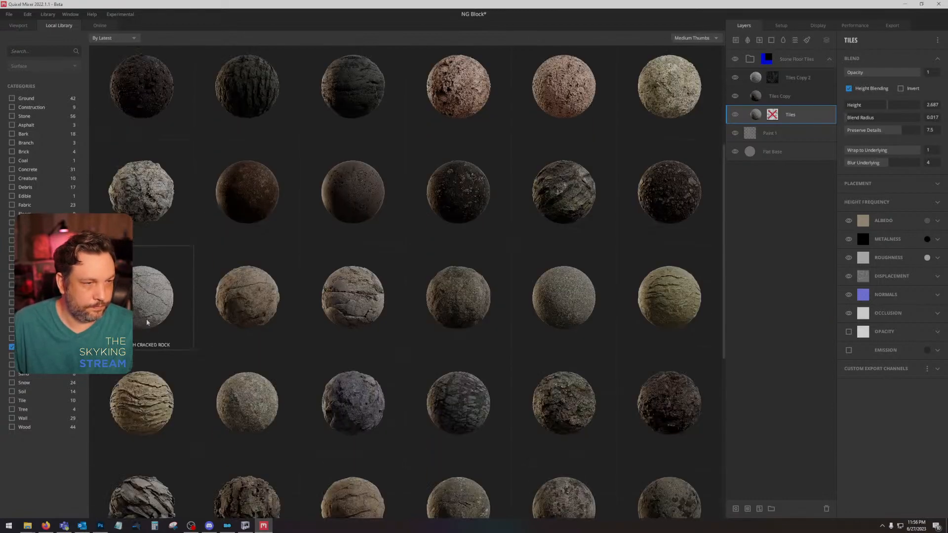
pyautogui.click(143, 298)
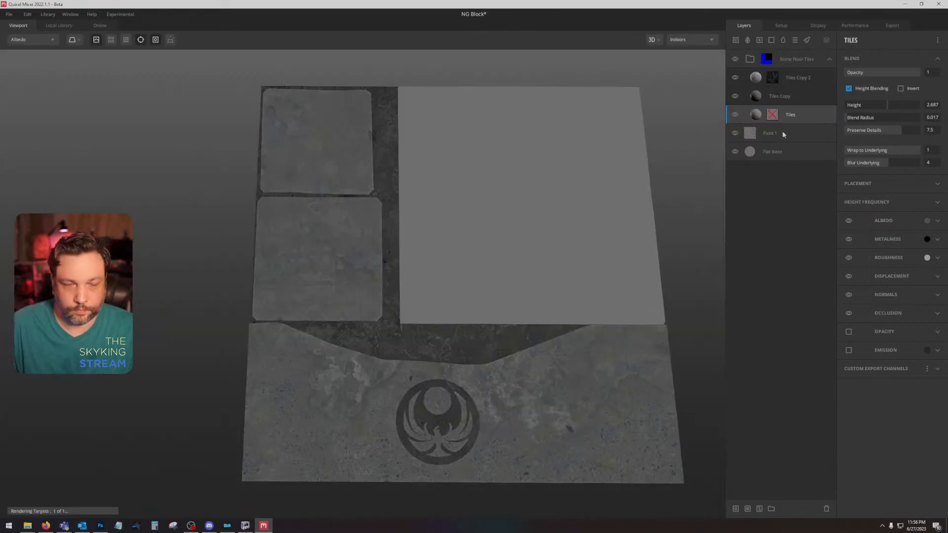
# Step: Lower the upper level of the curvature mask on the Tiles Copy 2 layer to 0.556
pyautogui.click(806, 97)
pyautogui.click(810, 84)
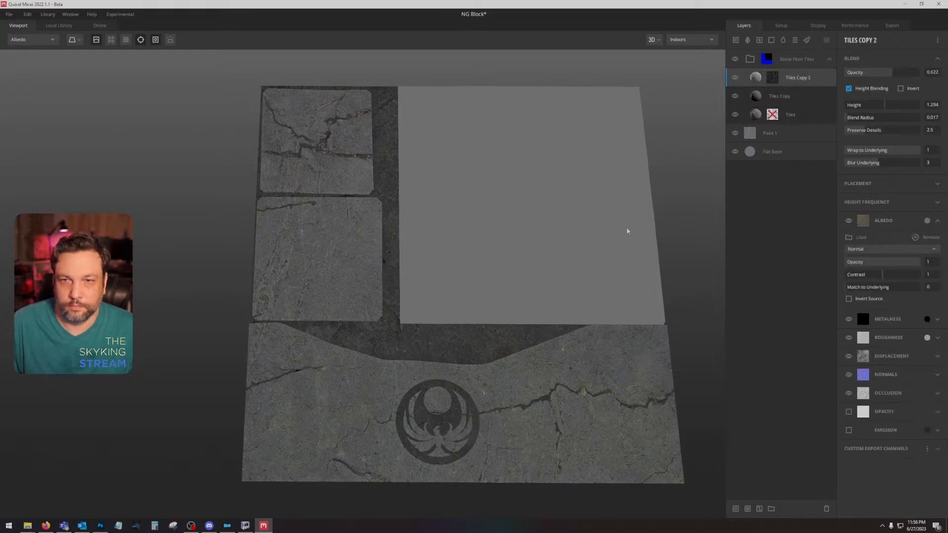
pyautogui.moveTo(493, 279)
pyautogui.mouseDown()
pyautogui.moveTo(507, 232)
pyautogui.moveTo(585, 159)
pyautogui.moveTo(492, 265)
pyautogui.mouseUp()
pyautogui.click(776, 81)
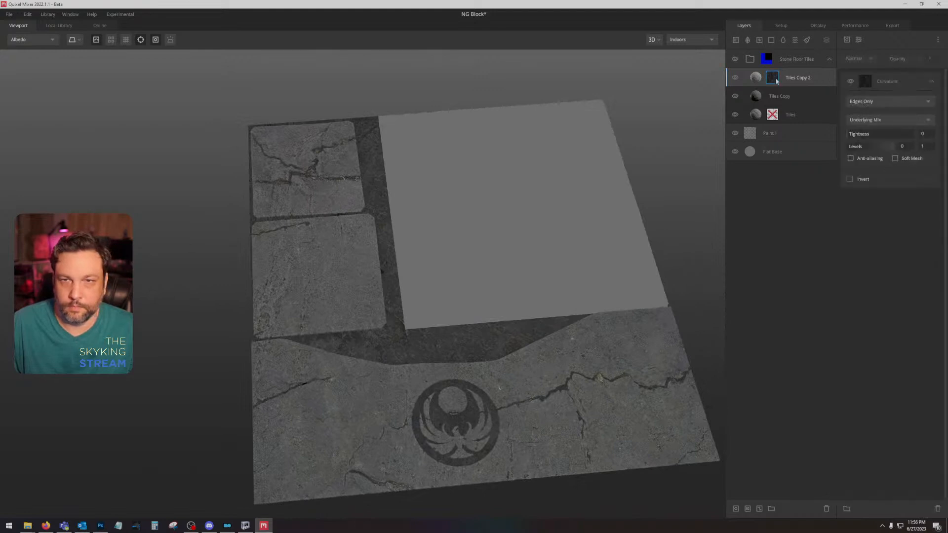
pyautogui.moveTo(892, 146)
pyautogui.mouseDown()
pyautogui.moveTo(850, 147)
pyautogui.moveTo(883, 147)
pyautogui.mouseUp()
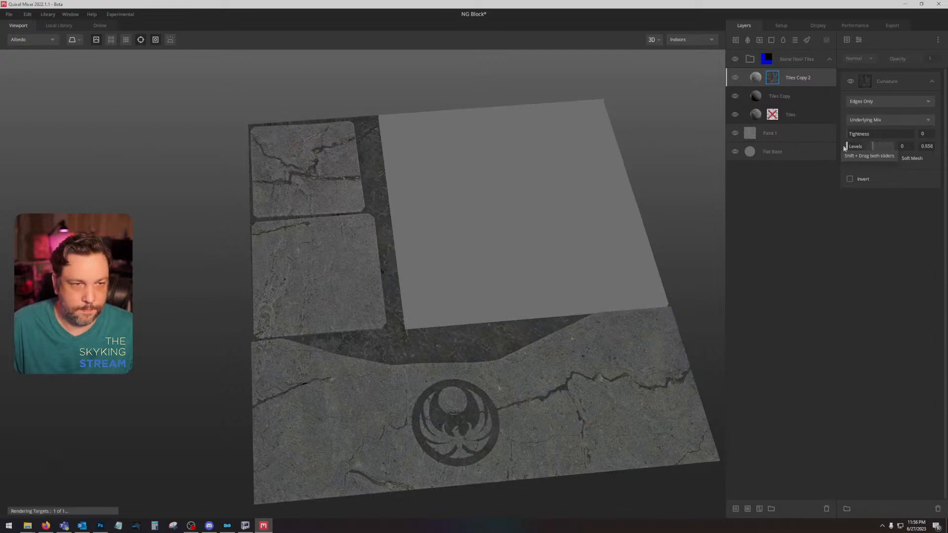
pyautogui.moveTo(845, 147); pyautogui.dragTo(846, 147)
pyautogui.moveTo(512, 341); pyautogui.dragTo(502, 402)
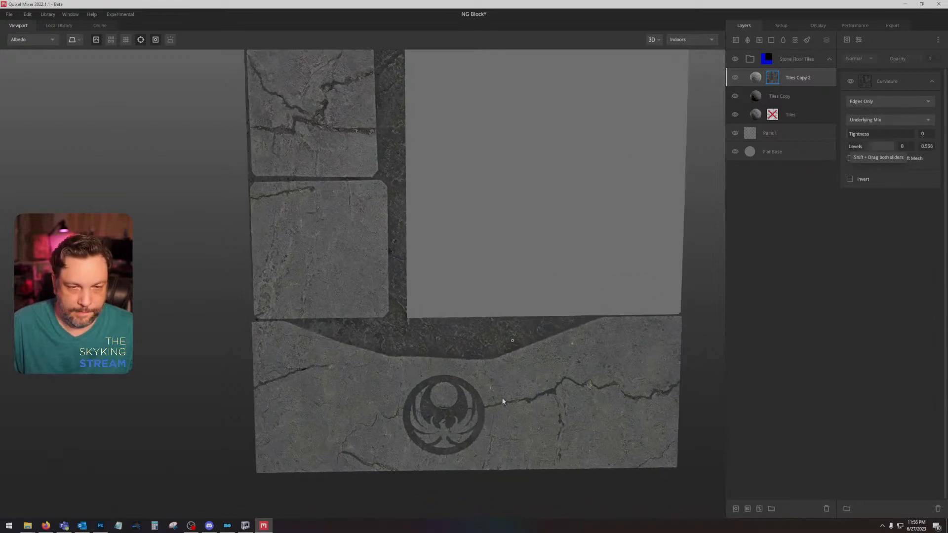
pyautogui.scroll(3, 503, 401)
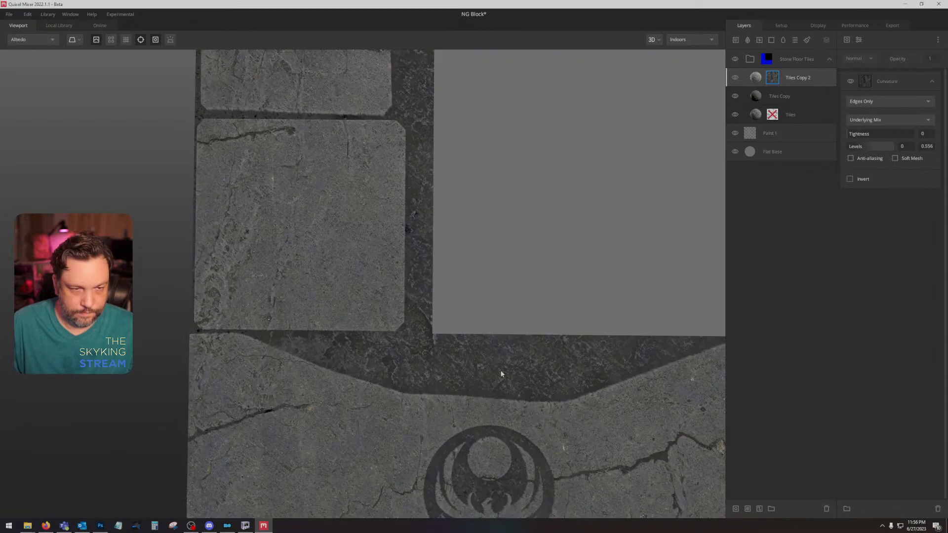
# Step: Darken the Tiles layer's albedo colour to the neutral grey 4A4A4A and apply it
pyautogui.click(790, 133)
pyautogui.click(816, 115)
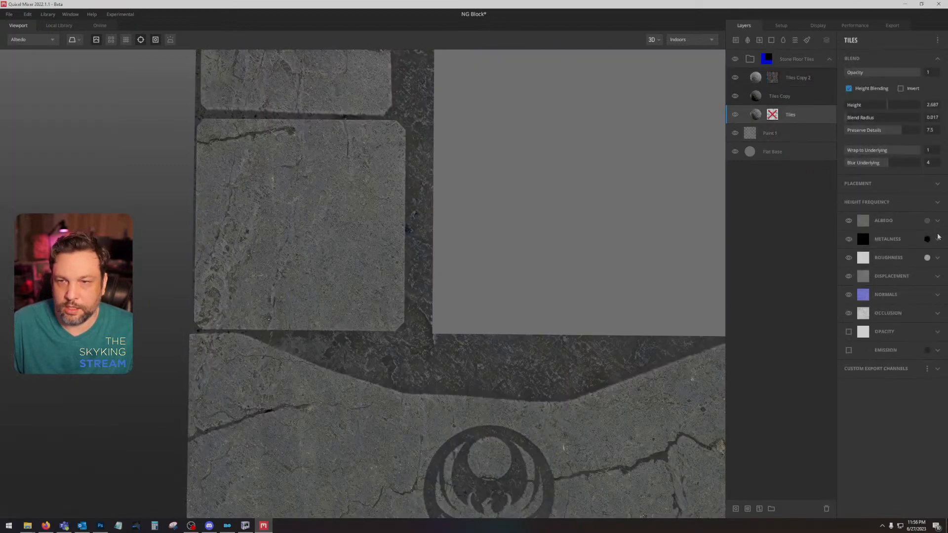
pyautogui.click(926, 221)
pyautogui.click(371, 294)
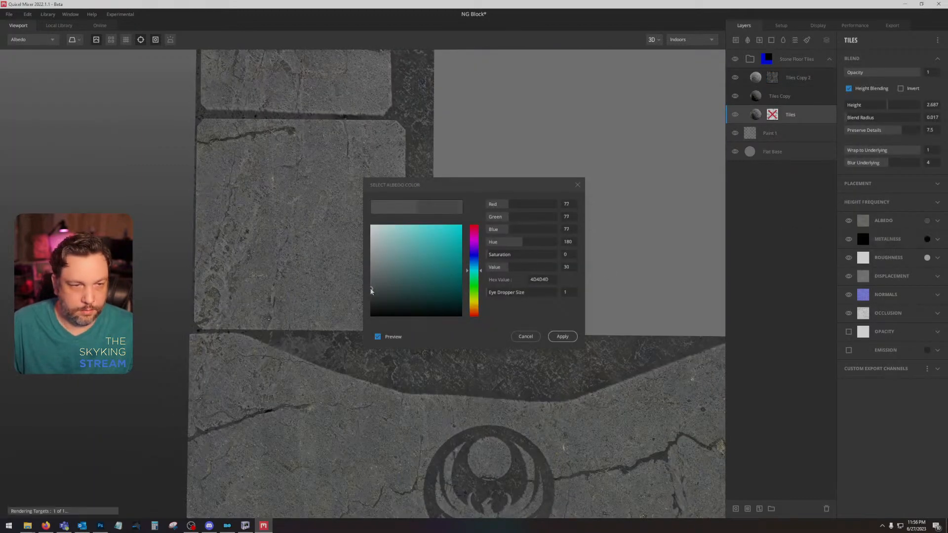
pyautogui.moveTo(370, 294); pyautogui.dragTo(372, 292)
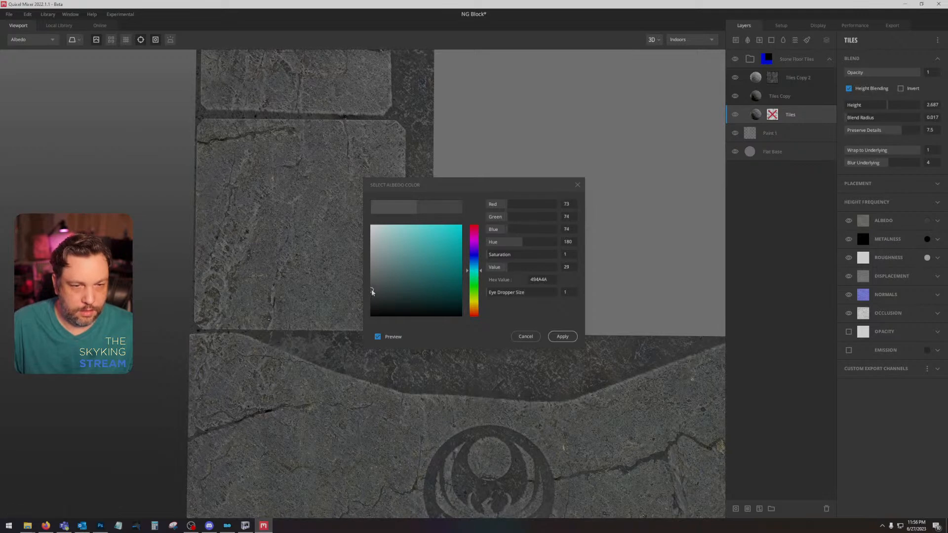
pyautogui.click(370, 292)
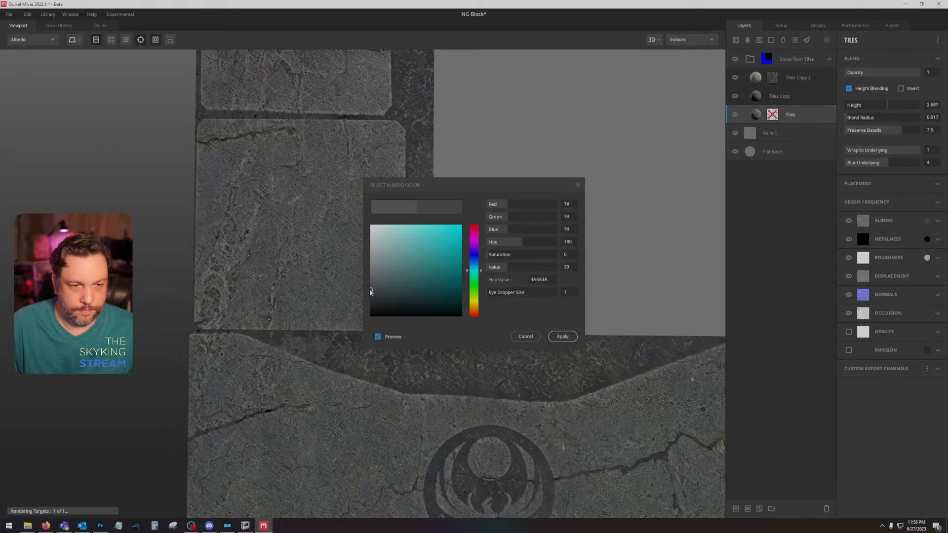
pyautogui.click(562, 336)
pyautogui.scroll(-5, 535, 339)
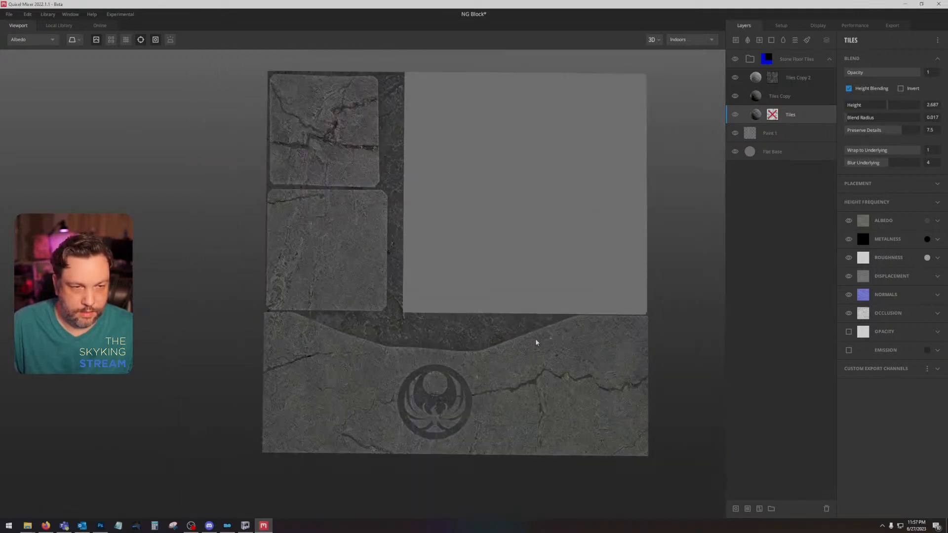
pyautogui.moveTo(534, 338); pyautogui.dragTo(464, 258)
pyautogui.scroll(5, 504, 340)
pyautogui.scroll(-2, 505, 322)
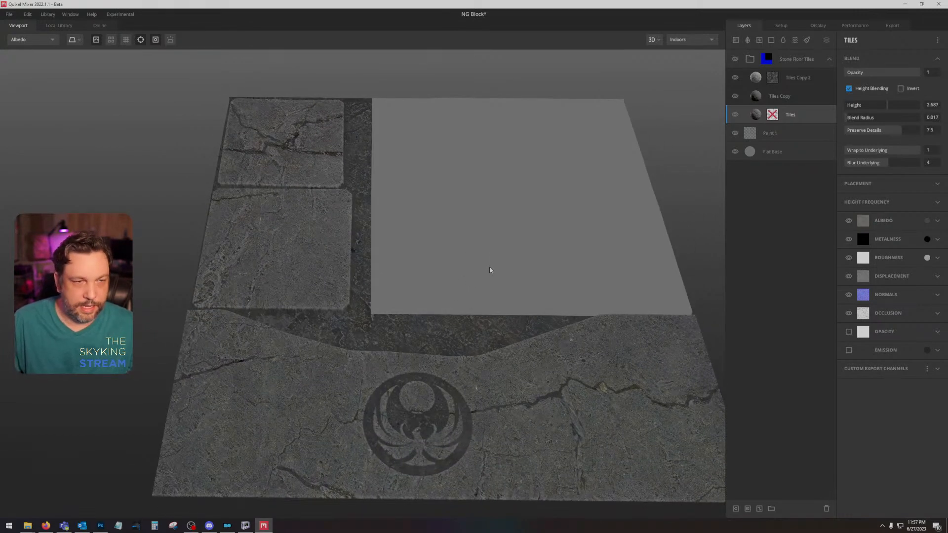
# Step: Switch to Photoshop, show the hidden drape and emblem layers, and load the bird emblem's shape as a selection
pyautogui.click(100, 525)
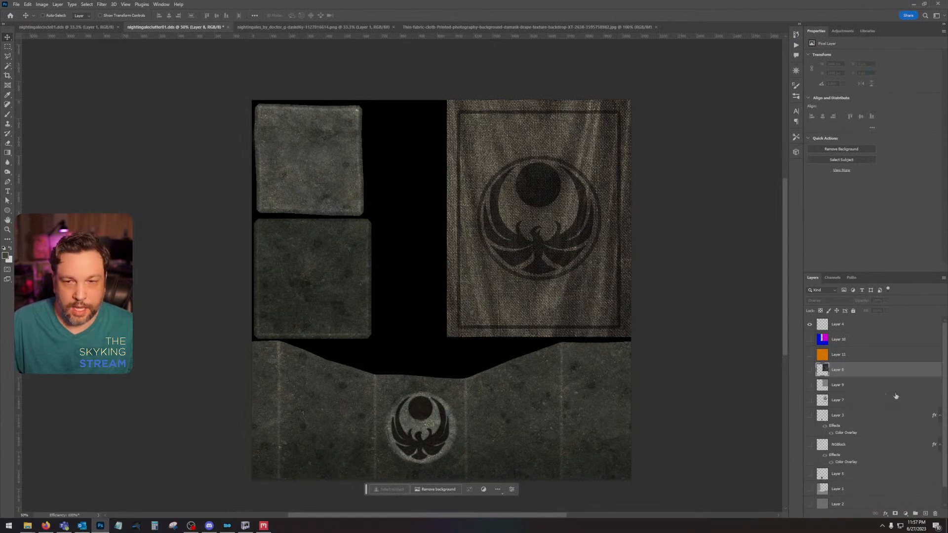
pyautogui.click(809, 384)
pyautogui.click(810, 371)
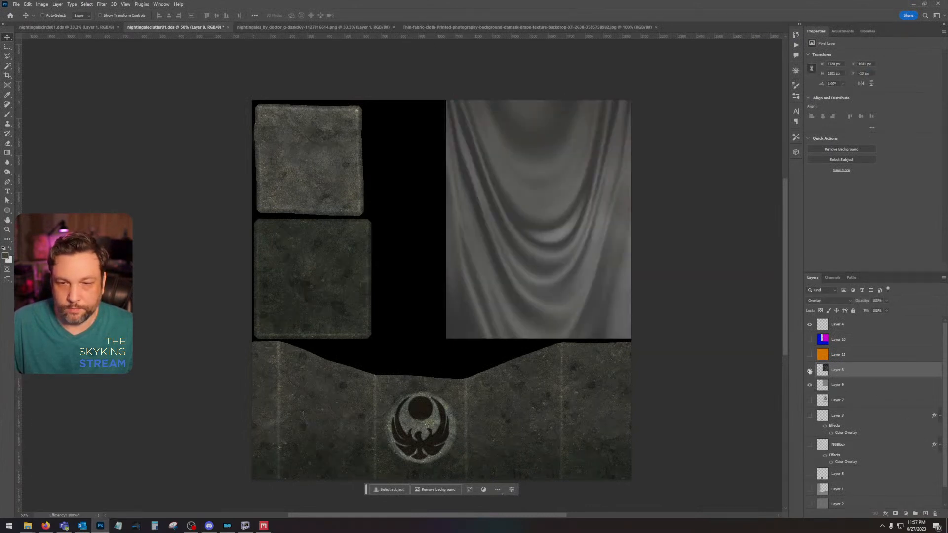
pyautogui.click(810, 416)
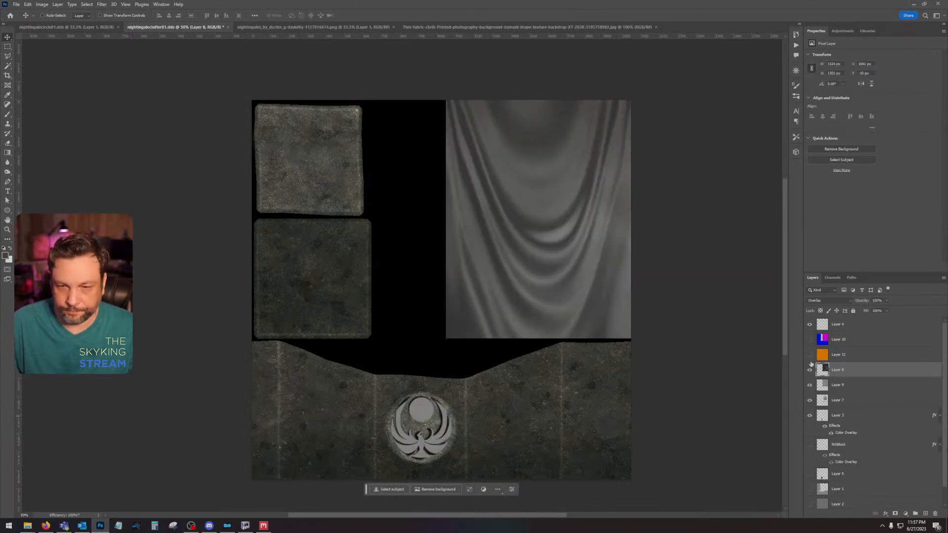
pyautogui.keyDown('ctrl'); pyautogui.click(827, 419); pyautogui.keyUp('ctrl')
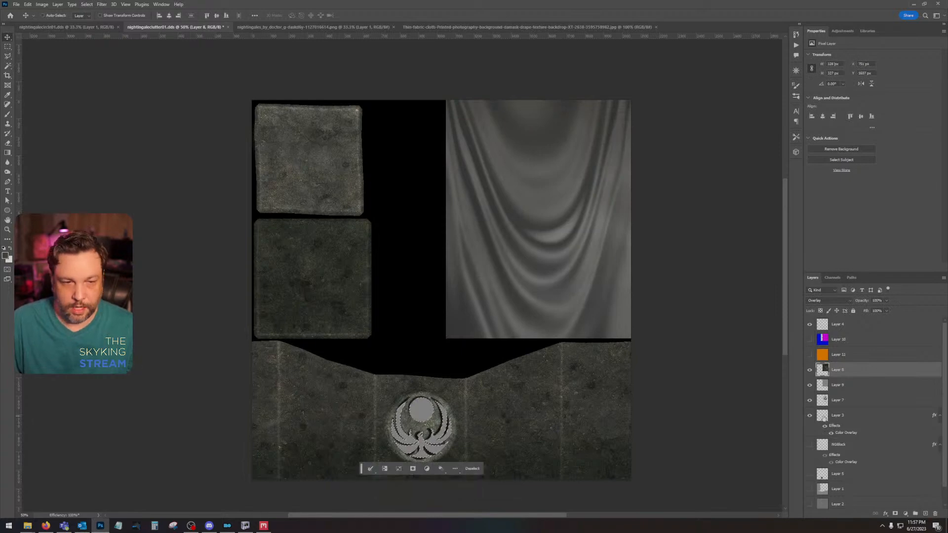
# Step: Show the blue and magenta ID colour layer (Layer 10) and the orange one beneath it (Layer 11)
pyautogui.click(809, 339)
pyautogui.click(867, 341)
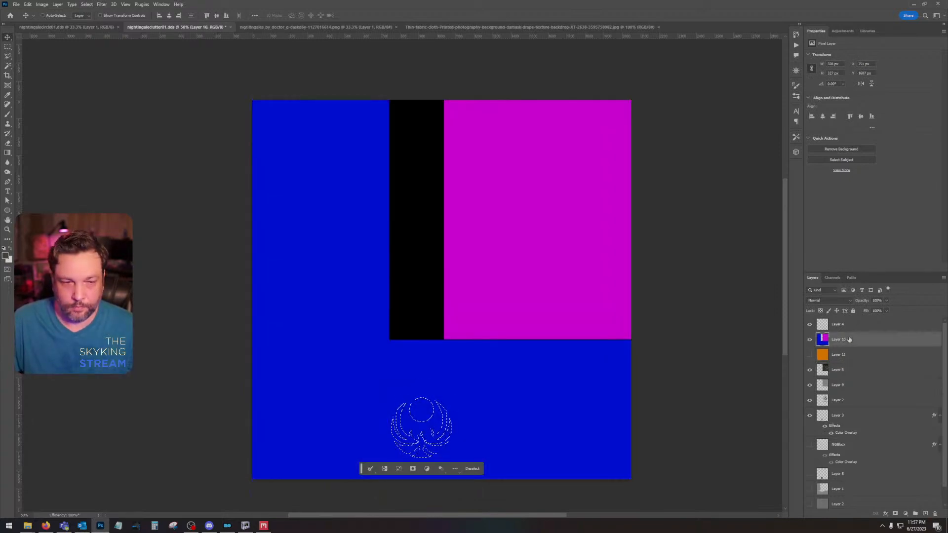
pyautogui.click(810, 355)
pyautogui.click(822, 354)
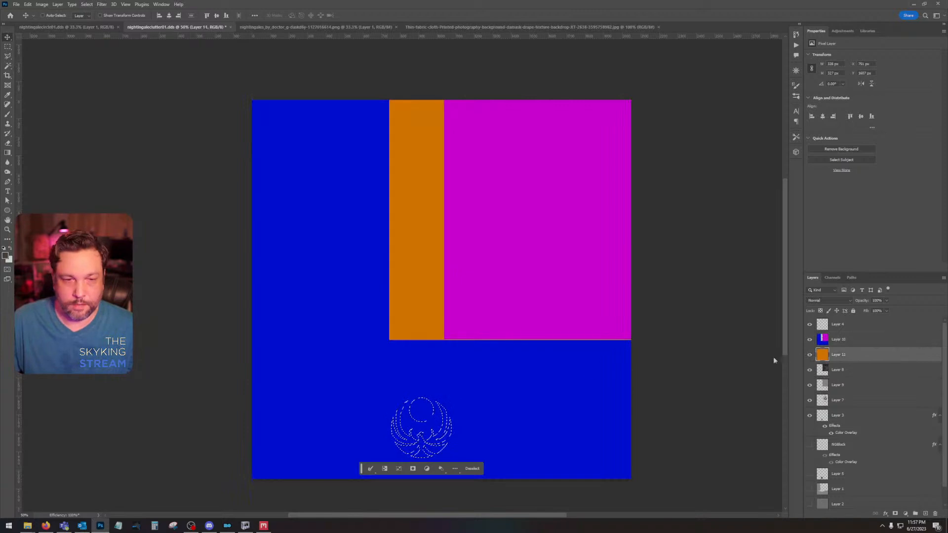
# Step: Fill the emblem selection with bright green on a new layer above Layer 10, and deselect
pyautogui.click(6, 256)
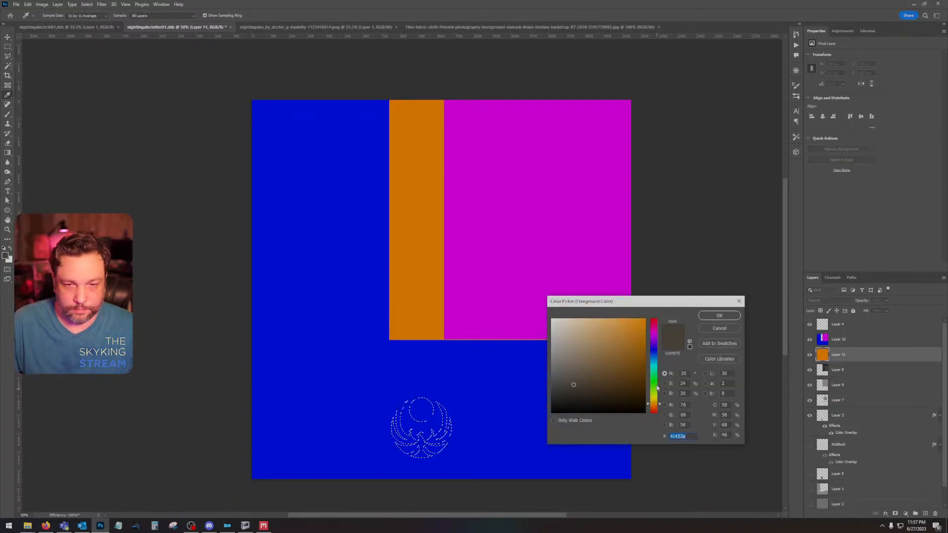
pyautogui.click(654, 385)
pyautogui.click(644, 320)
pyautogui.click(719, 316)
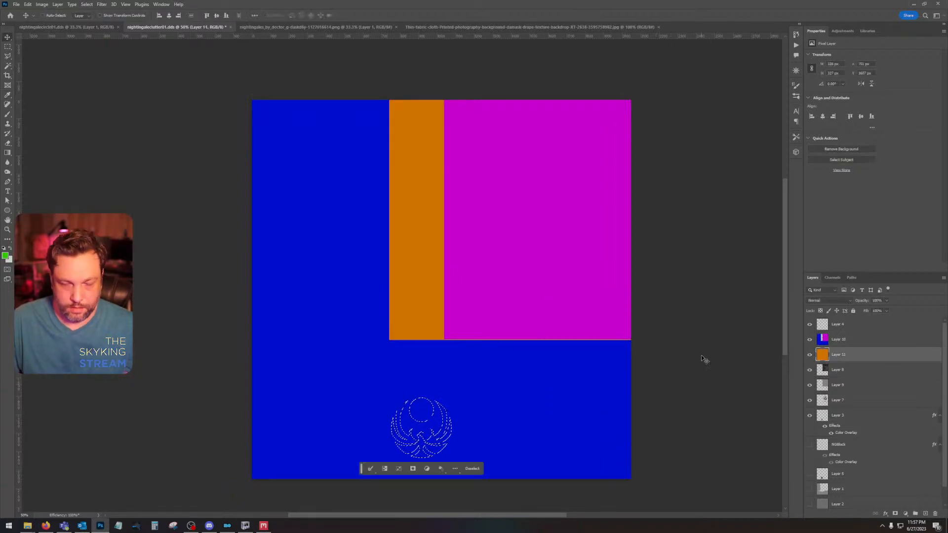
pyautogui.hotkey('shift', 'F5')
pyautogui.press('Return')
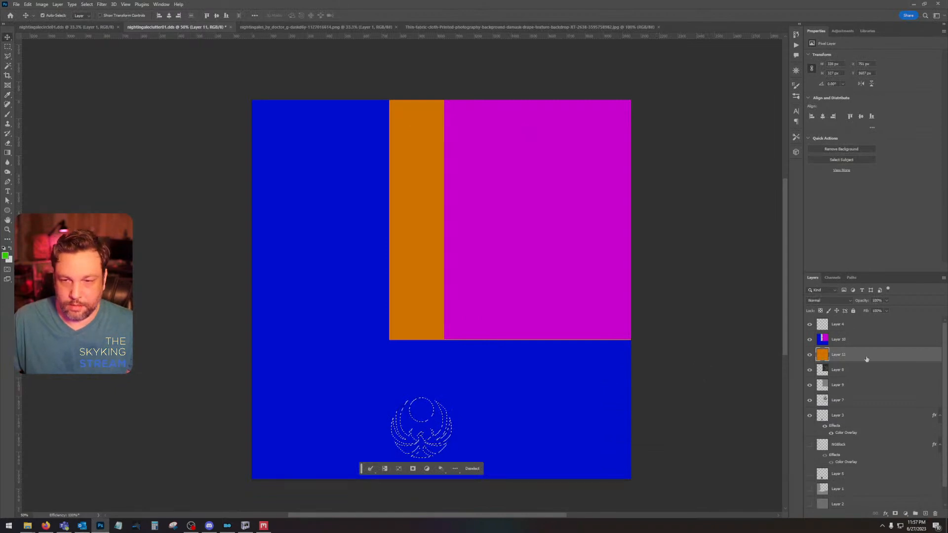
pyautogui.click(859, 342)
pyautogui.click(925, 513)
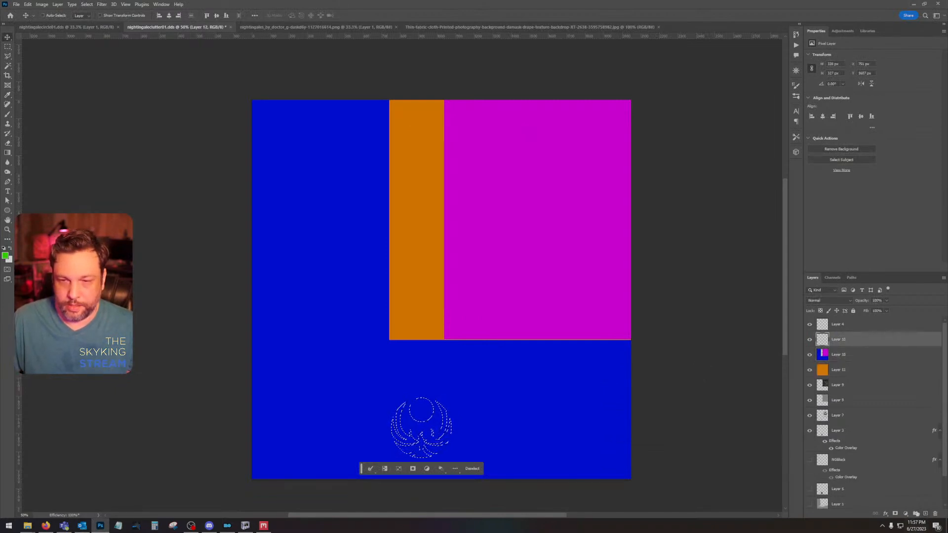
pyautogui.hotkey('shift', 'F5')
pyautogui.press('Return')
pyautogui.hotkey('ctrl', 'd')
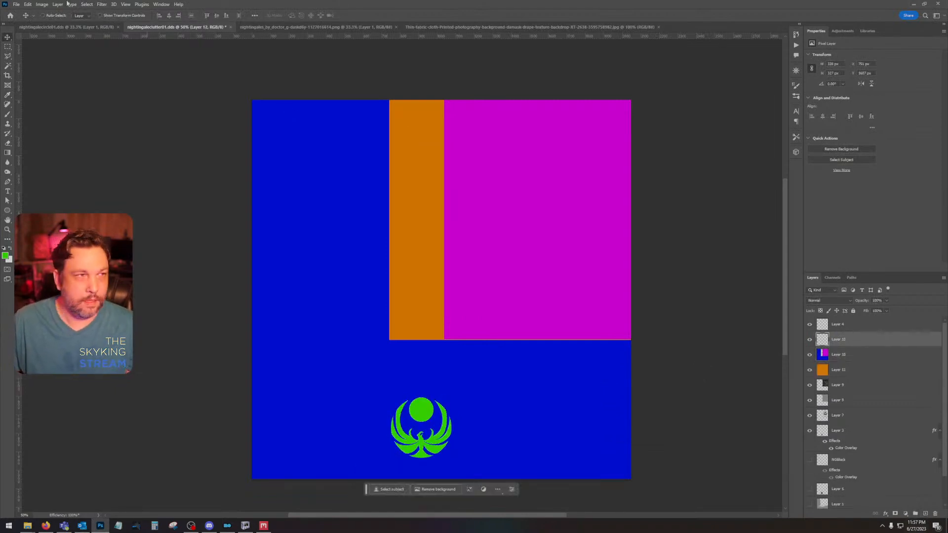
# Step: Save a PNG copy of the ID map to the Desktop, overwriting nightingaleclutter01ID with the smallest file size option
pyautogui.click(17, 5)
pyautogui.click(32, 100)
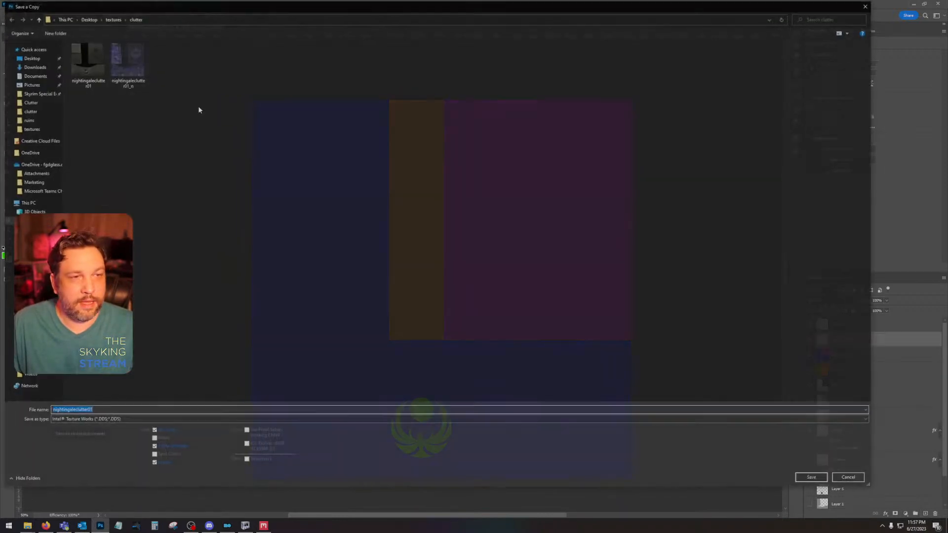
pyautogui.click(24, 58)
pyautogui.click(144, 420)
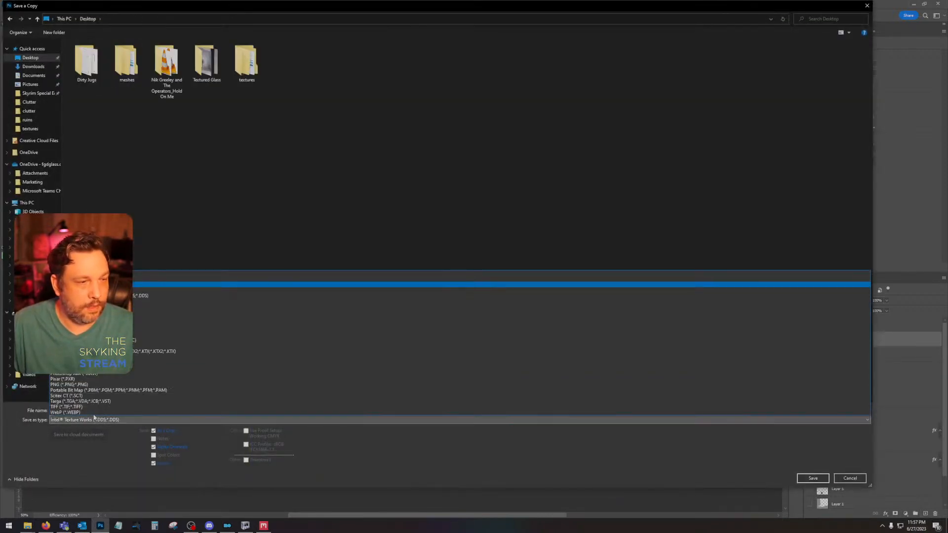
pyautogui.click(118, 384)
pyautogui.doubleClick(418, 51)
pyautogui.click(491, 262)
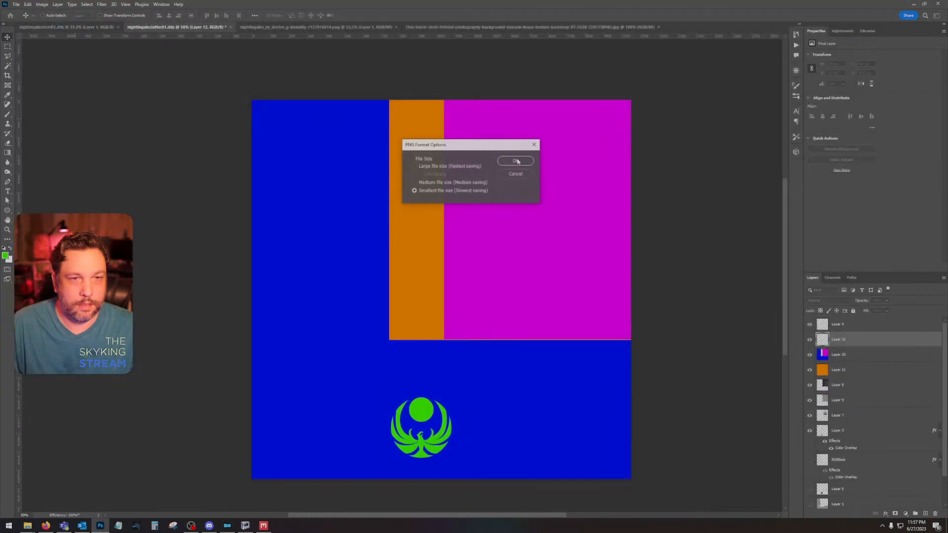
pyautogui.click(515, 162)
# Step: Switch to Quixel Mixer and reimport nightingaleclutter01ID.png as the Material ID map of Texture Set 1
pyautogui.click(263, 525)
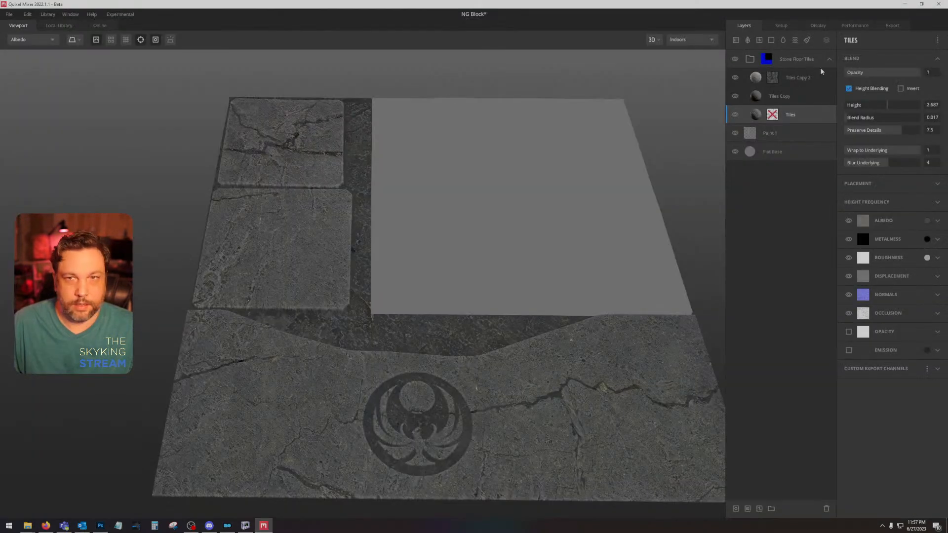
pyautogui.click(781, 27)
pyautogui.click(867, 197)
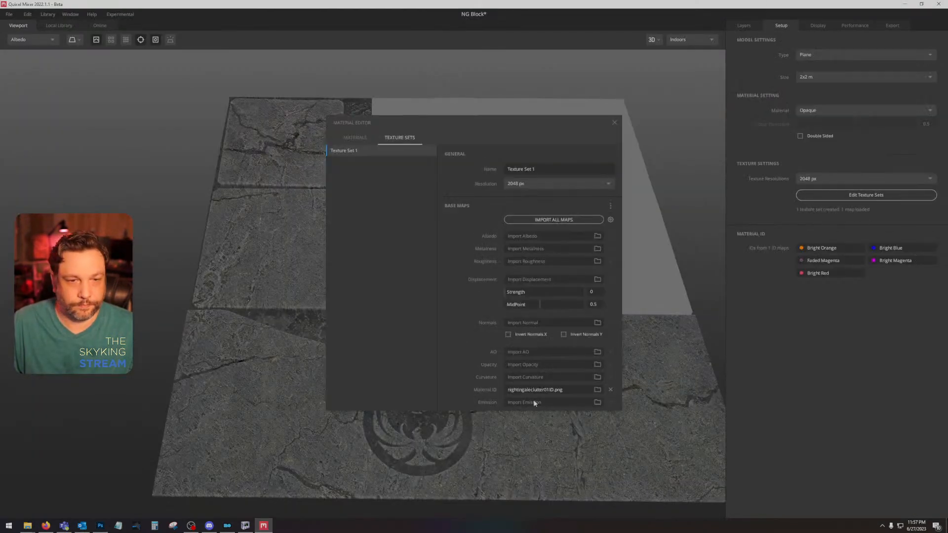
pyautogui.click(598, 390)
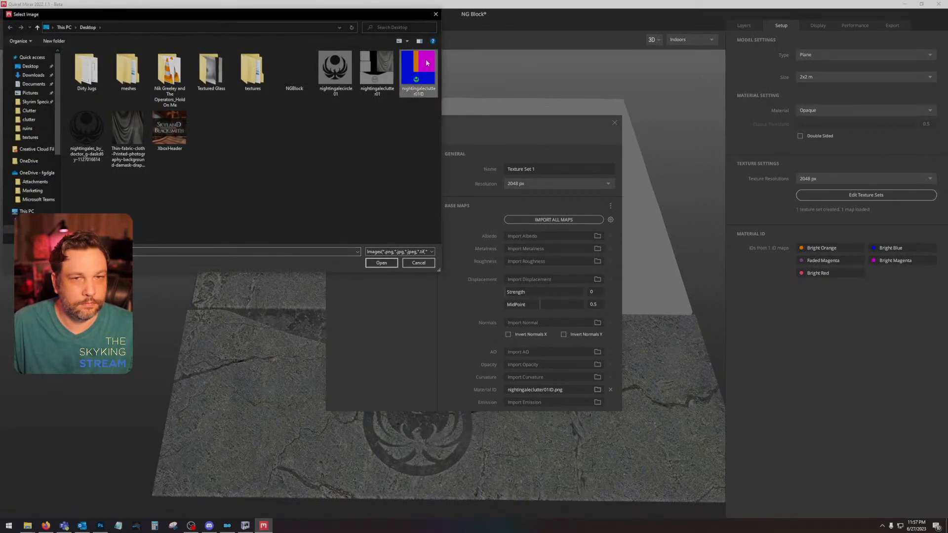
pyautogui.doubleClick(417, 71)
pyautogui.click(614, 123)
pyautogui.click(744, 25)
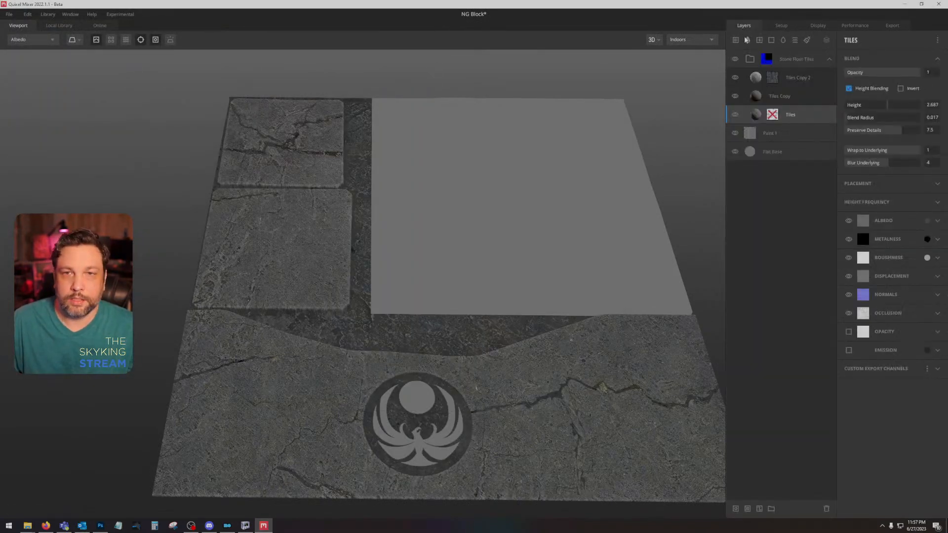
# Step: Collapse the Stone Floor Tiles group and add the Dwemer Metal smart material from the local library above it
pyautogui.click(828, 60)
pyautogui.click(57, 28)
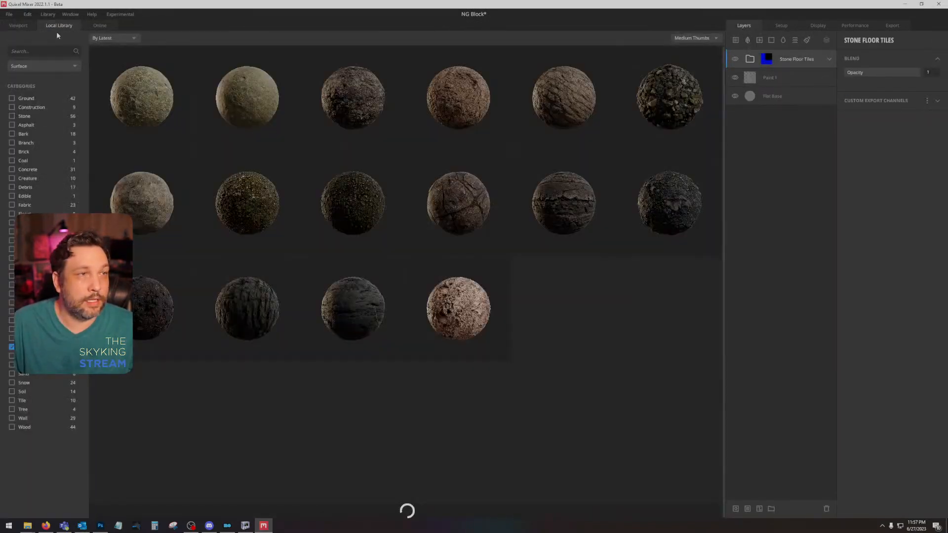
pyautogui.click(43, 66)
pyautogui.click(42, 144)
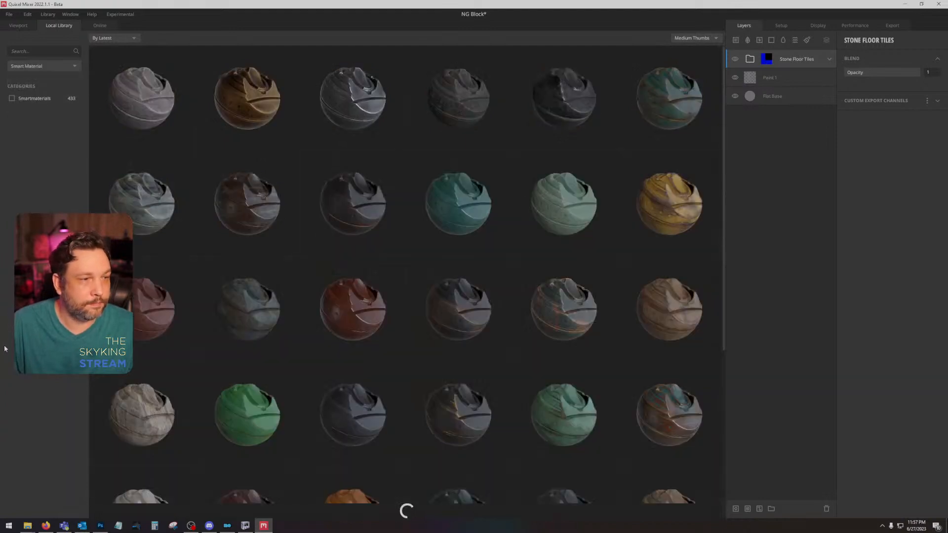
pyautogui.doubleClick(270, 111)
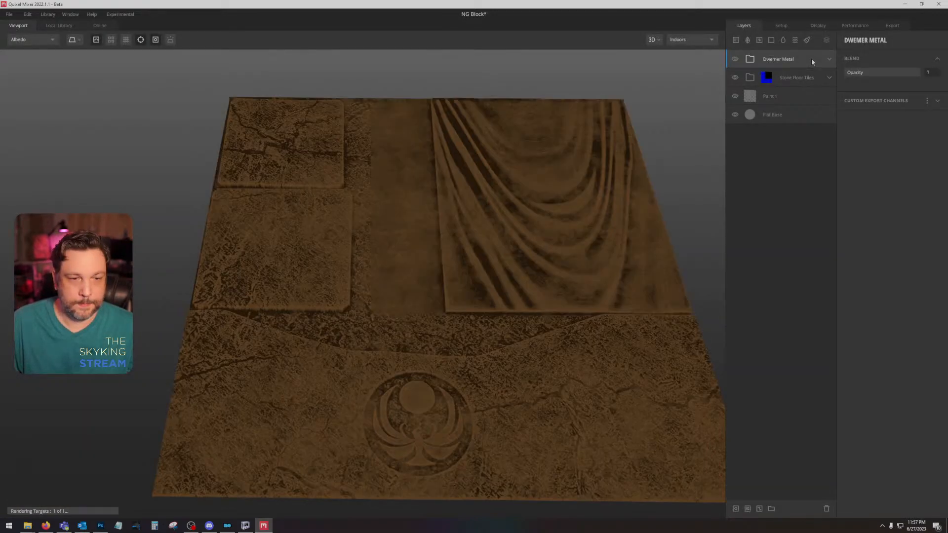
# Step: Add a Material ID mask to the Dwemer Metal group limited to Bright Green, and display the mix in PBR Metalness
pyautogui.rightClick(808, 57)
pyautogui.click(843, 183)
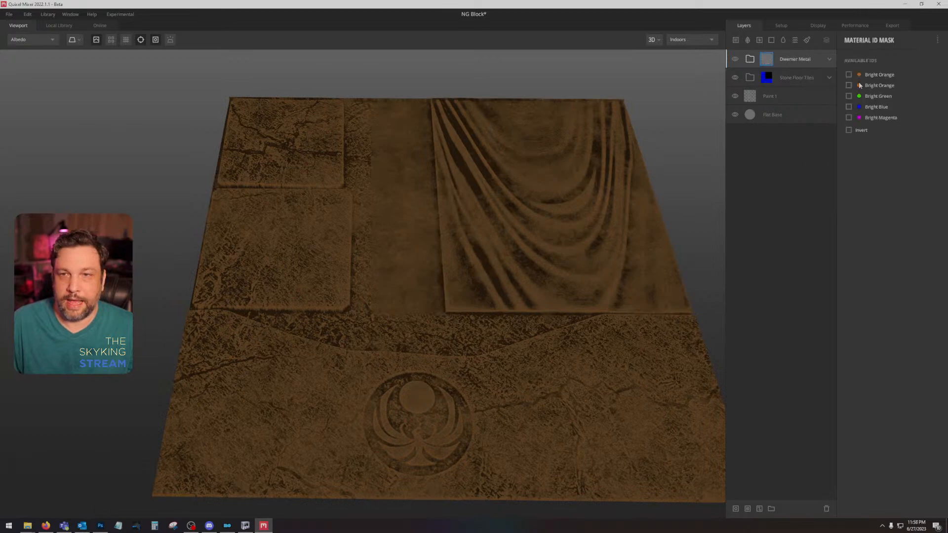
pyautogui.click(848, 96)
pyautogui.moveTo(574, 288)
pyautogui.mouseDown()
pyautogui.moveTo(576, 321)
pyautogui.moveTo(592, 253)
pyautogui.moveTo(586, 312)
pyautogui.moveTo(595, 291)
pyautogui.moveTo(601, 248)
pyautogui.moveTo(605, 279)
pyautogui.moveTo(576, 196)
pyautogui.mouseUp()
pyautogui.press('1')
pyautogui.moveTo(576, 196)
pyautogui.mouseDown()
pyautogui.moveTo(558, 156)
pyautogui.moveTo(579, 243)
pyautogui.moveTo(567, 198)
pyautogui.moveTo(539, 266)
pyautogui.moveTo(538, 329)
pyautogui.moveTo(534, 286)
pyautogui.moveTo(552, 309)
pyautogui.mouseUp()
pyautogui.scroll(4, 540, 265)
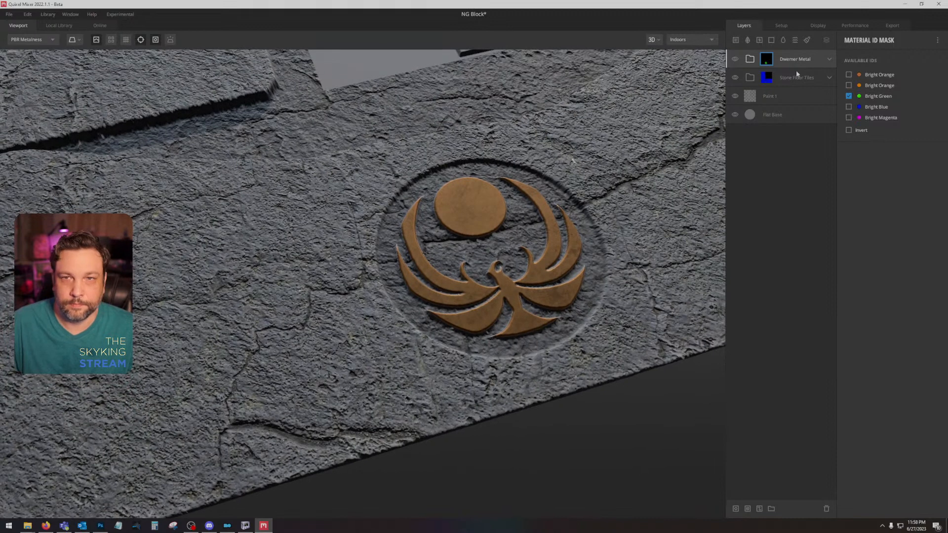
# Step: Lower the upper Breakup range to 0.317 in Dwemer Metal's Edge Grunge mask, and compare the emblem in Albedo and PBR Metalness
pyautogui.click(829, 59)
pyautogui.click(794, 152)
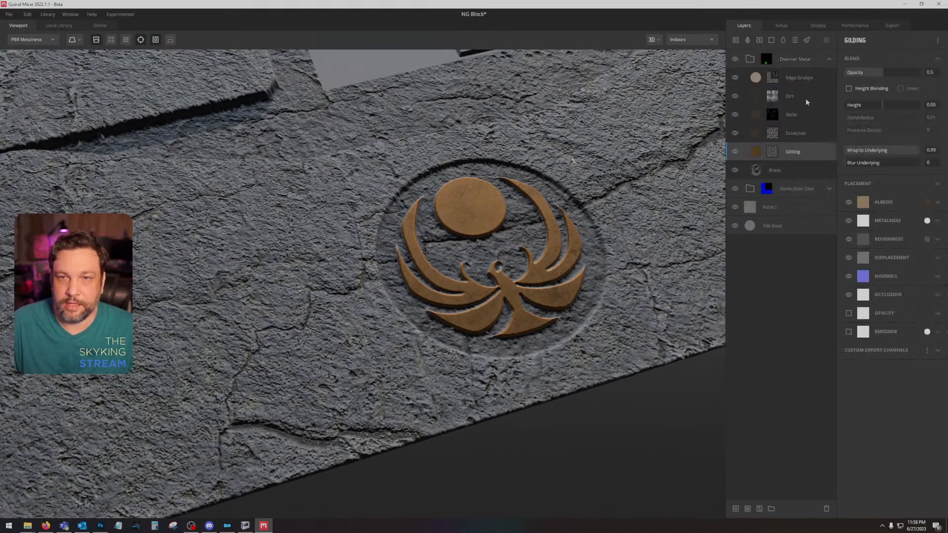
pyautogui.click(808, 78)
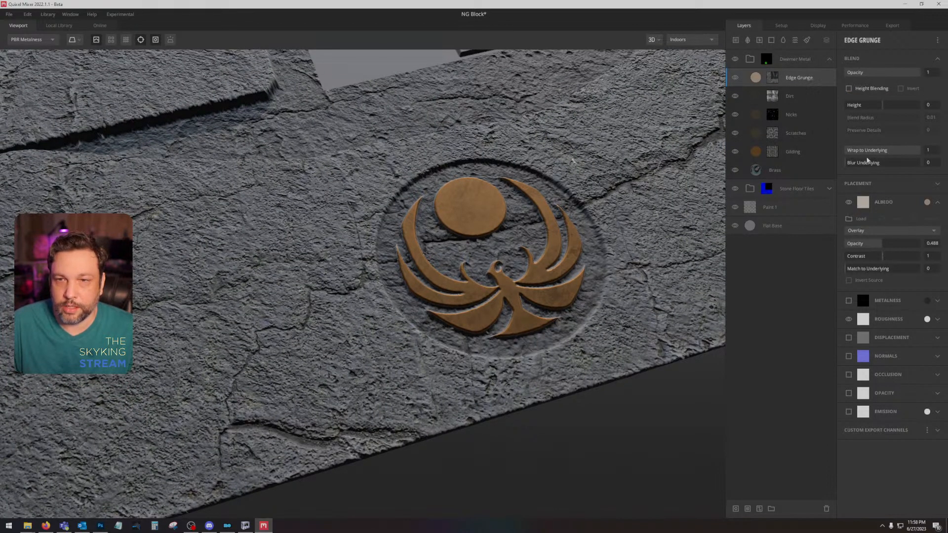
pyautogui.click(771, 76)
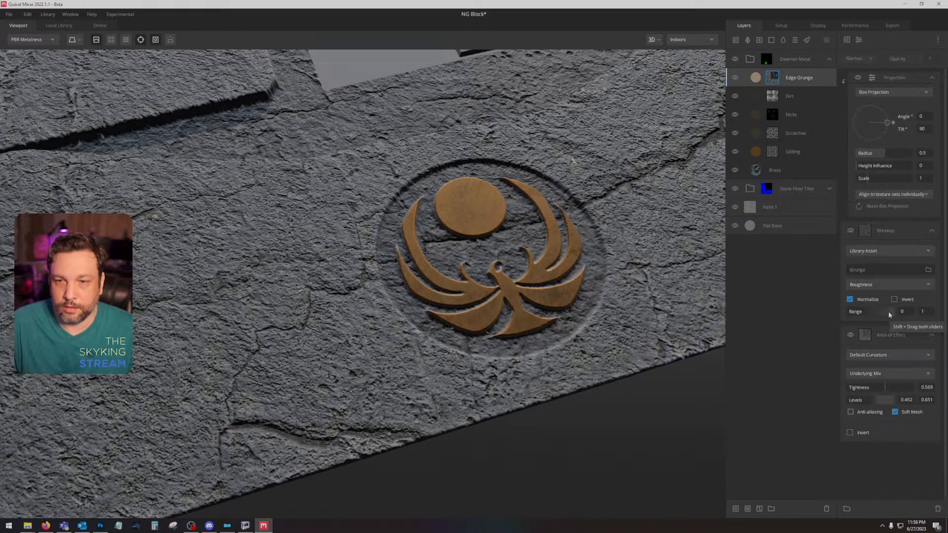
pyautogui.moveTo(893, 312); pyautogui.dragTo(856, 314)
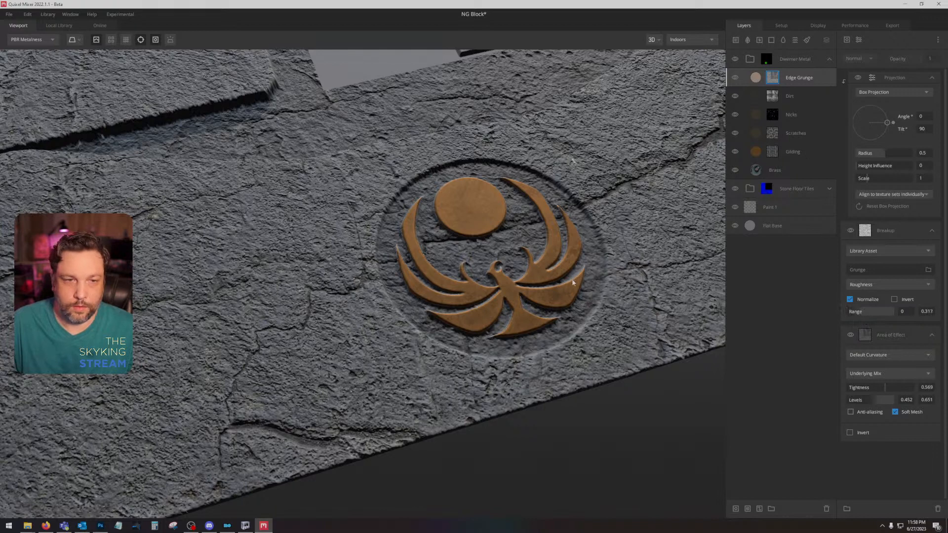
pyautogui.moveTo(573, 281); pyautogui.dragTo(564, 313)
pyautogui.press('c')
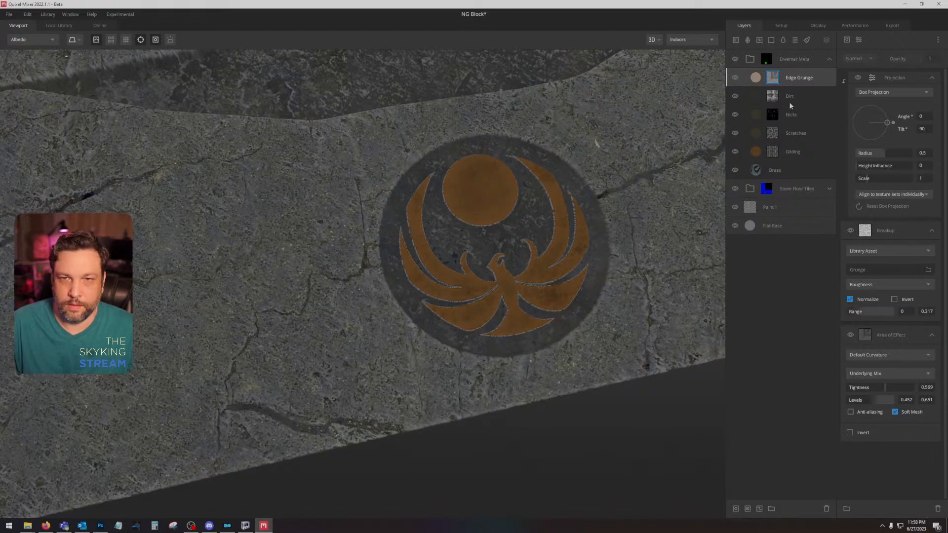
pyautogui.press('c')
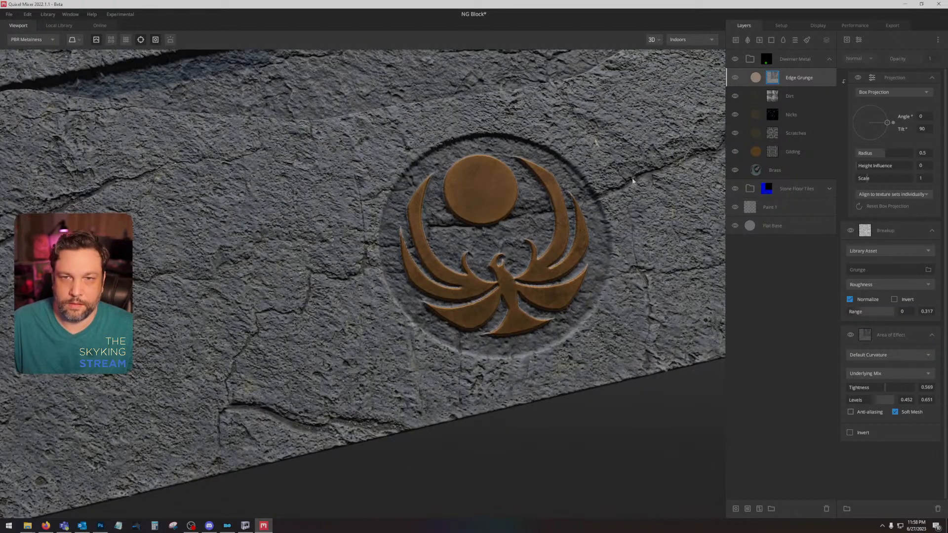
# Step: Collapse the Dwemer Metal group and search the local library's smart materials for "fabric"
pyautogui.moveTo(592, 225); pyautogui.dragTo(578, 231)
pyautogui.scroll(-5, 579, 228)
pyautogui.moveTo(586, 161); pyautogui.dragTo(636, 150)
pyautogui.moveTo(556, 240); pyautogui.dragTo(467, 366)
pyautogui.click(830, 60)
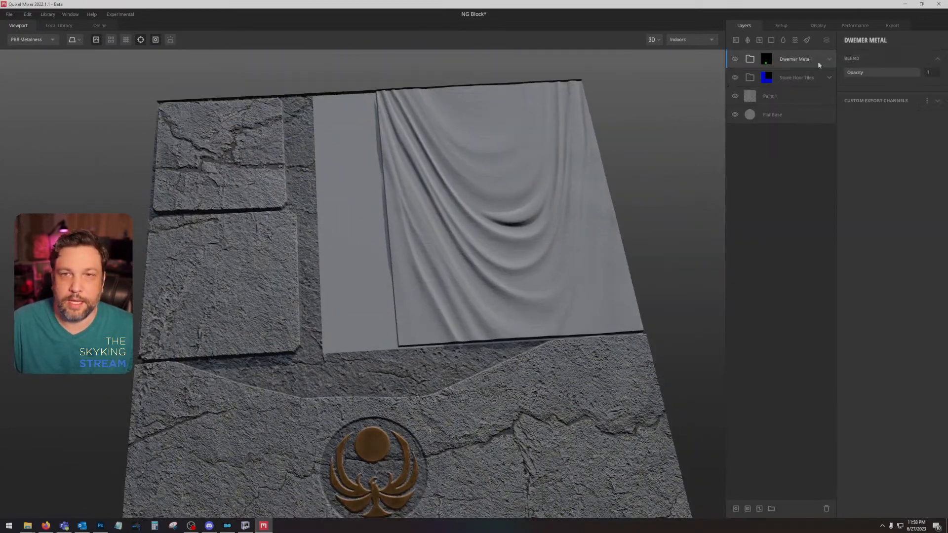
pyautogui.click(59, 25)
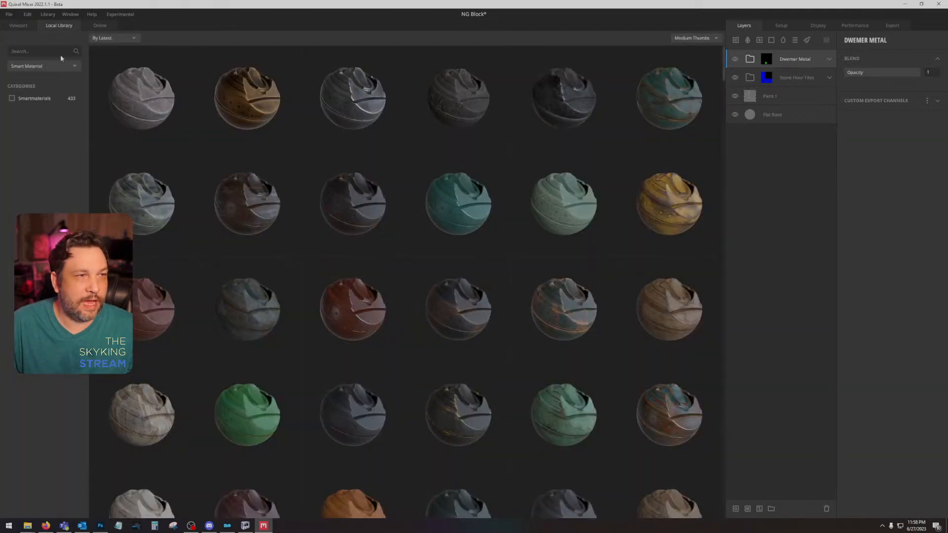
pyautogui.write('fabric')
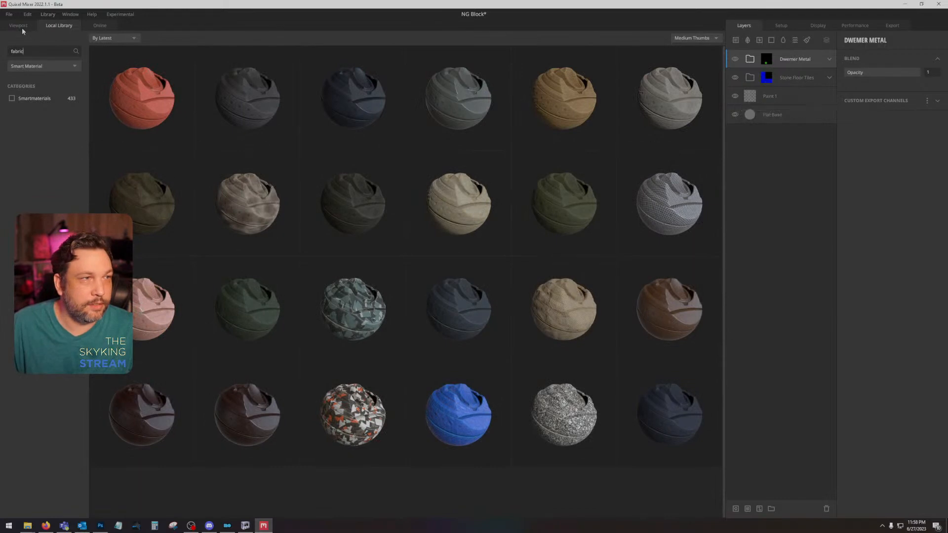
# Step: Save the mix under the name NG Block using Save As
pyautogui.click(9, 15)
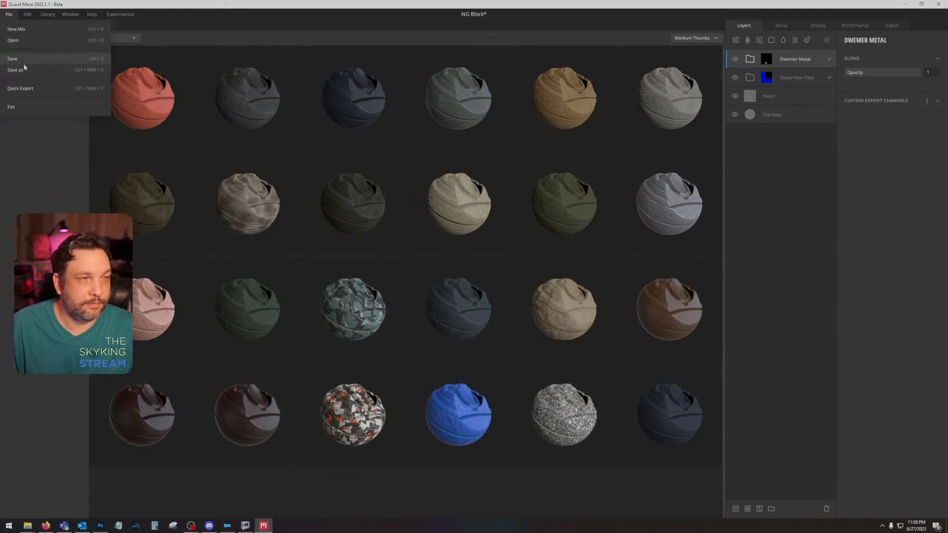
pyautogui.click(17, 70)
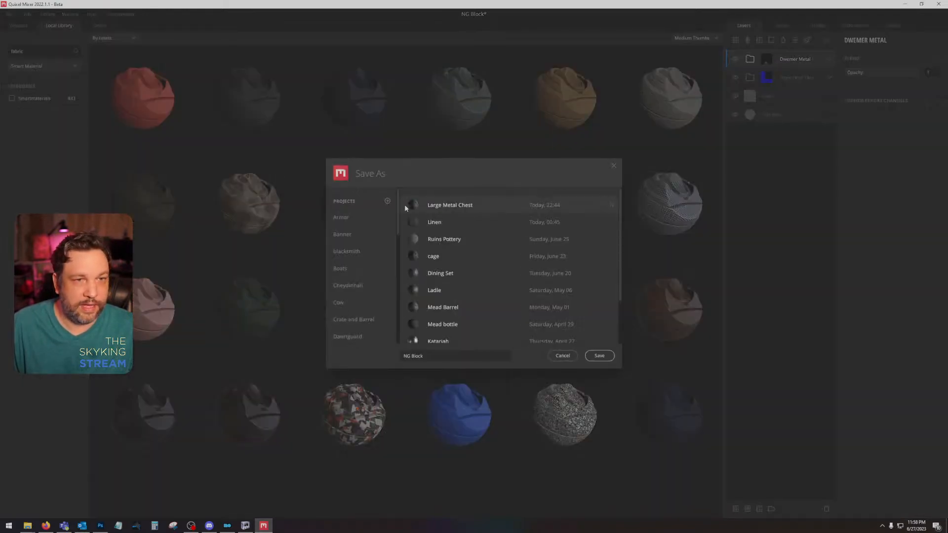
pyautogui.scroll(-3, 362, 273)
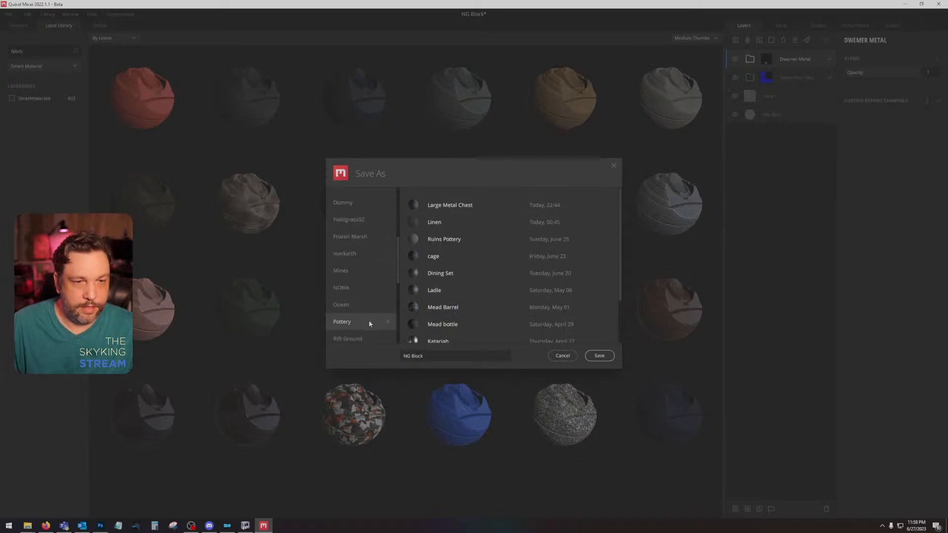
pyautogui.click(599, 355)
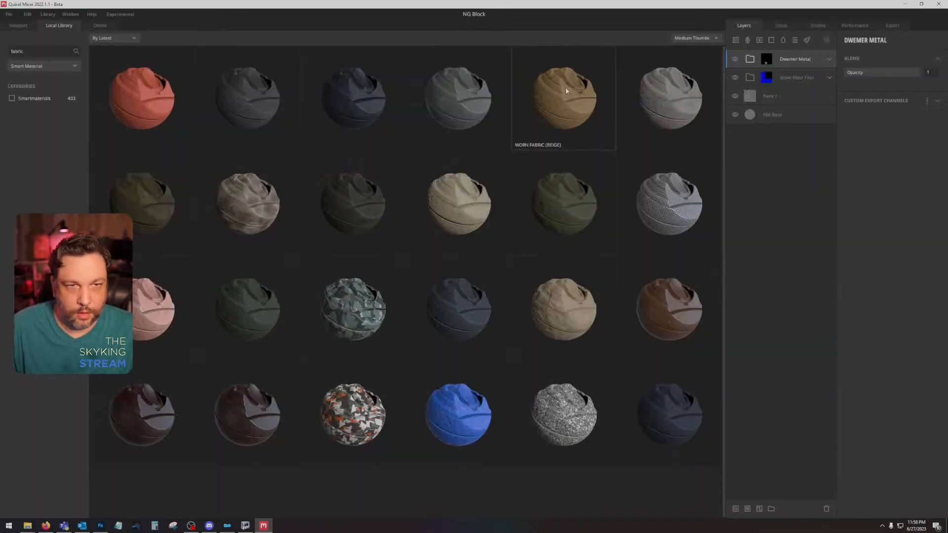
# Step: Add the Worn Fabric (Beige) smart material and give its group a Material ID mask limited to Bright Magenta
pyautogui.click(565, 89)
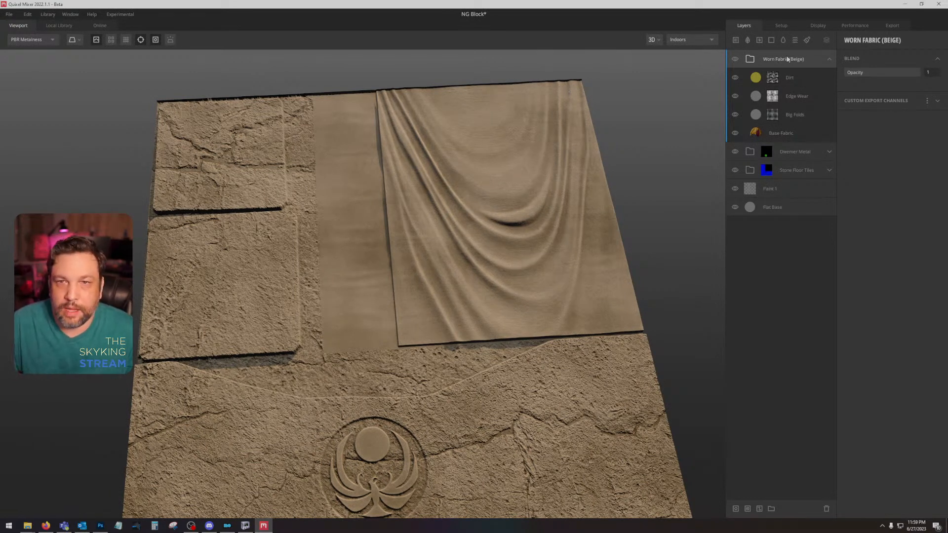
pyautogui.rightClick(819, 63)
pyautogui.click(847, 192)
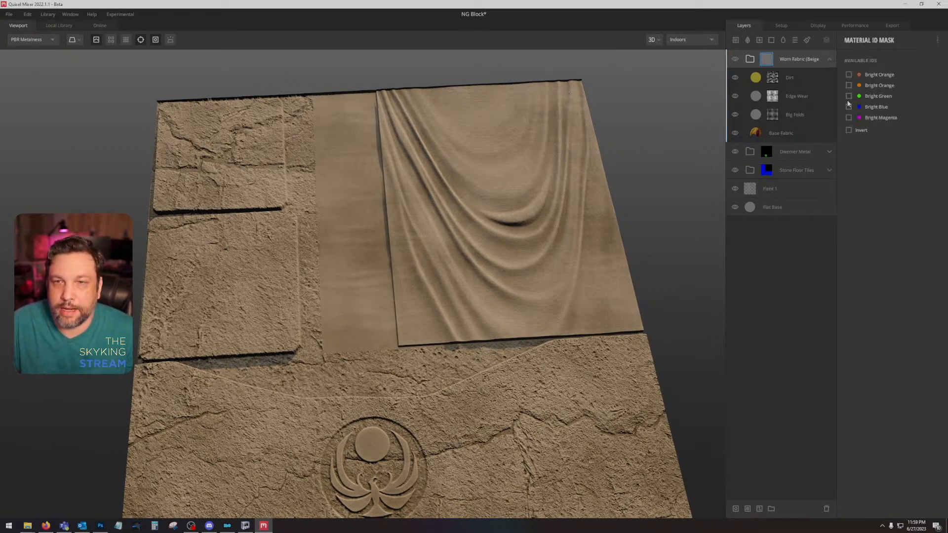
pyautogui.click(849, 118)
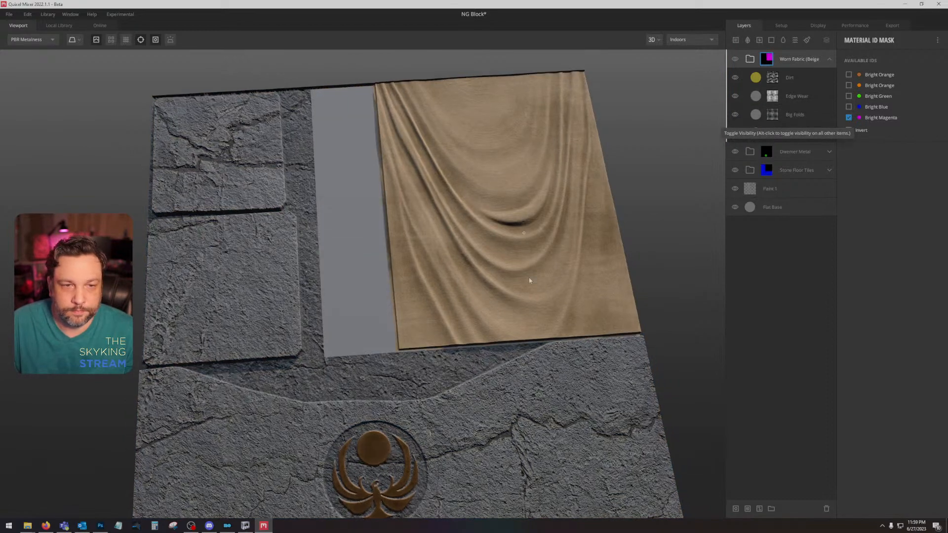
# Step: Set Blur Underlying to 4 on the Base Fabric layer of the Worn Fabric group
pyautogui.click(823, 63)
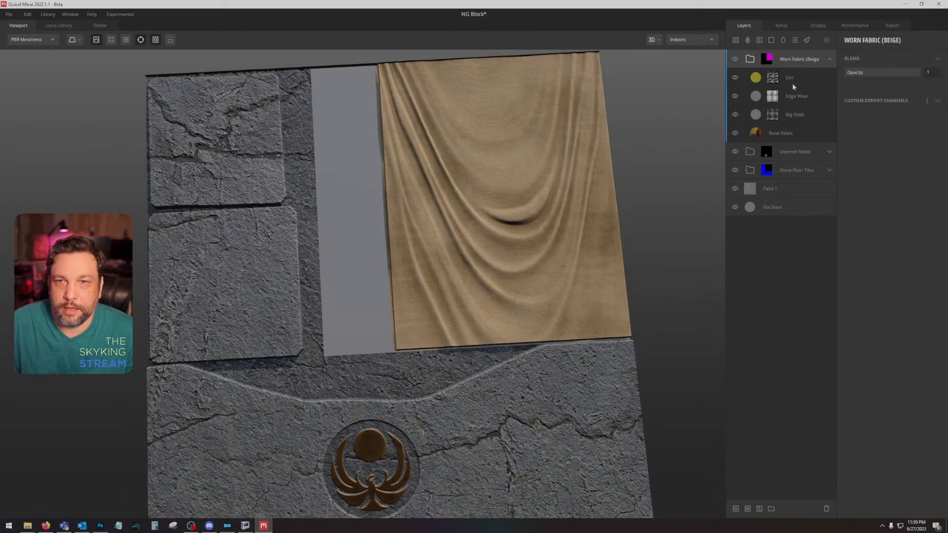
pyautogui.click(788, 133)
pyautogui.moveTo(854, 163); pyautogui.dragTo(890, 168)
pyautogui.moveTo(529, 247); pyautogui.dragTo(509, 229)
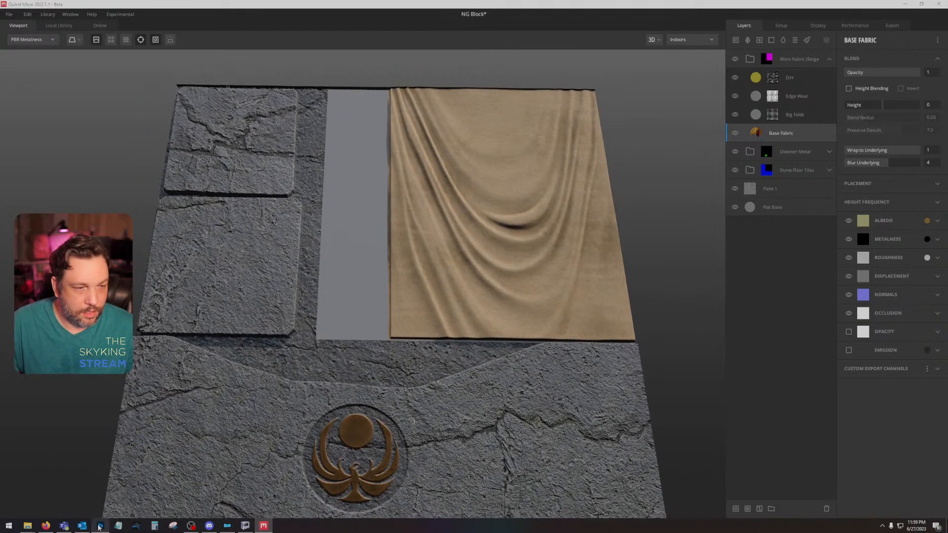
# Step: Switch to Photoshop, hide the ID colour and drapery layers, and sample the original banner's brown cloth colour, checking its hex value
pyautogui.click(100, 525)
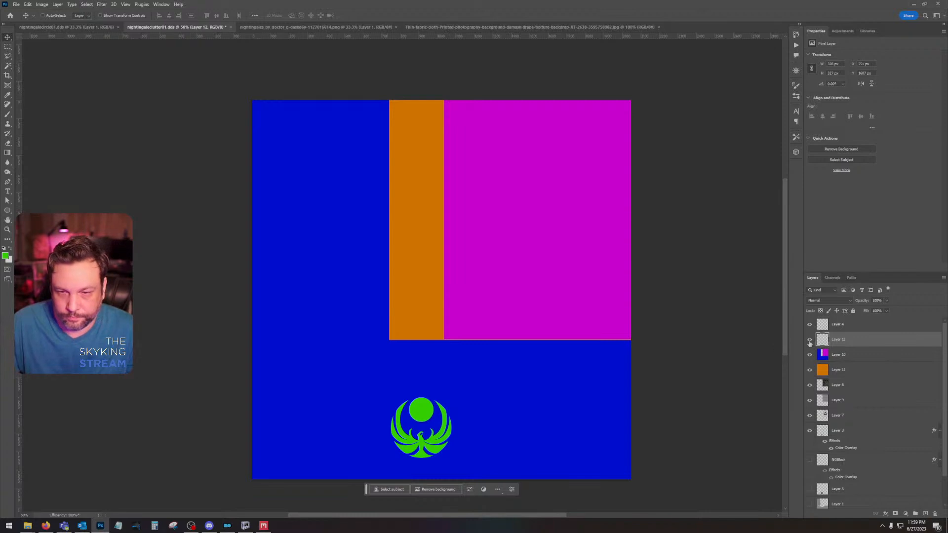
pyautogui.moveTo(809, 340); pyautogui.dragTo(809, 370)
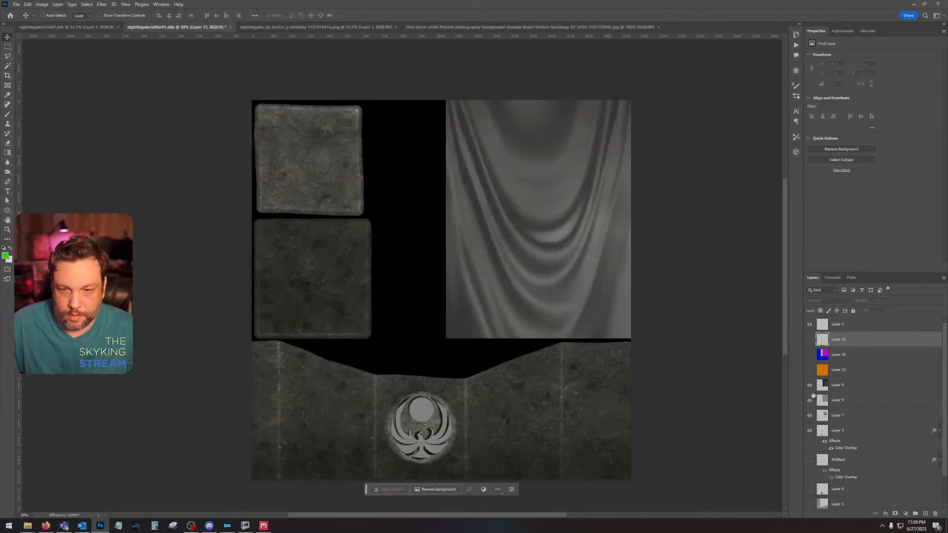
pyautogui.click(809, 384)
pyautogui.click(809, 400)
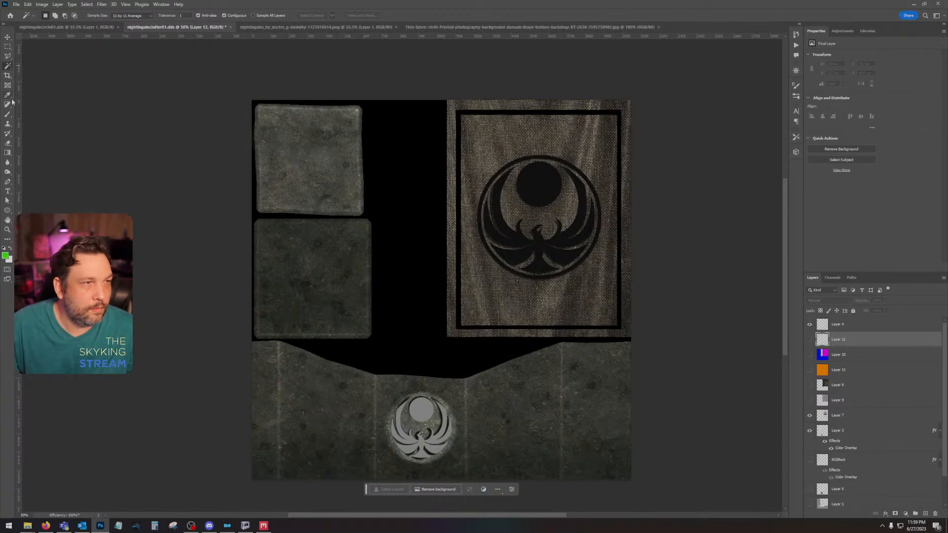
pyautogui.click(7, 95)
pyautogui.click(515, 125)
pyautogui.click(5, 256)
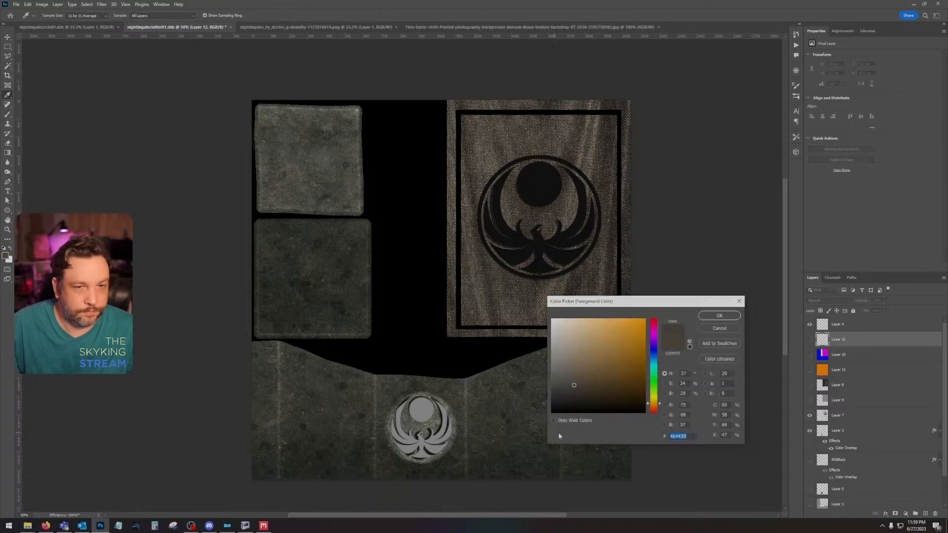
pyautogui.click(719, 328)
# Step: Switch to Quixel Mixer, set Base Fabric's albedo colour to hex 4B4439, and check Edge Wear's effect in the Albedo view
pyautogui.click(263, 525)
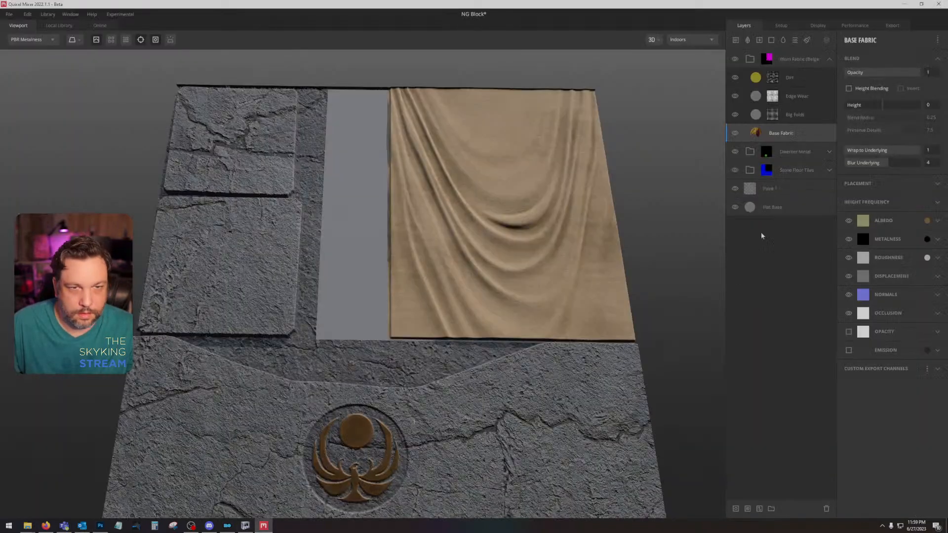
pyautogui.click(937, 221)
pyautogui.click(926, 221)
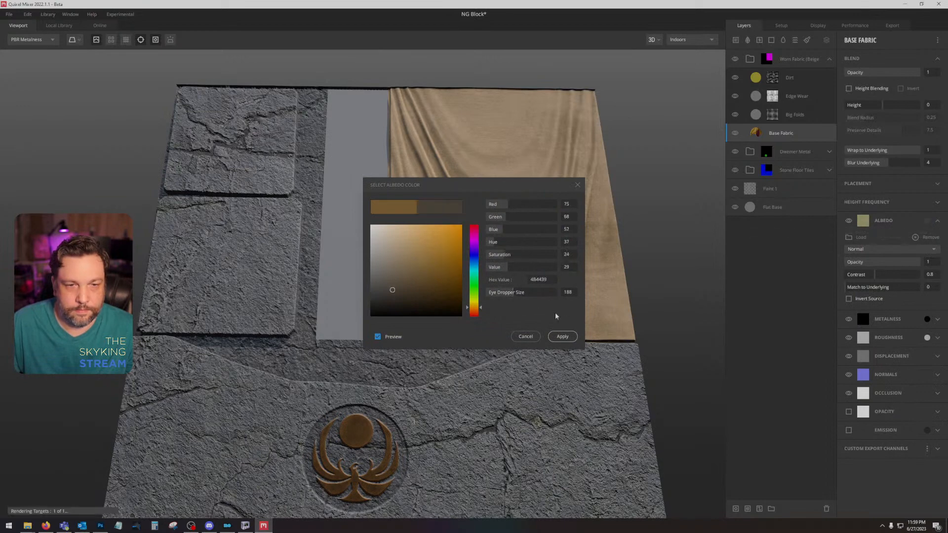
pyautogui.click(562, 336)
pyautogui.press('c')
pyautogui.moveTo(565, 309); pyautogui.dragTo(606, 270)
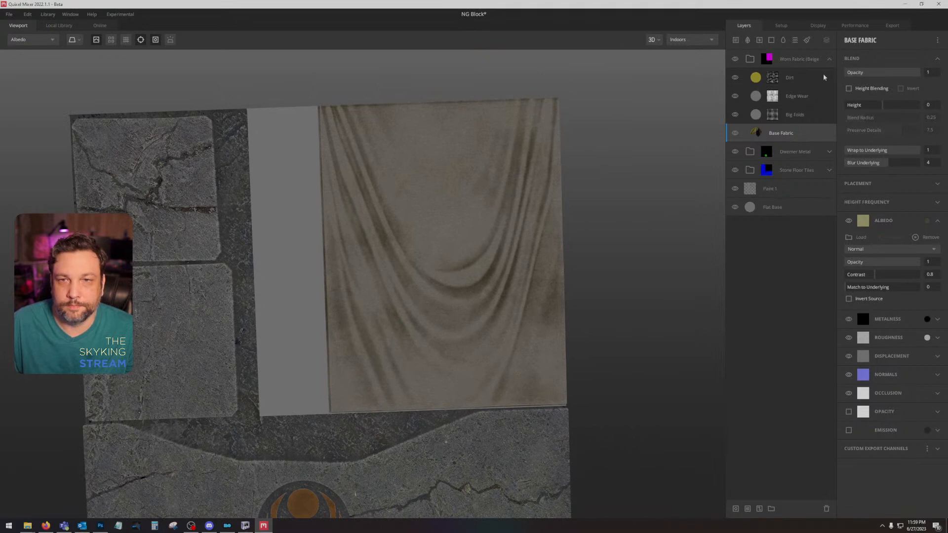
pyautogui.click(734, 96)
pyautogui.click(734, 96)
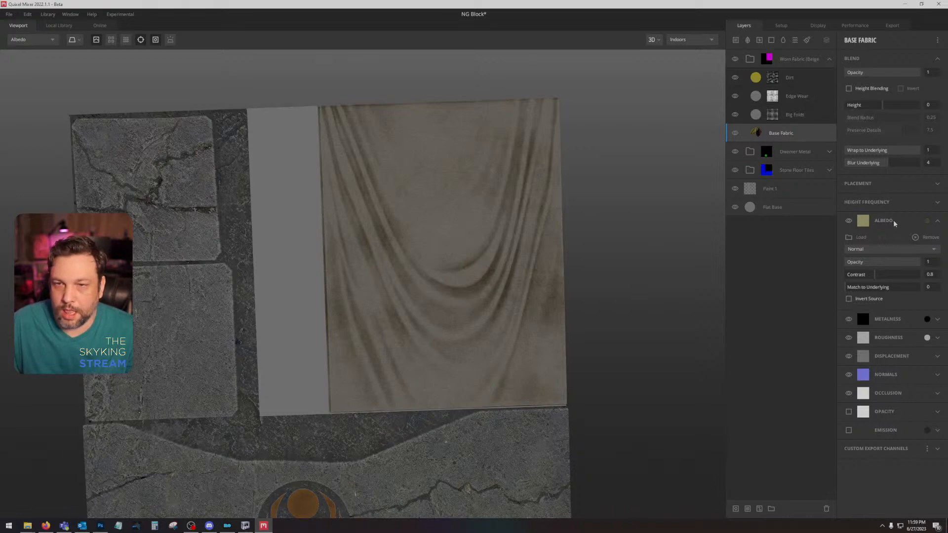
# Step: Change Base Fabric's placement to Tiling and inspect the drapery in PBR Metalness
pyautogui.click(894, 184)
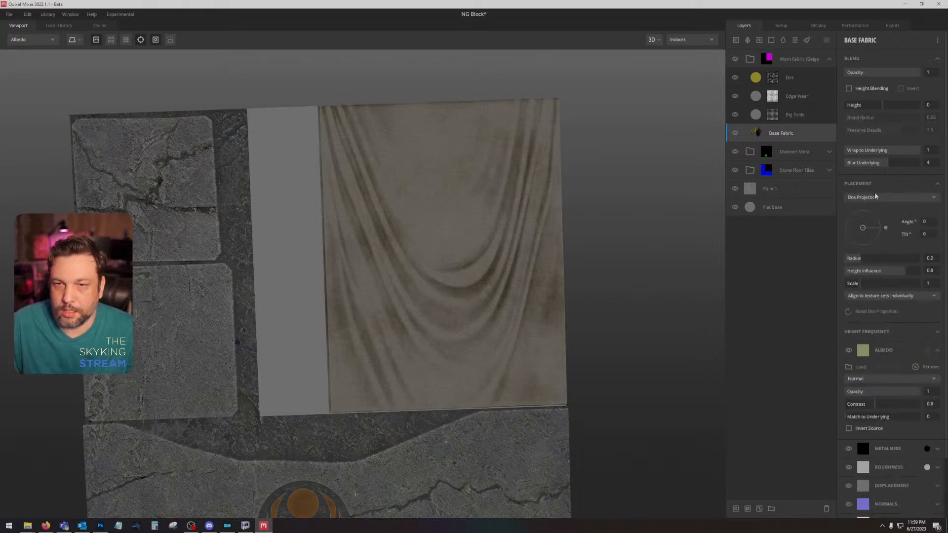
pyautogui.click(875, 196)
pyautogui.click(869, 217)
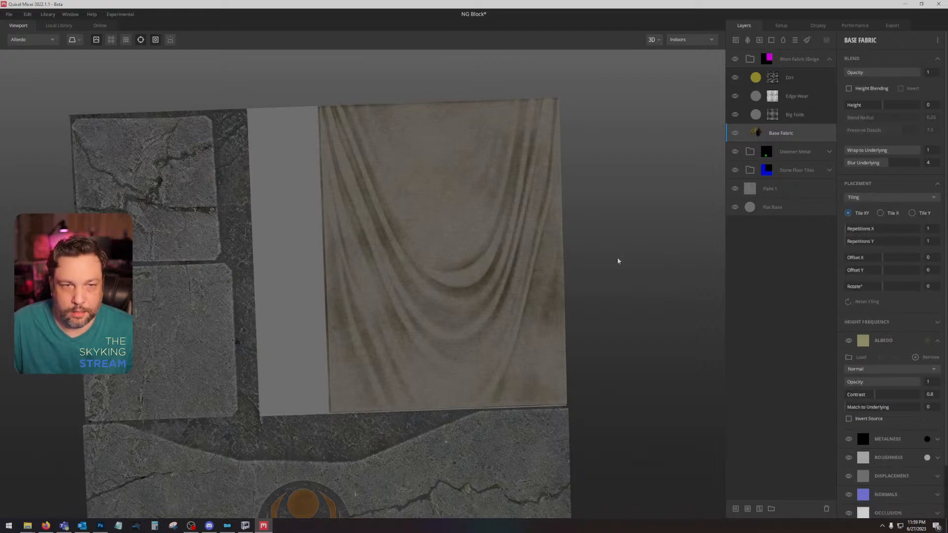
pyautogui.scroll(4, 619, 261)
pyautogui.moveTo(541, 266); pyautogui.dragTo(512, 272)
pyautogui.press('1')
pyautogui.scroll(-5, 511, 275)
pyautogui.scroll(6, 504, 267)
pyautogui.scroll(-5, 512, 273)
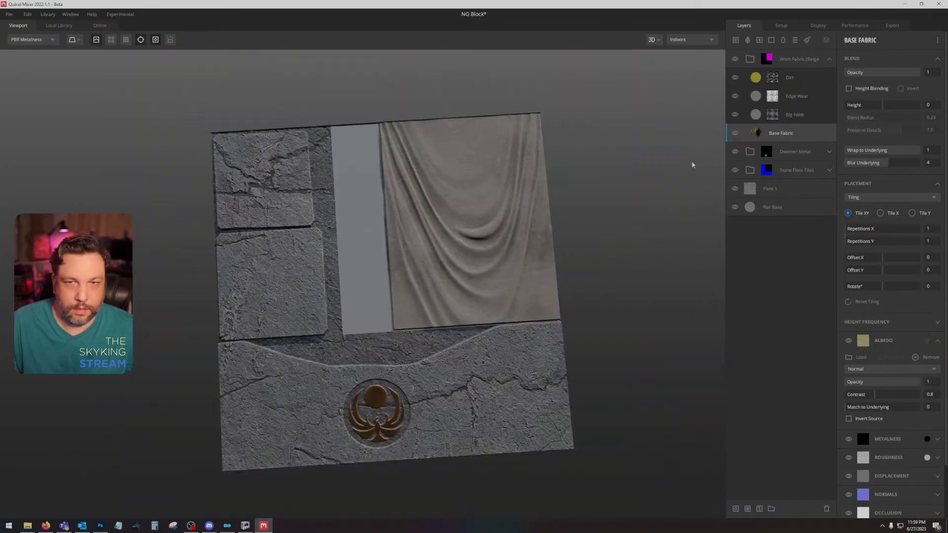
# Step: Extend the Worn Fabric group's Material ID mask to both Bright Orange IDs and display the mix in Albedo
pyautogui.click(802, 59)
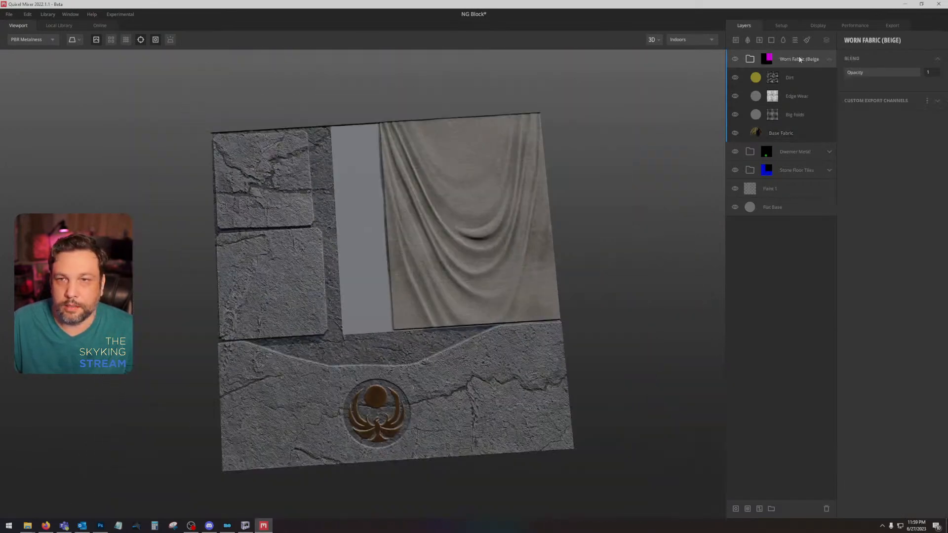
pyautogui.click(769, 59)
pyautogui.click(848, 86)
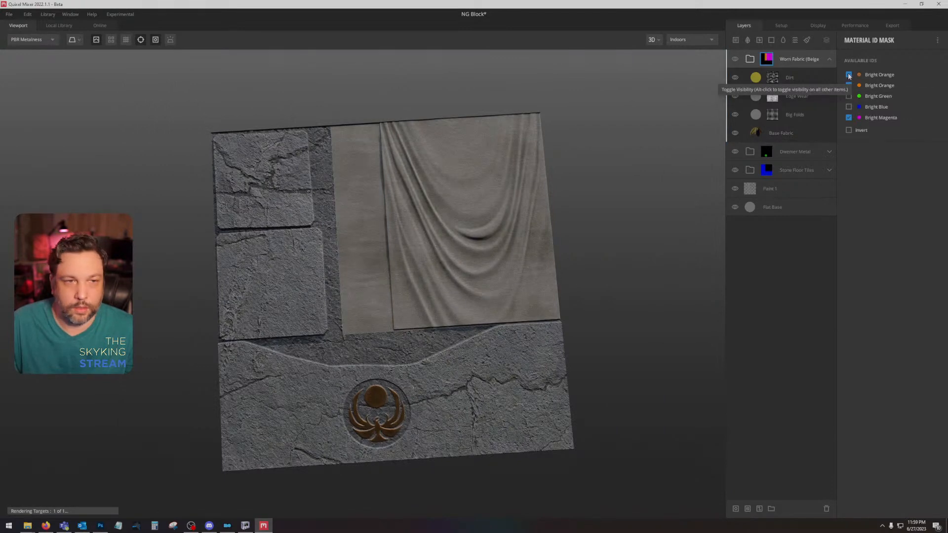
pyautogui.moveTo(539, 221); pyautogui.dragTo(516, 275)
pyautogui.scroll(4, 527, 273)
pyautogui.press('c')
pyautogui.scroll(-5, 532, 306)
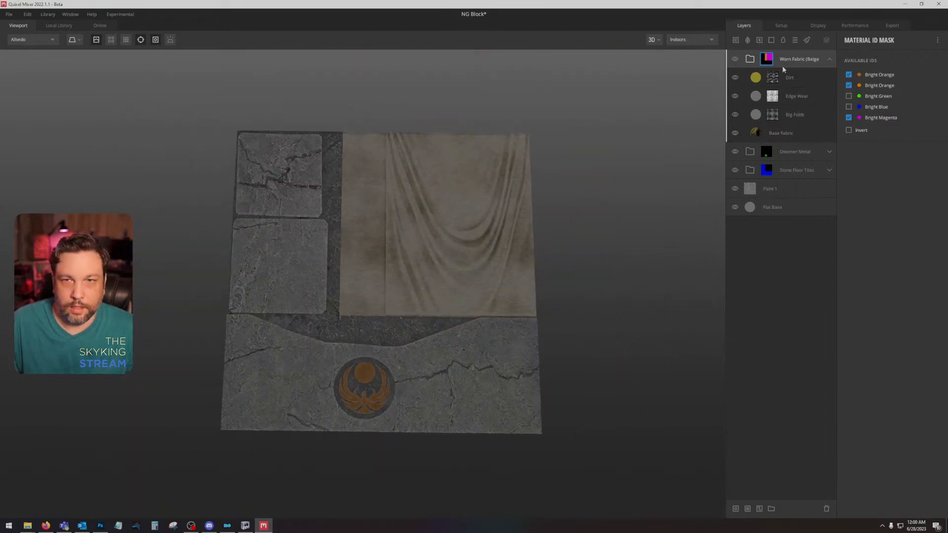
# Step: Collapse the Worn Fabric group and add the Mossy Ground surface from the local library above it
pyautogui.click(830, 59)
pyautogui.click(58, 25)
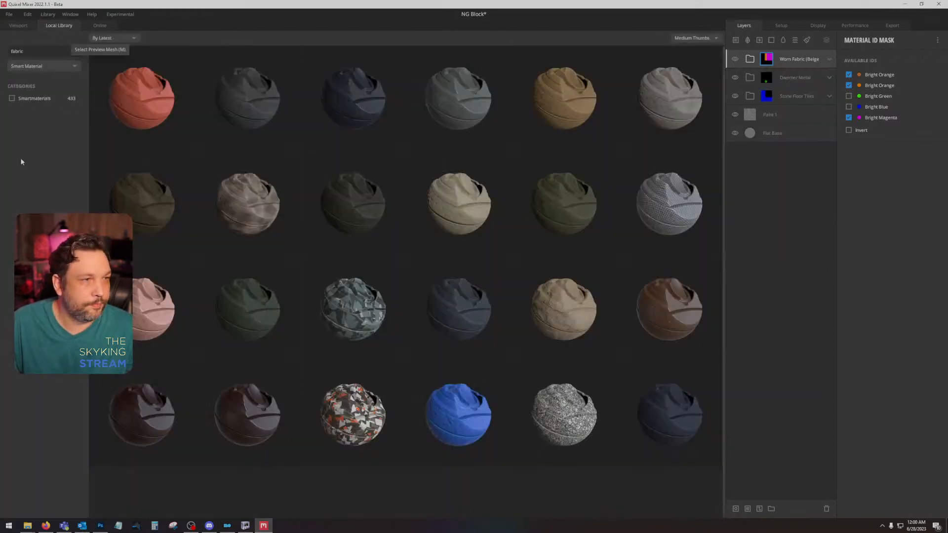
pyautogui.click(57, 65)
pyautogui.doubleClick(35, 50)
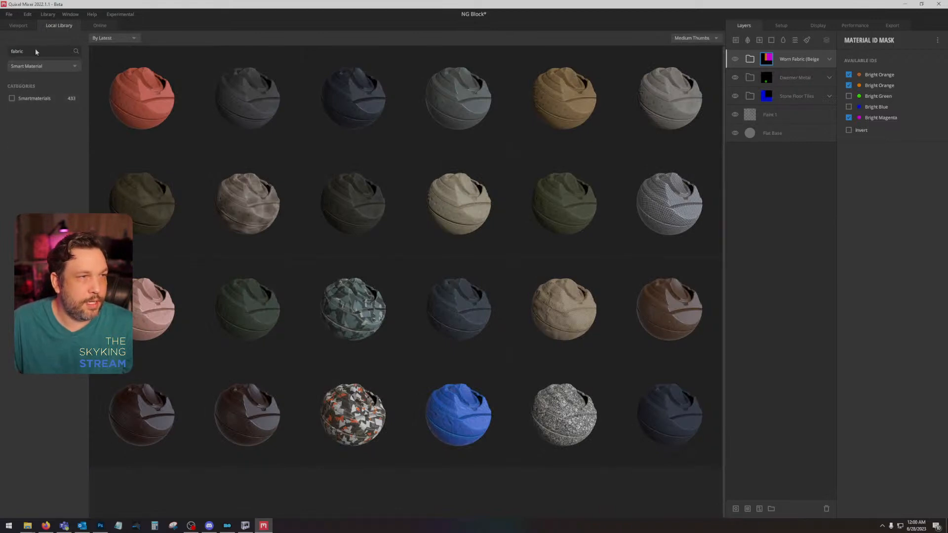
pyautogui.press('BackSpace')
pyautogui.click(40, 64)
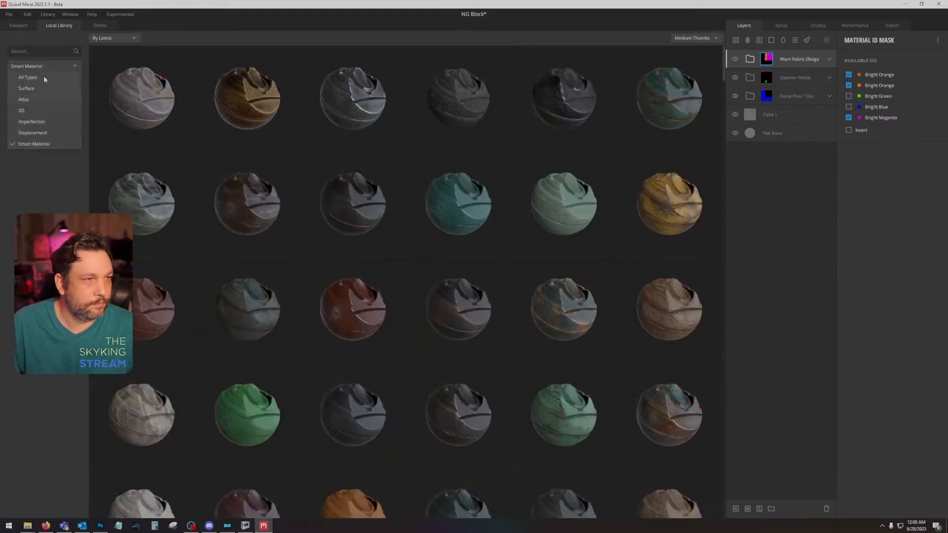
pyautogui.click(42, 88)
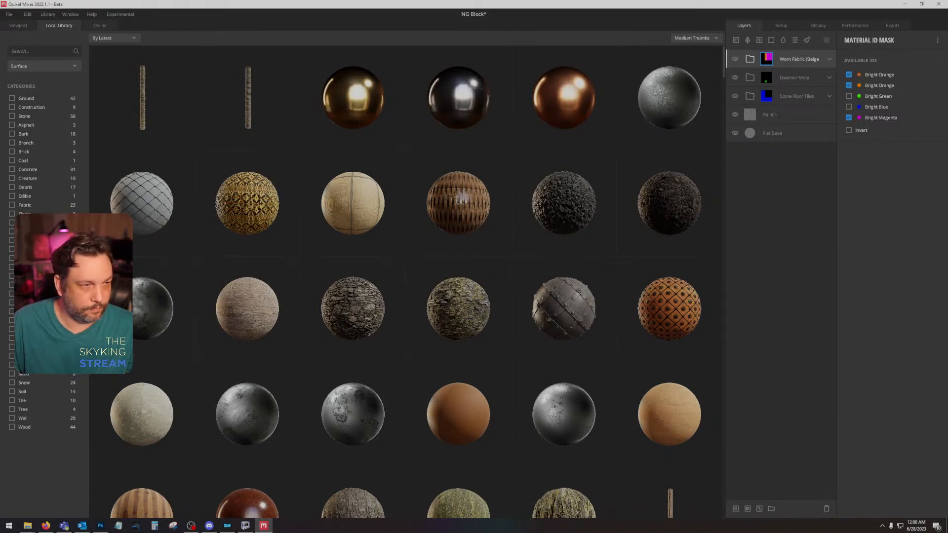
pyautogui.click(10, 304)
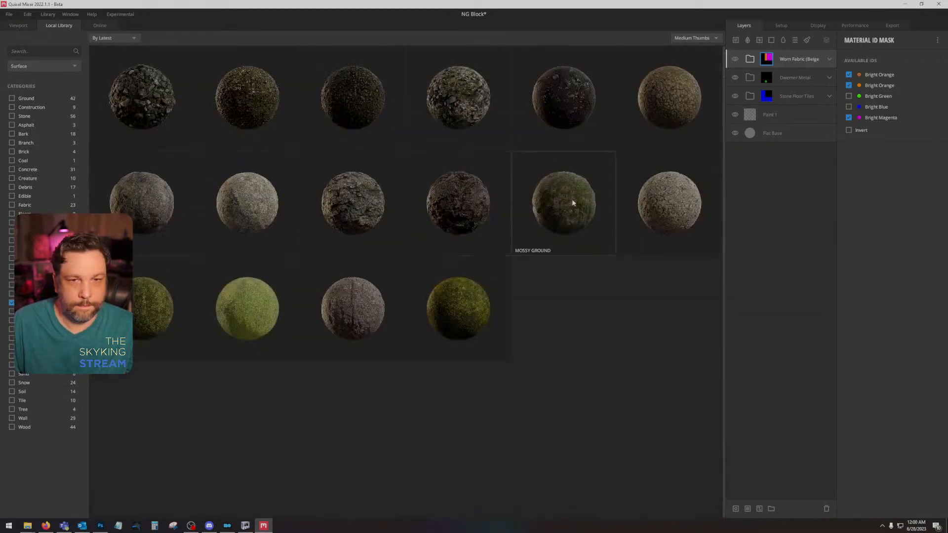
pyautogui.click(567, 201)
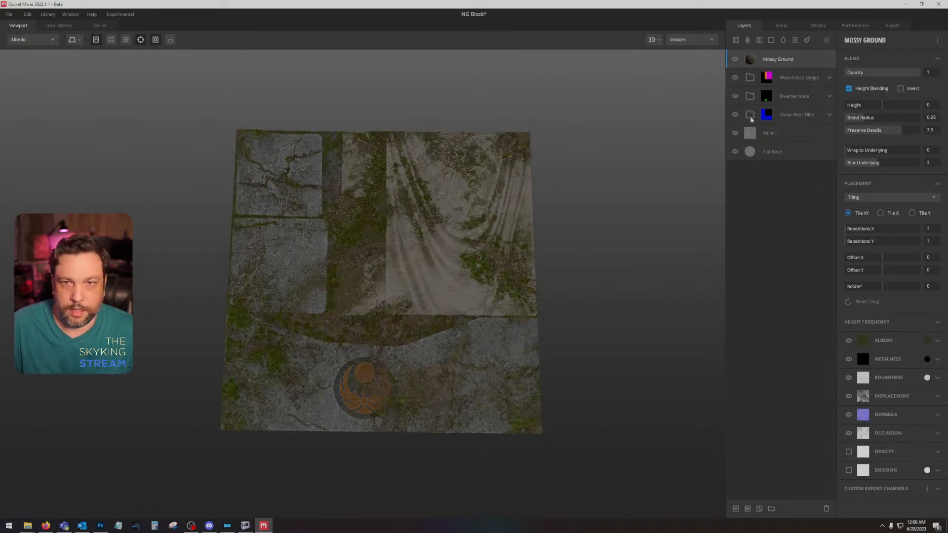
# Step: Copy the mask stack from Tiles Copy 2 onto the Mossy Ground layer and invert its Curvature mask
pyautogui.click(829, 115)
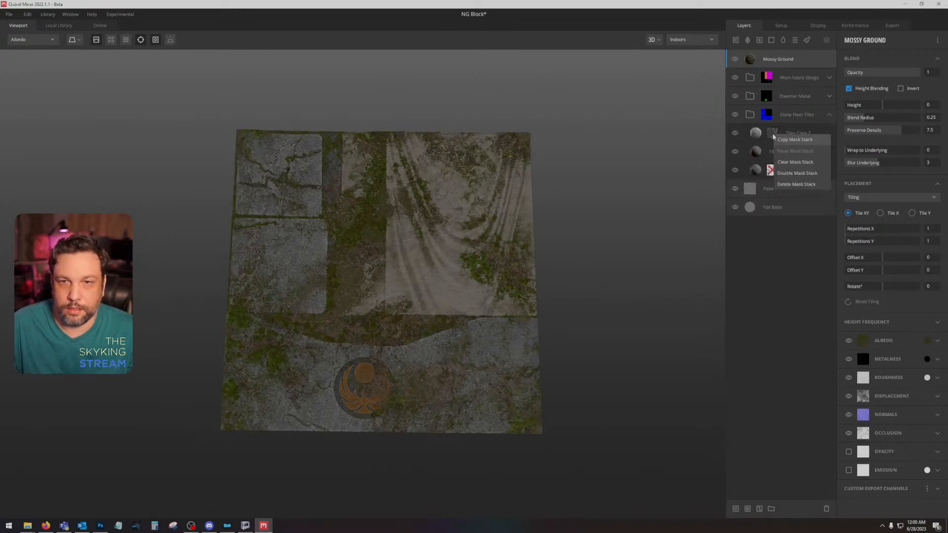
pyautogui.rightClick(825, 67)
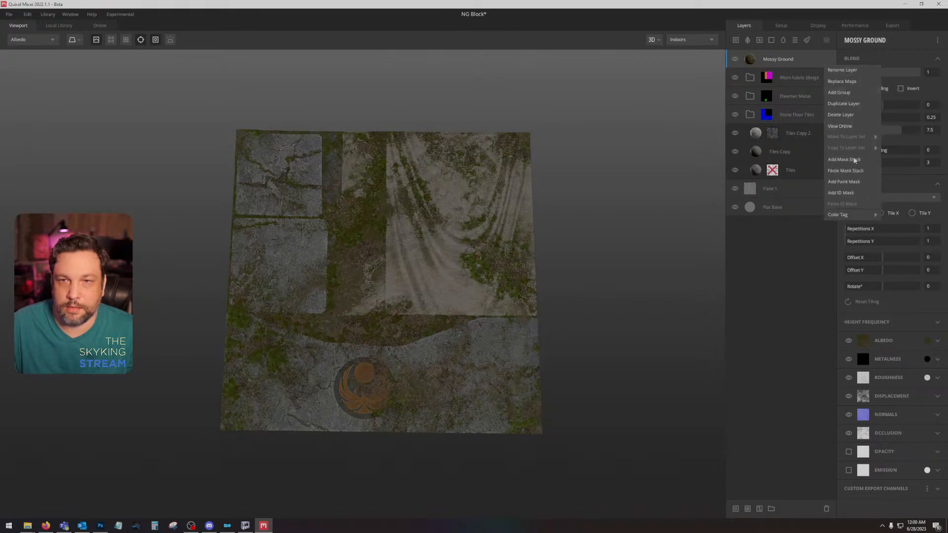
pyautogui.click(845, 170)
pyautogui.click(850, 179)
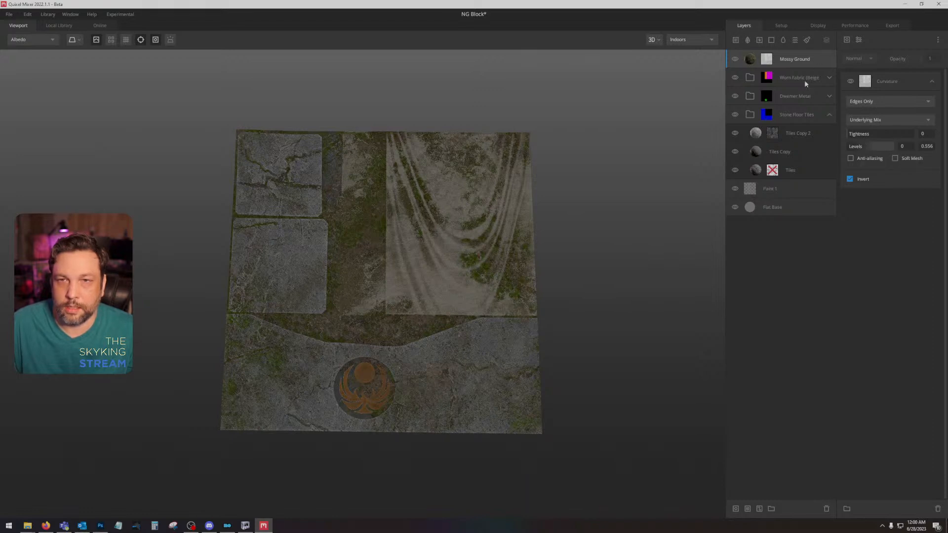
# Step: Set Mossy Ground's blend height to about -1.294 and restrict the layer with a Material ID mask to Bright Blue
pyautogui.click(815, 59)
pyautogui.moveTo(879, 108)
pyautogui.mouseDown()
pyautogui.moveTo(871, 109)
pyautogui.moveTo(881, 109)
pyautogui.mouseUp()
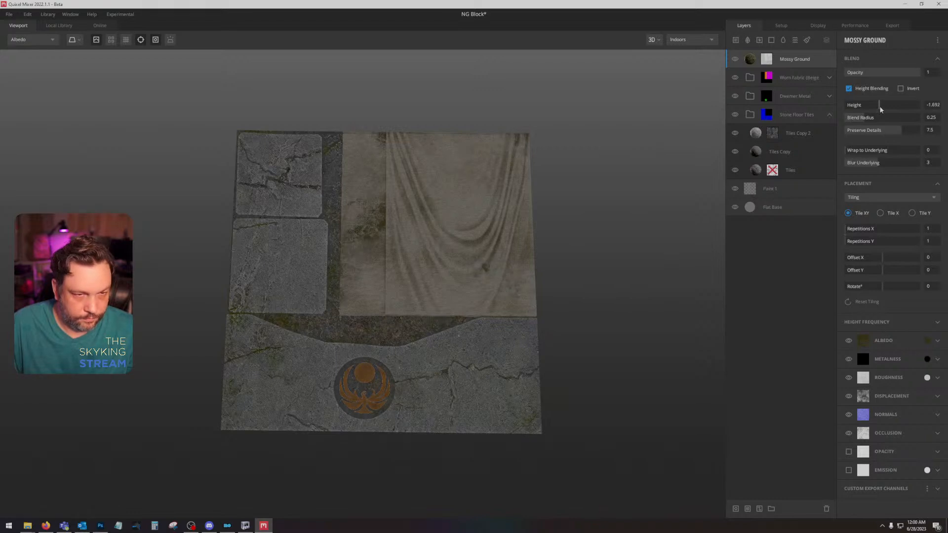
pyautogui.rightClick(808, 58)
pyautogui.click(834, 185)
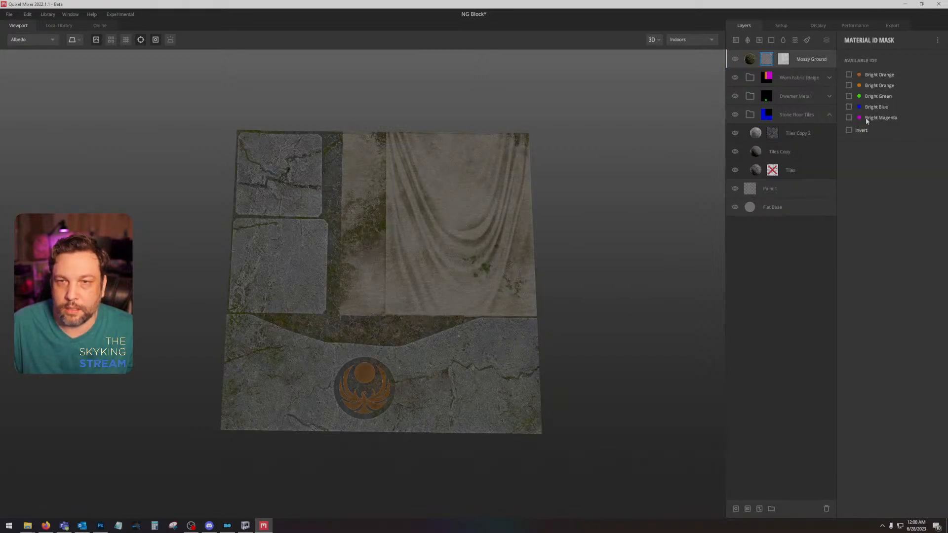
pyautogui.click(849, 106)
pyautogui.moveTo(593, 188)
pyautogui.mouseDown()
pyautogui.moveTo(599, 168)
pyautogui.moveTo(599, 194)
pyautogui.mouseUp()
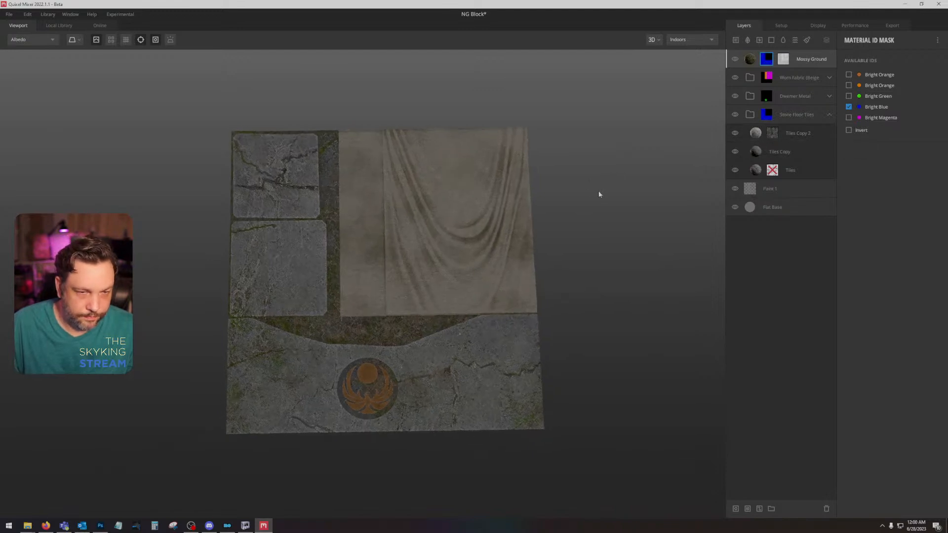
# Step: Display the mix in PBR Metalness and export the NG Block metalness maps to disk at 2048 px
pyautogui.scroll(4, 443, 351)
pyautogui.moveTo(452, 328); pyautogui.dragTo(535, 245)
pyautogui.press('1')
pyautogui.scroll(-3, 490, 328)
pyautogui.click(892, 25)
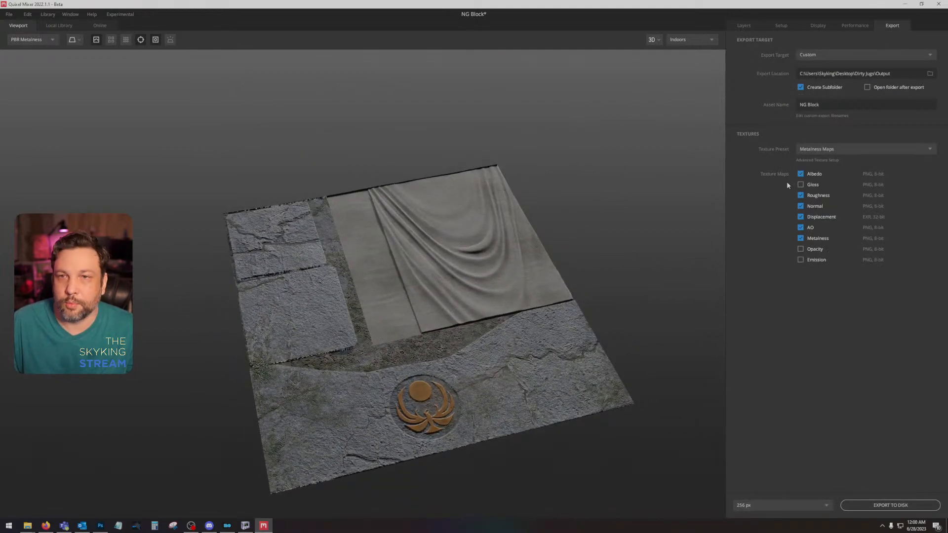
pyautogui.click(826, 505)
pyautogui.click(779, 473)
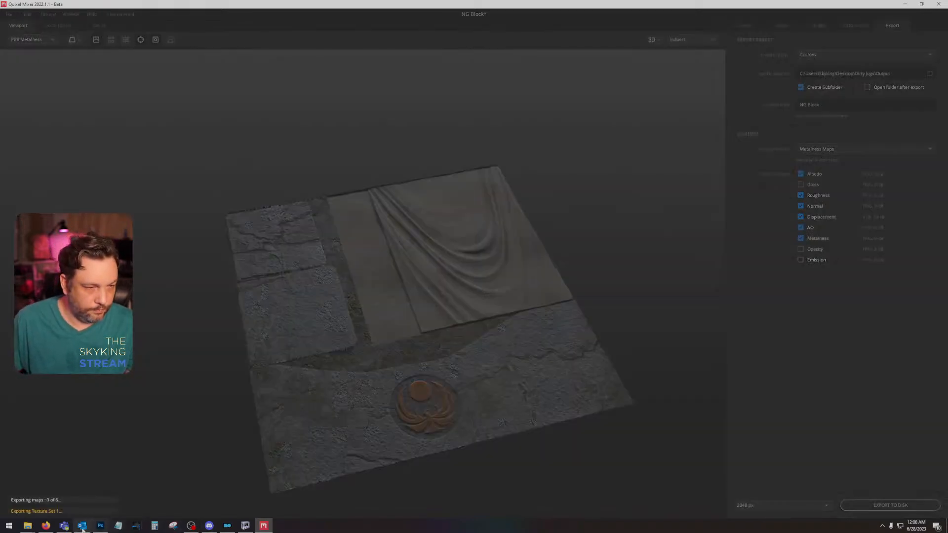
# Step: Switch to Photoshop, select the topmost layer, and open the Dirty Jugs Output folder's NG Block subfolder in File Explorer
pyautogui.click(101, 525)
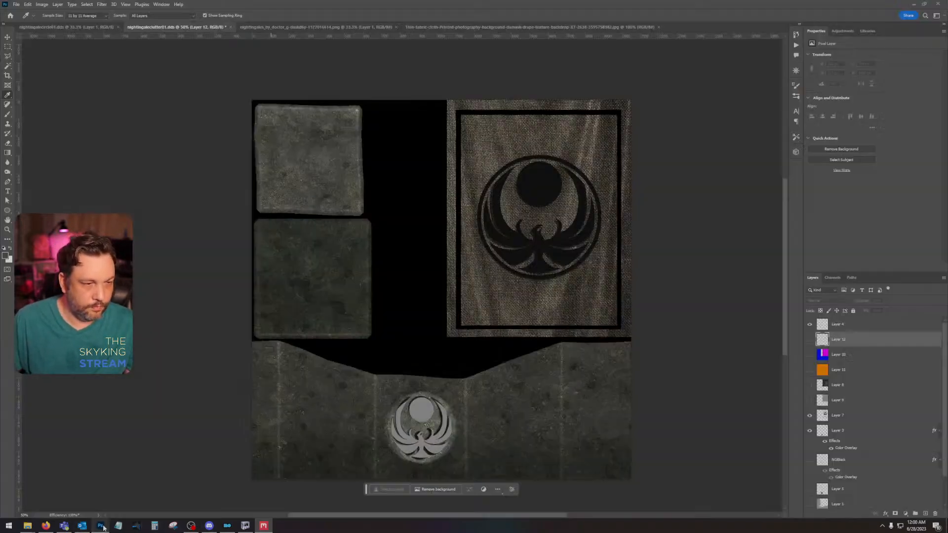
pyautogui.click(817, 327)
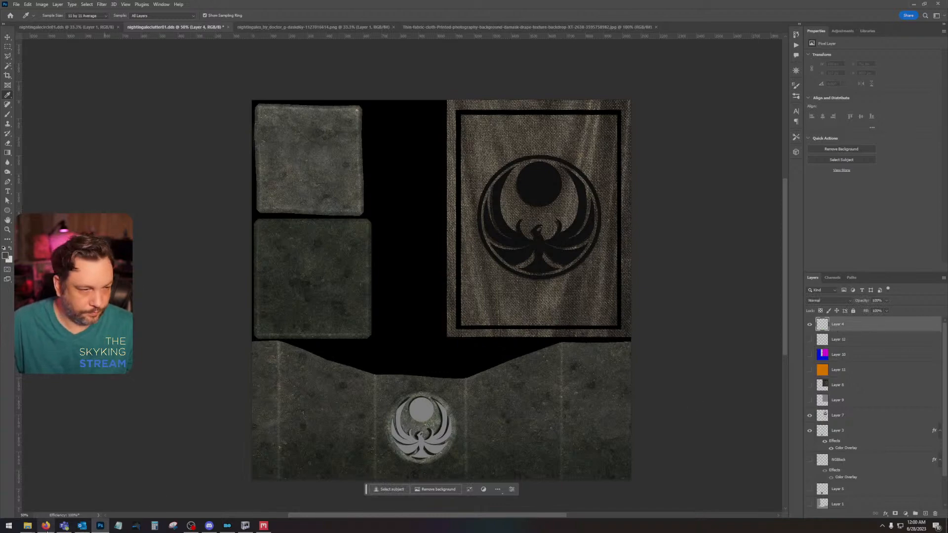
pyautogui.moveTo(28, 526)
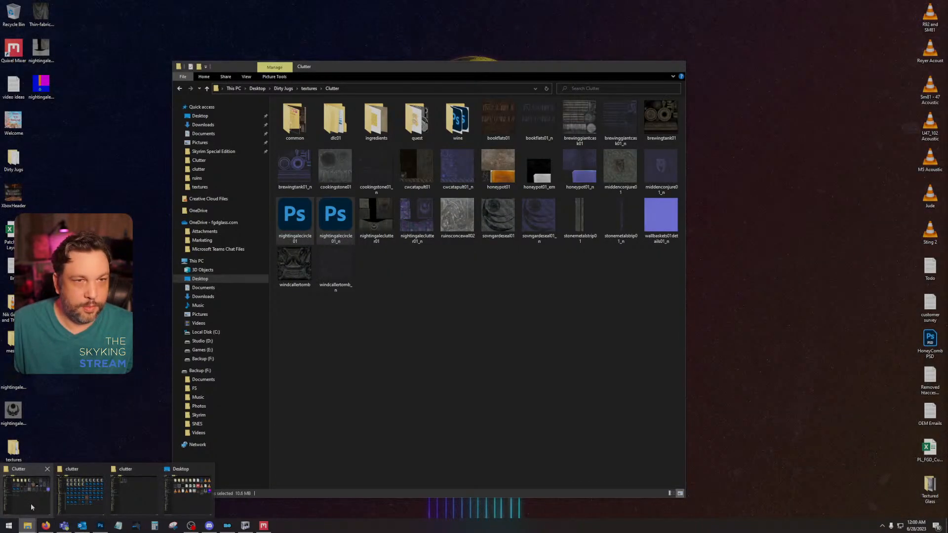
pyautogui.click(31, 504)
pyautogui.click(290, 90)
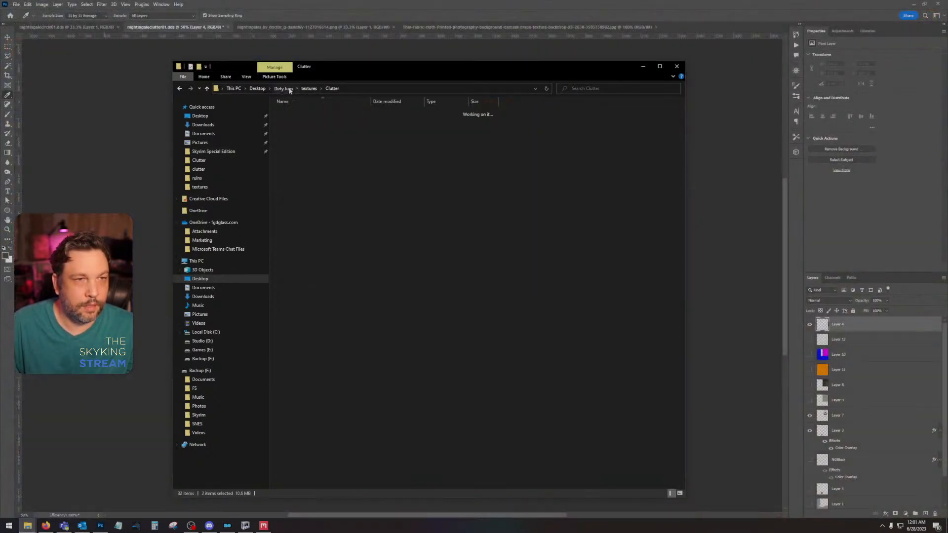
pyautogui.doubleClick(317, 119)
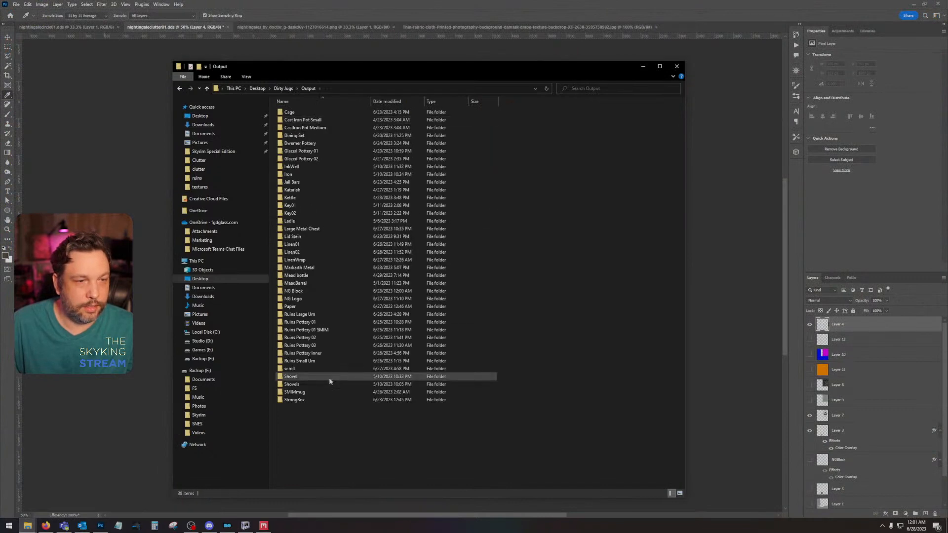
pyautogui.doubleClick(326, 292)
pyautogui.moveTo(389, 68); pyautogui.dragTo(0, 74)
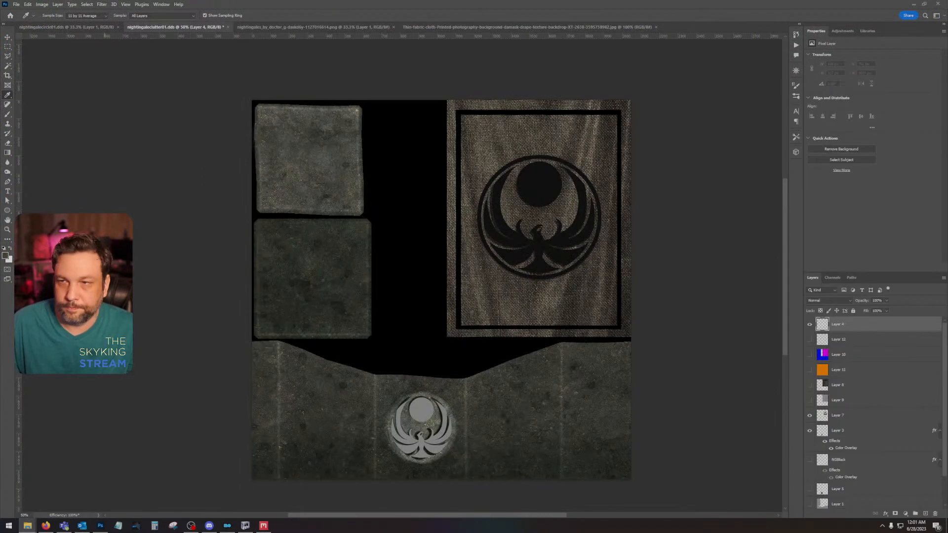
# Step: Place the NG Block AO and Albedo maps at the top of the nightingaleclutter01 layer stack and rasterize both
pyautogui.moveTo(0, 316); pyautogui.dragTo(419, 313)
pyautogui.press('Return')
pyautogui.press('Return')
pyautogui.rightClick(862, 341)
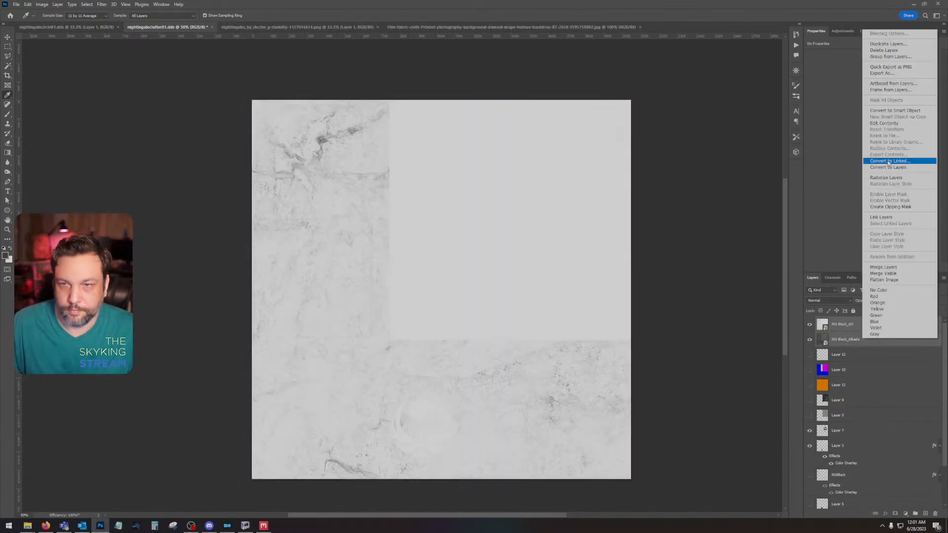
pyautogui.click(885, 181)
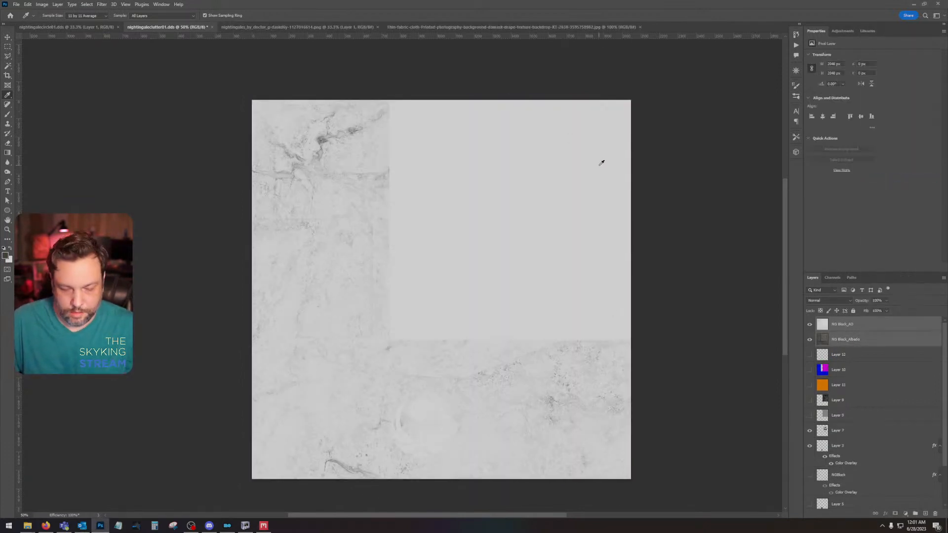
# Step: Raise the AO layer's black input level to 74 with Levels and set its blend mode to Multiply
pyautogui.click(861, 325)
pyautogui.hotkey('ctrl', 'l')
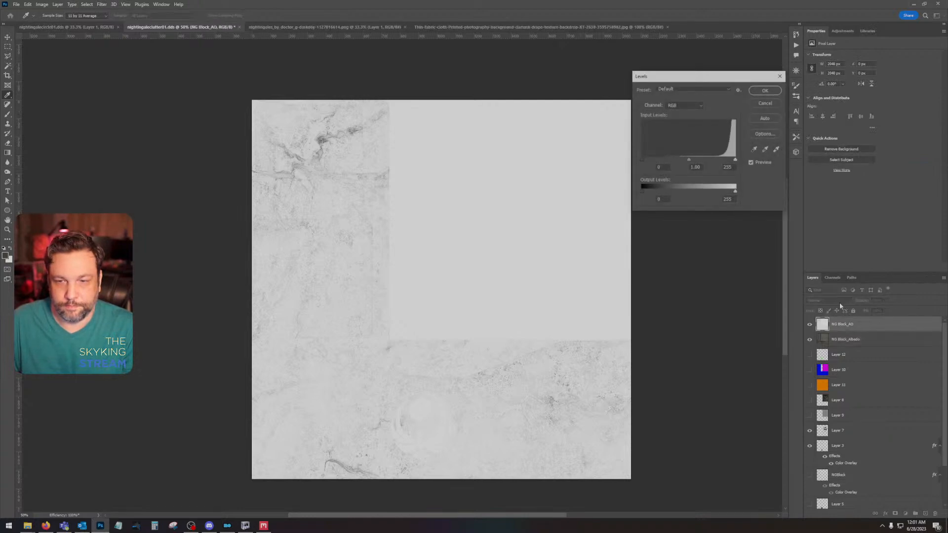
pyautogui.moveTo(640, 160); pyautogui.dragTo(669, 161)
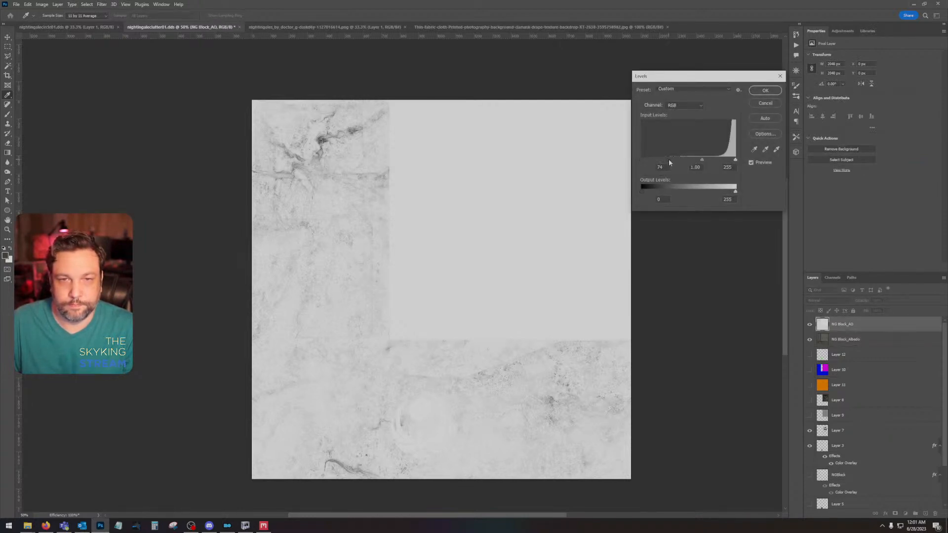
pyautogui.click(765, 90)
pyautogui.click(829, 300)
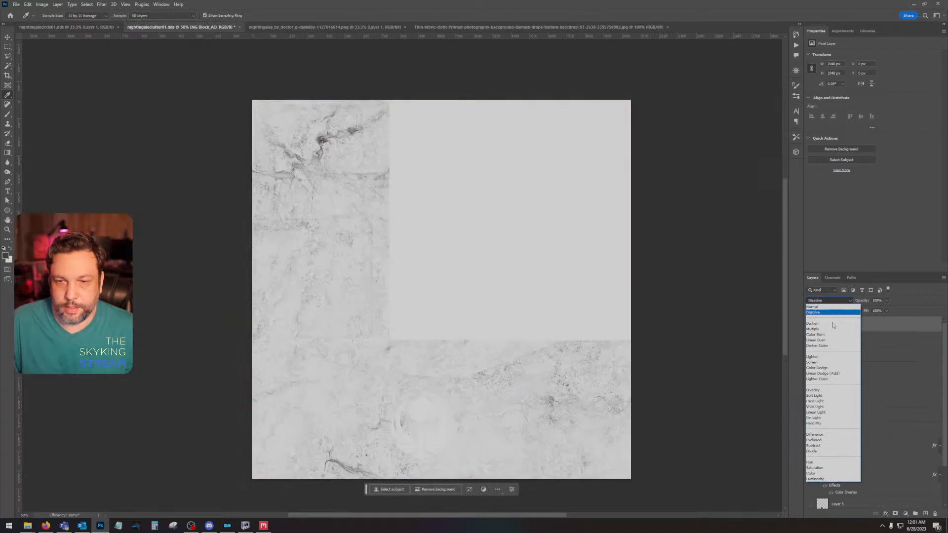
pyautogui.click(832, 330)
# Step: Combine the AO and Albedo layers into one smart object and rasterize it
pyautogui.keyDown('shift'); pyautogui.click(857, 340); pyautogui.keyUp('shift')
pyautogui.rightClick(858, 340)
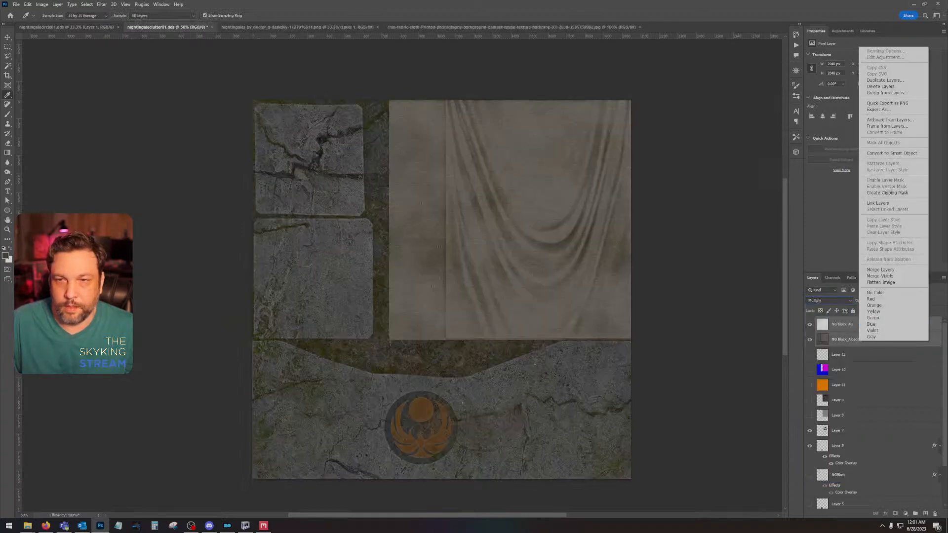
pyautogui.click(880, 153)
pyautogui.rightClick(870, 326)
pyautogui.click(881, 164)
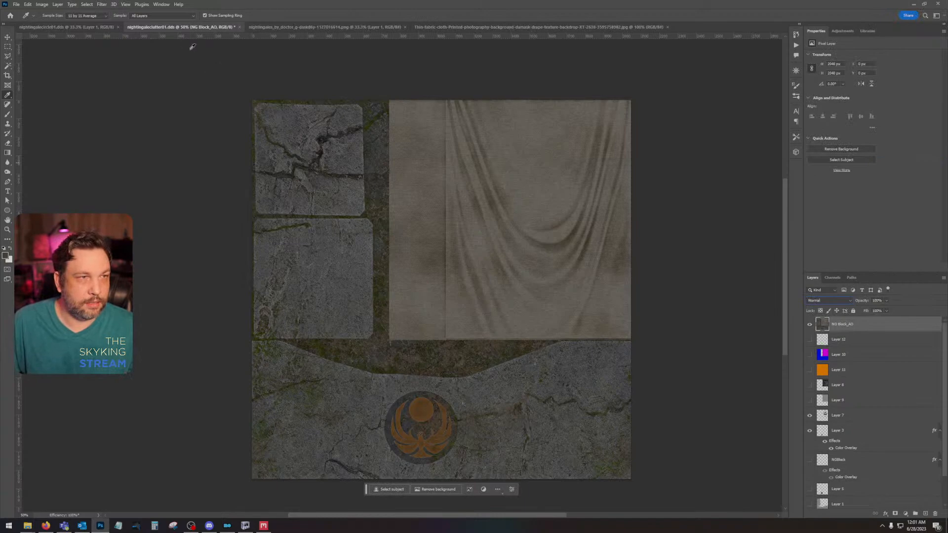
# Step: Save the texture as nightingaleclutter01 in DDS format with texture type Color and BC7 8bpp Fine (Linear, DX11+) compression
pyautogui.hotkey('ctrl', 'shift', 's')
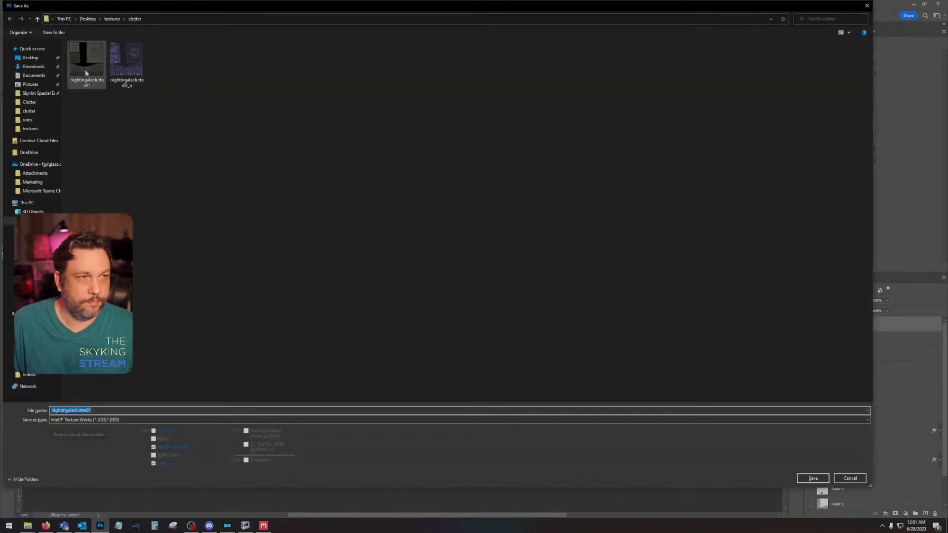
pyautogui.press('Return')
pyautogui.click(491, 262)
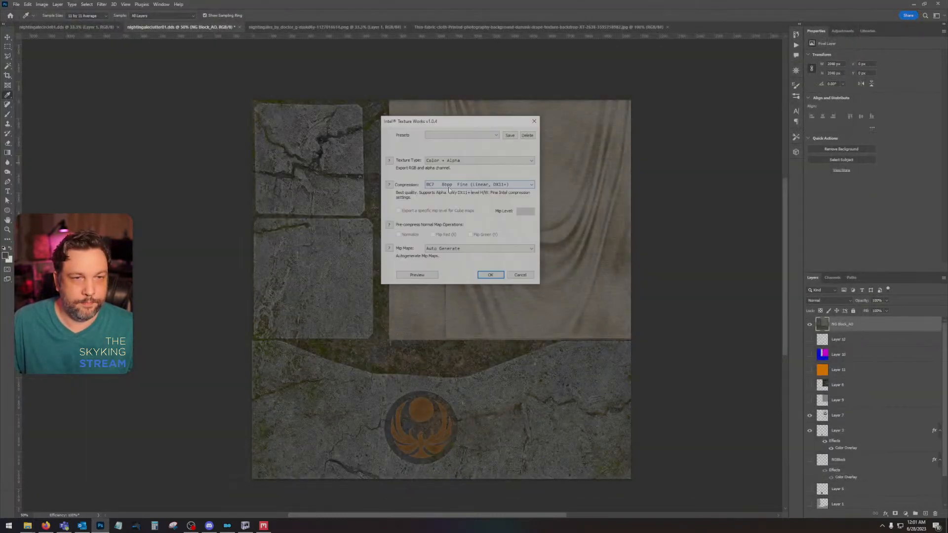
pyautogui.click(478, 160)
pyautogui.click(481, 165)
pyautogui.click(489, 185)
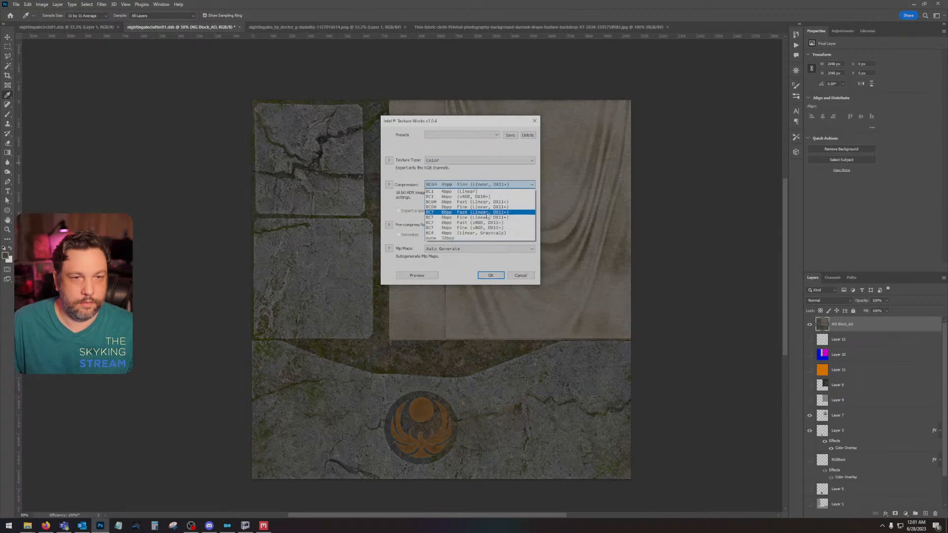
pyautogui.click(491, 217)
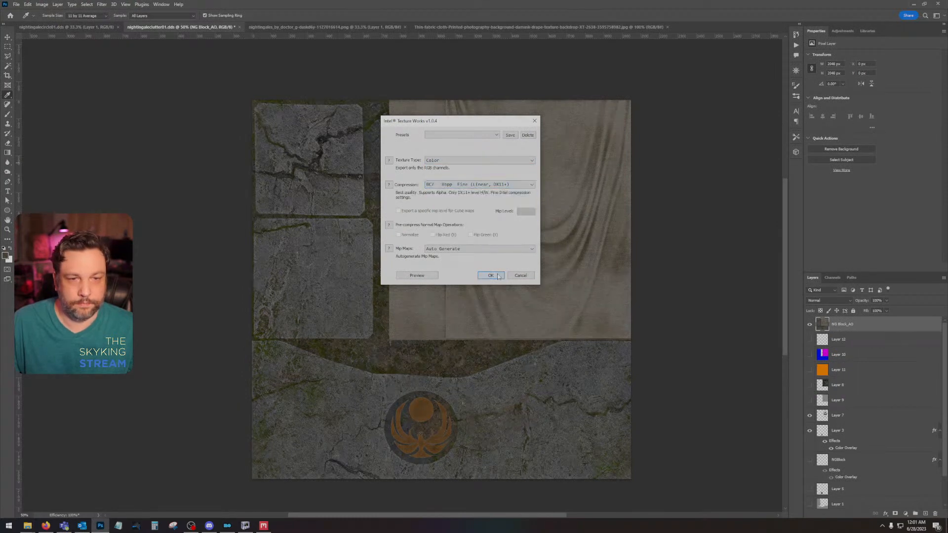
pyautogui.click(499, 277)
# Step: Examine the texture's Alpha 1 channel and return to the composite RGB view and layer list
pyautogui.click(830, 277)
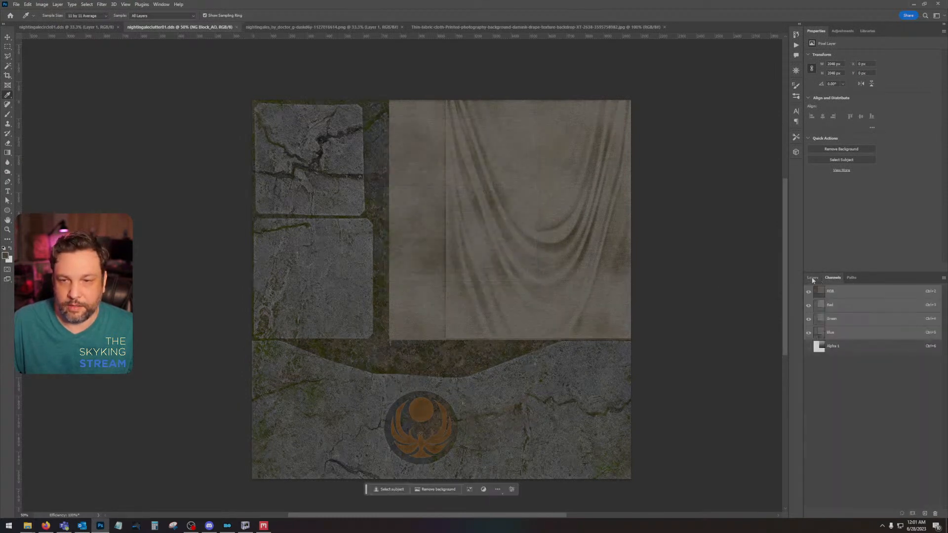
pyautogui.click(812, 278)
pyautogui.click(831, 277)
pyautogui.click(840, 348)
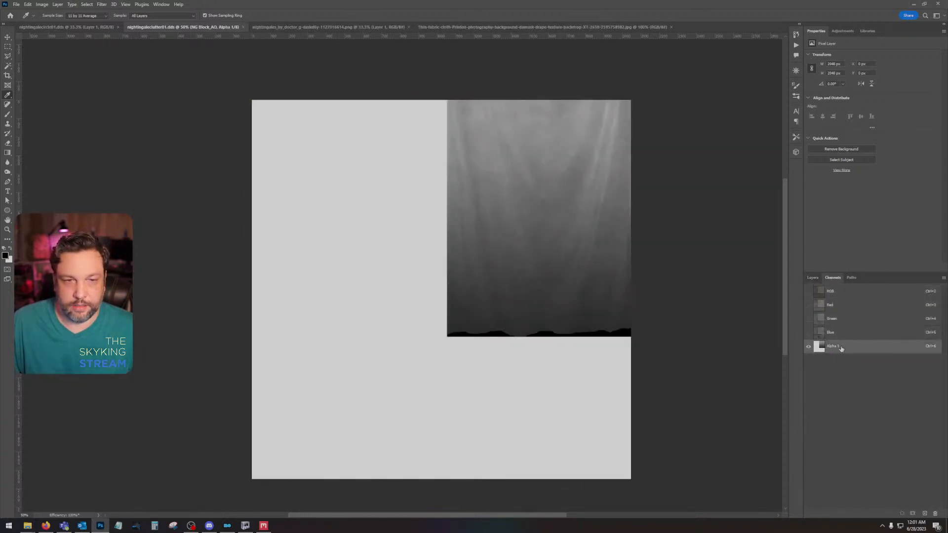
pyautogui.click(848, 293)
pyautogui.click(811, 278)
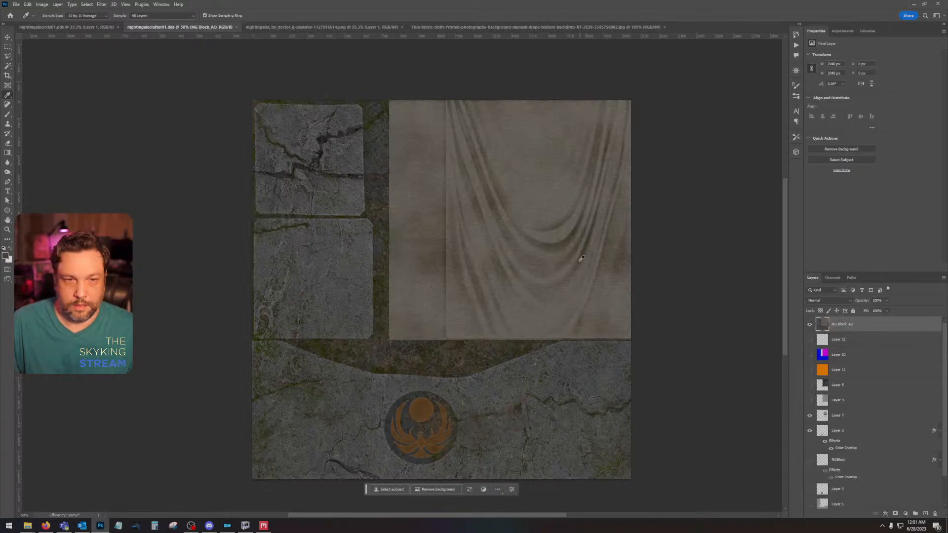
# Step: Compare the texture with and without the NG Block layer and resave the DDS with texture type Color + Alpha
pyautogui.click(809, 325)
pyautogui.click(810, 324)
pyautogui.hotkey('ctrl', 's')
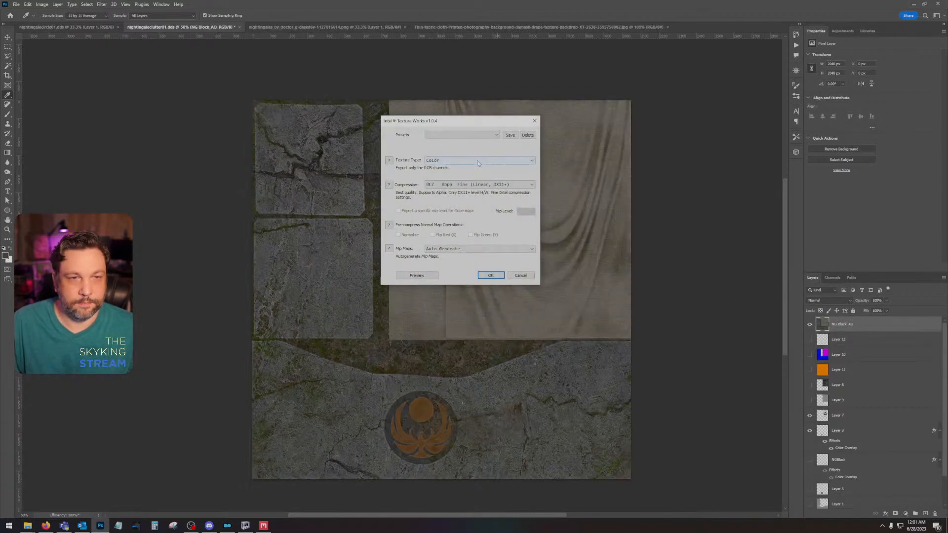
pyautogui.click(478, 161)
pyautogui.click(494, 201)
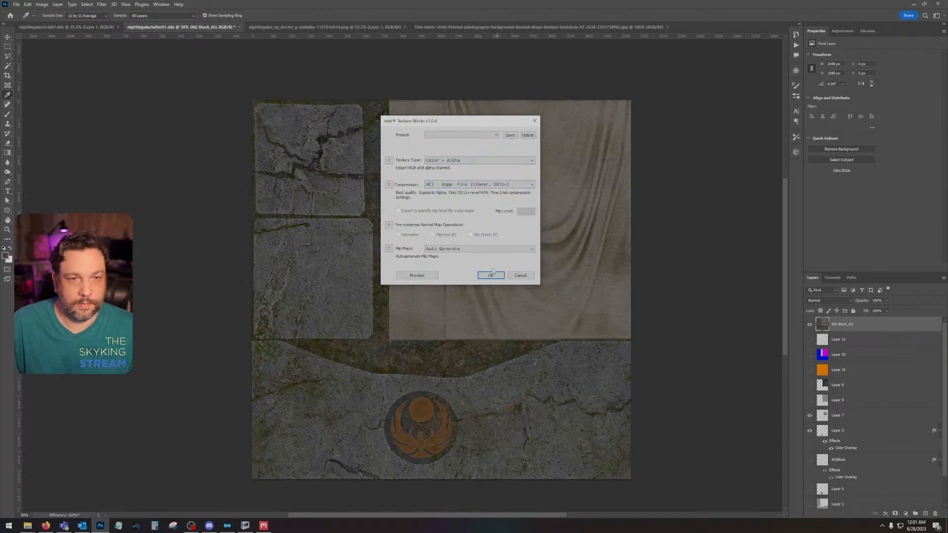
pyautogui.click(491, 276)
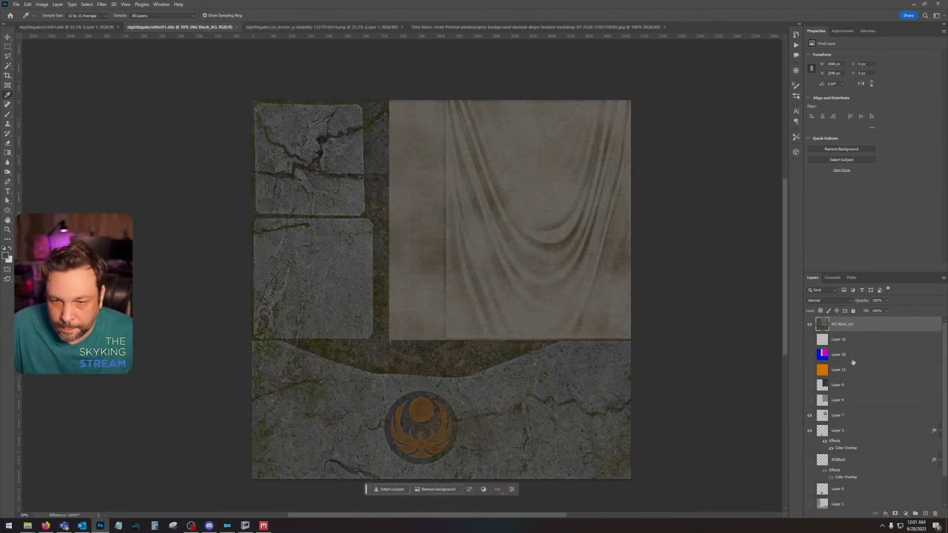
# Step: Move the black banner emblem on Layer 7 to the top of the layer stack and set its blend mode to Overlay
pyautogui.click(845, 417)
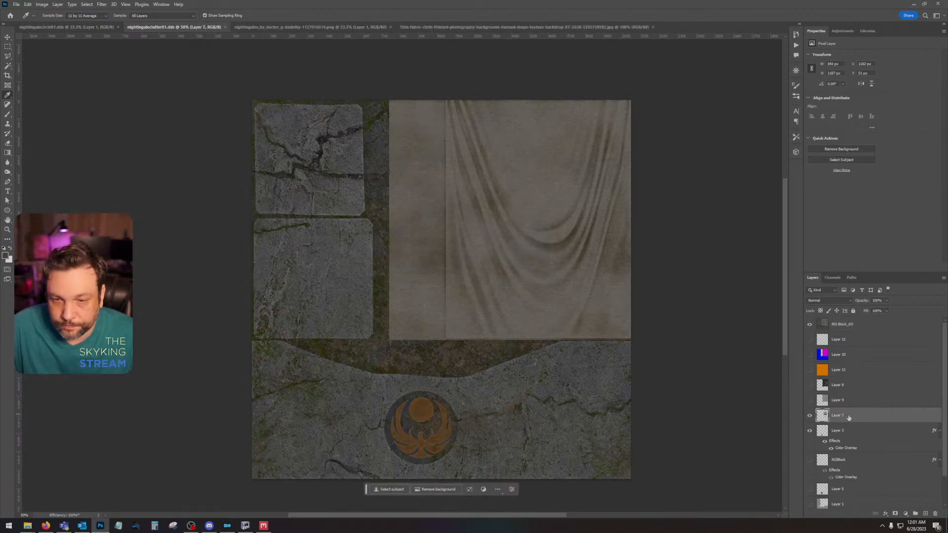
pyautogui.moveTo(847, 417); pyautogui.dragTo(847, 323)
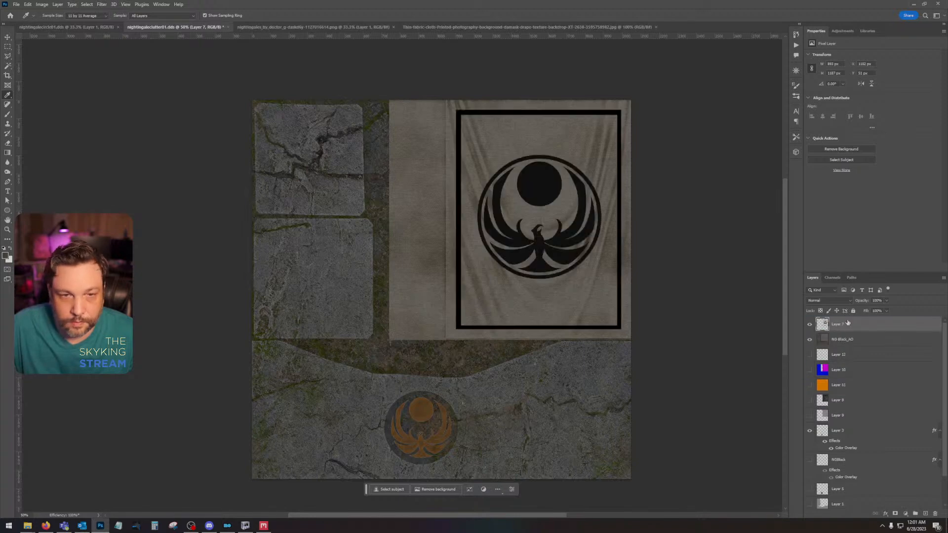
pyautogui.click(823, 300)
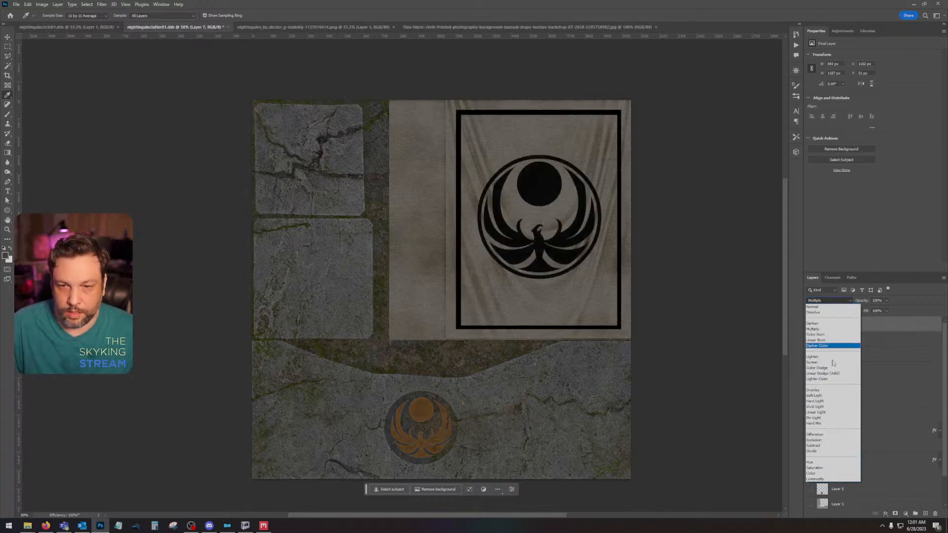
pyautogui.click(825, 391)
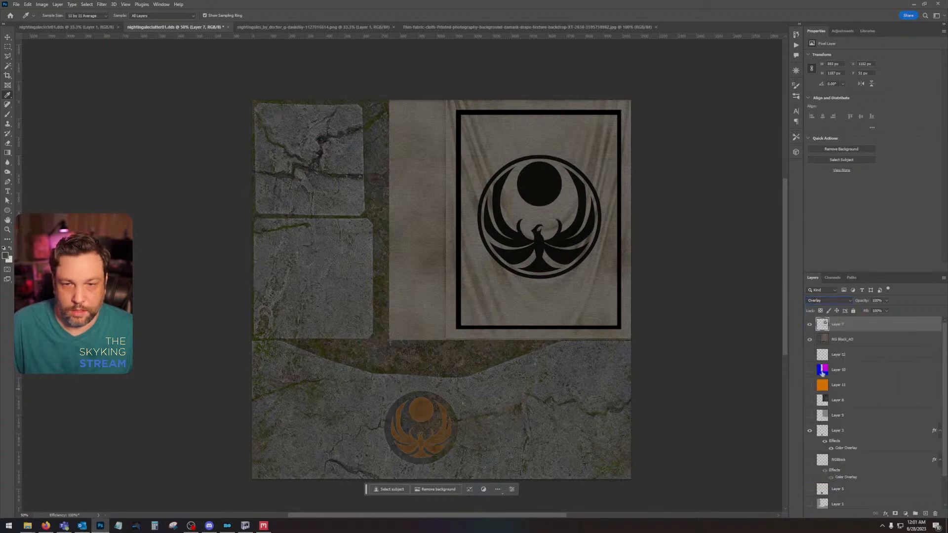
# Step: Copy the entire original Background texture and paste it as a new layer above Layer 7
pyautogui.scroll(-2, 841, 452)
pyautogui.click(869, 501)
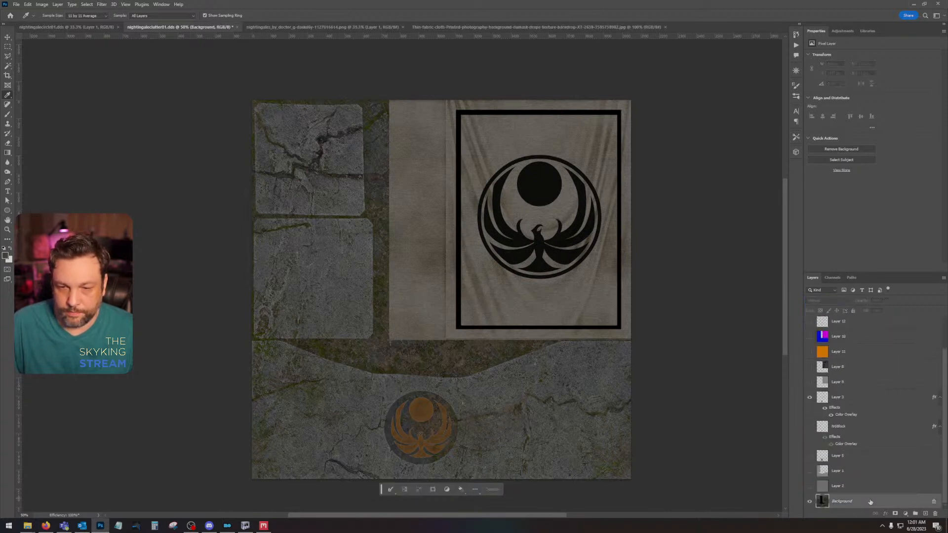
pyautogui.hotkey('ctrl', 'a')
pyautogui.scroll(2, 852, 404)
pyautogui.click(857, 330)
pyautogui.hotkey('ctrl', 'shift', 'c')
pyautogui.hotkey('ctrl', 'v')
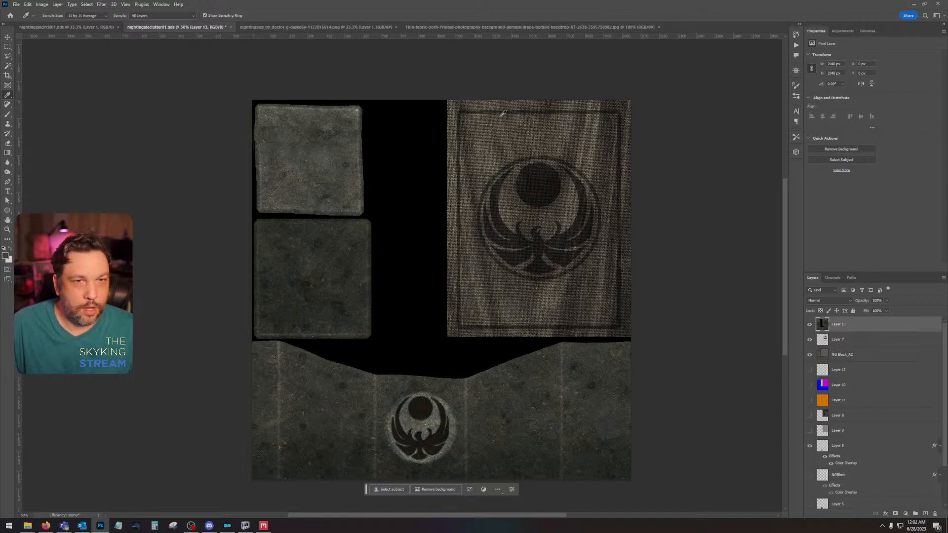
# Step: Sample the dark emblem color from the original banner and hide the pasted texture layer
pyautogui.click(542, 179)
pyautogui.moveTo(542, 178); pyautogui.dragTo(501, 199)
pyautogui.click(808, 324)
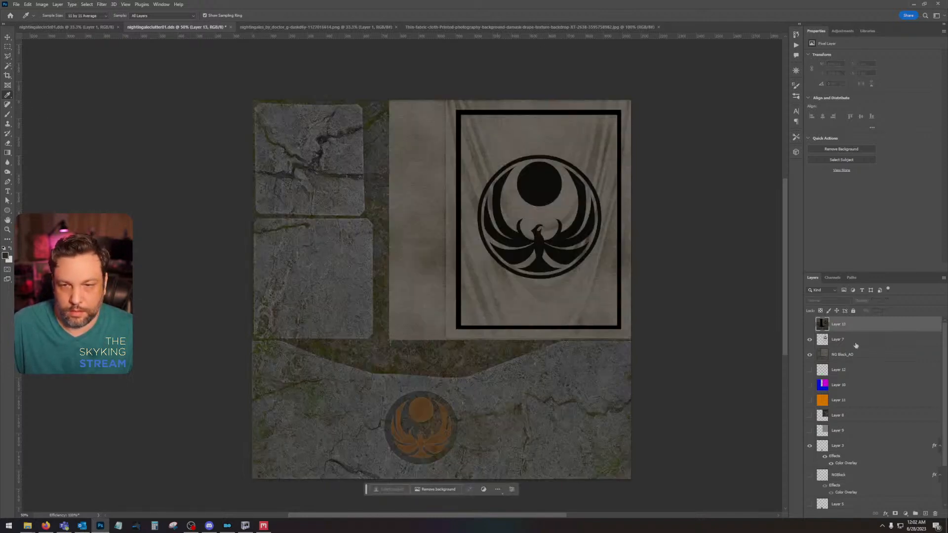
# Step: Add a Color Overlay effect to Layer 7 in Normal mode at 100% opacity using the sampled dark emblem color
pyautogui.click(857, 343)
pyautogui.doubleClick(856, 343)
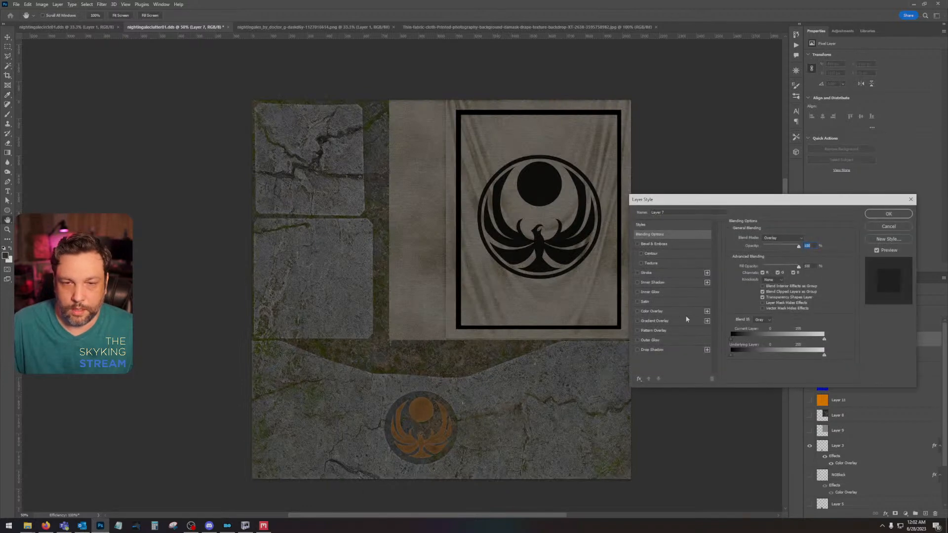
pyautogui.click(652, 310)
pyautogui.click(805, 238)
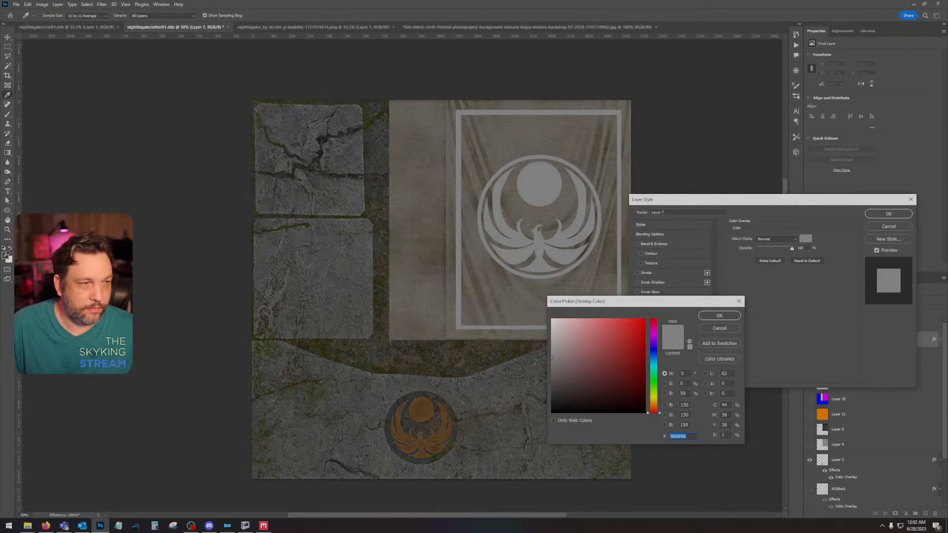
pyautogui.click(194, 253)
pyautogui.click(719, 315)
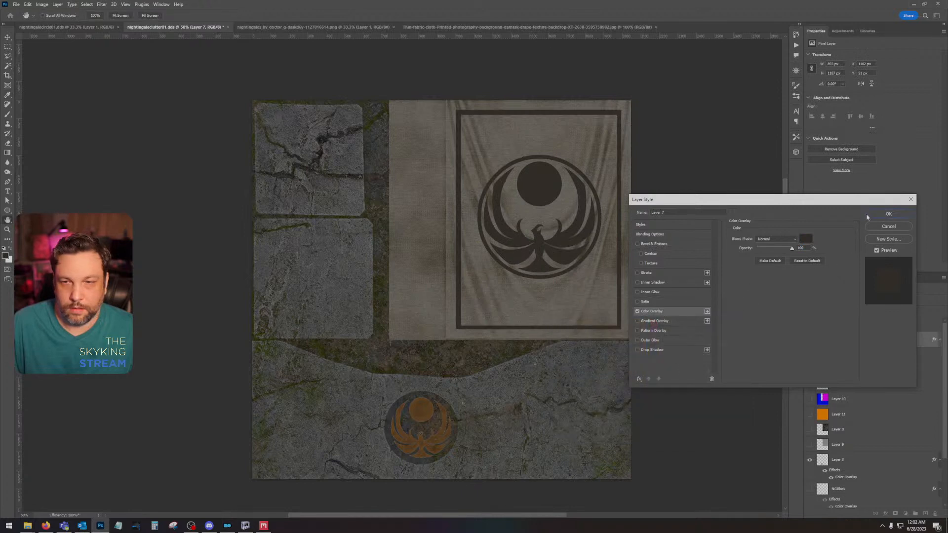
pyautogui.click(888, 214)
# Step: Rasterize Layer 7's layer style and set the layer's blend mode to Overlay
pyautogui.rightClick(873, 349)
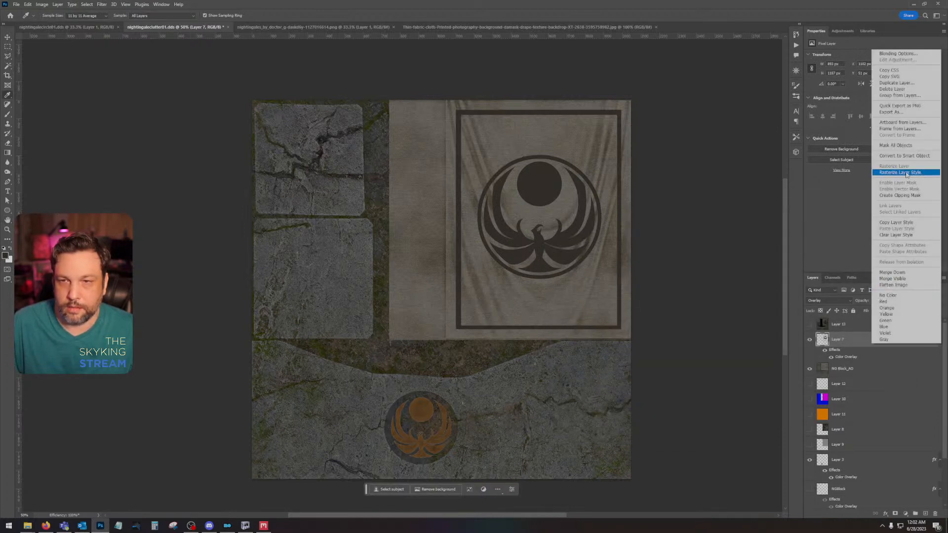
pyautogui.click(893, 175)
pyautogui.click(832, 302)
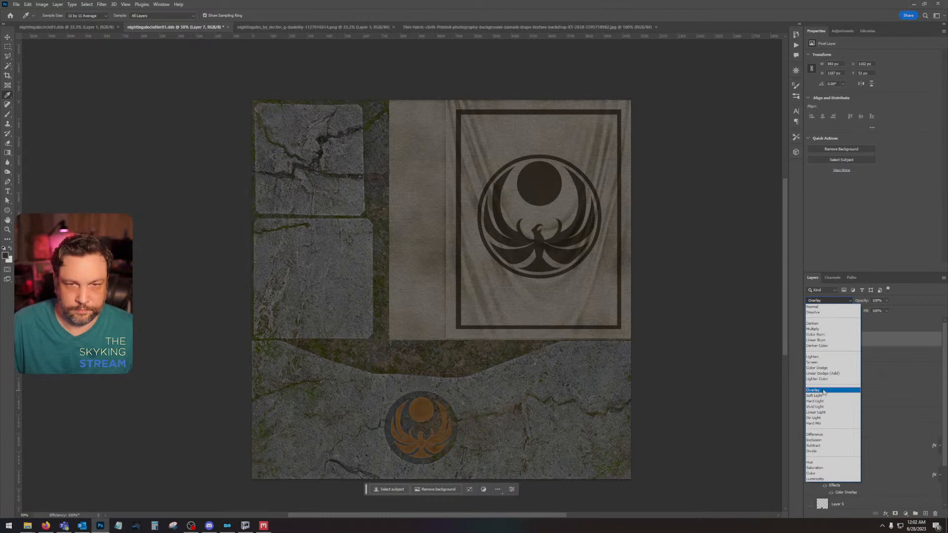
pyautogui.click(823, 391)
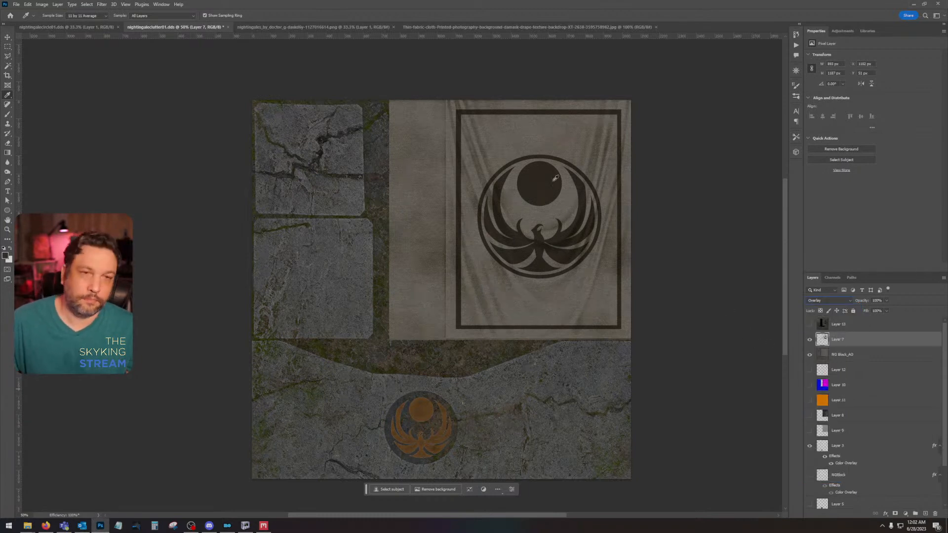
# Step: Apply a Gaussian Blur with a radius of 2 pixels to Layer 7 and resave the DDS as Color + Alpha with auto-generated mip maps
pyautogui.click(102, 4)
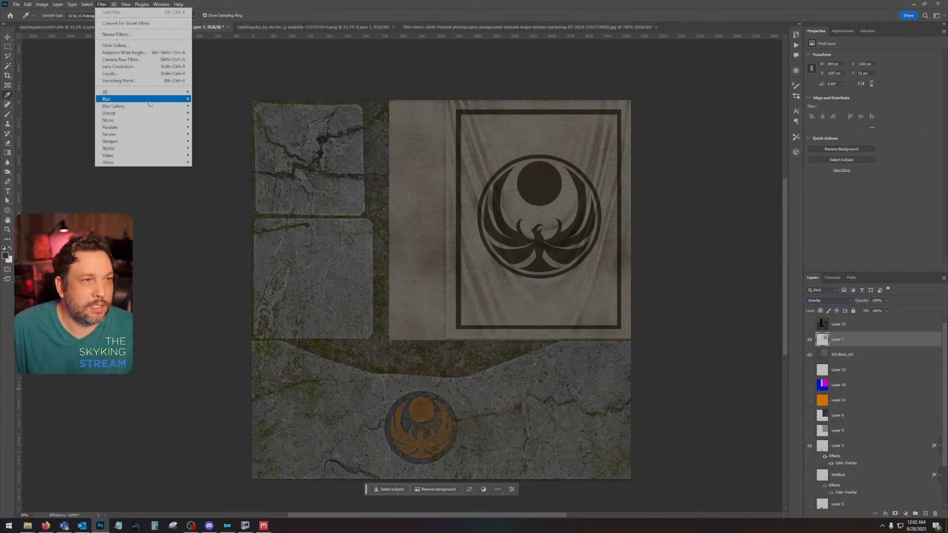
pyautogui.moveTo(149, 103)
pyautogui.click(217, 127)
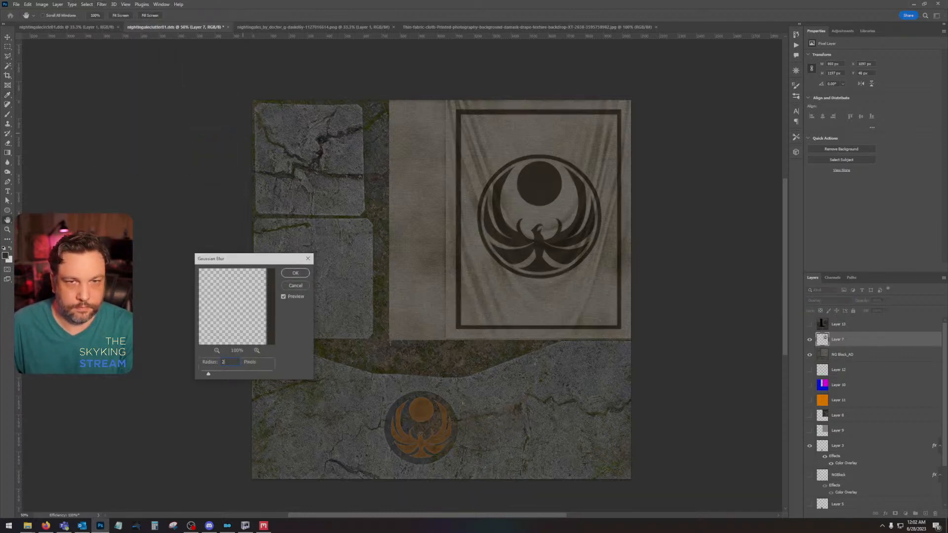
pyautogui.press('Return')
pyautogui.press('i')
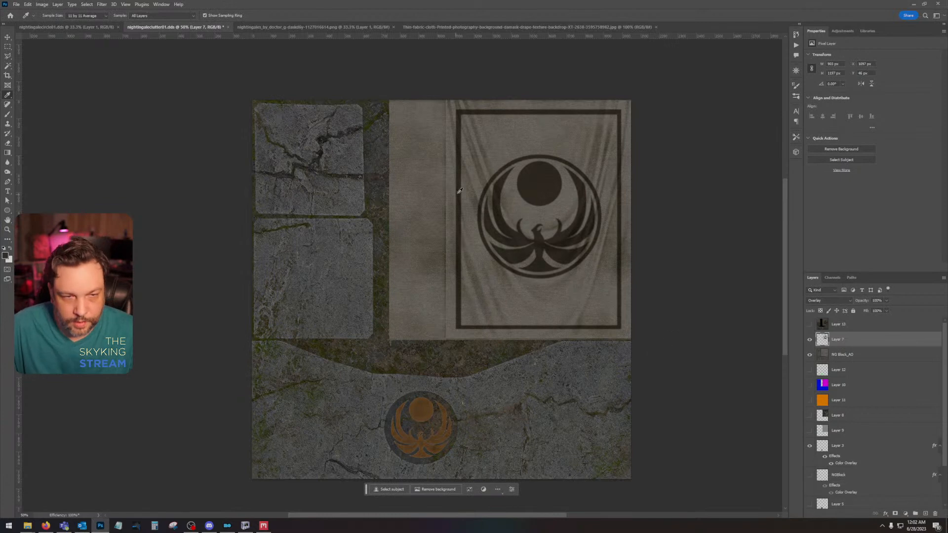
pyautogui.hotkey('ctrl', 's')
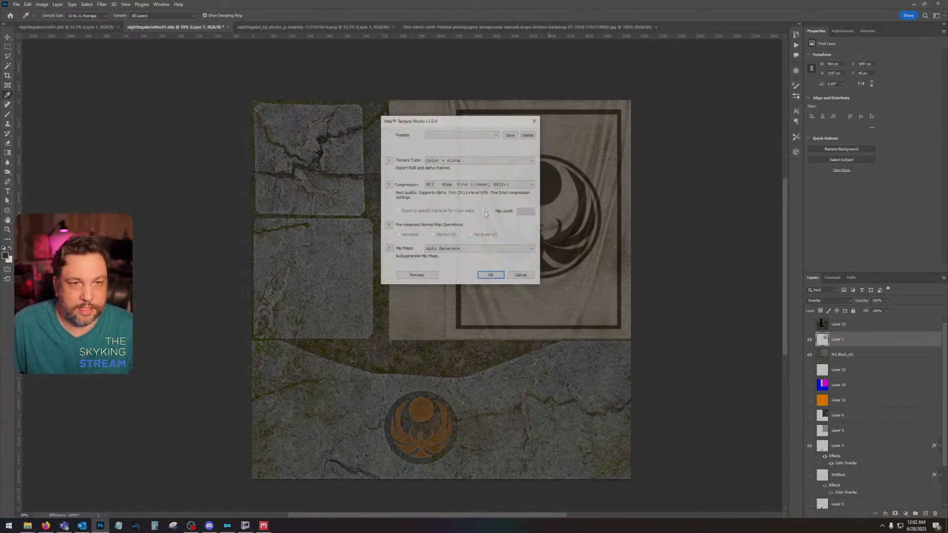
pyautogui.click(490, 275)
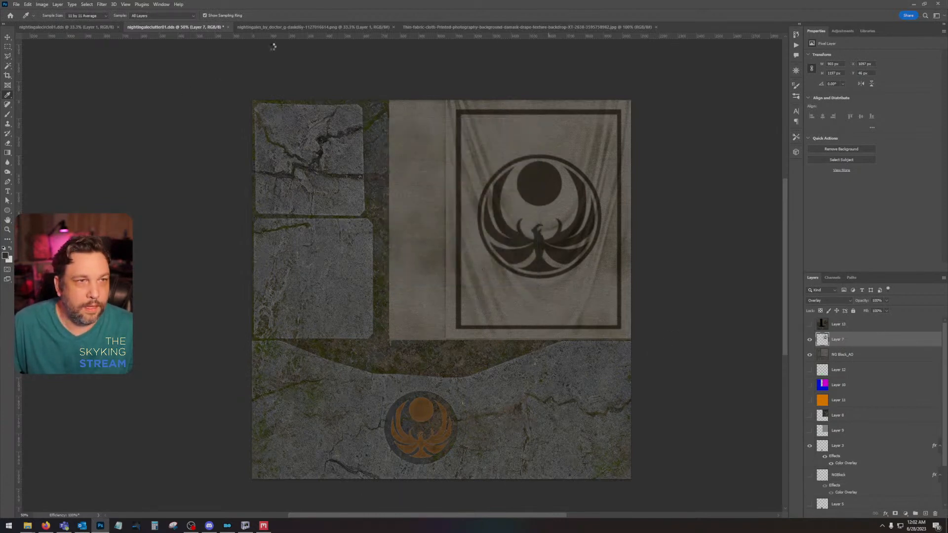
# Step: Close the nightingale emblem PNG and the cloth backdrop JPG, and return to nightingaleclutter01.dds
pyautogui.click(296, 26)
pyautogui.click(393, 27)
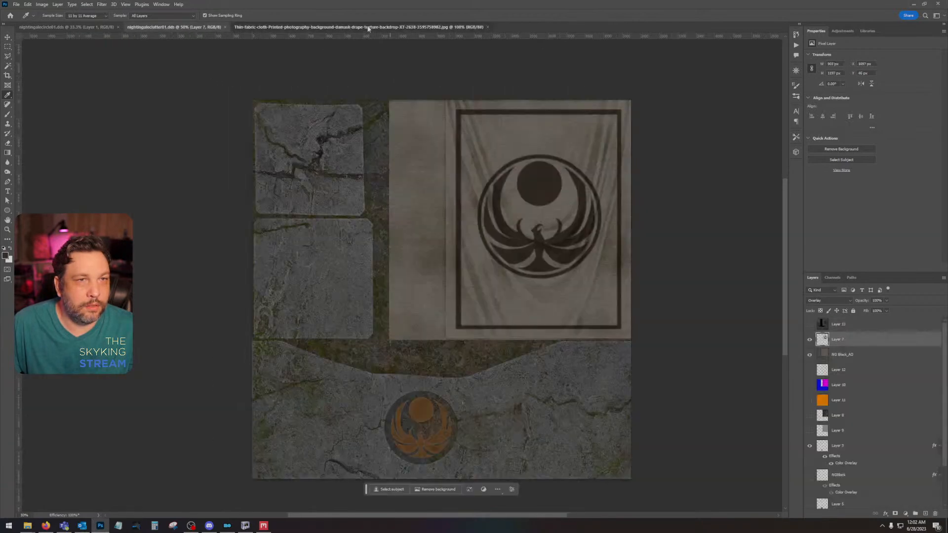
pyautogui.click(487, 27)
pyautogui.click(95, 27)
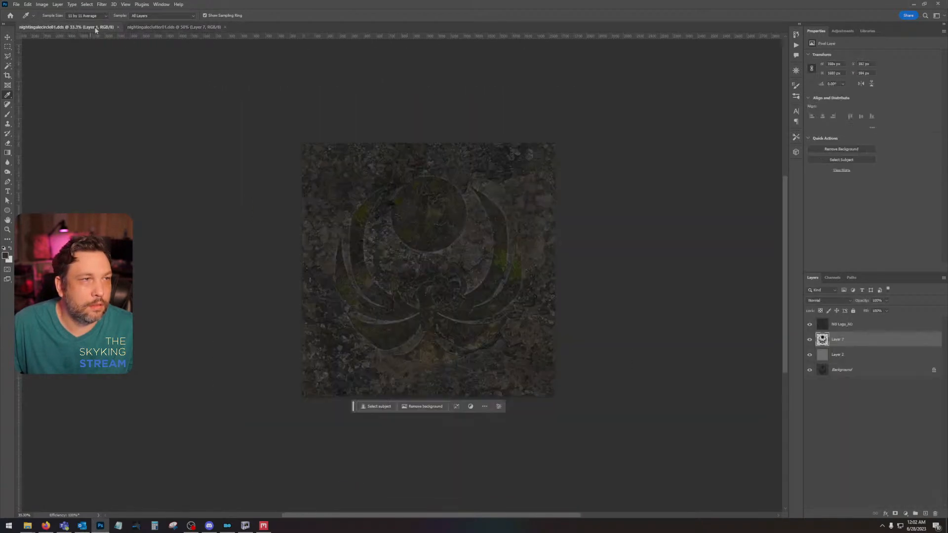
pyautogui.click(139, 26)
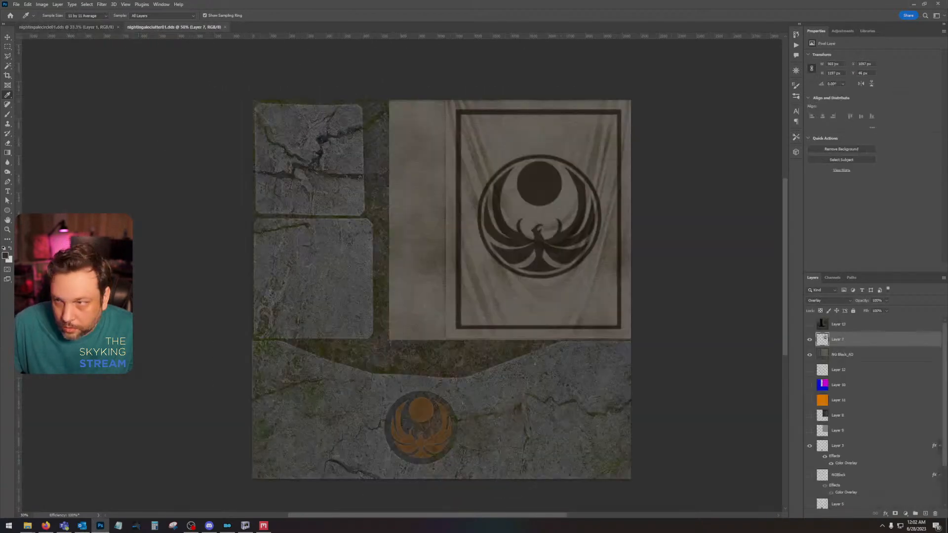
# Step: Place the exported NG Block_Normal map above Layer 7, duplicate it, and set the copy's blend mode to Overlay
pyautogui.moveTo(365, 351); pyautogui.dragTo(397, 331)
pyautogui.press('Return')
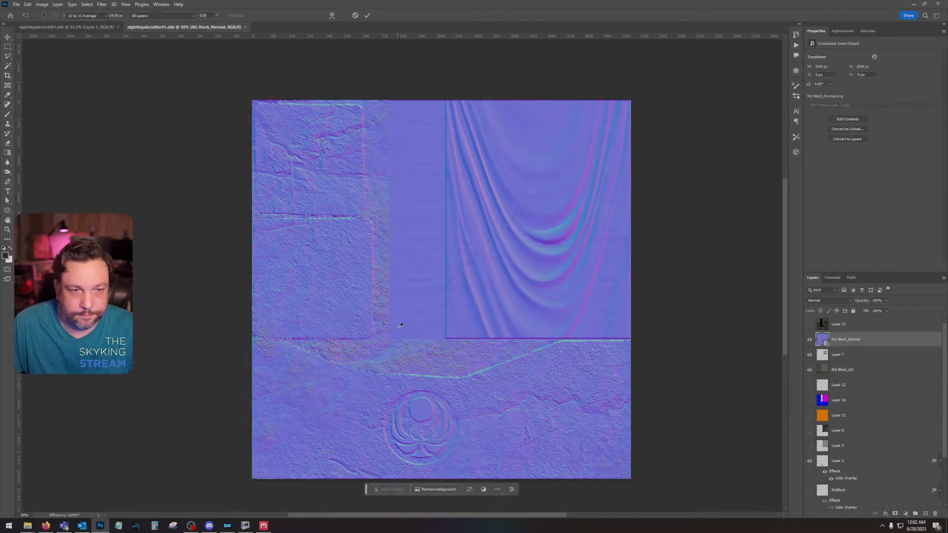
pyautogui.hotkey('ctrl', 'j')
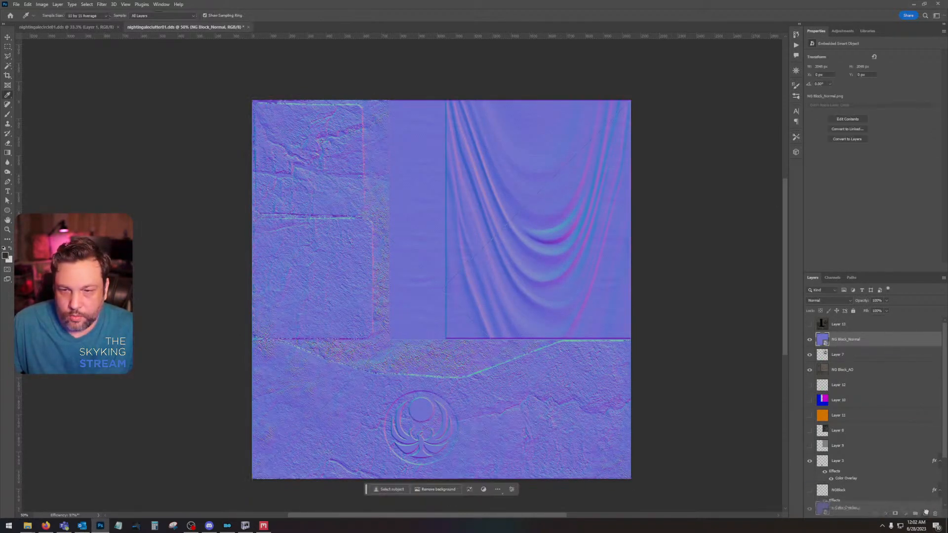
pyautogui.click(829, 300)
pyautogui.click(833, 391)
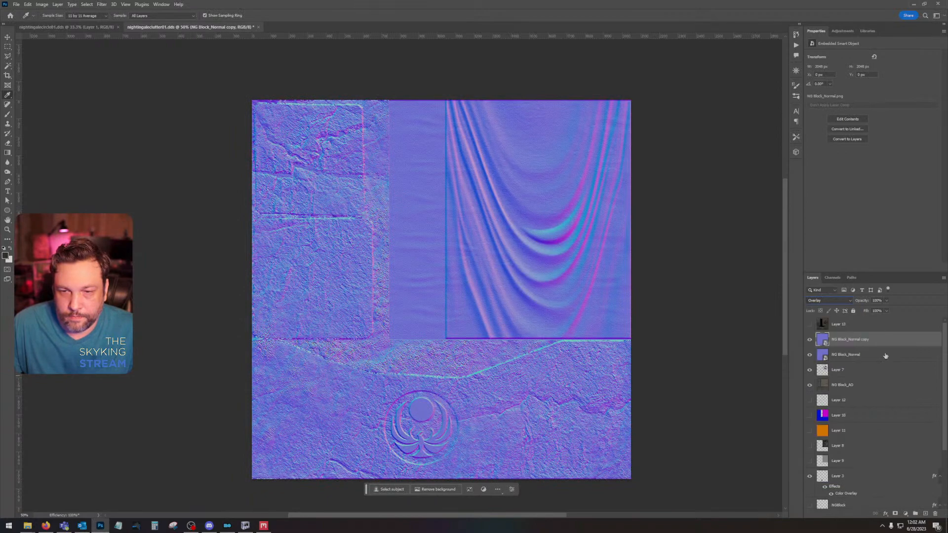
# Step: Combine the two NG Block_Normal layers into one smart object and rasterize it
pyautogui.rightClick(885, 354)
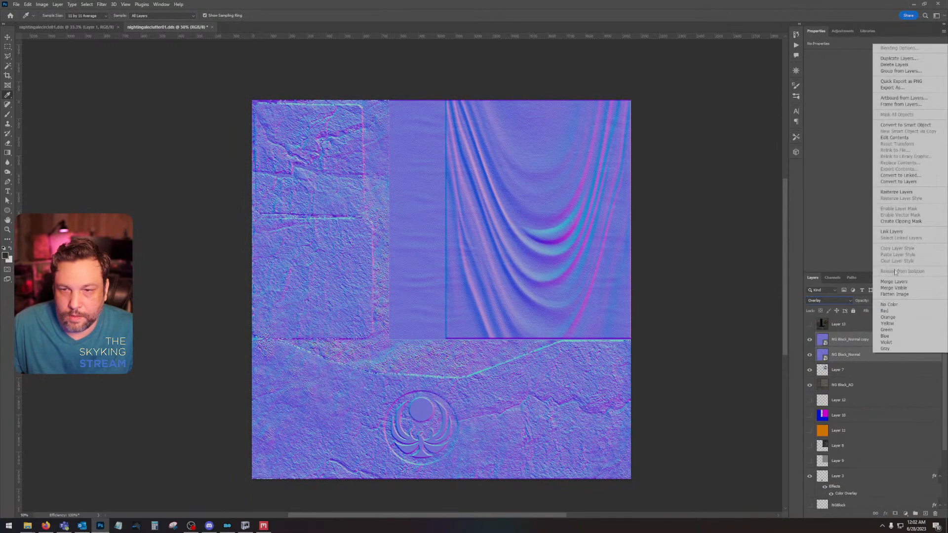
pyautogui.click(905, 125)
pyautogui.rightClick(881, 350)
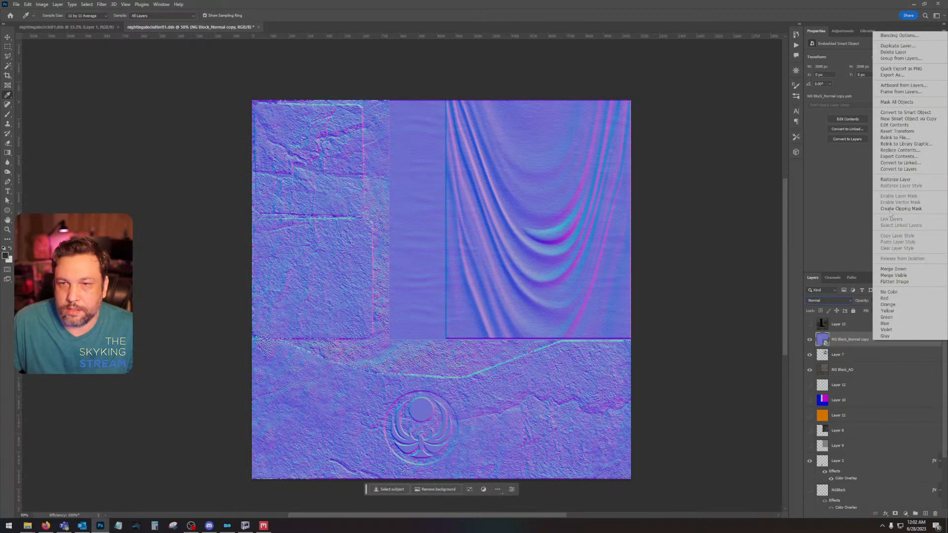
pyautogui.click(903, 180)
# Step: Invert the green channel of the combined normal map and return to the composite RGB view
pyautogui.click(832, 278)
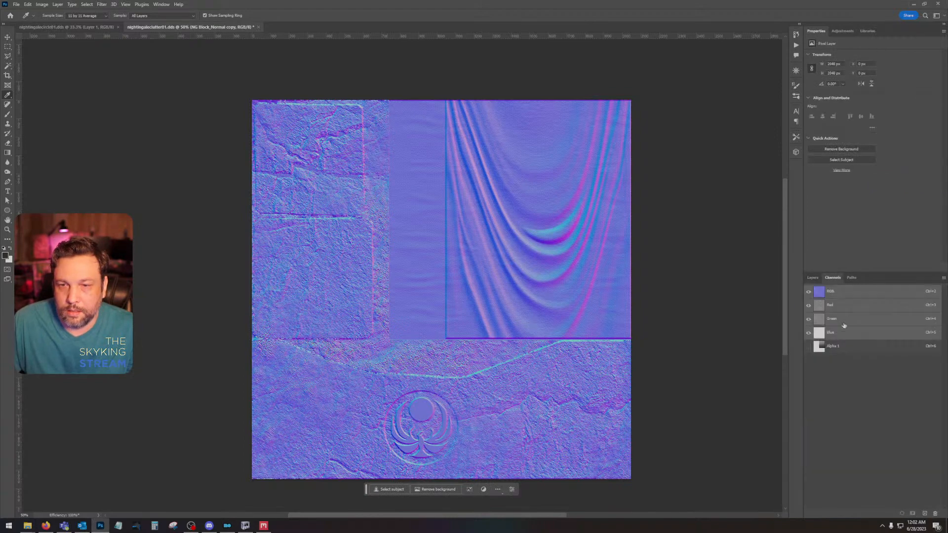
pyautogui.click(840, 320)
pyautogui.hotkey('ctrl', 'i')
pyautogui.click(842, 292)
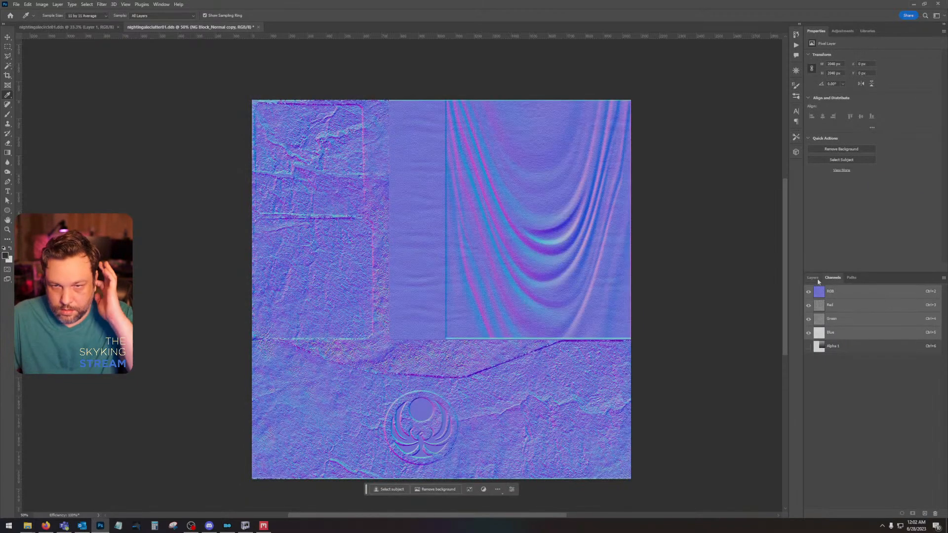
pyautogui.click(813, 278)
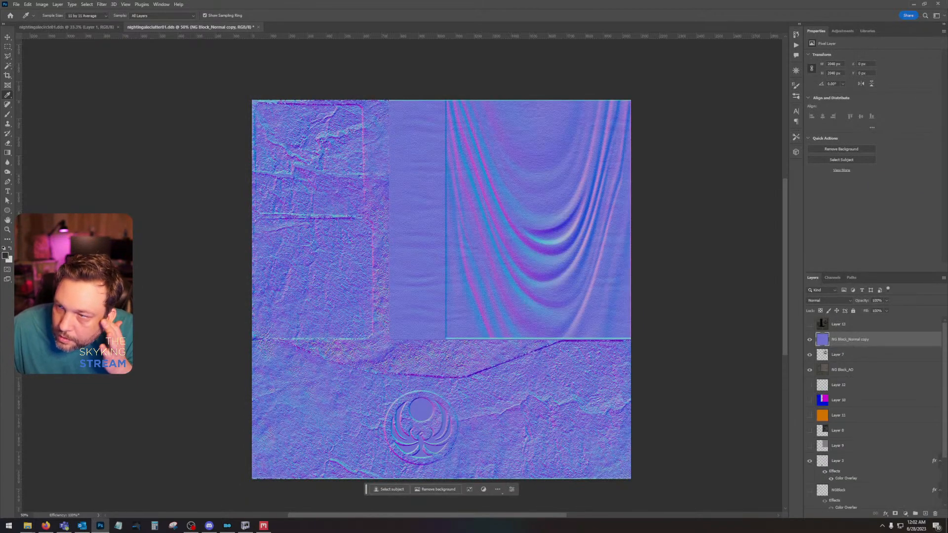
# Step: Place the exported NG Block_Metalness and NG Block_Roughness maps as new layers above the normal map
pyautogui.moveTo(947, 246); pyautogui.dragTo(409, 245)
pyautogui.press('Return')
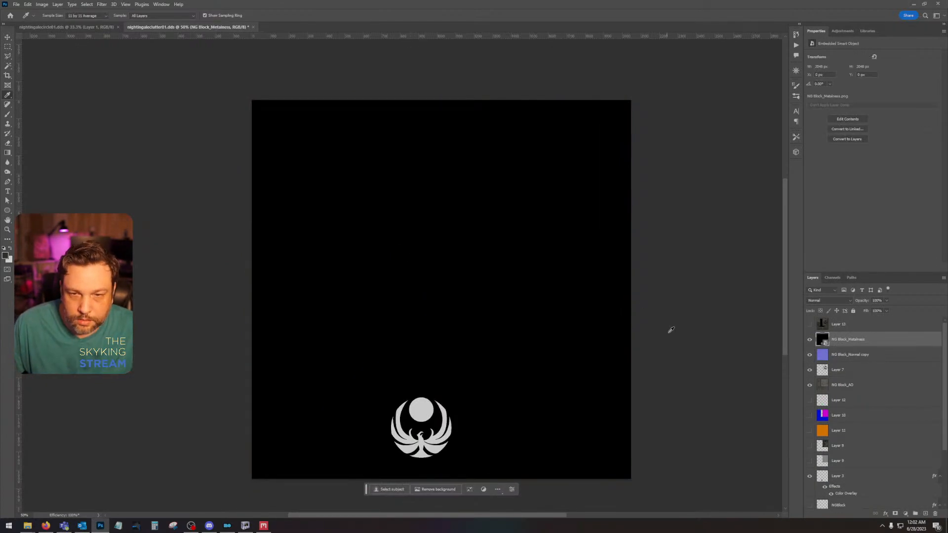
pyautogui.click(947, 296)
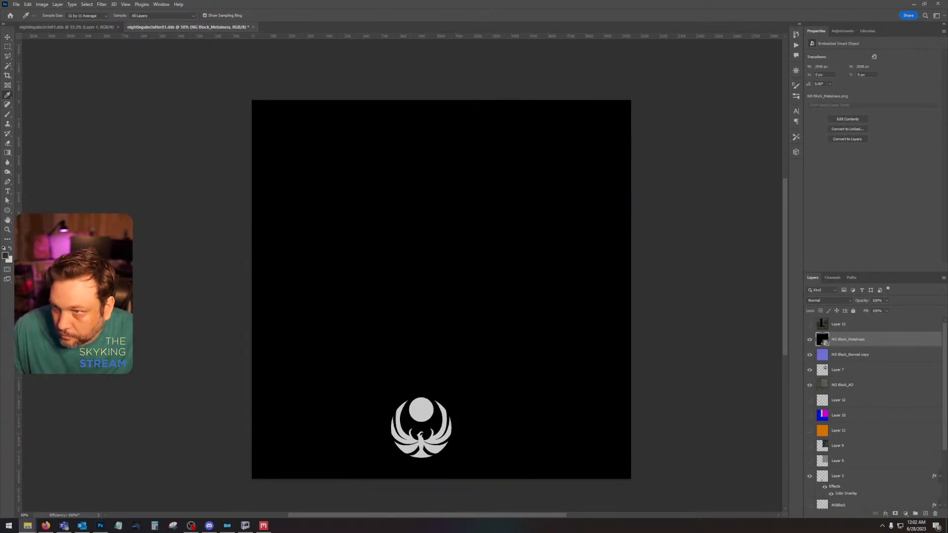
pyautogui.moveTo(947, 296); pyautogui.dragTo(399, 323)
pyautogui.press('Return')
# Step: Rasterize the NG Block_Roughness layer and invert its tones
pyautogui.rightClick(864, 308)
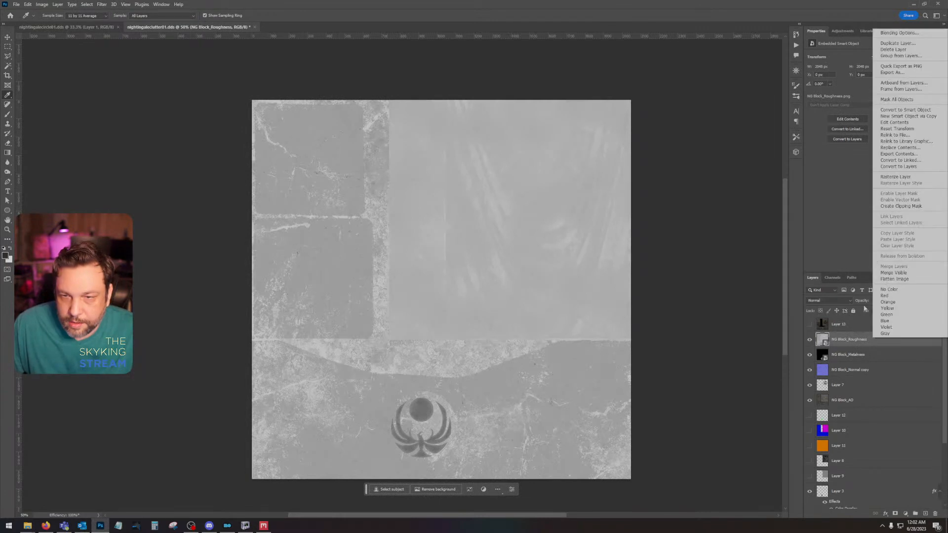
pyautogui.click(894, 176)
pyautogui.hotkey('ctrl', 'i')
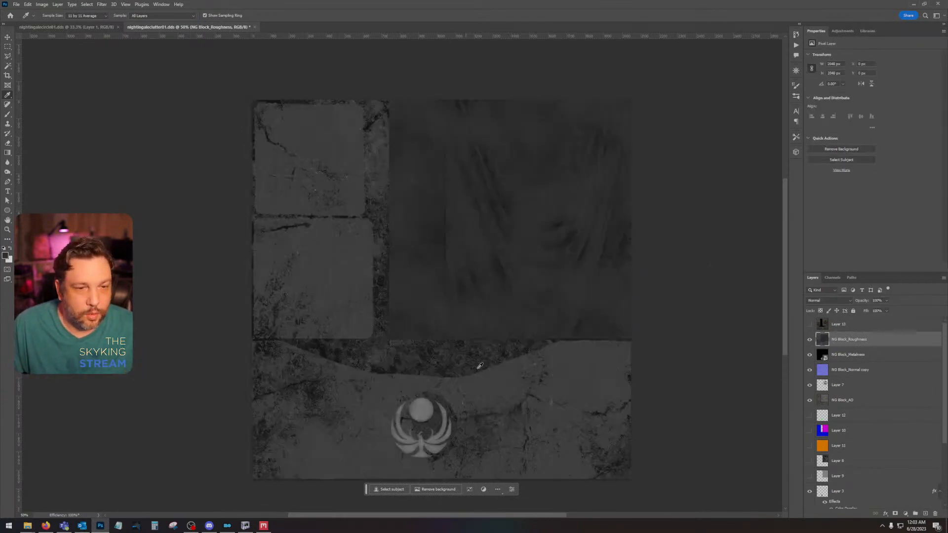
# Step: Select everything outside the small bird emblem and set brightness to -150 and contrast to 54 on the roughness layer
pyautogui.scroll(-2, 859, 368)
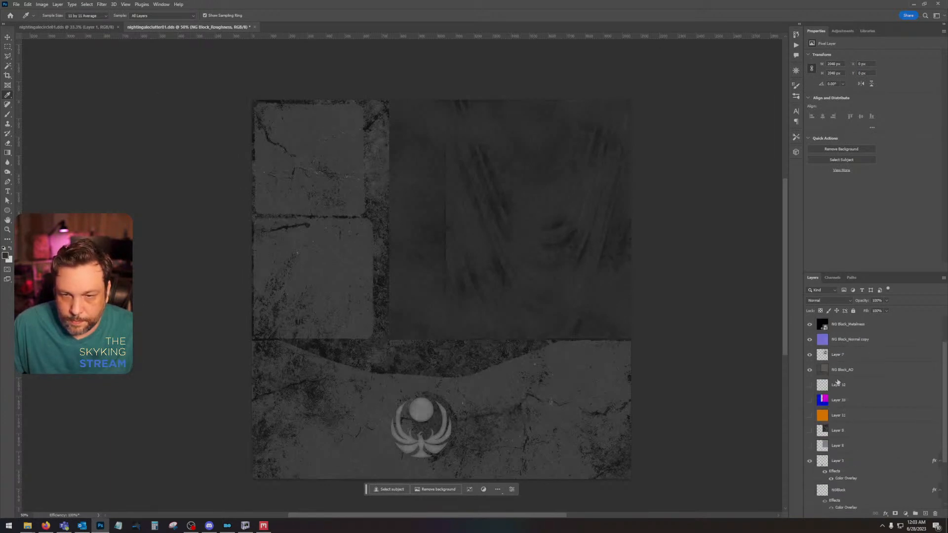
pyautogui.keyDown('ctrl'); pyautogui.click(822, 456); pyautogui.keyUp('ctrl')
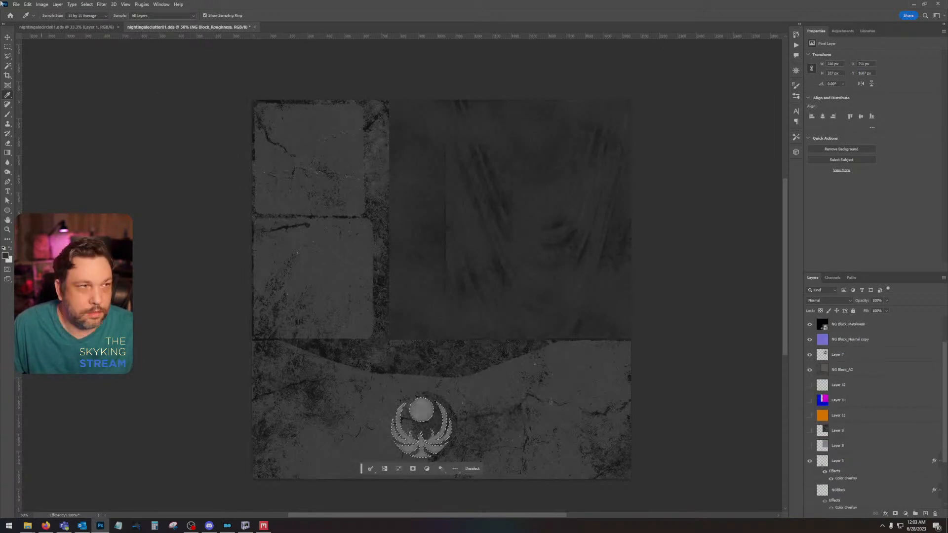
pyautogui.click(87, 5)
pyautogui.click(94, 33)
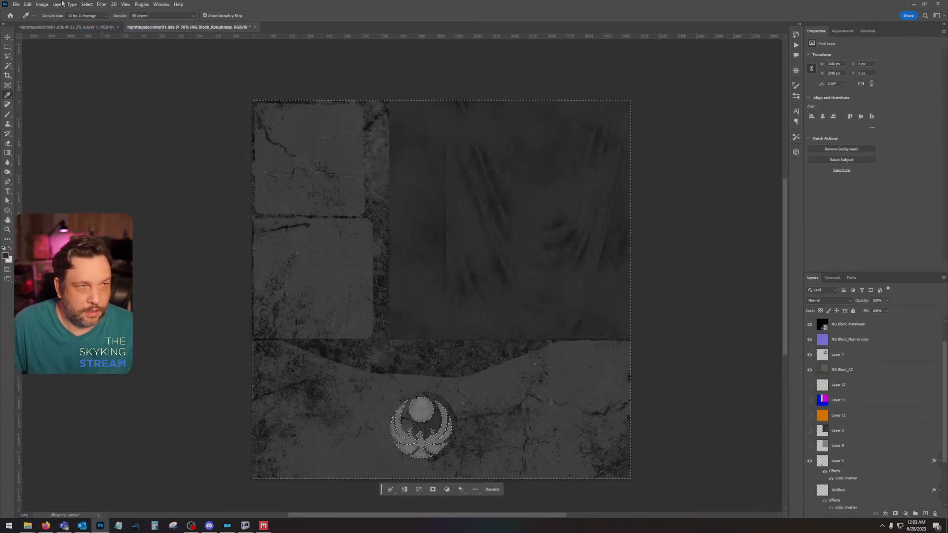
pyautogui.click(42, 5)
pyautogui.moveTo(54, 23)
pyautogui.click(133, 23)
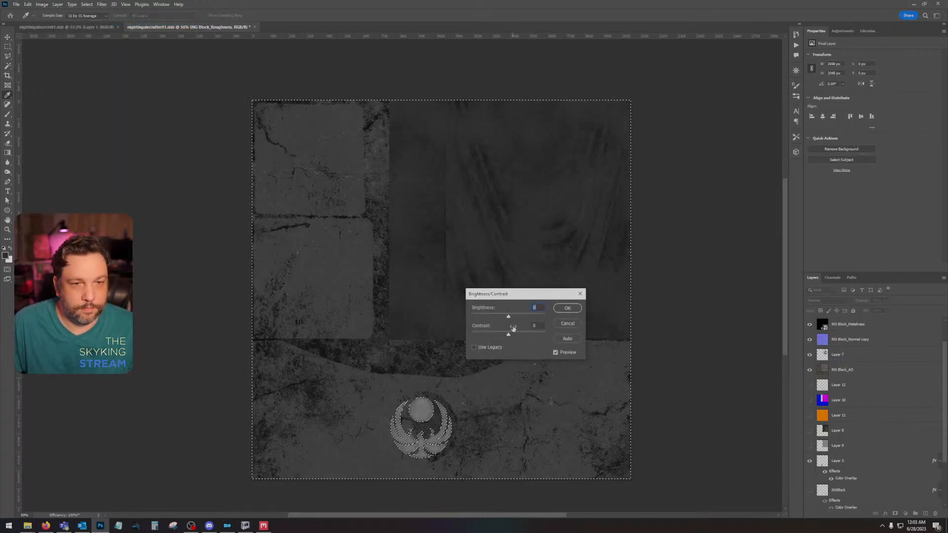
pyautogui.moveTo(508, 317); pyautogui.dragTo(519, 337)
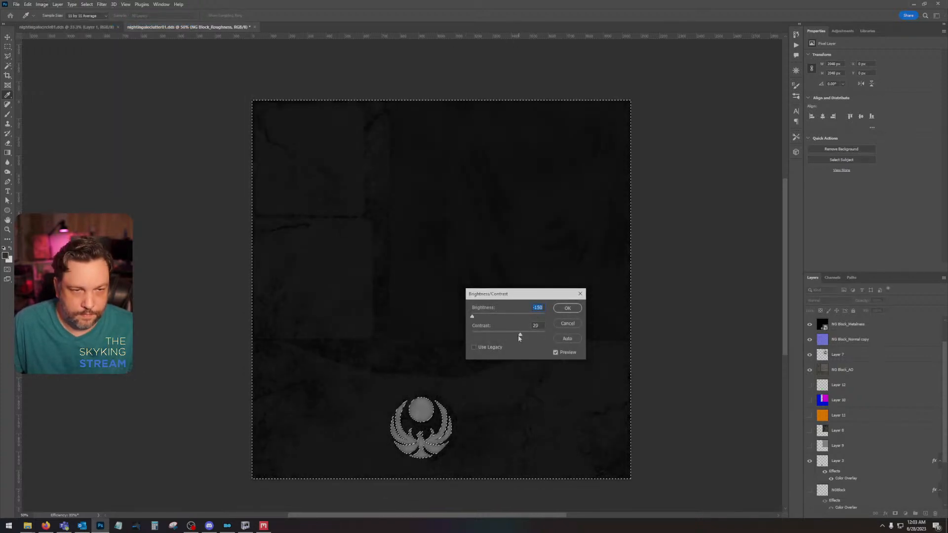
pyautogui.click(568, 308)
pyautogui.hotkey('ctrl', 'd')
# Step: Try to rasterize the NG Block_Metalness layer and paste its content into the Alpha 1 channel
pyautogui.rightClick(883, 331)
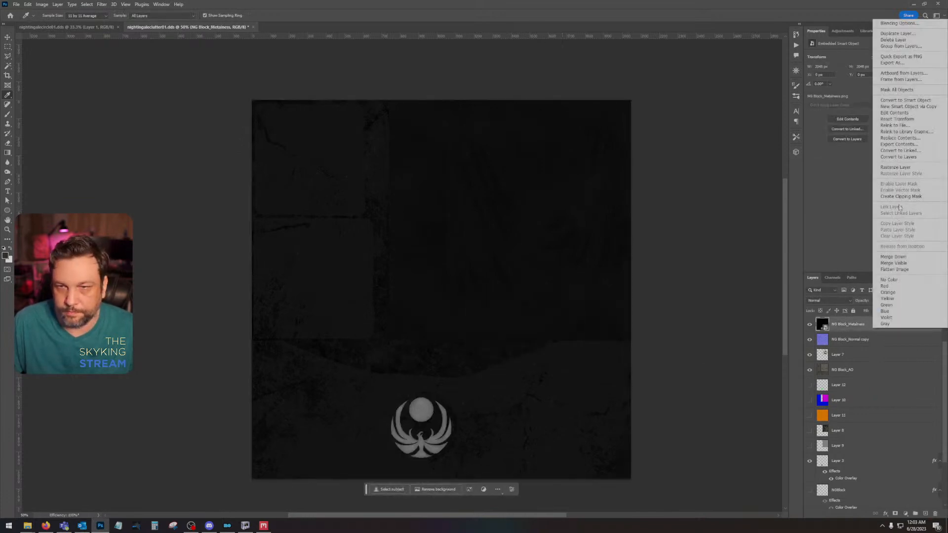
pyautogui.click(903, 170)
pyautogui.click(831, 277)
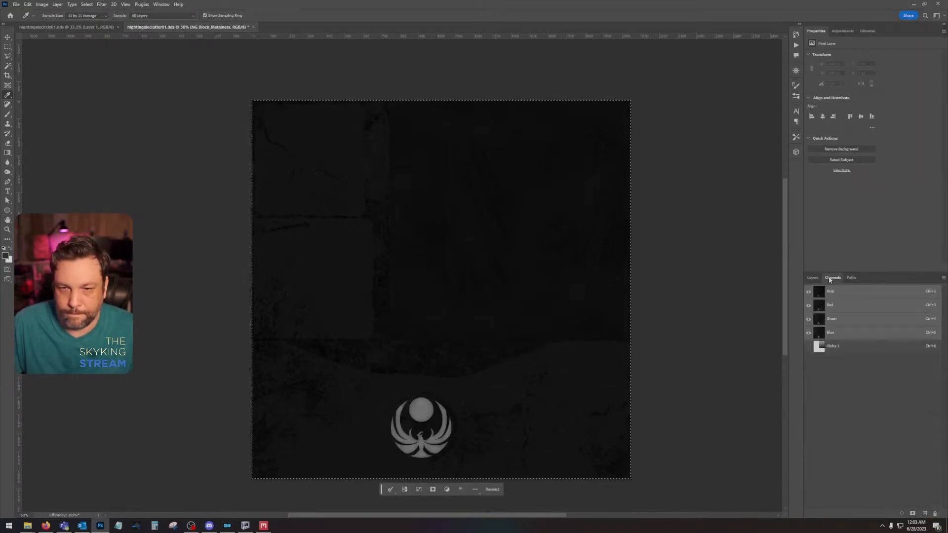
pyautogui.click(844, 349)
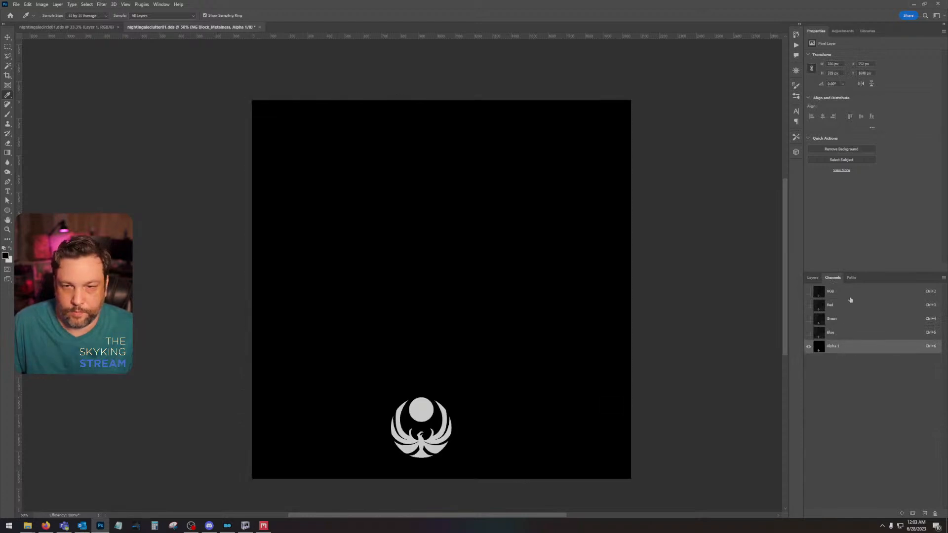
pyautogui.click(813, 278)
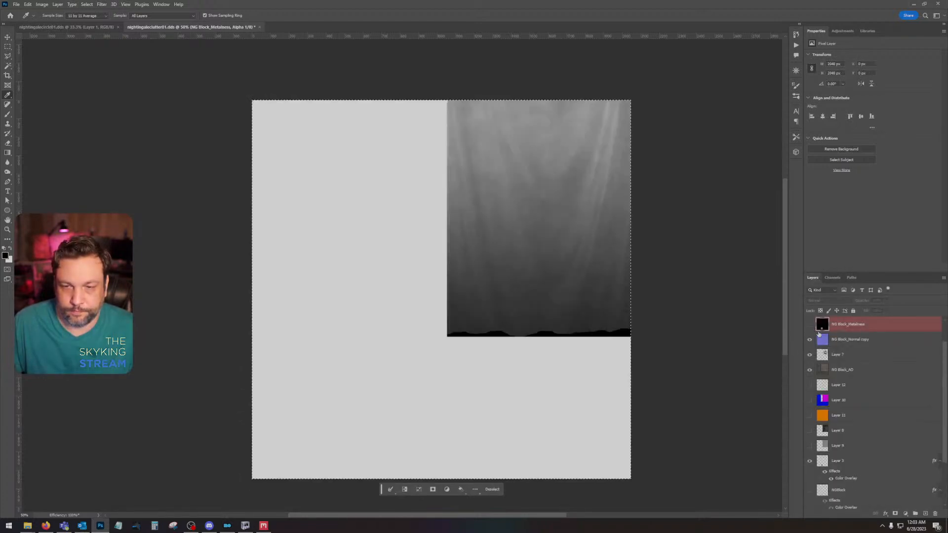
# Step: Undo the Alpha 1 paste and the metalness rasterization, and return to the composite RGB view
pyautogui.click(833, 277)
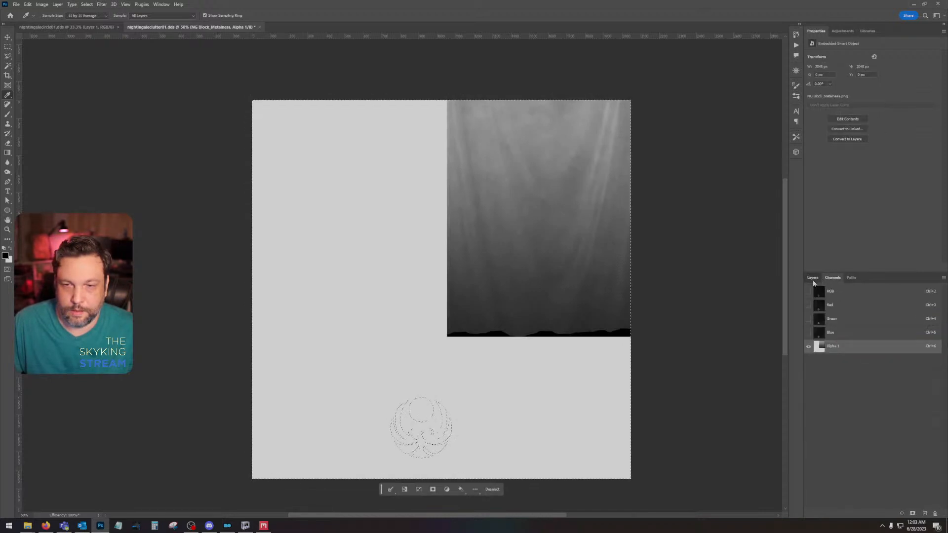
pyautogui.click(812, 278)
pyautogui.click(832, 278)
pyautogui.click(830, 291)
pyautogui.click(812, 277)
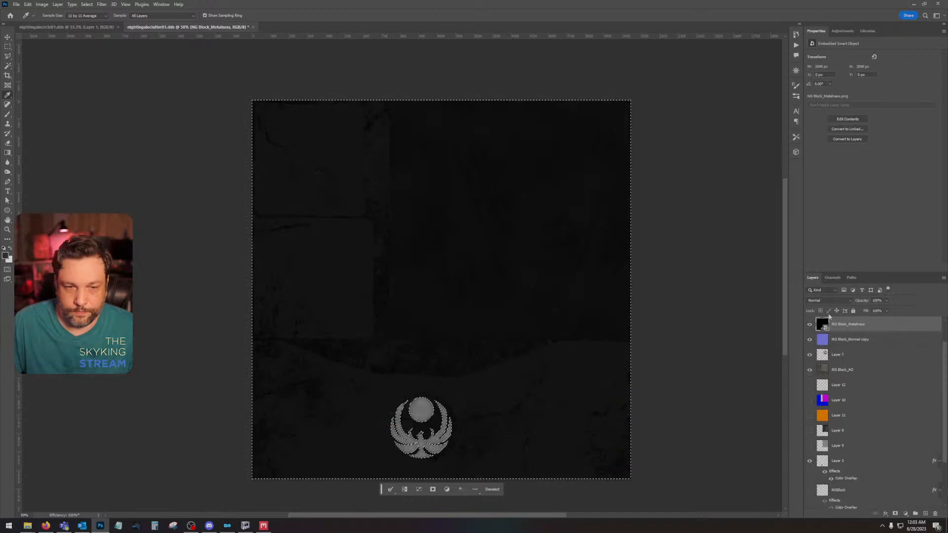
# Step: Rasterize the NG Block_Metalness layer and select the whole canvas
pyautogui.rightClick(848, 328)
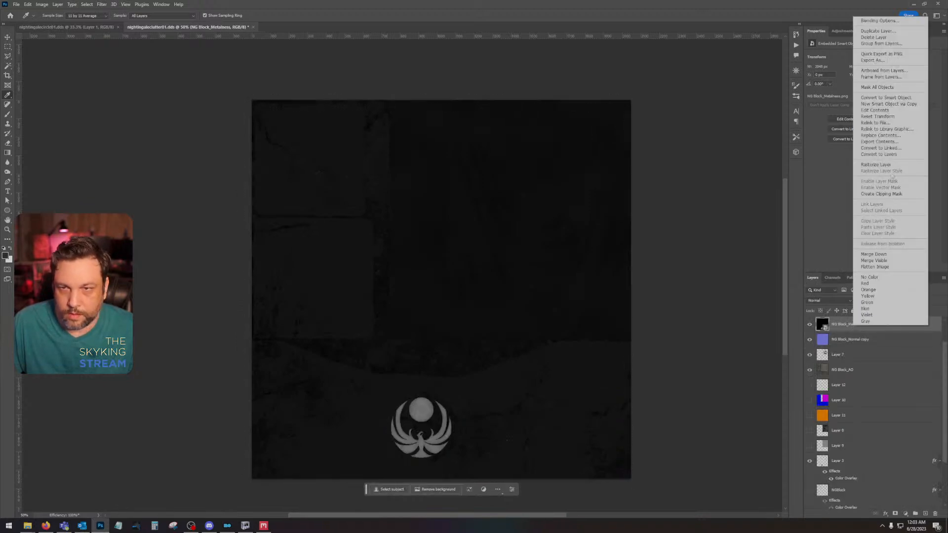
pyautogui.click(868, 166)
pyautogui.hotkey('ctrl', 'a')
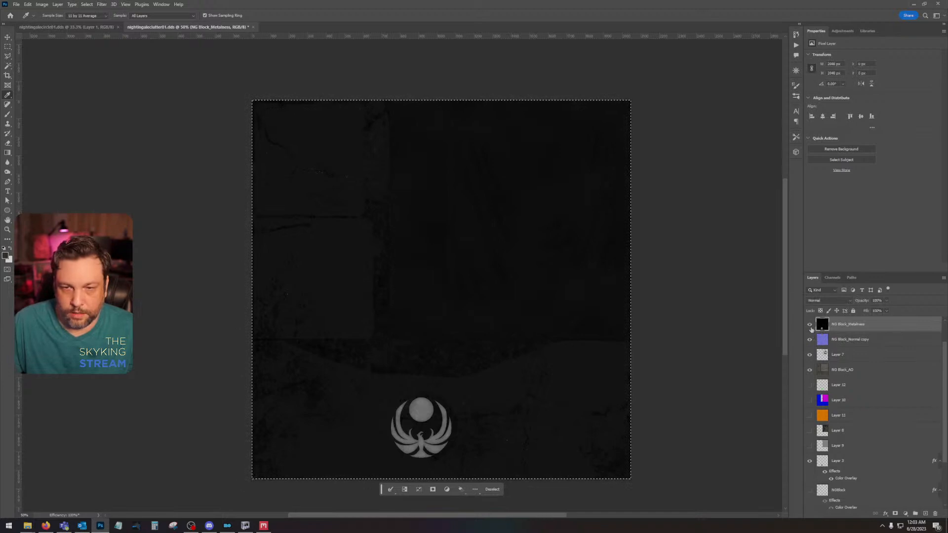
pyautogui.click(810, 326)
pyautogui.click(832, 278)
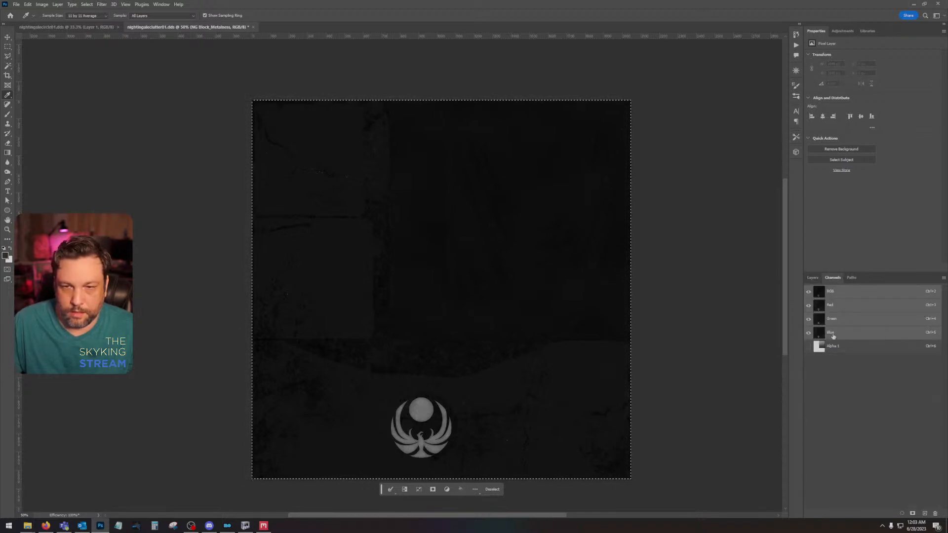
pyautogui.click(812, 277)
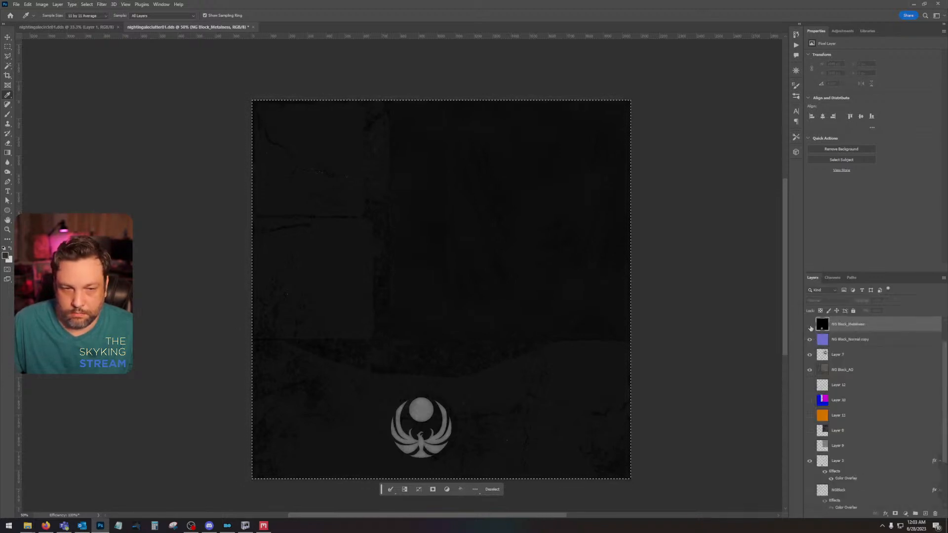
pyautogui.click(809, 339)
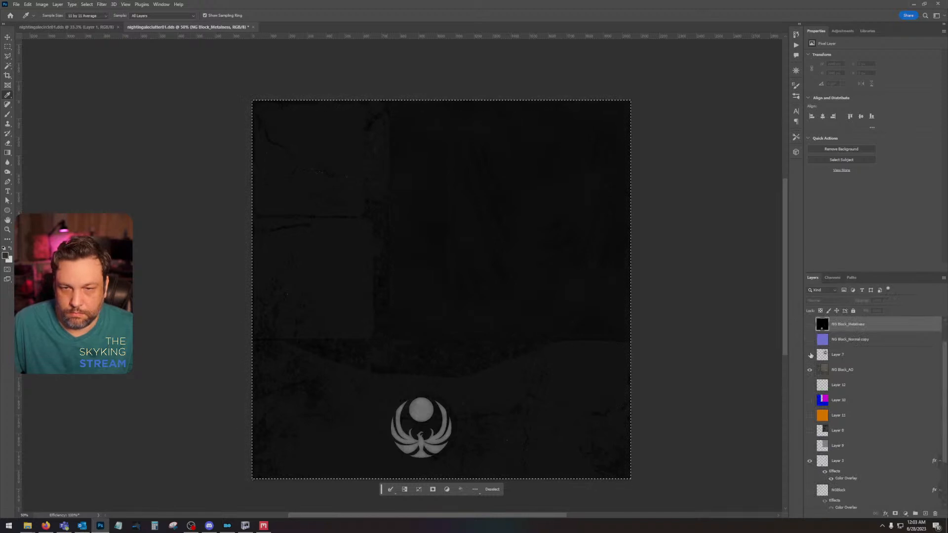
pyautogui.click(809, 324)
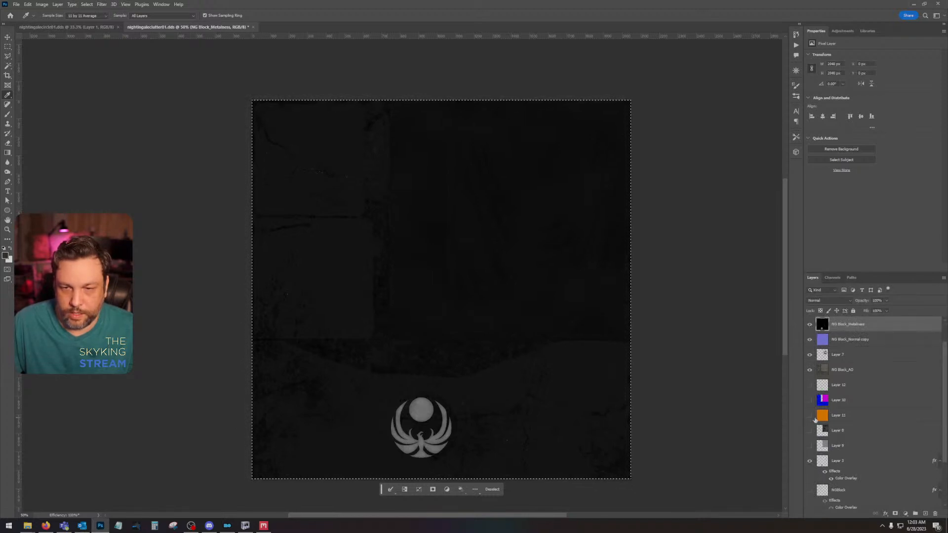
pyautogui.scroll(-3, 813, 395)
pyautogui.scroll(4, 813, 394)
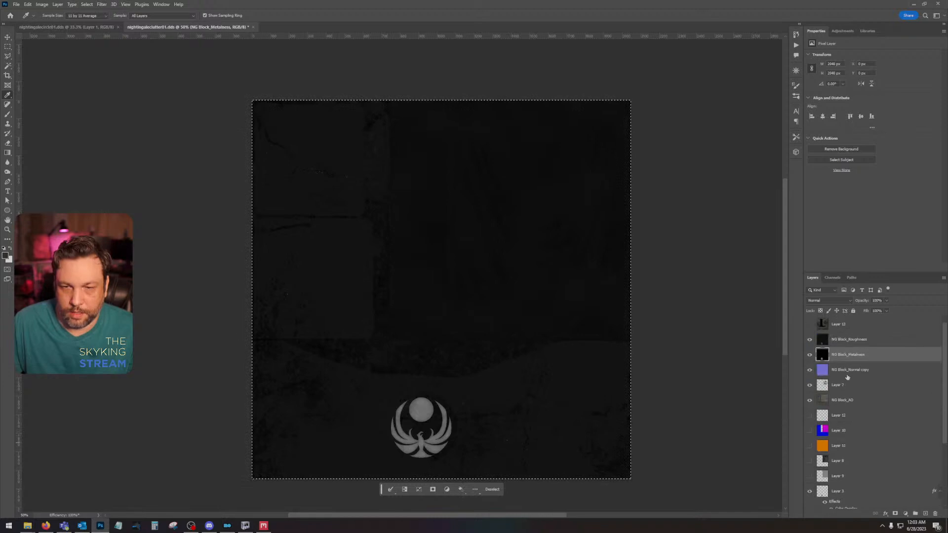
# Step: Copy the NG Block_Roughness layer into the Alpha 1 channel, with the roughness and metalness layers hidden over the normal map
pyautogui.click(809, 355)
pyautogui.click(810, 340)
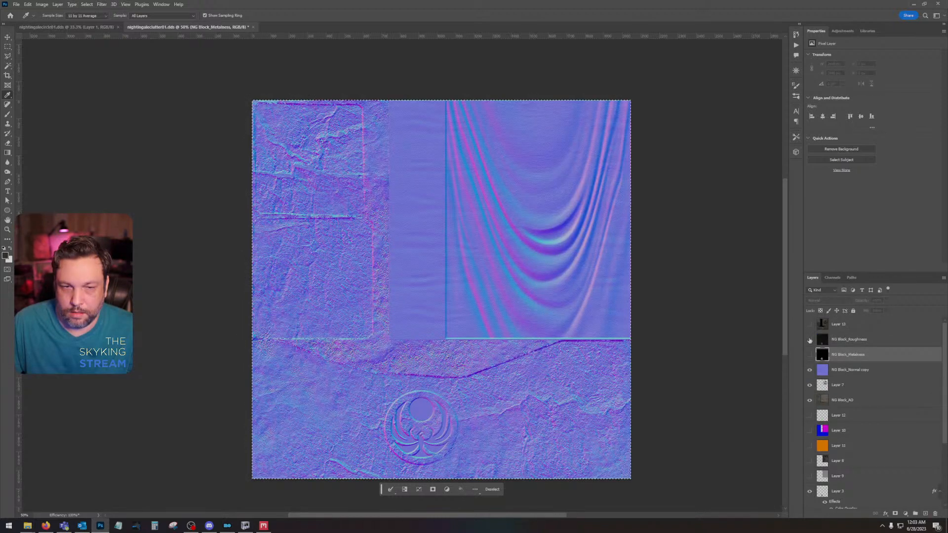
pyautogui.click(809, 340)
pyautogui.click(863, 341)
pyautogui.click(810, 339)
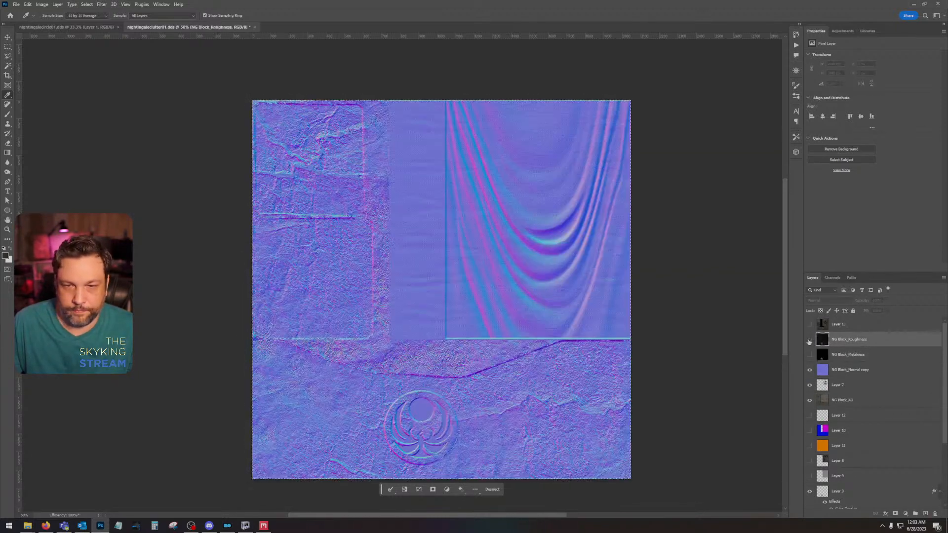
pyautogui.click(832, 278)
pyautogui.click(851, 347)
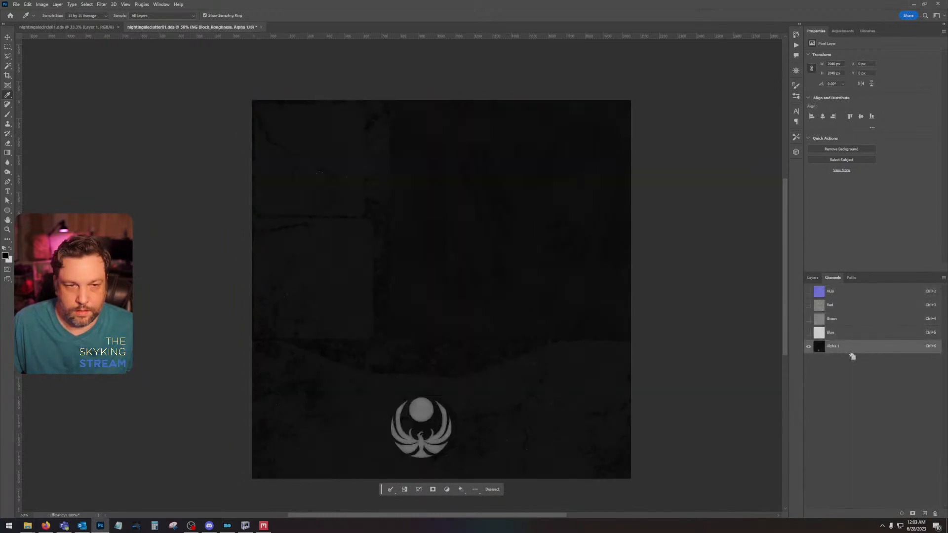
pyautogui.click(811, 278)
# Step: Save the normal map over nightingaleclutter01_n.dds using Color + Alpha, BC7 8bpp Fine (Linear, DX11+) compression and auto-generated mip maps
pyautogui.hotkey('ctrl', 'shift', 's')
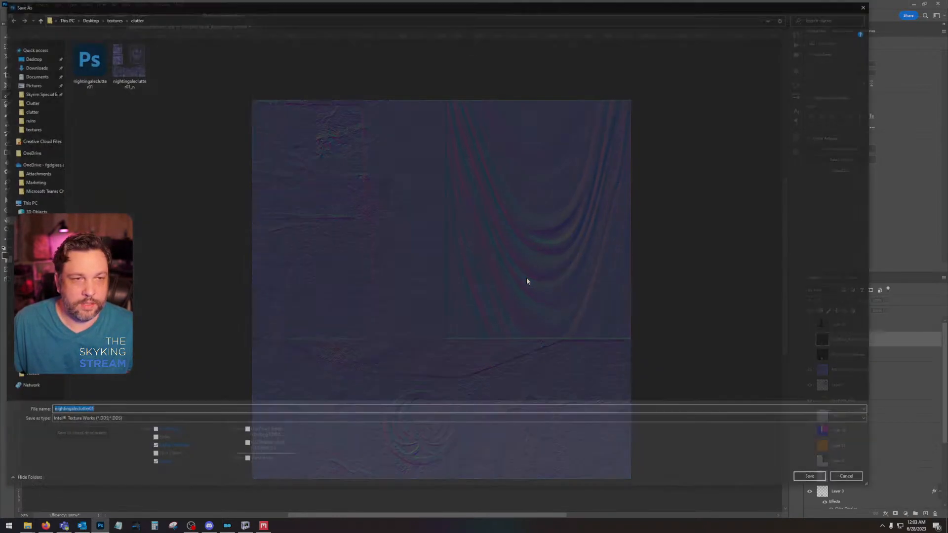
pyautogui.doubleClick(114, 68)
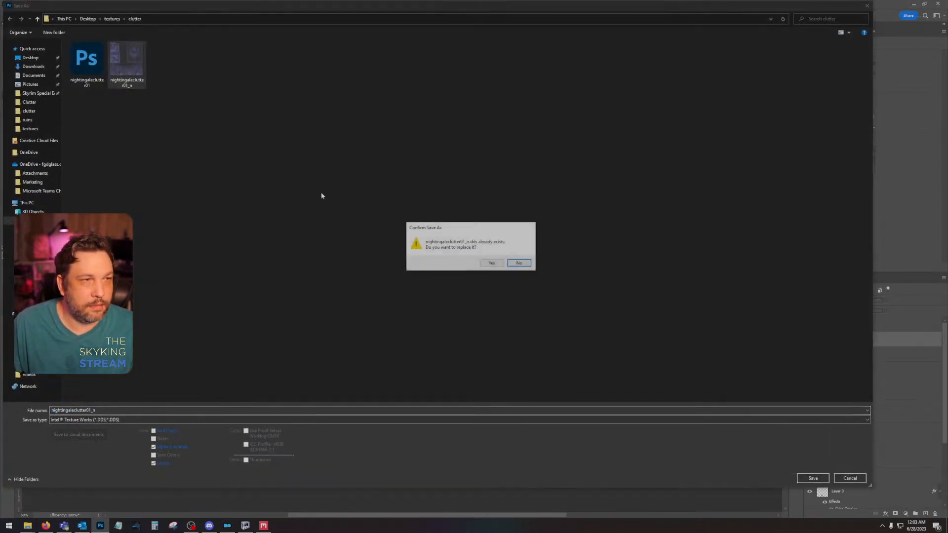
pyautogui.click(492, 263)
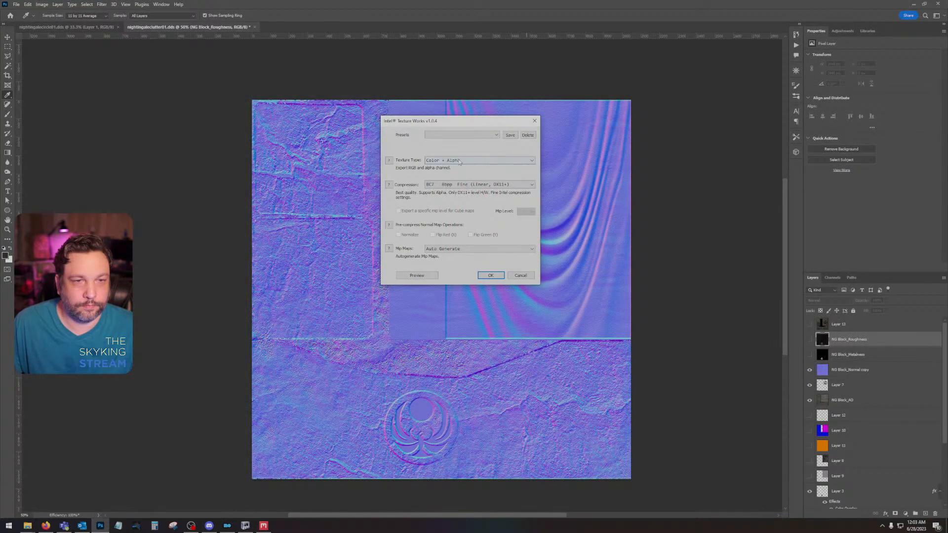
pyautogui.click(490, 275)
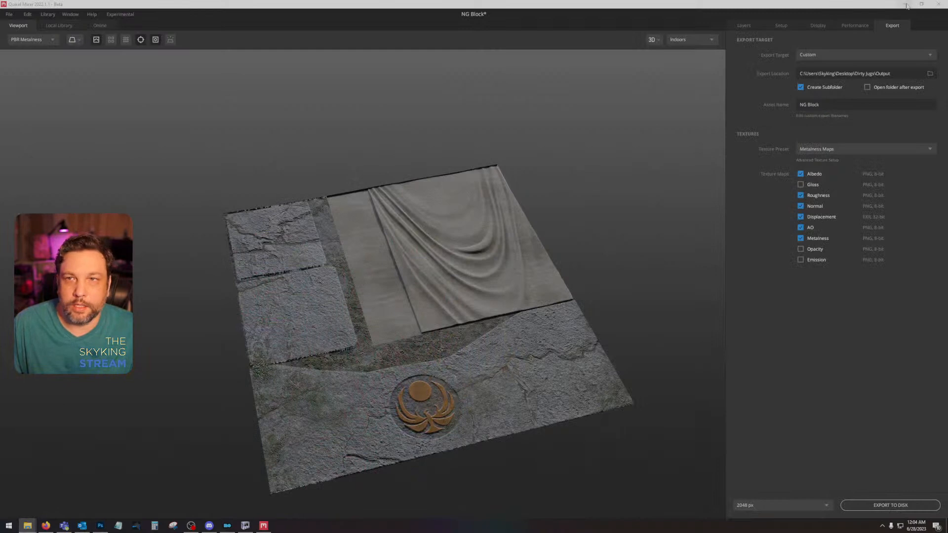
# Step: Copy the nightingaleclutter01 and nightingaleclutter01_n textures into the Dirty Jugs mod's textures\clutter folder
pyautogui.click(905, 5)
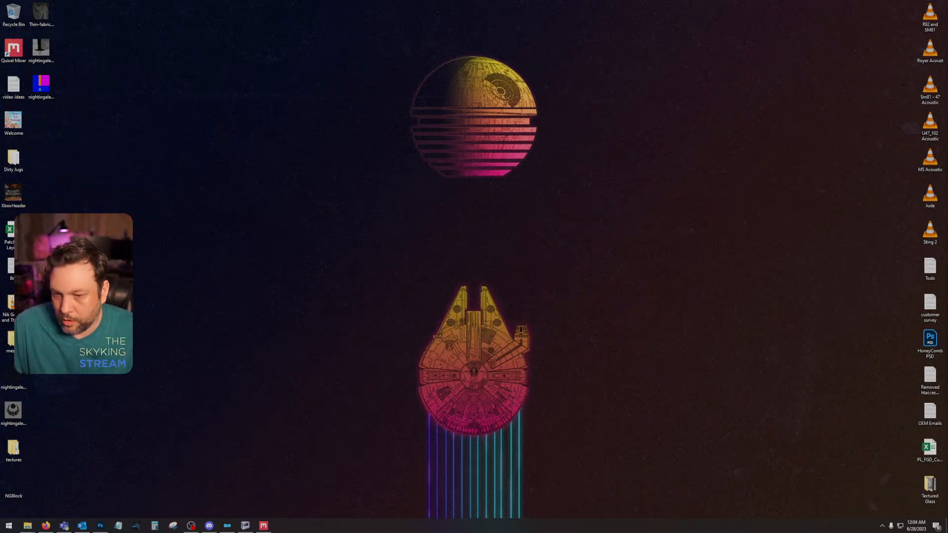
pyautogui.hotkey('alt', 'Tab')
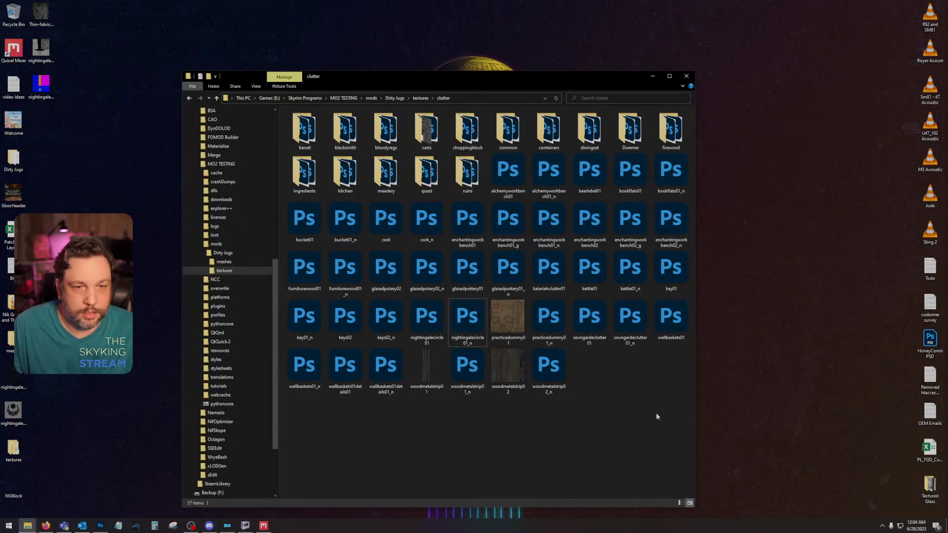
pyautogui.hotkey('ctrl', 'v')
pyautogui.hotkey('alt', 'Tab')
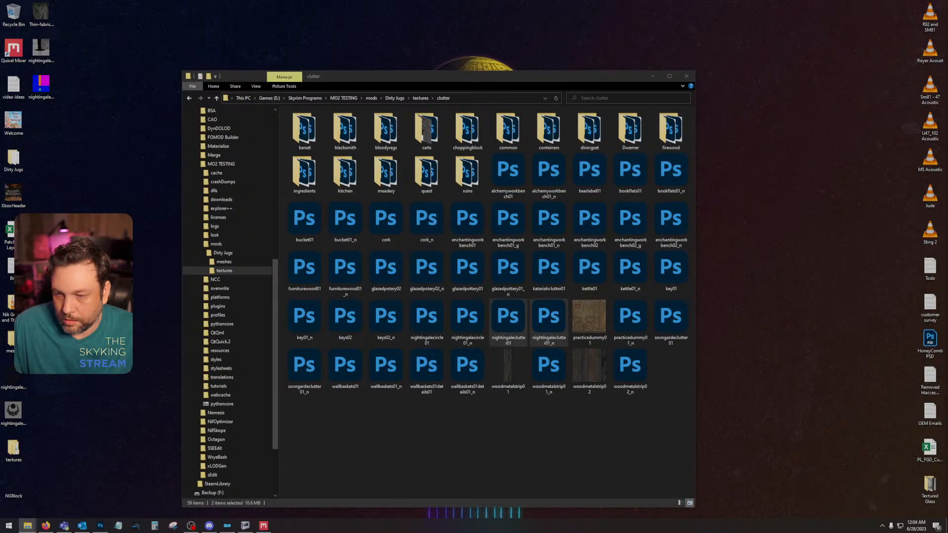
# Step: Switch to Mod Organizer and launch Skyrim Special Edition through SKSE
pyautogui.click(706, 398)
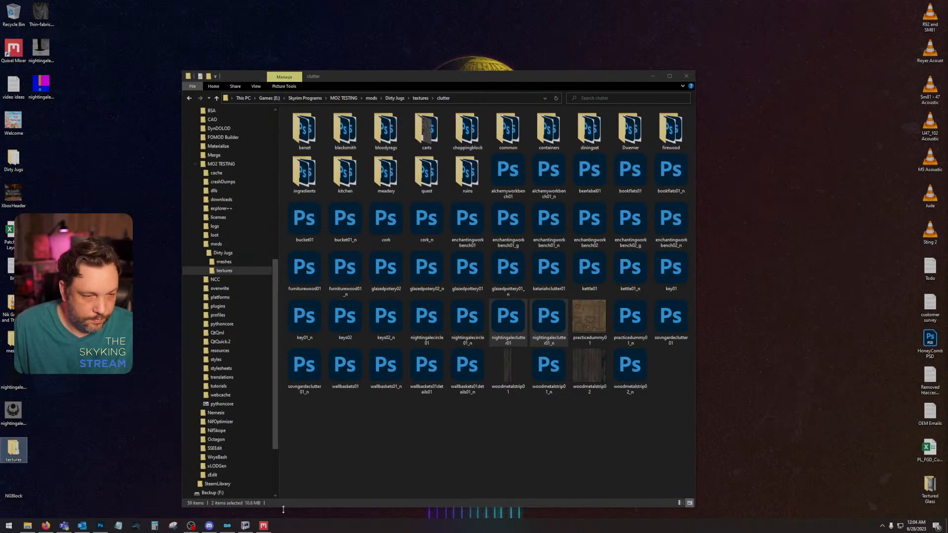
pyautogui.click(231, 528)
pyautogui.click(907, 52)
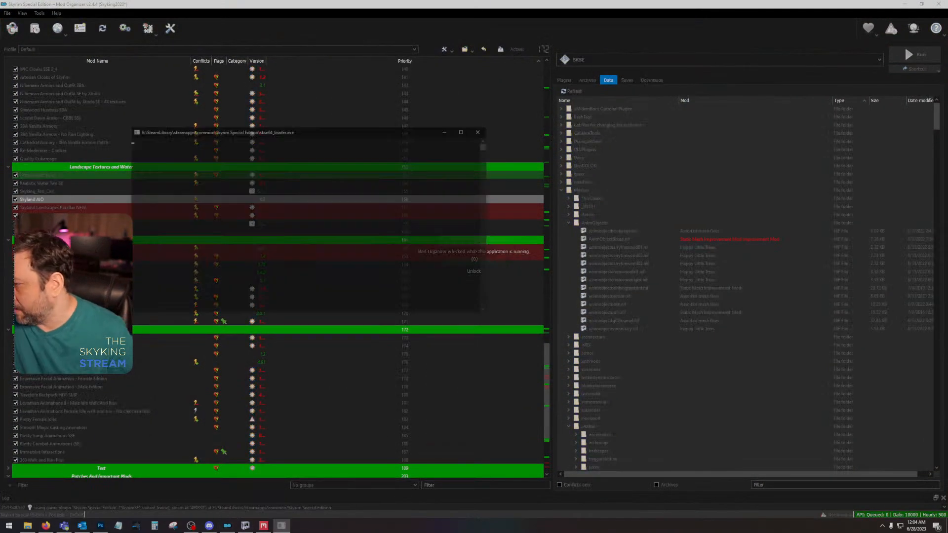
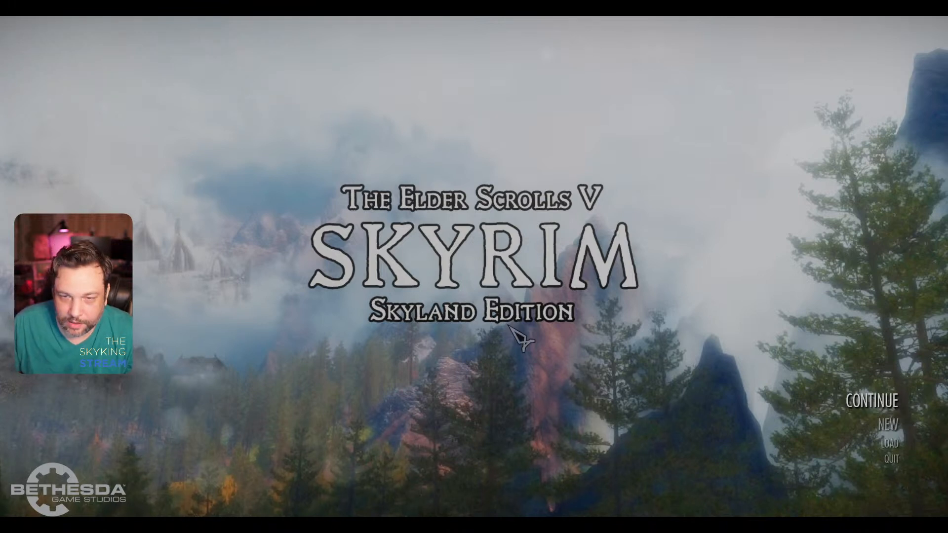
# Step: Continue from the last saved game and examine the Nightingale Armor Stone's emblem up close and from a distance
pyautogui.click(871, 401)
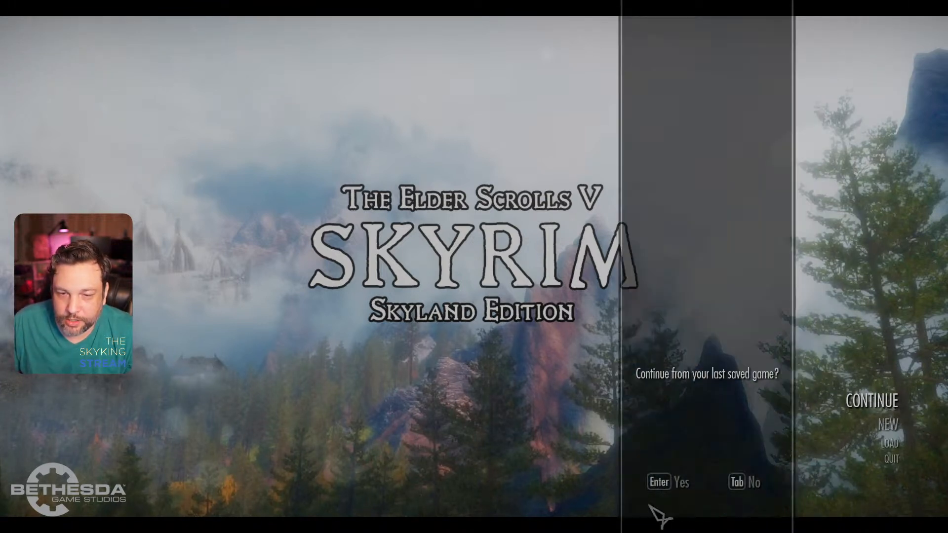
pyautogui.click(683, 486)
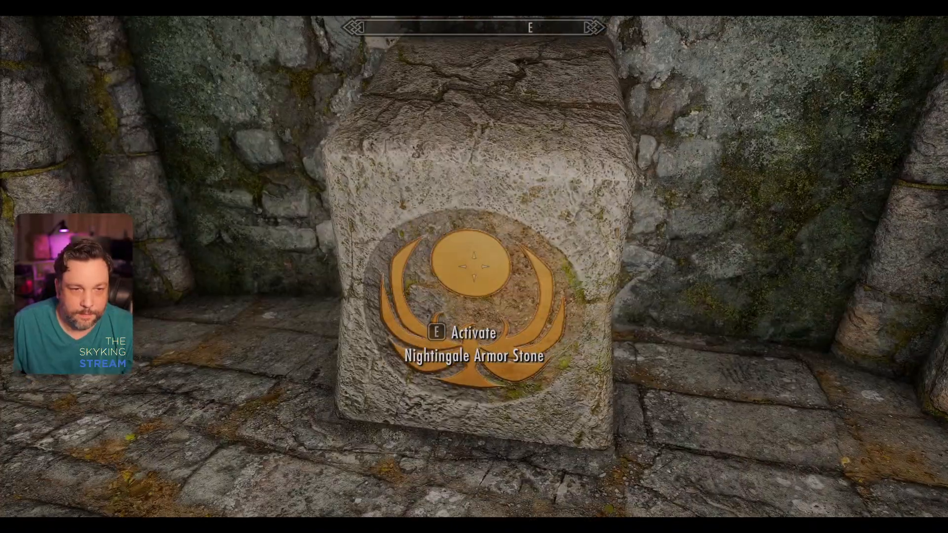
pyautogui.press('s')
pyautogui.press('w')
pyautogui.press('ctrl')
pyautogui.press('w')
pyautogui.press('d')
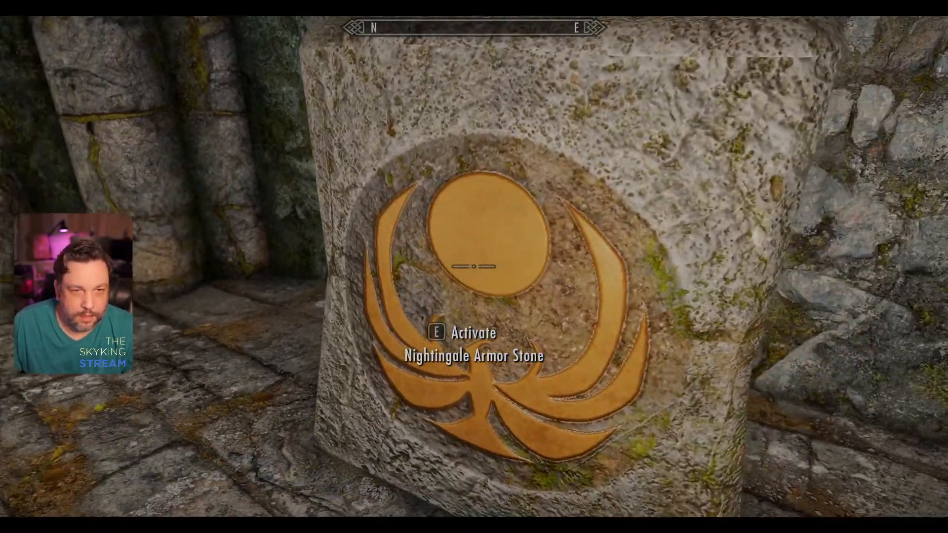
pyautogui.press('s')
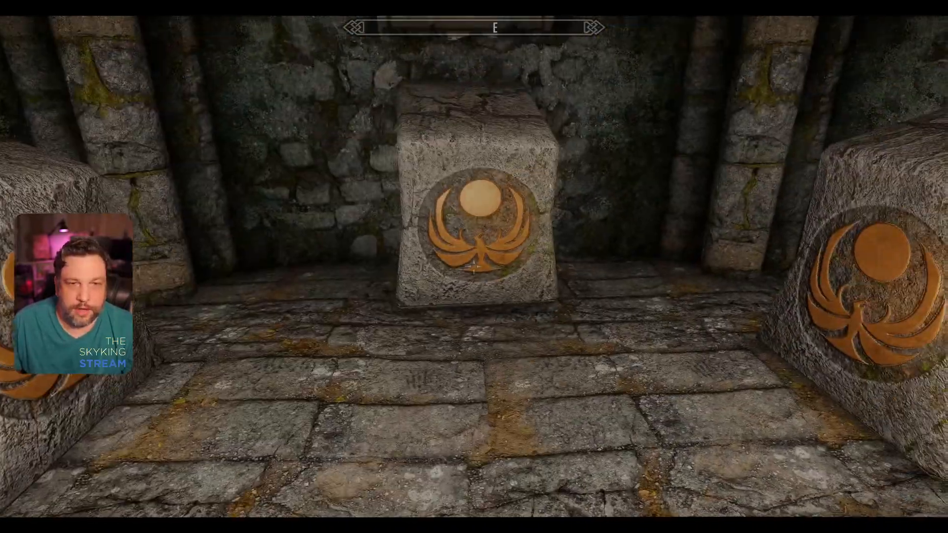
pyautogui.press('w')
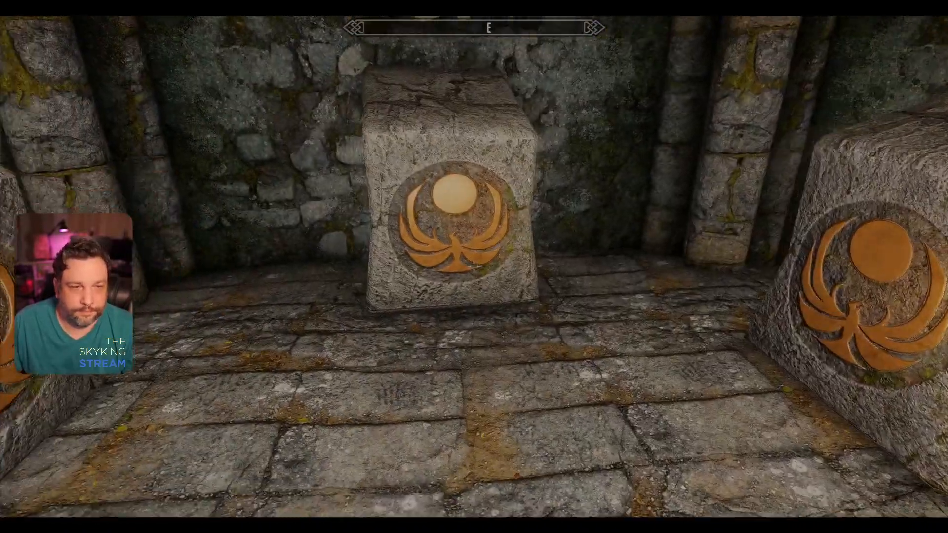
pyautogui.press('s')
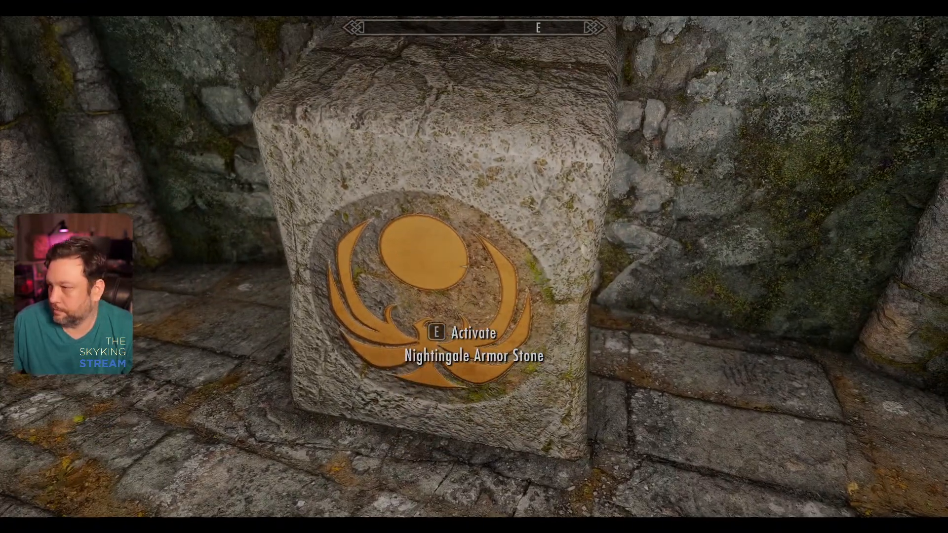
# Step: Quit the game with the console command qqq and switch to Photoshop
pyautogui.press('`')
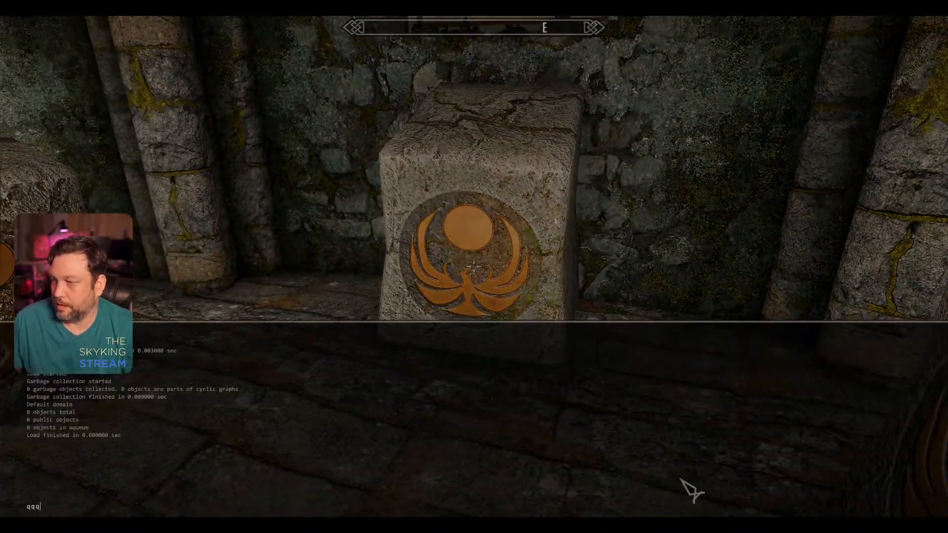
pyautogui.write('qqq')
pyautogui.press('Return')
pyautogui.click(100, 526)
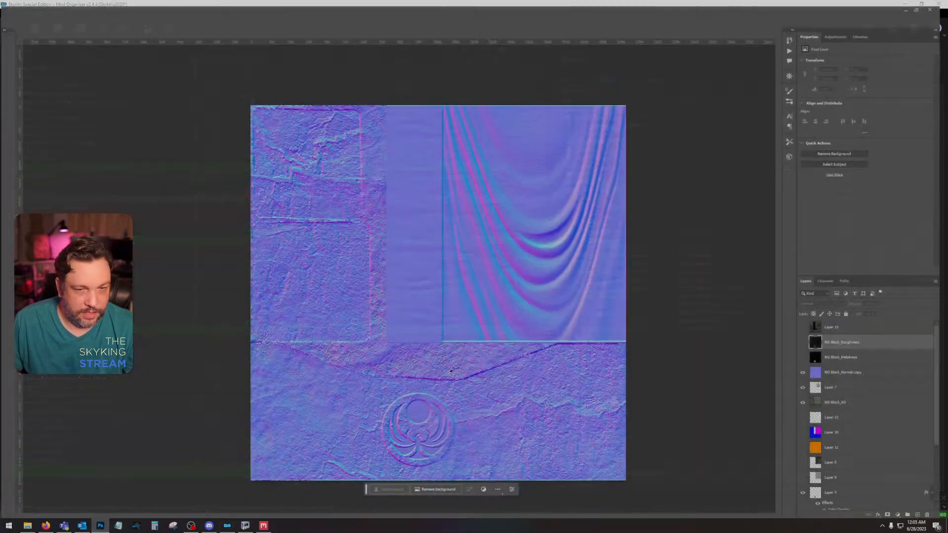
# Step: Hide the NG Block_Normal copy layer and make NG Block_AO the active layer
pyautogui.click(809, 371)
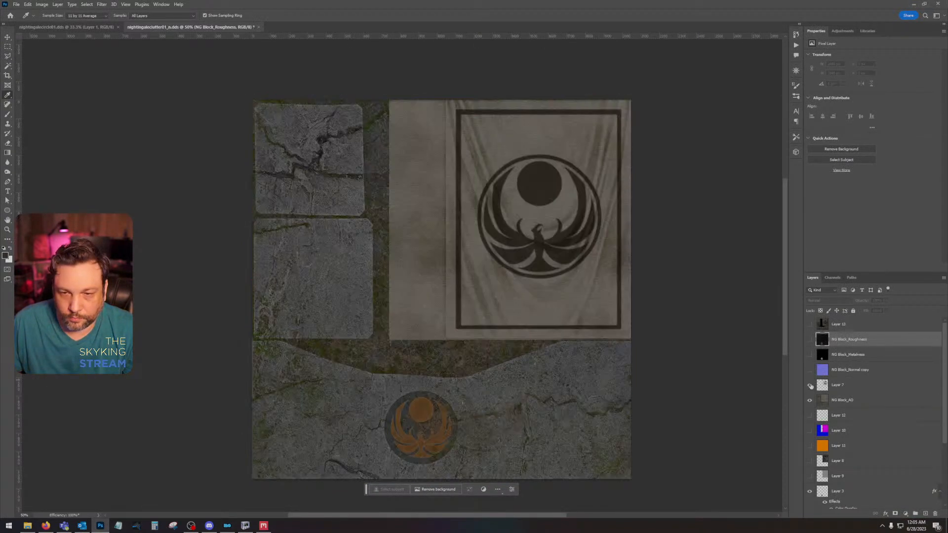
pyautogui.click(809, 385)
pyautogui.click(809, 385)
pyautogui.click(844, 400)
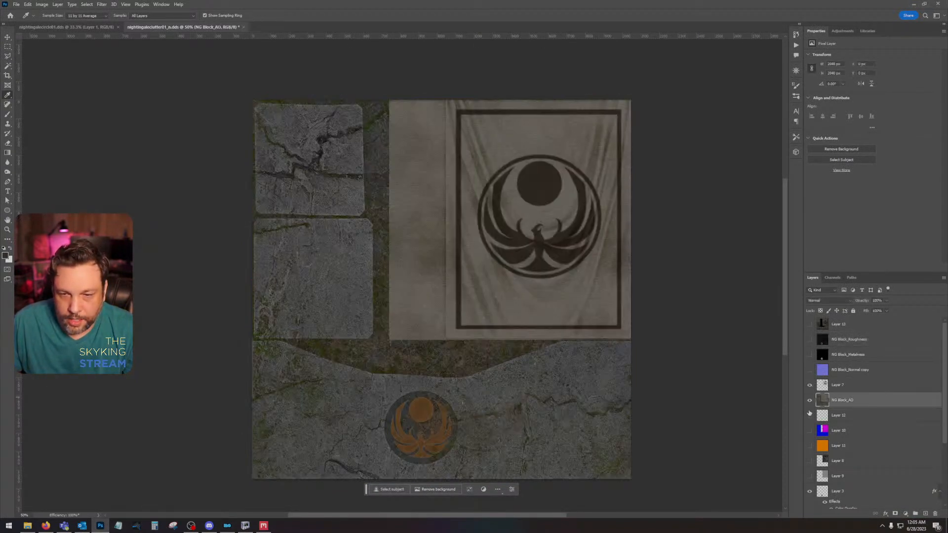
# Step: Load the orange Nightingale emblem's shape from its layer as a selection while keeping NG Block_AO active
pyautogui.click(6, 230)
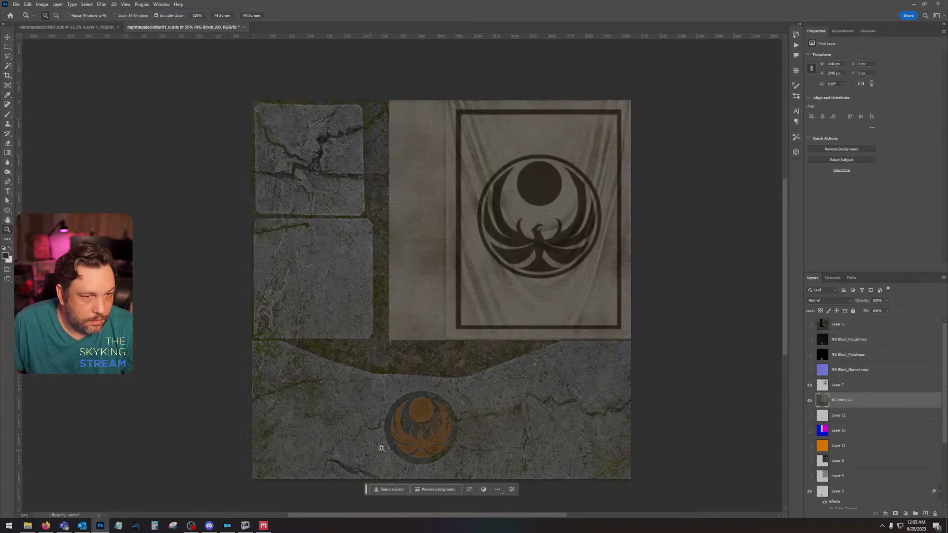
pyautogui.click(419, 438)
pyautogui.click(420, 438)
pyautogui.click(419, 438)
pyautogui.click(420, 438)
pyautogui.moveTo(450, 405); pyautogui.dragTo(461, 304)
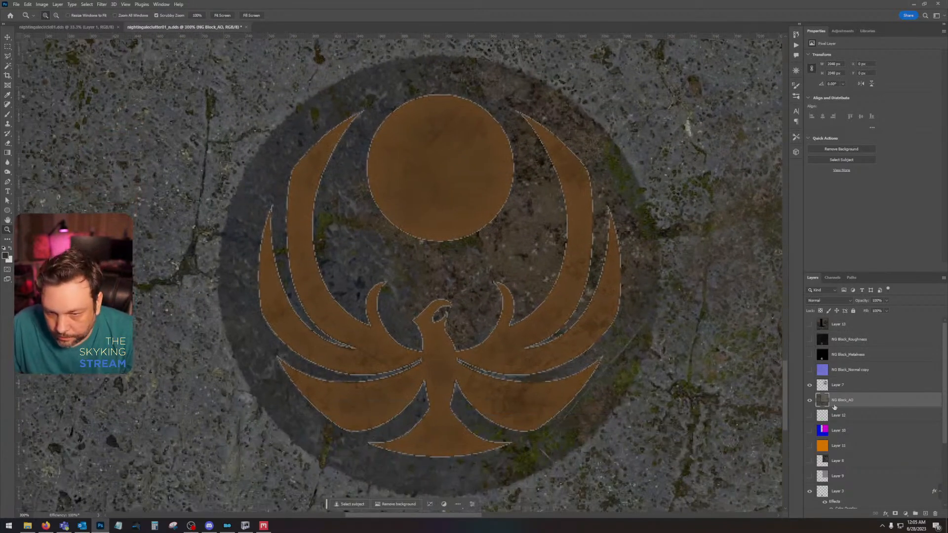
pyautogui.keyDown('ctrl'); pyautogui.click(821, 491); pyautogui.keyUp('ctrl')
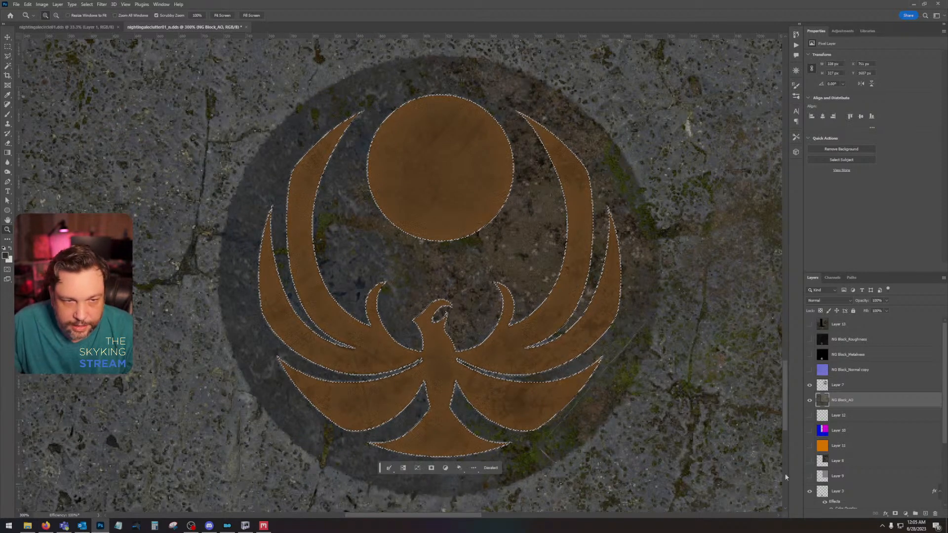
# Step: Try expanding the emblem selection outward, and undo the expansion
pyautogui.click(87, 4)
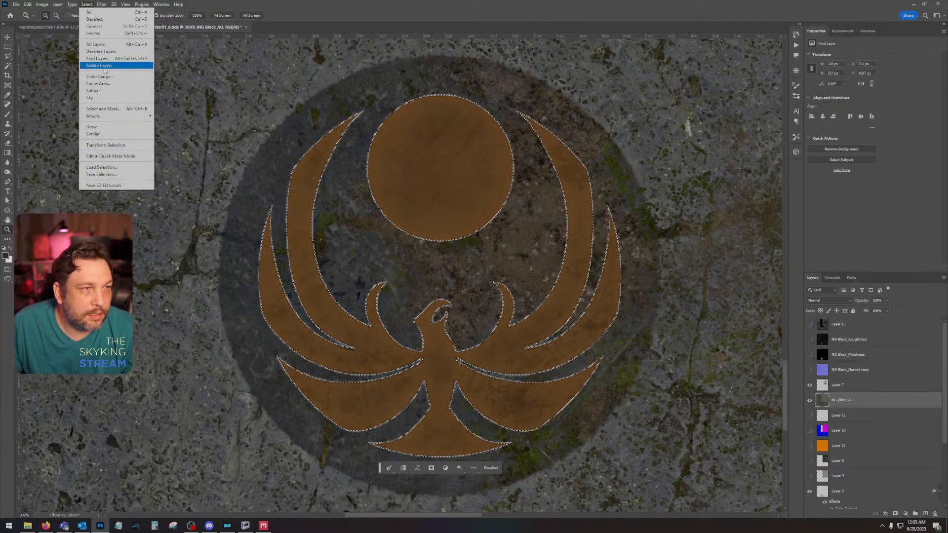
pyautogui.moveTo(111, 122)
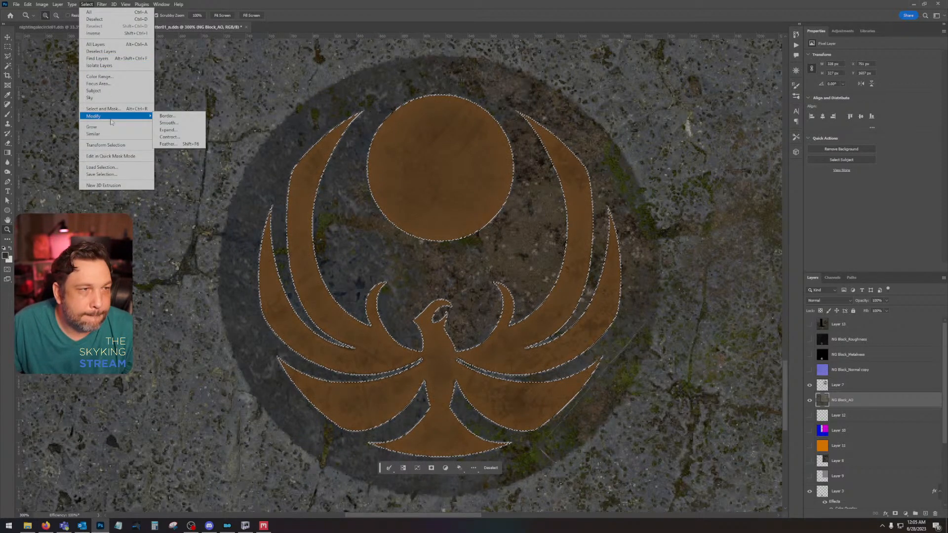
pyautogui.click(164, 128)
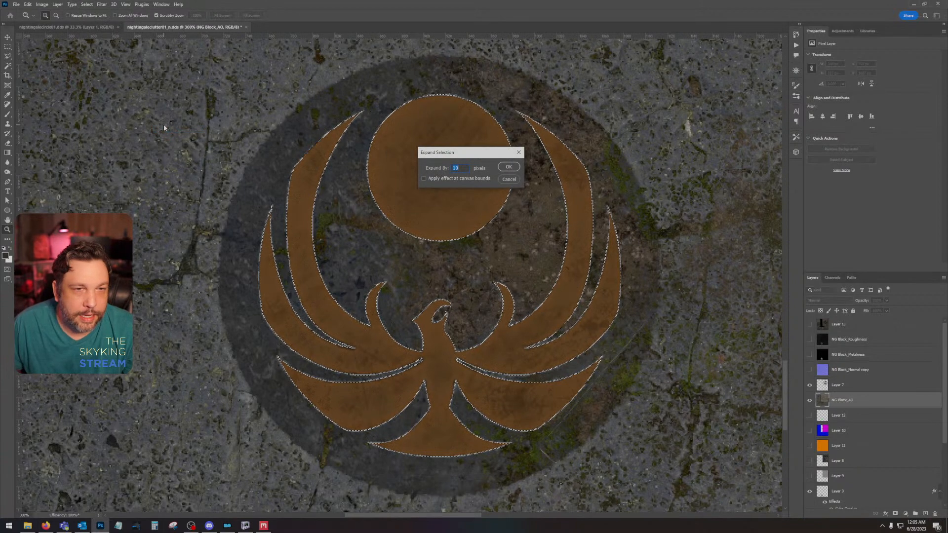
pyautogui.press('Return')
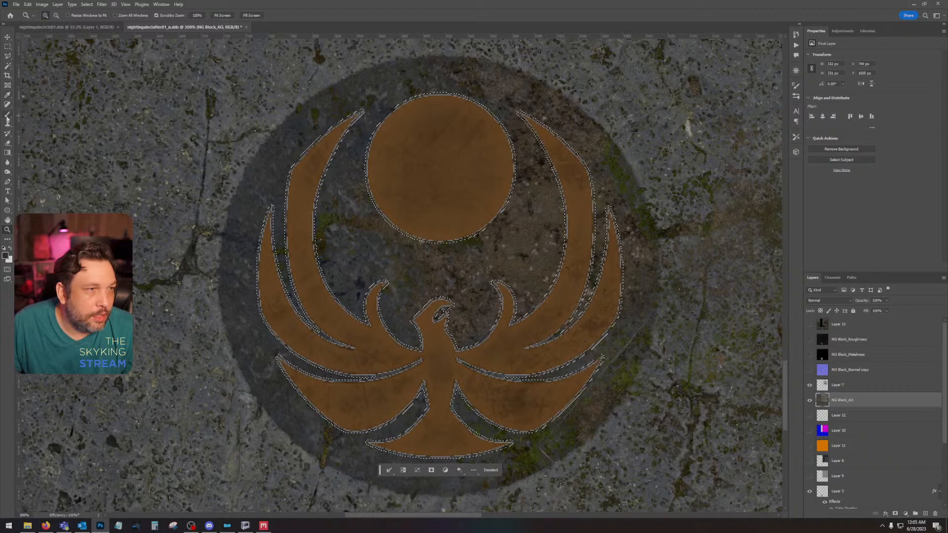
pyautogui.hotkey('ctrl', 'z')
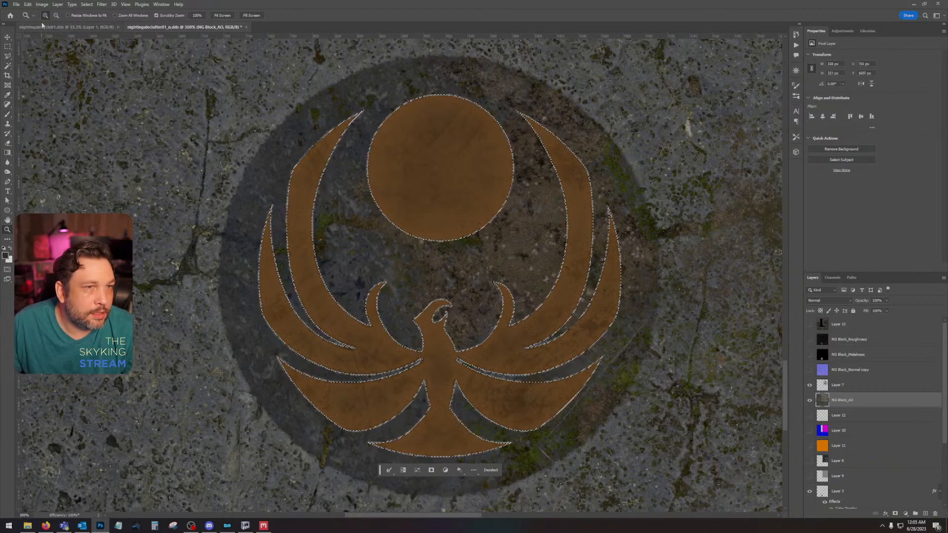
# Step: Expand the emblem selection by 1 pixel and sample a dark brown as the foreground colour
pyautogui.click(87, 4)
pyautogui.moveTo(114, 119)
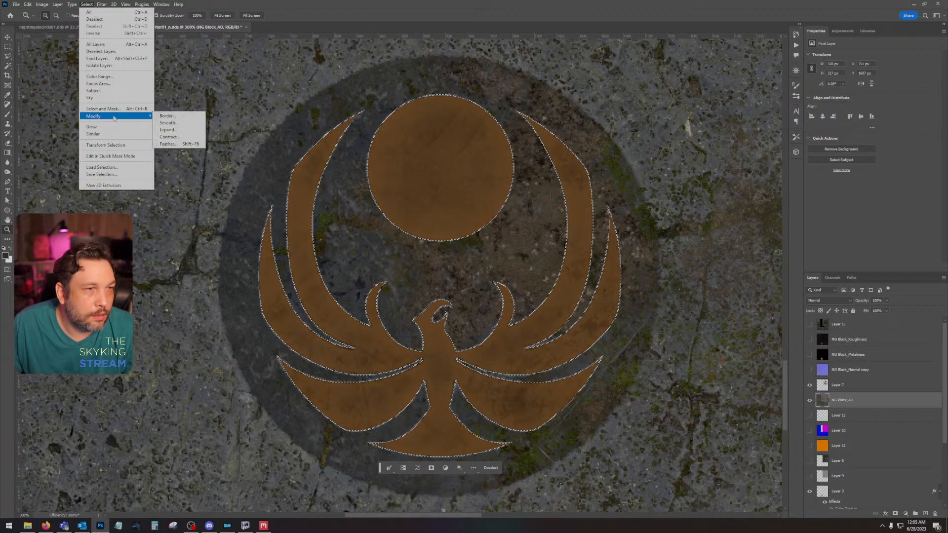
pyautogui.click(167, 130)
pyautogui.write('1')
pyautogui.press('Return')
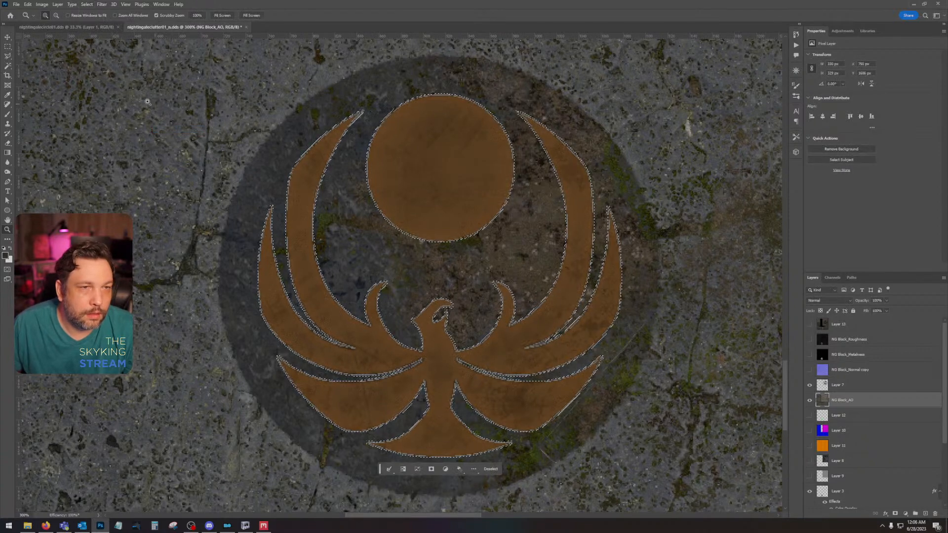
pyautogui.click(10, 96)
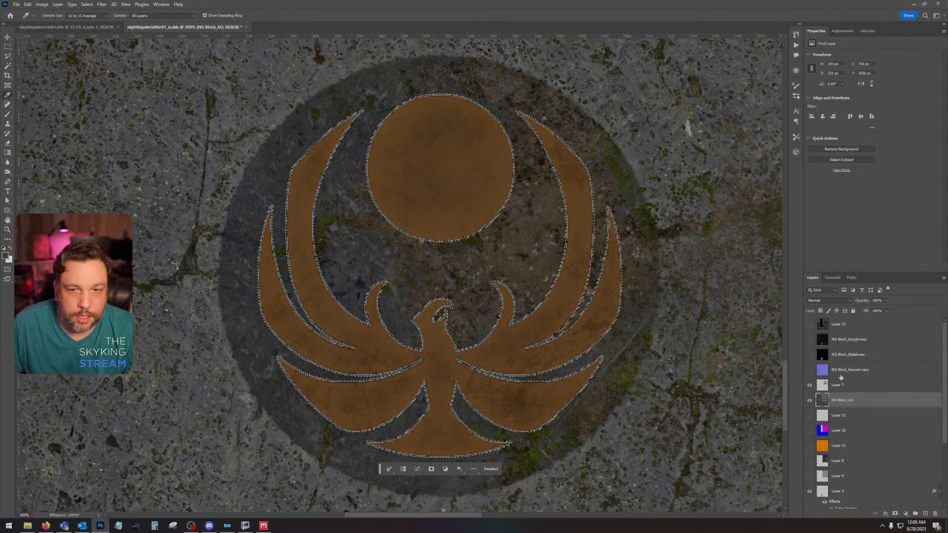
# Step: Try filling the selection with brown on NG Block_AO and previewing other blend modes, and undo back to the active selection
pyautogui.hotkey('shift', 'F5')
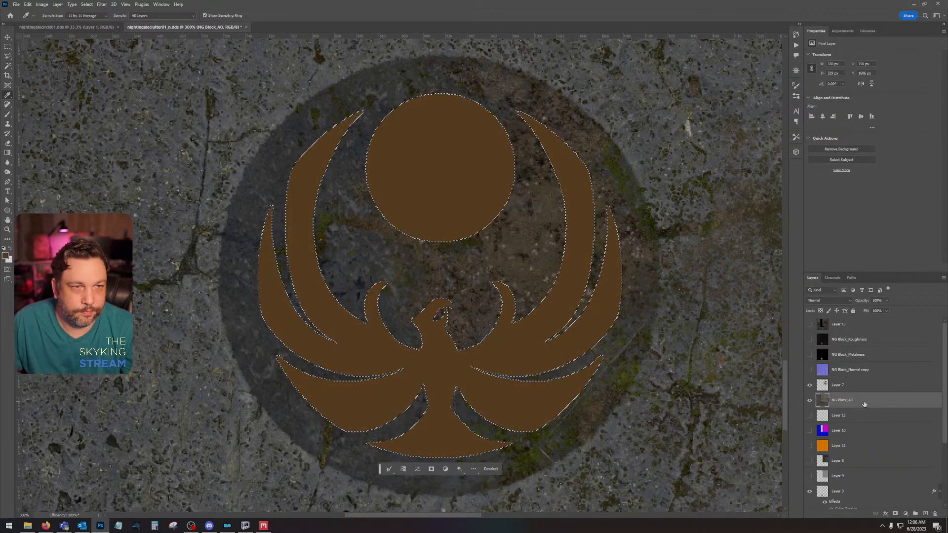
pyautogui.hotkey('ctrl', 'd')
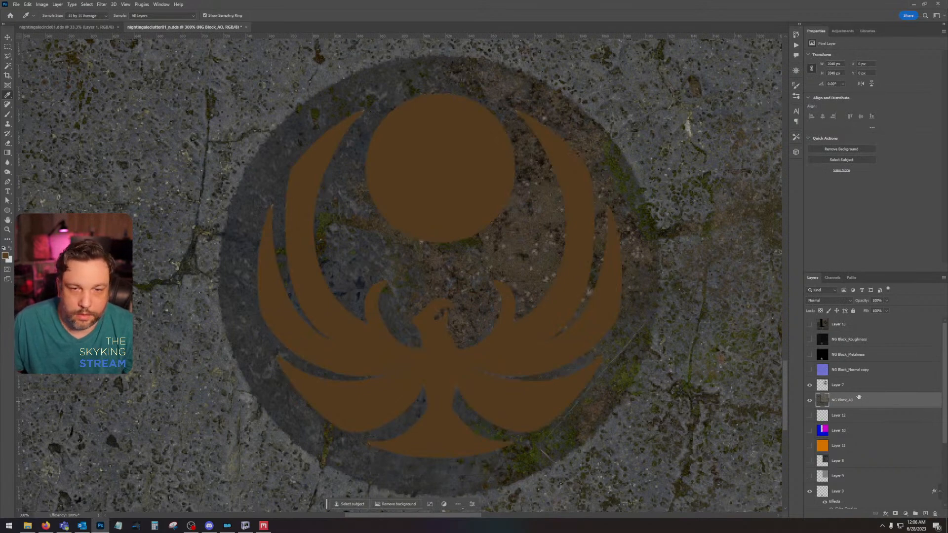
pyautogui.click(819, 301)
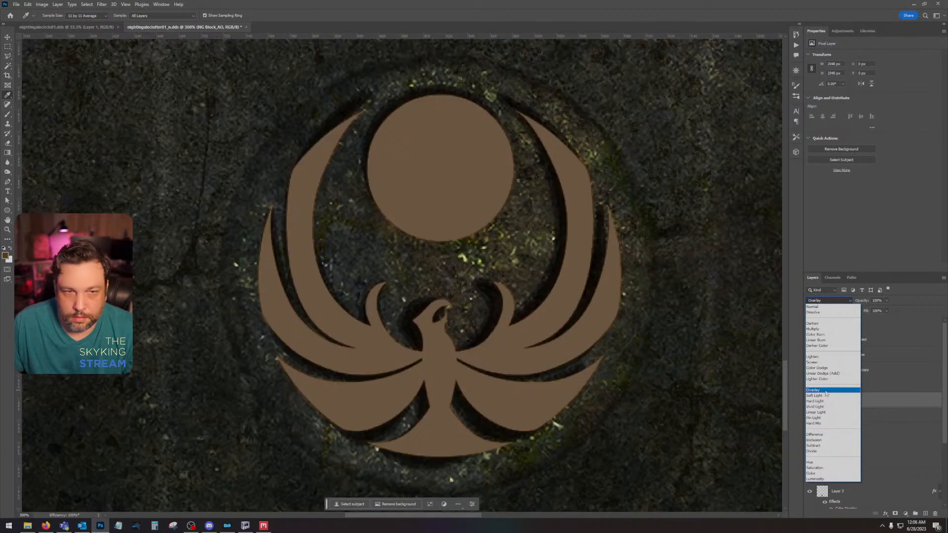
pyautogui.click(907, 399)
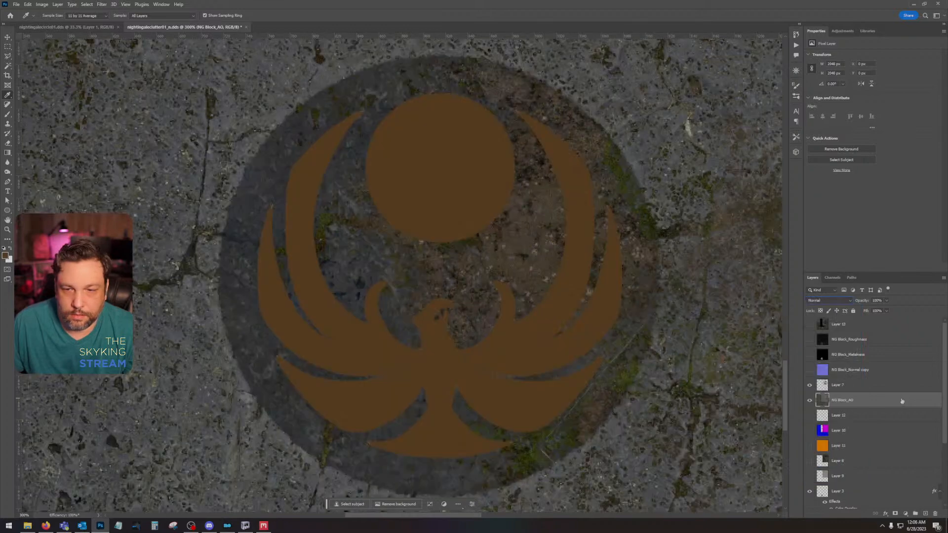
pyautogui.hotkey('ctrl', 'z')
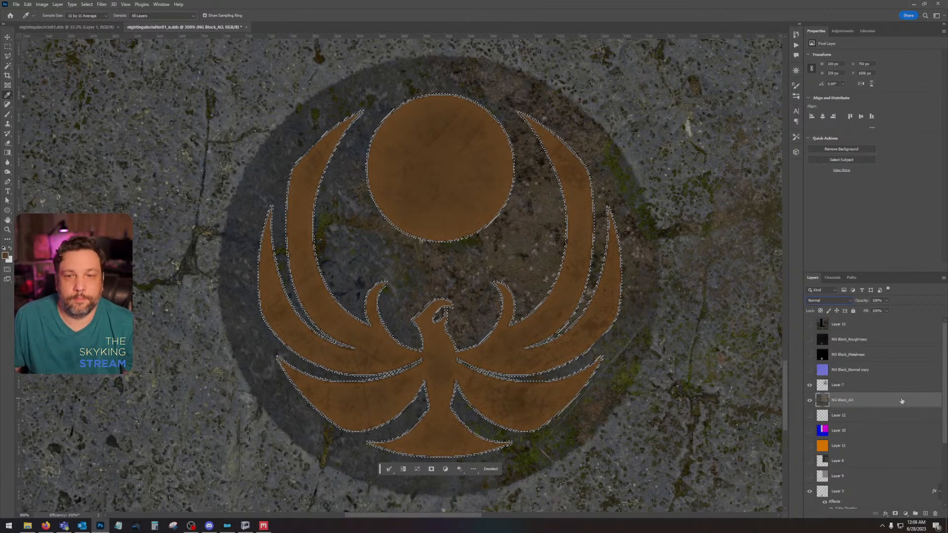
# Step: Add a new layer above NG Block_AO, fill the emblem selection with the brown foreground colour, and deselect
pyautogui.click(926, 514)
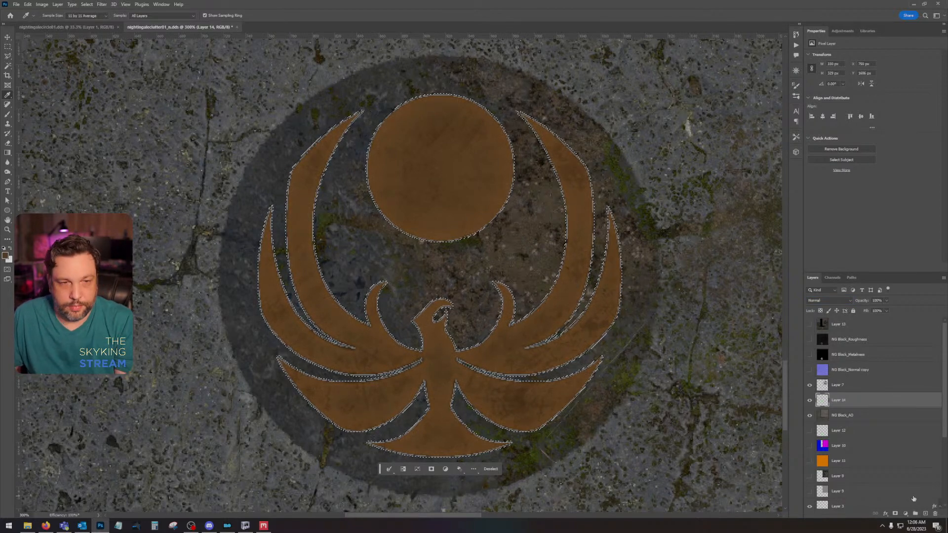
pyautogui.hotkey('alt', 'BackSpace')
pyautogui.hotkey('ctrl', 'd')
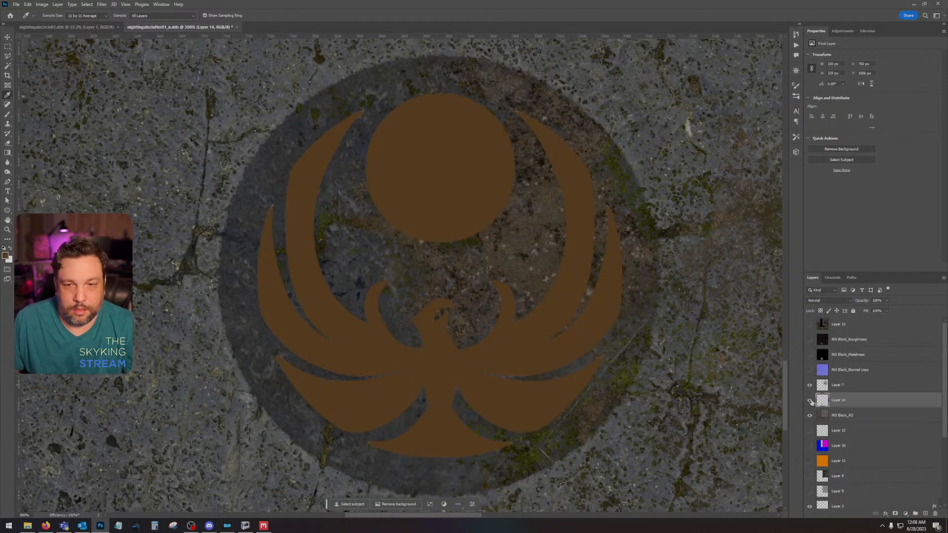
# Step: Load the brown emblem fill on Layer 14 as a selection and contract it inward from the edges
pyautogui.keyDown('ctrl'); pyautogui.click(822, 399); pyautogui.keyUp('ctrl')
pyautogui.click(85, 5)
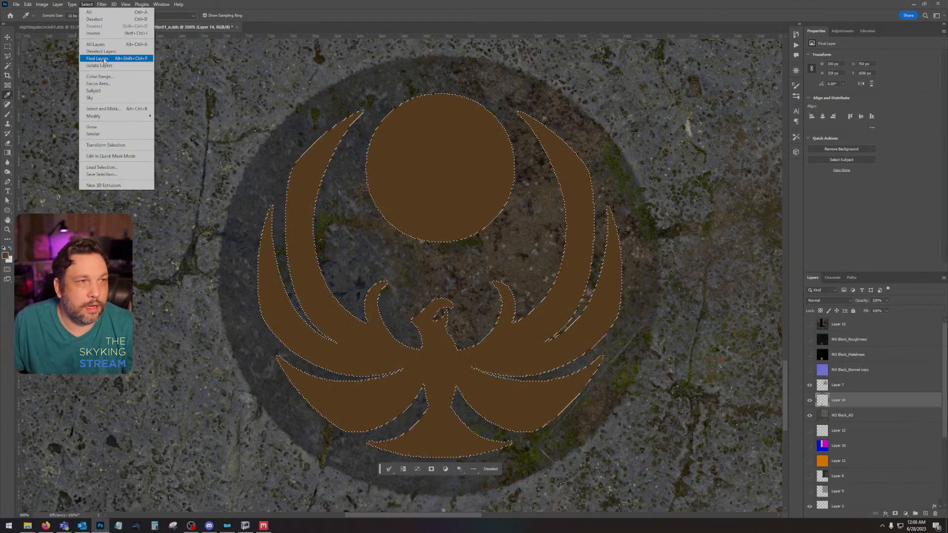
pyautogui.moveTo(114, 117)
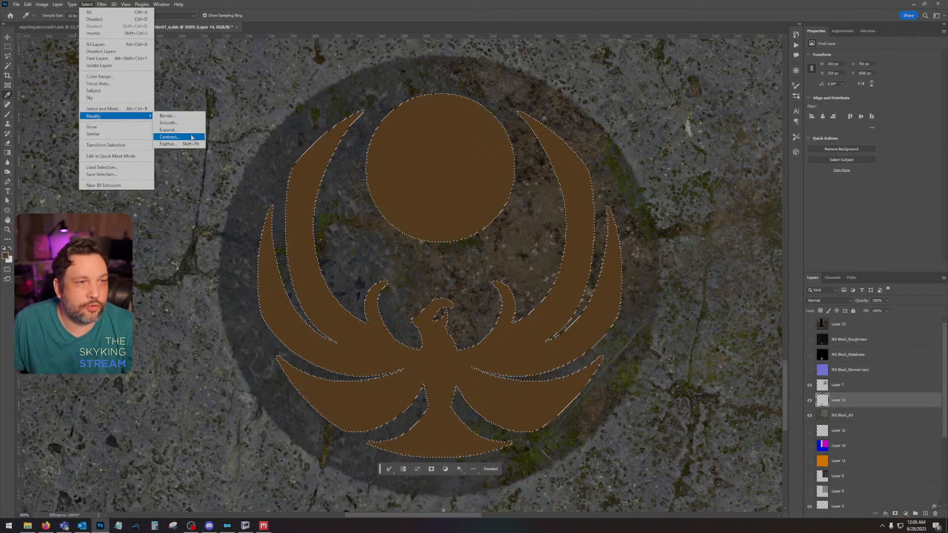
pyautogui.click(170, 137)
pyautogui.press('Return')
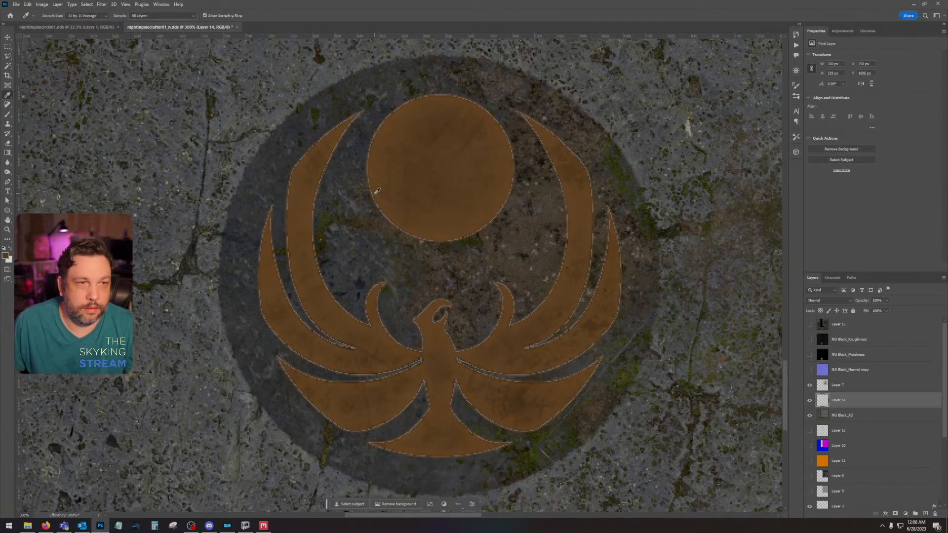
pyautogui.click(87, 5)
pyautogui.moveTo(115, 116)
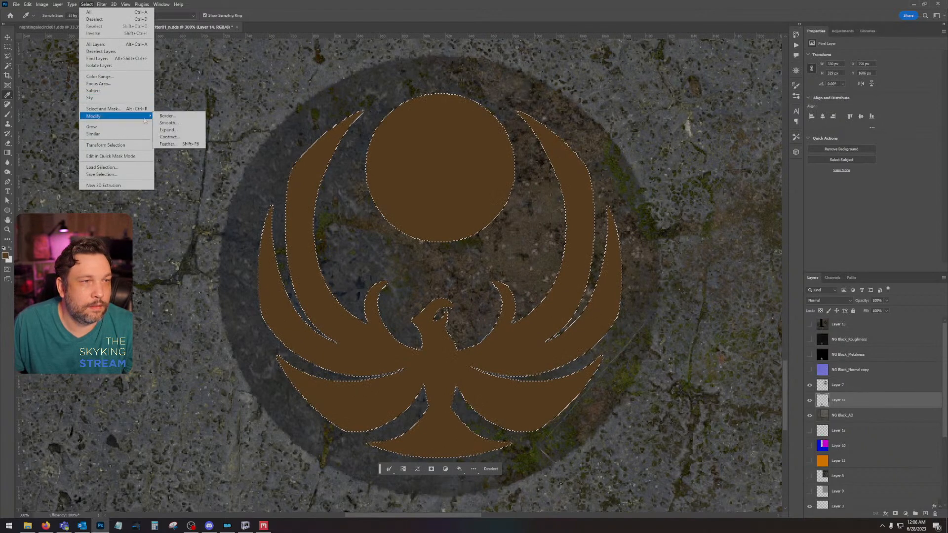
pyautogui.click(168, 136)
pyautogui.press('Return')
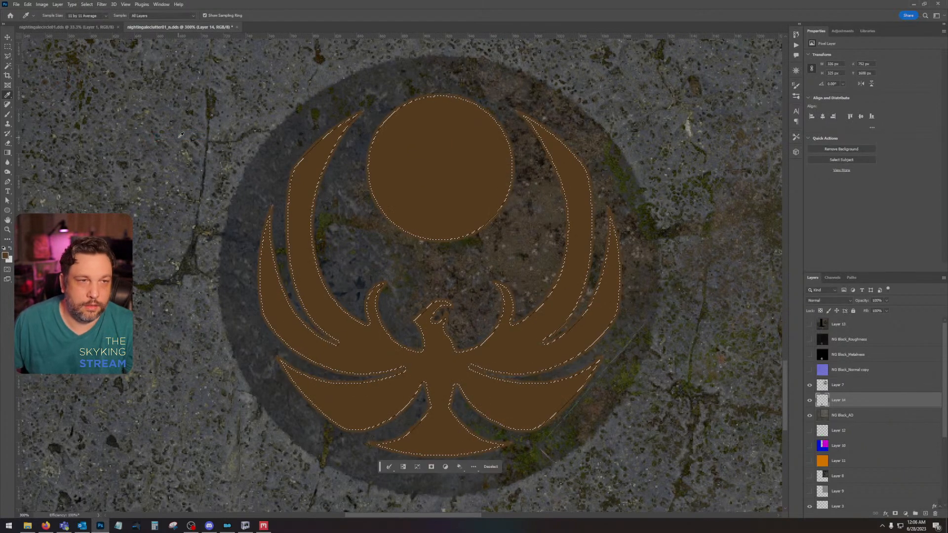
# Step: Try clearing the brown fill inside the contracted selection to leave only an outline, and undo the clearing
pyautogui.hotkey('ctrl', 'd')
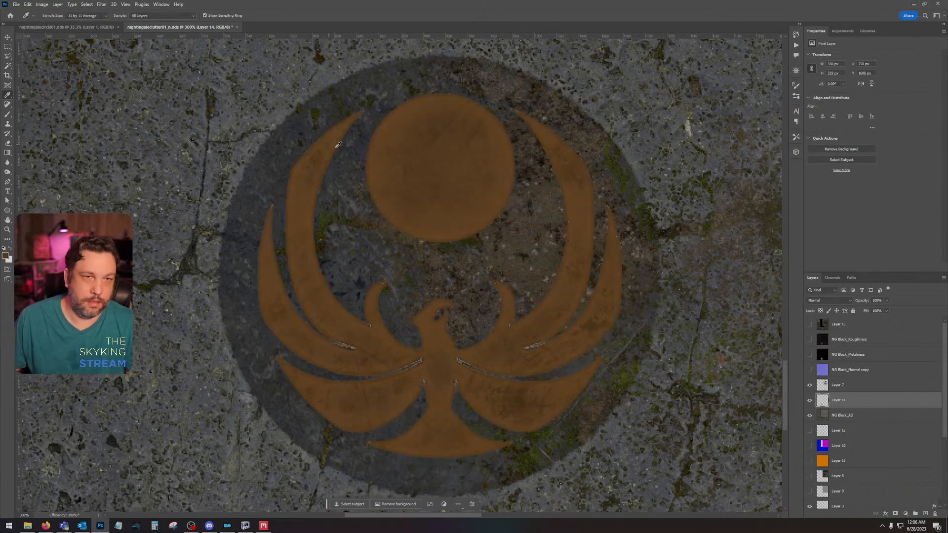
pyautogui.hotkey('ctrl', 'z')
pyautogui.hotkey('ctrl', 'z')
pyautogui.hotkey('ctrl', 'z')
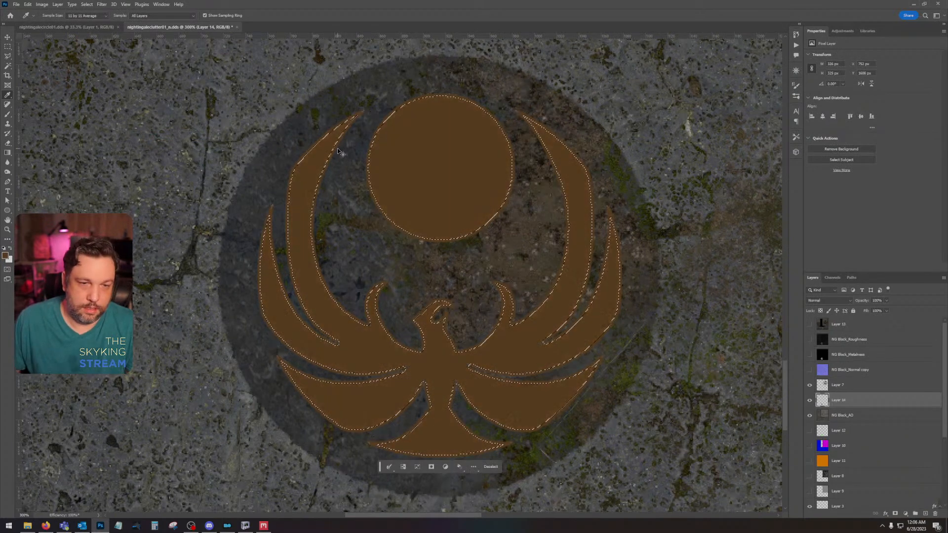
# Step: Deselect the contracted emblem selection on Layer 14
pyautogui.hotkey('ctrl', 'd')
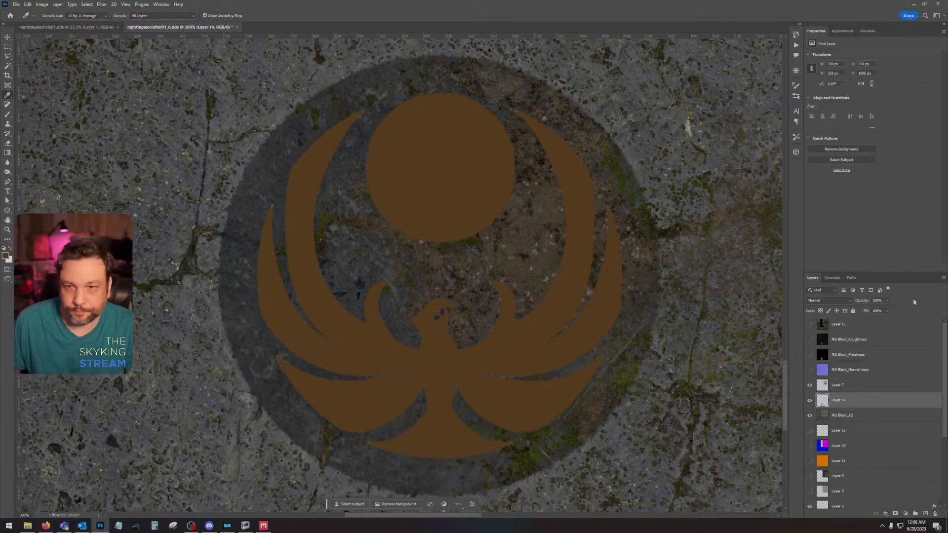
pyautogui.hotkey('ctrl', '-')
pyautogui.hotkey('ctrl', '-')
pyautogui.hotkey('ctrl', '-')
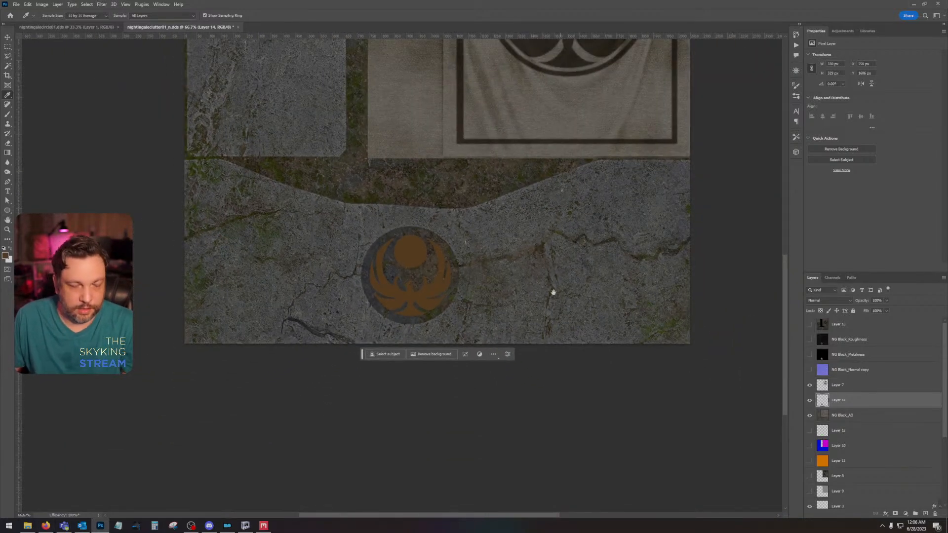
# Step: Open the desktop folder Dirty Jugs > Output > NG Block in File Explorer and select the NG Block_Roughness image
pyautogui.click(28, 525)
pyautogui.rightClick(27, 526)
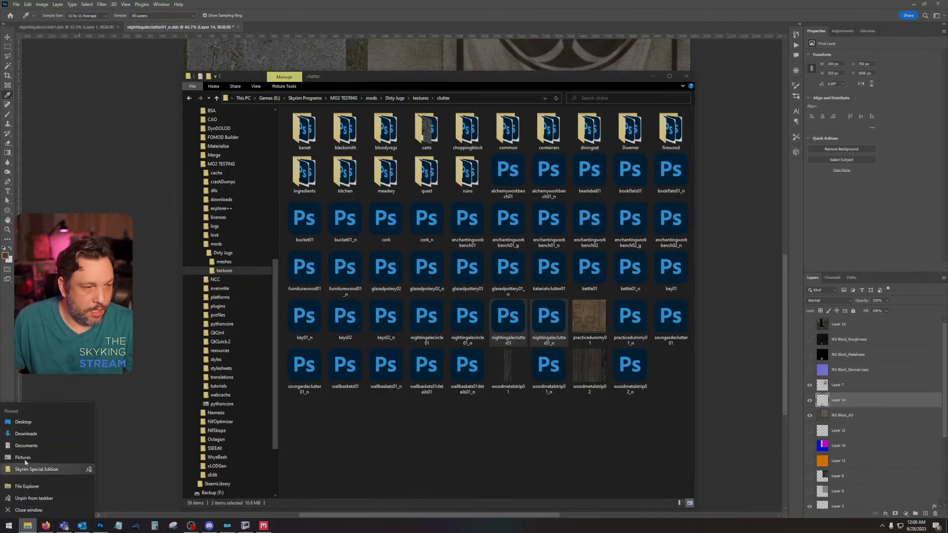
pyautogui.click(23, 422)
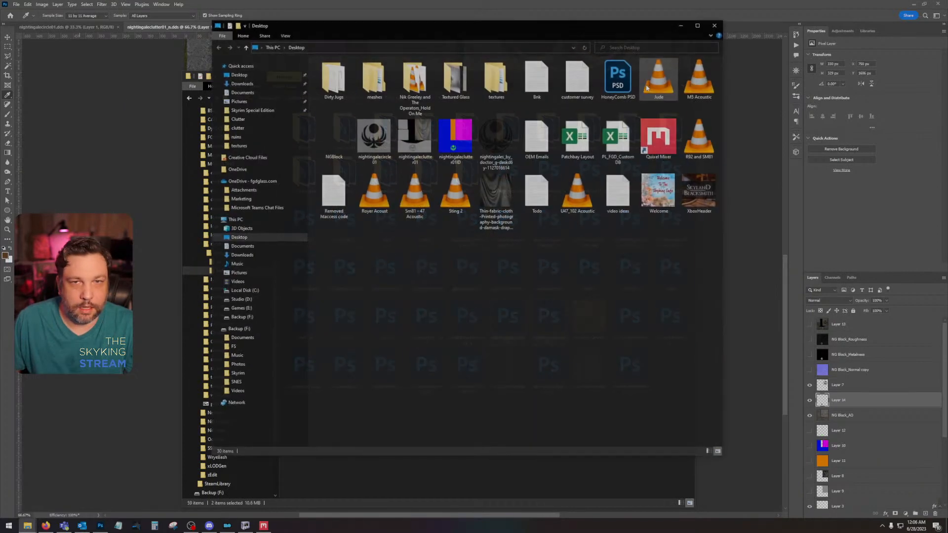
pyautogui.doubleClick(346, 92)
pyautogui.doubleClick(345, 79)
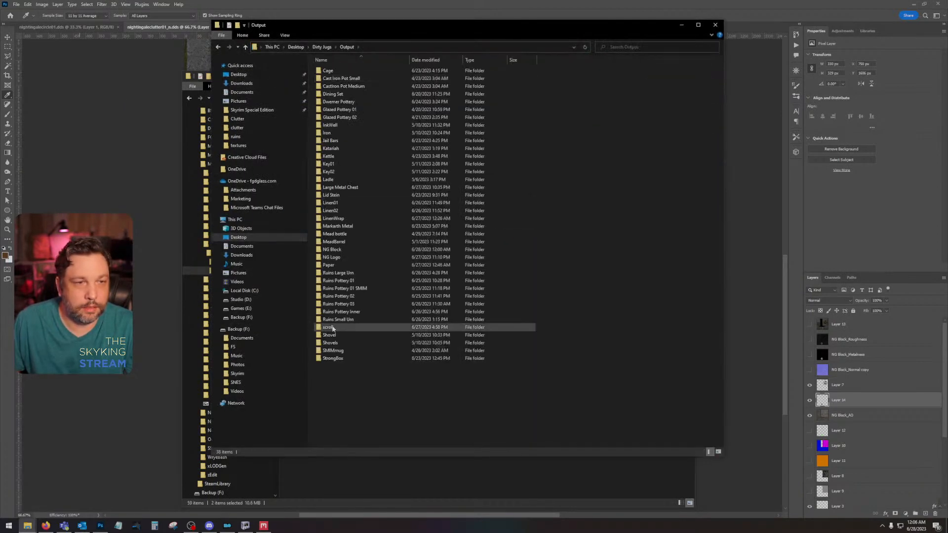
pyautogui.click(353, 250)
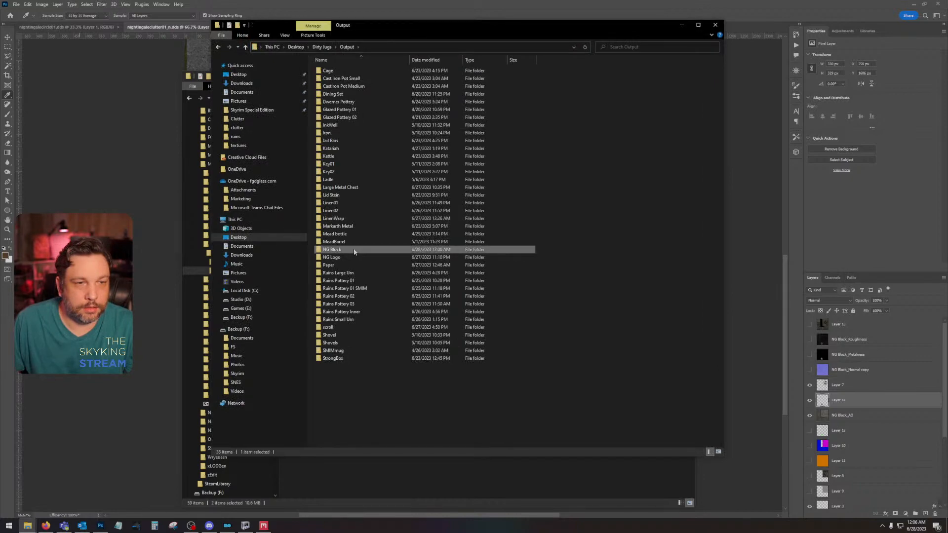
pyautogui.doubleClick(353, 250)
pyautogui.click(451, 73)
pyautogui.click(536, 75)
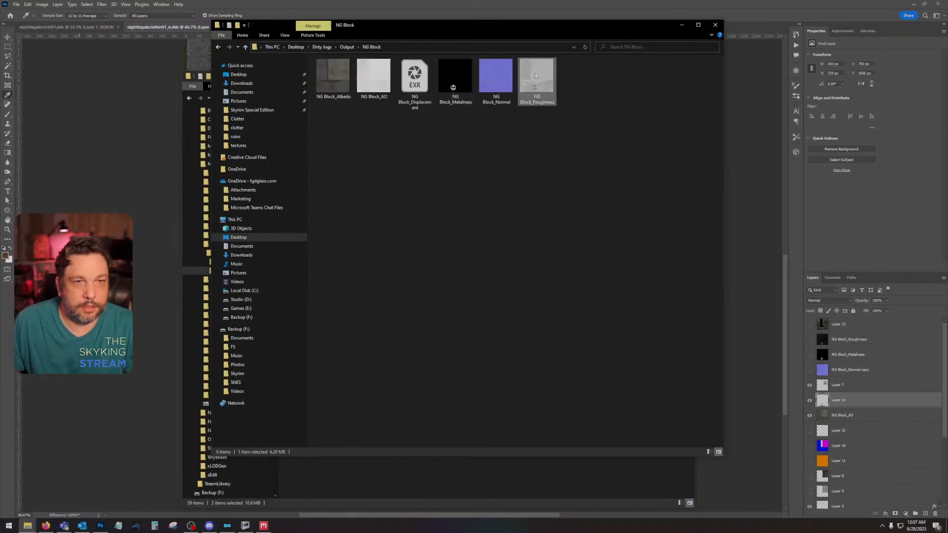
# Step: Close the clutter folder window and place the NG Block_Roughness image across the full Photoshop canvas, directly above Layer 14
pyautogui.moveTo(559, 26); pyautogui.dragTo(947, 50)
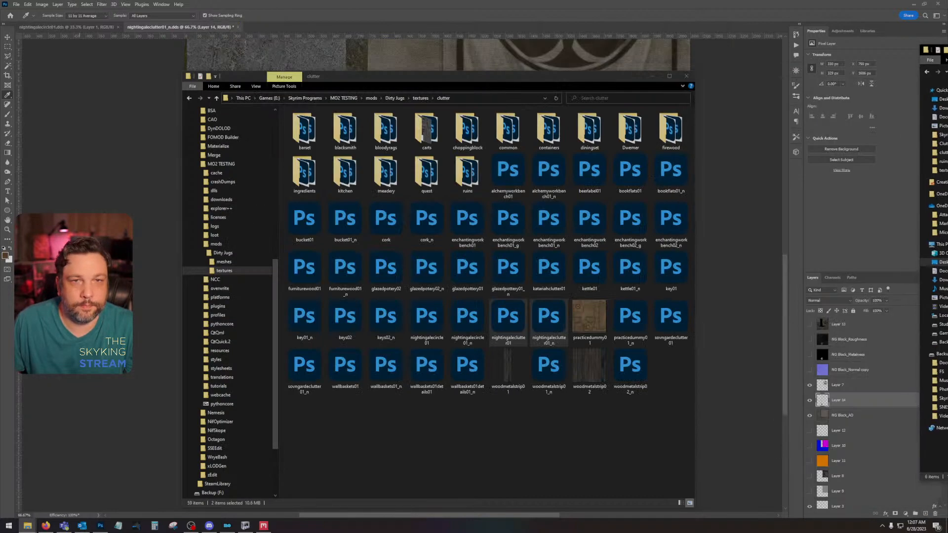
pyautogui.click(685, 77)
pyautogui.moveTo(947, 100); pyautogui.dragTo(426, 199)
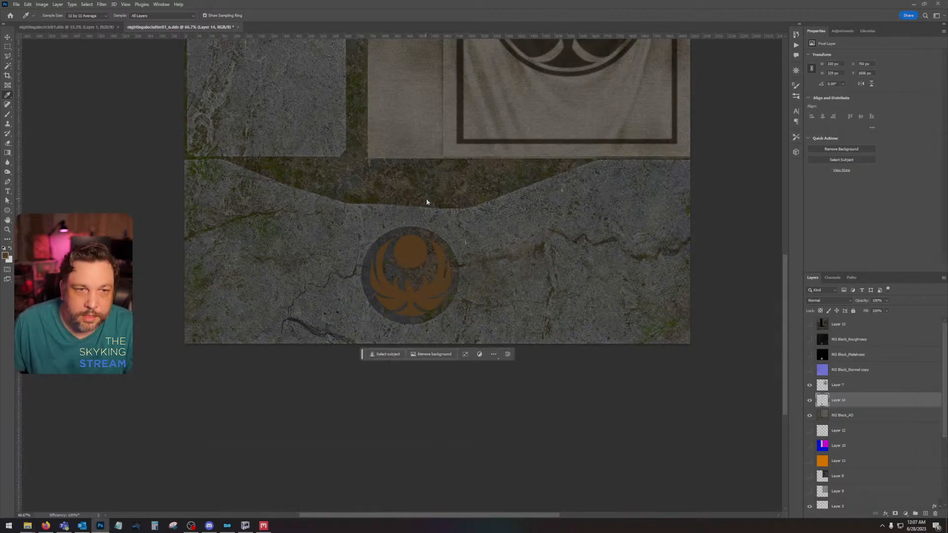
pyautogui.moveTo(449, 306); pyautogui.dragTo(450, 206)
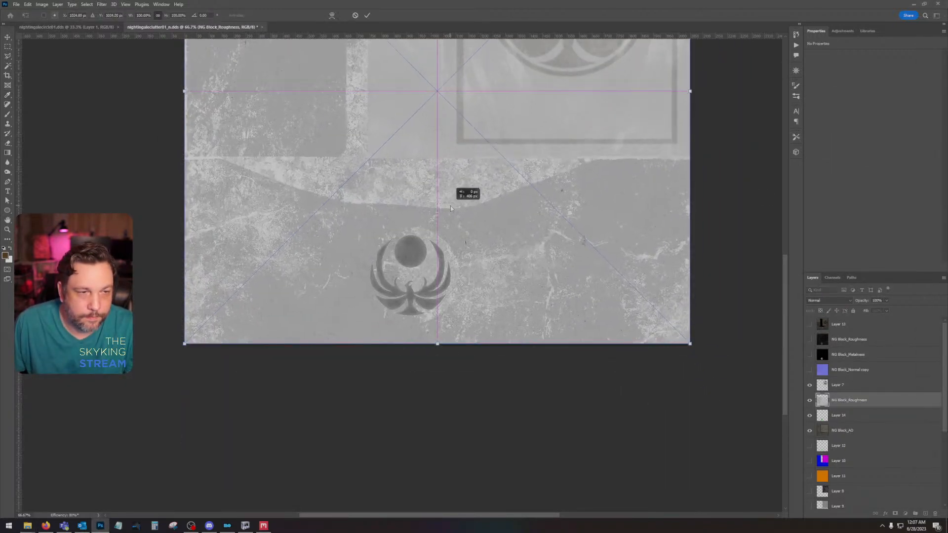
pyautogui.press('Return')
pyautogui.press('i')
# Step: Rasterize the placed NG Block_Roughness layer and load Layer 14's emblem as a selection on it
pyautogui.rightClick(821, 399)
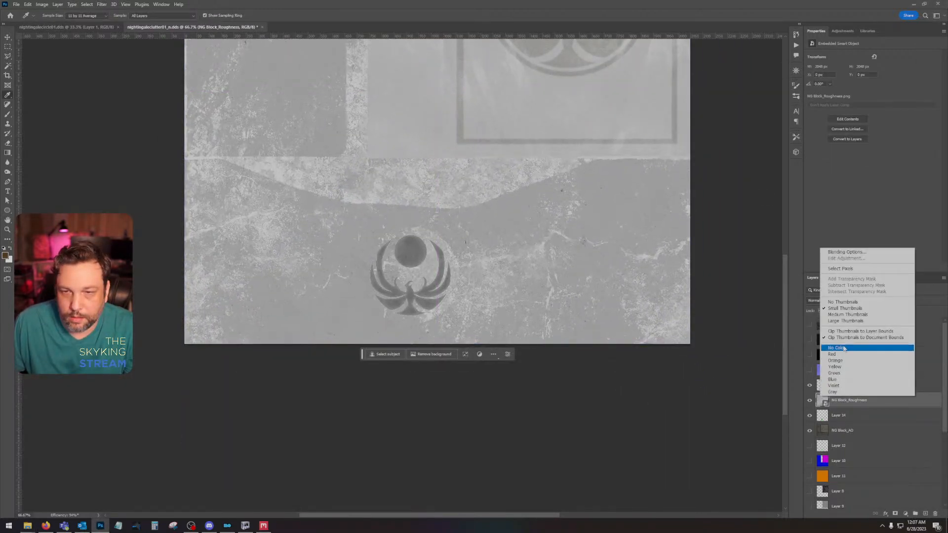
pyautogui.rightClick(918, 406)
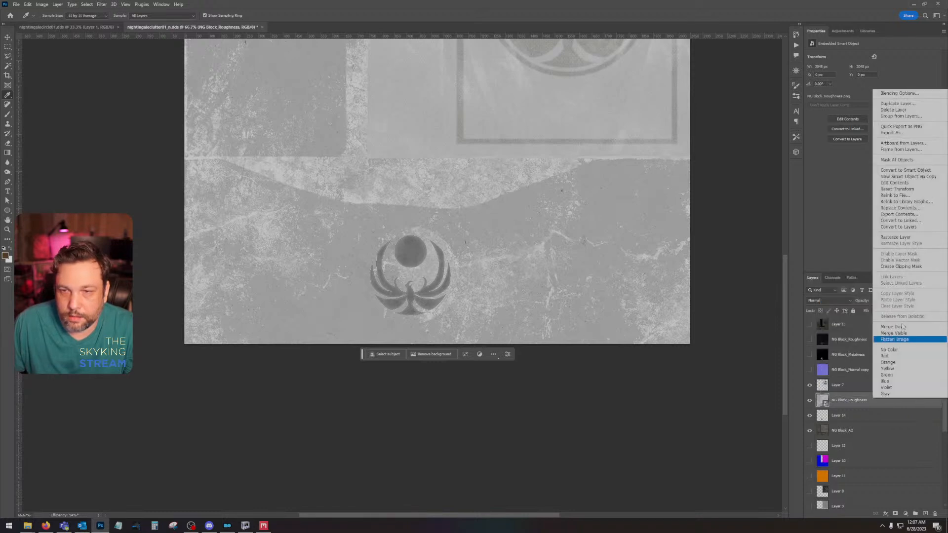
pyautogui.click(896, 239)
pyautogui.keyDown('ctrl'); pyautogui.click(821, 419); pyautogui.keyUp('ctrl')
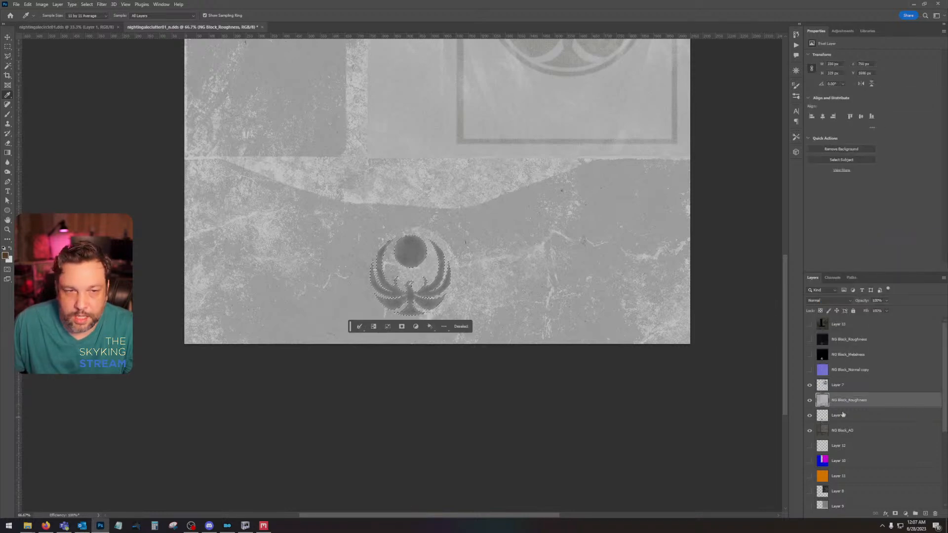
pyautogui.keyDown('ctrl'); pyautogui.click(883, 406); pyautogui.keyUp('ctrl')
# Step: Try pasting the copied emblem as a new layer with NG Block_Roughness hidden, and undo back to the active selection
pyautogui.hotkey('ctrl', 'v')
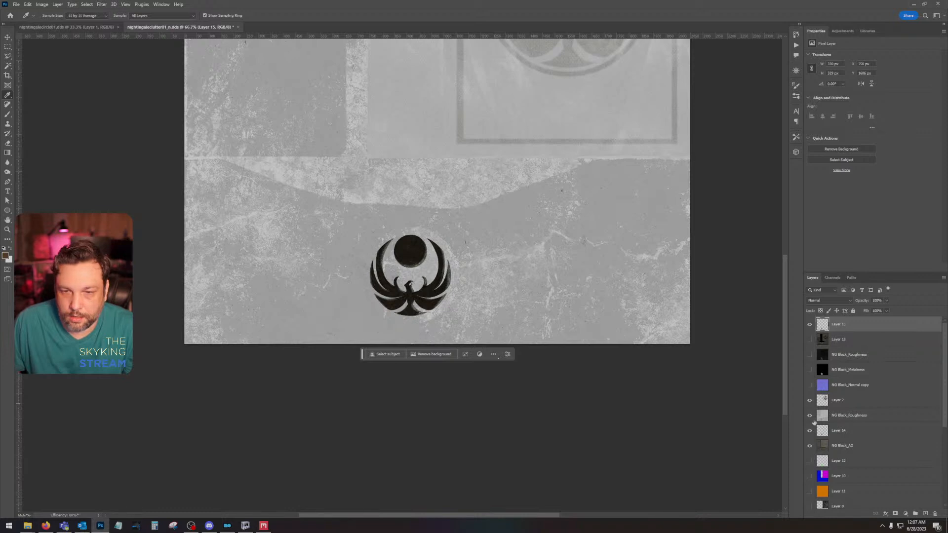
pyautogui.click(810, 416)
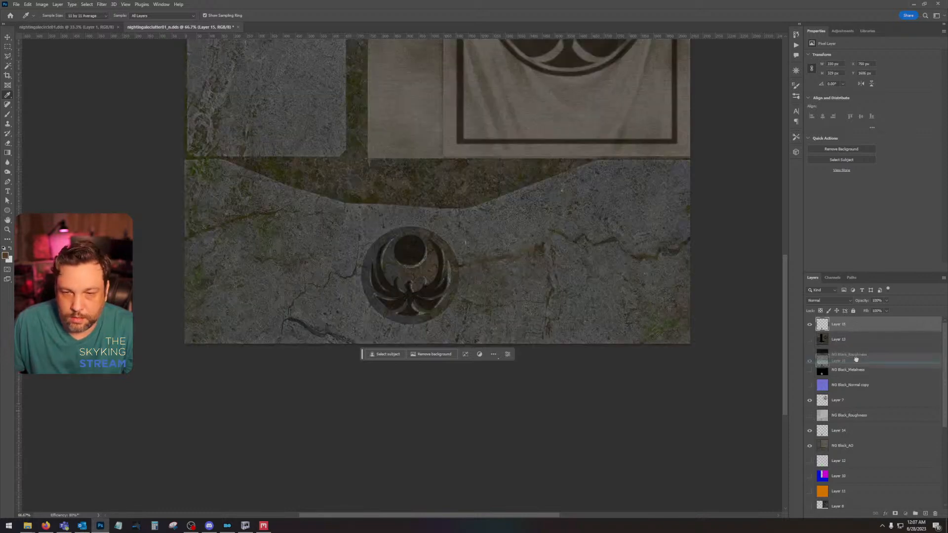
pyautogui.hotkey('ctrl', 'z')
pyautogui.hotkey('ctrl', 'z')
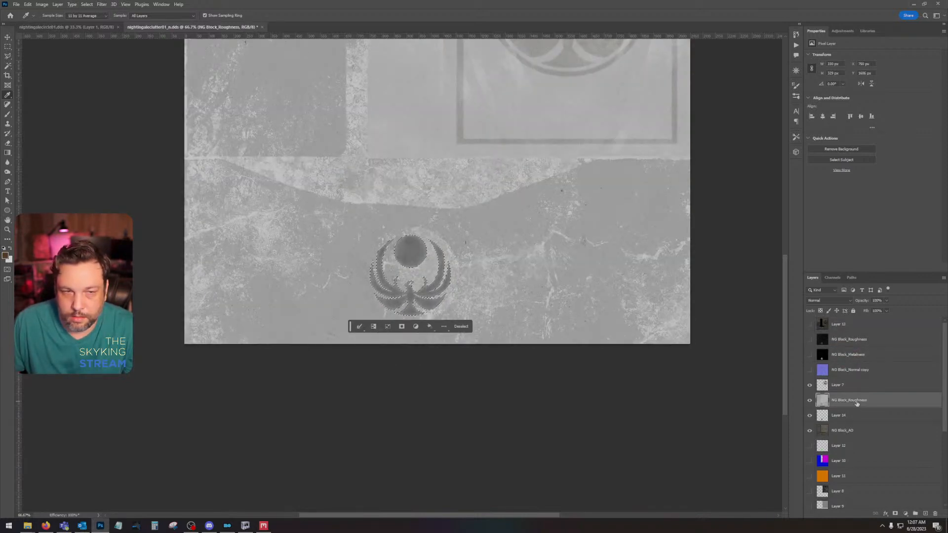
# Step: Duplicate the selected emblem area of NG Block_Roughness onto a new layer and hide the full NG Block_Roughness layer
pyautogui.hotkey('ctrl', 'j')
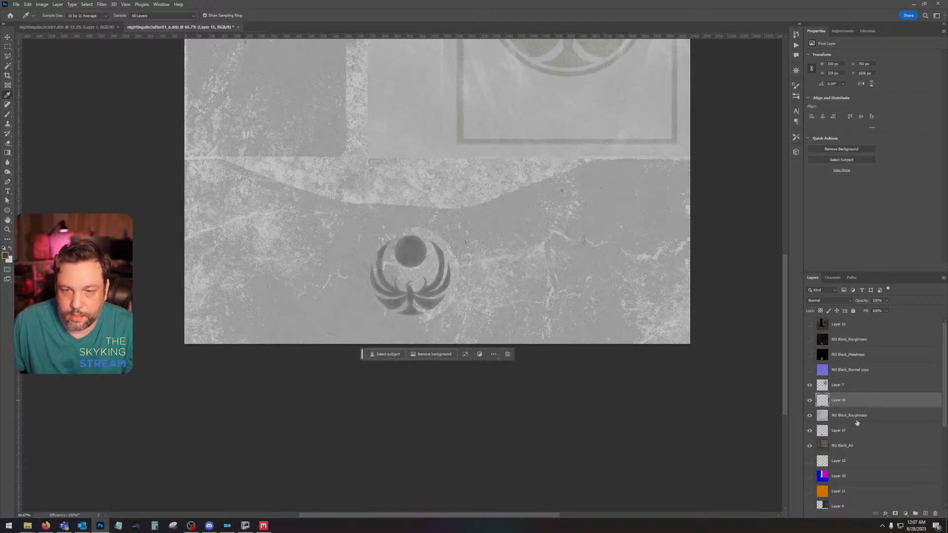
pyautogui.click(809, 416)
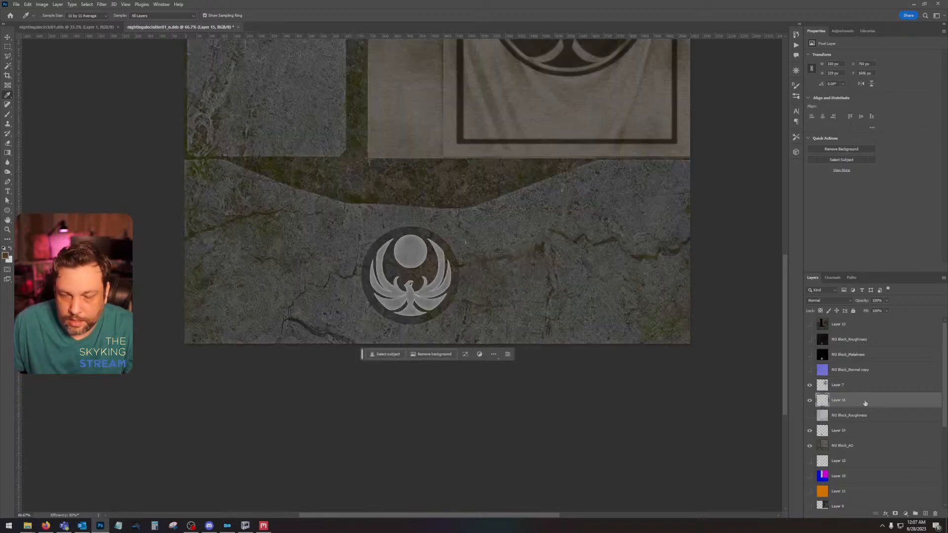
# Step: Set Layer 15's blend mode to Overlay and compare the brown emblem with and without the layer
pyautogui.click(816, 300)
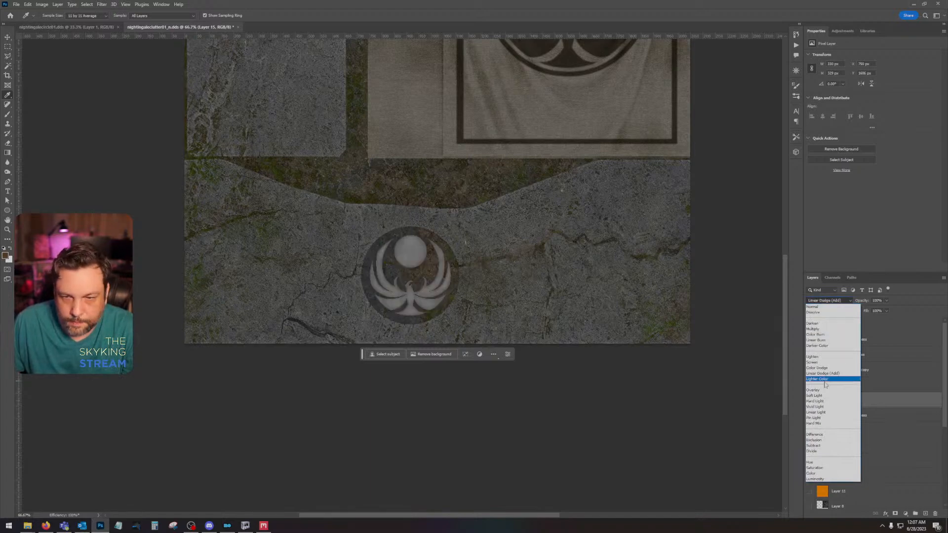
pyautogui.click(824, 390)
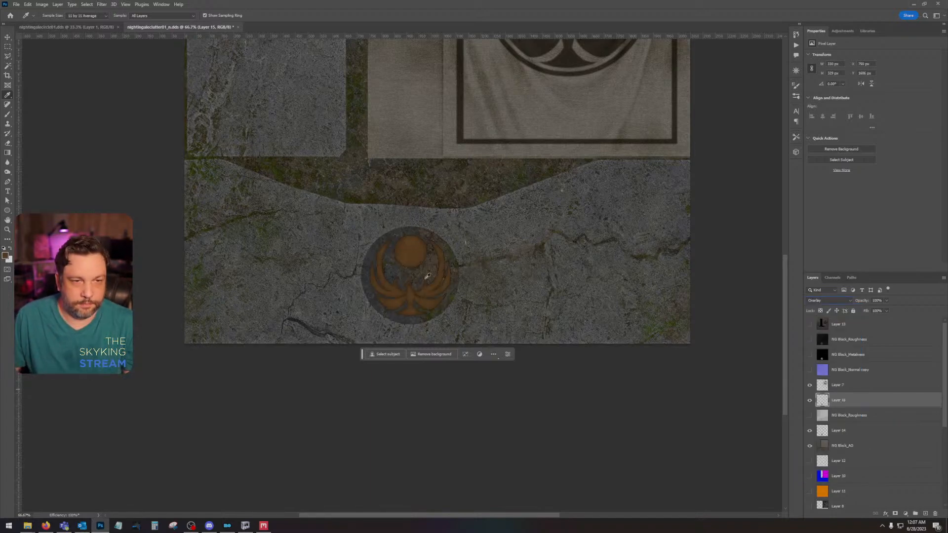
pyautogui.scroll(1, 424, 281)
pyautogui.scroll(2, 424, 282)
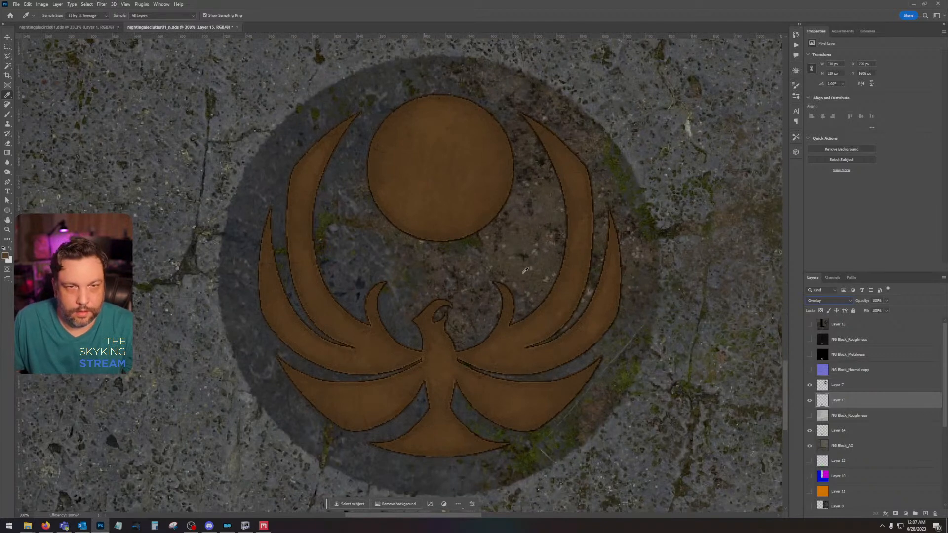
pyautogui.click(809, 401)
pyautogui.click(809, 400)
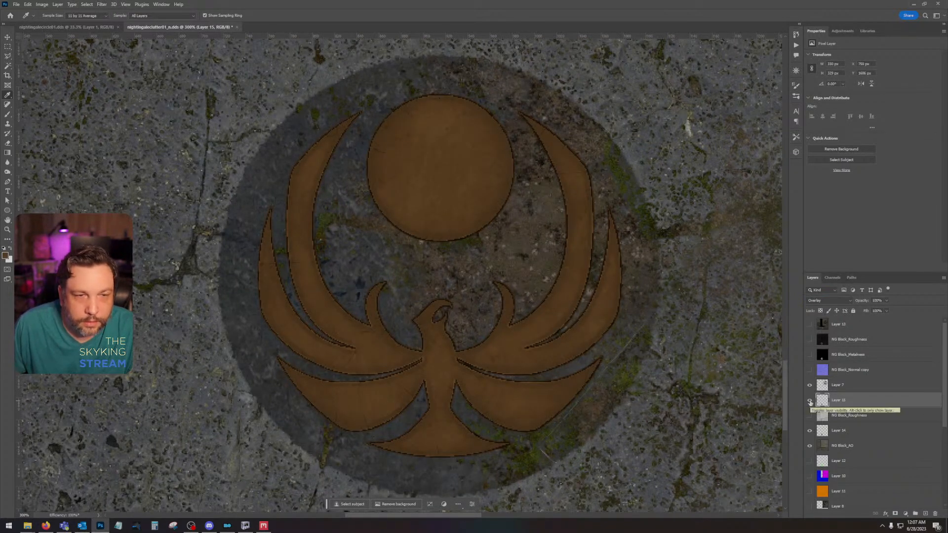
# Step: Load Layer 15's emblem as a selection and contract it inward from the edges
pyautogui.keyDown('ctrl'); pyautogui.click(822, 399); pyautogui.keyUp('ctrl')
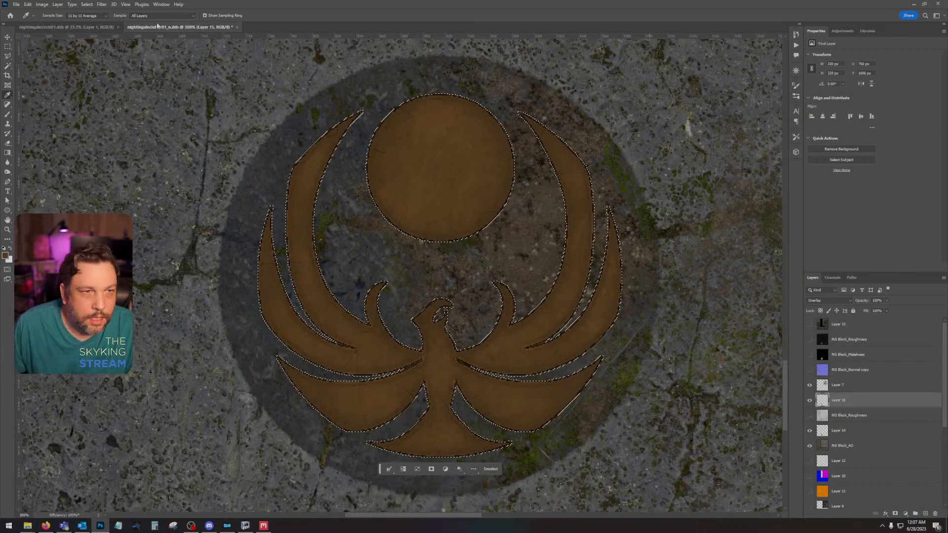
pyautogui.click(88, 5)
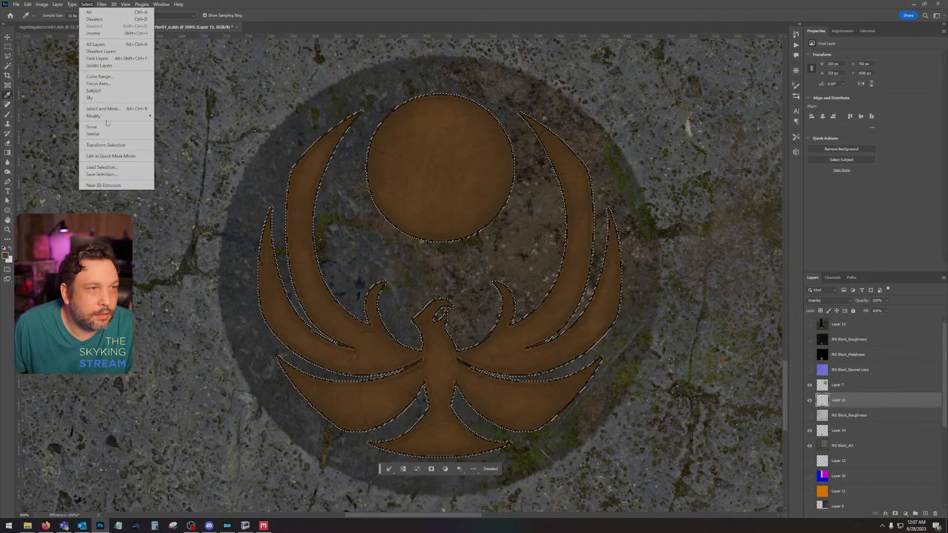
pyautogui.moveTo(113, 117)
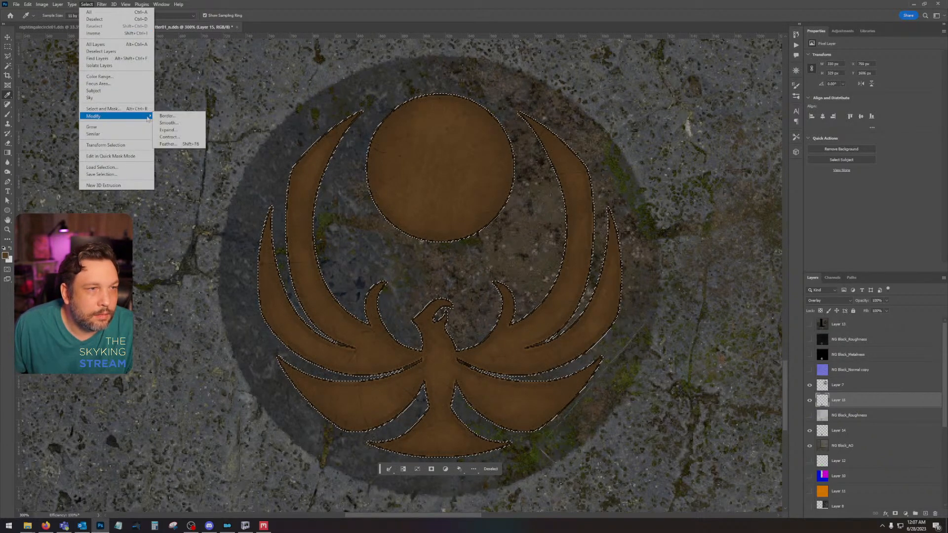
pyautogui.click(184, 137)
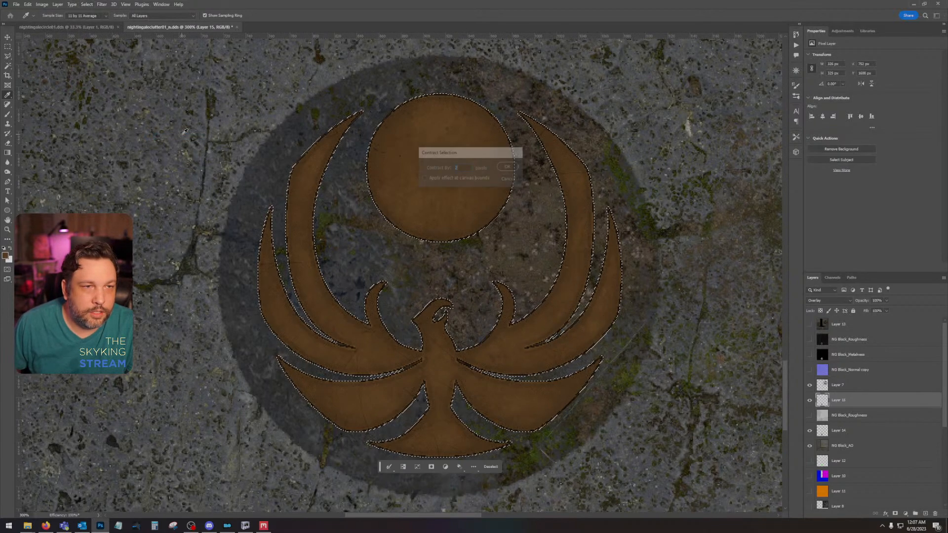
# Step: Feather the contracted emblem selection, try clearing Layer 15 inside it, and undo the clearing
pyautogui.click(86, 4)
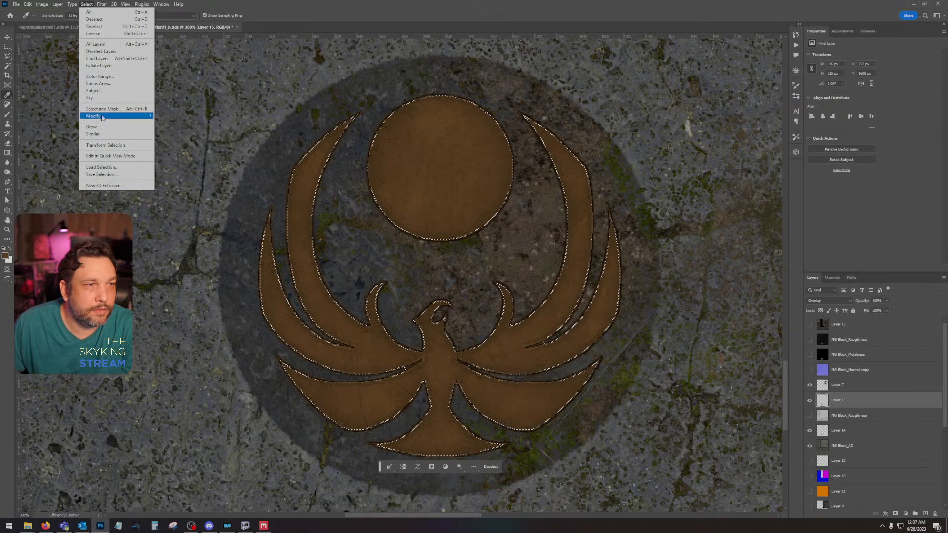
pyautogui.click(179, 144)
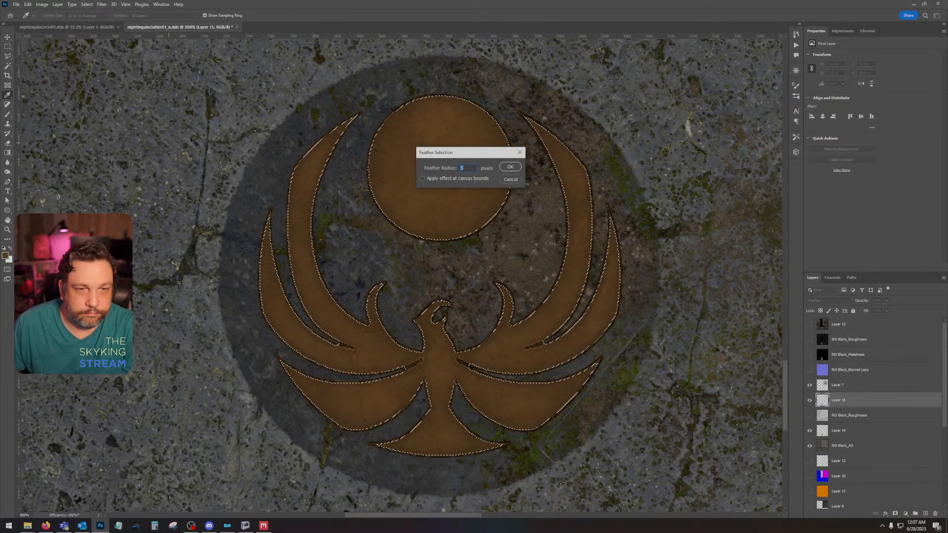
pyautogui.press('Return')
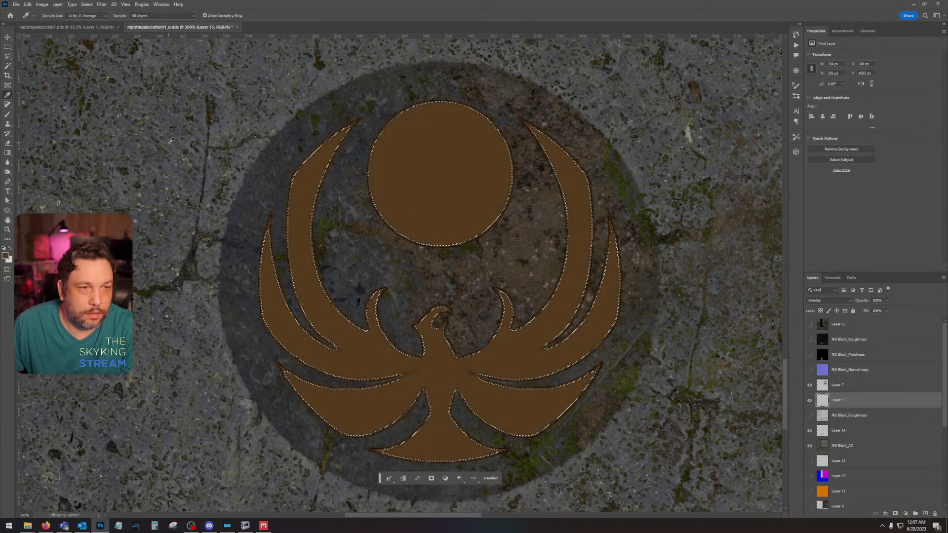
pyautogui.hotkey('ctrl', 'z')
# Step: Invert the feathered selection, try clearing Layer 15 around the emblem's edges and deselecting, and undo back to the inverted selection
pyautogui.click(88, 5)
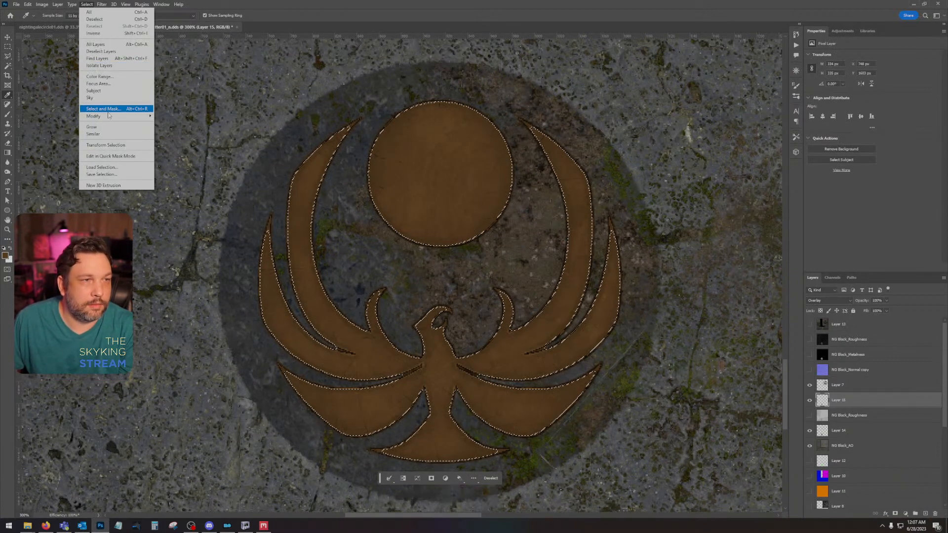
pyautogui.moveTo(119, 116)
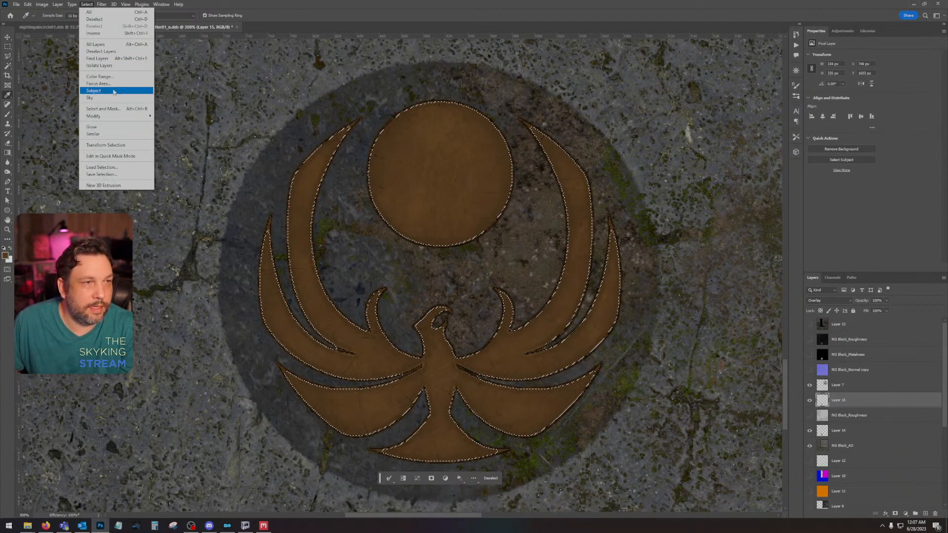
pyautogui.click(104, 33)
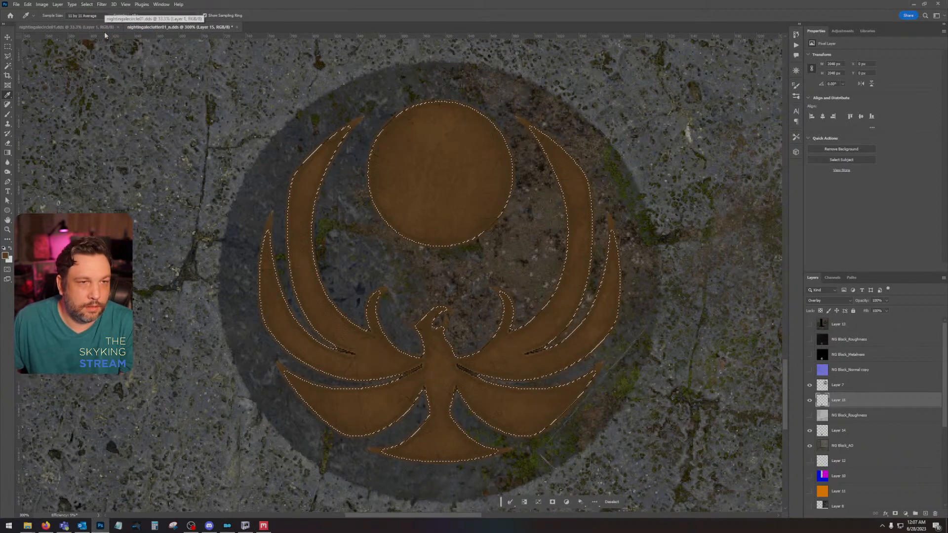
pyautogui.hotkey('ctrl', 'd')
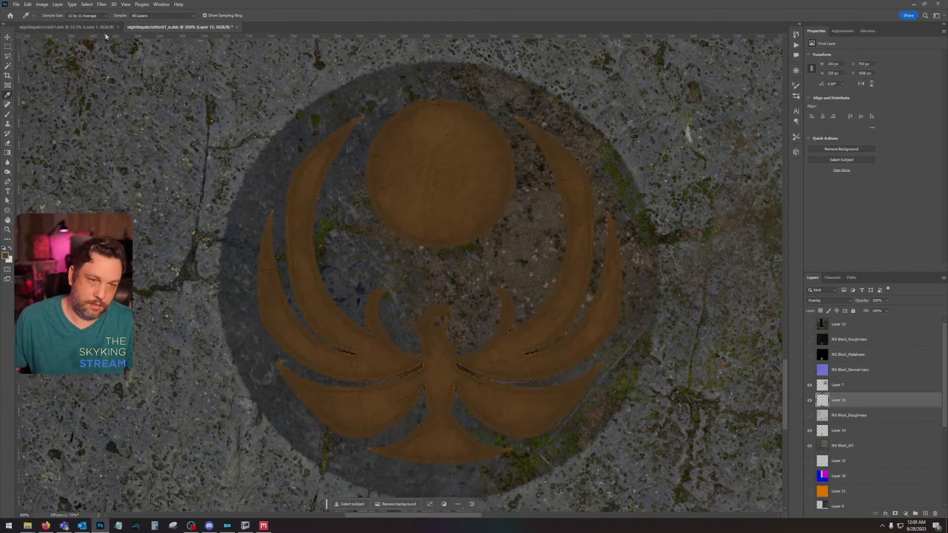
pyautogui.hotkey('ctrl', 'z')
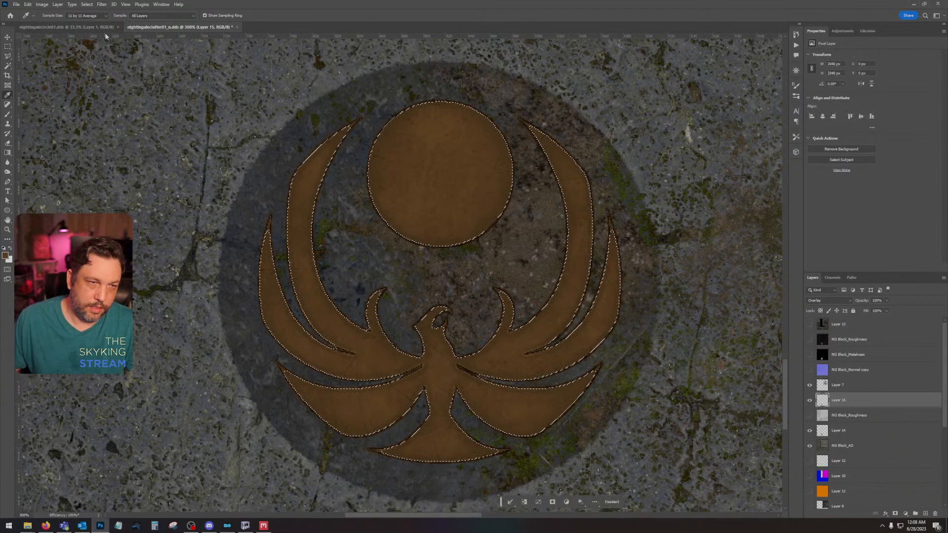
# Step: Try contracting the inverted selection around the emblem's edges, undo back to it and deselect
pyautogui.click(87, 4)
pyautogui.moveTo(119, 115)
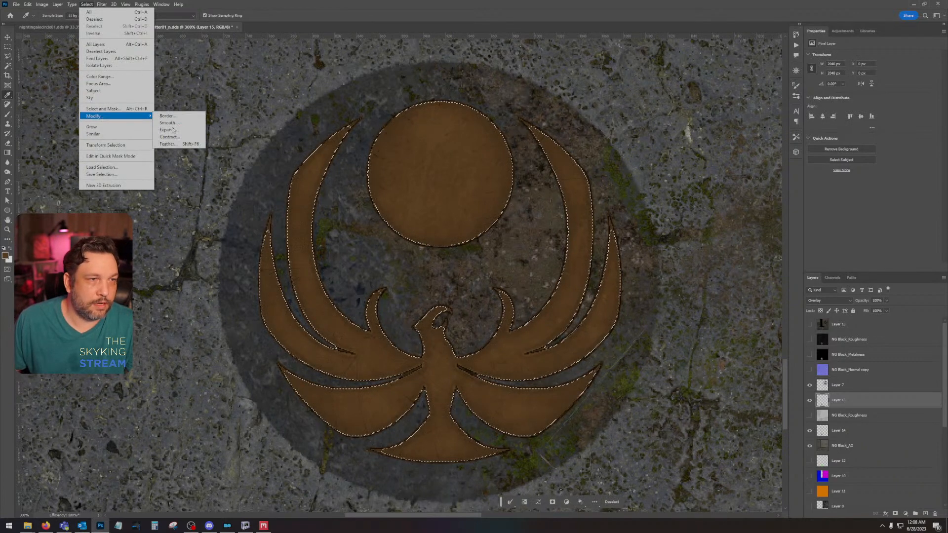
pyautogui.click(177, 137)
pyautogui.press('Return')
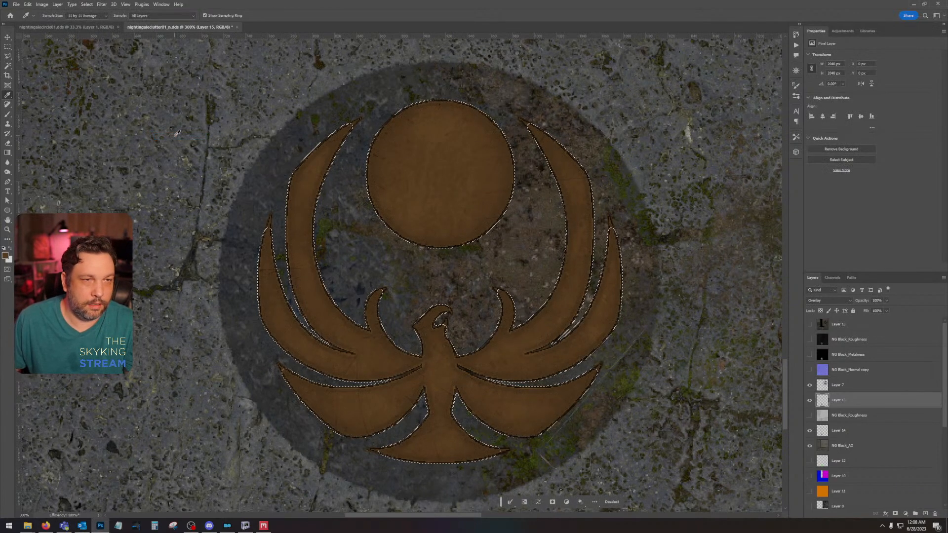
pyautogui.hotkey('ctrl', 'd')
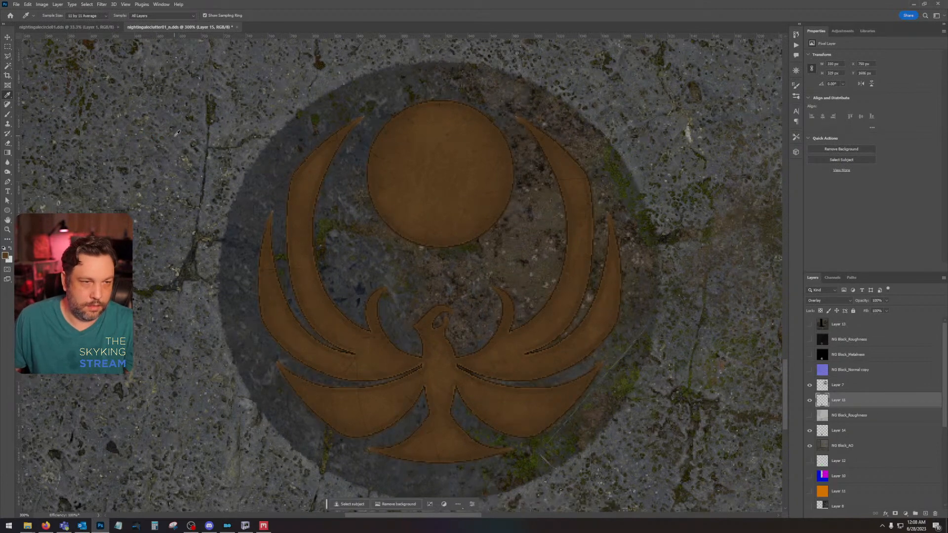
pyautogui.hotkey('ctrl', 'z')
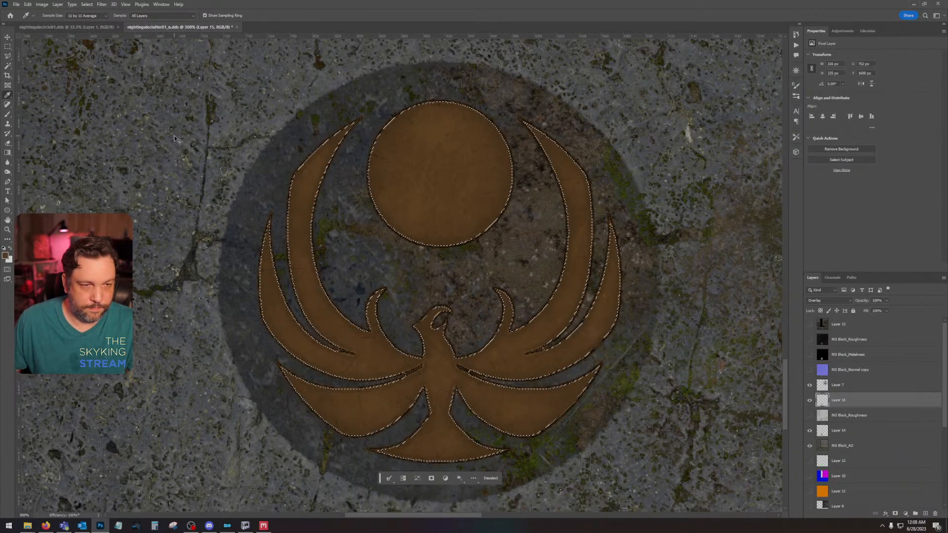
pyautogui.hotkey('ctrl', 'd')
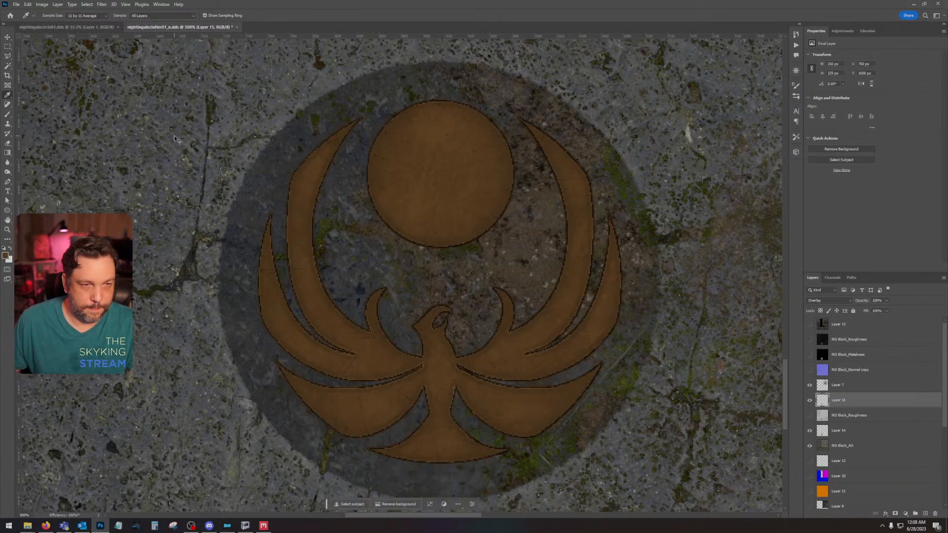
# Step: Compare the brown emblem with Layer 15 hidden and shown
pyautogui.click(809, 402)
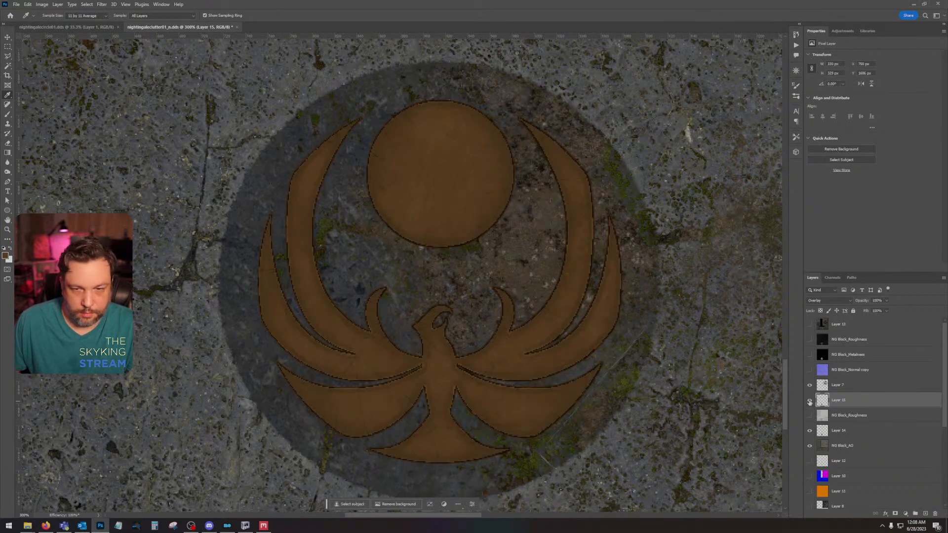
pyautogui.click(809, 402)
pyautogui.click(809, 402)
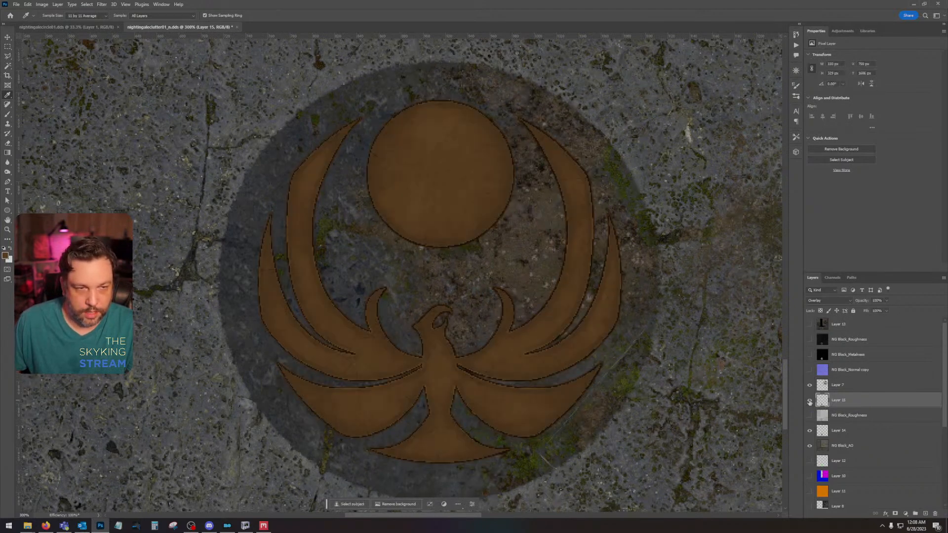
# Step: Set Layer 15's blend mode to Normal, load its emblem as a selection and contract the selection by 2 pixels
pyautogui.click(829, 301)
pyautogui.click(824, 302)
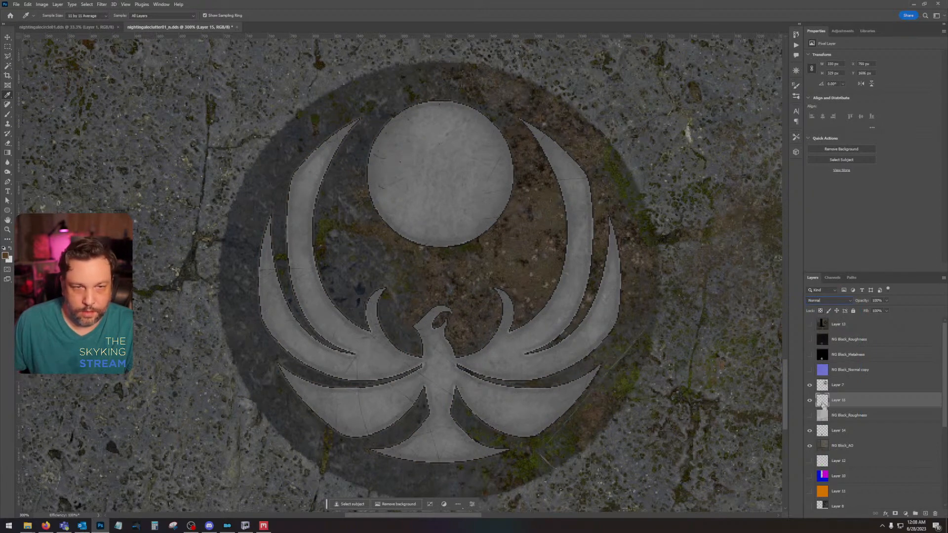
pyautogui.keyDown('ctrl'); pyautogui.click(822, 401); pyautogui.keyUp('ctrl')
pyautogui.click(86, 4)
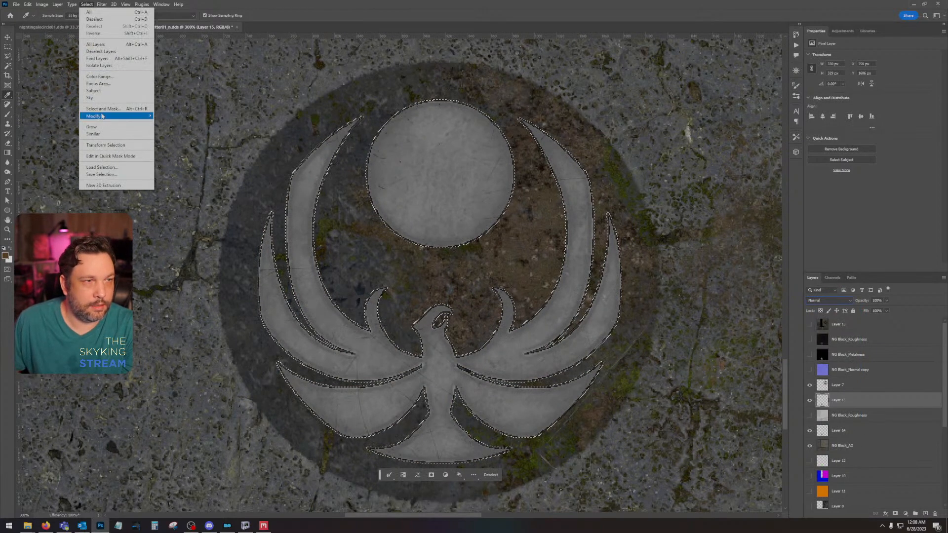
pyautogui.moveTo(101, 116)
pyautogui.click(183, 137)
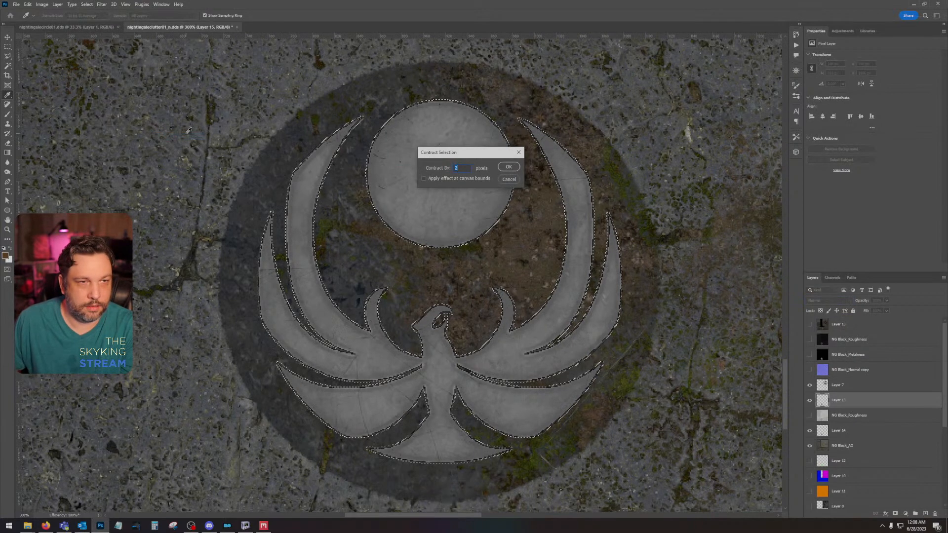
pyautogui.press('Return')
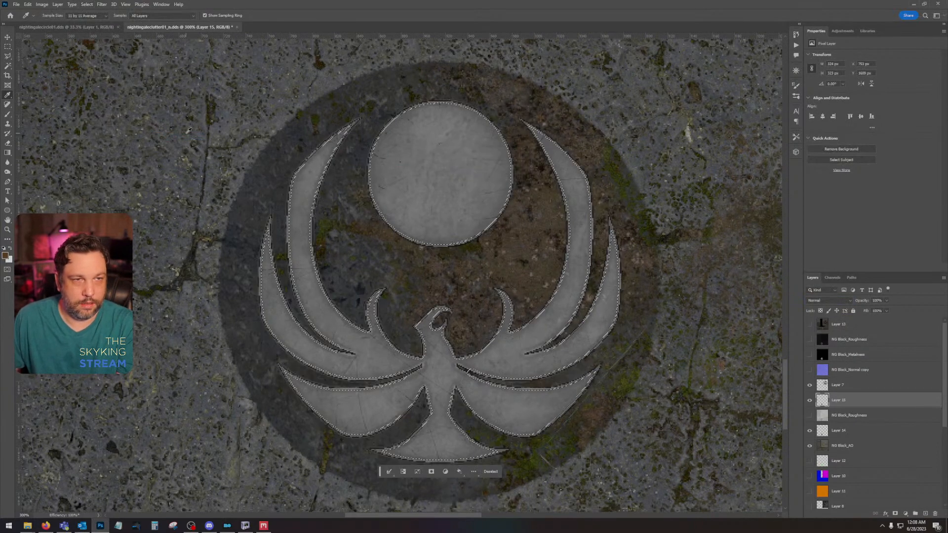
# Step: Clear Layer 15 outside the contracted emblem selection, deselect, and set the layer's blend mode to Overlay
pyautogui.click(87, 4)
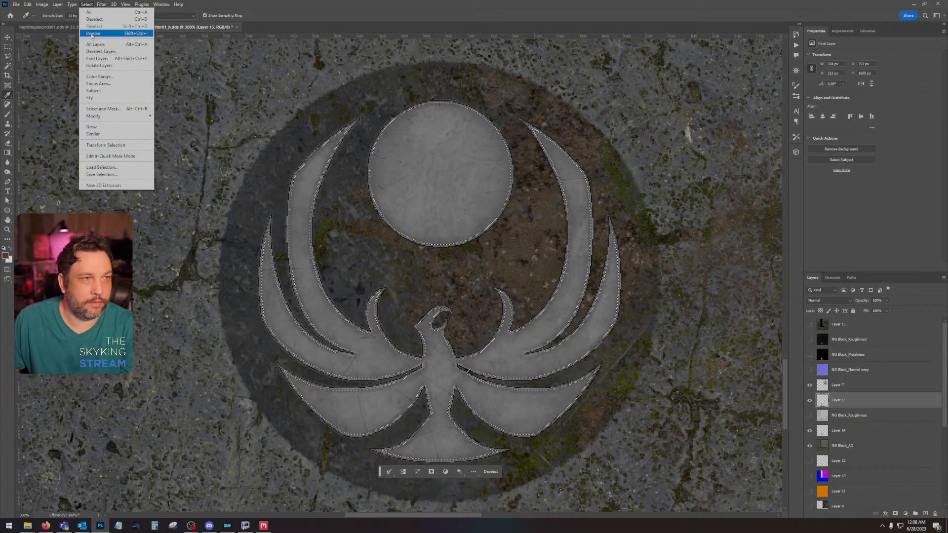
pyautogui.click(91, 33)
pyautogui.press('Delete')
pyautogui.hotkey('ctrl', 'd')
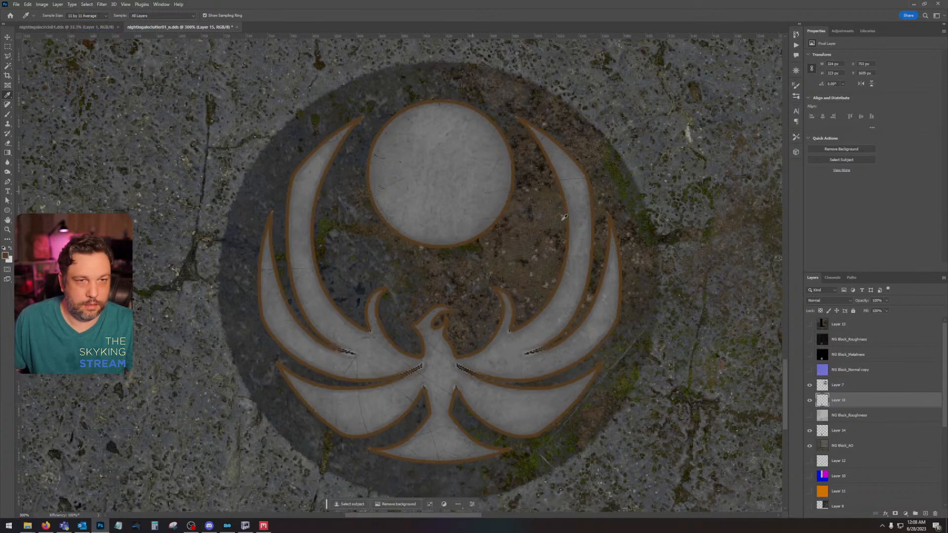
pyautogui.click(822, 301)
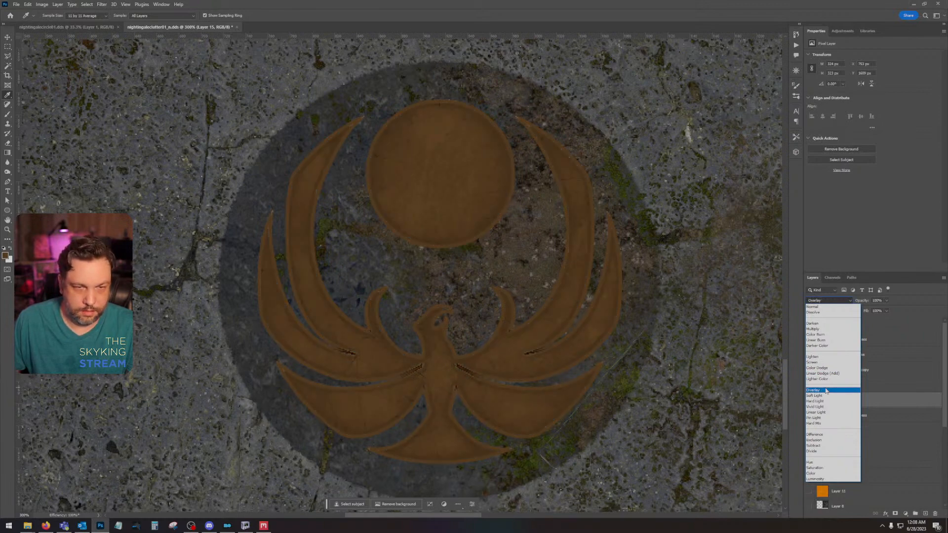
pyautogui.click(826, 390)
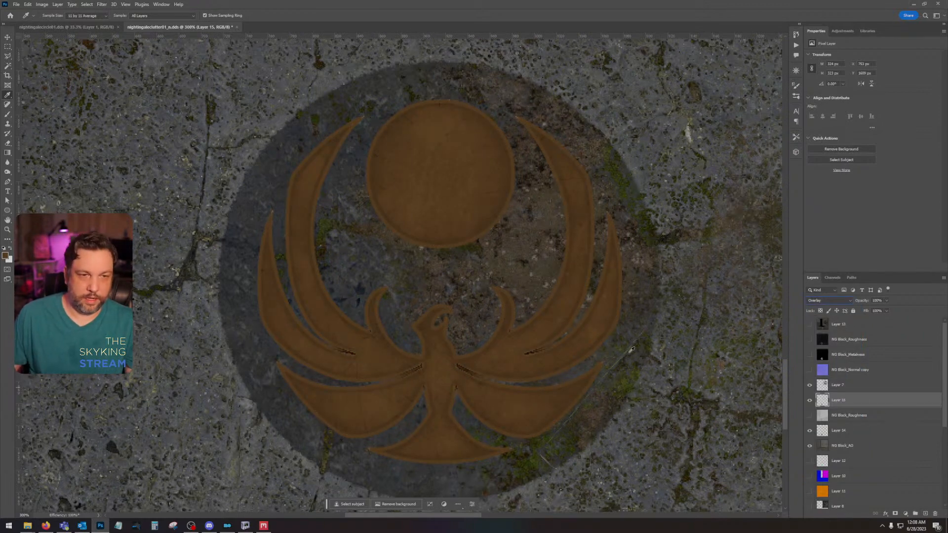
# Step: Try a Scale transform on Layer 15's emblem
pyautogui.click(39, 5)
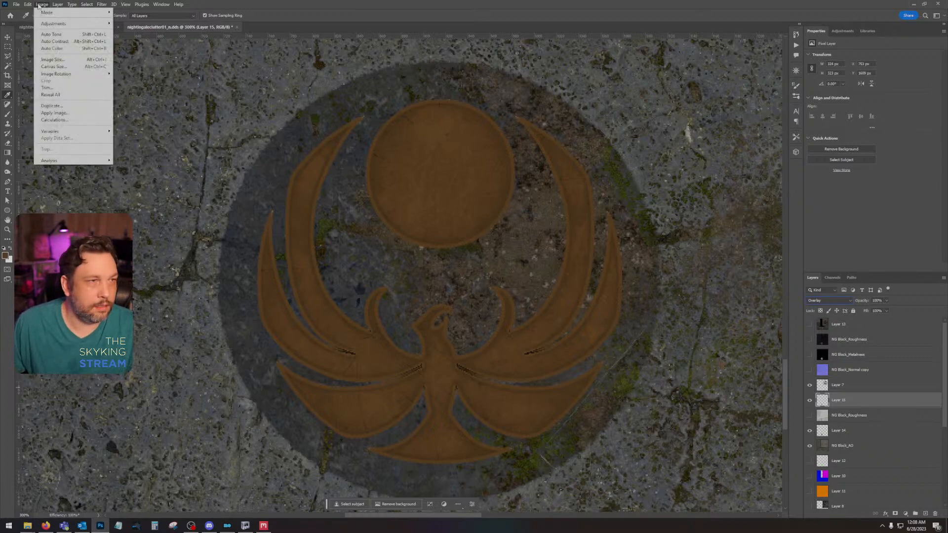
pyautogui.moveTo(27, 4)
pyautogui.moveTo(55, 174)
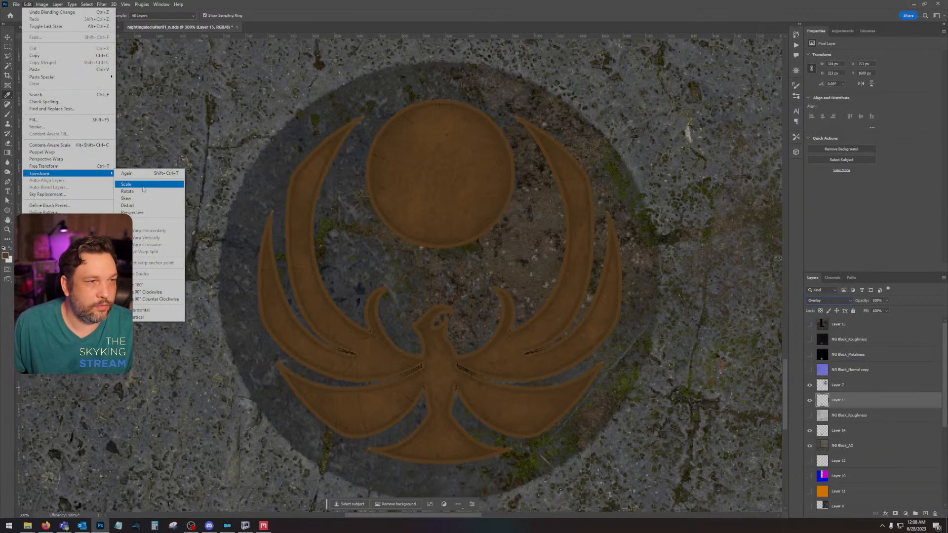
pyautogui.click(151, 188)
pyautogui.moveTo(620, 103)
pyautogui.mouseDown()
pyautogui.moveTo(639, 89)
pyautogui.moveTo(616, 114)
pyautogui.mouseUp()
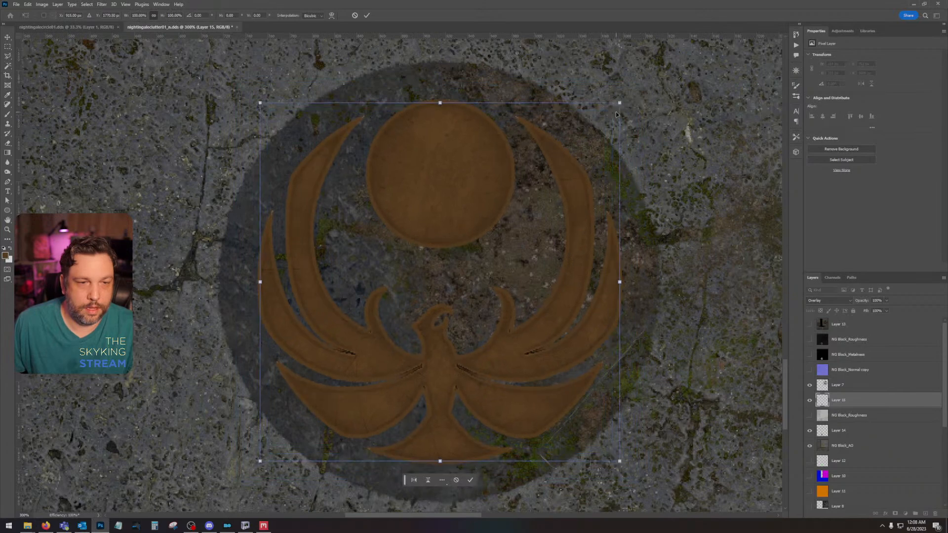
pyautogui.press('Return')
pyautogui.press('i')
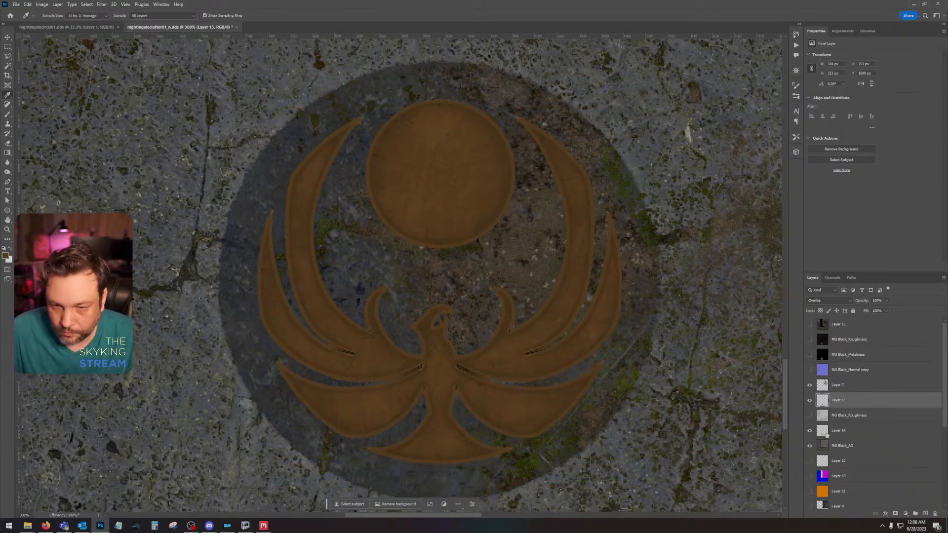
# Step: Try different blend modes and the opacity adjustment on Layer 14's brown fill, ending at Normal with 100% opacity
pyautogui.click(809, 430)
pyautogui.click(809, 431)
pyautogui.click(851, 430)
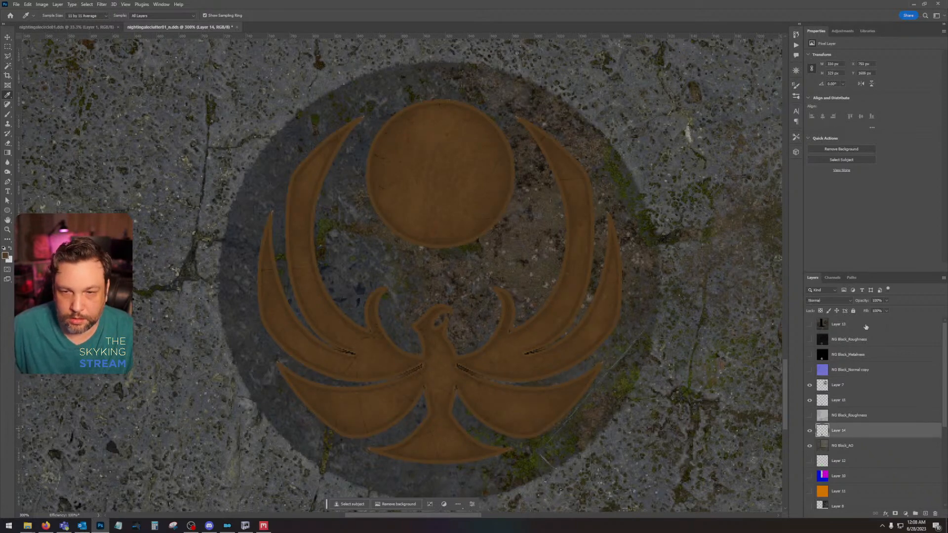
pyautogui.click(851, 300)
pyautogui.click(851, 298)
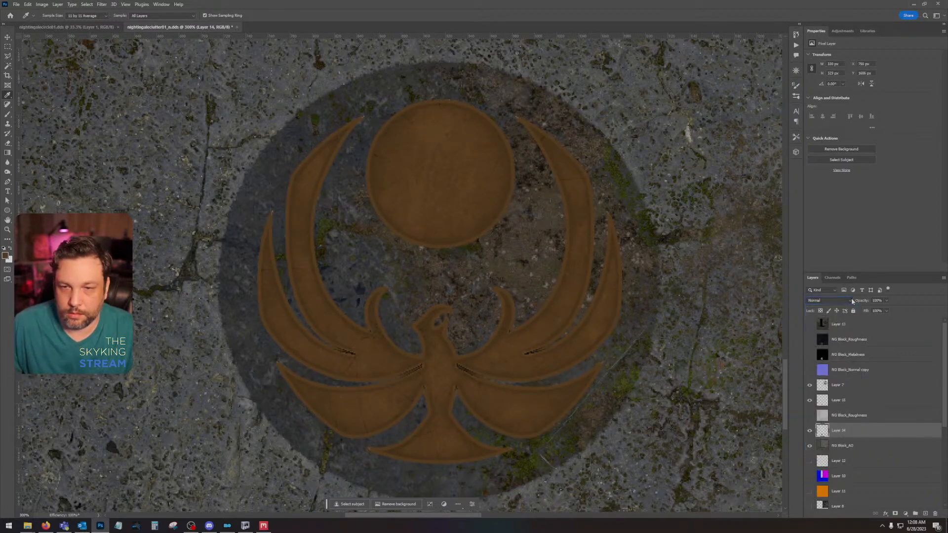
pyautogui.scroll(-6, 841, 303)
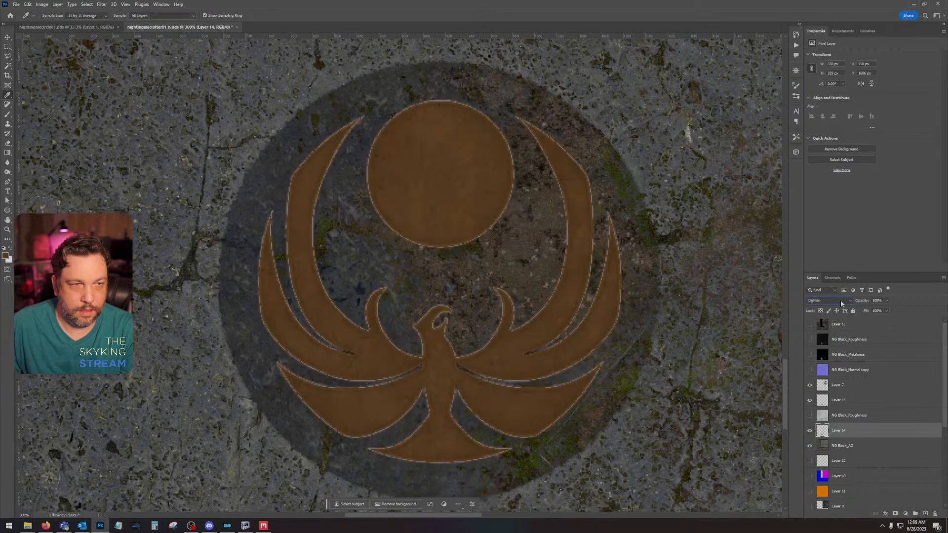
pyautogui.scroll(-7, 840, 300)
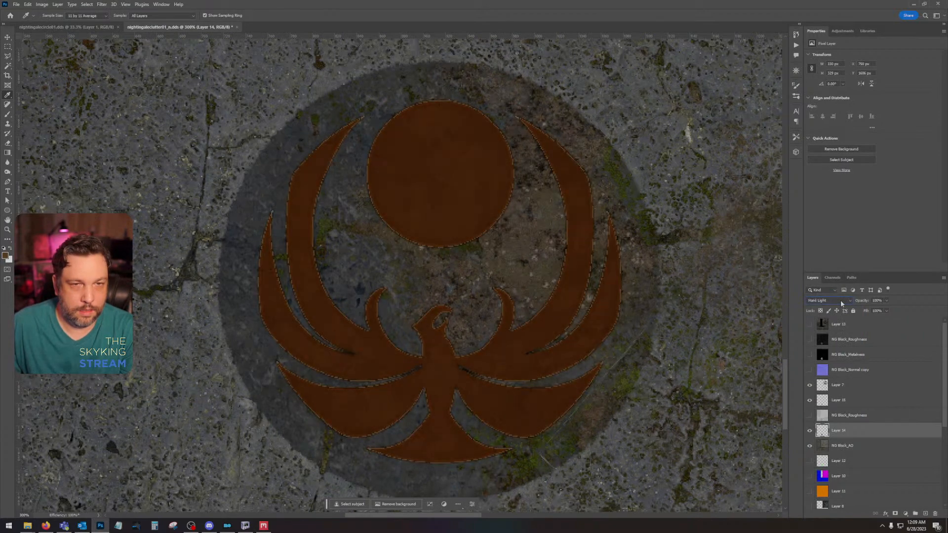
pyautogui.scroll(6, 839, 300)
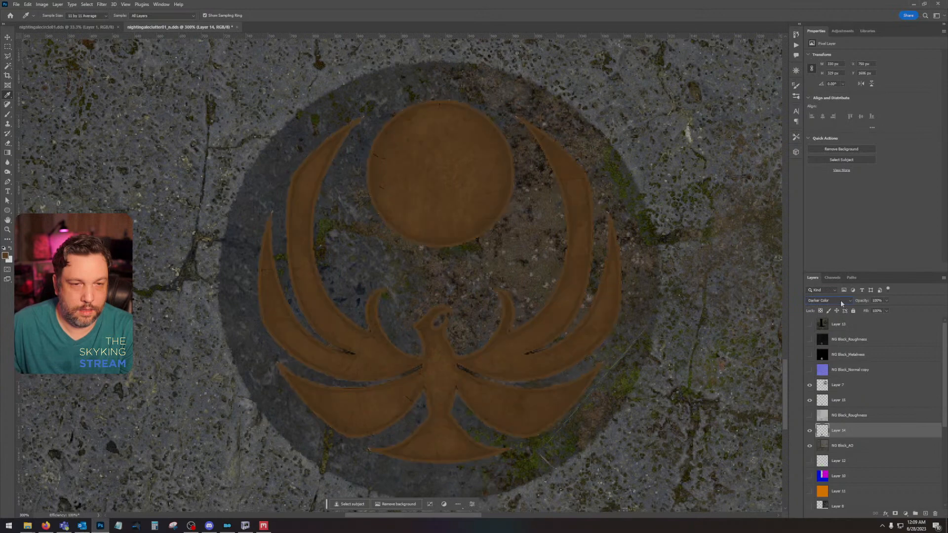
pyautogui.scroll(1, 840, 300)
pyautogui.scroll(3, 840, 300)
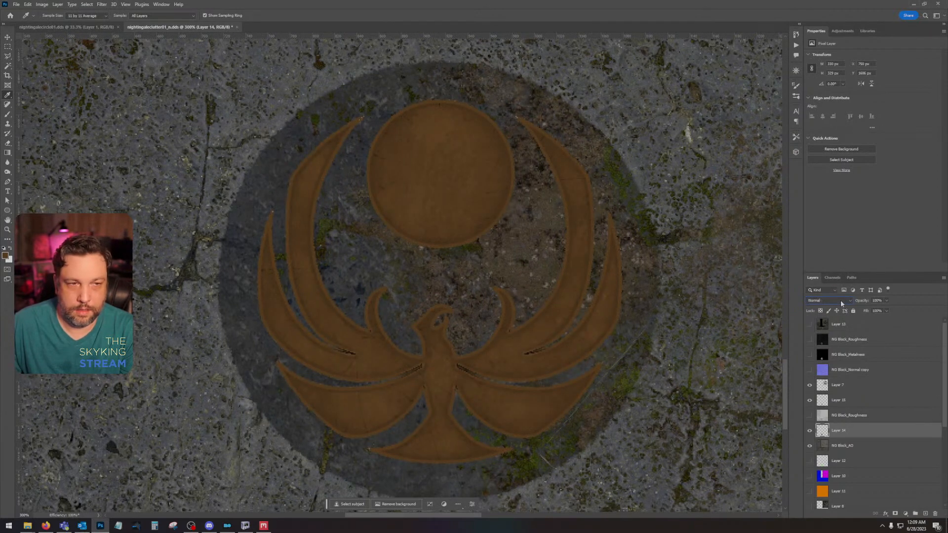
pyautogui.click(887, 300)
pyautogui.moveTo(888, 310); pyautogui.dragTo(881, 311)
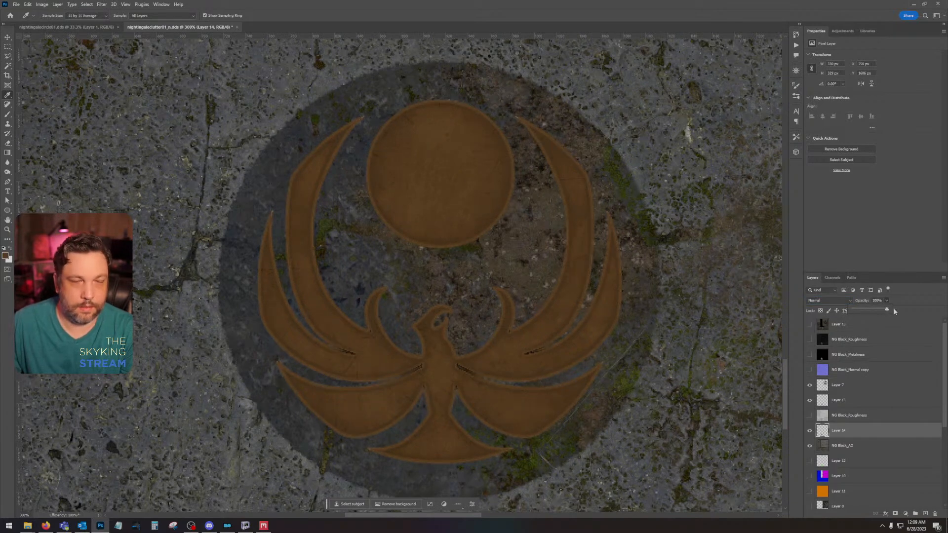
# Step: Delete the hidden NG Block_Roughness layer between Layer 15 and Layer 14
pyautogui.press('v')
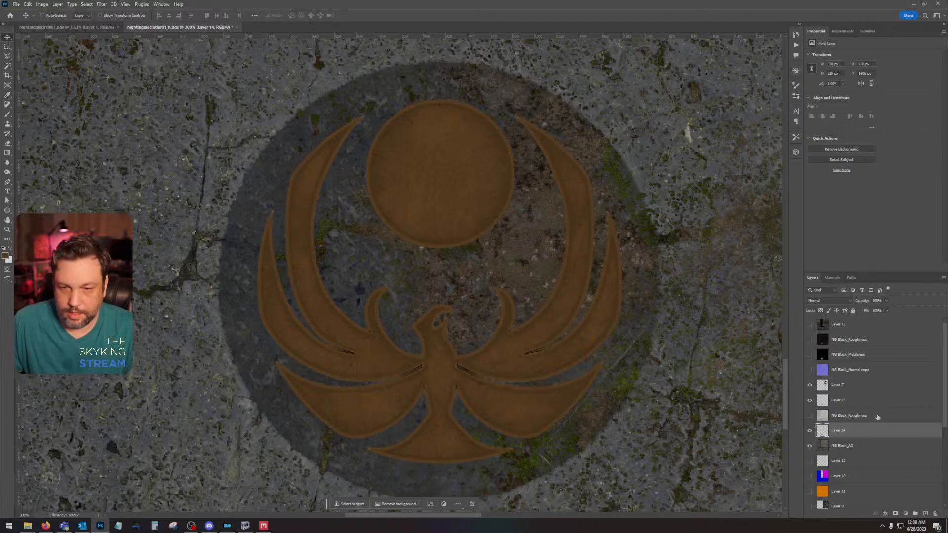
pyautogui.moveTo(877, 417); pyautogui.dragTo(937, 515)
# Step: Try brightening Layer 14's brown fill with Levels, lowering the white input level to 173
pyautogui.hotkey('ctrl', 'l')
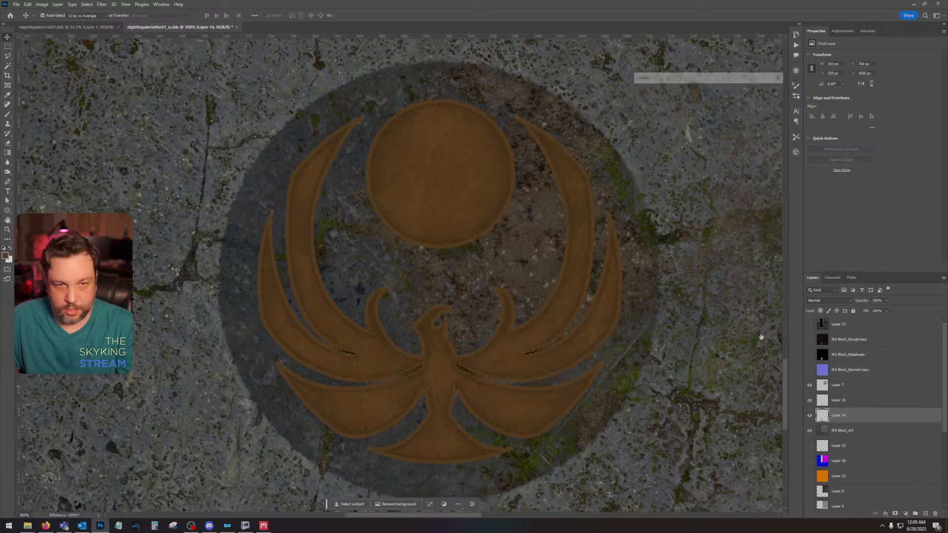
pyautogui.moveTo(643, 160); pyautogui.dragTo(654, 162)
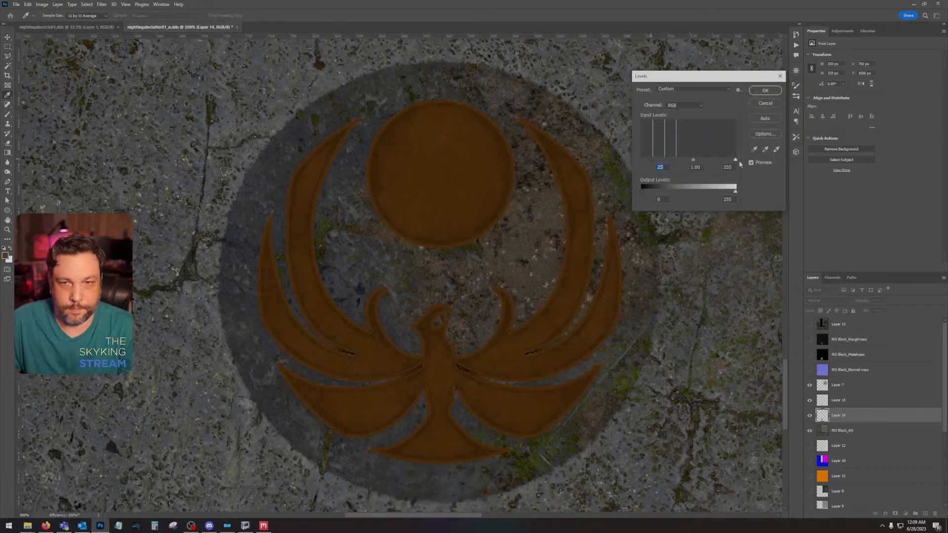
pyautogui.moveTo(734, 161); pyautogui.dragTo(647, 157)
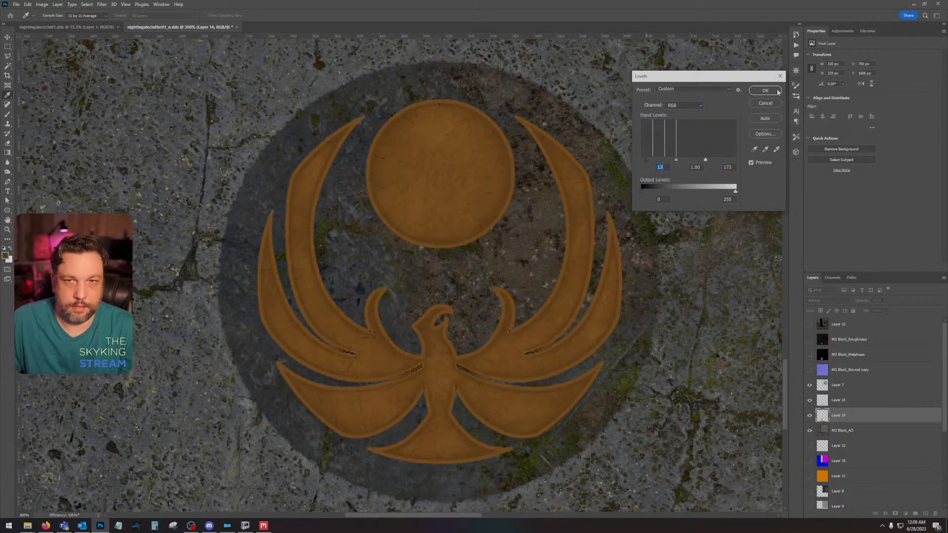
pyautogui.click(765, 104)
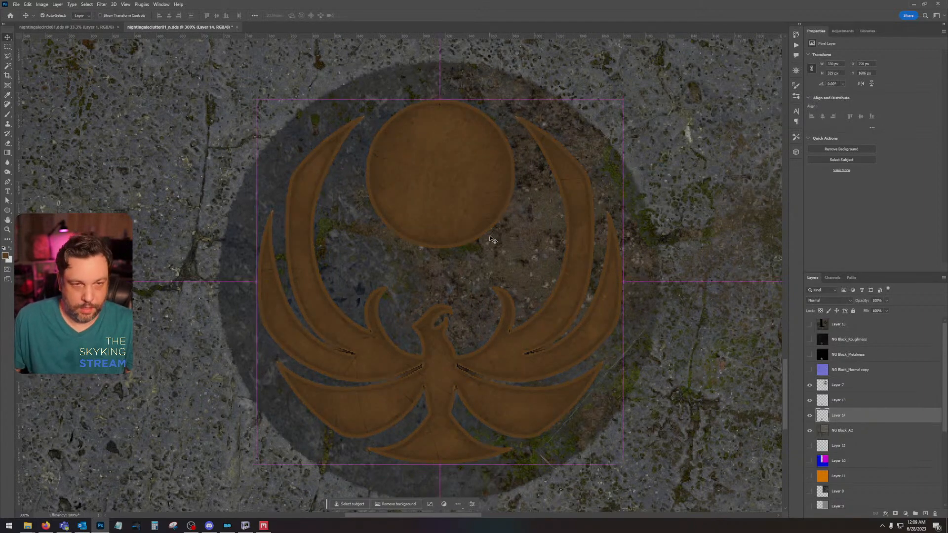
# Step: Save over nightingaleclutter01.dds as Color + Alpha with BC7 Fine compression and auto-generated mip maps, and switch to Mod Organizer
pyautogui.hotkey('ctrl', 'shift', 's')
pyautogui.press('Return')
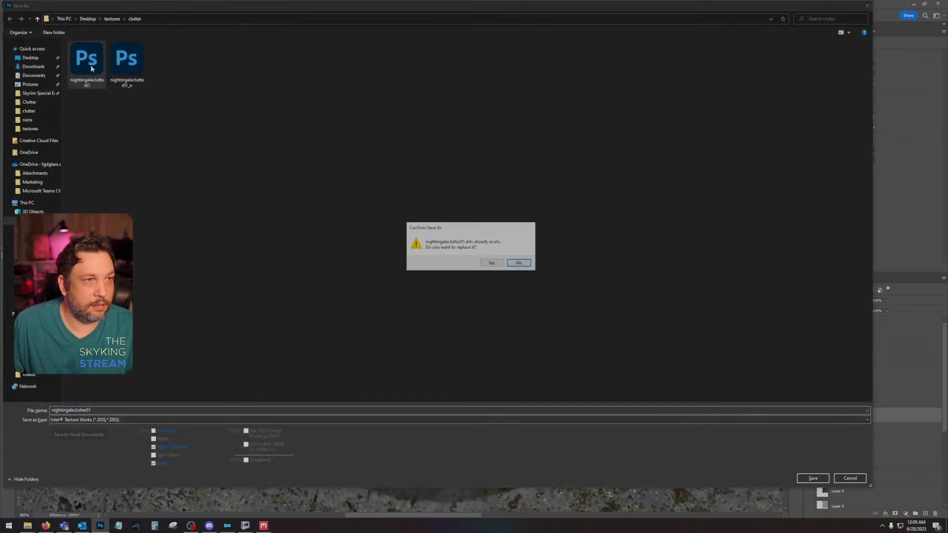
pyautogui.click(492, 265)
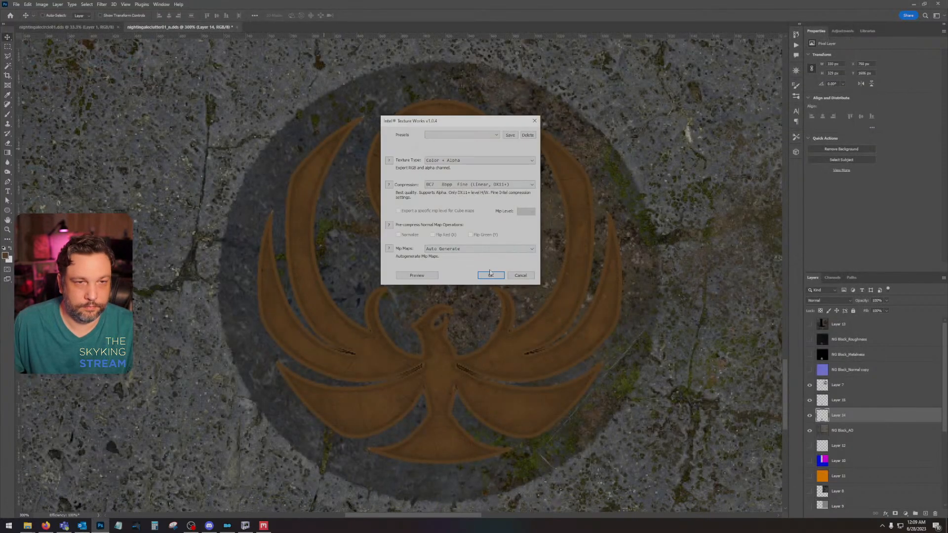
pyautogui.click(491, 276)
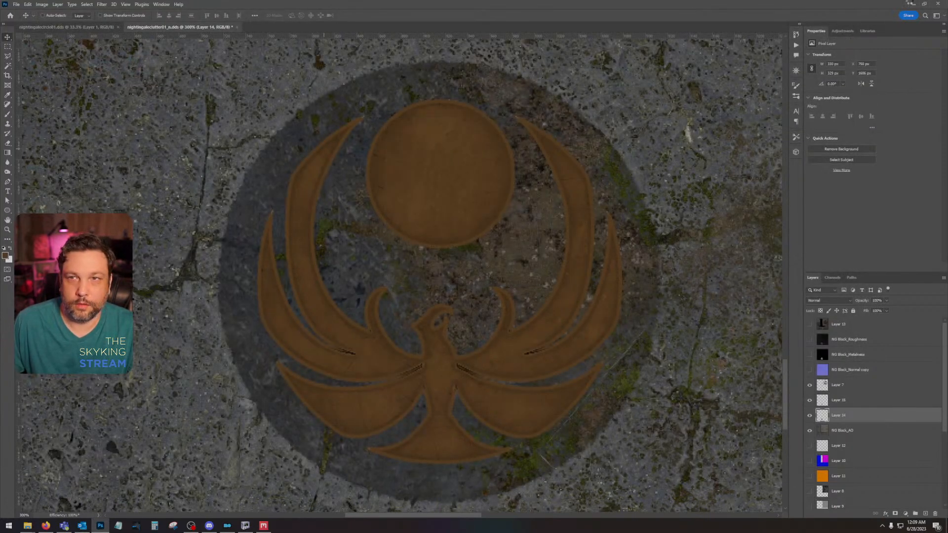
pyautogui.click(910, 4)
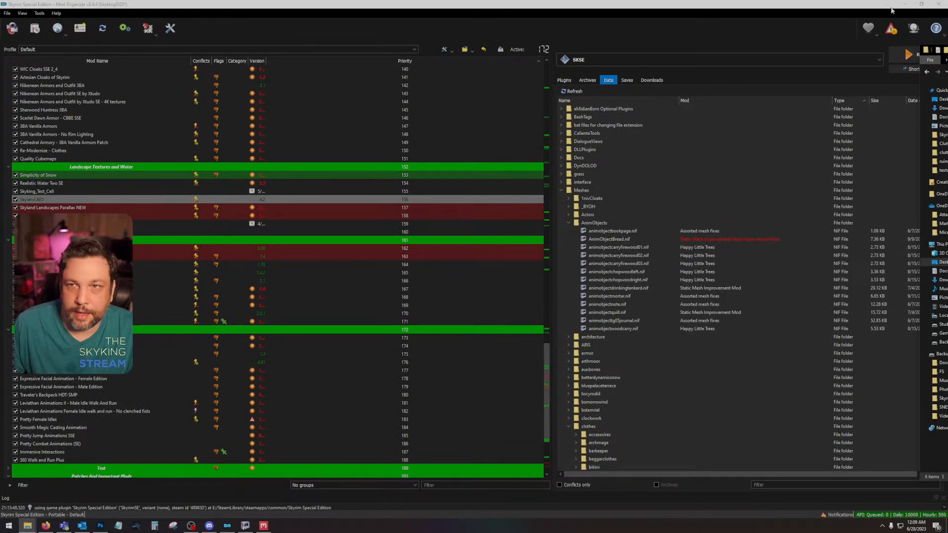
# Step: Paste the two nightingaleclutter01 textures into the Dirty Jugs textures\clutter folder, replacing the existing files
pyautogui.click(904, 3)
pyautogui.moveTo(27, 525)
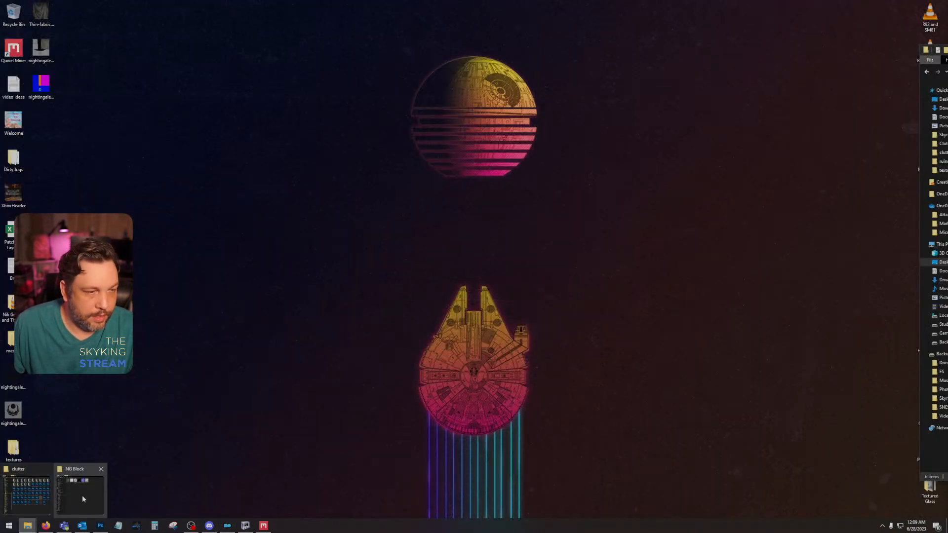
pyautogui.click(27, 494)
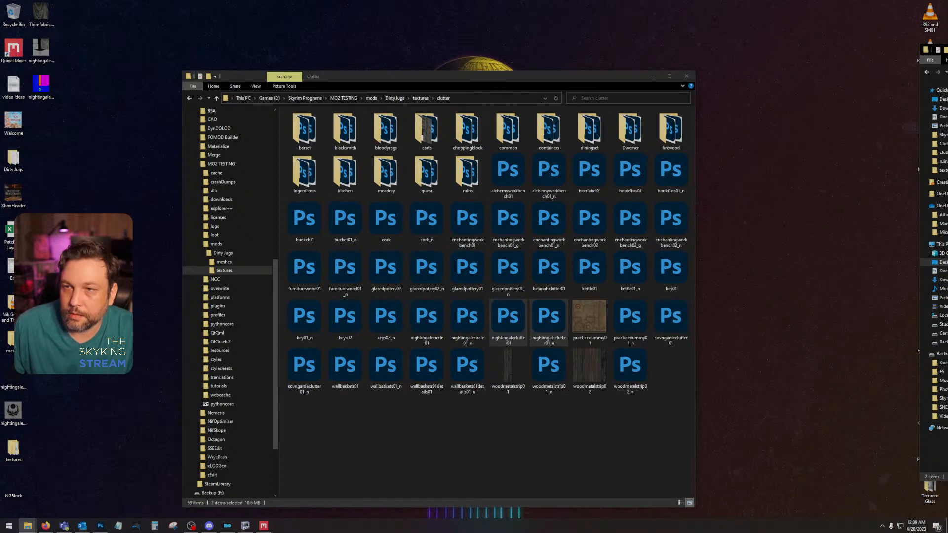
pyautogui.click(484, 440)
pyautogui.hotkey('ctrl', 'v')
pyautogui.click(471, 209)
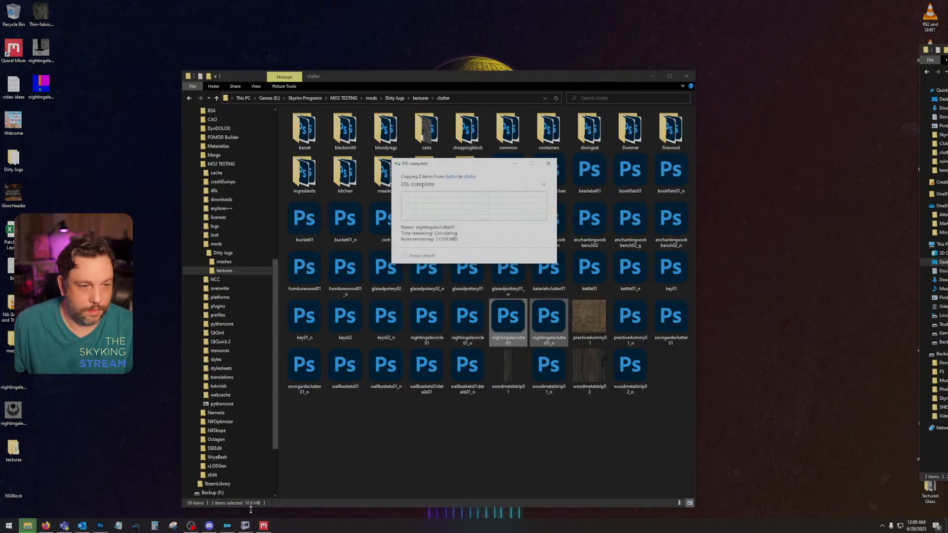
# Step: Switch to Mod Organizer and launch Skyrim through SKSE
pyautogui.hotkey('alt', 'Tab')
pyautogui.click(918, 56)
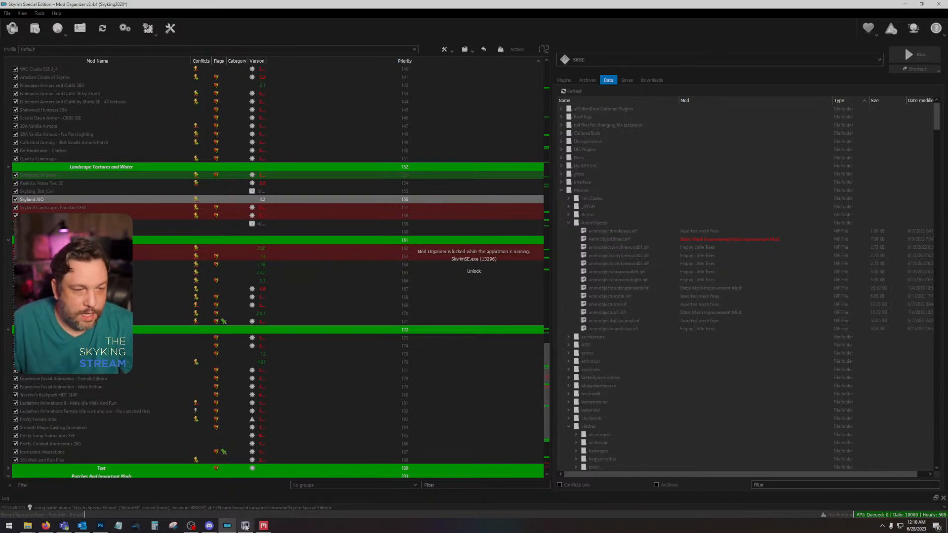
# Step: Switch to NifSkope and examine the nightingaleblock01 mesh's top, sides and edge topology from several angles
pyautogui.click(245, 526)
pyautogui.moveTo(674, 261); pyautogui.dragTo(691, 242)
pyautogui.scroll(-14, 699, 276)
pyautogui.scroll(19, 697, 274)
pyautogui.scroll(-7, 697, 275)
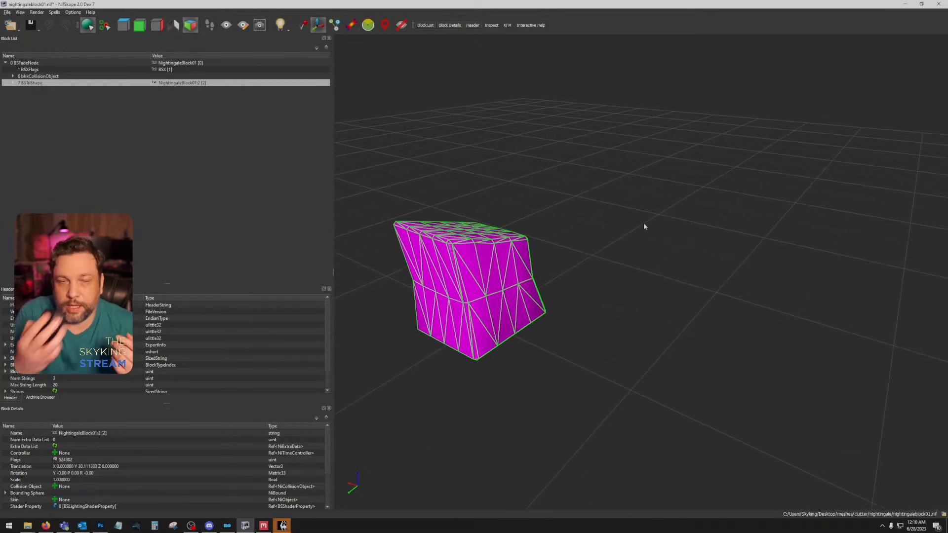
pyautogui.moveTo(555, 191); pyautogui.dragTo(457, 300)
pyautogui.scroll(8, 686, 254)
pyautogui.scroll(-5, 542, 304)
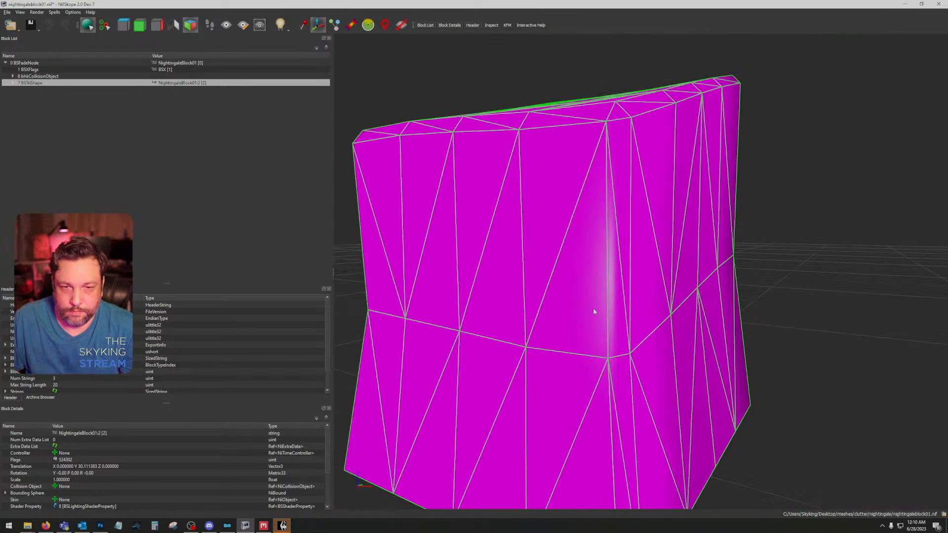
pyautogui.moveTo(593, 307); pyautogui.dragTo(617, 348)
# Step: Switch to Skyrim and continue from the last saved game
pyautogui.click(282, 525)
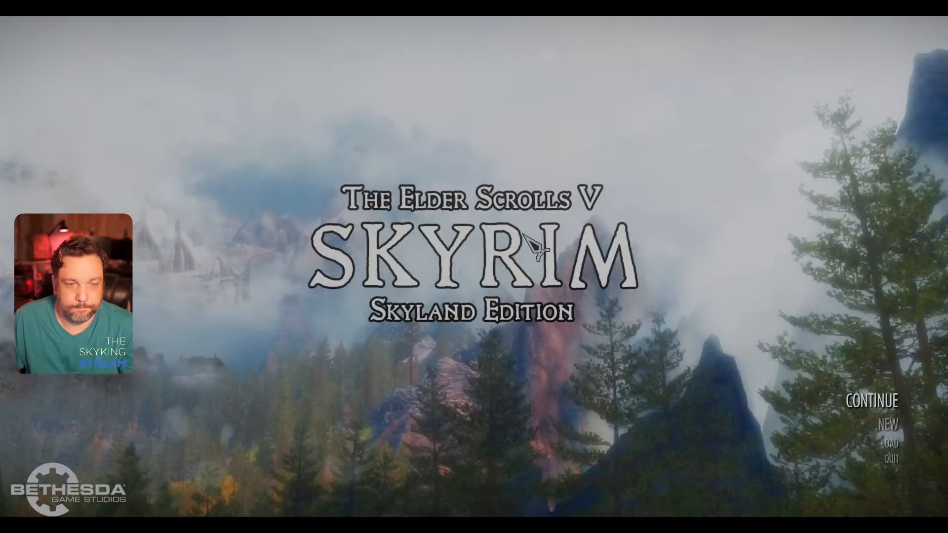
pyautogui.click(872, 405)
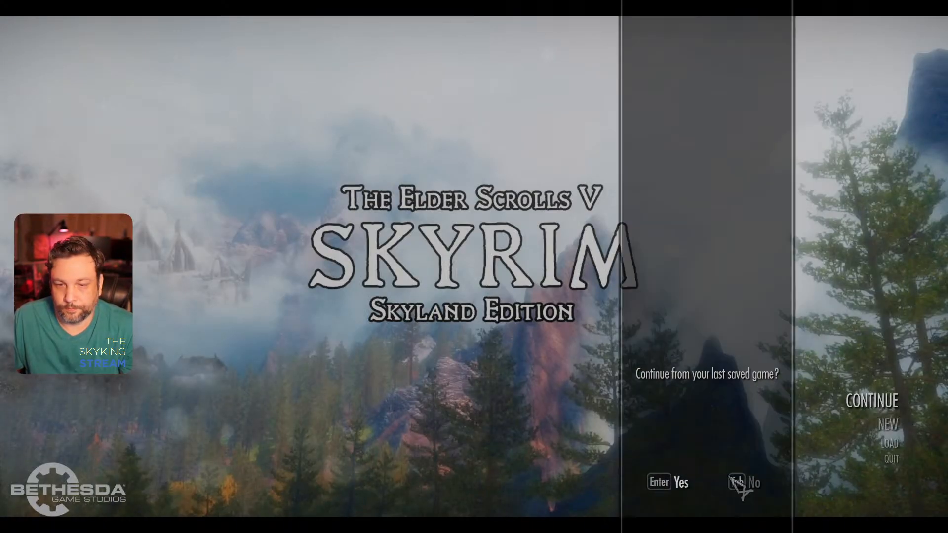
pyautogui.click(679, 482)
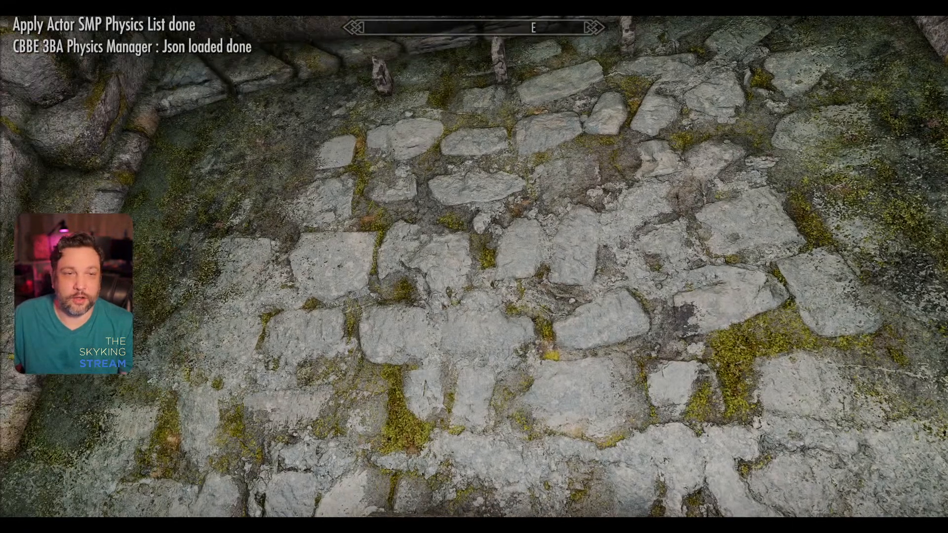
# Step: Examine the emblem texture on all three Nightingale armor stones in the game up close, and quit Skyrim
pyautogui.press('s')
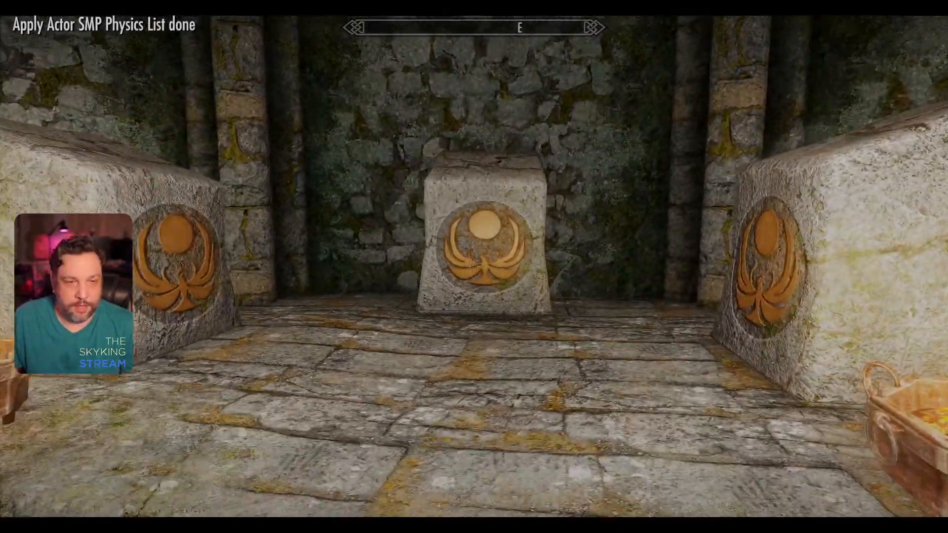
pyautogui.press('w')
pyautogui.press('w')
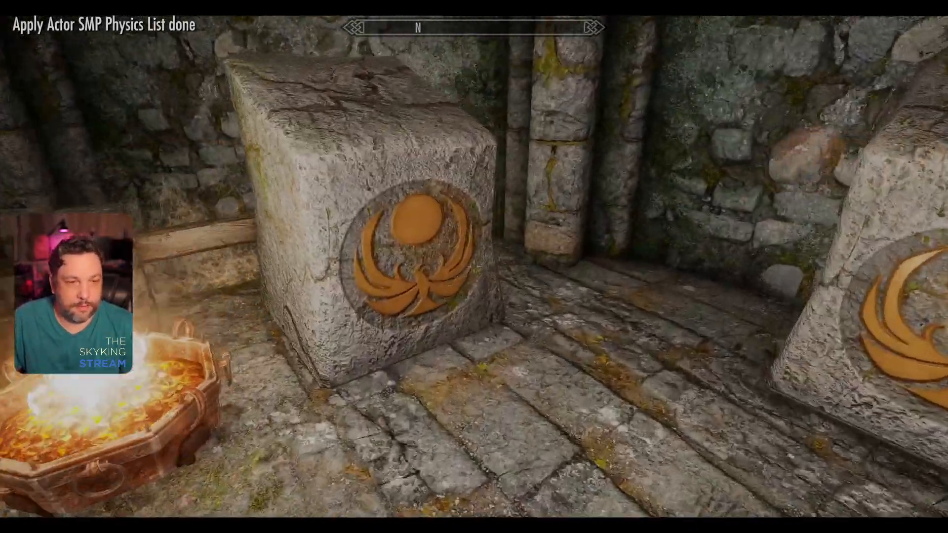
pyautogui.press('w')
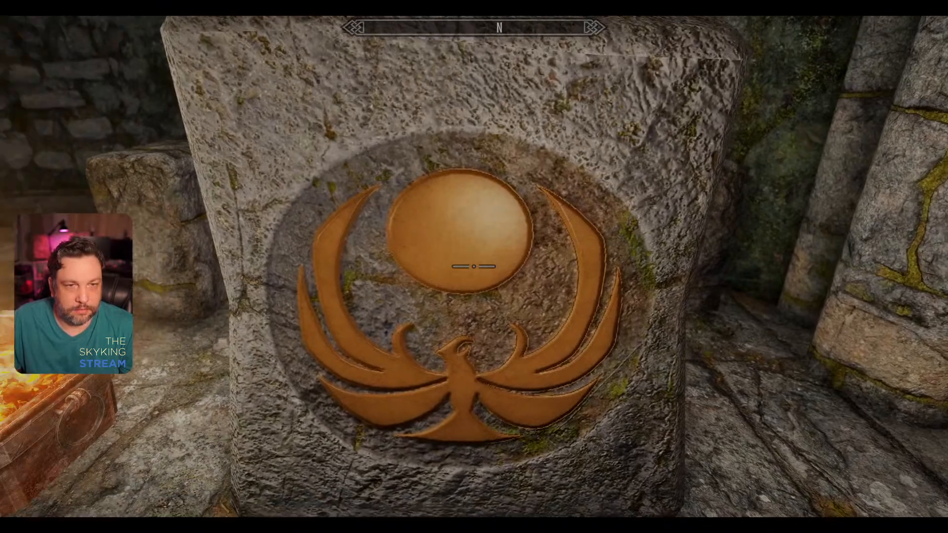
pyautogui.press('s')
pyautogui.press('a')
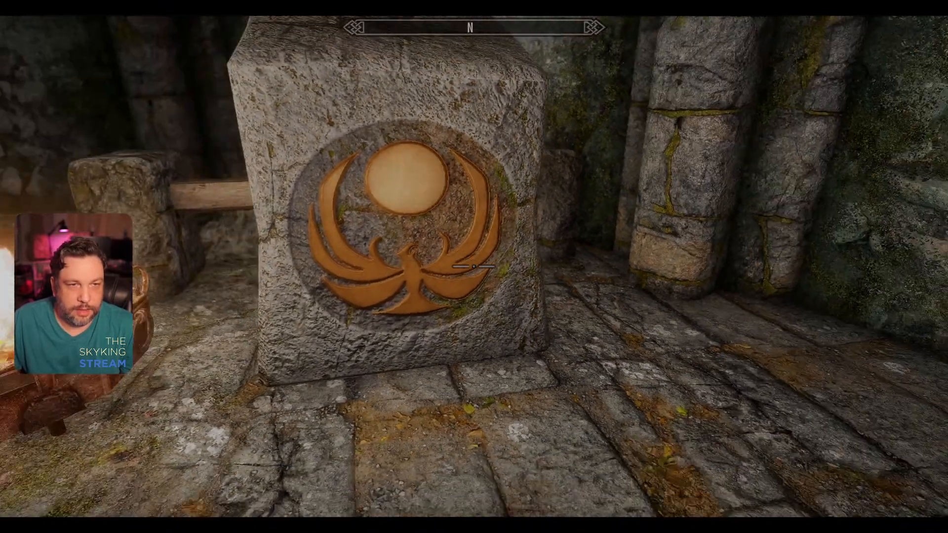
pyautogui.press('ctrl')
pyautogui.press('w')
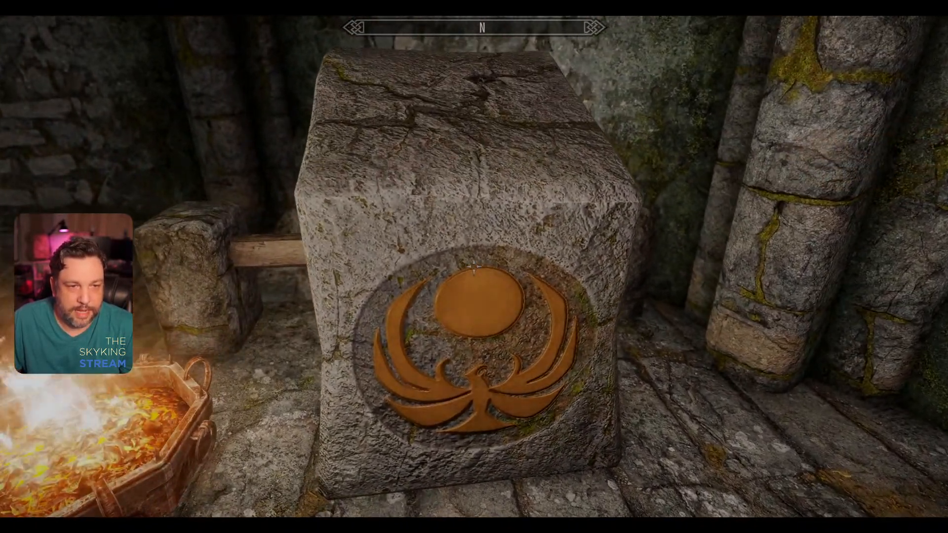
pyautogui.press('a')
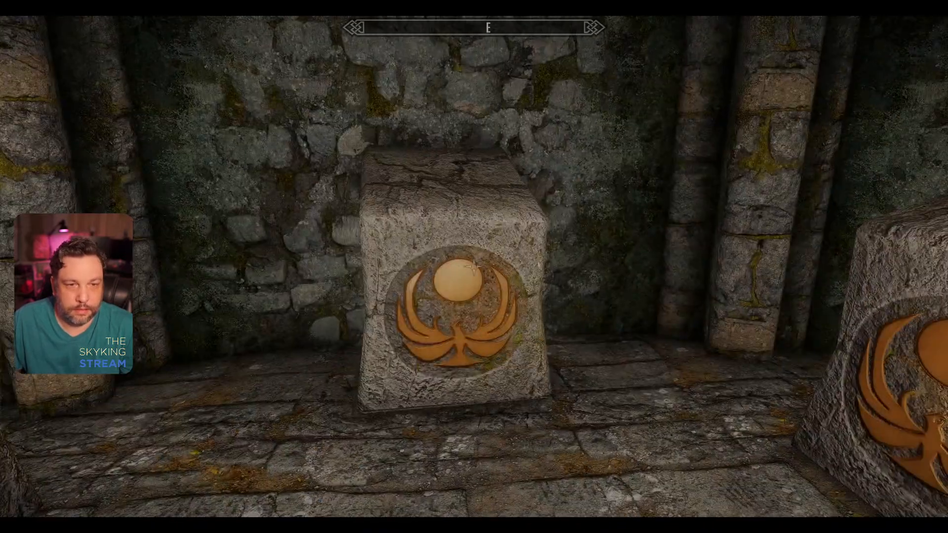
pyautogui.press('w')
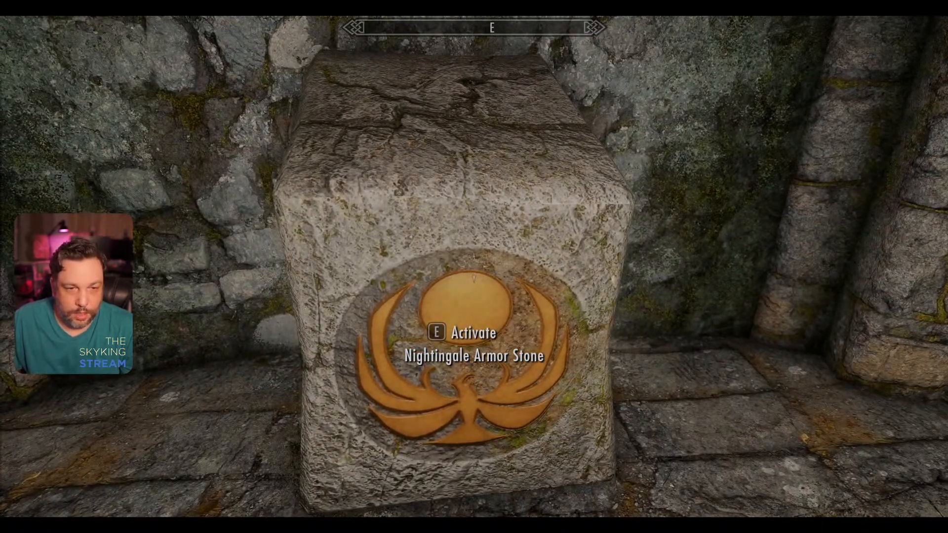
pyautogui.press('s')
pyautogui.press('d')
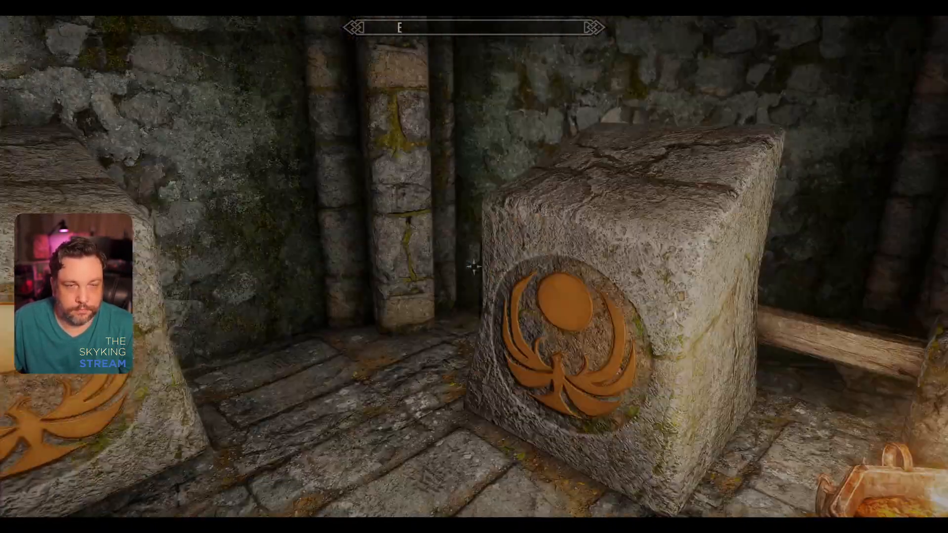
pyautogui.press('`')
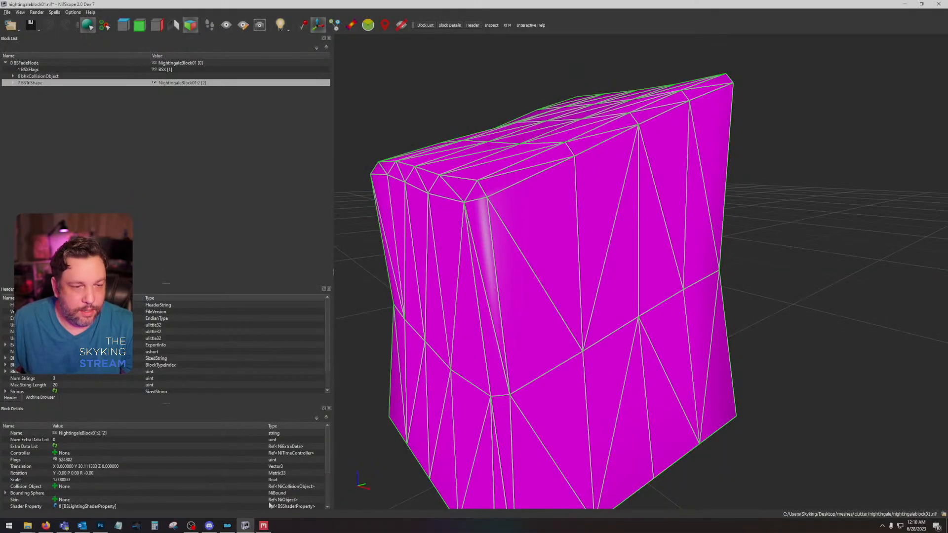
# Step: Switch to Photoshop, hide Layer 14, and make the NG Block_AO layer active with the Clone Stamp tool
pyautogui.click(101, 525)
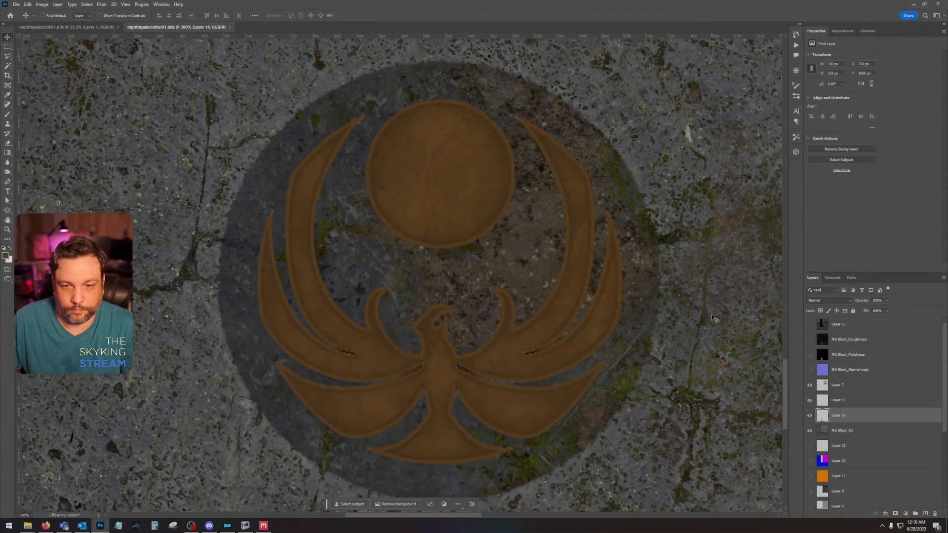
pyautogui.click(809, 415)
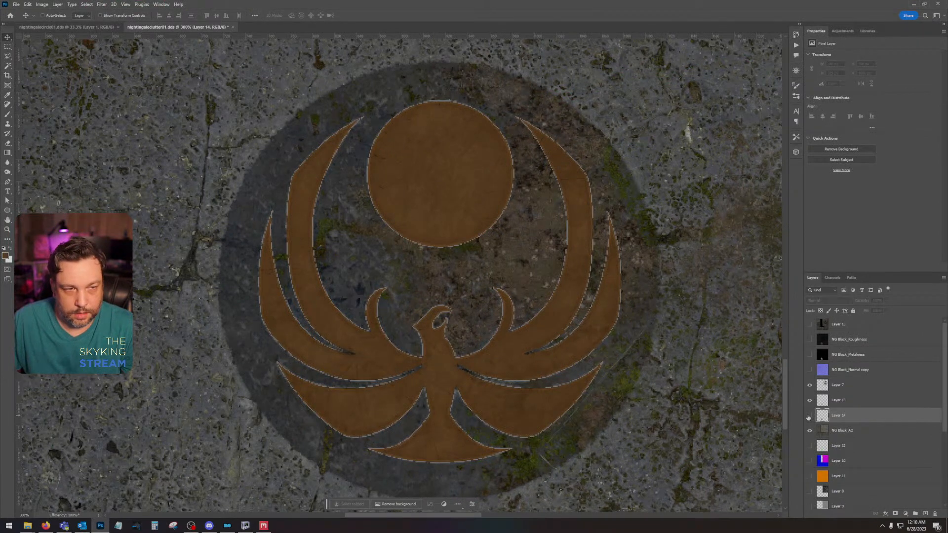
pyautogui.click(864, 430)
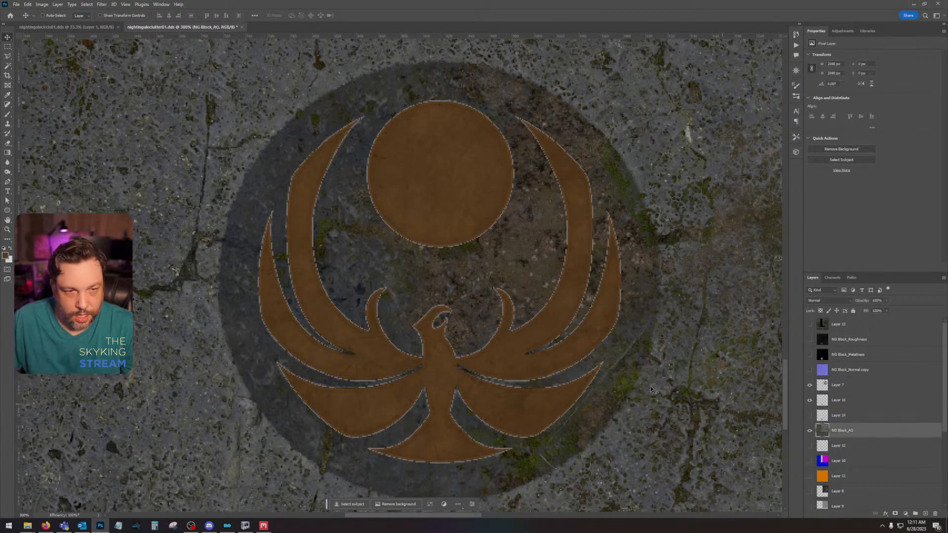
pyautogui.click(7, 124)
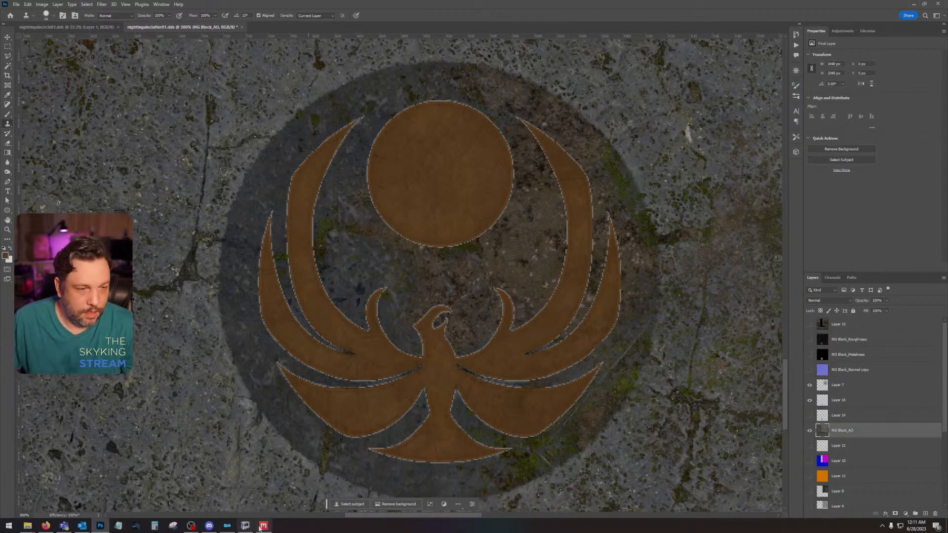
# Step: Switch to Quixel Mixer and hide the Dwemer Metal layer group on the Nightingale emblem
pyautogui.click(262, 526)
pyautogui.moveTo(511, 323); pyautogui.dragTo(401, 428)
pyautogui.scroll(8, 434, 385)
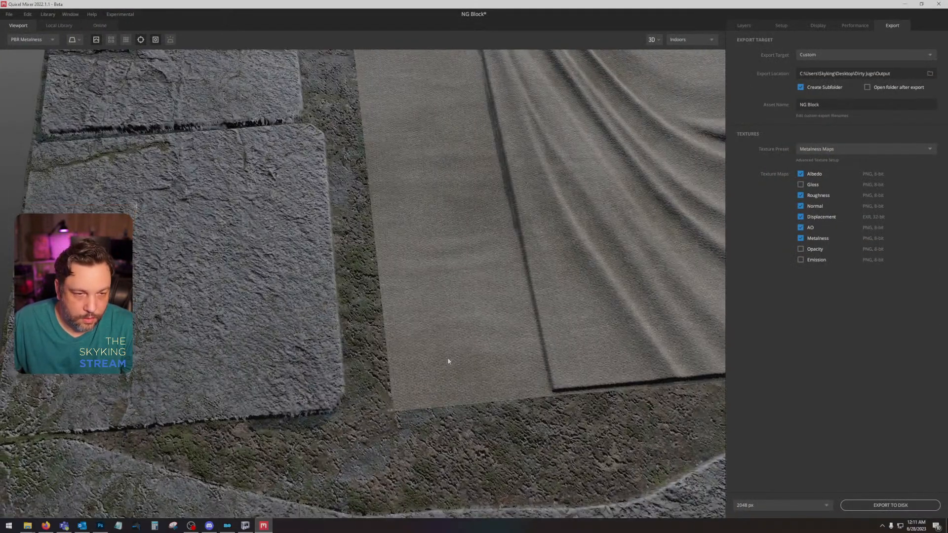
pyautogui.moveTo(448, 359); pyautogui.dragTo(398, 114)
pyautogui.moveTo(466, 405); pyautogui.dragTo(478, 378)
pyautogui.scroll(2, 478, 346)
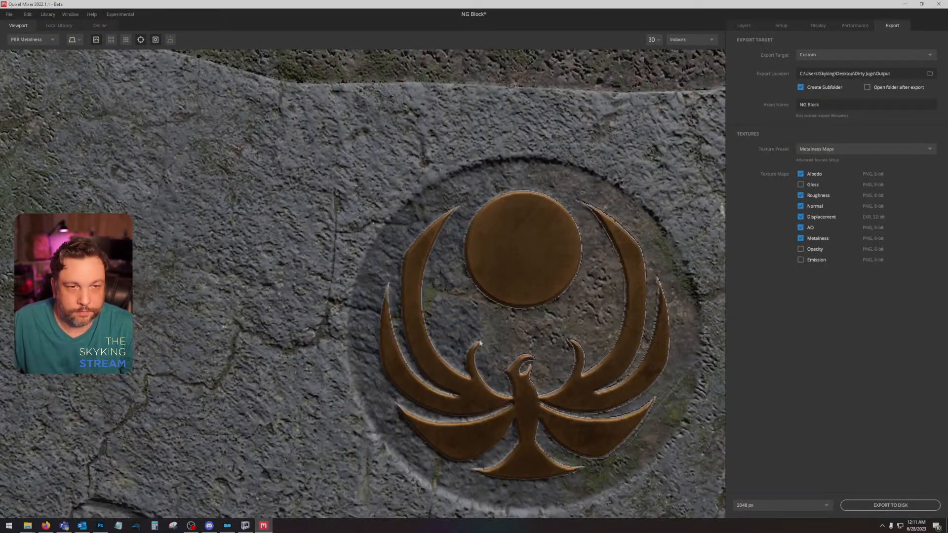
pyautogui.moveTo(478, 339); pyautogui.dragTo(346, 348)
pyautogui.scroll(-2, 526, 257)
pyautogui.click(734, 27)
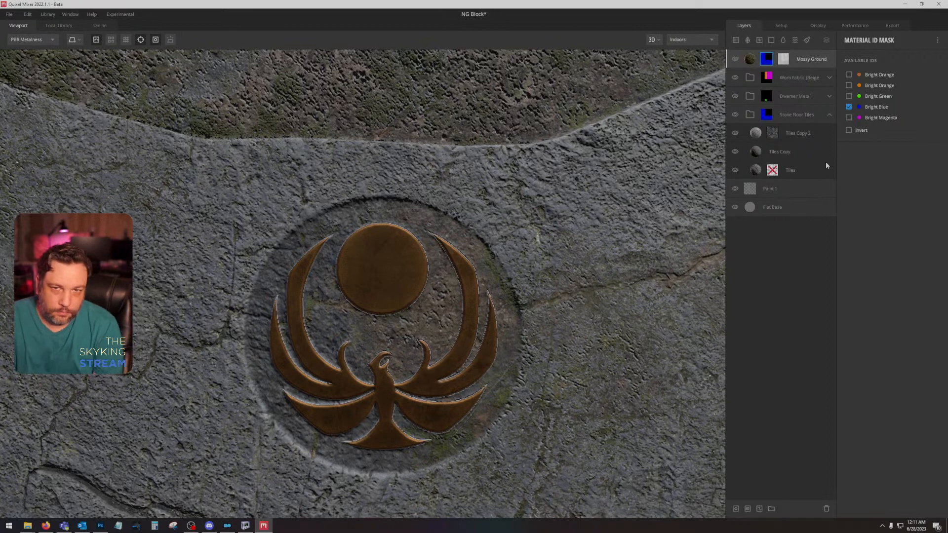
pyautogui.click(735, 96)
pyautogui.click(735, 96)
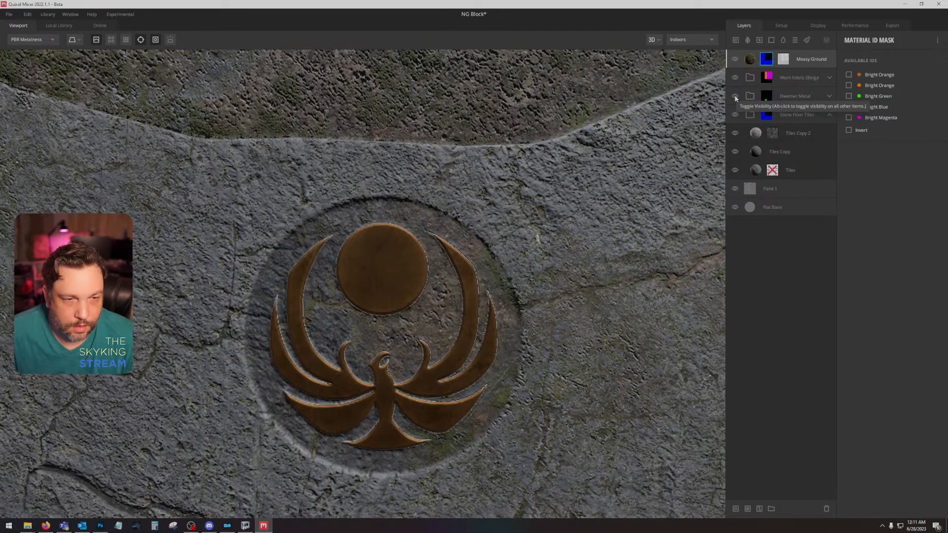
pyautogui.click(735, 96)
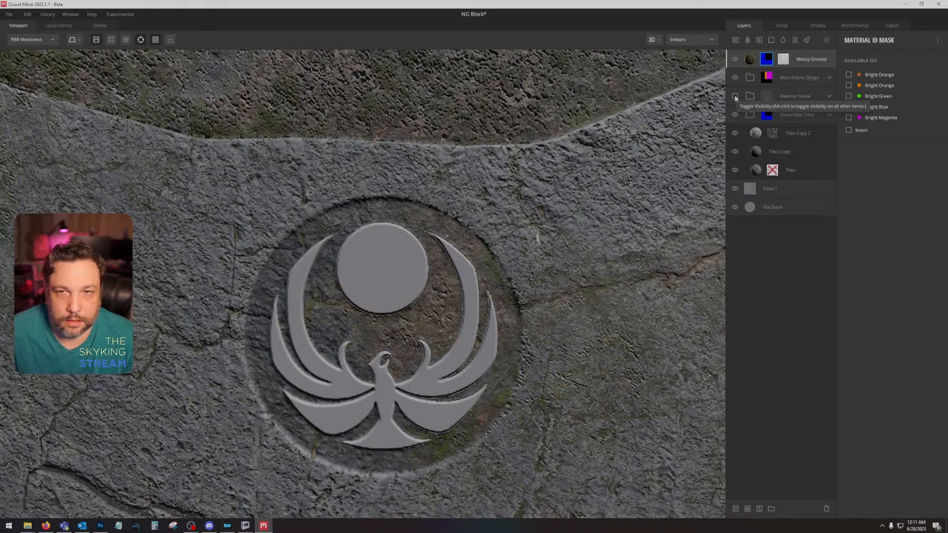
# Step: Add Bright Green to the Material ID mask of the Stone Floor Tiles group so the stone covers the emblem
pyautogui.click(786, 116)
pyautogui.click(768, 116)
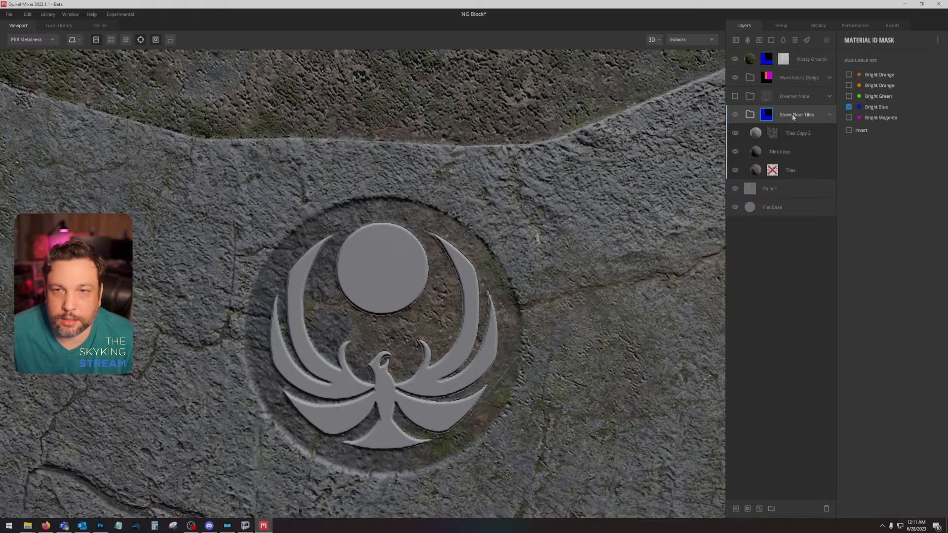
pyautogui.click(848, 96)
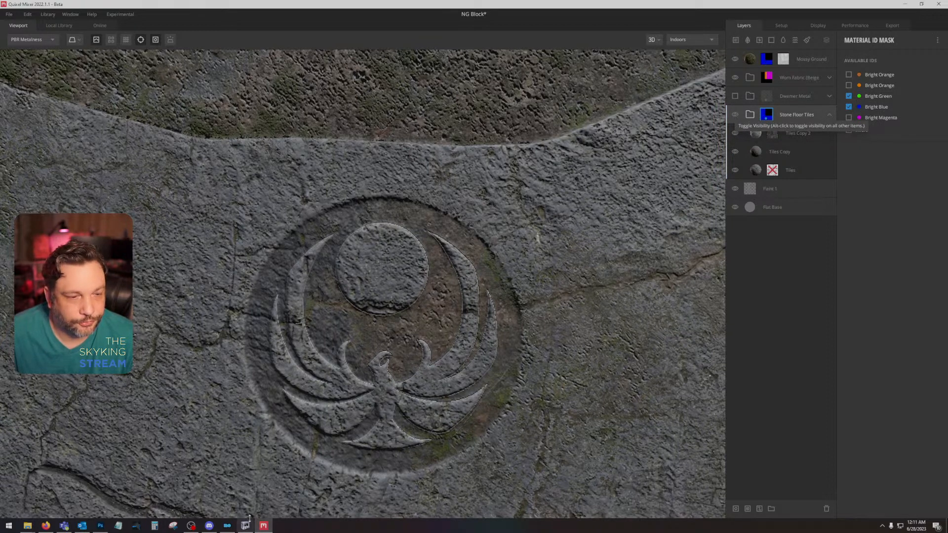
# Step: Switch to Photoshop, hide the texture layers from Layer 7 to NG Block_AO, and show the ID colours of Layer 10
pyautogui.moveTo(262, 526)
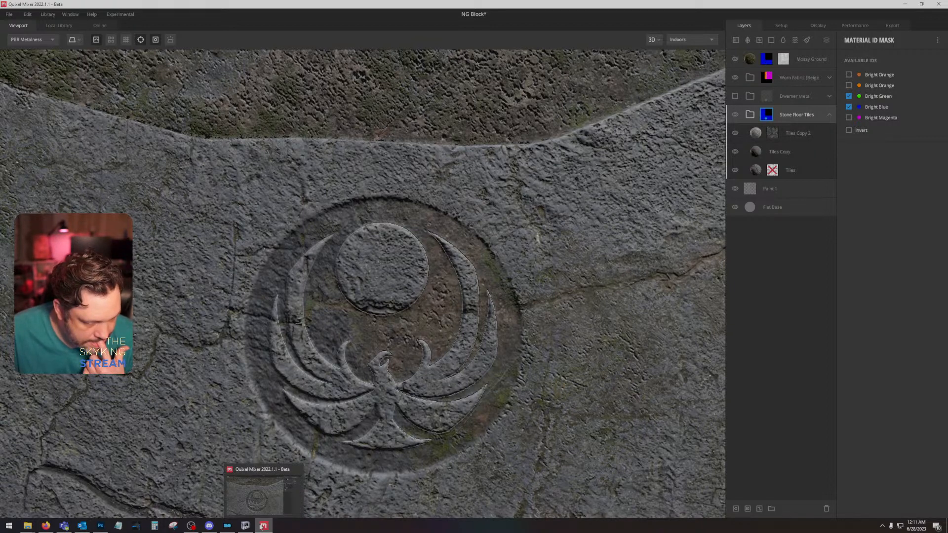
pyautogui.click(100, 526)
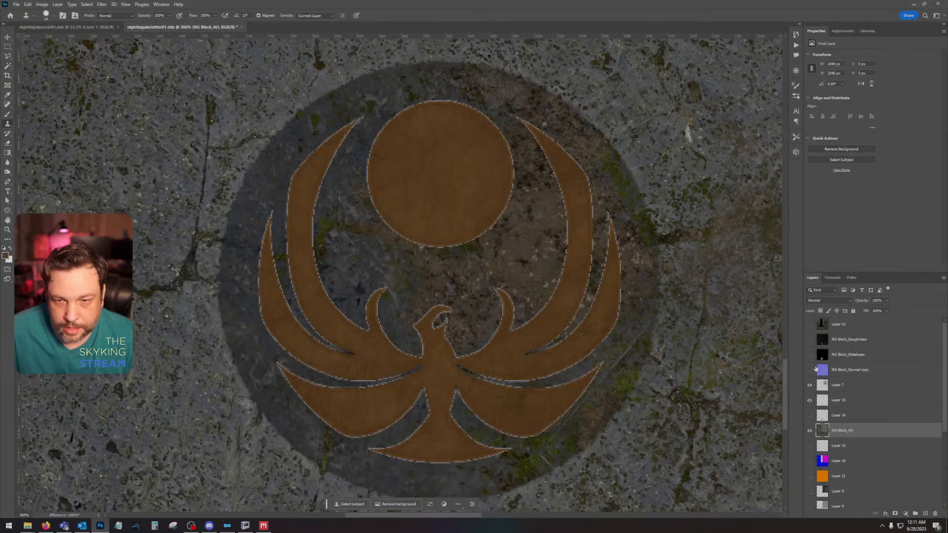
pyautogui.keyDown('alt'); pyautogui.click(809, 432); pyautogui.keyUp('alt')
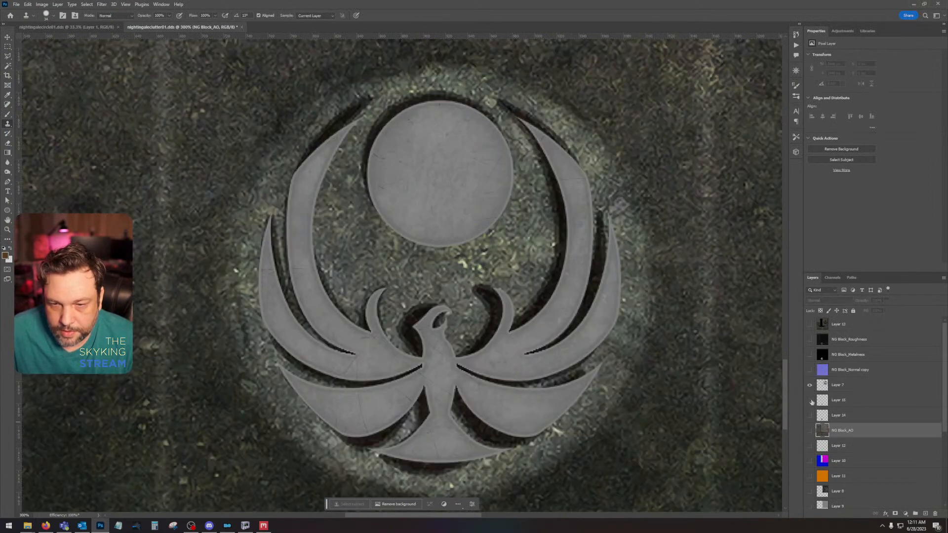
pyautogui.keyDown('alt'); pyautogui.click(808, 461); pyautogui.keyUp('alt')
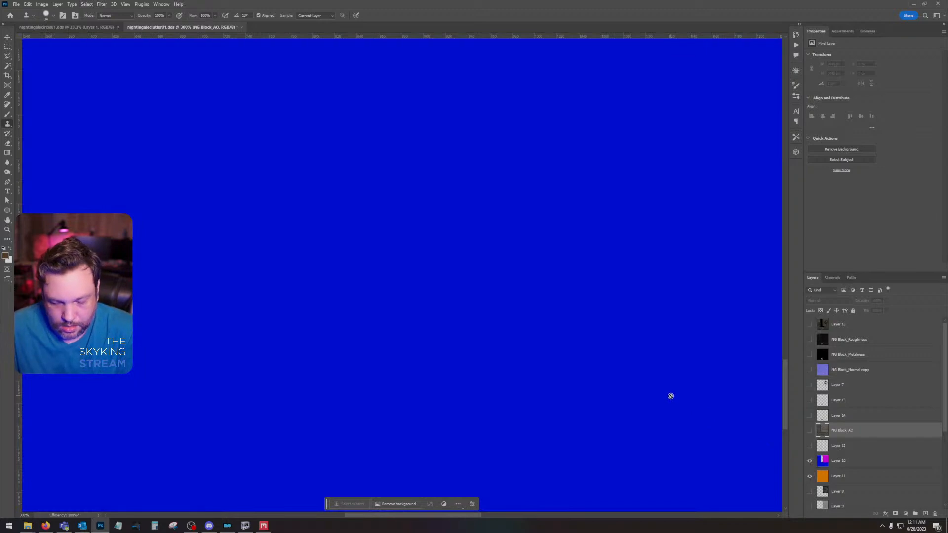
pyautogui.hotkey('ctrl', '-')
pyautogui.hotkey('ctrl', '-')
pyautogui.hotkey('ctrl', '-')
pyautogui.hotkey('ctrl', '-')
pyautogui.moveTo(565, 244); pyautogui.dragTo(612, 372)
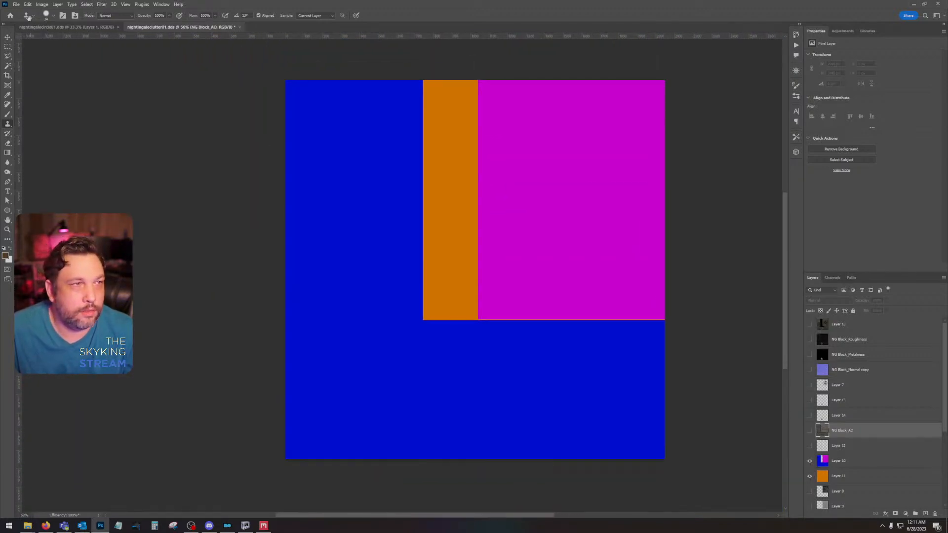
# Step: Save a PNG copy of the ID colours to the Desktop, replacing nightingaleclutter01ID.png
pyautogui.click(16, 5)
pyautogui.click(51, 102)
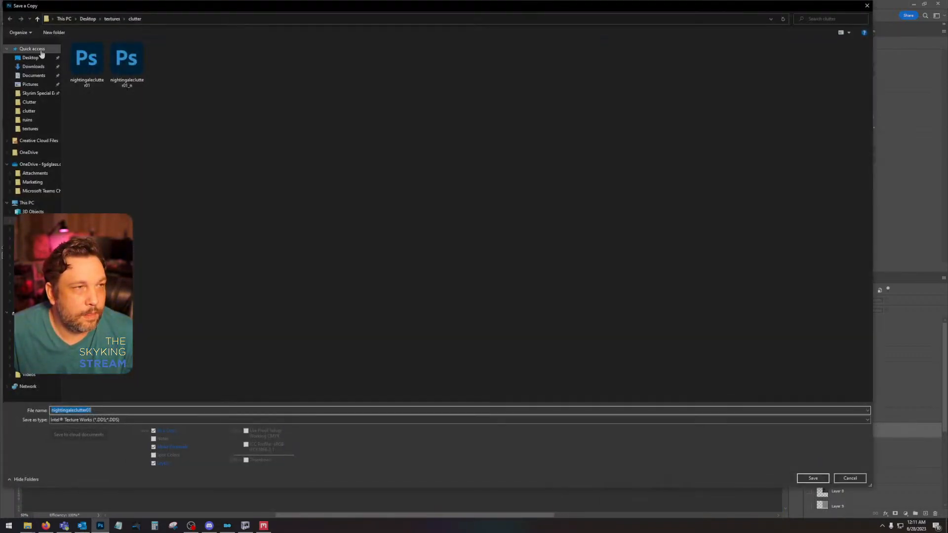
pyautogui.click(138, 419)
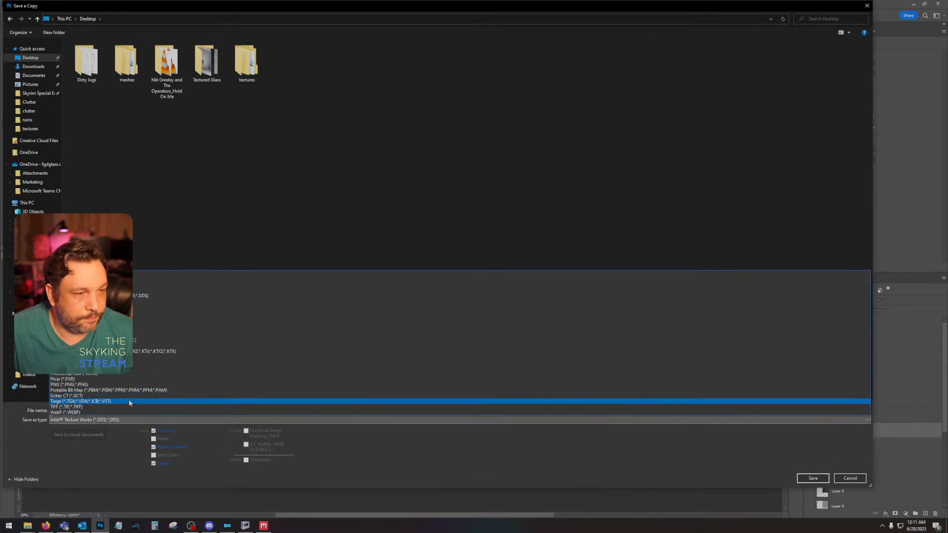
pyautogui.click(132, 385)
pyautogui.doubleClick(417, 59)
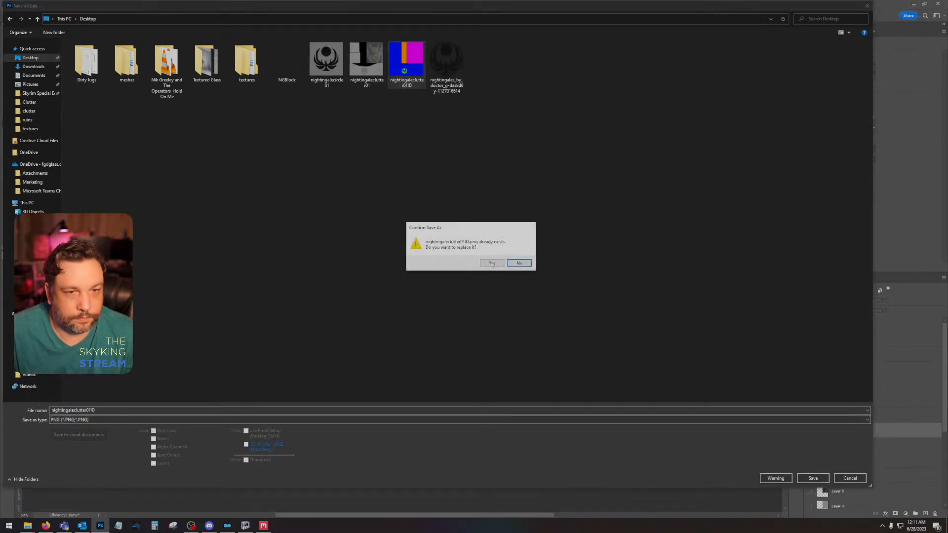
pyautogui.click(491, 262)
pyautogui.click(516, 161)
# Step: Switch to Quixel Mixer and load the updated nightingaleclutter01ID.png as the Material ID map of Texture Set 1
pyautogui.click(264, 526)
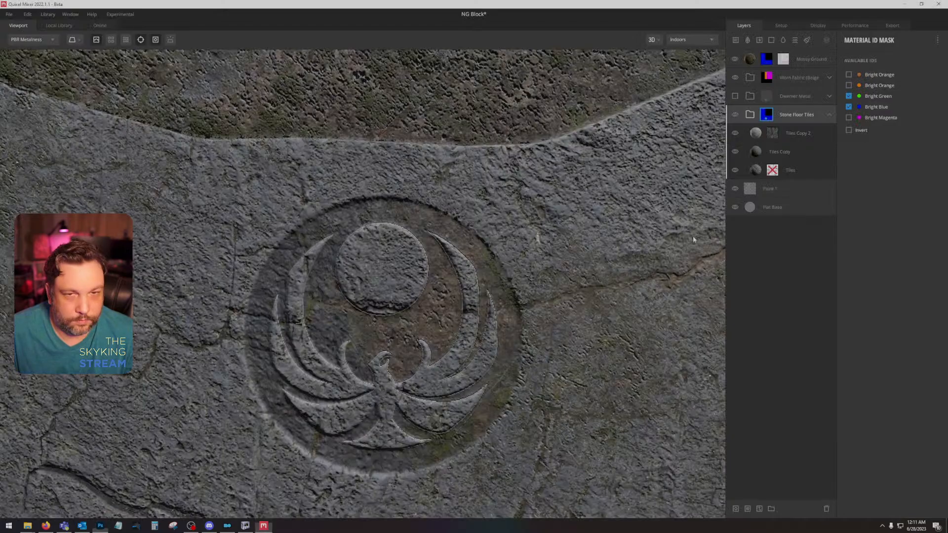
pyautogui.click(779, 26)
pyautogui.click(872, 195)
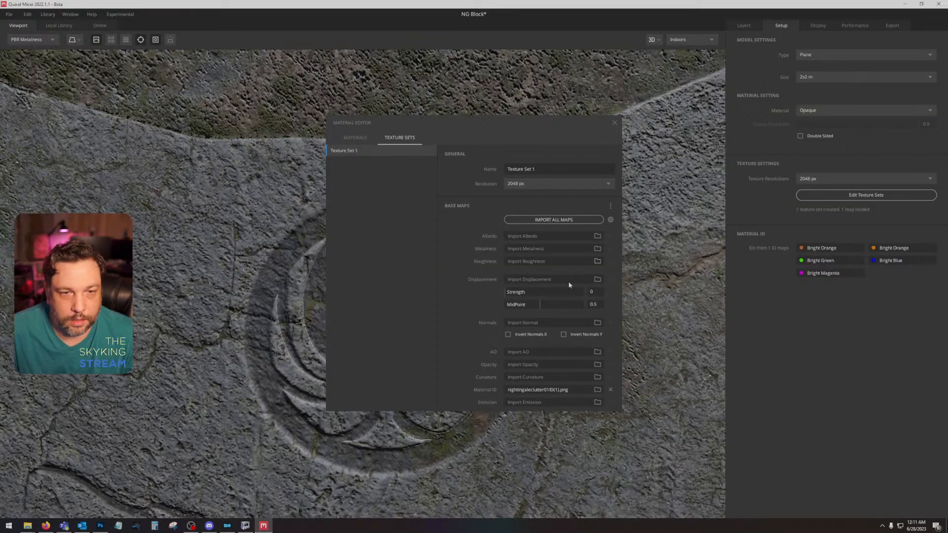
pyautogui.click(597, 389)
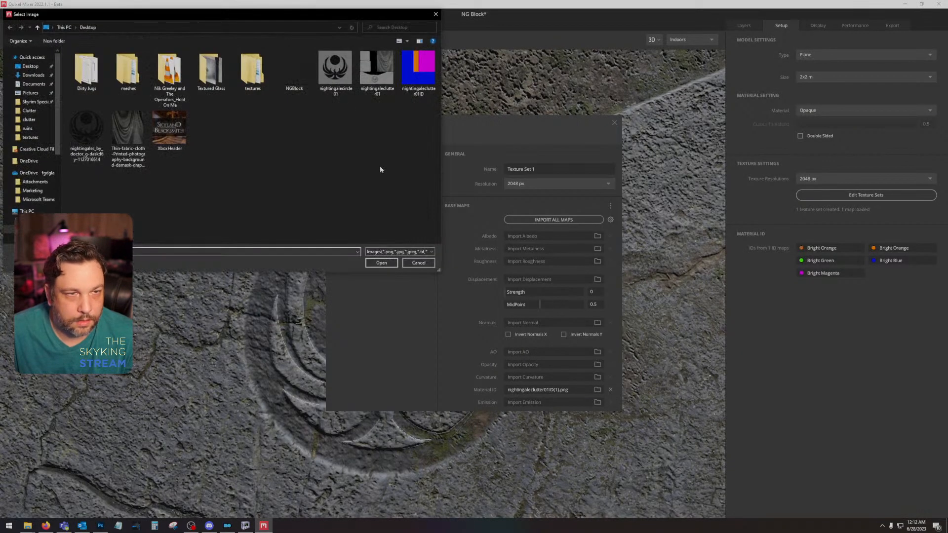
pyautogui.doubleClick(417, 74)
pyautogui.click(614, 123)
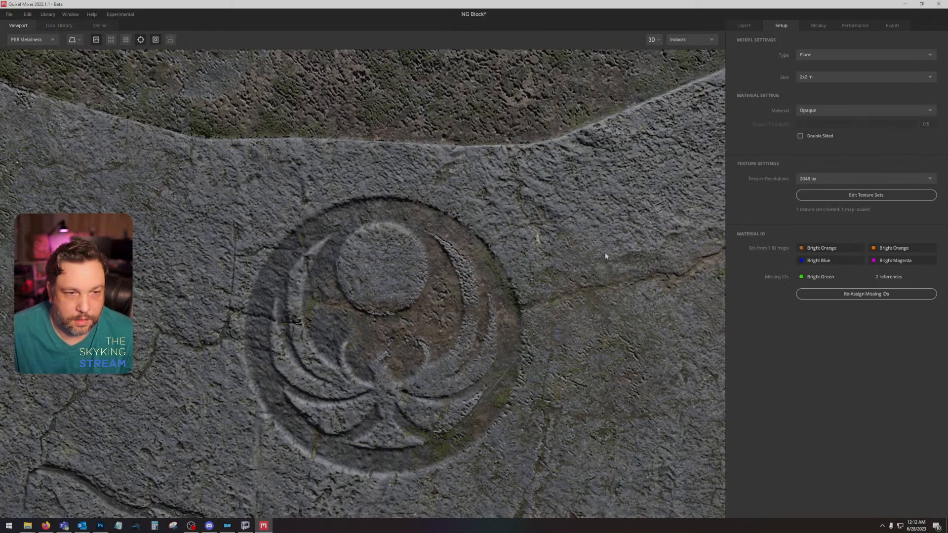
# Step: Export the NG Block texture maps to disk at 2048 px with the Metalness Maps preset
pyautogui.moveTo(605, 251); pyautogui.dragTo(602, 203)
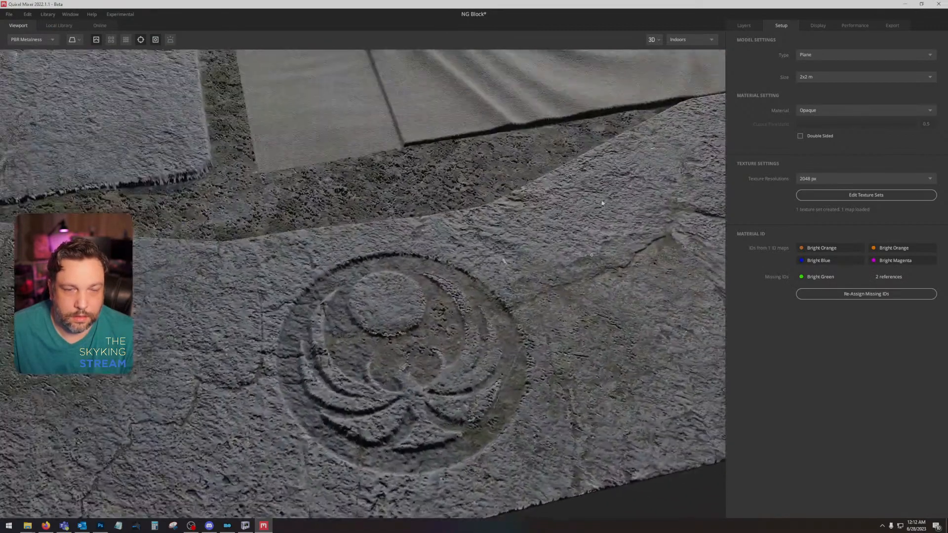
pyautogui.click(891, 26)
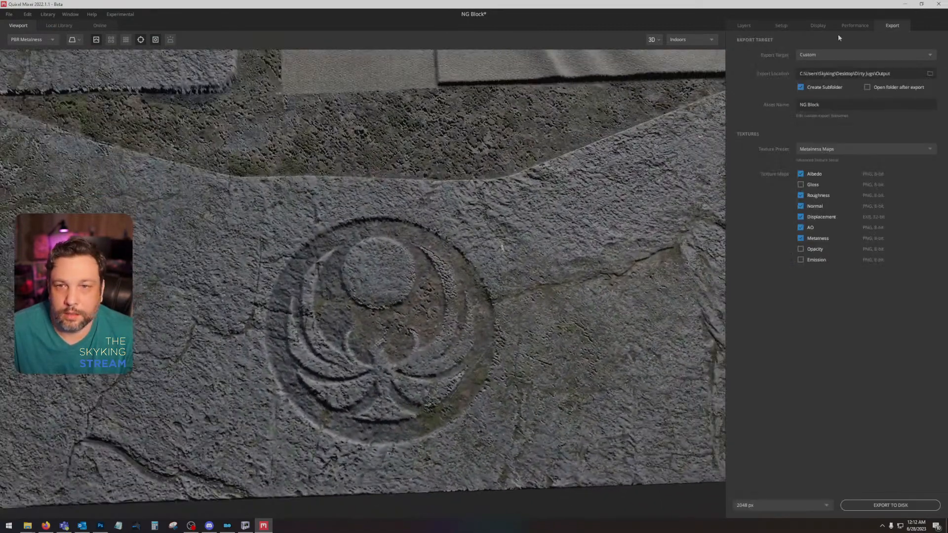
pyautogui.click(865, 505)
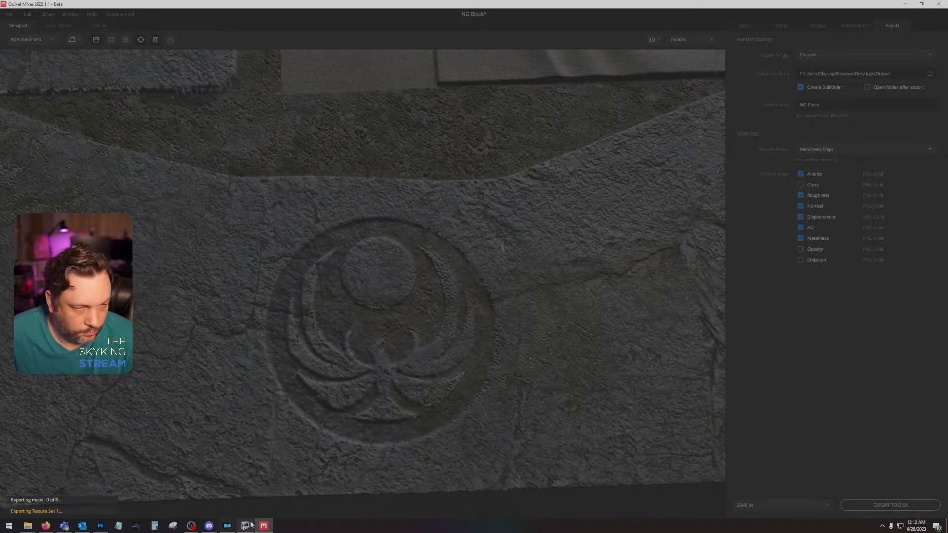
# Step: Switch to Photoshop, hide Layer 10 and Layer 11, and place the exported NG Block_Albedo and NG Block_AO maps above the old NG Block_AO layer
pyautogui.click(100, 525)
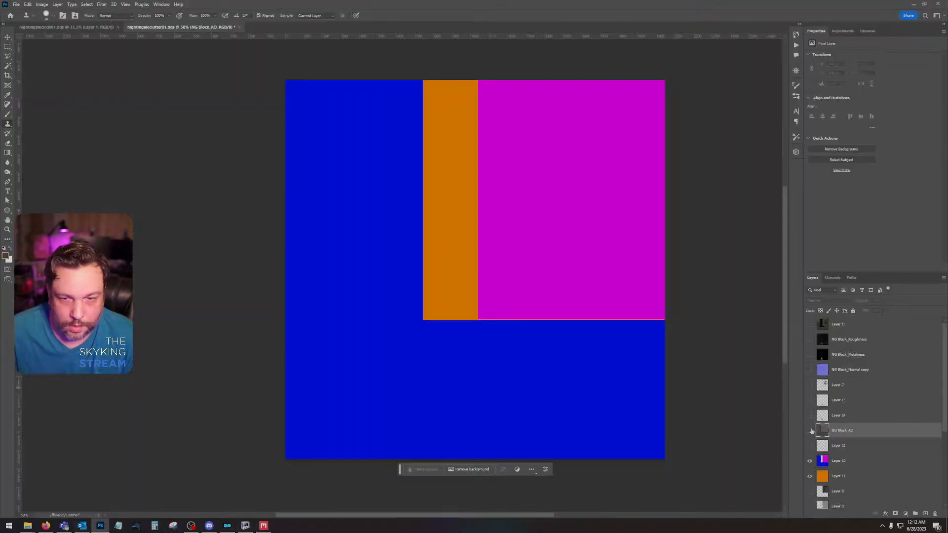
pyautogui.click(809, 461)
pyautogui.click(809, 475)
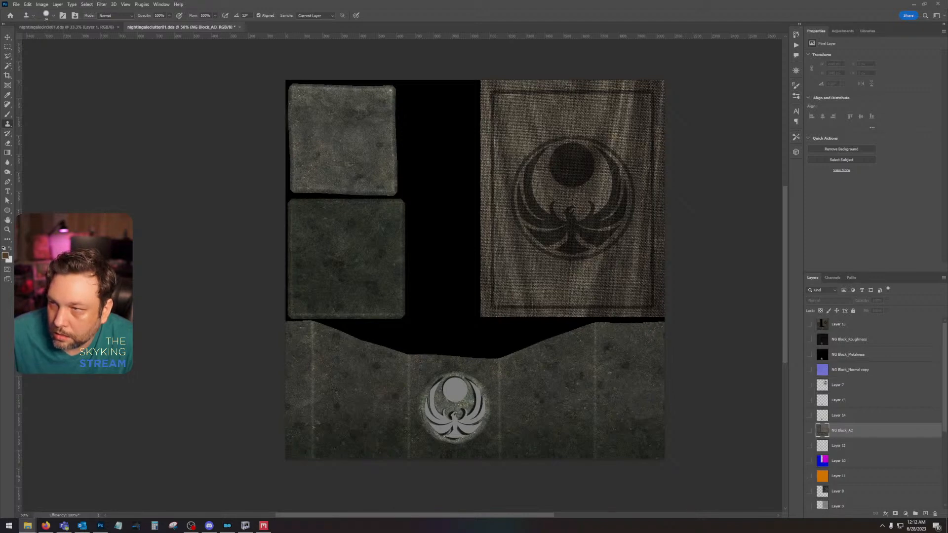
pyautogui.moveTo(947, 276); pyautogui.dragTo(617, 293)
pyautogui.press('Return')
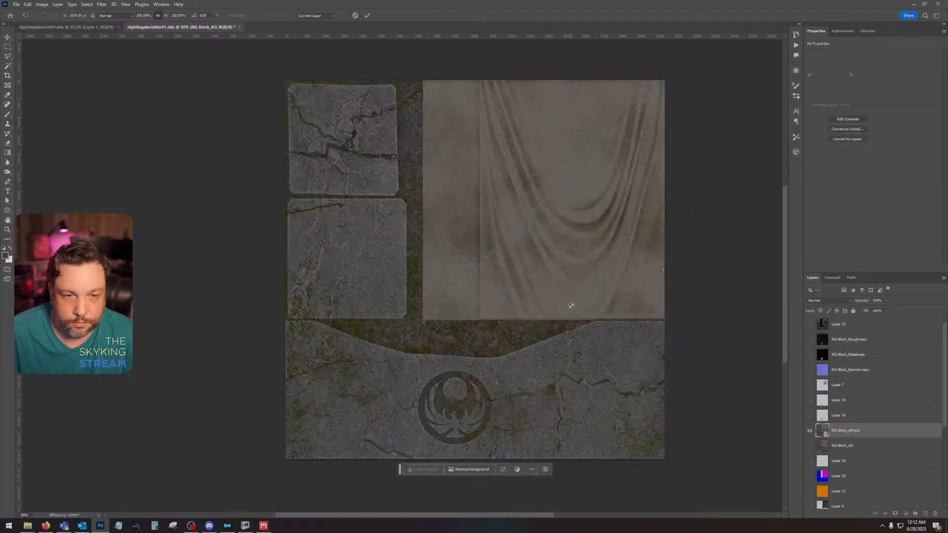
pyautogui.press('Return')
# Step: Rasterize the newly placed NG Block_AO and NG Block_Albedo layers
pyautogui.rightClick(861, 441)
pyautogui.click(843, 447)
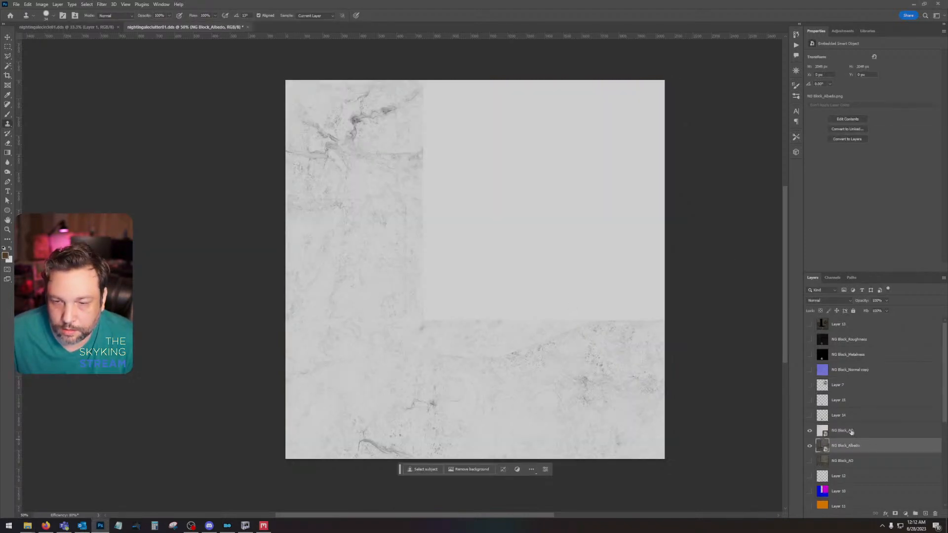
pyautogui.keyDown('shift'); pyautogui.click(851, 430); pyautogui.keyUp('shift')
pyautogui.rightClick(851, 429)
pyautogui.click(874, 268)
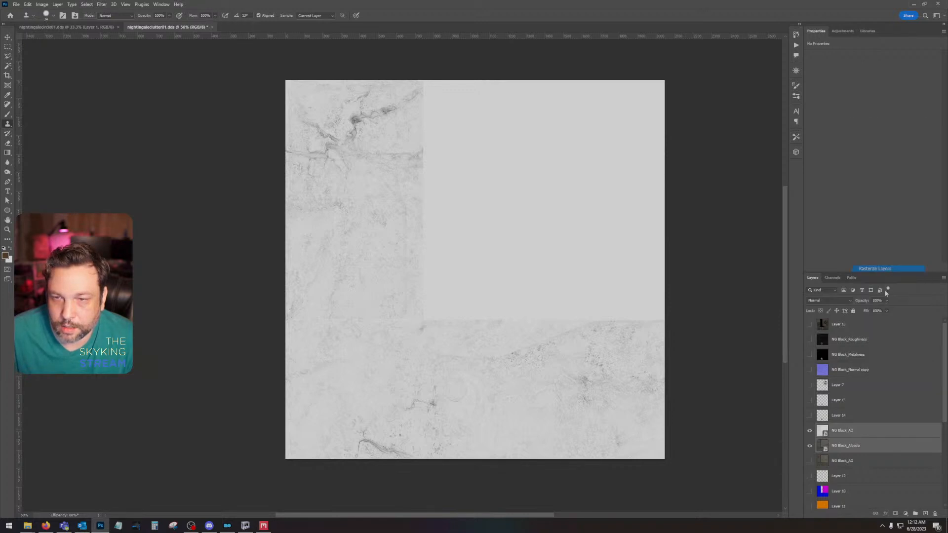
# Step: Darken the new NG Block_AO layer's shadows with Levels and set its blend mode to Multiply
pyautogui.click(849, 430)
pyautogui.hotkey('ctrl', 'l')
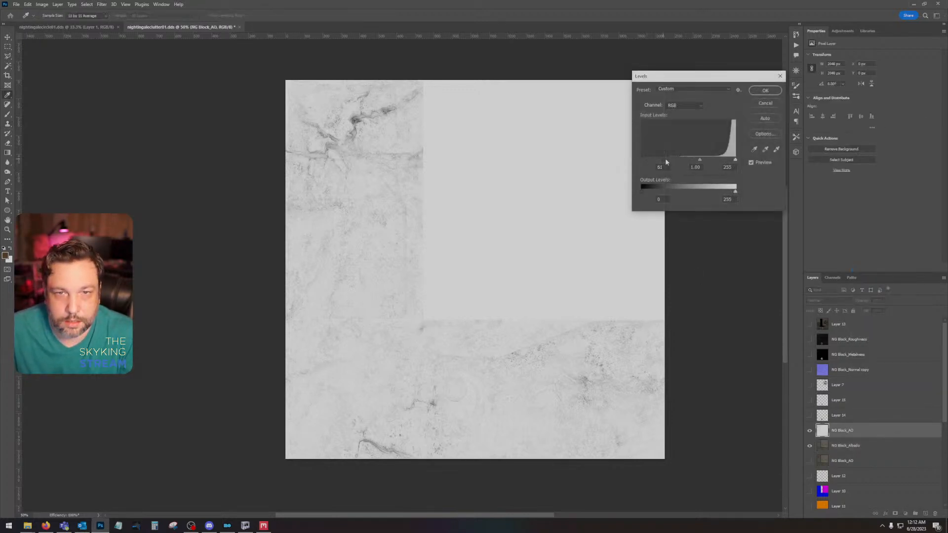
pyautogui.click(764, 90)
pyautogui.click(829, 300)
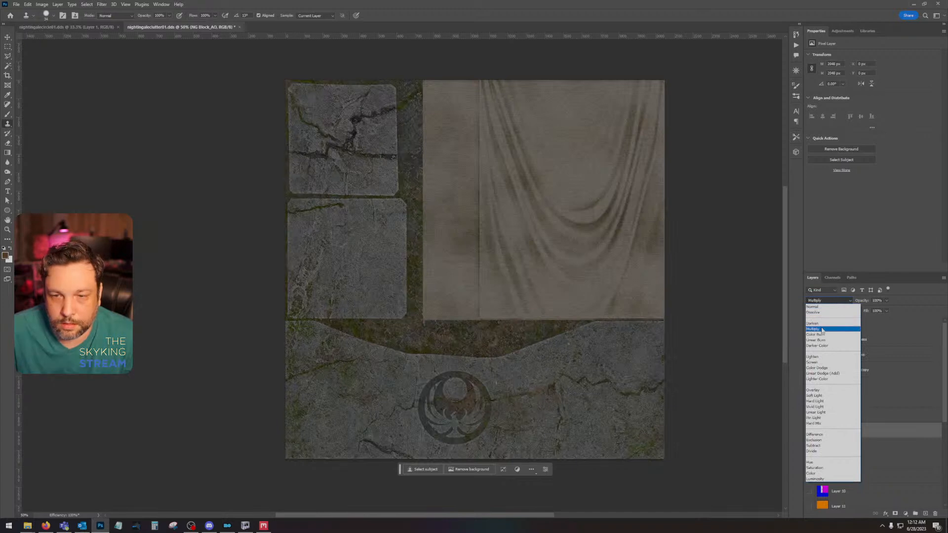
pyautogui.click(834, 328)
# Step: Combine the new AO and albedo layers into one smart object and rasterize it
pyautogui.keyDown('shift'); pyautogui.click(874, 446); pyautogui.keyUp('shift')
pyautogui.rightClick(874, 446)
pyautogui.click(903, 250)
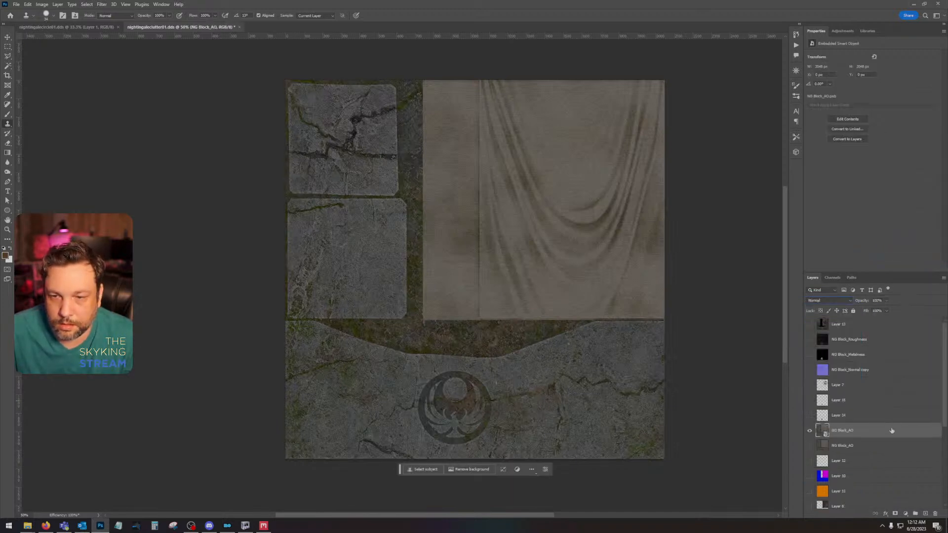
pyautogui.rightClick(891, 430)
pyautogui.click(894, 268)
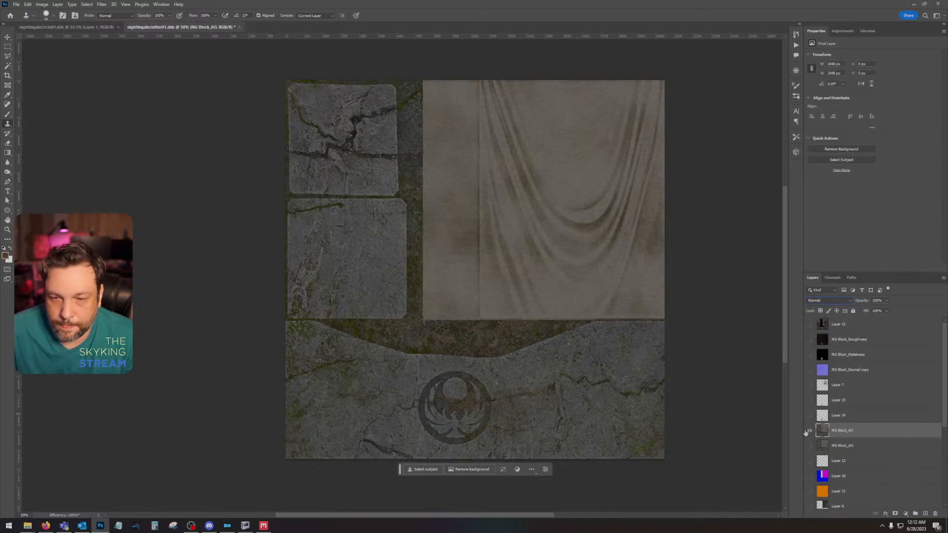
# Step: Show Layer 14 and Layer 15 so the orange emblem colouring covers the new stone texture
pyautogui.click(809, 416)
pyautogui.click(810, 416)
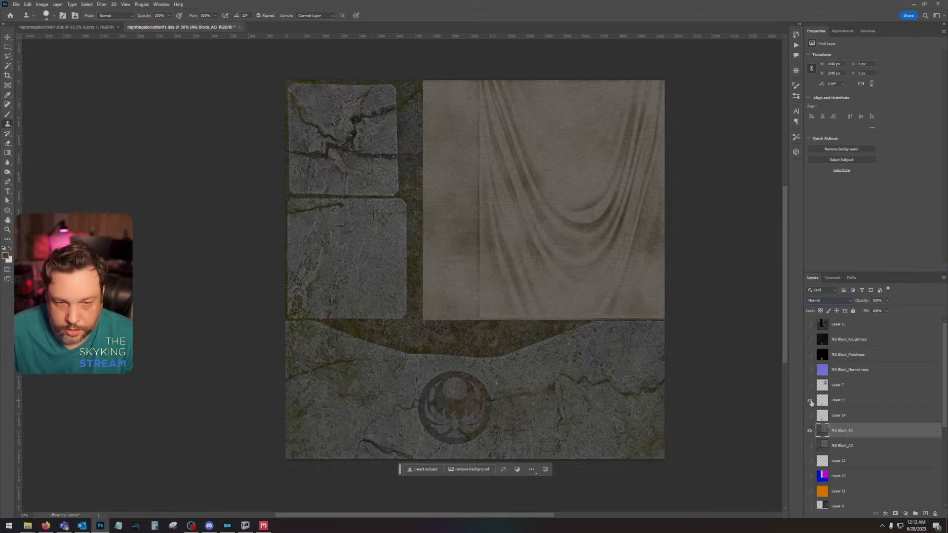
pyautogui.click(809, 416)
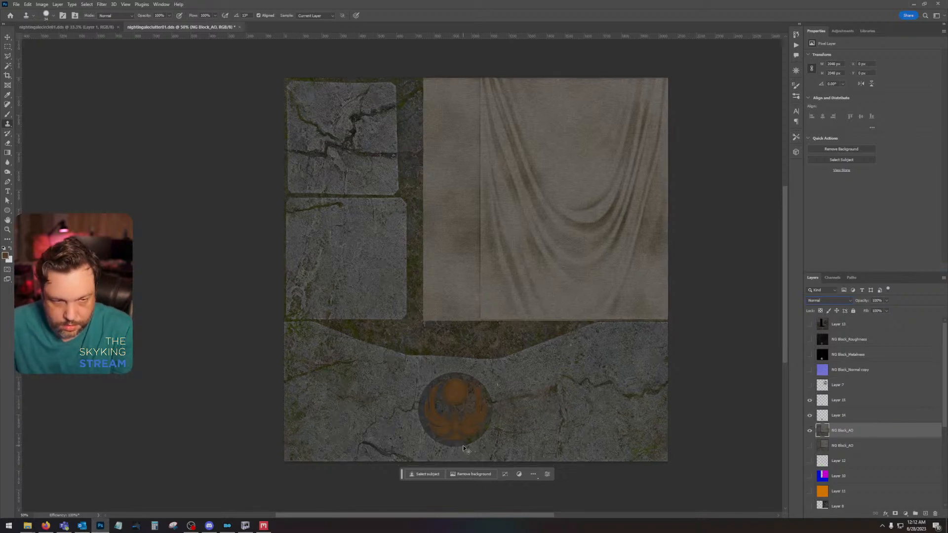
pyautogui.scroll(2, 474, 442)
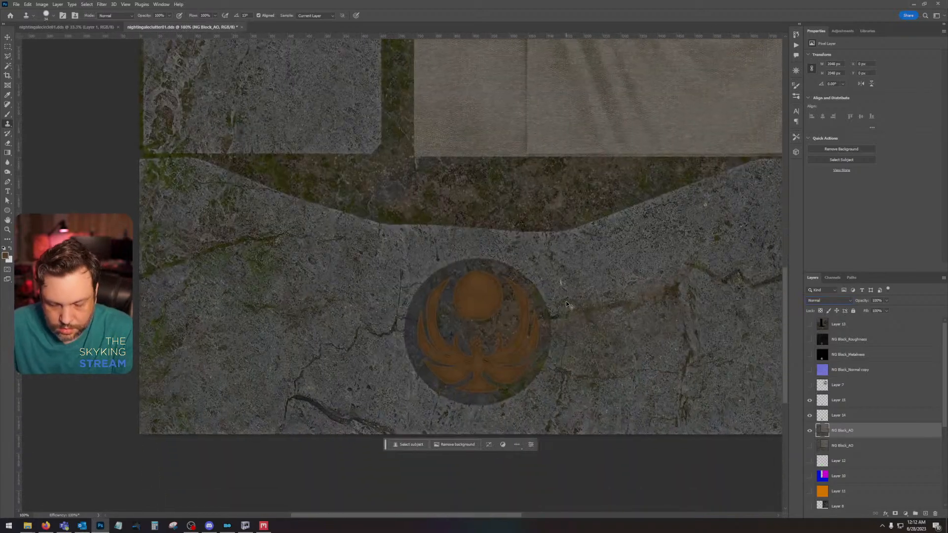
pyautogui.scroll(1, 565, 301)
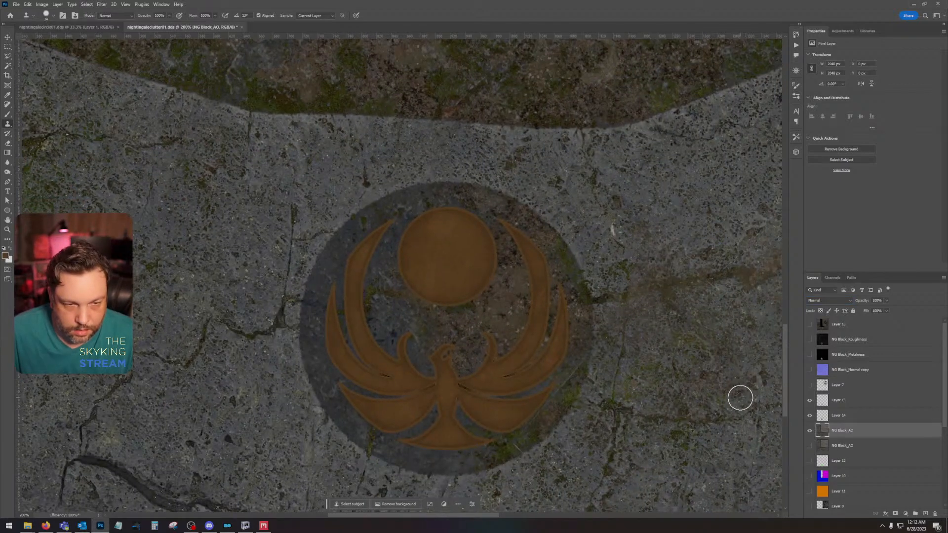
# Step: Load Layer 15's emblem outline as a selection, copy that area of Layer 14 to a new layer, and delete Layer 14
pyautogui.keyDown('ctrl'); pyautogui.click(825, 404); pyautogui.keyUp('ctrl')
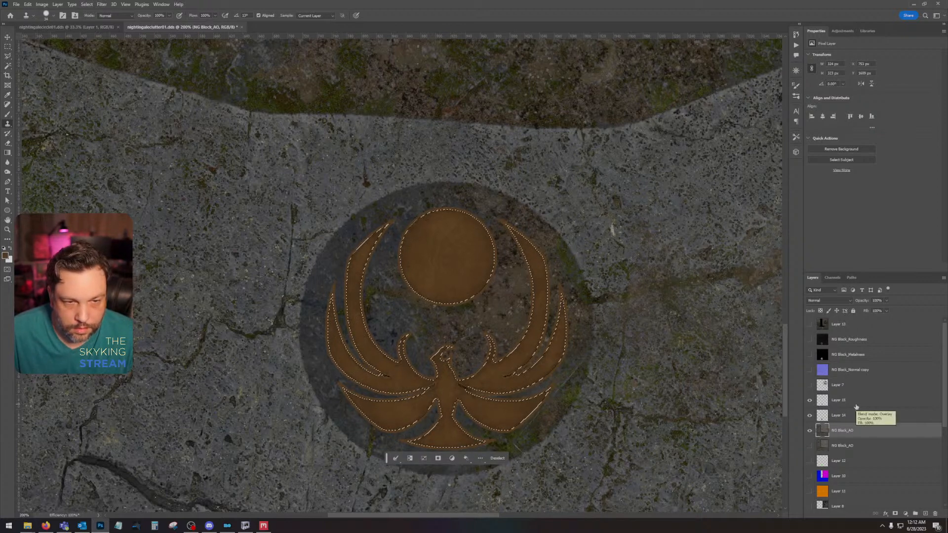
pyautogui.click(810, 401)
pyautogui.click(810, 401)
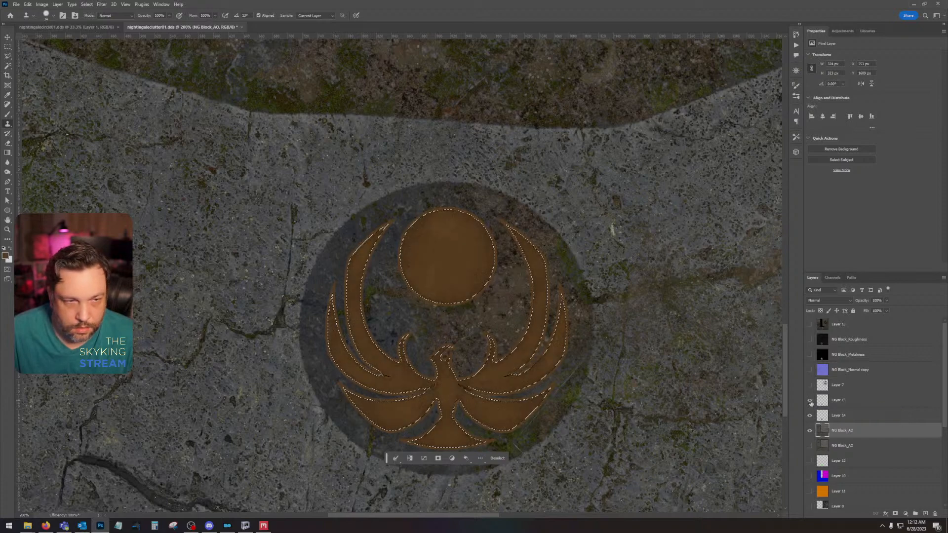
pyautogui.click(810, 415)
pyautogui.click(810, 417)
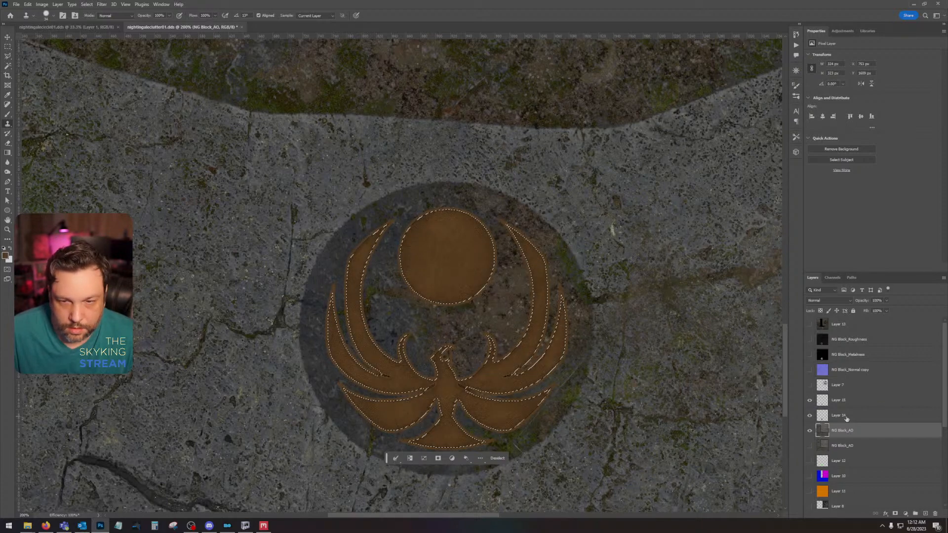
pyautogui.click(846, 417)
pyautogui.hotkey('ctrl', 'j')
pyautogui.moveTo(868, 428); pyautogui.dragTo(935, 513)
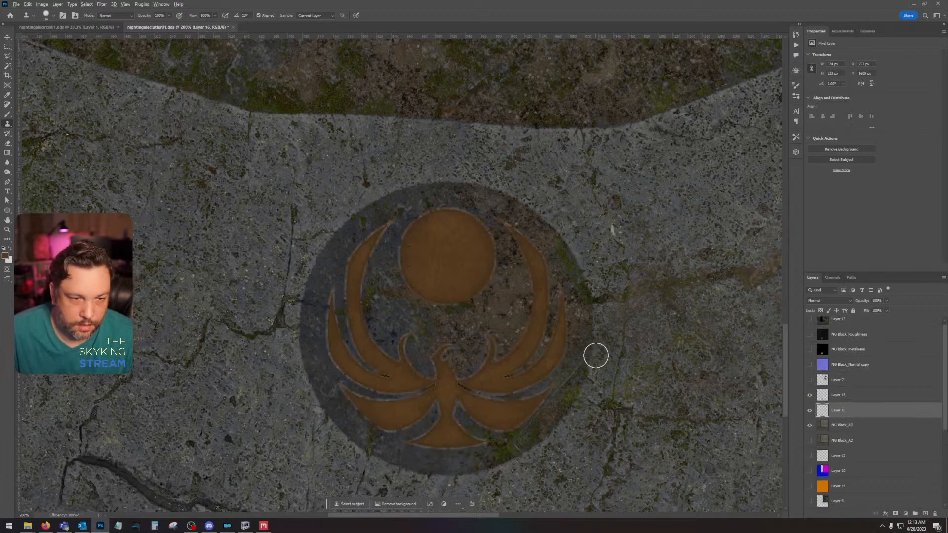
# Step: Examine the trimmed emblem's edges up close and its look against the whole stone block
pyautogui.moveTo(638, 400); pyautogui.dragTo(650, 396)
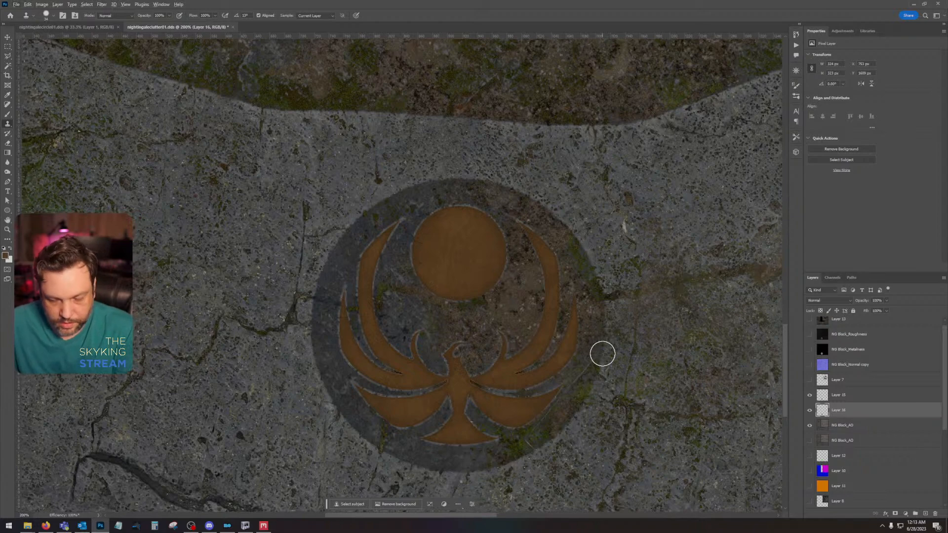
pyautogui.hotkey('ctrl', '-')
pyautogui.hotkey('ctrl', '-')
pyautogui.moveTo(564, 284)
pyautogui.mouseDown()
pyautogui.moveTo(596, 375)
pyautogui.moveTo(595, 437)
pyautogui.moveTo(618, 381)
pyautogui.moveTo(603, 357)
pyautogui.mouseUp()
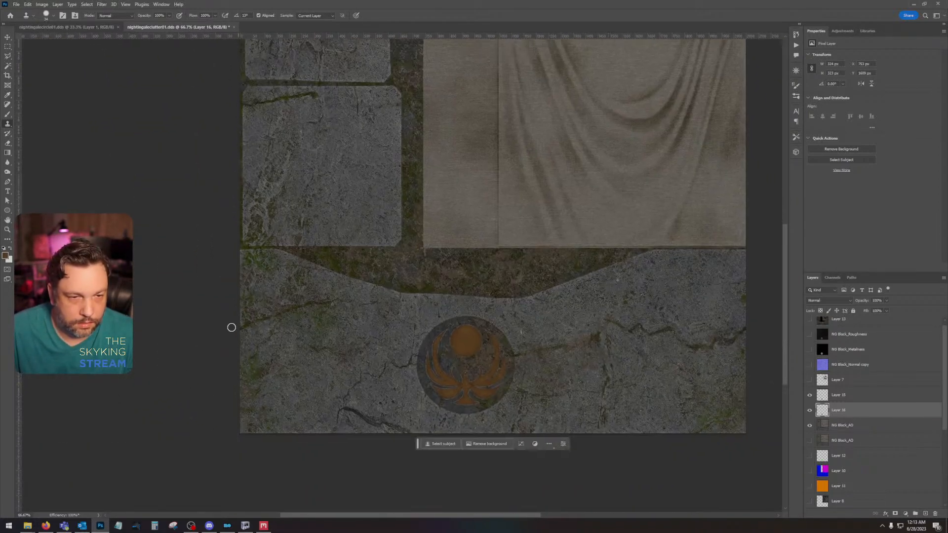
pyautogui.press('z')
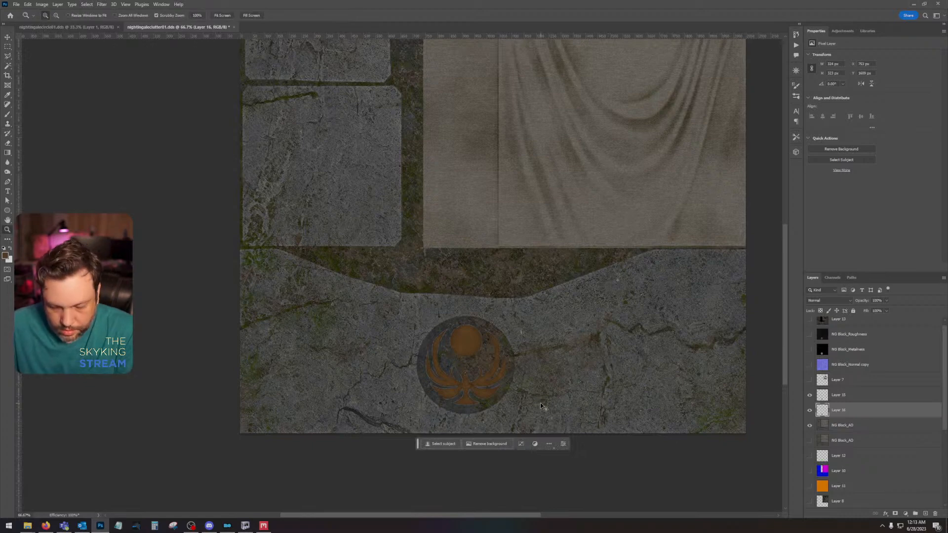
pyautogui.hotkey('ctrl', '+')
pyautogui.hotkey('ctrl', '+')
pyautogui.moveTo(603, 412); pyautogui.dragTo(492, 225)
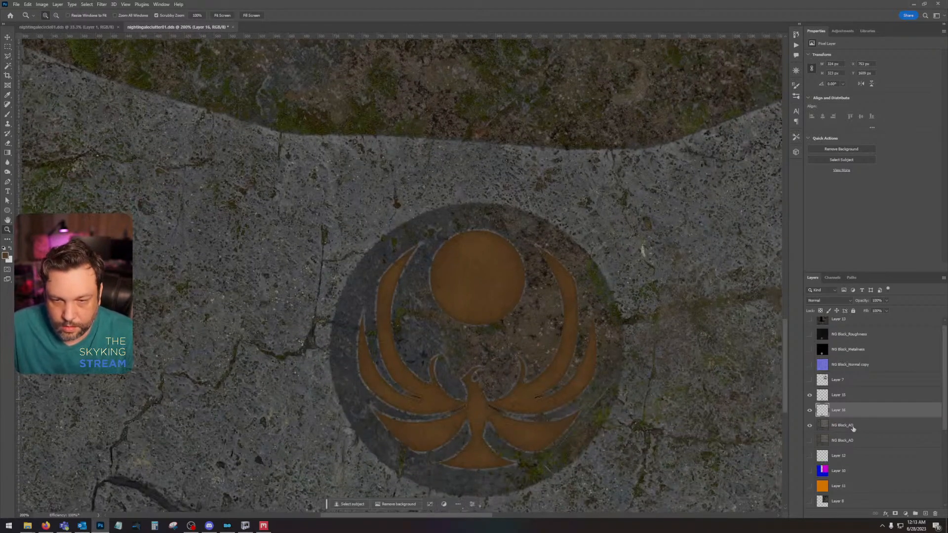
# Step: Try cloning stone along the emblem's left wing on the visible NG Block_AO layer, and undo back to before Layer 14's deletion
pyautogui.click(853, 427)
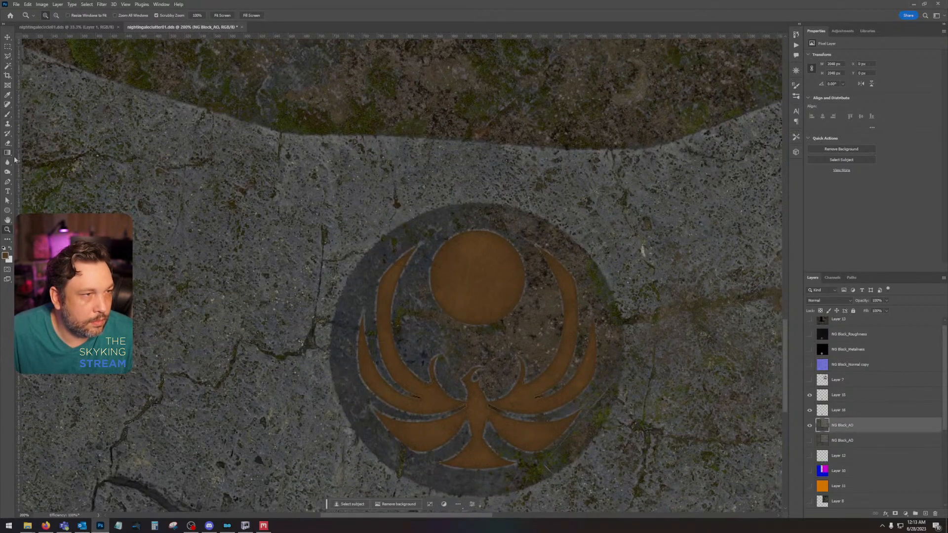
pyautogui.click(7, 124)
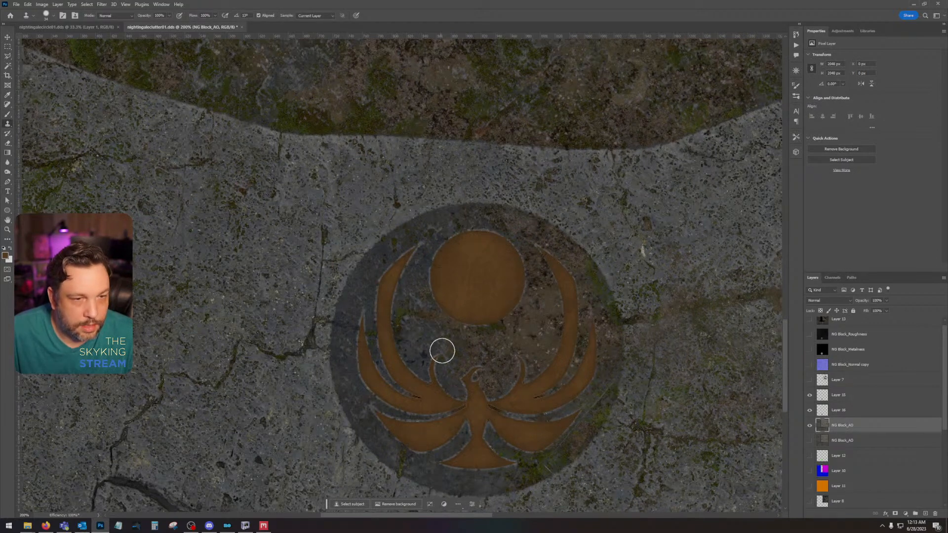
pyautogui.keyDown('alt'); pyautogui.click(343, 325); pyautogui.keyUp('alt')
pyautogui.moveTo(366, 335)
pyautogui.mouseDown()
pyautogui.moveTo(374, 355)
pyautogui.moveTo(384, 338)
pyautogui.mouseUp()
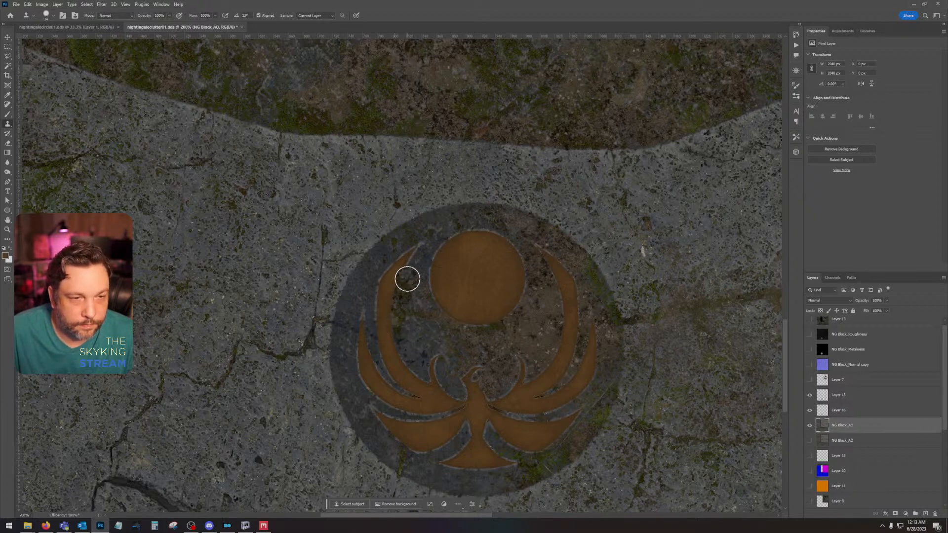
pyautogui.hotkey('ctrl', 'z')
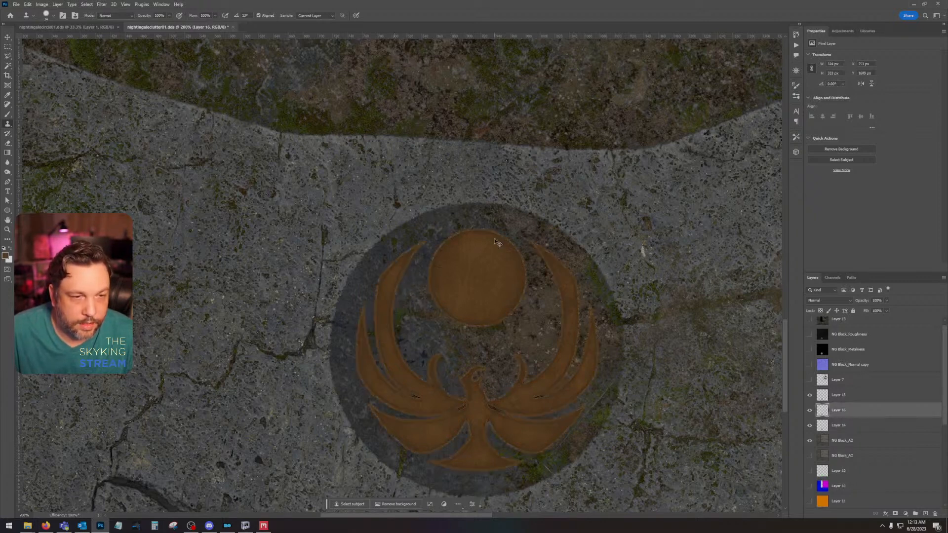
# Step: Redo the deletion of Layer 14, hide Layer 16, and load Layer 16's emblem outline as an expanded selection
pyautogui.click(26, 5)
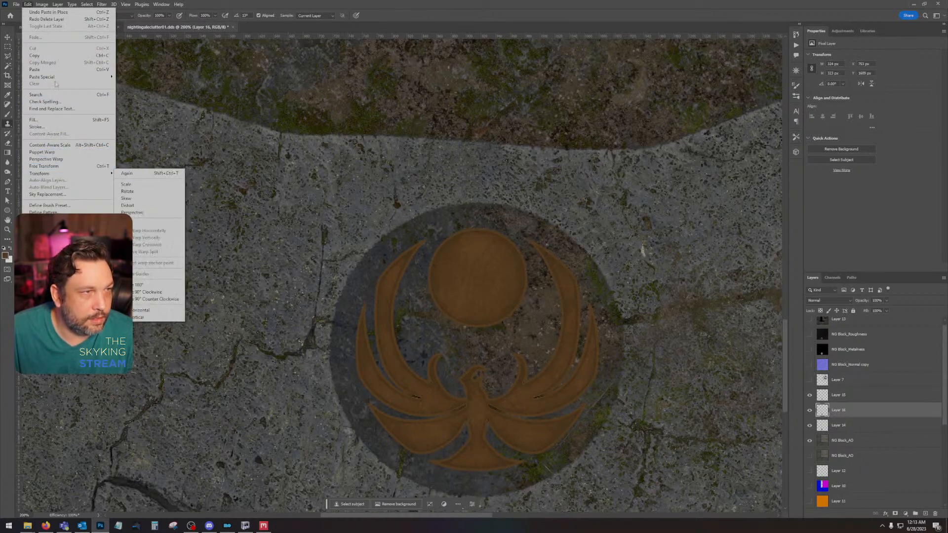
pyautogui.click(48, 11)
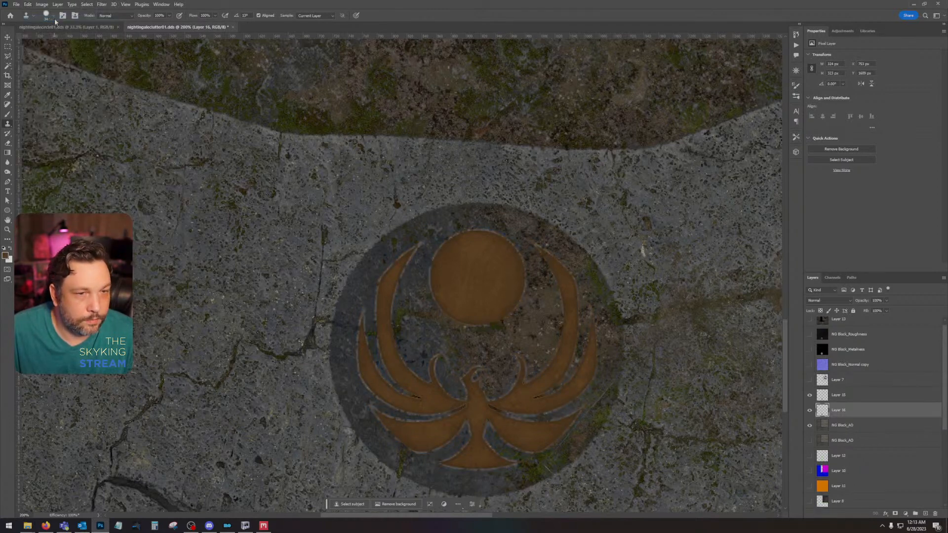
pyautogui.click(809, 410)
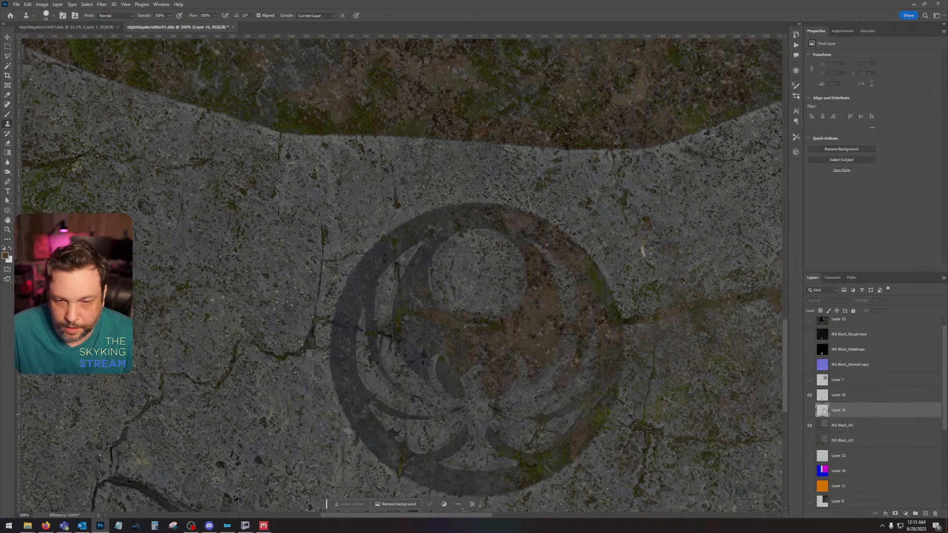
pyautogui.keyDown('ctrl'); pyautogui.click(821, 410); pyautogui.keyUp('ctrl')
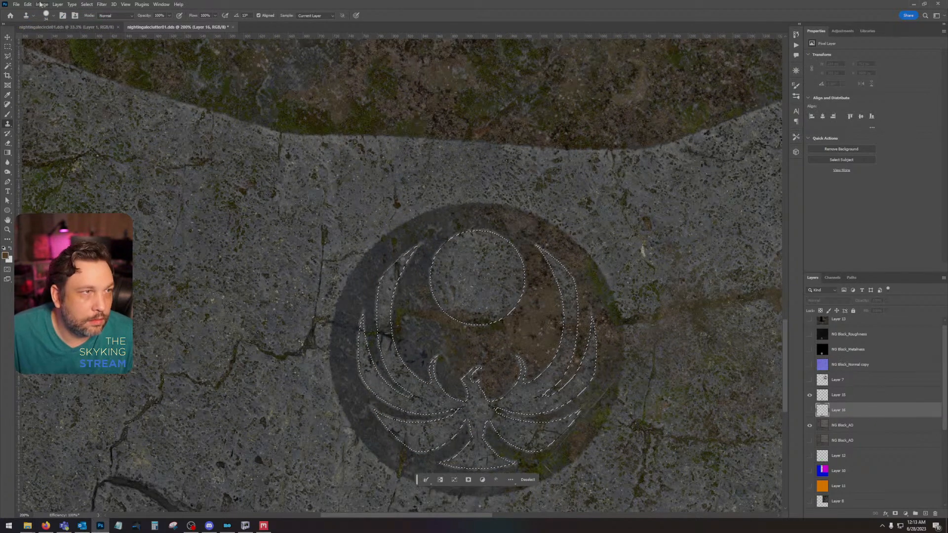
pyautogui.click(87, 4)
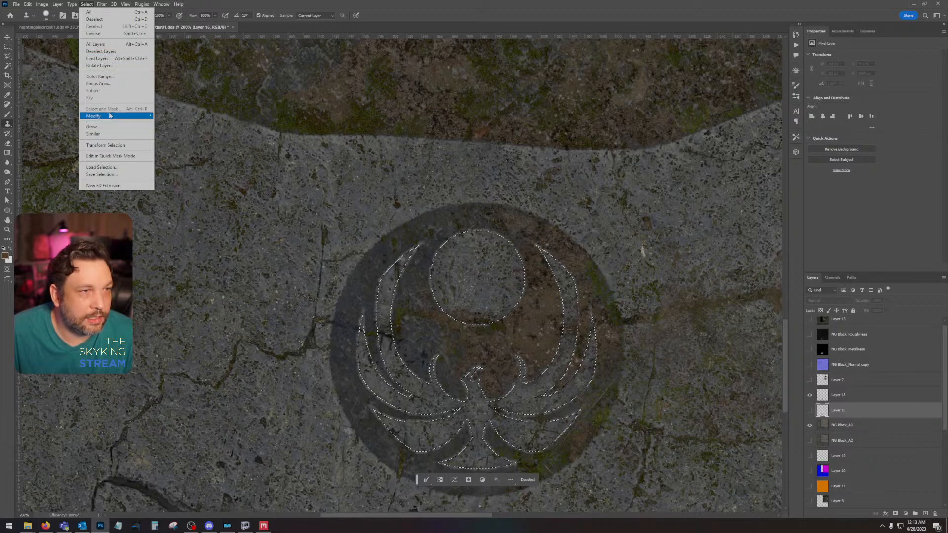
pyautogui.moveTo(108, 116)
pyautogui.click(178, 130)
pyautogui.press('Return')
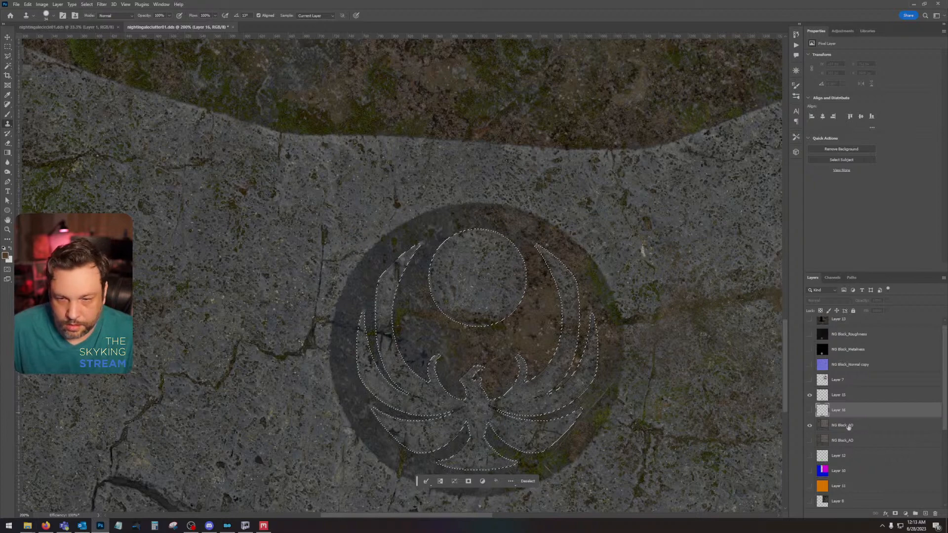
# Step: Expand the emblem selection once more and copy that area of the visible NG Block_AO layer to a new layer
pyautogui.click(829, 425)
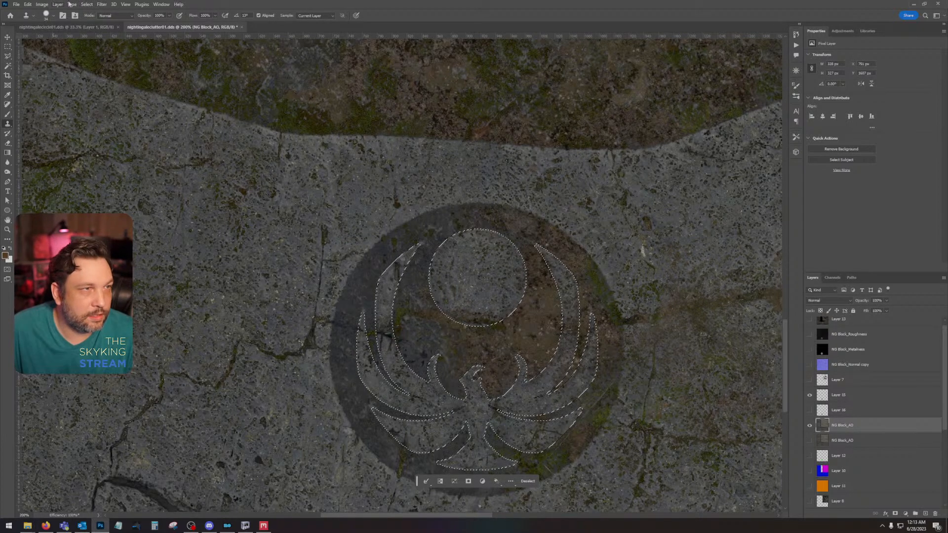
pyautogui.click(86, 5)
pyautogui.moveTo(124, 116)
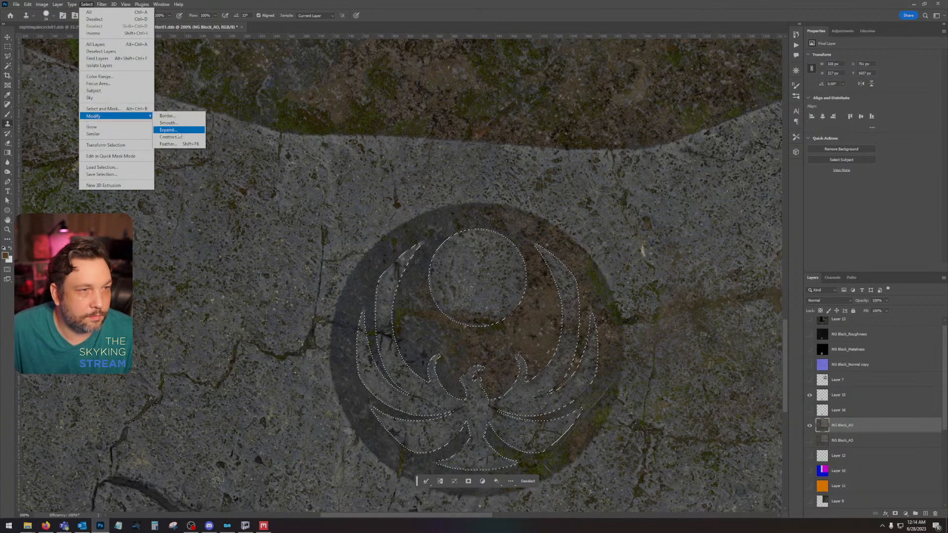
pyautogui.click(168, 123)
pyautogui.press('Return')
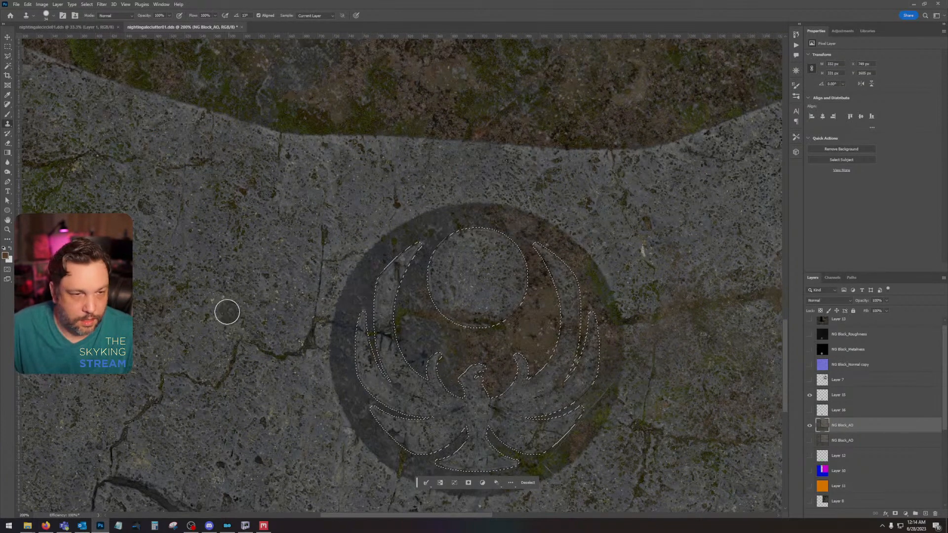
pyautogui.hotkey('ctrl', 'j')
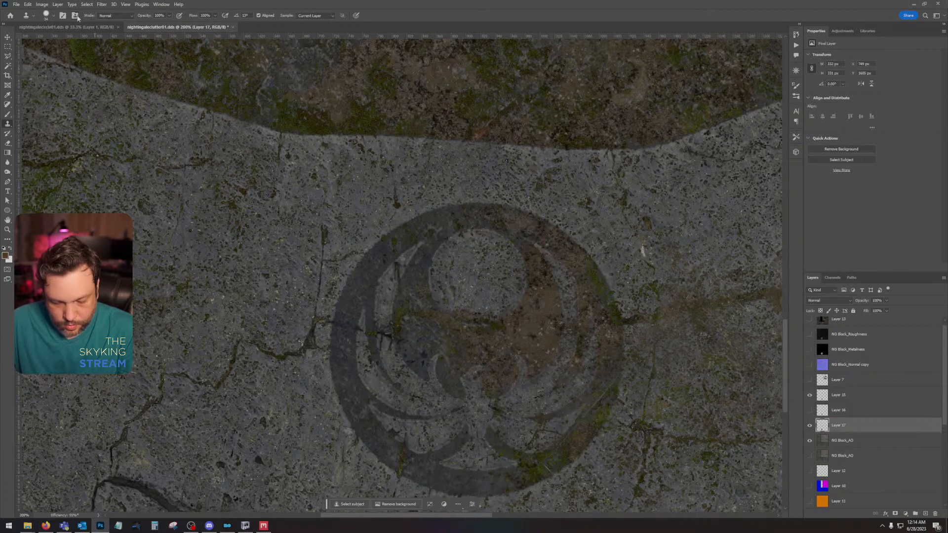
# Step: Darken Layer 17 with Curves, lowering the white point output to about 198 and adjusting the black point, and show Layer 16 again
pyautogui.hotkey('ctrl', 'm')
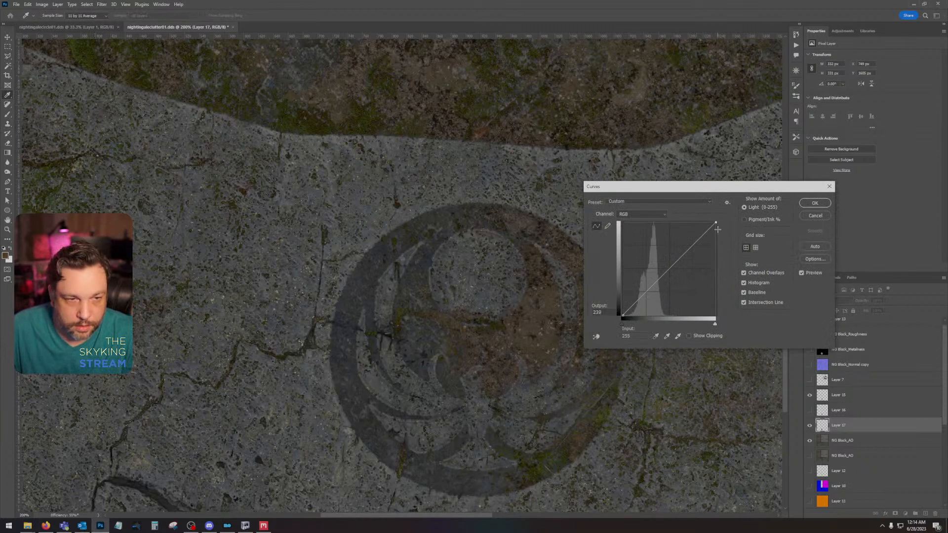
pyautogui.moveTo(717, 229)
pyautogui.mouseDown()
pyautogui.moveTo(724, 253)
pyautogui.moveTo(727, 244)
pyautogui.mouseUp()
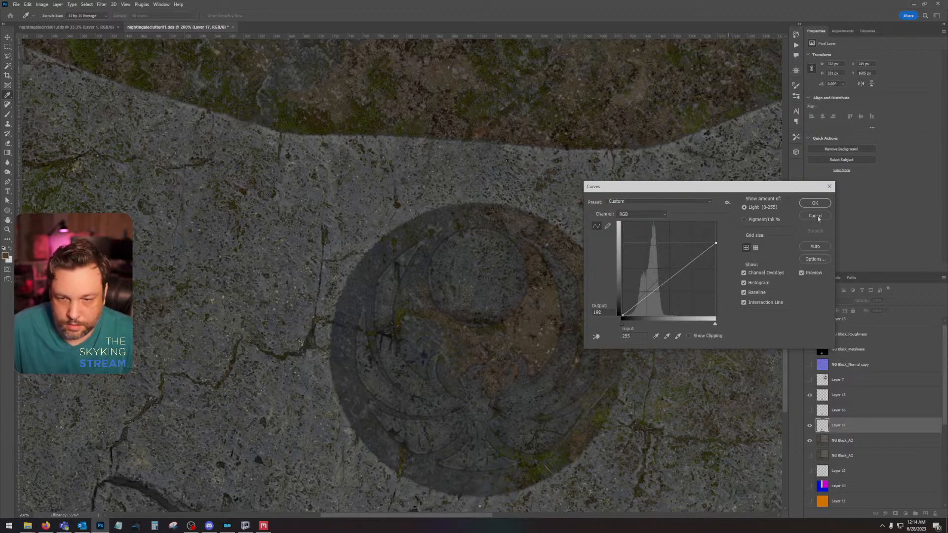
pyautogui.moveTo(623, 315); pyautogui.dragTo(628, 311)
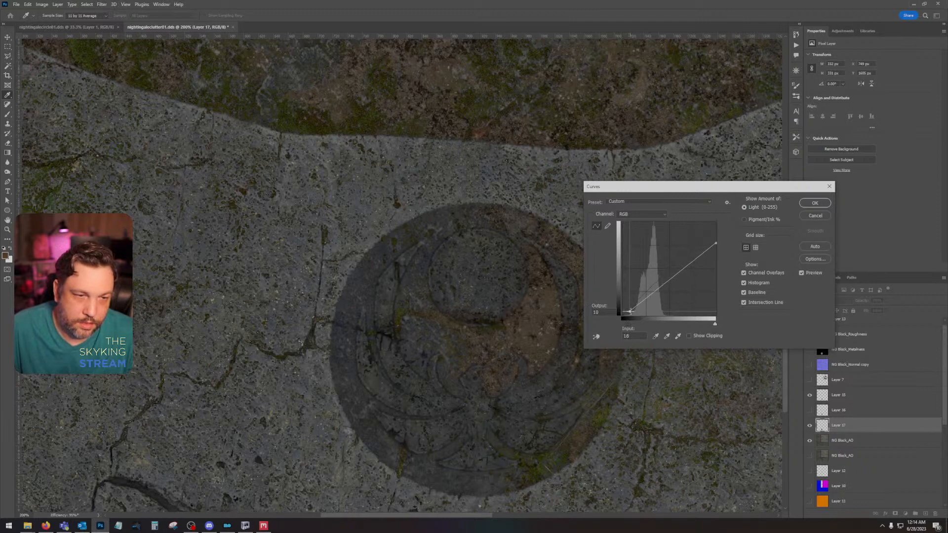
pyautogui.click(821, 204)
pyautogui.click(809, 410)
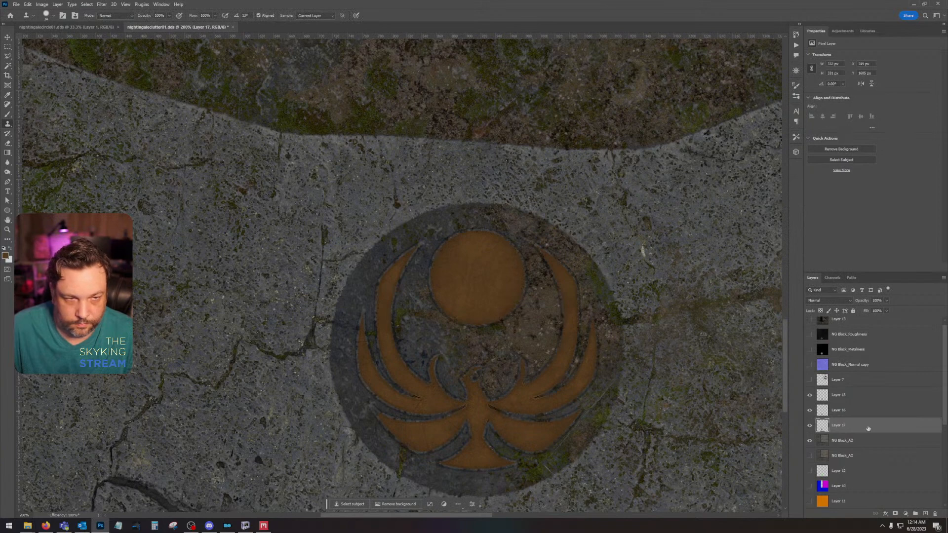
# Step: Darken Layer 17 further with a second Curves adjustment, lowering the white point output to 227
pyautogui.hotkey('ctrl', 'm')
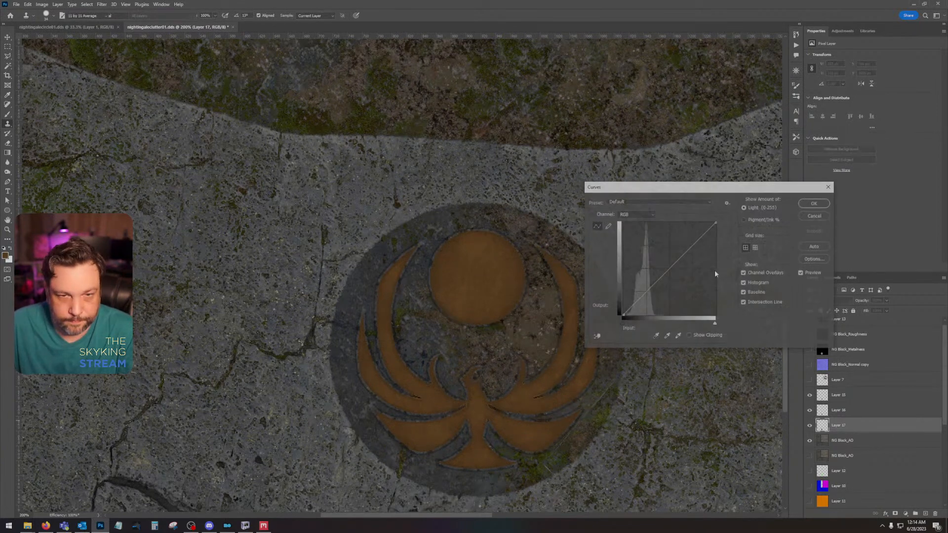
pyautogui.moveTo(716, 222)
pyautogui.mouseDown()
pyautogui.moveTo(722, 241)
pyautogui.moveTo(723, 231)
pyautogui.mouseUp()
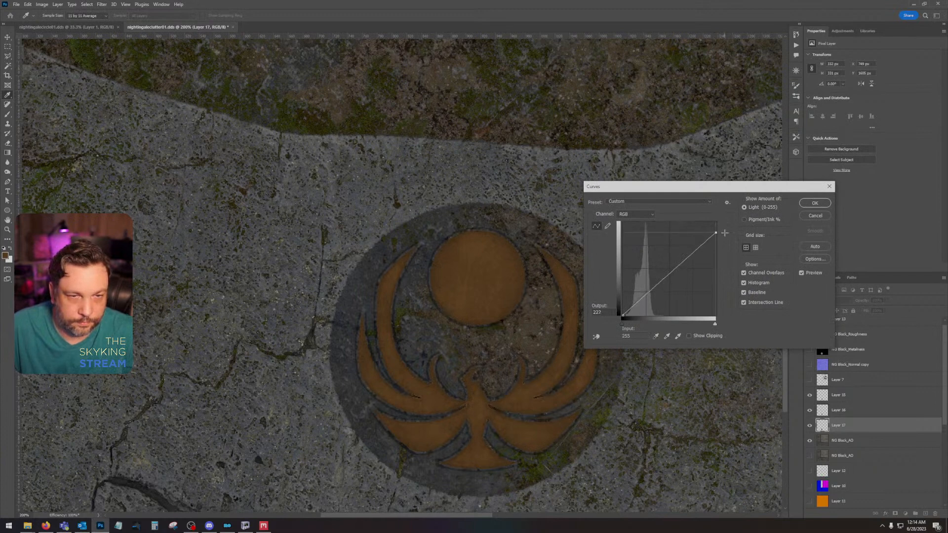
pyautogui.click(815, 203)
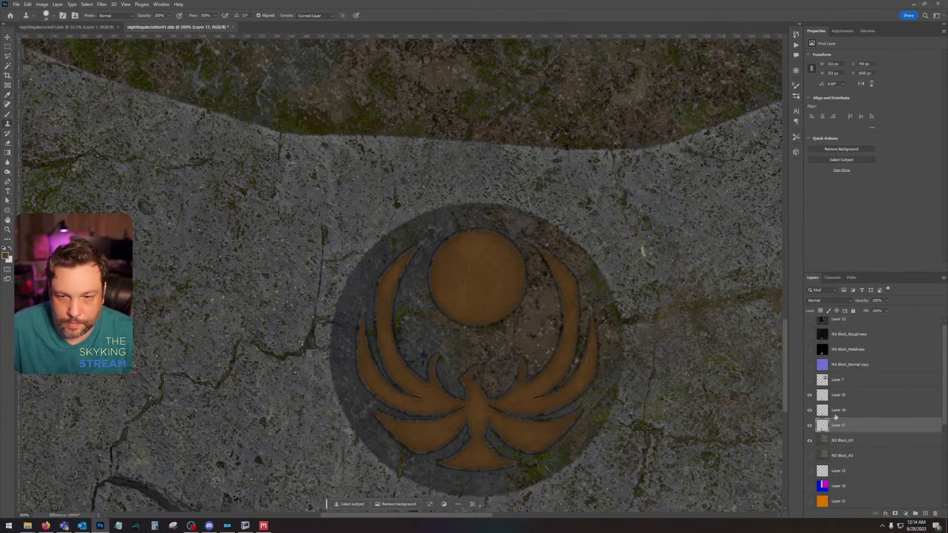
# Step: Trim Layer 17's dark outline by loading it as a selection, contracting it 2 pixels, and deleting everything outside
pyautogui.keyDown('ctrl'); pyautogui.click(822, 425); pyautogui.keyUp('ctrl')
pyautogui.click(86, 3)
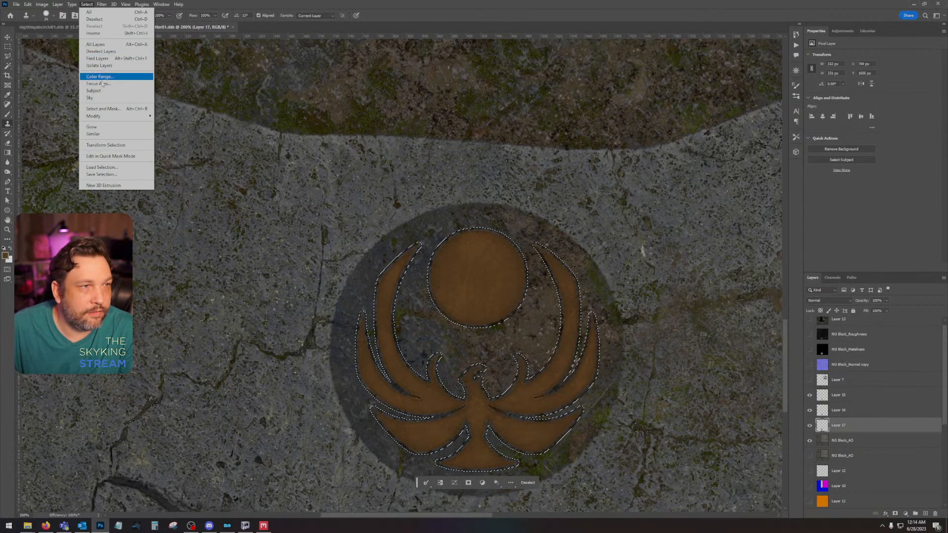
pyautogui.moveTo(119, 116)
pyautogui.click(195, 138)
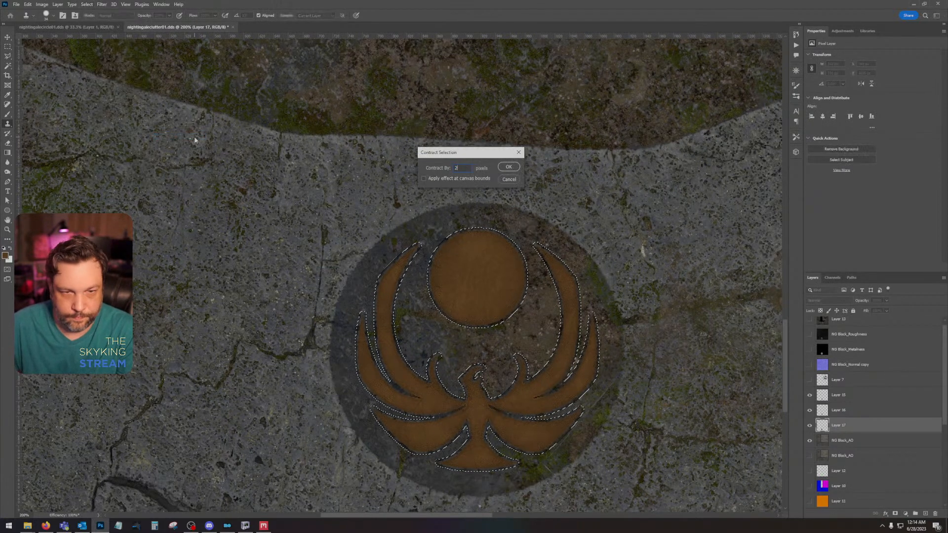
pyautogui.press('Return')
pyautogui.click(86, 4)
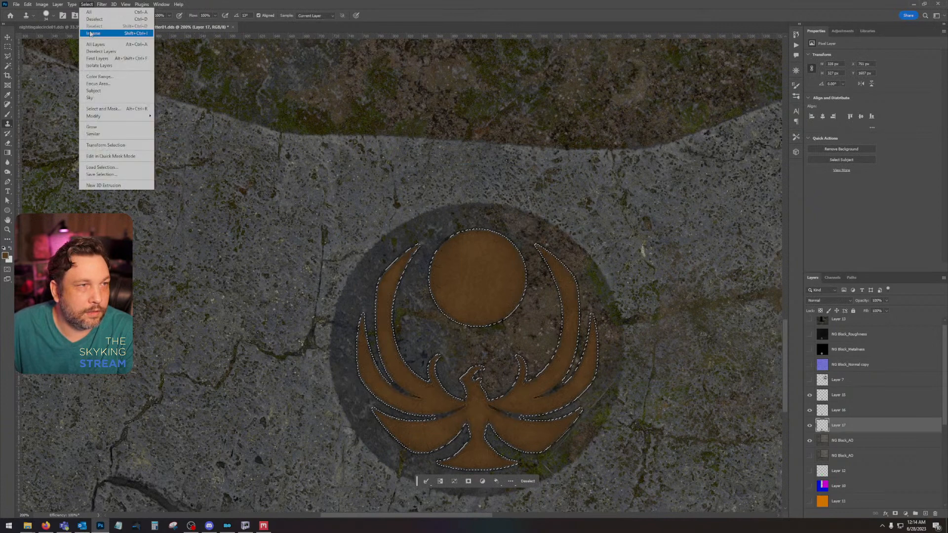
pyautogui.click(90, 33)
pyautogui.press('Delete')
pyautogui.hotkey('ctrl', 'd')
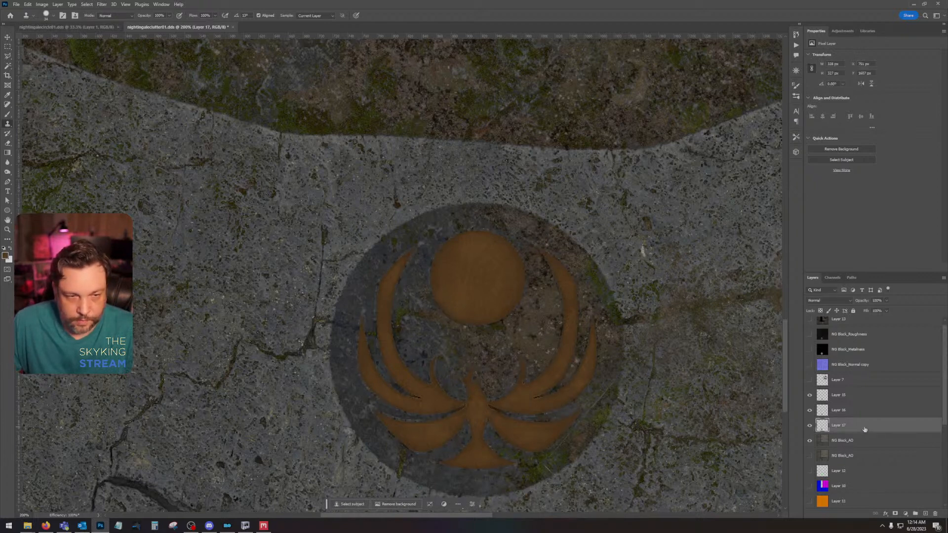
# Step: Soften Layer 17's edge by feathering a selection of its outline, inverting it, and clearing the outer pixels
pyautogui.keyDown('ctrl'); pyautogui.click(821, 425); pyautogui.keyUp('ctrl')
pyautogui.click(87, 4)
pyautogui.moveTo(109, 116)
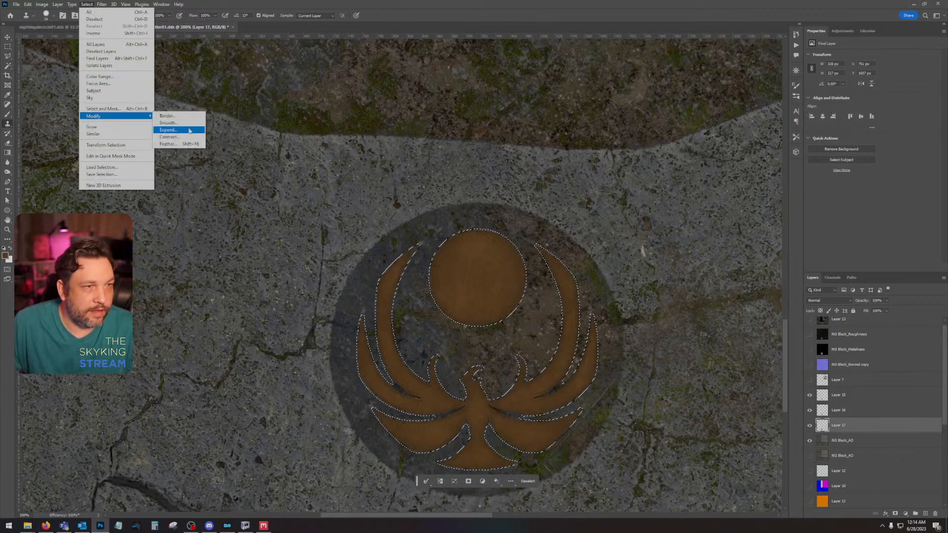
pyautogui.click(180, 144)
pyautogui.press('Return')
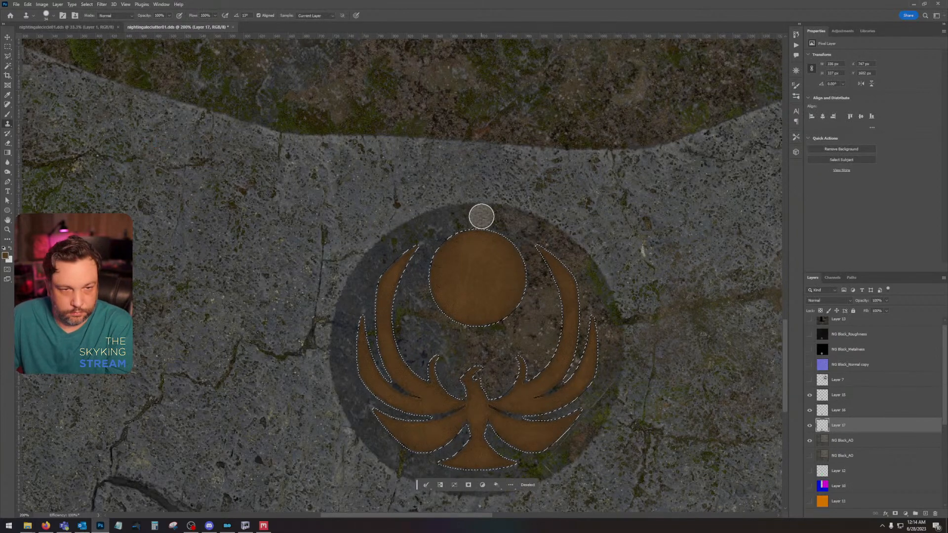
pyautogui.click(102, 4)
pyautogui.click(99, 36)
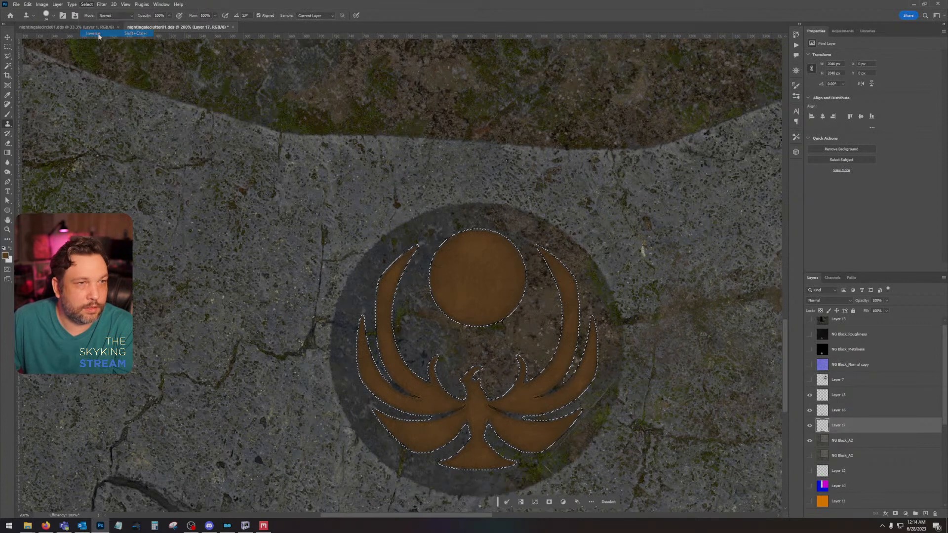
pyautogui.hotkey('ctrl', 'd')
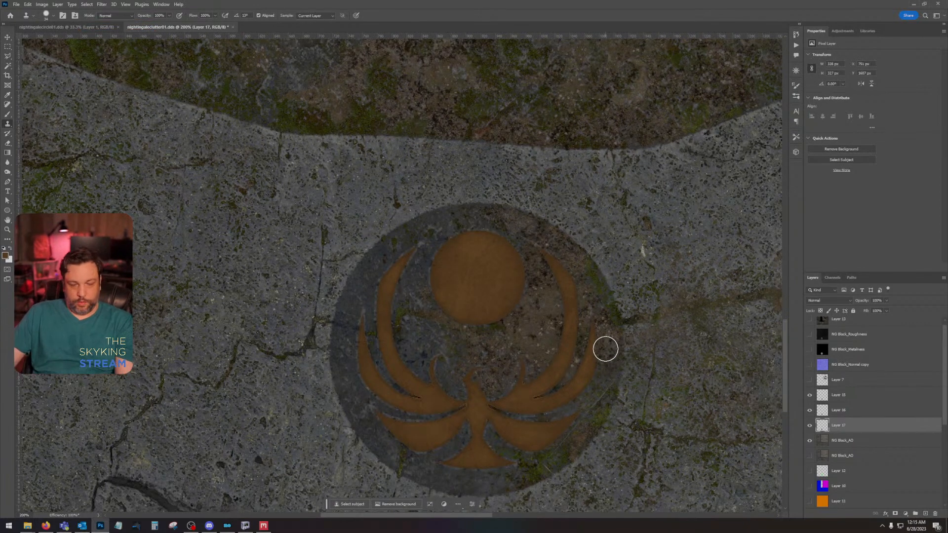
# Step: Examine the whole texture and compare its Alpha 1 channel with the RGB composite
pyautogui.scroll(-3, 605, 345)
pyautogui.moveTo(529, 259); pyautogui.dragTo(556, 438)
pyautogui.click(832, 278)
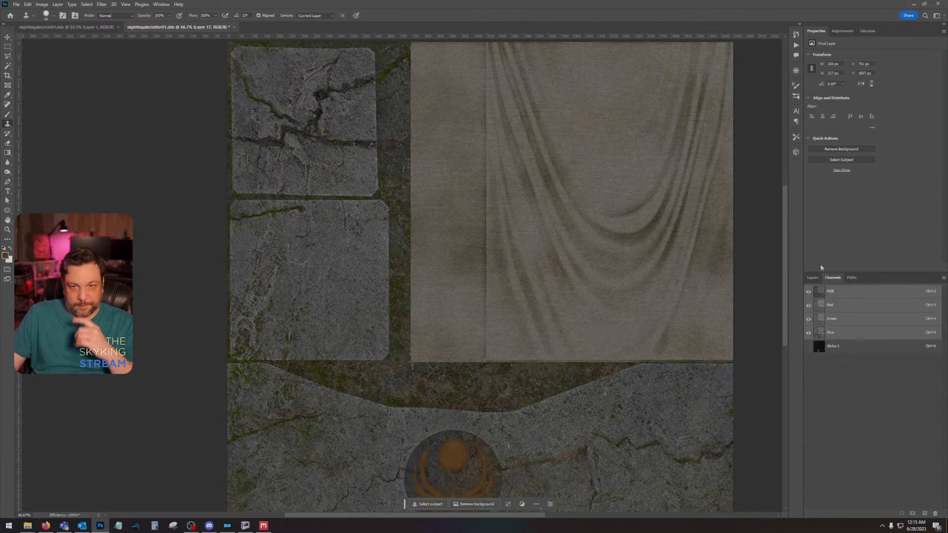
pyautogui.click(851, 351)
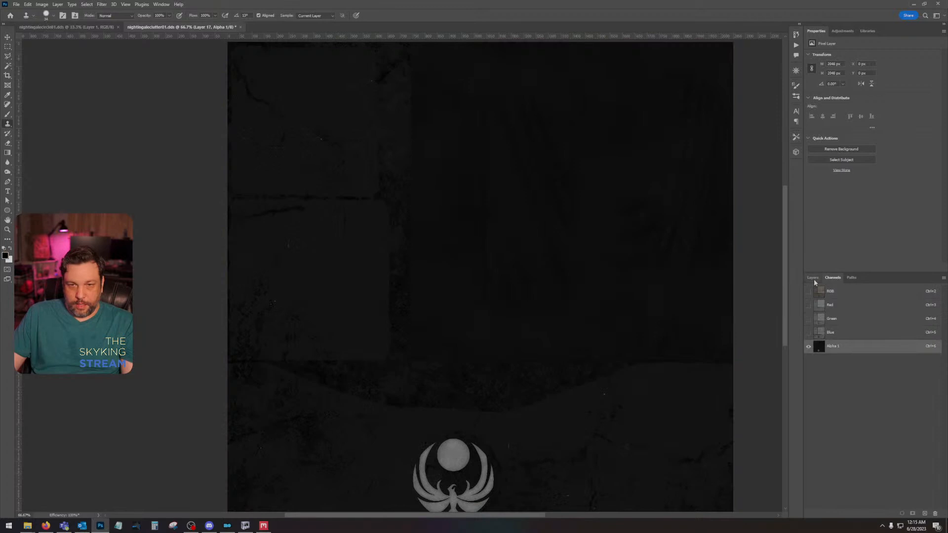
pyautogui.hotkey('ctrl', '2')
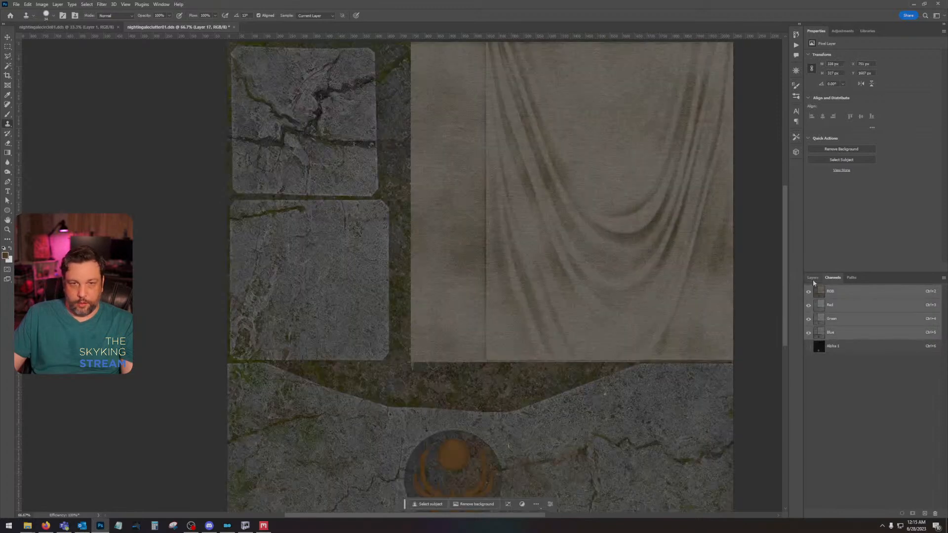
pyautogui.click(812, 278)
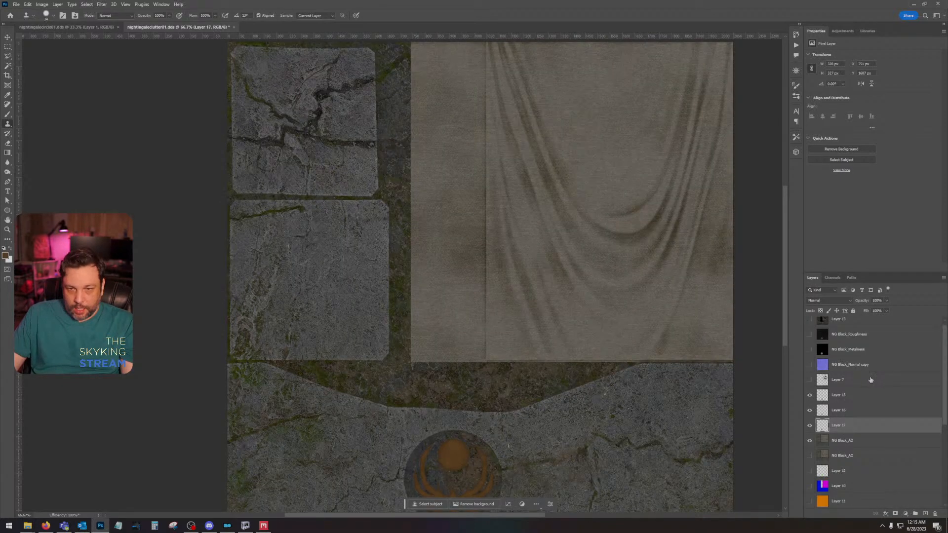
# Step: Copy the Overlay drapery shading layer to the top of the layer stack and add an empty layer directly beneath the copy
pyautogui.scroll(-3, 840, 420)
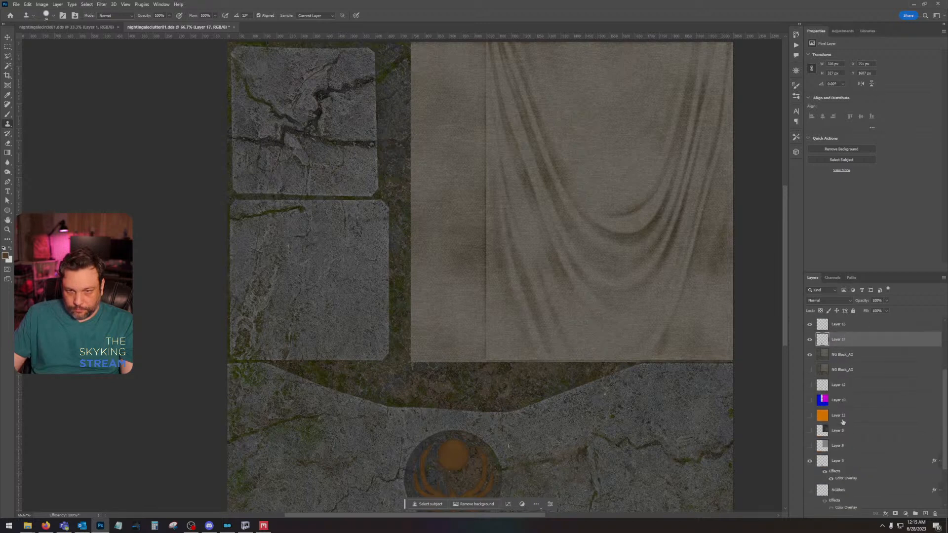
pyautogui.scroll(-1, 843, 416)
pyautogui.click(867, 400)
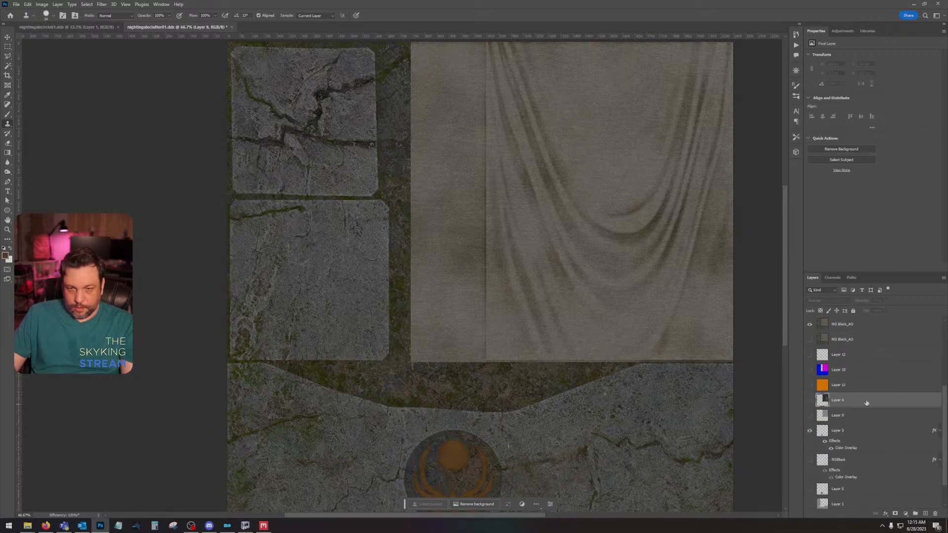
pyautogui.click(809, 400)
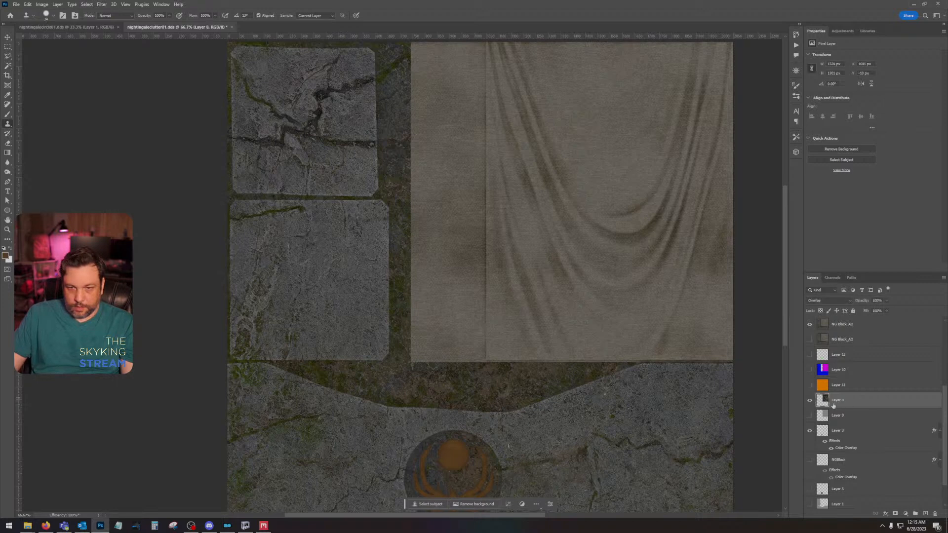
pyautogui.hotkey('ctrl', 'a')
pyautogui.scroll(4, 847, 391)
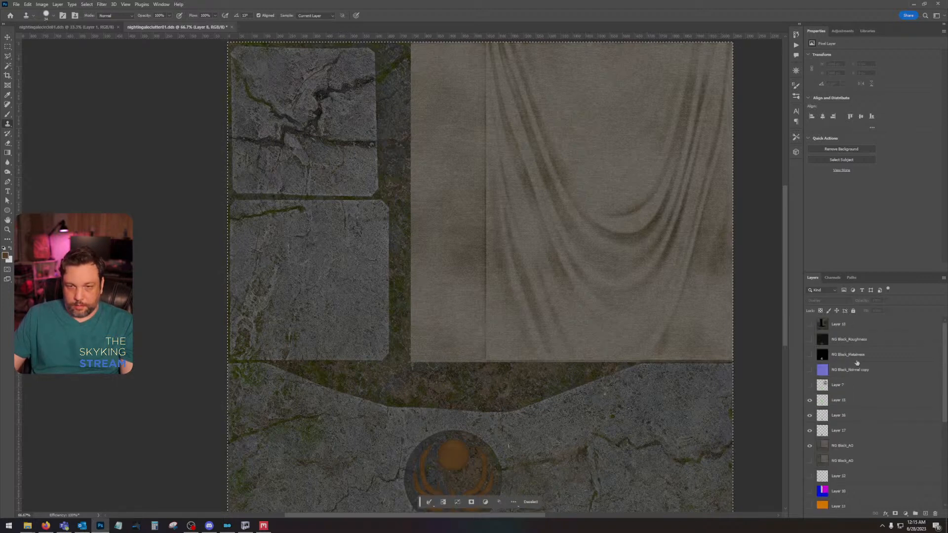
pyautogui.hotkey('ctrl', 'c')
pyautogui.hotkey('ctrl', 'v')
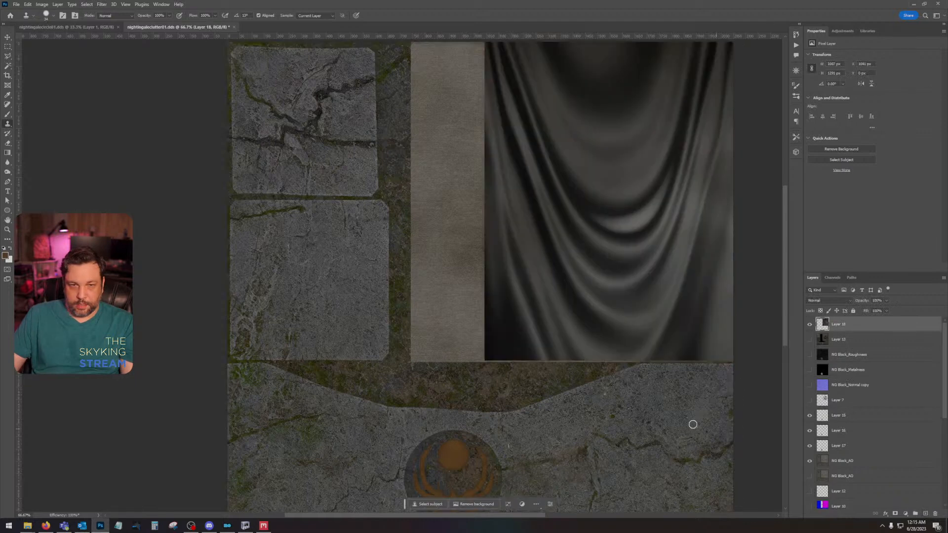
pyautogui.click(923, 514)
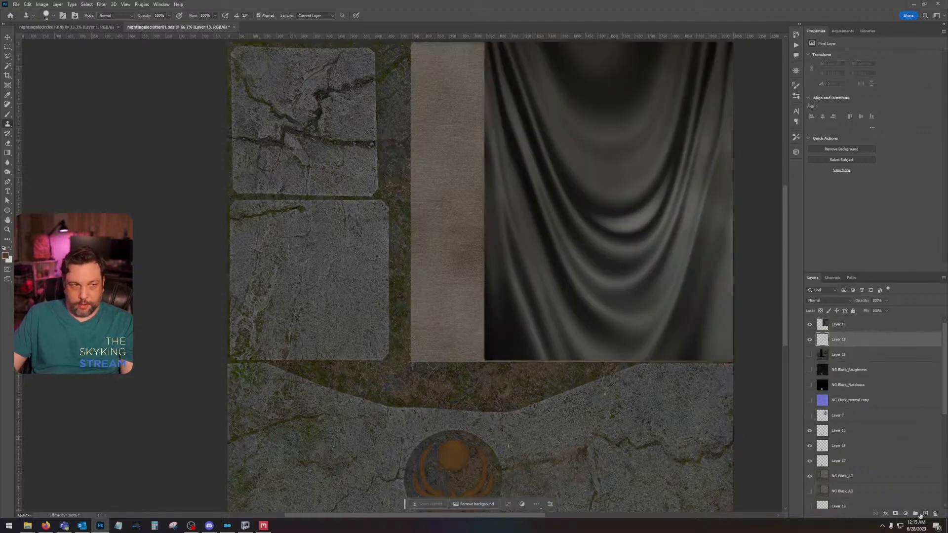
# Step: Fill the empty Layer 19 beneath the drapery copy with black
pyautogui.hotkey('alt', 'BackSpace')
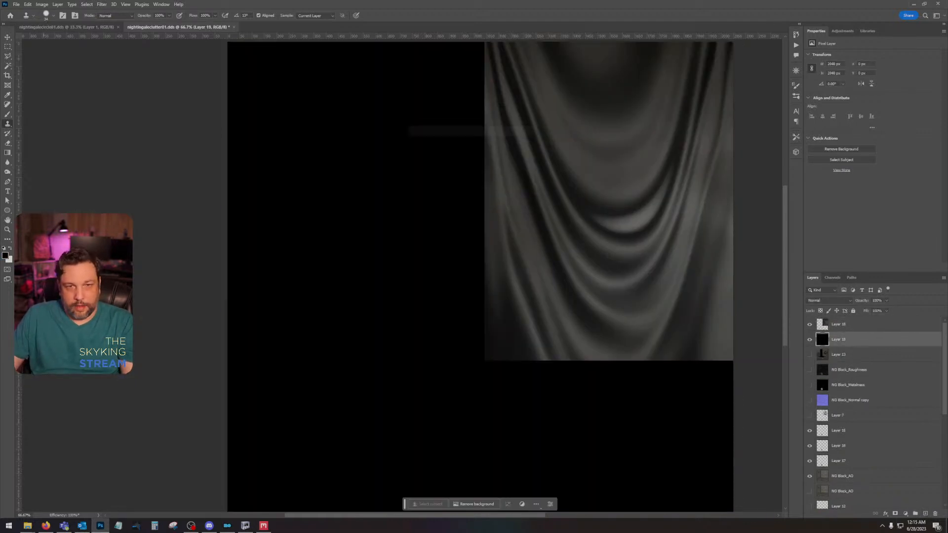
pyautogui.moveTo(511, 268); pyautogui.dragTo(479, 365)
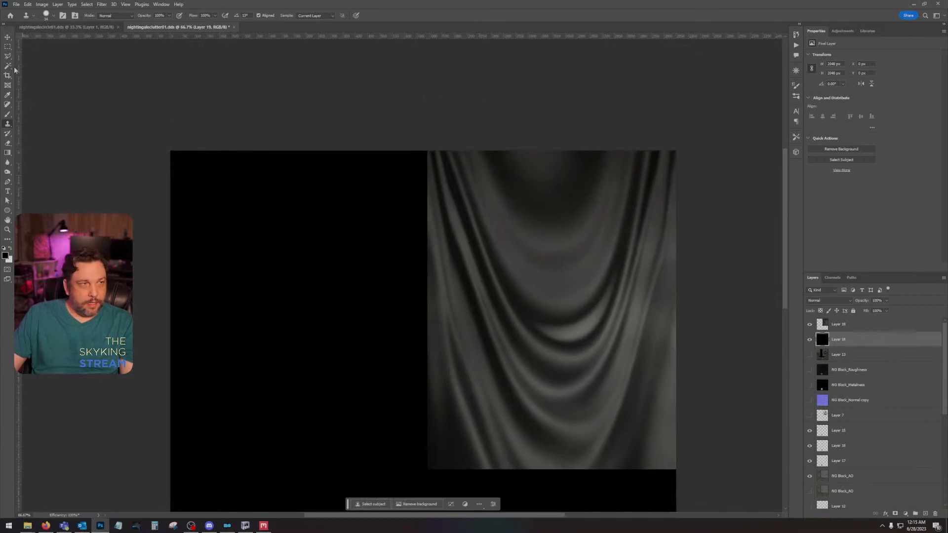
# Step: Choose the Flame Stroke brush from the Elemental Brush Pack for the Brush tool
pyautogui.click(9, 114)
pyautogui.click(47, 16)
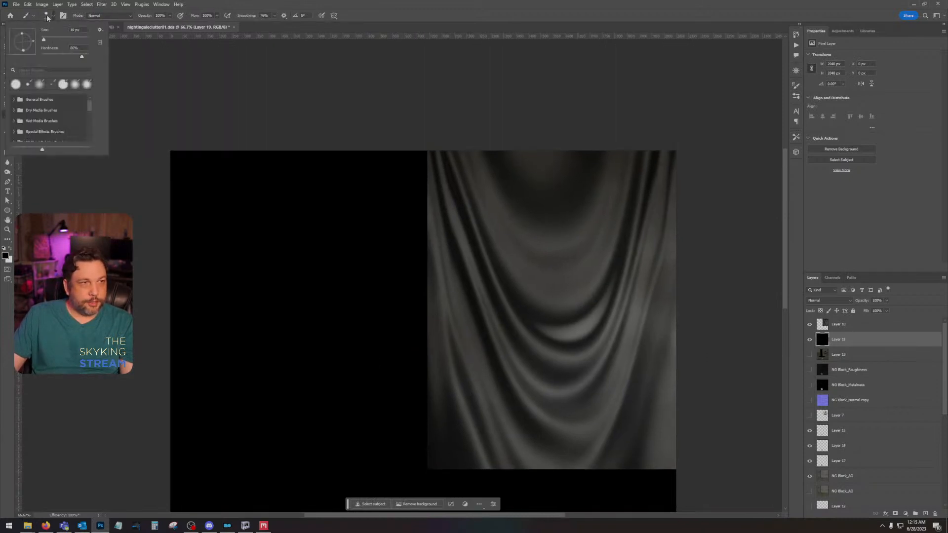
pyautogui.scroll(-2, 59, 106)
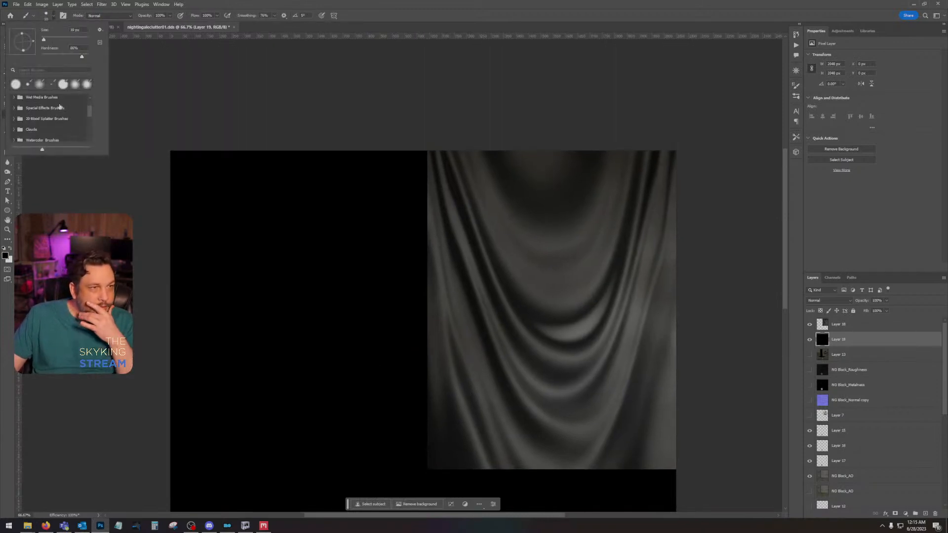
pyautogui.scroll(-3, 64, 114)
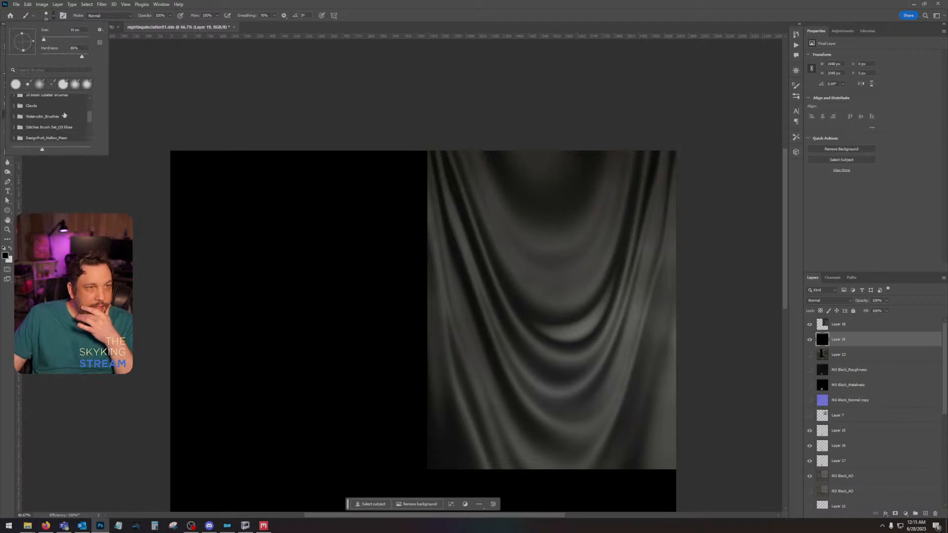
pyautogui.scroll(-1, 64, 116)
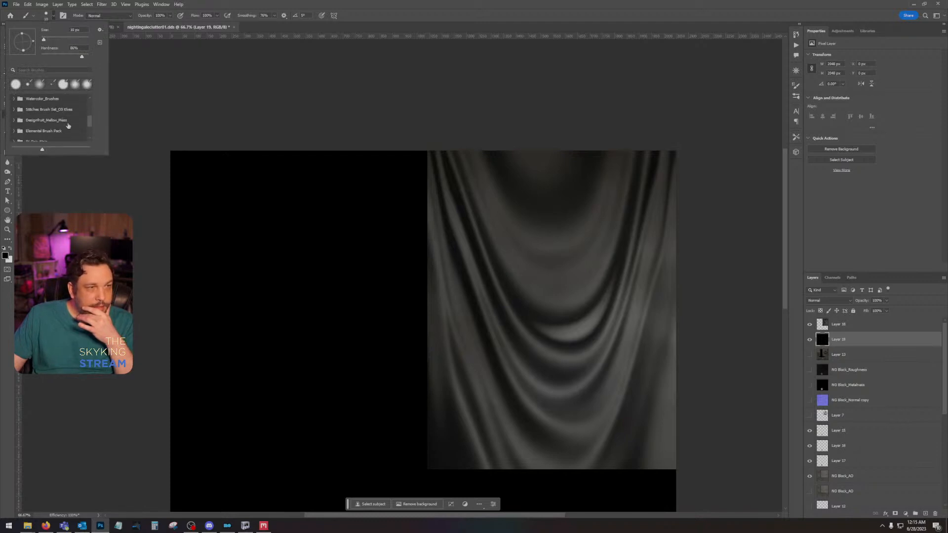
pyautogui.scroll(-1, 68, 126)
pyautogui.scroll(-2, 68, 126)
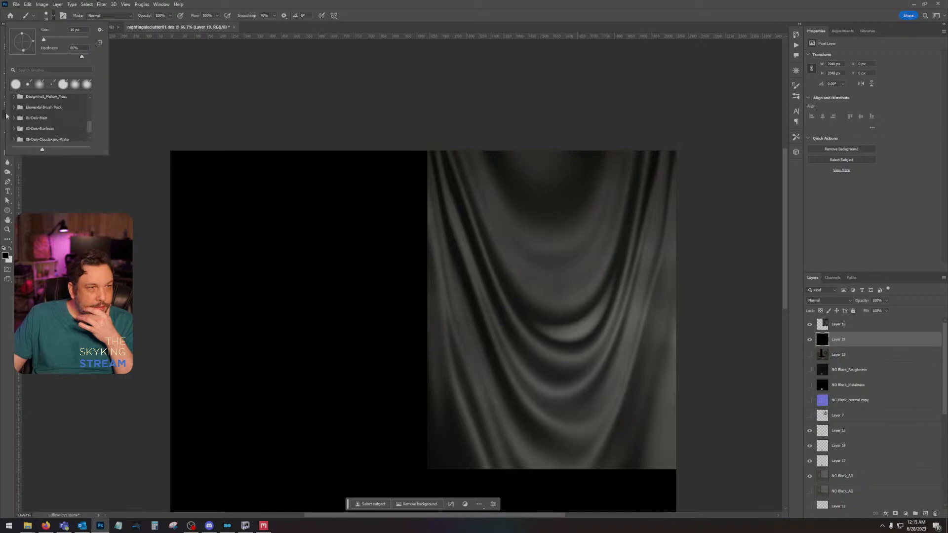
pyautogui.click(14, 108)
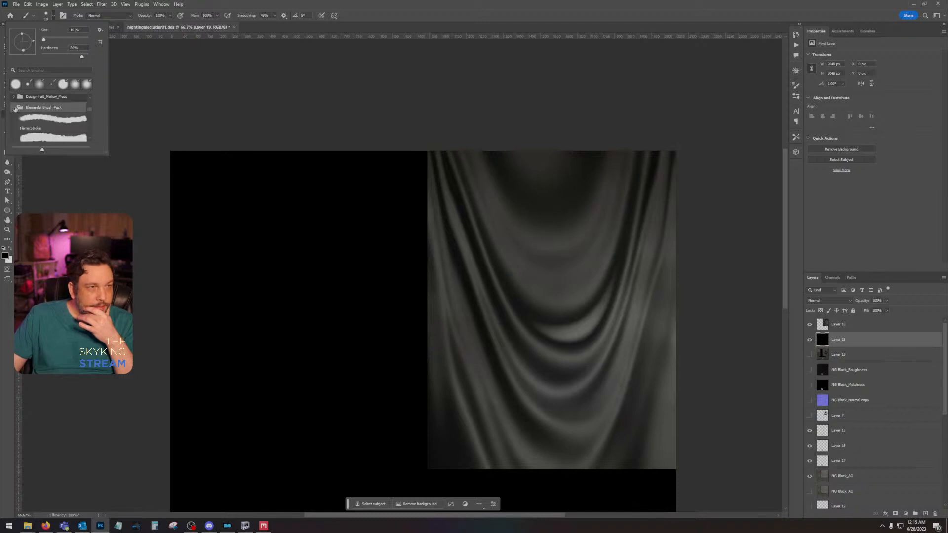
pyautogui.doubleClick(62, 122)
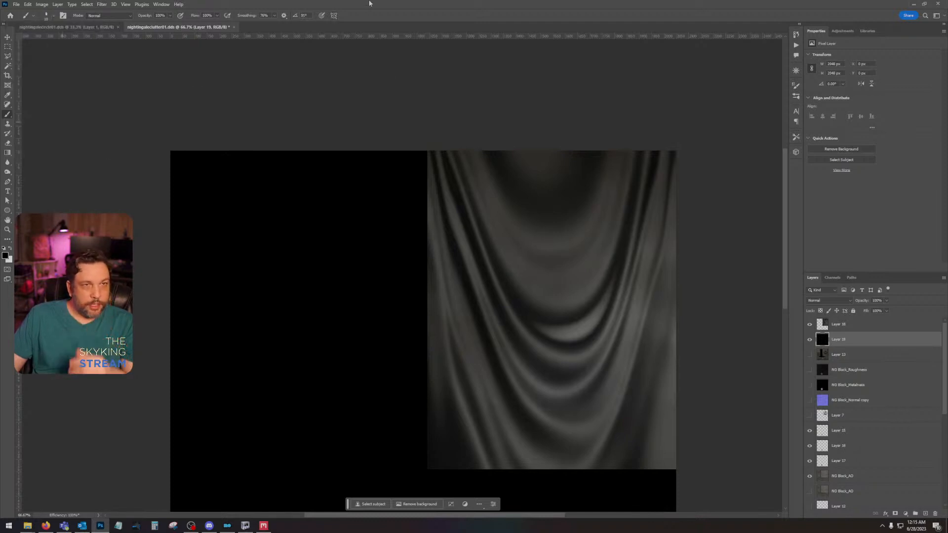
pyautogui.click(45, 16)
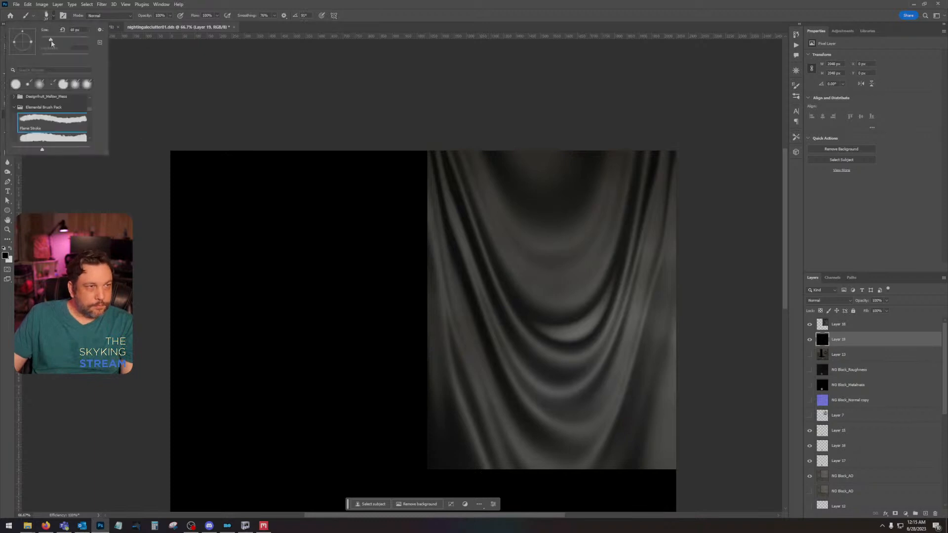
# Step: Paint a ragged black fringe along the drapery's lower edge on Layer 18, from its left side to its right side
pyautogui.click(493, 475)
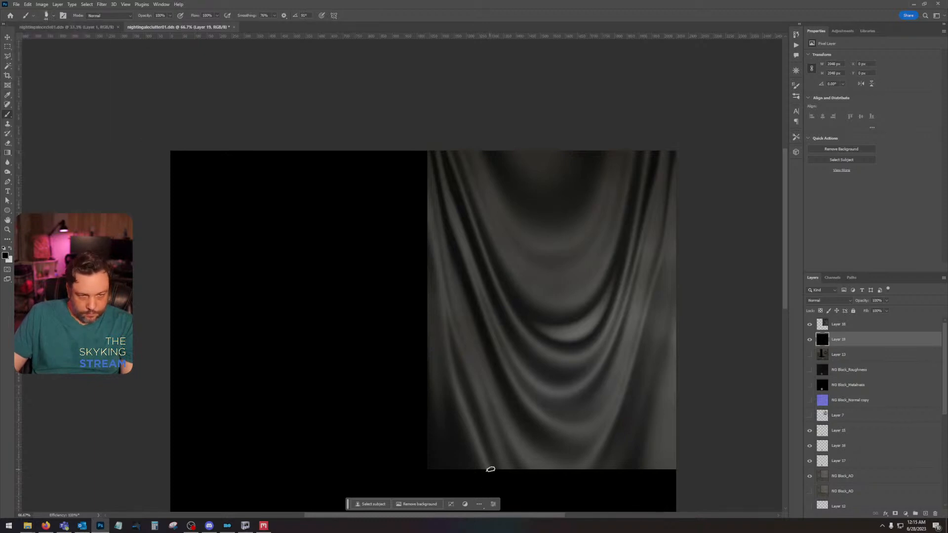
pyautogui.click(850, 324)
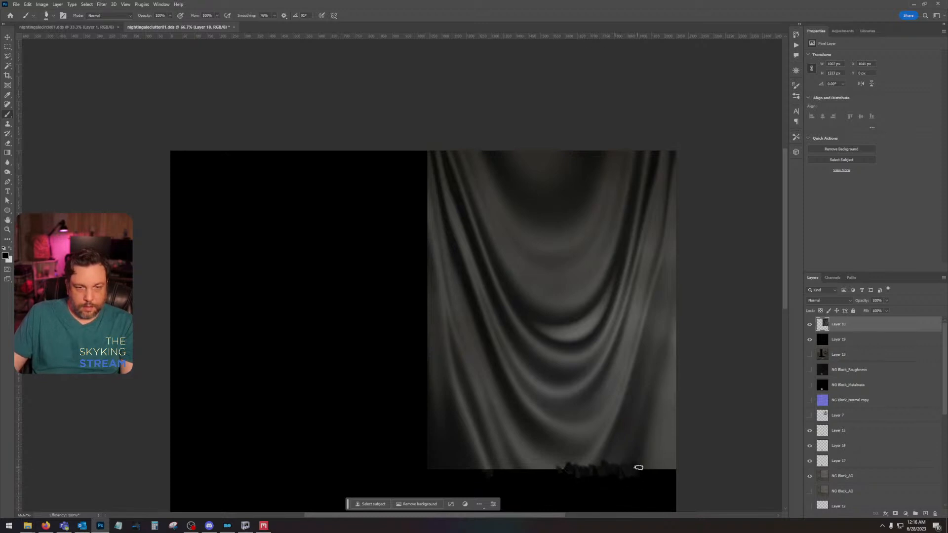
pyautogui.moveTo(645, 472)
pyautogui.mouseDown()
pyautogui.moveTo(642, 462)
pyautogui.moveTo(660, 480)
pyautogui.moveTo(674, 467)
pyautogui.mouseUp()
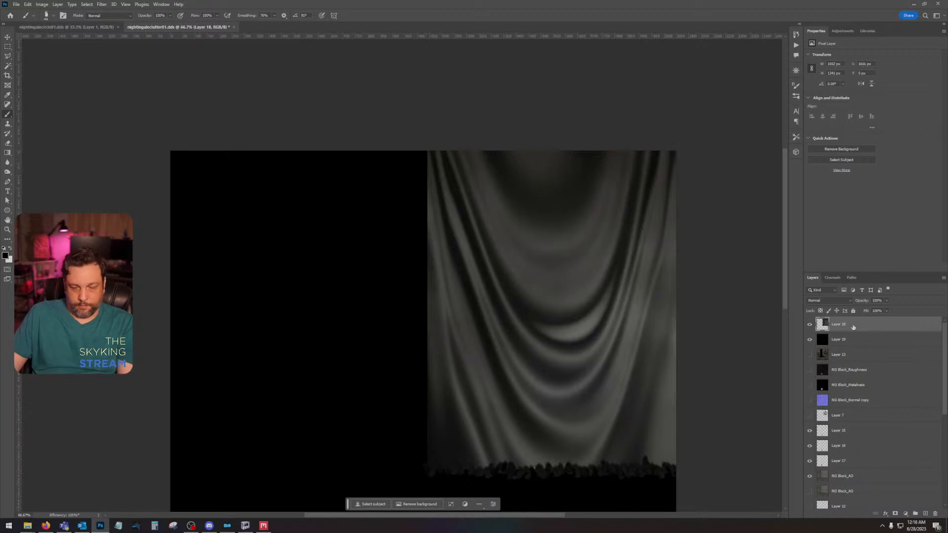
# Step: Brighten the drapery on Layer 18 with Levels, lowering the white input level to 134, and desaturate it
pyautogui.hotkey('ctrl', 'l')
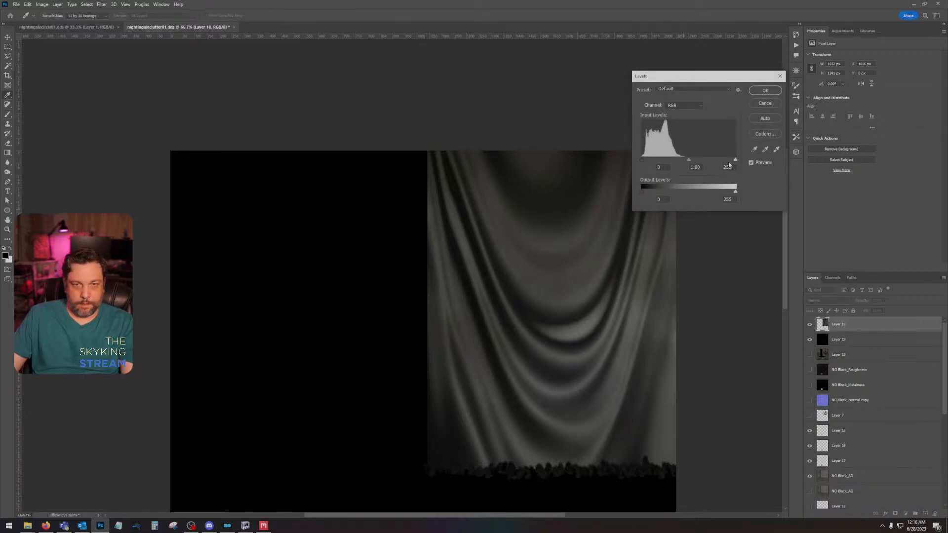
pyautogui.moveTo(733, 160); pyautogui.dragTo(685, 160)
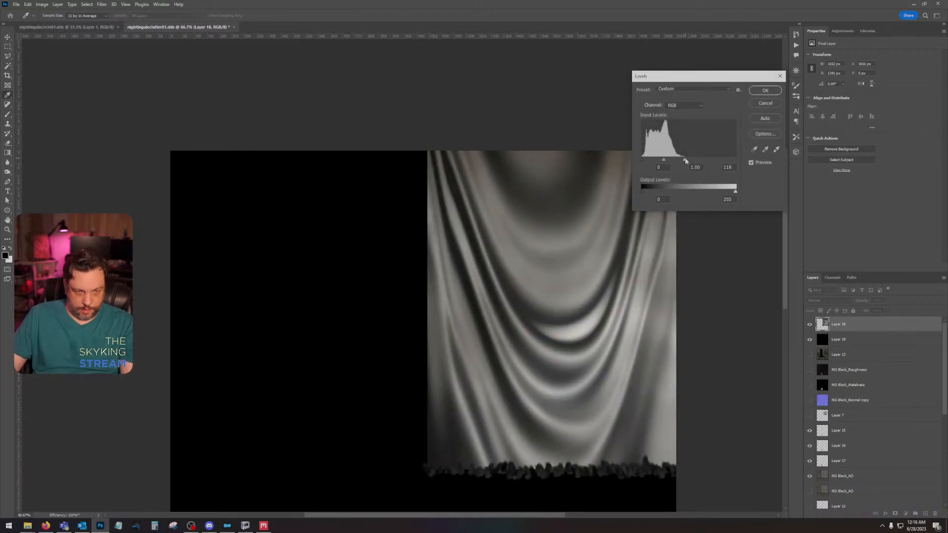
pyautogui.click(765, 90)
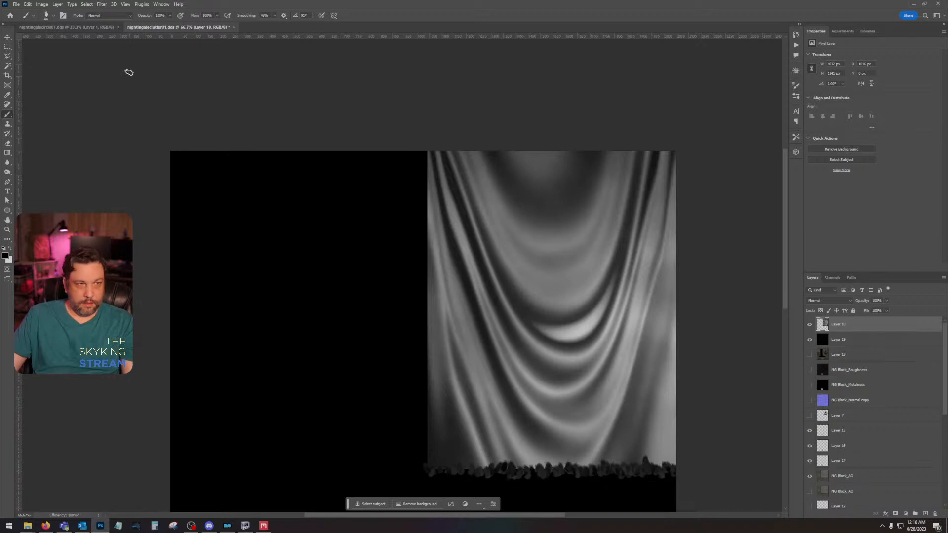
# Step: Browse the brush sets and choose the rough-textured Aufgenommener Pinsel 4 6 brush
pyautogui.click(46, 15)
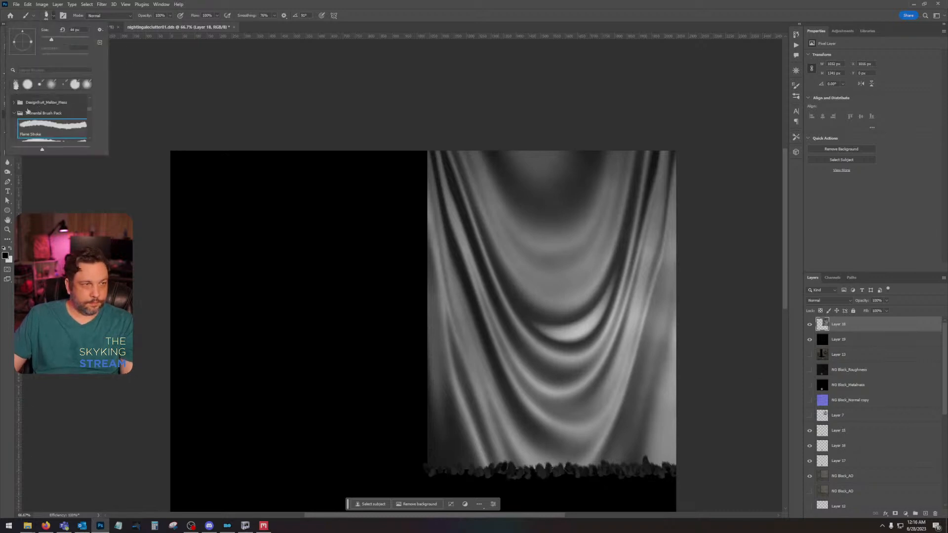
pyautogui.click(14, 114)
pyautogui.scroll(-1, 17, 125)
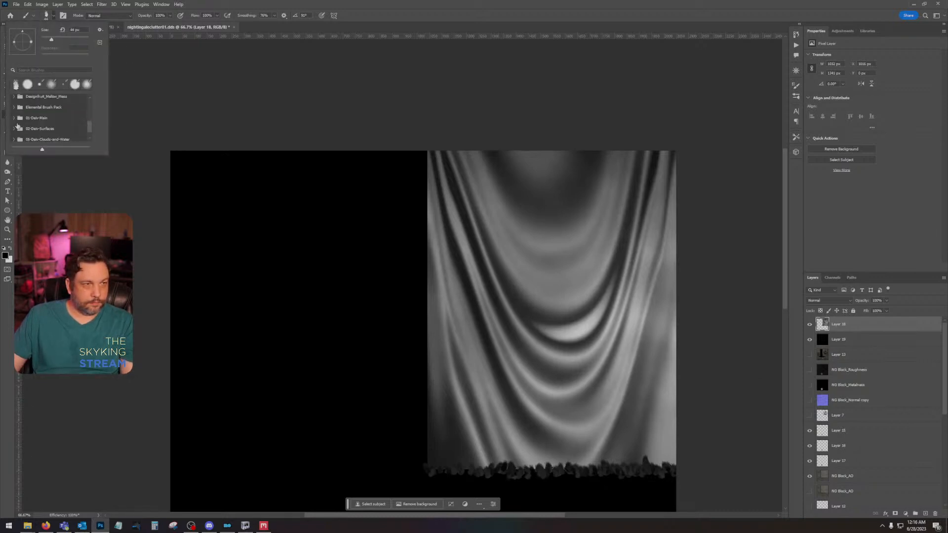
pyautogui.click(14, 119)
pyautogui.scroll(-10, 18, 120)
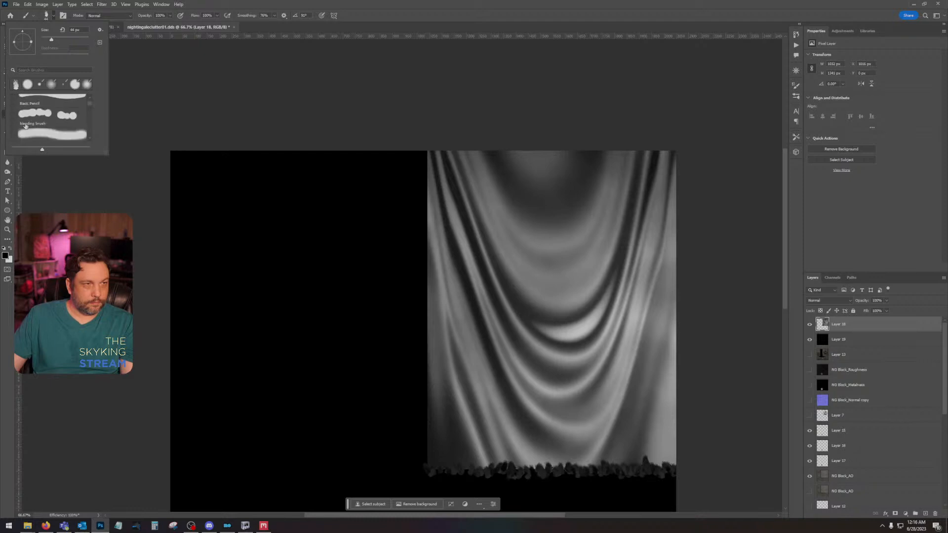
pyautogui.scroll(-6, 51, 130)
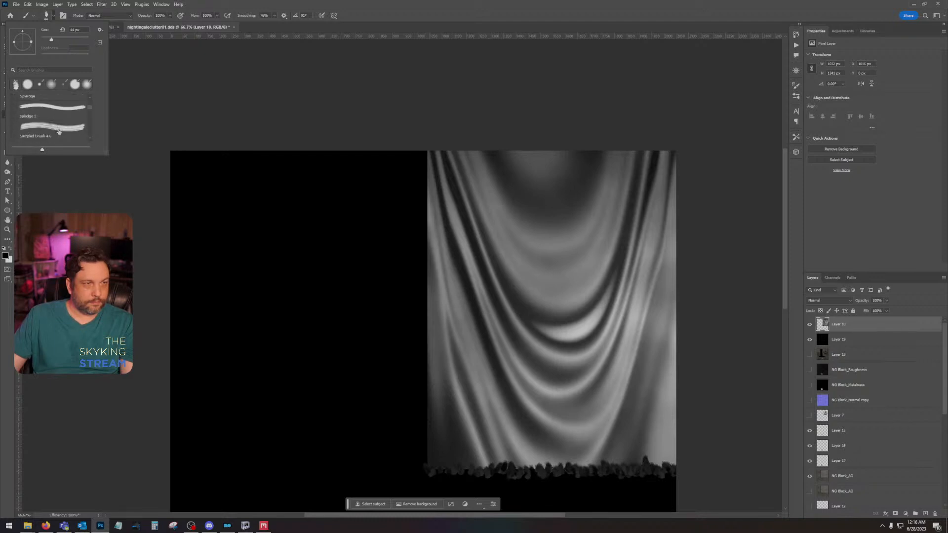
pyautogui.scroll(-3, 59, 131)
pyautogui.click(60, 131)
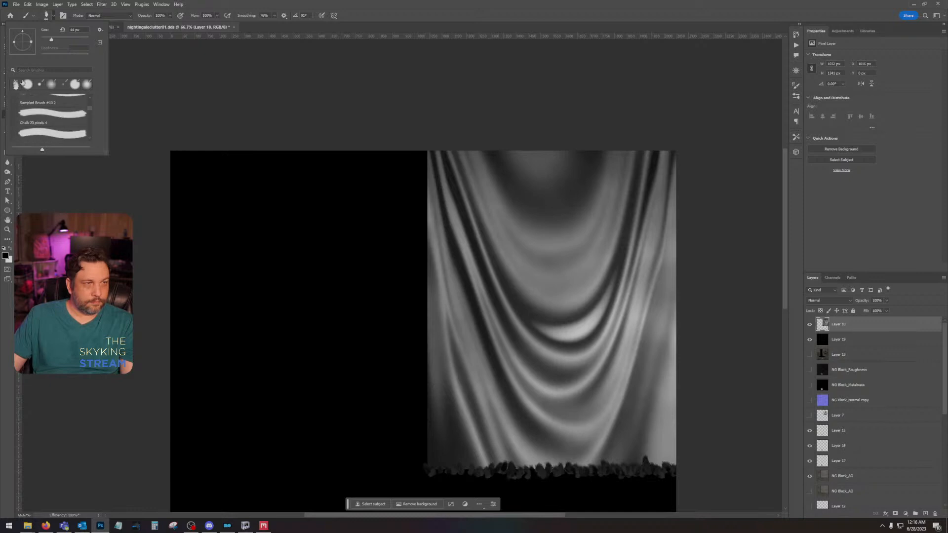
pyautogui.scroll(-5, 62, 120)
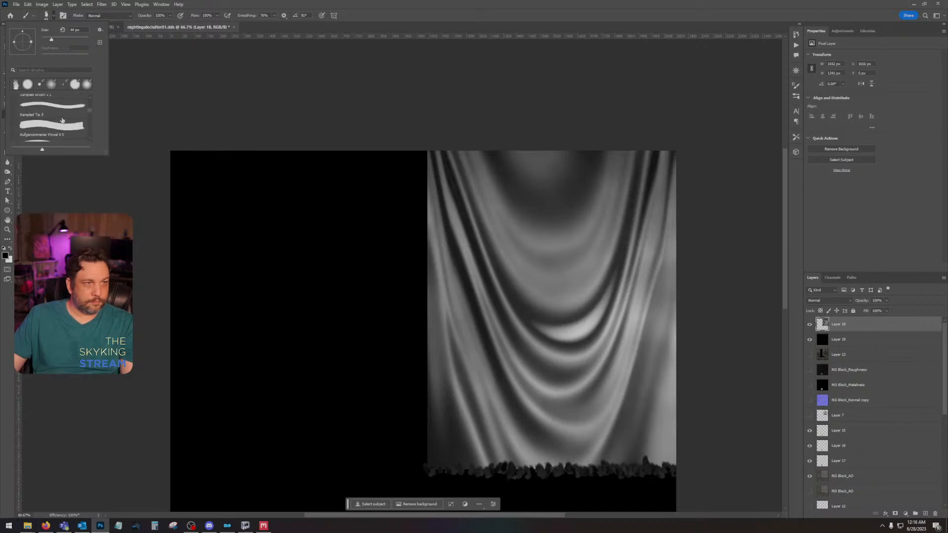
pyautogui.scroll(-5, 62, 120)
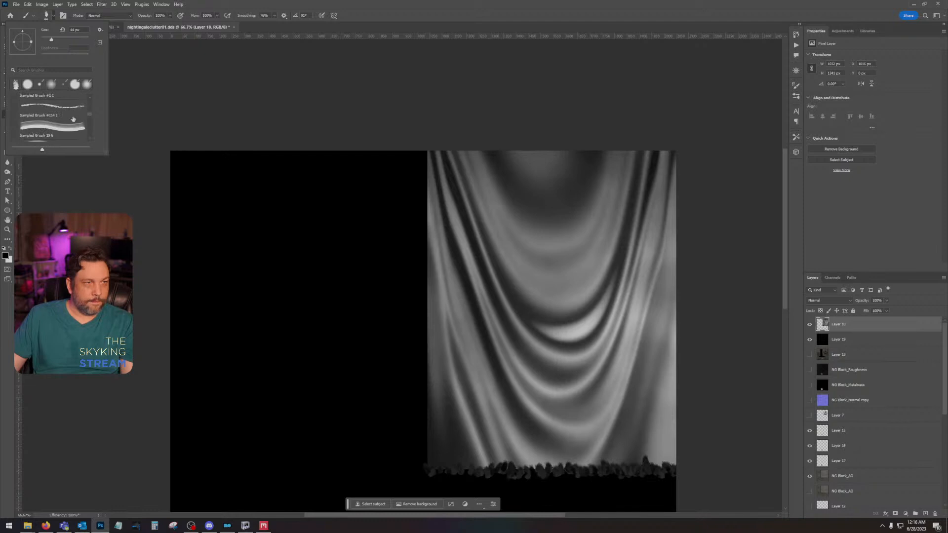
pyautogui.scroll(-5, 89, 114)
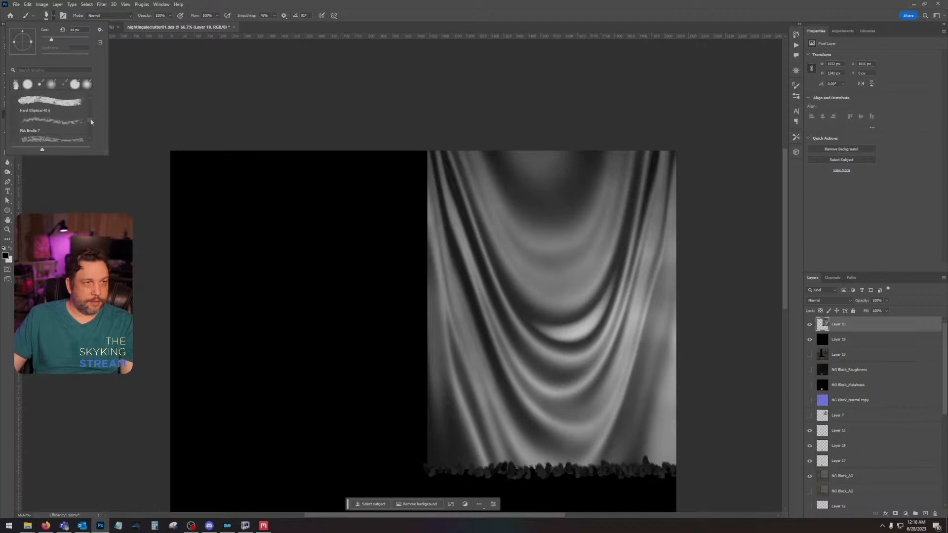
pyautogui.moveTo(91, 125); pyautogui.dragTo(89, 131)
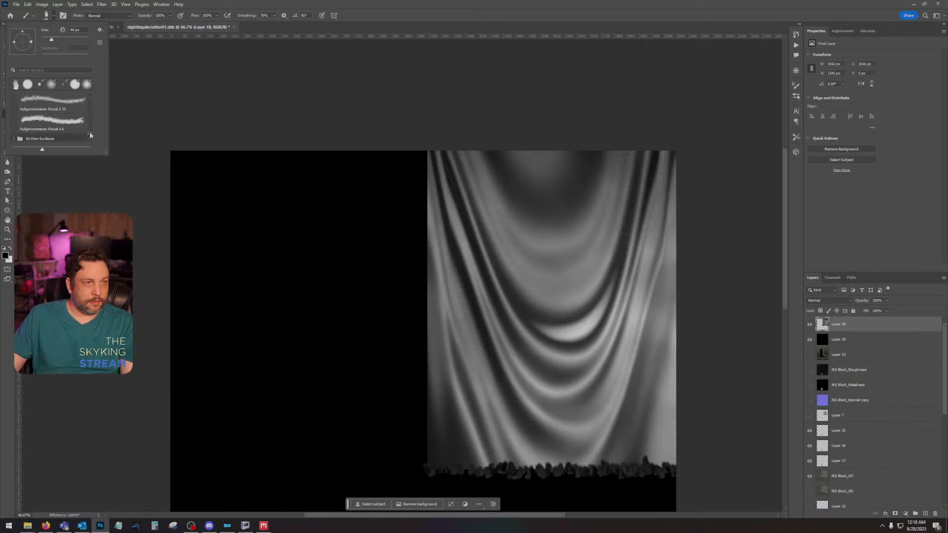
pyautogui.scroll(1, 71, 136)
pyautogui.scroll(-1, 69, 135)
pyautogui.click(65, 129)
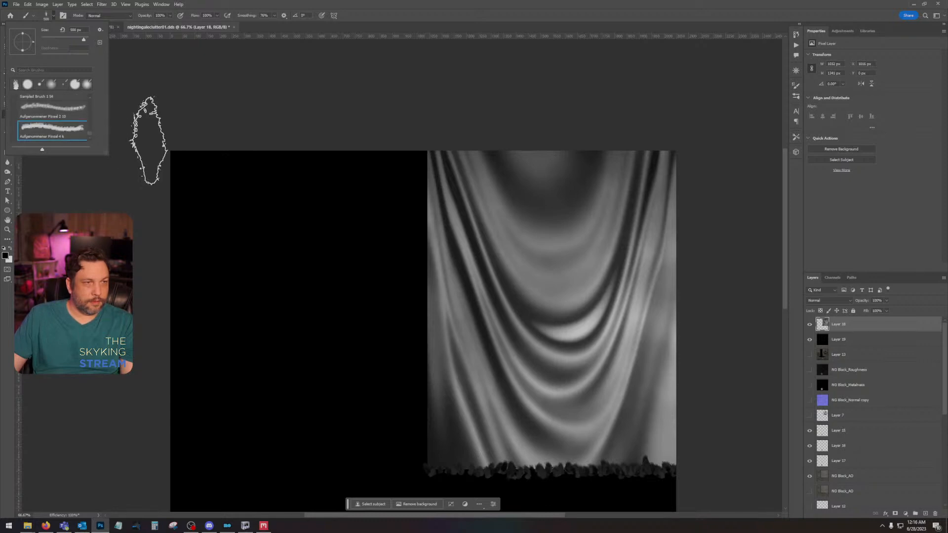
# Step: Brush black, rough-textured strokes over the drapery's lower edge on Layer 18 to make the fringe more irregular
pyautogui.click(463, 484)
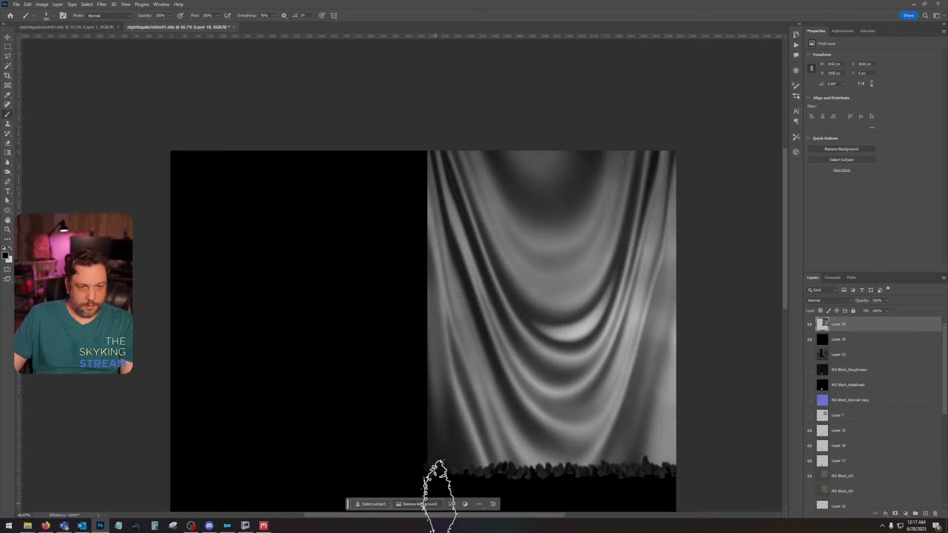
pyautogui.moveTo(435, 488)
pyautogui.mouseDown()
pyautogui.moveTo(458, 482)
pyautogui.moveTo(462, 508)
pyautogui.moveTo(497, 484)
pyautogui.moveTo(505, 505)
pyautogui.moveTo(506, 487)
pyautogui.moveTo(494, 489)
pyautogui.moveTo(487, 517)
pyautogui.moveTo(482, 496)
pyautogui.moveTo(483, 521)
pyautogui.moveTo(482, 455)
pyautogui.moveTo(532, 465)
pyautogui.moveTo(532, 480)
pyautogui.moveTo(518, 438)
pyautogui.moveTo(525, 471)
pyautogui.moveTo(507, 446)
pyautogui.moveTo(494, 480)
pyautogui.moveTo(542, 511)
pyautogui.moveTo(542, 483)
pyautogui.moveTo(555, 516)
pyautogui.moveTo(553, 494)
pyautogui.moveTo(529, 469)
pyautogui.moveTo(595, 490)
pyautogui.moveTo(692, 494)
pyautogui.mouseUp()
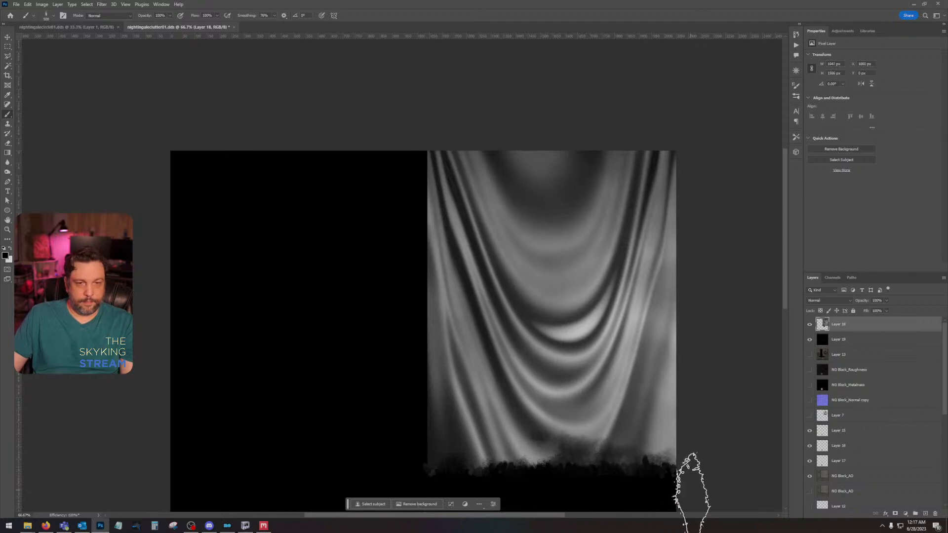
# Step: Undo the last fringe stroke and choose the first Drip Multiply brush from the Surfaces brush set
pyautogui.click(53, 16)
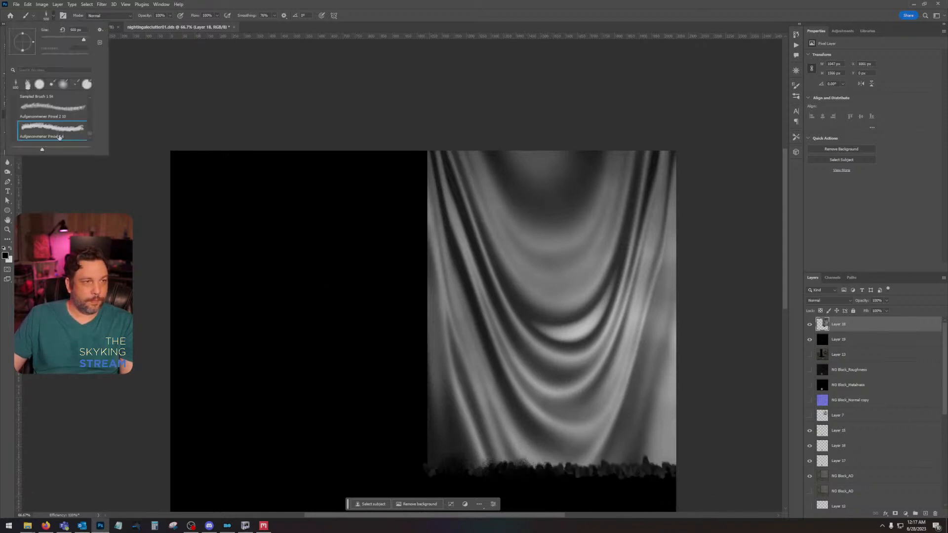
pyautogui.scroll(-2, 59, 137)
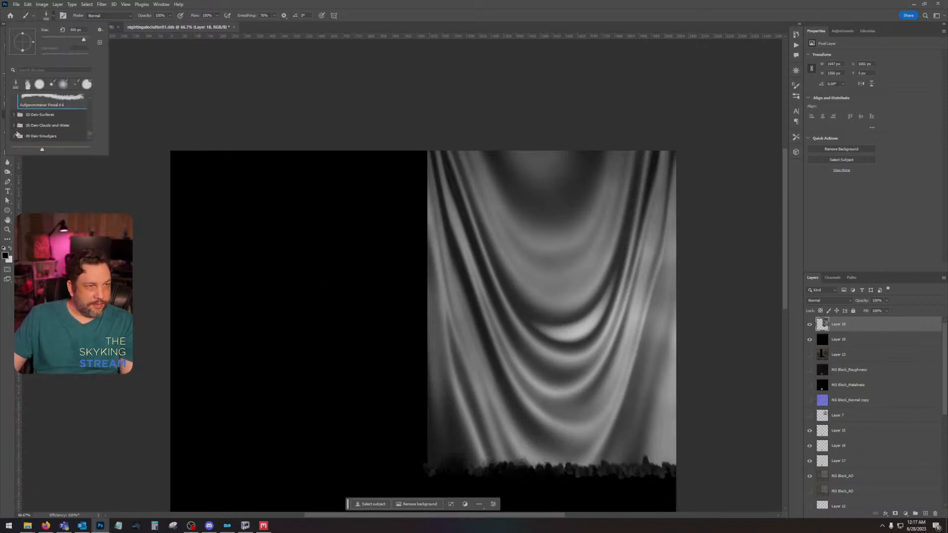
pyautogui.click(13, 138)
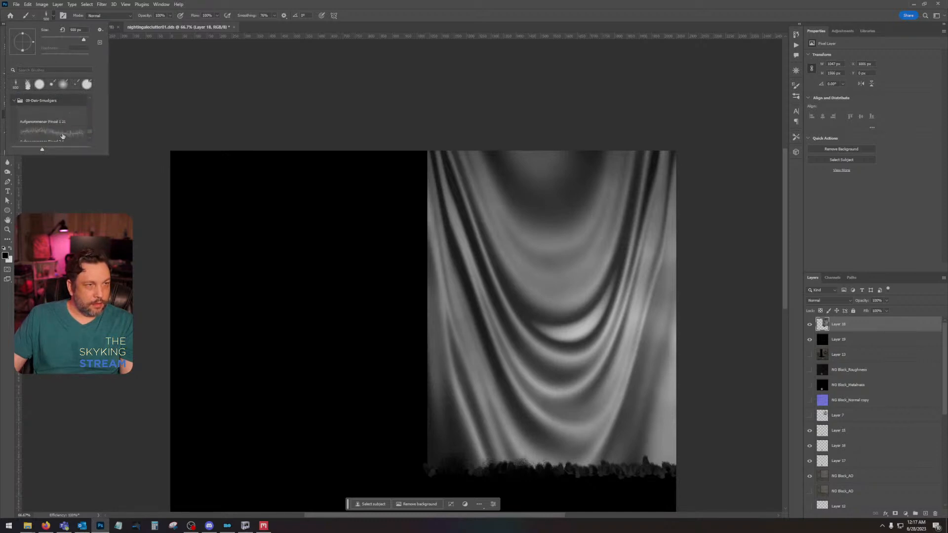
pyautogui.scroll(-1, 69, 138)
pyautogui.scroll(-1, 68, 134)
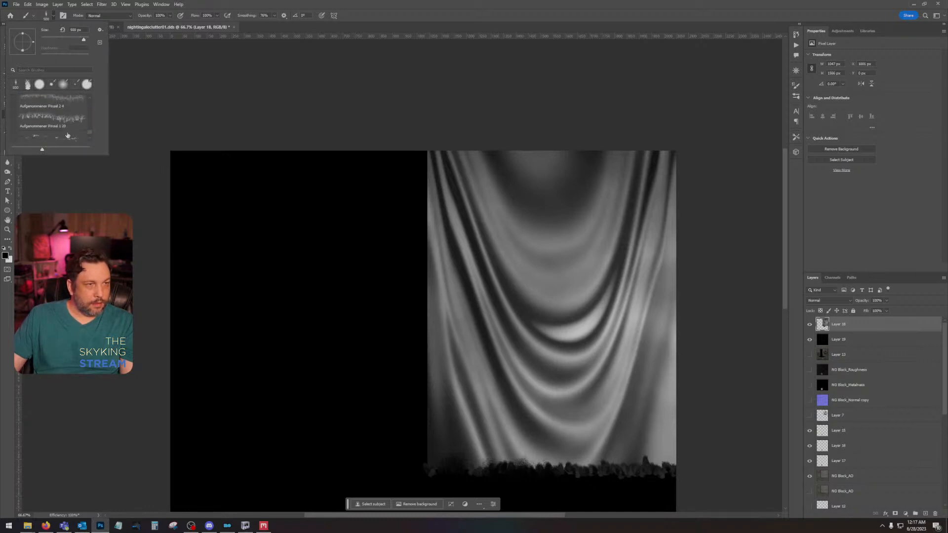
pyautogui.scroll(3, 40, 111)
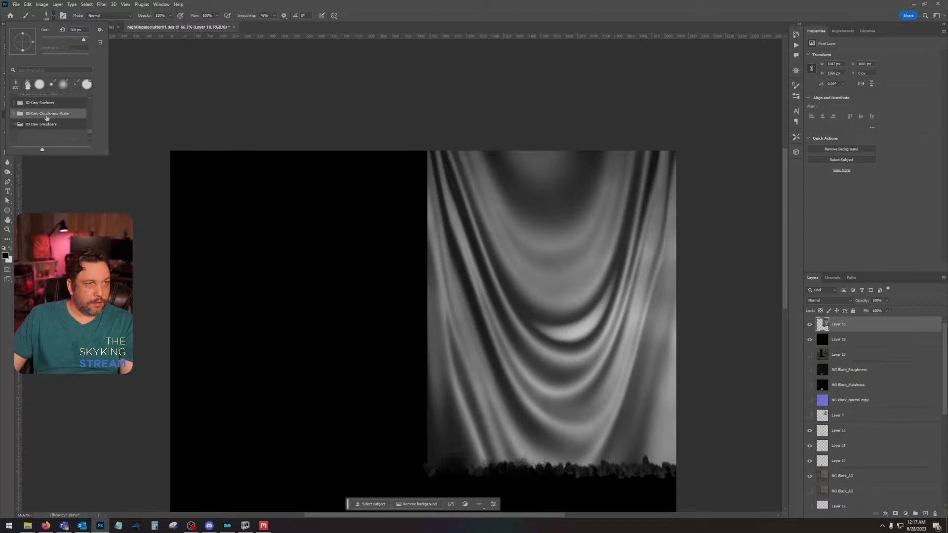
pyautogui.click(13, 103)
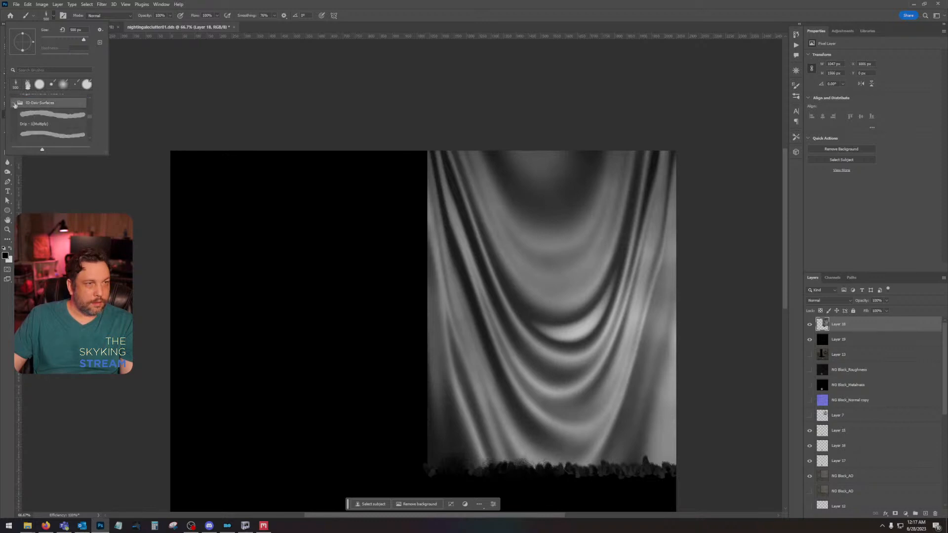
pyautogui.scroll(-1, 68, 117)
pyautogui.click(68, 103)
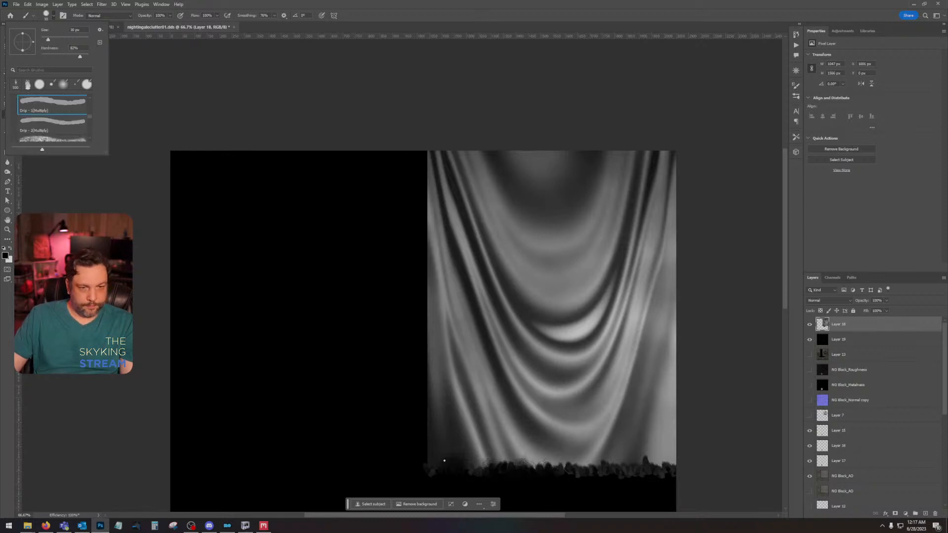
# Step: Try a larger Drip Multiply brush in black along the drapery's lower edge, and undo the stroke
pyautogui.moveTo(59, 41); pyautogui.dragTo(61, 41)
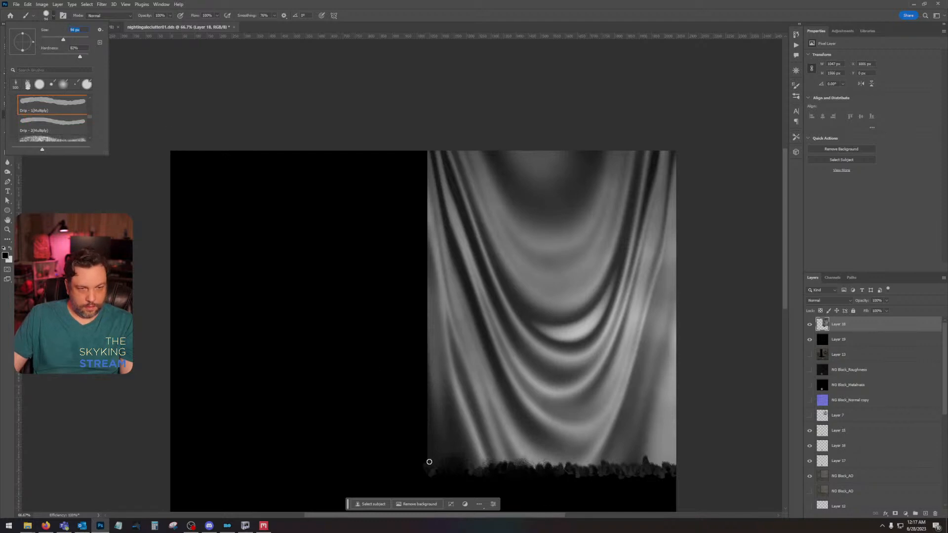
pyautogui.moveTo(429, 463)
pyautogui.mouseDown()
pyautogui.moveTo(504, 477)
pyautogui.moveTo(692, 476)
pyautogui.moveTo(616, 467)
pyautogui.moveTo(733, 481)
pyautogui.mouseUp()
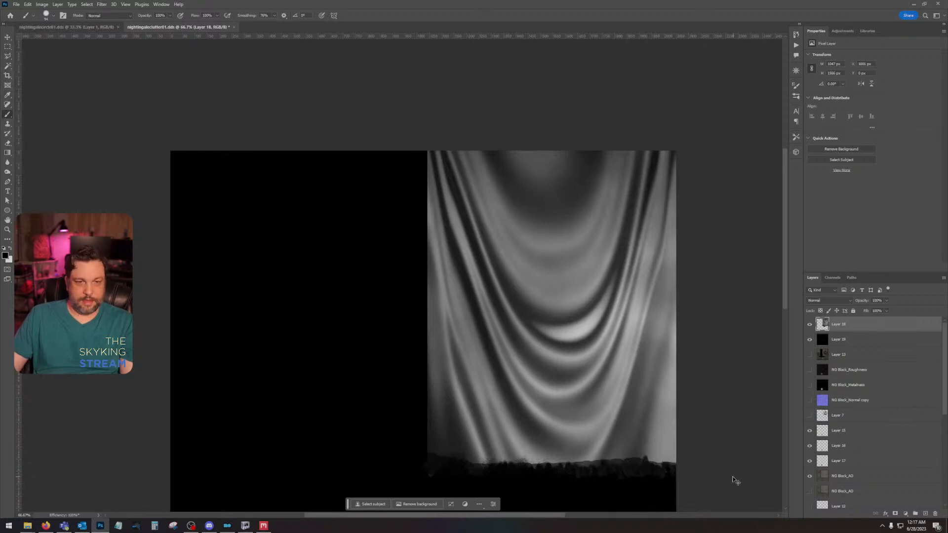
pyautogui.hotkey('ctrl', 'z')
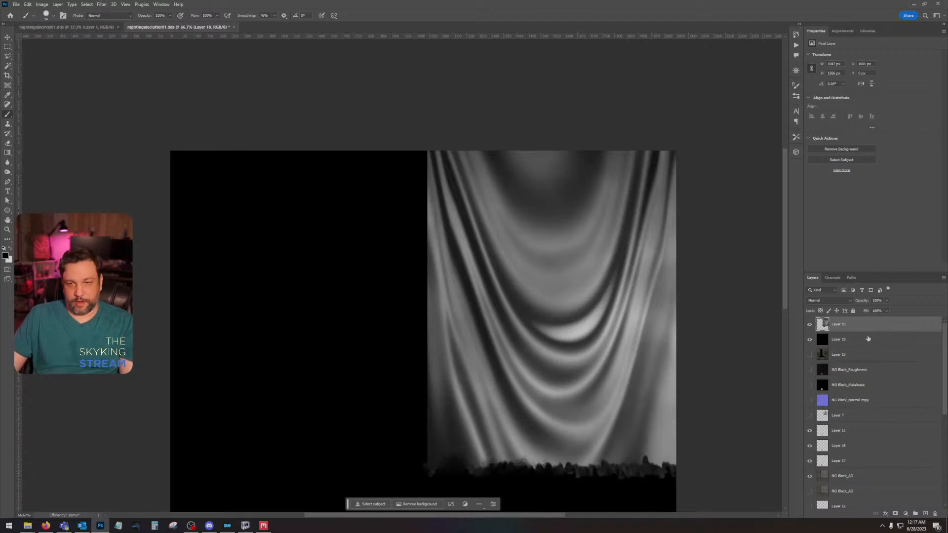
# Step: Combine Layer 18 and the black Layer 19 into one smart object and rasterize it
pyautogui.keyDown('ctrl'); pyautogui.click(859, 339); pyautogui.keyUp('ctrl')
pyautogui.rightClick(868, 340)
pyautogui.click(901, 146)
pyautogui.rightClick(882, 326)
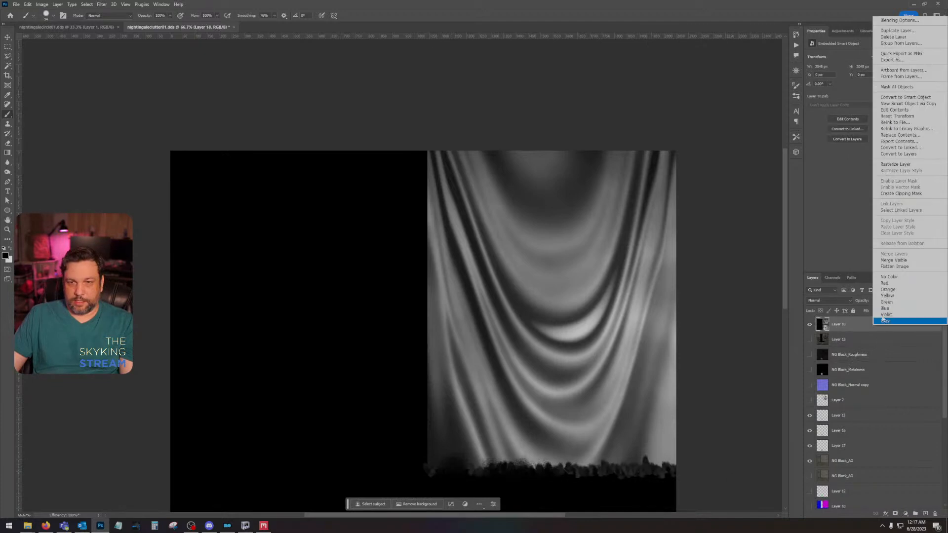
pyautogui.click(897, 165)
# Step: Replace the Alpha 1 channel's contents with a copy of the combined Layer 18, hide that layer and save the texture
pyautogui.hotkey('ctrl', 'a')
pyautogui.click(809, 325)
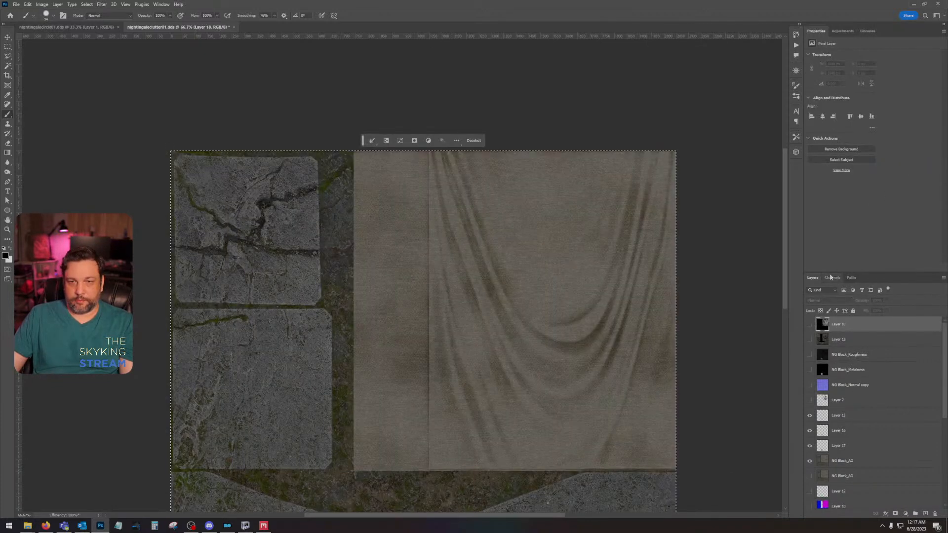
pyautogui.click(832, 278)
pyautogui.click(847, 346)
pyautogui.hotkey('ctrl', 'd')
pyautogui.click(847, 291)
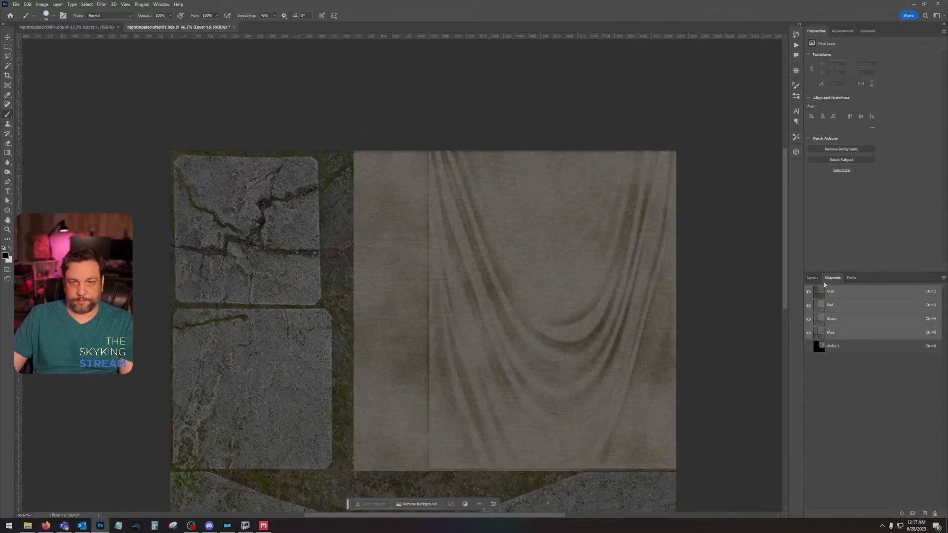
pyautogui.click(812, 277)
pyautogui.hotkey('ctrl', 's')
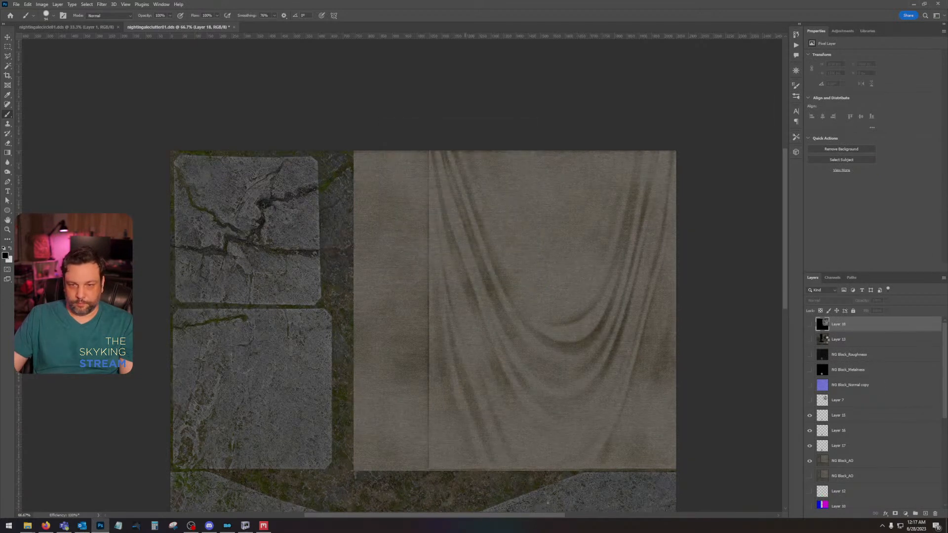
# Step: Show the emblem on Layer 7 and save over the nightingaleclutter01 DDS as Color + Alpha, BC7 Fine compression, with auto-generated mip maps
pyautogui.click(809, 401)
pyautogui.hotkey('ctrl', 'shift', 's')
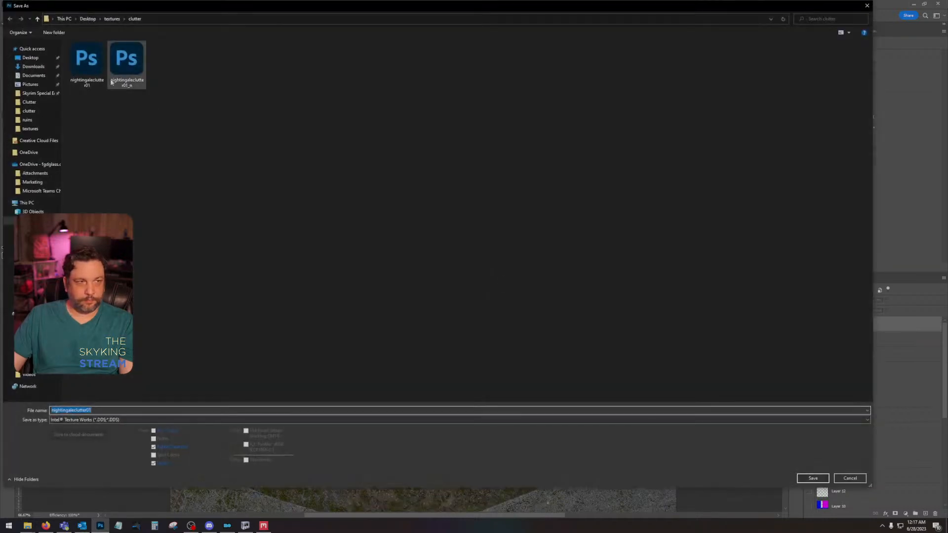
pyautogui.doubleClick(94, 73)
pyautogui.click(491, 263)
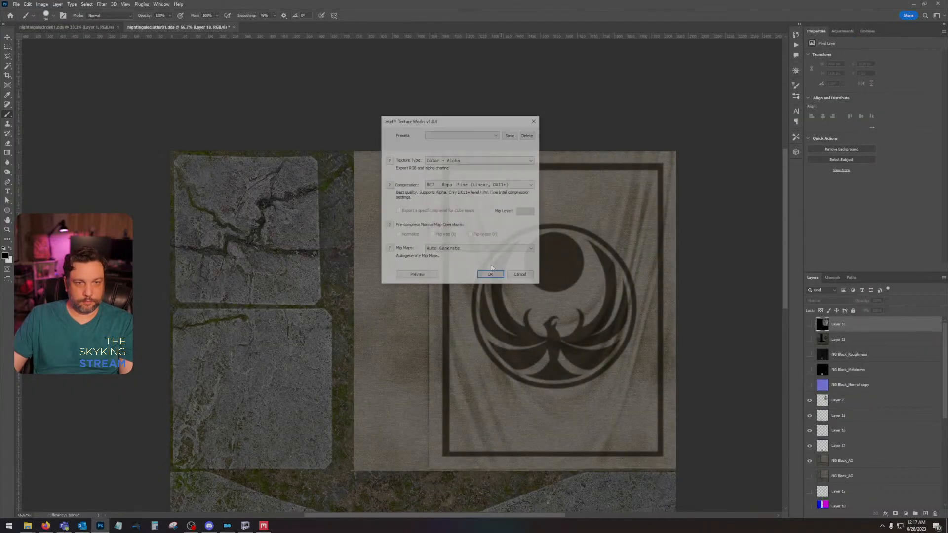
pyautogui.click(489, 274)
# Step: Switch to Mod Organizer and launch Skyrim Special Edition through SKSE
pyautogui.click(227, 525)
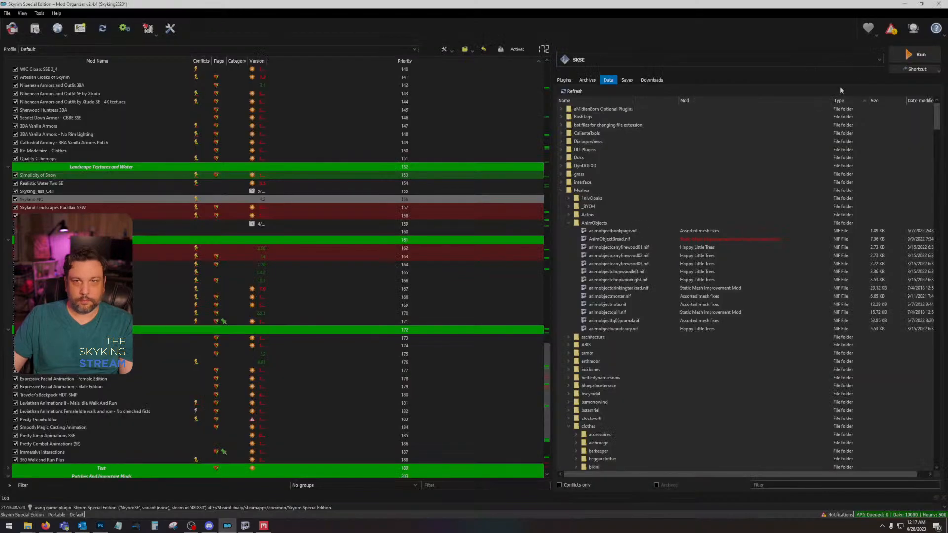
pyautogui.click(912, 55)
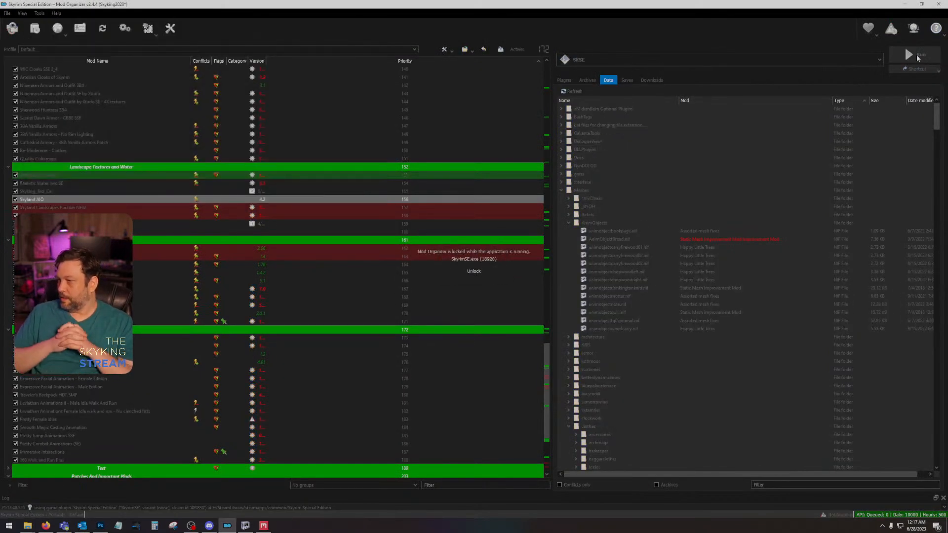
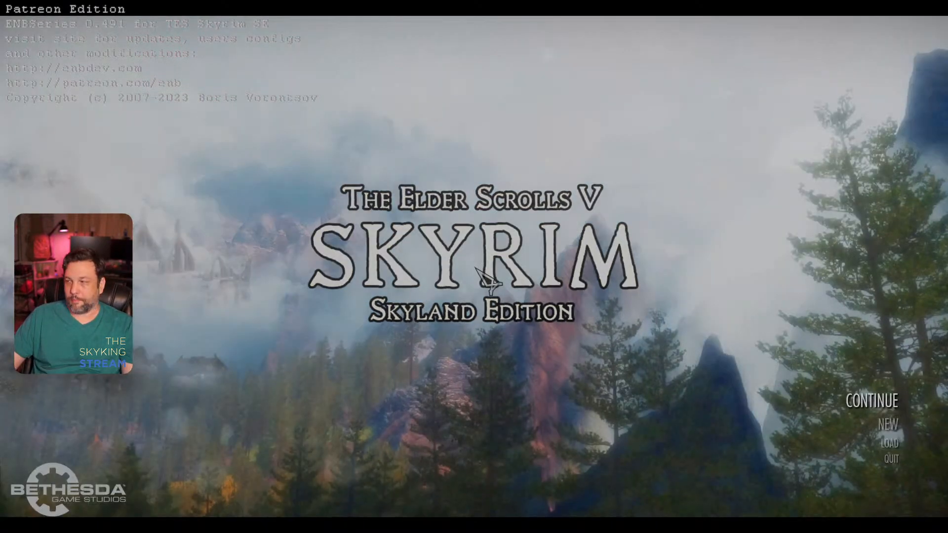
# Step: Continue the most recent save and inspect the emblem texture on the carved stones, both up close and from a distance
pyautogui.click(871, 400)
pyautogui.click(679, 478)
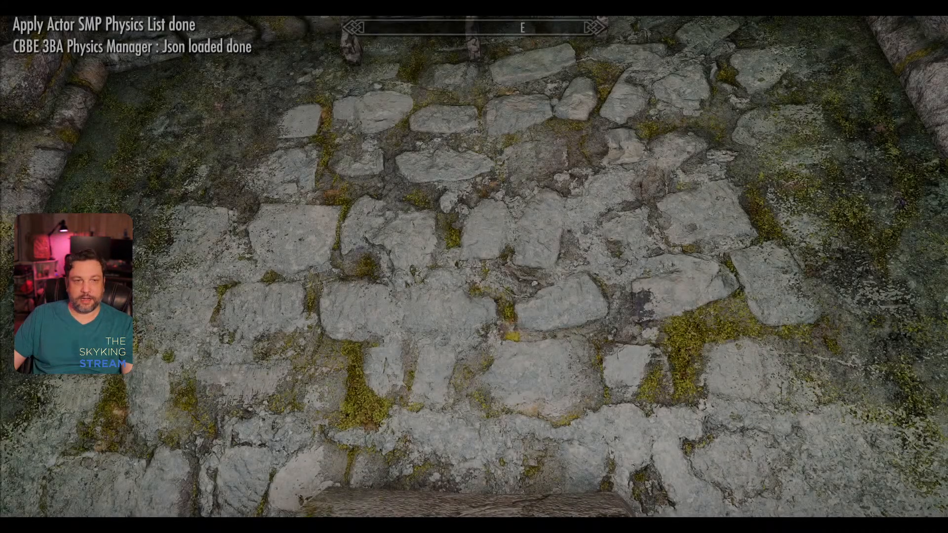
pyautogui.press('w')
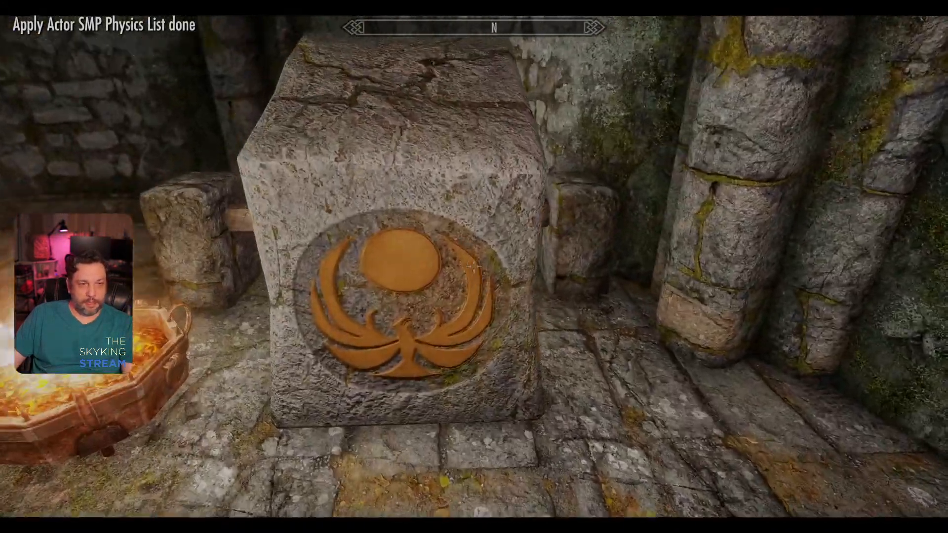
pyautogui.press('ctrl')
pyautogui.press('w')
pyautogui.press('ctrl')
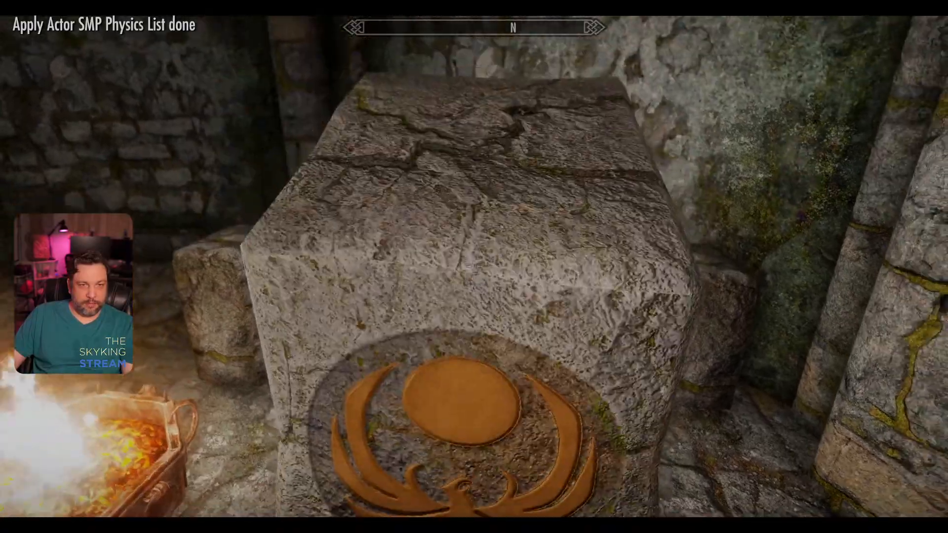
pyautogui.press('s')
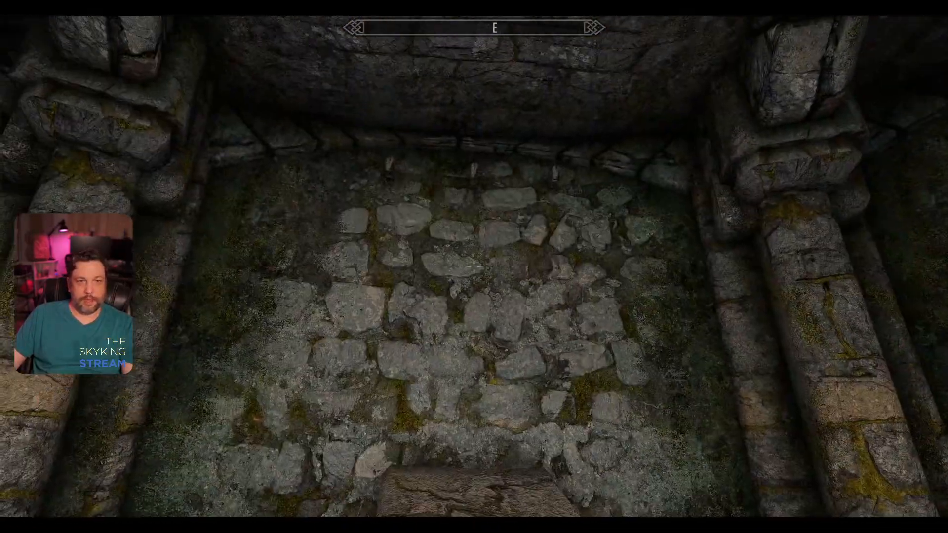
pyautogui.press('w')
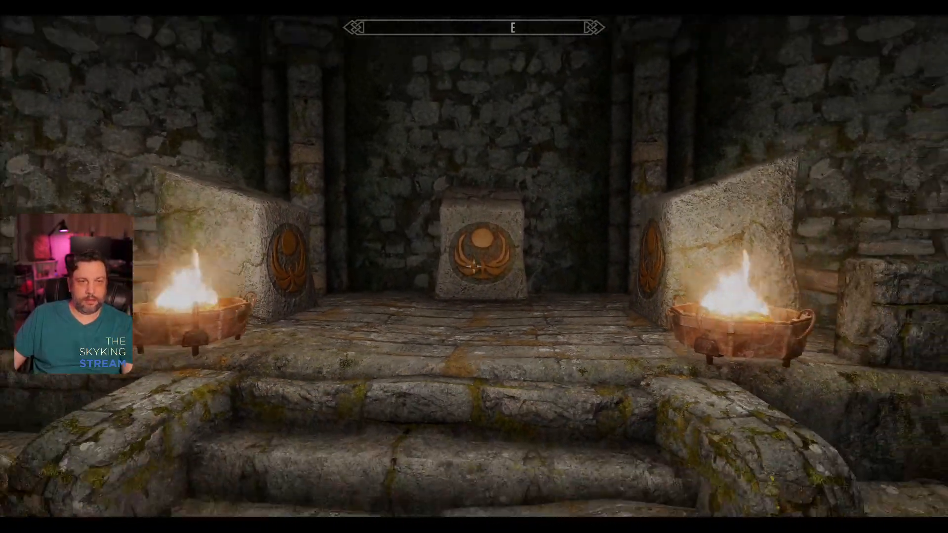
pyautogui.press('s')
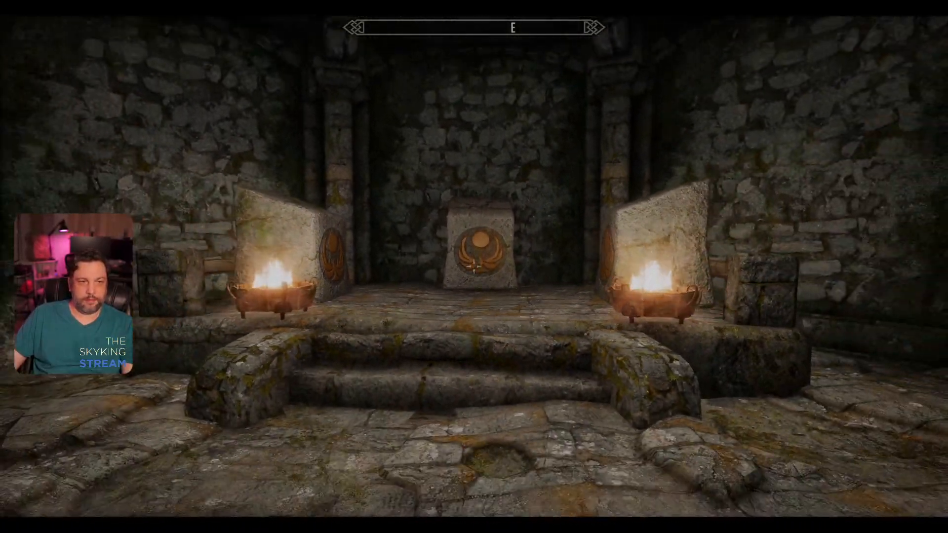
# Step: Walk around the Nightingale Armor Stone and its neighbours to examine the emblem's shine and colour from several angles
pyautogui.press('w')
pyautogui.press('w')
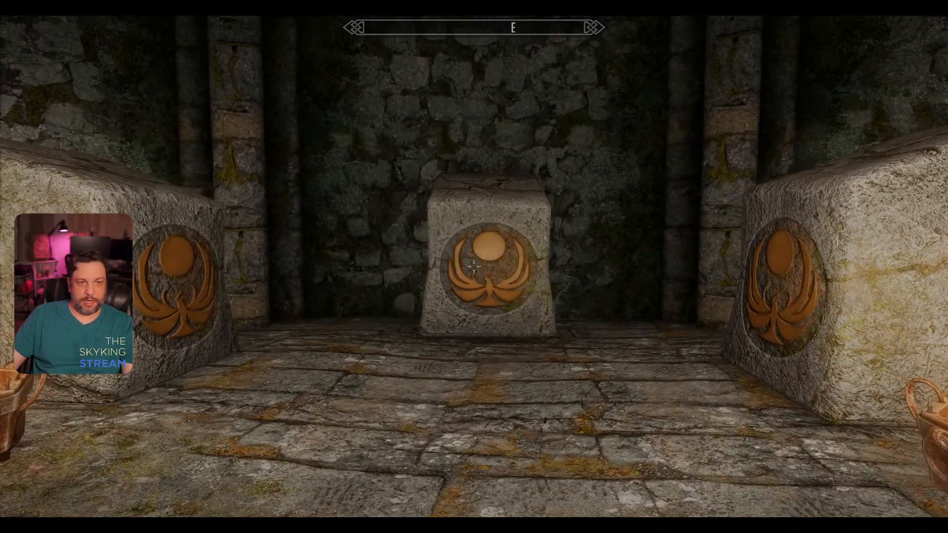
pyautogui.press('a')
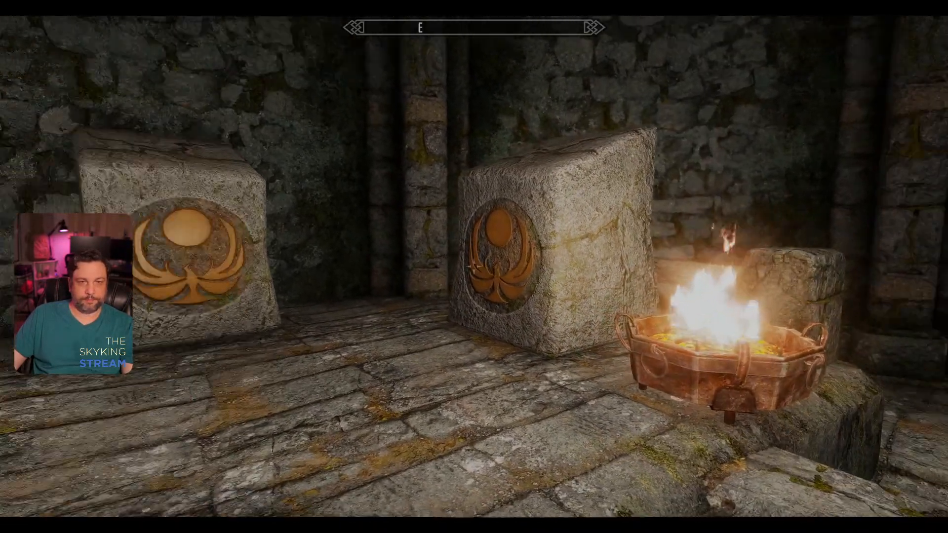
pyautogui.press('d')
pyautogui.press('w')
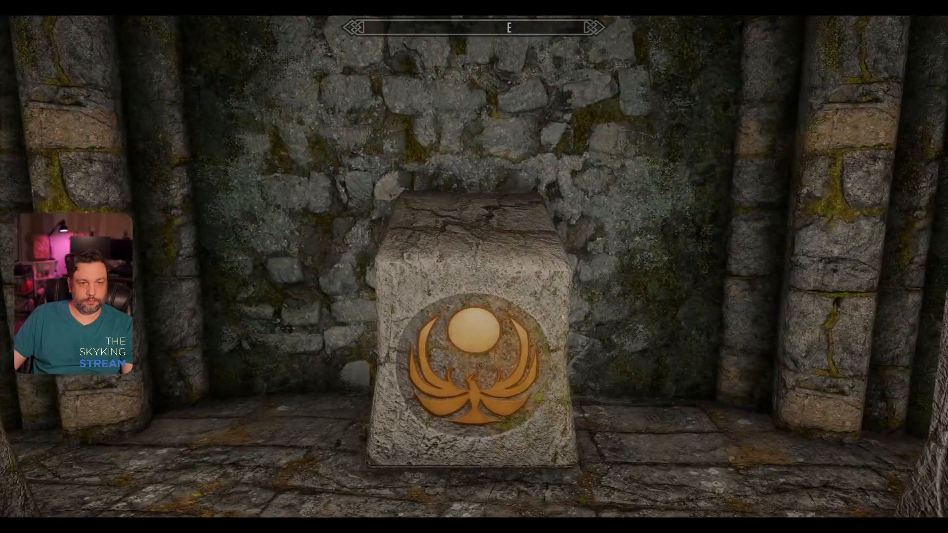
pyautogui.press('w')
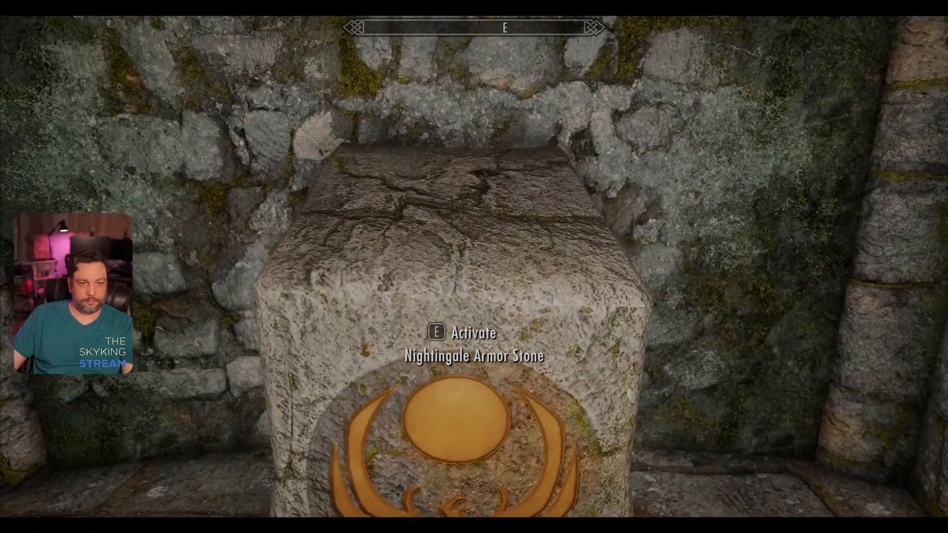
pyautogui.press('w')
pyautogui.press('s')
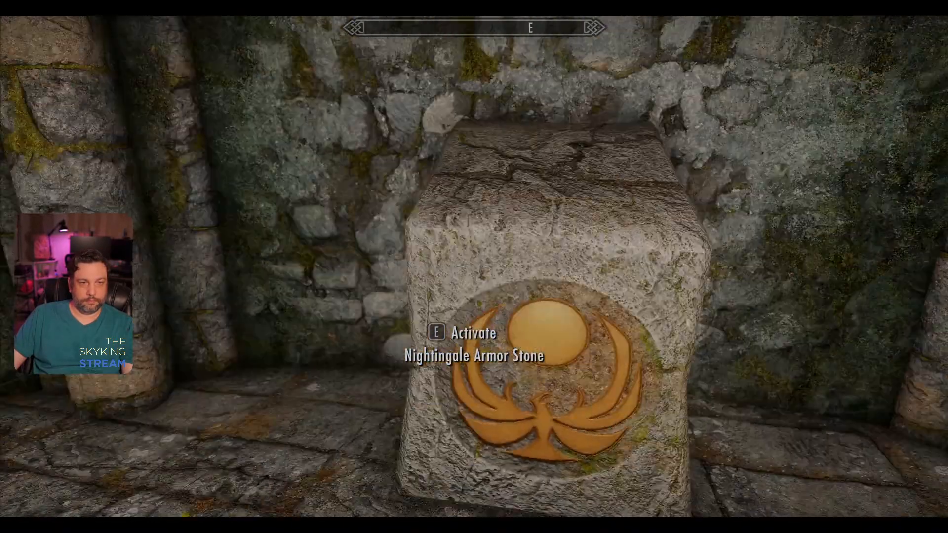
pyautogui.press('d')
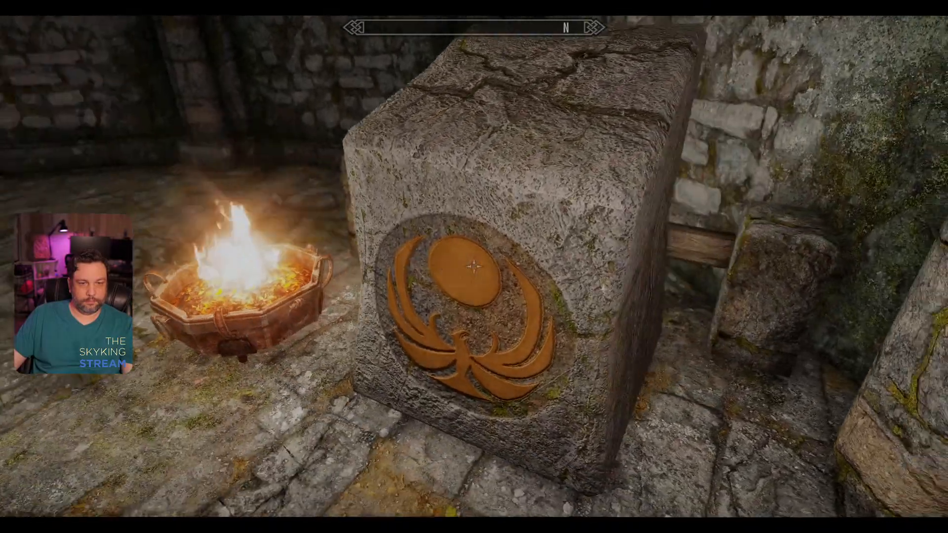
pyautogui.press('a')
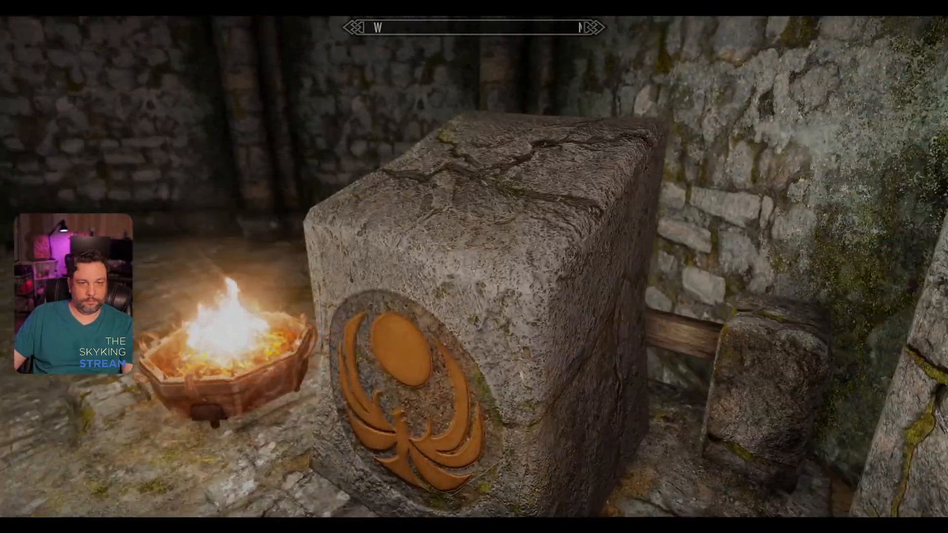
# Step: Quit the game with the qqq console command
pyautogui.press('`')
pyautogui.write('qqq')
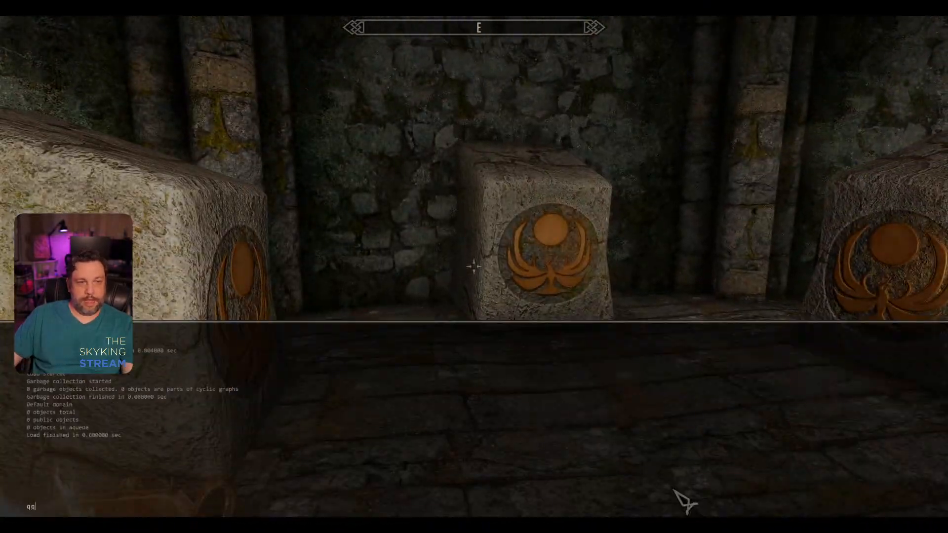
pyautogui.press('Return')
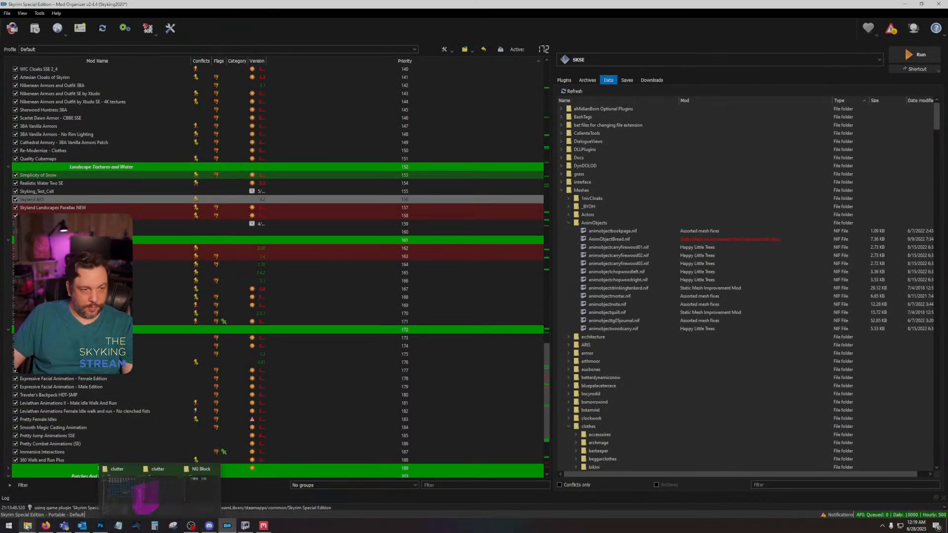
# Step: Go to the Skyrim Special Edition folder for the original game textures and open the original nightingaleclutter01.dds in Photoshop
pyautogui.moveTo(27, 525)
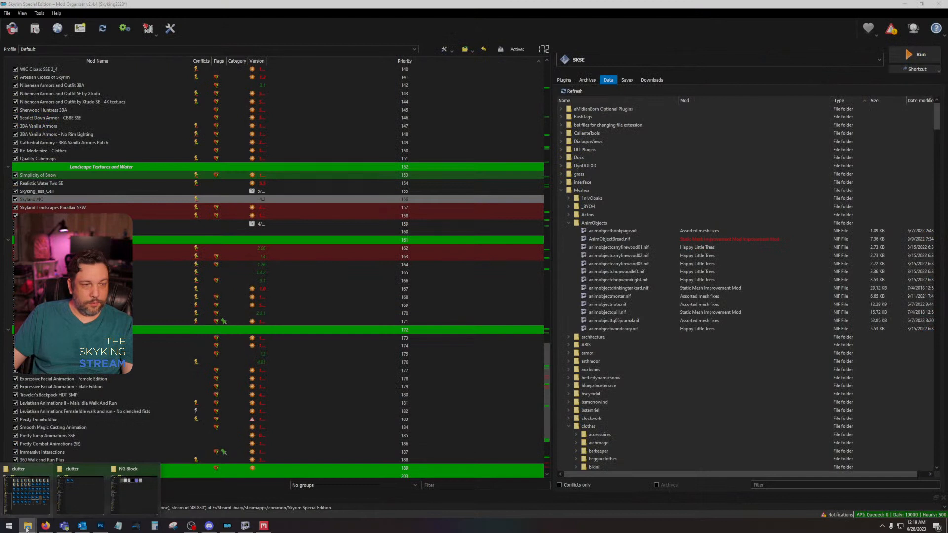
pyautogui.rightClick(27, 529)
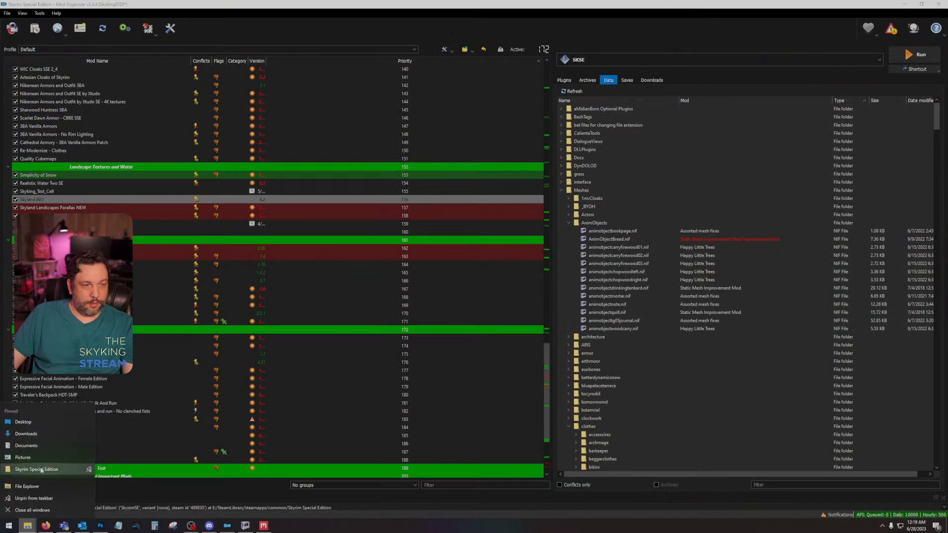
pyautogui.click(42, 470)
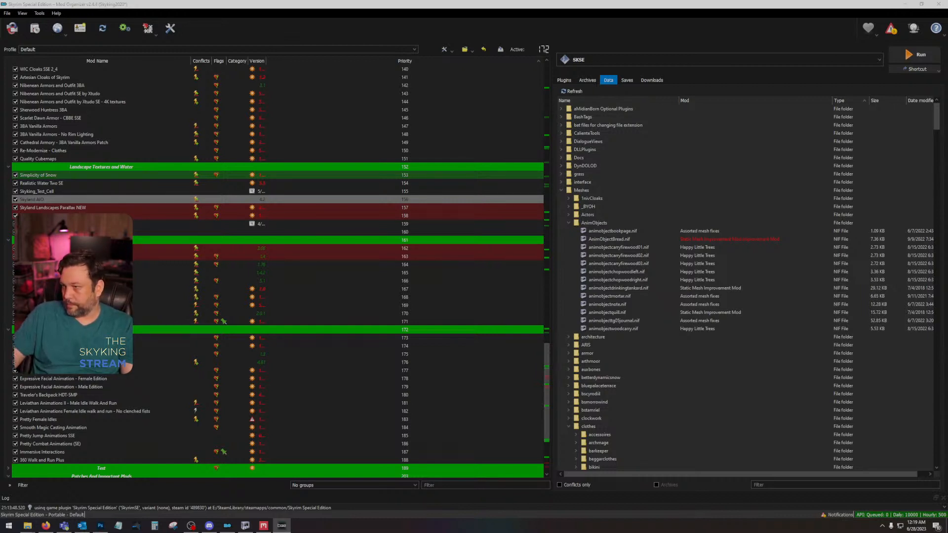
pyautogui.hotkey('alt', 'F4')
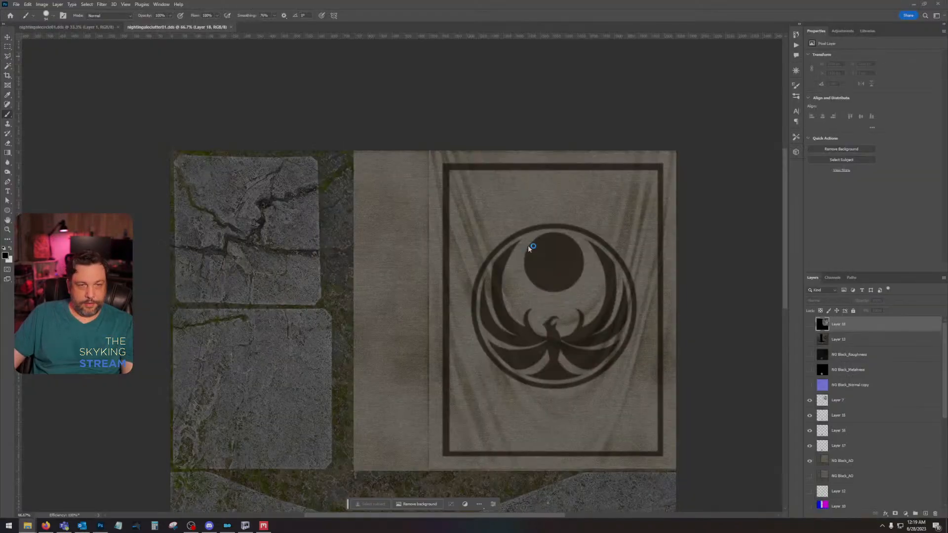
pyautogui.click(465, 209)
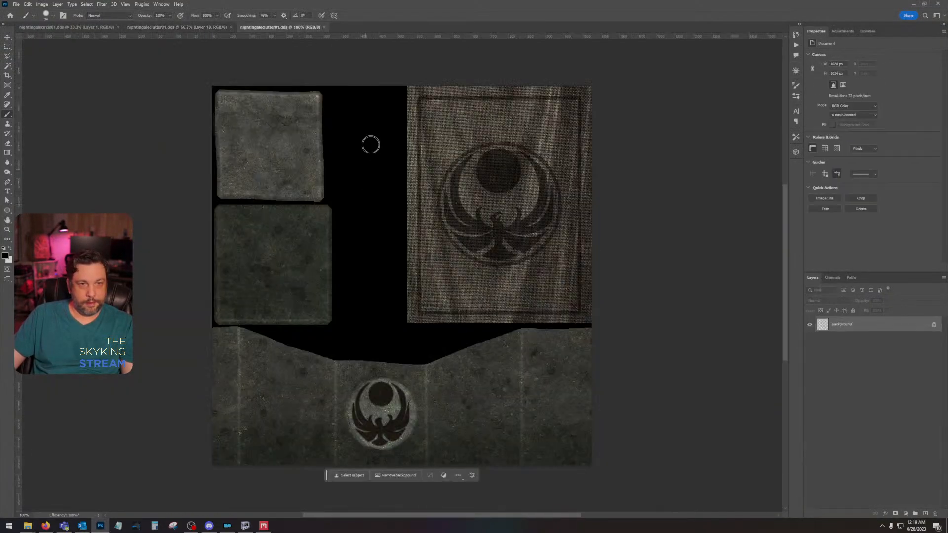
# Step: Copy the entire Alpha 1 channel of the original nightingaleclutter01 texture
pyautogui.click(832, 277)
pyautogui.click(857, 347)
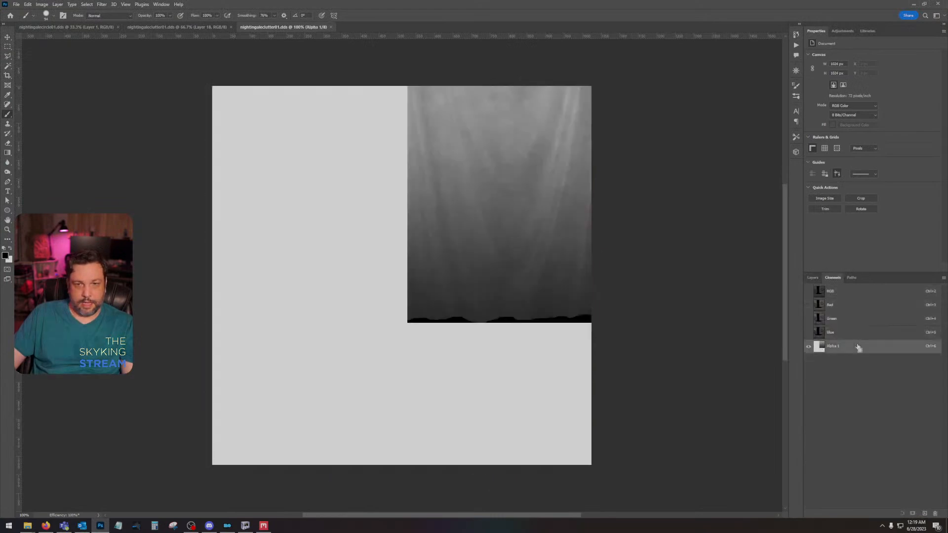
pyautogui.hotkey('ctrl', 'a')
# Step: Try to paste the original alpha straight into the working texture's Alpha 1 channel and transform it there
pyautogui.click(196, 30)
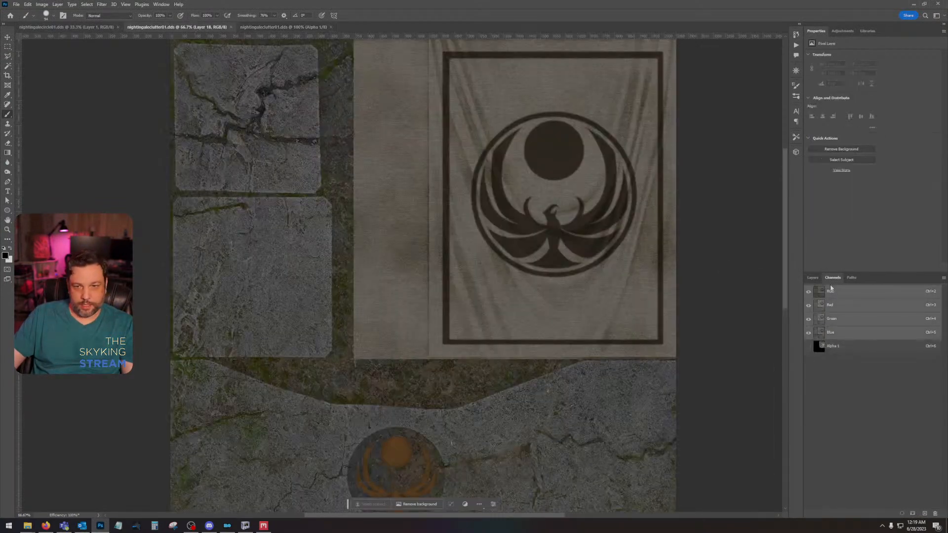
pyautogui.click(850, 346)
pyautogui.hotkey('ctrl', 'v')
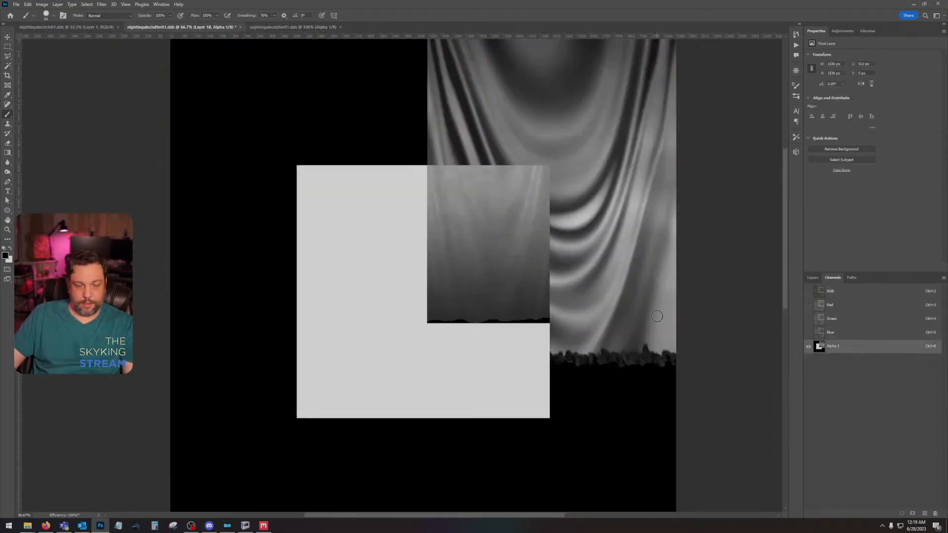
pyautogui.hotkey('ctrl', '-')
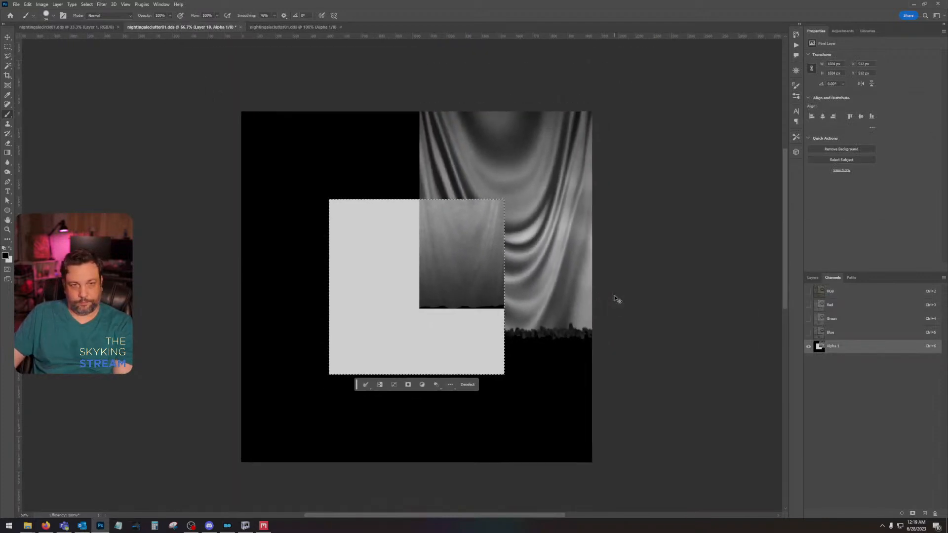
pyautogui.click(28, 4)
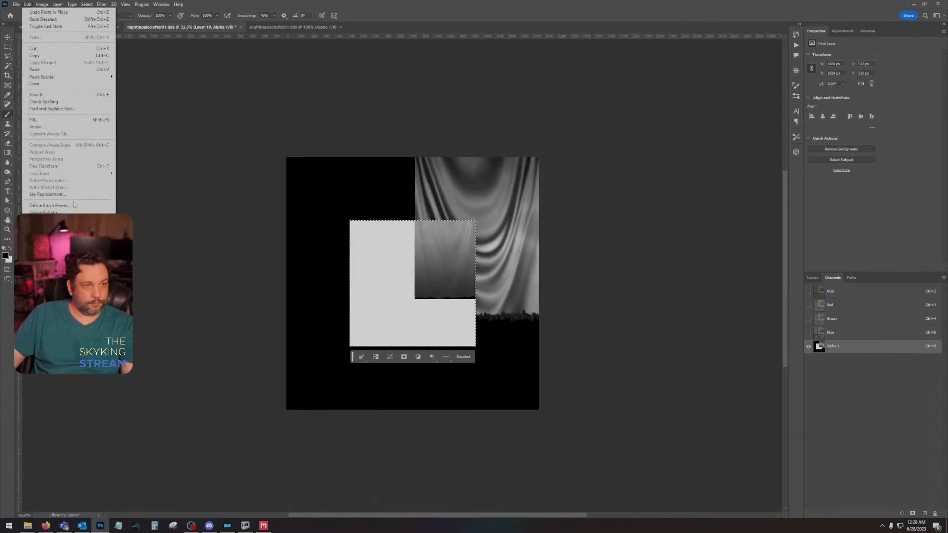
pyautogui.click(38, 5)
pyautogui.click(28, 4)
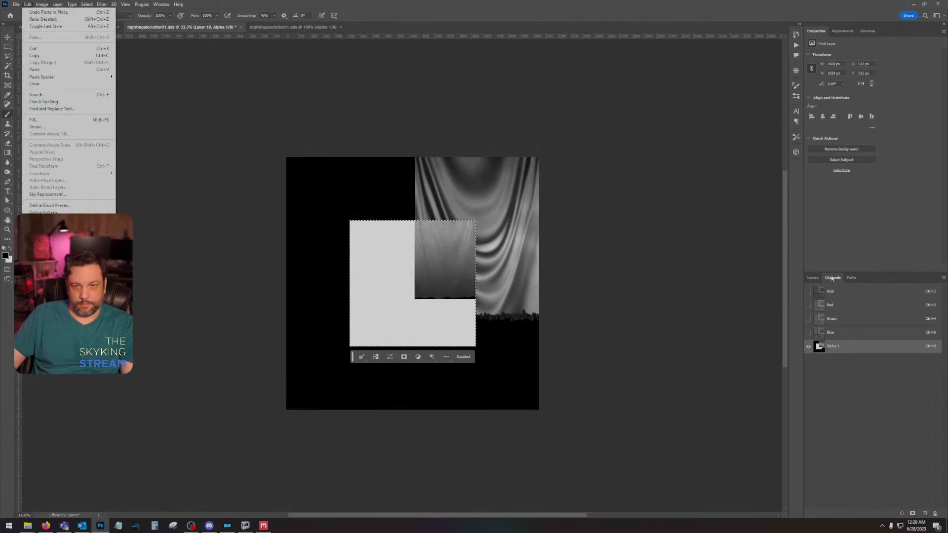
# Step: Paste the original alpha onto a new layer above Layer 18 and scale it to fill the whole canvas
pyautogui.click(812, 277)
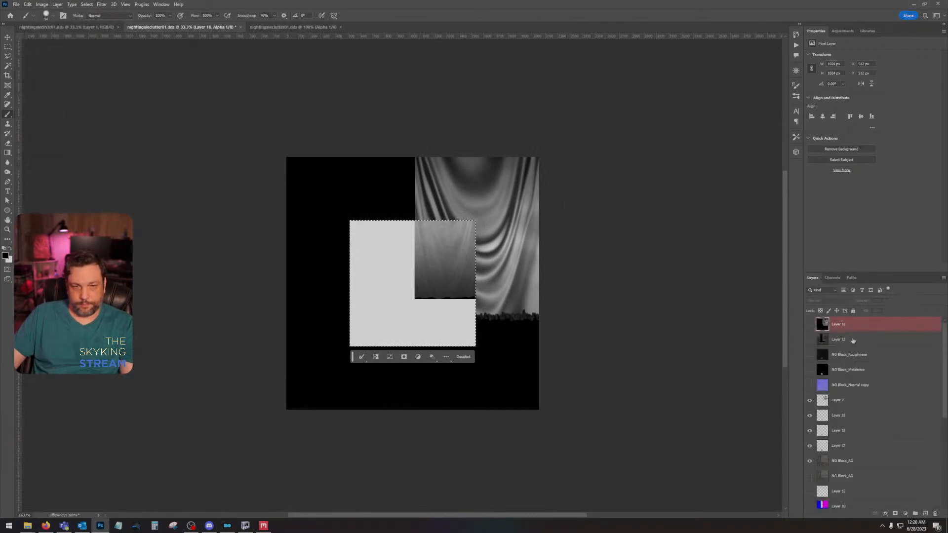
pyautogui.click(926, 514)
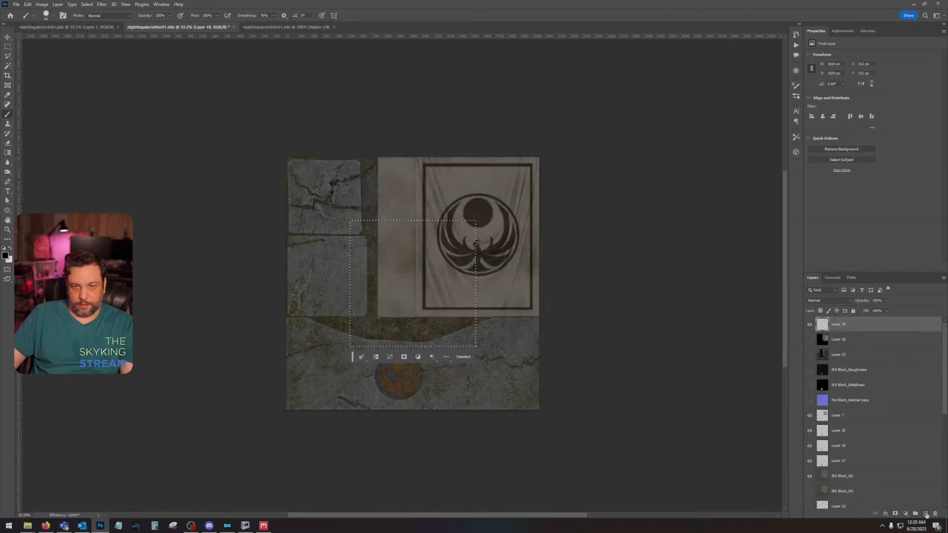
pyautogui.hotkey('ctrl', 'v')
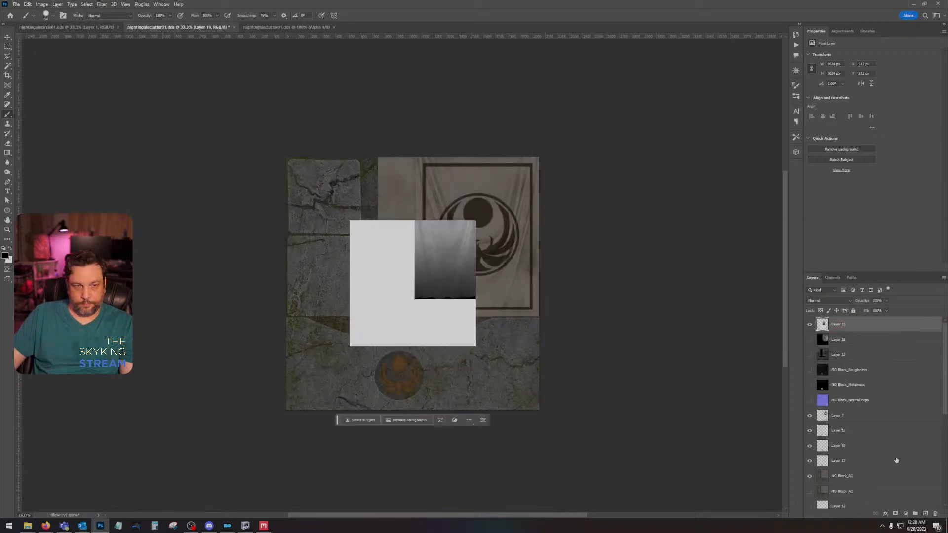
pyautogui.click(28, 4)
pyautogui.moveTo(74, 176)
pyautogui.click(141, 184)
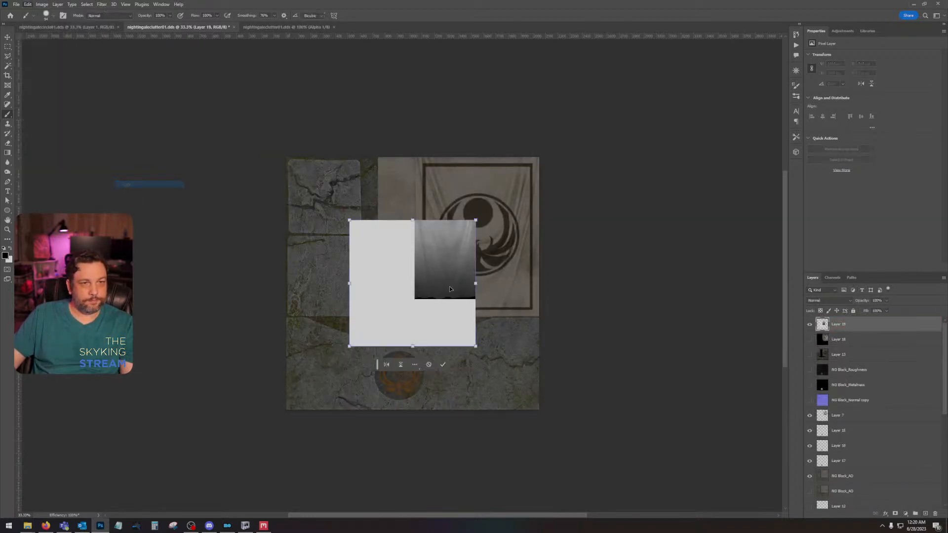
pyautogui.moveTo(449, 289); pyautogui.dragTo(386, 225)
pyautogui.moveTo(412, 283); pyautogui.dragTo(541, 412)
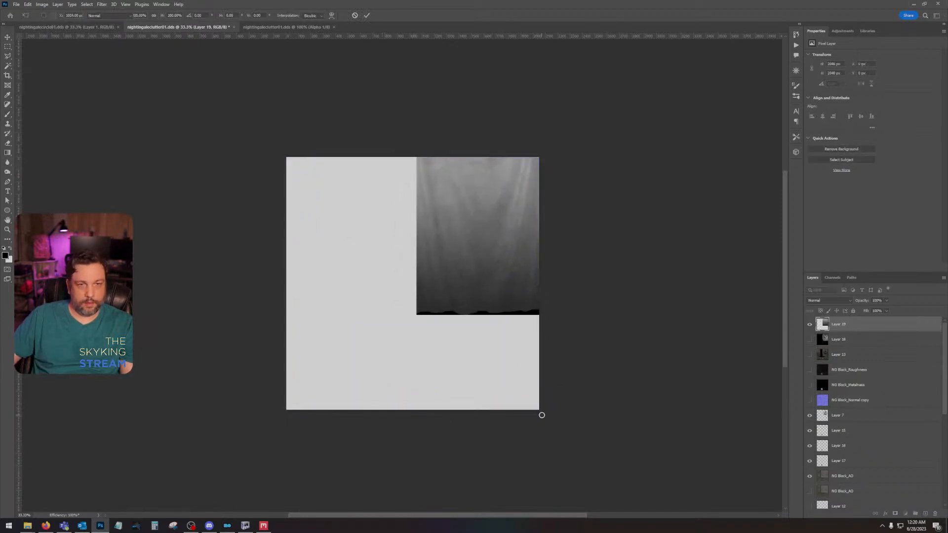
pyautogui.press('Return')
# Step: Replace the Alpha 1 channel's contents with a copy of the scaled Layer 19 and hide that layer
pyautogui.click(832, 277)
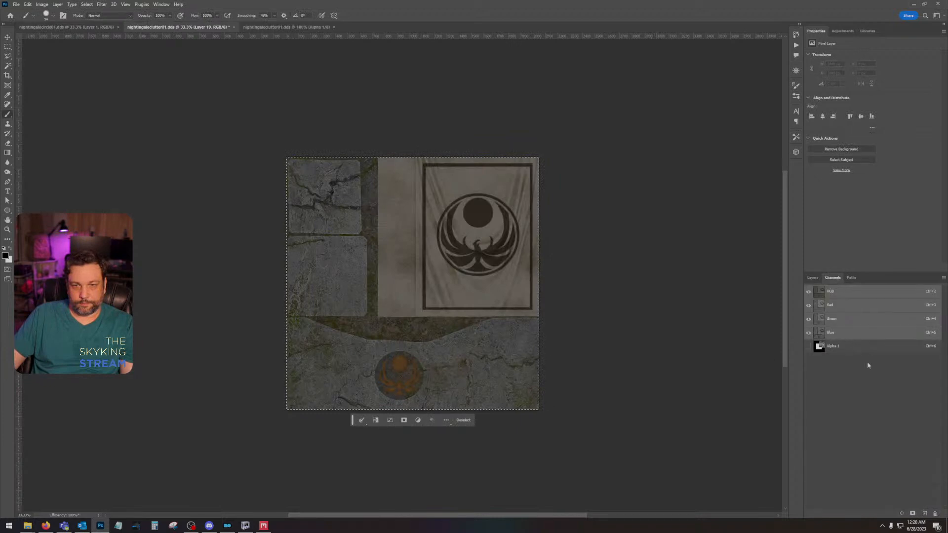
pyautogui.click(861, 347)
pyautogui.click(838, 290)
pyautogui.click(811, 277)
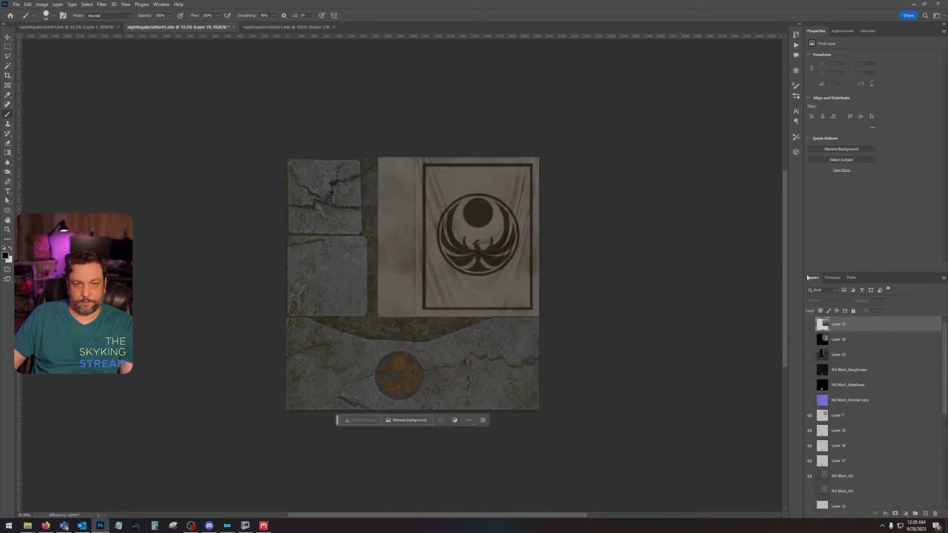
# Step: Load the orange stone emblem's outline from Layer 15 as a selection and make that layer active
pyautogui.click(8, 230)
pyautogui.moveTo(402, 384); pyautogui.dragTo(403, 384)
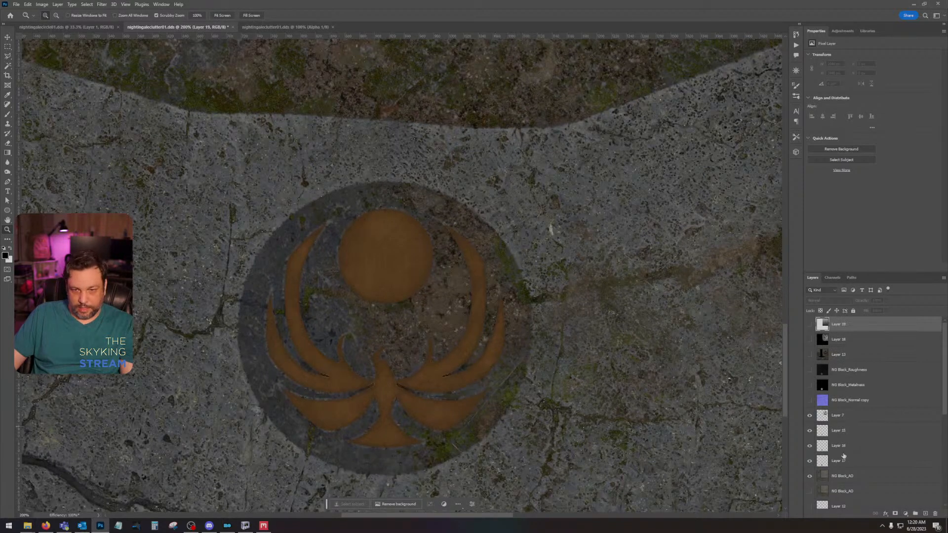
pyautogui.keyDown('ctrl'); pyautogui.click(822, 431); pyautogui.keyUp('ctrl')
pyautogui.click(858, 432)
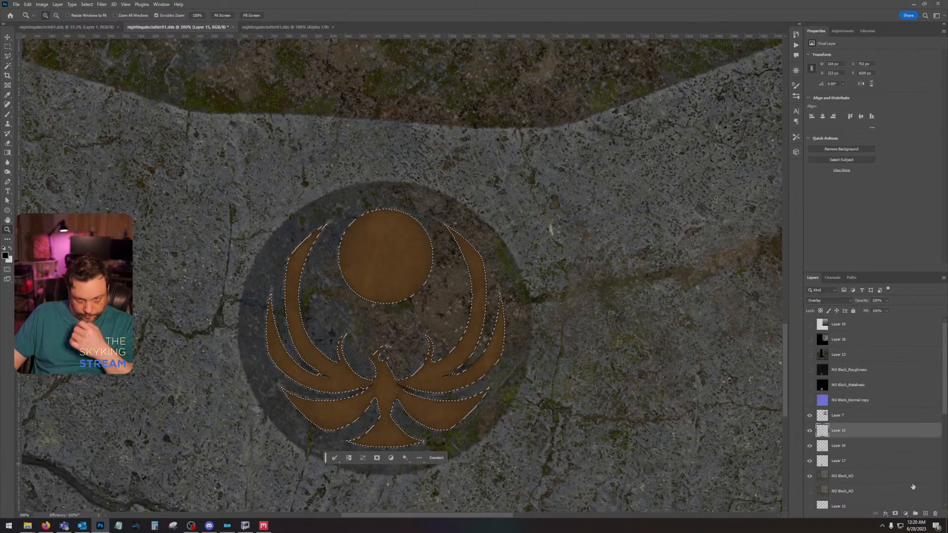
# Step: Copy the selected emblem onto a new layer, fill it with black, deselect, and set the layer's fill to 0%
pyautogui.hotkey('ctrl', 'j')
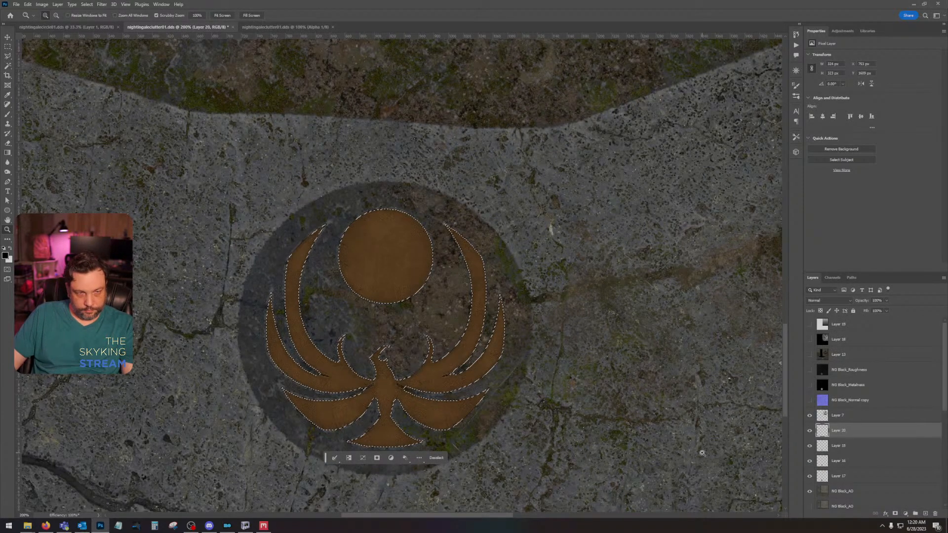
pyautogui.hotkey('alt', 'BackSpace')
pyautogui.hotkey('ctrl', 'd')
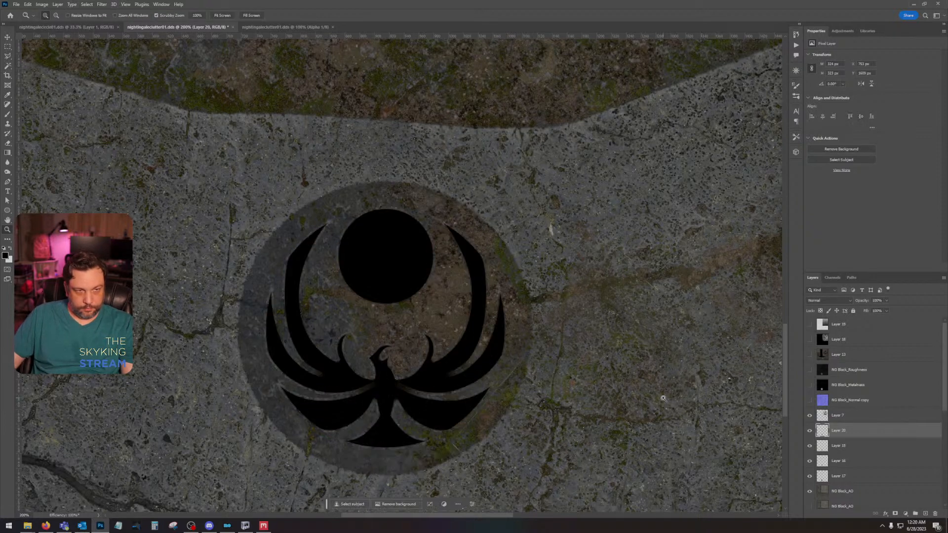
pyautogui.click(886, 311)
pyautogui.moveTo(886, 319); pyautogui.dragTo(850, 323)
# Step: Give Layer 20 a noise-free drop shadow at about 60% opacity and 10 px size, plus an inner shadow with 0% choke and 10 px size
pyautogui.click(880, 435)
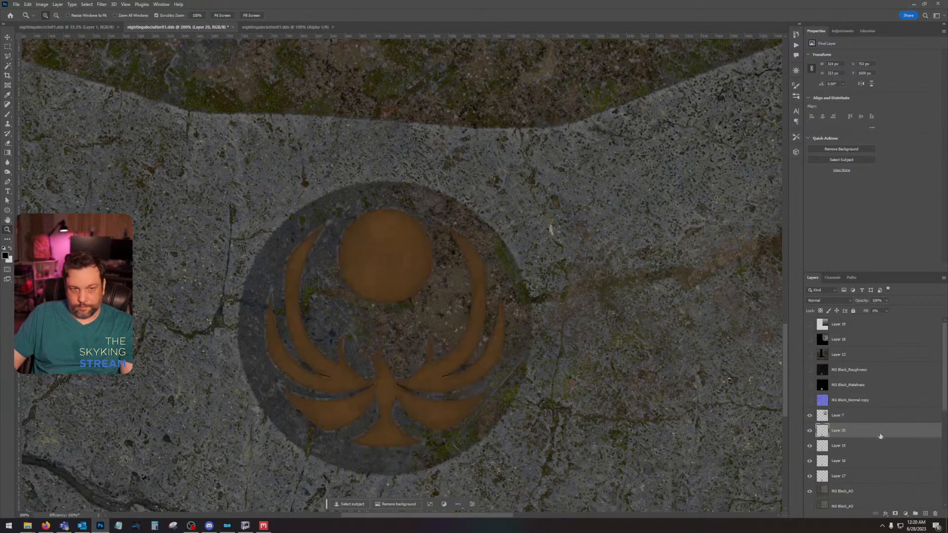
pyautogui.doubleClick(879, 435)
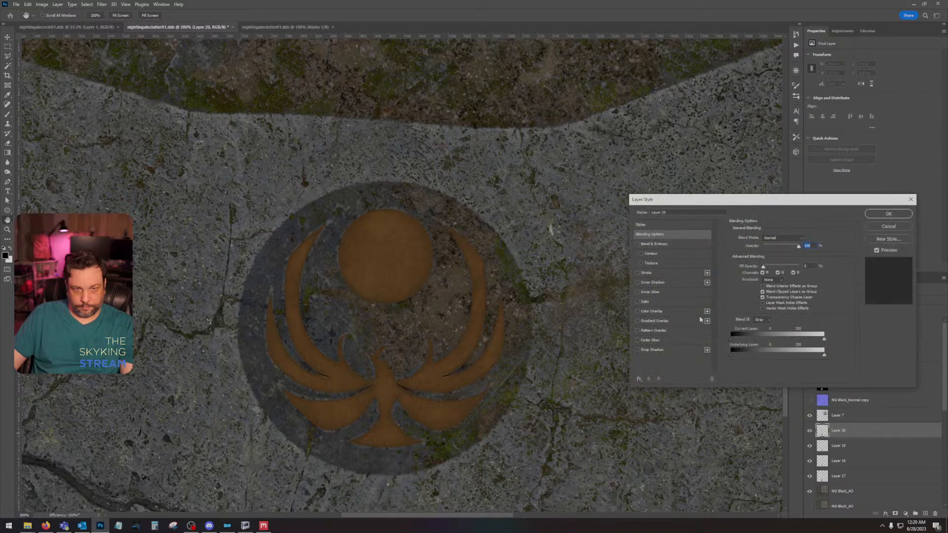
pyautogui.click(644, 350)
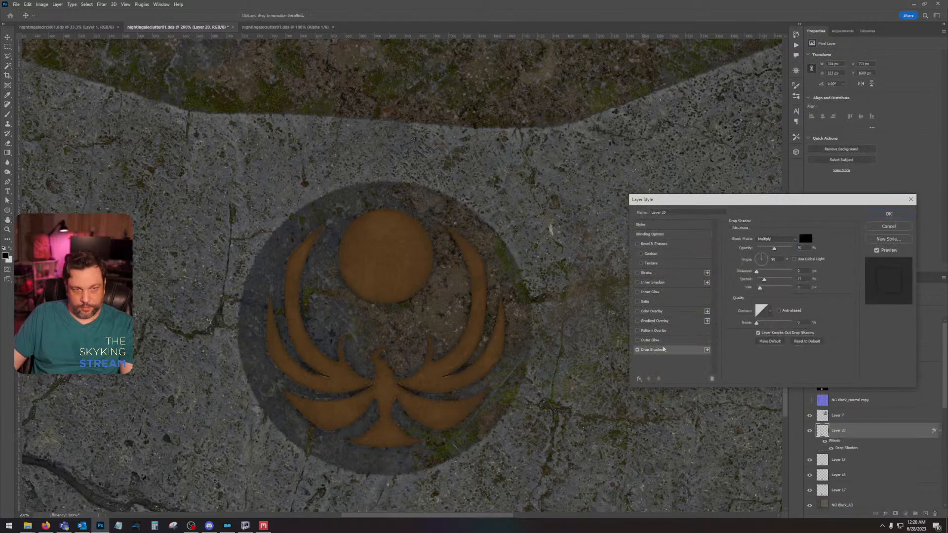
pyautogui.moveTo(762, 324); pyautogui.dragTo(755, 324)
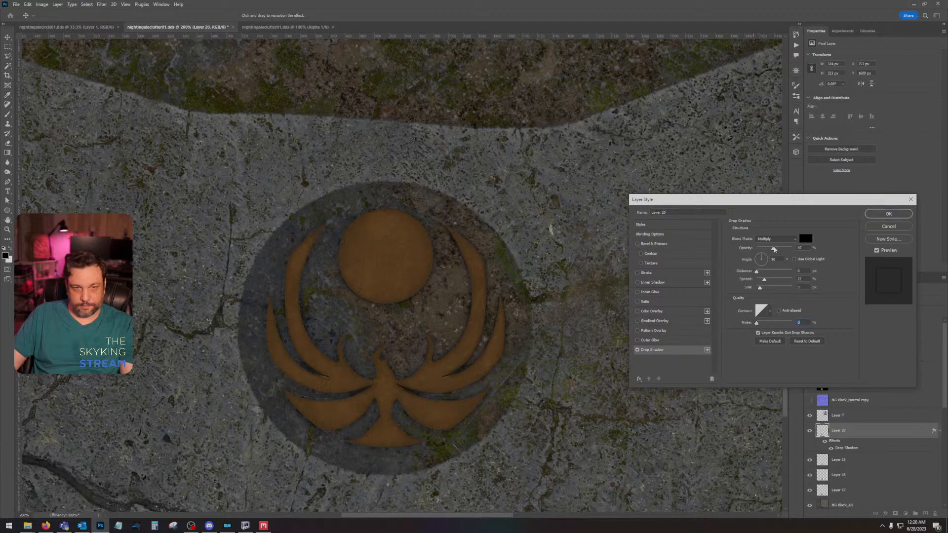
pyautogui.moveTo(774, 249); pyautogui.dragTo(807, 248)
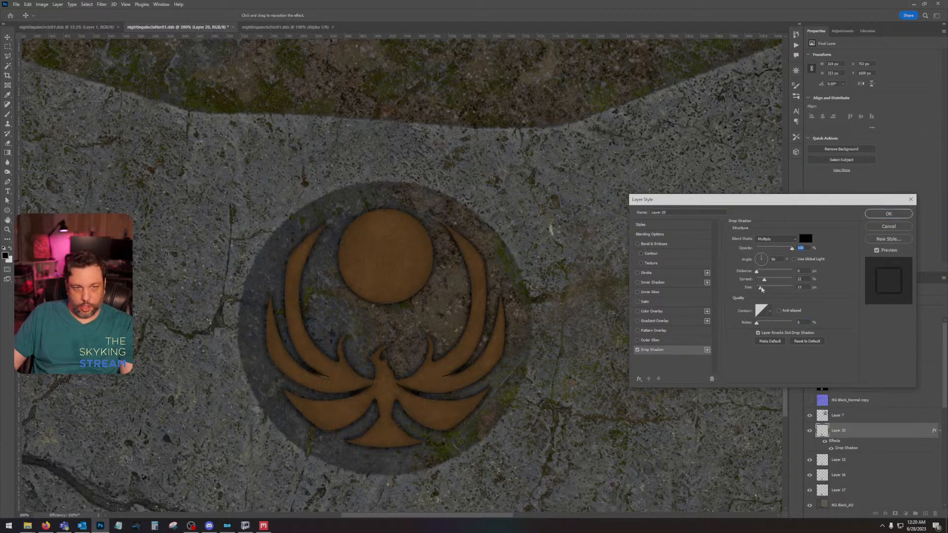
pyautogui.moveTo(761, 289); pyautogui.dragTo(762, 290)
pyautogui.moveTo(792, 250); pyautogui.dragTo(775, 249)
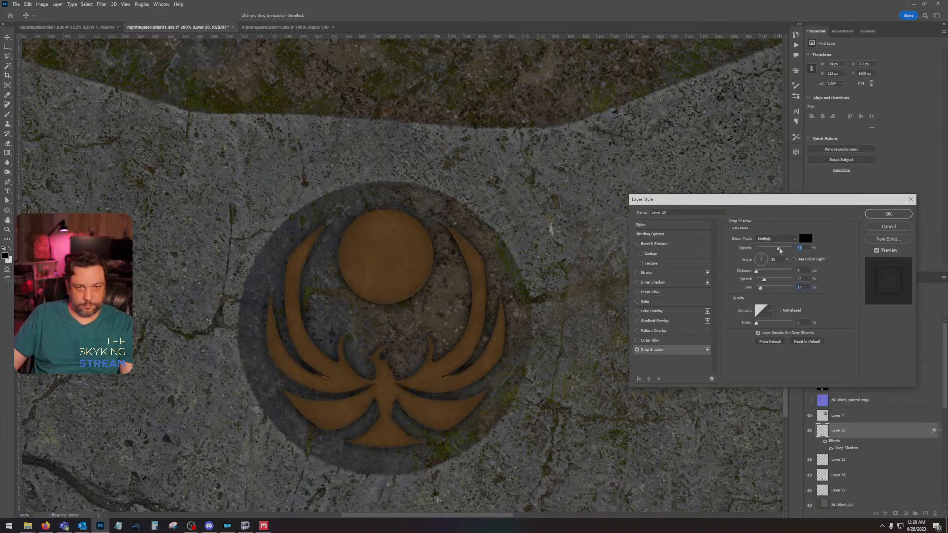
pyautogui.click(652, 283)
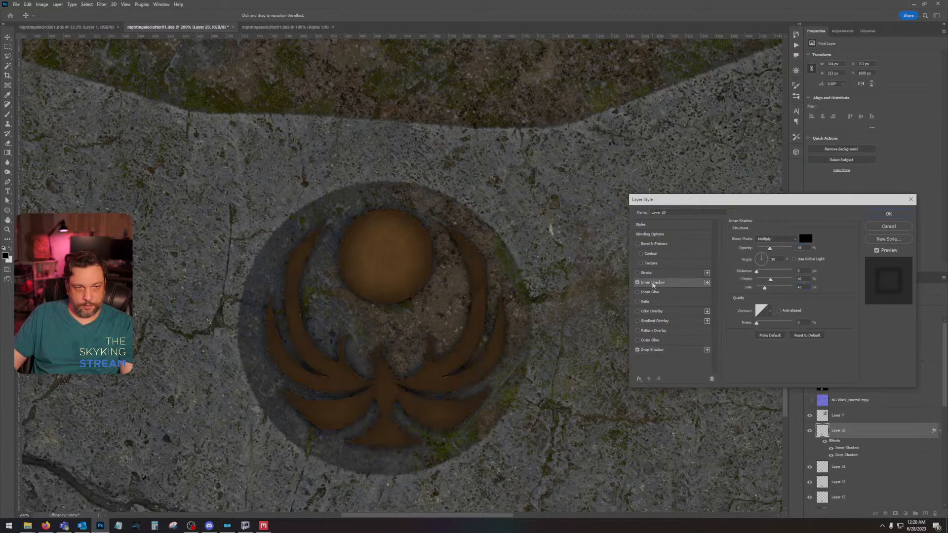
pyautogui.moveTo(767, 291); pyautogui.dragTo(756, 280)
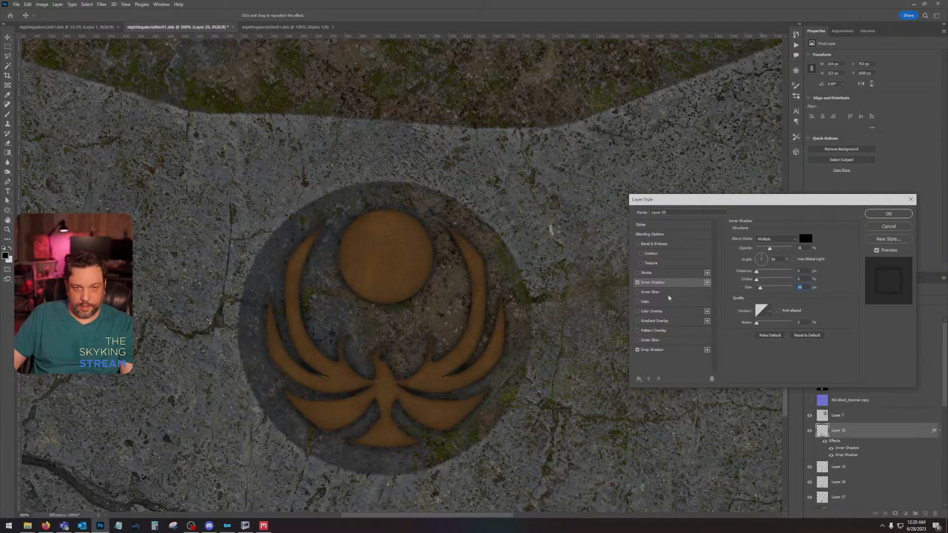
# Step: Add an Overlay inner glow sourced from the center with 0% choke, enlarge its size, and apply the layer style to Layer 20
pyautogui.click(654, 292)
pyautogui.click(776, 238)
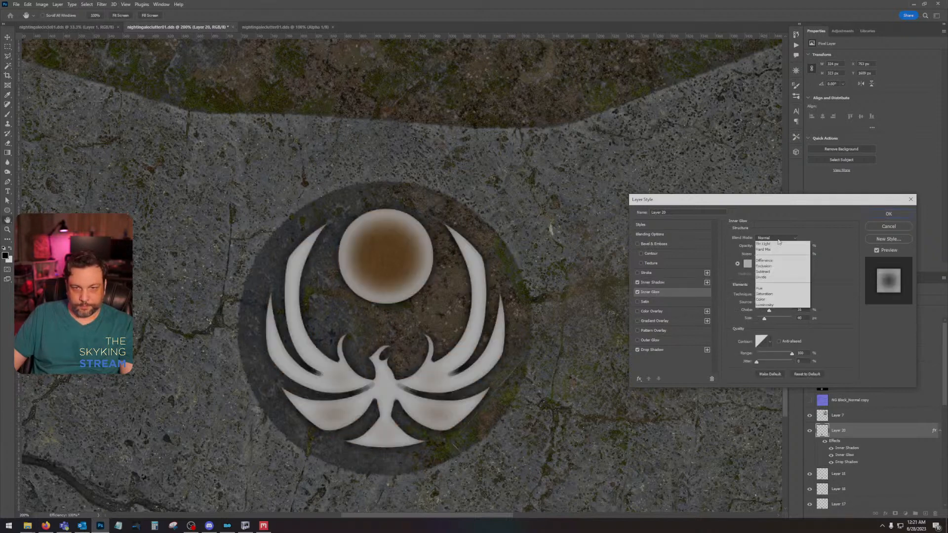
pyautogui.click(775, 331)
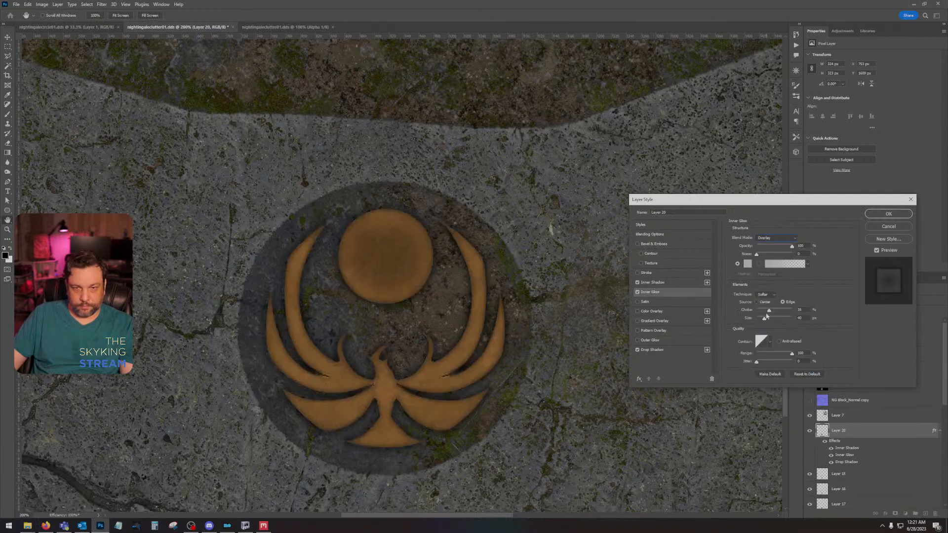
pyautogui.moveTo(771, 312)
pyautogui.mouseDown()
pyautogui.moveTo(756, 312)
pyautogui.moveTo(759, 321)
pyautogui.mouseUp()
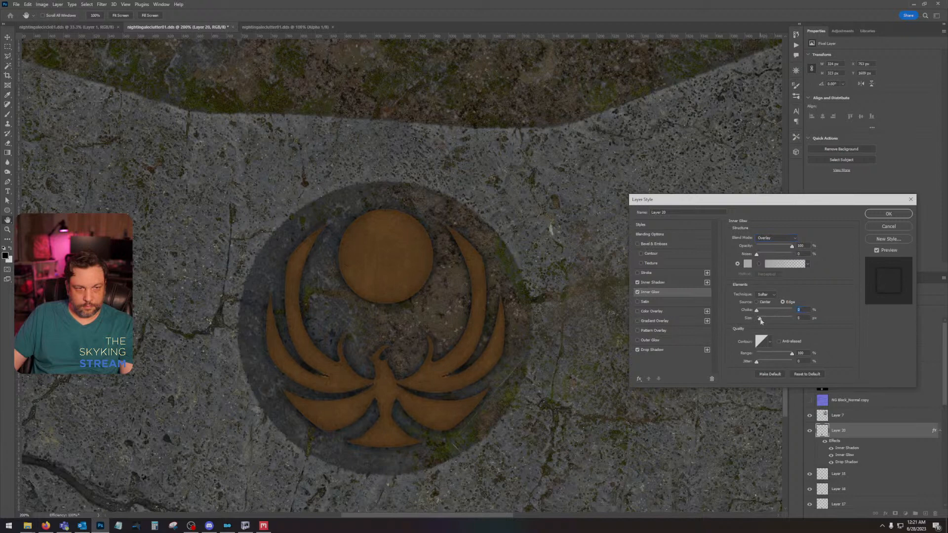
pyautogui.click(757, 302)
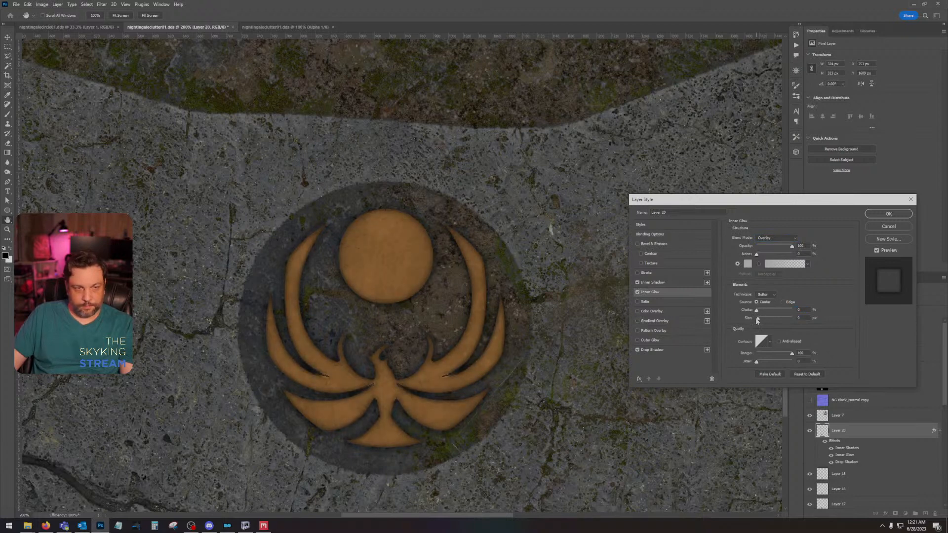
pyautogui.moveTo(759, 318); pyautogui.dragTo(785, 317)
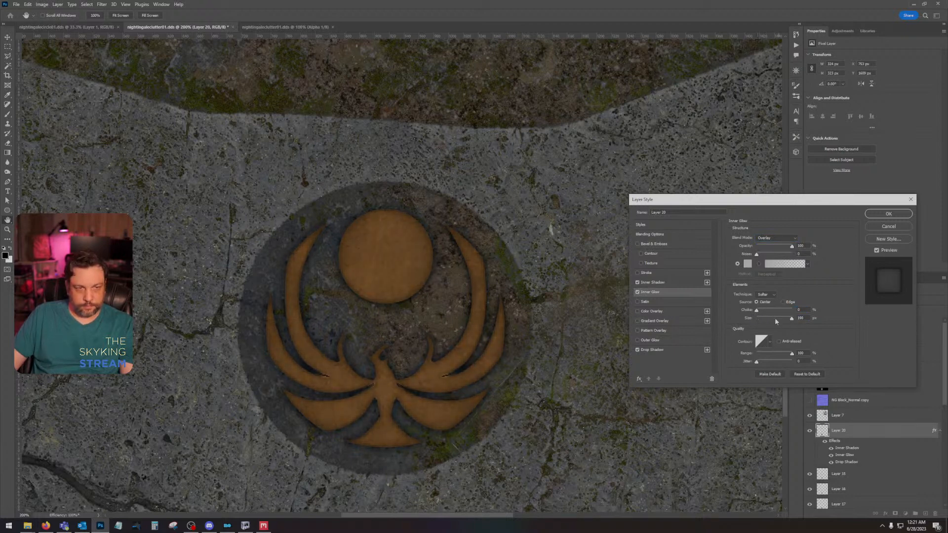
pyautogui.click(774, 318)
pyautogui.click(888, 214)
pyautogui.press('z')
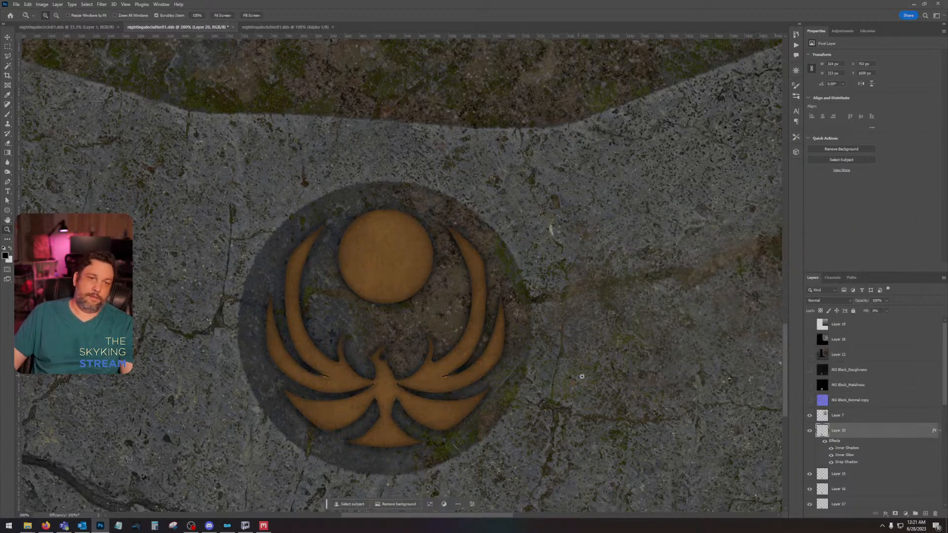
# Step: Toggle the visibility of Layers 15, 16 and 17 to examine what each contributes to the stone emblem
pyautogui.scroll(-3, 825, 432)
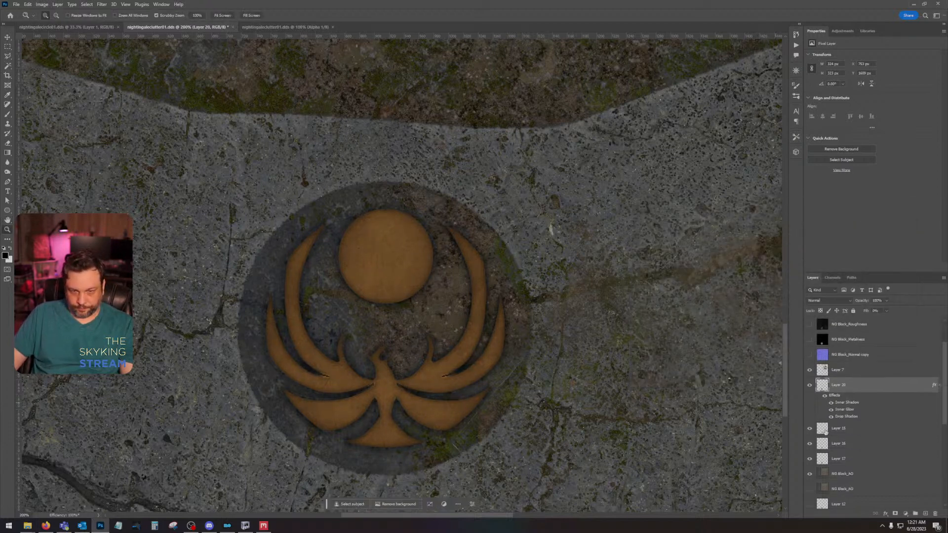
pyautogui.click(809, 428)
pyautogui.click(810, 443)
pyautogui.click(809, 458)
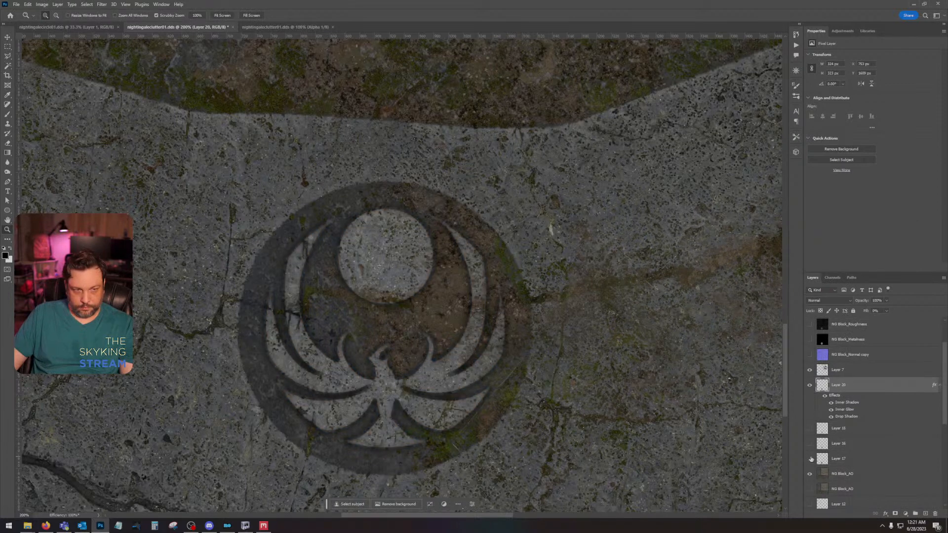
pyautogui.click(809, 459)
pyautogui.click(810, 444)
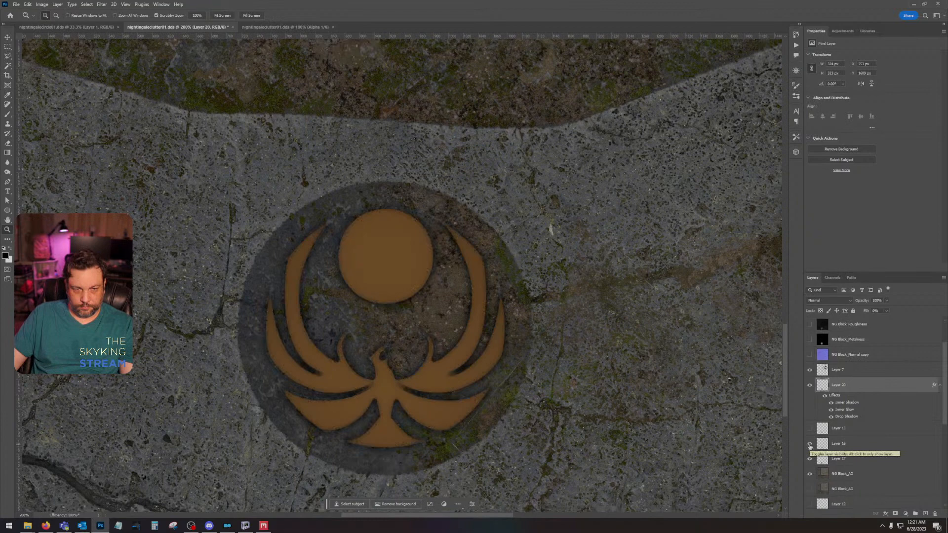
pyautogui.click(809, 444)
pyautogui.click(809, 444)
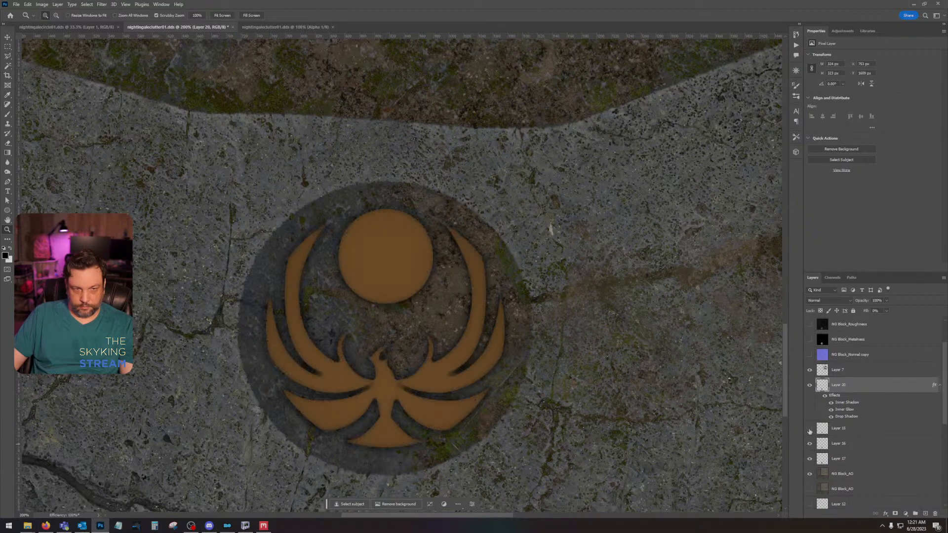
pyautogui.click(809, 429)
pyautogui.click(809, 429)
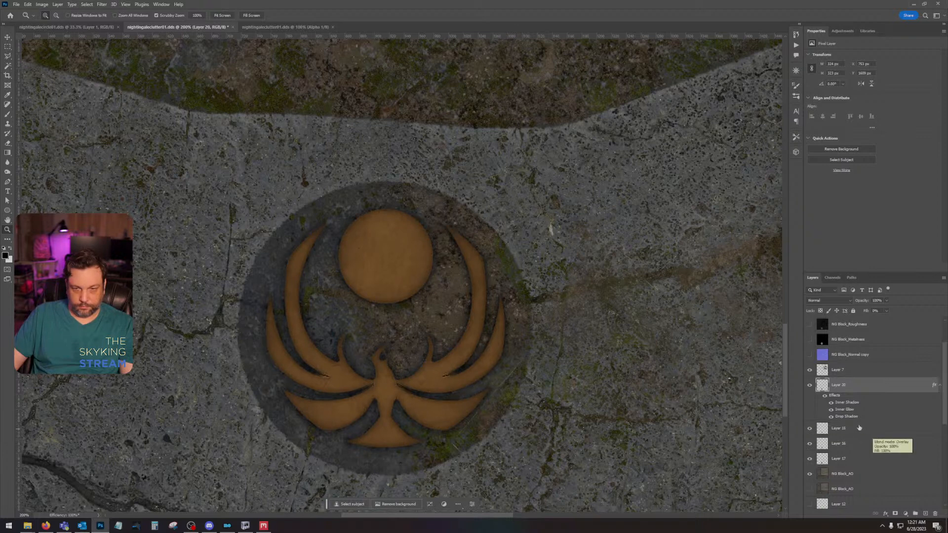
# Step: Delete Layer 15 and place the NG Block_Roughness image above Layer 16 as a smart object filling the canvas
pyautogui.moveTo(859, 428); pyautogui.dragTo(920, 489)
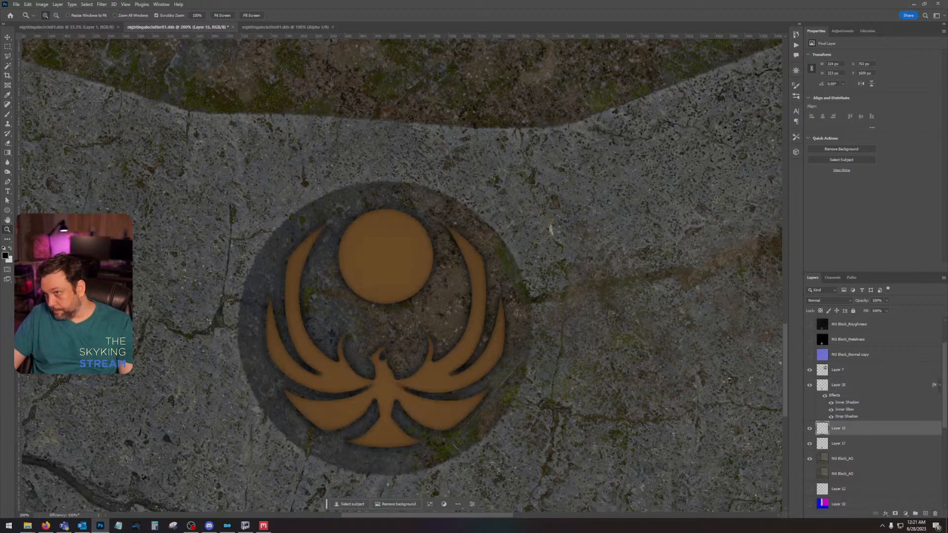
pyautogui.hotkey('alt', 'Tab')
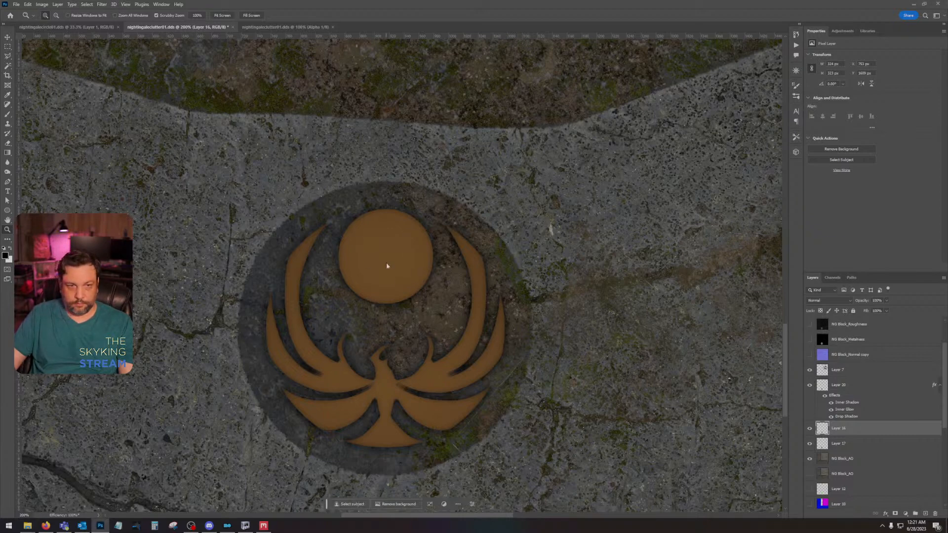
pyautogui.hotkey('ctrl', 'v')
pyautogui.hotkey('ctrl', 't')
pyautogui.hotkey('ctrl', '0')
pyautogui.moveTo(411, 295); pyautogui.dragTo(435, 167)
pyautogui.press('Return')
pyautogui.press('z')
# Step: Rasterize the roughness layer and keep only its emblem-shaped area on a new layer, deleting the full roughness map
pyautogui.rightClick(912, 449)
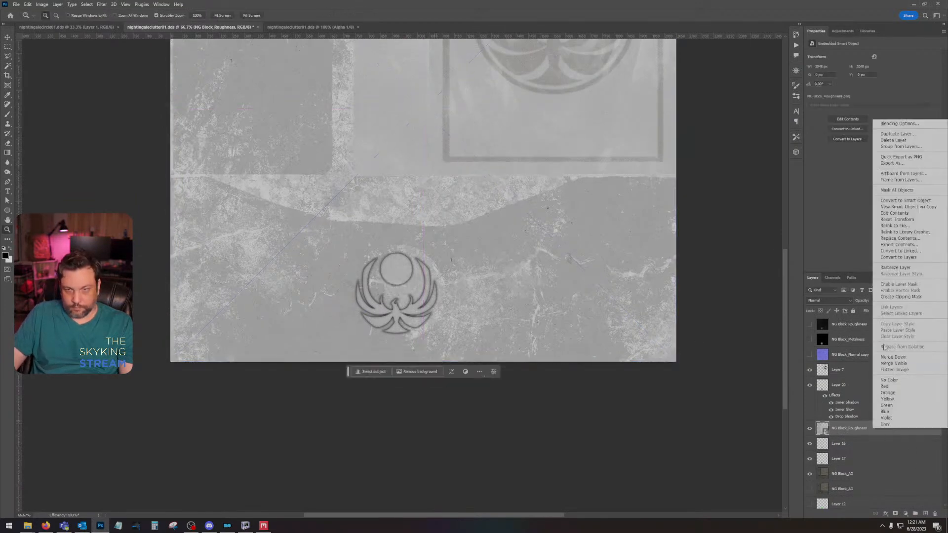
pyautogui.click(890, 267)
pyautogui.keyDown('ctrl'); pyautogui.click(823, 429); pyautogui.keyUp('ctrl')
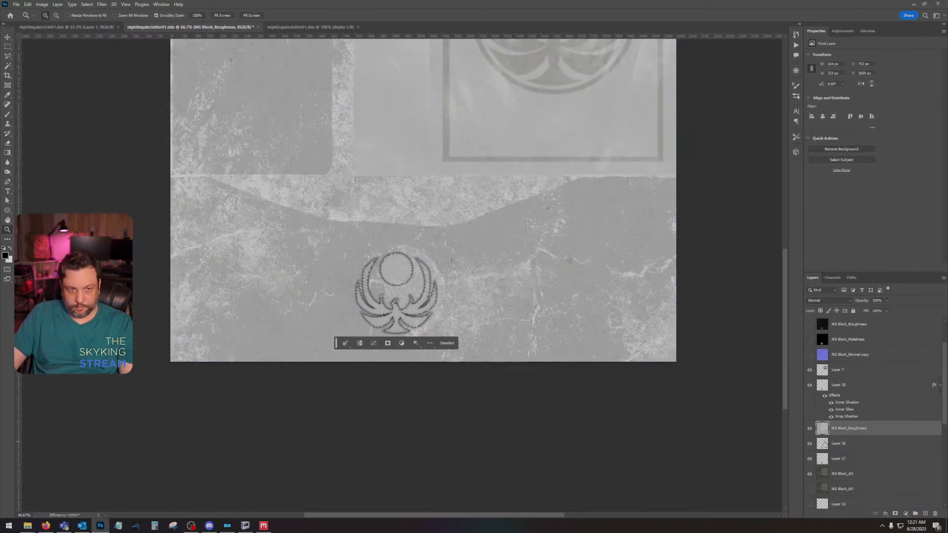
pyautogui.hotkey('ctrl', 'j')
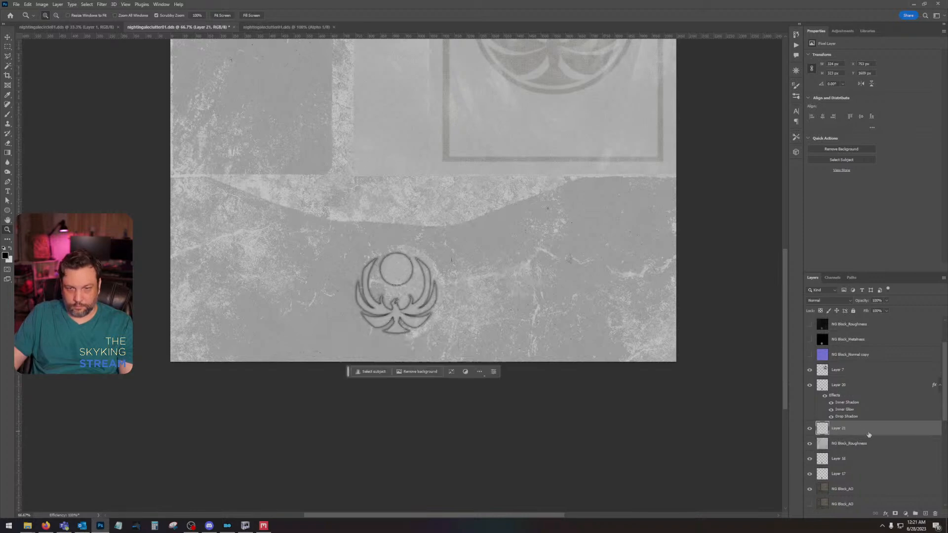
pyautogui.moveTo(888, 447); pyautogui.dragTo(935, 513)
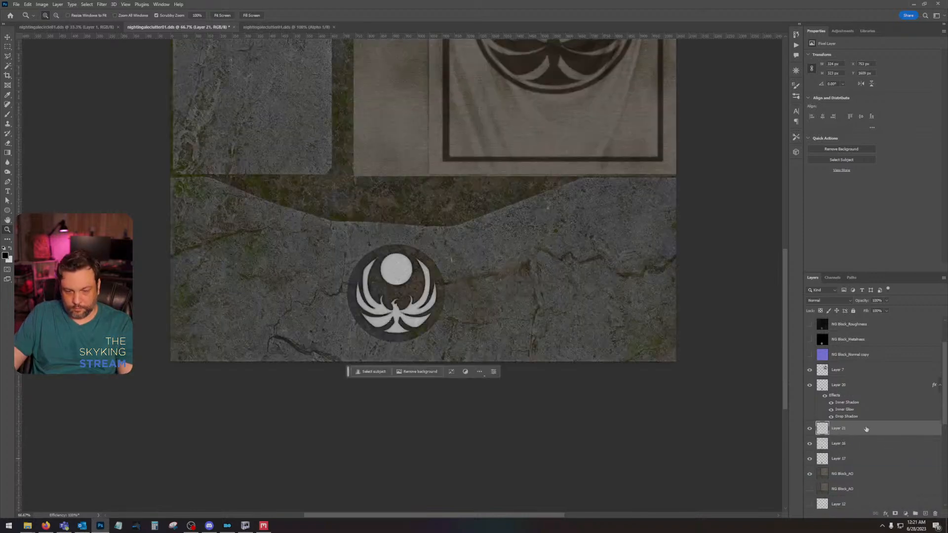
# Step: Invert the roughness emblem on Layer 21 and set its blend mode to Overlay after trying Multiply
pyautogui.hotkey('ctrl', 'i')
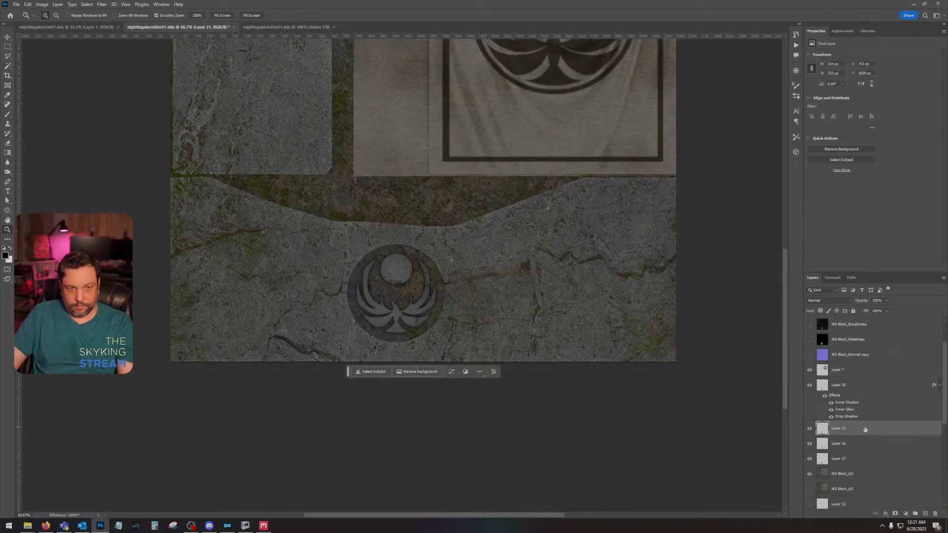
pyautogui.click(827, 302)
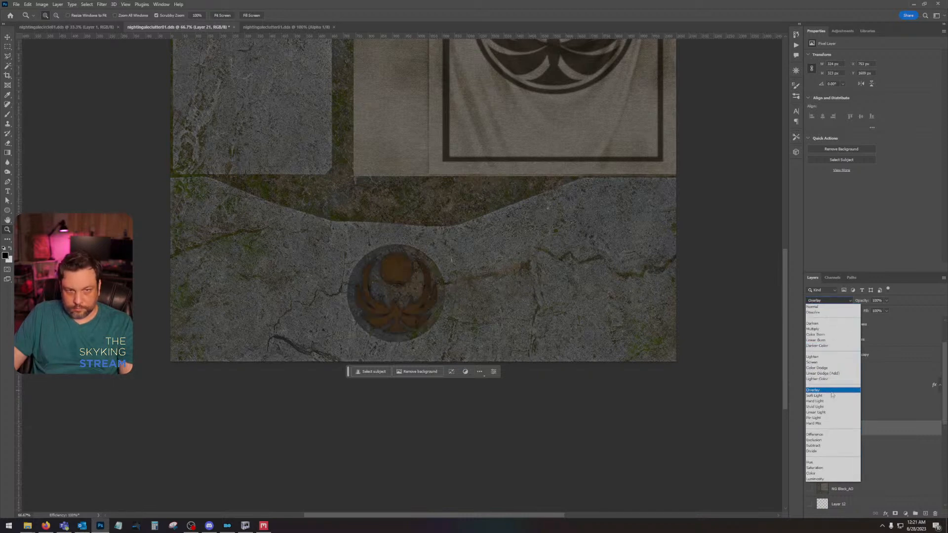
pyautogui.click(828, 329)
pyautogui.click(827, 302)
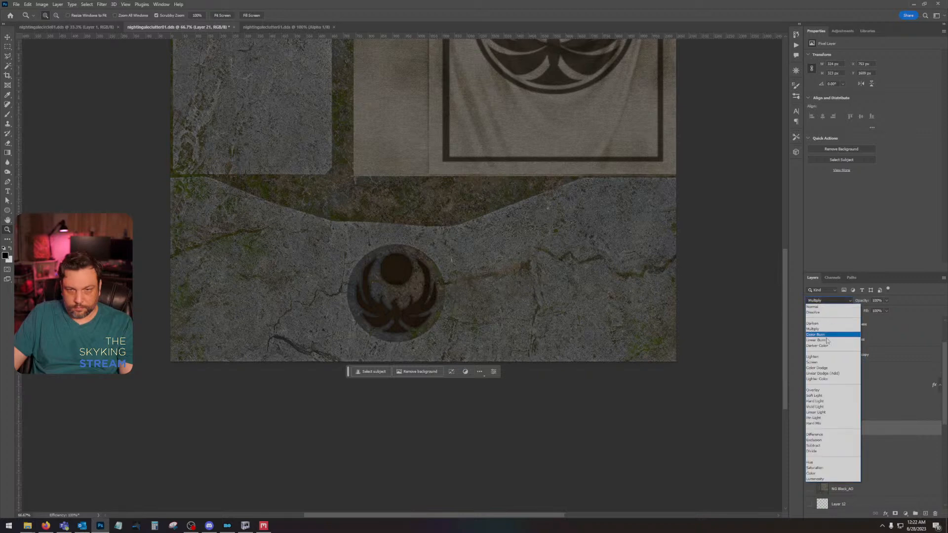
pyautogui.click(834, 388)
# Step: Compare the emblem with Layers 21 and 16 hidden and shown, and change Layer 21's blend mode to Multiply
pyautogui.hotkey('ctrl', '+')
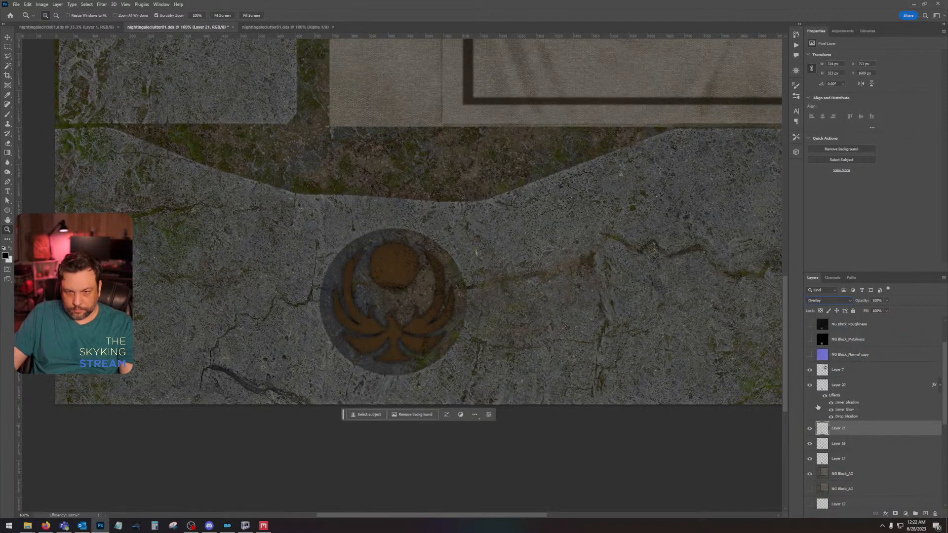
pyautogui.click(809, 429)
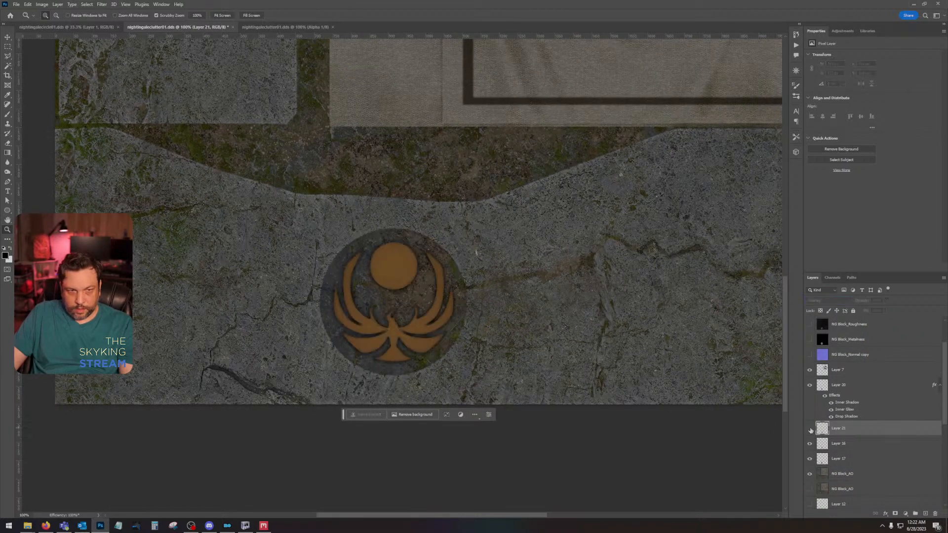
pyautogui.click(809, 444)
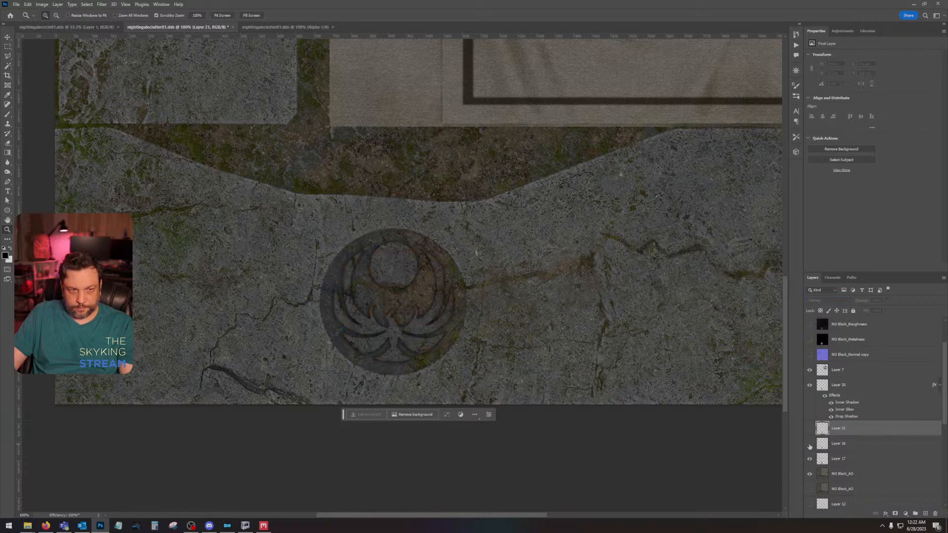
pyautogui.click(809, 445)
pyautogui.click(809, 429)
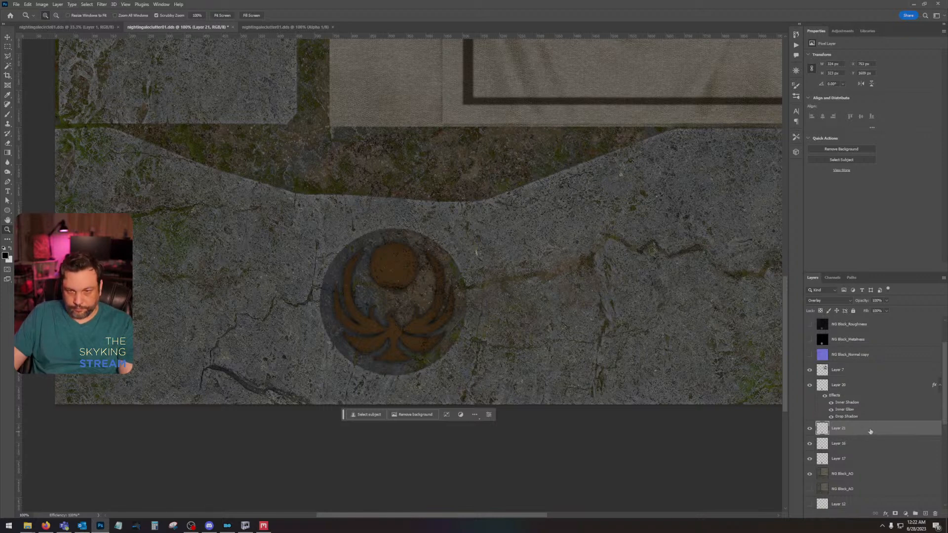
pyautogui.hotkey('shift', '+')
pyautogui.hotkey('shift', '+')
pyautogui.hotkey('shift', '+')
pyautogui.hotkey('shift', '+')
pyautogui.hotkey('shift', '+')
pyautogui.hotkey('shift', '+')
pyautogui.hotkey('shift', '+')
pyautogui.hotkey('shift', '+')
pyautogui.hotkey('shift', '+')
pyautogui.hotkey('shift', '+')
pyautogui.hotkey('shift', '+')
pyautogui.hotkey('shift', '+')
pyautogui.hotkey('shift', '+')
pyautogui.hotkey('shift', '+')
pyautogui.hotkey('shift', '+')
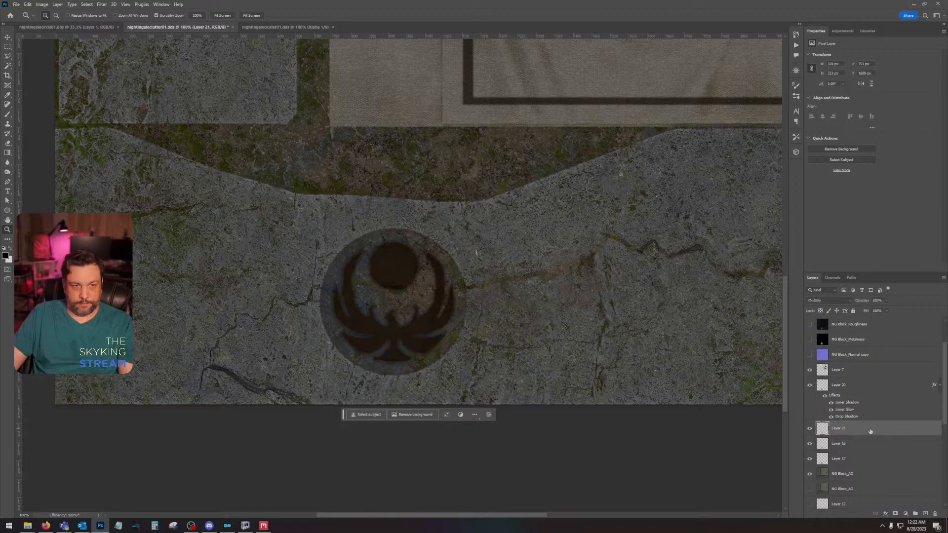
# Step: Undo the roughness emblem edits back to the point before Layer 15 was deleted
pyautogui.hotkey('ctrl', 'z')
pyautogui.hotkey('ctrl', 'z')
pyautogui.hotkey('ctrl', 'z')
pyautogui.hotkey('ctrl', 'z')
pyautogui.hotkey('ctrl', 'z')
pyautogui.hotkey('ctrl', 'z')
pyautogui.hotkey('ctrl', 'z')
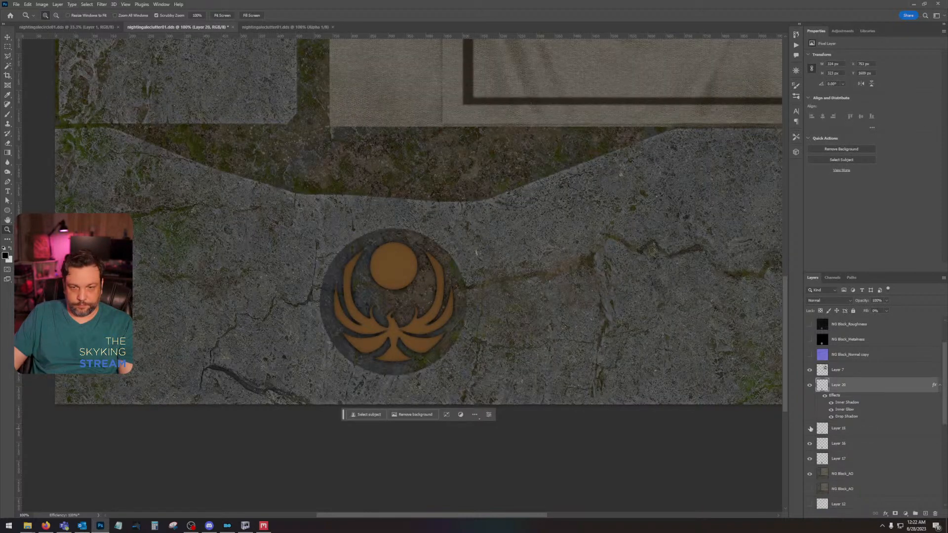
# Step: Replace Layer 15 with a new layer holding only its emblem-shaped area, taken from Layer 16's outline, in Overlay blend mode
pyautogui.click(859, 431)
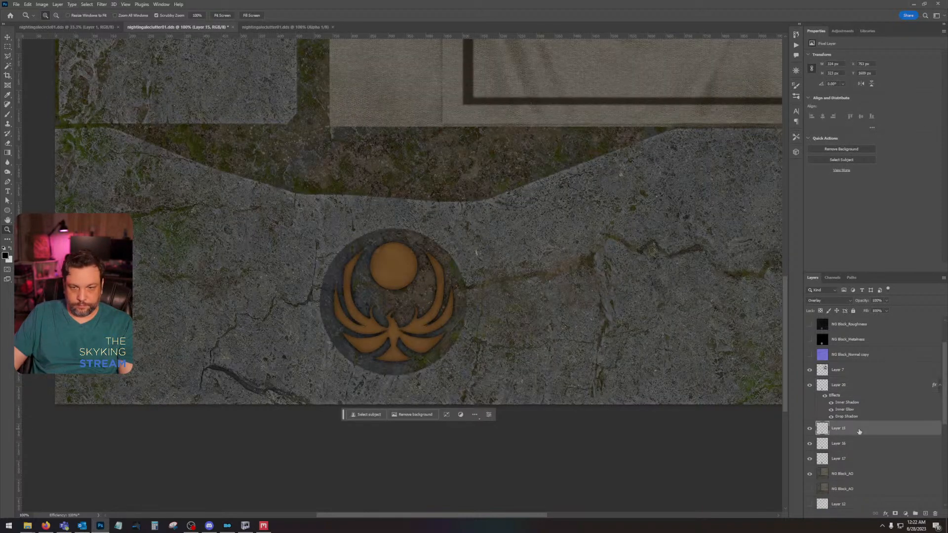
pyautogui.keyDown('ctrl'); pyautogui.click(823, 444); pyautogui.keyUp('ctrl')
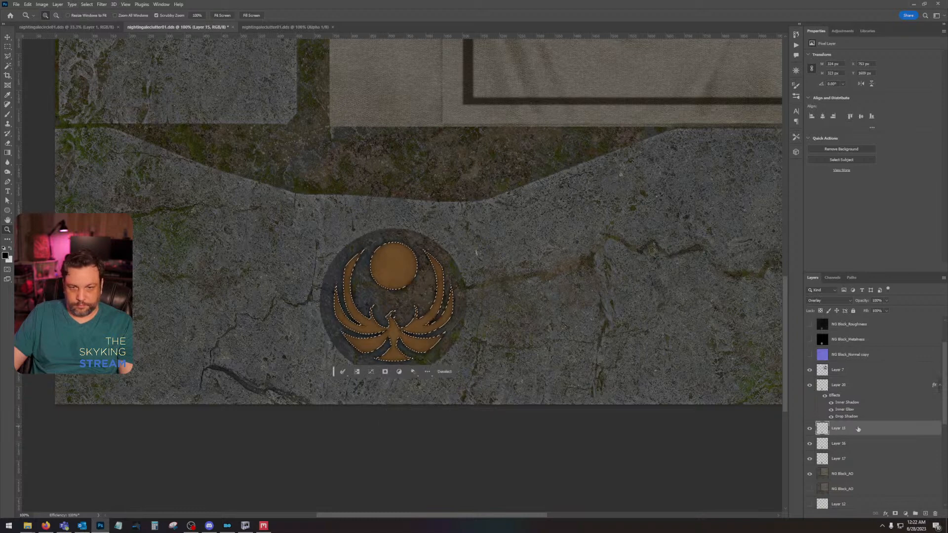
pyautogui.hotkey('ctrl', 'j')
pyautogui.moveTo(883, 444); pyautogui.dragTo(935, 513)
pyautogui.click(819, 302)
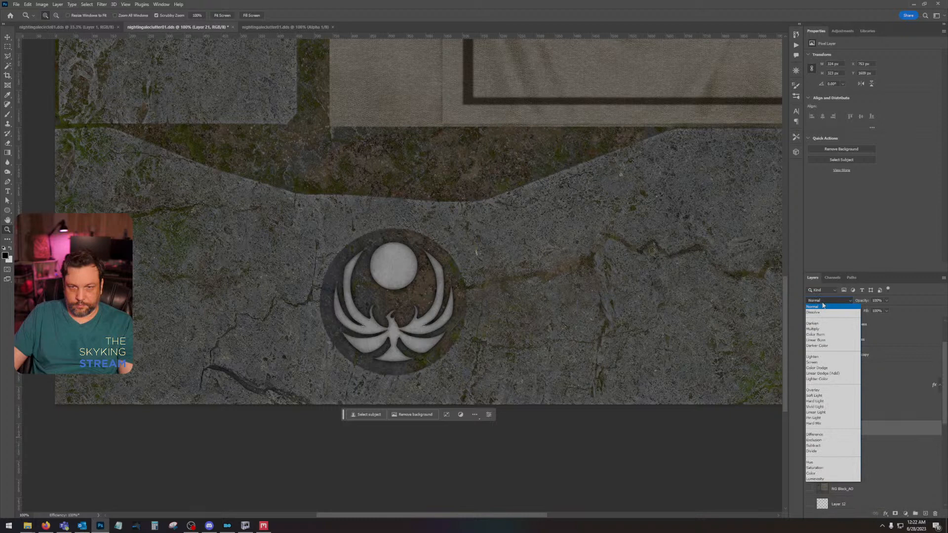
pyautogui.click(821, 390)
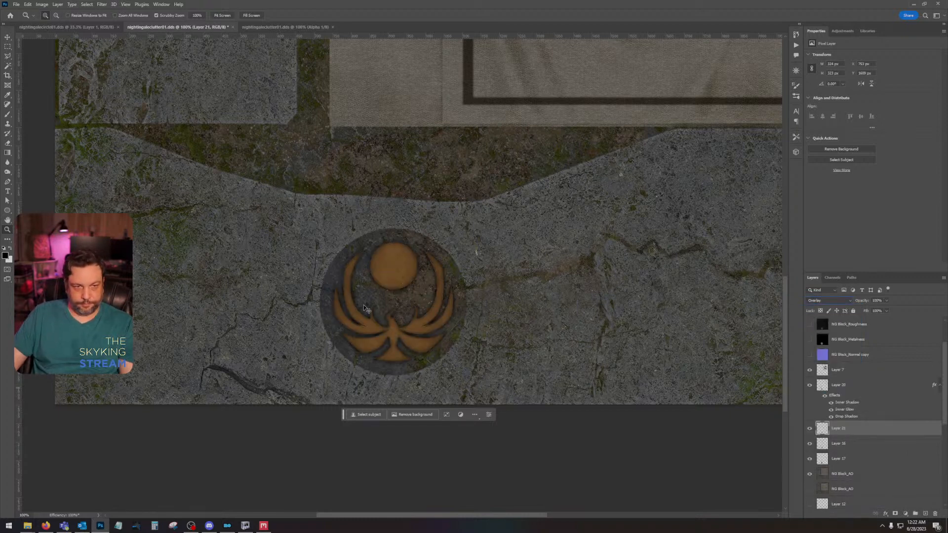
# Step: Save the DDS as Color + Alpha with BC7 fine compression and auto-generated mip maps, and run SKSE from Mod Organizer
pyautogui.hotkey('ctrl', 's')
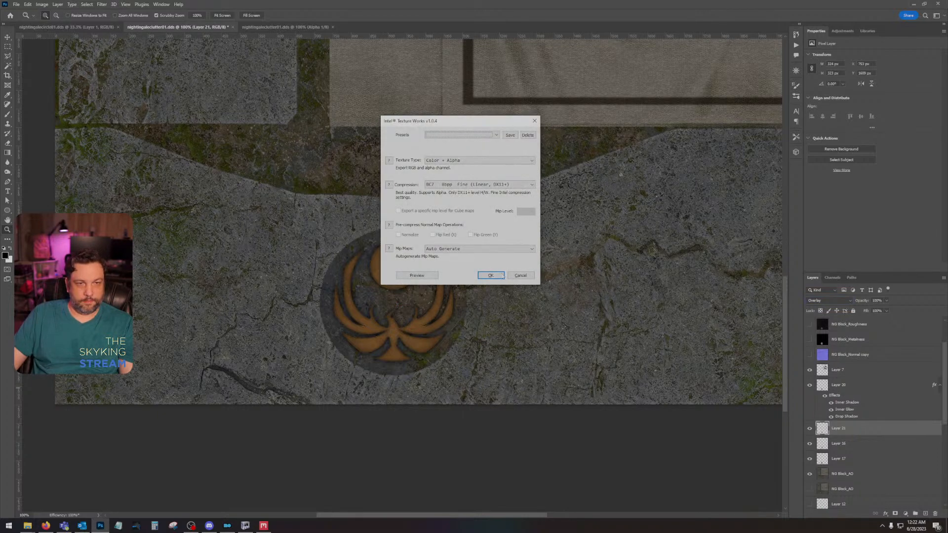
pyautogui.click(502, 275)
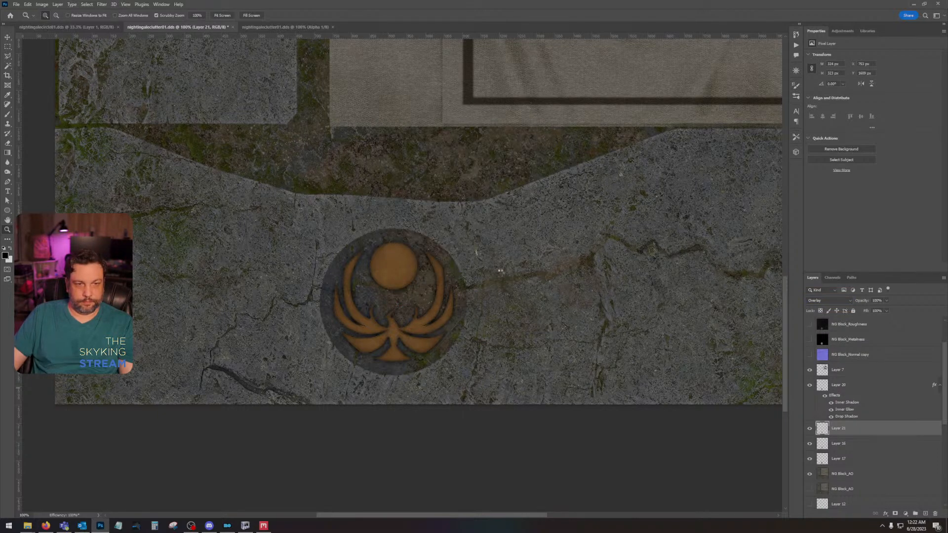
pyautogui.click(227, 526)
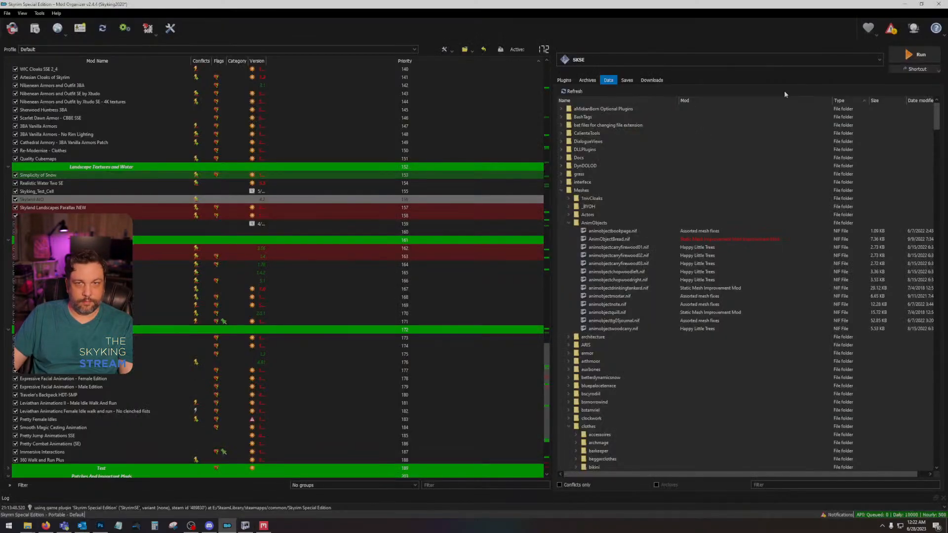
pyautogui.click(913, 55)
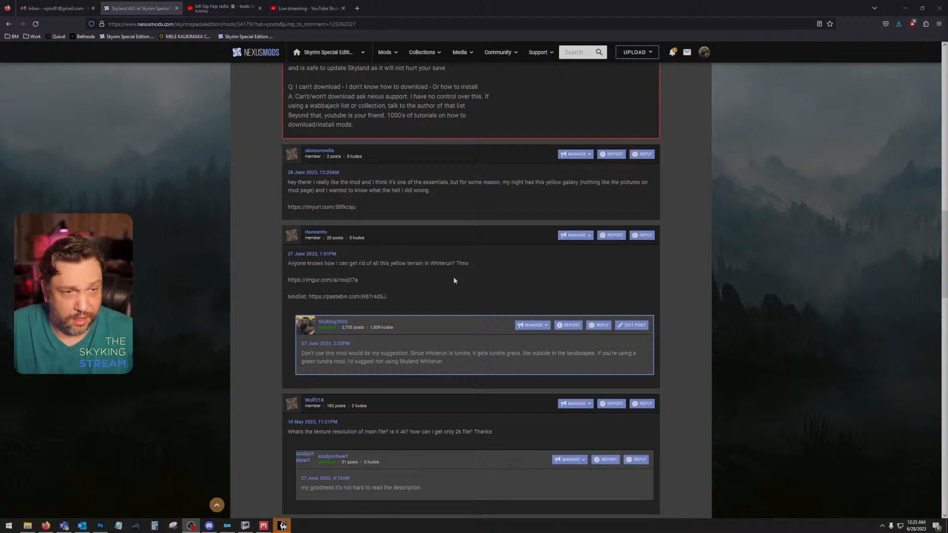
# Step: Switch to the browser and open the image link from the yellow galaxy comment in a new tab
pyautogui.moveTo(356, 207); pyautogui.dragTo(288, 208)
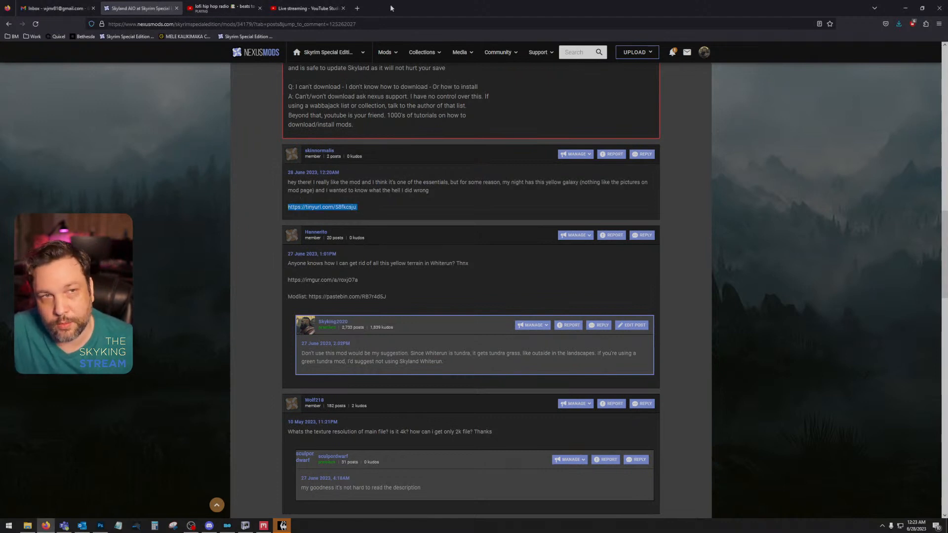
pyautogui.click(362, 9)
pyautogui.hotkey('ctrl', 'v')
pyautogui.press('Return')
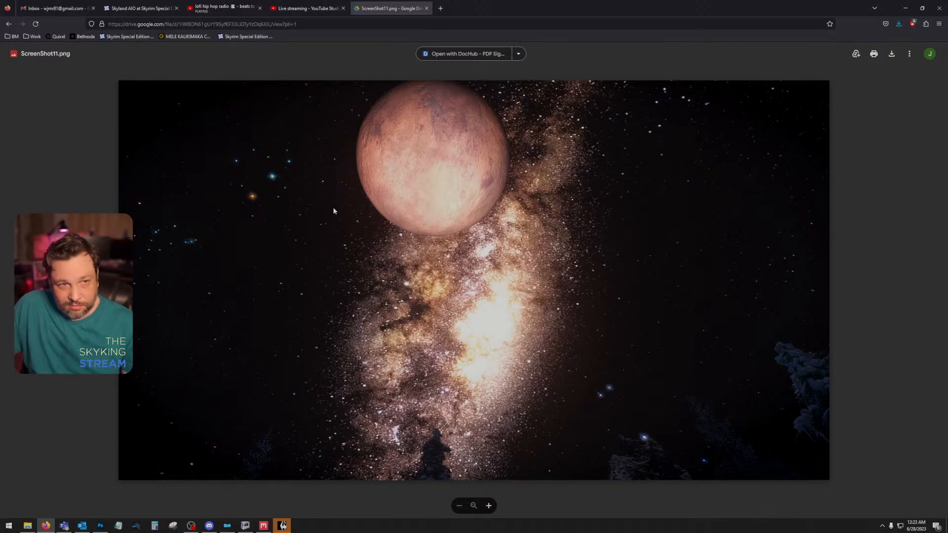
# Step: Bring the Nexus Mods comments page in front of the game in its own browser window and maximize it
pyautogui.moveTo(548, 14); pyautogui.dragTo(947, 19)
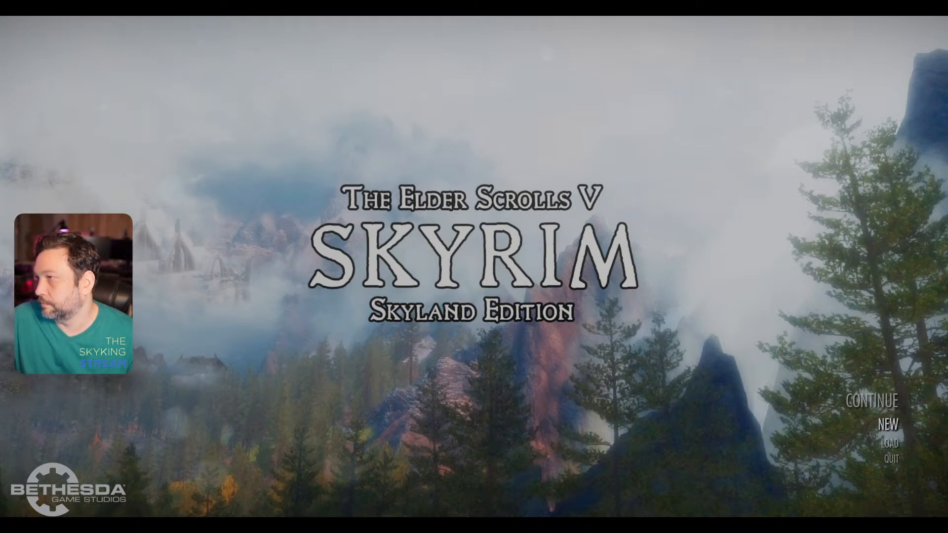
pyautogui.hotkey('alt', 'Tab')
pyautogui.moveTo(637, 119); pyautogui.dragTo(947, 82)
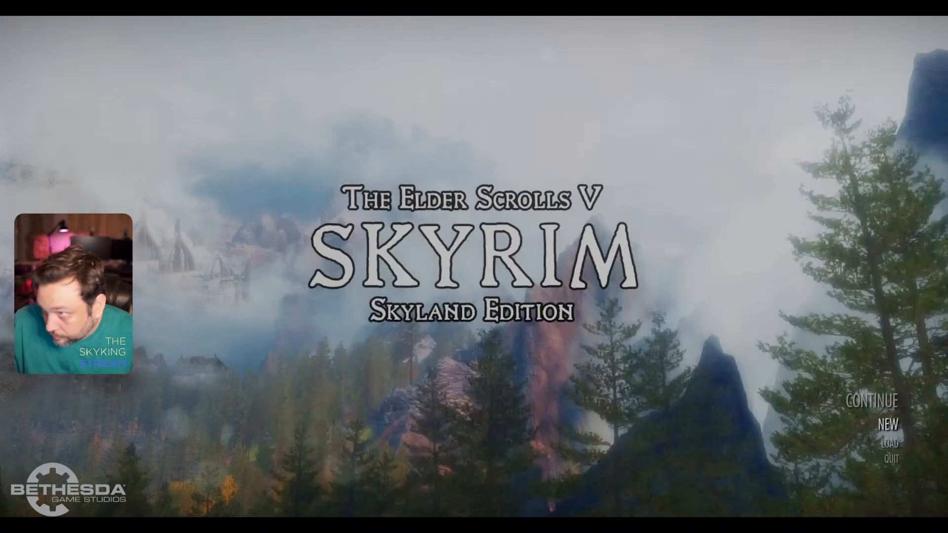
pyautogui.hotkey('alt', 'Tab')
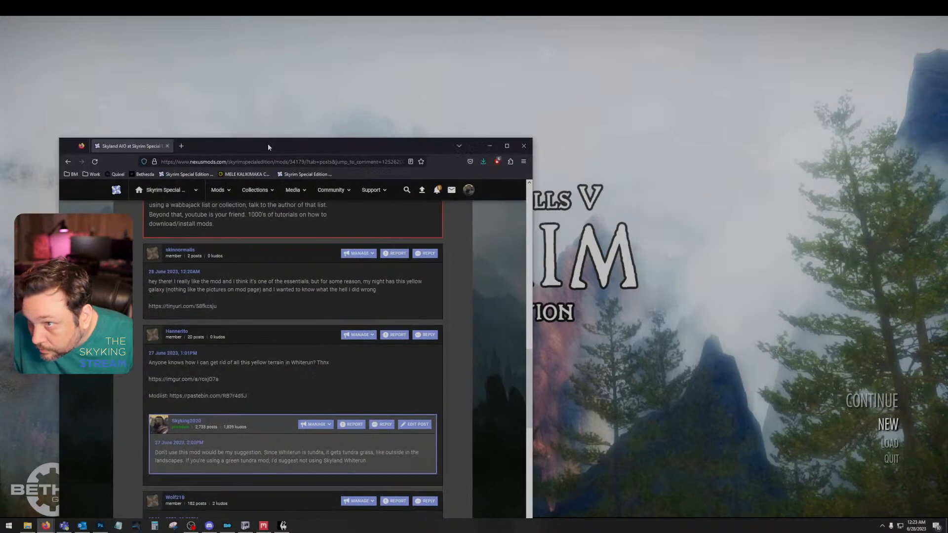
pyautogui.doubleClick(271, 143)
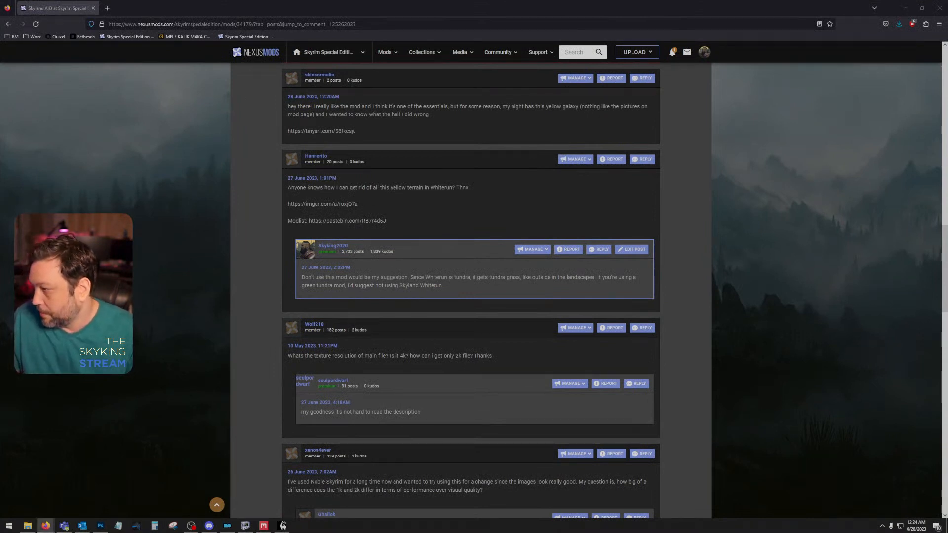
# Step: View the commenter's linked night-sky screenshot in another tab and return to the Skyland AIO comments
pyautogui.middleClick(356, 130)
pyautogui.click(113, 10)
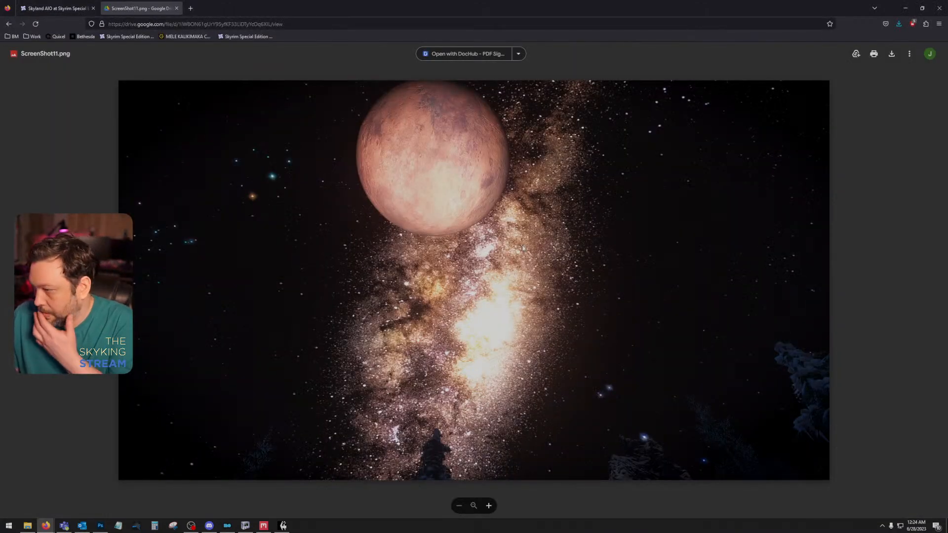
pyautogui.click(57, 8)
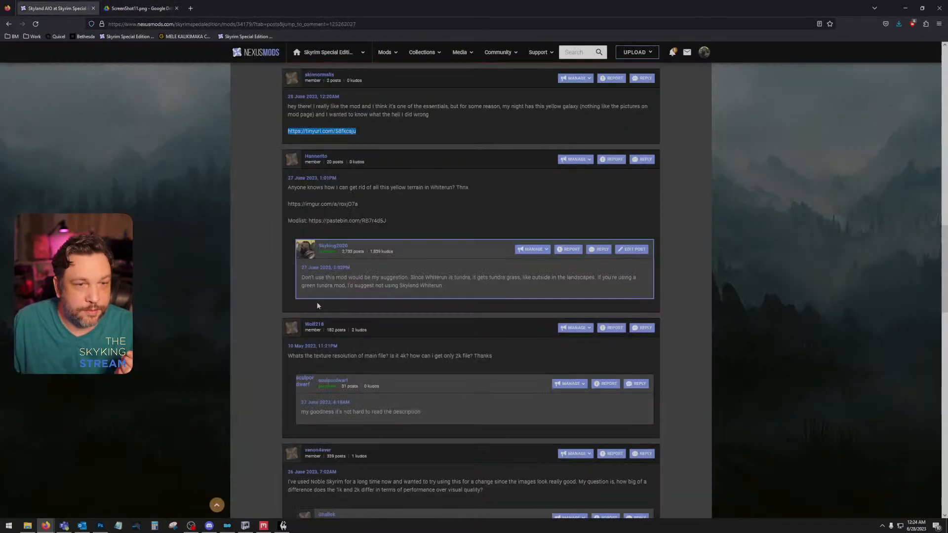
# Step: Start a reply to the yellow galaxy comment with "Could be an enb. Could be game brightness set to max."
pyautogui.scroll(3, 350, 277)
pyautogui.click(641, 231)
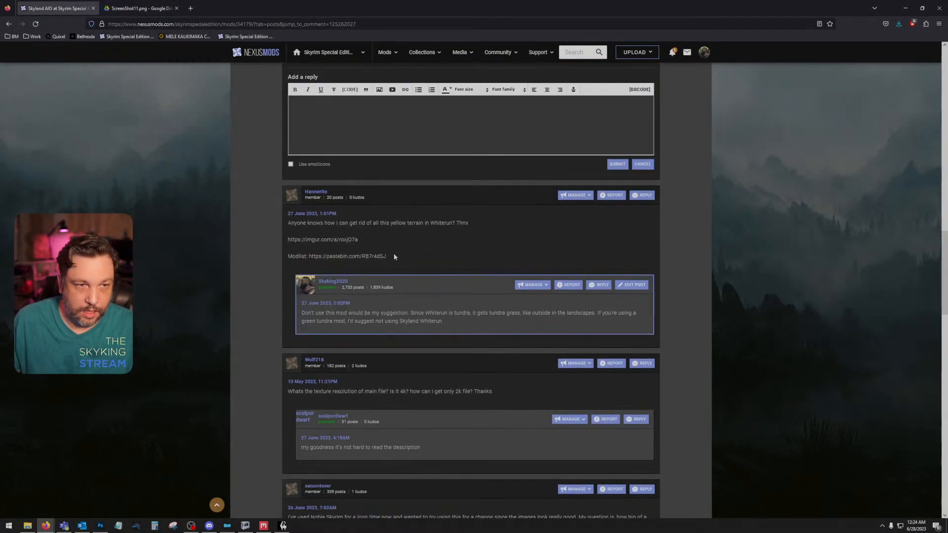
pyautogui.scroll(2, 394, 252)
pyautogui.click(397, 246)
pyautogui.write('Could be ')
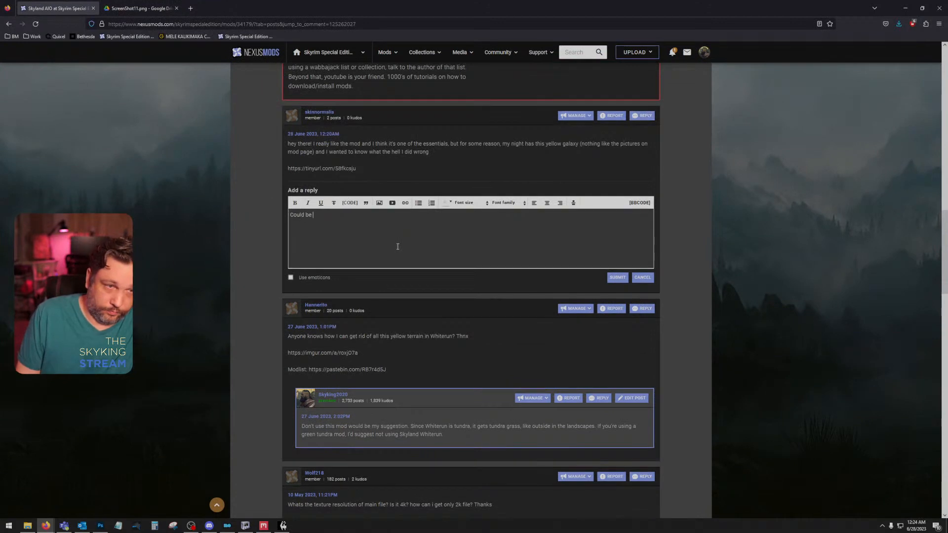
pyautogui.write('an enb. Could')
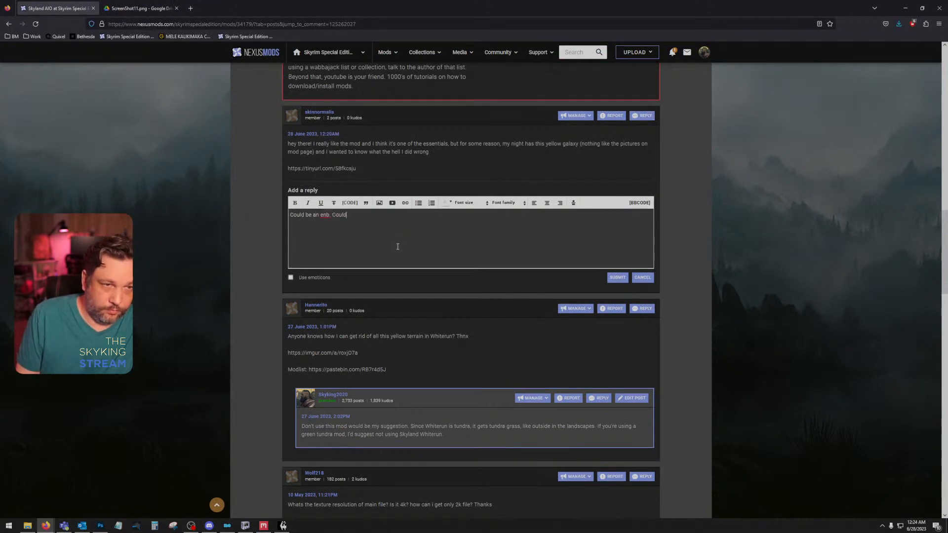
pyautogui.write(' be game brightne')
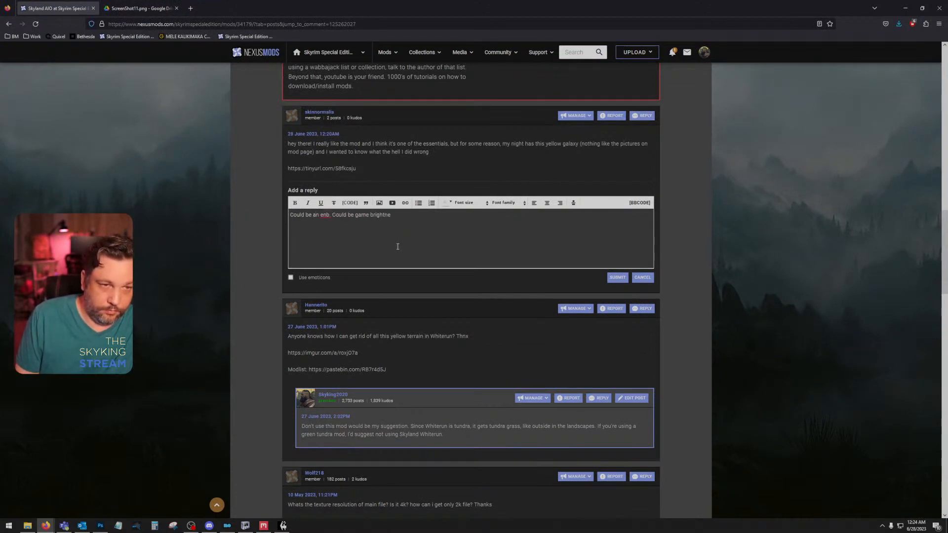
pyautogui.write('ss set to max. ')
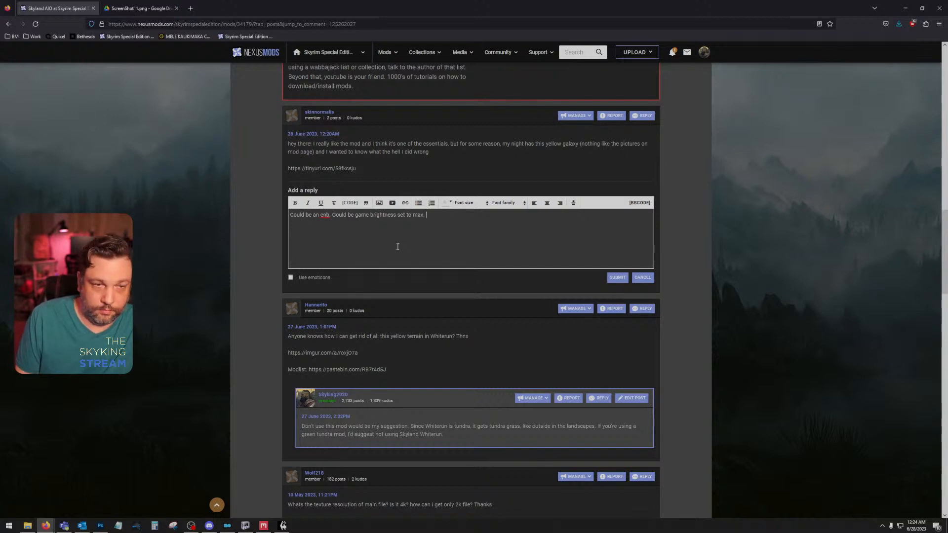
pyautogui.write('Could be ')
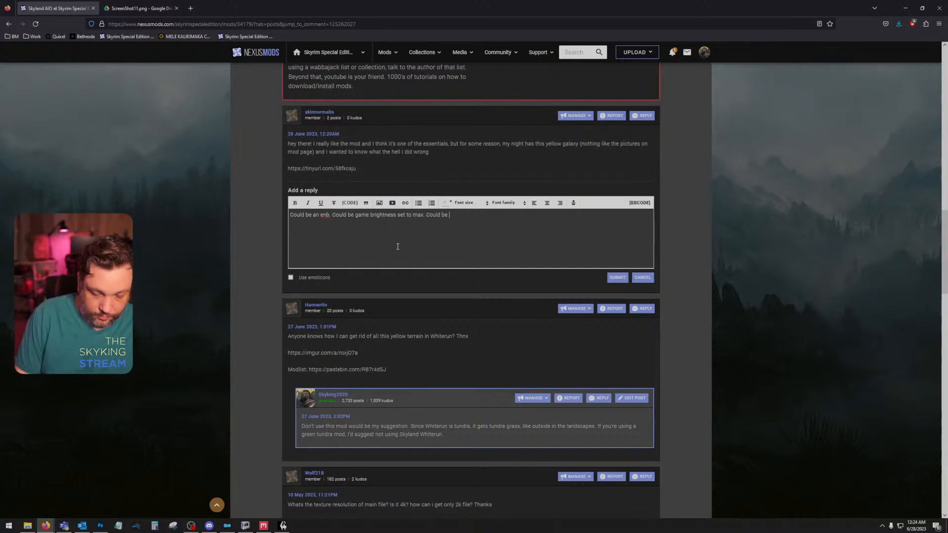
pyautogui.write('if')
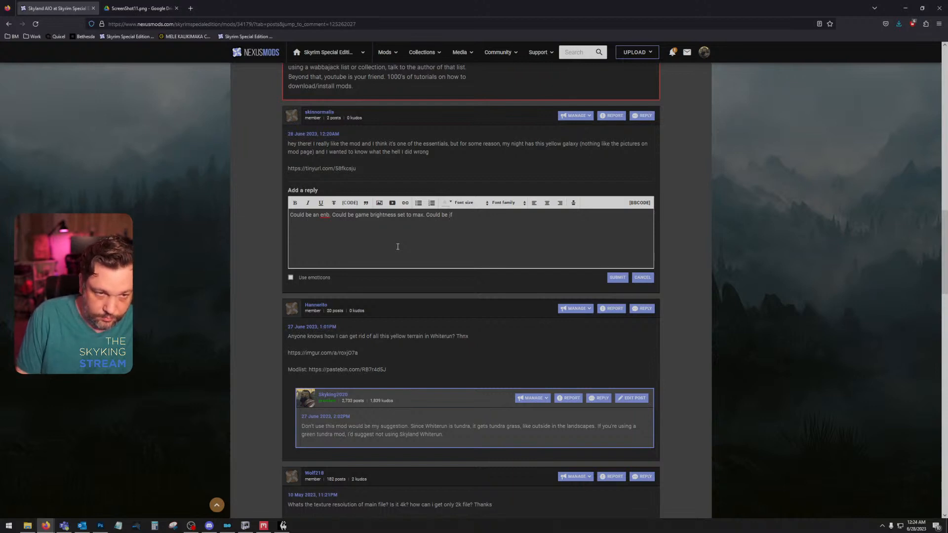
pyautogui.write(" you're")
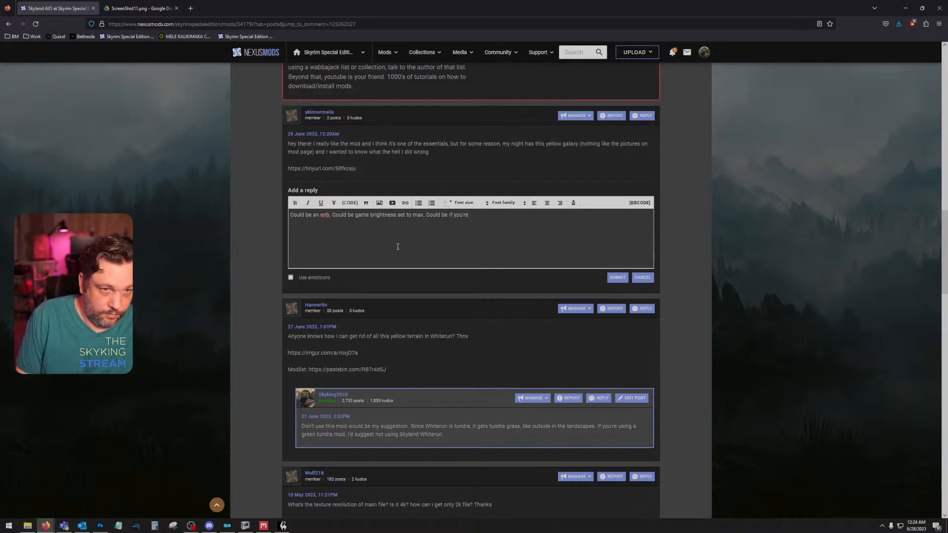
pyautogui.write(' using weather set')
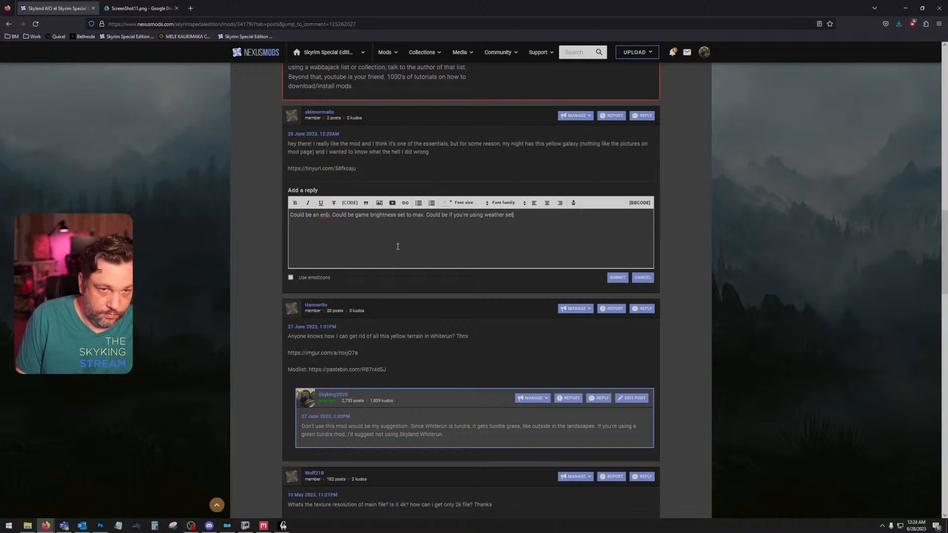
pyautogui.write('tings menu')
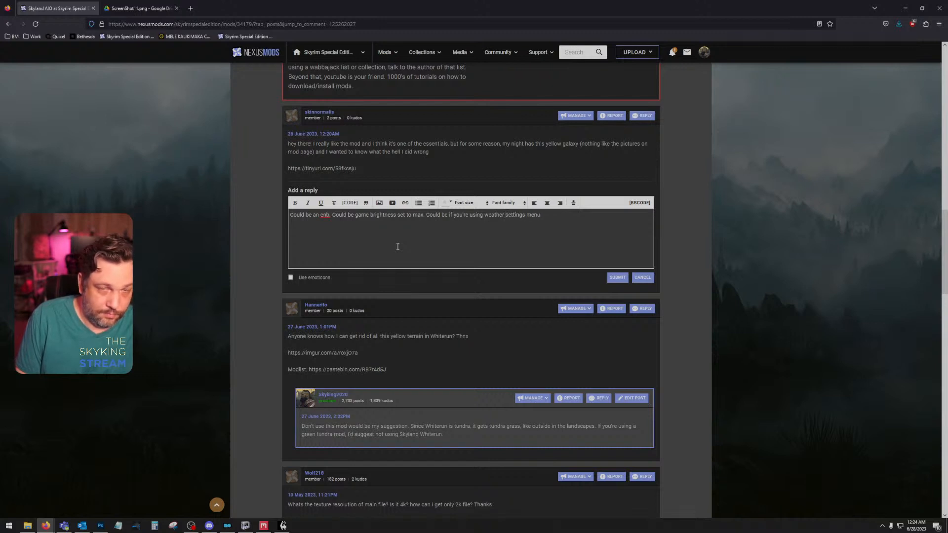
pyautogui.write(' in a mod')
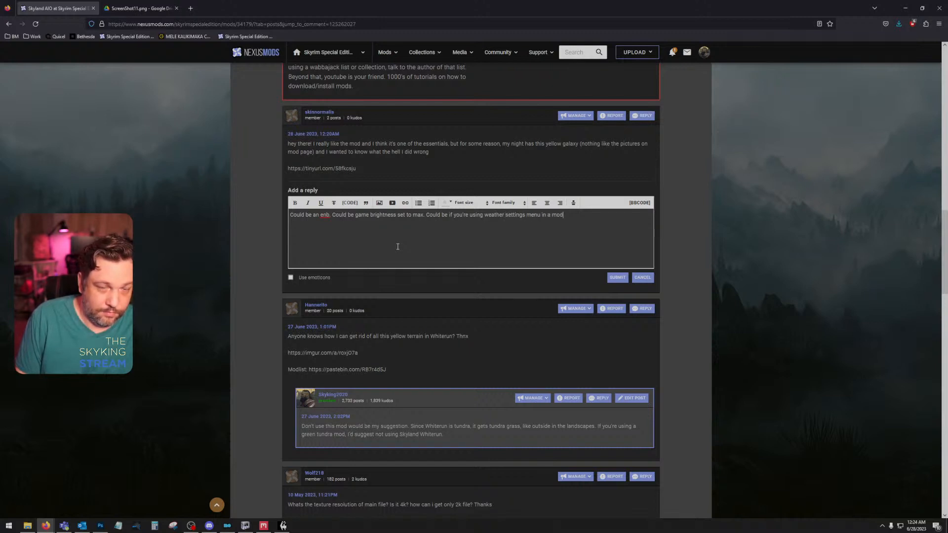
pyautogui.write(', they are')
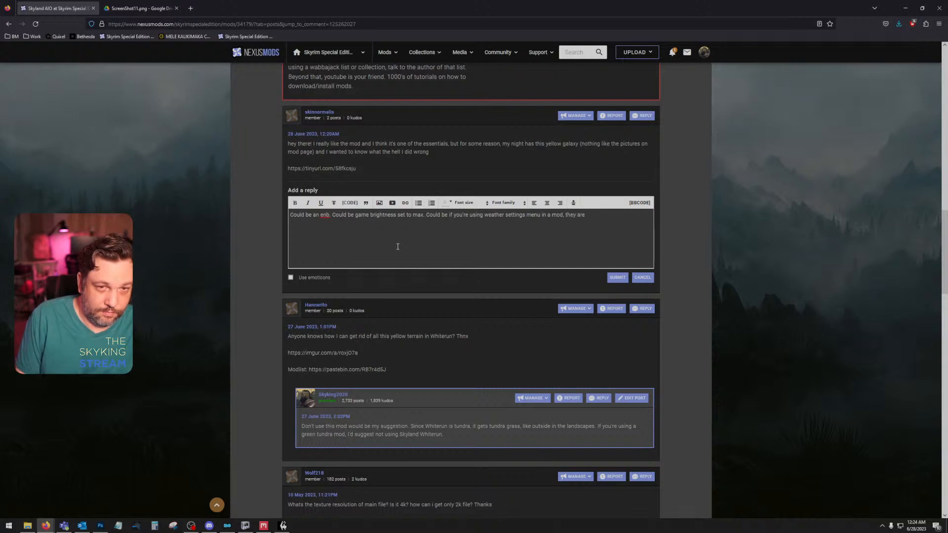
pyautogui.write(' set wrong. COuld b')
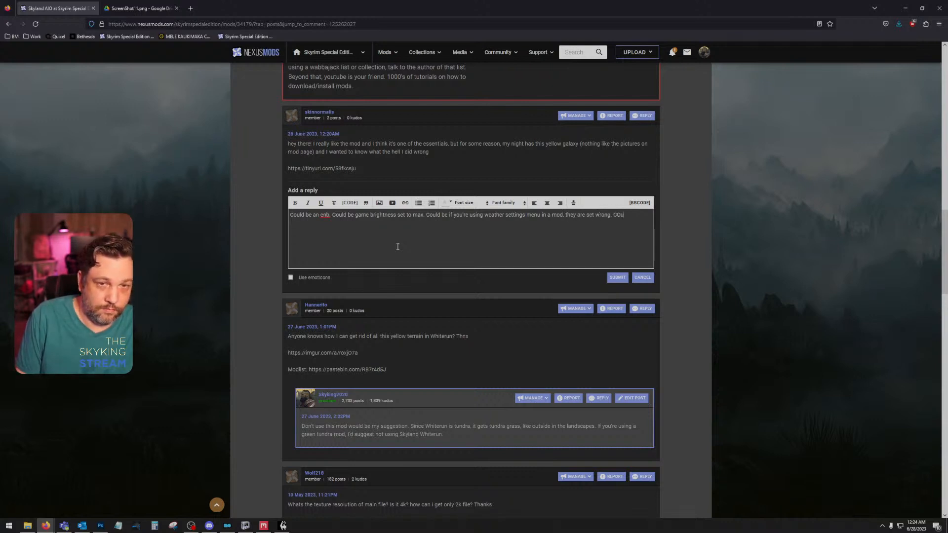
# Step: Finish the reply with "Could be a lot of issues." and submit it
pyautogui.press('BackSpace')
pyautogui.press('BackSpace')
pyautogui.press('BackSpace')
pyautogui.press('BackSpace')
pyautogui.press('BackSpace')
pyautogui.press('BackSpace')
pyautogui.write('ould be ')
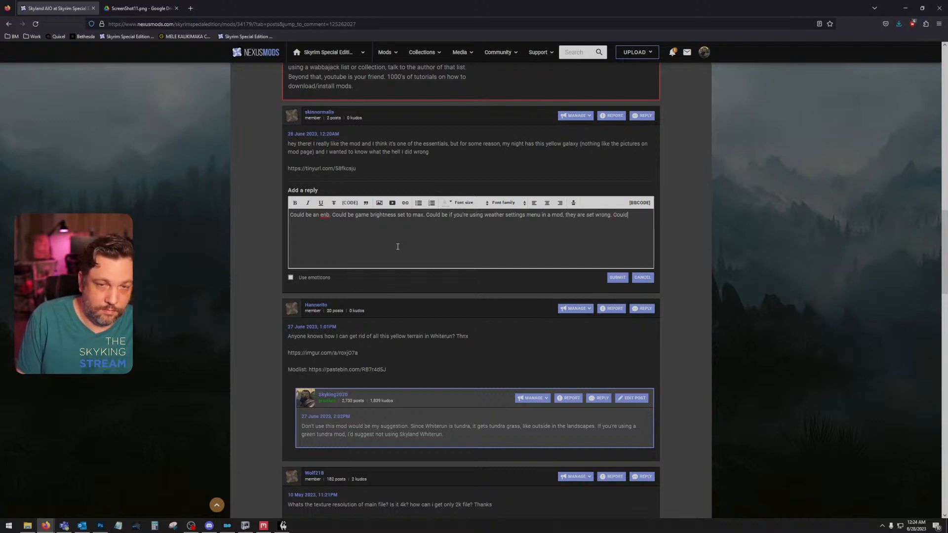
pyautogui.write('a lot of')
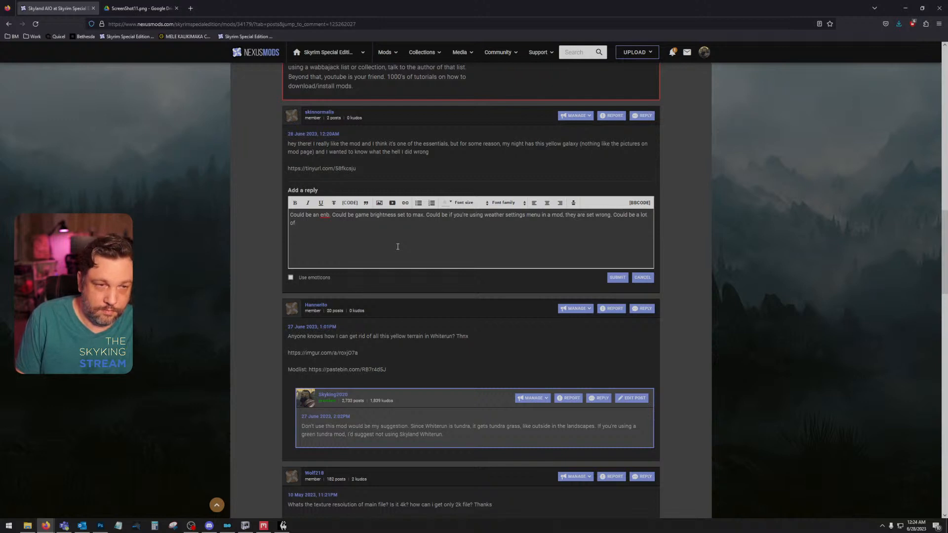
pyautogui.write(' issues.')
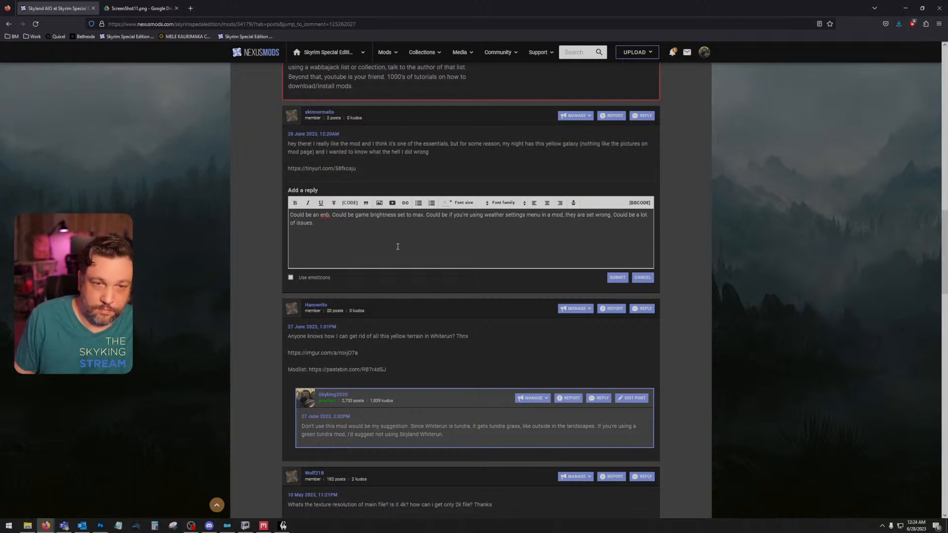
pyautogui.click(617, 279)
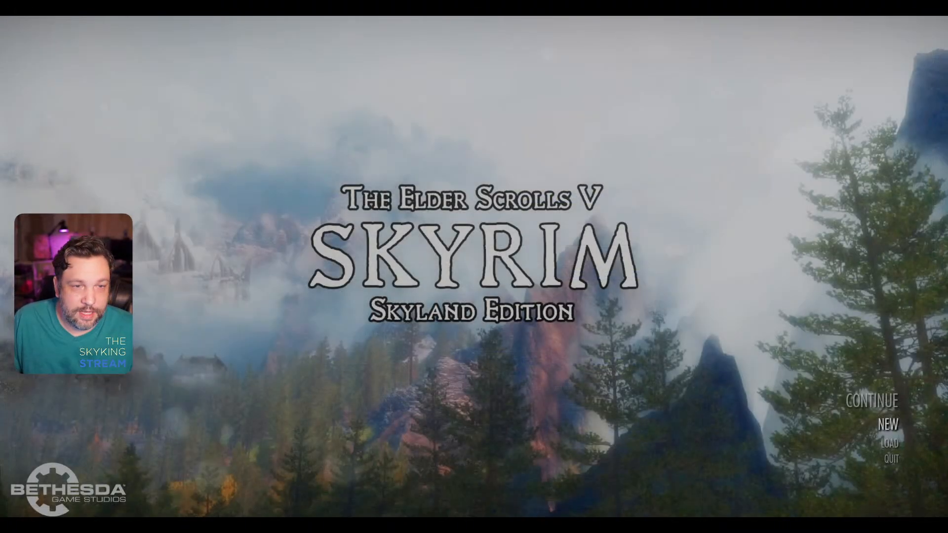
# Step: Load the last saved game to view the Nightingale Armor Stone, and quit to the desktop with the console command qqq
pyautogui.click(871, 401)
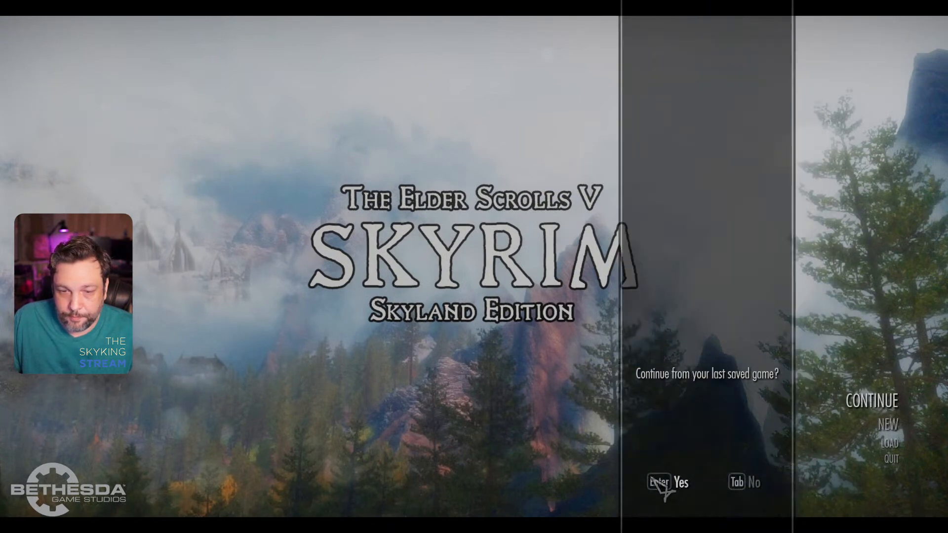
pyautogui.click(663, 481)
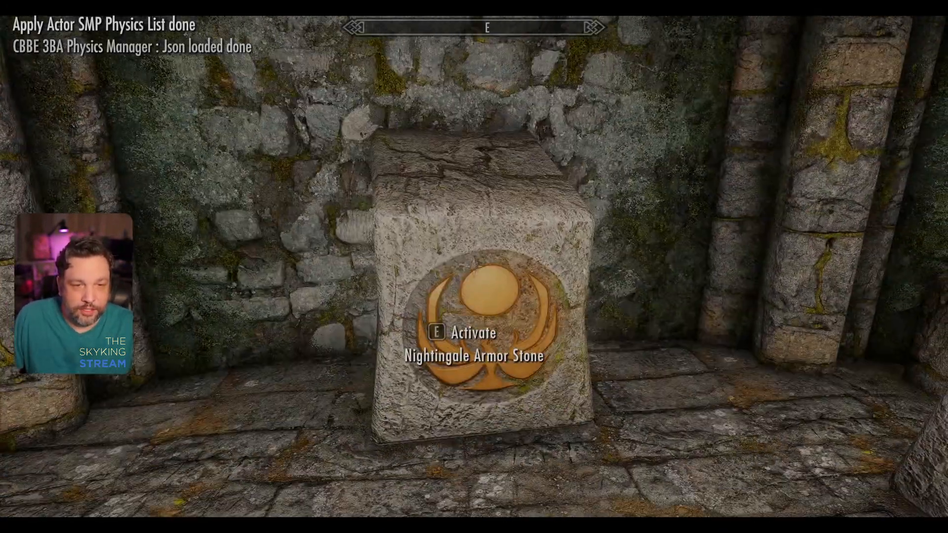
pyautogui.press('`')
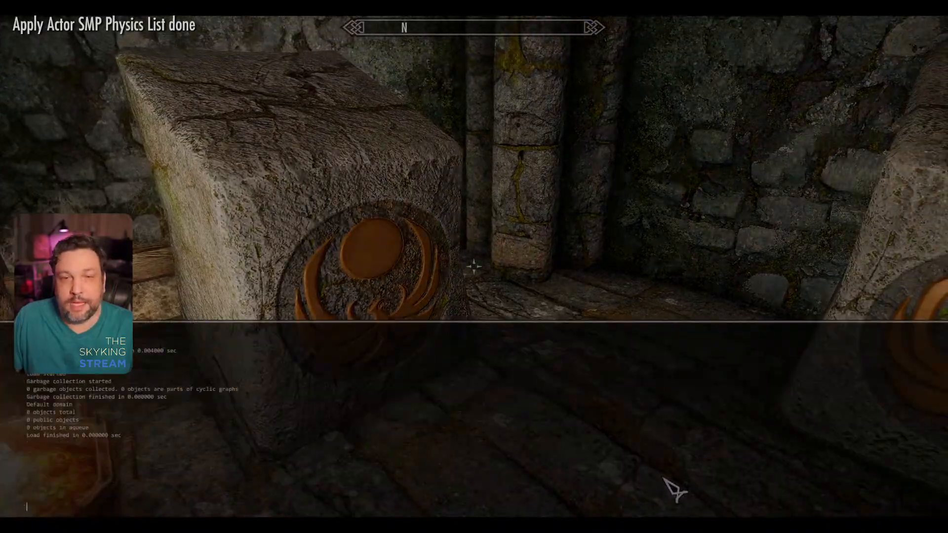
pyautogui.write('qqq')
pyautogui.press('Return')
pyautogui.click(904, 5)
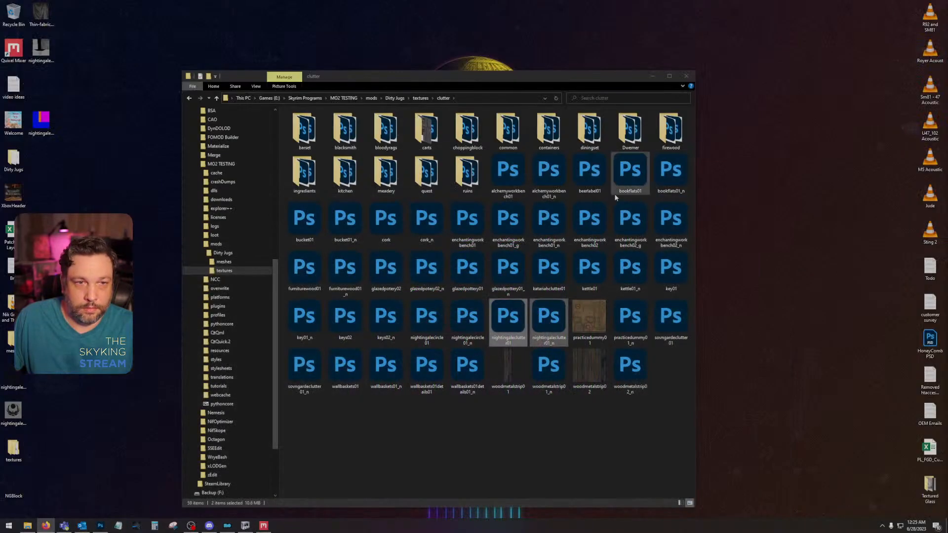
# Step: Copy the two updated texture files from the desktop textures folder into the Dirty Jugs clutter folder, replacing the existing files
pyautogui.click(61, 424)
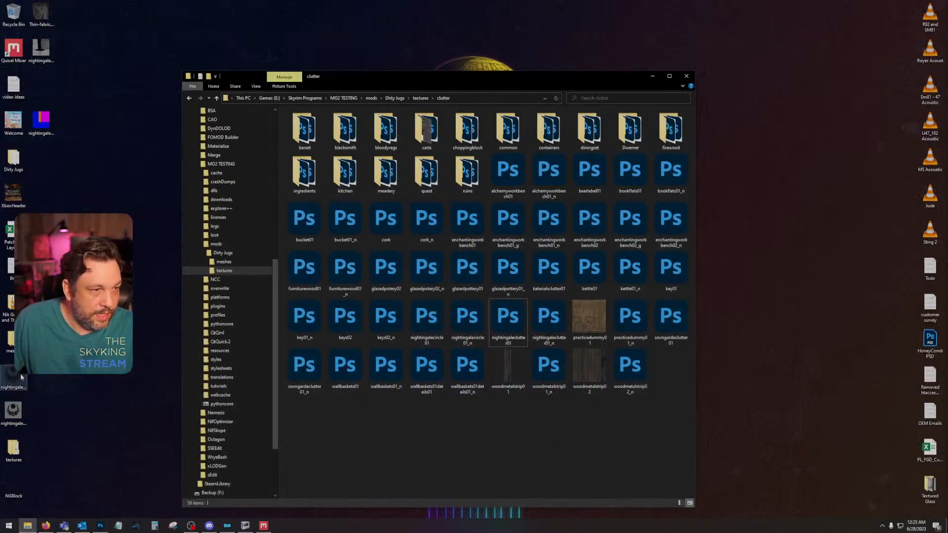
pyautogui.click(14, 453)
pyautogui.doubleClick(13, 447)
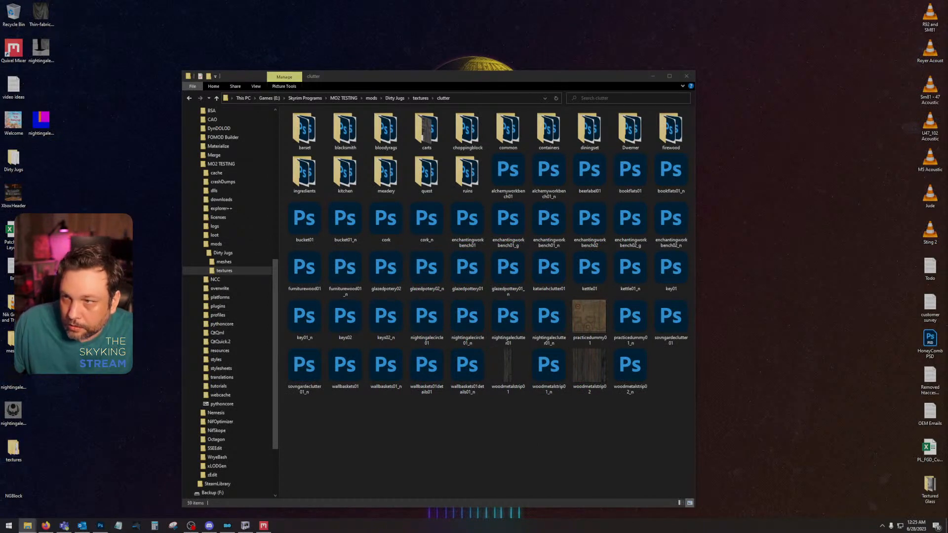
pyautogui.click(504, 450)
pyautogui.hotkey('ctrl', 'v')
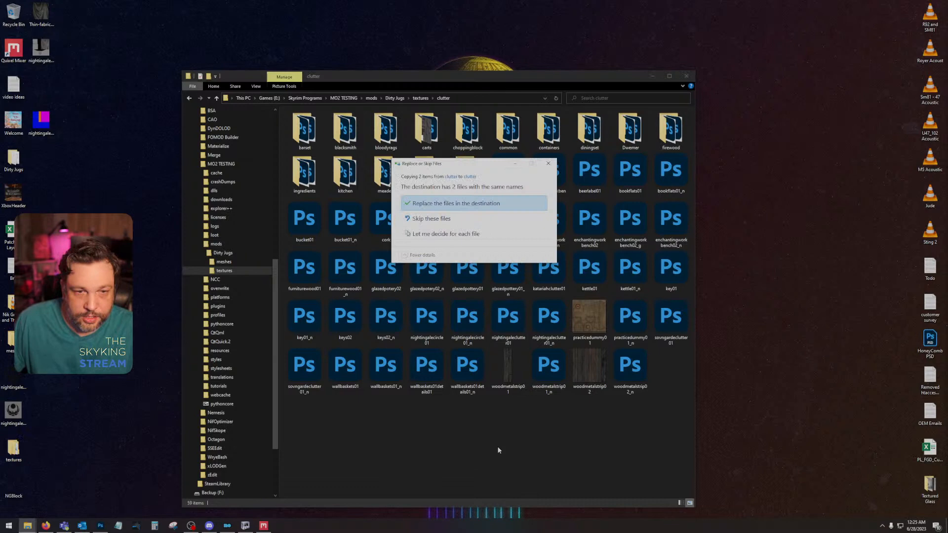
pyautogui.click(475, 204)
# Step: Switch to Photoshop, look through the open Nightingale textures, and close the nightingaleclutter01.dds document showing the Alpha 1 channel
pyautogui.click(100, 525)
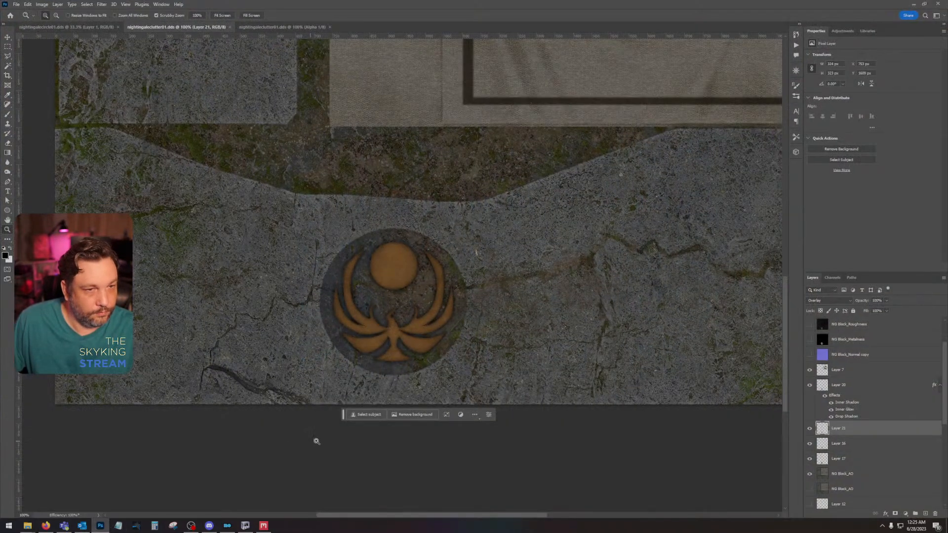
pyautogui.click(267, 29)
pyautogui.click(139, 29)
pyautogui.click(75, 28)
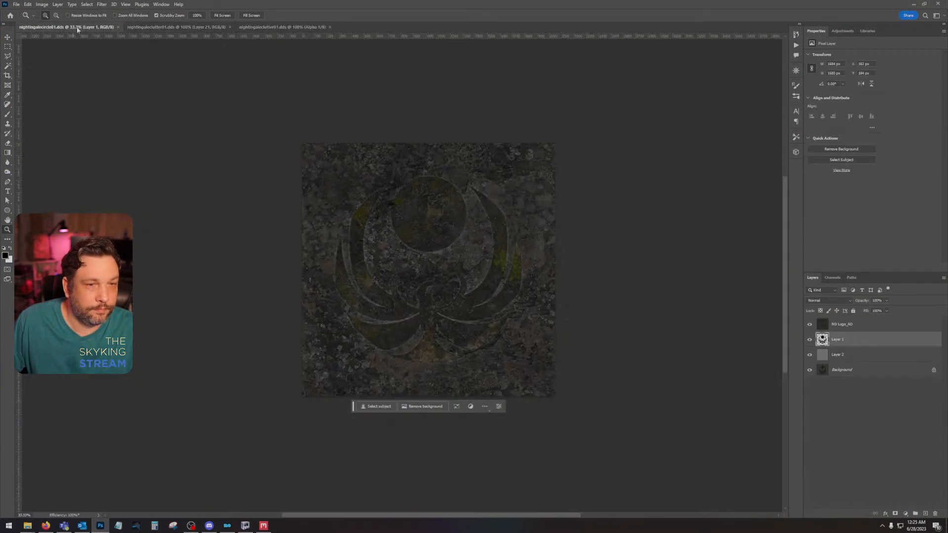
pyautogui.click(190, 28)
pyautogui.click(283, 27)
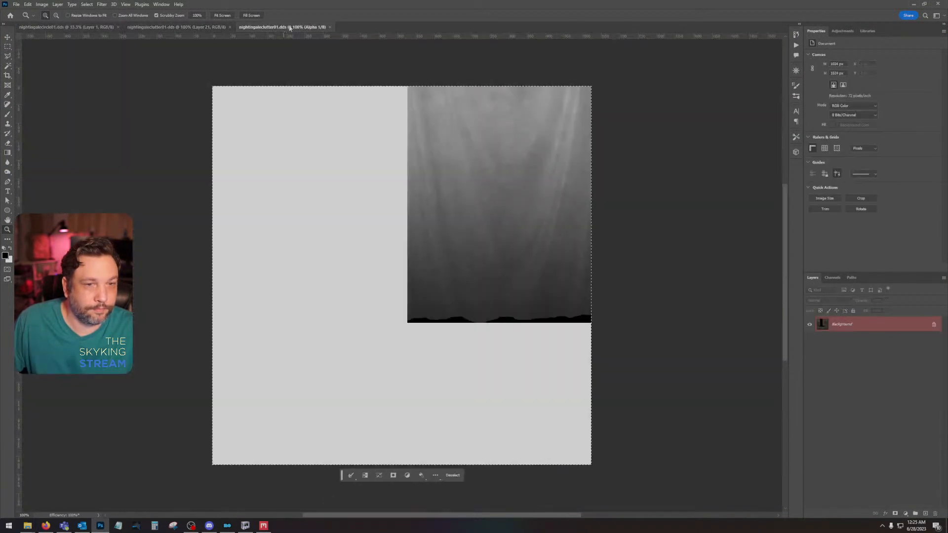
pyautogui.click(330, 27)
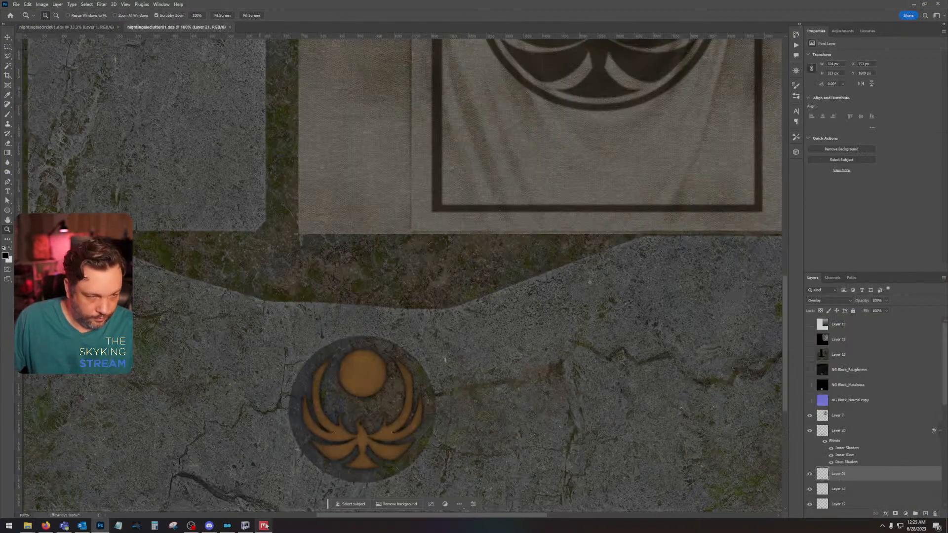
# Step: Switch to Mod Organizer, launch Skyrim through SKSE, and continue from the last saved game
pyautogui.click(265, 526)
pyautogui.click(227, 526)
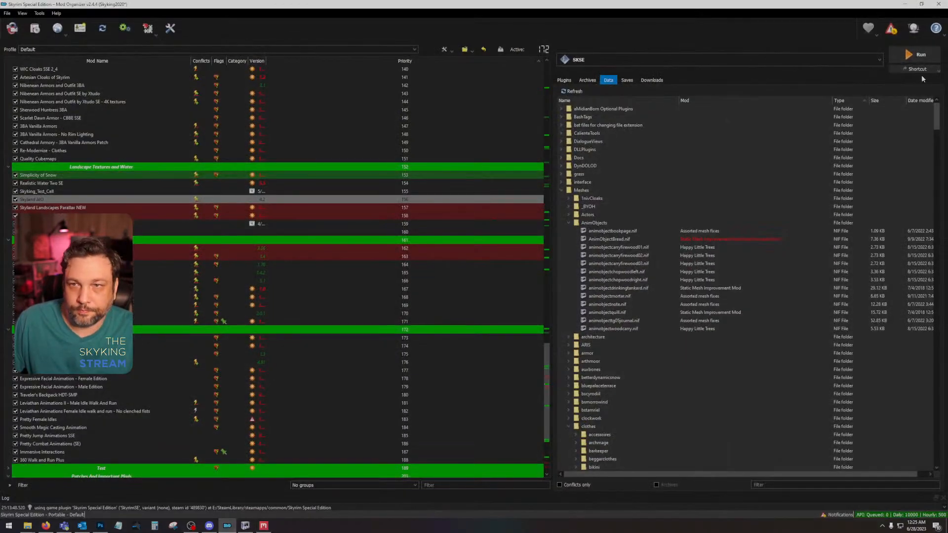
pyautogui.click(920, 58)
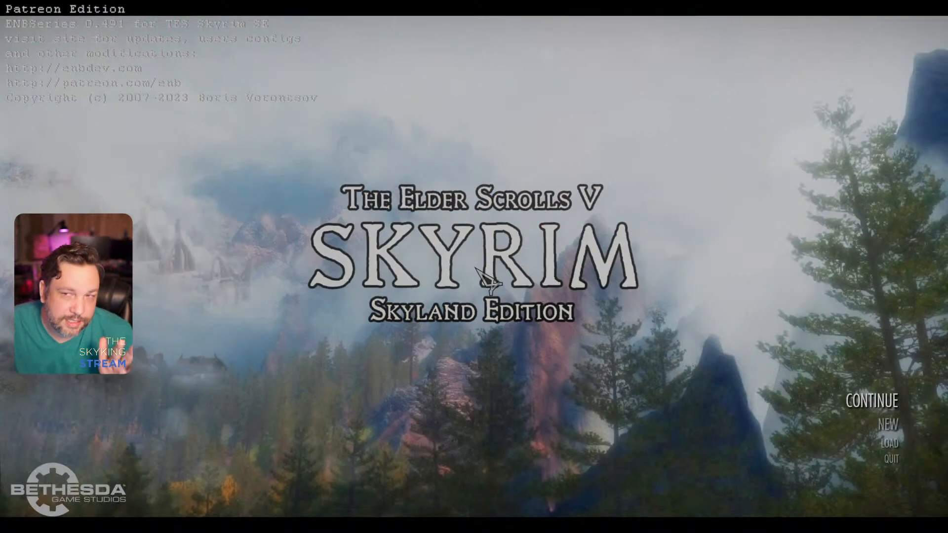
pyautogui.click(905, 391)
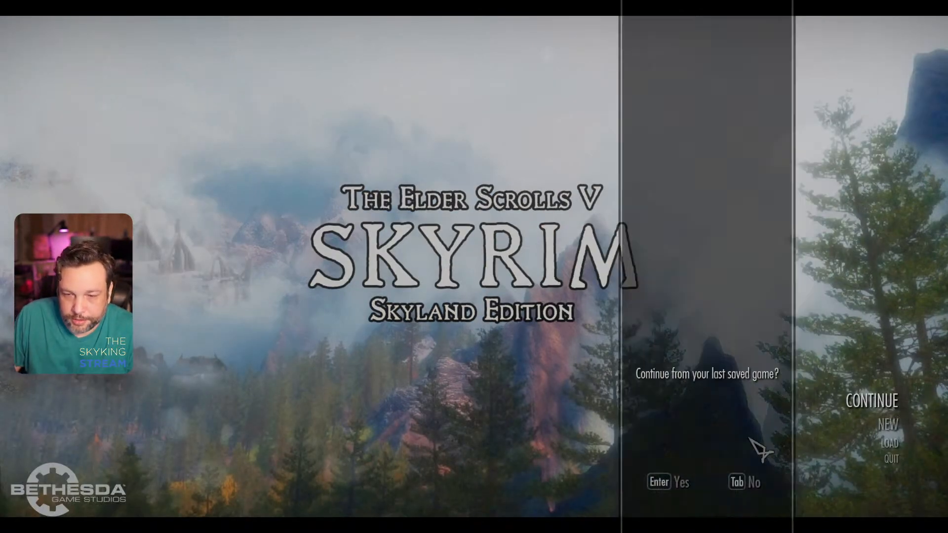
pyautogui.click(666, 487)
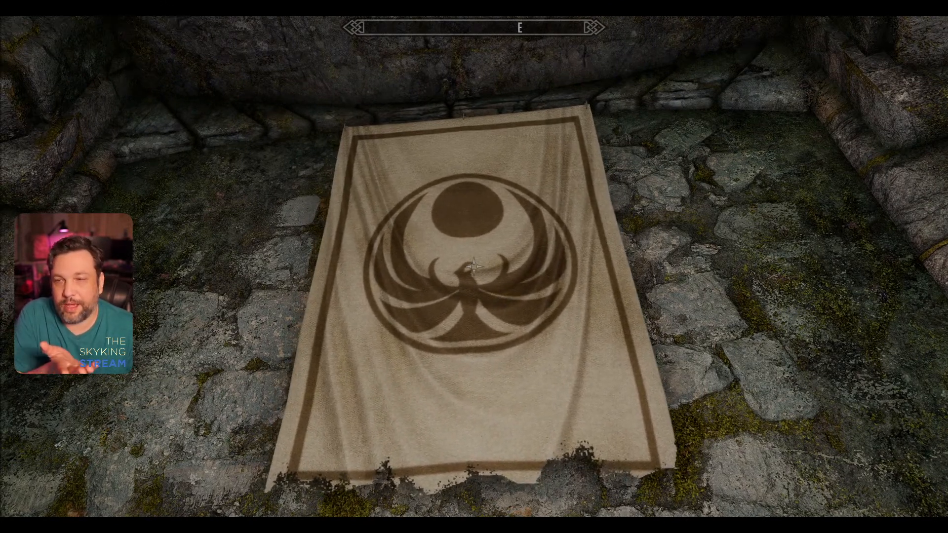
# Step: Examine the Nightingale wall banner's cloth, emblem and tattered lower edge from near and far
pyautogui.press('s')
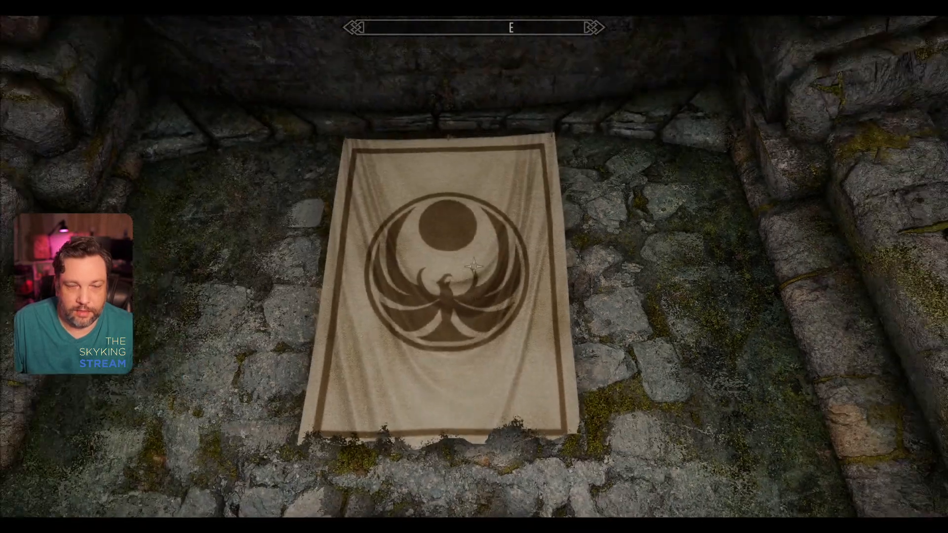
pyautogui.press('w')
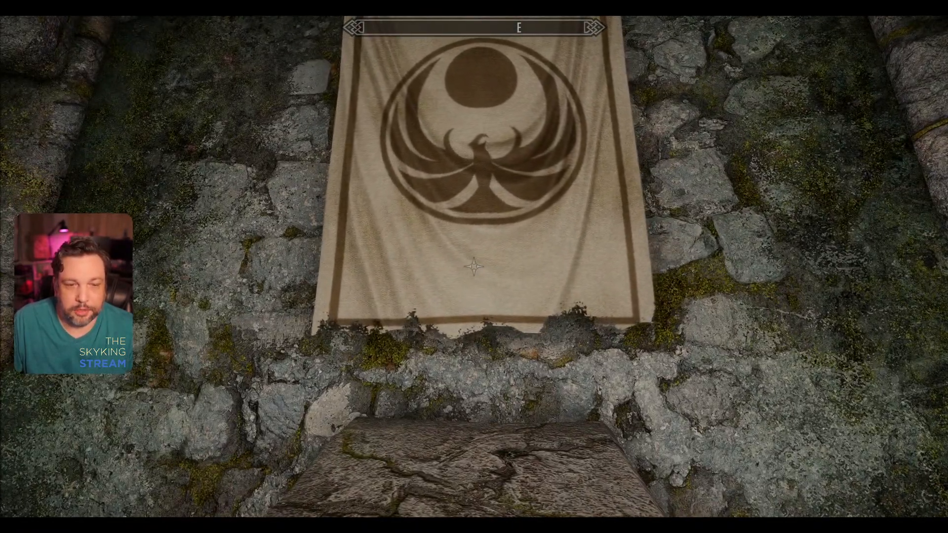
pyautogui.press('w')
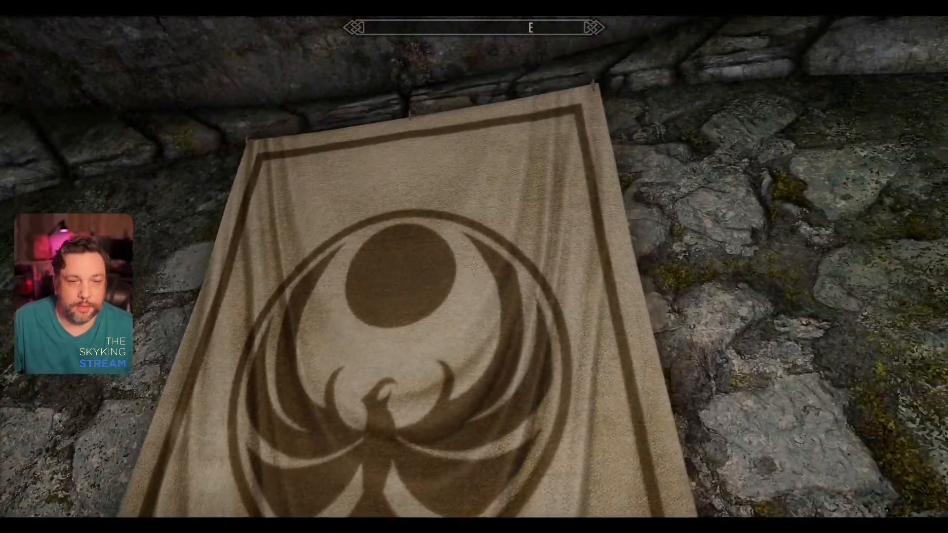
pyautogui.press('s')
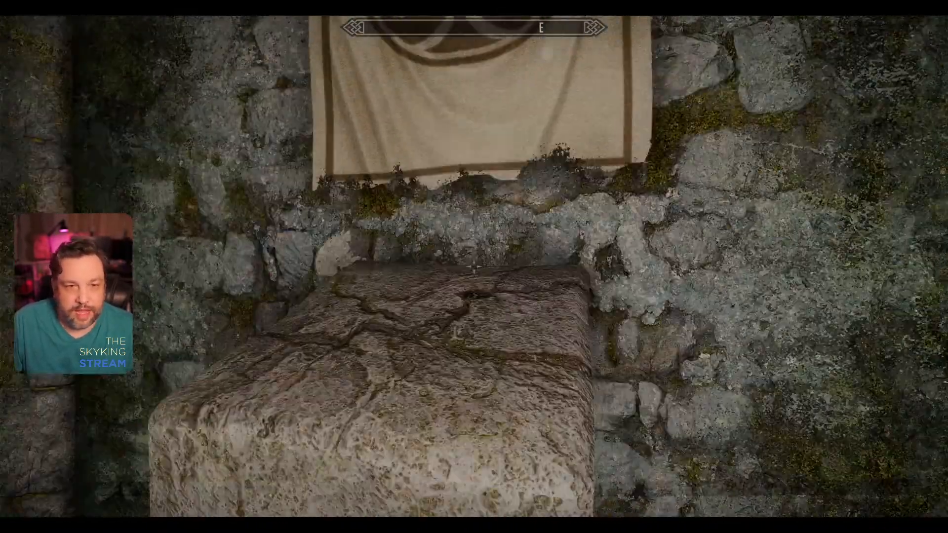
# Step: Walk around the Nightingale Armor Stones and examine their emblems, stone faces and sides from several angles
pyautogui.press('a')
pyautogui.press('s')
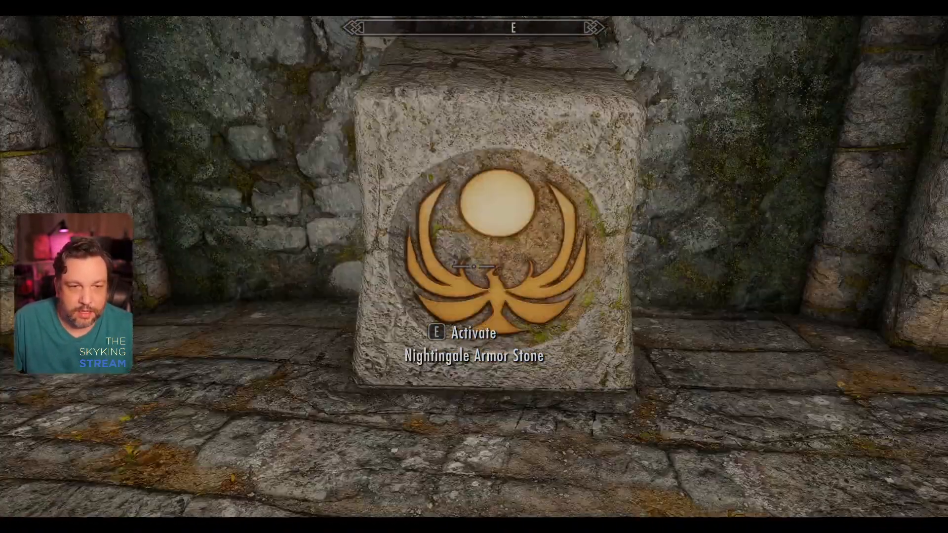
pyautogui.press('w')
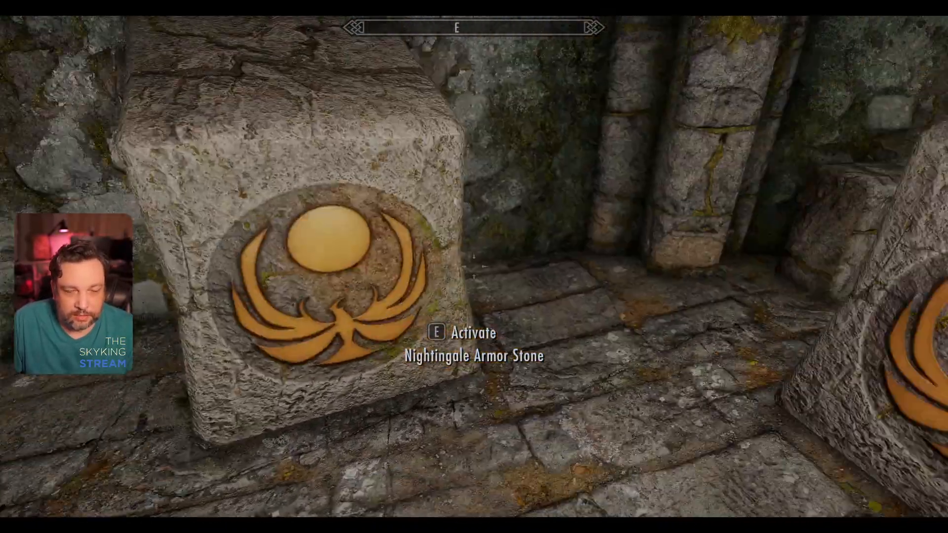
pyautogui.press('d')
pyautogui.press('a')
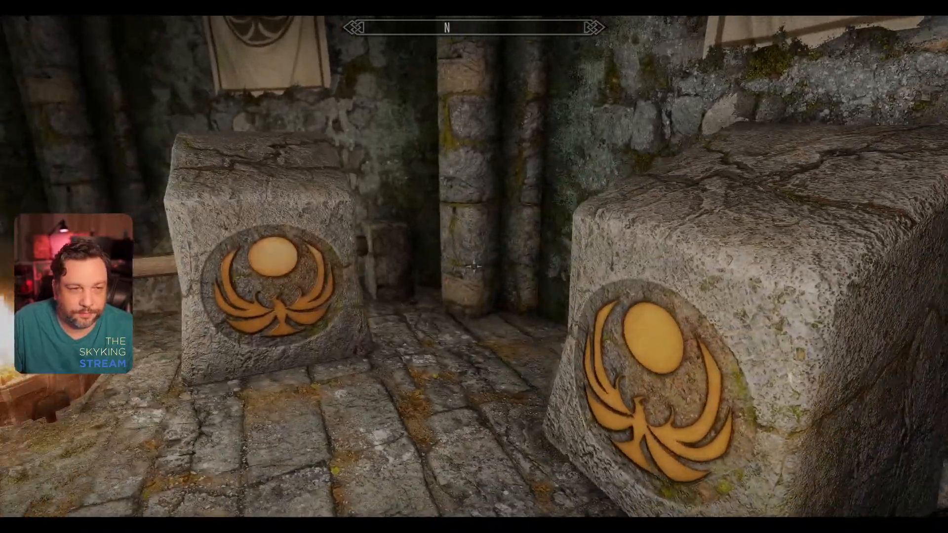
pyautogui.press('a')
pyautogui.press('a')
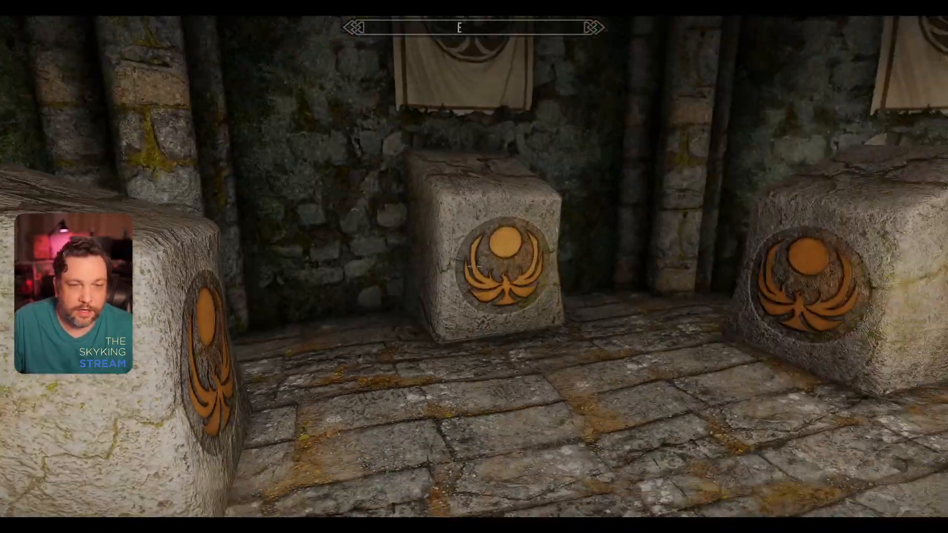
pyautogui.press('d')
pyautogui.press('w')
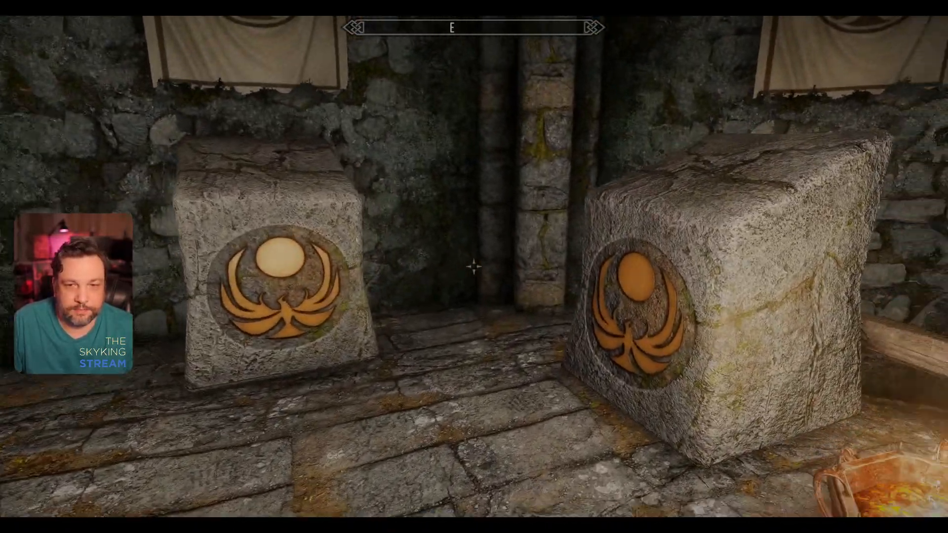
pyautogui.press('a')
pyautogui.press('w')
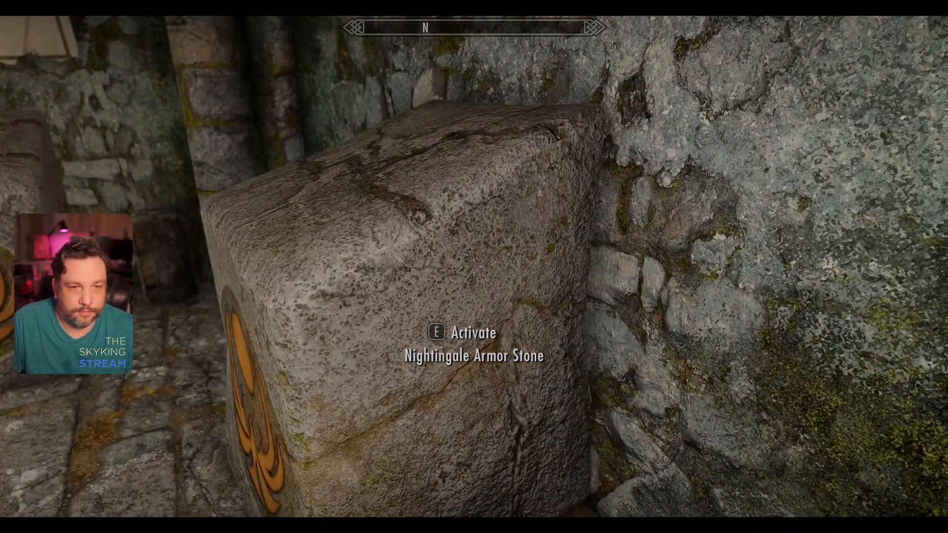
pyautogui.press('w')
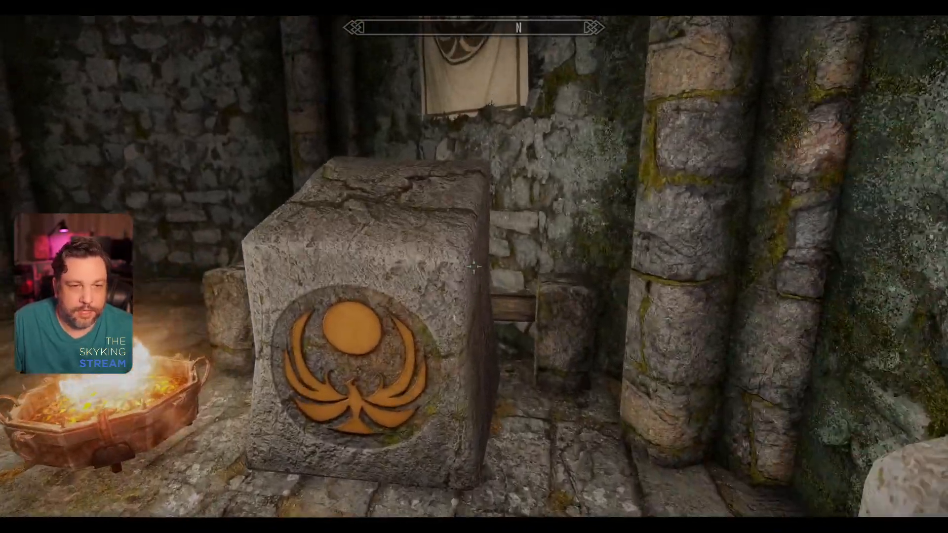
pyautogui.press('d')
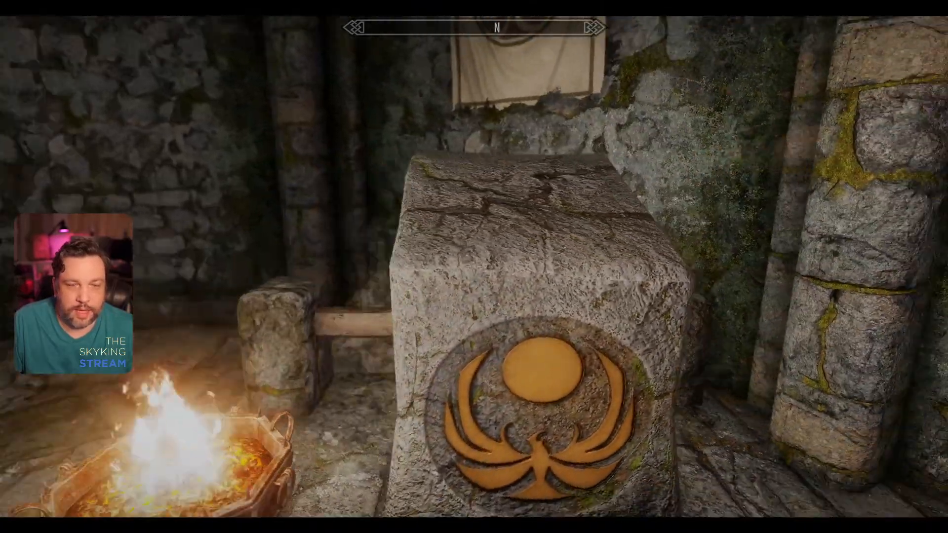
# Step: View the stones and banners from a distance, and walk through the surrounding cavern to check the other hanging banners
pyautogui.press('s')
pyautogui.press('a')
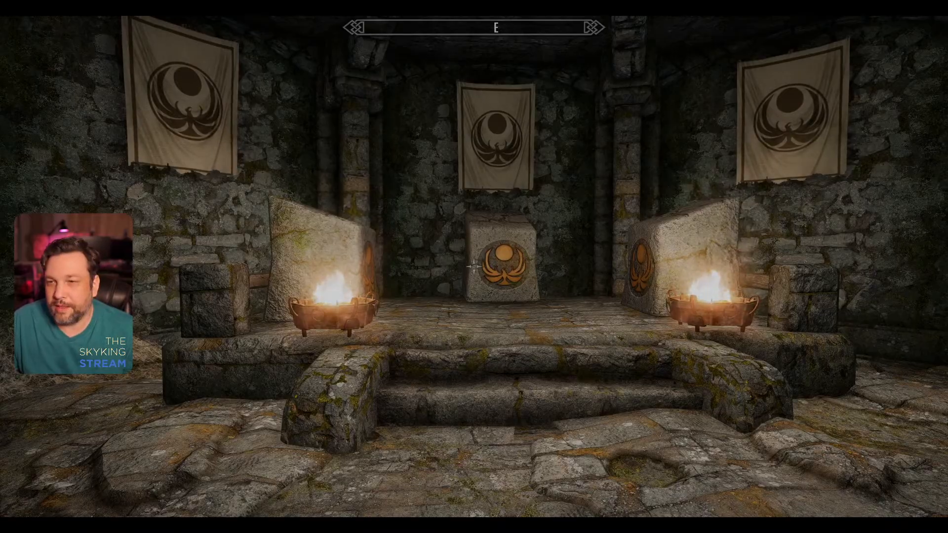
pyautogui.press('s')
pyautogui.press('w')
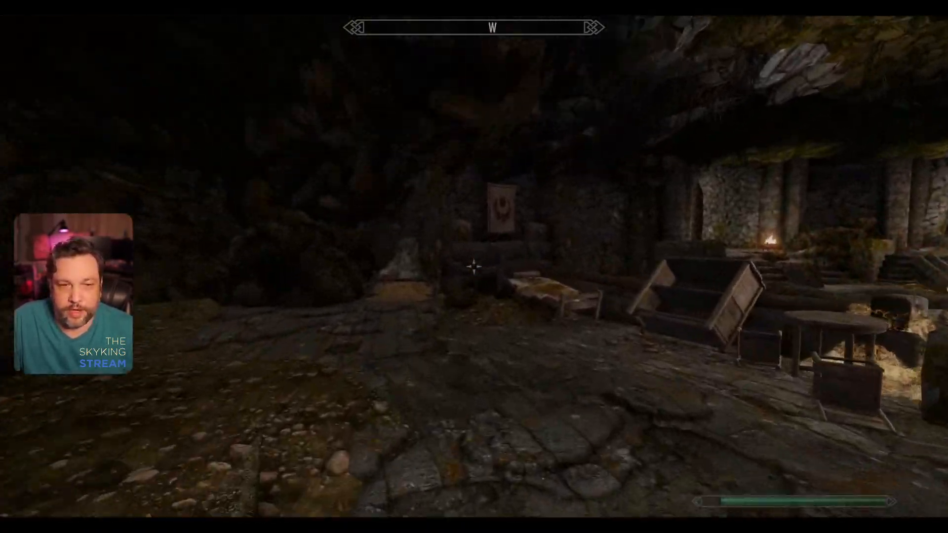
pyautogui.press('w')
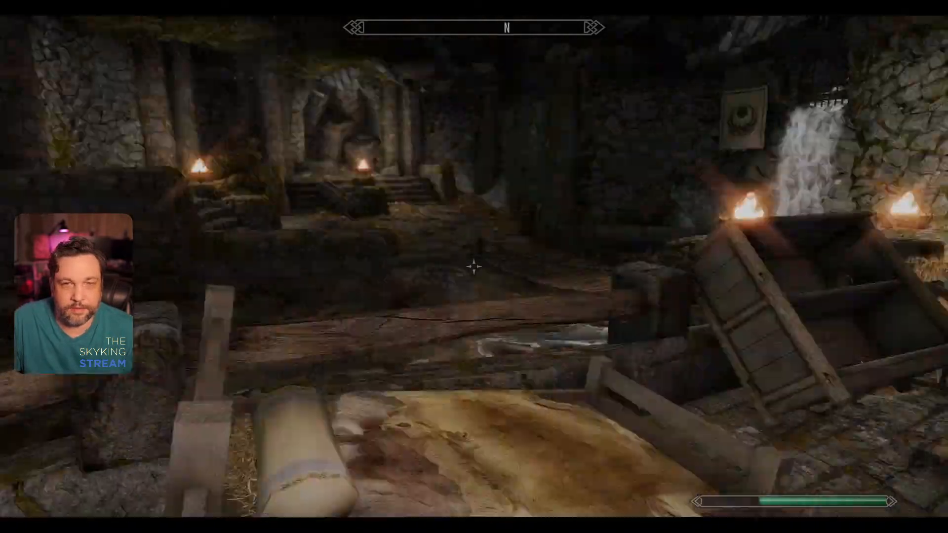
pyautogui.press('d')
pyautogui.press('w')
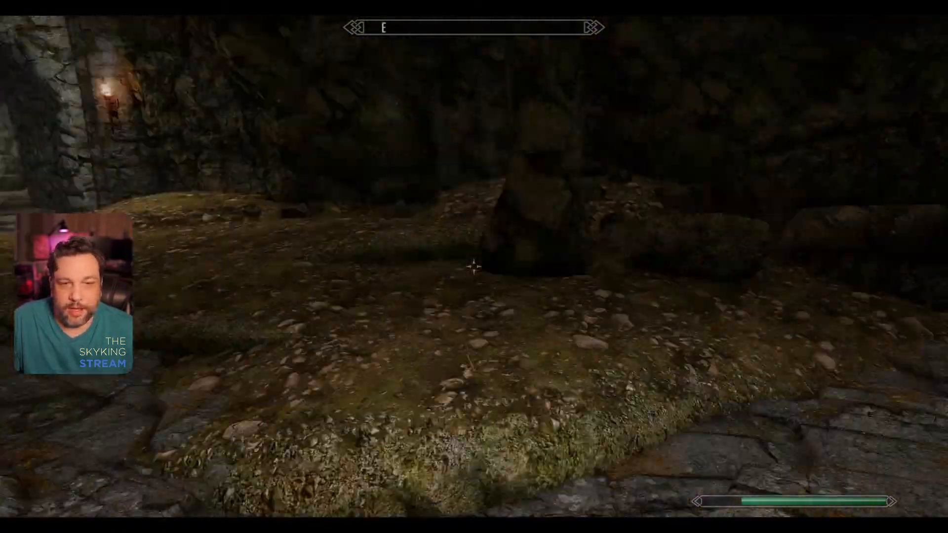
pyautogui.press('w')
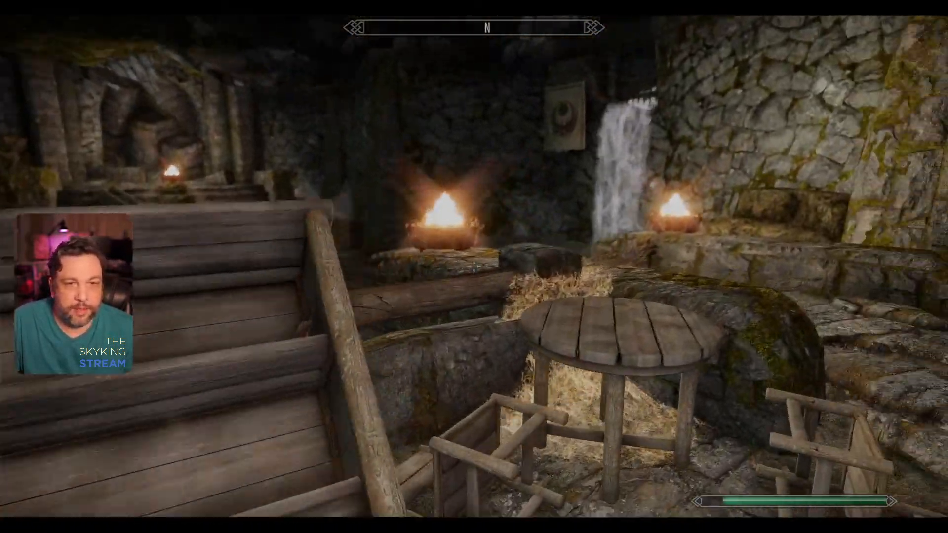
pyautogui.press('a')
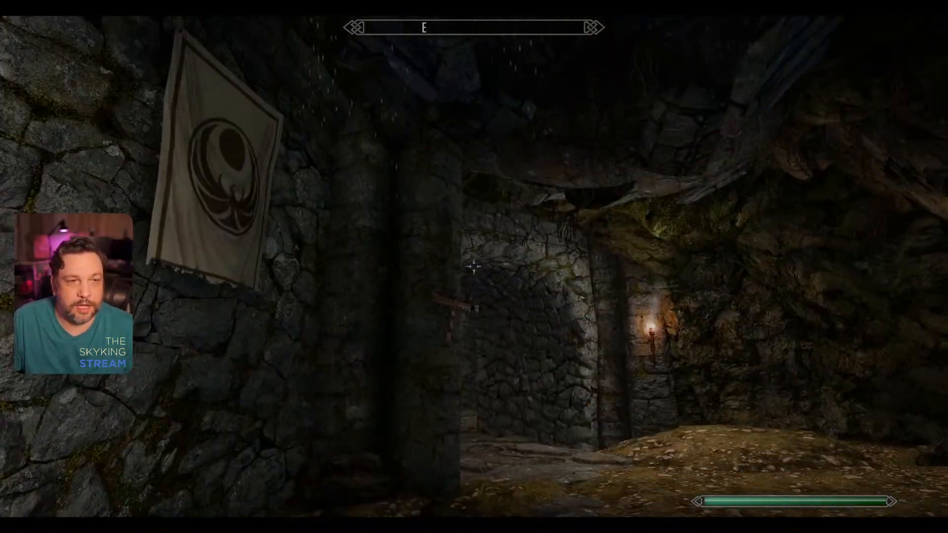
pyautogui.press('w')
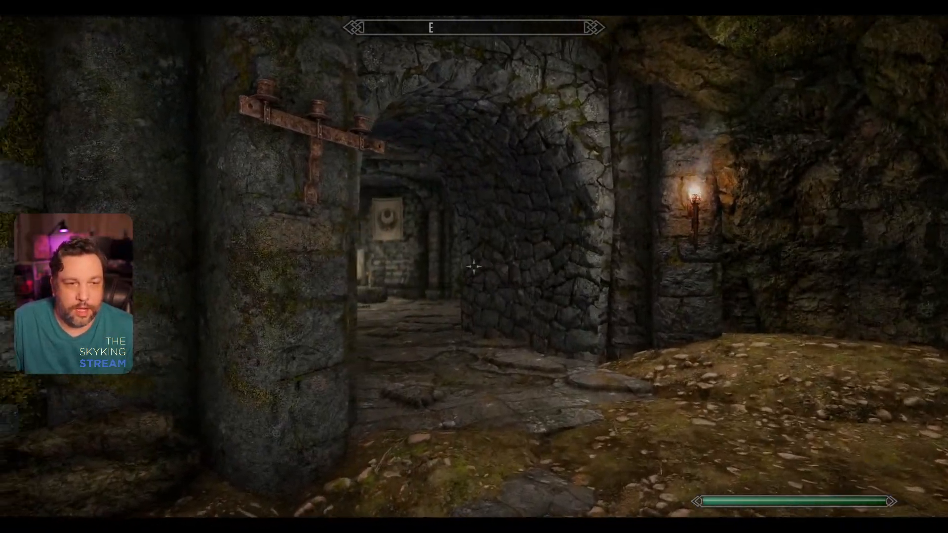
pyautogui.press('w')
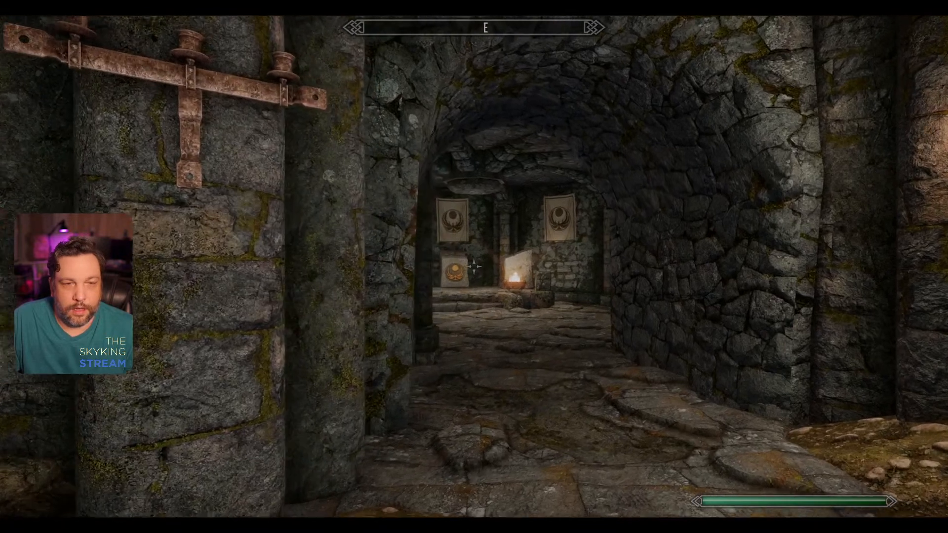
# Step: Return to the Nightingale Armor Stones chamber and examine the emblems and stone surfaces on all three stones up close
pyautogui.press('w')
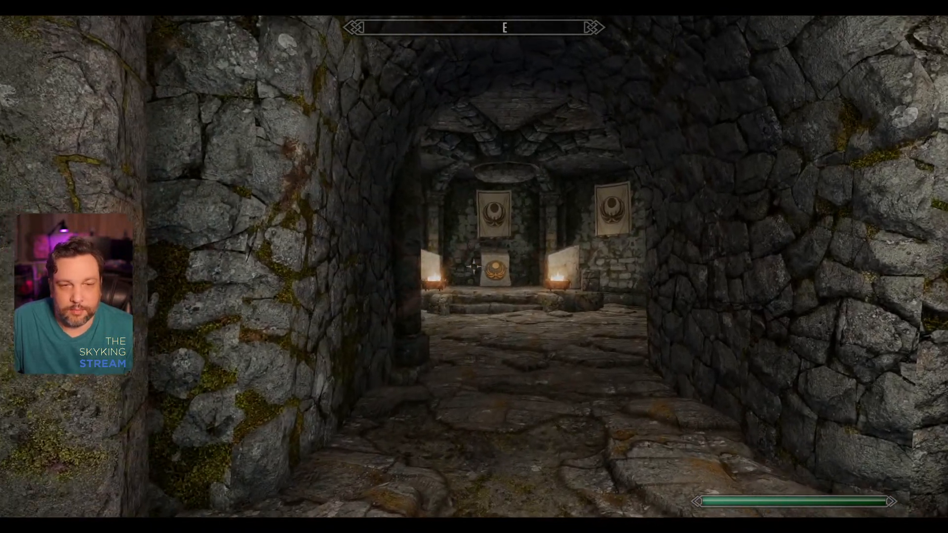
pyautogui.press('w')
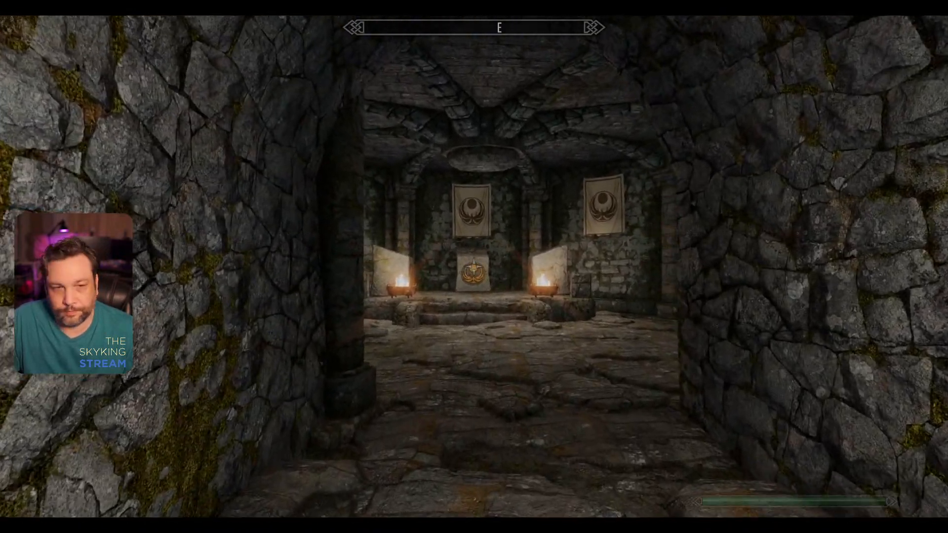
pyautogui.press('w')
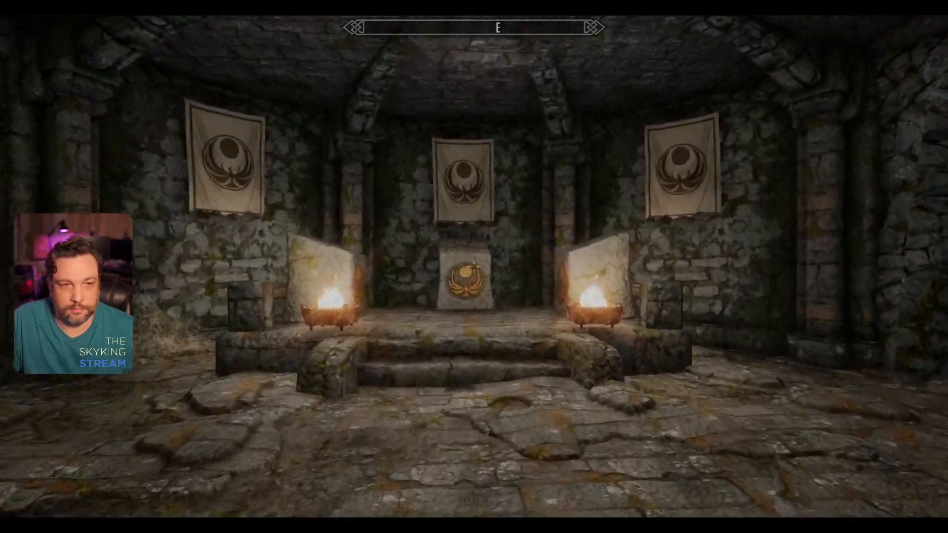
pyautogui.press('w')
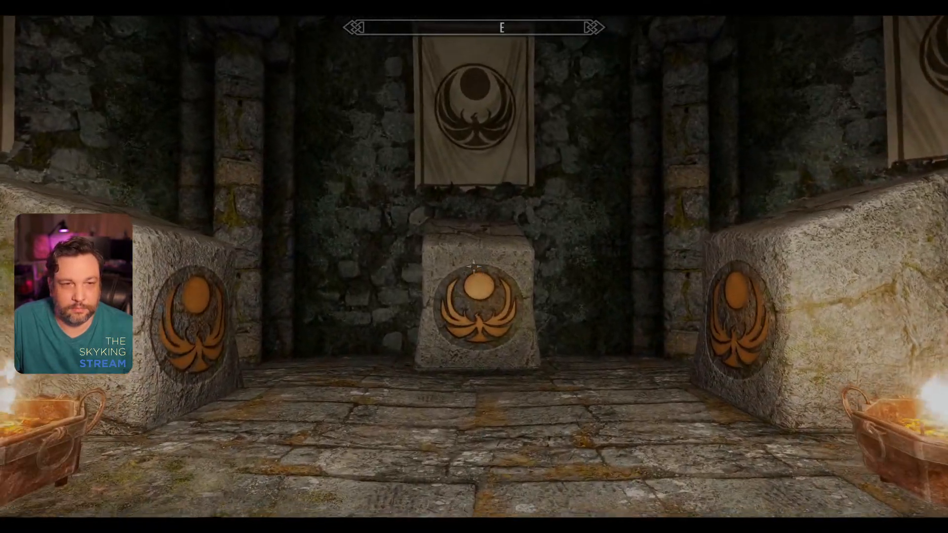
pyautogui.press('w')
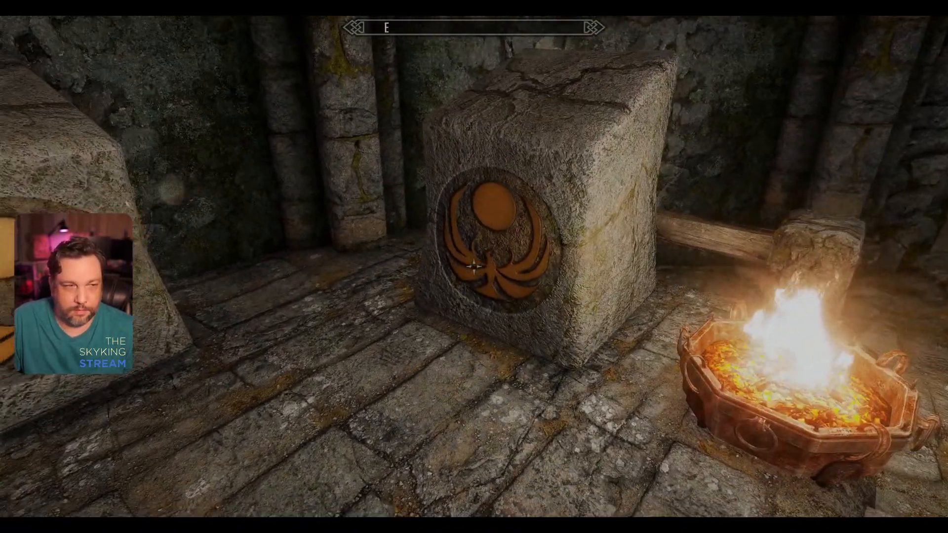
pyautogui.press('w')
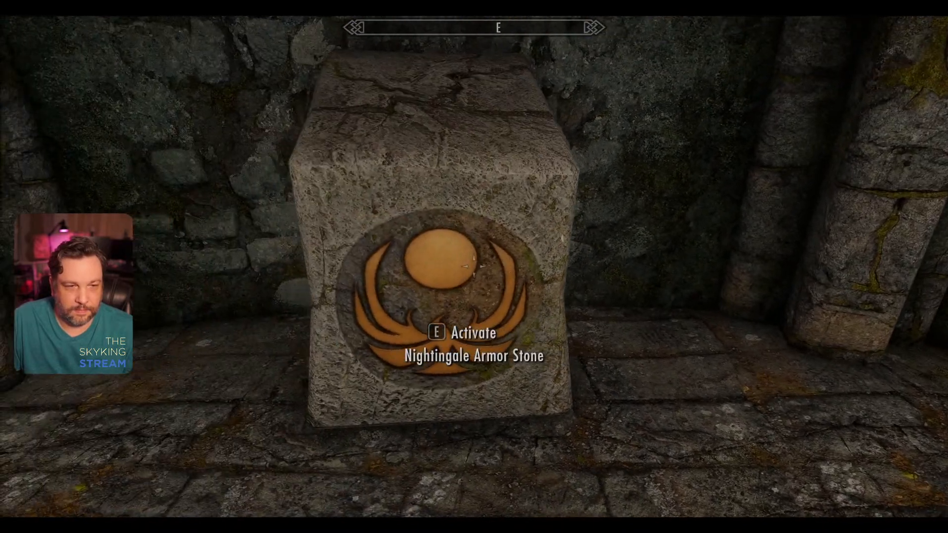
pyautogui.press('w')
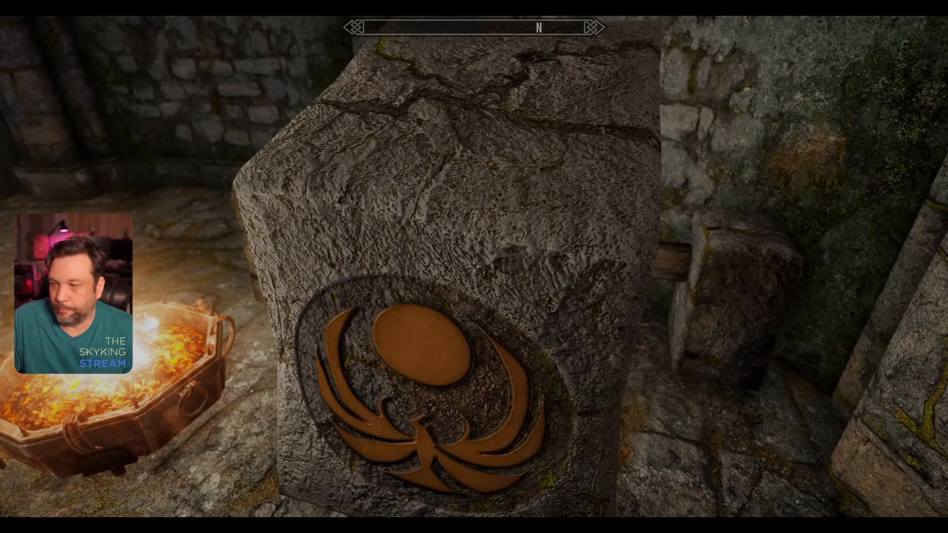
pyautogui.press('s')
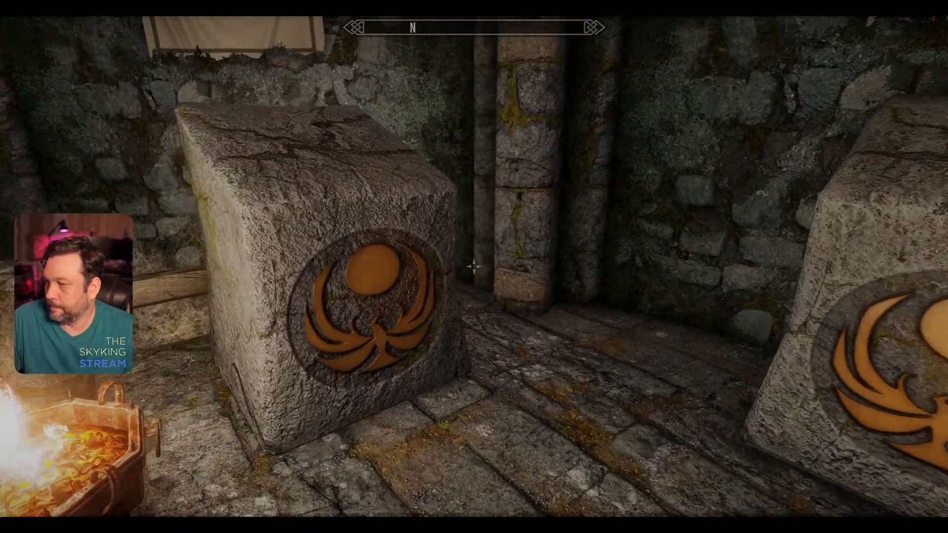
pyautogui.press('s')
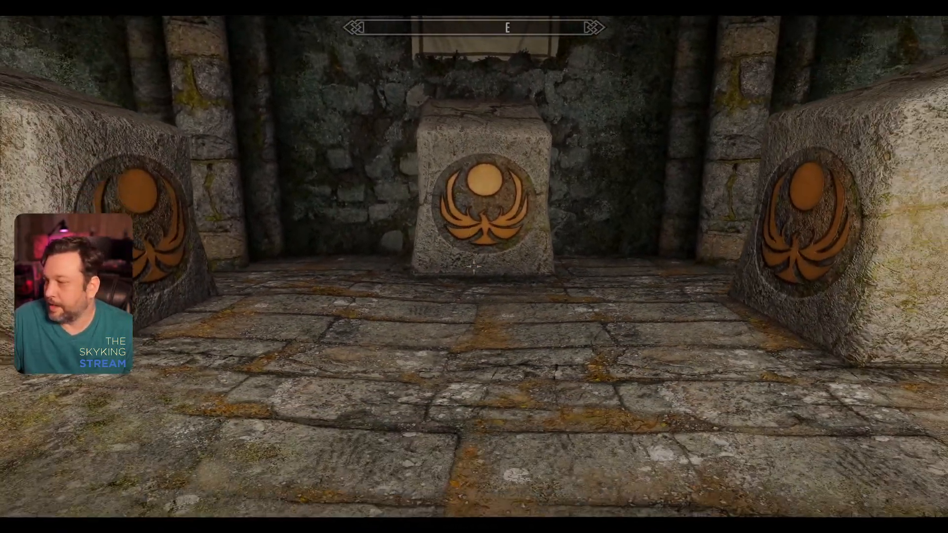
# Step: Walk south through the corridors and the brazier-lit room, checking its wall banners on the way to the barred gate
pyautogui.press('s')
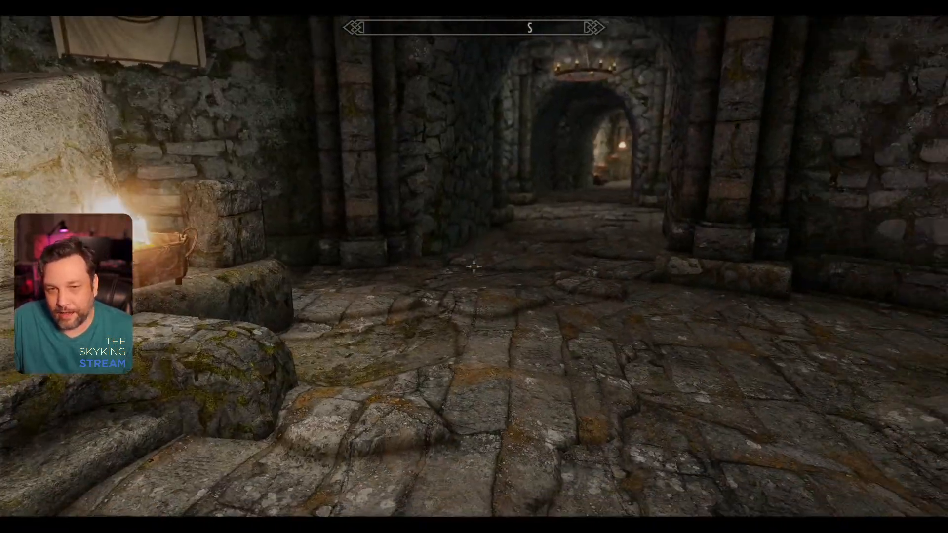
pyautogui.press('s')
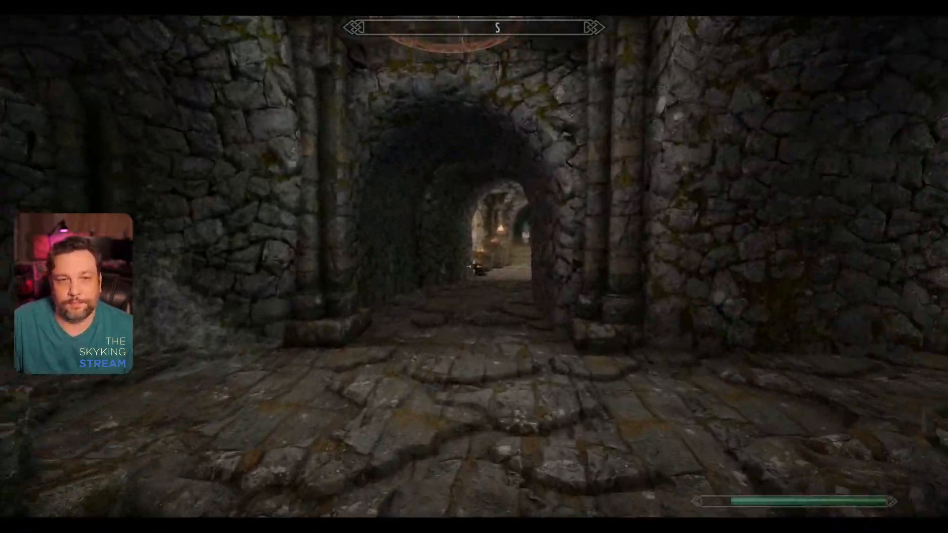
pyautogui.press('w')
pyautogui.press('w')
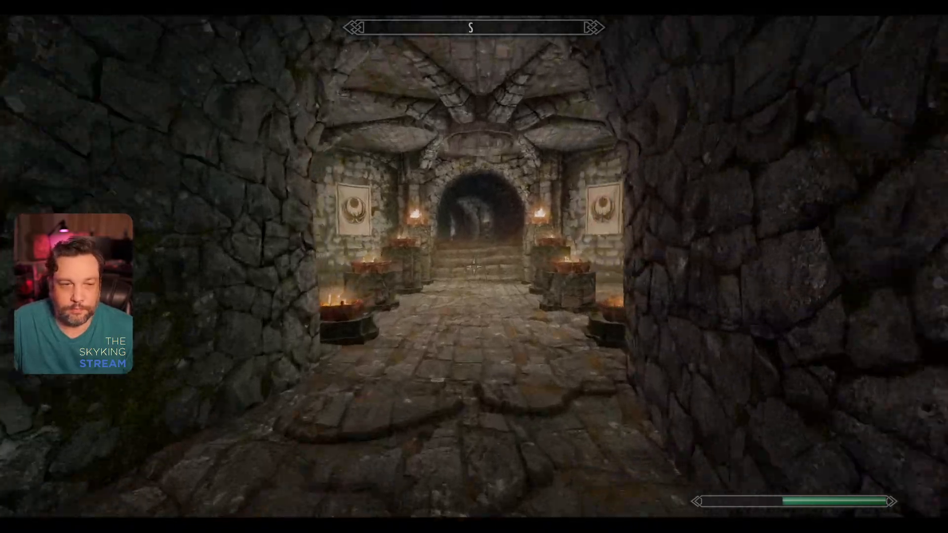
pyautogui.press('d')
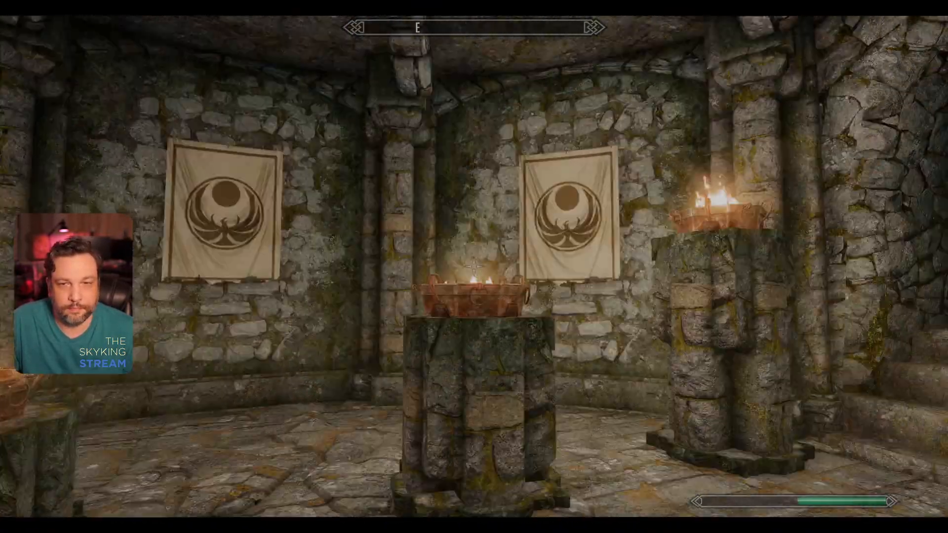
pyautogui.press('w')
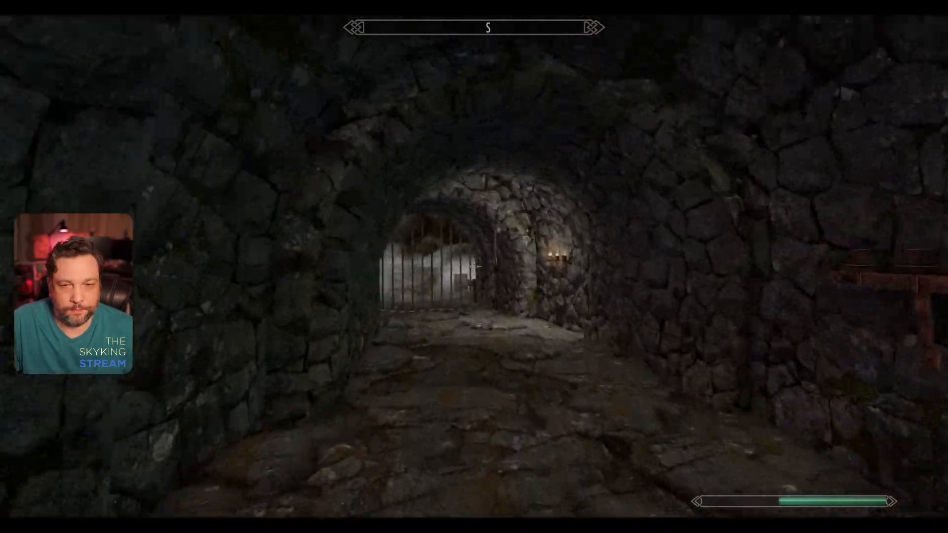
pyautogui.press('w')
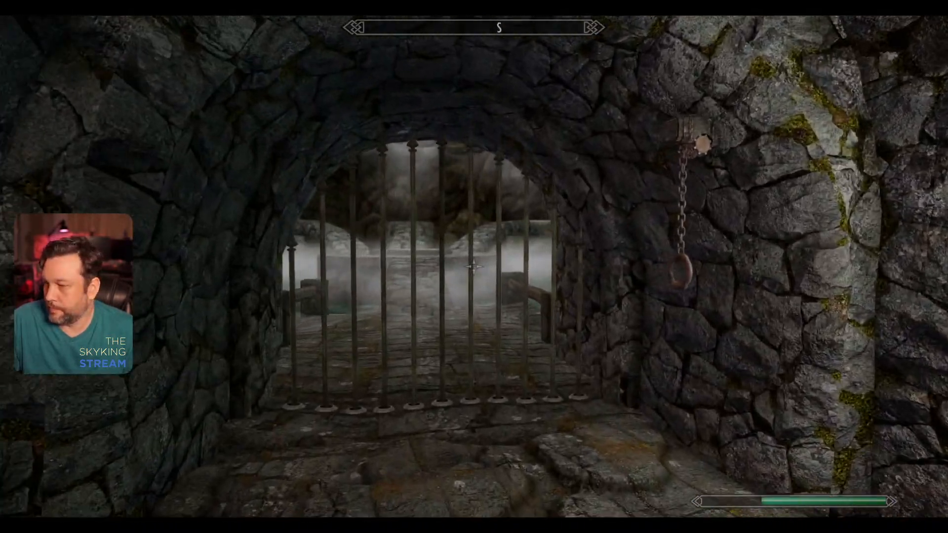
# Step: Toggle collision through the console and pass through the barred gate to the central round platform in the misty cavern
pyautogui.press('`')
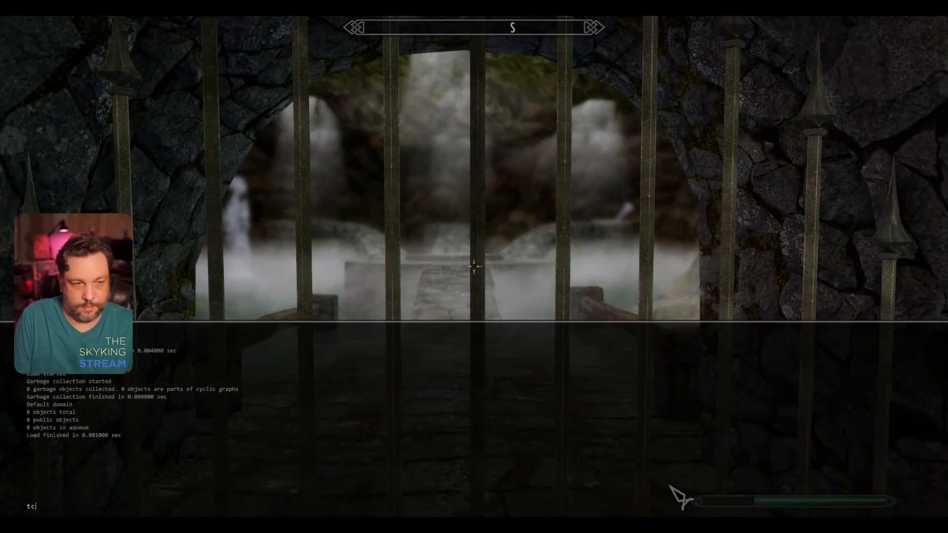
pyautogui.press('`')
pyautogui.press('w')
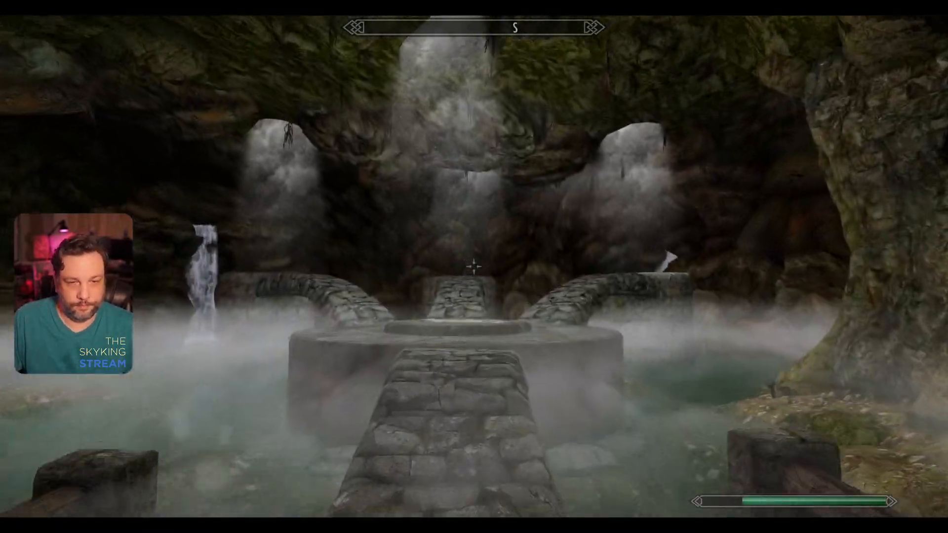
pyautogui.press('w')
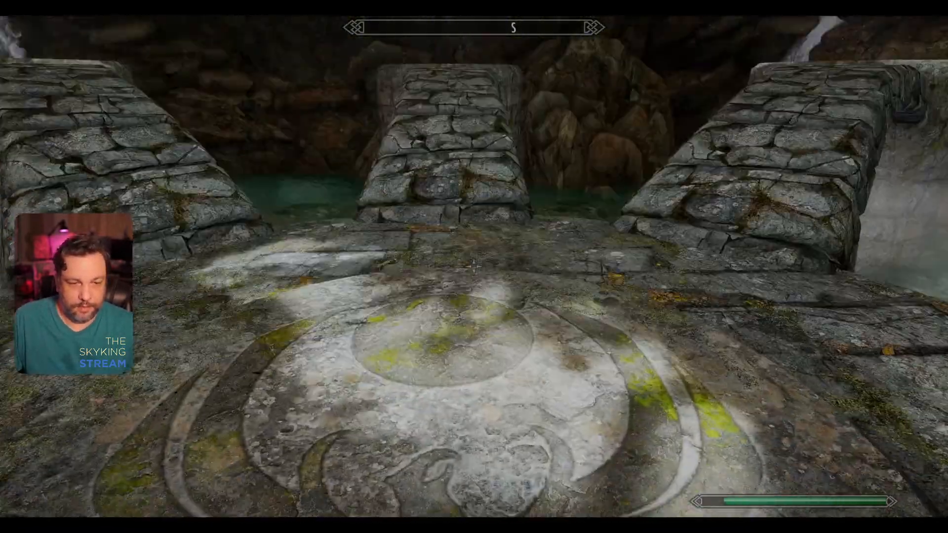
# Step: Examine the carved Nightingale emblems on the central platform and the outer round pedestals, including the pedestals' stone sides
pyautogui.press('s')
pyautogui.press('w')
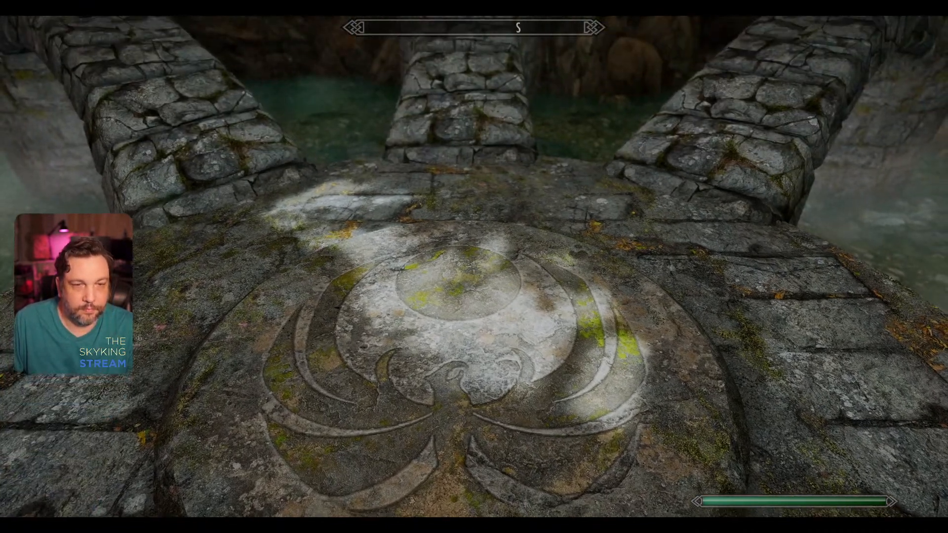
pyautogui.press('w')
pyautogui.press('w')
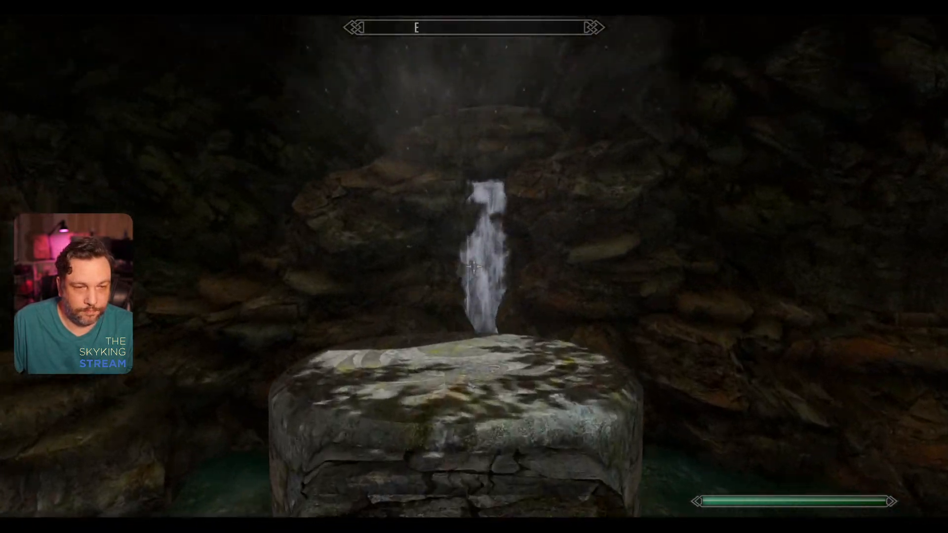
pyautogui.press('s')
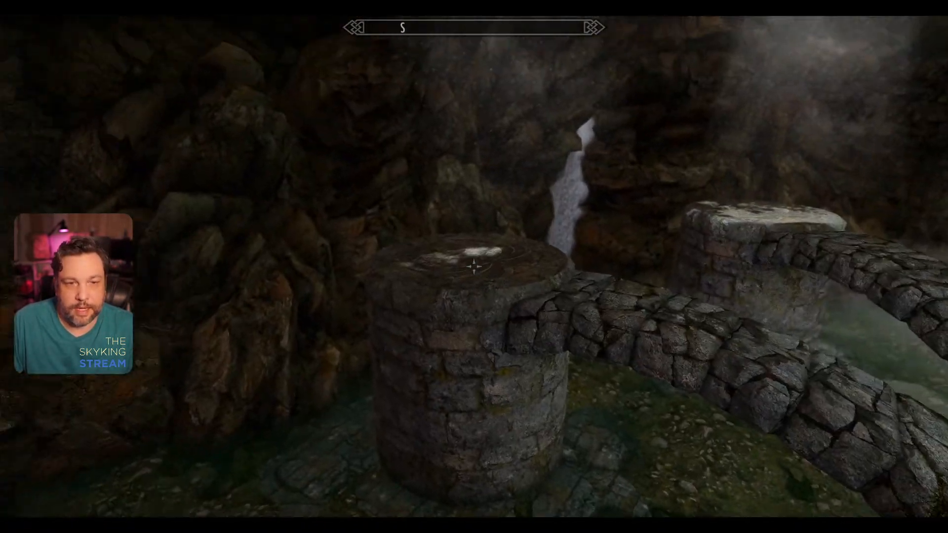
pyautogui.press('w')
pyautogui.press('w')
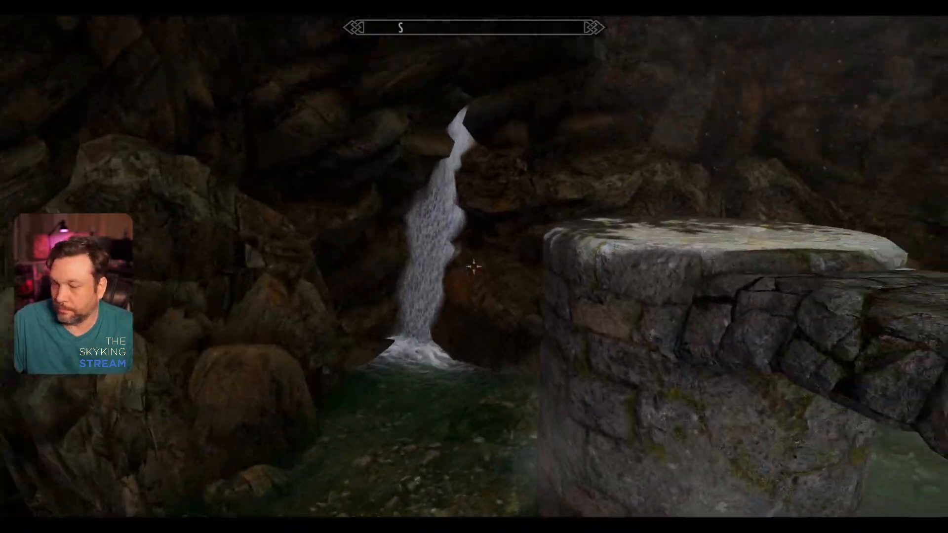
pyautogui.press('s')
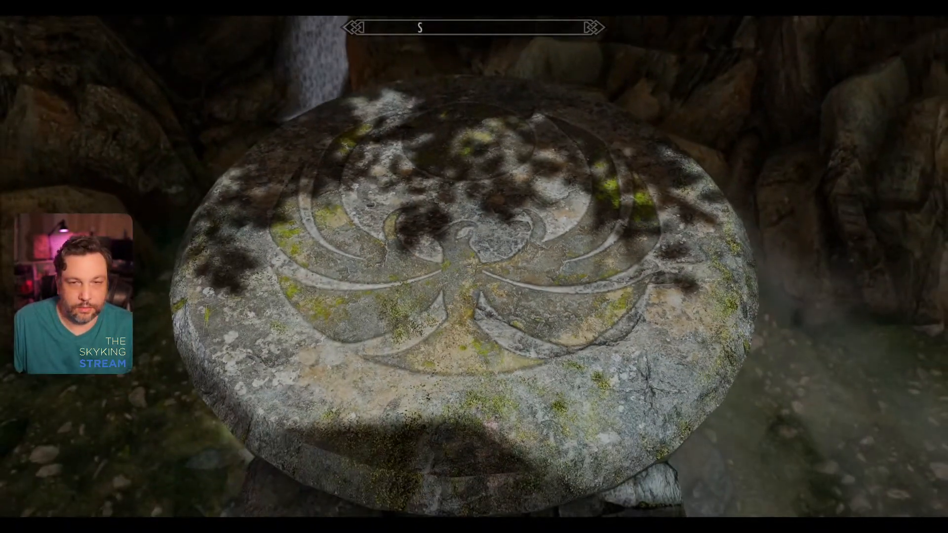
# Step: Go back through the barred gate to the brazier-lit room and check its Nightingale banners from the southern side
pyautogui.press('w')
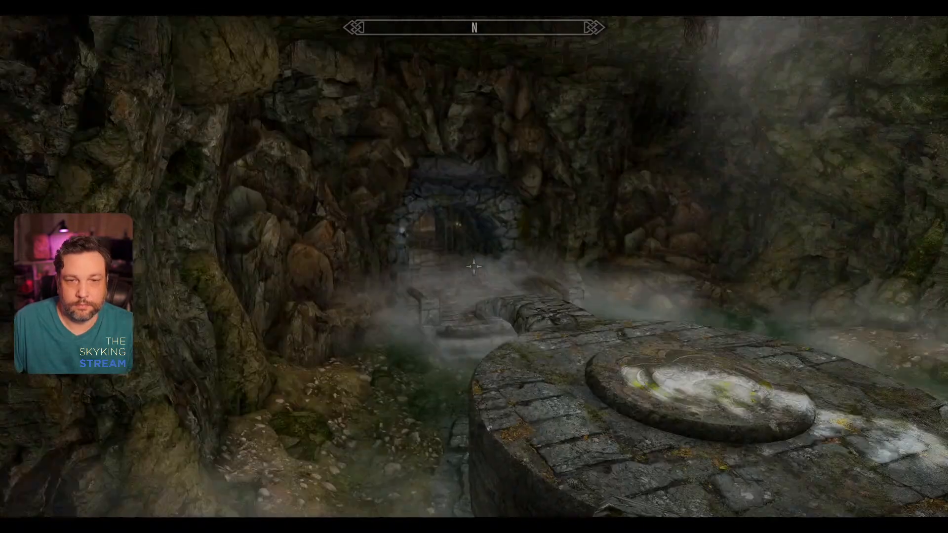
pyautogui.press('w')
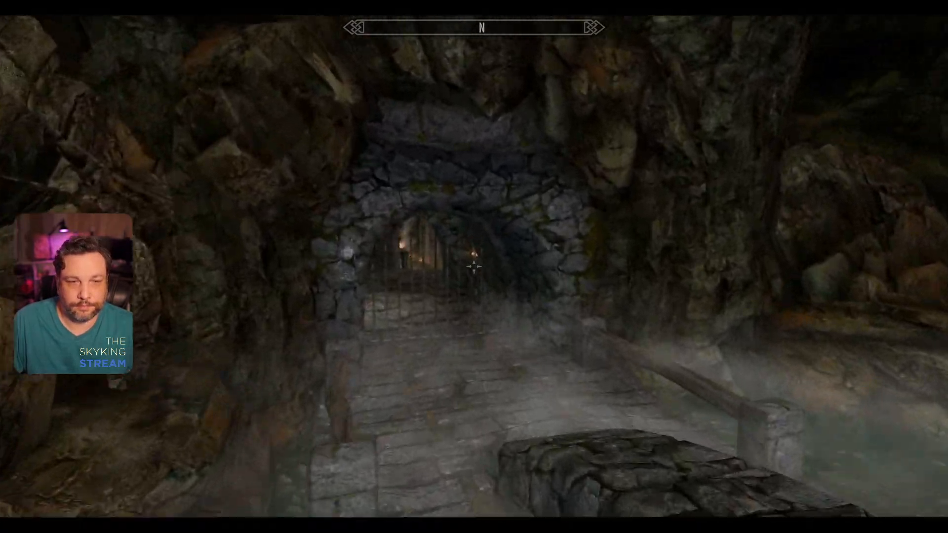
pyautogui.press('w')
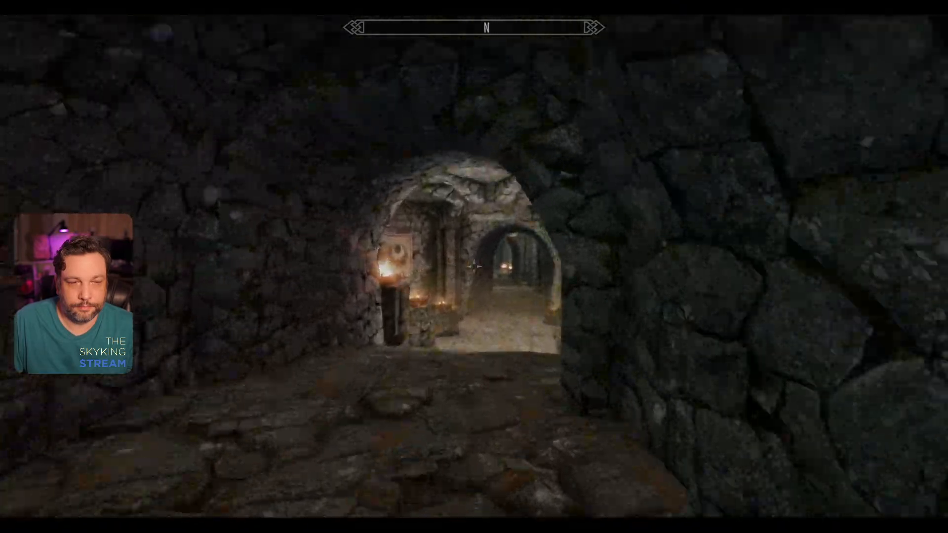
pyautogui.press('w')
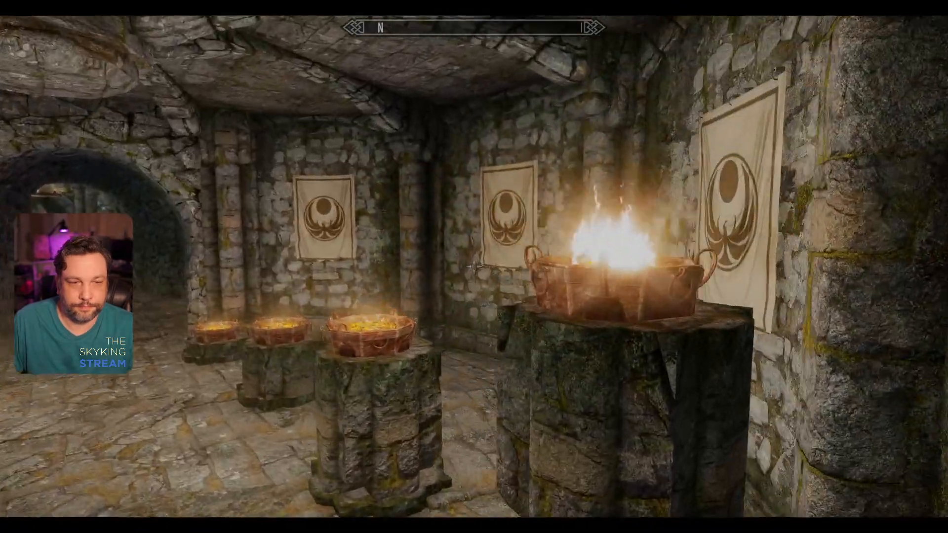
pyautogui.press('w')
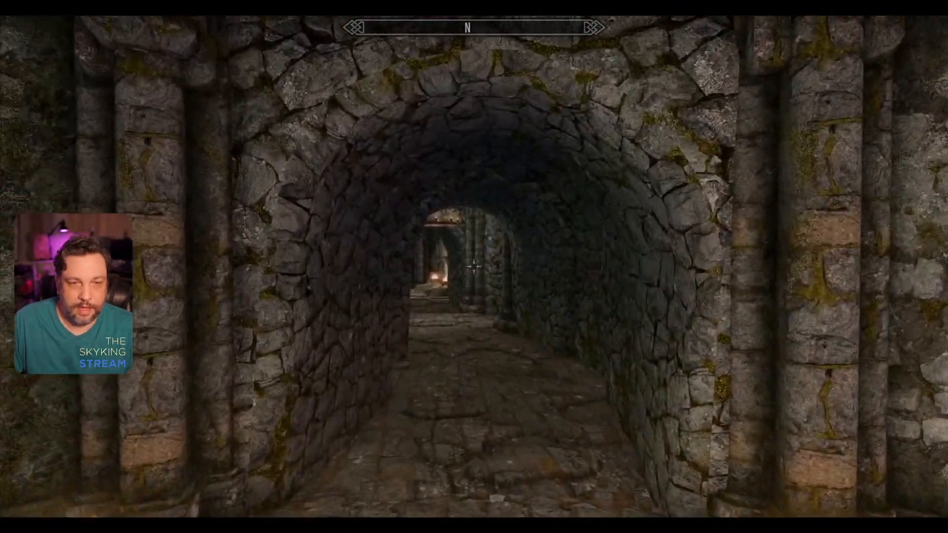
# Step: Return to the Armor Stones chamber and compare the stone emblems with the wall banners from near and far
pyautogui.press('w')
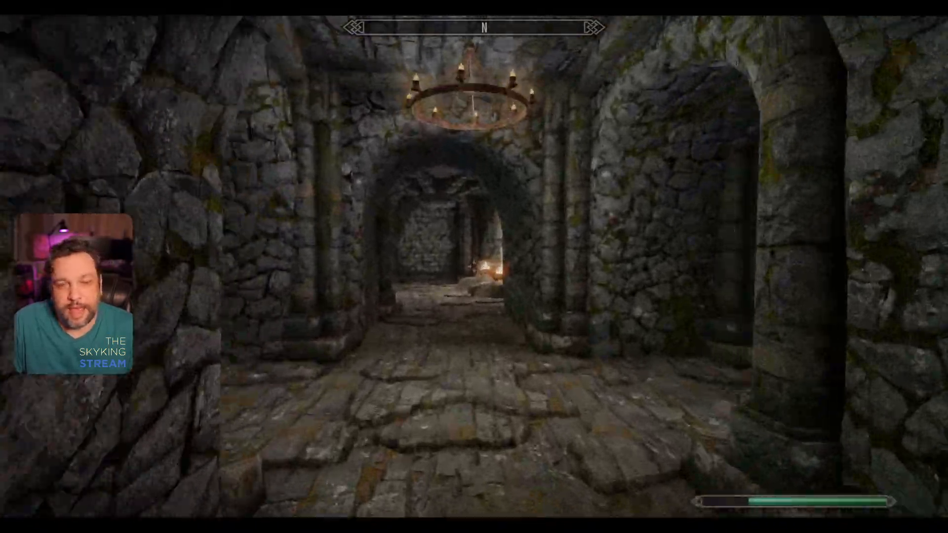
pyautogui.press('w')
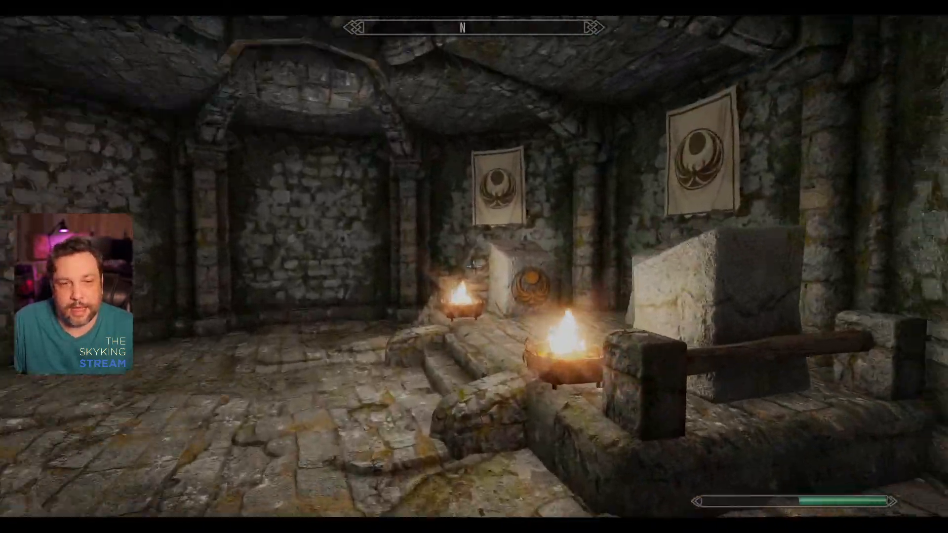
pyautogui.press('w')
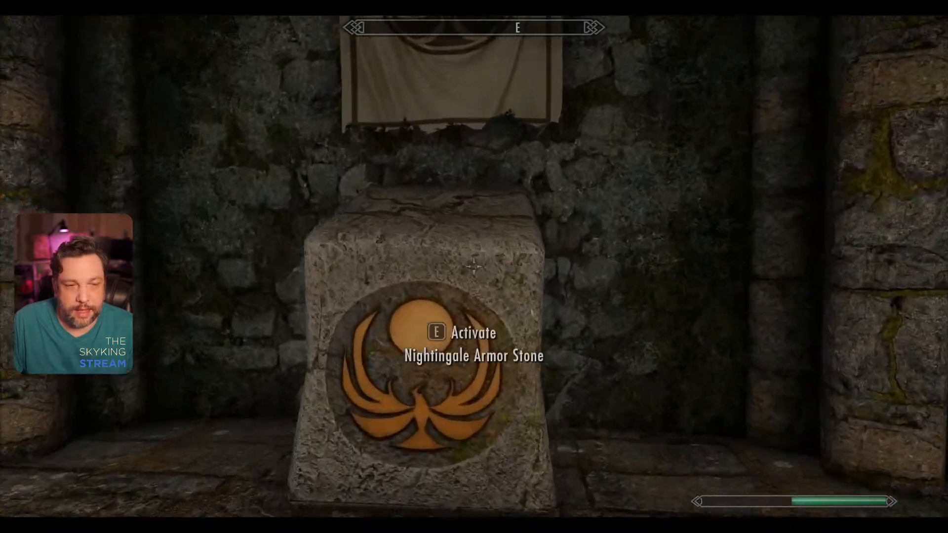
pyautogui.press('s')
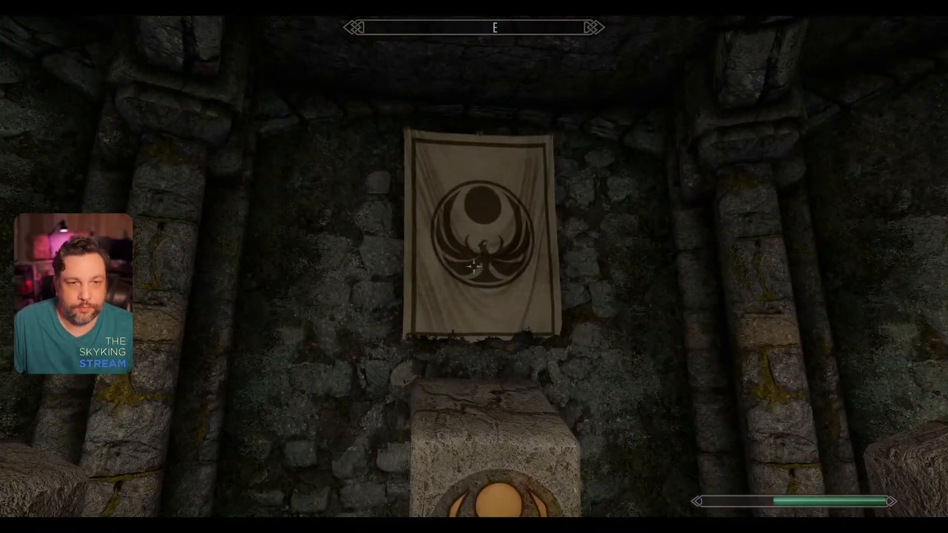
pyautogui.press('d')
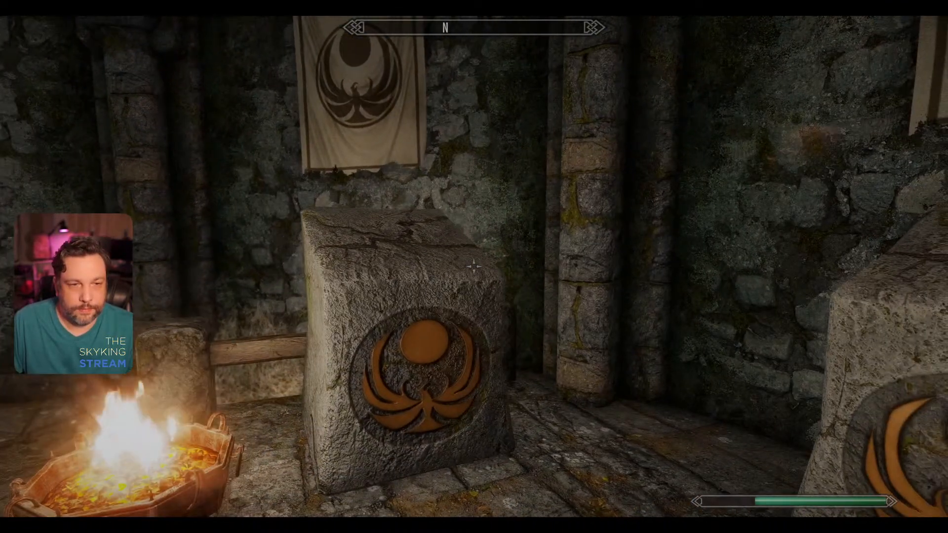
pyautogui.press('w')
pyautogui.press('a')
pyautogui.press('s')
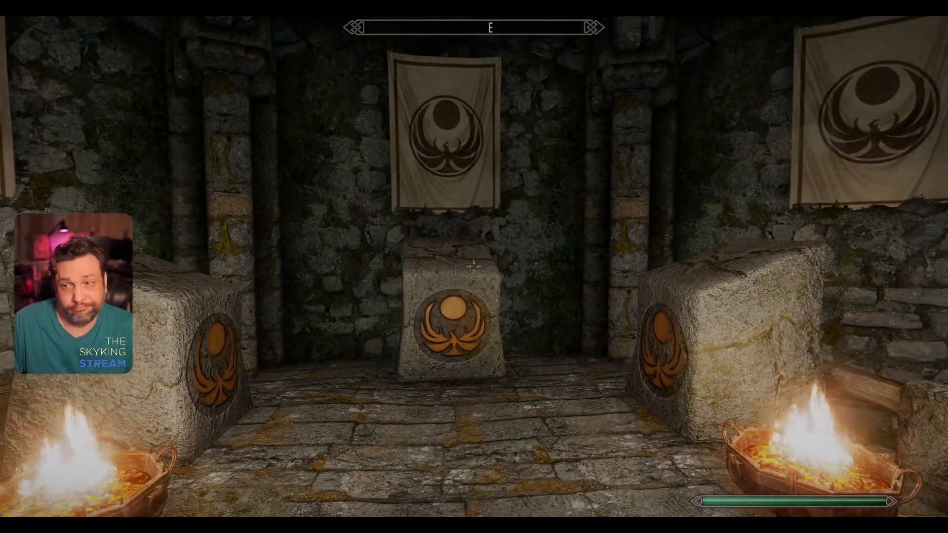
pyautogui.press('w')
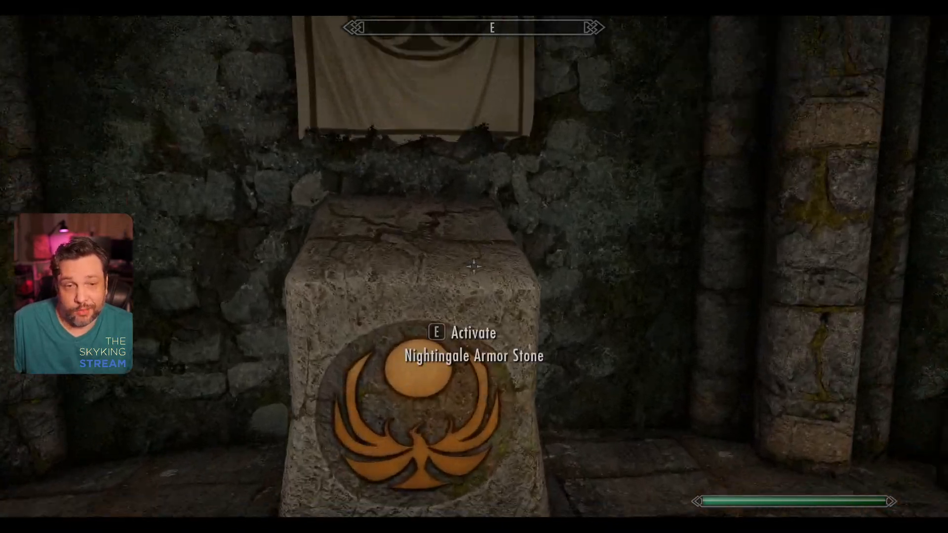
# Step: Examine the emblems on the three Nightingale Armor Stones from the side and from a few paces back
pyautogui.press('s')
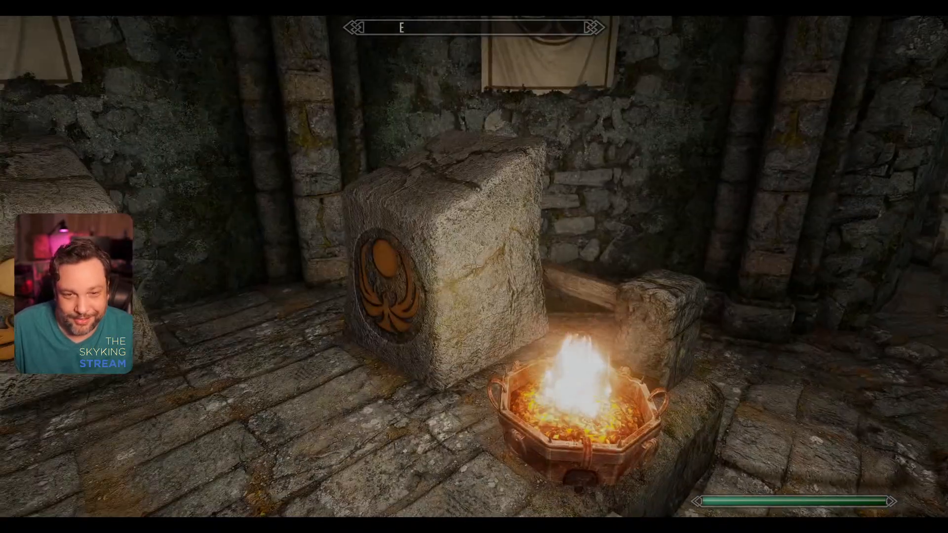
pyautogui.press('s')
pyautogui.press('w')
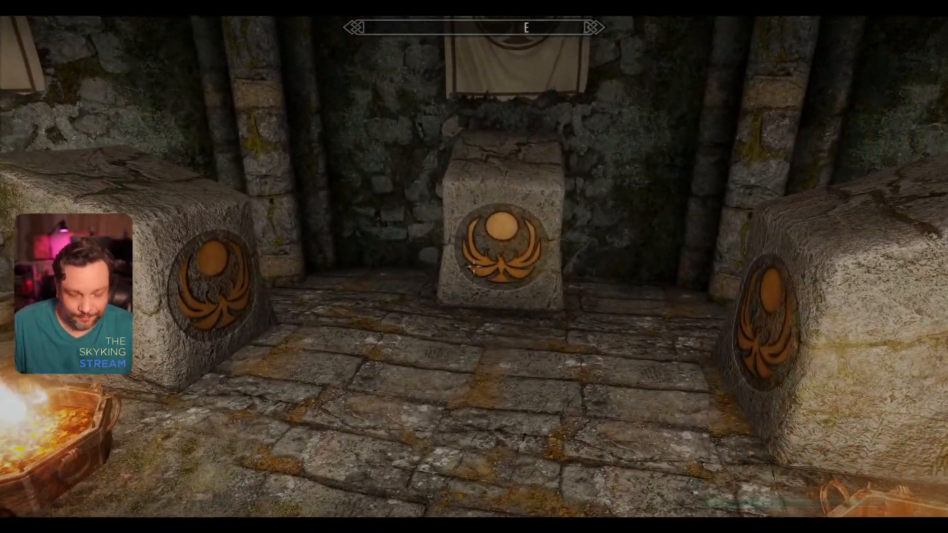
# Step: Toggle collision with the console command tcl and walk off the stones' platform onto the chamber floor
pyautogui.press('`')
pyautogui.write('tcl')
pyautogui.press('Return')
pyautogui.press('`')
pyautogui.press('w')
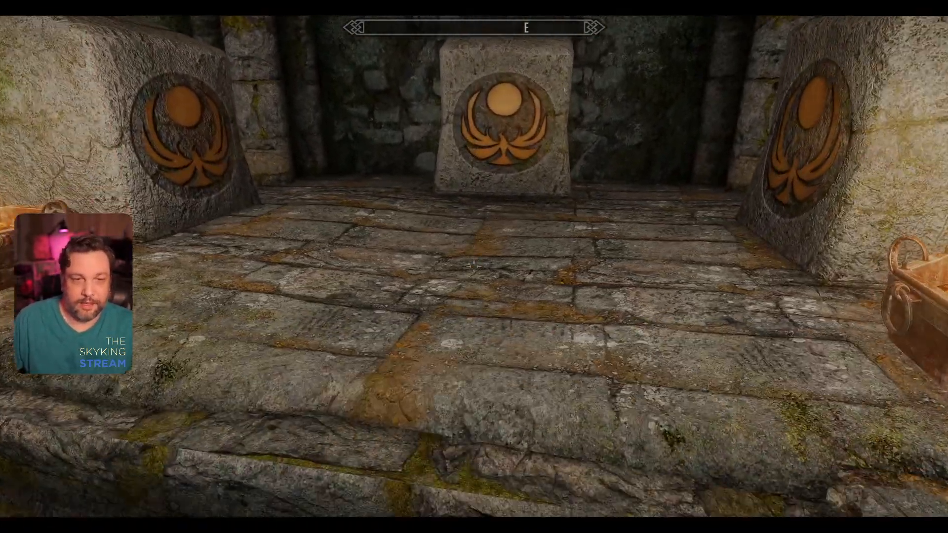
pyautogui.press('w')
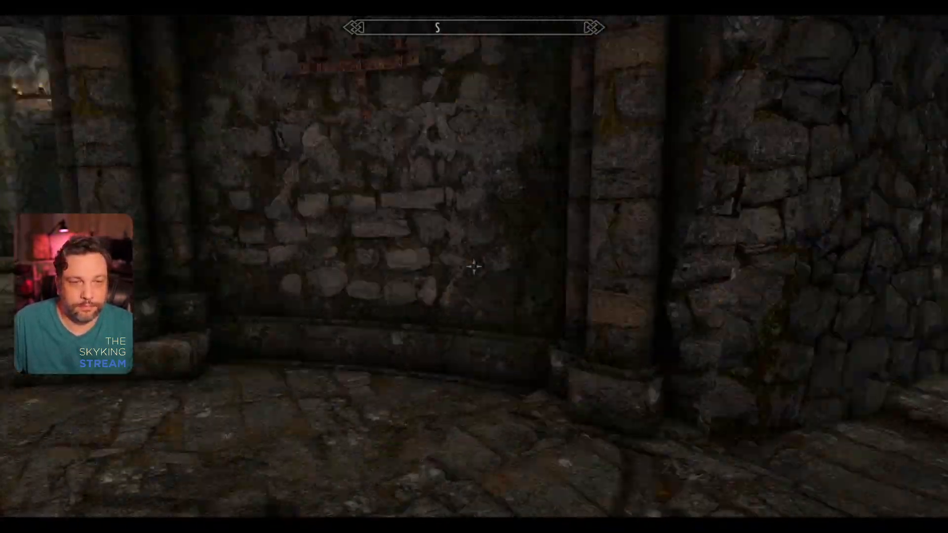
# Step: Compare the Armor Stone emblems with the wall banners from the far end, the platform steps and up close at the central stone
pyautogui.press('s')
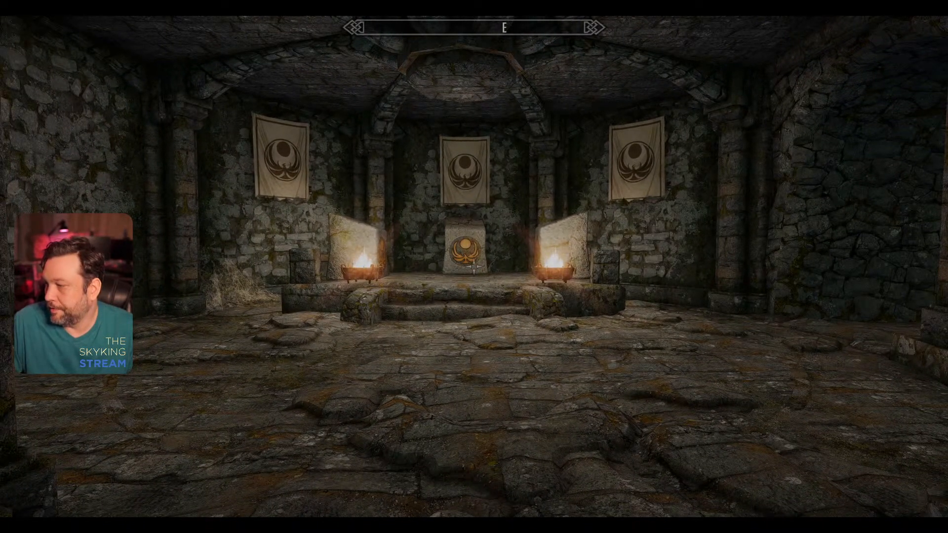
pyautogui.press('w')
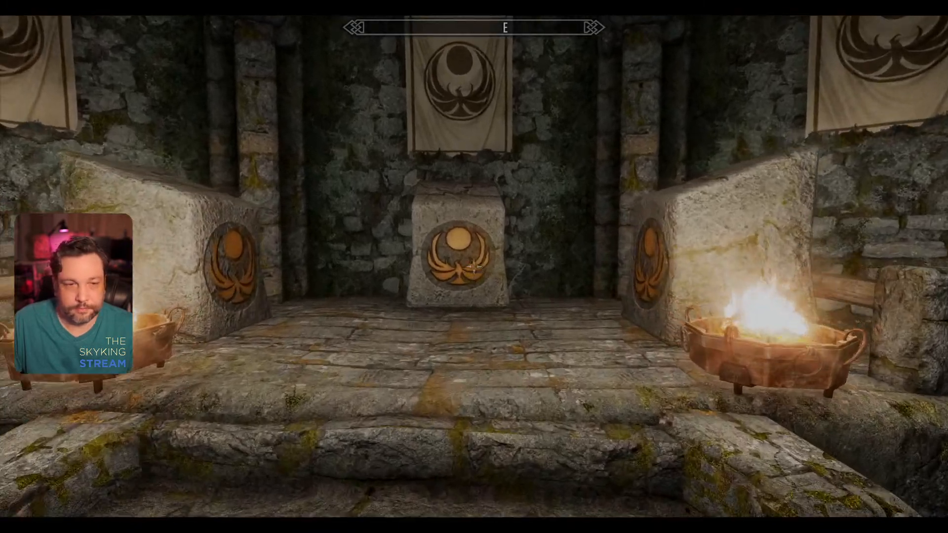
pyautogui.press('w')
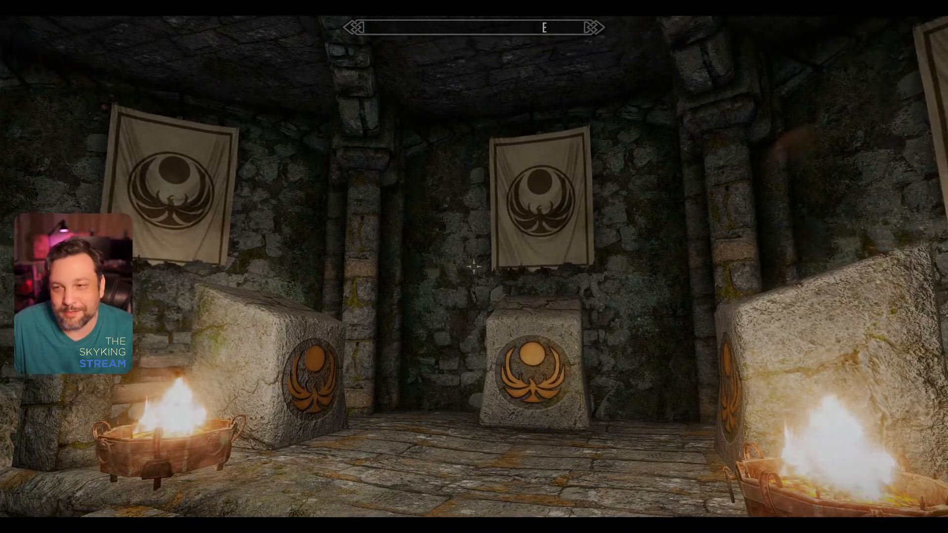
pyautogui.press('a')
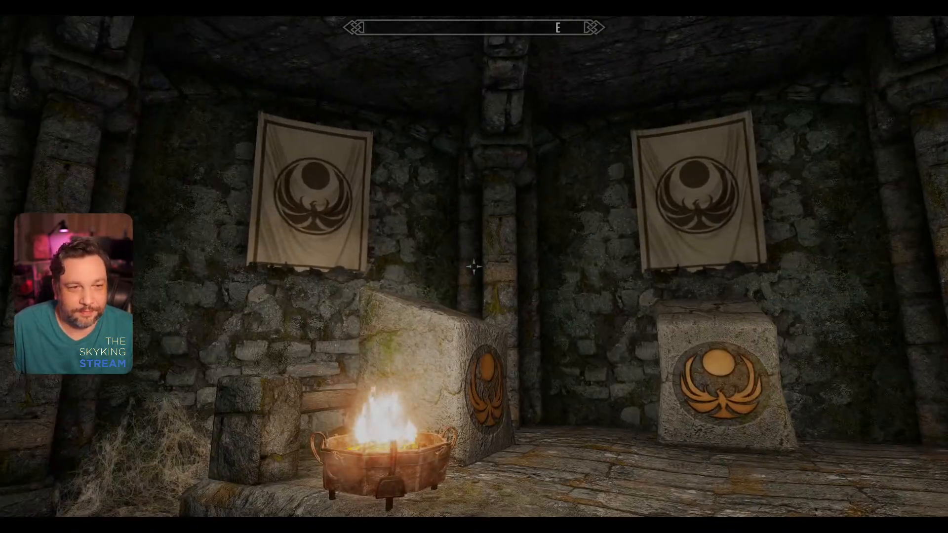
pyautogui.press('s')
pyautogui.press('w')
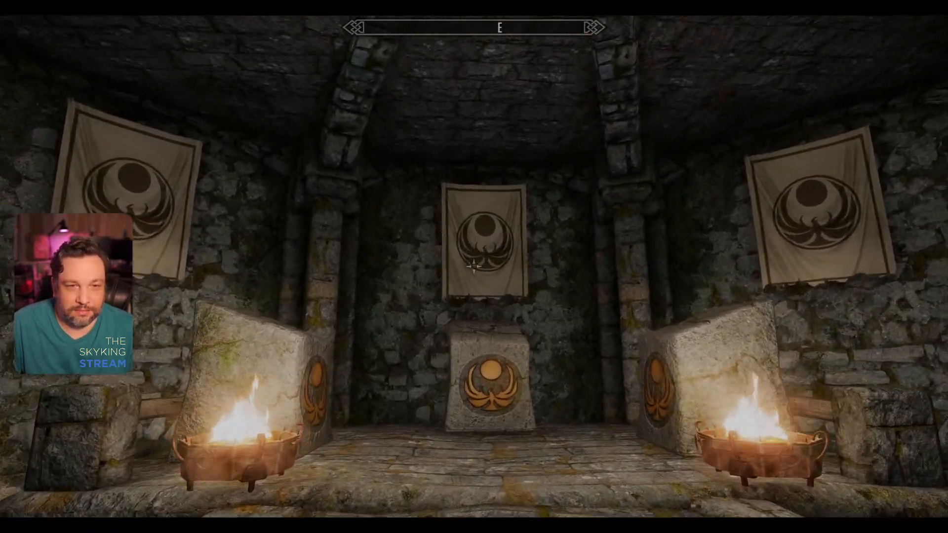
pyautogui.press('w')
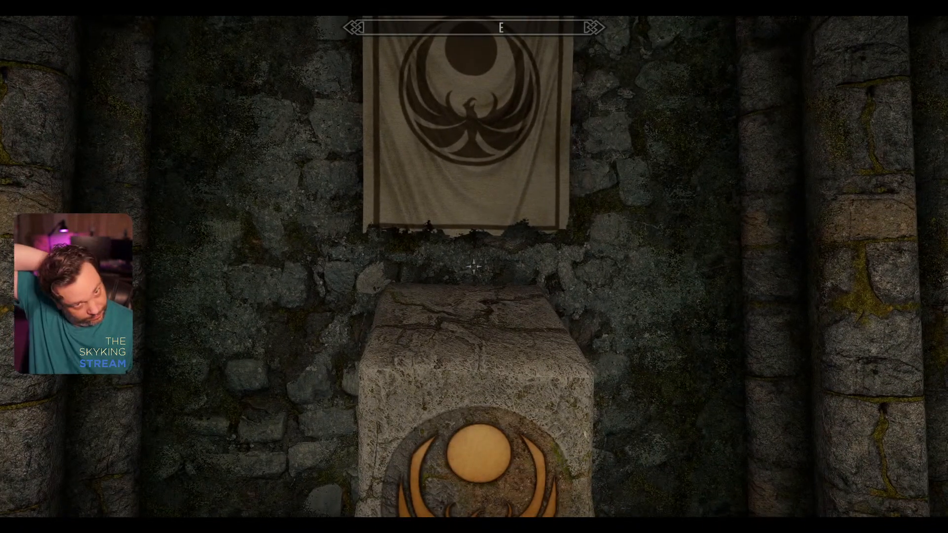
pyautogui.press('s')
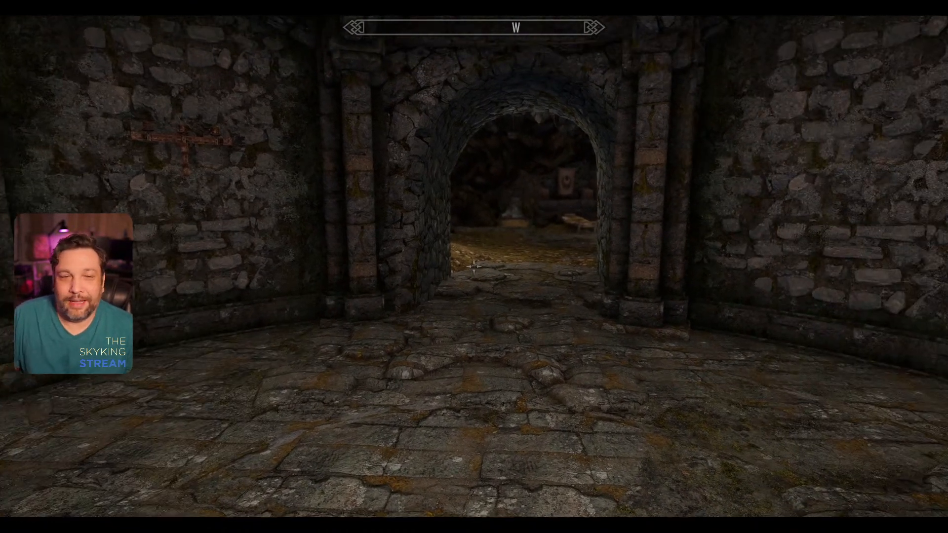
# Step: Leave the chamber and cross the cavern past the waterfall to view the Nightingale banner beyond the western archway
pyautogui.press('w')
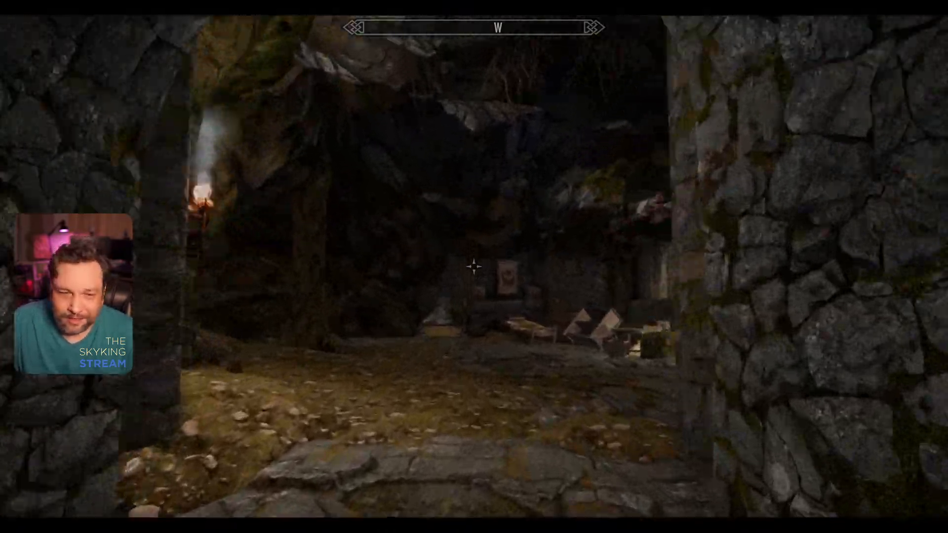
pyautogui.press('w')
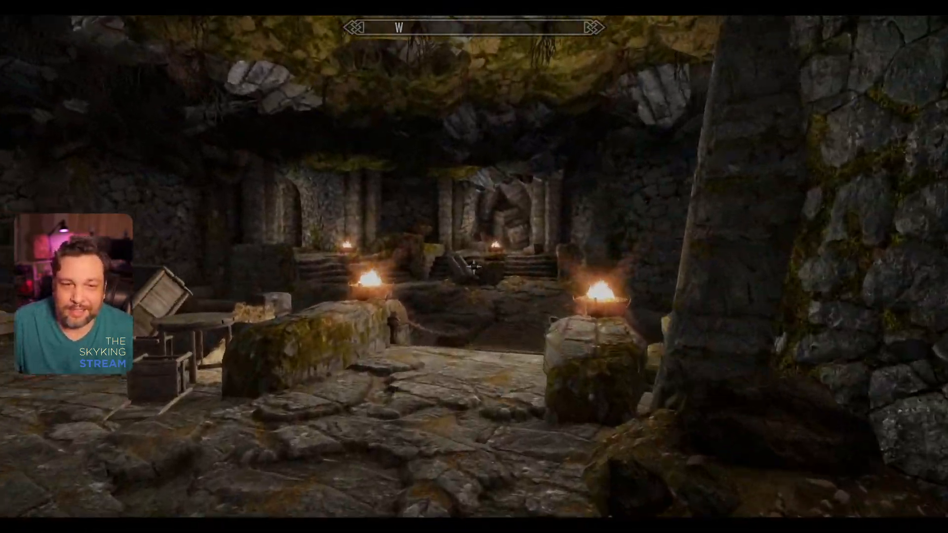
pyautogui.press('w')
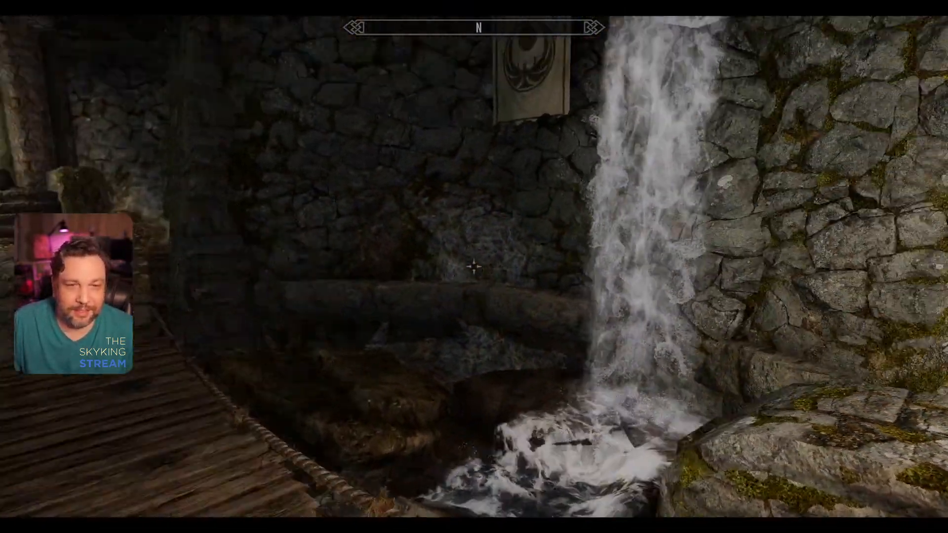
pyautogui.press('a')
pyautogui.press('w')
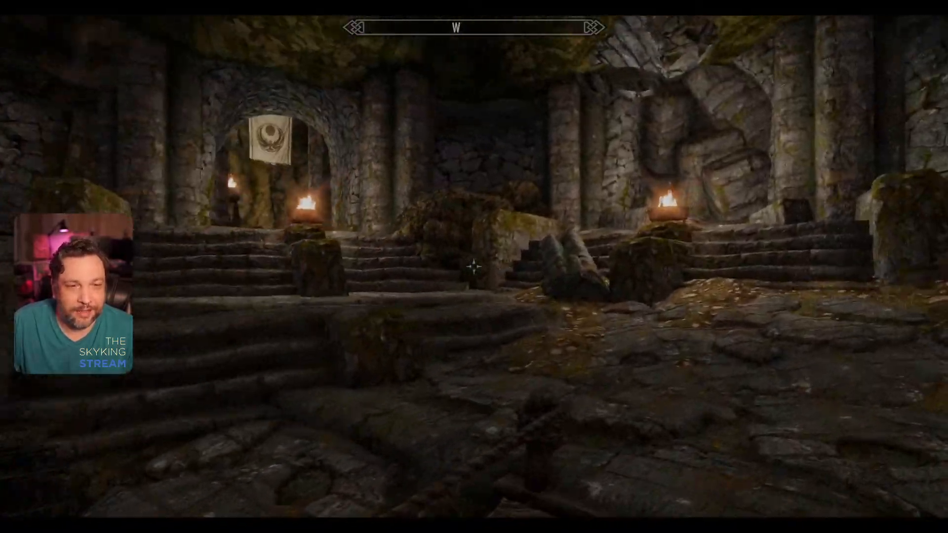
pyautogui.press('w')
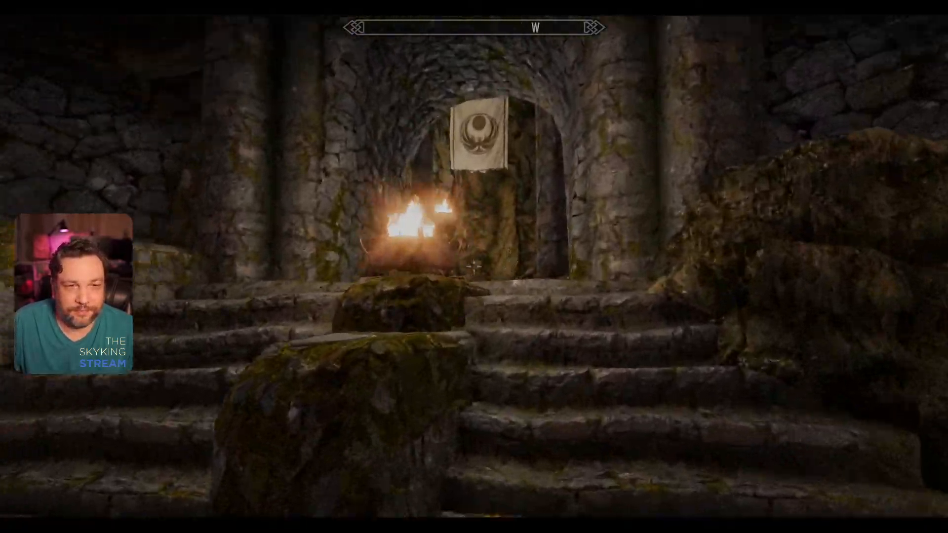
pyautogui.press('w')
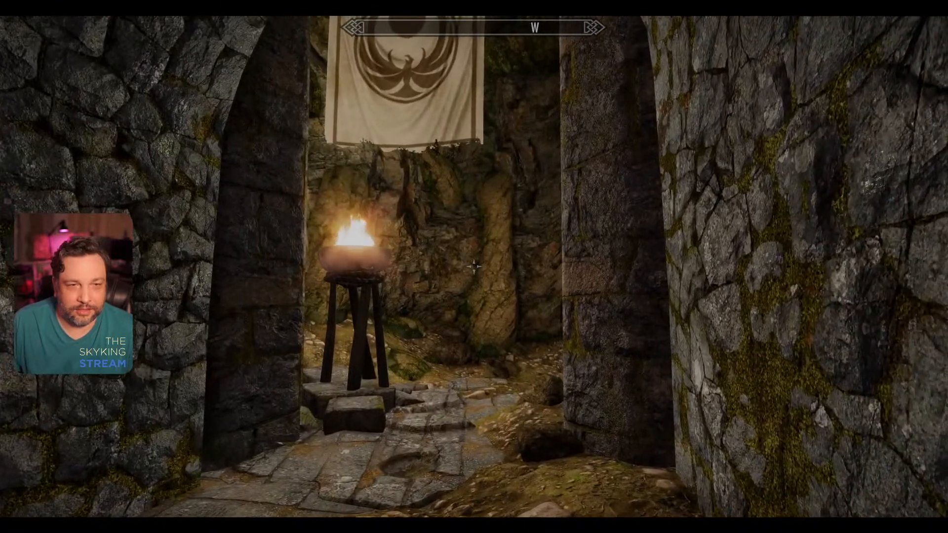
# Step: Teleport to Whiterun's Bannered Mare with the console command coc and leave the inn for the city
pyautogui.press('`')
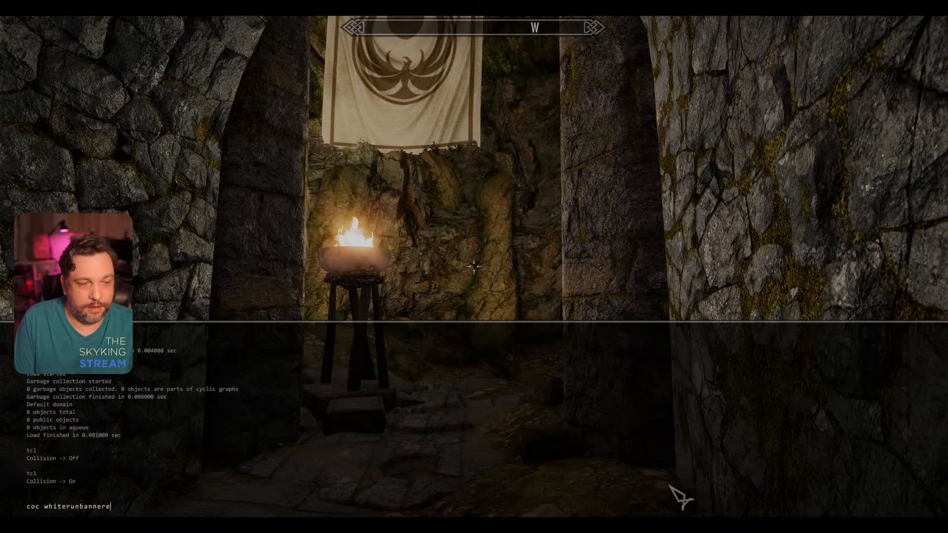
pyautogui.press('Return')
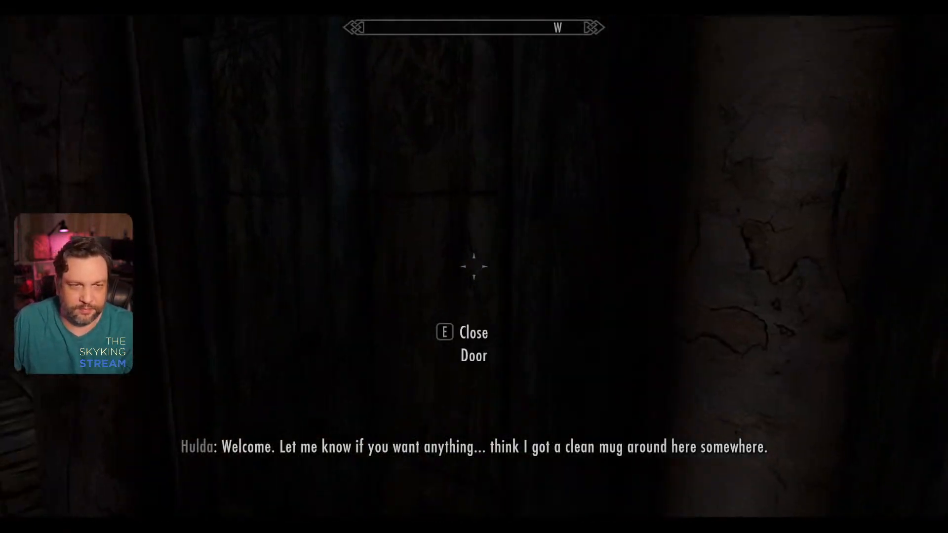
pyautogui.press('w')
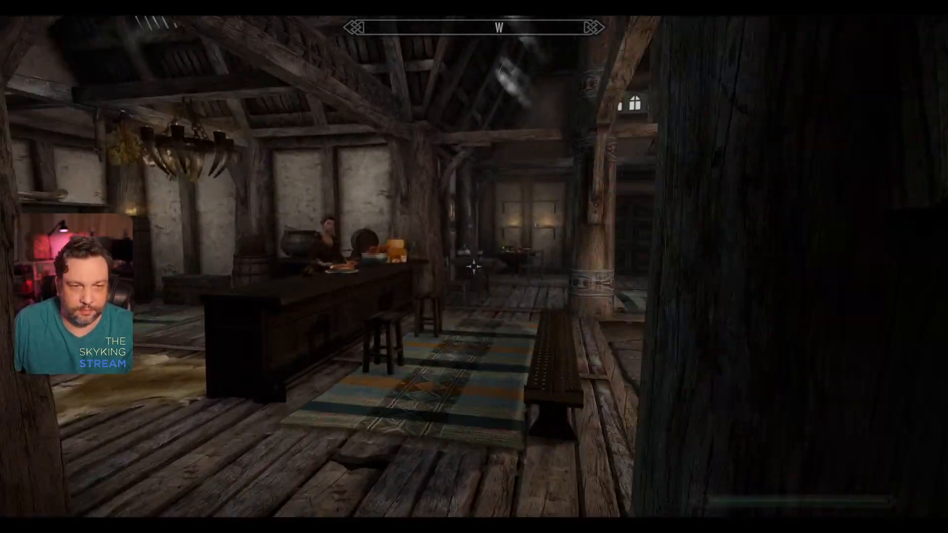
pyautogui.press('w')
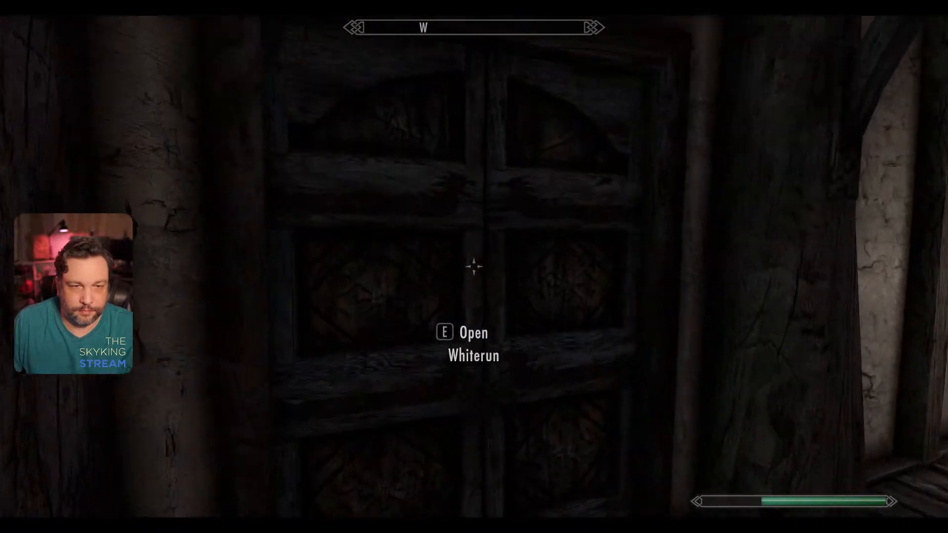
pyautogui.press('e')
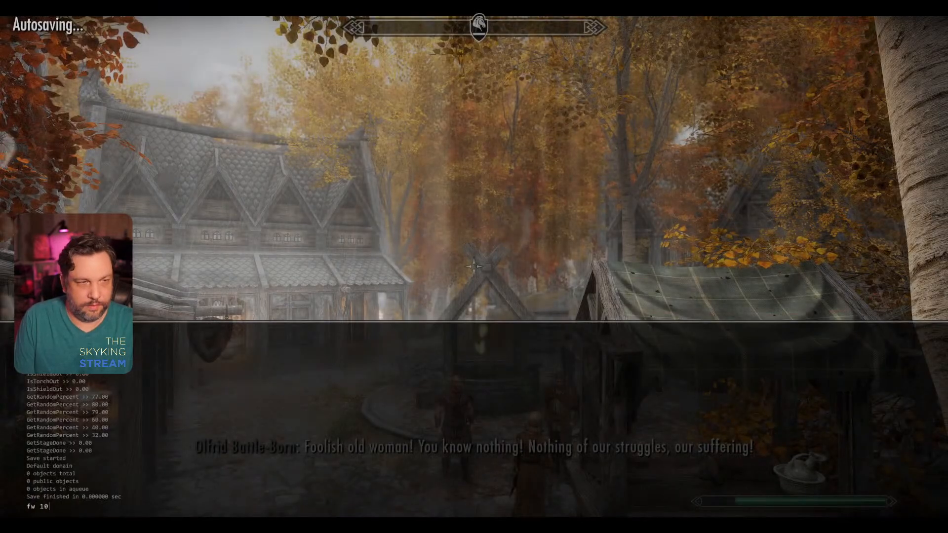
# Step: Force new weather with the console command fw and inspect the hanging garlic under a market stall's canopy
pyautogui.press('Return')
pyautogui.press('`')
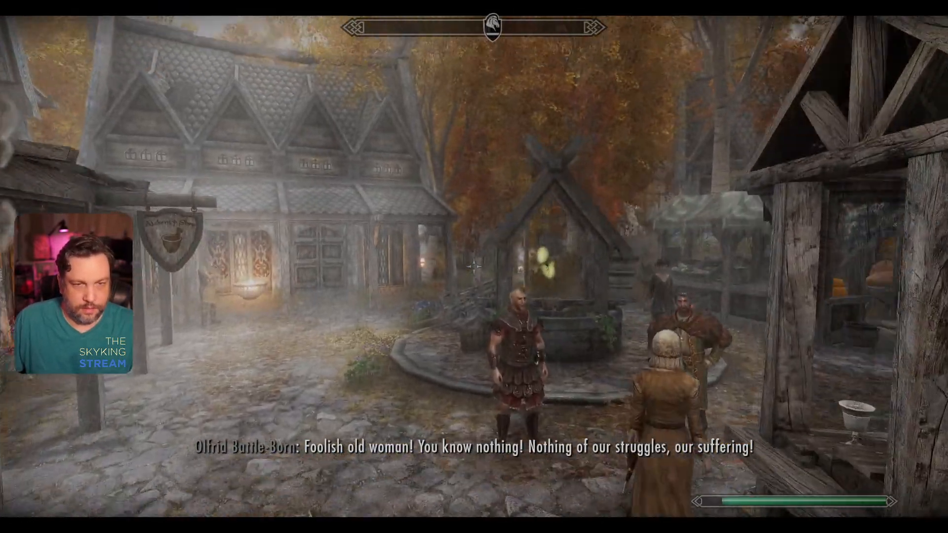
pyautogui.press('`')
pyautogui.press('`')
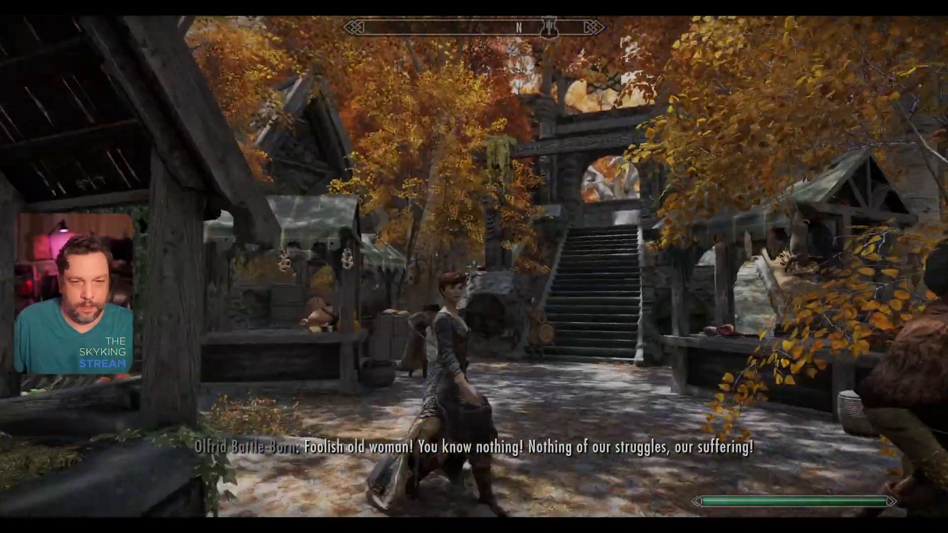
pyautogui.press('w')
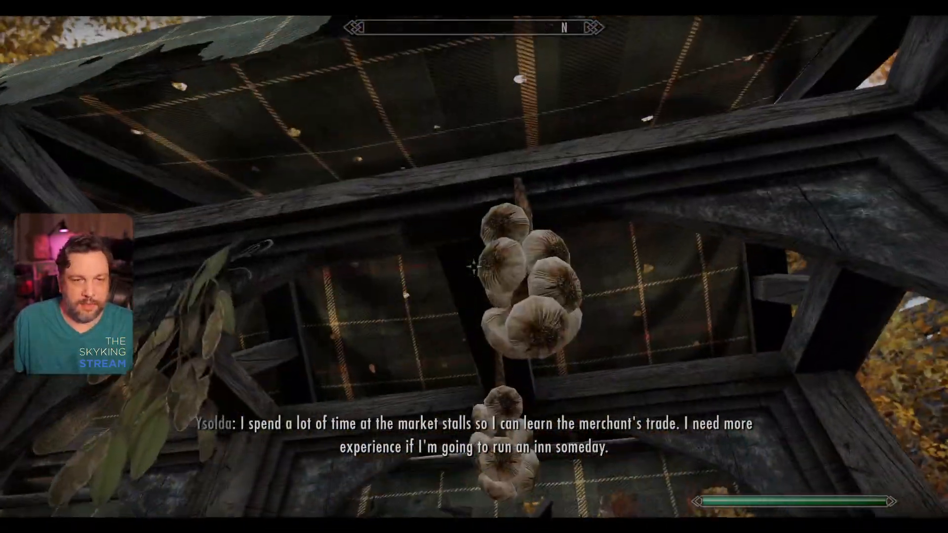
pyautogui.press('s')
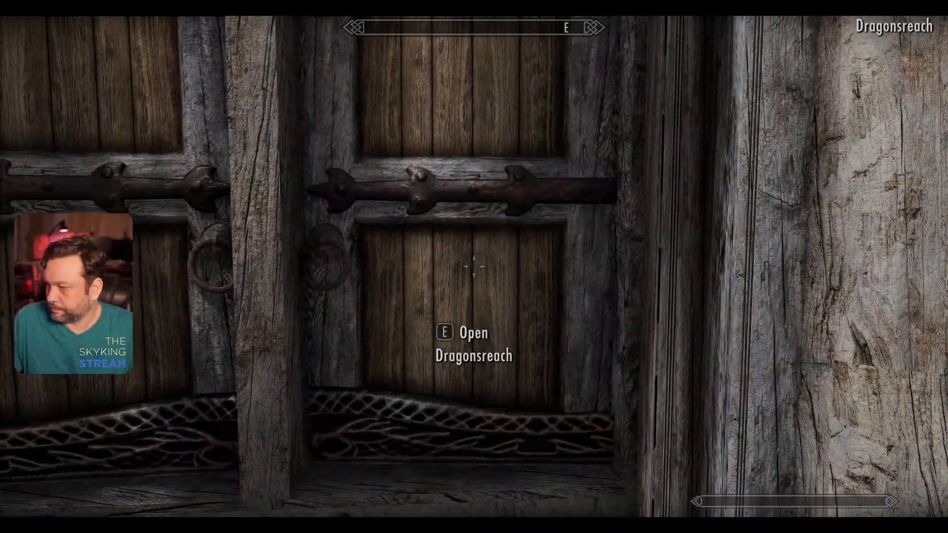
# Step: Enter Dragonsreach and climb the main stairs to the great hall
pyautogui.press('e')
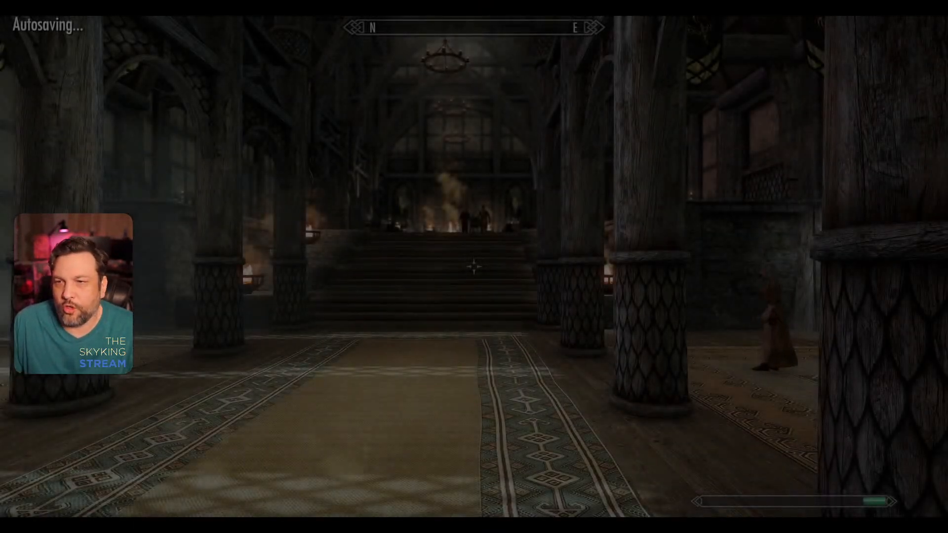
pyautogui.press('w')
pyautogui.press('w')
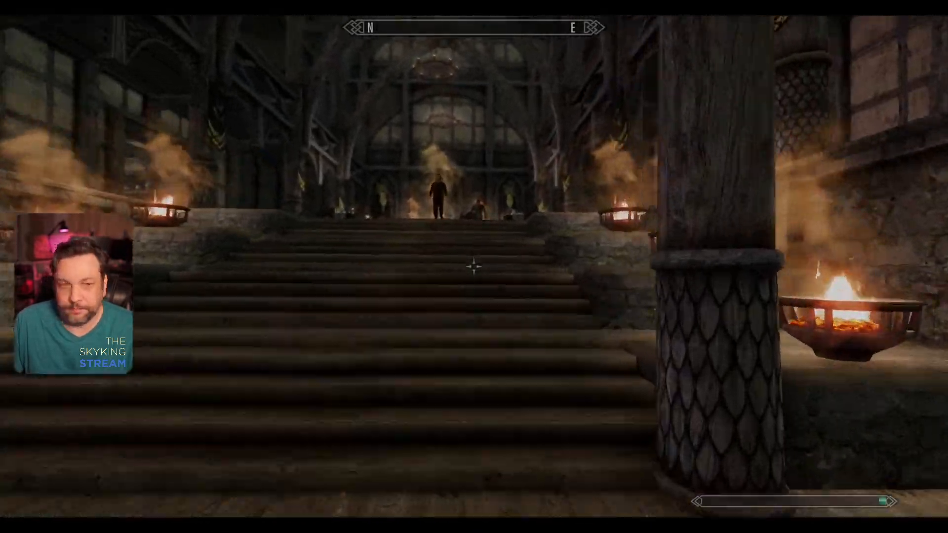
# Step: Examine the Whiterun horse banners on the hall's pillars and beside the throne from near and far
pyautogui.press('w')
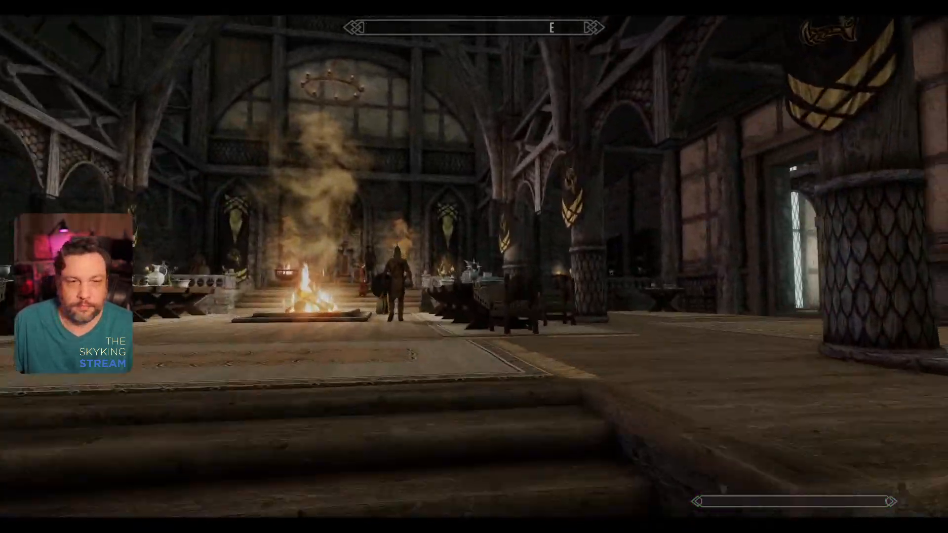
pyautogui.press('w')
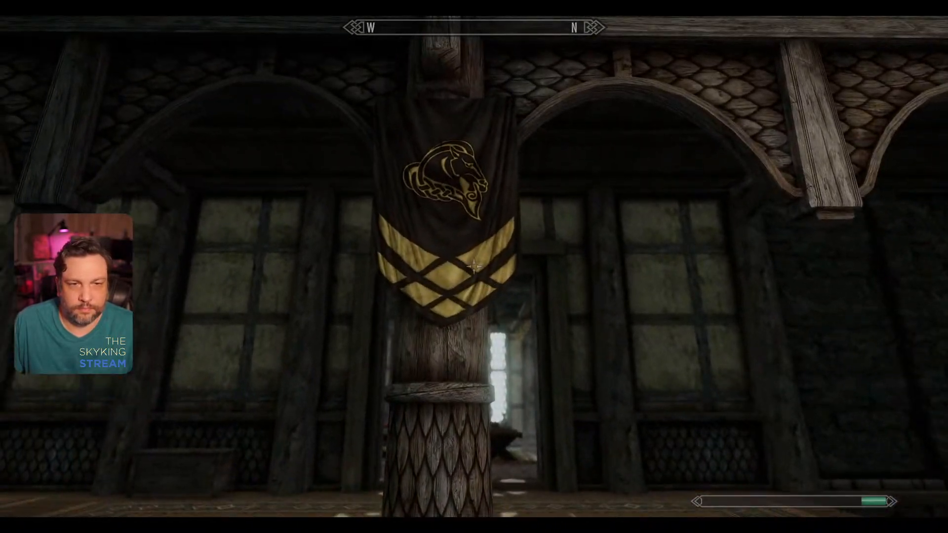
pyautogui.press('w')
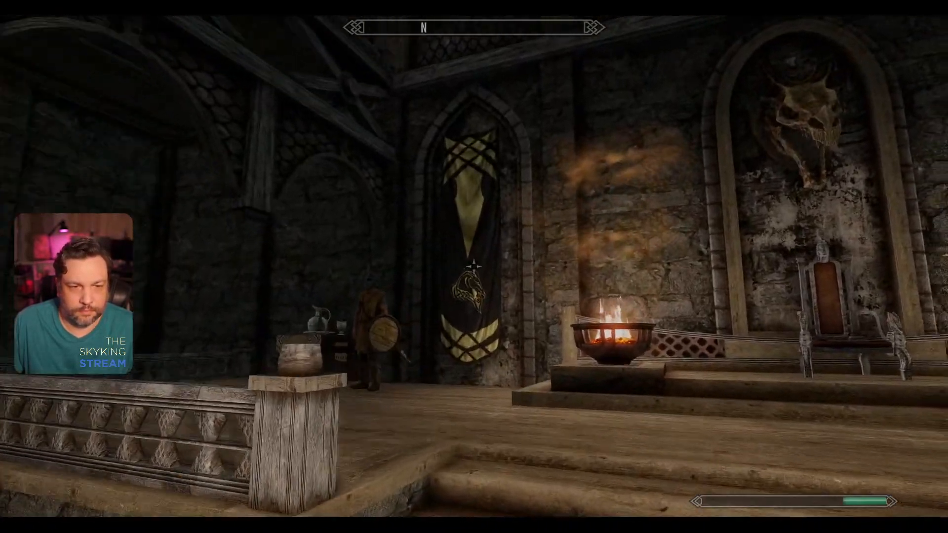
pyautogui.press('w')
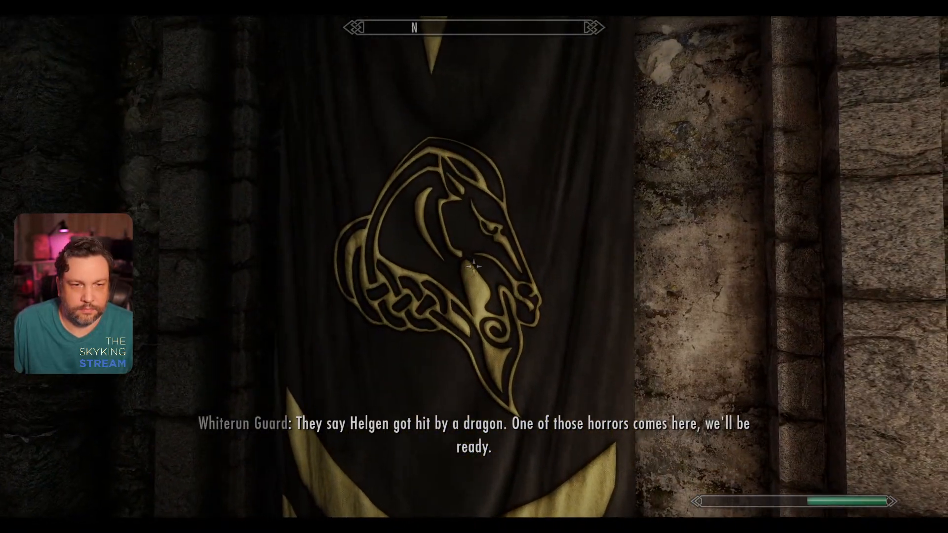
pyautogui.press('s')
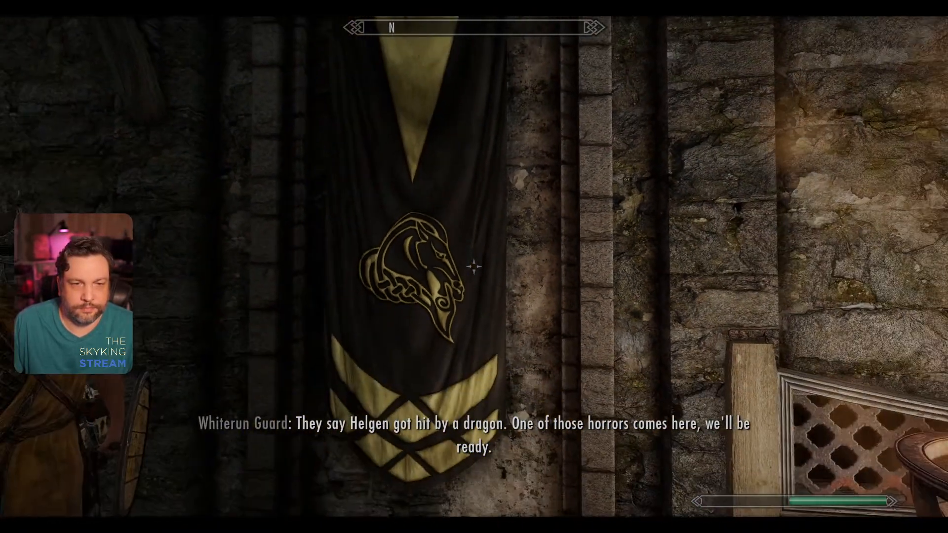
pyautogui.press('w')
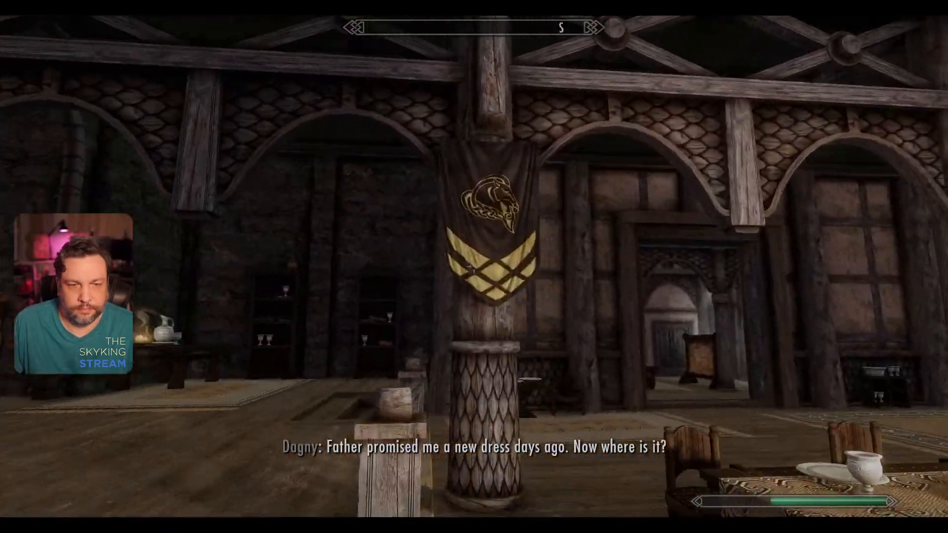
pyautogui.press('w')
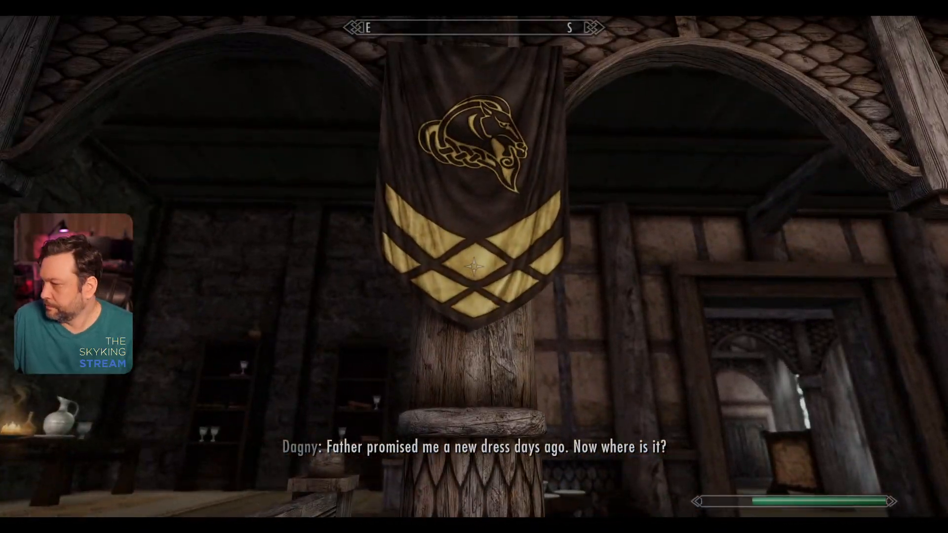
# Step: Walk around Dragonsreach's great hall, viewing the banners, entrance hall, kitchen doorway and dining tables
pyautogui.press('w')
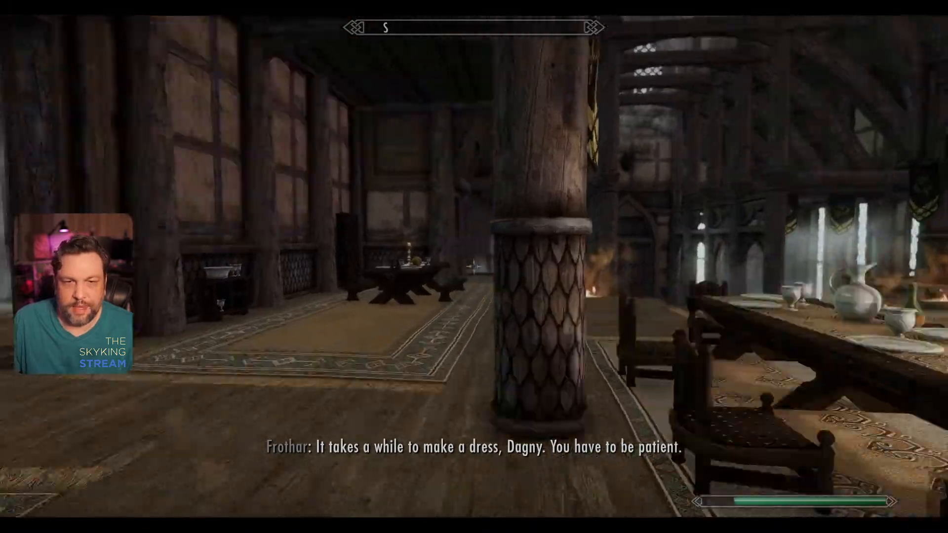
pyautogui.press('w')
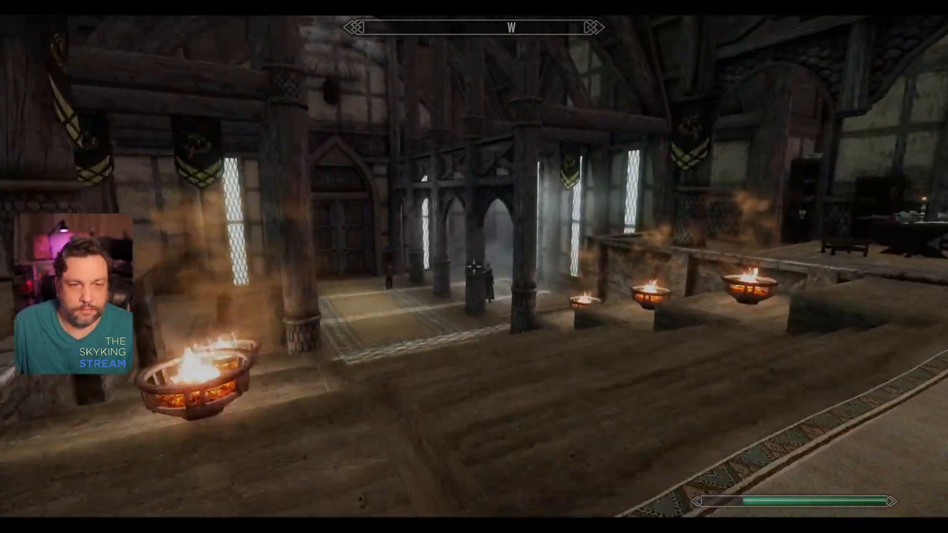
pyautogui.press('w')
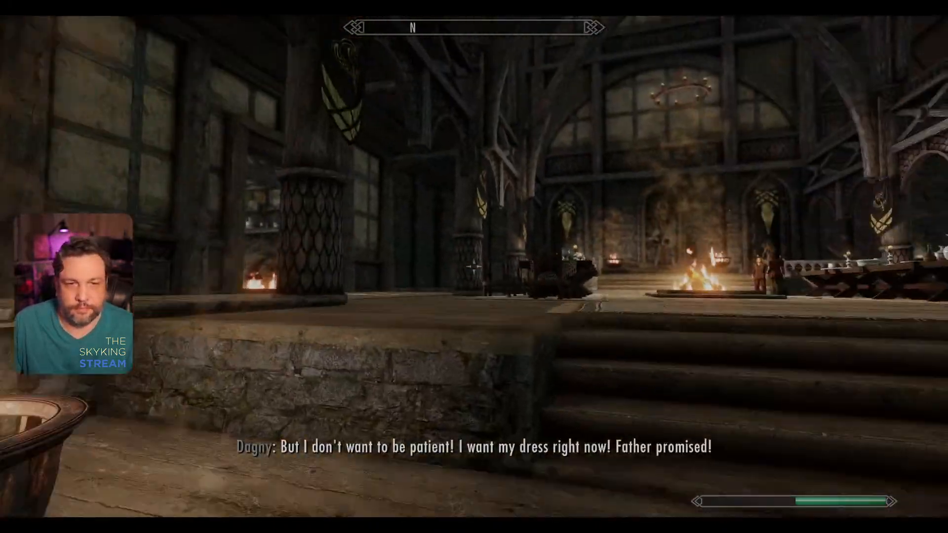
pyautogui.press('w')
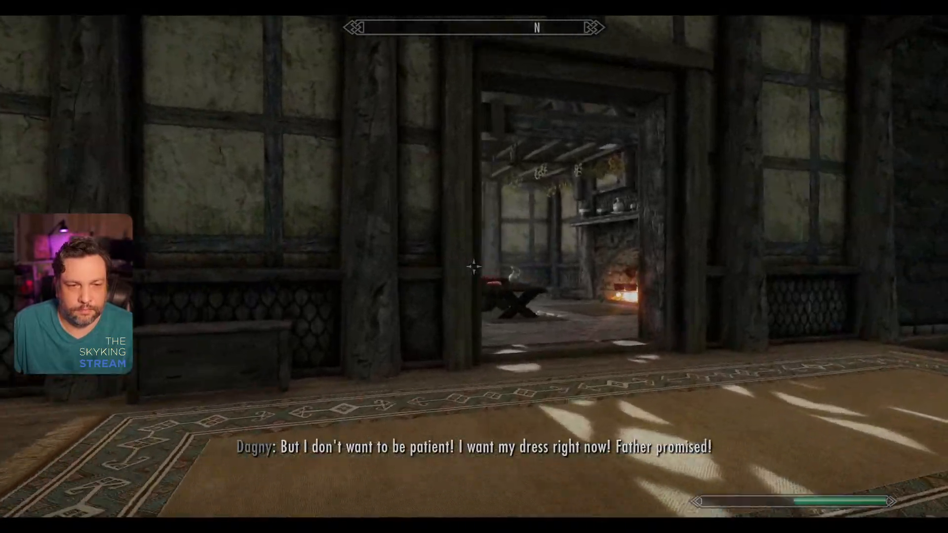
pyautogui.press('w')
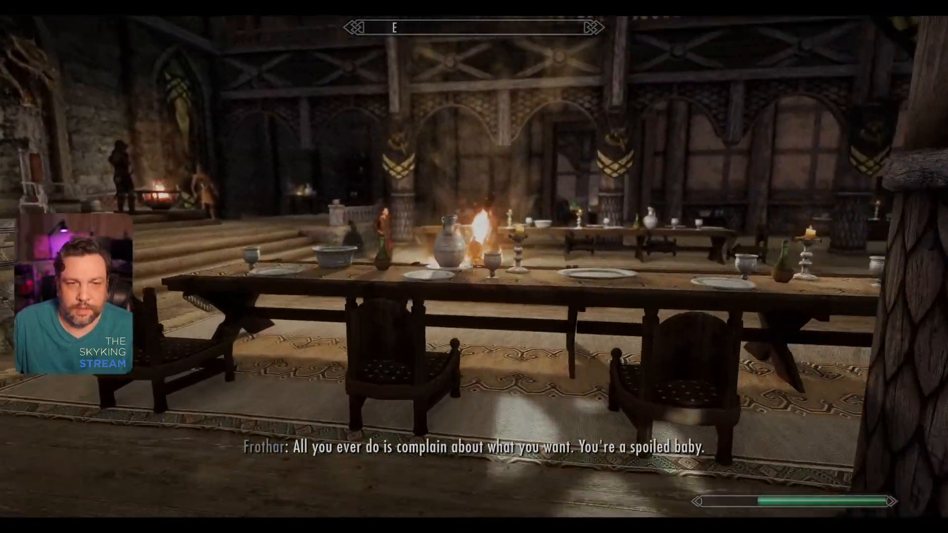
pyautogui.press('w')
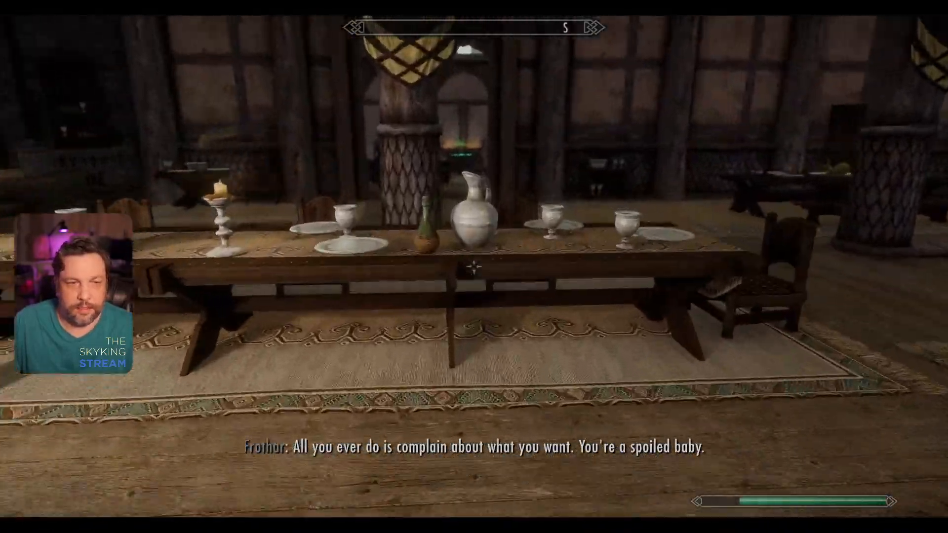
pyautogui.press('w')
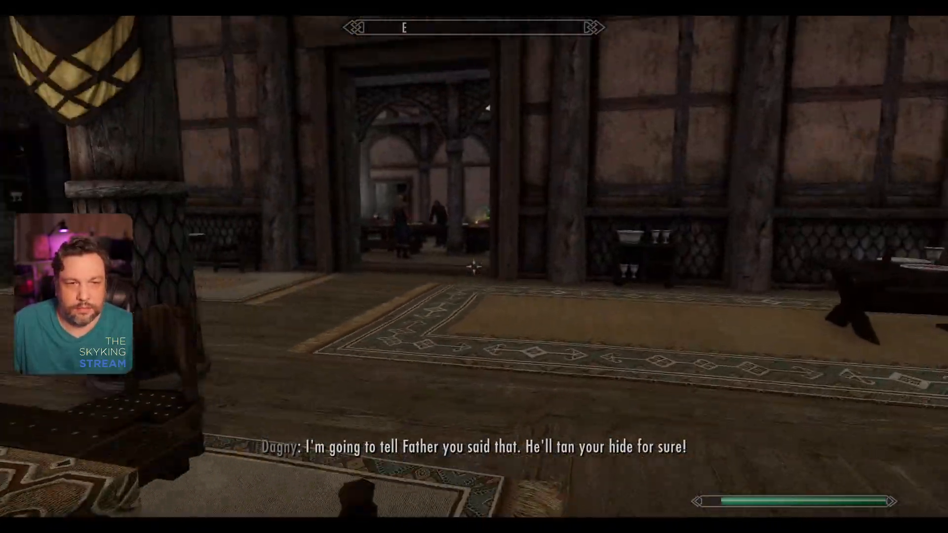
# Step: Enter the court wizard's quarters and inspect the Arcane Enchanter, a lattice window up close and a corner table
pyautogui.press('w')
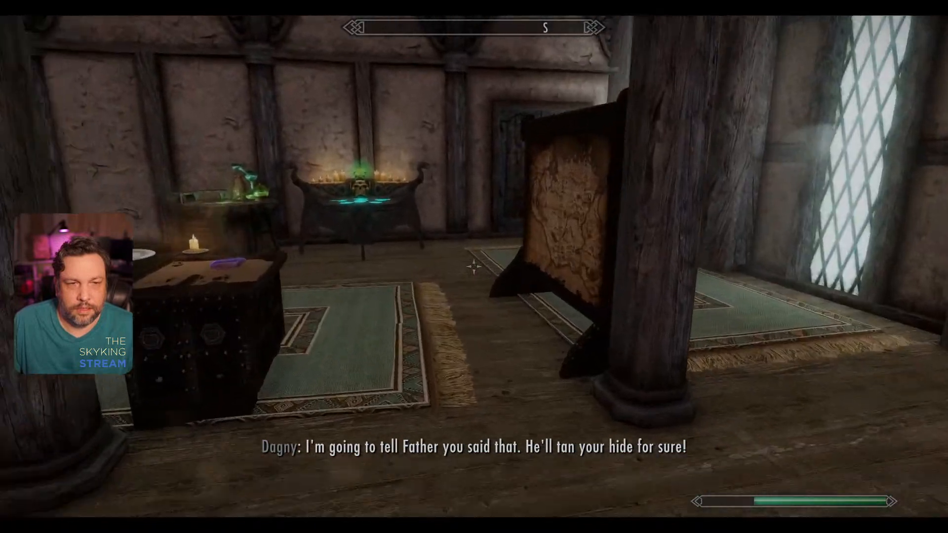
pyautogui.press('w')
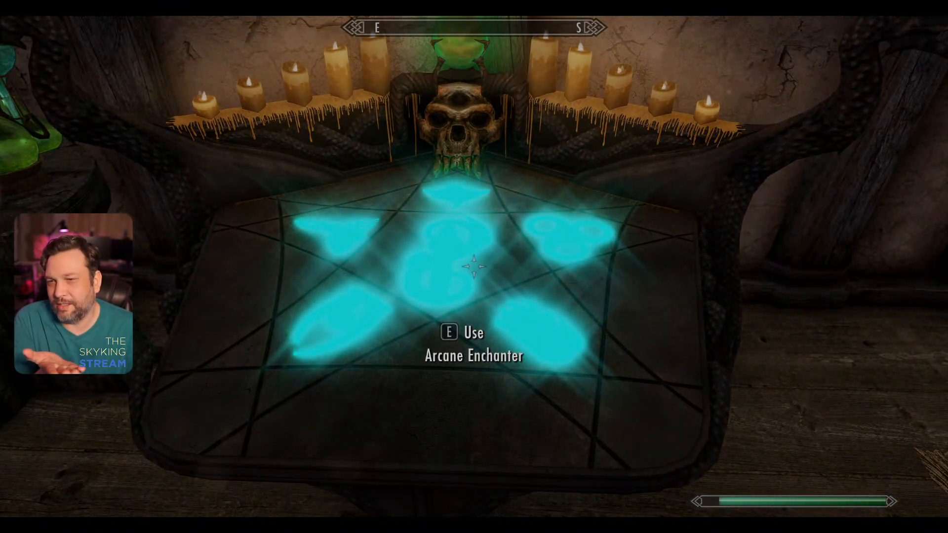
pyautogui.press('w')
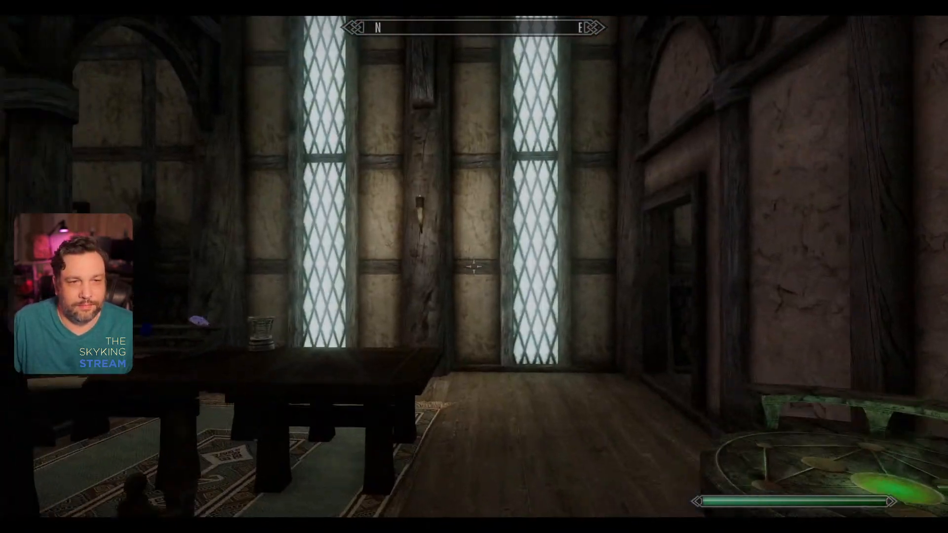
pyautogui.press('w')
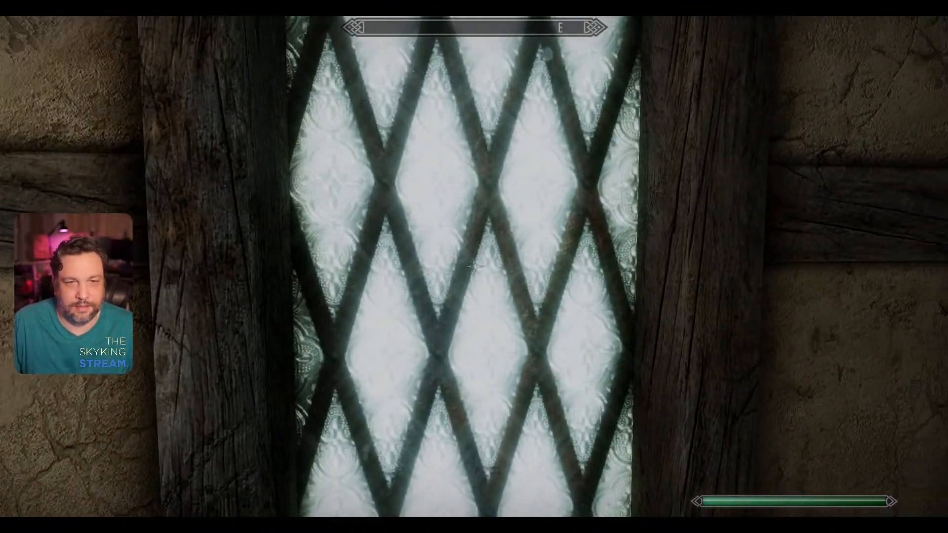
pyautogui.press('w')
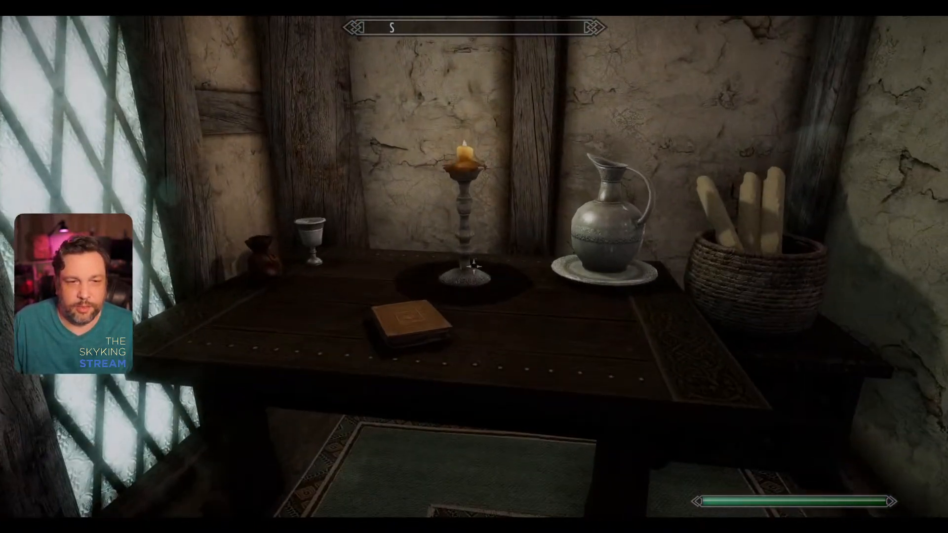
# Step: Return through the great hall and leave Dragonsreach by the main double doors
pyautogui.press('w')
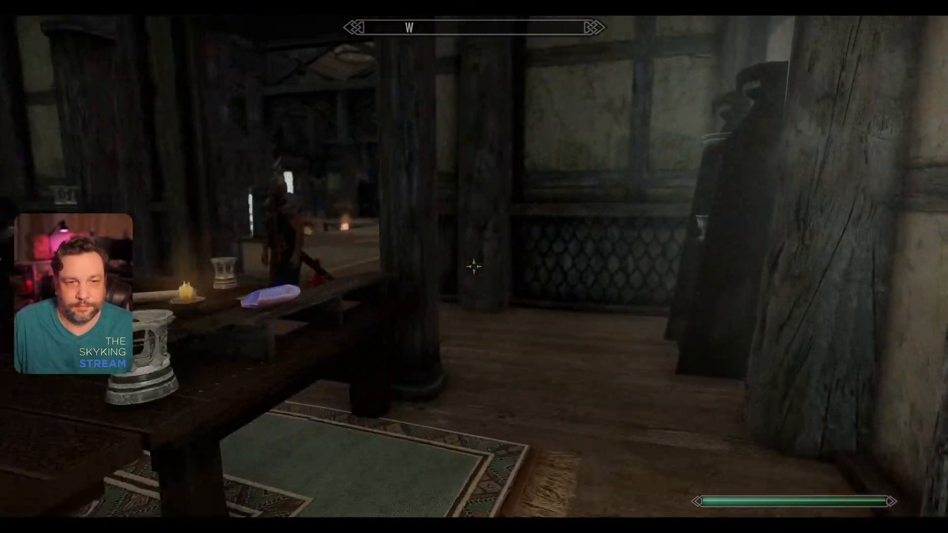
pyautogui.press('w')
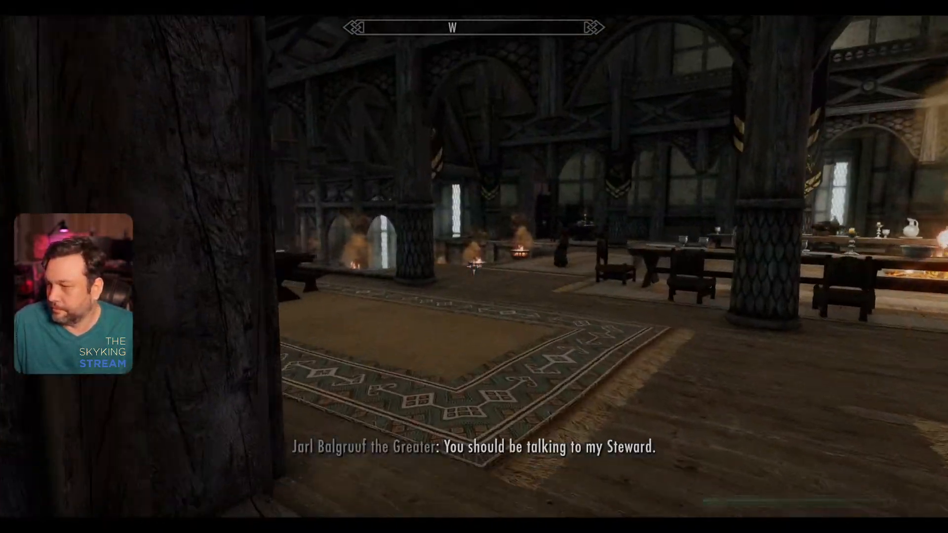
pyautogui.press('w')
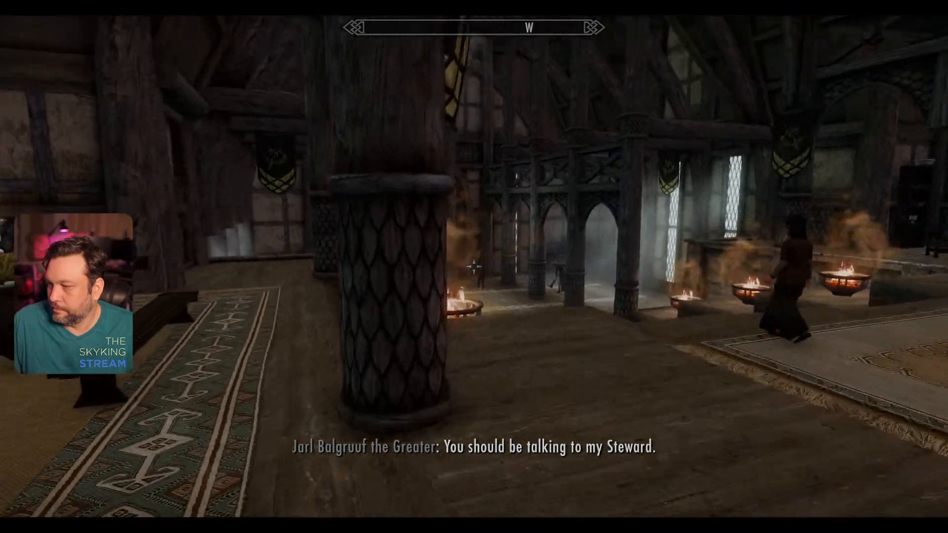
pyautogui.press('w')
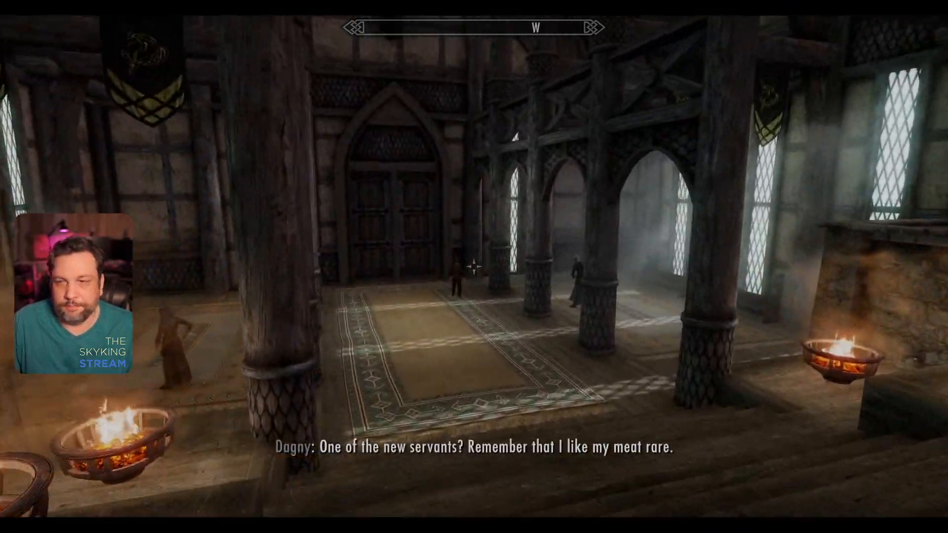
pyautogui.press('w')
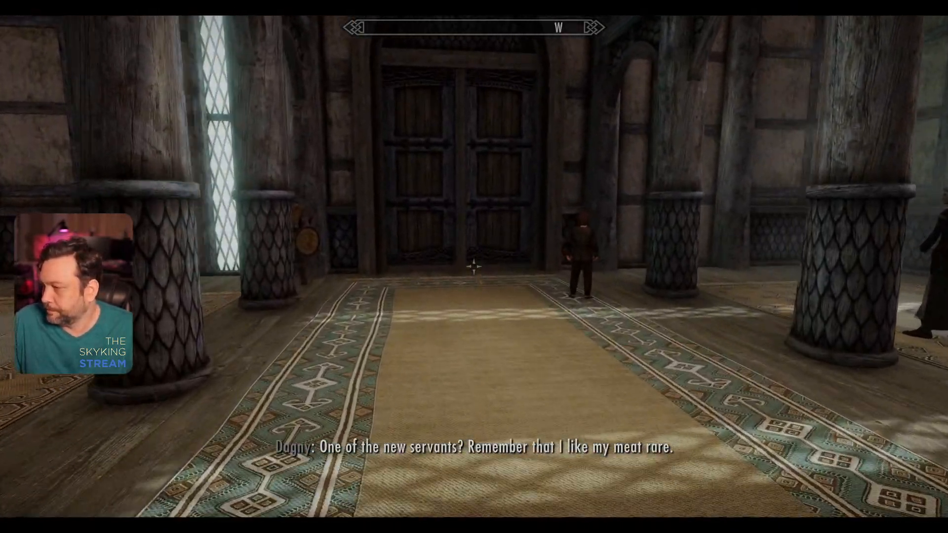
pyautogui.press('w')
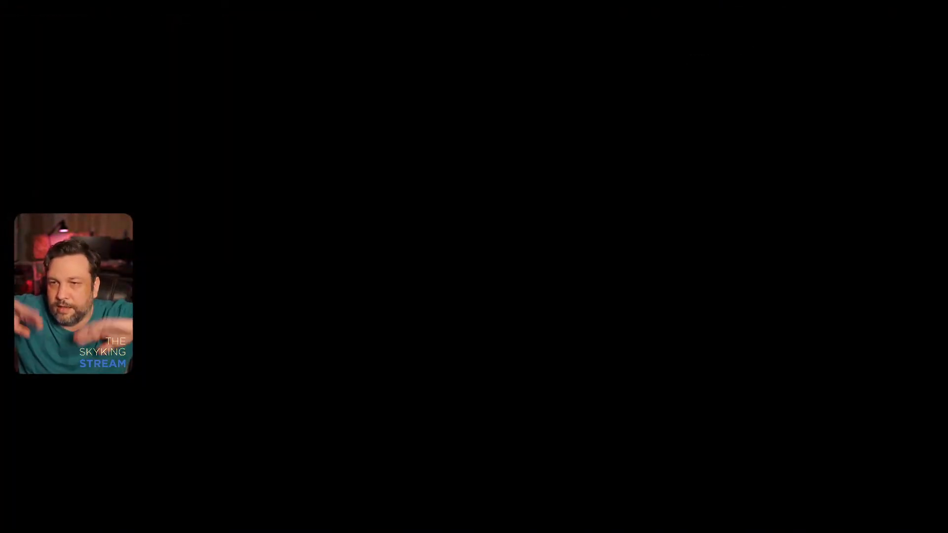
# Step: Cross Dragonsreach's wooden bridge and descend the stone steps, viewing the horse banners along the way
pyautogui.press('w')
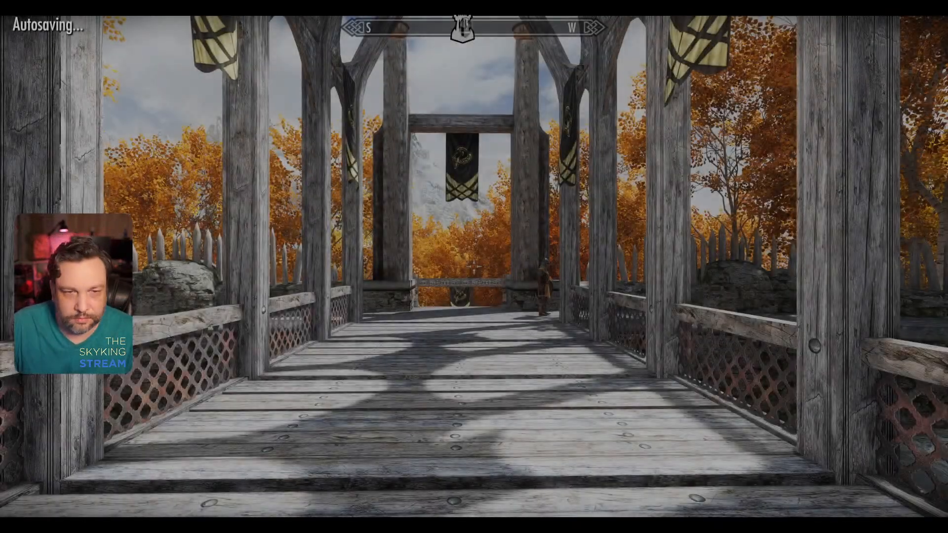
pyautogui.press('w')
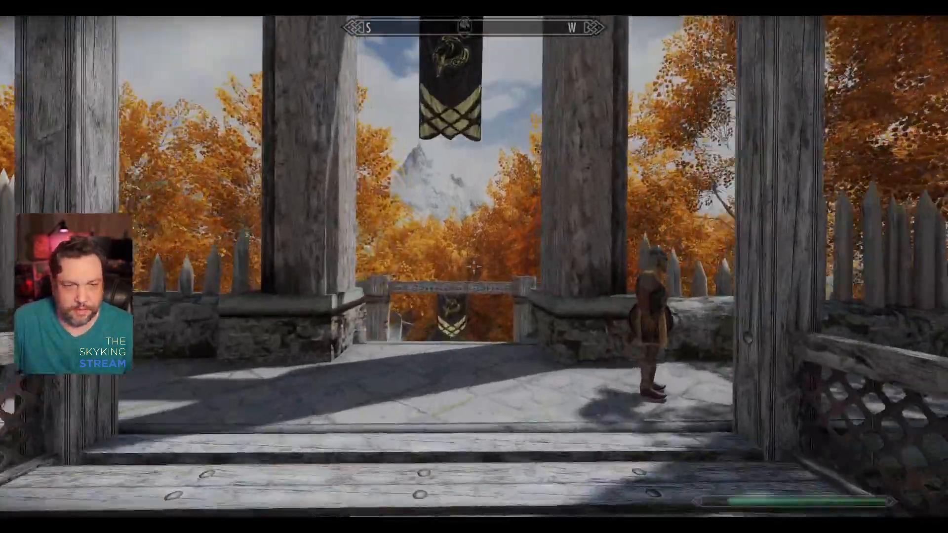
pyautogui.press('w')
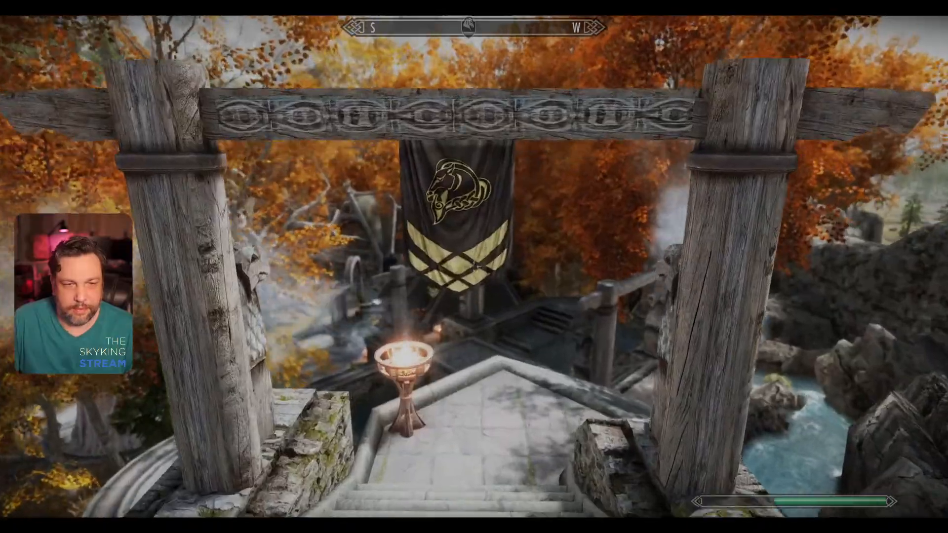
pyautogui.press('w')
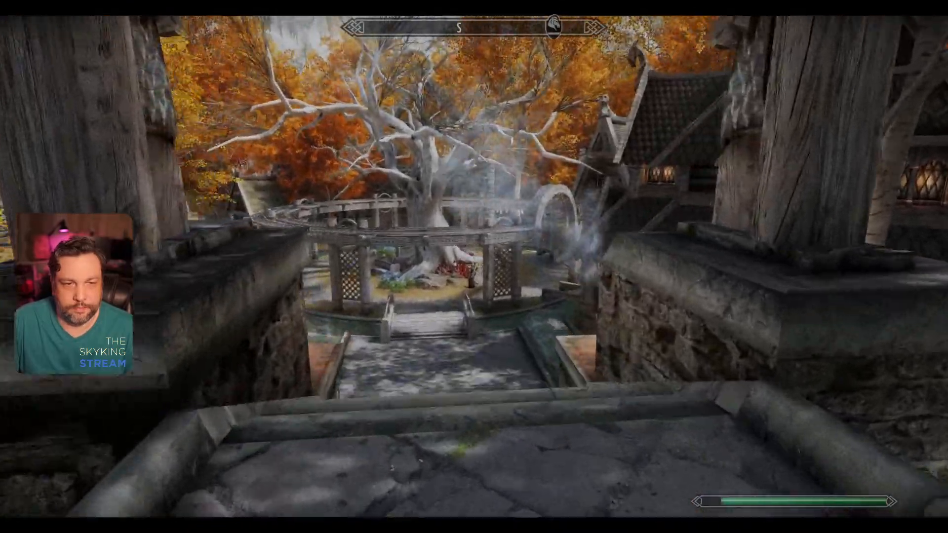
# Step: Cross the plaza around the great tree and inspect the purple patterned banner under a house gable
pyautogui.press('w')
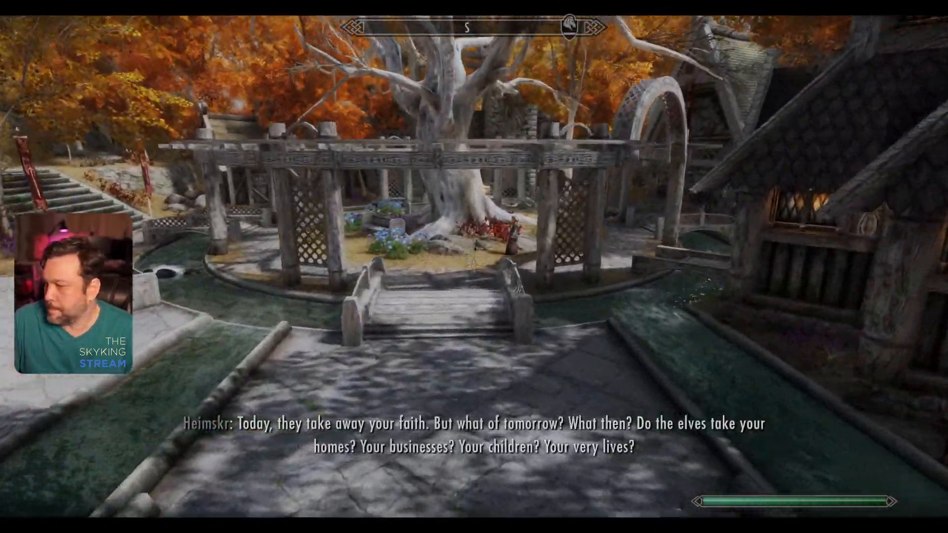
pyautogui.press('w')
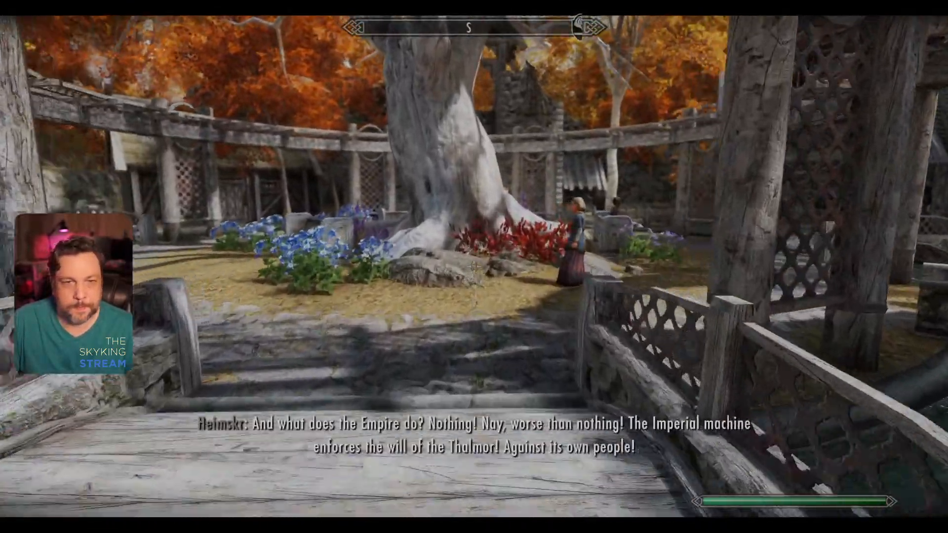
pyautogui.press('w')
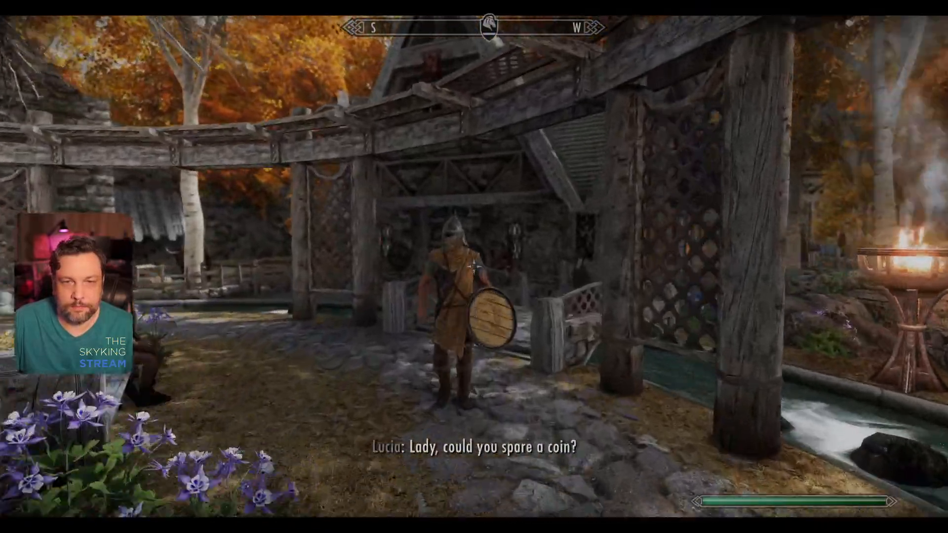
pyautogui.press('w')
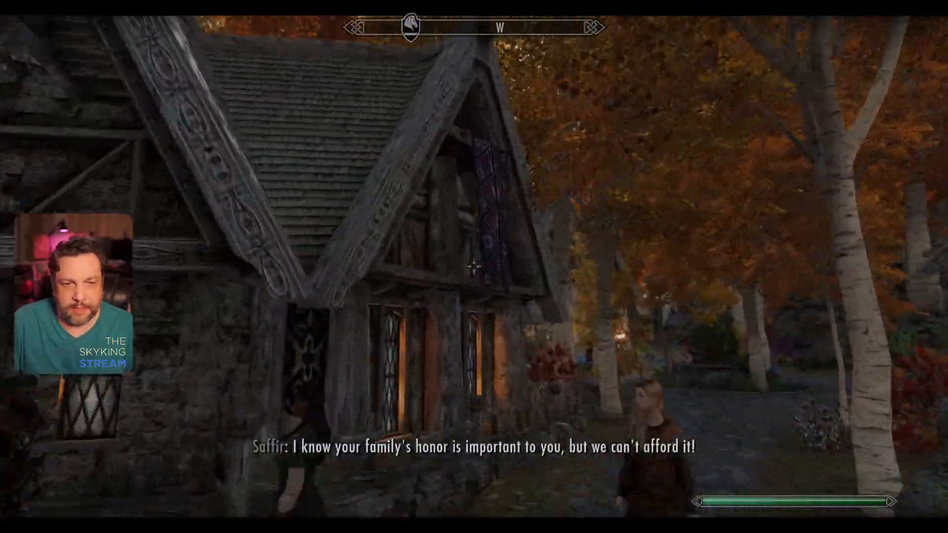
pyautogui.press('w')
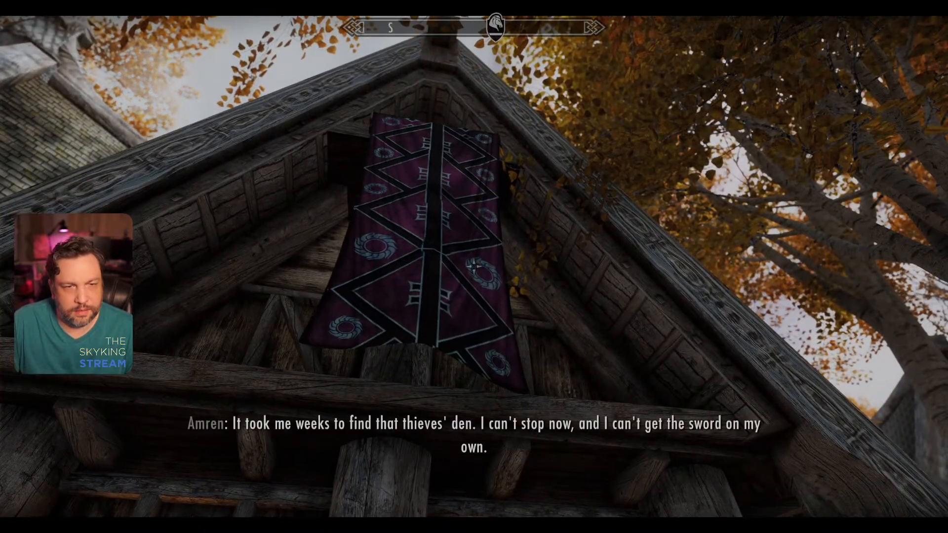
# Step: Quicksave from the system page and quit the game with the console command qqq
pyautogui.press('j')
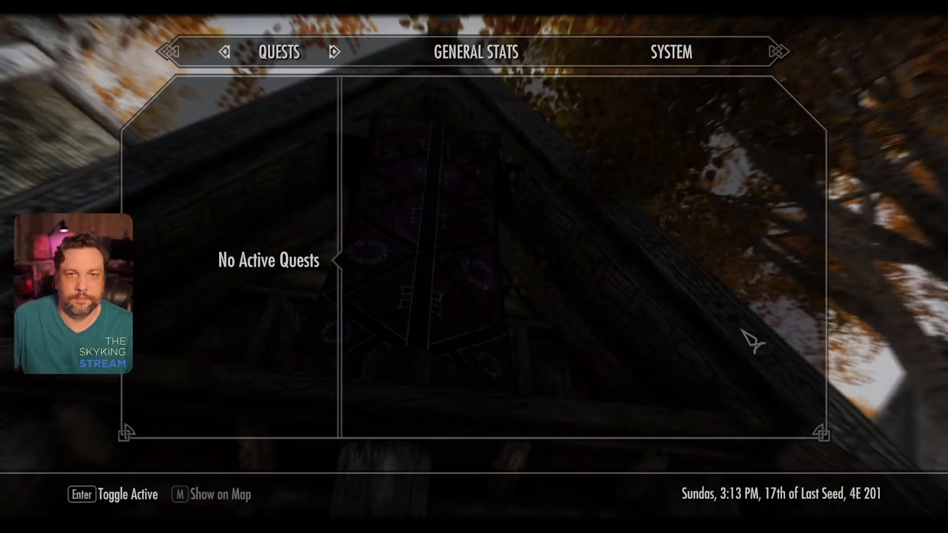
pyautogui.click(683, 66)
pyautogui.click(270, 260)
pyautogui.press('`')
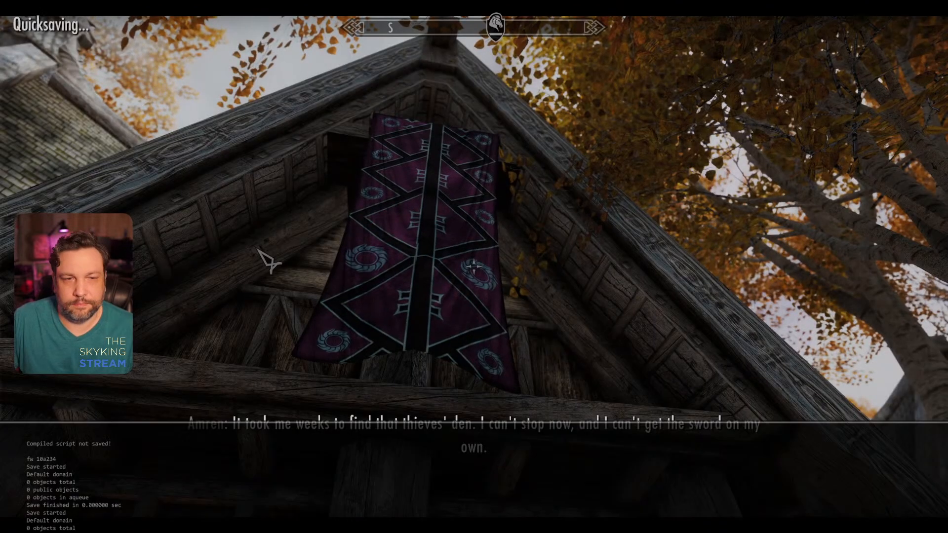
pyautogui.write('qqq')
pyautogui.press('Return')
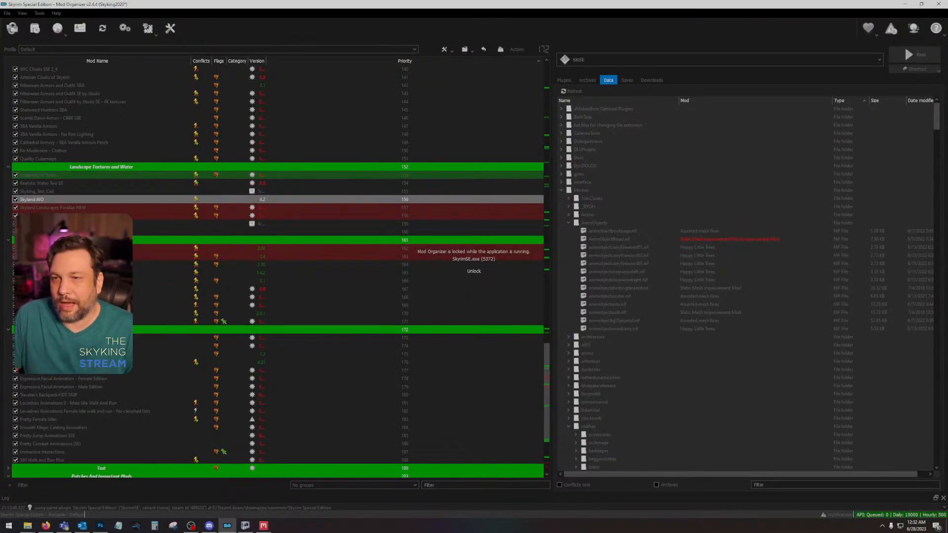
# Step: Switch to Quixel Mixer, save the NG Block mix, close the program and return to the clutter texture in Photoshop
pyautogui.click(905, 4)
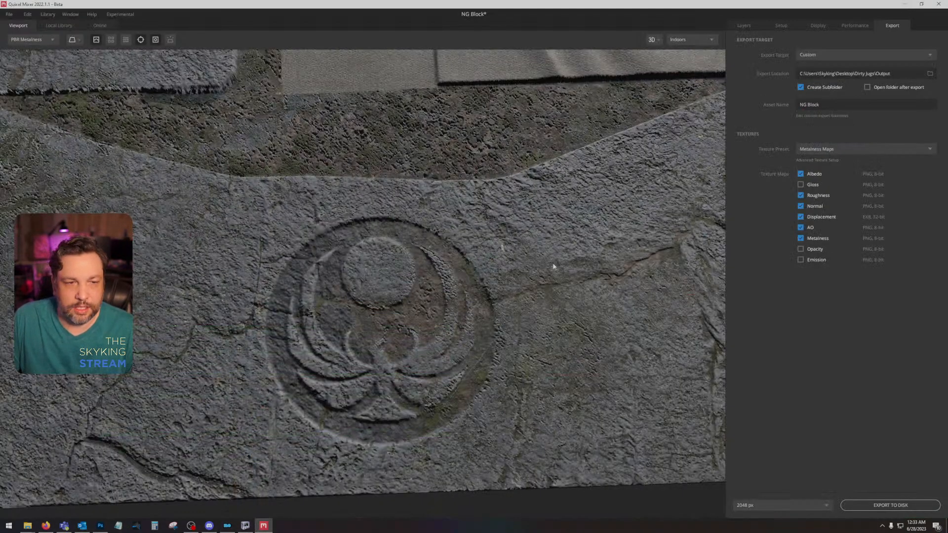
pyautogui.scroll(-5, 438, 184)
pyautogui.click(9, 13)
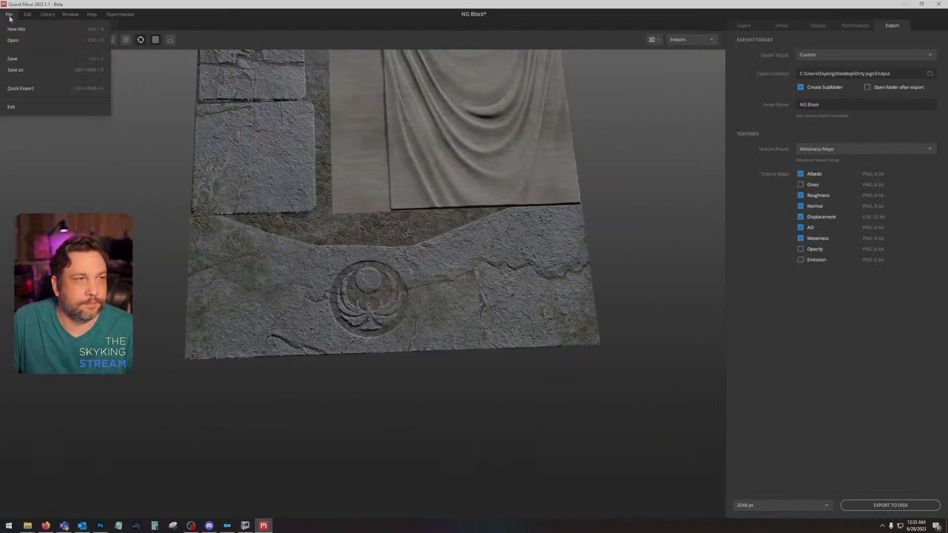
pyautogui.click(14, 59)
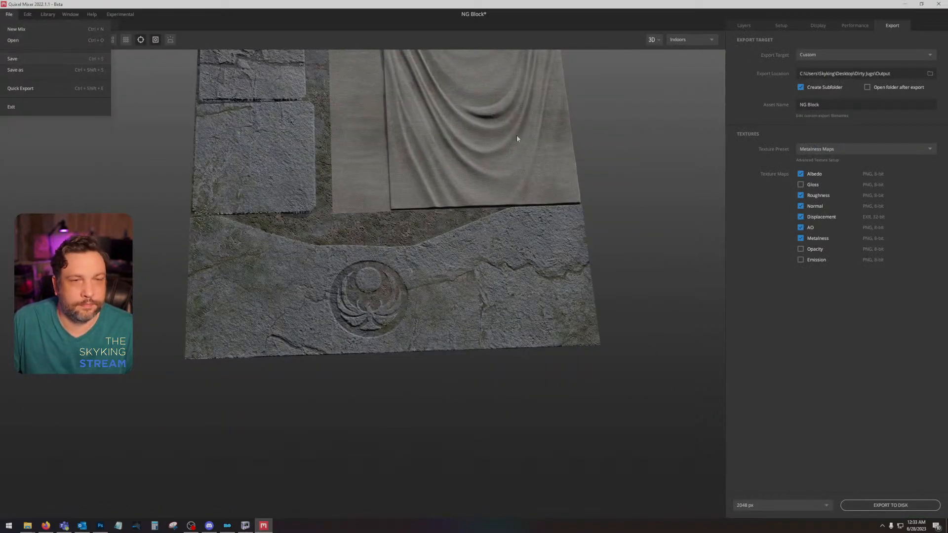
pyautogui.click(939, 4)
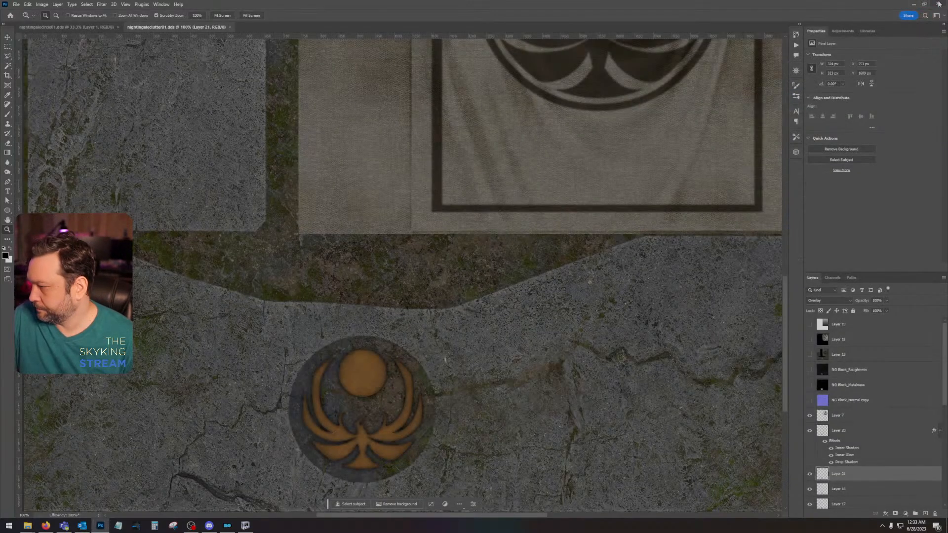
pyautogui.scroll(-1, 490, 333)
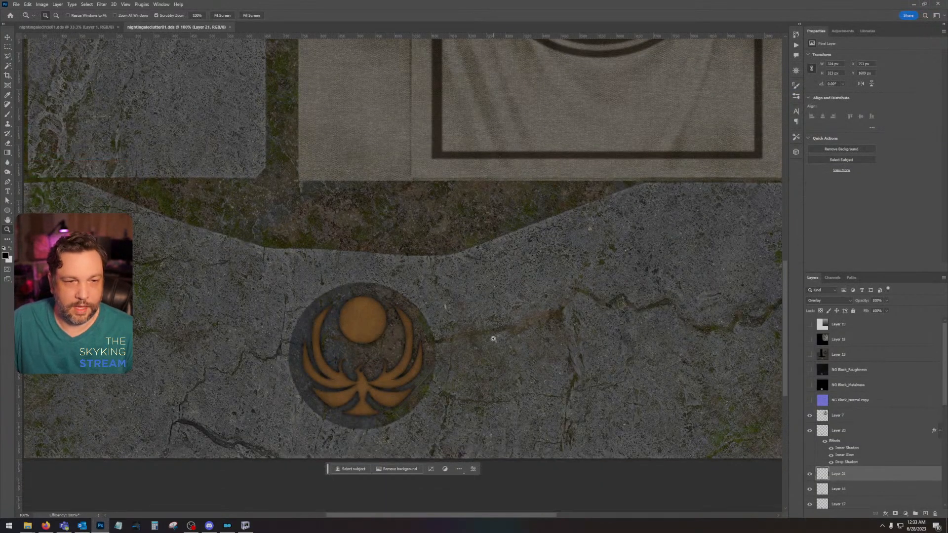
# Step: Close both open Nightingale texture documents, minimize Photoshop and close the mod's clutter textures folder
pyautogui.scroll(2, 505, 317)
pyautogui.hotkey('ctrl', '0')
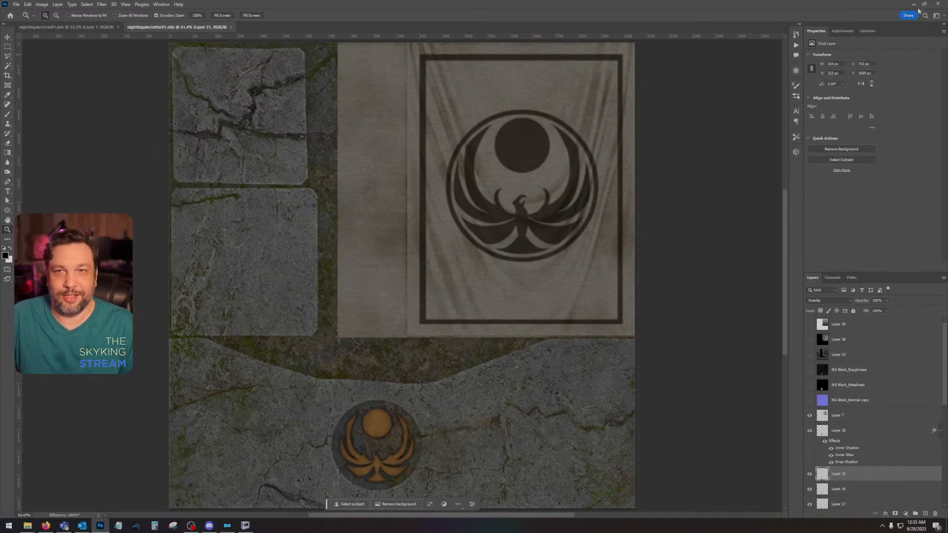
pyautogui.click(119, 27)
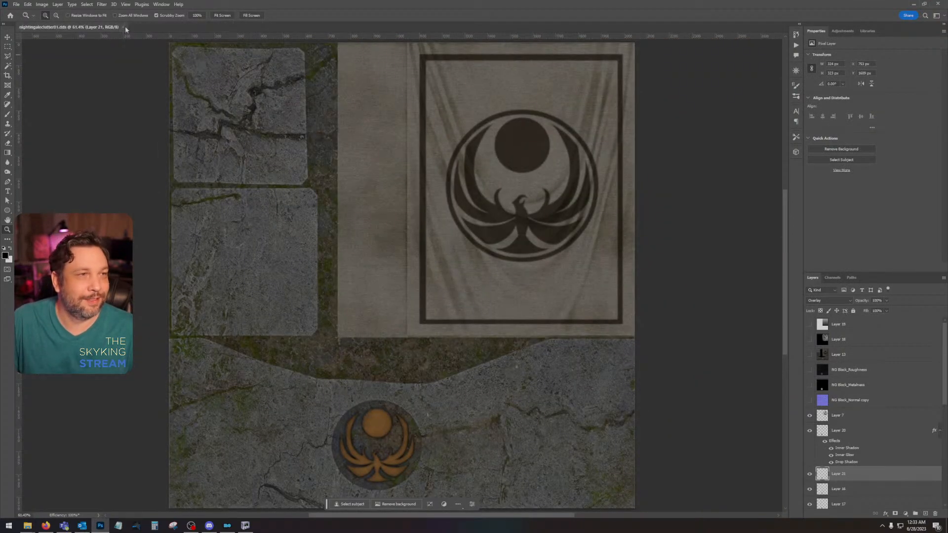
pyautogui.click(124, 26)
pyautogui.click(920, 4)
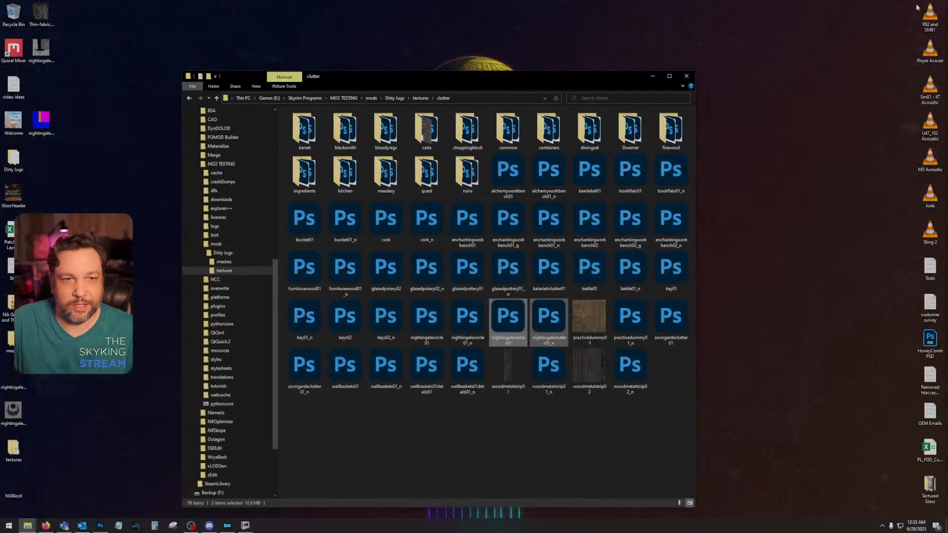
pyautogui.click(687, 74)
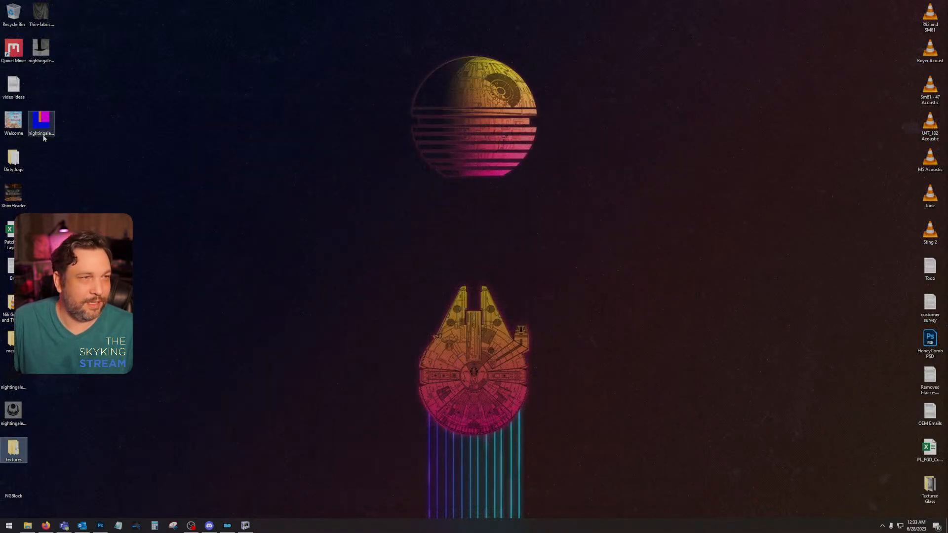
# Step: Delete the Thin-fabric image and the two leftover nightingale files above the textures folder from the desktop
pyautogui.moveTo(71, 149); pyautogui.dragTo(40, 8)
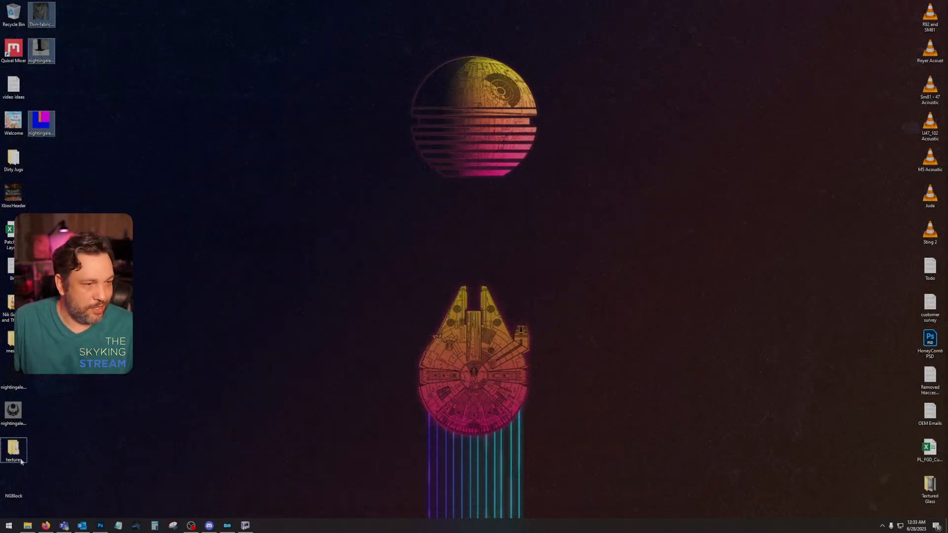
pyautogui.click(26, 526)
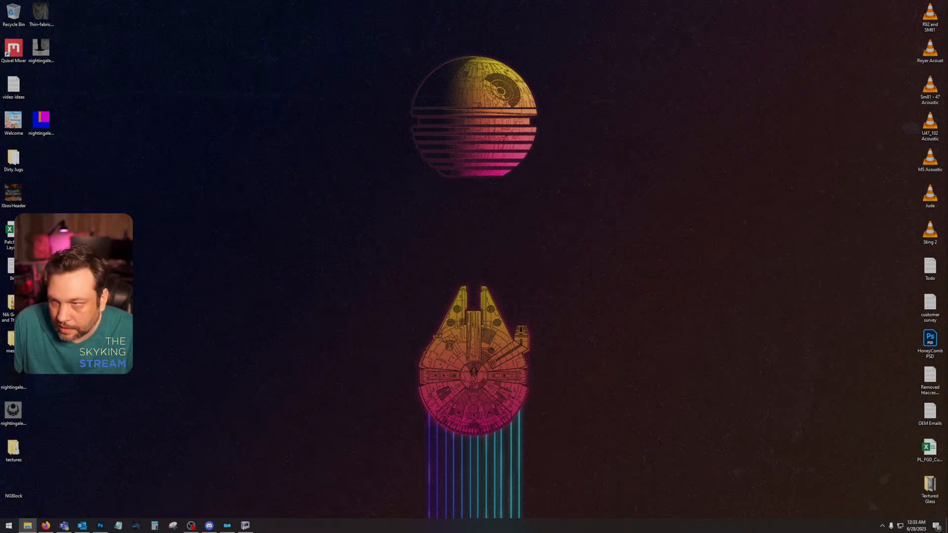
pyautogui.click(41, 15)
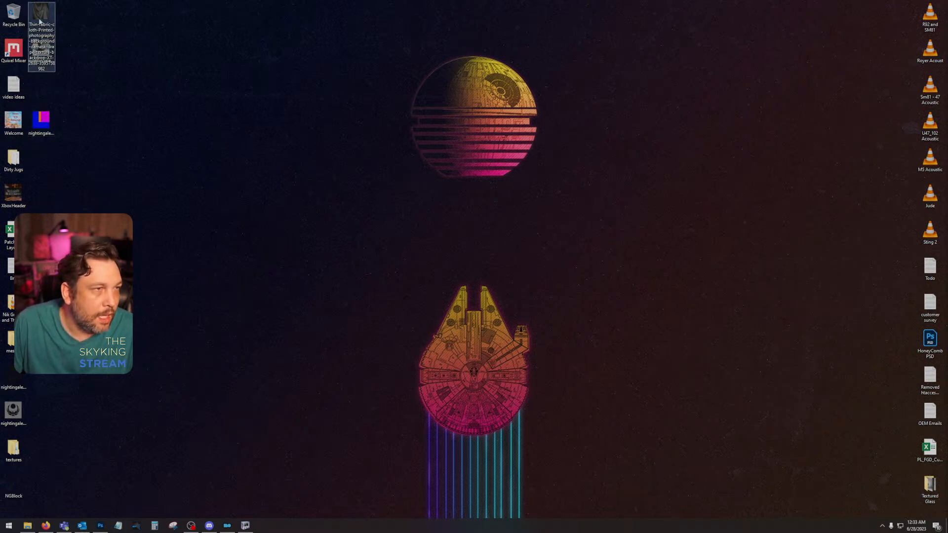
pyautogui.press('Delete')
pyautogui.moveTo(77, 151); pyautogui.dragTo(42, 32)
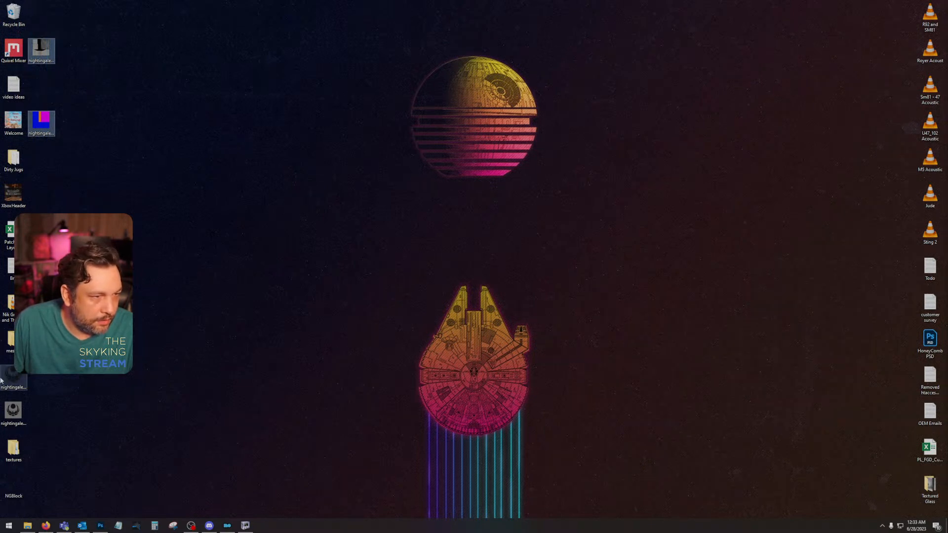
pyautogui.click(41, 412)
pyautogui.moveTo(41, 413); pyautogui.dragTo(16, 371)
pyautogui.press('Delete')
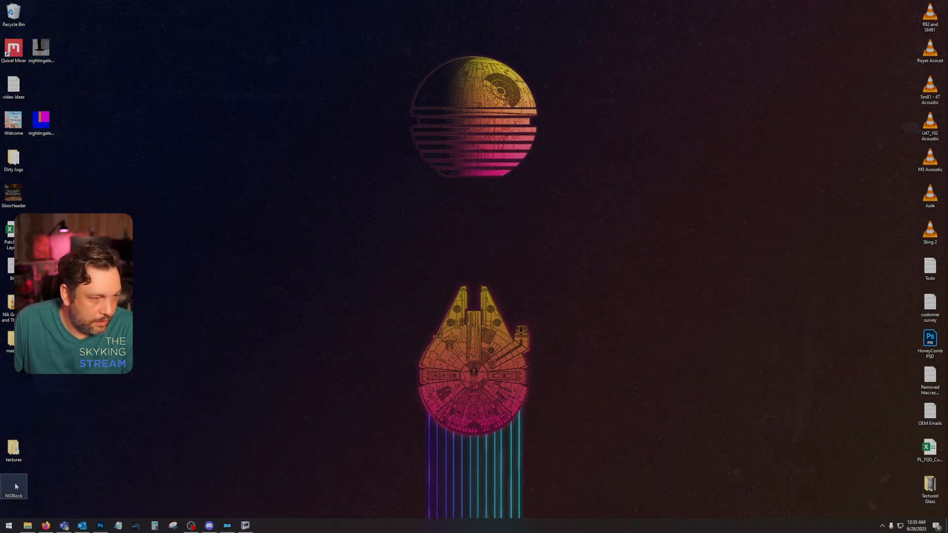
# Step: Delete NGBlock, check the OG and clutter subfolders of the desktop textures folder, and delete that folder too
pyautogui.moveTo(13, 447); pyautogui.dragTo(13, 377)
pyautogui.doubleClick(13, 378)
pyautogui.doubleClick(348, 129)
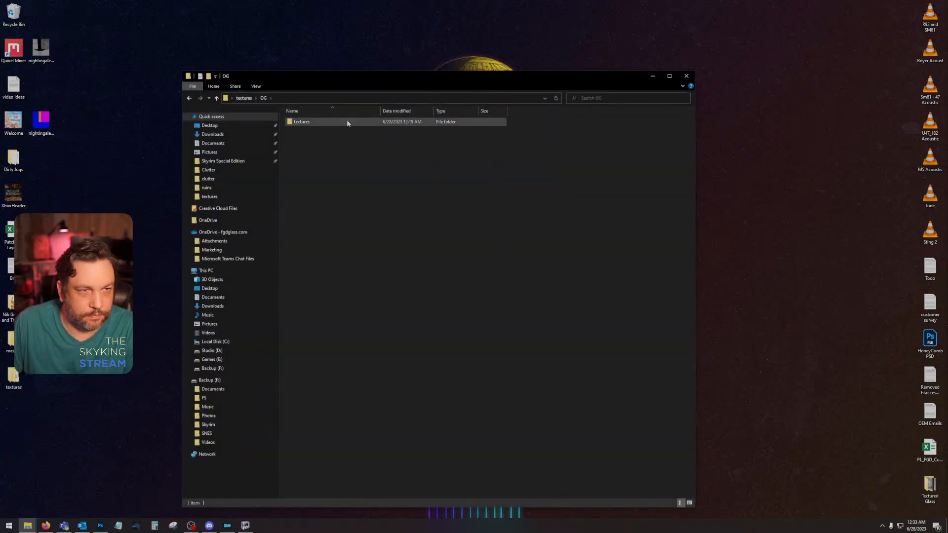
pyautogui.click(186, 98)
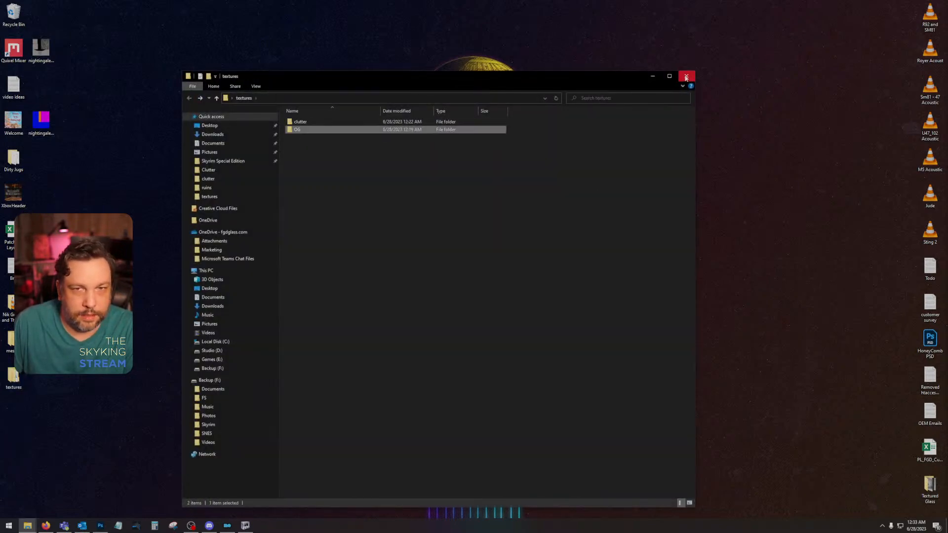
pyautogui.doubleClick(353, 122)
pyautogui.click(652, 76)
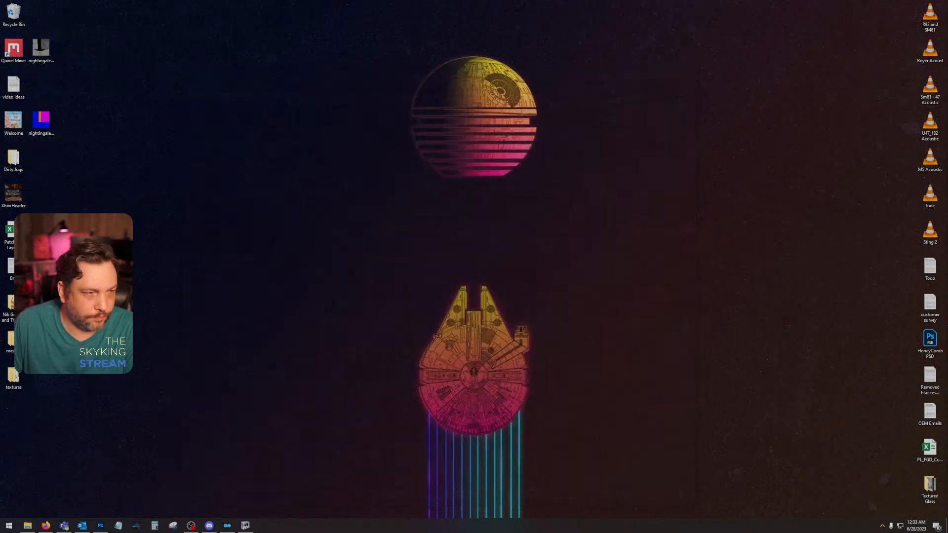
# Step: Check the containers and nightingale subfolders of the desktop meshes folder, then delete the meshes folder
pyautogui.doubleClick(13, 340)
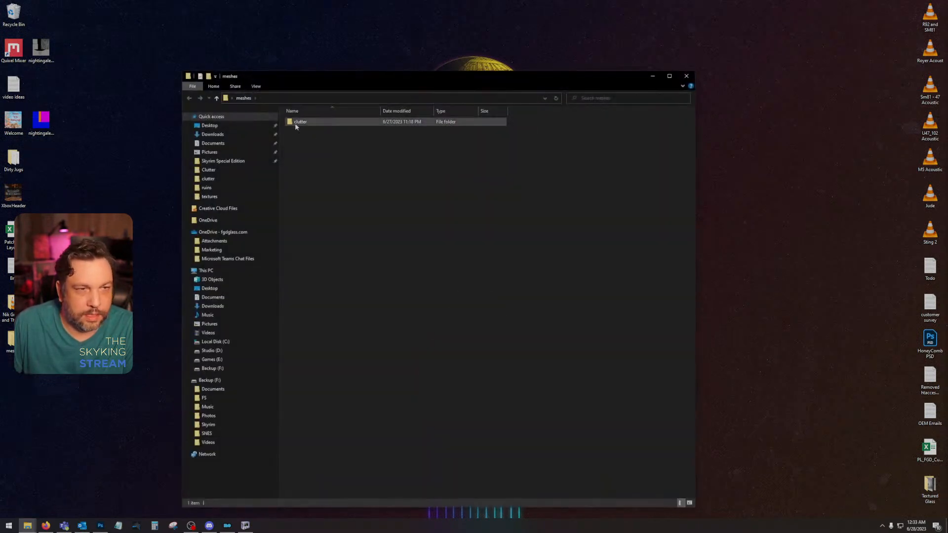
pyautogui.doubleClick(298, 123)
pyautogui.doubleClick(302, 122)
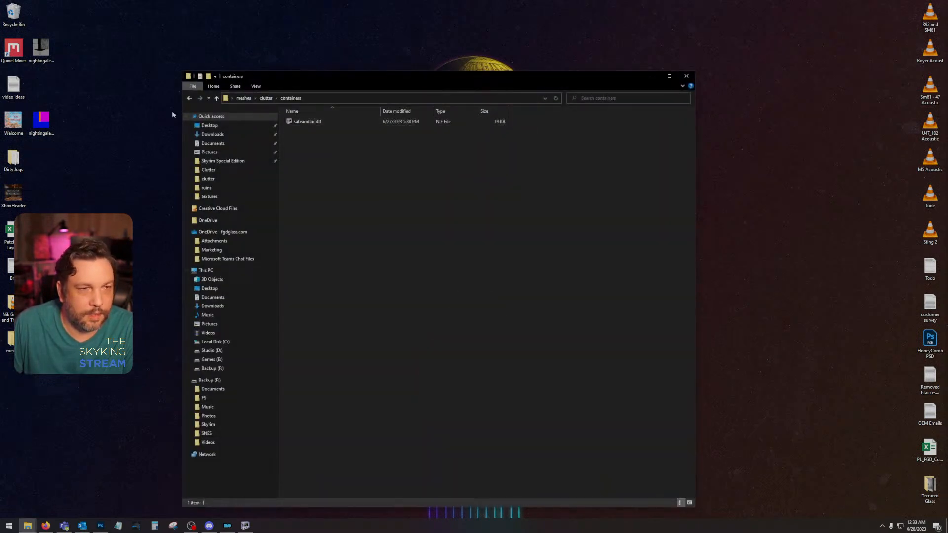
pyautogui.click(190, 99)
pyautogui.doubleClick(313, 131)
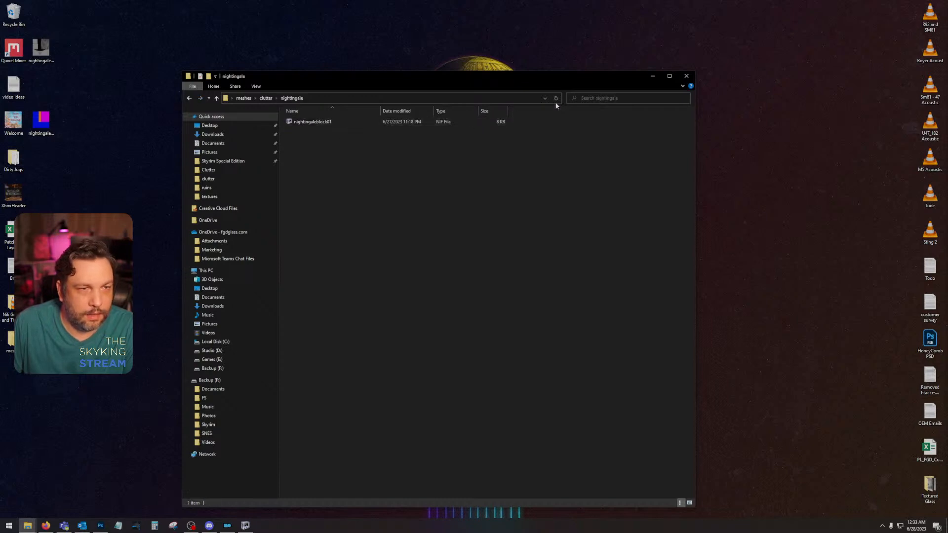
pyautogui.click(693, 77)
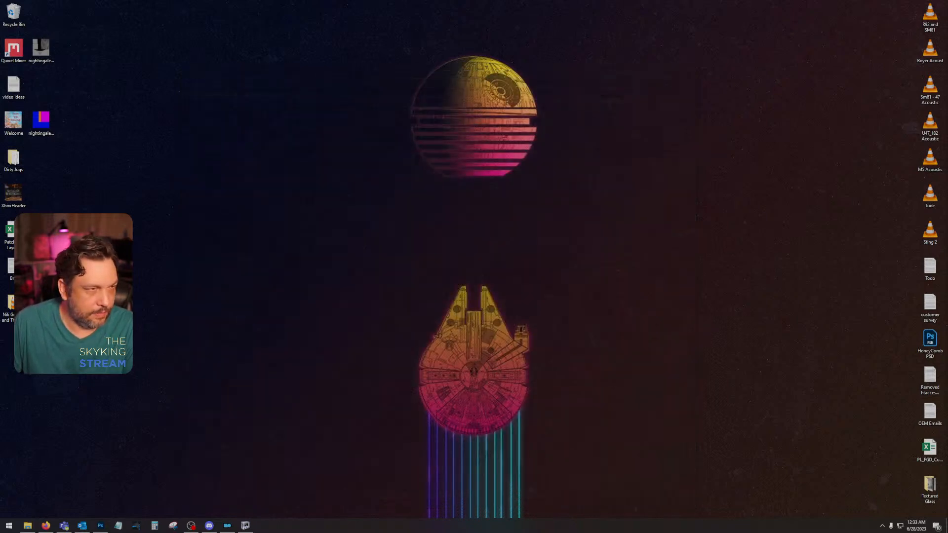
# Step: Move the two remaining nightingale clutter images from the desktop into Dirty Jugs > Output > NG Block
pyautogui.doubleClick(13, 159)
pyautogui.doubleClick(315, 130)
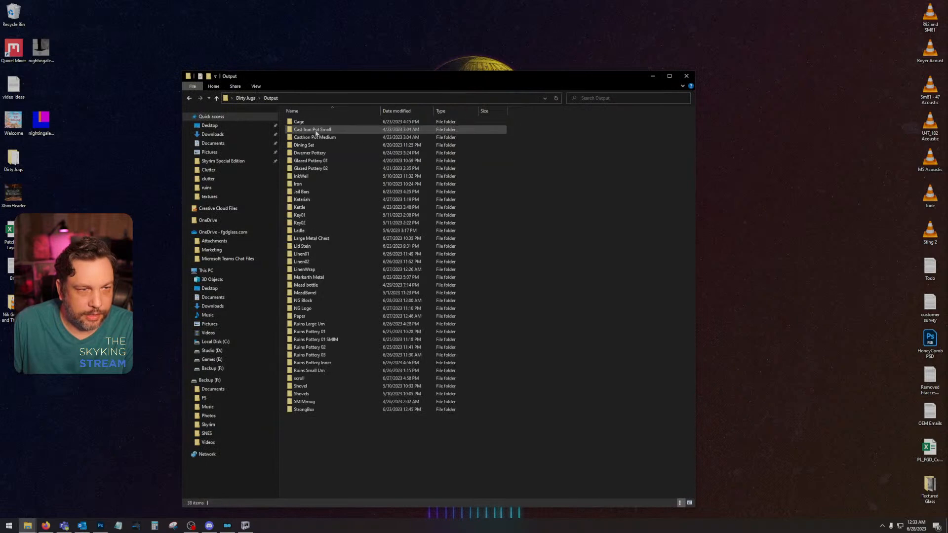
pyautogui.doubleClick(330, 301)
pyautogui.moveTo(70, 145); pyautogui.dragTo(29, 39)
pyautogui.moveTo(41, 48); pyautogui.dragTo(376, 192)
# Step: Empty the Recycle Bin permanently and close the NG Block folder
pyautogui.rightClick(17, 12)
pyautogui.click(44, 26)
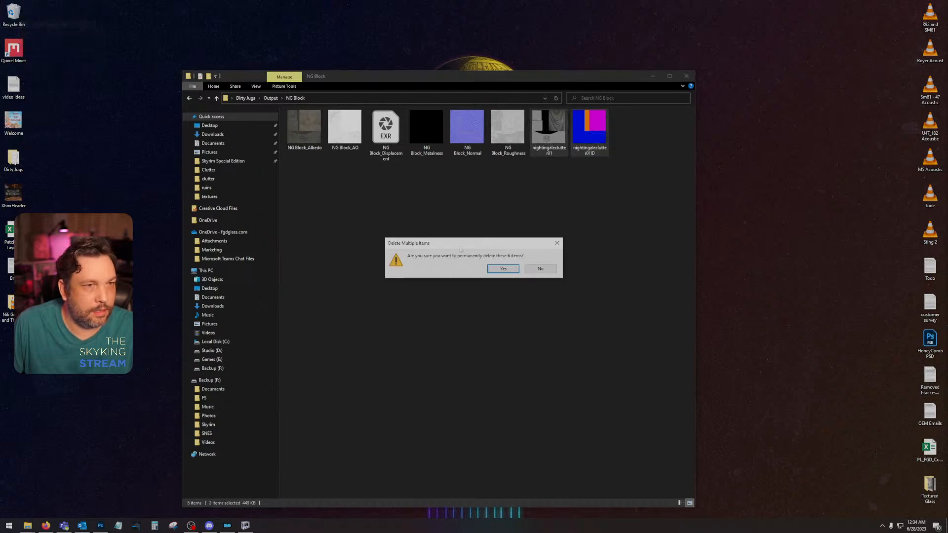
pyautogui.click(501, 269)
pyautogui.click(686, 76)
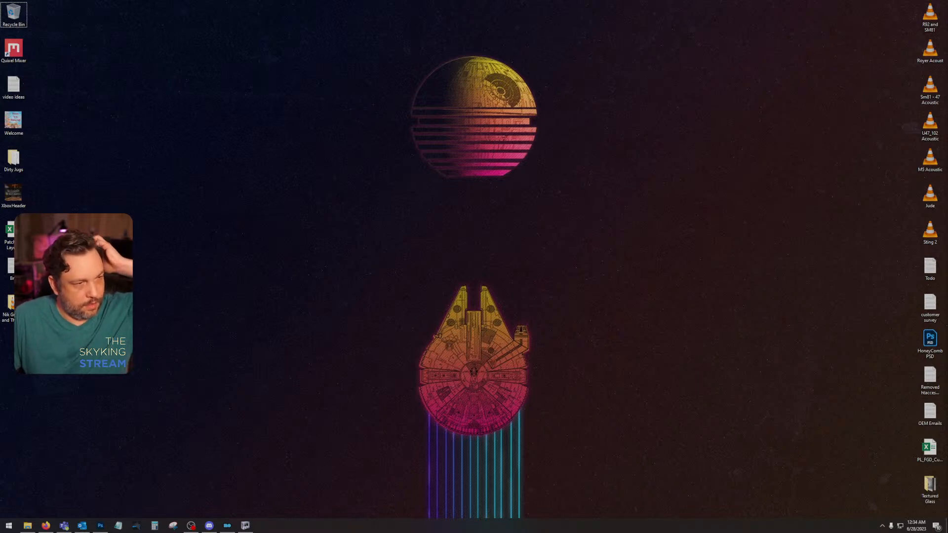
# Step: Switch to NifSkope and close it along with the nightingaleblock01 mesh
pyautogui.click(245, 526)
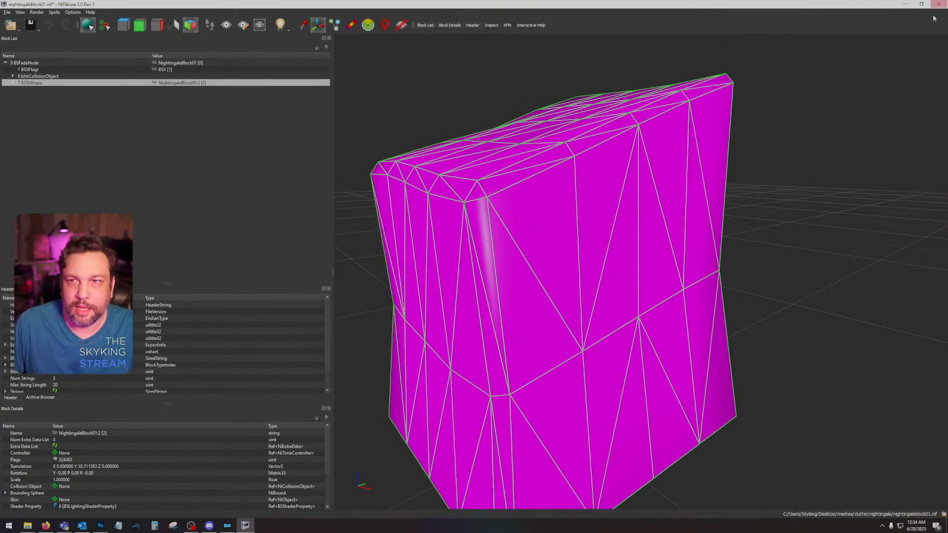
pyautogui.click(938, 4)
pyautogui.click(498, 274)
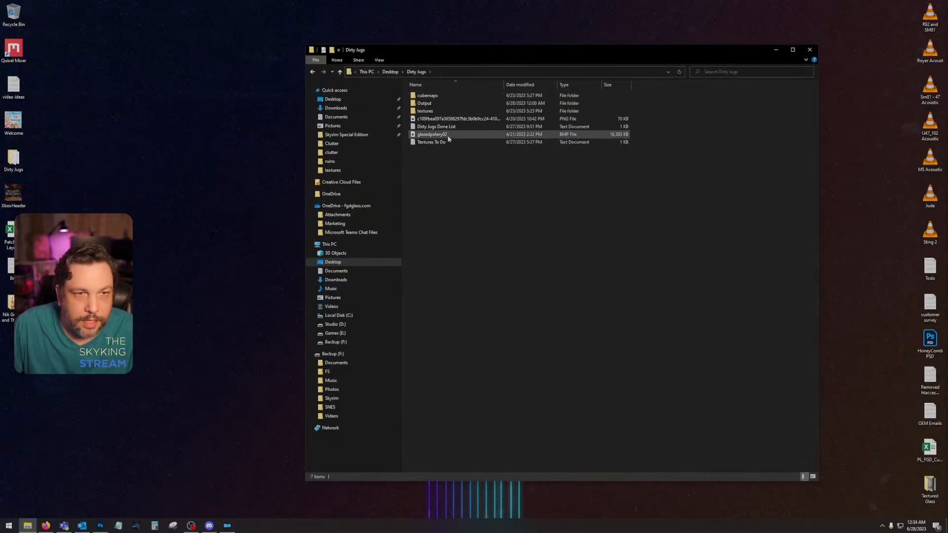
# Step: Review the remaining items in the Textures To Do text file in the Dirty Jugs folder, then close it
pyautogui.doubleClick(447, 142)
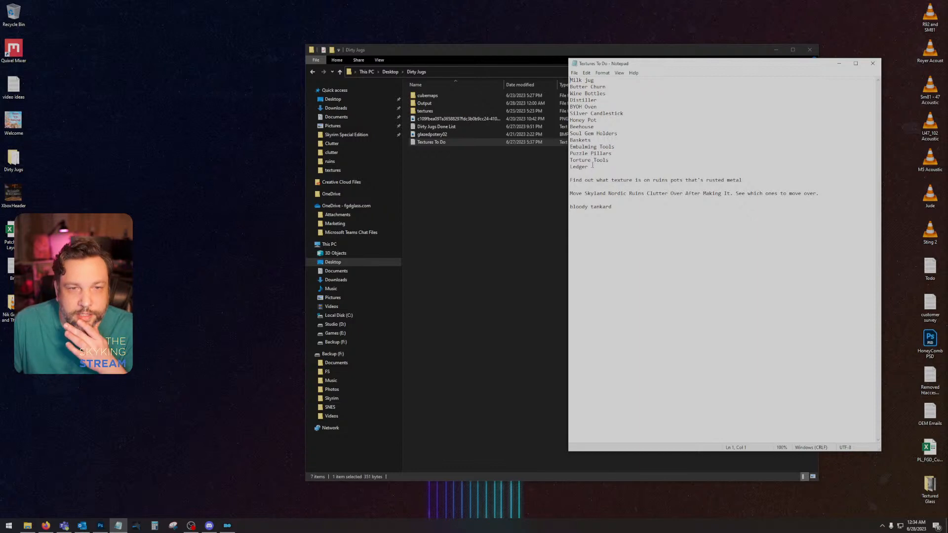
pyautogui.moveTo(591, 167); pyautogui.dragTo(570, 79)
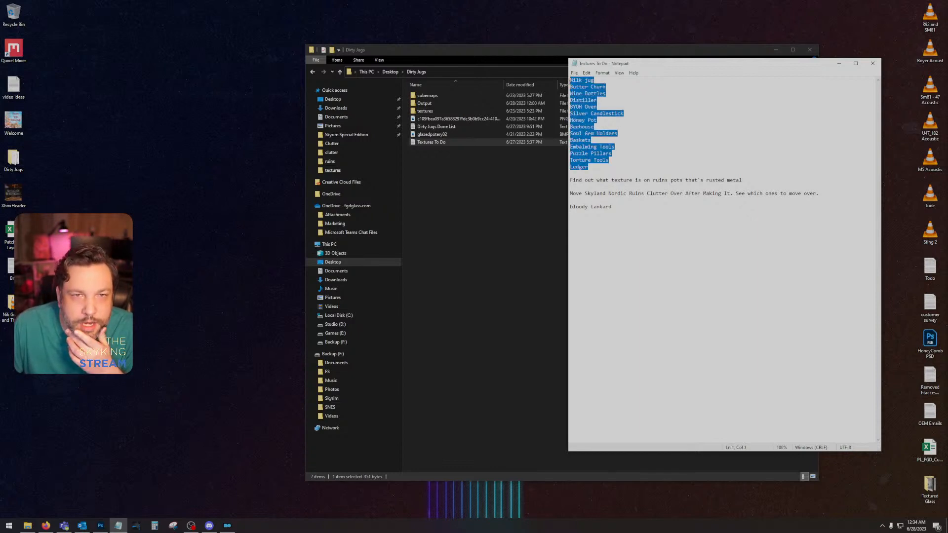
pyautogui.click(654, 229)
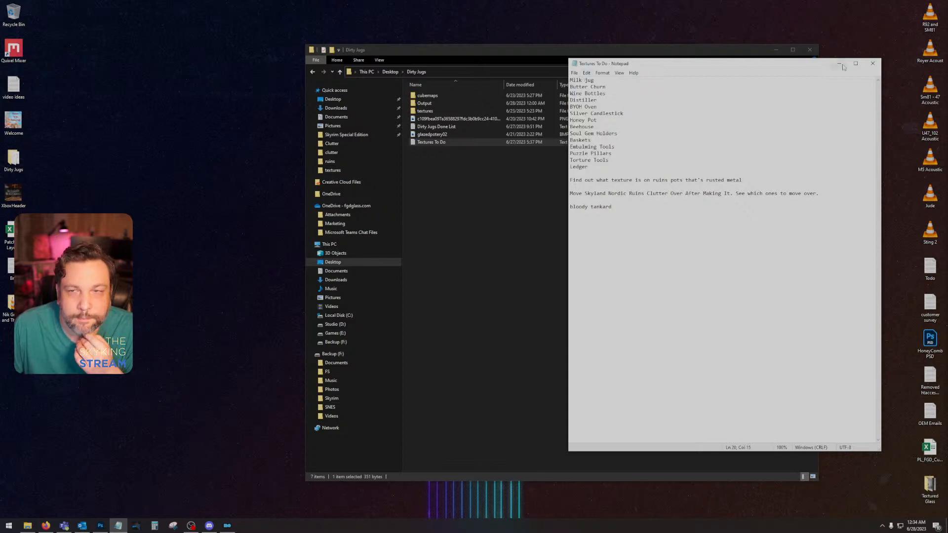
pyautogui.click(872, 63)
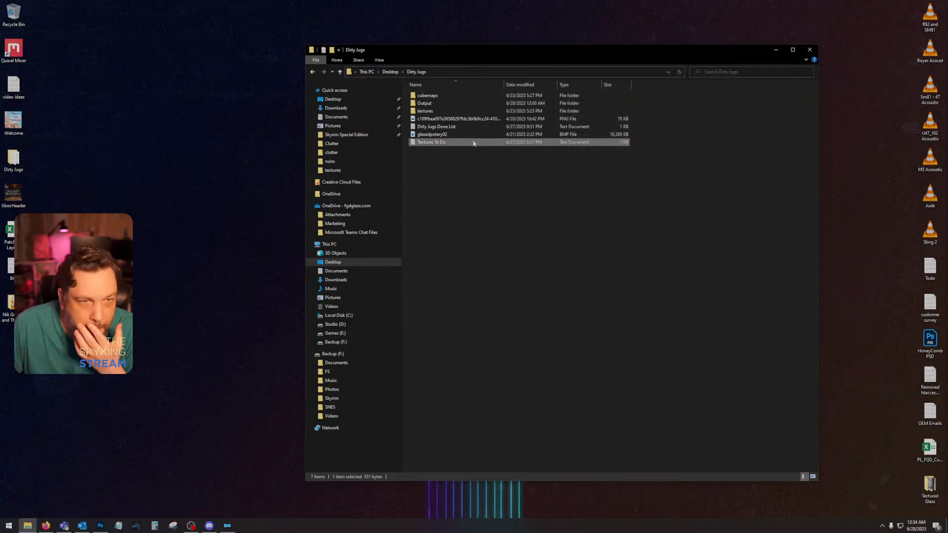
# Step: Add Nightingale Platform, Nightingale Block and Nightingale Banner to the end of Dirty Jugs Done List and save the file
pyautogui.doubleClick(437, 127)
pyautogui.click(592, 421)
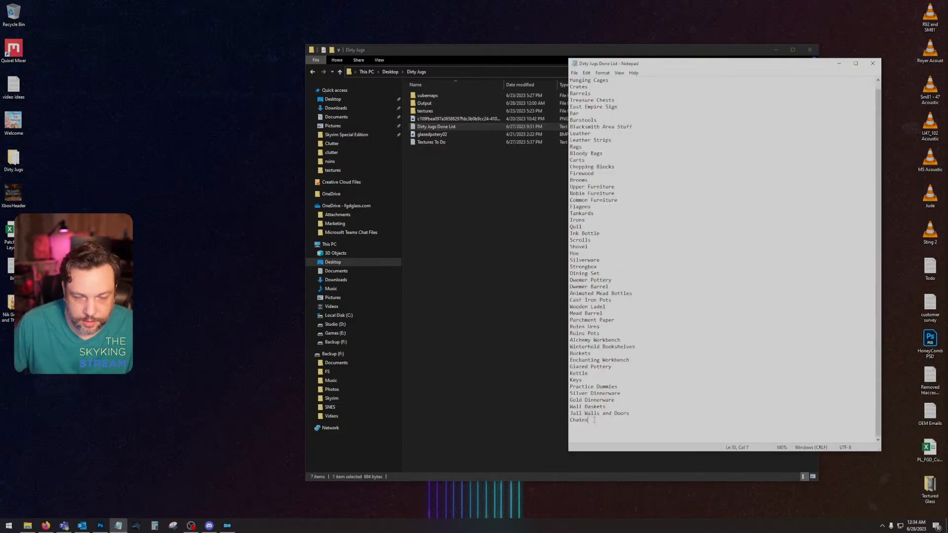
pyautogui.press('Return')
pyautogui.write('Nightingale')
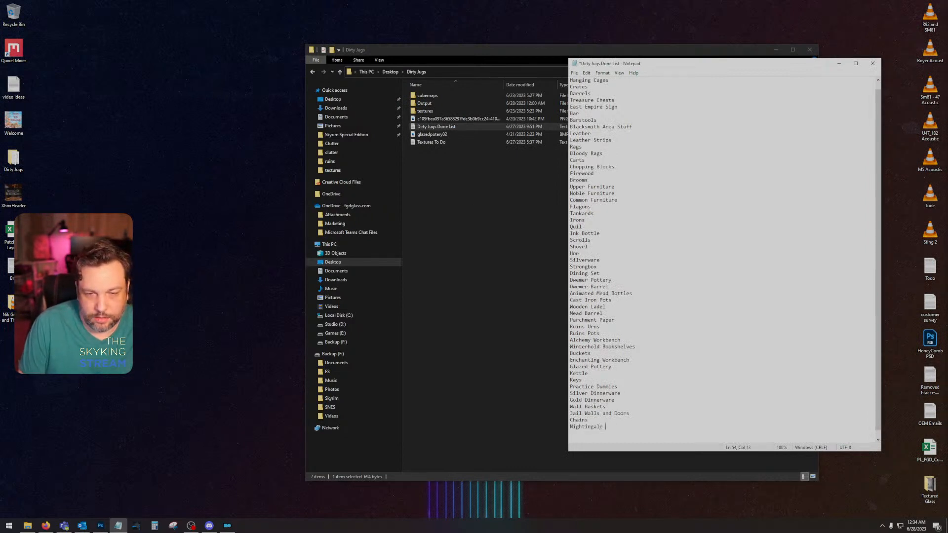
pyautogui.write(' Platform')
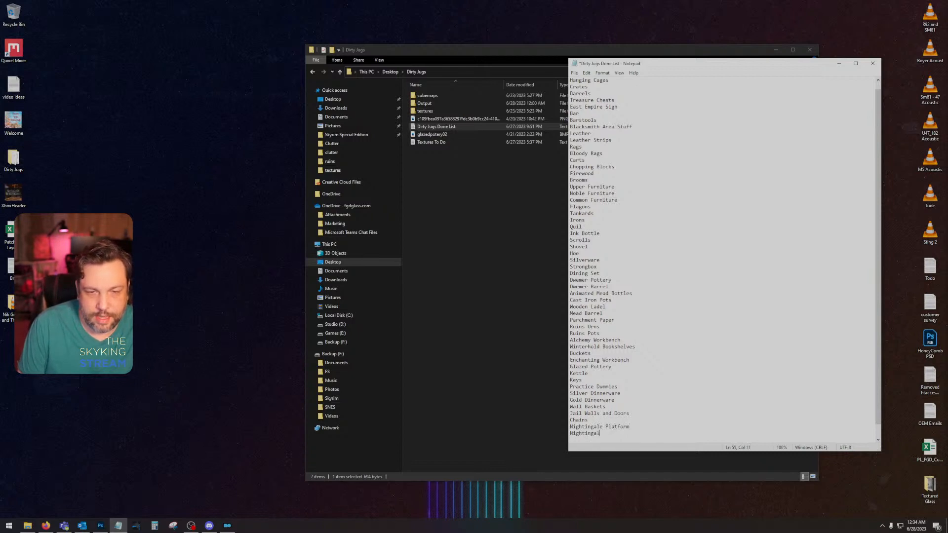
pyautogui.press('Return')
pyautogui.write('Nighti')
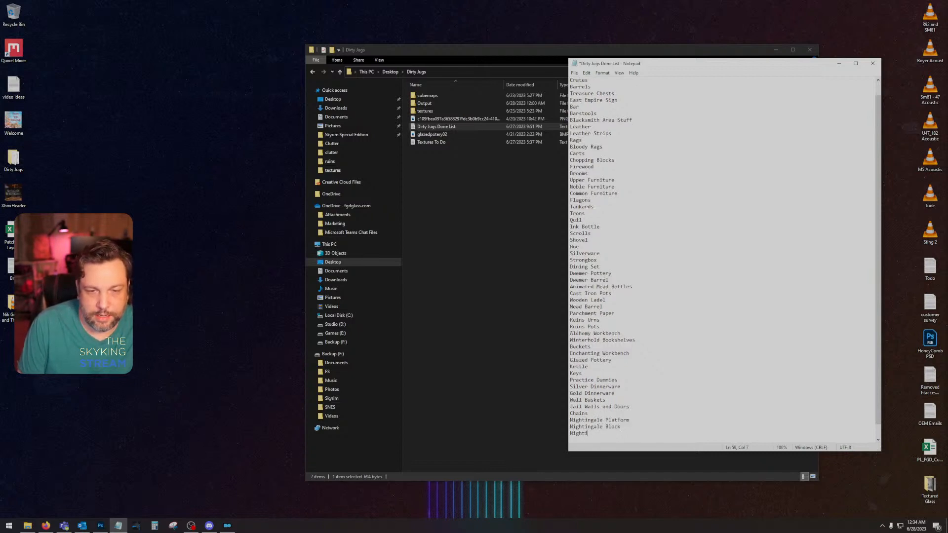
pyautogui.write('ngale Banner')
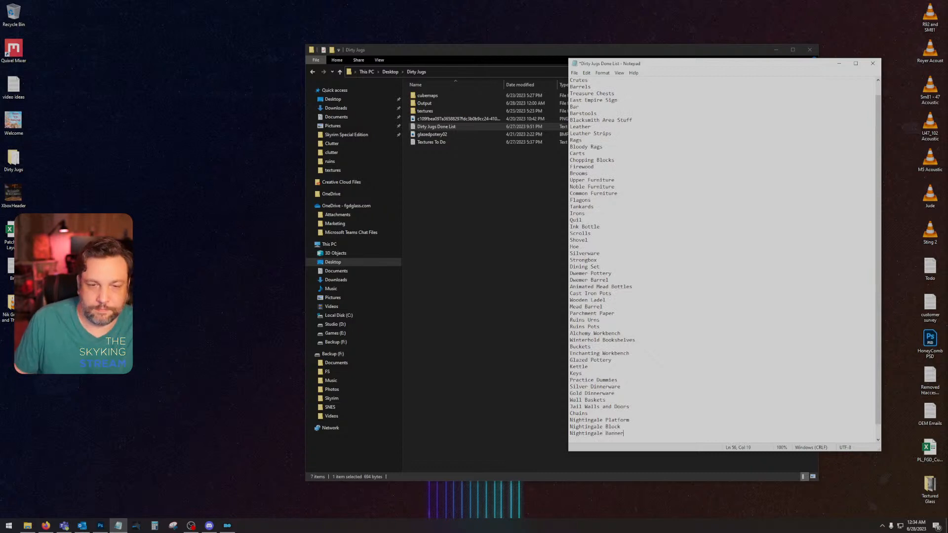
pyautogui.click(574, 73)
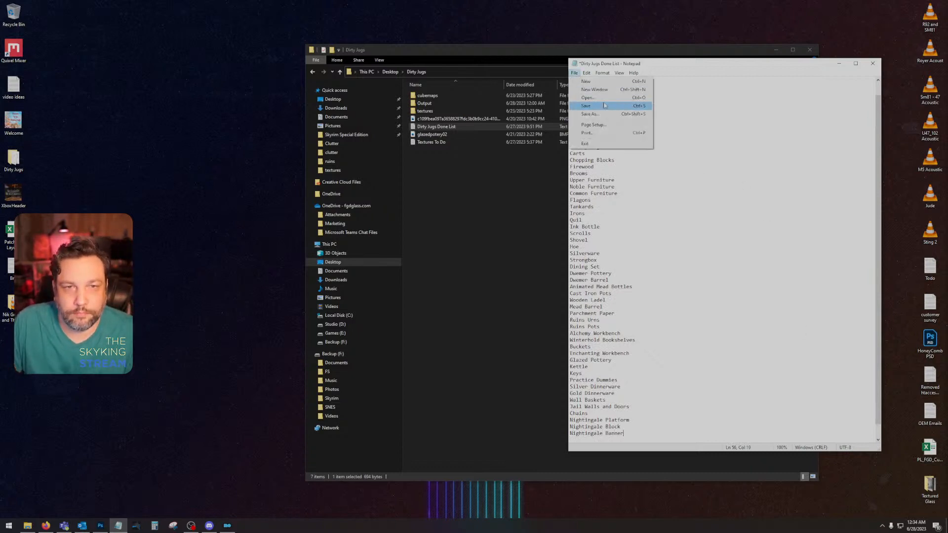
pyautogui.click(585, 105)
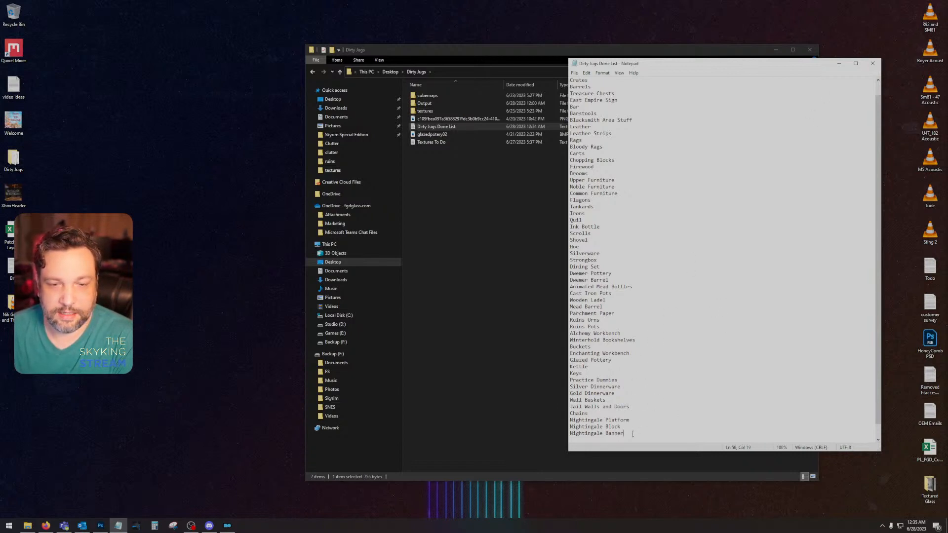
# Step: Copy the whole Dirty Jugs Done List and switch to the mod-creation channel of The Skyking Cafe server in Discord
pyautogui.moveTo(632, 433); pyautogui.dragTo(552, 69)
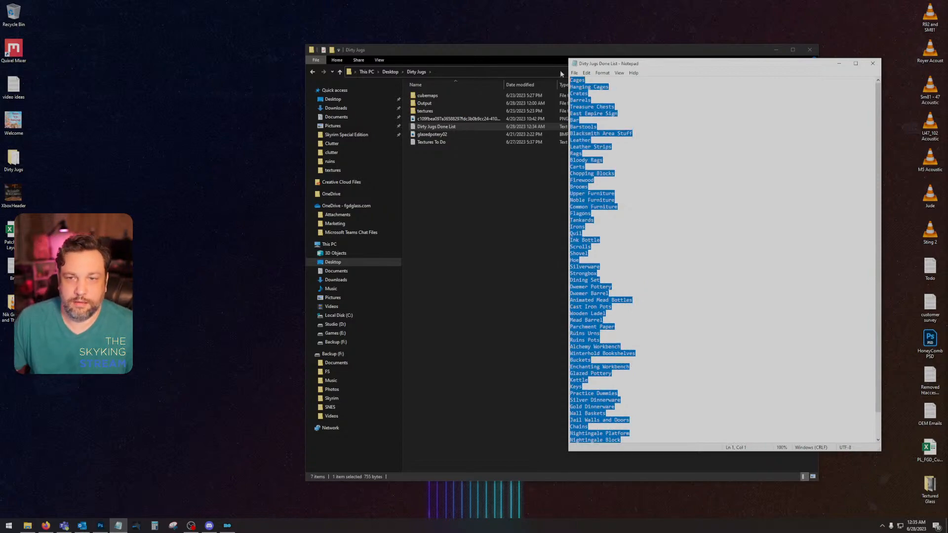
pyautogui.hotkey('alt', 'Tab')
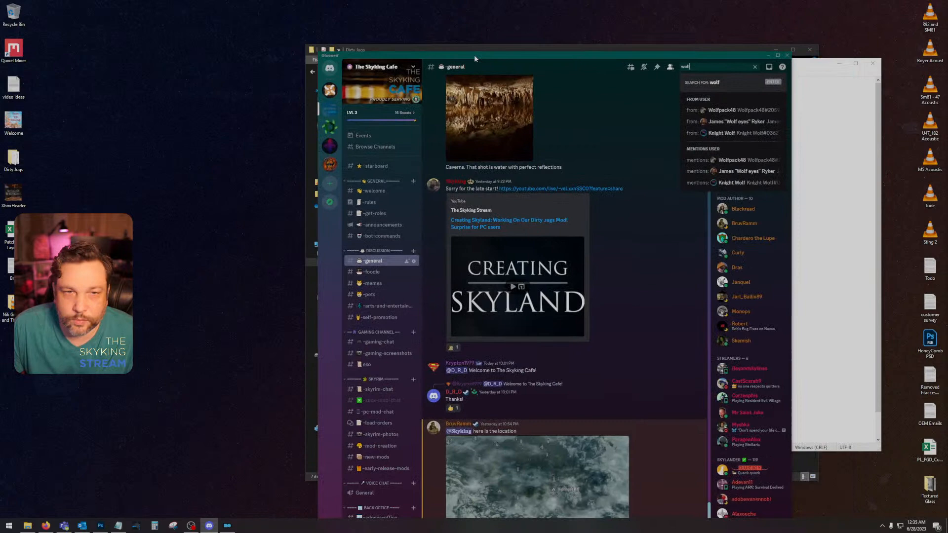
pyautogui.doubleClick(474, 54)
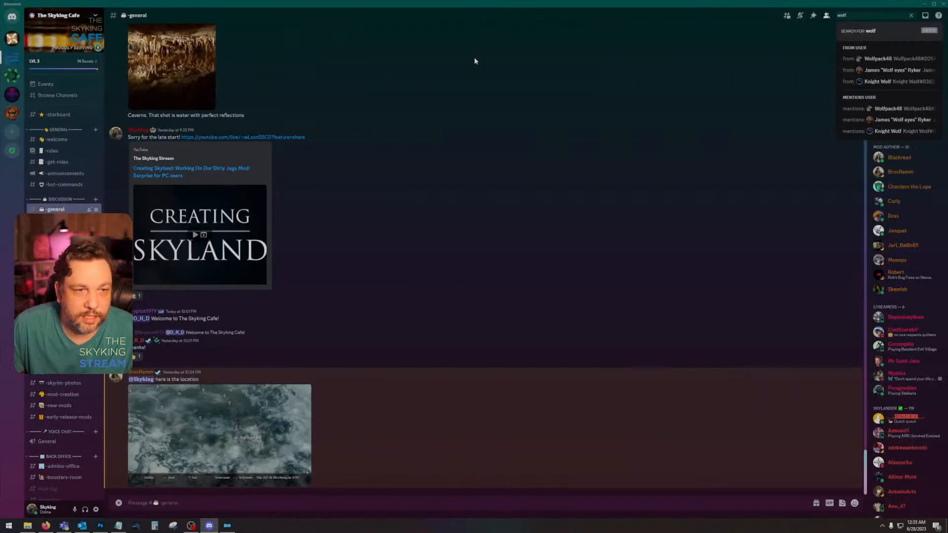
pyautogui.click(63, 394)
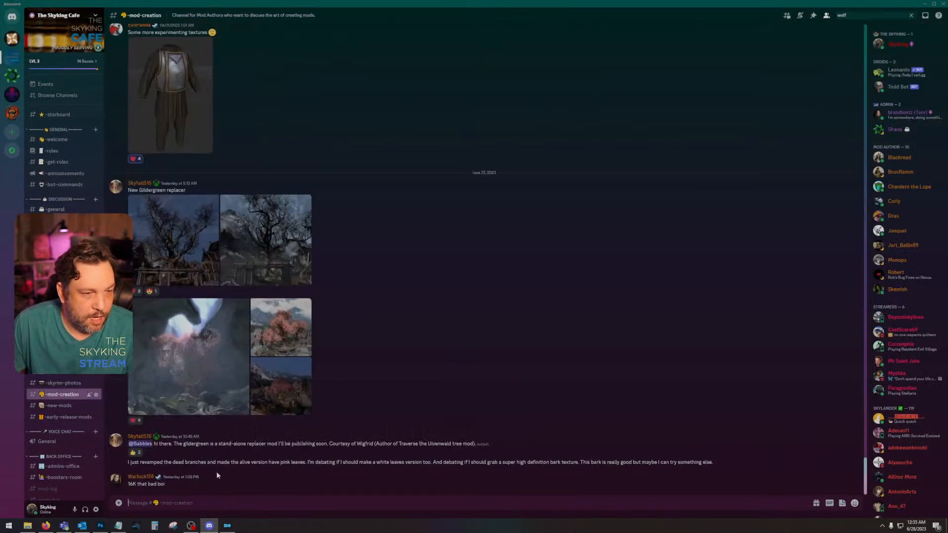
# Step: Post "Dirty Jugs Currently Covers:" in the mod-creation channel with the copied done list on the lines below it
pyautogui.write('Dirty J')
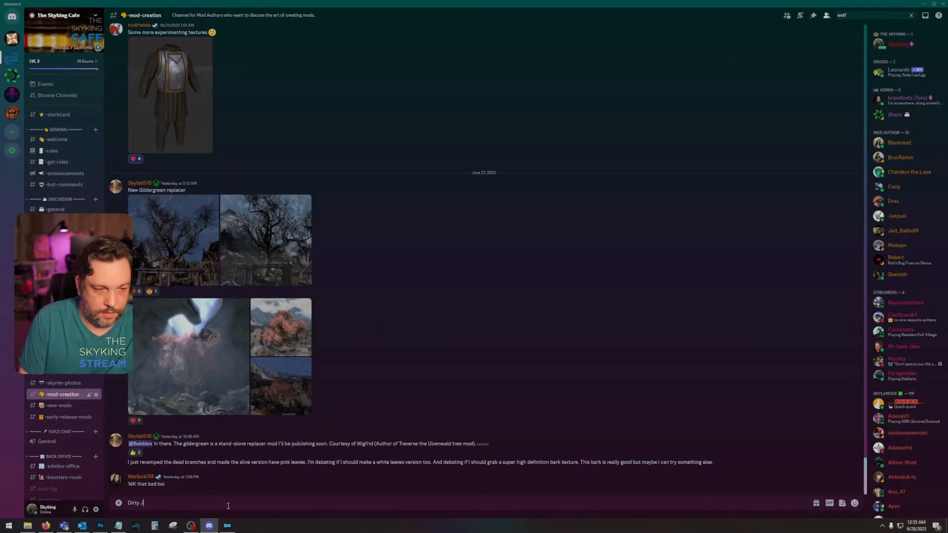
pyautogui.write('ugs Currently Co')
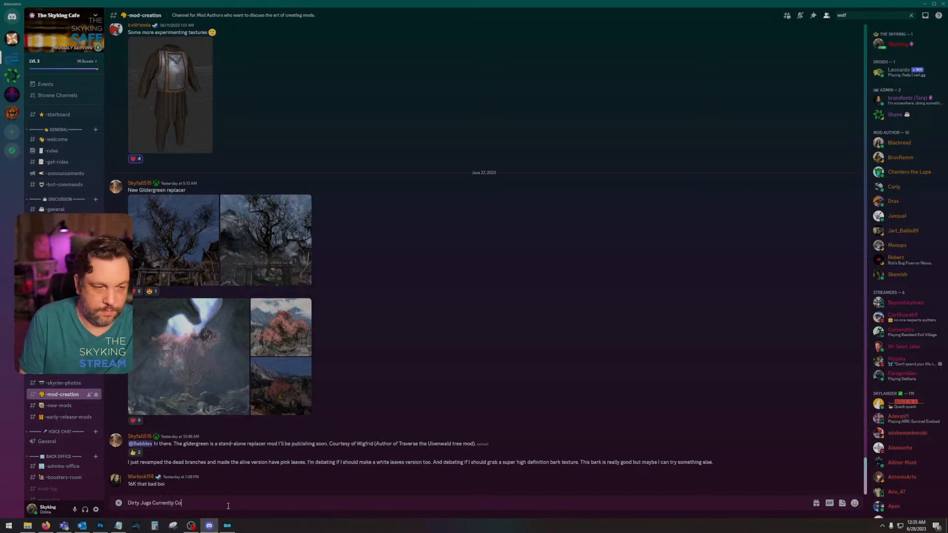
pyautogui.write('vers:')
pyautogui.hotkey('shift', 'Return')
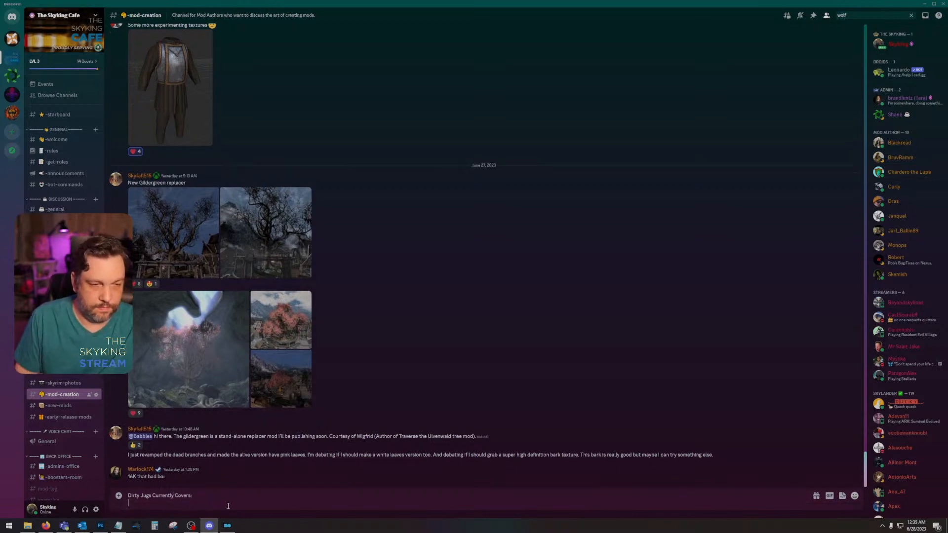
pyautogui.hotkey('ctrl', 'v')
pyautogui.press('Return')
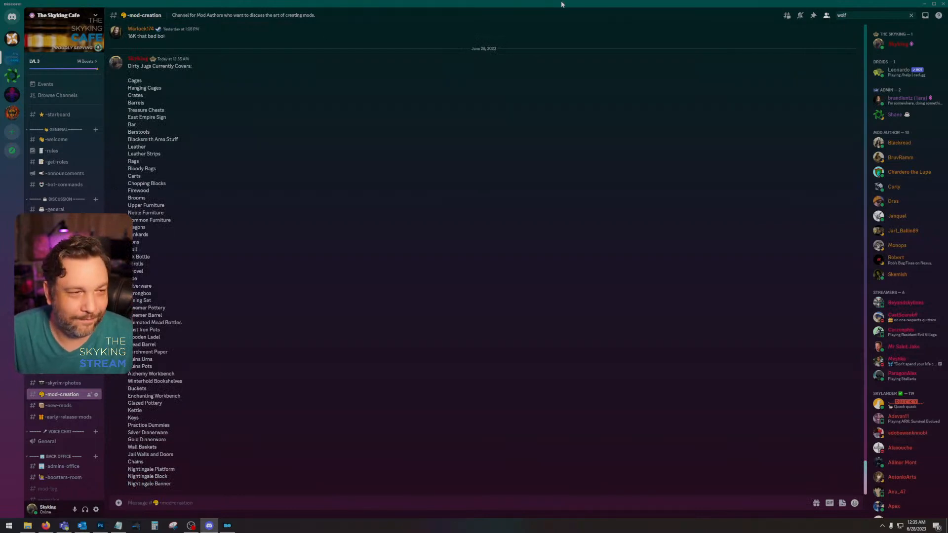
# Step: Post the follow-up message "At 1.15gb in size and over 250 new textures." in the mod-creation channel
pyautogui.write('At 1')
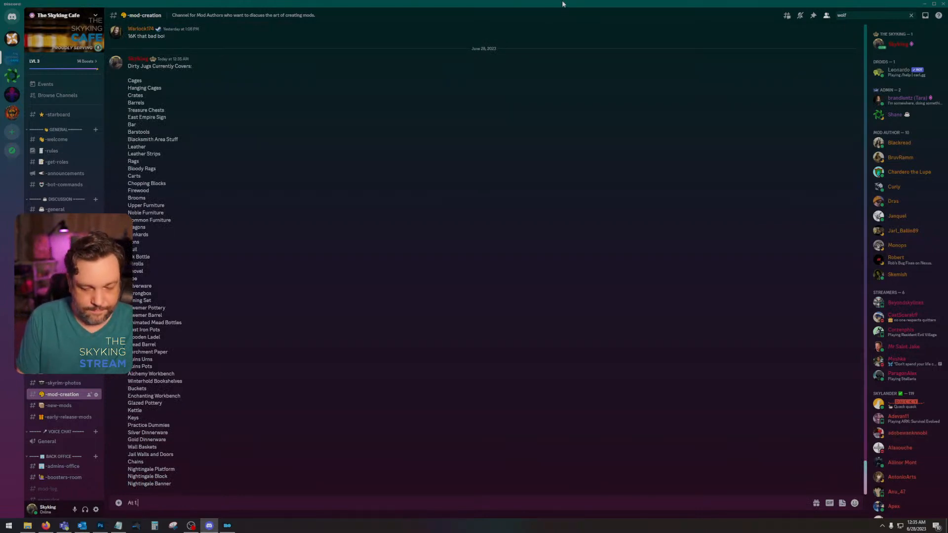
pyautogui.write('.15g')
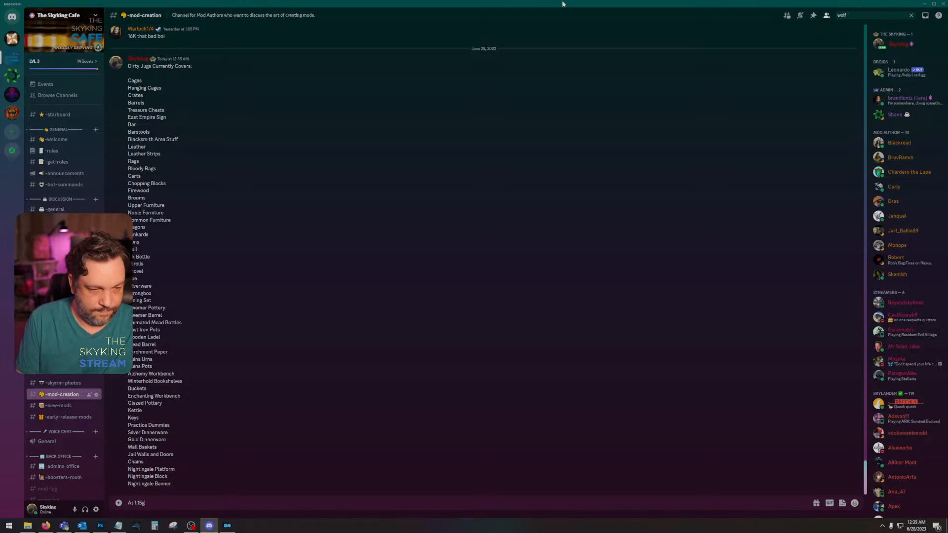
pyautogui.write('b in size and')
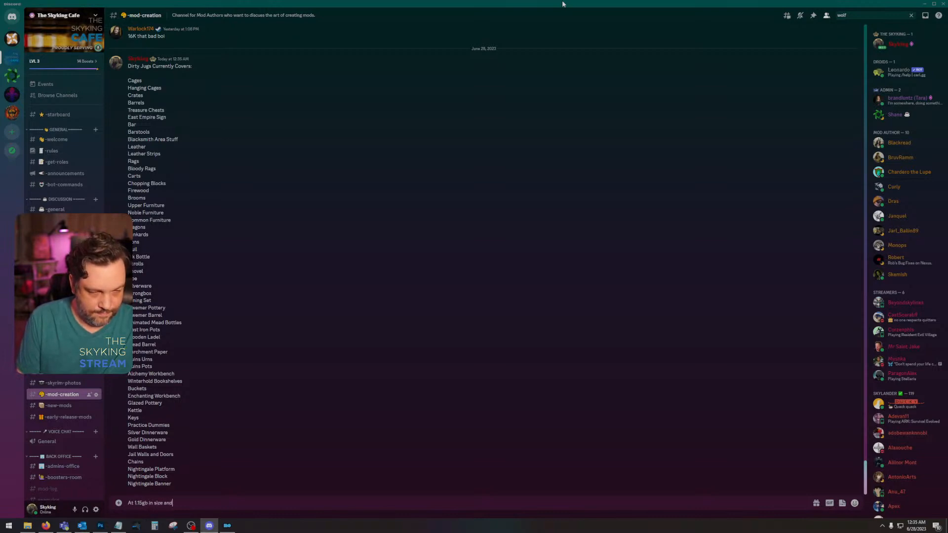
pyautogui.write(' over 250 new ')
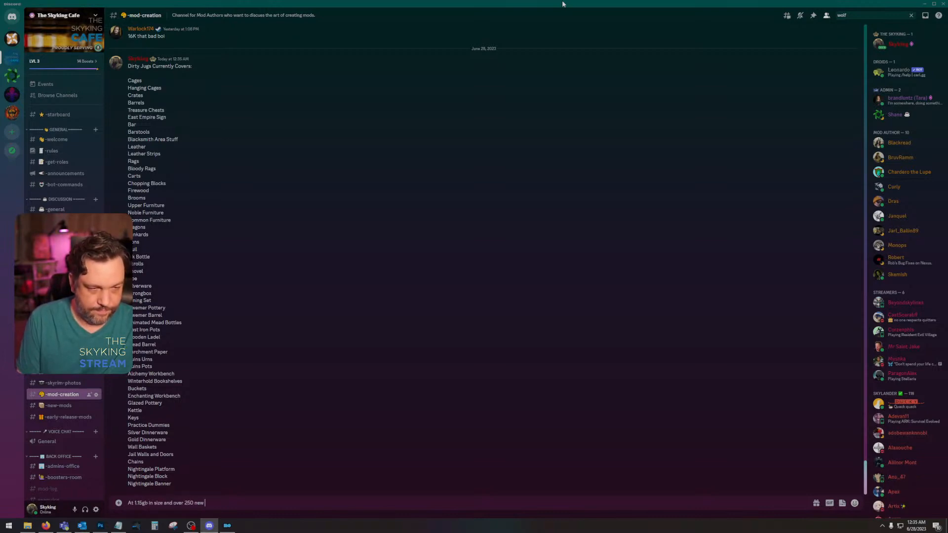
pyautogui.write('textures.')
pyautogui.press('Return')
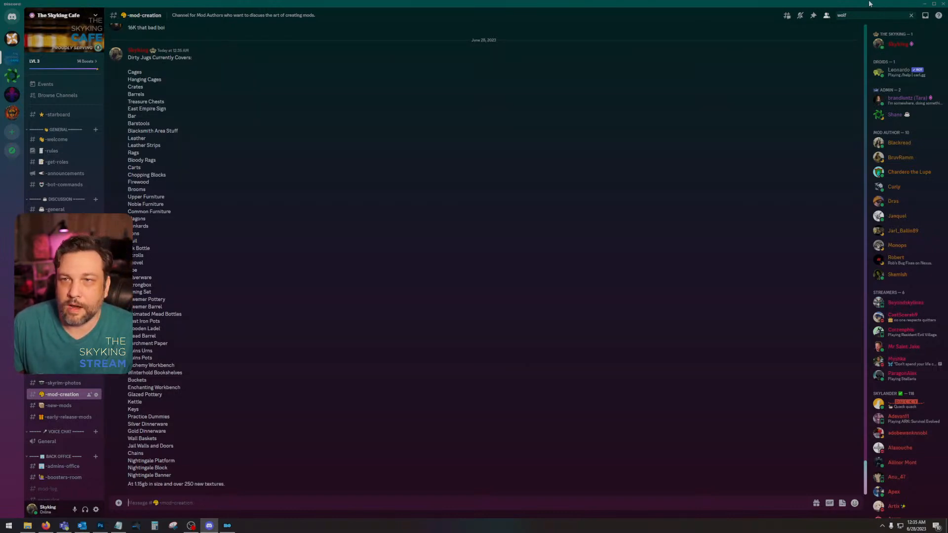
# Step: Minimize Discord, close the Dirty Jugs Done List and open the Textures To Do text file in the Dirty Jugs folder
pyautogui.moveTo(869, 4); pyautogui.dragTo(947, 107)
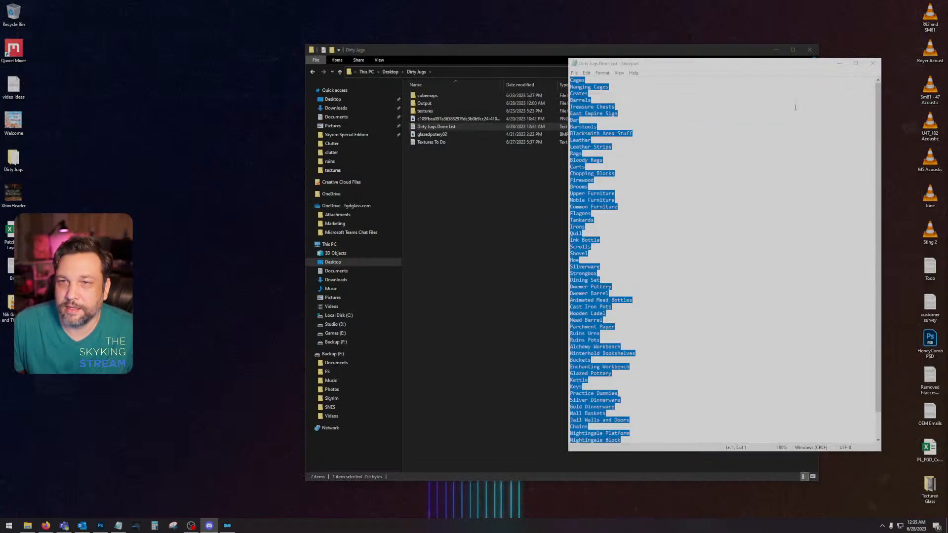
pyautogui.click(795, 108)
pyautogui.click(872, 63)
pyautogui.click(611, 217)
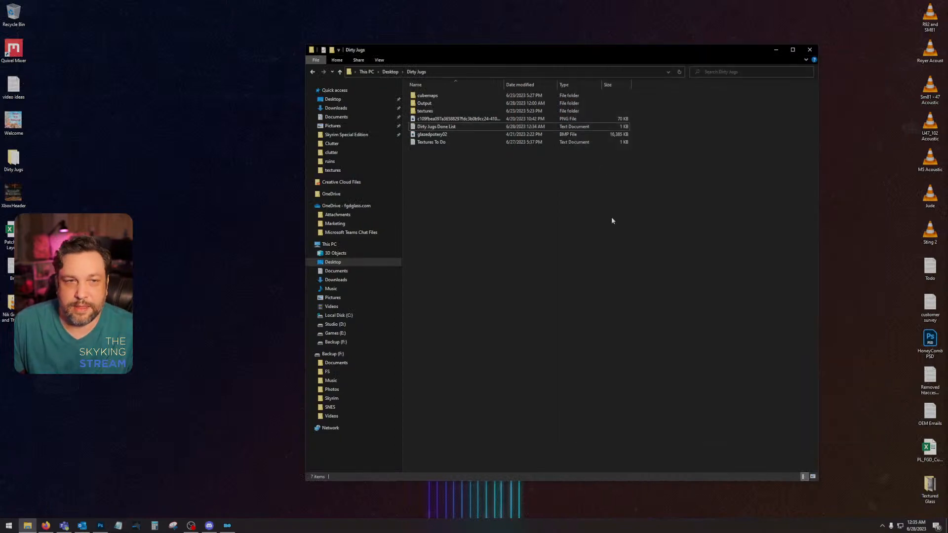
pyautogui.doubleClick(443, 141)
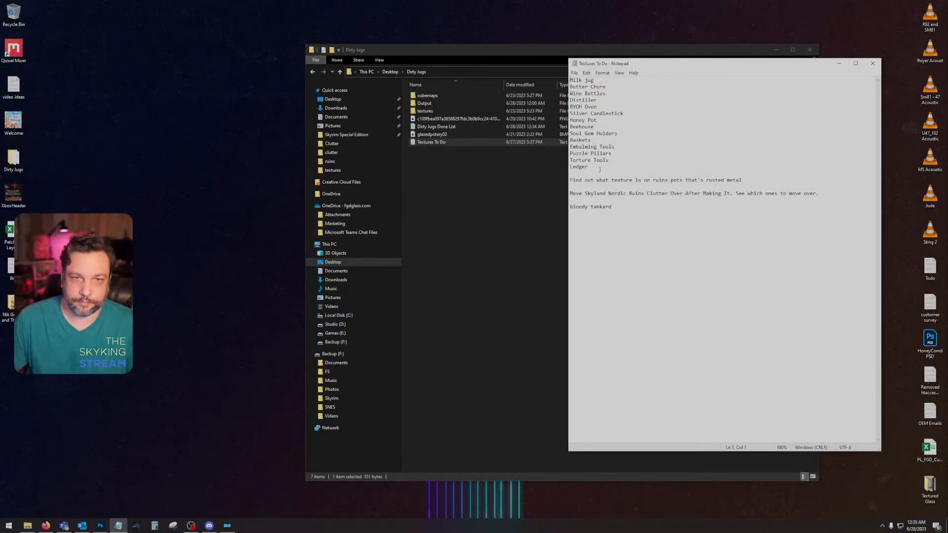
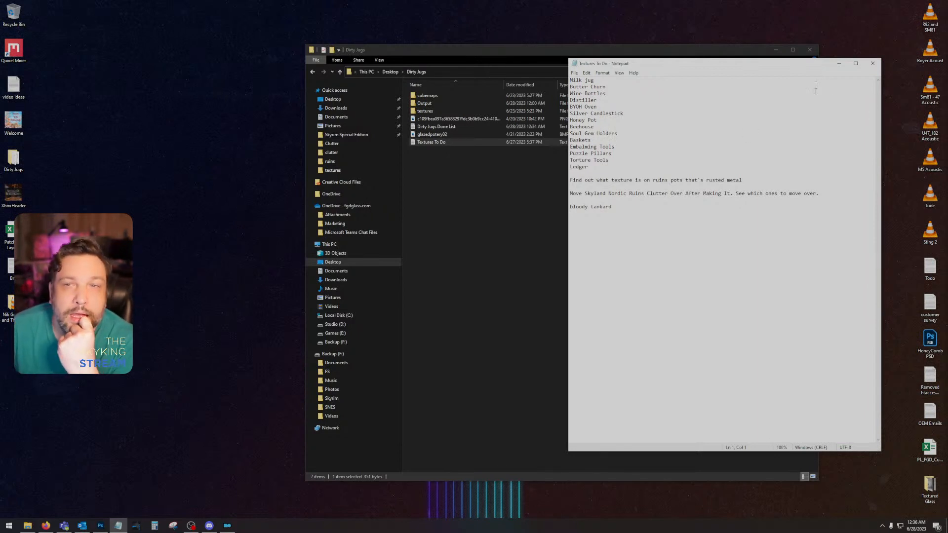
# Step: Close the Textures To Do file and open the textures\Clutter folder inside Dirty Jugs
pyautogui.click(869, 64)
pyautogui.doubleClick(502, 112)
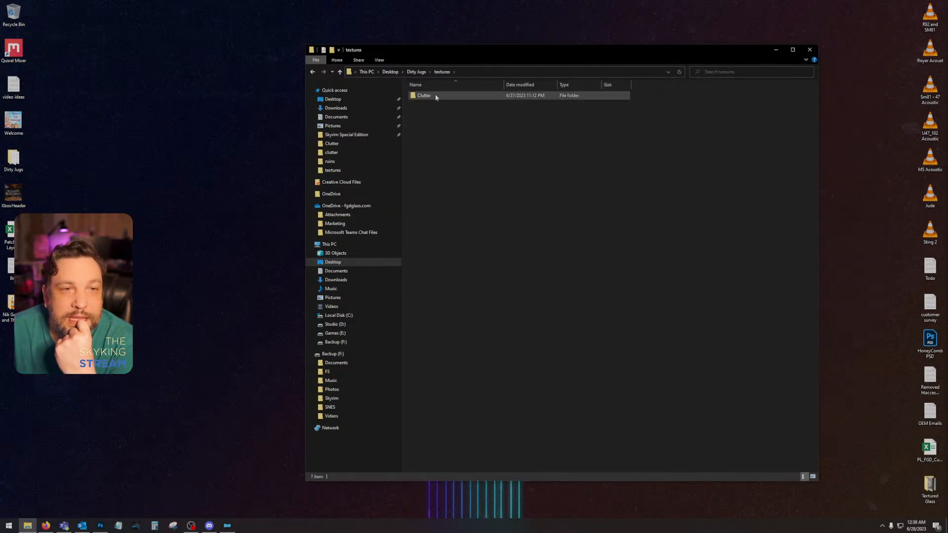
pyautogui.doubleClick(422, 96)
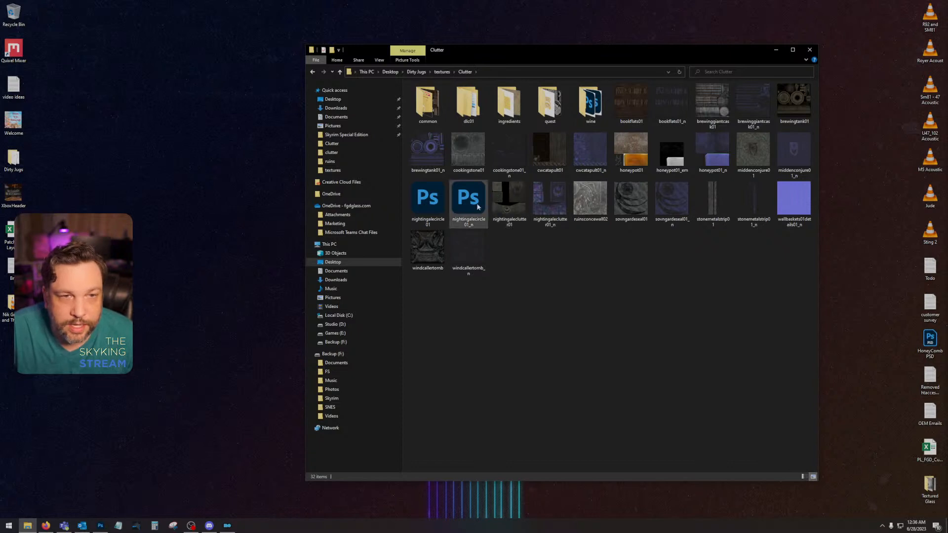
# Step: Delete the nightingaleclutter01 and nightingalecircle01 files together with their _n counterparts from the Clutter folder
pyautogui.click(517, 203)
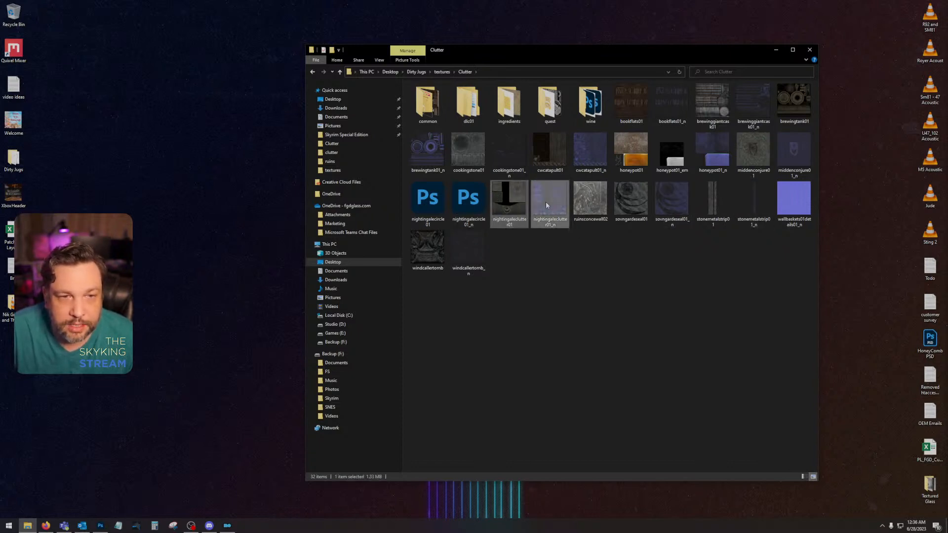
pyautogui.keyDown('ctrl'); pyautogui.click(546, 202); pyautogui.keyUp('ctrl')
pyautogui.press('Delete')
pyautogui.click(429, 209)
pyautogui.keyDown('ctrl'); pyautogui.click(471, 207); pyautogui.keyUp('ctrl')
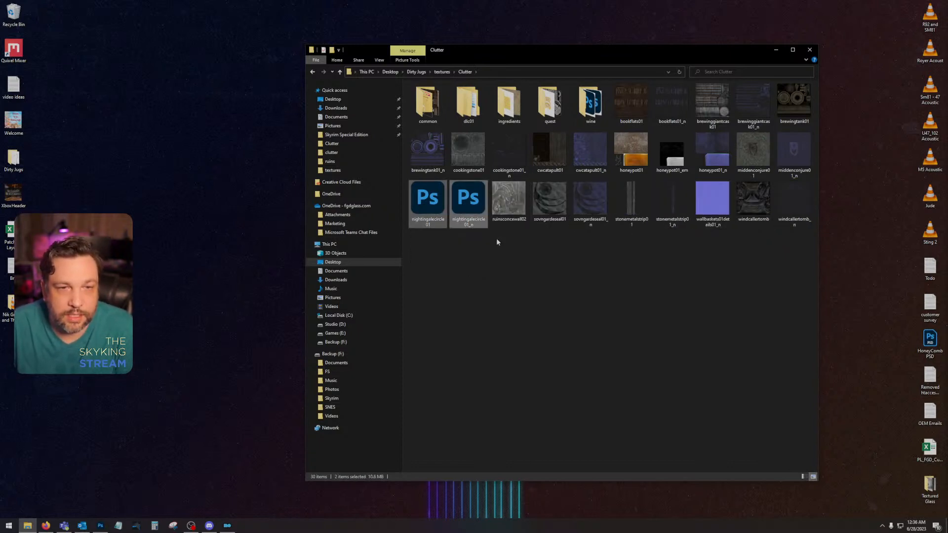
pyautogui.press('Delete')
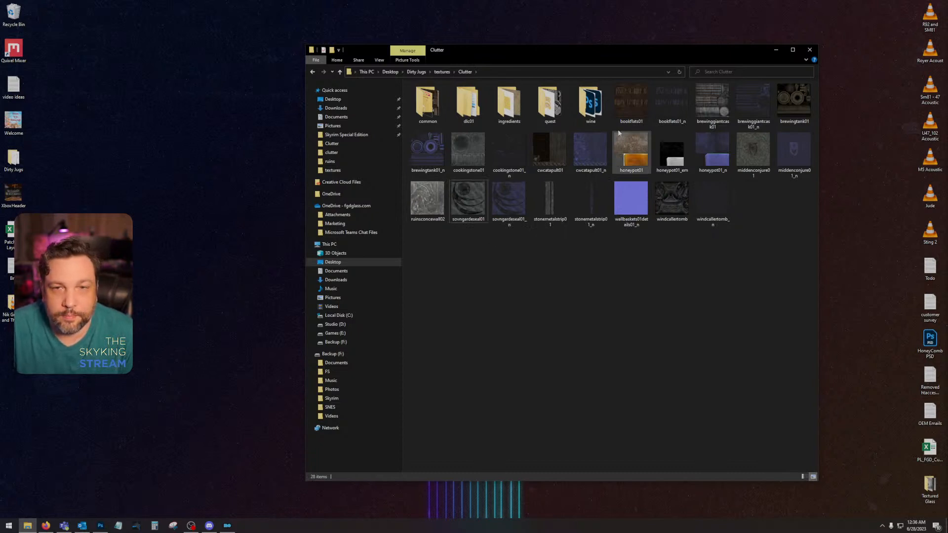
# Step: Delete the brewinggiantcask01 and brewinggiantcask01_n textures from the Clutter folder
pyautogui.click(712, 123)
pyautogui.keyDown('ctrl'); pyautogui.click(751, 108); pyautogui.keyUp('ctrl')
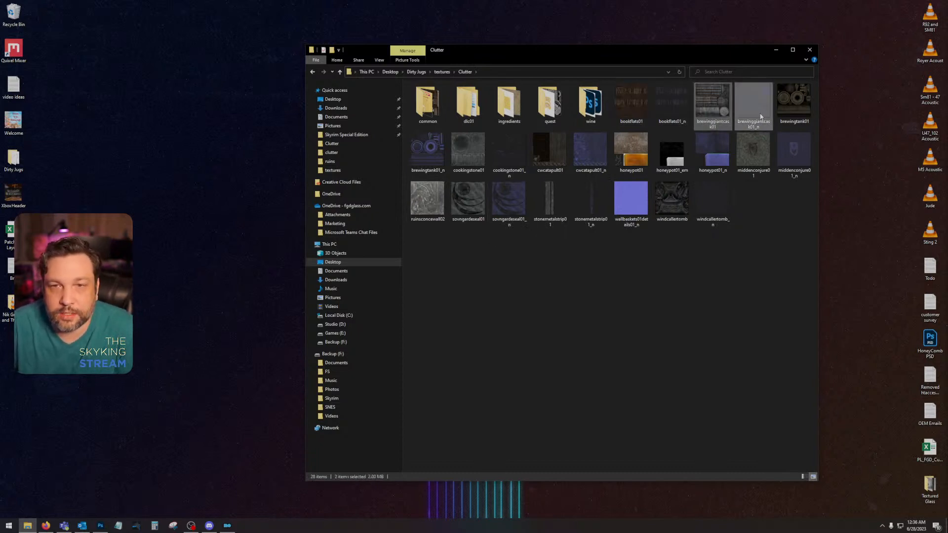
pyautogui.press('Delete')
# Step: Go through the remaining loose textures in the Clutter folder, from brewingtank01_n to windcallertomb, to review what is still to do
pyautogui.click(753, 103)
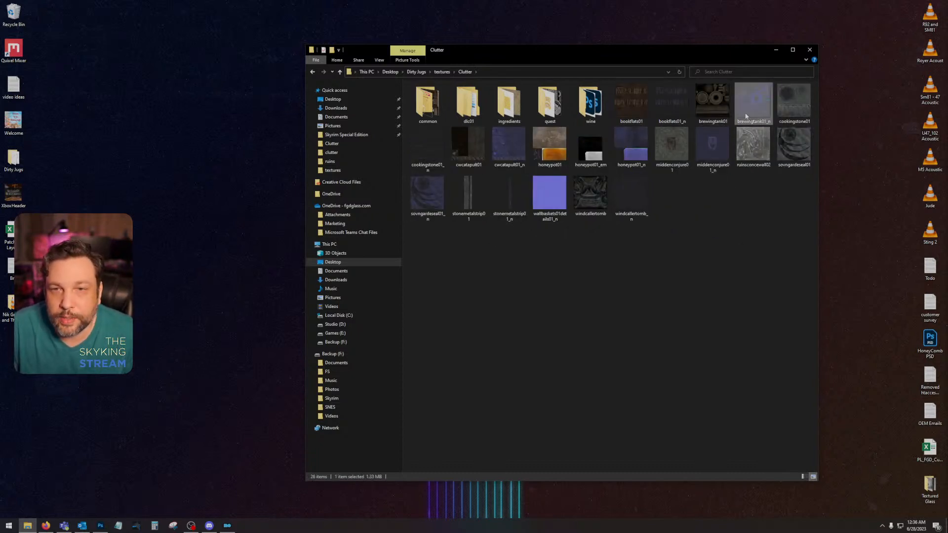
pyautogui.click(786, 113)
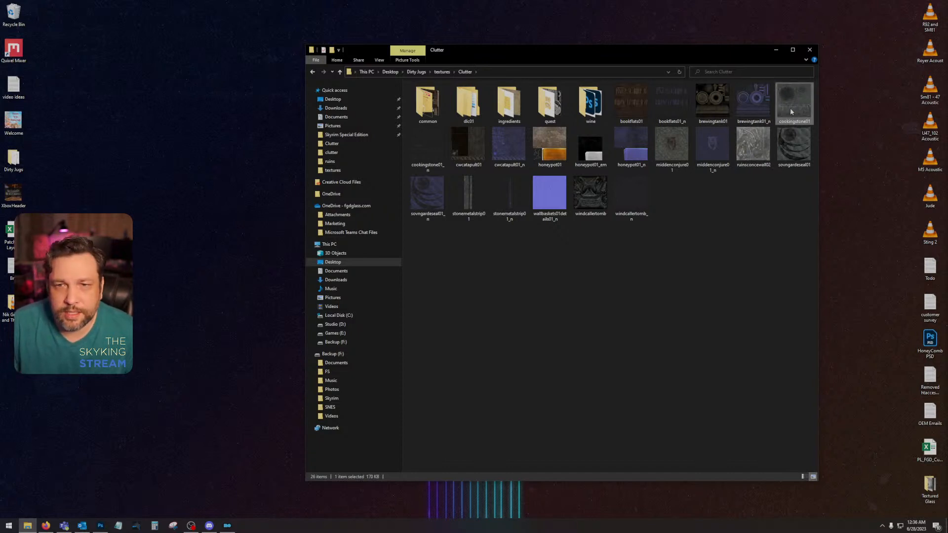
pyautogui.click(427, 150)
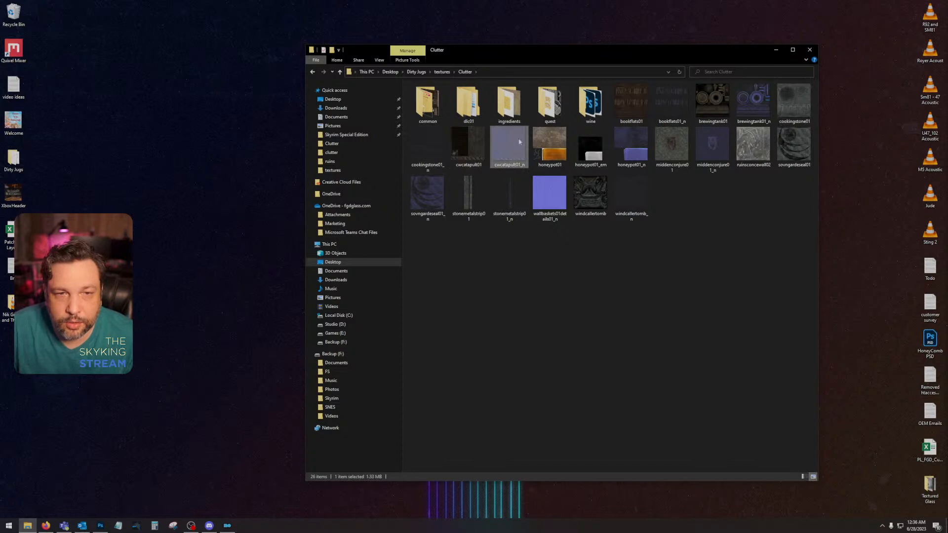
pyautogui.click(591, 147)
pyautogui.click(640, 156)
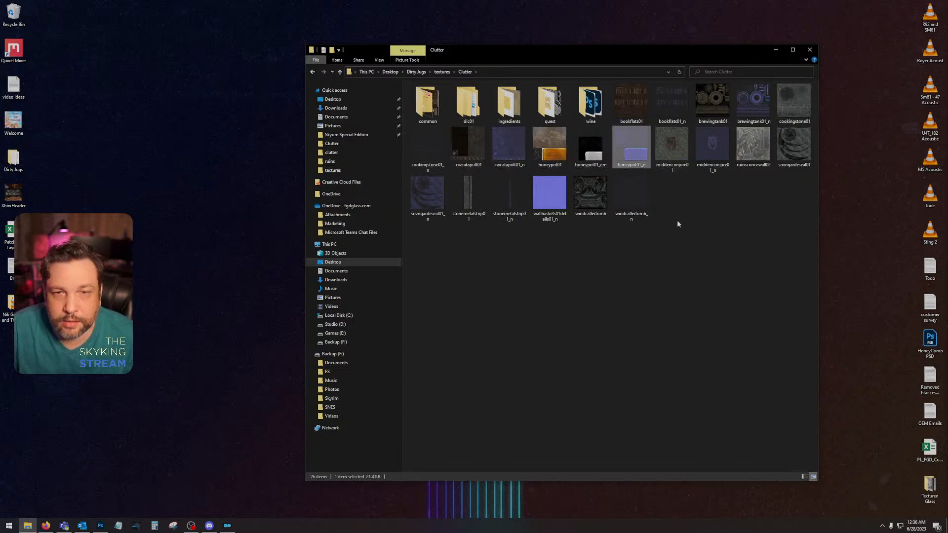
pyautogui.click(685, 151)
pyautogui.keyDown('shift'); pyautogui.click(698, 148); pyautogui.keyUp('shift')
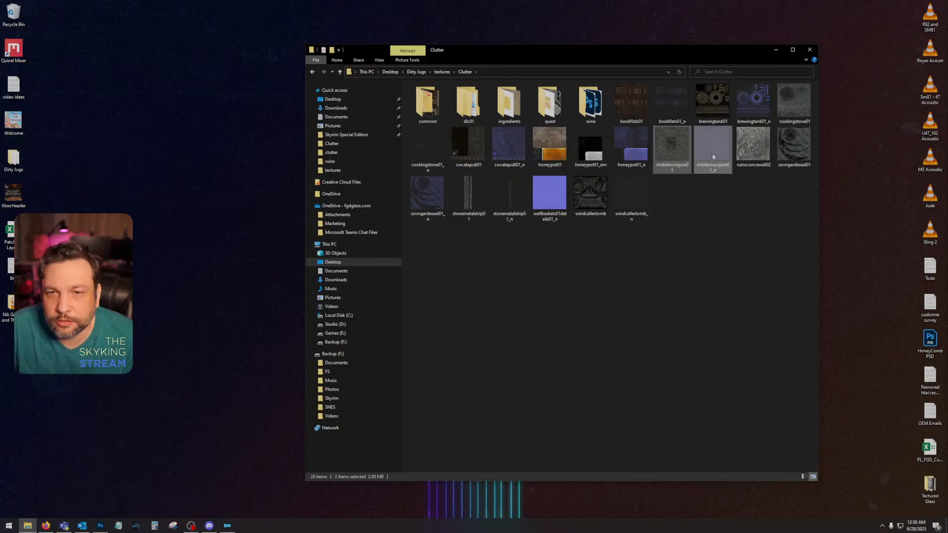
pyautogui.click(776, 213)
pyautogui.click(763, 162)
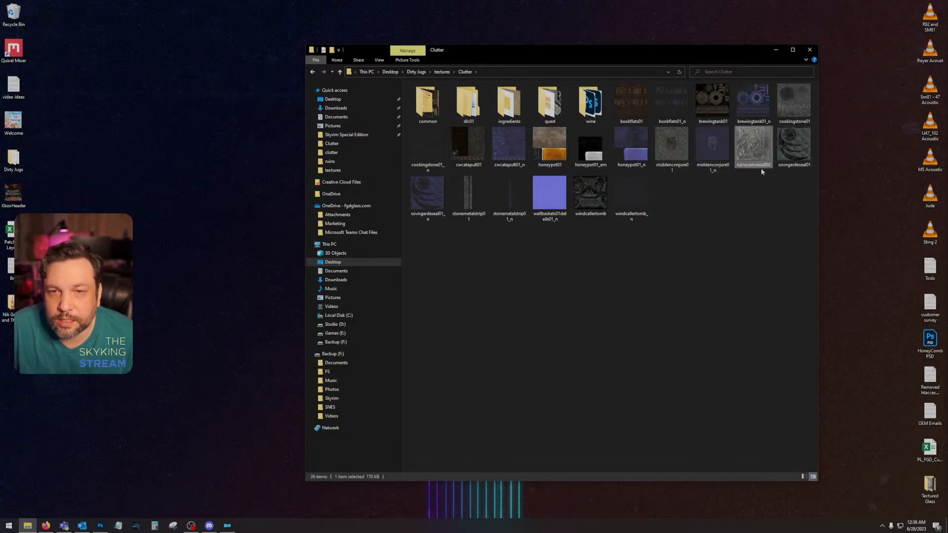
pyautogui.click(794, 162)
pyautogui.press('Right')
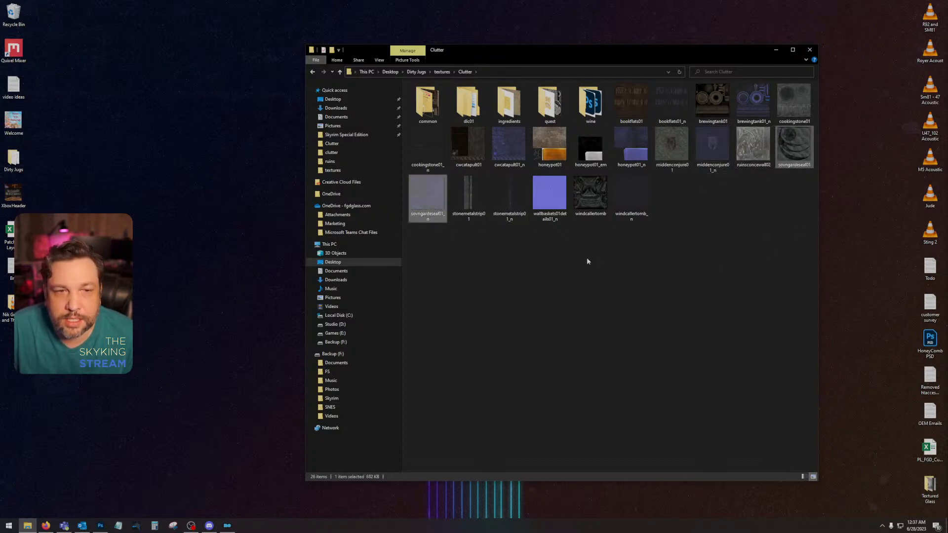
pyautogui.click(467, 214)
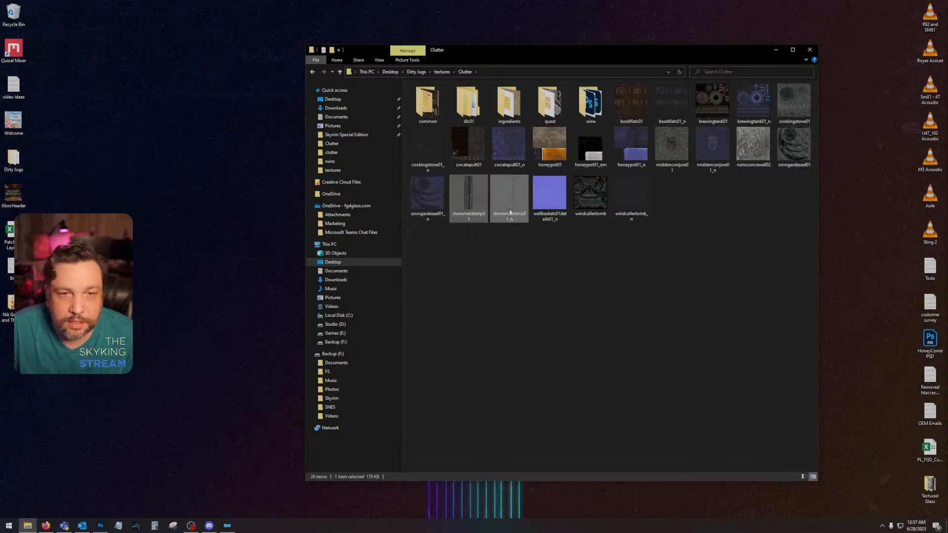
pyautogui.click(590, 198)
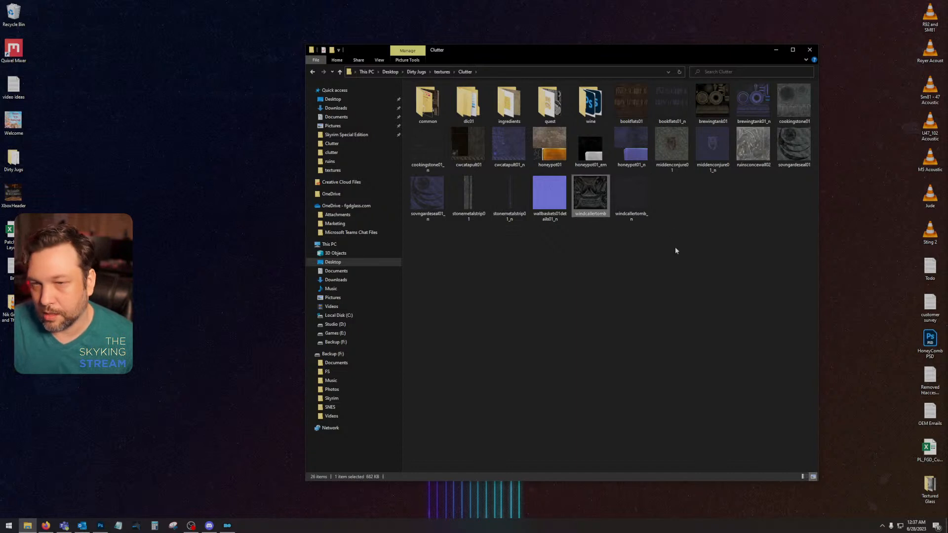
# Step: Review the Clutter subfolders for remaining textures, looking inside ingredients, the meadery and wine folders under dlc01\clutter, and common
pyautogui.click(591, 107)
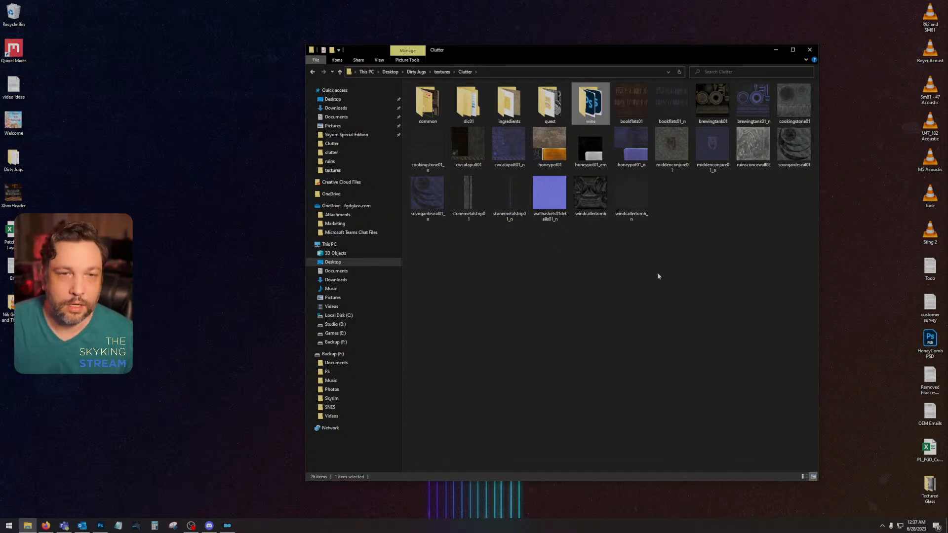
pyautogui.click(555, 106)
pyautogui.click(517, 117)
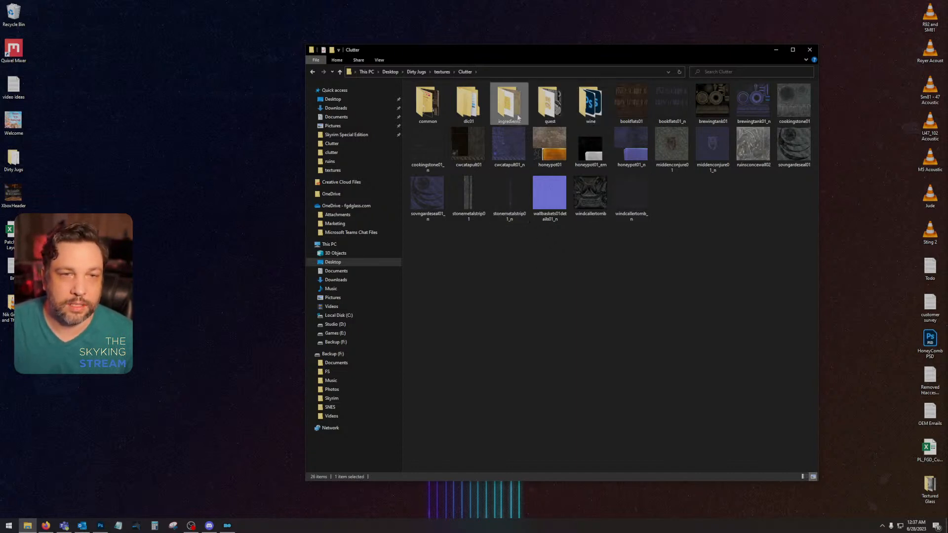
pyautogui.doubleClick(507, 110)
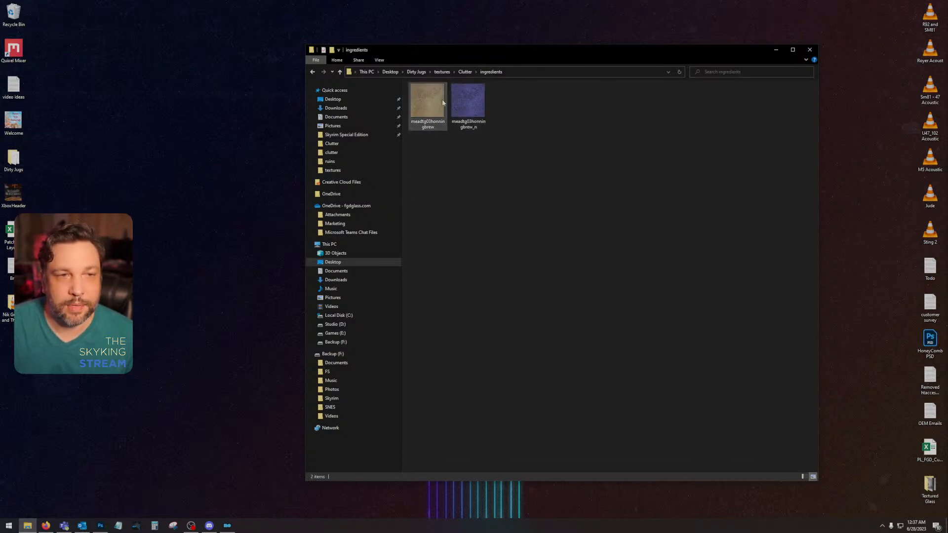
pyautogui.click(311, 71)
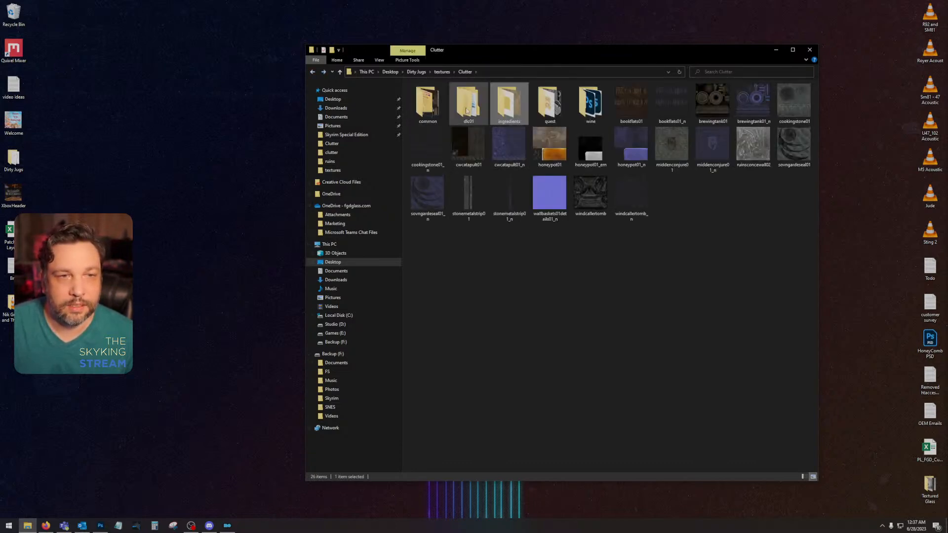
pyautogui.click(311, 71)
pyautogui.doubleClick(422, 99)
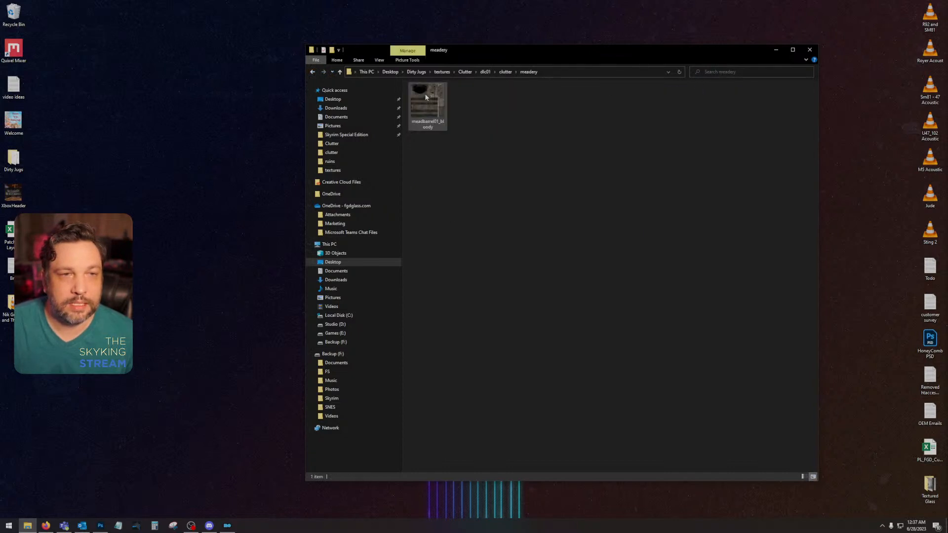
pyautogui.click(312, 71)
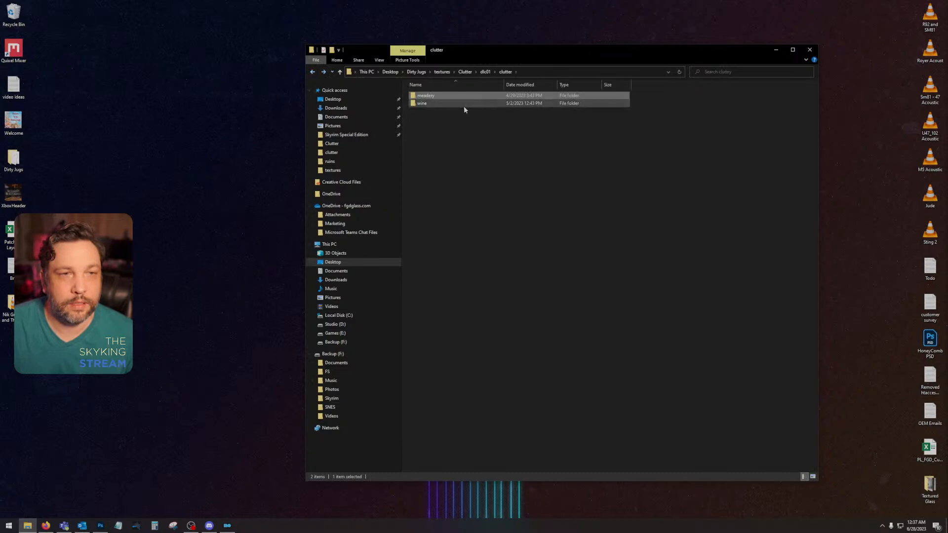
pyautogui.doubleClick(464, 105)
pyautogui.click(312, 72)
pyautogui.click(312, 72)
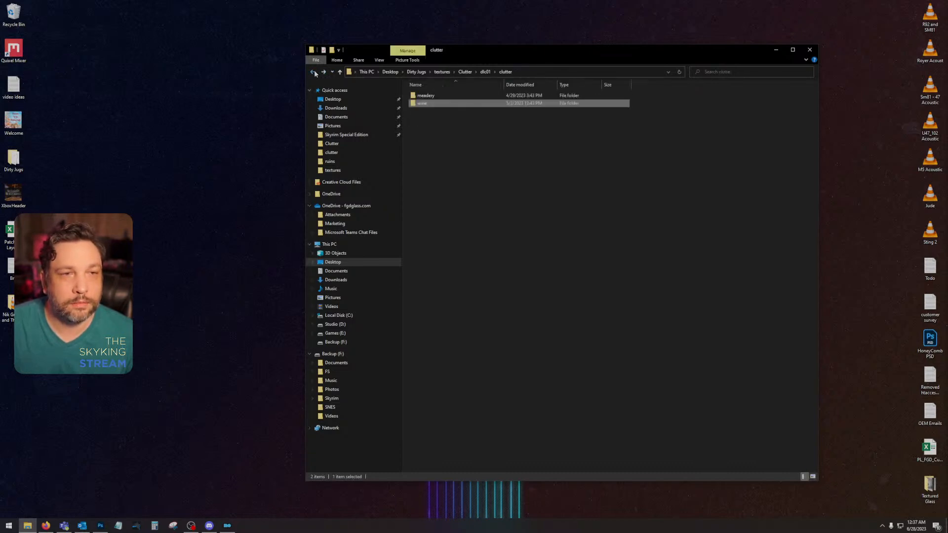
pyautogui.click(312, 71)
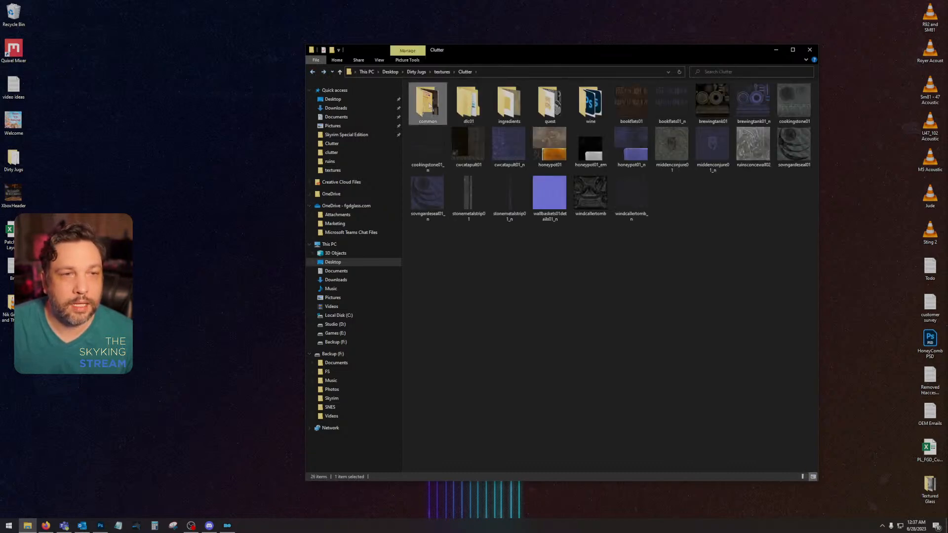
pyautogui.click(312, 72)
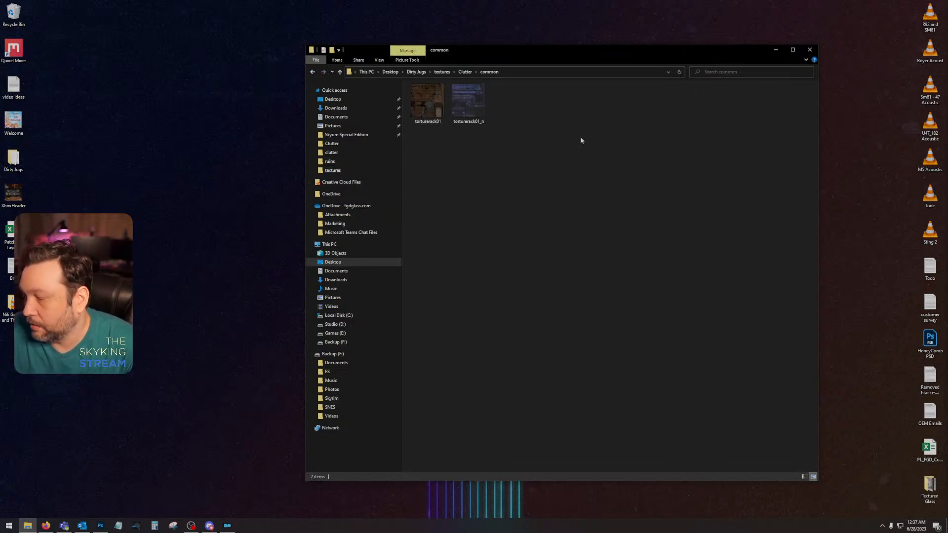
# Step: Empty the Recycle Bin, confirm the deletion and return to the common folder window
pyautogui.rightClick(10, 12)
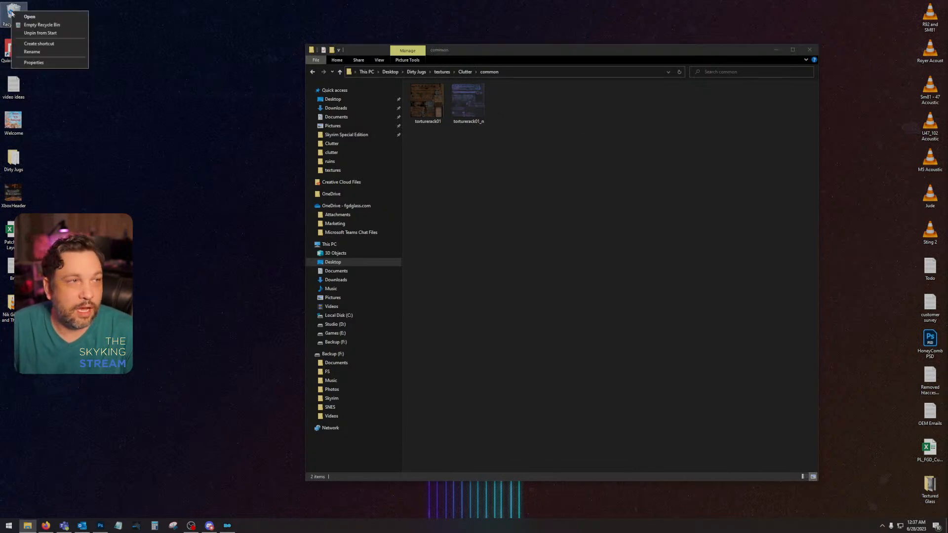
pyautogui.click(42, 24)
pyautogui.click(504, 269)
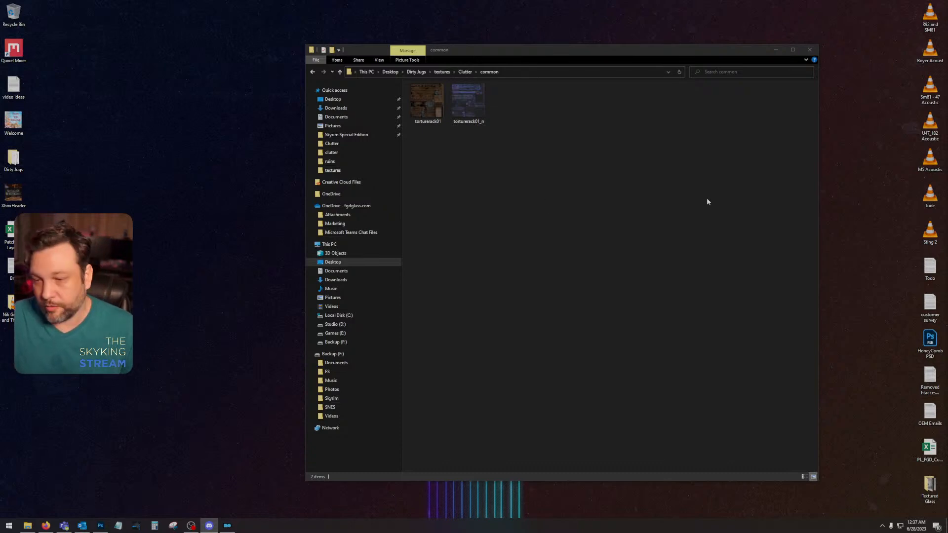
pyautogui.click(694, 238)
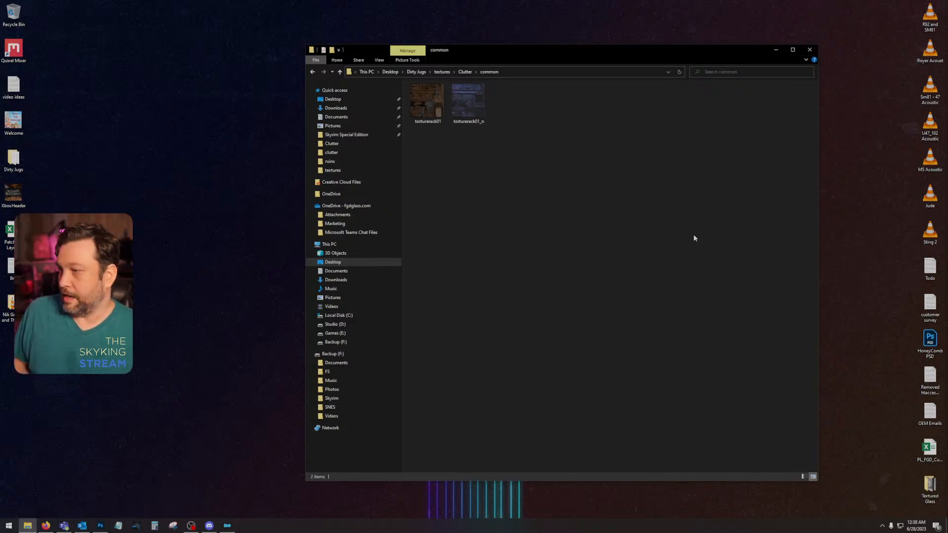